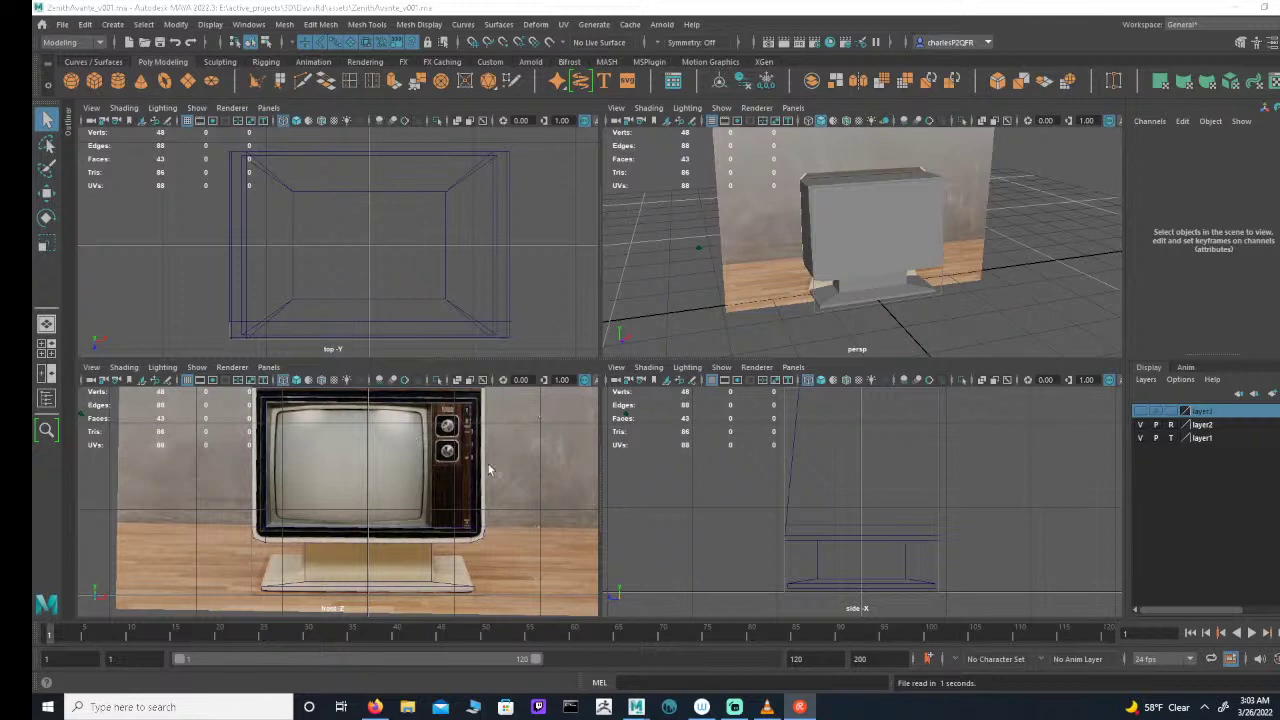
# Step: Select the TV model and inspect its body and stand from several angles, including the front and side views
pyautogui.moveTo(809, 254)
pyautogui.keyDown('alt'); pyautogui.mouseDown()
pyautogui.moveTo(860, 249)
pyautogui.moveTo(723, 245)
pyautogui.moveTo(947, 269)
pyautogui.moveTo(817, 252)
pyautogui.mouseUp(); pyautogui.keyUp('alt')
pyautogui.click(816, 252)
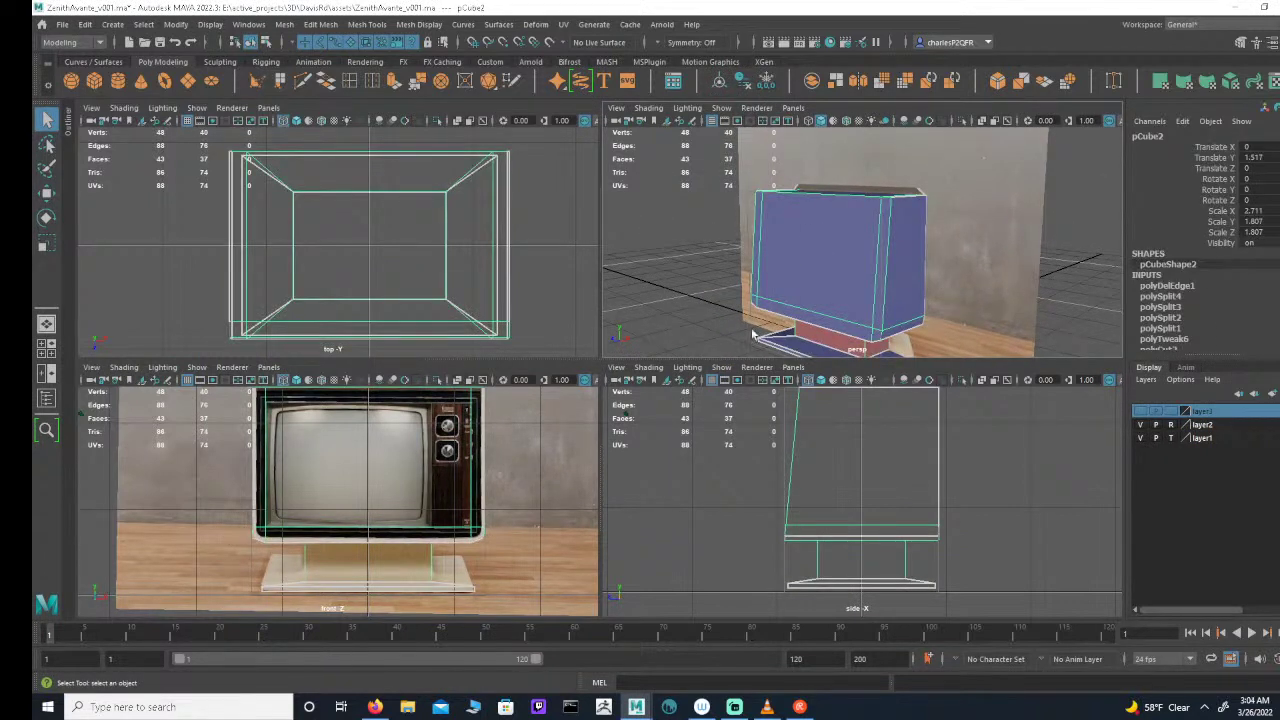
pyautogui.scroll(-2, 823, 443)
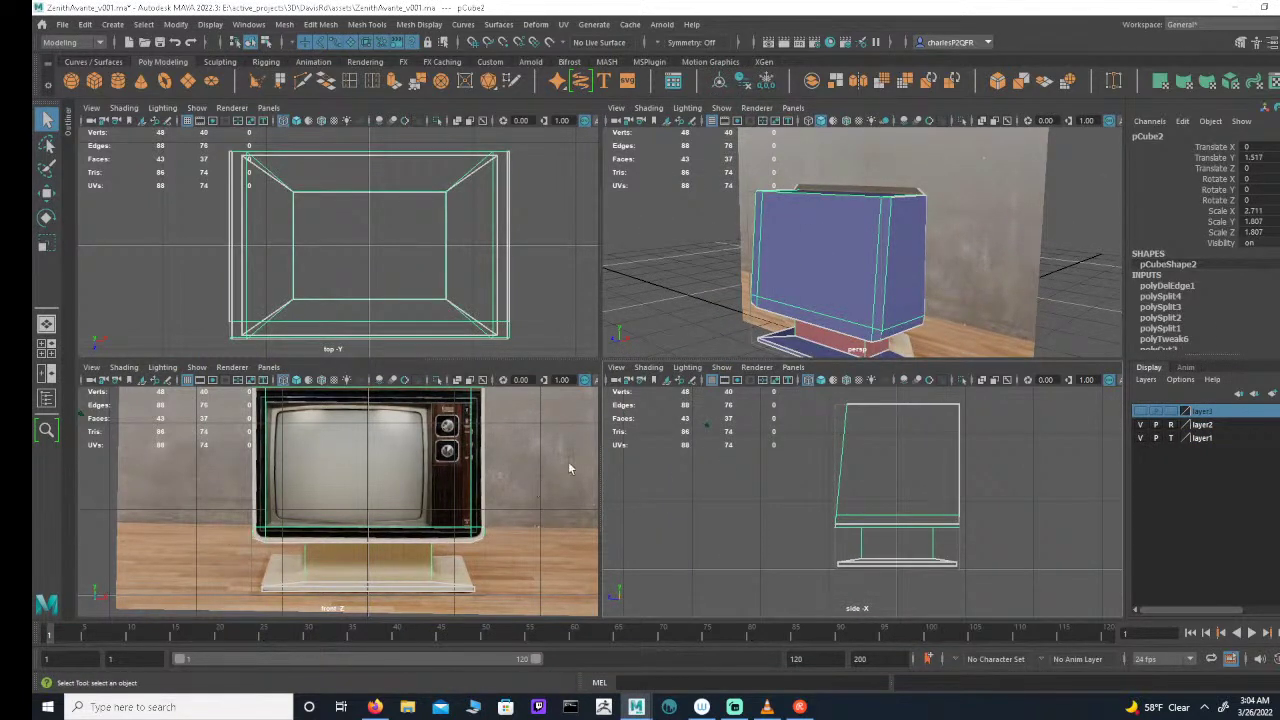
pyautogui.keyDown('alt'); pyautogui.moveTo(800, 280); pyautogui.dragTo(824, 247); pyautogui.keyUp('alt')
pyautogui.keyDown('alt'); pyautogui.moveTo(825, 247); pyautogui.dragTo(889, 257, button='right'); pyautogui.keyUp('alt')
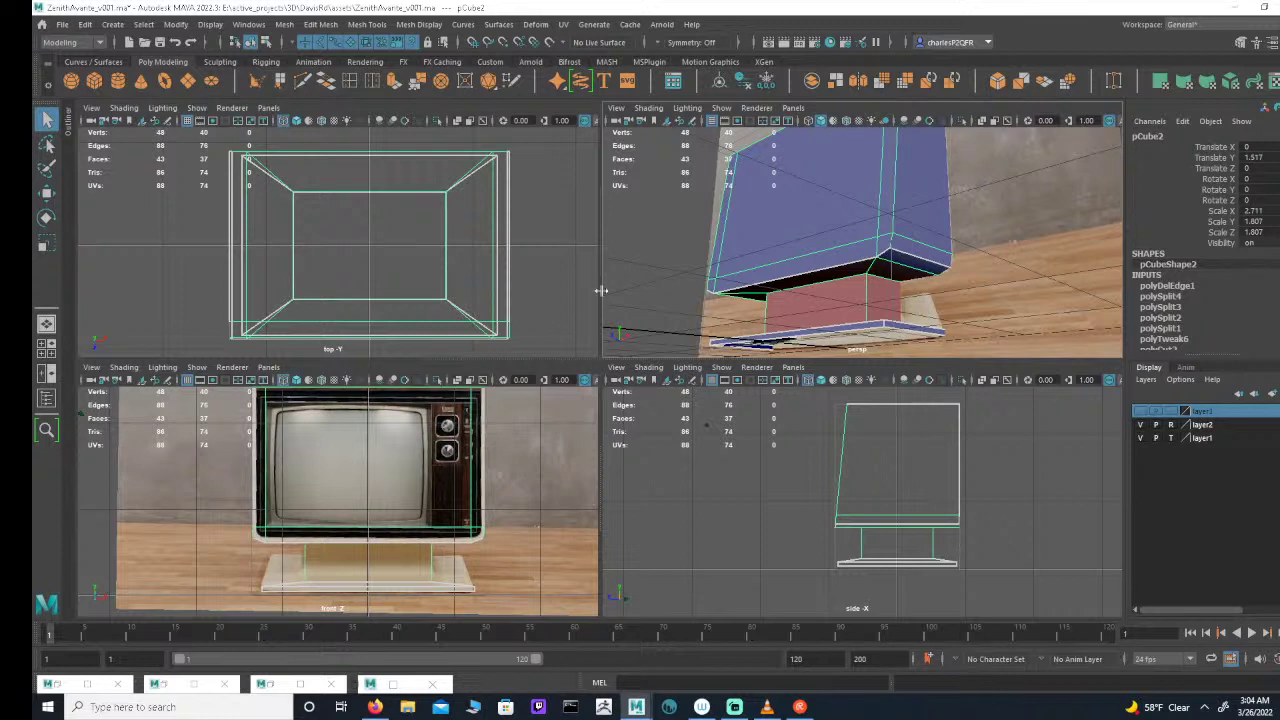
pyautogui.keyDown('alt'); pyautogui.moveTo(358, 517); pyautogui.dragTo(323, 527, button='right'); pyautogui.keyUp('alt')
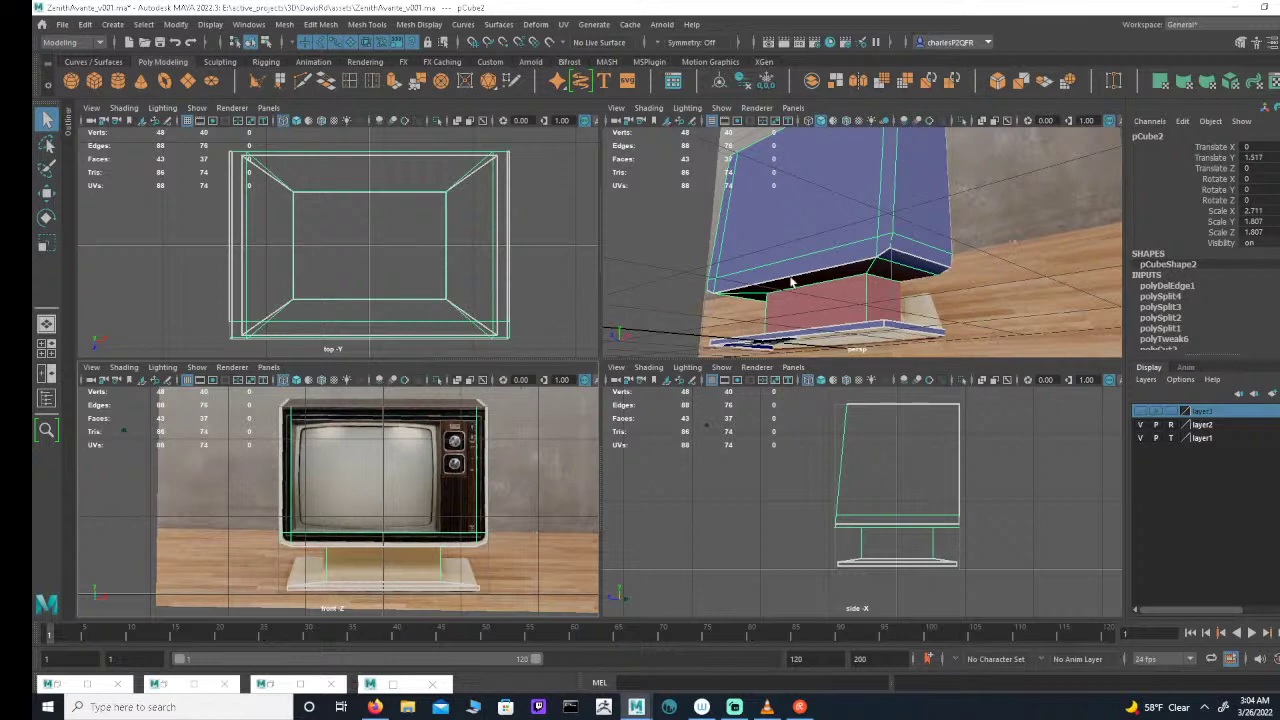
pyautogui.scroll(3, 921, 510)
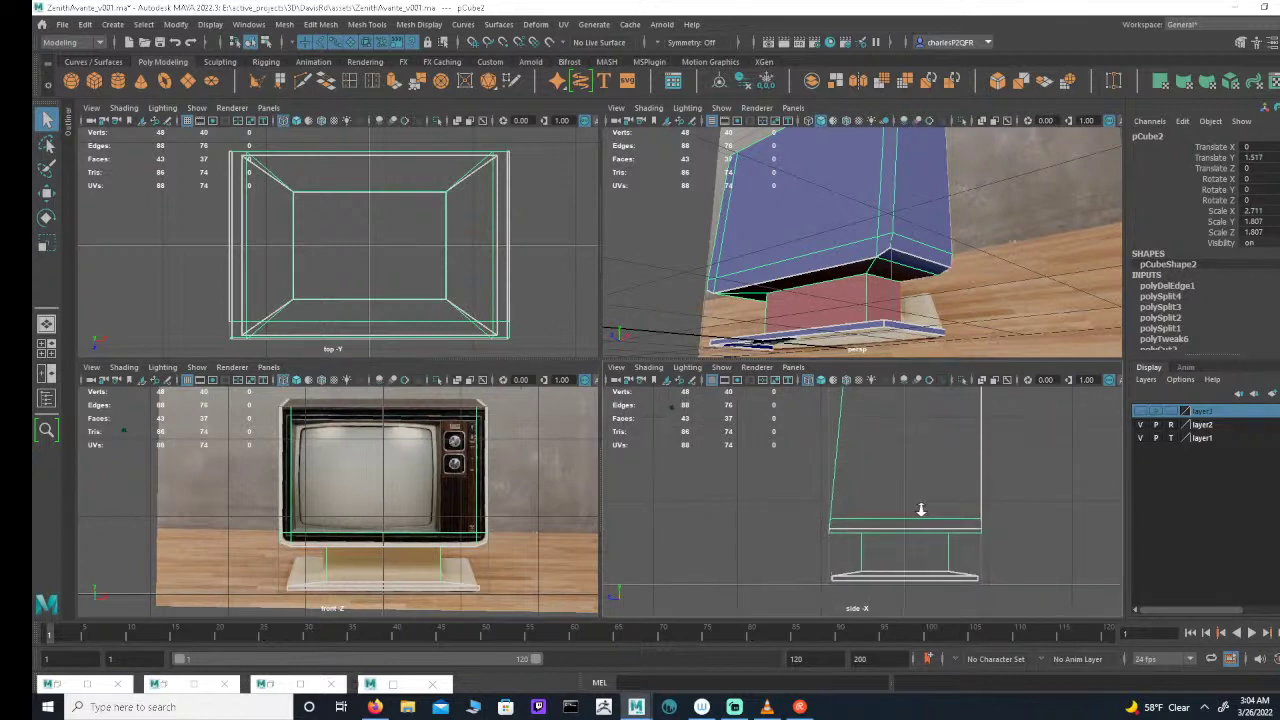
pyautogui.scroll(1, 921, 510)
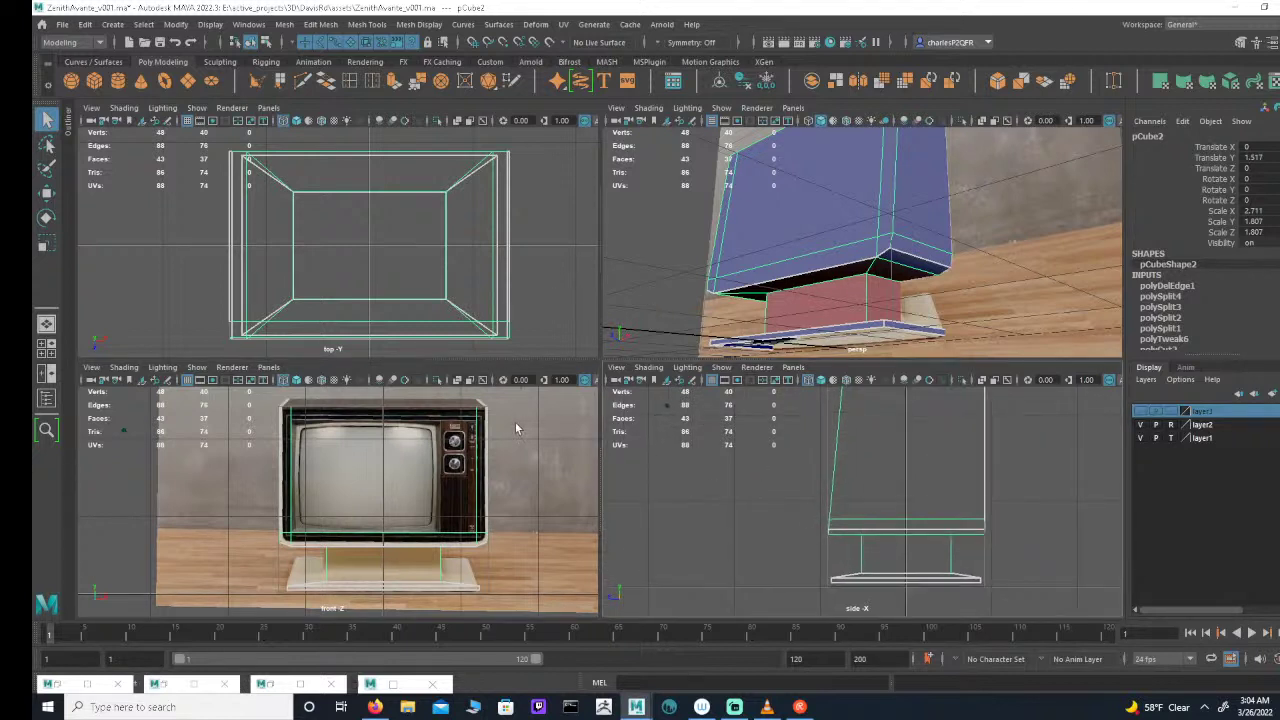
# Step: Select the TV cabinet's front vertices in the side view and align them along Z so the front face is vertical
pyautogui.click(266, 42)
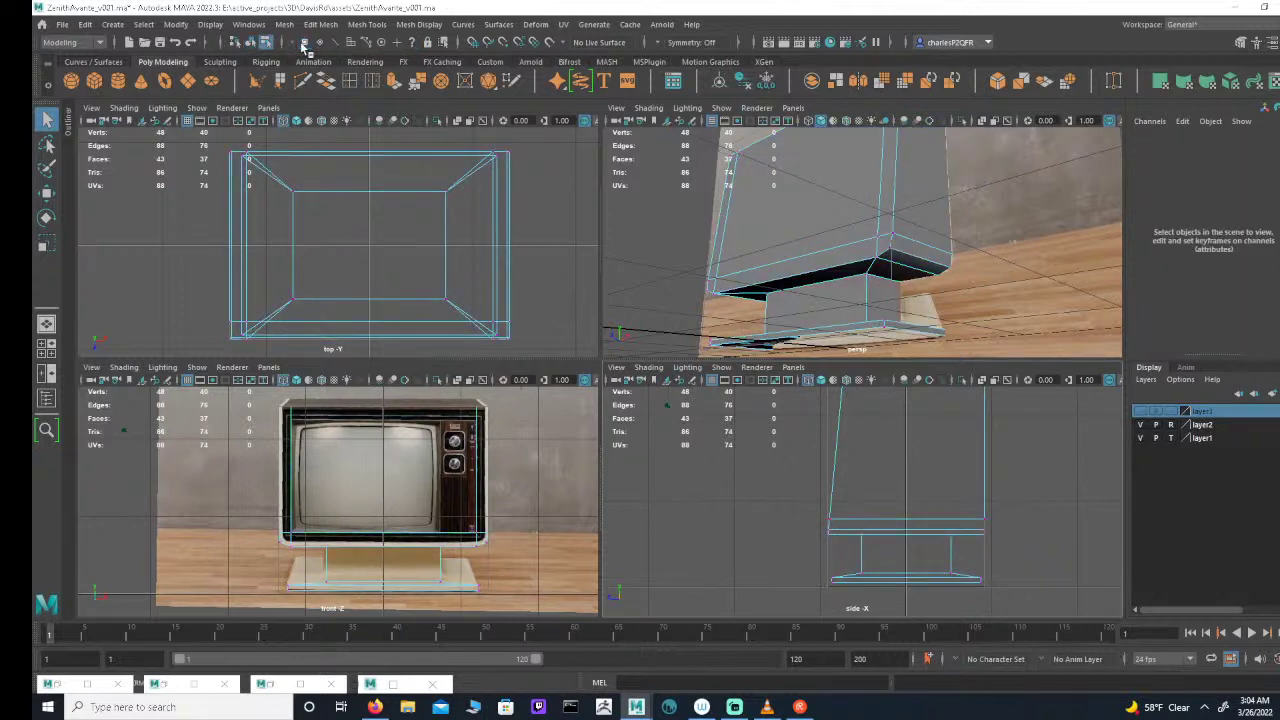
pyautogui.click(304, 43)
pyautogui.keyDown('alt'); pyautogui.moveTo(752, 466); pyautogui.dragTo(819, 505, button='middle'); pyautogui.keyUp('alt')
pyautogui.keyDown('alt'); pyautogui.moveTo(819, 505); pyautogui.dragTo(583, 514, button='right'); pyautogui.keyUp('alt')
pyautogui.keyDown('alt'); pyautogui.moveTo(821, 492); pyautogui.dragTo(851, 506, button='middle'); pyautogui.keyUp('alt')
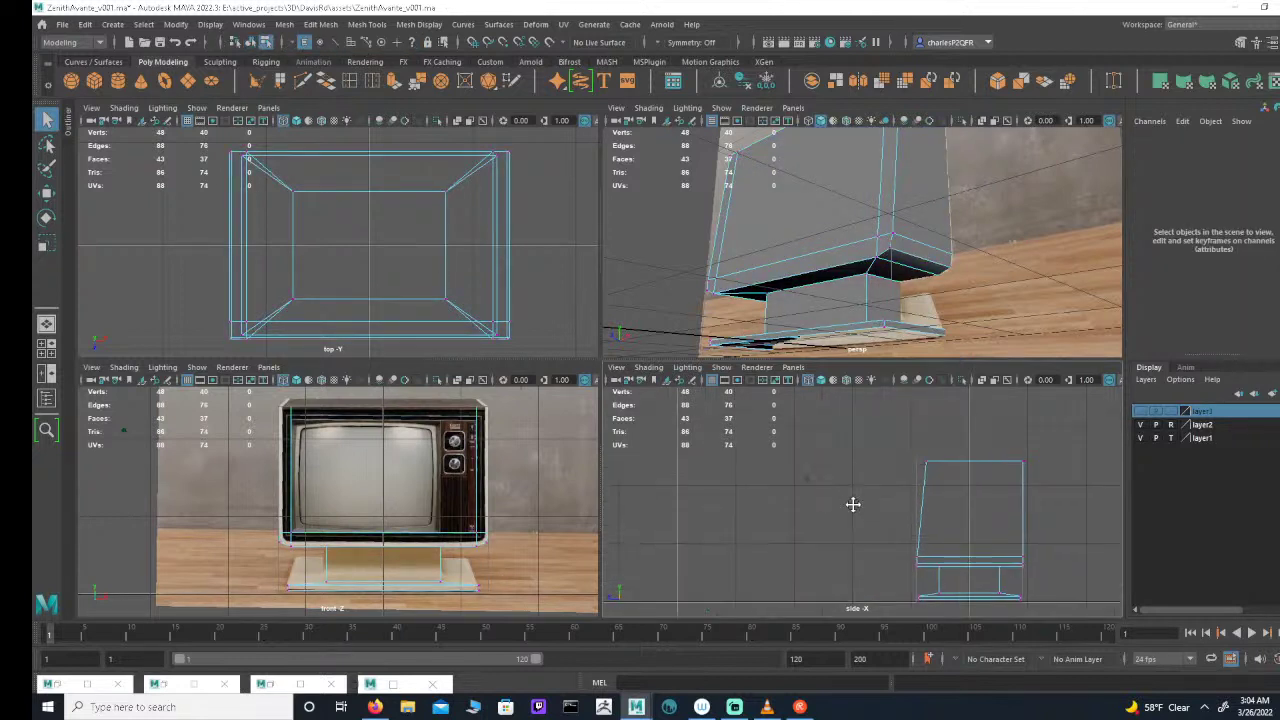
pyautogui.keyDown('alt'); pyautogui.moveTo(851, 506); pyautogui.dragTo(906, 483, button='right'); pyautogui.keyUp('alt')
pyautogui.keyDown('alt'); pyautogui.moveTo(989, 544); pyautogui.dragTo(974, 489, button='middle'); pyautogui.keyUp('alt')
pyautogui.keyDown('alt'); pyautogui.moveTo(974, 489); pyautogui.dragTo(1012, 492, button='right'); pyautogui.keyUp('alt')
pyautogui.keyDown('alt'); pyautogui.moveTo(903, 500); pyautogui.dragTo(901, 518, button='middle'); pyautogui.keyUp('alt')
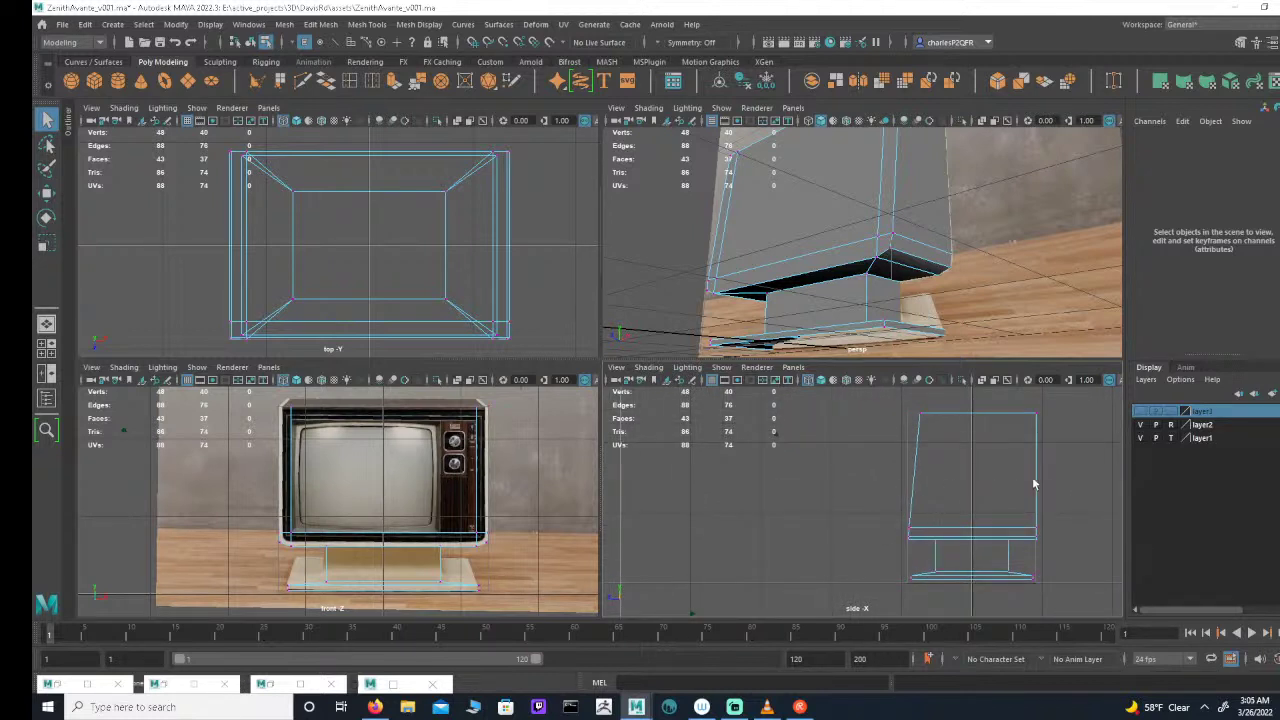
pyautogui.moveTo(881, 401); pyautogui.dragTo(926, 550)
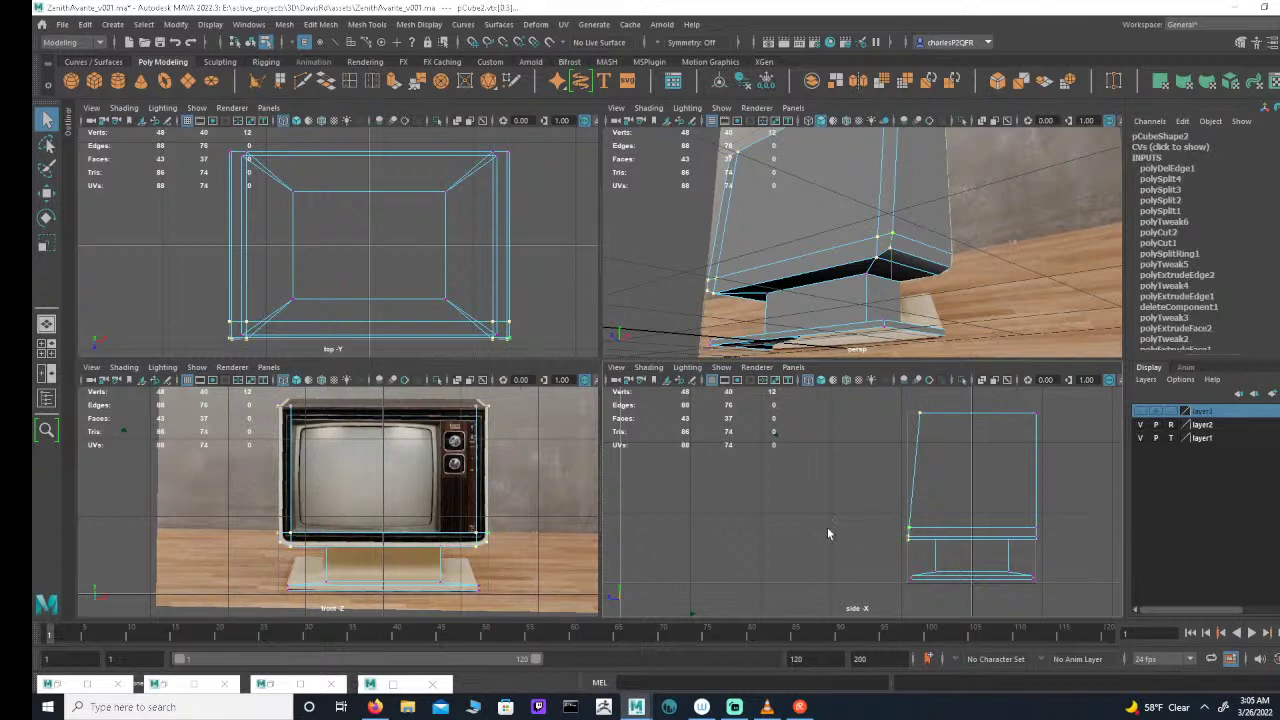
pyautogui.press('w')
pyautogui.moveTo(903, 480); pyautogui.dragTo(909, 580)
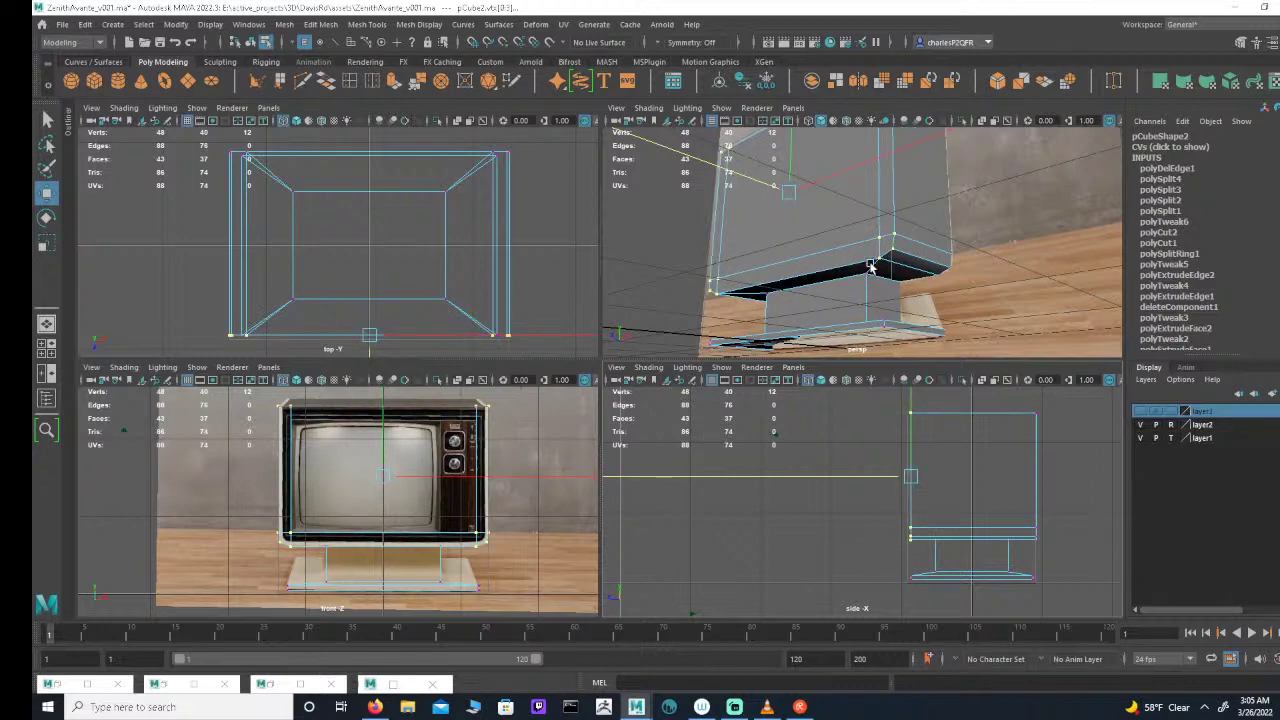
# Step: Check the cabinet's flattened front and the stand in the perspective, front and side views
pyautogui.keyDown('alt'); pyautogui.moveTo(873, 266); pyautogui.dragTo(941, 263); pyautogui.keyUp('alt')
pyautogui.keyDown('alt'); pyautogui.moveTo(382, 530); pyautogui.dragTo(384, 504, button='middle'); pyautogui.keyUp('alt')
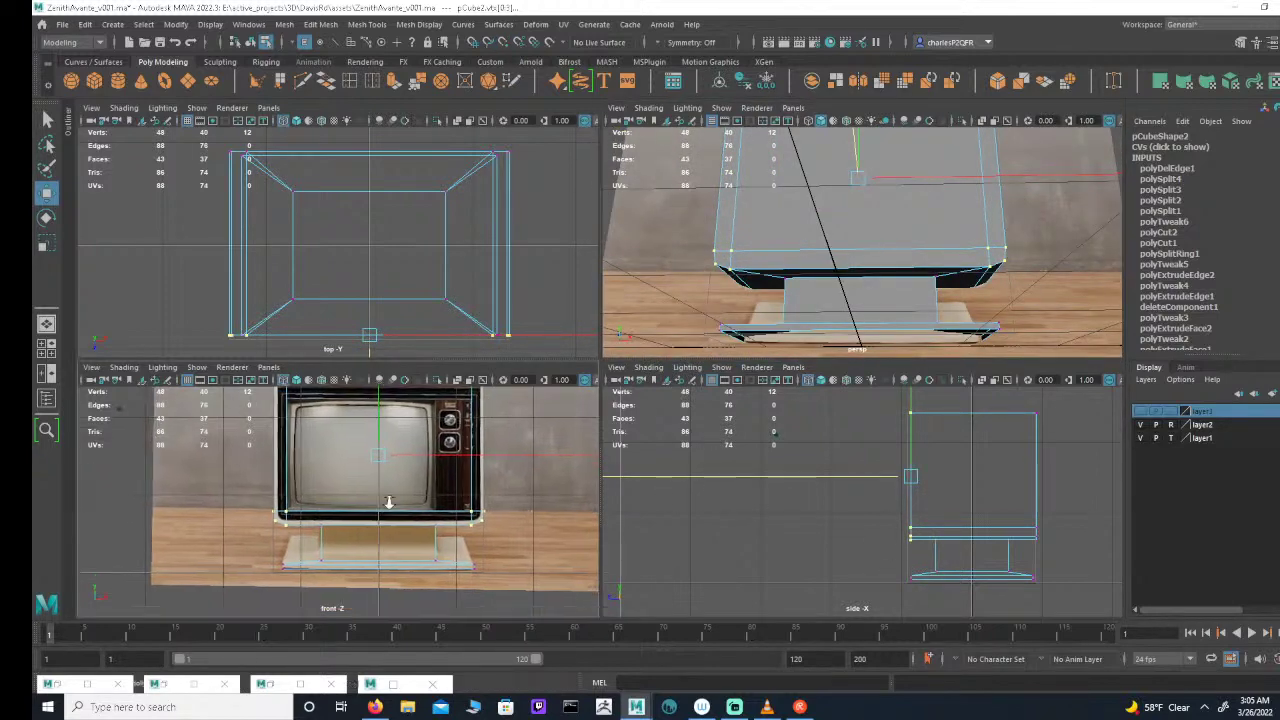
pyautogui.keyDown('alt'); pyautogui.moveTo(384, 504); pyautogui.dragTo(440, 503, button='right'); pyautogui.keyUp('alt')
pyautogui.keyDown('alt'); pyautogui.moveTo(925, 498); pyautogui.dragTo(895, 474, button='middle'); pyautogui.keyUp('alt')
pyautogui.keyDown('alt'); pyautogui.moveTo(895, 474); pyautogui.dragTo(1032, 472, button='right'); pyautogui.keyUp('alt')
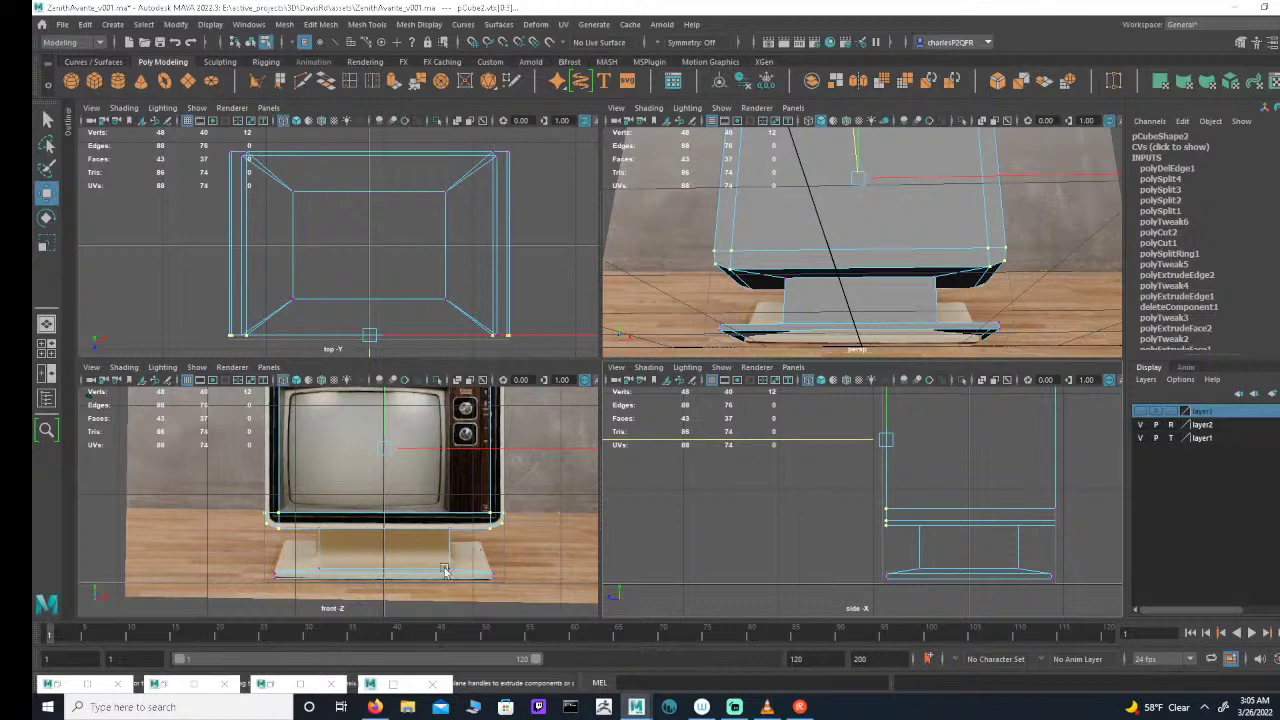
pyautogui.keyDown('alt'); pyautogui.moveTo(436, 566); pyautogui.dragTo(438, 508, button='middle'); pyautogui.keyUp('alt')
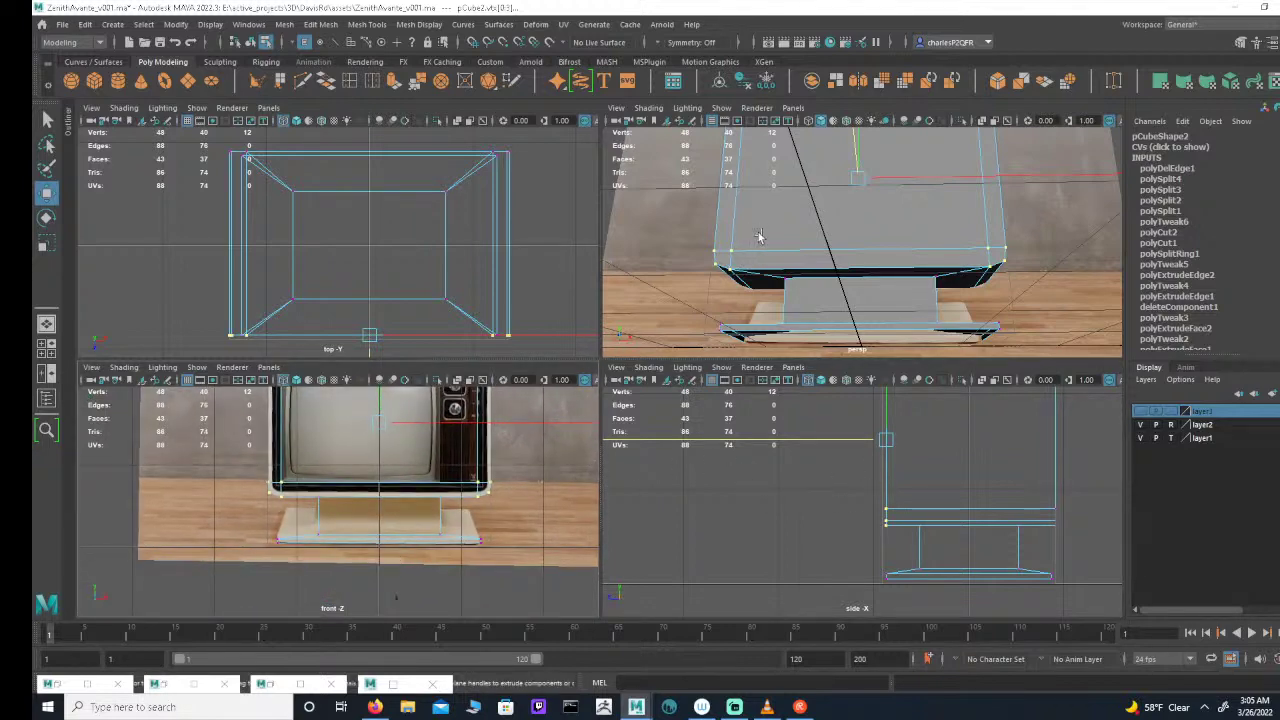
pyautogui.keyDown('alt'); pyautogui.moveTo(758, 236); pyautogui.dragTo(898, 247); pyautogui.keyUp('alt')
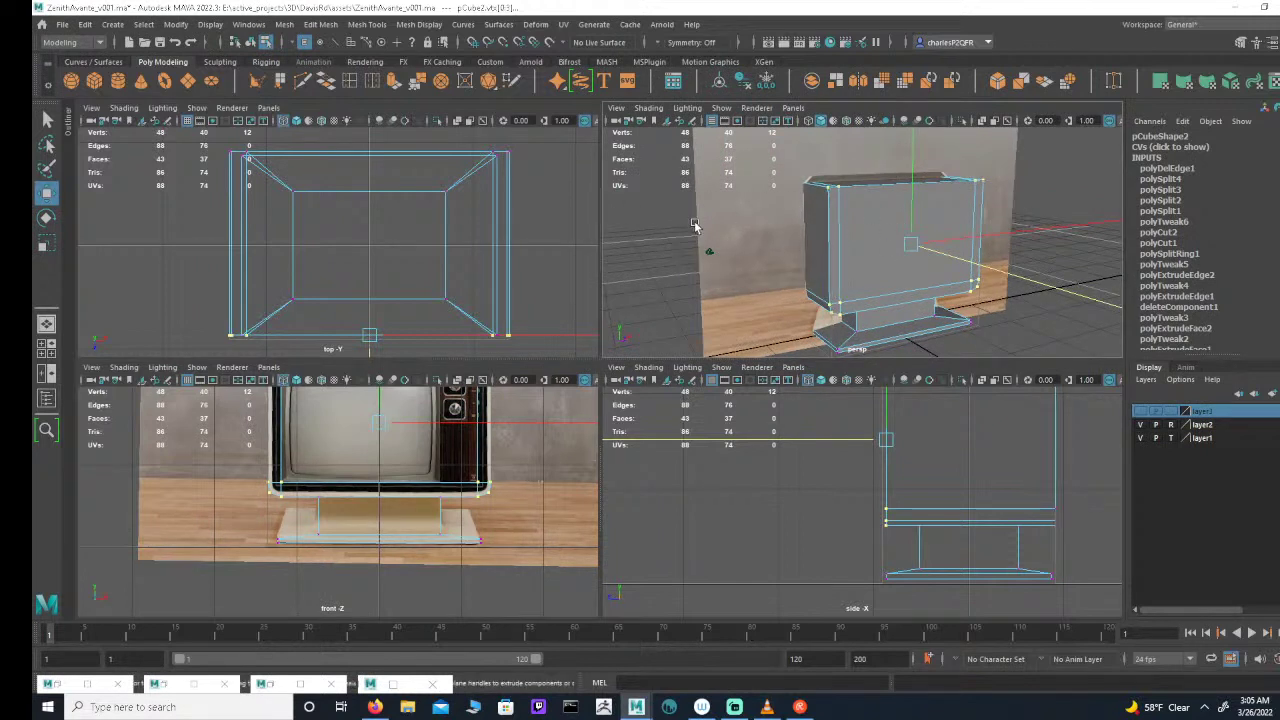
# Step: Replace the top view with the persp1 camera view and select that camera
pyautogui.click(268, 108)
pyautogui.moveTo(336, 124)
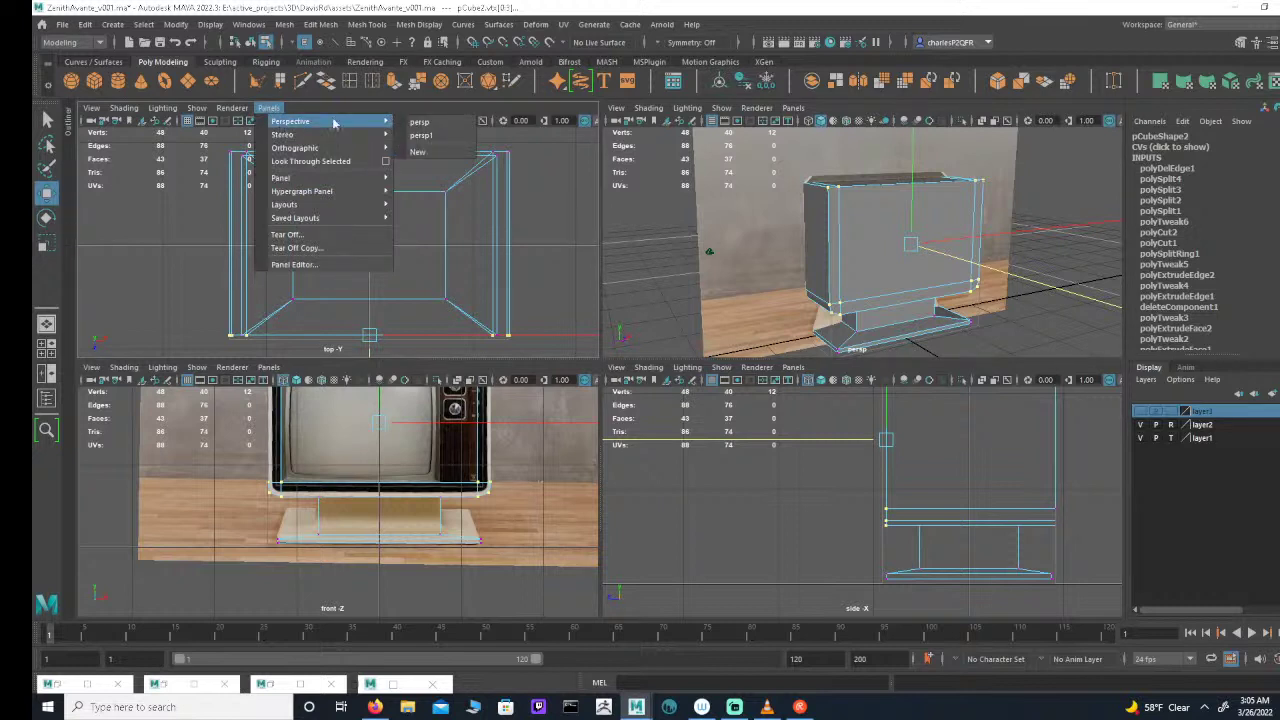
pyautogui.click(420, 135)
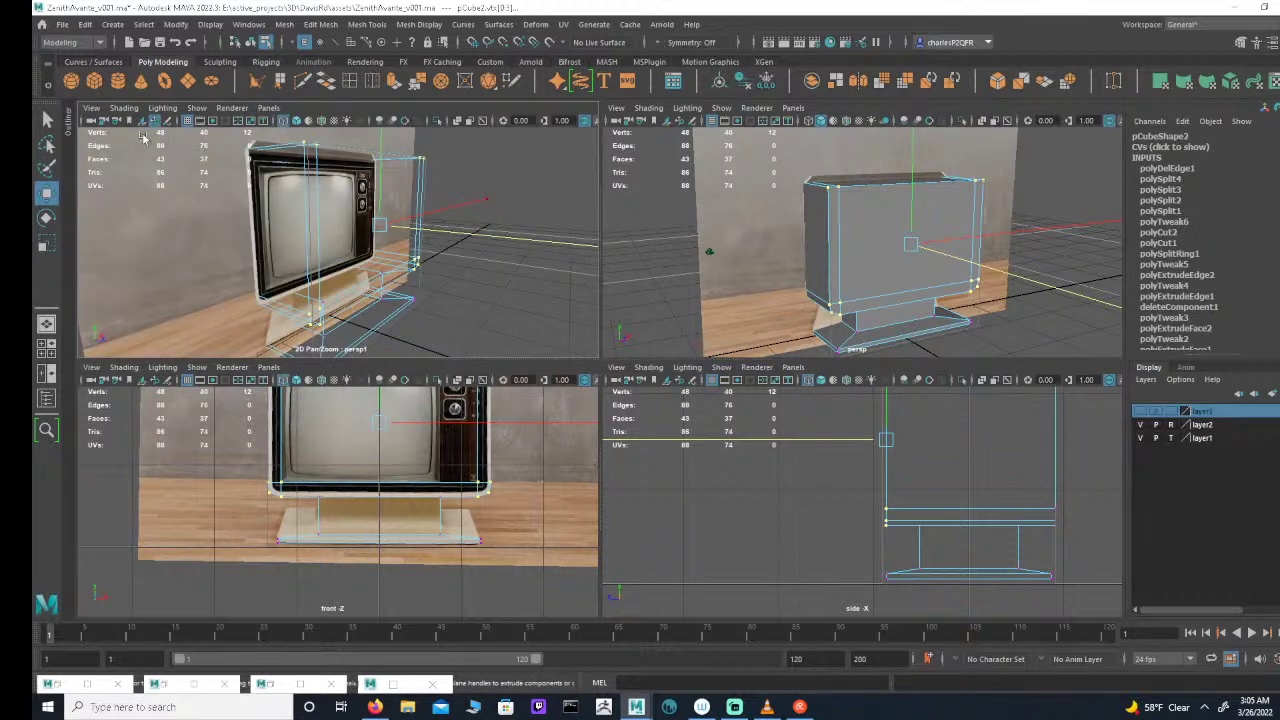
pyautogui.click(90, 121)
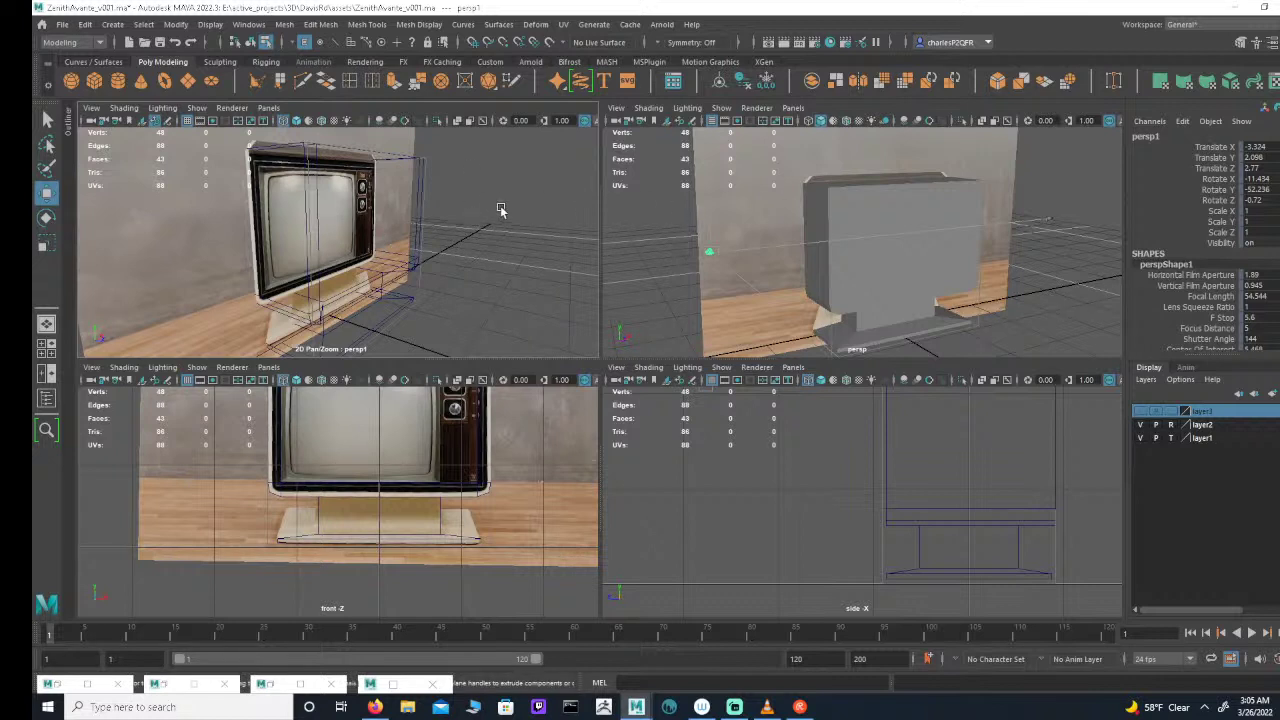
# Step: Compare the model with the layer3 reference photo through persp1 while layer2 is hidden, then restore the layers' visibility
pyautogui.click(1145, 413)
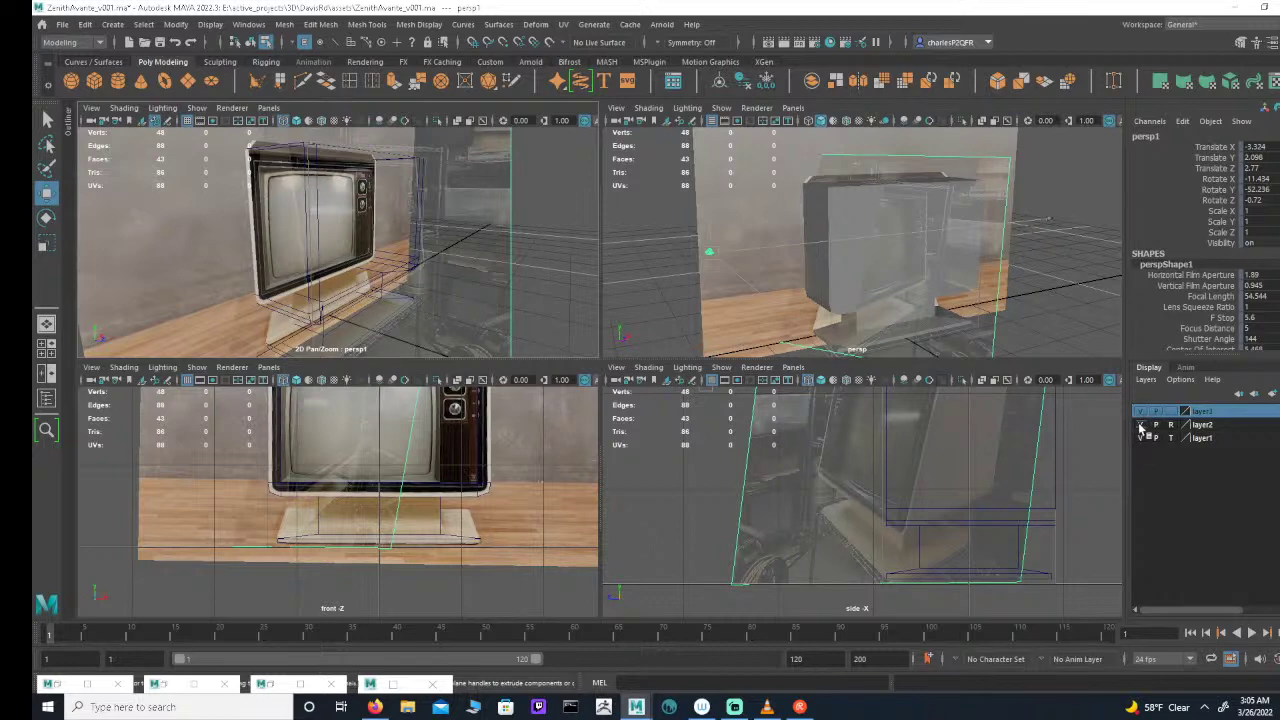
pyautogui.click(1141, 424)
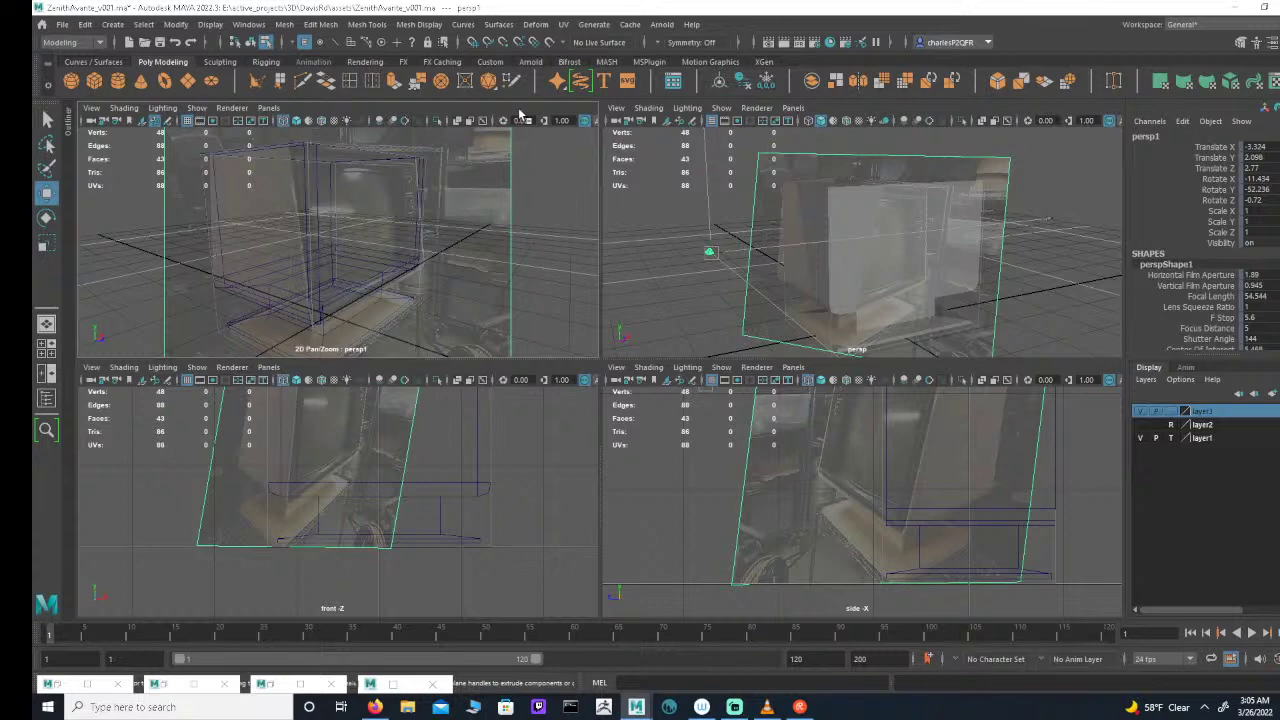
pyautogui.press('space')
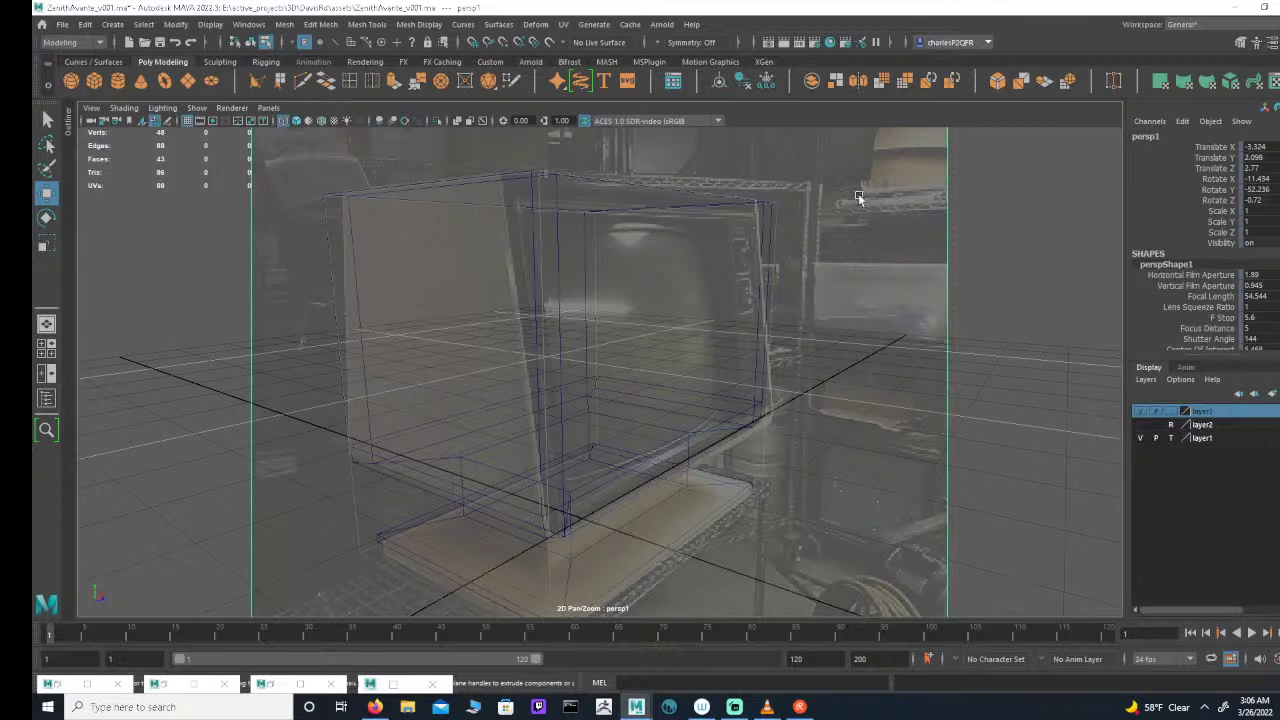
pyautogui.press('space')
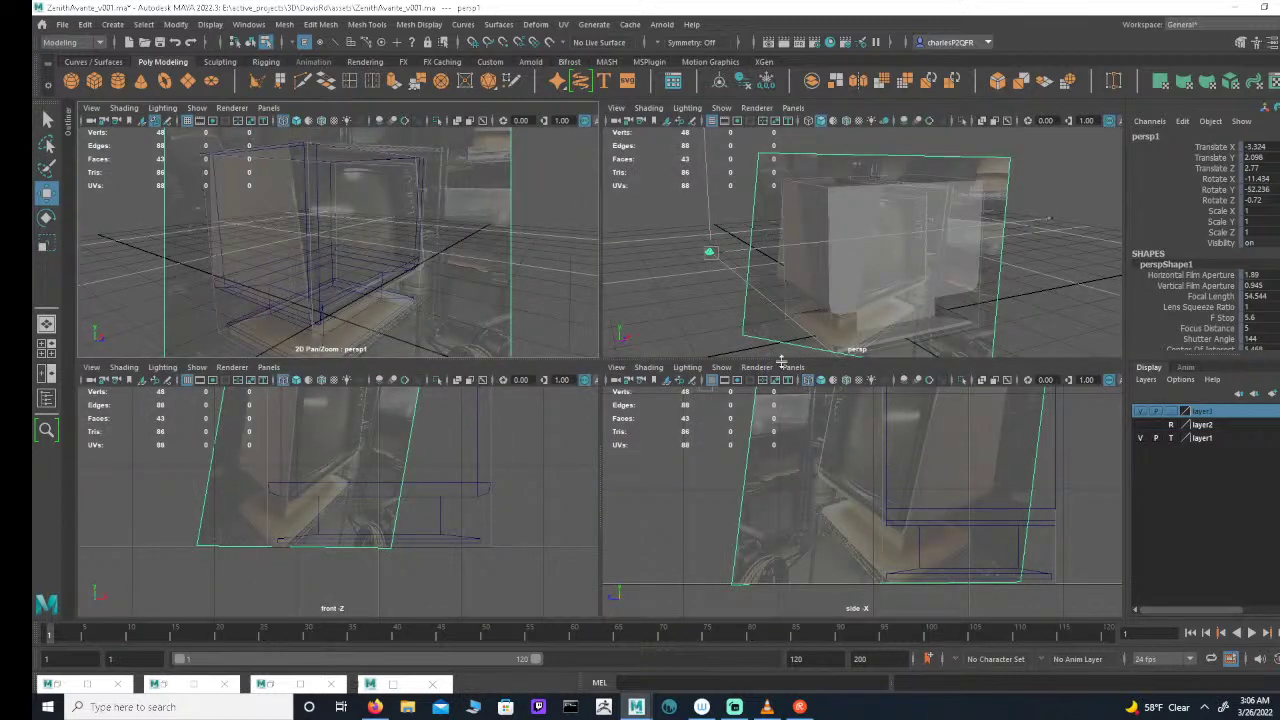
pyautogui.click(1141, 437)
pyautogui.click(1141, 424)
pyautogui.click(1146, 412)
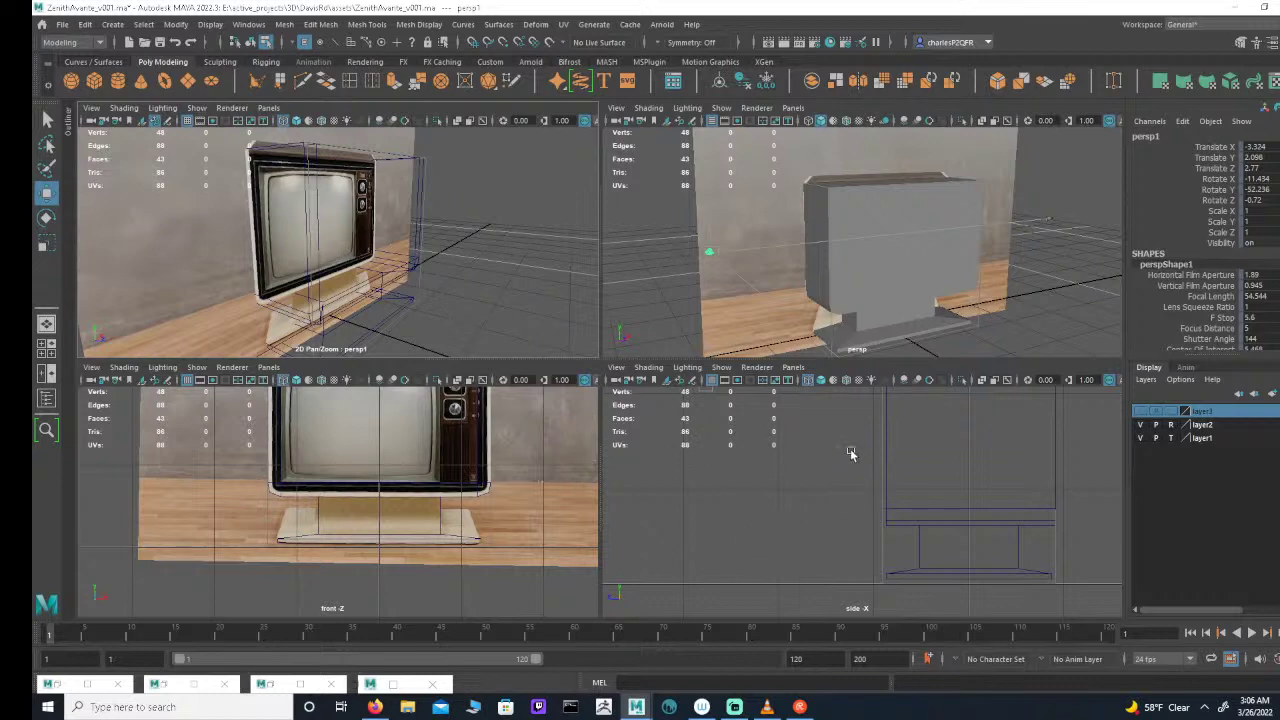
# Step: Compare the TV's overall outline with the front reference photo and reactivate the mesh's front vertex selection in the perspective view
pyautogui.keyDown('alt'); pyautogui.moveTo(851, 454); pyautogui.dragTo(703, 486, button='right'); pyautogui.keyUp('alt')
pyautogui.keyDown('alt'); pyautogui.moveTo(898, 418); pyautogui.dragTo(860, 446, button='middle'); pyautogui.keyUp('alt')
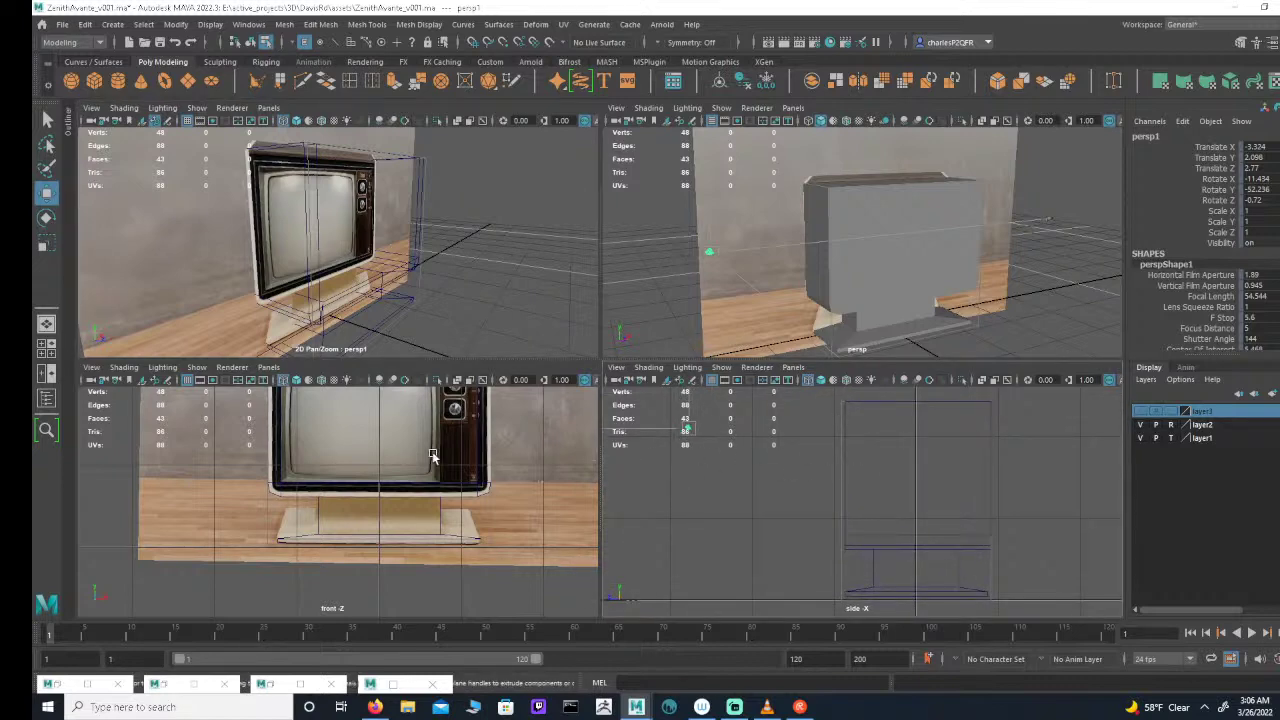
pyautogui.press('space')
pyautogui.keyDown('alt'); pyautogui.moveTo(780, 298); pyautogui.dragTo(757, 380, button='middle'); pyautogui.keyUp('alt')
pyautogui.keyDown('alt'); pyautogui.moveTo(757, 380); pyautogui.dragTo(808, 304, button='right'); pyautogui.keyUp('alt')
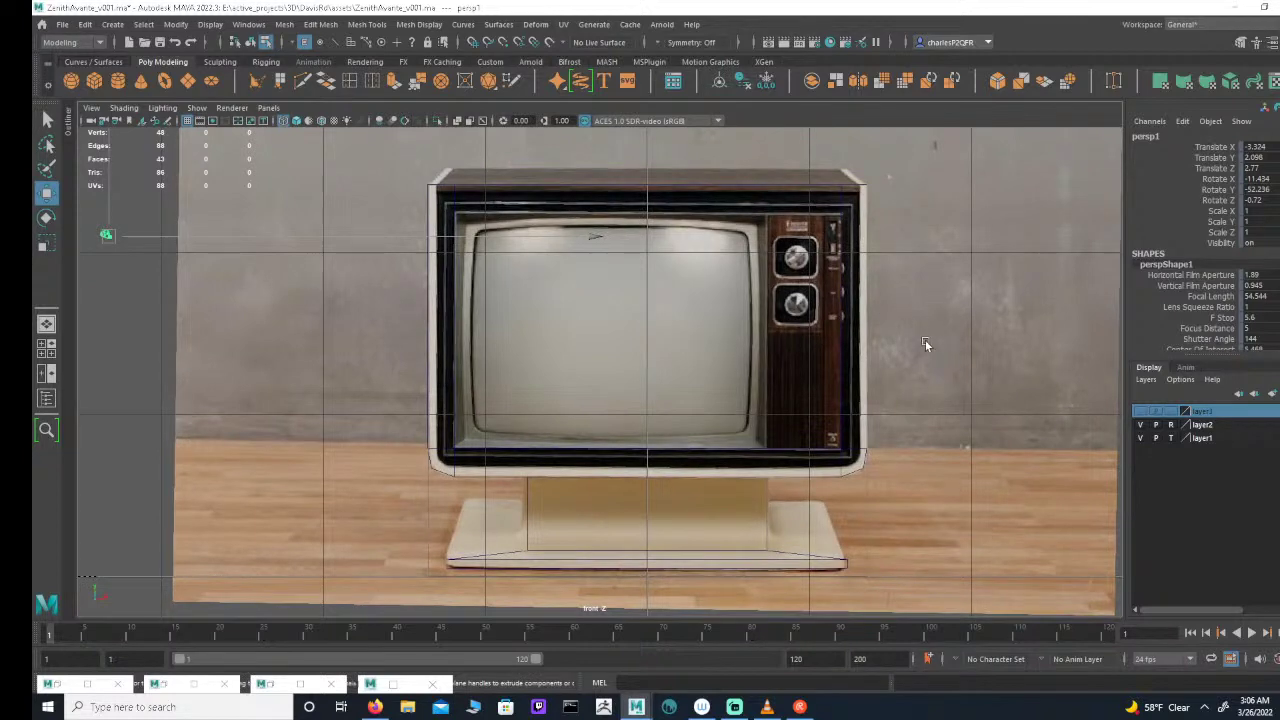
pyautogui.press('space')
pyautogui.keyDown('alt'); pyautogui.moveTo(924, 287); pyautogui.dragTo(1000, 256); pyautogui.keyUp('alt')
pyautogui.click(885, 257)
pyautogui.keyDown('alt'); pyautogui.moveTo(920, 249); pyautogui.dragTo(872, 295); pyautogui.keyUp('alt')
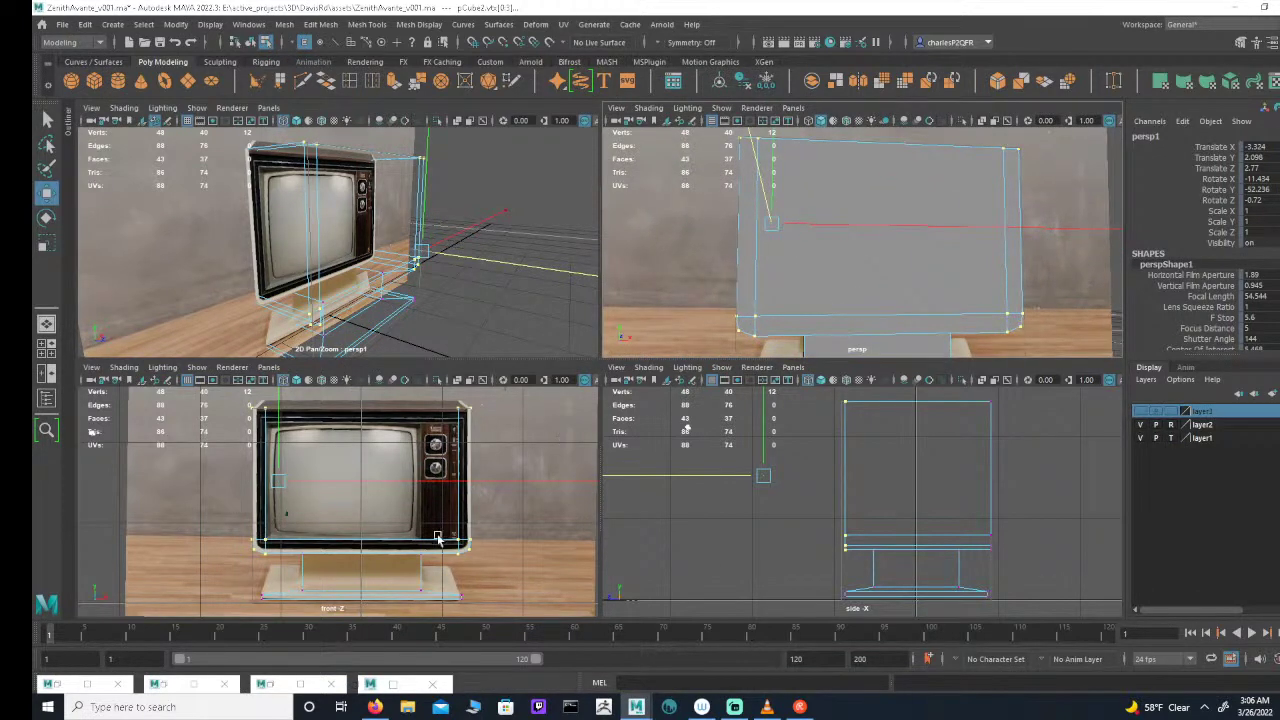
# Step: Examine how the stand, lower cabinet edge and screen frame line up with the front reference photo at close range
pyautogui.scroll(1, 437, 540)
pyautogui.keyDown('alt'); pyautogui.moveTo(437, 590); pyautogui.dragTo(429, 514, button='middle'); pyautogui.keyUp('alt')
pyautogui.scroll(1, 472, 460)
pyautogui.press('space')
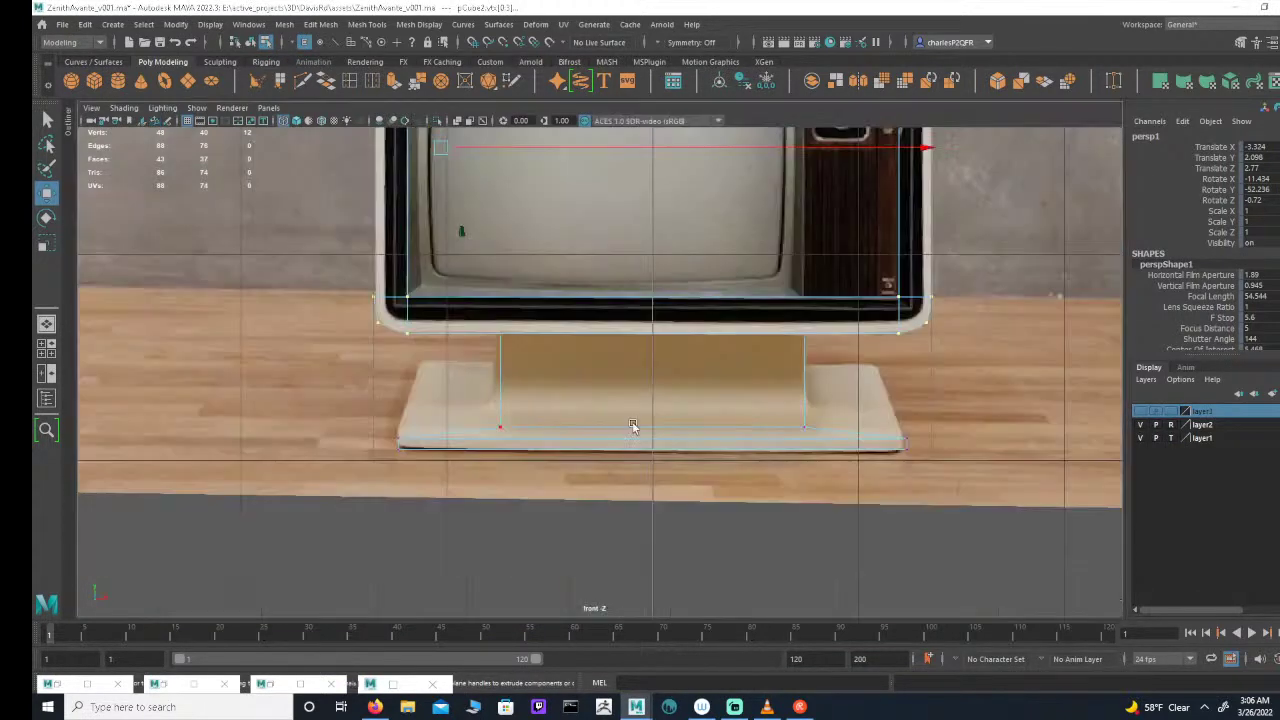
pyautogui.scroll(1, 820, 325)
pyautogui.keyDown('alt'); pyautogui.moveTo(831, 316); pyautogui.dragTo(811, 440, button='middle'); pyautogui.keyUp('alt')
pyautogui.scroll(-1, 778, 322)
pyautogui.keyDown('alt'); pyautogui.moveTo(632, 326); pyautogui.dragTo(628, 436, button='middle'); pyautogui.keyUp('alt')
pyautogui.scroll(-1, 628, 436)
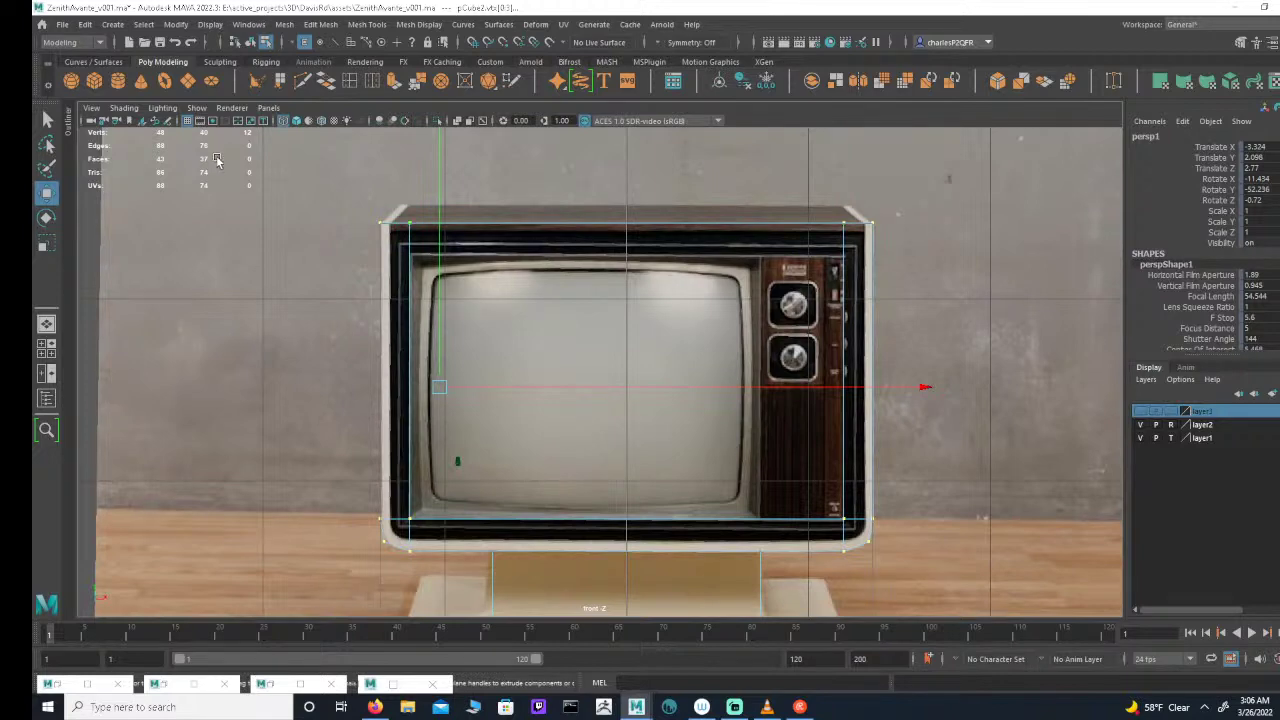
# Step: Extrude all the front faces of the TV cabinet and scale them uniformly slightly inward to form a thin outer rim
pyautogui.click(351, 43)
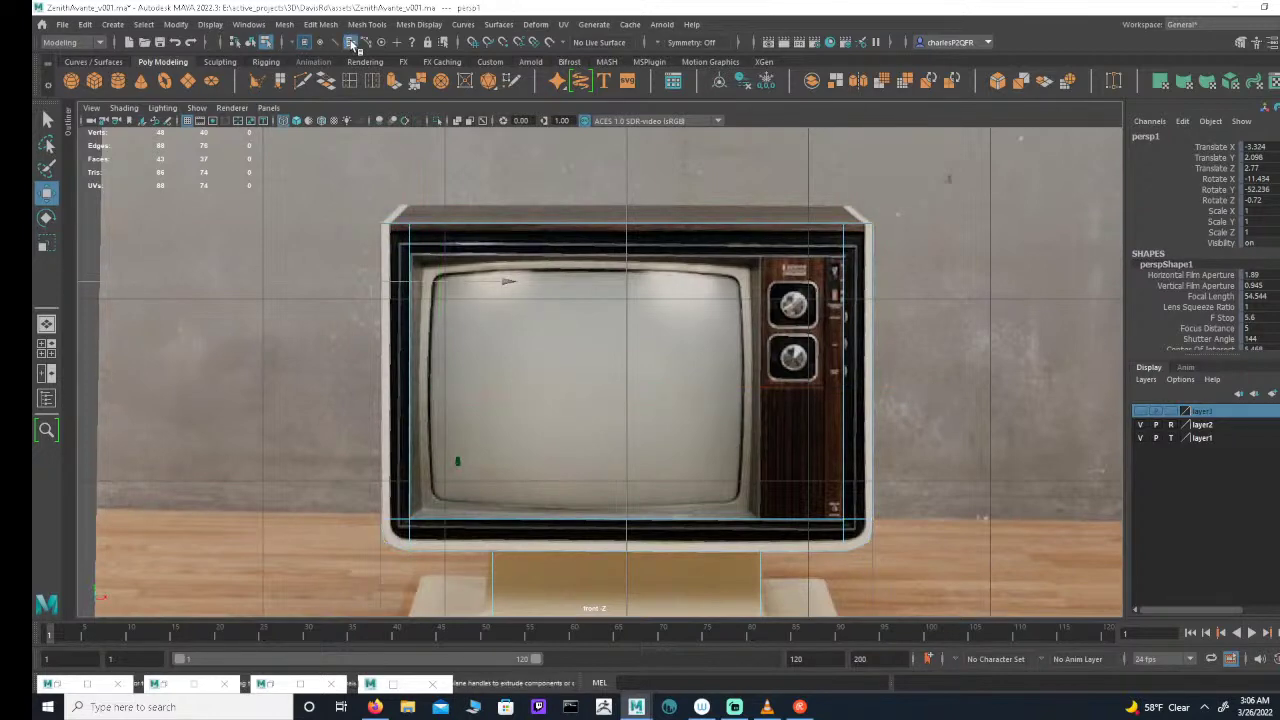
pyautogui.click(351, 43)
pyautogui.click(400, 341)
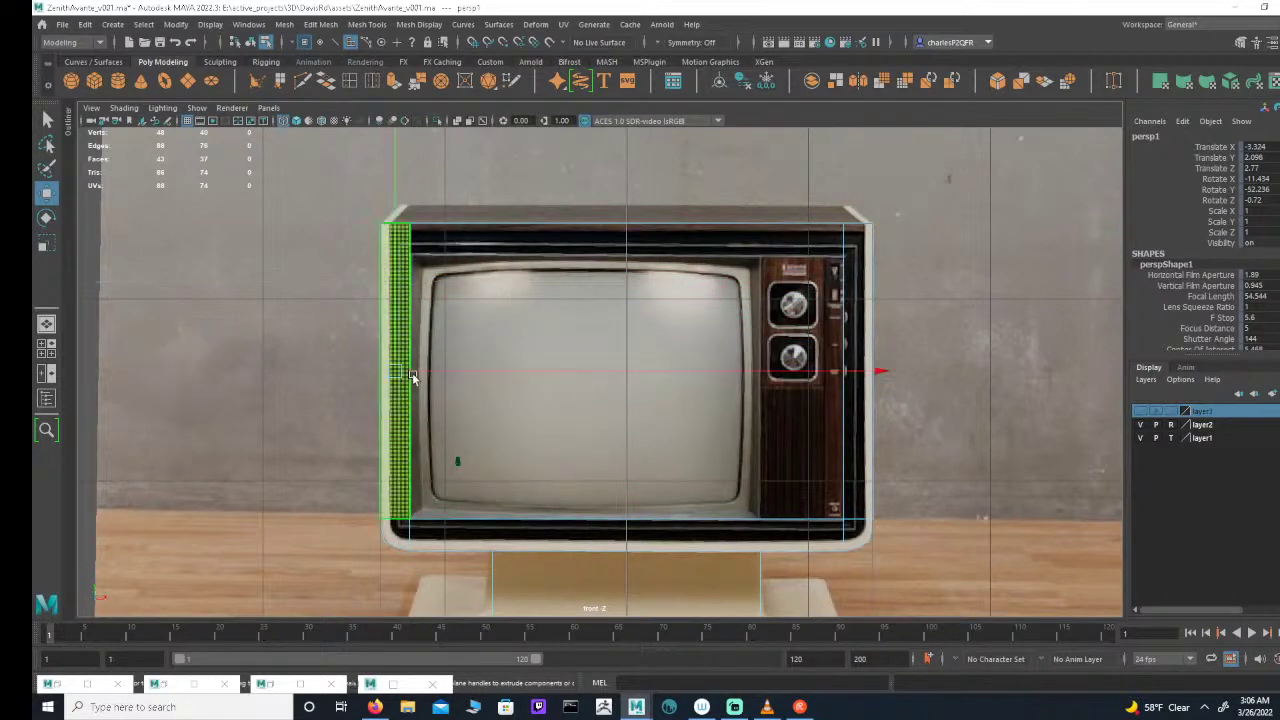
pyautogui.keyDown('shift'); pyautogui.click(409, 525); pyautogui.keyUp('shift')
pyautogui.keyDown('shift'); pyautogui.click(450, 524); pyautogui.keyUp('shift')
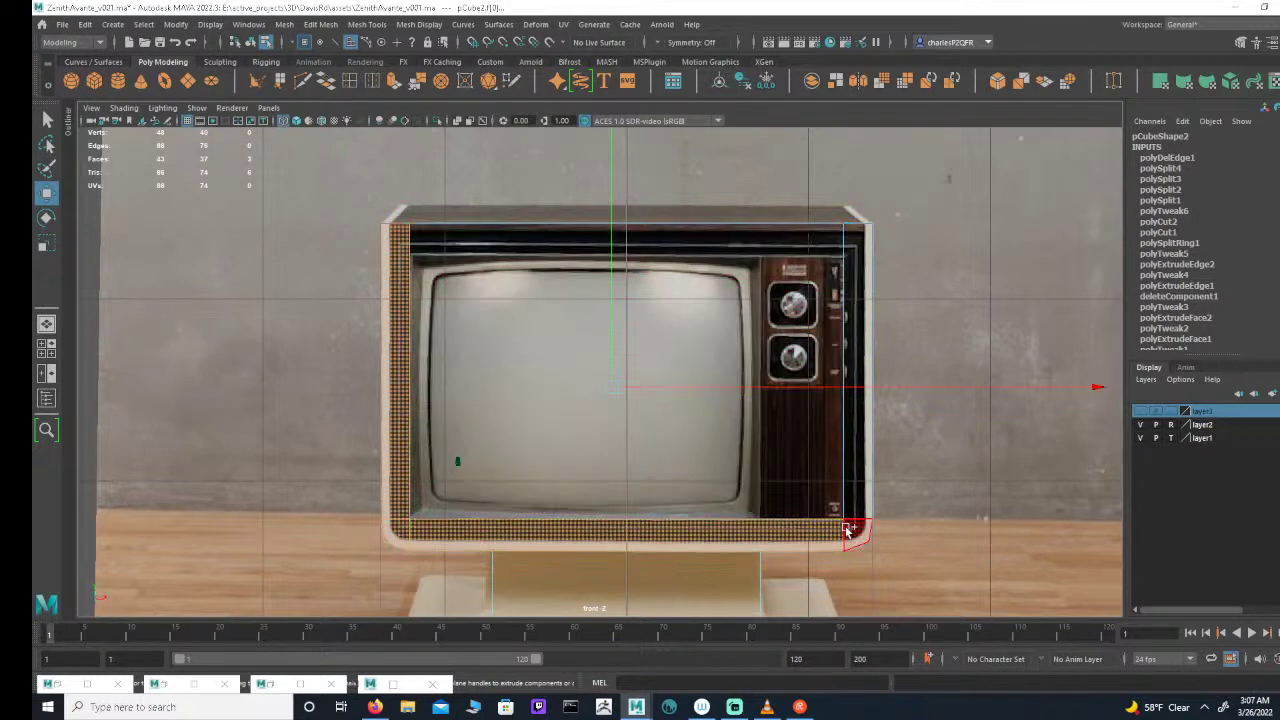
pyautogui.keyDown('shift'); pyautogui.click(850, 527); pyautogui.keyUp('shift')
pyautogui.keyDown('shift'); pyautogui.click(791, 489); pyautogui.keyUp('shift')
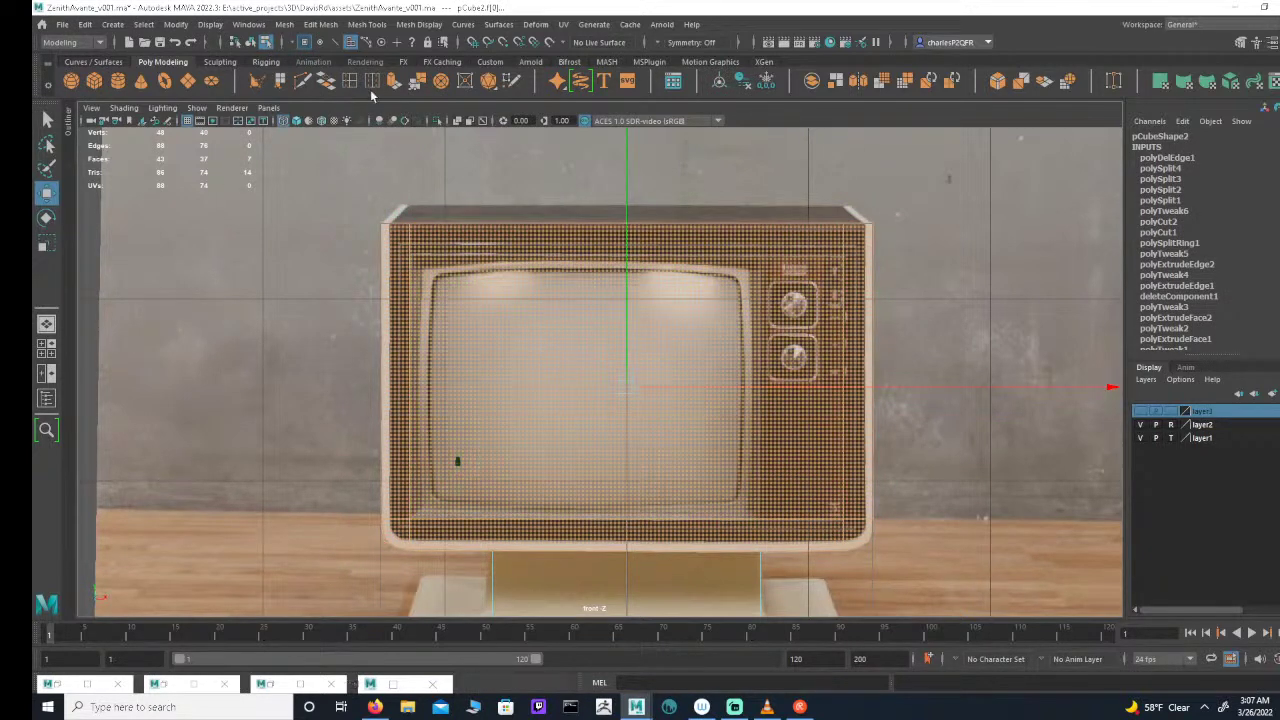
pyautogui.hotkey('ctrl', 'e')
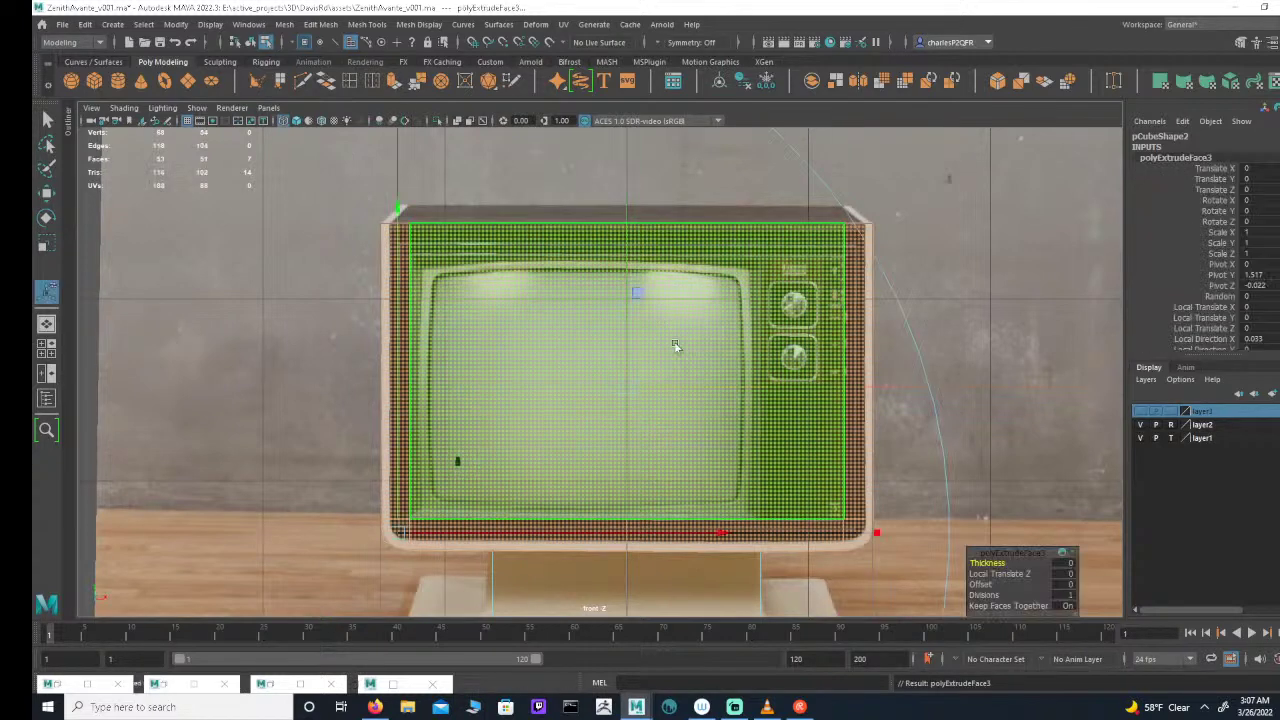
pyautogui.press('r')
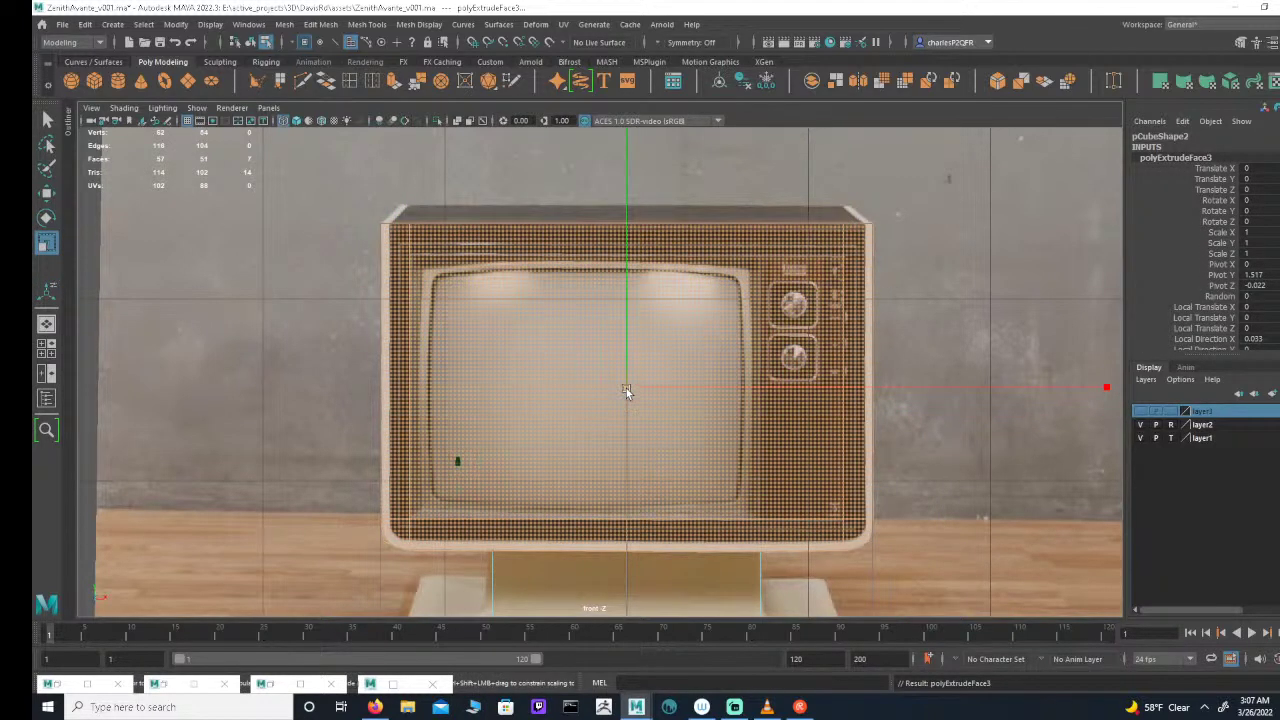
pyautogui.moveTo(626, 386); pyautogui.dragTo(619, 386)
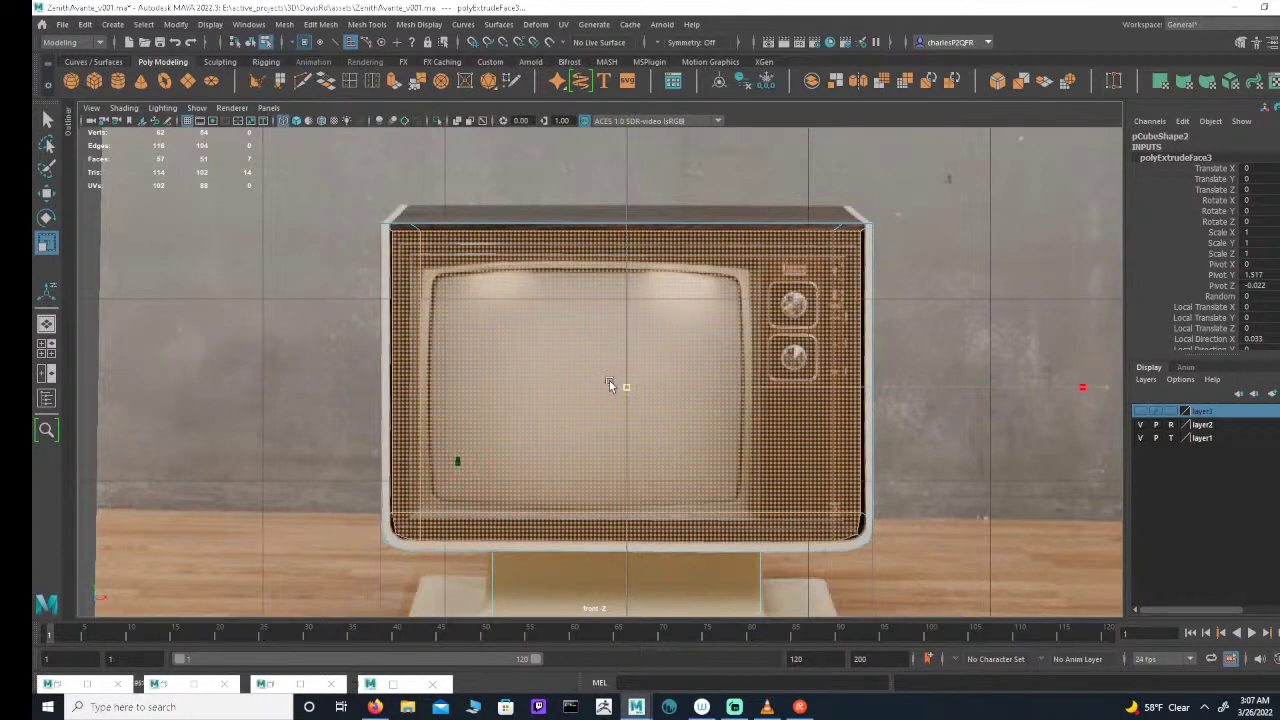
# Step: Finish narrowing the extruded front faces so their sides follow the inner rim of the cabinet in the front reference photo
pyautogui.click(613, 380)
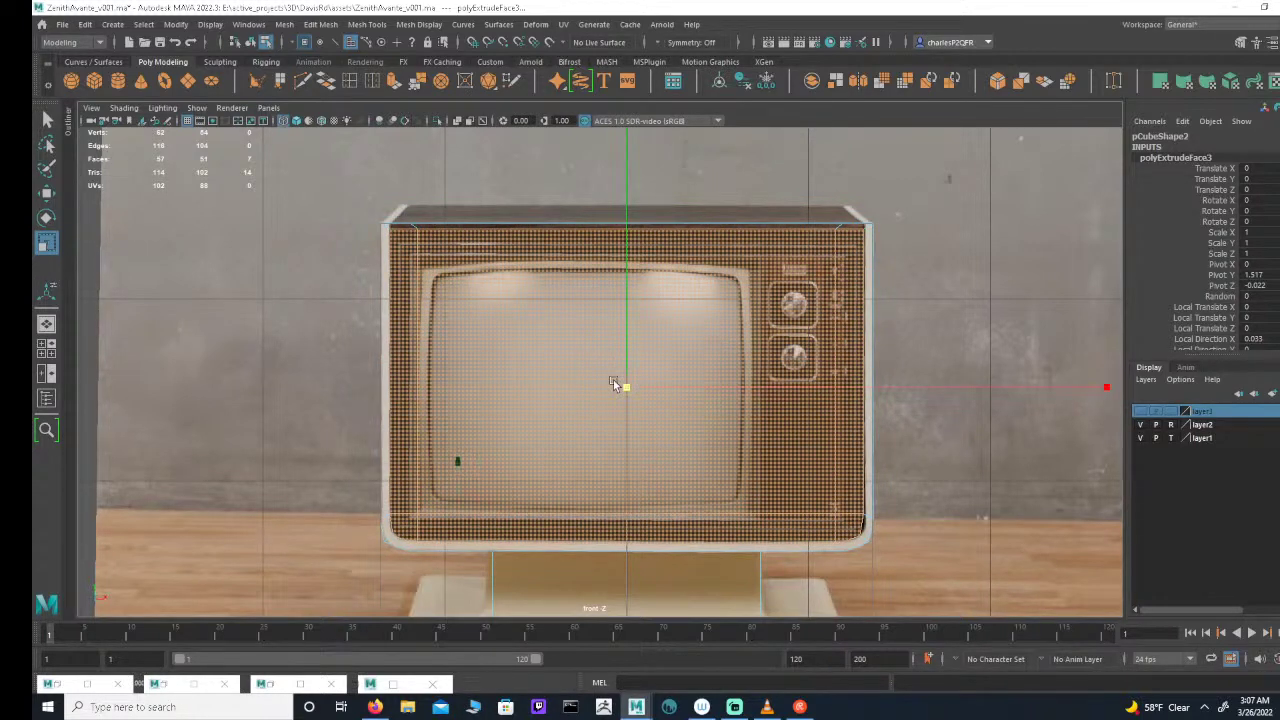
pyautogui.scroll(2, 787, 335)
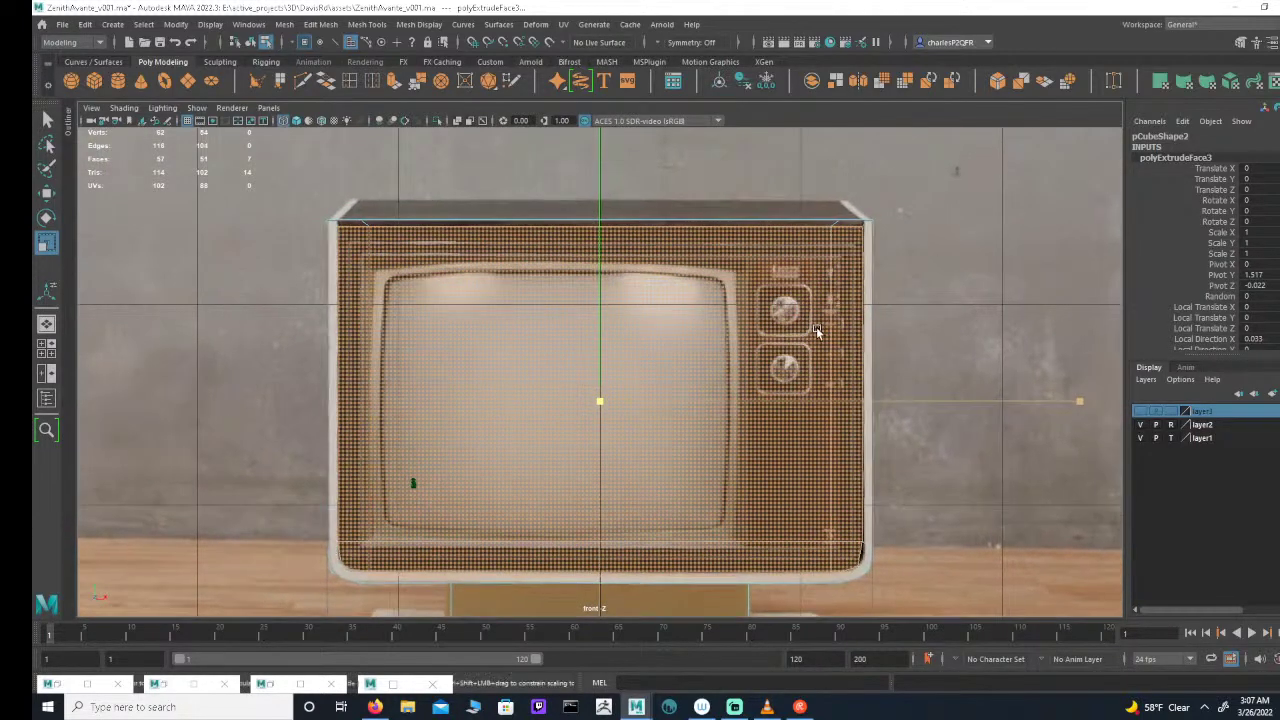
pyautogui.keyDown('alt'); pyautogui.moveTo(771, 364); pyautogui.dragTo(781, 338, button='middle'); pyautogui.keyUp('alt')
pyautogui.keyDown('alt'); pyautogui.moveTo(781, 339); pyautogui.dragTo(784, 340, button='right'); pyautogui.keyUp('alt')
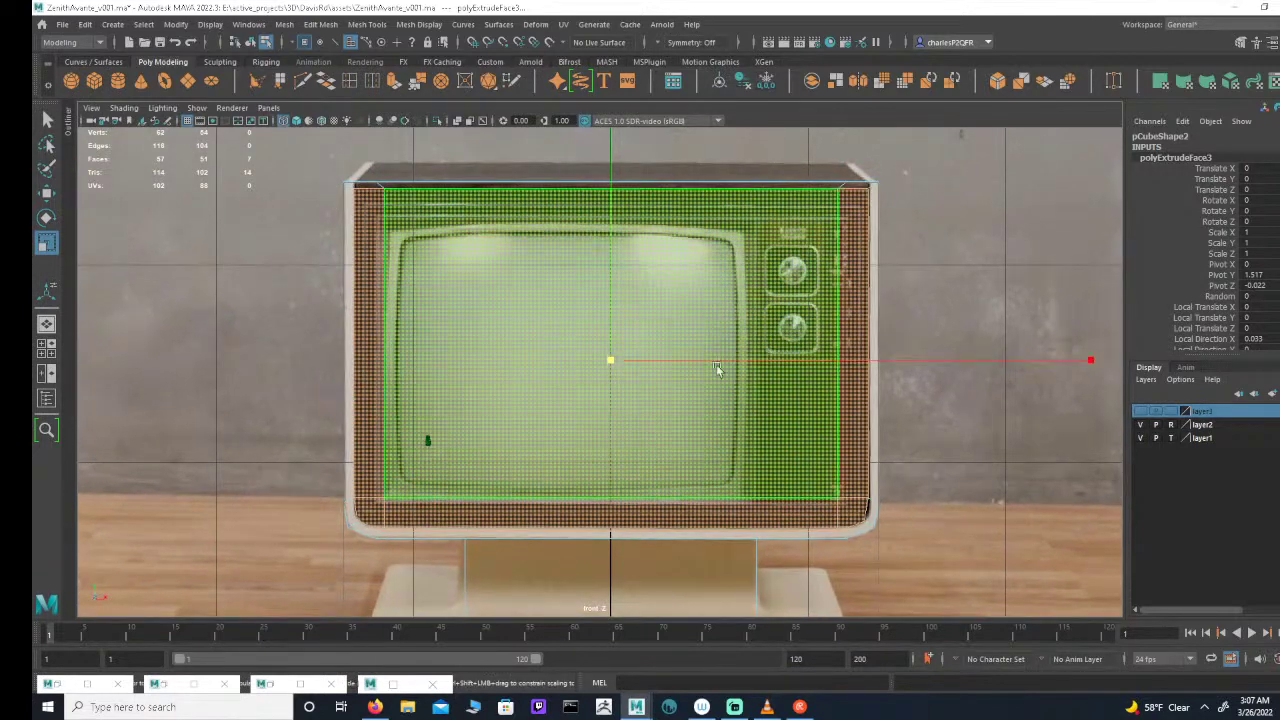
# Step: Select the bottom vertices of the inset front faces and raise them slightly to widen the rim along the cabinet's lower edge
pyautogui.click(305, 43)
pyautogui.keyDown('alt'); pyautogui.moveTo(367, 501); pyautogui.dragTo(381, 435, button='middle'); pyautogui.keyUp('alt')
pyautogui.keyDown('alt'); pyautogui.moveTo(381, 435); pyautogui.dragTo(402, 435, button='right'); pyautogui.keyUp('alt')
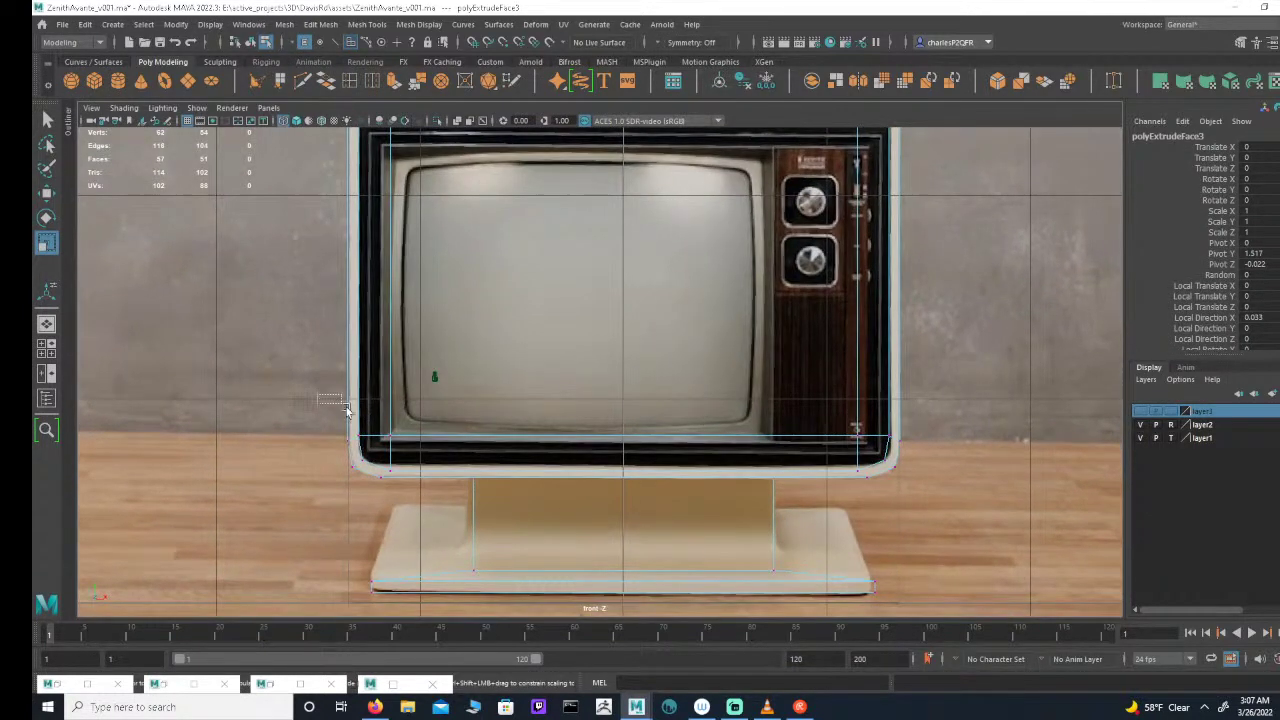
pyautogui.click(358, 438)
pyautogui.keyDown('shift'); pyautogui.click(366, 459); pyautogui.keyUp('shift')
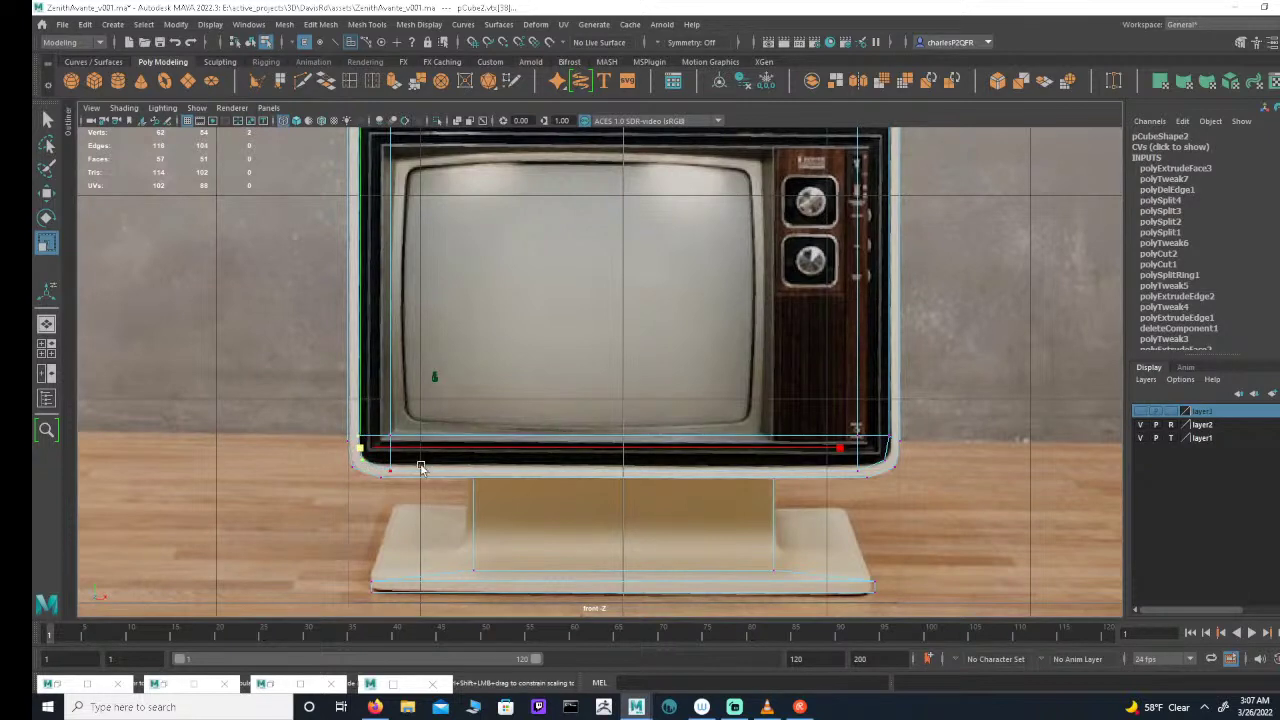
pyautogui.keyDown('shift'); pyautogui.click(391, 472); pyautogui.keyUp('shift')
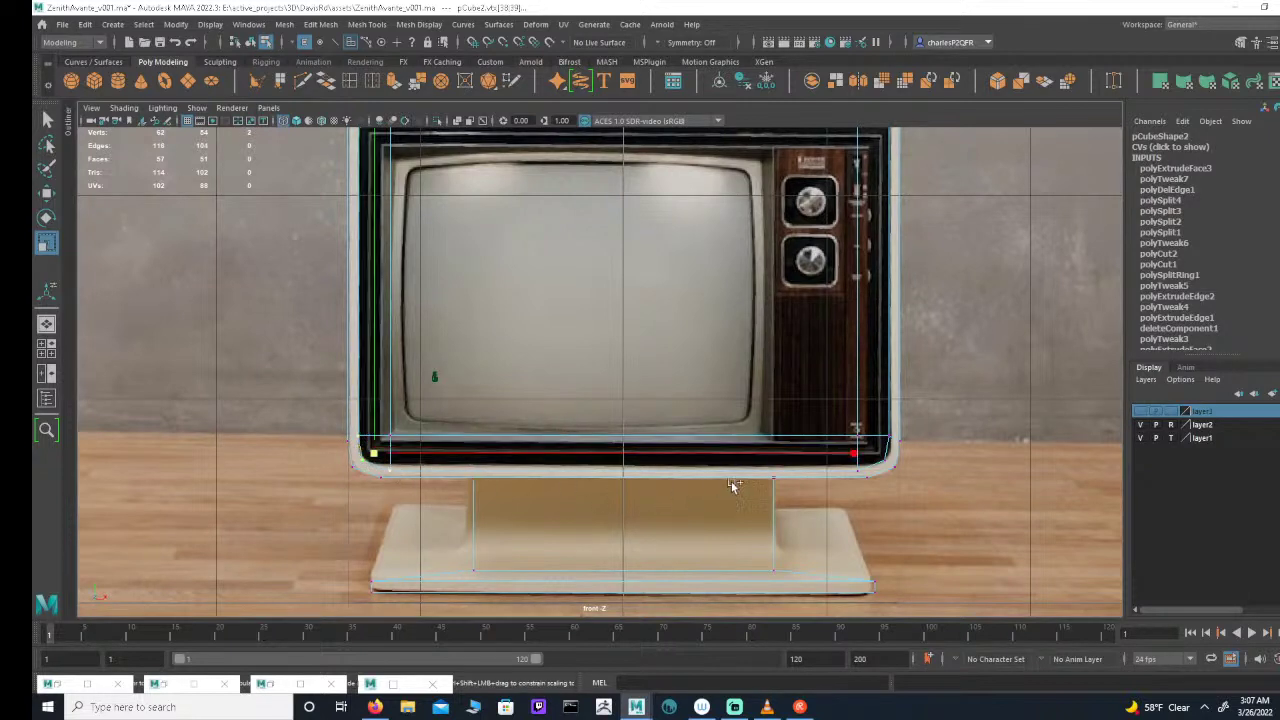
pyautogui.keyDown('shift'); pyautogui.click(860, 472); pyautogui.keyUp('shift')
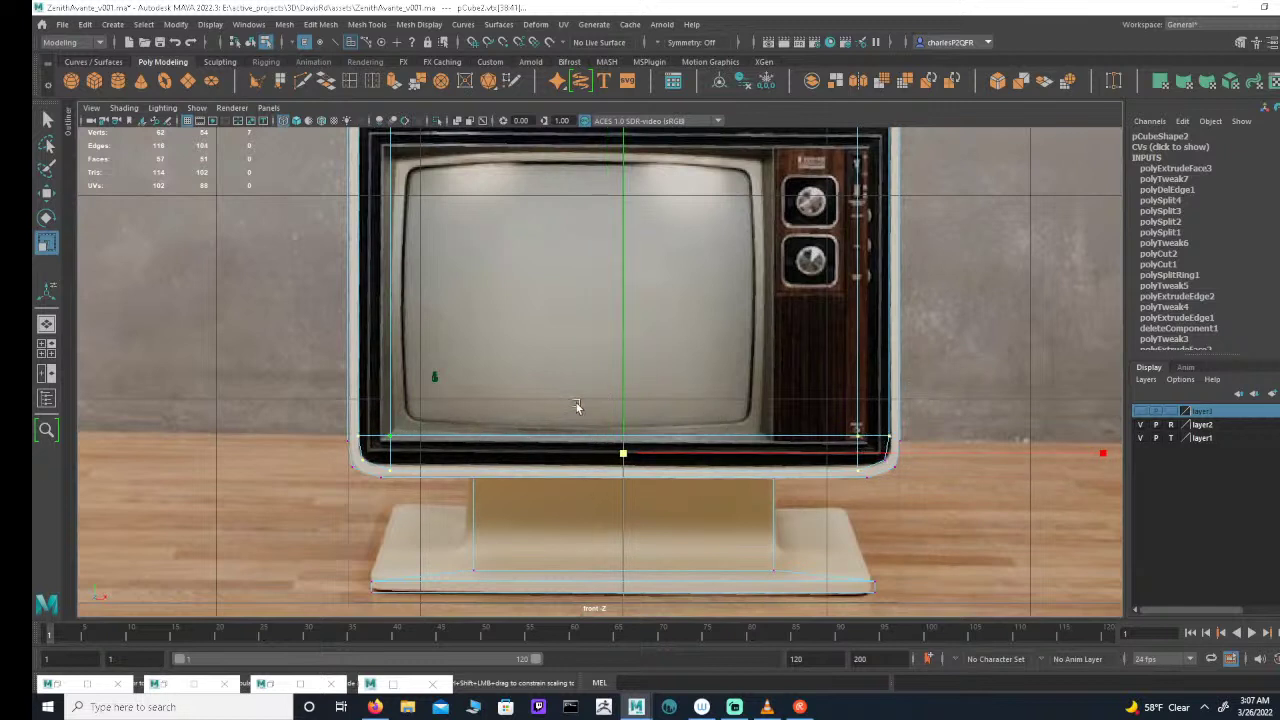
pyautogui.press('w')
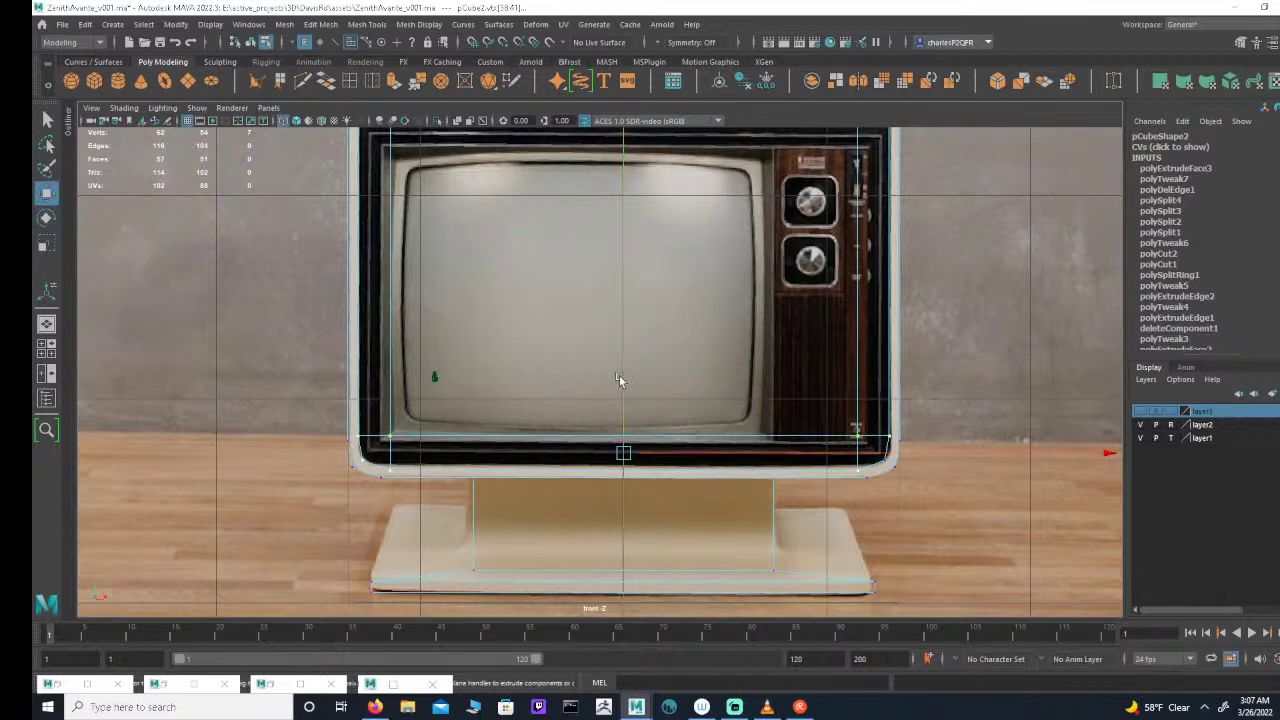
pyautogui.moveTo(620, 381); pyautogui.dragTo(620, 373)
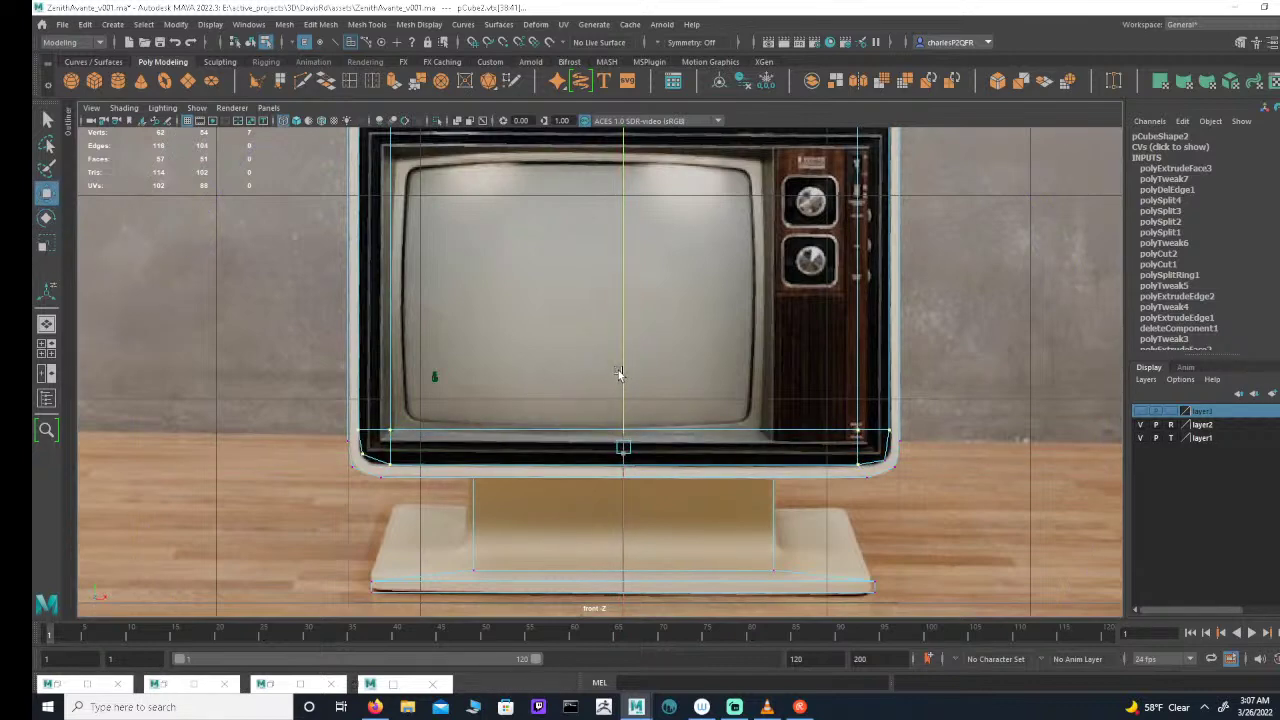
# Step: Examine how the inset rim follows the cabinet's lower corners, sides and top edge in the front reference photo
pyautogui.keyDown('alt'); pyautogui.moveTo(497, 435); pyautogui.dragTo(509, 371, button='middle'); pyautogui.keyUp('alt')
pyautogui.keyDown('alt'); pyautogui.moveTo(509, 371); pyautogui.dragTo(603, 369, button='right'); pyautogui.keyUp('alt')
pyautogui.scroll(1, 603, 370)
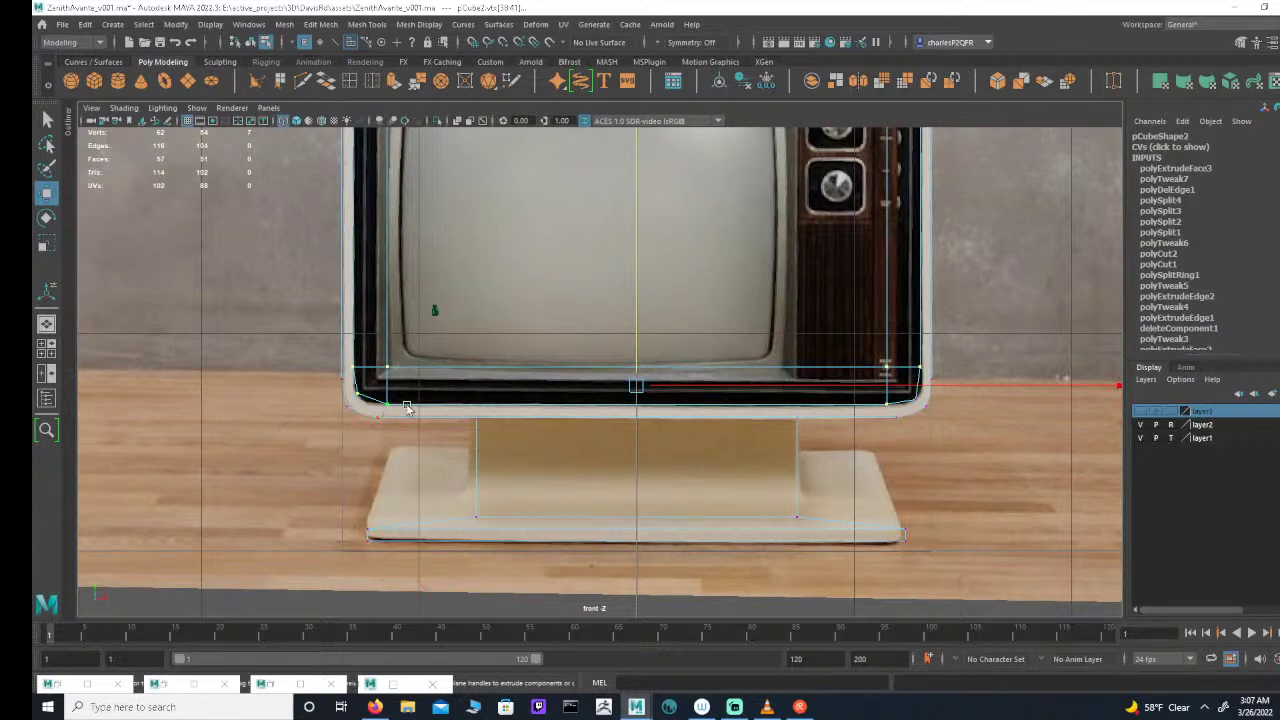
pyautogui.scroll(-1, 530, 337)
pyautogui.keyDown('alt'); pyautogui.moveTo(479, 285); pyautogui.dragTo(449, 450, button='middle'); pyautogui.keyUp('alt')
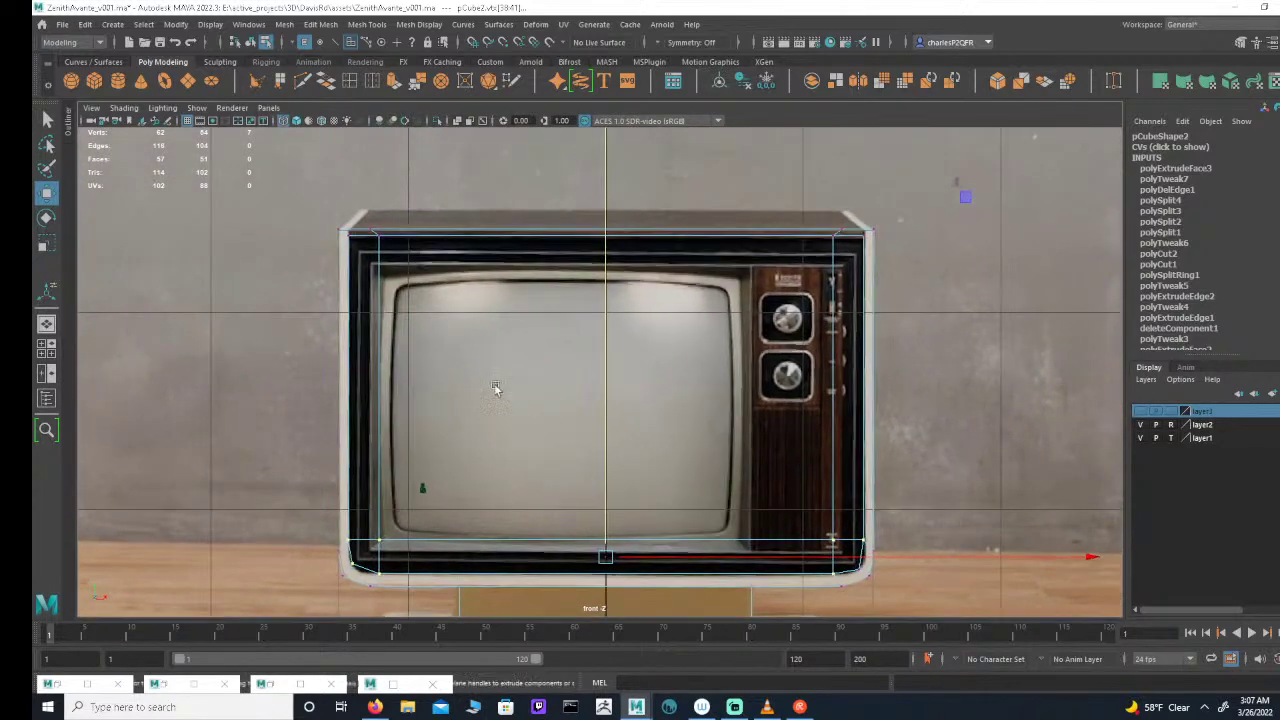
pyautogui.keyDown('alt'); pyautogui.moveTo(520, 306); pyautogui.dragTo(557, 340, button='middle'); pyautogui.keyUp('alt')
pyautogui.keyDown('alt'); pyautogui.moveTo(557, 340); pyautogui.dragTo(570, 345, button='right'); pyautogui.keyUp('alt')
pyautogui.keyDown('alt'); pyautogui.moveTo(611, 357); pyautogui.dragTo(641, 337, button='middle'); pyautogui.keyUp('alt')
pyautogui.keyDown('alt'); pyautogui.moveTo(550, 304); pyautogui.dragTo(552, 324, button='middle'); pyautogui.keyUp('alt')
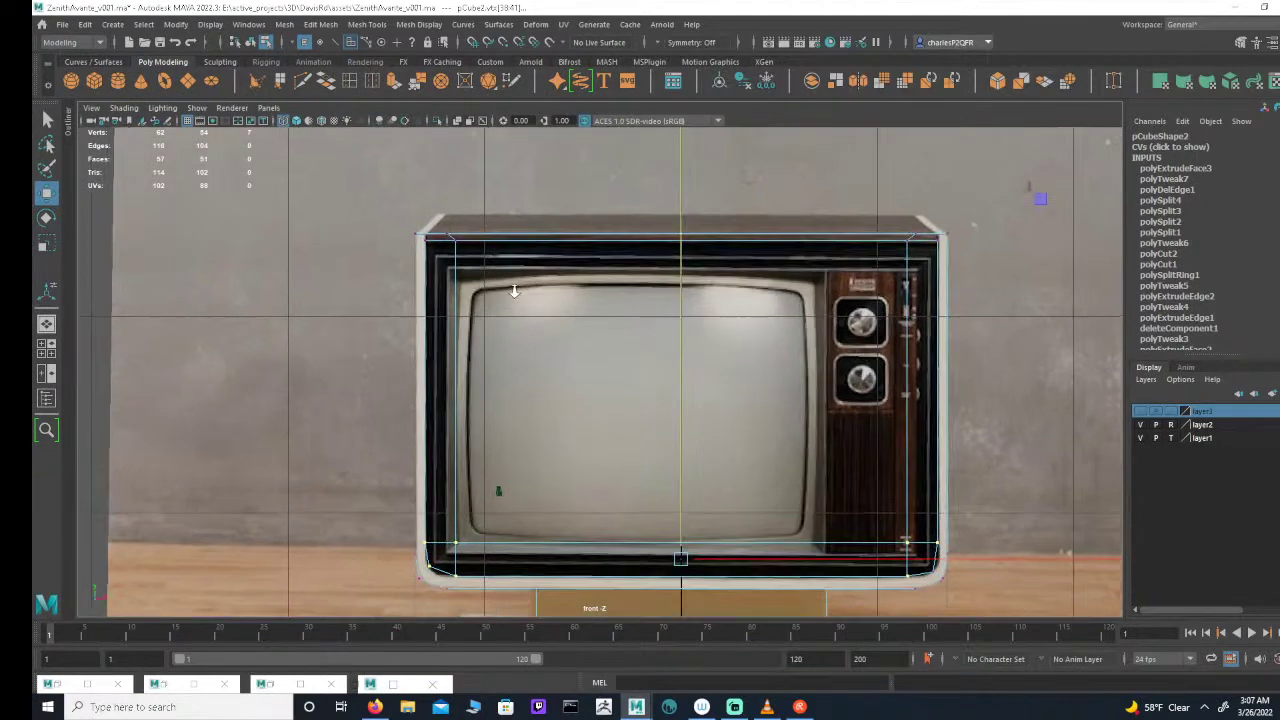
pyautogui.keyDown('alt'); pyautogui.moveTo(939, 261); pyautogui.dragTo(985, 256, button='right'); pyautogui.keyUp('alt')
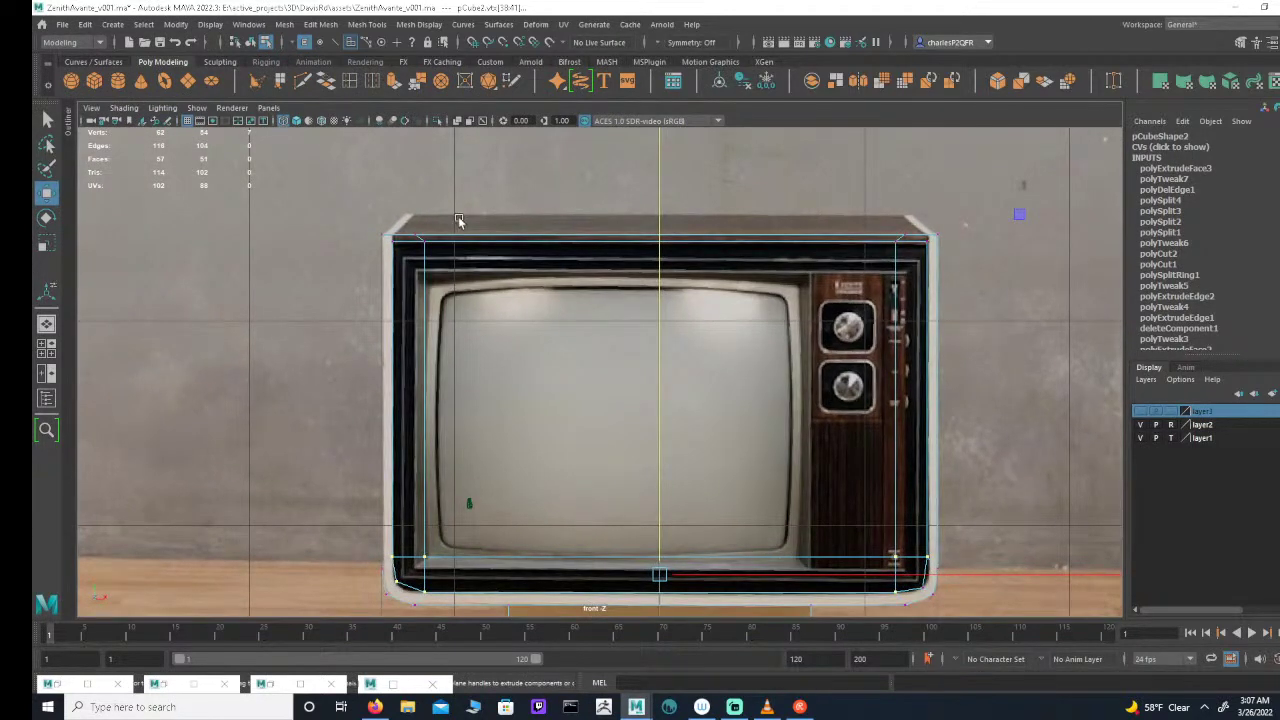
pyautogui.scroll(-3, 522, 216)
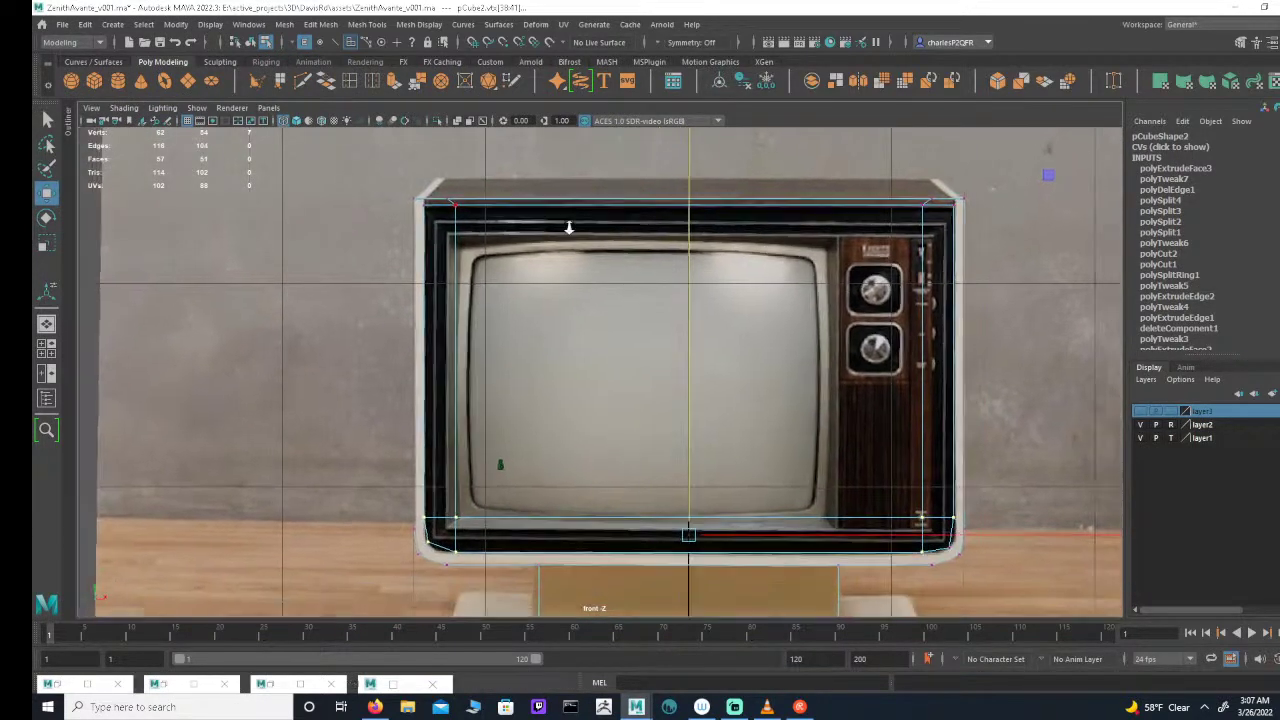
pyautogui.scroll(1, 705, 275)
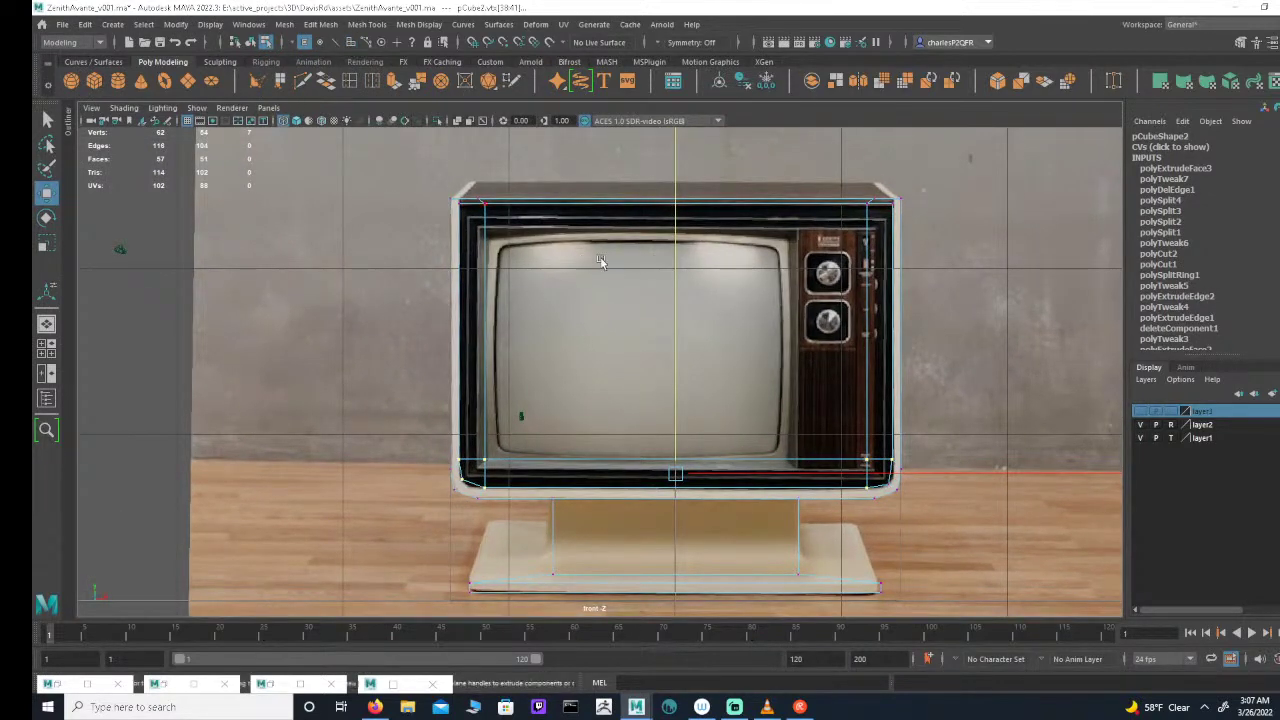
pyautogui.scroll(-1, 627, 318)
pyautogui.scroll(-1, 627, 318)
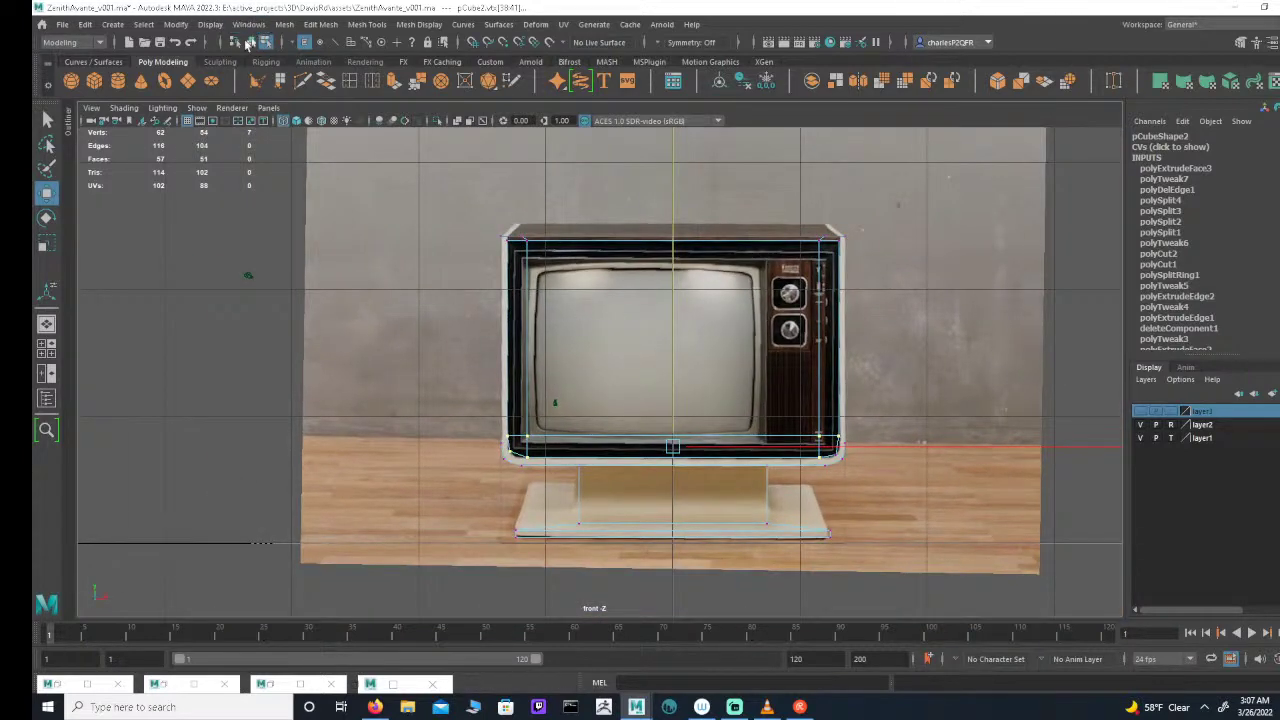
# Step: Duplicate the whole TV mesh, move the copy above the reference photo as a backup, and reselect the original TV
pyautogui.click(250, 42)
pyautogui.scroll(-2, 565, 280)
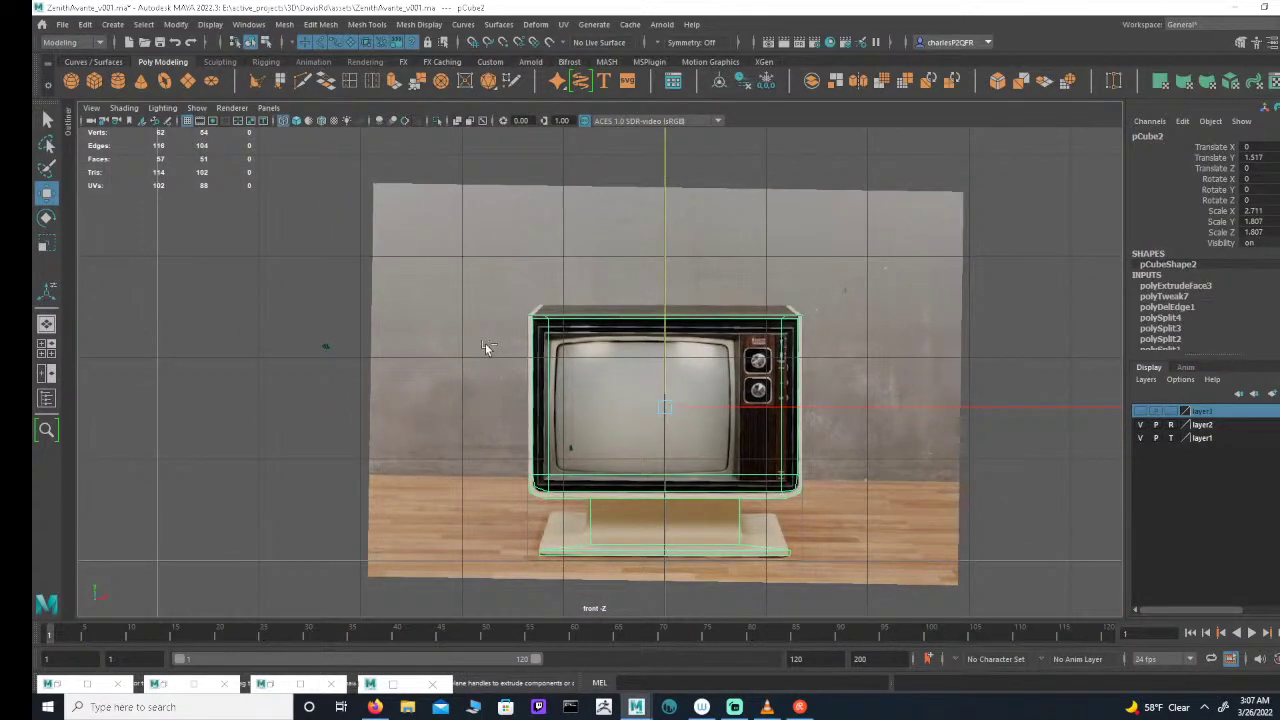
pyautogui.hotkey('ctrl', 'd')
pyautogui.moveTo(668, 350); pyautogui.dragTo(682, 3)
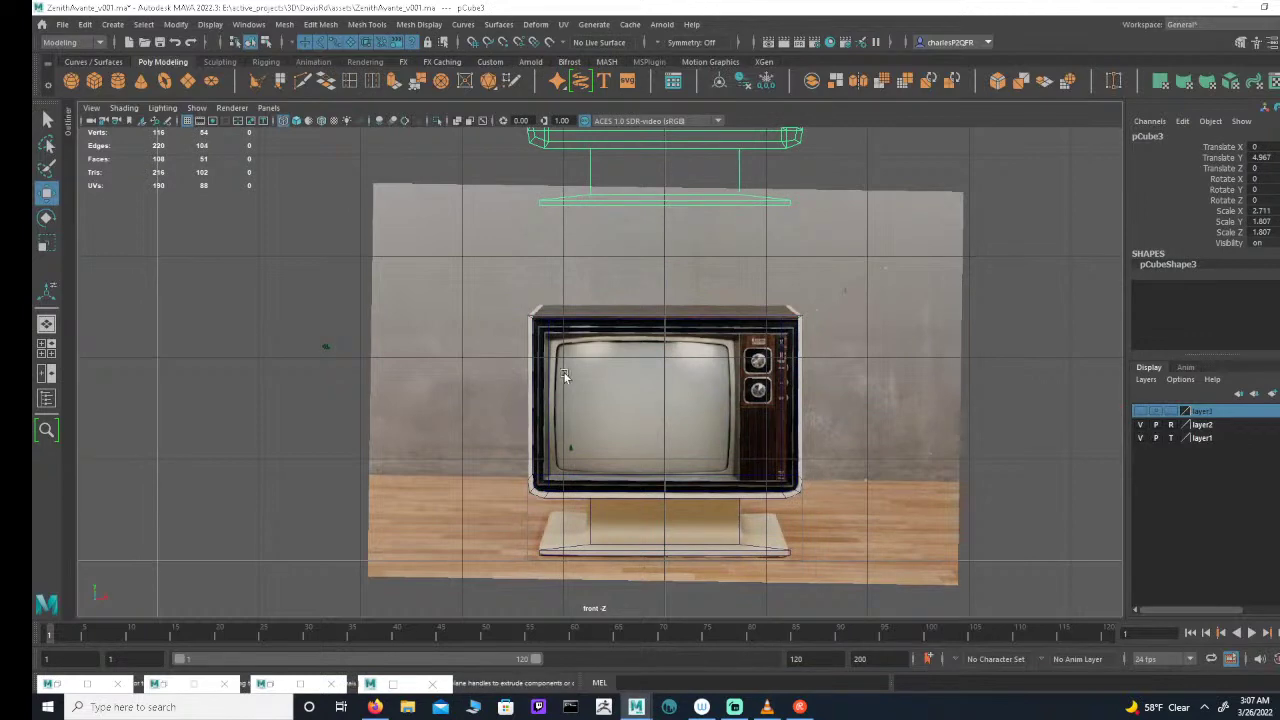
pyautogui.scroll(2, 565, 375)
pyautogui.click(474, 272)
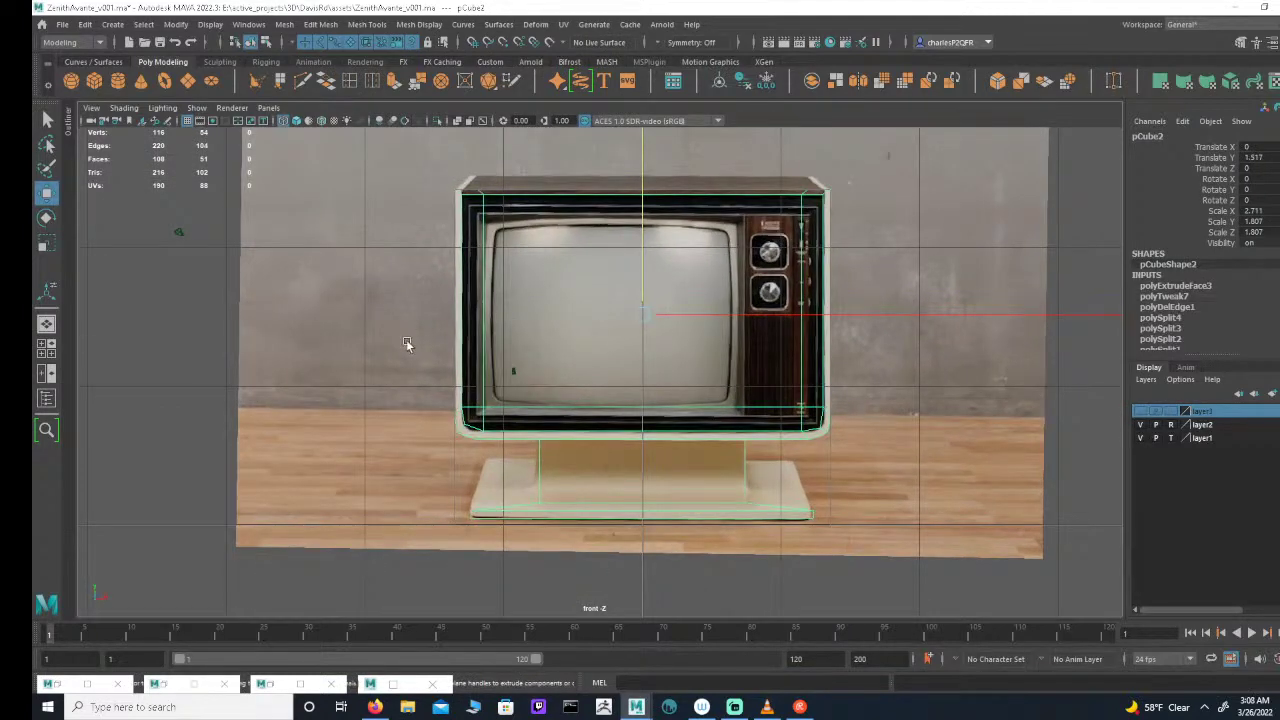
# Step: Delete the original TV's inset front faces, including the bottom row, leaving only the outer rim around an open front
pyautogui.keyDown('alt'); pyautogui.moveTo(408, 345); pyautogui.dragTo(437, 397, button='middle'); pyautogui.keyUp('alt')
pyautogui.scroll(3, 590, 386)
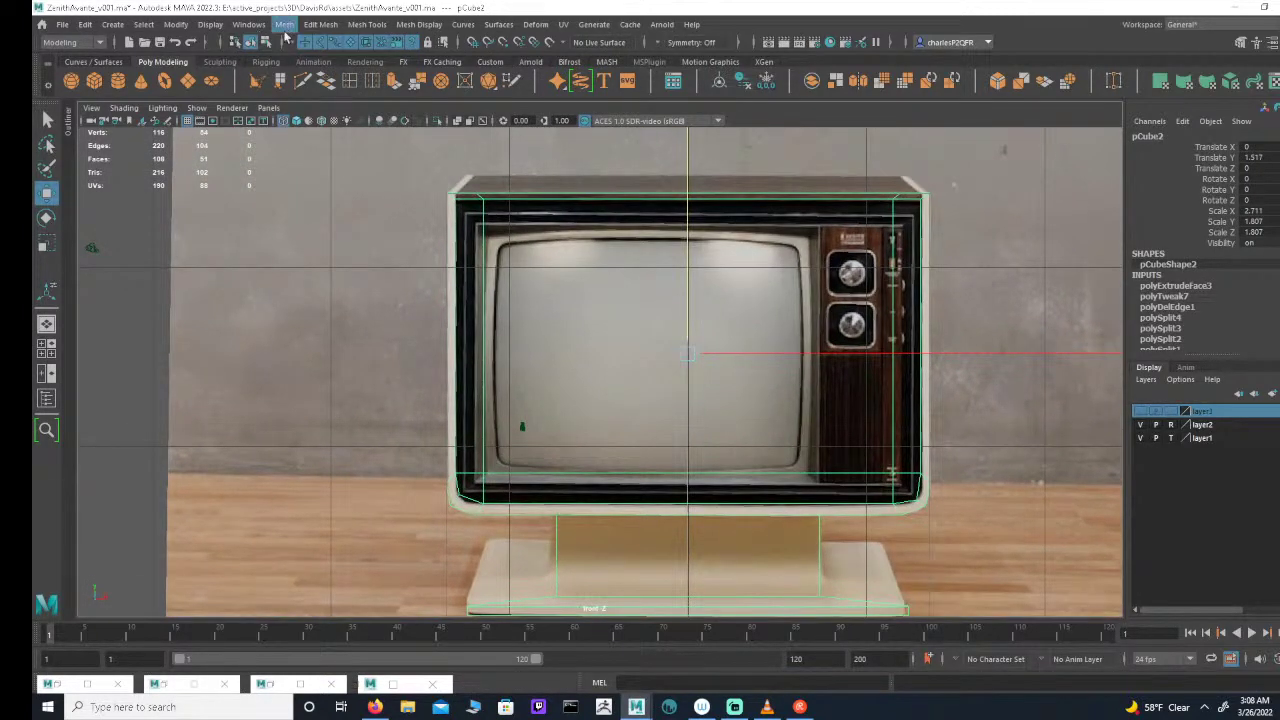
pyautogui.click(266, 43)
pyautogui.click(354, 43)
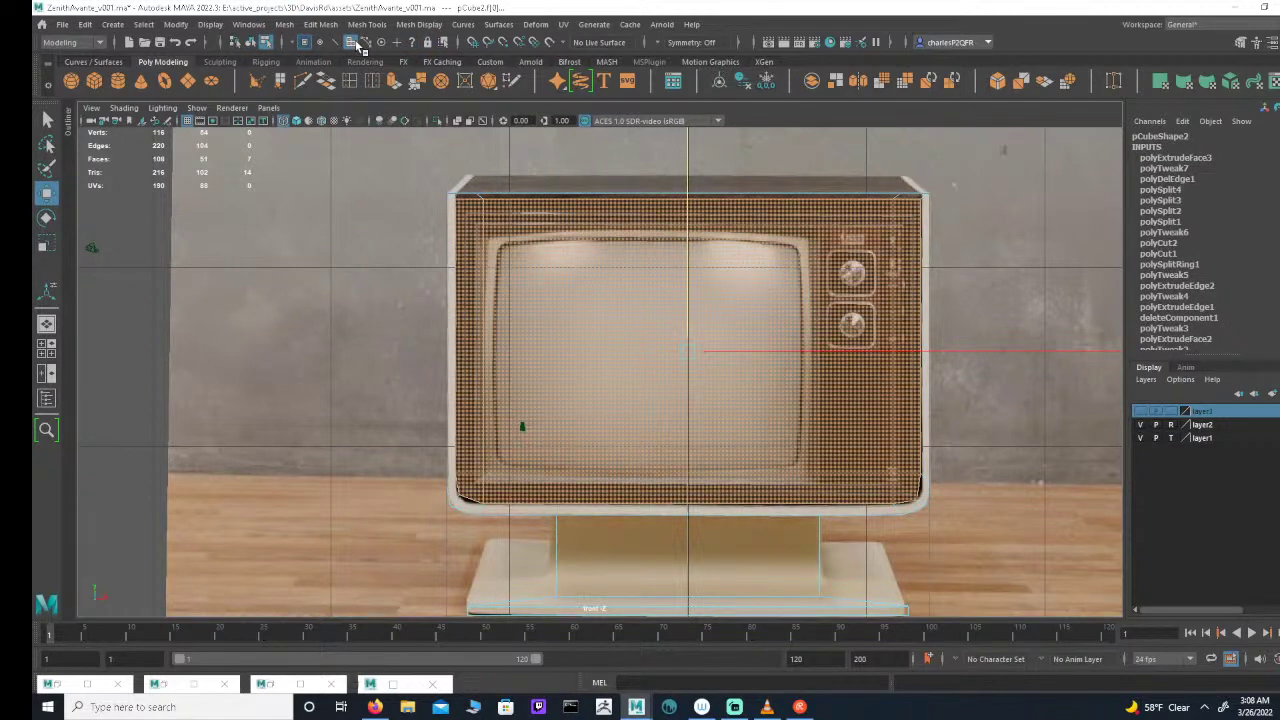
pyautogui.click(535, 172)
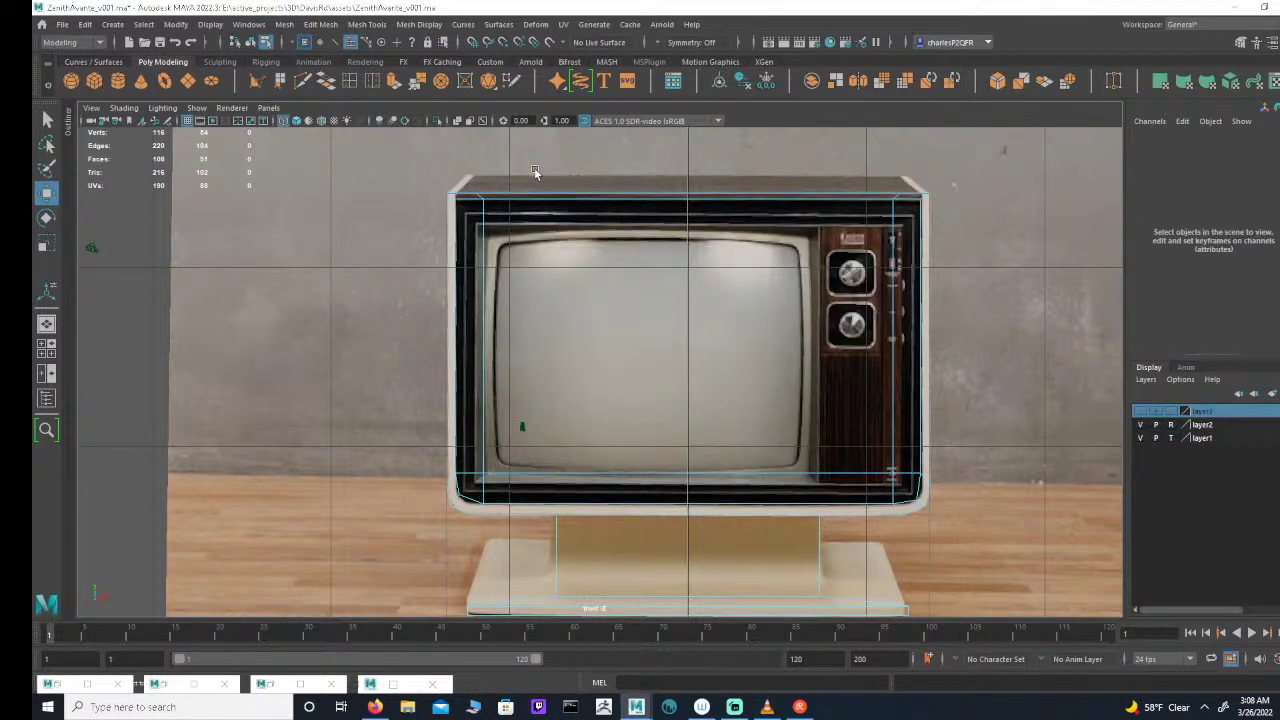
pyautogui.moveTo(466, 176); pyautogui.dragTo(894, 314)
pyautogui.press('Delete')
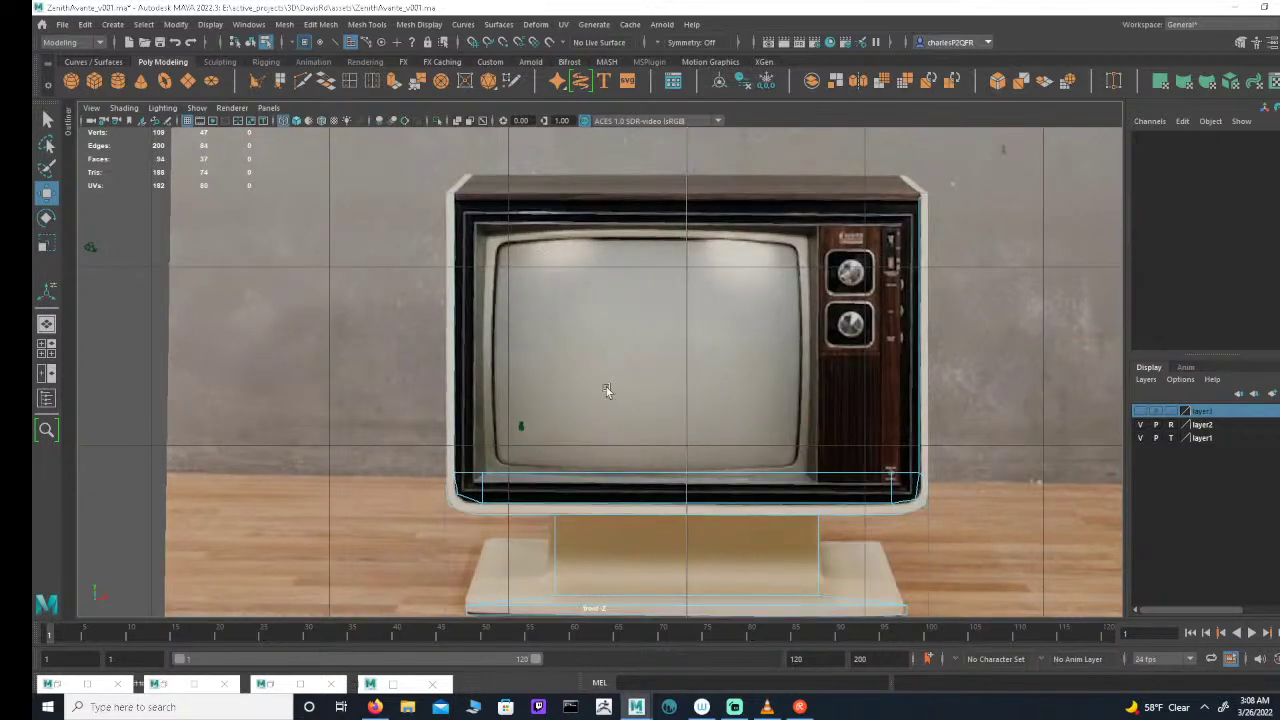
pyautogui.moveTo(473, 450); pyautogui.dragTo(900, 481)
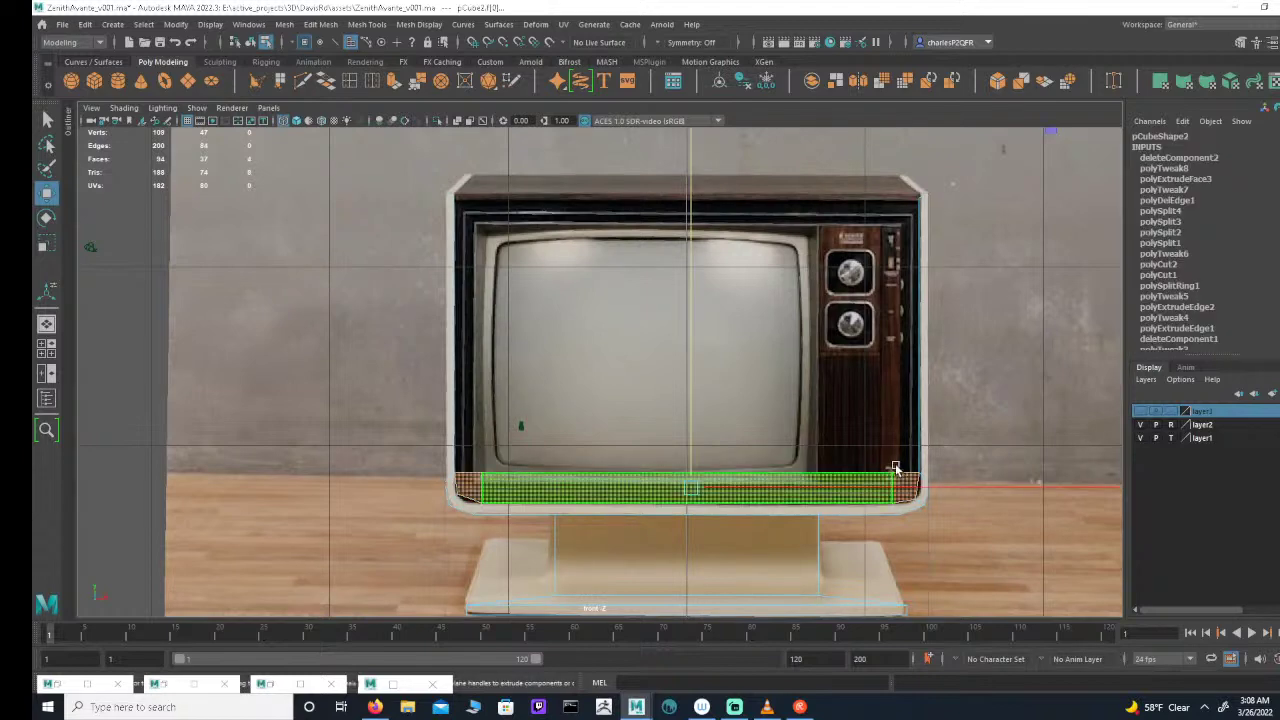
pyautogui.press('Delete')
# Step: Snap the inner rim's top corner vertices vertically to the height of the cabinet's outer top corners
pyautogui.keyDown('alt'); pyautogui.moveTo(825, 452); pyautogui.dragTo(832, 432, button='middle'); pyautogui.keyUp('alt')
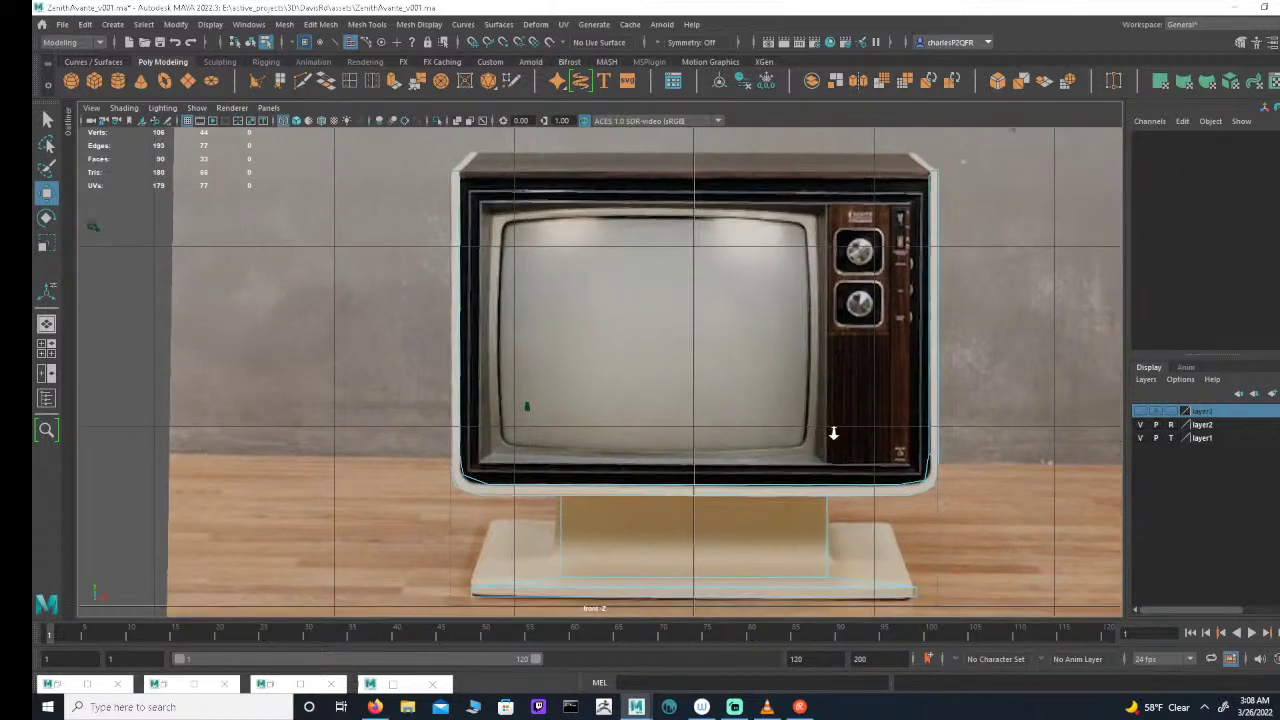
pyautogui.keyDown('alt'); pyautogui.moveTo(832, 432); pyautogui.dragTo(844, 432, button='right'); pyautogui.keyUp('alt')
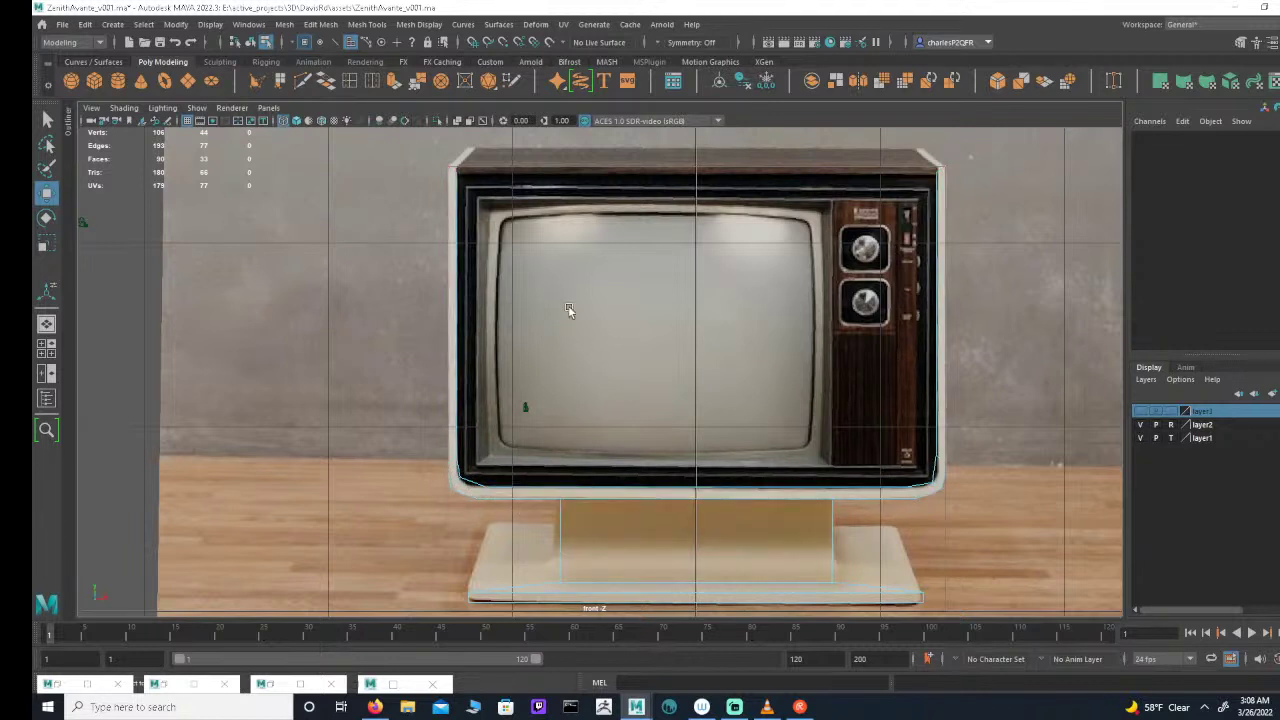
pyautogui.keyDown('alt'); pyautogui.moveTo(568, 310); pyautogui.dragTo(545, 358, button='middle'); pyautogui.keyUp('alt')
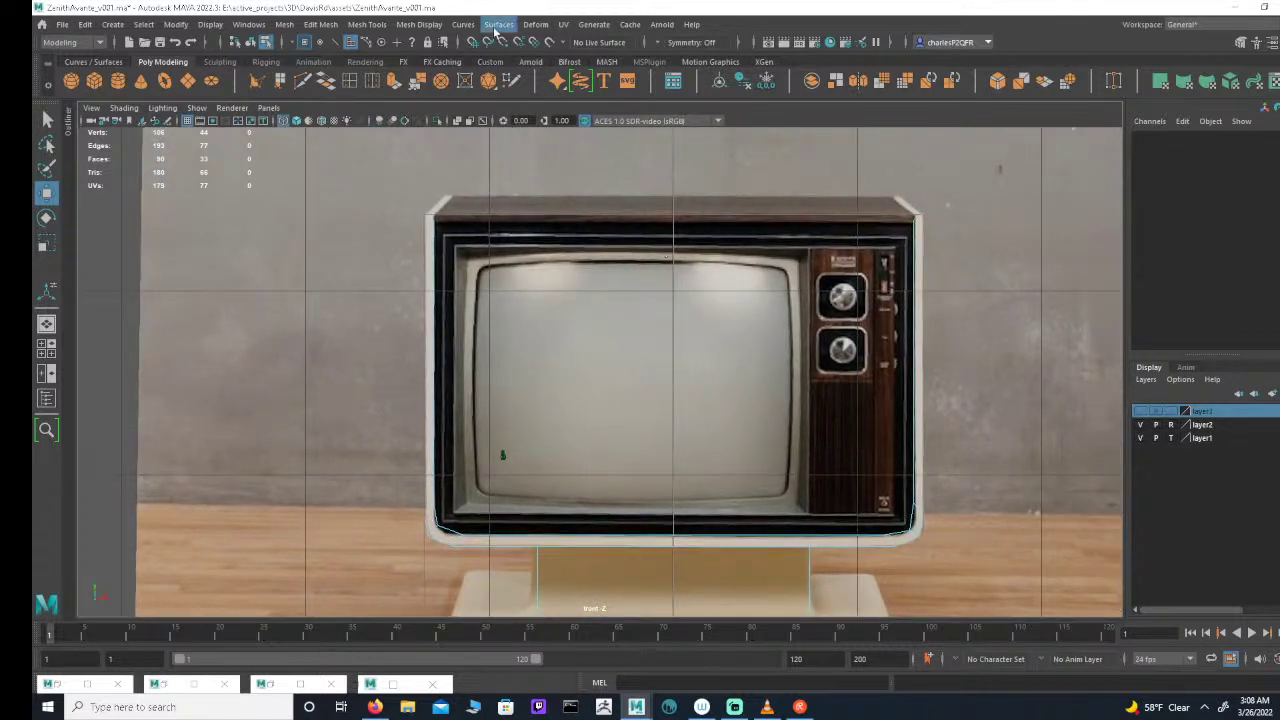
pyautogui.click(435, 221)
pyautogui.keyDown('shift'); pyautogui.moveTo(848, 162); pyautogui.dragTo(916, 243); pyautogui.keyUp('shift')
pyautogui.press('e')
pyautogui.press('w')
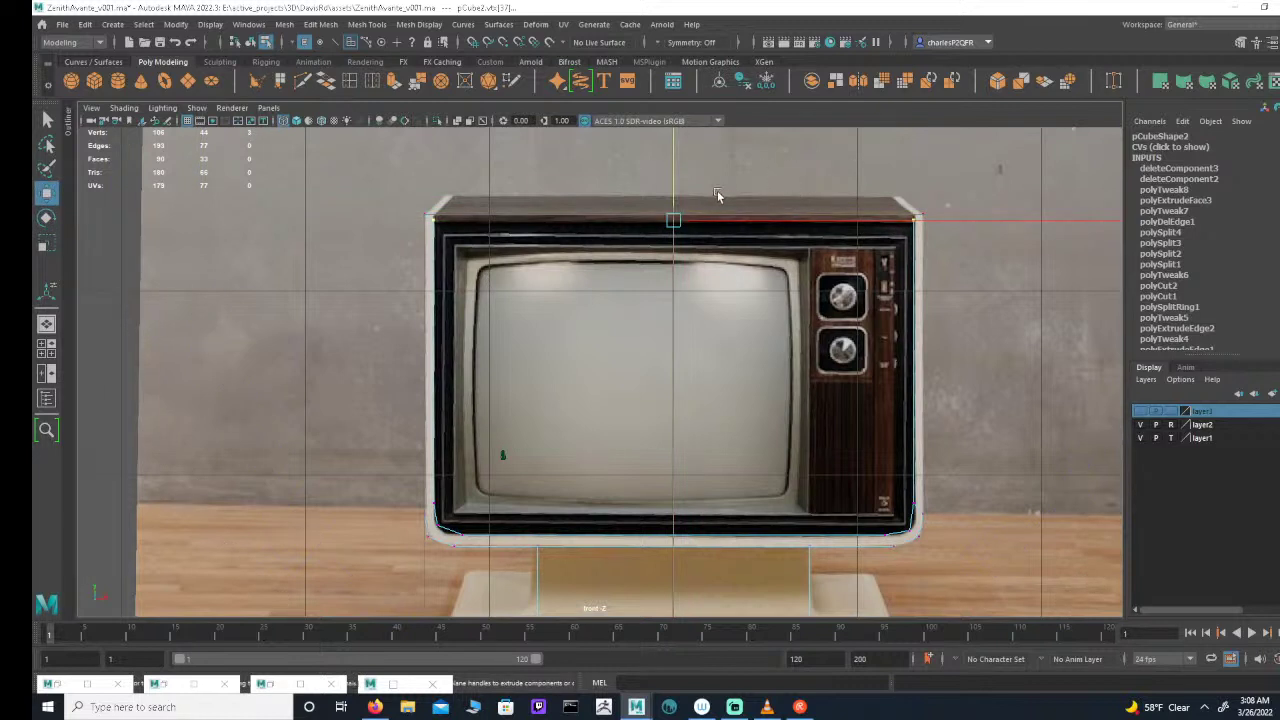
pyautogui.press('v')
pyautogui.moveTo(675, 189); pyautogui.dragTo(427, 212)
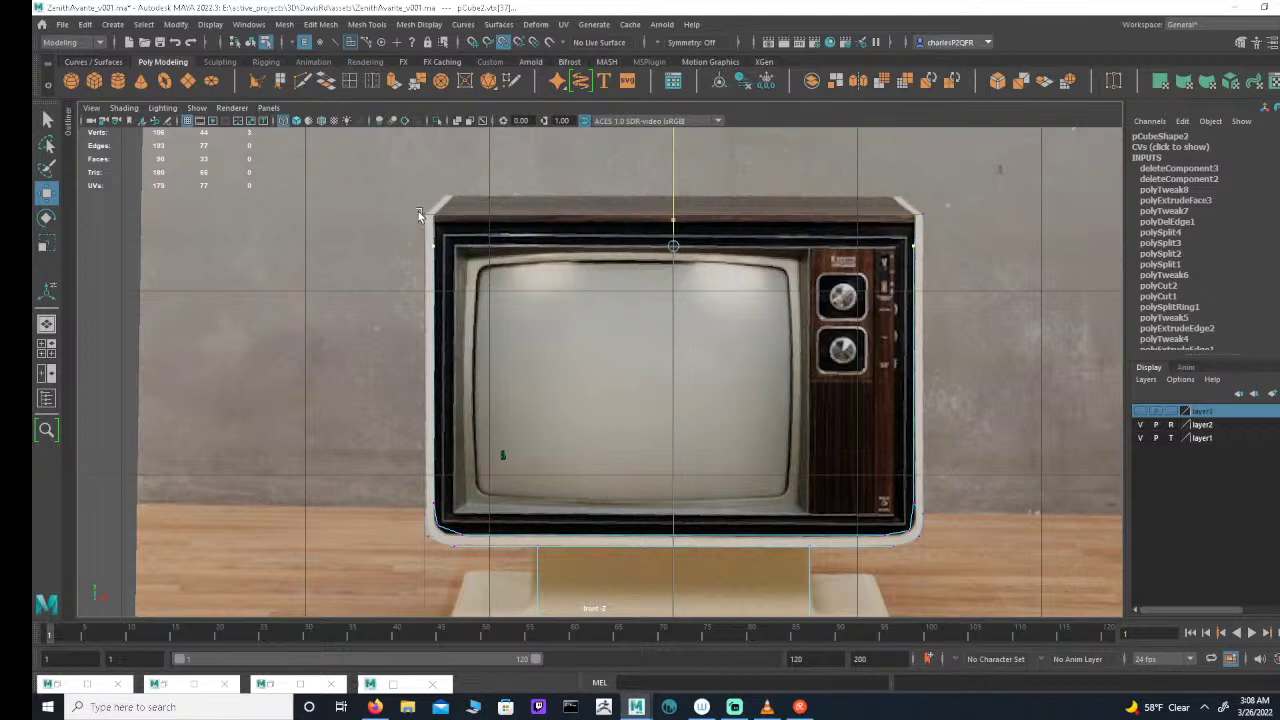
pyautogui.click(427, 211)
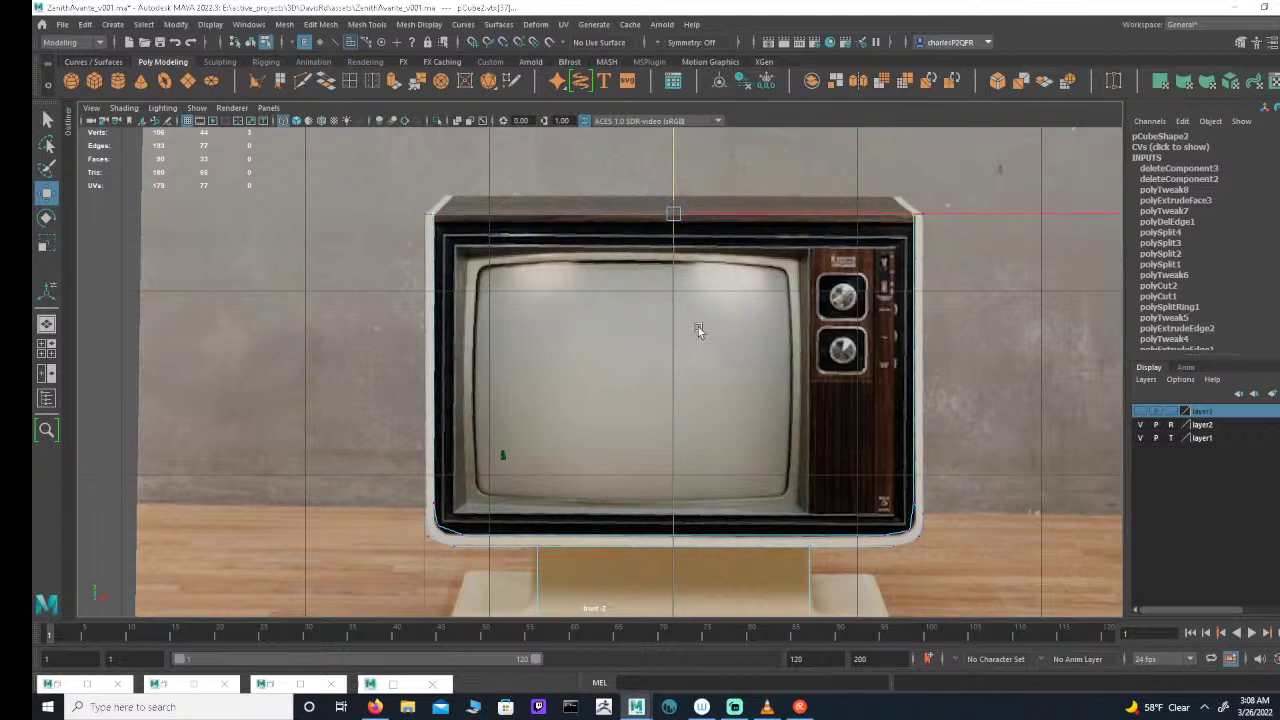
# Step: Lower the side vertices where the rim's two bottom corners begin to curve, following the rounded corners in the reference photo
pyautogui.keyDown('alt'); pyautogui.moveTo(699, 332); pyautogui.dragTo(709, 346, button='right'); pyautogui.keyUp('alt')
pyautogui.keyDown('alt'); pyautogui.moveTo(747, 310); pyautogui.dragTo(728, 304, button='middle'); pyautogui.keyUp('alt')
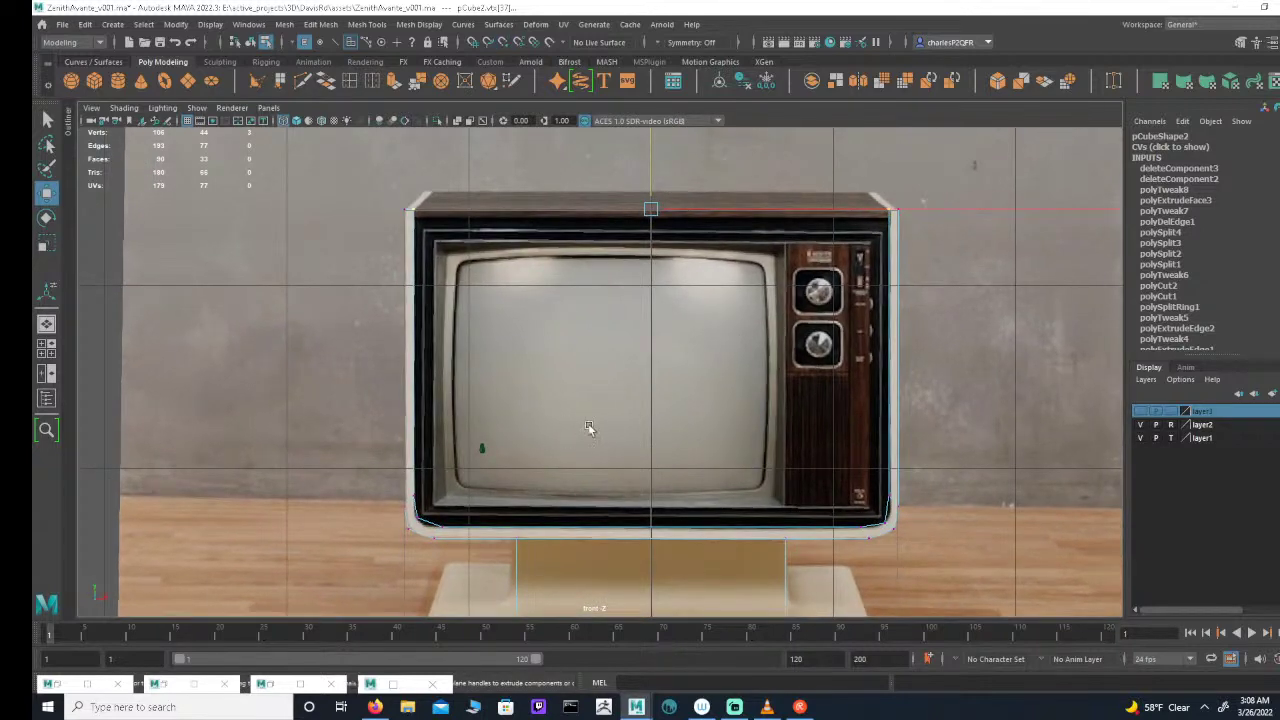
pyautogui.keyDown('alt'); pyautogui.moveTo(456, 430); pyautogui.dragTo(497, 338, button='middle'); pyautogui.keyUp('alt')
pyautogui.keyDown('alt'); pyautogui.moveTo(545, 345); pyautogui.dragTo(692, 367, button='right'); pyautogui.keyUp('alt')
pyautogui.keyDown('alt'); pyautogui.moveTo(692, 367); pyautogui.dragTo(676, 351, button='middle'); pyautogui.keyUp('alt')
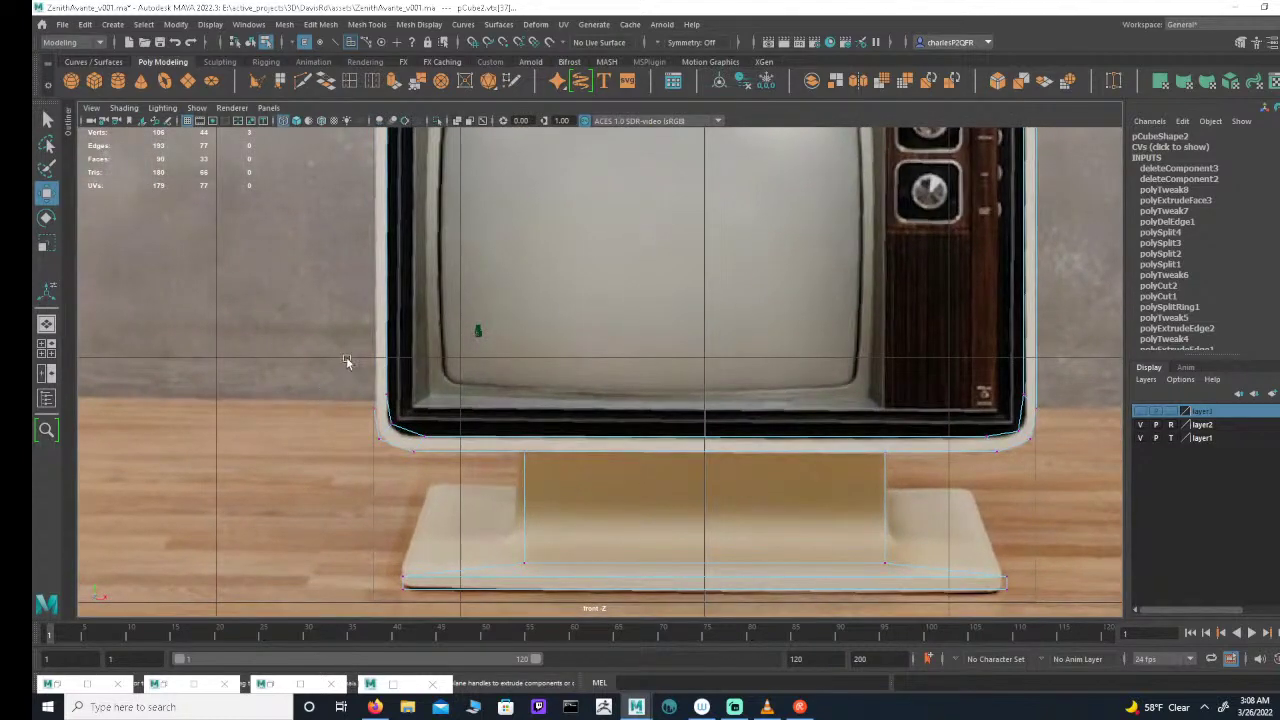
pyautogui.moveTo(394, 377); pyautogui.dragTo(379, 403)
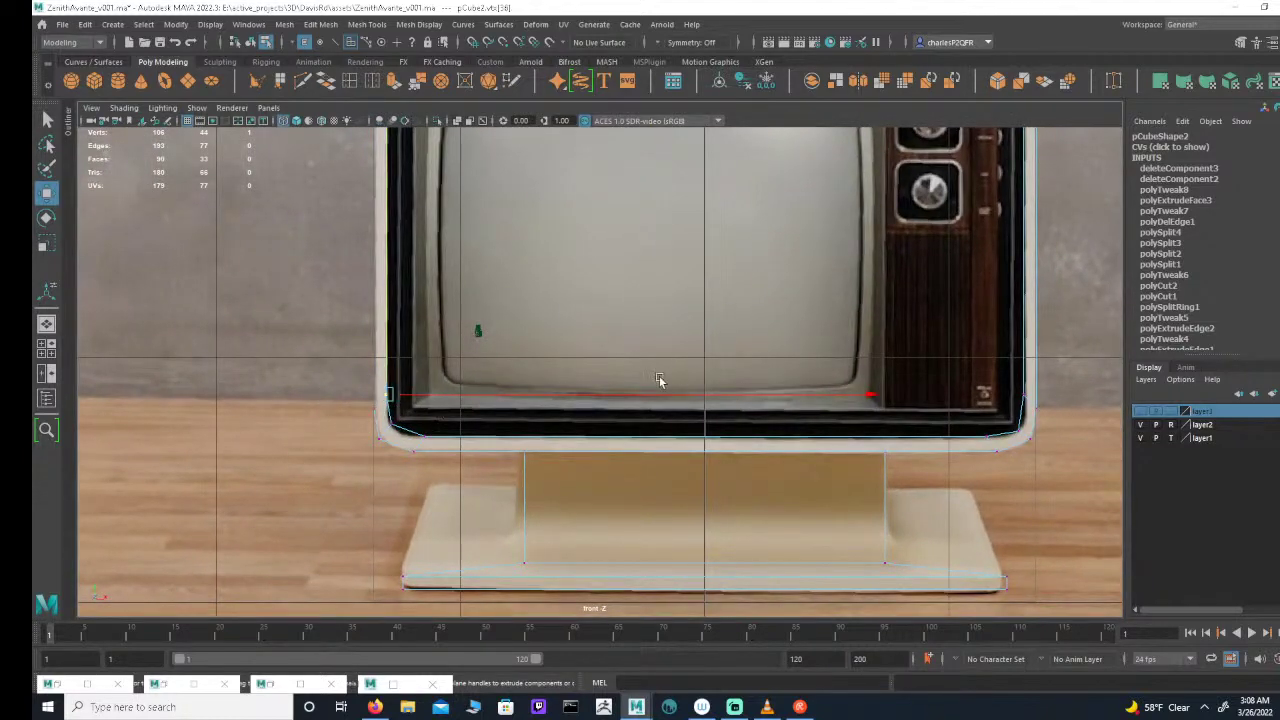
pyautogui.keyDown('shift'); pyautogui.moveTo(985, 365); pyautogui.dragTo(1034, 414); pyautogui.keyUp('shift')
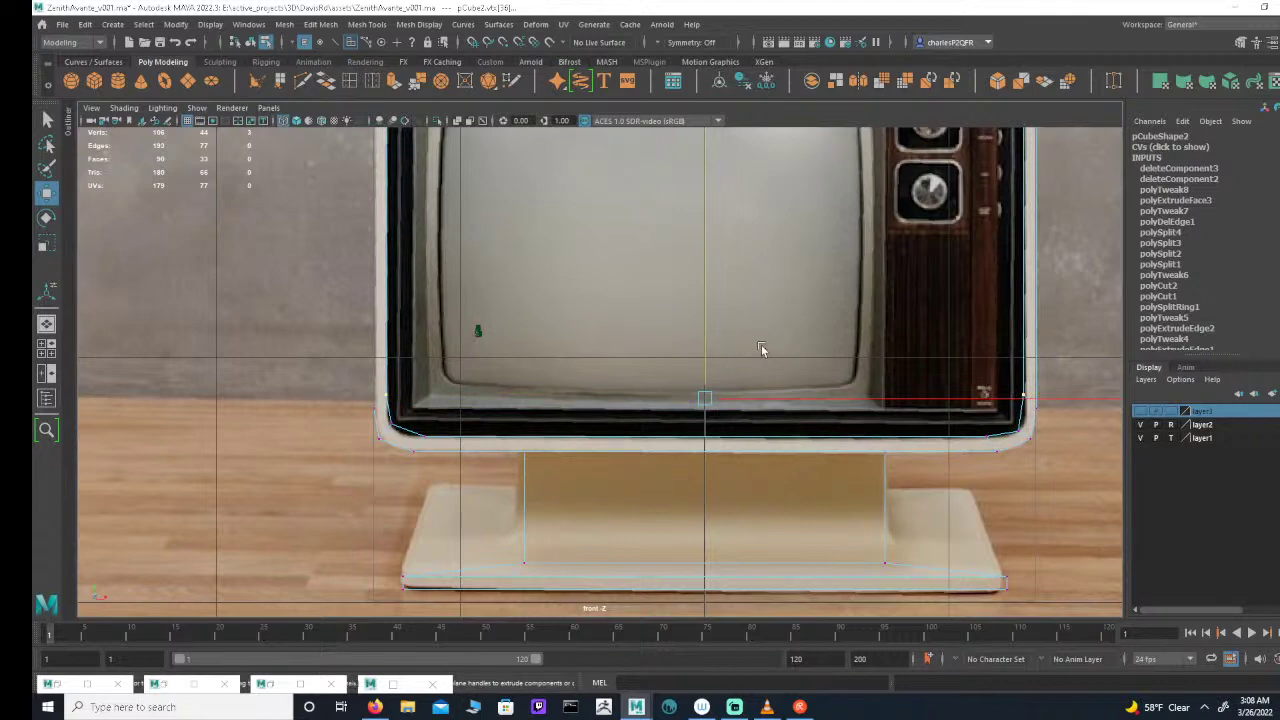
pyautogui.moveTo(706, 335); pyautogui.dragTo(1040, 406)
pyautogui.keyDown('alt'); pyautogui.moveTo(432, 442); pyautogui.dragTo(463, 417, button='middle'); pyautogui.keyUp('alt')
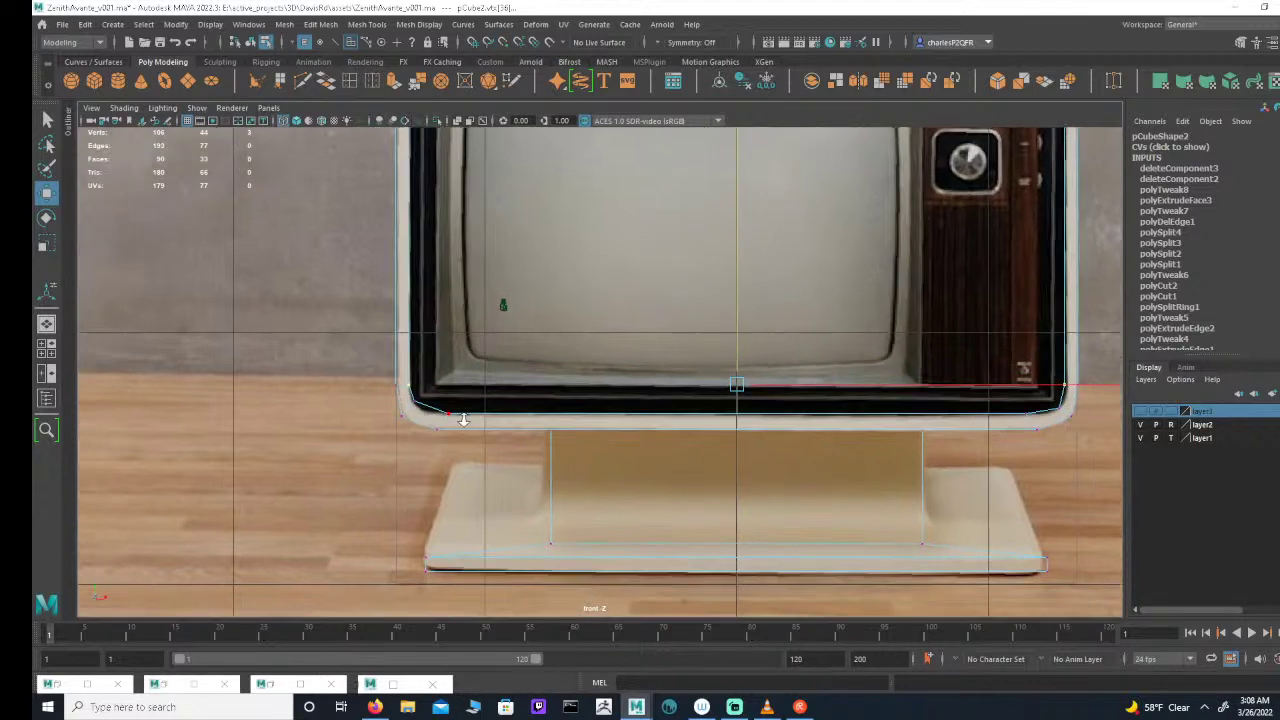
# Step: Snap the inner rim's two bottom-edge corner vertices horizontally into line with the cabinet's outer bottom corner vertices
pyautogui.keyDown('alt'); pyautogui.moveTo(463, 417); pyautogui.dragTo(476, 421, button='right'); pyautogui.keyUp('alt')
pyautogui.keyDown('alt'); pyautogui.moveTo(527, 444); pyautogui.dragTo(499, 428, button='middle'); pyautogui.keyUp('alt')
pyautogui.press('f')
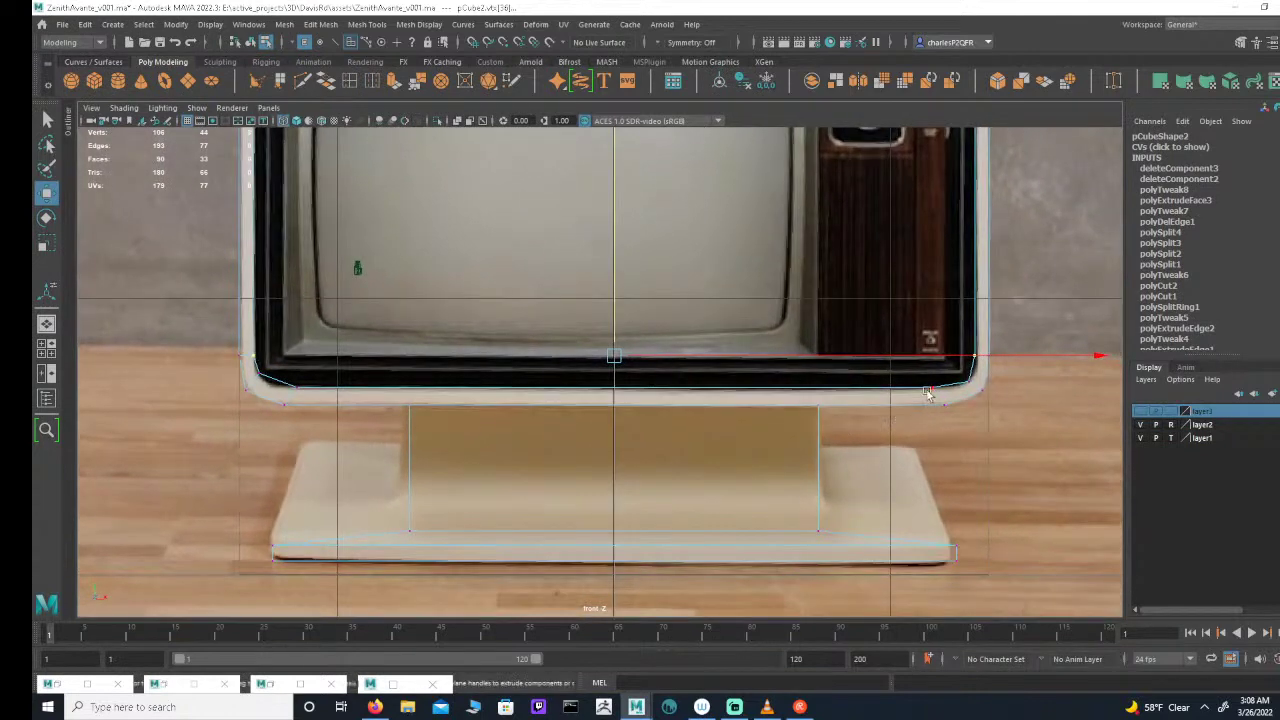
pyautogui.moveTo(919, 381); pyautogui.dragTo(970, 392)
pyautogui.press('e')
pyautogui.press('w')
pyautogui.press('v')
pyautogui.click(330, 390)
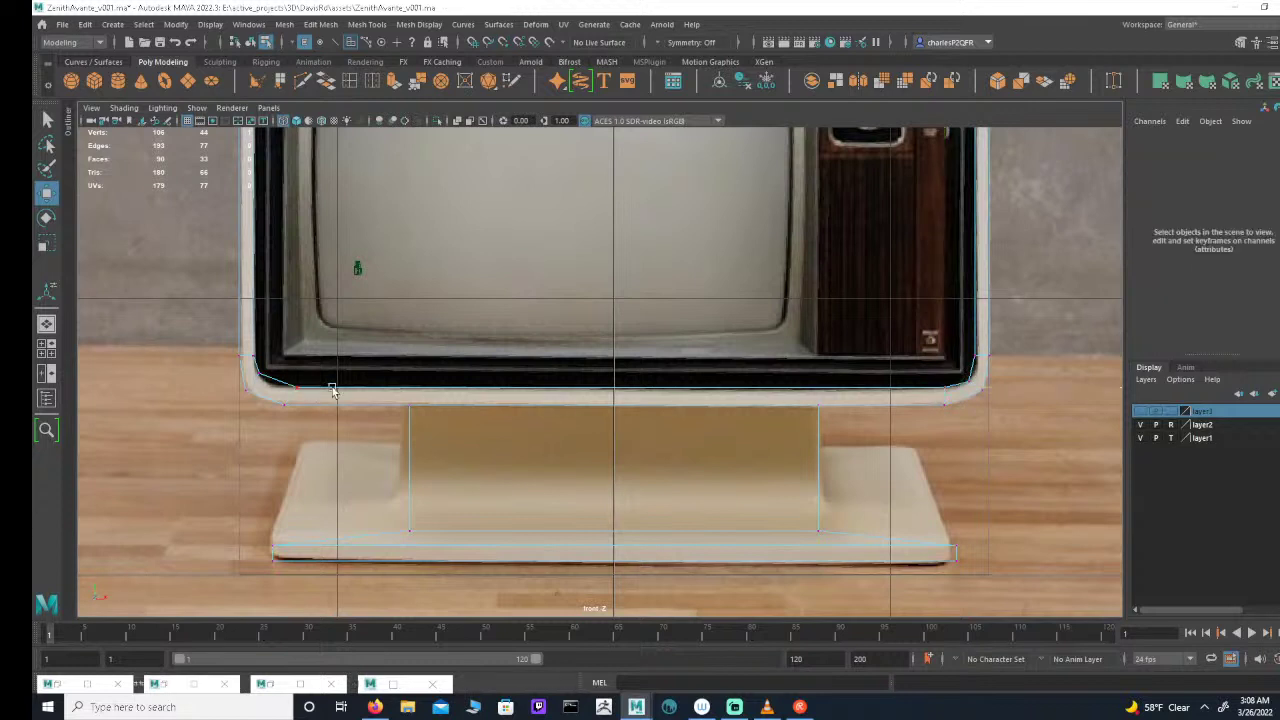
pyautogui.moveTo(343, 372); pyautogui.dragTo(279, 393)
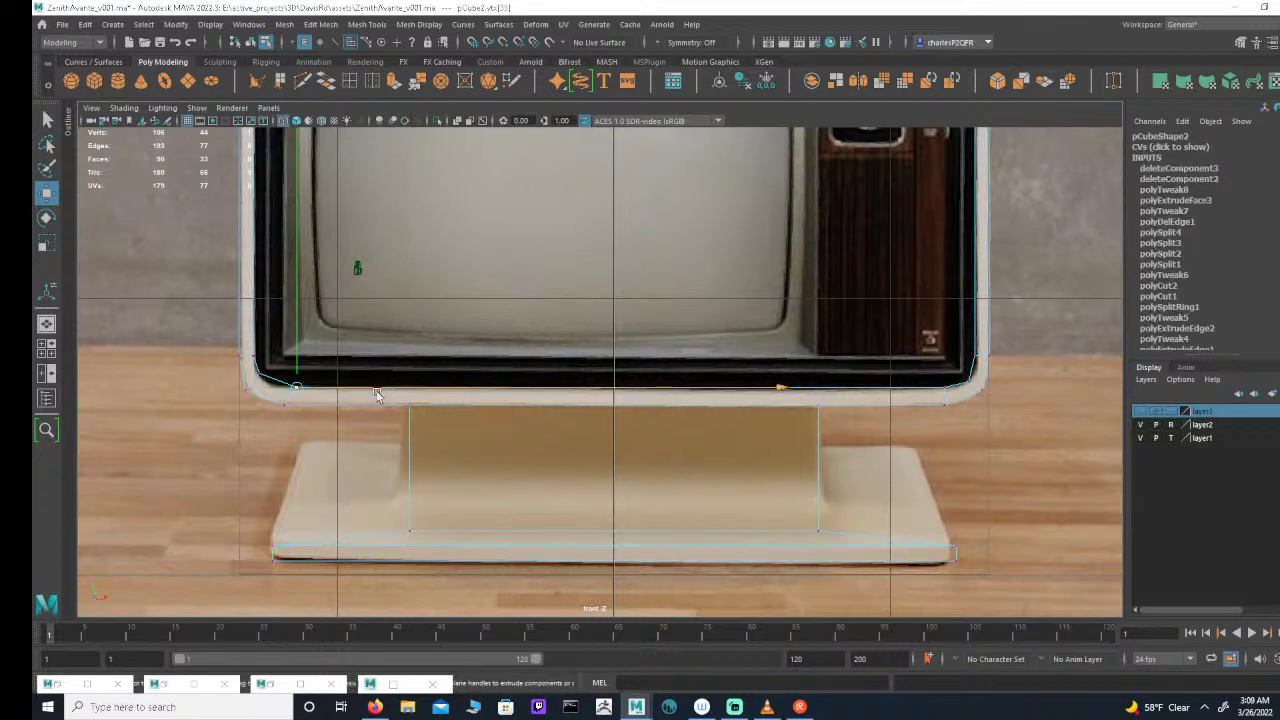
pyautogui.press('v')
pyautogui.moveTo(372, 387); pyautogui.dragTo(369, 383)
# Step: Delete the leftover inner face along one side wall of the open TV cabinet
pyautogui.press('space')
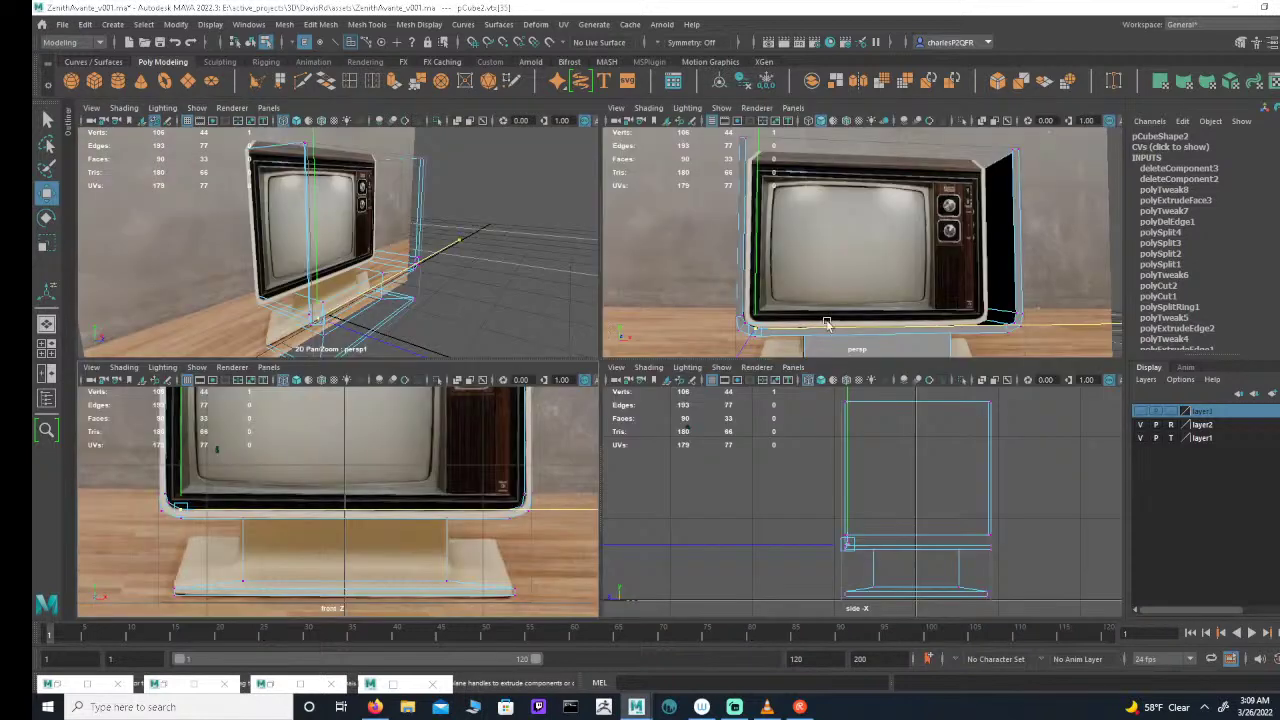
pyautogui.keyDown('alt'); pyautogui.moveTo(822, 278); pyautogui.dragTo(1067, 296); pyautogui.keyUp('alt')
pyautogui.keyDown('alt'); pyautogui.moveTo(864, 236); pyautogui.dragTo(768, 246); pyautogui.keyUp('alt')
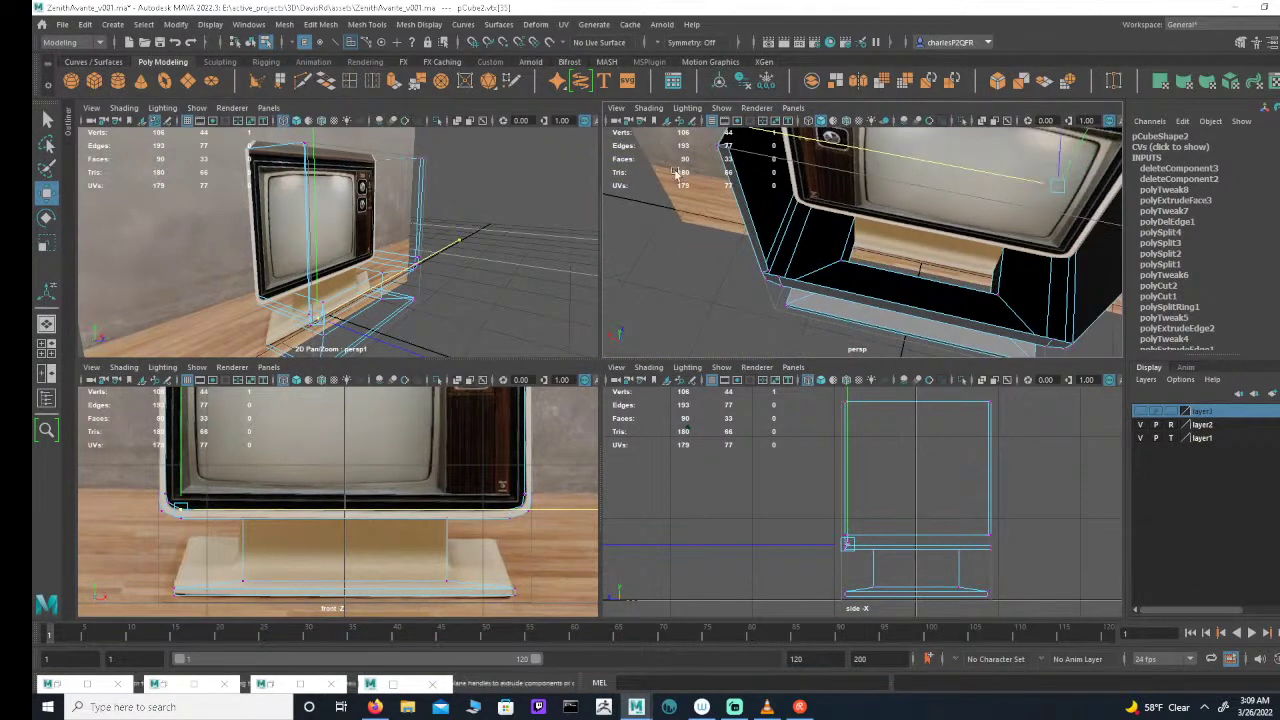
pyautogui.keyDown('alt'); pyautogui.moveTo(990, 220); pyautogui.dragTo(731, 226); pyautogui.keyUp('alt')
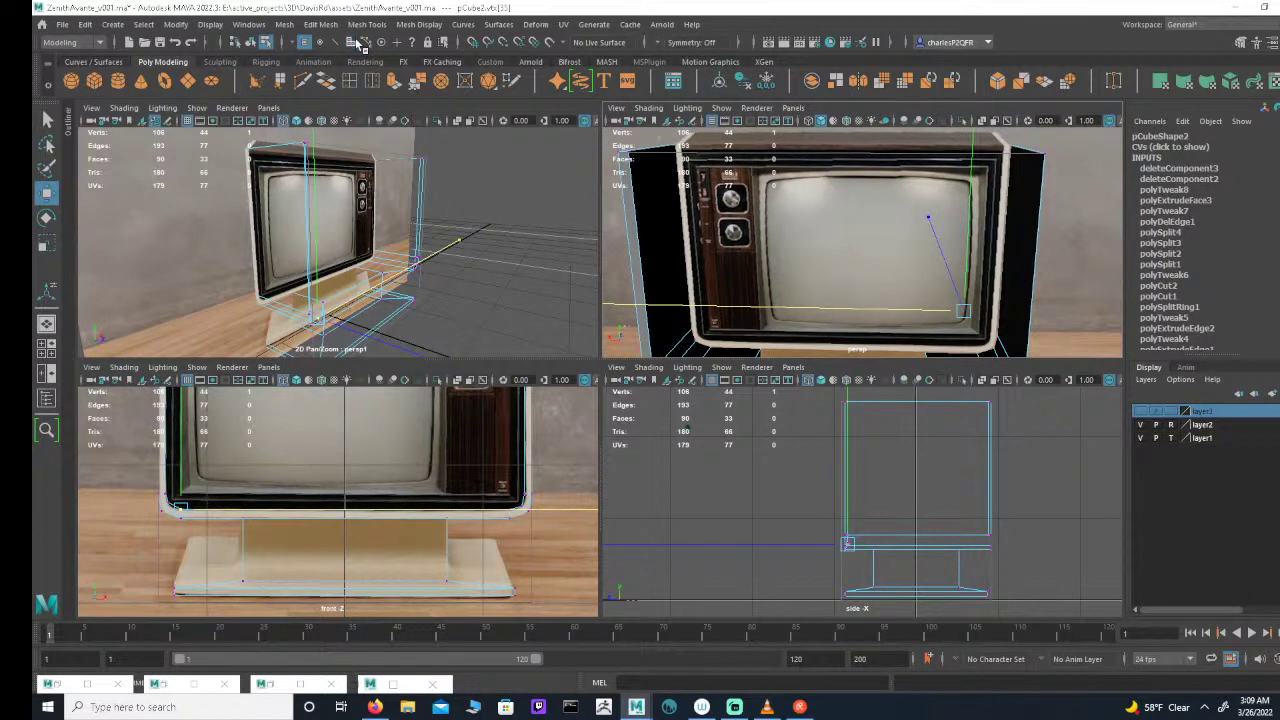
pyautogui.click(354, 43)
pyautogui.click(642, 304)
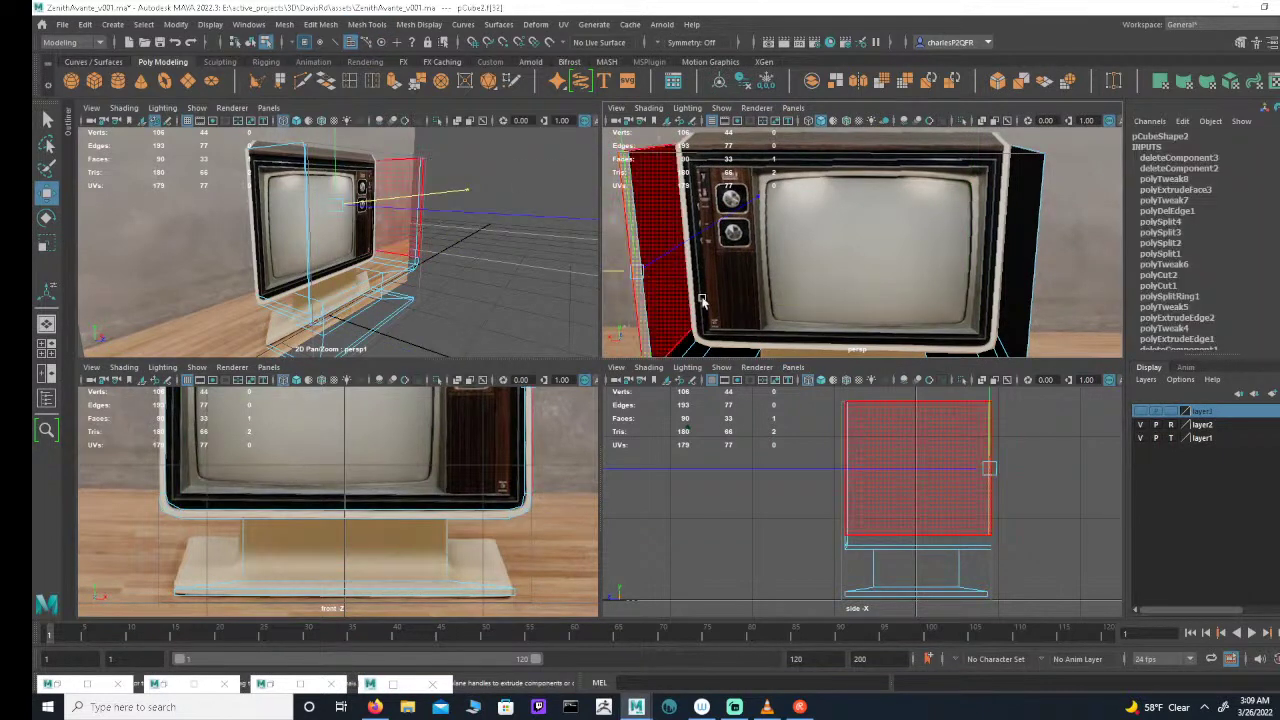
pyautogui.keyDown('alt'); pyautogui.moveTo(703, 298); pyautogui.dragTo(686, 274, button='right'); pyautogui.keyUp('alt')
pyautogui.keyDown('alt'); pyautogui.moveTo(686, 274); pyautogui.dragTo(731, 237, button='middle'); pyautogui.keyUp('alt')
pyautogui.keyDown('alt'); pyautogui.moveTo(730, 236); pyautogui.dragTo(436, 175); pyautogui.keyUp('alt')
pyautogui.press('Delete')
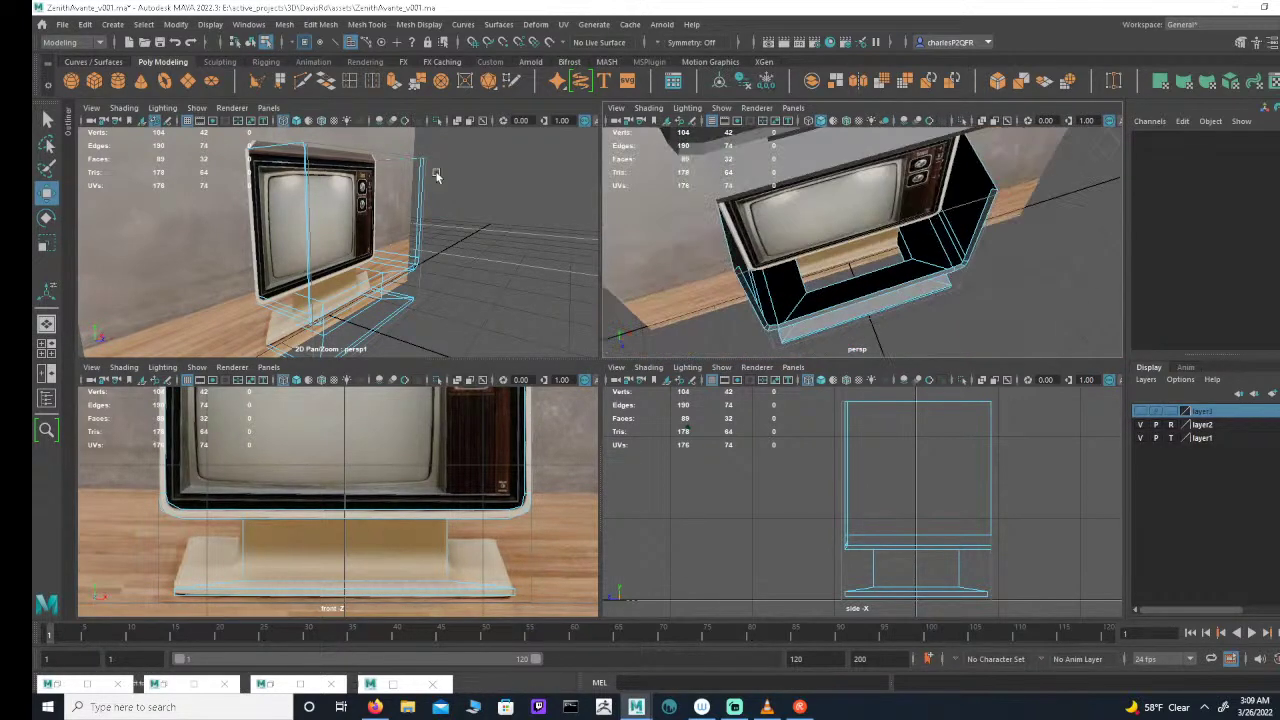
# Step: Select the inner rim's front vertices in the side view and snap them along the depth axis
pyautogui.keyDown('alt'); pyautogui.moveTo(796, 408); pyautogui.dragTo(951, 423, button='right'); pyautogui.keyUp('alt')
pyautogui.moveTo(951, 423)
pyautogui.keyDown('alt'); pyautogui.mouseDown(button='middle')
pyautogui.moveTo(951, 480)
pyautogui.moveTo(948, 405)
pyautogui.mouseUp(button='middle'); pyautogui.keyUp('alt')
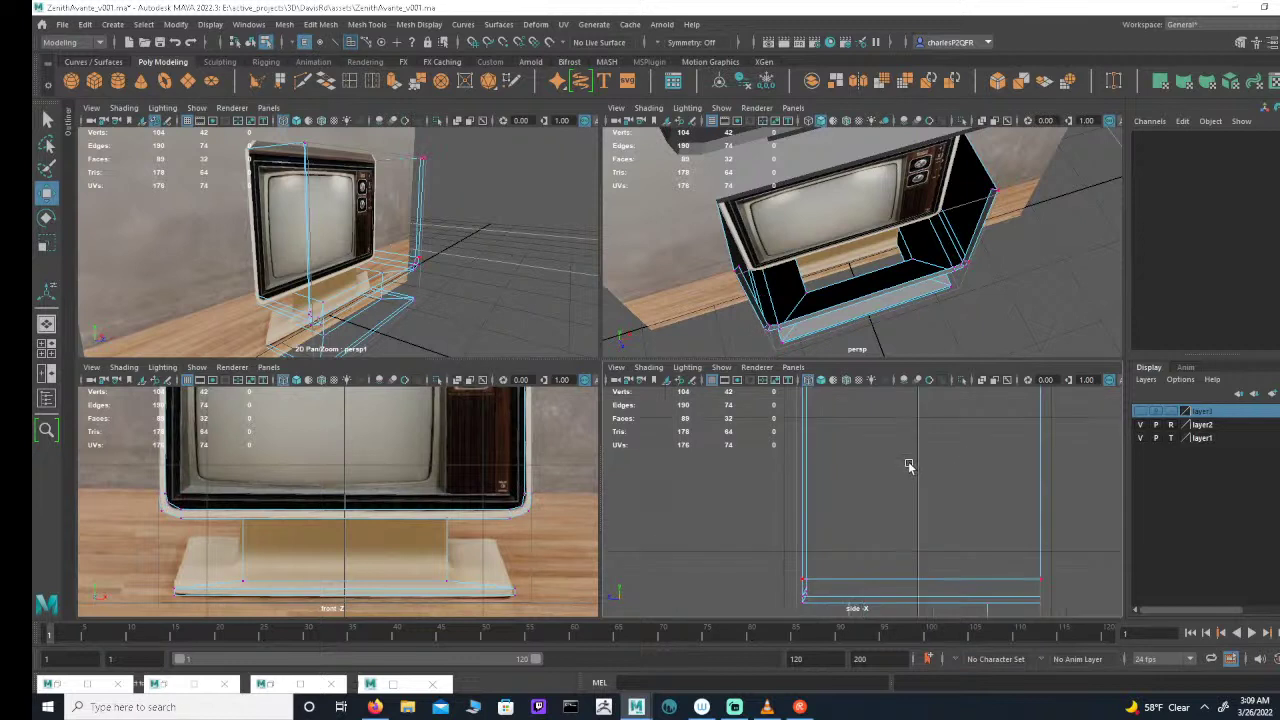
pyautogui.press('space')
pyautogui.keyDown('alt'); pyautogui.moveTo(756, 438); pyautogui.dragTo(592, 339, button='right'); pyautogui.keyUp('alt')
pyautogui.keyDown('alt'); pyautogui.moveTo(592, 339); pyautogui.dragTo(711, 249, button='middle'); pyautogui.keyUp('alt')
pyautogui.moveTo(711, 198); pyautogui.dragTo(670, 605)
pyautogui.keyDown('alt'); pyautogui.moveTo(704, 540); pyautogui.dragTo(708, 484, button='middle'); pyautogui.keyUp('alt')
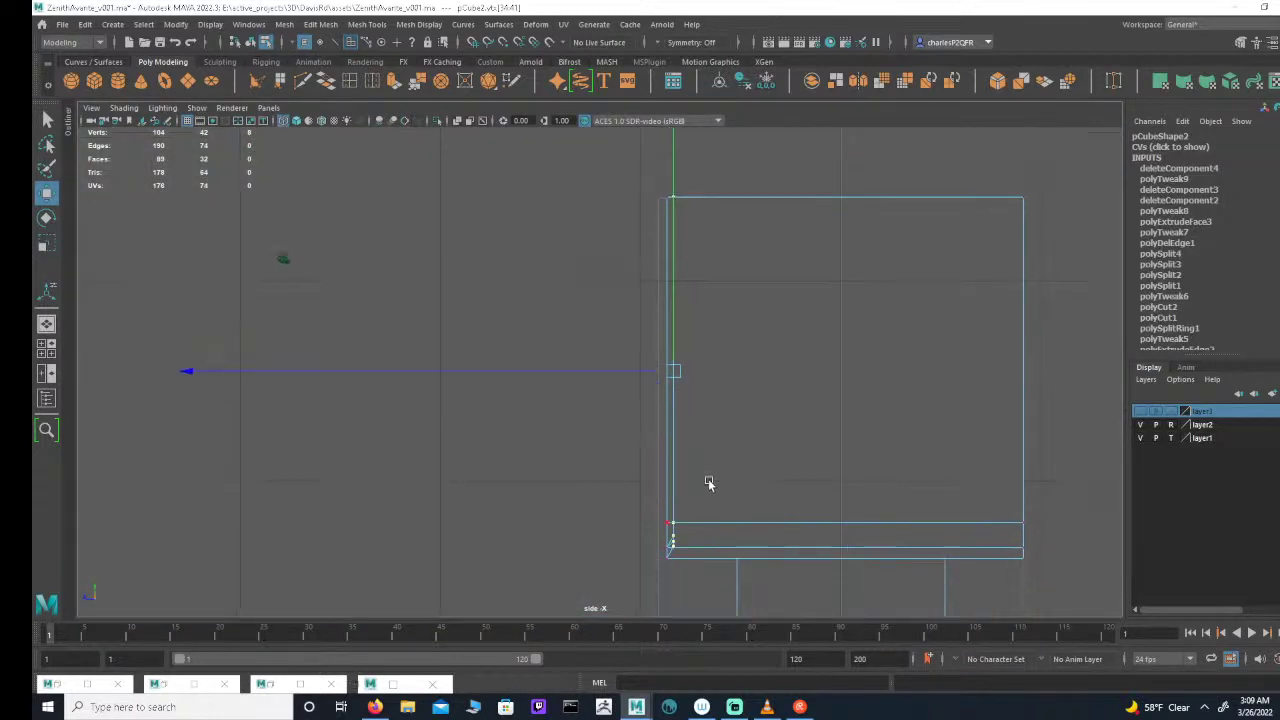
pyautogui.press('e')
pyautogui.press('w')
pyautogui.click(654, 371)
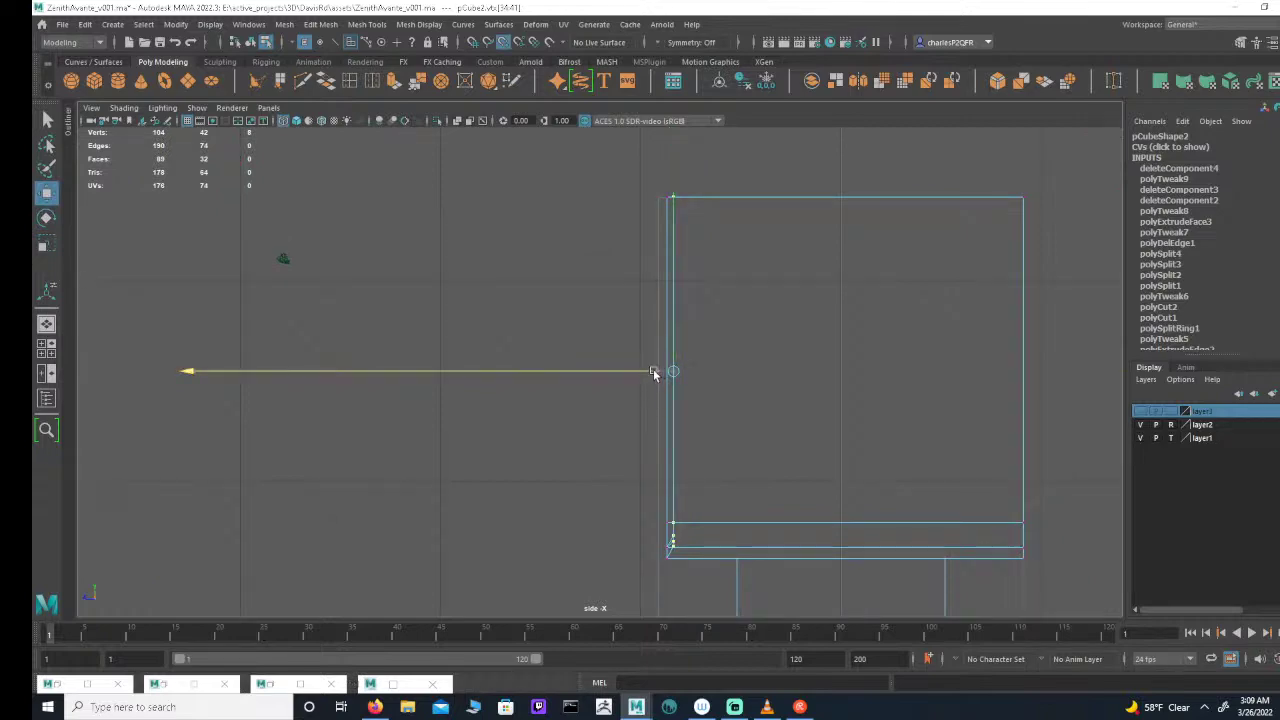
# Step: Nudge the inner rim's right-side vertices horizontally in the front view to follow the edge of the black frame in the photo
pyautogui.press('space')
pyautogui.press('space')
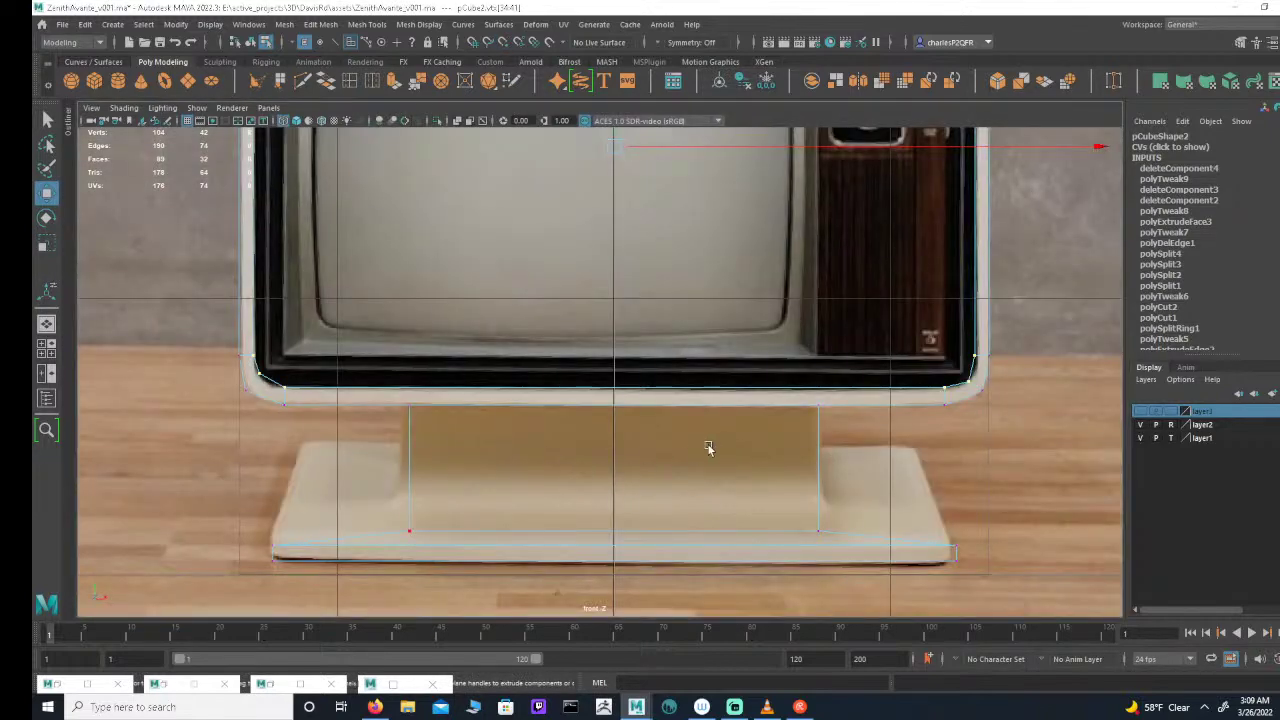
pyautogui.scroll(-2, 715, 430)
pyautogui.keyDown('alt'); pyautogui.moveTo(840, 311); pyautogui.dragTo(846, 332, button='middle'); pyautogui.keyUp('alt')
pyautogui.keyDown('alt'); pyautogui.moveTo(885, 317); pyautogui.dragTo(605, 318, button='right'); pyautogui.keyUp('alt')
pyautogui.keyDown('alt'); pyautogui.moveTo(605, 318); pyautogui.dragTo(661, 325, button='middle'); pyautogui.keyUp('alt')
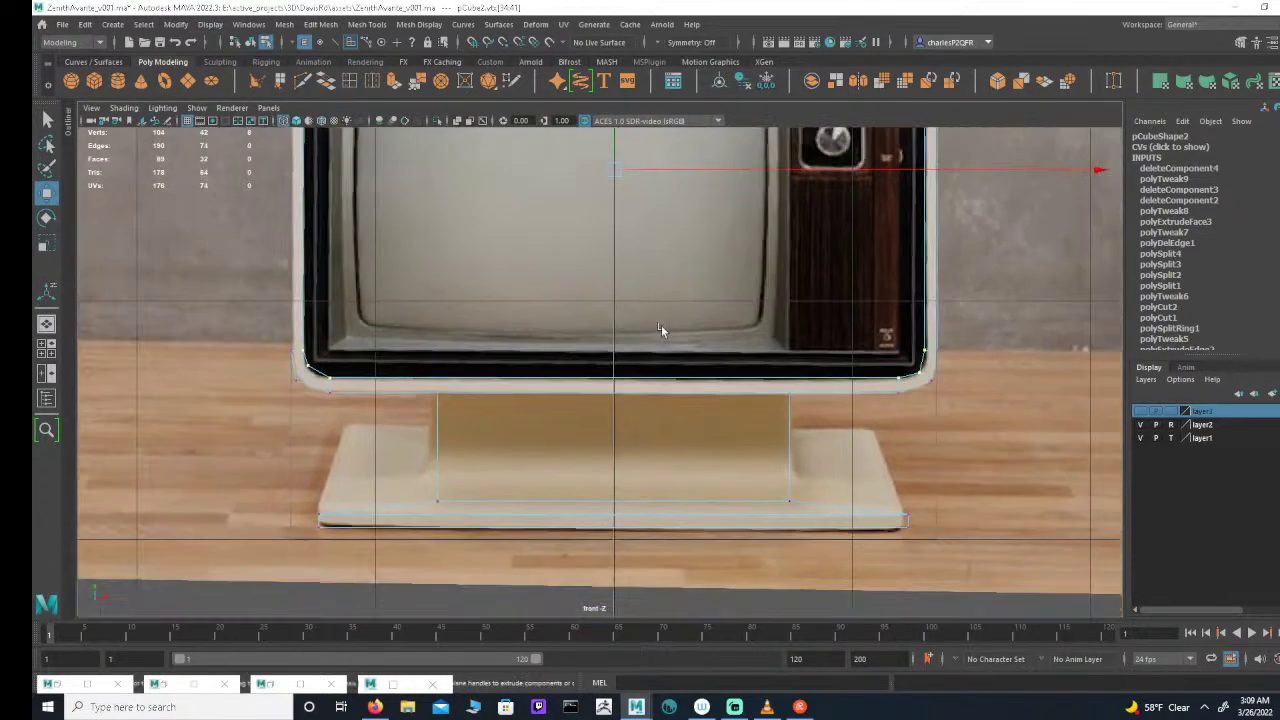
pyautogui.keyDown('alt'); pyautogui.moveTo(726, 285); pyautogui.dragTo(776, 512, button='middle'); pyautogui.keyUp('alt')
pyautogui.keyDown('alt'); pyautogui.moveTo(803, 436); pyautogui.dragTo(739, 406, button='middle'); pyautogui.keyUp('alt')
pyautogui.keyDown('alt'); pyautogui.moveTo(844, 457); pyautogui.dragTo(827, 441, button='middle'); pyautogui.keyUp('alt')
pyautogui.keyDown('alt'); pyautogui.moveTo(830, 443); pyautogui.dragTo(890, 430, button='right'); pyautogui.keyUp('alt')
pyautogui.keyDown('alt'); pyautogui.moveTo(834, 408); pyautogui.dragTo(808, 414, button='middle'); pyautogui.keyUp('alt')
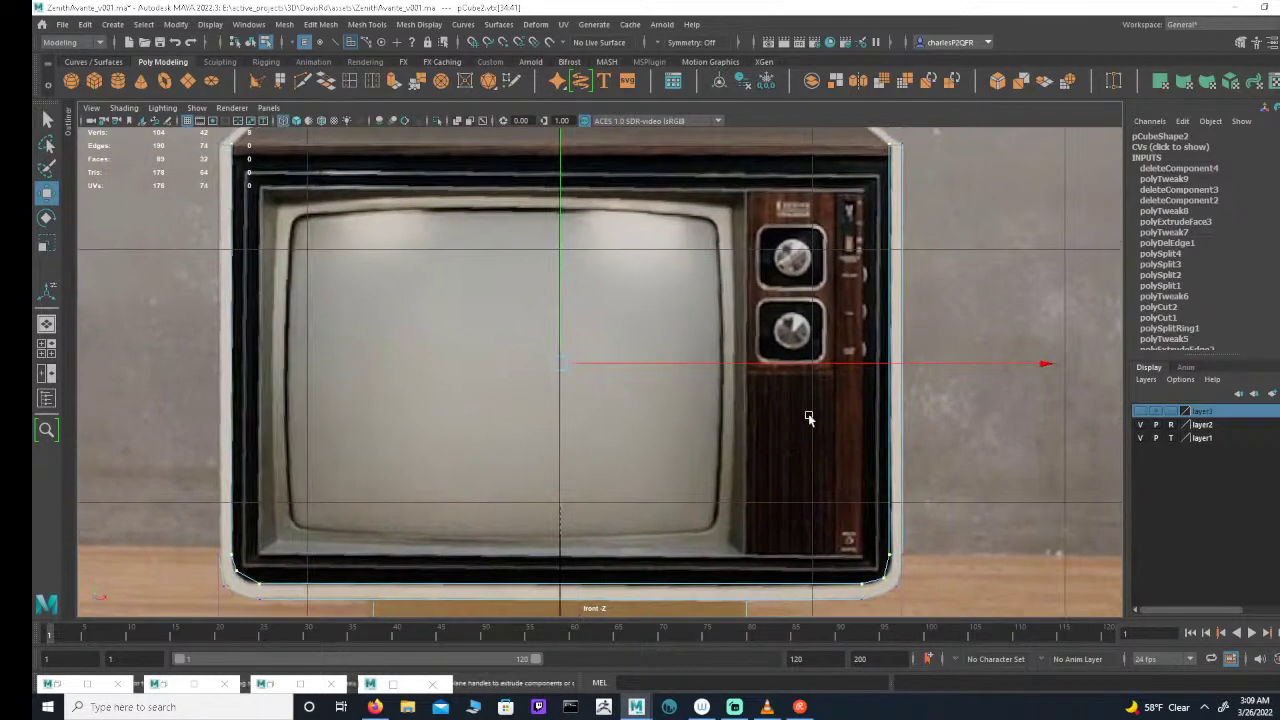
pyautogui.keyDown('alt'); pyautogui.moveTo(808, 413); pyautogui.dragTo(649, 406, button='right'); pyautogui.keyUp('alt')
pyautogui.scroll(-1, 648, 405)
pyautogui.moveTo(808, 130); pyautogui.dragTo(857, 548)
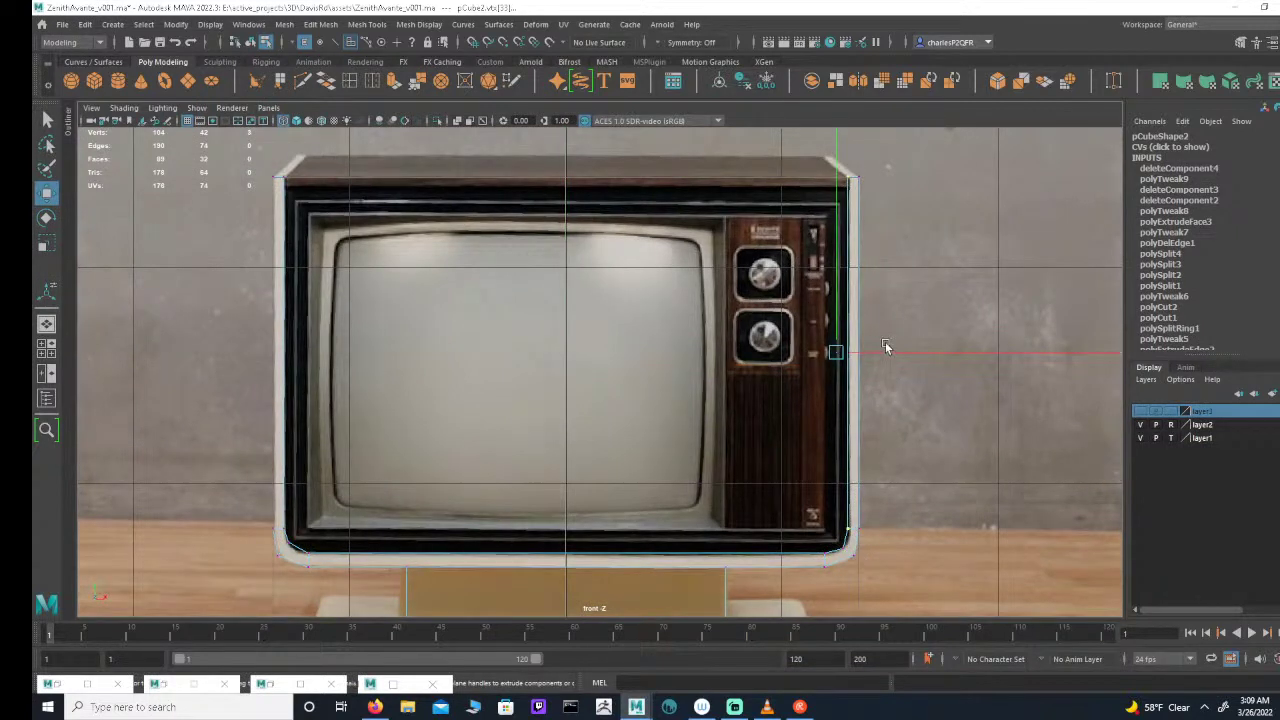
pyautogui.moveTo(884, 348); pyautogui.dragTo(888, 358)
pyautogui.keyDown('alt'); pyautogui.moveTo(831, 497); pyautogui.dragTo(811, 358, button='middle'); pyautogui.keyUp('alt')
pyautogui.keyDown('alt'); pyautogui.moveTo(811, 358); pyautogui.dragTo(1015, 385, button='right'); pyautogui.keyUp('alt')
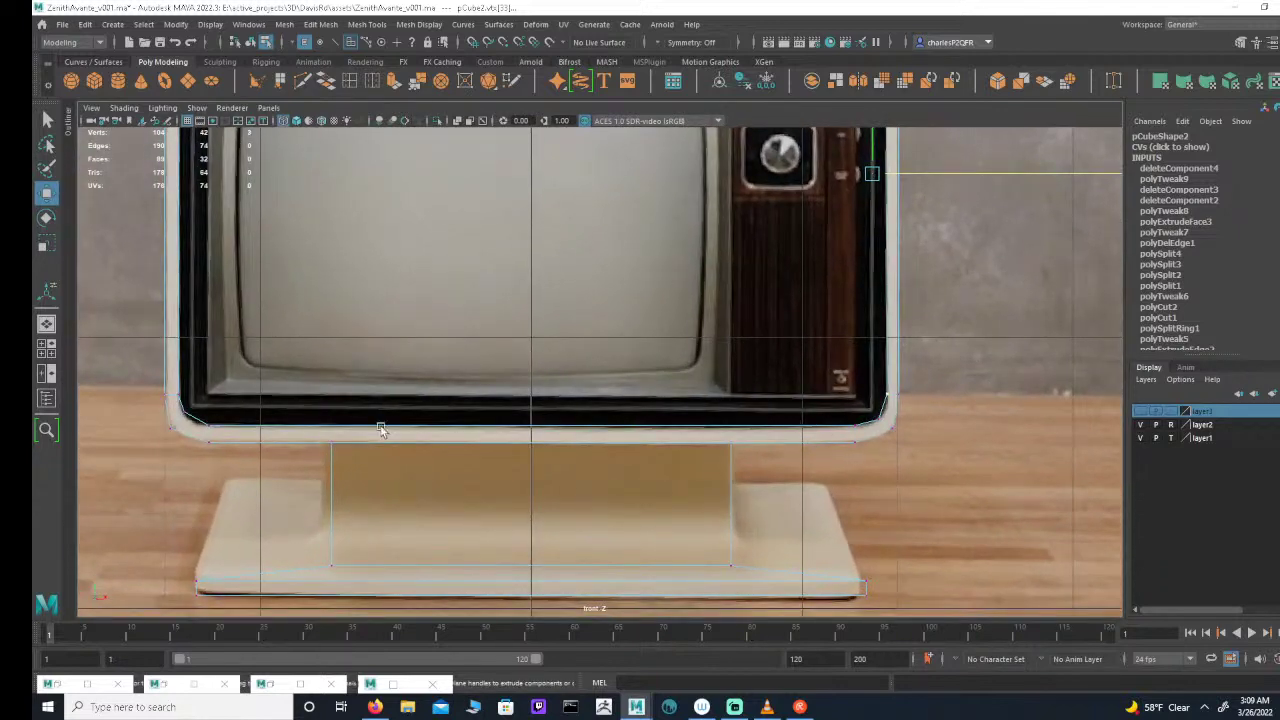
# Step: Snap the inner rim's left mid-corner vertex vertically to the height of the matching right corner vertex
pyautogui.keyDown('alt'); pyautogui.moveTo(494, 418); pyautogui.dragTo(597, 406, button='middle'); pyautogui.keyUp('alt')
pyautogui.keyDown('alt'); pyautogui.moveTo(597, 406); pyautogui.dragTo(667, 410, button='right'); pyautogui.keyUp('alt')
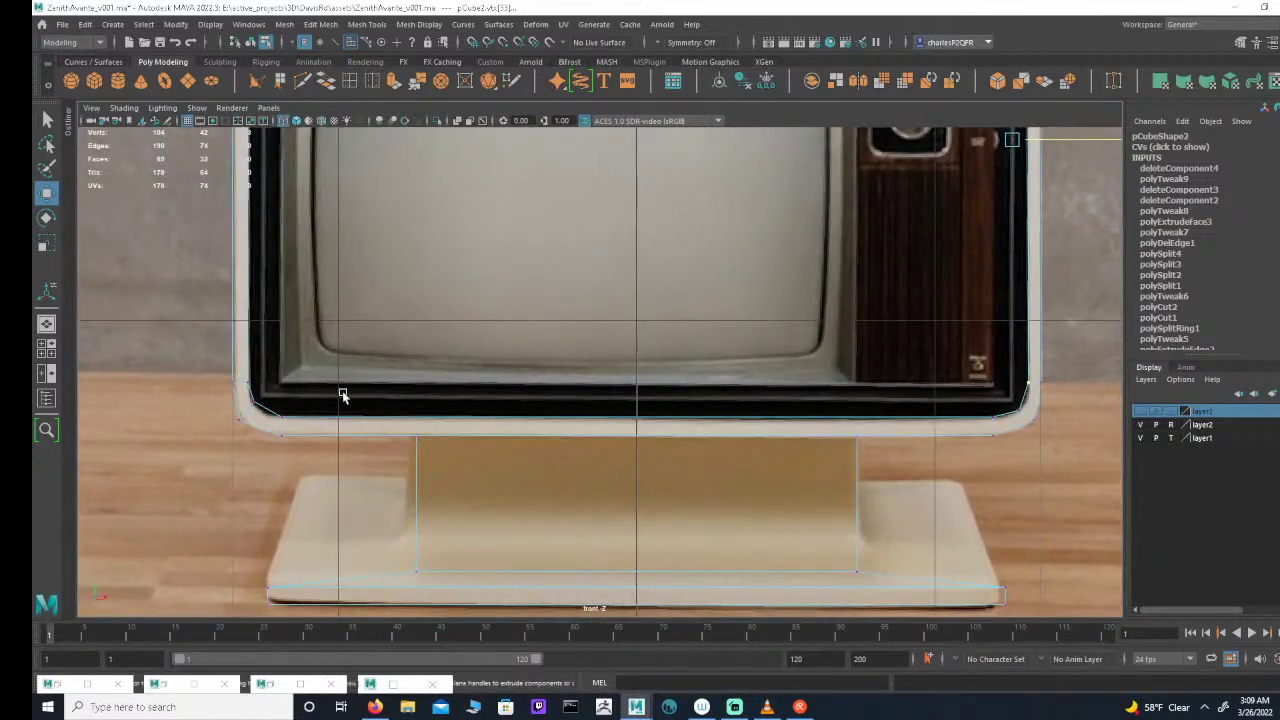
pyautogui.click(264, 393)
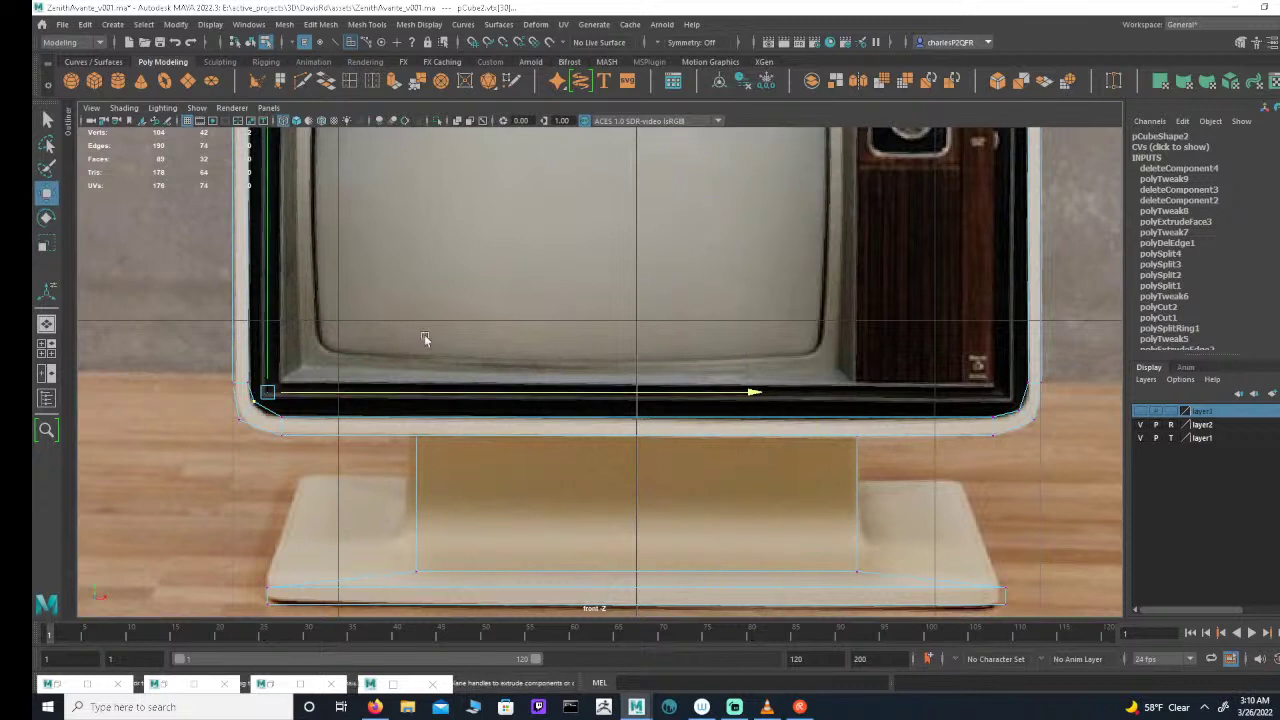
pyautogui.press('v')
pyautogui.moveTo(269, 300); pyautogui.dragTo(1019, 412)
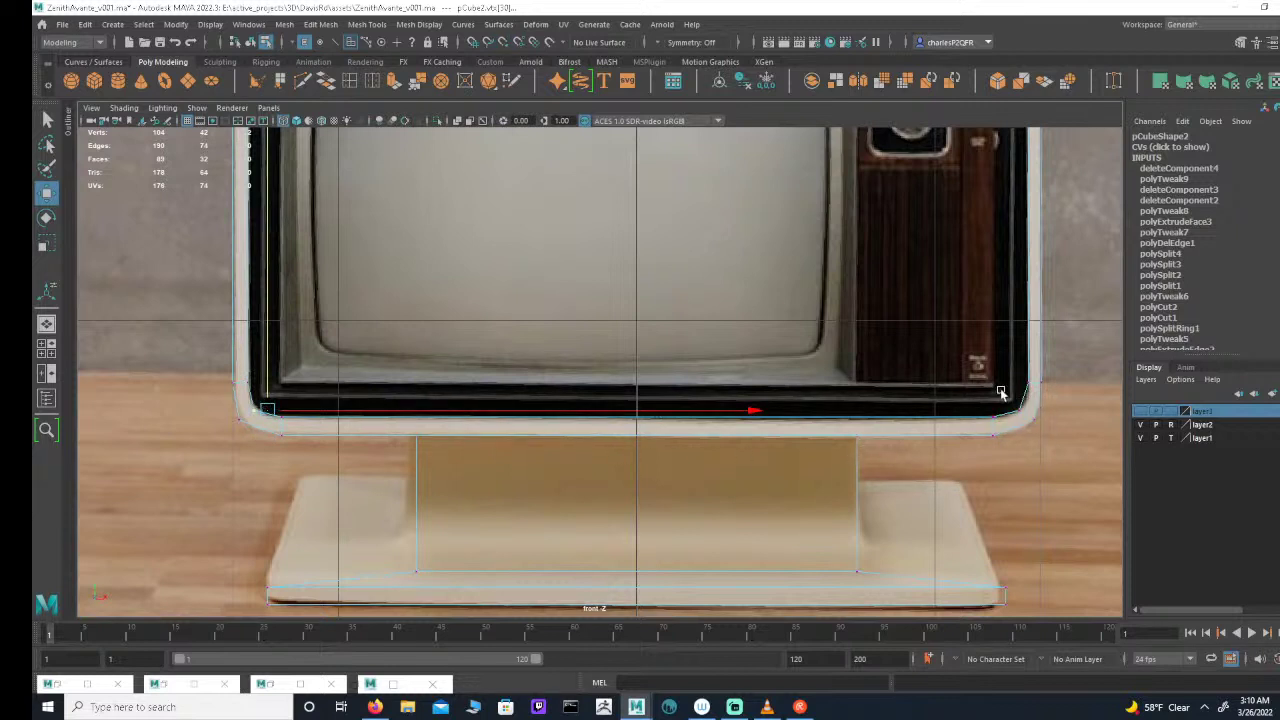
# Step: Fine-tune the height and horizontal spacing of both inner mid-corner vertices together to match the rounded bottom corners
pyautogui.keyDown('shift'); pyautogui.click(1020, 414); pyautogui.keyUp('shift')
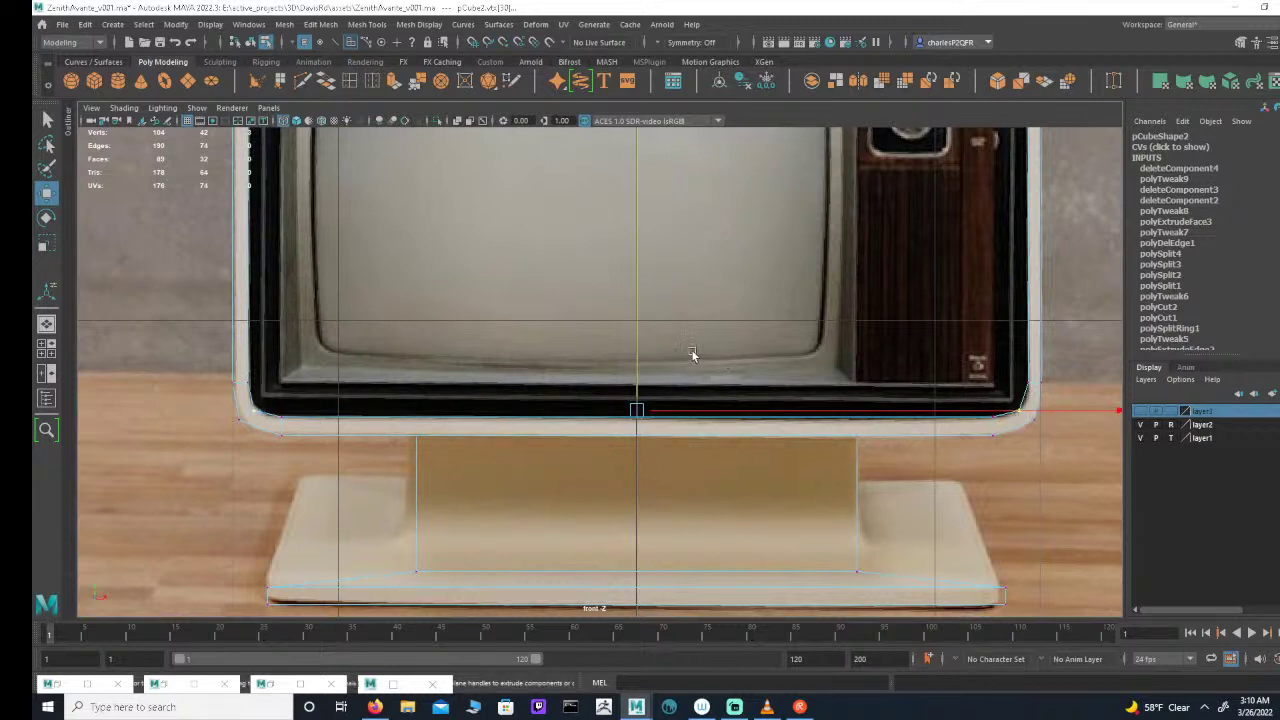
pyautogui.moveTo(637, 344); pyautogui.dragTo(638, 340)
pyautogui.press('r')
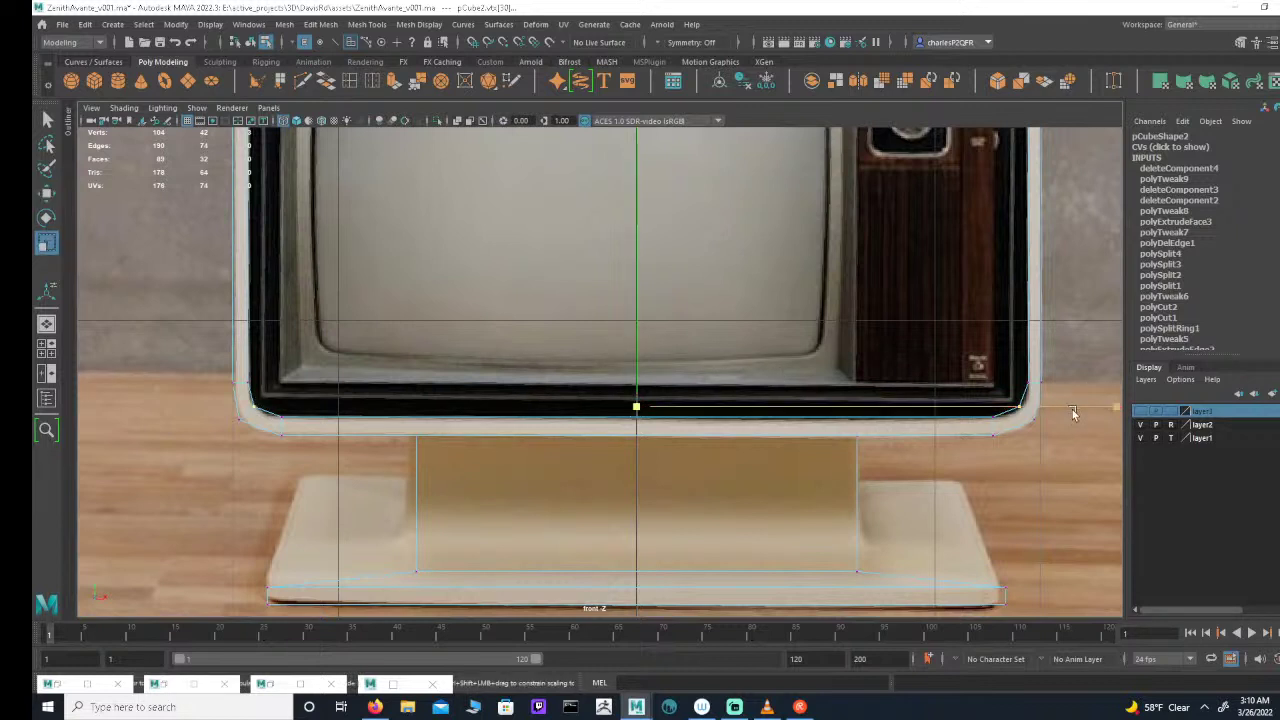
pyautogui.moveTo(1107, 409); pyautogui.dragTo(1103, 410)
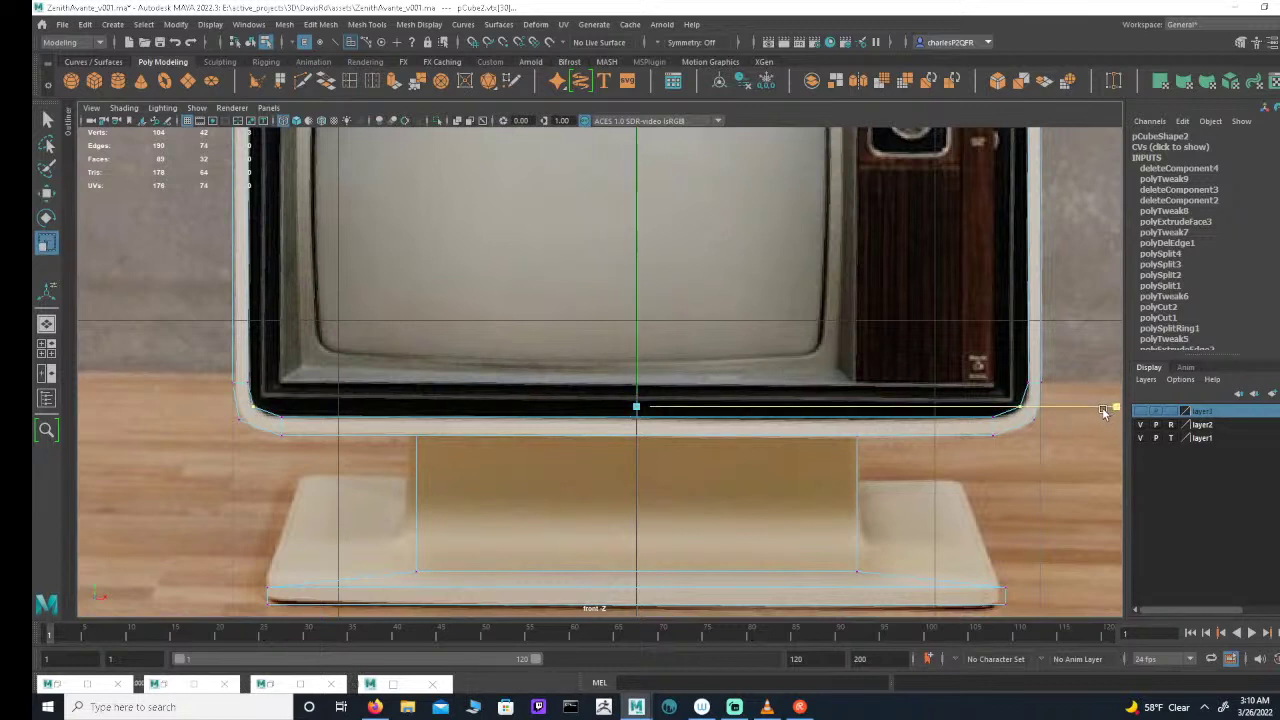
pyautogui.press('w')
pyautogui.click(636, 316)
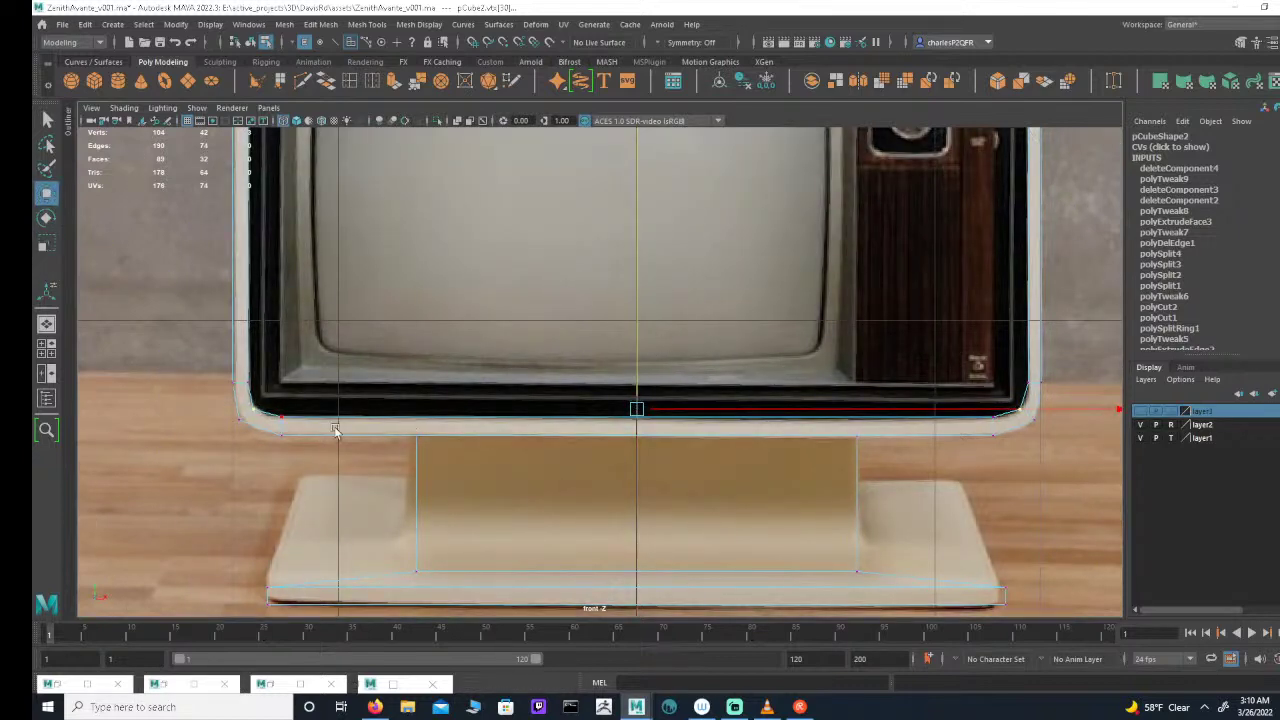
# Step: Lower the two outer mid-corner vertices slightly and scale them inward horizontally to match the cabinet's rounded bottom corners
pyautogui.click(1030, 416)
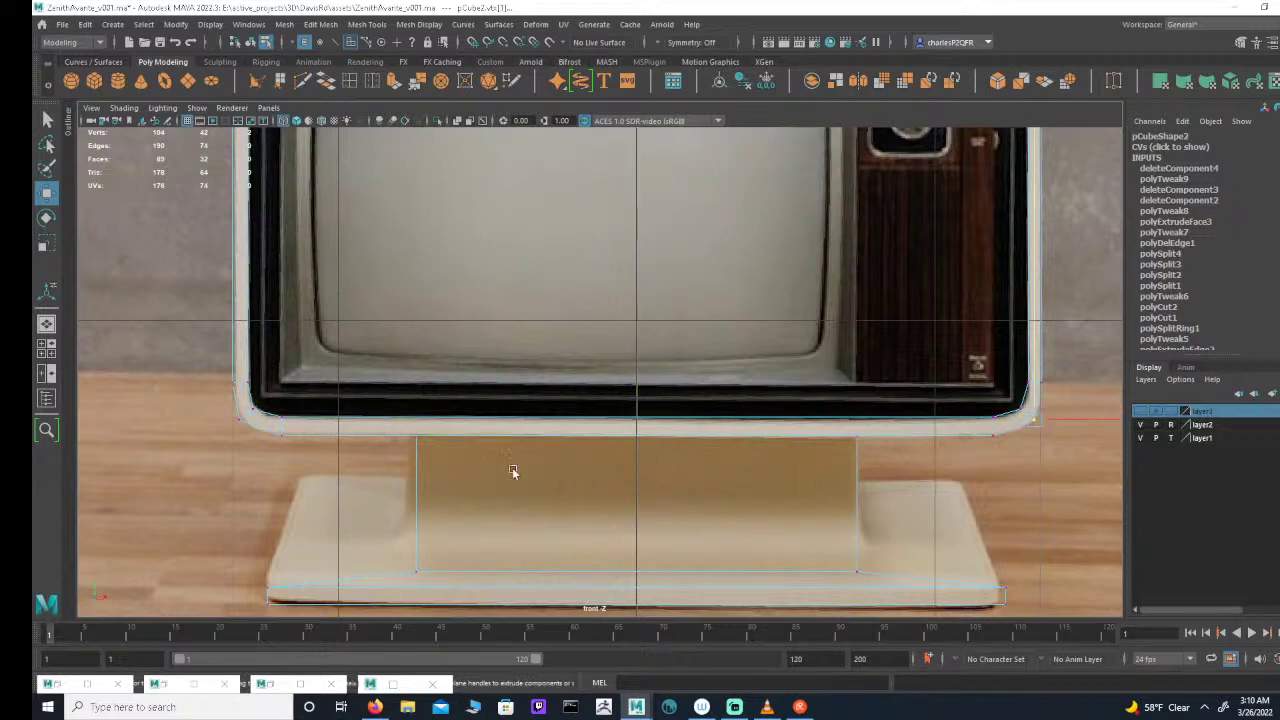
pyautogui.keyDown('shift'); pyautogui.moveTo(248, 418); pyautogui.dragTo(250, 420); pyautogui.keyUp('shift')
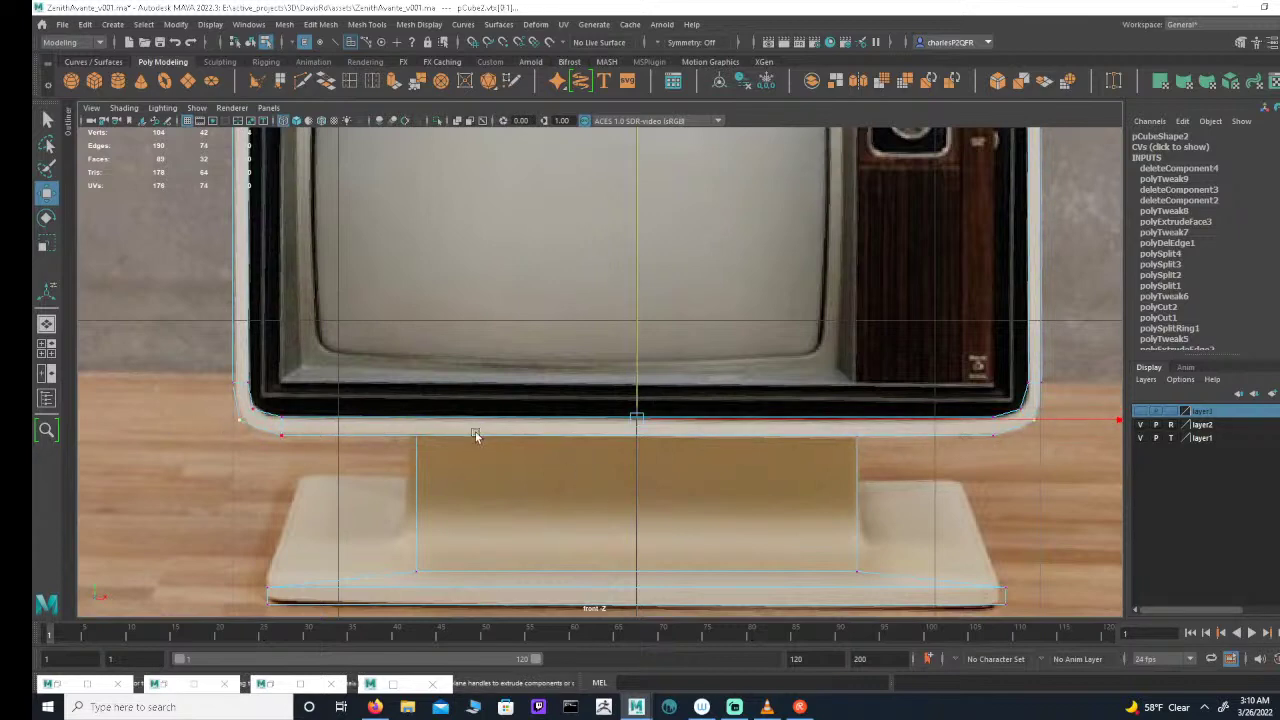
pyautogui.press('e')
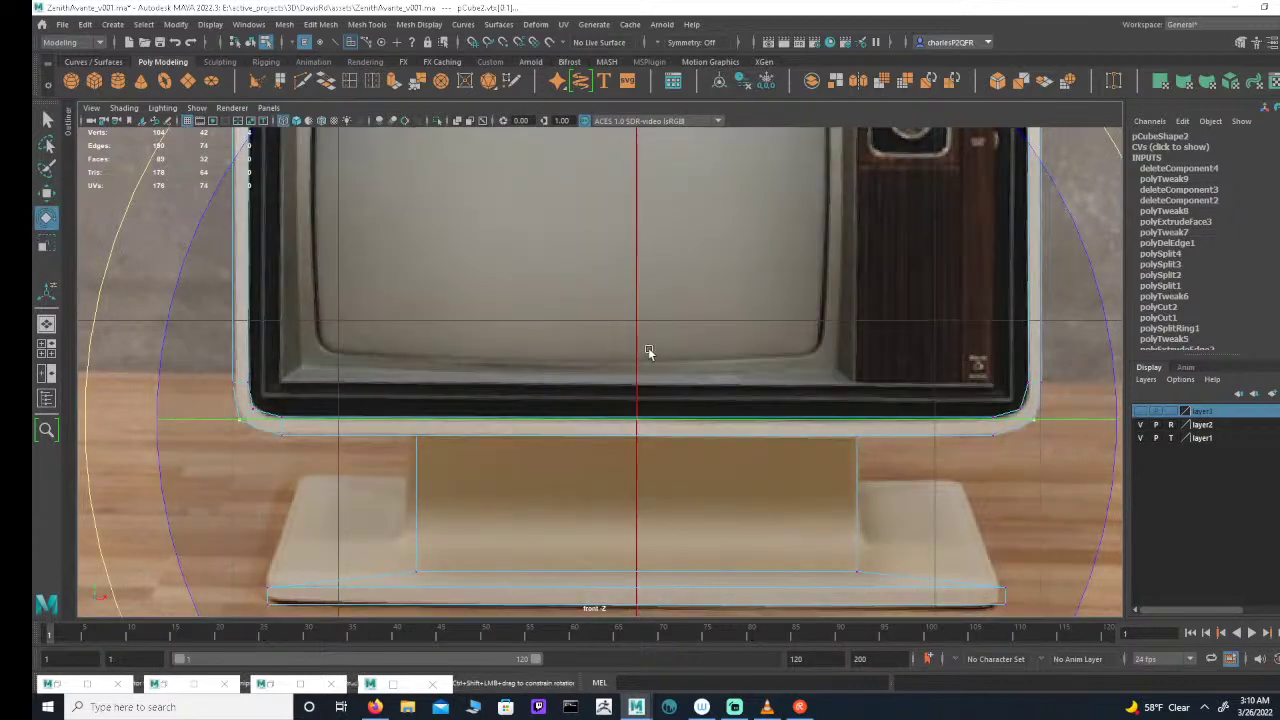
pyautogui.press('w')
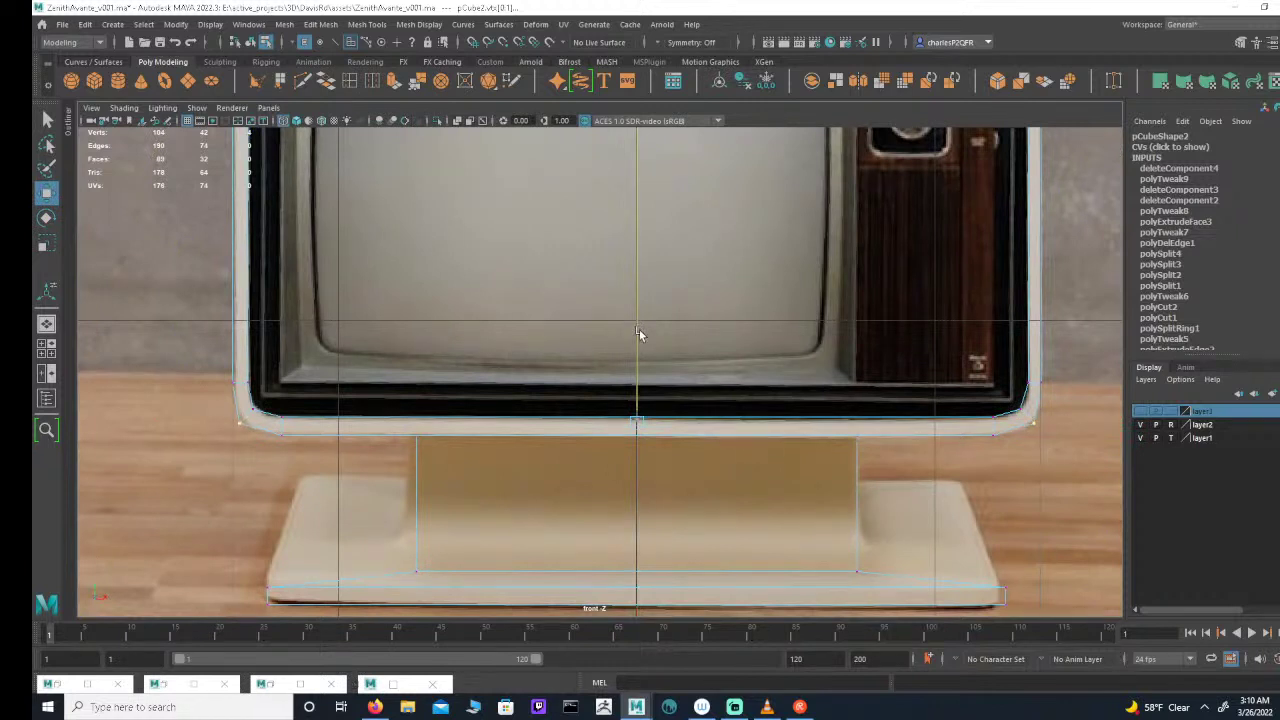
pyautogui.press('r')
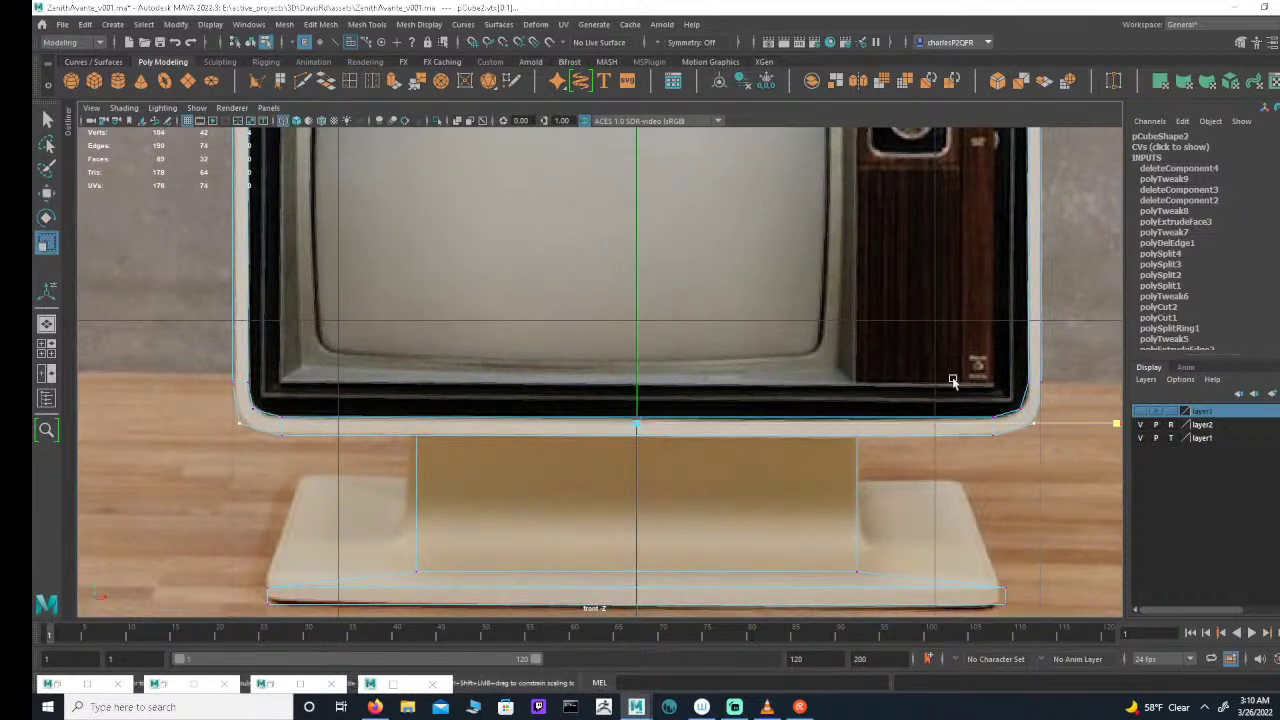
pyautogui.click(1114, 424)
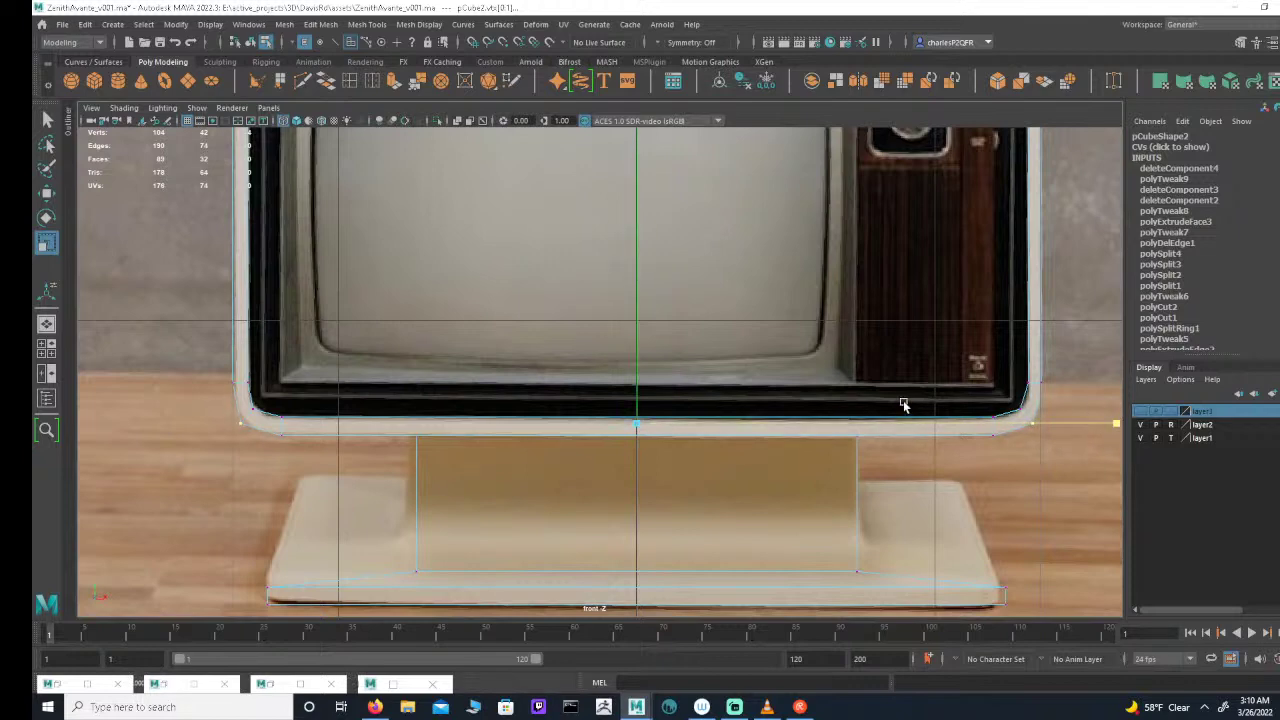
pyautogui.press('w')
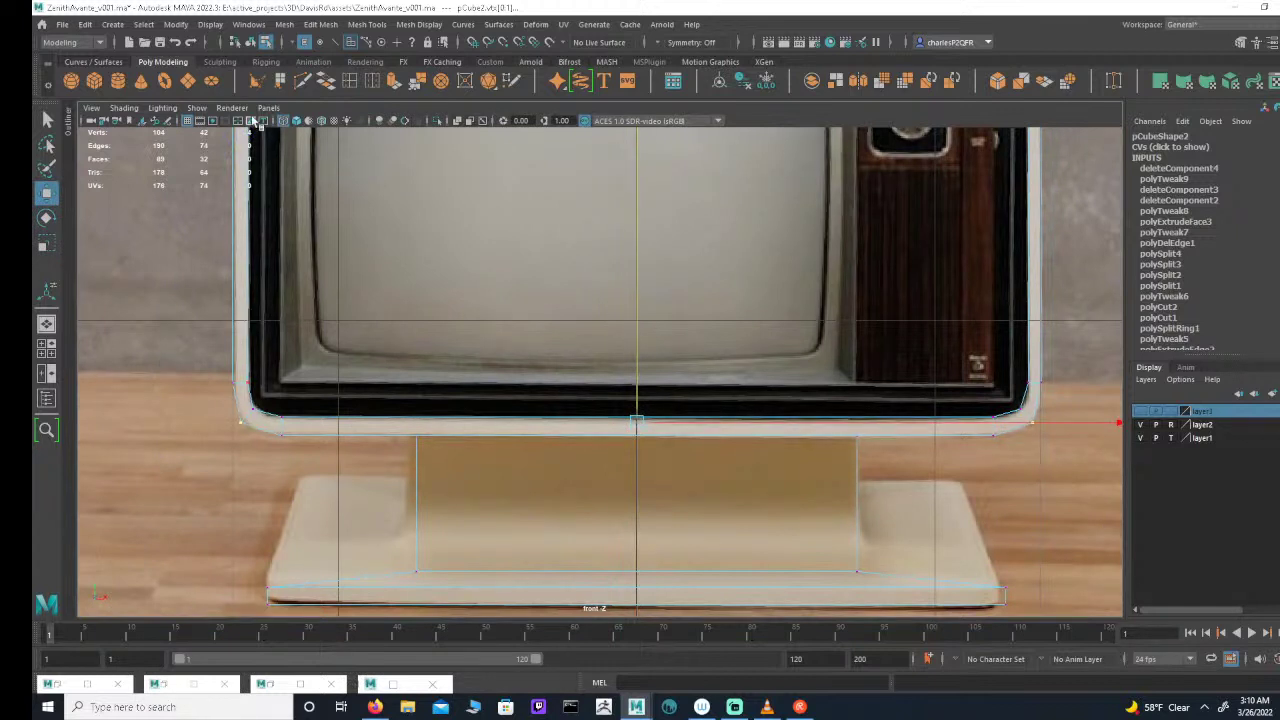
# Step: Add offset edge loops around the mid-corner edge at each rounded bottom corner of the rim
pyautogui.click(372, 81)
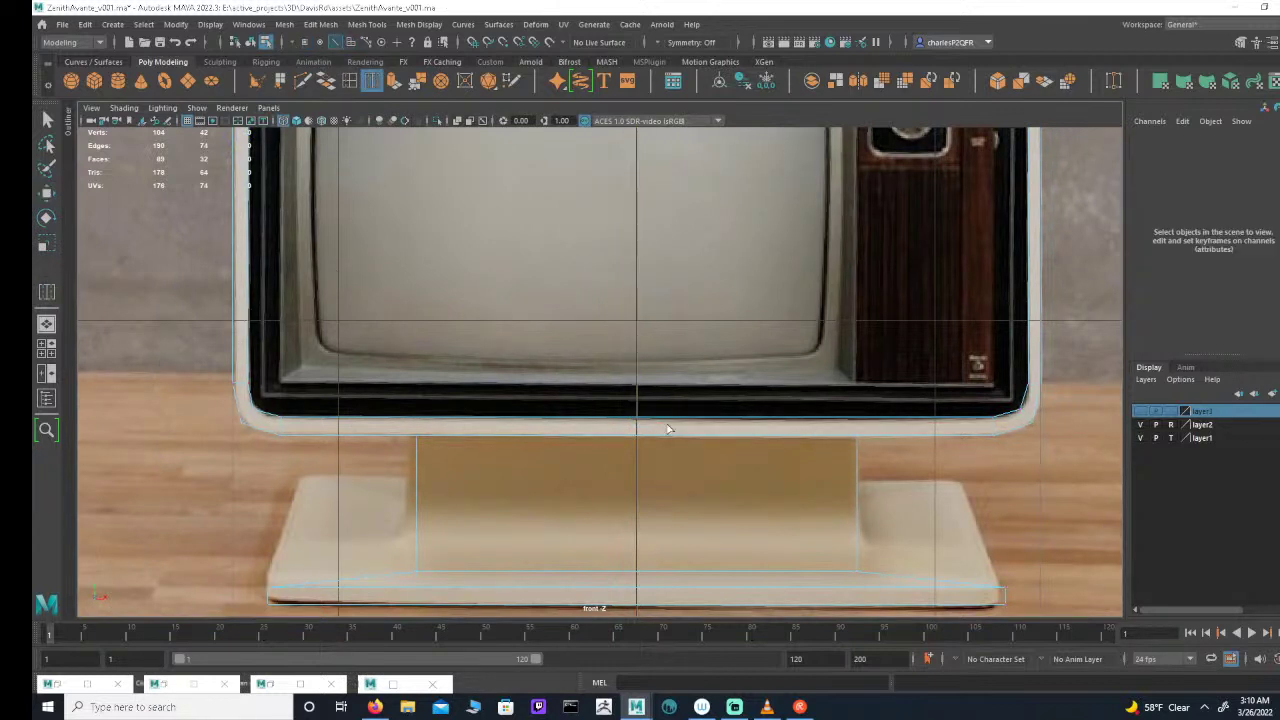
pyautogui.click(1030, 421)
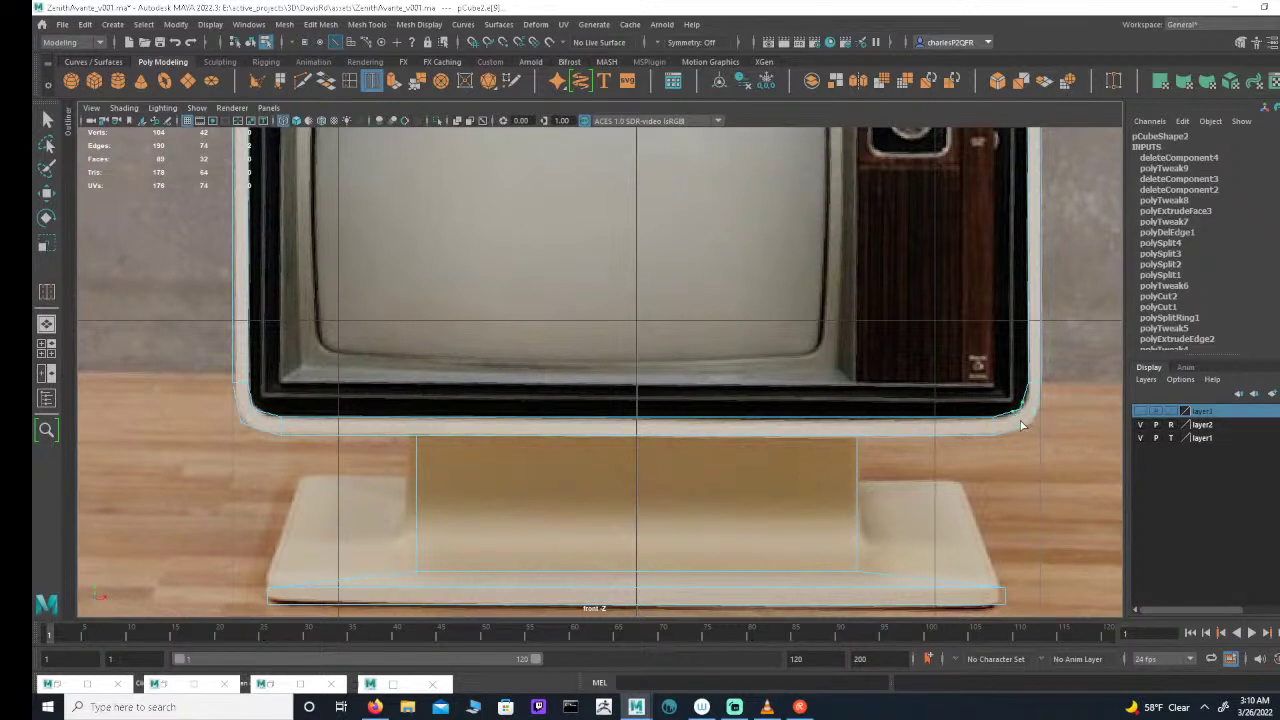
pyautogui.moveTo(1018, 426); pyautogui.dragTo(1140, 461)
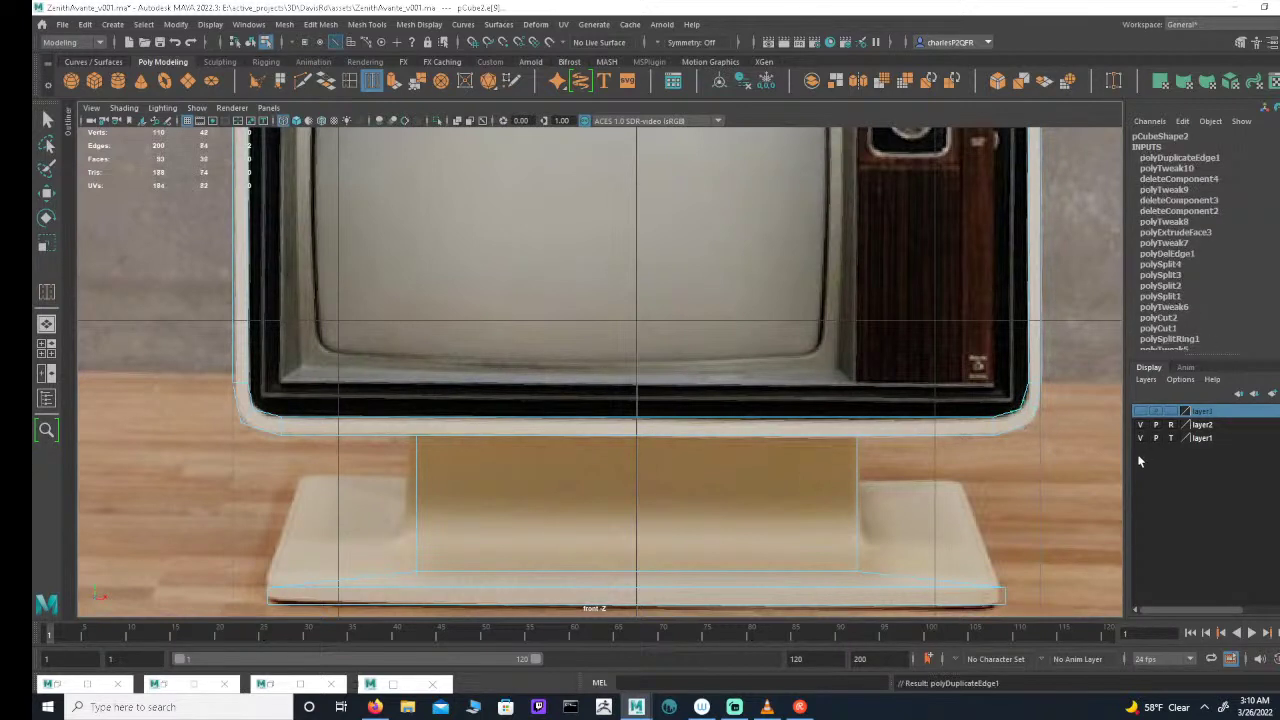
pyautogui.click(245, 422)
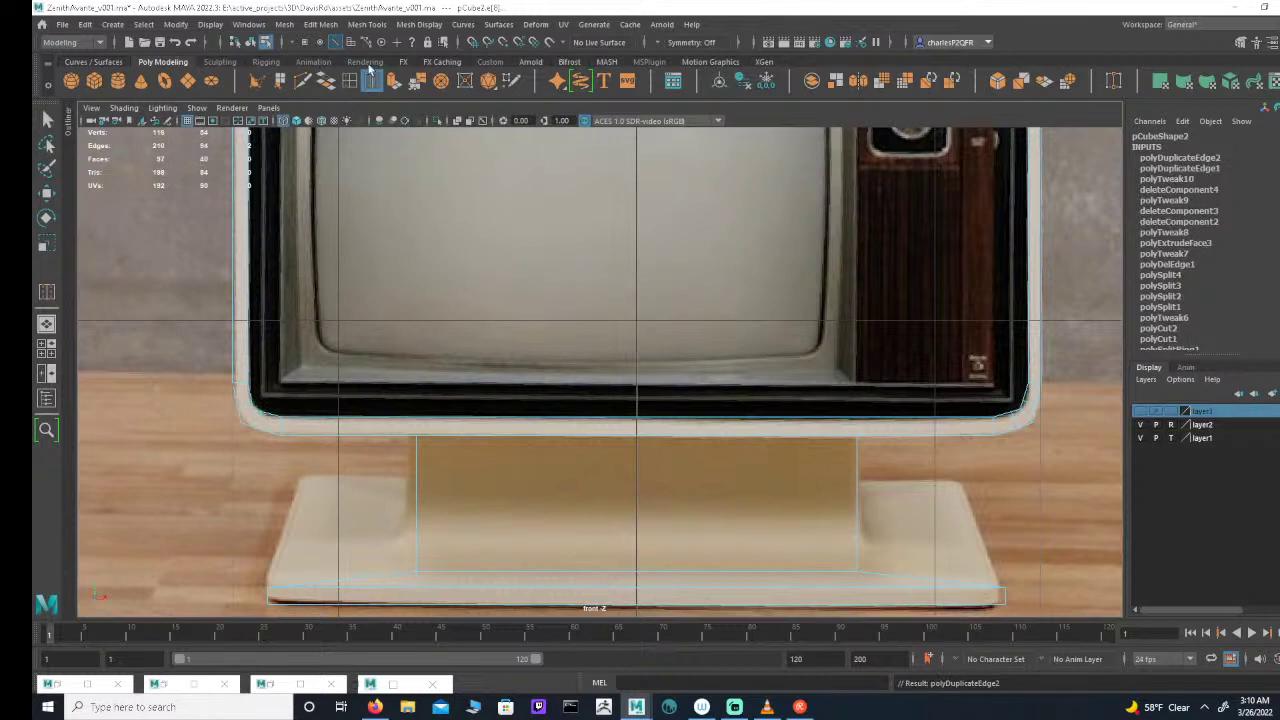
pyautogui.click(336, 44)
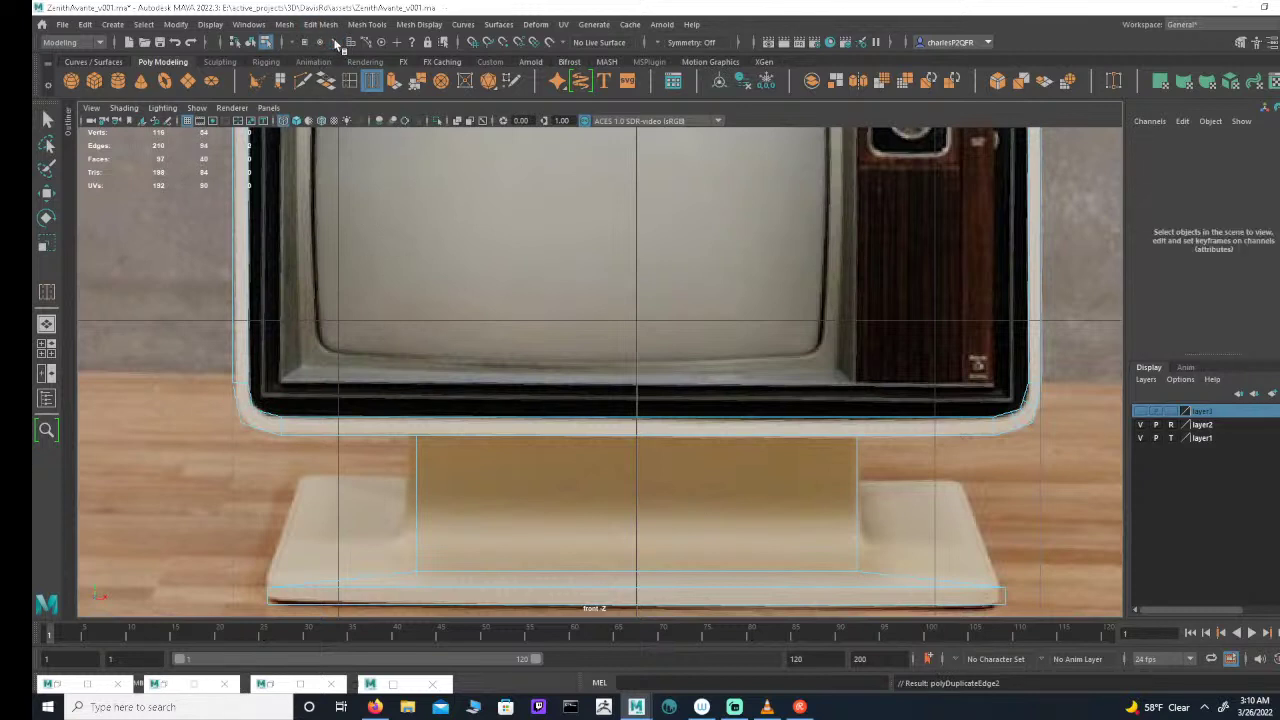
# Step: Reposition the lower offset edge at the left bottom corner of the rim to follow the rounded corner in the photo
pyautogui.click(337, 45)
pyautogui.click(46, 121)
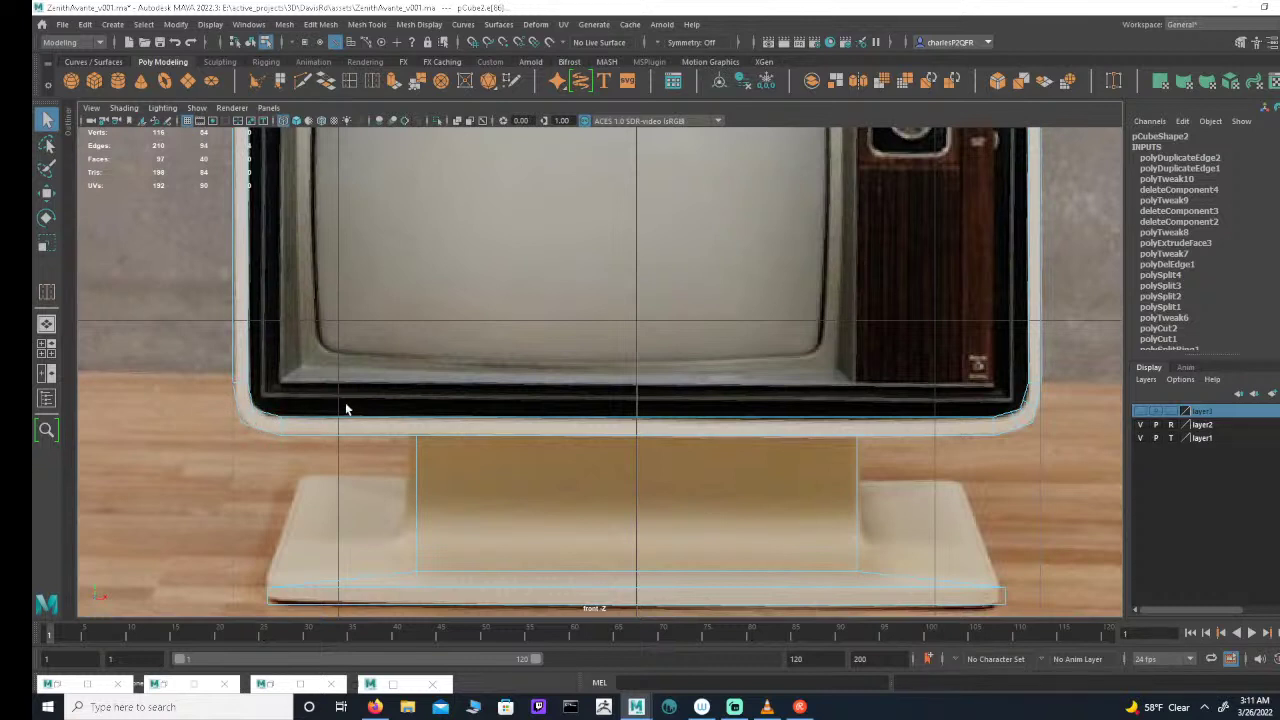
pyautogui.press('e')
pyautogui.press('w')
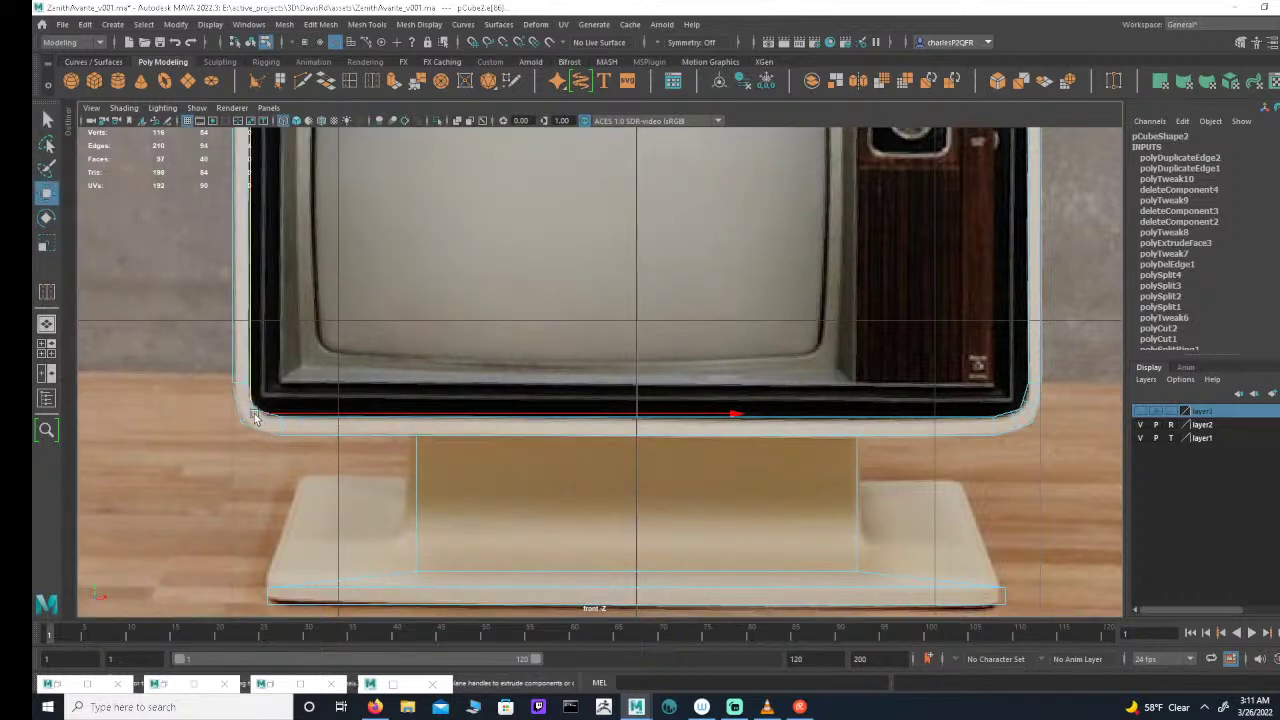
pyautogui.keyDown('alt'); pyautogui.moveTo(411, 417); pyautogui.dragTo(738, 400, button='middle'); pyautogui.keyUp('alt')
pyautogui.scroll(5, 738, 400)
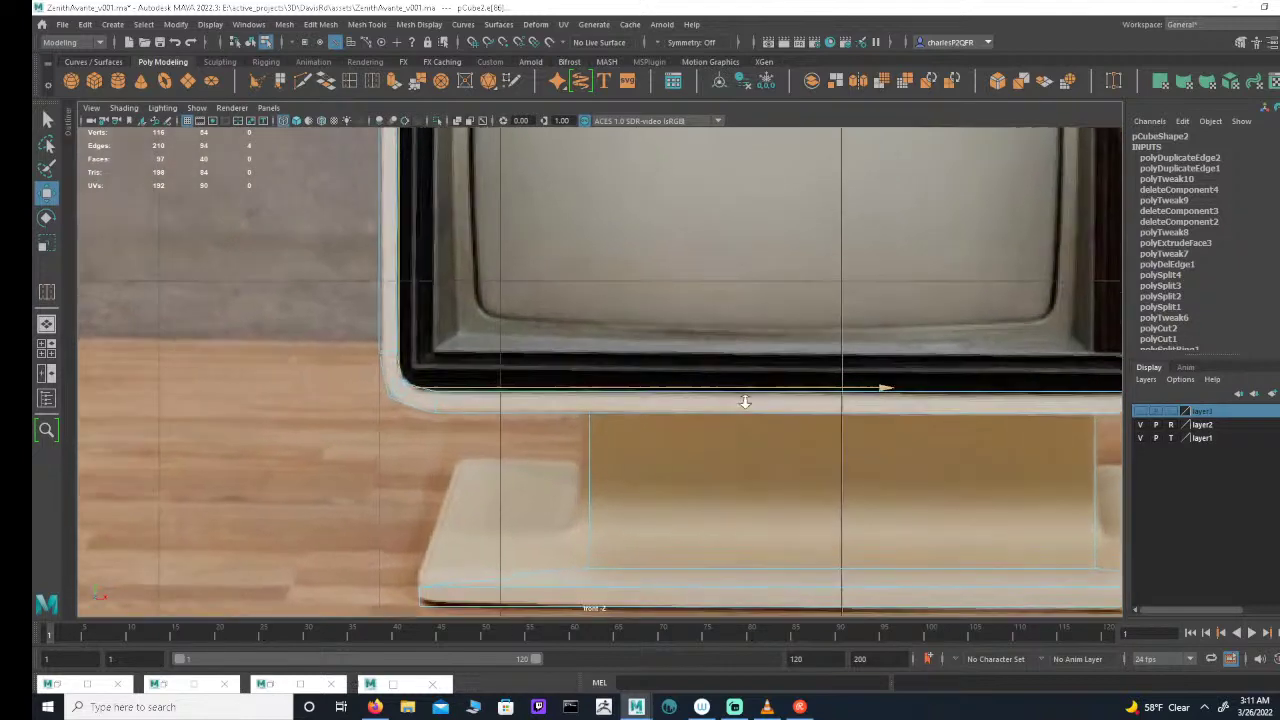
pyautogui.scroll(1, 482, 401)
pyautogui.click(365, 430)
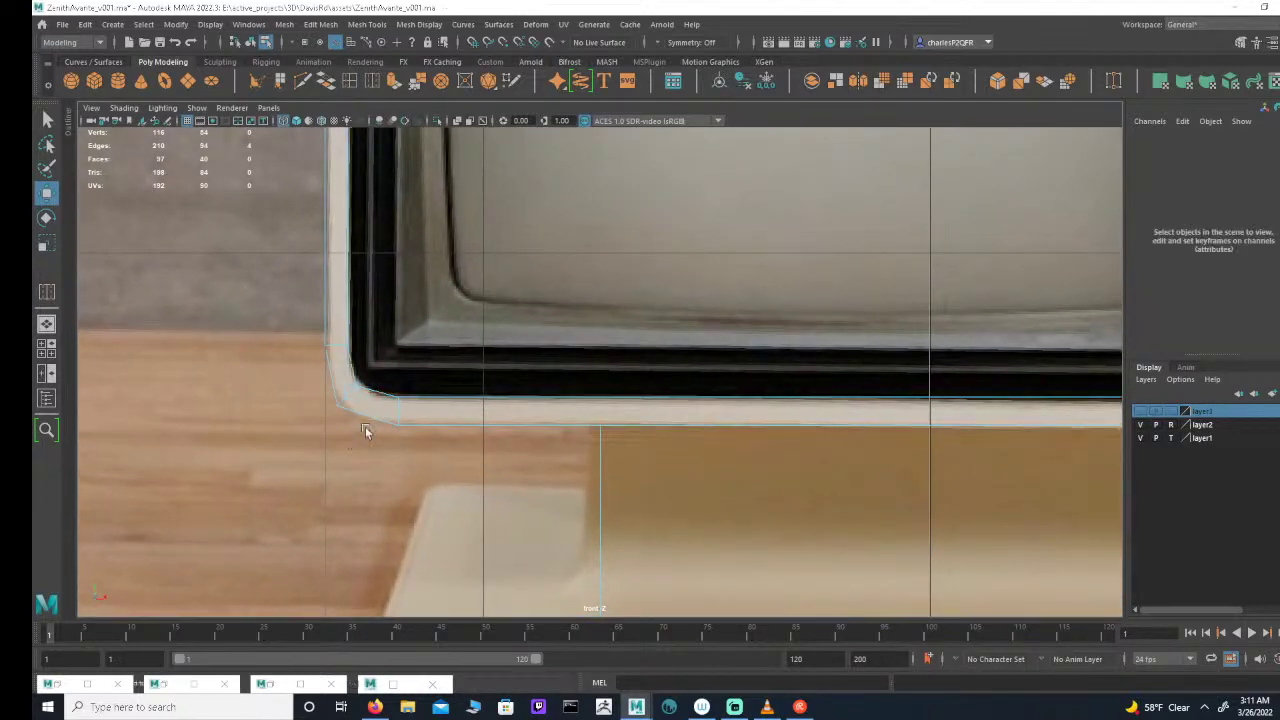
pyautogui.click(369, 405)
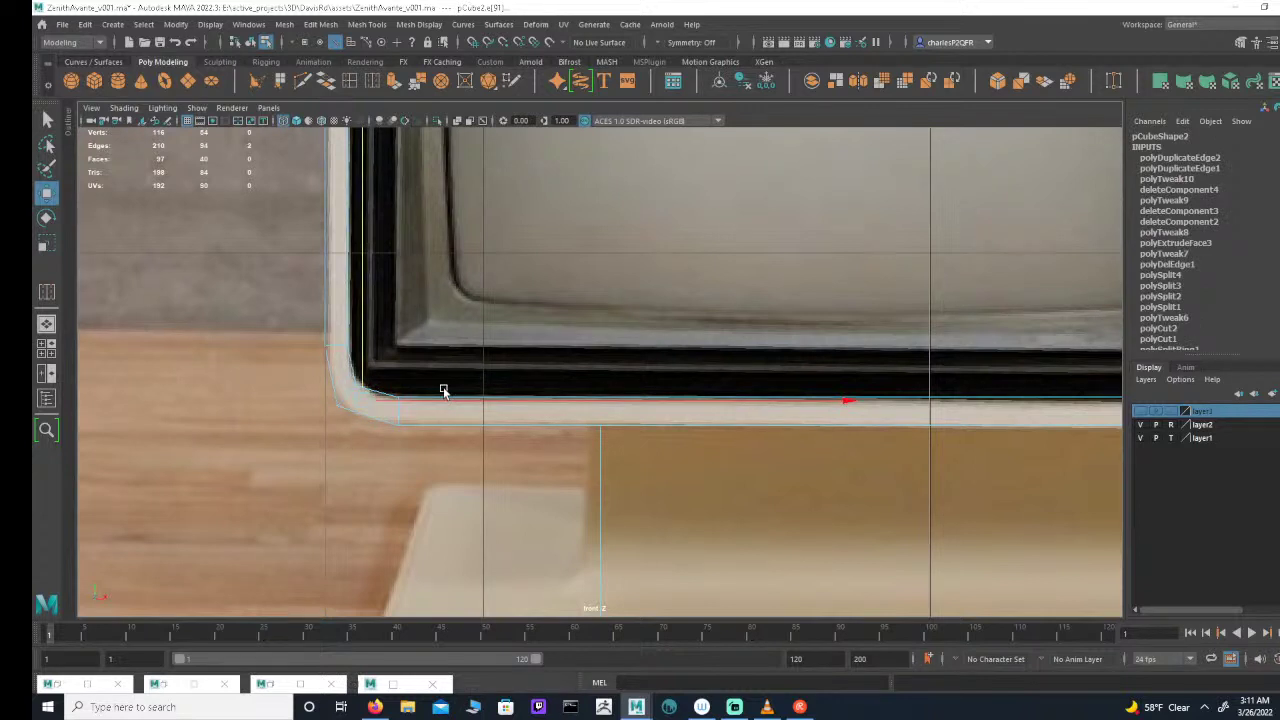
# Step: Rotate and move the upper offset edge at the left bottom corner, and nudge the mid-corner edge to smooth the curve
pyautogui.click(349, 377)
pyautogui.press('r')
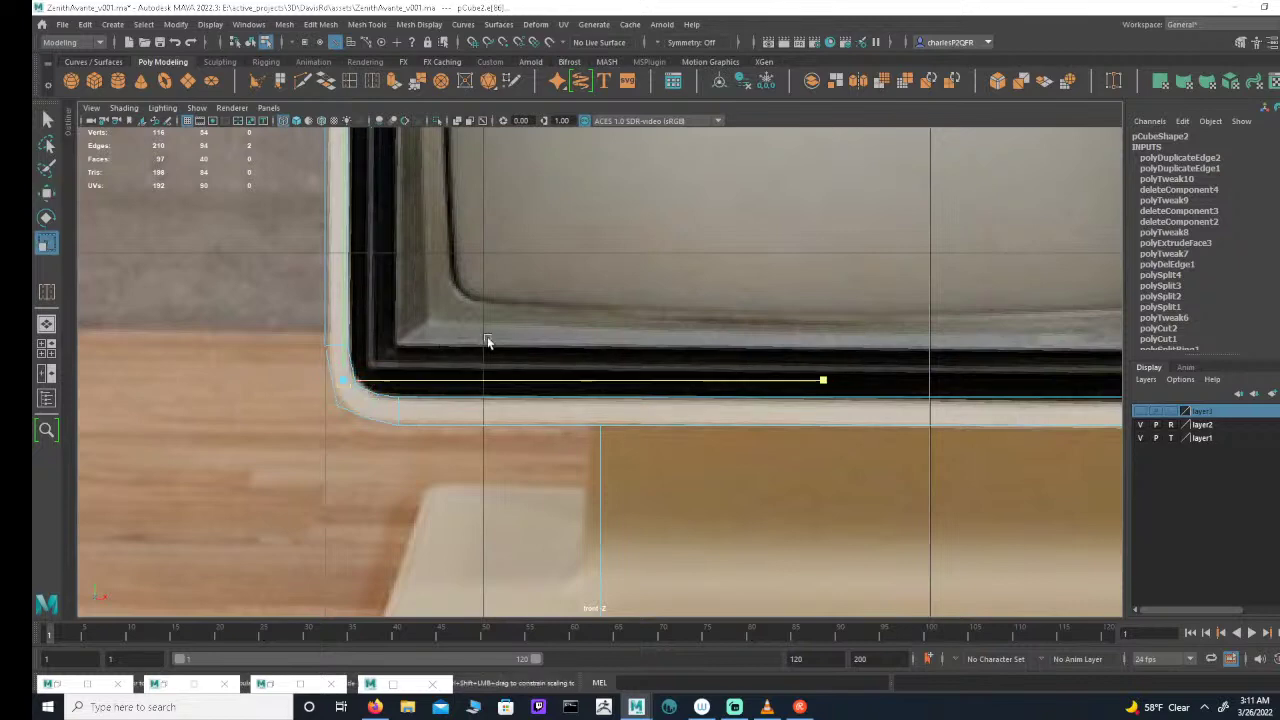
pyautogui.keyDown('alt'); pyautogui.moveTo(377, 328); pyautogui.dragTo(394, 354, button='middle'); pyautogui.keyUp('alt')
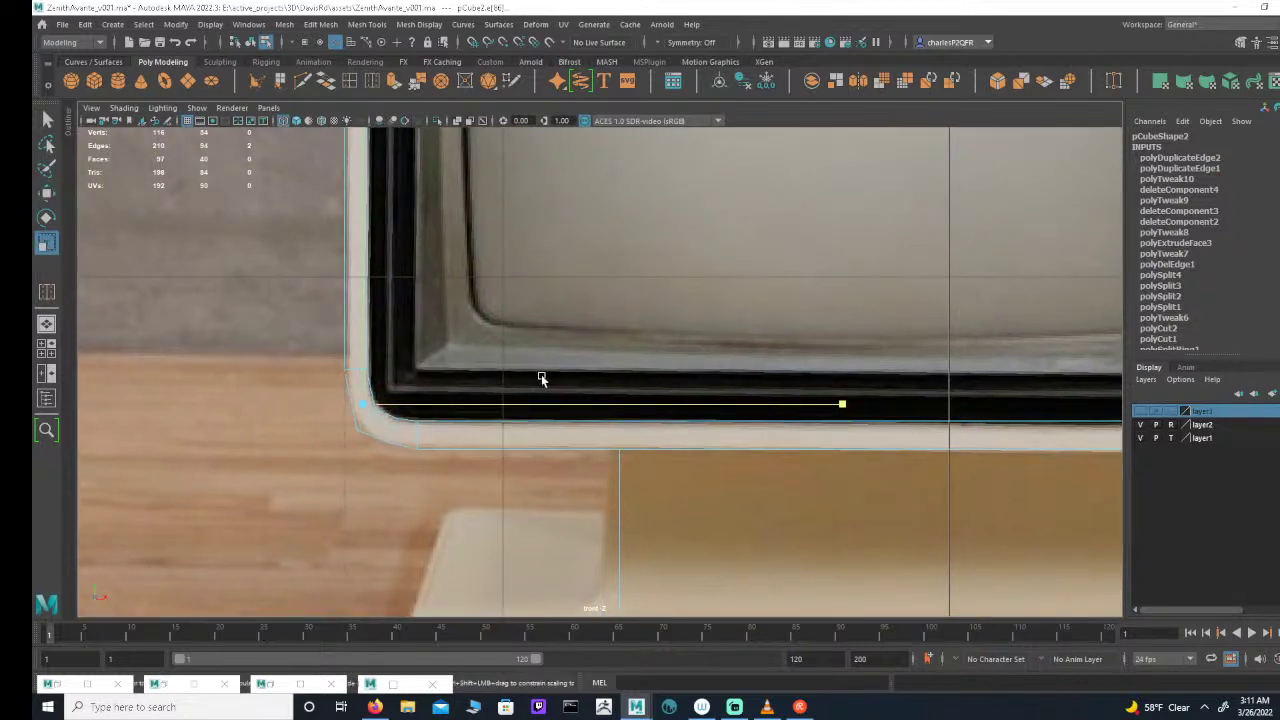
pyautogui.press('e')
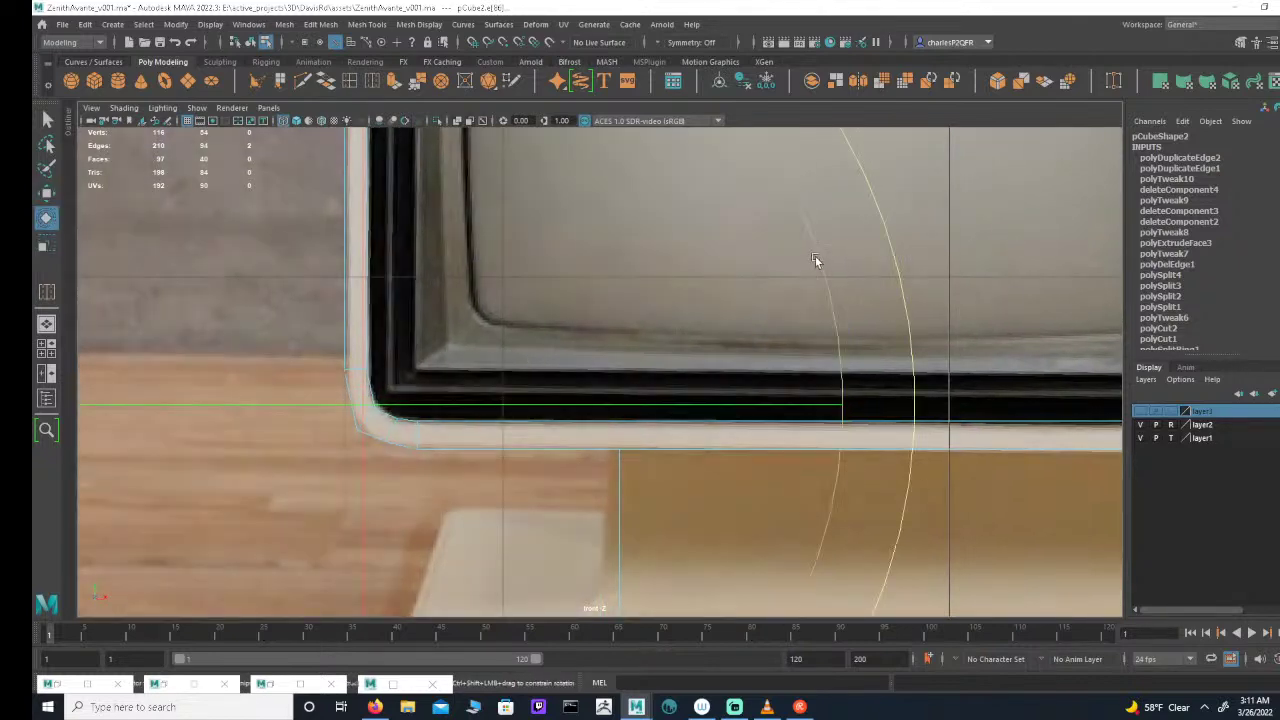
pyautogui.moveTo(814, 263); pyautogui.dragTo(858, 398)
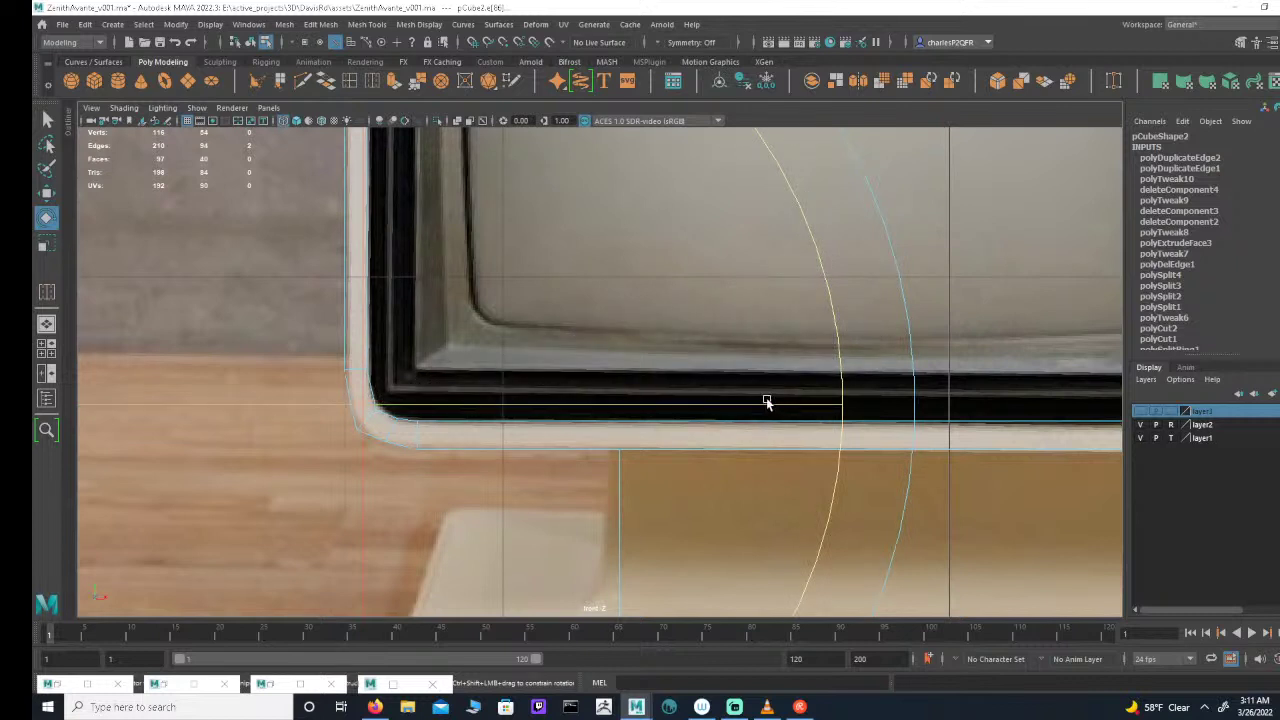
pyautogui.press('w')
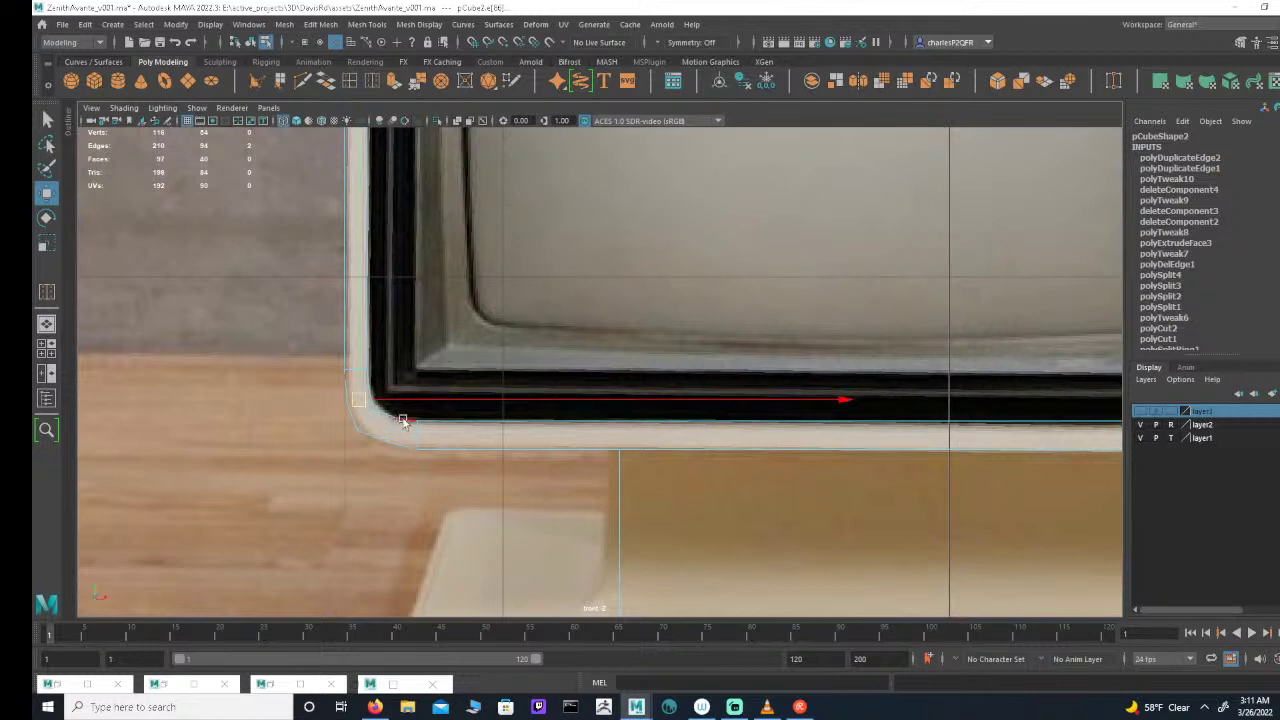
pyautogui.click(369, 422)
pyautogui.moveTo(367, 423); pyautogui.dragTo(373, 420)
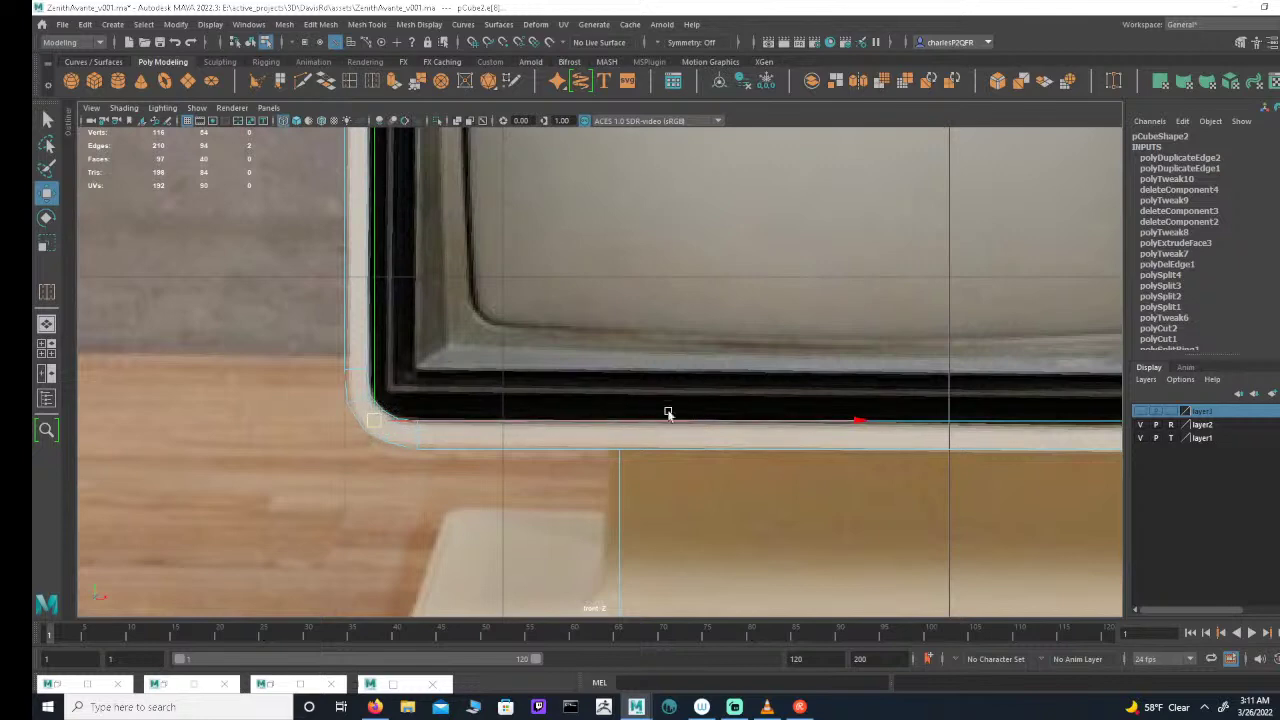
# Step: Examine the cabinet's left side and bottom corner against the reference photo
pyautogui.keyDown('alt'); pyautogui.moveTo(584, 427); pyautogui.dragTo(640, 428, button='middle'); pyautogui.keyUp('alt')
pyautogui.keyDown('alt'); pyautogui.moveTo(508, 420); pyautogui.dragTo(283, 360, button='right'); pyautogui.keyUp('alt')
pyautogui.keyDown('alt'); pyautogui.moveTo(283, 360); pyautogui.dragTo(380, 383, button='middle'); pyautogui.keyUp('alt')
pyautogui.keyDown('alt'); pyautogui.moveTo(703, 317); pyautogui.dragTo(700, 463, button='middle'); pyautogui.keyUp('alt')
pyautogui.keyDown('alt'); pyautogui.moveTo(700, 463); pyautogui.dragTo(560, 425, button='right'); pyautogui.keyUp('alt')
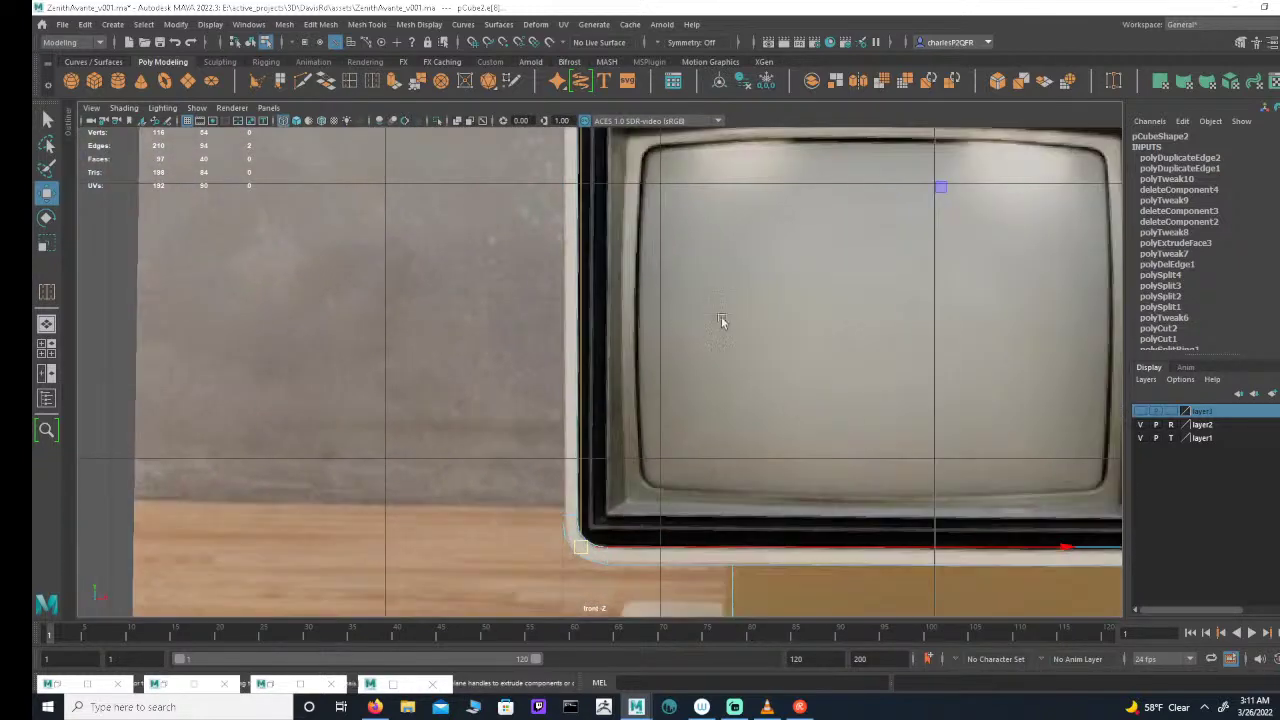
pyautogui.keyDown('alt'); pyautogui.moveTo(723, 323); pyautogui.dragTo(716, 464, button='middle'); pyautogui.keyUp('alt')
pyautogui.keyDown('alt'); pyautogui.moveTo(716, 464); pyautogui.dragTo(678, 450, button='right'); pyautogui.keyUp('alt')
pyautogui.keyDown('alt'); pyautogui.moveTo(776, 471); pyautogui.dragTo(709, 257, button='middle'); pyautogui.keyUp('alt')
pyautogui.keyDown('alt'); pyautogui.moveTo(565, 398); pyautogui.dragTo(886, 406, button='right'); pyautogui.keyUp('alt')
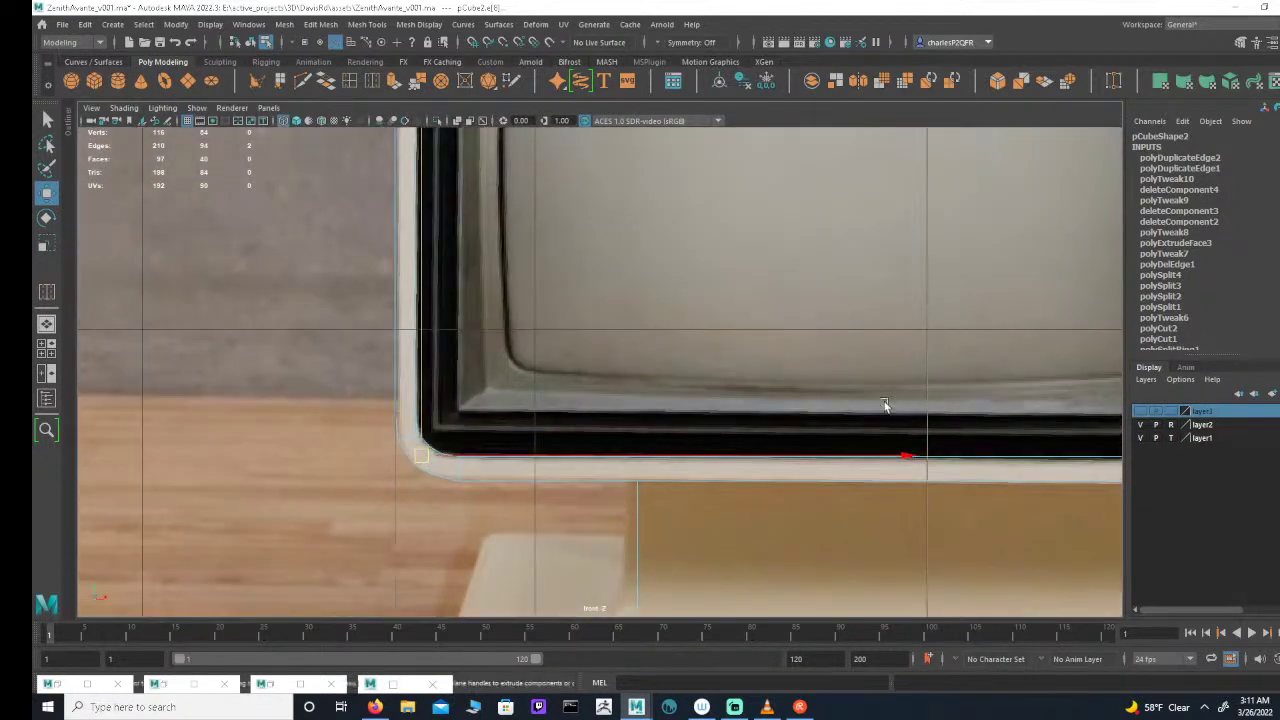
pyautogui.keyDown('alt'); pyautogui.moveTo(482, 388); pyautogui.dragTo(612, 299, button='middle'); pyautogui.keyUp('alt')
pyautogui.keyDown('alt'); pyautogui.moveTo(612, 299); pyautogui.dragTo(635, 352, button='right'); pyautogui.keyUp('alt')
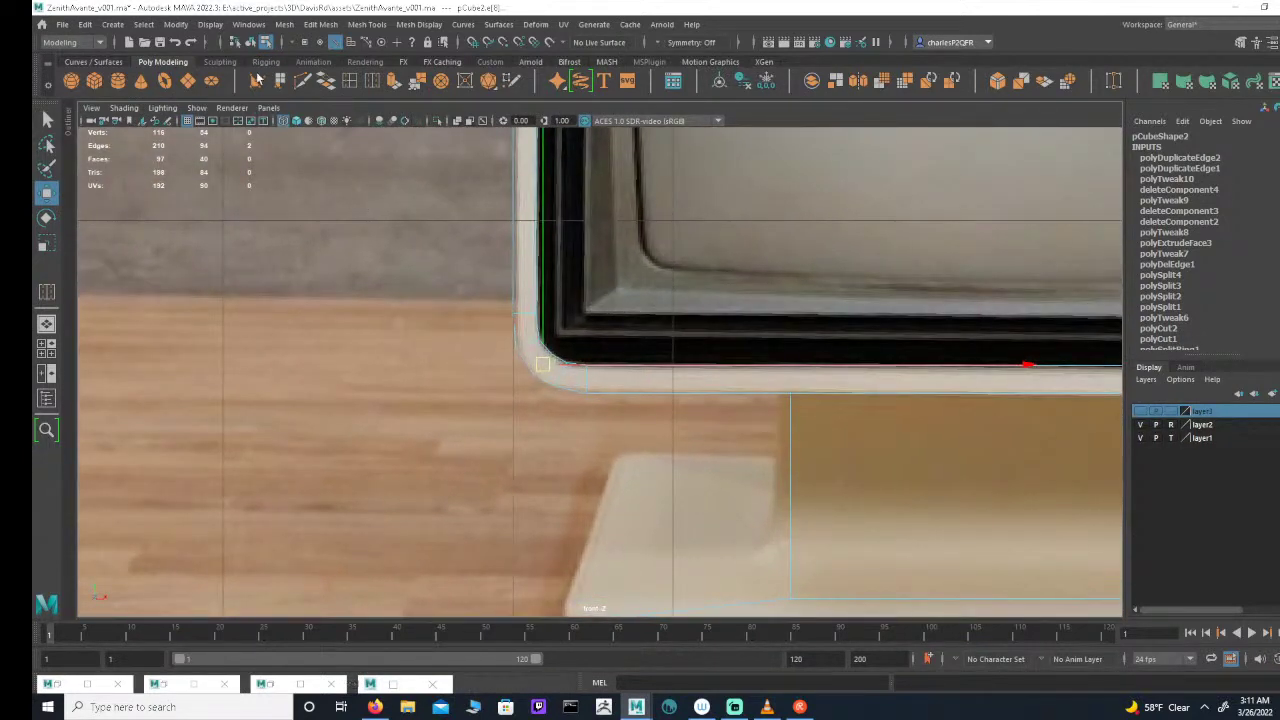
# Step: Shift the upper outer vertices of the left bottom corner and the cabinet's left outer side vertices horizontally to match the photo
pyautogui.click(304, 42)
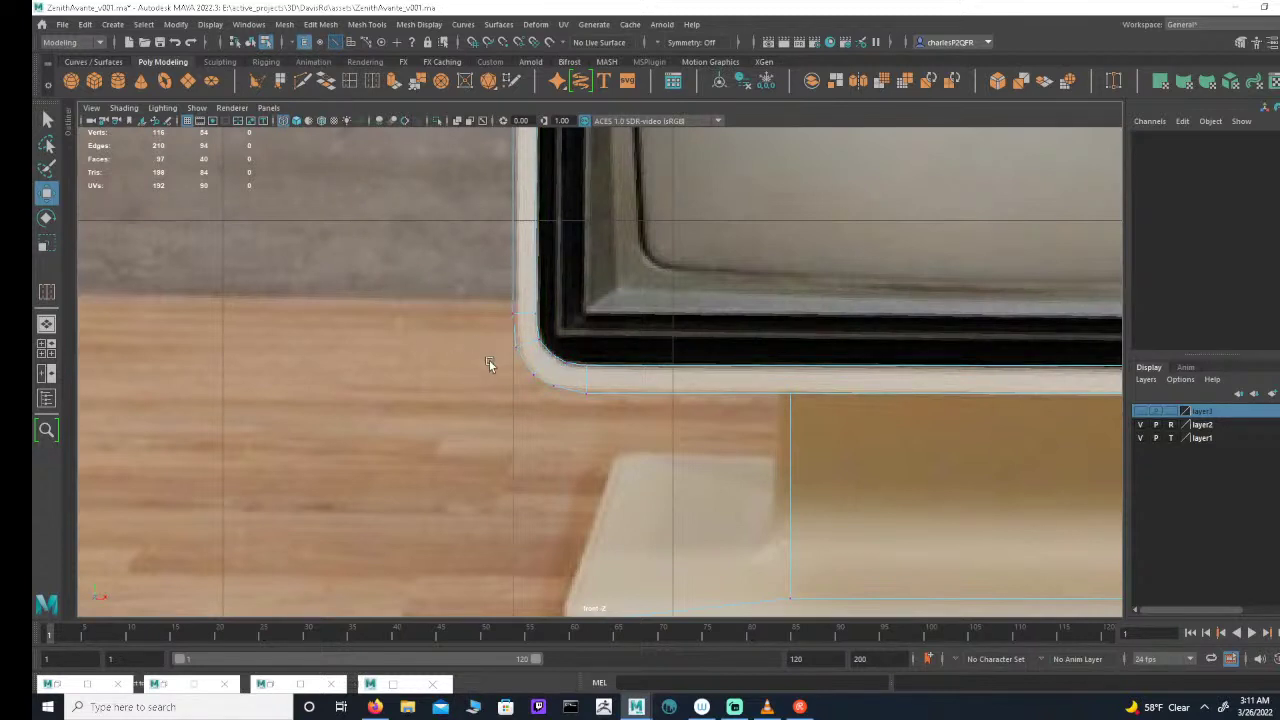
pyautogui.moveTo(517, 347); pyautogui.dragTo(518, 348)
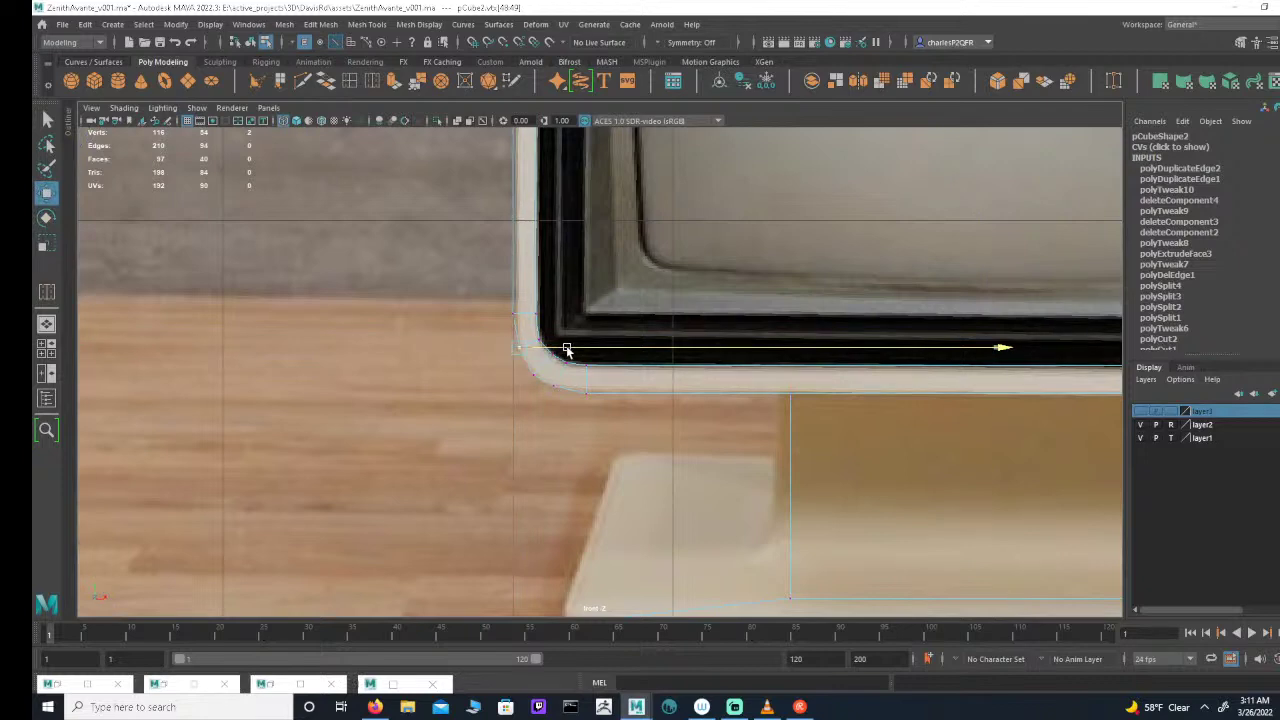
pyautogui.scroll(-8, 566, 349)
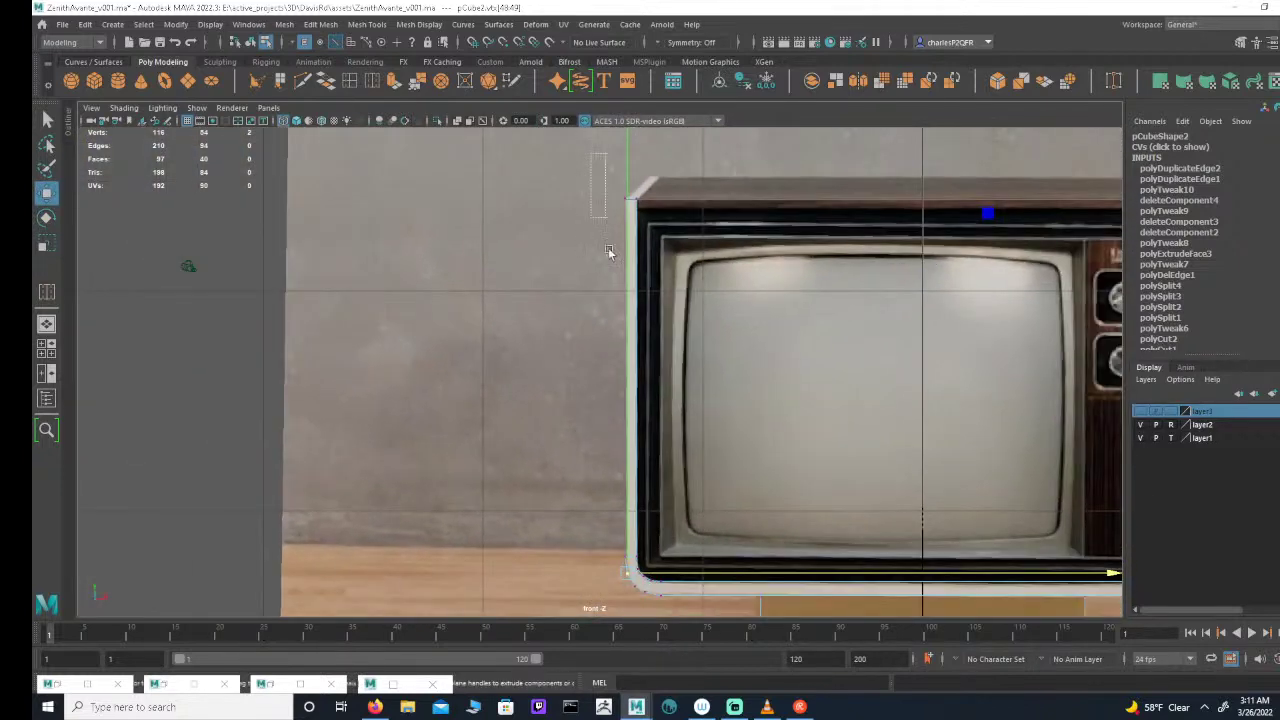
pyautogui.moveTo(609, 250); pyautogui.dragTo(629, 574)
pyautogui.keyDown('alt'); pyautogui.moveTo(680, 515); pyautogui.dragTo(988, 456, button='right'); pyautogui.keyUp('alt')
pyautogui.keyDown('alt'); pyautogui.moveTo(779, 425); pyautogui.dragTo(766, 306, button='middle'); pyautogui.keyUp('alt')
pyautogui.keyDown('alt'); pyautogui.moveTo(766, 306); pyautogui.dragTo(790, 304, button='right'); pyautogui.keyUp('alt')
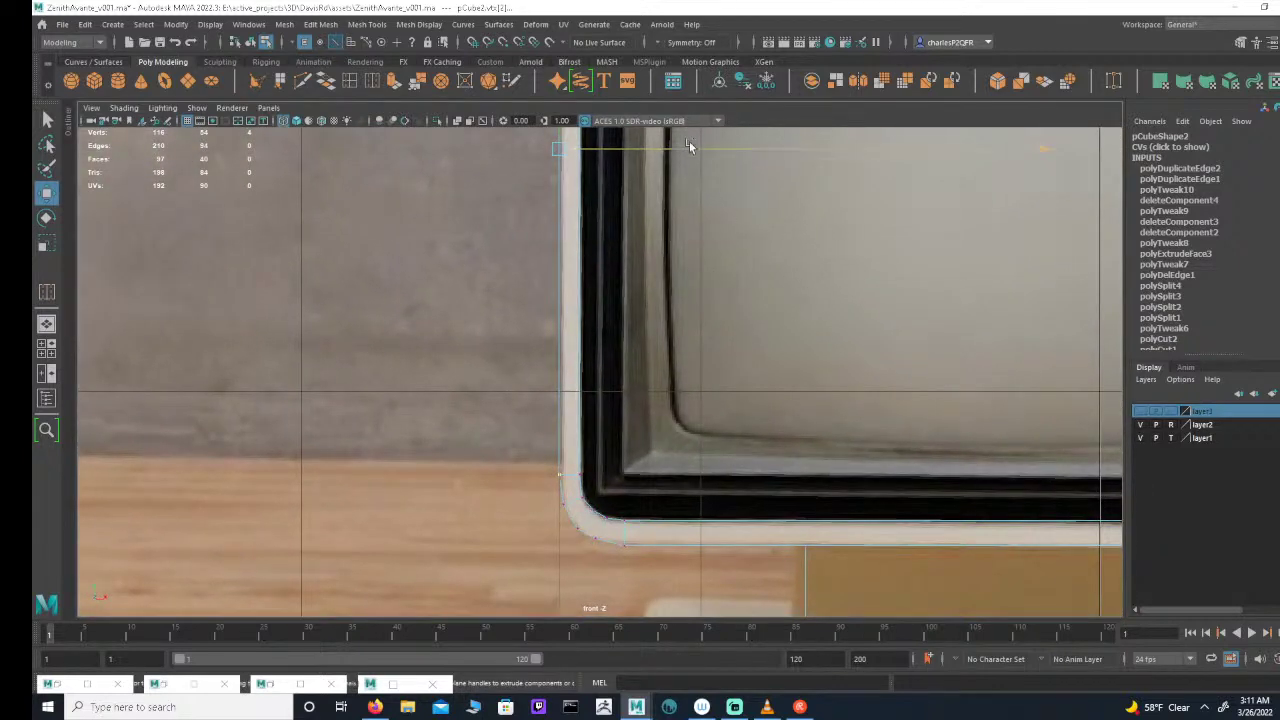
pyautogui.moveTo(686, 150); pyautogui.dragTo(691, 148)
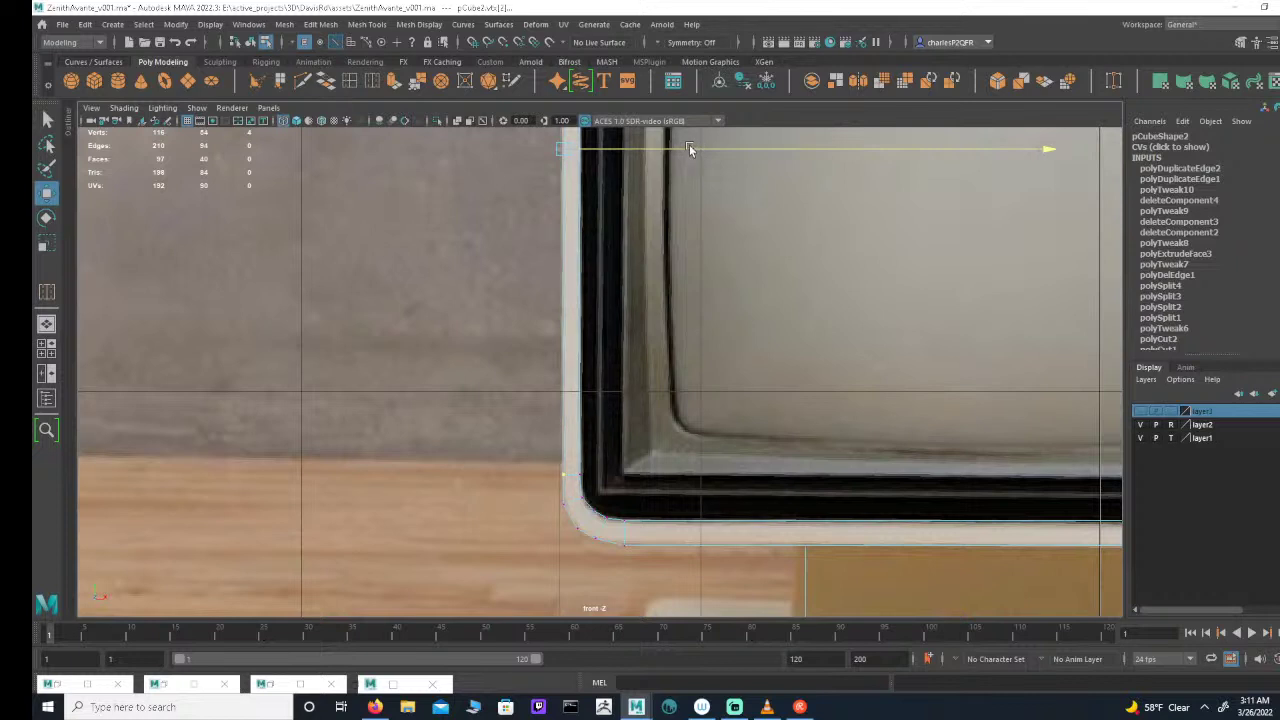
# Step: Nudge the remaining outer vertices of the left bottom corner onto the cabinet's rounded outline
pyautogui.moveTo(552, 495); pyautogui.dragTo(568, 510)
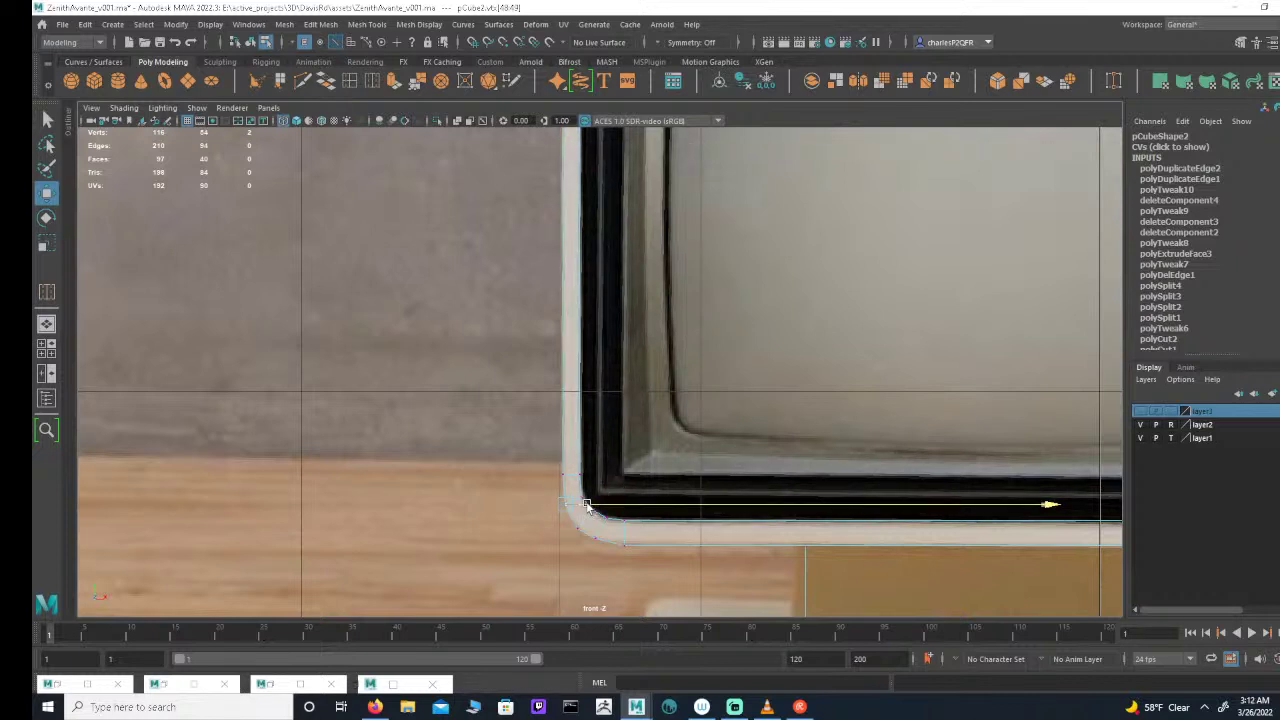
pyautogui.moveTo(586, 524)
pyautogui.mouseDown()
pyautogui.moveTo(550, 553)
pyautogui.moveTo(582, 530)
pyautogui.mouseUp()
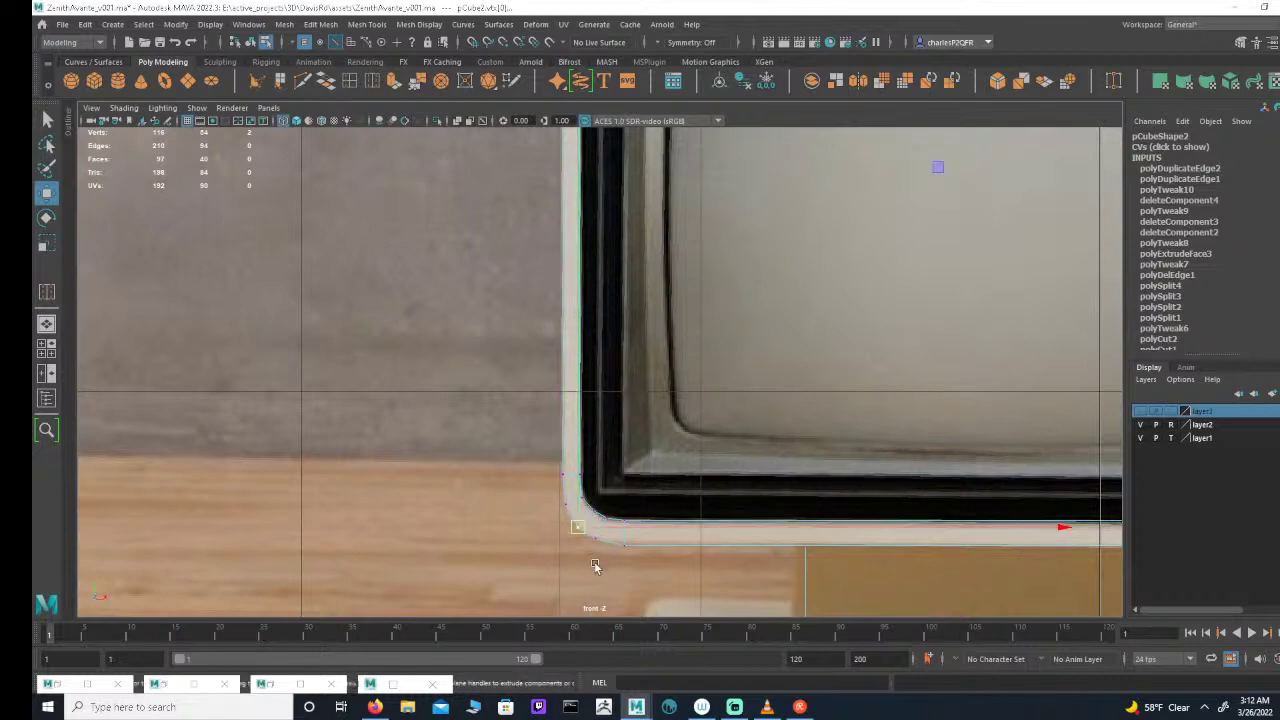
pyautogui.click(595, 566)
# Step: Select the vertices along the cabinet's bottom outer edge and fine-tune their height to match the photo
pyautogui.scroll(-6, 726, 563)
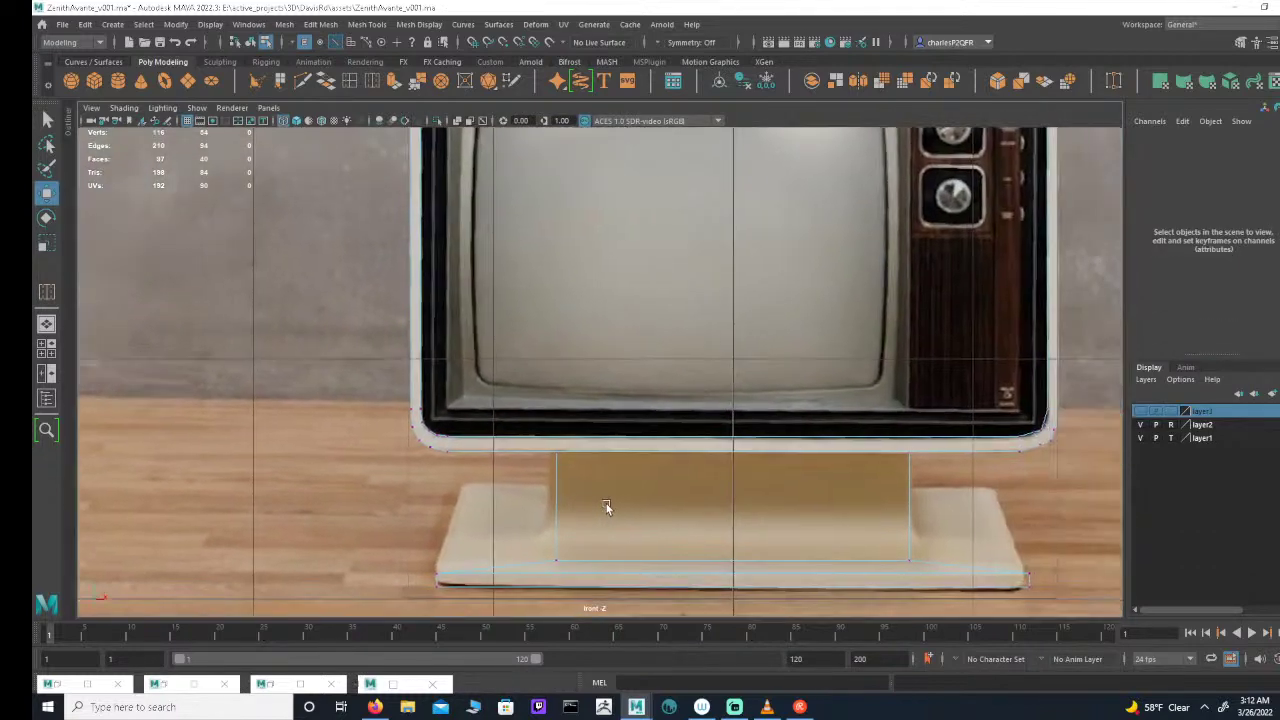
pyautogui.keyDown('alt'); pyautogui.moveTo(518, 480); pyautogui.dragTo(445, 478, button='middle'); pyautogui.keyUp('alt')
pyautogui.moveTo(400, 462); pyautogui.dragTo(956, 450)
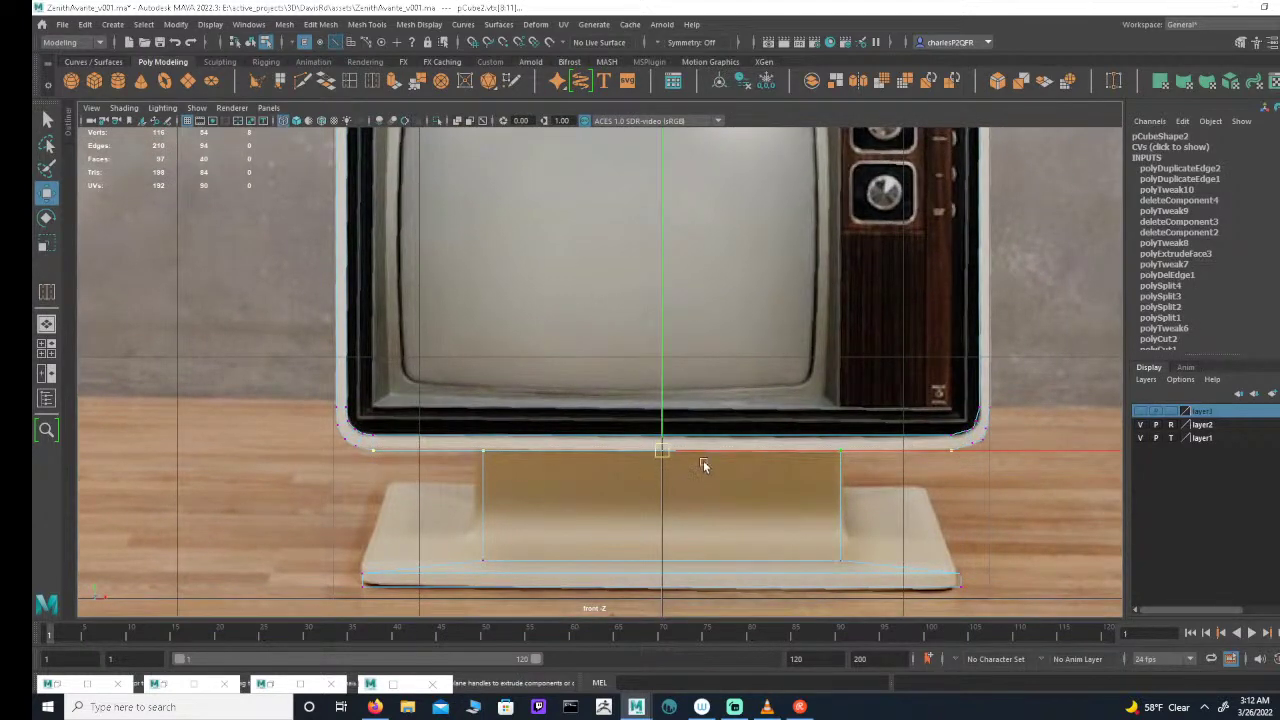
pyautogui.scroll(3, 703, 465)
pyautogui.scroll(2, 446, 357)
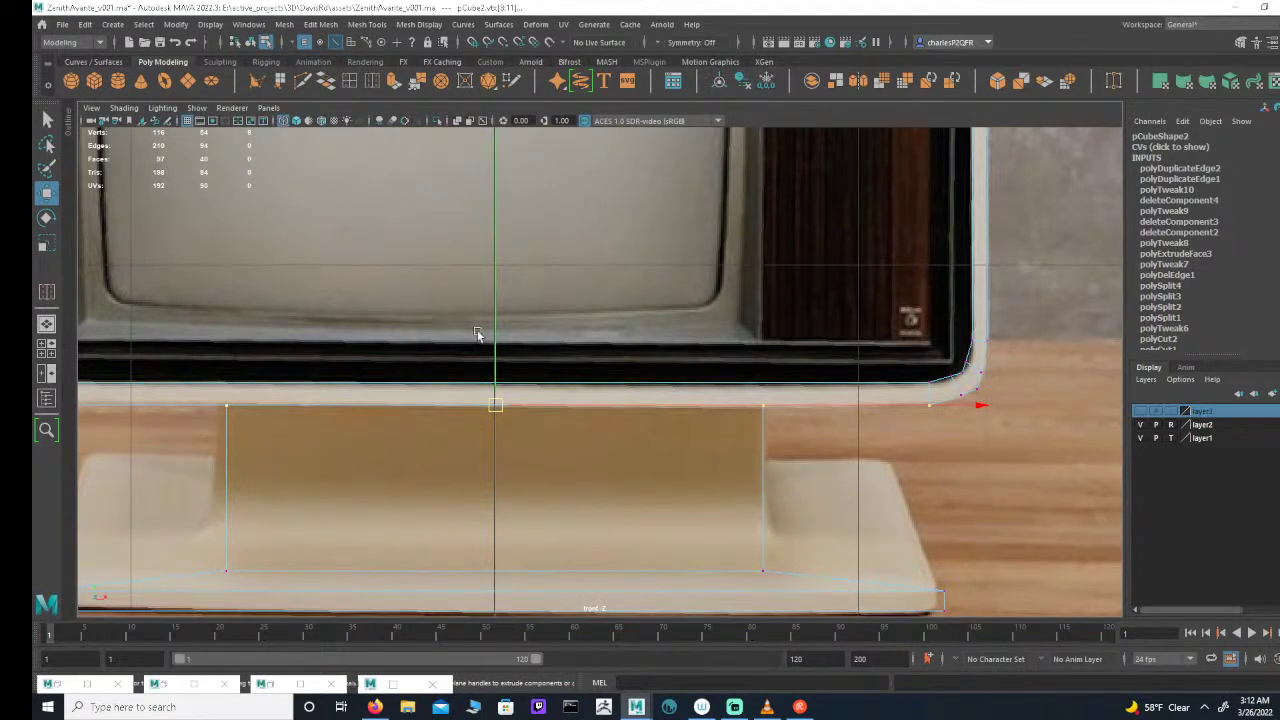
pyautogui.moveTo(497, 335); pyautogui.dragTo(505, 329)
pyautogui.keyDown('alt'); pyautogui.moveTo(732, 401); pyautogui.dragTo(516, 378, button='middle'); pyautogui.keyUp('alt')
pyautogui.keyDown('alt'); pyautogui.moveTo(516, 378); pyautogui.dragTo(882, 422, button='right'); pyautogui.keyUp('alt')
pyautogui.keyDown('alt'); pyautogui.moveTo(684, 378); pyautogui.dragTo(950, 404, button='middle'); pyautogui.keyUp('alt')
pyautogui.scroll(-2, 950, 404)
pyautogui.keyDown('alt'); pyautogui.moveTo(349, 377); pyautogui.dragTo(680, 402, button='middle'); pyautogui.keyUp('alt')
pyautogui.scroll(-1, 680, 402)
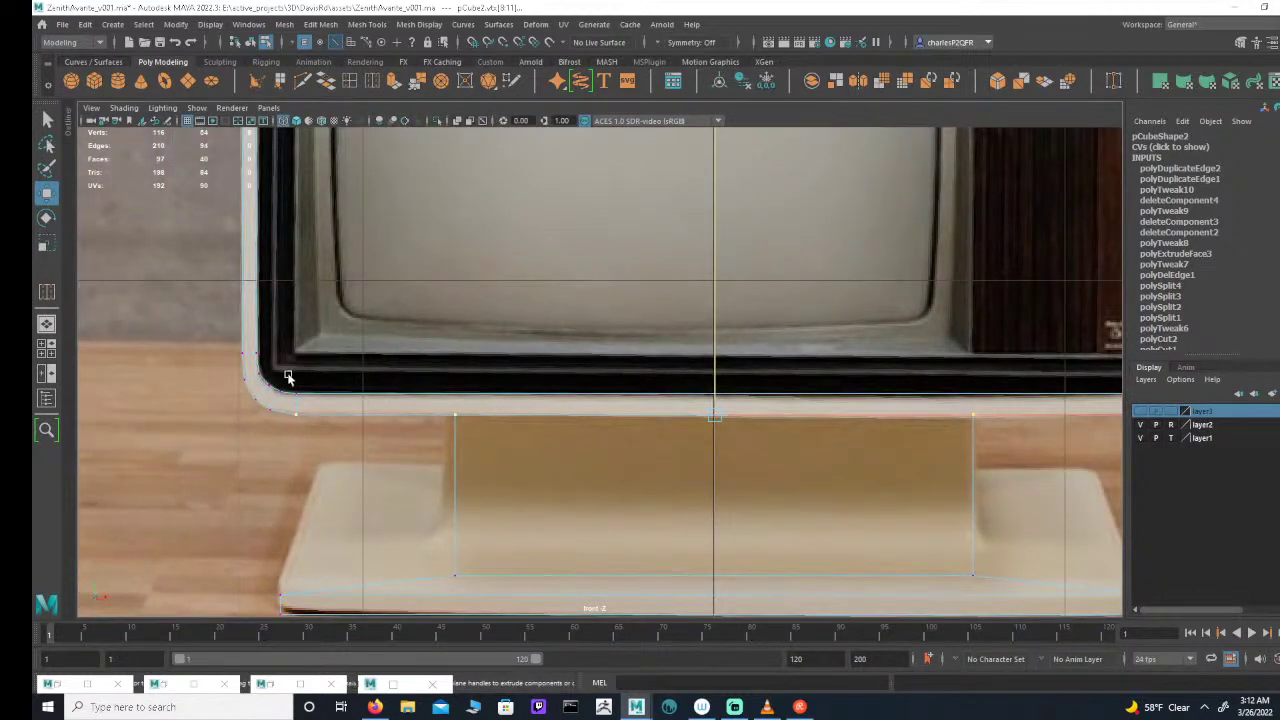
# Step: Select the inner rim's bottom vertices at both corners and lower them slightly to match the rim's inner edge
pyautogui.hotkey('ctrl', 'z')
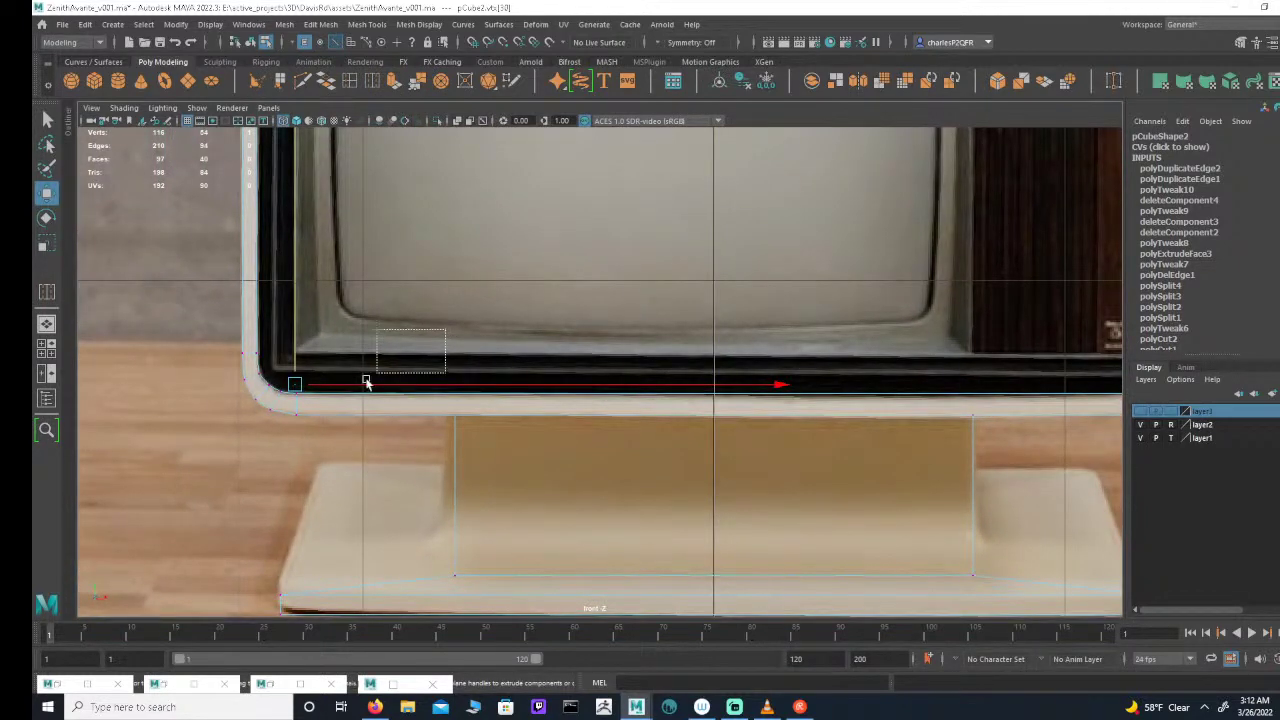
pyautogui.moveTo(366, 382); pyautogui.dragTo(285, 413)
pyautogui.keyDown('alt'); pyautogui.moveTo(766, 403); pyautogui.dragTo(425, 394, button='middle'); pyautogui.keyUp('alt')
pyautogui.scroll(1, 425, 394)
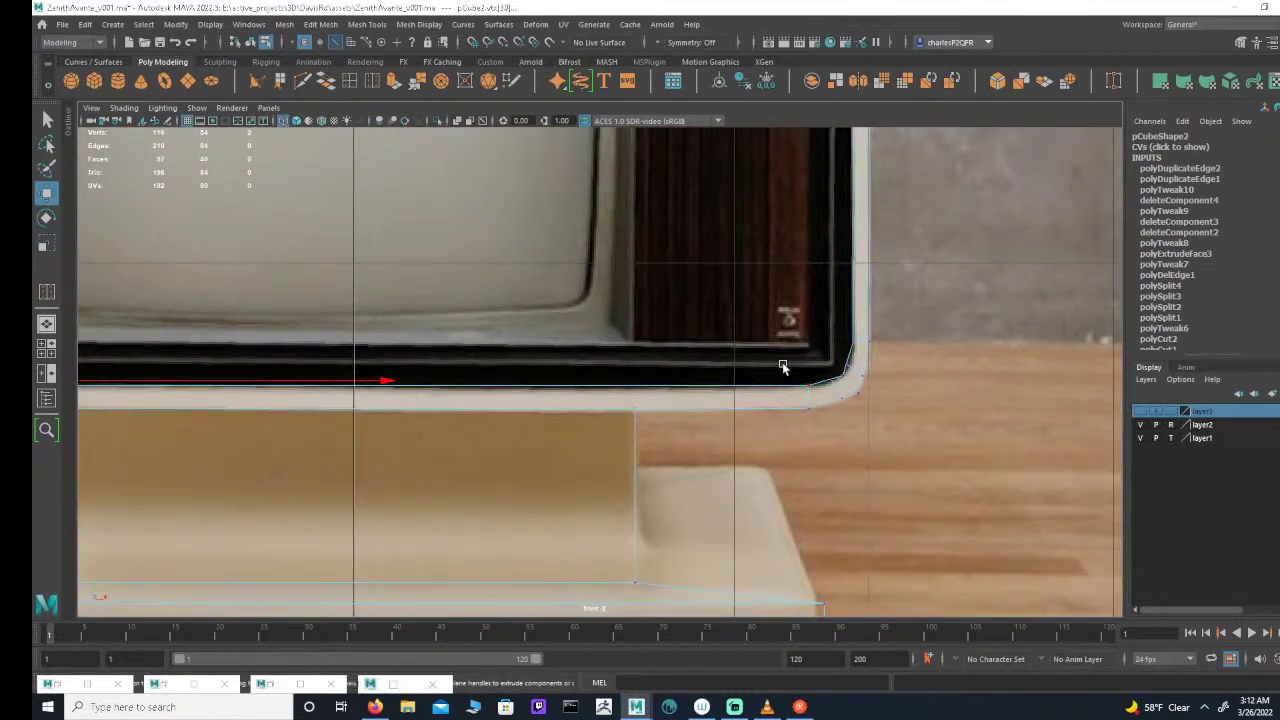
pyautogui.moveTo(812, 392); pyautogui.dragTo(814, 394)
pyautogui.press('space')
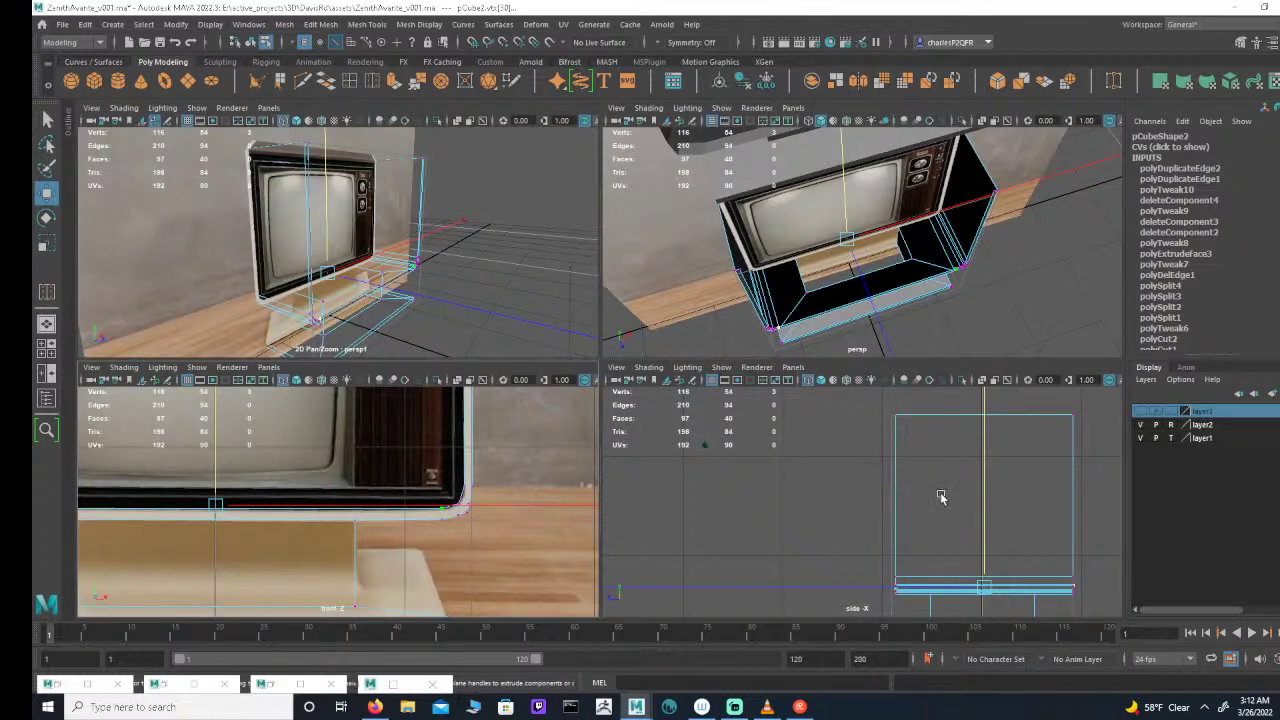
pyautogui.keyDown('alt'); pyautogui.moveTo(980, 527); pyautogui.dragTo(874, 474, button='middle'); pyautogui.keyUp('alt')
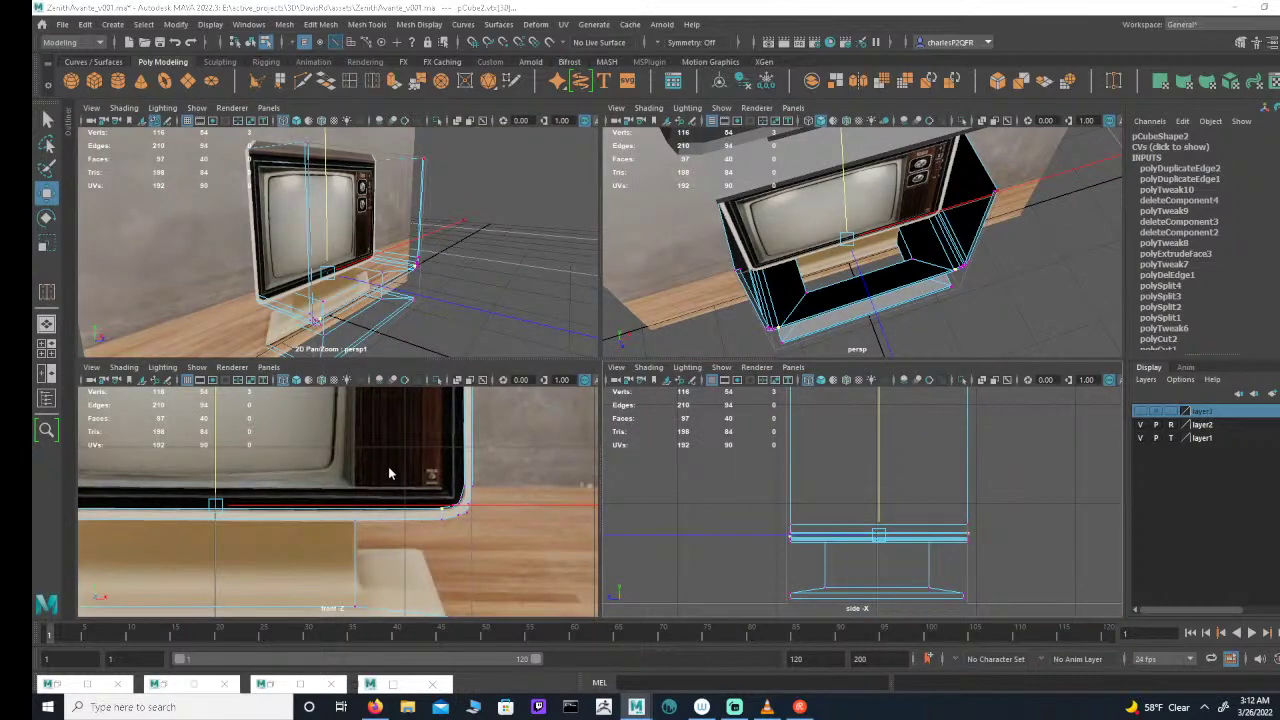
pyautogui.press('space')
pyautogui.keyDown('alt'); pyautogui.moveTo(591, 443); pyautogui.dragTo(698, 351, button='middle'); pyautogui.keyUp('alt')
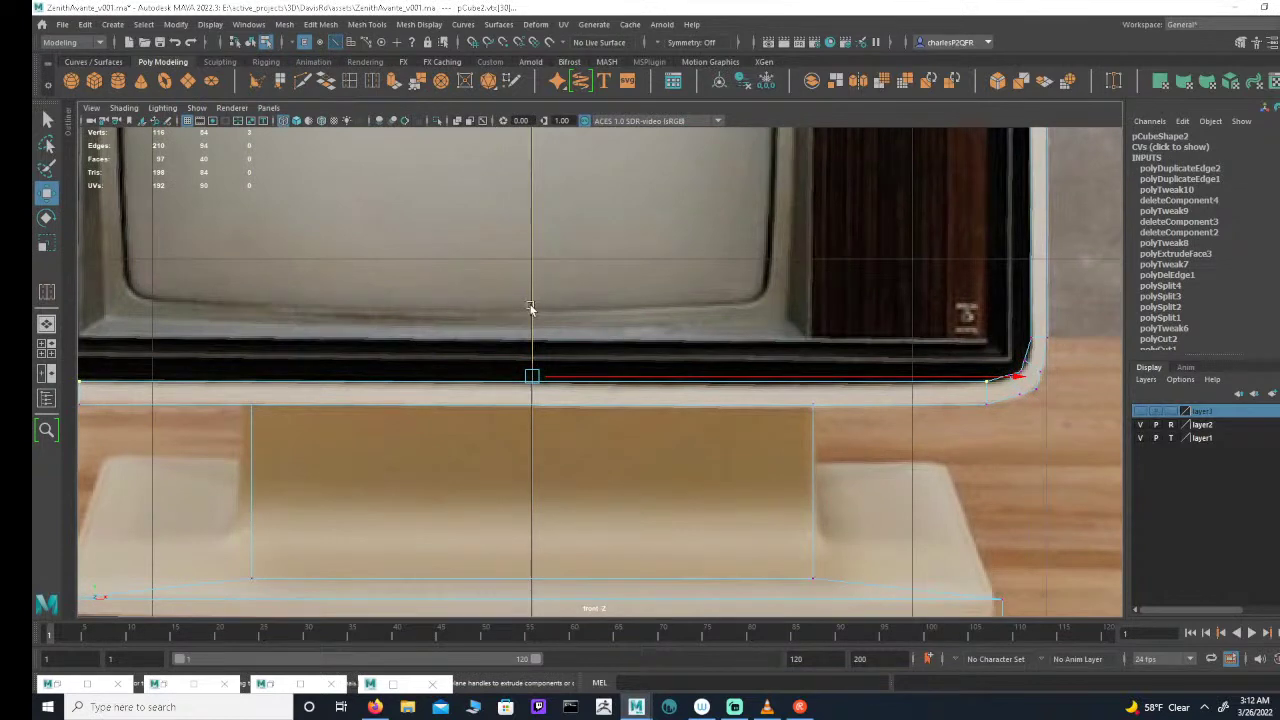
pyautogui.moveTo(532, 306); pyautogui.dragTo(534, 309)
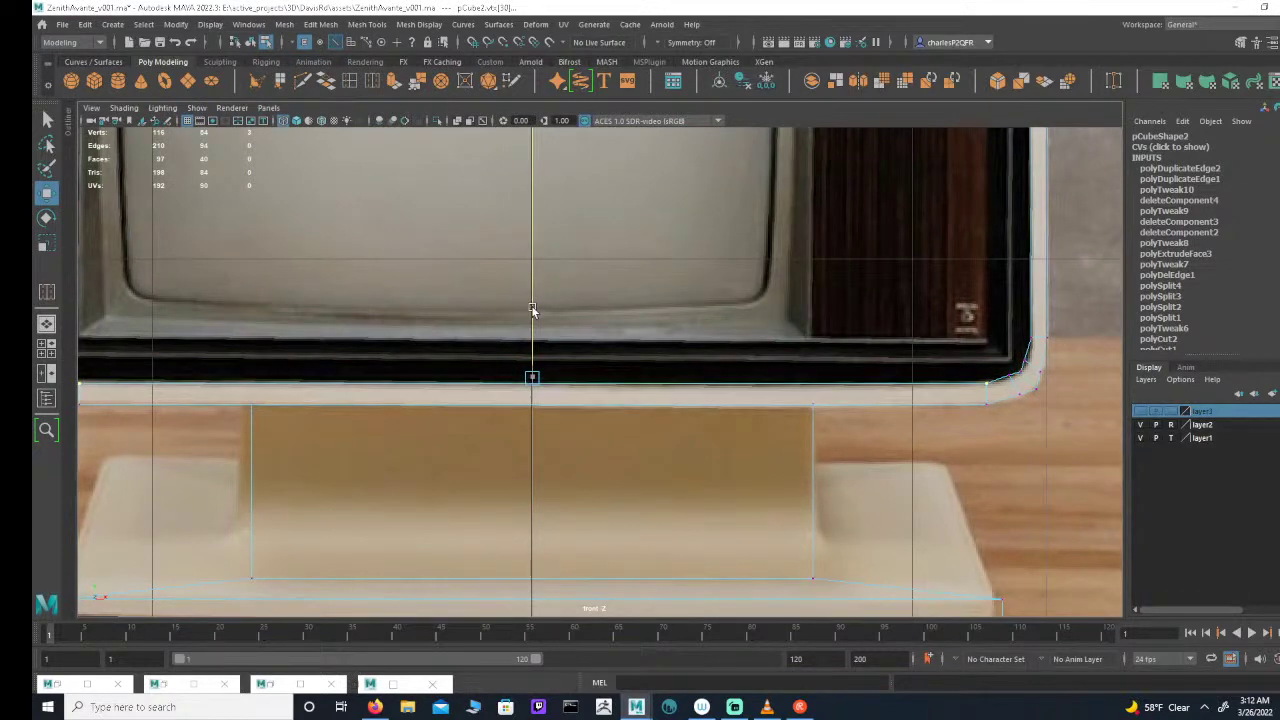
# Step: Nudge the right bottom corner's inner and outer rim vertices onto the rounded outline in the photo
pyautogui.keyDown('alt'); pyautogui.moveTo(986, 390); pyautogui.dragTo(706, 383, button='right'); pyautogui.keyUp('alt')
pyautogui.keyDown('alt'); pyautogui.moveTo(706, 383); pyautogui.dragTo(799, 377, button='middle'); pyautogui.keyUp('alt')
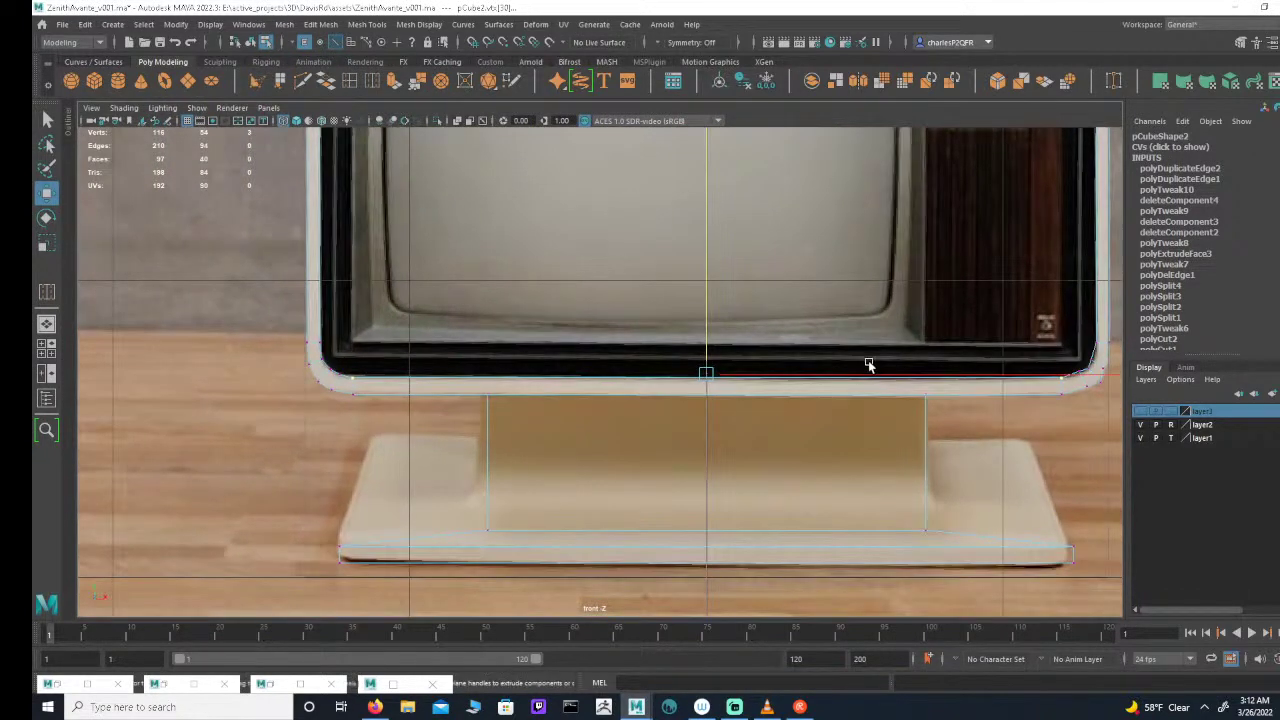
pyautogui.scroll(4, 877, 371)
pyautogui.scroll(1, 806, 401)
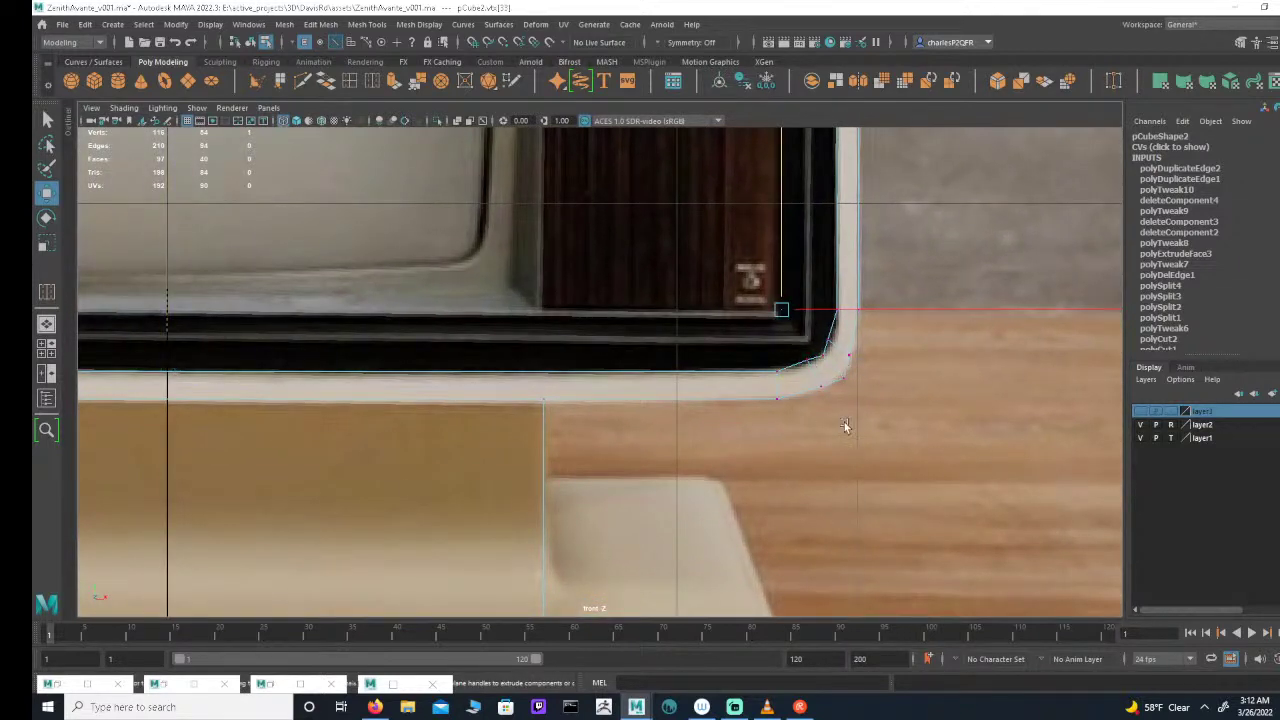
pyautogui.moveTo(793, 360); pyautogui.dragTo(795, 357)
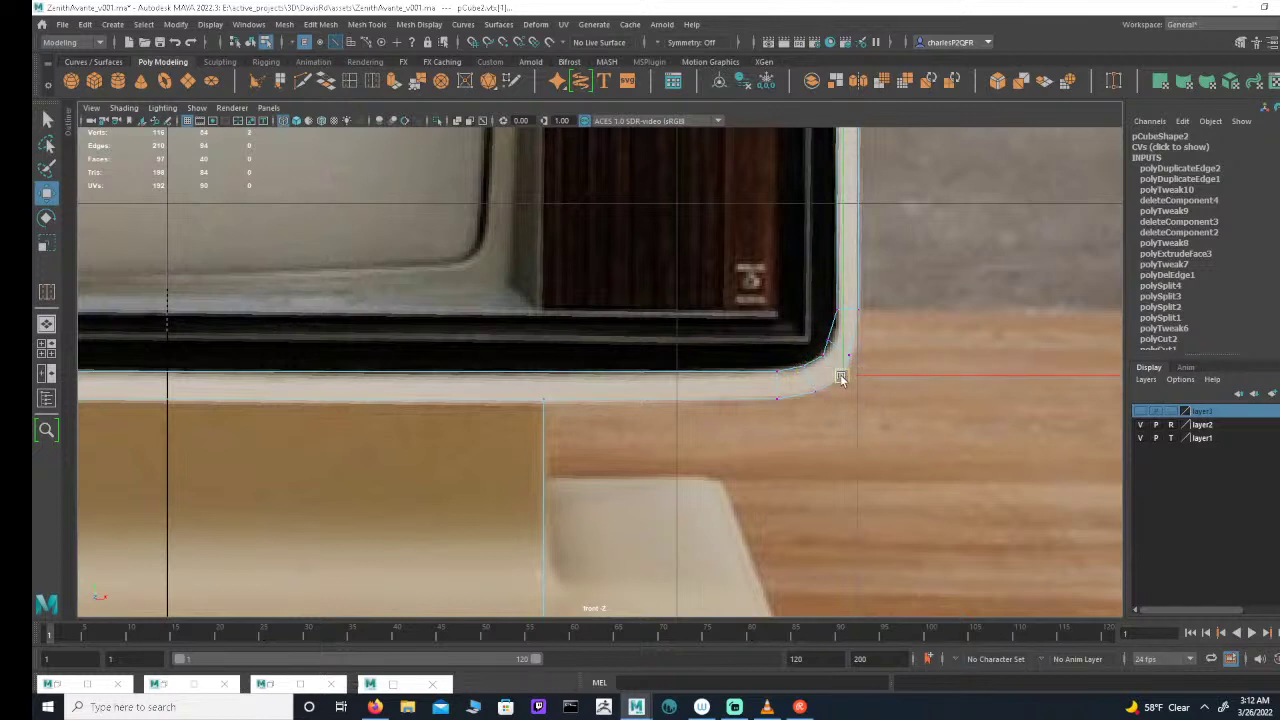
pyautogui.keyDown('alt'); pyautogui.moveTo(880, 360); pyautogui.dragTo(846, 395, button='middle'); pyautogui.keyUp('alt')
pyautogui.keyDown('alt'); pyautogui.moveTo(846, 395); pyautogui.dragTo(923, 389, button='right'); pyautogui.keyUp('alt')
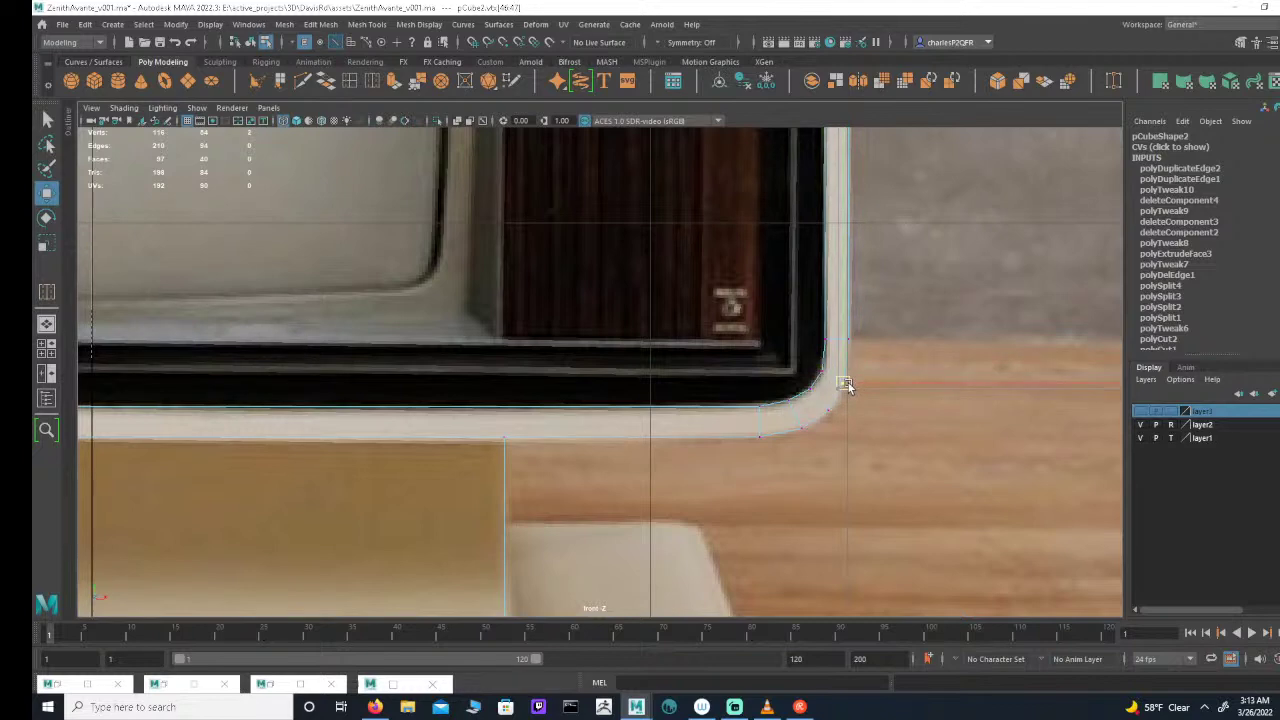
# Step: Select the rim vertices where the right bottom corner's curve meets the straight side and fine-tune their height
pyautogui.keyDown('alt'); pyautogui.moveTo(871, 408); pyautogui.dragTo(917, 438, button='middle'); pyautogui.keyUp('alt')
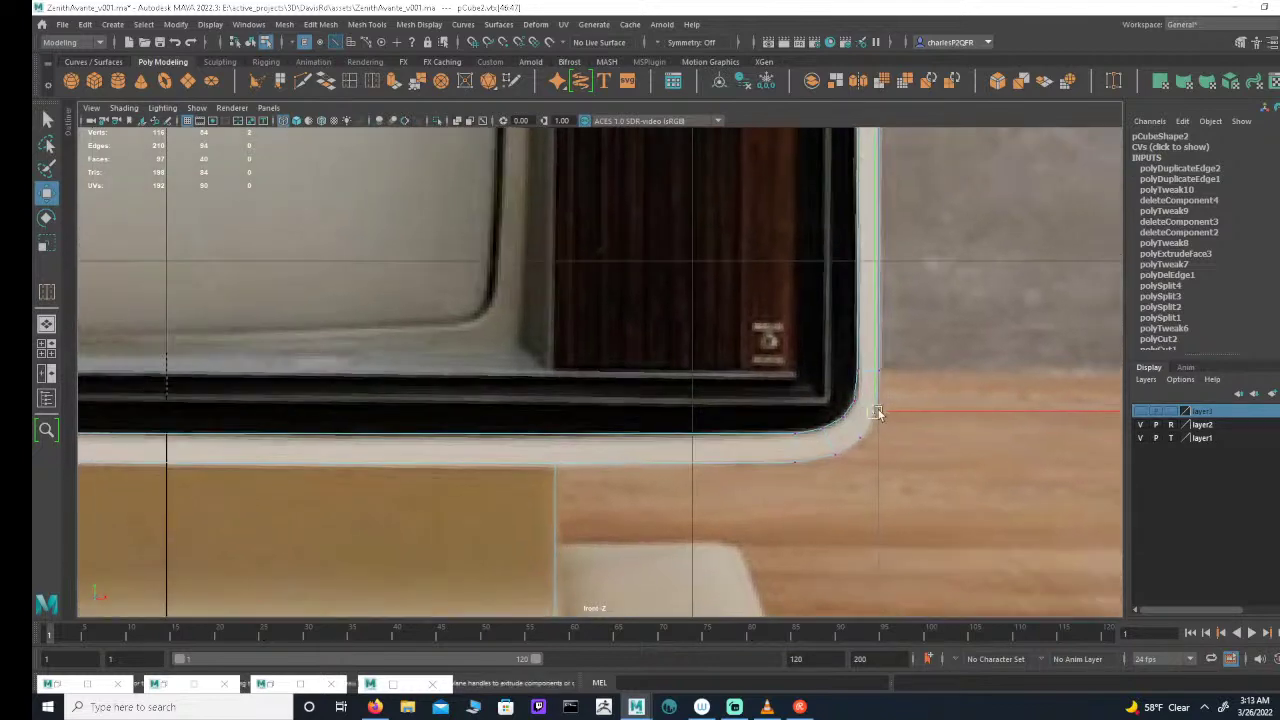
pyautogui.keyDown('alt'); pyautogui.moveTo(917, 438); pyautogui.dragTo(943, 437, button='right'); pyautogui.keyUp('alt')
pyautogui.moveTo(920, 337); pyautogui.dragTo(803, 401)
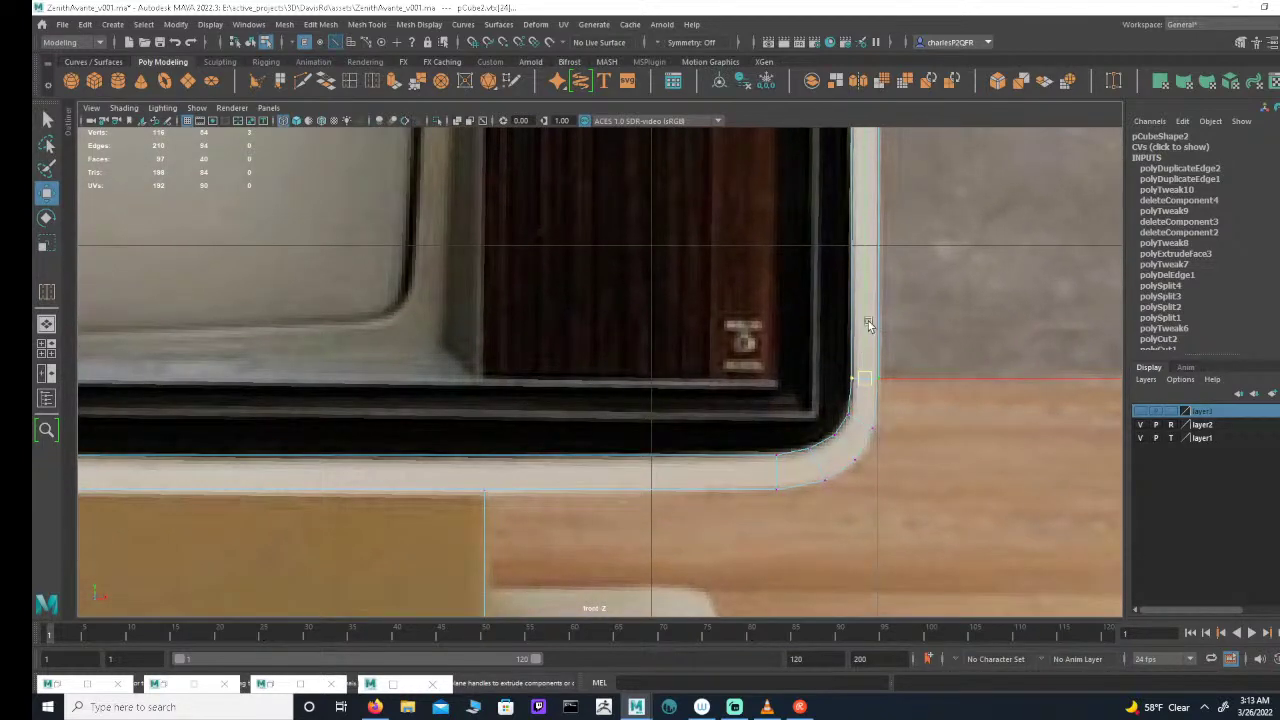
pyautogui.moveTo(873, 330); pyautogui.dragTo(876, 323)
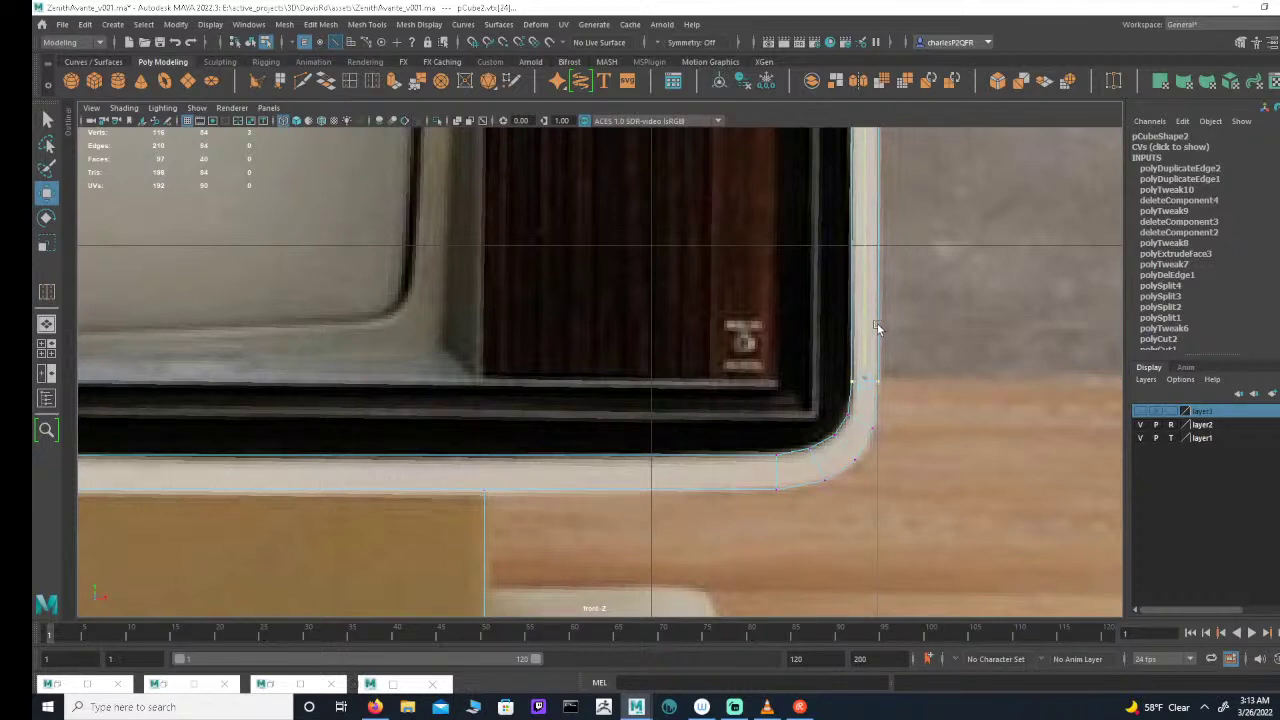
# Step: Examine how the rim fits the photo at both bottom corners, along the bottom edge and up the cabinet sides
pyautogui.keyDown('alt'); pyautogui.moveTo(788, 435); pyautogui.dragTo(957, 435, button='middle'); pyautogui.keyUp('alt')
pyautogui.keyDown('alt'); pyautogui.moveTo(957, 435); pyautogui.dragTo(651, 438, button='right'); pyautogui.keyUp('alt')
pyautogui.keyDown('alt'); pyautogui.moveTo(651, 438); pyautogui.dragTo(937, 443, button='middle'); pyautogui.keyUp('alt')
pyautogui.keyDown('alt'); pyautogui.moveTo(937, 443); pyautogui.dragTo(624, 452, button='right'); pyautogui.keyUp('alt')
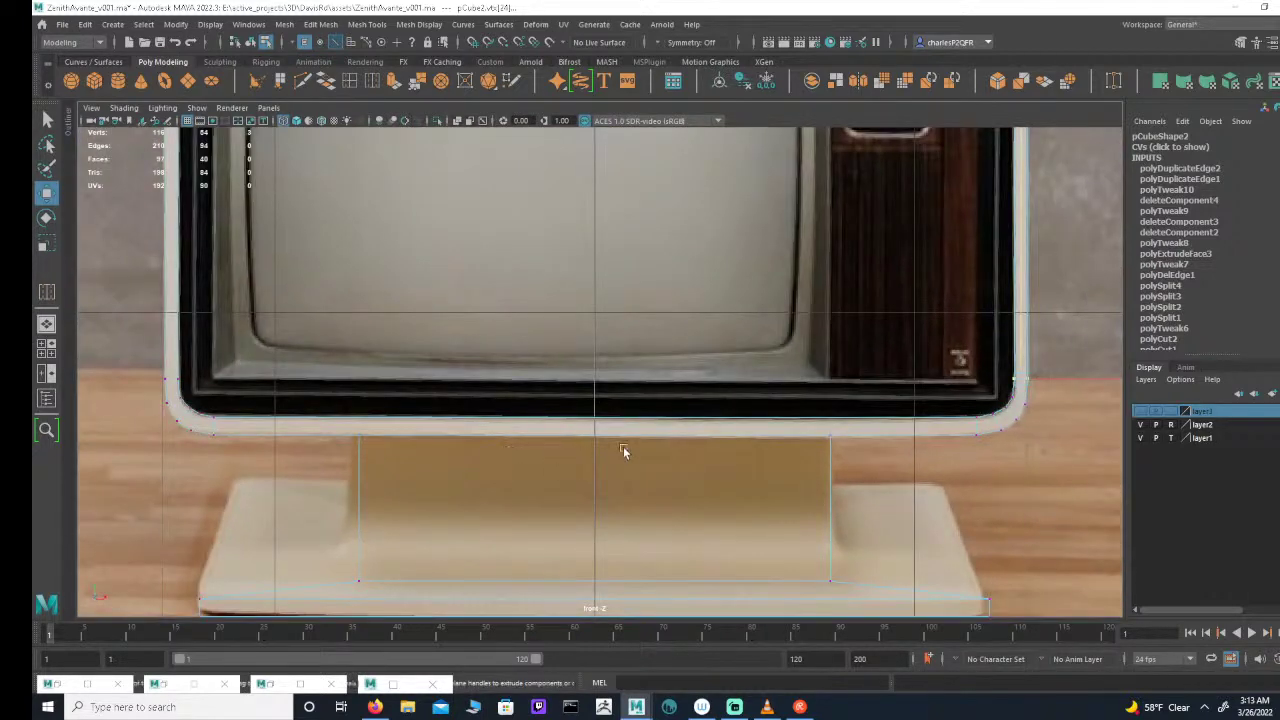
pyautogui.keyDown('alt'); pyautogui.moveTo(868, 442); pyautogui.dragTo(831, 448, button='middle'); pyautogui.keyUp('alt')
pyautogui.keyDown('alt'); pyautogui.moveTo(831, 448); pyautogui.dragTo(706, 450, button='right'); pyautogui.keyUp('alt')
pyautogui.keyDown('alt'); pyautogui.moveTo(928, 294); pyautogui.dragTo(786, 486, button='middle'); pyautogui.keyUp('alt')
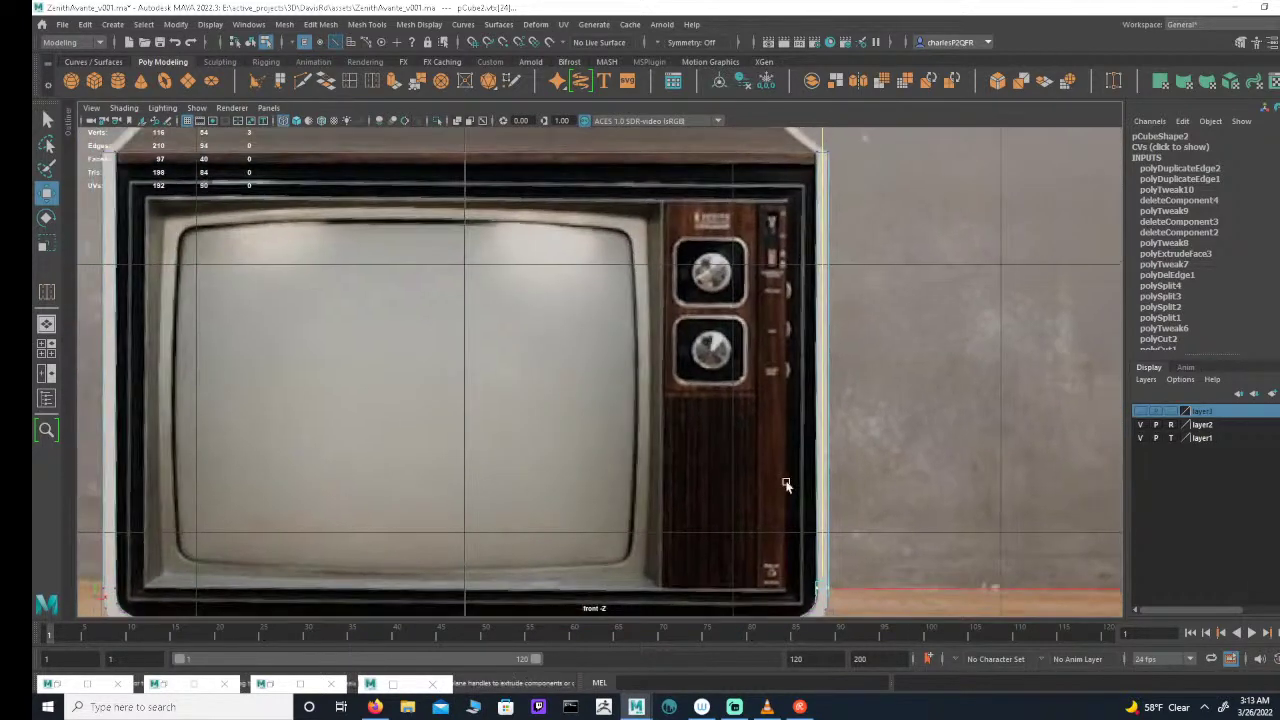
pyautogui.keyDown('alt'); pyautogui.moveTo(773, 368); pyautogui.dragTo(817, 399, button='middle'); pyautogui.keyUp('alt')
pyautogui.keyDown('alt'); pyautogui.moveTo(817, 399); pyautogui.dragTo(675, 410, button='right'); pyautogui.keyUp('alt')
pyautogui.keyDown('alt'); pyautogui.moveTo(850, 413); pyautogui.dragTo(827, 340, button='middle'); pyautogui.keyUp('alt')
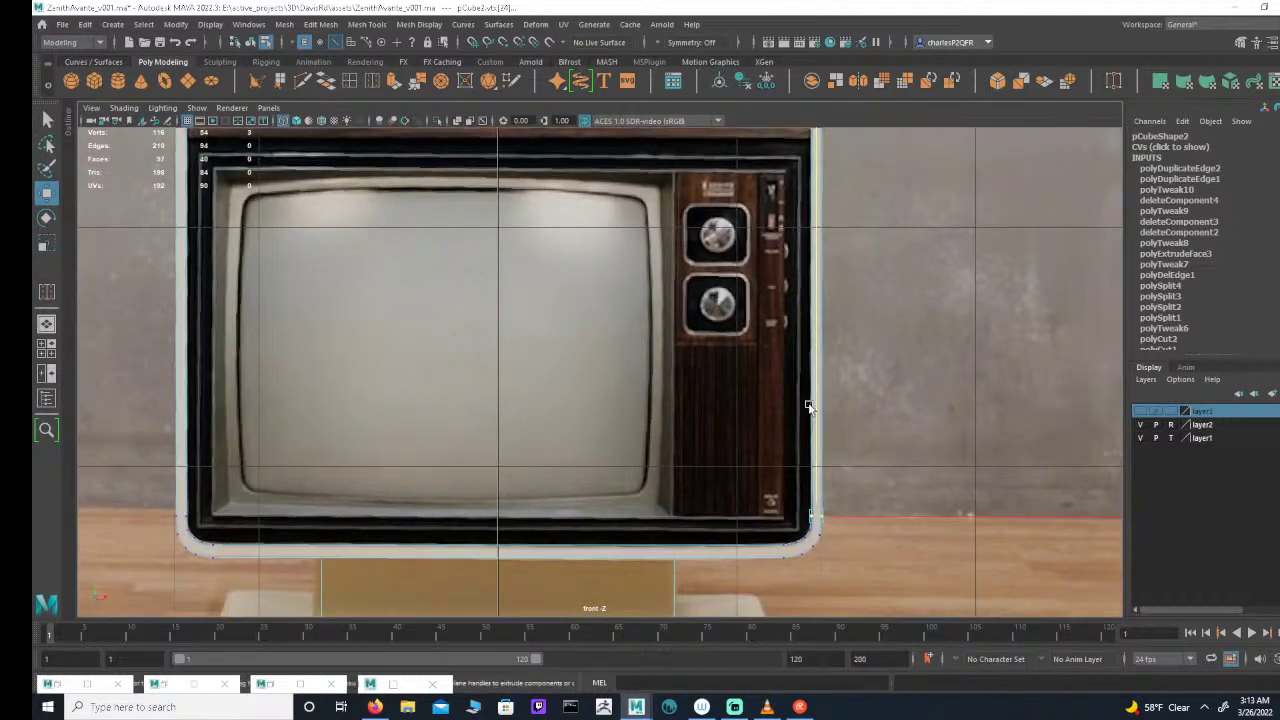
pyautogui.keyDown('alt'); pyautogui.moveTo(808, 405); pyautogui.dragTo(719, 328, button='middle'); pyautogui.keyUp('alt')
pyautogui.keyDown('alt'); pyautogui.moveTo(719, 328); pyautogui.dragTo(950, 370, button='right'); pyautogui.keyUp('alt')
pyautogui.keyDown('alt'); pyautogui.moveTo(766, 440); pyautogui.dragTo(962, 381, button='middle'); pyautogui.keyUp('alt')
pyautogui.keyDown('alt'); pyautogui.moveTo(962, 381); pyautogui.dragTo(1005, 396, button='right'); pyautogui.keyUp('alt')
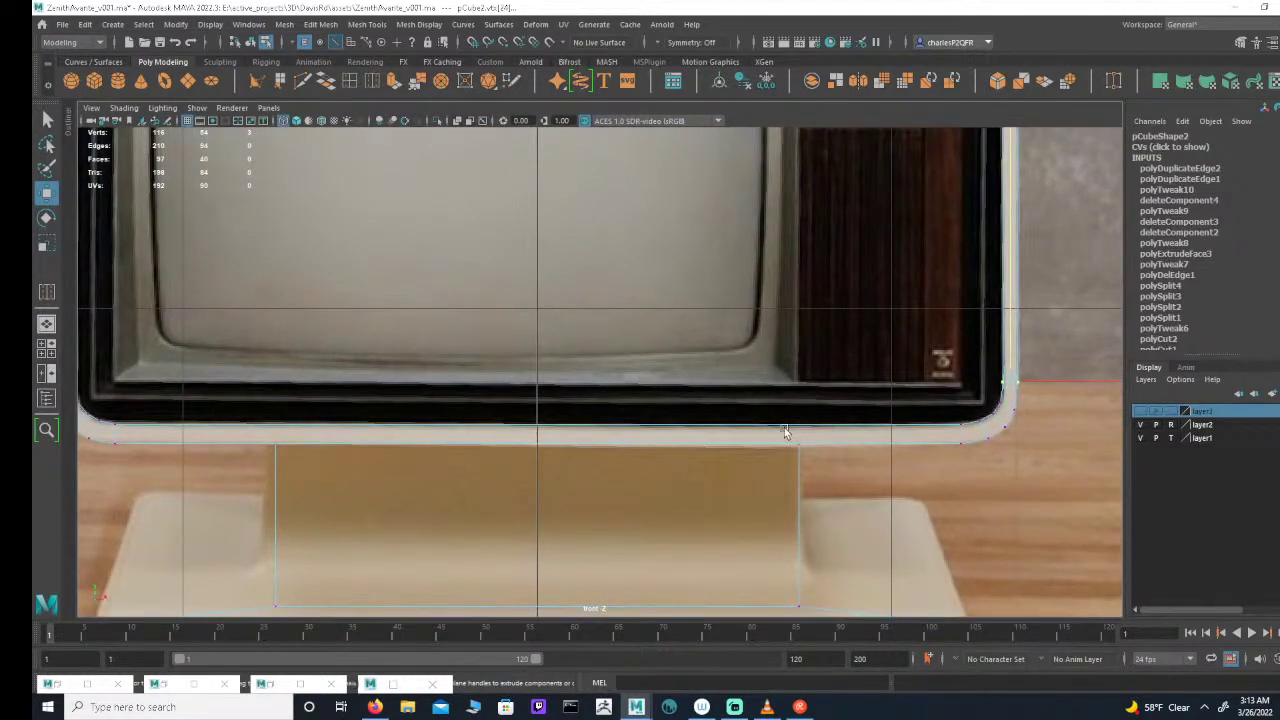
pyautogui.keyDown('alt'); pyautogui.moveTo(785, 432); pyautogui.dragTo(610, 432, button='right'); pyautogui.keyUp('alt')
pyautogui.keyDown('alt'); pyautogui.moveTo(610, 432); pyautogui.dragTo(757, 403, button='middle'); pyautogui.keyUp('alt')
pyautogui.keyDown('alt'); pyautogui.moveTo(650, 422); pyautogui.dragTo(757, 412, button='middle'); pyautogui.keyUp('alt')
pyautogui.keyDown('alt'); pyautogui.moveTo(757, 412); pyautogui.dragTo(812, 407, button='right'); pyautogui.keyUp('alt')
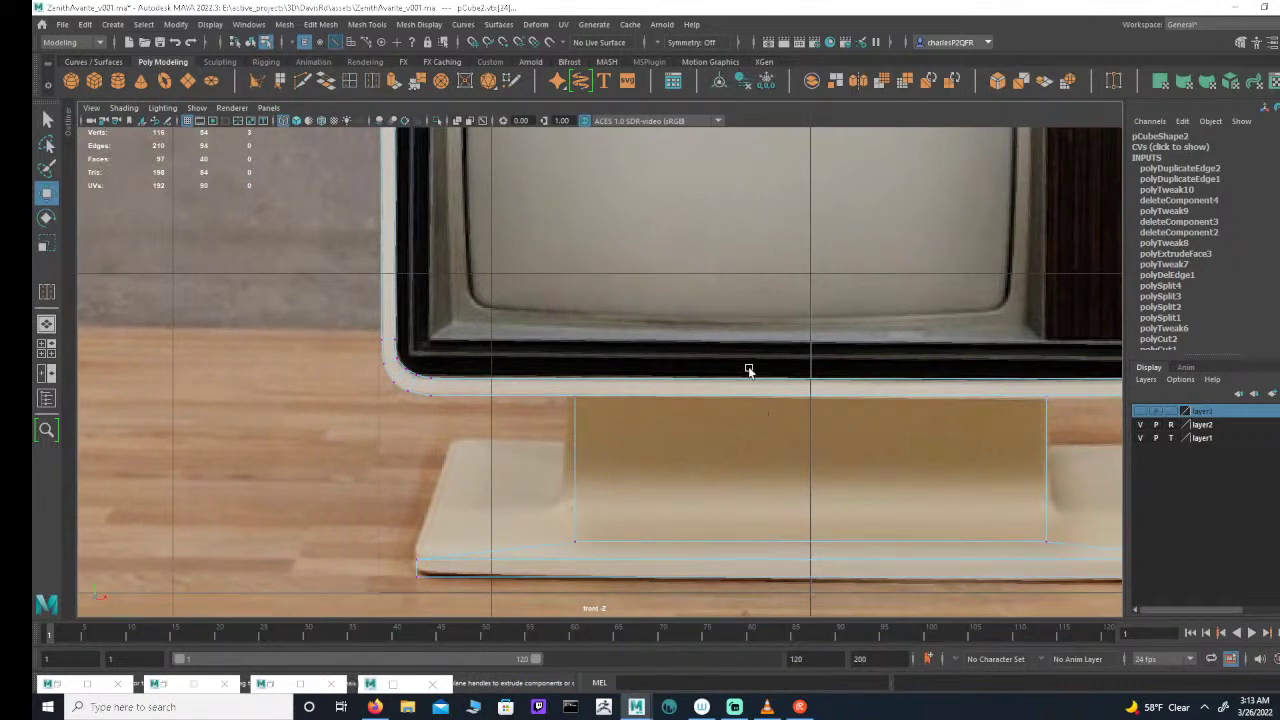
pyautogui.keyDown('alt'); pyautogui.moveTo(750, 371); pyautogui.dragTo(400, 355, button='right'); pyautogui.keyUp('alt')
pyautogui.keyDown('alt'); pyautogui.moveTo(452, 316); pyautogui.dragTo(460, 394, button='middle'); pyautogui.keyUp('alt')
pyautogui.keyDown('alt'); pyautogui.moveTo(733, 346); pyautogui.dragTo(670, 425, button='middle'); pyautogui.keyUp('alt')
pyautogui.keyDown('alt'); pyautogui.moveTo(735, 408); pyautogui.dragTo(775, 402, button='right'); pyautogui.keyUp('alt')
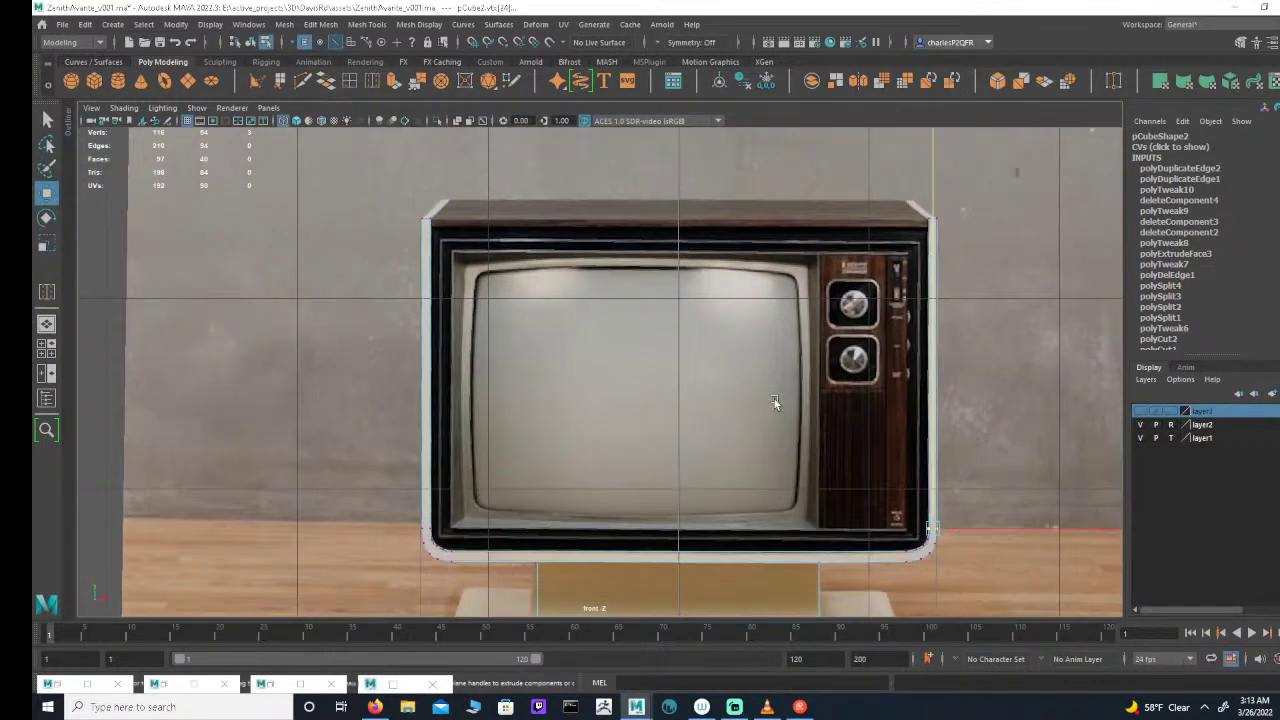
# Step: Select the chain of edges along the inner border of the cabinet's front rim
pyautogui.press('space')
pyautogui.scroll(-1, 802, 499)
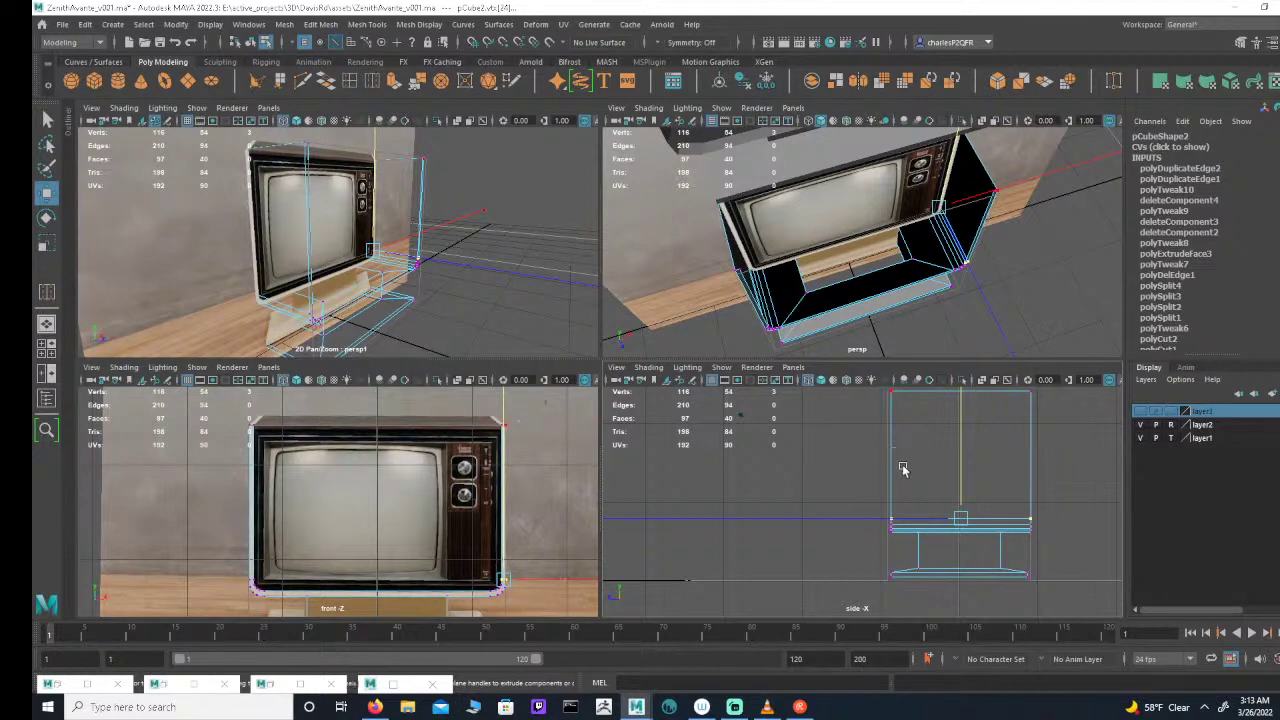
pyautogui.keyDown('alt'); pyautogui.moveTo(930, 488); pyautogui.dragTo(877, 509, button='middle'); pyautogui.keyUp('alt')
pyautogui.keyDown('alt'); pyautogui.moveTo(877, 509); pyautogui.dragTo(914, 472, button='right'); pyautogui.keyUp('alt')
pyautogui.keyDown('alt'); pyautogui.moveTo(970, 222); pyautogui.dragTo(930, 207); pyautogui.keyUp('alt')
pyautogui.scroll(-5, 912, 205)
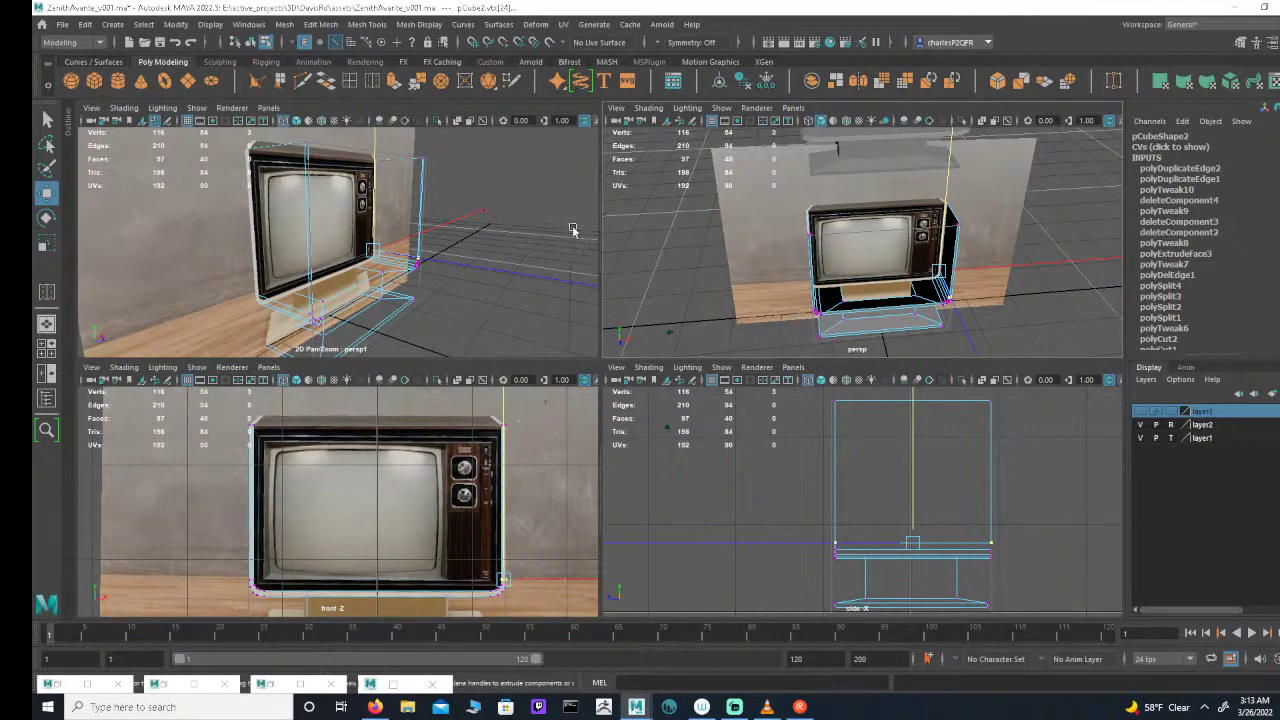
pyautogui.click(338, 40)
pyautogui.keyDown('alt'); pyautogui.moveTo(987, 198); pyautogui.dragTo(1000, 225); pyautogui.keyUp('alt')
pyautogui.keyDown('alt'); pyautogui.moveTo(960, 240); pyautogui.dragTo(1120, 290, button='right'); pyautogui.keyUp('alt')
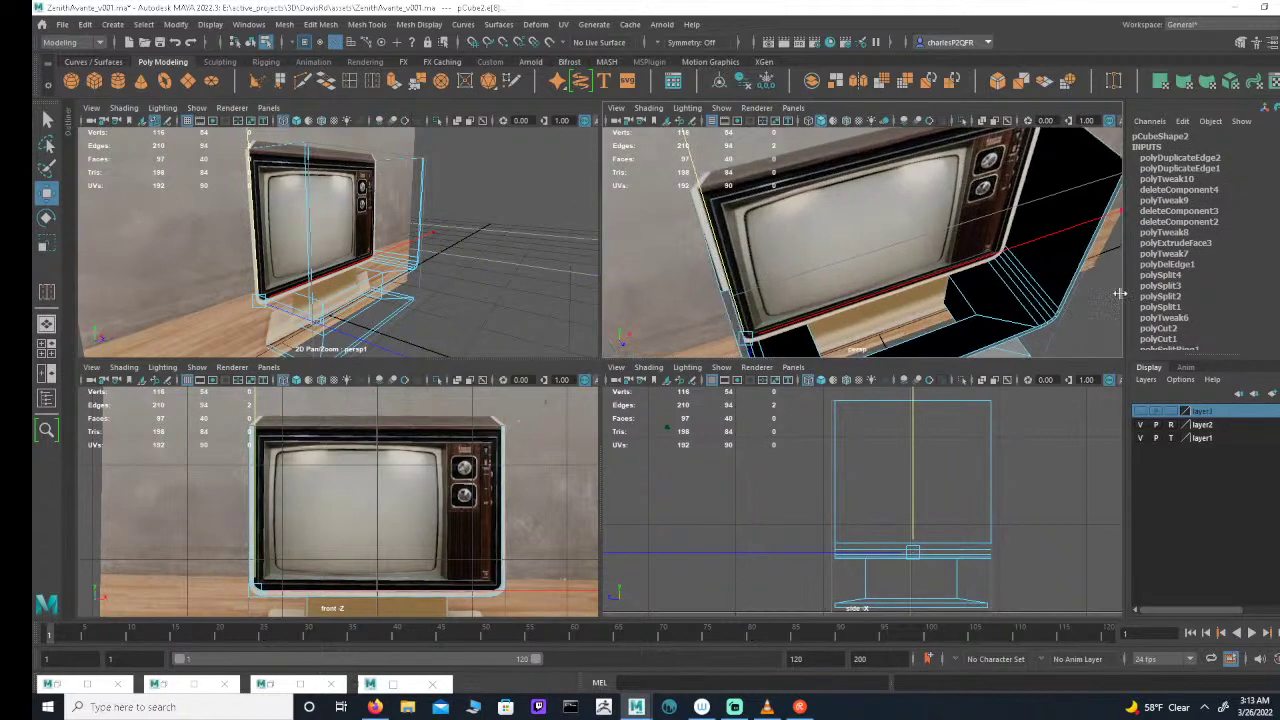
pyautogui.keyDown('alt'); pyautogui.moveTo(1120, 290); pyautogui.dragTo(977, 263); pyautogui.keyUp('alt')
pyautogui.keyDown('alt'); pyautogui.moveTo(1057, 200); pyautogui.dragTo(480, 150); pyautogui.keyUp('alt')
pyautogui.doubleClick(645, 233)
pyautogui.press('space')
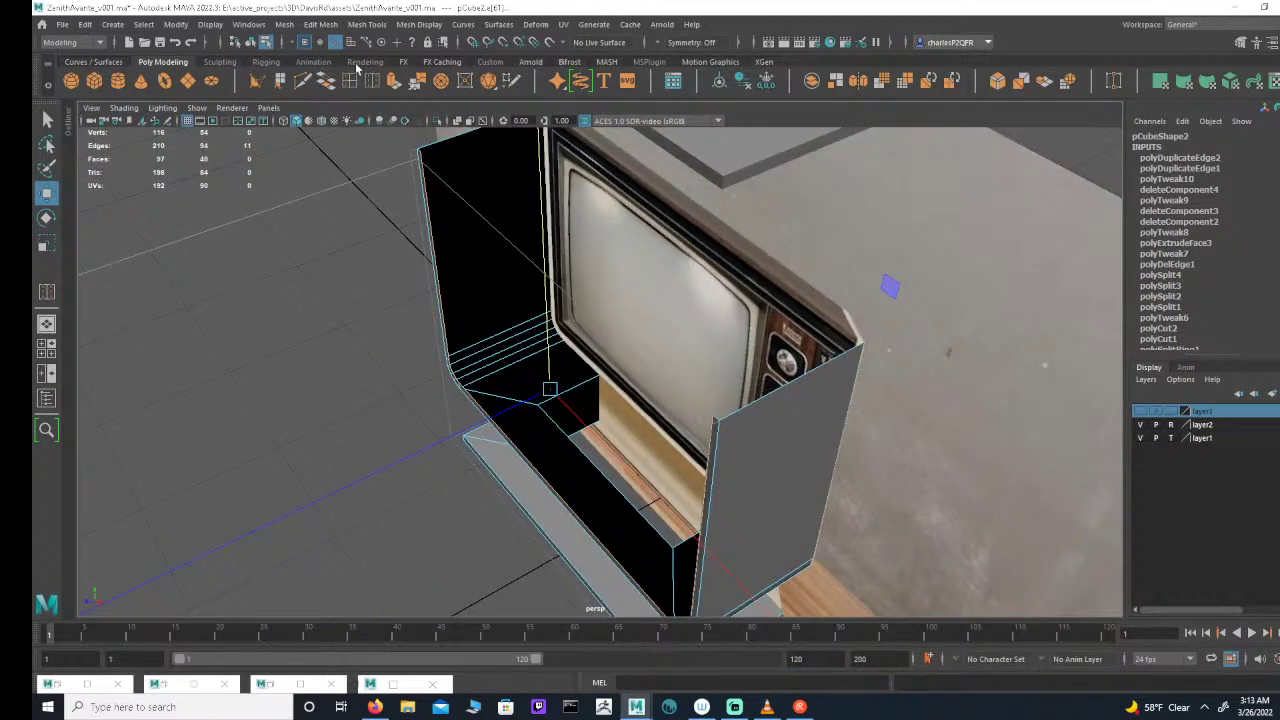
# Step: Try to extrude the selected inner rim edges through the cabinet's depth, and undo the extrusion
pyautogui.click(397, 84)
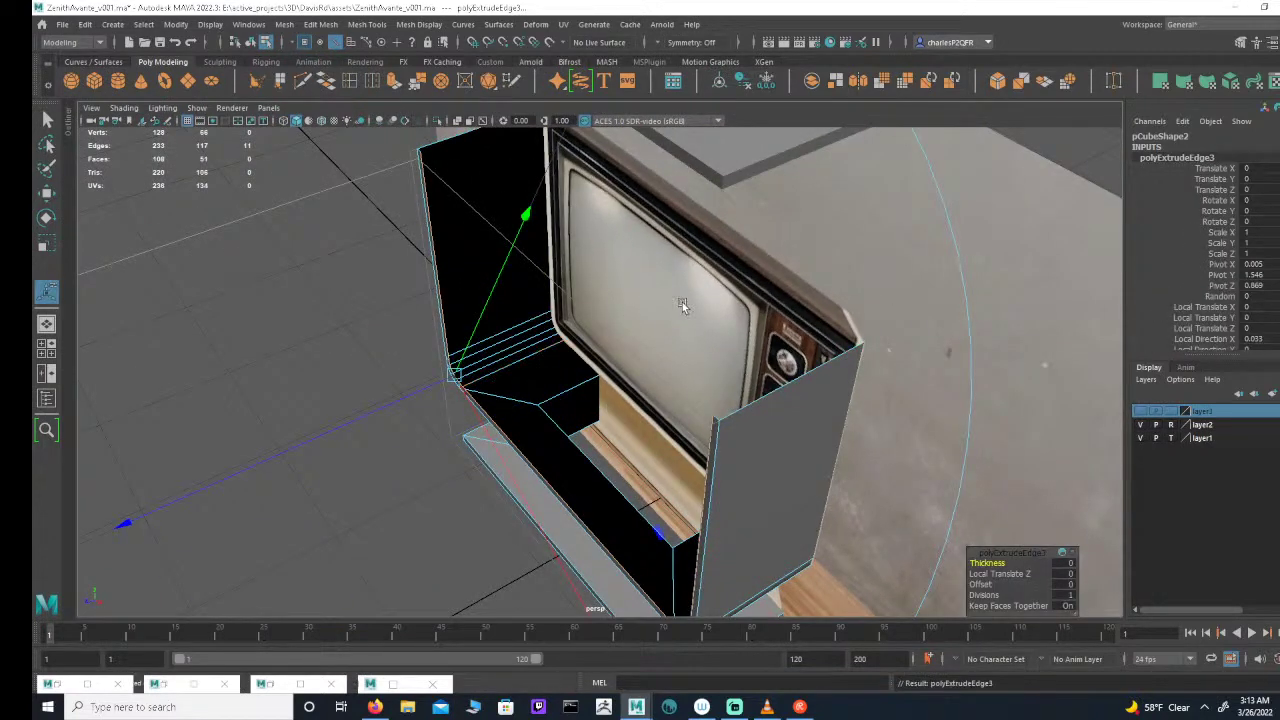
pyautogui.keyDown('alt'); pyautogui.moveTo(680, 300); pyautogui.dragTo(657, 294); pyautogui.keyUp('alt')
pyautogui.press('space')
pyautogui.keyDown('alt'); pyautogui.moveTo(867, 484); pyautogui.dragTo(767, 489, button='middle'); pyautogui.keyUp('alt')
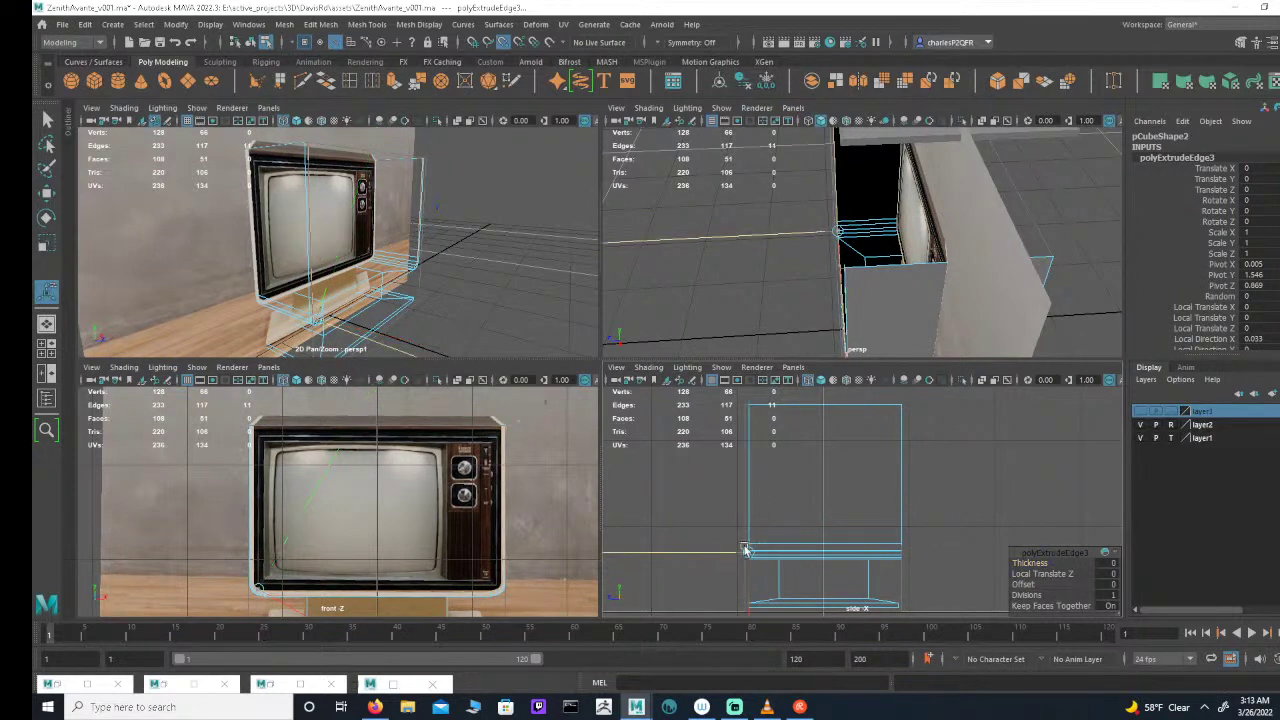
pyautogui.moveTo(745, 551); pyautogui.dragTo(897, 538)
pyautogui.keyDown('alt'); pyautogui.moveTo(940, 240); pyautogui.dragTo(1128, 236); pyautogui.keyUp('alt')
pyautogui.hotkey('ctrl', 'z')
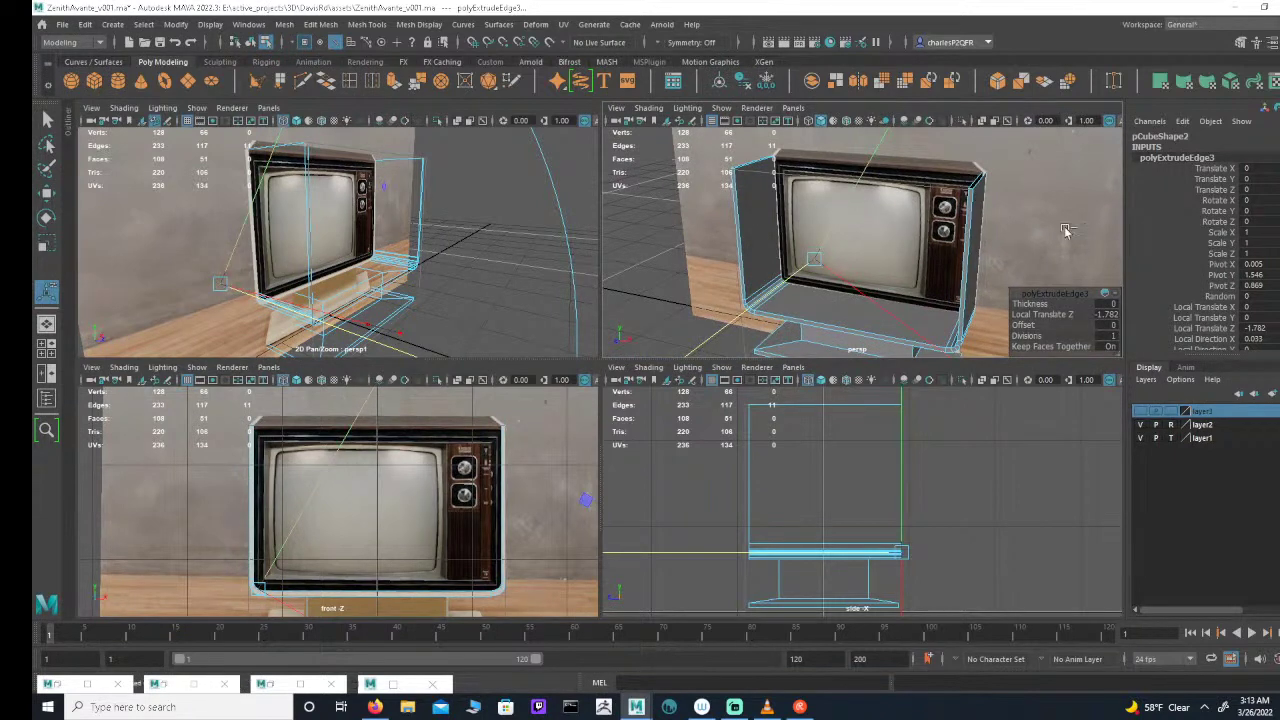
pyautogui.hotkey('ctrl', 'z')
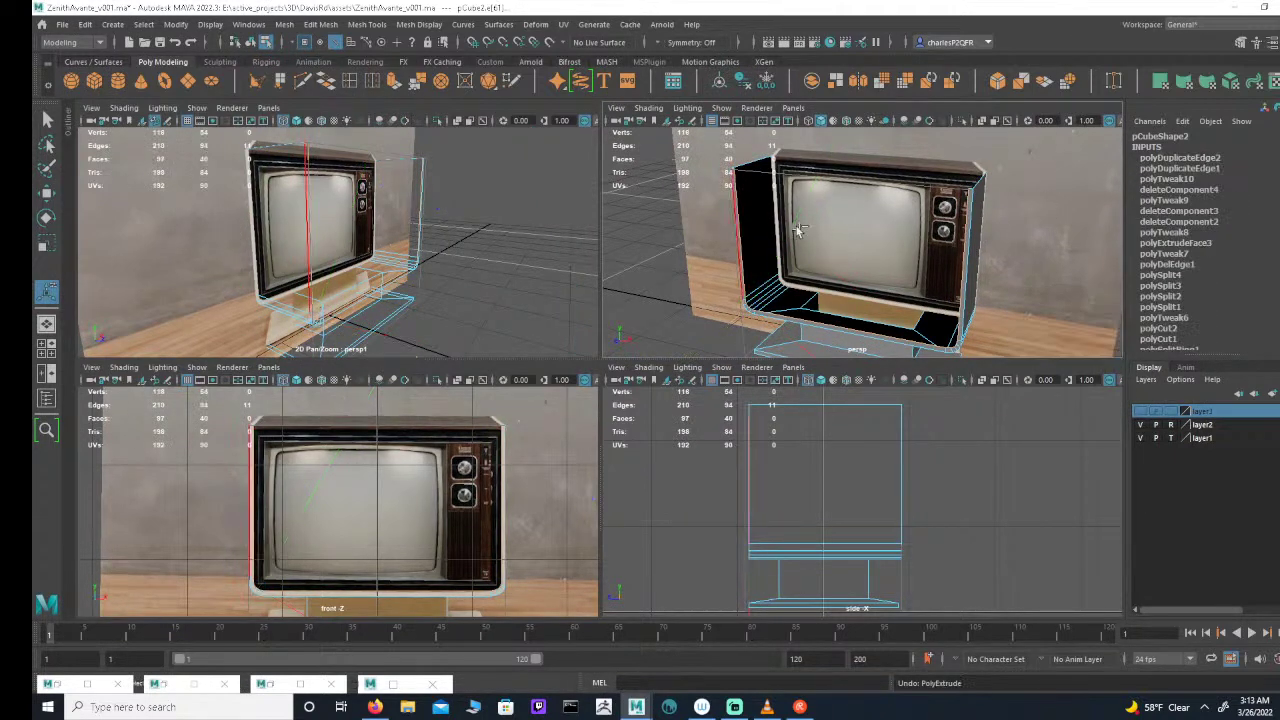
# Step: Add the missing side edge to the inner rim selection, extrude the edges and snap them to the cabinet's back edge
pyautogui.keyDown('alt'); pyautogui.moveTo(978, 252); pyautogui.dragTo(797, 260); pyautogui.keyUp('alt')
pyautogui.keyDown('alt'); pyautogui.moveTo(970, 260); pyautogui.dragTo(832, 284, button='middle'); pyautogui.keyUp('alt')
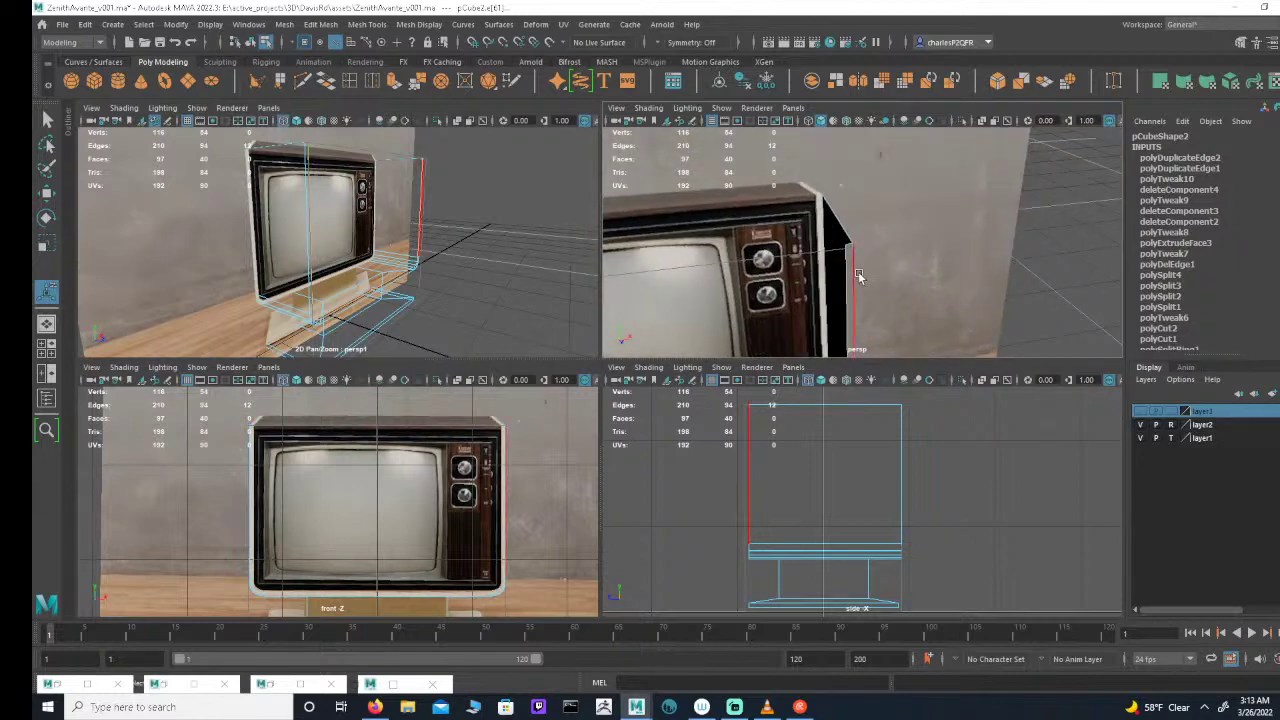
pyautogui.keyDown('shift'); pyautogui.click(851, 240); pyautogui.keyUp('shift')
pyautogui.keyDown('alt'); pyautogui.moveTo(847, 245); pyautogui.dragTo(888, 255); pyautogui.keyUp('alt')
pyautogui.keyDown('alt'); pyautogui.moveTo(835, 228); pyautogui.dragTo(916, 230, button='middle'); pyautogui.keyUp('alt')
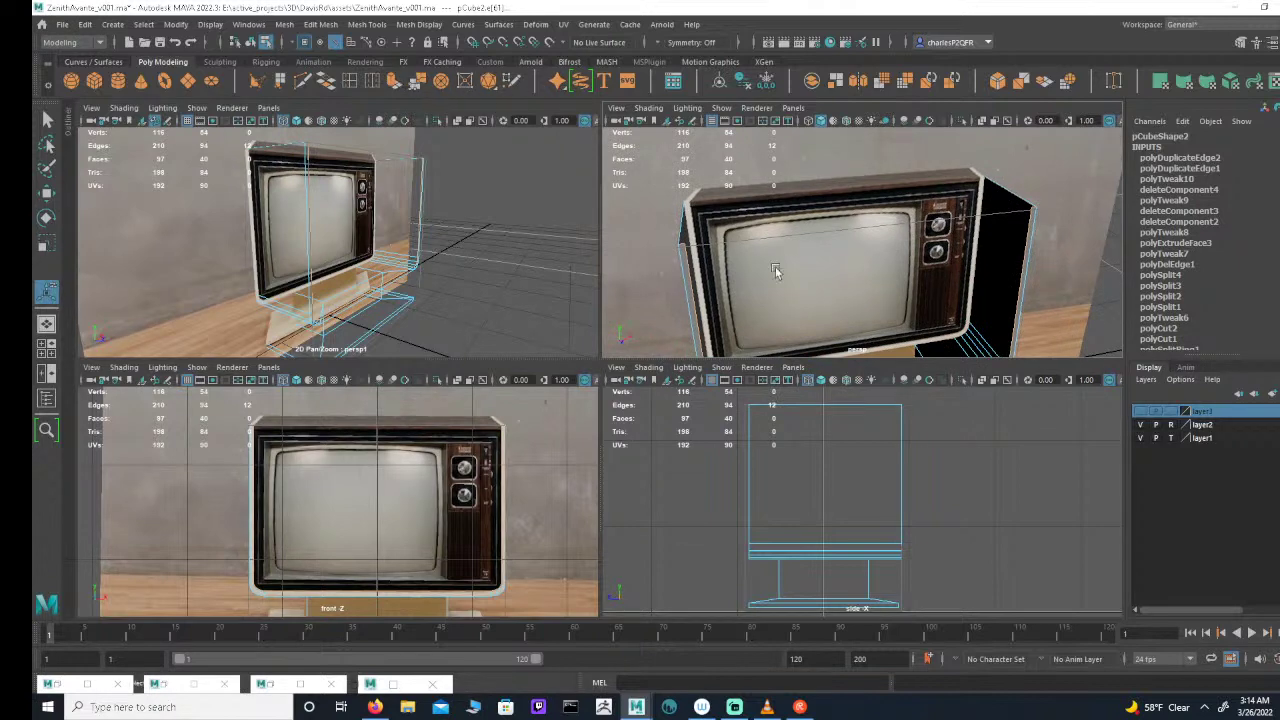
pyautogui.hotkey('ctrl', 'e')
pyautogui.keyDown('alt'); pyautogui.moveTo(775, 270); pyautogui.dragTo(843, 234); pyautogui.keyUp('alt')
pyautogui.press('w')
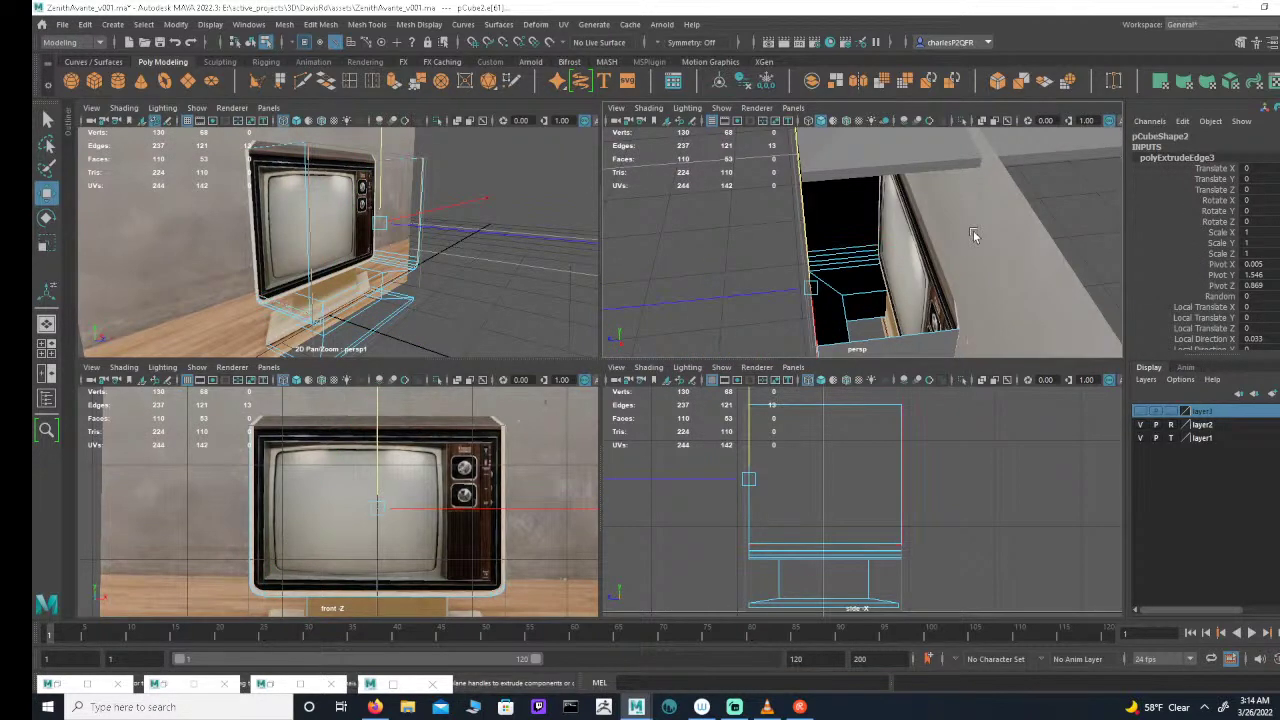
pyautogui.keyDown('alt'); pyautogui.moveTo(971, 237); pyautogui.dragTo(833, 185); pyautogui.keyUp('alt')
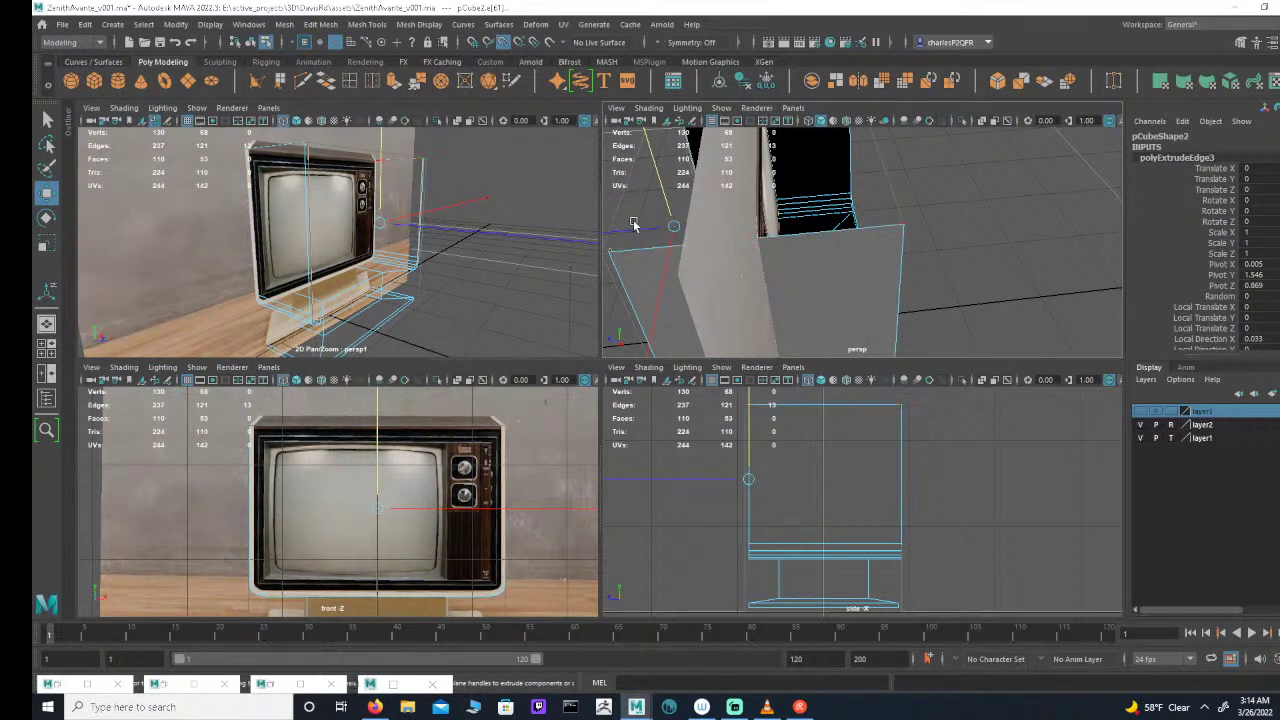
pyautogui.moveTo(635, 240); pyautogui.dragTo(903, 226)
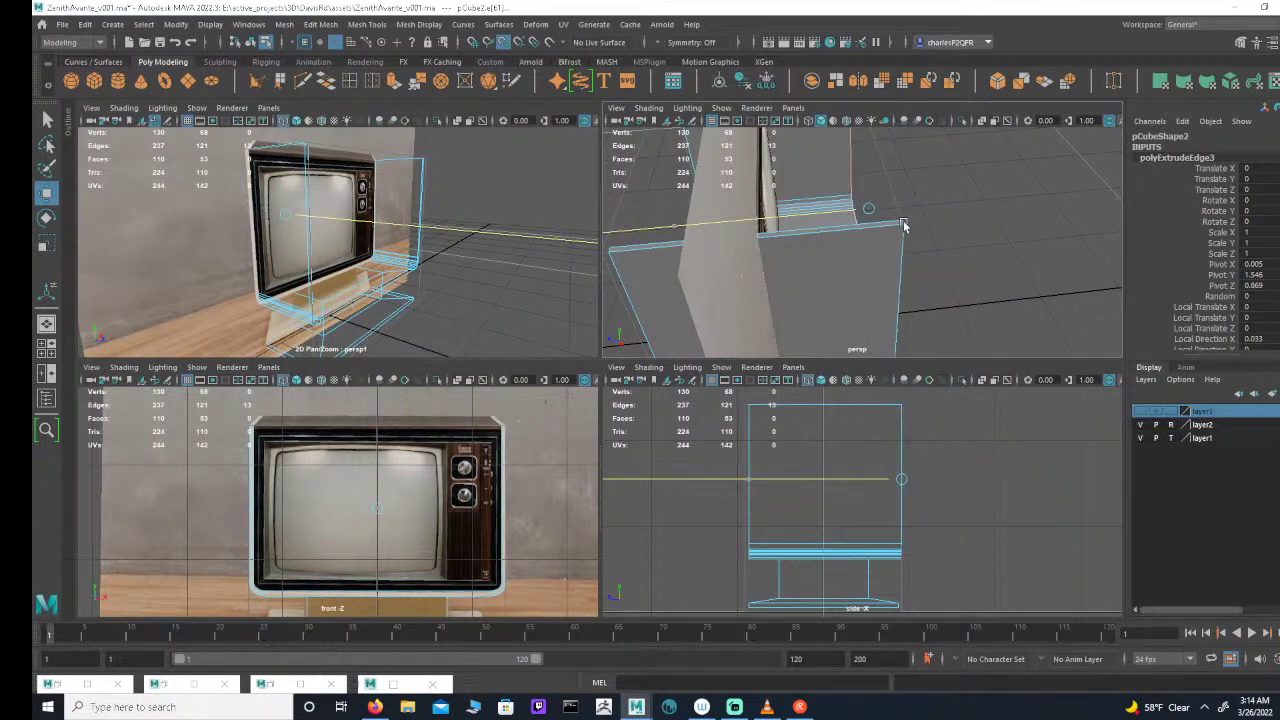
# Step: Delete the rim faces along the cabinet's bottom back edge, including the corner faces
pyautogui.keyDown('alt'); pyautogui.moveTo(908, 294); pyautogui.dragTo(960, 248); pyautogui.keyUp('alt')
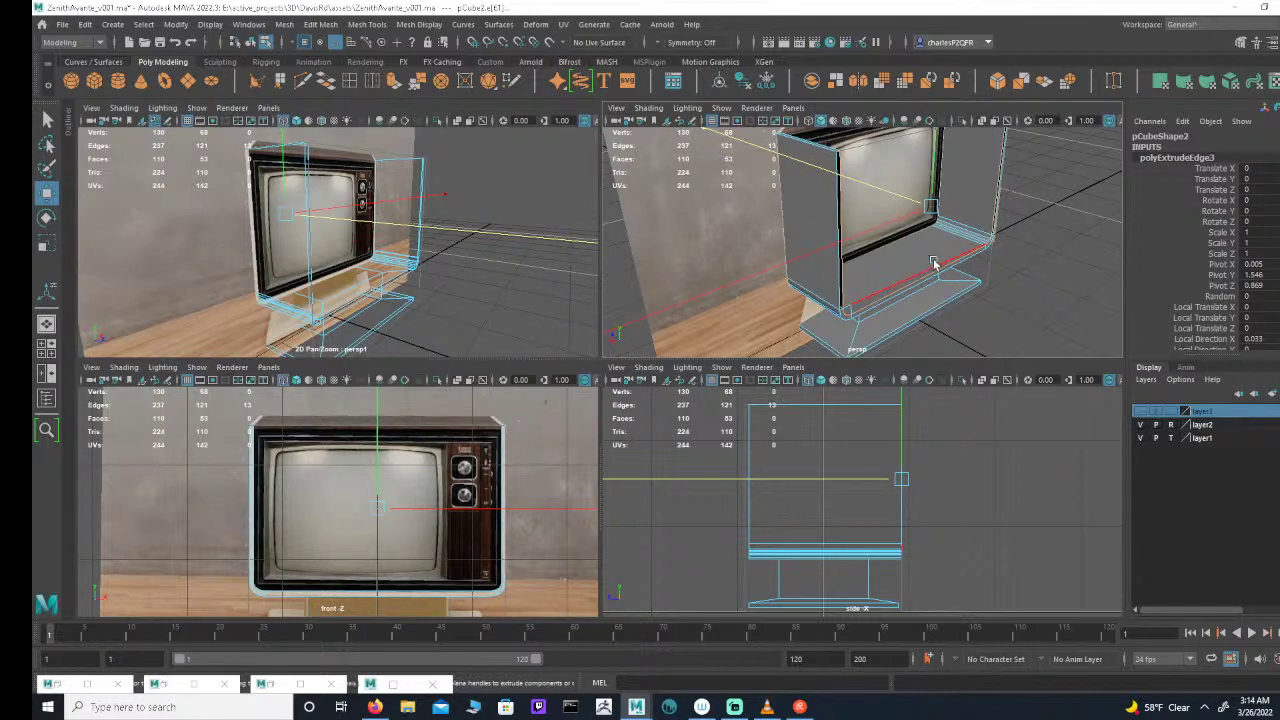
pyautogui.keyDown('alt'); pyautogui.moveTo(830, 262); pyautogui.dragTo(760, 185); pyautogui.keyUp('alt')
pyautogui.click(350, 43)
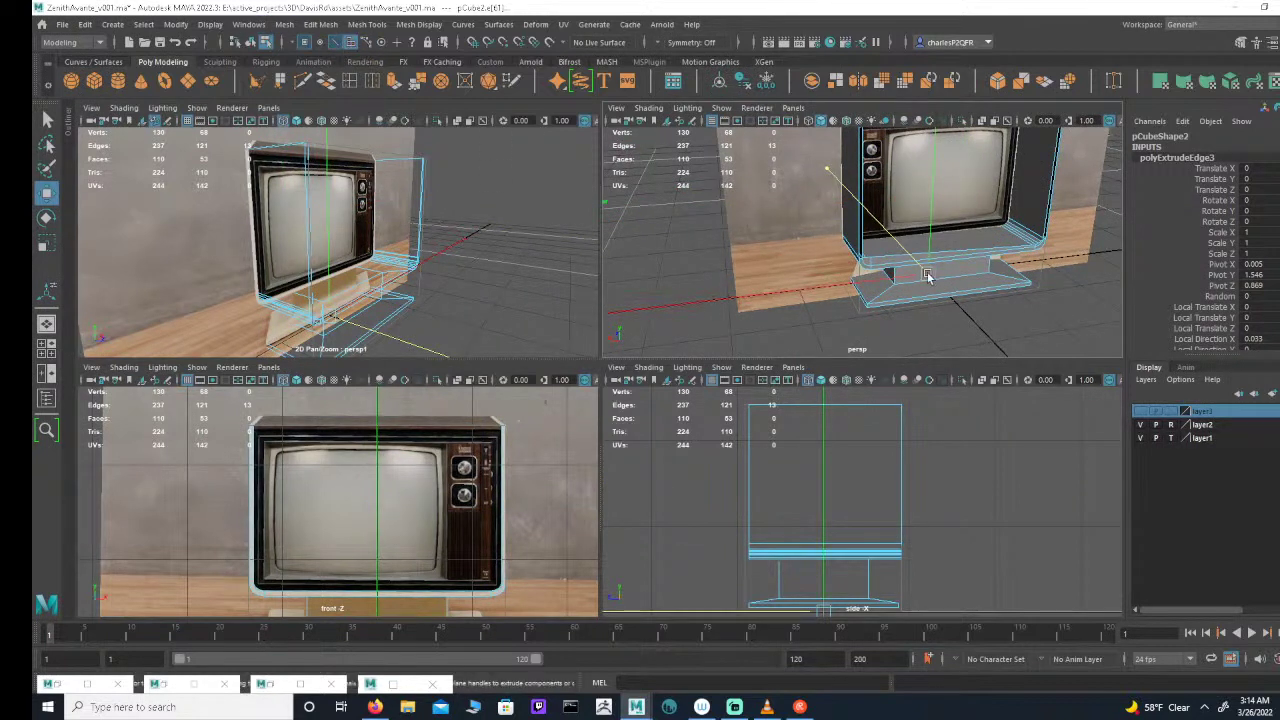
pyautogui.press('space')
pyautogui.keyDown('alt'); pyautogui.moveTo(728, 333); pyautogui.dragTo(762, 336, button='middle'); pyautogui.keyUp('alt')
pyautogui.click(881, 482)
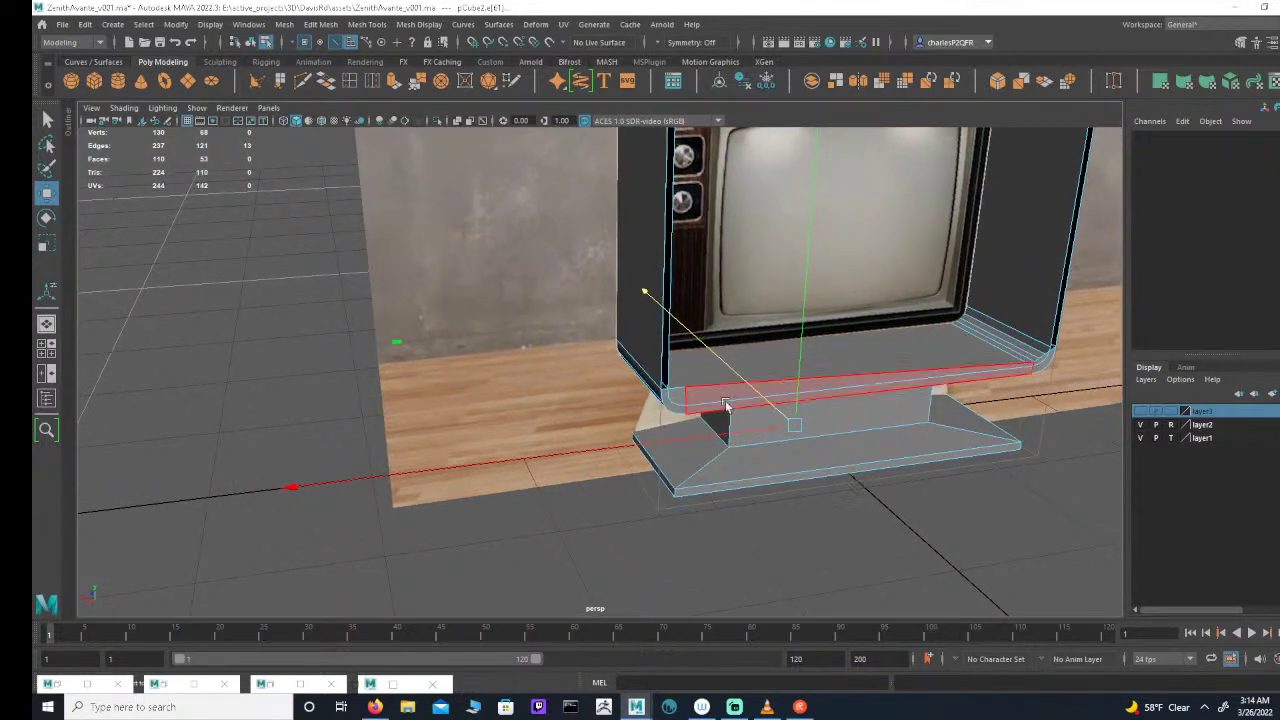
pyautogui.click(684, 392)
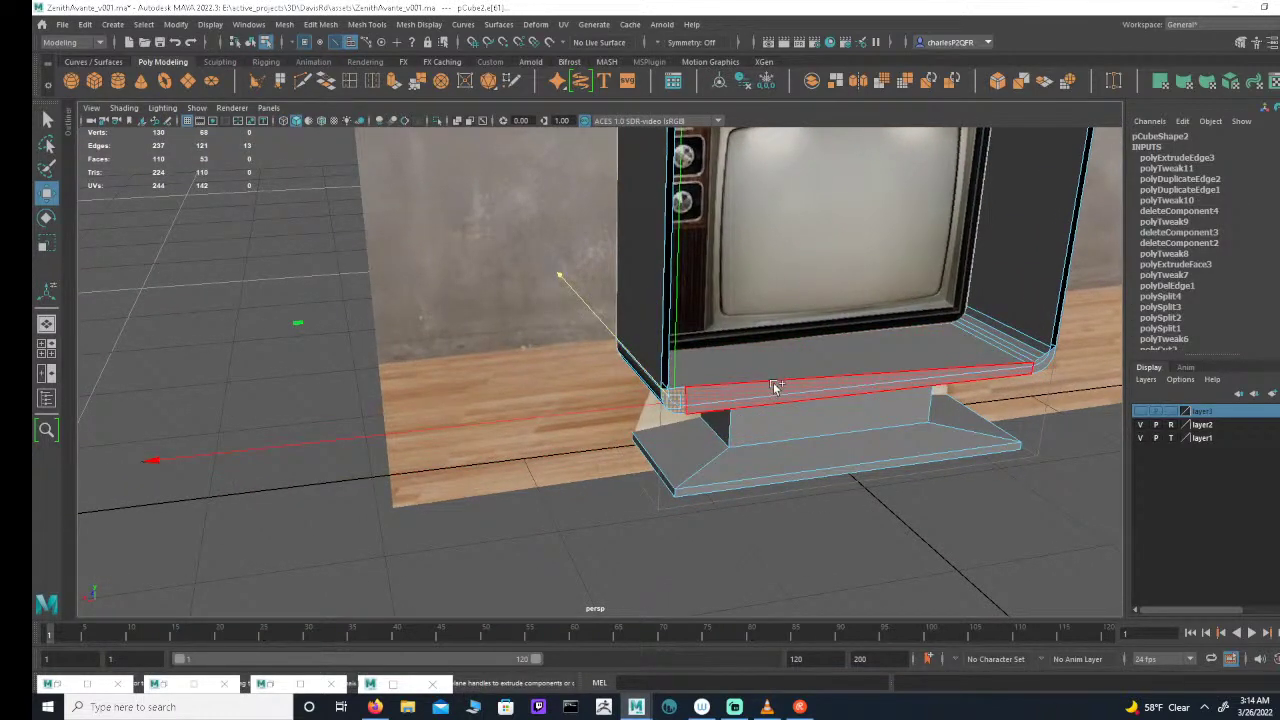
pyautogui.keyDown('alt'); pyautogui.moveTo(948, 366); pyautogui.dragTo(1057, 380); pyautogui.keyUp('alt')
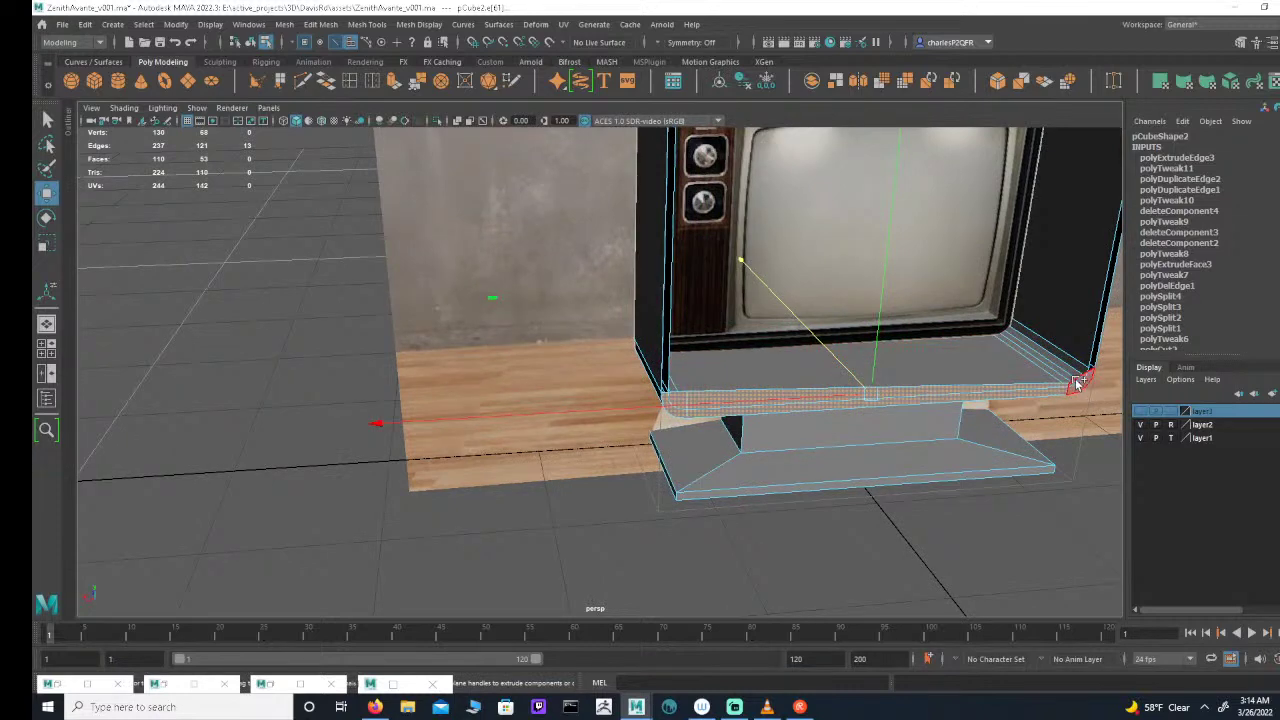
pyautogui.press('Delete')
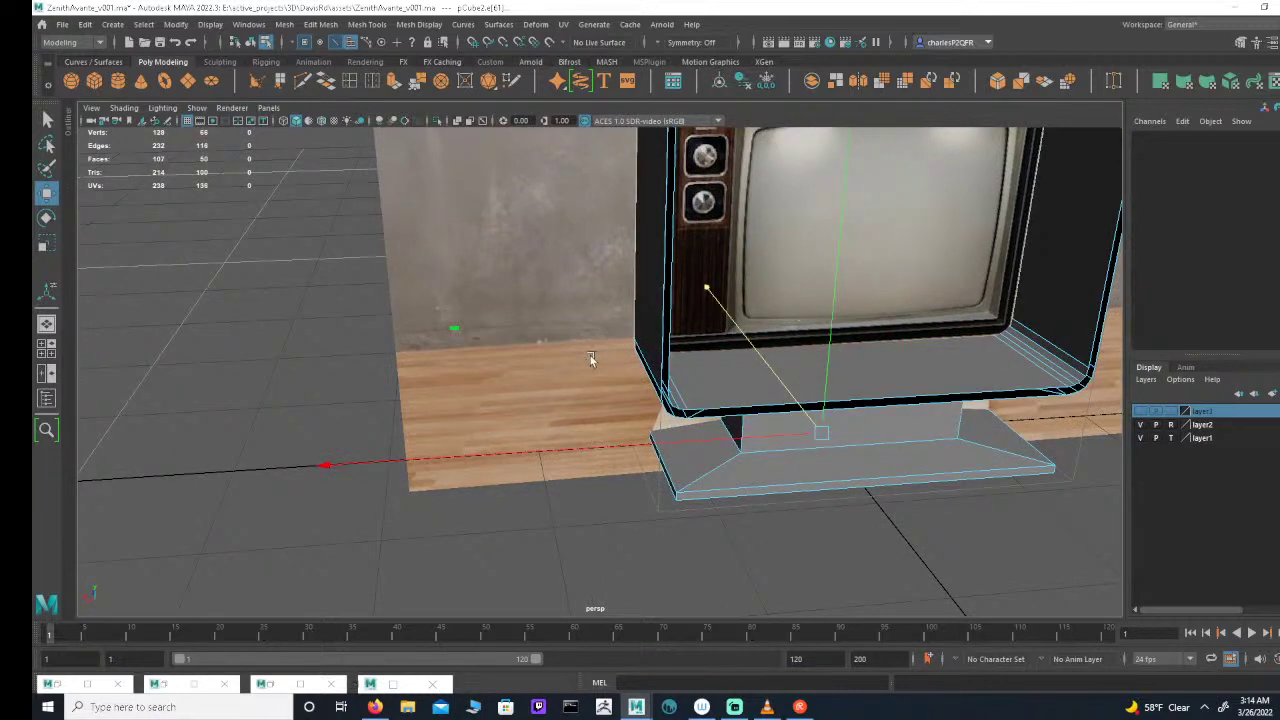
# Step: Merge the duplicate vertices at the top back corners of both cabinet side walls
pyautogui.keyDown('alt'); pyautogui.moveTo(638, 359); pyautogui.dragTo(496, 172); pyautogui.keyUp('alt')
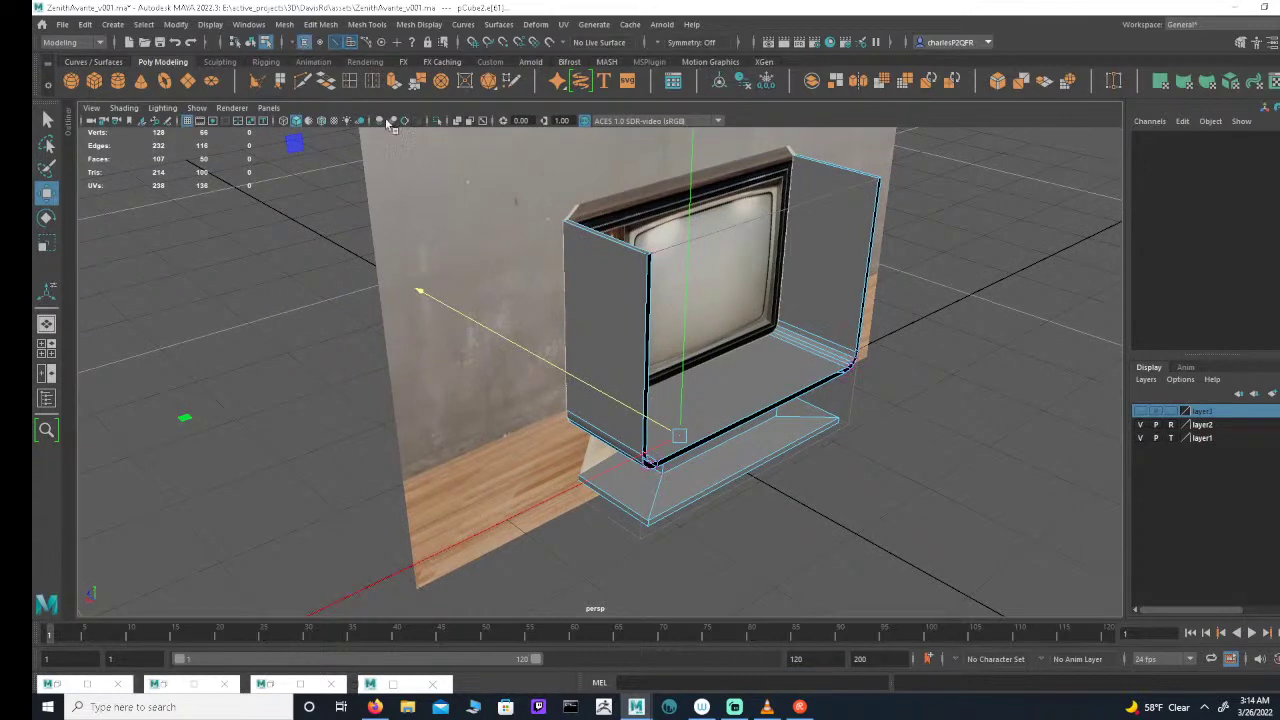
pyautogui.keyDown('alt'); pyautogui.moveTo(704, 278); pyautogui.dragTo(637, 354); pyautogui.keyUp('alt')
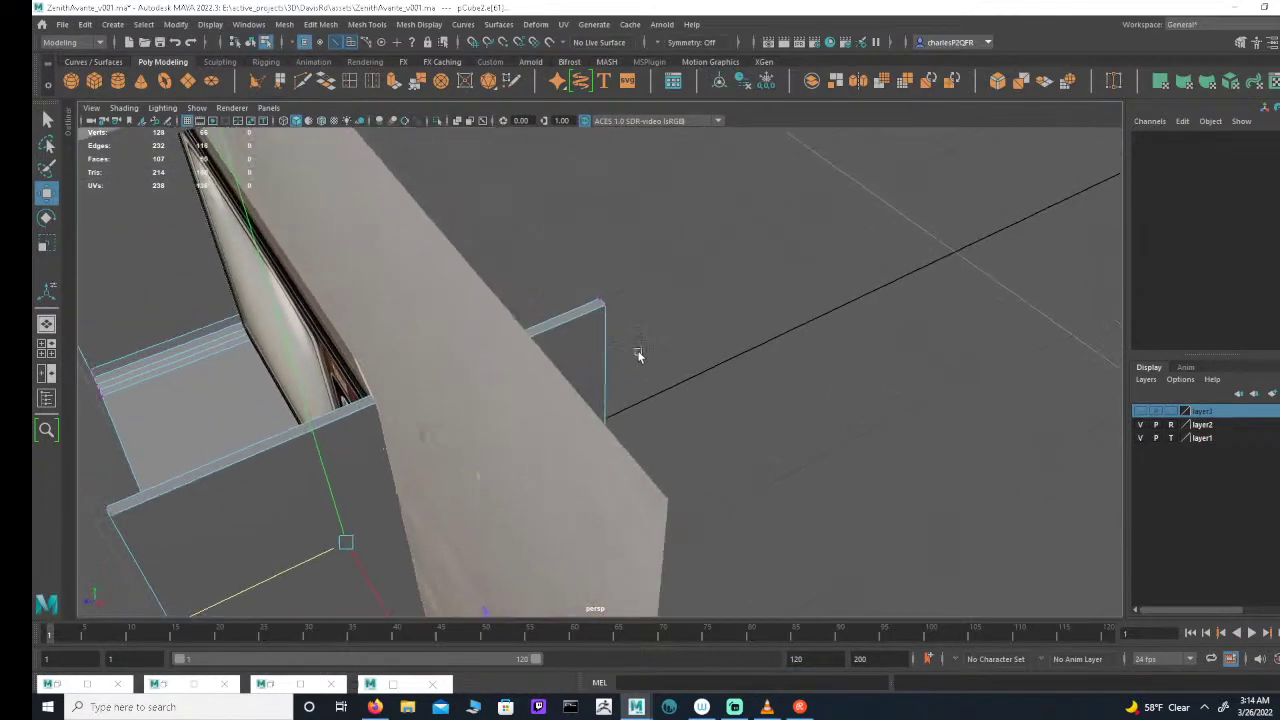
pyautogui.keyDown('alt'); pyautogui.moveTo(637, 354); pyautogui.dragTo(770, 374, button='right'); pyautogui.keyUp('alt')
pyautogui.moveTo(649, 265); pyautogui.dragTo(463, 294)
pyautogui.click(418, 82)
pyautogui.moveTo(457, 350); pyautogui.dragTo(507, 410)
pyautogui.click(414, 82)
pyautogui.press(']')
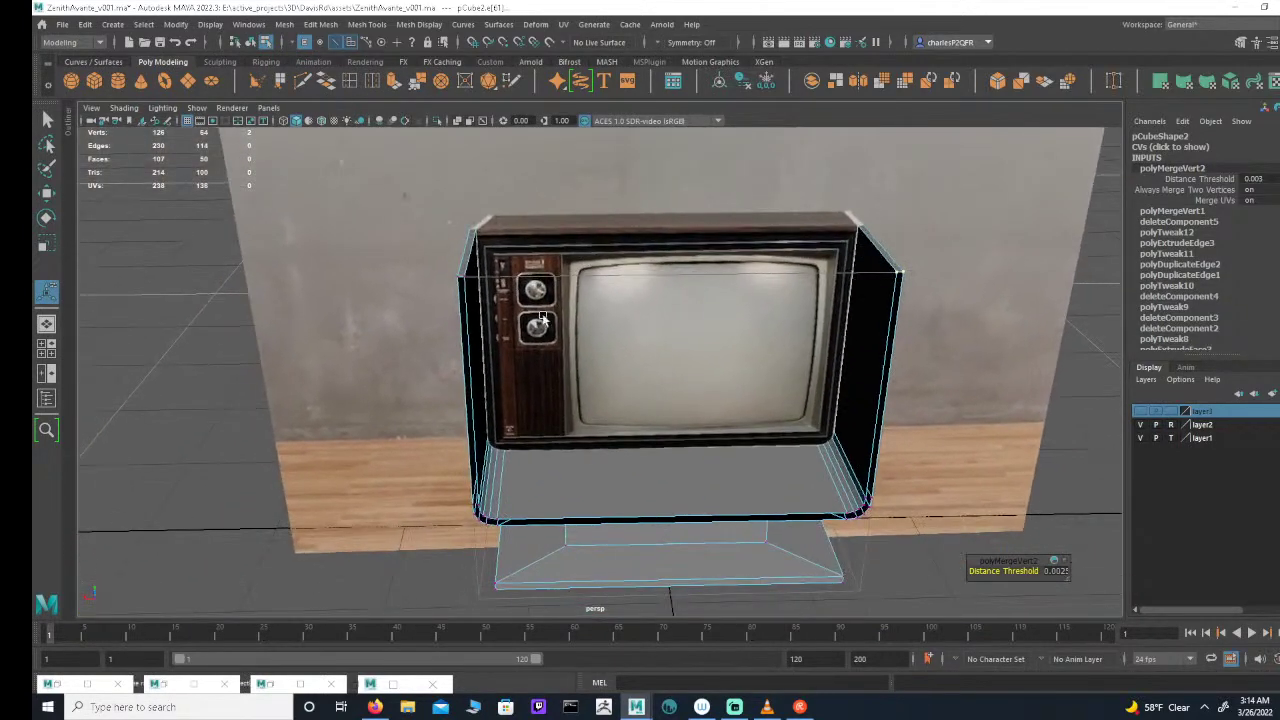
# Step: Append a polygon between the inner and outer back edges of the cabinet's side wall nearest the reference TV's knobs
pyautogui.keyDown('alt'); pyautogui.moveTo(543, 318); pyautogui.dragTo(577, 329); pyautogui.keyUp('alt')
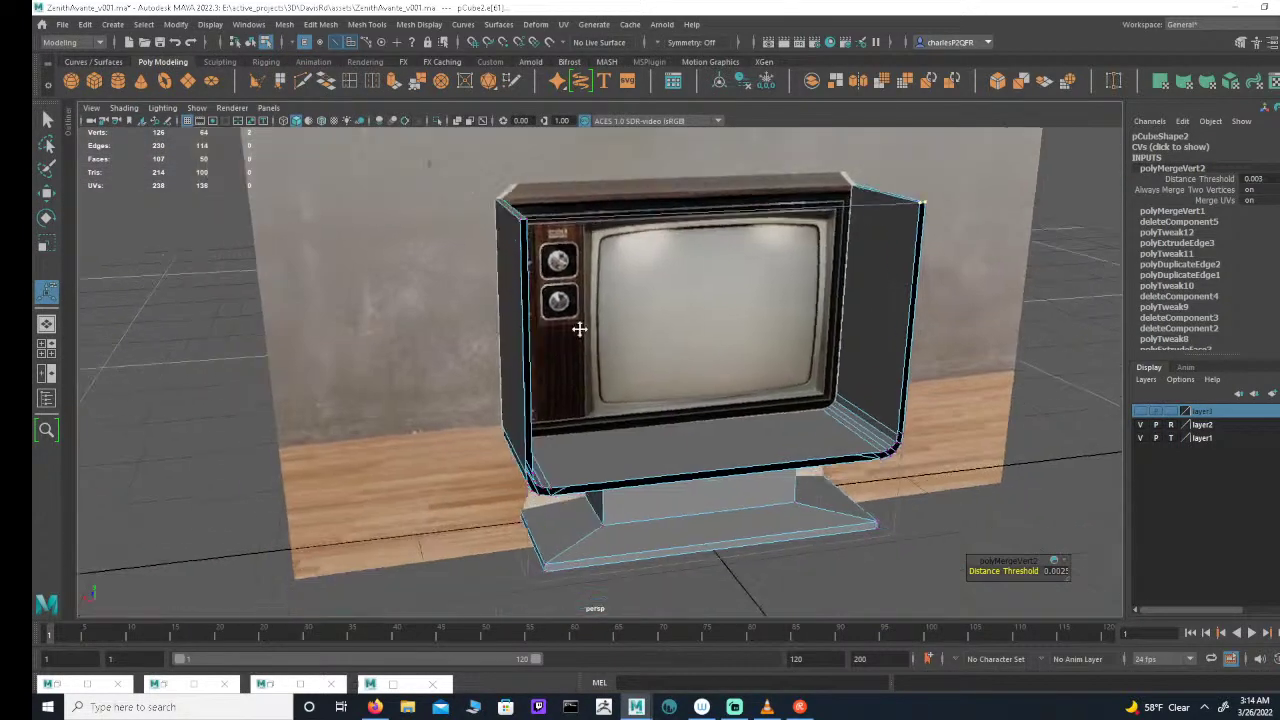
pyautogui.keyDown('alt'); pyautogui.moveTo(577, 329); pyautogui.dragTo(742, 333, button='right'); pyautogui.keyUp('alt')
pyautogui.keyDown('alt'); pyautogui.moveTo(742, 333); pyautogui.dragTo(744, 375, button='middle'); pyautogui.keyUp('alt')
pyautogui.click(282, 82)
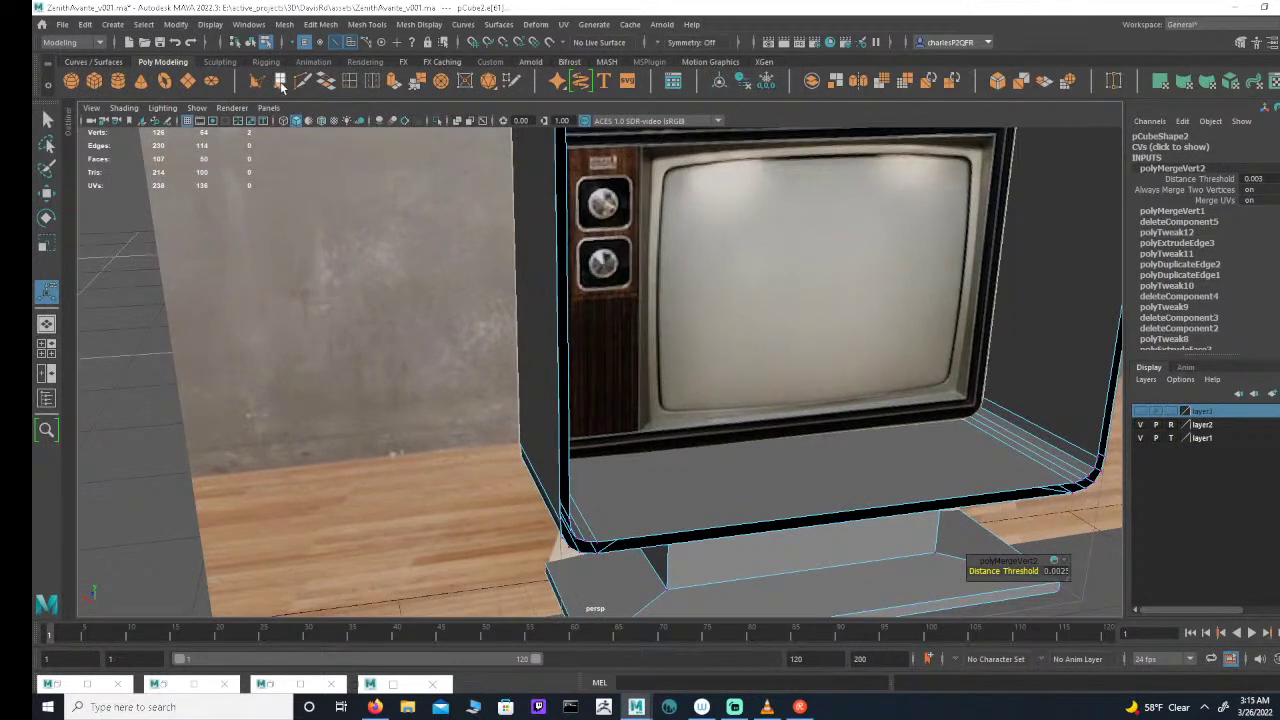
pyautogui.click(557, 298)
pyautogui.click(569, 297)
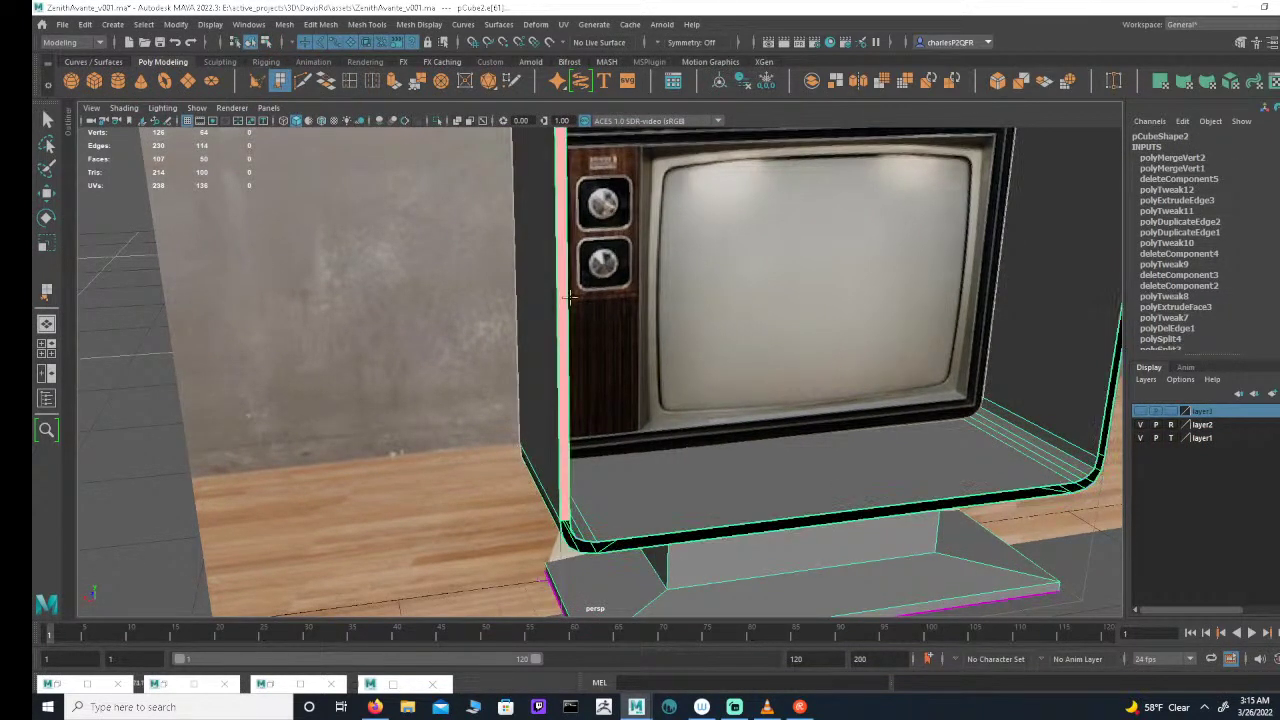
pyautogui.keyDown('alt'); pyautogui.moveTo(598, 425); pyautogui.dragTo(625, 284, button='middle'); pyautogui.keyUp('alt')
pyautogui.keyDown('alt'); pyautogui.moveTo(625, 284); pyautogui.dragTo(814, 291, button='right'); pyautogui.keyUp('alt')
pyautogui.keyDown('alt'); pyautogui.moveTo(680, 348); pyautogui.dragTo(752, 314, button='middle'); pyautogui.keyUp('alt')
pyautogui.keyDown('alt'); pyautogui.moveTo(752, 314); pyautogui.dragTo(795, 318, button='right'); pyautogui.keyUp('alt')
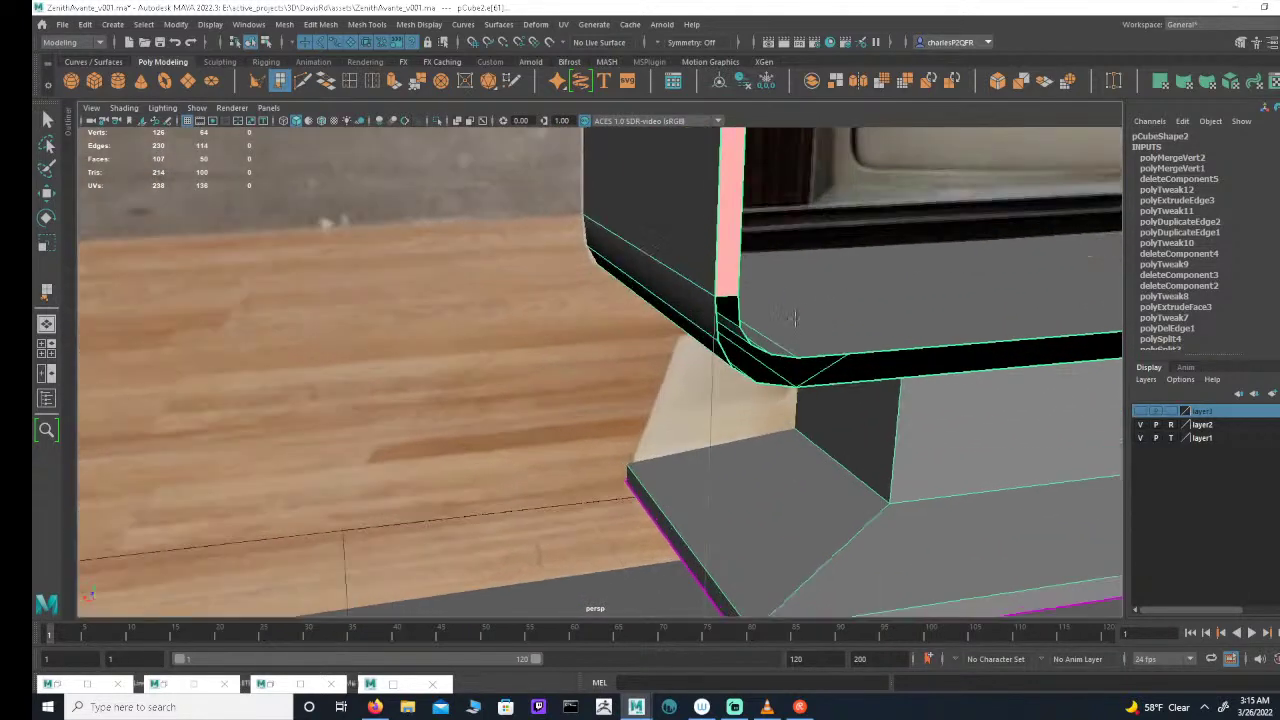
pyautogui.press('Return')
# Step: Append polygons across the first two rim segments below that side wall, starting around the rounded lower corner
pyautogui.keyDown('alt'); pyautogui.moveTo(780, 350); pyautogui.dragTo(735, 317); pyautogui.keyUp('alt')
pyautogui.click(279, 83)
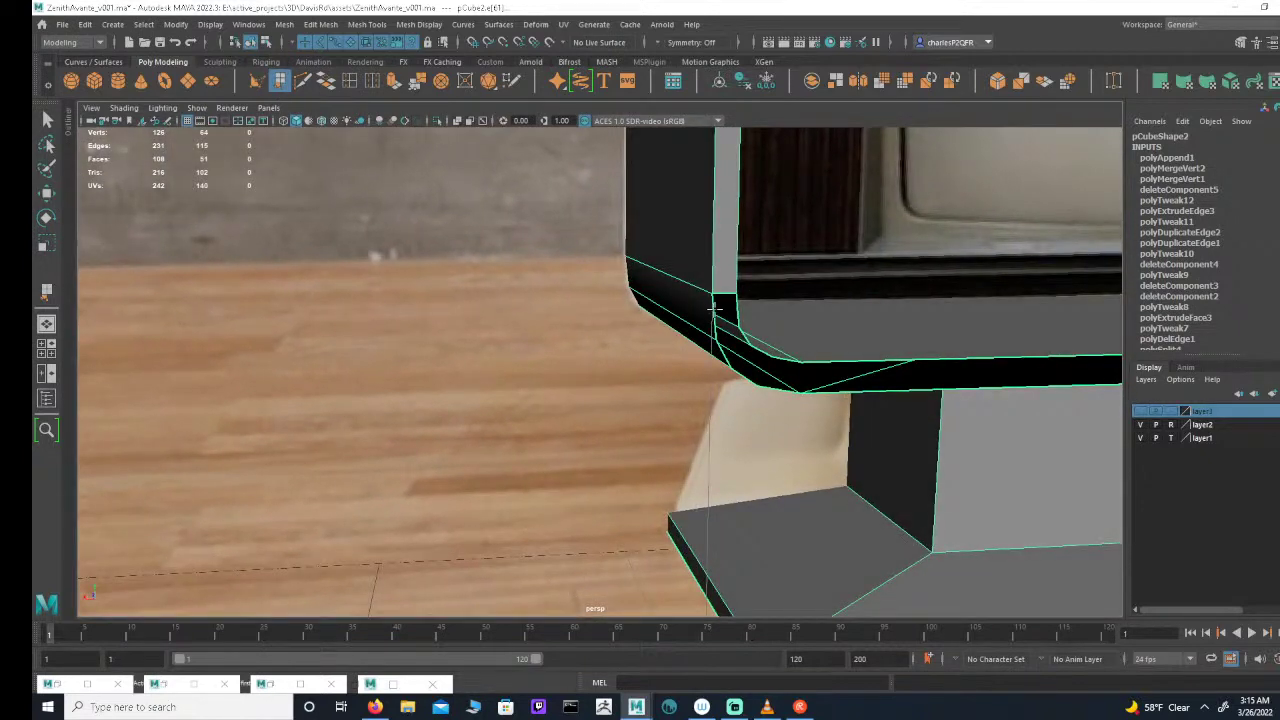
pyautogui.click(733, 310)
pyautogui.press('Return')
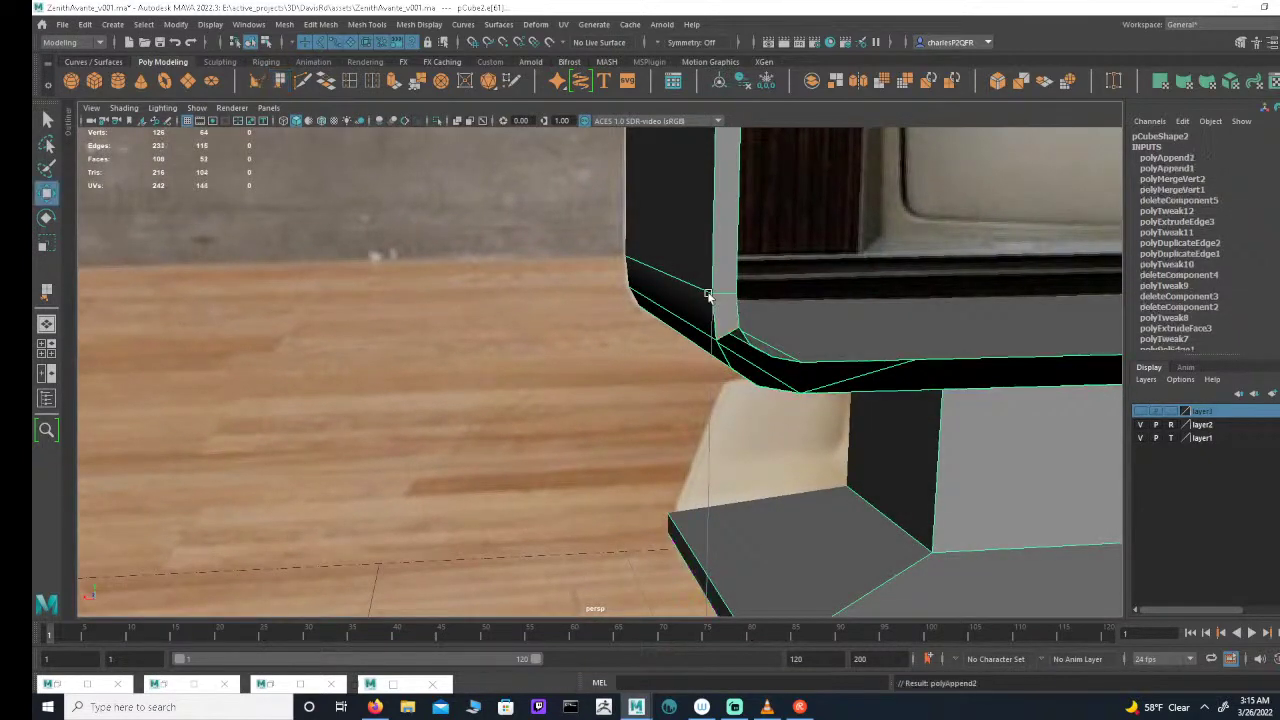
pyautogui.click(45, 291)
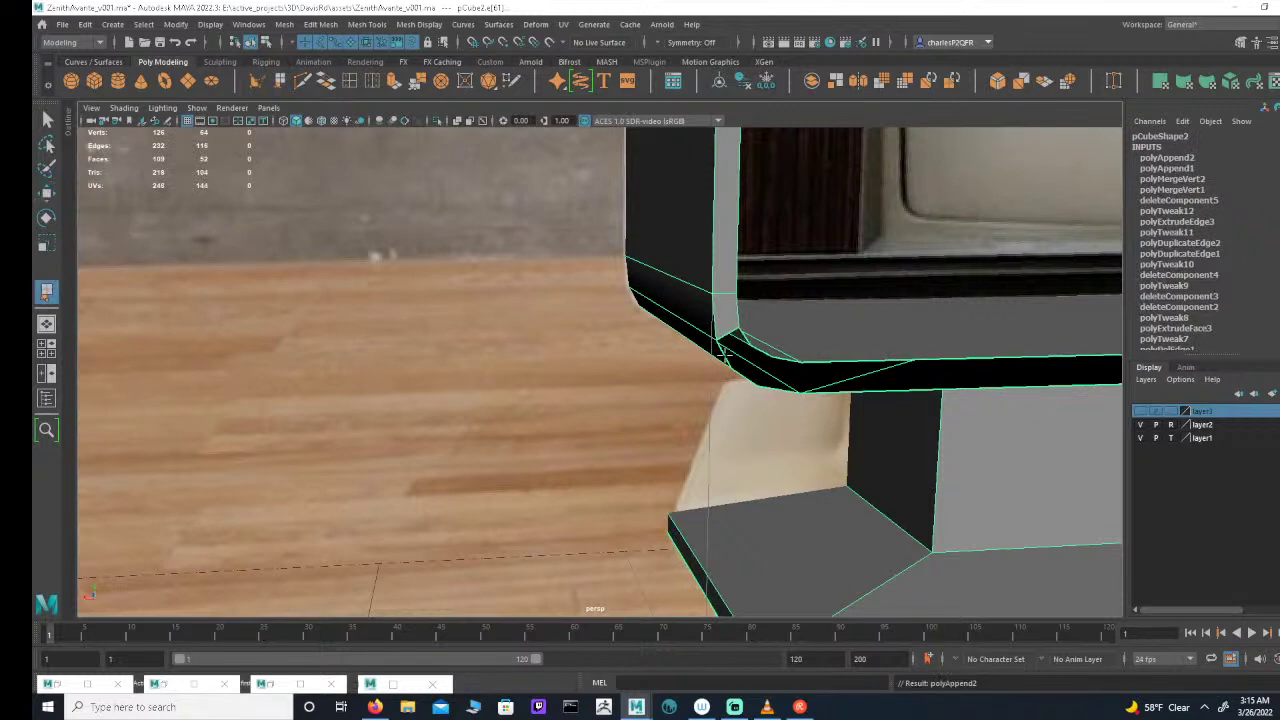
pyautogui.click(743, 340)
pyautogui.press('Return')
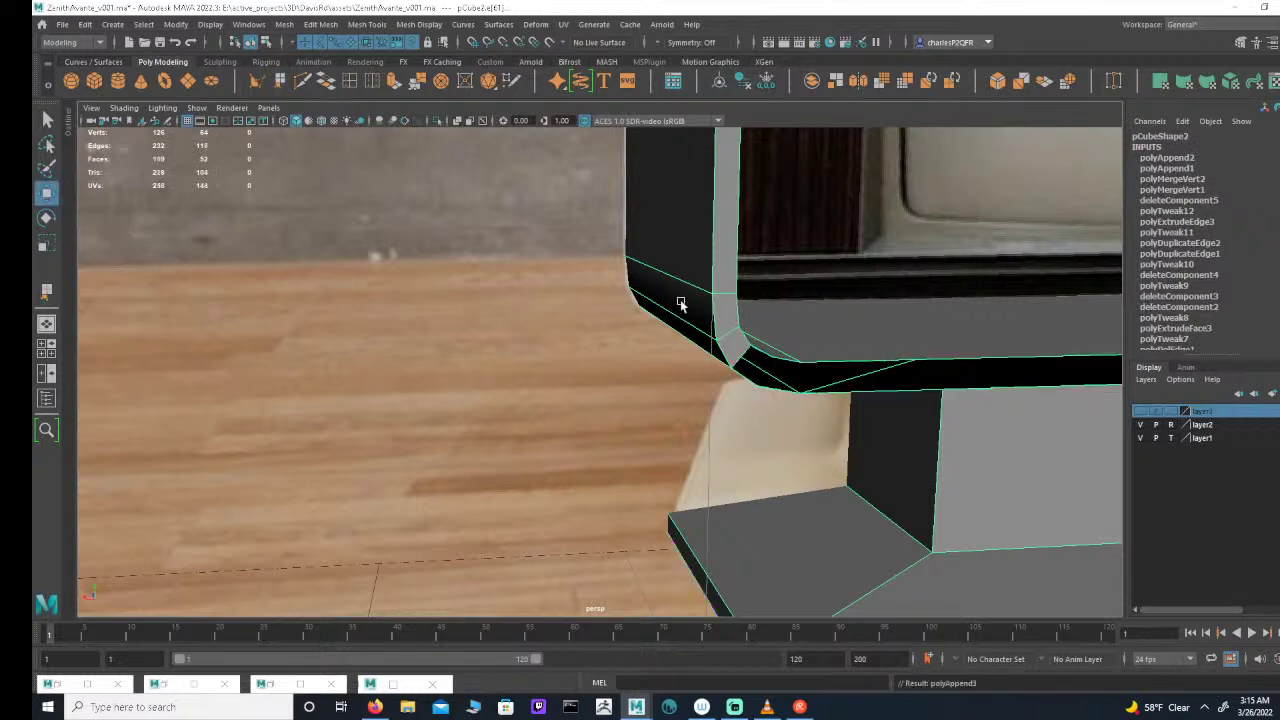
# Step: Append polygons across the remaining two rim segments of the knob-side lower corner, reaching the cabinet's bottom edge
pyautogui.click(45, 291)
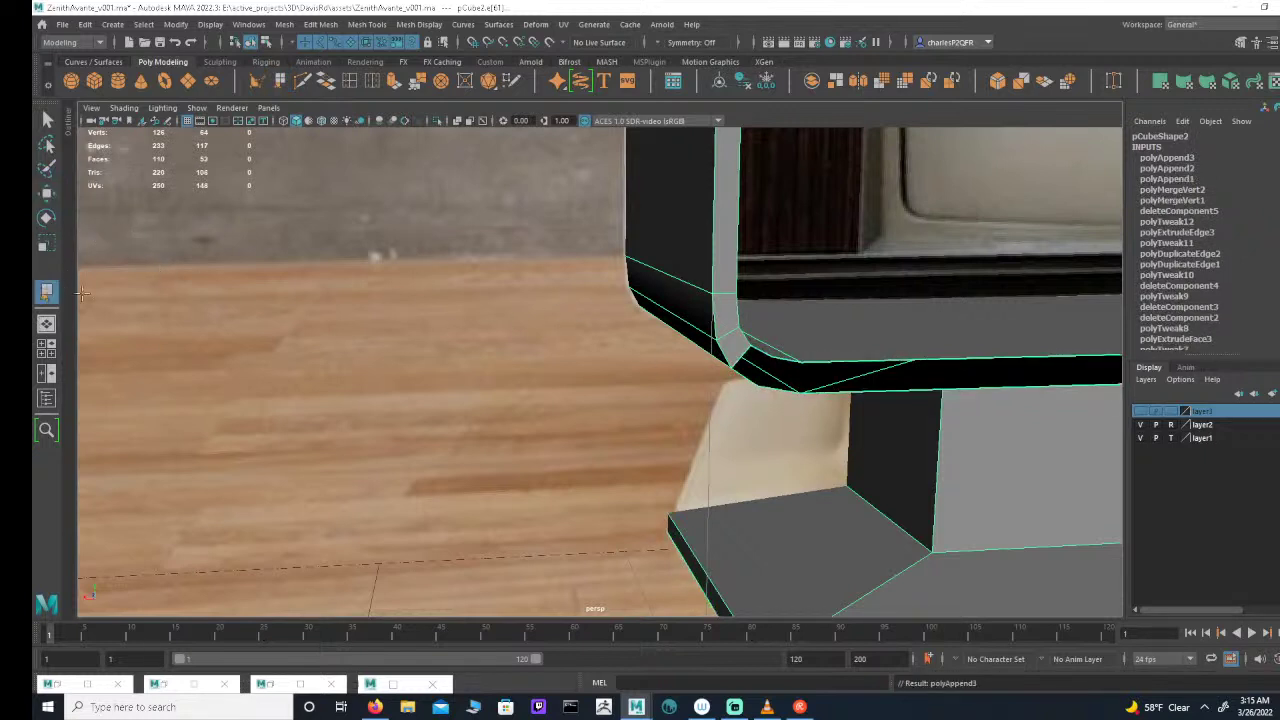
pyautogui.keyDown('alt'); pyautogui.moveTo(570, 324); pyautogui.dragTo(628, 327); pyautogui.keyUp('alt')
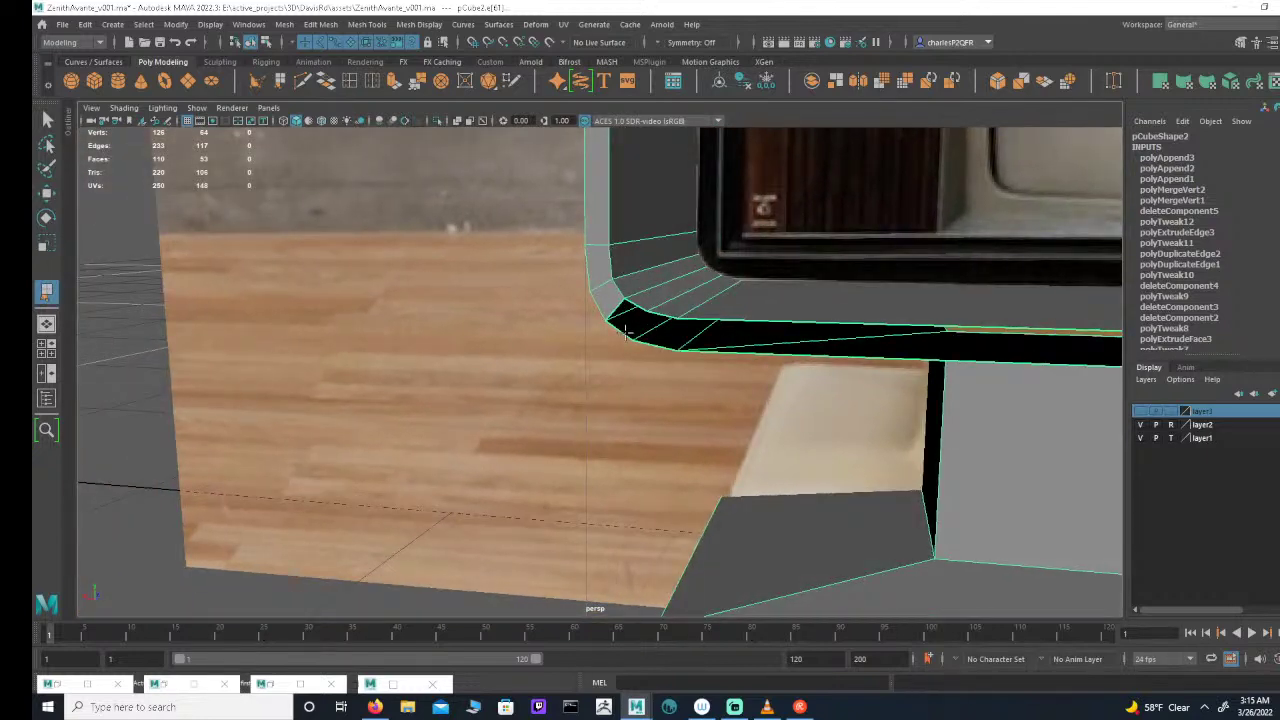
pyautogui.click(628, 330)
pyautogui.click(638, 305)
pyautogui.press('Return')
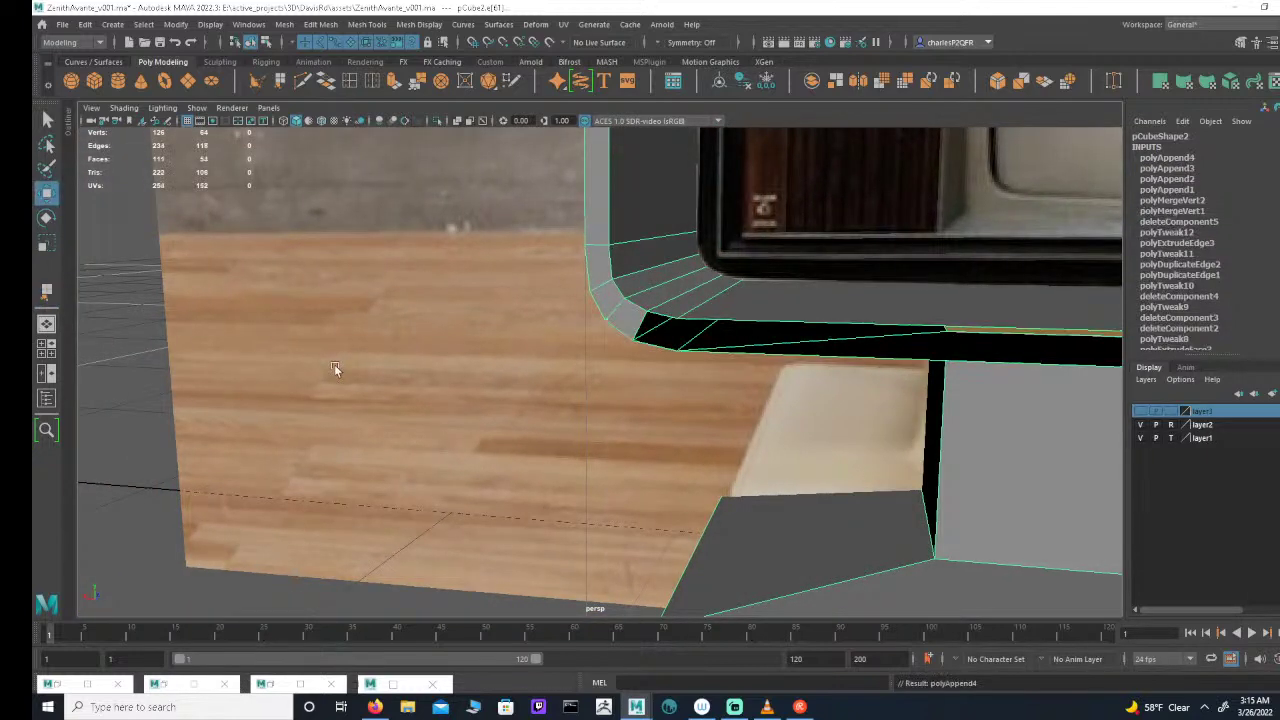
pyautogui.click(655, 345)
pyautogui.click(668, 320)
pyautogui.press('Return')
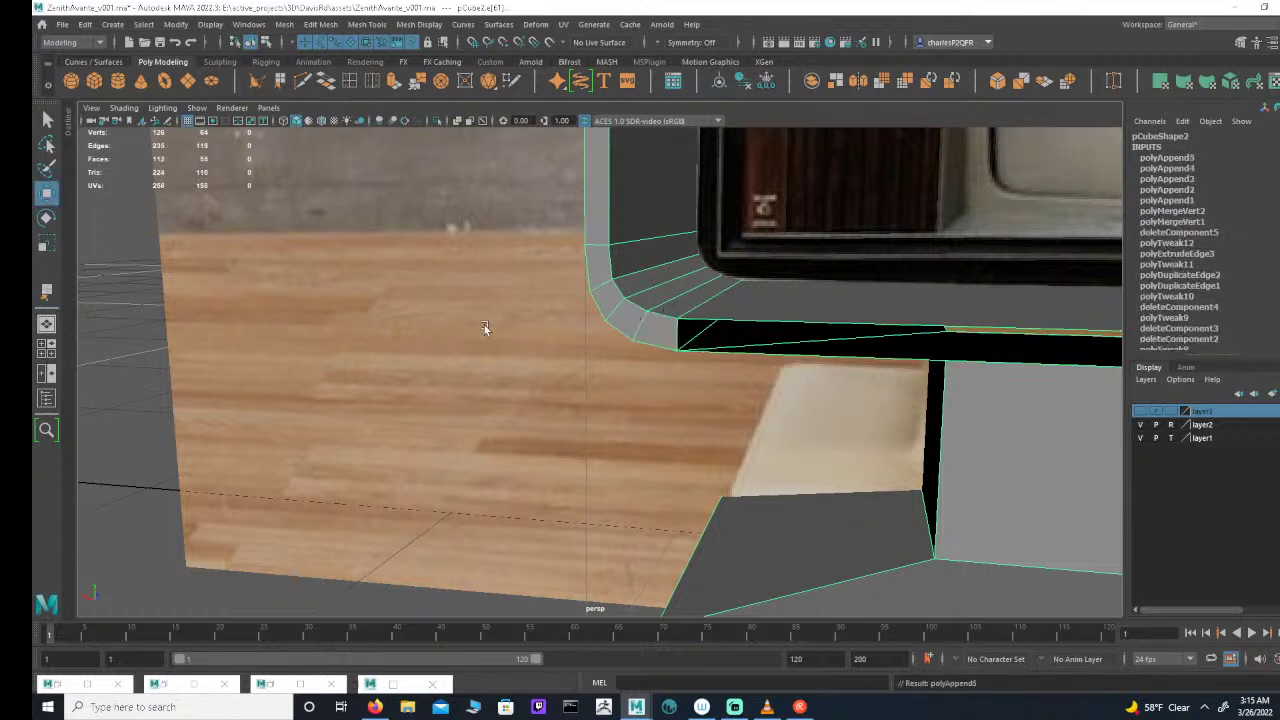
# Step: Try to append one long polygon between the inner and outer edges of the cabinet's bottom rim
pyautogui.click(46, 290)
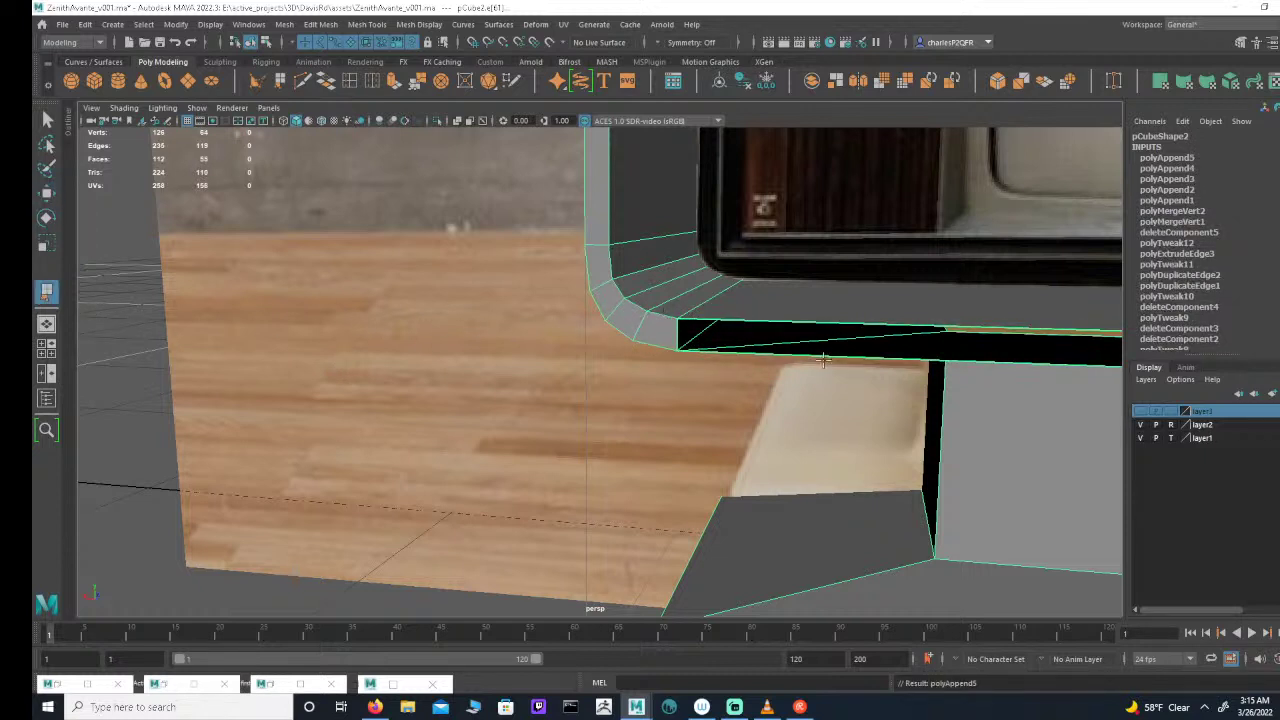
pyautogui.click(822, 323)
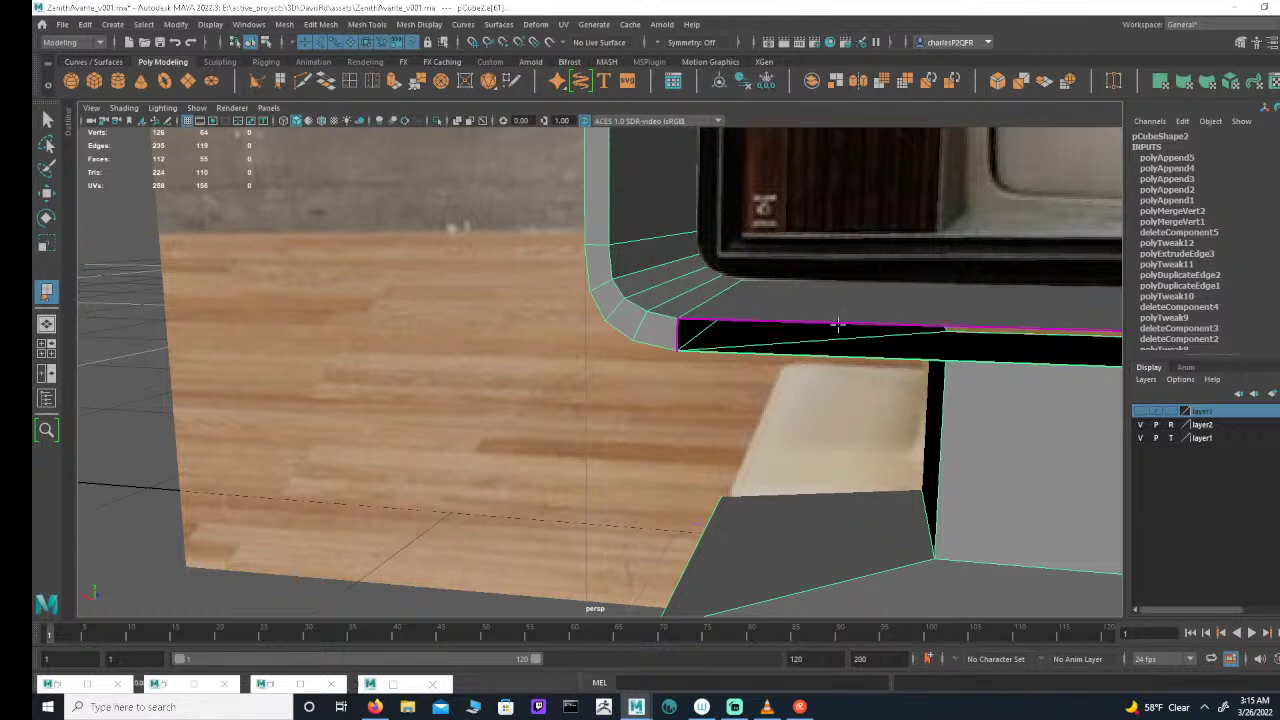
pyautogui.click(830, 351)
pyautogui.keyDown('alt'); pyautogui.moveTo(877, 319); pyautogui.dragTo(582, 320); pyautogui.keyUp('alt')
pyautogui.keyDown('alt'); pyautogui.moveTo(697, 317); pyautogui.dragTo(700, 314); pyautogui.keyUp('alt')
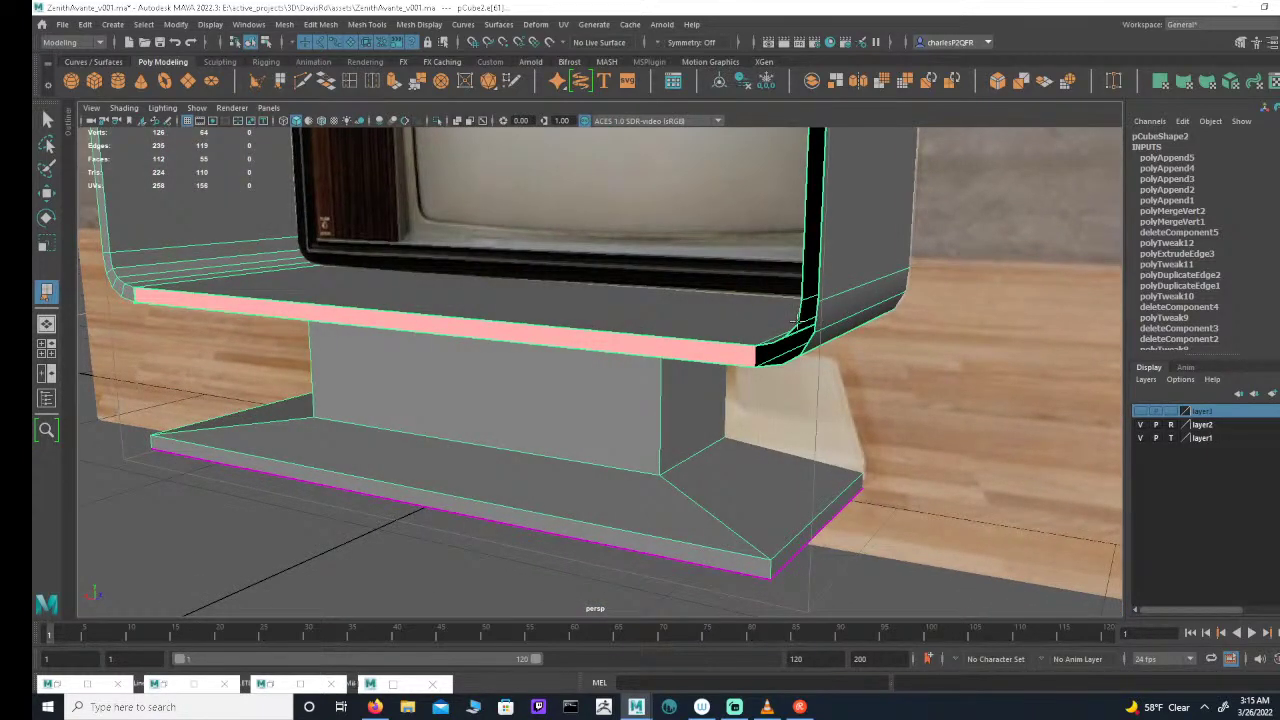
pyautogui.press('Return')
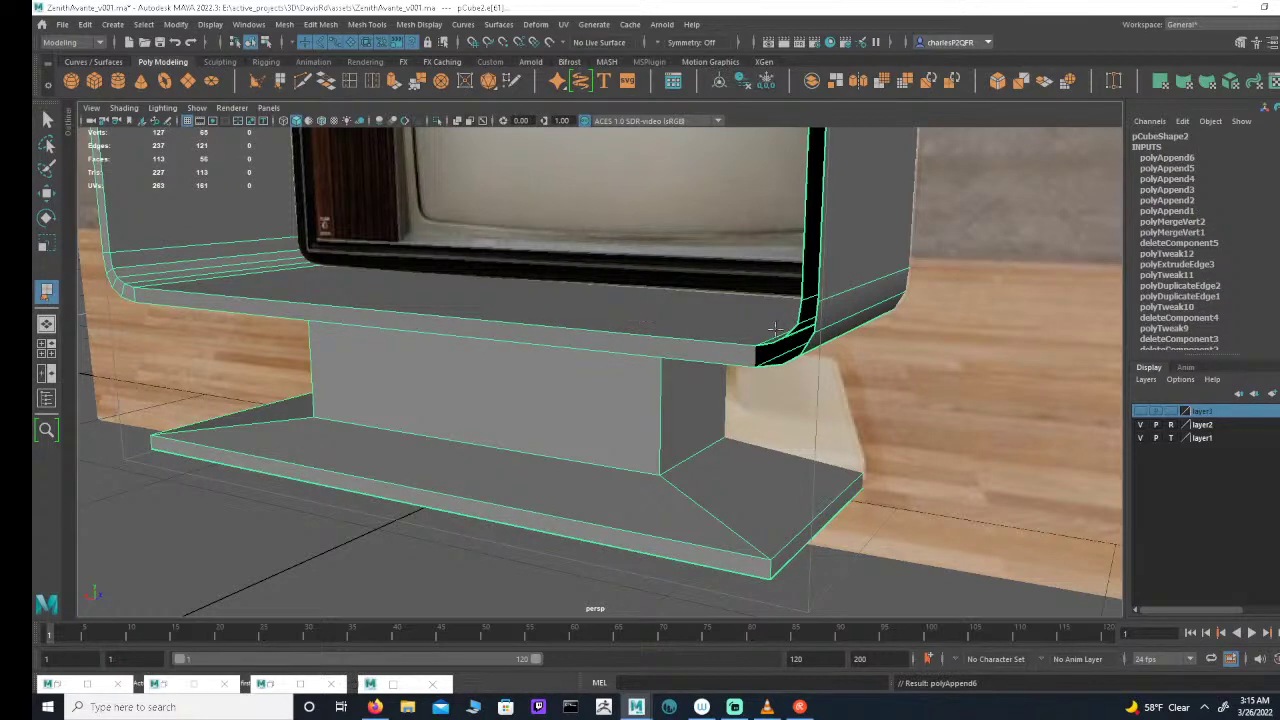
# Step: Try to append a polygon across the first rim segment of the opposite lower corner
pyautogui.scroll(5, 775, 328)
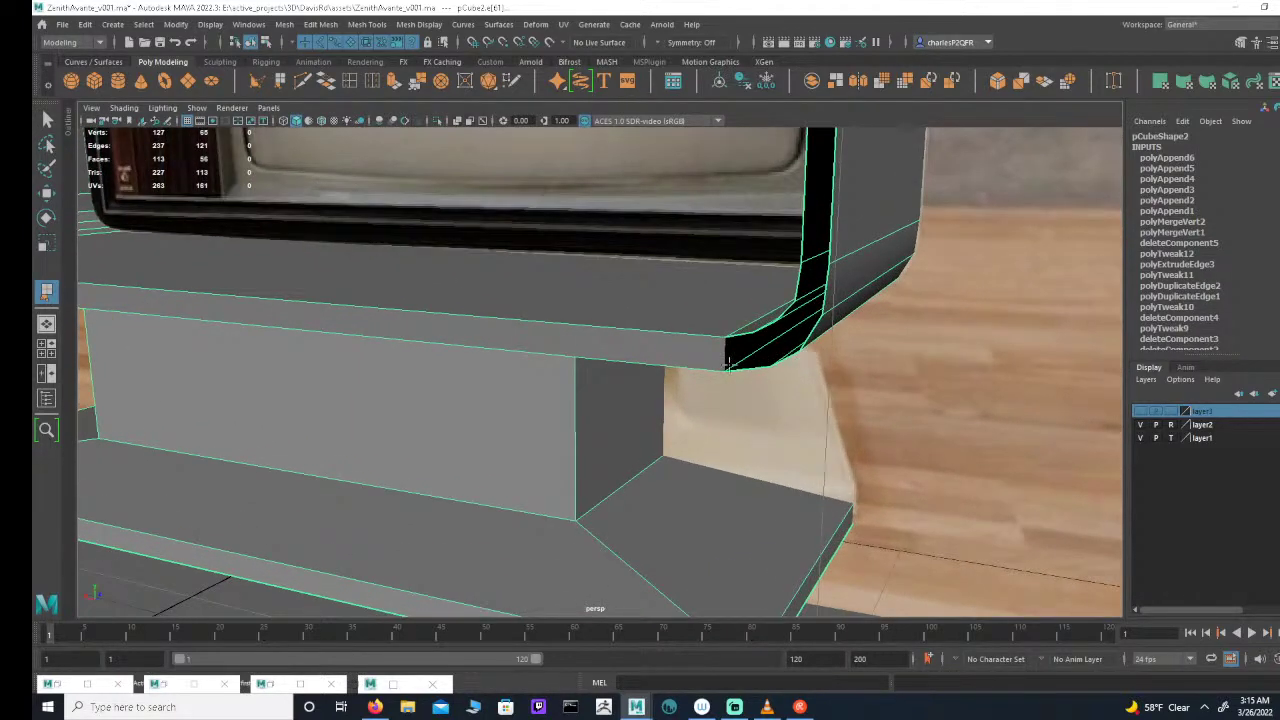
pyautogui.click(745, 355)
pyautogui.click(742, 336)
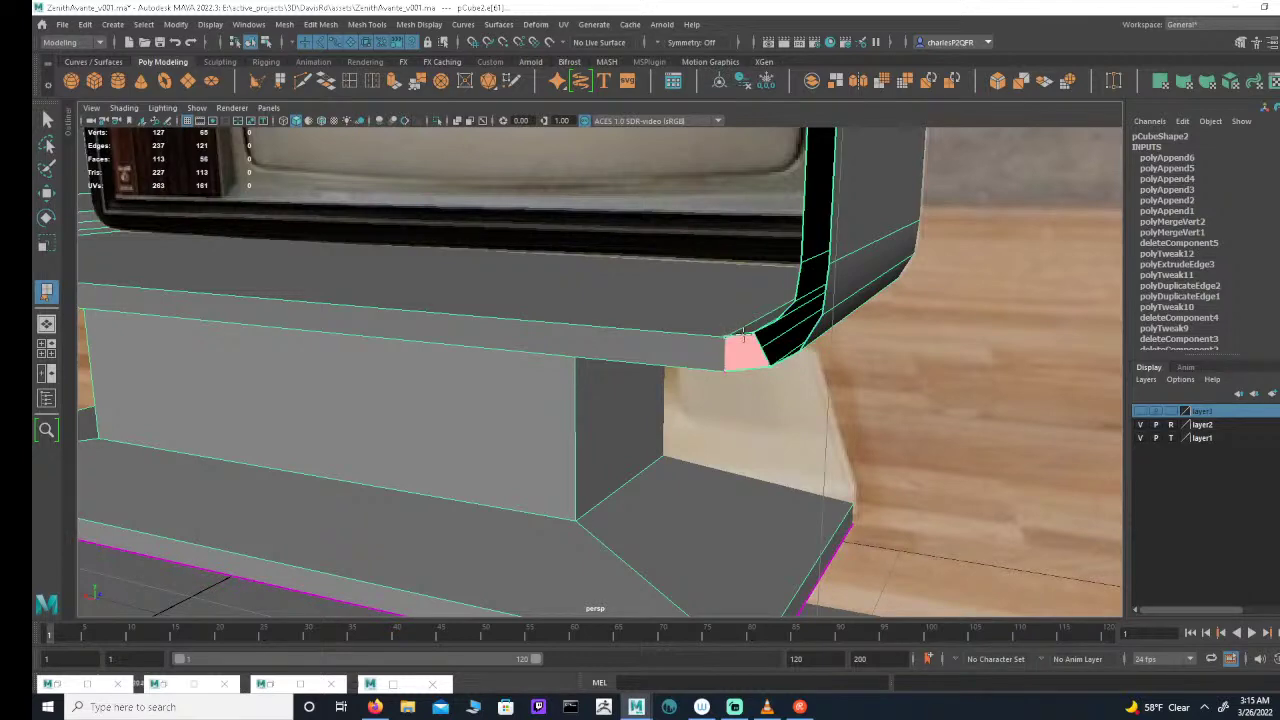
pyautogui.press('Return')
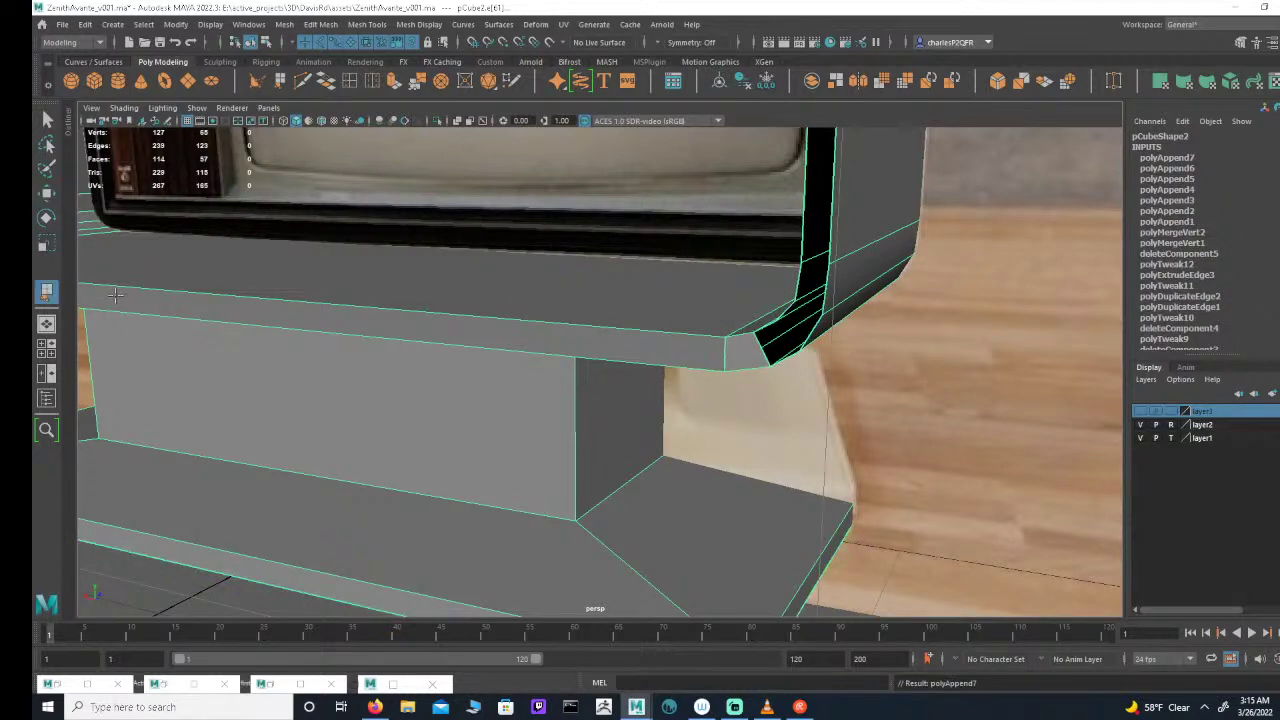
# Step: Inspect the opposite lower corner and undo the appended corner and bottom rim polygons
pyautogui.moveTo(771, 363)
pyautogui.keyDown('alt'); pyautogui.mouseDown()
pyautogui.moveTo(806, 346)
pyautogui.moveTo(786, 343)
pyautogui.mouseUp(); pyautogui.keyUp('alt')
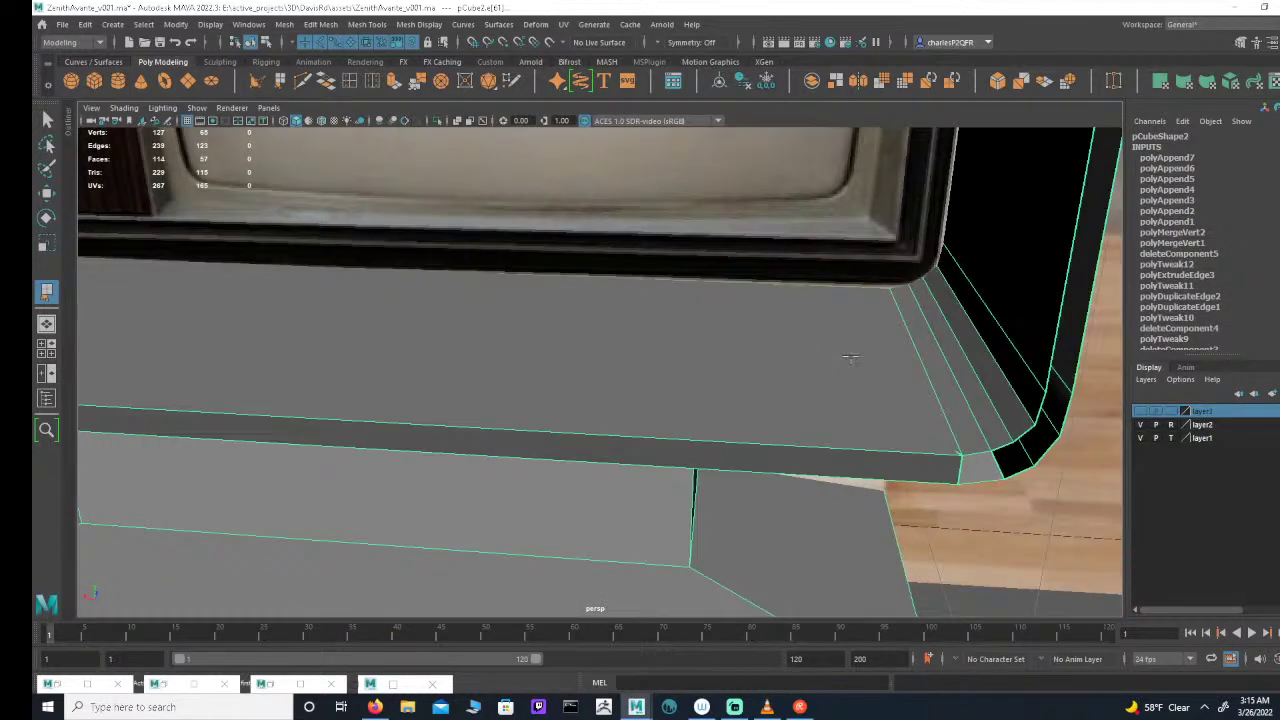
pyautogui.keyDown('alt'); pyautogui.moveTo(853, 357); pyautogui.dragTo(718, 303, button='middle'); pyautogui.keyUp('alt')
pyautogui.keyDown('alt'); pyautogui.moveTo(717, 302); pyautogui.dragTo(871, 300); pyautogui.keyUp('alt')
pyautogui.hotkey('ctrl', 'z')
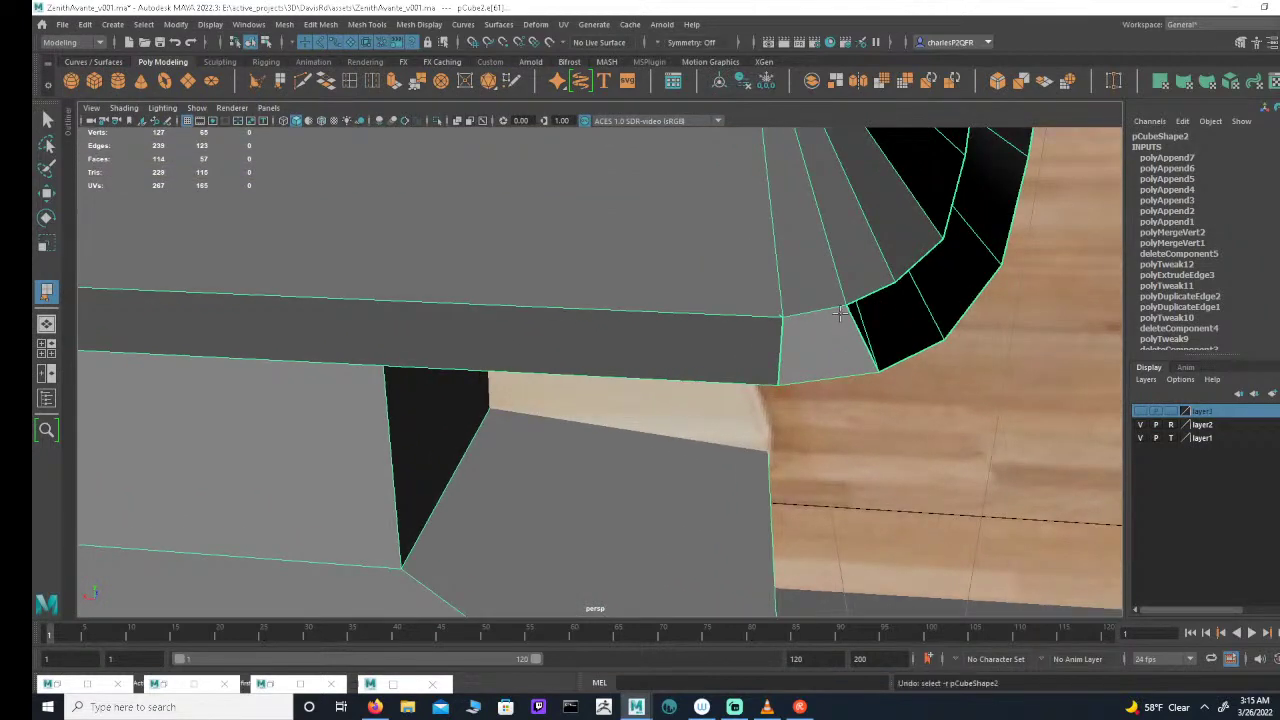
pyautogui.keyDown('alt'); pyautogui.moveTo(803, 340); pyautogui.dragTo(907, 396); pyautogui.keyUp('alt')
pyautogui.keyDown('alt'); pyautogui.moveTo(907, 396); pyautogui.dragTo(905, 396, button='right'); pyautogui.keyUp('alt')
pyautogui.hotkey('ctrl', 'z')
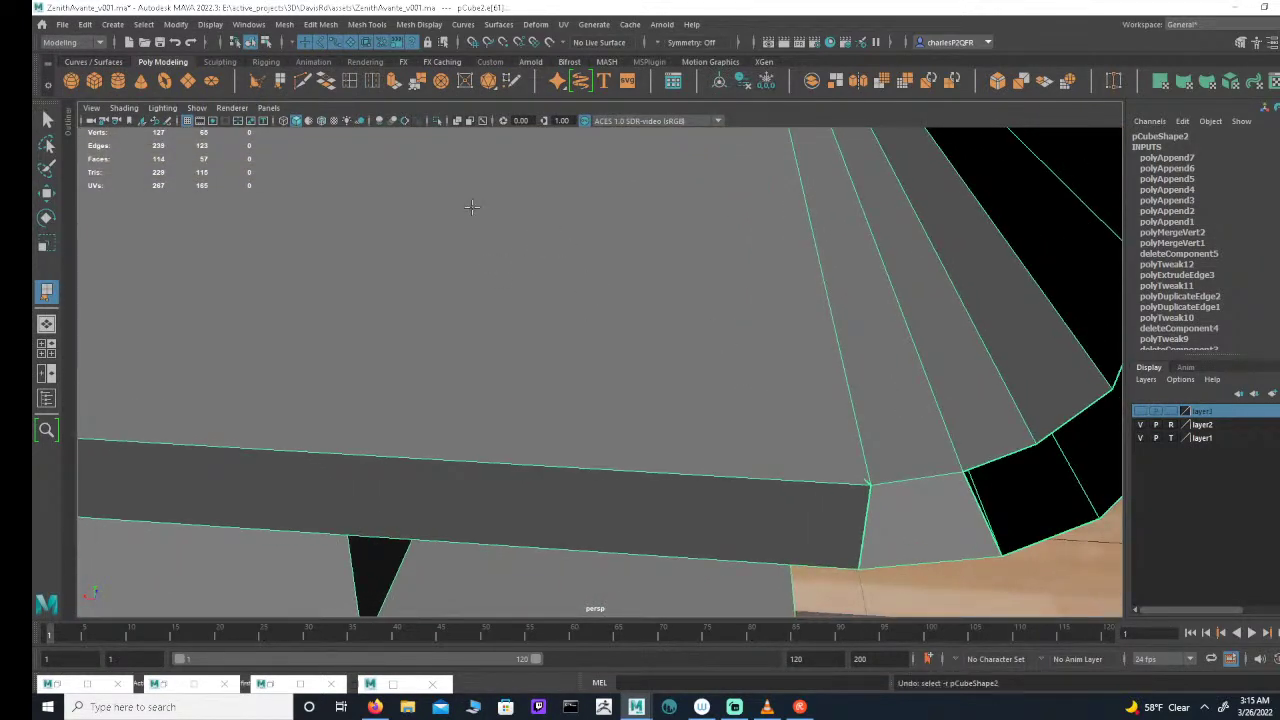
pyautogui.hotkey('ctrl', 'z')
pyautogui.hotkey('ctrl', 'z')
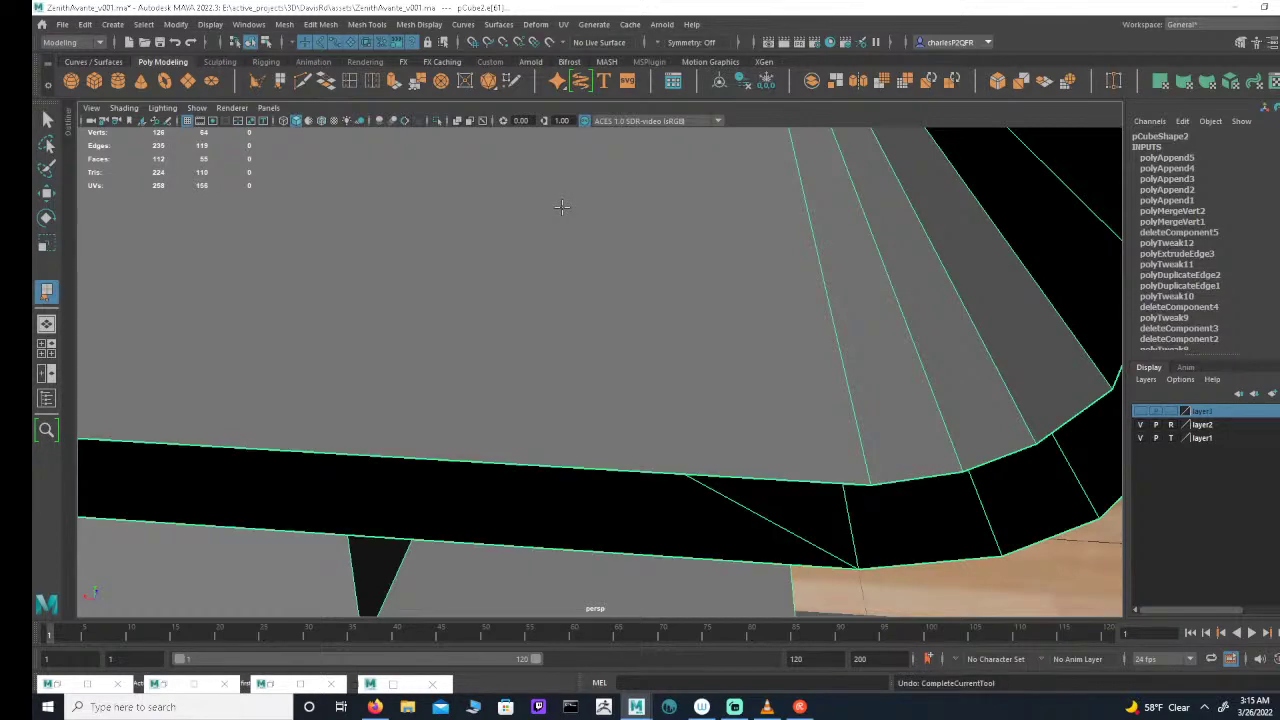
# Step: Append the long bottom rim polygon again, joining the inner and outer edges between the two lower corners
pyautogui.keyDown('alt'); pyautogui.moveTo(693, 409); pyautogui.dragTo(549, 392, button='right'); pyautogui.keyUp('alt')
pyautogui.keyDown('alt'); pyautogui.moveTo(549, 392); pyautogui.dragTo(600, 368, button='middle'); pyautogui.keyUp('alt')
pyautogui.keyDown('alt'); pyautogui.moveTo(600, 368); pyautogui.dragTo(547, 370, button='right'); pyautogui.keyUp('alt')
pyautogui.moveTo(546, 369)
pyautogui.keyDown('alt'); pyautogui.mouseDown()
pyautogui.moveTo(631, 374)
pyautogui.moveTo(565, 362)
pyautogui.mouseUp(); pyautogui.keyUp('alt')
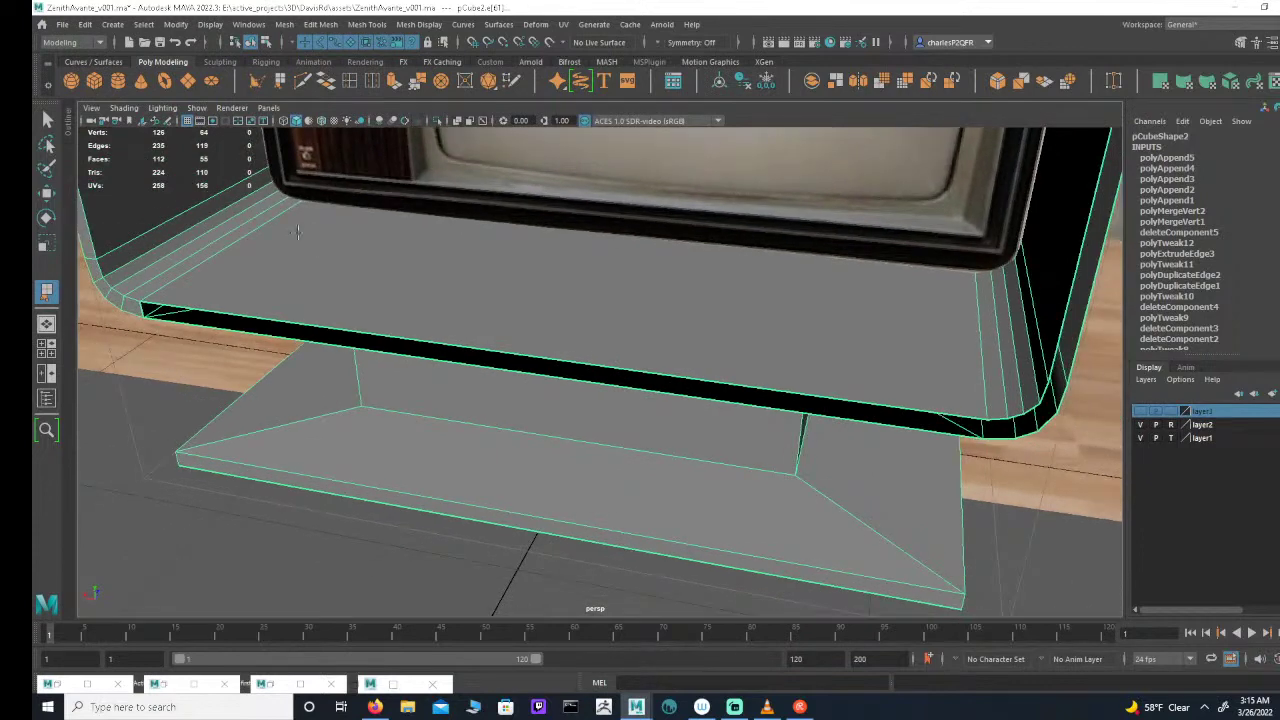
pyautogui.click(280, 80)
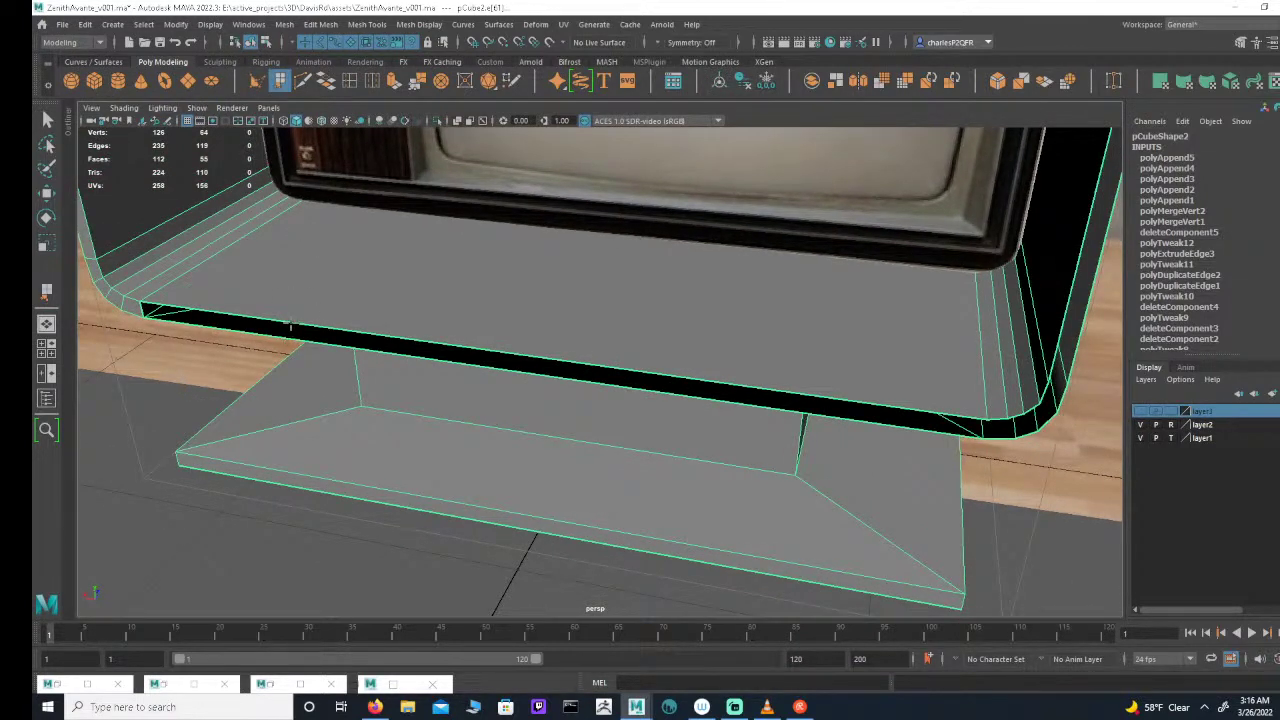
pyautogui.click(291, 326)
pyautogui.click(297, 340)
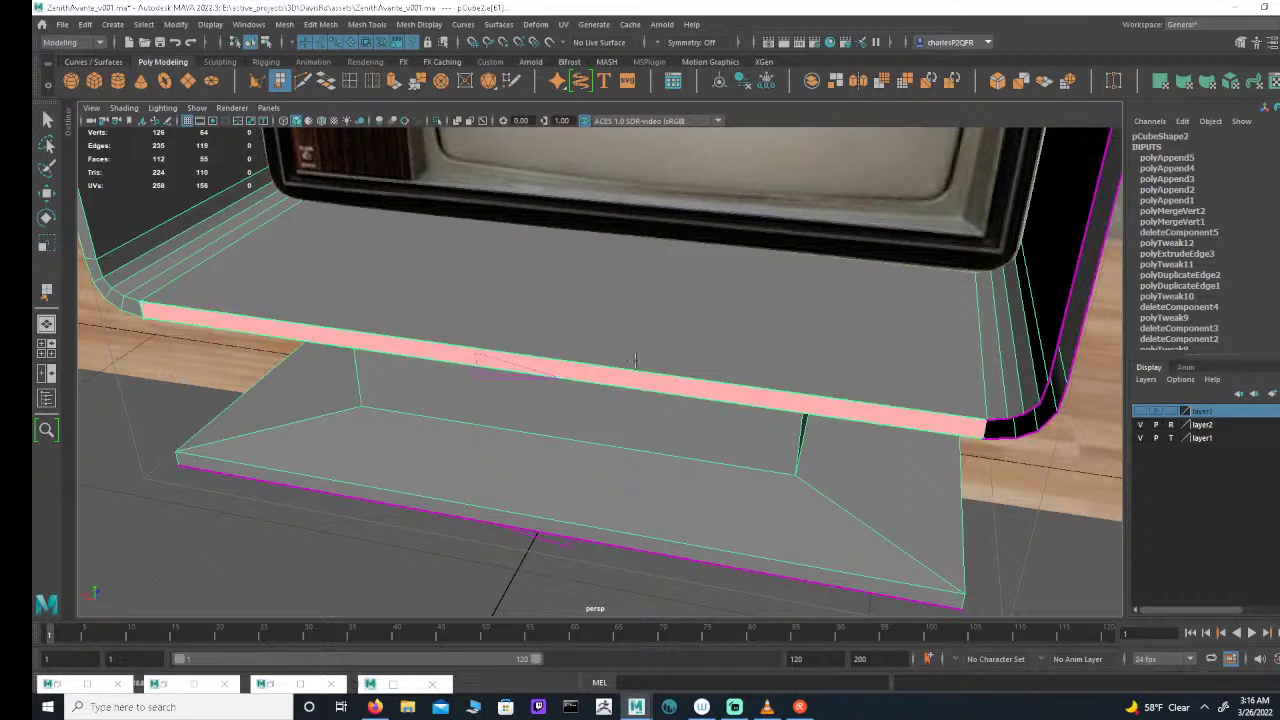
pyautogui.scroll(6, 634, 360)
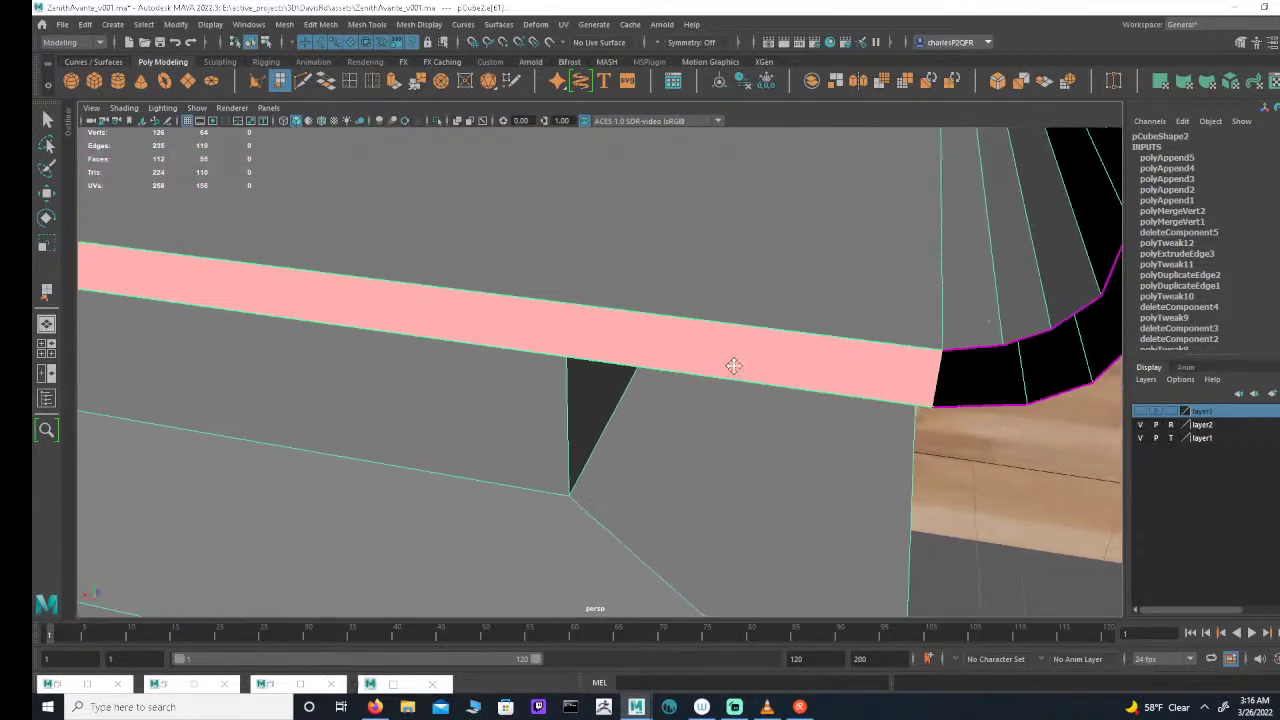
pyautogui.keyDown('alt'); pyautogui.moveTo(734, 366); pyautogui.dragTo(733, 365, button='middle'); pyautogui.keyUp('alt')
pyautogui.press('Return')
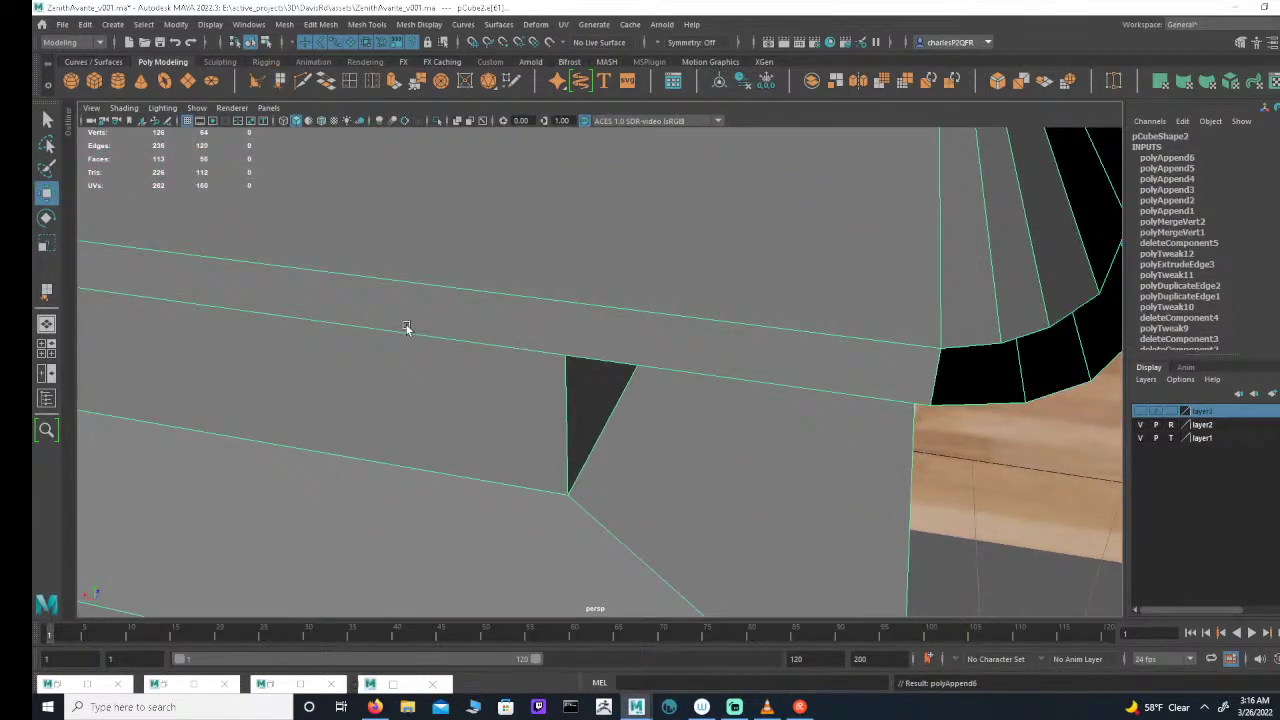
# Step: Append polygons across the first two rim segments of the lower corner opposite the knobs, continuing from the bottom rim
pyautogui.click(47, 293)
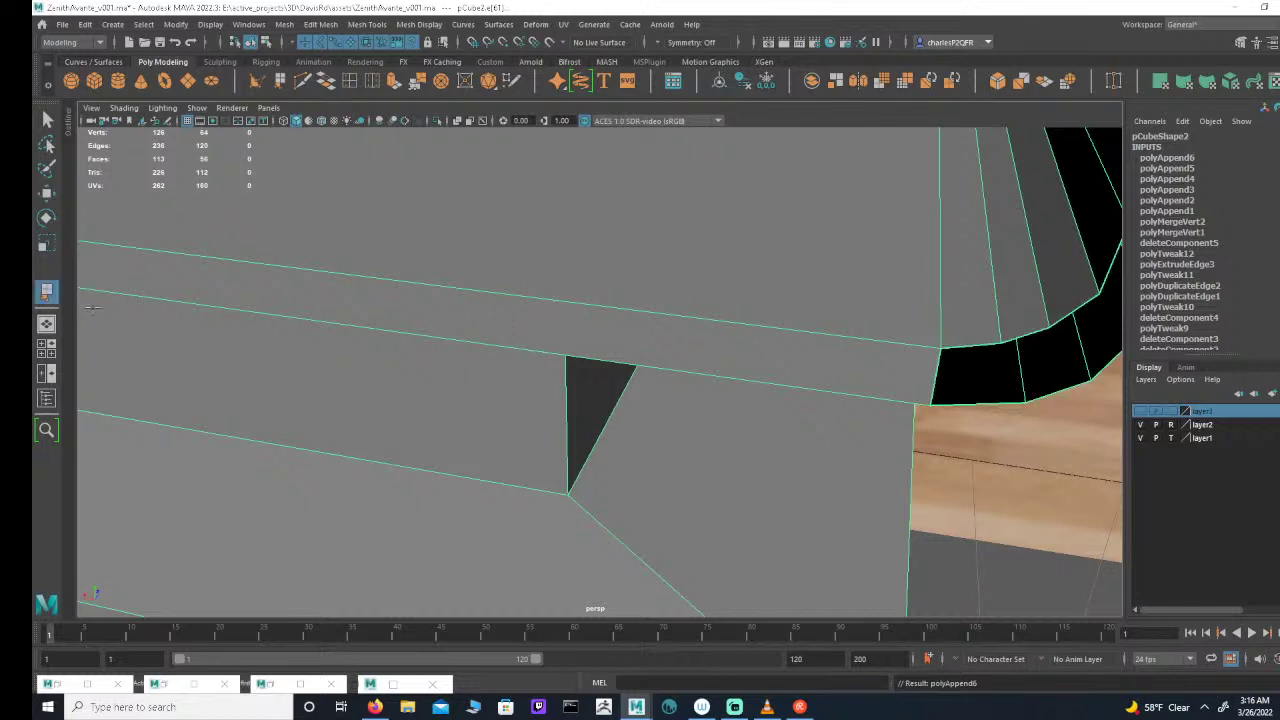
pyautogui.click(964, 347)
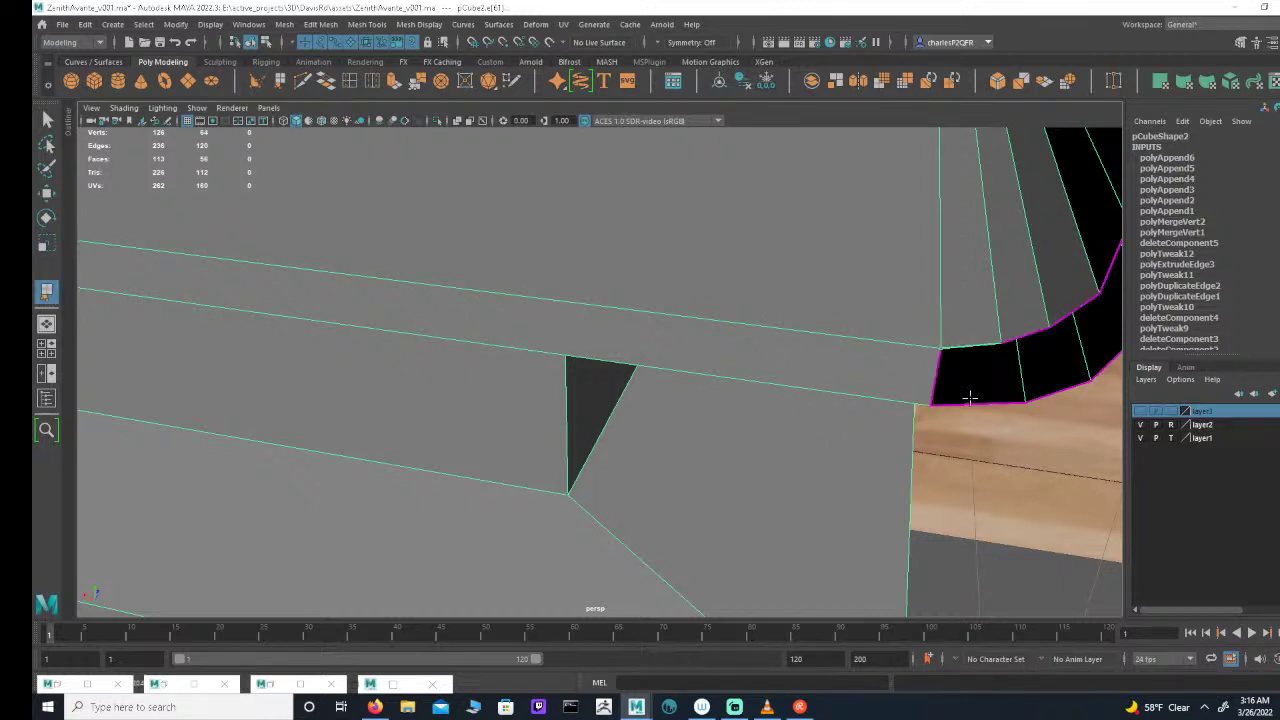
pyautogui.click(970, 403)
pyautogui.press('Return')
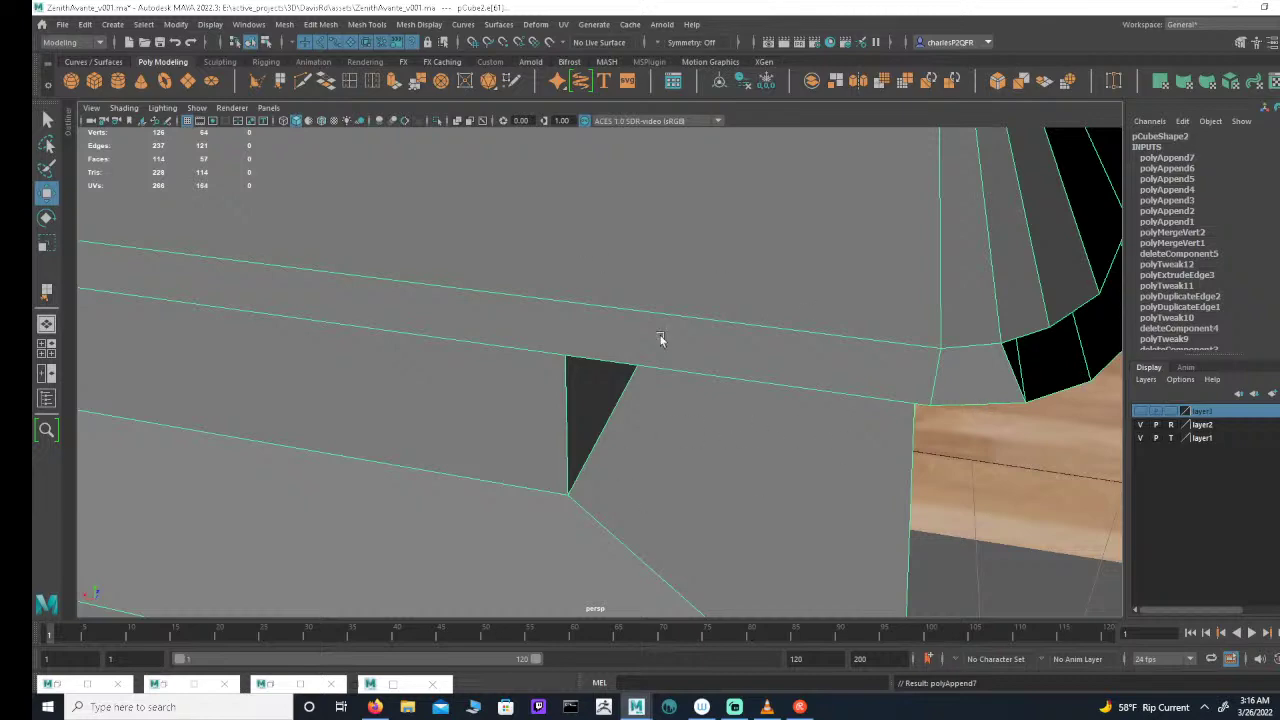
pyautogui.keyDown('alt'); pyautogui.moveTo(826, 389); pyautogui.dragTo(725, 352); pyautogui.keyUp('alt')
pyautogui.keyDown('alt'); pyautogui.moveTo(775, 303); pyautogui.dragTo(745, 350); pyautogui.keyUp('alt')
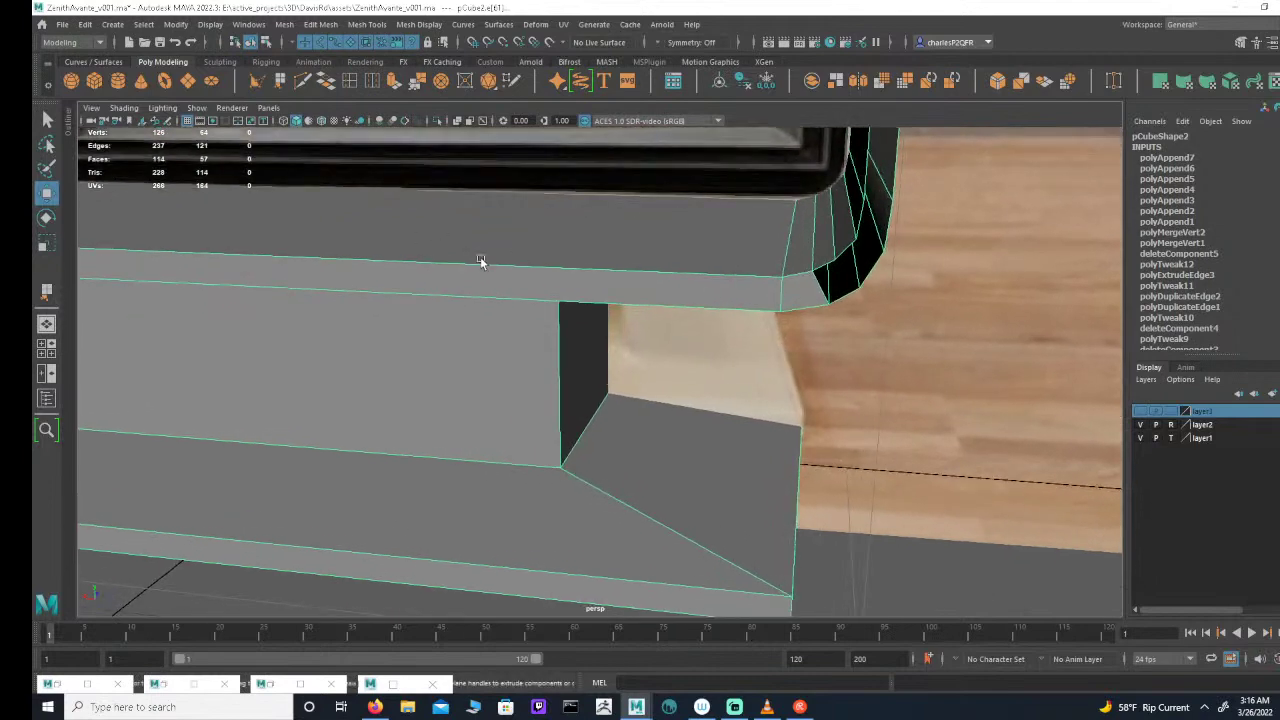
pyautogui.click(46, 290)
pyautogui.click(826, 260)
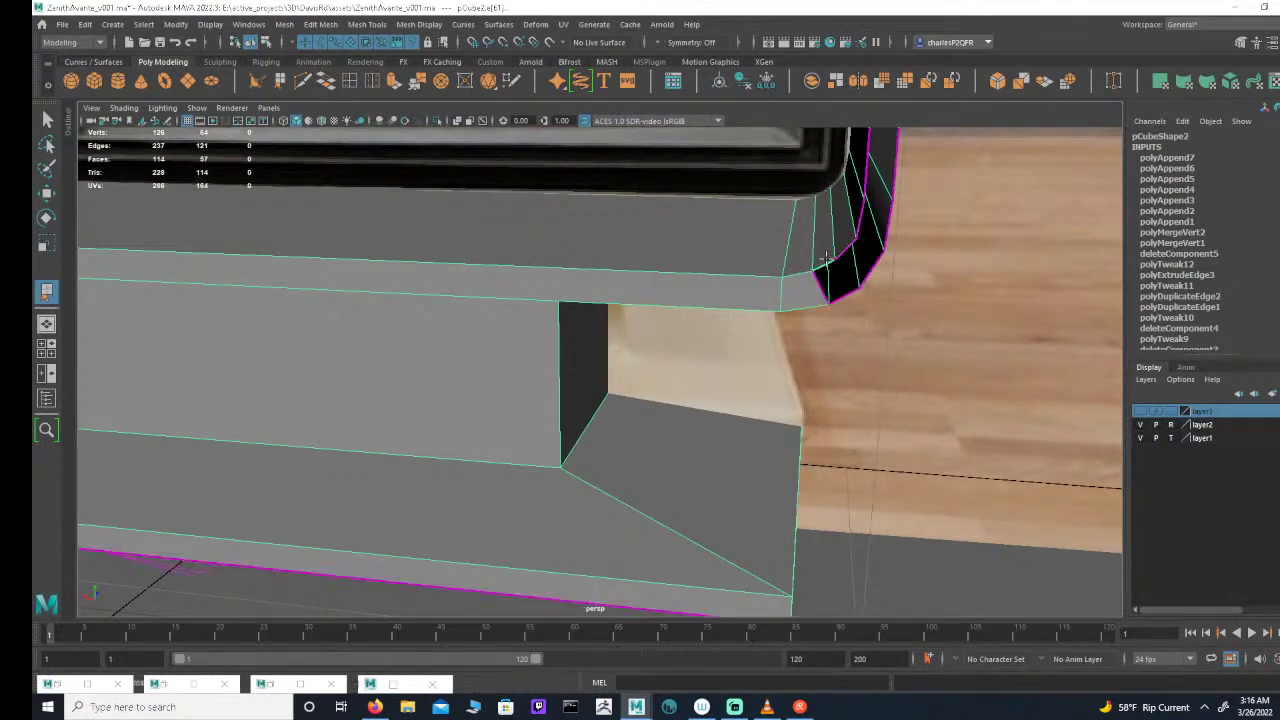
pyautogui.press('w')
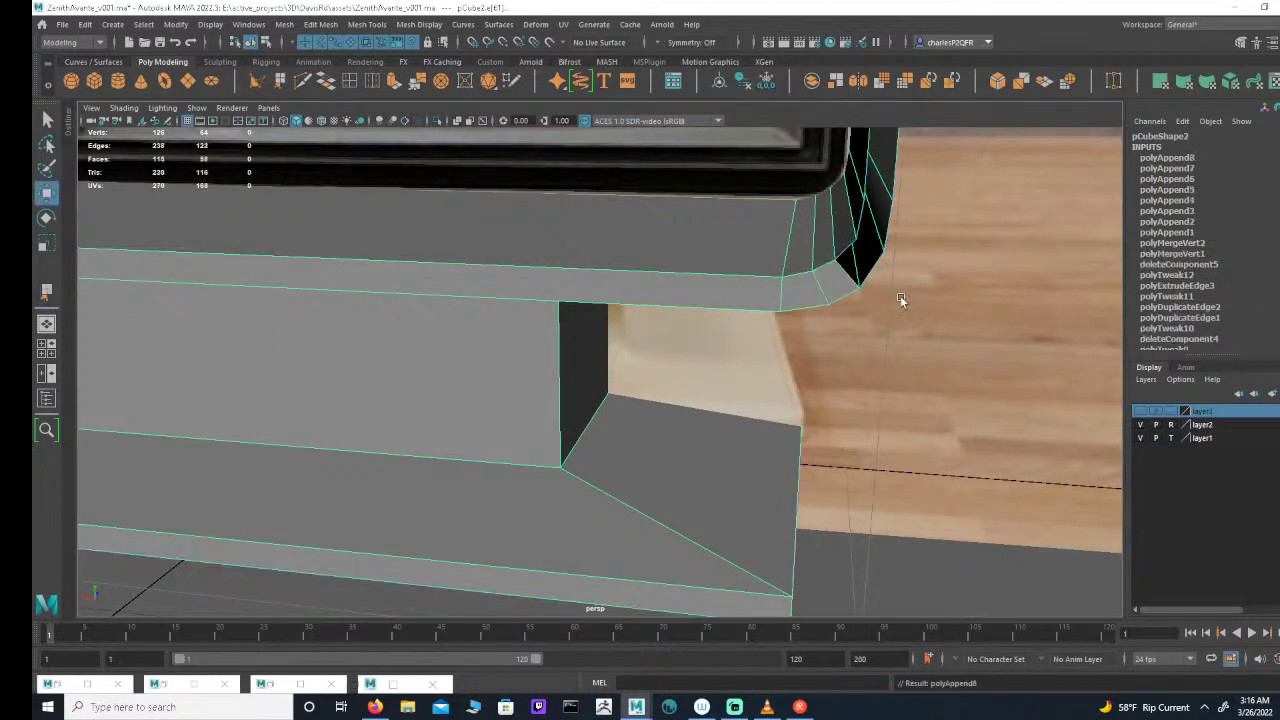
pyautogui.click(48, 293)
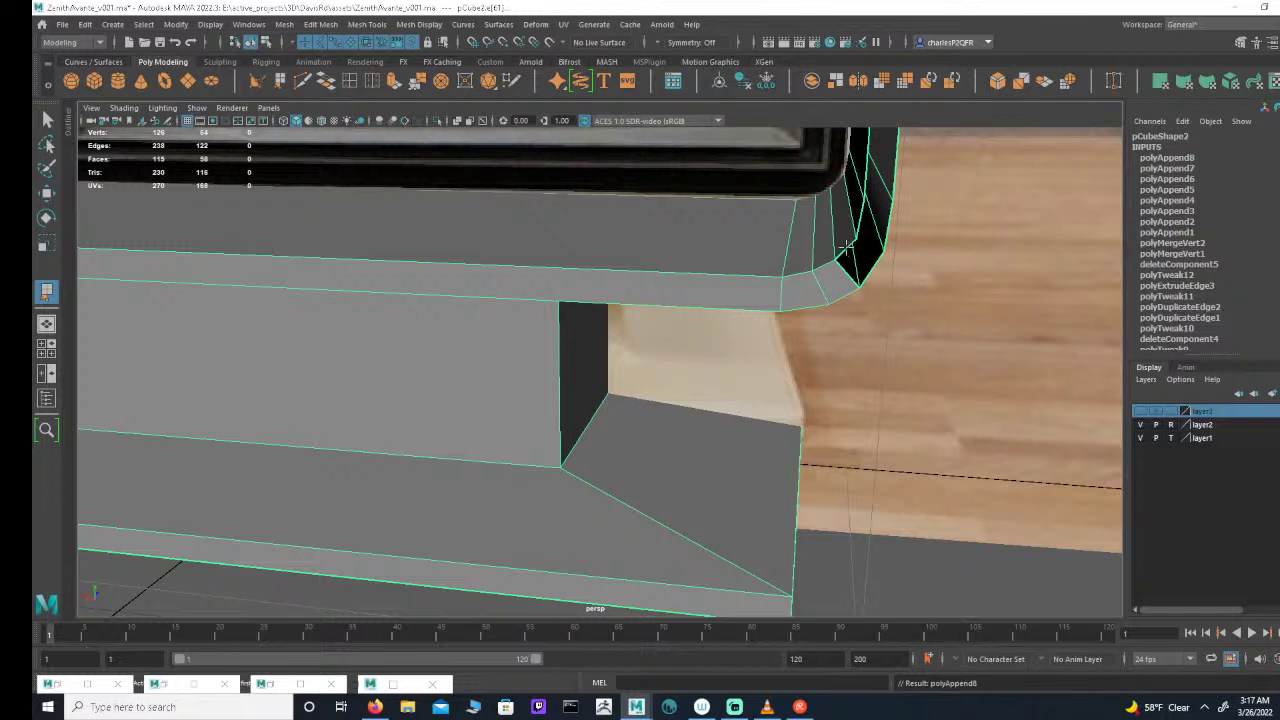
# Step: Append polygons across the last two rim segments of the lower corner opposite the knobs, joining the inner and outer walls
pyautogui.click(847, 250)
pyautogui.click(874, 265)
pyautogui.press('Return')
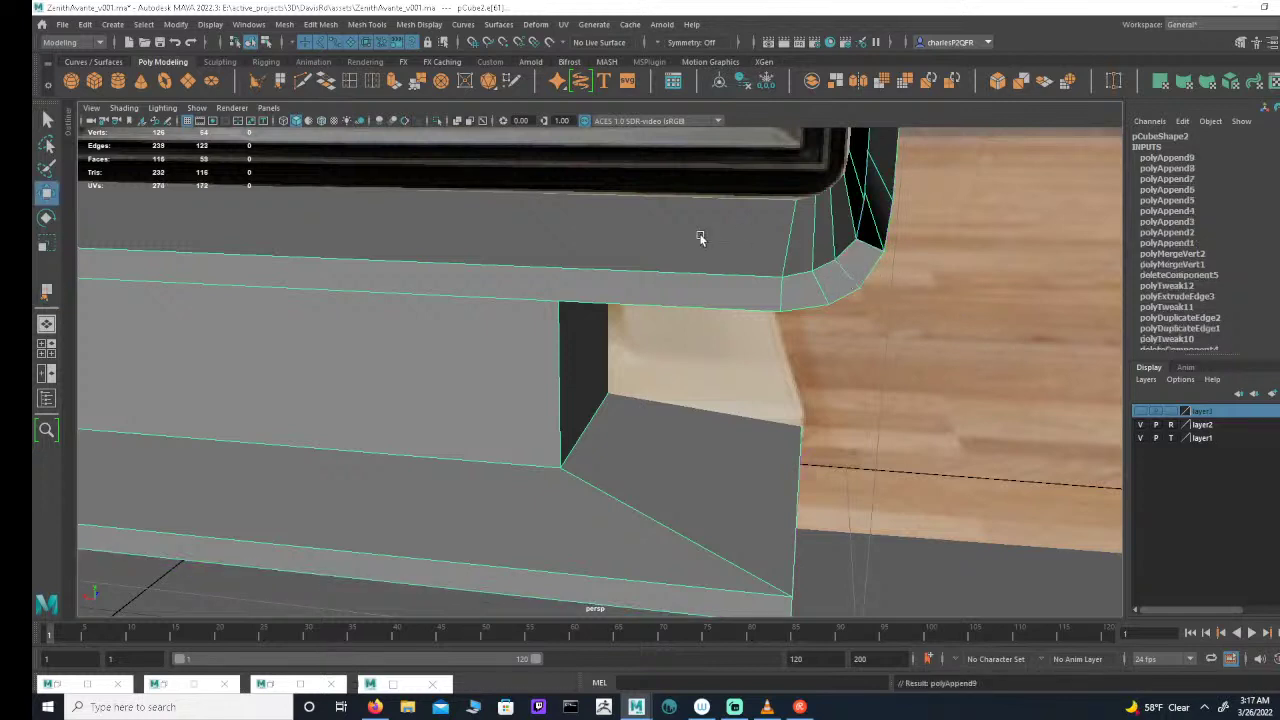
pyautogui.click(857, 216)
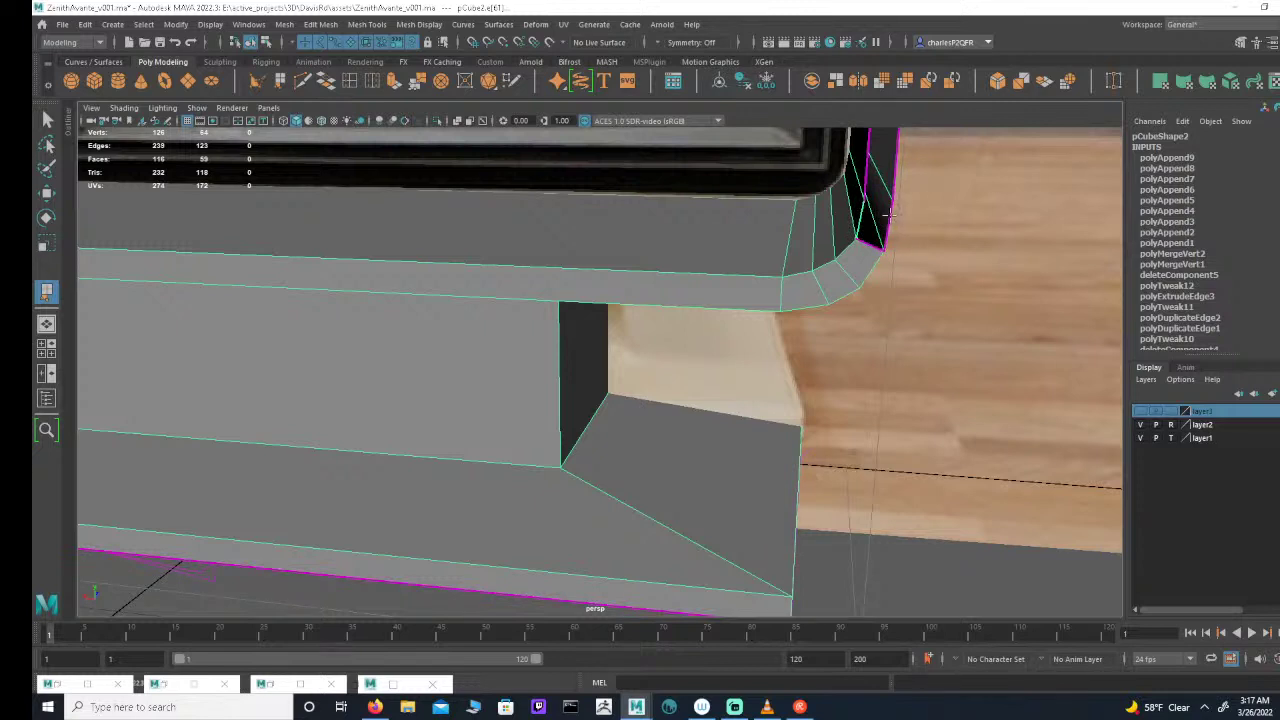
pyautogui.click(883, 216)
pyautogui.press('Return')
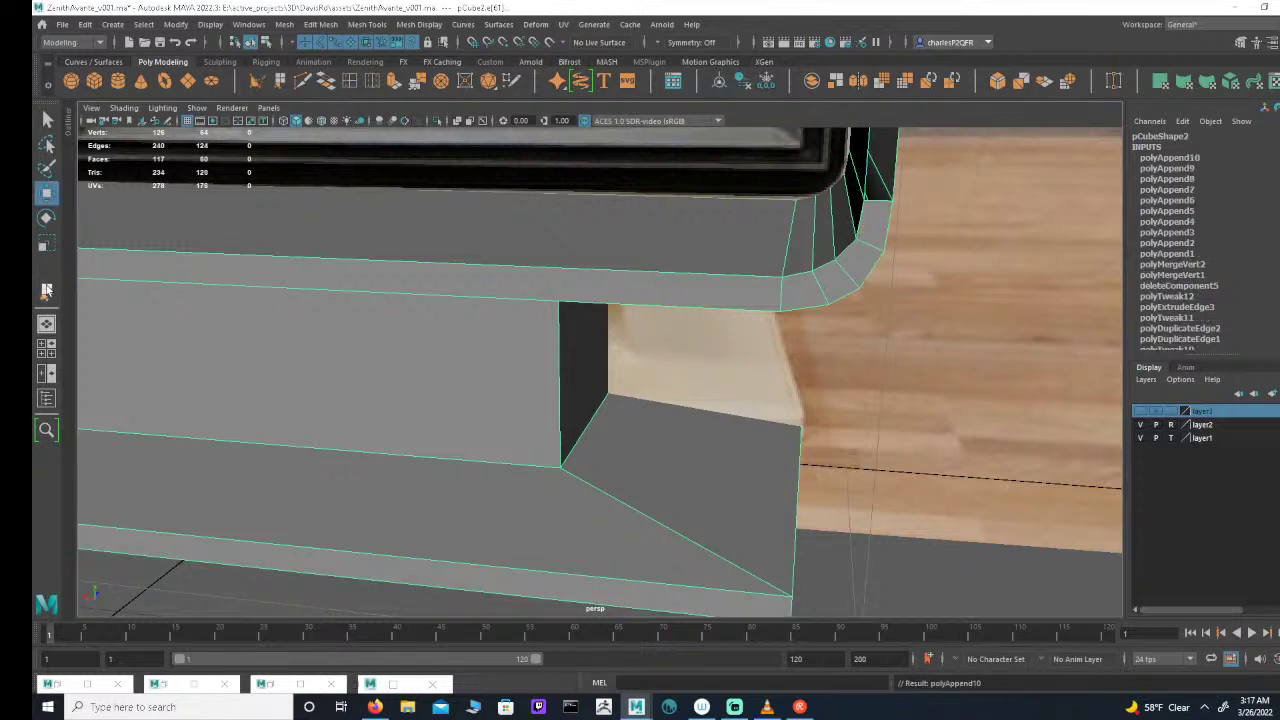
# Step: Append the long vertical rim polygon up the cabinet side opposite the knobs, joining its inner and outer edges
pyautogui.click(867, 168)
pyautogui.click(898, 168)
pyautogui.press('Return')
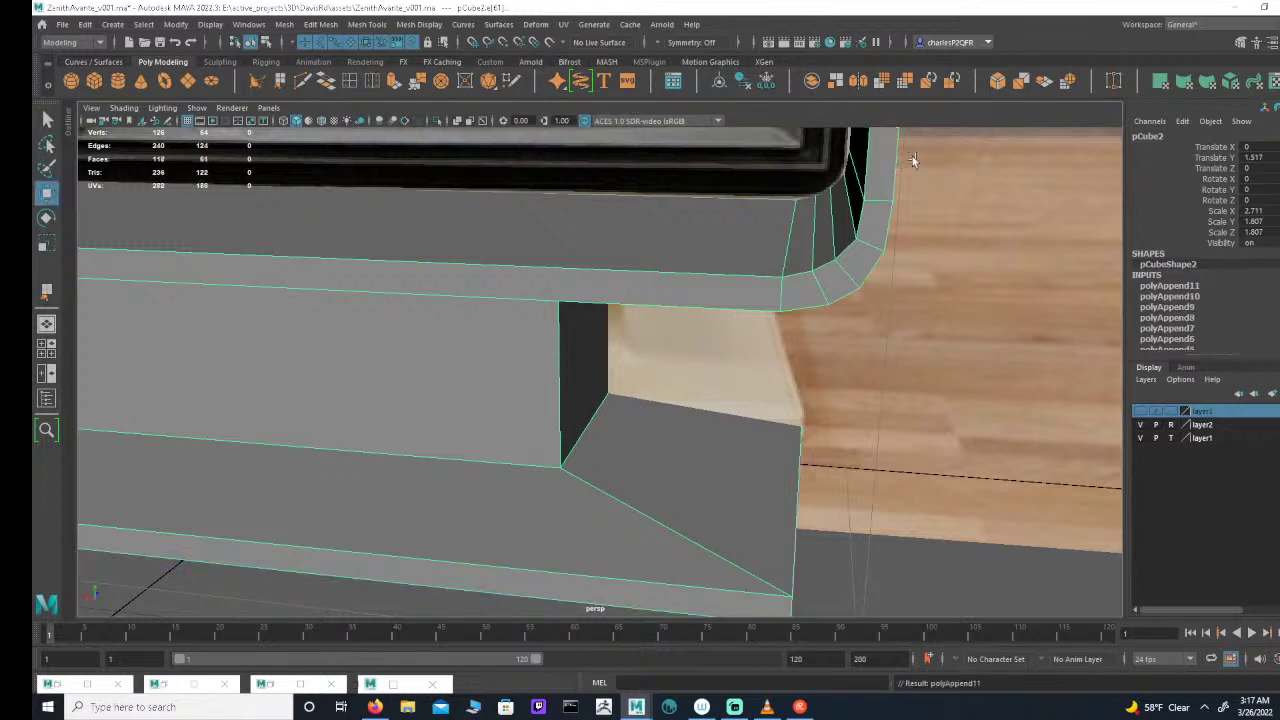
# Step: Inspect the closed rim, the side walls and the pedestal stand from several angles
pyautogui.keyDown('alt'); pyautogui.moveTo(914, 163); pyautogui.dragTo(914, 363); pyautogui.keyUp('alt')
pyautogui.keyDown('alt'); pyautogui.moveTo(915, 363); pyautogui.dragTo(851, 260, button='right'); pyautogui.keyUp('alt')
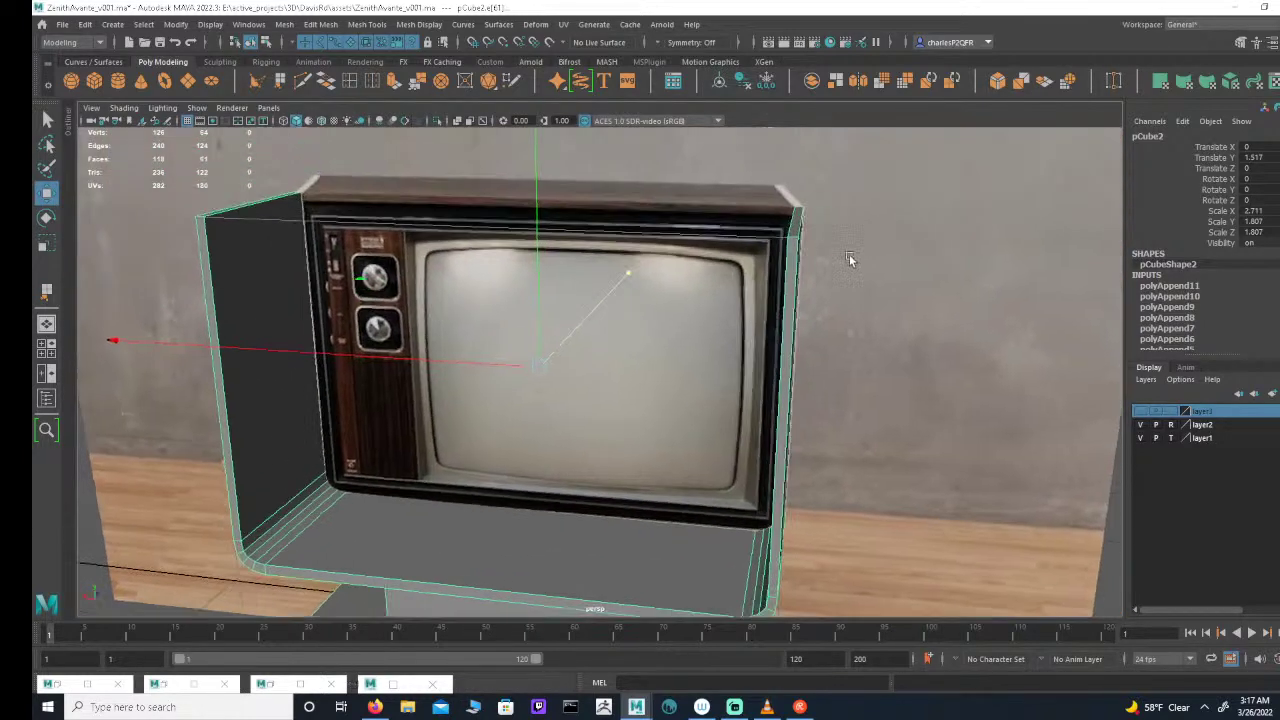
pyautogui.keyDown('alt'); pyautogui.moveTo(851, 260); pyautogui.dragTo(866, 334); pyautogui.keyUp('alt')
pyautogui.keyDown('alt'); pyautogui.moveTo(866, 334); pyautogui.dragTo(682, 325, button='right'); pyautogui.keyUp('alt')
pyautogui.keyDown('alt'); pyautogui.moveTo(682, 325); pyautogui.dragTo(762, 358); pyautogui.keyUp('alt')
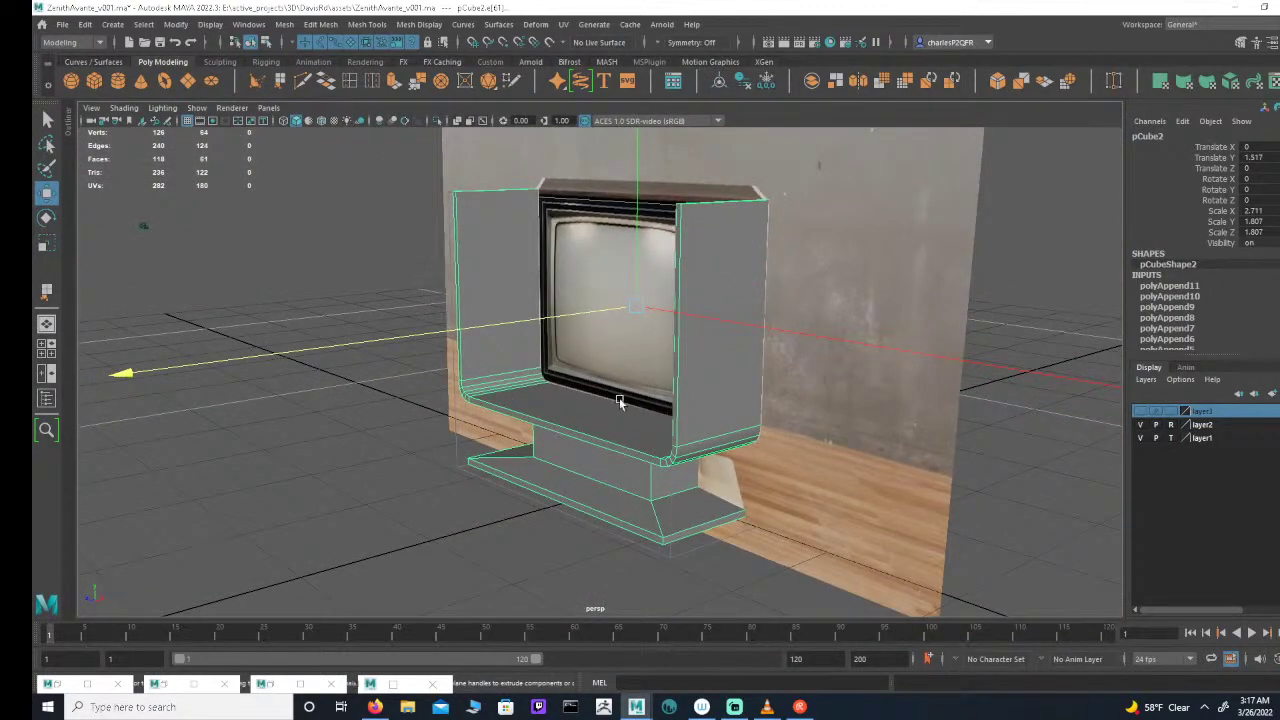
pyautogui.keyDown('alt'); pyautogui.moveTo(619, 397); pyautogui.dragTo(688, 326); pyautogui.keyUp('alt')
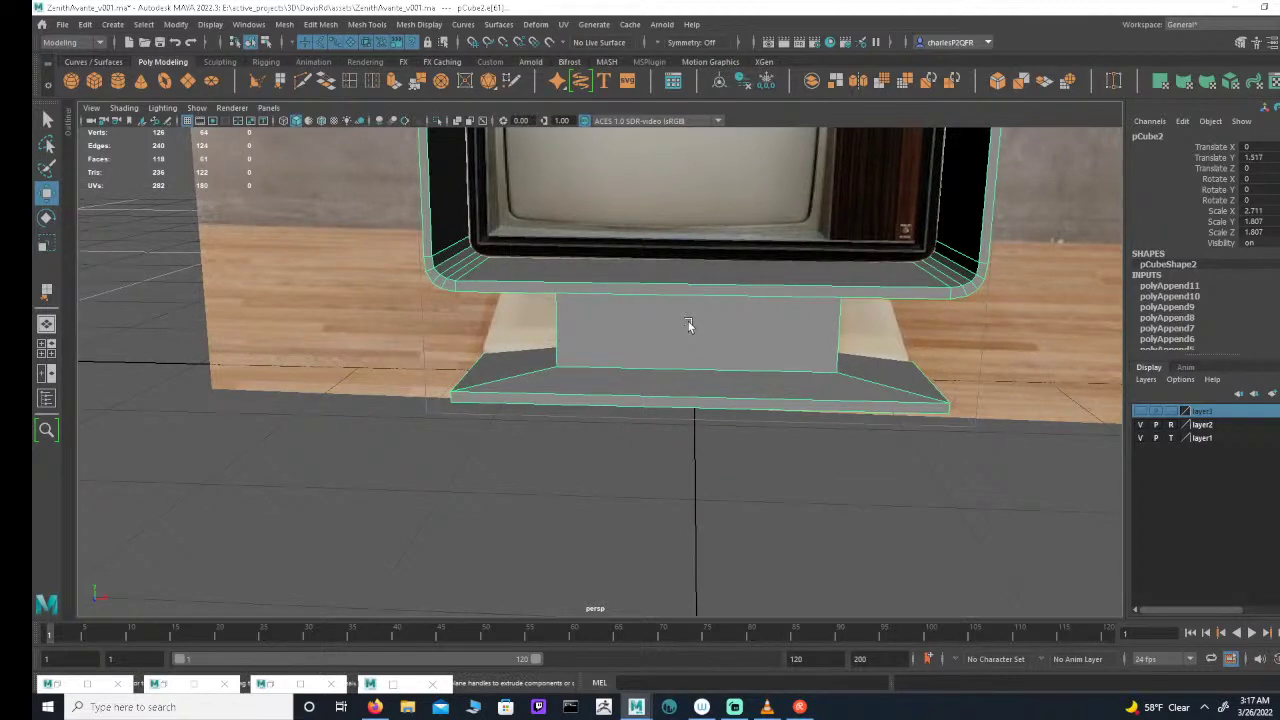
# Step: Compare the pedestal stand's shape with the reference photo in the front, side and perspective views
pyautogui.press('space')
pyautogui.press('space')
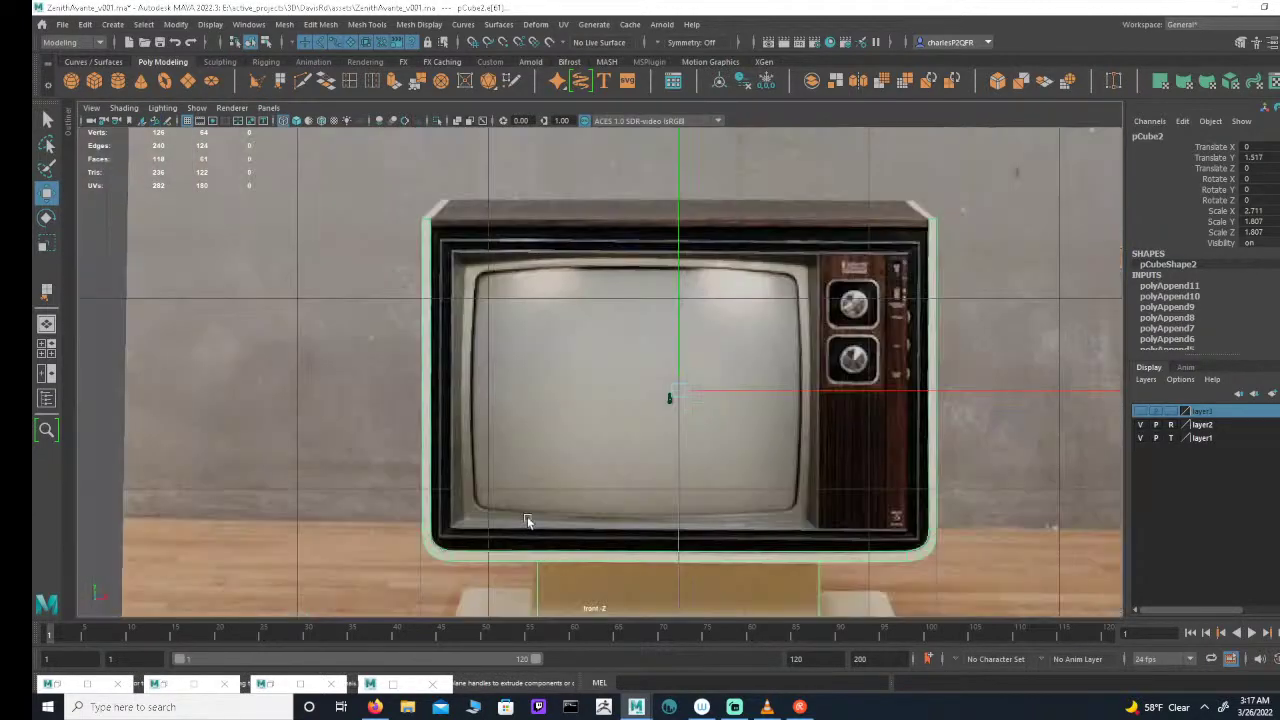
pyautogui.keyDown('alt'); pyautogui.moveTo(527, 521); pyautogui.dragTo(571, 297, button='middle'); pyautogui.keyUp('alt')
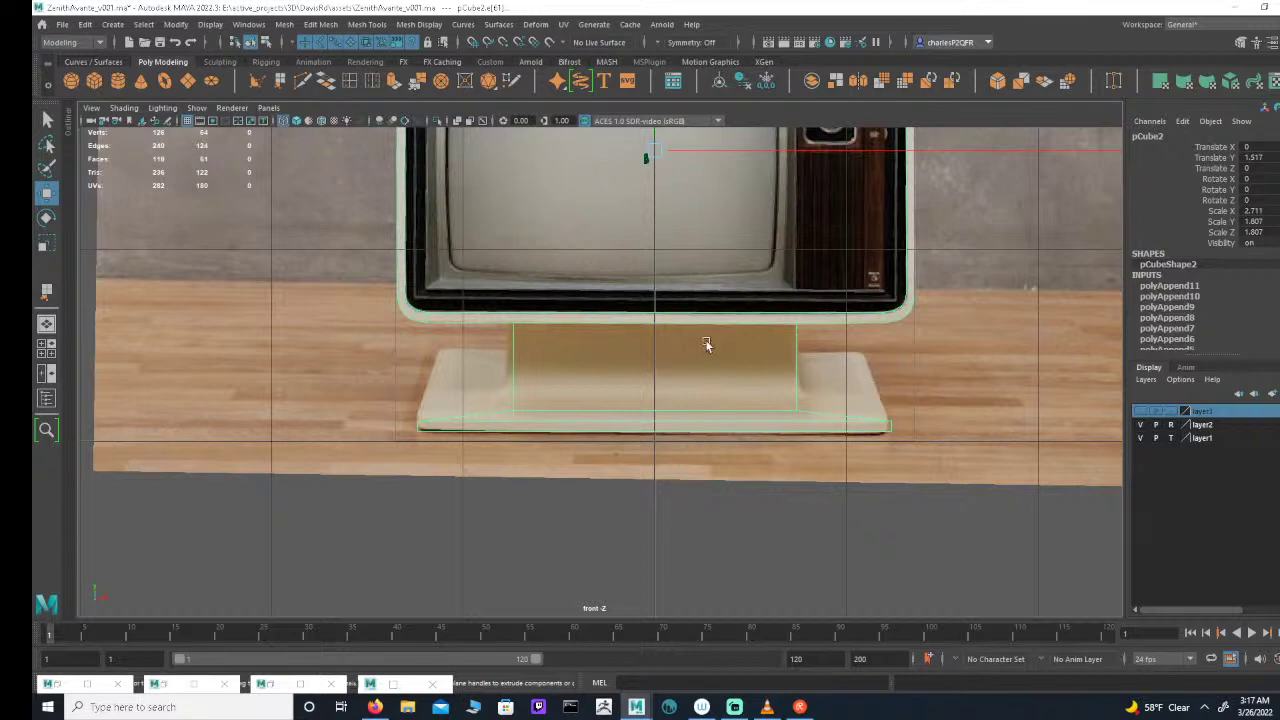
pyautogui.press('space')
pyautogui.moveTo(960, 258)
pyautogui.keyDown('alt'); pyautogui.mouseDown()
pyautogui.moveTo(909, 251)
pyautogui.moveTo(978, 262)
pyautogui.mouseUp(); pyautogui.keyUp('alt')
pyautogui.keyDown('alt'); pyautogui.moveTo(376, 493); pyautogui.dragTo(357, 449, button='middle'); pyautogui.keyUp('alt')
pyautogui.keyDown('alt'); pyautogui.moveTo(357, 449); pyautogui.dragTo(444, 457, button='right'); pyautogui.keyUp('alt')
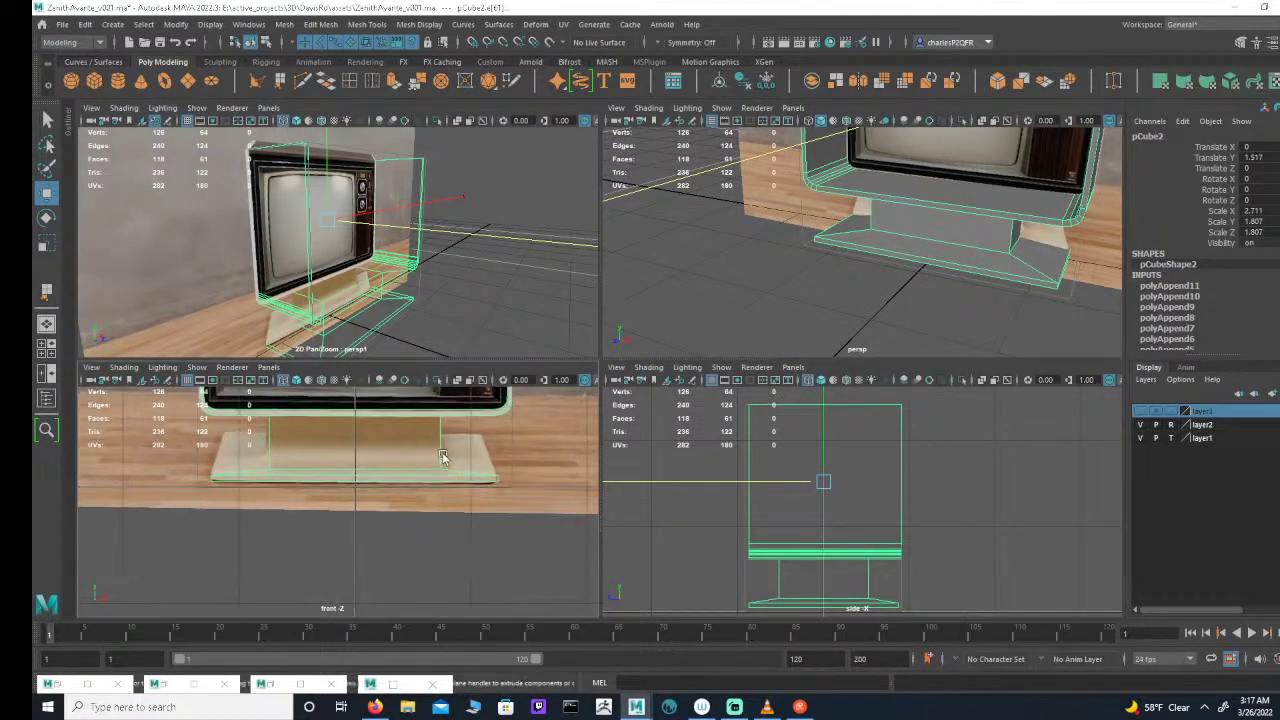
pyautogui.keyDown('alt'); pyautogui.moveTo(358, 433); pyautogui.dragTo(417, 474, button='middle'); pyautogui.keyUp('alt')
pyautogui.keyDown('alt'); pyautogui.moveTo(417, 474); pyautogui.dragTo(553, 478, button='right'); pyautogui.keyUp('alt')
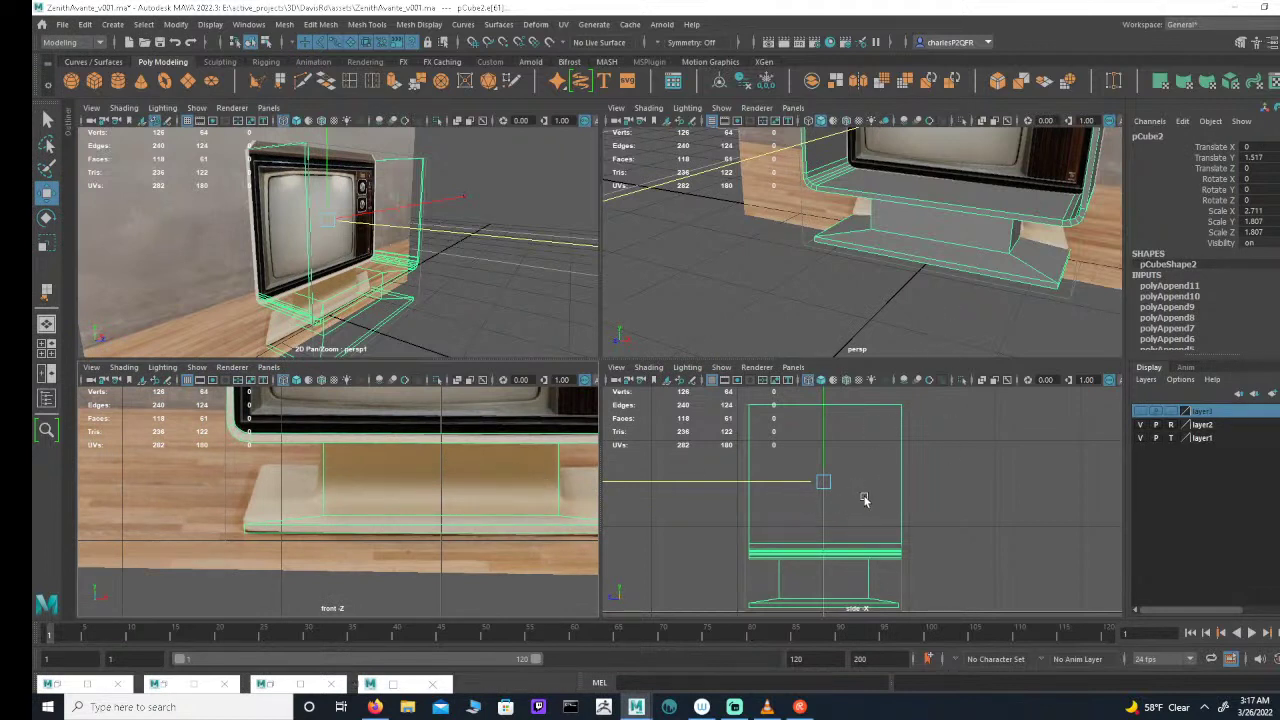
pyautogui.keyDown('alt'); pyautogui.moveTo(785, 515); pyautogui.dragTo(914, 560, button='right'); pyautogui.keyUp('alt')
pyautogui.keyDown('alt'); pyautogui.moveTo(914, 562); pyautogui.dragTo(898, 449, button='middle'); pyautogui.keyUp('alt')
pyautogui.keyDown('alt'); pyautogui.moveTo(973, 238); pyautogui.dragTo(1031, 268); pyautogui.keyUp('alt')
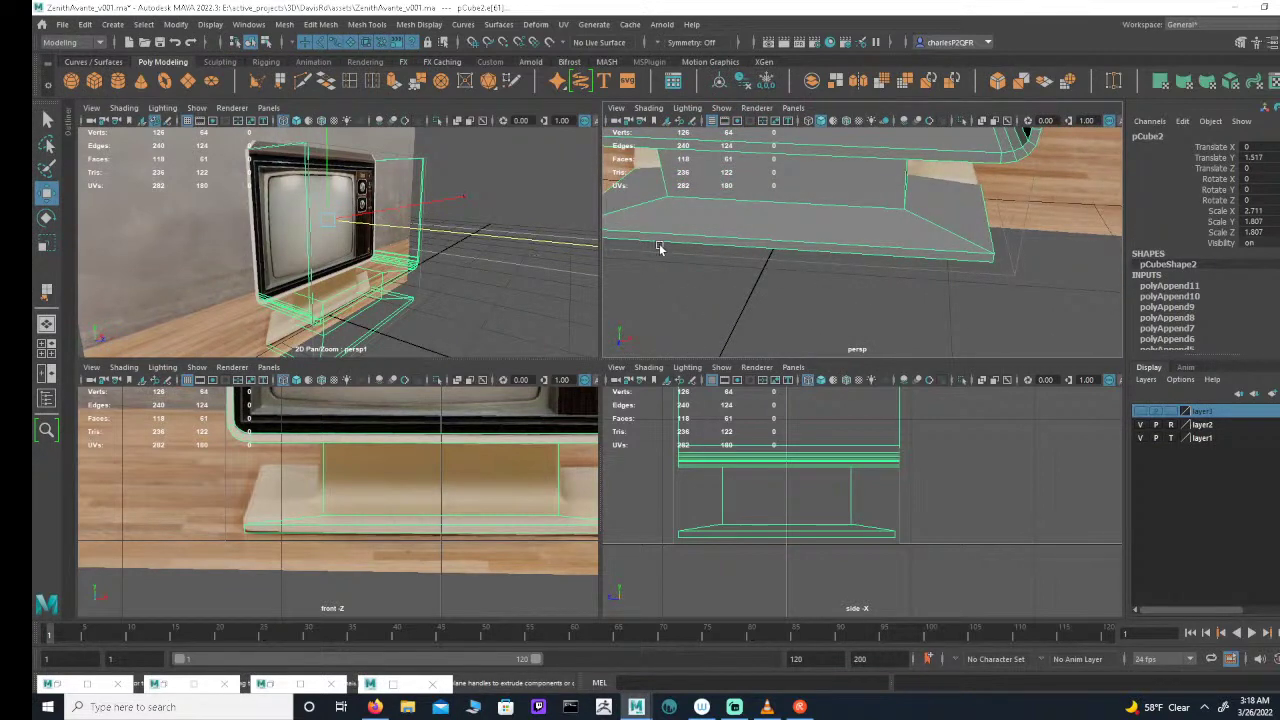
pyautogui.keyDown('alt'); pyautogui.moveTo(793, 210); pyautogui.dragTo(745, 218); pyautogui.keyUp('alt')
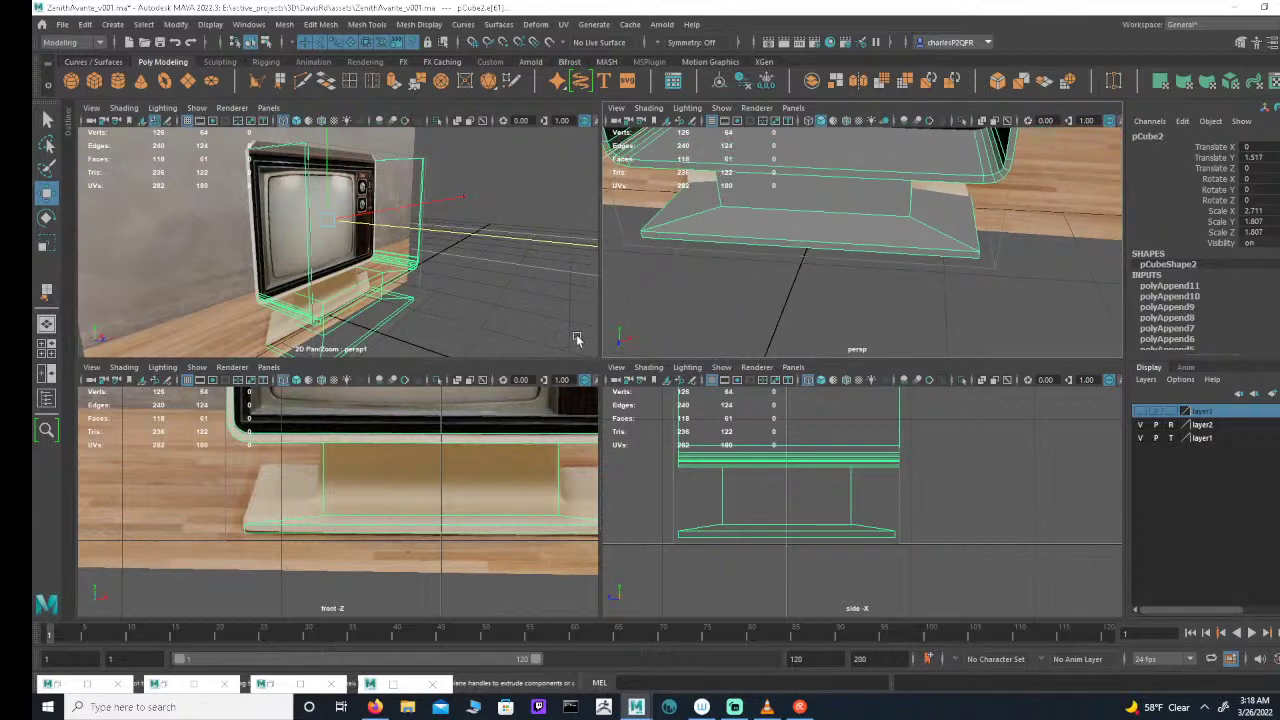
pyautogui.moveTo(830, 195)
pyautogui.keyDown('alt'); pyautogui.mouseDown()
pyautogui.moveTo(868, 130)
pyautogui.moveTo(793, 172)
pyautogui.moveTo(958, 170)
pyautogui.moveTo(851, 277)
pyautogui.moveTo(845, 196)
pyautogui.mouseUp(); pyautogui.keyUp('alt')
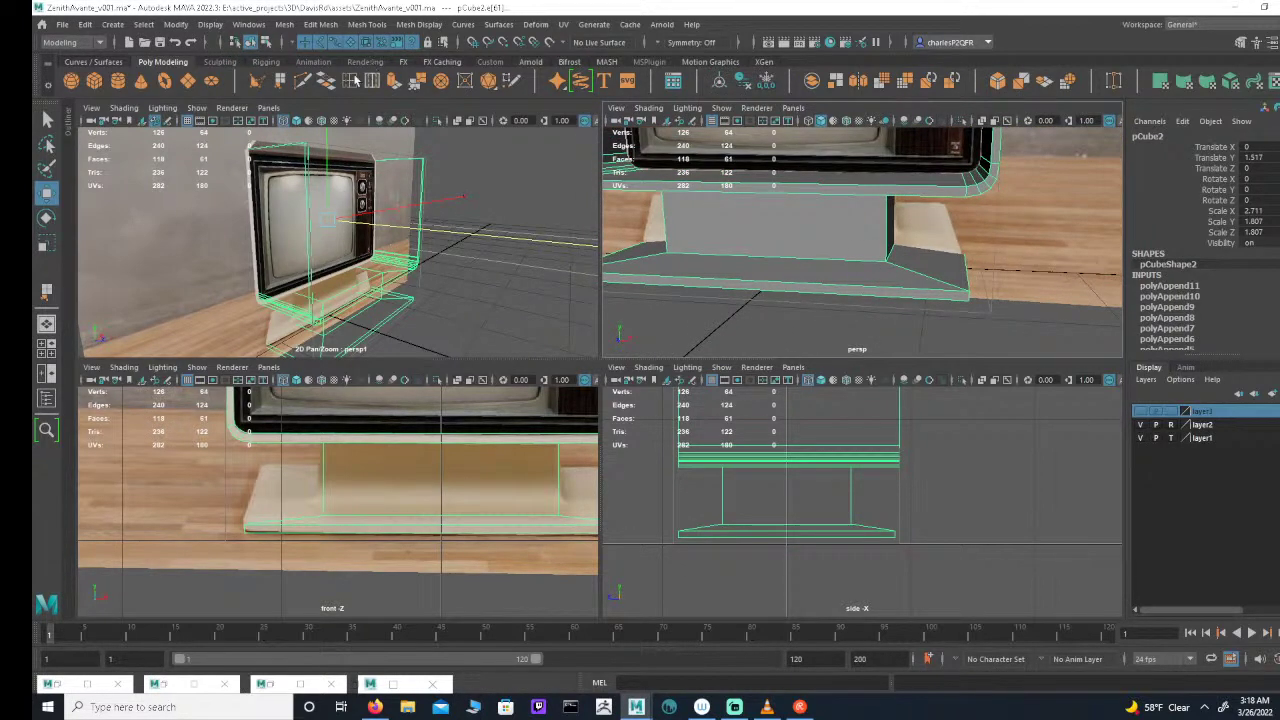
# Step: Try offset edge loops along the edges of the stand's column and base, undoing each attempt
pyautogui.click(372, 80)
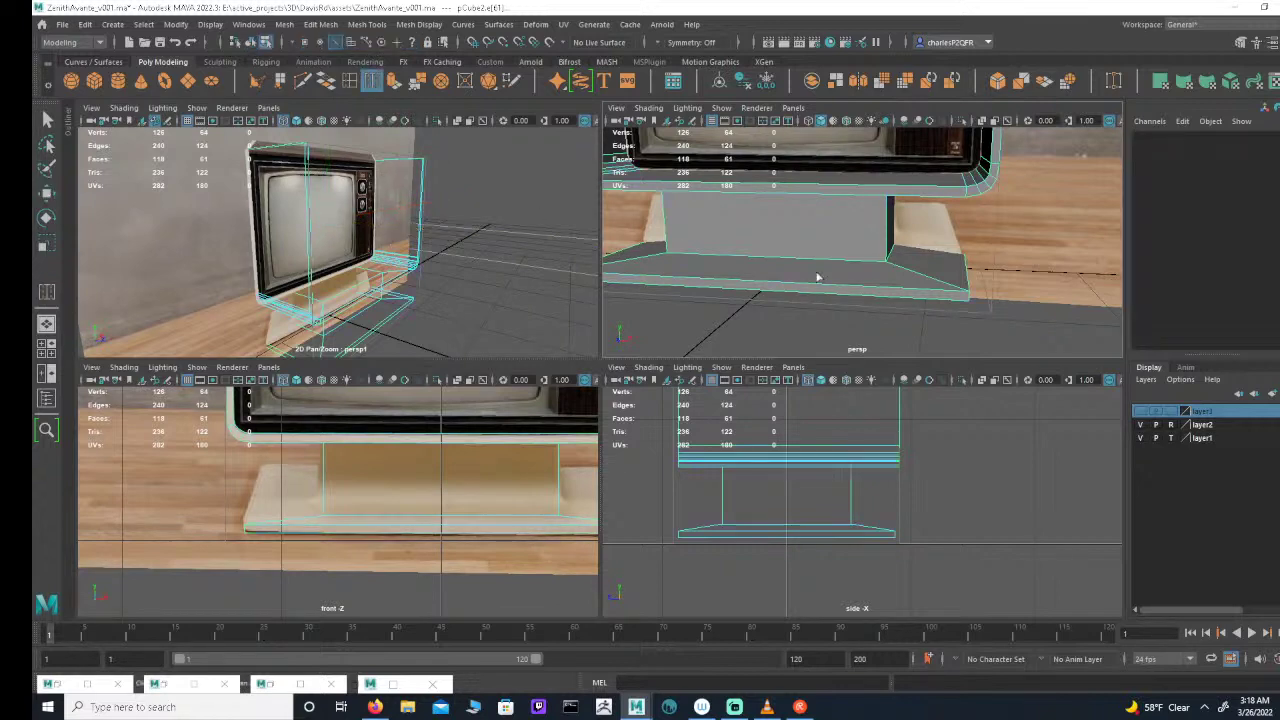
pyautogui.click(887, 246)
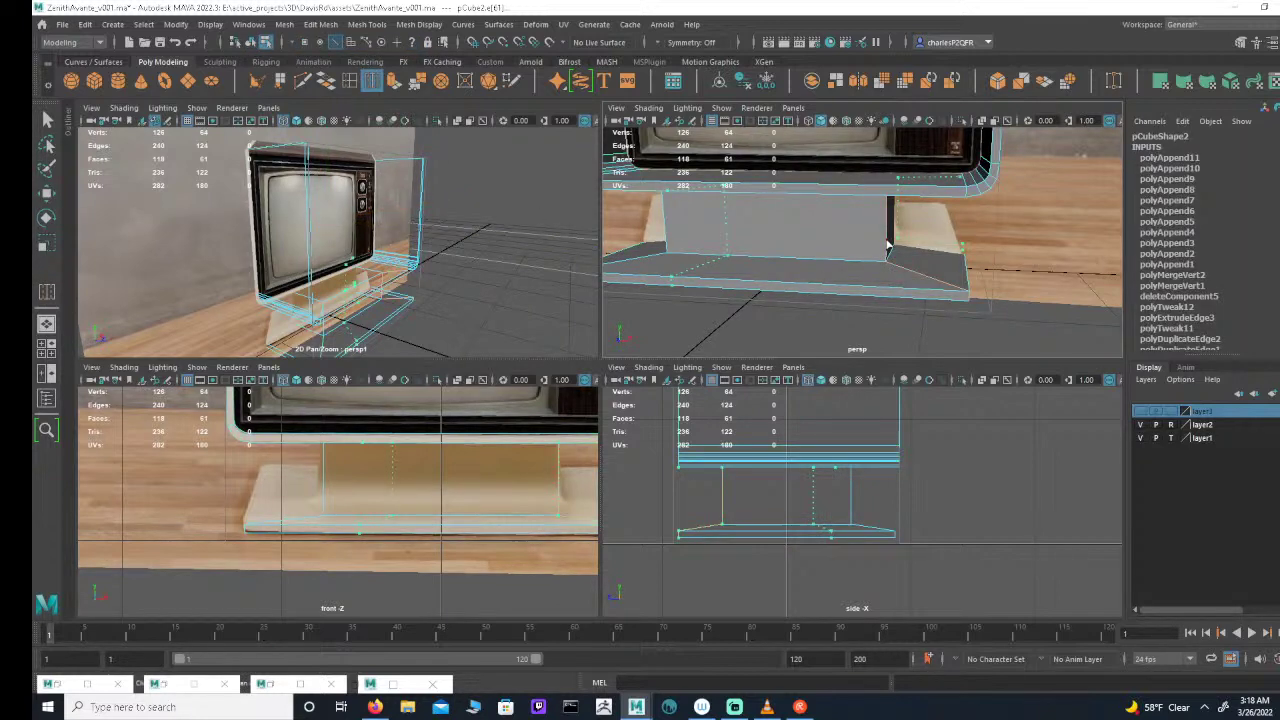
pyautogui.keyDown('alt'); pyautogui.moveTo(888, 244); pyautogui.dragTo(800, 225); pyautogui.keyUp('alt')
pyautogui.hotkey('ctrl', 'z')
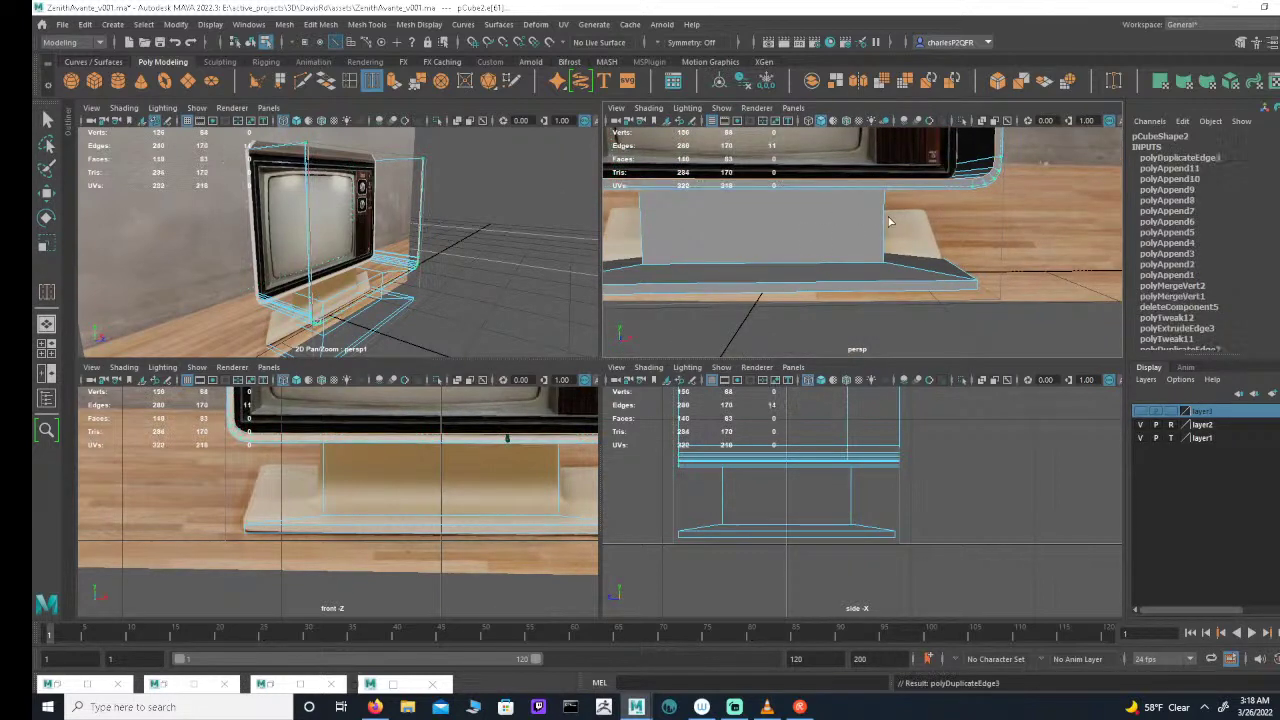
pyautogui.doubleClick(872, 186)
pyautogui.hotkey('ctrl', 'z')
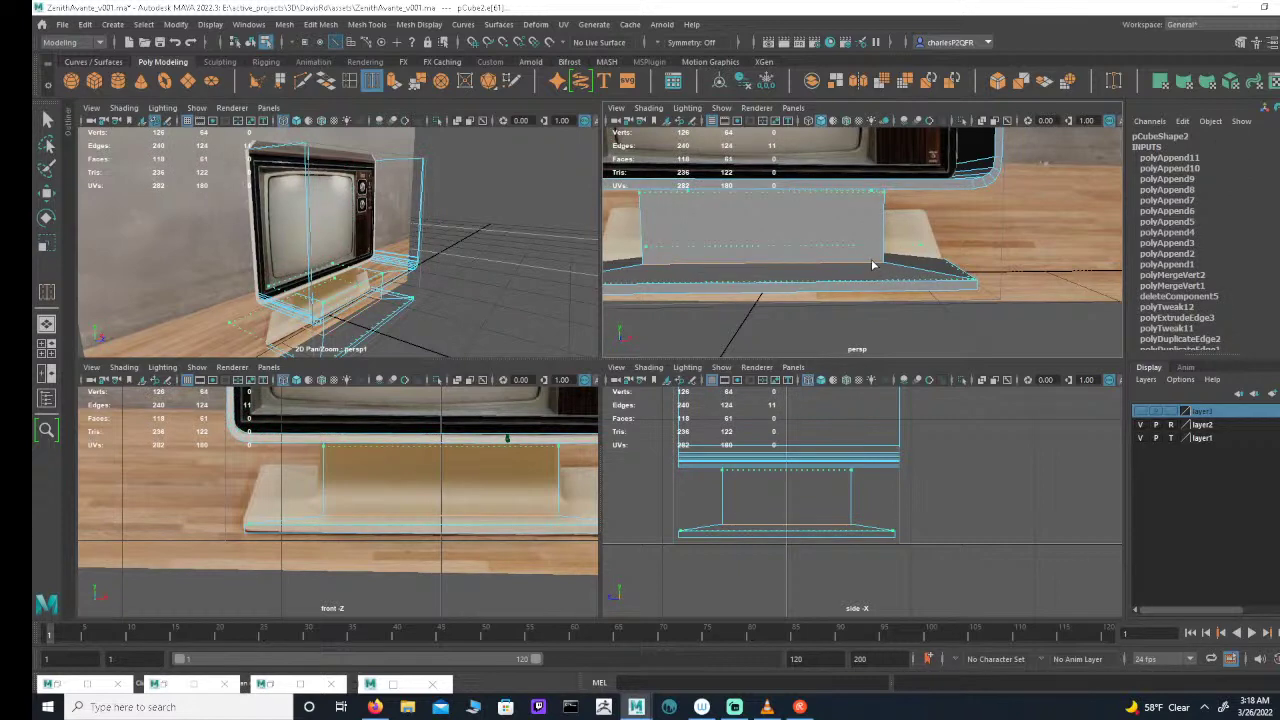
pyautogui.keyDown('alt'); pyautogui.moveTo(871, 264); pyautogui.dragTo(885, 277); pyautogui.keyUp('alt')
pyautogui.click(876, 297)
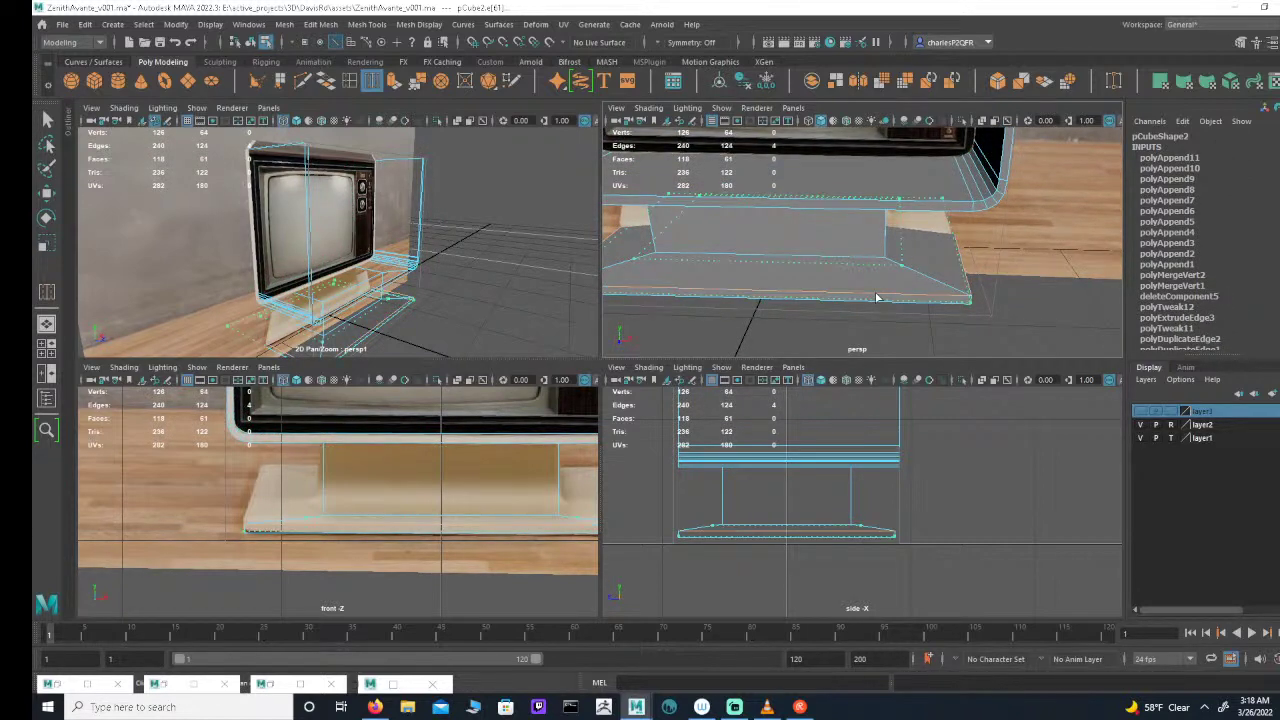
pyautogui.hotkey('ctrl', 'z')
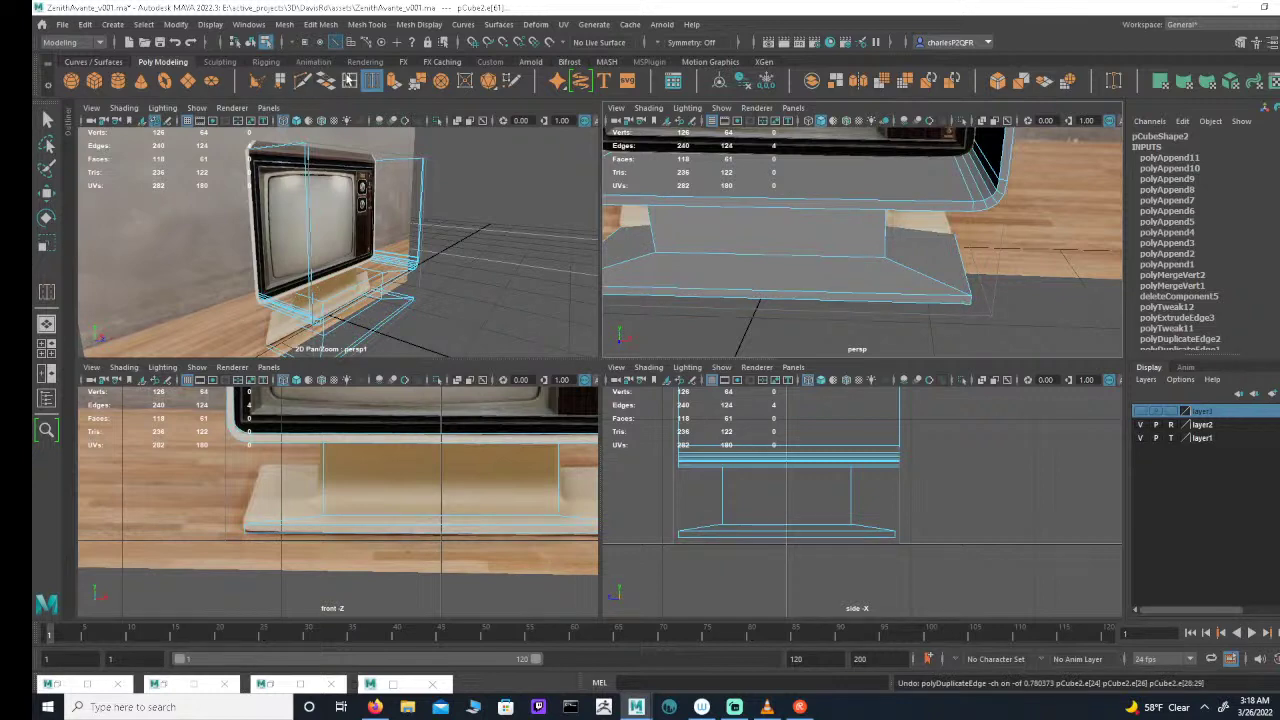
# Step: Try inserting edge loops close to both sides of the stand column's corner, and undo both loops
pyautogui.click(349, 81)
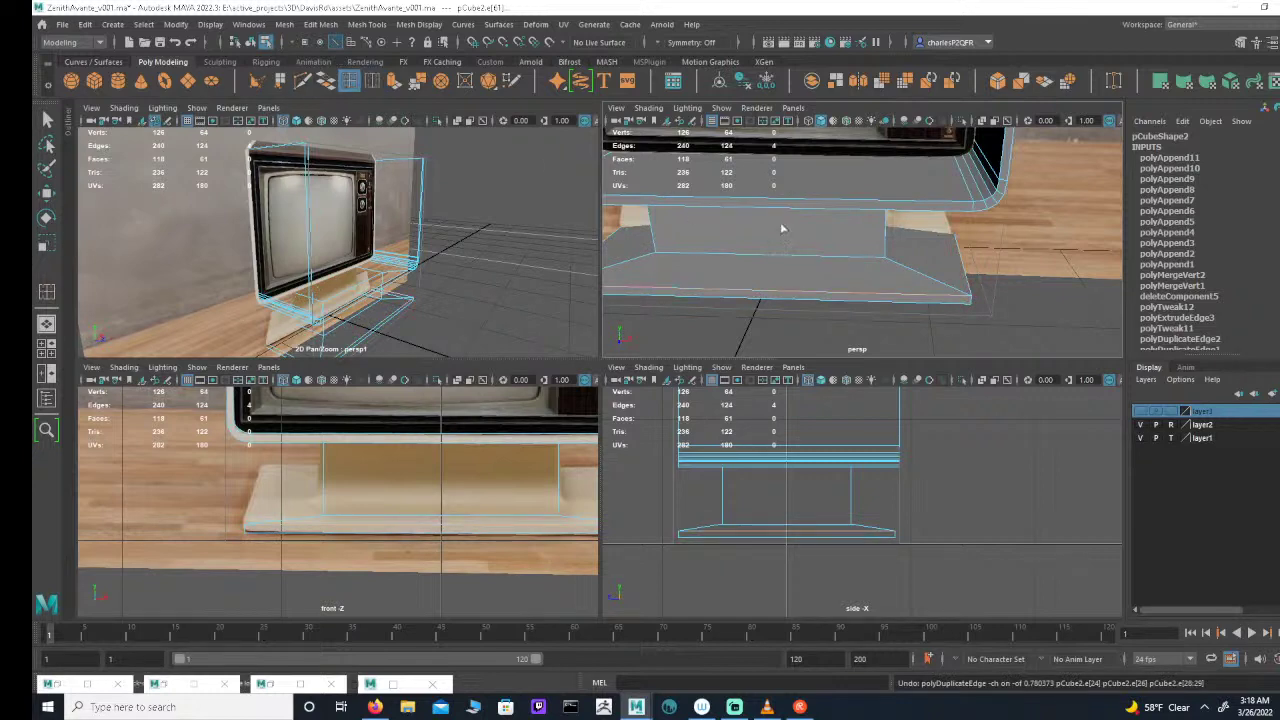
pyautogui.click(874, 263)
pyautogui.keyDown('alt'); pyautogui.moveTo(878, 260); pyautogui.dragTo(924, 273); pyautogui.keyUp('alt')
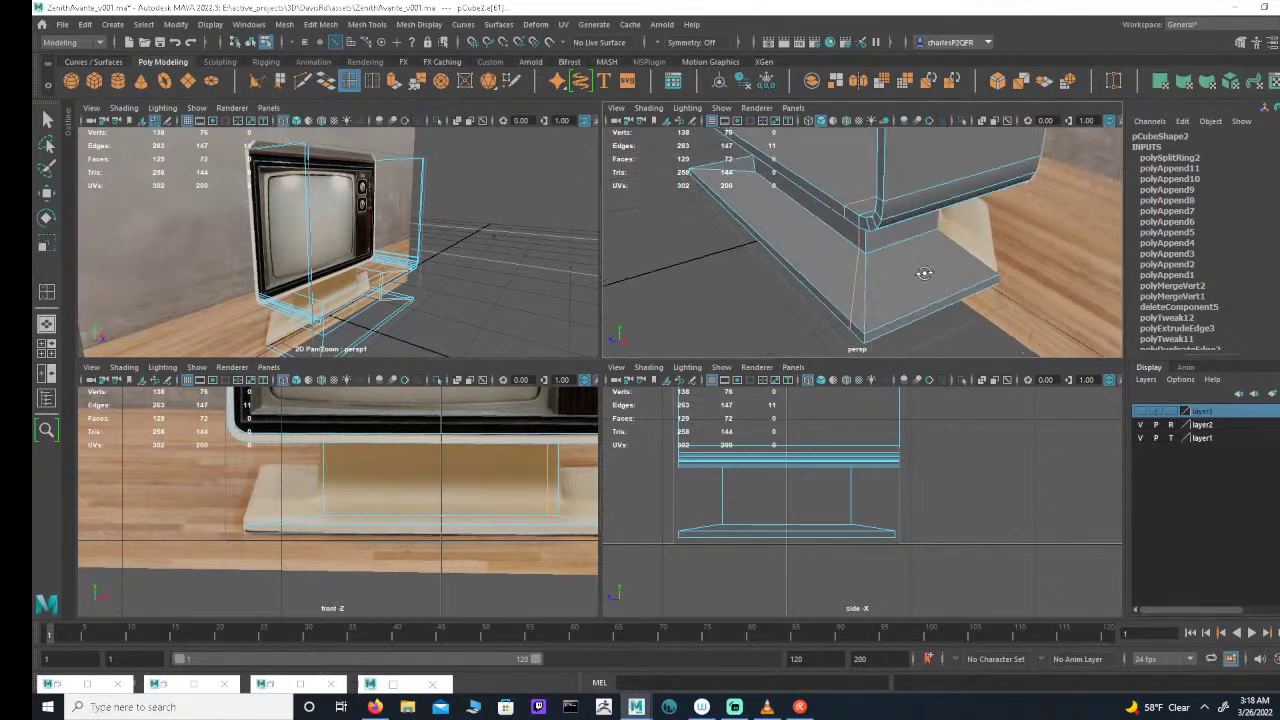
pyautogui.click(873, 254)
pyautogui.keyDown('alt'); pyautogui.moveTo(883, 251); pyautogui.dragTo(980, 231); pyautogui.keyUp('alt')
pyautogui.scroll(-5, 980, 231)
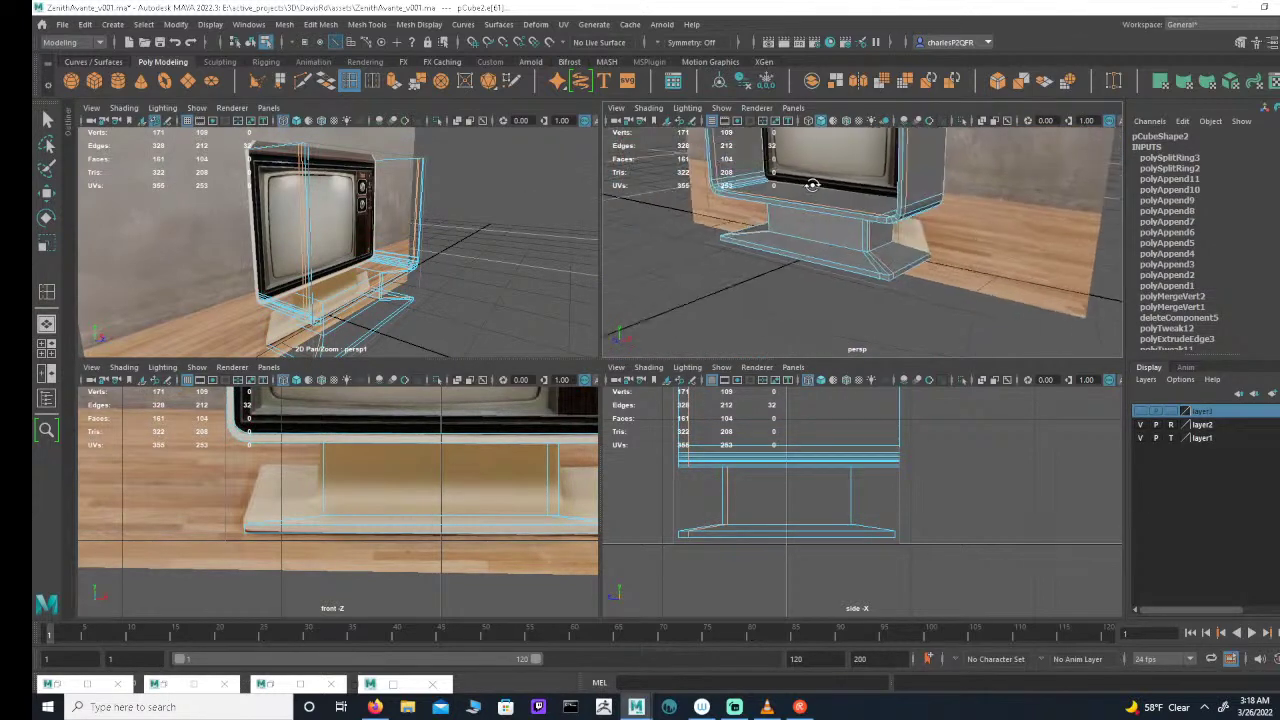
pyautogui.keyDown('alt'); pyautogui.moveTo(851, 168); pyautogui.dragTo(866, 194); pyautogui.keyUp('alt')
pyautogui.hotkey('ctrl', 'z')
pyautogui.hotkey('ctrl', 'z')
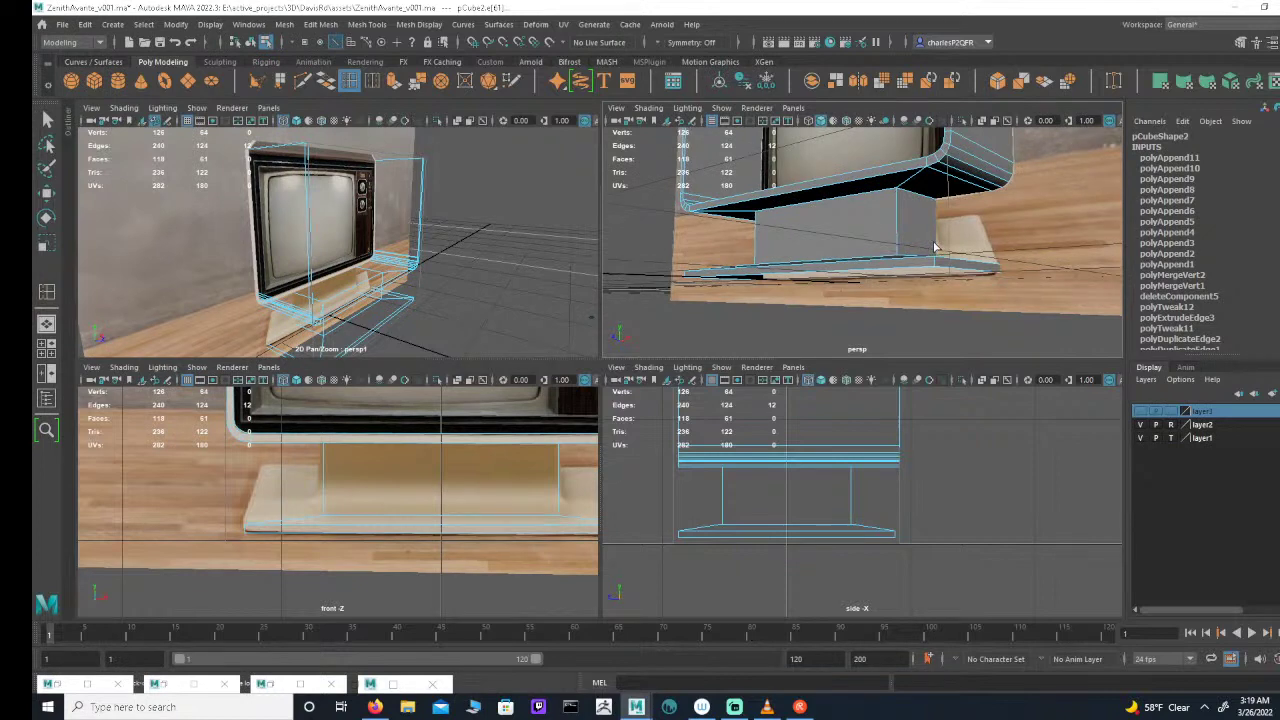
# Step: In object mode, raise the older backup copy above the reference photo to a Translate Y of about 9.06
pyautogui.keyDown('alt'); pyautogui.moveTo(893, 237); pyautogui.dragTo(955, 240); pyautogui.keyUp('alt')
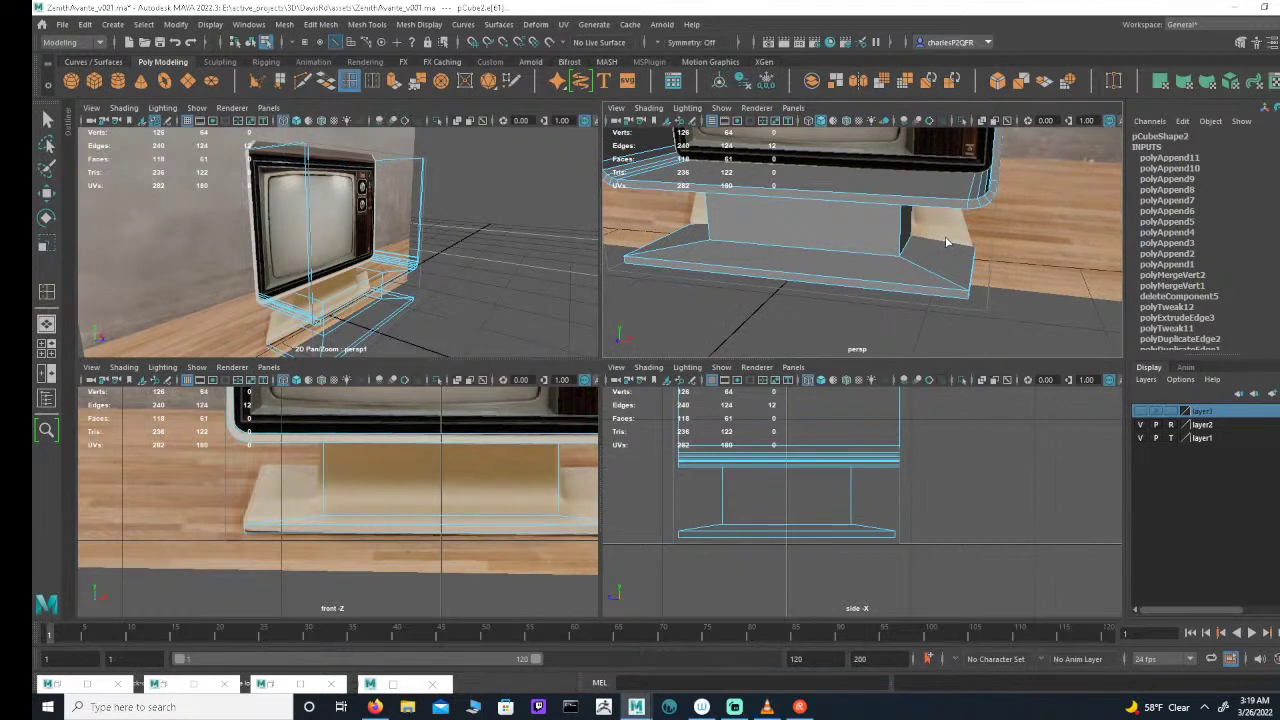
pyautogui.keyDown('alt'); pyautogui.moveTo(868, 230); pyautogui.dragTo(884, 210); pyautogui.keyUp('alt')
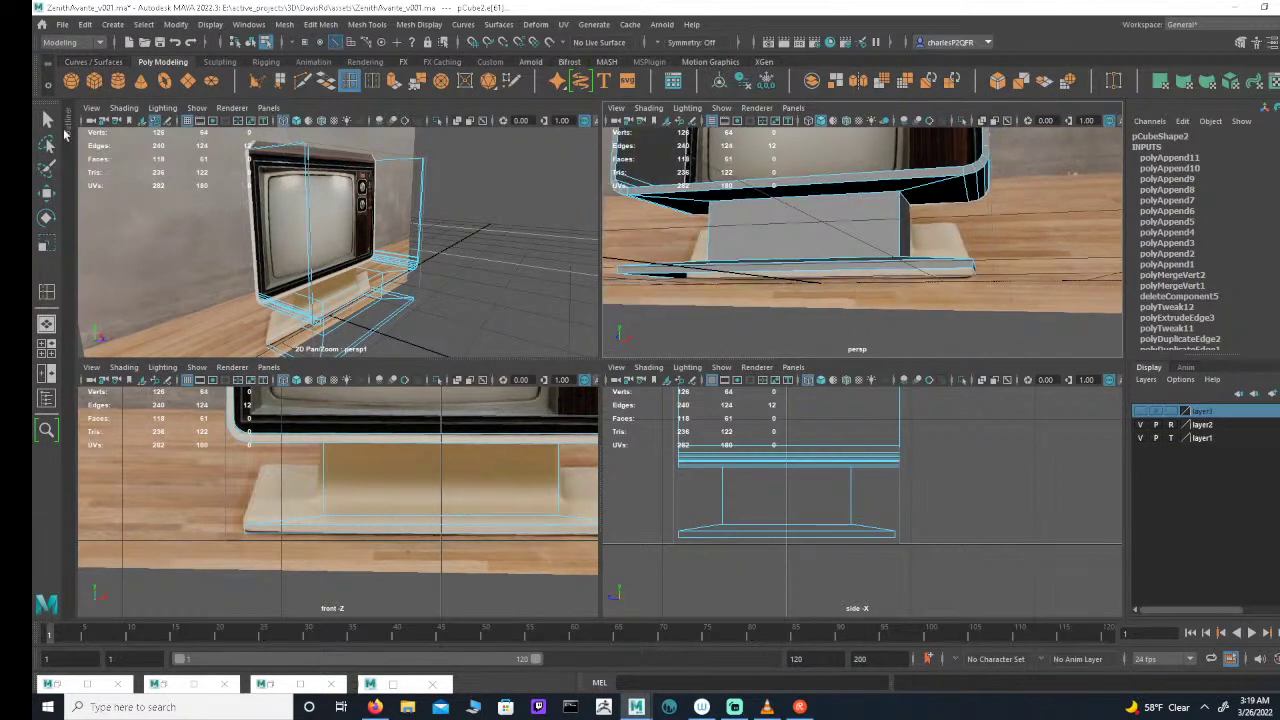
pyautogui.click(46, 120)
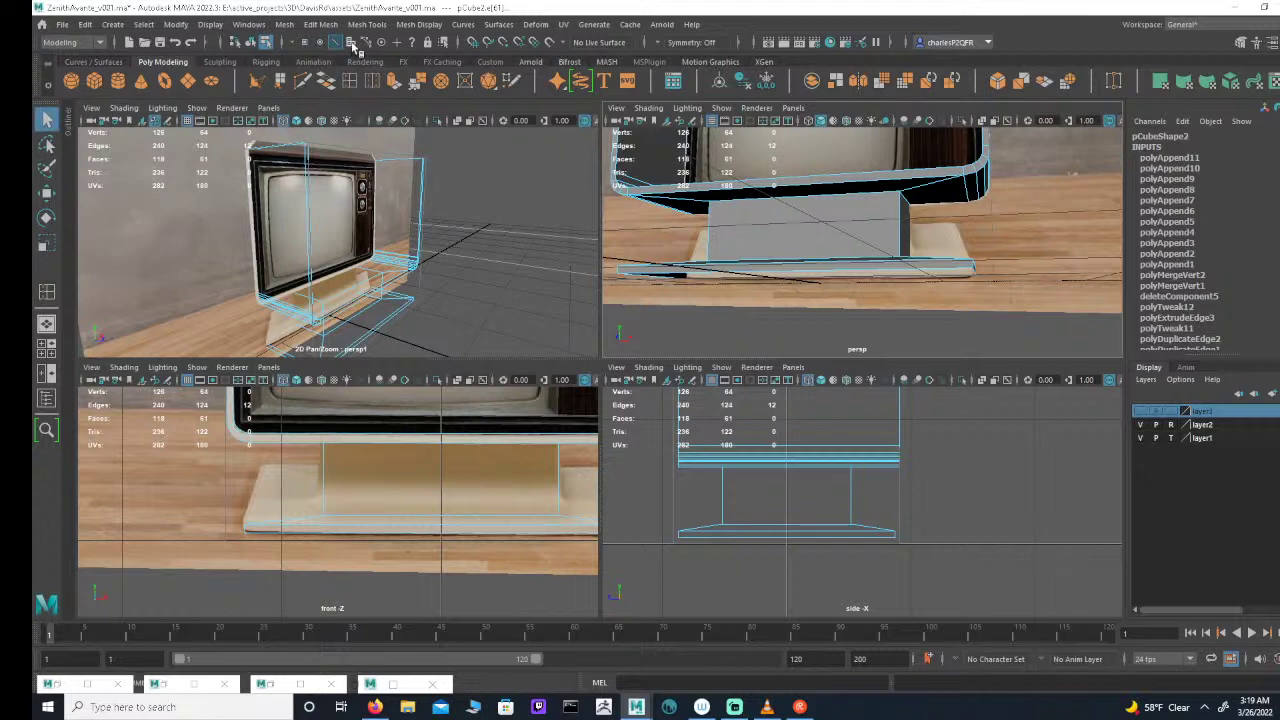
pyautogui.click(253, 43)
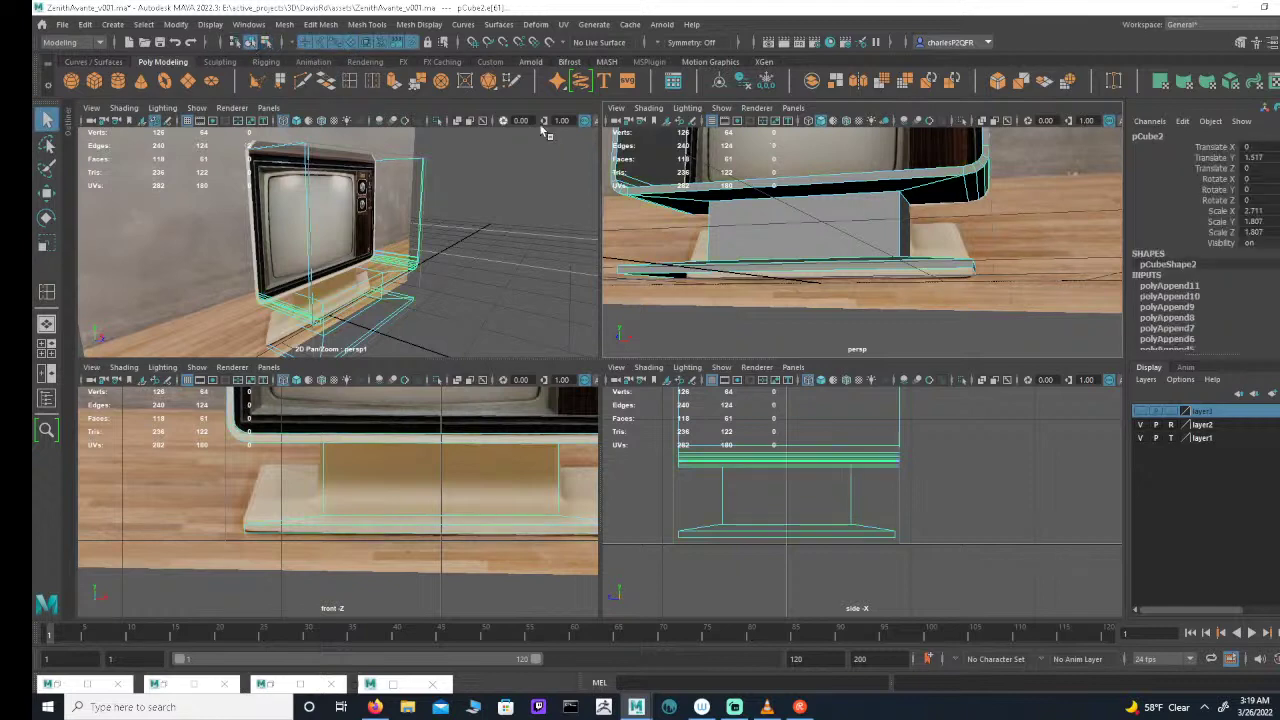
pyautogui.scroll(-6, 837, 290)
pyautogui.scroll(-3, 837, 290)
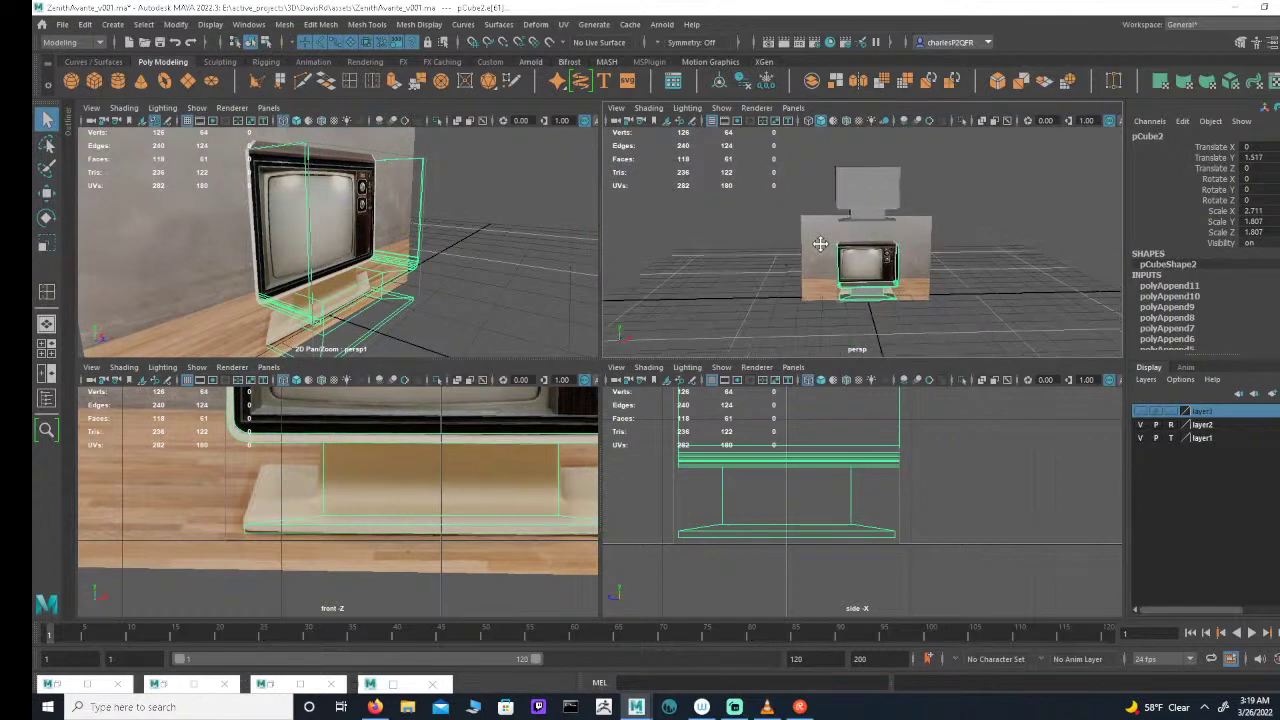
pyautogui.click(866, 193)
pyautogui.press('e')
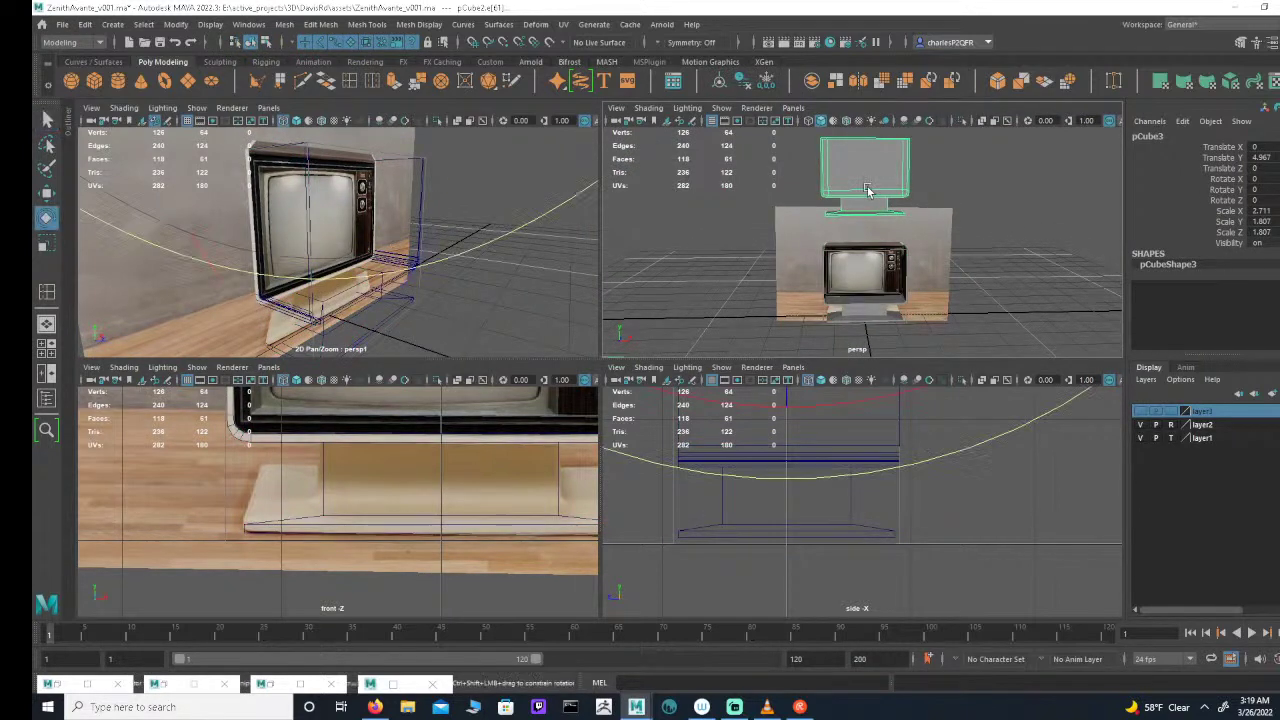
pyautogui.press('w')
pyautogui.moveTo(866, 140); pyautogui.dragTo(878, 48)
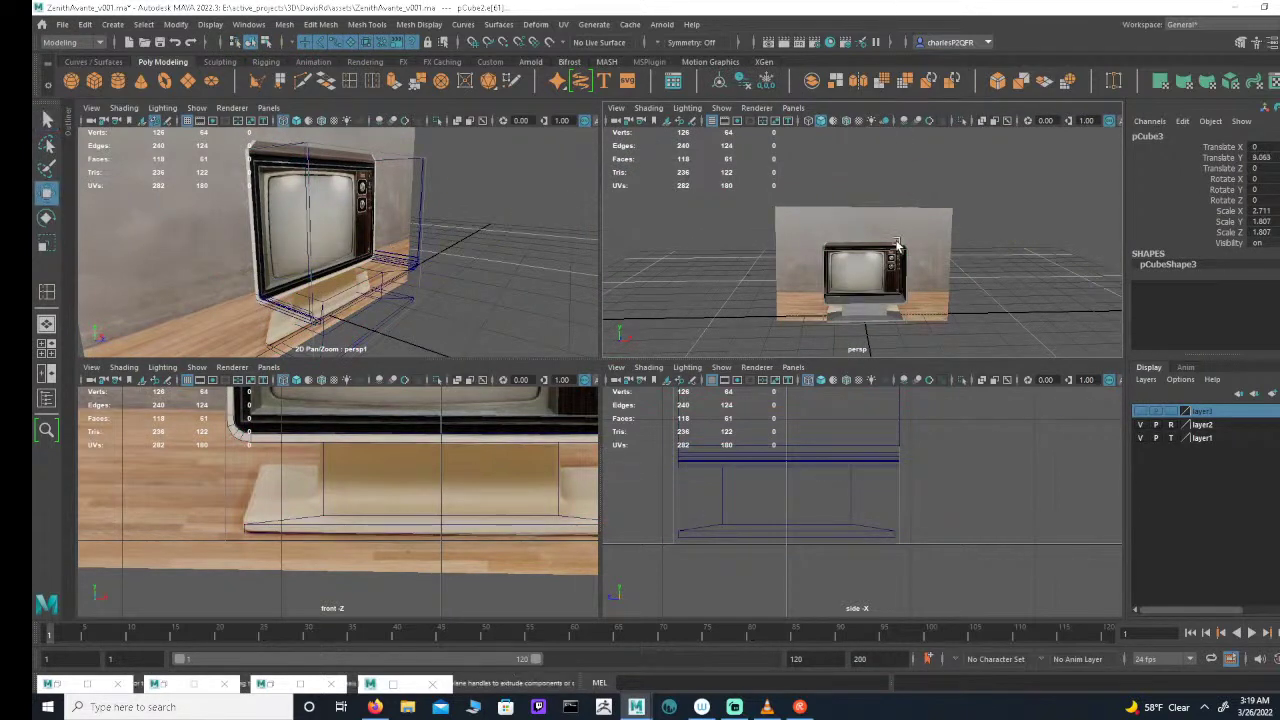
# Step: Duplicate the current television model and raise the copy above the reference photo to a Translate Y of about 5.35
pyautogui.click(880, 303)
pyautogui.hotkey('ctrl', 'd')
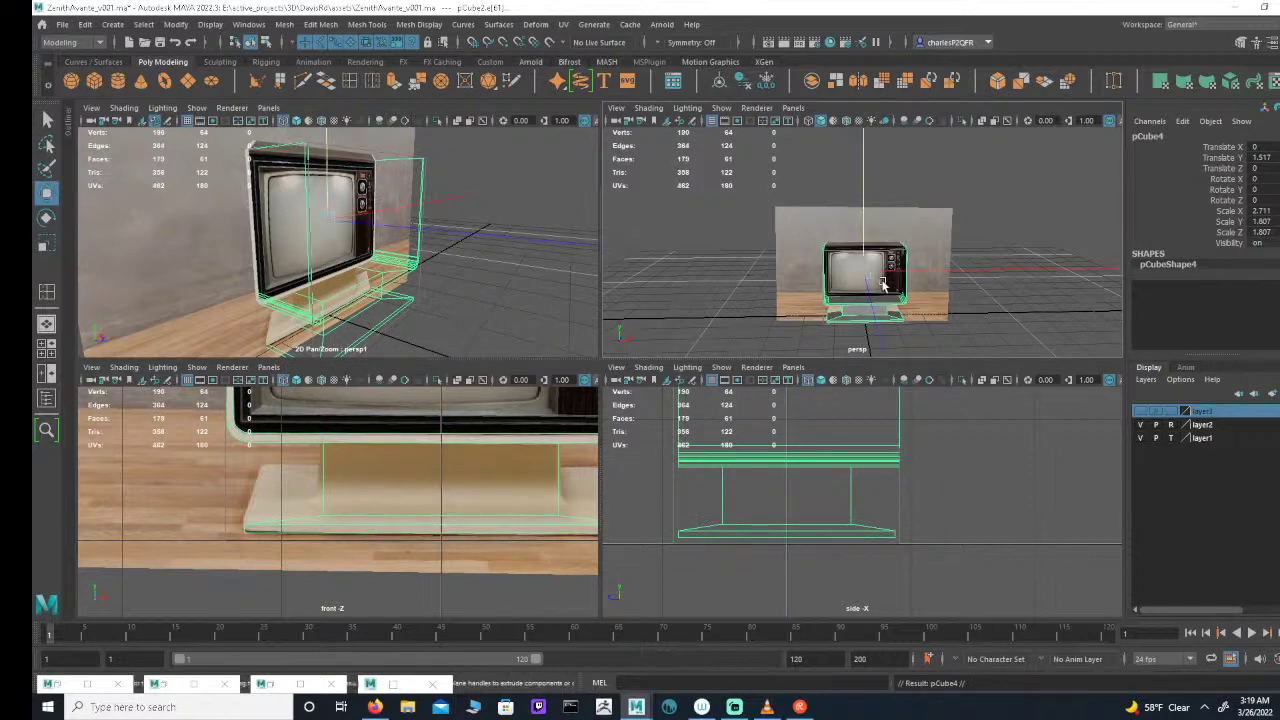
pyautogui.moveTo(884, 286); pyautogui.dragTo(880, 108)
pyautogui.keyDown('alt'); pyautogui.moveTo(905, 200); pyautogui.dragTo(880, 271, button='middle'); pyautogui.keyUp('alt')
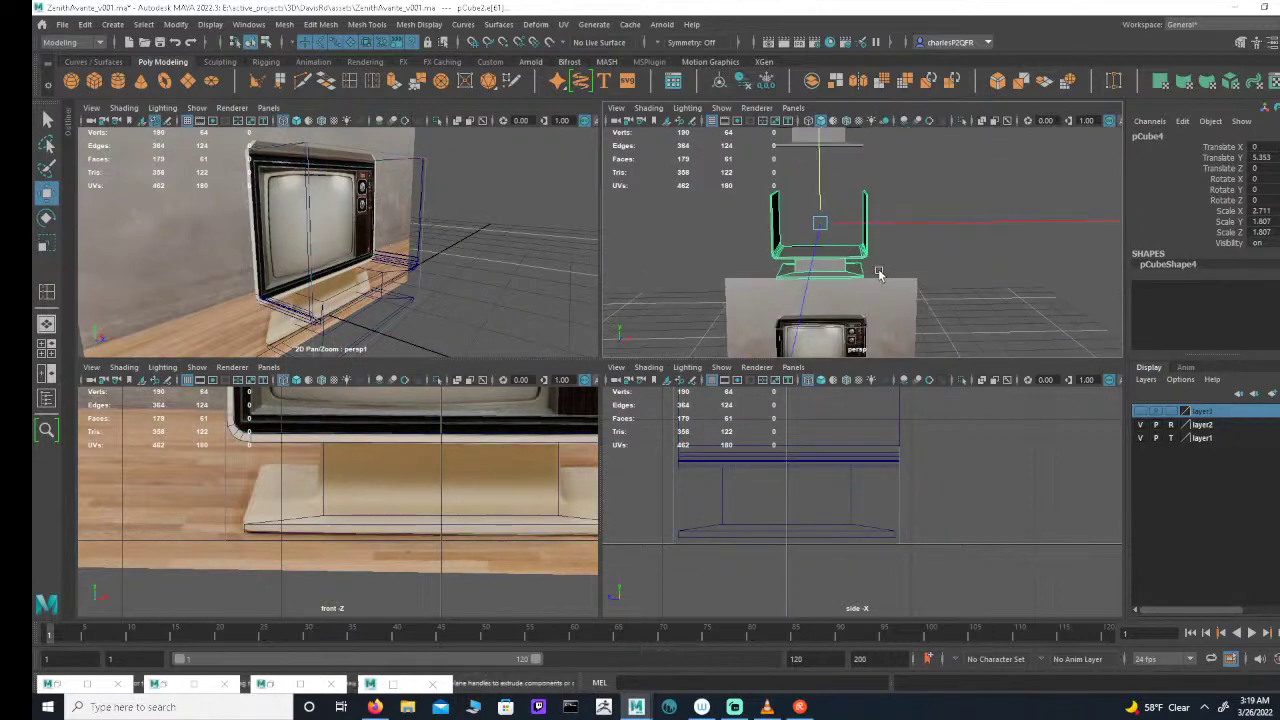
# Step: In face mode, delete all the cabinet faces from the lower raised copy above the reference photo, keeping only its stand
pyautogui.keyDown('alt'); pyautogui.moveTo(880, 271); pyautogui.dragTo(836, 222); pyautogui.keyUp('alt')
pyautogui.click(352, 43)
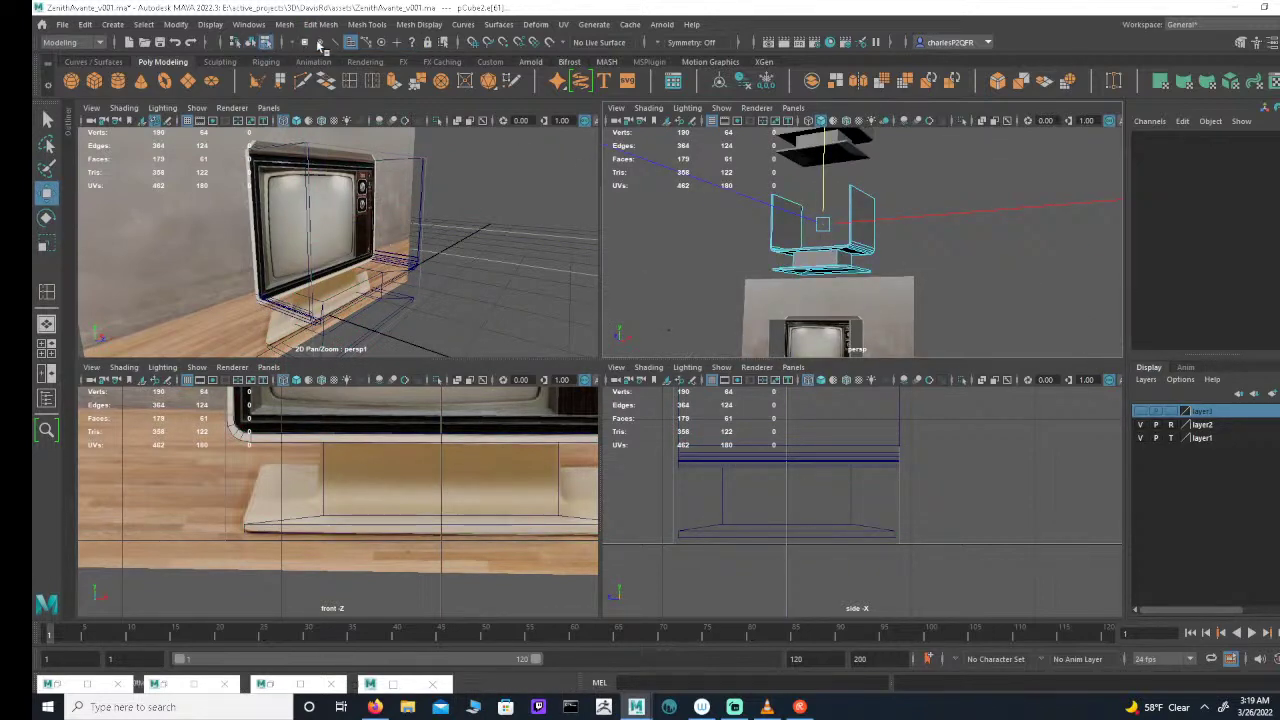
pyautogui.keyDown('alt'); pyautogui.moveTo(837, 223); pyautogui.dragTo(831, 207, button='middle'); pyautogui.keyUp('alt')
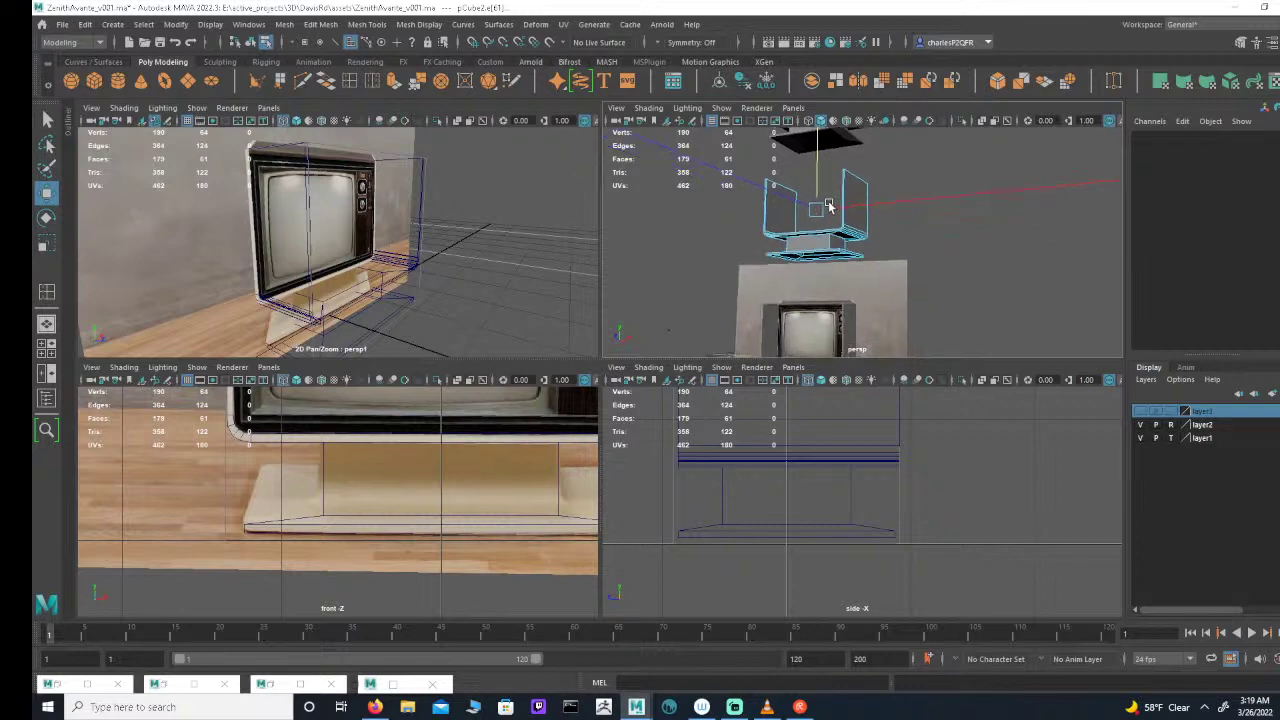
pyautogui.keyDown('alt'); pyautogui.moveTo(831, 207); pyautogui.dragTo(1038, 224, button='right'); pyautogui.keyUp('alt')
pyautogui.keyDown('alt'); pyautogui.moveTo(832, 209); pyautogui.dragTo(858, 205, button='middle'); pyautogui.keyUp('alt')
pyautogui.click(822, 226)
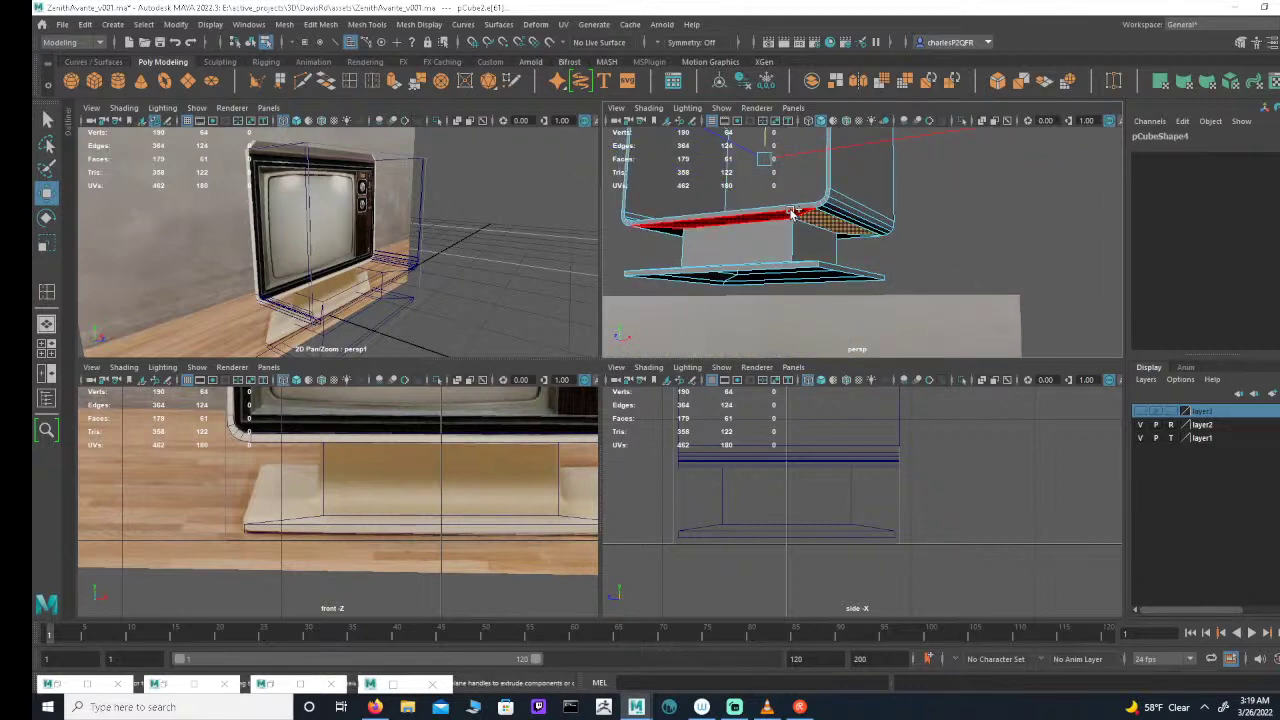
pyautogui.moveTo(812, 214)
pyautogui.keyDown('alt'); pyautogui.mouseDown()
pyautogui.moveTo(792, 205)
pyautogui.moveTo(824, 206)
pyautogui.mouseUp(); pyautogui.keyUp('alt')
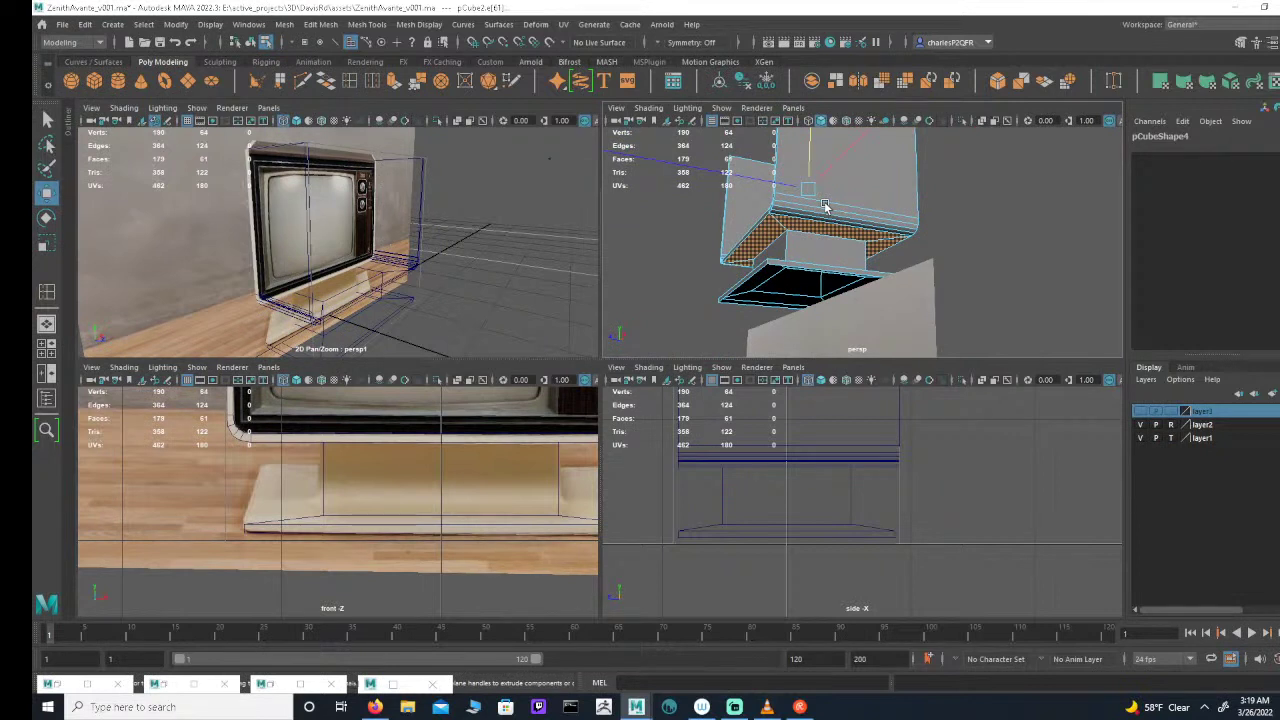
pyautogui.press('Delete')
pyautogui.hotkey('ctrl', 'z')
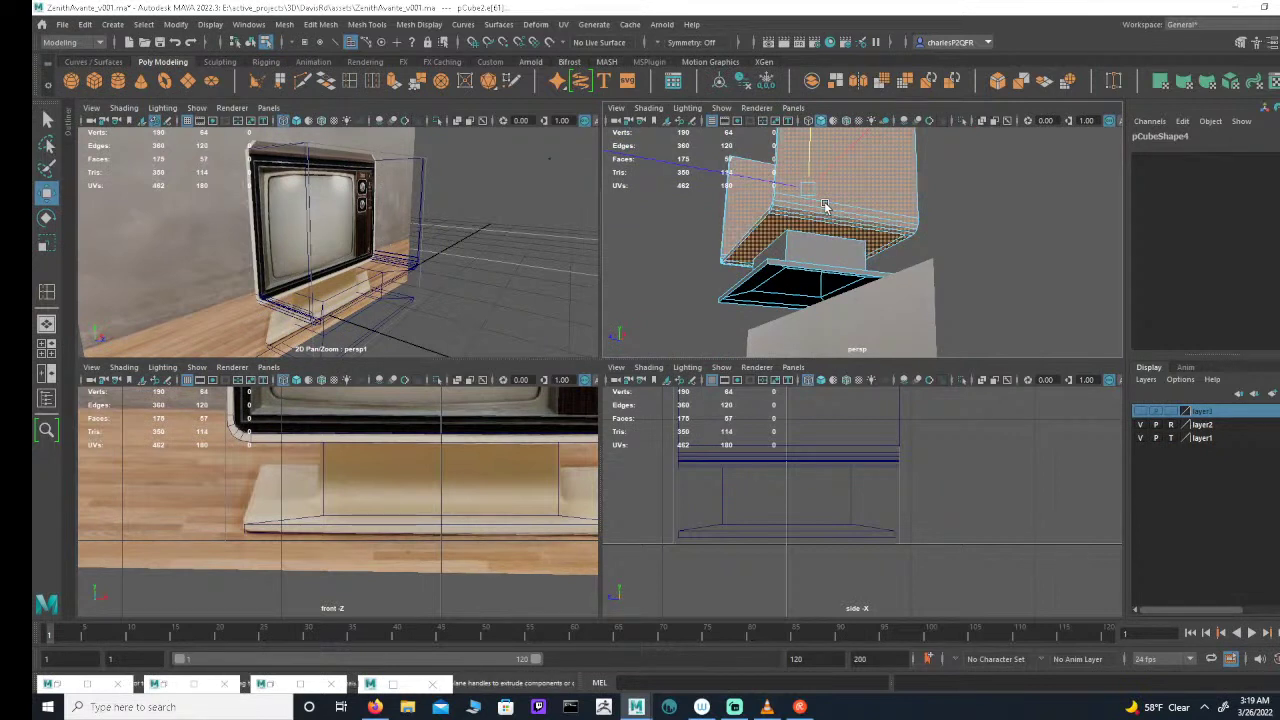
pyautogui.press('Delete')
pyautogui.keyDown('alt'); pyautogui.moveTo(825, 206); pyautogui.dragTo(872, 250); pyautogui.keyUp('alt')
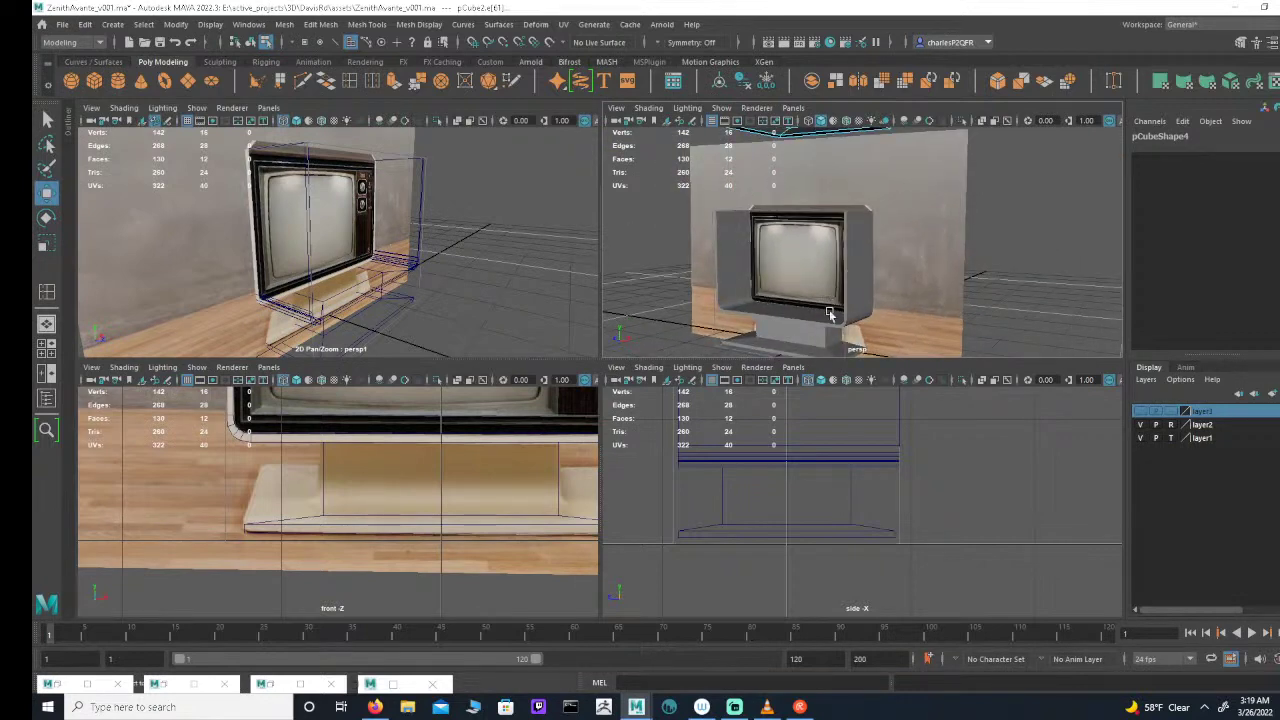
# Step: Delete the stand's column and base faces from the original television model, keeping only the cabinet, and return to object mode
pyautogui.click(801, 338)
pyautogui.keyDown('alt'); pyautogui.moveTo(803, 338); pyautogui.dragTo(814, 262, button='middle'); pyautogui.keyUp('alt')
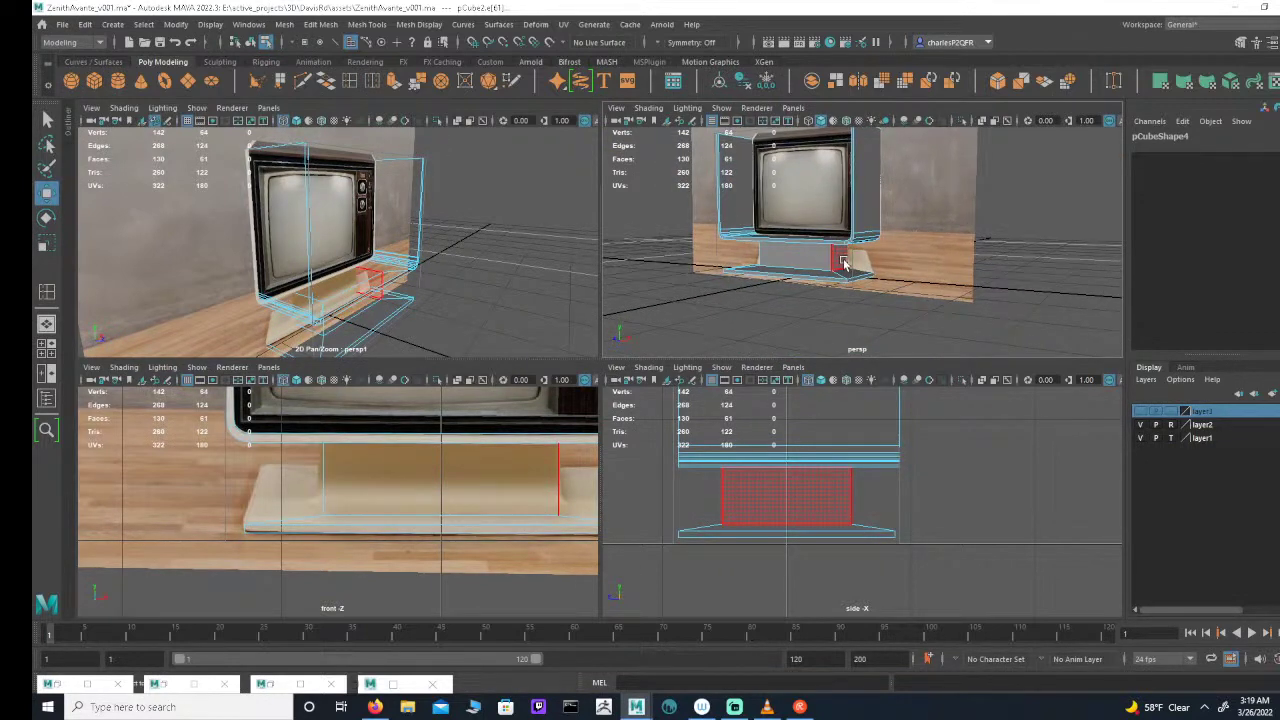
pyautogui.click(843, 263)
pyautogui.press('Delete')
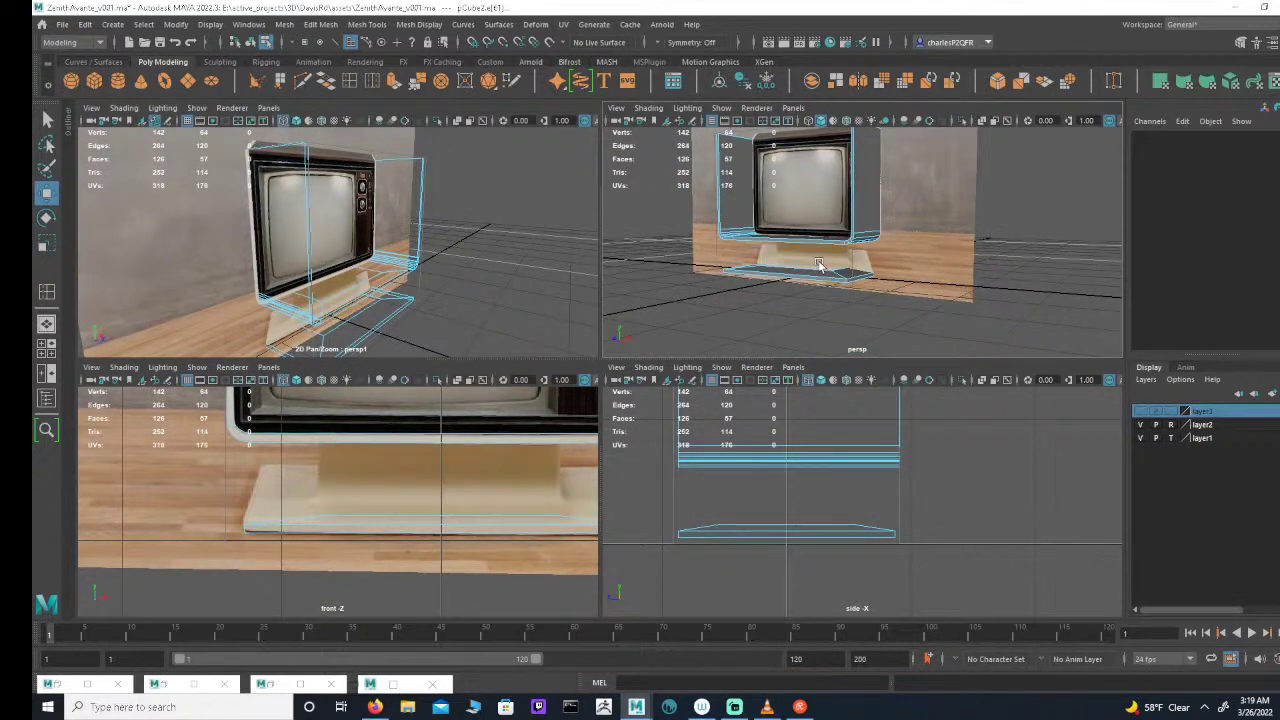
pyautogui.click(818, 270)
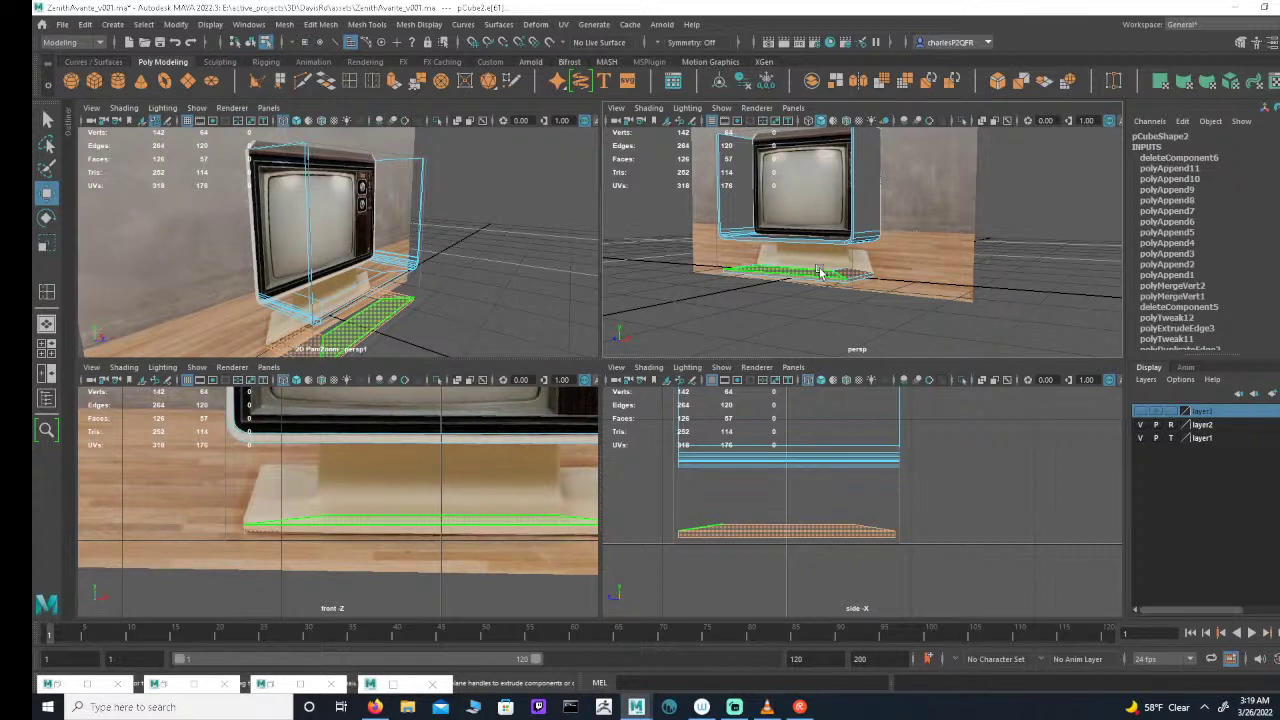
pyautogui.press('Delete')
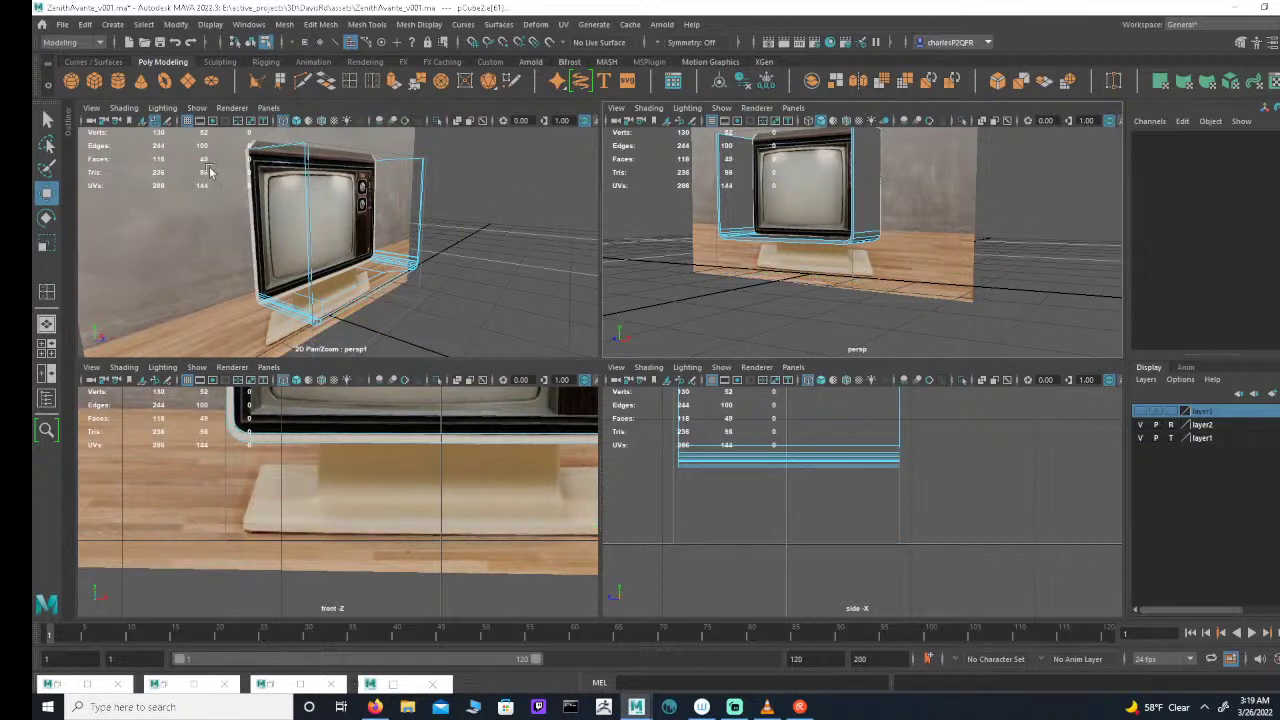
pyautogui.click(250, 42)
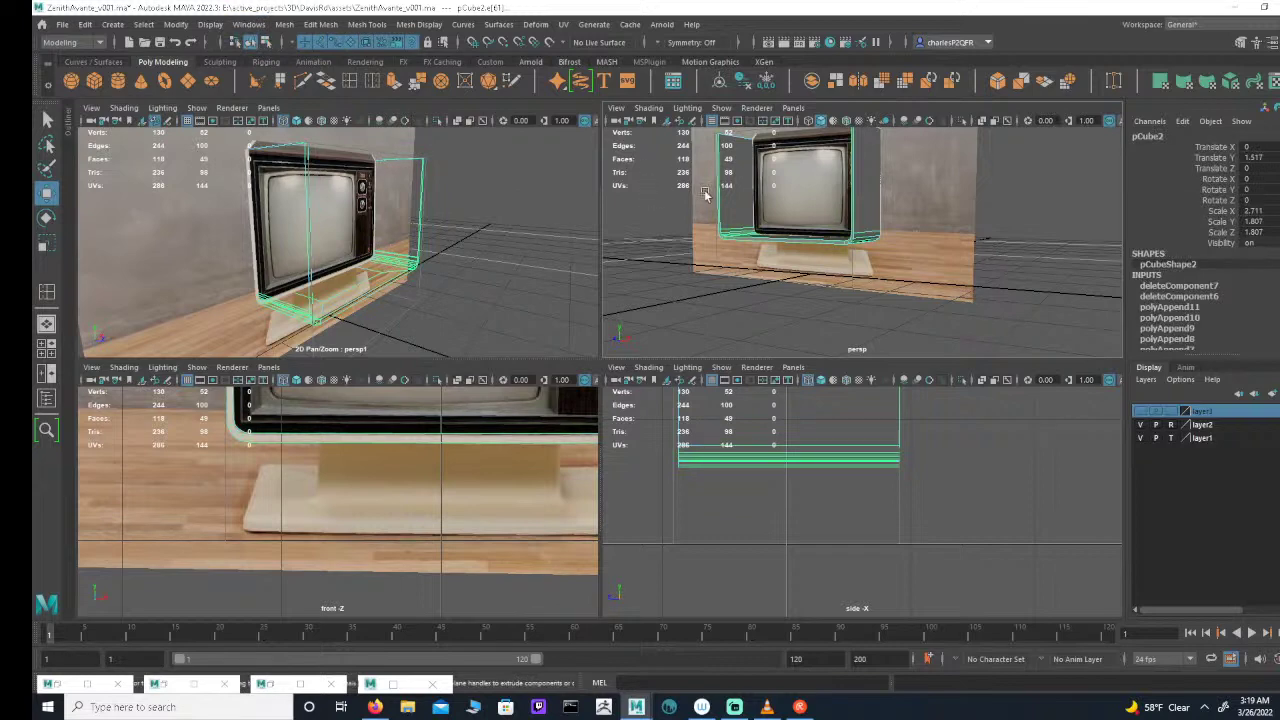
# Step: Set the Translate Y of the separated stand above the reference photo to 0 and frame it up close
pyautogui.keyDown('alt'); pyautogui.moveTo(705, 195); pyautogui.dragTo(728, 305, button='middle'); pyautogui.keyUp('alt')
pyautogui.scroll(-2, 854, 194)
pyautogui.click(831, 212)
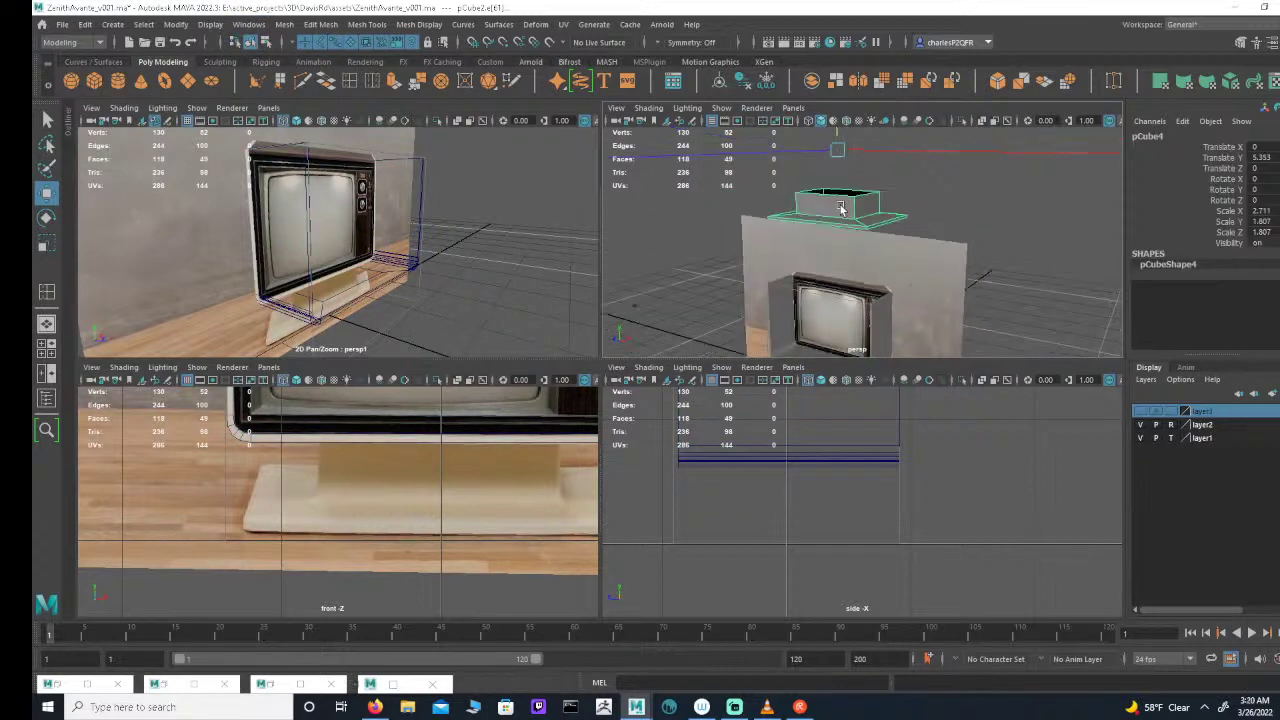
pyautogui.keyDown('alt'); pyautogui.moveTo(841, 208); pyautogui.dragTo(841, 216); pyautogui.keyUp('alt')
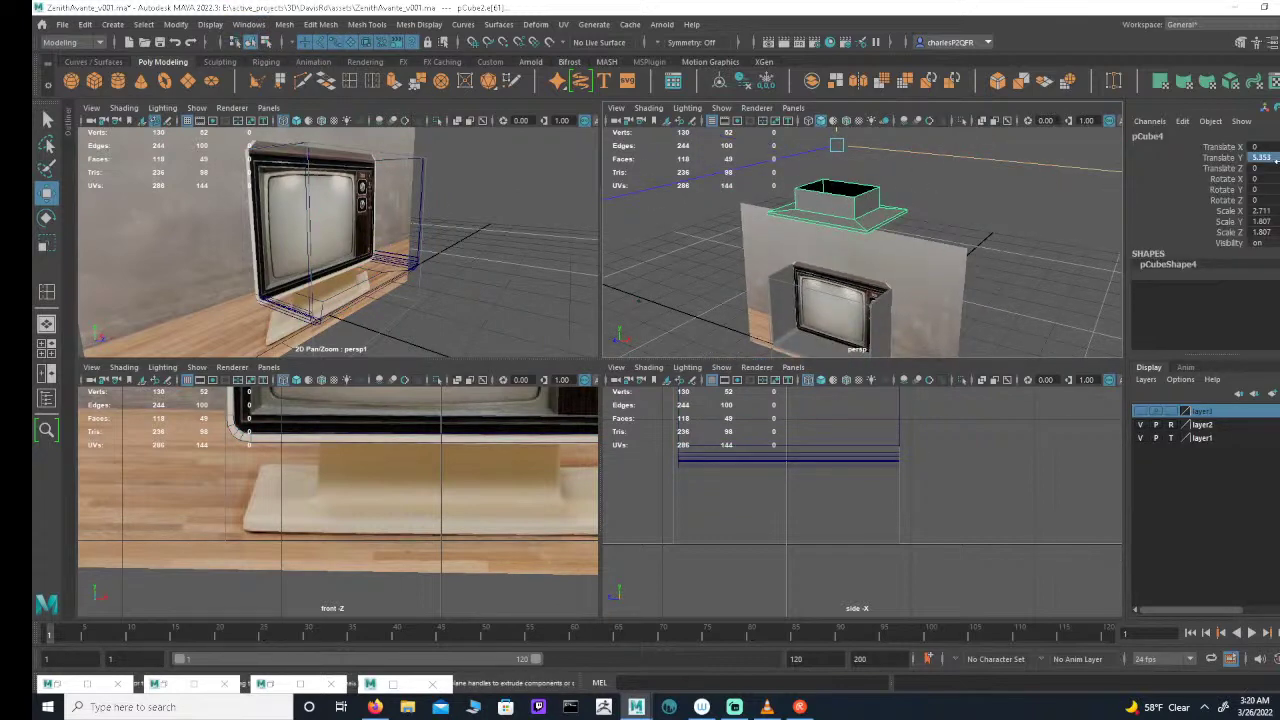
pyautogui.press('Return')
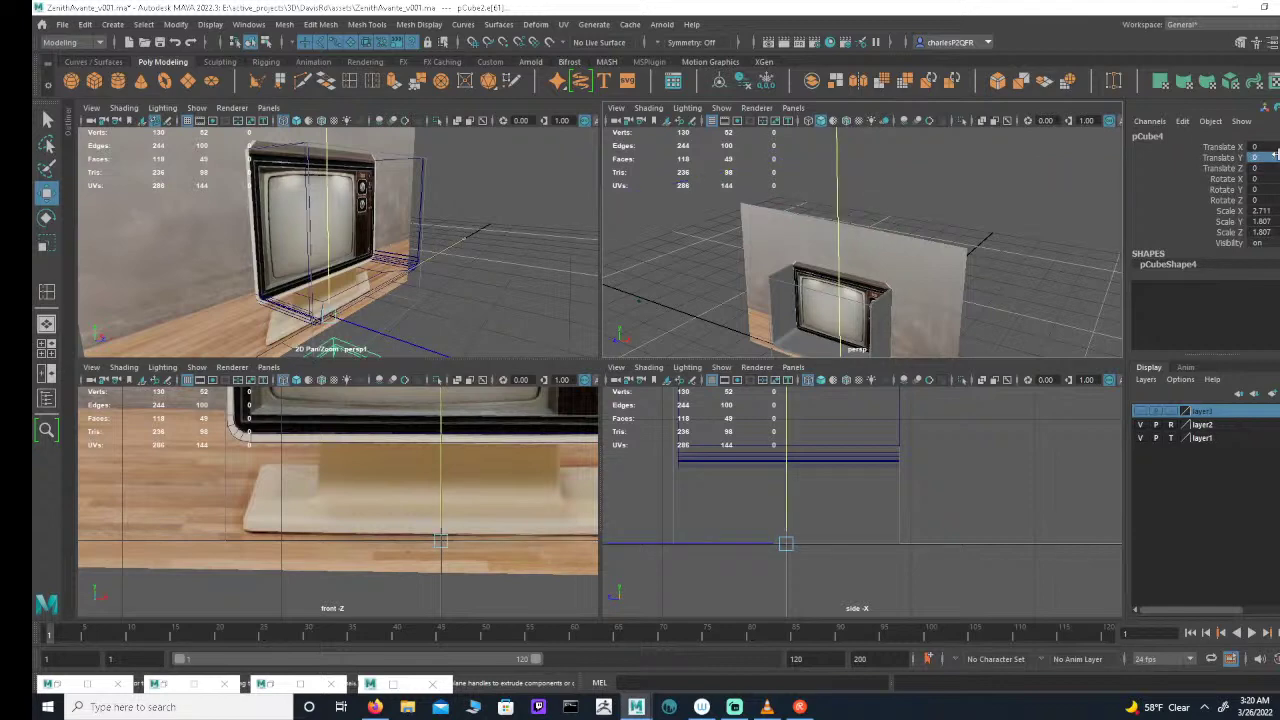
pyautogui.press('f')
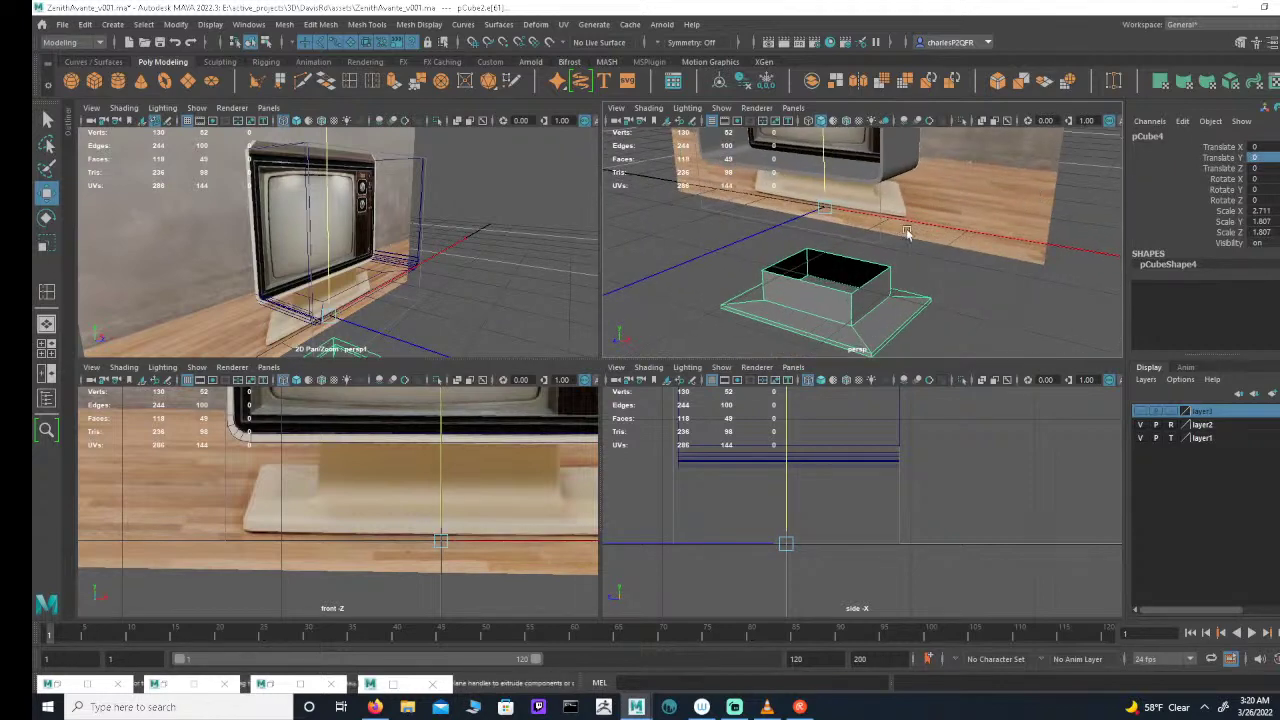
pyautogui.keyDown('alt'); pyautogui.moveTo(907, 232); pyautogui.dragTo(940, 224); pyautogui.keyUp('alt')
pyautogui.keyDown('alt'); pyautogui.moveTo(877, 271); pyautogui.dragTo(880, 205, button='middle'); pyautogui.keyUp('alt')
pyautogui.keyDown('alt'); pyautogui.moveTo(880, 205); pyautogui.dragTo(980, 200, button='right'); pyautogui.keyUp('alt')
pyautogui.keyDown('alt'); pyautogui.moveTo(860, 247); pyautogui.dragTo(908, 236); pyautogui.keyUp('alt')
pyautogui.keyDown('alt'); pyautogui.moveTo(908, 236); pyautogui.dragTo(946, 226, button='right'); pyautogui.keyUp('alt')
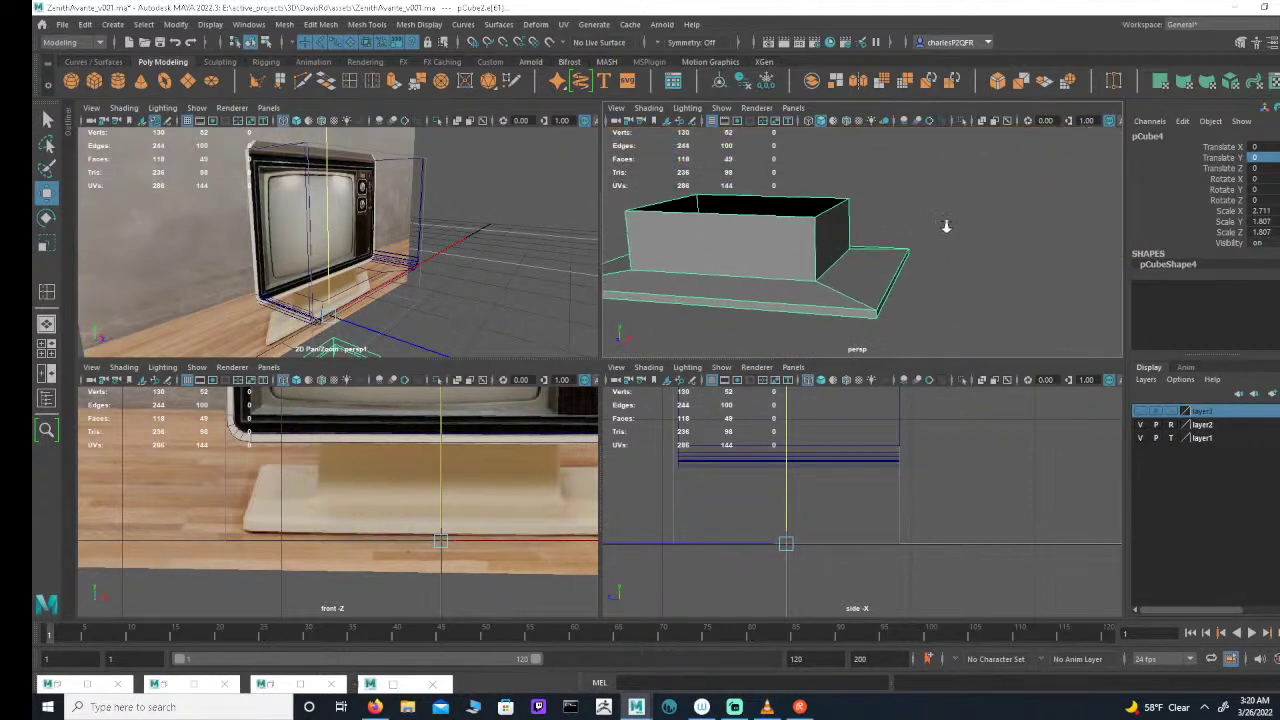
pyautogui.keyDown('alt'); pyautogui.moveTo(946, 226); pyautogui.dragTo(910, 197); pyautogui.keyUp('alt')
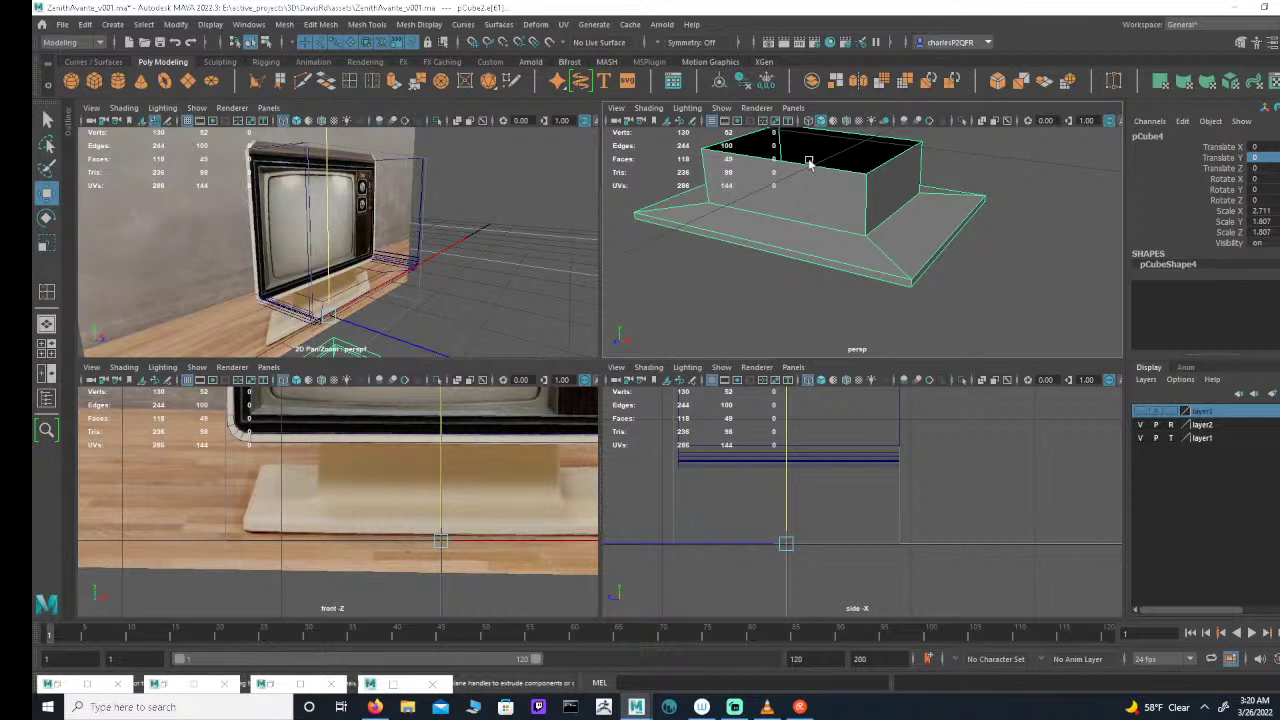
pyautogui.keyDown('alt'); pyautogui.moveTo(810, 163); pyautogui.dragTo(857, 185); pyautogui.keyUp('alt')
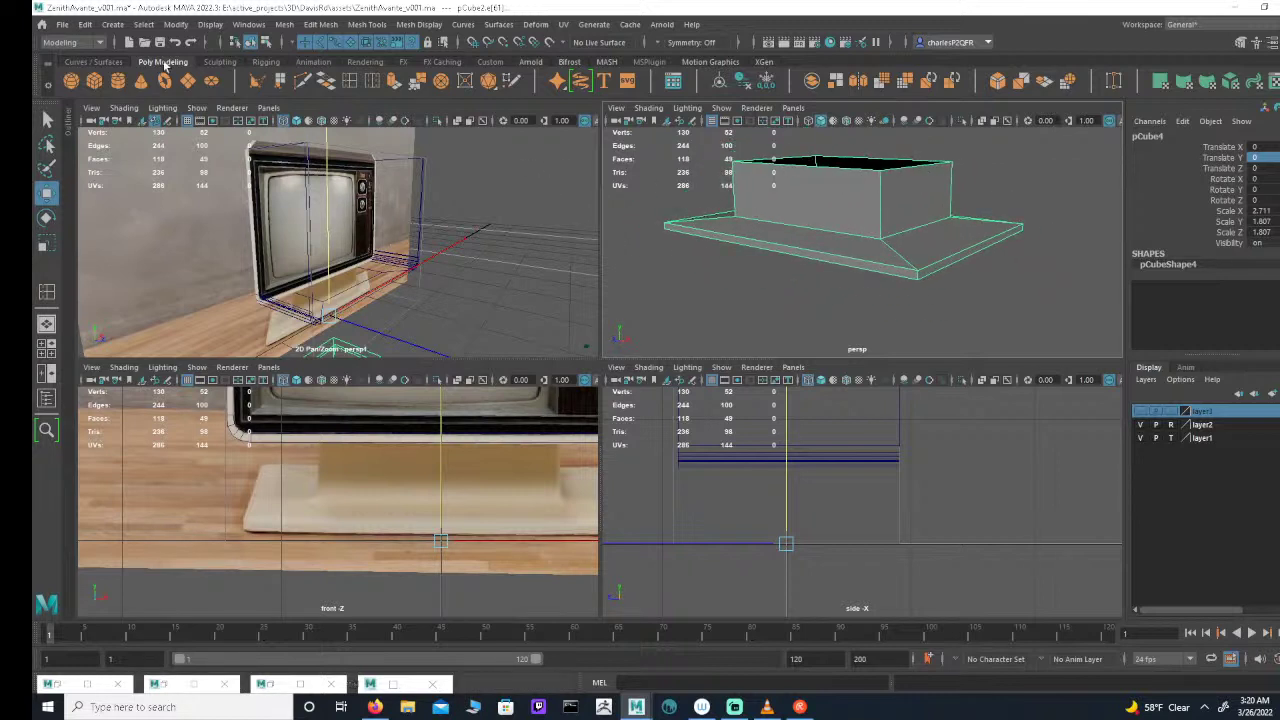
# Step: Try an offset edge loop on the stand, undo it, and try single edge loops close to both sides of two column corners
pyautogui.click(372, 81)
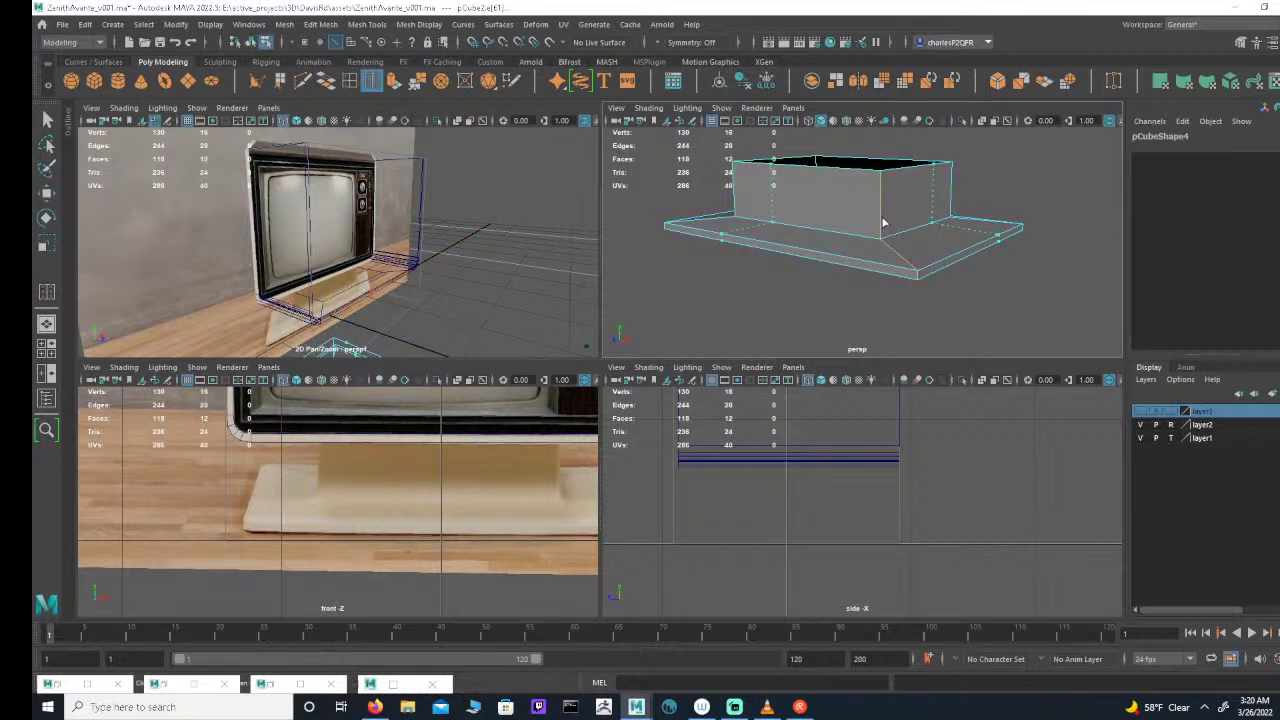
pyautogui.hotkey('ctrl', 'z')
pyautogui.click(349, 81)
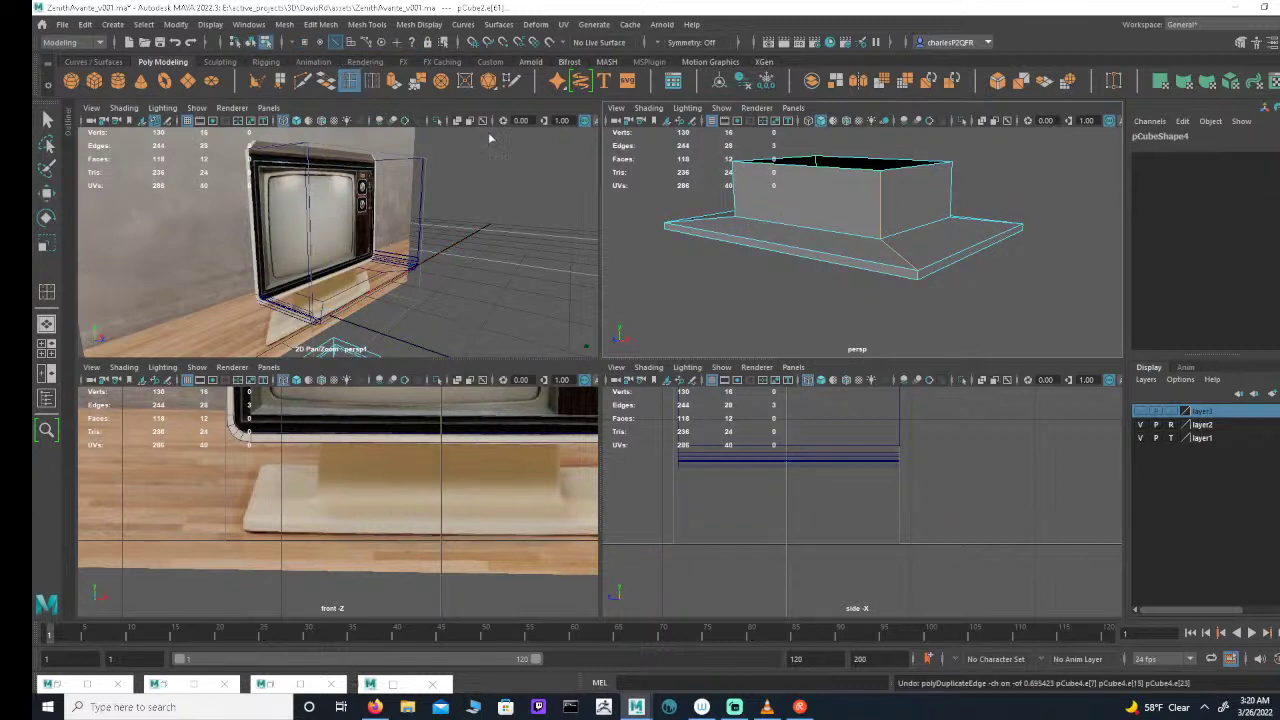
pyautogui.keyDown('alt'); pyautogui.moveTo(1003, 212); pyautogui.dragTo(877, 251); pyautogui.keyUp('alt')
pyautogui.scroll(5, 1003, 220)
pyautogui.click(982, 222)
pyautogui.keyDown('alt'); pyautogui.moveTo(865, 213); pyautogui.dragTo(889, 244, button='middle'); pyautogui.keyUp('alt')
pyautogui.keyDown('alt'); pyautogui.moveTo(889, 244); pyautogui.dragTo(895, 280); pyautogui.keyUp('alt')
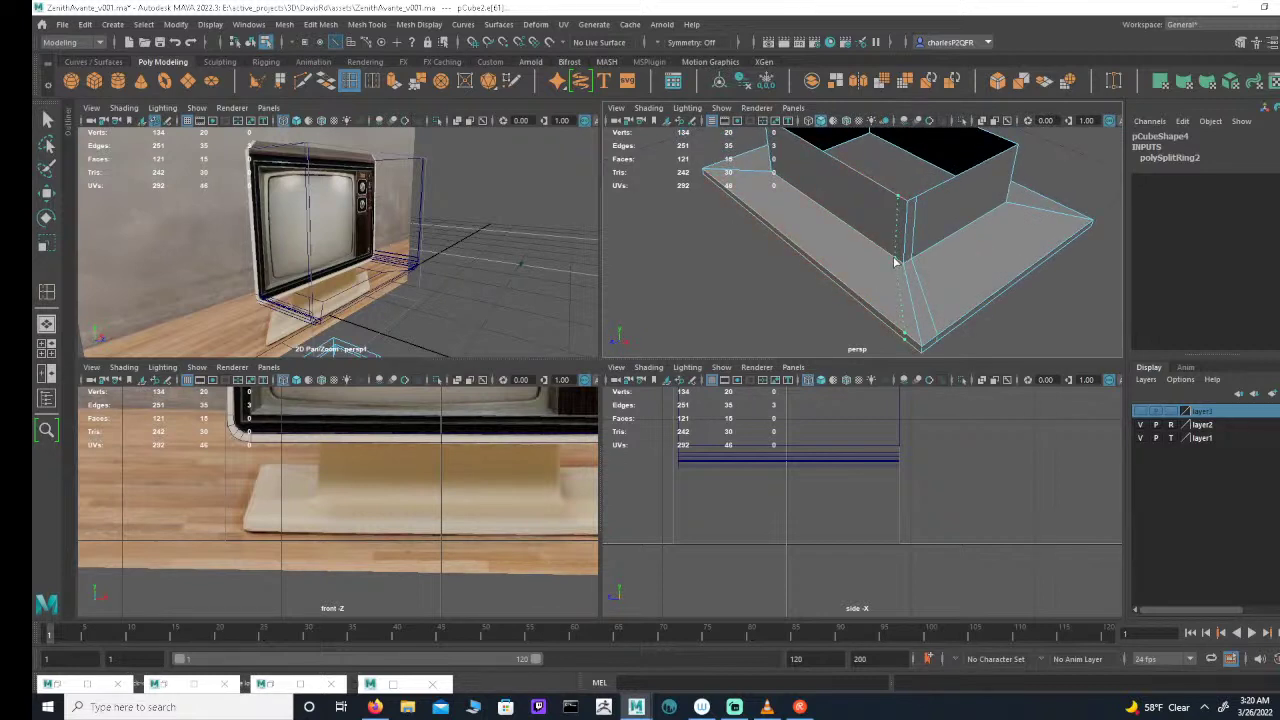
pyautogui.click(895, 262)
pyautogui.moveTo(895, 262)
pyautogui.keyDown('alt'); pyautogui.mouseDown()
pyautogui.moveTo(849, 263)
pyautogui.moveTo(937, 251)
pyautogui.moveTo(895, 278)
pyautogui.mouseUp(); pyautogui.keyUp('alt')
pyautogui.keyDown('alt'); pyautogui.moveTo(895, 278); pyautogui.dragTo(1009, 254, button='middle'); pyautogui.keyUp('alt')
pyautogui.keyDown('alt'); pyautogui.moveTo(1009, 254); pyautogui.dragTo(904, 256); pyautogui.keyUp('alt')
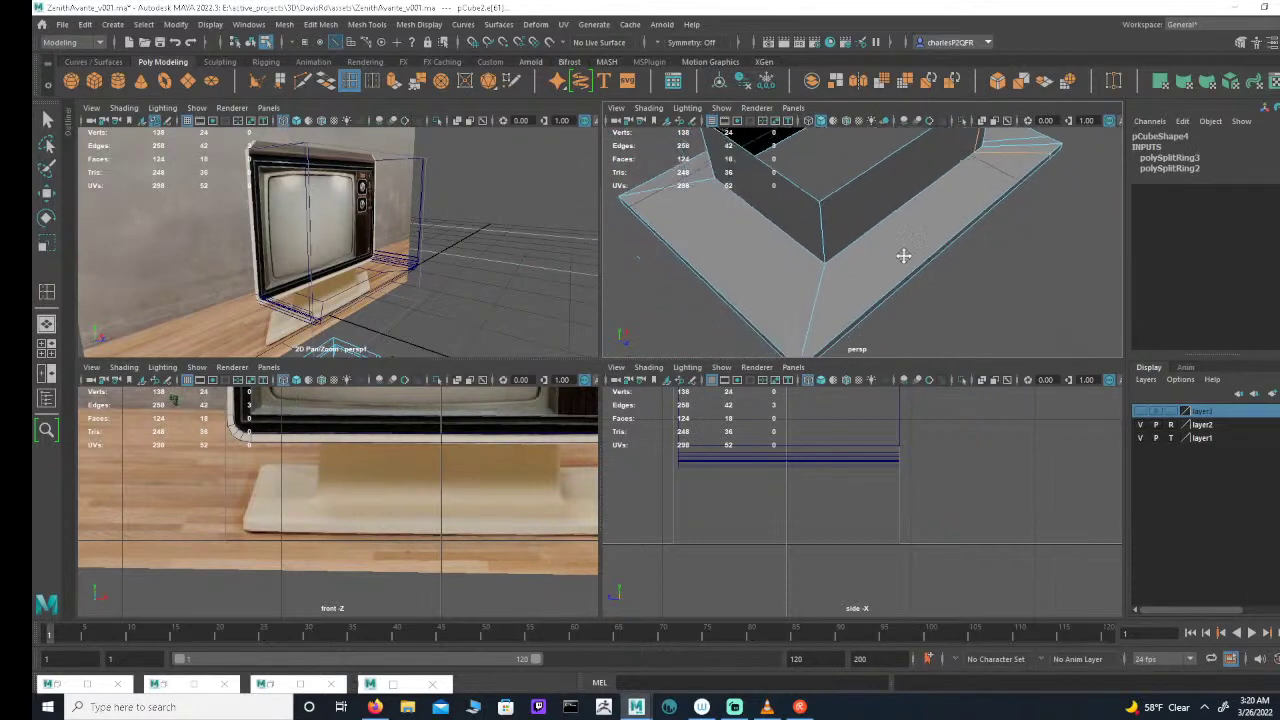
pyautogui.click(840, 252)
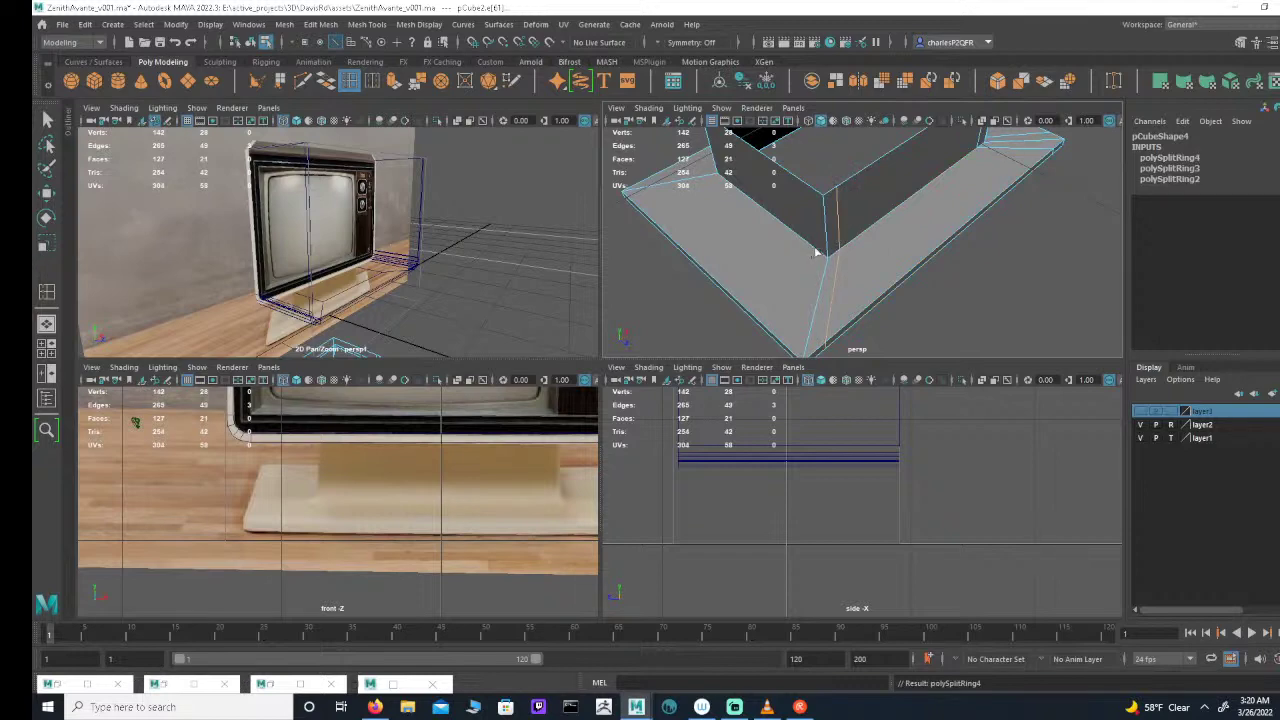
pyautogui.click(822, 254)
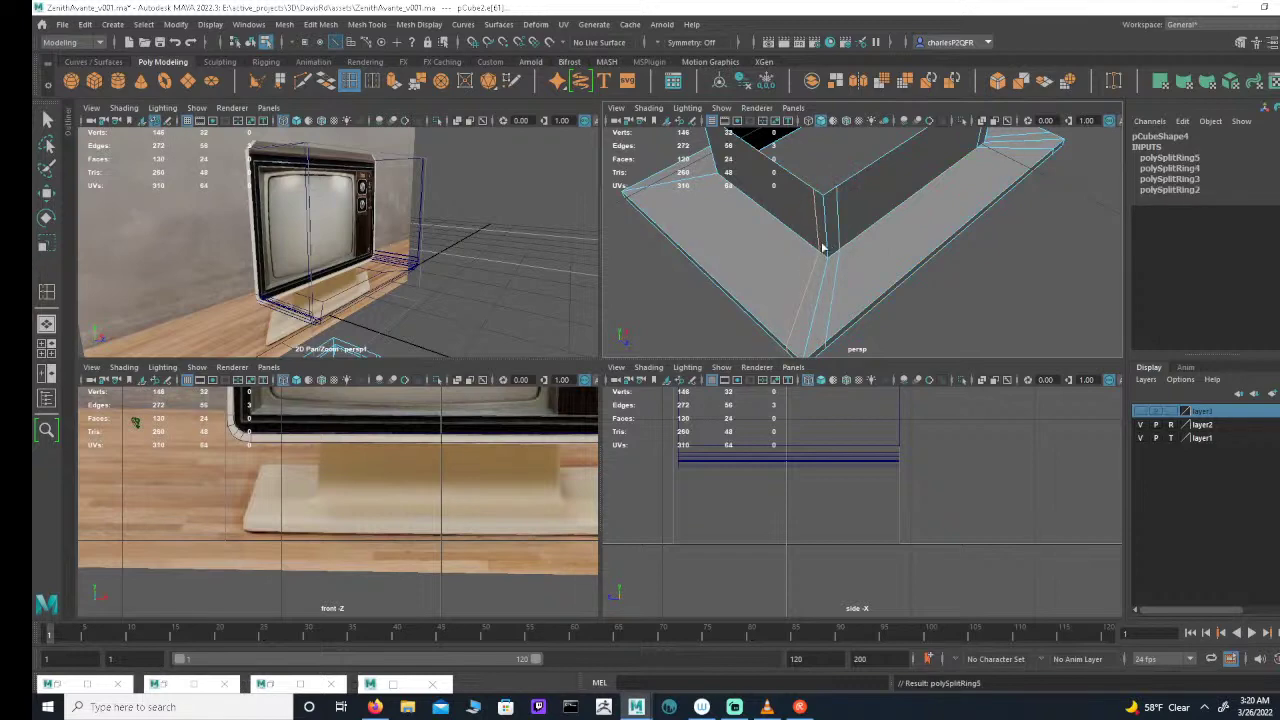
pyautogui.keyDown('alt'); pyautogui.moveTo(822, 254); pyautogui.dragTo(1132, 232); pyautogui.keyUp('alt')
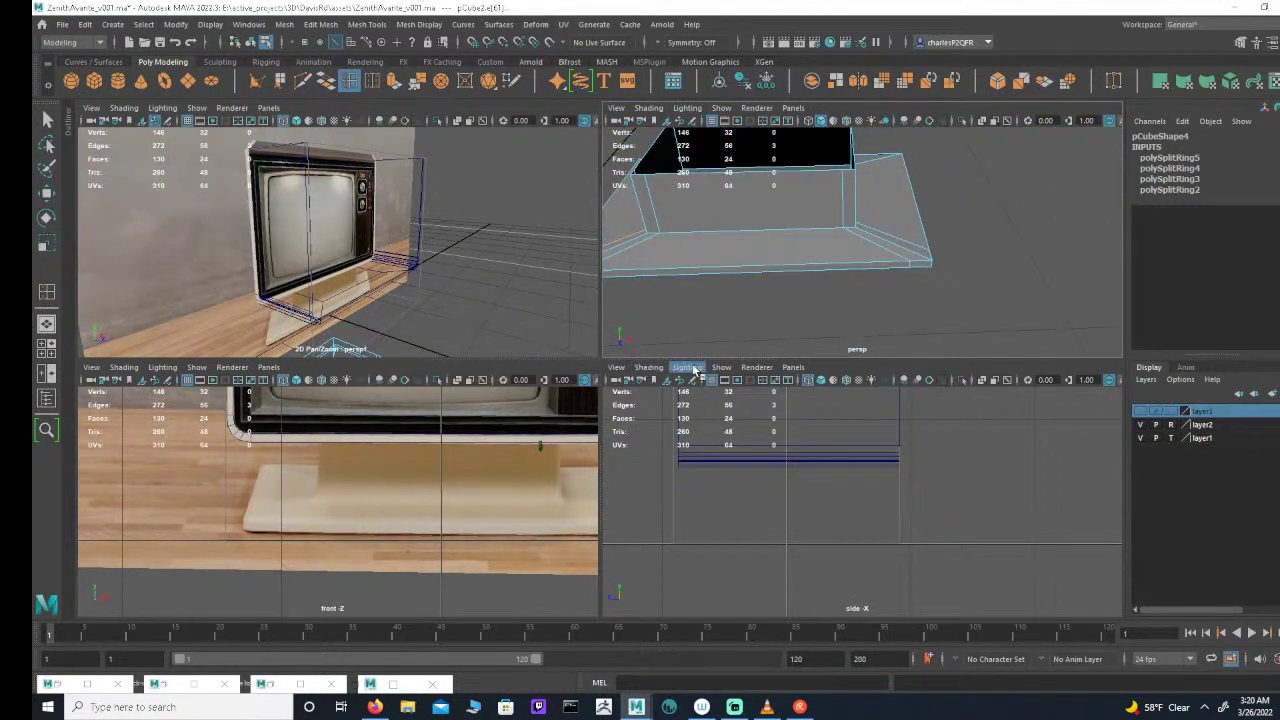
# Step: Undo all the edge loops inserted beside the stand column's corners
pyautogui.keyDown('alt'); pyautogui.moveTo(755, 228); pyautogui.dragTo(946, 223); pyautogui.keyUp('alt')
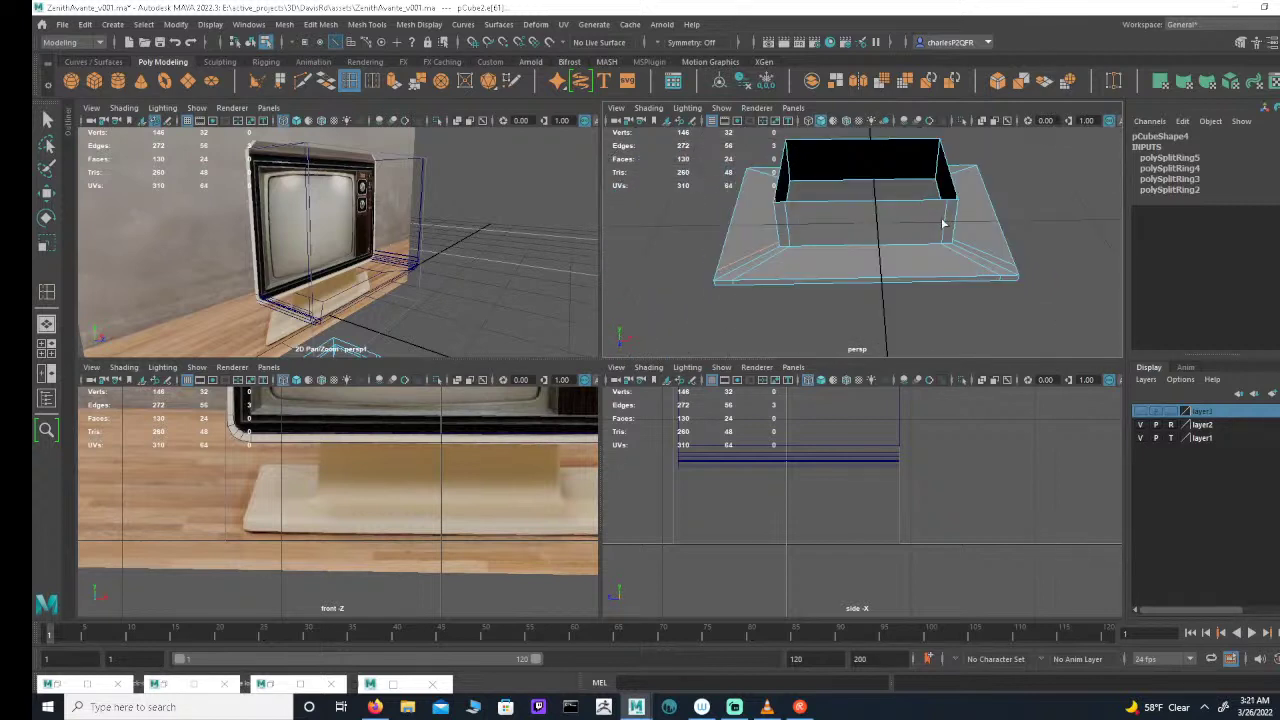
pyautogui.keyDown('alt'); pyautogui.moveTo(853, 267); pyautogui.dragTo(831, 247, button='middle'); pyautogui.keyUp('alt')
pyautogui.keyDown('alt'); pyautogui.moveTo(831, 247); pyautogui.dragTo(915, 241, button='right'); pyautogui.keyUp('alt')
pyautogui.keyDown('alt'); pyautogui.moveTo(909, 231); pyautogui.dragTo(836, 243); pyautogui.keyUp('alt')
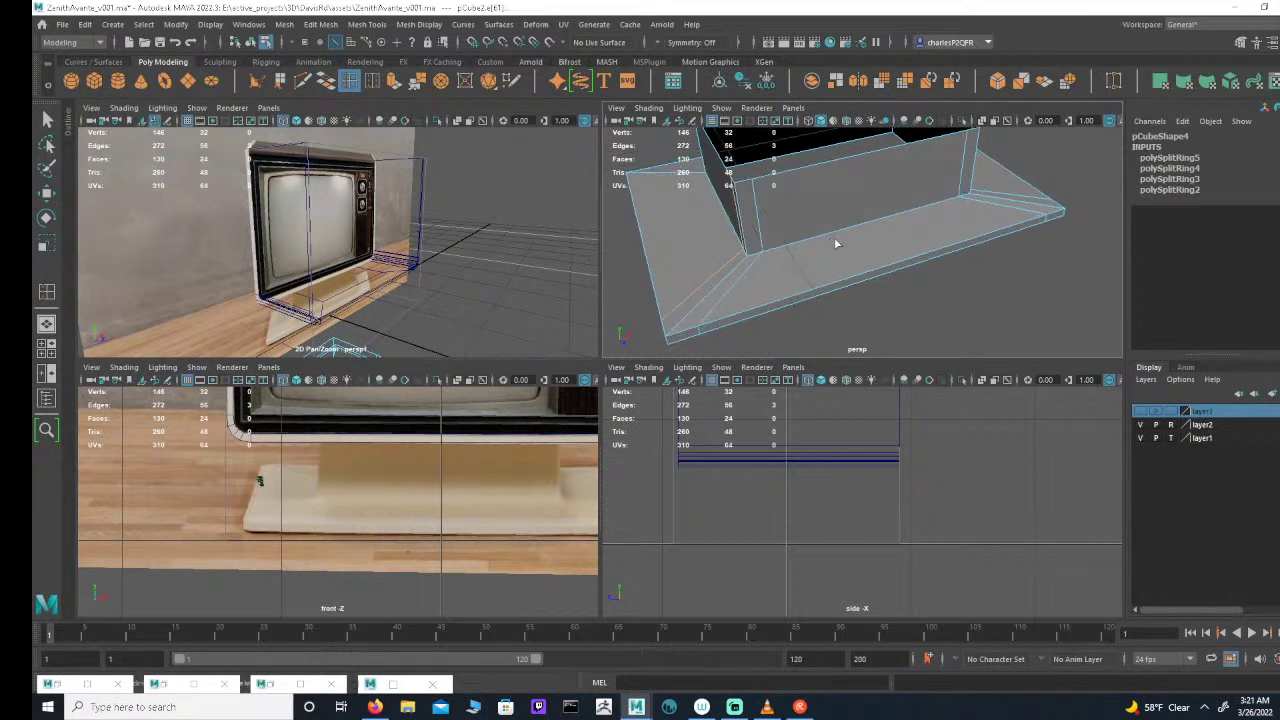
pyautogui.hotkey('ctrl', 'z')
pyautogui.hotkey('ctrl', 'z')
pyautogui.hotkey('ctrl', 'z')
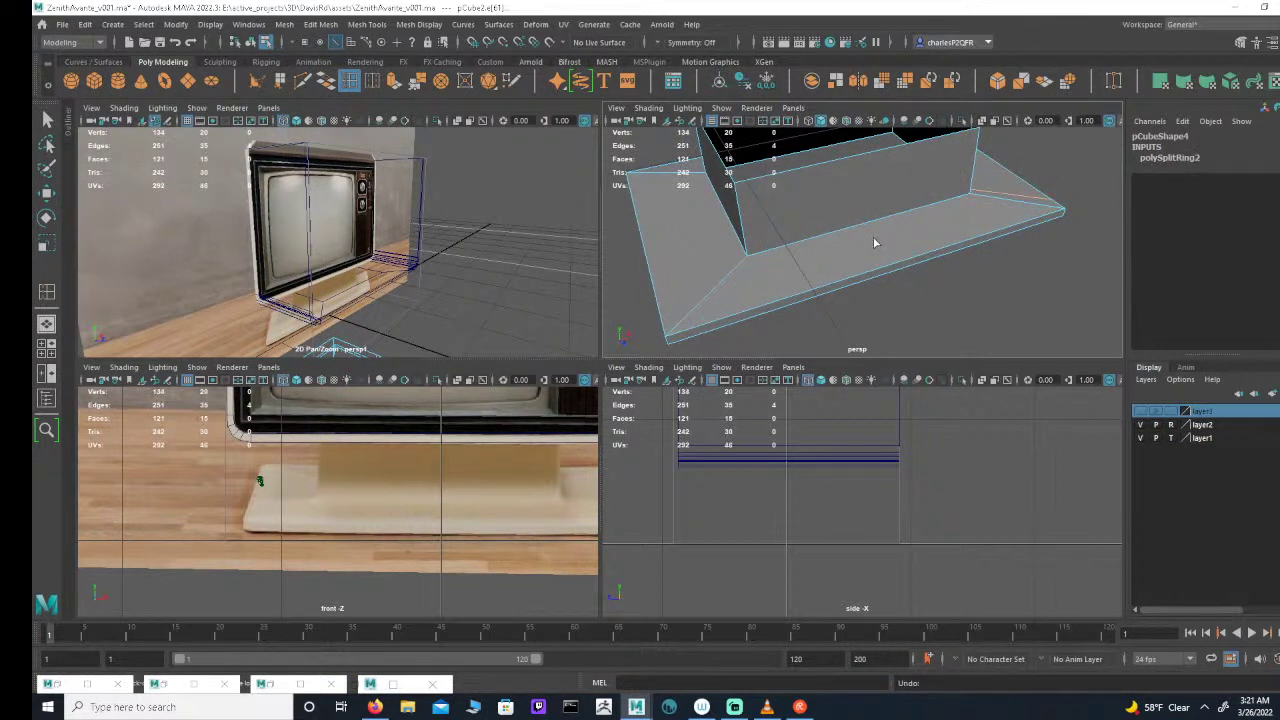
pyautogui.hotkey('ctrl', 'z')
pyautogui.keyDown('alt'); pyautogui.moveTo(931, 251); pyautogui.dragTo(896, 253); pyautogui.keyUp('alt')
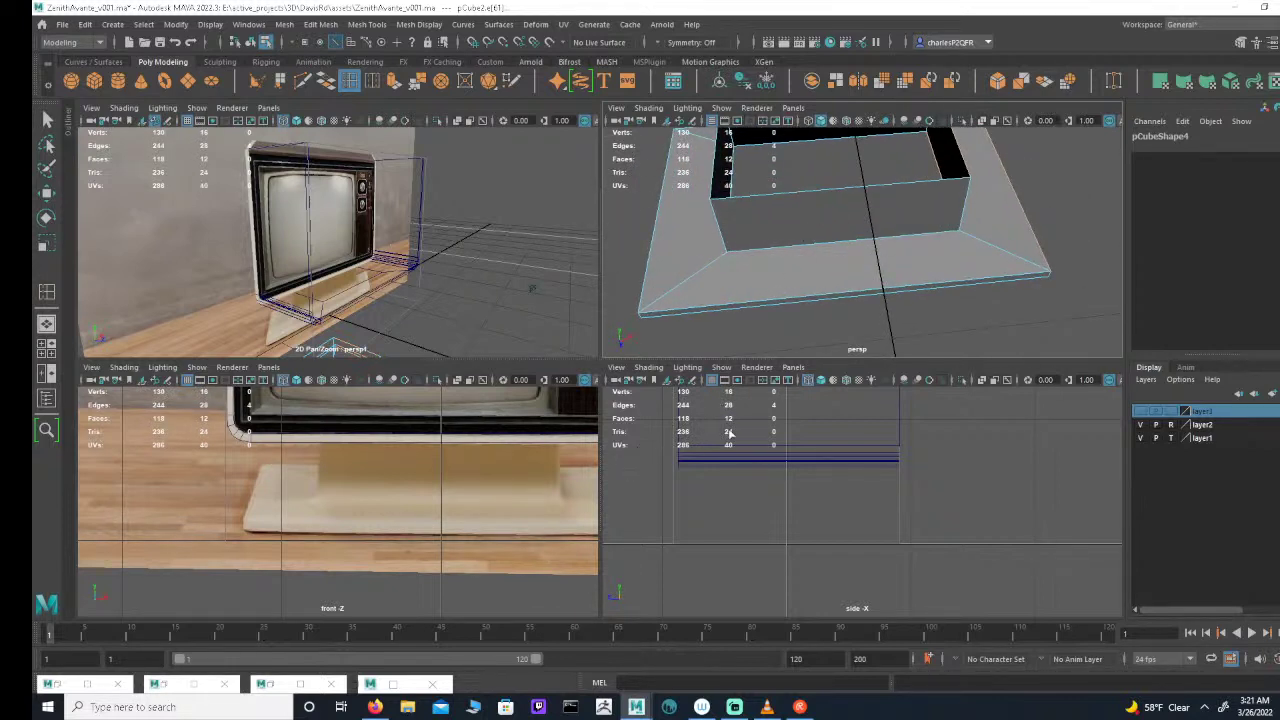
# Step: Insert a vertical edge loop near the middle of the long side of the stand's column and base
pyautogui.keyDown('alt'); pyautogui.moveTo(435, 463); pyautogui.dragTo(506, 480, button='middle'); pyautogui.keyUp('alt')
pyautogui.keyDown('alt'); pyautogui.moveTo(506, 480); pyautogui.dragTo(343, 488, button='right'); pyautogui.keyUp('alt')
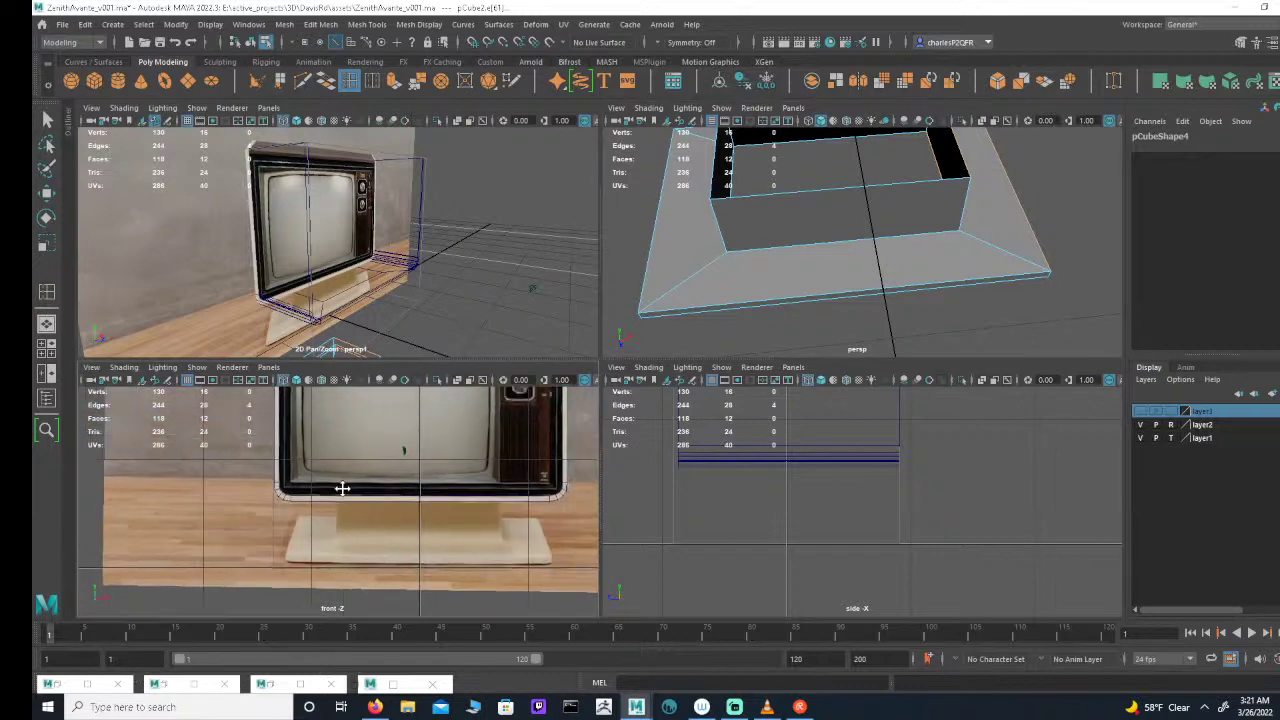
pyautogui.keyDown('alt'); pyautogui.moveTo(343, 488); pyautogui.dragTo(301, 456, button='middle'); pyautogui.keyUp('alt')
pyautogui.keyDown('alt'); pyautogui.moveTo(727, 355); pyautogui.dragTo(829, 223); pyautogui.keyUp('alt')
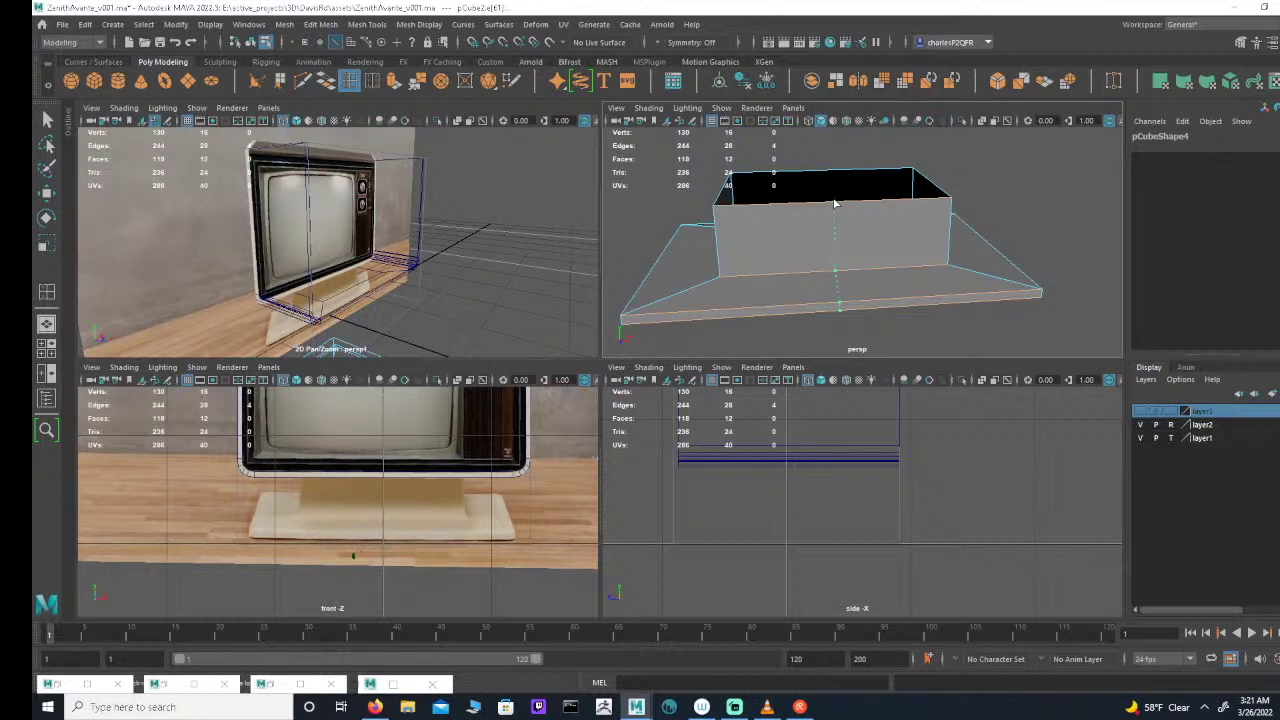
pyautogui.click(840, 204)
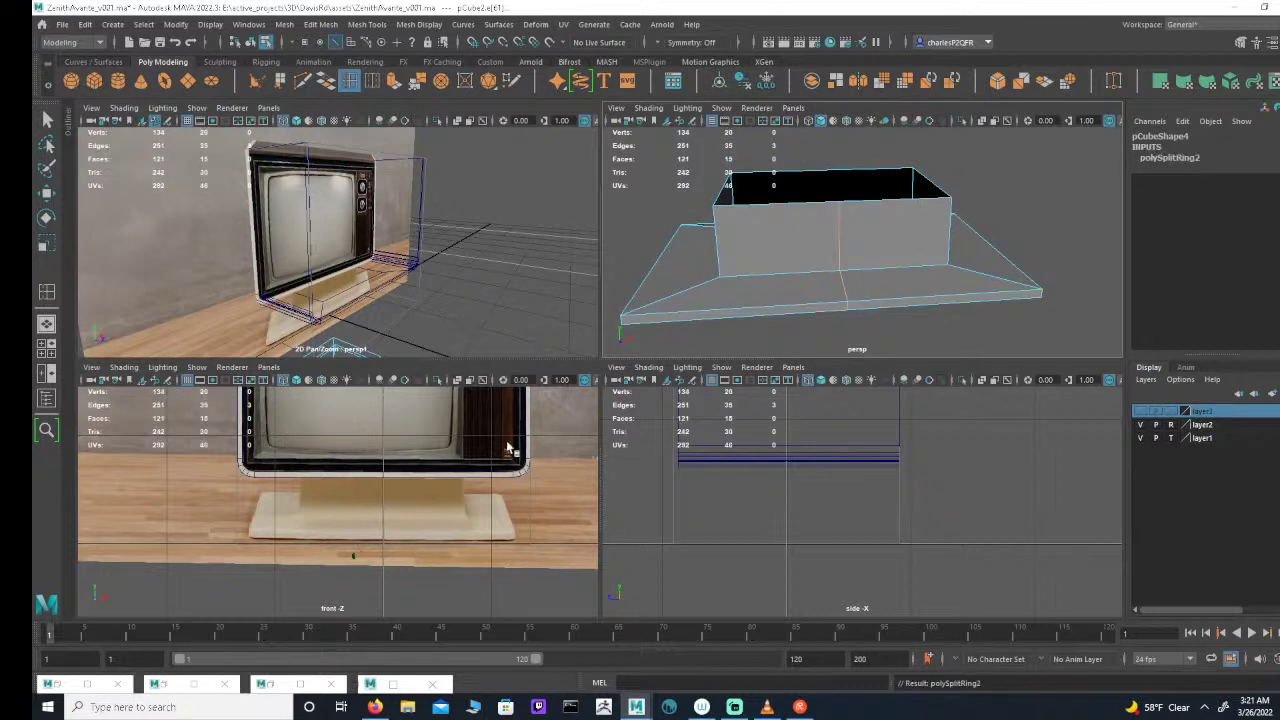
# Step: Examine the middle edge loop's alignment and the separated stand's position relative to the front reference photo
pyautogui.press('f')
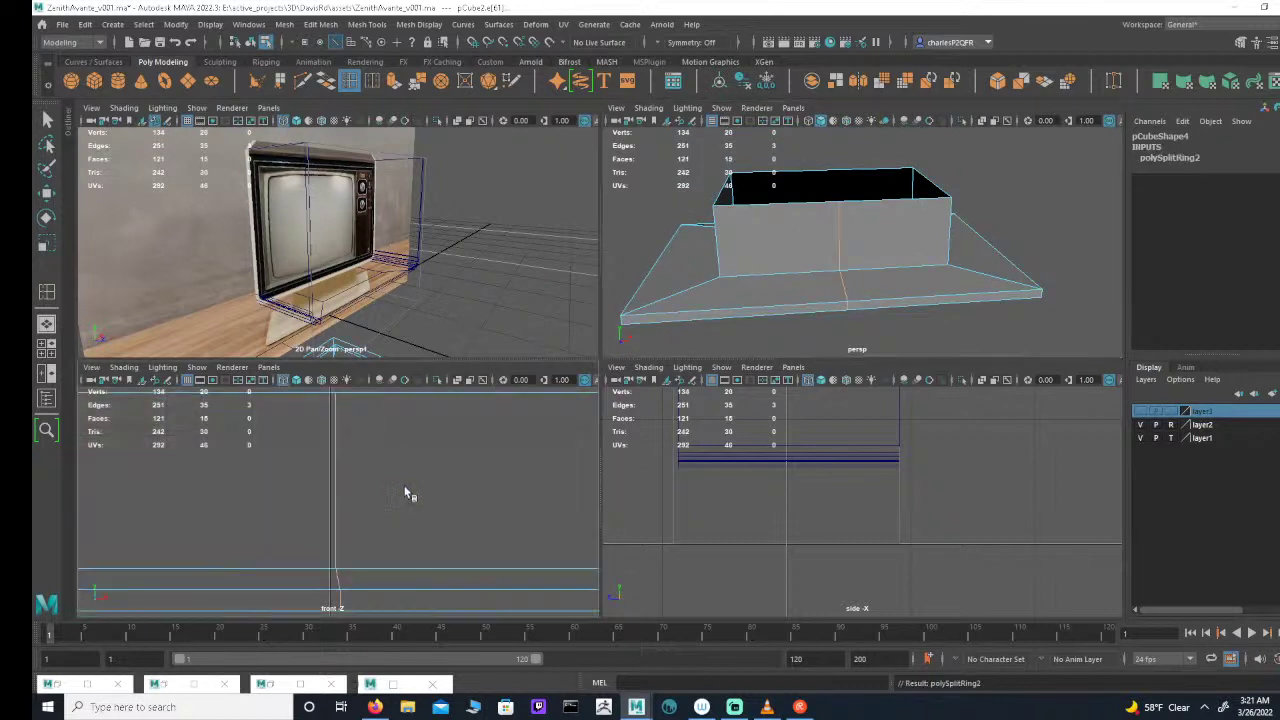
pyautogui.press('space')
pyautogui.keyDown('alt'); pyautogui.moveTo(557, 448); pyautogui.dragTo(731, 431, button='middle'); pyautogui.keyUp('alt')
pyautogui.keyDown('alt'); pyautogui.moveTo(731, 431); pyautogui.dragTo(558, 427, button='right'); pyautogui.keyUp('alt')
pyautogui.keyDown('alt'); pyautogui.moveTo(558, 427); pyautogui.dragTo(827, 487, button='middle'); pyautogui.keyUp('alt')
pyautogui.keyDown('alt'); pyautogui.moveTo(827, 487); pyautogui.dragTo(486, 434, button='right'); pyautogui.keyUp('alt')
pyautogui.press('space')
pyautogui.keyDown('alt'); pyautogui.moveTo(397, 476); pyautogui.dragTo(233, 457, button='right'); pyautogui.keyUp('alt')
pyautogui.keyDown('alt'); pyautogui.moveTo(233, 457); pyautogui.dragTo(343, 534, button='middle'); pyautogui.keyUp('alt')
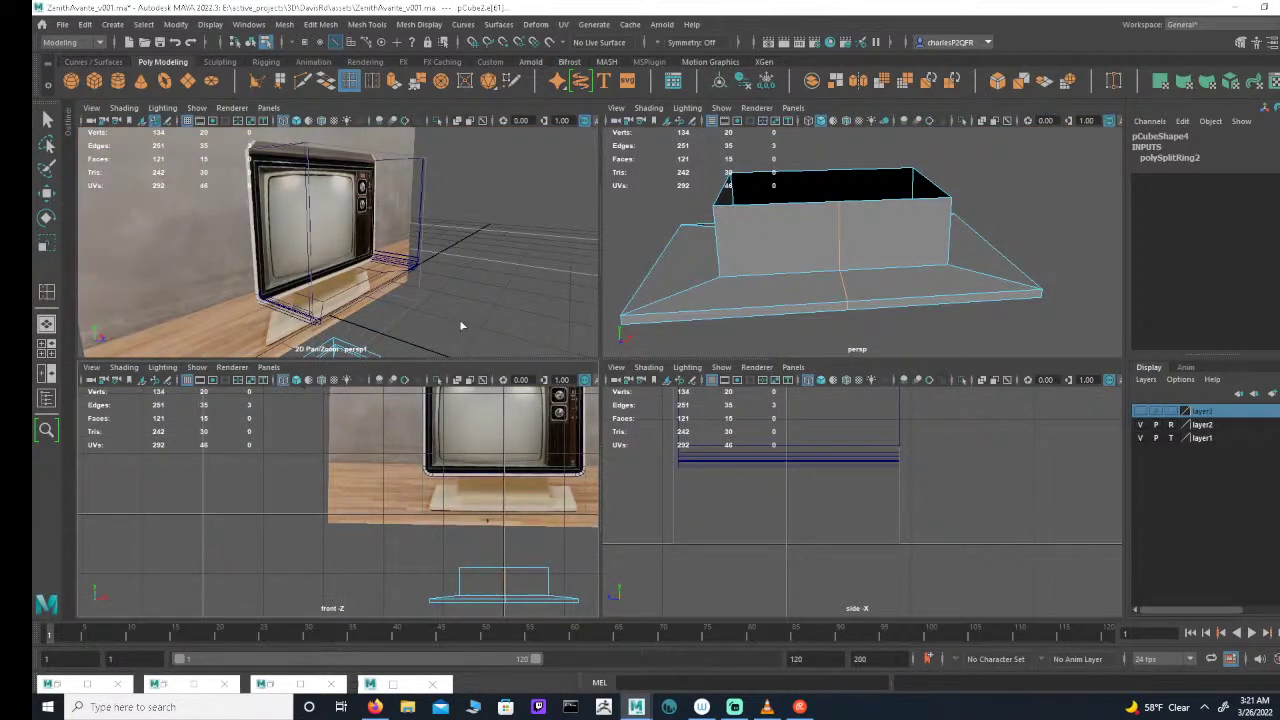
pyautogui.scroll(-5, 742, 278)
pyautogui.scroll(4, 349, 551)
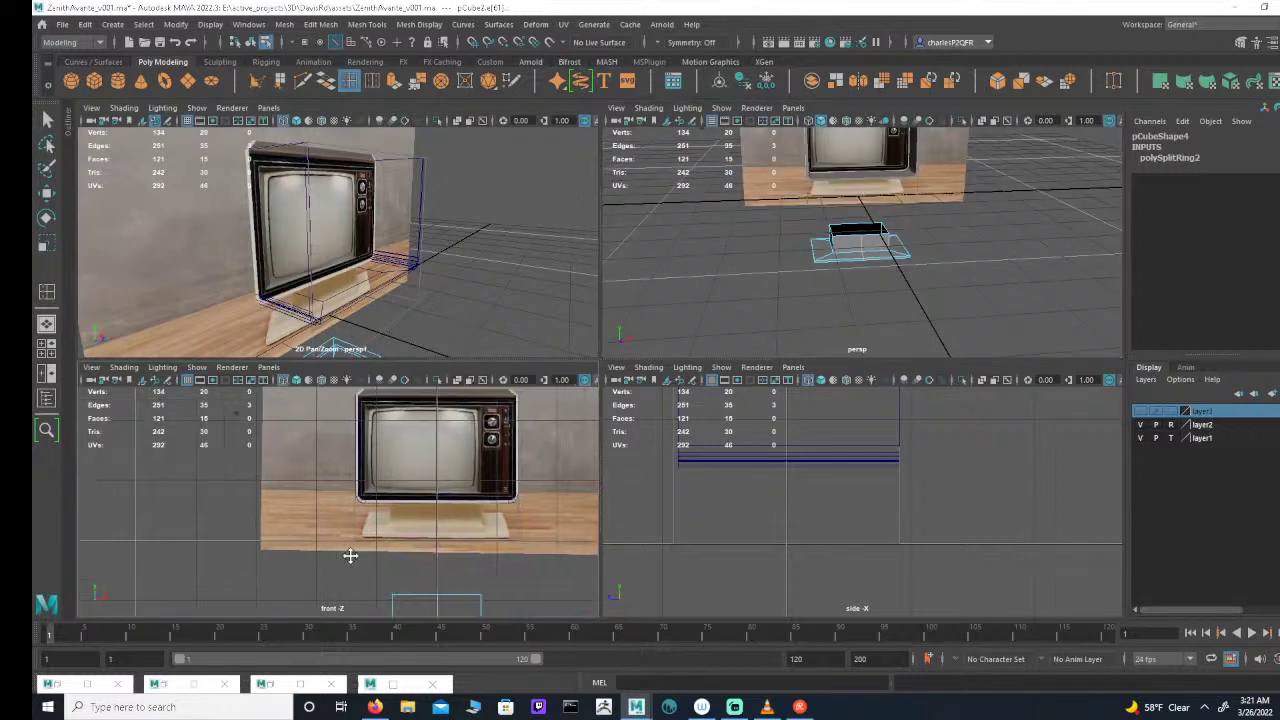
# Step: Undo the middle edge loop on the stand's column and base
pyautogui.keyDown('alt'); pyautogui.moveTo(437, 523); pyautogui.dragTo(405, 494, button='middle'); pyautogui.keyUp('alt')
pyautogui.keyDown('alt'); pyautogui.moveTo(440, 424); pyautogui.dragTo(370, 331, button='middle'); pyautogui.keyUp('alt')
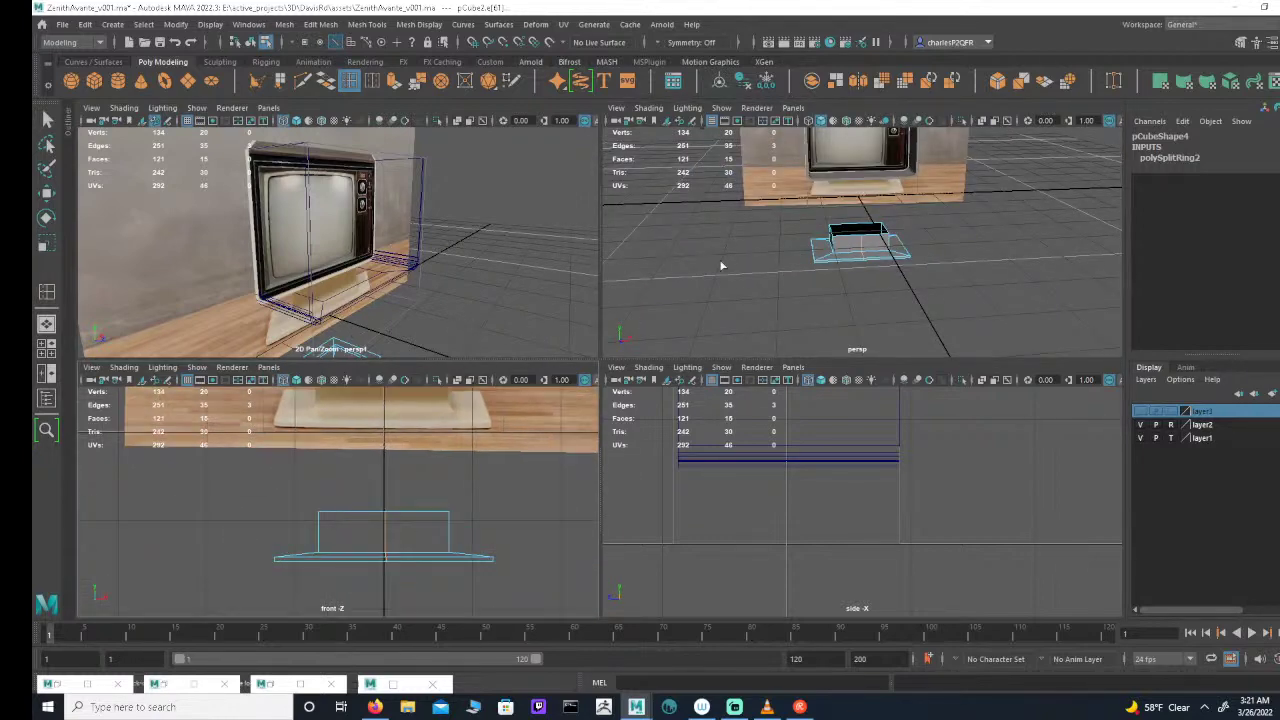
pyautogui.keyDown('alt'); pyautogui.moveTo(916, 232); pyautogui.dragTo(663, 243); pyautogui.keyUp('alt')
pyautogui.scroll(4, 900, 280)
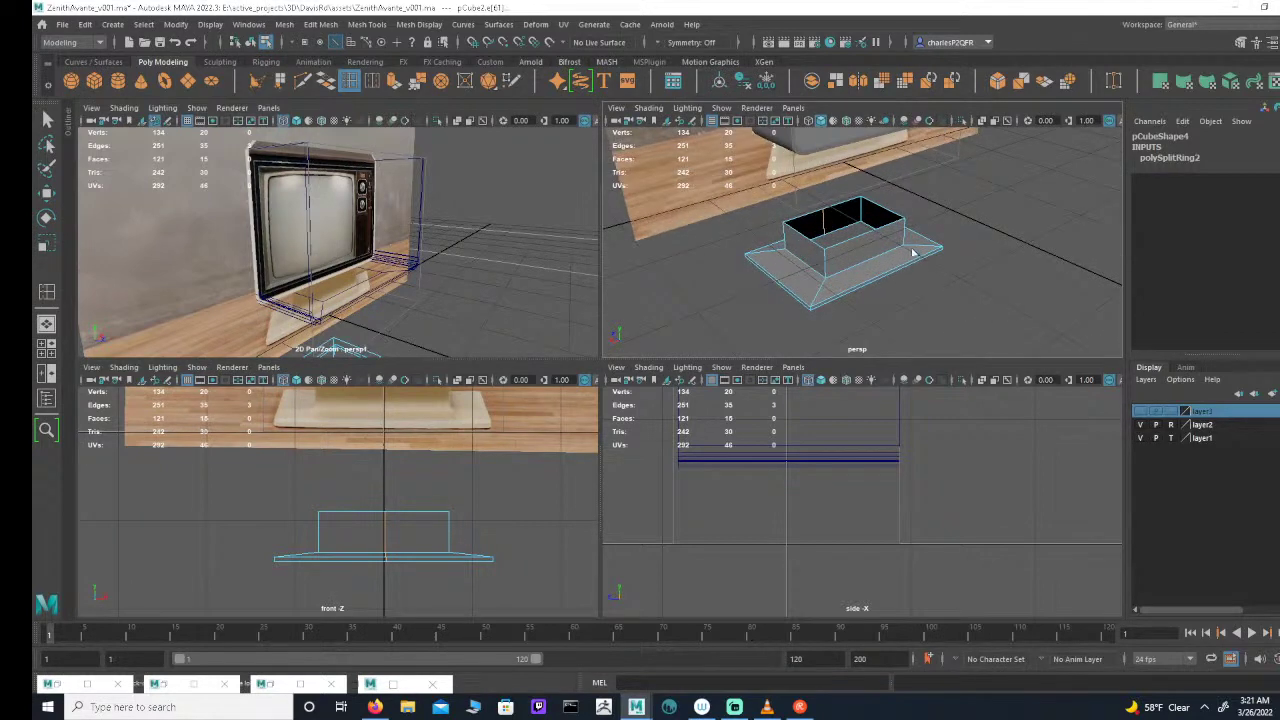
pyautogui.hotkey('ctrl', 'z')
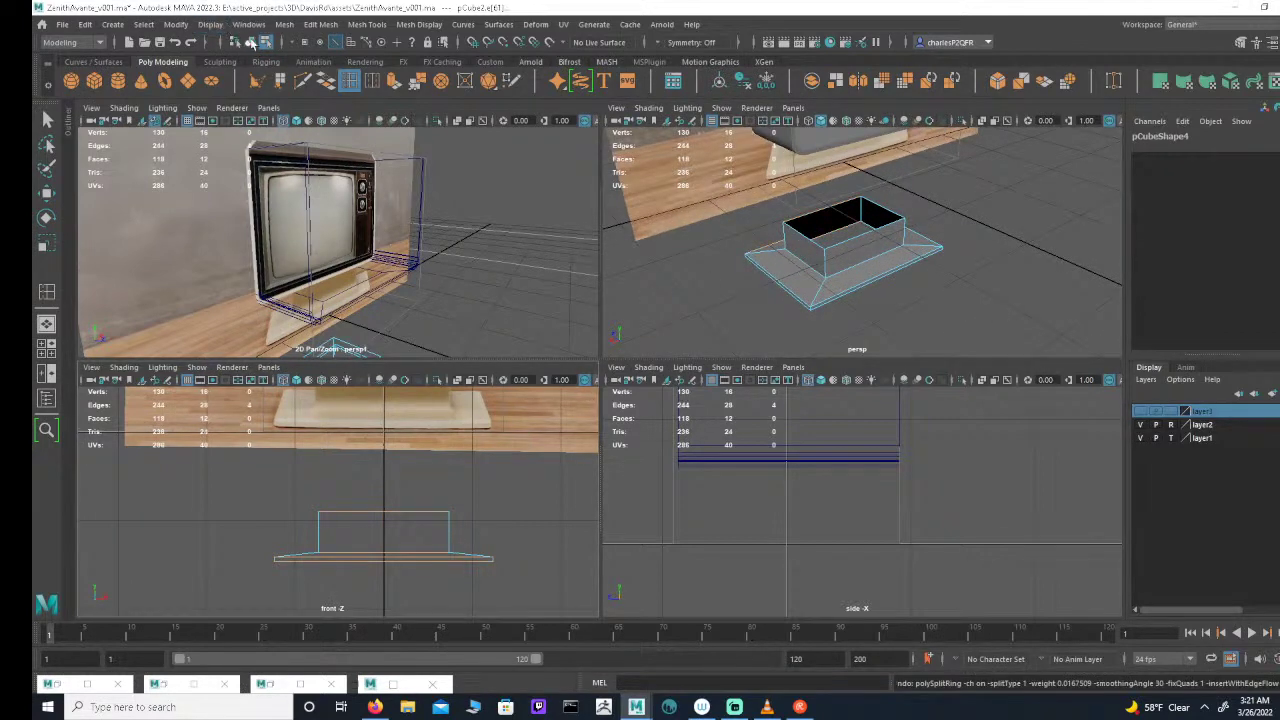
# Step: Raise the whole stand in Y to about 1.507 so it sits beneath the cabinet, matching the front reference photo
pyautogui.click(251, 42)
pyautogui.press('w')
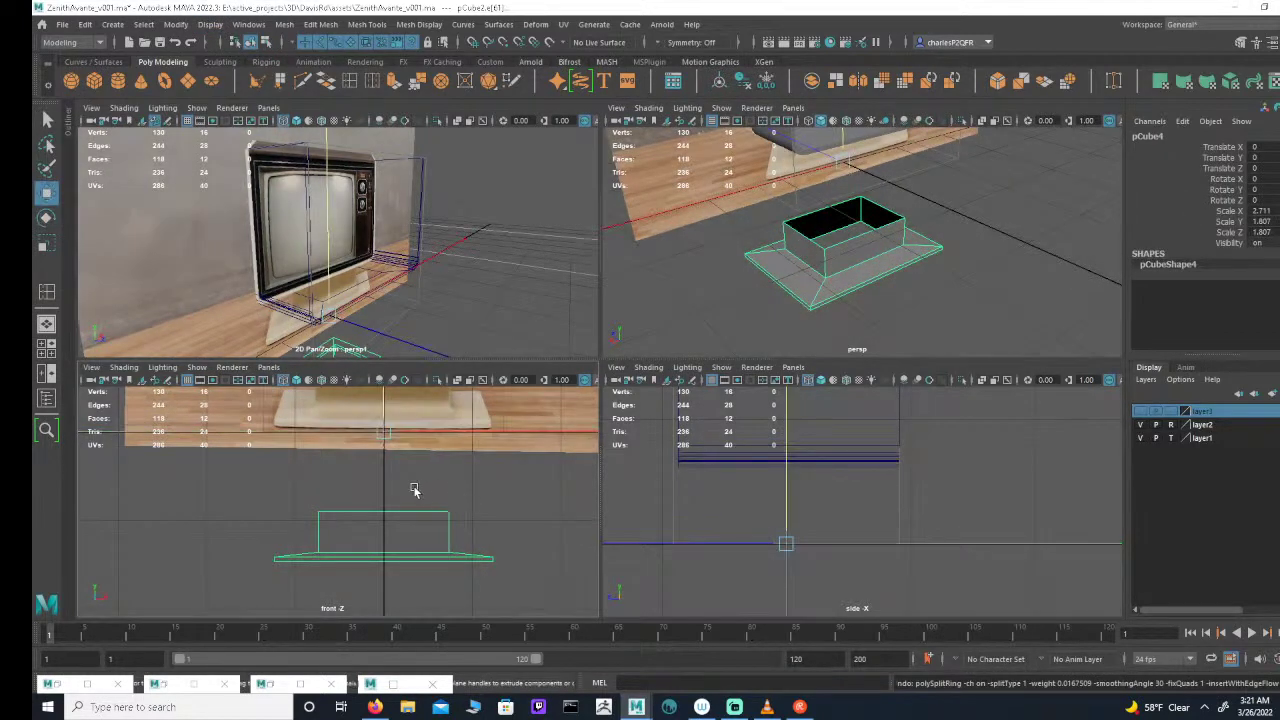
pyautogui.moveTo(384, 421); pyautogui.dragTo(383, 335)
pyautogui.keyDown('alt'); pyautogui.moveTo(383, 470); pyautogui.dragTo(383, 557, button='middle'); pyautogui.keyUp('alt')
pyautogui.keyDown('alt'); pyautogui.moveTo(383, 556); pyautogui.dragTo(447, 452, button='right'); pyautogui.keyUp('alt')
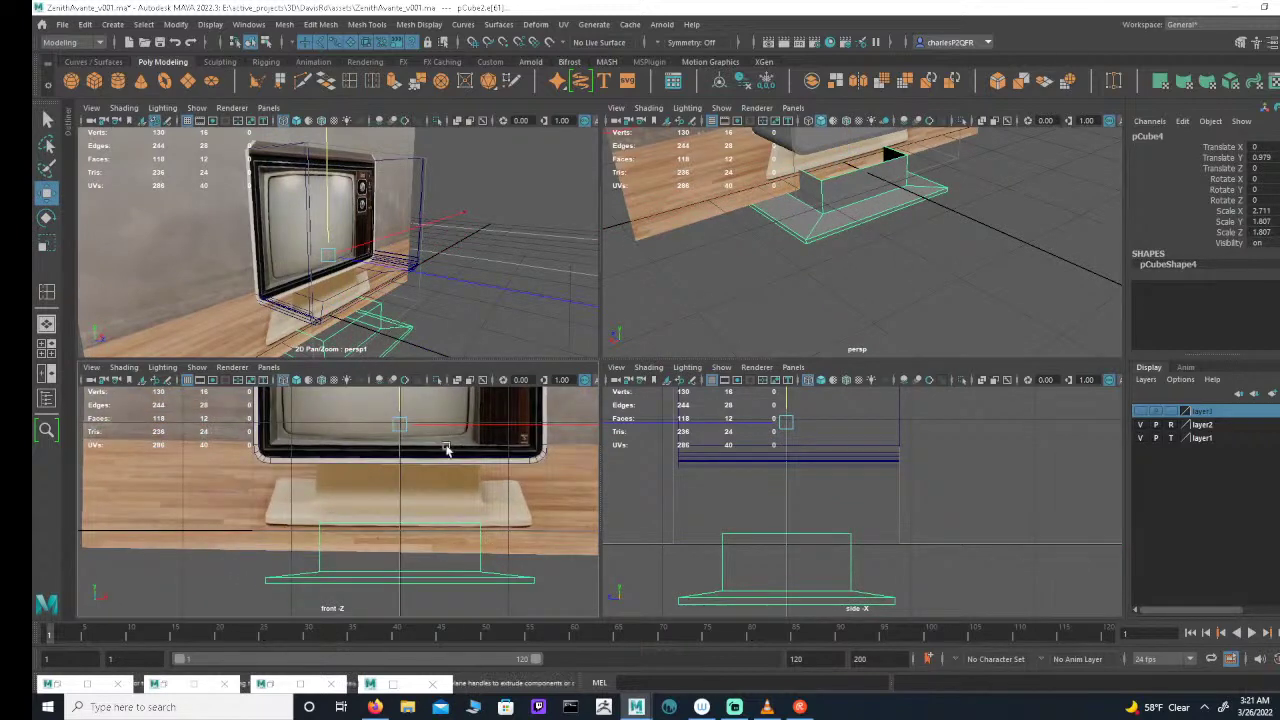
pyautogui.moveTo(401, 410); pyautogui.dragTo(405, 350)
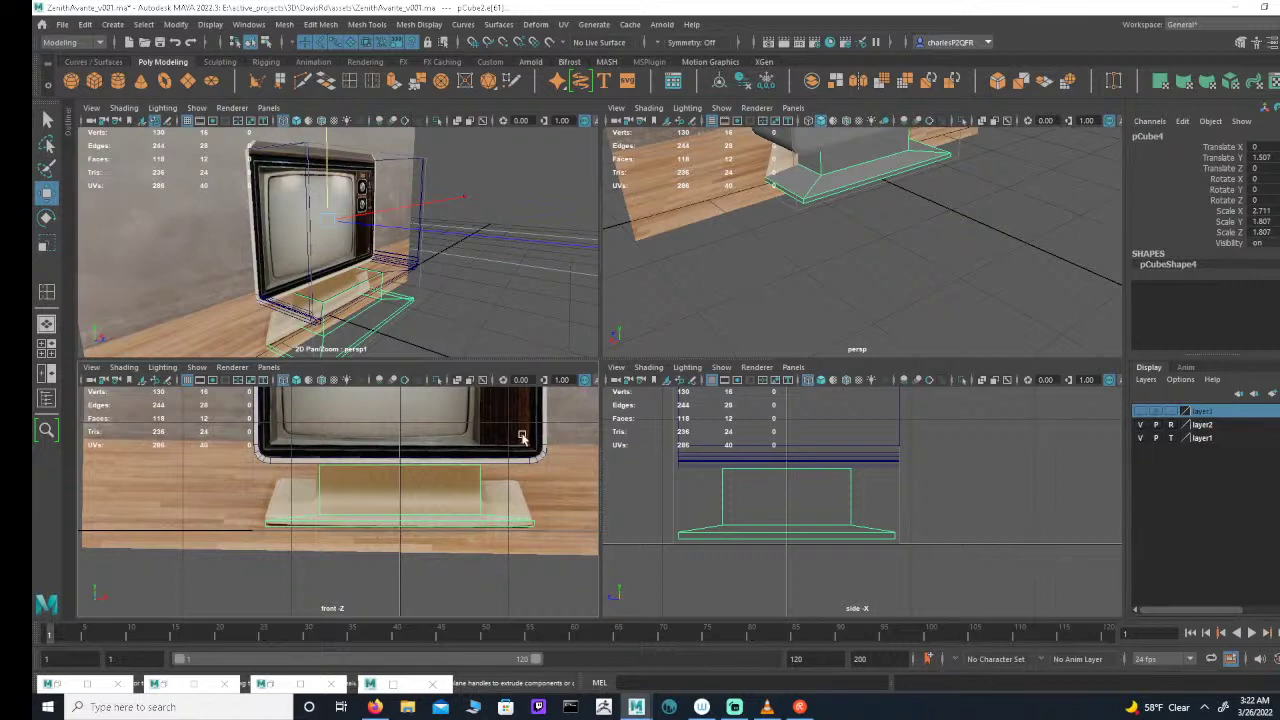
pyautogui.keyDown('alt'); pyautogui.moveTo(403, 431); pyautogui.dragTo(423, 429, button='right'); pyautogui.keyUp('alt')
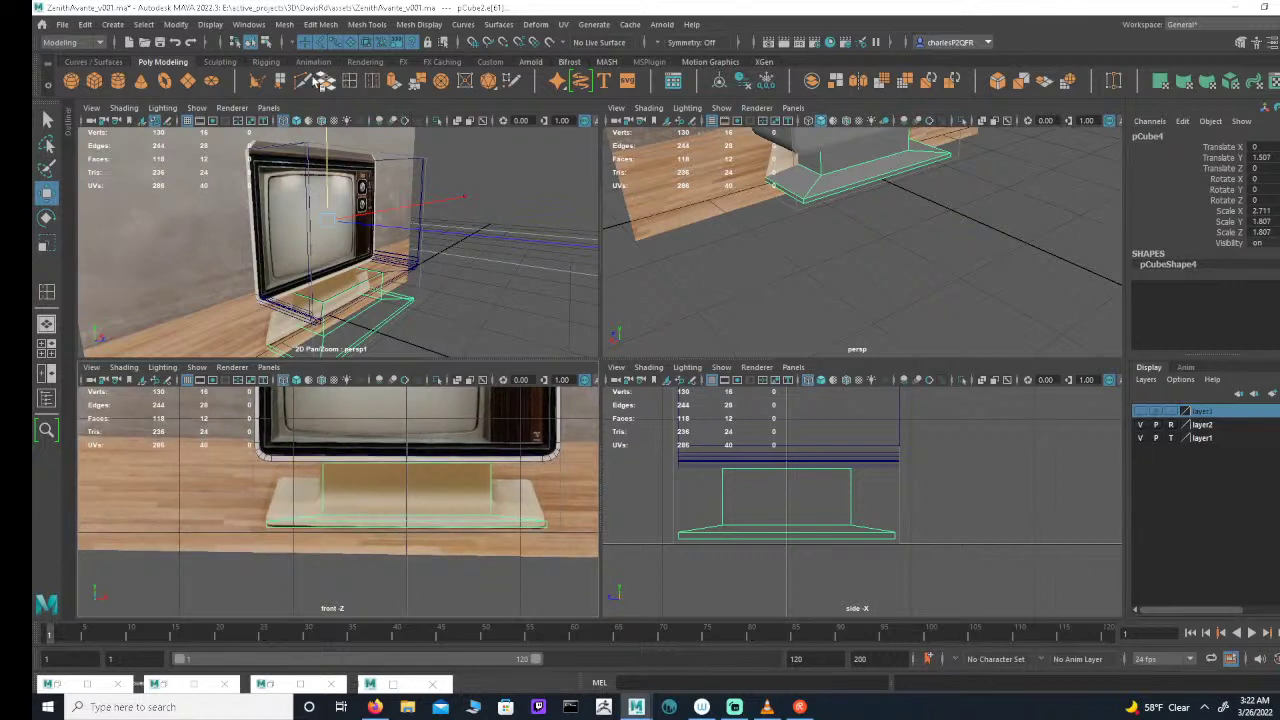
# Step: Slice the stand vertically through its middle in both the front and side views with the Multi-Cut tool
pyautogui.click(318, 82)
pyautogui.scroll(2, 433, 562)
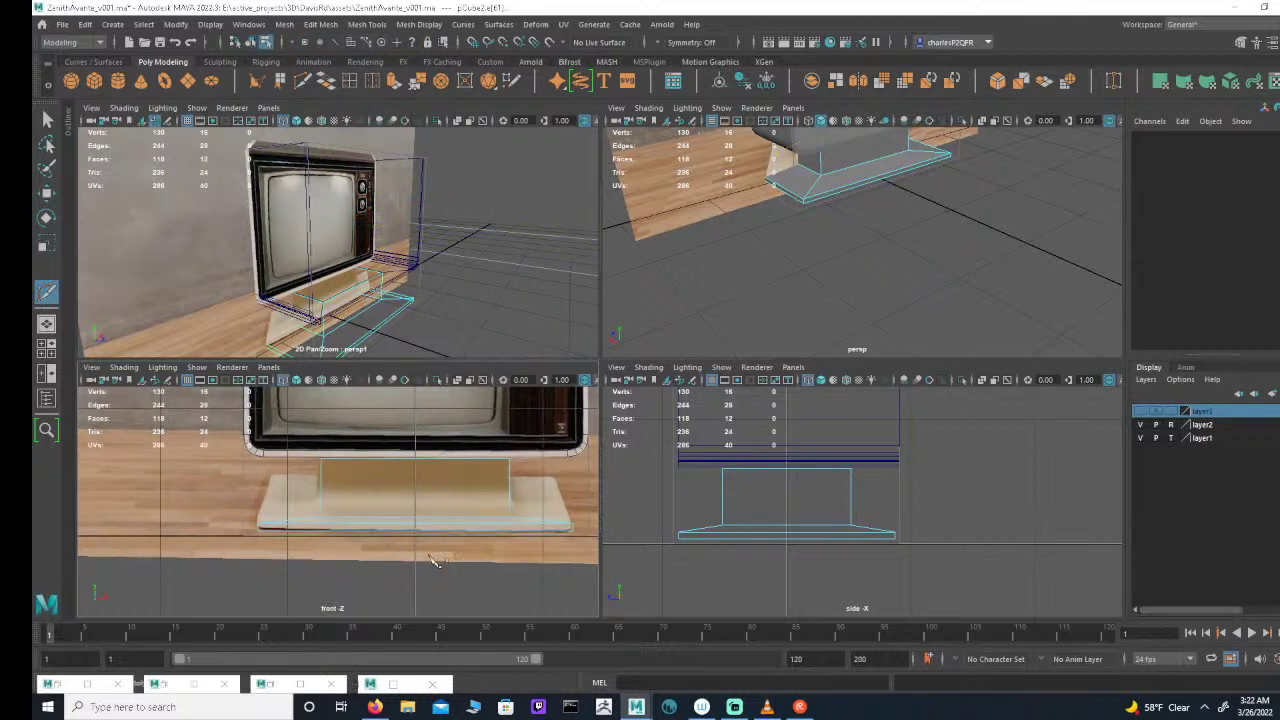
pyautogui.click(417, 472)
pyautogui.moveTo(785, 571); pyautogui.dragTo(786, 438)
pyautogui.keyDown('alt'); pyautogui.moveTo(936, 196); pyautogui.dragTo(813, 260); pyautogui.keyUp('alt')
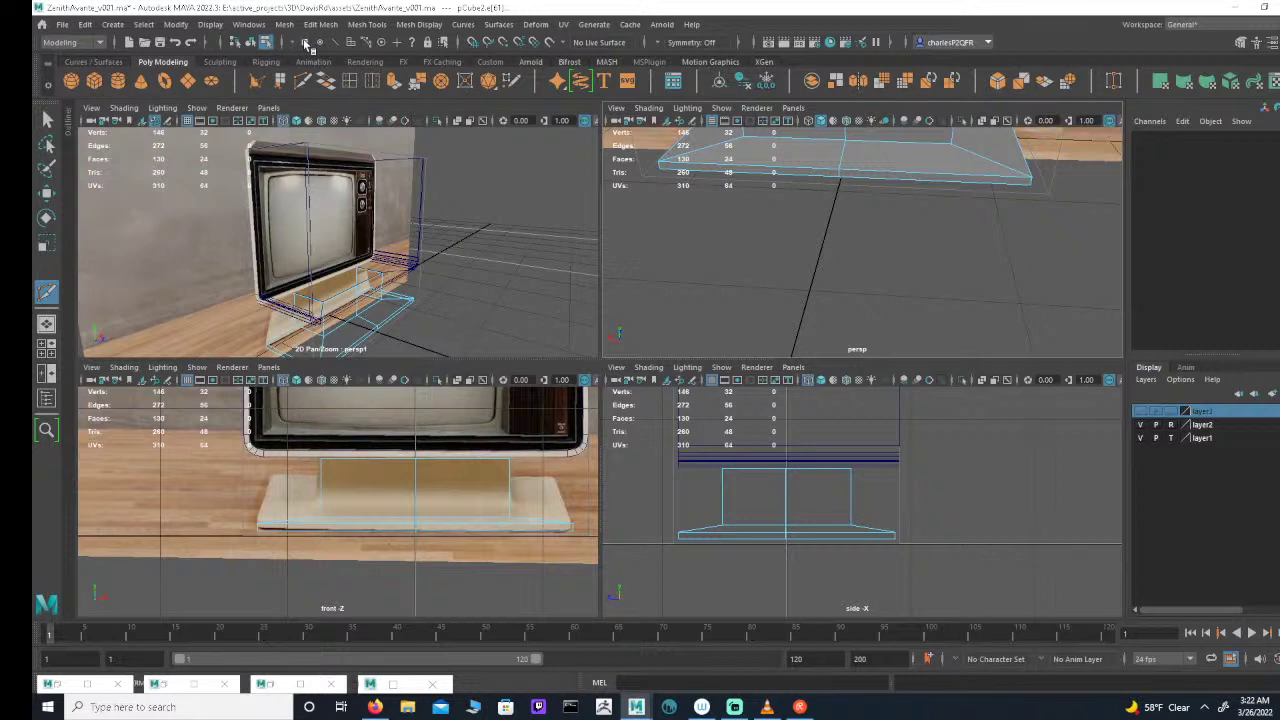
# Step: Select the stand's middle column of vertices in the front view and snap it to the grid's centre line along X
pyautogui.press('q')
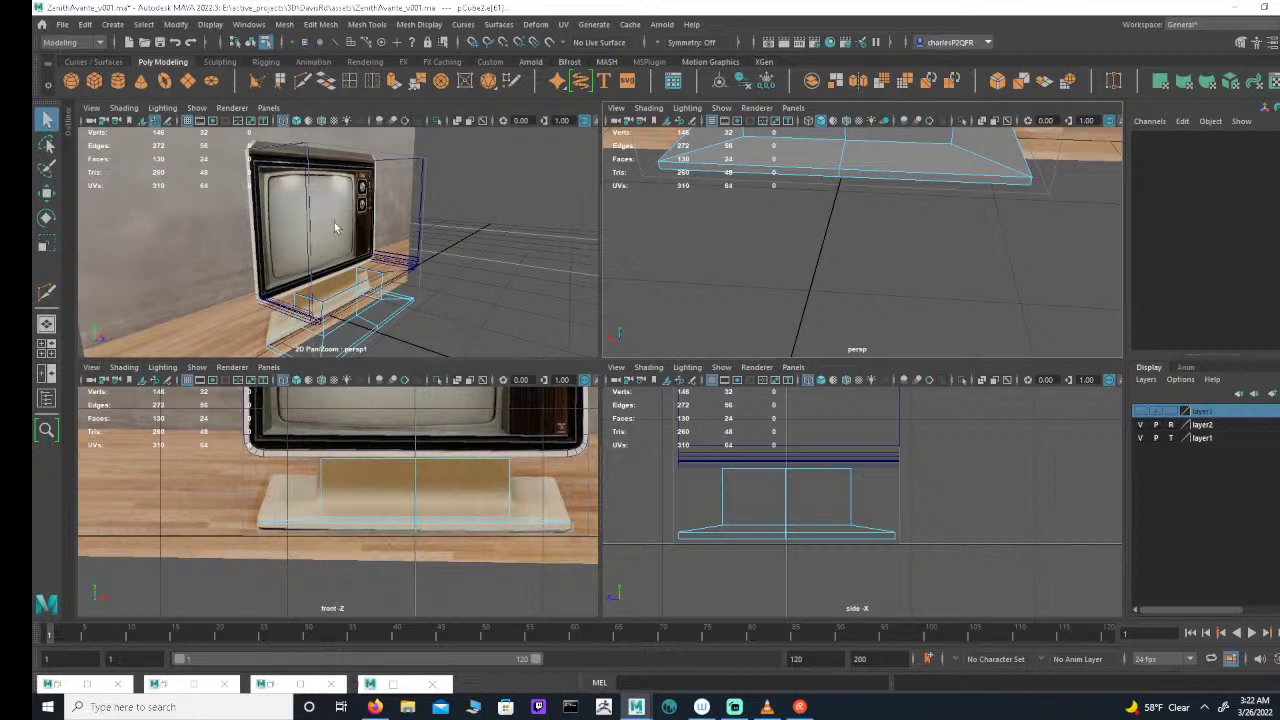
pyautogui.moveTo(384, 583); pyautogui.dragTo(432, 430)
pyautogui.press('w')
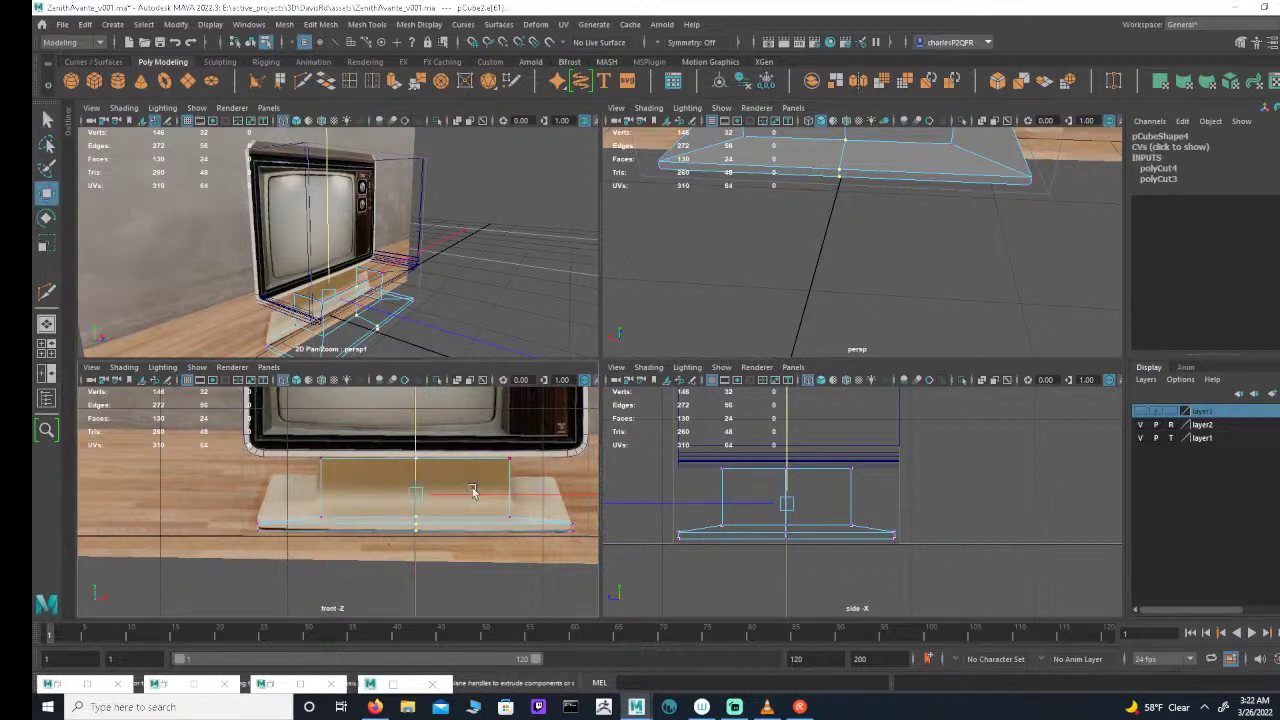
pyautogui.moveTo(457, 496); pyautogui.dragTo(445, 499)
pyautogui.press('x')
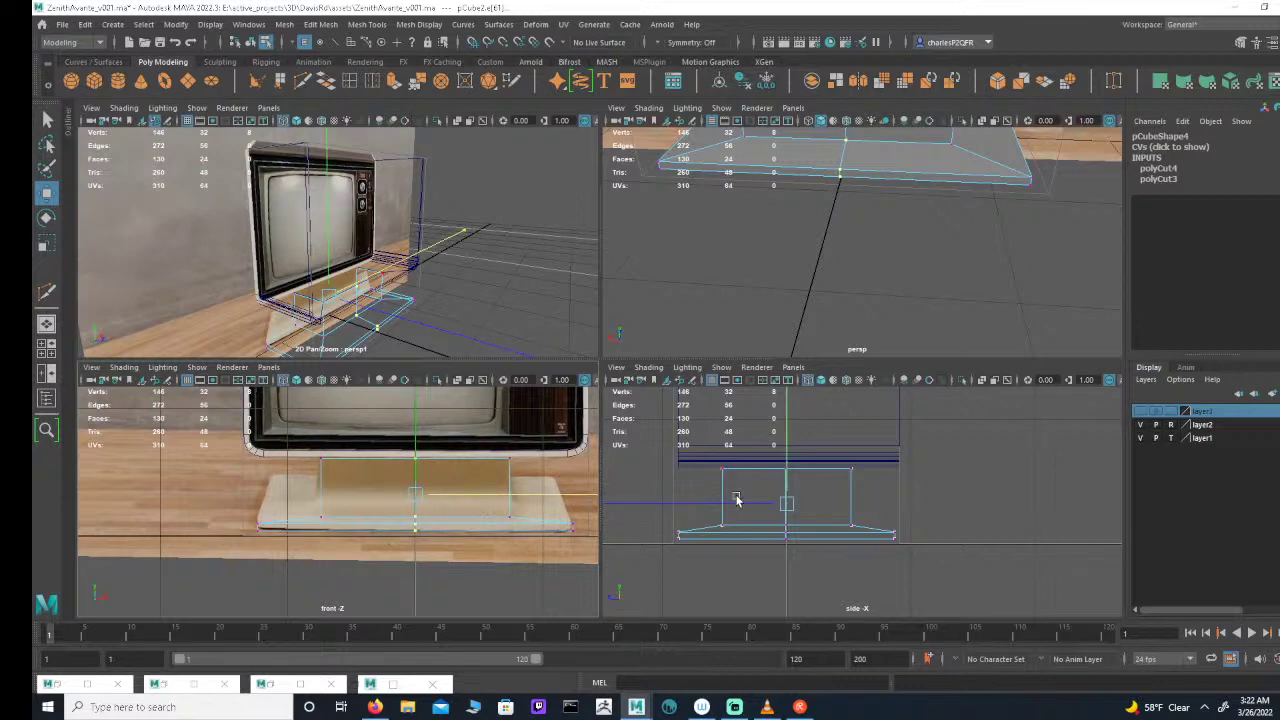
# Step: Select the stand's middle vertices in the side view and snap them to the grid's centre line along Z
pyautogui.moveTo(746, 598); pyautogui.dragTo(799, 451)
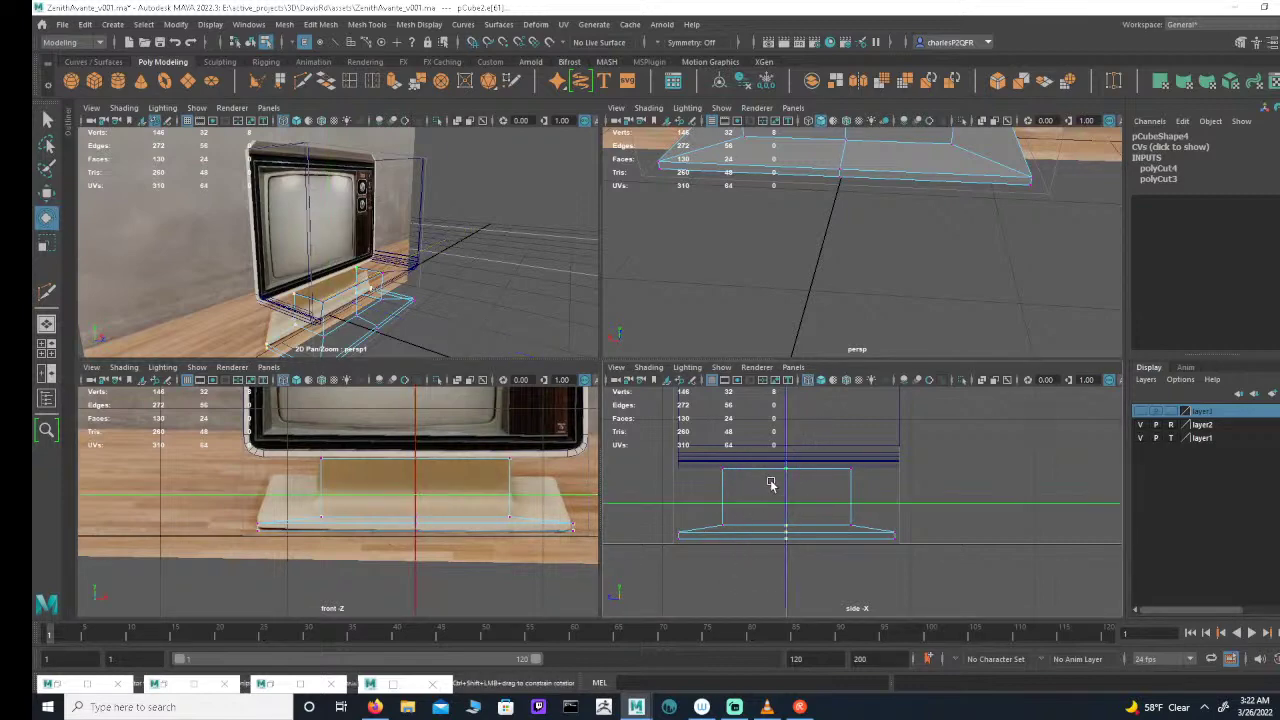
pyautogui.press('x')
pyautogui.click(764, 507)
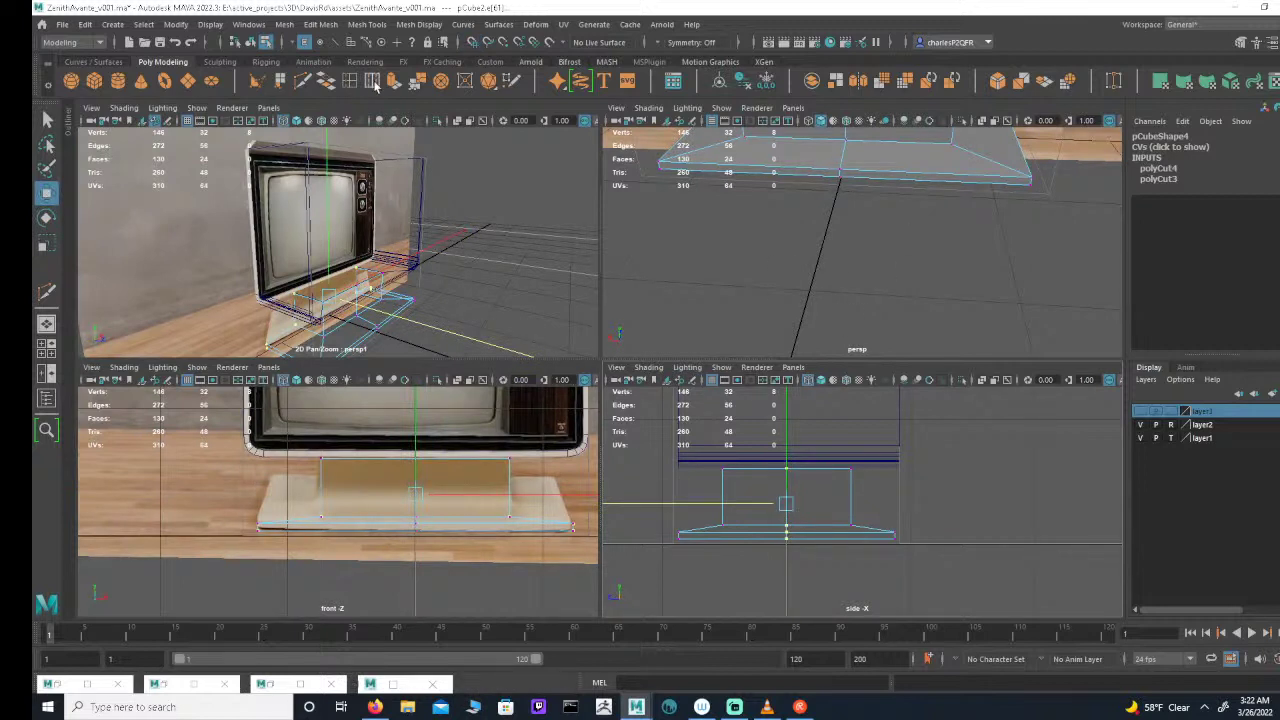
# Step: Add a pair of offset edge loops around the front centre edge, close to the column's two outer corners
pyautogui.click(376, 86)
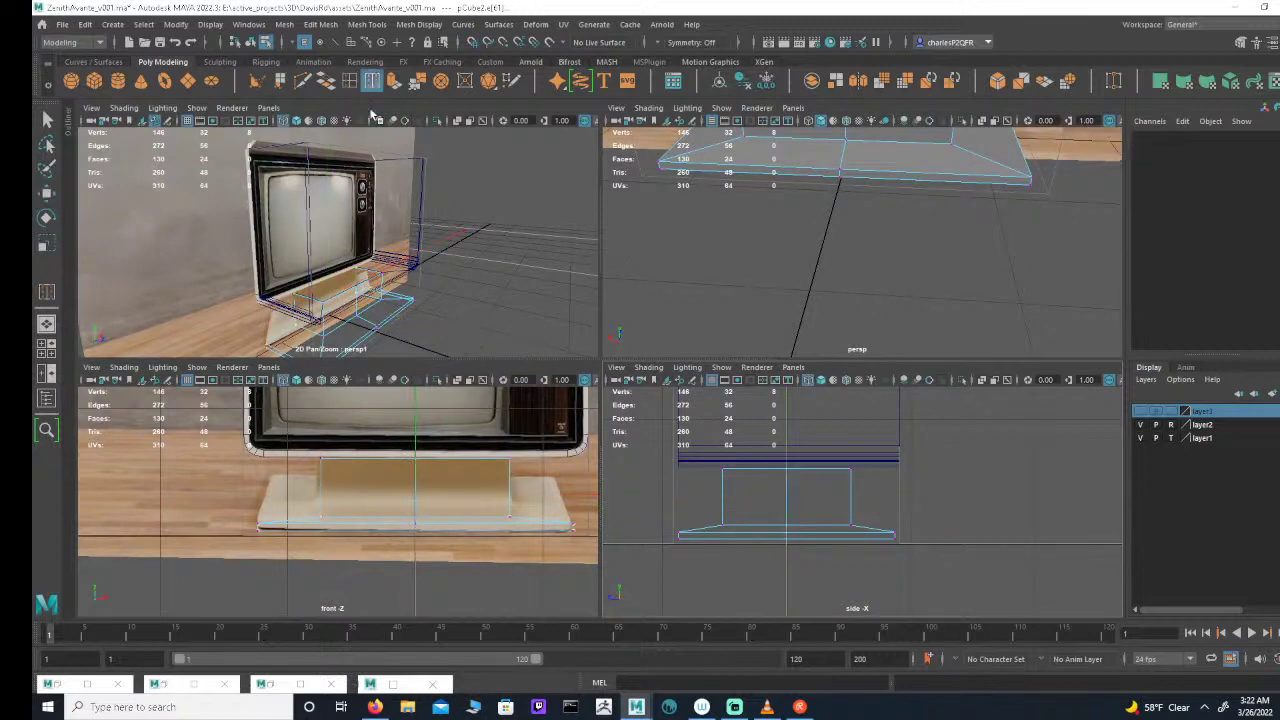
pyautogui.click(418, 497)
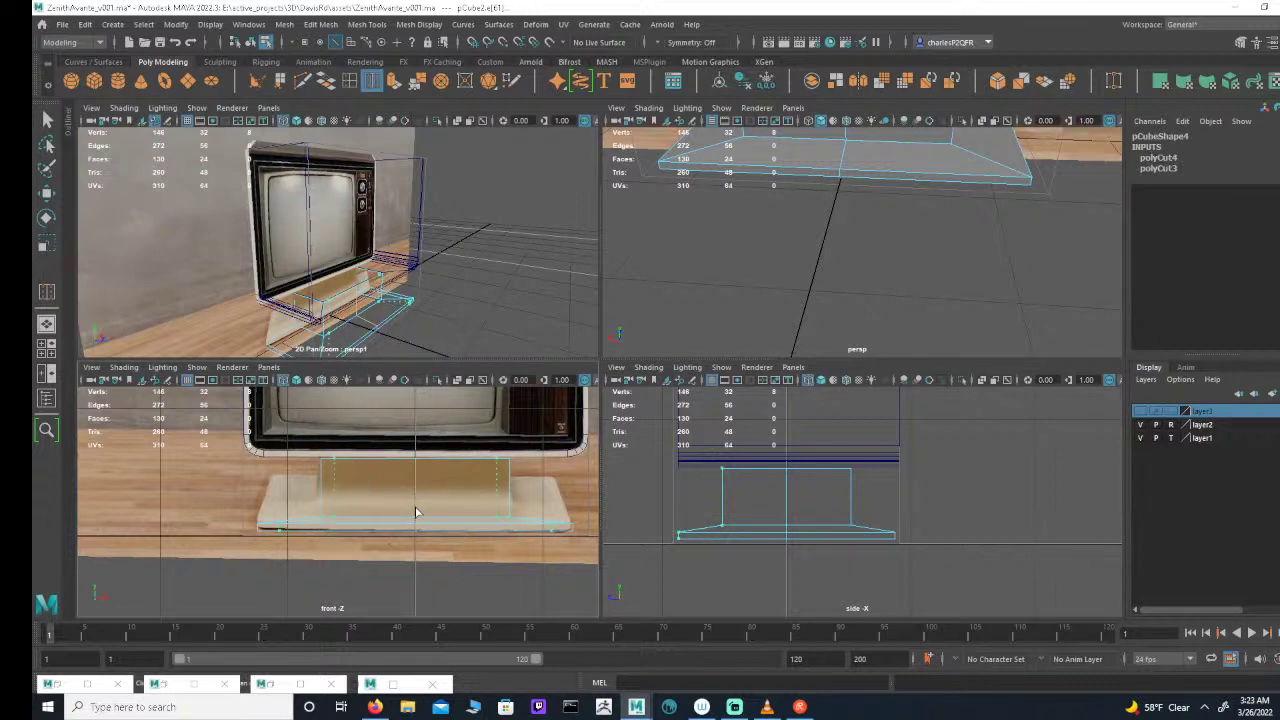
pyautogui.click(416, 508)
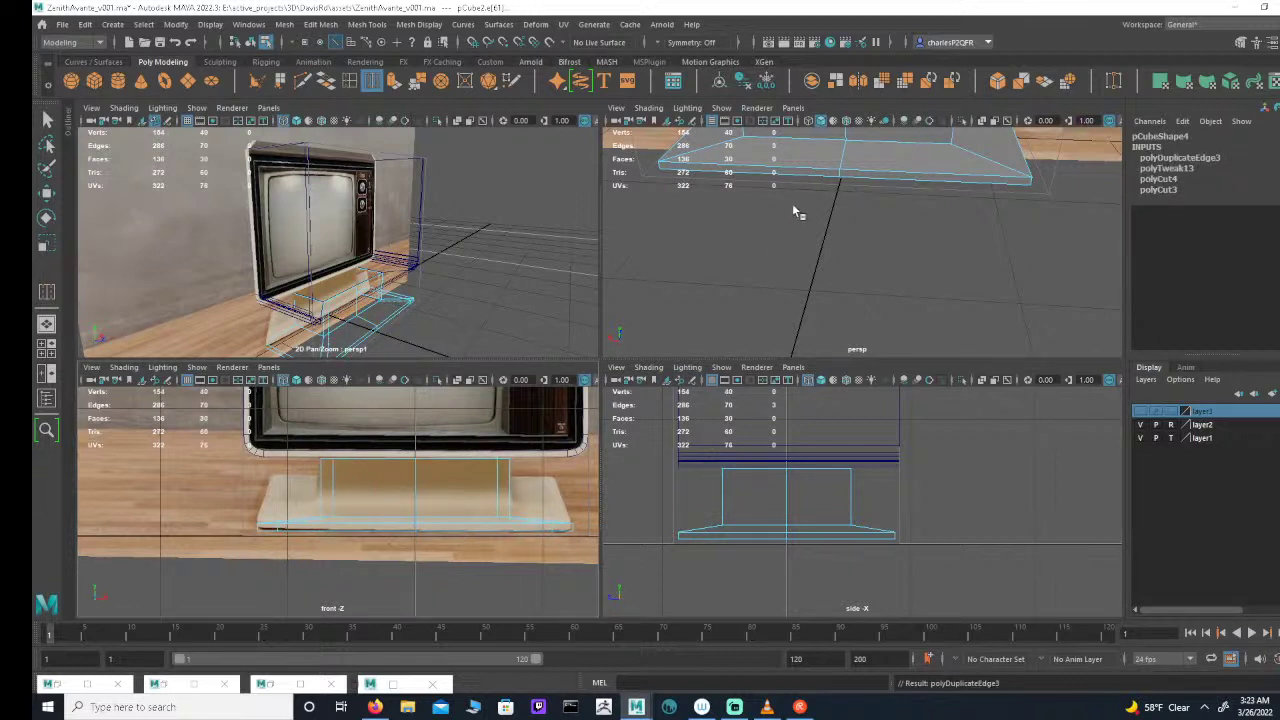
# Step: Add matching offset edge loops around the centre edge on the opposite long side of the stand
pyautogui.keyDown('alt'); pyautogui.moveTo(792, 213); pyautogui.dragTo(912, 252); pyautogui.keyUp('alt')
pyautogui.keyDown('alt'); pyautogui.moveTo(874, 286); pyautogui.dragTo(954, 297, button='right'); pyautogui.keyUp('alt')
pyautogui.keyDown('alt'); pyautogui.moveTo(954, 297); pyautogui.dragTo(946, 293, button='middle'); pyautogui.keyUp('alt')
pyautogui.keyDown('alt'); pyautogui.moveTo(960, 291); pyautogui.dragTo(910, 263); pyautogui.keyUp('alt')
pyautogui.keyDown('alt'); pyautogui.moveTo(850, 263); pyautogui.dragTo(622, 262, button='right'); pyautogui.keyUp('alt')
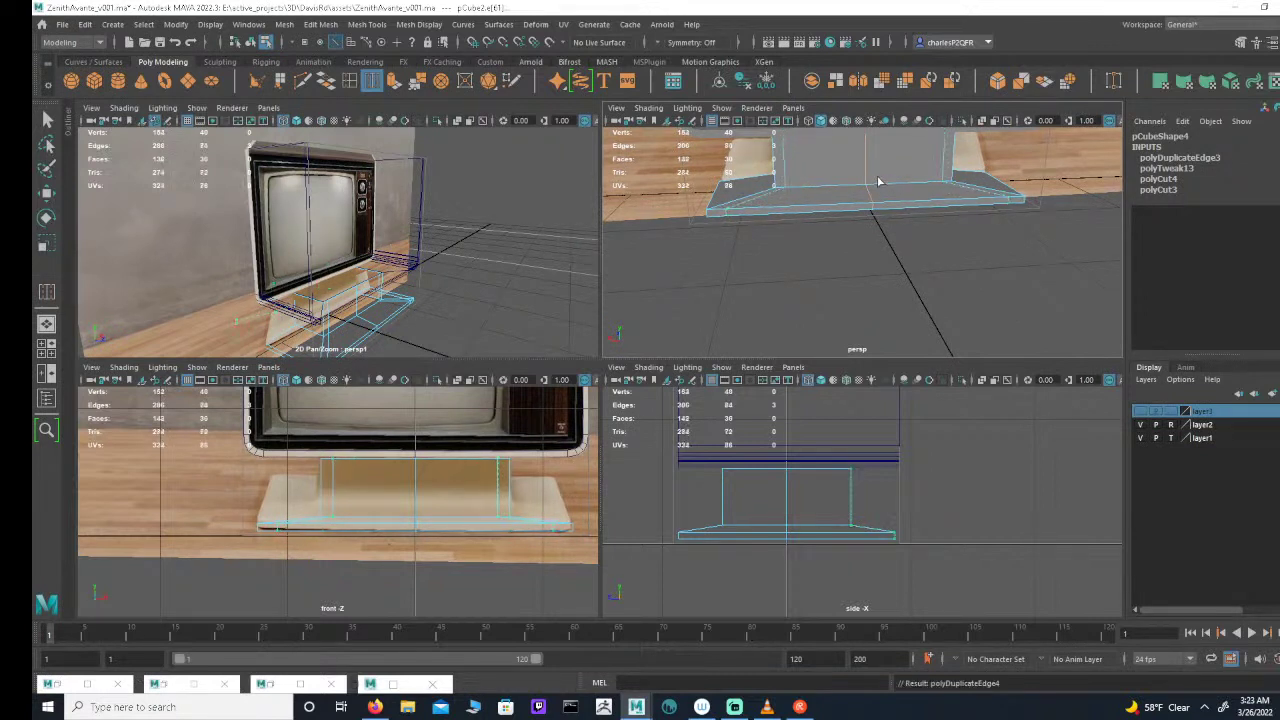
pyautogui.click(868, 180)
pyautogui.keyDown('alt'); pyautogui.moveTo(868, 180); pyautogui.dragTo(860, 257); pyautogui.keyUp('alt')
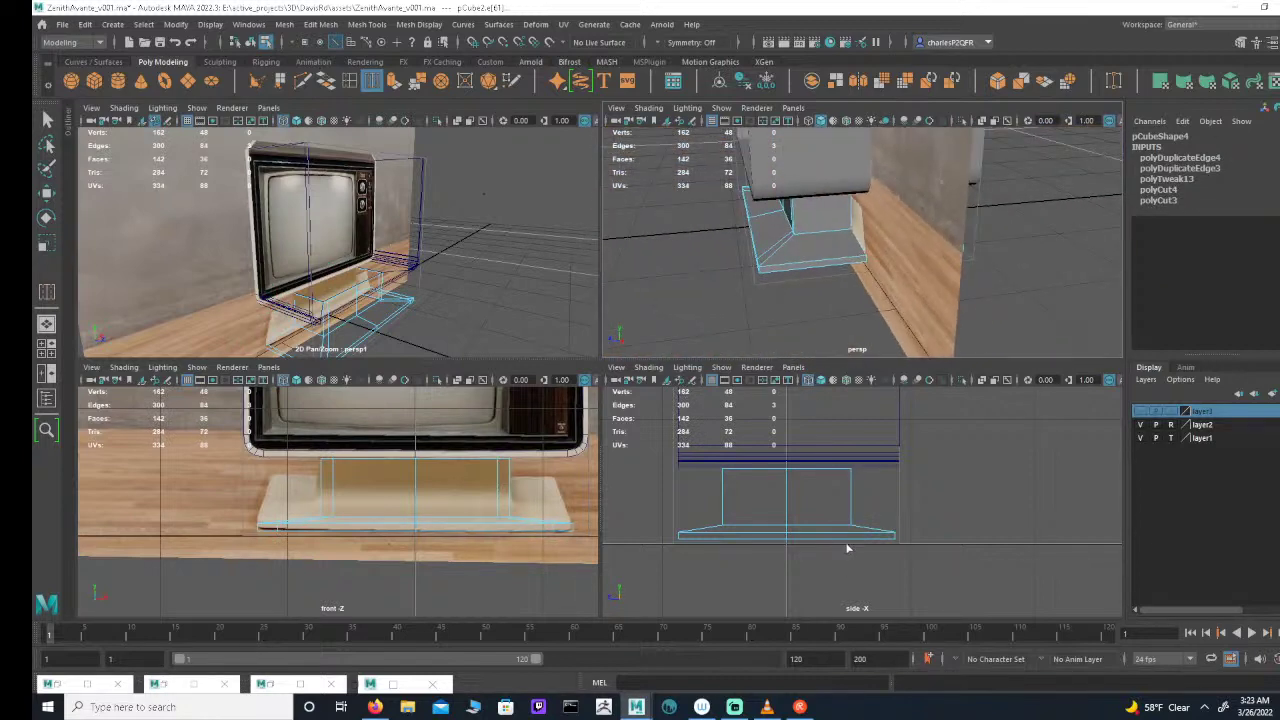
# Step: Add offset edge loops around the centre edges on both short sides of the stand, near the column's corners
pyautogui.press('F9')
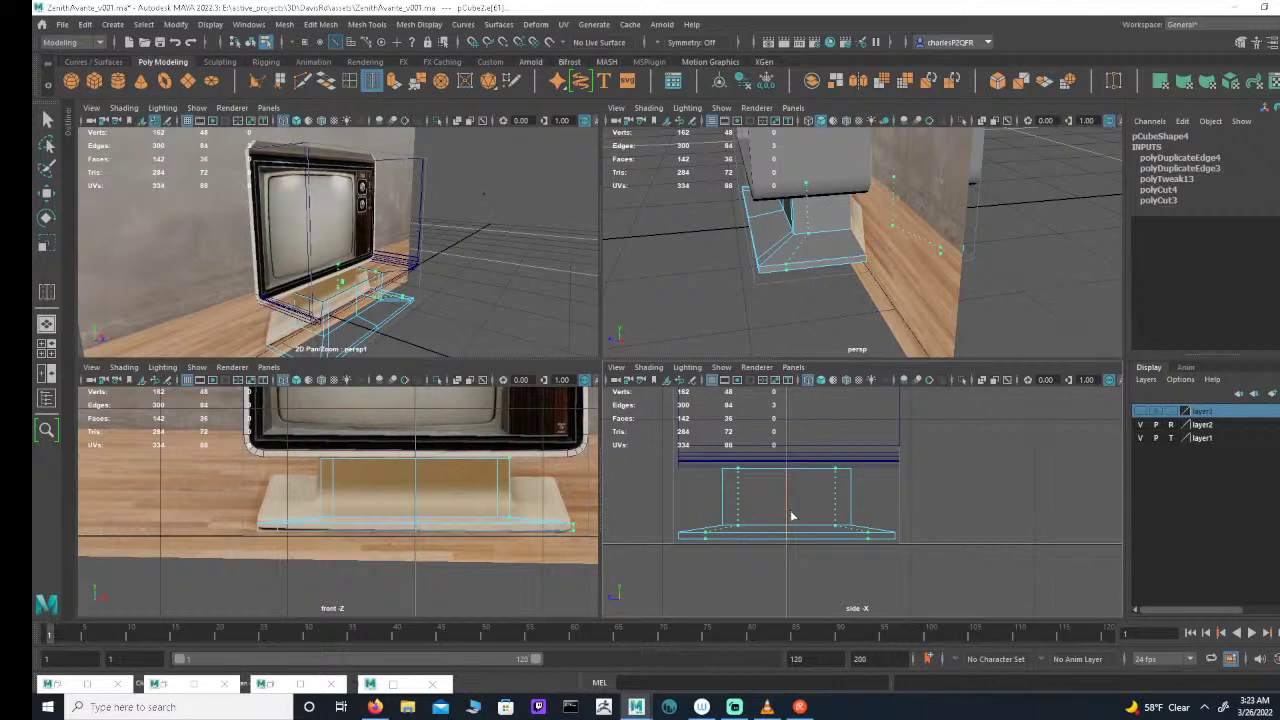
pyautogui.moveTo(791, 518); pyautogui.dragTo(793, 516)
pyautogui.keyDown('alt'); pyautogui.moveTo(717, 266); pyautogui.dragTo(944, 277); pyautogui.keyUp('alt')
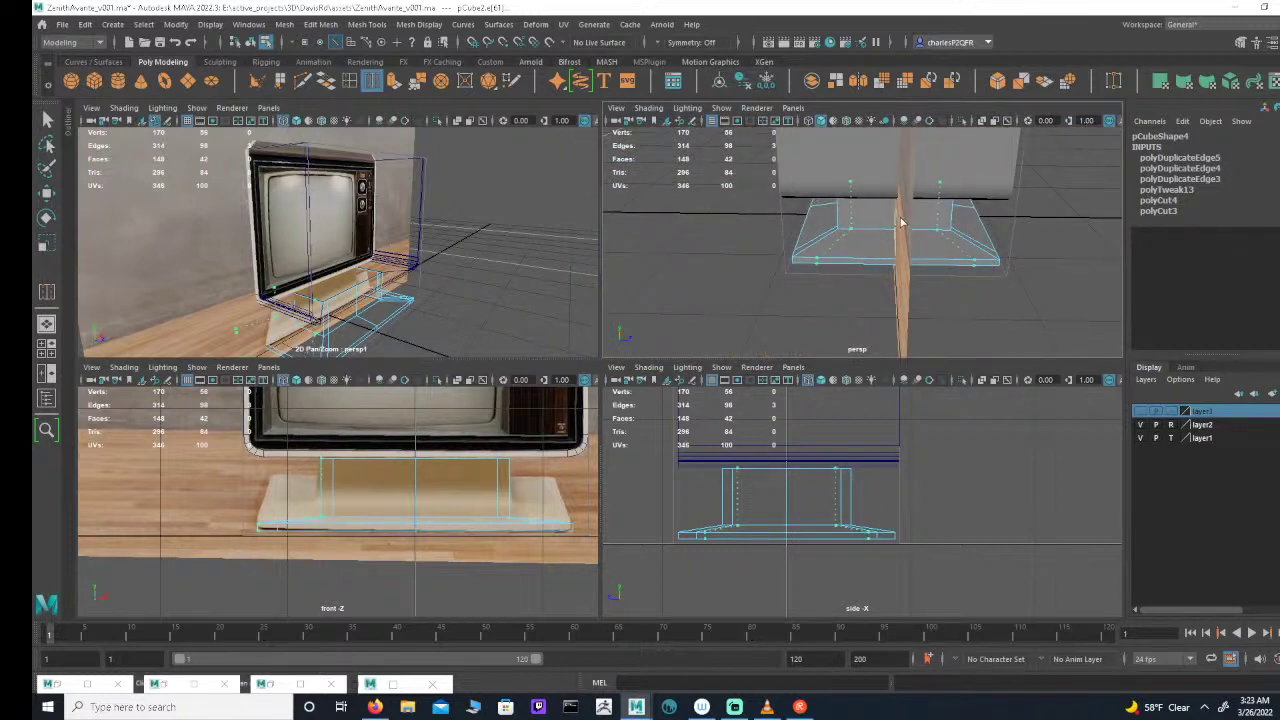
pyautogui.moveTo(900, 222); pyautogui.dragTo(913, 228)
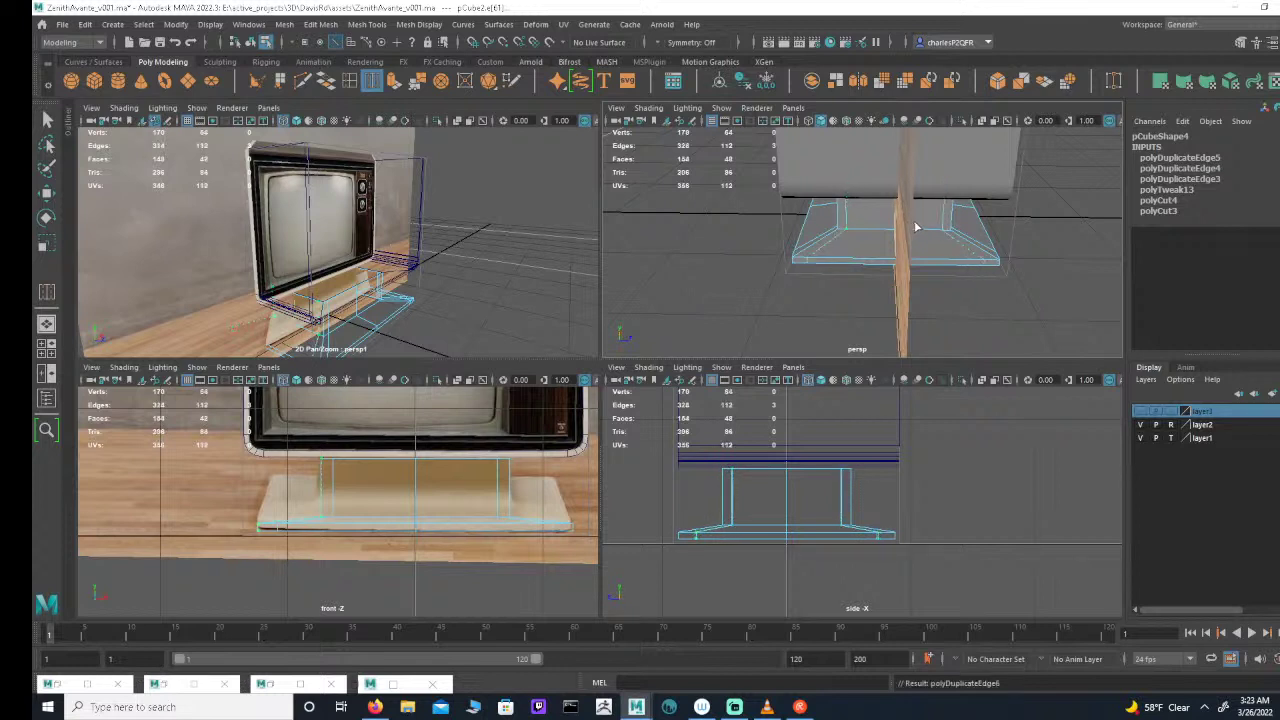
# Step: Select the outer corner vertices at all four corners of the stand's base
pyautogui.keyDown('alt'); pyautogui.moveTo(837, 274); pyautogui.dragTo(920, 278); pyautogui.keyUp('alt')
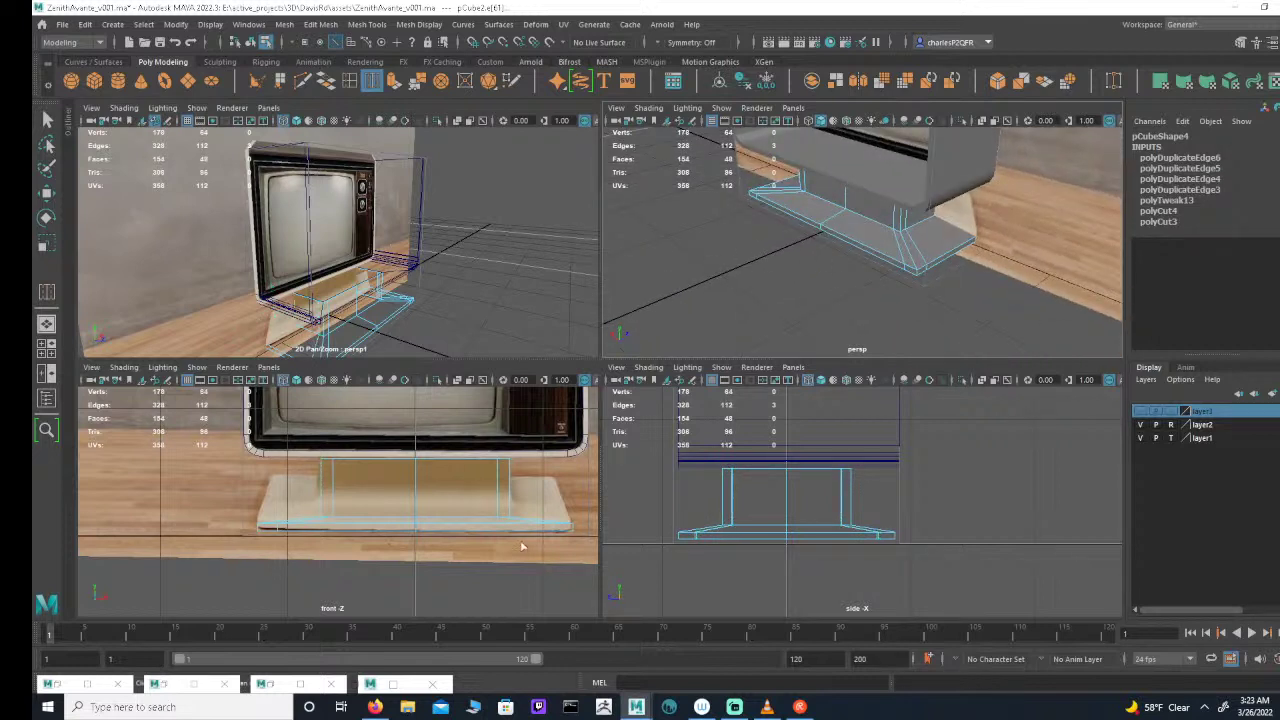
pyautogui.keyDown('alt'); pyautogui.moveTo(930, 242); pyautogui.dragTo(897, 209); pyautogui.keyUp('alt')
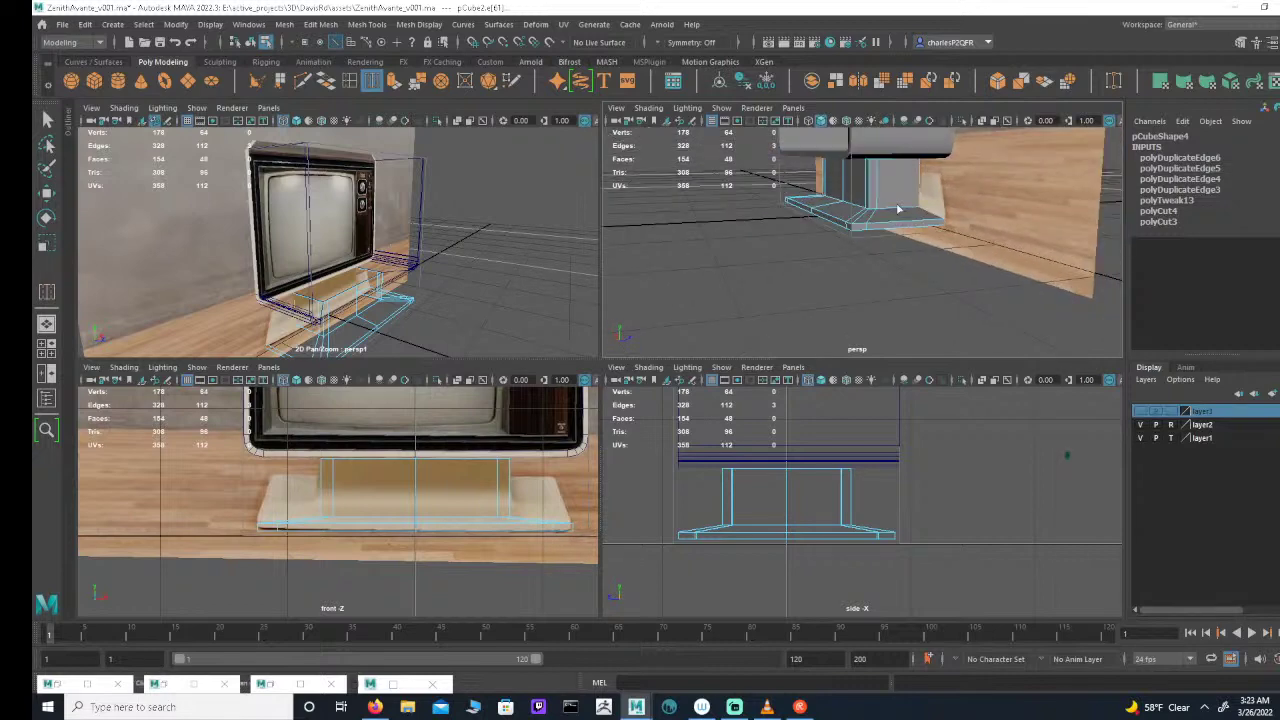
pyautogui.keyDown('alt'); pyautogui.moveTo(897, 209); pyautogui.dragTo(1077, 304, button='right'); pyautogui.keyUp('alt')
pyautogui.keyDown('alt'); pyautogui.moveTo(1076, 305); pyautogui.dragTo(867, 307); pyautogui.keyUp('alt')
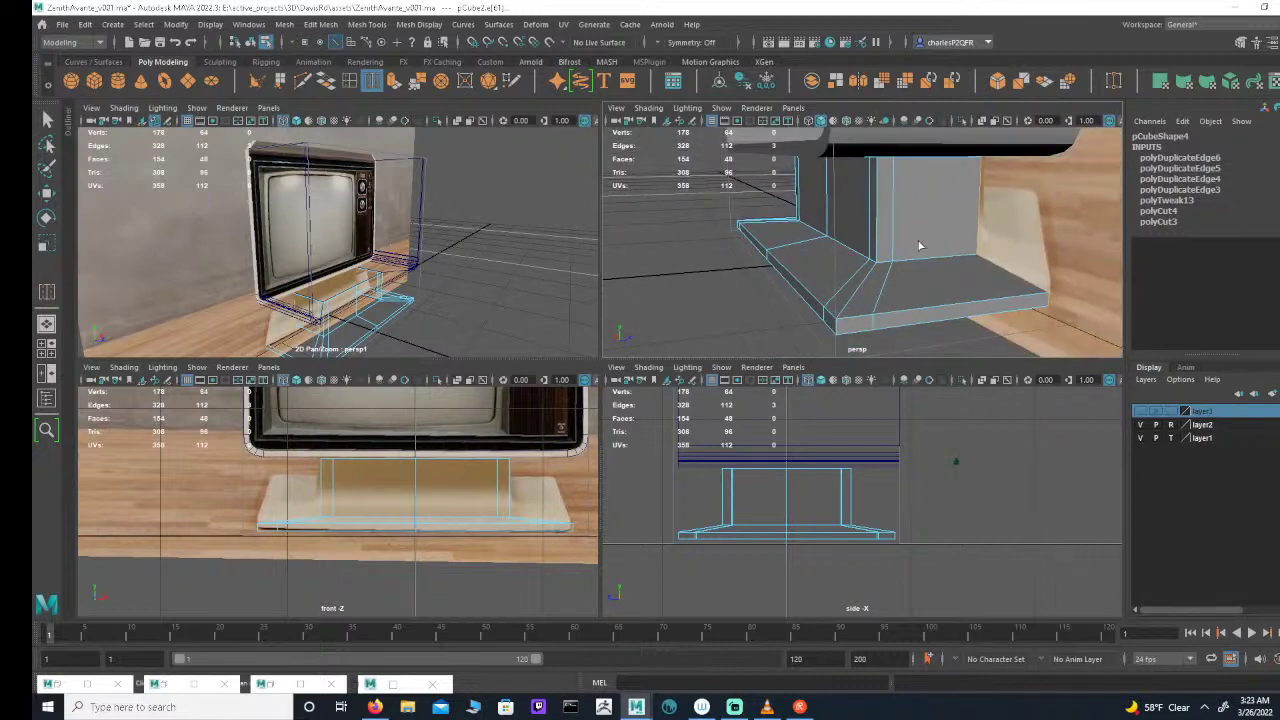
pyautogui.click(305, 43)
pyautogui.click(46, 118)
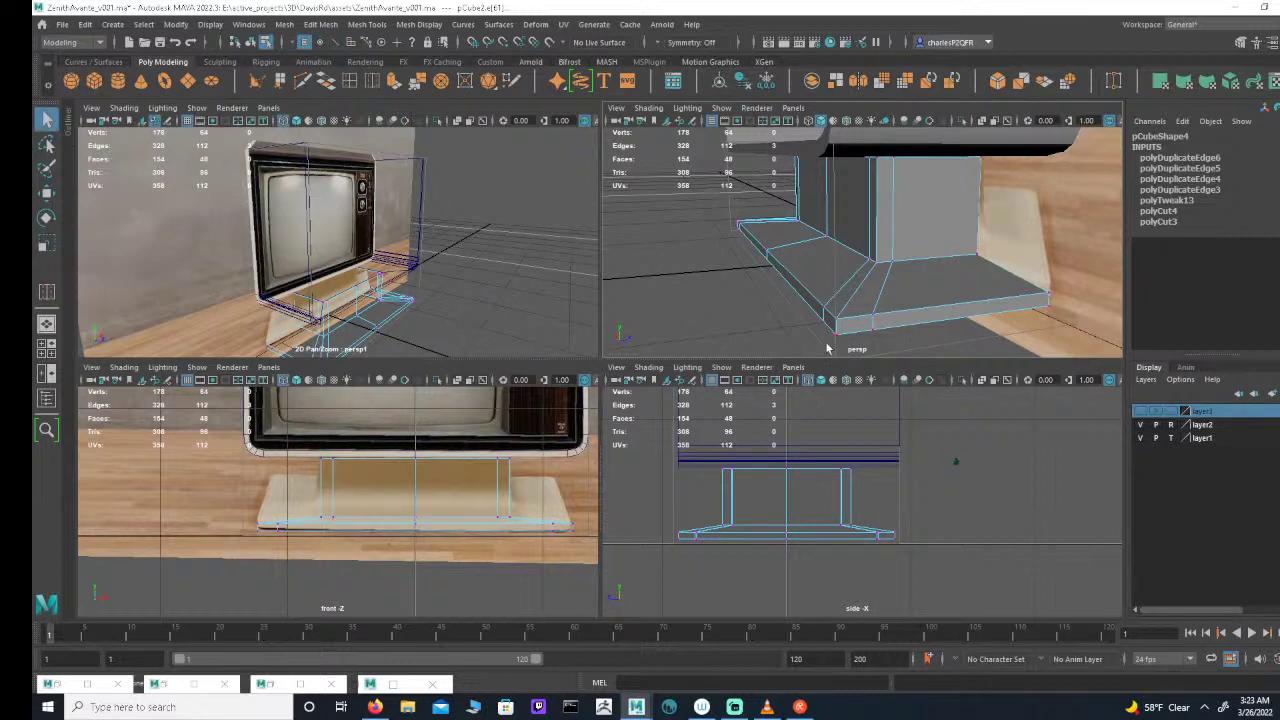
pyautogui.moveTo(827, 348); pyautogui.dragTo(846, 308)
pyautogui.keyDown('alt'); pyautogui.moveTo(904, 268); pyautogui.dragTo(1010, 262); pyautogui.keyUp('alt')
pyautogui.scroll(-4, 843, 283)
pyautogui.keyDown('alt'); pyautogui.moveTo(843, 283); pyautogui.dragTo(869, 276); pyautogui.keyUp('alt')
pyautogui.scroll(5, 829, 275)
pyautogui.moveTo(791, 271); pyautogui.dragTo(815, 342)
pyautogui.keyDown('alt'); pyautogui.moveTo(815, 342); pyautogui.dragTo(832, 265, button='middle'); pyautogui.keyUp('alt')
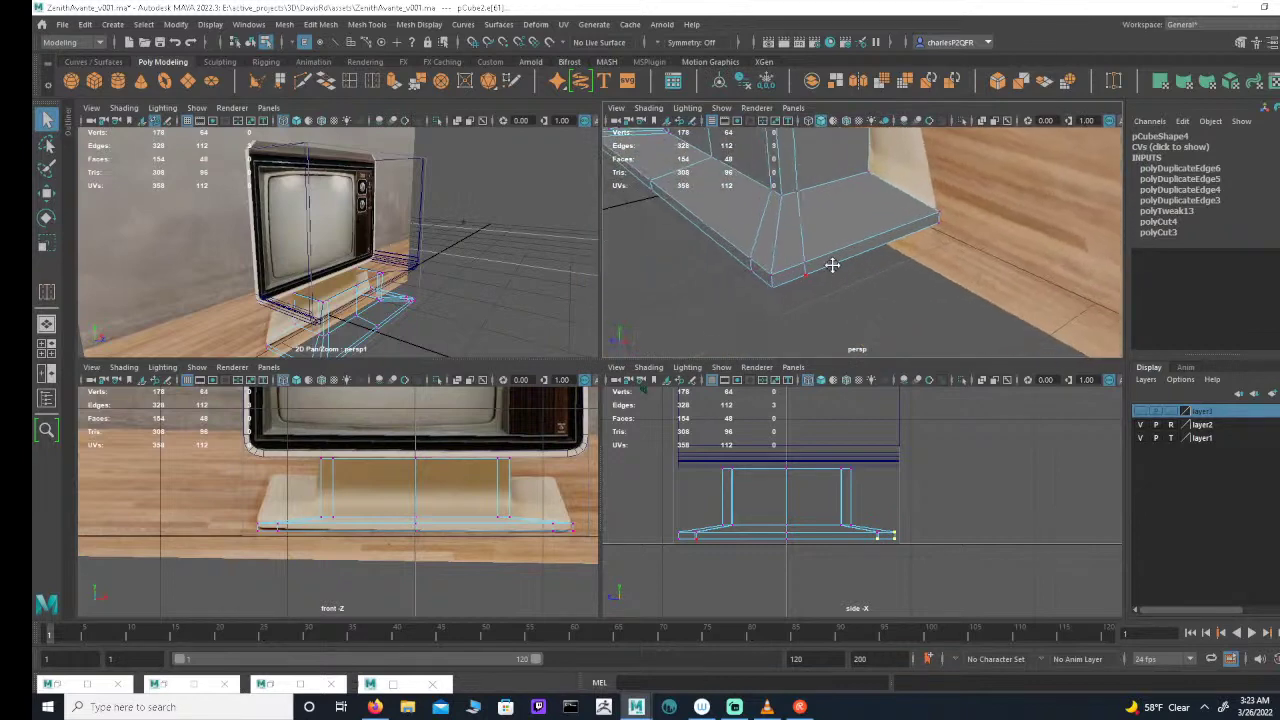
pyautogui.moveTo(832, 265)
pyautogui.keyDown('alt'); pyautogui.mouseDown()
pyautogui.moveTo(814, 274)
pyautogui.moveTo(808, 262)
pyautogui.moveTo(1006, 211)
pyautogui.moveTo(849, 286)
pyautogui.moveTo(849, 264)
pyautogui.mouseUp(); pyautogui.keyUp('alt')
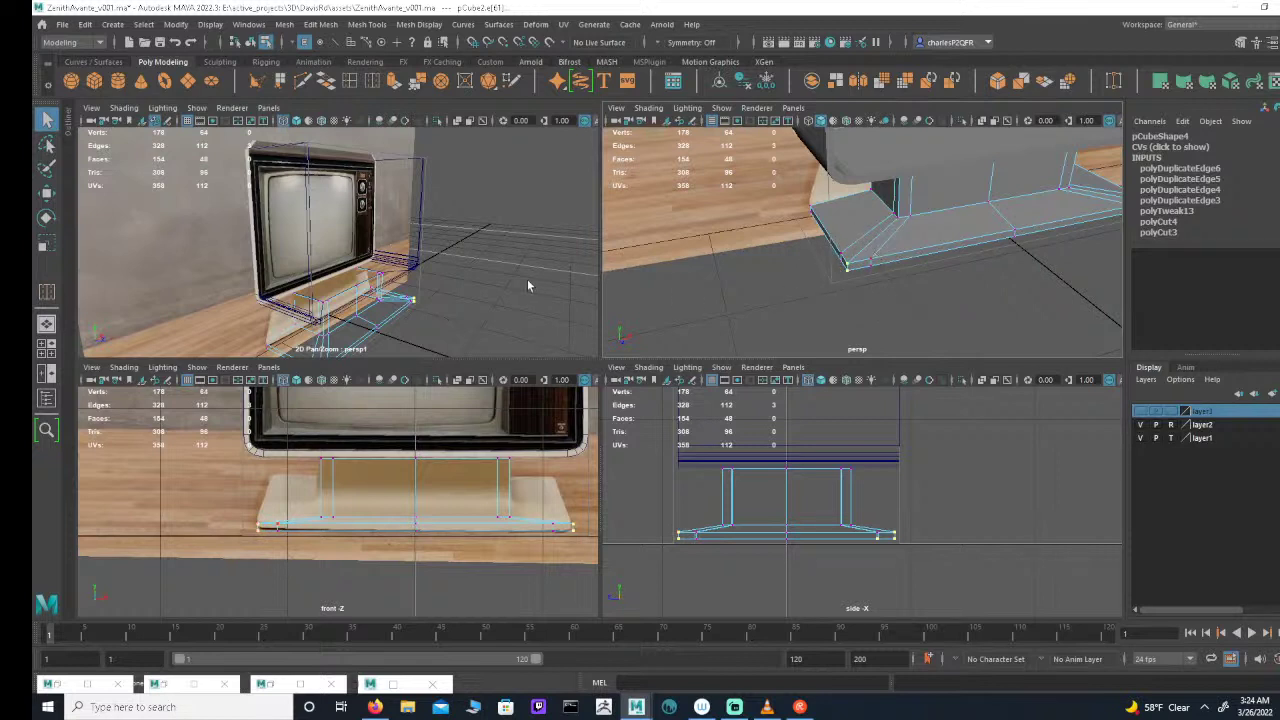
# Step: Switch the perspective reference viewport to the top orthographic view and maximize it
pyautogui.click(268, 108)
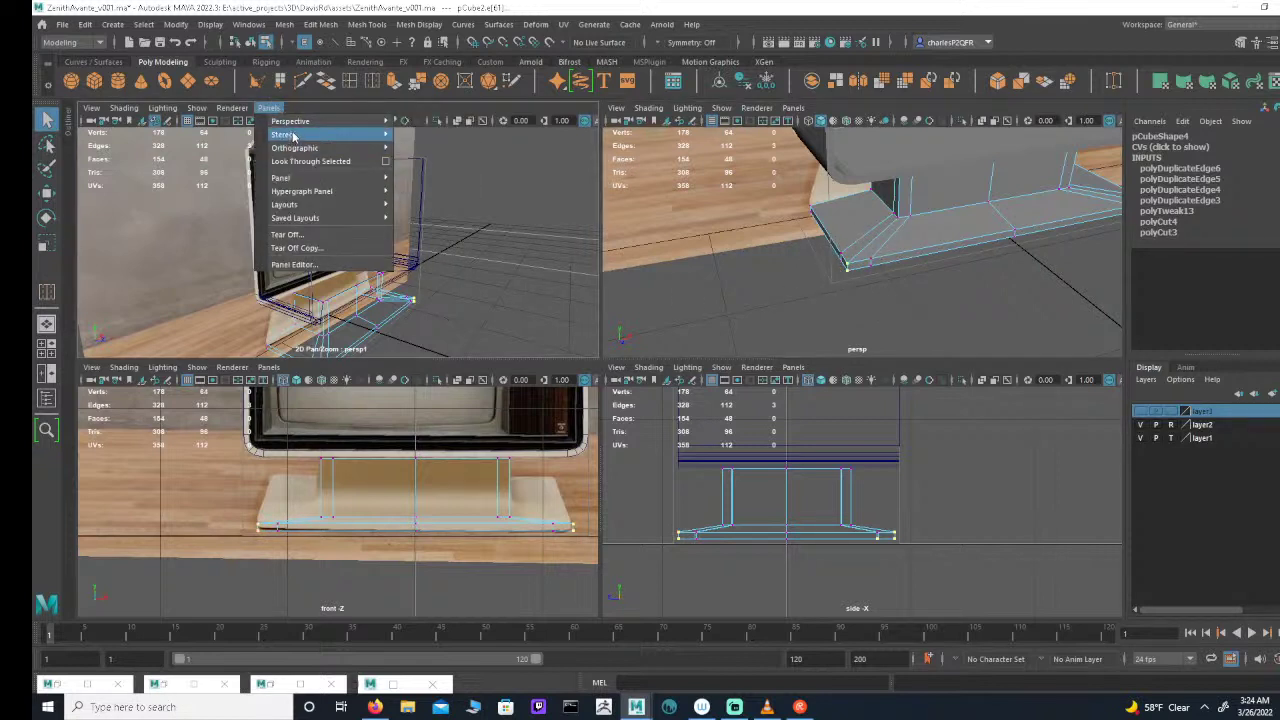
pyautogui.moveTo(295, 150)
pyautogui.click(418, 152)
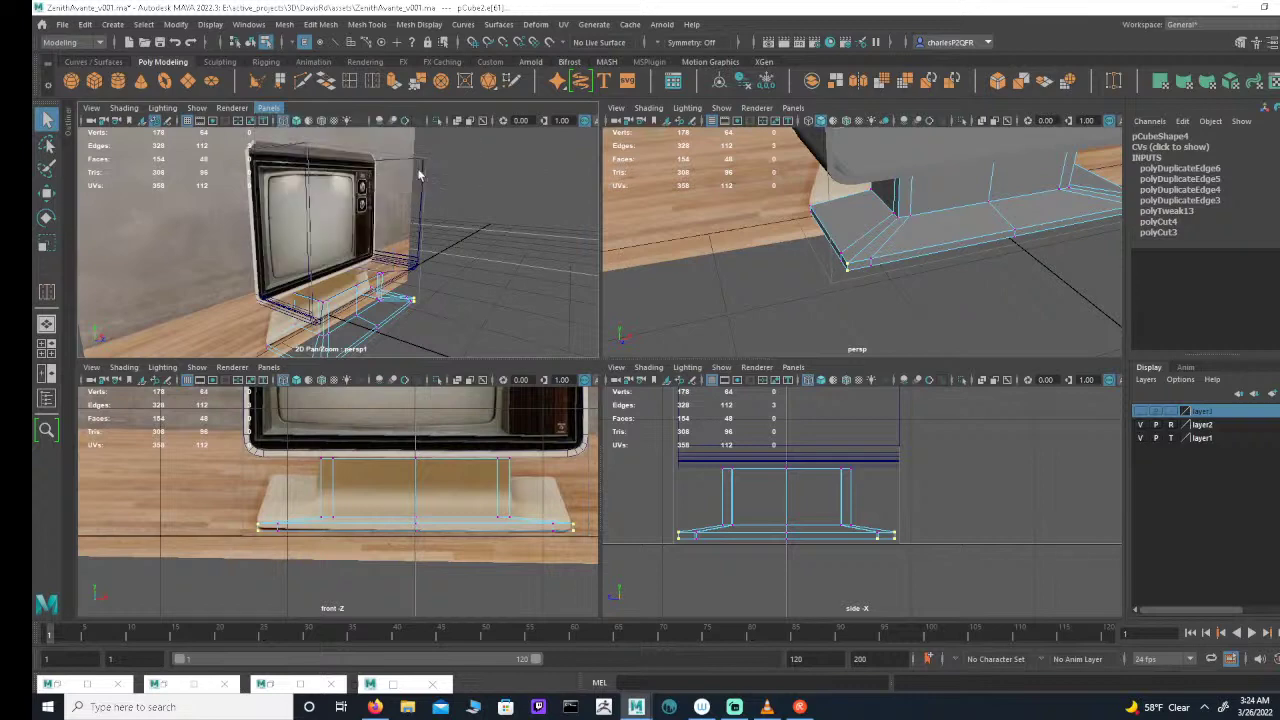
pyautogui.press('space')
pyautogui.scroll(-2, 630, 270)
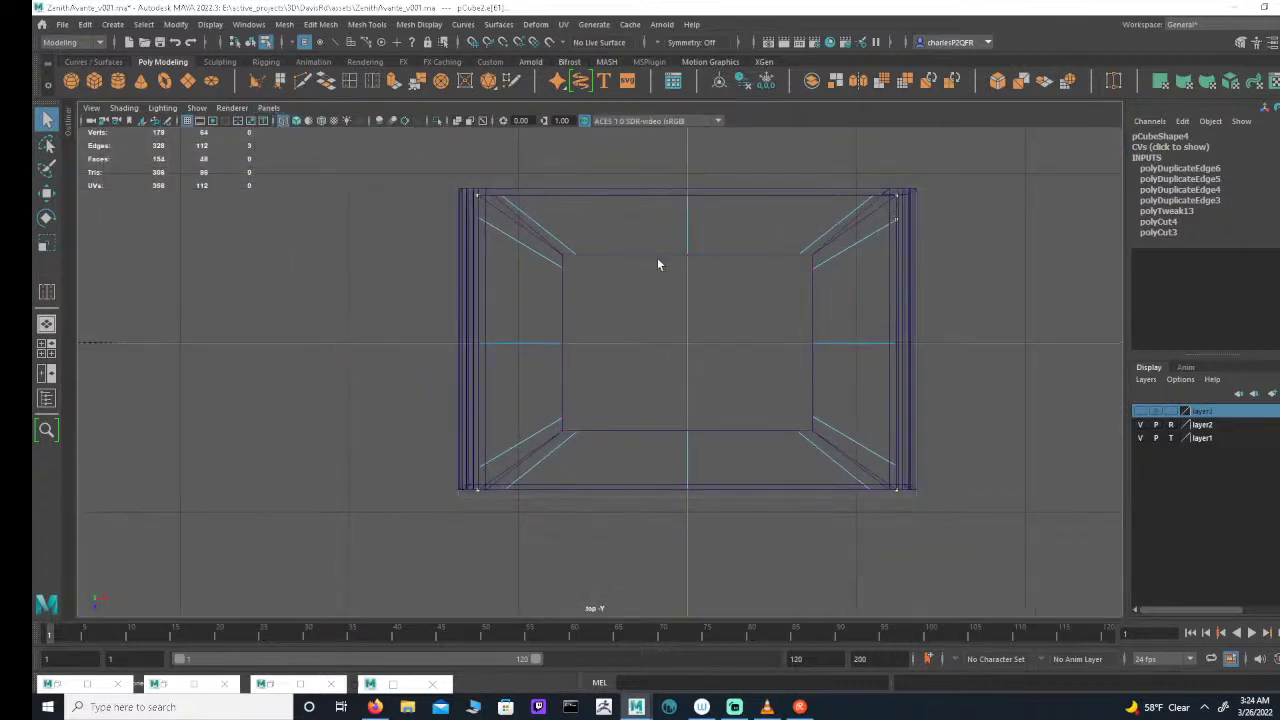
pyautogui.press('r')
pyautogui.keyDown('alt'); pyautogui.moveTo(880, 335); pyautogui.dragTo(814, 301, button='middle'); pyautogui.keyUp('alt')
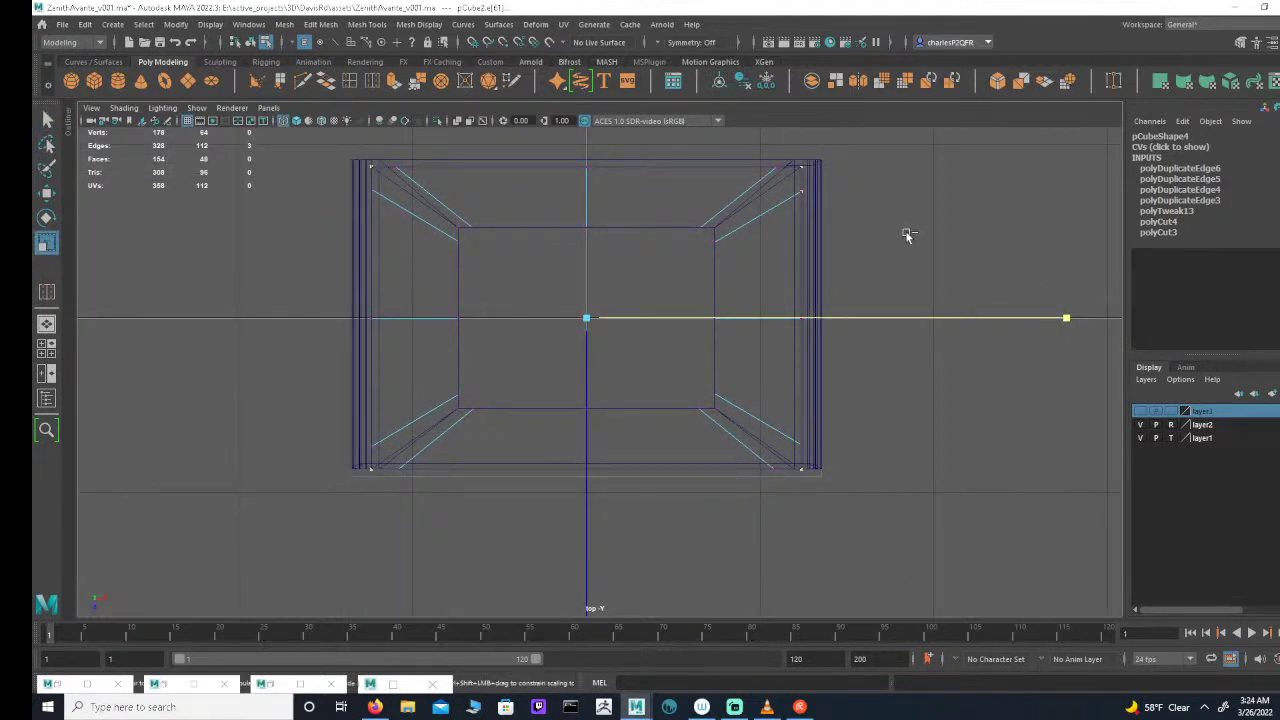
pyautogui.moveTo(904, 234); pyautogui.dragTo(773, 189)
pyautogui.keyDown('alt'); pyautogui.moveTo(670, 460); pyautogui.dragTo(651, 416, button='middle'); pyautogui.keyUp('alt')
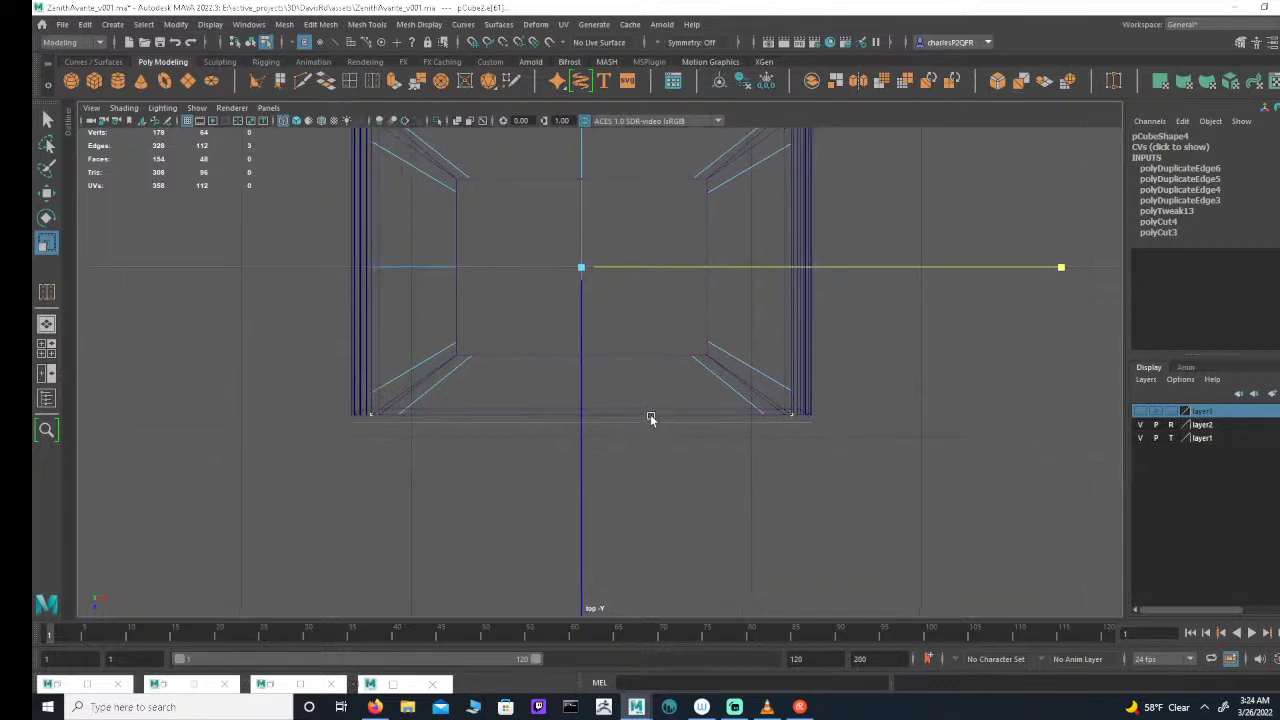
pyautogui.keyDown('alt'); pyautogui.moveTo(650, 416); pyautogui.dragTo(525, 398, button='right'); pyautogui.keyUp('alt')
pyautogui.keyDown('alt'); pyautogui.moveTo(620, 401); pyautogui.dragTo(651, 437, button='middle'); pyautogui.keyUp('alt')
pyautogui.keyDown('alt'); pyautogui.moveTo(618, 456); pyautogui.dragTo(627, 421, button='middle'); pyautogui.keyUp('alt')
pyautogui.keyDown('alt'); pyautogui.moveTo(627, 421); pyautogui.dragTo(530, 418, button='right'); pyautogui.keyUp('alt')
pyautogui.keyDown('alt'); pyautogui.moveTo(560, 420); pyautogui.dragTo(562, 482, button='middle'); pyautogui.keyUp('alt')
pyautogui.keyDown('alt'); pyautogui.moveTo(562, 482); pyautogui.dragTo(783, 487, button='right'); pyautogui.keyUp('alt')
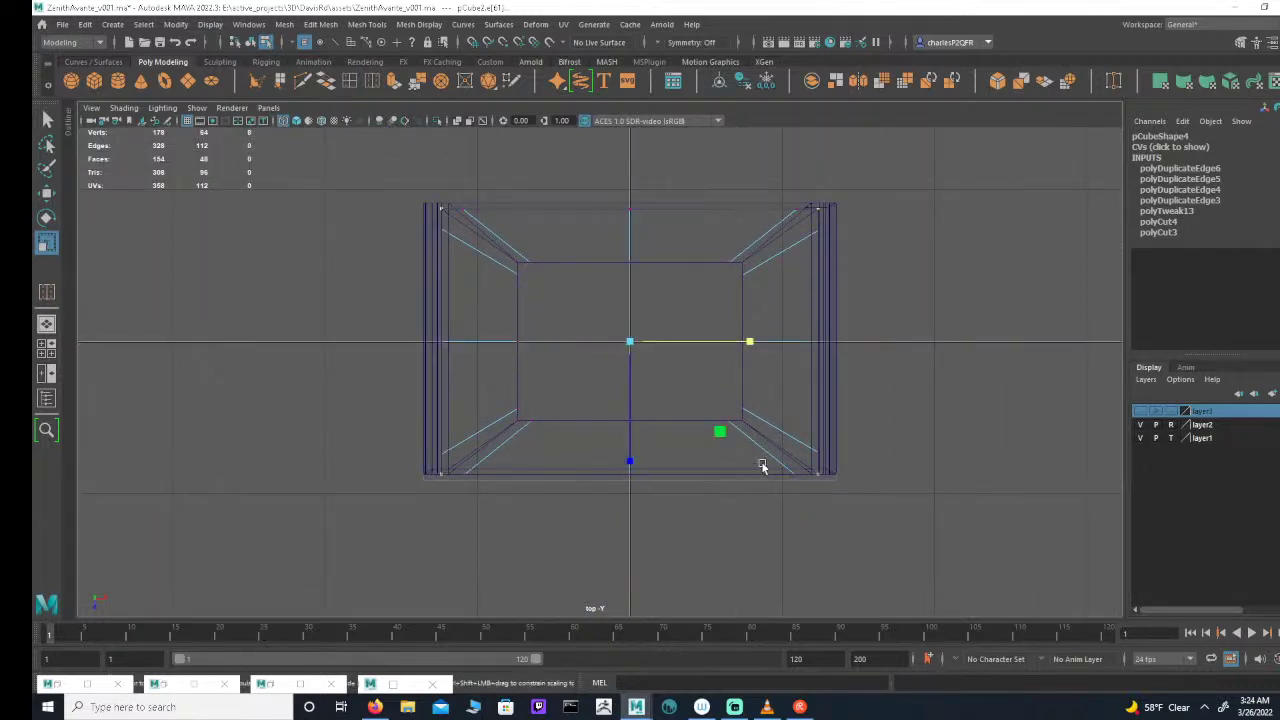
pyautogui.scroll(3, 646, 491)
pyautogui.keyDown('alt'); pyautogui.moveTo(800, 482); pyautogui.dragTo(803, 449, button='middle'); pyautogui.keyUp('alt')
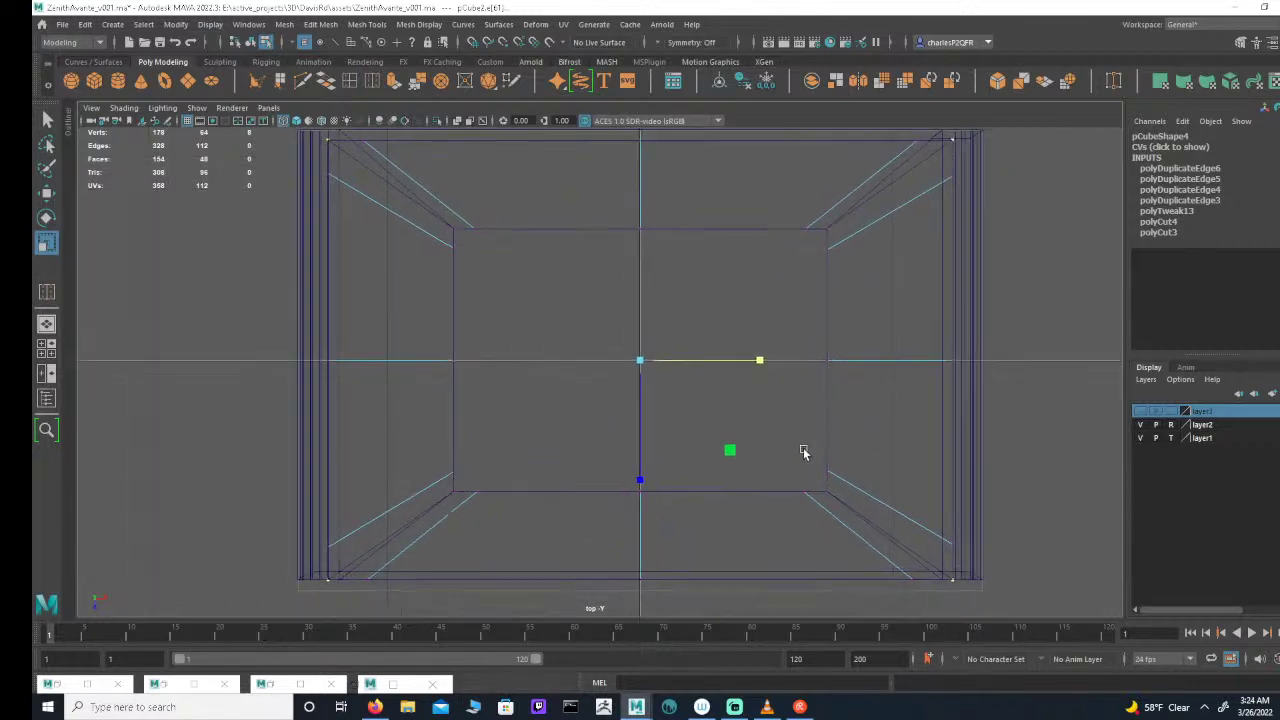
pyautogui.keyDown('alt'); pyautogui.moveTo(803, 449); pyautogui.dragTo(762, 451, button='right'); pyautogui.keyUp('alt')
pyautogui.moveTo(631, 484); pyautogui.dragTo(631, 484)
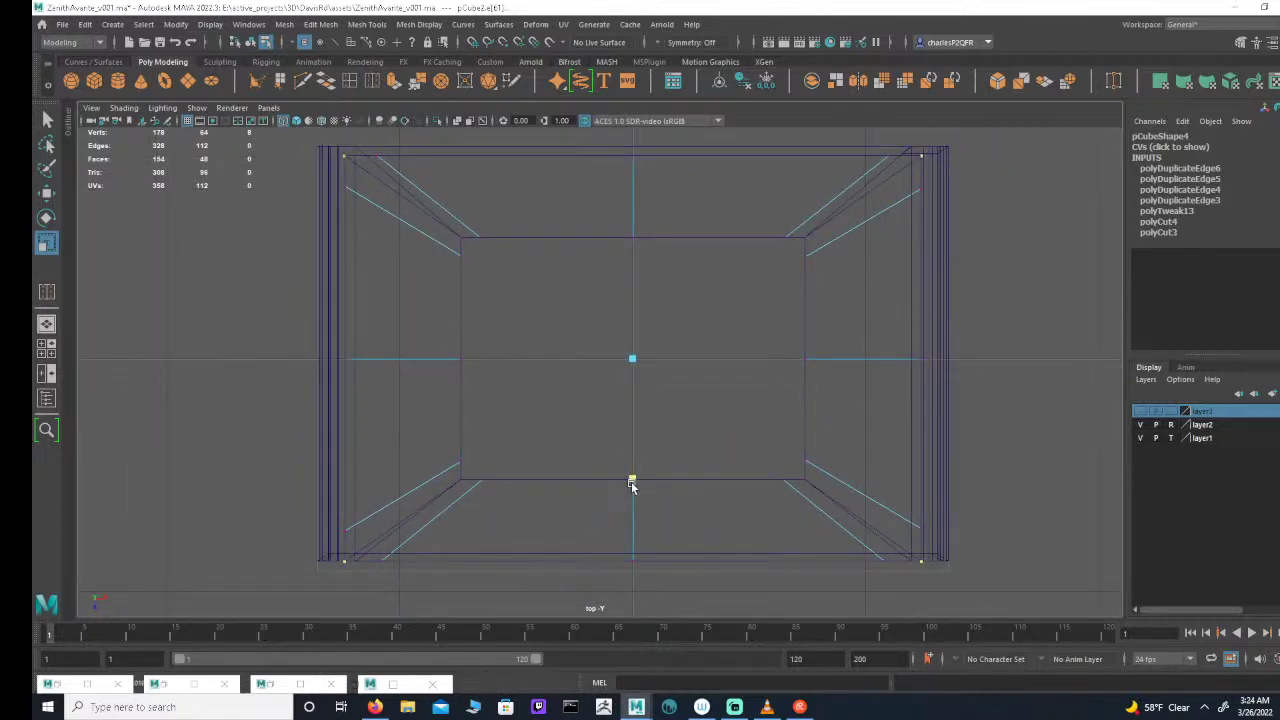
pyautogui.press('w')
pyautogui.moveTo(762, 354); pyautogui.dragTo(749, 357)
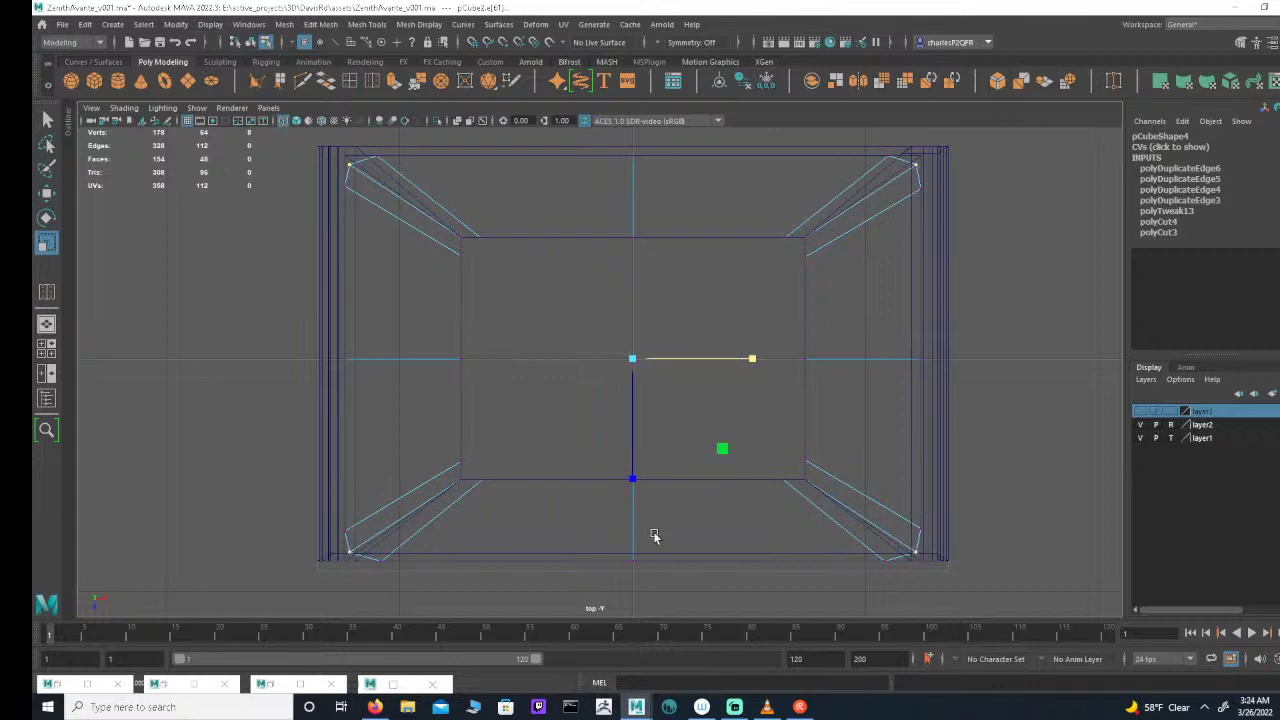
pyautogui.moveTo(633, 480); pyautogui.dragTo(639, 482)
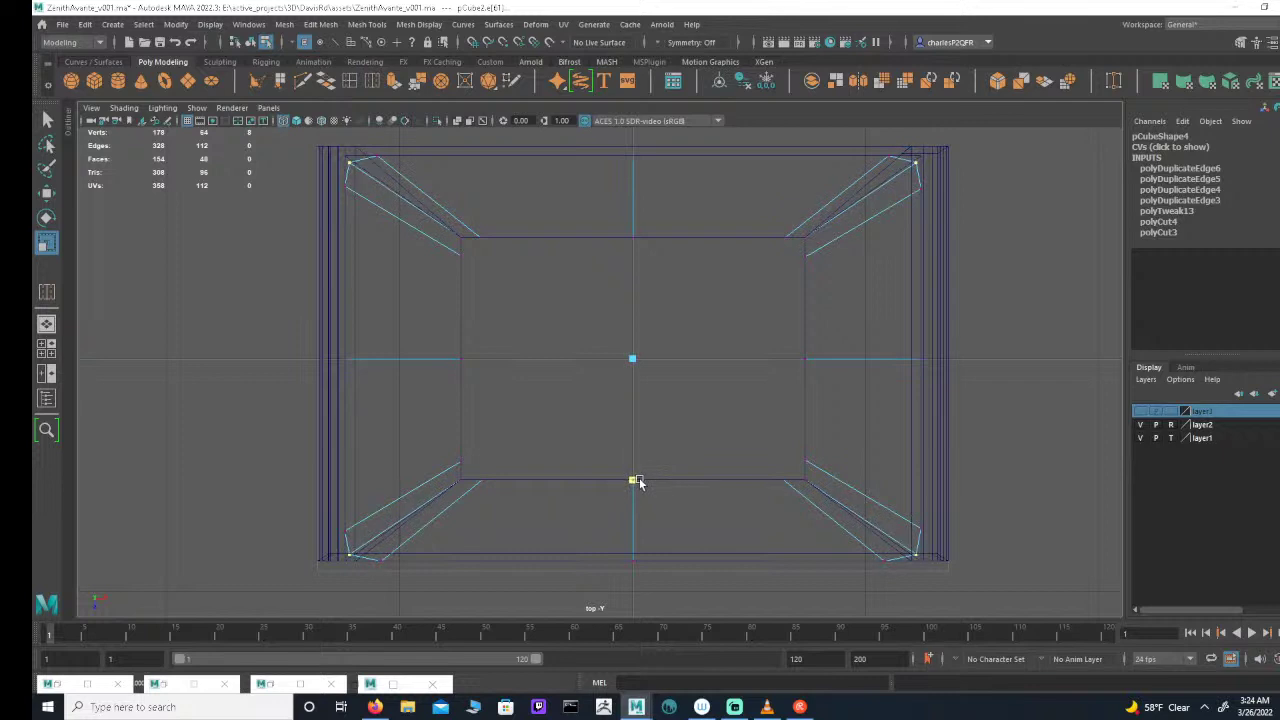
pyautogui.press('w')
pyautogui.keyDown('alt'); pyautogui.moveTo(852, 256); pyautogui.dragTo(819, 320, button='middle'); pyautogui.keyUp('alt')
pyautogui.keyDown('alt'); pyautogui.moveTo(819, 320); pyautogui.dragTo(868, 316, button='right'); pyautogui.keyUp('alt')
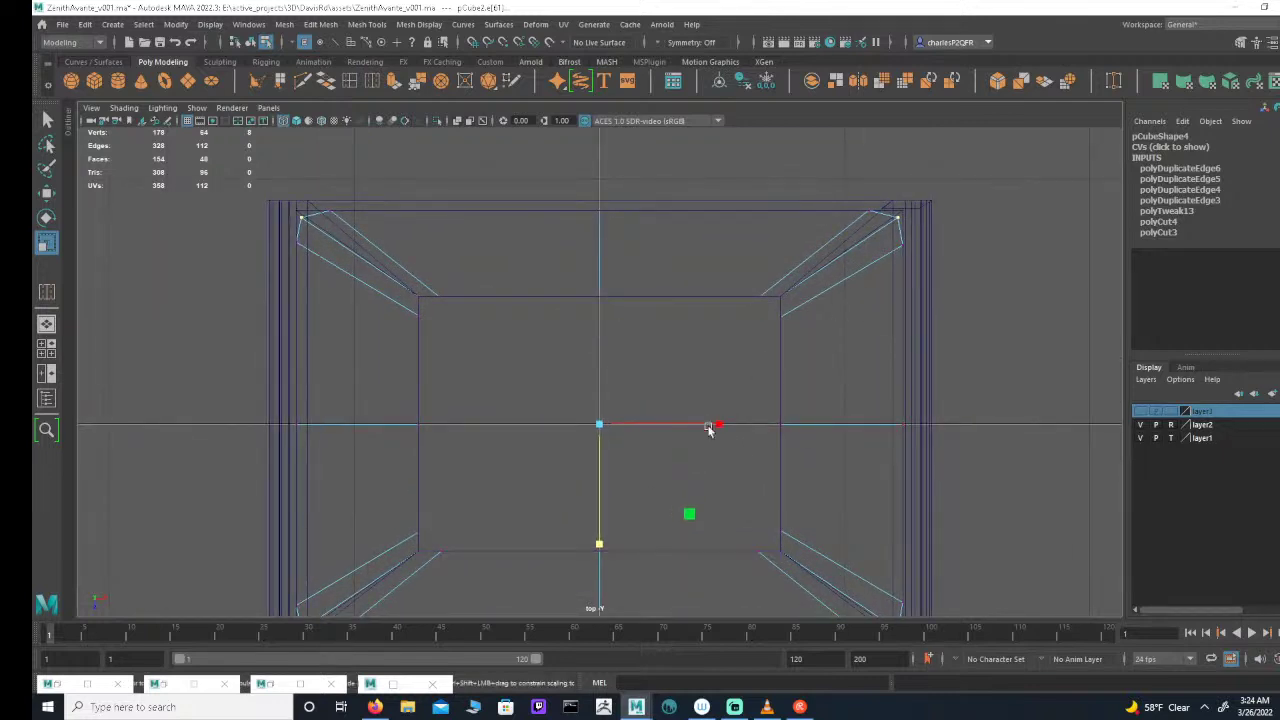
pyautogui.moveTo(719, 426); pyautogui.dragTo(718, 426)
pyautogui.keyDown('alt'); pyautogui.moveTo(634, 523); pyautogui.dragTo(640, 483, button='middle'); pyautogui.keyUp('alt')
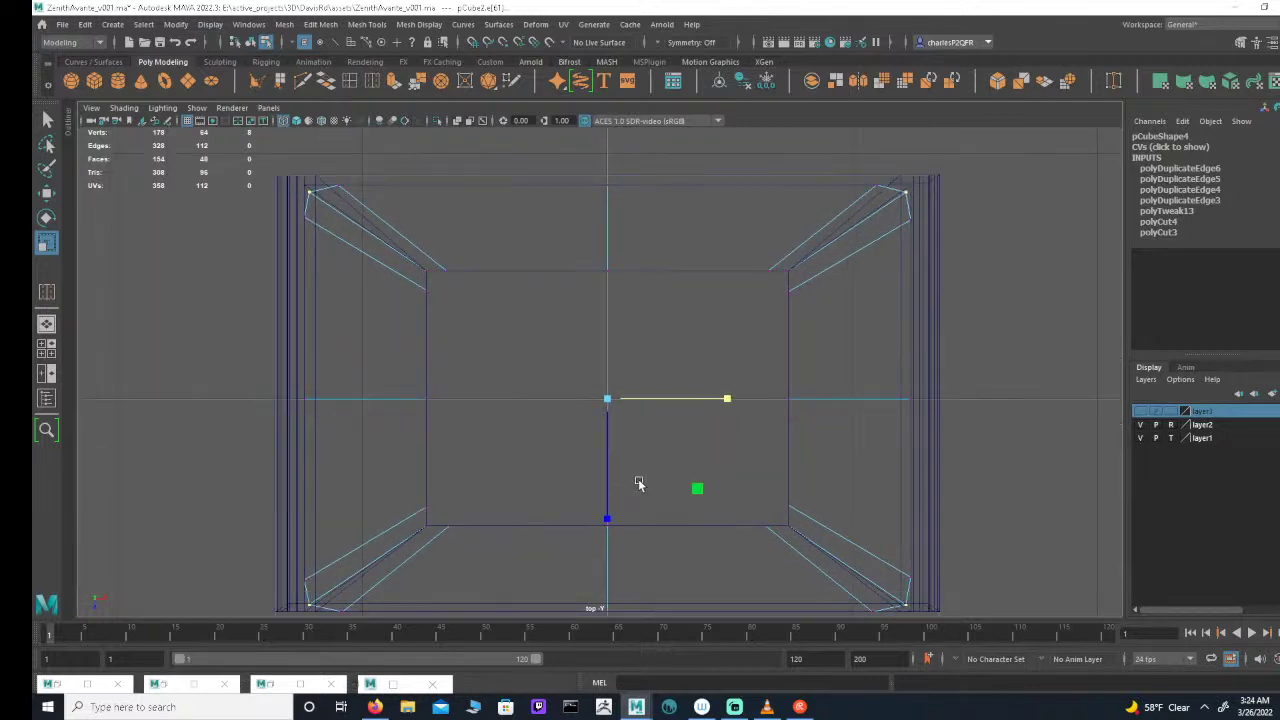
pyautogui.moveTo(607, 520); pyautogui.dragTo(607, 520)
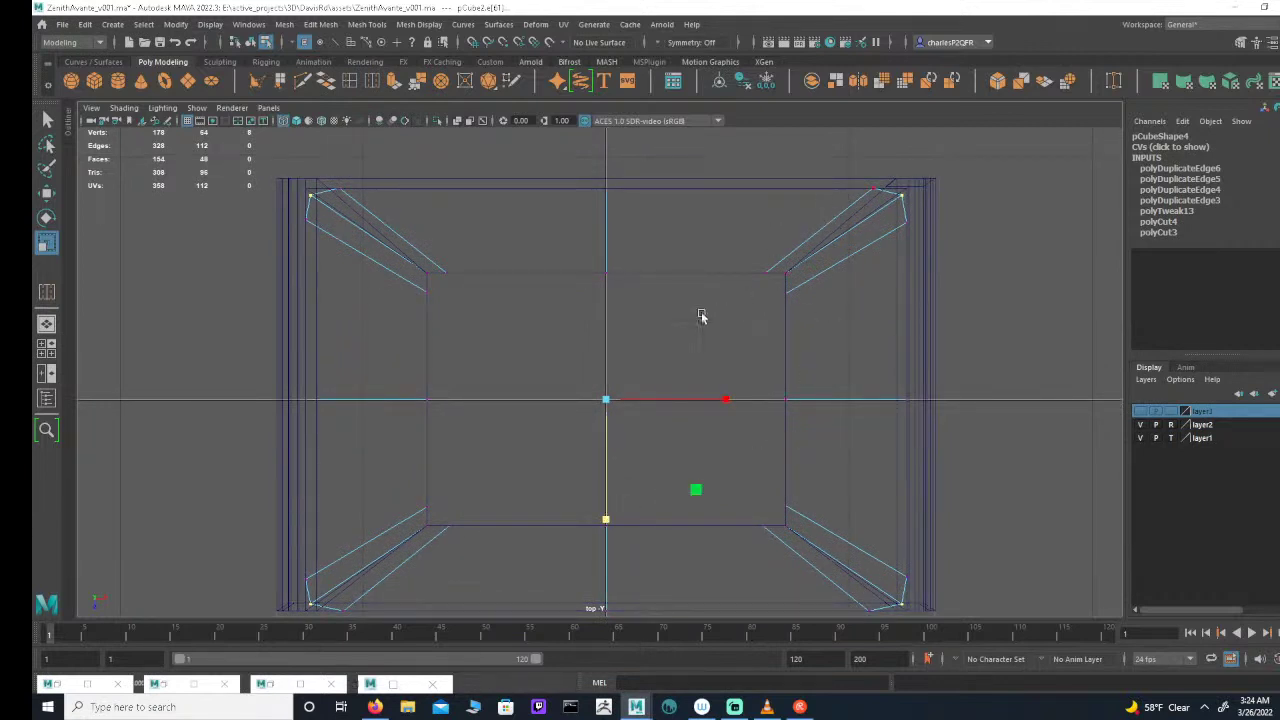
pyautogui.hotkey('ctrl', 'z')
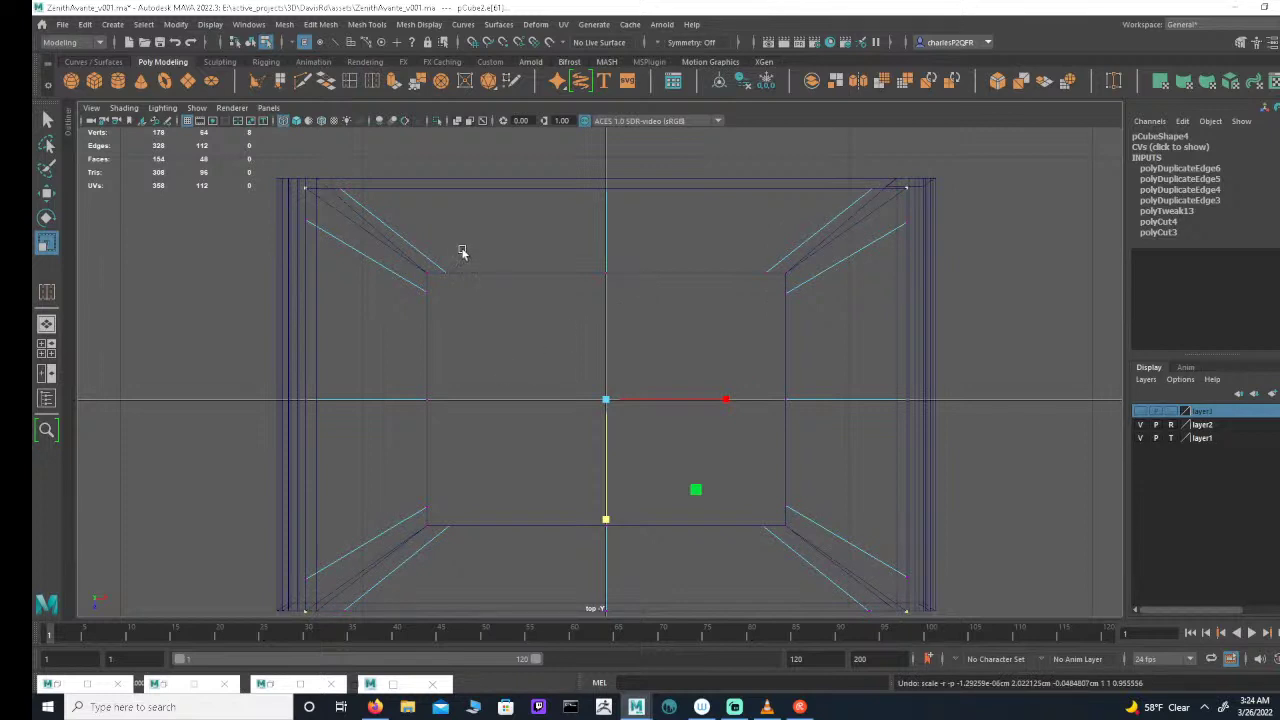
# Step: Add the column's four corner vertices to the selected outer base corners and scale them all inward along X and Z to bevel the corners
pyautogui.moveTo(409, 253); pyautogui.dragTo(434, 286)
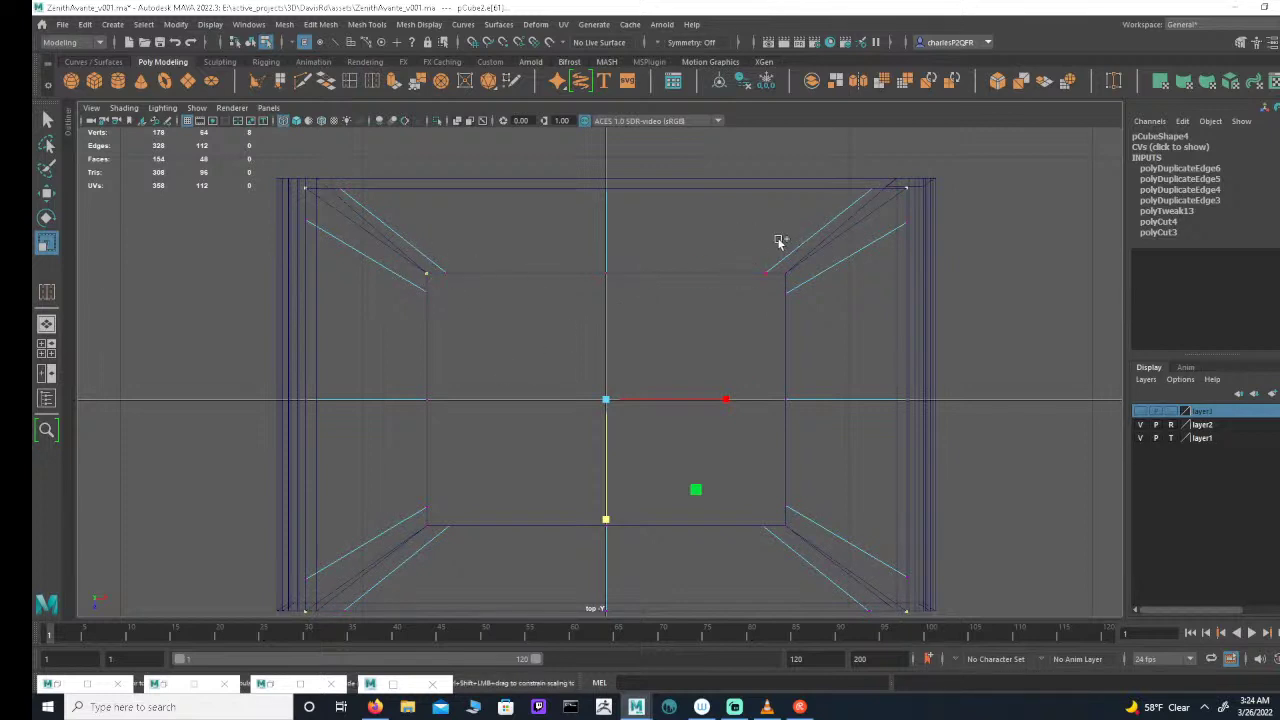
pyautogui.moveTo(780, 242); pyautogui.dragTo(803, 279)
pyautogui.keyDown('alt'); pyautogui.moveTo(785, 422); pyautogui.dragTo(797, 329, button='middle'); pyautogui.keyUp('alt')
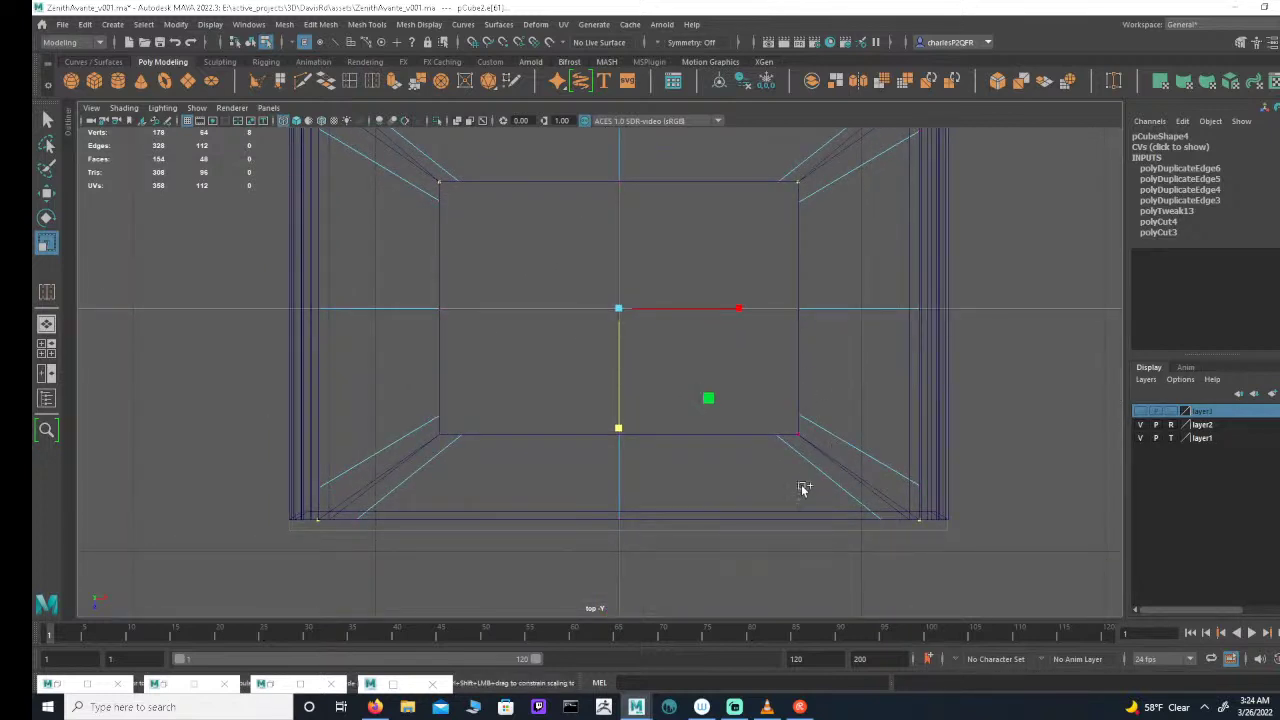
pyautogui.moveTo(802, 486); pyautogui.dragTo(799, 430)
pyautogui.moveTo(413, 532); pyautogui.dragTo(444, 429)
pyautogui.keyDown('alt'); pyautogui.moveTo(631, 286); pyautogui.dragTo(619, 368, button='middle'); pyautogui.keyUp('alt')
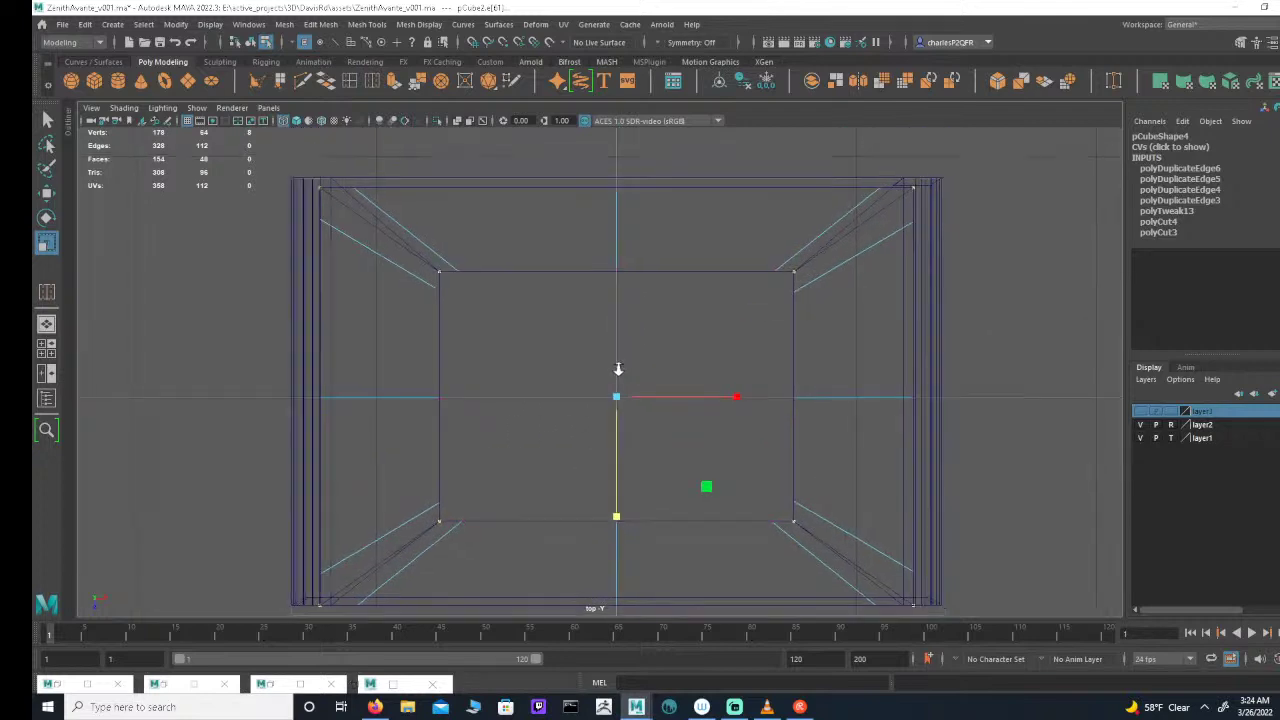
pyautogui.keyDown('alt'); pyautogui.moveTo(619, 368); pyautogui.dragTo(604, 414, button='right'); pyautogui.keyUp('alt')
pyautogui.moveTo(614, 525); pyautogui.dragTo(614, 521)
pyautogui.moveTo(736, 398); pyautogui.dragTo(731, 400)
pyautogui.moveTo(614, 519); pyautogui.dragTo(616, 517)
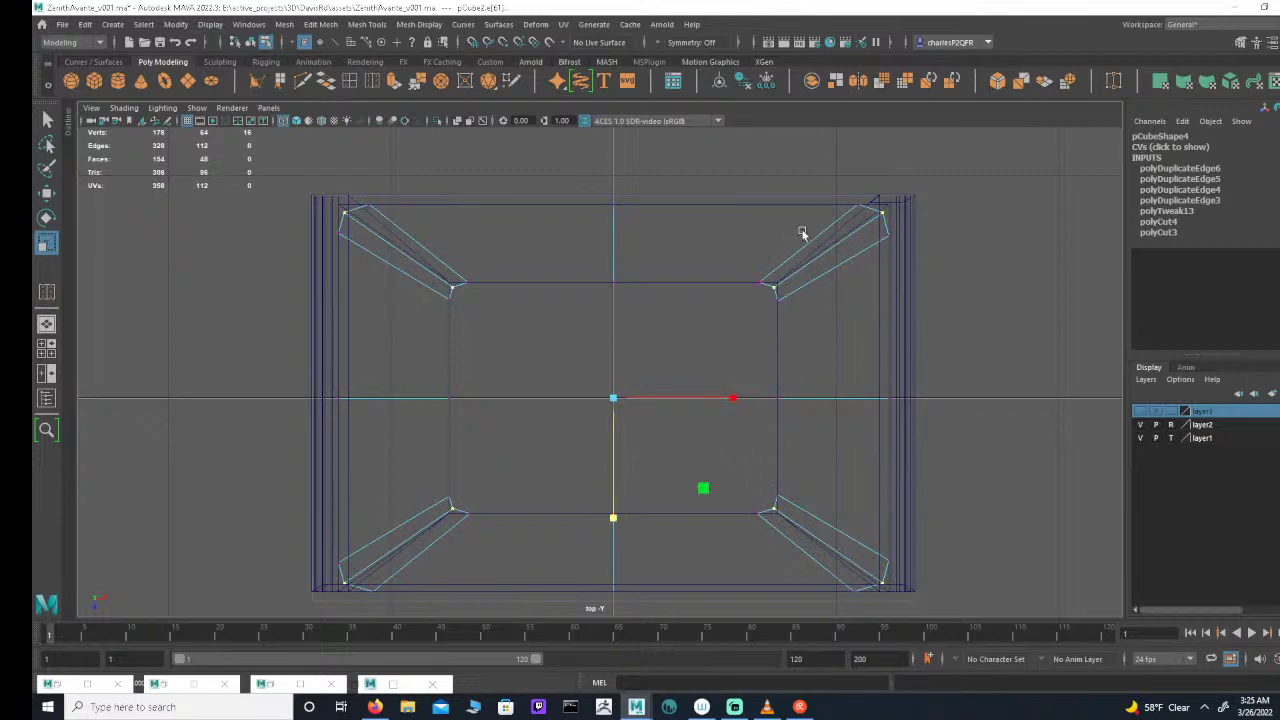
# Step: Return the stand to object mode and raise it slightly in the front view, to Translate Y 1.517
pyautogui.press('space')
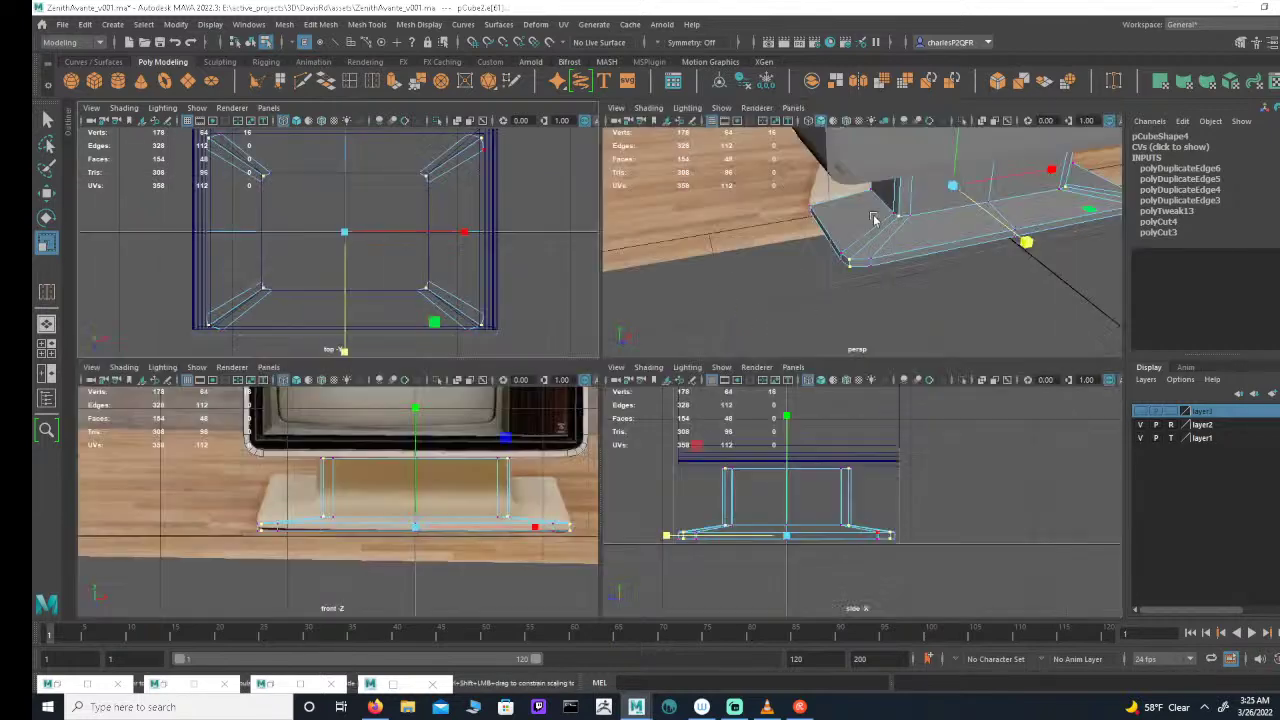
pyautogui.press('space')
pyautogui.keyDown('alt'); pyautogui.moveTo(905, 329); pyautogui.dragTo(827, 347); pyautogui.keyUp('alt')
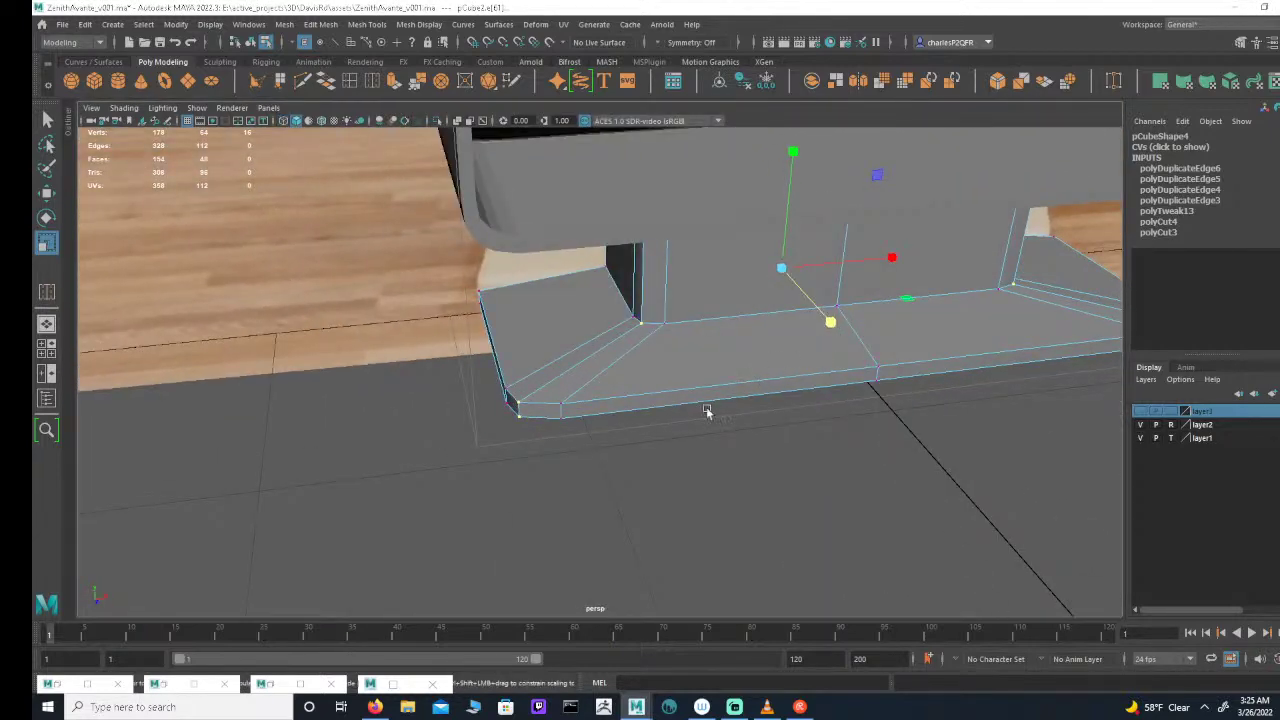
pyautogui.press('space')
pyautogui.press('space')
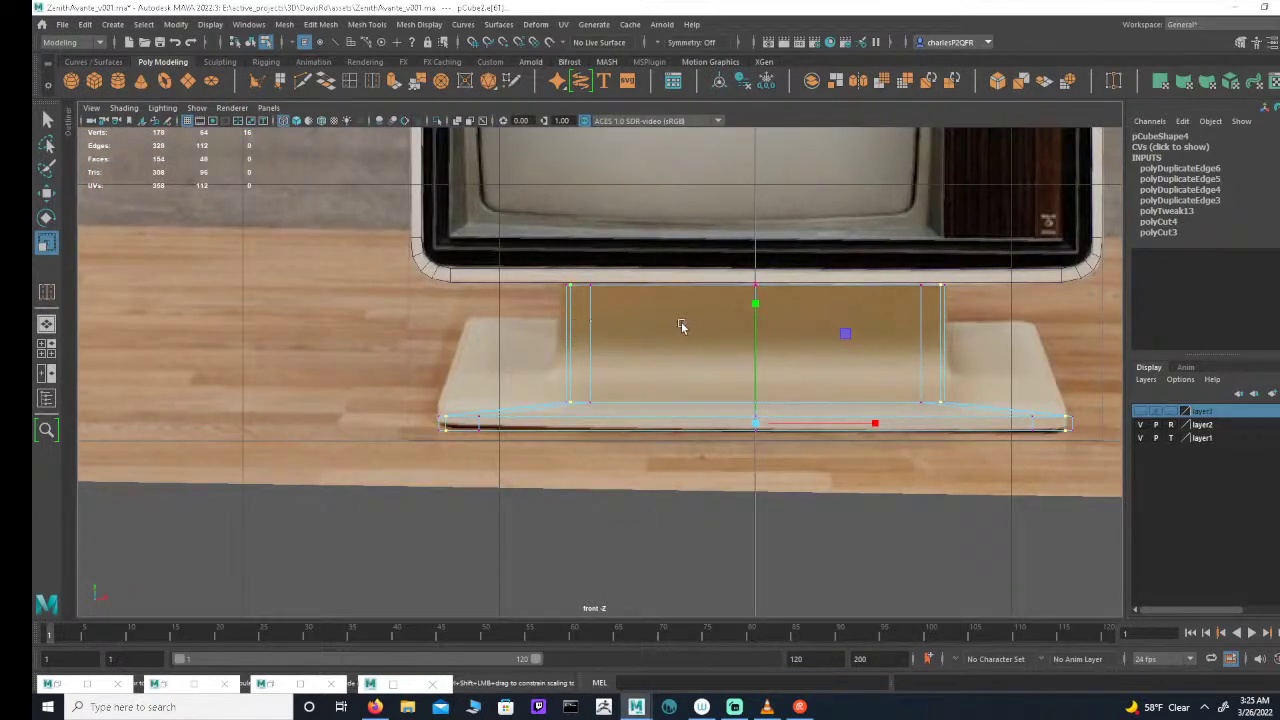
pyautogui.click(249, 43)
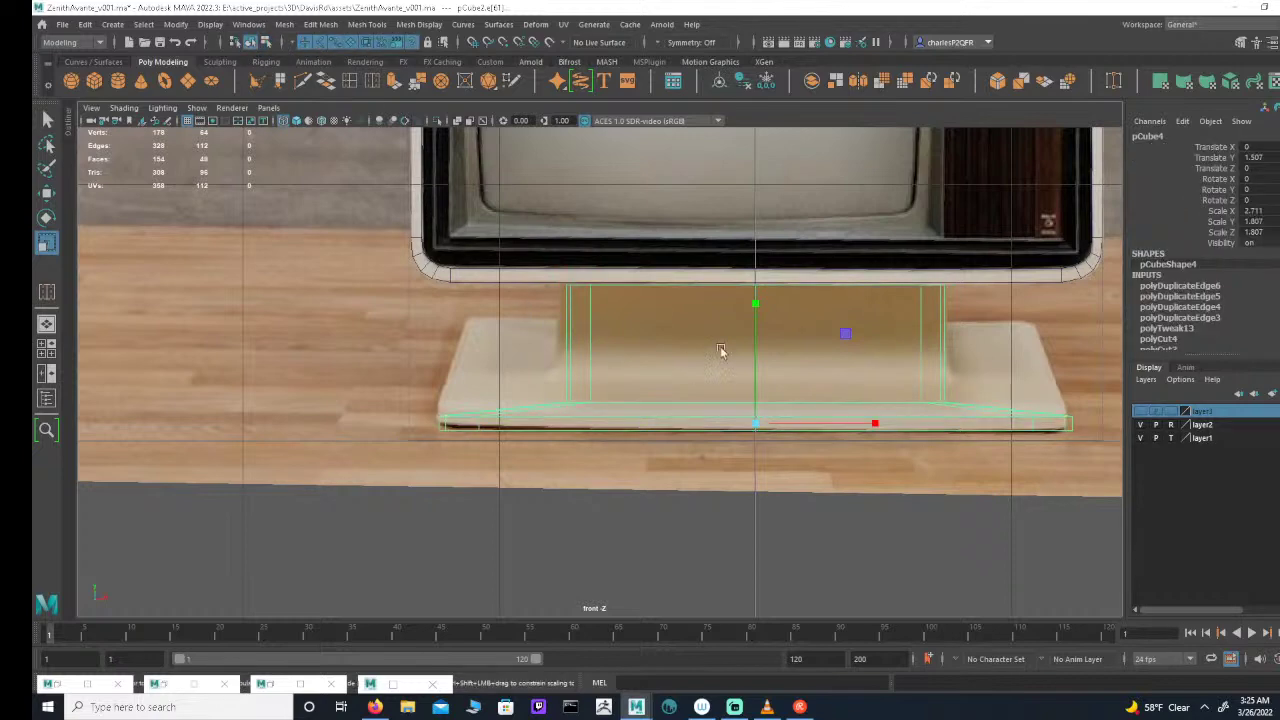
pyautogui.press('w')
pyautogui.keyDown('alt'); pyautogui.moveTo(772, 280); pyautogui.dragTo(668, 484, button='middle'); pyautogui.keyUp('alt')
pyautogui.keyDown('alt'); pyautogui.moveTo(668, 484); pyautogui.dragTo(686, 237, button='right'); pyautogui.keyUp('alt')
pyautogui.keyDown('alt'); pyautogui.moveTo(708, 275); pyautogui.dragTo(719, 257, button='middle'); pyautogui.keyUp('alt')
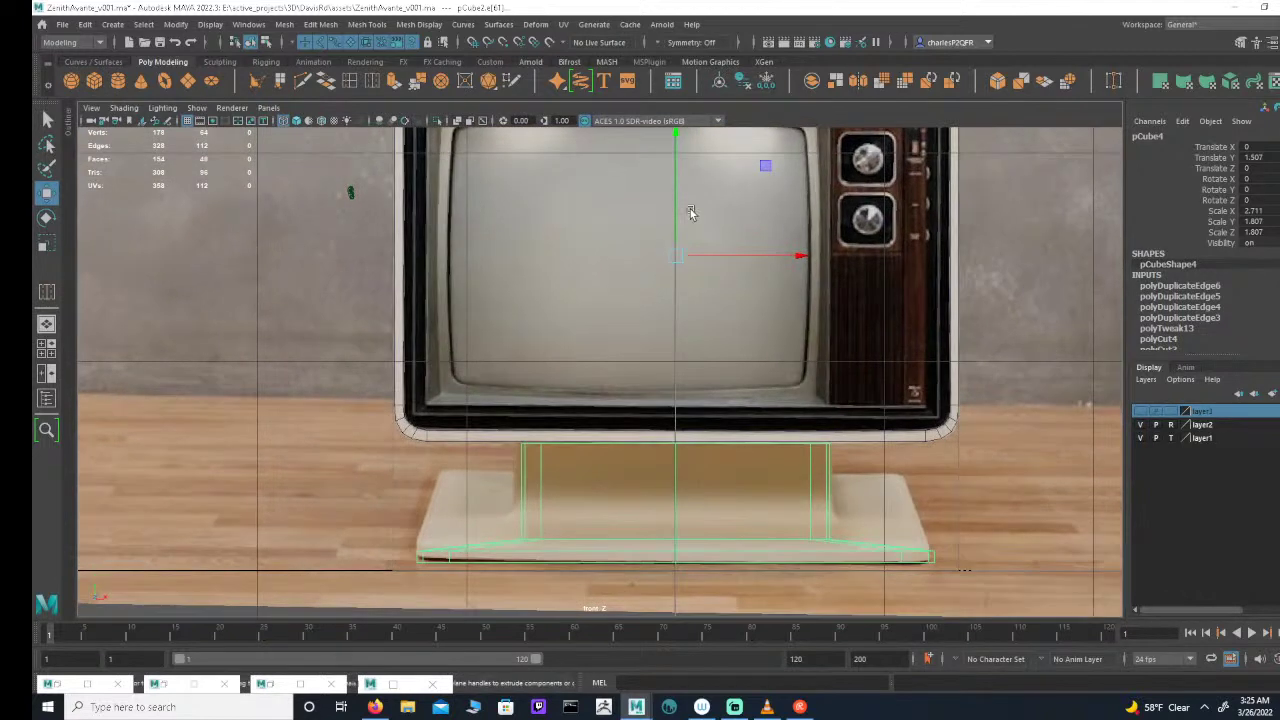
pyautogui.moveTo(675, 207); pyautogui.dragTo(673, 199)
# Step: Examine the stand's bevelled base corners in the perspective view from several angles
pyautogui.press('space')
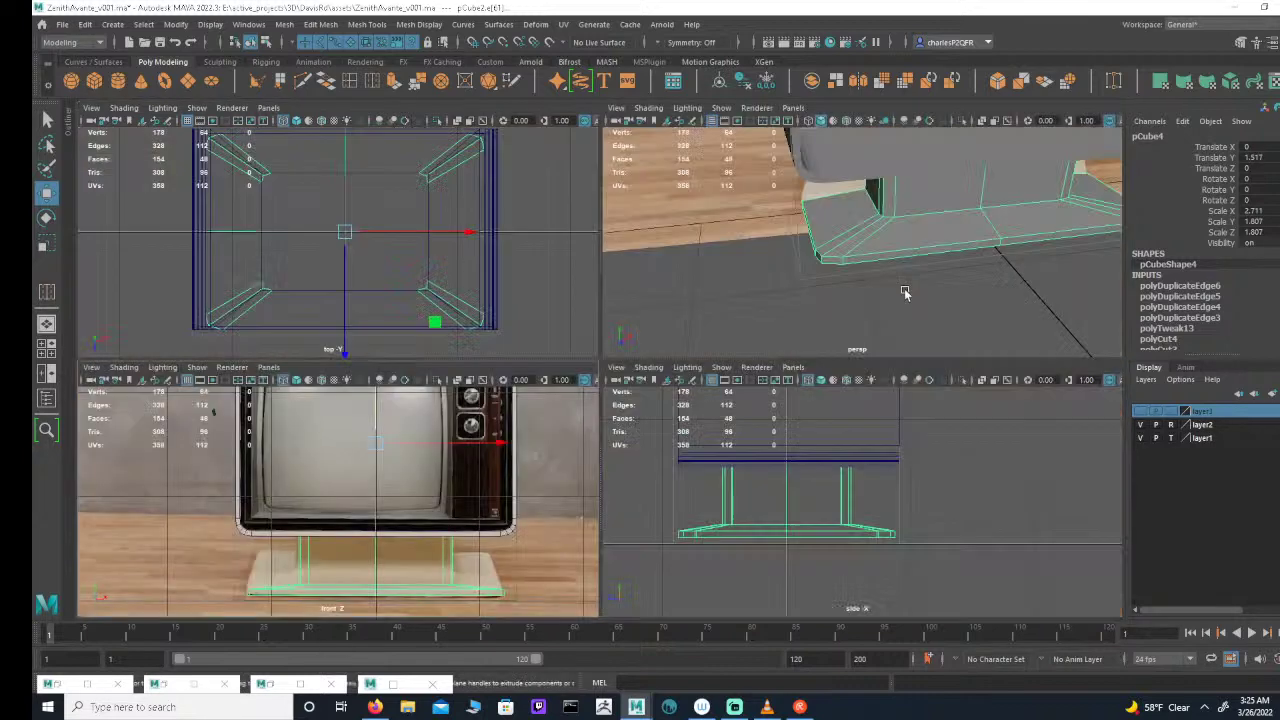
pyautogui.press('space')
pyautogui.keyDown('alt'); pyautogui.moveTo(863, 366); pyautogui.dragTo(827, 368); pyautogui.keyUp('alt')
pyautogui.keyDown('alt'); pyautogui.moveTo(827, 368); pyautogui.dragTo(714, 383, button='right'); pyautogui.keyUp('alt')
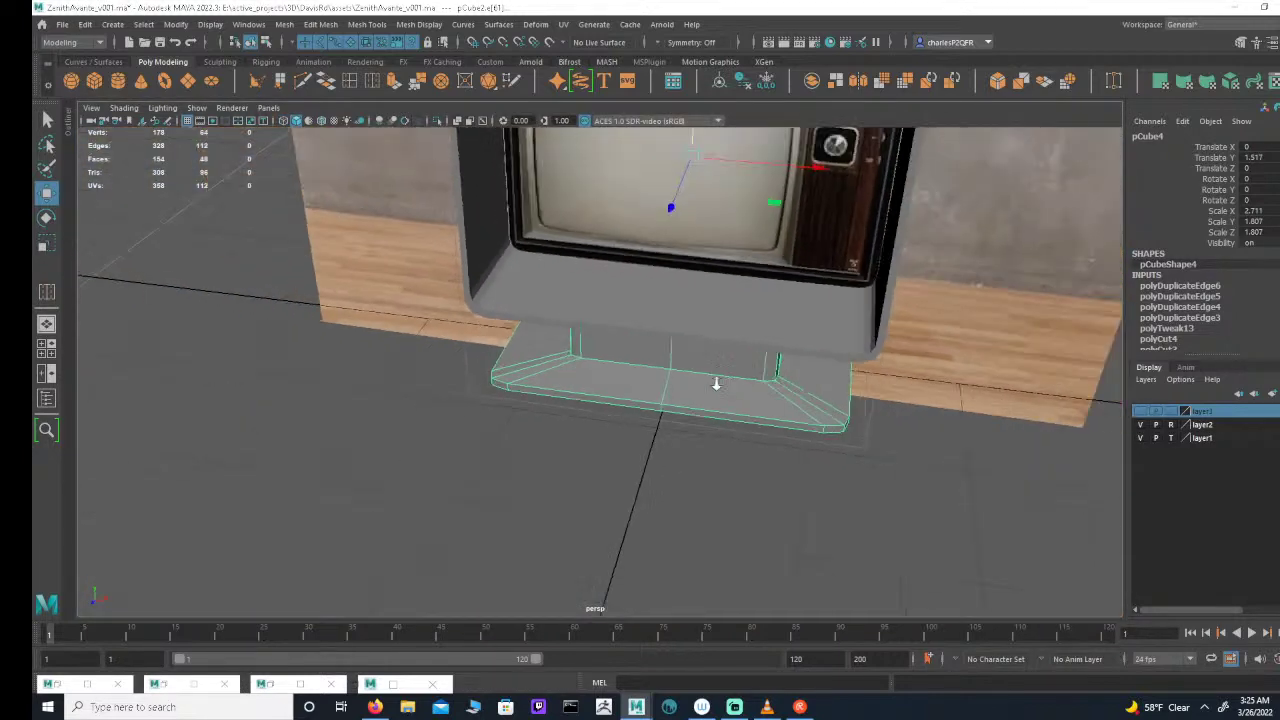
pyautogui.keyDown('alt'); pyautogui.moveTo(714, 383); pyautogui.dragTo(820, 391); pyautogui.keyUp('alt')
pyautogui.keyDown('alt'); pyautogui.moveTo(820, 391); pyautogui.dragTo(845, 381, button='right'); pyautogui.keyUp('alt')
pyautogui.scroll(4, 845, 380)
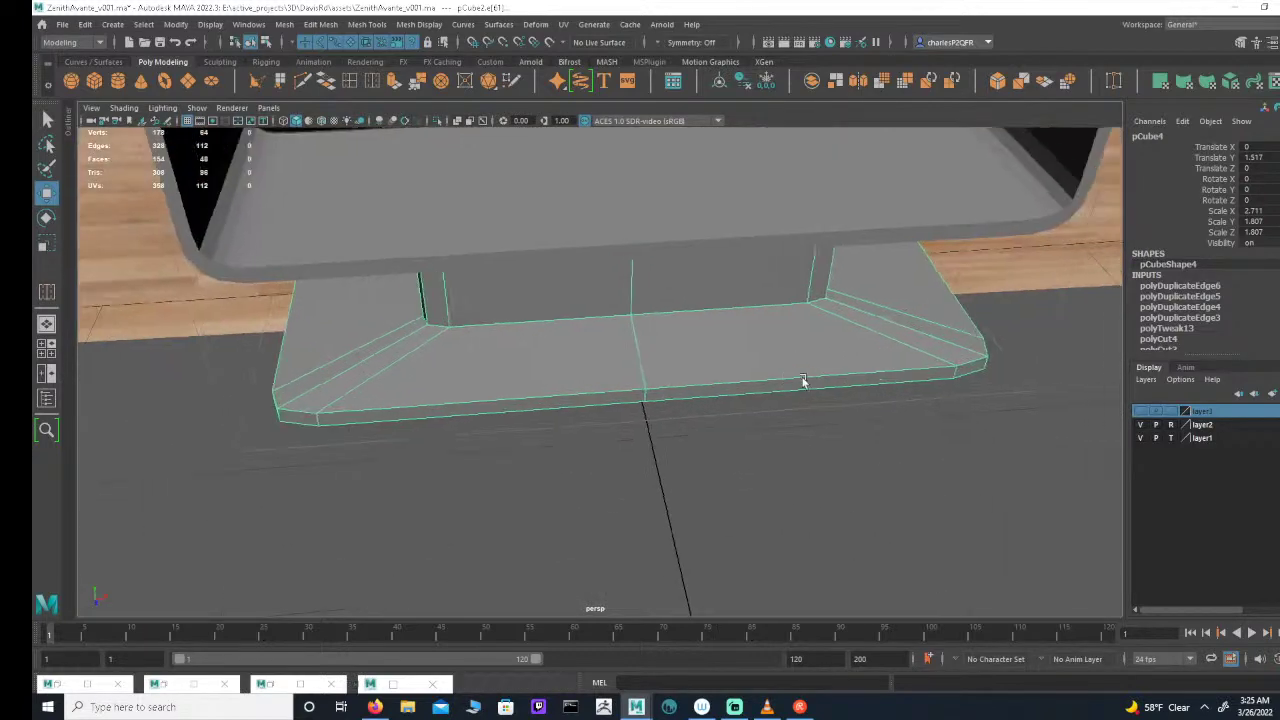
# Step: In the top view, select the long-side vertices beside each base and column corner and scale them slightly outward along X
pyautogui.press('space')
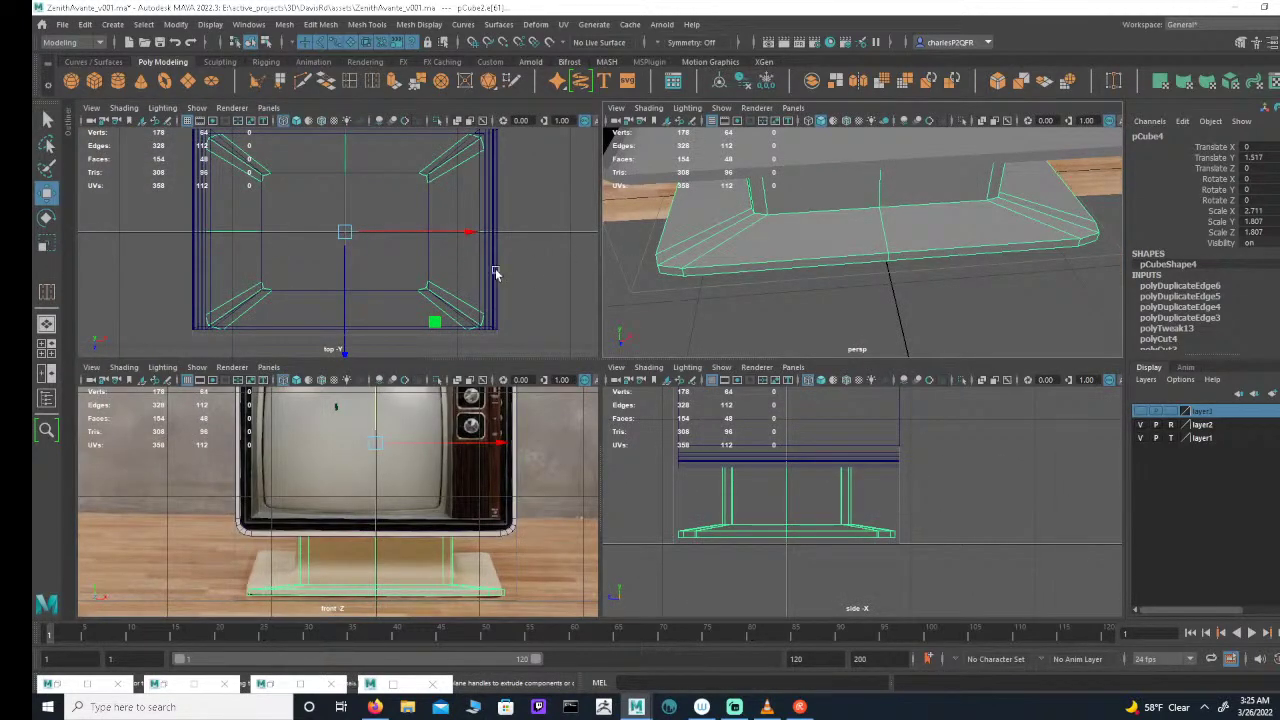
pyautogui.press('space')
pyautogui.scroll(-4, 788, 298)
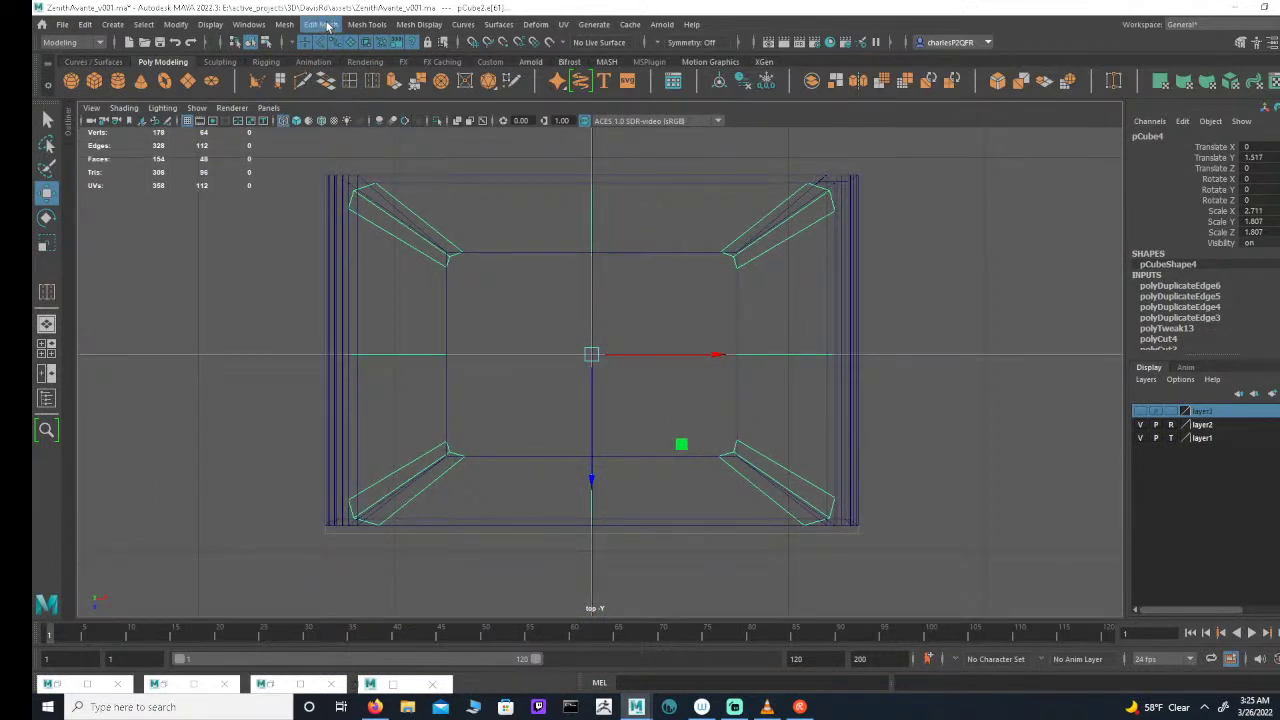
pyautogui.click(266, 43)
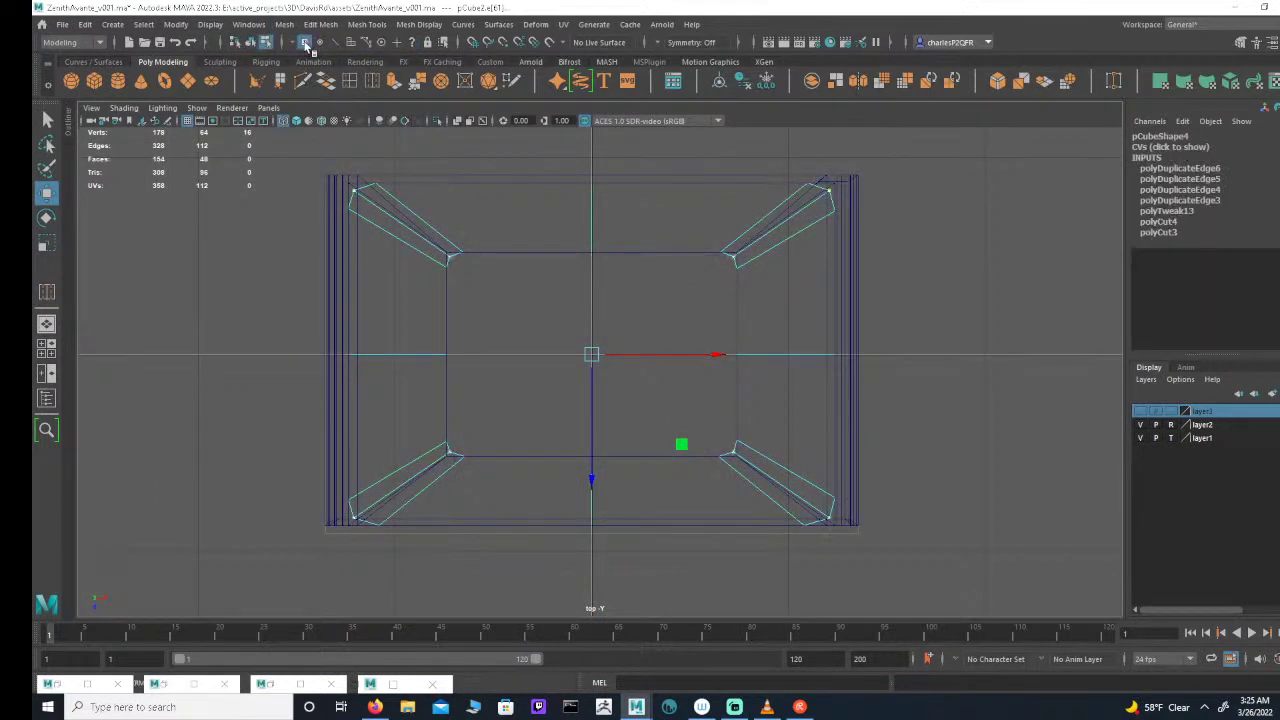
pyautogui.moveTo(388, 175); pyautogui.dragTo(389, 176)
pyautogui.moveTo(708, 155); pyautogui.dragTo(818, 202)
pyautogui.moveTo(680, 202); pyautogui.dragTo(724, 268)
pyautogui.moveTo(534, 185); pyautogui.dragTo(450, 280)
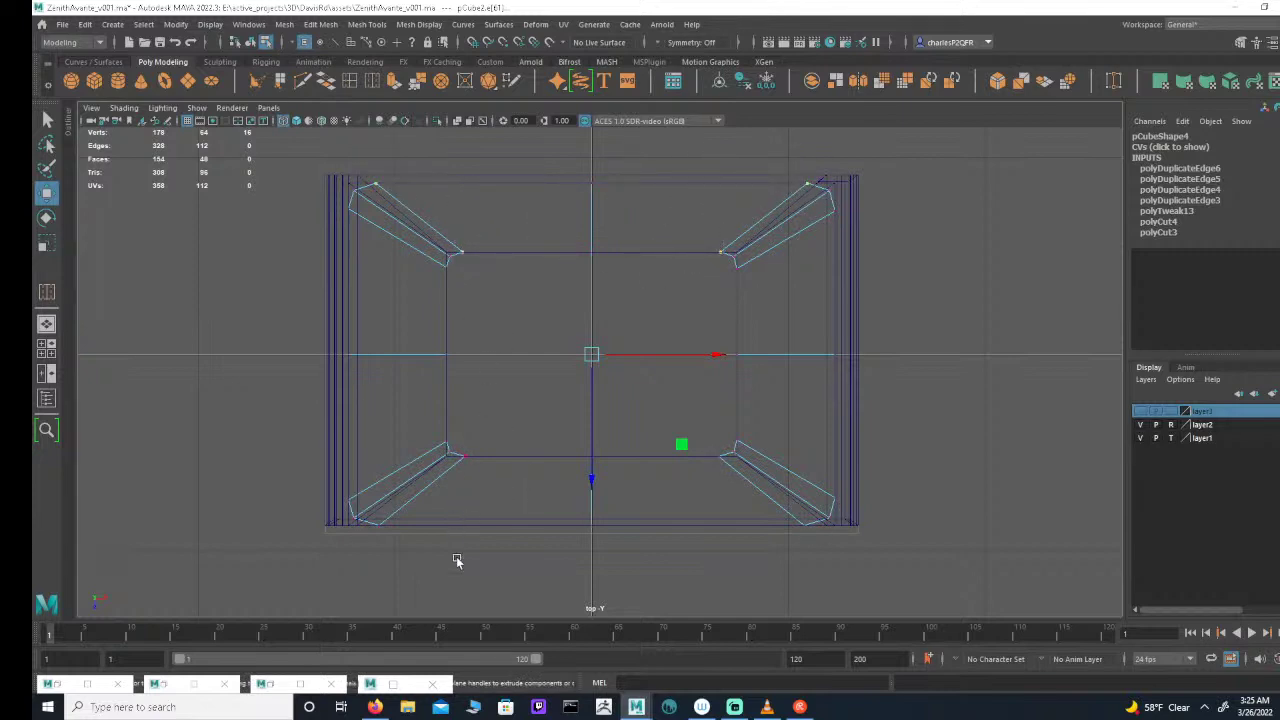
pyautogui.moveTo(474, 585); pyautogui.dragTo(457, 440)
pyautogui.moveTo(655, 589); pyautogui.dragTo(728, 447)
pyautogui.moveTo(370, 576); pyautogui.dragTo(400, 520)
pyautogui.moveTo(784, 550); pyautogui.dragTo(805, 520)
pyautogui.press('r')
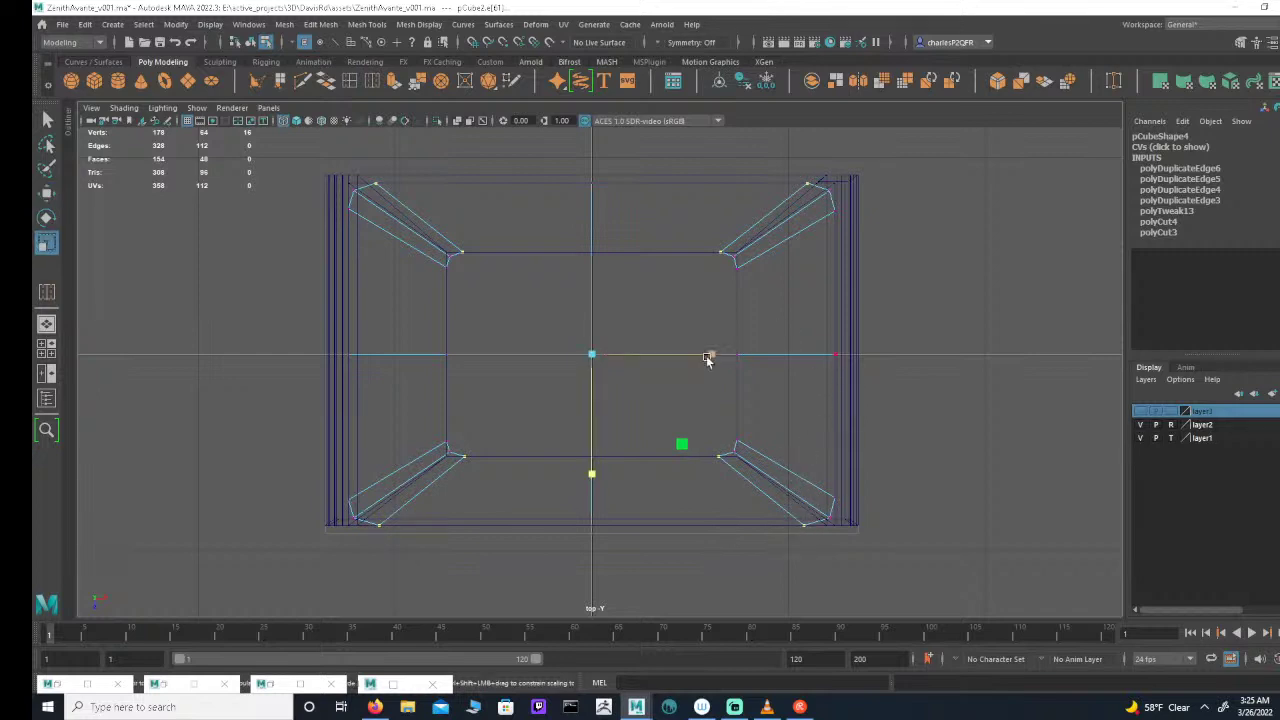
pyautogui.moveTo(709, 354); pyautogui.dragTo(712, 354)
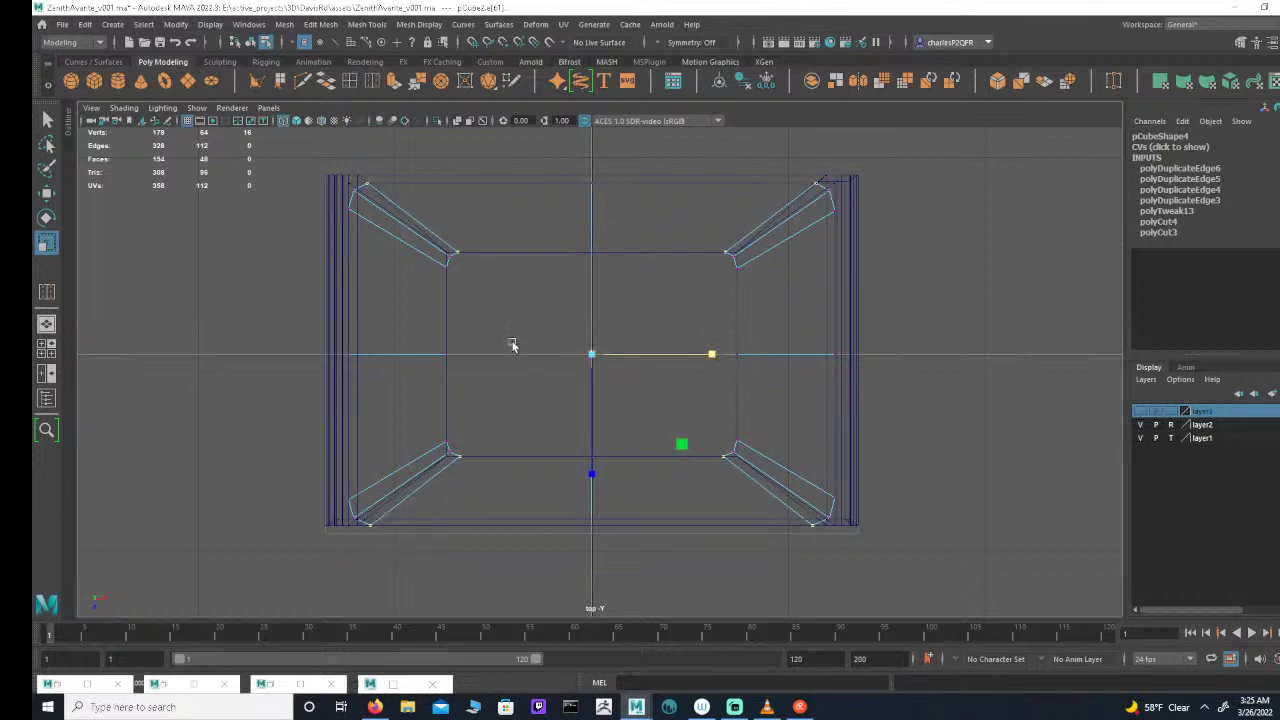
# Step: Select the short-side vertices beside the four outer base corners and scale them slightly outward along Z
pyautogui.scroll(1, 526, 309)
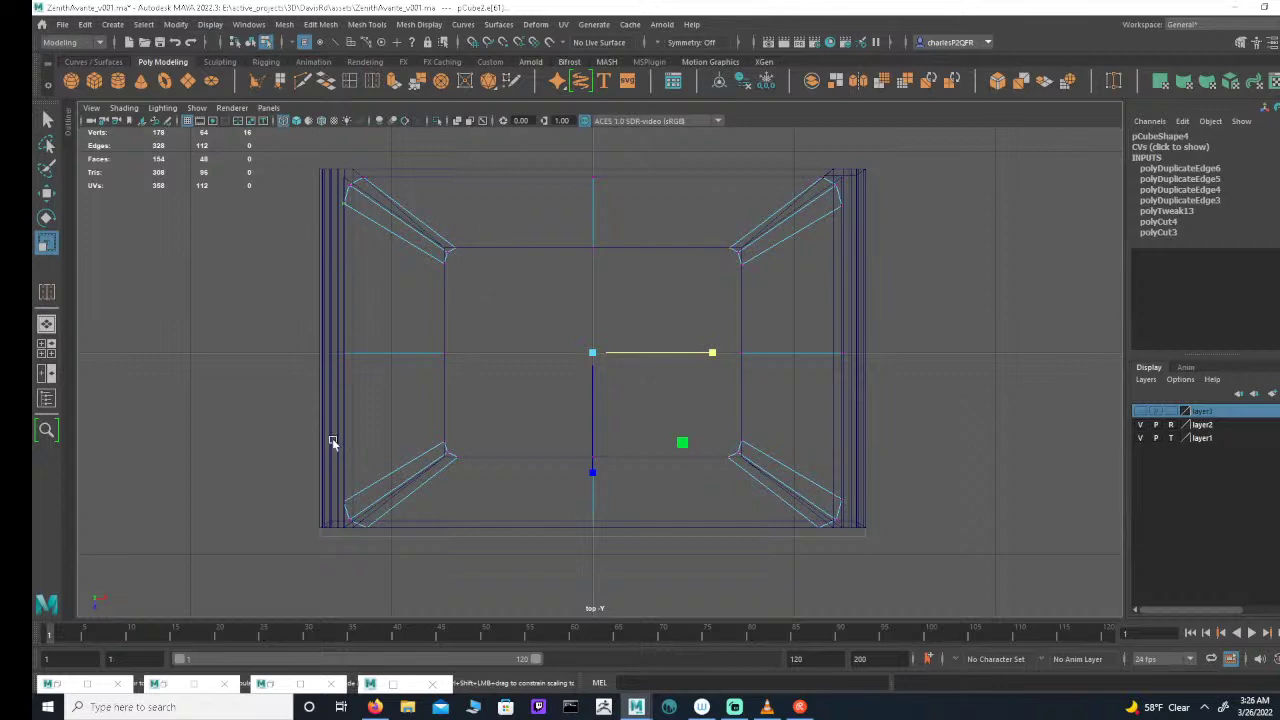
pyautogui.moveTo(302, 454); pyautogui.dragTo(390, 518)
pyautogui.moveTo(904, 461); pyautogui.dragTo(824, 518)
pyautogui.keyDown('shift'); pyautogui.moveTo(905, 243); pyautogui.dragTo(824, 193); pyautogui.keyUp('shift')
pyautogui.moveTo(593, 473); pyautogui.dragTo(594, 470)
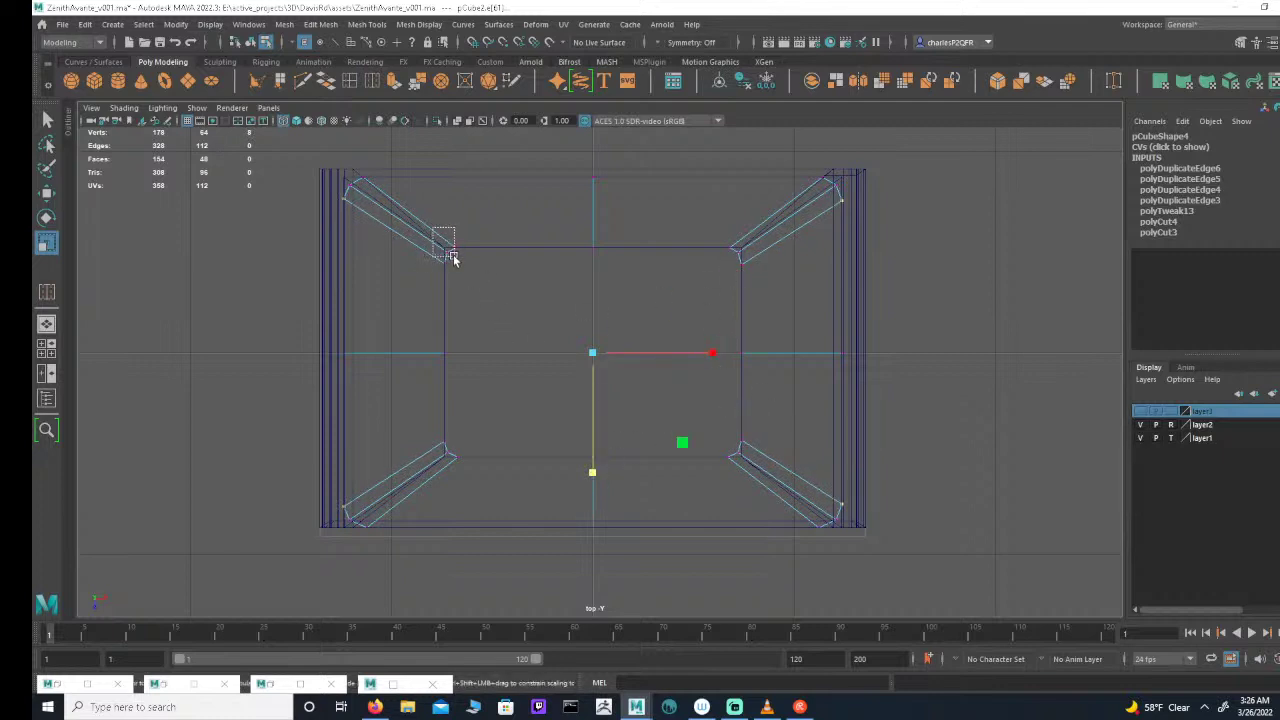
# Step: Select the column's four diagonal corner vertices and scale them slightly along Z to even out the rounding
pyautogui.keyDown('ctrl'); pyautogui.keyDown('shift'); pyautogui.moveTo(738, 214); pyautogui.dragTo(750, 255); pyautogui.keyUp('shift'); pyautogui.keyUp('ctrl')
pyautogui.click(736, 450)
pyautogui.click(455, 449)
pyautogui.moveTo(594, 472); pyautogui.dragTo(593, 472)
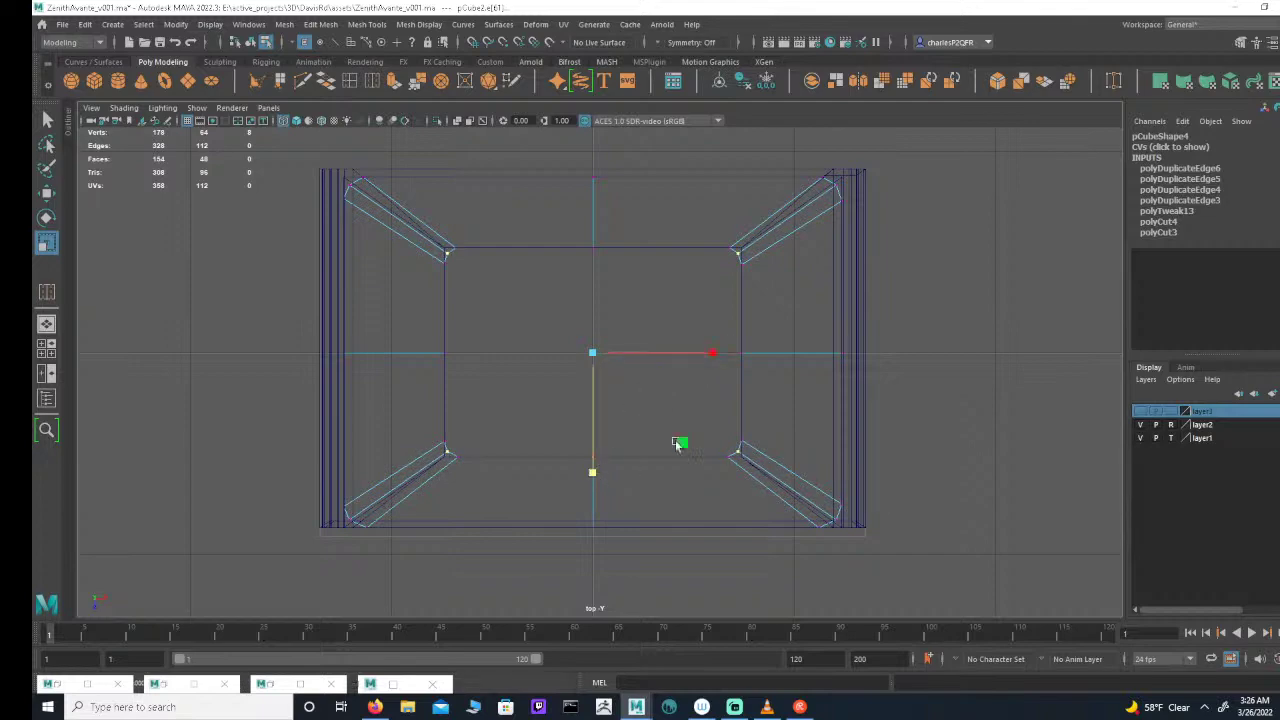
# Step: Examine the refined stand corners by orbiting the perspective view in the four-view layout
pyautogui.press('space')
pyautogui.keyDown('alt'); pyautogui.moveTo(903, 249); pyautogui.dragTo(812, 288); pyautogui.keyUp('alt')
pyautogui.press('f')
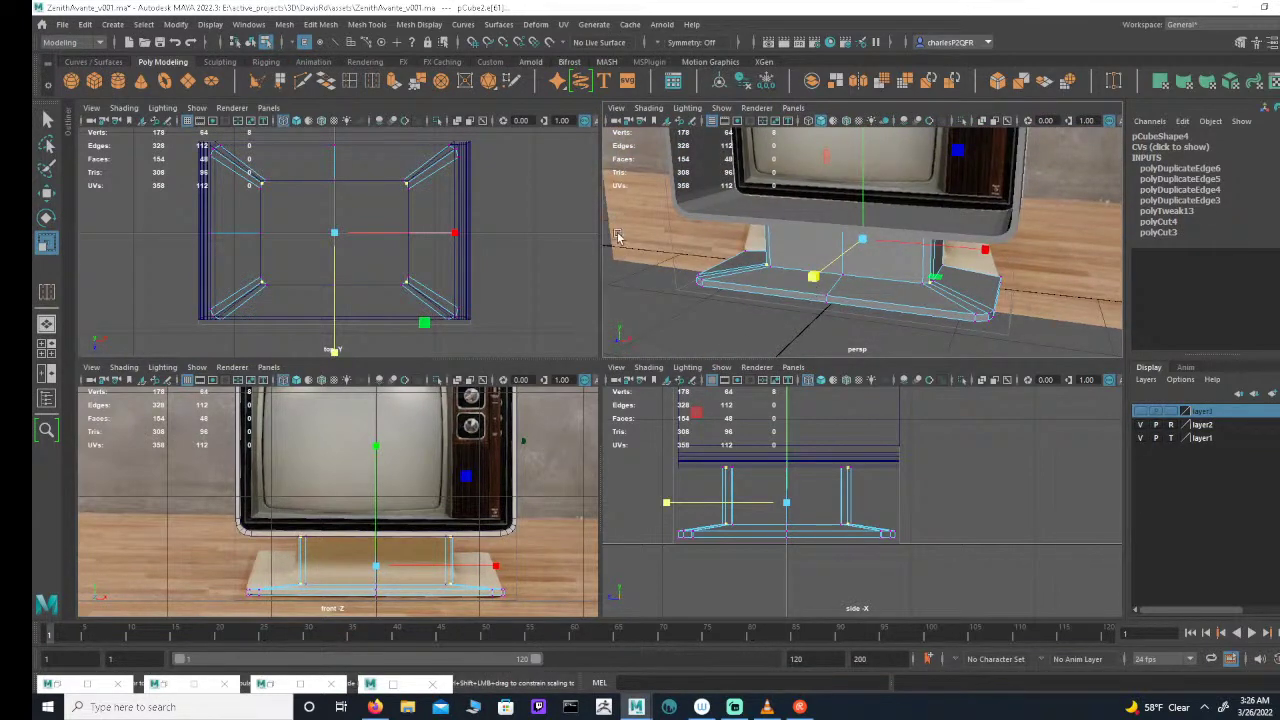
pyautogui.keyDown('alt'); pyautogui.moveTo(801, 242); pyautogui.dragTo(868, 237); pyautogui.keyUp('alt')
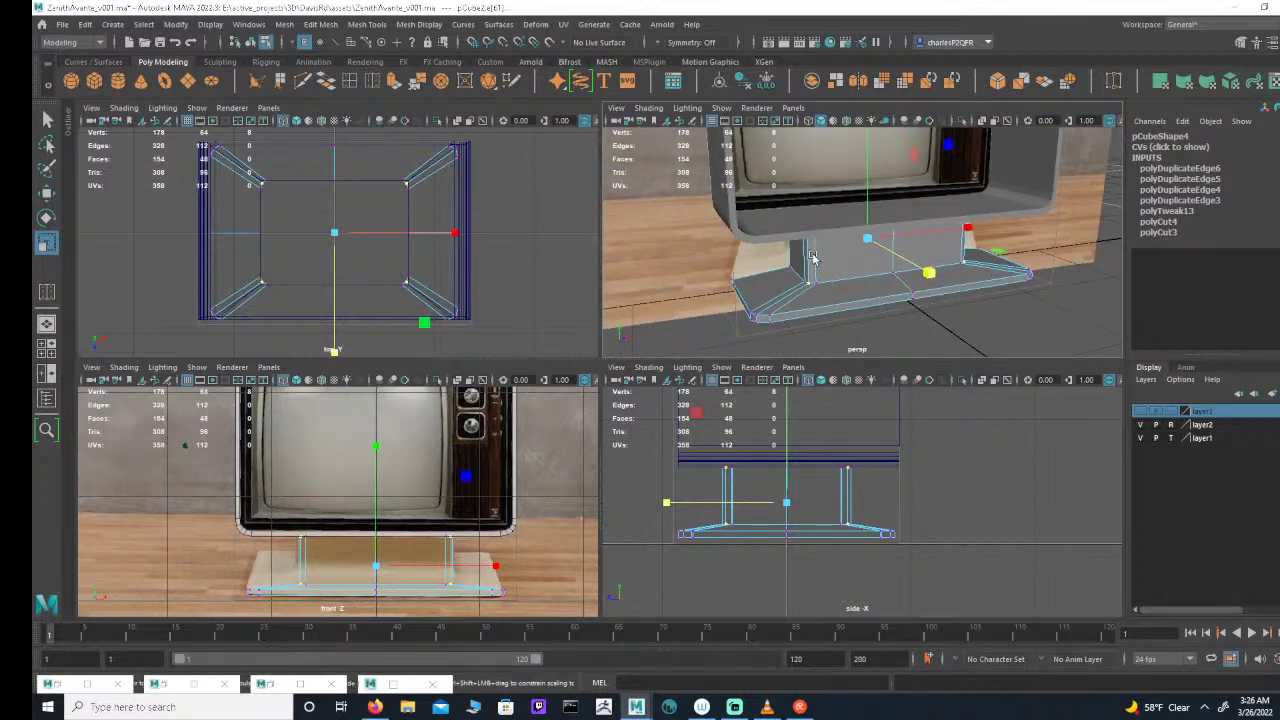
pyautogui.keyDown('alt'); pyautogui.moveTo(941, 272); pyautogui.dragTo(886, 274); pyautogui.keyUp('alt')
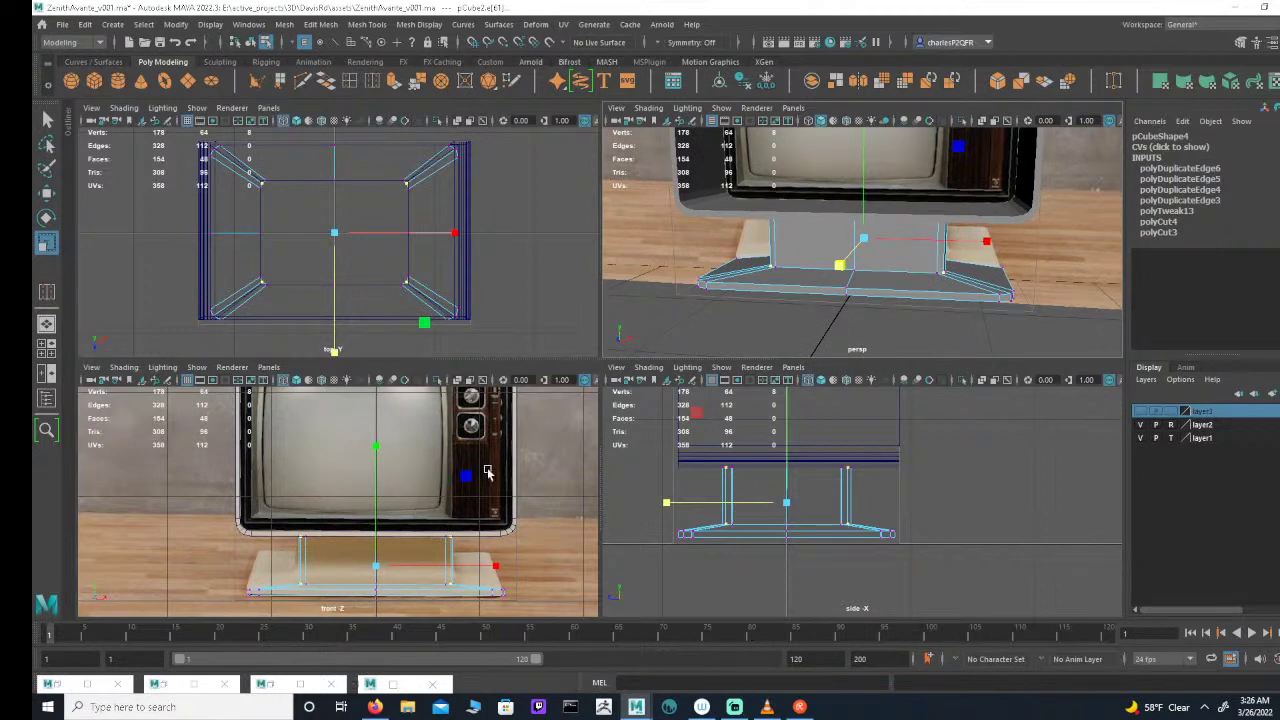
# Step: Add offset edge loops on both sides of the edge loop where the stand's column meets the base
pyautogui.keyDown('alt'); pyautogui.moveTo(389, 514); pyautogui.dragTo(460, 510, button='right'); pyautogui.keyUp('alt')
pyautogui.keyDown('alt'); pyautogui.moveTo(428, 529); pyautogui.dragTo(439, 498, button='middle'); pyautogui.keyUp('alt')
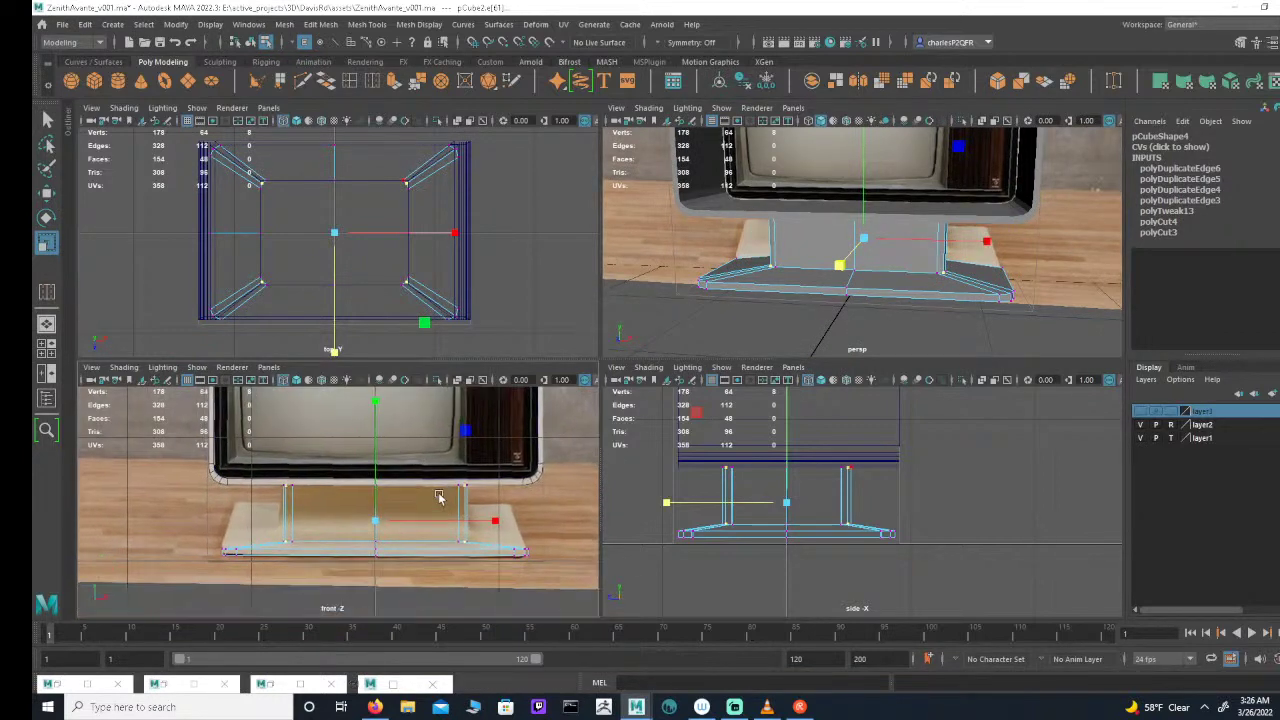
pyautogui.keyDown('alt'); pyautogui.moveTo(439, 498); pyautogui.dragTo(480, 490, button='right'); pyautogui.keyUp('alt')
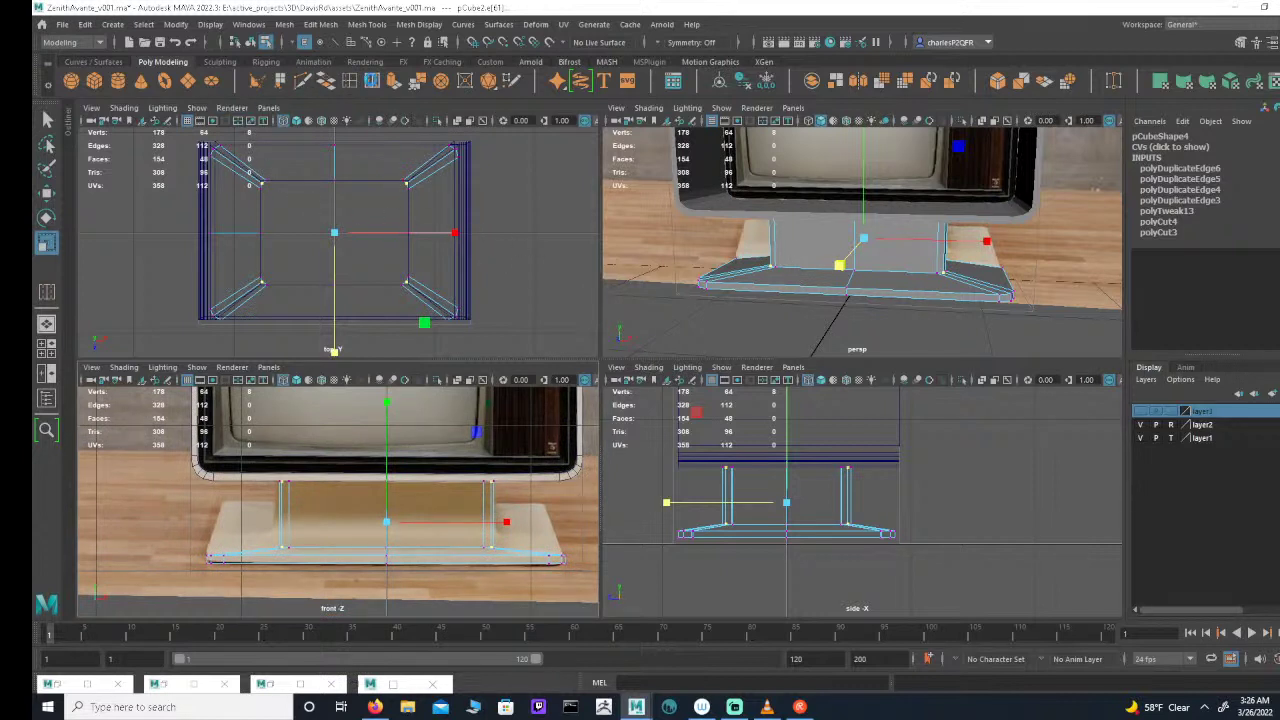
pyautogui.click(371, 80)
pyautogui.moveTo(829, 271); pyautogui.dragTo(787, 287)
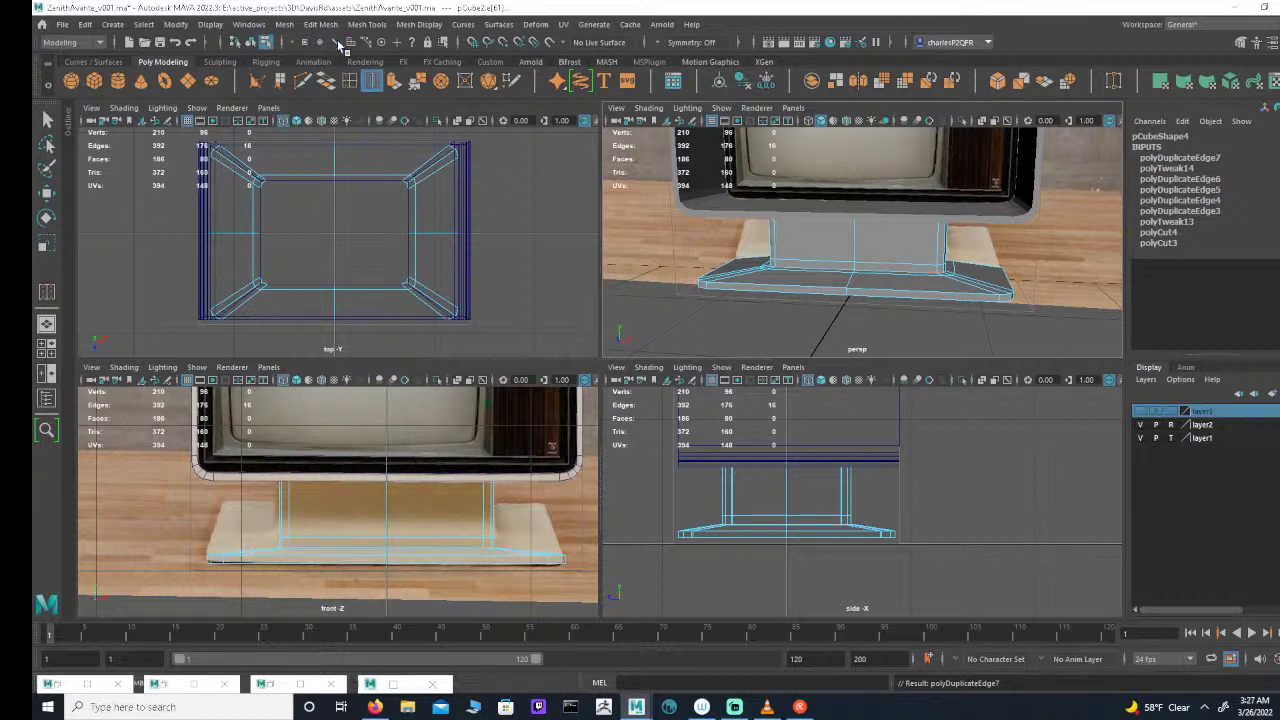
# Step: Select the offset loop on the base's upper face, scale it outward from the column and lower it slightly
pyautogui.press('q')
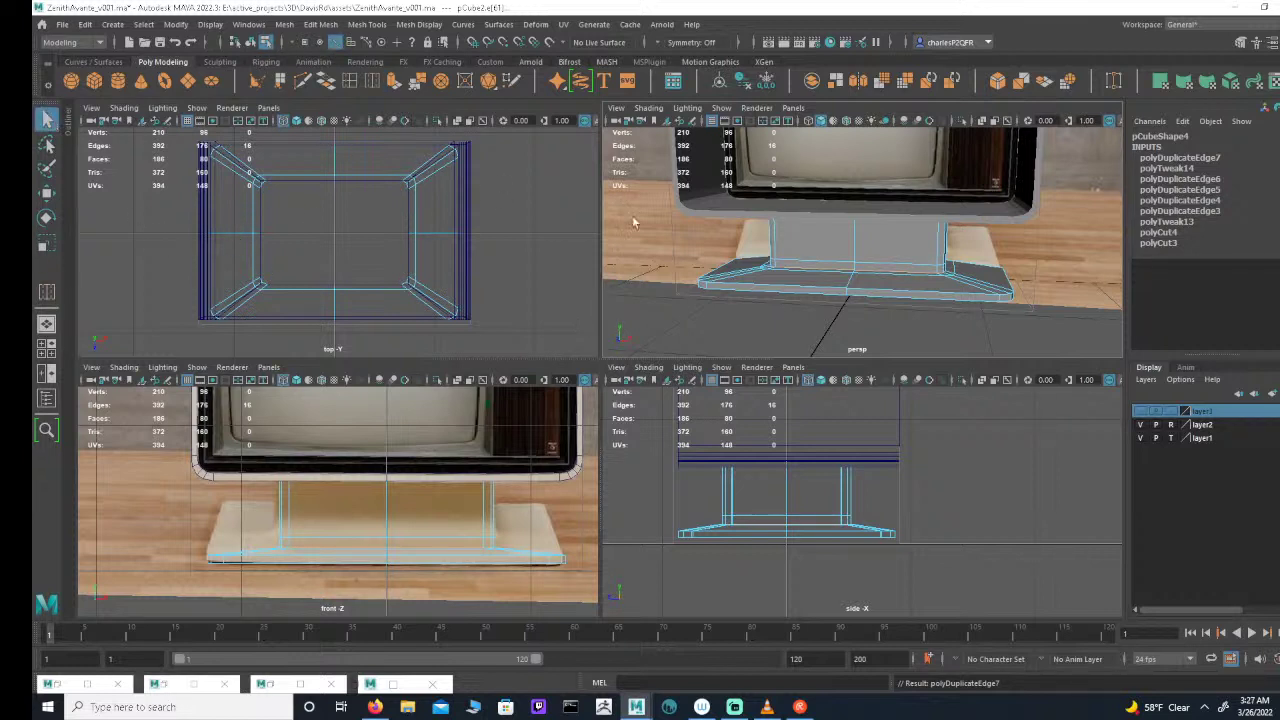
pyautogui.click(917, 280)
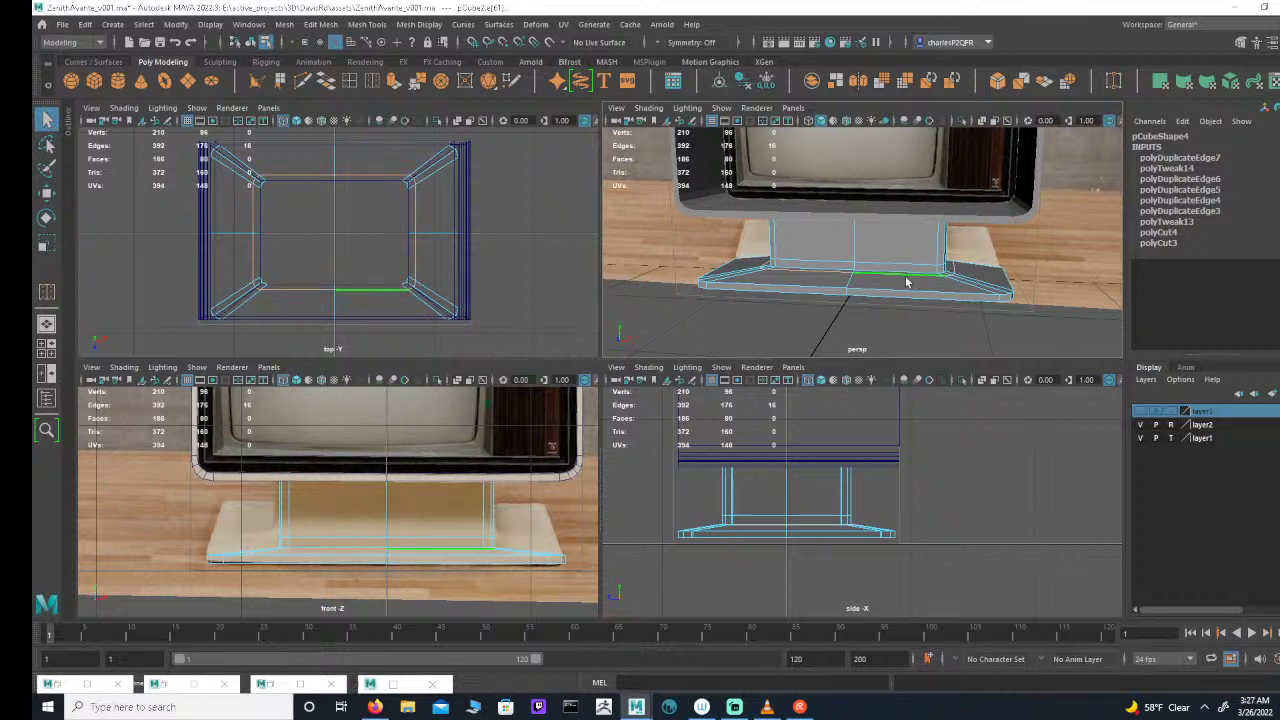
pyautogui.press('r')
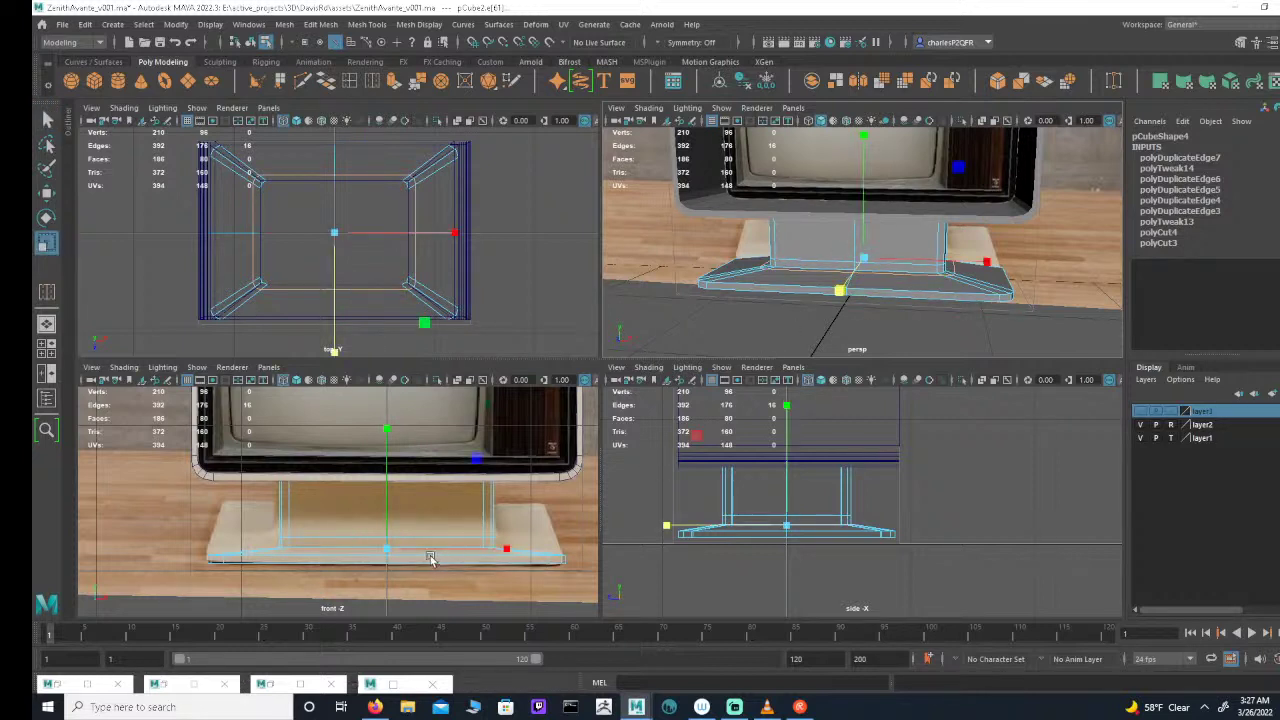
pyautogui.click(388, 551)
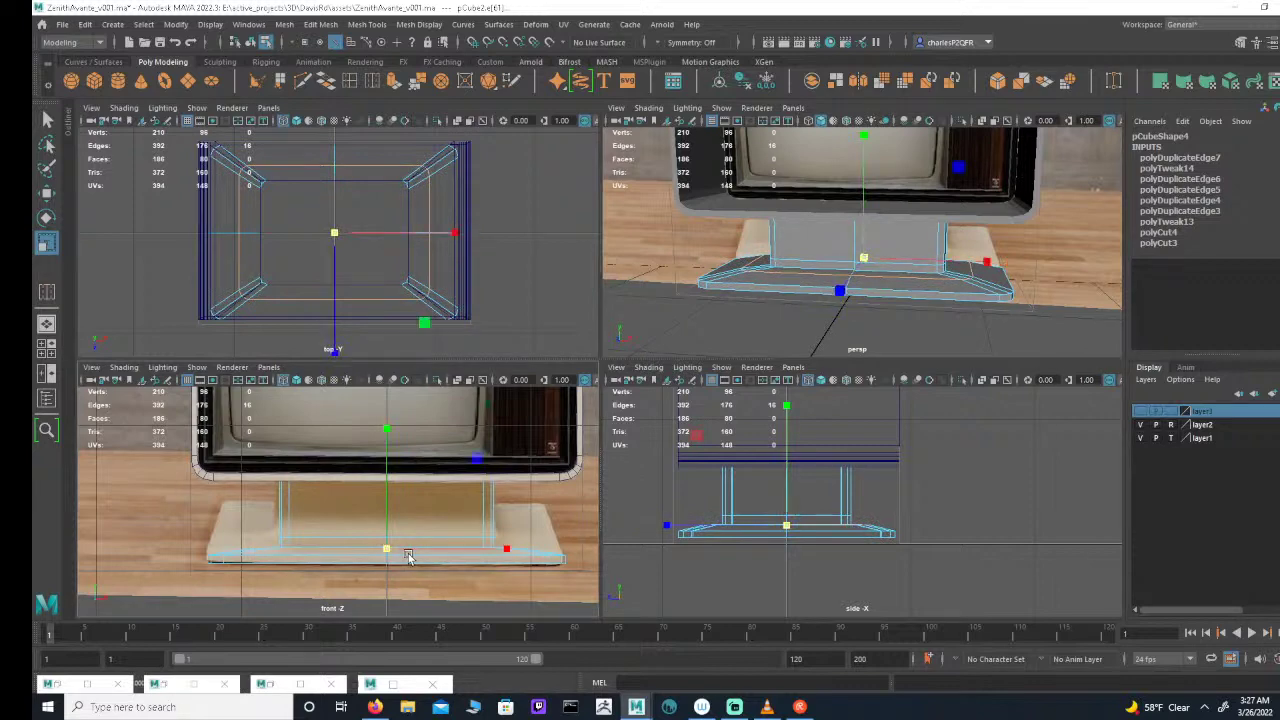
pyautogui.press('e')
pyautogui.press('w')
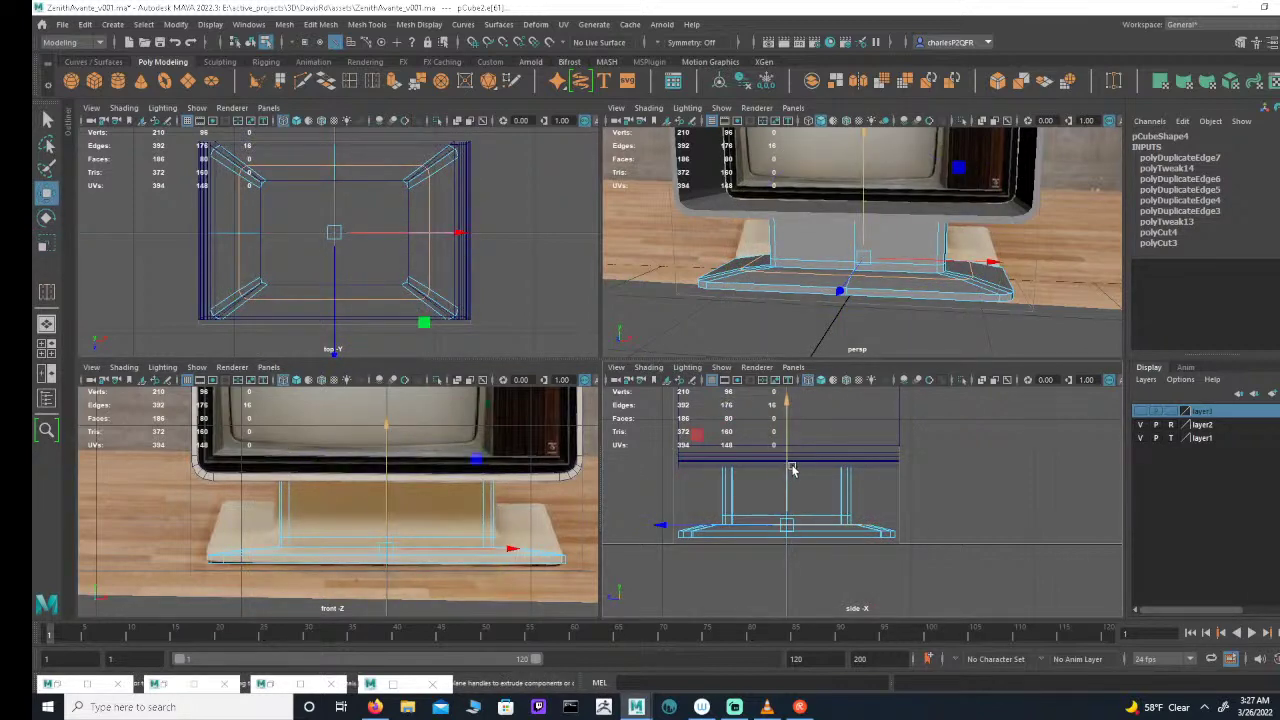
pyautogui.click(797, 476)
pyautogui.click(799, 474)
pyautogui.hotkey('ctrl', 'z')
pyautogui.moveTo(786, 447); pyautogui.dragTo(787, 453)
# Step: Select the offset loop around the lower column and move it down closer to the base junction
pyautogui.keyDown('alt'); pyautogui.moveTo(808, 563); pyautogui.dragTo(783, 528, button='middle'); pyautogui.keyUp('alt')
pyautogui.keyDown('alt'); pyautogui.moveTo(783, 528); pyautogui.dragTo(1009, 529, button='right'); pyautogui.keyUp('alt')
pyautogui.keyDown('alt'); pyautogui.moveTo(826, 502); pyautogui.dragTo(930, 527, button='middle'); pyautogui.keyUp('alt')
pyautogui.keyDown('alt'); pyautogui.moveTo(930, 527); pyautogui.dragTo(888, 509, button='right'); pyautogui.keyUp('alt')
pyautogui.keyDown('alt'); pyautogui.moveTo(823, 499); pyautogui.dragTo(917, 497, button='middle'); pyautogui.keyUp('alt')
pyautogui.keyDown('alt'); pyautogui.moveTo(917, 497); pyautogui.dragTo(936, 498, button='right'); pyautogui.keyUp('alt')
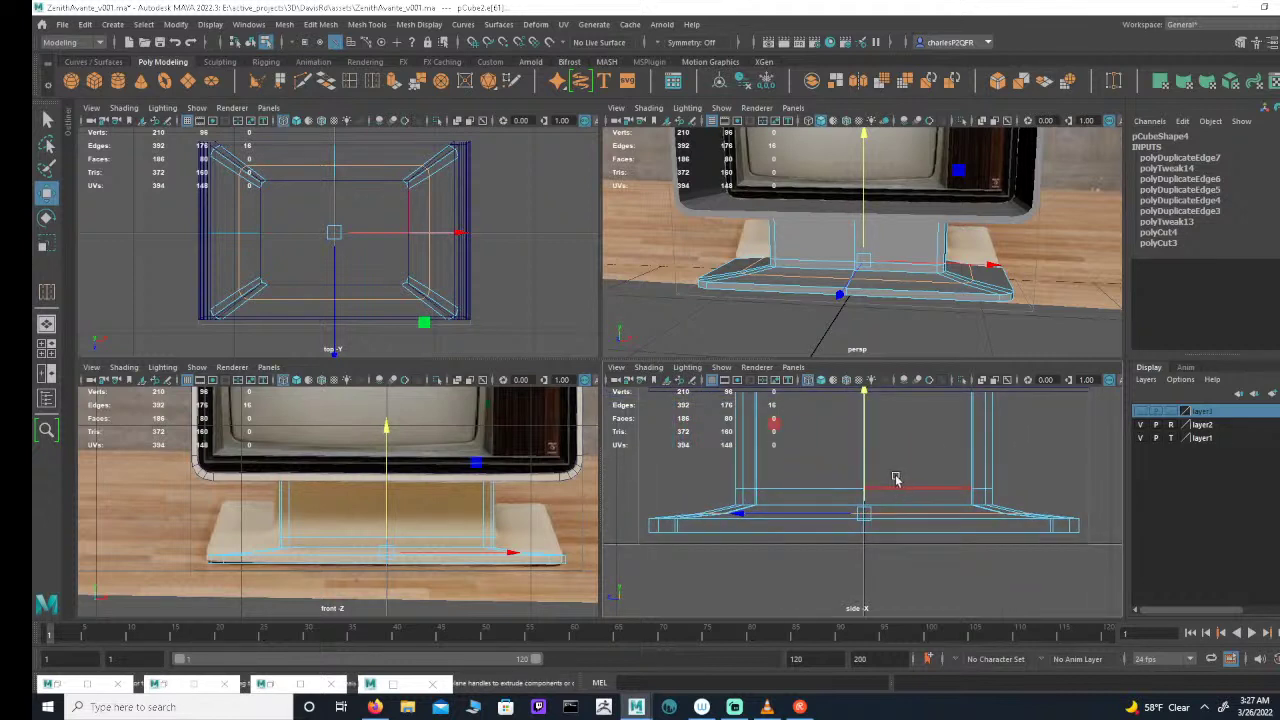
pyautogui.doubleClick(904, 489)
pyautogui.moveTo(867, 437); pyautogui.dragTo(868, 451)
pyautogui.click(866, 458)
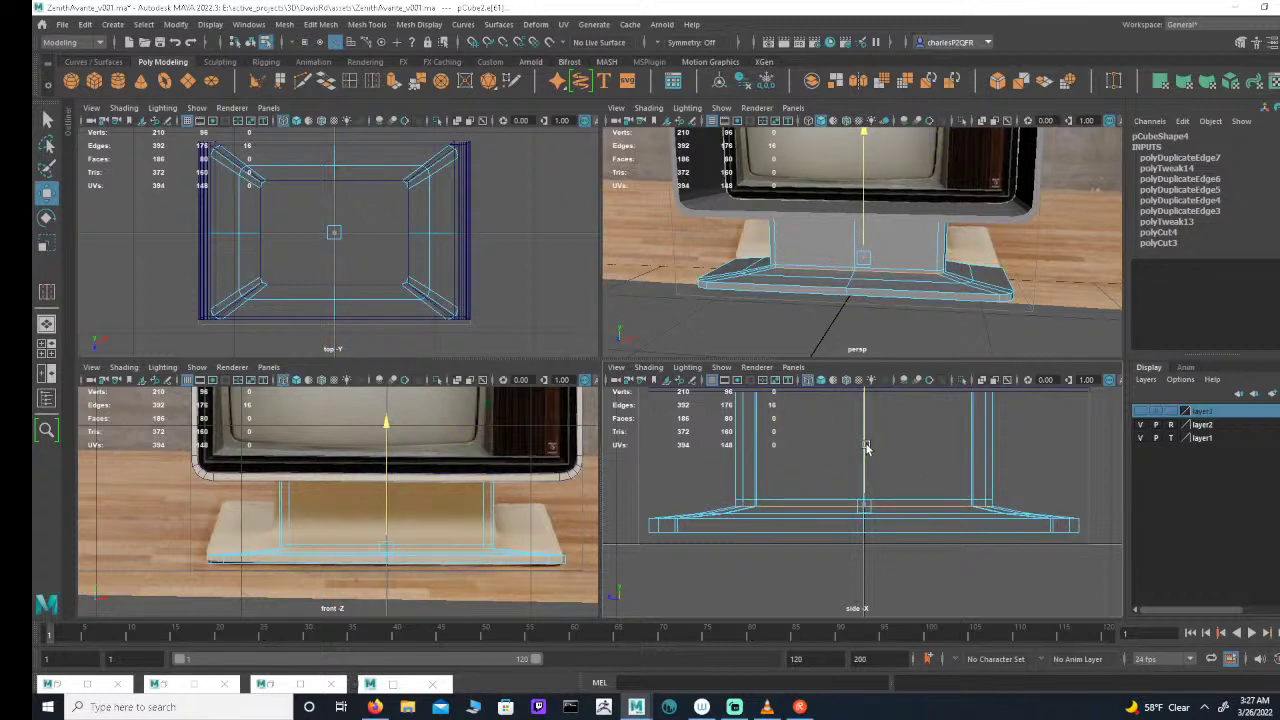
# Step: Scale the edge loop at the column-to-base junction slightly outward and check the column's corner up close
pyautogui.press('r')
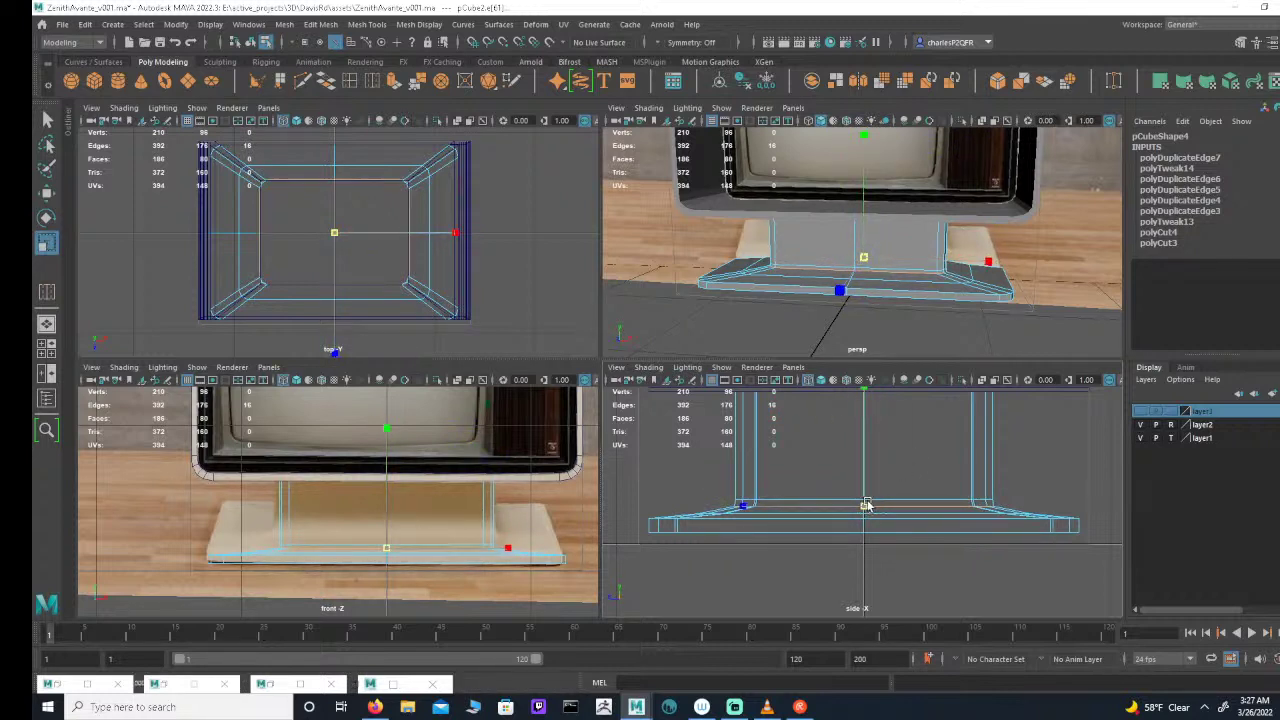
pyautogui.moveTo(871, 507); pyautogui.dragTo(876, 509)
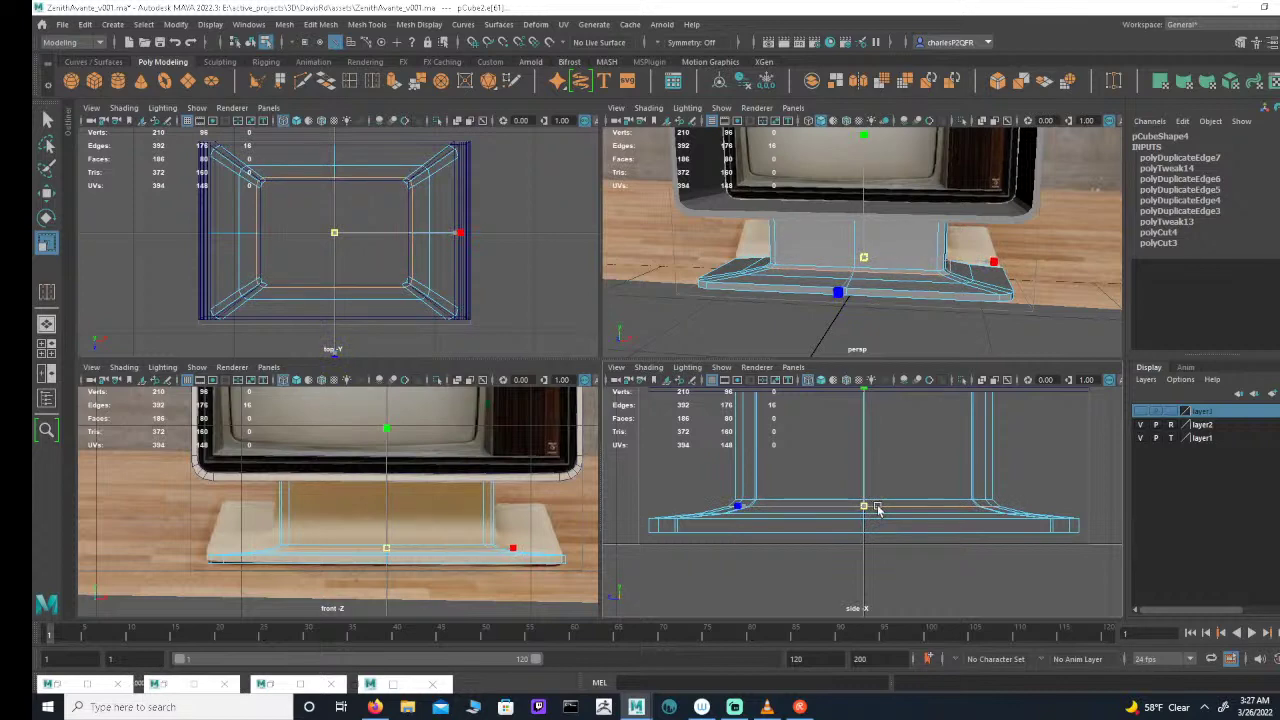
pyautogui.moveTo(827, 286)
pyautogui.keyDown('alt'); pyautogui.mouseDown()
pyautogui.moveTo(926, 284)
pyautogui.moveTo(877, 301)
pyautogui.moveTo(848, 293)
pyautogui.mouseUp(); pyautogui.keyUp('alt')
pyautogui.keyDown('alt'); pyautogui.moveTo(848, 293); pyautogui.dragTo(950, 298, button='right'); pyautogui.keyUp('alt')
pyautogui.keyDown('alt'); pyautogui.moveTo(950, 298); pyautogui.dragTo(985, 266); pyautogui.keyUp('alt')
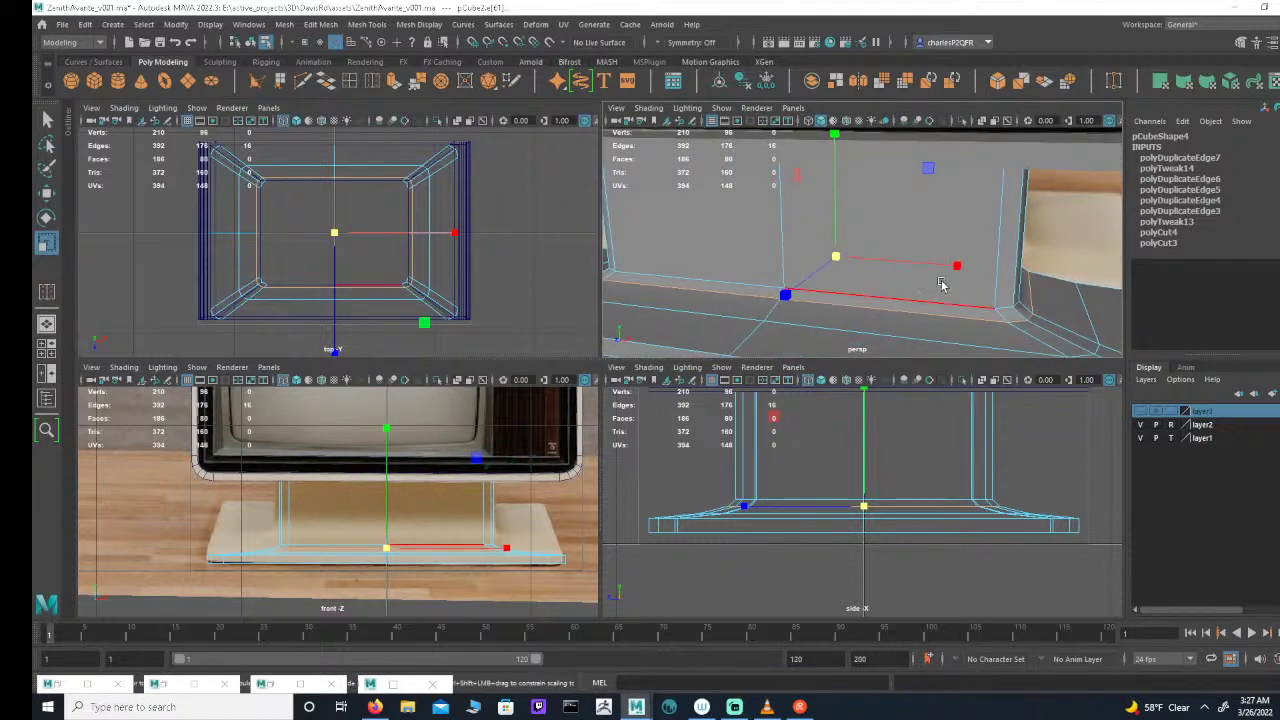
# Step: Fine-tune the junction loop's scale and height against the reference to smooth the flare from column to base
pyautogui.keyDown('alt'); pyautogui.moveTo(366, 545); pyautogui.dragTo(360, 520, button='middle'); pyautogui.keyUp('alt')
pyautogui.keyDown('alt'); pyautogui.moveTo(360, 520); pyautogui.dragTo(456, 501, button='right'); pyautogui.keyUp('alt')
pyautogui.keyDown('alt'); pyautogui.moveTo(456, 501); pyautogui.dragTo(411, 488, button='middle'); pyautogui.keyUp('alt')
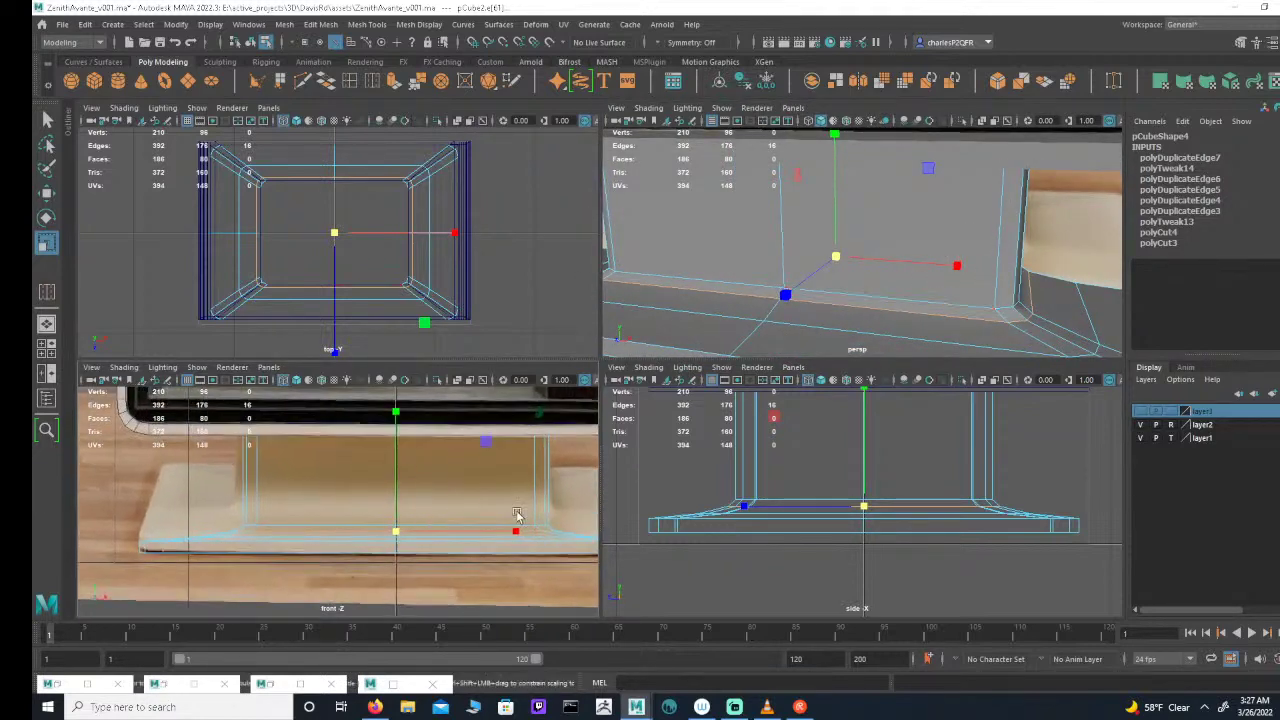
pyautogui.scroll(2, 410, 487)
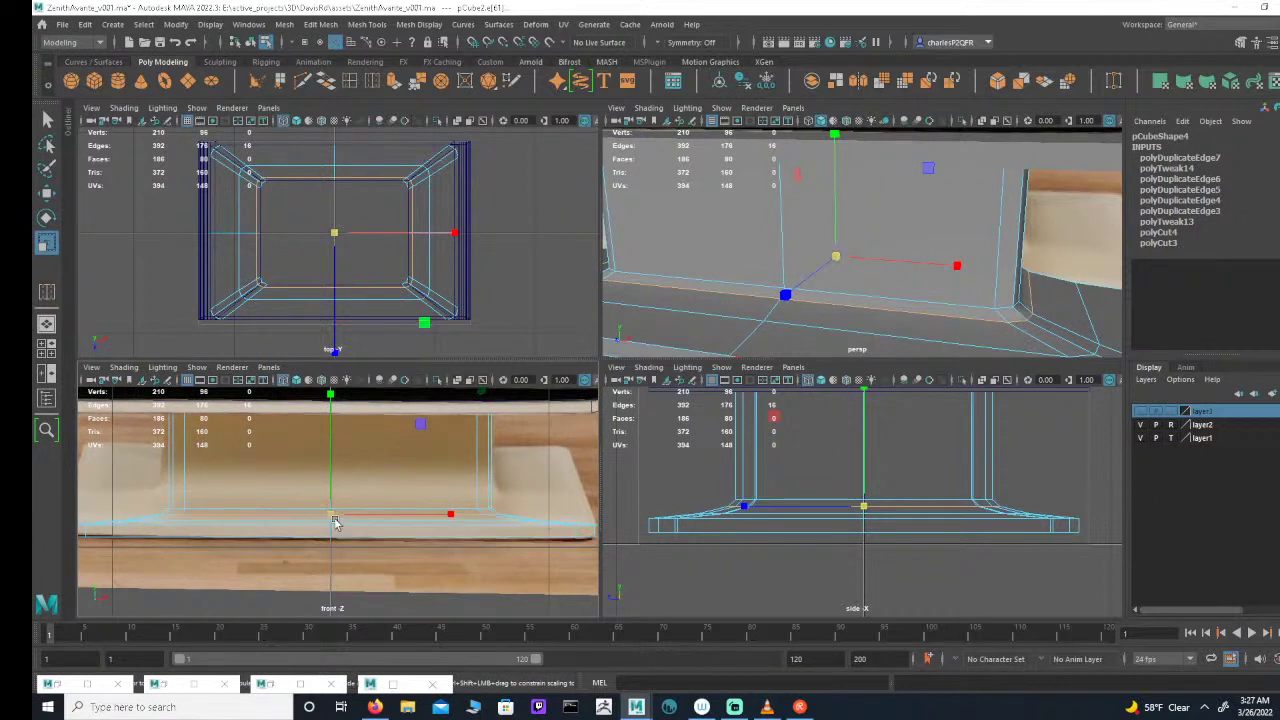
pyautogui.moveTo(331, 514)
pyautogui.mouseDown()
pyautogui.moveTo(423, 506)
pyautogui.moveTo(331, 519)
pyautogui.mouseUp()
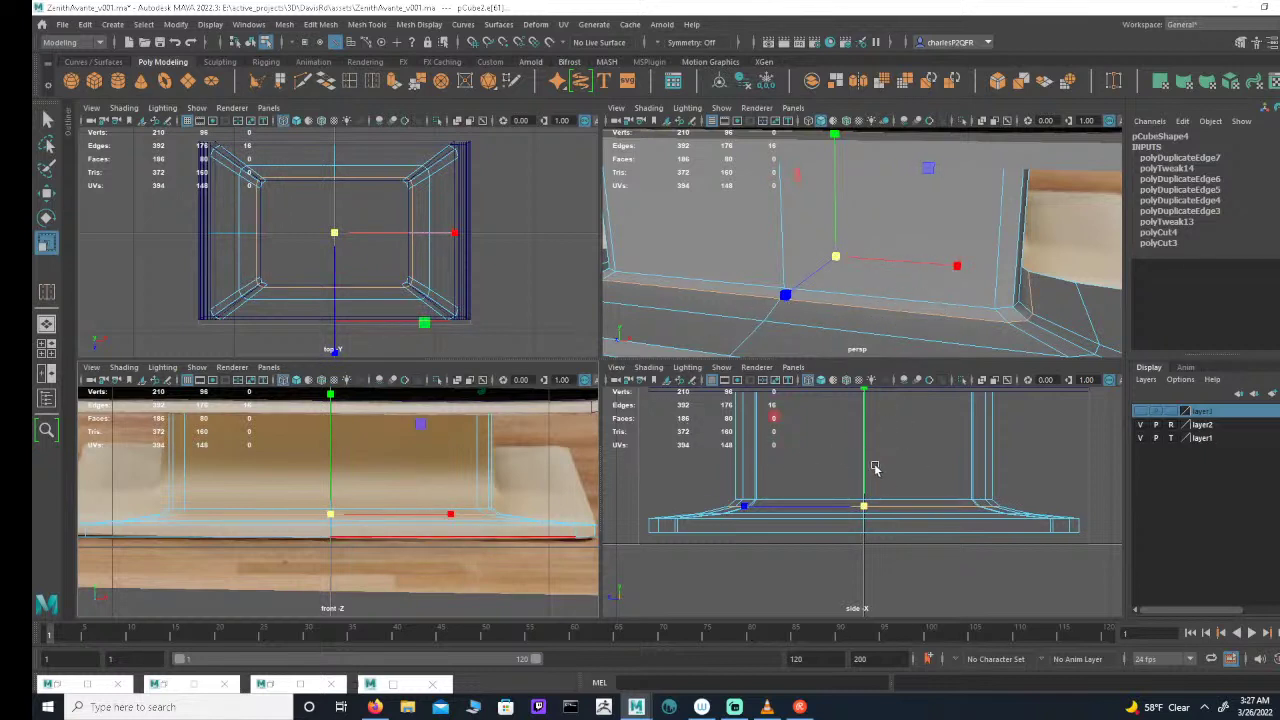
pyautogui.moveTo(866, 510); pyautogui.dragTo(863, 509)
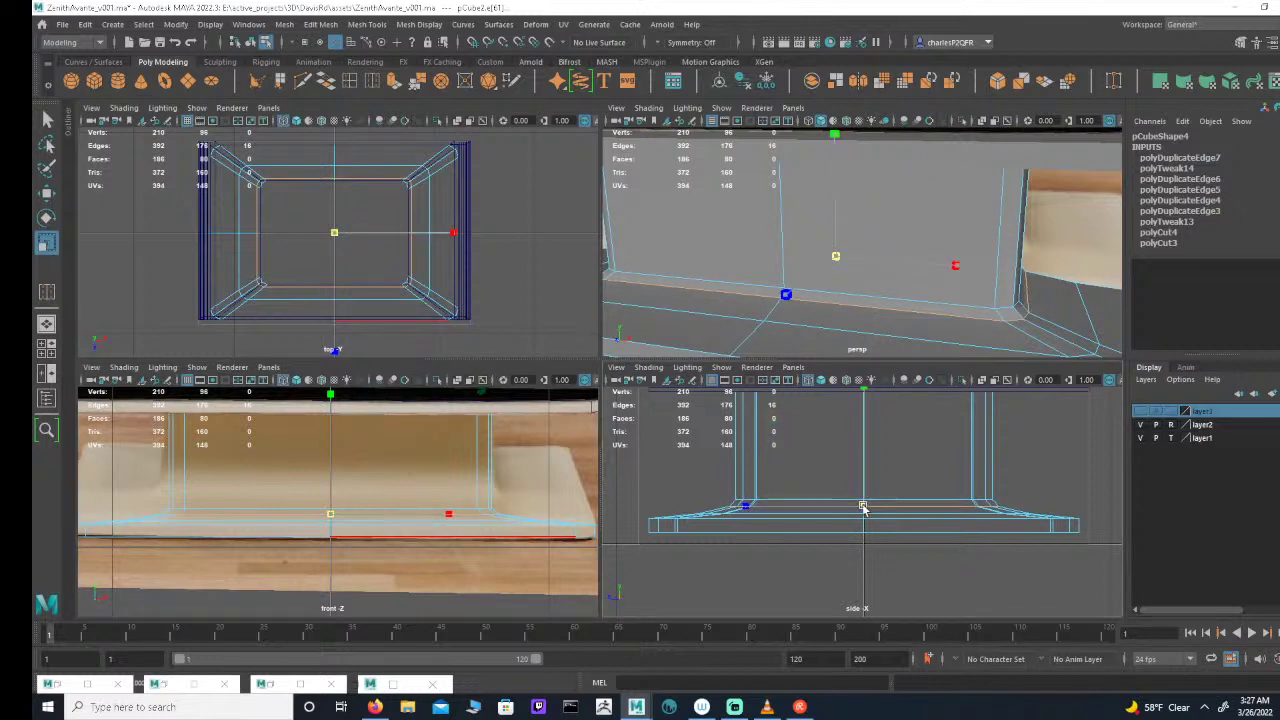
pyautogui.press('e')
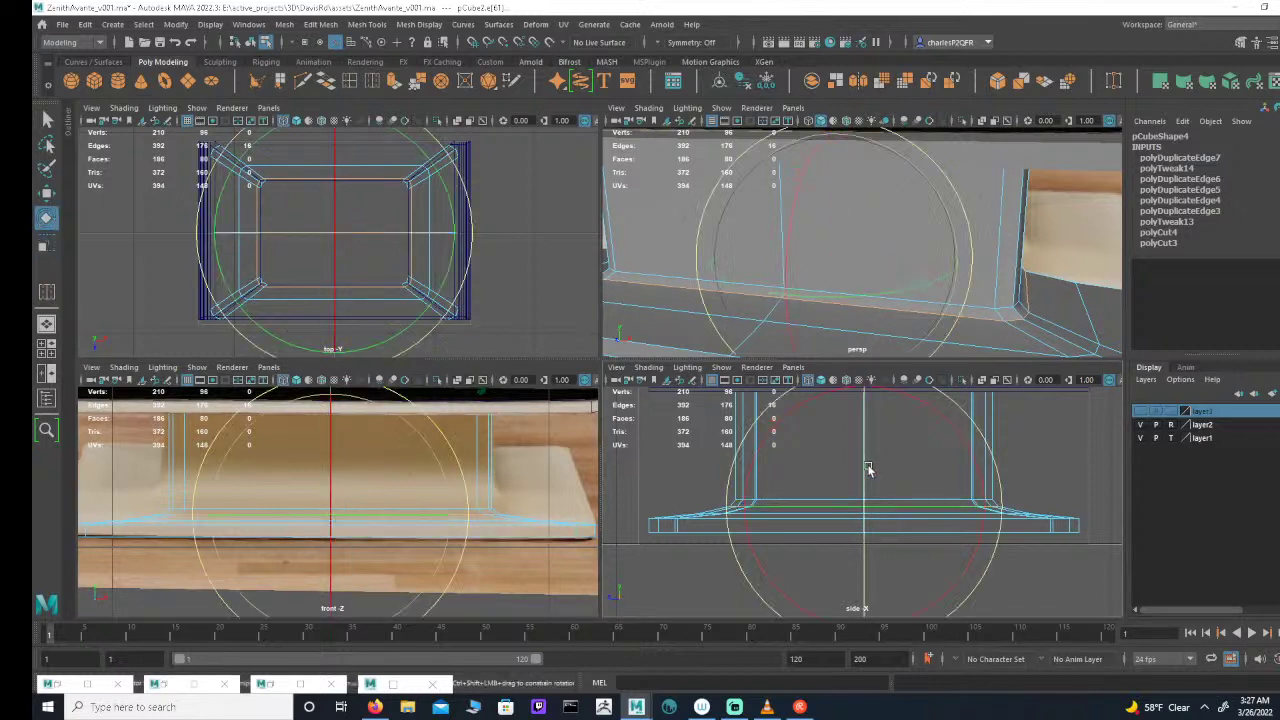
pyautogui.press('w')
pyautogui.moveTo(863, 448); pyautogui.dragTo(866, 450)
pyautogui.press('r')
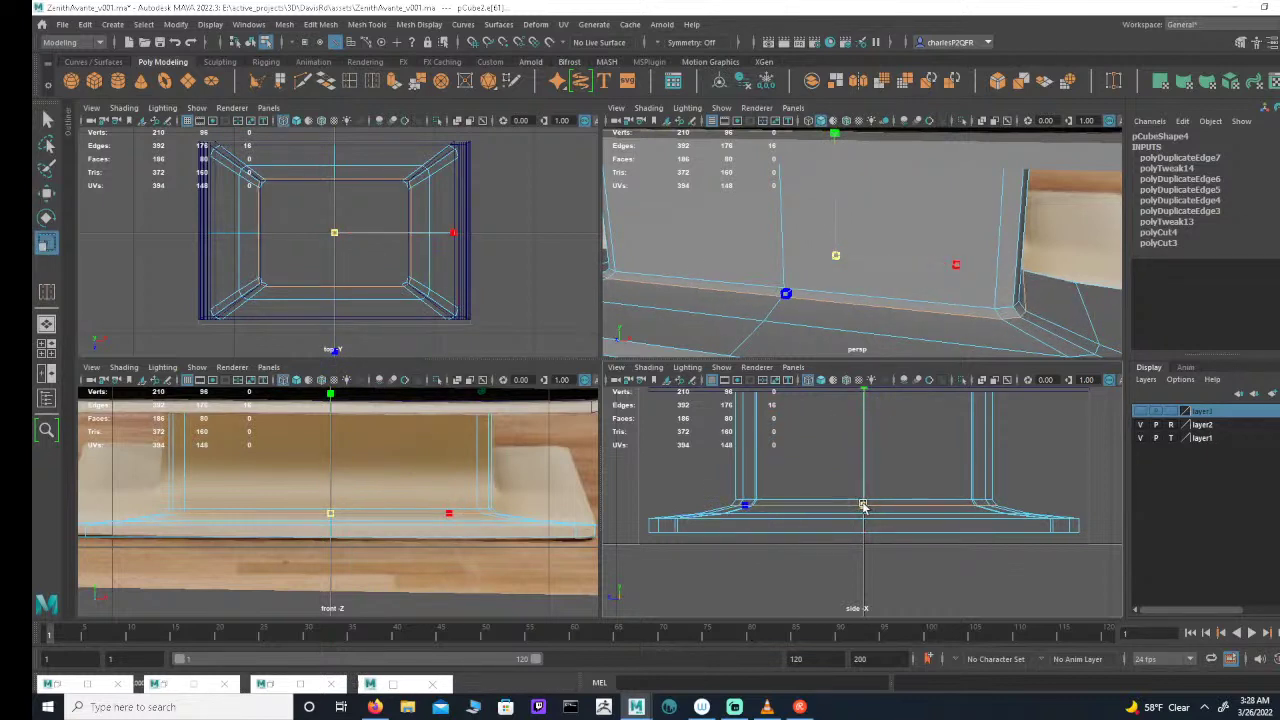
pyautogui.moveTo(864, 507); pyautogui.dragTo(896, 510)
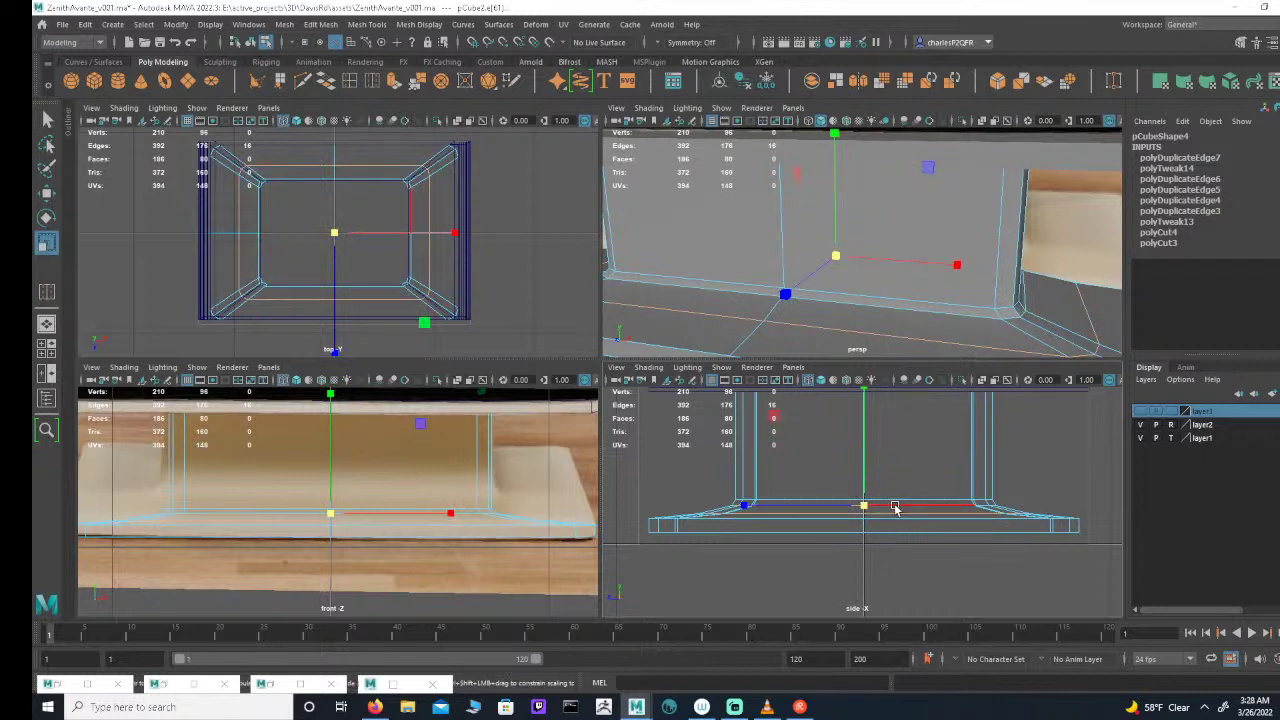
# Step: Try to adjust the outer base loop's height and scale it inward toward the column
pyautogui.press('e')
pyautogui.press('w')
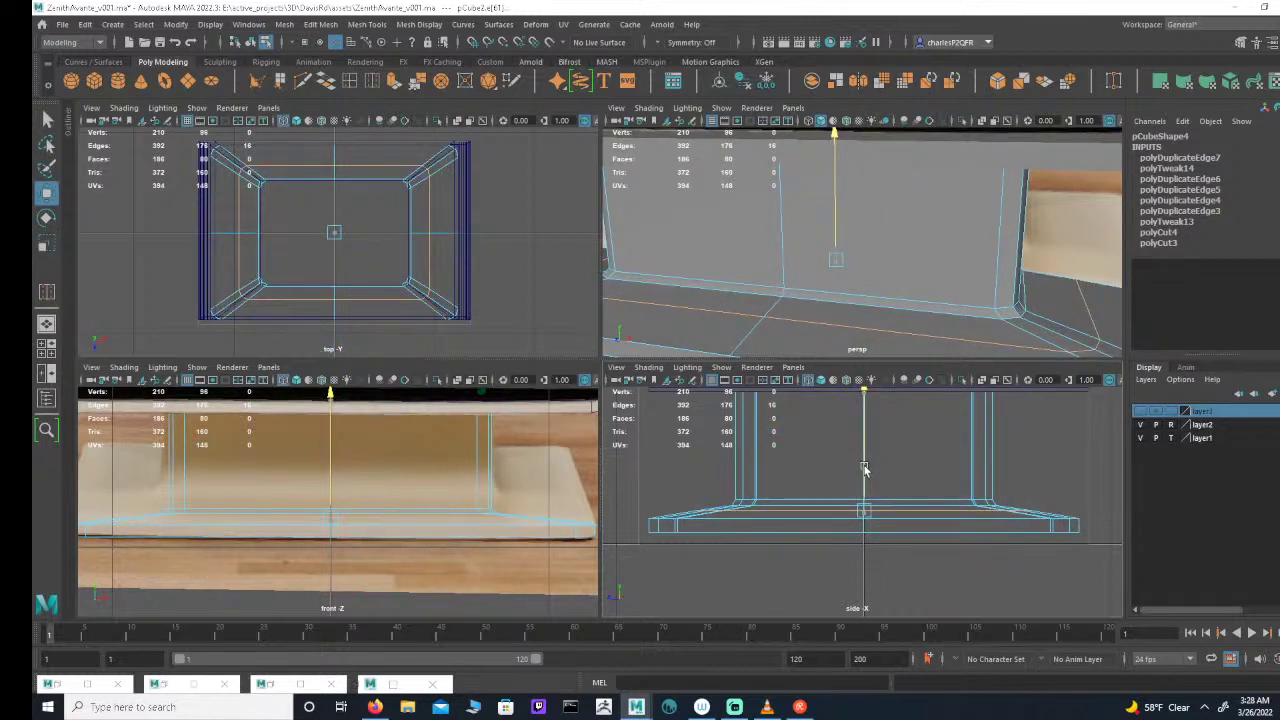
pyautogui.press('r')
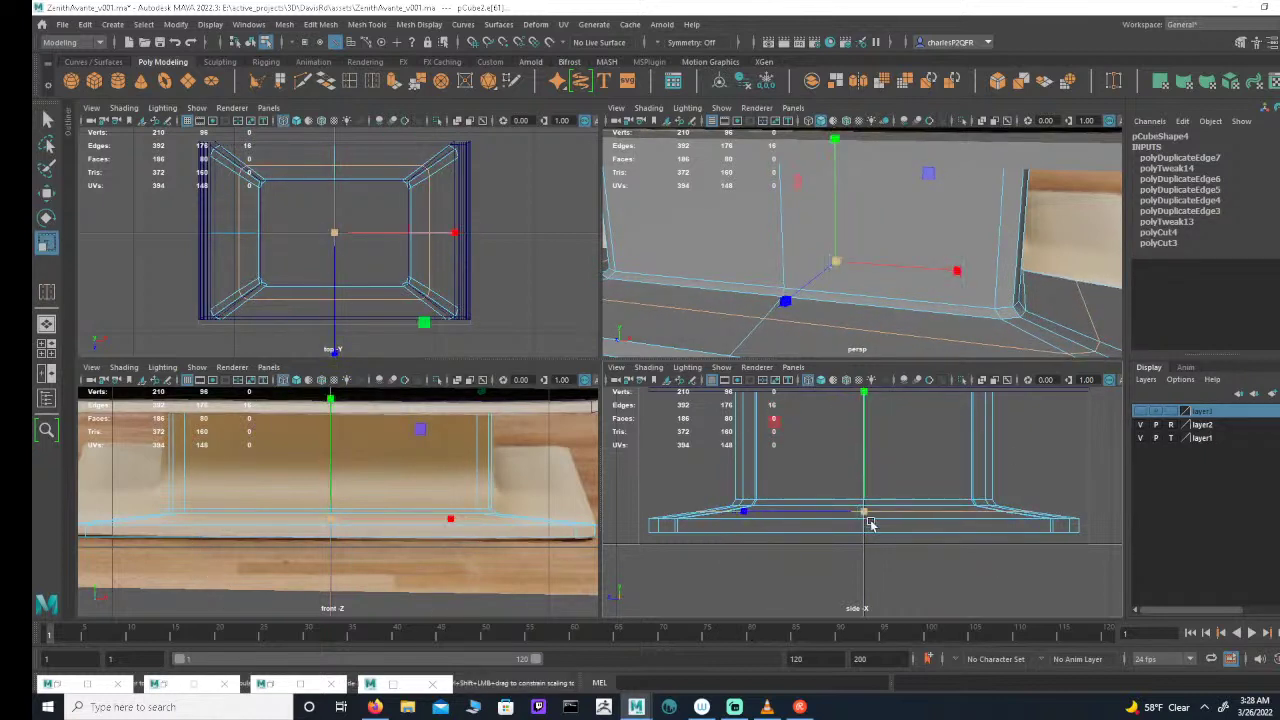
pyautogui.moveTo(846, 517); pyautogui.dragTo(835, 516)
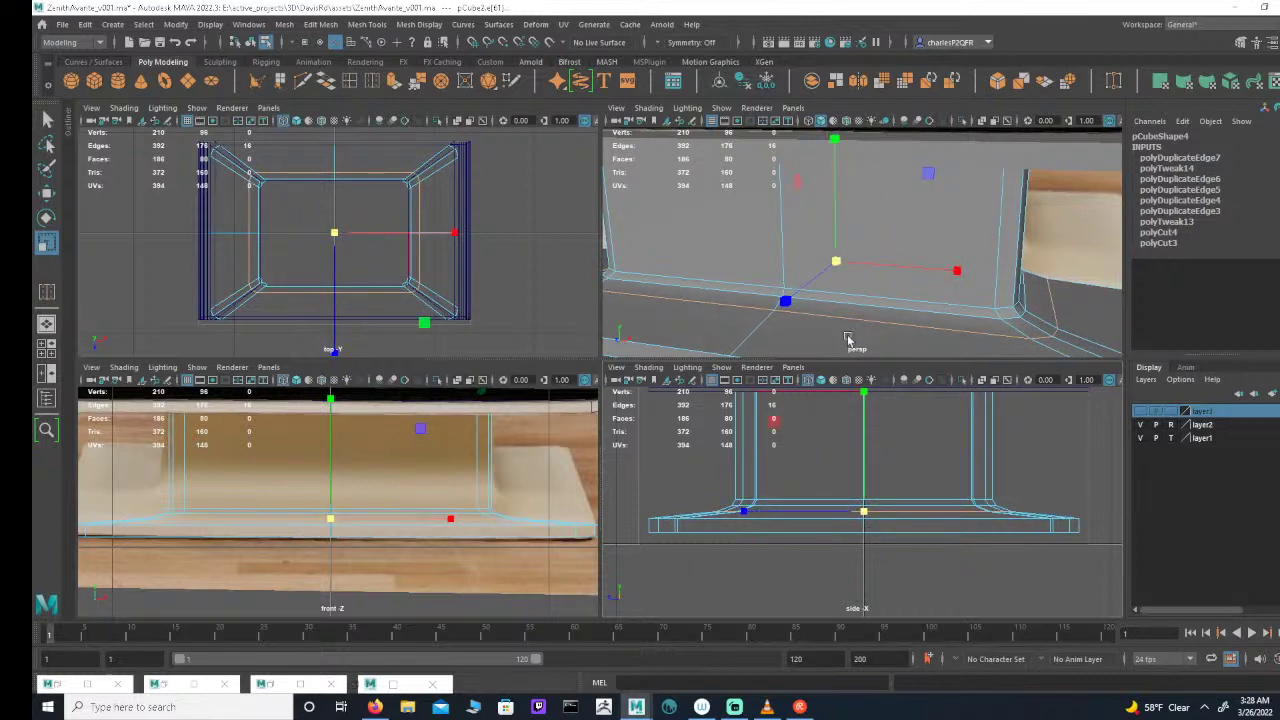
pyautogui.keyDown('alt'); pyautogui.moveTo(908, 300); pyautogui.dragTo(830, 315); pyautogui.keyUp('alt')
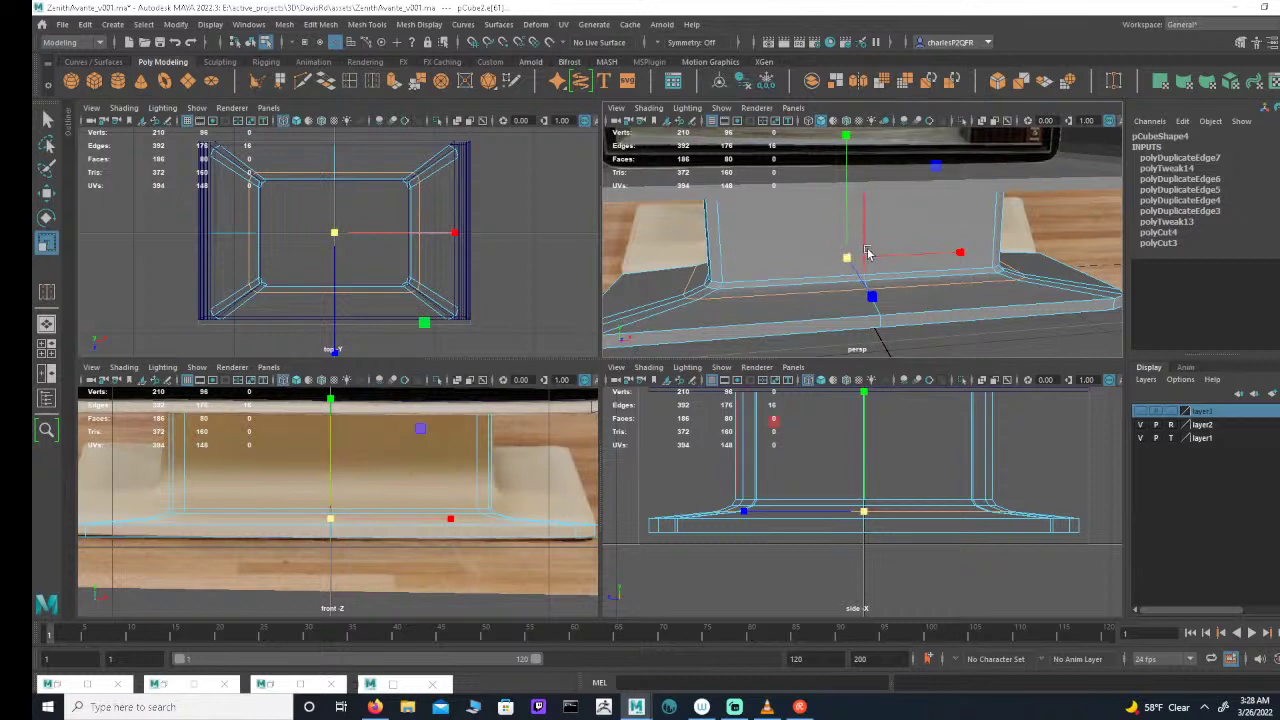
pyautogui.hotkey('ctrl', 'z')
pyautogui.hotkey('ctrl', 'z')
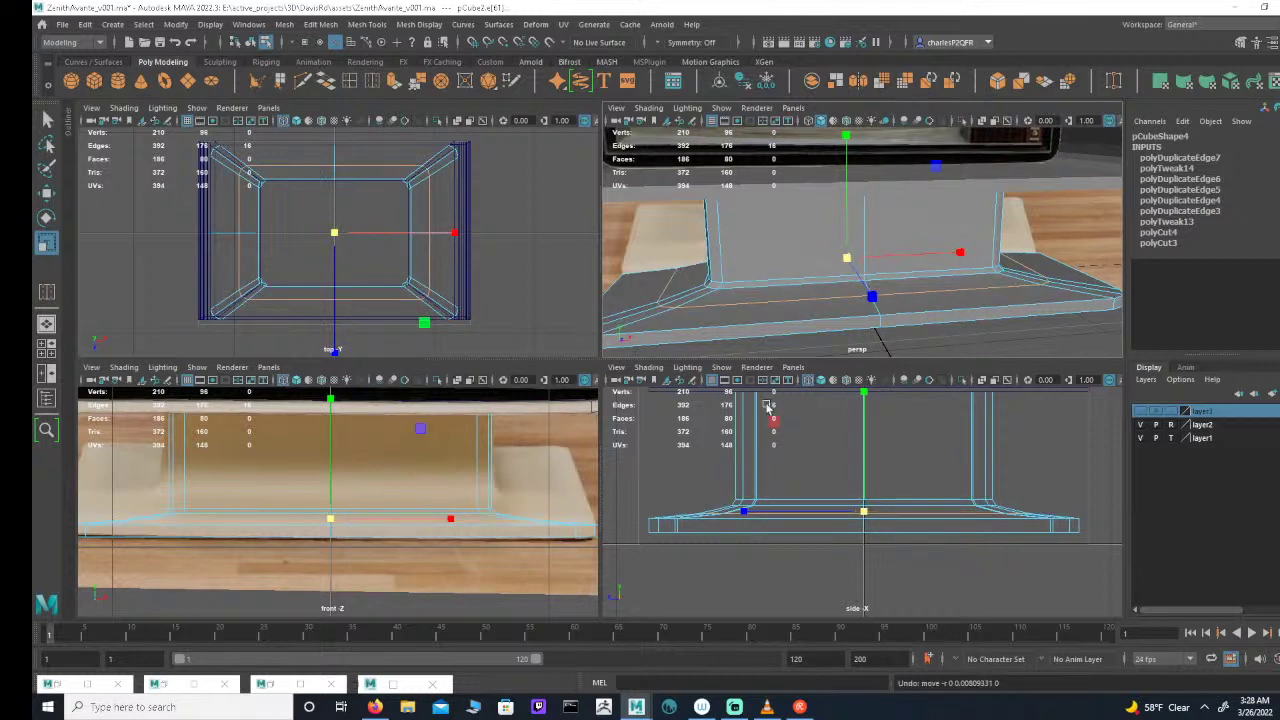
# Step: Insert an edge loop on the base between the junction and outer loops and scale it slightly inward
pyautogui.click(349, 81)
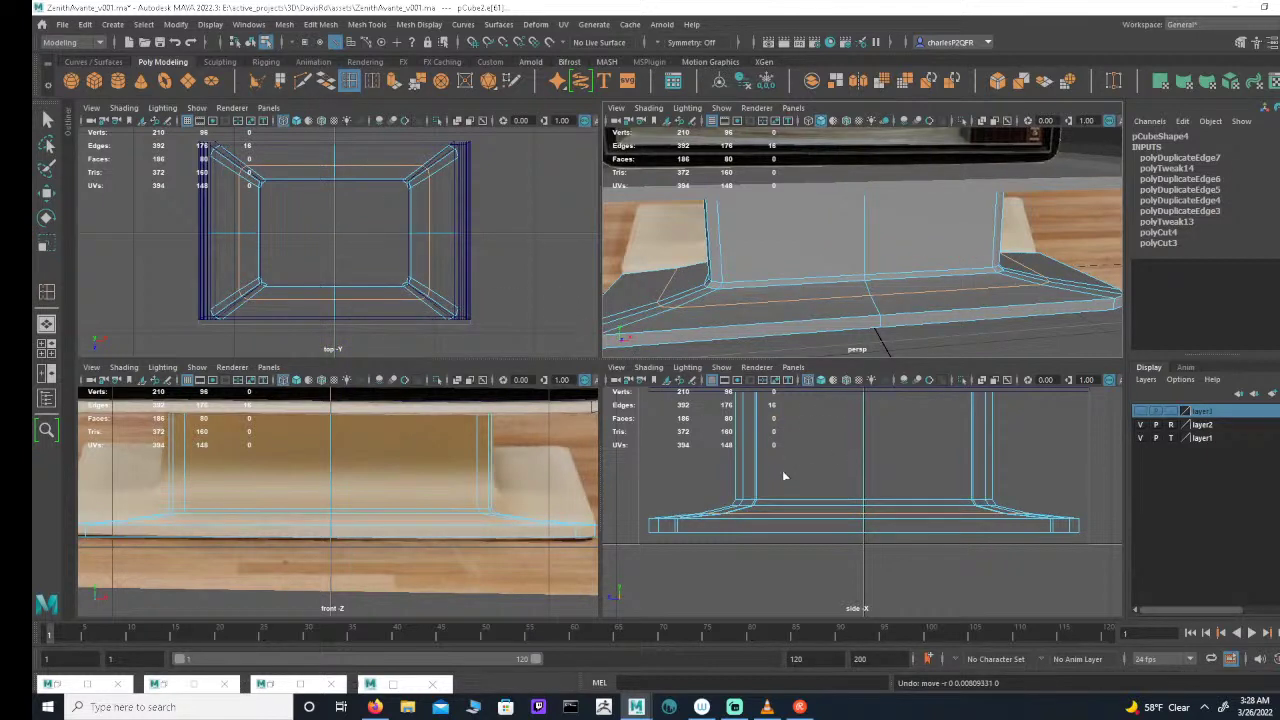
pyautogui.keyDown('ctrl'); pyautogui.click(738, 510); pyautogui.keyUp('ctrl')
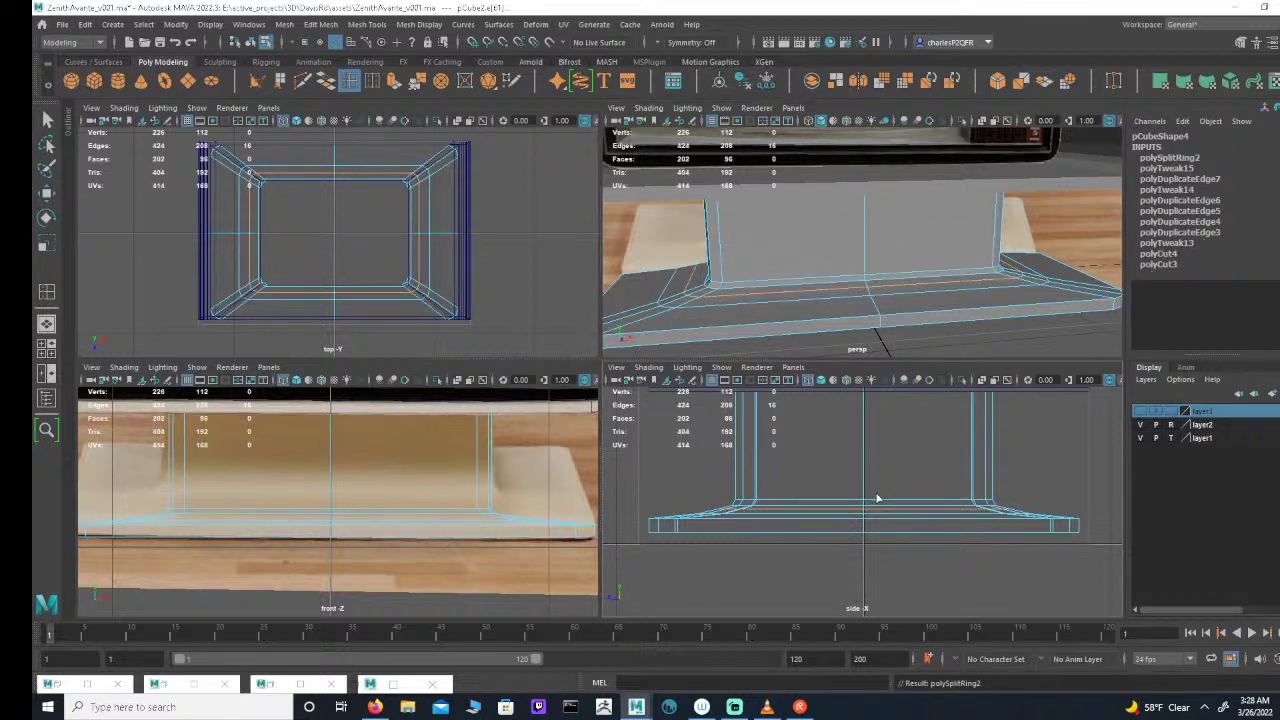
pyautogui.press('r')
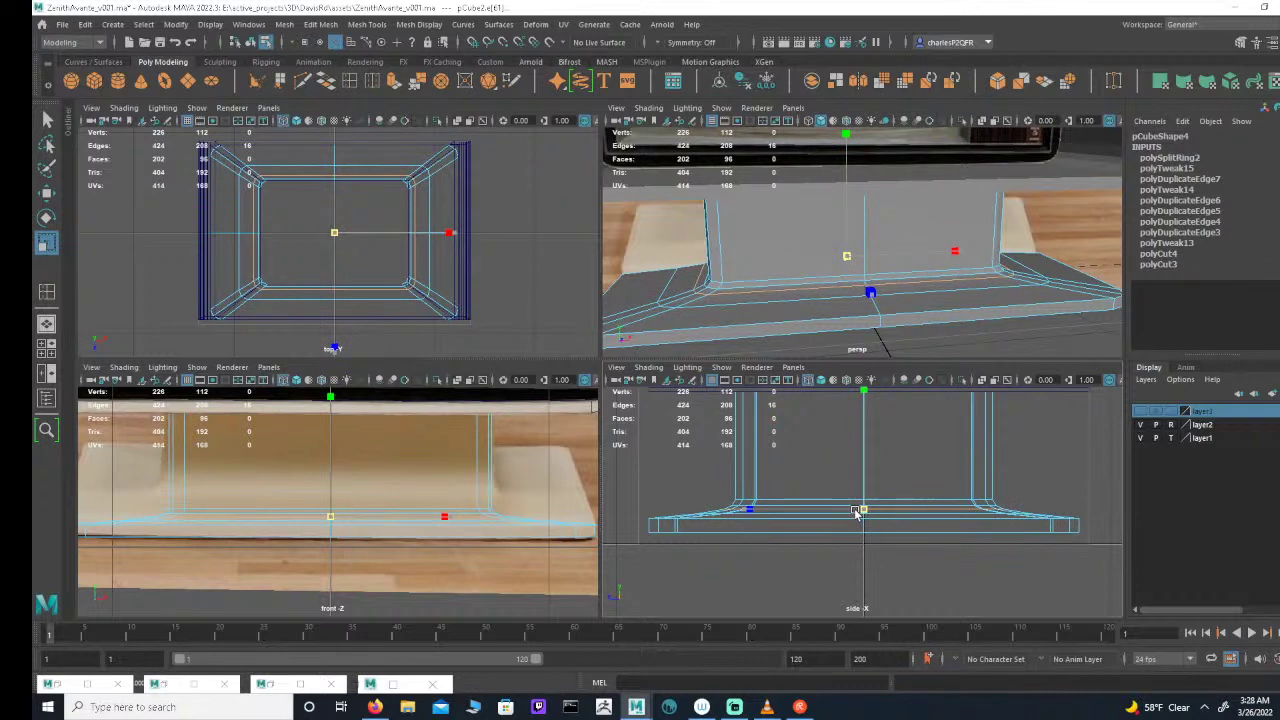
pyautogui.moveTo(855, 511); pyautogui.dragTo(850, 512)
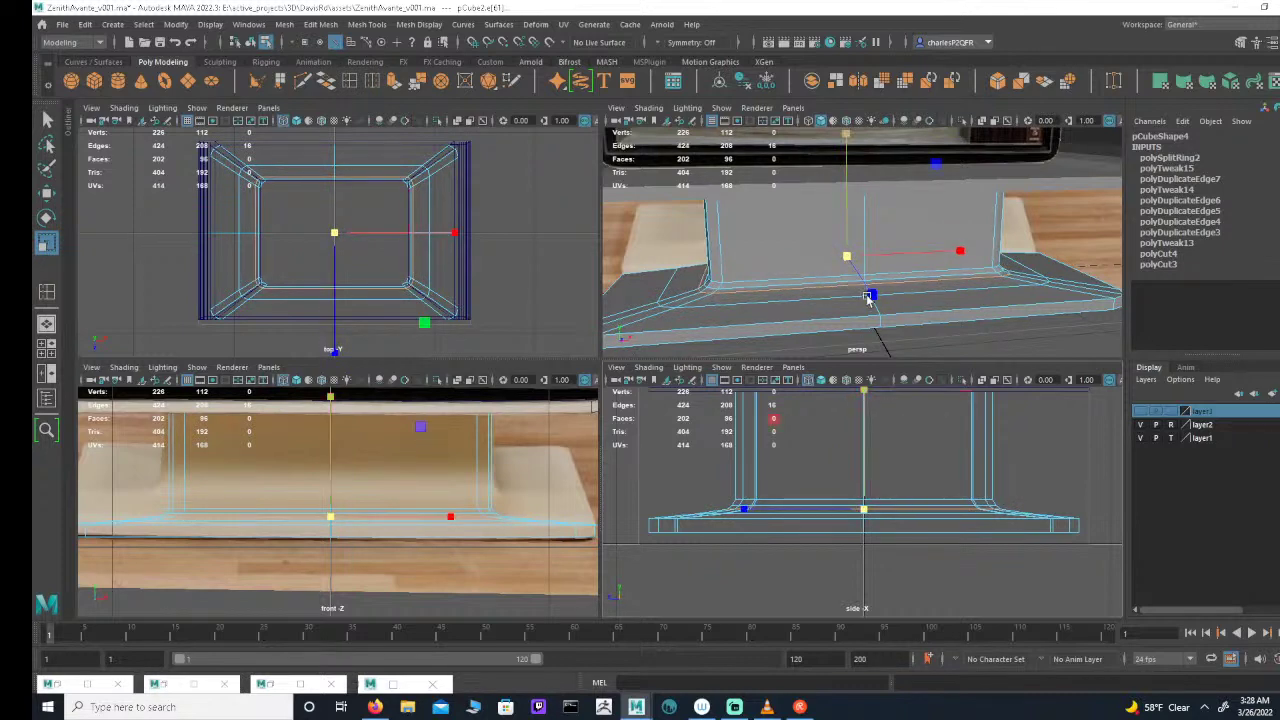
pyautogui.moveTo(822, 268)
pyautogui.keyDown('alt'); pyautogui.mouseDown()
pyautogui.moveTo(803, 271)
pyautogui.moveTo(820, 260)
pyautogui.mouseUp(); pyautogui.keyUp('alt')
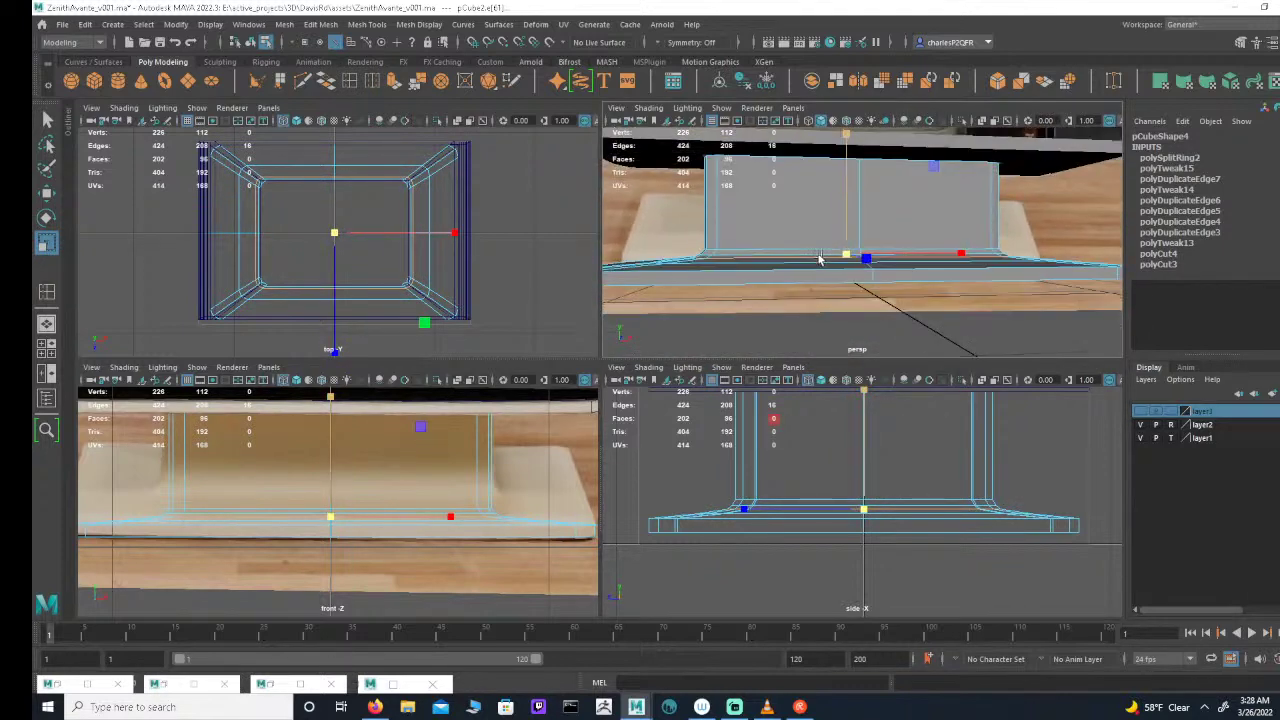
pyautogui.keyDown('alt'); pyautogui.moveTo(762, 221); pyautogui.dragTo(843, 195); pyautogui.keyUp('alt')
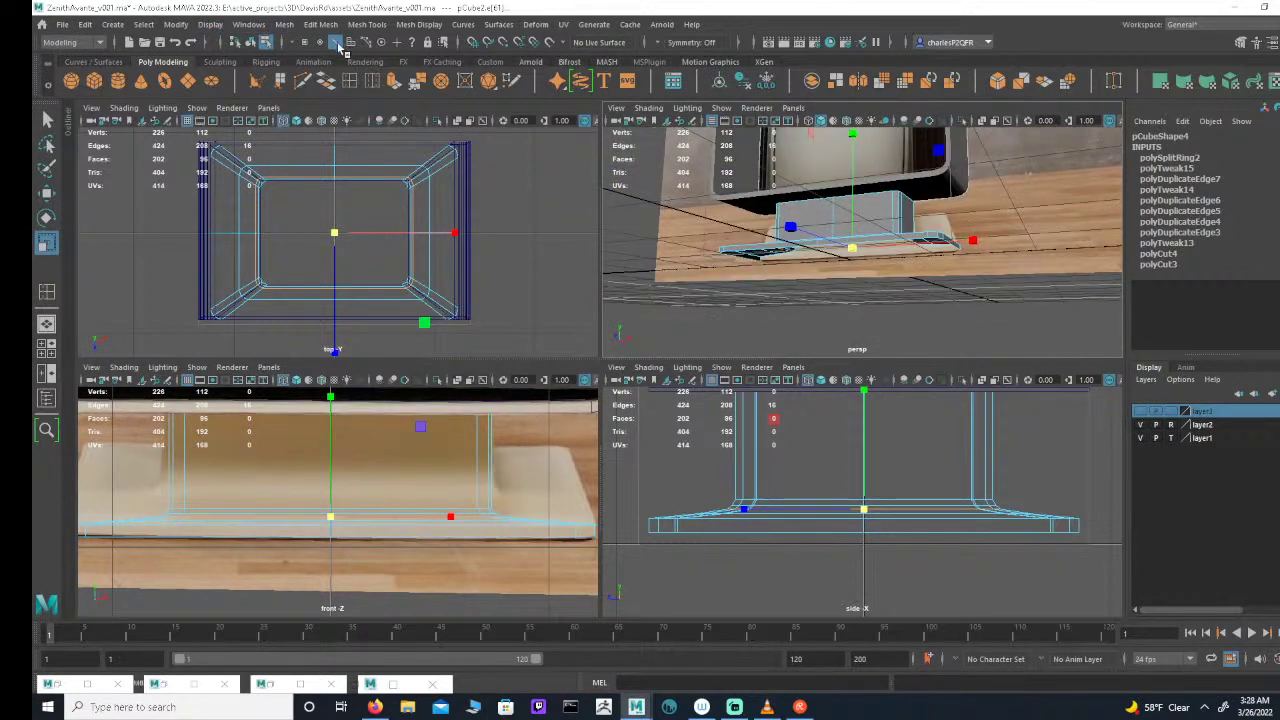
# Step: Select all faces of the stand and the cabinet and soften their edges
pyautogui.click(350, 42)
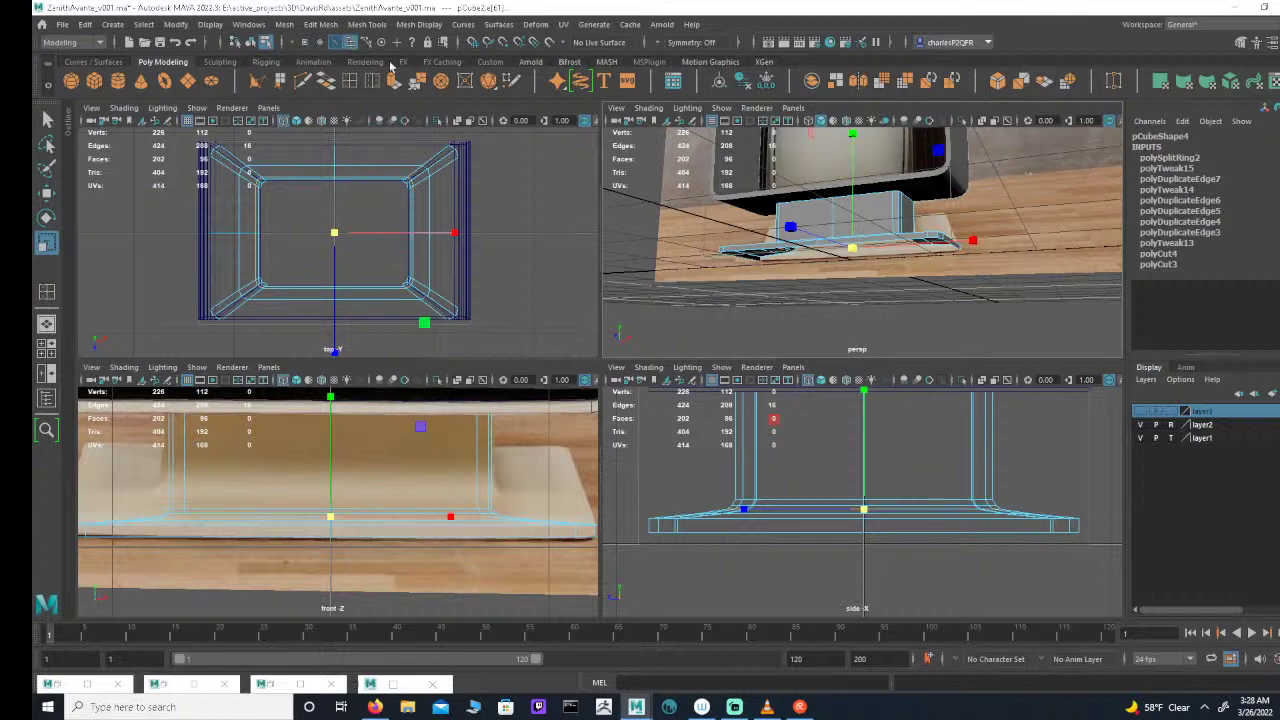
pyautogui.keyDown('shift'); pyautogui.click(965, 213); pyautogui.keyUp('shift')
pyautogui.keyDown('alt'); pyautogui.moveTo(908, 213); pyautogui.dragTo(1083, 158); pyautogui.keyUp('alt')
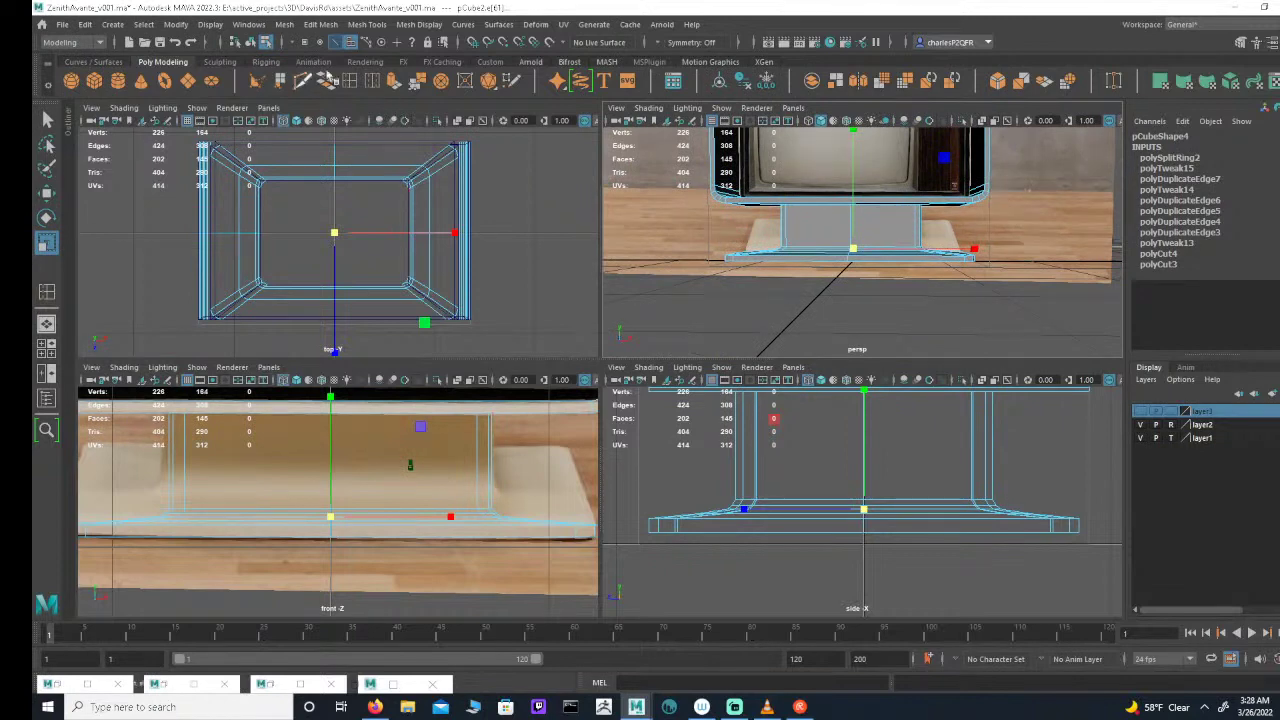
pyautogui.moveTo(632, 440); pyautogui.dragTo(1090, 526)
pyautogui.keyDown('alt'); pyautogui.moveTo(934, 446); pyautogui.dragTo(743, 484, button='right'); pyautogui.keyUp('alt')
pyautogui.keyDown('alt'); pyautogui.moveTo(743, 484); pyautogui.dragTo(745, 538, button='middle'); pyautogui.keyUp('alt')
pyautogui.keyDown('shift'); pyautogui.moveTo(734, 502); pyautogui.dragTo(743, 420); pyautogui.keyUp('shift')
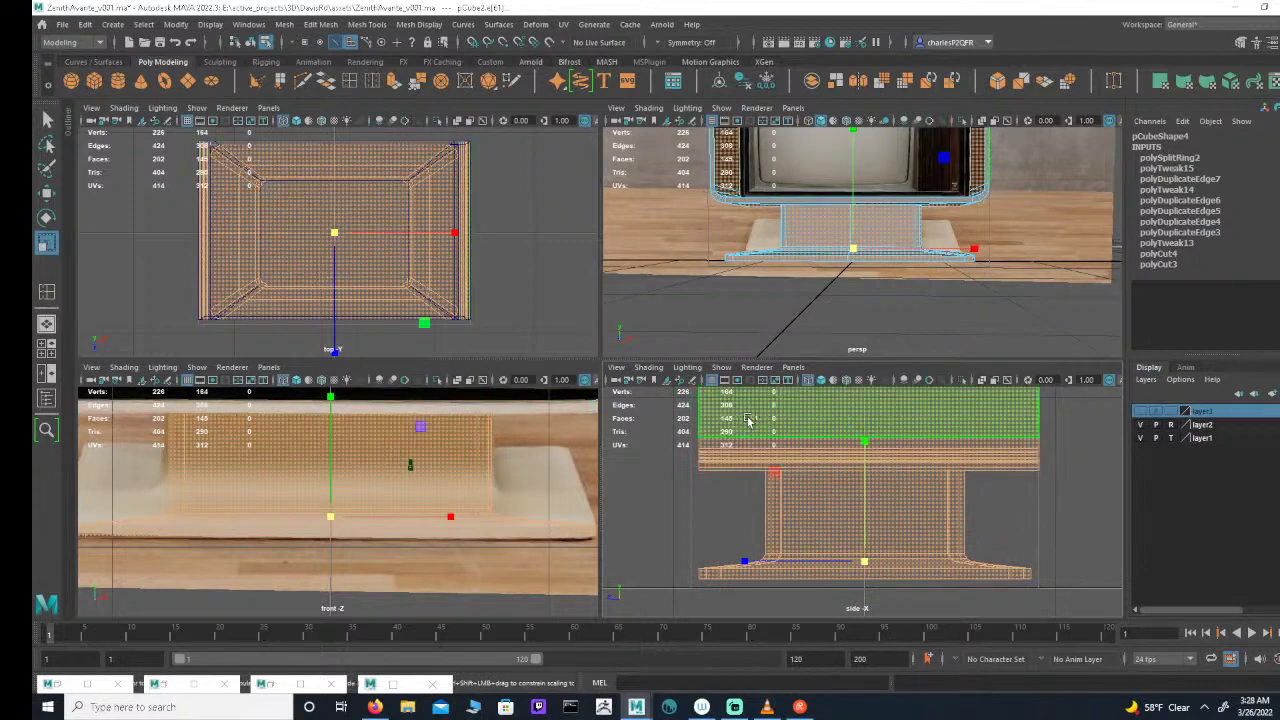
pyautogui.click(498, 24)
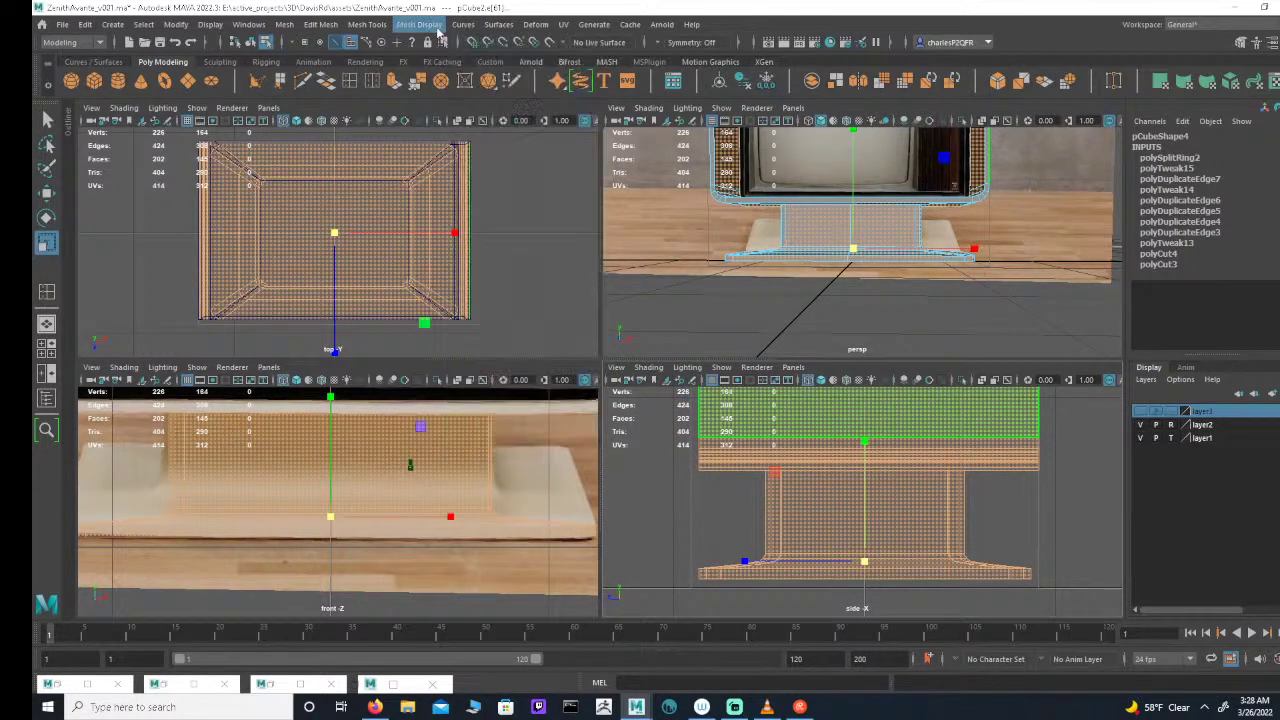
pyautogui.moveTo(424, 28)
pyautogui.click(446, 147)
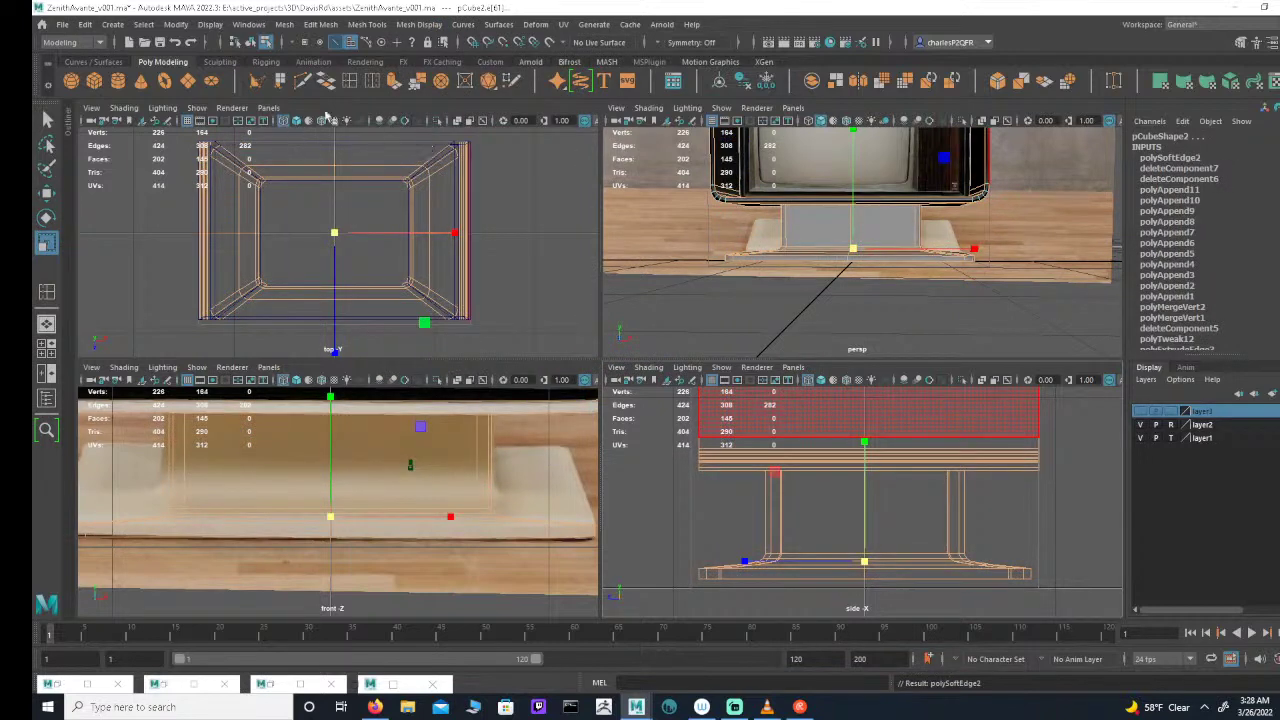
# Step: Harden the edge loop around the base's outer rim, then return to object mode and inspect the stand's shading
pyautogui.click(335, 45)
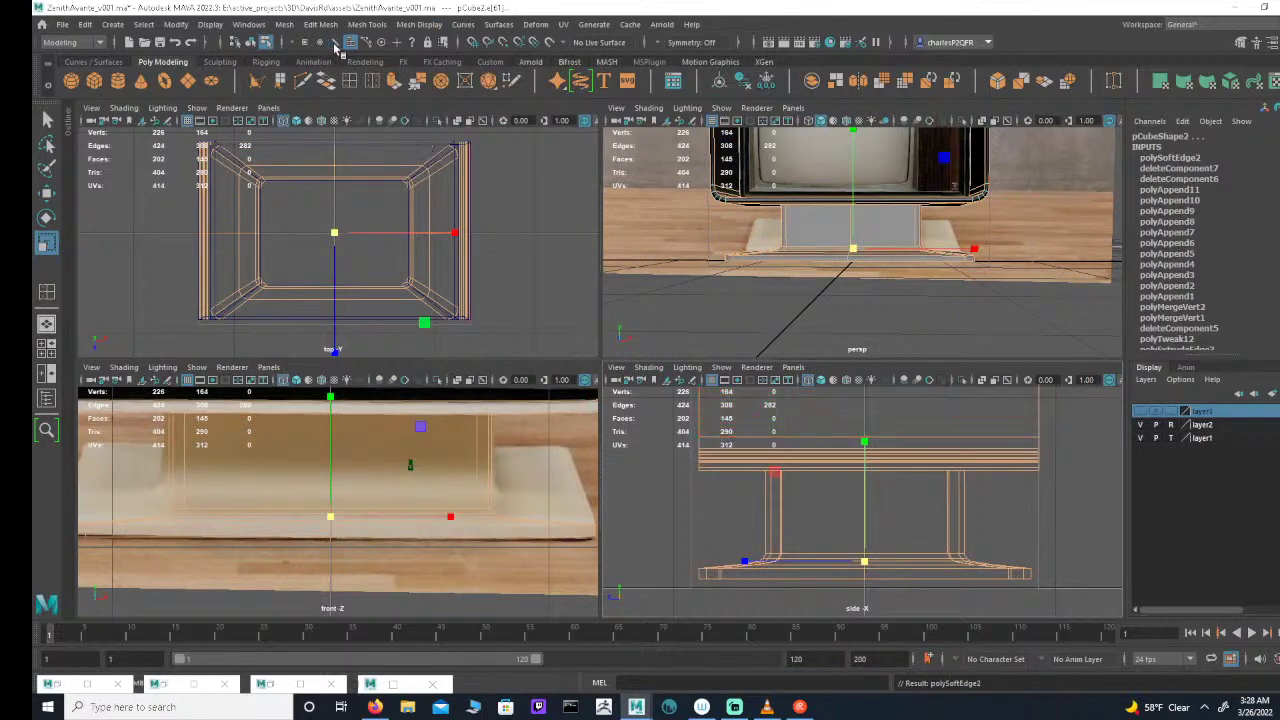
pyautogui.doubleClick(814, 259)
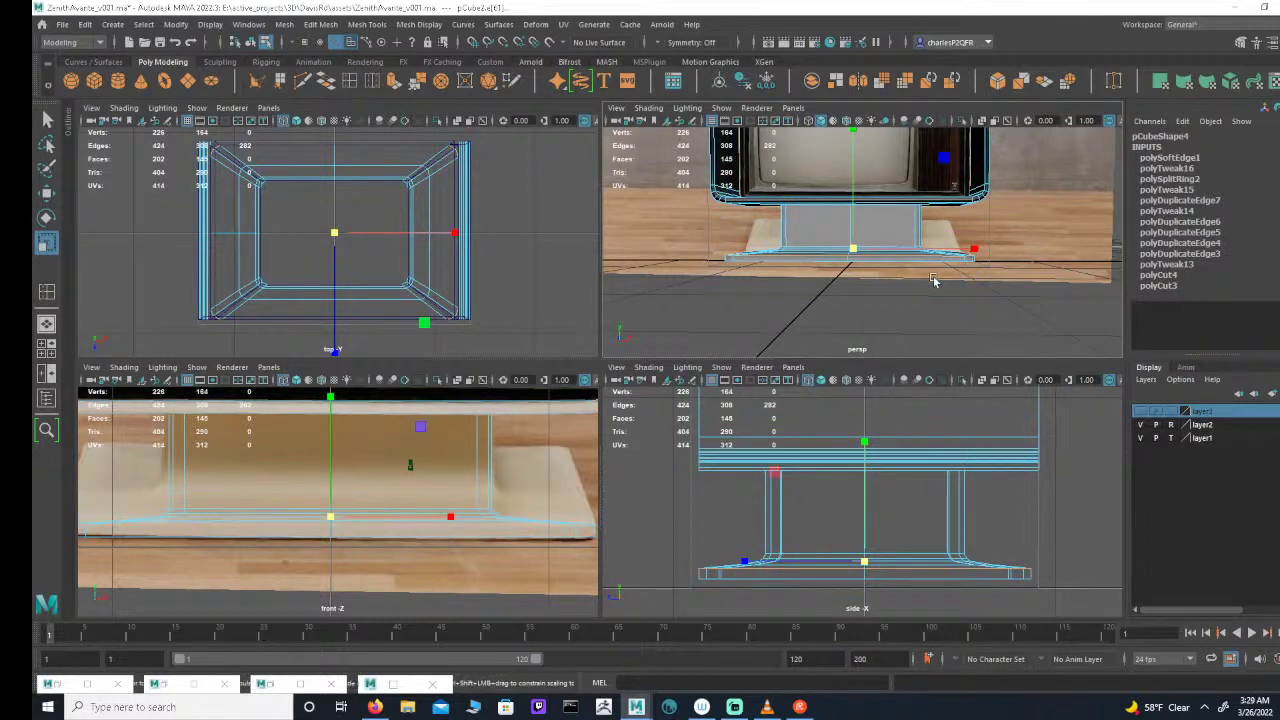
pyautogui.keyDown('alt'); pyautogui.moveTo(934, 280); pyautogui.dragTo(902, 298); pyautogui.keyUp('alt')
pyautogui.click(535, 24)
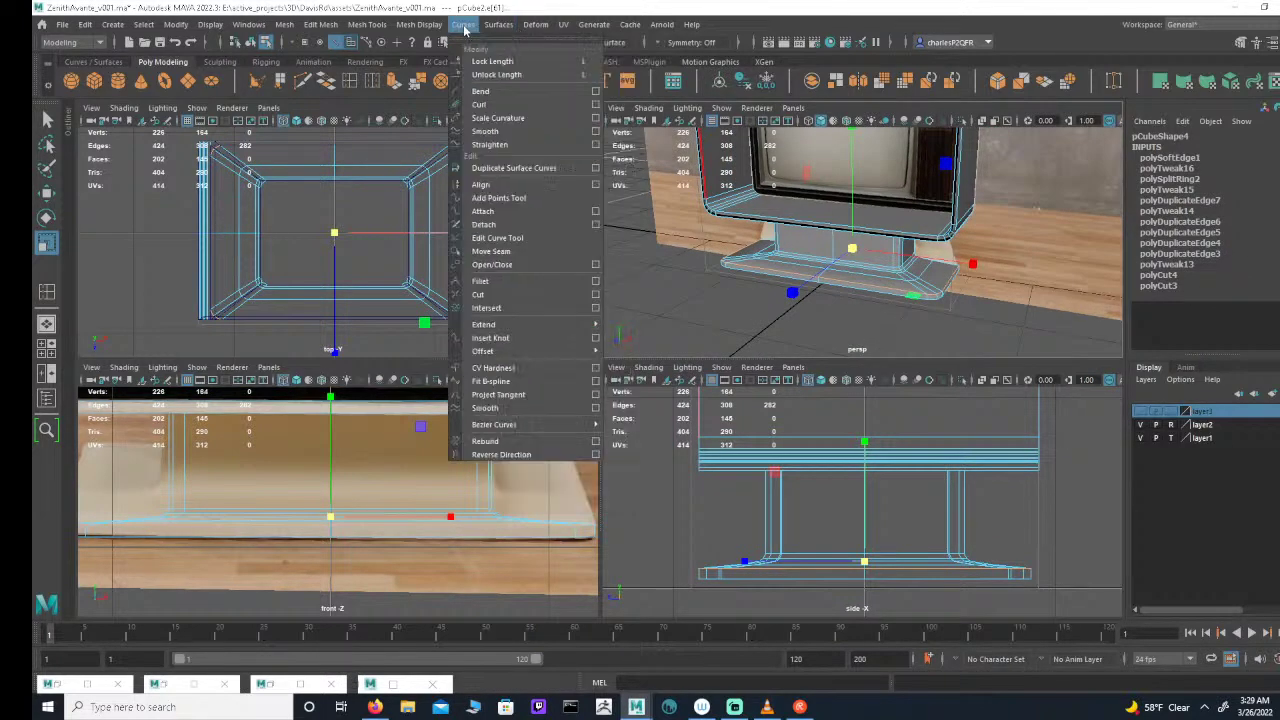
pyautogui.moveTo(420, 30)
pyautogui.click(438, 131)
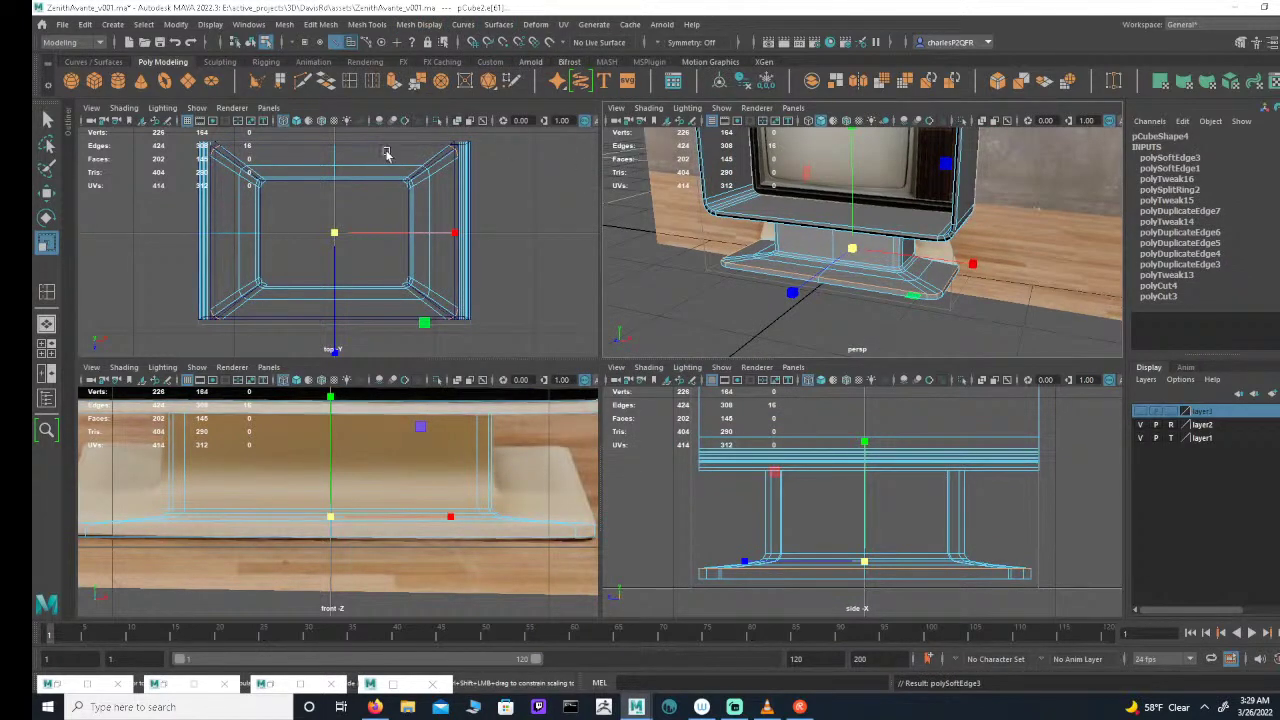
pyautogui.click(250, 43)
pyautogui.click(721, 313)
pyautogui.keyDown('alt'); pyautogui.moveTo(721, 313); pyautogui.dragTo(789, 332); pyautogui.keyUp('alt')
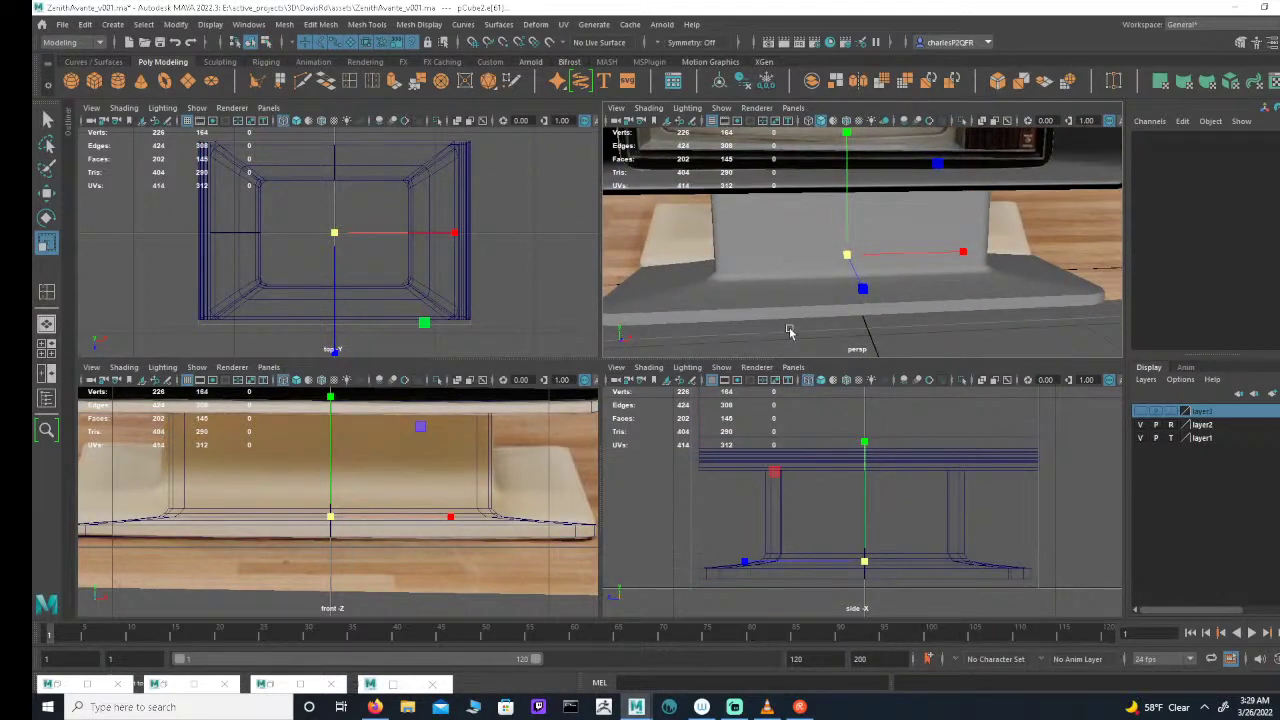
pyautogui.scroll(4, 500, 430)
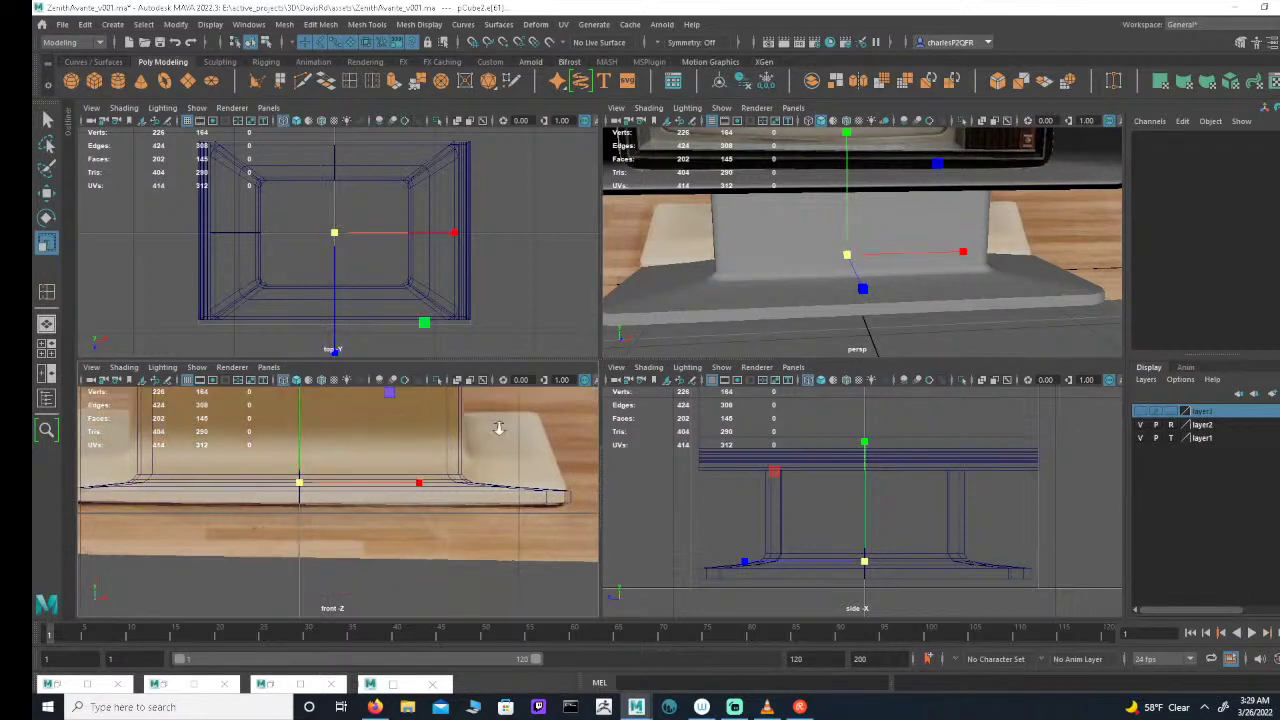
# Step: Try to raise the vertices where the stand's neck curves into its base and scale them vertically, and undo both changes
pyautogui.keyDown('alt'); pyautogui.moveTo(519, 430); pyautogui.dragTo(490, 480, button='middle'); pyautogui.keyUp('alt')
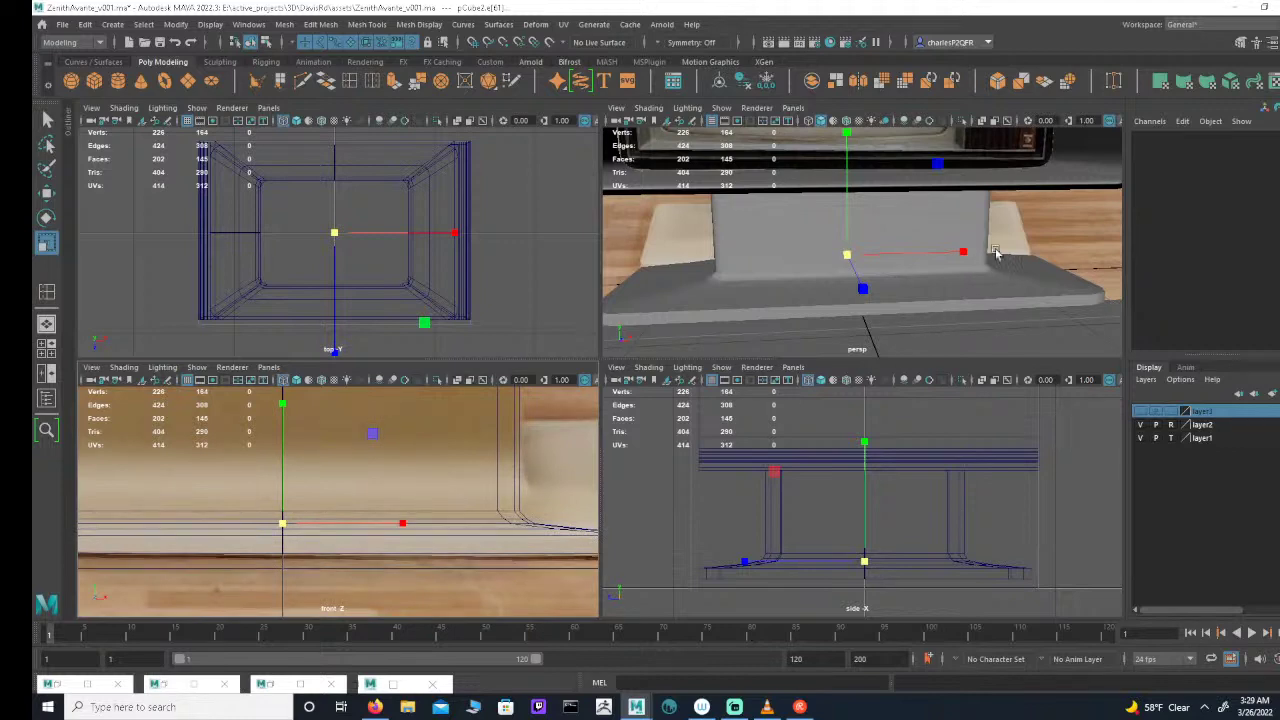
pyautogui.keyDown('alt'); pyautogui.moveTo(997, 254); pyautogui.dragTo(958, 266); pyautogui.keyUp('alt')
pyautogui.click(958, 281)
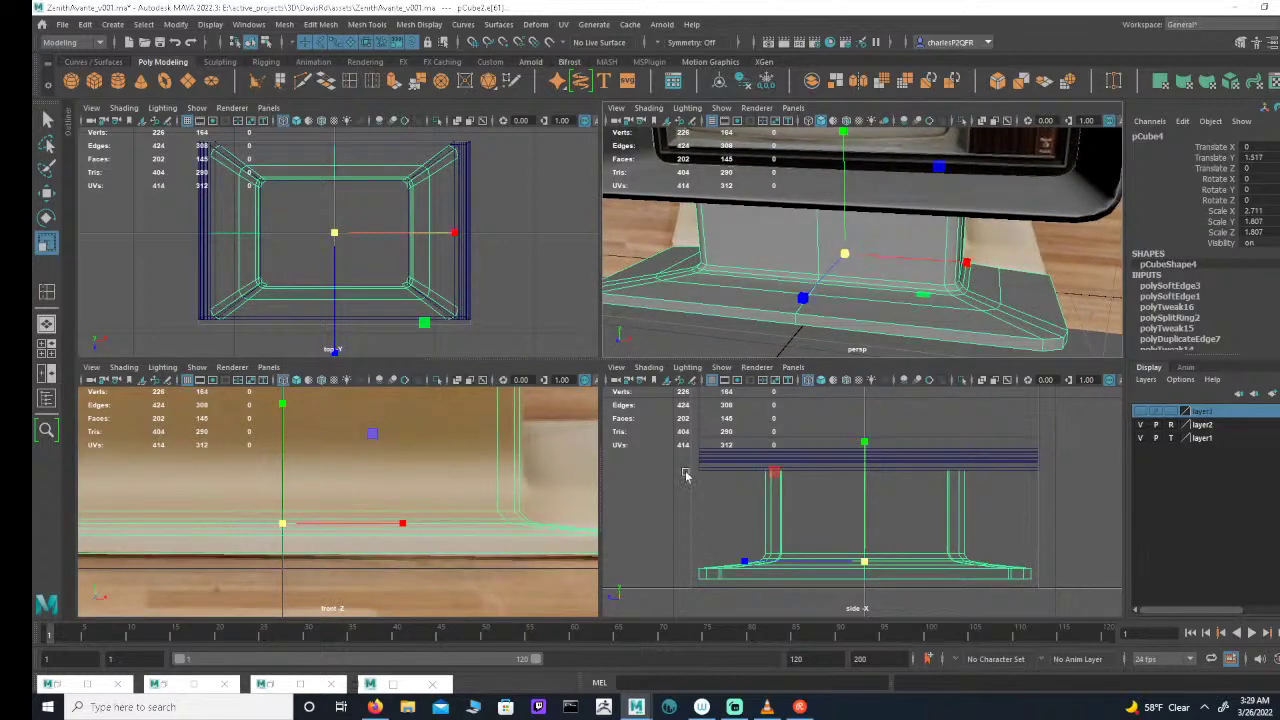
pyautogui.click(266, 42)
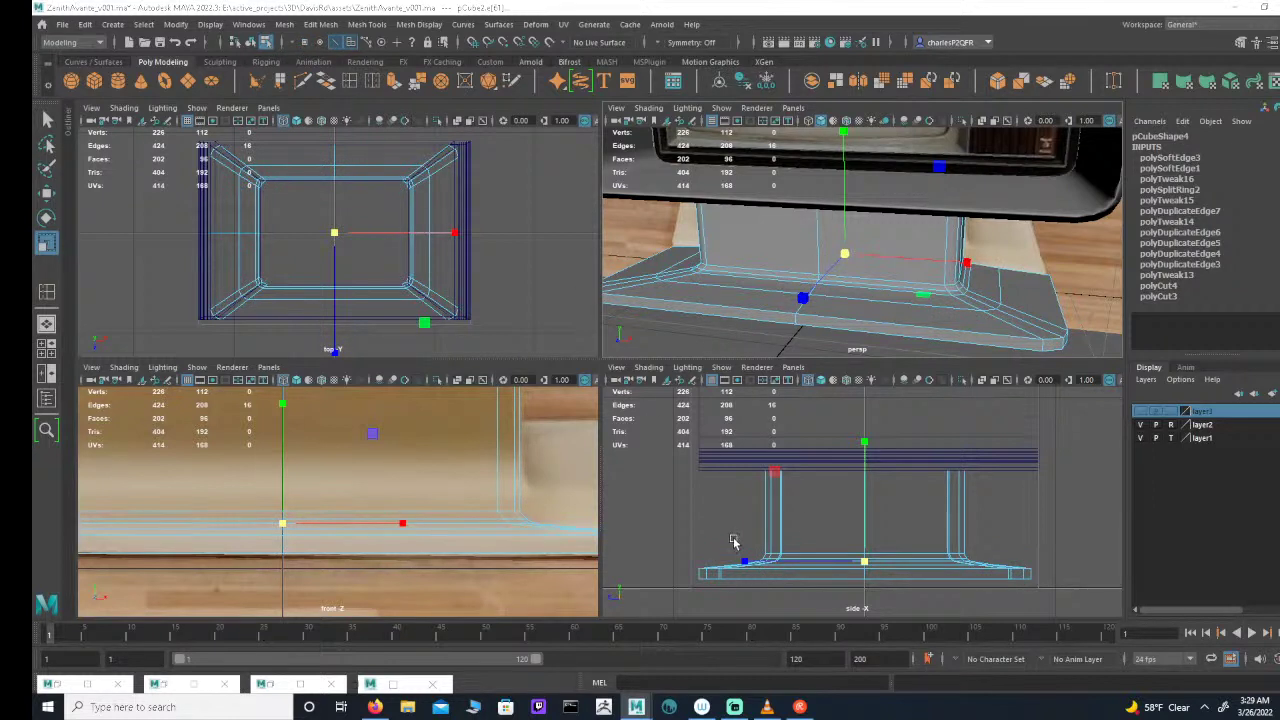
pyautogui.press('space')
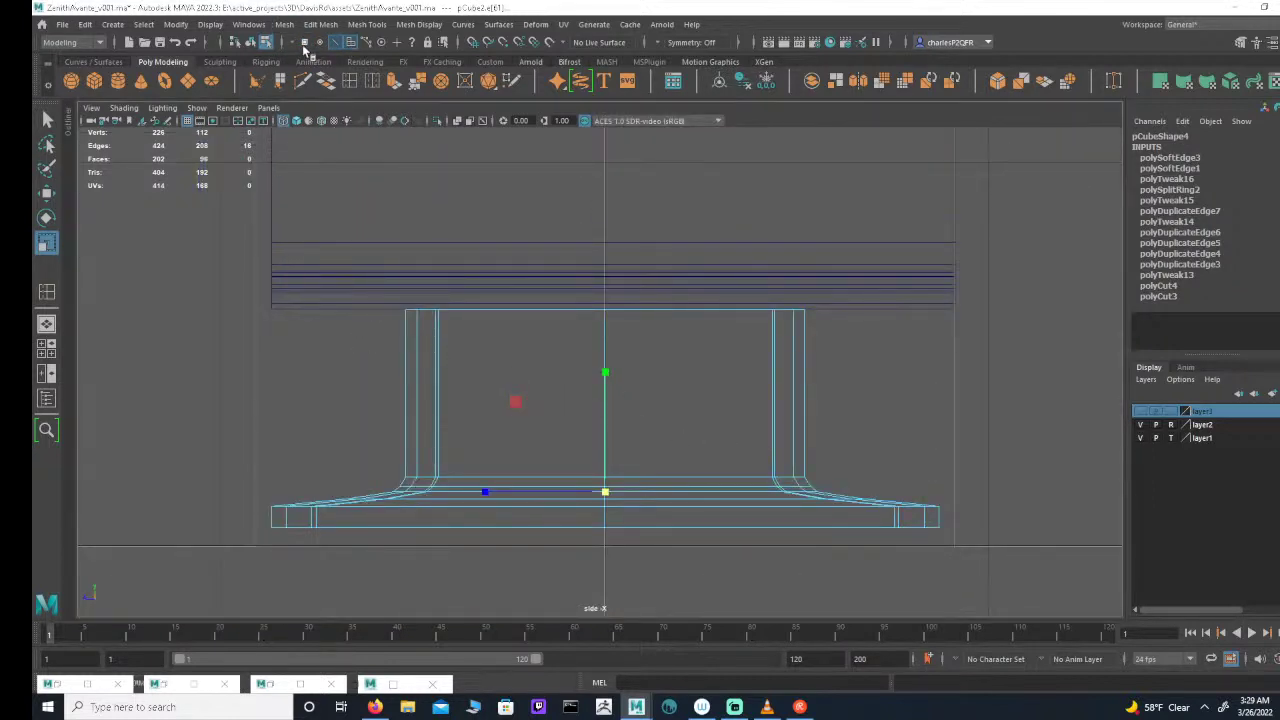
pyautogui.click(304, 45)
pyautogui.moveTo(310, 402); pyautogui.dragTo(835, 497)
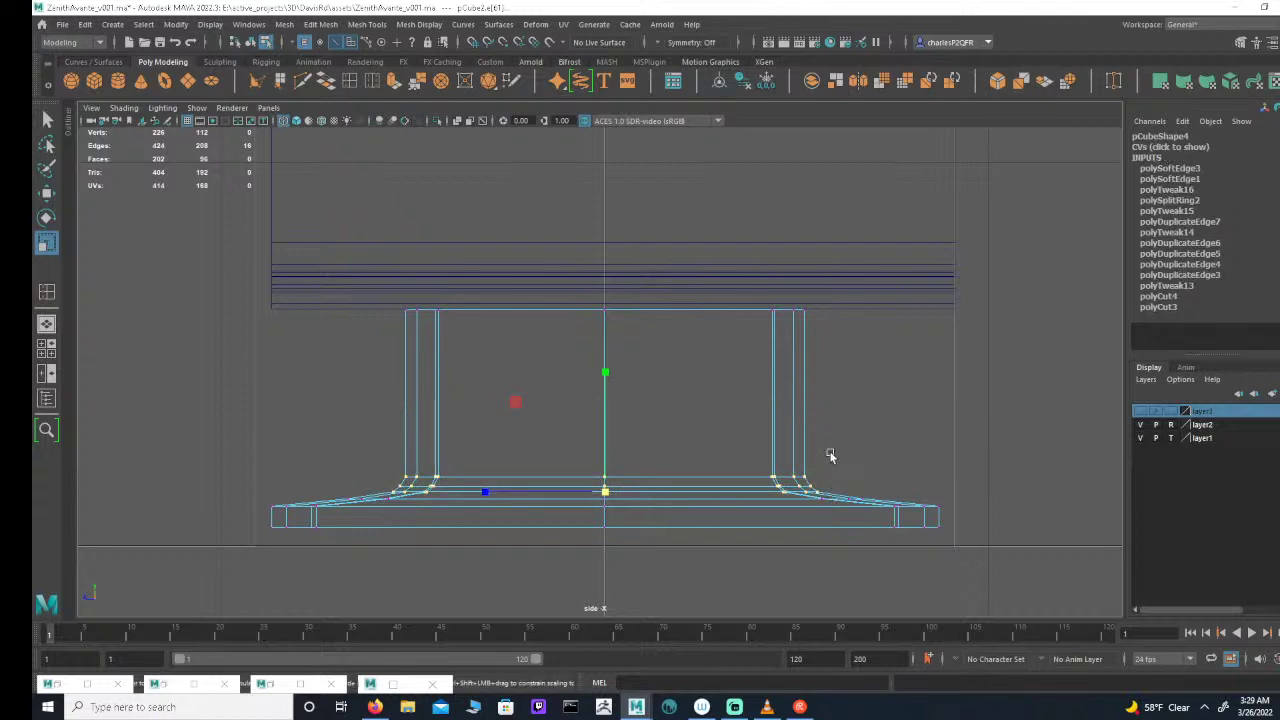
pyautogui.press('w')
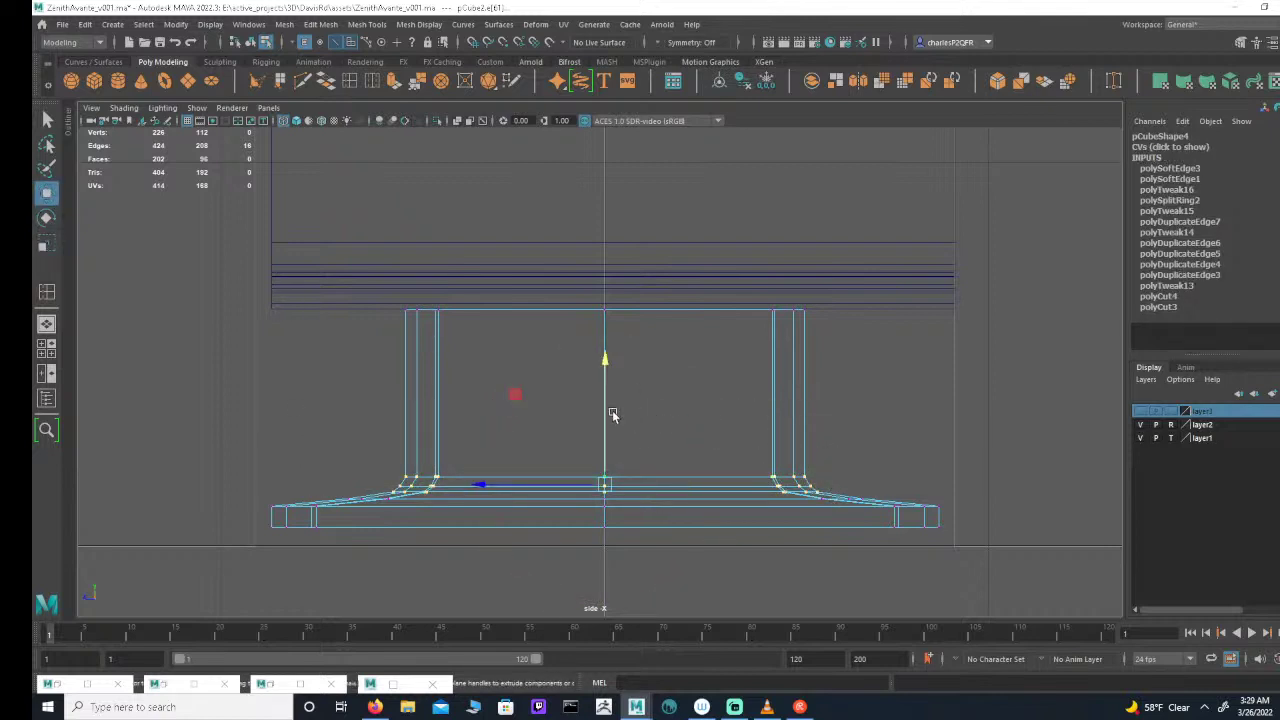
pyautogui.press('r')
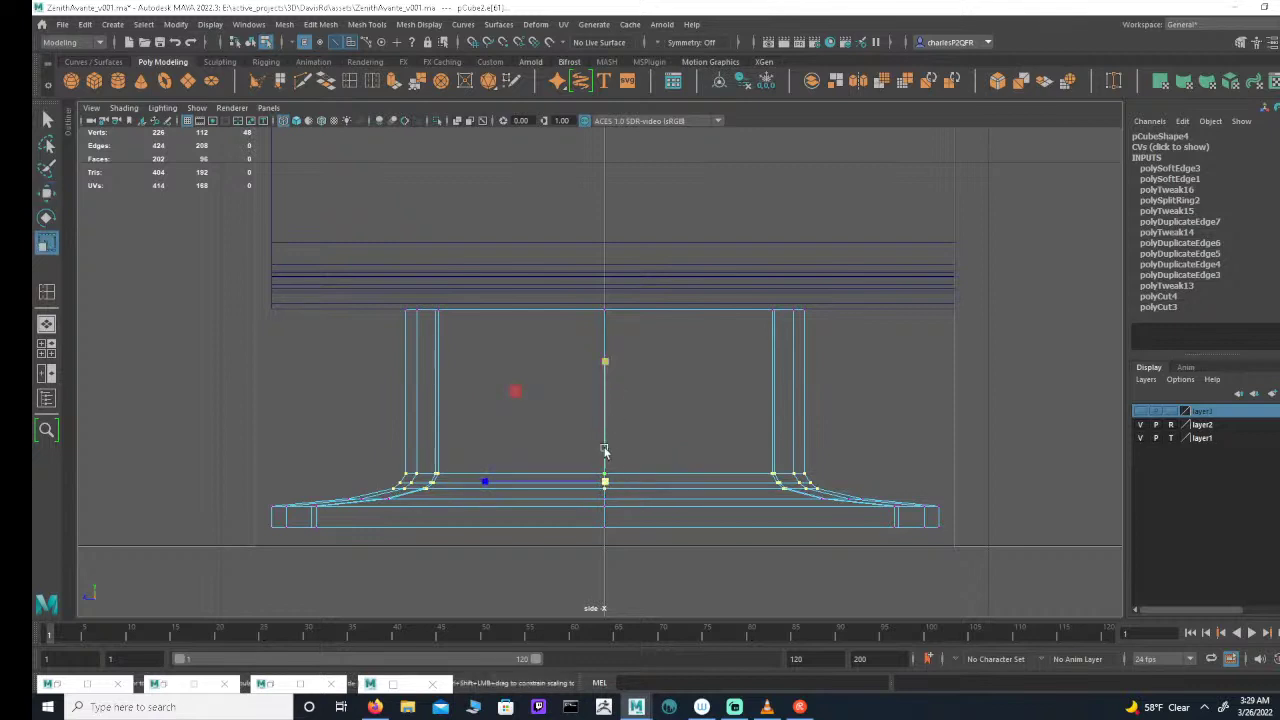
pyautogui.moveTo(603, 363); pyautogui.dragTo(609, 396)
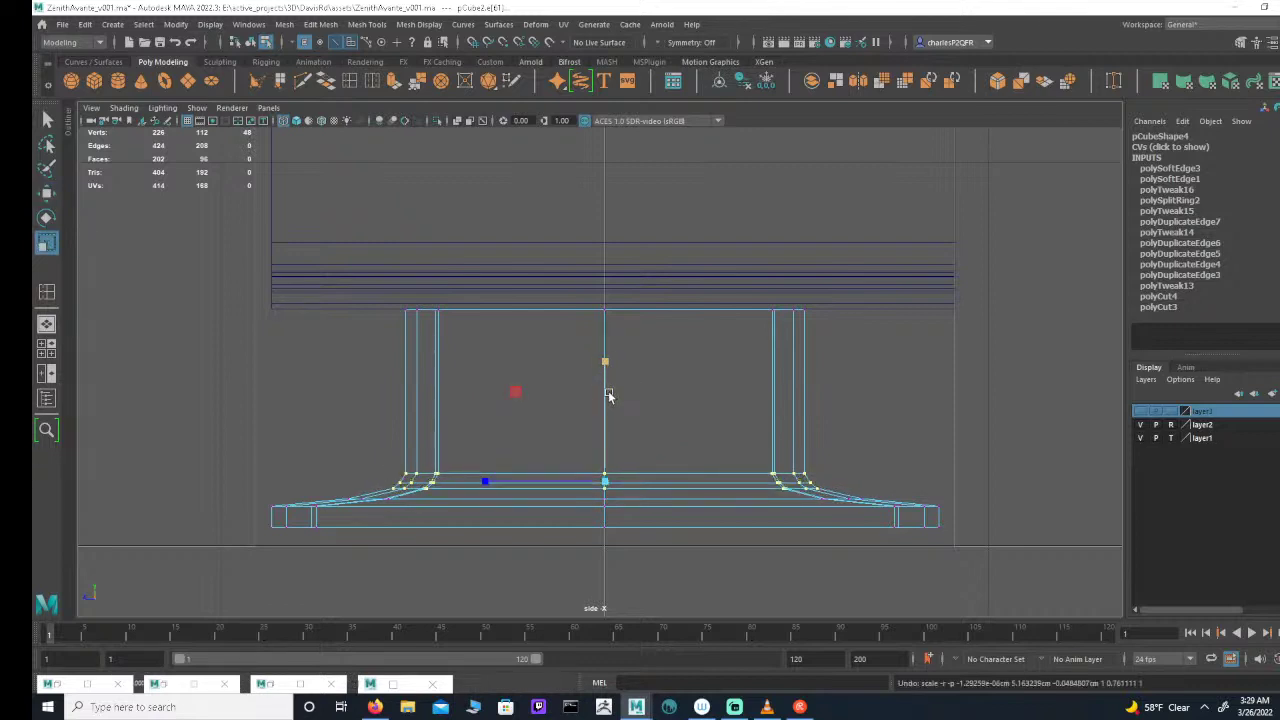
pyautogui.hotkey('ctrl', 'z')
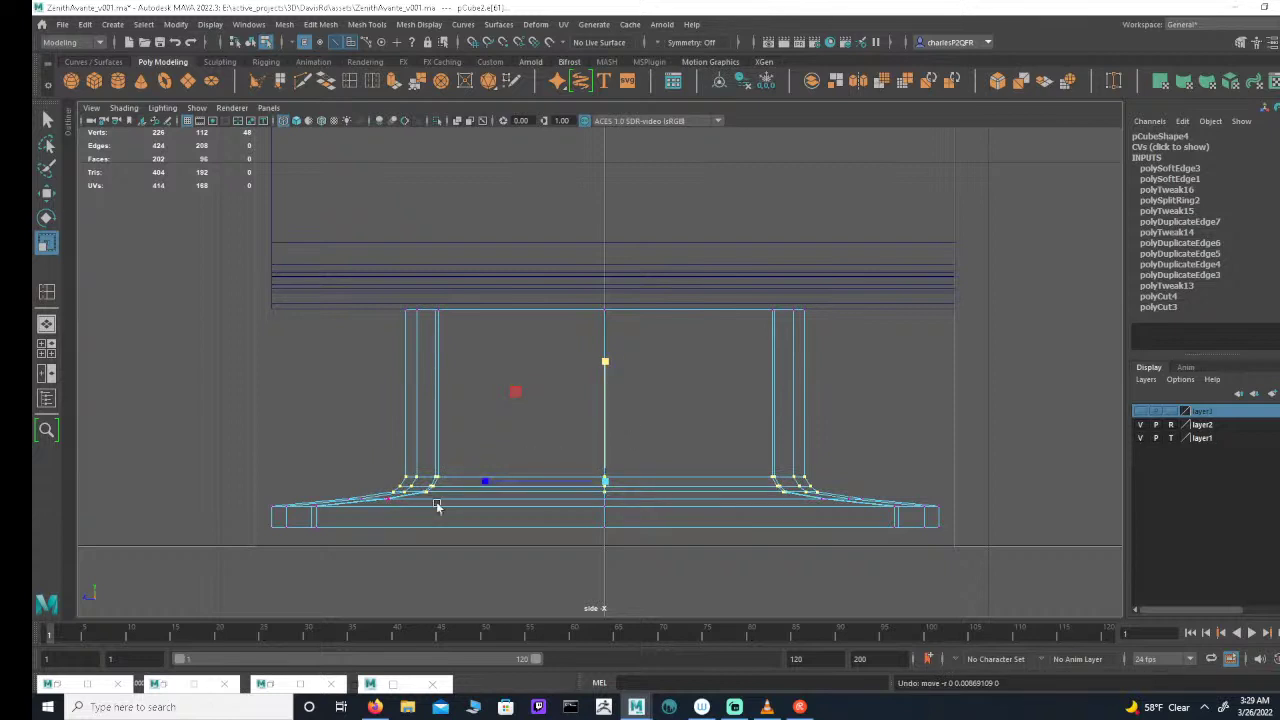
pyautogui.click(374, 496)
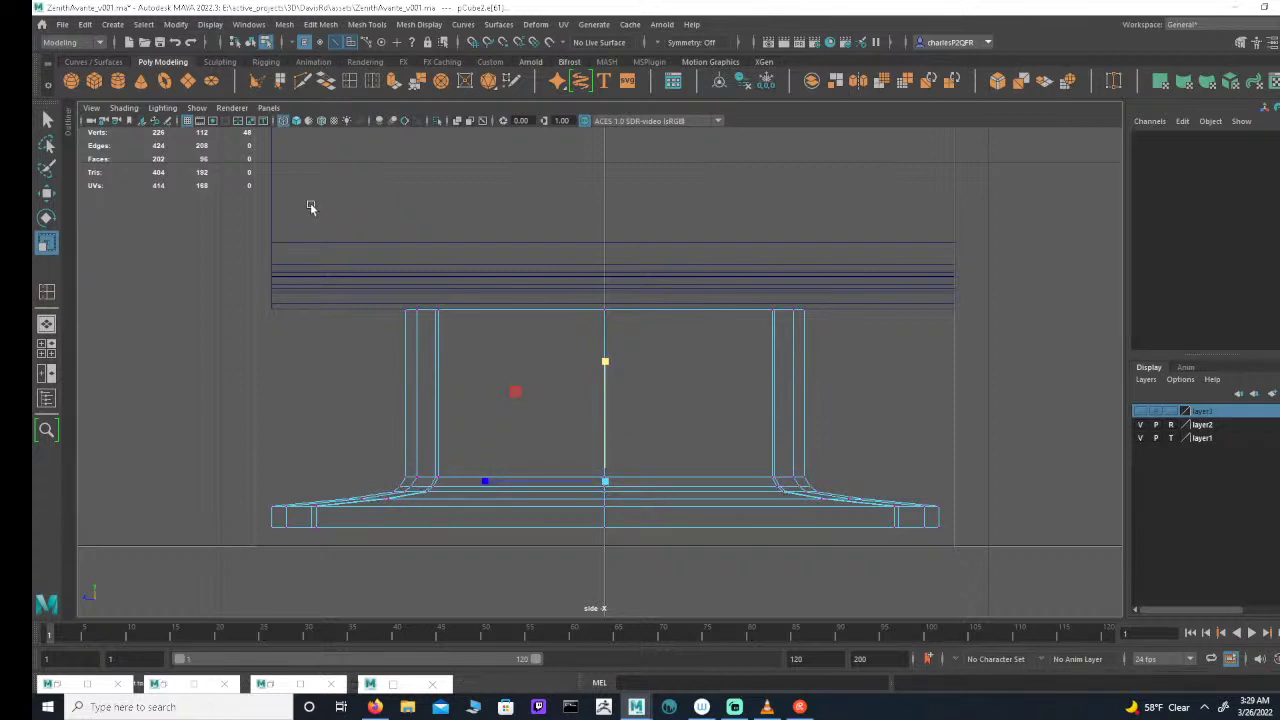
# Step: Scale the lower edge loop of the neck-to-base curve slightly in the side view, and return to object mode with nothing selected
pyautogui.click(336, 42)
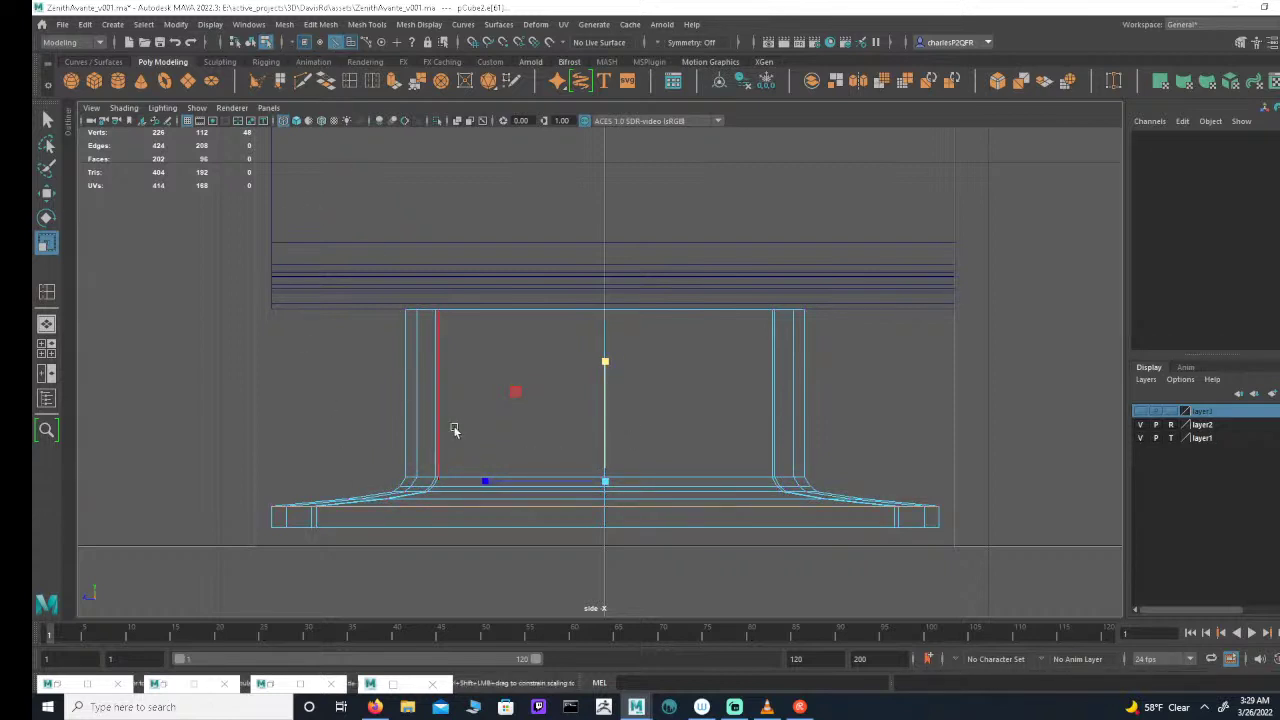
pyautogui.click(440, 491)
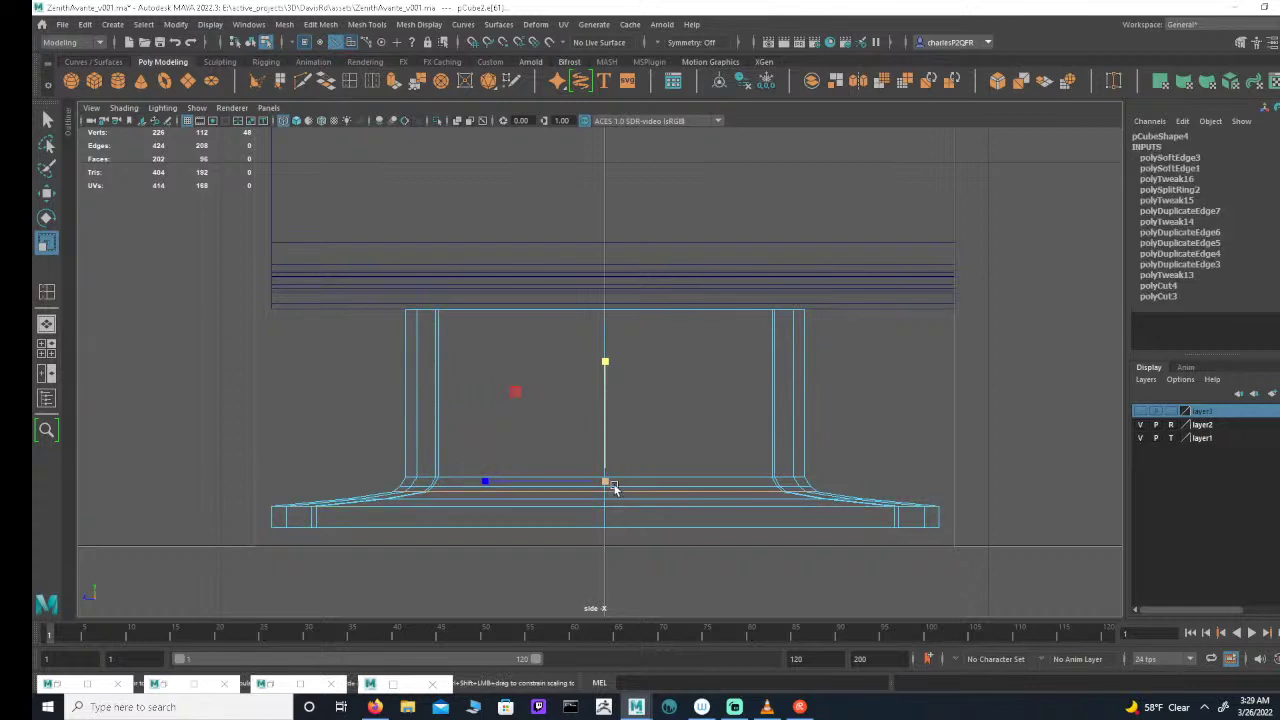
pyautogui.moveTo(606, 482); pyautogui.dragTo(618, 481)
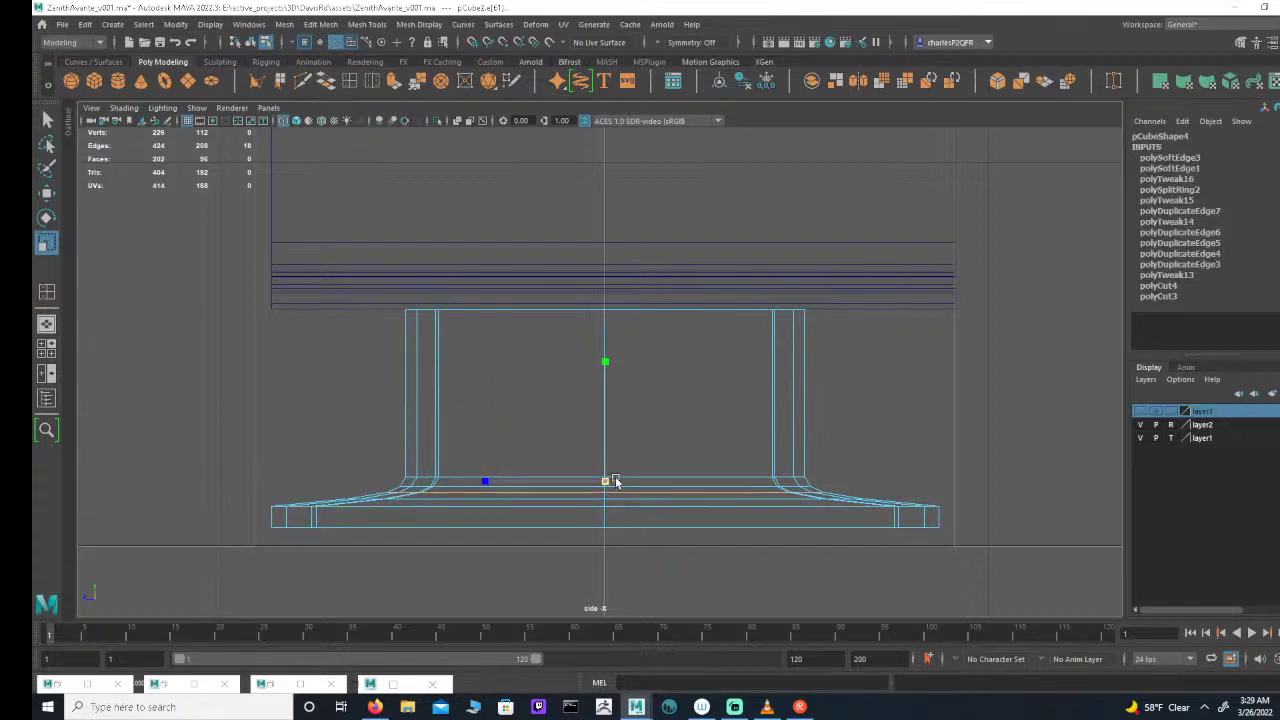
pyautogui.press('space')
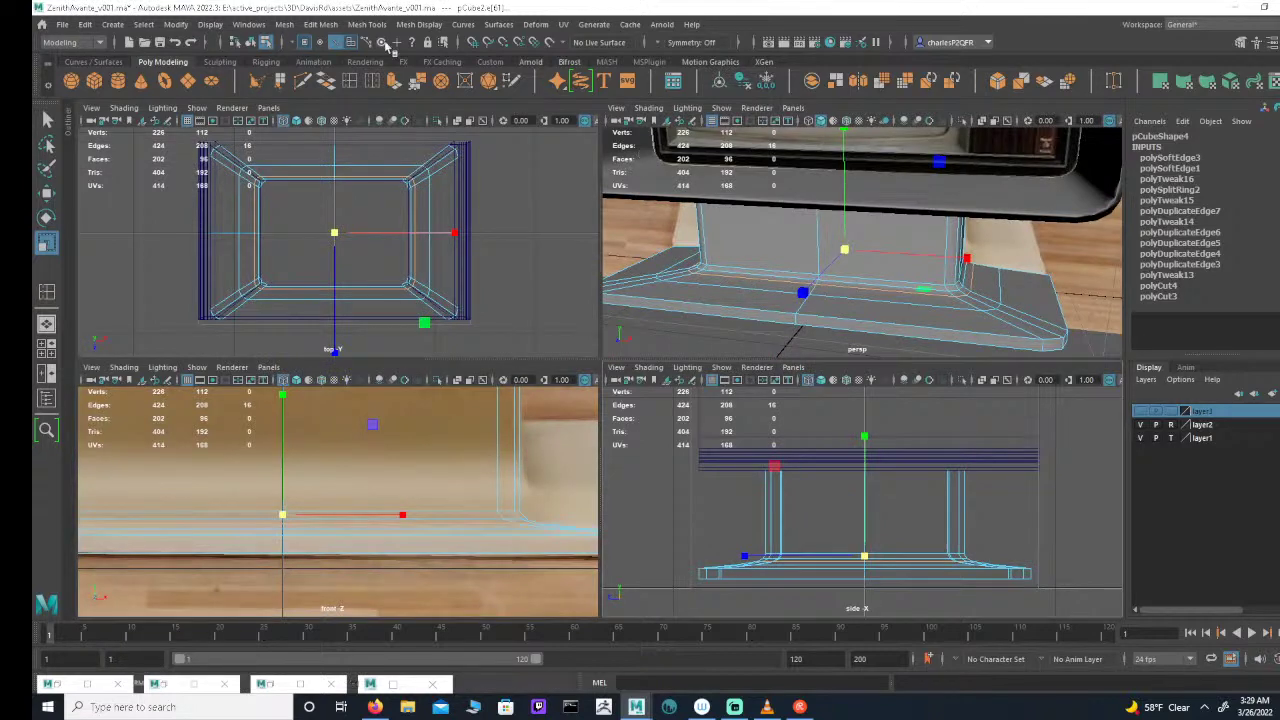
pyautogui.click(251, 43)
pyautogui.click(553, 203)
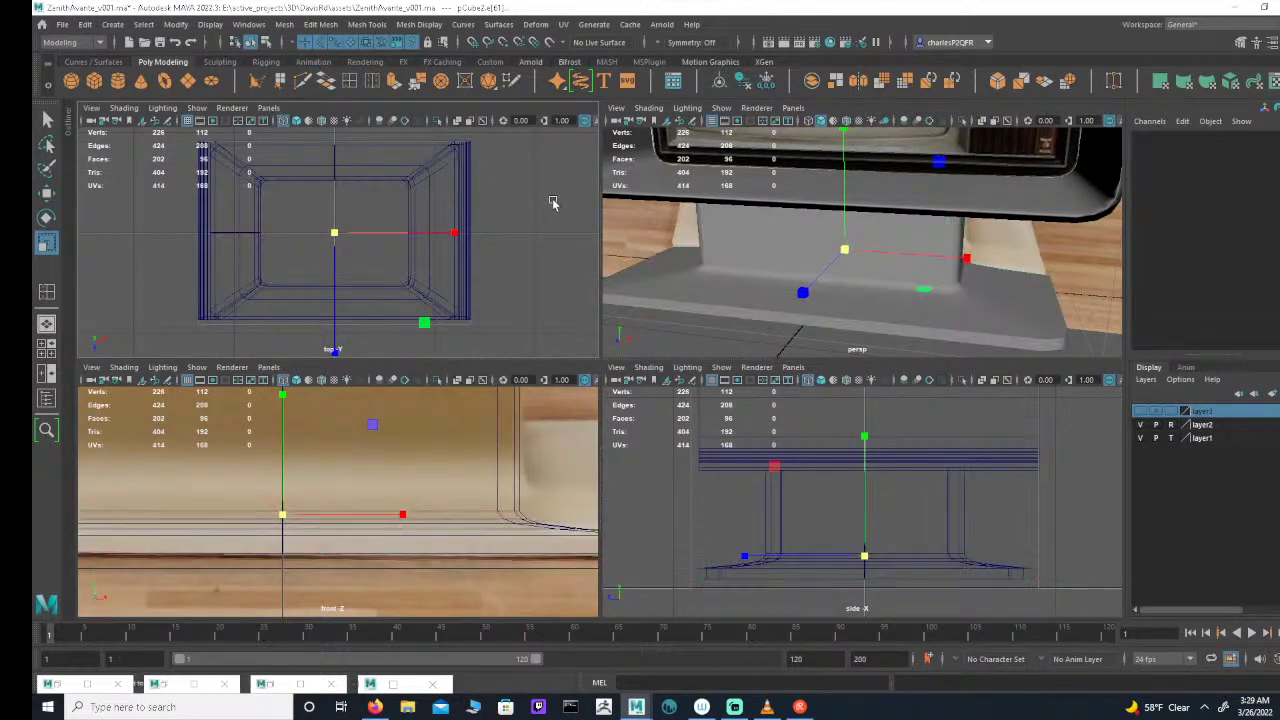
# Step: Select the middle edge loop of the stand's neck-to-base curve and move it up slightly
pyautogui.scroll(6, 876, 262)
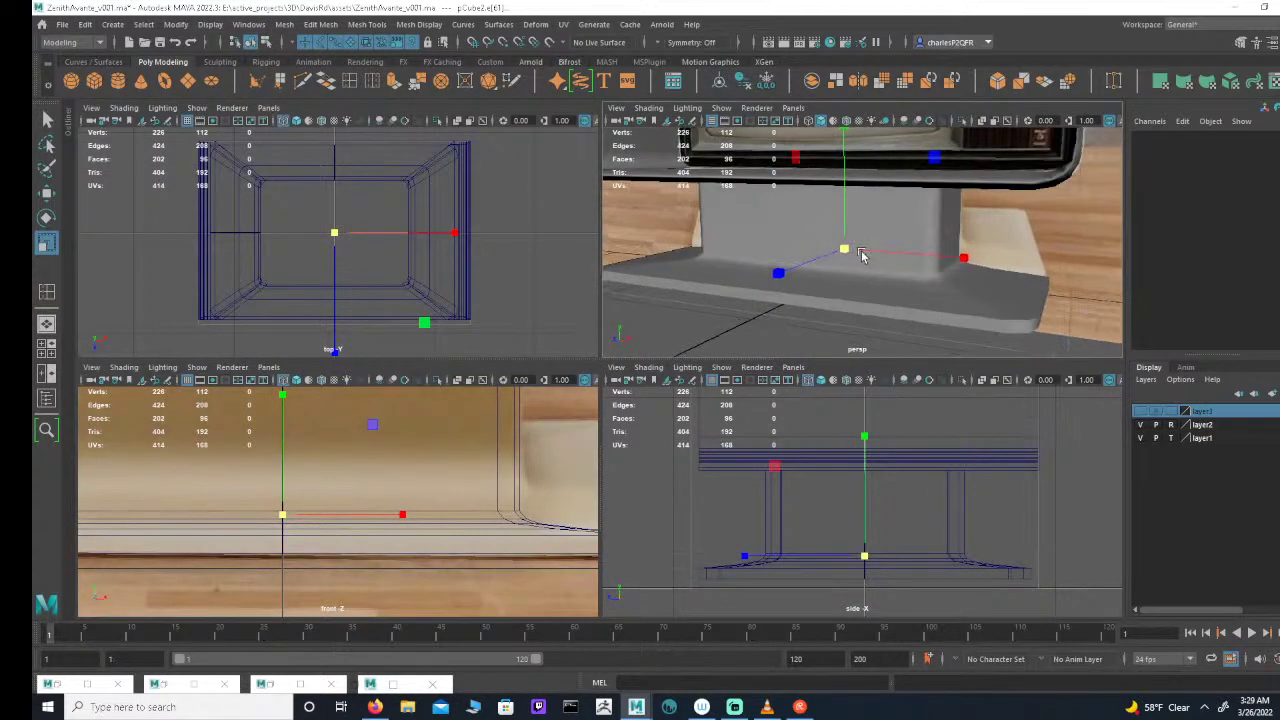
pyautogui.scroll(2, 963, 262)
pyautogui.click(971, 245)
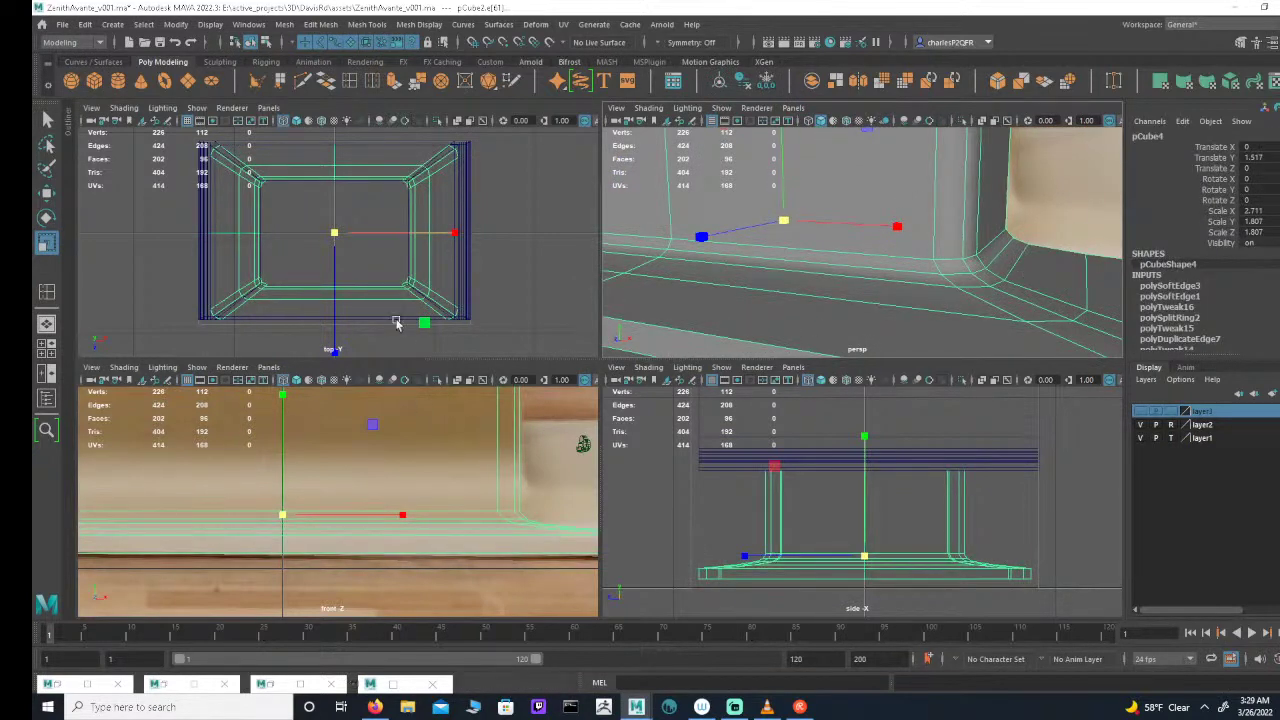
pyautogui.scroll(5, 451, 313)
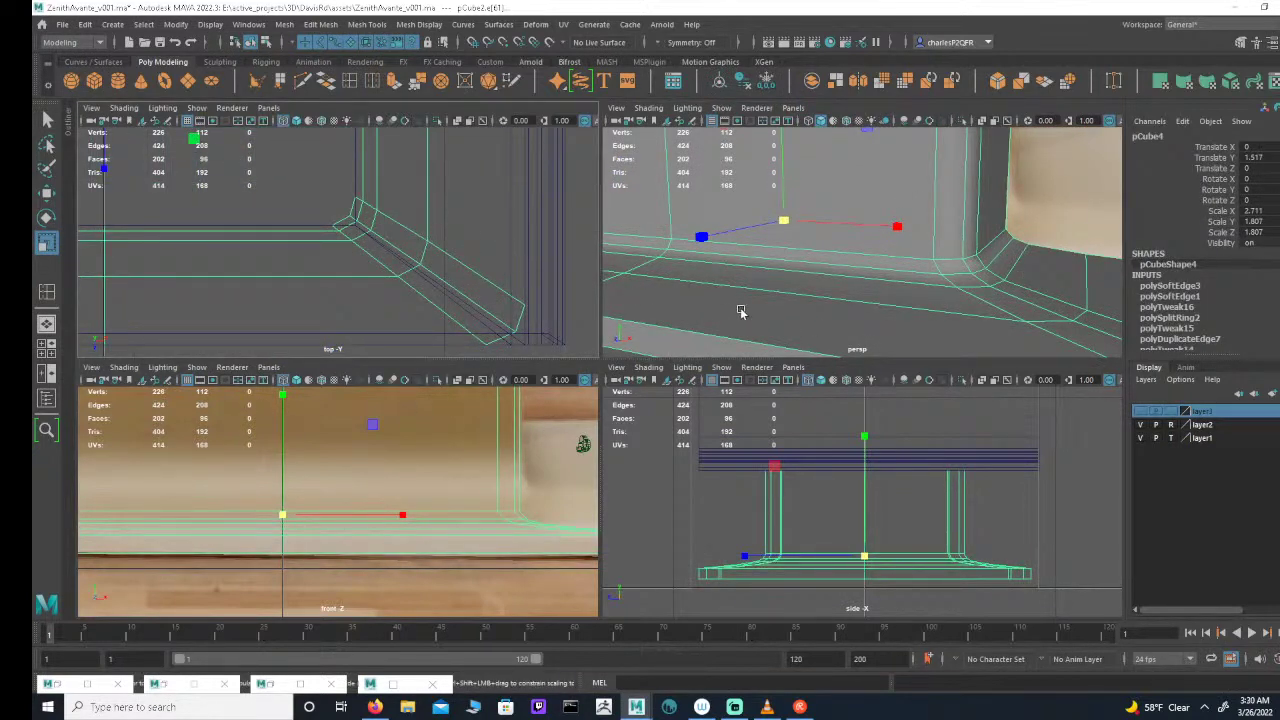
pyautogui.keyDown('alt'); pyautogui.moveTo(988, 265); pyautogui.dragTo(1054, 266); pyautogui.keyUp('alt')
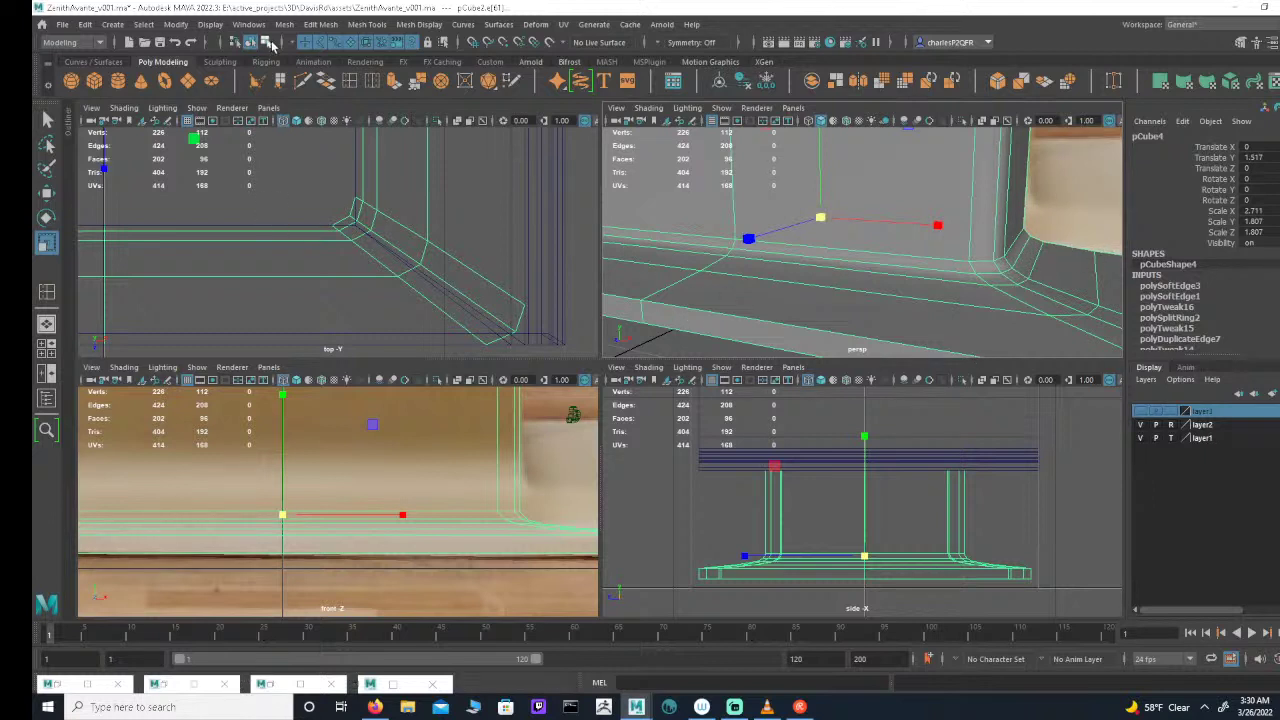
pyautogui.click(265, 44)
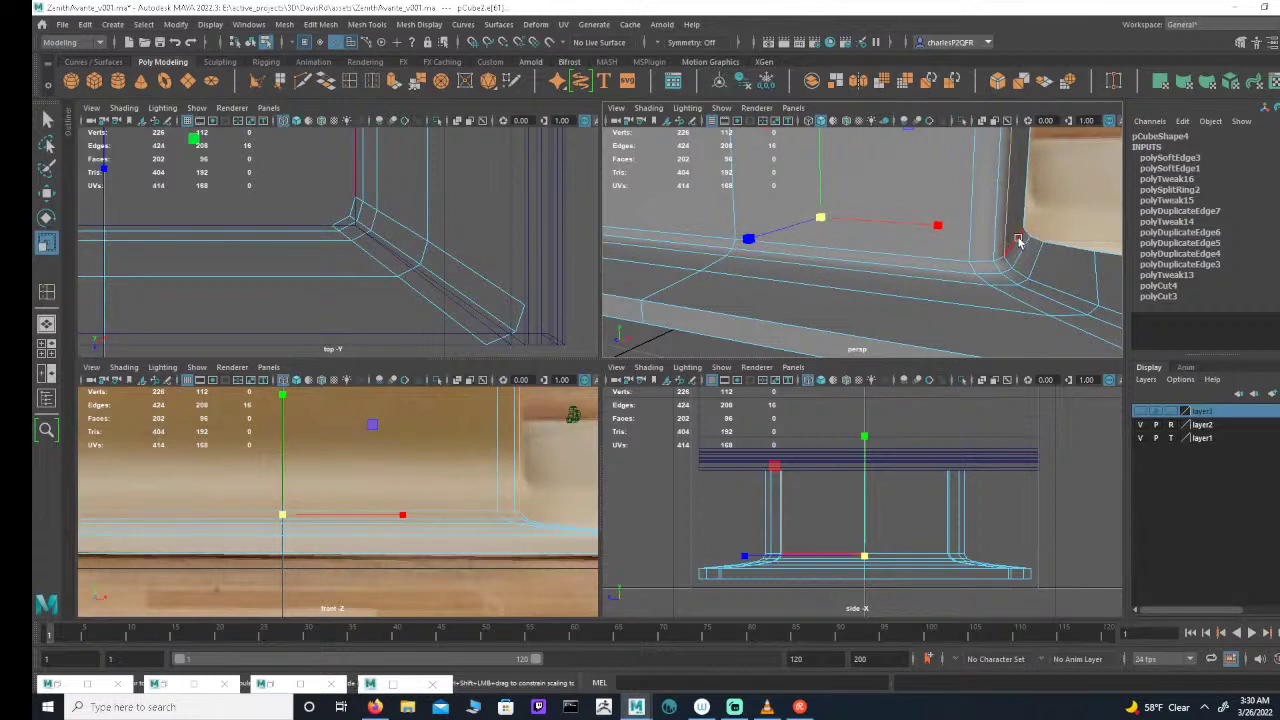
pyautogui.keyDown('alt'); pyautogui.moveTo(871, 492); pyautogui.dragTo(817, 451, button='middle'); pyautogui.keyUp('alt')
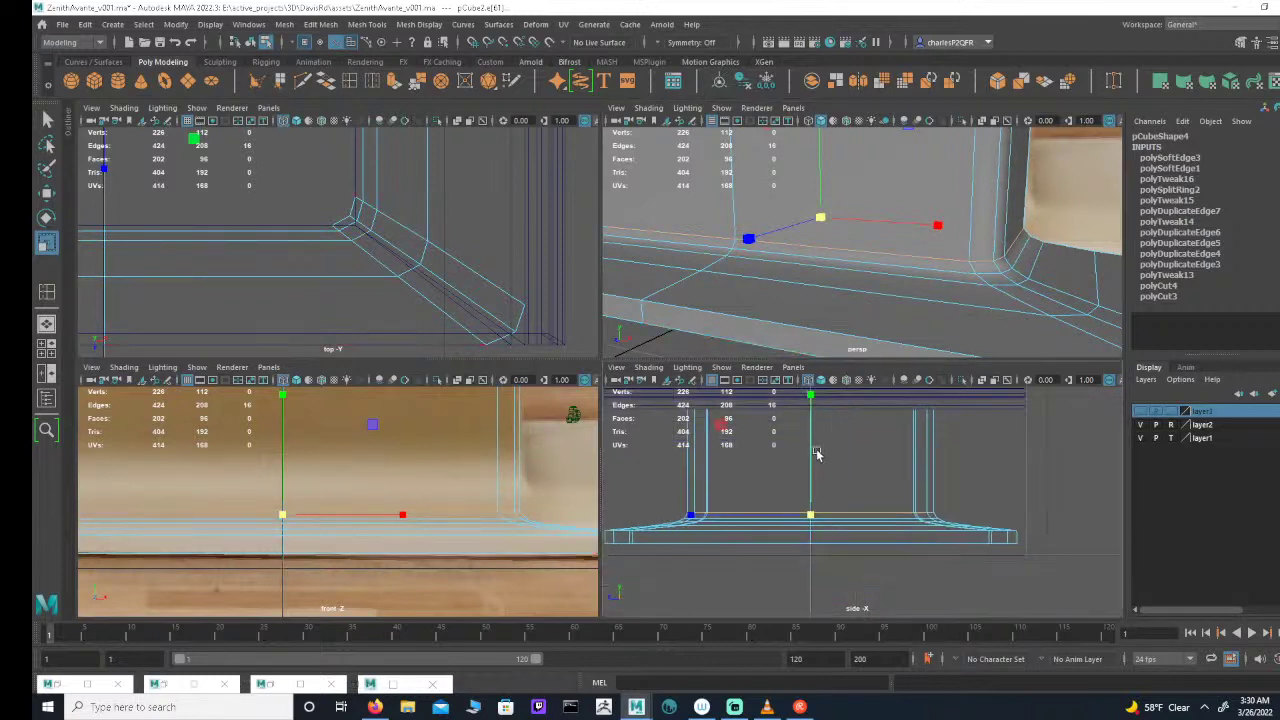
pyautogui.keyDown('alt'); pyautogui.moveTo(817, 451); pyautogui.dragTo(966, 429, button='right'); pyautogui.keyUp('alt')
pyautogui.moveTo(924, 492)
pyautogui.keyDown('alt'); pyautogui.mouseDown(button='middle')
pyautogui.moveTo(917, 477)
pyautogui.moveTo(957, 491)
pyautogui.moveTo(945, 491)
pyautogui.mouseUp(button='middle'); pyautogui.keyUp('alt')
pyautogui.click(926, 492)
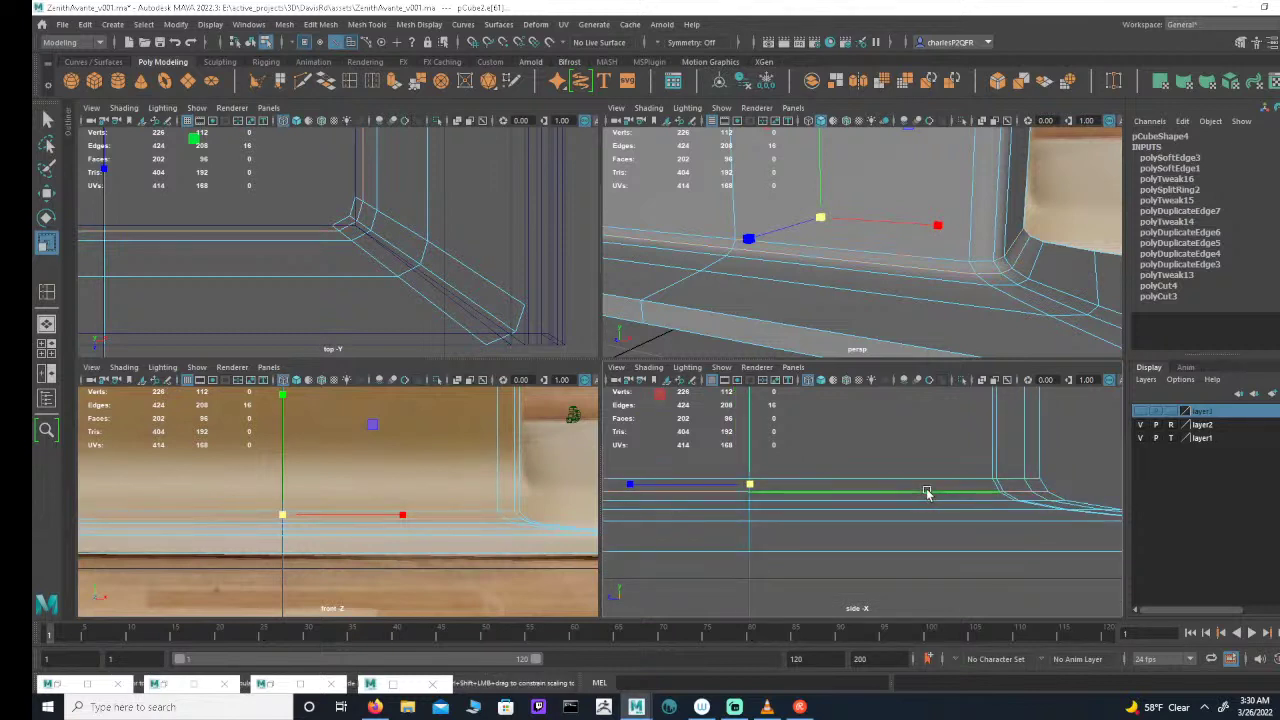
pyautogui.press('w')
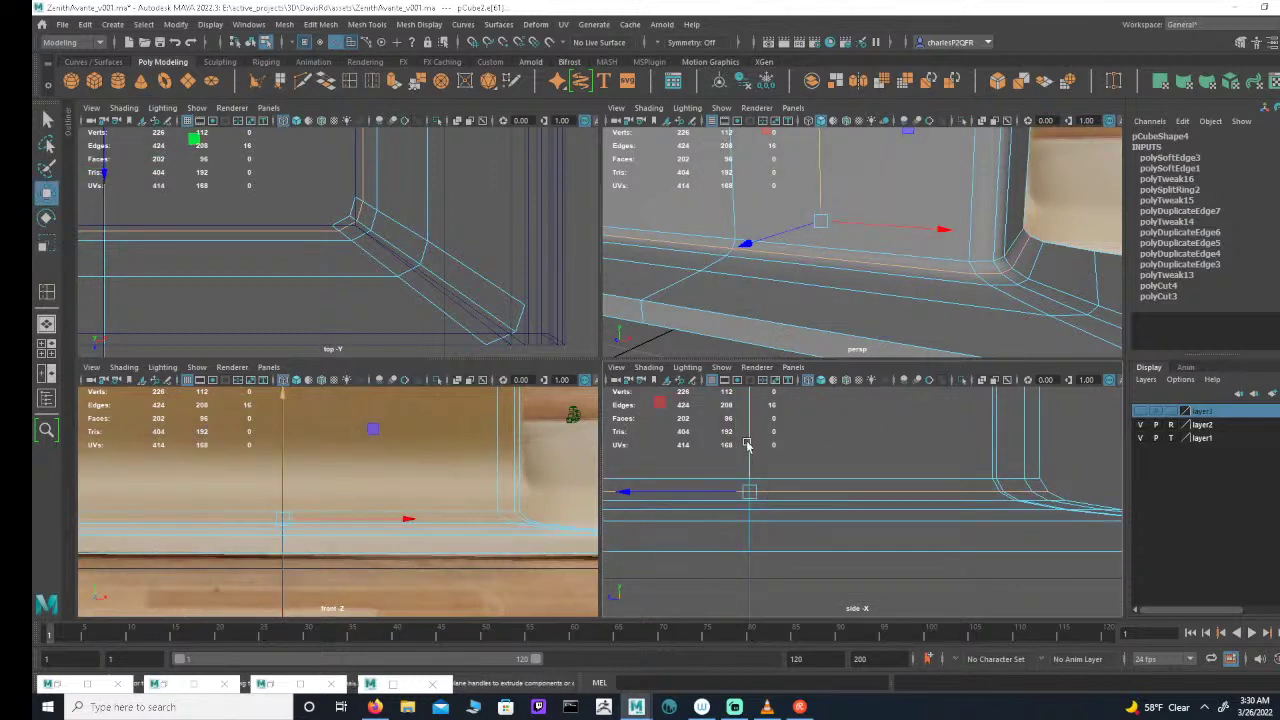
pyautogui.click(756, 443)
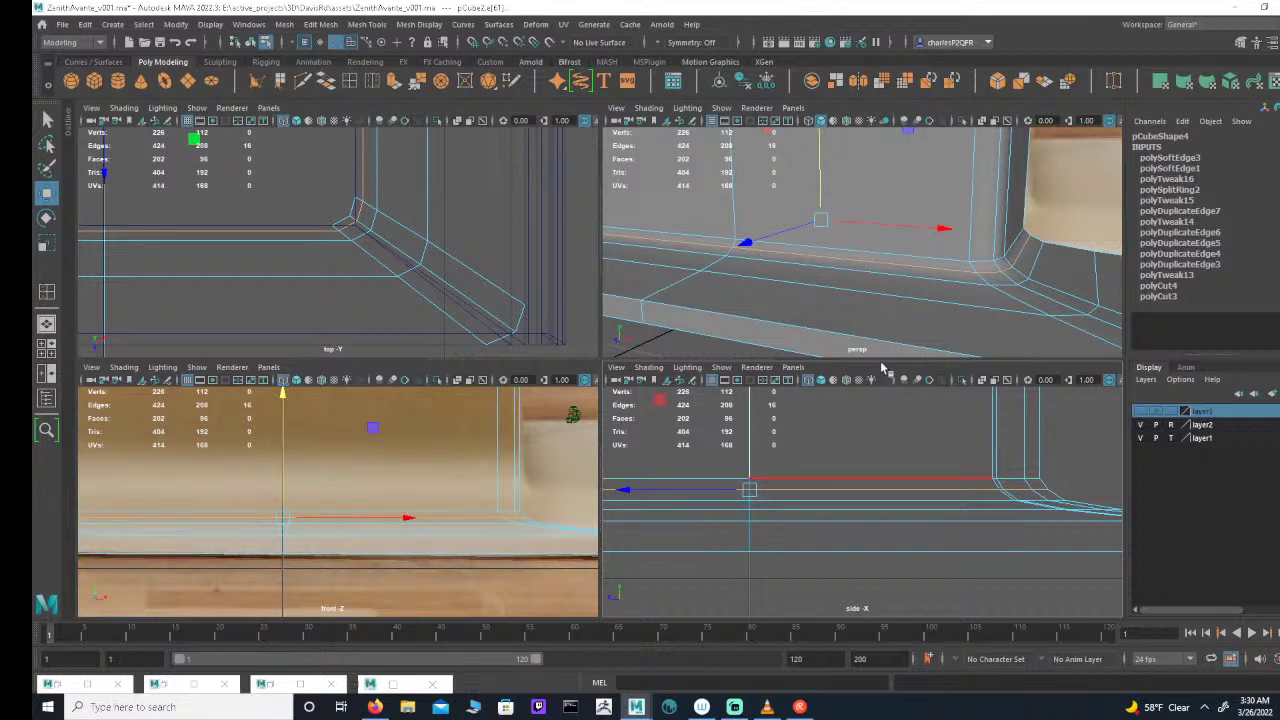
# Step: Scale the selected edge loop inward slightly and lower it a little to smooth the curve's profile
pyautogui.press('r')
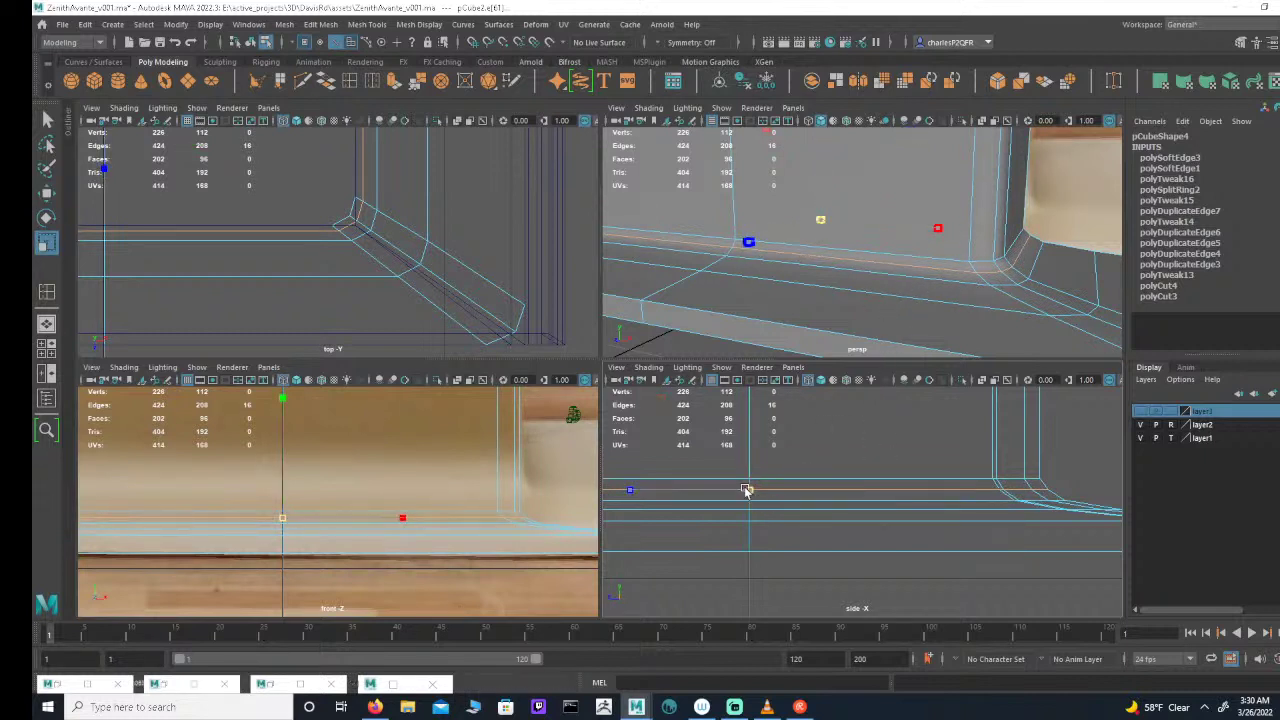
pyautogui.moveTo(745, 490); pyautogui.dragTo(737, 490)
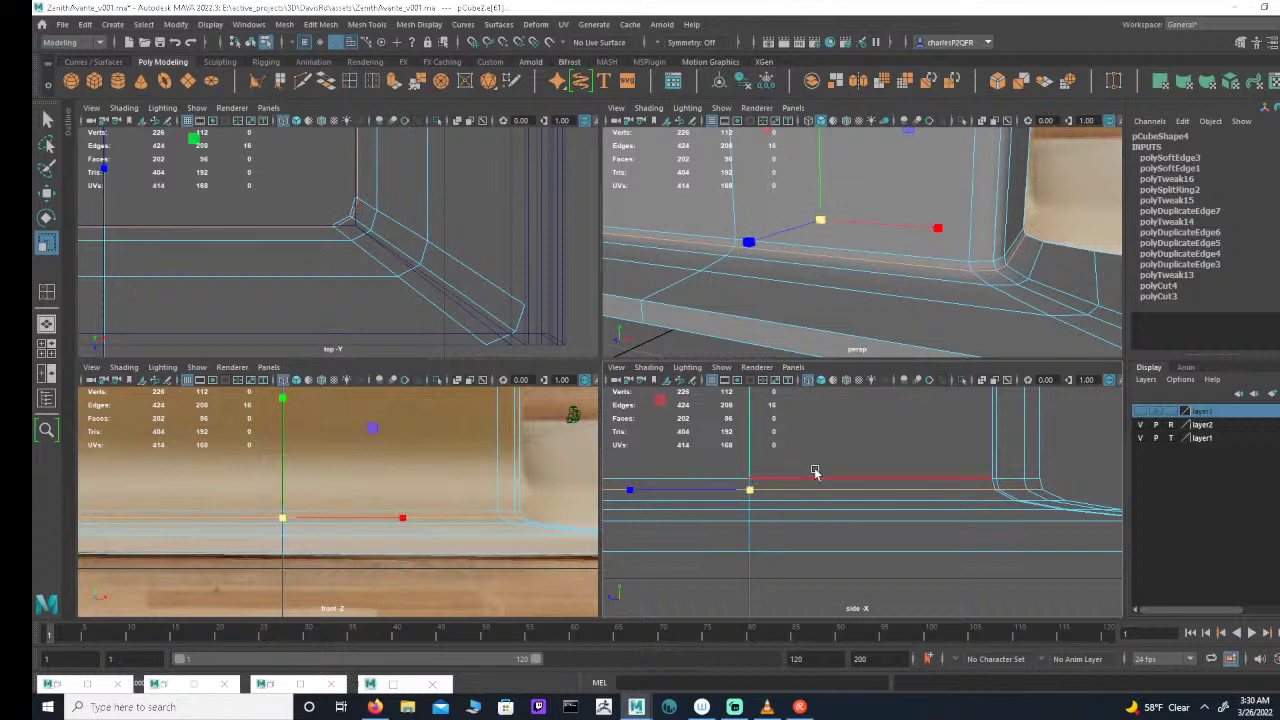
pyautogui.press('w')
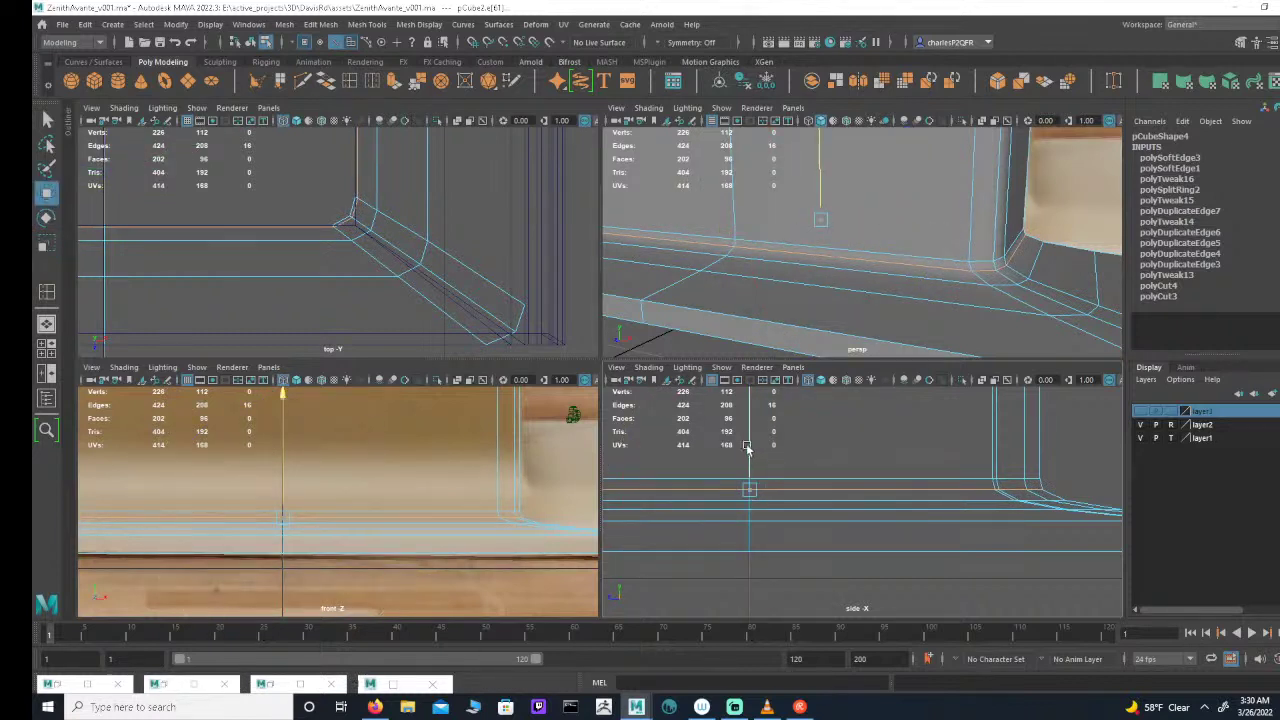
pyautogui.moveTo(751, 443); pyautogui.dragTo(748, 445)
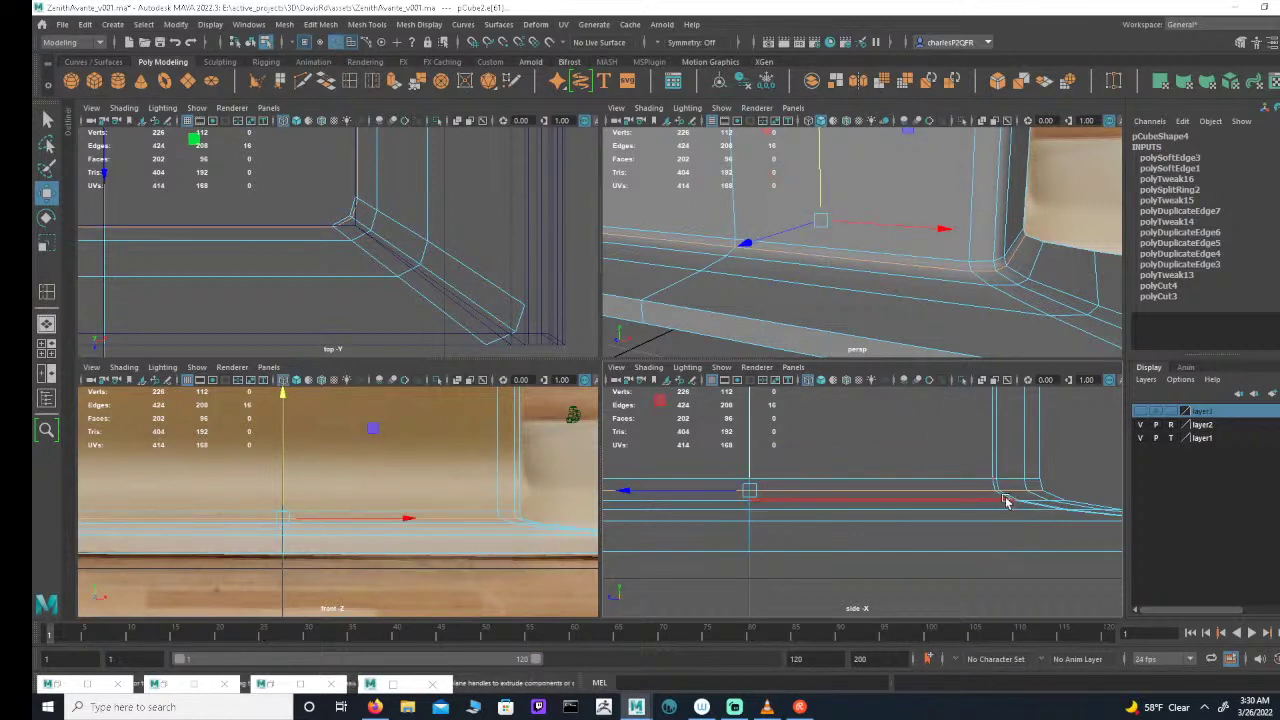
# Step: Insert an edge loop just below the adjusted one on the stand's curve, scale it slightly inward, and return to object mode
pyautogui.click(349, 80)
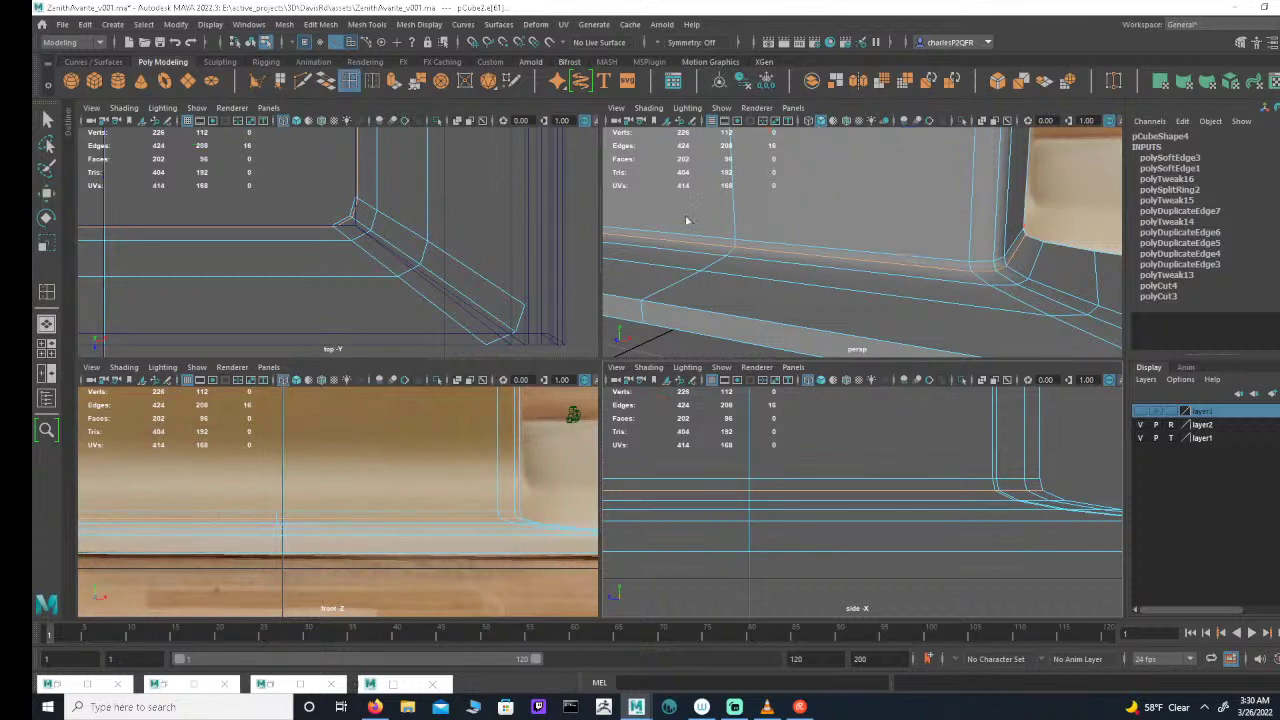
pyautogui.click(1006, 497)
pyautogui.press('r')
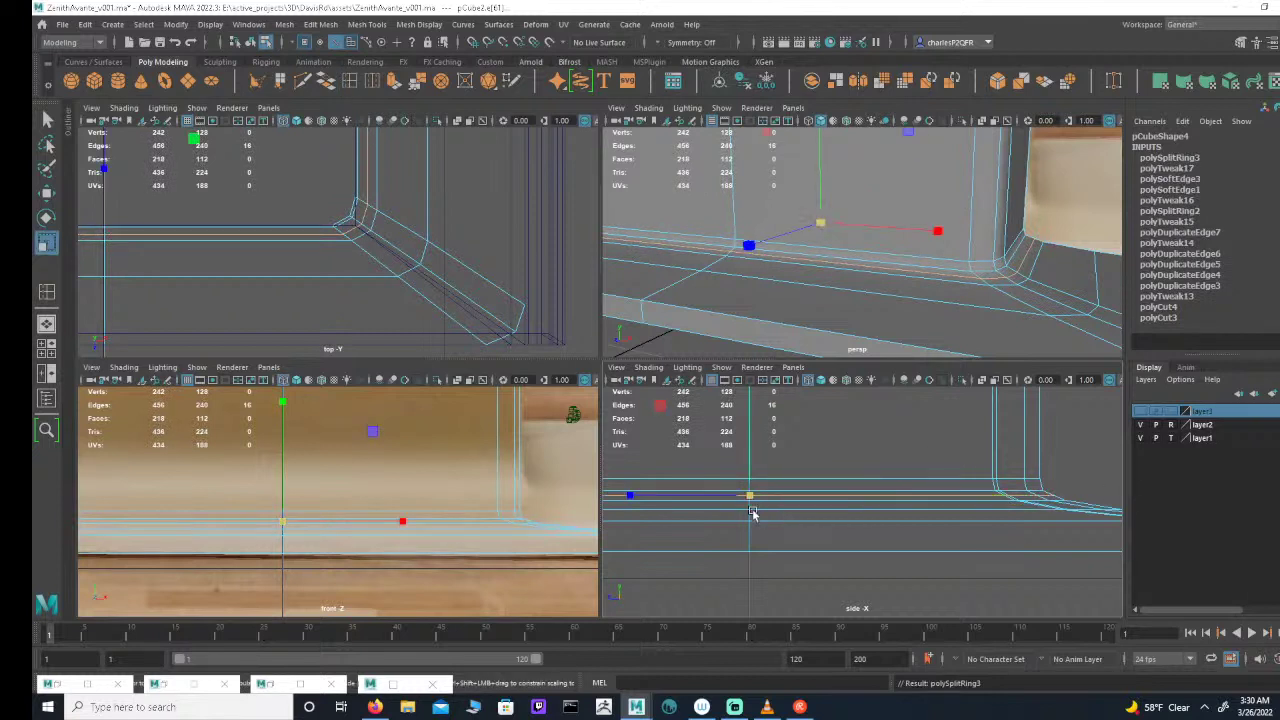
pyautogui.moveTo(751, 496); pyautogui.dragTo(744, 492)
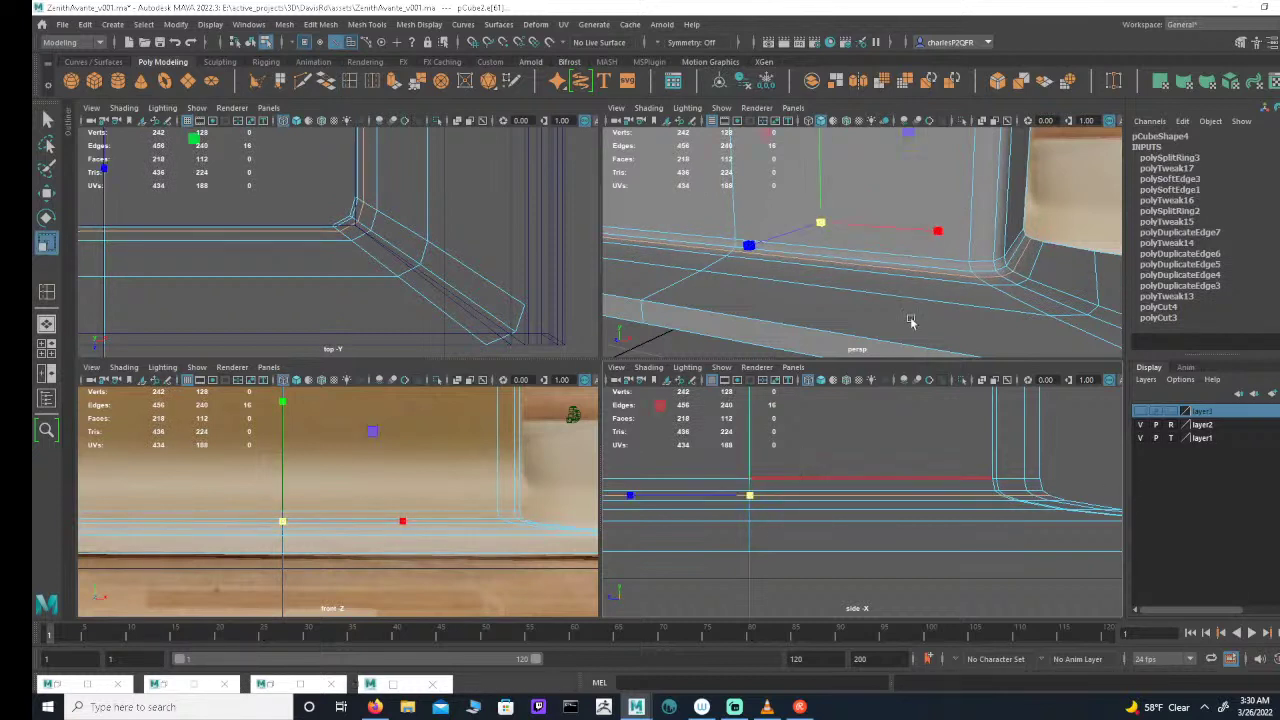
pyautogui.click(252, 42)
pyautogui.click(310, 169)
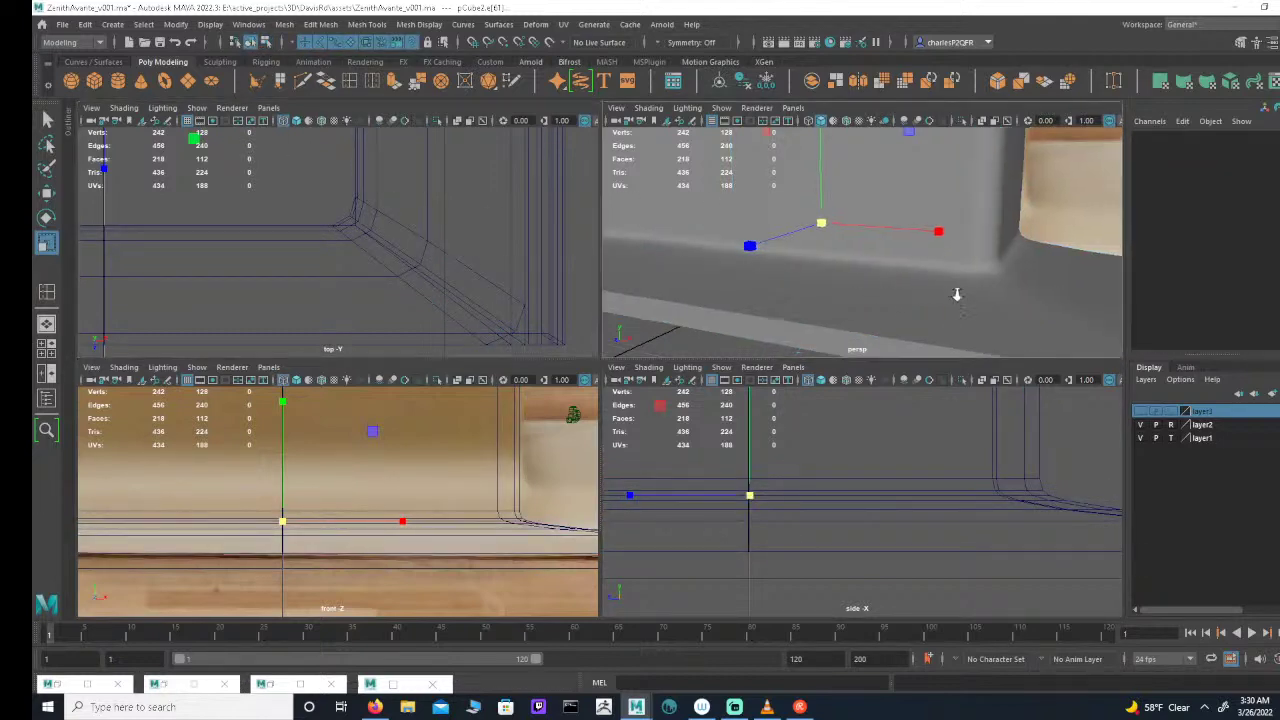
# Step: Examine the shading and wireframe at the corner where the stand's neck meets its base
pyautogui.keyDown('alt'); pyautogui.moveTo(957, 294); pyautogui.dragTo(903, 262, button='right'); pyautogui.keyUp('alt')
pyautogui.keyDown('alt'); pyautogui.moveTo(902, 262); pyautogui.dragTo(1040, 278); pyautogui.keyUp('alt')
pyautogui.keyDown('alt'); pyautogui.moveTo(1006, 277); pyautogui.dragTo(742, 274, button='right'); pyautogui.keyUp('alt')
pyautogui.keyDown('alt'); pyautogui.moveTo(830, 260); pyautogui.dragTo(1088, 288, button='right'); pyautogui.keyUp('alt')
pyautogui.keyDown('alt'); pyautogui.moveTo(1088, 288); pyautogui.dragTo(1011, 277); pyautogui.keyUp('alt')
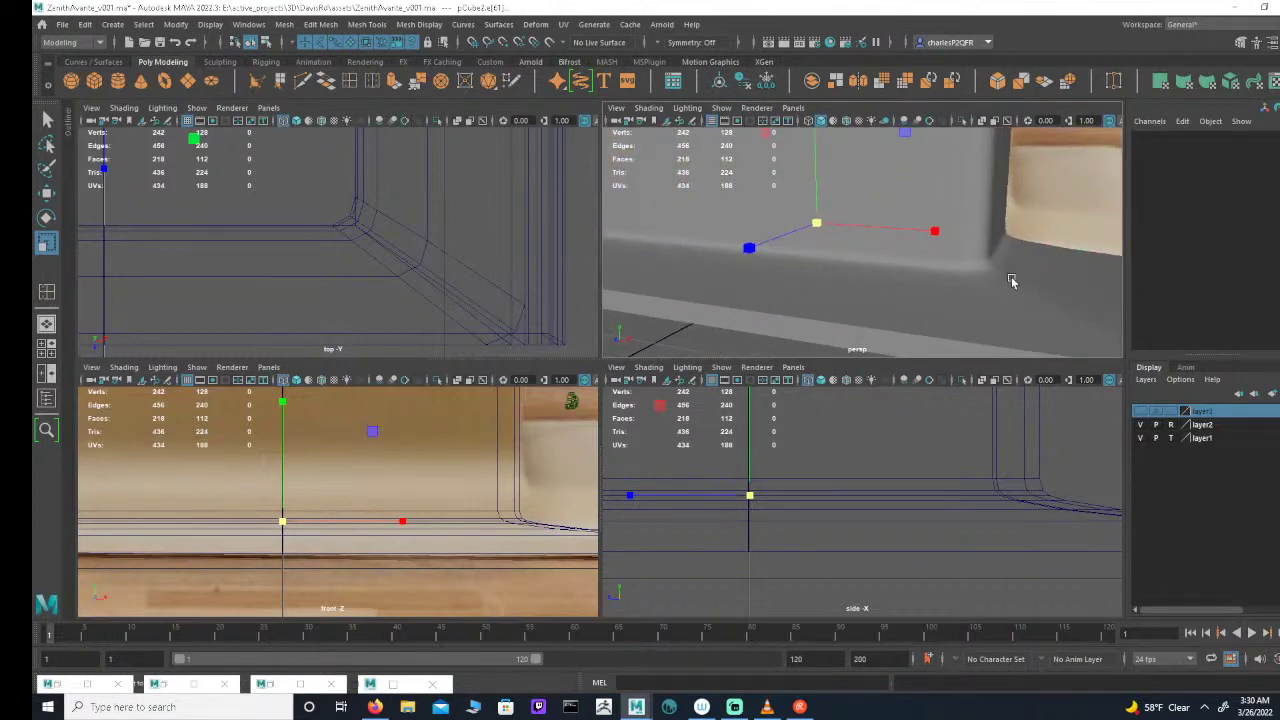
pyautogui.click(1020, 278)
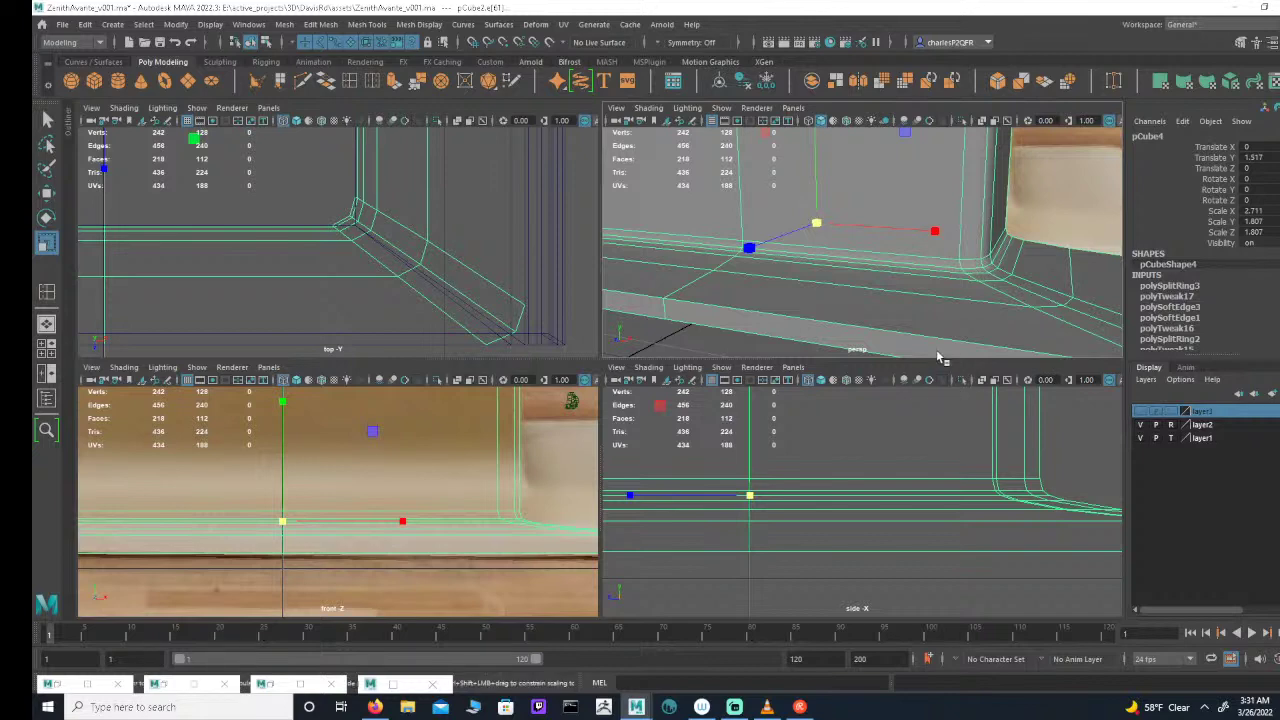
pyautogui.keyDown('alt'); pyautogui.moveTo(1078, 258); pyautogui.dragTo(1030, 240); pyautogui.keyUp('alt')
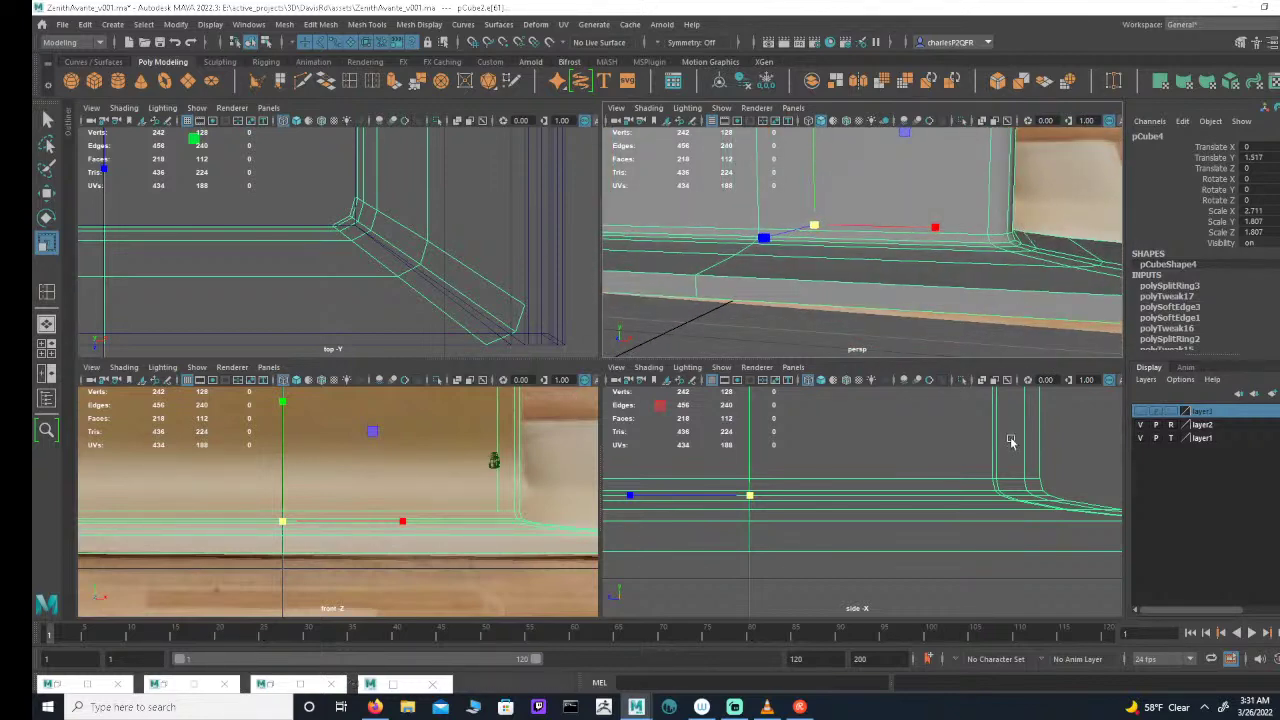
# Step: Try collapsing the short edge ring between two close loops of the neck-to-base curve and check the shading in object mode
pyautogui.keyDown('alt'); pyautogui.moveTo(992, 482); pyautogui.dragTo(979, 460, button='middle'); pyautogui.keyUp('alt')
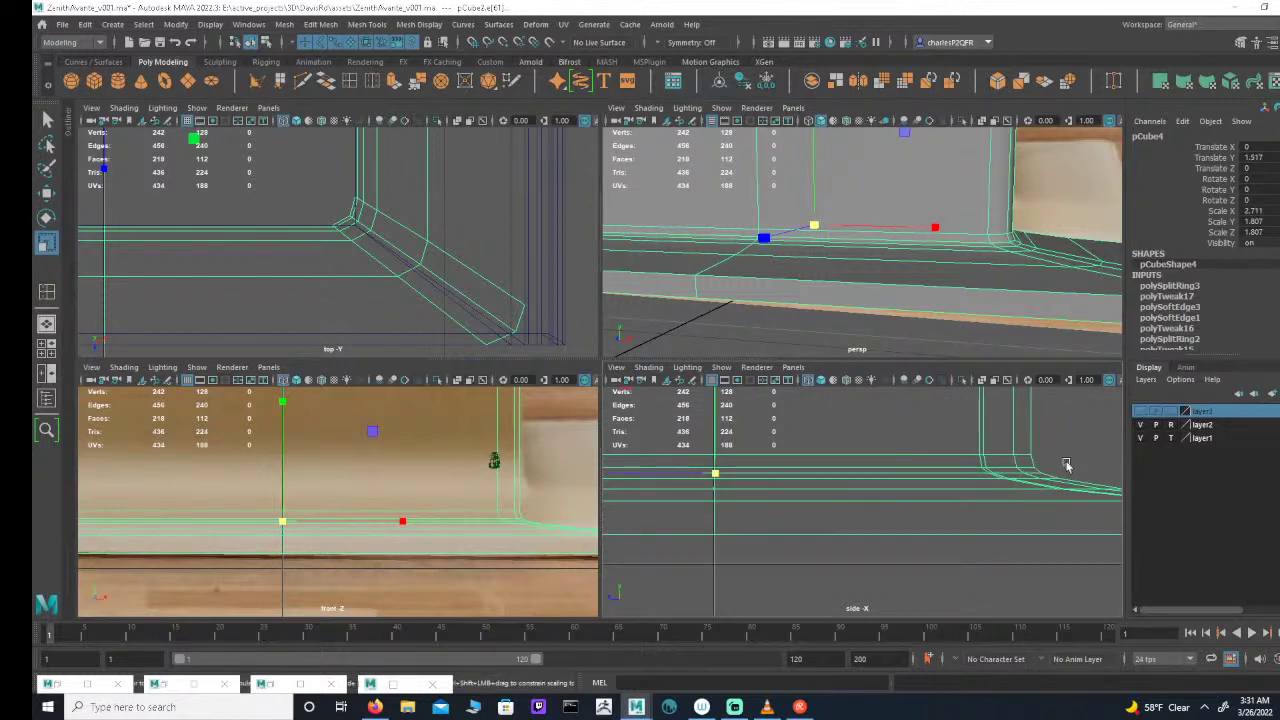
pyautogui.click(265, 42)
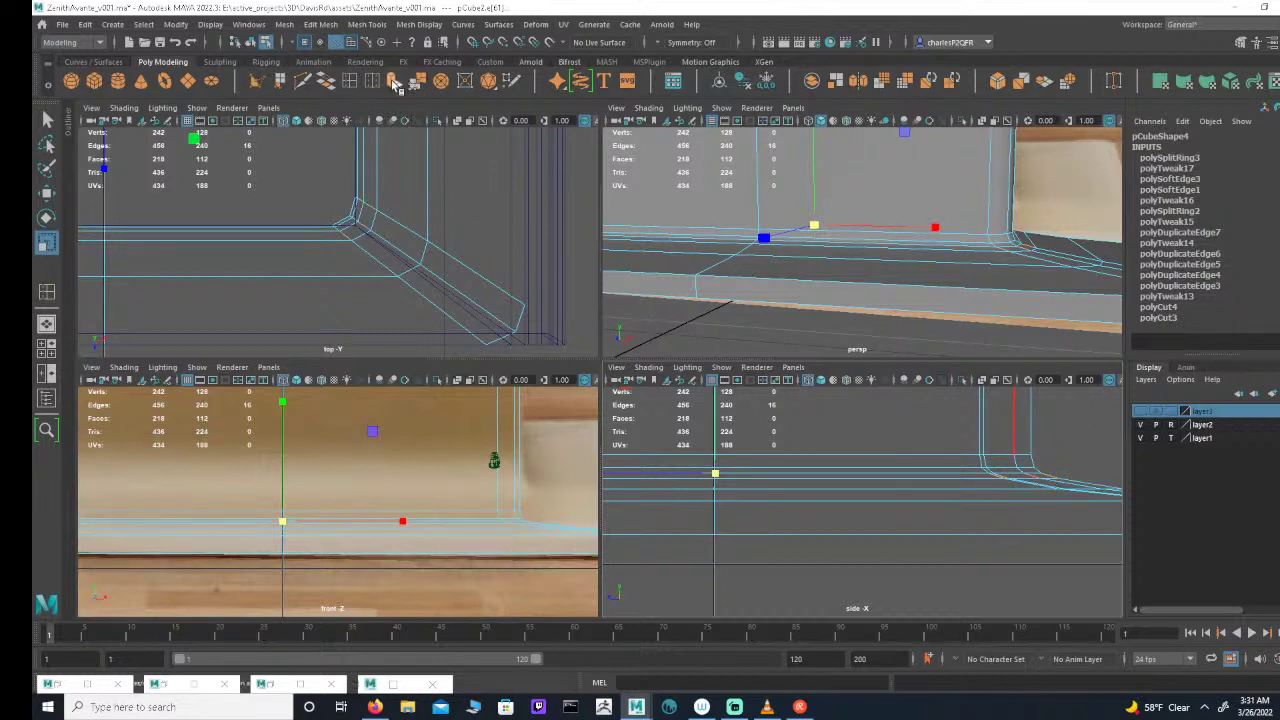
pyautogui.click(466, 84)
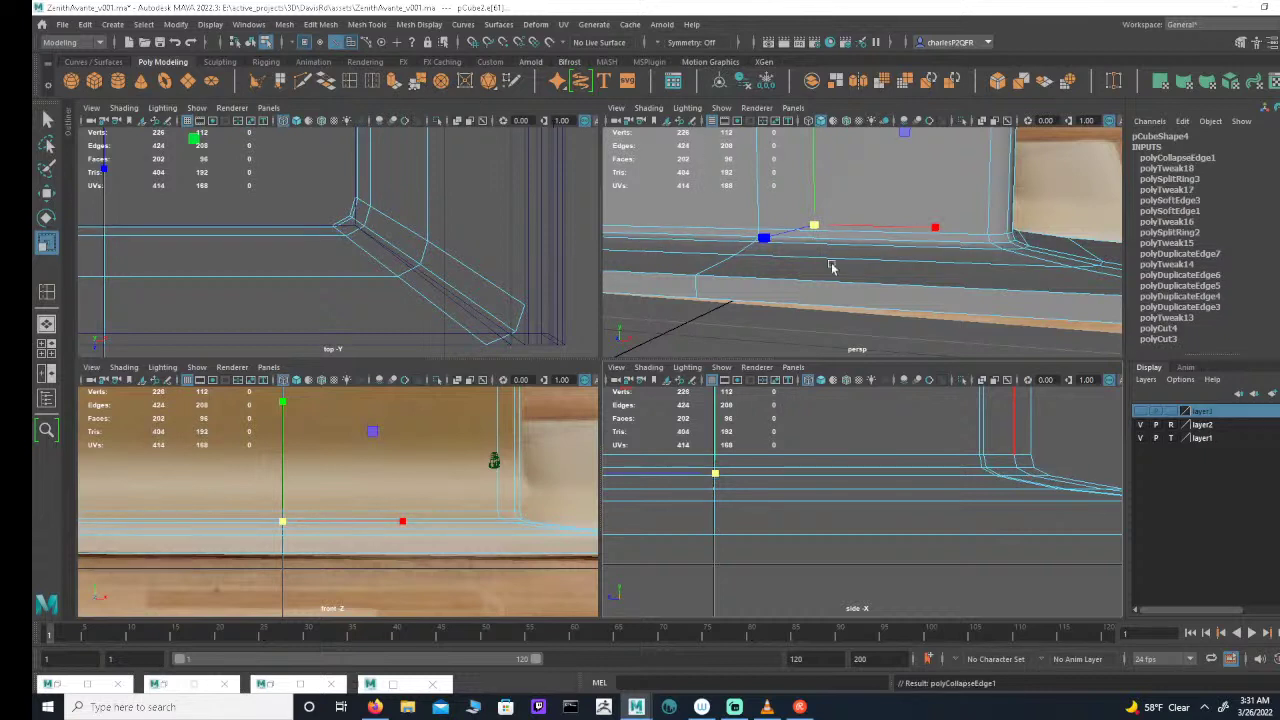
pyautogui.click(258, 42)
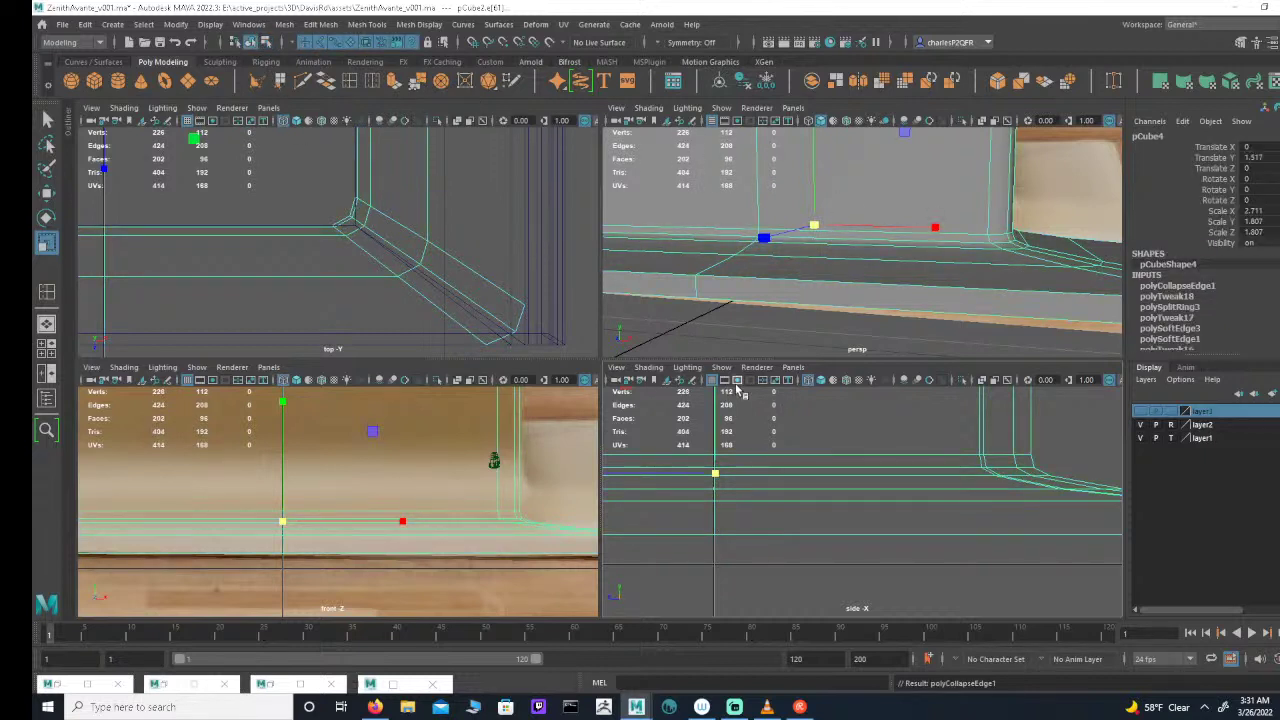
pyautogui.click(1070, 427)
pyautogui.moveTo(1010, 261)
pyautogui.keyDown('alt'); pyautogui.mouseDown()
pyautogui.moveTo(946, 266)
pyautogui.moveTo(1029, 263)
pyautogui.moveTo(992, 268)
pyautogui.mouseUp(); pyautogui.keyUp('alt')
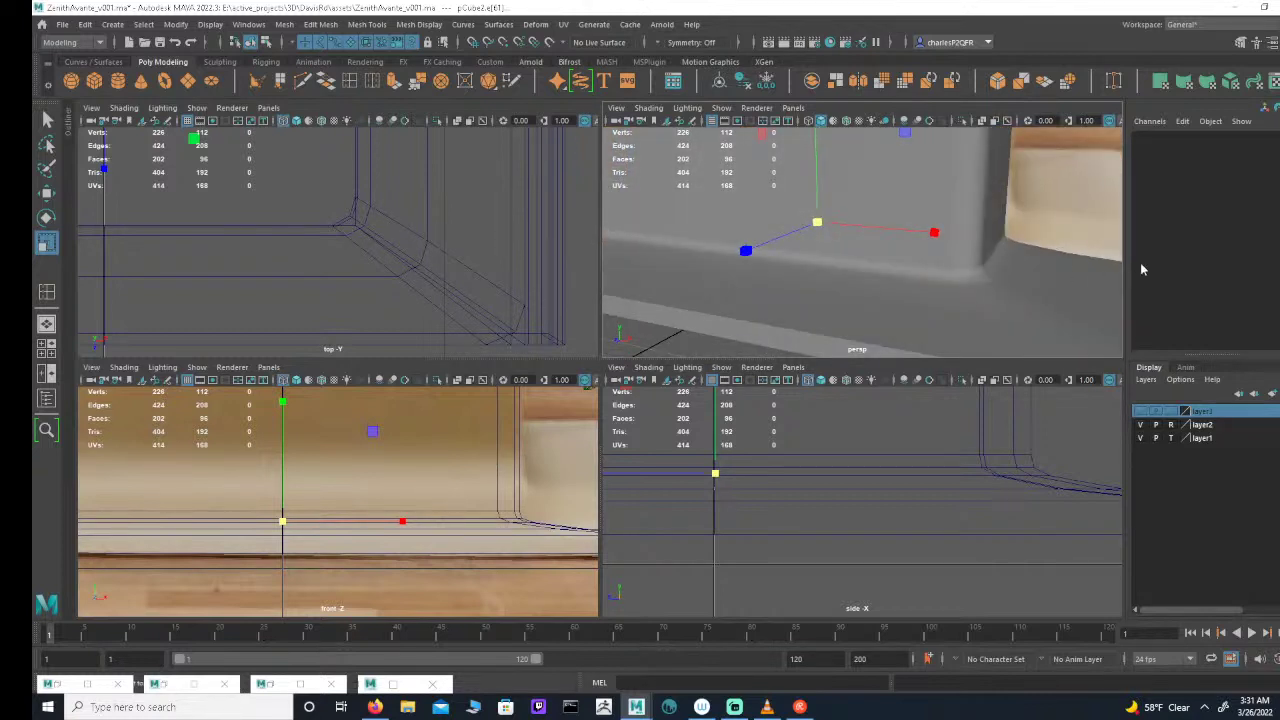
# Step: Undo the edge ring collapse on the stand and return to object mode
pyautogui.hotkey('ctrl', 'z')
pyautogui.hotkey('ctrl', 'z')
pyautogui.hotkey('ctrl', 'z')
pyautogui.hotkey('ctrl', 'z')
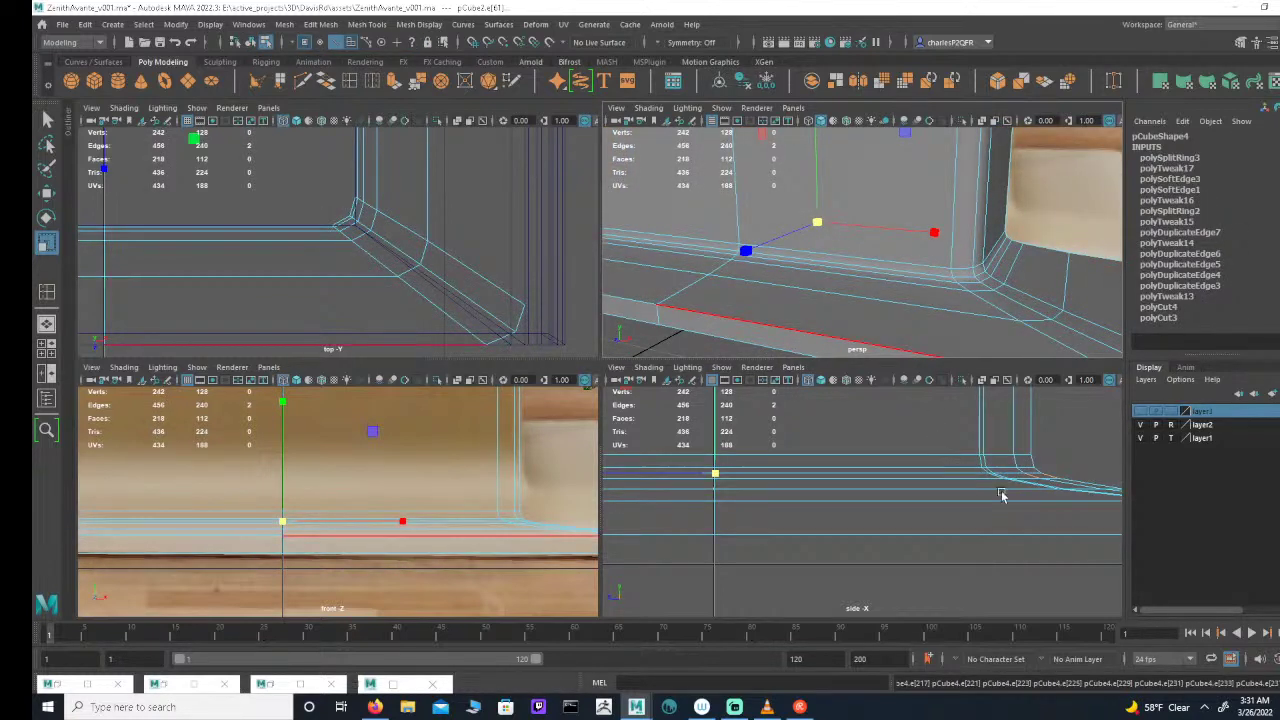
pyautogui.click(1070, 422)
pyautogui.click(253, 42)
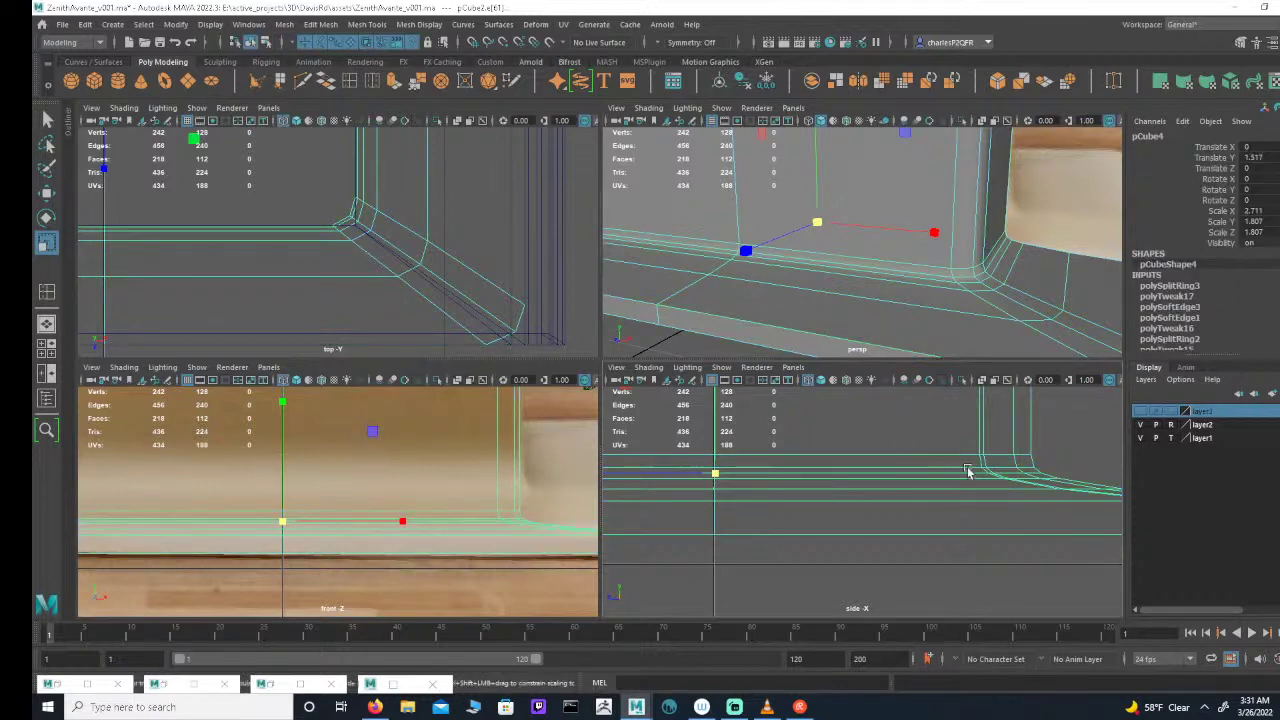
# Step: Examine the stand's neck-to-base corner from above and in perspective, checking the spacing of its curved edge loops
pyautogui.click(1065, 440)
pyautogui.moveTo(1003, 341)
pyautogui.keyDown('alt'); pyautogui.mouseDown()
pyautogui.moveTo(937, 335)
pyautogui.moveTo(1061, 344)
pyautogui.moveTo(1010, 345)
pyautogui.mouseUp(); pyautogui.keyUp('alt')
pyautogui.keyDown('alt'); pyautogui.moveTo(1010, 248); pyautogui.dragTo(620, 220); pyautogui.keyUp('alt')
pyautogui.click(985, 248)
pyautogui.keyDown('alt'); pyautogui.moveTo(306, 221); pyautogui.dragTo(356, 236, button='middle'); pyautogui.keyUp('alt')
pyautogui.keyDown('alt'); pyautogui.moveTo(356, 236); pyautogui.dragTo(620, 262, button='right'); pyautogui.keyUp('alt')
pyautogui.scroll(4, 633, 264)
pyautogui.keyDown('alt'); pyautogui.moveTo(461, 225); pyautogui.dragTo(480, 226, button='middle'); pyautogui.keyUp('alt')
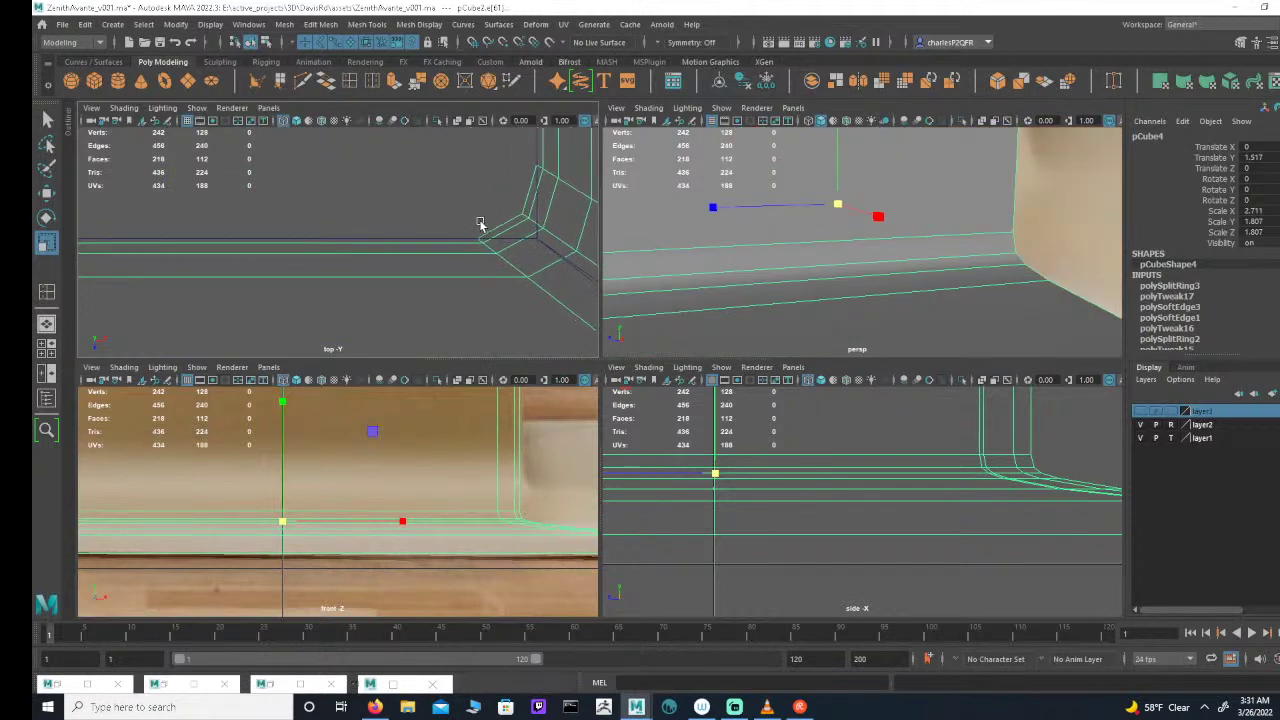
pyautogui.keyDown('alt'); pyautogui.moveTo(480, 226); pyautogui.dragTo(450, 222, button='right'); pyautogui.keyUp('alt')
pyautogui.click(454, 240)
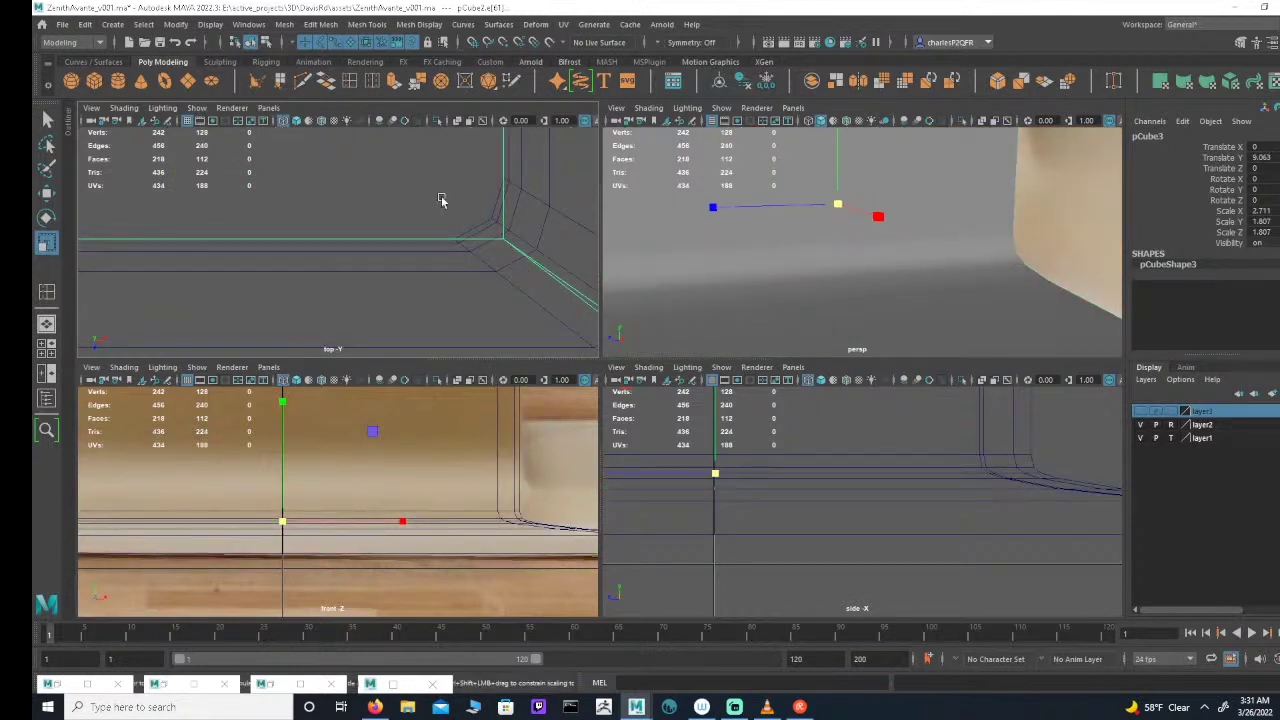
pyautogui.click(502, 277)
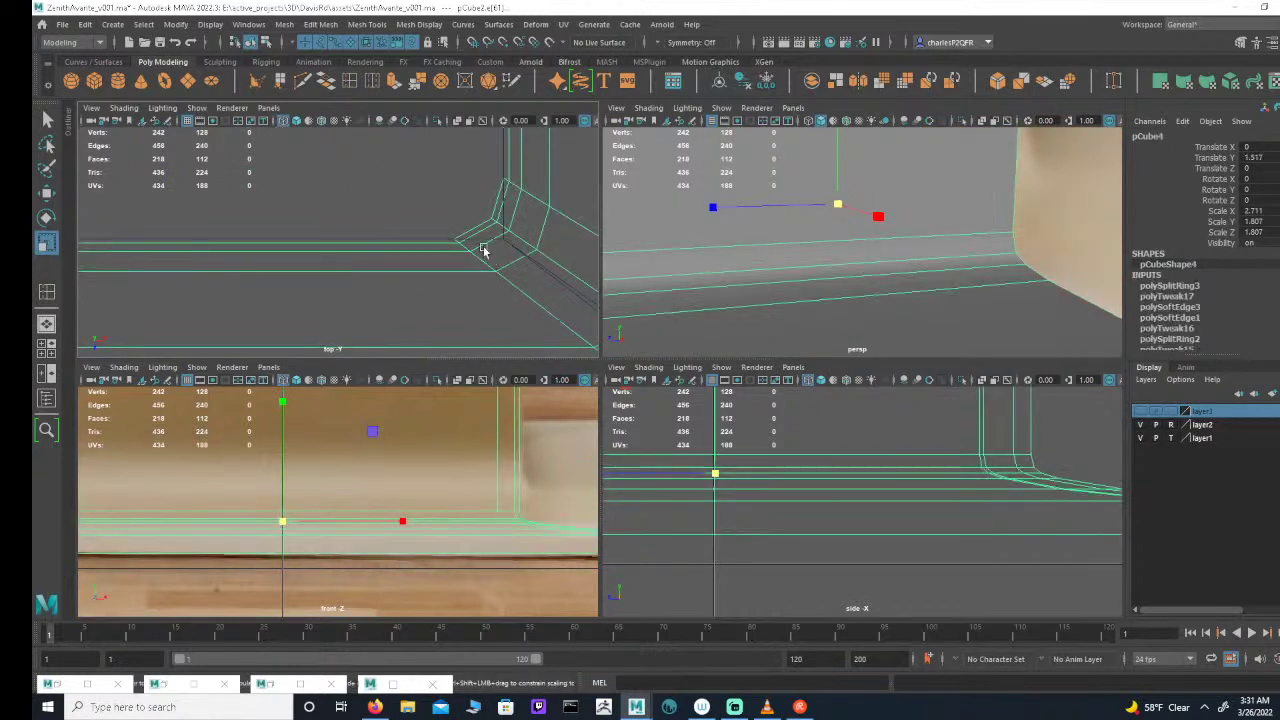
# Step: Show the stand's vertices in component mode and inspect the corner from several angles, including from underneath
pyautogui.click(268, 42)
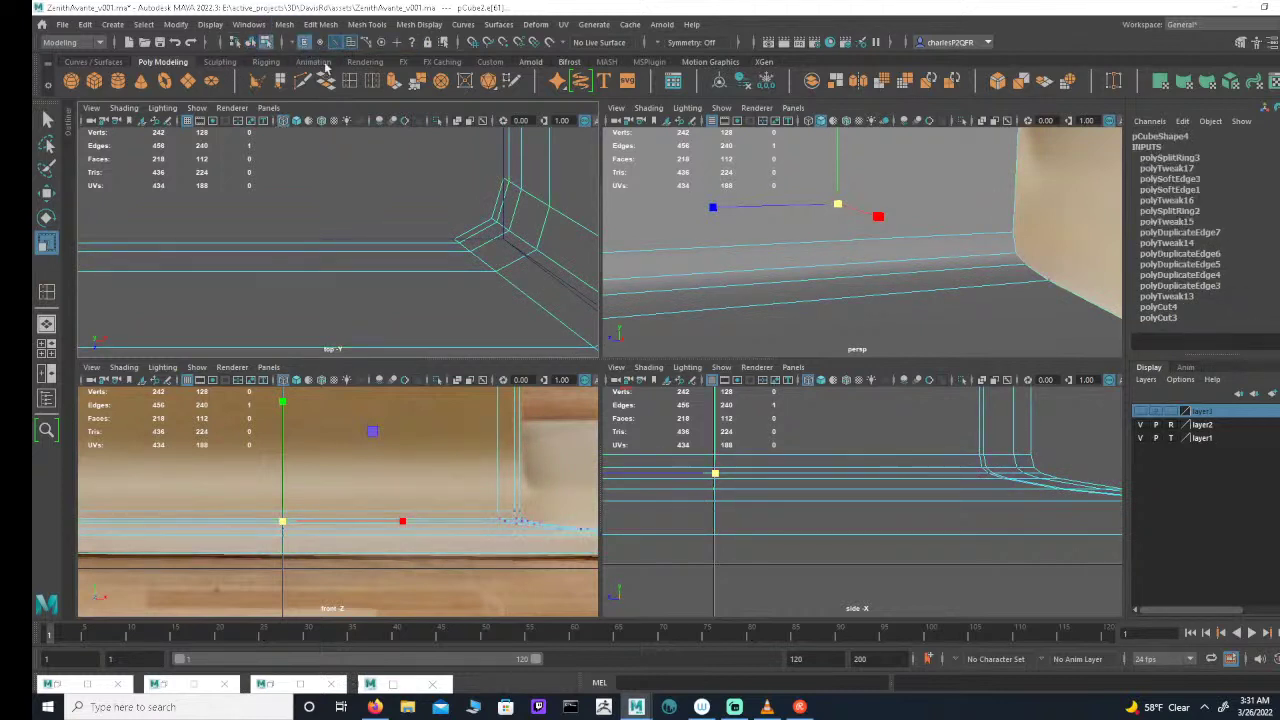
pyautogui.moveTo(463, 242); pyautogui.dragTo(466, 240)
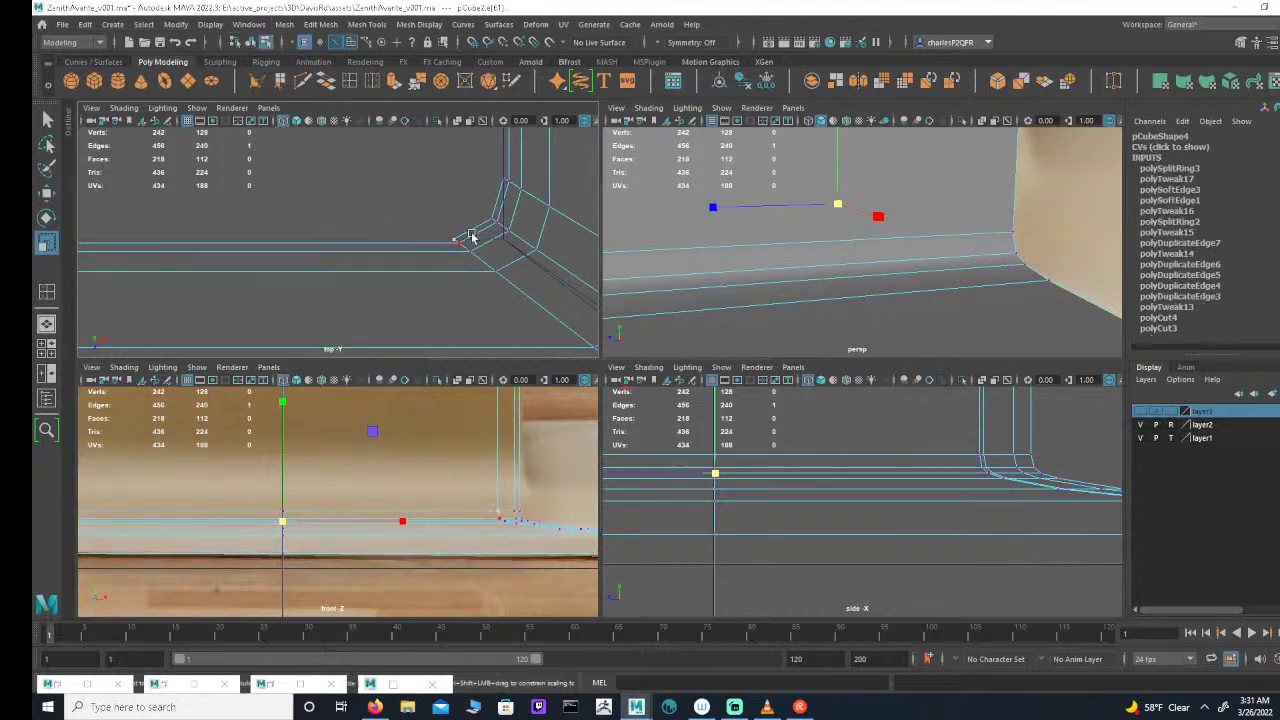
pyautogui.keyDown('alt'); pyautogui.moveTo(875, 232); pyautogui.dragTo(898, 197); pyautogui.keyUp('alt')
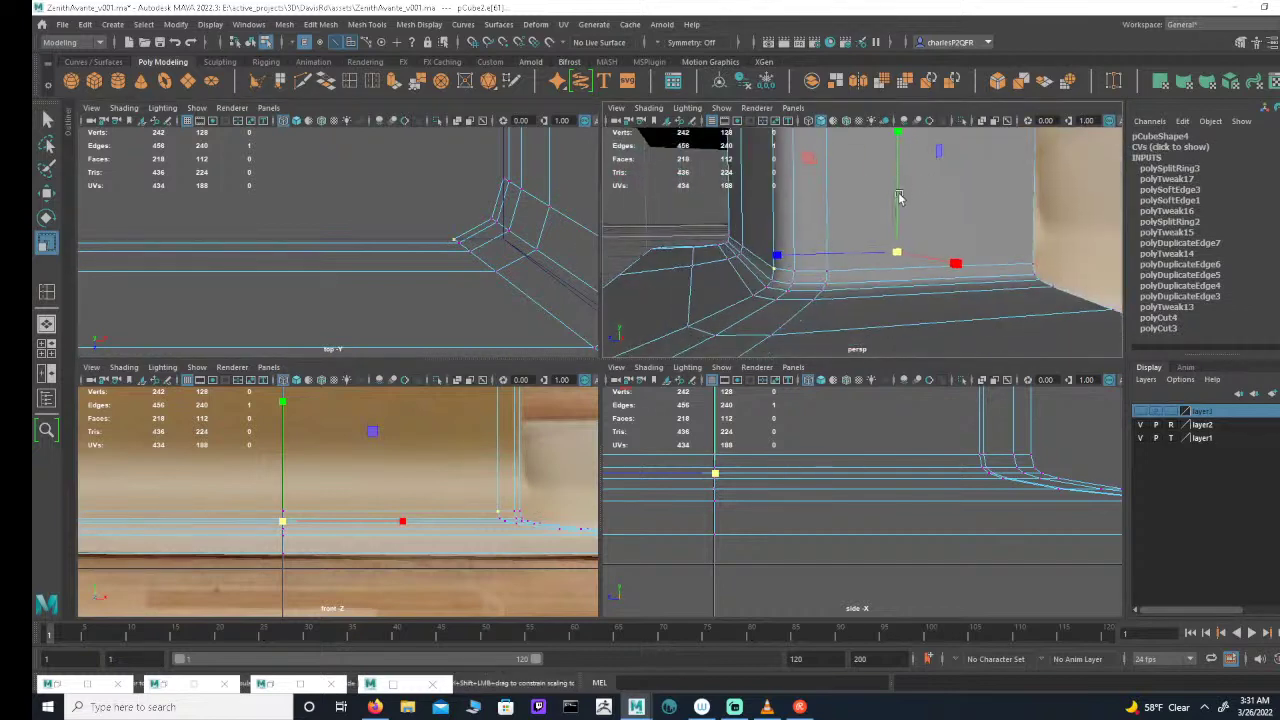
pyautogui.keyDown('alt'); pyautogui.moveTo(783, 216); pyautogui.dragTo(806, 191); pyautogui.keyUp('alt')
pyautogui.keyDown('alt'); pyautogui.moveTo(806, 191); pyautogui.dragTo(863, 289, button='middle'); pyautogui.keyUp('alt')
pyautogui.keyDown('alt'); pyautogui.moveTo(863, 289); pyautogui.dragTo(877, 206); pyautogui.keyUp('alt')
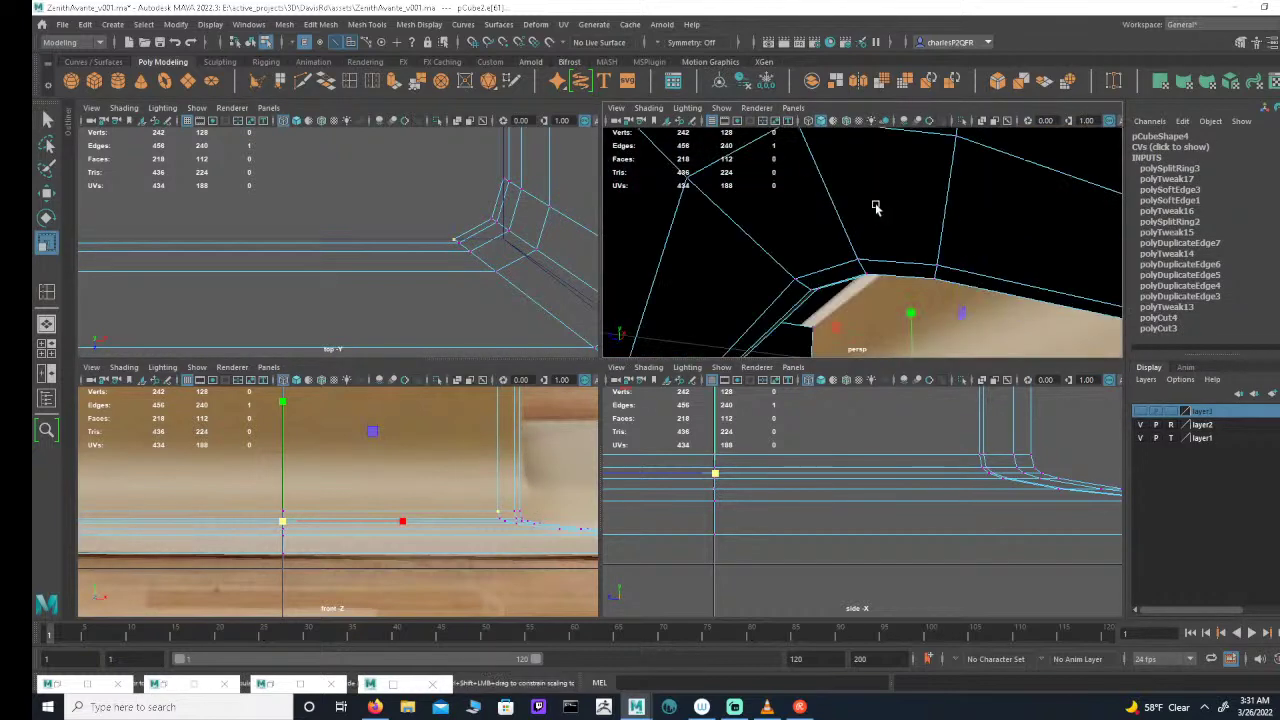
pyautogui.keyDown('alt'); pyautogui.moveTo(877, 206); pyautogui.dragTo(873, 340, button='middle'); pyautogui.keyUp('alt')
pyautogui.keyDown('alt'); pyautogui.moveTo(872, 341); pyautogui.dragTo(927, 247); pyautogui.keyUp('alt')
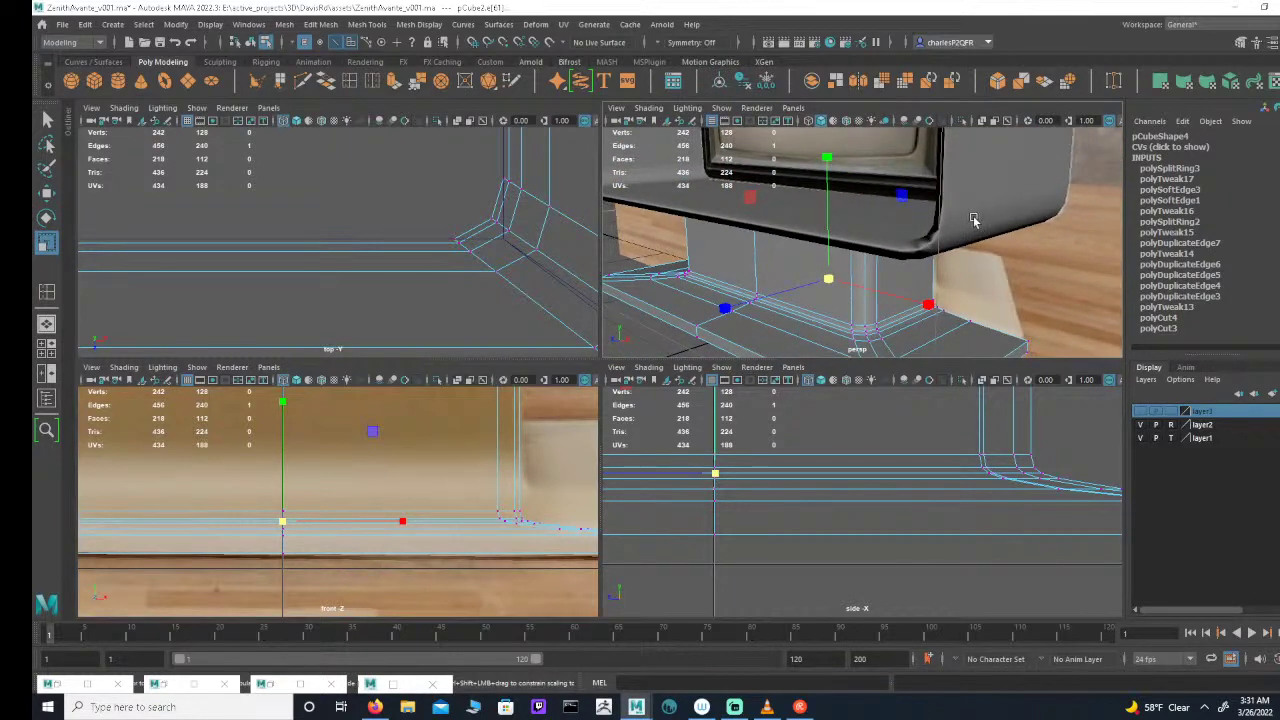
pyautogui.keyDown('alt'); pyautogui.moveTo(989, 205); pyautogui.dragTo(940, 202, button='right'); pyautogui.keyUp('alt')
pyautogui.keyDown('alt'); pyautogui.moveTo(950, 202); pyautogui.dragTo(887, 195); pyautogui.keyUp('alt')
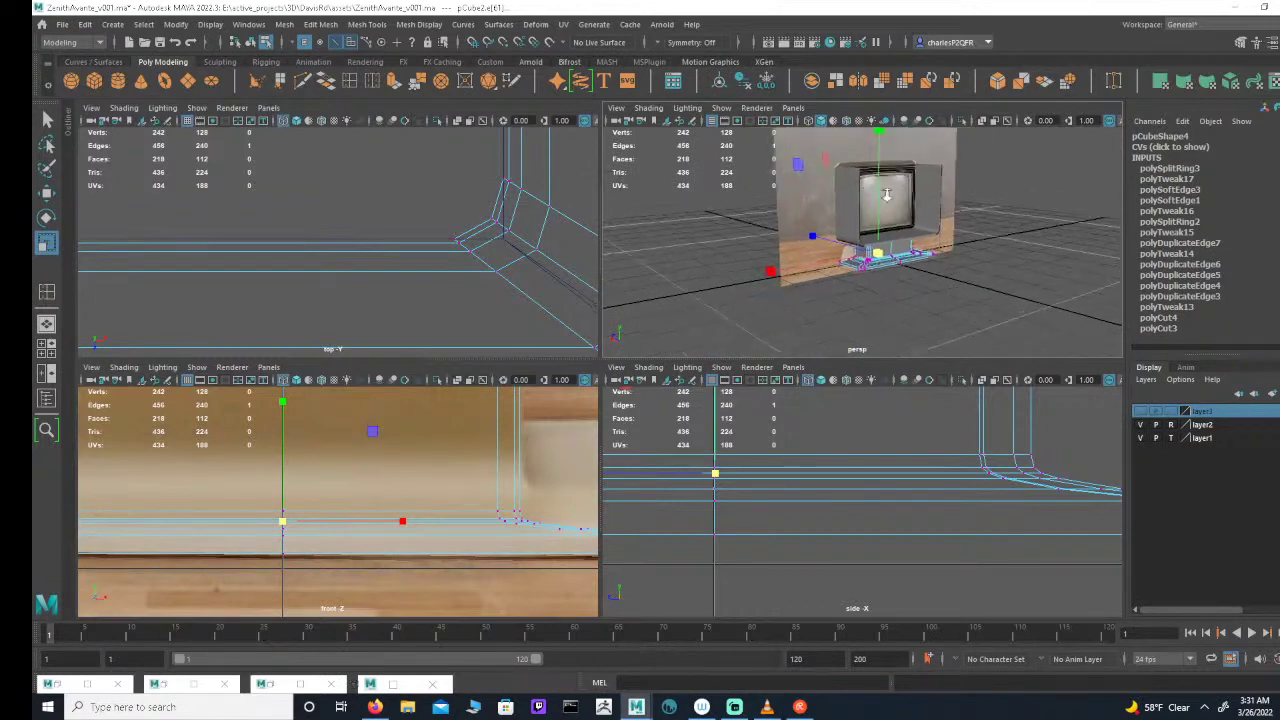
pyautogui.keyDown('alt'); pyautogui.moveTo(886, 194); pyautogui.dragTo(1146, 228, button='right'); pyautogui.keyUp('alt')
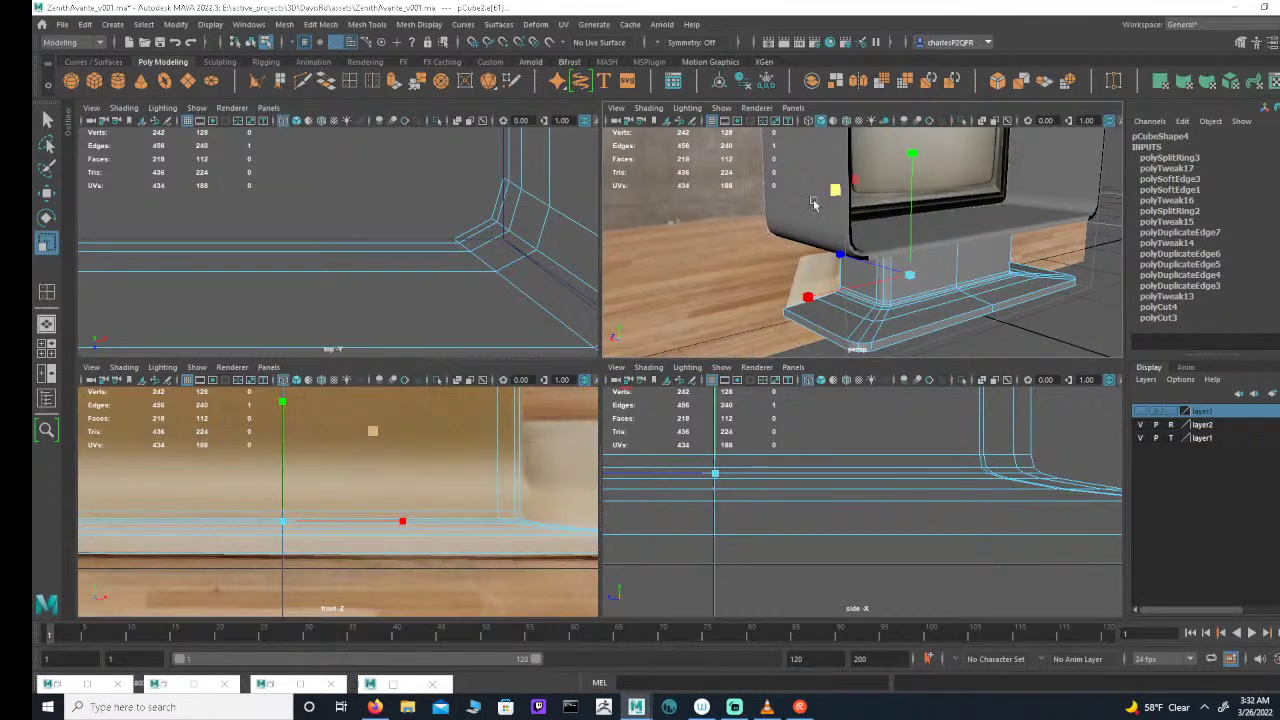
# Step: Select the edges of the TV casing's rim and check the selection around its rounded corners and outer sides
pyautogui.click(990, 240)
pyautogui.click(938, 241)
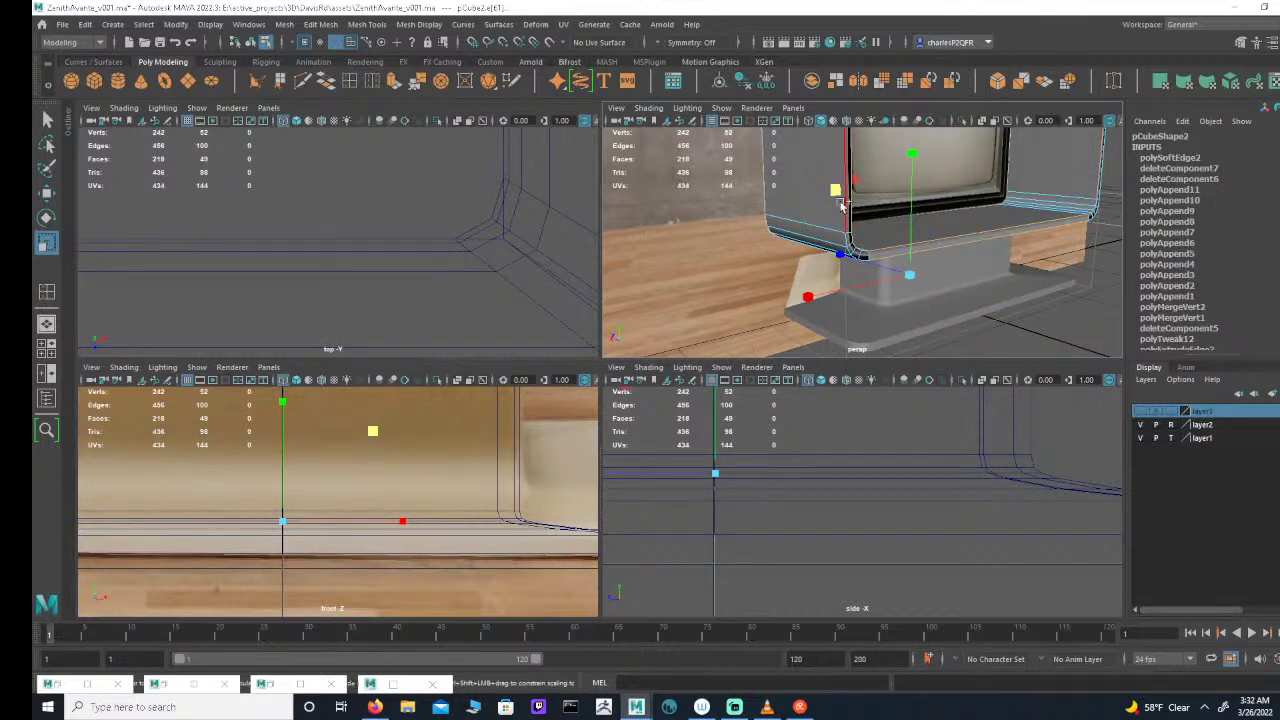
pyautogui.keyDown('alt'); pyautogui.moveTo(952, 176); pyautogui.dragTo(882, 194); pyautogui.keyUp('alt')
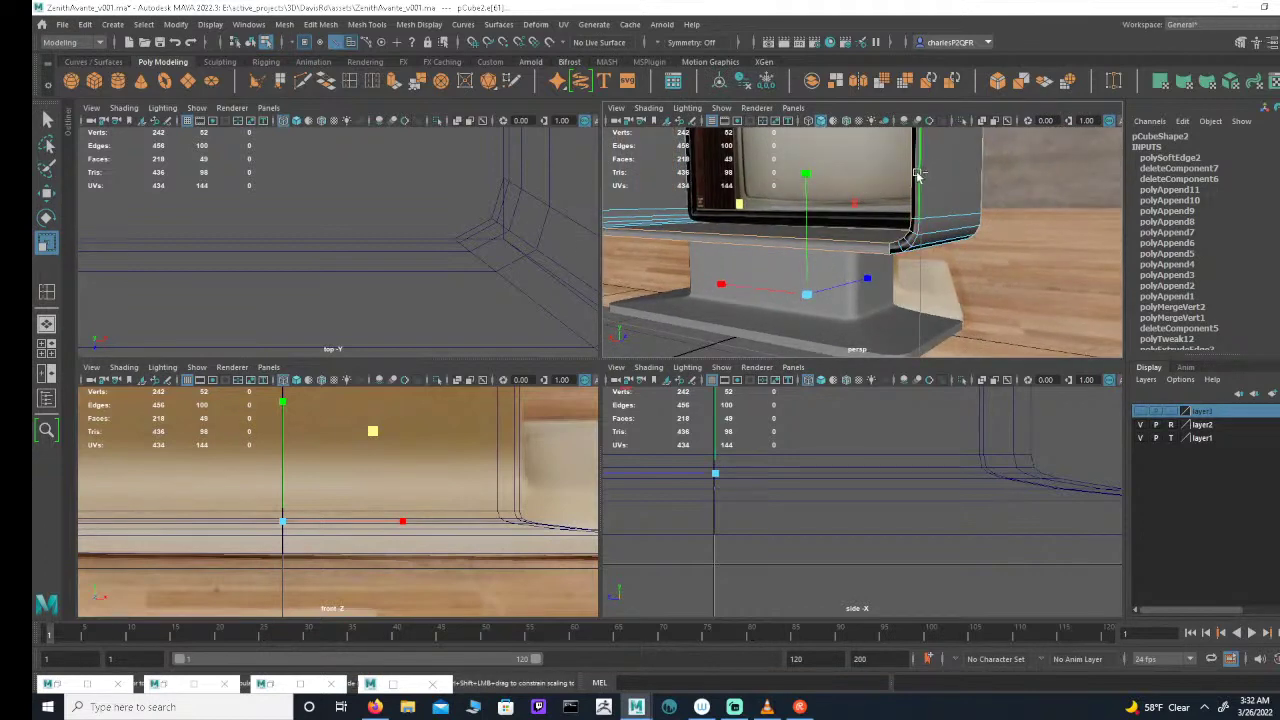
pyautogui.keyDown('alt'); pyautogui.moveTo(958, 187); pyautogui.dragTo(780, 262); pyautogui.keyUp('alt')
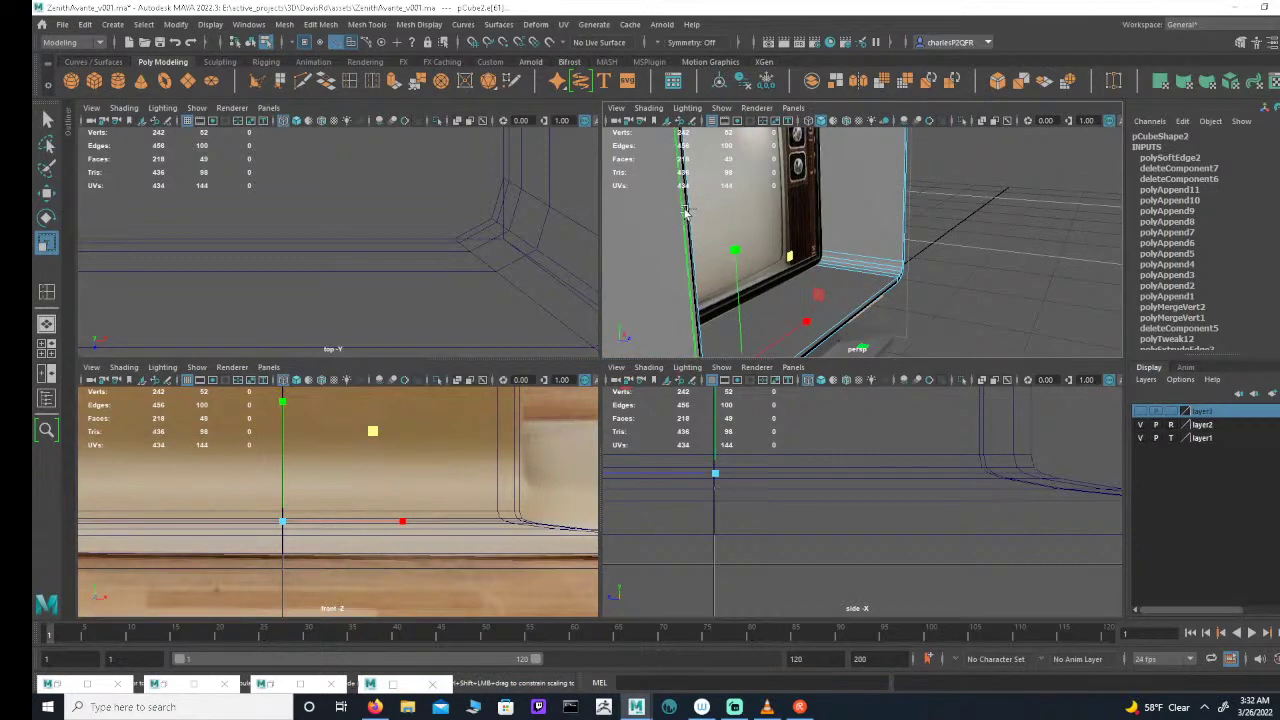
pyautogui.keyDown('alt'); pyautogui.moveTo(695, 211); pyautogui.dragTo(917, 232); pyautogui.keyUp('alt')
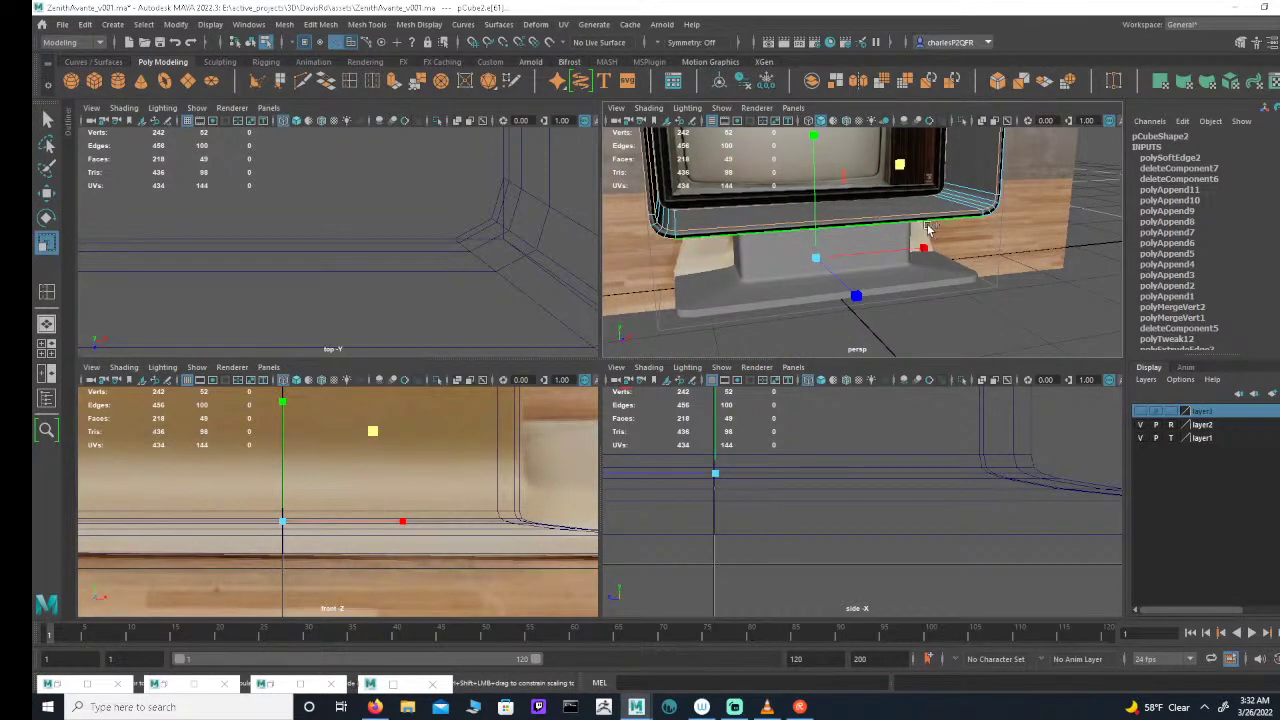
pyautogui.keyDown('alt'); pyautogui.moveTo(1004, 214); pyautogui.dragTo(934, 209); pyautogui.keyUp('alt')
pyautogui.keyDown('alt'); pyautogui.moveTo(934, 209); pyautogui.dragTo(937, 234, button='right'); pyautogui.keyUp('alt')
pyautogui.keyDown('alt'); pyautogui.moveTo(937, 234); pyautogui.dragTo(788, 254, button='middle'); pyautogui.keyUp('alt')
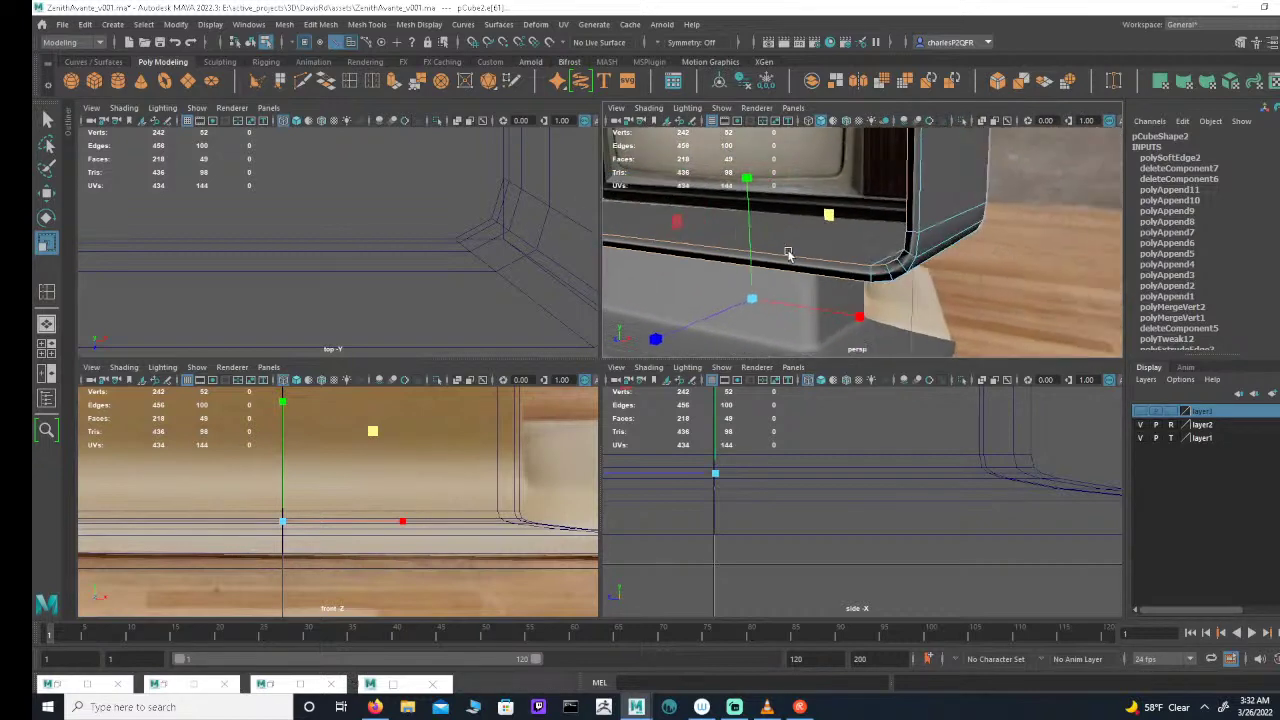
pyautogui.keyDown('alt'); pyautogui.moveTo(788, 254); pyautogui.dragTo(914, 200); pyautogui.keyUp('alt')
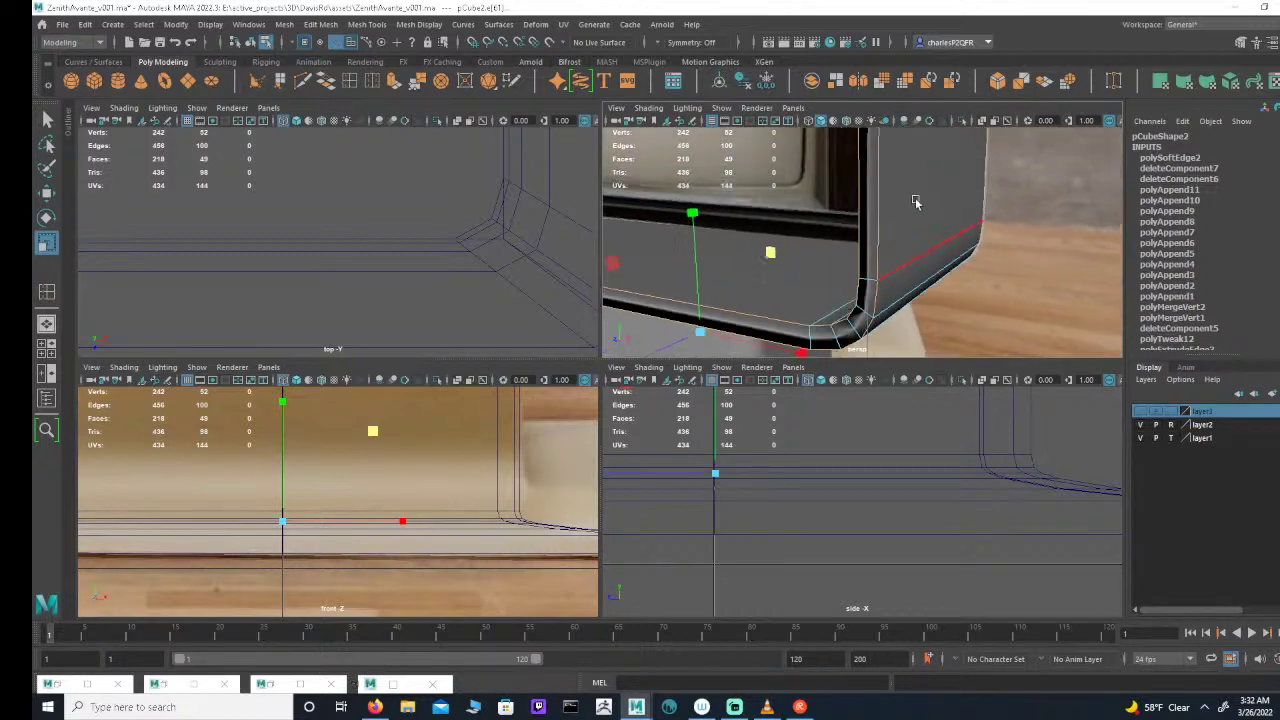
pyautogui.keyDown('alt'); pyautogui.moveTo(914, 200); pyautogui.dragTo(923, 143, button='right'); pyautogui.keyUp('alt')
pyautogui.keyDown('alt'); pyautogui.moveTo(923, 143); pyautogui.dragTo(751, 309, button='middle'); pyautogui.keyUp('alt')
pyautogui.keyDown('alt'); pyautogui.moveTo(751, 309); pyautogui.dragTo(845, 226, button='right'); pyautogui.keyUp('alt')
pyautogui.keyDown('alt'); pyautogui.moveTo(845, 226); pyautogui.dragTo(800, 247); pyautogui.keyUp('alt')
# Step: Adjust the casing's edge selection in the side view, soften the selected edges, and return to object mode with nothing selected
pyautogui.keyDown('alt'); pyautogui.moveTo(844, 541); pyautogui.dragTo(1027, 515, button='middle'); pyautogui.keyUp('alt')
pyautogui.keyDown('alt'); pyautogui.moveTo(1027, 515); pyautogui.dragTo(788, 416, button='right'); pyautogui.keyUp('alt')
pyautogui.keyDown('alt'); pyautogui.moveTo(788, 416); pyautogui.dragTo(866, 483, button='middle'); pyautogui.keyUp('alt')
pyautogui.keyDown('alt'); pyautogui.moveTo(866, 483); pyautogui.dragTo(964, 413, button='right'); pyautogui.keyUp('alt')
pyautogui.keyDown('alt'); pyautogui.moveTo(964, 413); pyautogui.dragTo(911, 566, button='middle'); pyautogui.keyUp('alt')
pyautogui.keyDown('shift'); pyautogui.moveTo(853, 548); pyautogui.dragTo(855, 550); pyautogui.keyUp('shift')
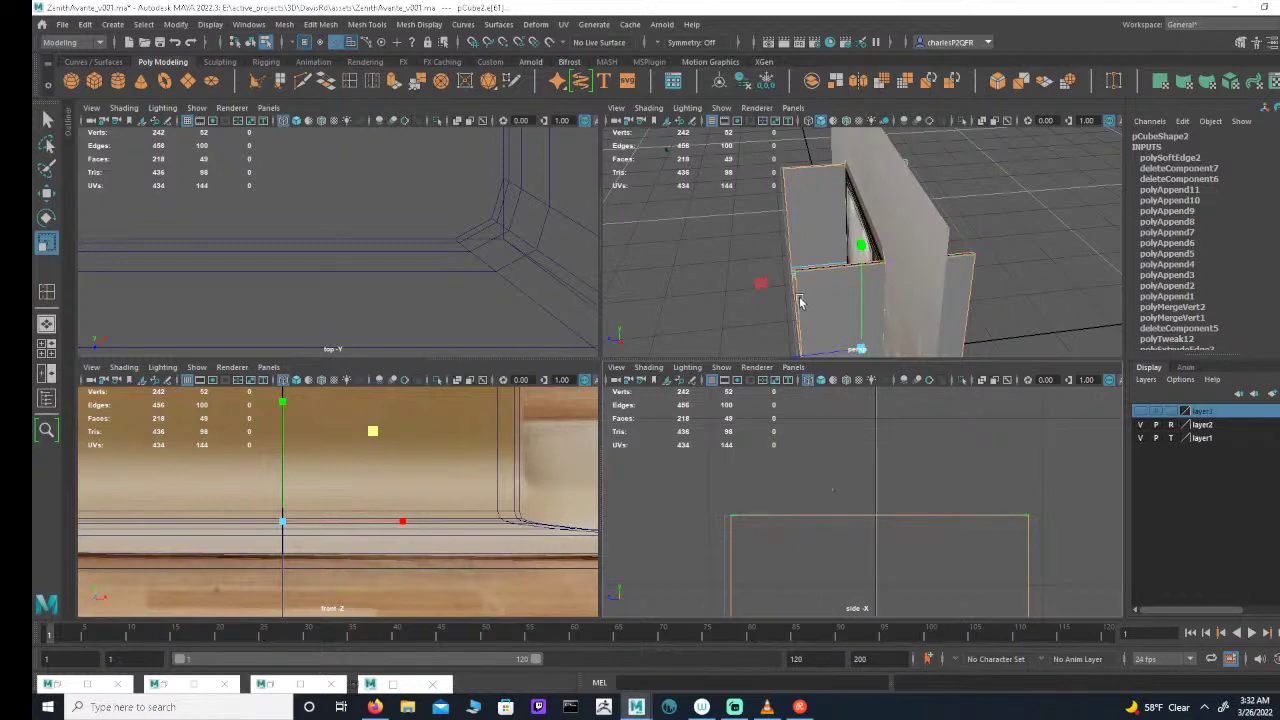
pyautogui.keyDown('alt'); pyautogui.moveTo(790, 240); pyautogui.dragTo(890, 252); pyautogui.keyUp('alt')
pyautogui.keyDown('alt'); pyautogui.moveTo(825, 329); pyautogui.dragTo(810, 338, button='right'); pyautogui.keyUp('alt')
pyautogui.keyDown('alt'); pyautogui.moveTo(810, 338); pyautogui.dragTo(798, 262, button='middle'); pyautogui.keyUp('alt')
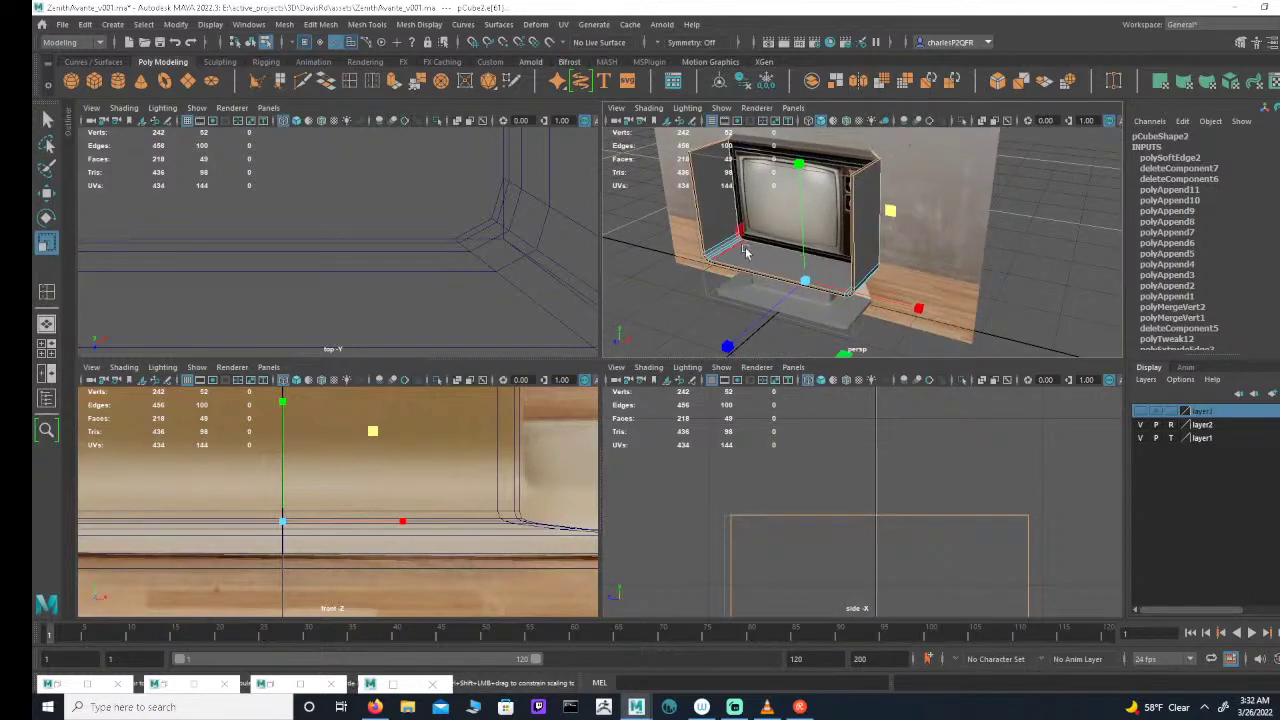
pyautogui.click(460, 25)
pyautogui.moveTo(419, 28)
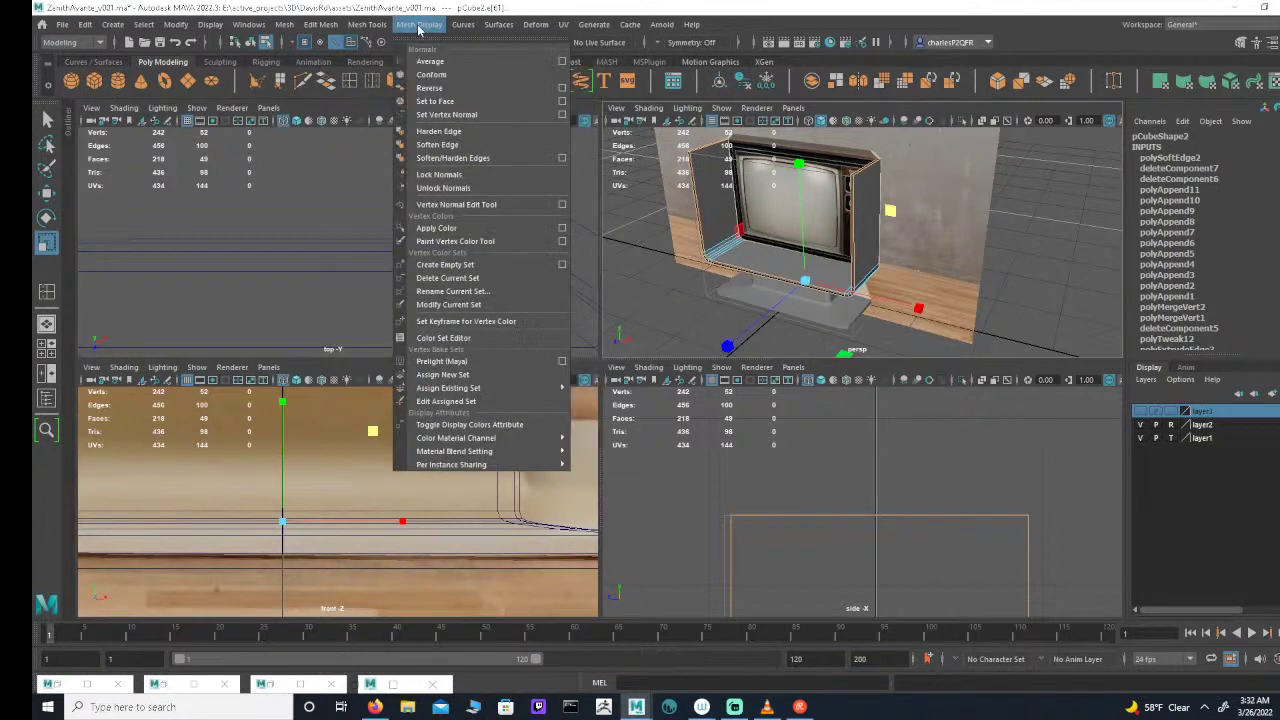
pyautogui.click(437, 144)
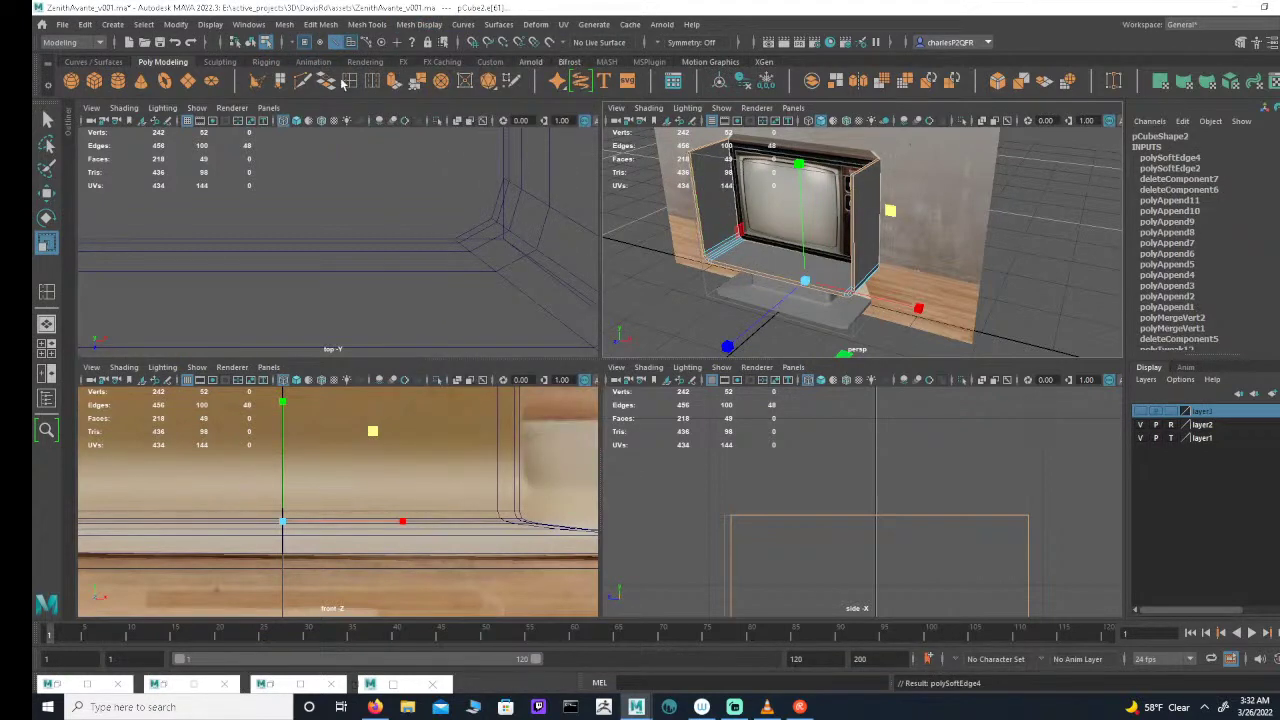
pyautogui.click(252, 43)
pyautogui.click(679, 312)
# Step: Select the stand and compare its neck-to-base curve with the reference image in the front view
pyautogui.keyDown('alt'); pyautogui.moveTo(688, 300); pyautogui.dragTo(780, 284); pyautogui.keyUp('alt')
pyautogui.keyDown('alt'); pyautogui.moveTo(780, 284); pyautogui.dragTo(868, 249, button='middle'); pyautogui.keyUp('alt')
pyautogui.keyDown('alt'); pyautogui.moveTo(868, 249); pyautogui.dragTo(1057, 249, button='right'); pyautogui.keyUp('alt')
pyautogui.keyDown('alt'); pyautogui.moveTo(1057, 249); pyautogui.dragTo(1009, 246); pyautogui.keyUp('alt')
pyautogui.click(1014, 246)
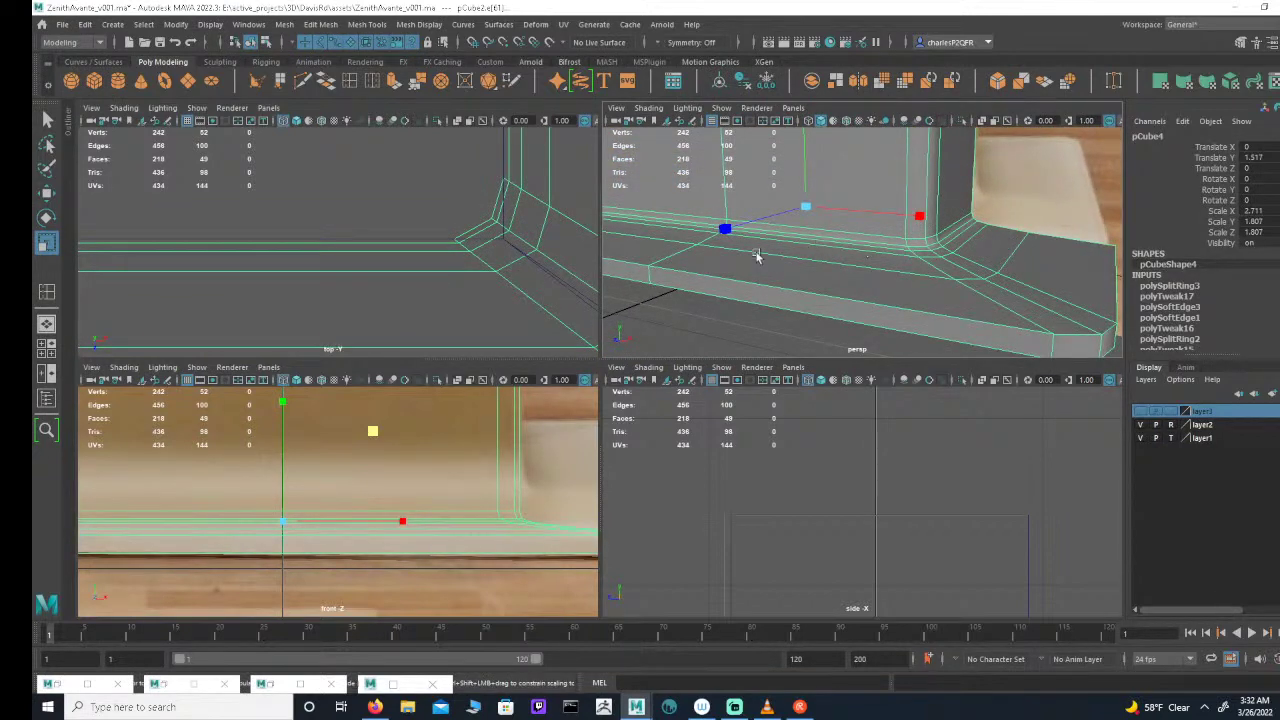
pyautogui.keyDown('alt'); pyautogui.moveTo(538, 490); pyautogui.dragTo(543, 437, button='middle'); pyautogui.keyUp('alt')
pyautogui.moveTo(543, 437)
pyautogui.keyDown('alt'); pyautogui.mouseDown(button='right')
pyautogui.moveTo(487, 437)
pyautogui.moveTo(556, 437)
pyautogui.mouseUp(button='right'); pyautogui.keyUp('alt')
pyautogui.moveTo(556, 437)
pyautogui.keyDown('alt'); pyautogui.mouseDown(button='middle')
pyautogui.moveTo(494, 437)
pyautogui.moveTo(545, 435)
pyautogui.mouseUp(button='middle'); pyautogui.keyUp('alt')
pyautogui.keyDown('alt'); pyautogui.moveTo(545, 435); pyautogui.dragTo(500, 433, button='right'); pyautogui.keyUp('alt')
pyautogui.keyDown('alt'); pyautogui.moveTo(550, 434); pyautogui.dragTo(457, 434, button='middle'); pyautogui.keyUp('alt')
pyautogui.keyDown('alt'); pyautogui.moveTo(457, 434); pyautogui.dragTo(674, 463, button='right'); pyautogui.keyUp('alt')
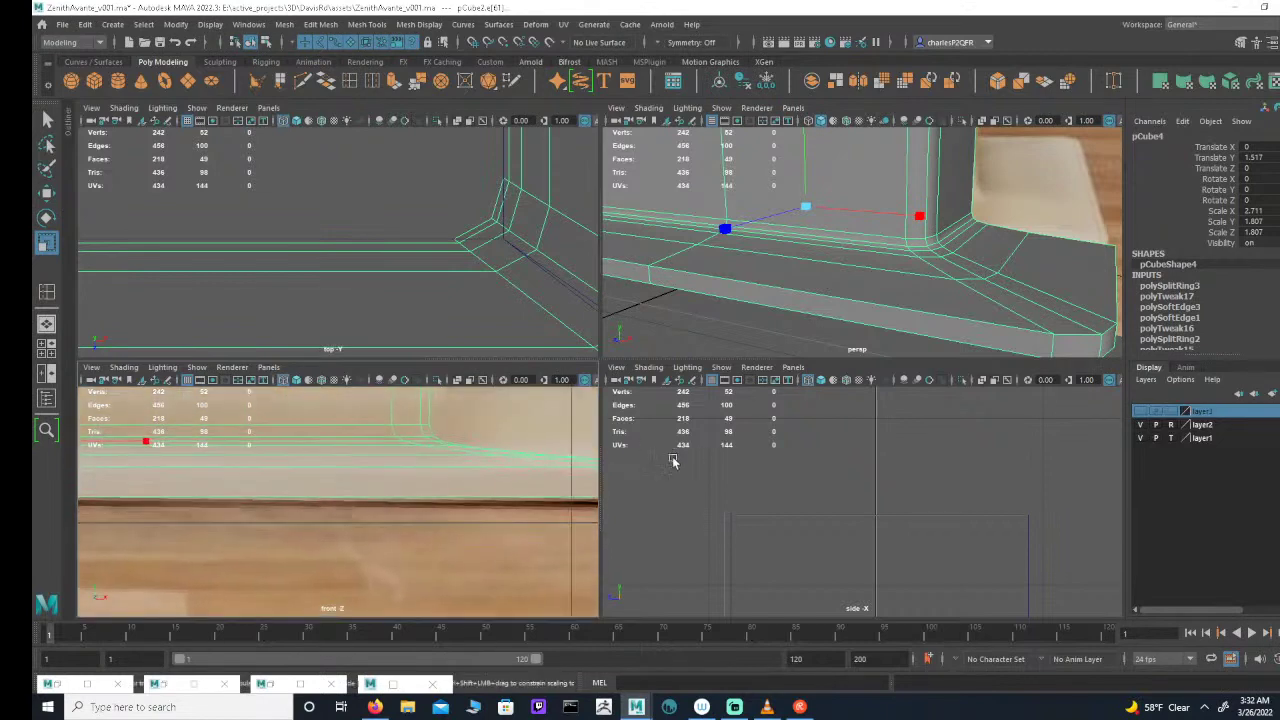
pyautogui.keyDown('alt'); pyautogui.moveTo(484, 425); pyautogui.dragTo(457, 426, button='middle'); pyautogui.keyUp('alt')
pyautogui.keyDown('alt'); pyautogui.moveTo(457, 426); pyautogui.dragTo(479, 428, button='right'); pyautogui.keyUp('alt')
pyautogui.keyDown('alt'); pyautogui.moveTo(424, 477); pyautogui.dragTo(466, 500, button='middle'); pyautogui.keyUp('alt')
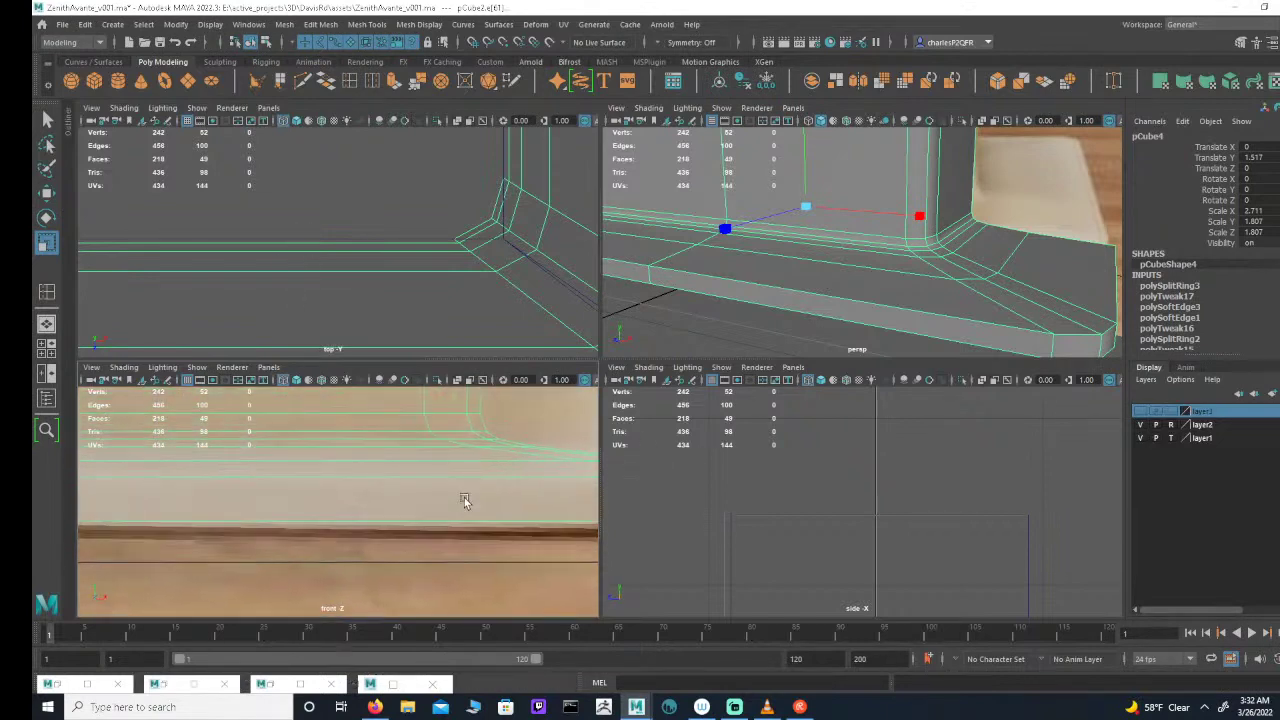
pyautogui.keyDown('alt'); pyautogui.moveTo(466, 500); pyautogui.dragTo(370, 490, button='right'); pyautogui.keyUp('alt')
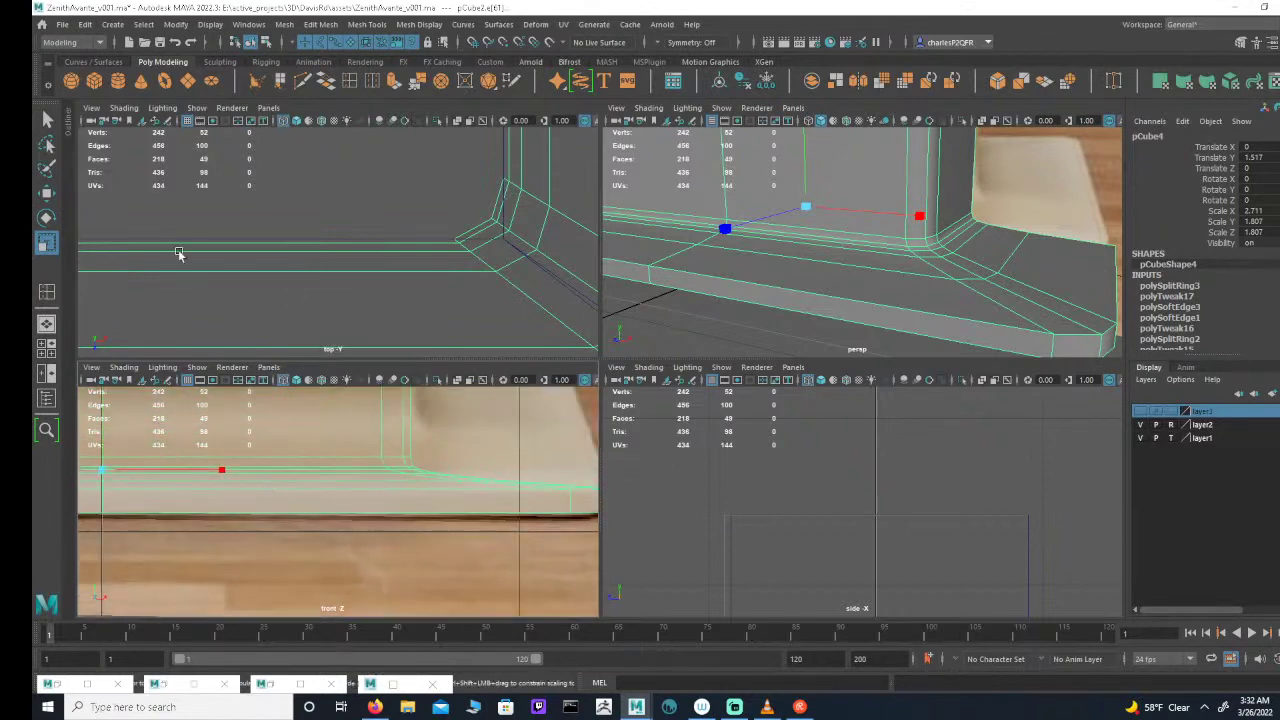
# Step: Select an edge loop around the stand's neck-to-base curve, lower it slightly in the front view, and scale it uniformly toward the reference
pyautogui.click(266, 44)
pyautogui.click(362, 474)
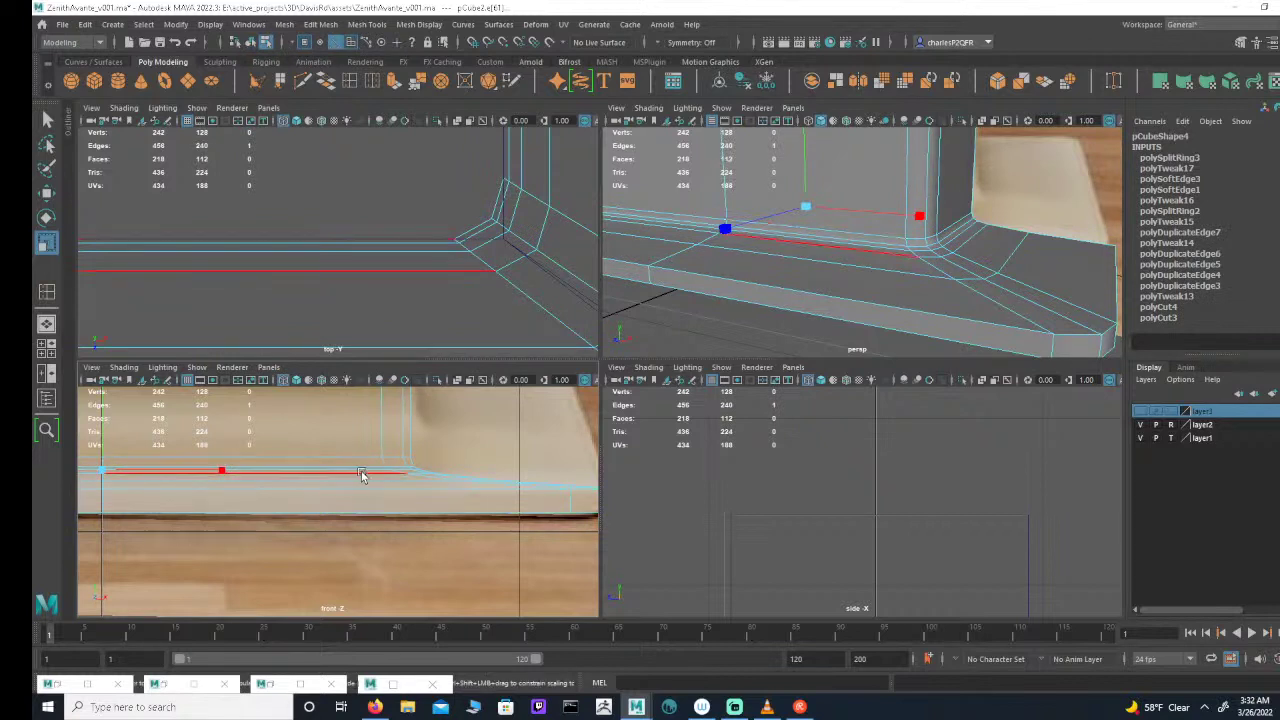
pyautogui.press('e')
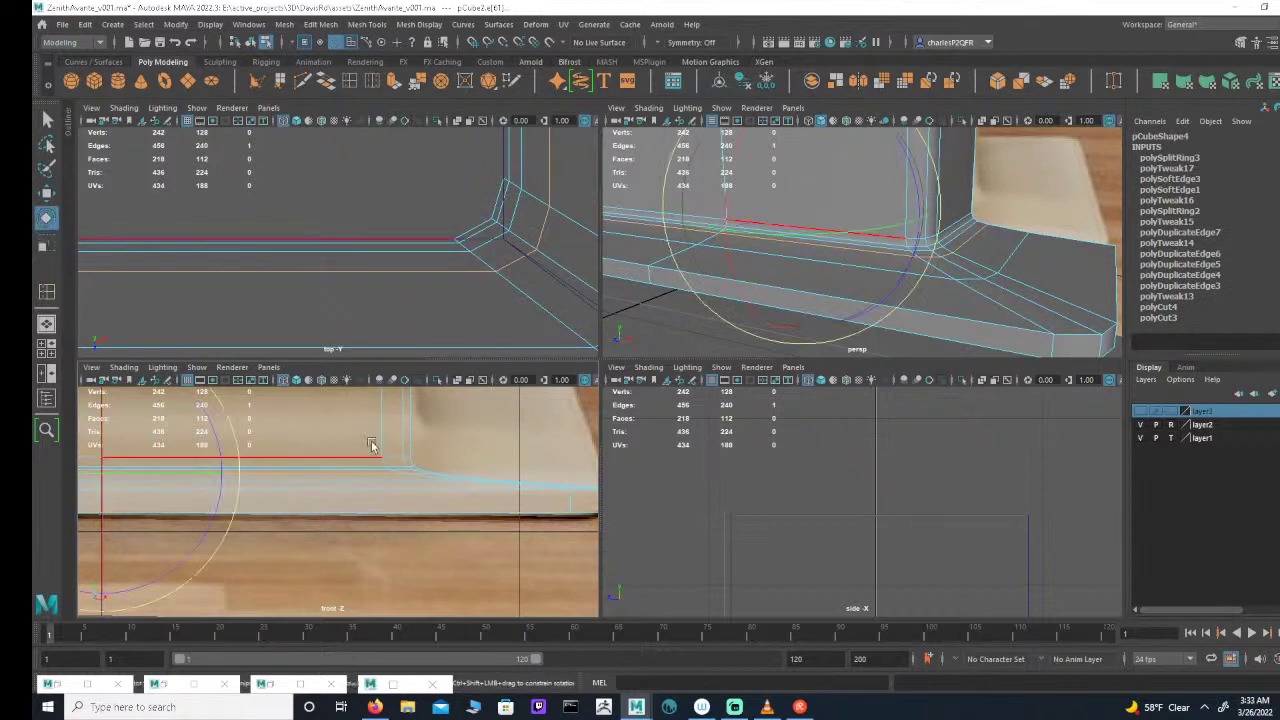
pyautogui.press('w')
pyautogui.keyDown('alt'); pyautogui.moveTo(371, 446); pyautogui.dragTo(203, 417, button='right'); pyautogui.keyUp('alt')
pyautogui.keyDown('alt'); pyautogui.moveTo(203, 417); pyautogui.dragTo(297, 435, button='middle'); pyautogui.keyUp('alt')
pyautogui.press('space')
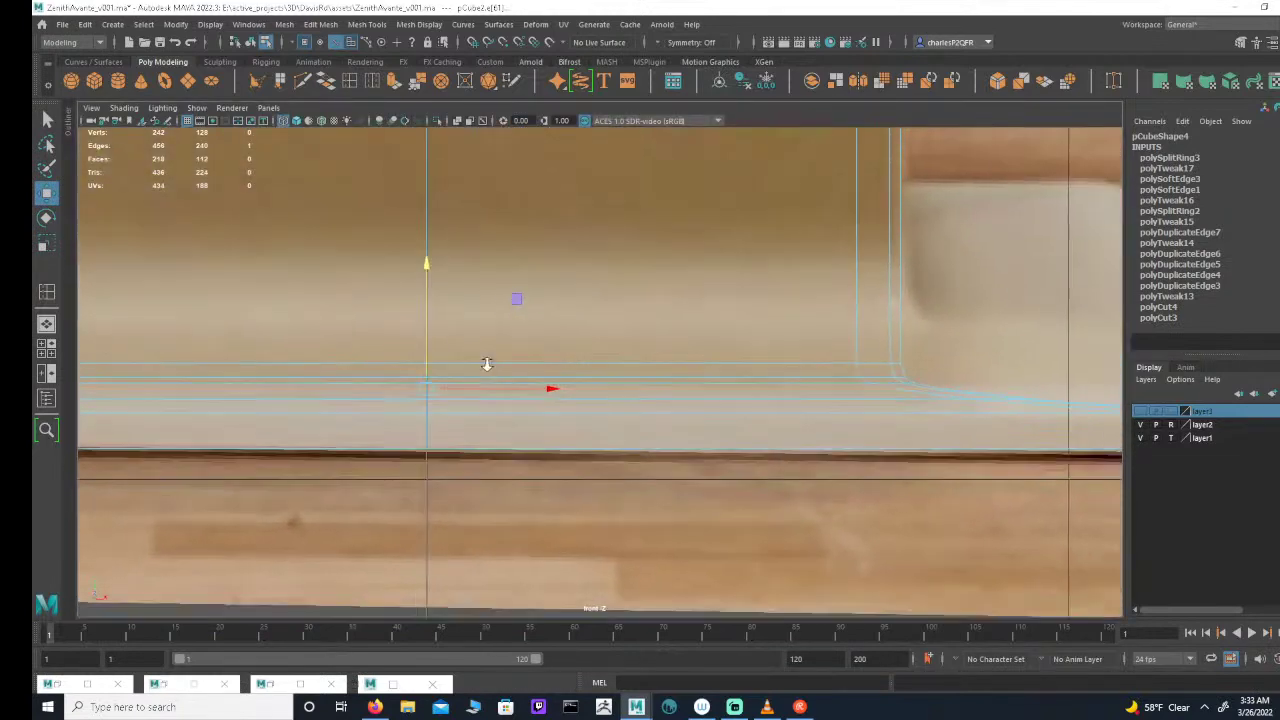
pyautogui.doubleClick(429, 265)
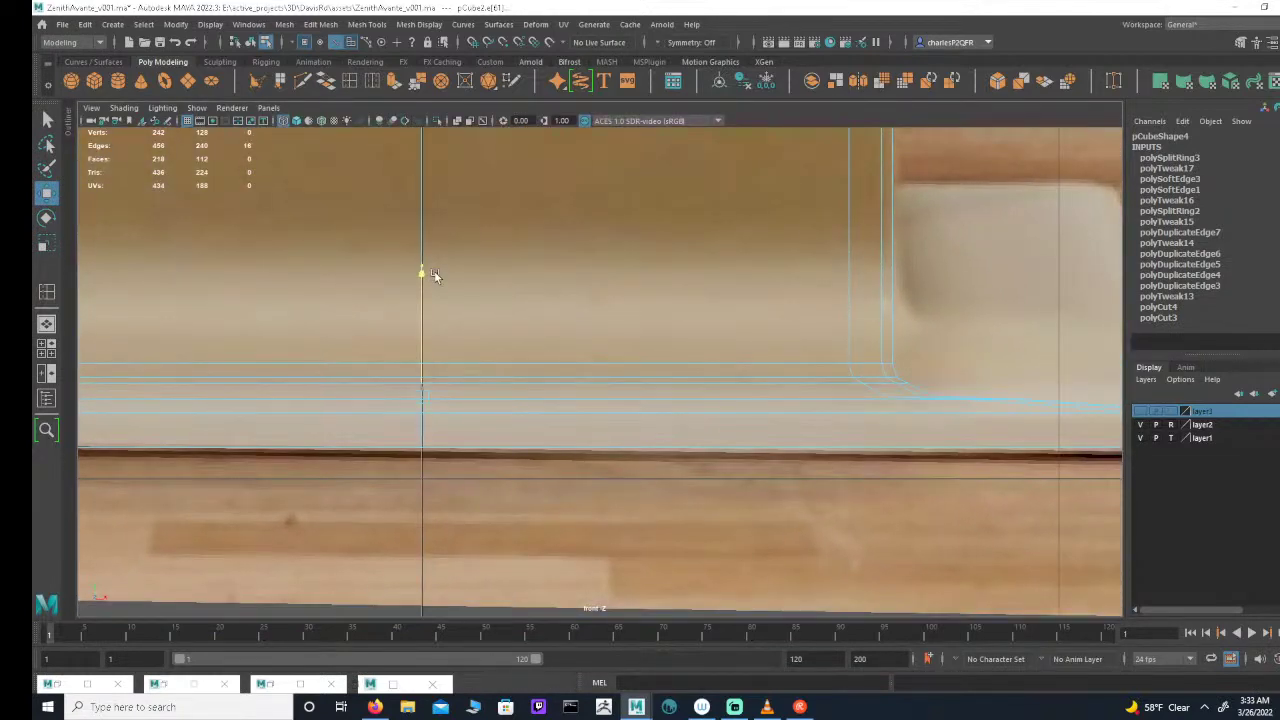
pyautogui.press('r')
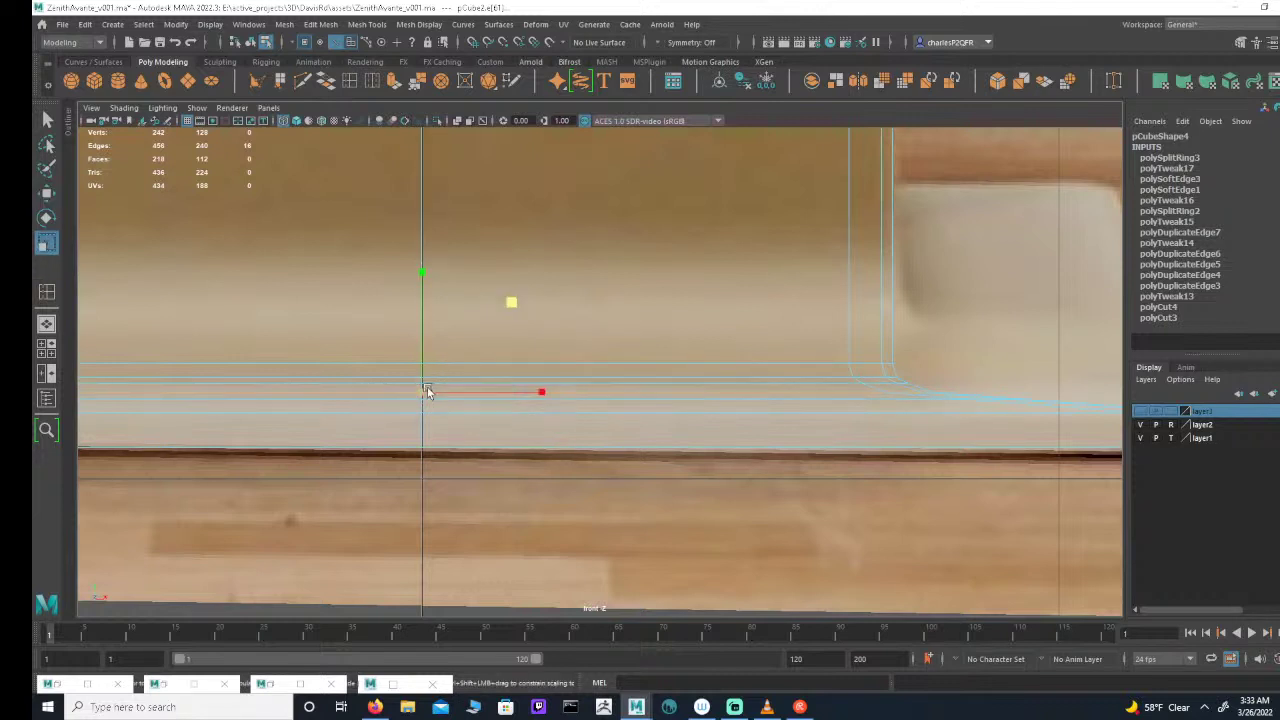
pyautogui.moveTo(424, 390); pyautogui.dragTo(434, 386)
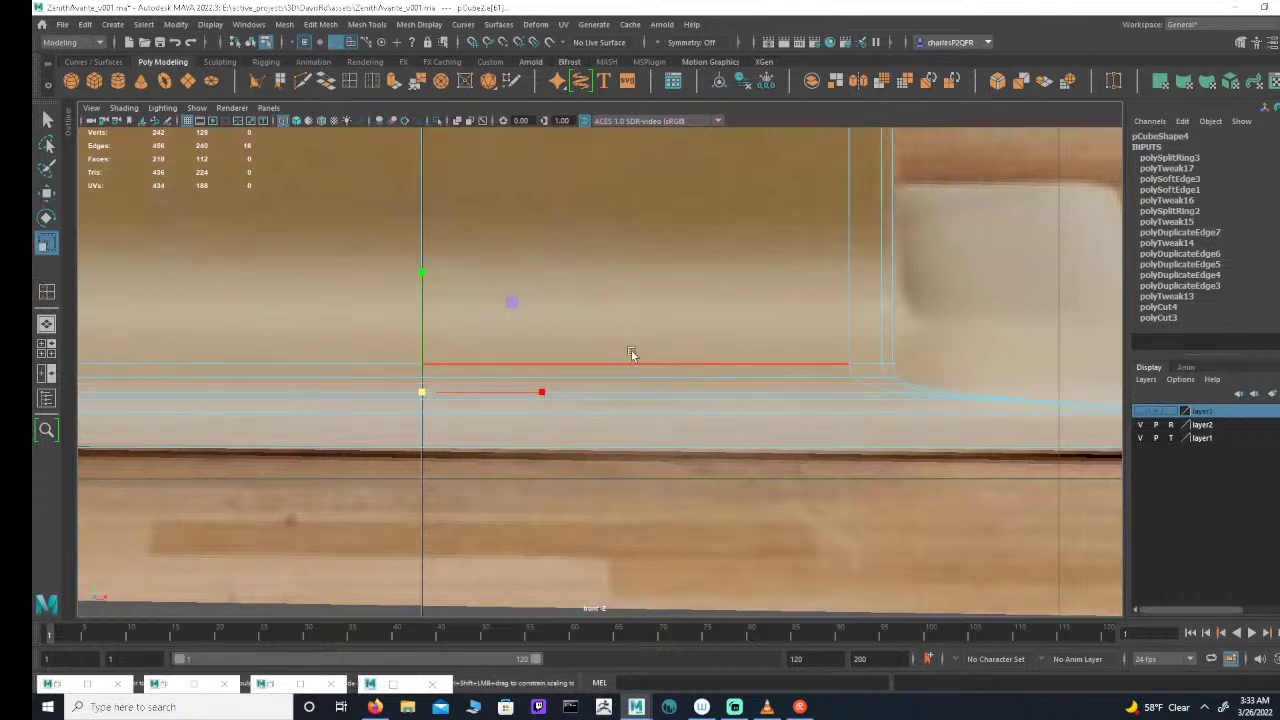
# Step: Raise the selected edge loop slightly, rescale it to refine the neck-to-base curve, and check it in the side and perspective views
pyautogui.press('w')
pyautogui.click(421, 268)
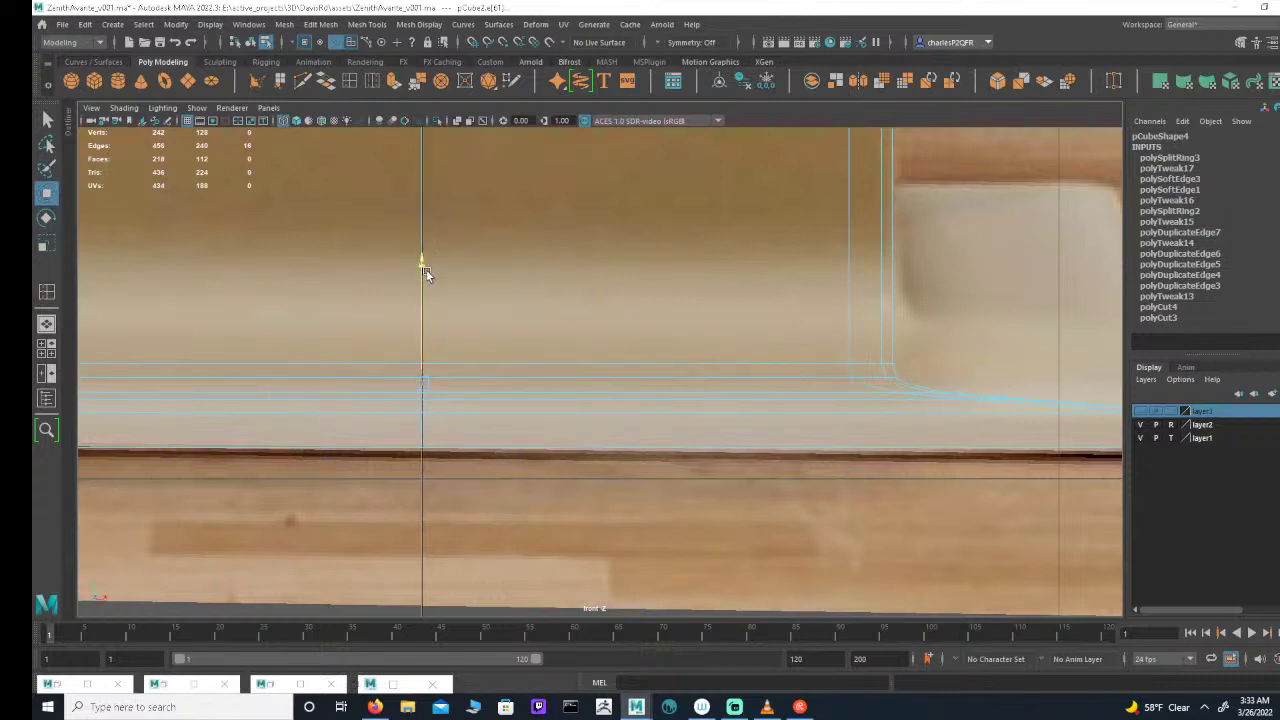
pyautogui.press('r')
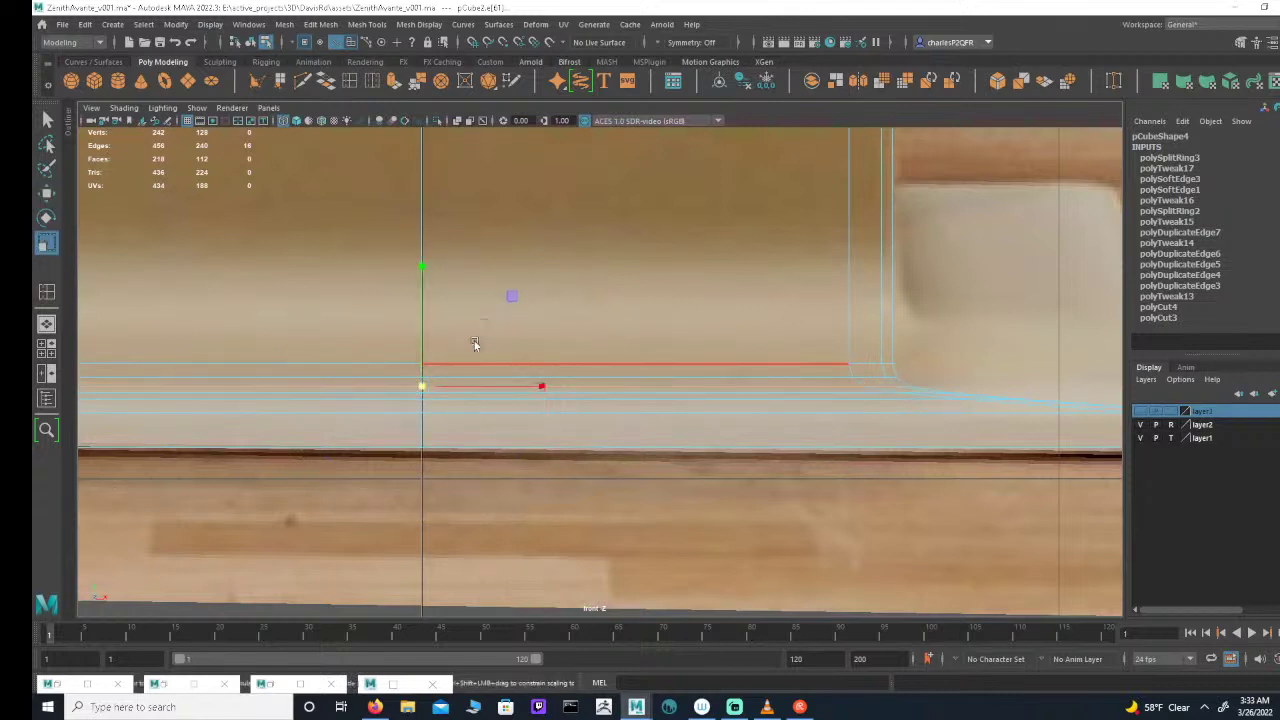
pyautogui.moveTo(424, 386); pyautogui.dragTo(425, 386)
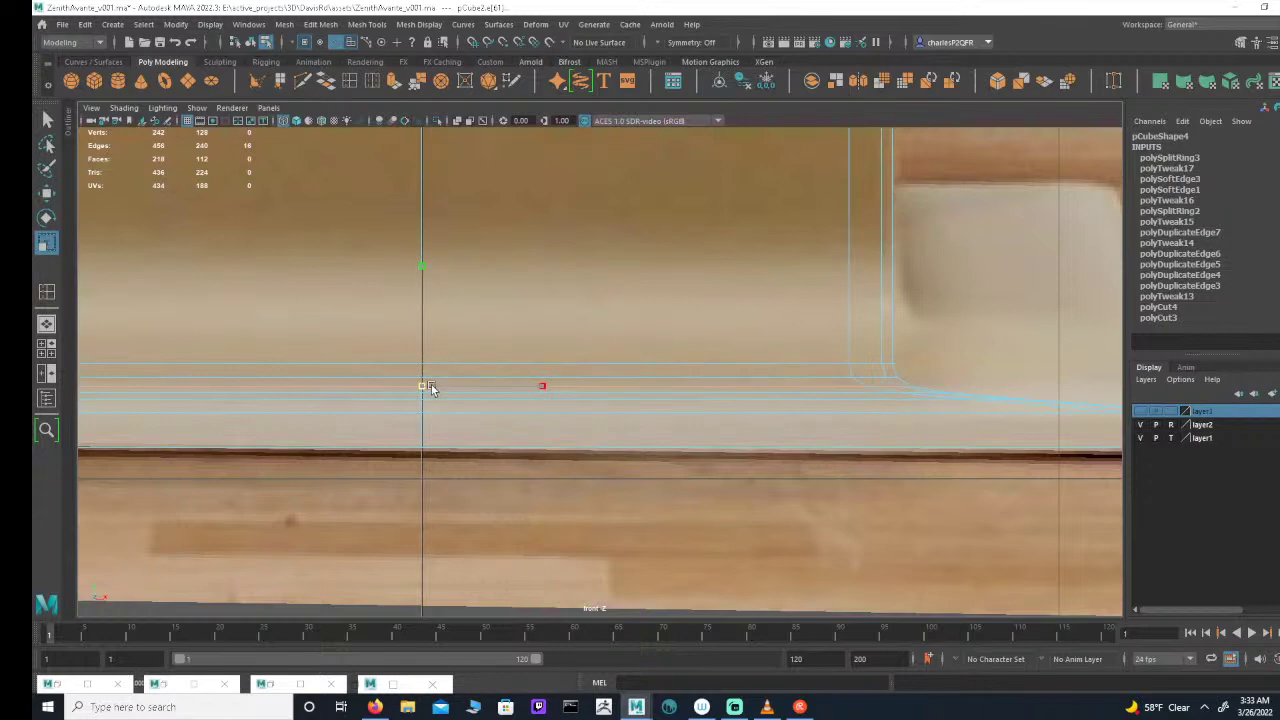
pyautogui.press('space')
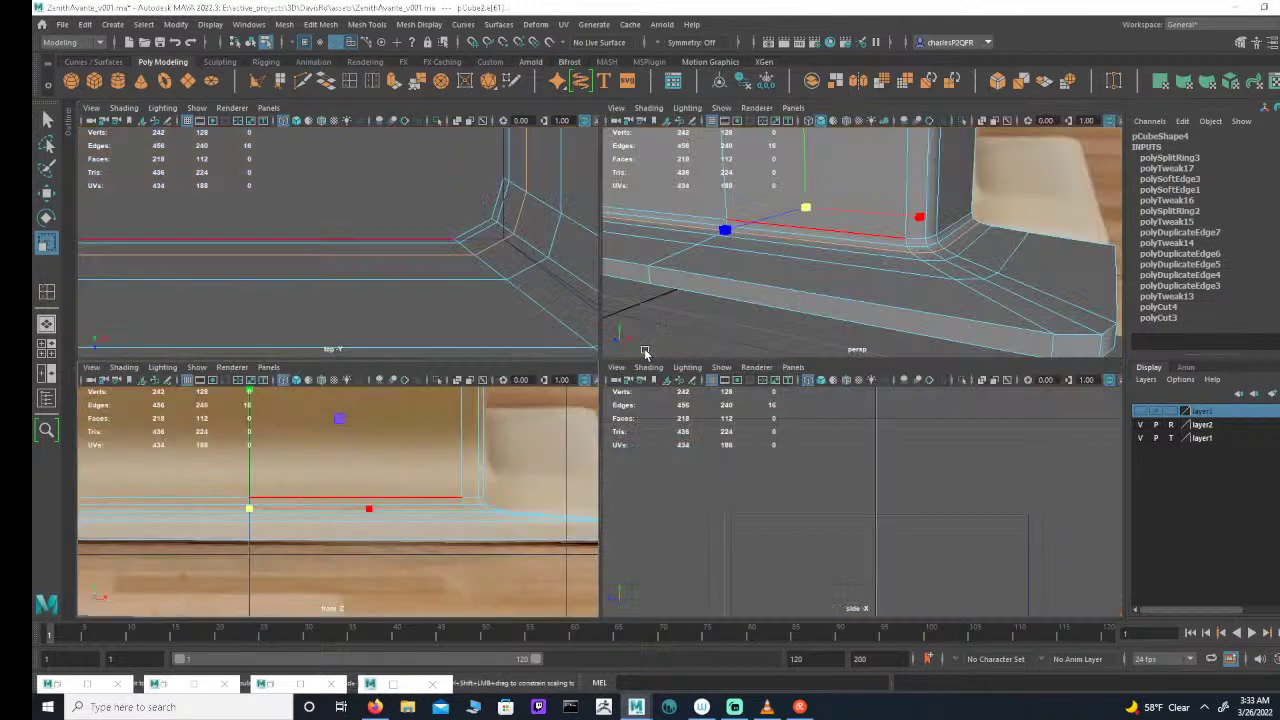
pyautogui.press('space')
pyautogui.press('f')
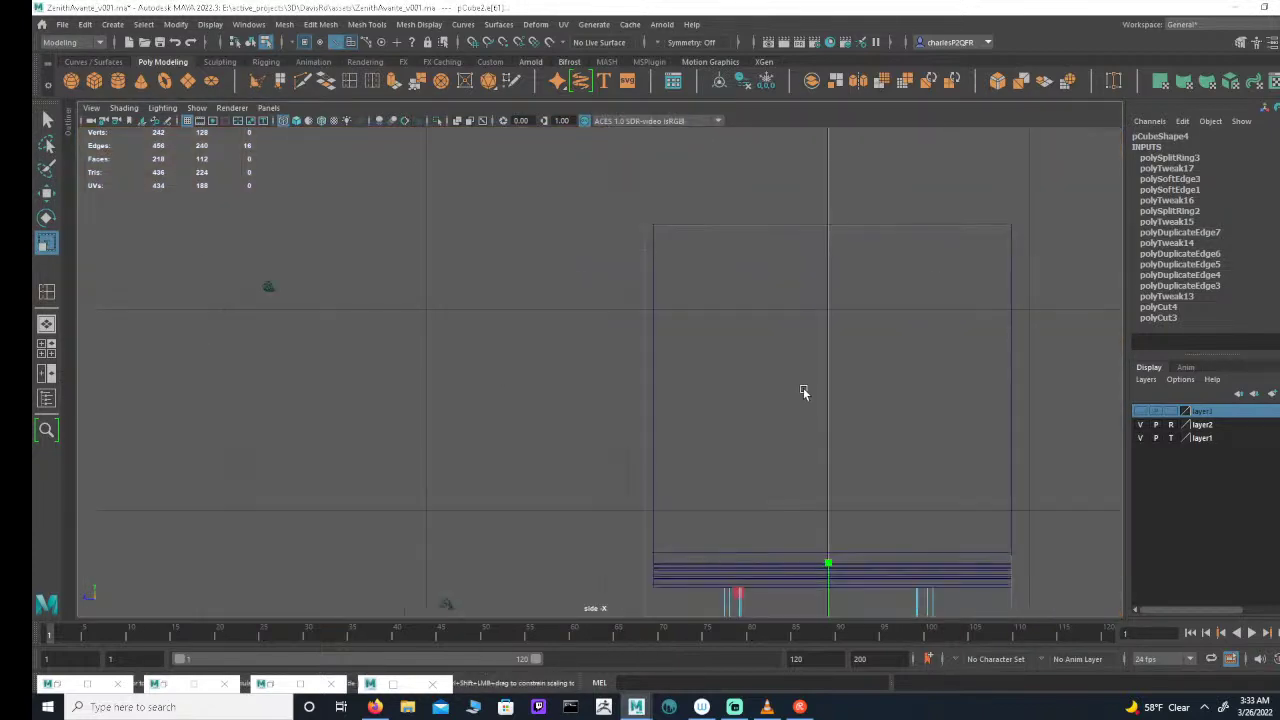
pyautogui.keyDown('alt'); pyautogui.moveTo(779, 403); pyautogui.dragTo(711, 383, button='middle'); pyautogui.keyUp('alt')
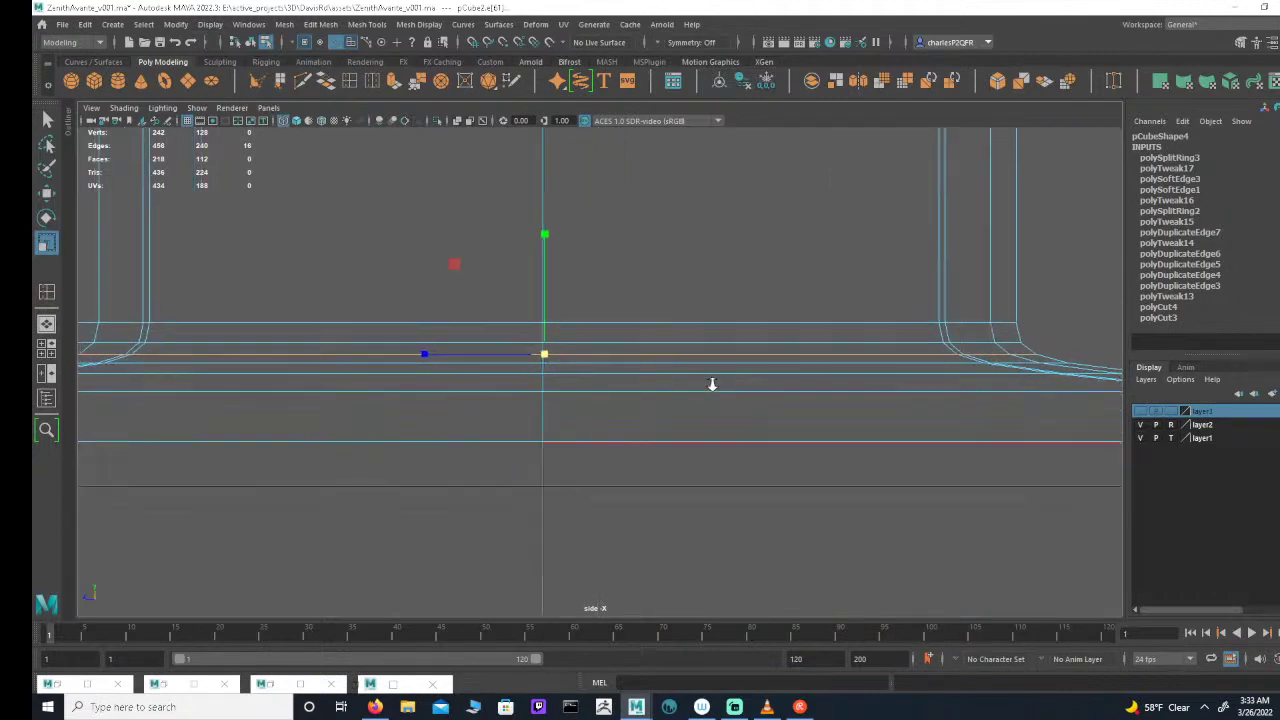
pyautogui.press('space')
pyautogui.press('space')
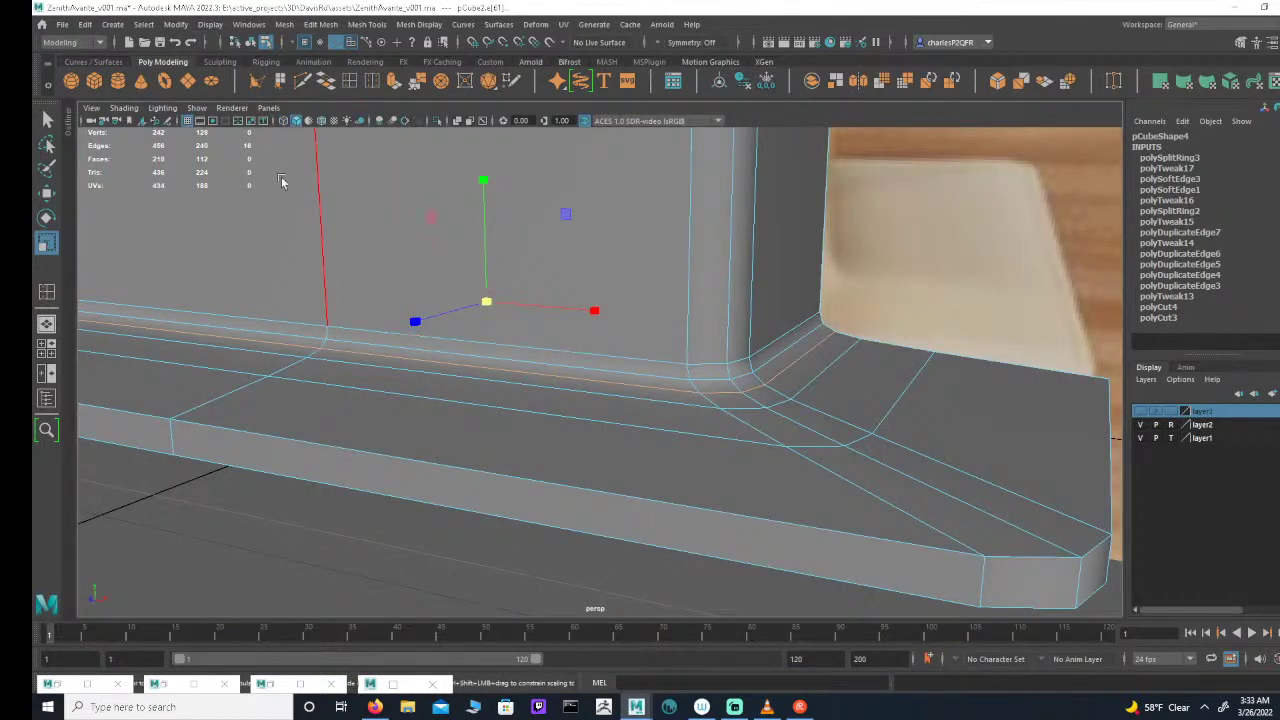
# Step: Return to object mode, clear the selection, and inspect the shading of the stand and the whole TV in perspective
pyautogui.click(251, 43)
pyautogui.click(282, 528)
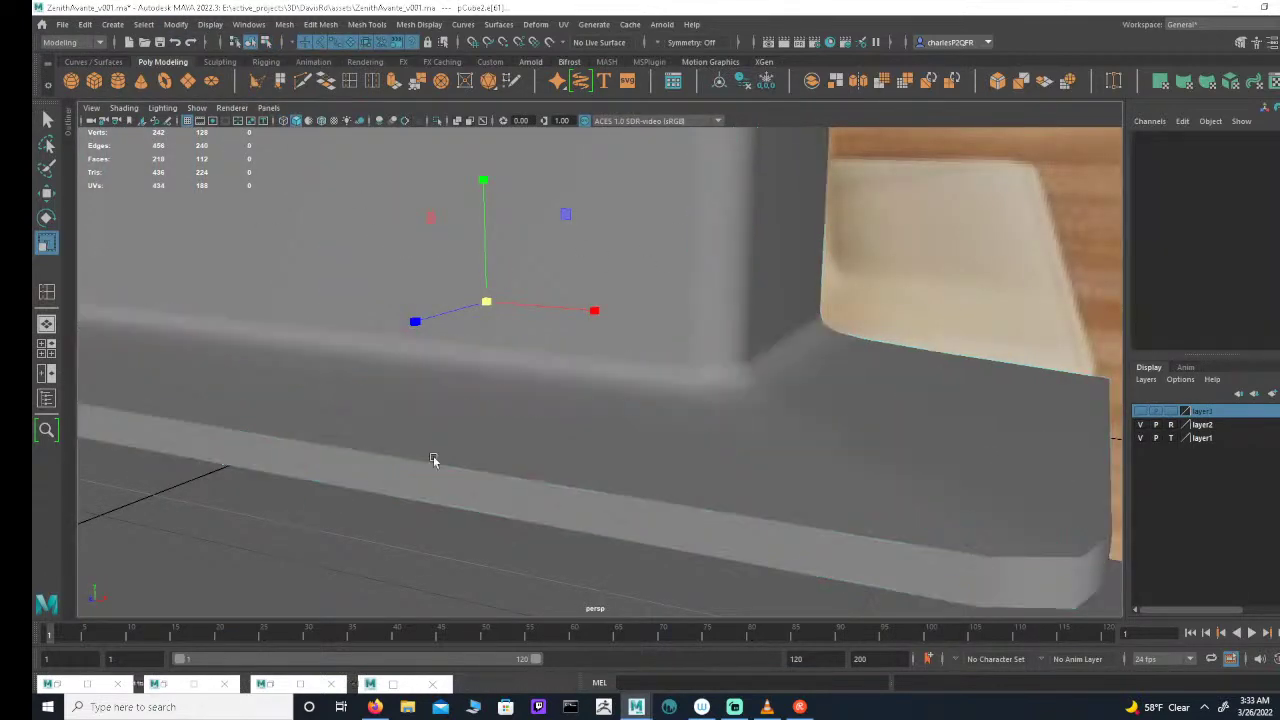
pyautogui.keyDown('alt'); pyautogui.moveTo(594, 398); pyautogui.dragTo(289, 363, button='right'); pyautogui.keyUp('alt')
pyautogui.keyDown('alt'); pyautogui.moveTo(289, 363); pyautogui.dragTo(705, 369); pyautogui.keyUp('alt')
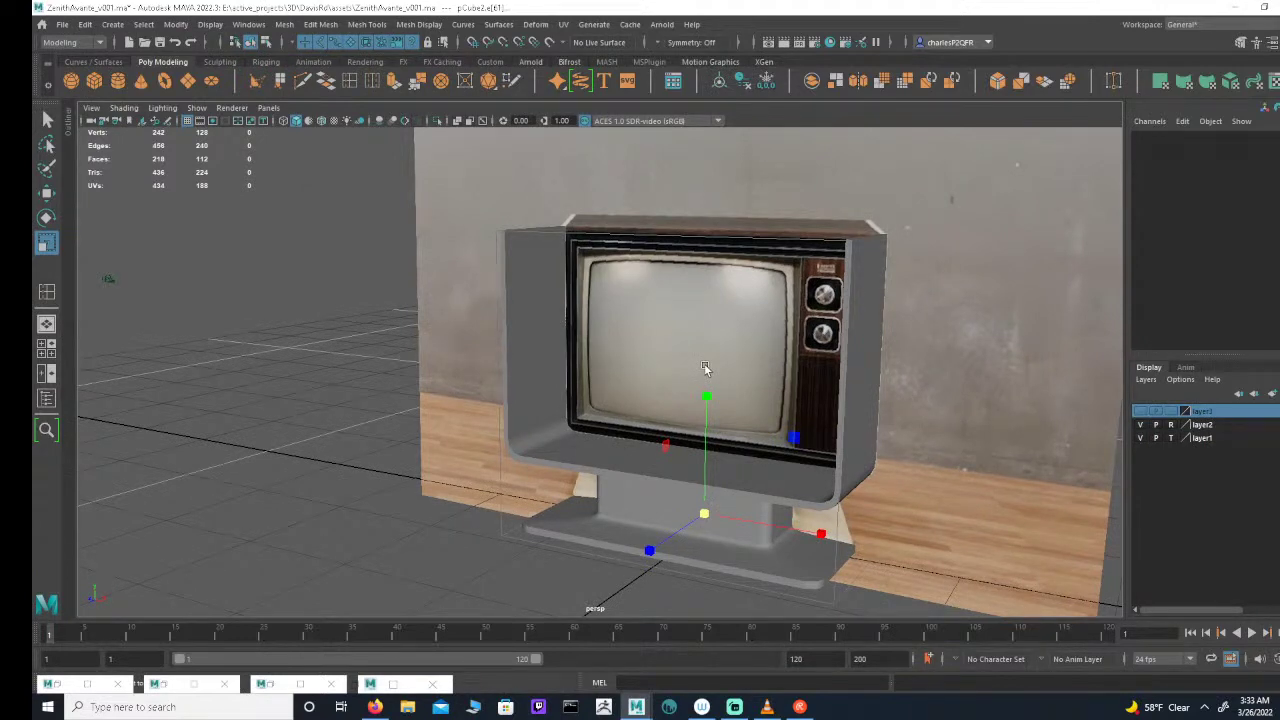
# Step: Examine the whole TV in the perspective view and compare the casing and stand in the side and front views
pyautogui.press('space')
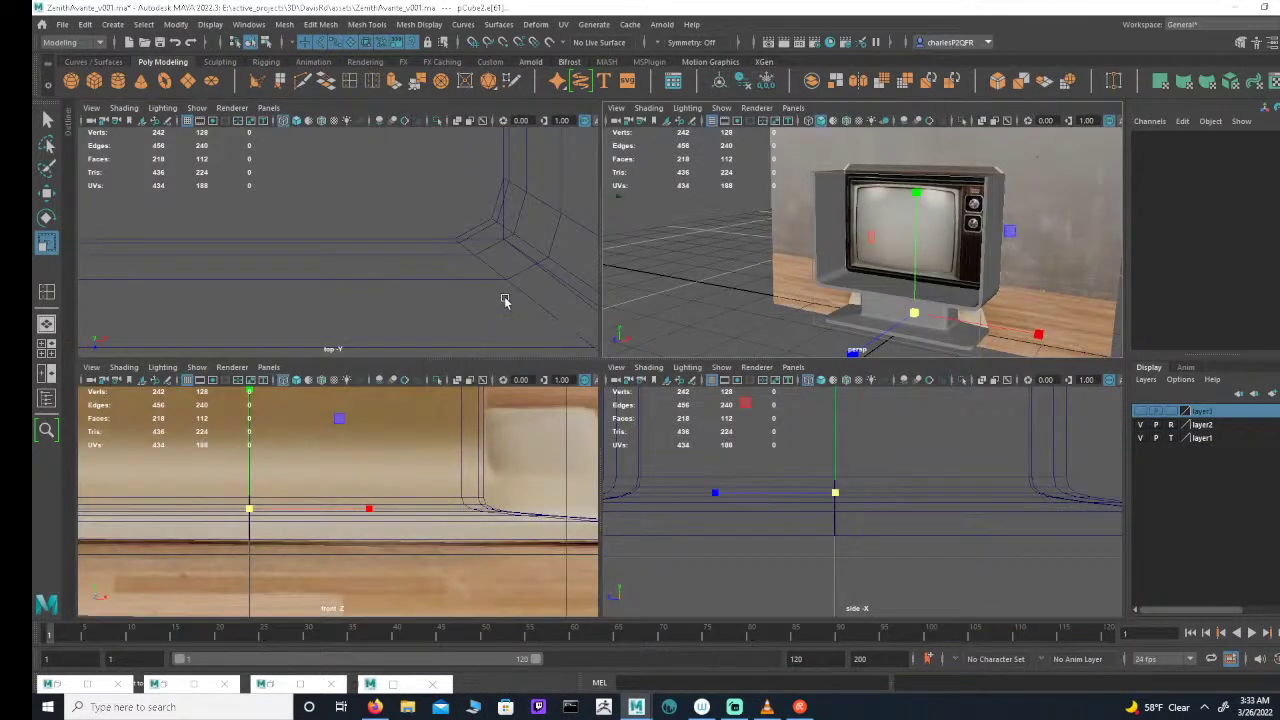
pyautogui.keyDown('alt'); pyautogui.moveTo(882, 237); pyautogui.dragTo(765, 220, button='right'); pyautogui.keyUp('alt')
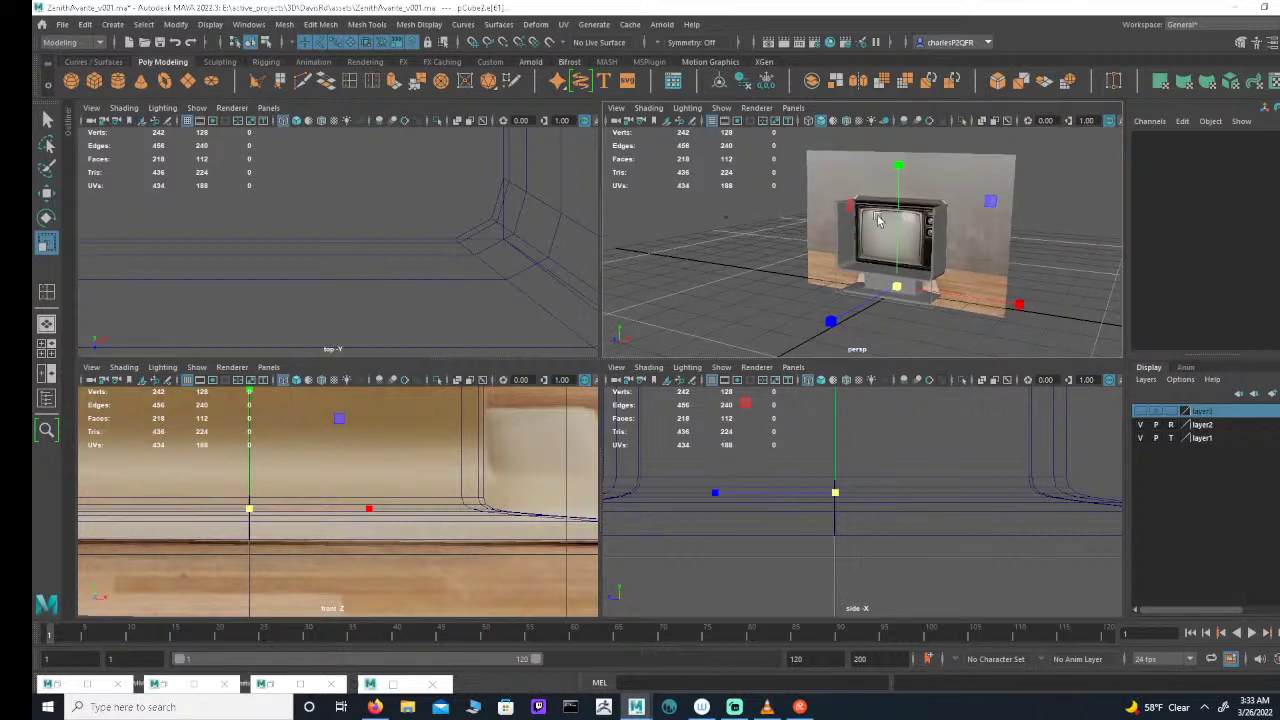
pyautogui.keyDown('alt'); pyautogui.moveTo(884, 222); pyautogui.dragTo(864, 222); pyautogui.keyUp('alt')
pyautogui.keyDown('alt'); pyautogui.moveTo(813, 238); pyautogui.dragTo(882, 245, button='right'); pyautogui.keyUp('alt')
pyautogui.keyDown('alt'); pyautogui.moveTo(815, 499); pyautogui.dragTo(931, 503, button='middle'); pyautogui.keyUp('alt')
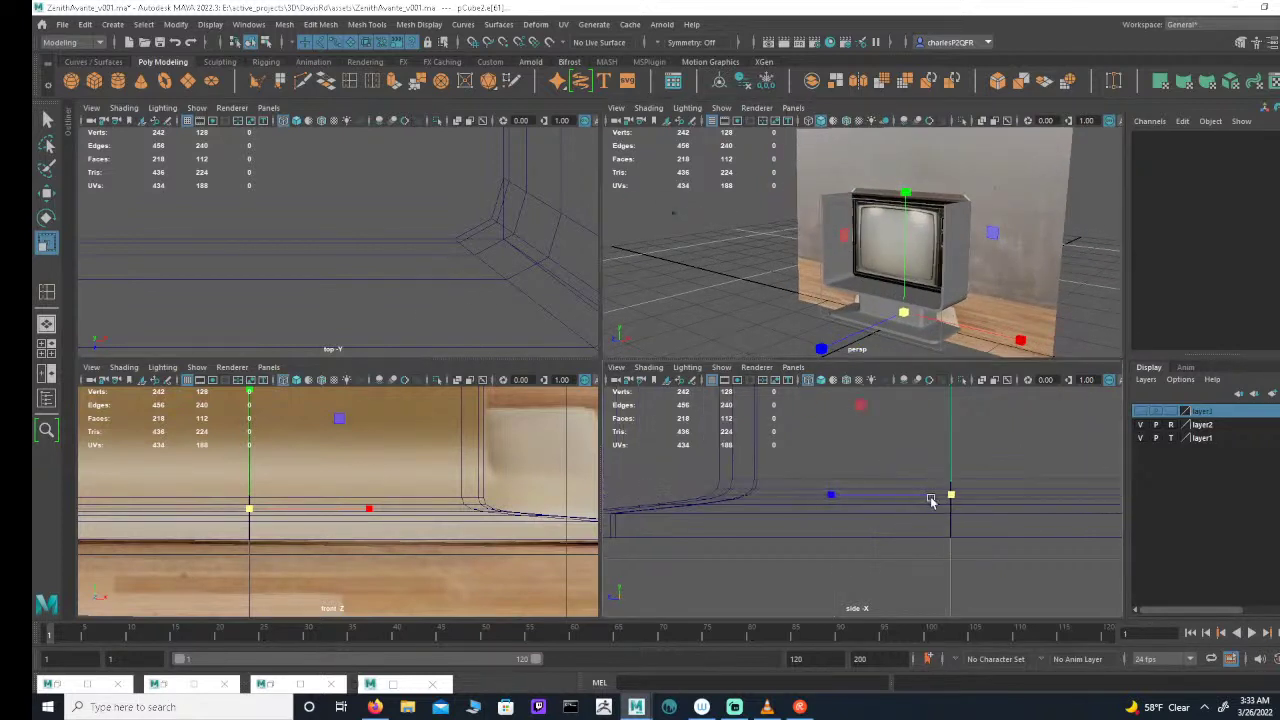
pyautogui.keyDown('alt'); pyautogui.moveTo(912, 496); pyautogui.dragTo(735, 451, button='right'); pyautogui.keyUp('alt')
pyautogui.keyDown('alt'); pyautogui.moveTo(735, 451); pyautogui.dragTo(866, 560, button='middle'); pyautogui.keyUp('alt')
pyautogui.keyDown('alt'); pyautogui.moveTo(866, 560); pyautogui.dragTo(800, 488, button='right'); pyautogui.keyUp('alt')
pyautogui.keyDown('alt'); pyautogui.moveTo(800, 488); pyautogui.dragTo(786, 542, button='middle'); pyautogui.keyUp('alt')
pyautogui.keyDown('alt'); pyautogui.moveTo(786, 542); pyautogui.dragTo(857, 531, button='right'); pyautogui.keyUp('alt')
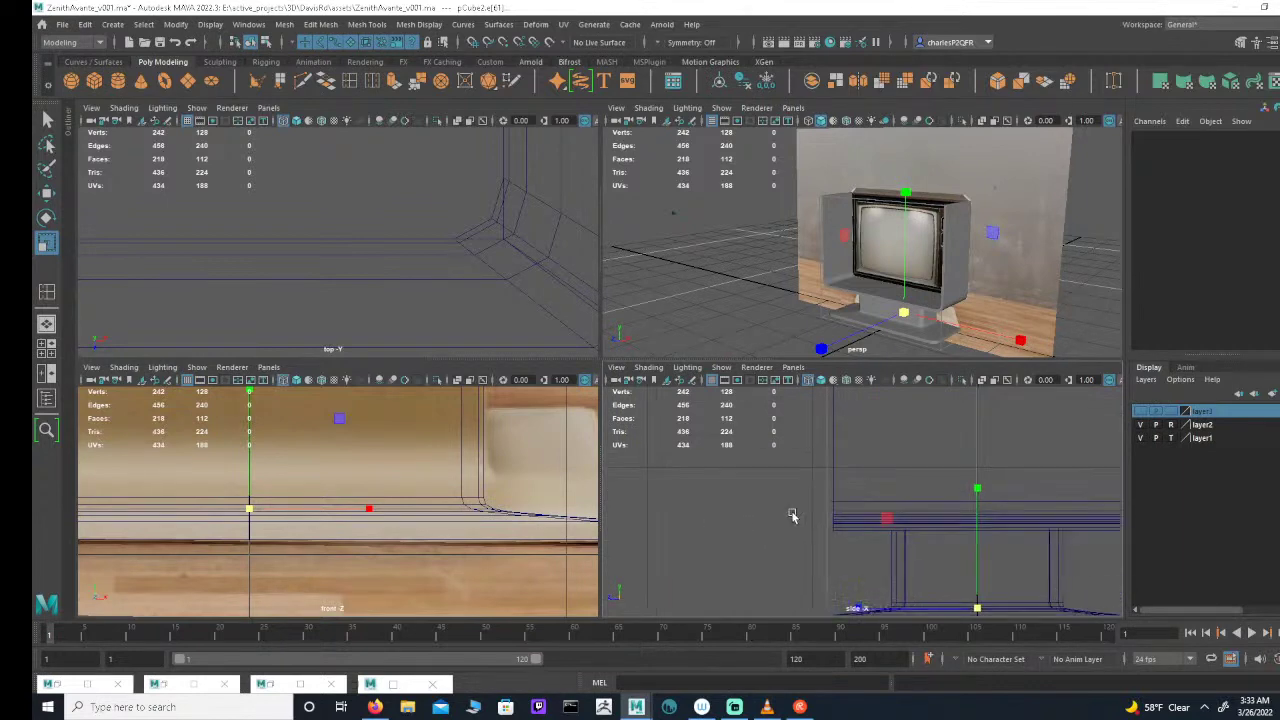
pyautogui.scroll(-5, 882, 470)
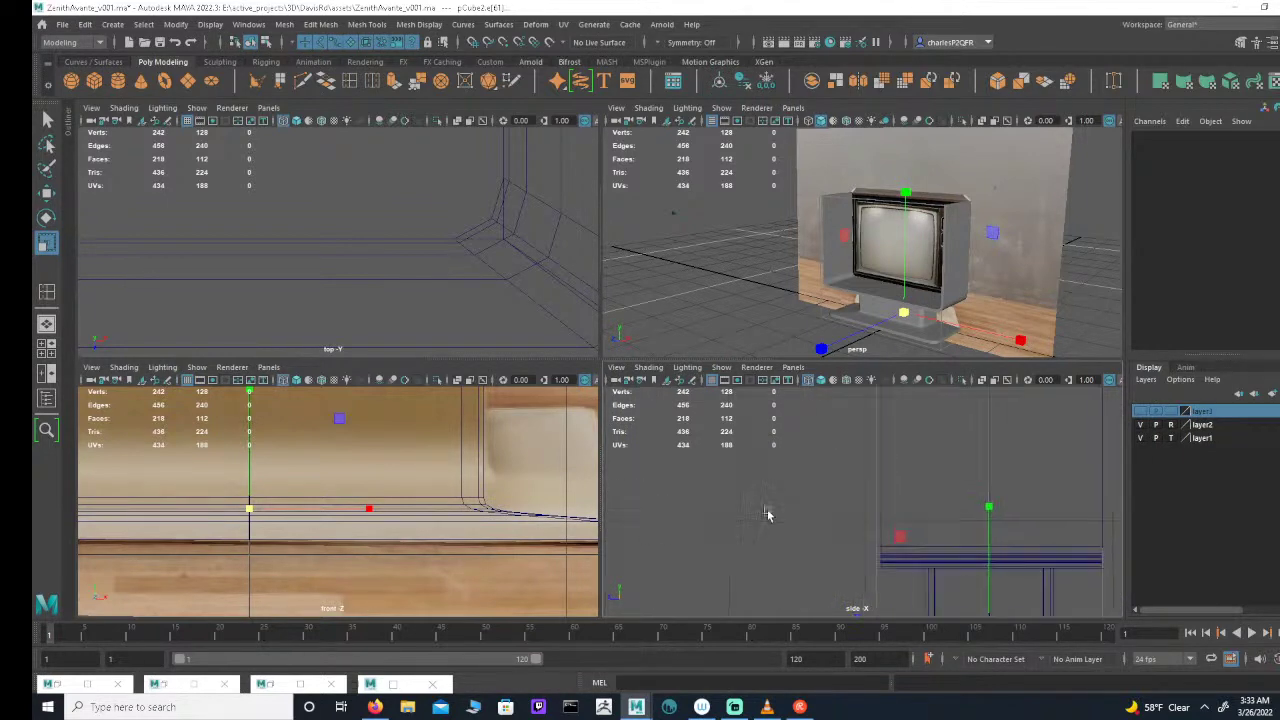
pyautogui.press('space')
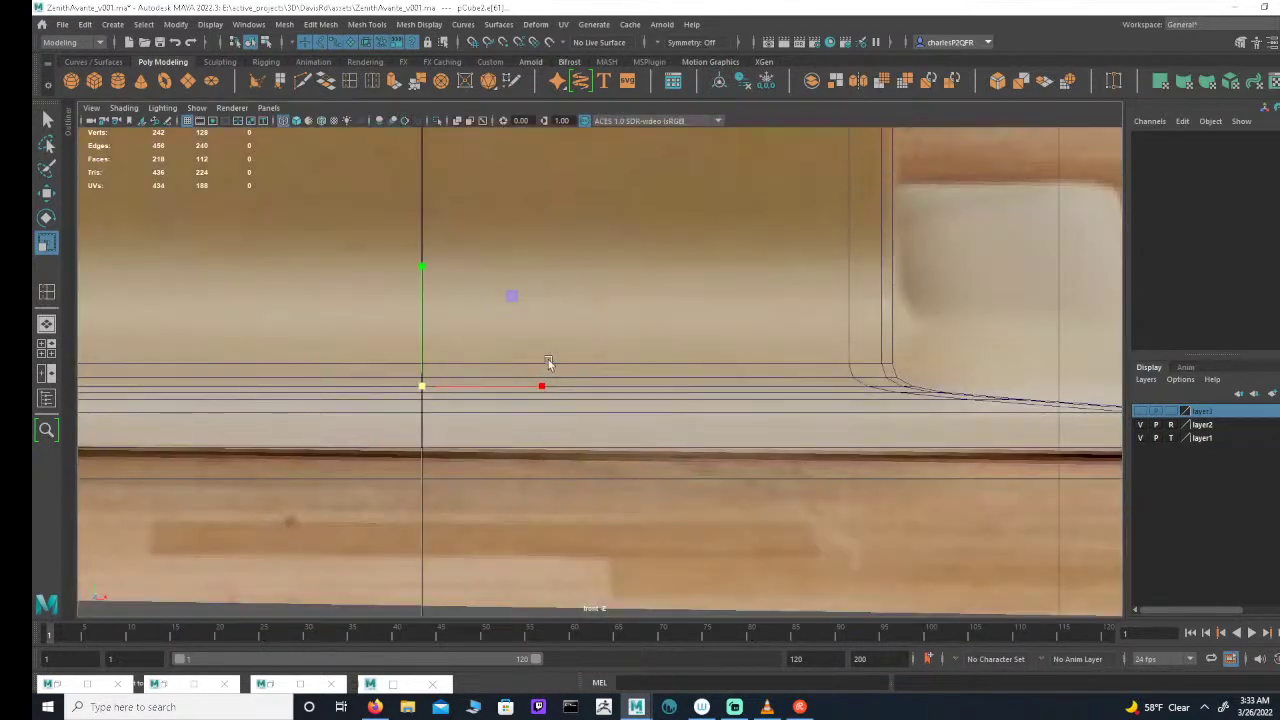
pyautogui.scroll(-6, 549, 363)
pyautogui.keyDown('alt'); pyautogui.moveTo(681, 342); pyautogui.dragTo(648, 386, button='middle'); pyautogui.keyUp('alt')
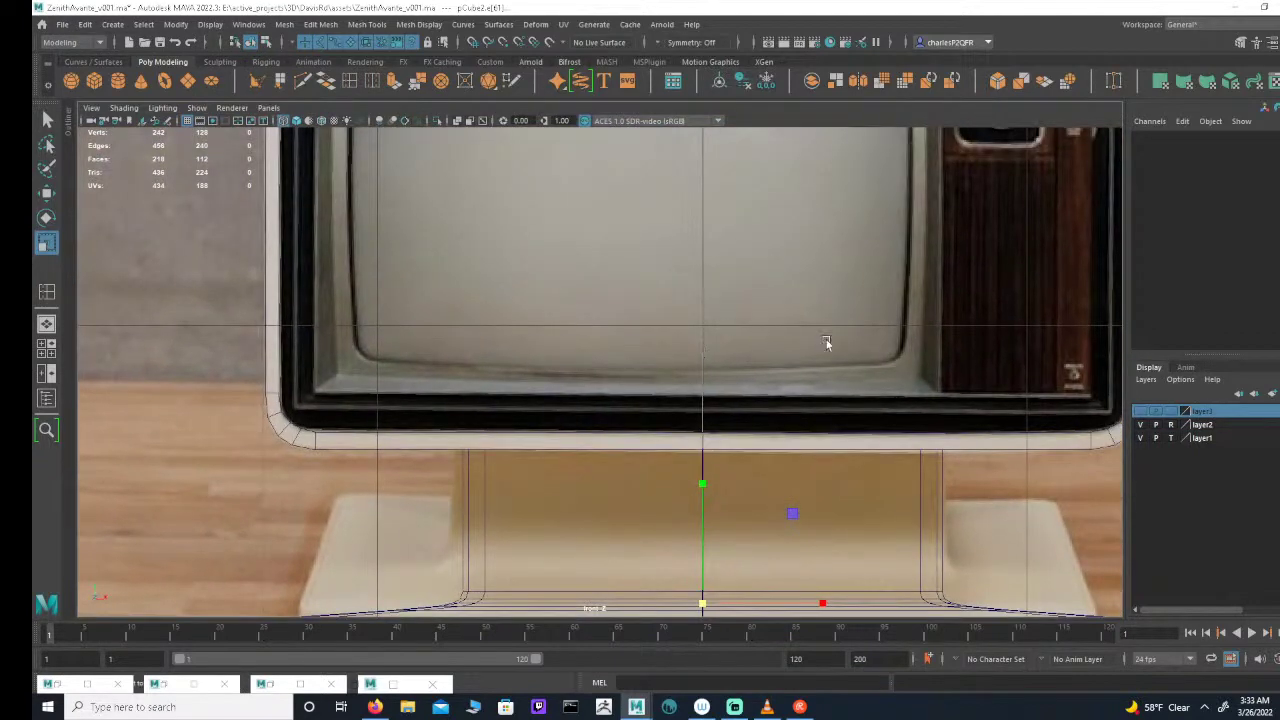
# Step: Select the TV casing and the stand together and inspect from below where the neck meets the casing
pyautogui.press('space')
pyautogui.press('space')
pyautogui.moveTo(886, 341)
pyautogui.keyDown('alt'); pyautogui.mouseDown()
pyautogui.moveTo(847, 327)
pyautogui.moveTo(1032, 359)
pyautogui.moveTo(886, 351)
pyautogui.moveTo(837, 320)
pyautogui.moveTo(886, 366)
pyautogui.moveTo(789, 346)
pyautogui.moveTo(920, 346)
pyautogui.moveTo(855, 348)
pyautogui.moveTo(889, 374)
pyautogui.moveTo(877, 354)
pyautogui.moveTo(891, 334)
pyautogui.moveTo(874, 334)
pyautogui.moveTo(927, 330)
pyautogui.moveTo(887, 338)
pyautogui.mouseUp(); pyautogui.keyUp('alt')
pyautogui.click(837, 320)
pyautogui.click(756, 414)
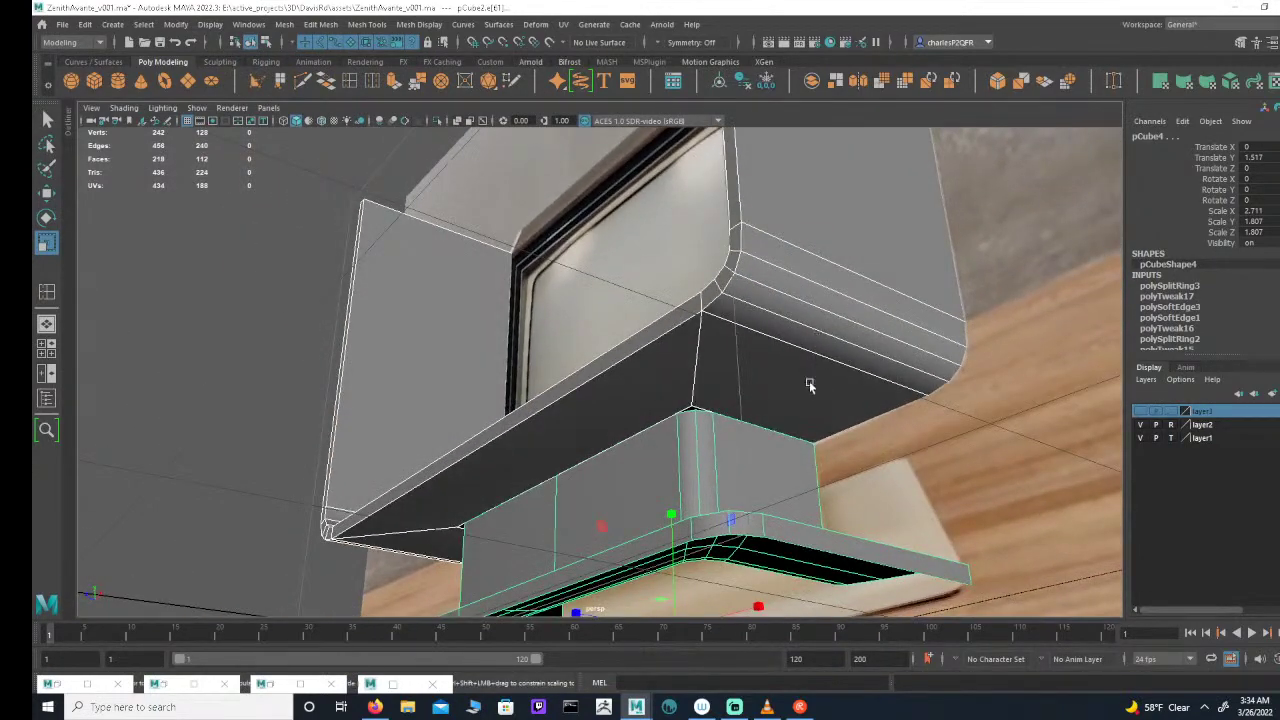
pyautogui.keyDown('alt'); pyautogui.moveTo(766, 391); pyautogui.dragTo(842, 331); pyautogui.keyUp('alt')
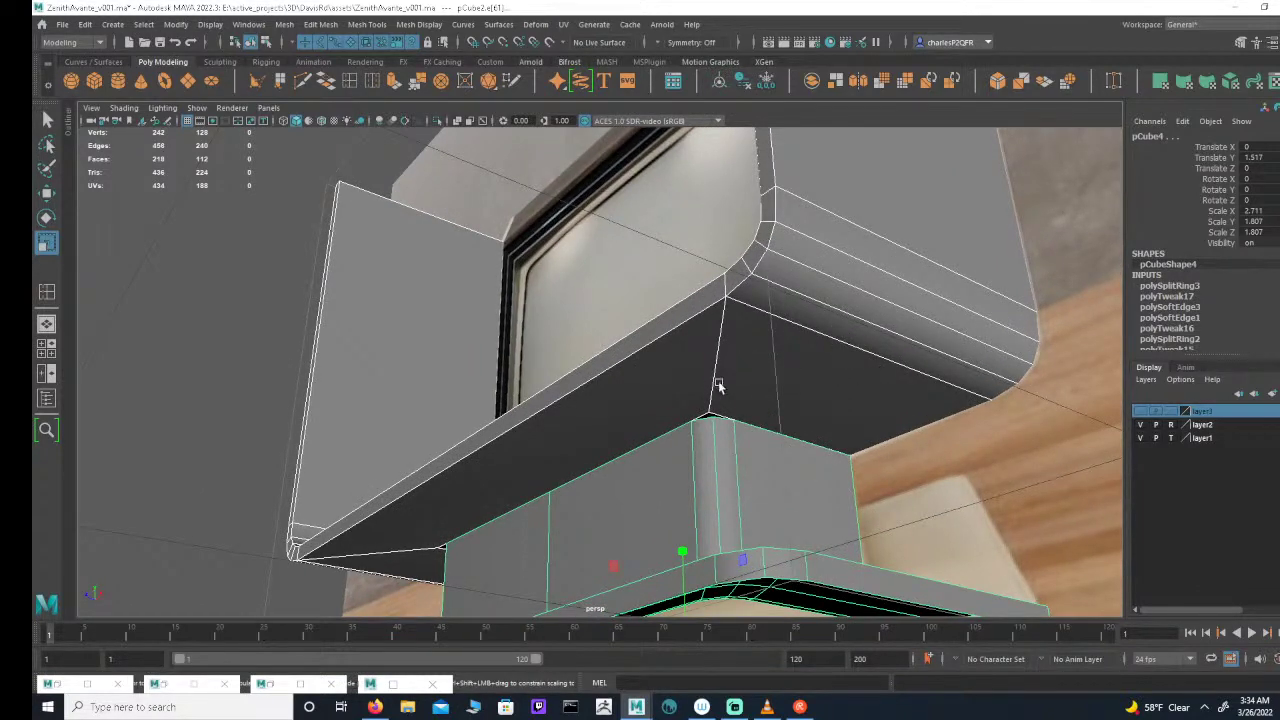
pyautogui.keyDown('alt'); pyautogui.moveTo(697, 400); pyautogui.dragTo(723, 400); pyautogui.keyUp('alt')
pyautogui.keyDown('alt'); pyautogui.moveTo(843, 429); pyautogui.dragTo(725, 355); pyautogui.keyUp('alt')
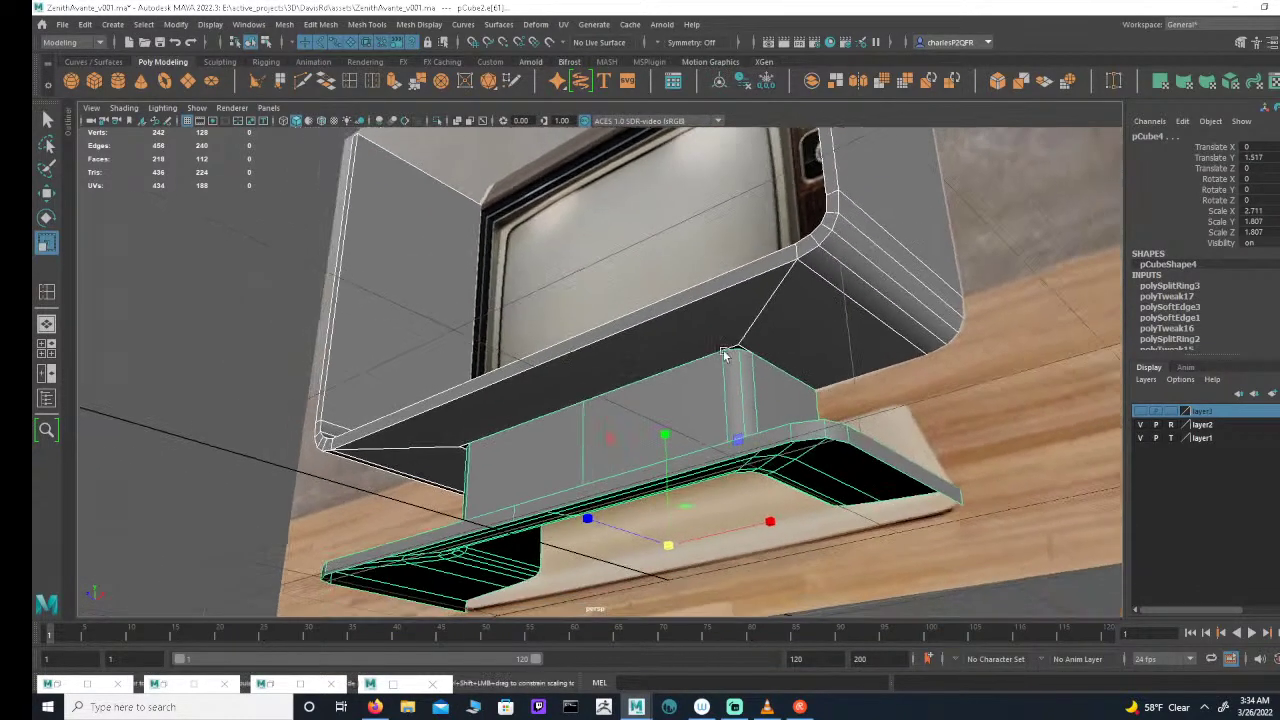
# Step: Delete the centre edge loops running vertically through the stand's neck and across its base
pyautogui.click(266, 43)
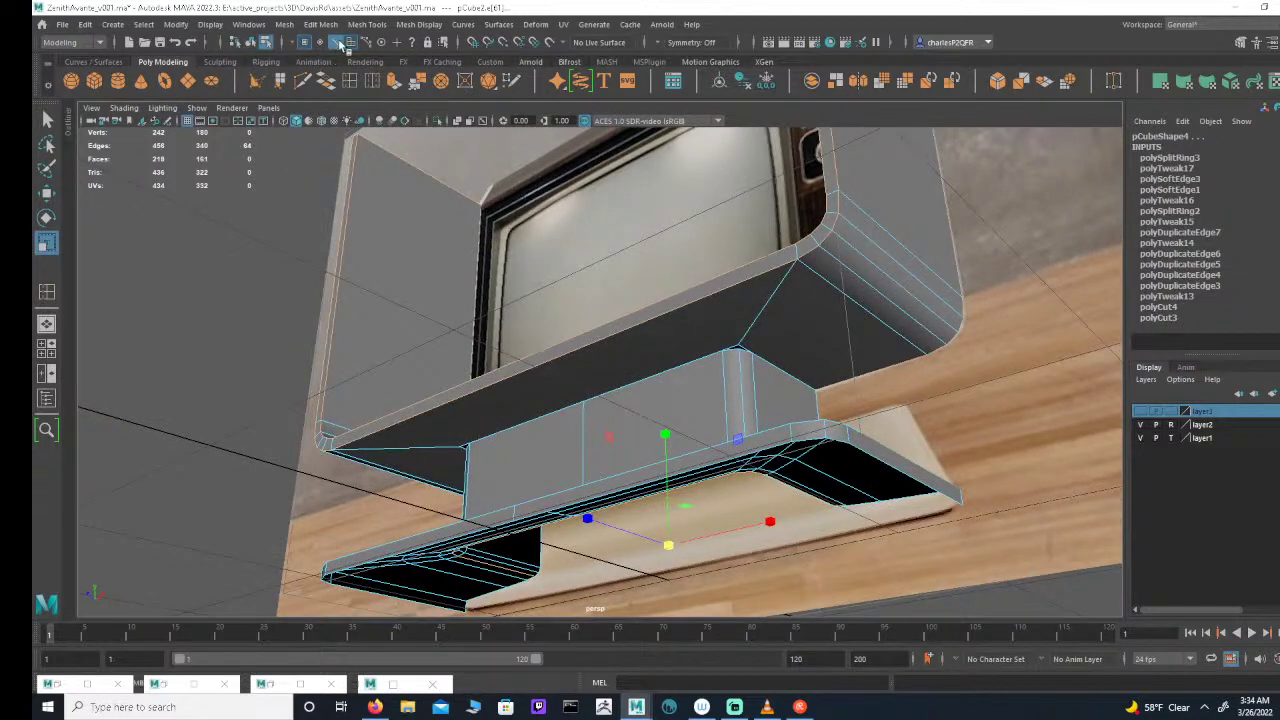
pyautogui.click(337, 46)
pyautogui.keyDown('alt'); pyautogui.moveTo(643, 406); pyautogui.dragTo(675, 455); pyautogui.keyUp('alt')
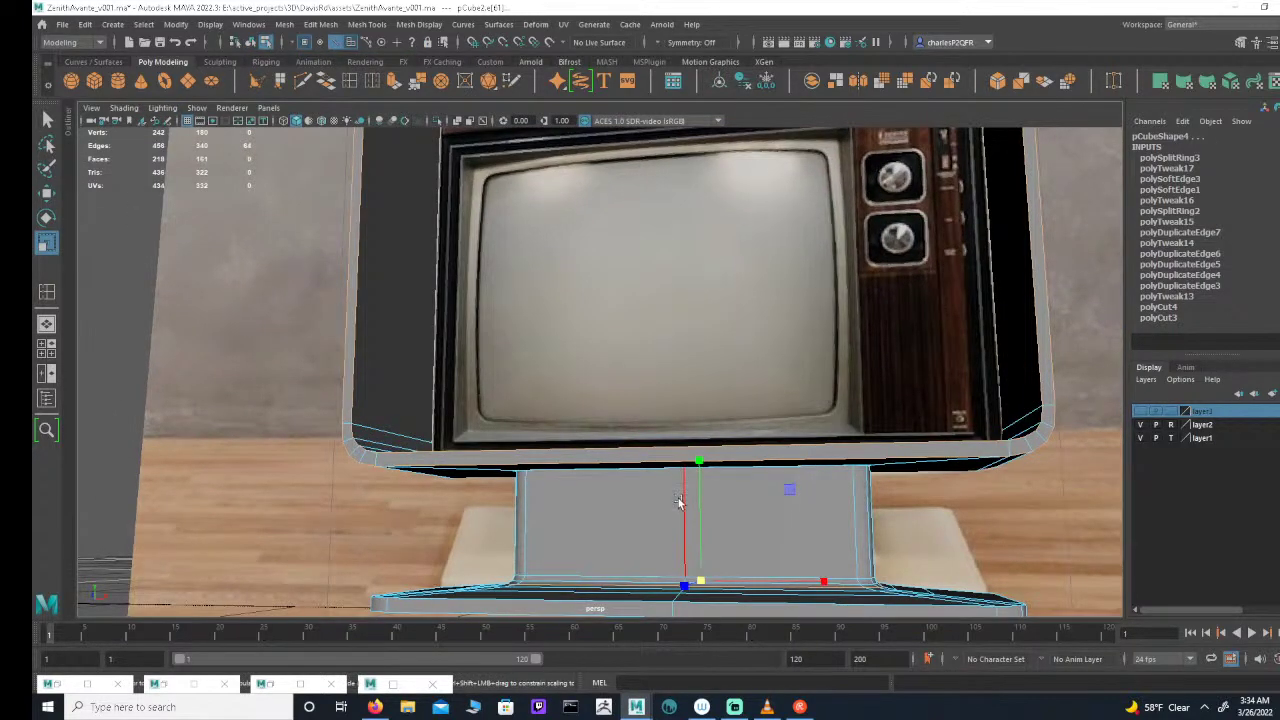
pyautogui.keyDown('alt'); pyautogui.moveTo(714, 502); pyautogui.dragTo(676, 527); pyautogui.keyUp('alt')
pyautogui.keyDown('alt'); pyautogui.moveTo(534, 392); pyautogui.dragTo(530, 388, button='middle'); pyautogui.keyUp('alt')
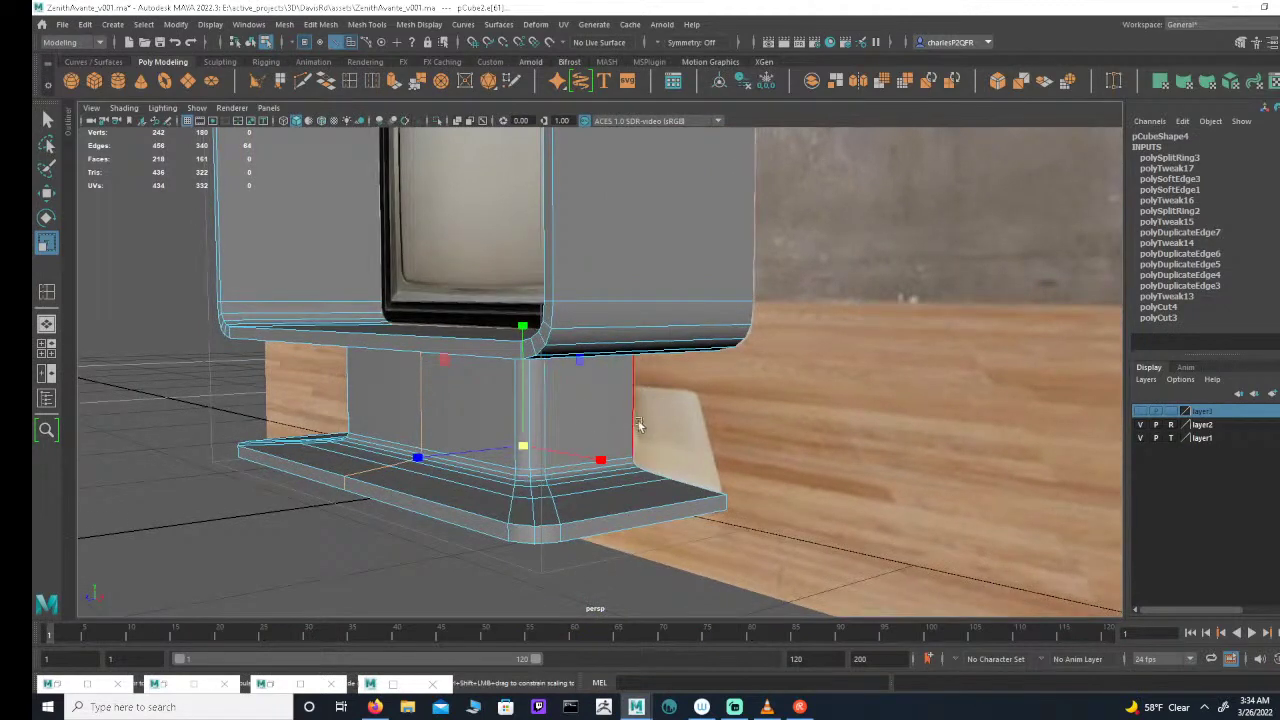
pyautogui.keyDown('alt'); pyautogui.moveTo(628, 411); pyautogui.dragTo(598, 410); pyautogui.keyUp('alt')
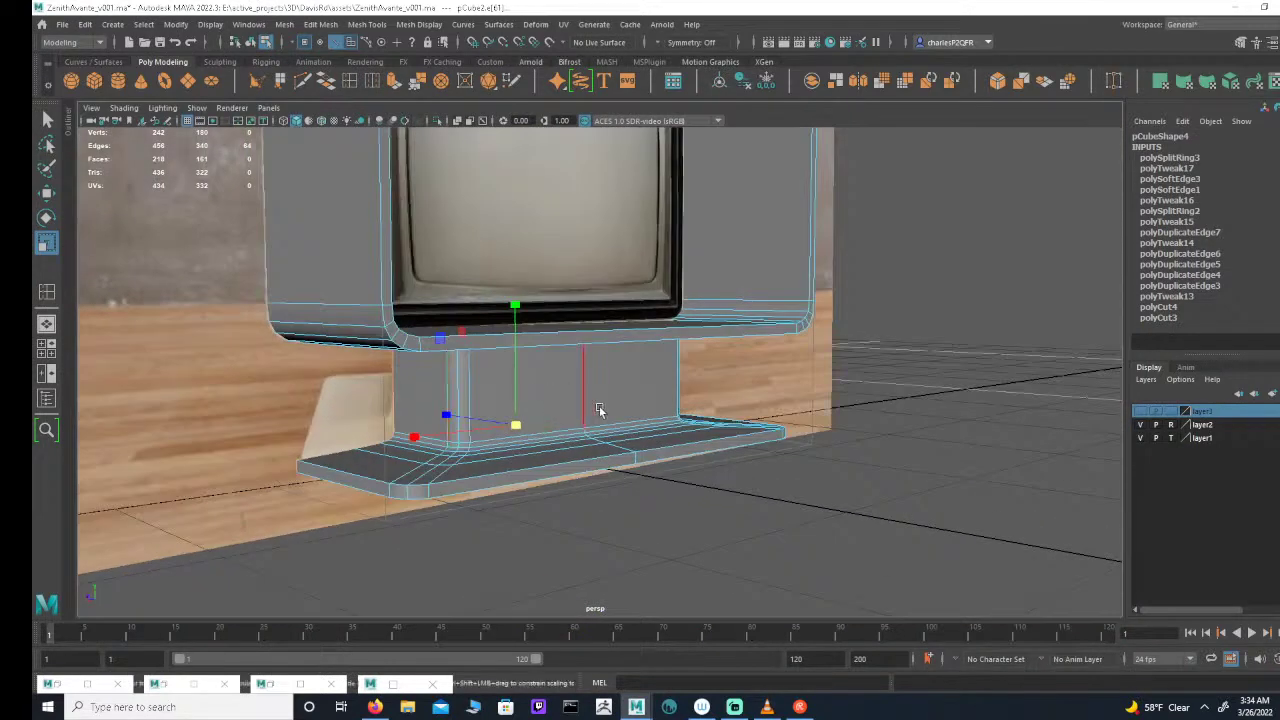
pyautogui.moveTo(687, 398)
pyautogui.keyDown('alt'); pyautogui.mouseDown()
pyautogui.moveTo(650, 400)
pyautogui.moveTo(665, 397)
pyautogui.mouseUp(); pyautogui.keyUp('alt')
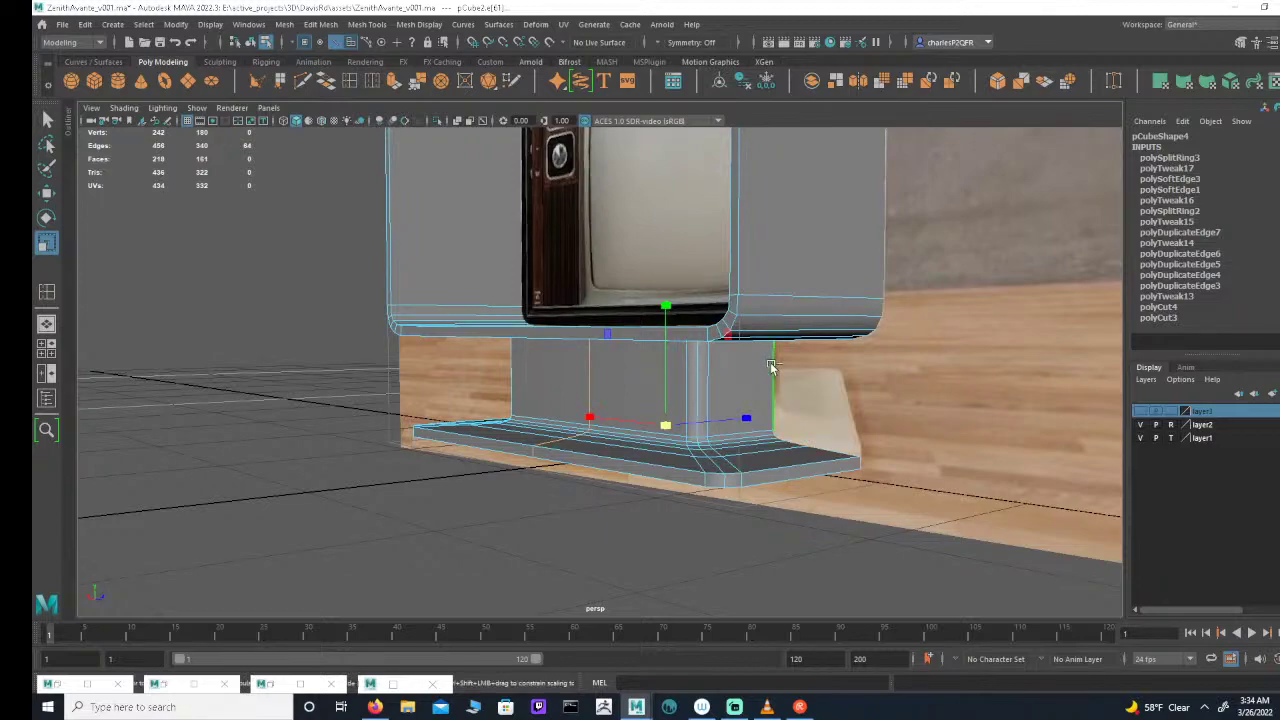
pyautogui.press('Delete')
pyautogui.keyDown('alt'); pyautogui.moveTo(770, 362); pyautogui.dragTo(711, 287); pyautogui.keyUp('alt')
# Step: Return to object mode and combine the TV casing and stand into a single mesh
pyautogui.click(250, 42)
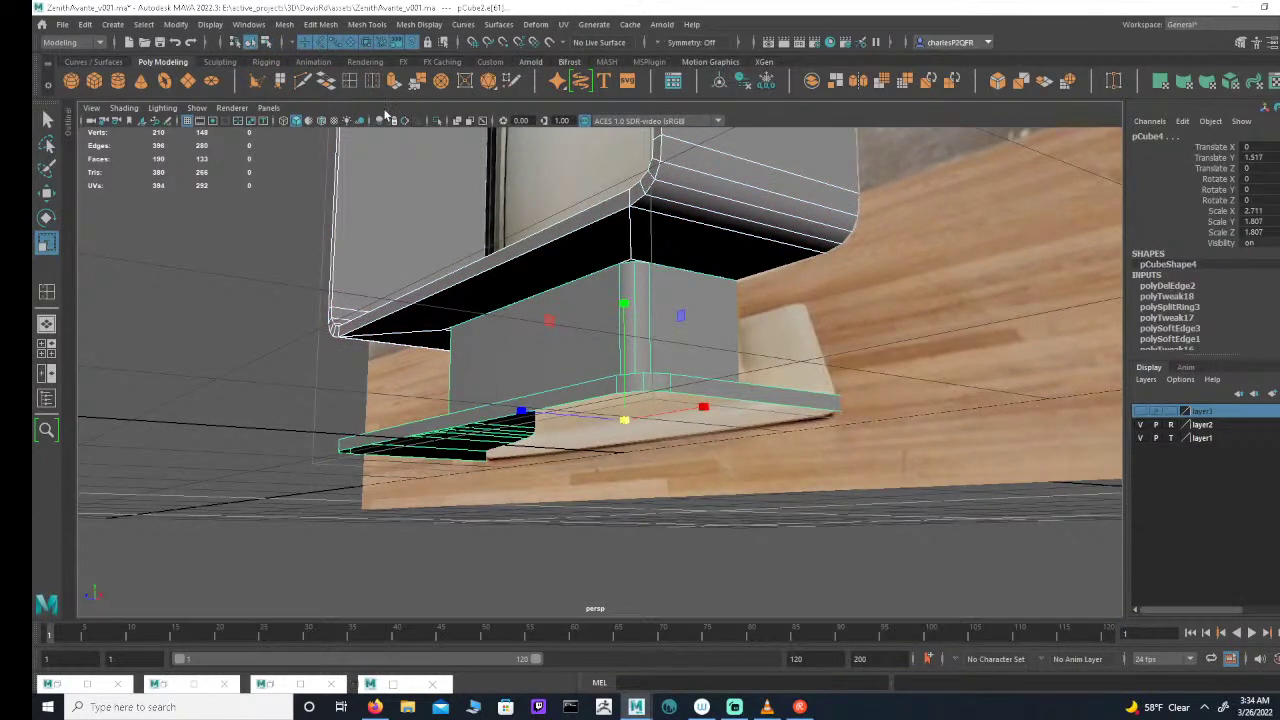
pyautogui.click(320, 24)
pyautogui.moveTo(285, 24)
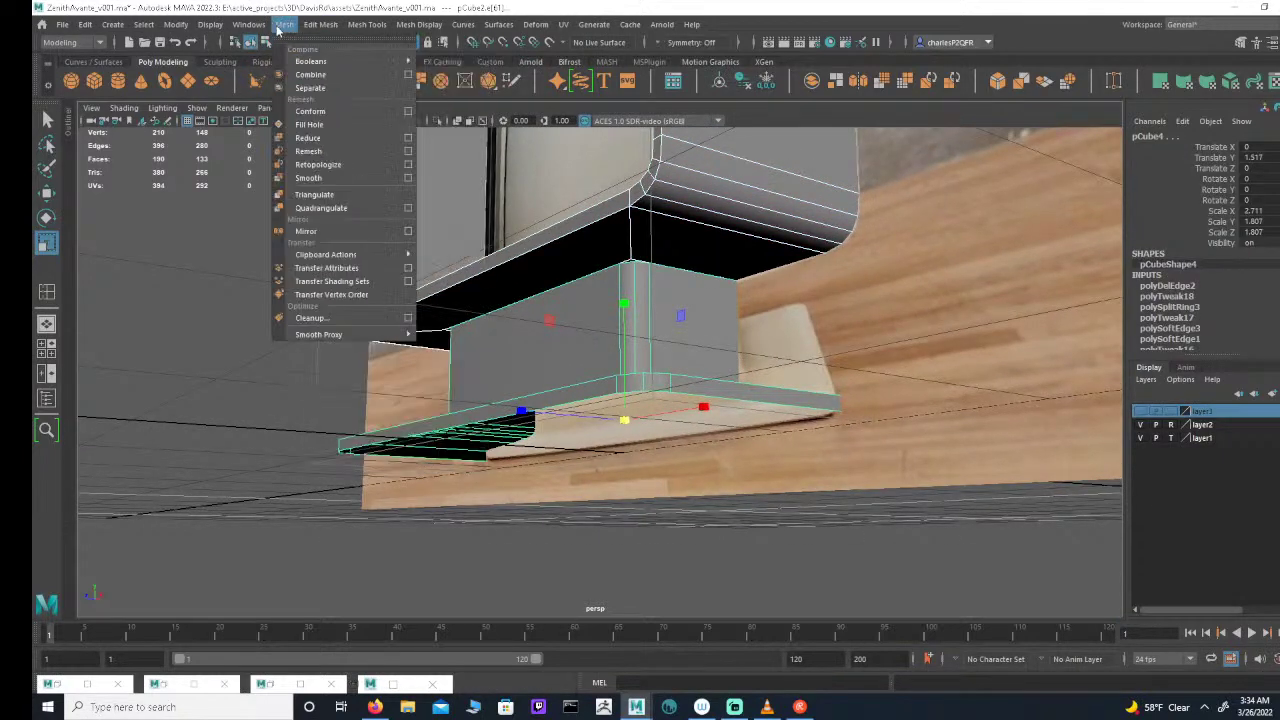
pyautogui.click(310, 74)
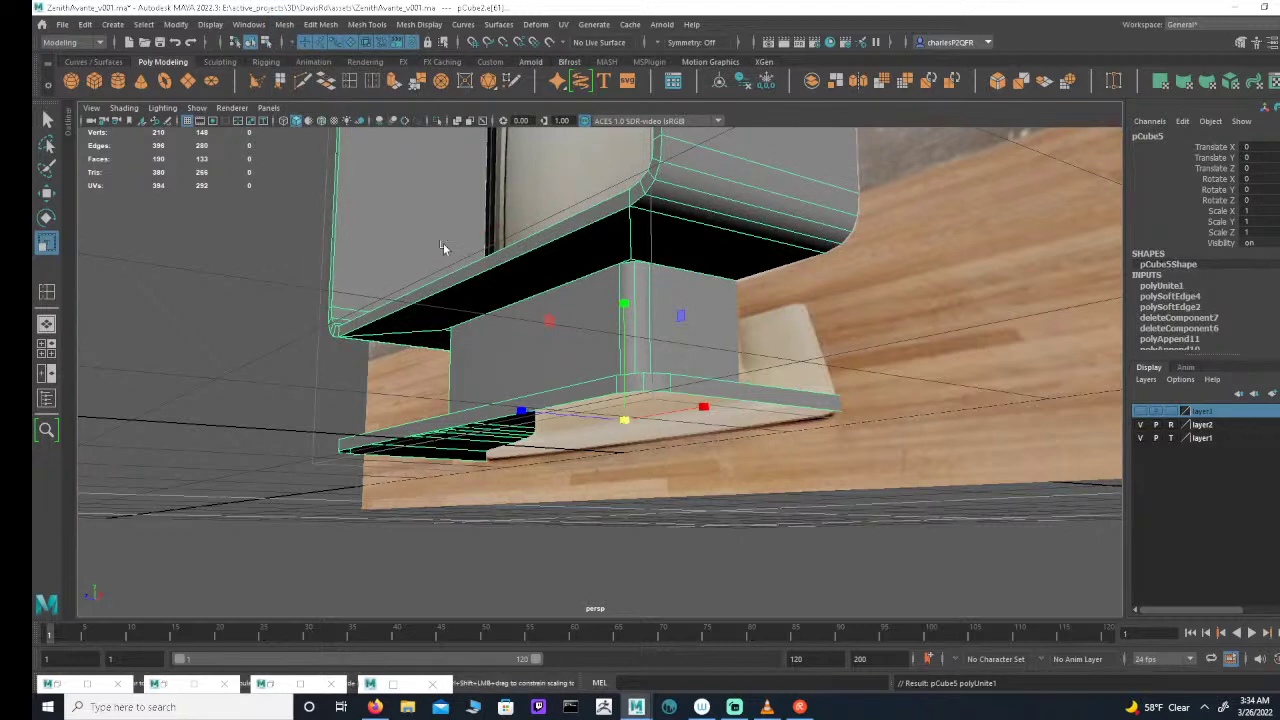
# Step: Move the casing's underside vertex above the neck onto the front edge of the neck's rounded corner
pyautogui.keyDown('alt'); pyautogui.moveTo(555, 360); pyautogui.dragTo(748, 259, button='right'); pyautogui.keyUp('alt')
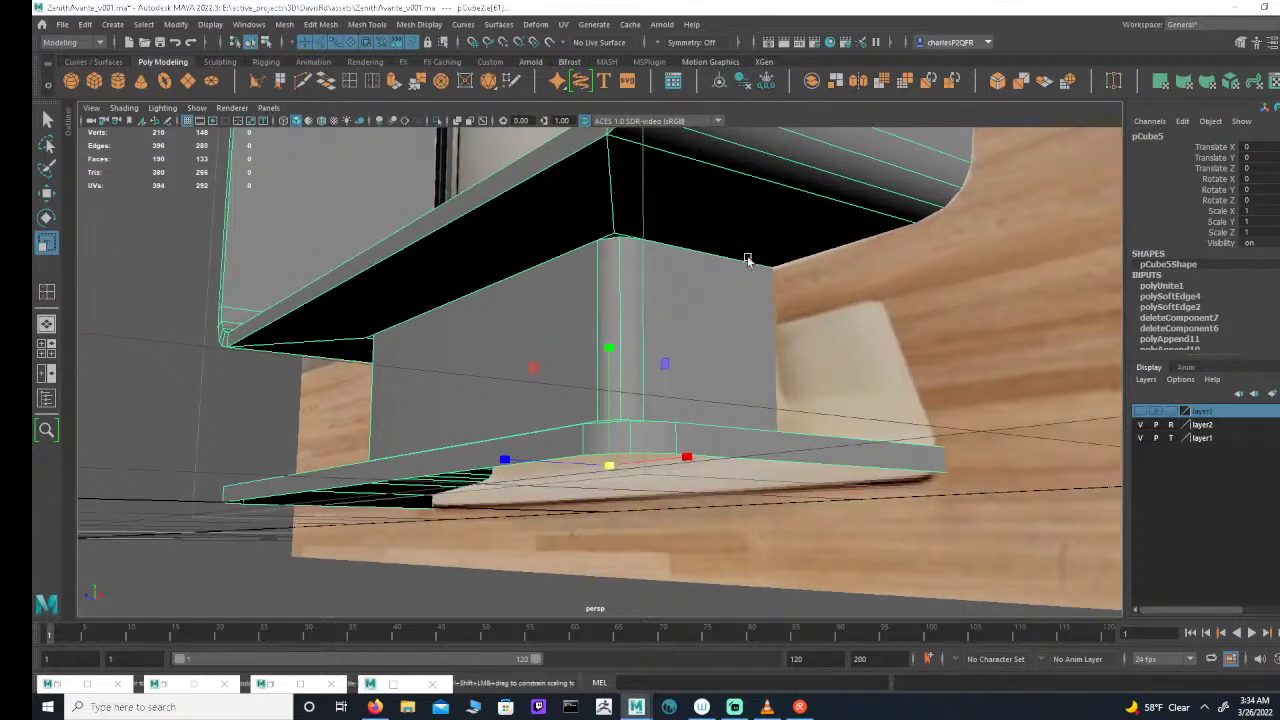
pyautogui.keyDown('alt'); pyautogui.moveTo(748, 259); pyautogui.dragTo(729, 306); pyautogui.keyUp('alt')
pyautogui.keyDown('alt'); pyautogui.moveTo(729, 306); pyautogui.dragTo(715, 295, button='right'); pyautogui.keyUp('alt')
pyautogui.click(266, 42)
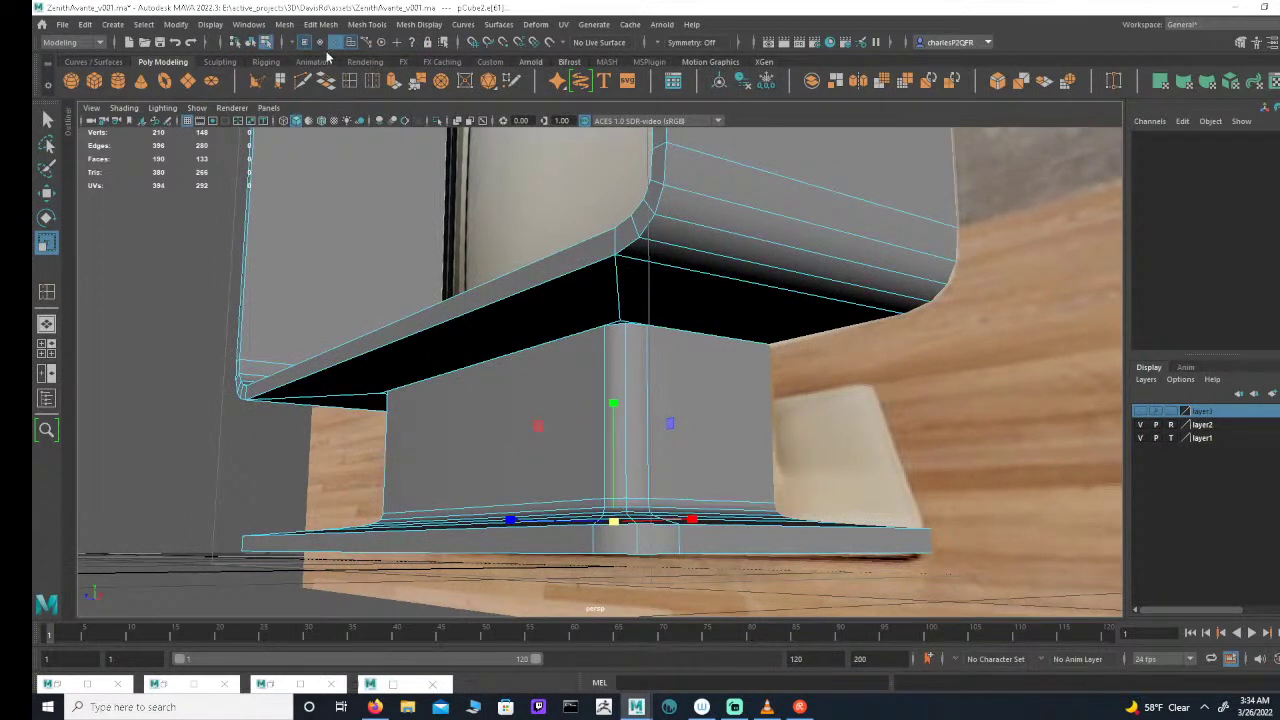
pyautogui.click(620, 322)
pyautogui.press('w')
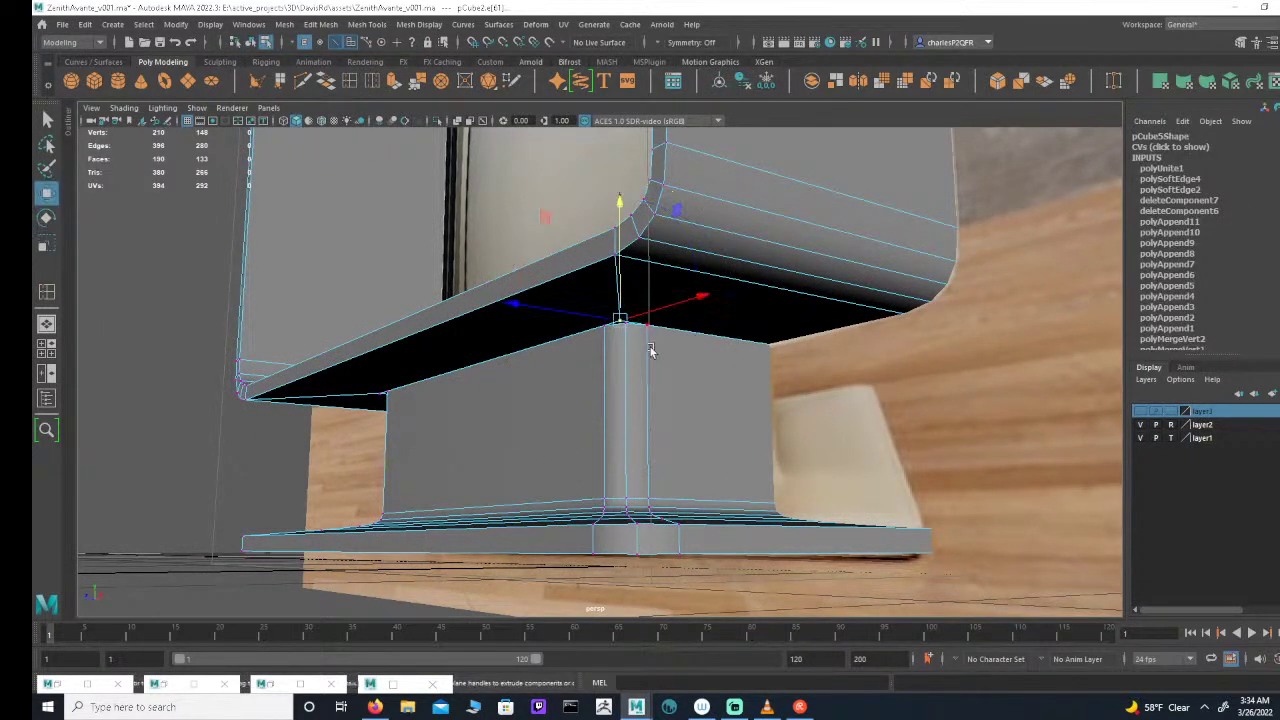
pyautogui.moveTo(621, 321); pyautogui.dragTo(605, 324)
pyautogui.keyDown('alt'); pyautogui.moveTo(502, 390); pyautogui.dragTo(522, 391); pyautogui.keyUp('alt')
pyautogui.keyDown('alt'); pyautogui.moveTo(522, 391); pyautogui.dragTo(588, 379, button='right'); pyautogui.keyUp('alt')
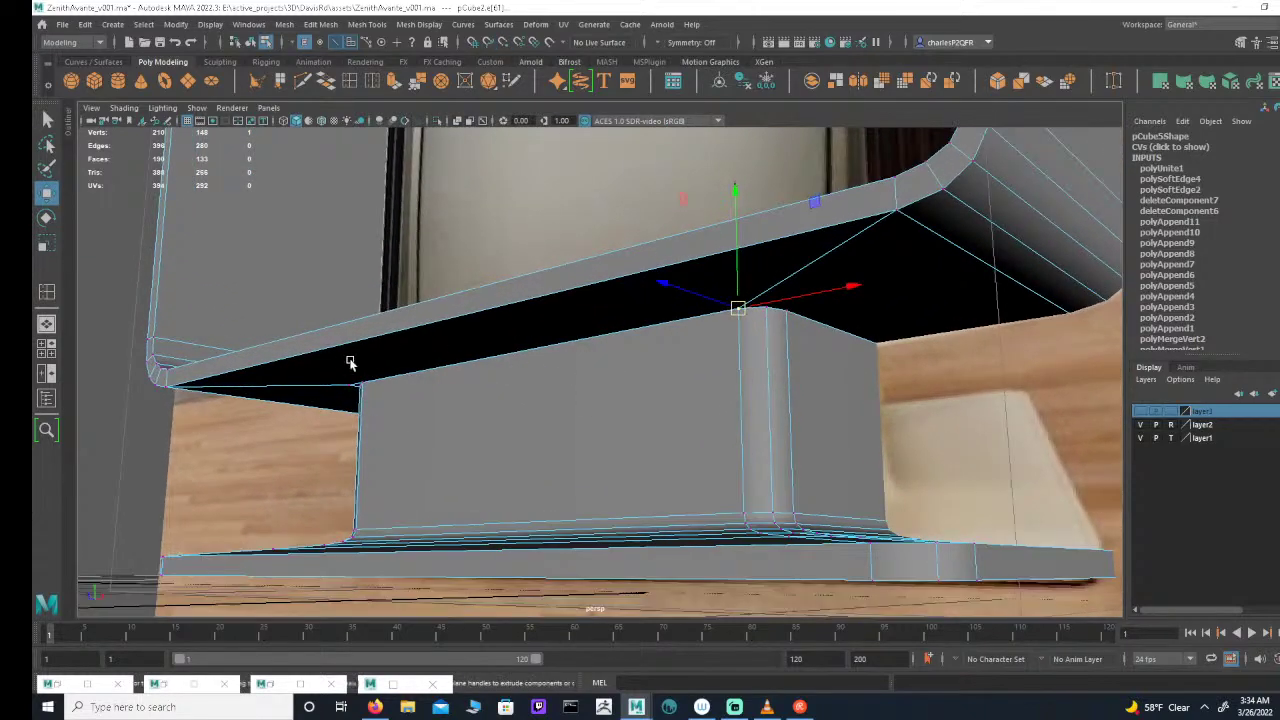
pyautogui.keyDown('alt'); pyautogui.moveTo(403, 387); pyautogui.dragTo(594, 354); pyautogui.keyUp('alt')
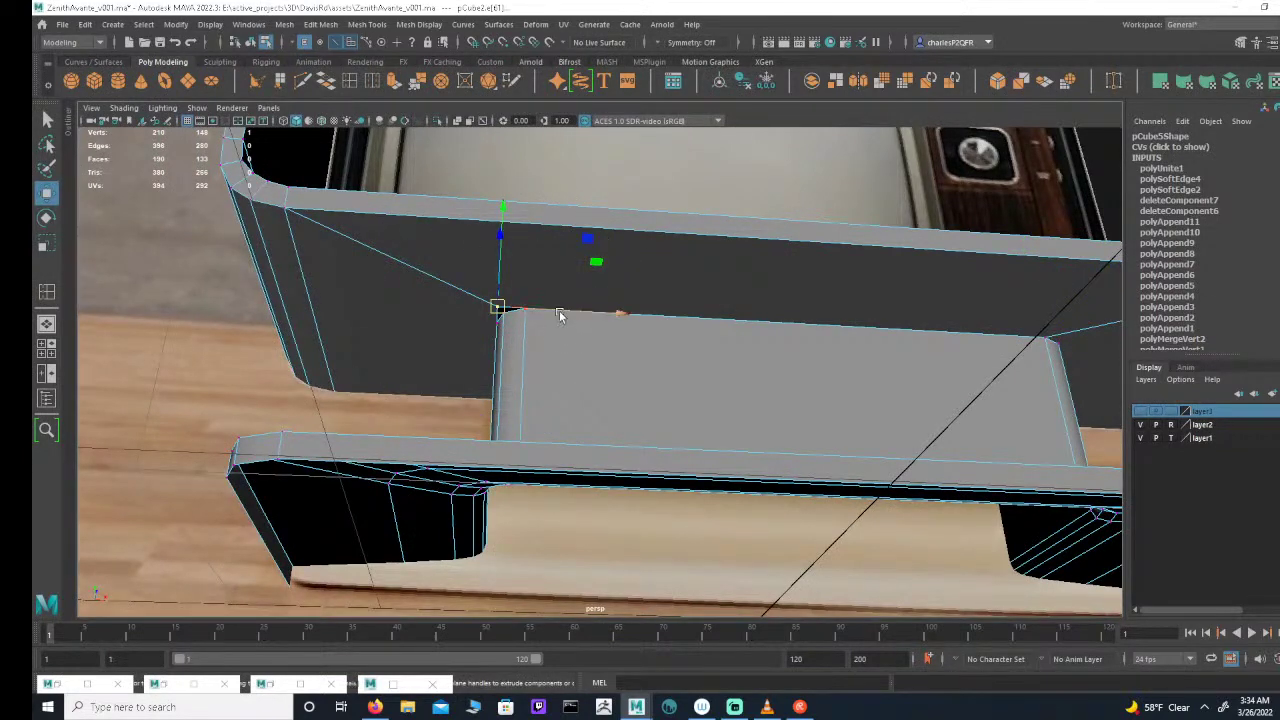
# Step: Check the relocated vertex from both sides of the neck and undo the vertex moves
pyautogui.moveTo(499, 307); pyautogui.dragTo(666, 323)
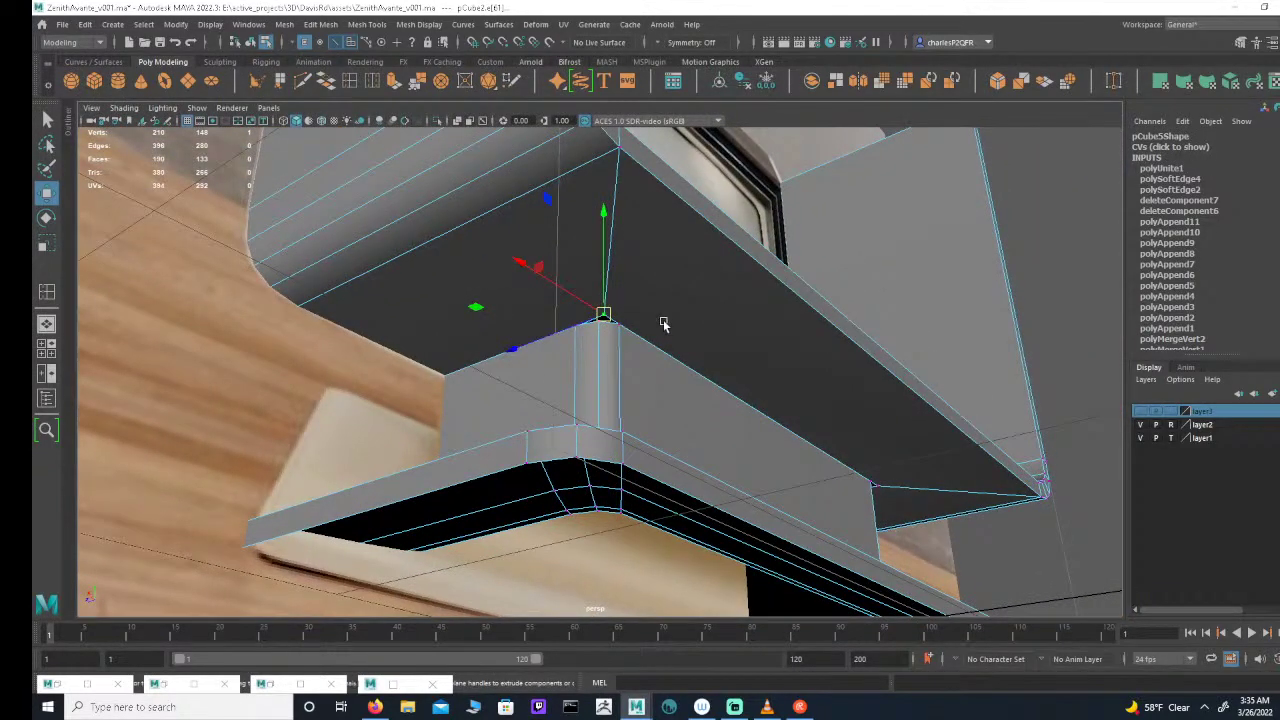
pyautogui.keyDown('alt'); pyautogui.moveTo(631, 314); pyautogui.dragTo(705, 378); pyautogui.keyUp('alt')
pyautogui.click(688, 371)
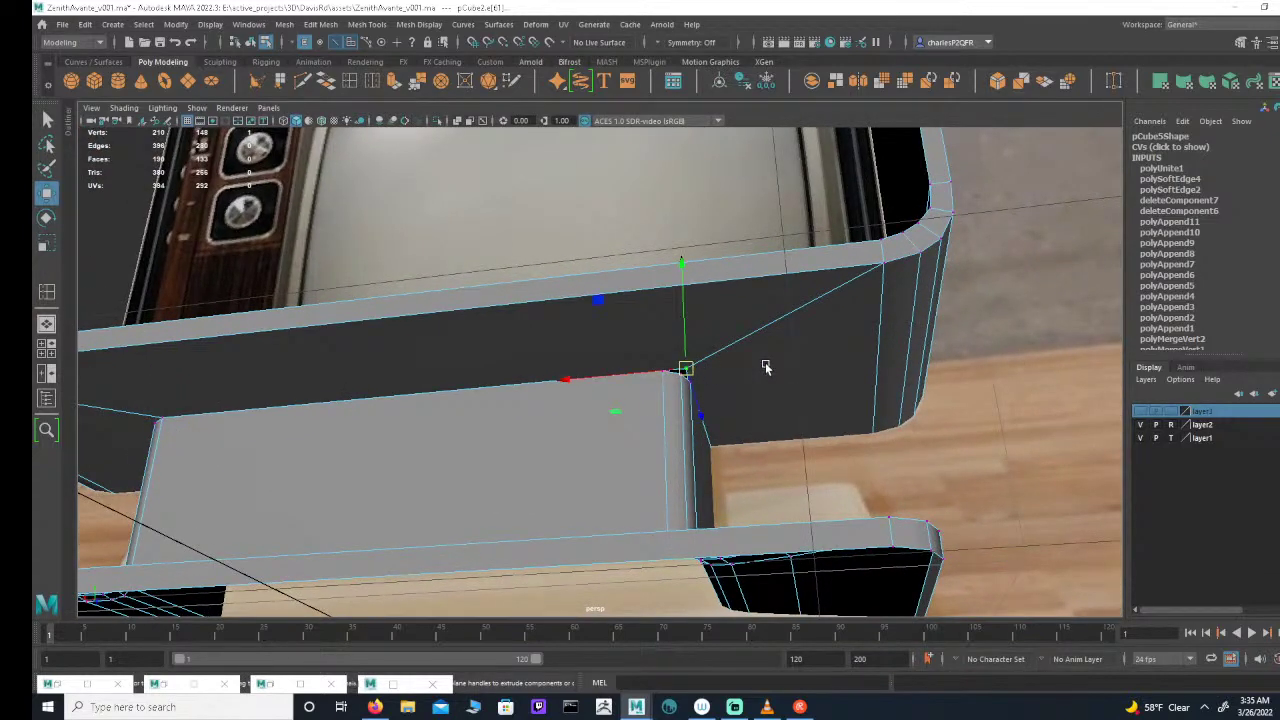
pyautogui.moveTo(690, 366); pyautogui.dragTo(797, 349)
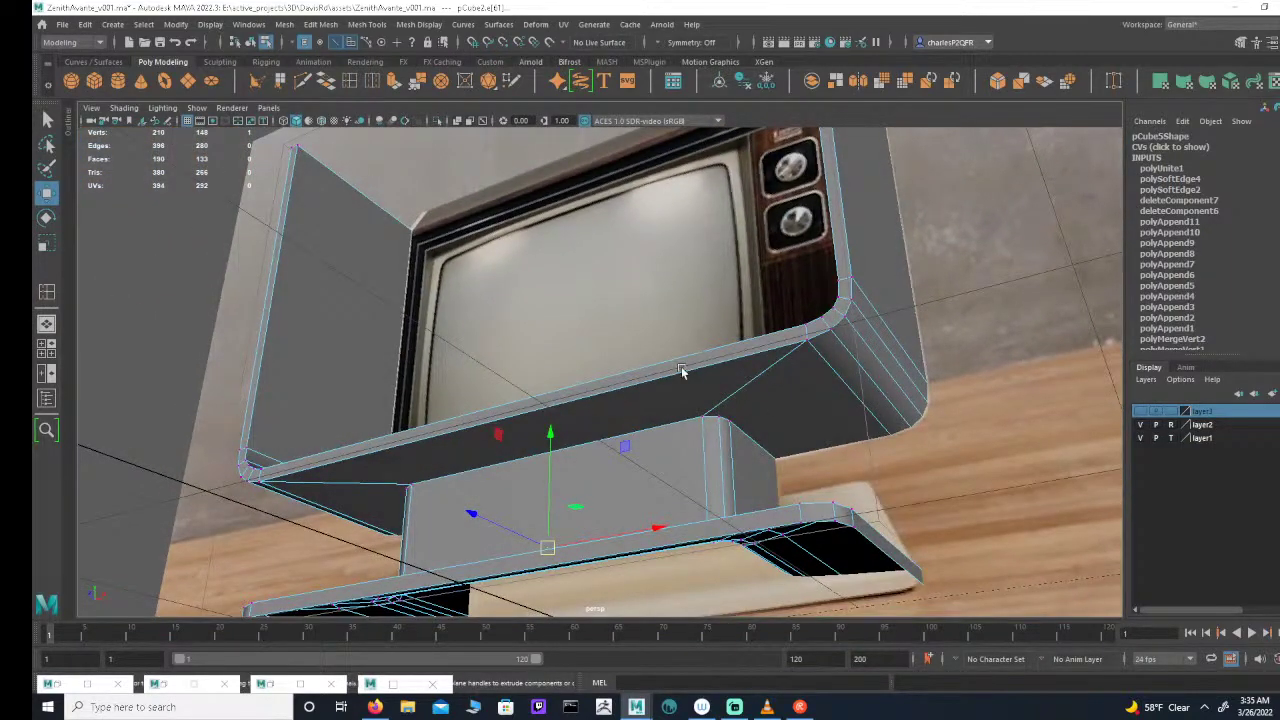
pyautogui.moveTo(684, 370)
pyautogui.keyDown('alt'); pyautogui.mouseDown()
pyautogui.moveTo(634, 391)
pyautogui.moveTo(676, 387)
pyautogui.mouseUp(); pyautogui.keyUp('alt')
pyautogui.hotkey('ctrl', 'z')
pyautogui.hotkey('ctrl', 'z')
pyautogui.hotkey('ctrl', 'z')
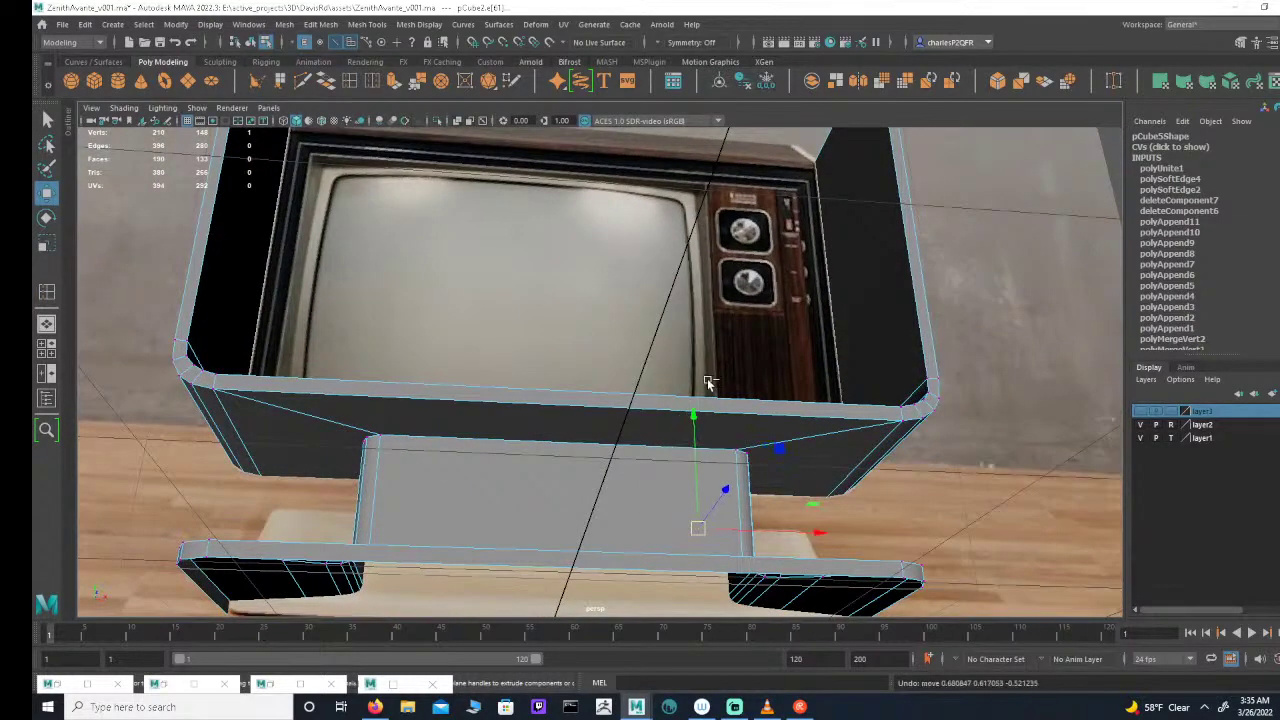
pyautogui.keyDown('alt'); pyautogui.moveTo(743, 470); pyautogui.dragTo(784, 400); pyautogui.keyUp('alt')
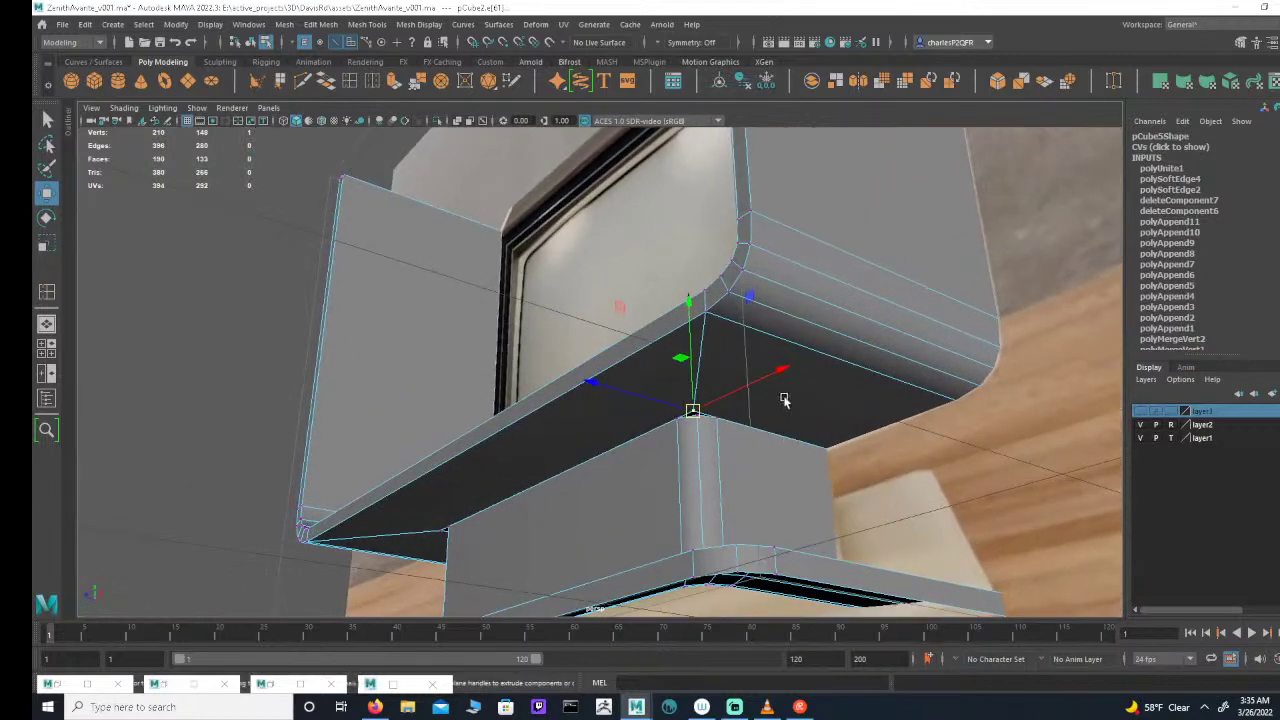
pyautogui.click(302, 82)
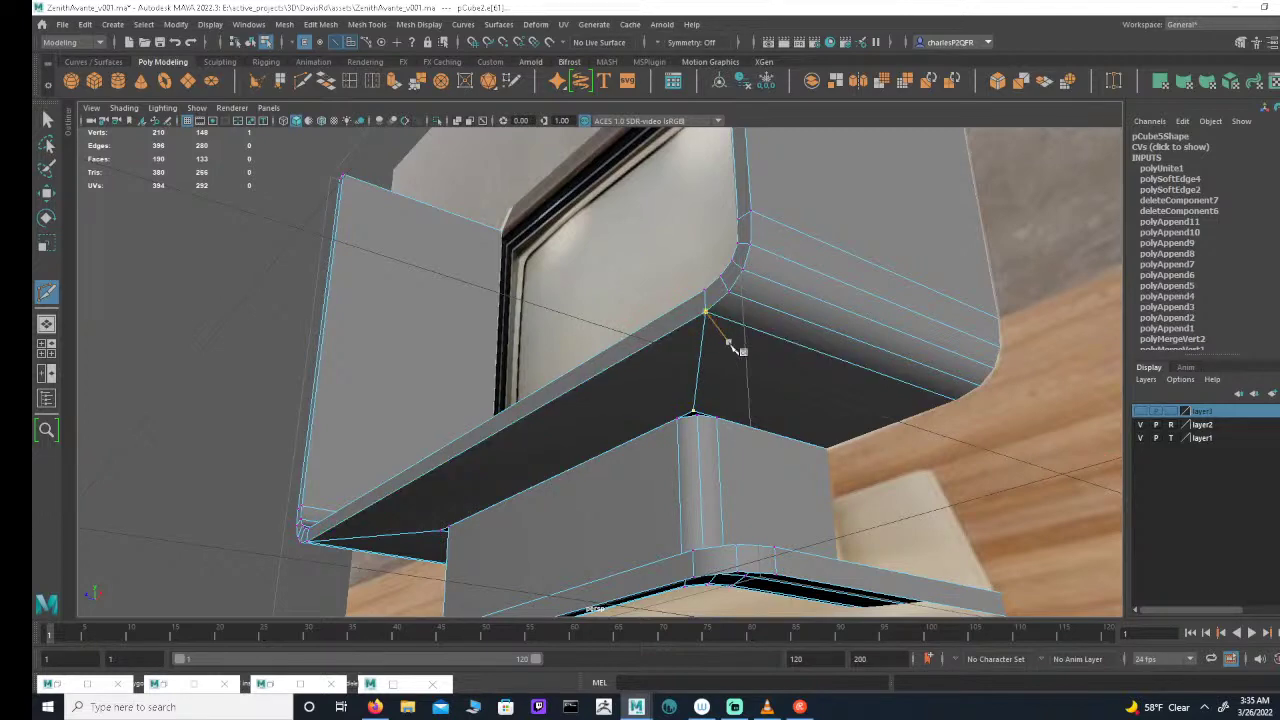
pyautogui.keyDown('alt'); pyautogui.moveTo(765, 358); pyautogui.dragTo(715, 350); pyautogui.keyUp('alt')
pyautogui.press('BackSpace')
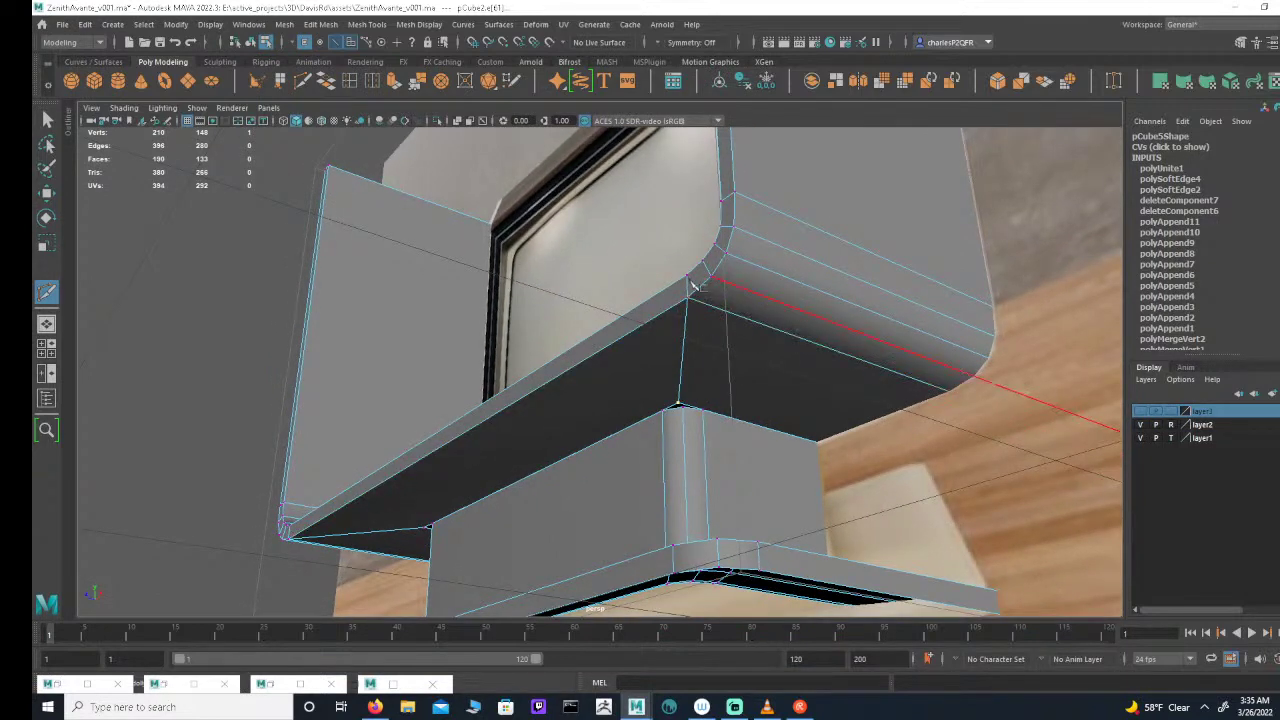
# Step: Insert two edge loops around the casing, one near its front rim and one near its back
pyautogui.click(347, 81)
pyautogui.moveTo(746, 317); pyautogui.dragTo(742, 317)
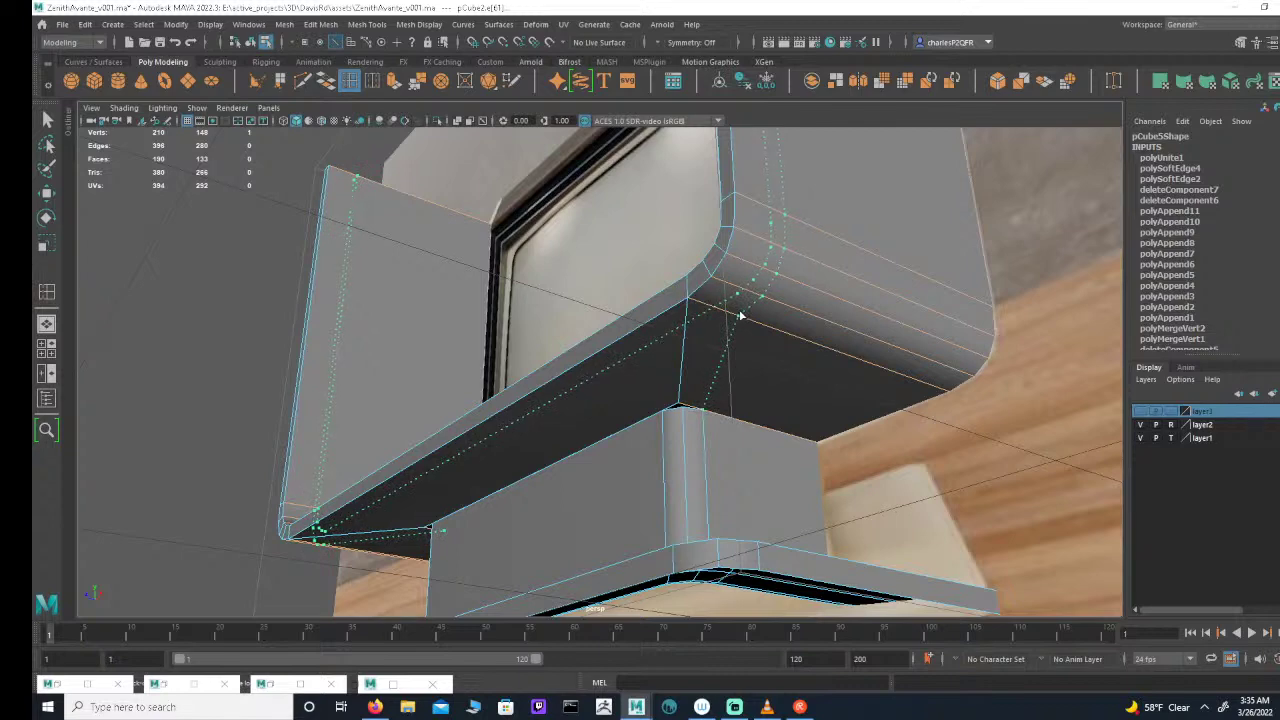
pyautogui.click(743, 316)
pyautogui.keyDown('alt'); pyautogui.moveTo(893, 340); pyautogui.dragTo(791, 343); pyautogui.keyUp('alt')
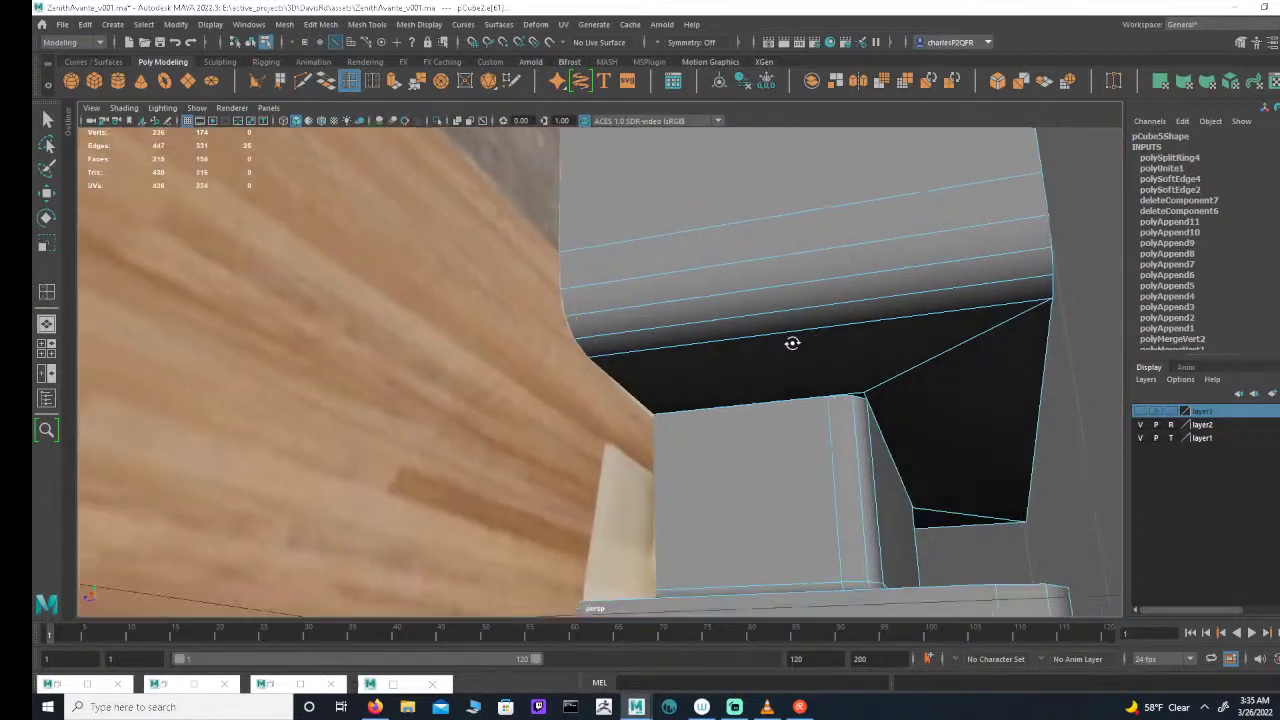
pyautogui.keyDown('alt'); pyautogui.moveTo(874, 331); pyautogui.dragTo(815, 352, button='middle'); pyautogui.keyUp('alt')
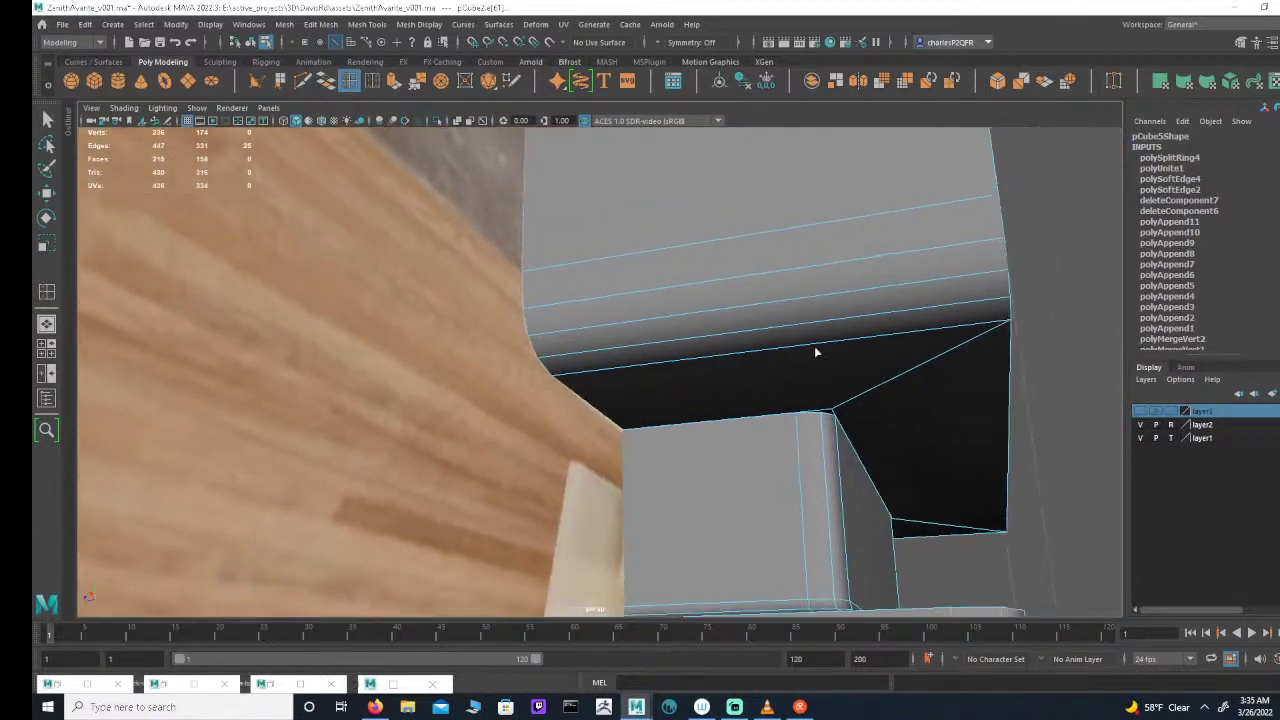
pyautogui.click(929, 345)
pyautogui.keyDown('alt'); pyautogui.moveTo(929, 345); pyautogui.dragTo(938, 305); pyautogui.keyUp('alt')
pyautogui.keyDown('alt'); pyautogui.moveTo(692, 412); pyautogui.dragTo(531, 234); pyautogui.keyUp('alt')
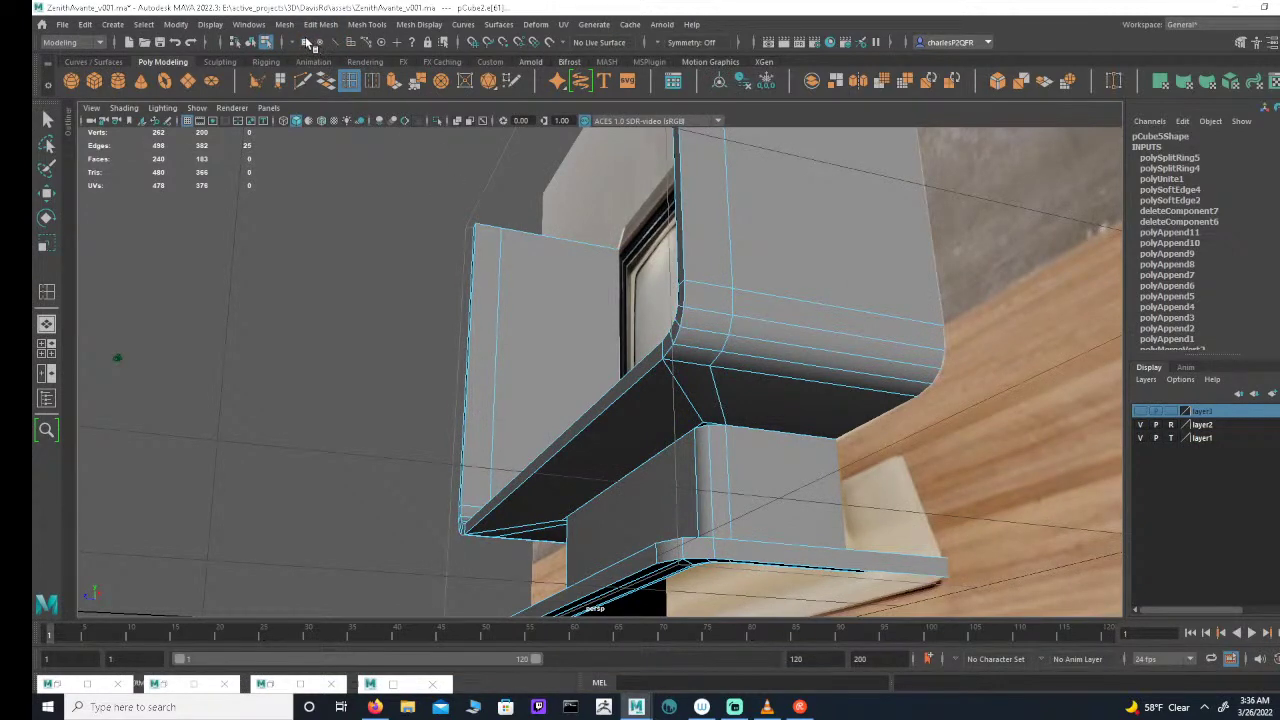
# Step: In the side view, select the front edge loop's vertices and snap them in line with the neck's front corner
pyautogui.press('space')
pyautogui.keyDown('alt'); pyautogui.moveTo(814, 488); pyautogui.dragTo(779, 422, button='middle'); pyautogui.keyUp('alt')
pyautogui.keyDown('alt'); pyautogui.moveTo(779, 422); pyautogui.dragTo(851, 422, button='right'); pyautogui.keyUp('alt')
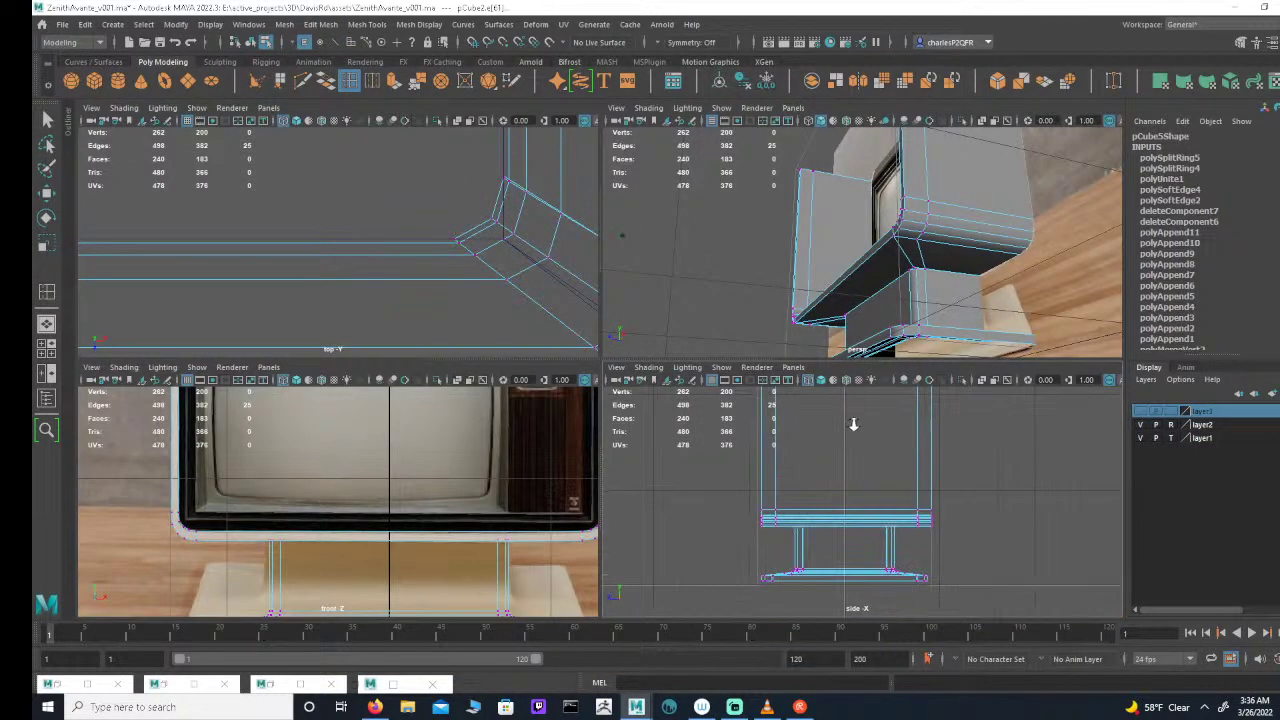
pyautogui.keyDown('alt'); pyautogui.moveTo(822, 424); pyautogui.dragTo(809, 523, button='middle'); pyautogui.keyUp('alt')
pyautogui.keyDown('alt'); pyautogui.moveTo(809, 523); pyautogui.dragTo(786, 525, button='right'); pyautogui.keyUp('alt')
pyautogui.keyDown('alt'); pyautogui.moveTo(786, 525); pyautogui.dragTo(782, 505, button='middle'); pyautogui.keyUp('alt')
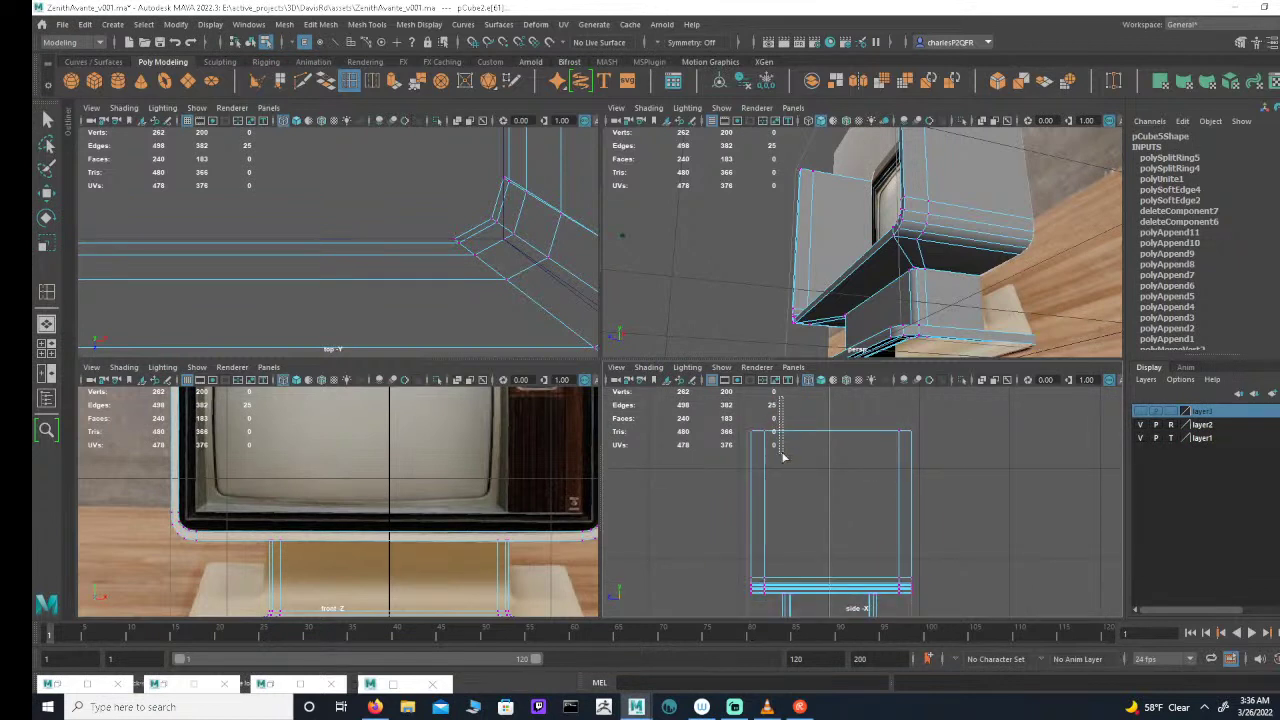
pyautogui.moveTo(783, 457); pyautogui.dragTo(762, 612)
pyautogui.keyDown('alt'); pyautogui.moveTo(814, 534); pyautogui.dragTo(789, 537, button='middle'); pyautogui.keyUp('alt')
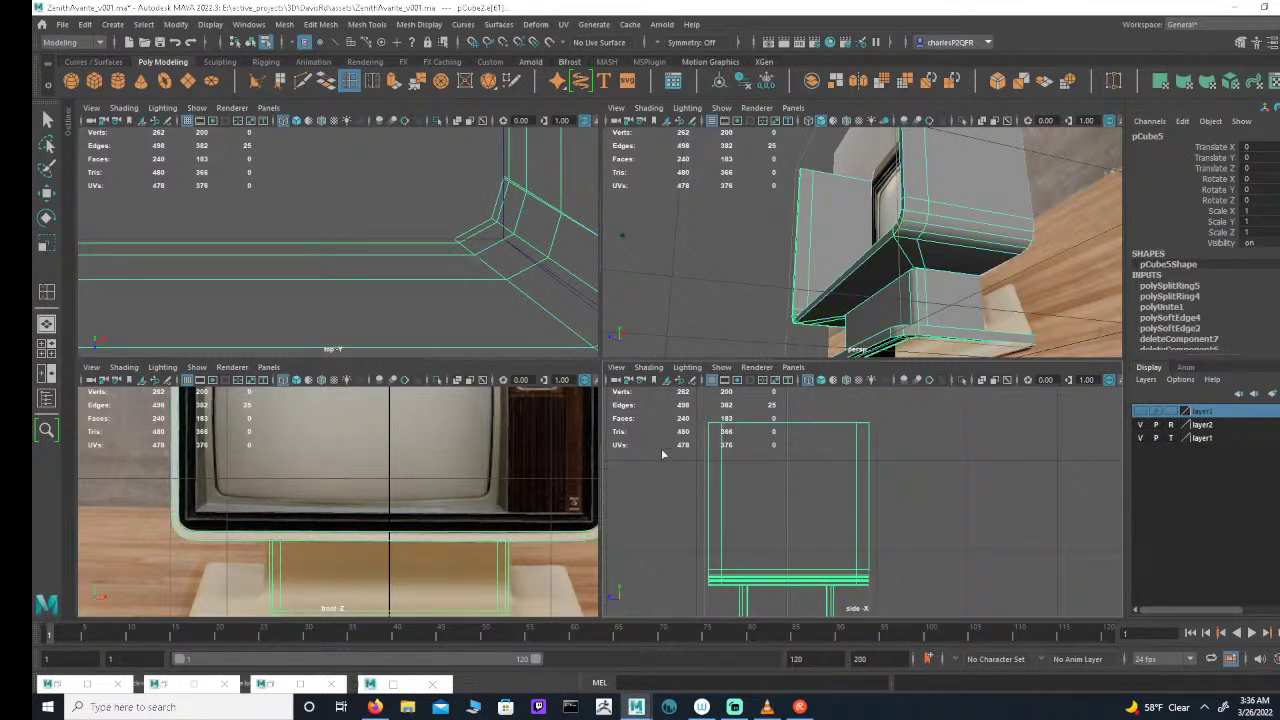
pyautogui.click(48, 118)
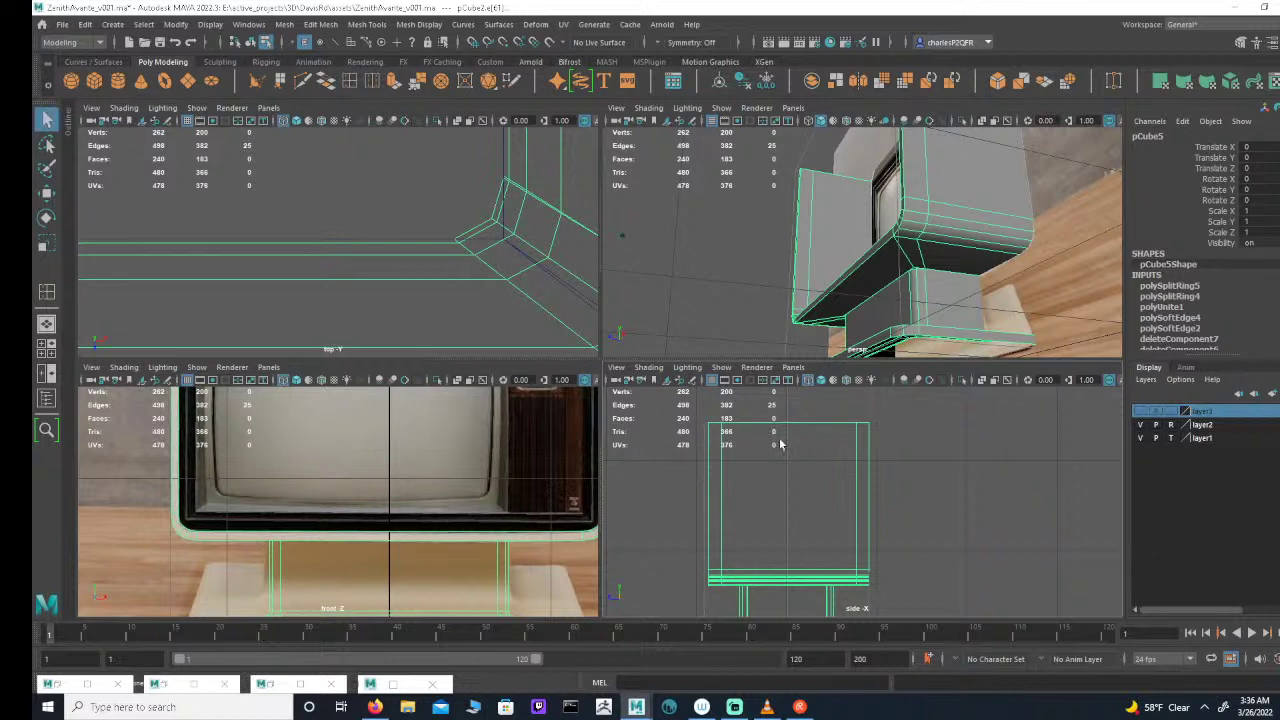
pyautogui.click(738, 425)
pyautogui.press('space')
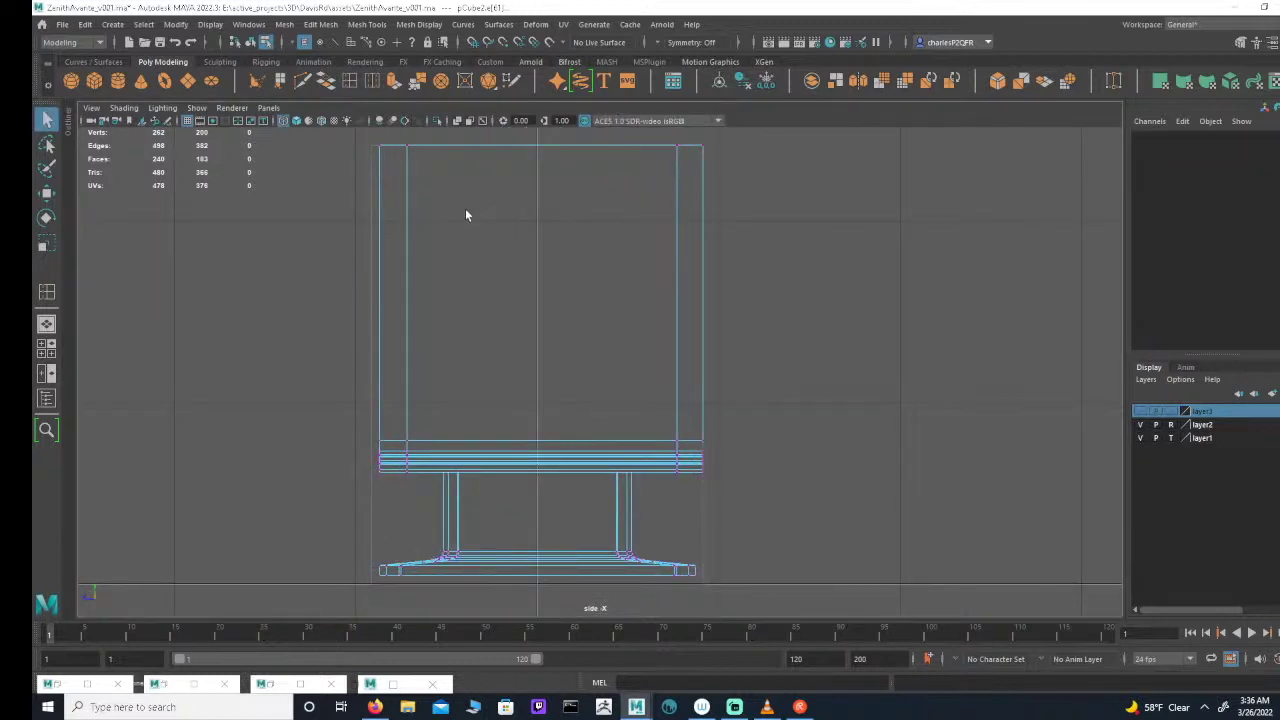
pyautogui.moveTo(392, 135); pyautogui.dragTo(436, 495)
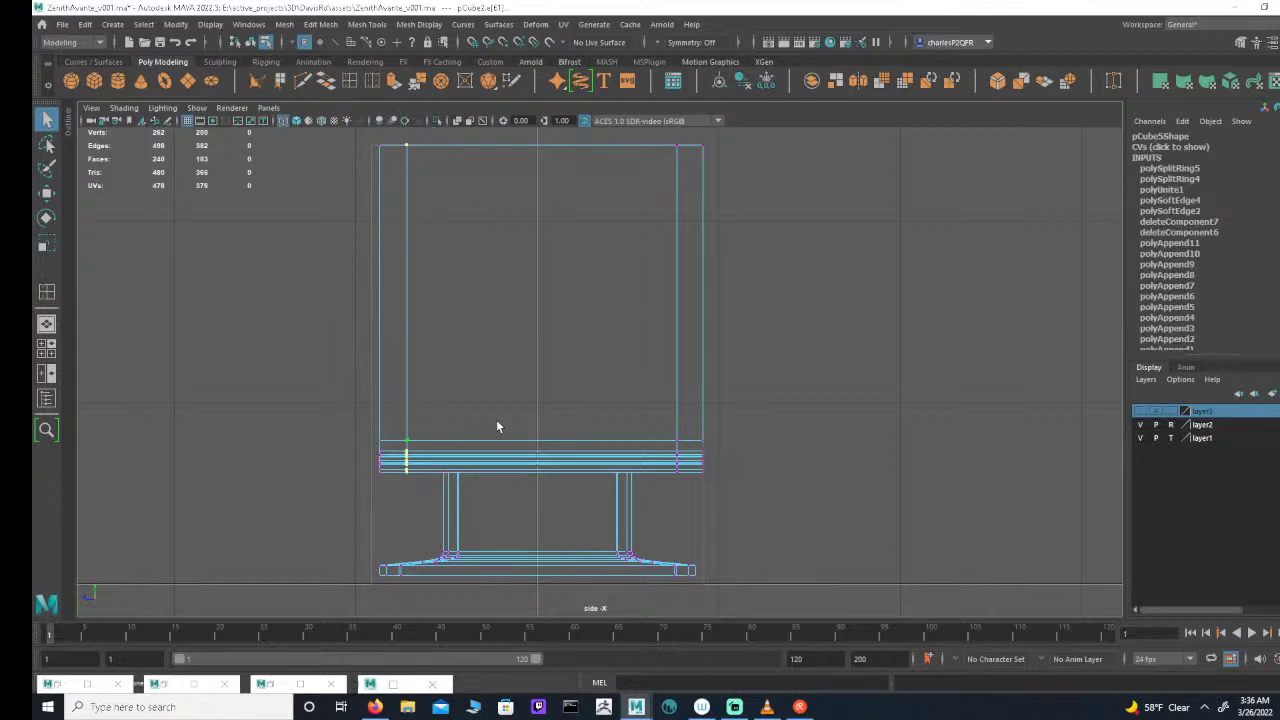
pyautogui.press('w')
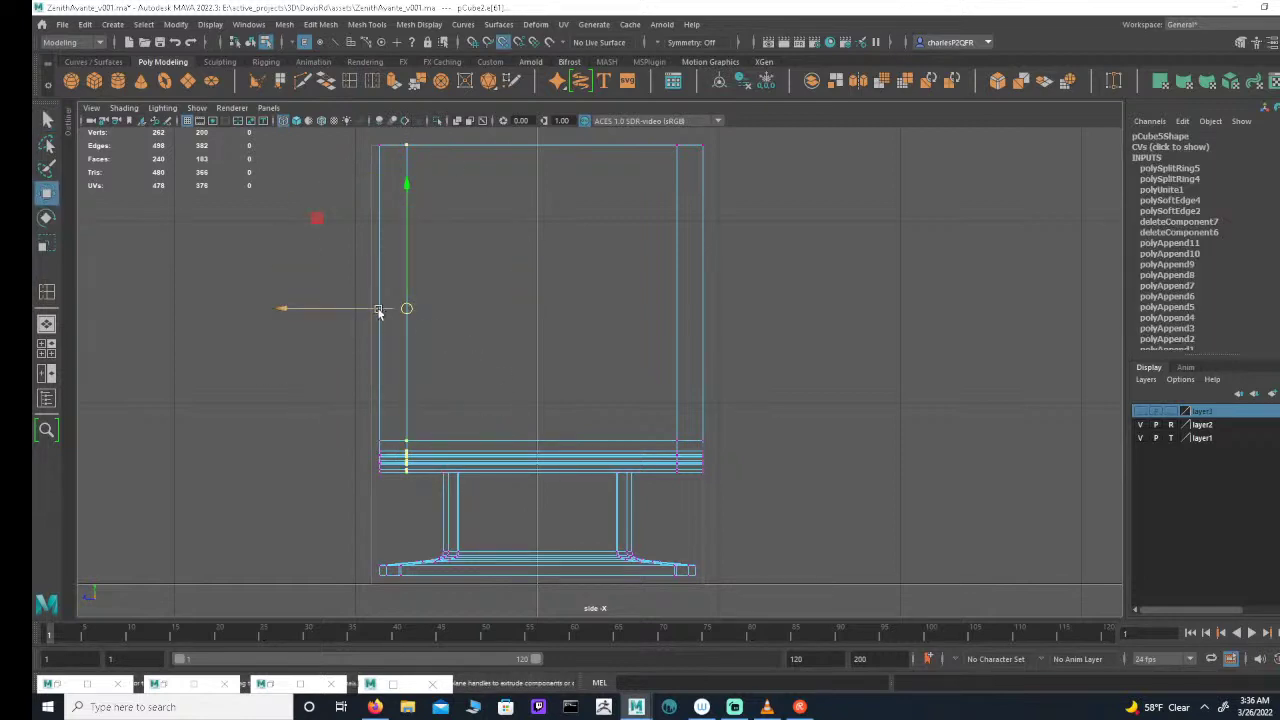
pyautogui.moveTo(378, 310); pyautogui.dragTo(430, 315)
pyautogui.press('space')
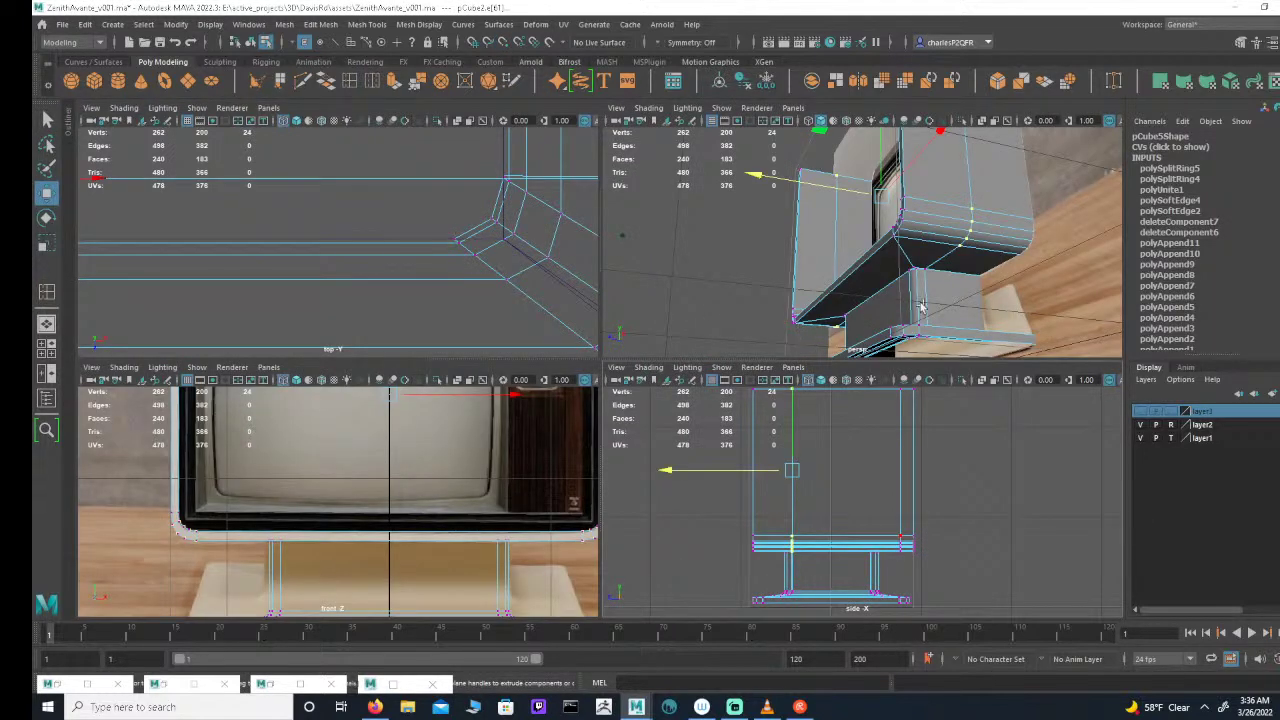
# Step: Select the rear edge loop's vertices and snap them in depth to the neck's back corner
pyautogui.keyDown('alt'); pyautogui.moveTo(921, 306); pyautogui.dragTo(900, 230); pyautogui.keyUp('alt')
pyautogui.keyDown('alt'); pyautogui.moveTo(900, 230); pyautogui.dragTo(869, 271, button='middle'); pyautogui.keyUp('alt')
pyautogui.keyDown('alt'); pyautogui.moveTo(869, 271); pyautogui.dragTo(828, 277, button='right'); pyautogui.keyUp('alt')
pyautogui.keyDown('alt'); pyautogui.moveTo(855, 553); pyautogui.dragTo(806, 571, button='middle'); pyautogui.keyUp('alt')
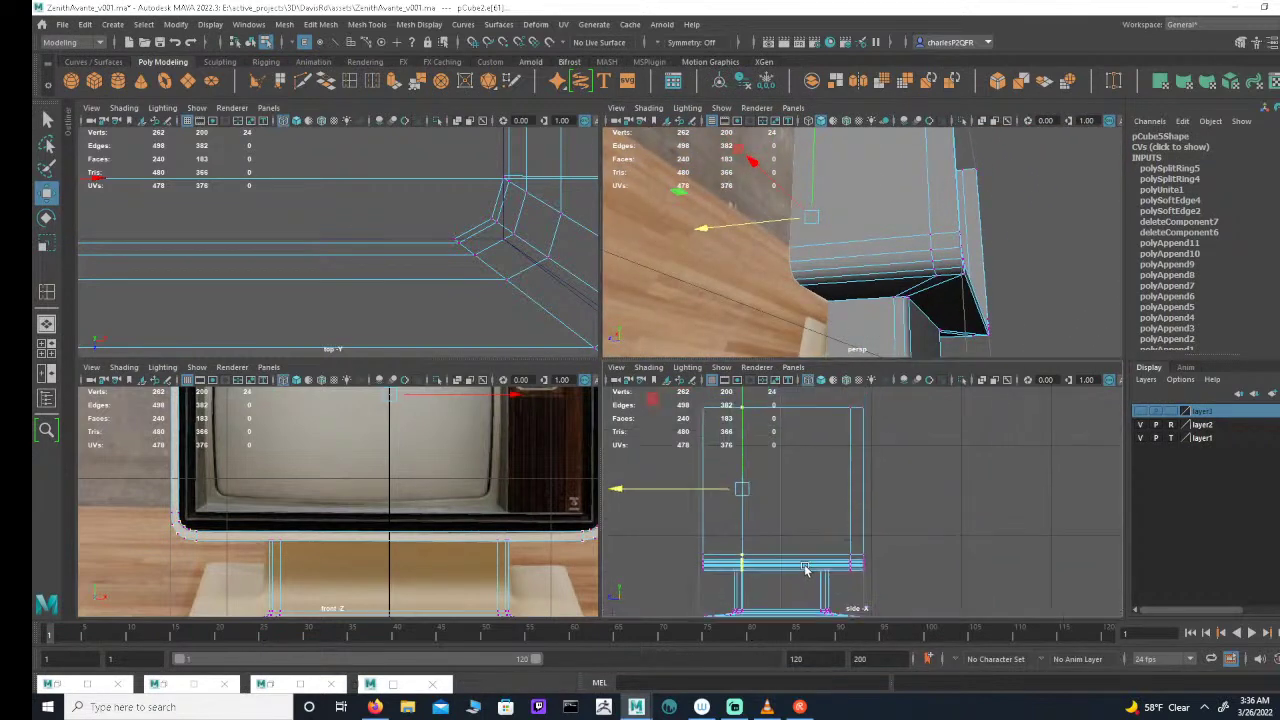
pyautogui.keyDown('alt'); pyautogui.moveTo(806, 571); pyautogui.dragTo(772, 564, button='right'); pyautogui.keyUp('alt')
pyautogui.keyDown('alt'); pyautogui.moveTo(772, 564); pyautogui.dragTo(765, 569, button='middle'); pyautogui.keyUp('alt')
pyautogui.moveTo(828, 396); pyautogui.dragTo(848, 591)
pyautogui.moveTo(870, 265)
pyautogui.keyDown('alt'); pyautogui.mouseDown()
pyautogui.moveTo(878, 241)
pyautogui.moveTo(887, 256)
pyautogui.mouseUp(); pyautogui.keyUp('alt')
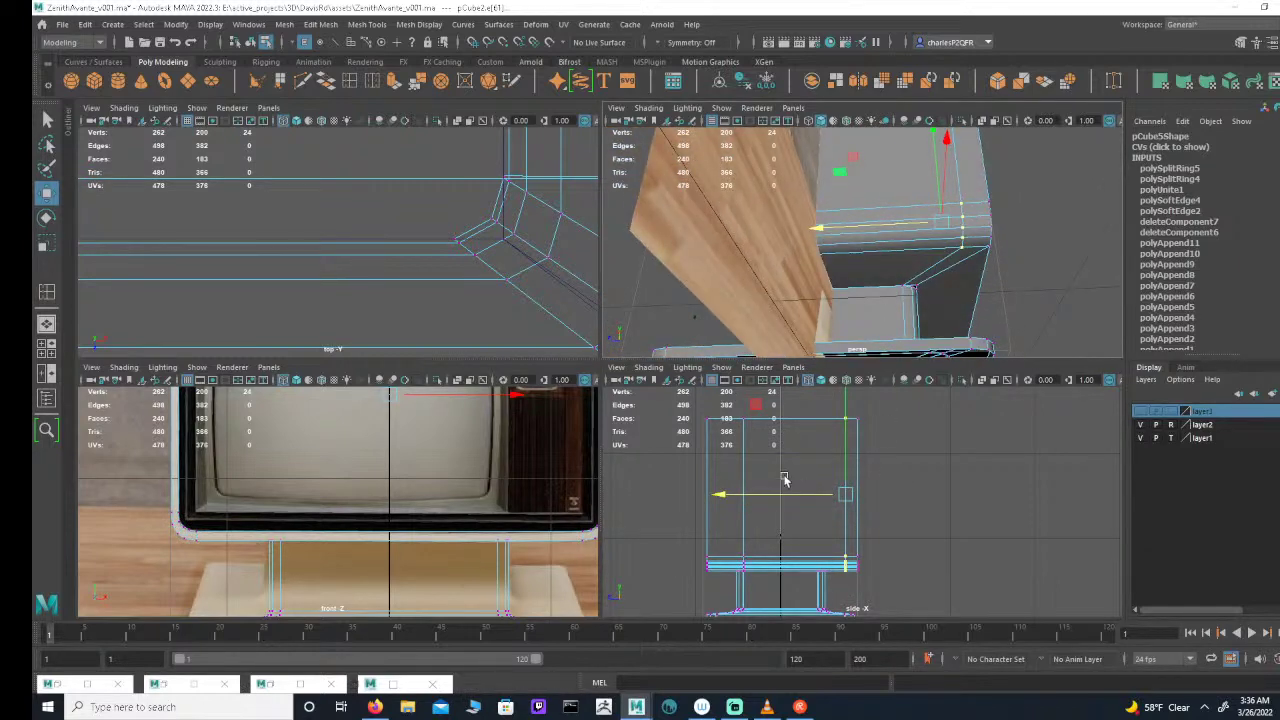
pyautogui.press('v')
pyautogui.moveTo(803, 497); pyautogui.dragTo(810, 521)
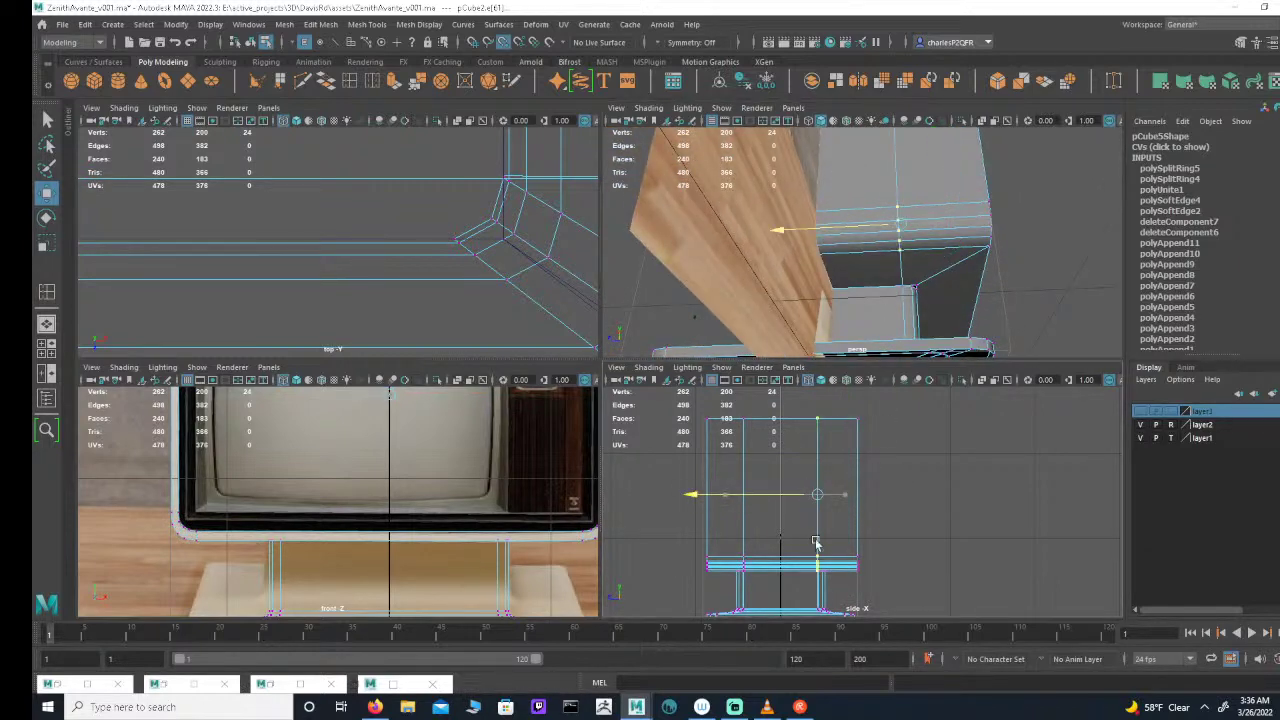
# Step: Undo the edge loop moves and remove both loops added around the casing
pyautogui.keyDown('alt'); pyautogui.moveTo(920, 250); pyautogui.dragTo(884, 276); pyautogui.keyUp('alt')
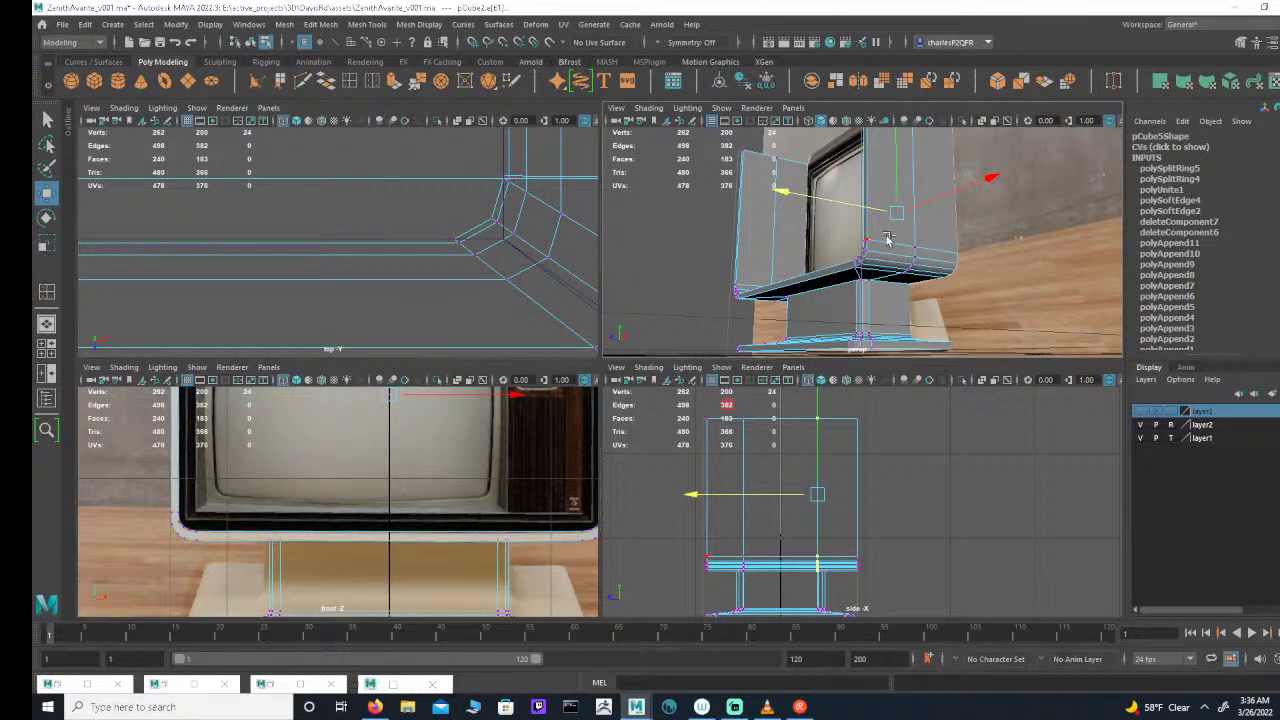
pyautogui.hotkey('ctrl', 'z')
pyautogui.hotkey('ctrl', 'z')
pyautogui.hotkey('ctrl', 'z')
pyautogui.hotkey('ctrl', 'z')
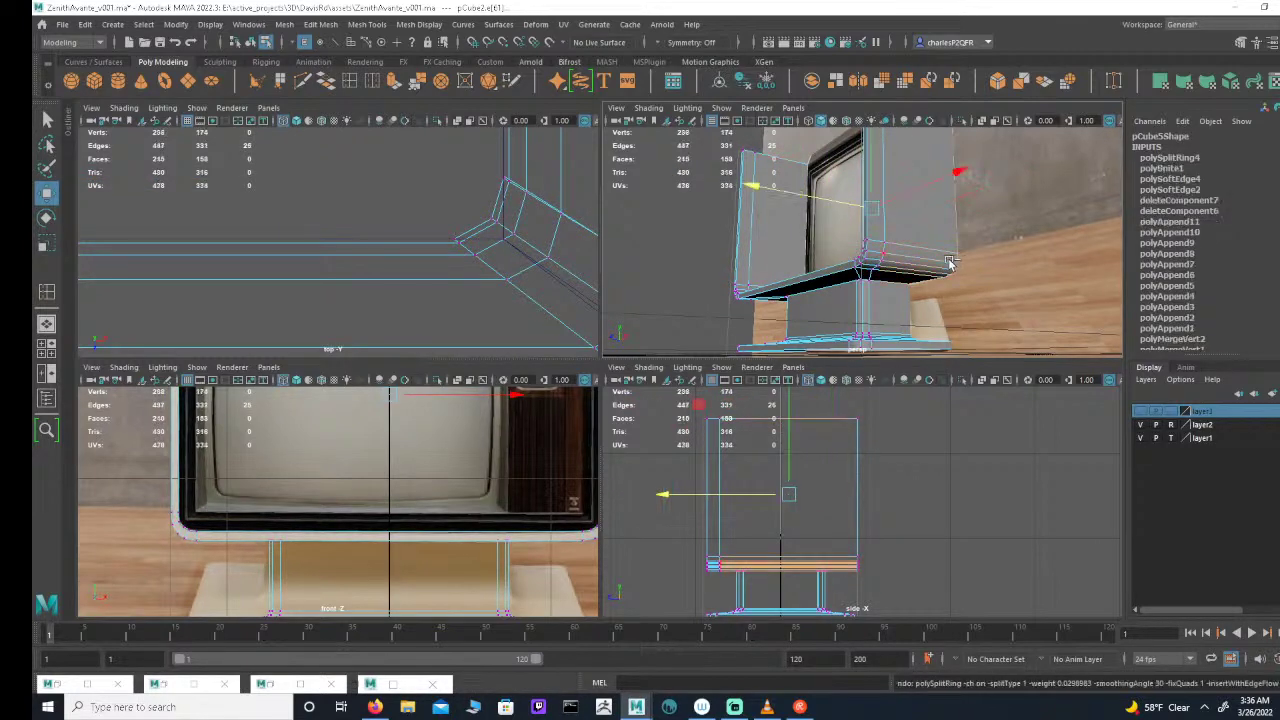
pyautogui.hotkey('ctrl', 'z')
pyautogui.hotkey('ctrl', 'z')
pyautogui.hotkey('ctrl', 'z')
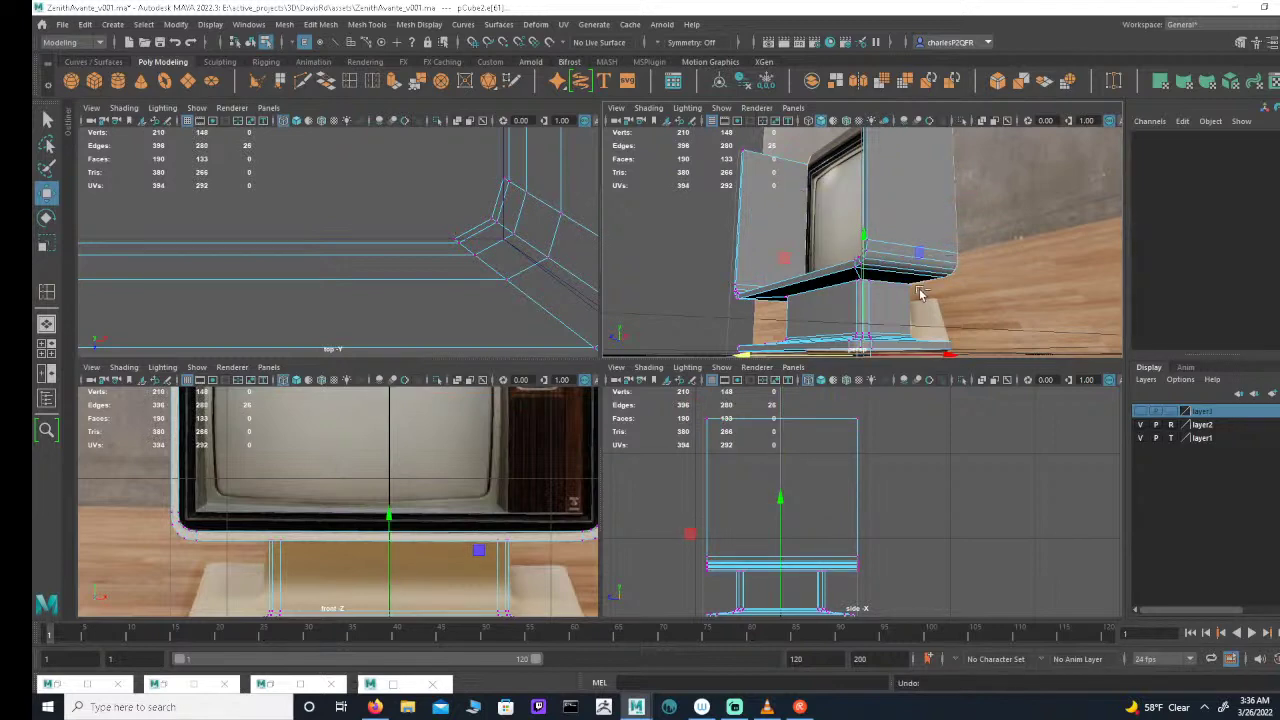
pyautogui.hotkey('ctrl', 'z')
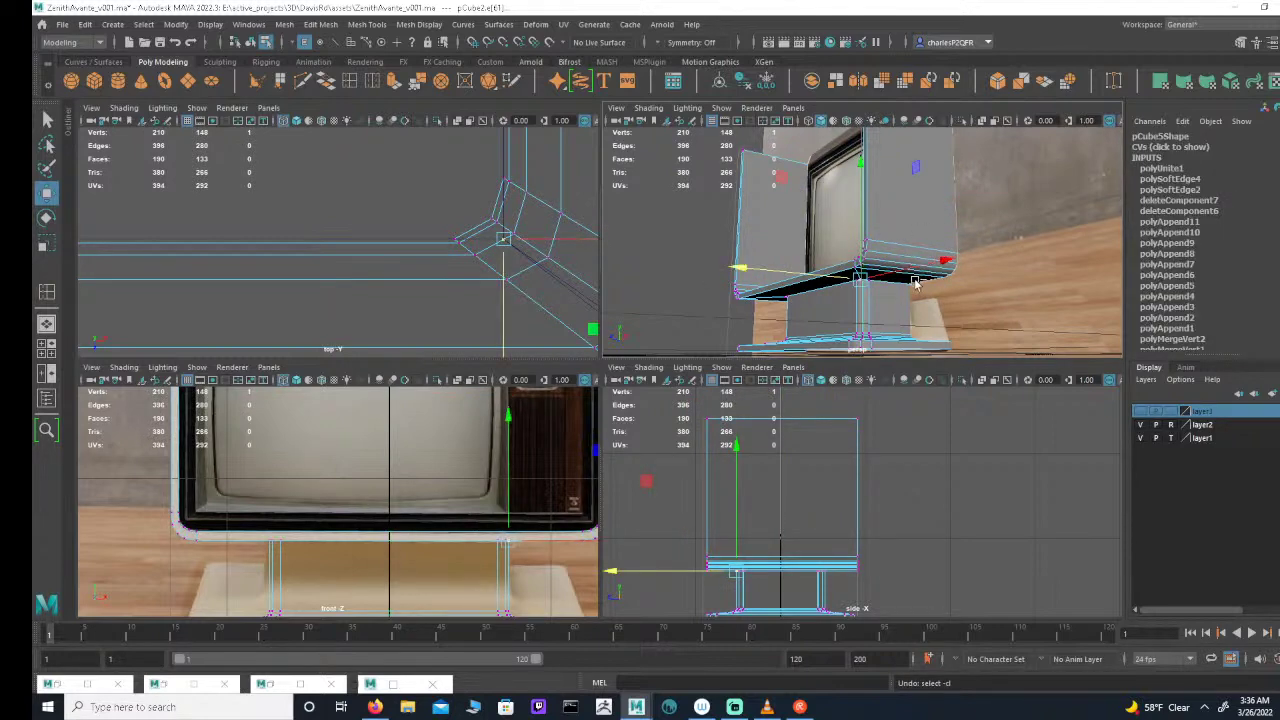
# Step: Examine where the casing's underside edges meet the neck's rounded corner from several angles
pyautogui.keyDown('alt'); pyautogui.moveTo(842, 277); pyautogui.dragTo(914, 260, button='right'); pyautogui.keyUp('alt')
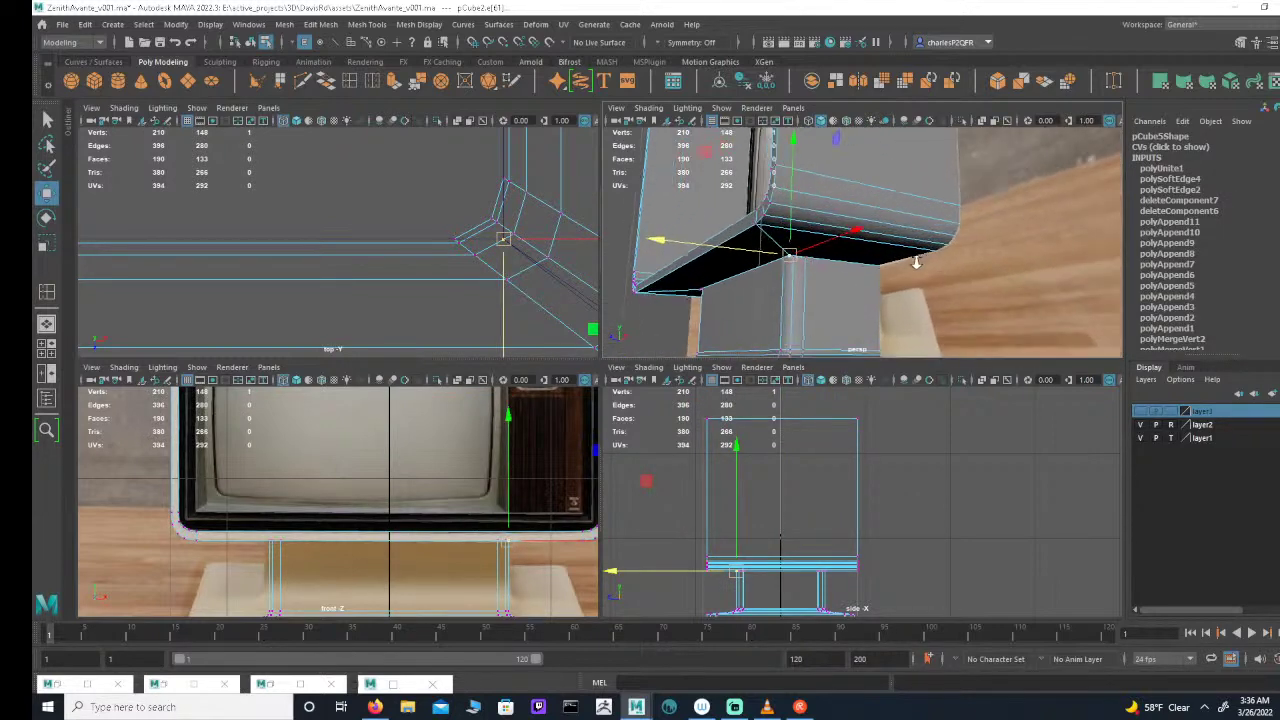
pyautogui.keyDown('alt'); pyautogui.moveTo(840, 266); pyautogui.dragTo(881, 267); pyautogui.keyUp('alt')
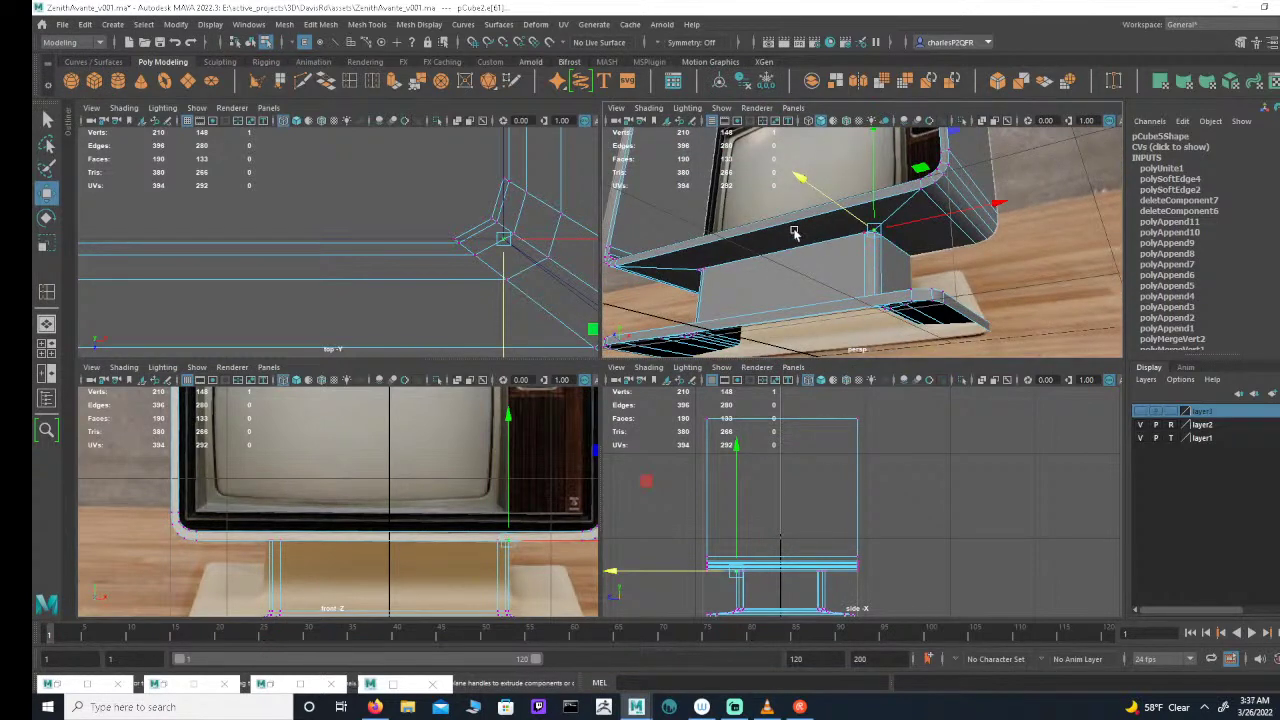
pyautogui.keyDown('alt'); pyautogui.moveTo(783, 299); pyautogui.dragTo(829, 258); pyautogui.keyUp('alt')
pyautogui.keyDown('alt'); pyautogui.moveTo(829, 258); pyautogui.dragTo(911, 260, button='right'); pyautogui.keyUp('alt')
pyautogui.keyDown('alt'); pyautogui.moveTo(911, 260); pyautogui.dragTo(896, 265); pyautogui.keyUp('alt')
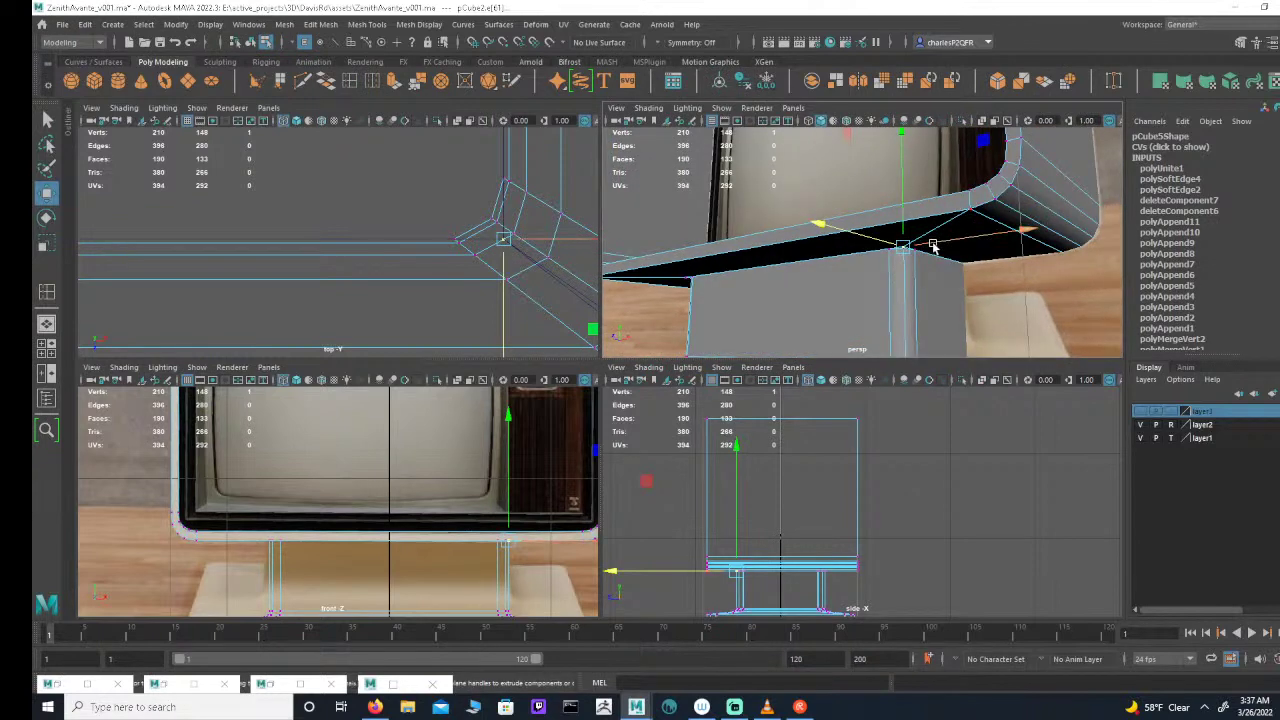
pyautogui.keyDown('alt'); pyautogui.moveTo(741, 304); pyautogui.dragTo(831, 286); pyautogui.keyUp('alt')
pyautogui.keyDown('alt'); pyautogui.moveTo(905, 283); pyautogui.dragTo(856, 281, button='right'); pyautogui.keyUp('alt')
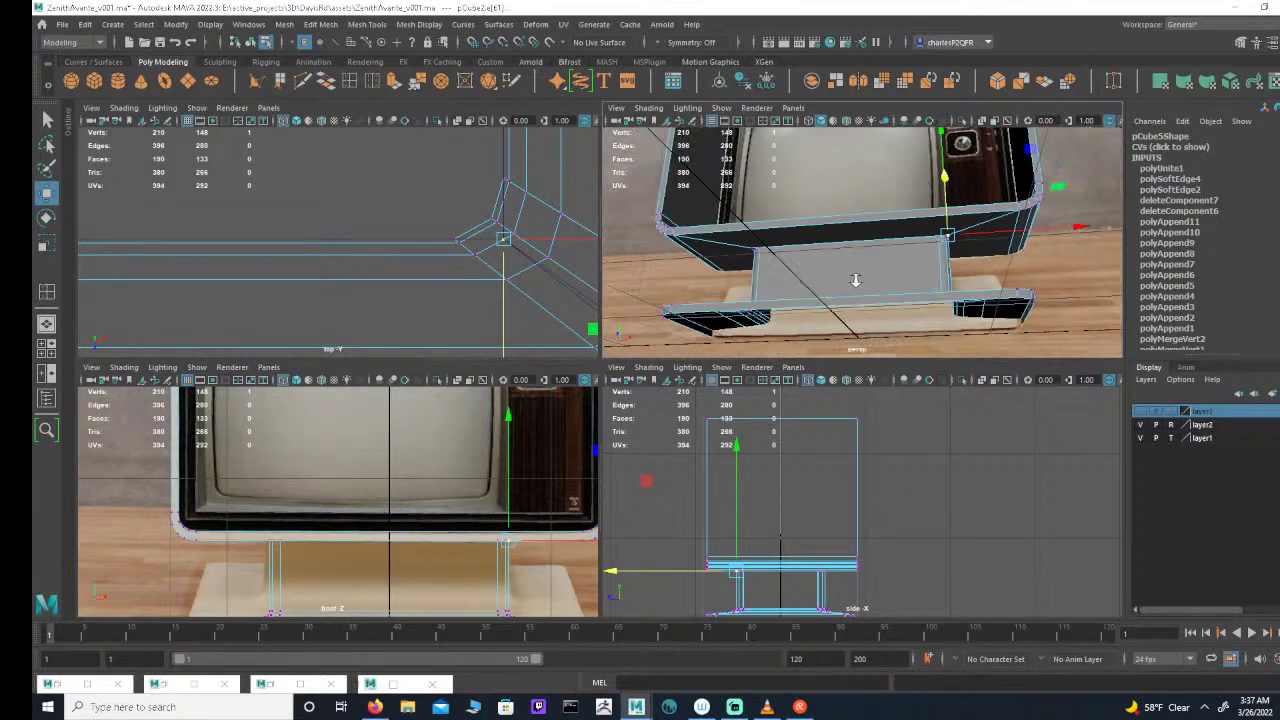
# Step: Collapse the short edges where the casing's underside meets the neck's four rounded corners, merging their vertices
pyautogui.press('space')
pyautogui.scroll(3, 714, 246)
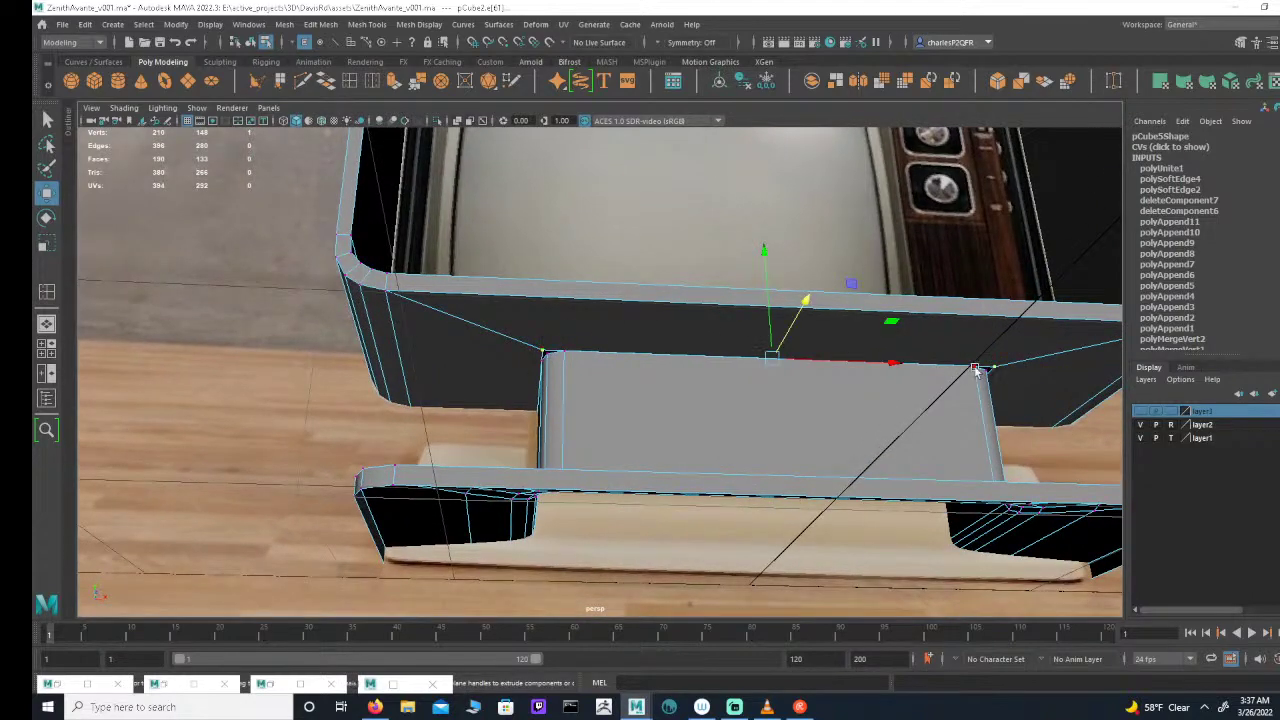
pyautogui.keyDown('alt'); pyautogui.moveTo(549, 347); pyautogui.dragTo(743, 345); pyautogui.keyUp('alt')
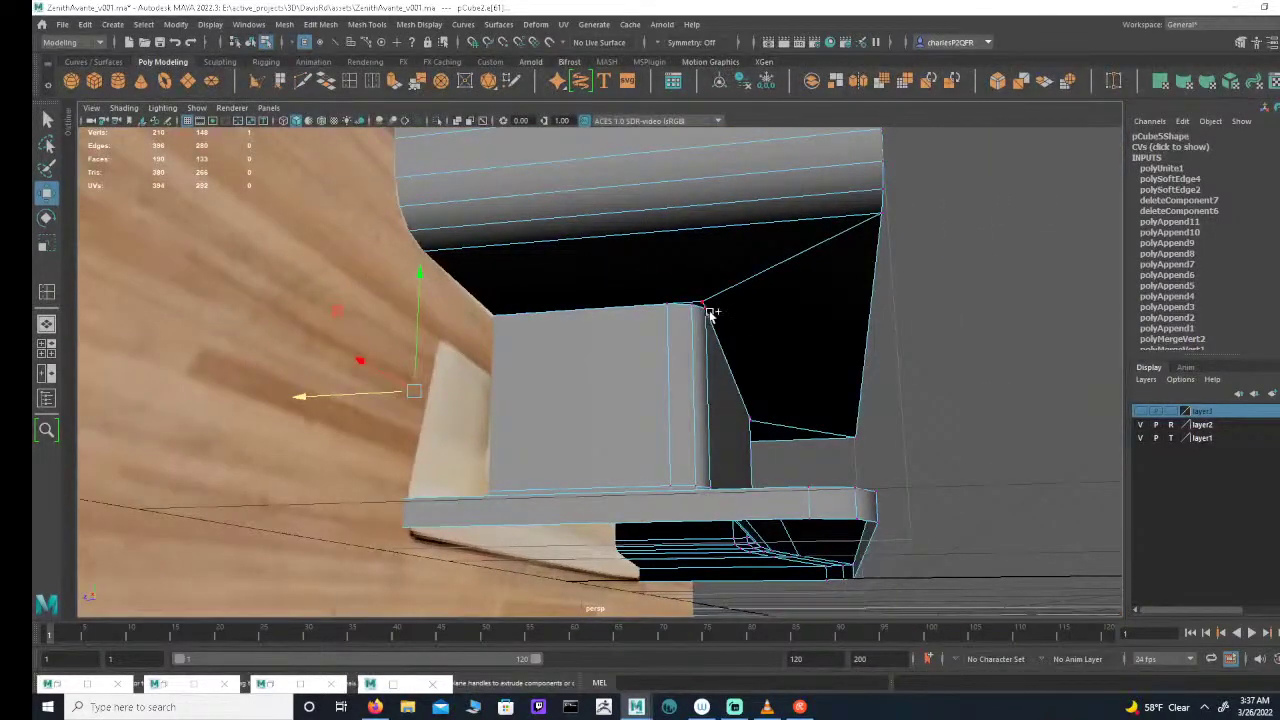
pyautogui.keyDown('alt'); pyautogui.moveTo(705, 302); pyautogui.dragTo(697, 354); pyautogui.keyUp('alt')
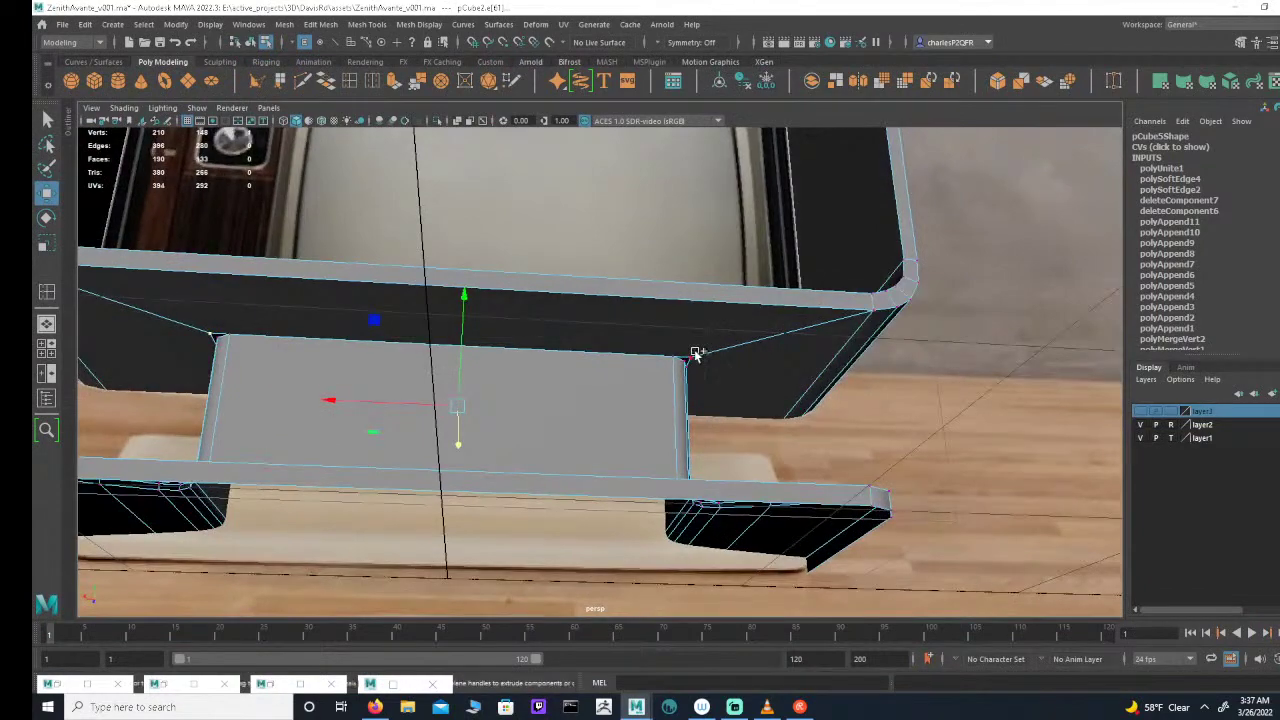
pyautogui.keyDown('alt'); pyautogui.moveTo(689, 307); pyautogui.dragTo(663, 374); pyautogui.keyUp('alt')
pyautogui.click(441, 86)
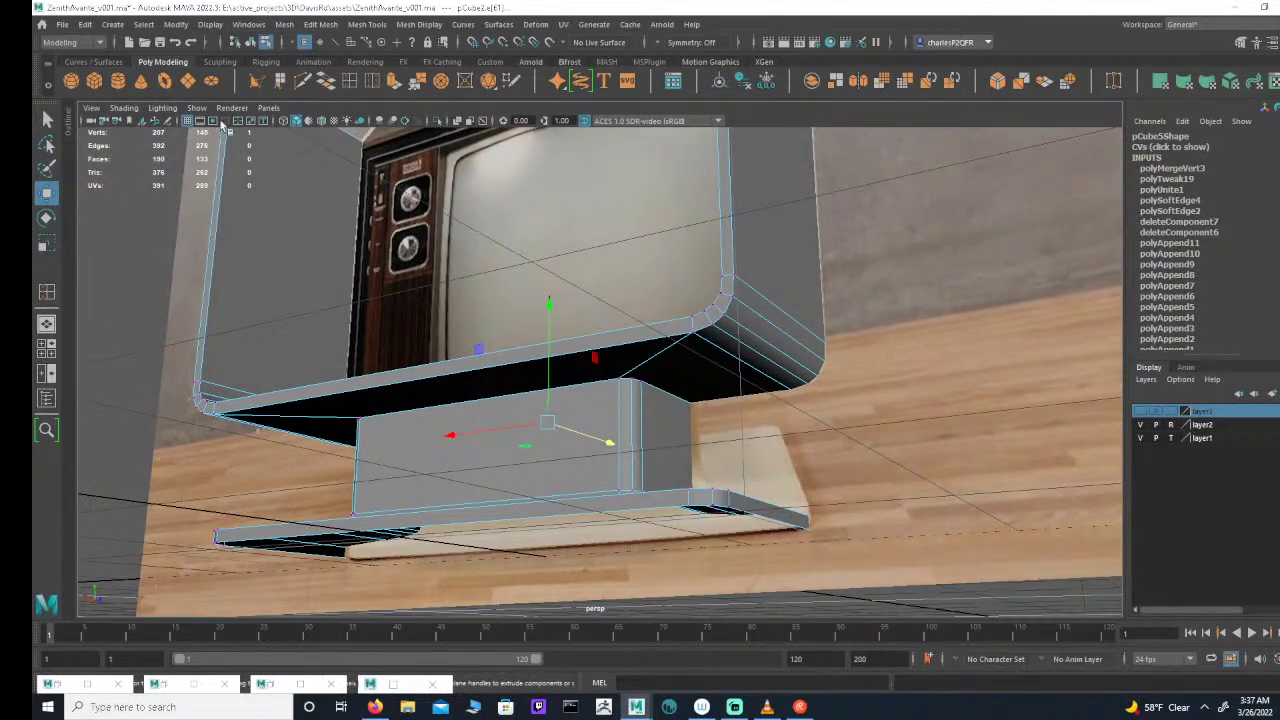
# Step: Delete the diagonal edges joining the casing's underside corners to the neck's top corners
pyautogui.press('q')
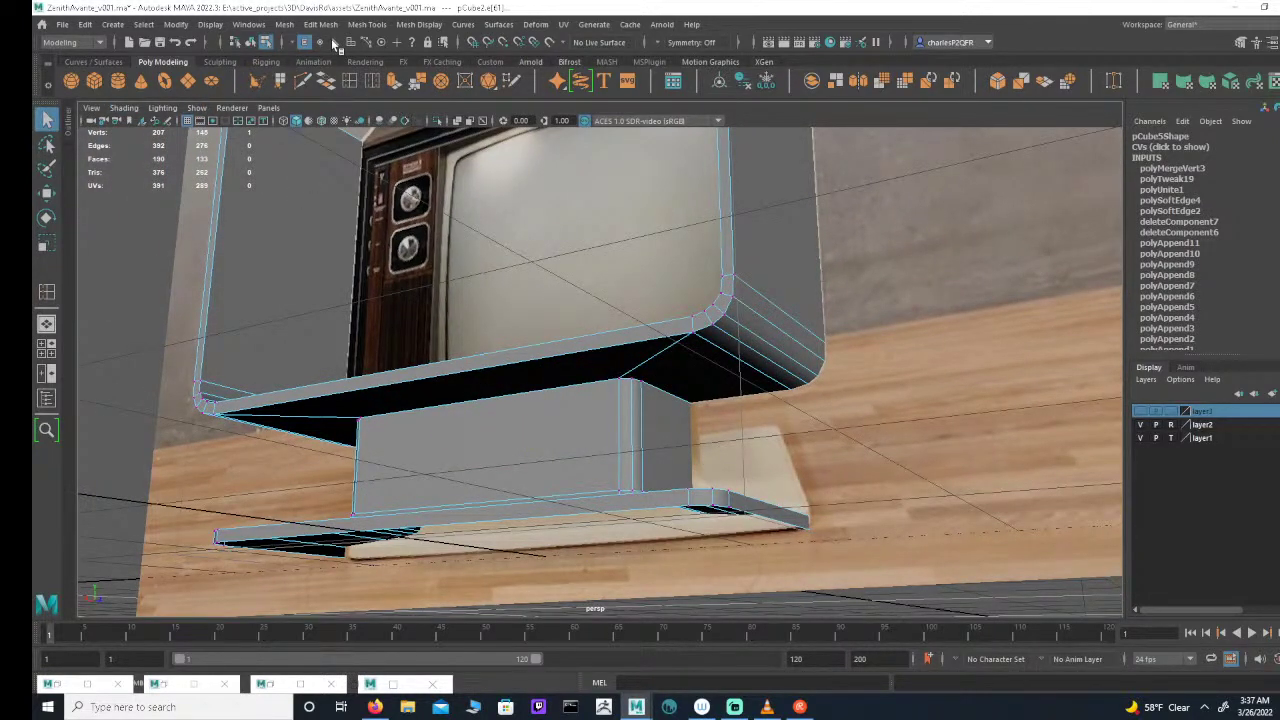
pyautogui.moveTo(636, 362)
pyautogui.keyDown('alt'); pyautogui.mouseDown()
pyautogui.moveTo(680, 374)
pyautogui.moveTo(623, 378)
pyautogui.mouseUp(); pyautogui.keyUp('alt')
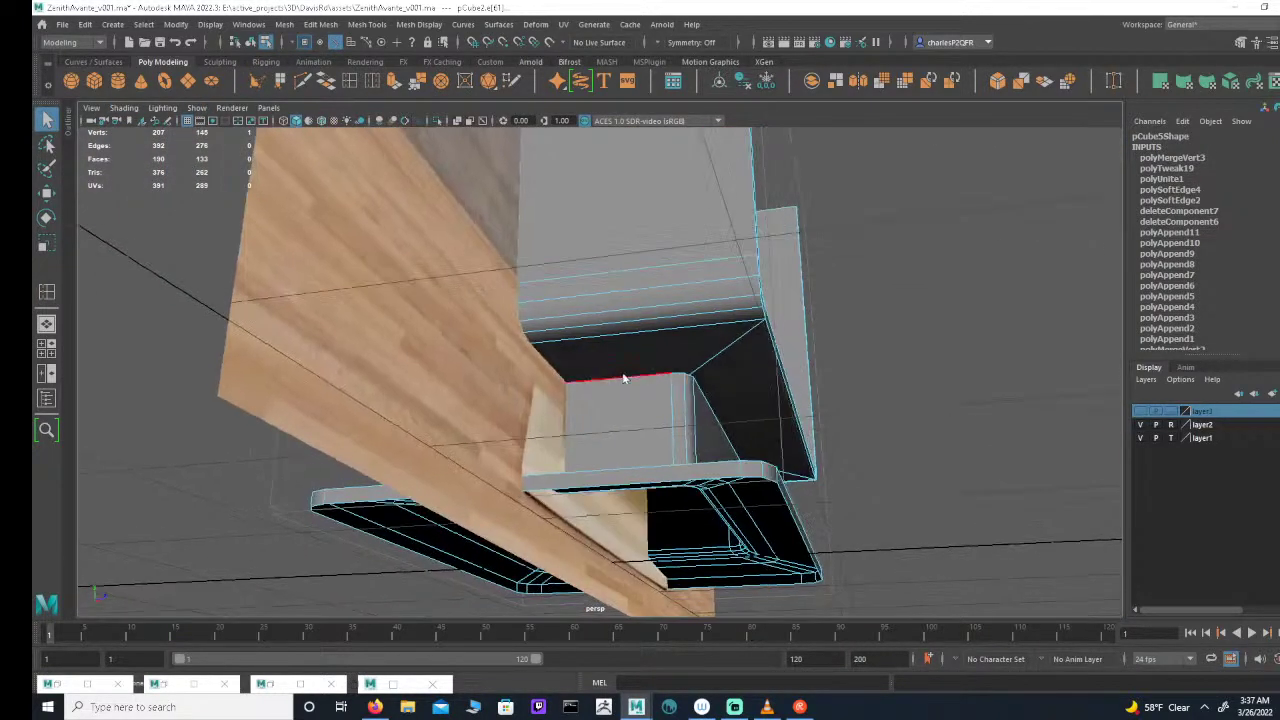
pyautogui.keyDown('alt'); pyautogui.moveTo(720, 355); pyautogui.dragTo(814, 366); pyautogui.keyUp('alt')
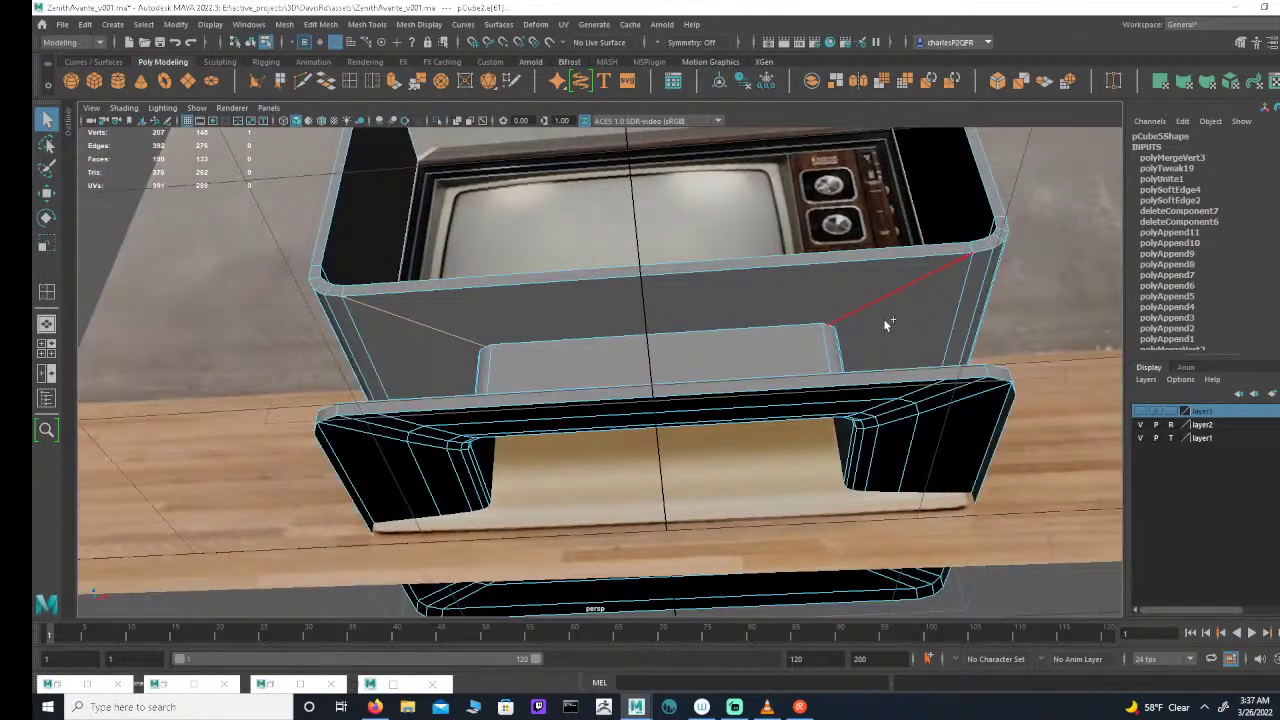
pyautogui.keyDown('alt'); pyautogui.moveTo(912, 325); pyautogui.dragTo(793, 402); pyautogui.keyUp('alt')
pyautogui.hotkey('ctrl', 'Delete')
pyautogui.press('f')
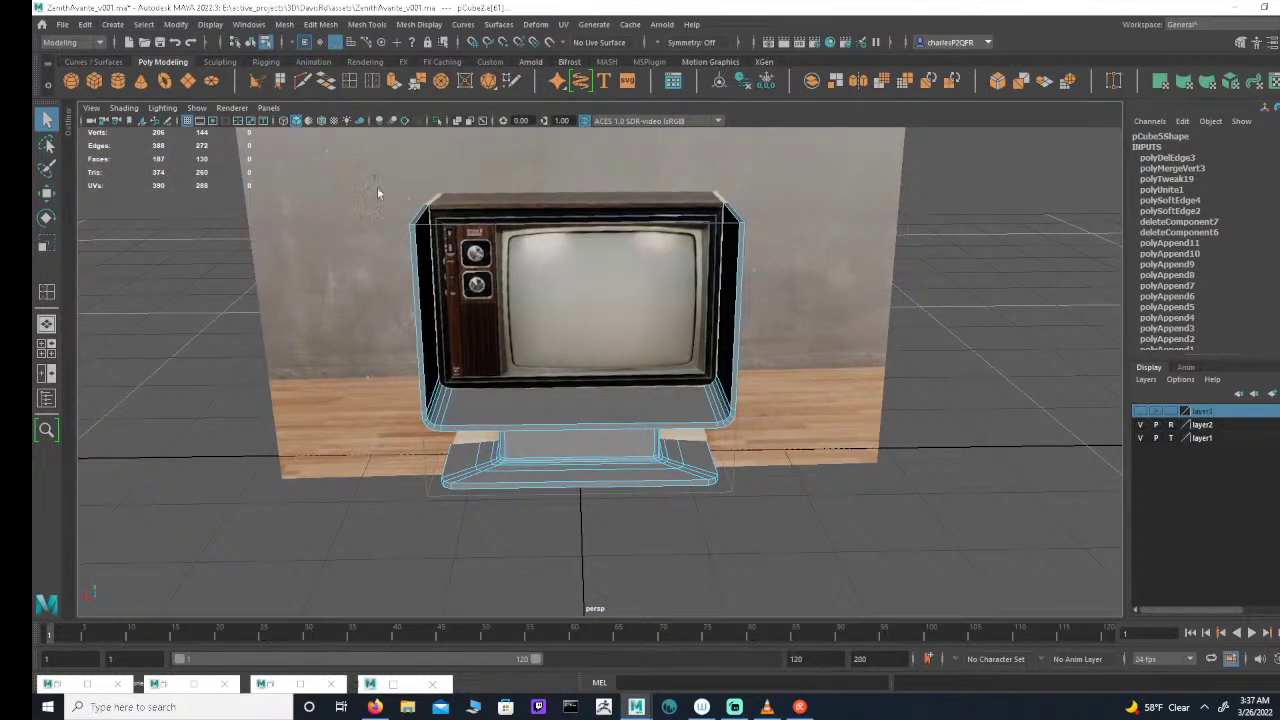
# Step: Examine the joined casing and stand from several angles
pyautogui.keyDown('alt'); pyautogui.moveTo(377, 193); pyautogui.dragTo(559, 322); pyautogui.keyUp('alt')
pyautogui.keyDown('alt'); pyautogui.moveTo(551, 425); pyautogui.dragTo(339, 421); pyautogui.keyUp('alt')
pyautogui.keyDown('alt'); pyautogui.moveTo(562, 419); pyautogui.dragTo(396, 401); pyautogui.keyUp('alt')
pyautogui.keyDown('alt'); pyautogui.moveTo(396, 401); pyautogui.dragTo(503, 403, button='right'); pyautogui.keyUp('alt')
pyautogui.keyDown('alt'); pyautogui.moveTo(503, 403); pyautogui.dragTo(602, 387); pyautogui.keyUp('alt')
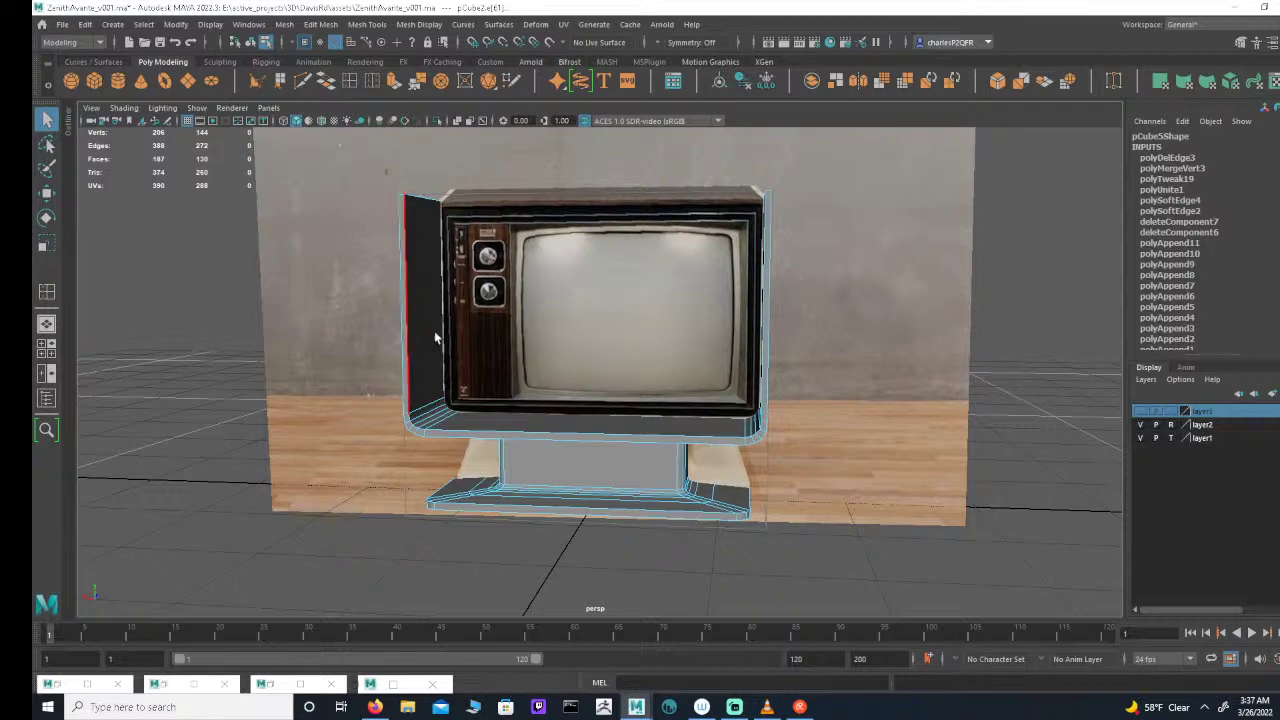
pyautogui.keyDown('alt'); pyautogui.moveTo(434, 334); pyautogui.dragTo(483, 289); pyautogui.keyUp('alt')
# Step: In the front view, select the faces of the earlier TV blockout placed high above the reference image
pyautogui.press('space')
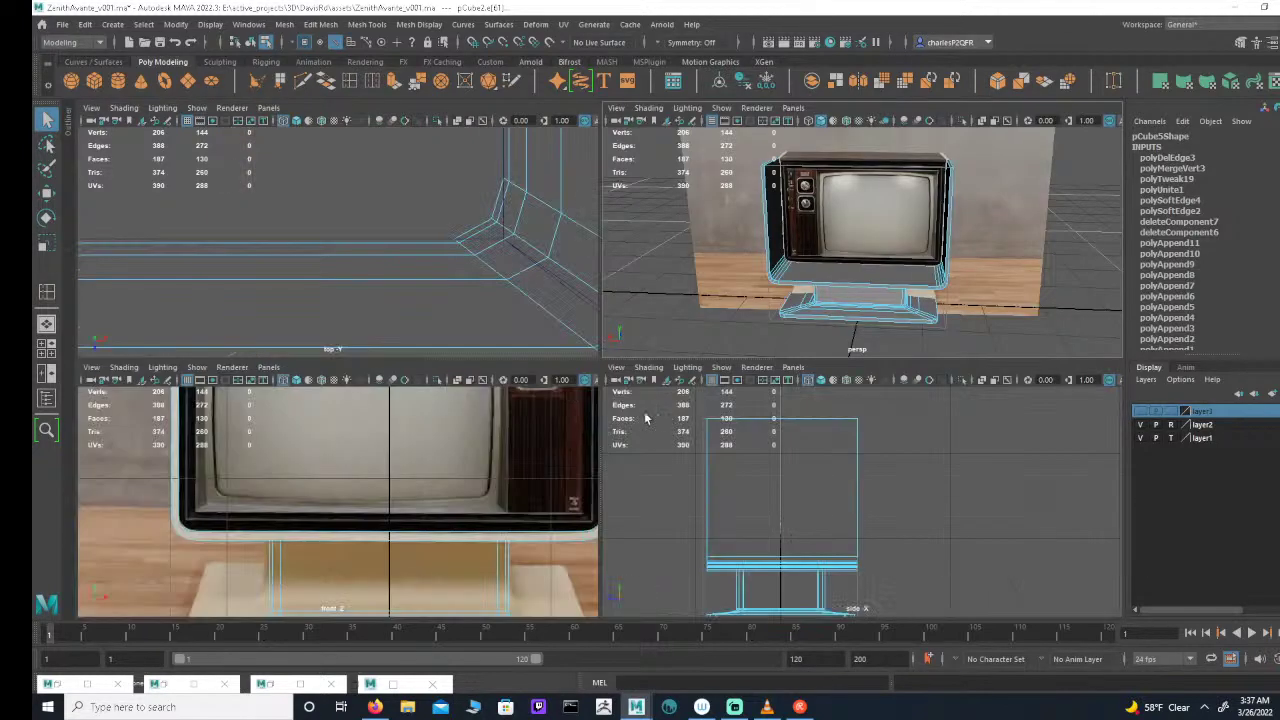
pyautogui.keyDown('alt'); pyautogui.moveTo(389, 430); pyautogui.dragTo(371, 494, button='middle'); pyautogui.keyUp('alt')
pyautogui.press('space')
pyautogui.keyDown('alt'); pyautogui.moveTo(563, 402); pyautogui.dragTo(246, 384, button='right'); pyautogui.keyUp('alt')
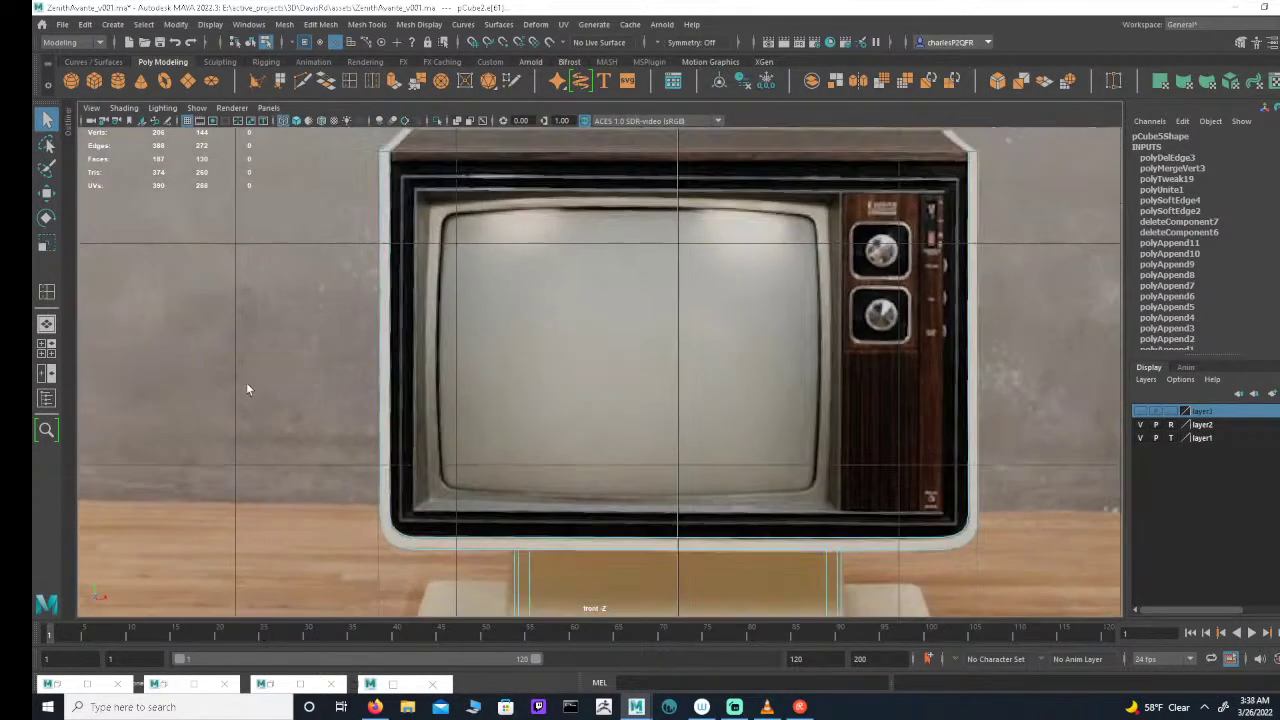
pyautogui.keyDown('alt'); pyautogui.moveTo(532, 400); pyautogui.dragTo(510, 450, button='middle'); pyautogui.keyUp('alt')
pyautogui.keyDown('alt'); pyautogui.moveTo(510, 450); pyautogui.dragTo(486, 454, button='right'); pyautogui.keyUp('alt')
pyautogui.scroll(-2, 486, 453)
pyautogui.keyDown('alt'); pyautogui.moveTo(697, 289); pyautogui.dragTo(862, 321, button='middle'); pyautogui.keyUp('alt')
pyautogui.keyDown('alt'); pyautogui.moveTo(862, 321); pyautogui.dragTo(667, 265, button='right'); pyautogui.keyUp('alt')
pyautogui.keyDown('alt'); pyautogui.moveTo(667, 265); pyautogui.dragTo(857, 487, button='middle'); pyautogui.keyUp('alt')
pyautogui.keyDown('alt'); pyautogui.moveTo(857, 487); pyautogui.dragTo(491, 417, button='right'); pyautogui.keyUp('alt')
pyautogui.keyDown('alt'); pyautogui.moveTo(897, 343); pyautogui.dragTo(882, 447, button='middle'); pyautogui.keyUp('alt')
pyautogui.keyDown('alt'); pyautogui.moveTo(882, 447); pyautogui.dragTo(851, 447, button='right'); pyautogui.keyUp('alt')
pyautogui.scroll(1, 851, 446)
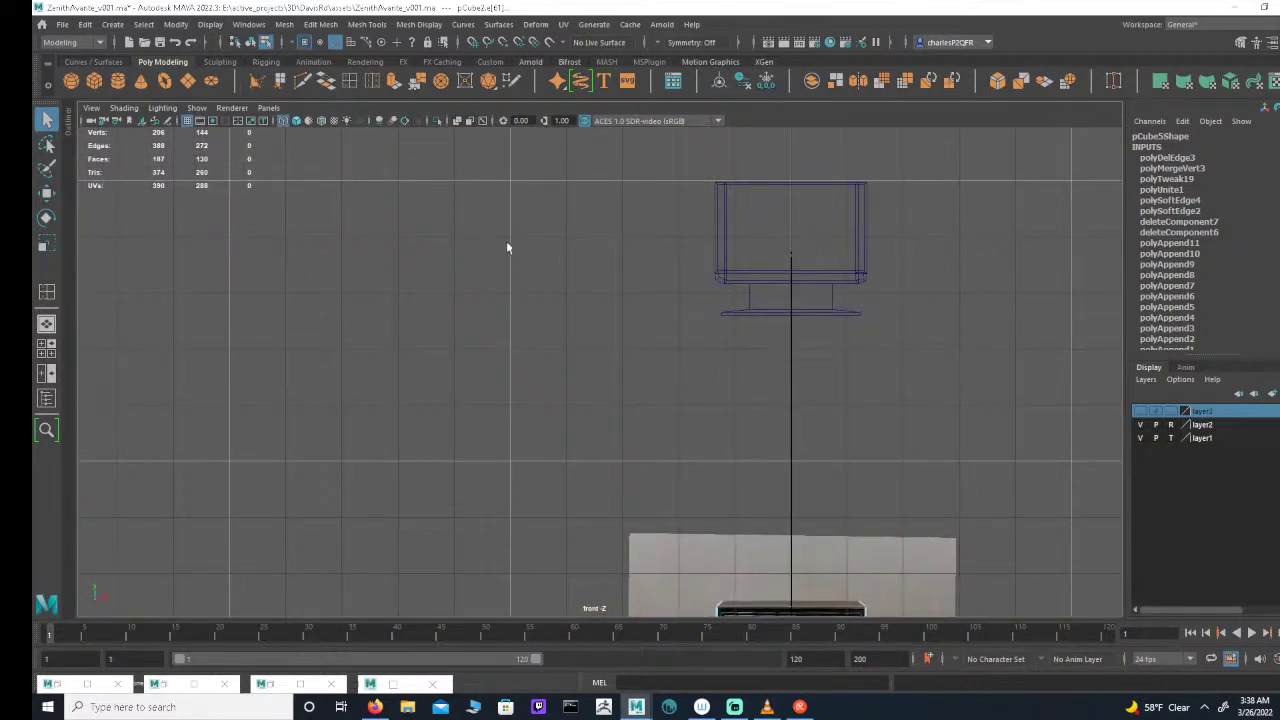
pyautogui.click(350, 42)
pyautogui.click(784, 278)
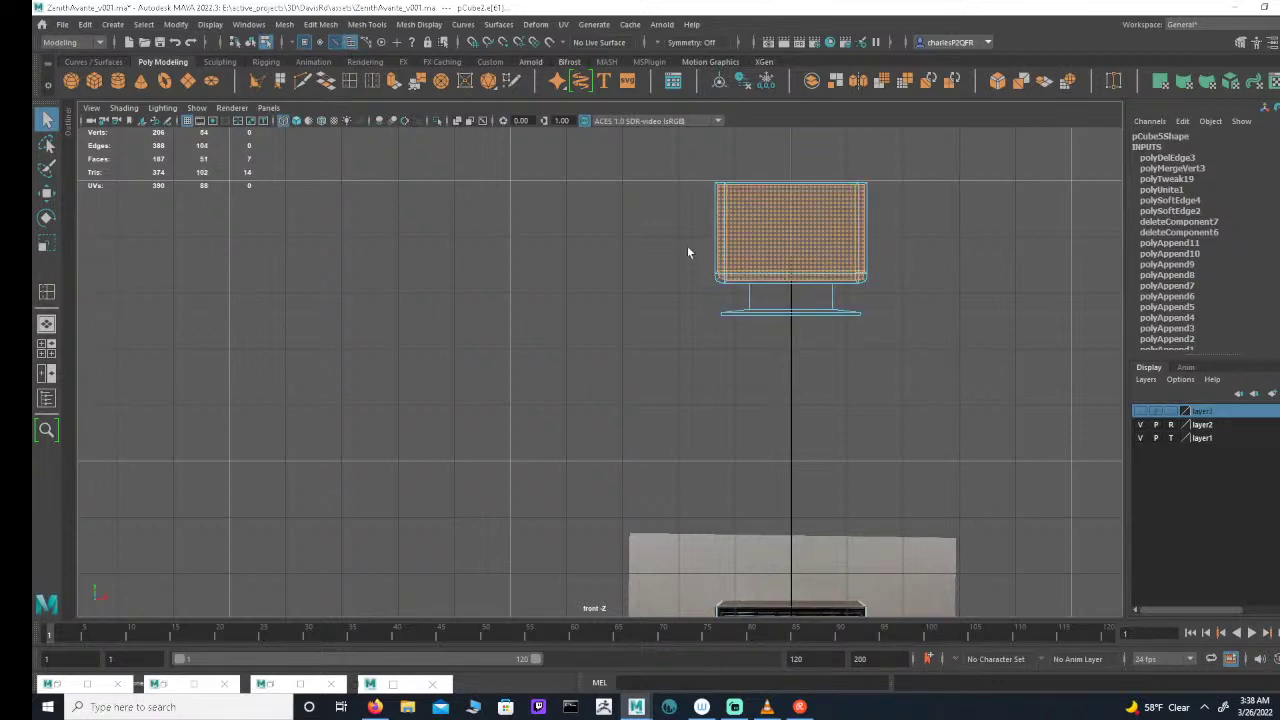
# Step: Switch to the Move tool for the selected faces and reset its pivot in the tool settings
pyautogui.press('f')
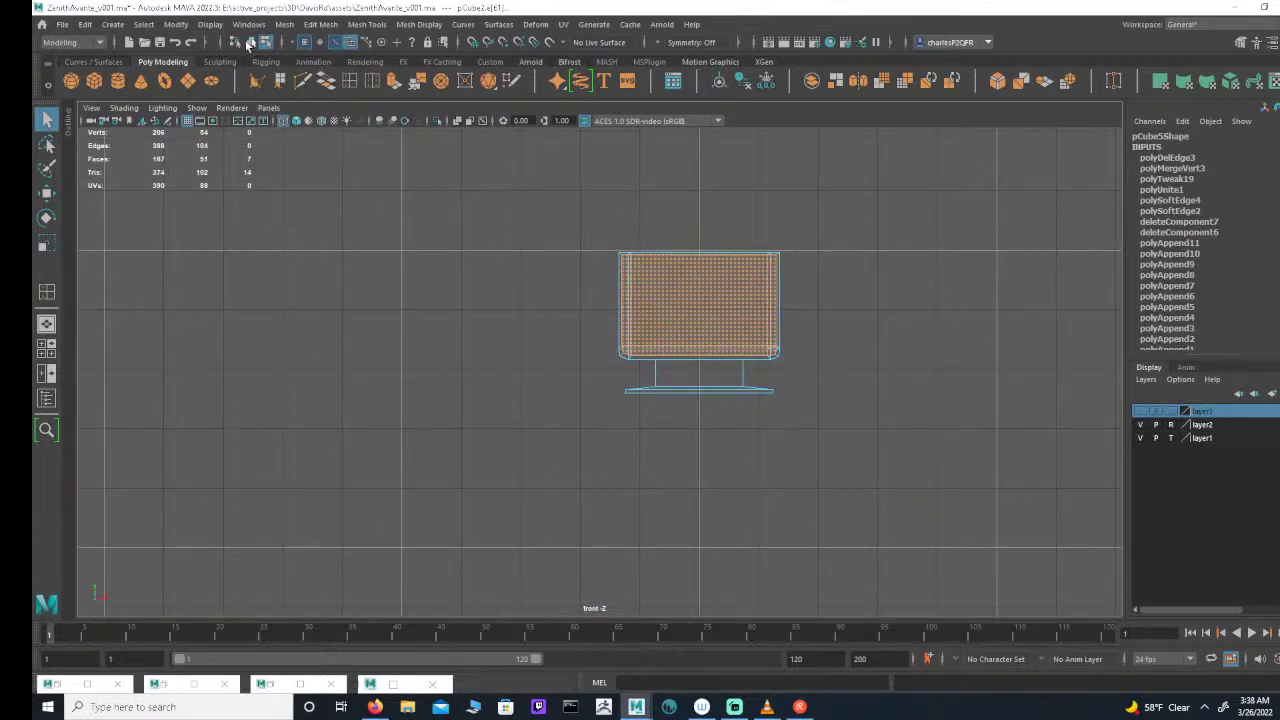
pyautogui.click(249, 43)
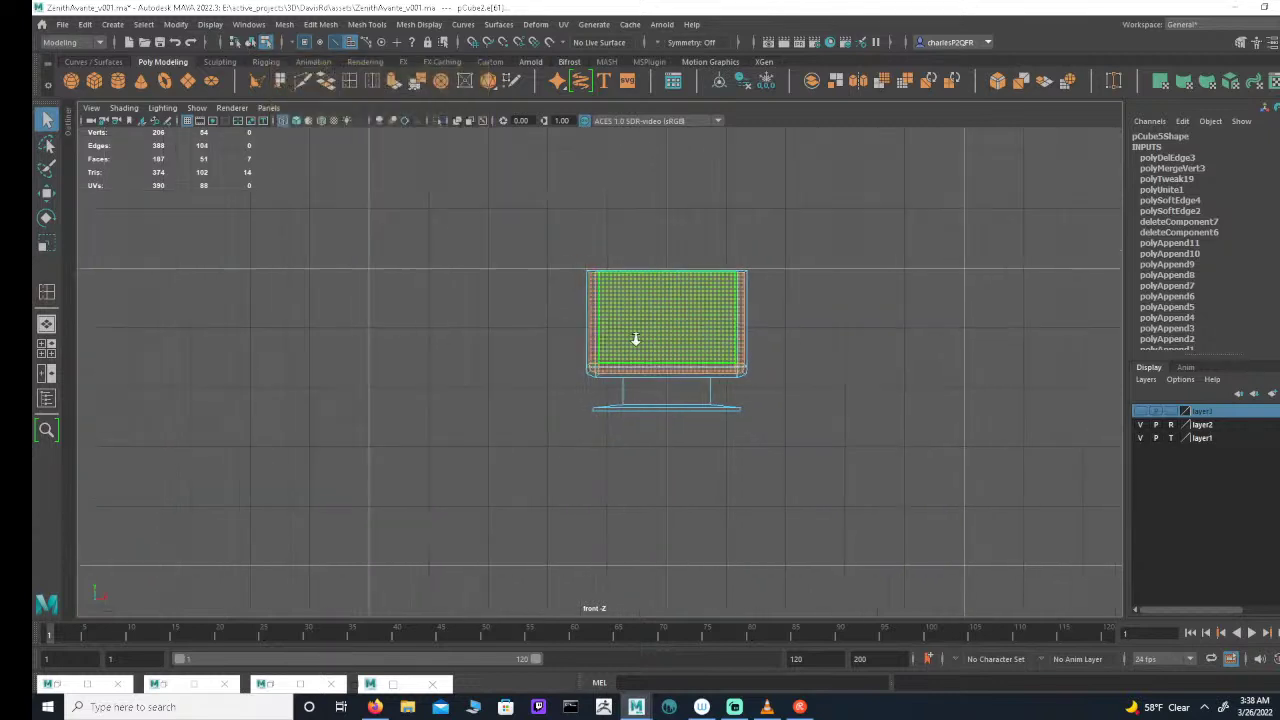
pyautogui.scroll(4, 715, 317)
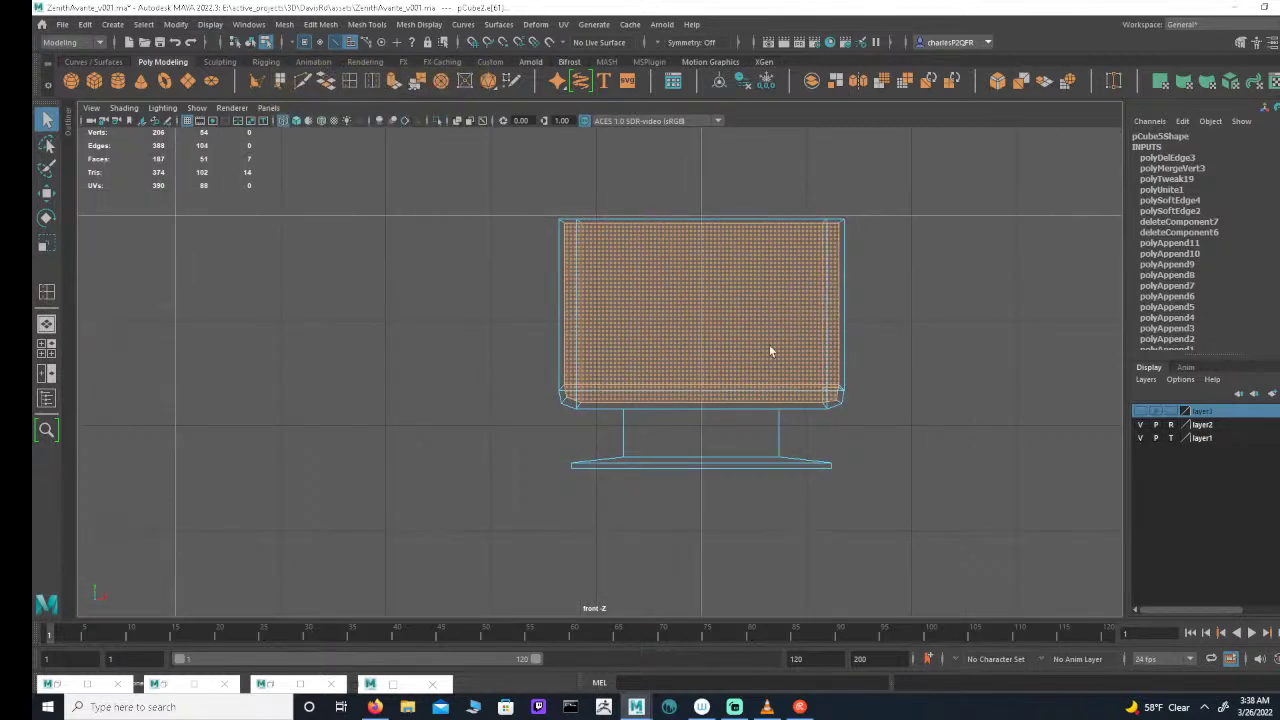
pyautogui.scroll(2, 752, 324)
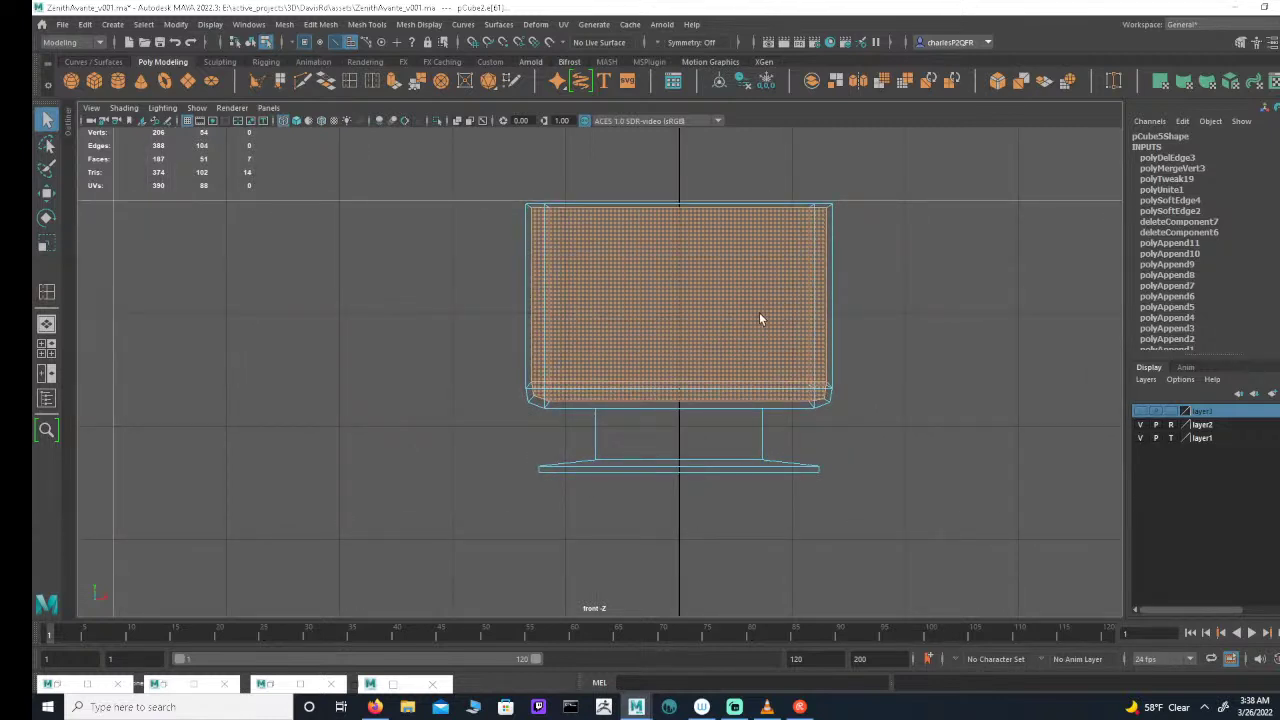
pyautogui.scroll(2, 760, 317)
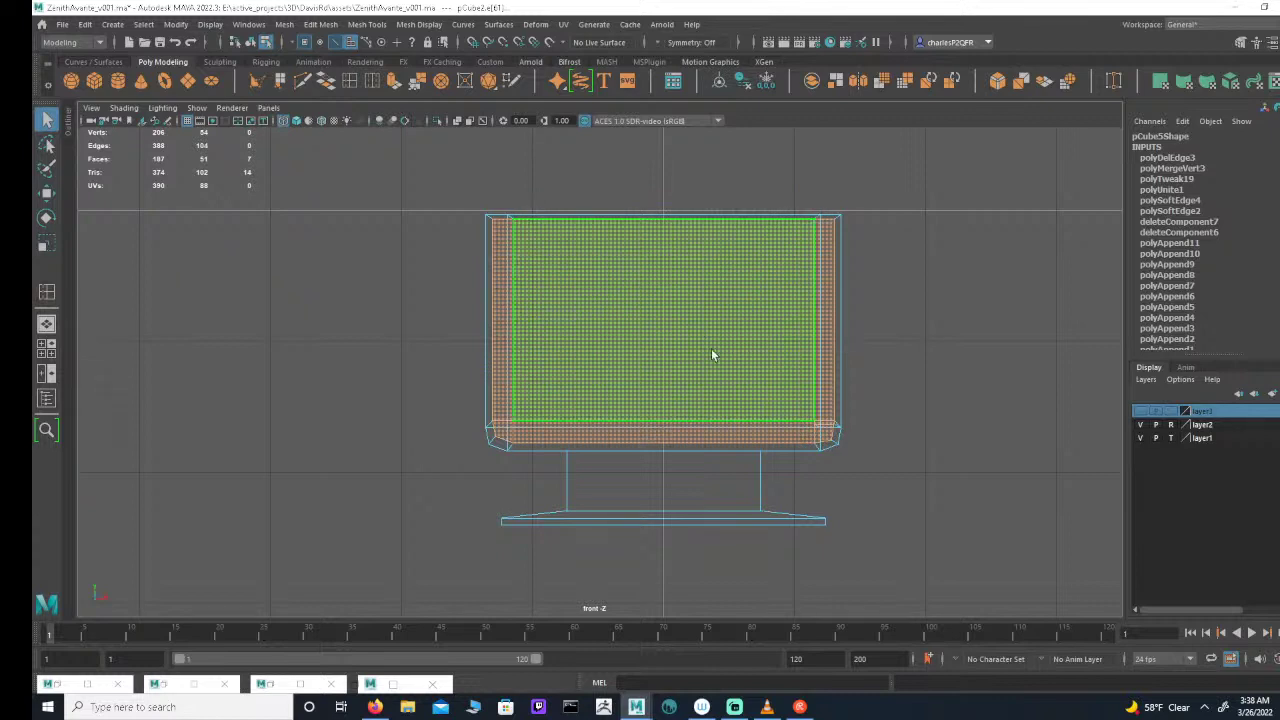
pyautogui.scroll(3, 737, 386)
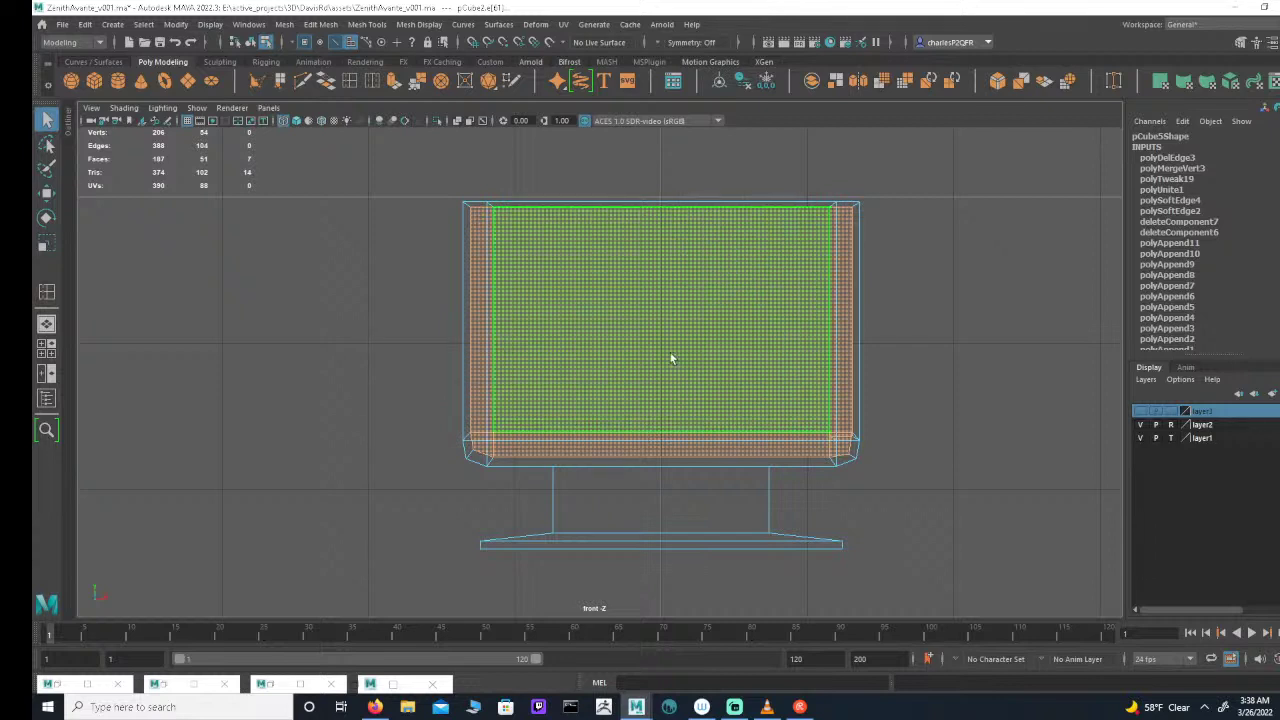
pyautogui.press('r')
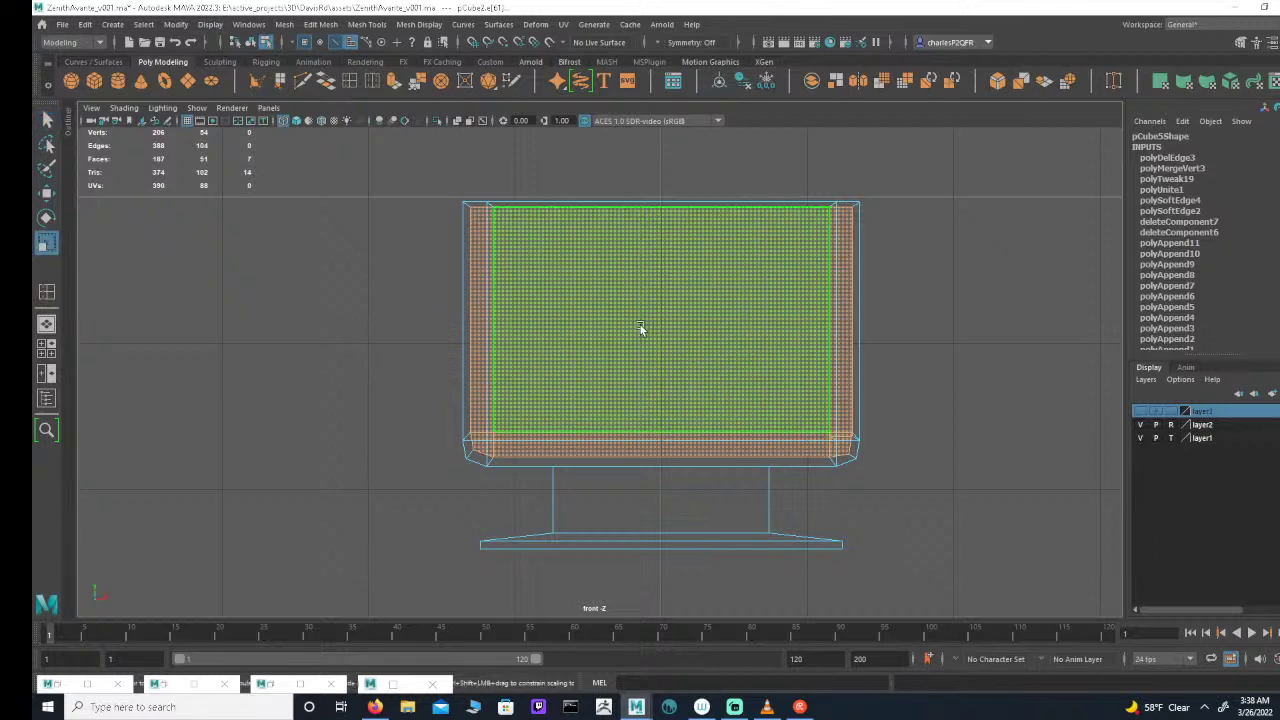
pyautogui.keyDown('alt'); pyautogui.moveTo(676, 383); pyautogui.dragTo(678, 445, button='middle'); pyautogui.keyUp('alt')
pyautogui.press('w')
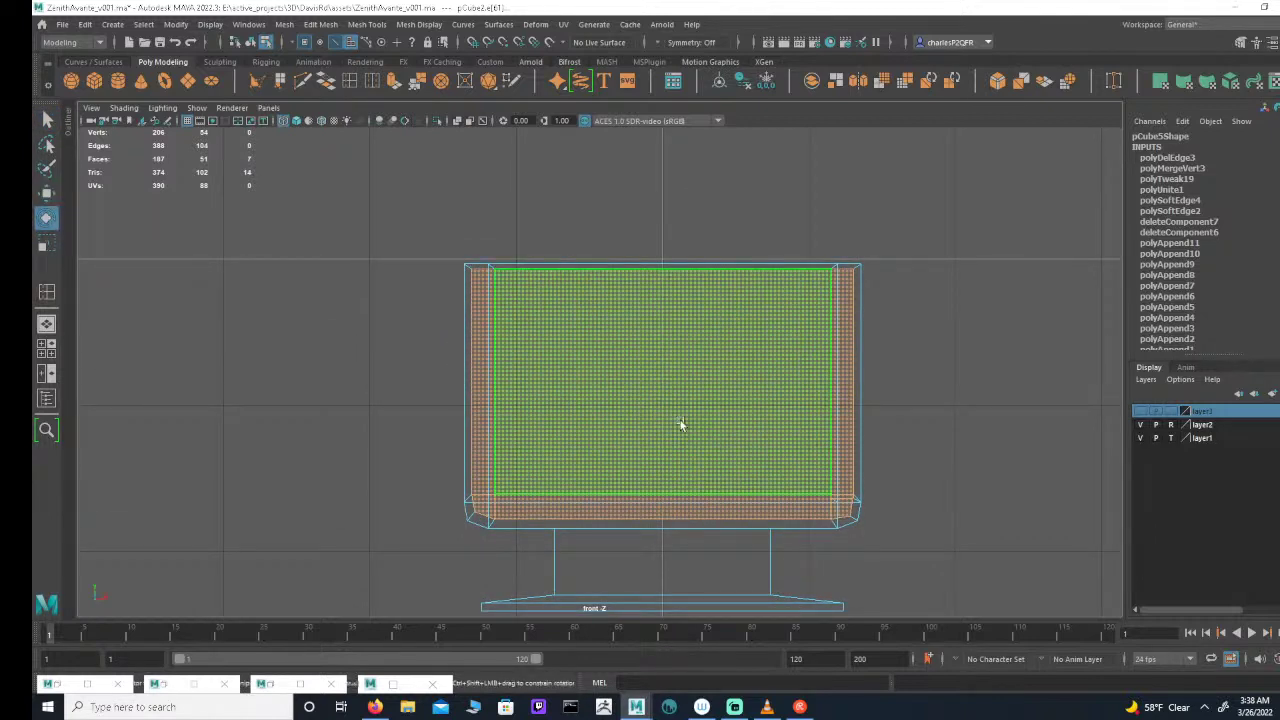
pyautogui.click(44, 226)
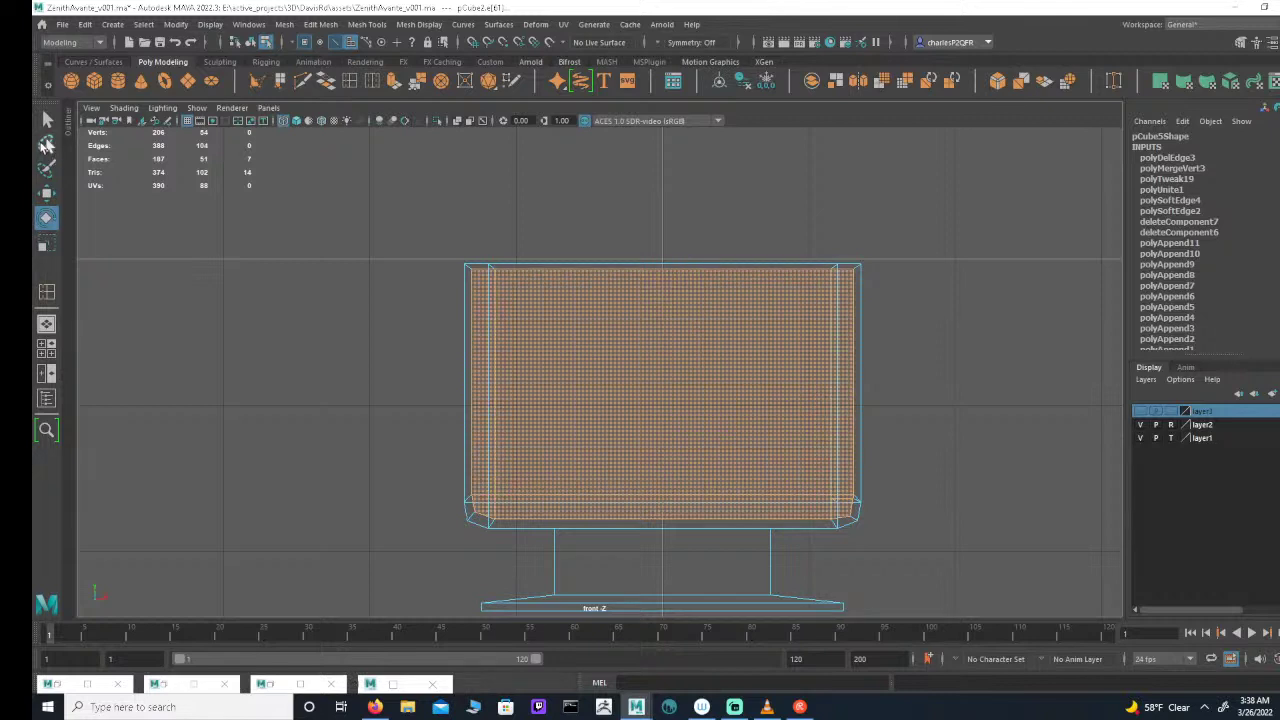
pyautogui.click(46, 145)
pyautogui.doubleClick(46, 193)
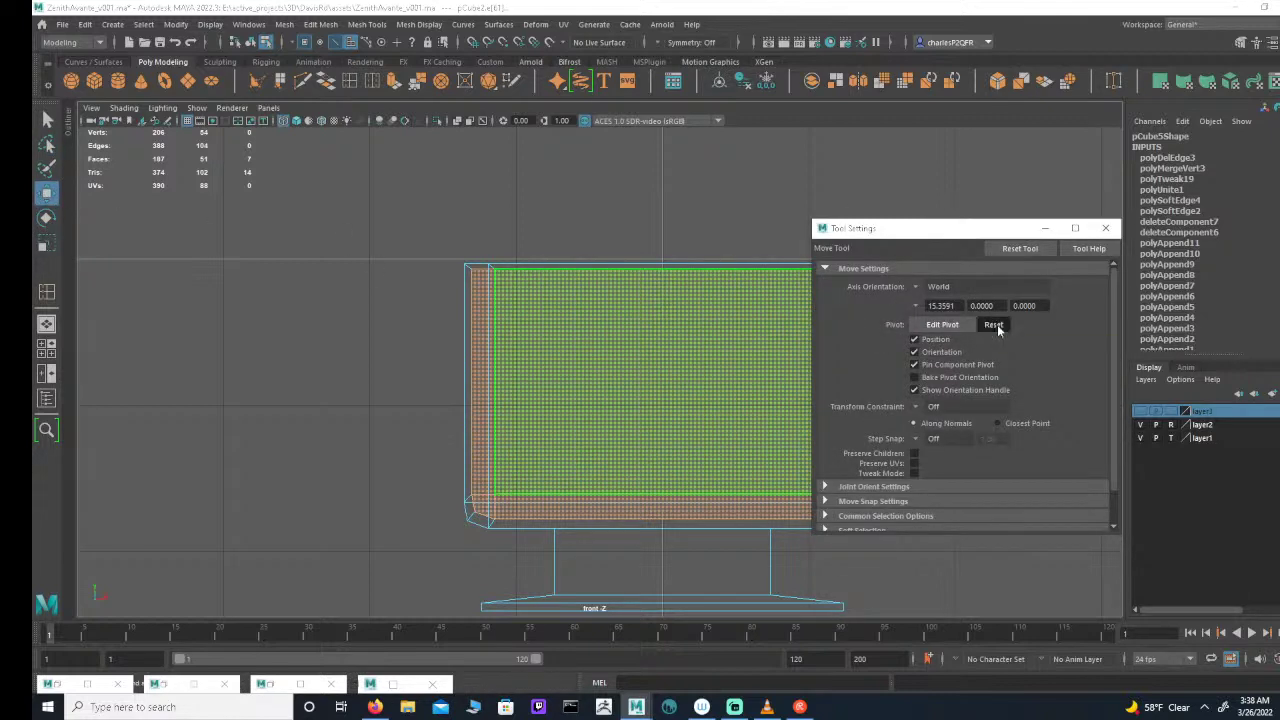
pyautogui.click(1105, 228)
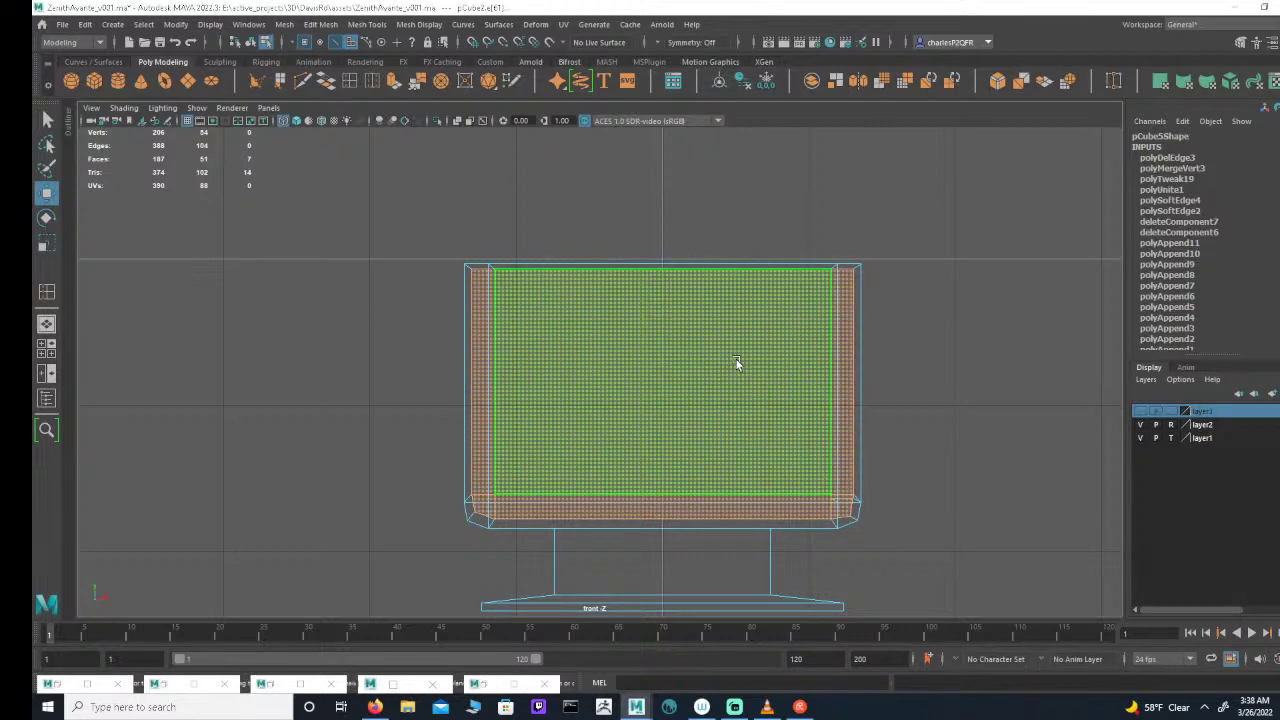
pyautogui.keyDown('alt'); pyautogui.moveTo(787, 411); pyautogui.dragTo(1195, 382, button='middle'); pyautogui.keyUp('alt')
pyautogui.keyDown('alt'); pyautogui.moveTo(1188, 385); pyautogui.dragTo(748, 408, button='right'); pyautogui.keyUp('alt')
pyautogui.keyDown('alt'); pyautogui.moveTo(766, 500); pyautogui.dragTo(666, 420, button='middle'); pyautogui.keyUp('alt')
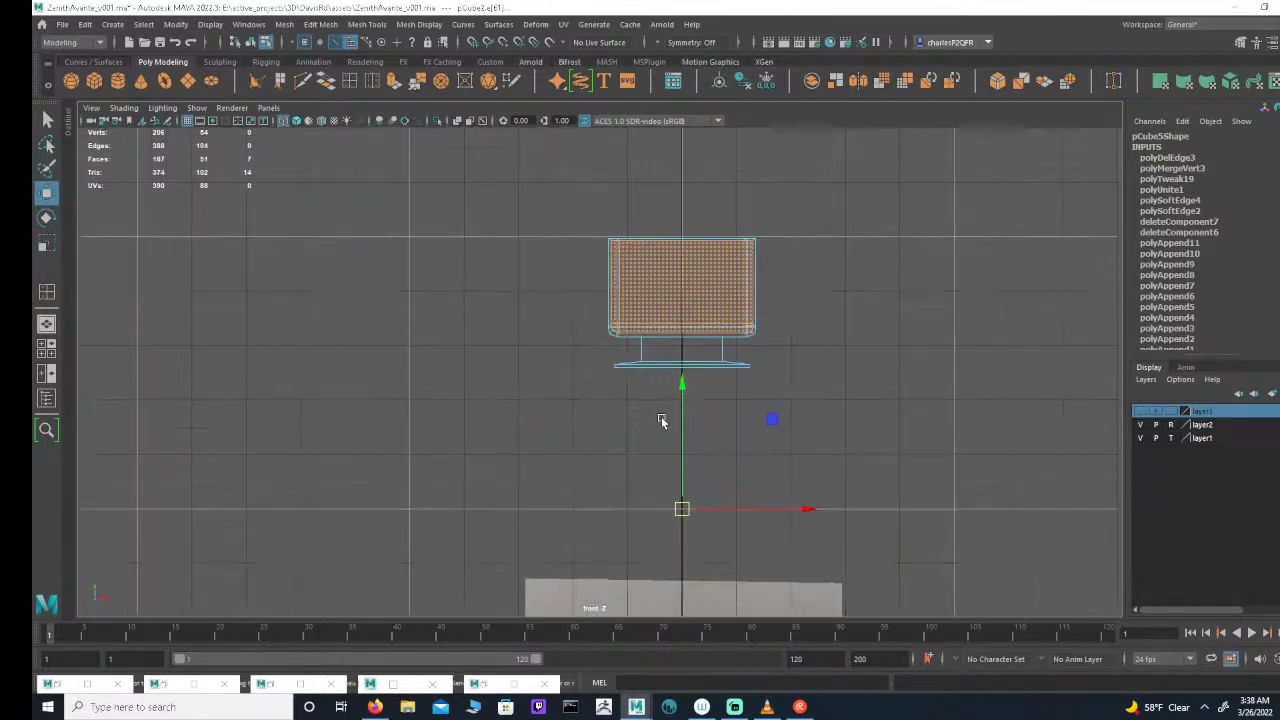
# Step: In object mode, move the whole TV blockout straight down over the reference TV to Translate Y 1.531
pyautogui.click(250, 44)
pyautogui.keyDown('alt'); pyautogui.moveTo(646, 294); pyautogui.dragTo(1003, 302, button='right'); pyautogui.keyUp('alt')
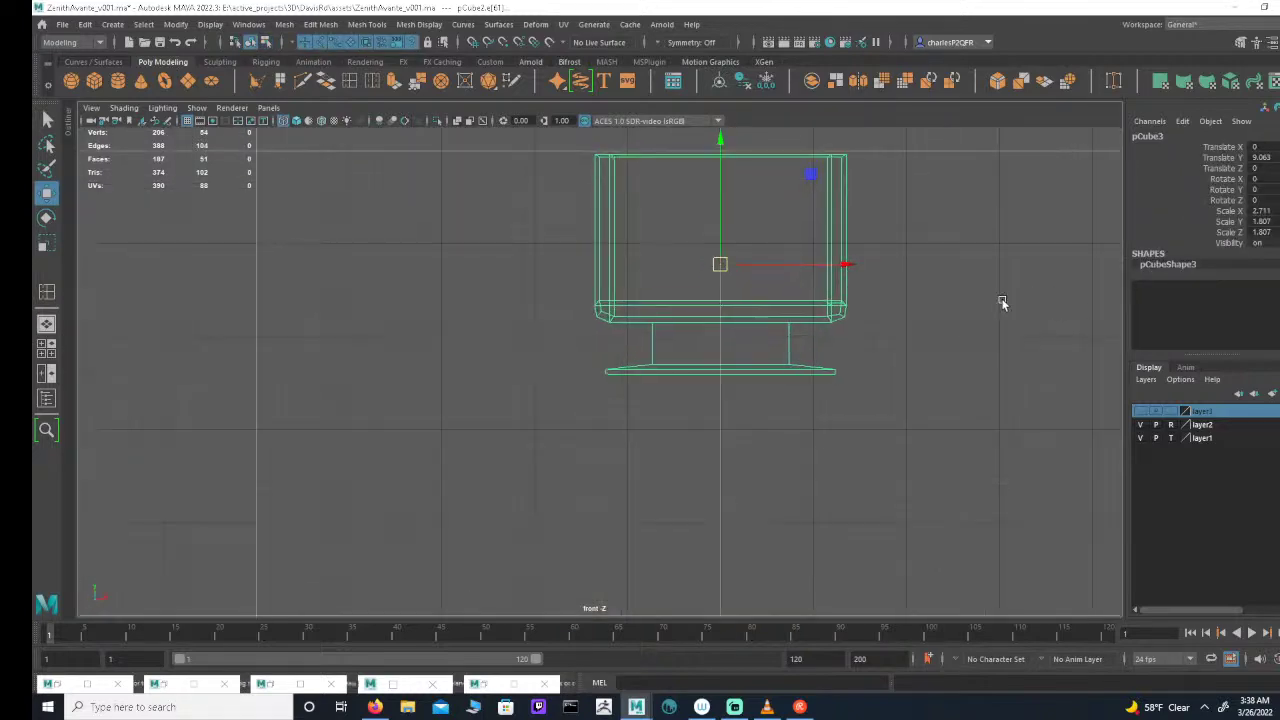
pyautogui.keyDown('alt'); pyautogui.moveTo(761, 272); pyautogui.dragTo(742, 323, button='middle'); pyautogui.keyUp('alt')
pyautogui.keyDown('alt'); pyautogui.moveTo(742, 323); pyautogui.dragTo(684, 325, button='right'); pyautogui.keyUp('alt')
pyautogui.keyDown('alt'); pyautogui.moveTo(836, 332); pyautogui.dragTo(853, 245, button='middle'); pyautogui.keyUp('alt')
pyautogui.keyDown('alt'); pyautogui.moveTo(900, 300); pyautogui.dragTo(748, 374, button='right'); pyautogui.keyUp('alt')
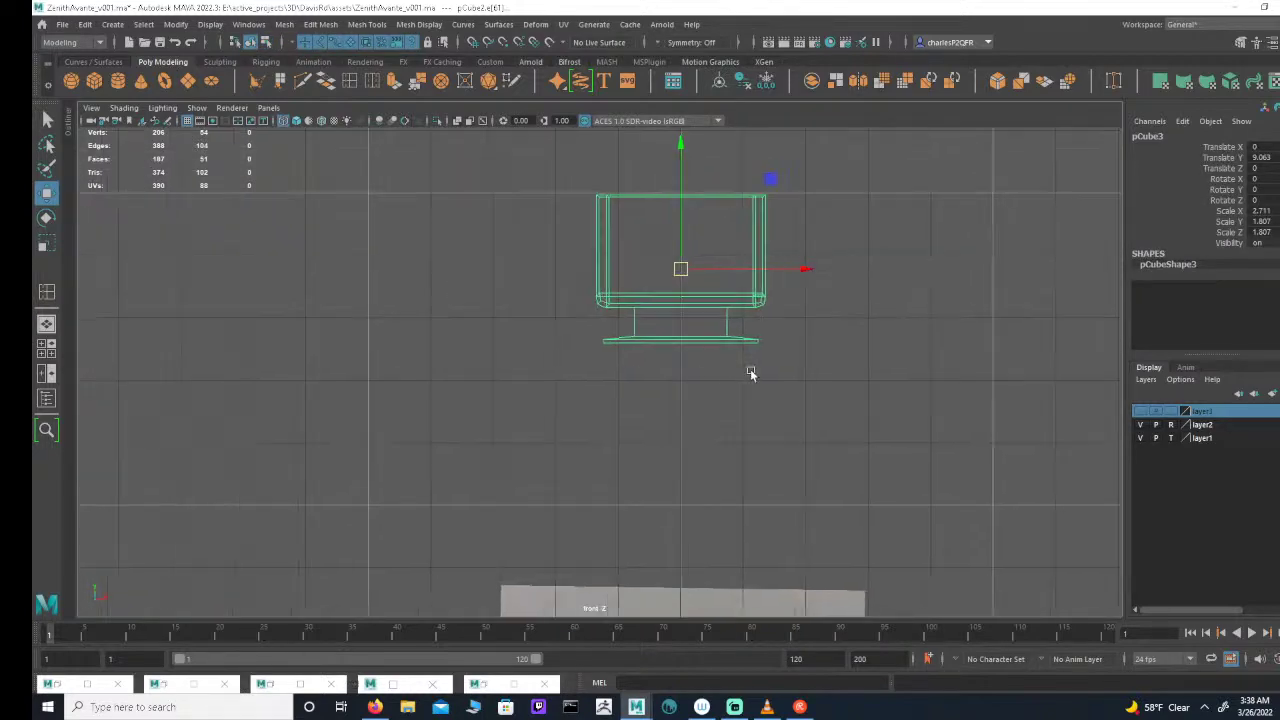
pyautogui.keyDown('alt'); pyautogui.moveTo(746, 378); pyautogui.dragTo(818, 245, button='middle'); pyautogui.keyUp('alt')
pyautogui.keyDown('alt'); pyautogui.moveTo(808, 400); pyautogui.dragTo(812, 324, button='middle'); pyautogui.keyUp('alt')
pyautogui.keyDown('alt'); pyautogui.moveTo(812, 324); pyautogui.dragTo(608, 323, button='right'); pyautogui.keyUp('alt')
pyautogui.keyDown('alt'); pyautogui.moveTo(785, 335); pyautogui.dragTo(759, 409, button='middle'); pyautogui.keyUp('alt')
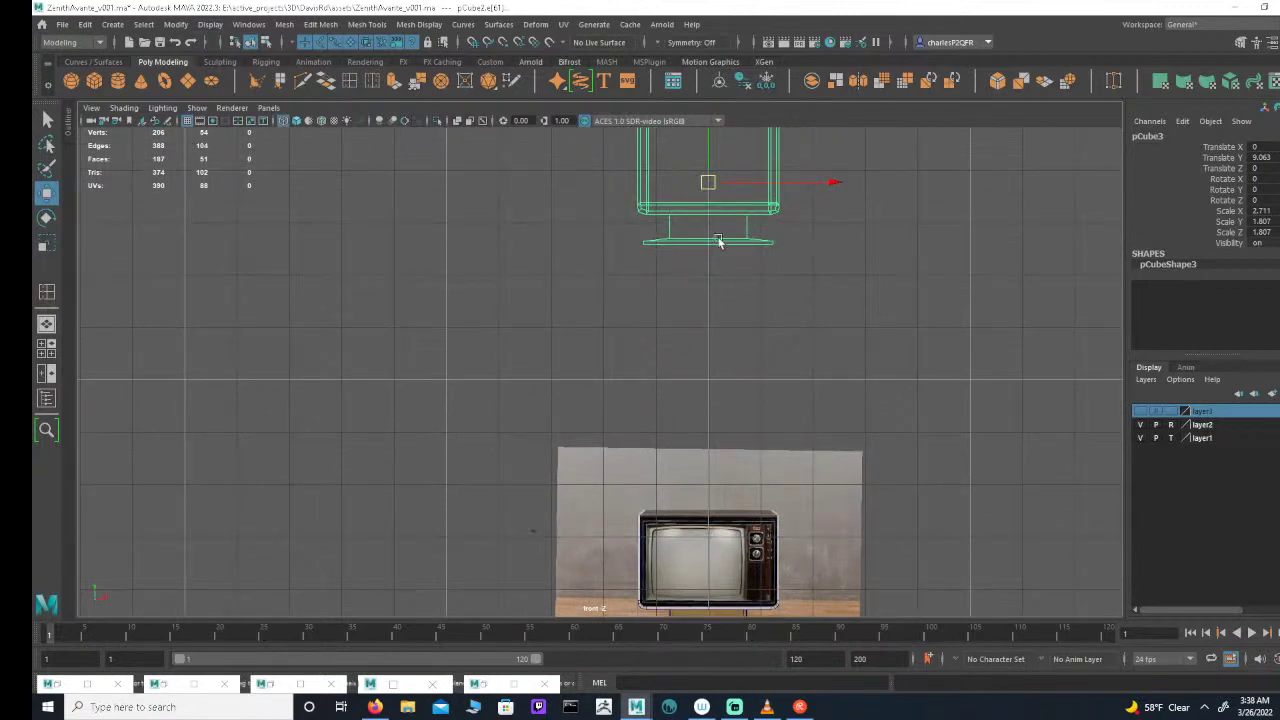
pyautogui.keyDown('alt'); pyautogui.moveTo(720, 243); pyautogui.dragTo(704, 327, button='middle'); pyautogui.keyUp('alt')
pyautogui.keyDown('alt'); pyautogui.moveTo(704, 327); pyautogui.dragTo(778, 315, button='right'); pyautogui.keyUp('alt')
pyautogui.moveTo(697, 163); pyautogui.dragTo(729, 471)
pyautogui.keyDown('alt'); pyautogui.moveTo(729, 471); pyautogui.dragTo(675, 266, button='middle'); pyautogui.keyUp('alt')
pyautogui.keyDown('alt'); pyautogui.moveTo(690, 275); pyautogui.dragTo(945, 291, button='right'); pyautogui.keyUp('alt')
pyautogui.keyDown('alt'); pyautogui.moveTo(813, 318); pyautogui.dragTo(786, 187, button='middle'); pyautogui.keyUp('alt')
pyautogui.scroll(1, 786, 187)
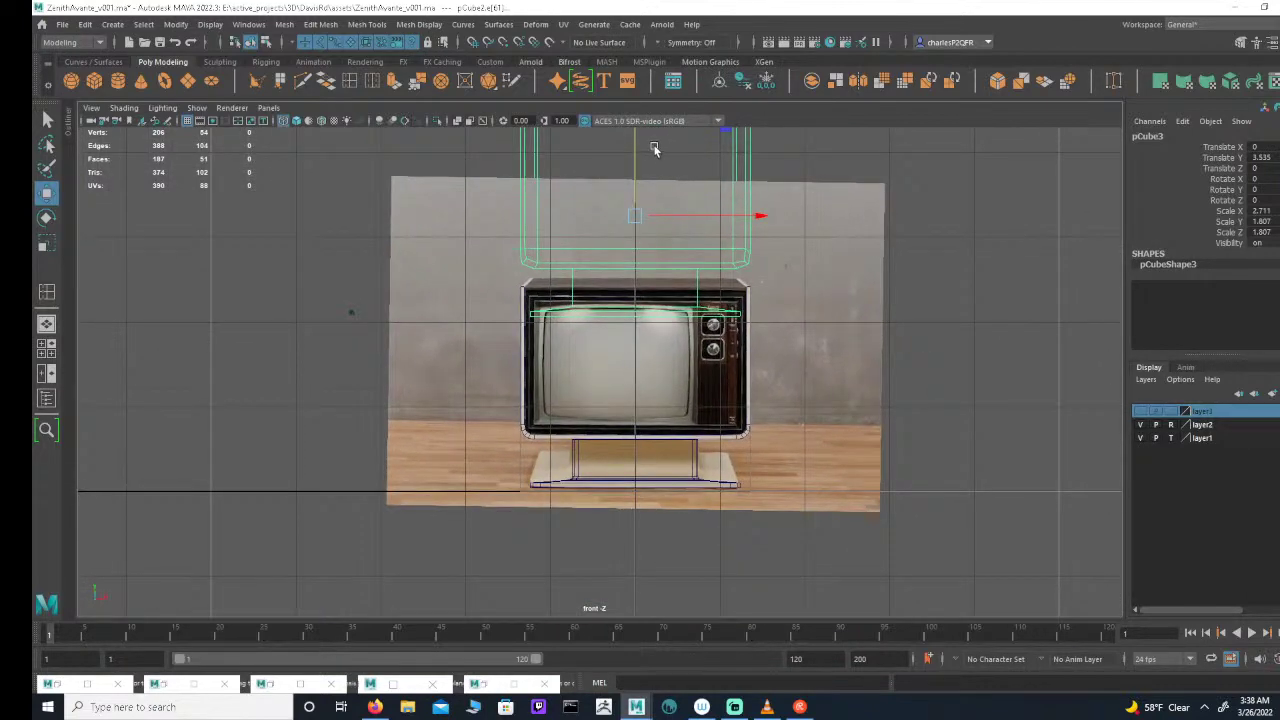
pyautogui.moveTo(640, 152); pyautogui.dragTo(656, 317)
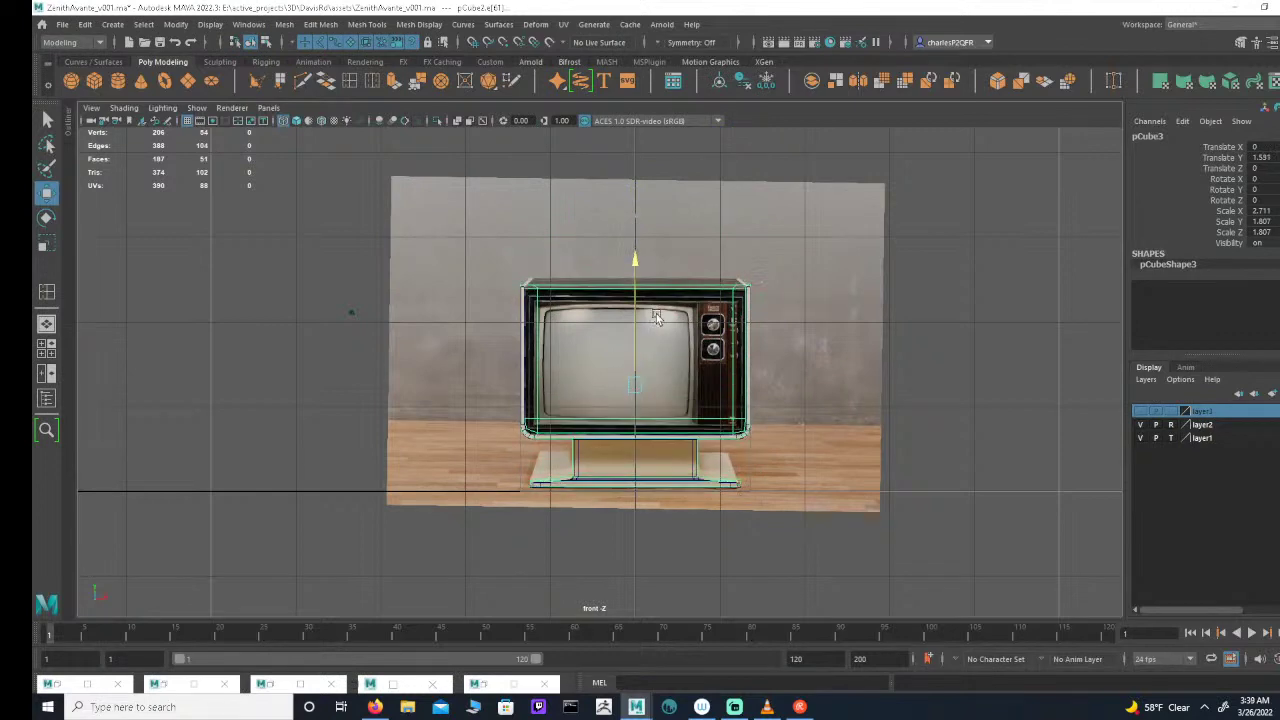
# Step: In the perspective view, raise the TV blockout above the detailed model to Translate Y 3.956
pyautogui.press('space')
pyautogui.press('space')
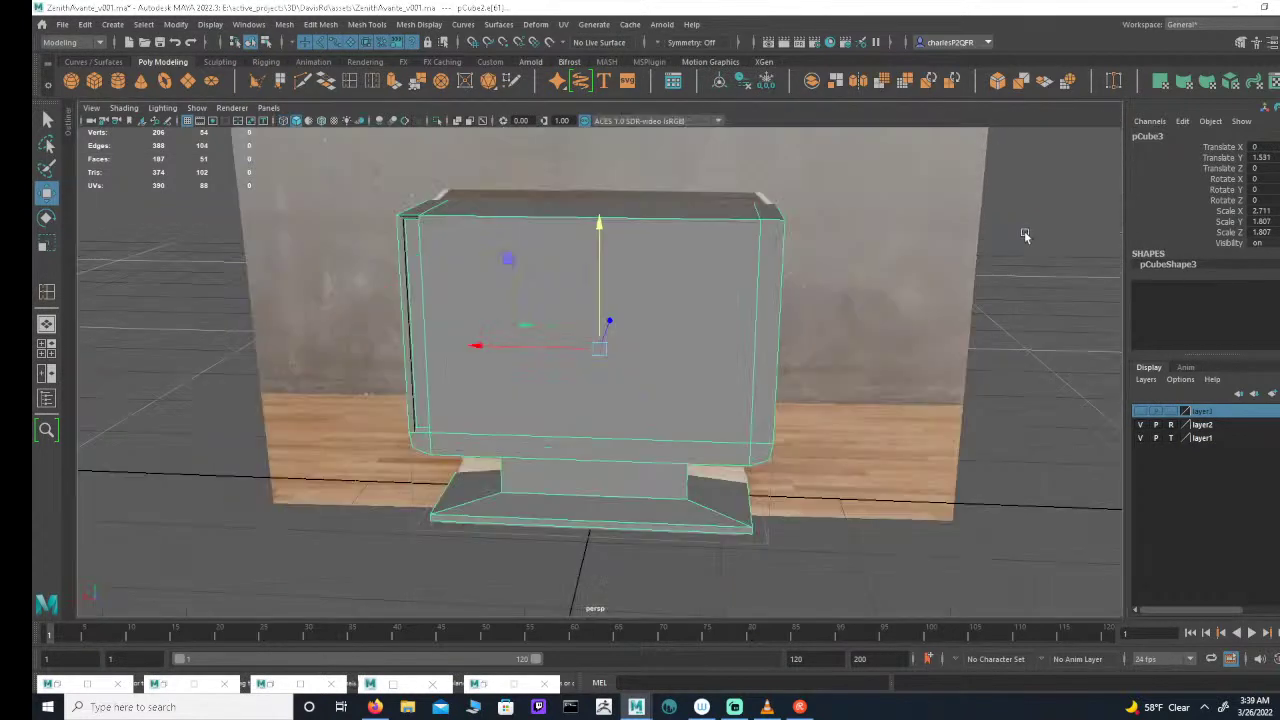
pyautogui.keyDown('alt'); pyautogui.moveTo(1024, 231); pyautogui.dragTo(572, 314); pyautogui.keyUp('alt')
pyautogui.keyDown('alt'); pyautogui.moveTo(670, 393); pyautogui.dragTo(768, 388, button='middle'); pyautogui.keyUp('alt')
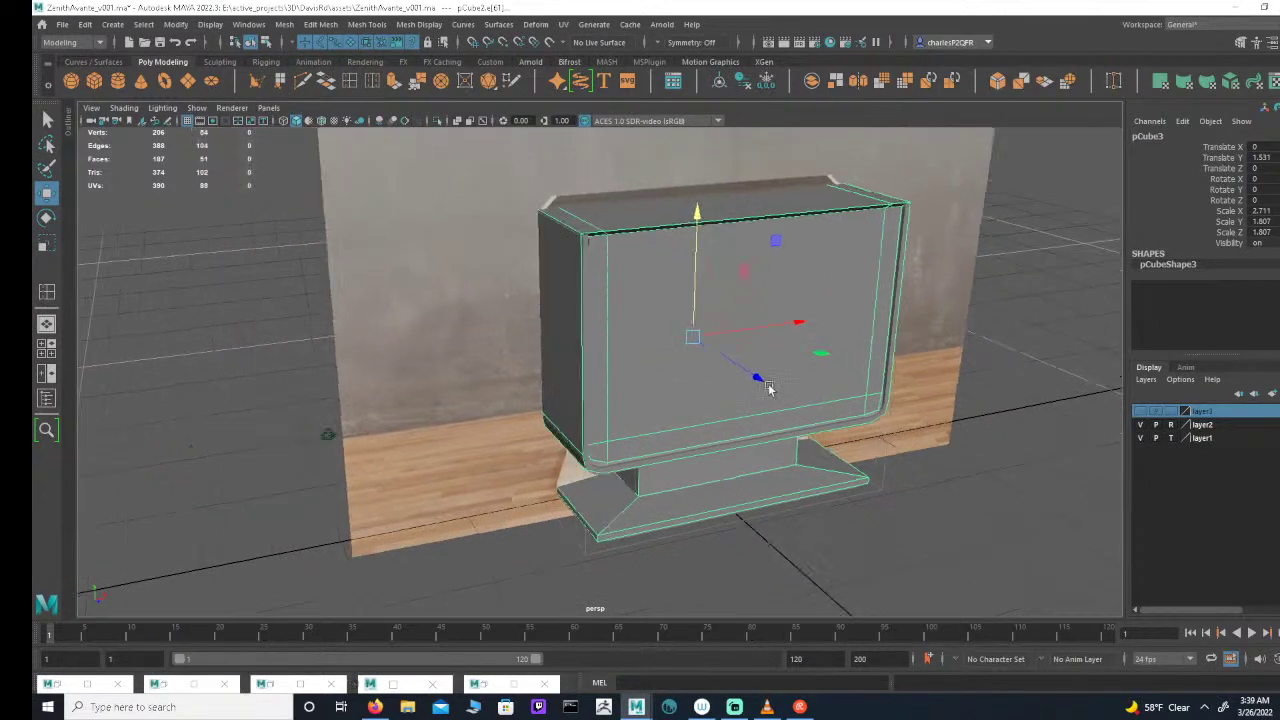
pyautogui.keyDown('alt'); pyautogui.moveTo(768, 388); pyautogui.dragTo(746, 314, button='right'); pyautogui.keyUp('alt')
pyautogui.keyDown('alt'); pyautogui.moveTo(746, 314); pyautogui.dragTo(757, 268); pyautogui.keyUp('alt')
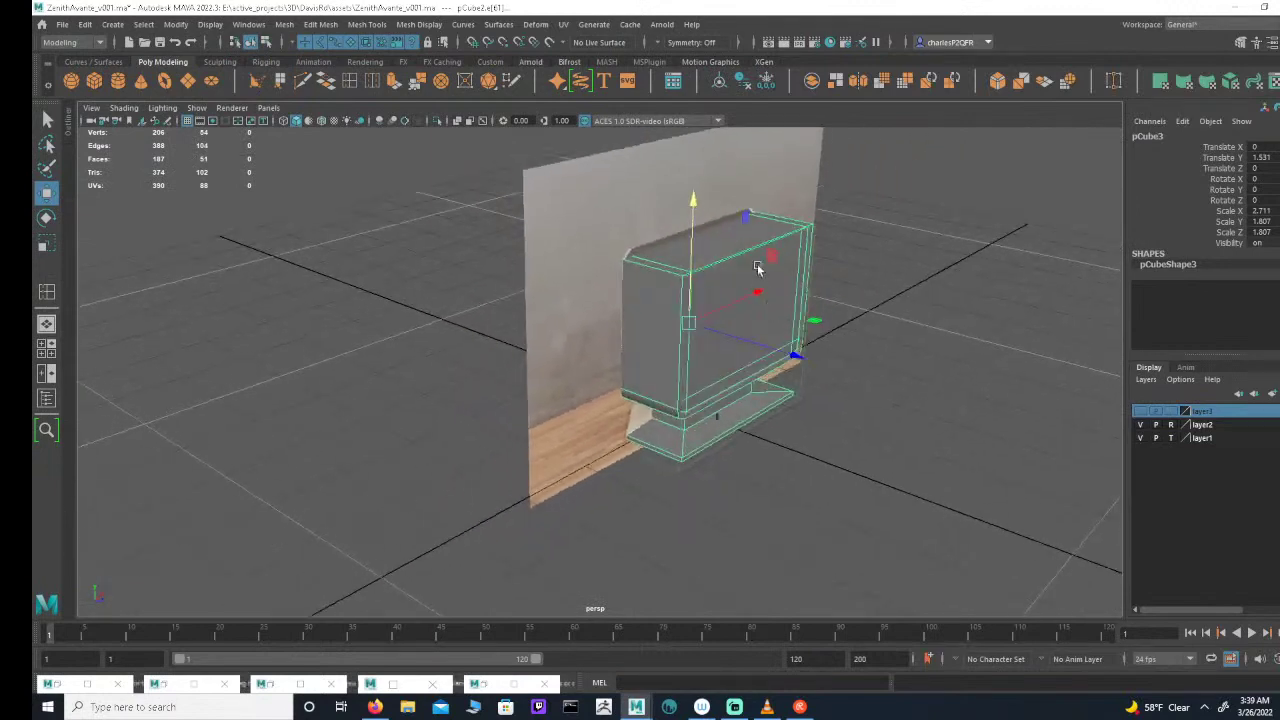
pyautogui.moveTo(692, 218); pyautogui.dragTo(724, 3)
pyautogui.keyDown('alt'); pyautogui.moveTo(765, 245); pyautogui.dragTo(772, 393, button='middle'); pyautogui.keyUp('alt')
pyautogui.keyDown('alt'); pyautogui.moveTo(772, 393); pyautogui.dragTo(679, 296, button='right'); pyautogui.keyUp('alt')
pyautogui.keyDown('alt'); pyautogui.moveTo(678, 297); pyautogui.dragTo(687, 347); pyautogui.keyUp('alt')
pyautogui.keyDown('alt'); pyautogui.moveTo(645, 378); pyautogui.dragTo(523, 351, button='right'); pyautogui.keyUp('alt')
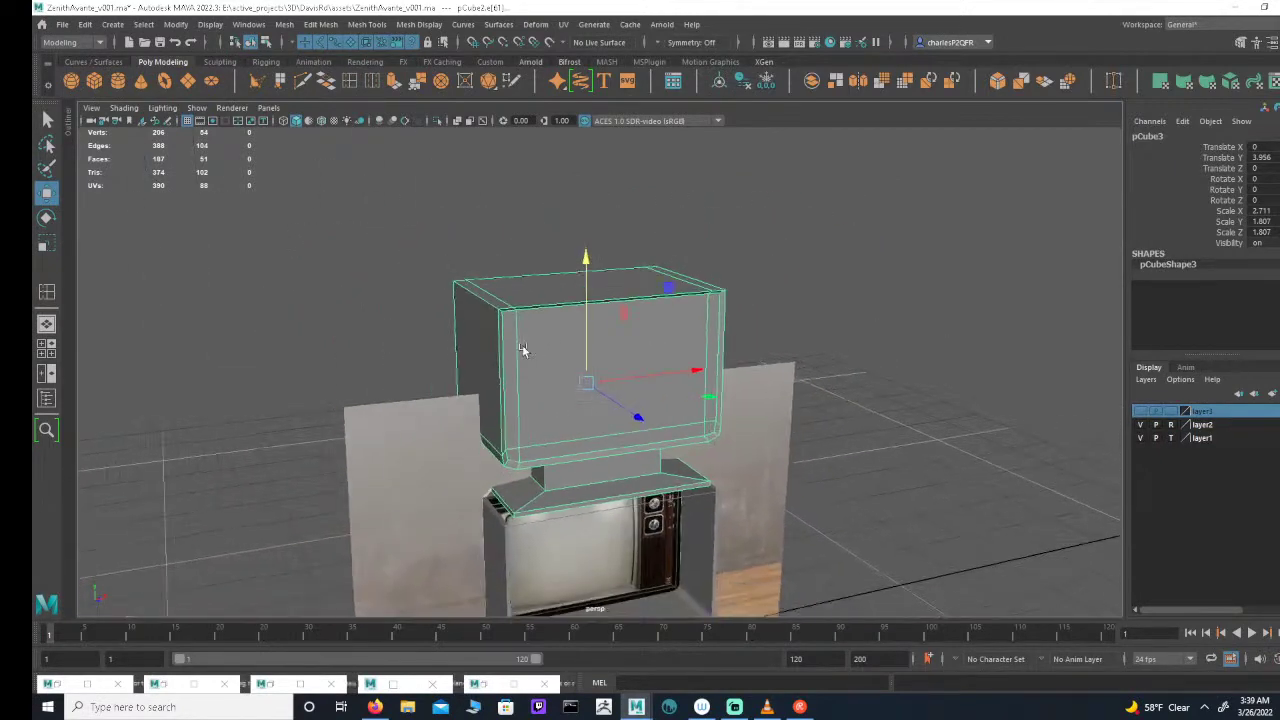
pyautogui.keyDown('alt'); pyautogui.moveTo(652, 320); pyautogui.dragTo(699, 336); pyautogui.keyUp('alt')
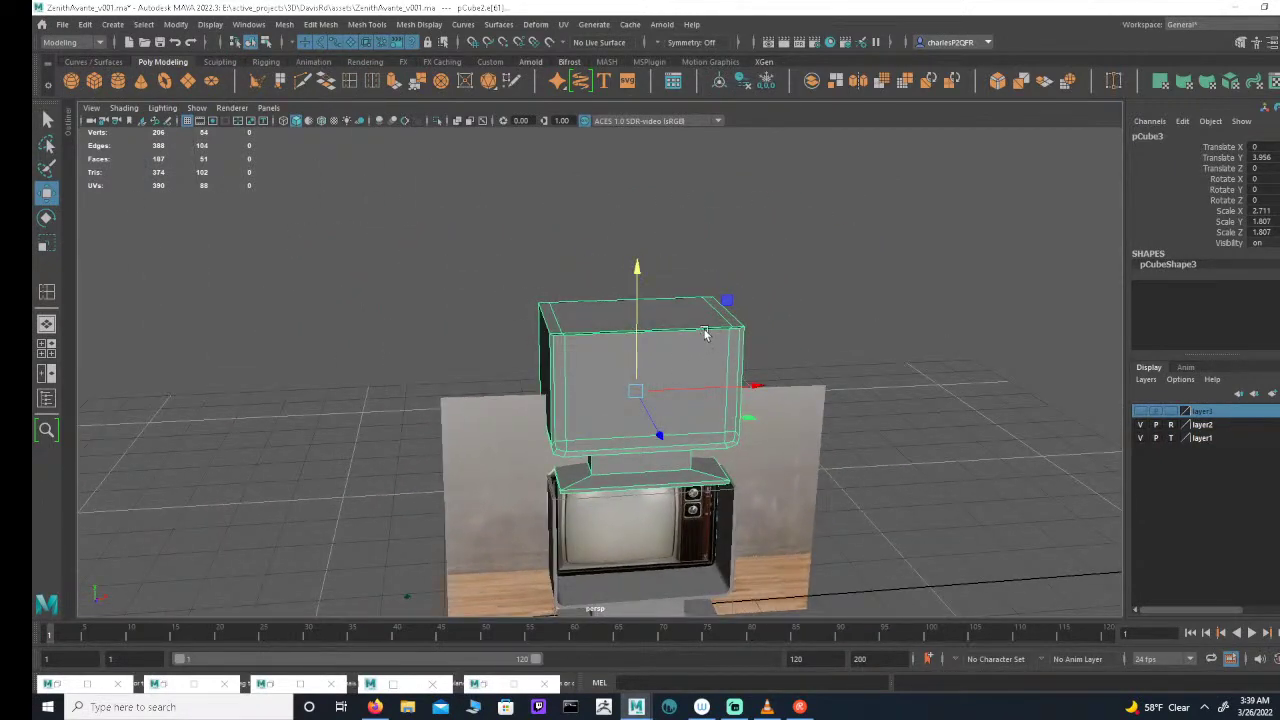
# Step: Delete the raised TV blockout and bring up the front view of the reference TV
pyautogui.press('Delete')
pyautogui.press('space')
pyautogui.press('space')
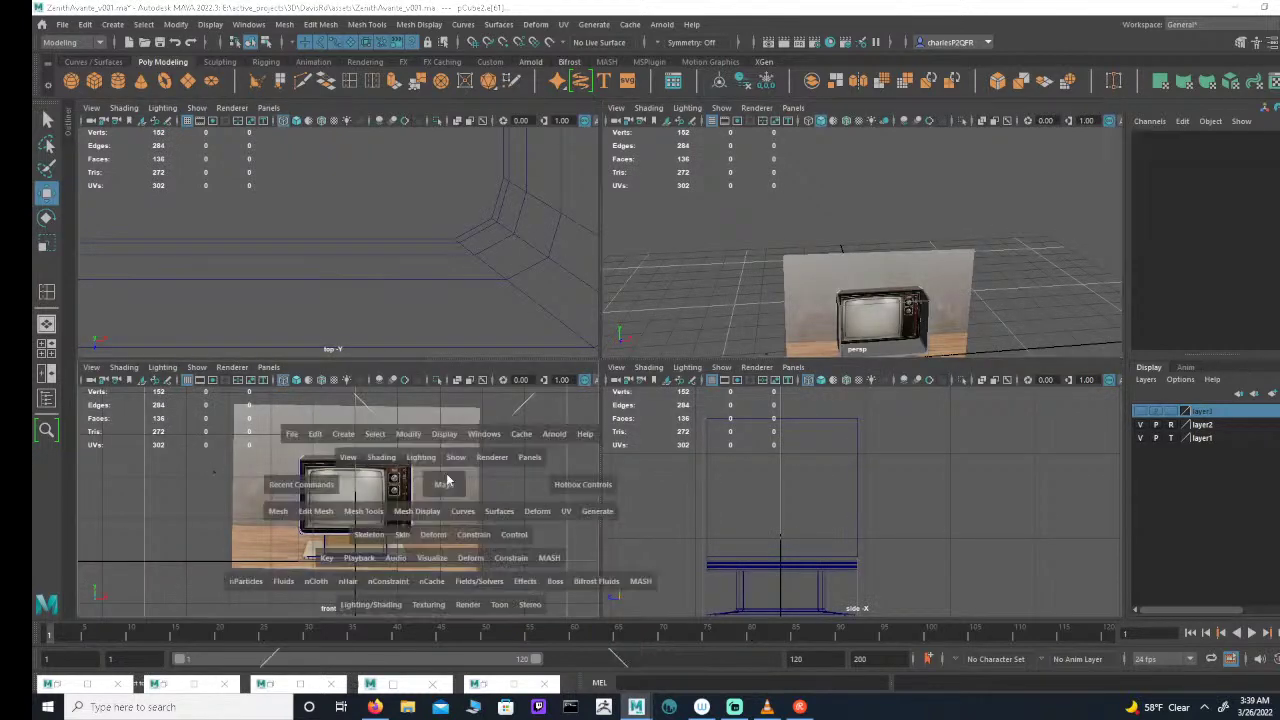
pyautogui.keyDown('alt'); pyautogui.moveTo(628, 374); pyautogui.dragTo(883, 346, button='right'); pyautogui.keyUp('alt')
pyautogui.keyDown('alt'); pyautogui.moveTo(605, 194); pyautogui.dragTo(663, 260, button='middle'); pyautogui.keyUp('alt')
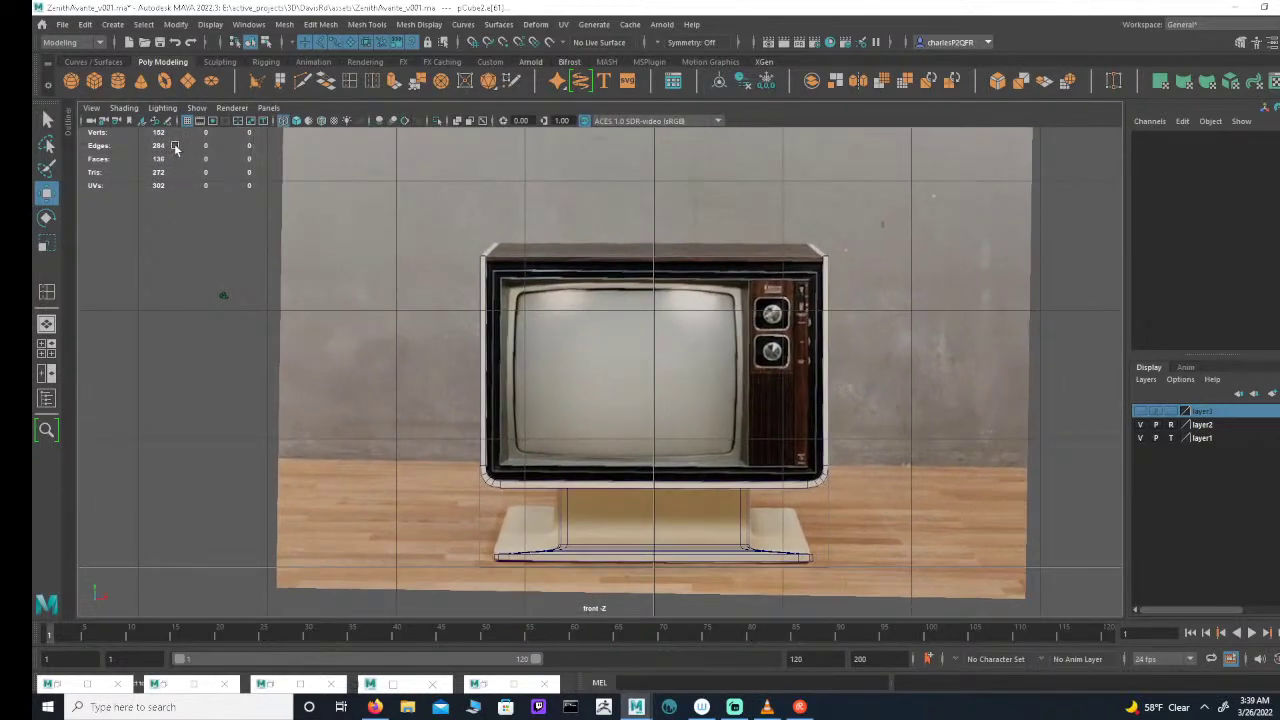
# Step: Create a polygon cube and raise it over the TV screen to Translate Y 1.516
pyautogui.click(94, 82)
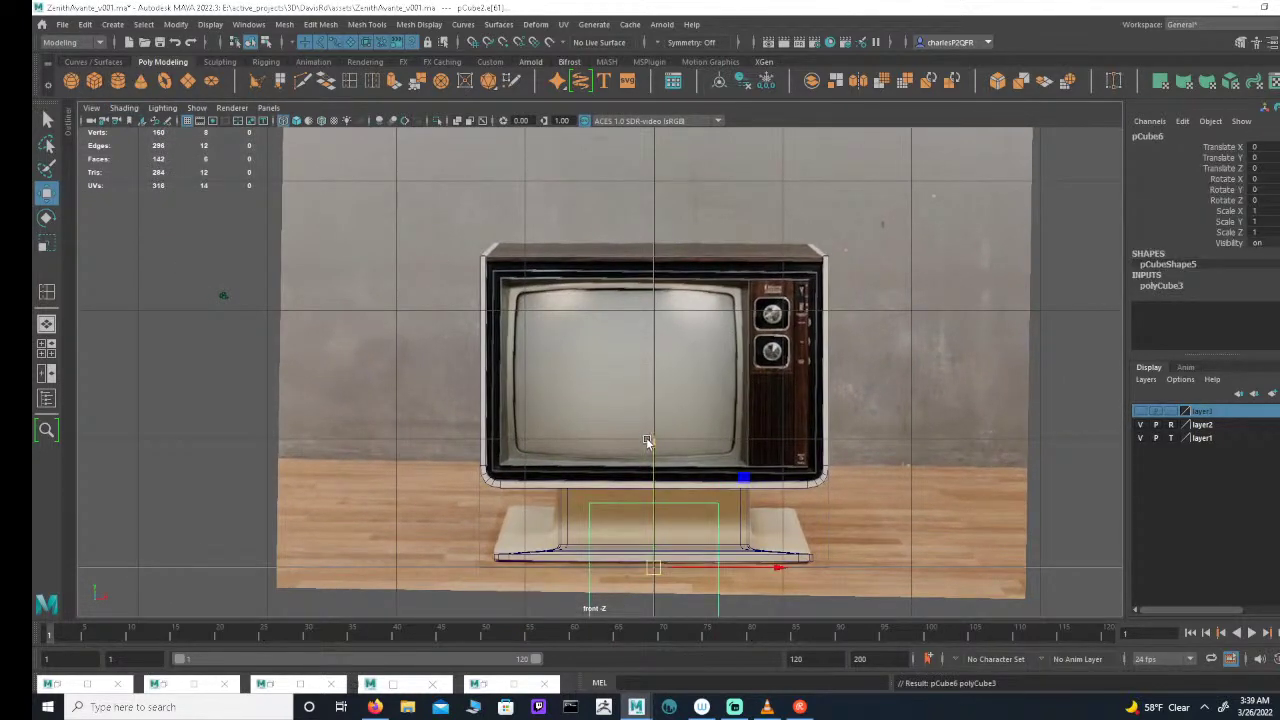
pyautogui.moveTo(647, 441); pyautogui.dragTo(625, 247)
pyautogui.keyDown('alt'); pyautogui.moveTo(693, 311); pyautogui.dragTo(732, 333, button='middle'); pyautogui.keyUp('alt')
pyautogui.keyDown('alt'); pyautogui.moveTo(732, 333); pyautogui.dragTo(805, 320, button='right'); pyautogui.keyUp('alt')
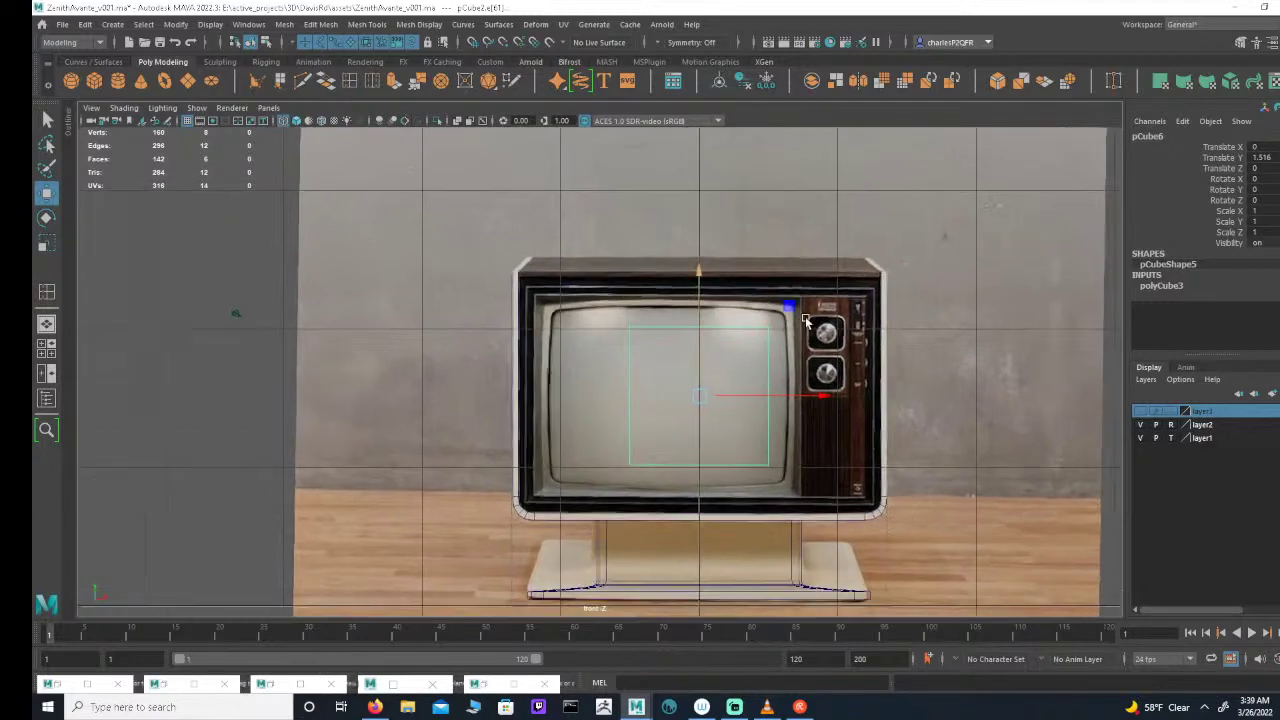
pyautogui.click(692, 310)
# Step: Set the cube's height to 0.1 and raise it onto the TV's upper edge at Translate Y 2.411
pyautogui.click(1162, 286)
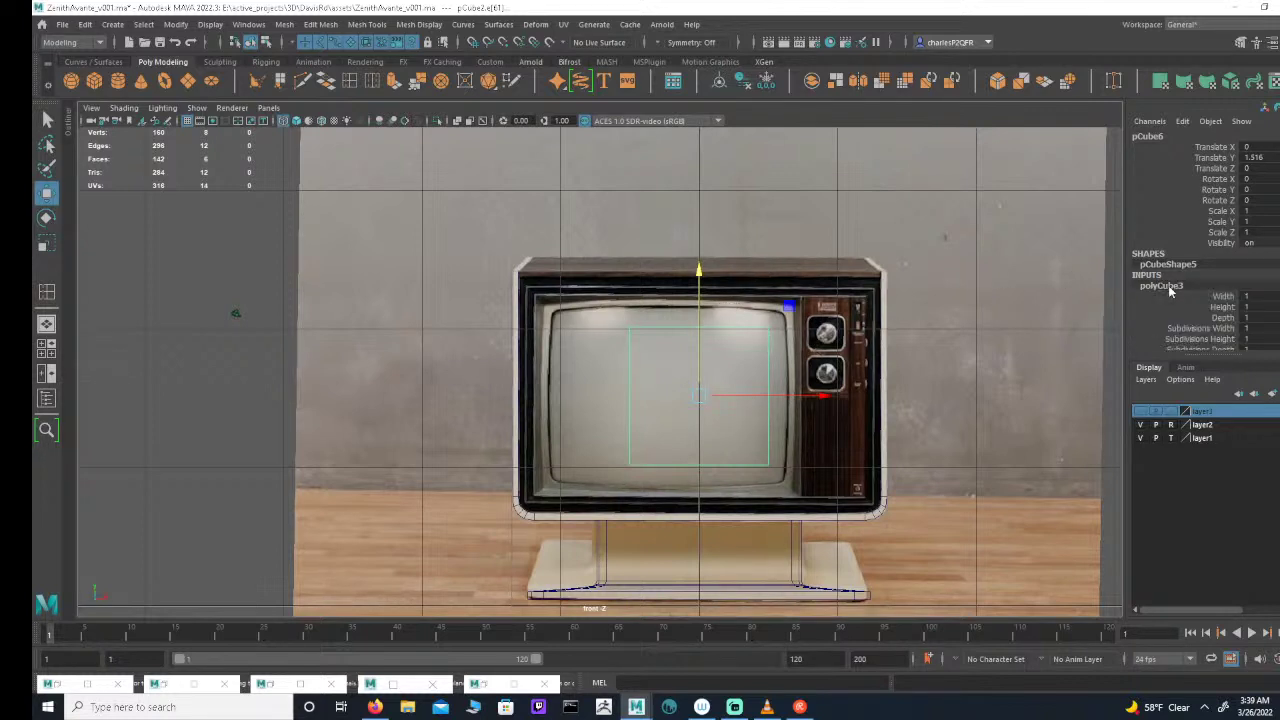
pyautogui.doubleClick(1250, 297)
pyautogui.click(1259, 307)
pyautogui.write('0.1')
pyautogui.press('Return')
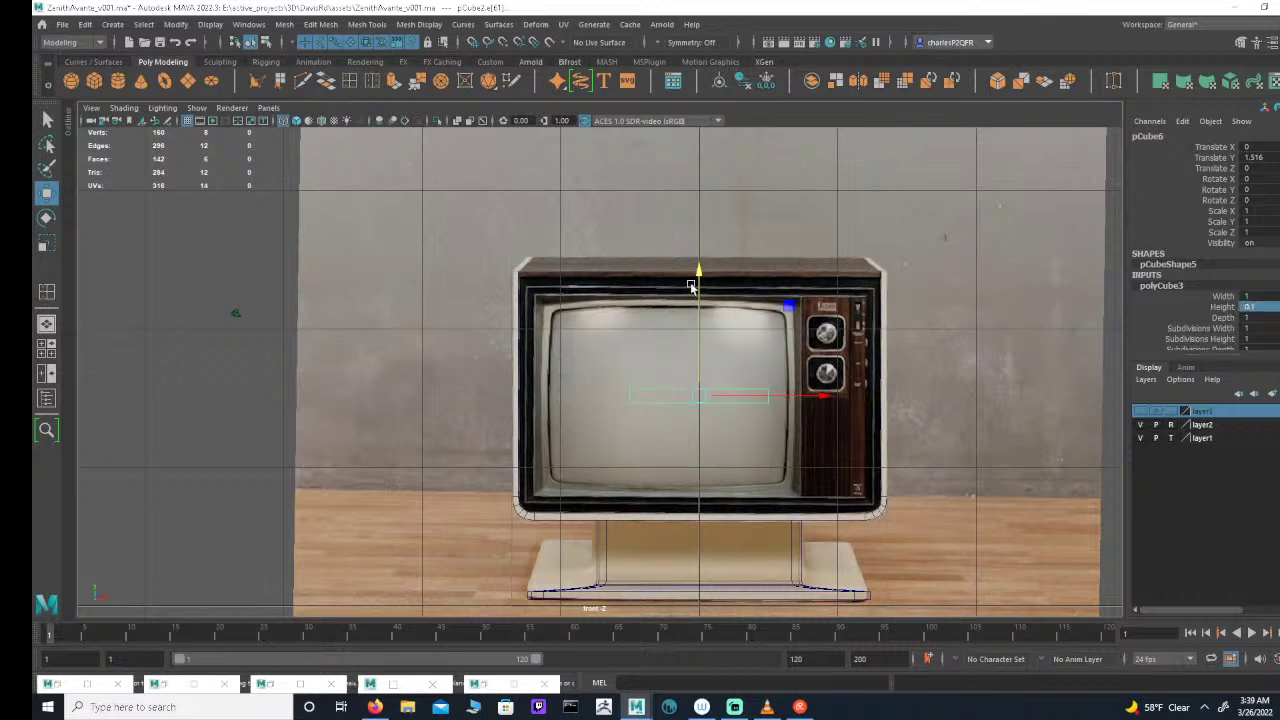
pyautogui.moveTo(699, 277); pyautogui.dragTo(700, 150)
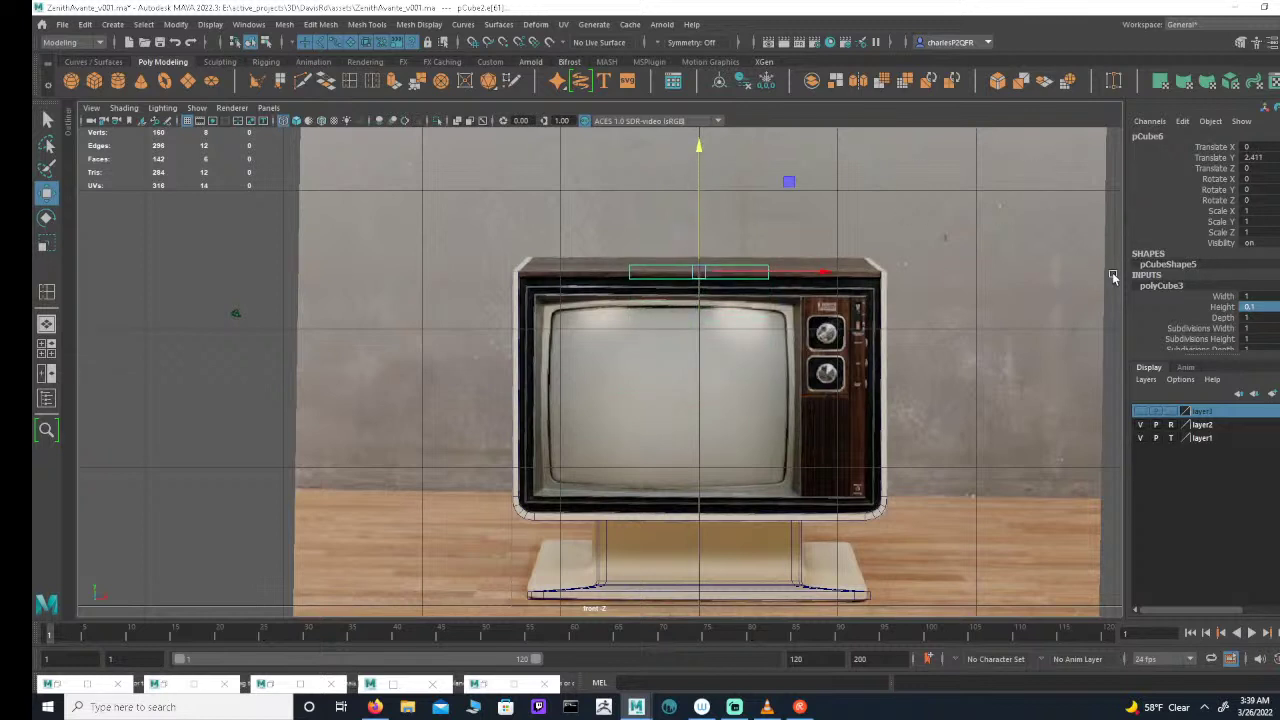
# Step: Reduce the flat cube's height to 0.05 and lower it to Translate Y 2.395
pyautogui.click(1268, 308)
pyautogui.write('0.05')
pyautogui.press('Return')
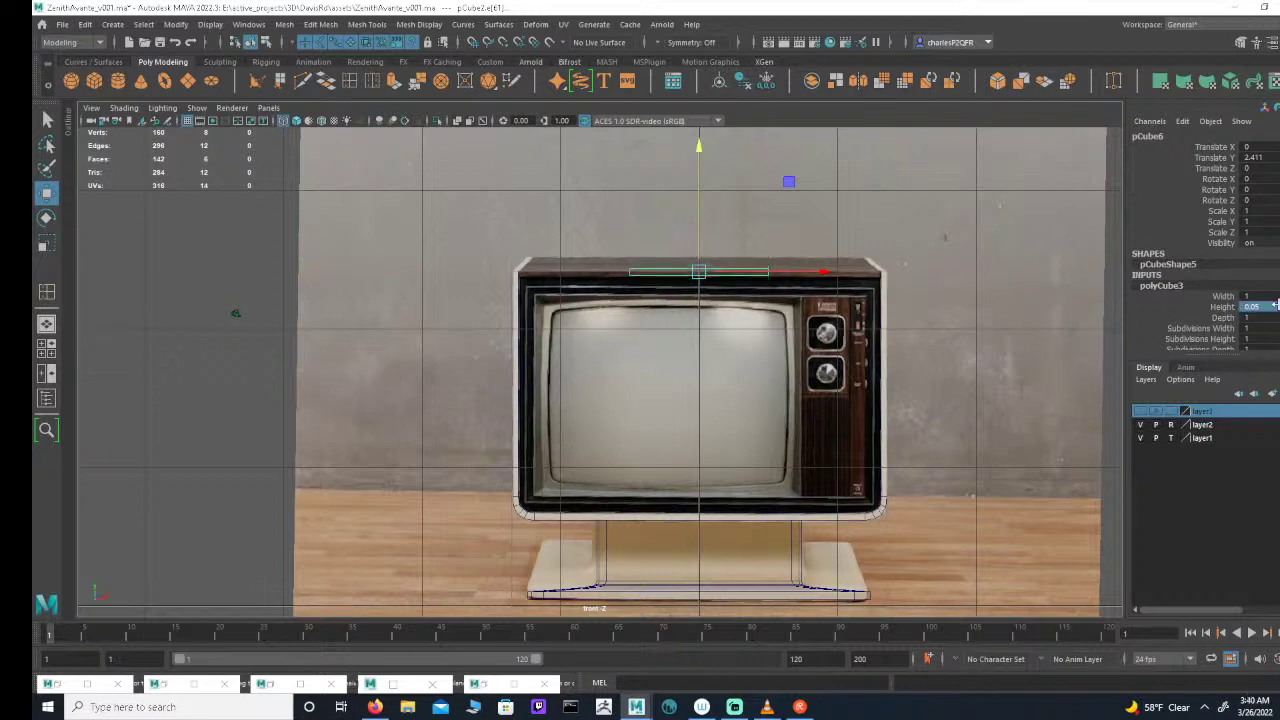
pyautogui.scroll(5, 700, 320)
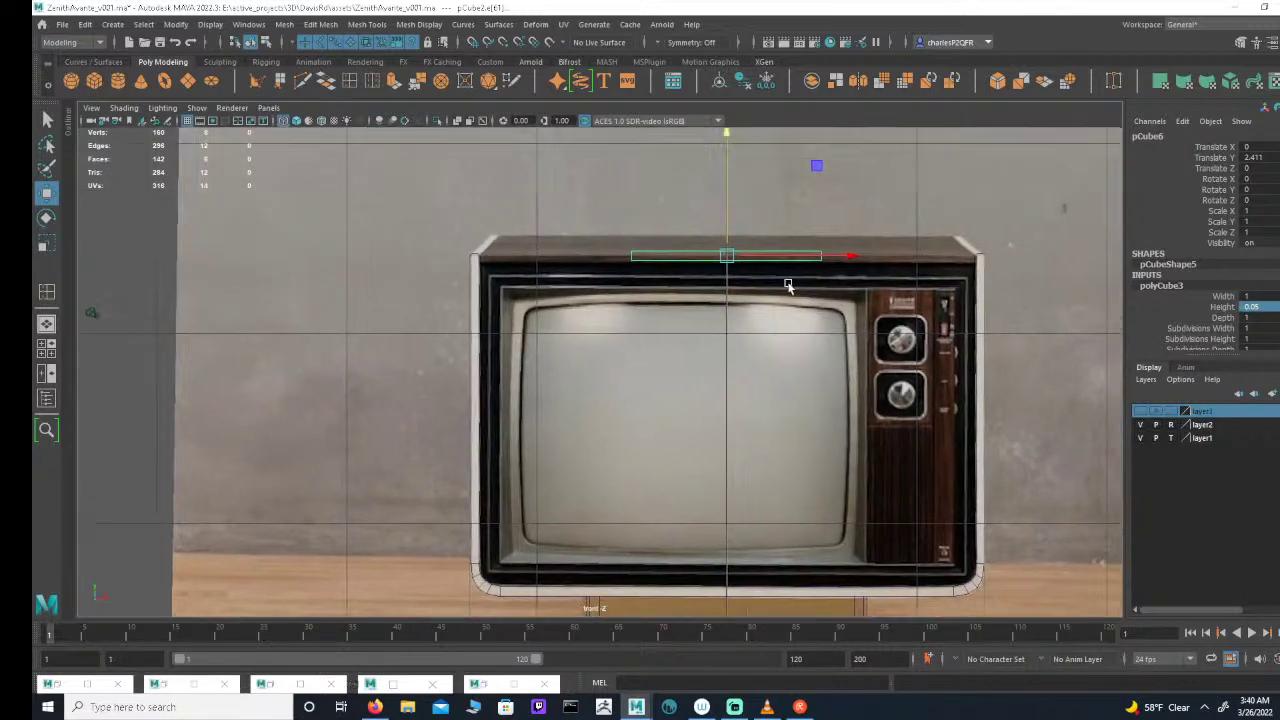
pyautogui.moveTo(736, 169); pyautogui.dragTo(737, 172)
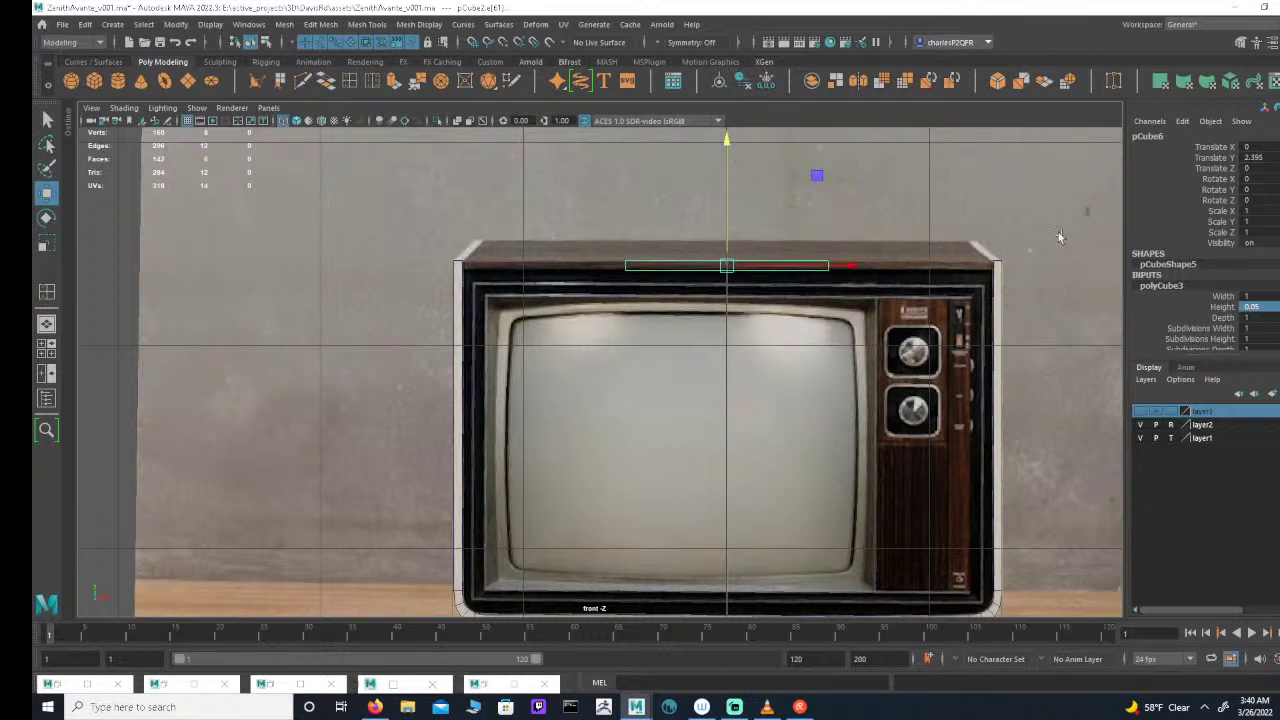
# Step: Thin the flat cube to a height of 0.04 and fine-tune its position to Translate Y 2.397
pyautogui.click(1262, 311)
pyautogui.write('0.04')
pyautogui.press('Return')
pyautogui.scroll(1, 631, 268)
pyautogui.scroll(1, 733, 247)
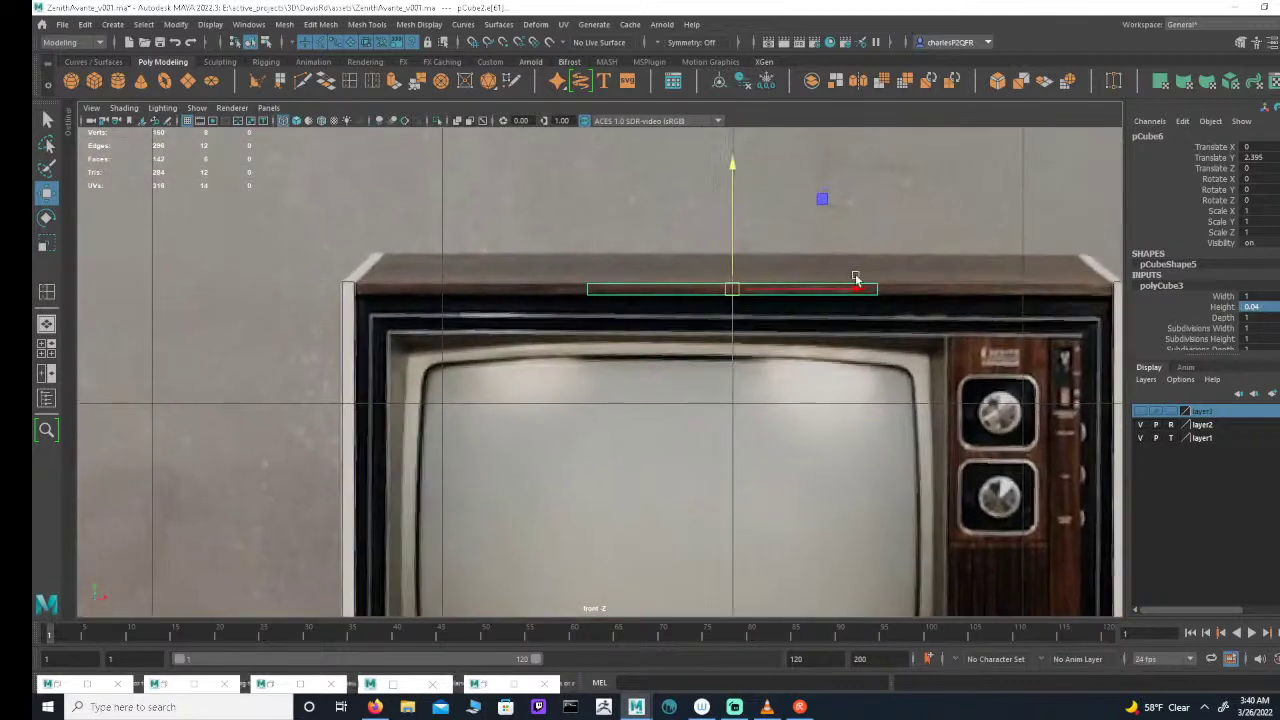
pyautogui.moveTo(733, 245); pyautogui.dragTo(733, 244)
pyautogui.scroll(-1, 663, 309)
pyautogui.scroll(-3, 663, 308)
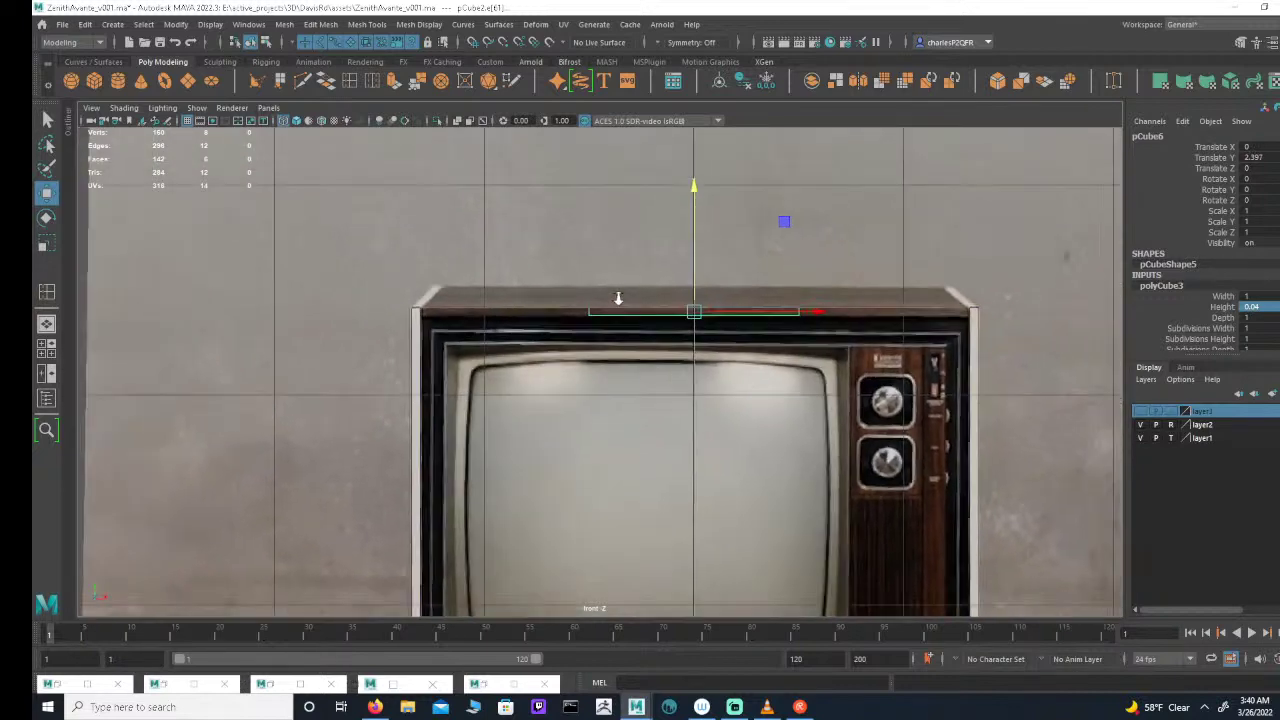
# Step: Widen the flat cube across the TV by setting its width to 2.5
pyautogui.click(1266, 297)
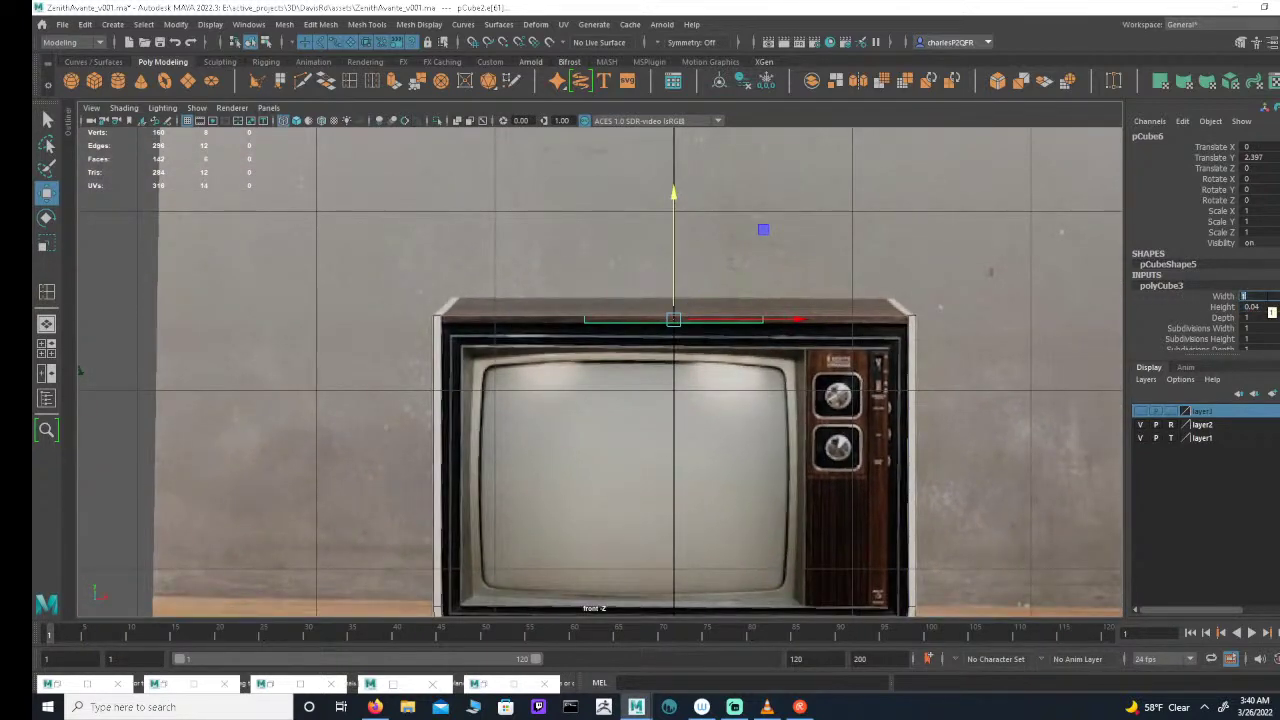
pyautogui.write('2')
pyautogui.press('Return')
pyautogui.click(1266, 297)
pyautogui.press('Return')
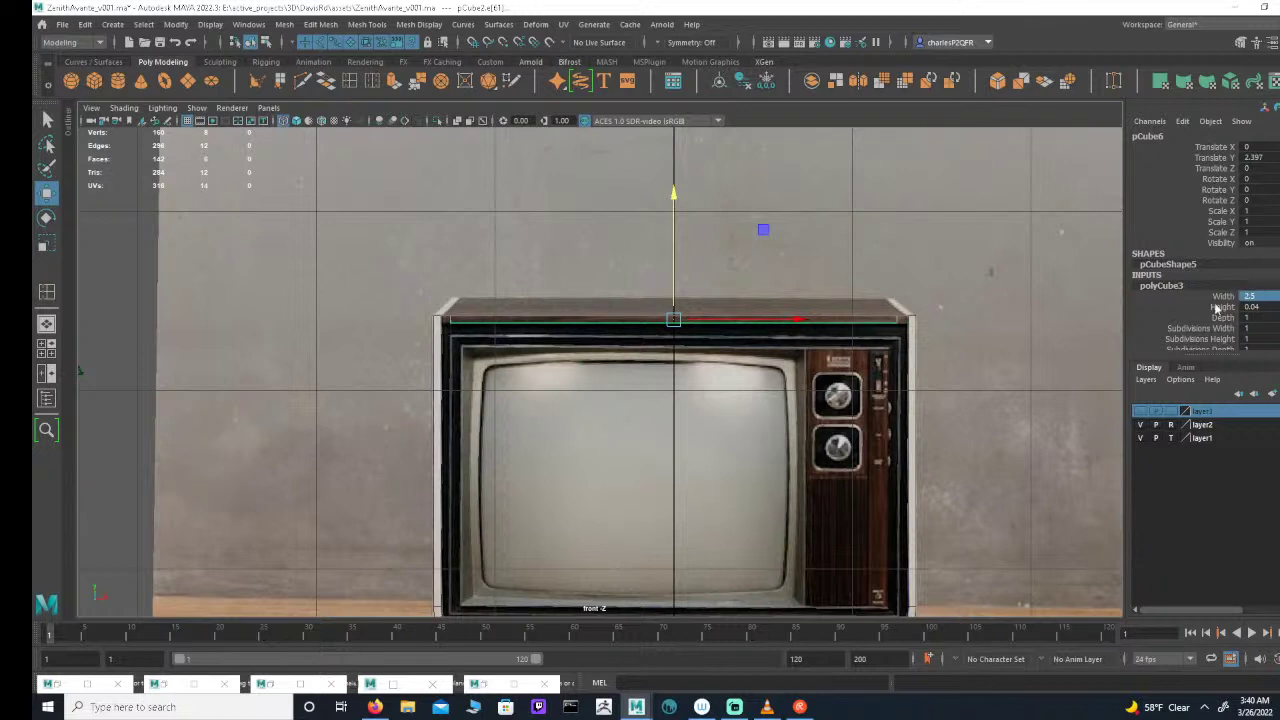
# Step: In vertex mode, snap the vertices at both ends of the flat top panel to the casing's side walls
pyautogui.click(266, 43)
pyautogui.click(304, 42)
pyautogui.moveTo(388, 244); pyautogui.dragTo(460, 321)
pyautogui.press('v')
pyautogui.moveTo(870, 289); pyautogui.dragTo(910, 306)
pyautogui.press('v')
# Step: In the top view, select the top panel's rear vertices and snap them to the casing's back edge
pyautogui.press('space')
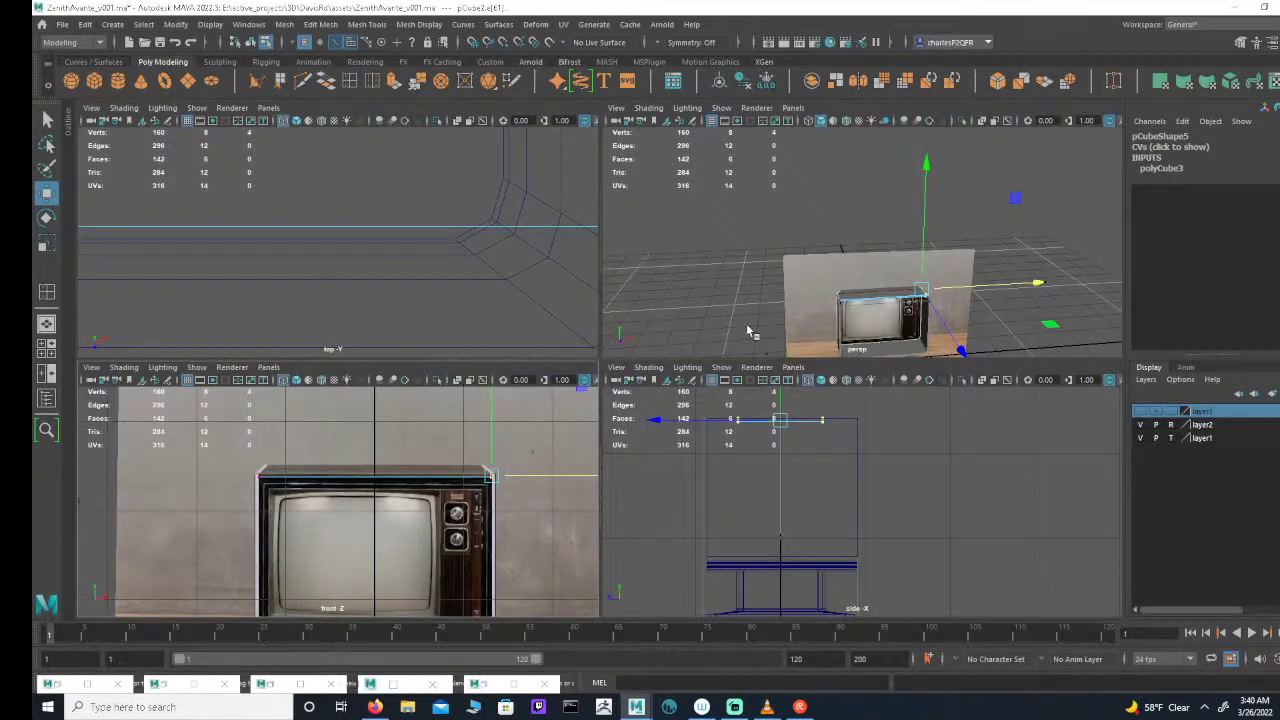
pyautogui.keyDown('alt'); pyautogui.moveTo(432, 278); pyautogui.dragTo(534, 286, button='middle'); pyautogui.keyUp('alt')
pyautogui.keyDown('alt'); pyautogui.moveTo(534, 286); pyautogui.dragTo(410, 231, button='right'); pyautogui.keyUp('alt')
pyautogui.keyDown('alt'); pyautogui.moveTo(410, 231); pyautogui.dragTo(477, 303, button='middle'); pyautogui.keyUp('alt')
pyautogui.keyDown('alt'); pyautogui.moveTo(477, 303); pyautogui.dragTo(336, 241, button='right'); pyautogui.keyUp('alt')
pyautogui.keyDown('alt'); pyautogui.moveTo(336, 241); pyautogui.dragTo(426, 303, button='middle'); pyautogui.keyUp('alt')
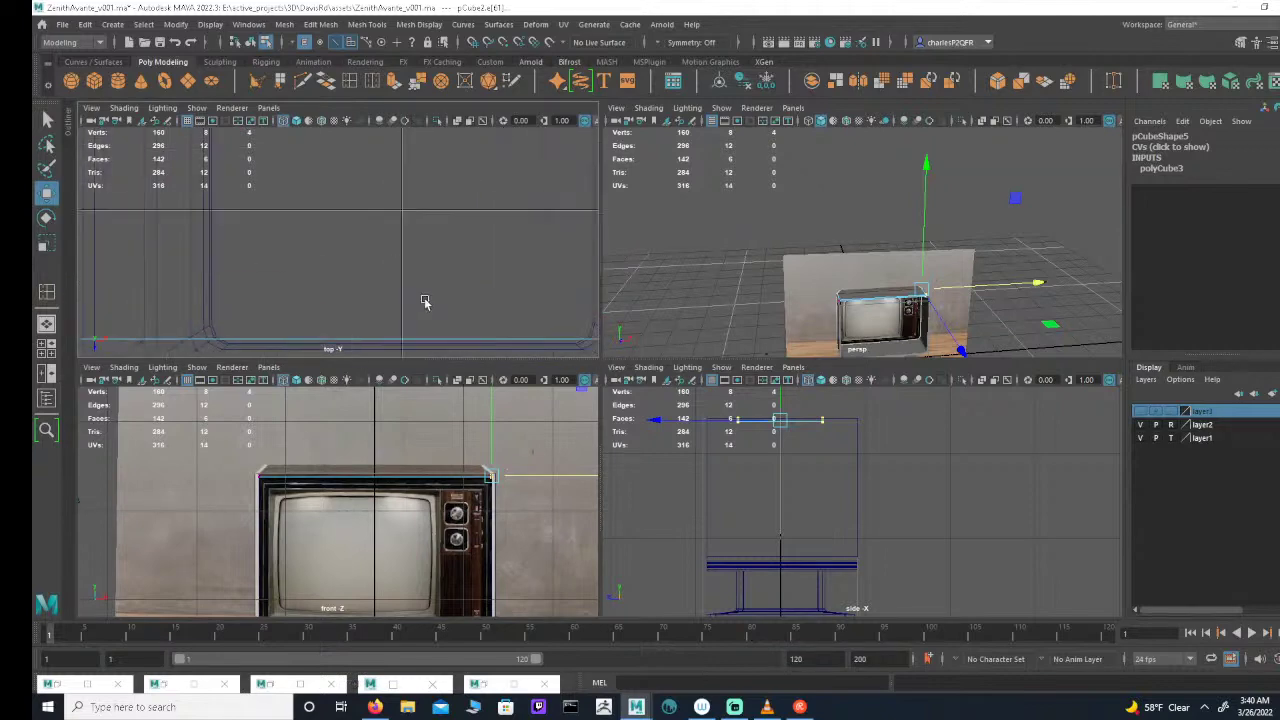
pyautogui.keyDown('alt'); pyautogui.moveTo(426, 303); pyautogui.dragTo(340, 229, button='right'); pyautogui.keyUp('alt')
pyautogui.keyDown('alt'); pyautogui.moveTo(340, 229); pyautogui.dragTo(388, 269, button='middle'); pyautogui.keyUp('alt')
pyautogui.scroll(-2, 388, 270)
pyautogui.moveTo(186, 189); pyautogui.dragTo(566, 243)
pyautogui.press('v')
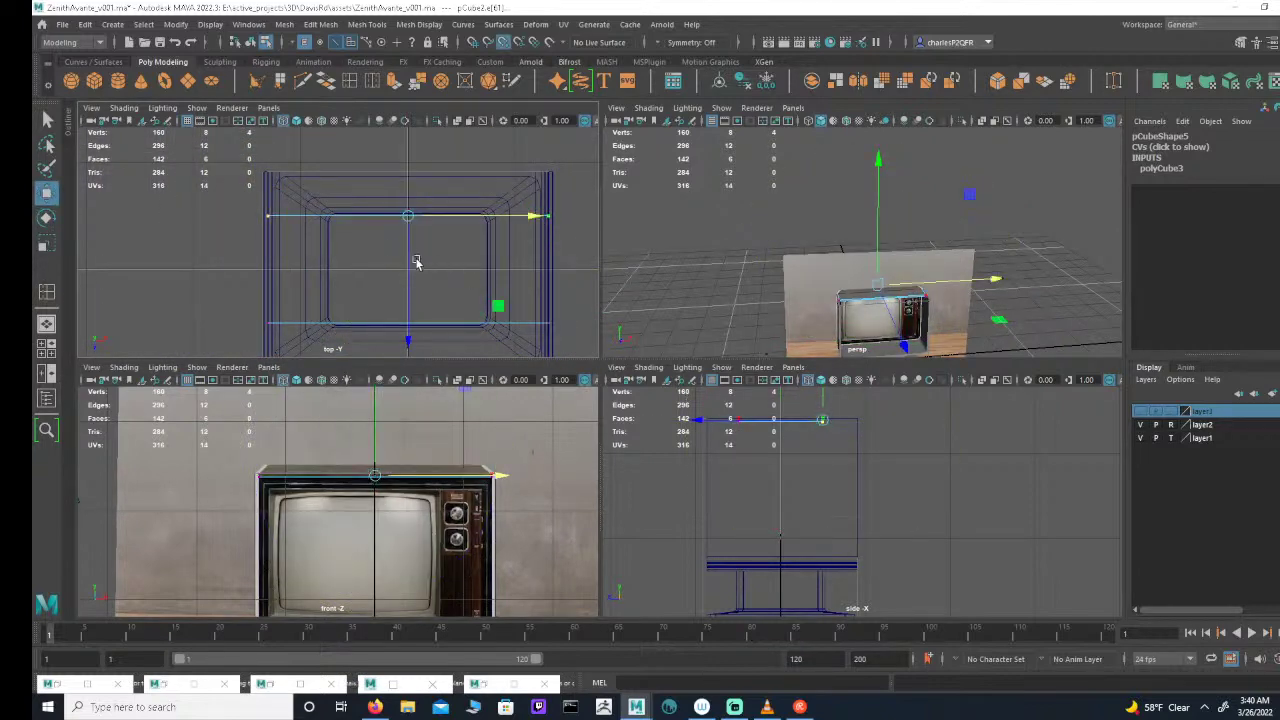
pyautogui.moveTo(409, 250); pyautogui.dragTo(560, 171)
# Step: Select the top panel's front vertices, snap them to the casing's front edge, and check the fit in the perspective view
pyautogui.keyDown('alt'); pyautogui.moveTo(457, 317); pyautogui.dragTo(438, 231, button='middle'); pyautogui.keyUp('alt')
pyautogui.moveTo(209, 205); pyautogui.dragTo(556, 262)
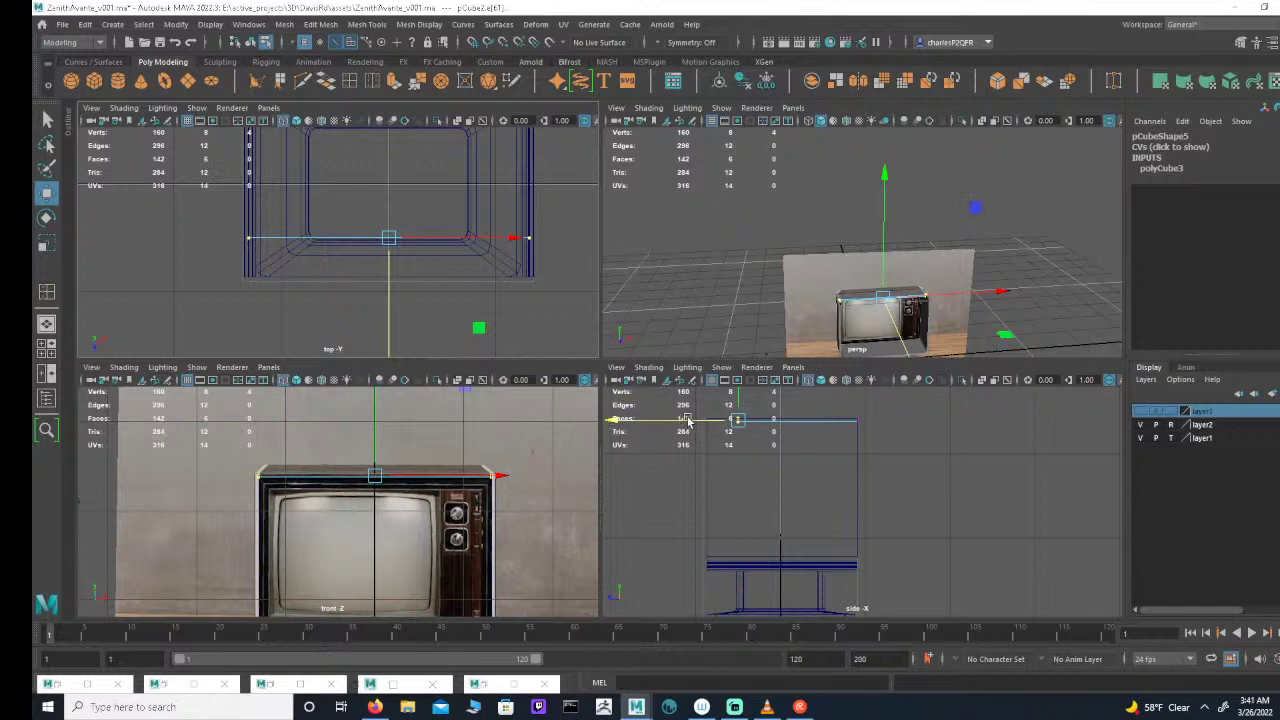
pyautogui.moveTo(684, 421); pyautogui.dragTo(685, 422)
pyautogui.moveTo(687, 425)
pyautogui.mouseDown()
pyautogui.moveTo(720, 416)
pyautogui.moveTo(684, 423)
pyautogui.mouseUp()
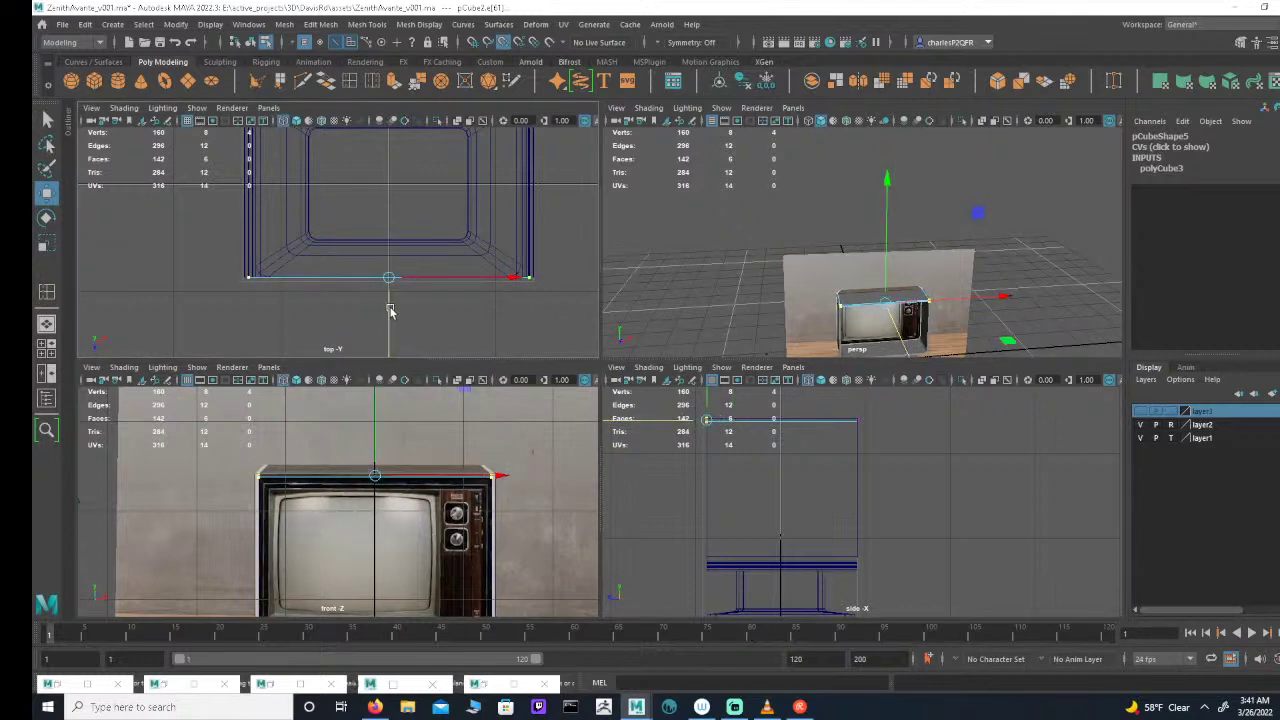
pyautogui.keyDown('alt'); pyautogui.moveTo(888, 304); pyautogui.dragTo(864, 236); pyautogui.keyUp('alt')
pyautogui.keyDown('alt'); pyautogui.moveTo(851, 263); pyautogui.dragTo(930, 252, button='right'); pyautogui.keyUp('alt')
pyautogui.keyDown('alt'); pyautogui.moveTo(930, 252); pyautogui.dragTo(921, 247); pyautogui.keyUp('alt')
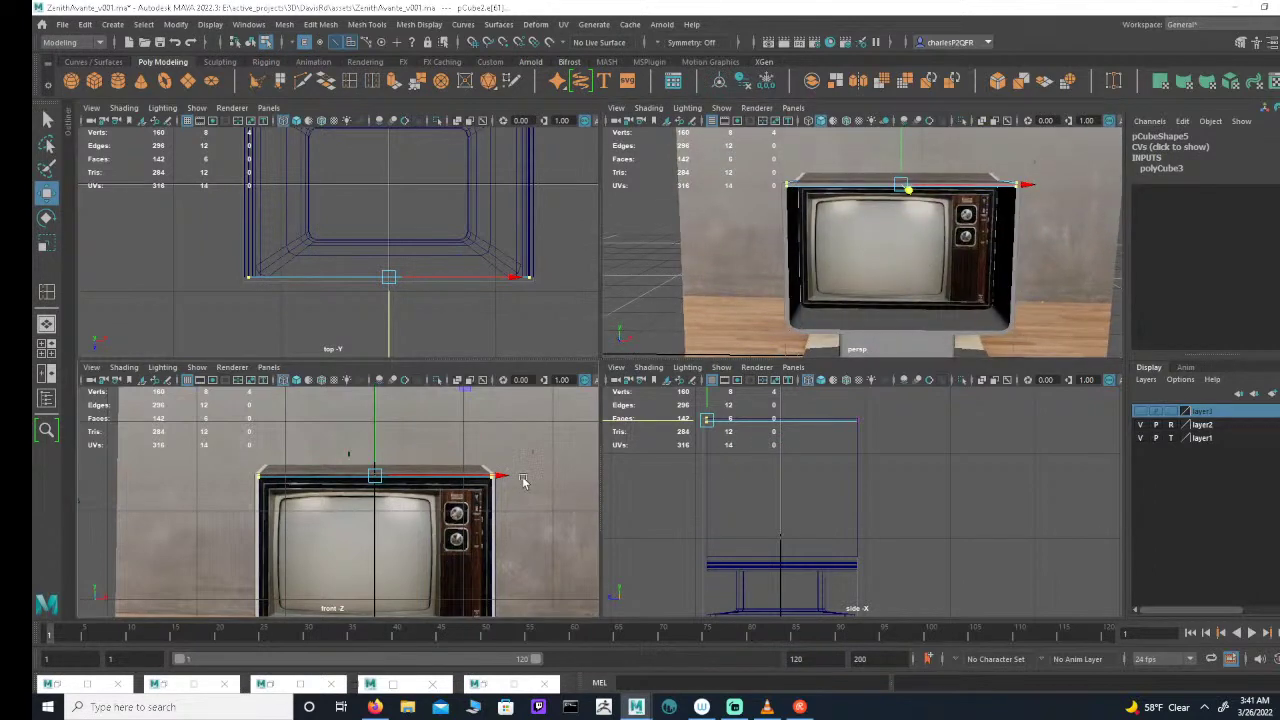
# Step: In object mode in the front view, raise the top panel above the TV to Translate Y 2.952
pyautogui.press('space')
pyautogui.keyDown('alt'); pyautogui.moveTo(758, 387); pyautogui.dragTo(710, 334, button='middle'); pyautogui.keyUp('alt')
pyautogui.keyDown('alt'); pyautogui.moveTo(710, 334); pyautogui.dragTo(628, 325, button='right'); pyautogui.keyUp('alt')
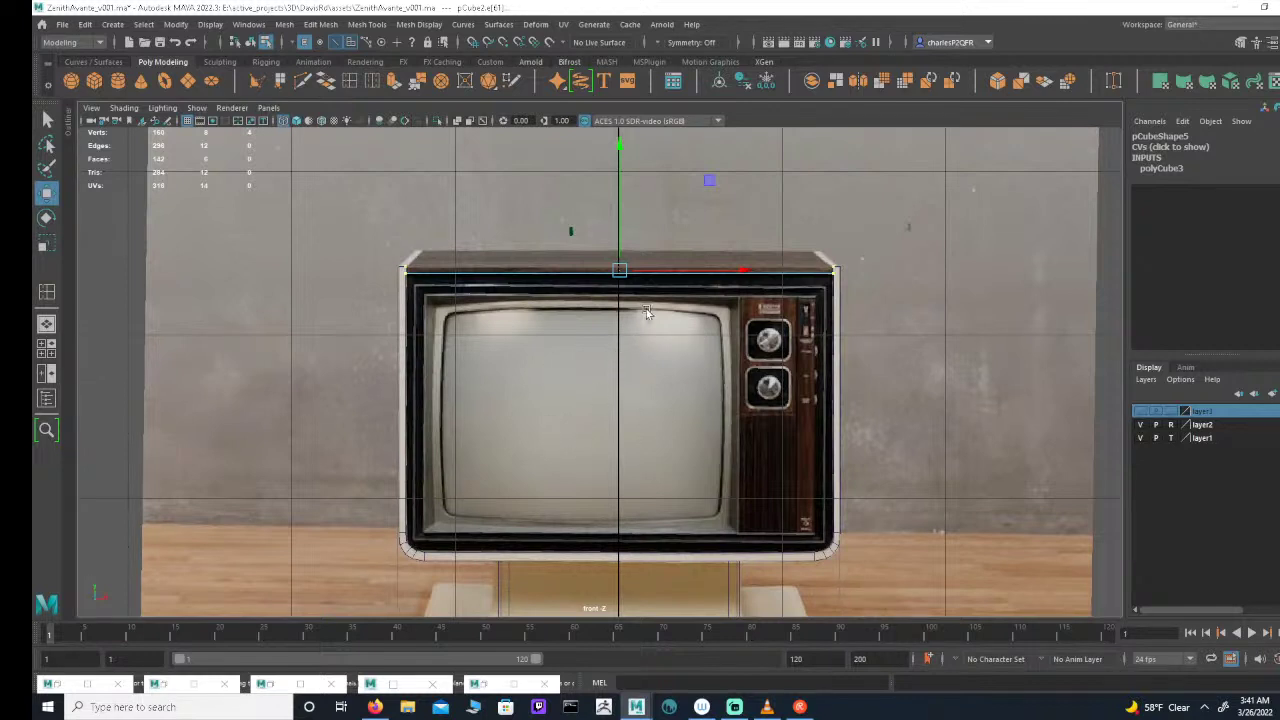
pyautogui.click(251, 42)
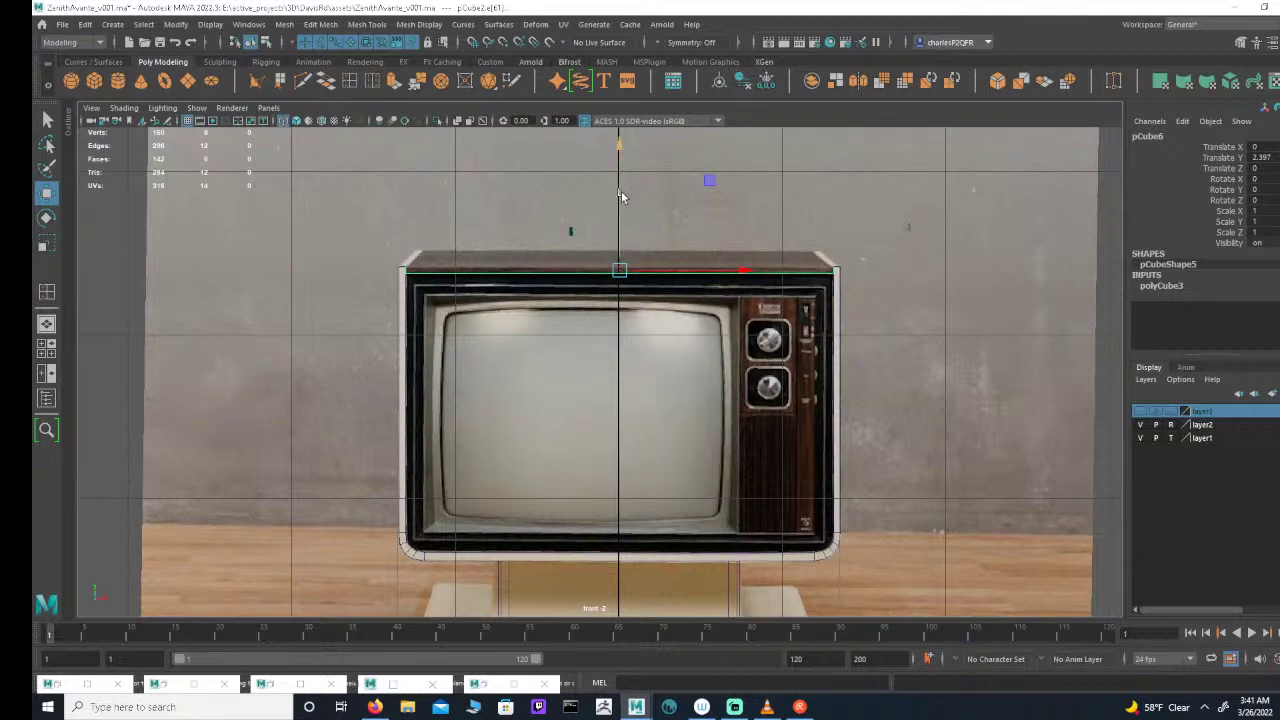
pyautogui.moveTo(620, 198); pyautogui.dragTo(630, 101)
pyautogui.keyDown('alt'); pyautogui.moveTo(619, 215); pyautogui.dragTo(596, 224, button='middle'); pyautogui.keyUp('alt')
pyautogui.keyDown('alt'); pyautogui.moveTo(596, 224); pyautogui.dragTo(677, 200, button='right'); pyautogui.keyUp('alt')
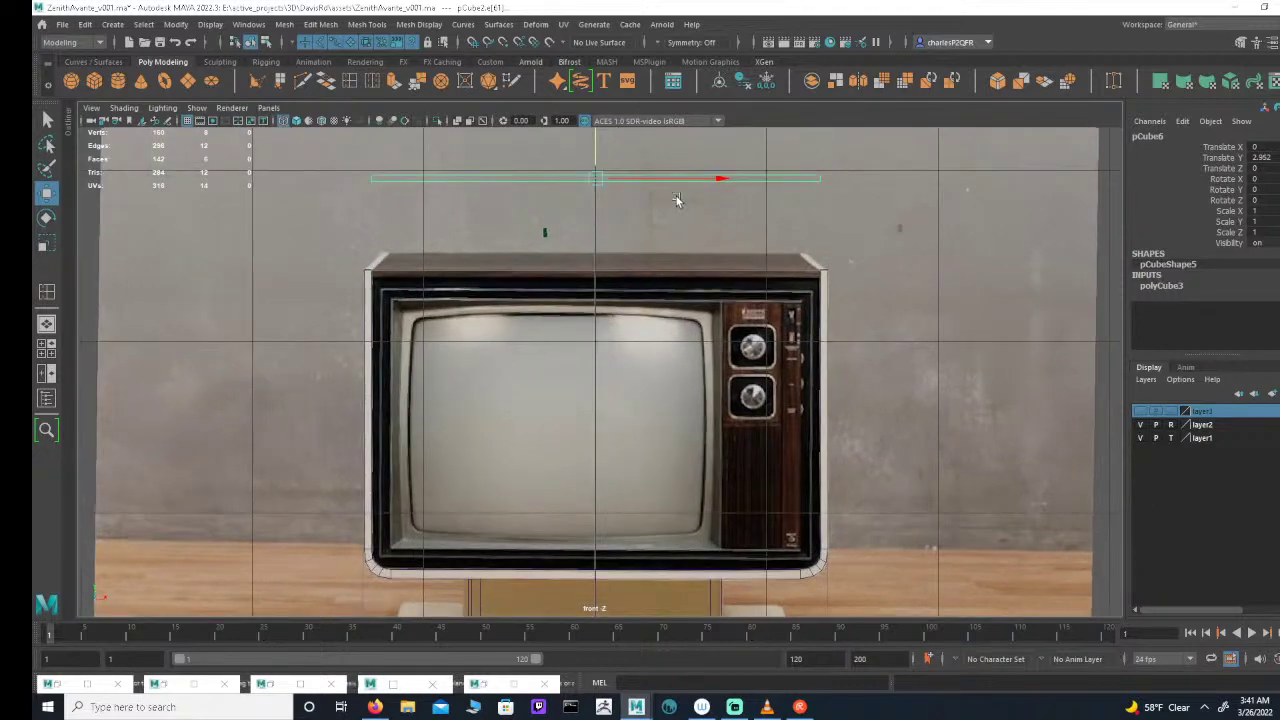
# Step: Duplicate the top panel and lower the copy onto the TV's black front border at about Translate Y 2.29
pyautogui.hotkey('ctrl', 'd')
pyautogui.moveTo(597, 146); pyautogui.dragTo(631, 254)
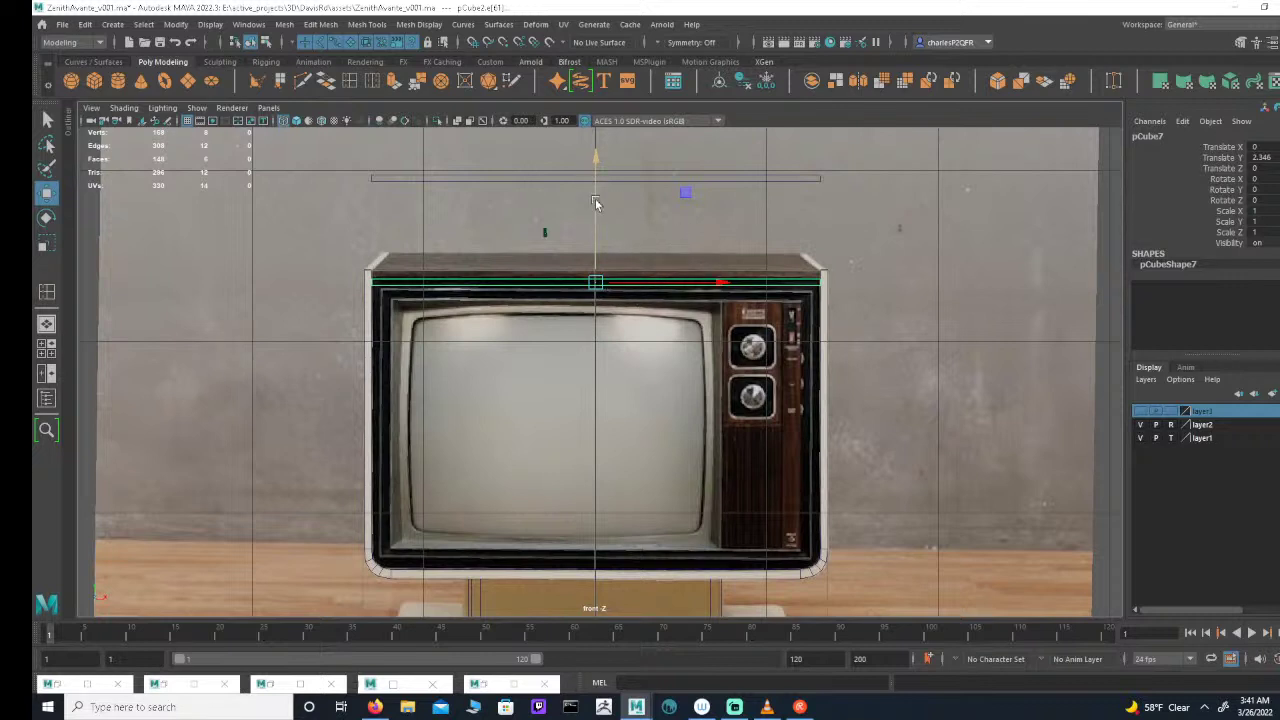
pyautogui.moveTo(596, 202); pyautogui.dragTo(600, 212)
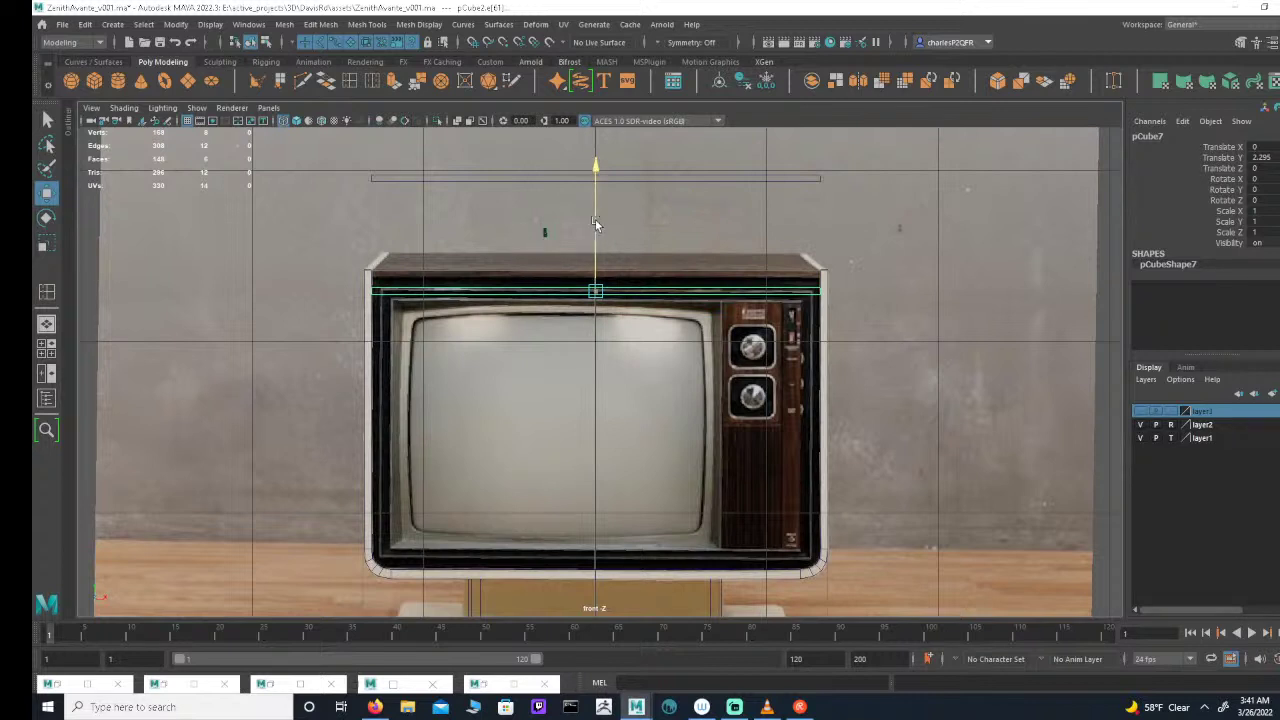
pyautogui.moveTo(597, 219); pyautogui.dragTo(596, 228)
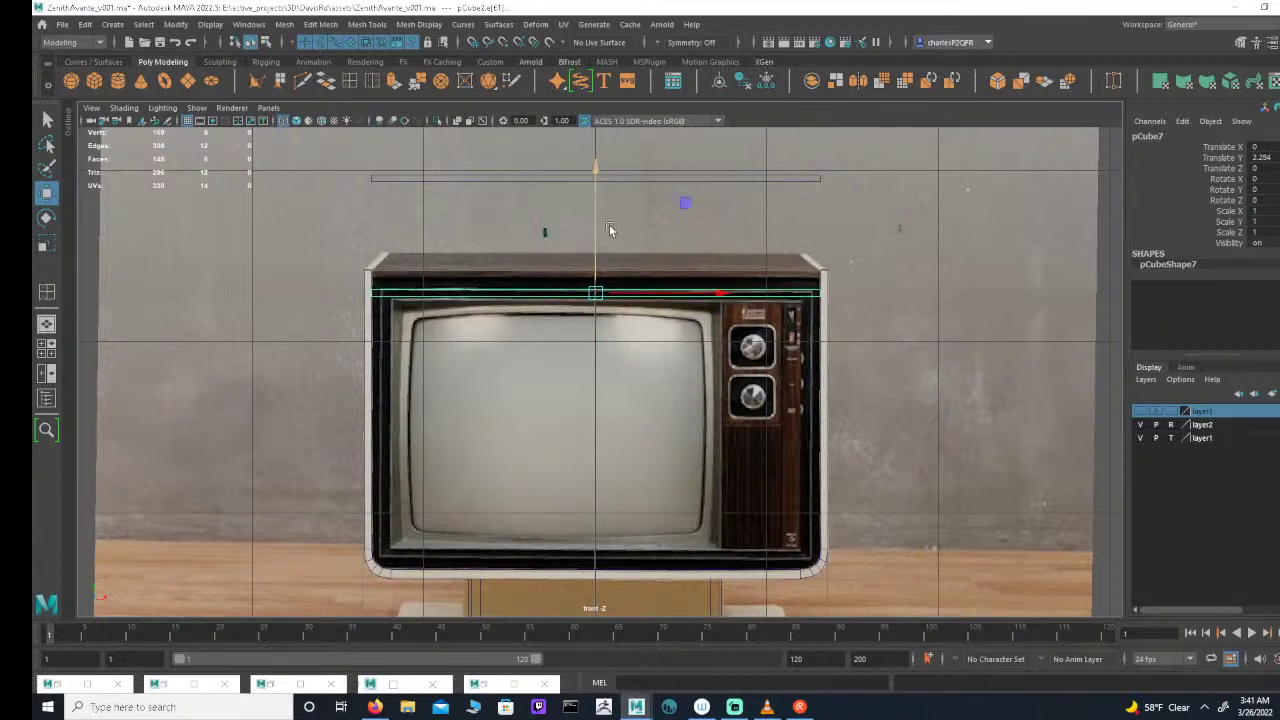
# Step: Move the vertices at both ends of the duplicated panel slightly inward to match the width of the black border
pyautogui.click(268, 46)
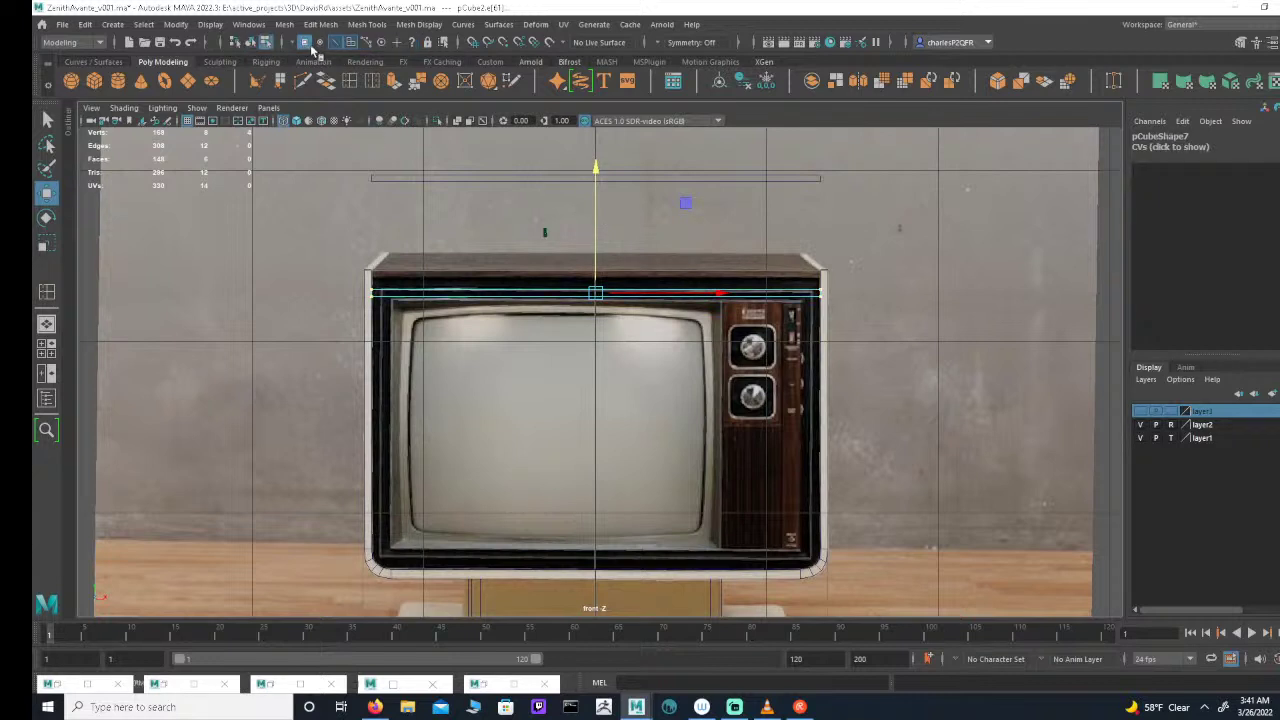
pyautogui.moveTo(323, 278); pyautogui.dragTo(442, 296)
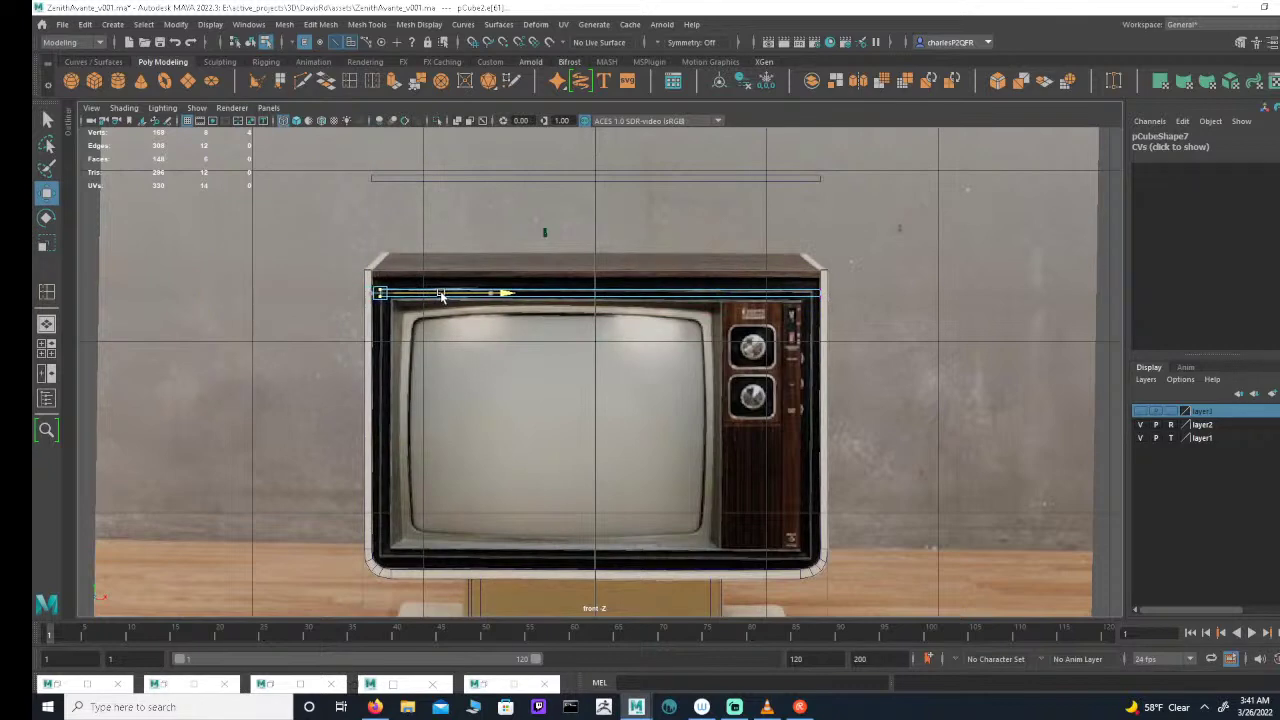
pyautogui.scroll(5, 857, 286)
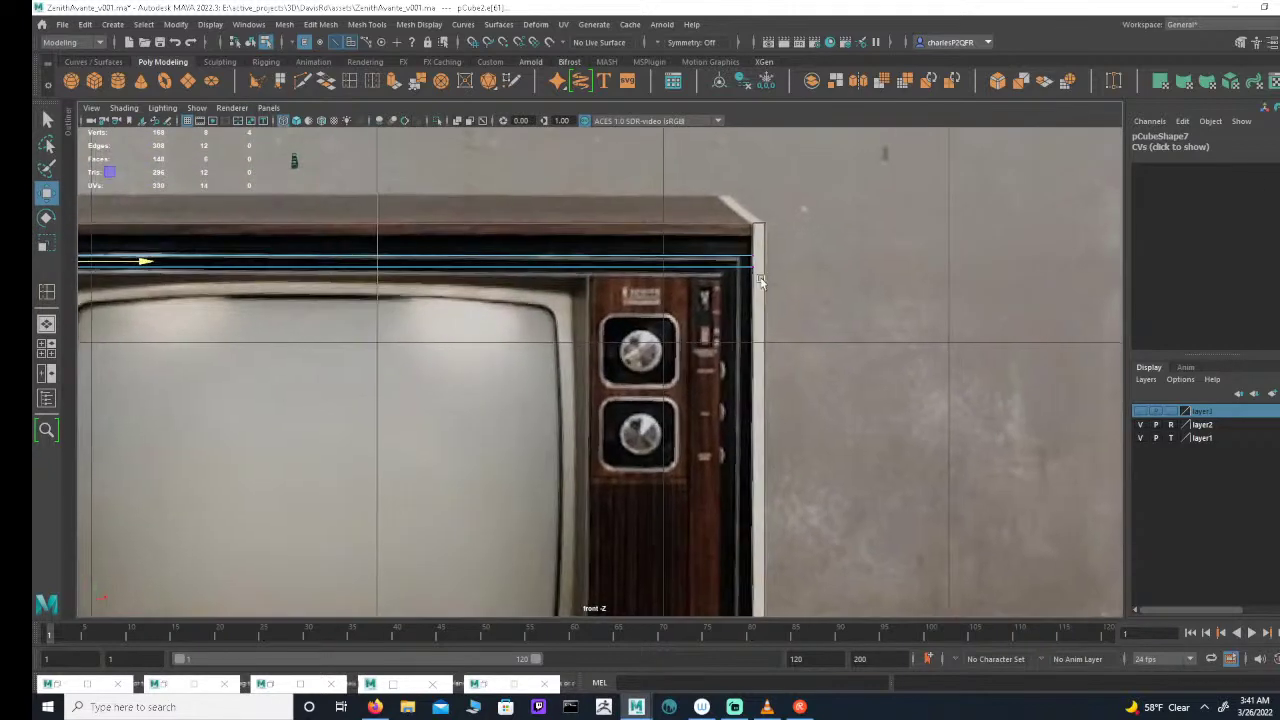
pyautogui.moveTo(787, 223); pyautogui.dragTo(707, 313)
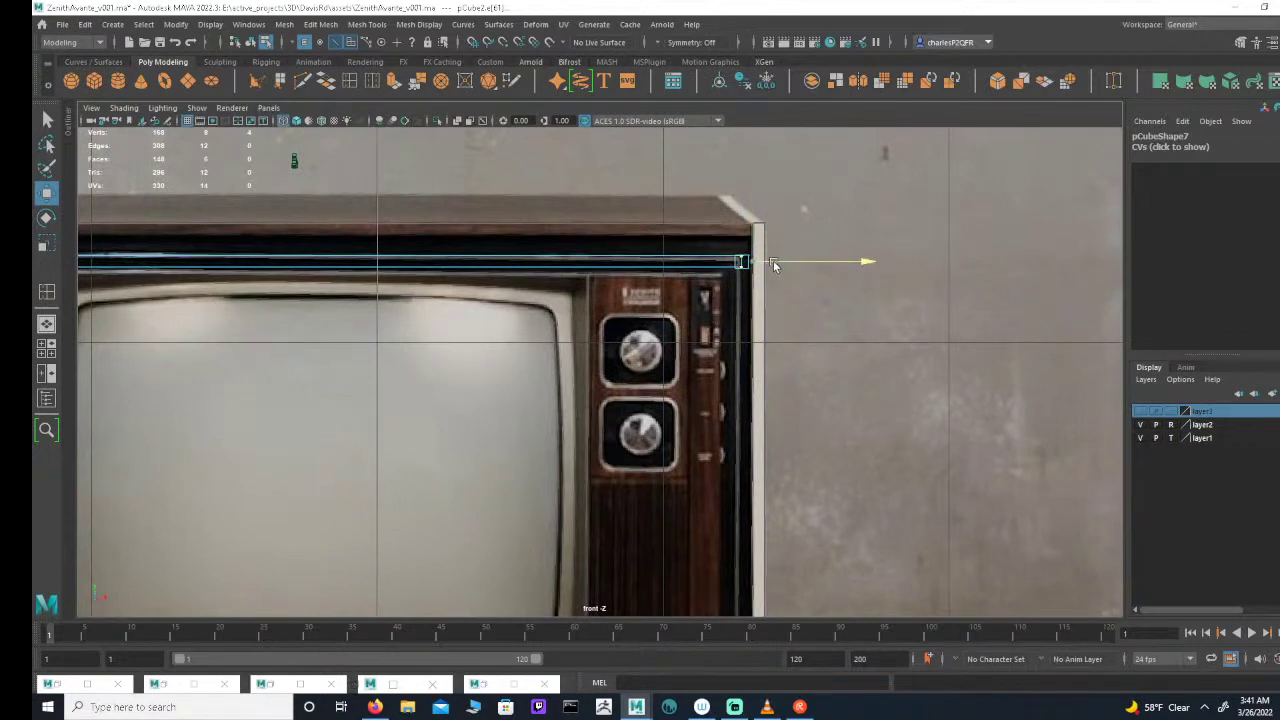
pyautogui.keyDown('alt'); pyautogui.moveTo(737, 274); pyautogui.dragTo(1012, 279, button='middle'); pyautogui.keyUp('alt')
pyautogui.scroll(-2, 597, 294)
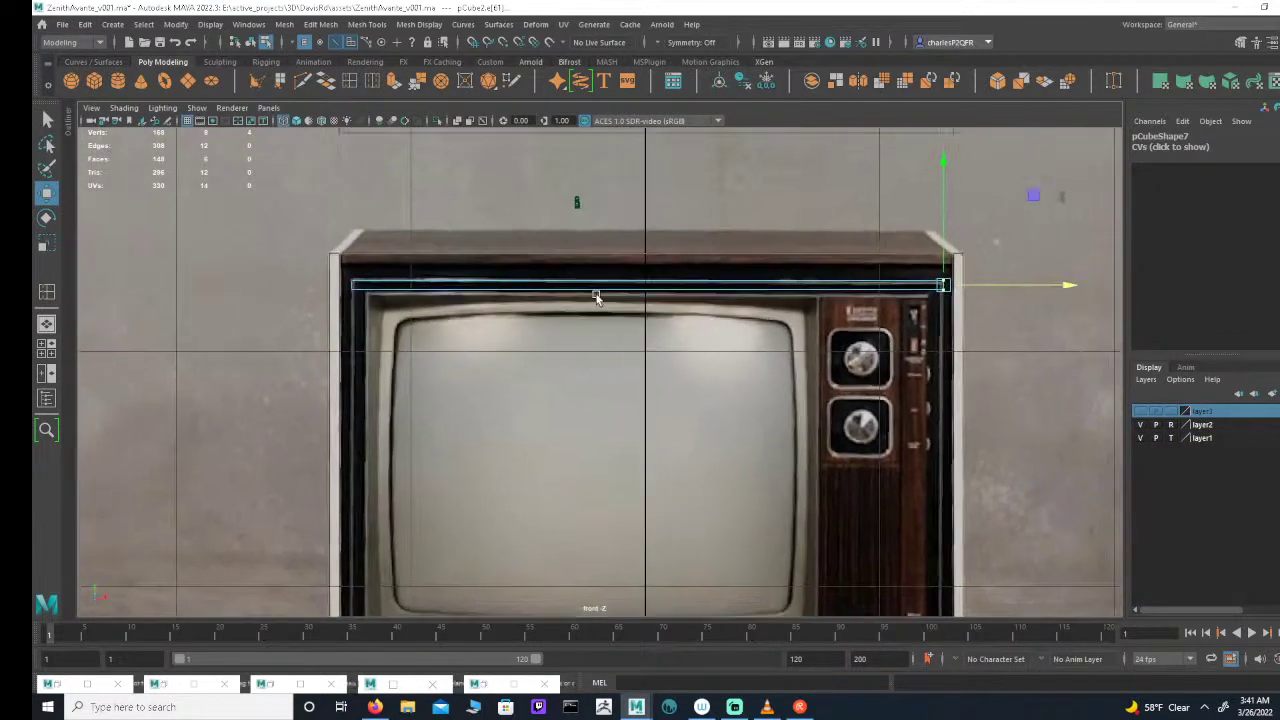
# Step: Select the duplicated panel's upper vertices and nudge them up within the black border
pyautogui.scroll(3, 511, 295)
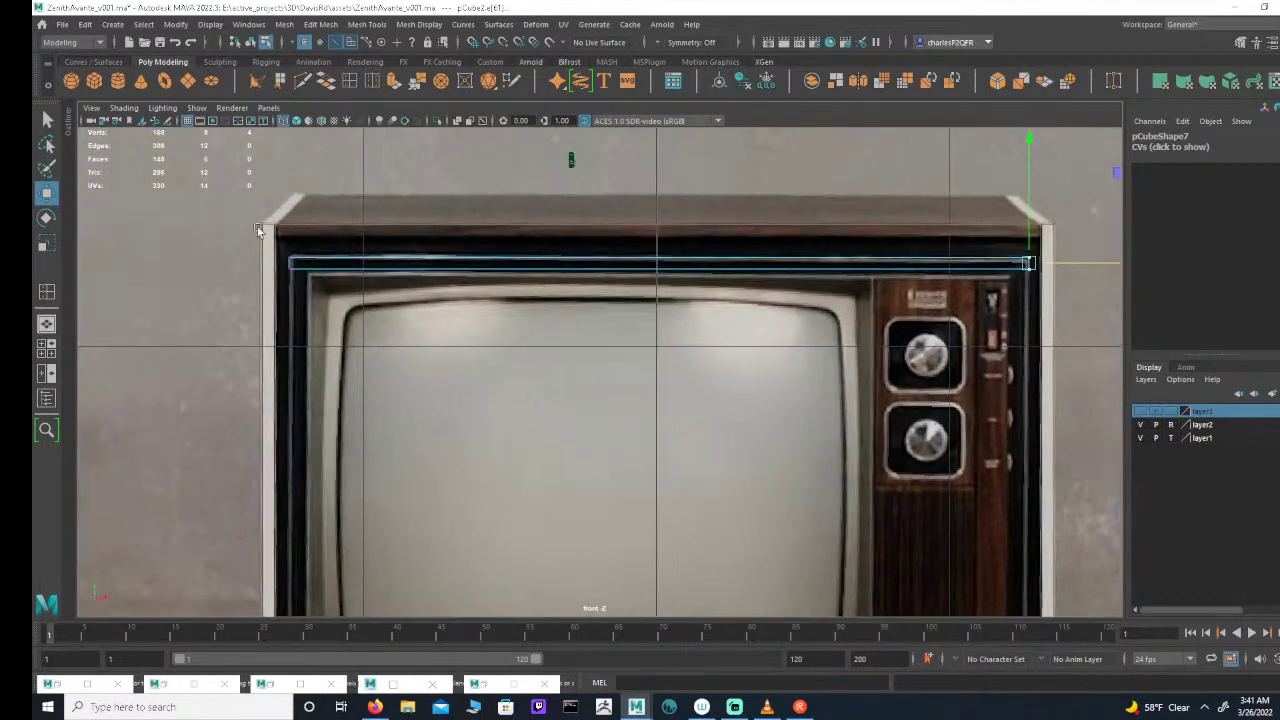
pyautogui.moveTo(257, 230); pyautogui.dragTo(1083, 265)
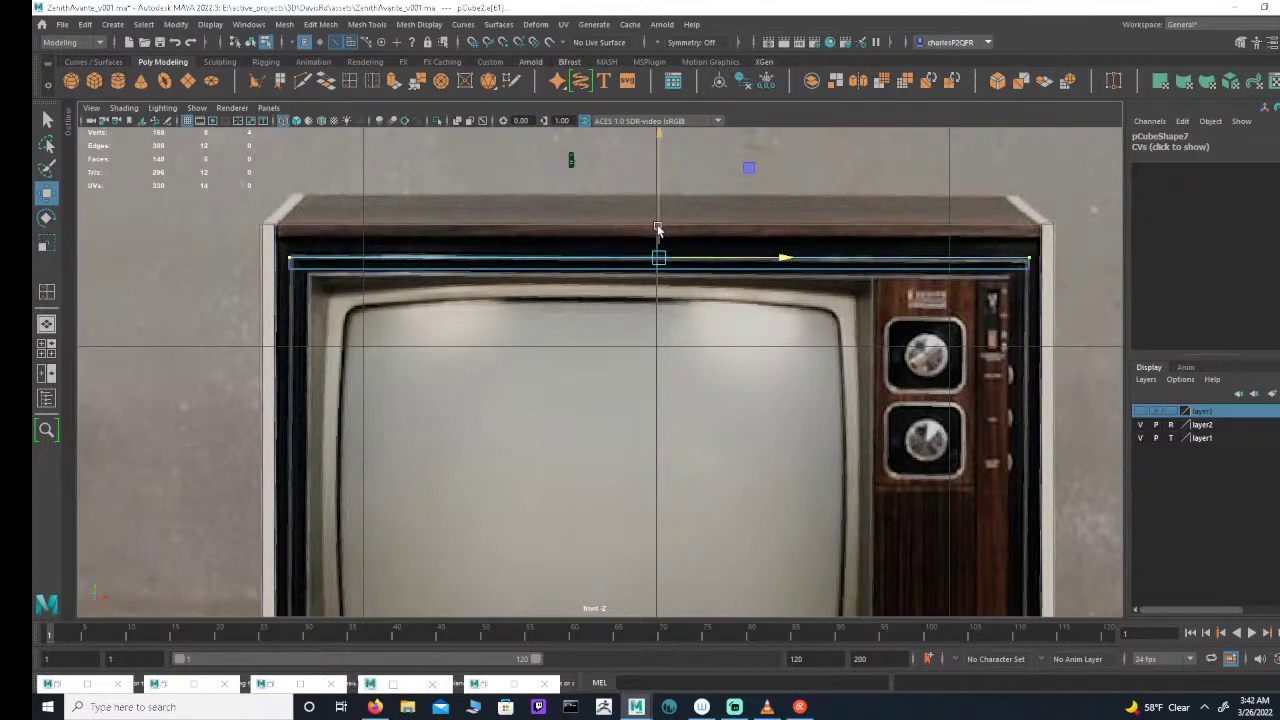
pyautogui.moveTo(659, 229); pyautogui.dragTo(652, 225)
# Step: Move the duplicated panel's lower vertices down to the black border along the bottom of the TV front
pyautogui.scroll(-5, 730, 326)
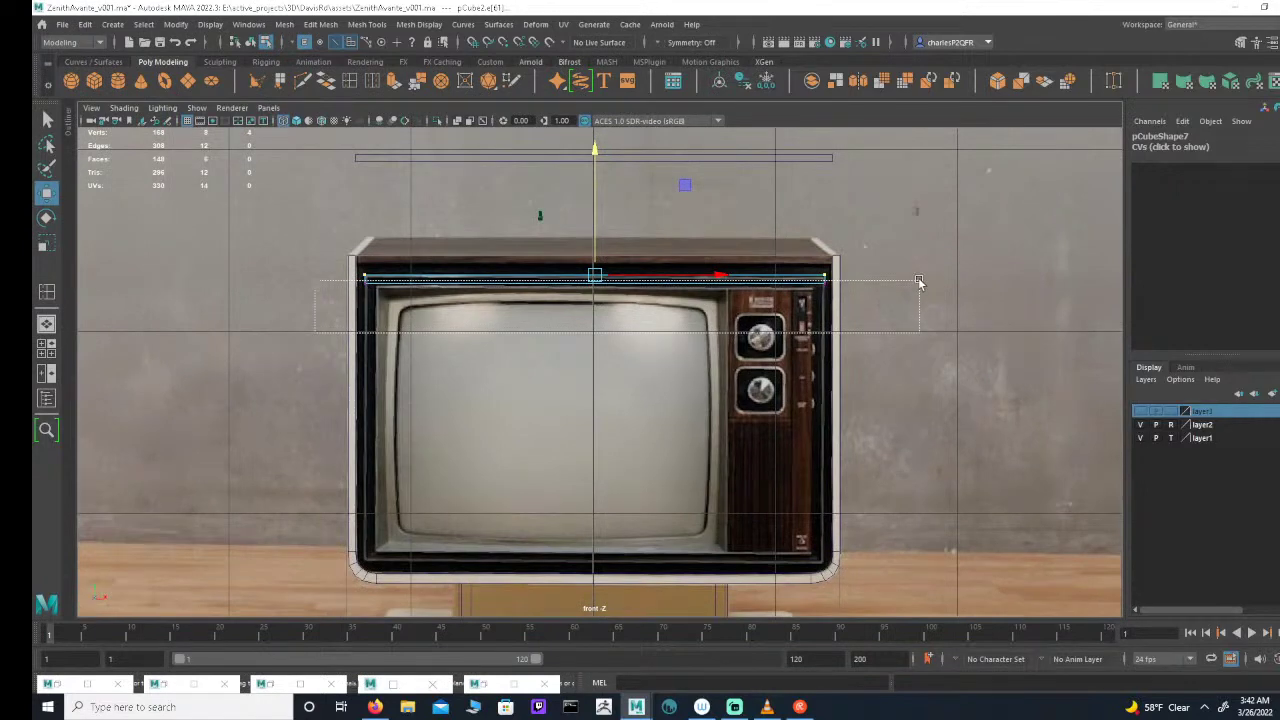
pyautogui.moveTo(594, 200); pyautogui.dragTo(623, 399)
pyautogui.scroll(6, 623, 399)
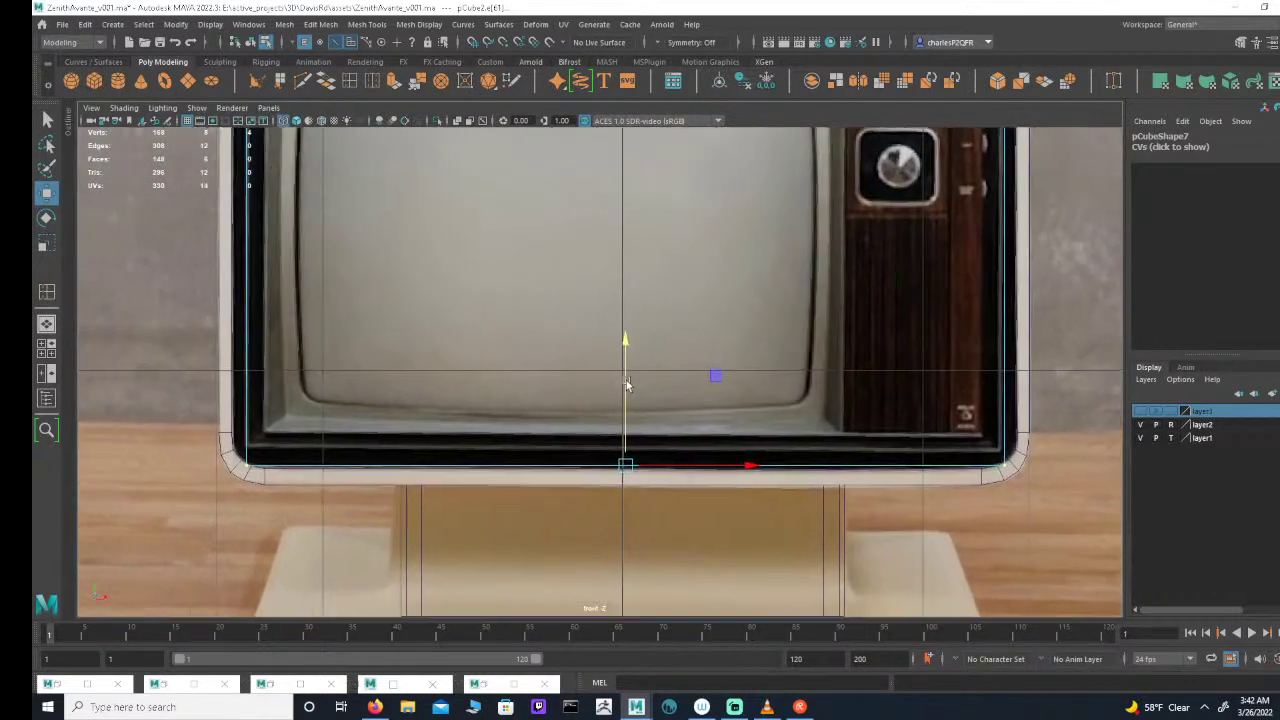
pyautogui.scroll(1, 626, 385)
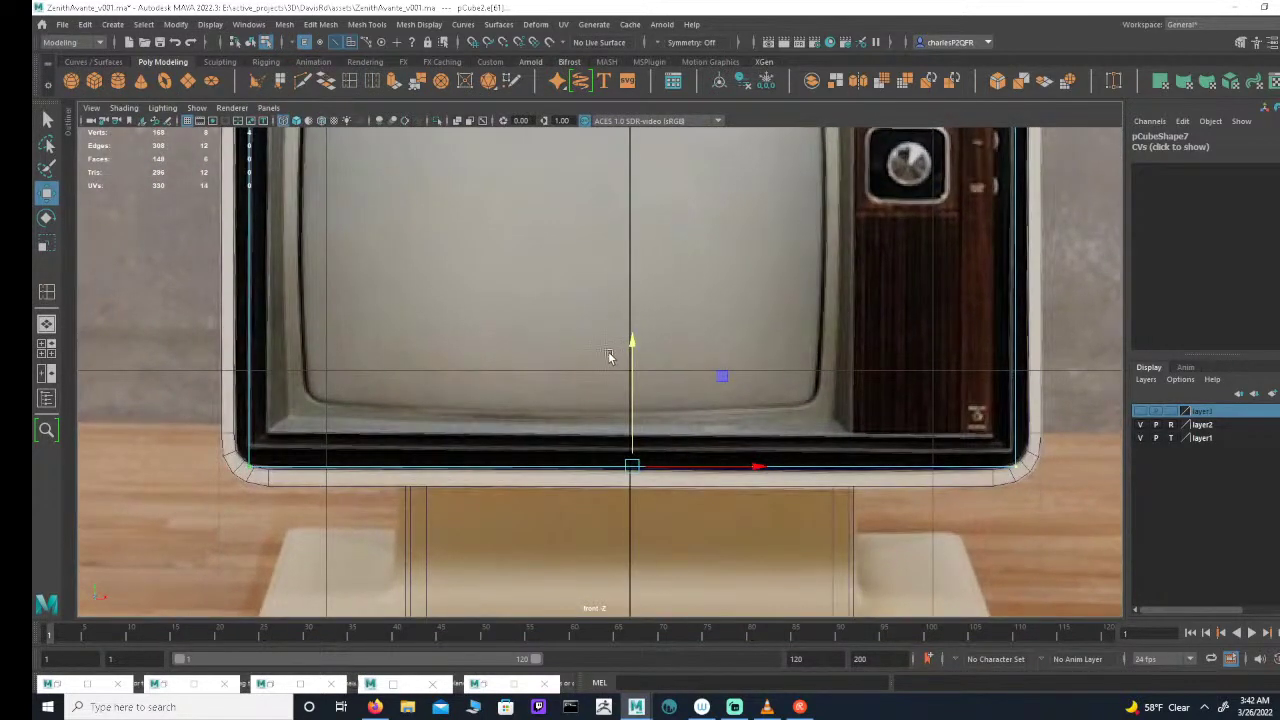
pyautogui.moveTo(627, 380); pyautogui.dragTo(632, 368)
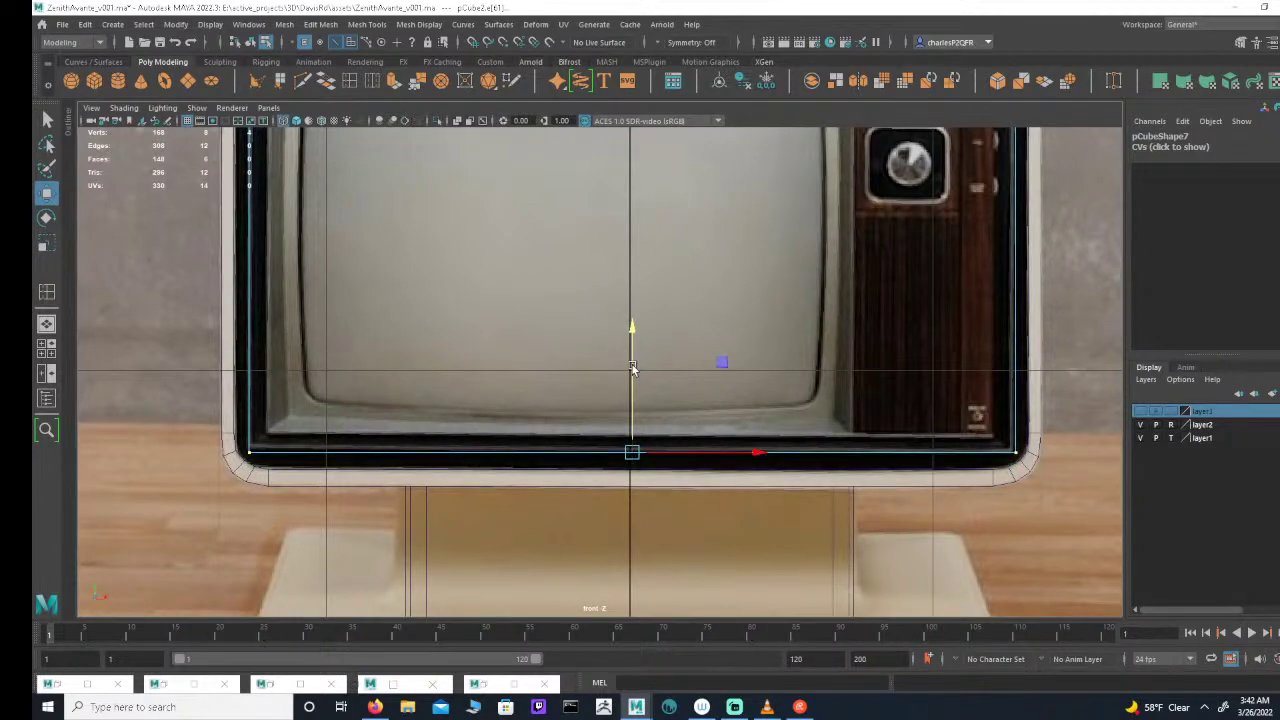
# Step: Examine how the stretched body's outline fits the black border on all sides of the reference TV
pyautogui.scroll(-3, 632, 368)
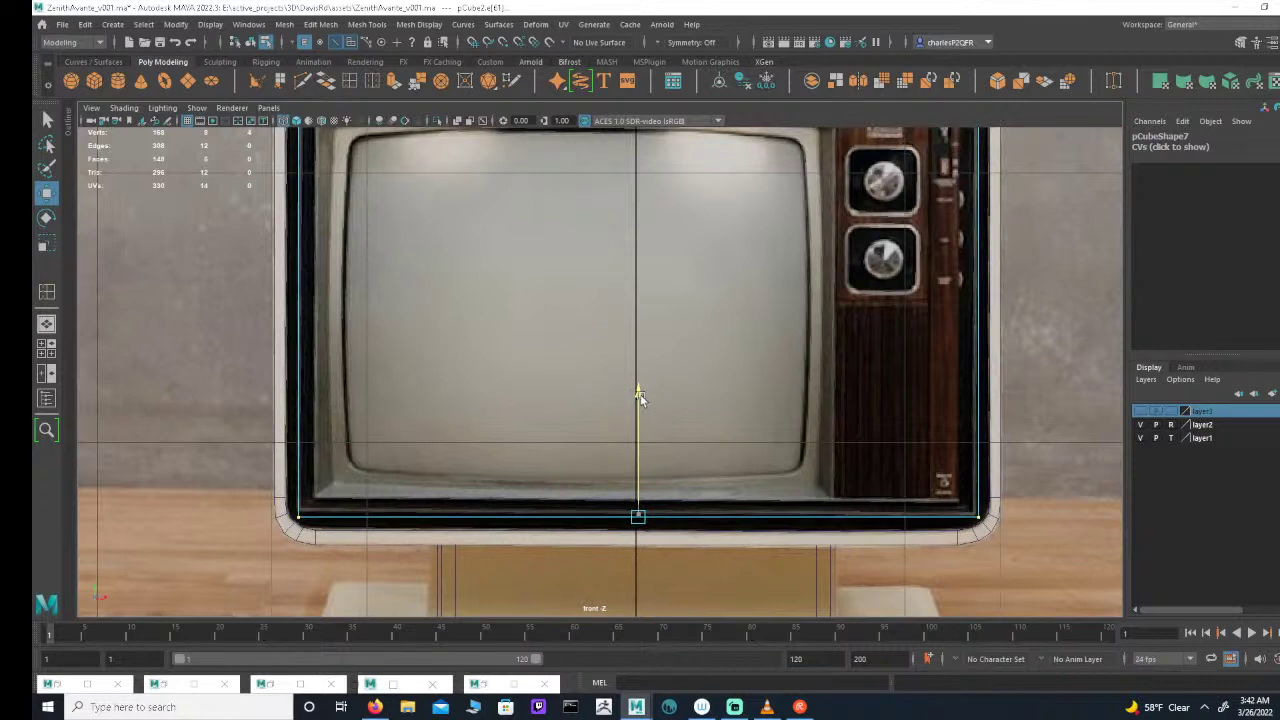
pyautogui.scroll(1, 812, 293)
pyautogui.scroll(-2, 812, 293)
pyautogui.keyDown('alt'); pyautogui.moveTo(607, 246); pyautogui.dragTo(696, 355, button='middle'); pyautogui.keyUp('alt')
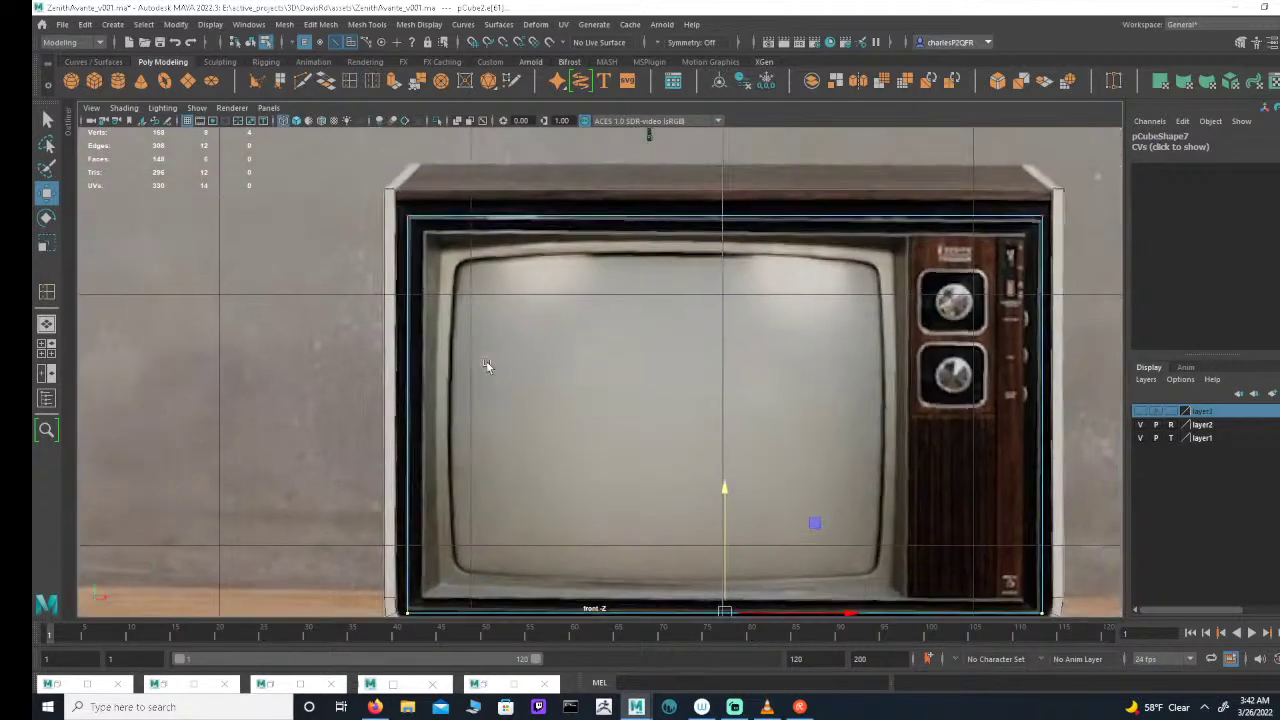
pyautogui.scroll(3, 486, 361)
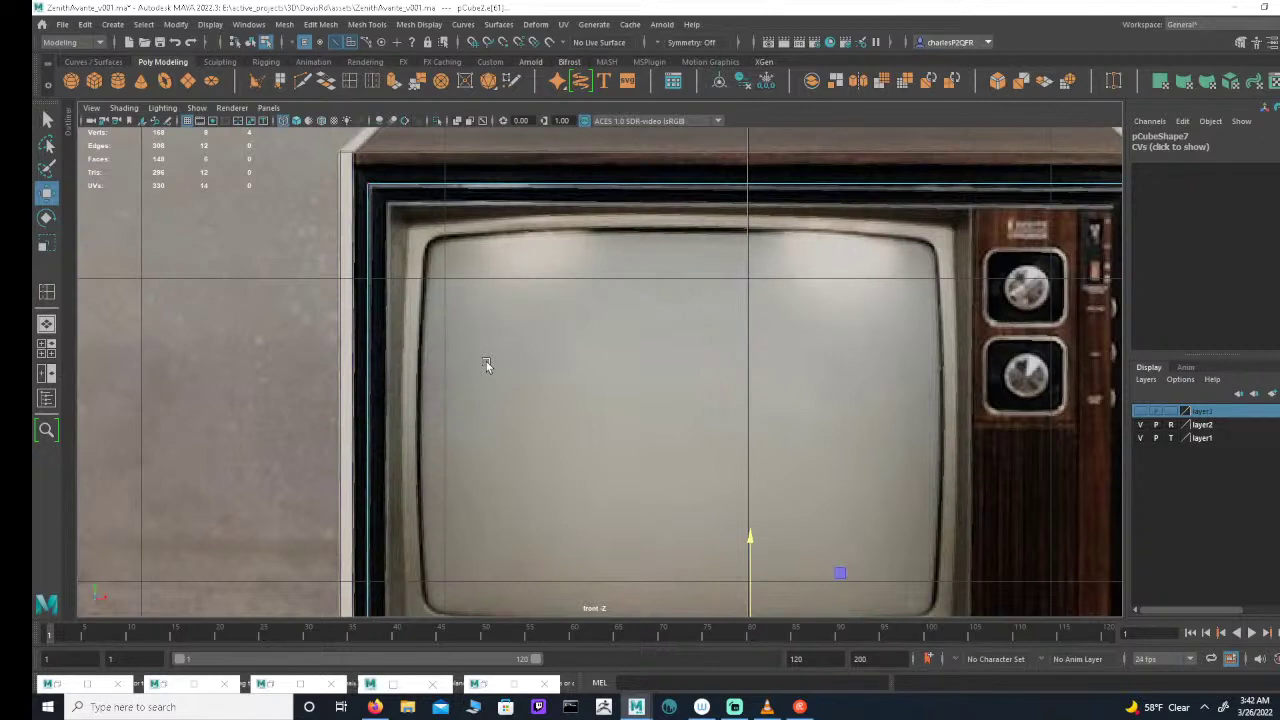
pyautogui.scroll(-1, 423, 354)
pyautogui.scroll(2, 657, 357)
pyautogui.scroll(-4, 500, 300)
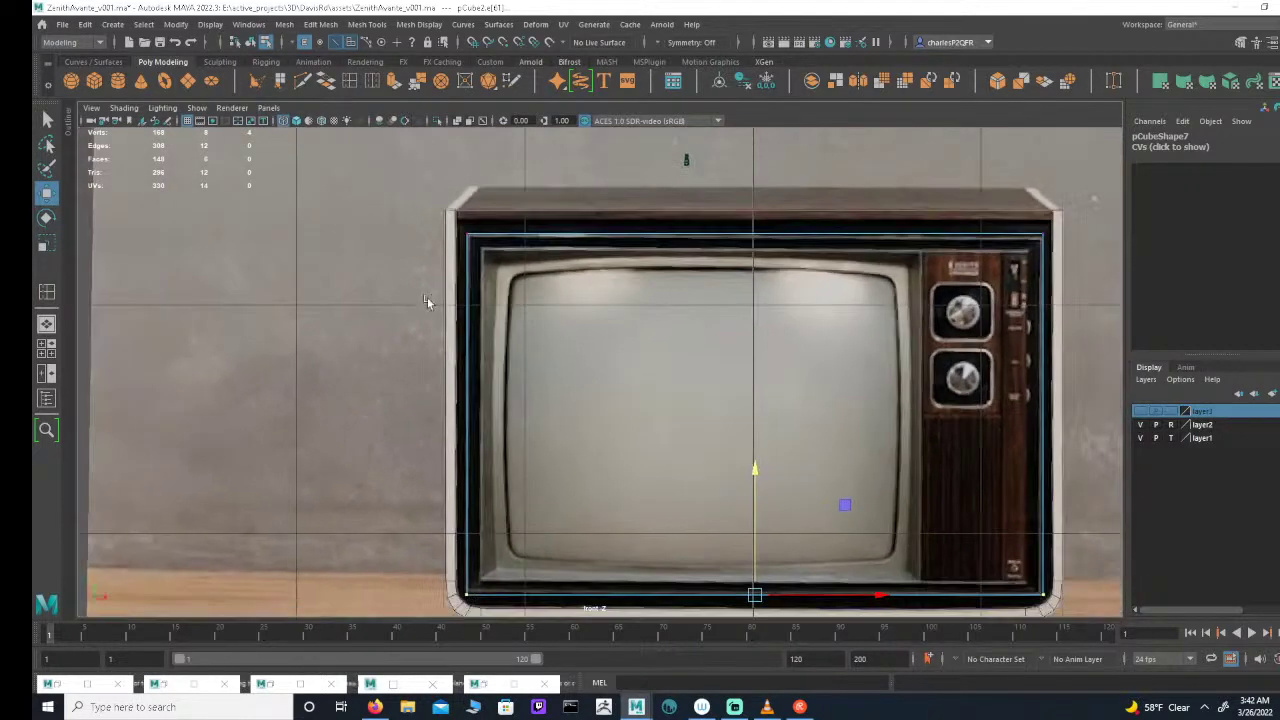
pyautogui.scroll(2, 753, 320)
pyautogui.scroll(-2, 710, 280)
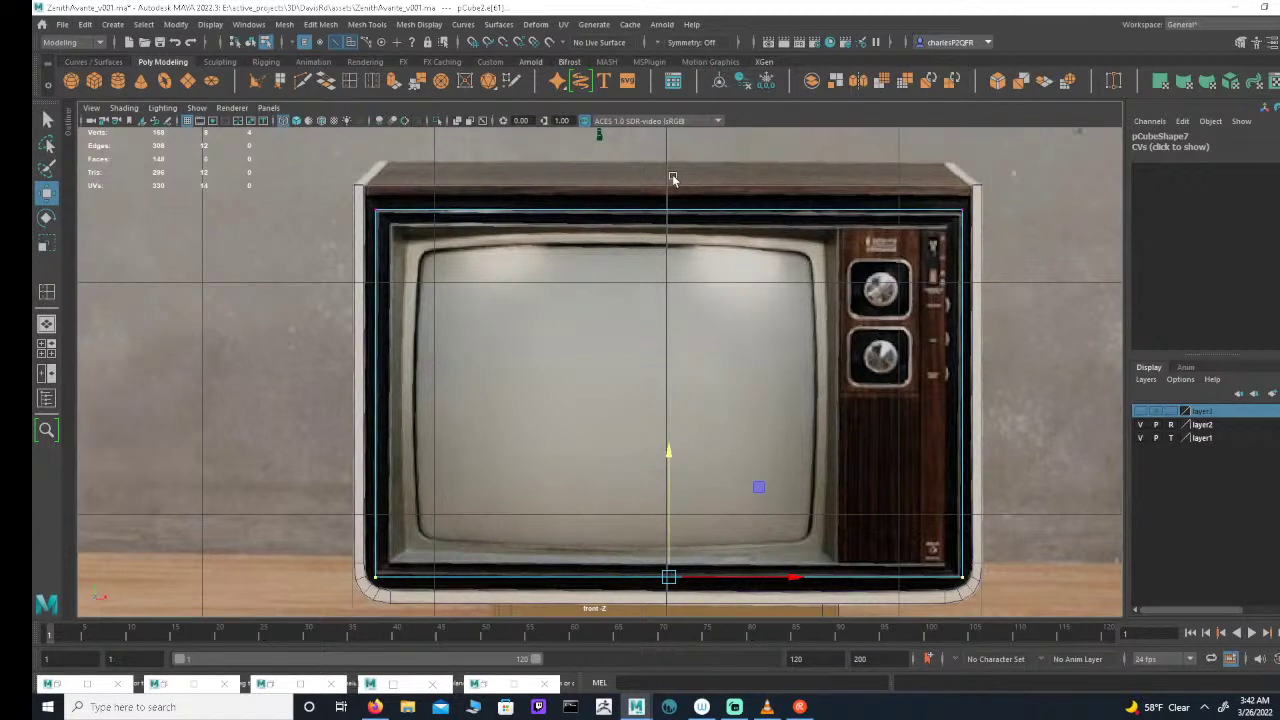
# Step: Delete the back face of the inner body
pyautogui.click(352, 47)
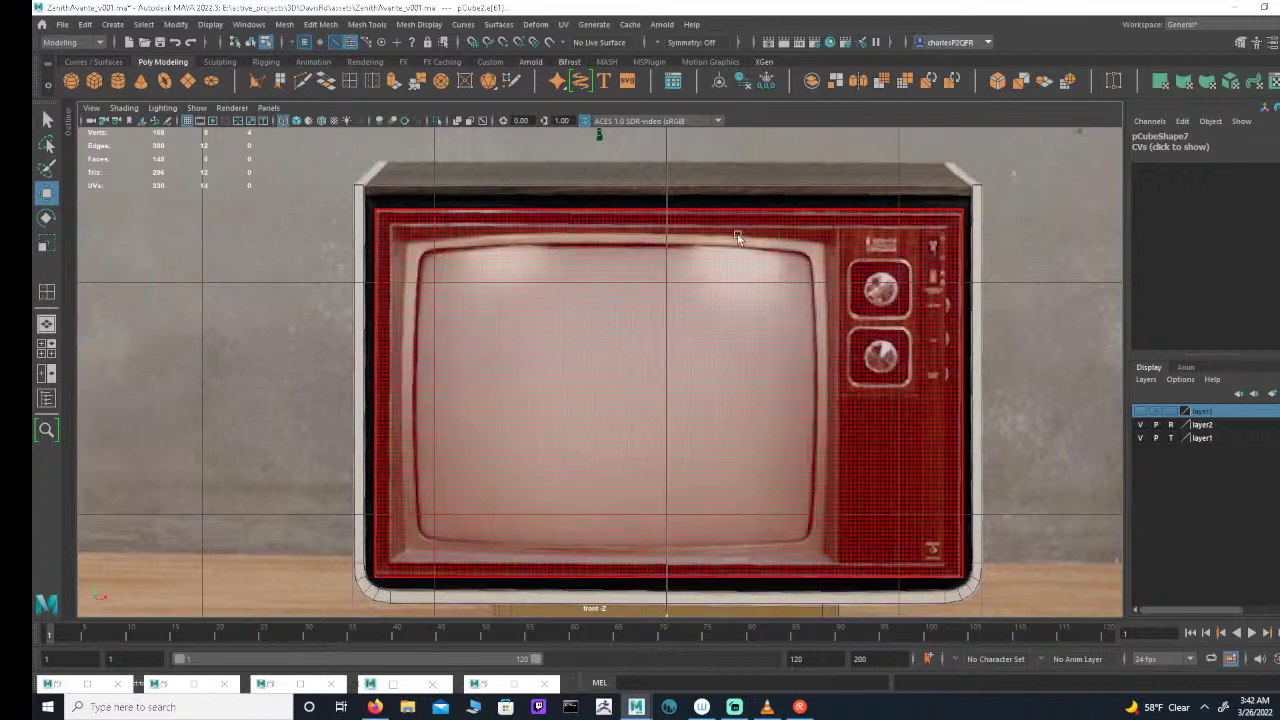
pyautogui.press('space')
pyautogui.keyDown('alt'); pyautogui.moveTo(1006, 216); pyautogui.dragTo(885, 219); pyautogui.keyUp('alt')
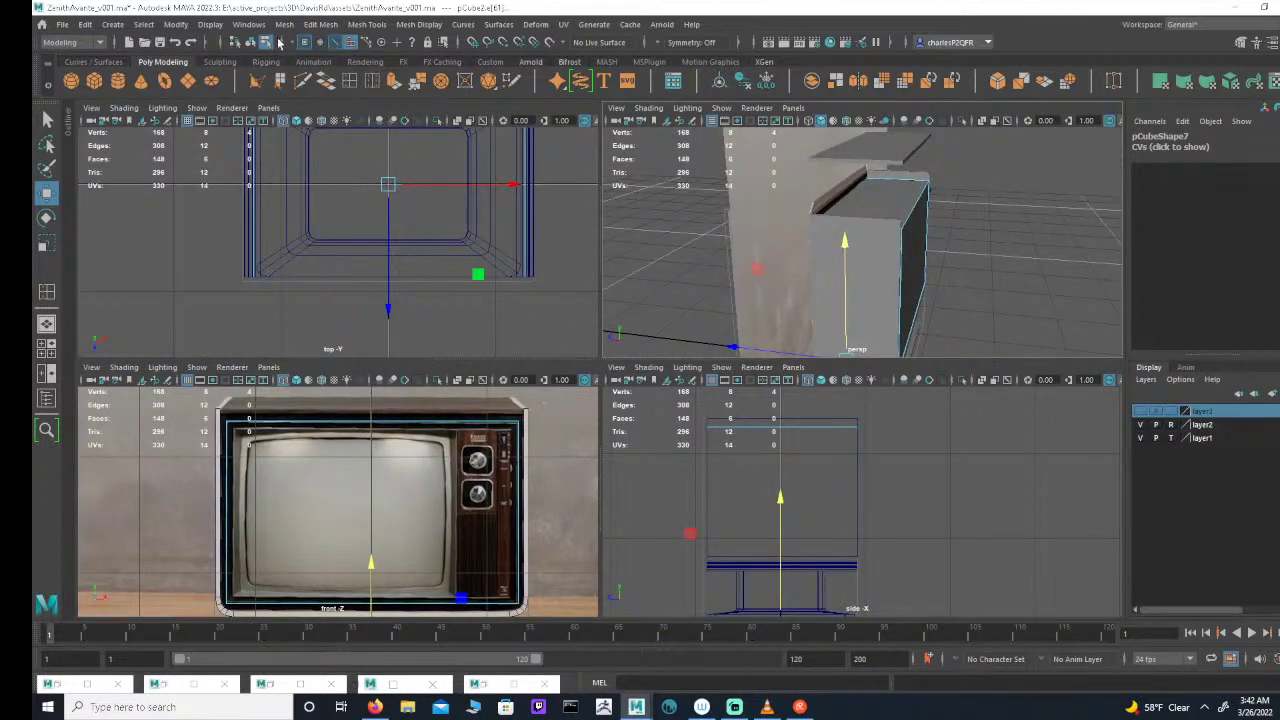
pyautogui.click(350, 42)
pyautogui.click(915, 250)
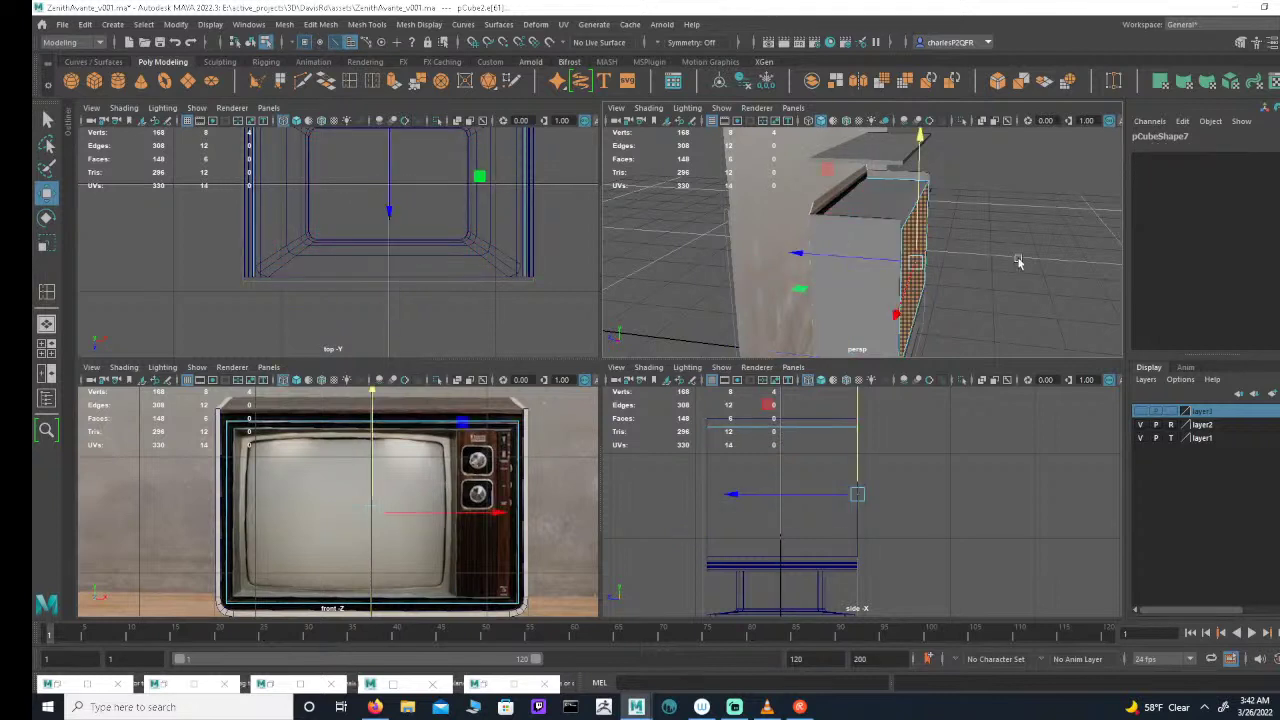
pyautogui.press('Delete')
# Step: Select the vertices around the inner body's open back edge and pull them forward to just behind its front face
pyautogui.keyDown('alt'); pyautogui.moveTo(975, 248); pyautogui.dragTo(945, 252); pyautogui.keyUp('alt')
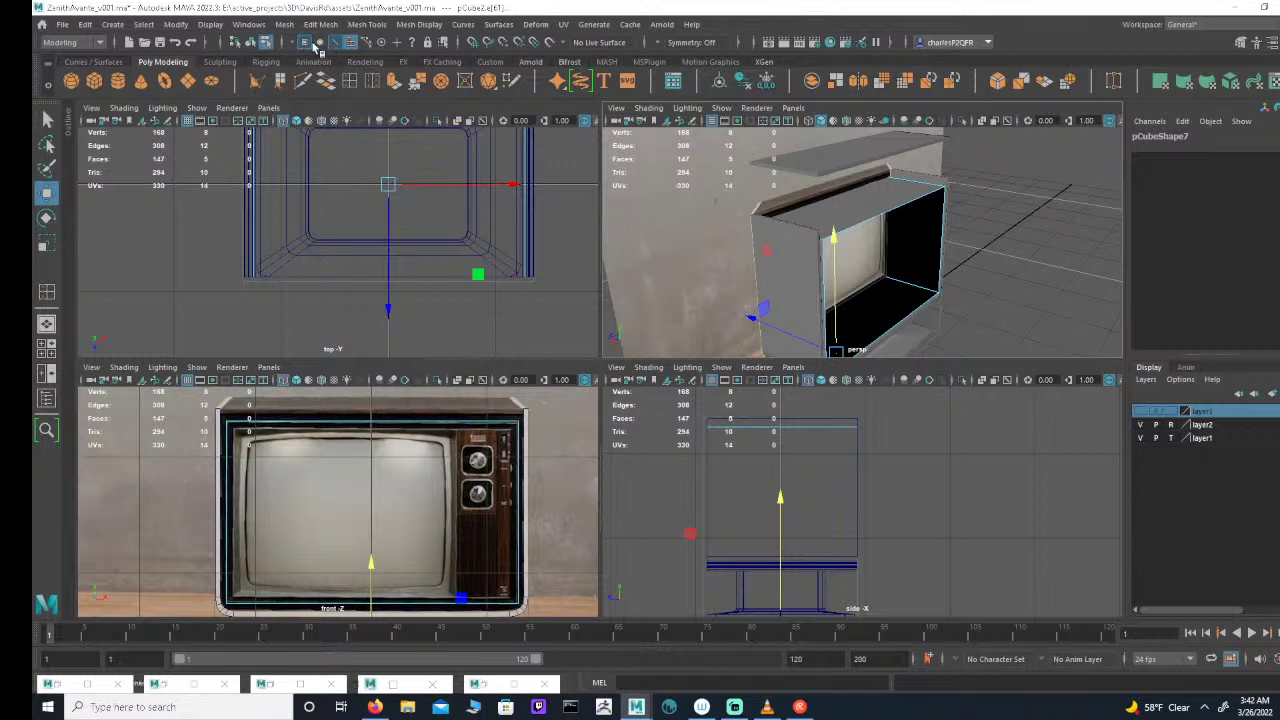
pyautogui.keyDown('alt'); pyautogui.moveTo(981, 250); pyautogui.dragTo(963, 256); pyautogui.keyUp('alt')
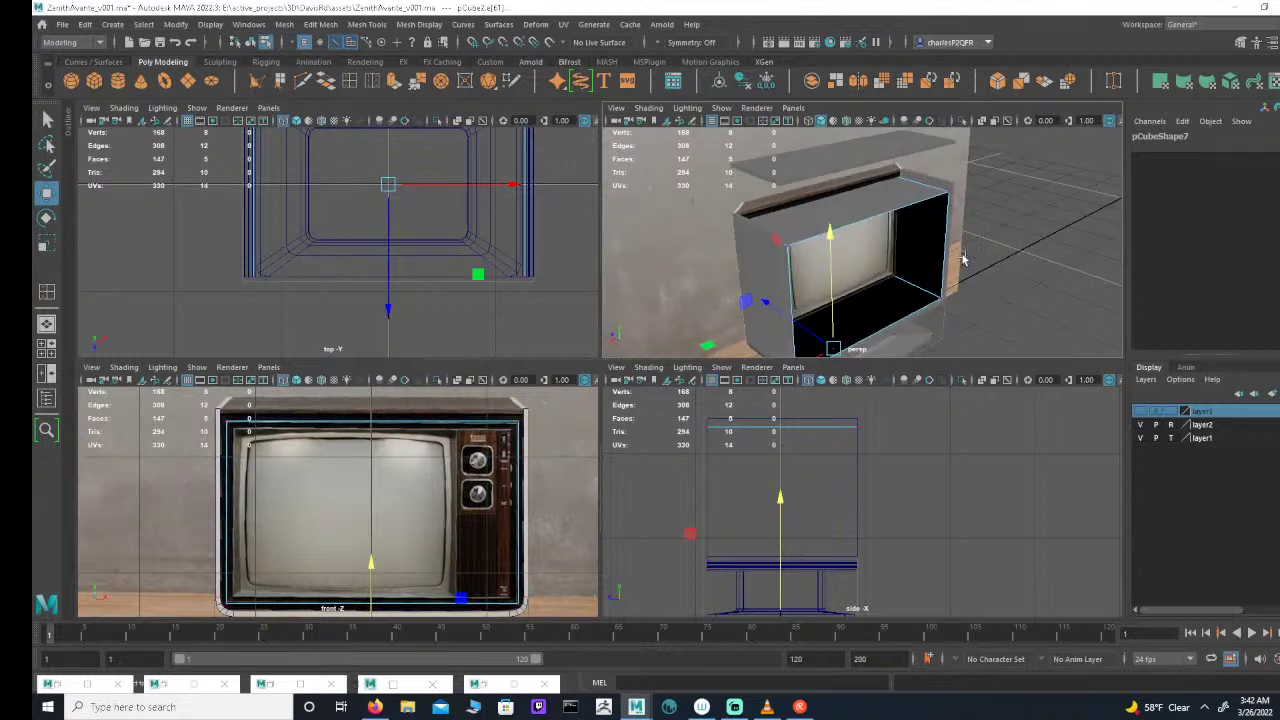
pyautogui.scroll(-2, 963, 258)
pyautogui.keyDown('alt'); pyautogui.moveTo(963, 258); pyautogui.dragTo(977, 206, button='middle'); pyautogui.keyUp('alt')
pyautogui.keyDown('alt'); pyautogui.moveTo(977, 206); pyautogui.dragTo(1012, 194); pyautogui.keyUp('alt')
pyautogui.moveTo(1019, 141); pyautogui.dragTo(893, 310)
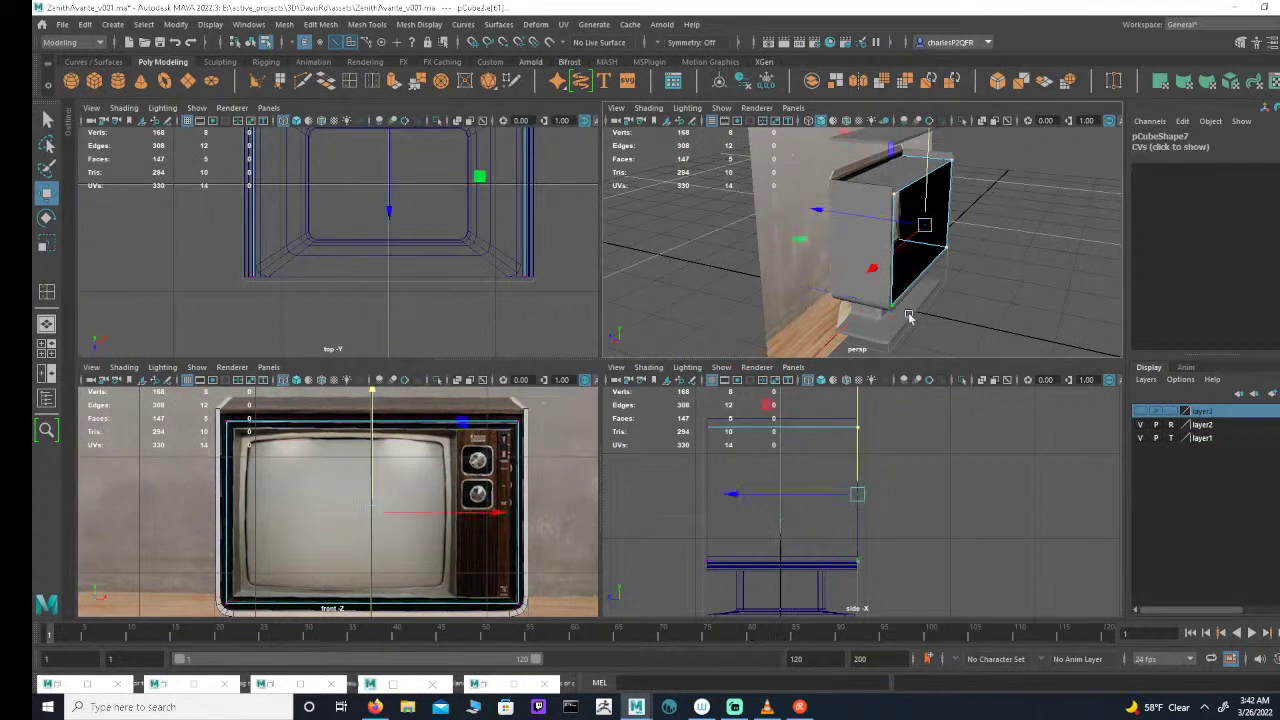
pyautogui.moveTo(748, 500); pyautogui.dragTo(603, 503)
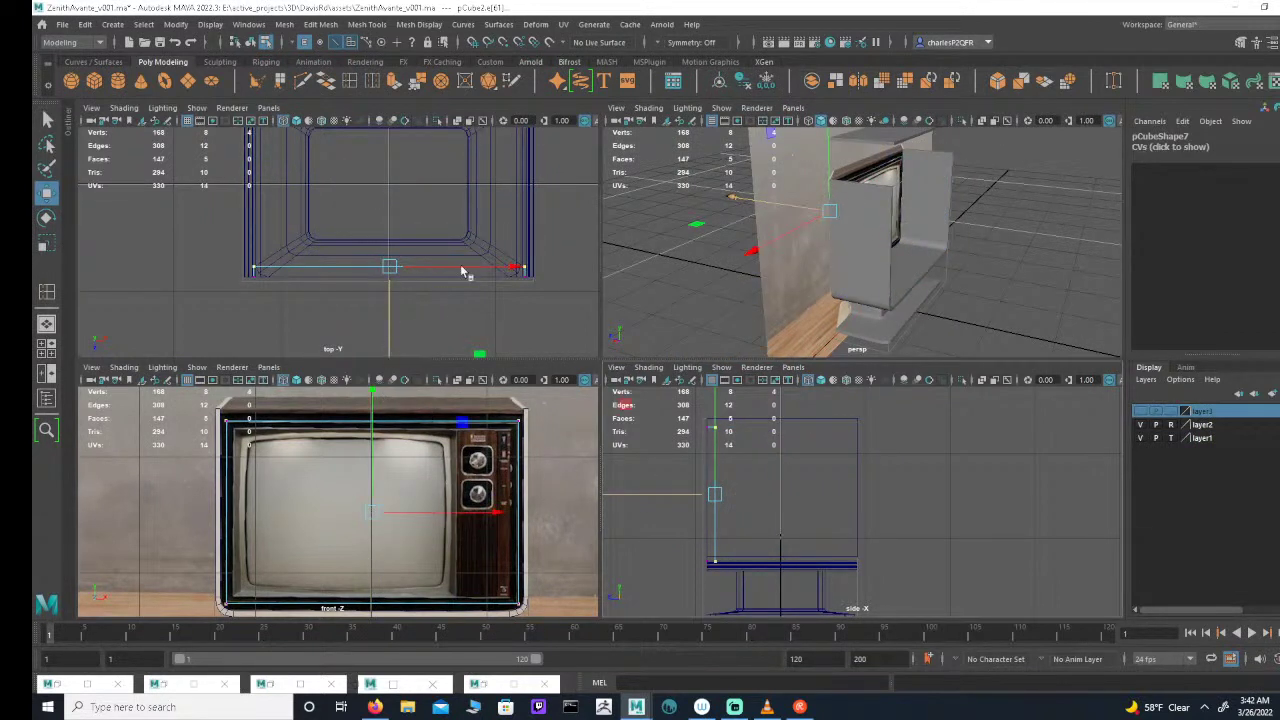
# Step: In the top view, nudge the open-edge vertices slightly closer to the front face to thin the body further
pyautogui.keyDown('alt'); pyautogui.moveTo(450, 243); pyautogui.dragTo(608, 243, button='right'); pyautogui.keyUp('alt')
pyautogui.scroll(2, 608, 243)
pyautogui.keyDown('alt'); pyautogui.moveTo(554, 290); pyautogui.dragTo(543, 237, button='middle'); pyautogui.keyUp('alt')
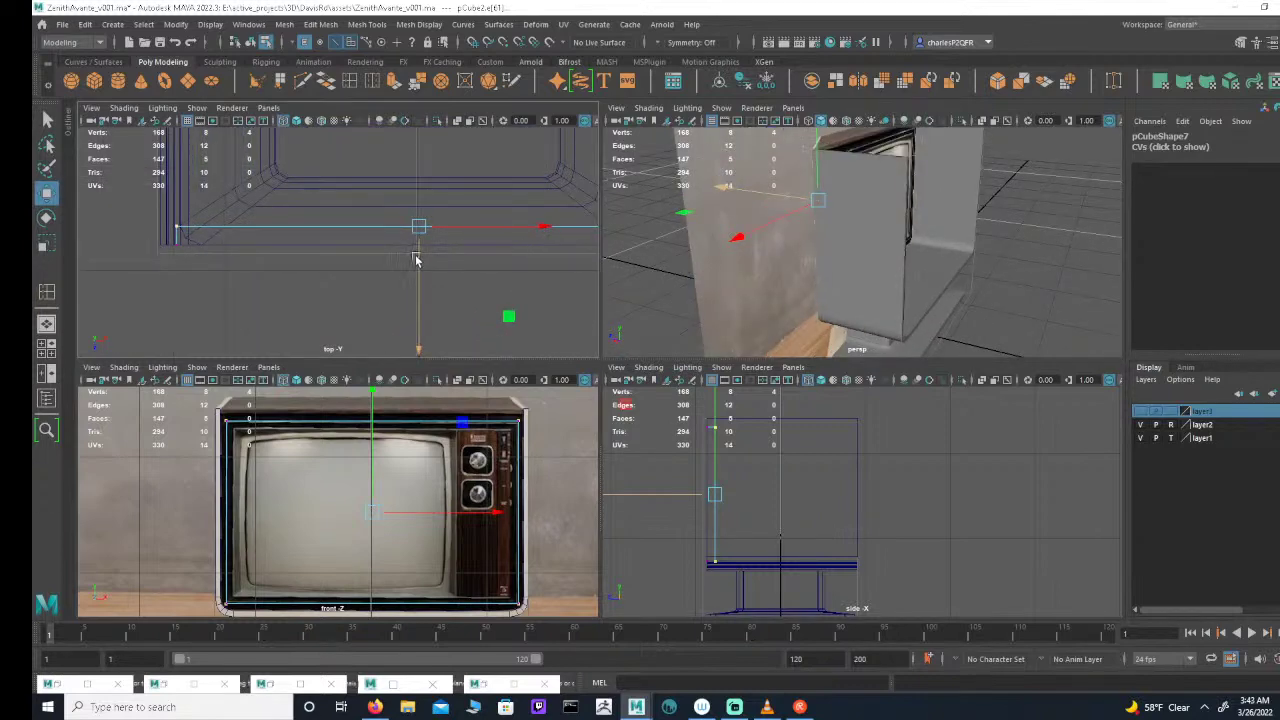
pyautogui.moveTo(417, 257); pyautogui.dragTo(424, 269)
# Step: Extrude the inner body's front face and scale it down slightly to form a narrow inset border
pyautogui.keyDown('alt'); pyautogui.moveTo(773, 275); pyautogui.dragTo(1158, 231); pyautogui.keyUp('alt')
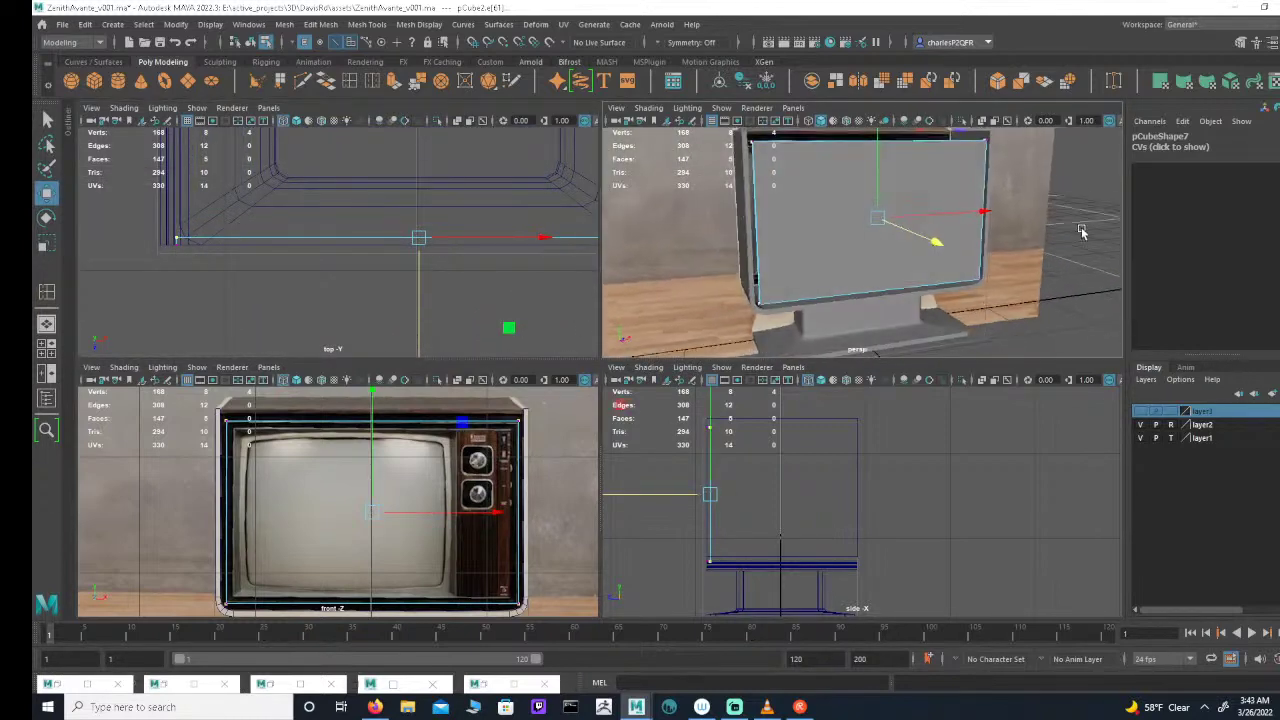
pyautogui.scroll(2, 880, 250)
pyautogui.press('space')
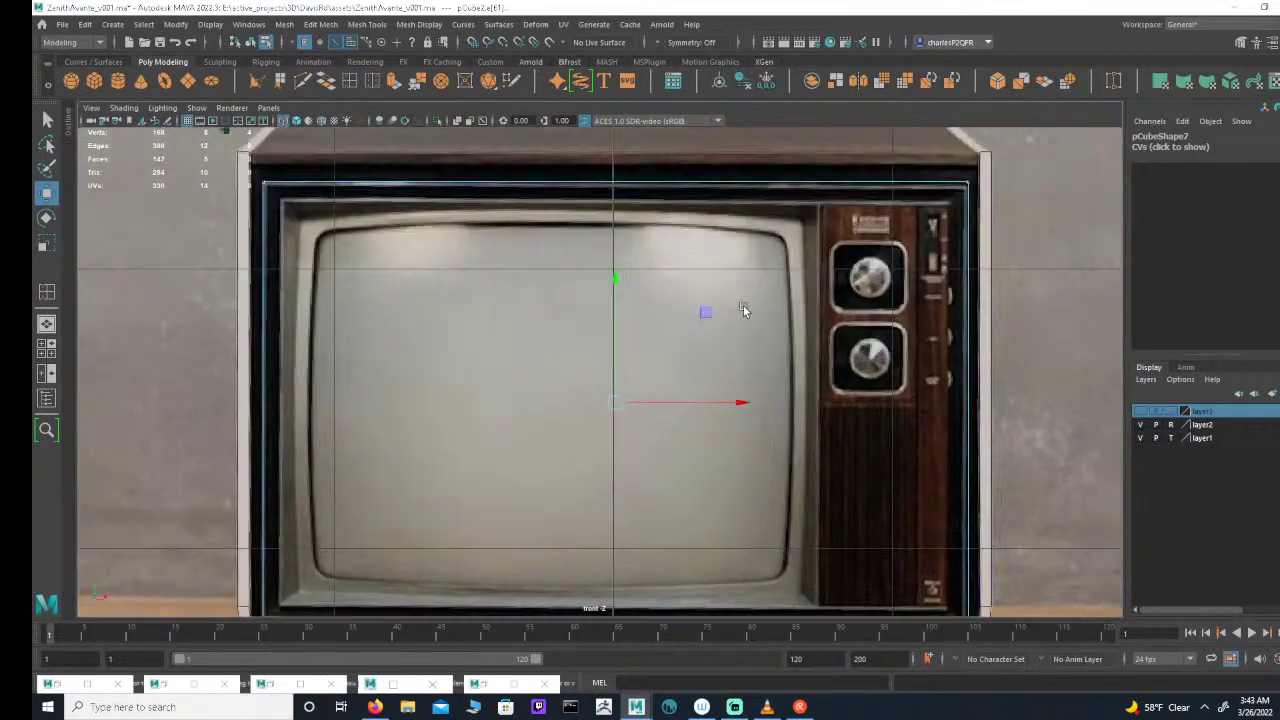
pyautogui.keyDown('alt'); pyautogui.moveTo(743, 310); pyautogui.dragTo(577, 320, button='right'); pyautogui.keyUp('alt')
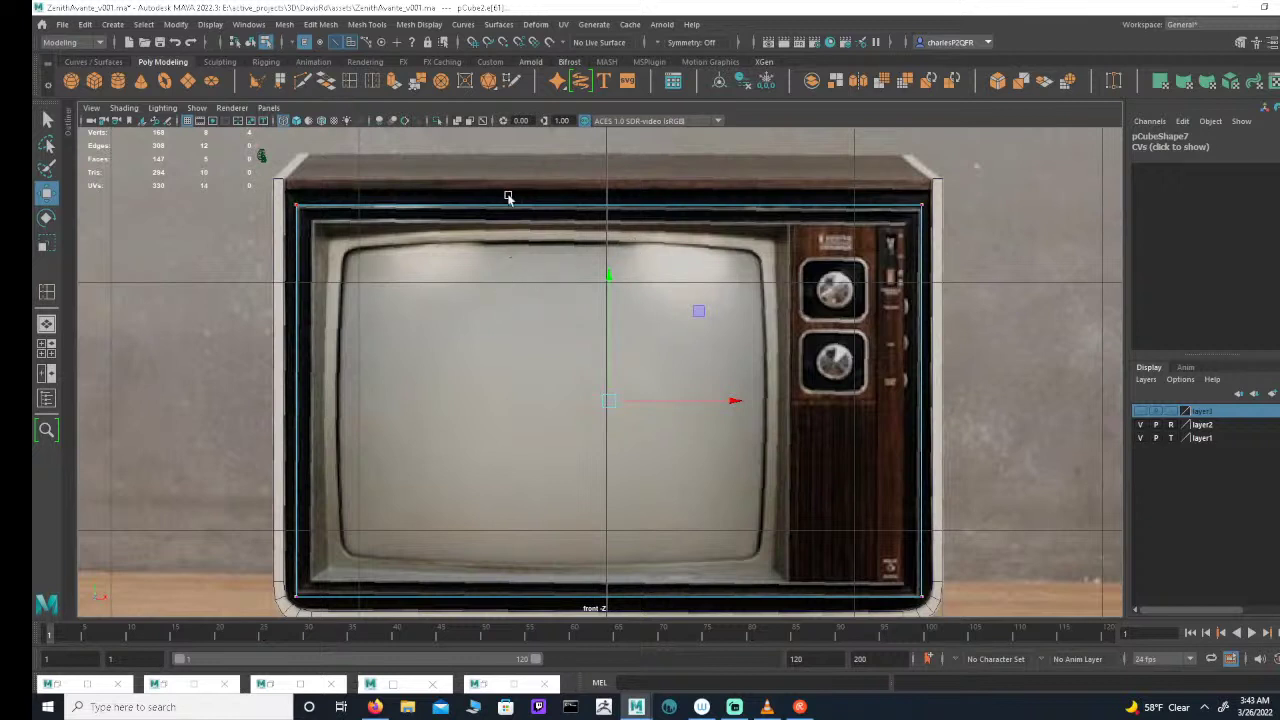
pyautogui.click(352, 46)
pyautogui.click(556, 338)
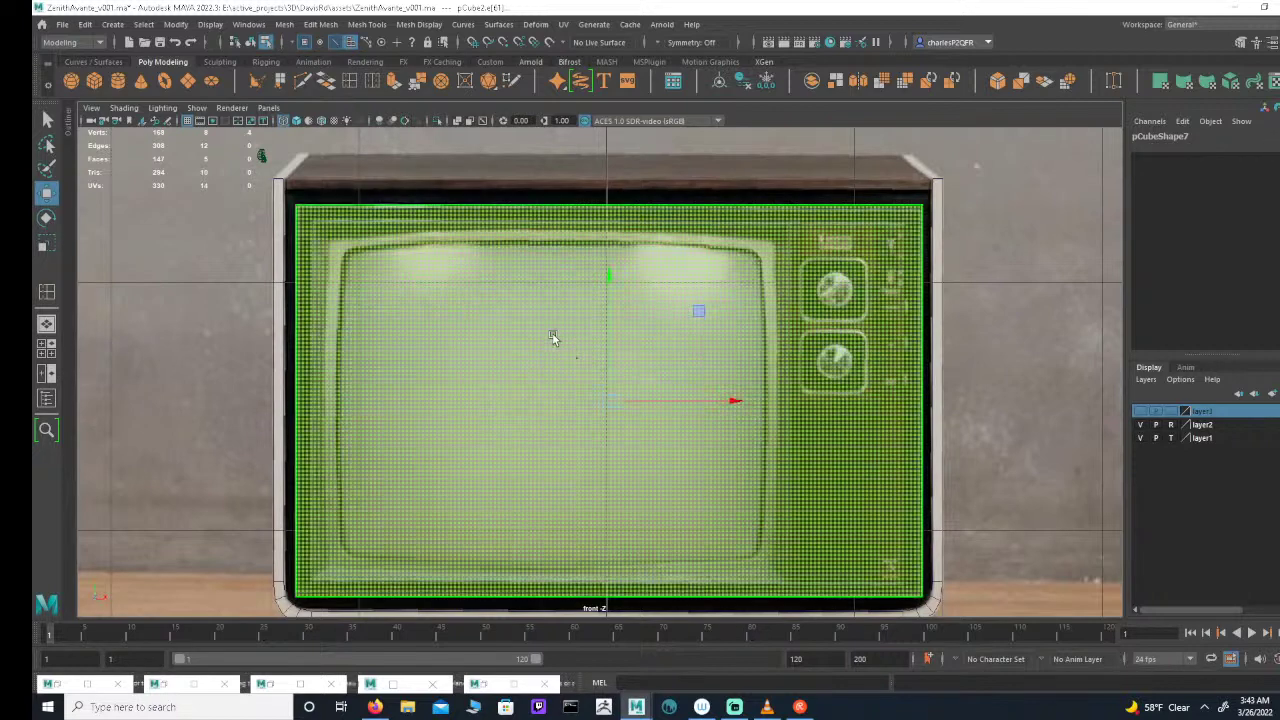
pyautogui.hotkey('ctrl', 'e')
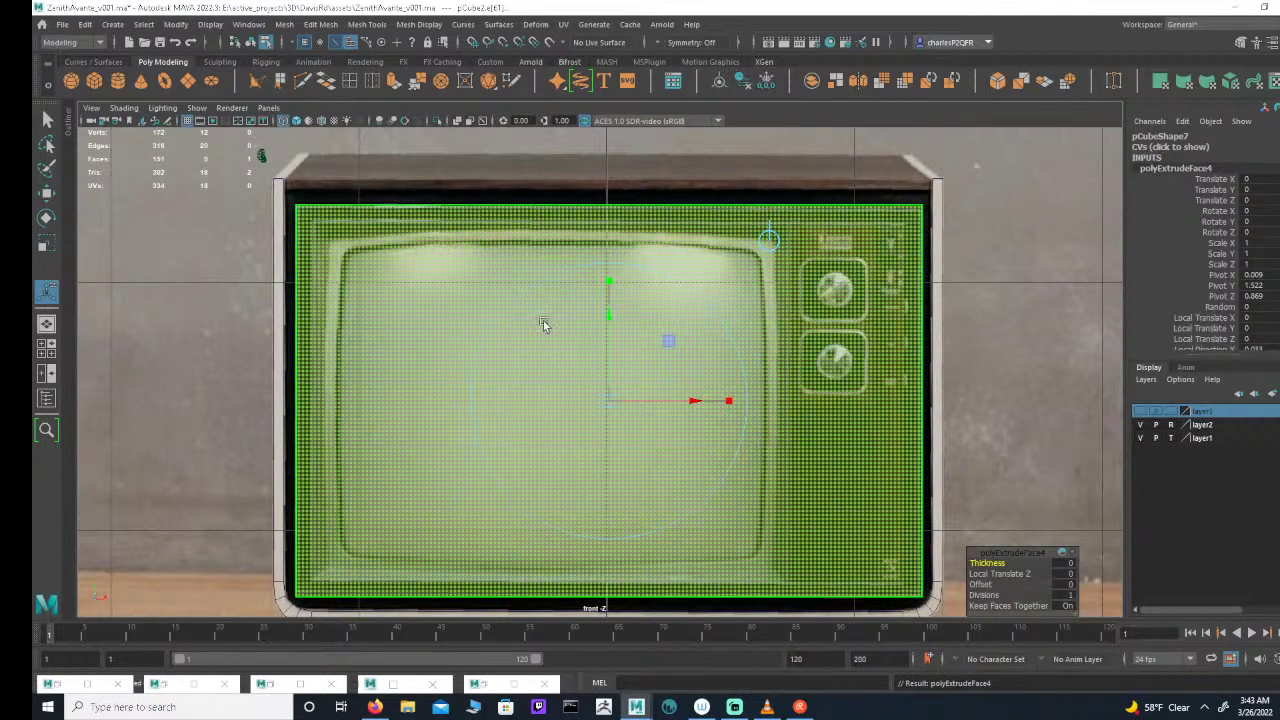
pyautogui.press('r')
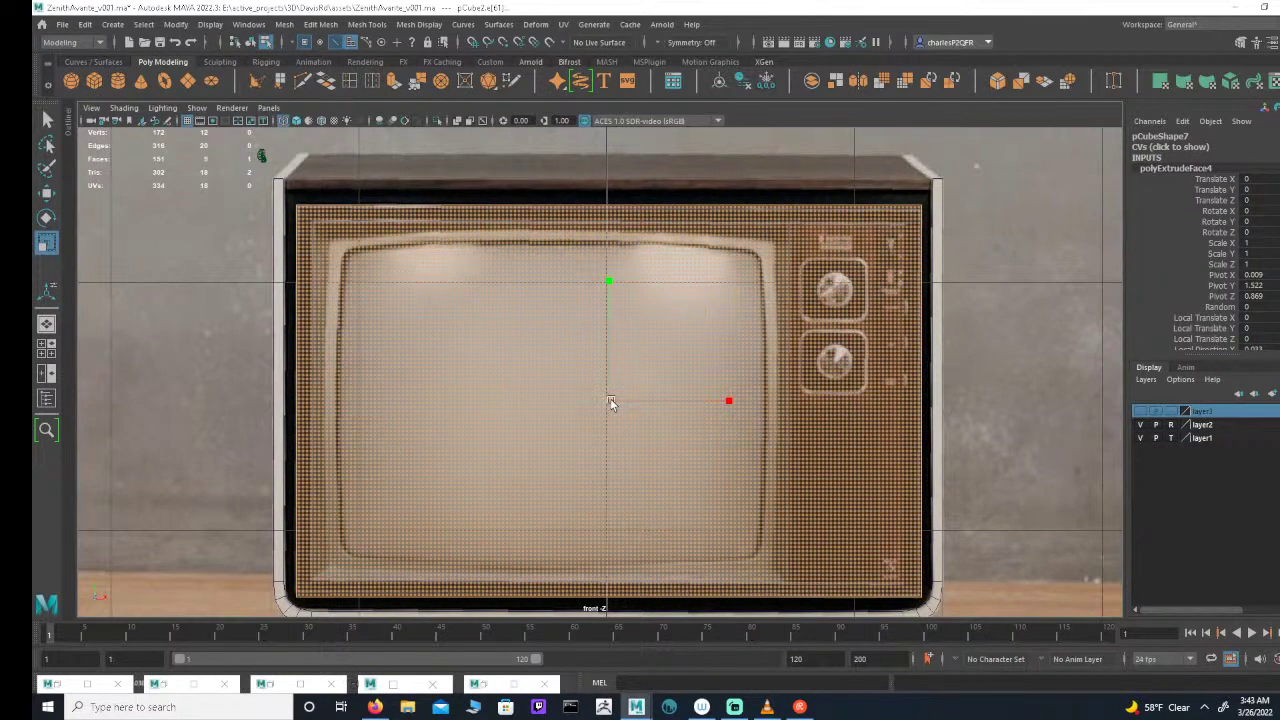
pyautogui.moveTo(611, 402); pyautogui.dragTo(608, 400)
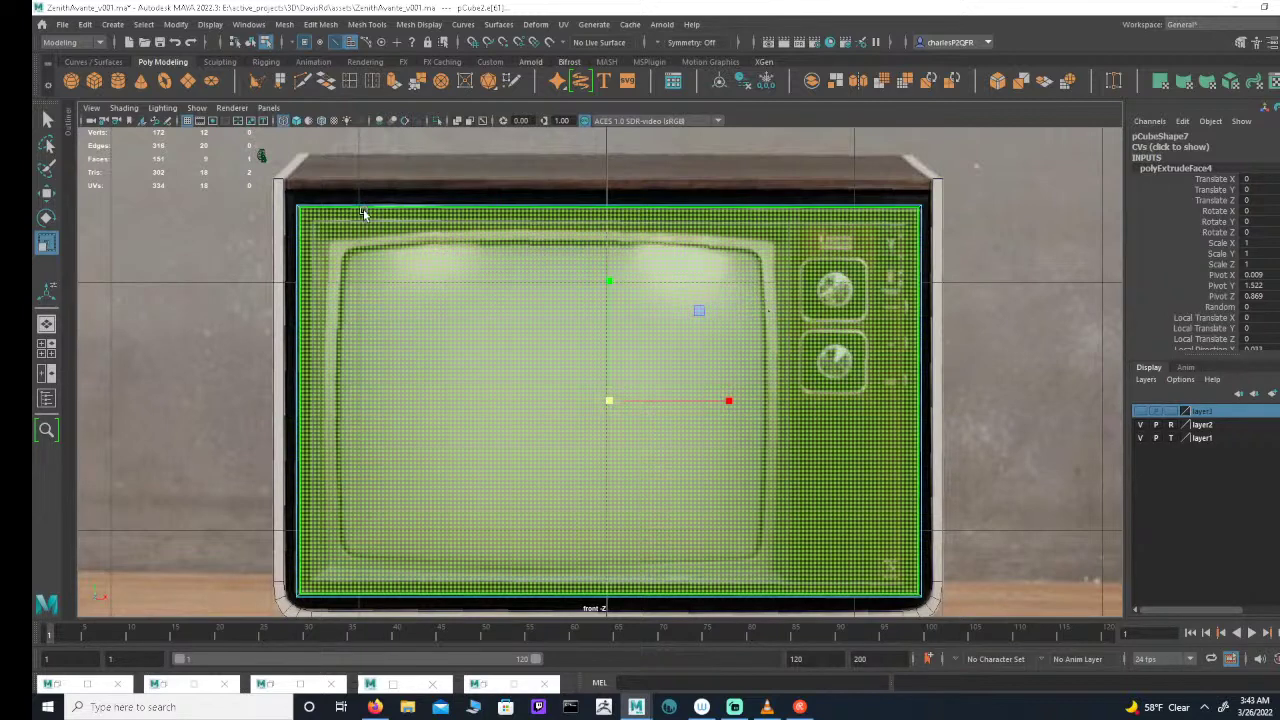
# Step: In vertex mode, examine the inset edges at each corner against the black border of the reference TV
pyautogui.click(304, 44)
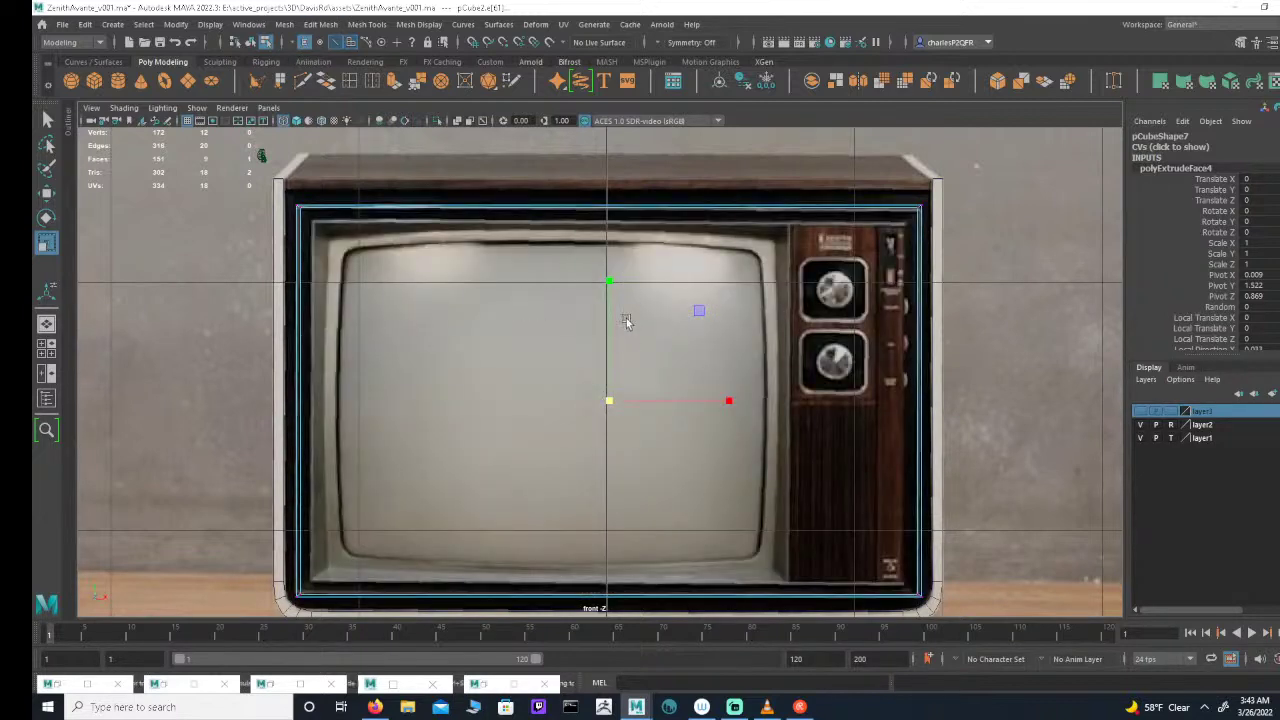
pyautogui.keyDown('alt'); pyautogui.moveTo(850, 303); pyautogui.dragTo(718, 284, button='middle'); pyautogui.keyUp('alt')
pyautogui.keyDown('alt'); pyautogui.moveTo(718, 284); pyautogui.dragTo(978, 275, button='right'); pyautogui.keyUp('alt')
pyautogui.keyDown('alt'); pyautogui.moveTo(866, 335); pyautogui.dragTo(817, 162, button='middle'); pyautogui.keyUp('alt')
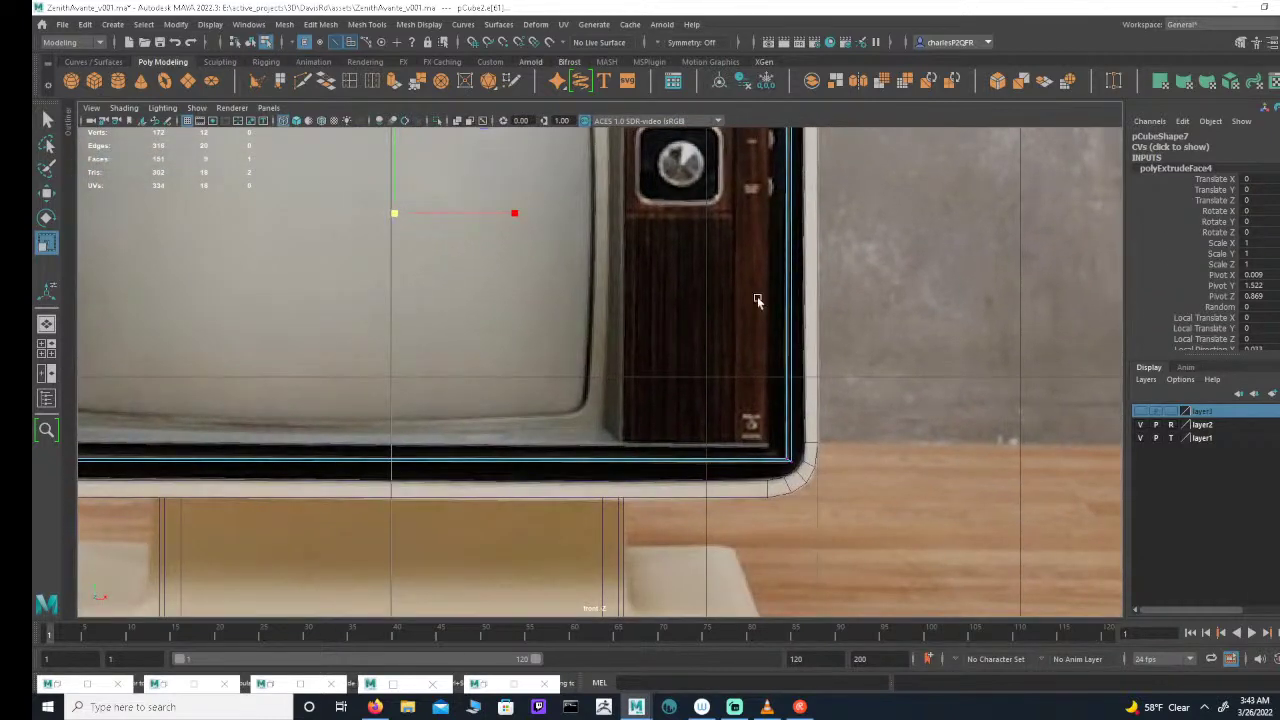
pyautogui.keyDown('alt'); pyautogui.moveTo(746, 213); pyautogui.dragTo(789, 371, button='middle'); pyautogui.keyUp('alt')
pyautogui.scroll(1, 795, 290)
pyautogui.keyDown('alt'); pyautogui.moveTo(799, 209); pyautogui.dragTo(800, 321, button='middle'); pyautogui.keyUp('alt')
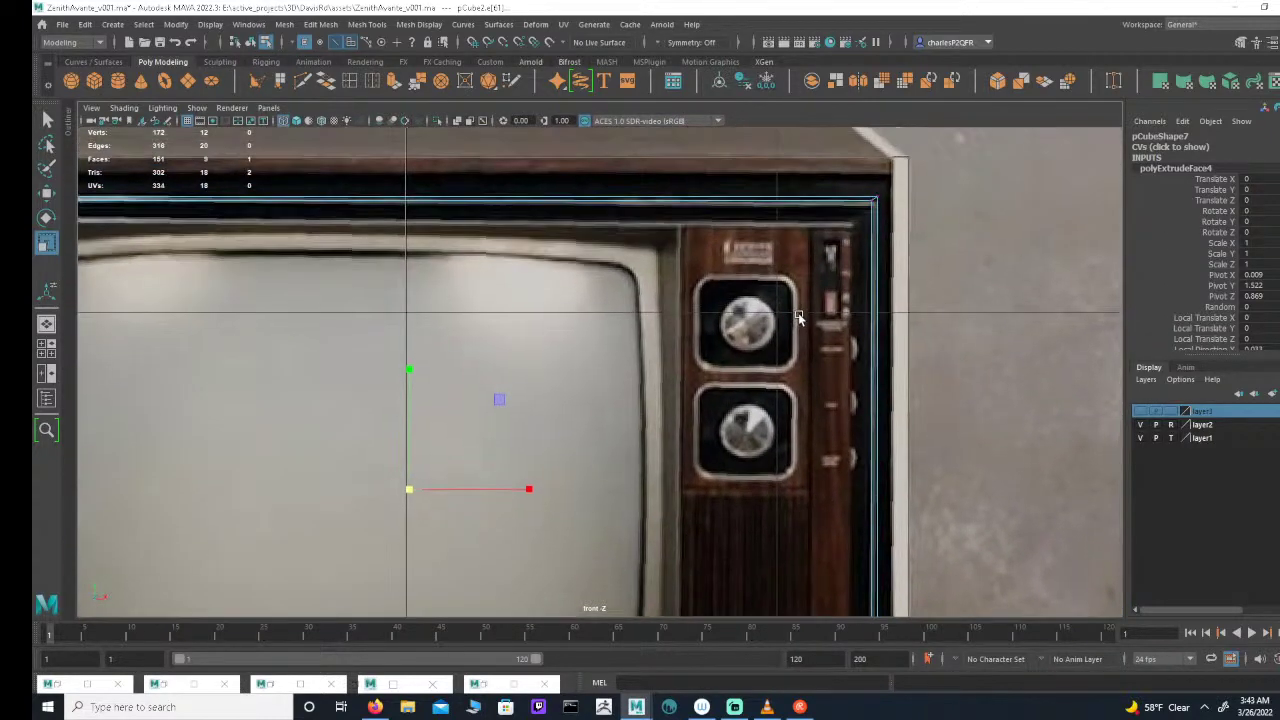
pyautogui.scroll(-1, 632, 304)
pyautogui.keyDown('alt'); pyautogui.moveTo(632, 305); pyautogui.dragTo(943, 371, button='middle'); pyautogui.keyUp('alt')
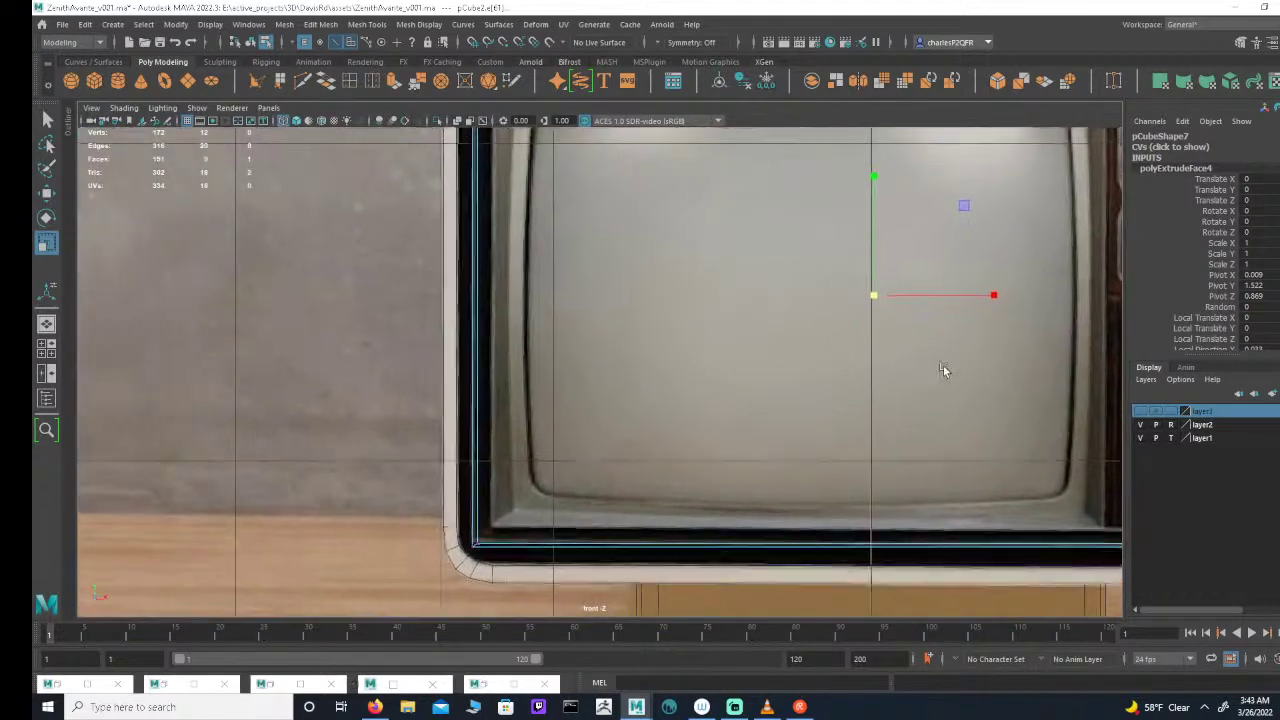
pyautogui.scroll(-4, 631, 249)
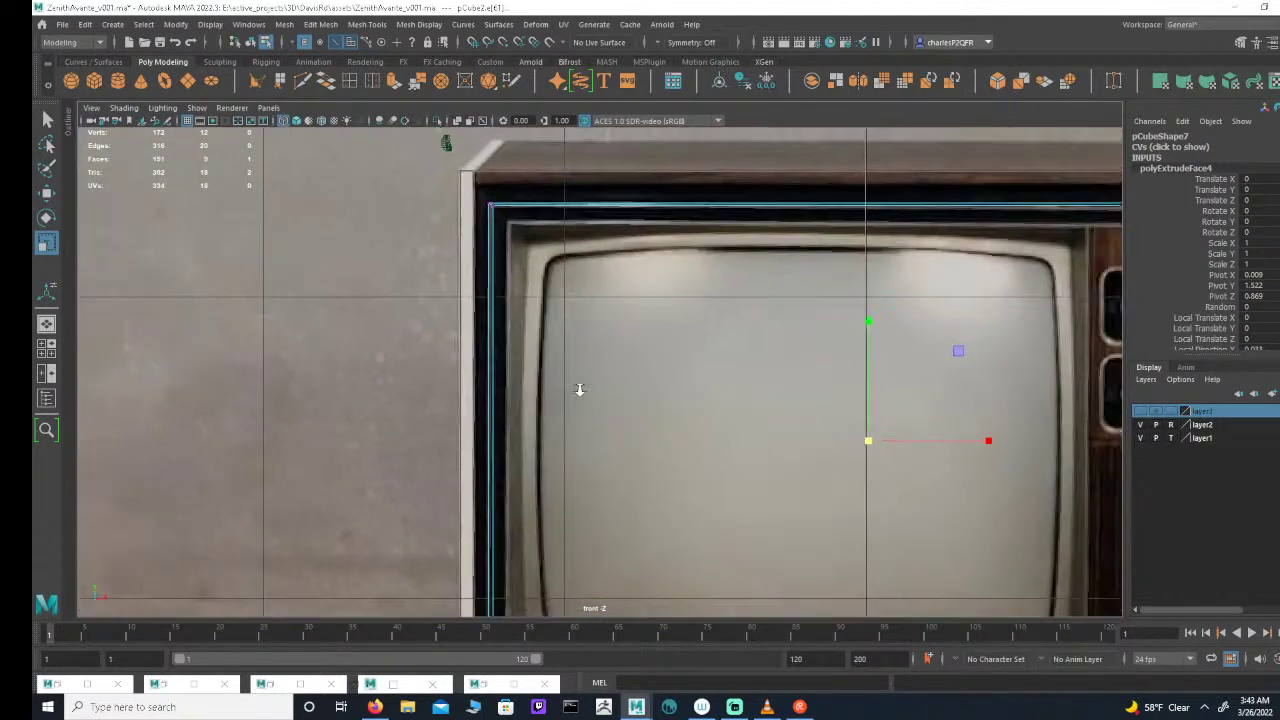
pyautogui.scroll(2, 849, 331)
pyautogui.scroll(1, 831, 293)
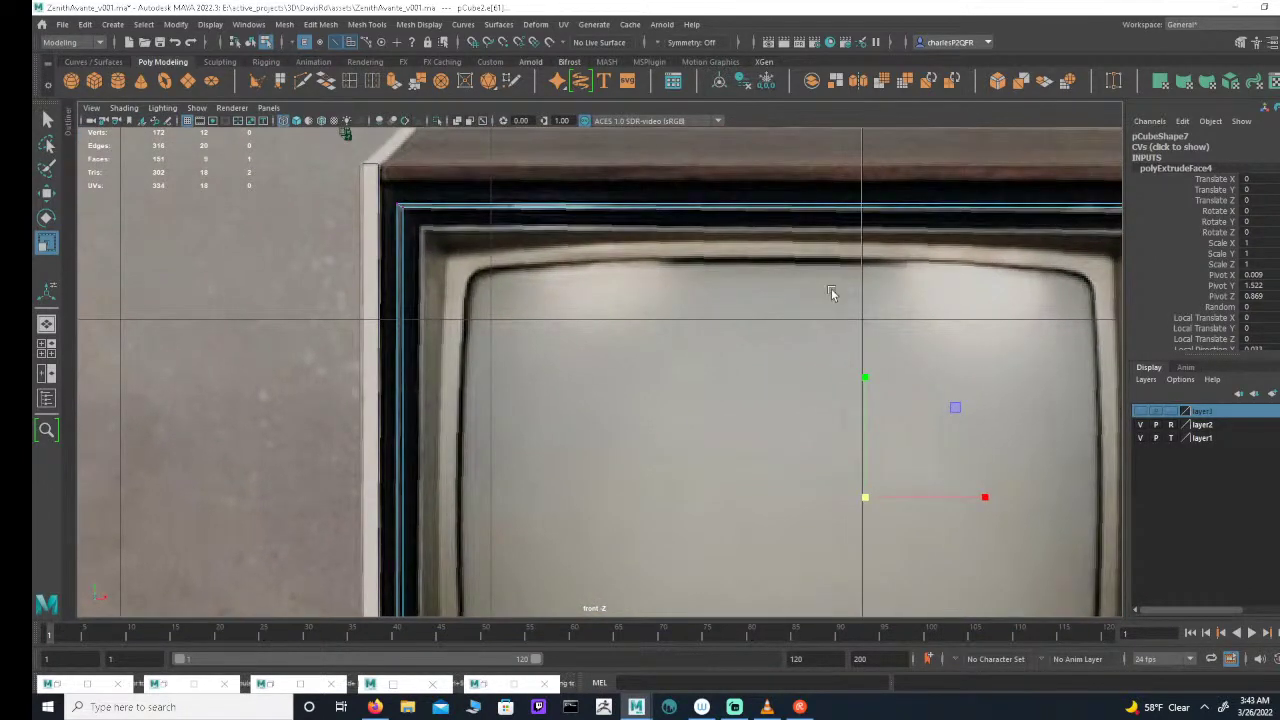
pyautogui.scroll(-1, 654, 306)
pyautogui.scroll(-2, 634, 314)
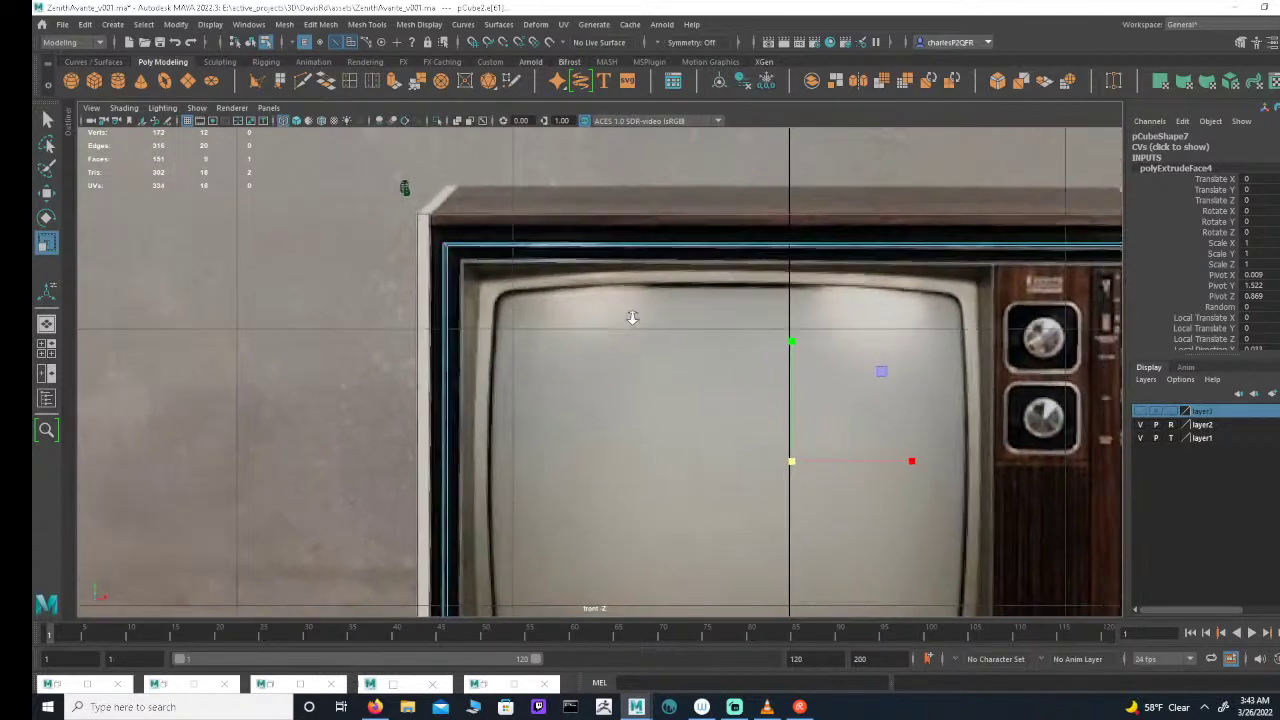
pyautogui.keyDown('alt'); pyautogui.moveTo(806, 368); pyautogui.dragTo(745, 176, button='middle'); pyautogui.keyUp('alt')
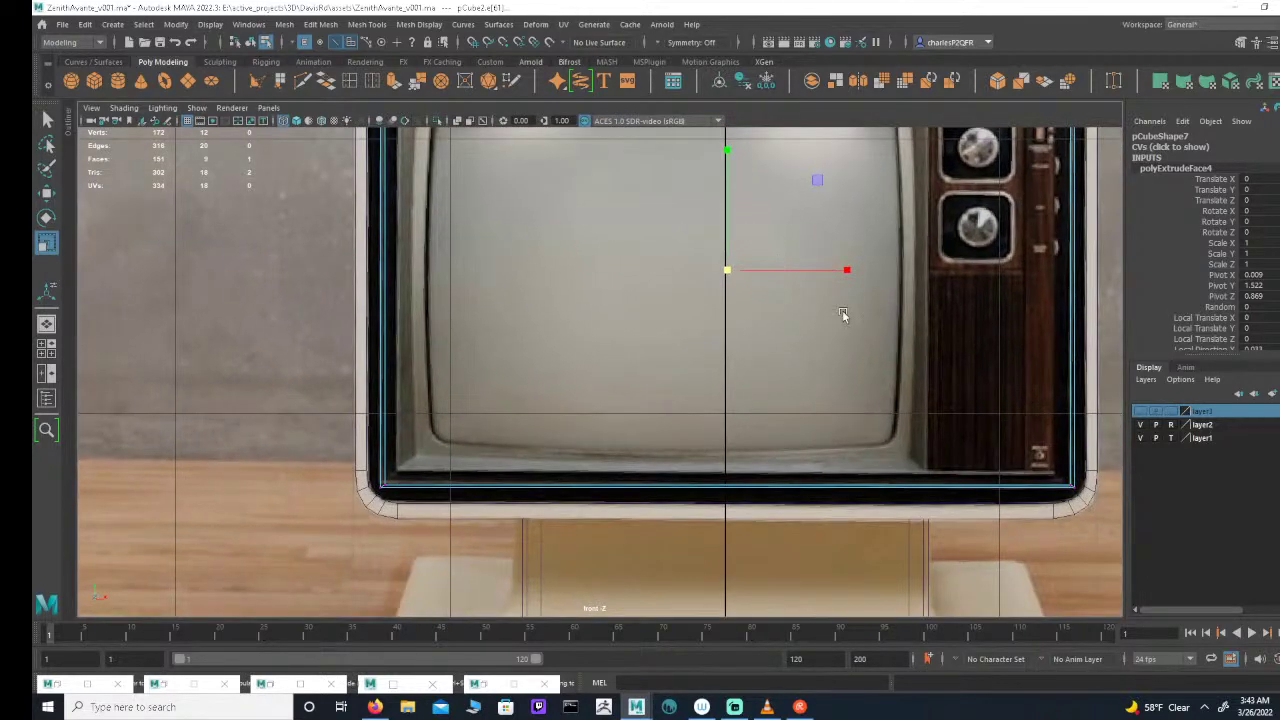
pyautogui.keyDown('alt'); pyautogui.moveTo(842, 314); pyautogui.dragTo(805, 446, button='middle'); pyautogui.keyUp('alt')
pyautogui.keyDown('alt'); pyautogui.moveTo(734, 423); pyautogui.dragTo(684, 434, button='middle'); pyautogui.keyUp('alt')
pyautogui.keyDown('alt'); pyautogui.moveTo(684, 434); pyautogui.dragTo(612, 410, button='right'); pyautogui.keyUp('alt')
pyautogui.keyDown('alt'); pyautogui.moveTo(612, 410); pyautogui.dragTo(650, 407, button='middle'); pyautogui.keyUp('alt')
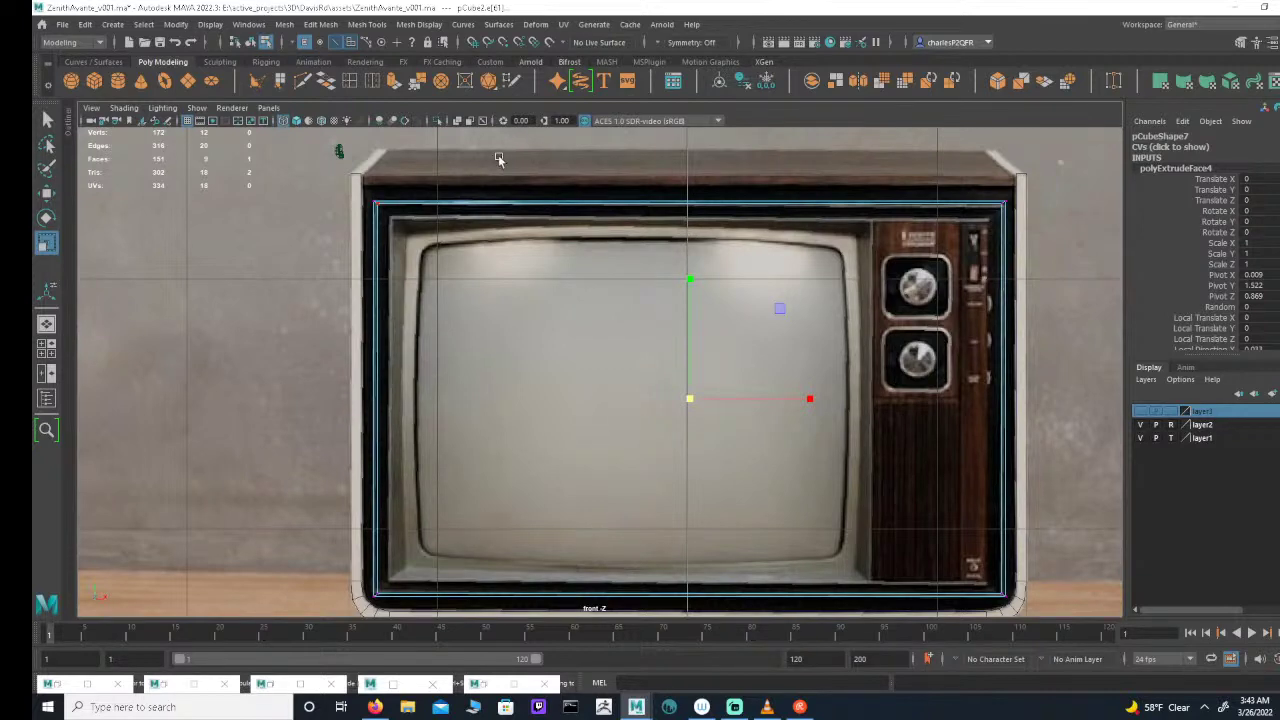
# Step: Extrude the inner panel's front face inside the inset border and push it back level with the panel's open rear edge
pyautogui.press('space')
pyautogui.keyDown('alt'); pyautogui.moveTo(848, 215); pyautogui.dragTo(768, 138); pyautogui.keyUp('alt')
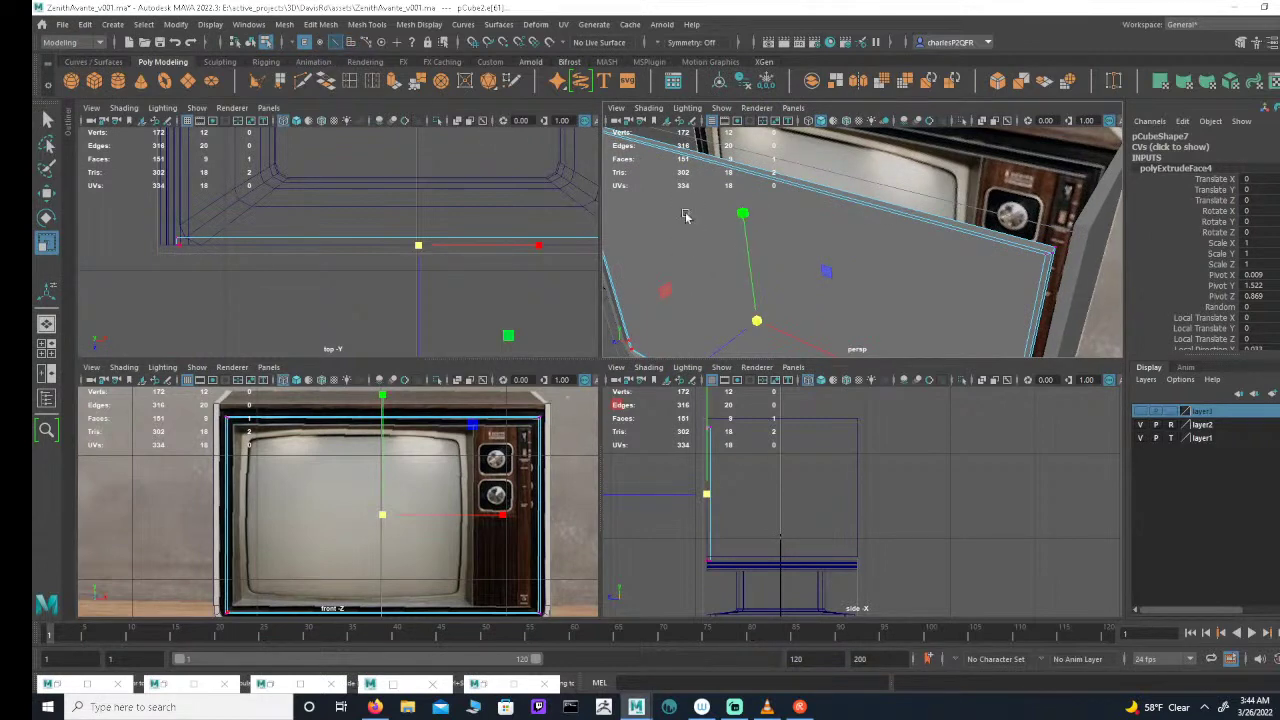
pyautogui.click(683, 211)
pyautogui.click(351, 48)
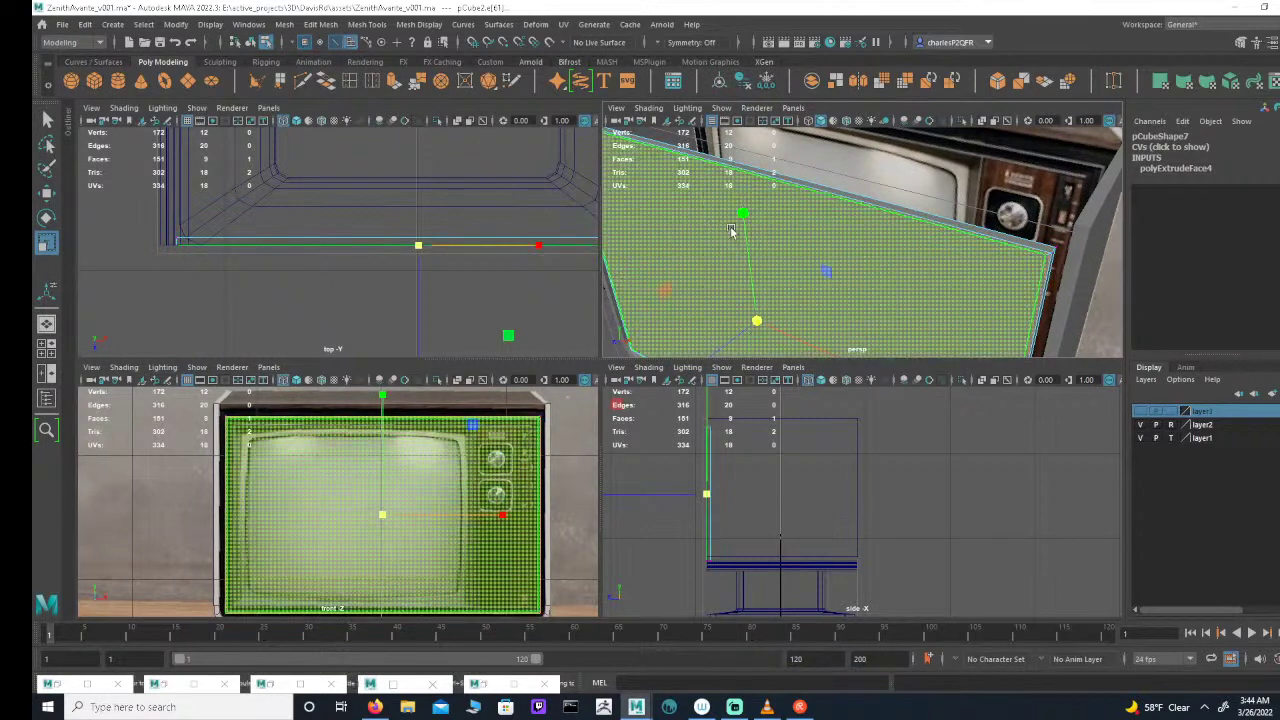
pyautogui.hotkey('shift', '.')
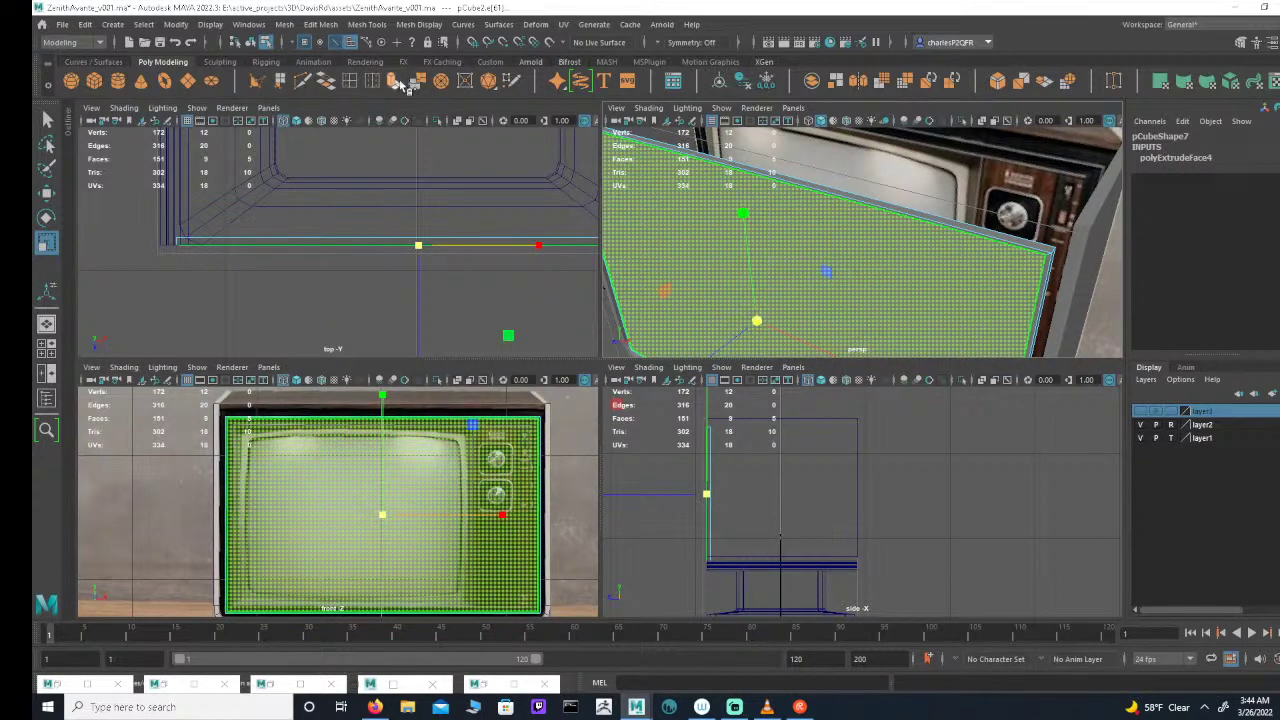
pyautogui.click(394, 82)
pyautogui.press('w')
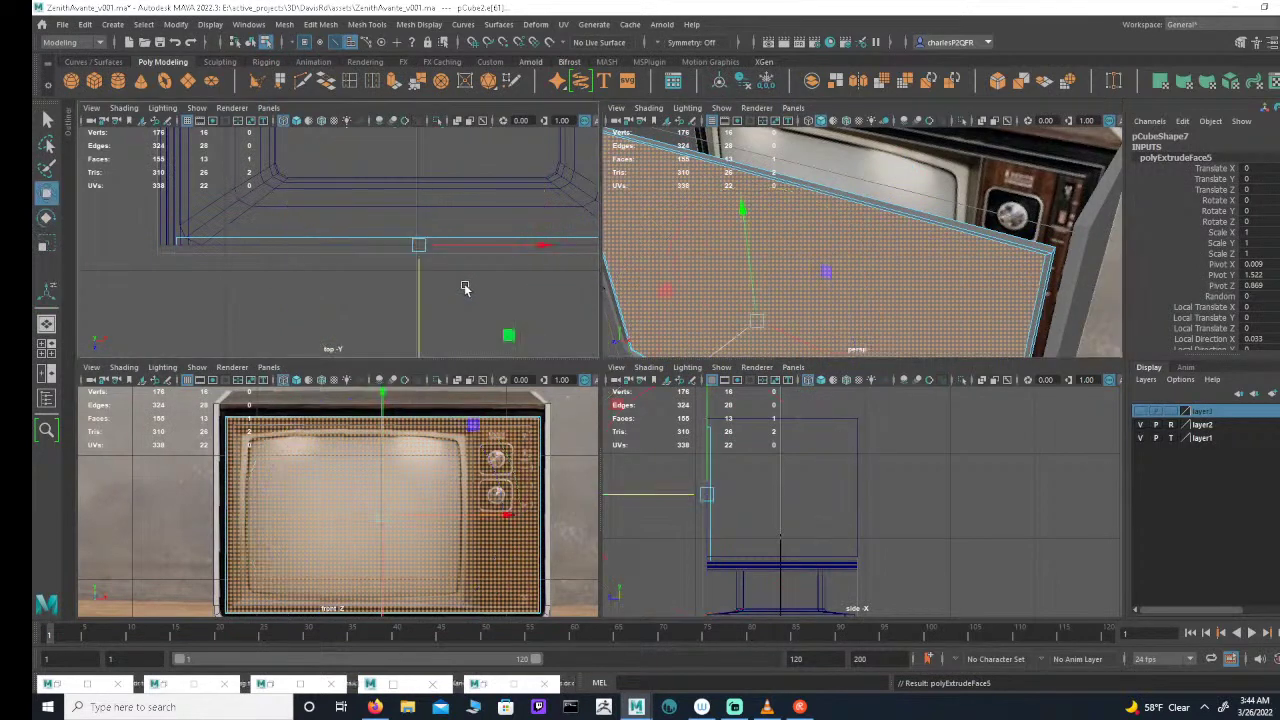
pyautogui.press('v')
pyautogui.moveTo(419, 287); pyautogui.dragTo(177, 242)
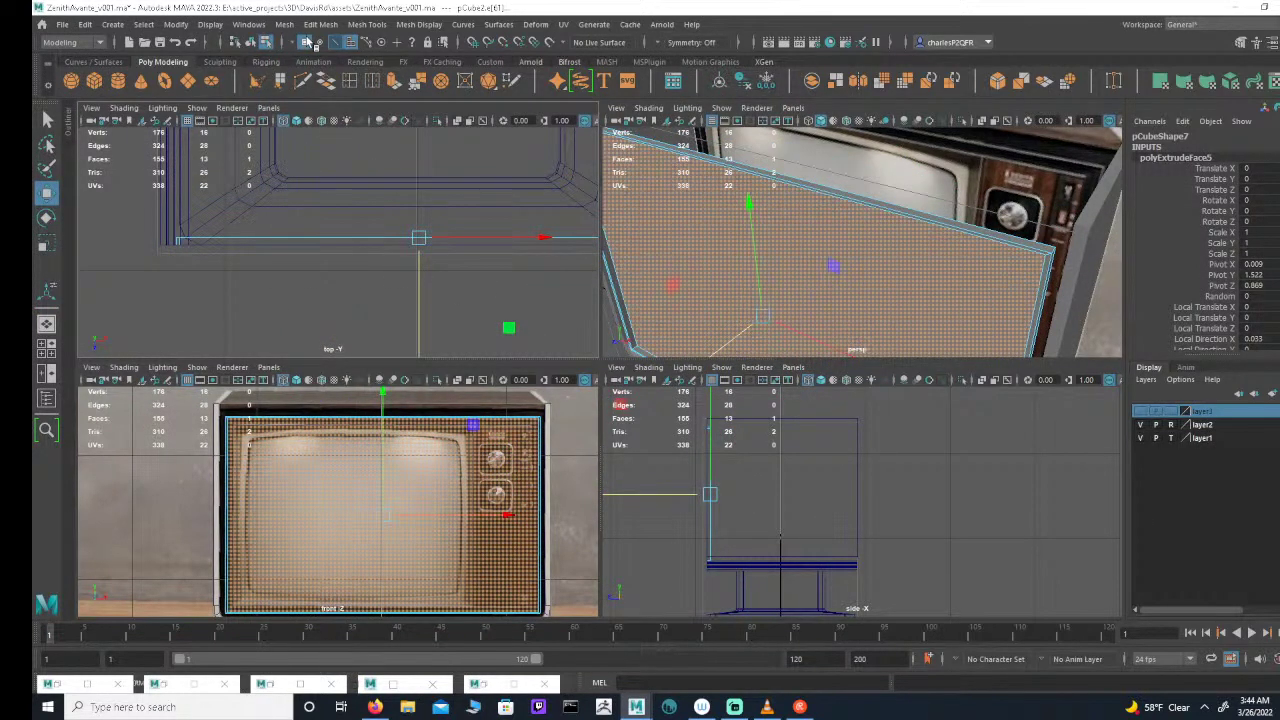
# Step: Select the rear-edge and recessed-face vertices in the top view and nudge them slightly forward
pyautogui.click(305, 42)
pyautogui.keyDown('alt'); pyautogui.moveTo(434, 277); pyautogui.dragTo(323, 266, button='middle'); pyautogui.keyUp('alt')
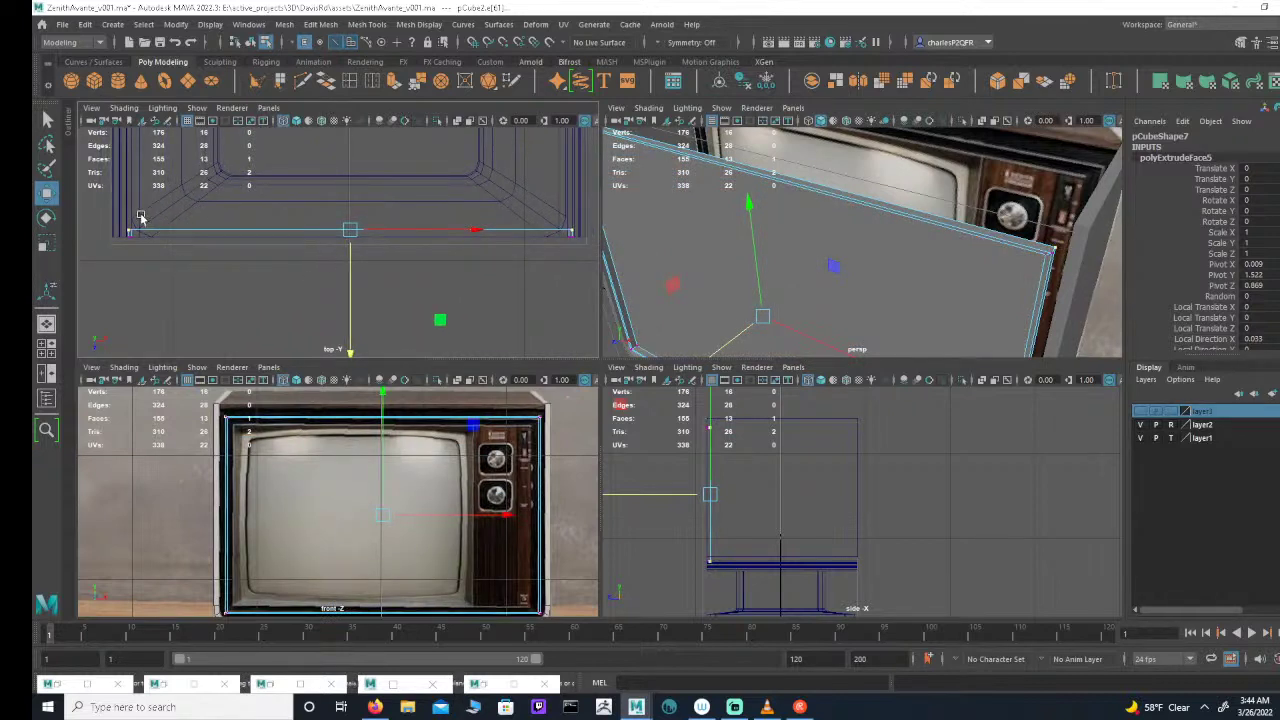
pyautogui.moveTo(103, 215); pyautogui.dragTo(590, 232)
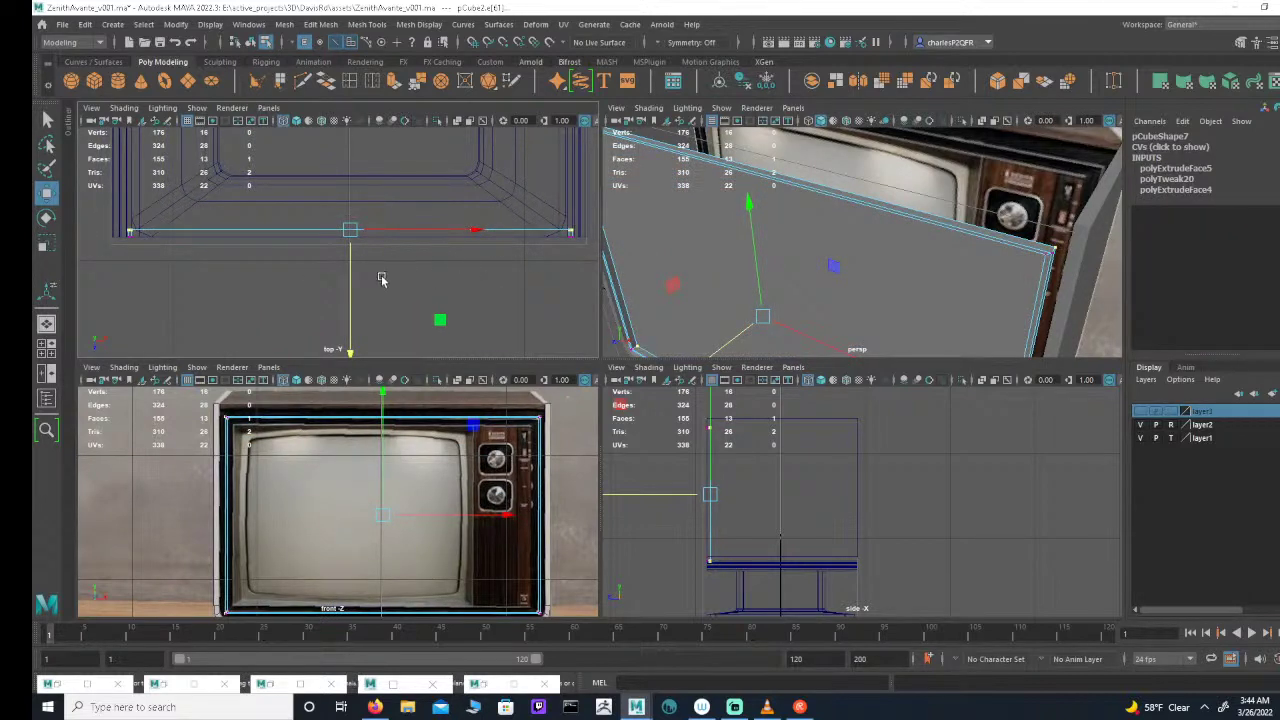
pyautogui.press('e')
pyautogui.press('w')
pyautogui.moveTo(350, 268); pyautogui.dragTo(352, 271)
# Step: Extrude the panel's open rear edge loop outward with a Local Translate Z of 0.101 to form a surrounding flange
pyautogui.press('space')
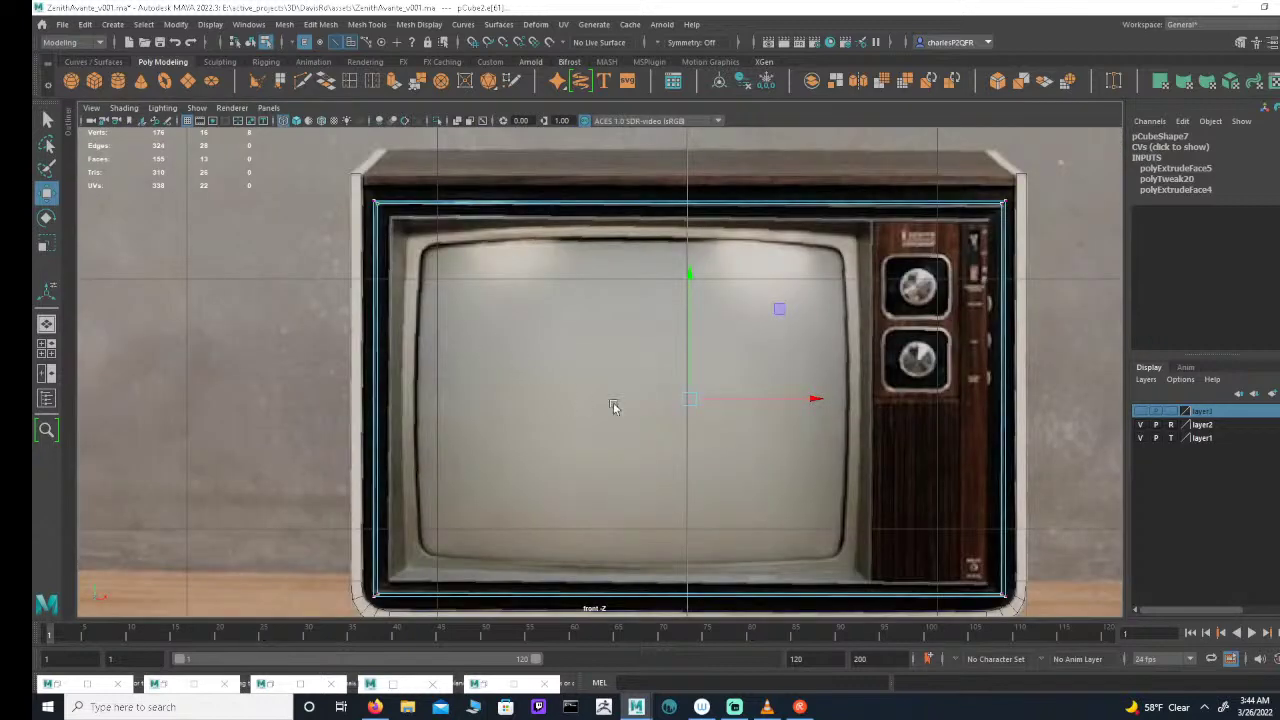
pyautogui.scroll(5, 611, 403)
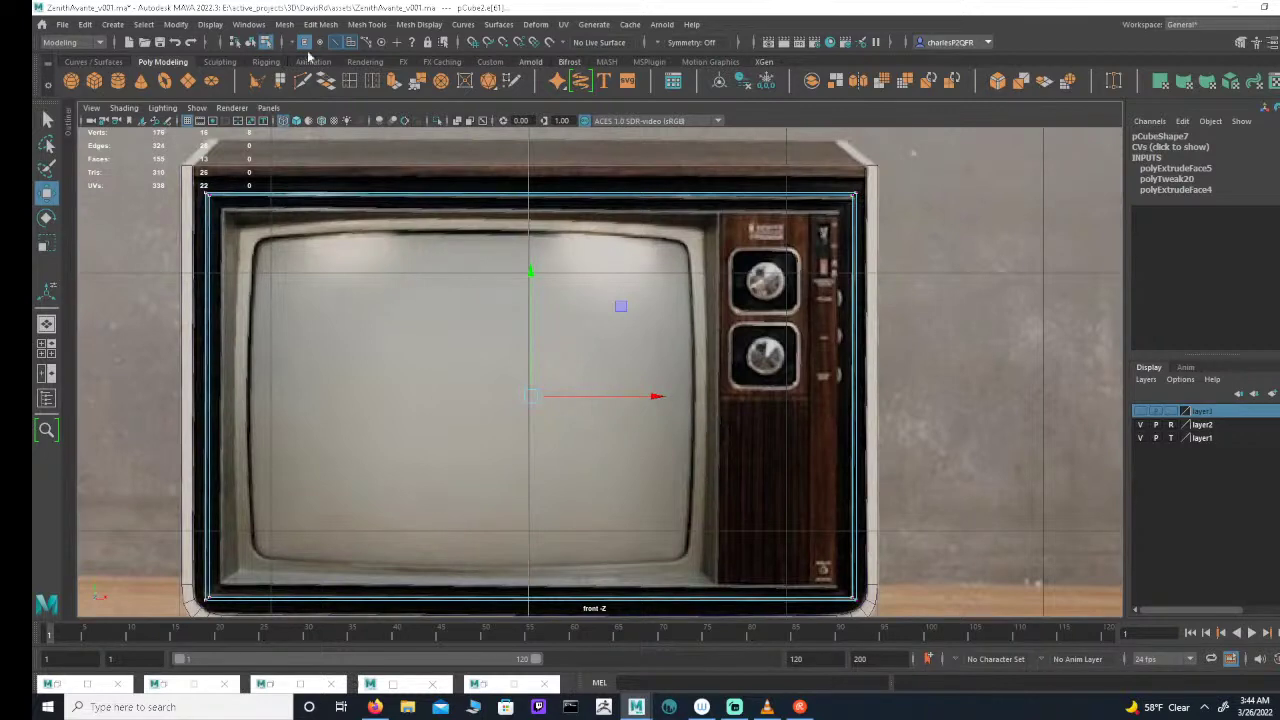
pyautogui.press('space')
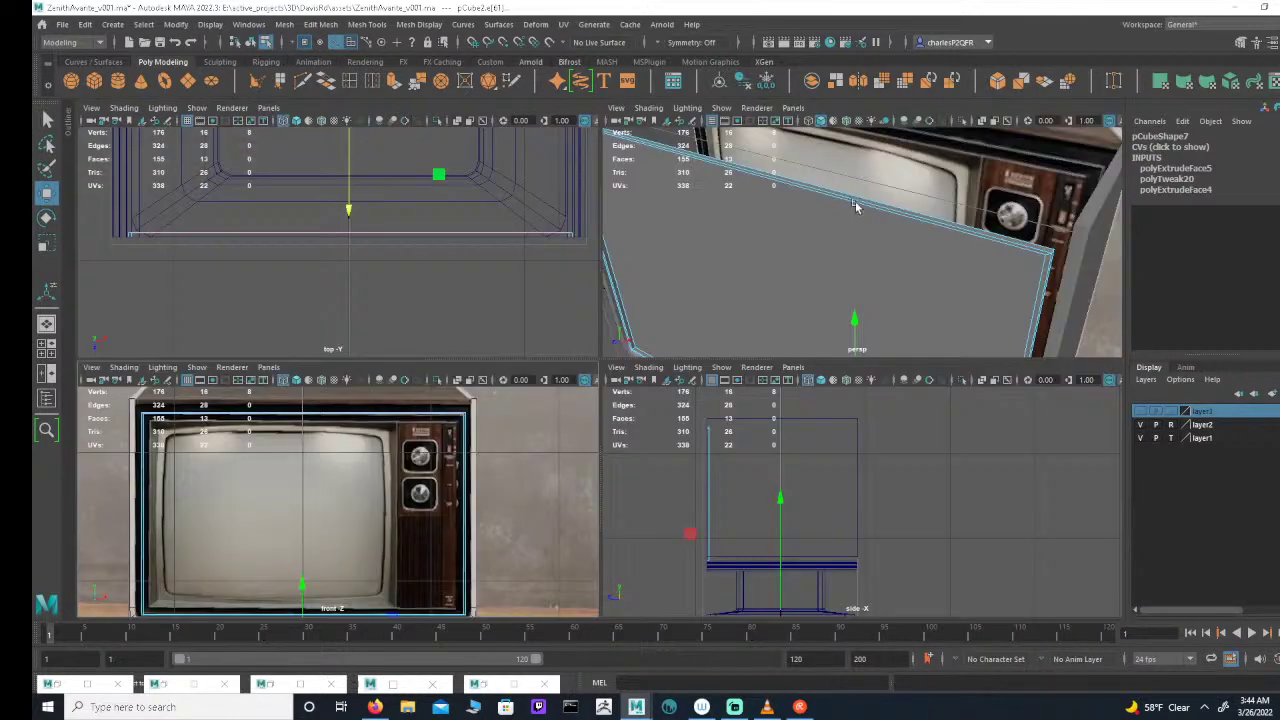
pyautogui.hotkey('ctrl', 'z')
pyautogui.click(1004, 238)
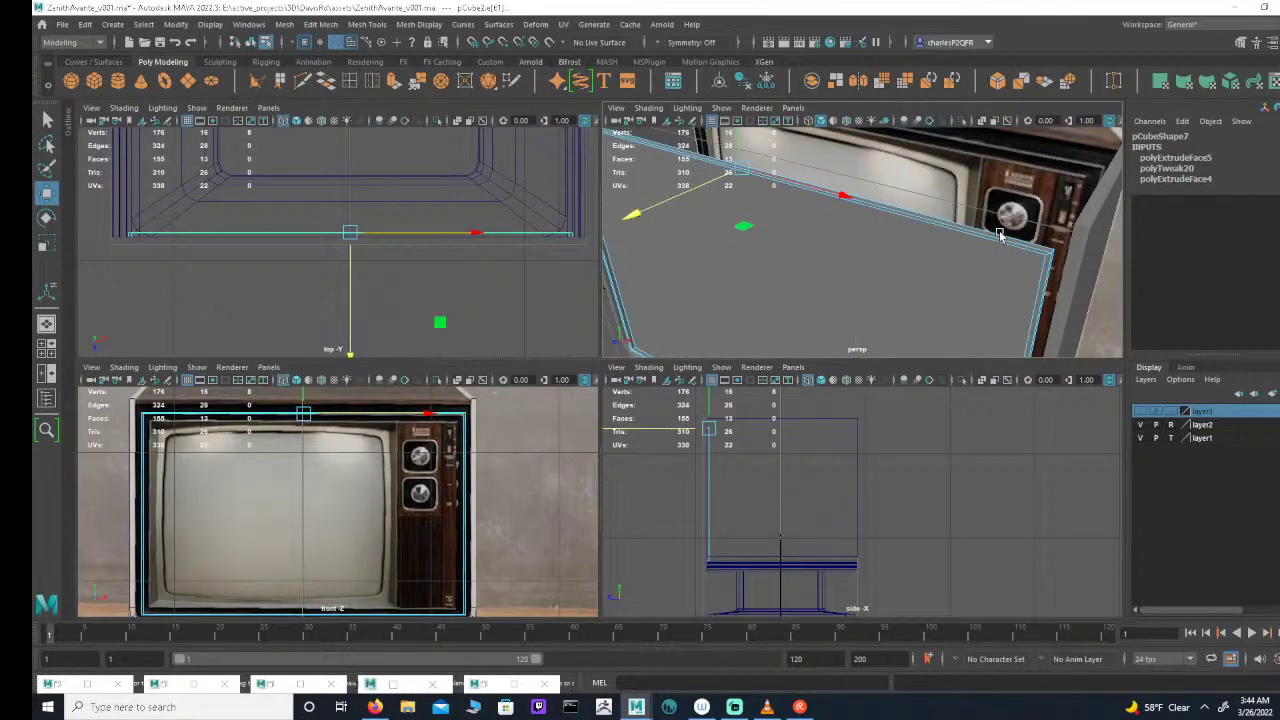
pyautogui.doubleClick(1011, 240)
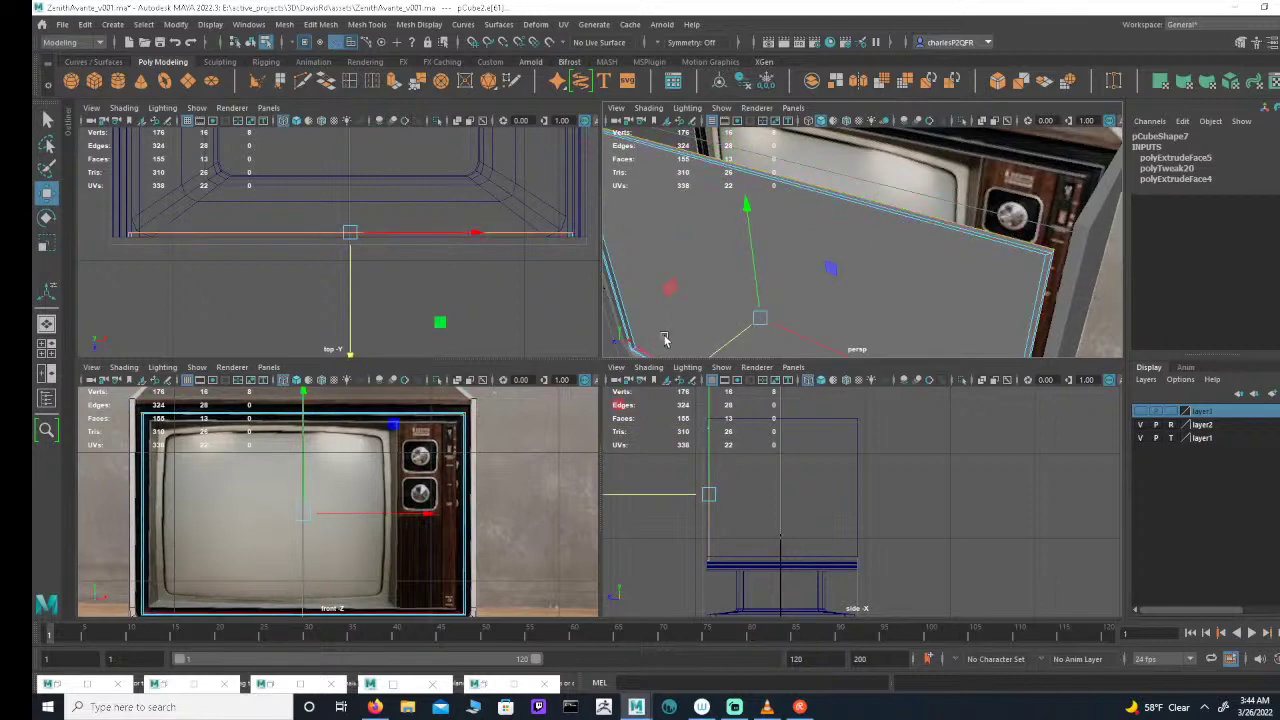
pyautogui.click(395, 81)
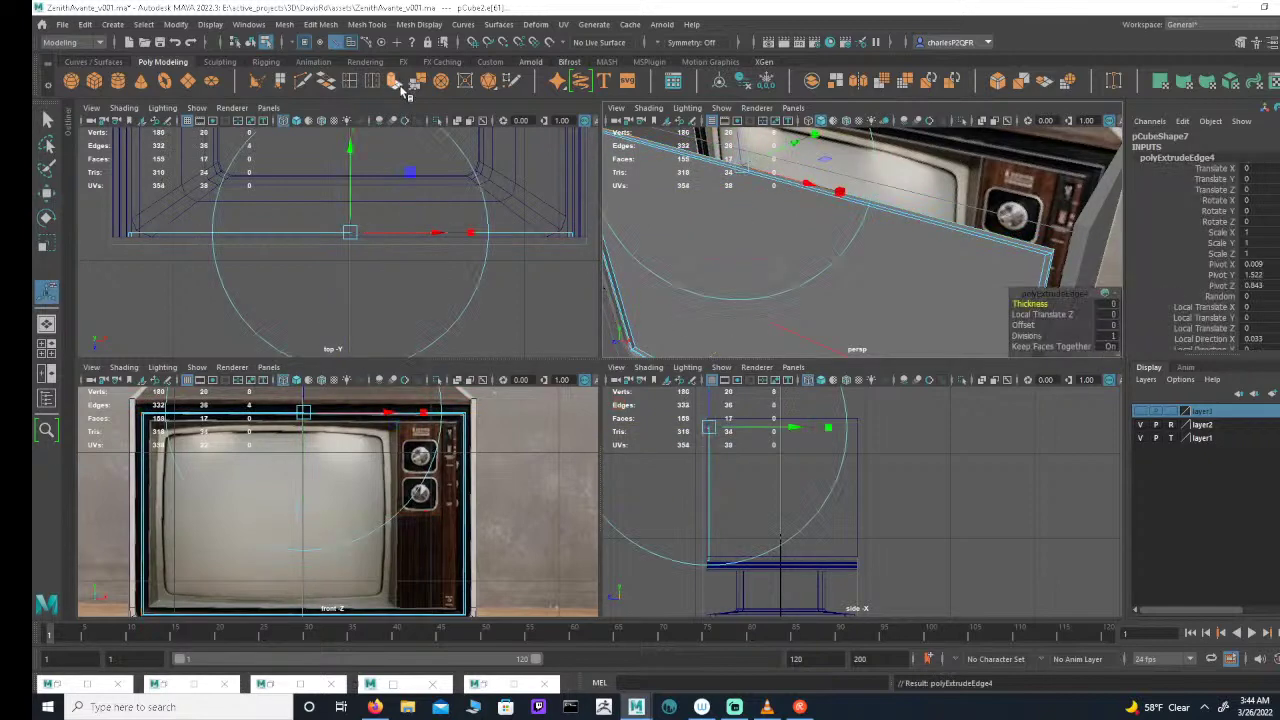
pyautogui.press('space')
pyautogui.keyDown('alt'); pyautogui.moveTo(617, 346); pyautogui.dragTo(623, 360, button='middle'); pyautogui.keyUp('alt')
pyautogui.keyDown('alt'); pyautogui.moveTo(623, 360); pyautogui.dragTo(657, 345, button='right'); pyautogui.keyUp('alt')
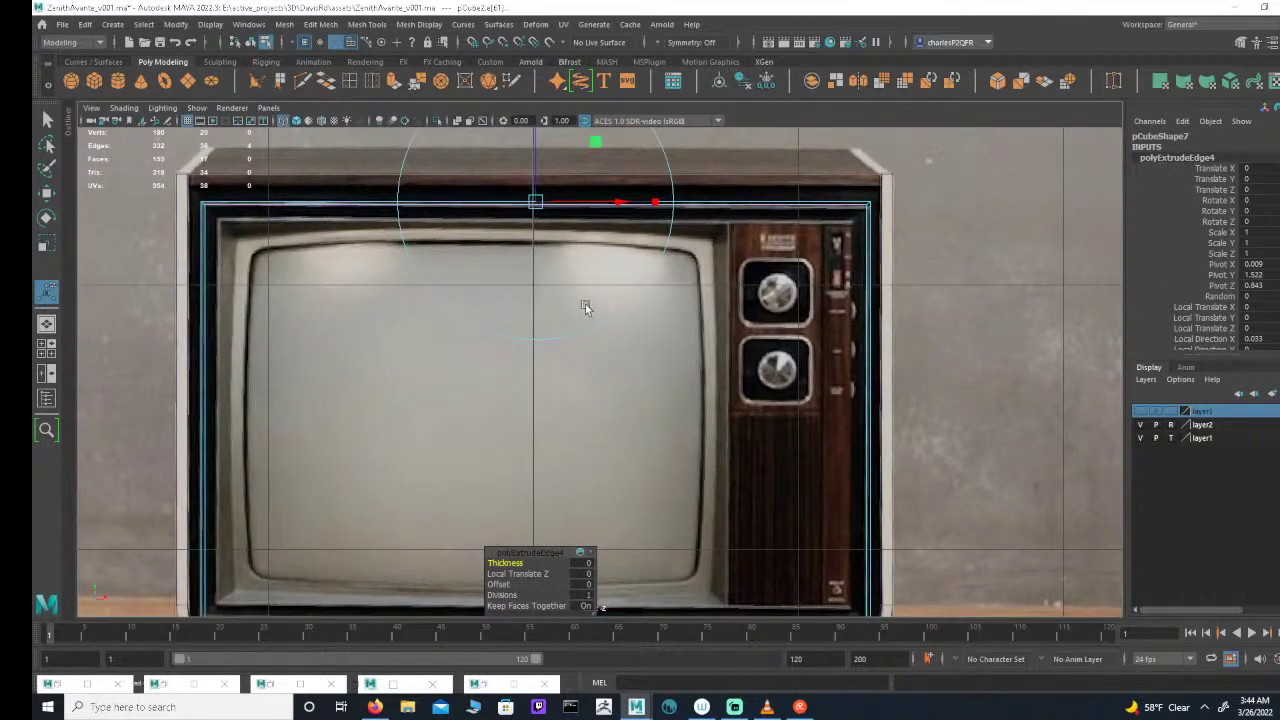
pyautogui.moveTo(533, 166); pyautogui.dragTo(533, 167)
pyautogui.moveTo(533, 166); pyautogui.dragTo(536, 138, button='middle')
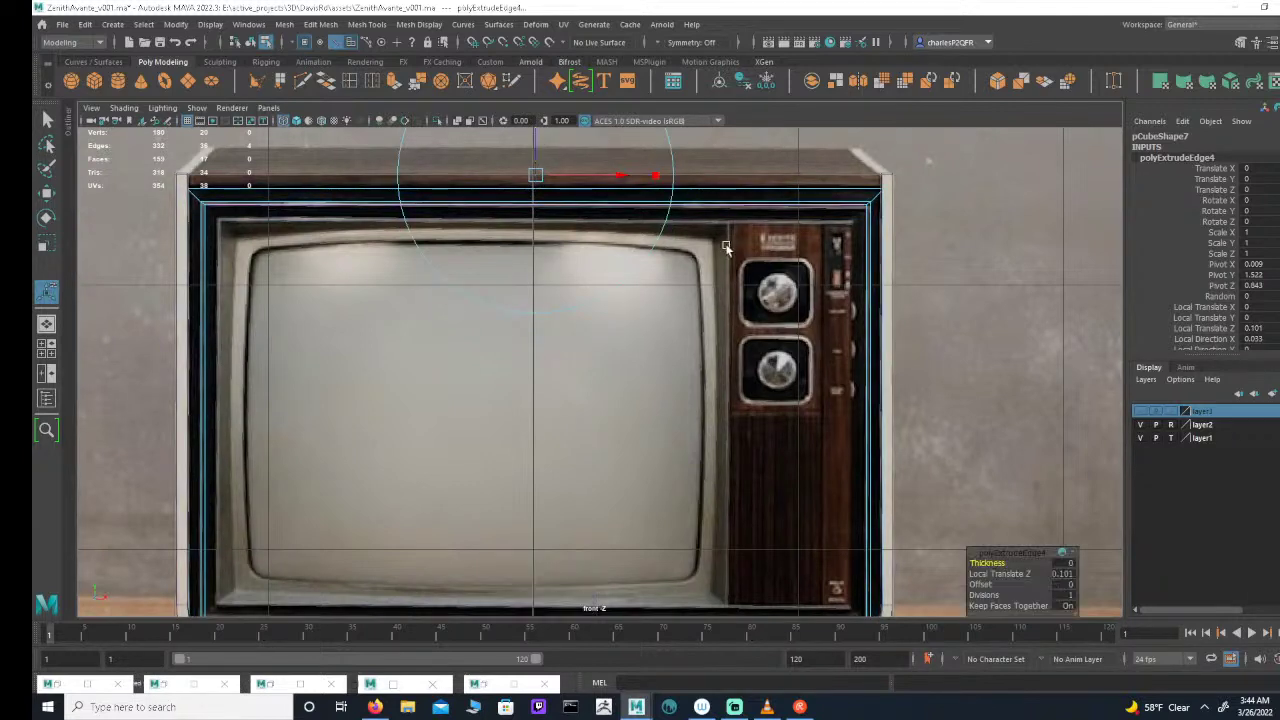
# Step: Select the flange's two outer top corner vertices in the front view and raise them slightly toward the casing's upper edge
pyautogui.keyDown('alt'); pyautogui.moveTo(728, 248); pyautogui.dragTo(628, 280, button='right'); pyautogui.keyUp('alt')
pyautogui.keyDown('alt'); pyautogui.moveTo(628, 280); pyautogui.dragTo(667, 196, button='middle'); pyautogui.keyUp('alt')
pyautogui.keyDown('alt'); pyautogui.moveTo(728, 266); pyautogui.dragTo(810, 263, button='right'); pyautogui.keyUp('alt')
pyautogui.scroll(2, 698, 262)
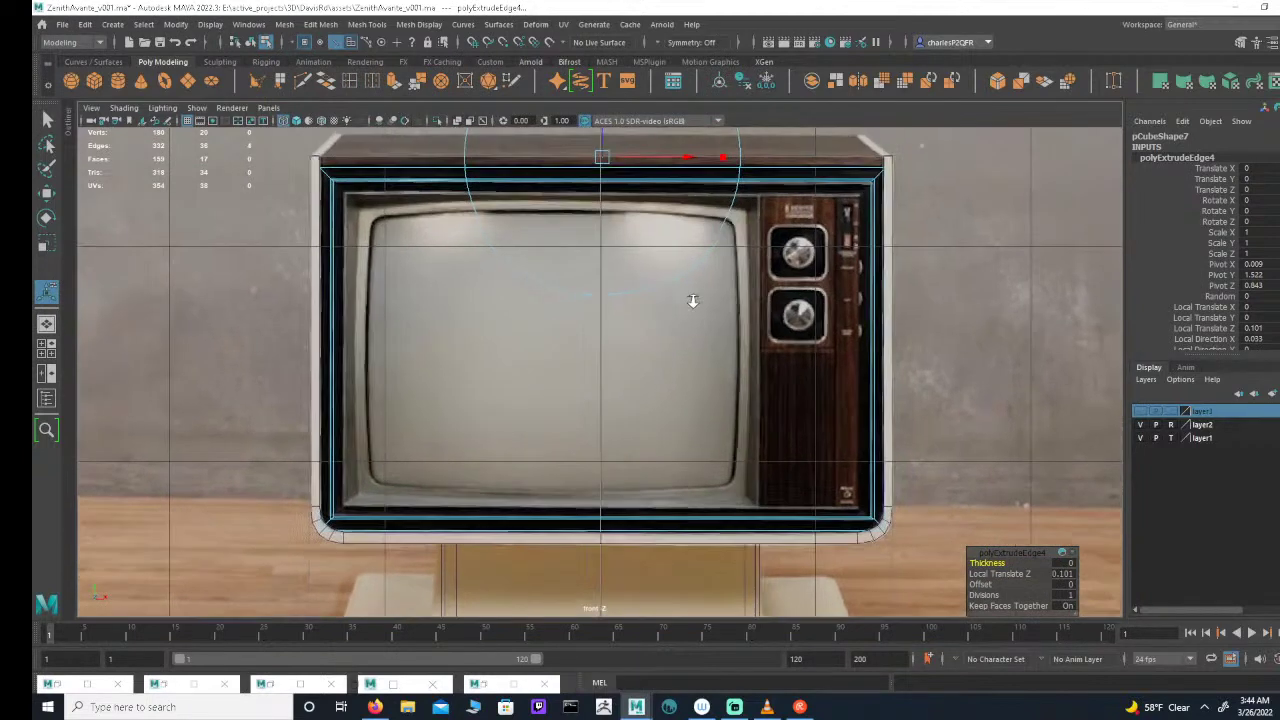
pyautogui.click(305, 43)
pyautogui.moveTo(290, 150); pyautogui.dragTo(923, 171)
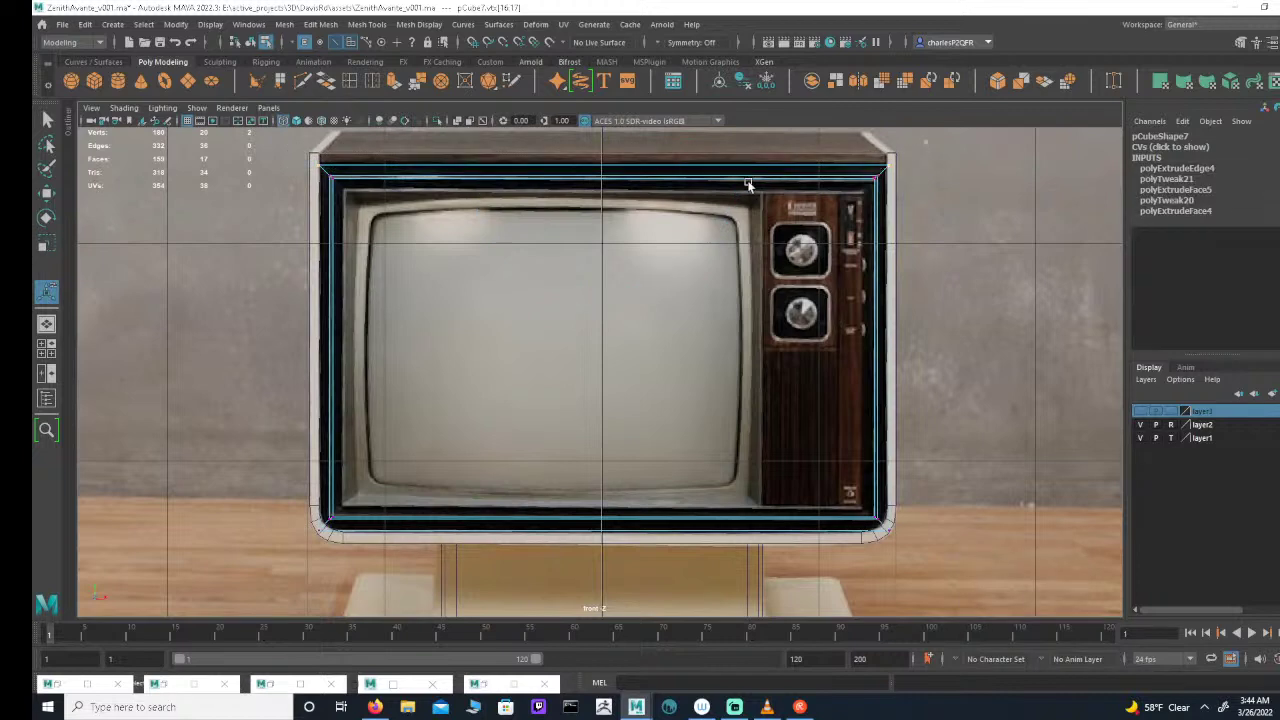
pyautogui.press('w')
pyautogui.scroll(3, 705, 182)
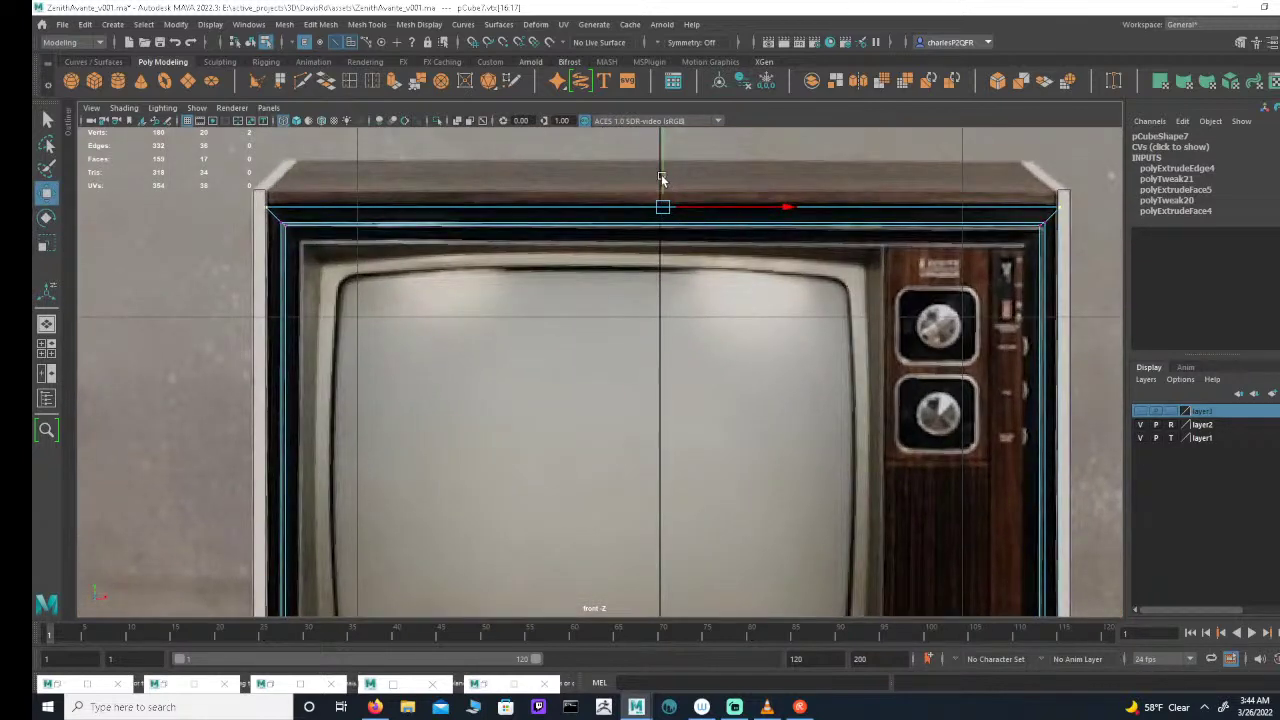
pyautogui.moveTo(660, 178); pyautogui.dragTo(658, 173)
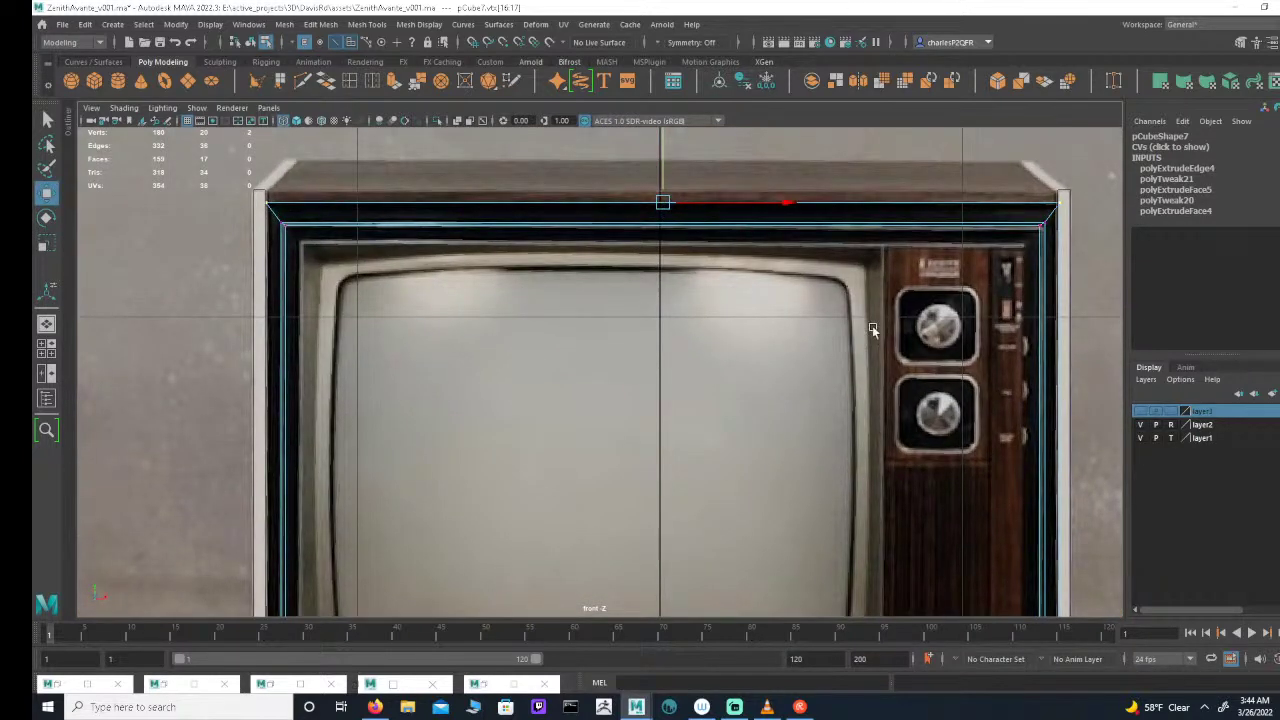
# Step: Select the flange's two outer bottom corner vertices and lower them slightly to meet the casing's inner bottom edge
pyautogui.keyDown('alt'); pyautogui.moveTo(872, 329); pyautogui.dragTo(754, 306, button='right'); pyautogui.keyUp('alt')
pyautogui.keyDown('alt'); pyautogui.moveTo(927, 399); pyautogui.dragTo(833, 173, button='middle'); pyautogui.keyUp('alt')
pyautogui.keyDown('alt'); pyautogui.moveTo(865, 306); pyautogui.dragTo(831, 263, button='middle'); pyautogui.keyUp('alt')
pyautogui.keyDown('alt'); pyautogui.moveTo(831, 263); pyautogui.dragTo(810, 305, button='right'); pyautogui.keyUp('alt')
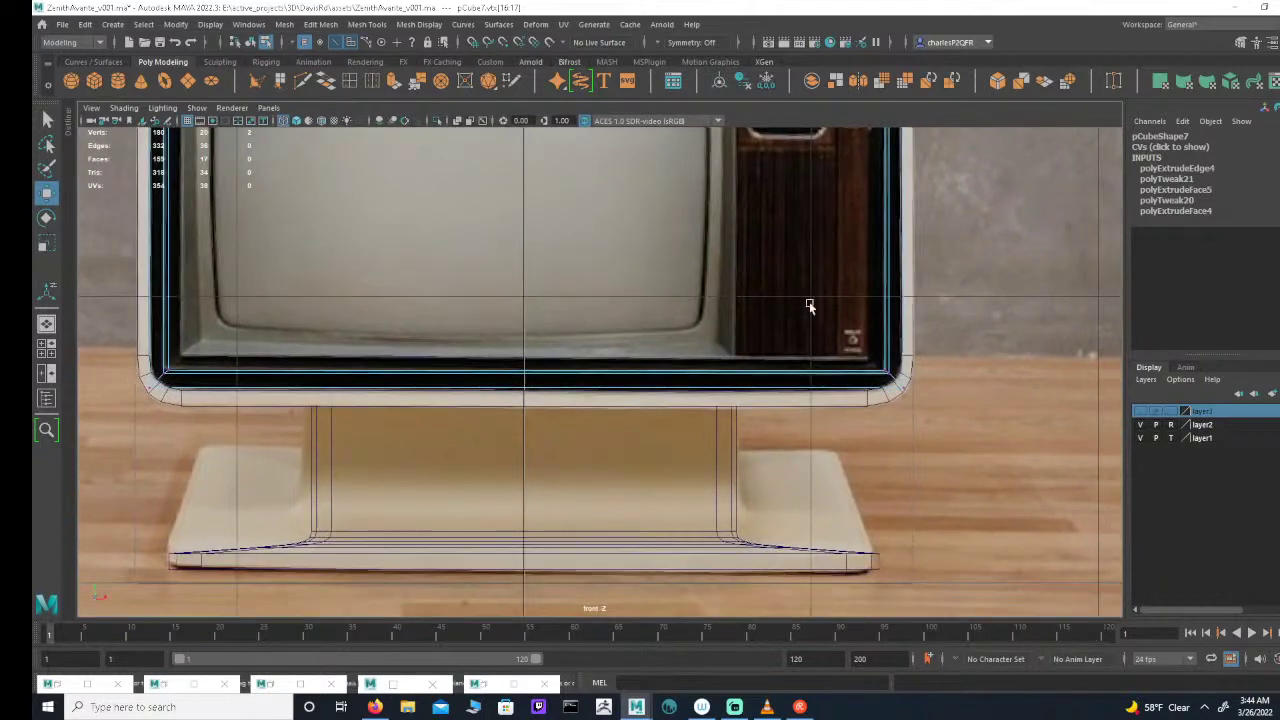
pyautogui.keyDown('alt'); pyautogui.moveTo(810, 305); pyautogui.dragTo(943, 320, button='middle'); pyautogui.keyUp('alt')
pyautogui.keyDown('alt'); pyautogui.moveTo(524, 372); pyautogui.dragTo(517, 374, button='middle'); pyautogui.keyUp('alt')
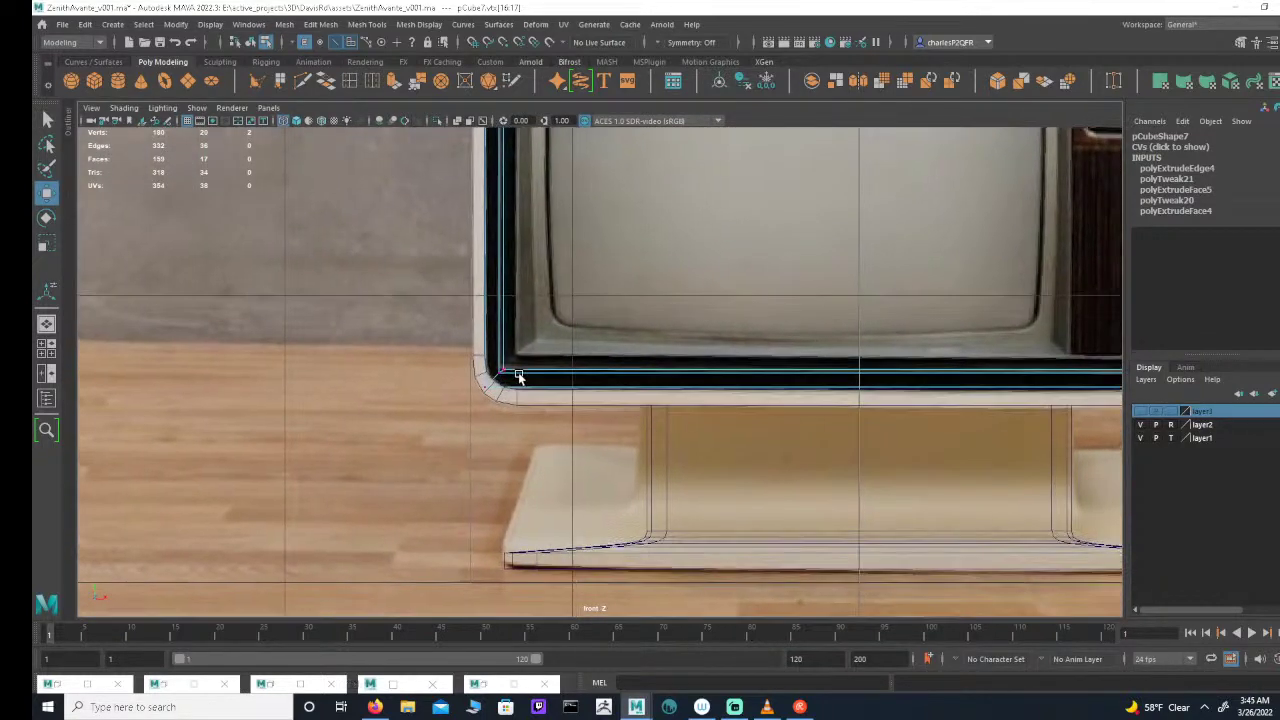
pyautogui.keyDown('alt'); pyautogui.moveTo(517, 374); pyautogui.dragTo(624, 352, button='right'); pyautogui.keyUp('alt')
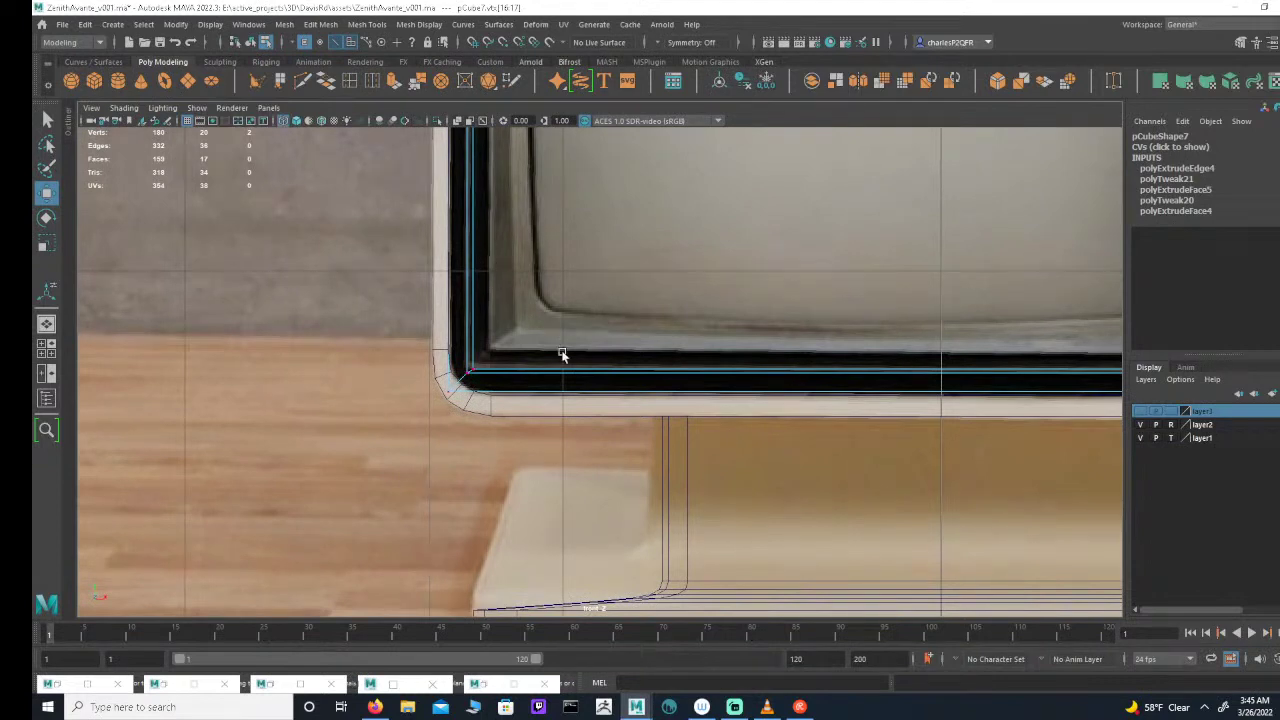
pyautogui.scroll(3, 540, 317)
pyautogui.keyDown('alt'); pyautogui.moveTo(779, 332); pyautogui.dragTo(680, 331, button='right'); pyautogui.keyUp('alt')
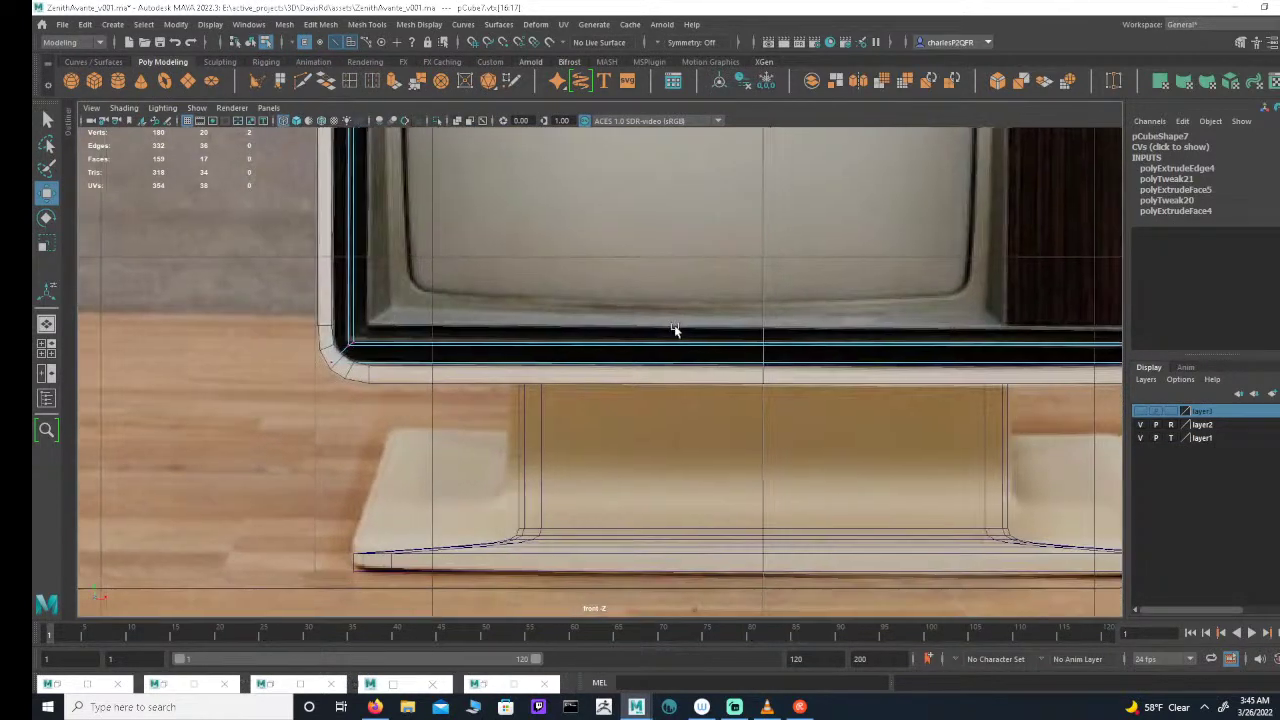
pyautogui.keyDown('alt'); pyautogui.moveTo(680, 331); pyautogui.dragTo(419, 327, button='middle'); pyautogui.keyUp('alt')
pyautogui.keyDown('alt'); pyautogui.moveTo(321, 413); pyautogui.dragTo(431, 413, button='middle'); pyautogui.keyUp('alt')
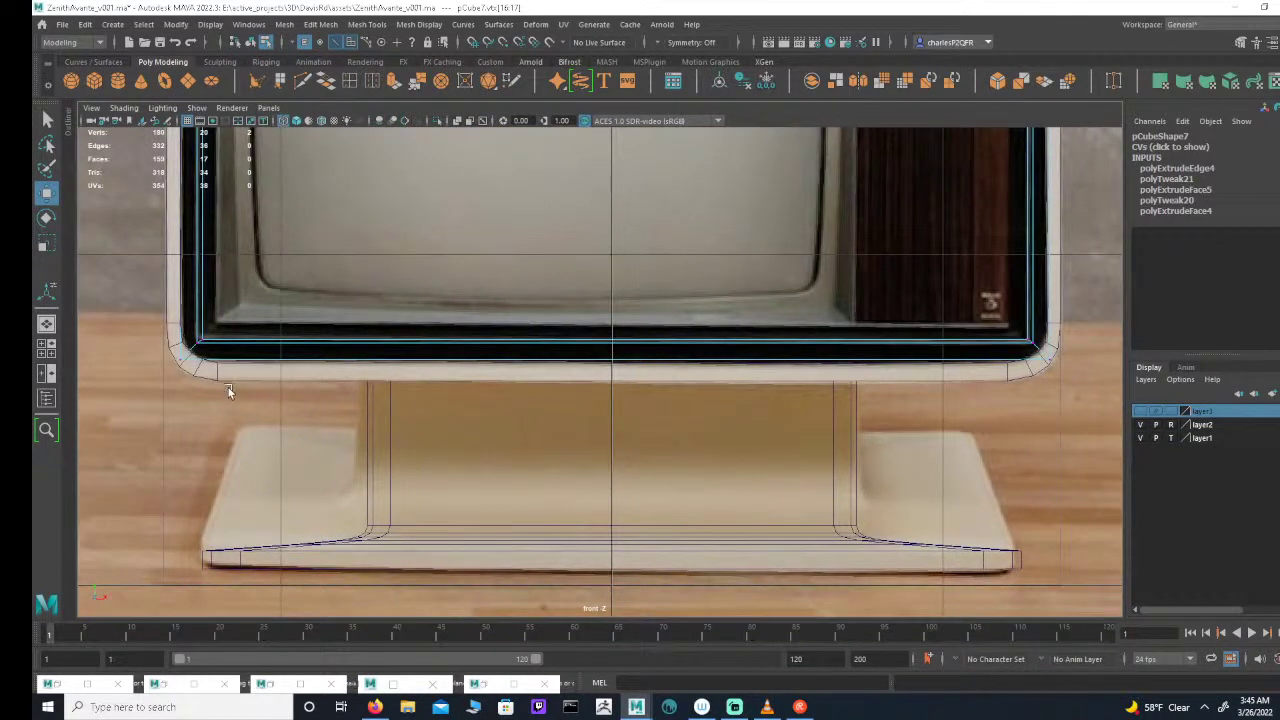
pyautogui.moveTo(148, 388); pyautogui.dragTo(1160, 350)
pyautogui.moveTo(614, 291); pyautogui.dragTo(620, 294)
# Step: With Multi-Cut, cut two edges from the inner vertex of the flange's lower-left corner, one to the outer bottom edge and one to the outer side edge
pyautogui.keyDown('alt'); pyautogui.moveTo(354, 314); pyautogui.dragTo(611, 319, button='middle'); pyautogui.keyUp('alt')
pyautogui.keyDown('alt'); pyautogui.moveTo(611, 319); pyautogui.dragTo(832, 260, button='right'); pyautogui.keyUp('alt')
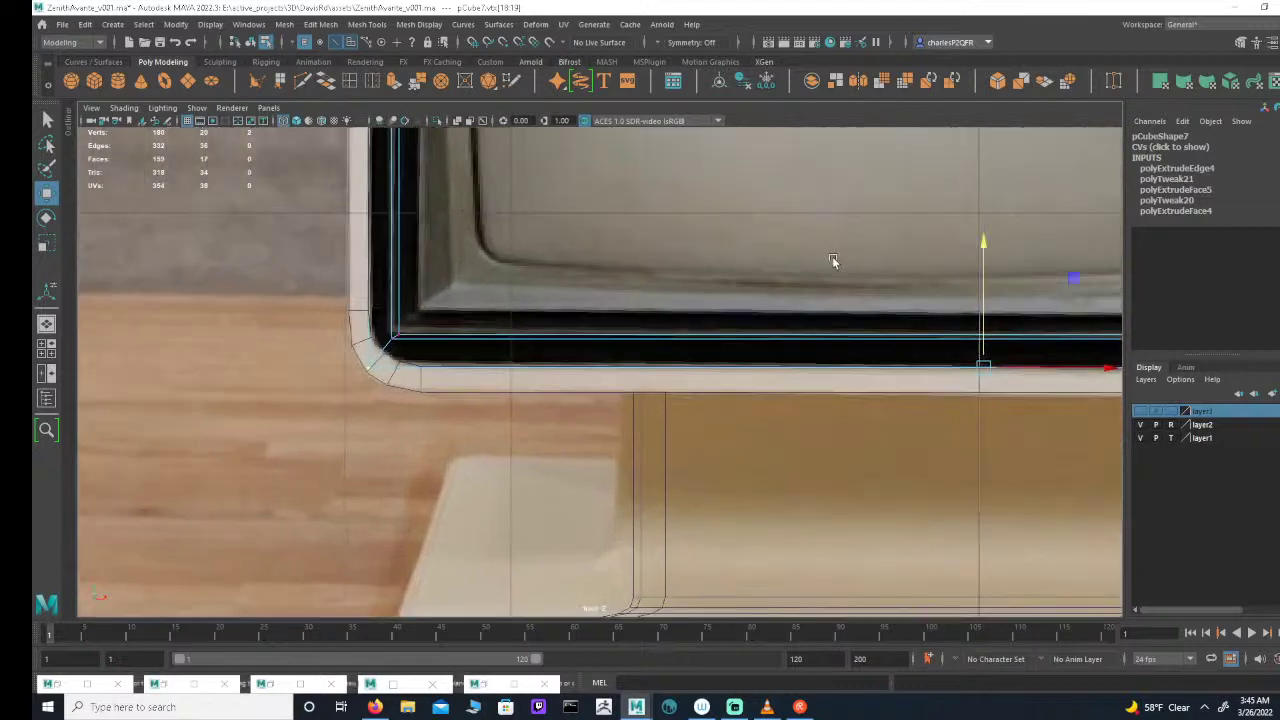
pyautogui.click(303, 81)
pyautogui.press('space')
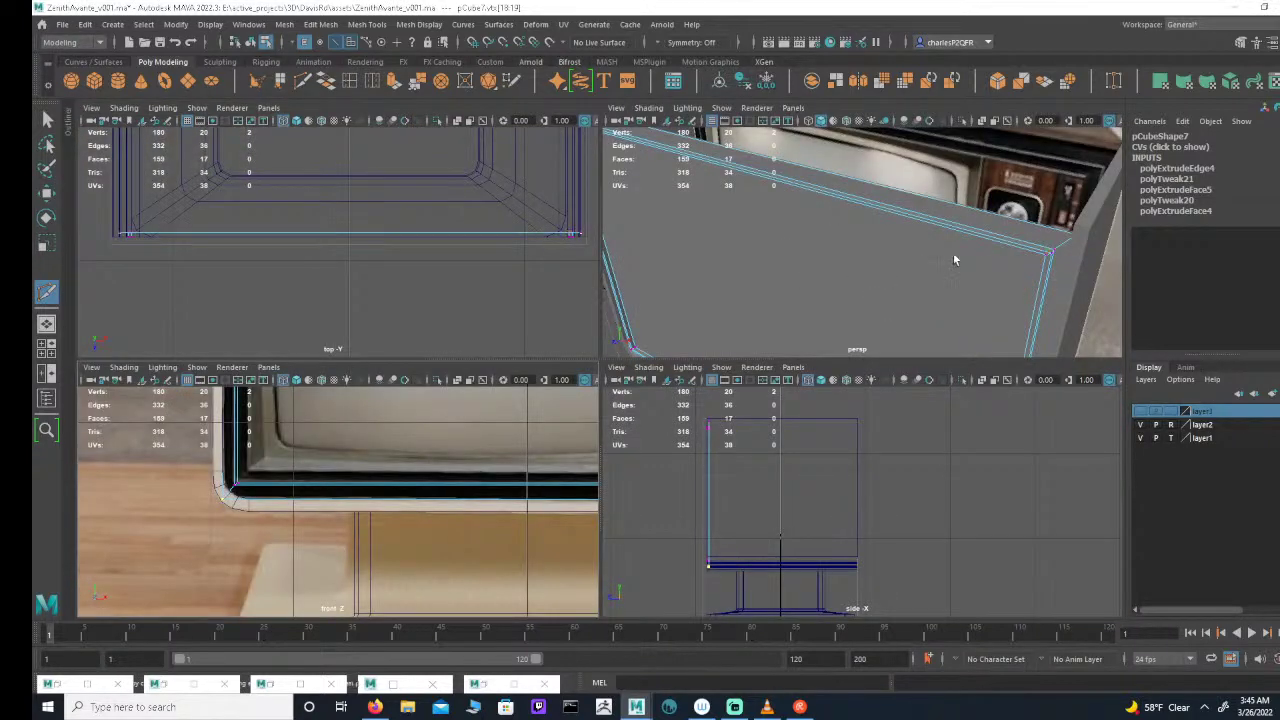
pyautogui.keyDown('alt'); pyautogui.moveTo(953, 254); pyautogui.dragTo(1043, 211); pyautogui.keyUp('alt')
pyautogui.keyDown('alt'); pyautogui.moveTo(1043, 211); pyautogui.dragTo(1089, 177, button='middle'); pyautogui.keyUp('alt')
pyautogui.keyDown('alt'); pyautogui.moveTo(1089, 177); pyautogui.dragTo(820, 239, button='right'); pyautogui.keyUp('alt')
pyautogui.keyDown('alt'); pyautogui.moveTo(820, 239); pyautogui.dragTo(806, 242); pyautogui.keyUp('alt')
pyautogui.click(812, 253)
pyautogui.press('4')
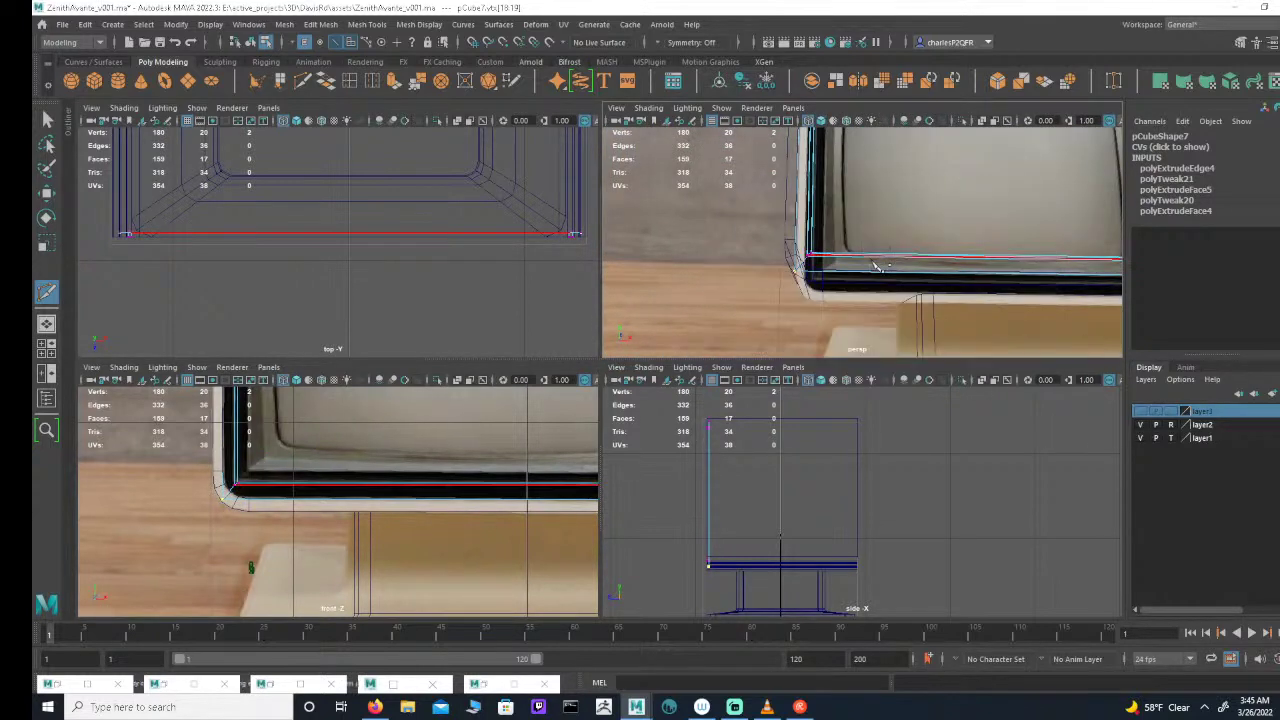
pyautogui.press('space')
pyautogui.scroll(3, 800, 370)
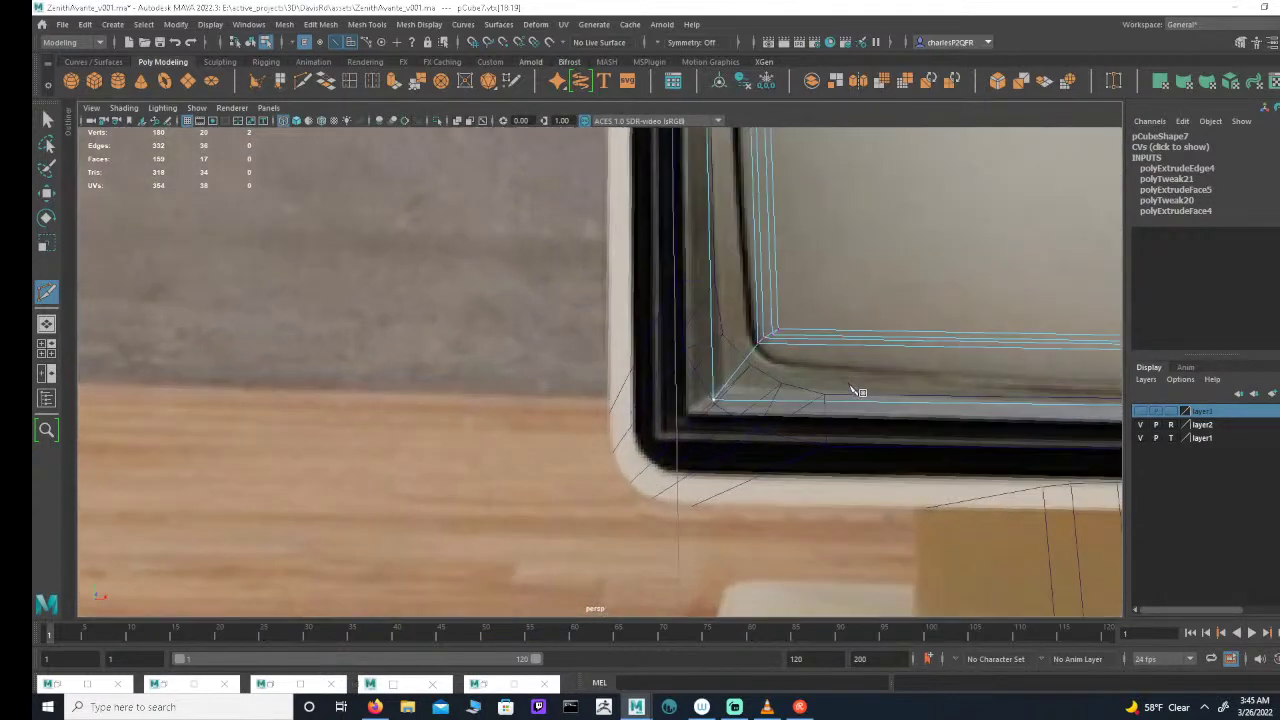
pyautogui.keyDown('alt'); pyautogui.moveTo(850, 386); pyautogui.dragTo(864, 386, button='right'); pyautogui.keyUp('alt')
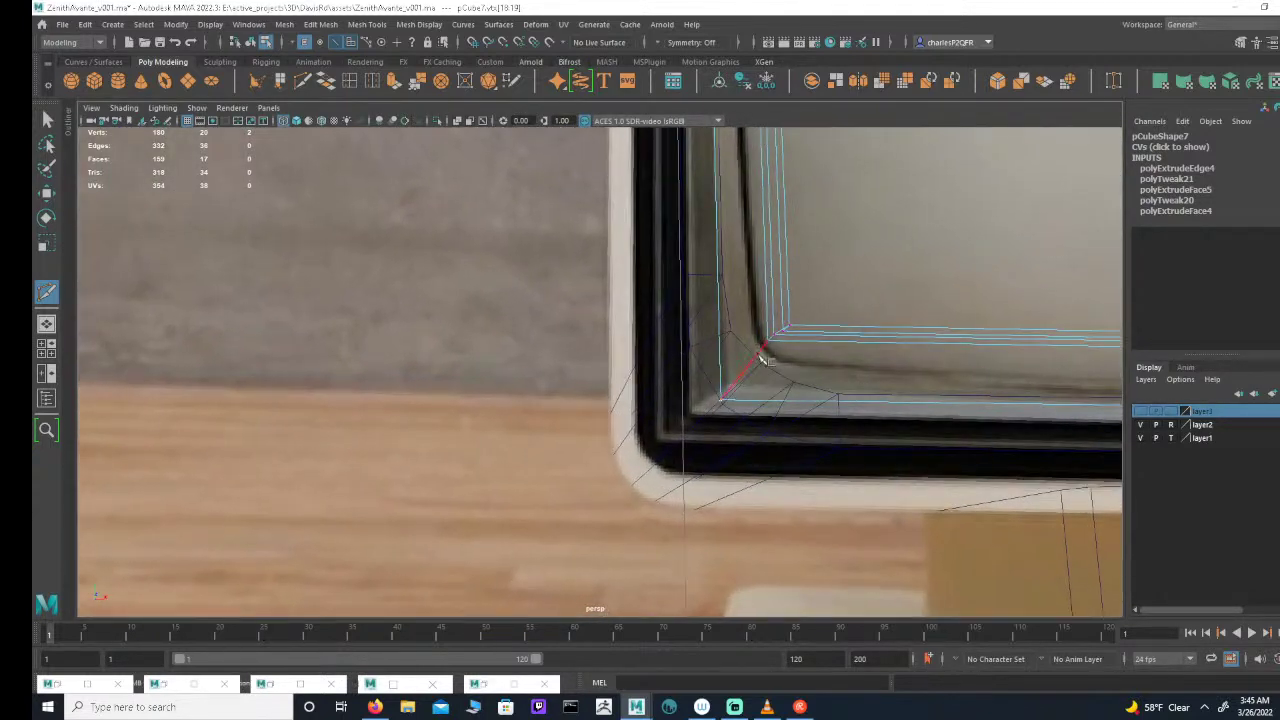
pyautogui.click(768, 342)
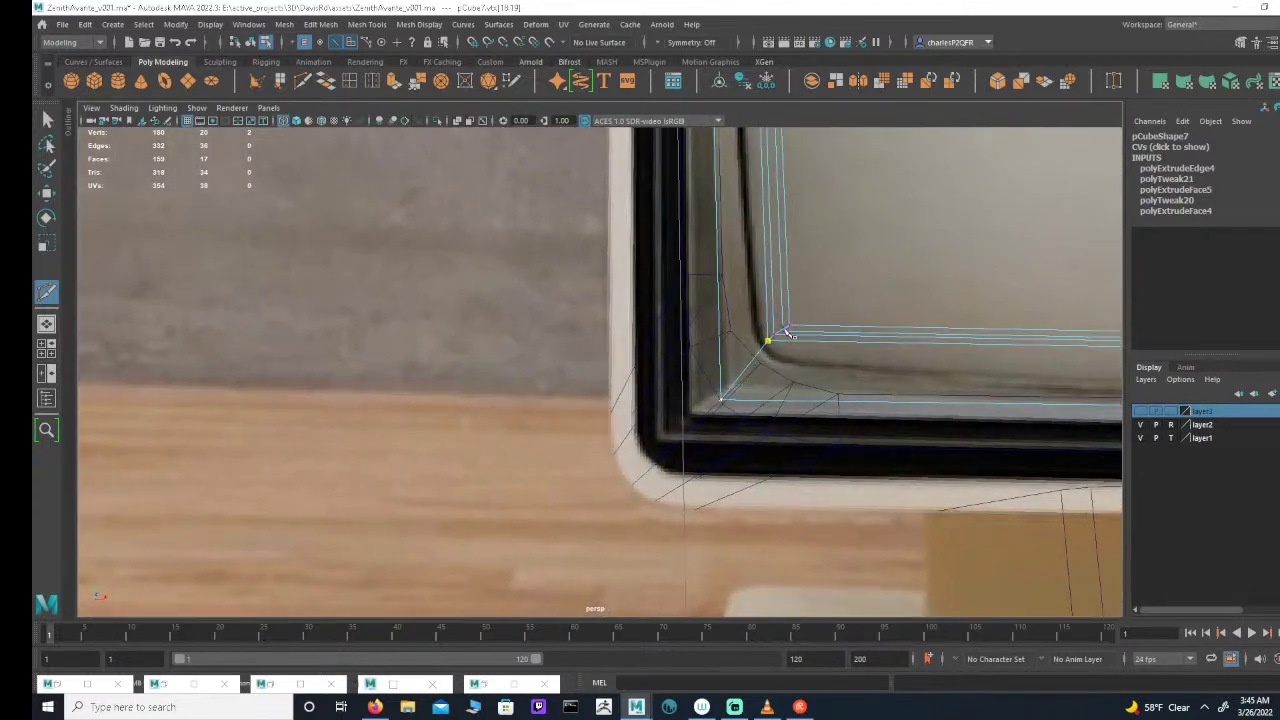
pyautogui.click(757, 399)
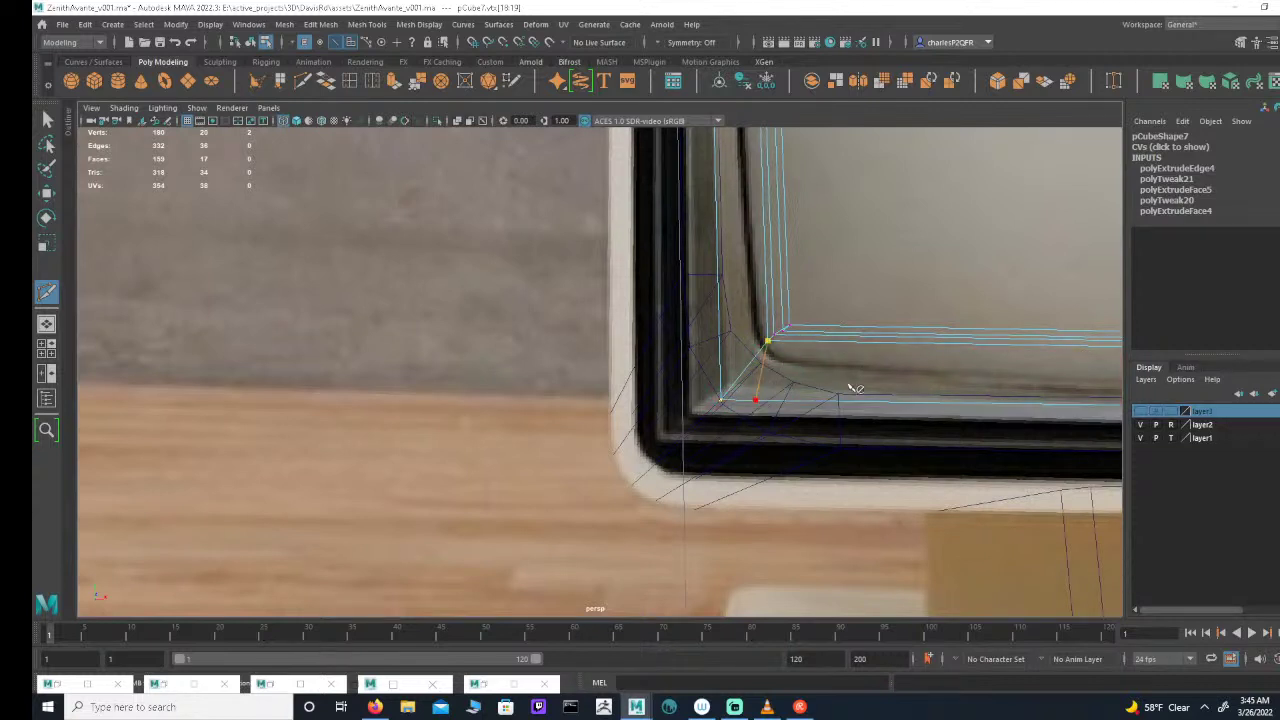
pyautogui.rightClick(778, 372)
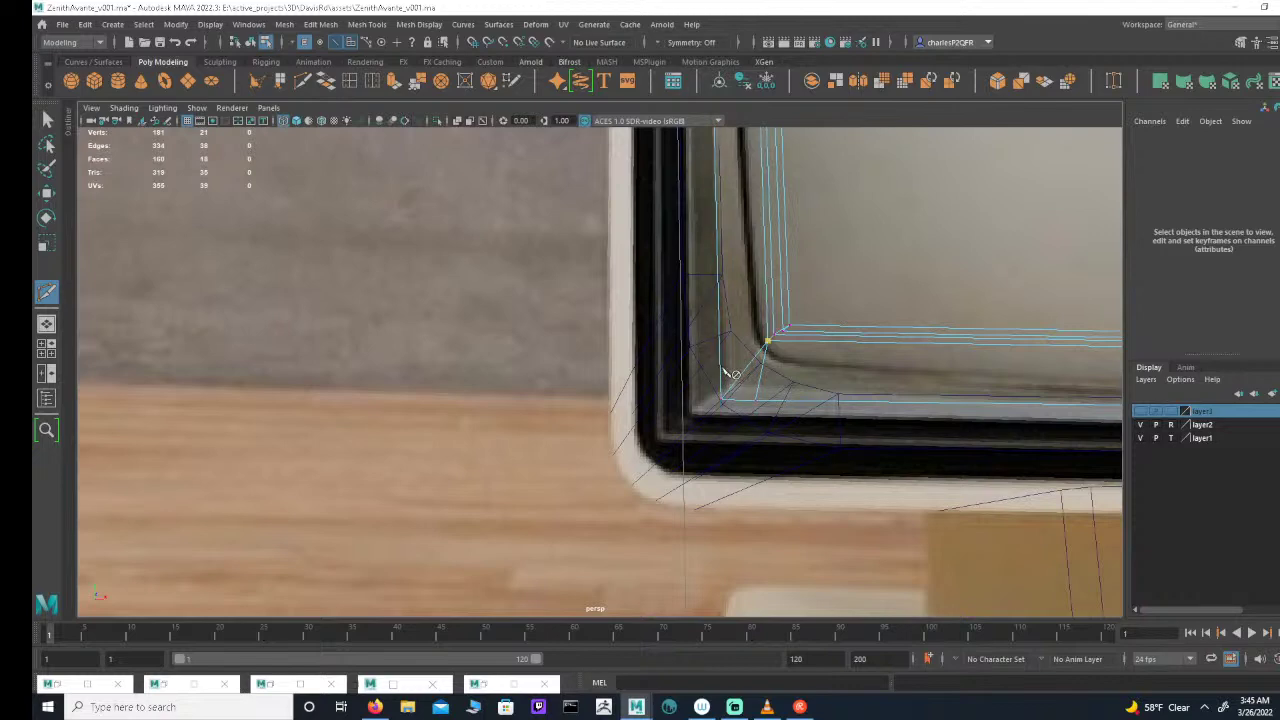
pyautogui.click(722, 368)
pyautogui.rightClick(745, 382)
# Step: With Multi-Cut, cut two edges from the inner vertex of the flange's lower-right corner, one to the outer bottom edge and one to the outer side edge
pyautogui.keyDown('alt'); pyautogui.moveTo(903, 397); pyautogui.dragTo(675, 384, button='right'); pyautogui.keyUp('alt')
pyautogui.keyDown('alt'); pyautogui.moveTo(675, 384); pyautogui.dragTo(671, 423, button='middle'); pyautogui.keyUp('alt')
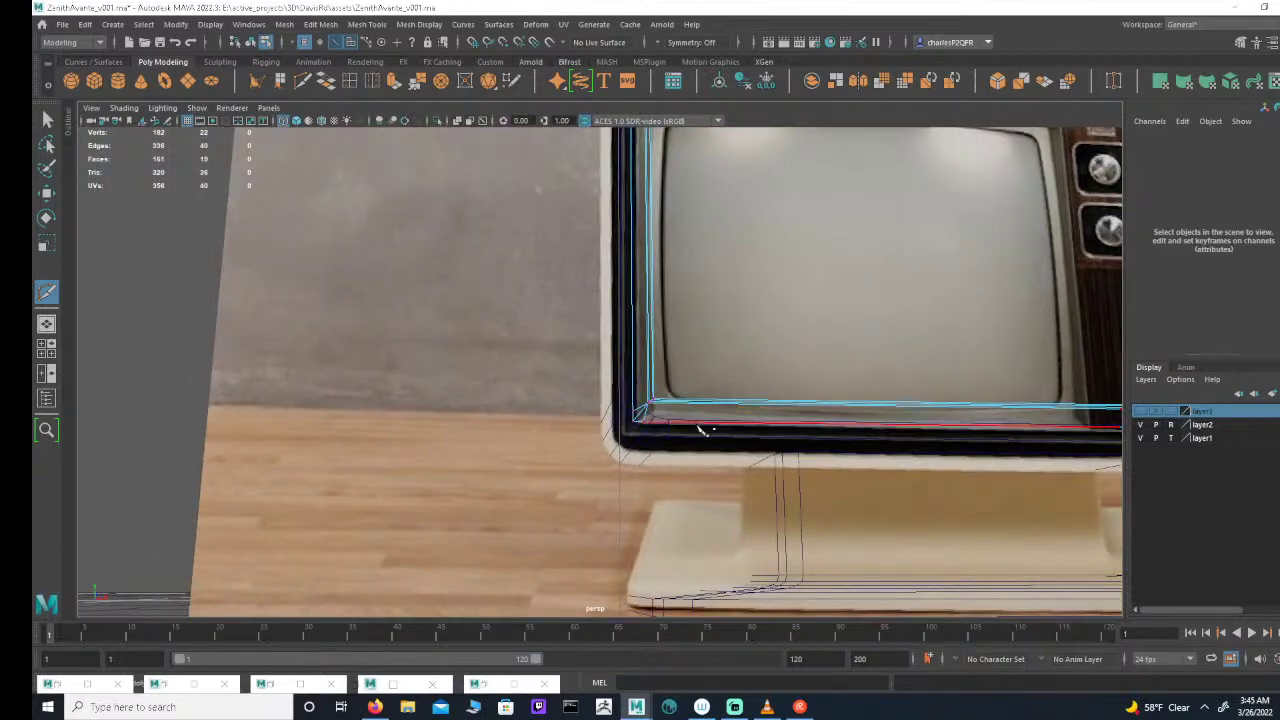
pyautogui.keyDown('alt'); pyautogui.moveTo(871, 386); pyautogui.dragTo(662, 365, button='middle'); pyautogui.keyUp('alt')
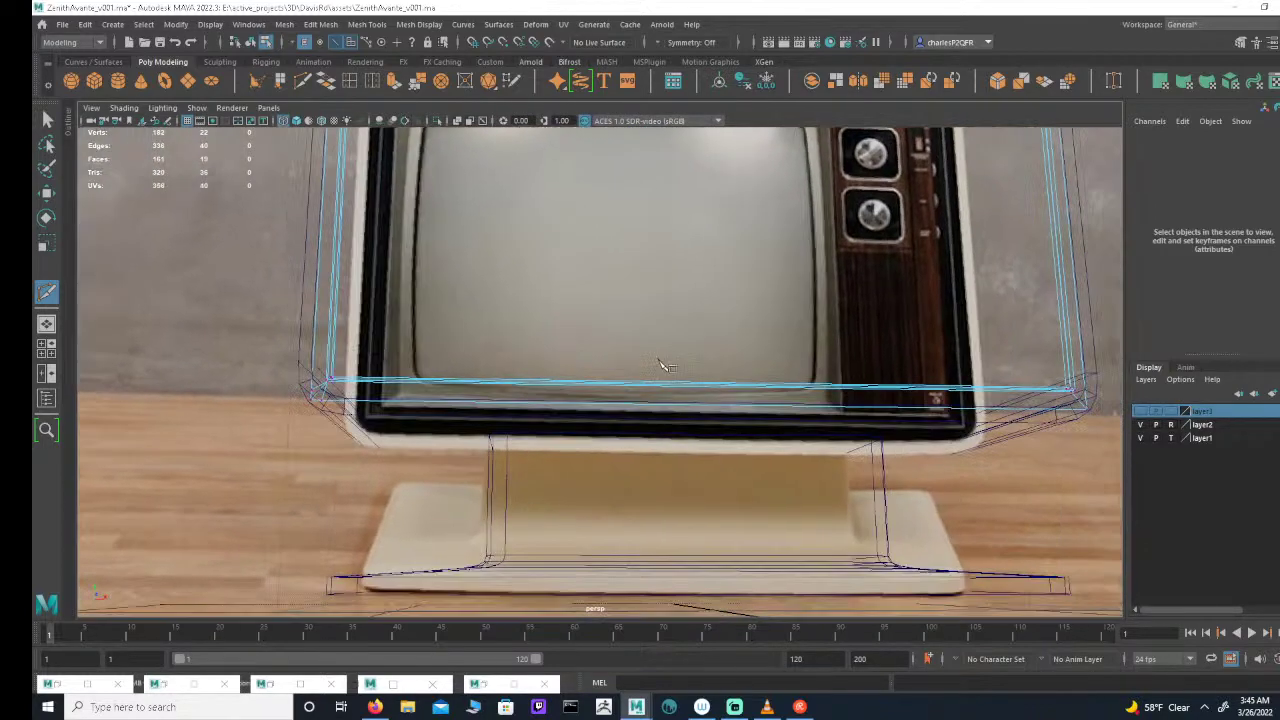
pyautogui.keyDown('alt'); pyautogui.moveTo(965, 396); pyautogui.dragTo(603, 349, button='middle'); pyautogui.keyUp('alt')
pyautogui.keyDown('alt'); pyautogui.moveTo(603, 349); pyautogui.dragTo(806, 371, button='right'); pyautogui.keyUp('alt')
pyautogui.keyDown('alt'); pyautogui.moveTo(806, 371); pyautogui.dragTo(706, 381); pyautogui.keyUp('alt')
pyautogui.keyDown('alt'); pyautogui.moveTo(706, 381); pyautogui.dragTo(822, 328, button='middle'); pyautogui.keyUp('alt')
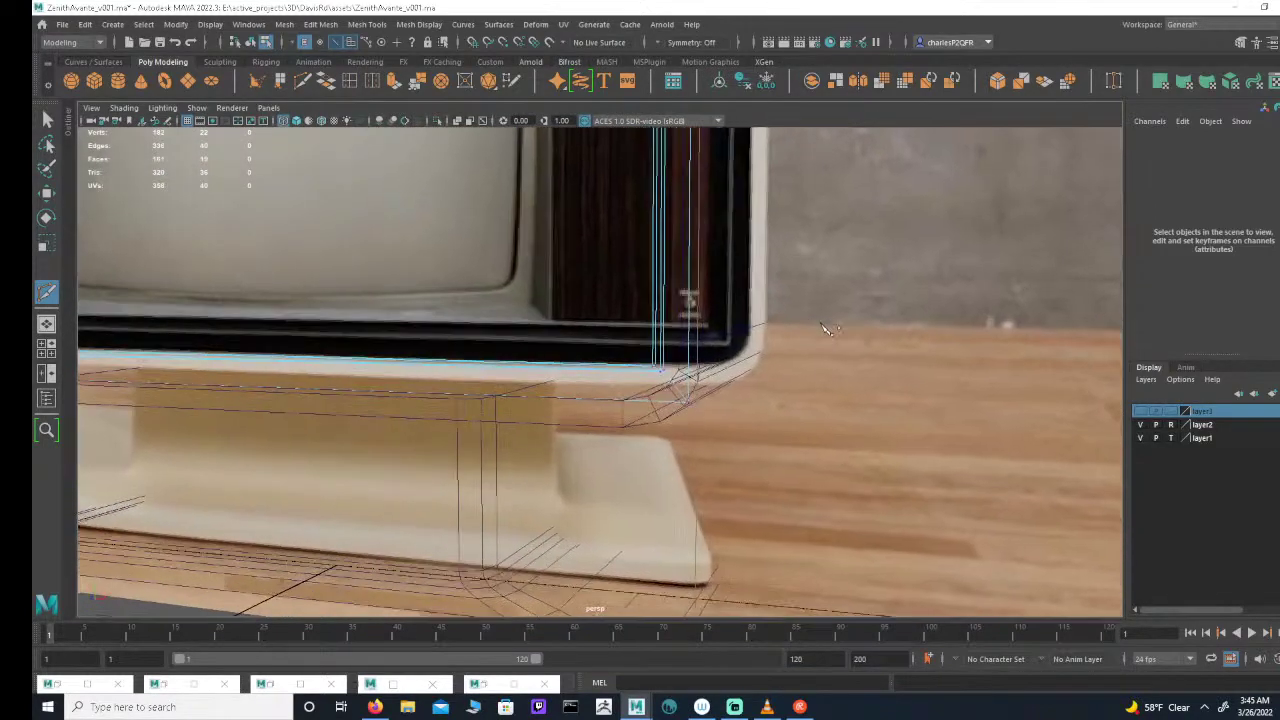
pyautogui.keyDown('alt'); pyautogui.moveTo(822, 328); pyautogui.dragTo(770, 368, button='right'); pyautogui.keyUp('alt')
pyautogui.keyDown('alt'); pyautogui.moveTo(799, 364); pyautogui.dragTo(774, 350); pyautogui.keyUp('alt')
pyautogui.keyDown('alt'); pyautogui.moveTo(767, 297); pyautogui.dragTo(752, 306, button='middle'); pyautogui.keyUp('alt')
pyautogui.keyDown('alt'); pyautogui.moveTo(752, 306); pyautogui.dragTo(764, 268, button='right'); pyautogui.keyUp('alt')
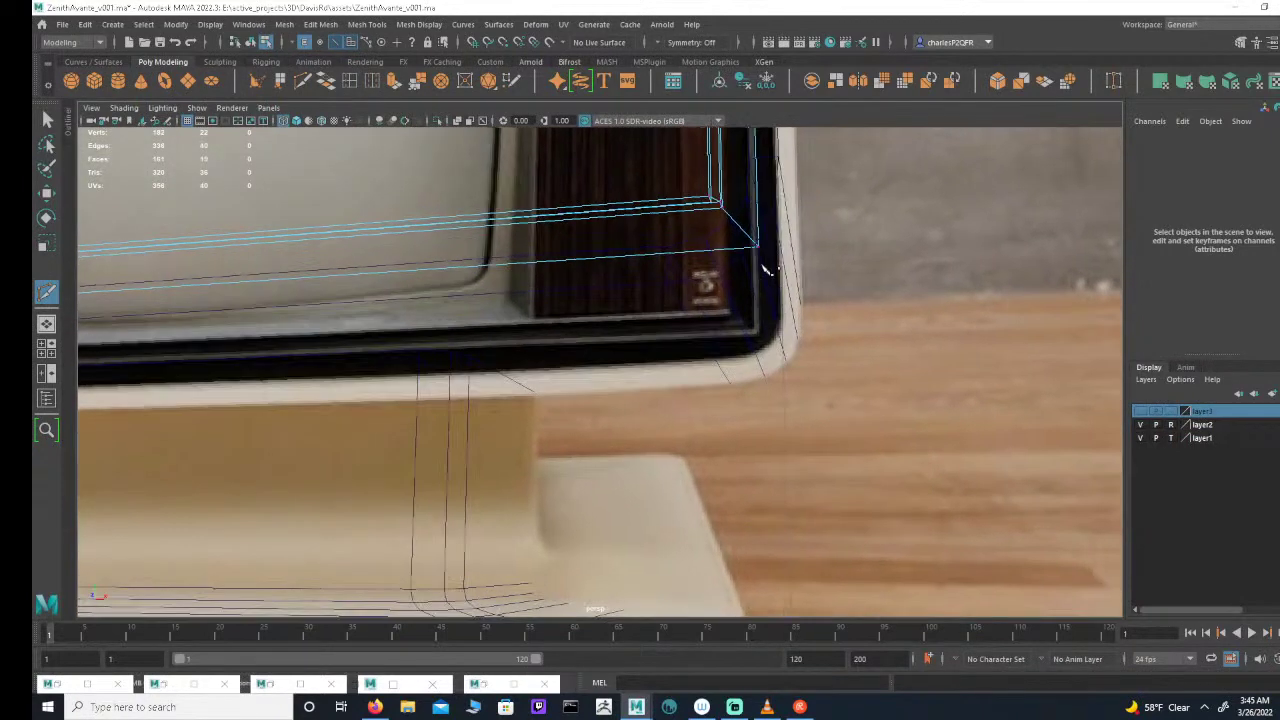
pyautogui.click(720, 207)
pyautogui.click(737, 248)
pyautogui.rightClick(739, 249)
pyautogui.keyDown('alt'); pyautogui.moveTo(752, 182); pyautogui.dragTo(736, 205); pyautogui.keyUp('alt')
pyautogui.moveTo(531, 307); pyautogui.dragTo(634, 352)
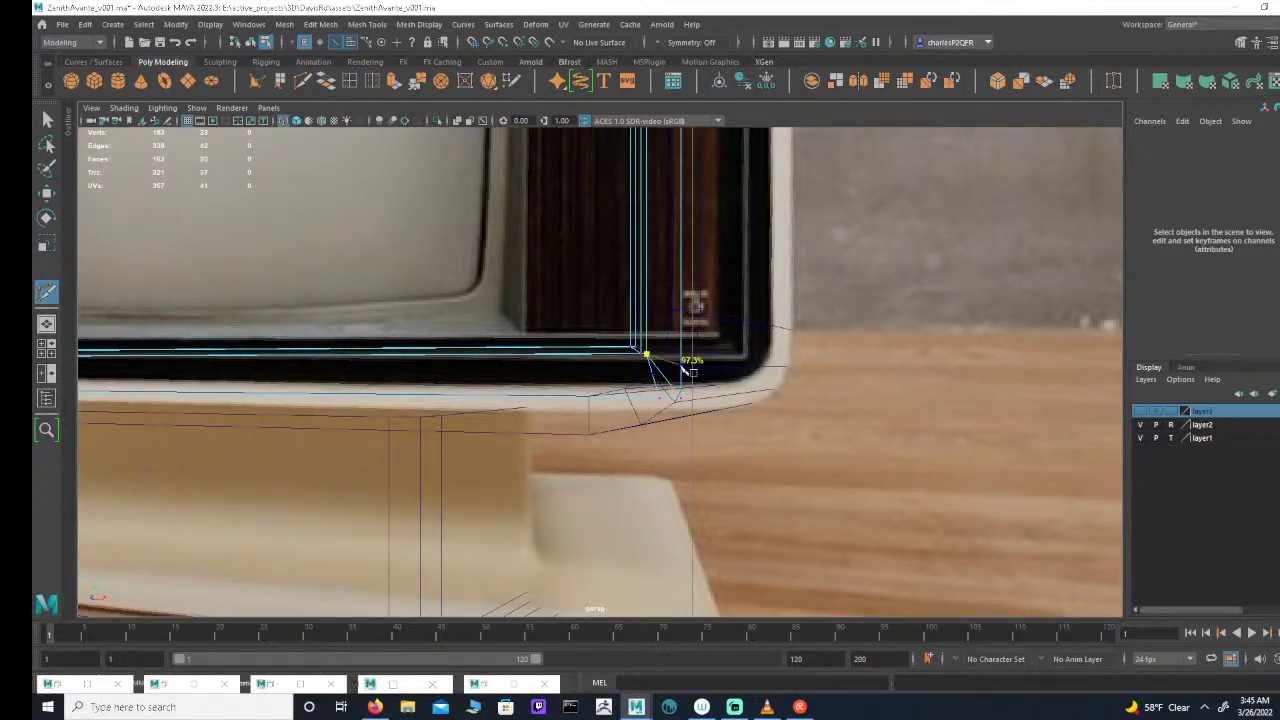
pyautogui.click(634, 347)
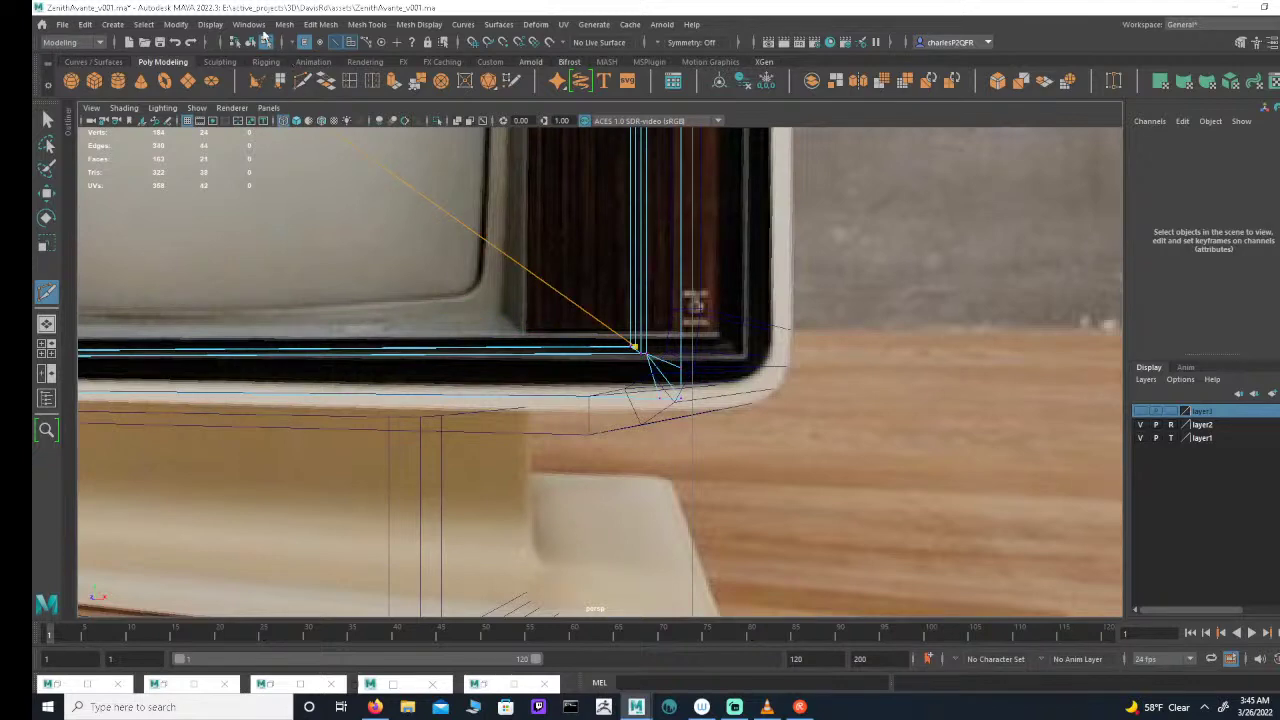
pyautogui.press('Return')
# Step: Select the flange's outermost lower-left and lower-right corner vertices in the front view
pyautogui.click(47, 122)
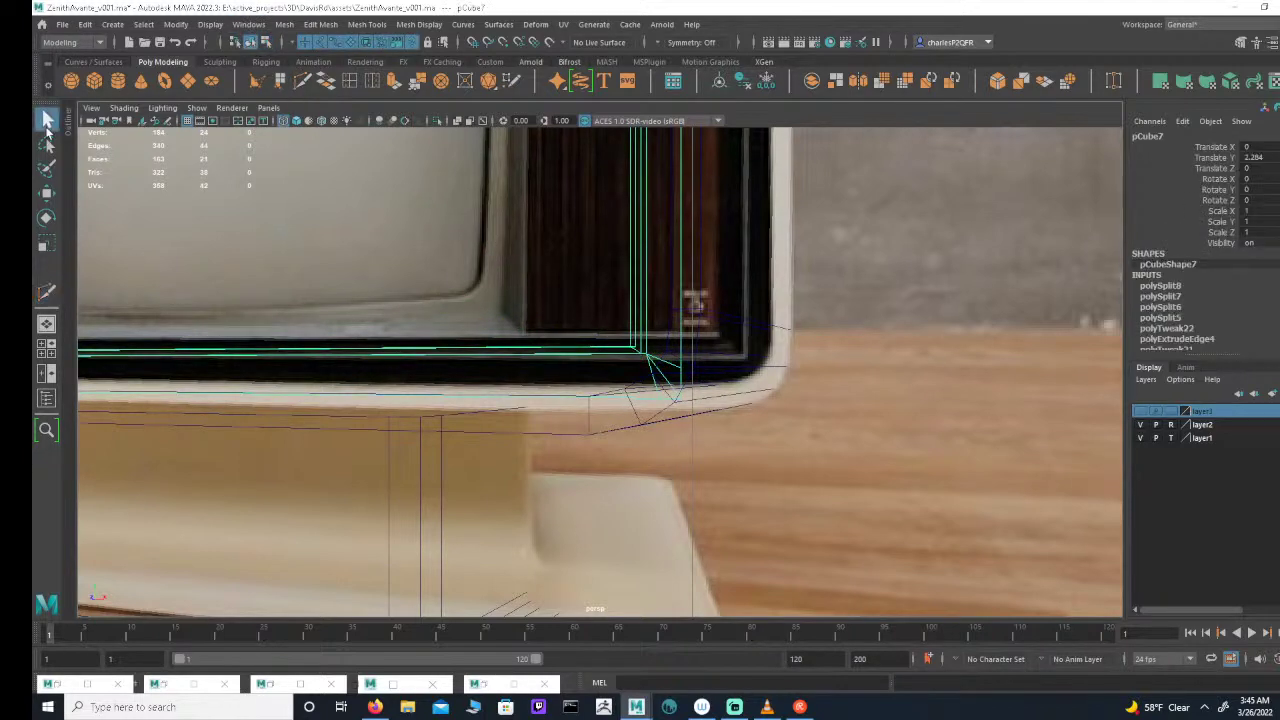
pyautogui.click(265, 42)
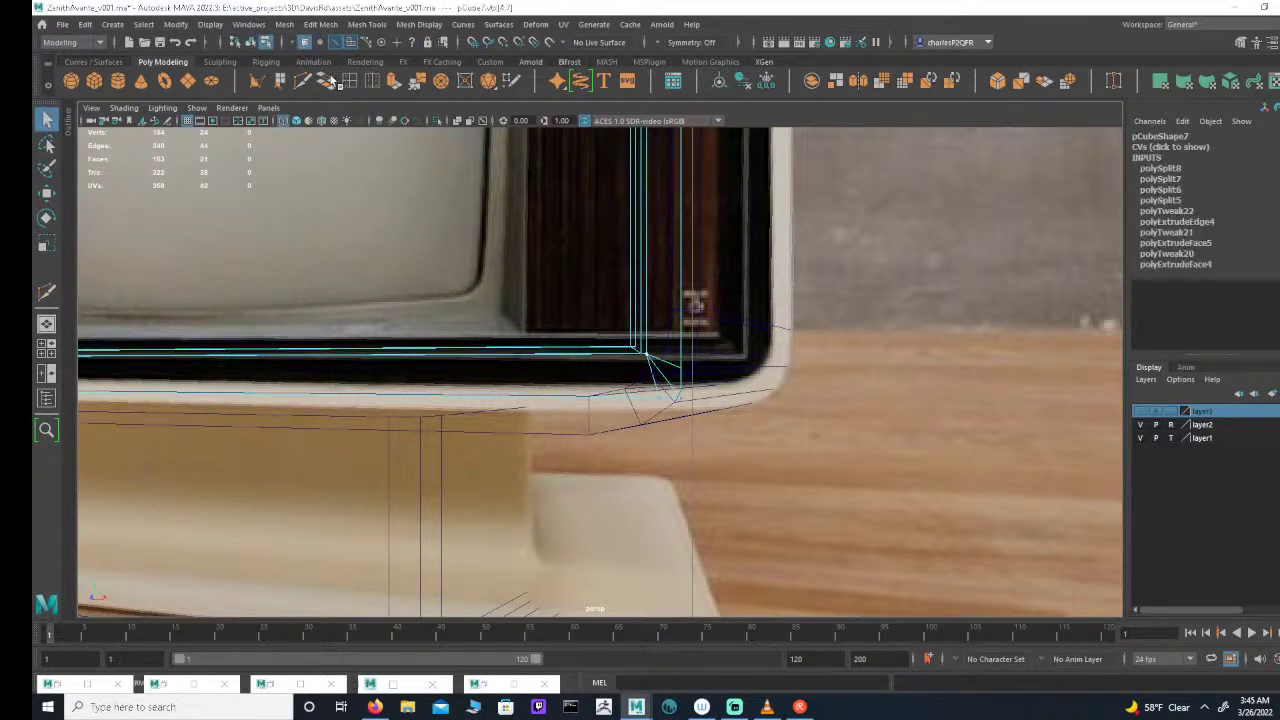
pyautogui.scroll(-5, 691, 354)
pyautogui.press('space')
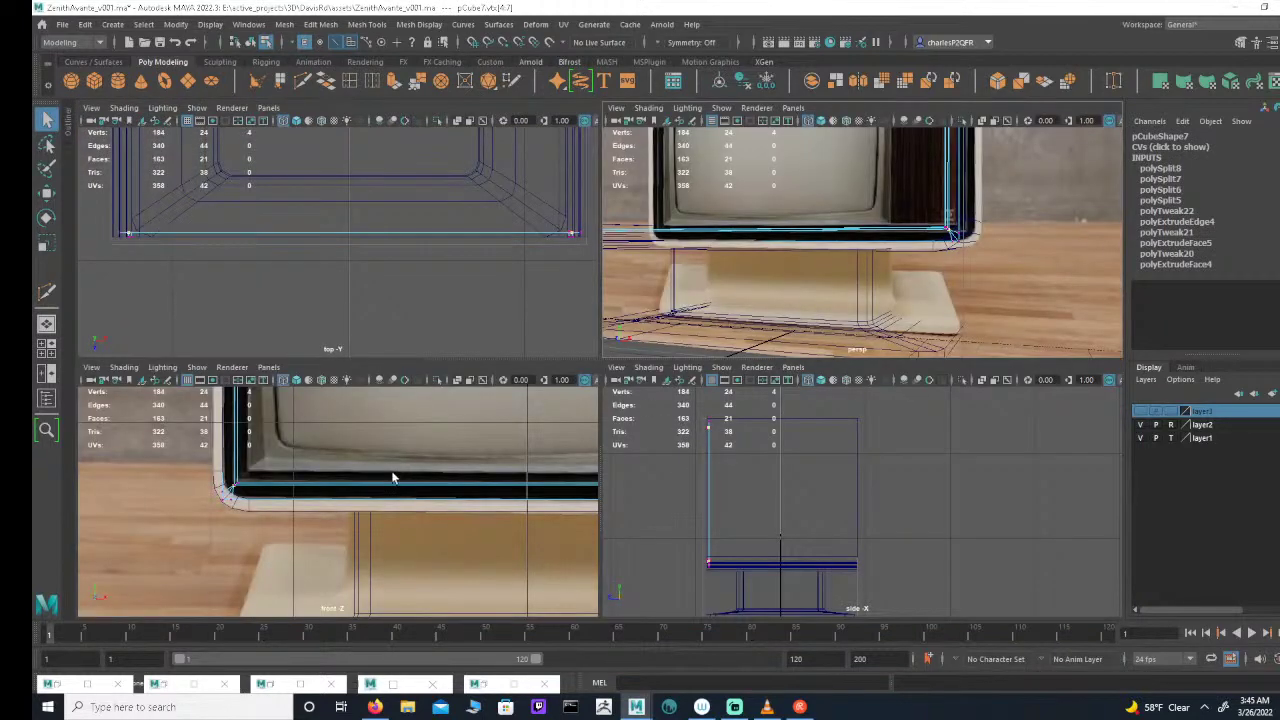
pyautogui.press('space')
pyautogui.scroll(2, 703, 357)
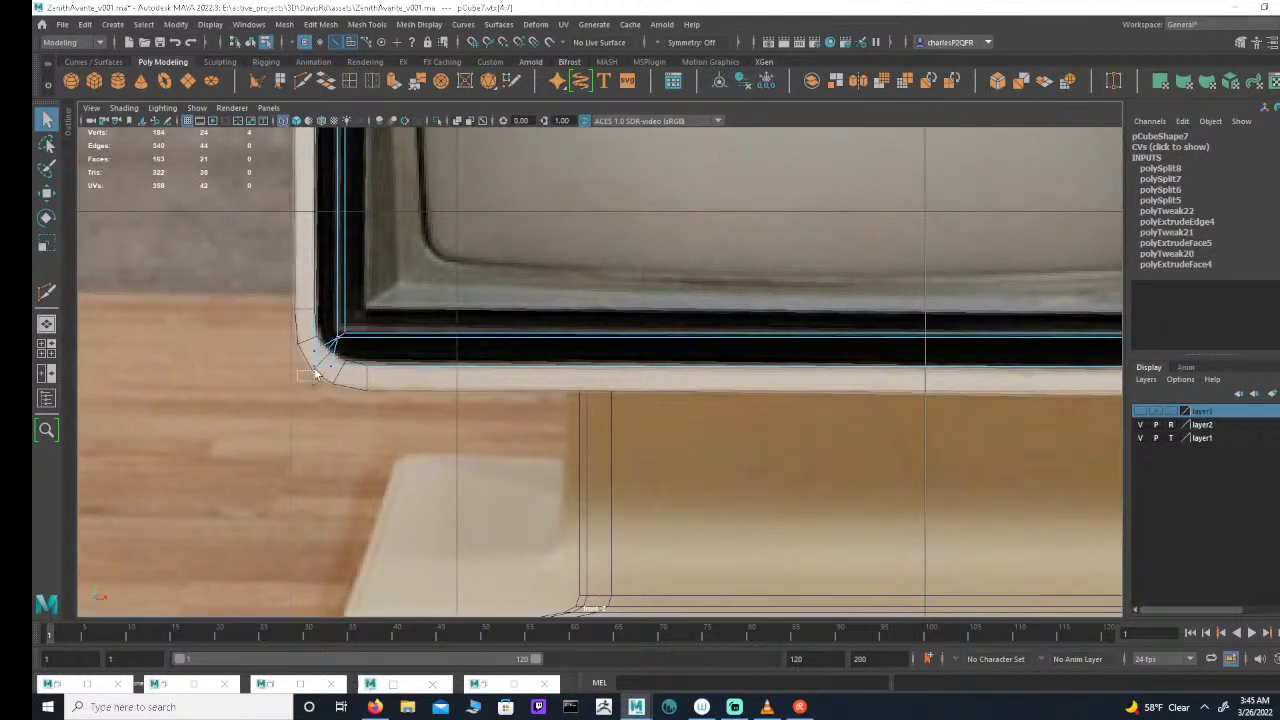
pyautogui.moveTo(315, 371); pyautogui.dragTo(321, 362)
pyautogui.keyDown('alt'); pyautogui.moveTo(798, 391); pyautogui.dragTo(533, 391, button='middle'); pyautogui.keyUp('alt')
pyautogui.keyDown('alt'); pyautogui.moveTo(804, 395); pyautogui.dragTo(406, 394, button='middle'); pyautogui.keyUp('alt')
pyautogui.keyDown('shift'); pyautogui.moveTo(882, 346); pyautogui.dragTo(873, 348); pyautogui.keyUp('shift')
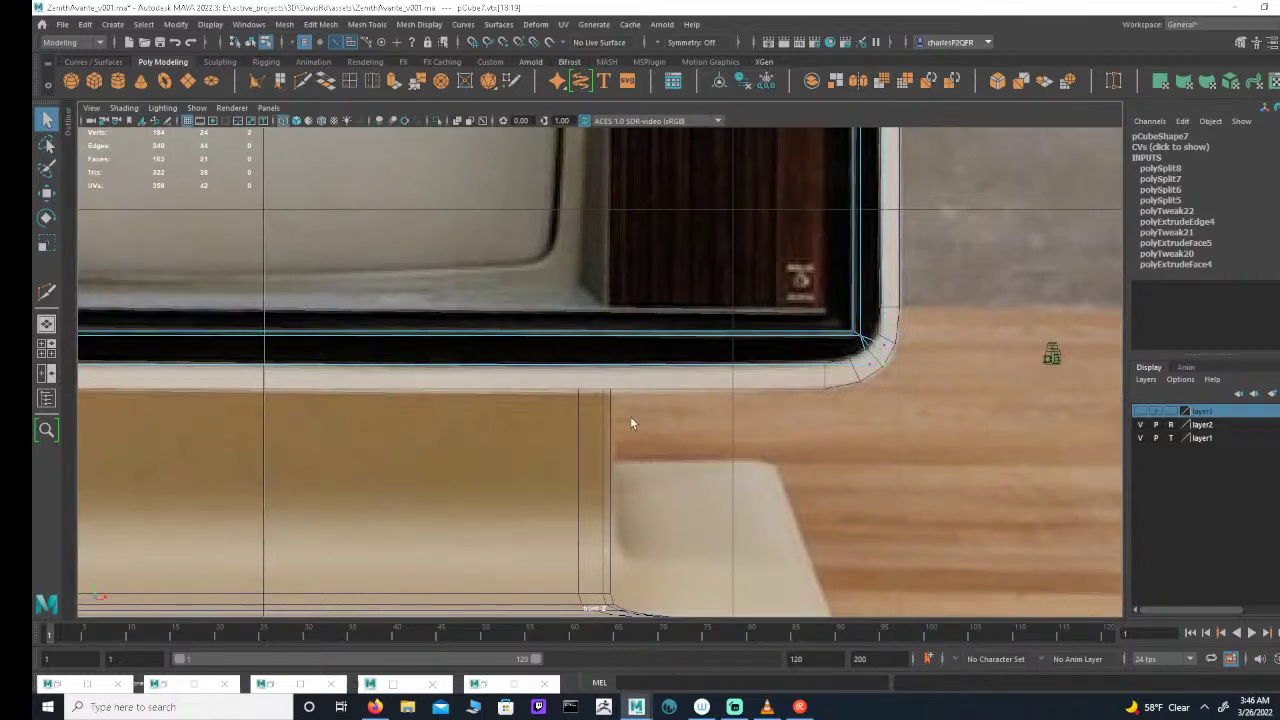
pyautogui.scroll(-2, 630, 418)
pyautogui.keyDown('alt'); pyautogui.moveTo(368, 408); pyautogui.dragTo(765, 422, button='middle'); pyautogui.keyUp('alt')
pyautogui.scroll(-1, 566, 415)
pyautogui.keyDown('alt'); pyautogui.moveTo(565, 420); pyautogui.dragTo(706, 423, button='right'); pyautogui.keyUp('alt')
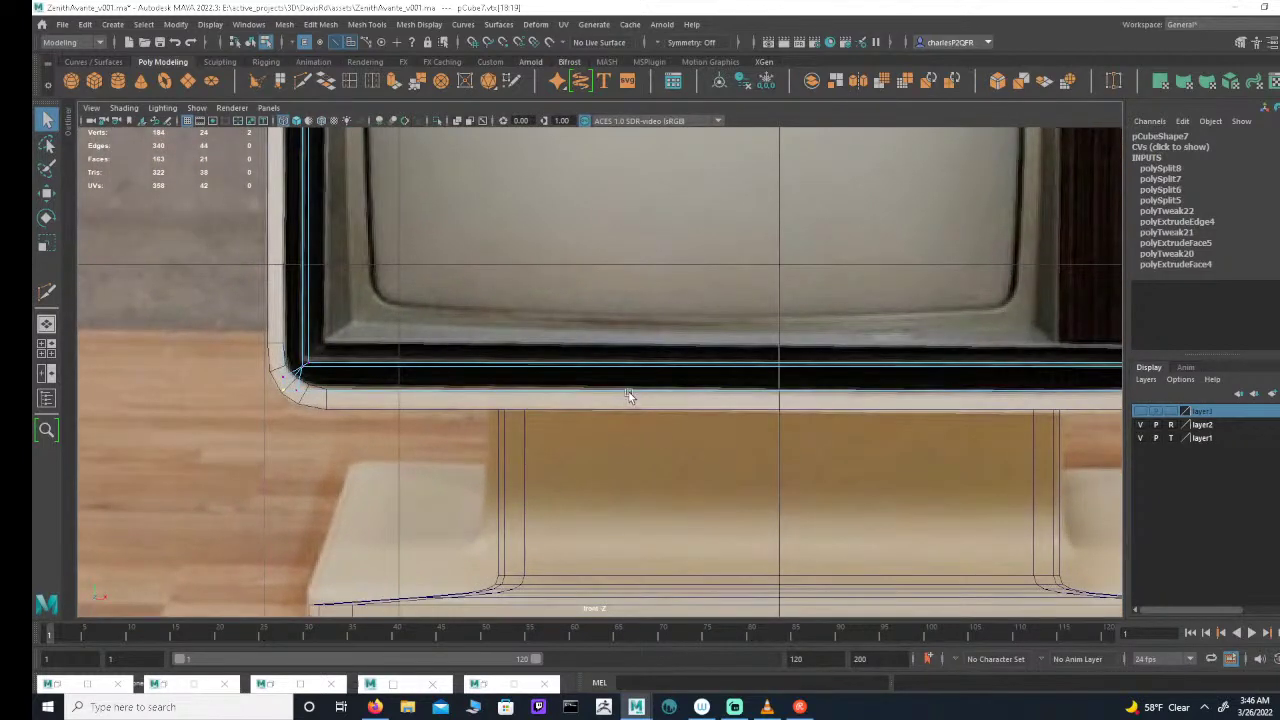
# Step: Raise the two selected corner vertices slightly and scale them a little along X to follow the casing's rounded corners
pyautogui.press('r')
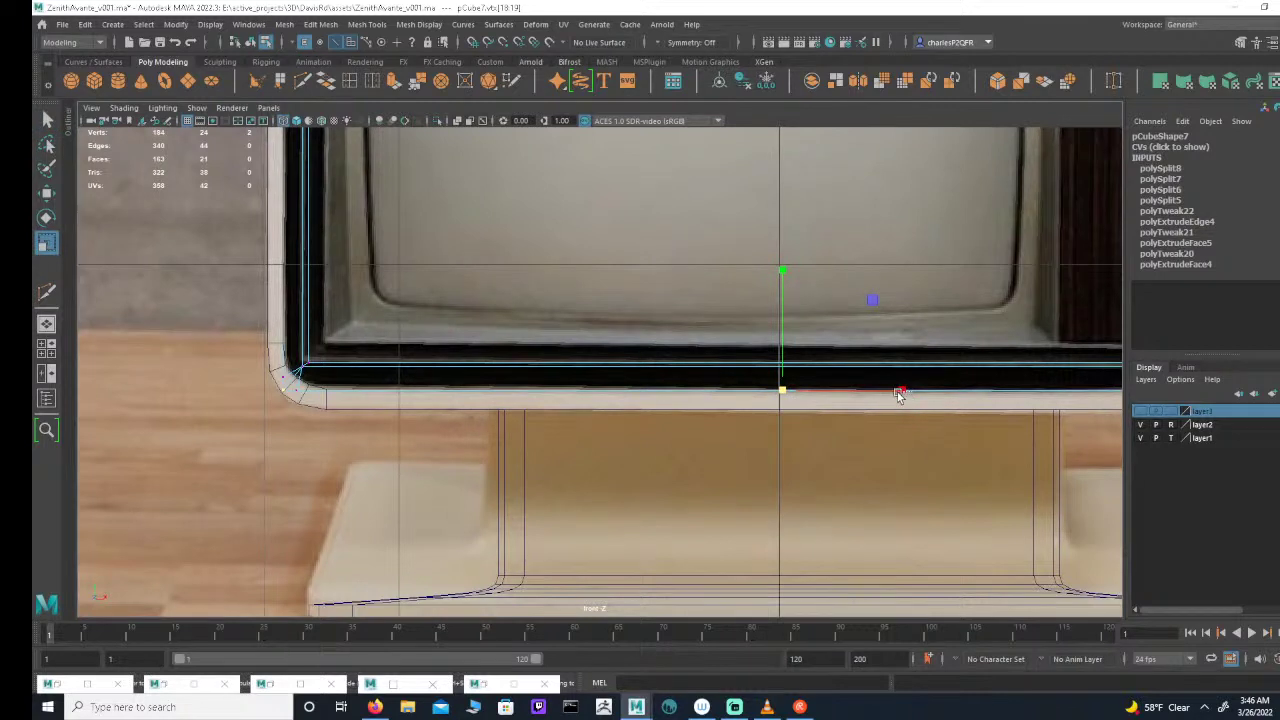
pyautogui.click(906, 392)
pyautogui.hotkey('ctrl', 'z')
pyautogui.click(903, 391)
pyautogui.press('e')
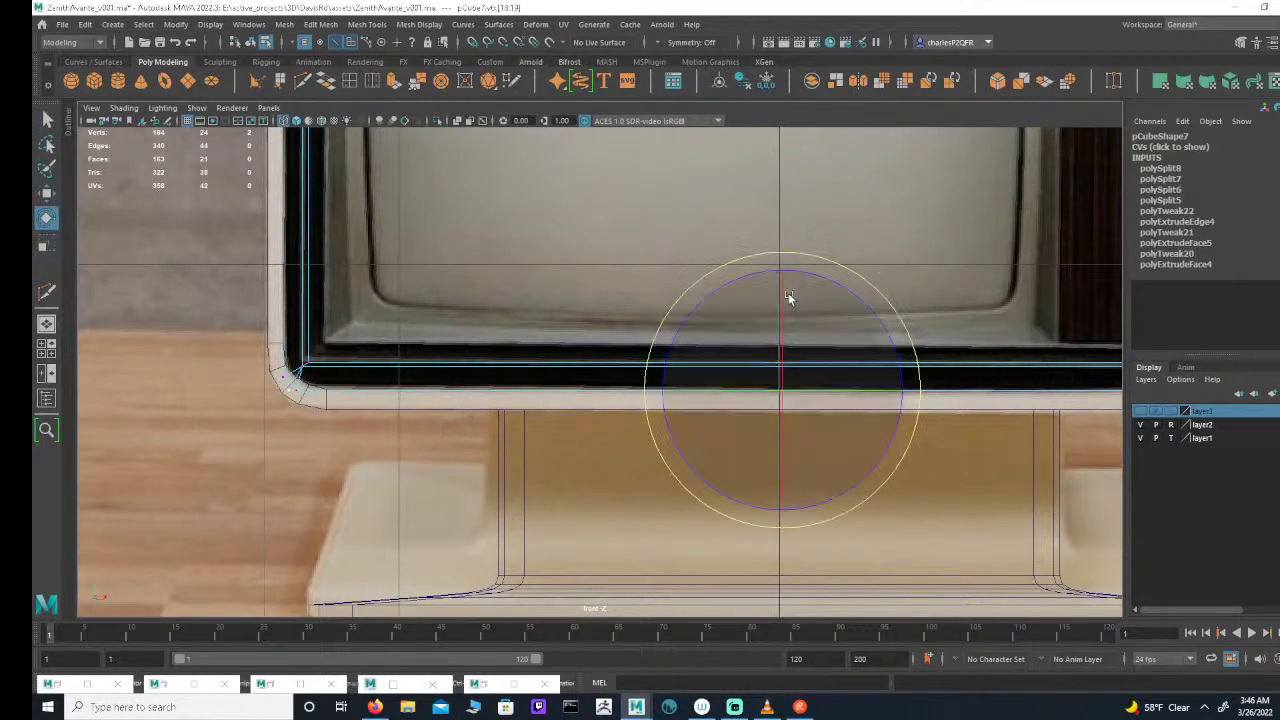
pyautogui.press('w')
pyautogui.moveTo(783, 289); pyautogui.dragTo(781, 283)
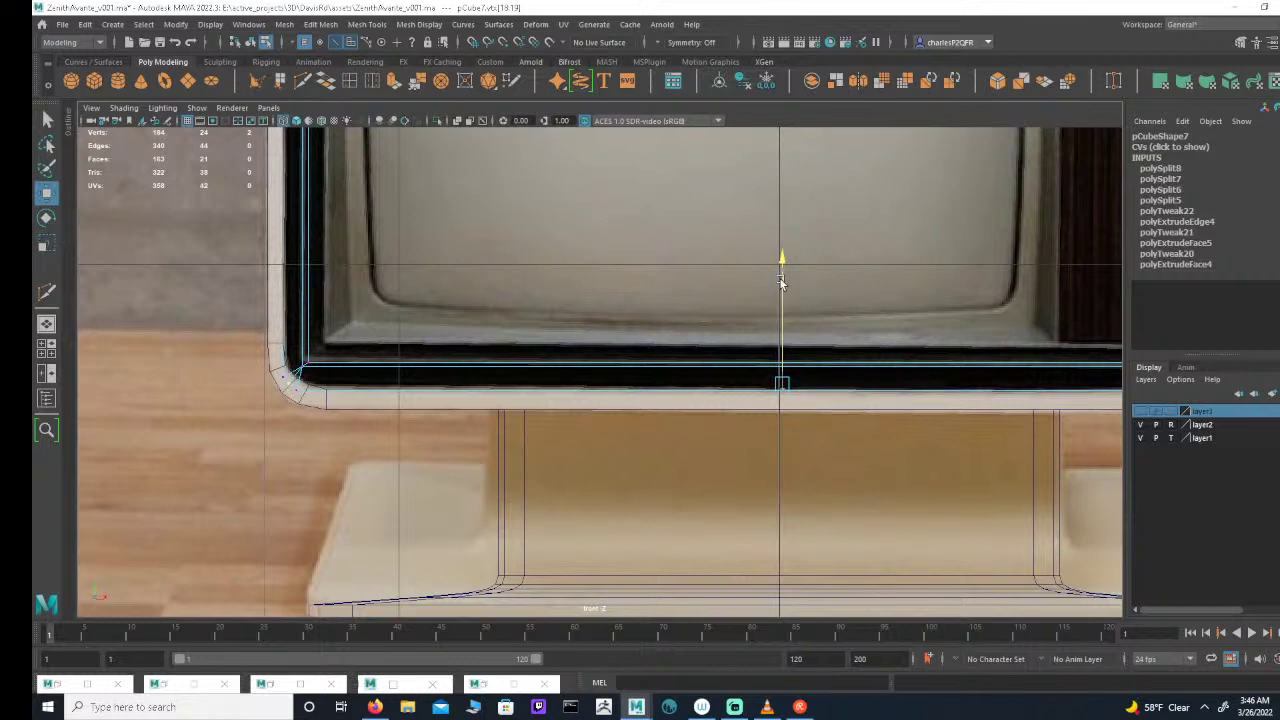
pyautogui.press('r')
pyautogui.moveTo(902, 386); pyautogui.dragTo(904, 386)
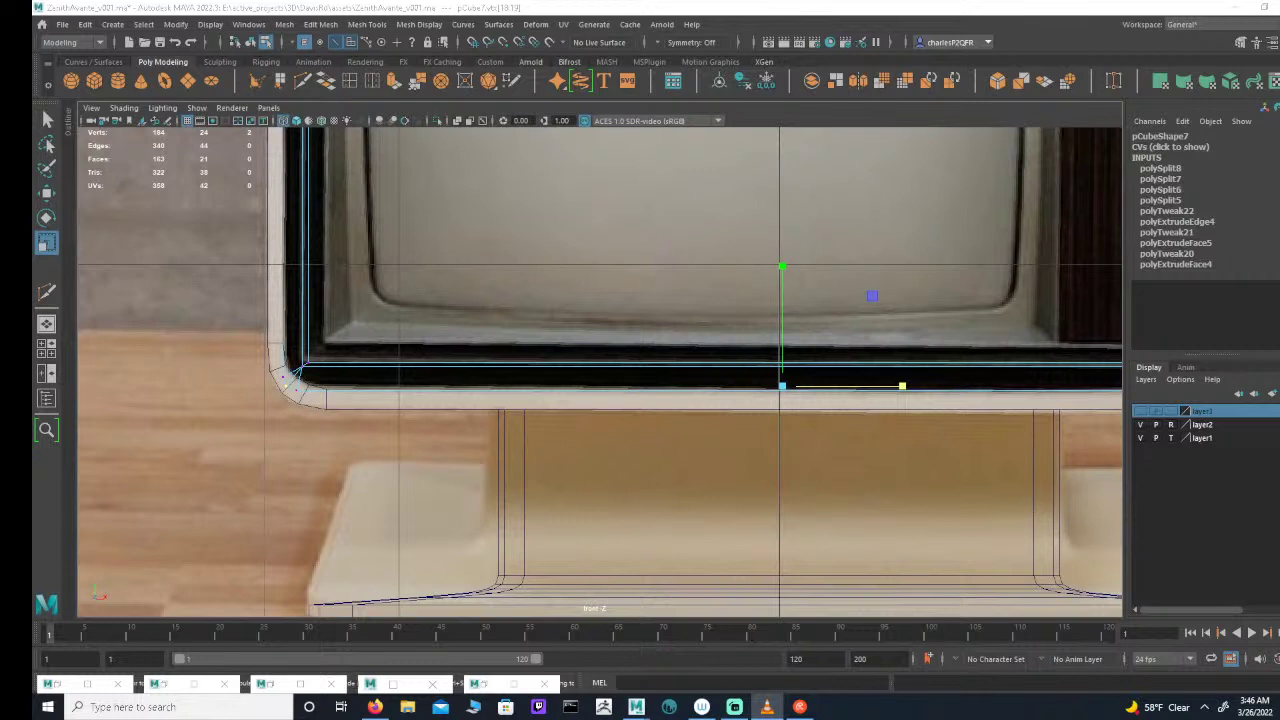
pyautogui.hotkey('alt', 'Tab')
pyautogui.hotkey('alt', 'Tab')
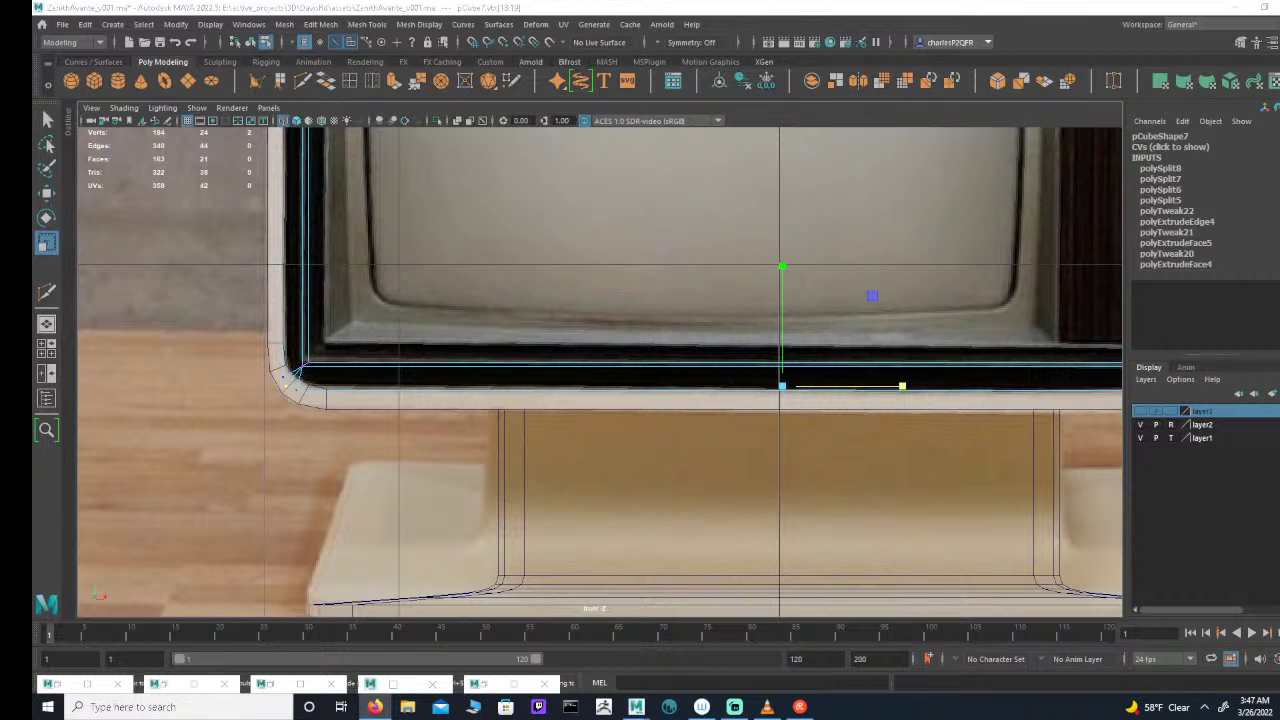
pyautogui.click(908, 113)
# Step: Examine how the flange's lower corners and edges fit the casing and the reference image in the front view
pyautogui.keyDown('alt'); pyautogui.moveTo(680, 367); pyautogui.dragTo(594, 380, button='right'); pyautogui.keyUp('alt')
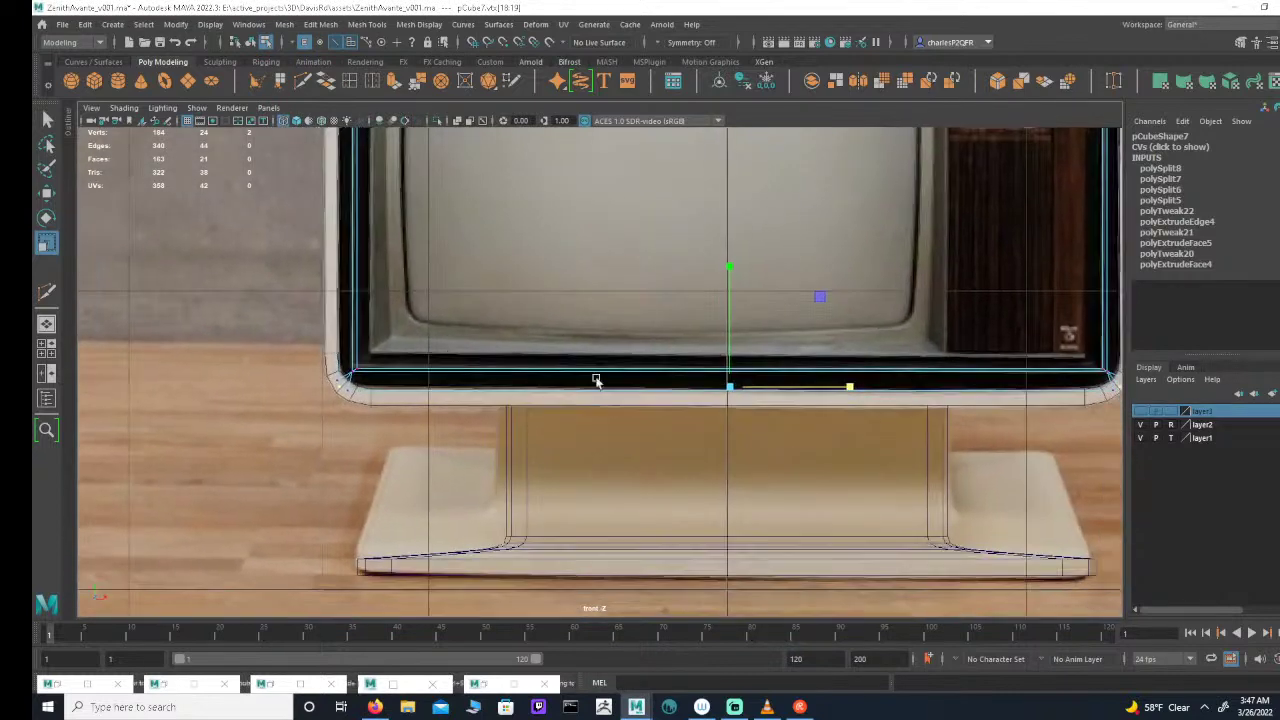
pyautogui.keyDown('alt'); pyautogui.moveTo(874, 384); pyautogui.dragTo(723, 389, button='middle'); pyautogui.keyUp('alt')
pyautogui.keyDown('alt'); pyautogui.moveTo(754, 389); pyautogui.dragTo(974, 393, button='right'); pyautogui.keyUp('alt')
pyautogui.keyDown('alt'); pyautogui.moveTo(974, 393); pyautogui.dragTo(856, 378, button='middle'); pyautogui.keyUp('alt')
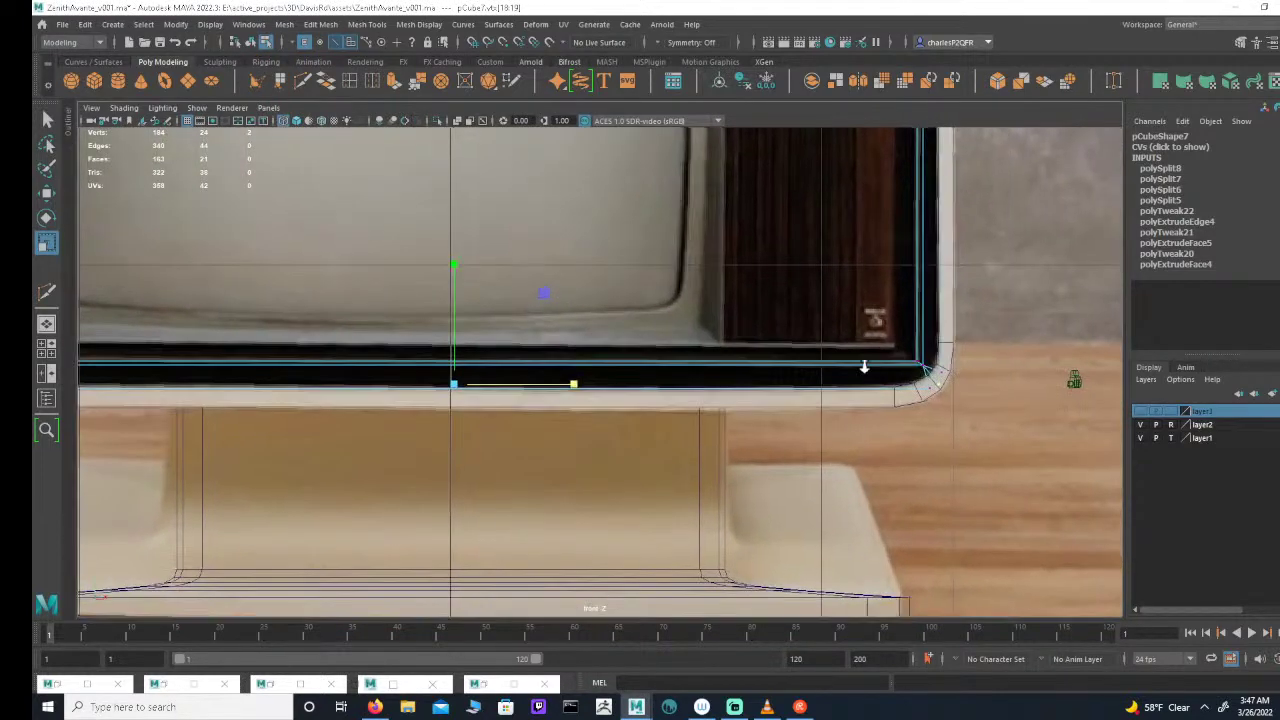
pyautogui.keyDown('alt'); pyautogui.moveTo(937, 291); pyautogui.dragTo(956, 391, button='middle'); pyautogui.keyUp('alt')
pyautogui.keyDown('alt'); pyautogui.moveTo(956, 391); pyautogui.dragTo(791, 386, button='right'); pyautogui.keyUp('alt')
pyautogui.keyDown('alt'); pyautogui.moveTo(780, 434); pyautogui.dragTo(806, 397, button='middle'); pyautogui.keyUp('alt')
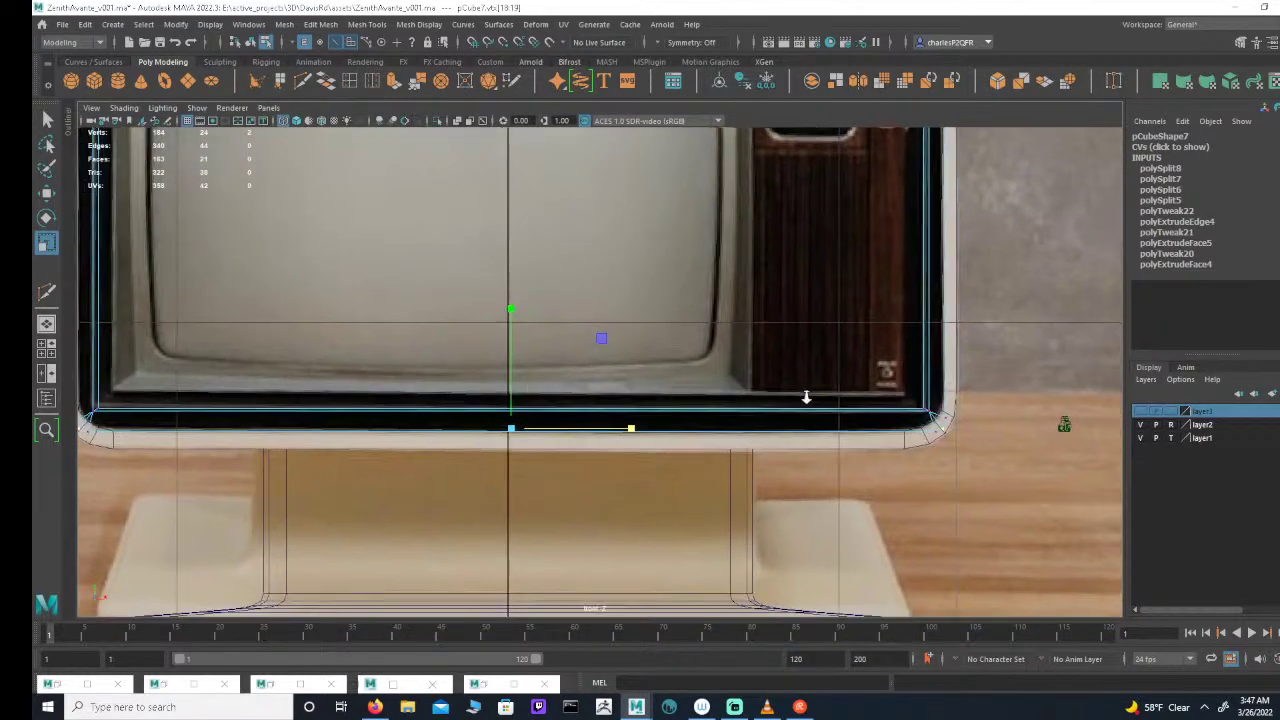
pyautogui.keyDown('alt'); pyautogui.moveTo(806, 397); pyautogui.dragTo(977, 401, button='right'); pyautogui.keyUp('alt')
pyautogui.keyDown('alt'); pyautogui.moveTo(568, 411); pyautogui.dragTo(794, 413, button='middle'); pyautogui.keyUp('alt')
pyautogui.scroll(-6, 793, 413)
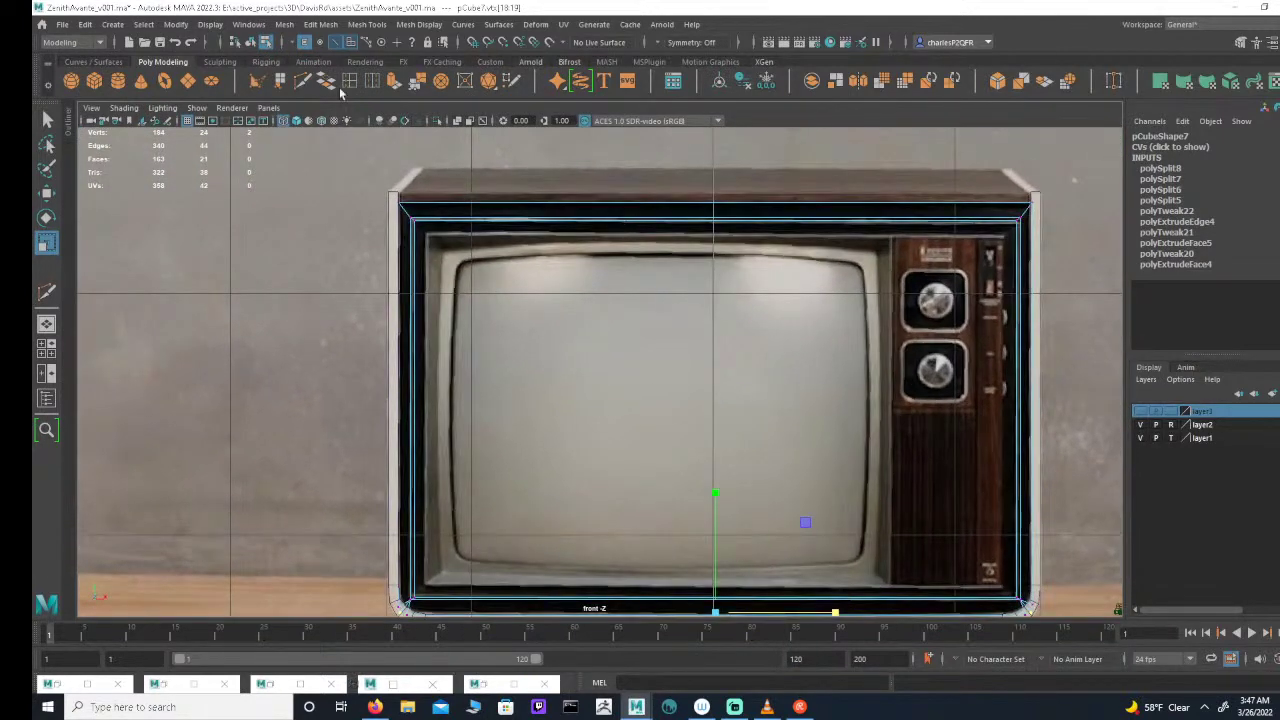
# Step: Try to extrude the front panel's inner right vertical edge
pyautogui.click(338, 43)
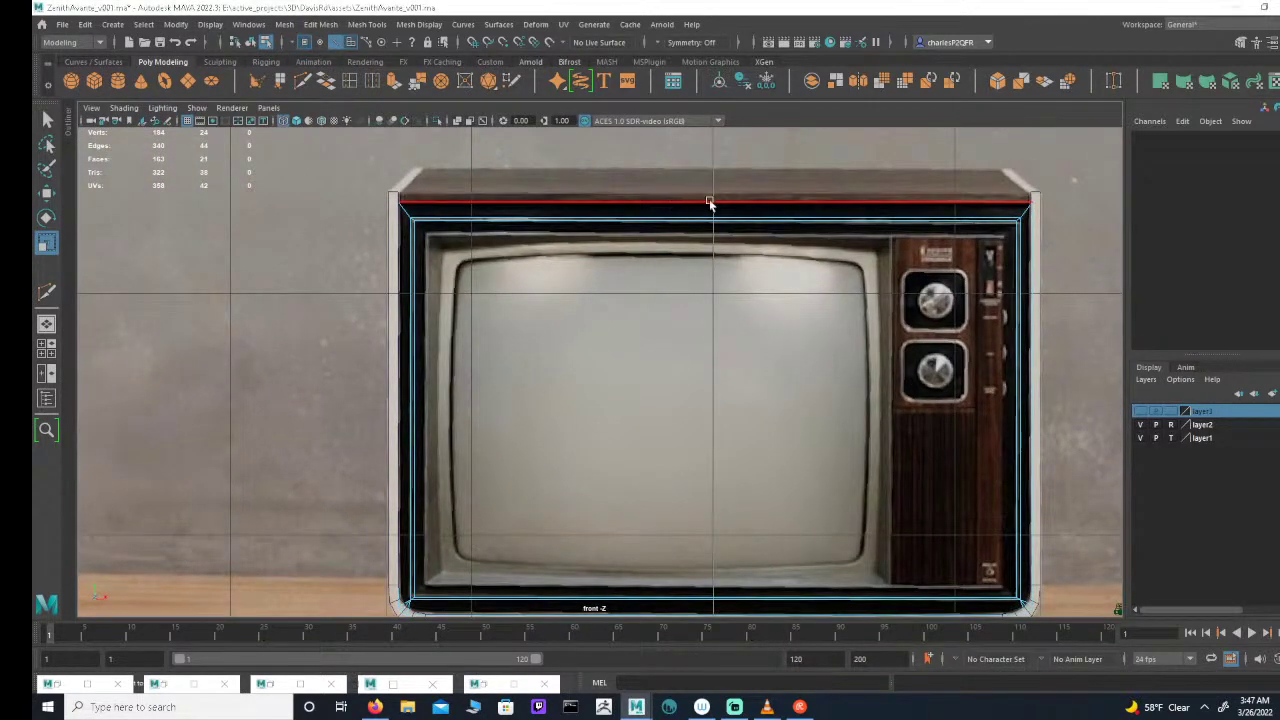
pyautogui.press('space')
pyautogui.press('space')
pyautogui.keyDown('alt'); pyautogui.moveTo(934, 253); pyautogui.dragTo(914, 363); pyautogui.keyUp('alt')
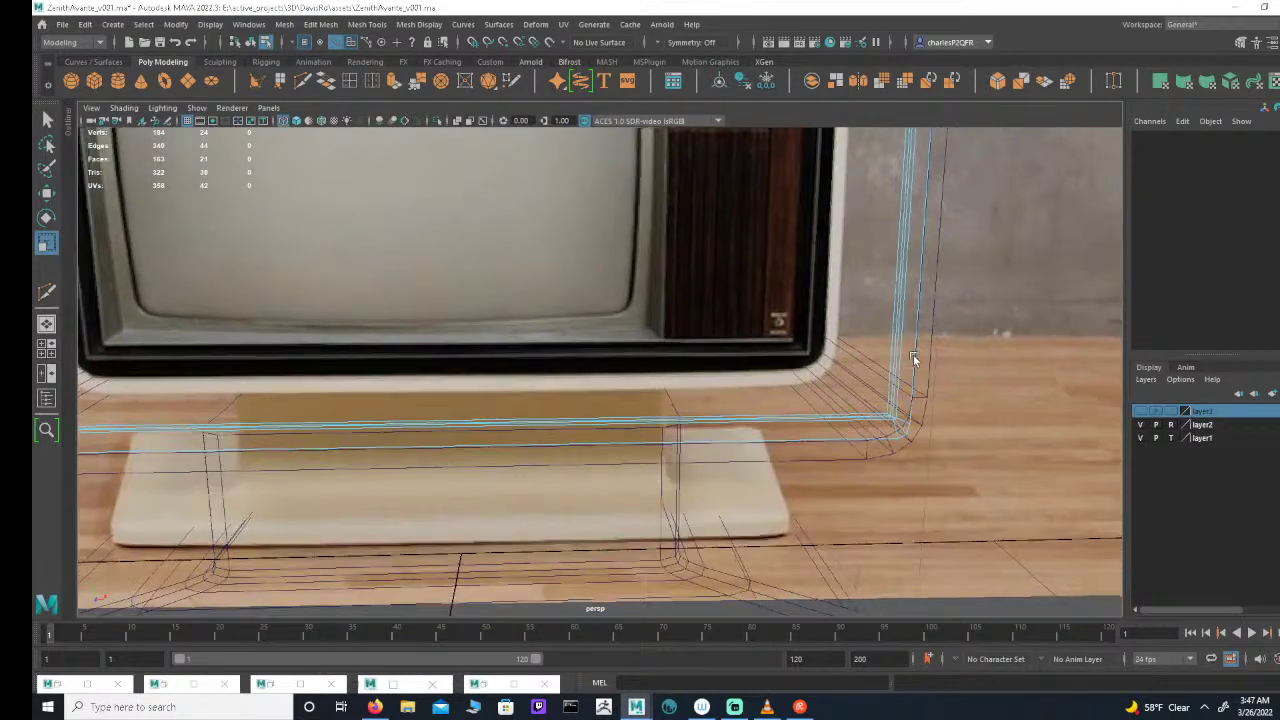
pyautogui.keyDown('alt'); pyautogui.moveTo(914, 363); pyautogui.dragTo(963, 366, button='right'); pyautogui.keyUp('alt')
pyautogui.click(929, 383)
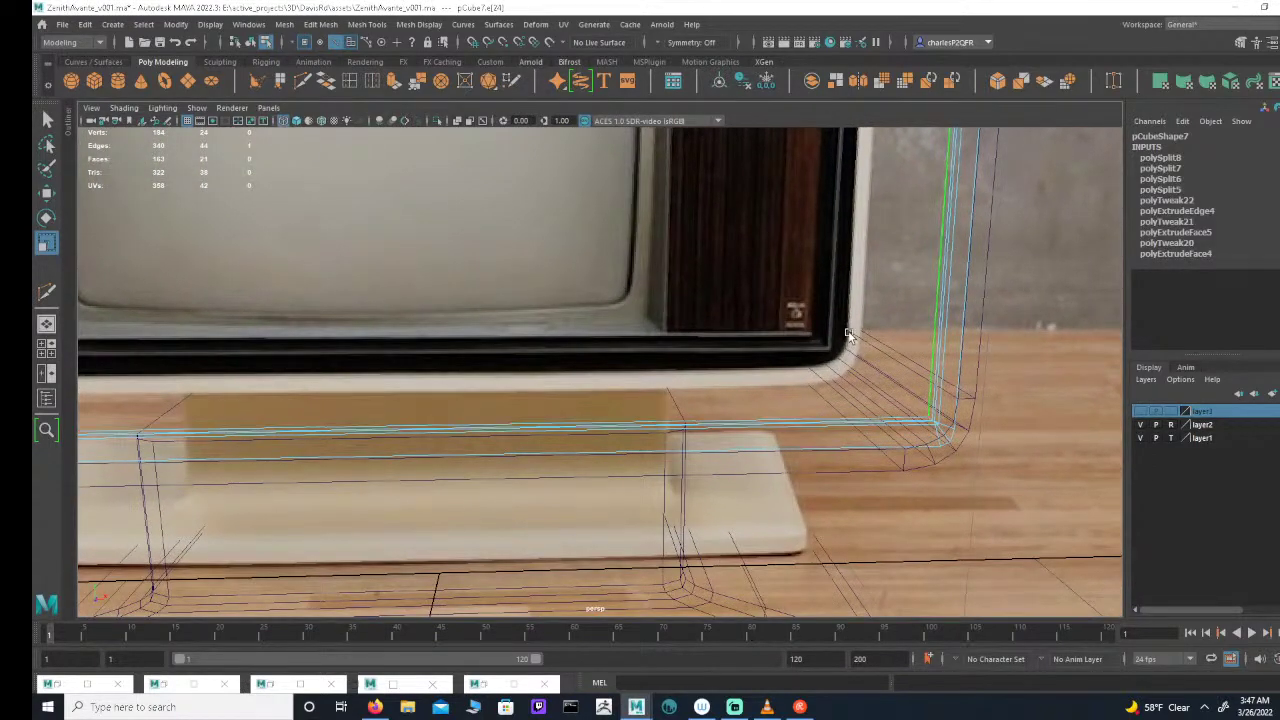
pyautogui.press('space')
pyautogui.press('space')
pyautogui.keyDown('alt'); pyautogui.moveTo(897, 332); pyautogui.dragTo(838, 314, button='middle'); pyautogui.keyUp('alt')
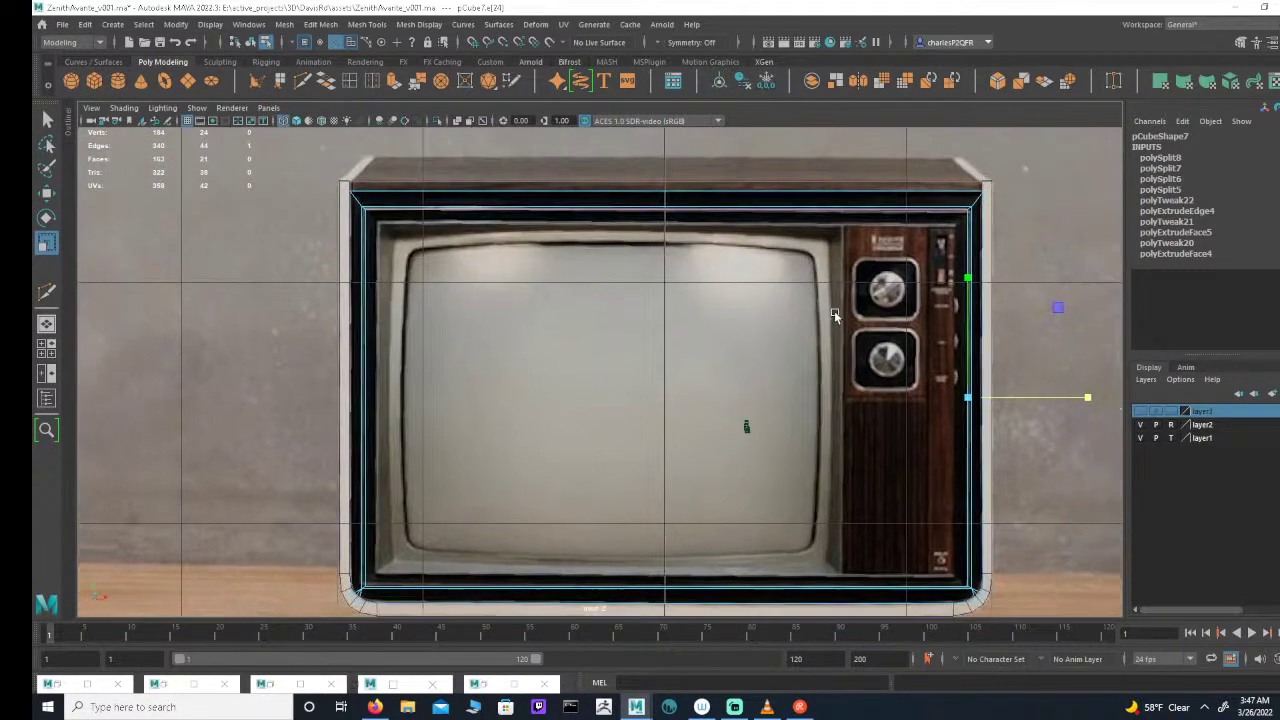
pyautogui.keyDown('alt'); pyautogui.moveTo(838, 314); pyautogui.dragTo(889, 257, button='right'); pyautogui.keyUp('alt')
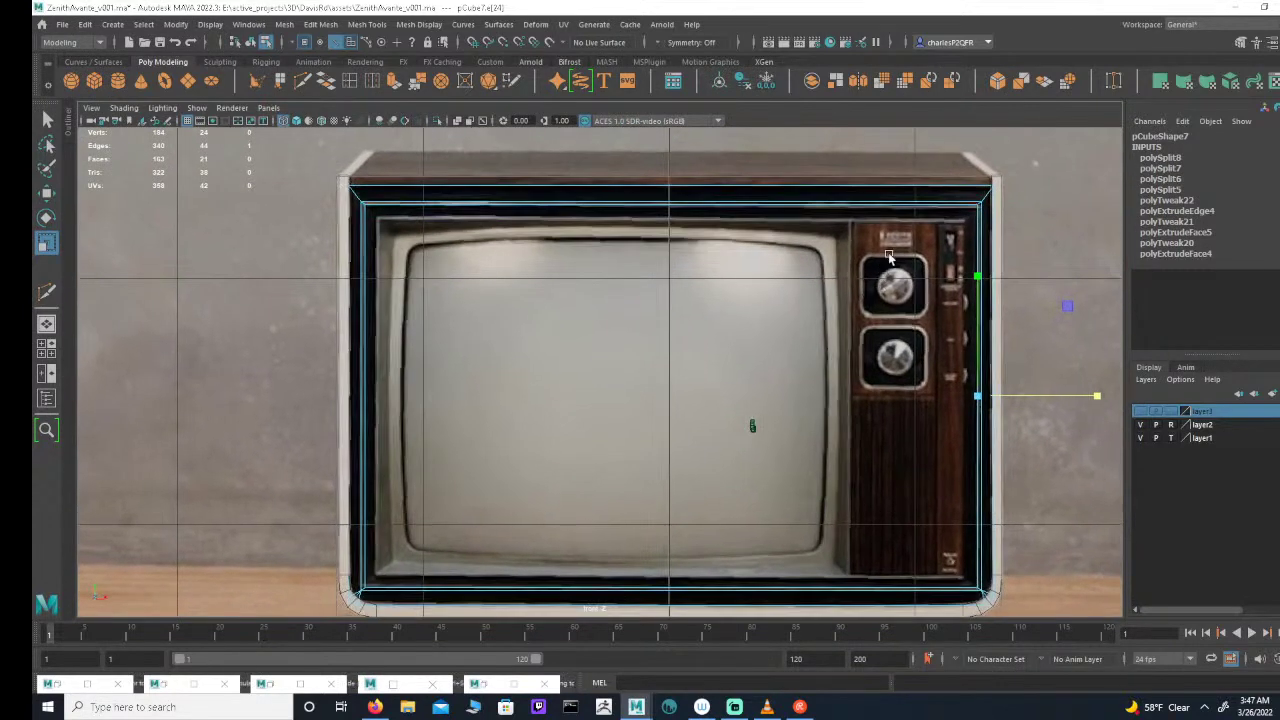
pyautogui.click(400, 80)
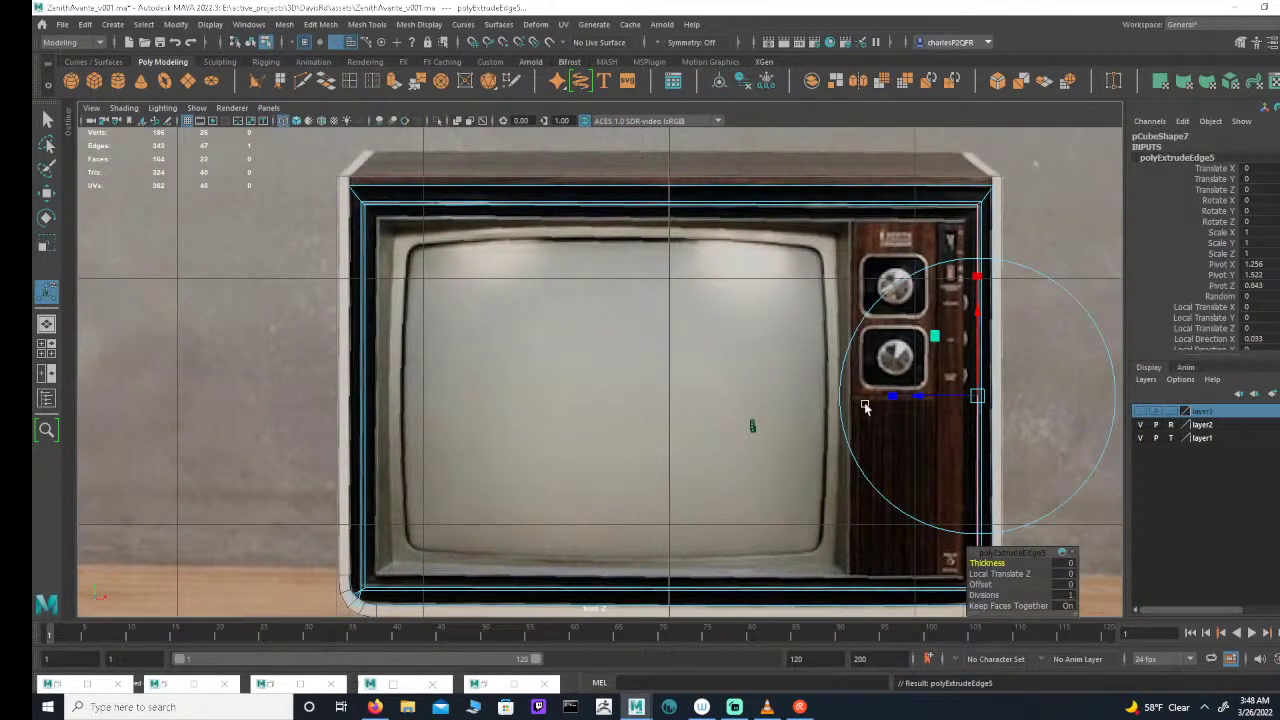
pyautogui.press('r')
pyautogui.click(978, 397)
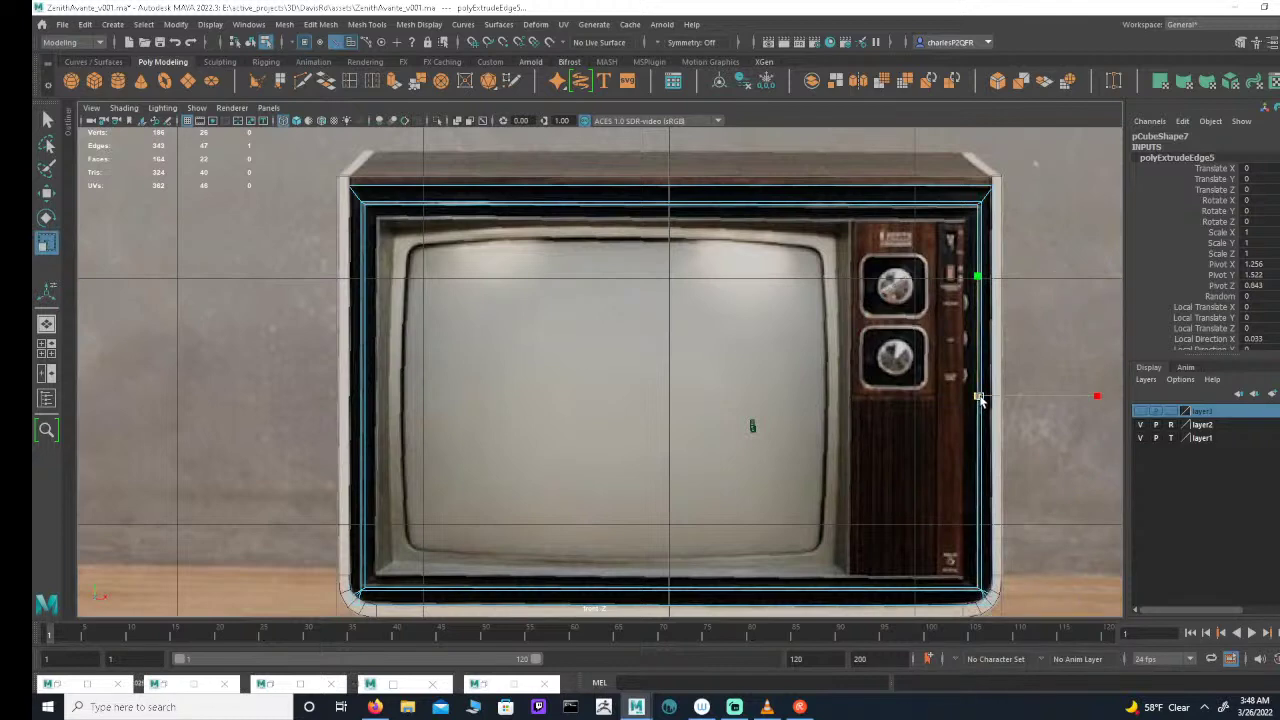
pyautogui.hotkey('ctrl', 'z')
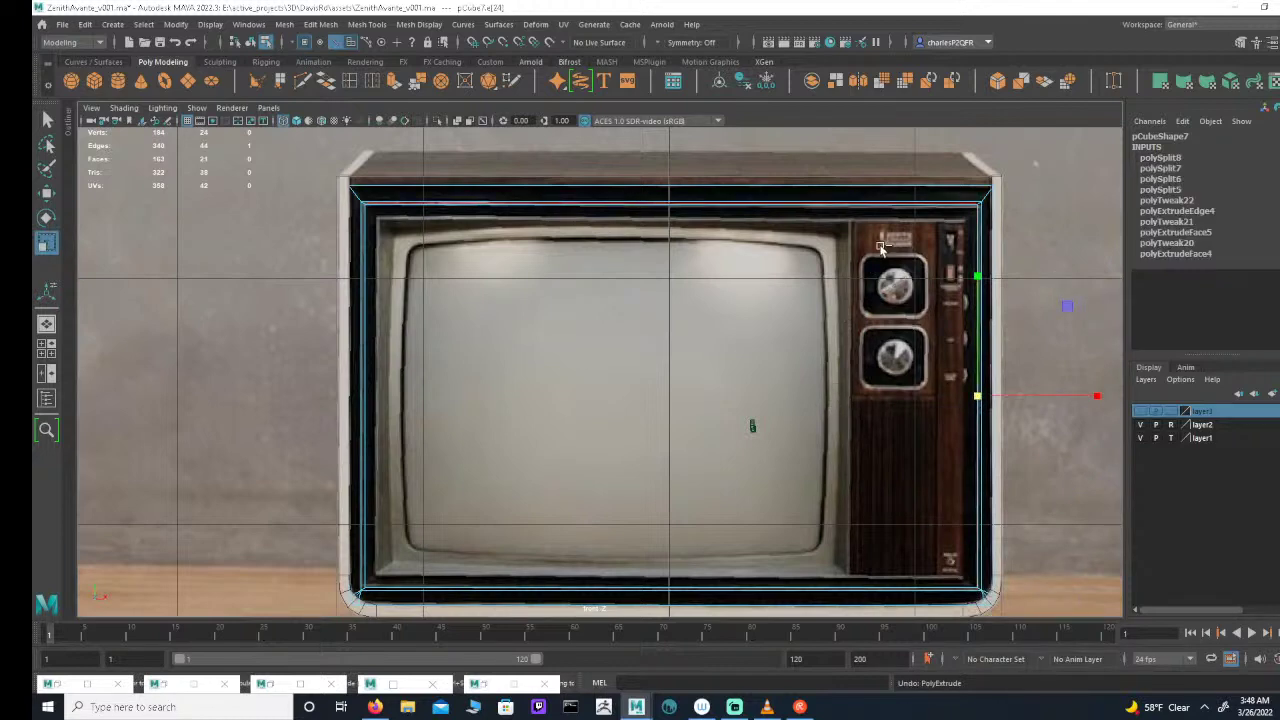
# Step: Undo the edge selection and the switch to edge mode, back to the two selected corner vertices
pyautogui.hotkey('ctrl', 'z')
pyautogui.press('space')
pyautogui.keyDown('alt'); pyautogui.moveTo(998, 216); pyautogui.dragTo(1011, 234); pyautogui.keyUp('alt')
pyautogui.hotkey('ctrl', 'z')
pyautogui.hotkey('ctrl', 'z')
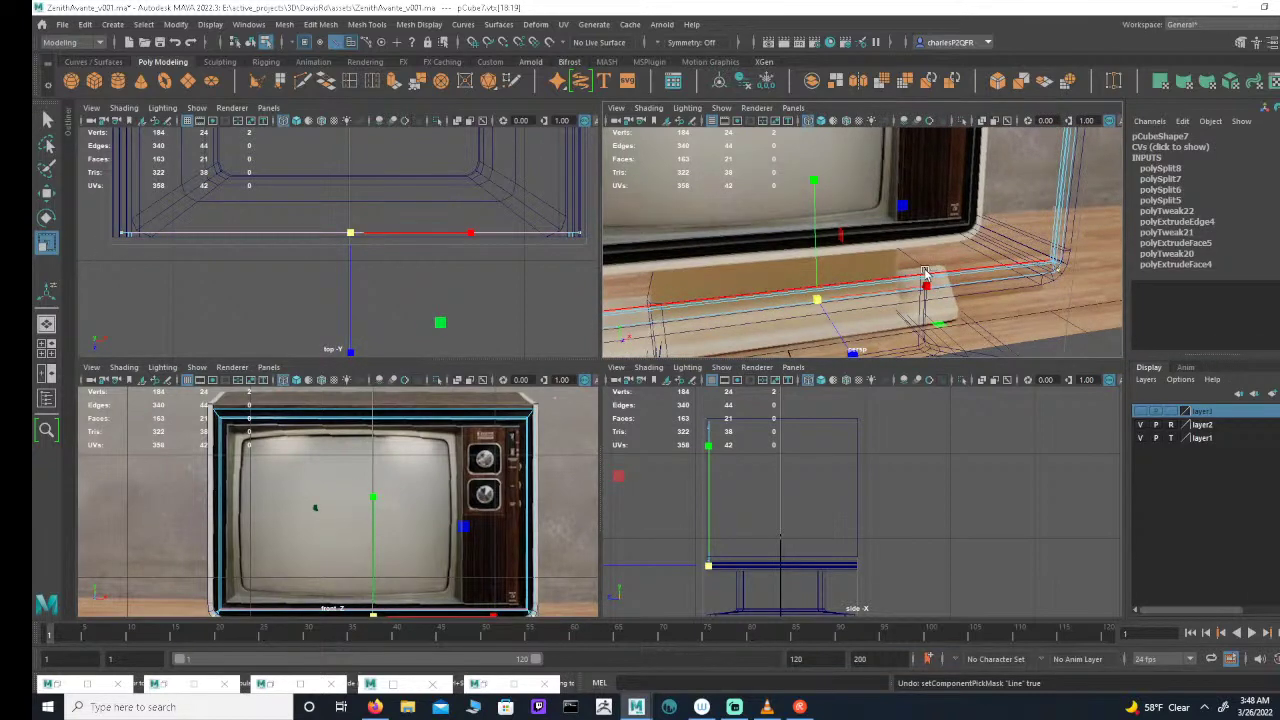
# Step: Preview the front panel with smoothing and return it to the unsmoothed display
pyautogui.press('3')
pyautogui.keyDown('alt'); pyautogui.moveTo(977, 262); pyautogui.dragTo(788, 255, button='right'); pyautogui.keyUp('alt')
pyautogui.keyDown('alt'); pyautogui.moveTo(825, 245); pyautogui.dragTo(985, 267); pyautogui.keyUp('alt')
pyautogui.press('1')
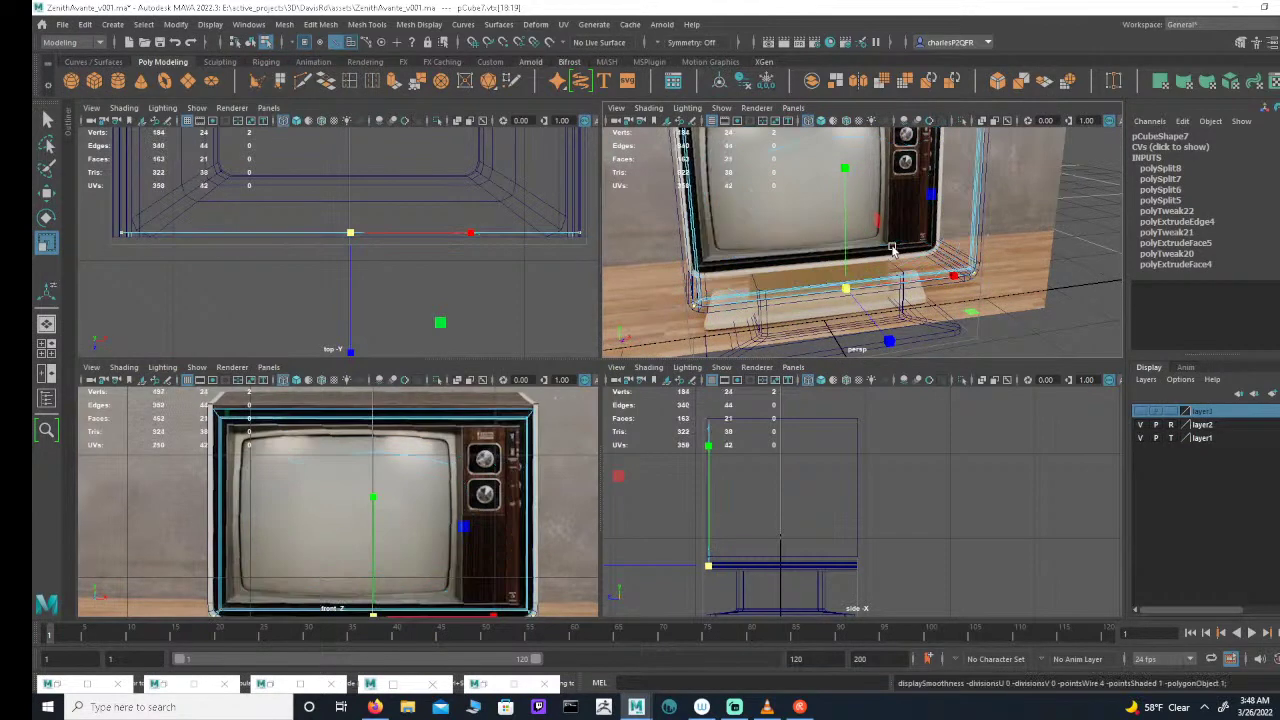
# Step: Examine the front panel's lower corners and inner edges against the casing and reference in the front and perspective views
pyautogui.click(337, 43)
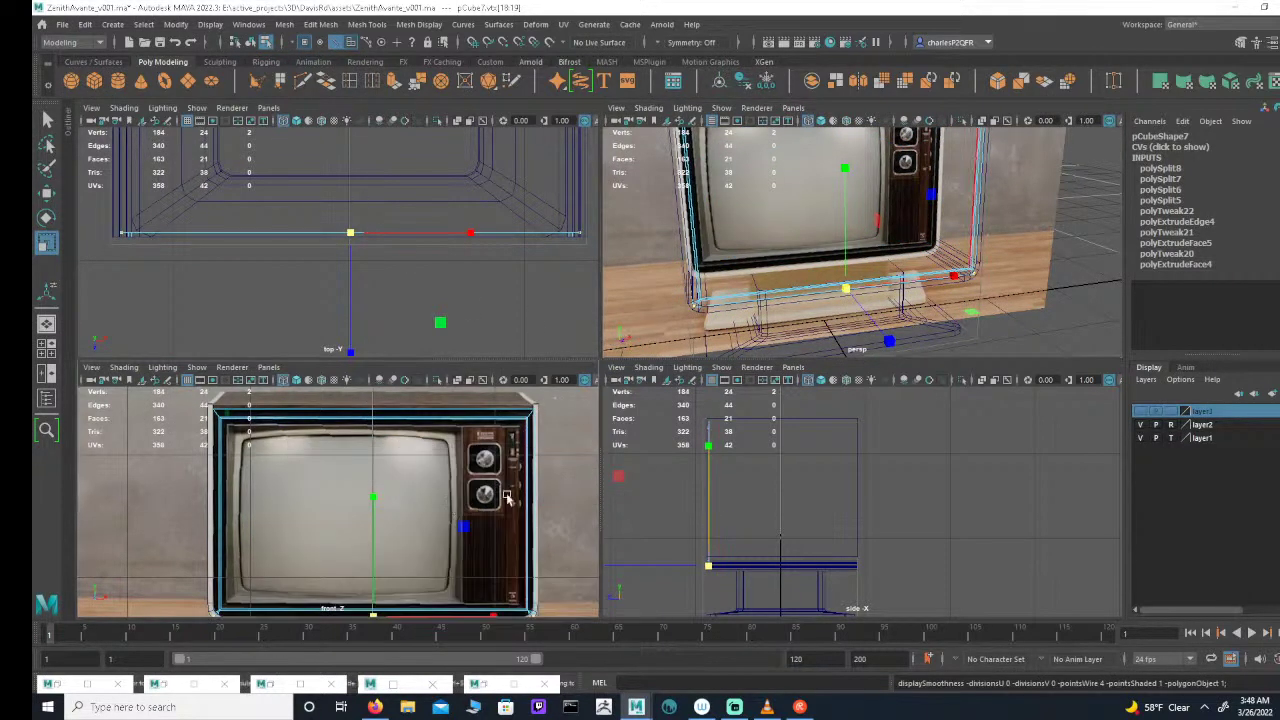
pyautogui.press('space')
pyautogui.scroll(-2, 679, 384)
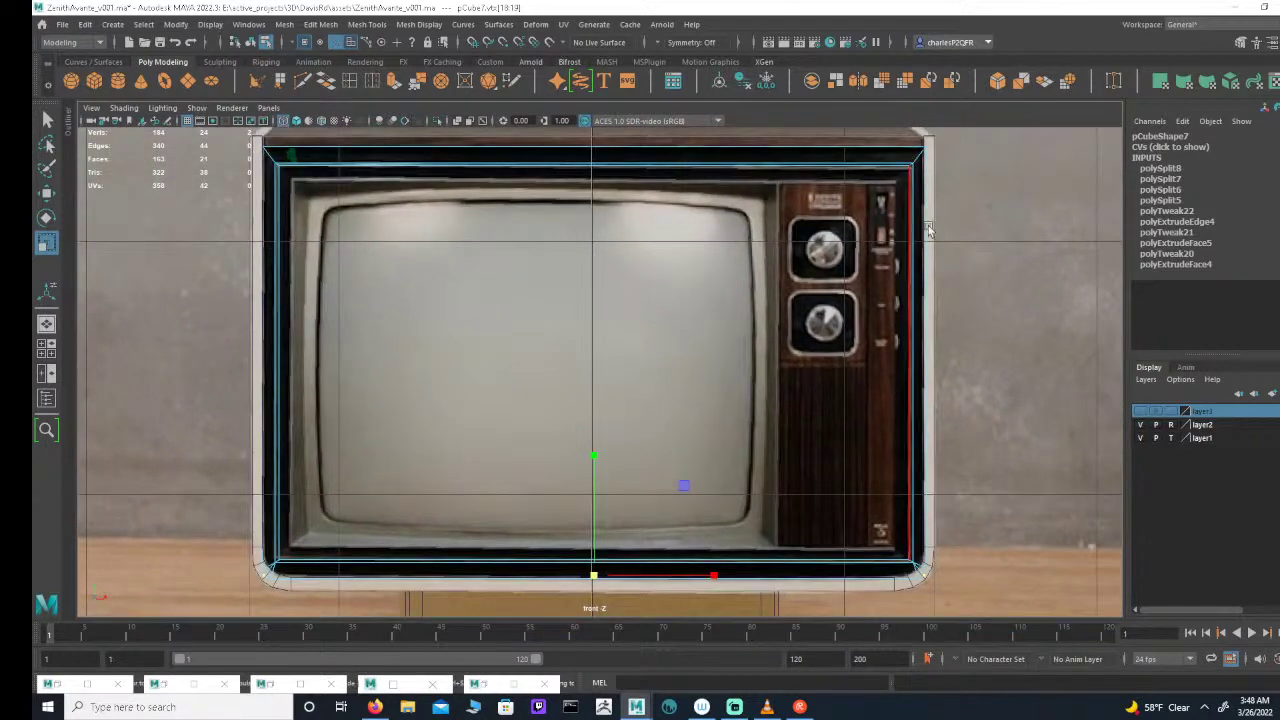
pyautogui.press('space')
pyautogui.keyDown('alt'); pyautogui.moveTo(923, 275); pyautogui.dragTo(1050, 302, button='right'); pyautogui.keyUp('alt')
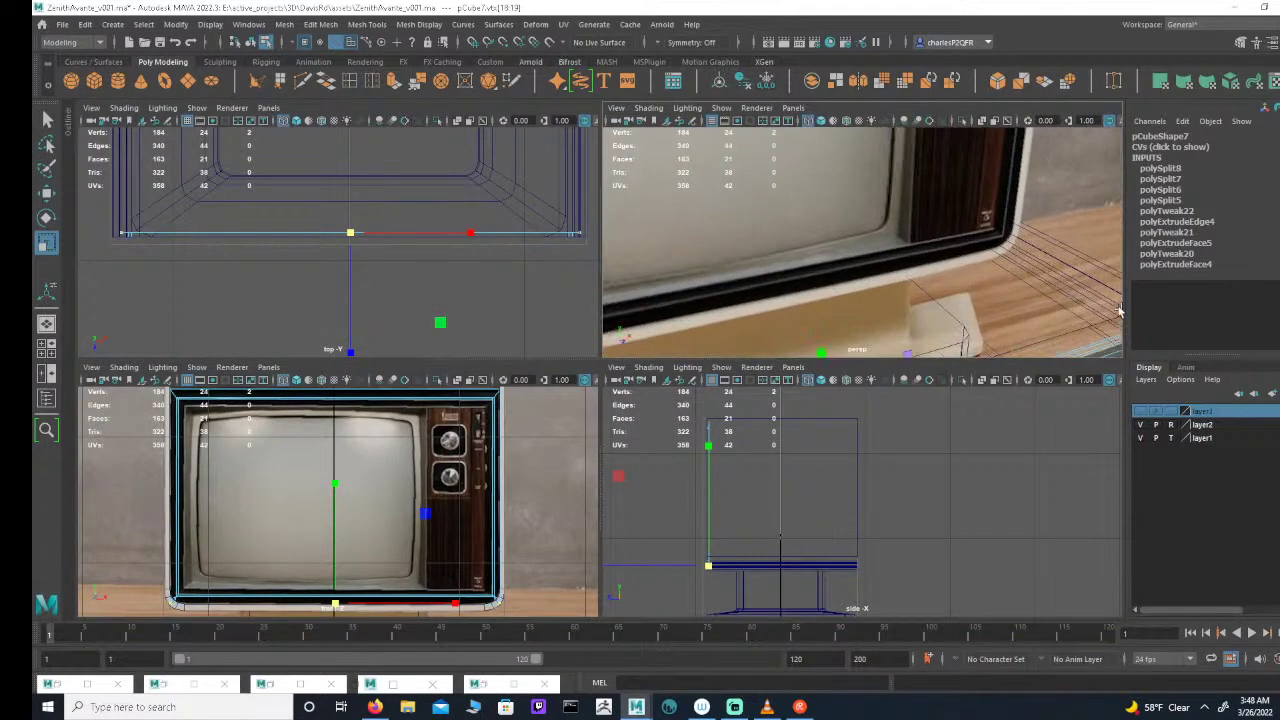
pyautogui.keyDown('alt'); pyautogui.moveTo(1050, 302); pyautogui.dragTo(912, 268, button='middle'); pyautogui.keyUp('alt')
pyautogui.click(981, 279)
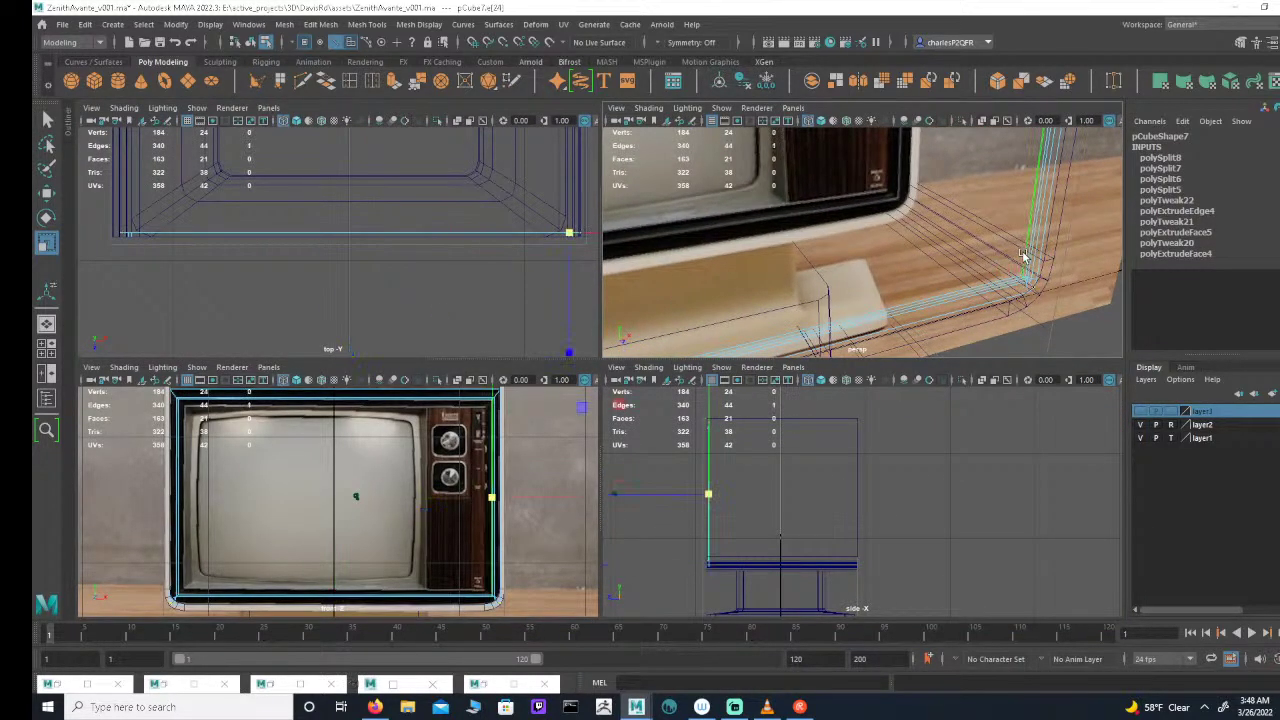
pyautogui.press('w')
pyautogui.keyDown('alt'); pyautogui.moveTo(983, 279); pyautogui.dragTo(767, 243); pyautogui.keyUp('alt')
pyautogui.keyDown('alt'); pyautogui.moveTo(767, 243); pyautogui.dragTo(886, 271, button='middle'); pyautogui.keyUp('alt')
pyautogui.keyDown('alt'); pyautogui.moveTo(886, 271); pyautogui.dragTo(726, 277); pyautogui.keyUp('alt')
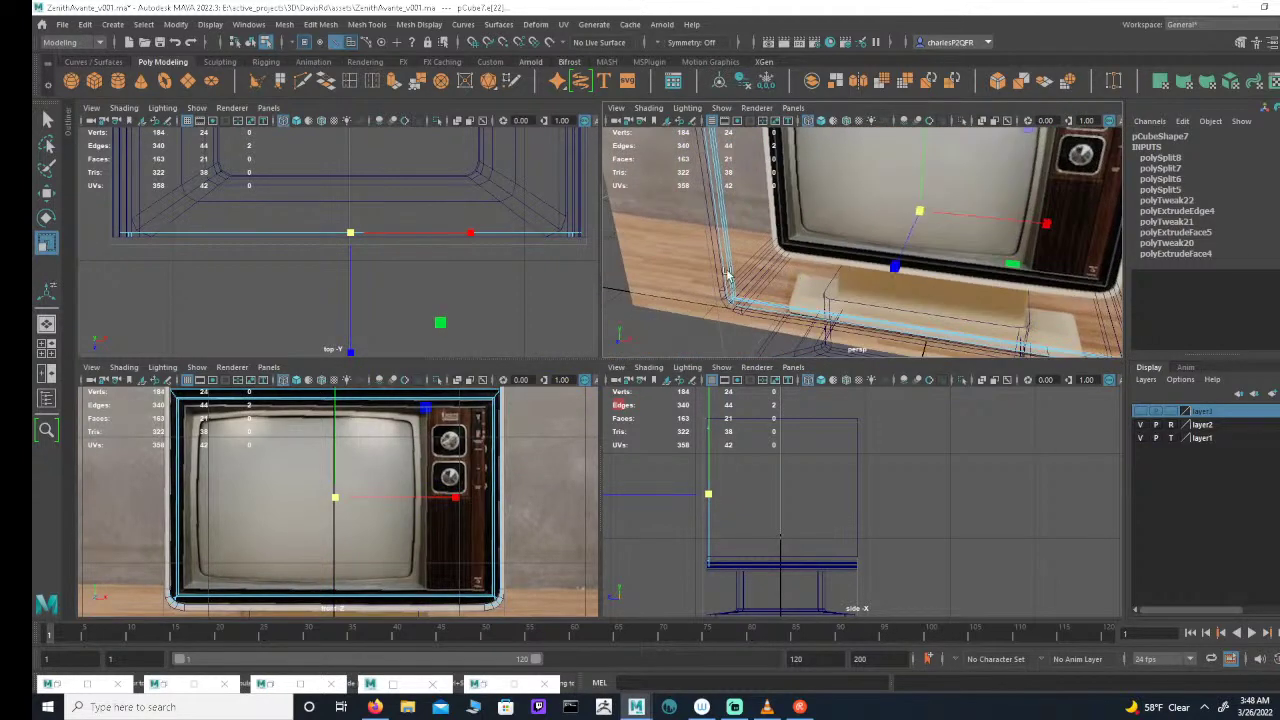
pyautogui.keyDown('alt'); pyautogui.moveTo(726, 277); pyautogui.dragTo(811, 283, button='middle'); pyautogui.keyUp('alt')
pyautogui.click(778, 270)
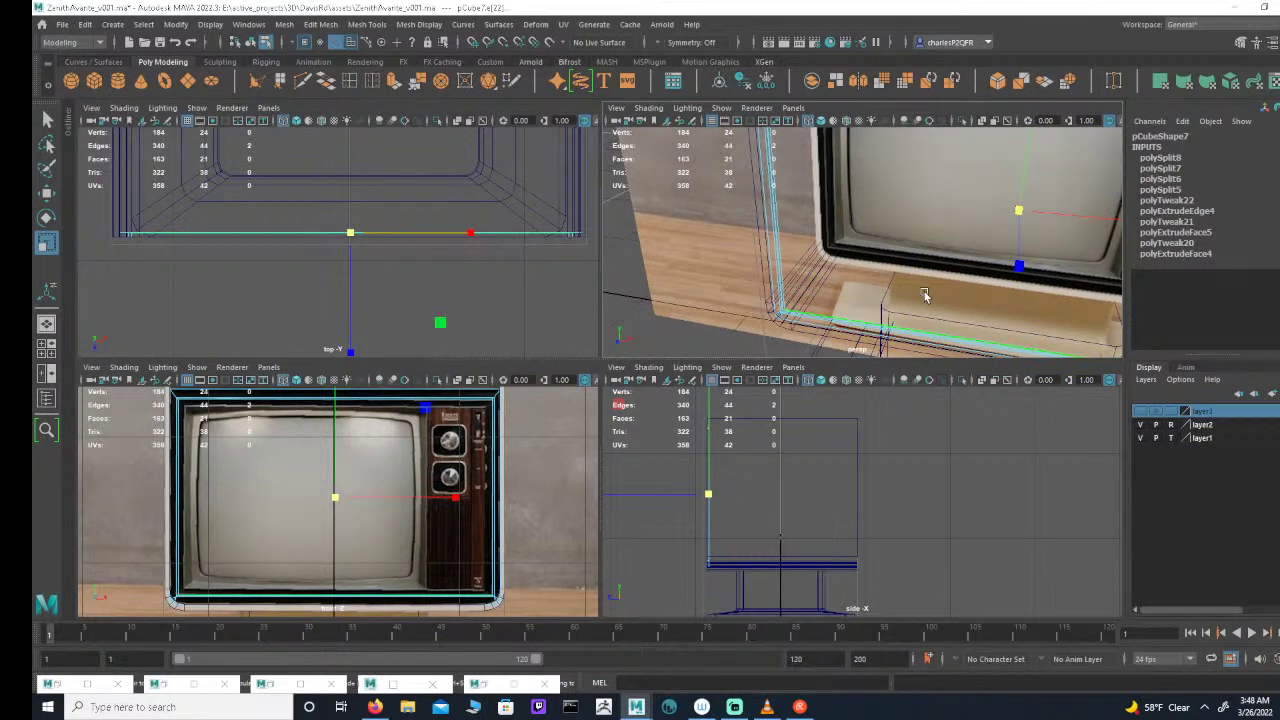
pyautogui.scroll(3, 924, 295)
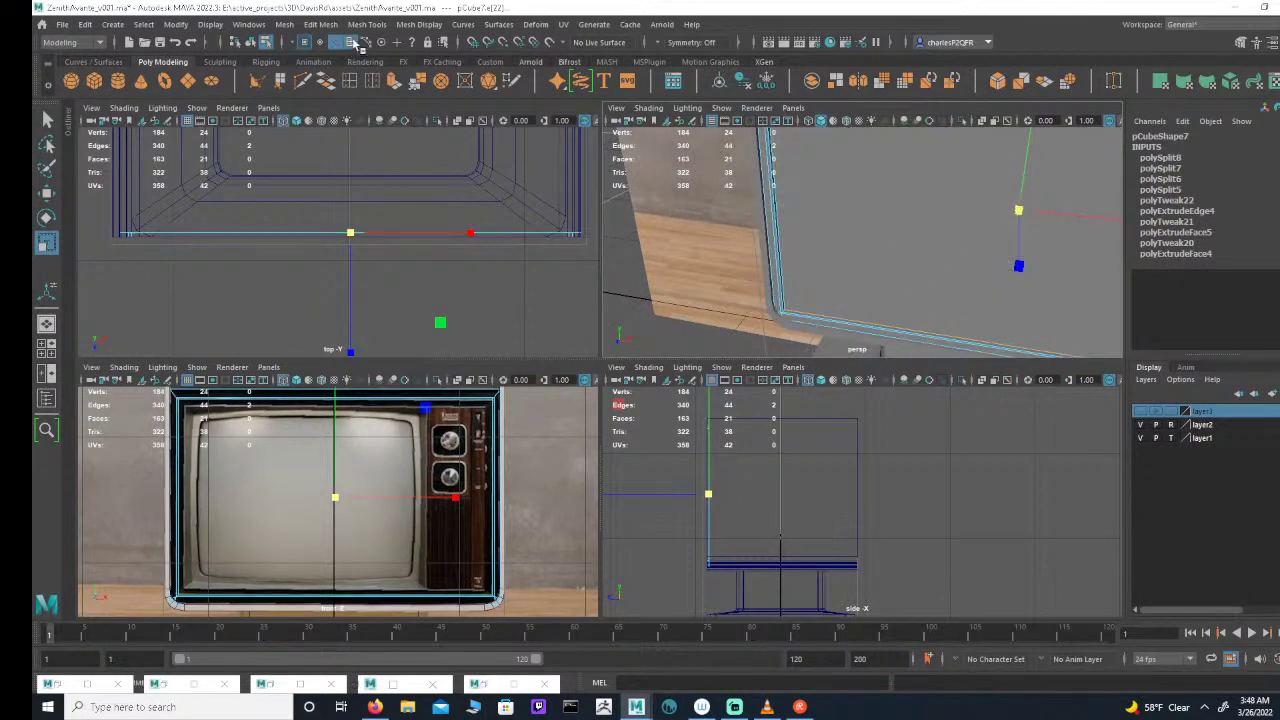
# Step: Extrude the front panel's large central face and scale it slightly inward to form an inset border
pyautogui.click(352, 43)
pyautogui.click(948, 238)
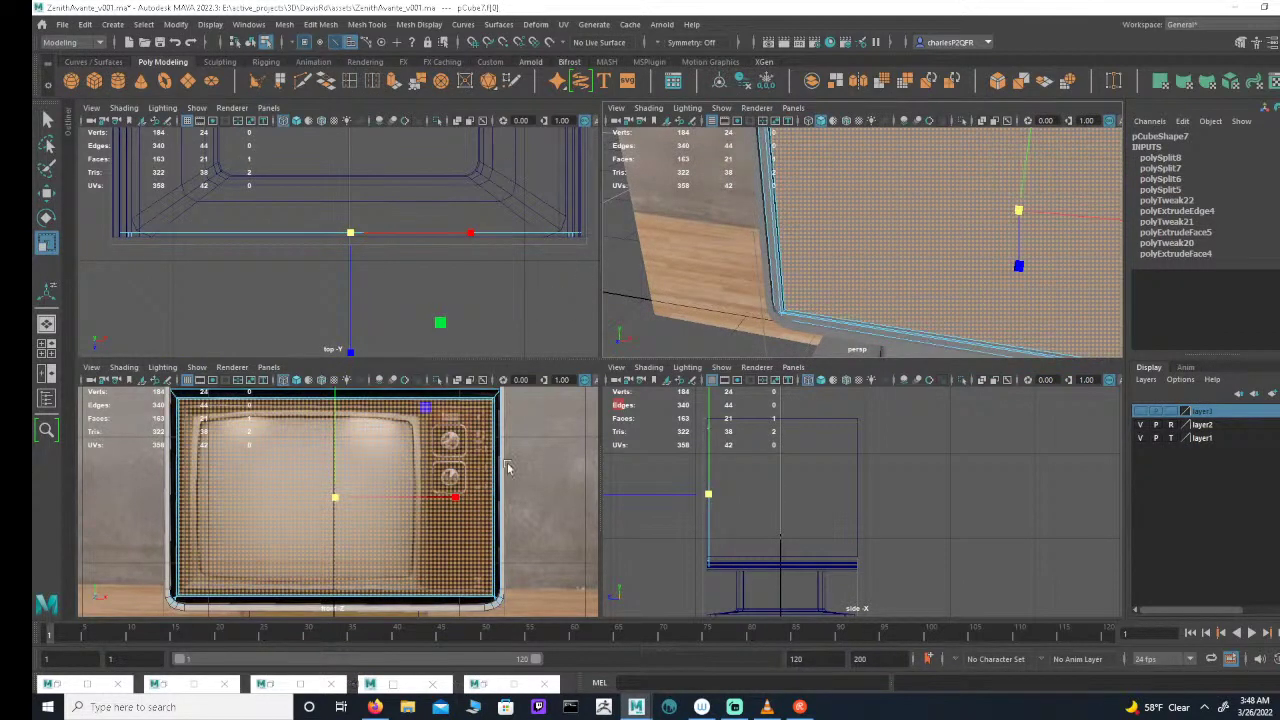
pyautogui.press('space')
pyautogui.scroll(2, 773, 279)
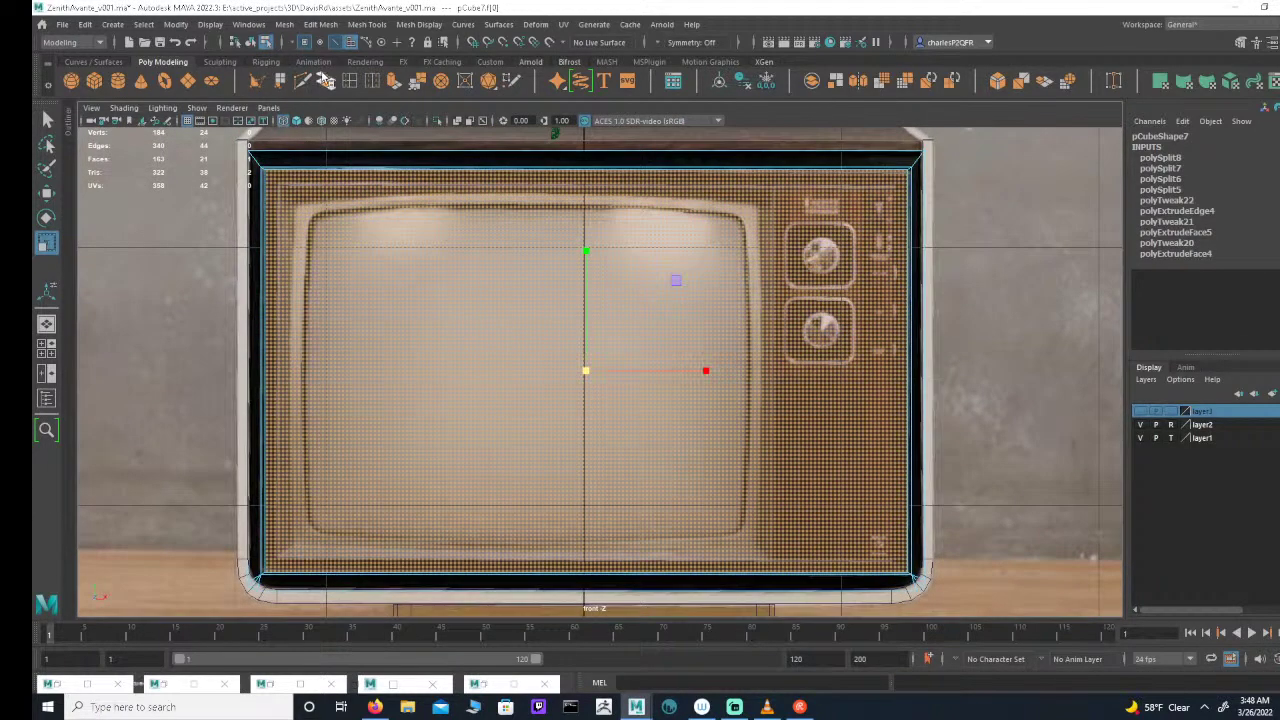
pyautogui.click(397, 86)
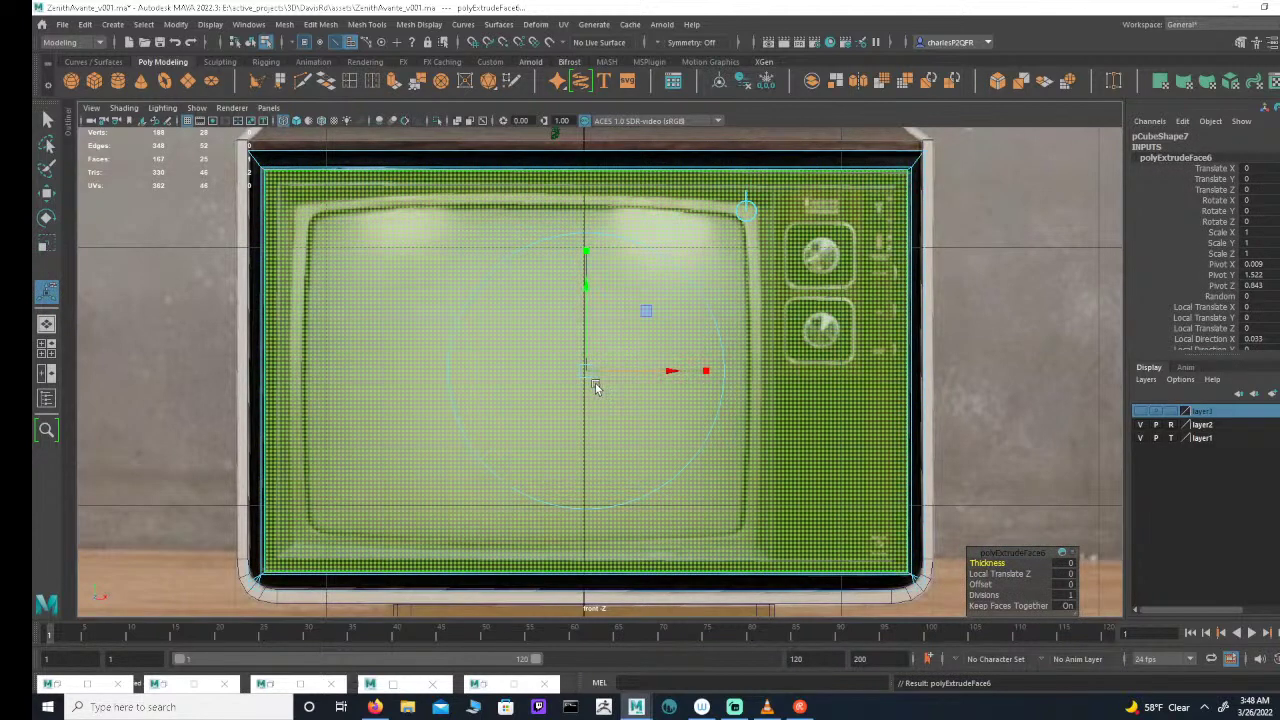
pyautogui.press('r')
pyautogui.moveTo(594, 372); pyautogui.dragTo(574, 375)
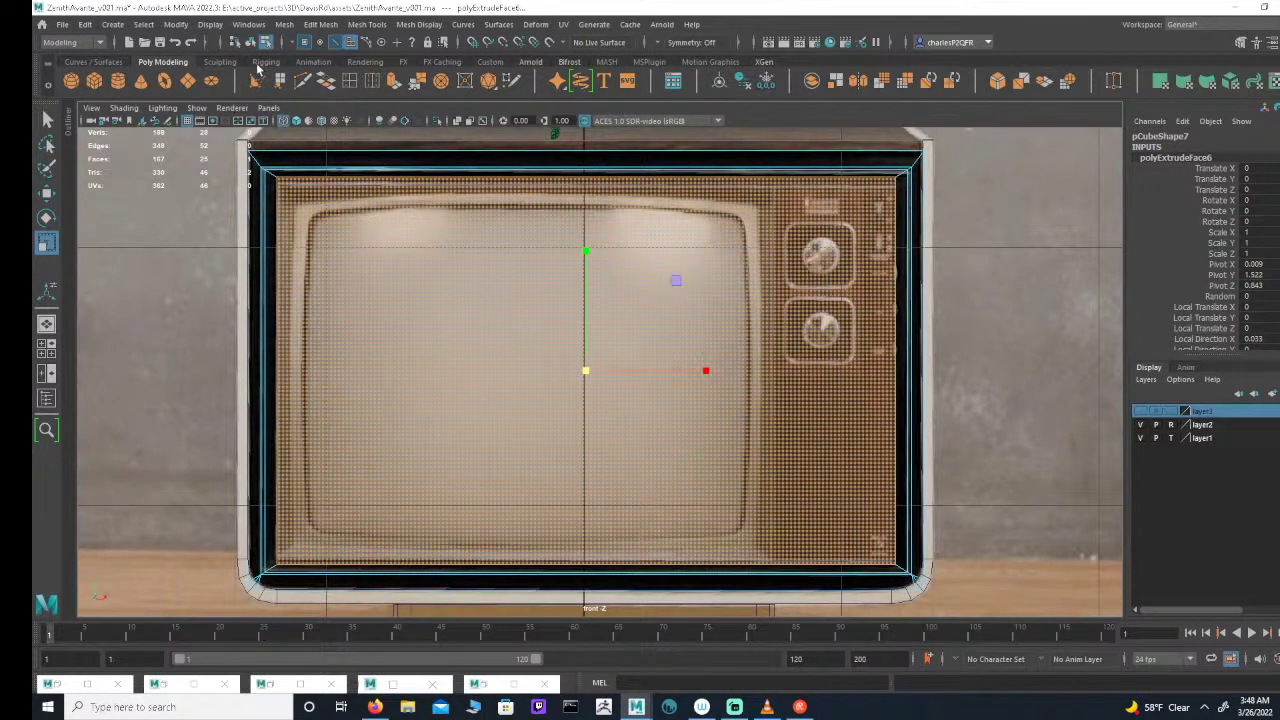
# Step: Move the inset face's top vertices down and bottom vertices up to match the inner frame edges in the reference
pyautogui.click(307, 44)
pyautogui.moveTo(216, 246); pyautogui.dragTo(918, 170)
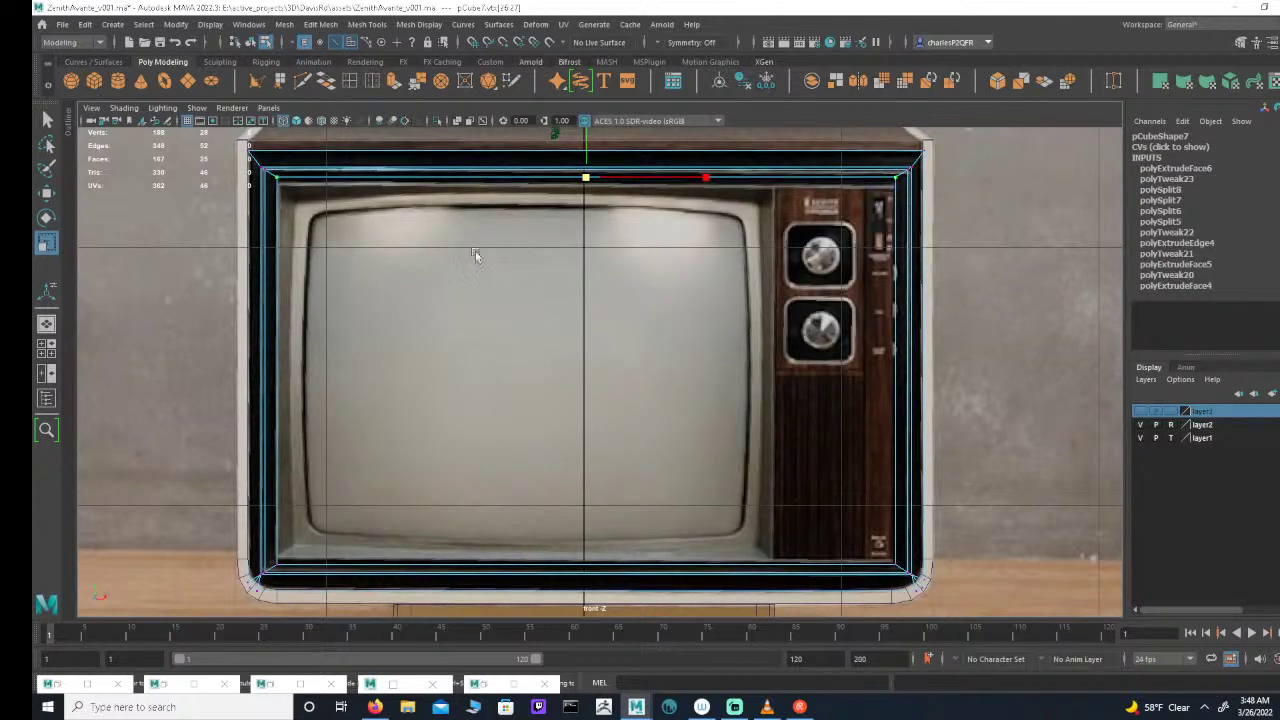
pyautogui.press('w')
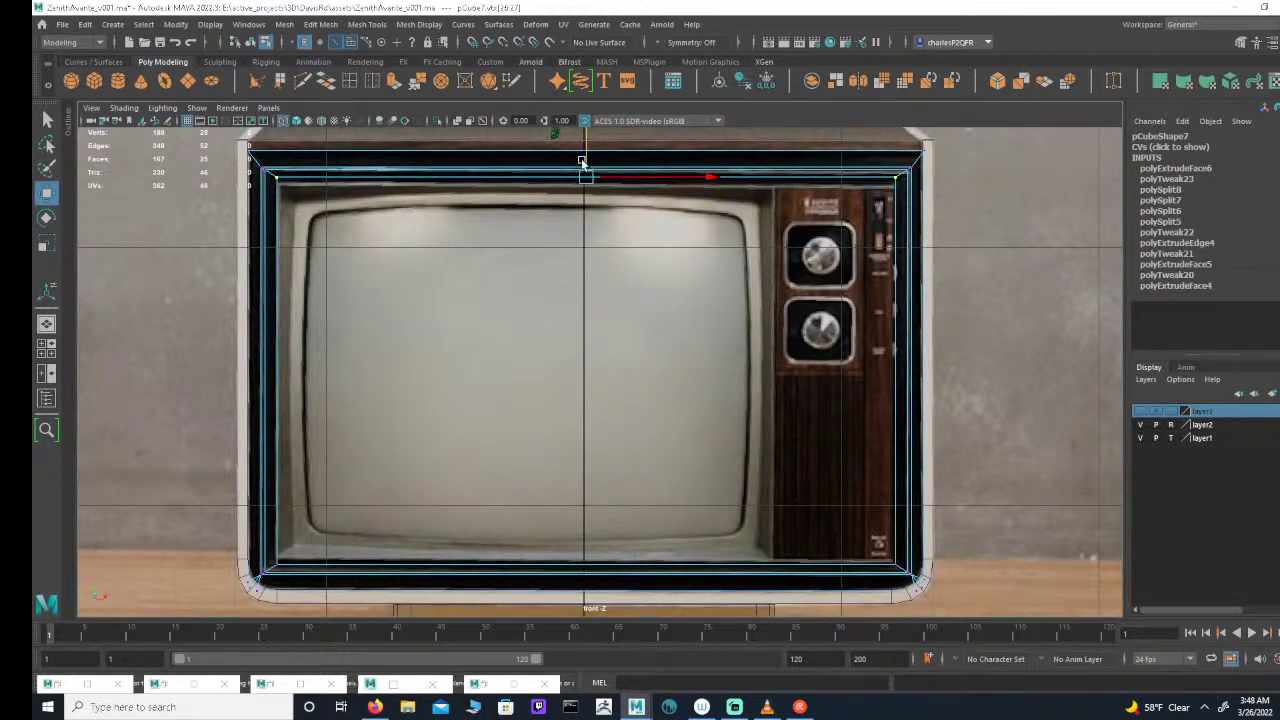
pyautogui.moveTo(585, 155); pyautogui.dragTo(590, 163)
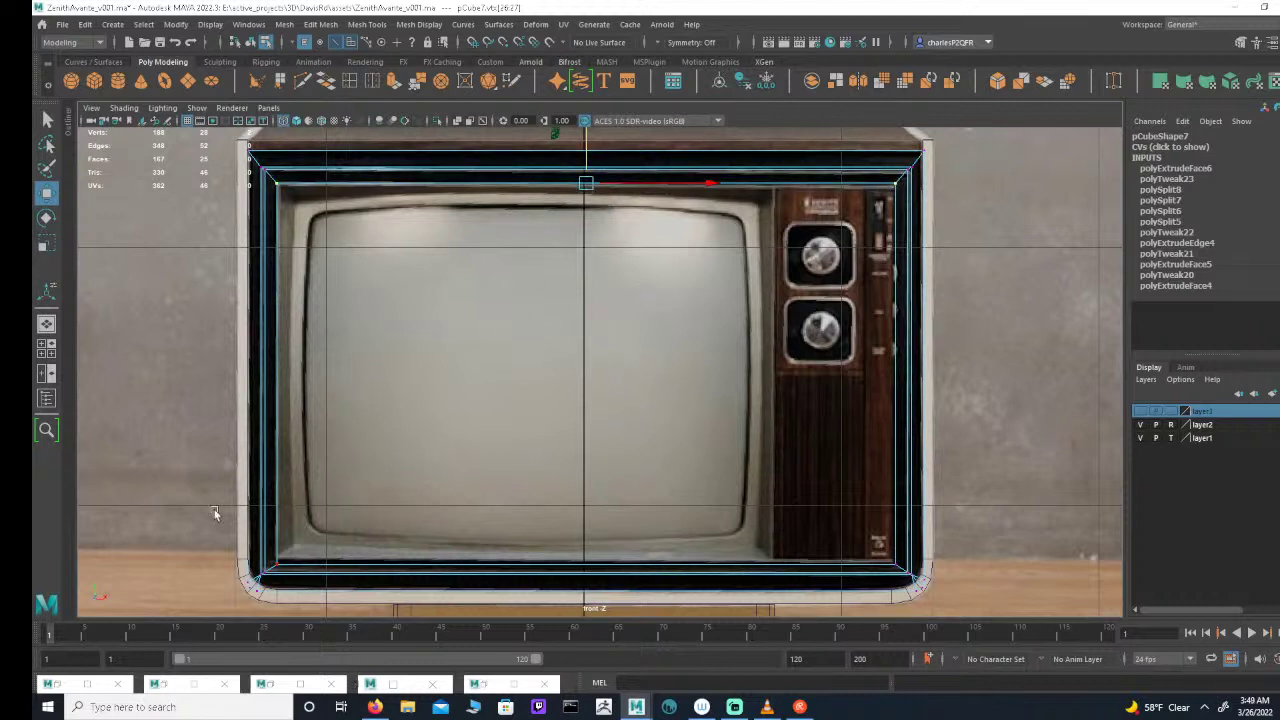
pyautogui.moveTo(214, 513); pyautogui.dragTo(985, 582)
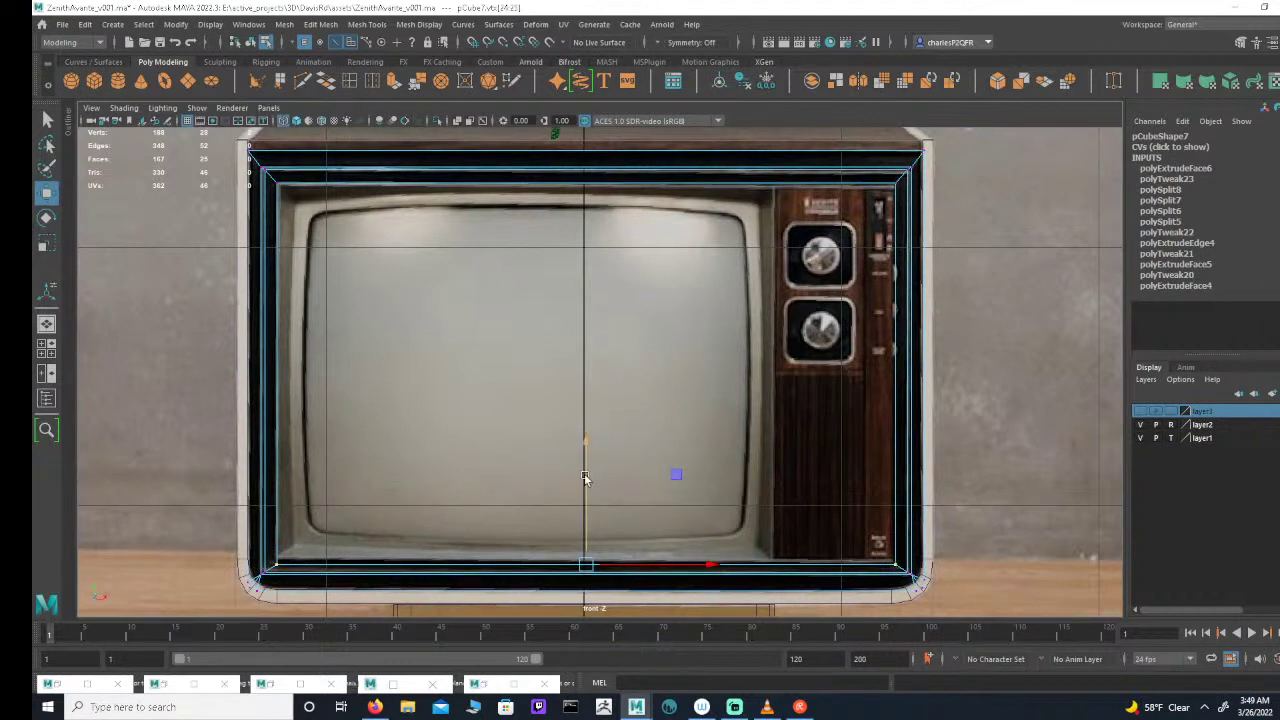
pyautogui.moveTo(587, 478); pyautogui.dragTo(590, 474)
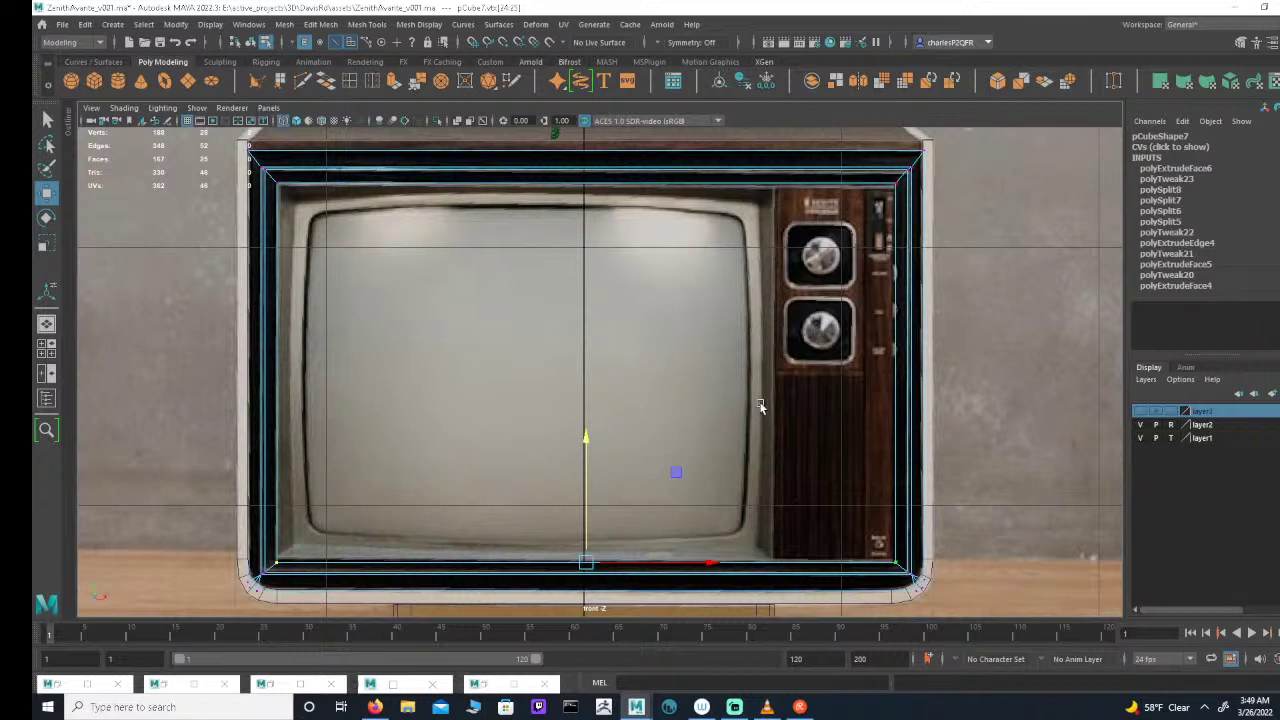
# Step: Extrude the central face again and scale it very slightly inward to add a second, narrow border
pyautogui.keyDown('alt'); pyautogui.moveTo(563, 387); pyautogui.dragTo(626, 377, button='middle'); pyautogui.keyUp('alt')
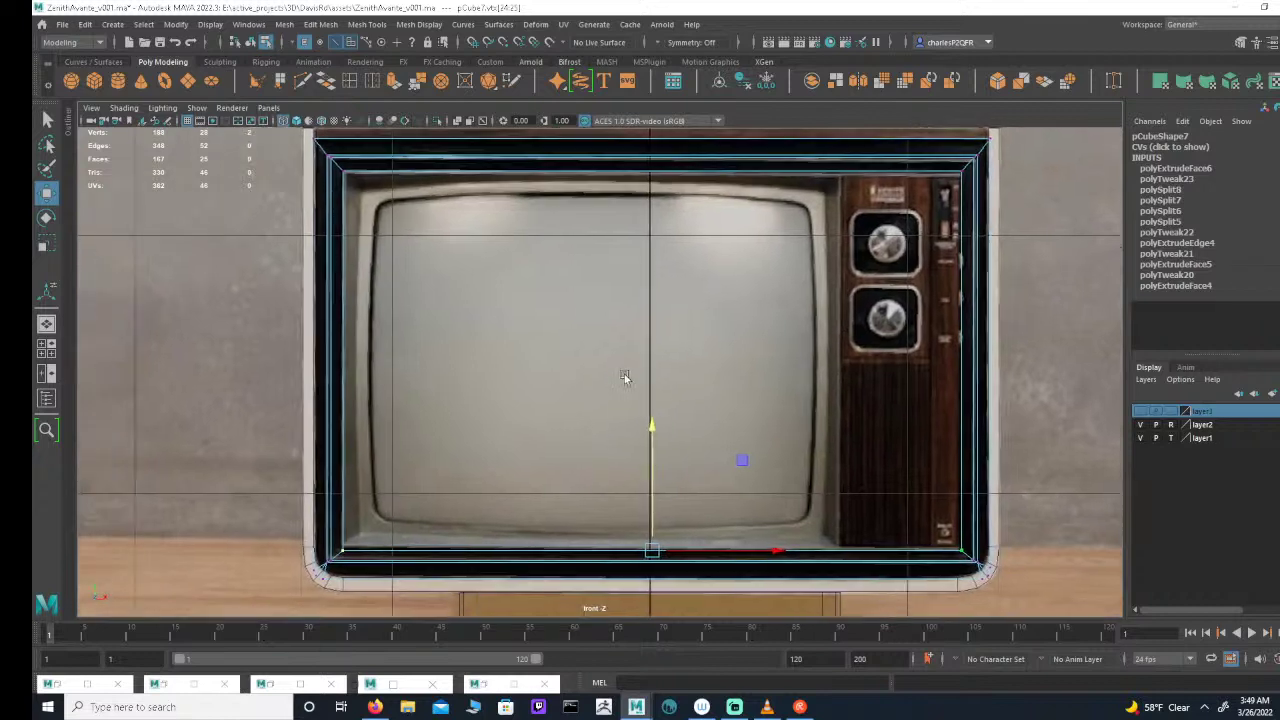
pyautogui.keyDown('alt'); pyautogui.moveTo(626, 377); pyautogui.dragTo(580, 369, button='right'); pyautogui.keyUp('alt')
pyautogui.keyDown('alt'); pyautogui.moveTo(582, 345); pyautogui.dragTo(608, 364, button='middle'); pyautogui.keyUp('alt')
pyautogui.keyDown('alt'); pyautogui.moveTo(608, 363); pyautogui.dragTo(624, 350, button='right'); pyautogui.keyUp('alt')
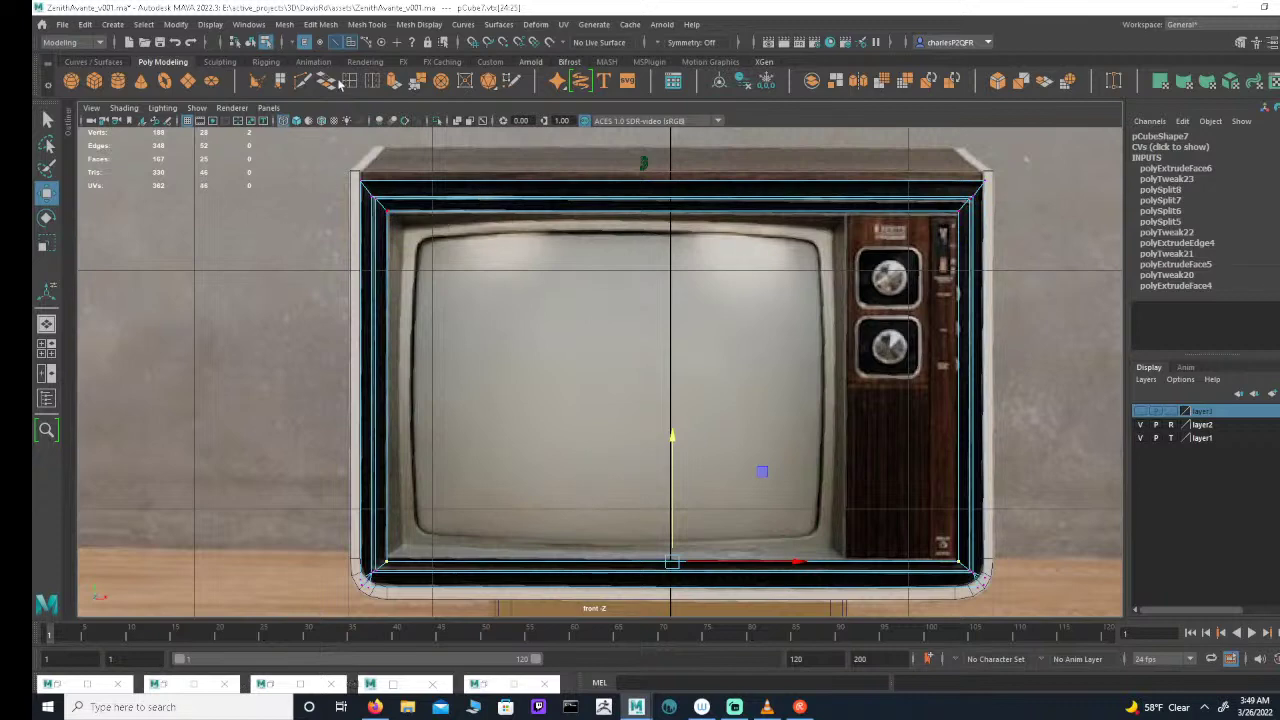
pyautogui.click(350, 43)
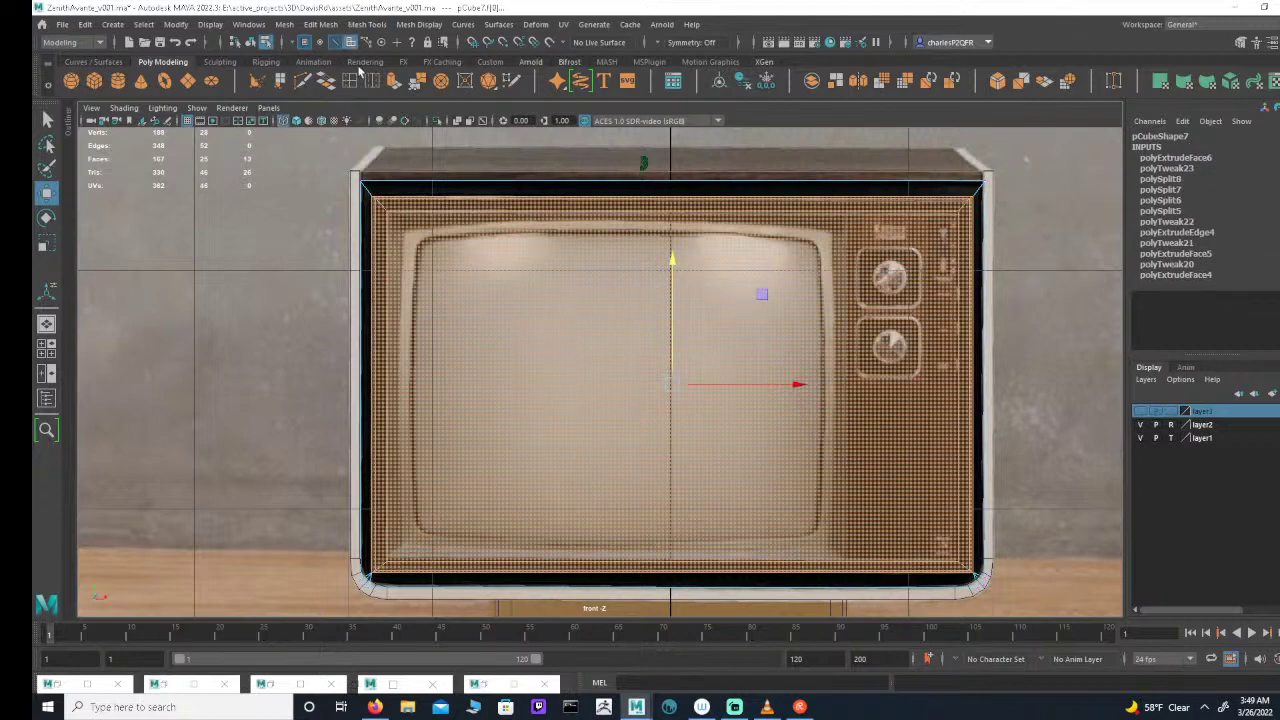
pyautogui.click(562, 287)
pyautogui.keyDown('alt'); pyautogui.moveTo(540, 336); pyautogui.dragTo(590, 337, button='right'); pyautogui.keyUp('alt')
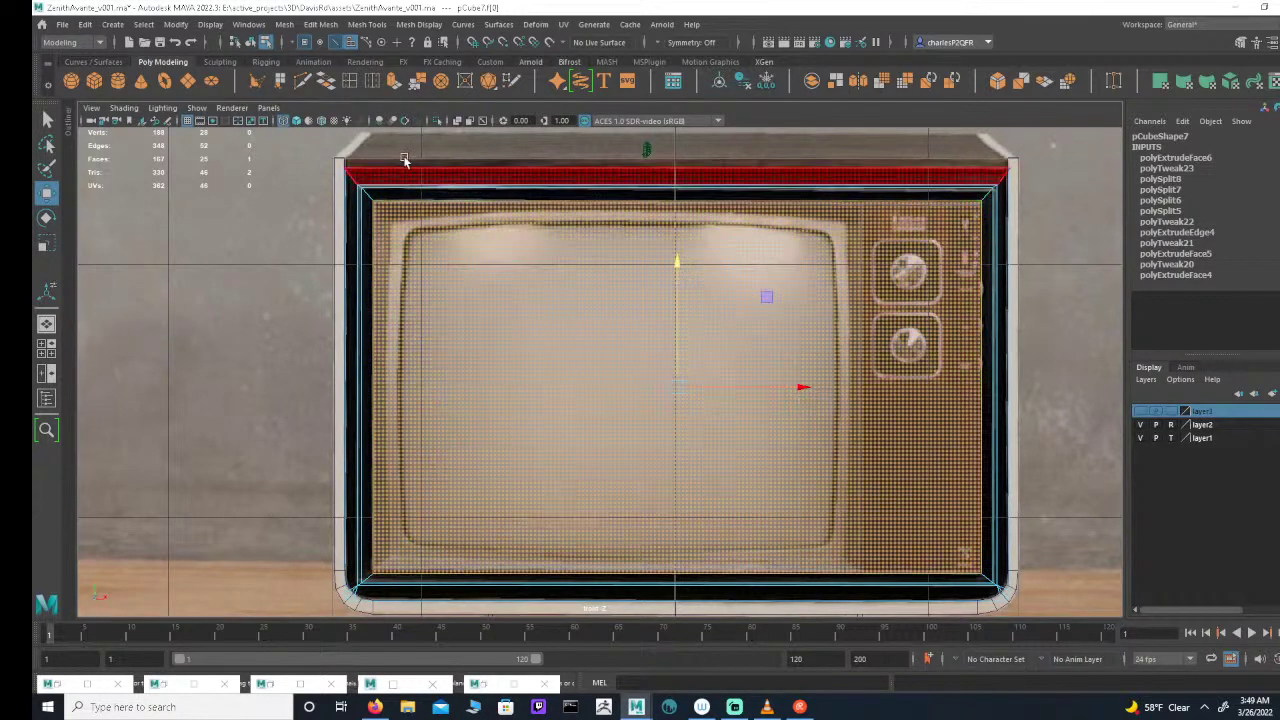
pyautogui.click(393, 86)
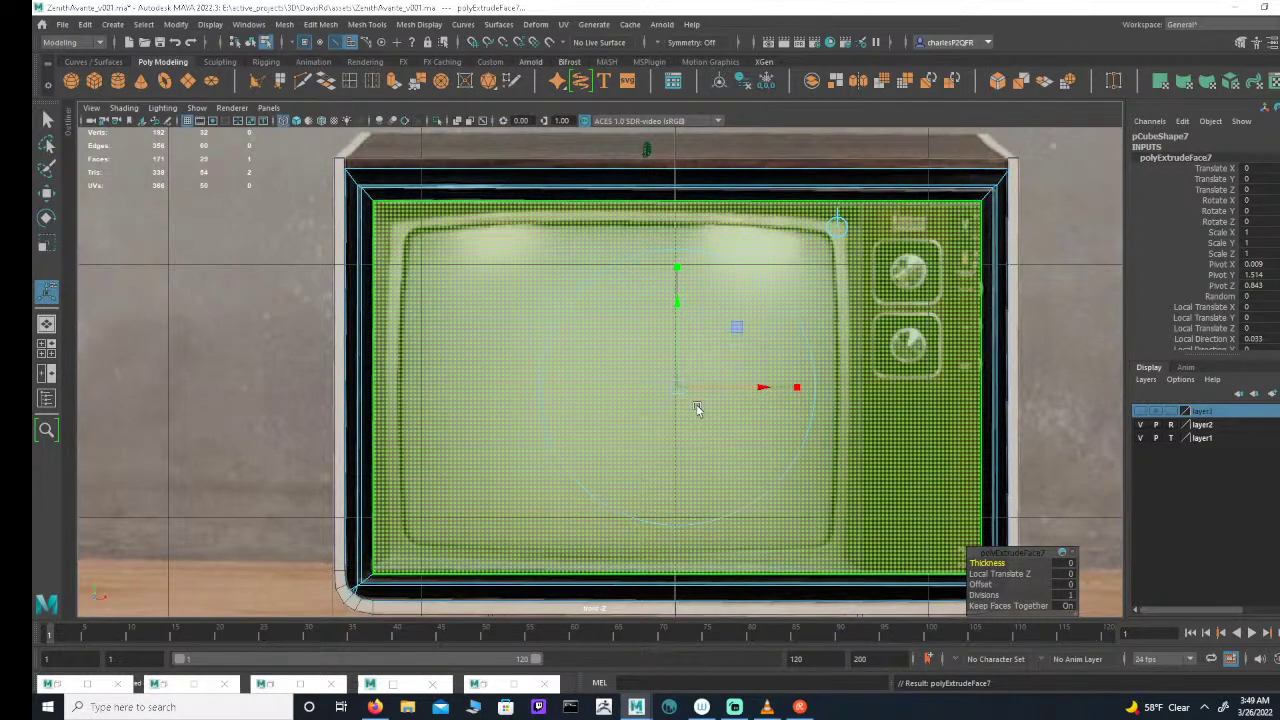
pyautogui.press('r')
pyautogui.moveTo(686, 391)
pyautogui.mouseDown()
pyautogui.moveTo(630, 381)
pyautogui.moveTo(668, 383)
pyautogui.mouseUp()
# Step: Examine how the new narrow border lines up with the reference's inner frame around the screen and control panel
pyautogui.keyDown('alt'); pyautogui.moveTo(729, 367); pyautogui.dragTo(732, 336, button='middle'); pyautogui.keyUp('alt')
pyautogui.keyDown('alt'); pyautogui.moveTo(732, 336); pyautogui.dragTo(771, 337, button='right'); pyautogui.keyUp('alt')
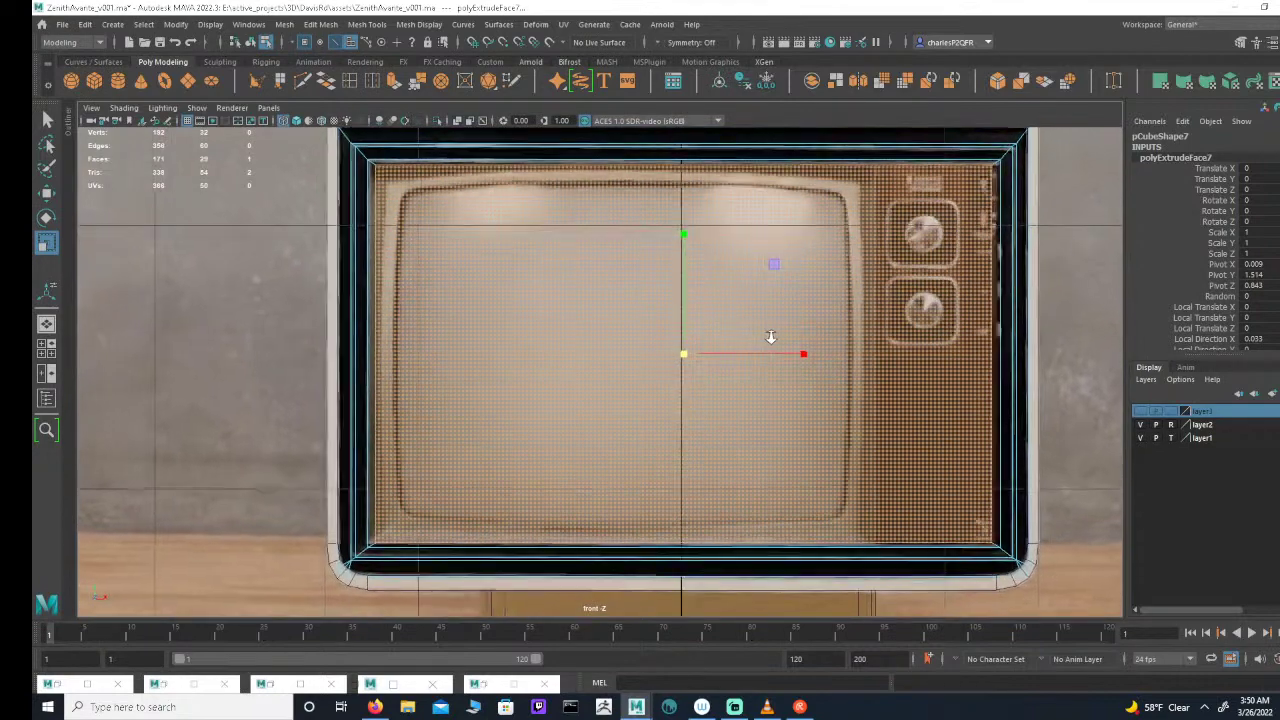
pyautogui.keyDown('alt'); pyautogui.moveTo(729, 345); pyautogui.dragTo(666, 394, button='middle'); pyautogui.keyUp('alt')
pyautogui.keyDown('alt'); pyautogui.moveTo(668, 393); pyautogui.dragTo(741, 374, button='right'); pyautogui.keyUp('alt')
pyautogui.keyDown('alt'); pyautogui.moveTo(768, 358); pyautogui.dragTo(791, 353, button='middle'); pyautogui.keyUp('alt')
pyautogui.keyDown('alt'); pyautogui.moveTo(793, 353); pyautogui.dragTo(651, 349, button='right'); pyautogui.keyUp('alt')
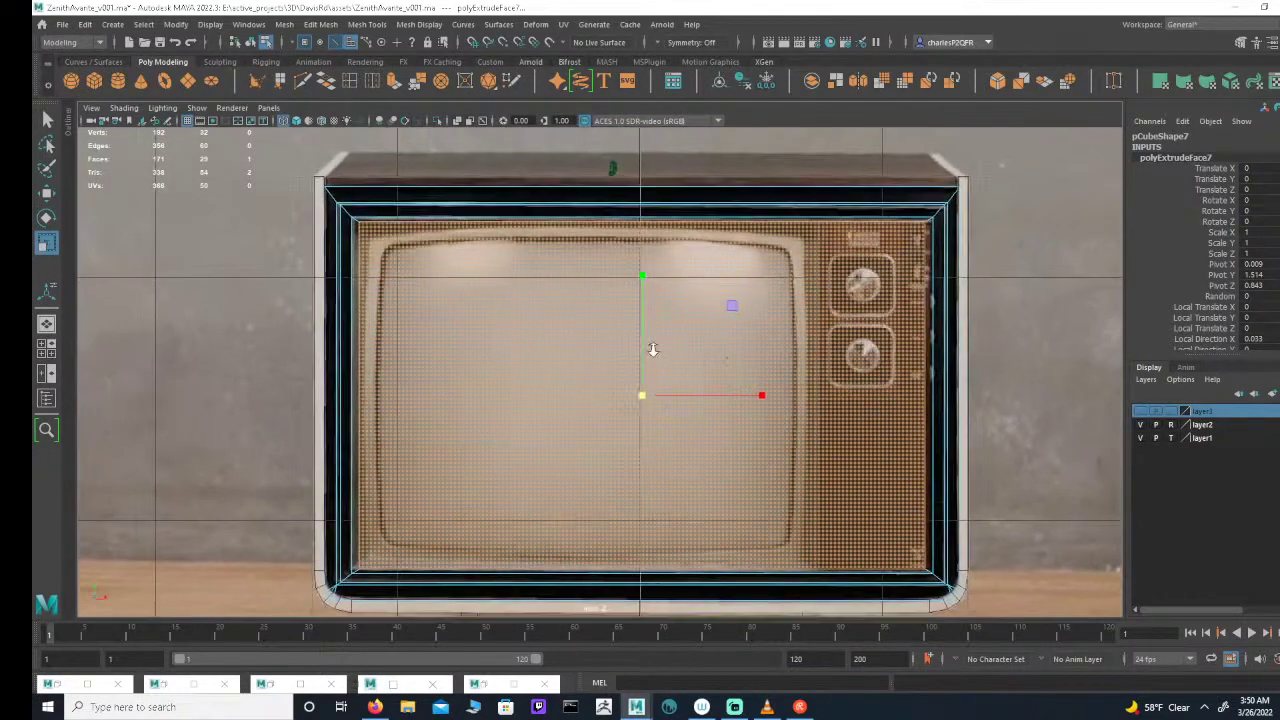
pyautogui.keyDown('alt'); pyautogui.moveTo(600, 374); pyautogui.dragTo(691, 345, button='middle'); pyautogui.keyUp('alt')
pyautogui.keyDown('alt'); pyautogui.moveTo(691, 345); pyautogui.dragTo(728, 333, button='right'); pyautogui.keyUp('alt')
pyautogui.keyDown('alt'); pyautogui.moveTo(733, 371); pyautogui.dragTo(746, 366, button='middle'); pyautogui.keyUp('alt')
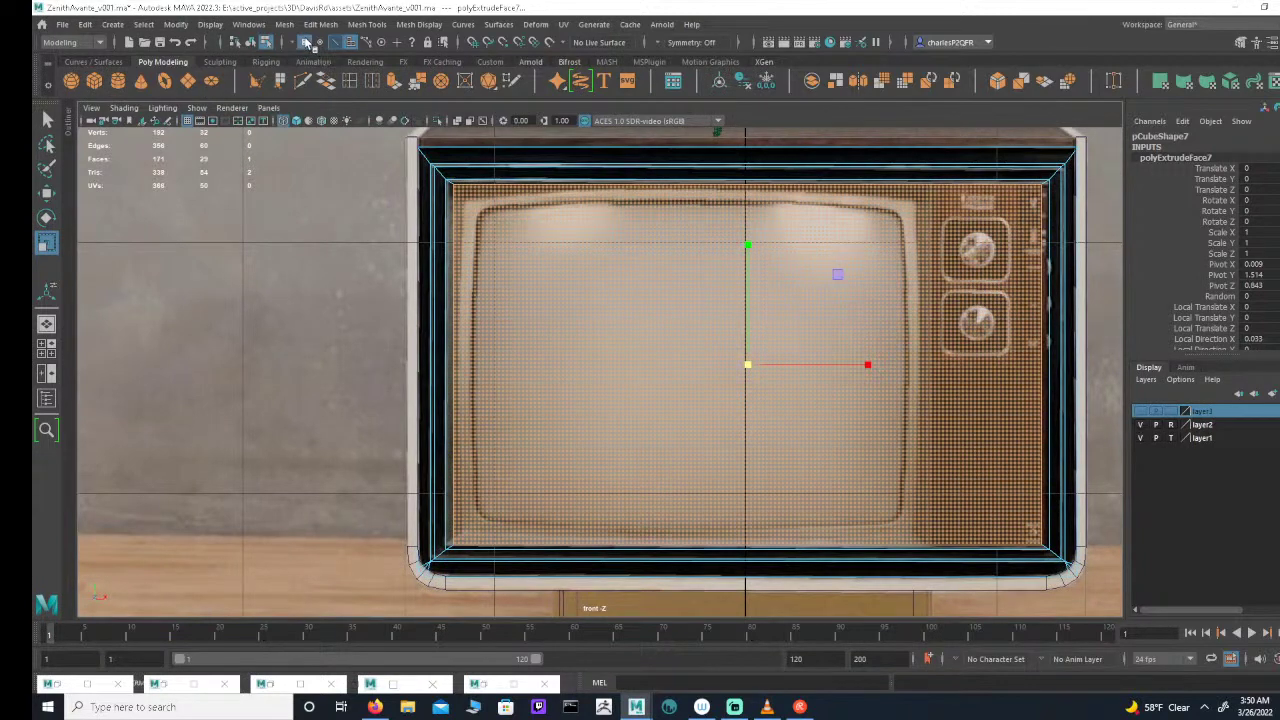
# Step: Nudge the innermost face's left vertices and top vertices outward, close to the surrounding border edges
pyautogui.click(304, 43)
pyautogui.keyDown('alt'); pyautogui.moveTo(526, 320); pyautogui.dragTo(531, 319, button='middle'); pyautogui.keyUp('alt')
pyautogui.keyDown('alt'); pyautogui.moveTo(531, 319); pyautogui.dragTo(508, 335, button='right'); pyautogui.keyUp('alt')
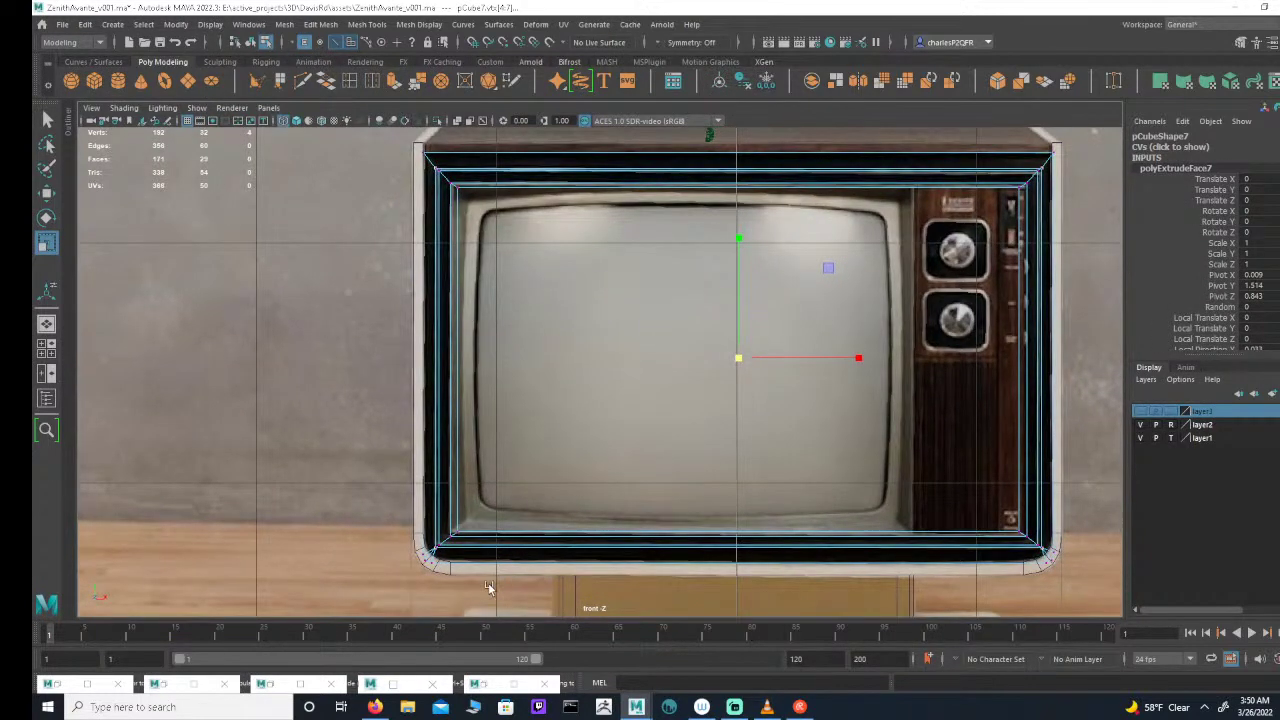
pyautogui.moveTo(487, 588); pyautogui.dragTo(452, 176)
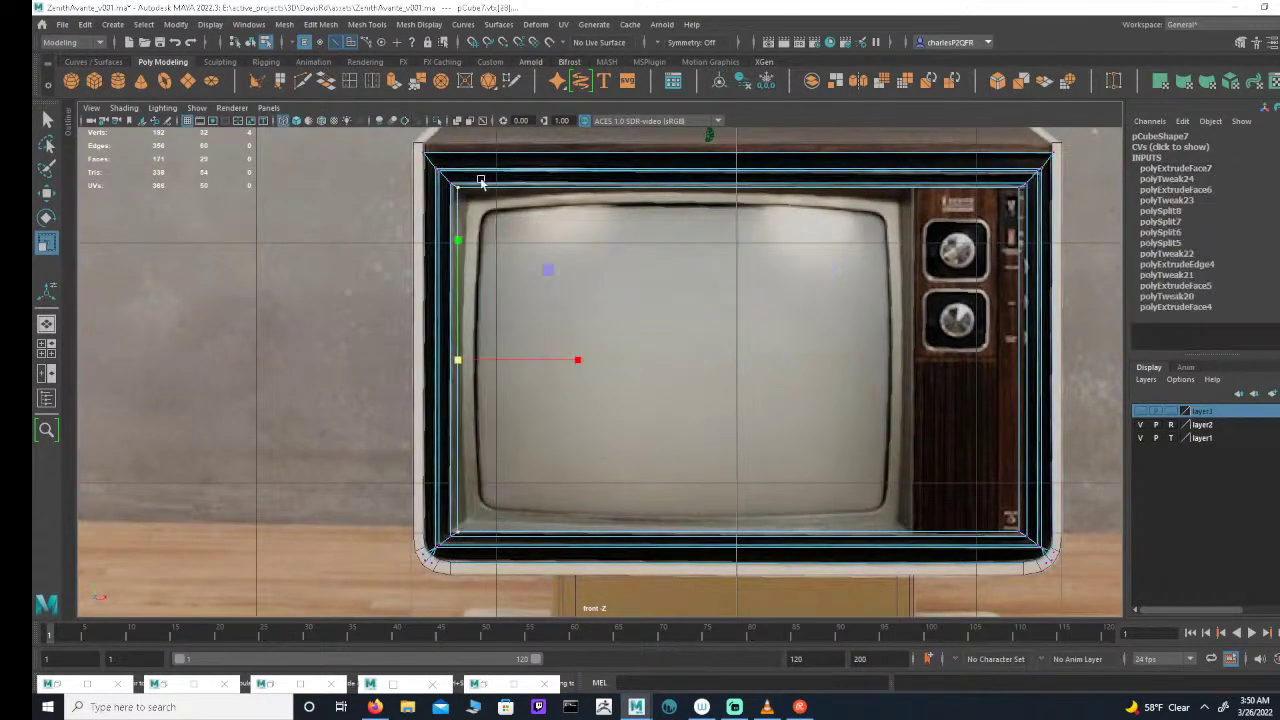
pyautogui.press('e')
pyautogui.press('w')
pyautogui.moveTo(581, 361); pyautogui.dragTo(581, 365)
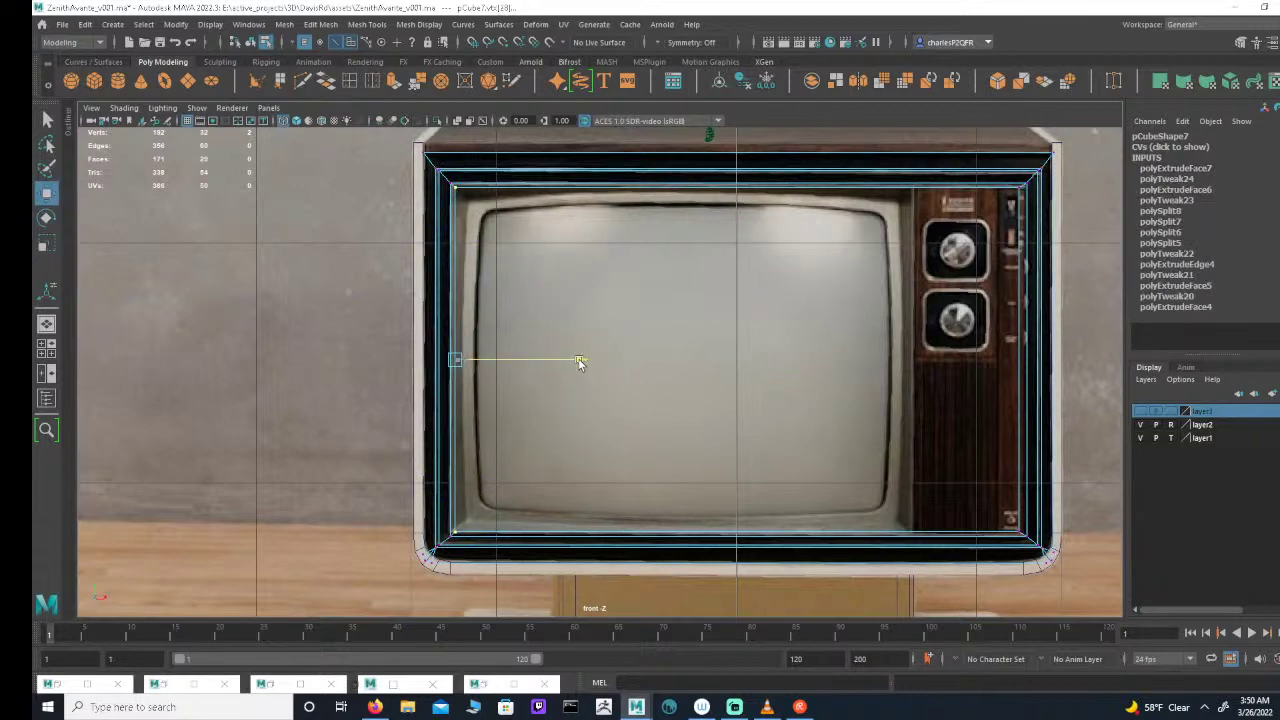
pyautogui.keyDown('alt'); pyautogui.moveTo(834, 306); pyautogui.dragTo(780, 349, button='middle'); pyautogui.keyUp('alt')
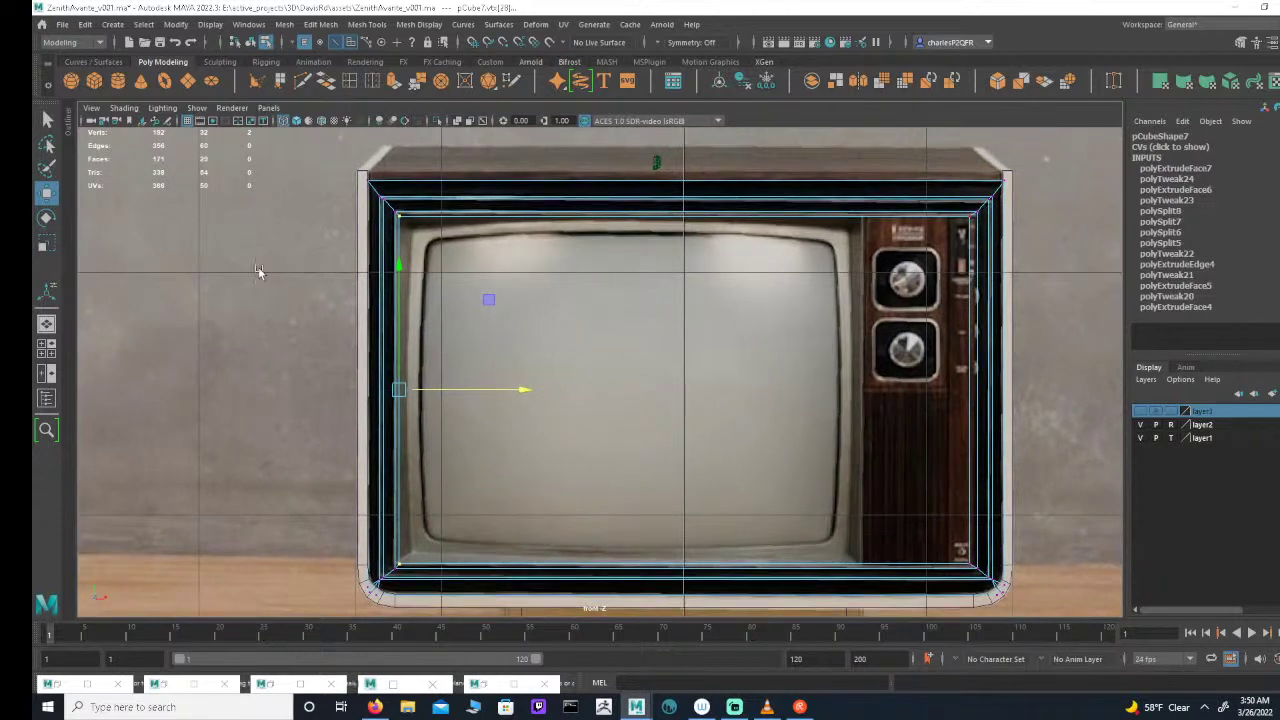
pyautogui.moveTo(275, 270); pyautogui.dragTo(1074, 214)
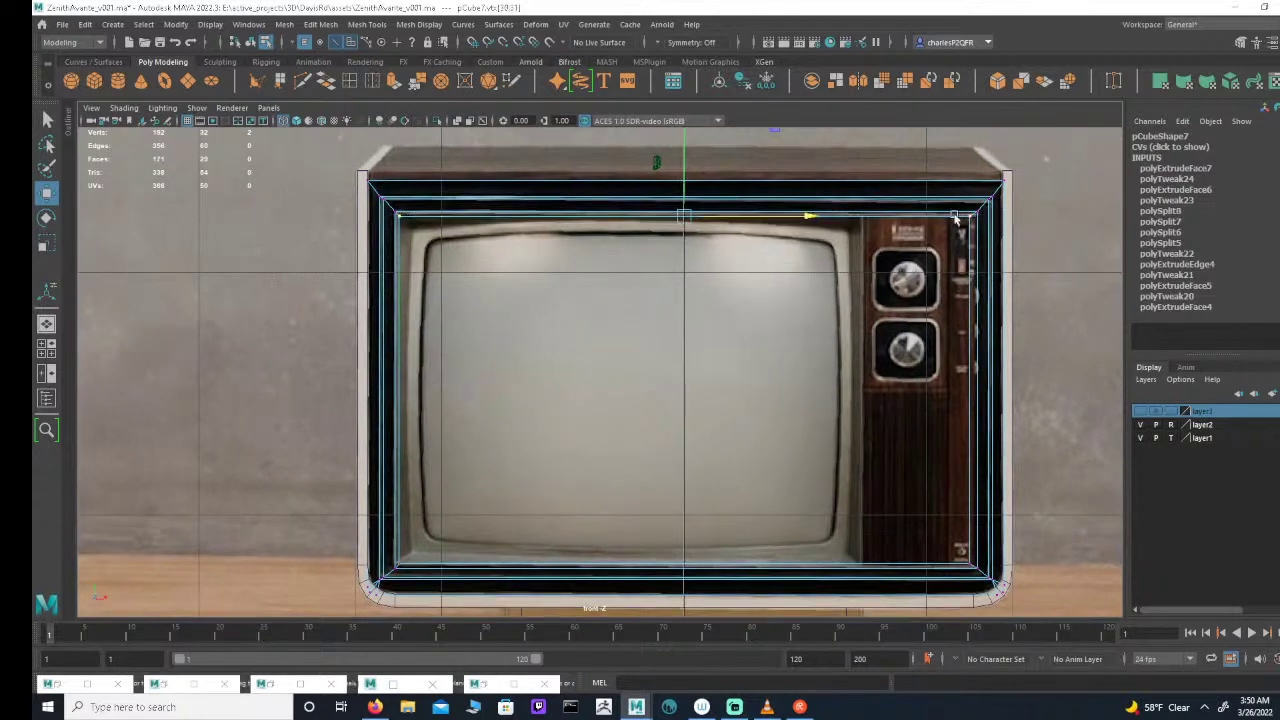
pyautogui.click(679, 176)
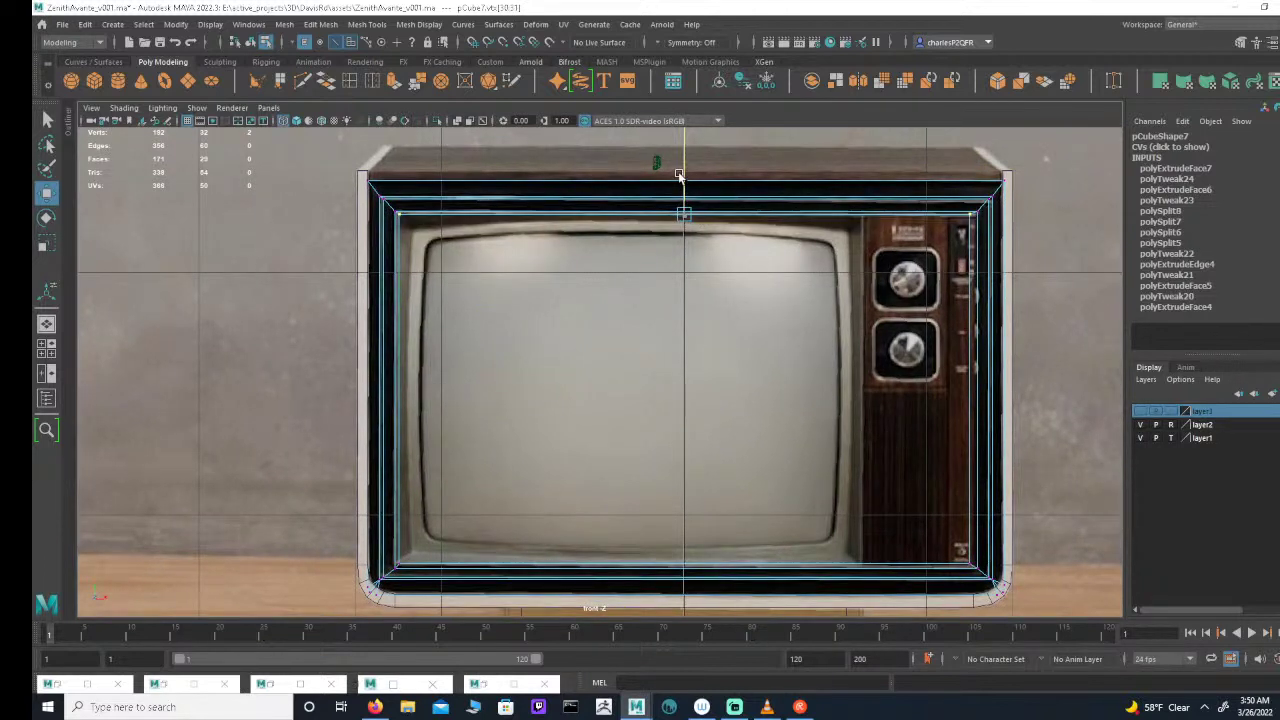
# Step: Move the innermost face's right-side vertices left to the divider between the screen and the control panel
pyautogui.keyDown('alt'); pyautogui.moveTo(860, 323); pyautogui.dragTo(824, 319, button='right'); pyautogui.keyUp('alt')
pyautogui.keyDown('alt'); pyautogui.moveTo(824, 319); pyautogui.dragTo(757, 295, button='middle'); pyautogui.keyUp('alt')
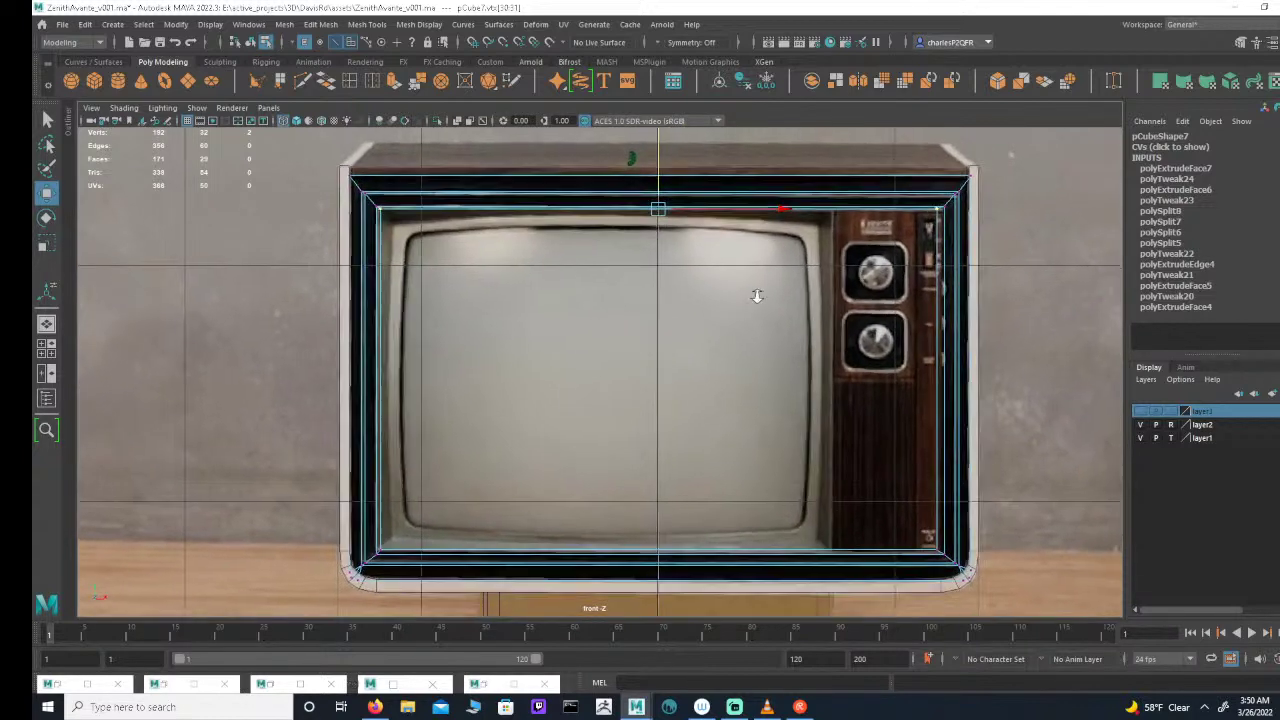
pyautogui.keyDown('alt'); pyautogui.moveTo(757, 295); pyautogui.dragTo(866, 278, button='right'); pyautogui.keyUp('alt')
pyautogui.keyDown('alt'); pyautogui.moveTo(816, 290); pyautogui.dragTo(798, 280, button='middle'); pyautogui.keyUp('alt')
pyautogui.scroll(-1, 790, 268)
pyautogui.scroll(-2, 782, 259)
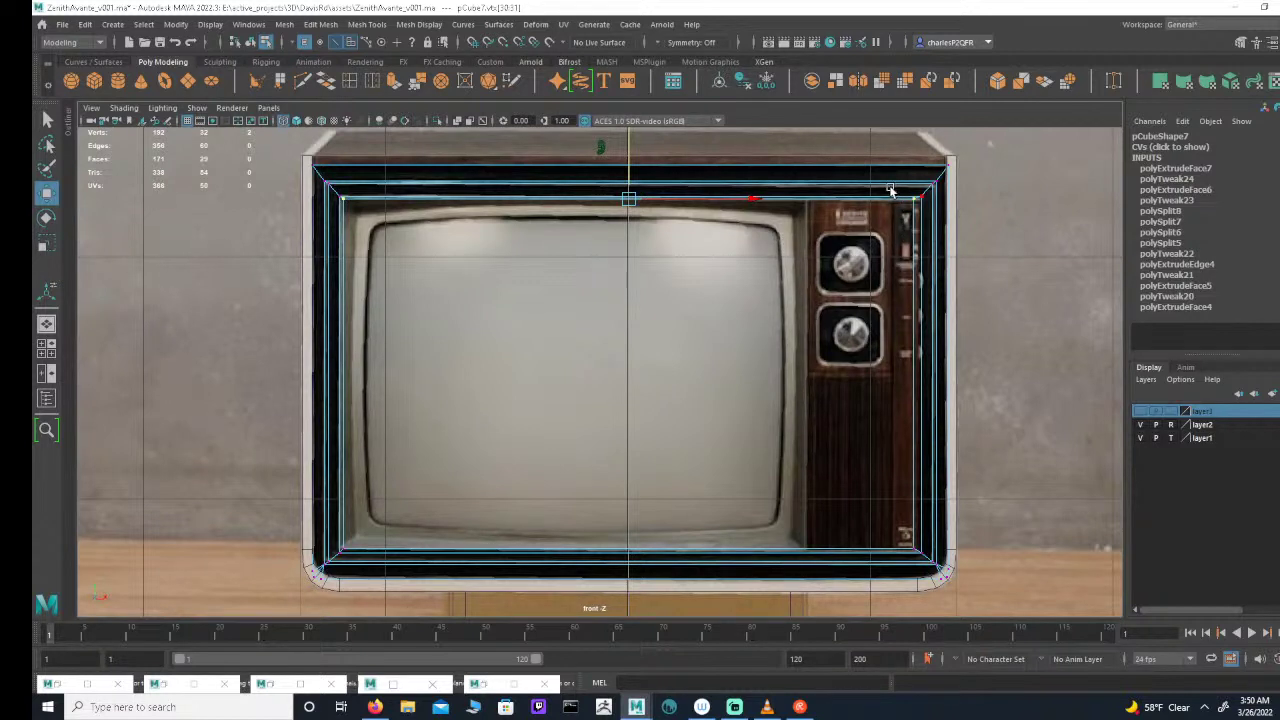
pyautogui.click(906, 570)
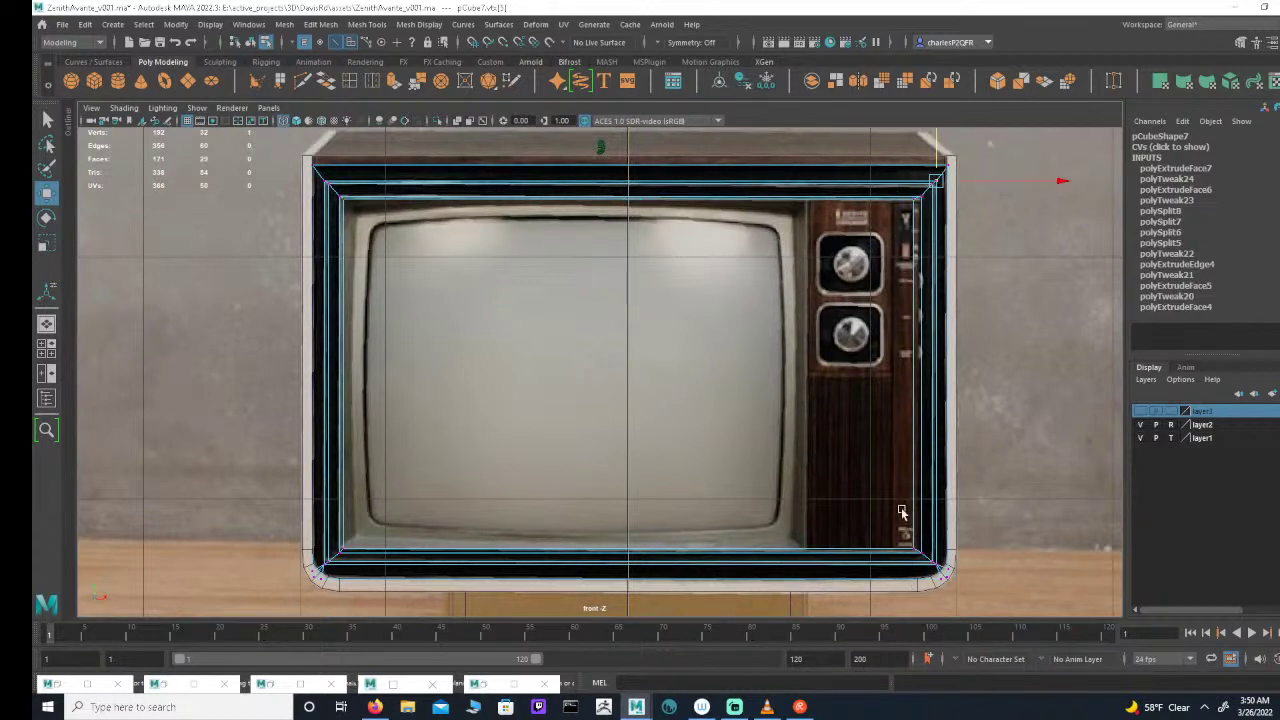
pyautogui.moveTo(889, 141); pyautogui.dragTo(915, 626)
pyautogui.moveTo(985, 373); pyautogui.dragTo(880, 373)
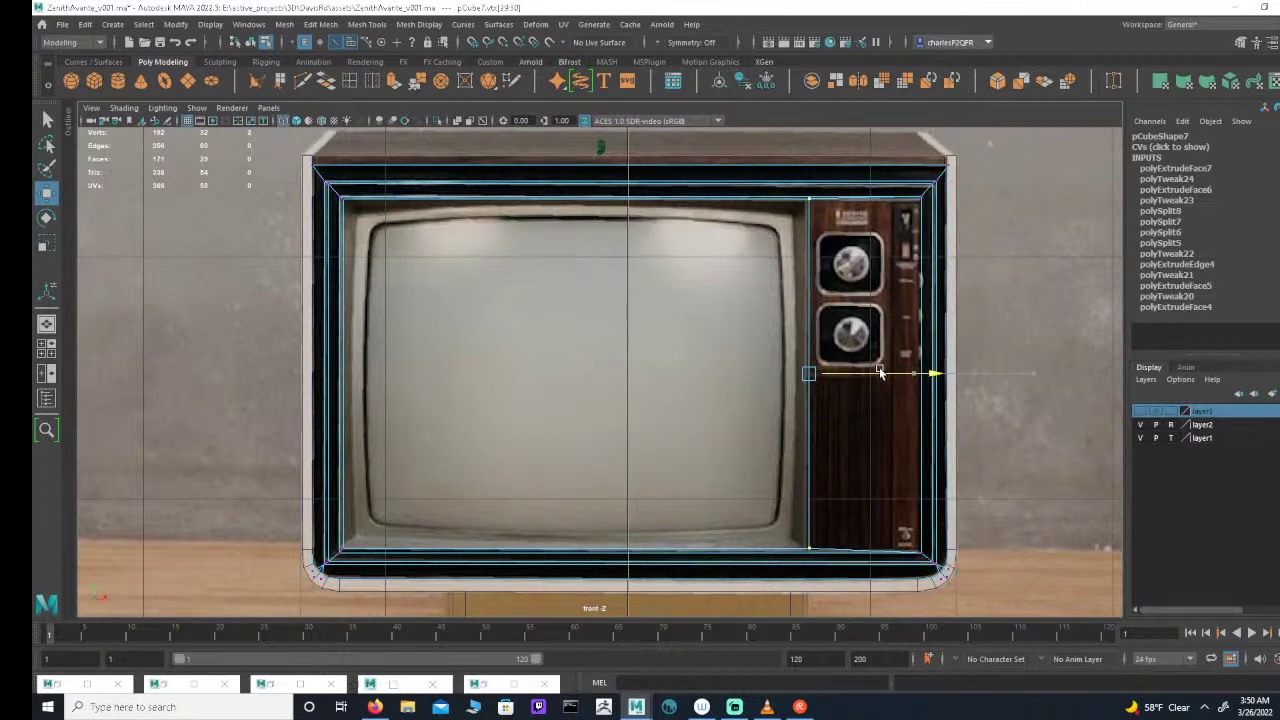
pyautogui.scroll(5, 866, 373)
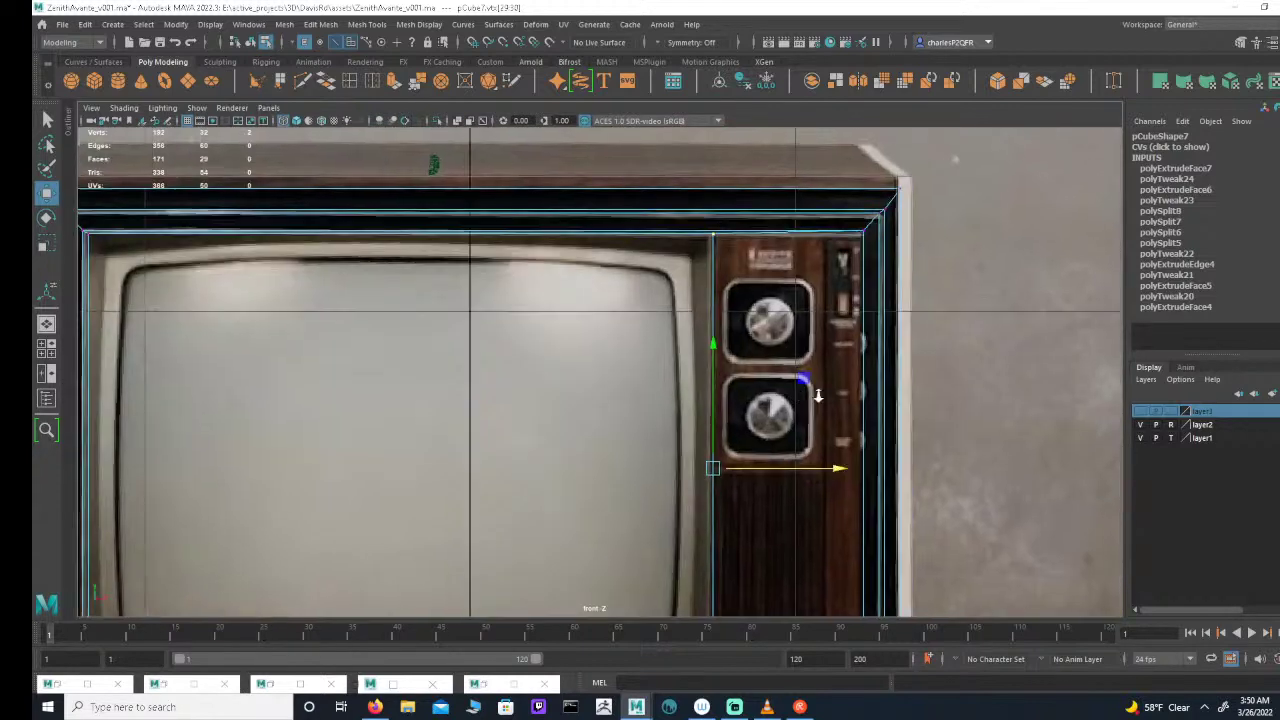
# Step: Undo the move of the innermost face's right-side vertices to the divider between the screen and the control panel
pyautogui.scroll(-5, 700, 390)
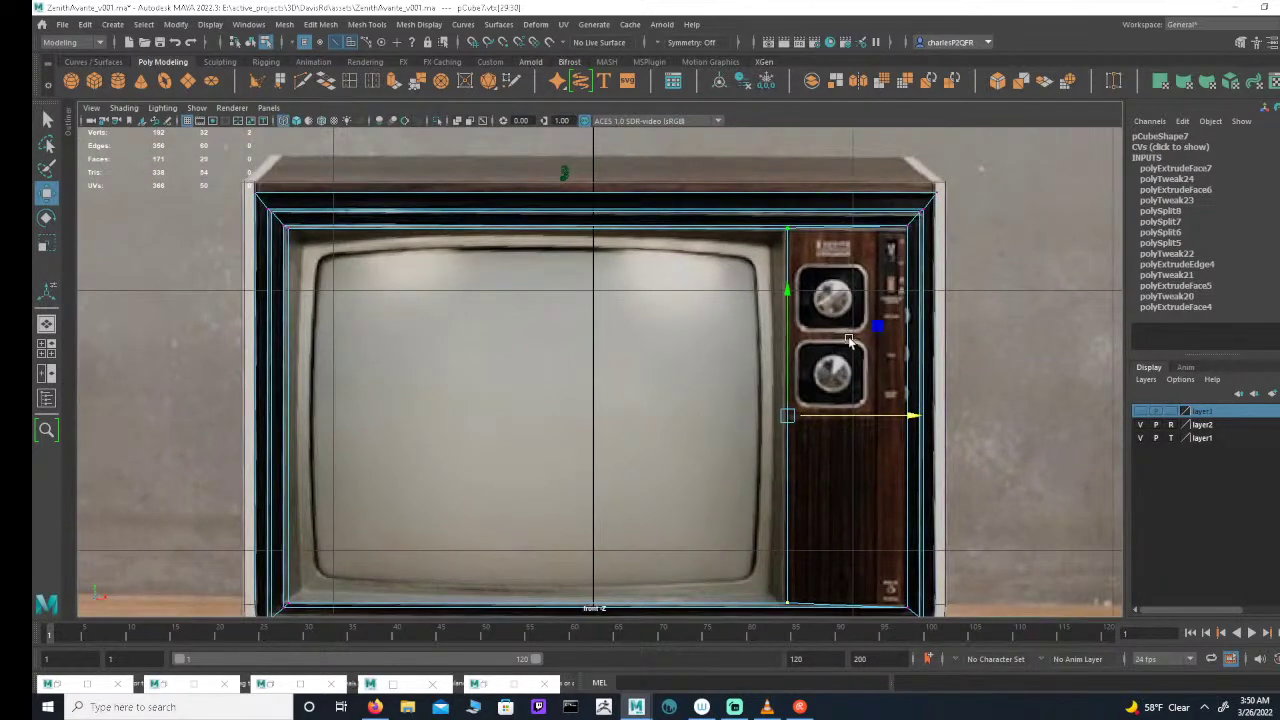
pyautogui.hotkey('ctrl', 'z')
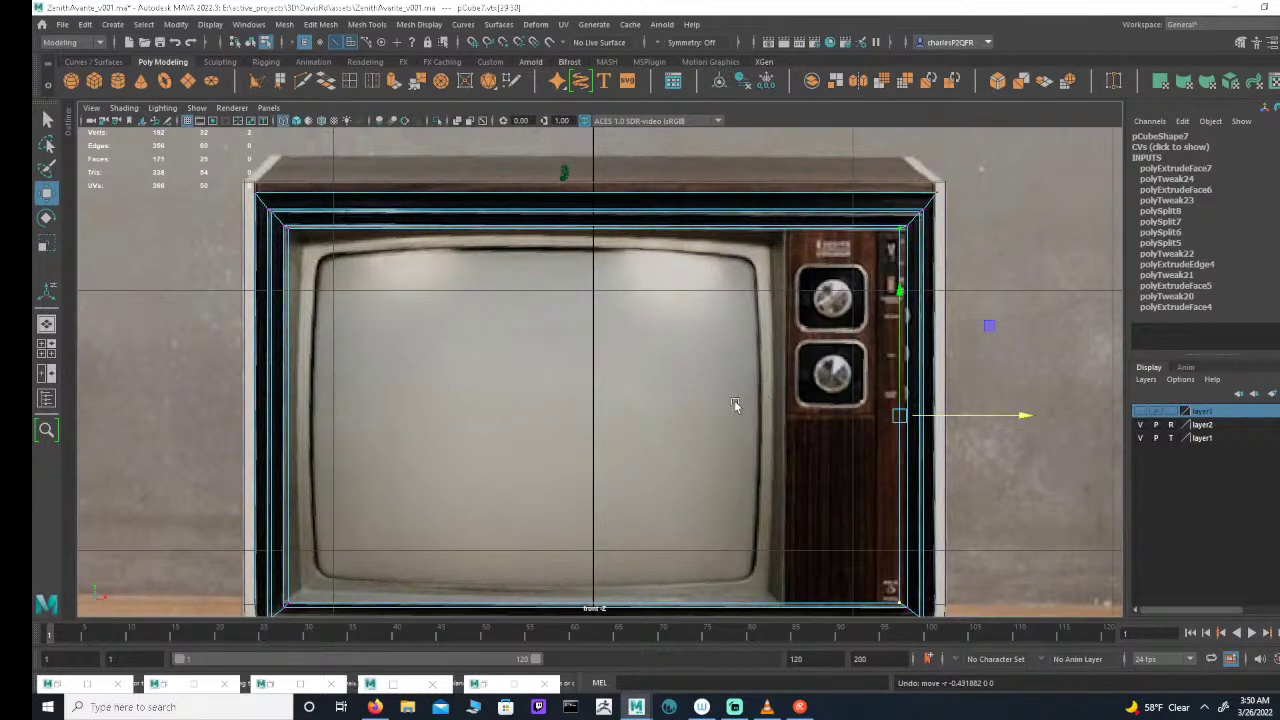
pyautogui.keyDown('alt'); pyautogui.moveTo(735, 403); pyautogui.dragTo(831, 362, button='middle'); pyautogui.keyUp('alt')
pyautogui.keyDown('alt'); pyautogui.moveTo(831, 362); pyautogui.dragTo(670, 358, button='right'); pyautogui.keyUp('alt')
pyautogui.keyDown('alt'); pyautogui.moveTo(860, 357); pyautogui.dragTo(764, 355, button='middle'); pyautogui.keyUp('alt')
pyautogui.keyDown('alt'); pyautogui.moveTo(764, 355); pyautogui.dragTo(837, 337, button='right'); pyautogui.keyUp('alt')
pyautogui.keyDown('alt'); pyautogui.moveTo(872, 342); pyautogui.dragTo(772, 345, button='middle'); pyautogui.keyUp('alt')
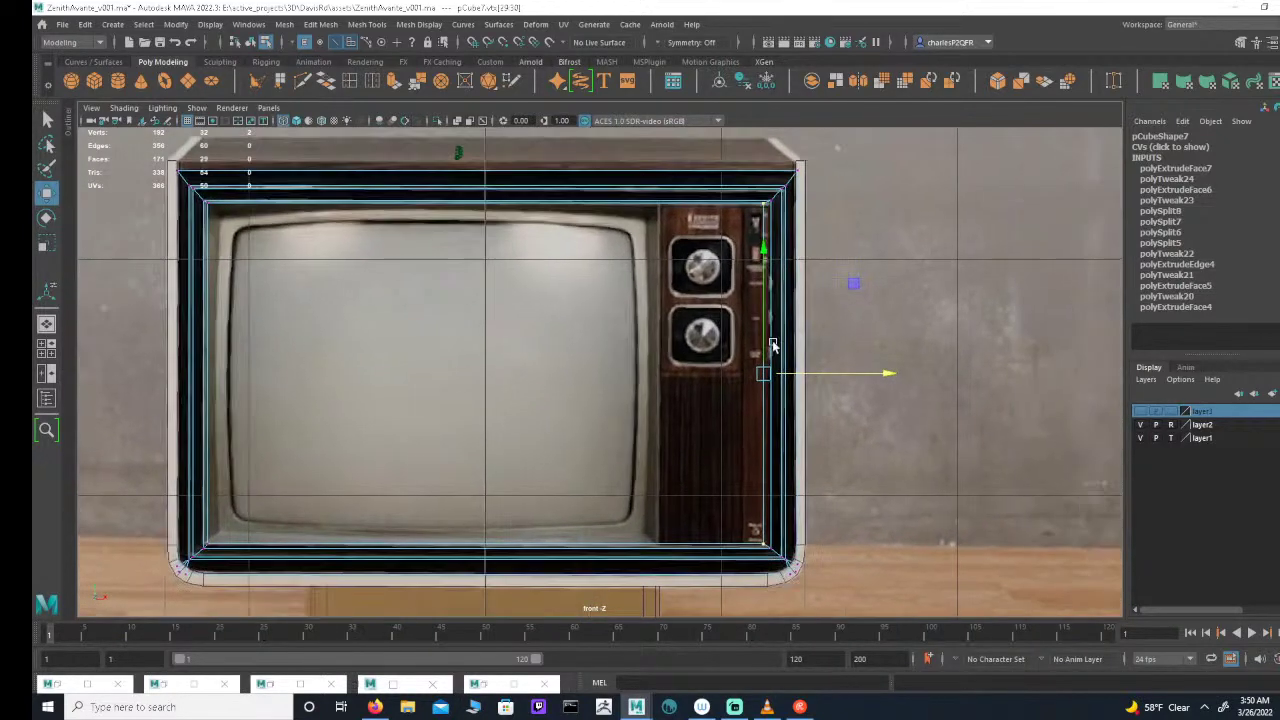
pyautogui.scroll(2, 773, 345)
pyautogui.scroll(1, 775, 348)
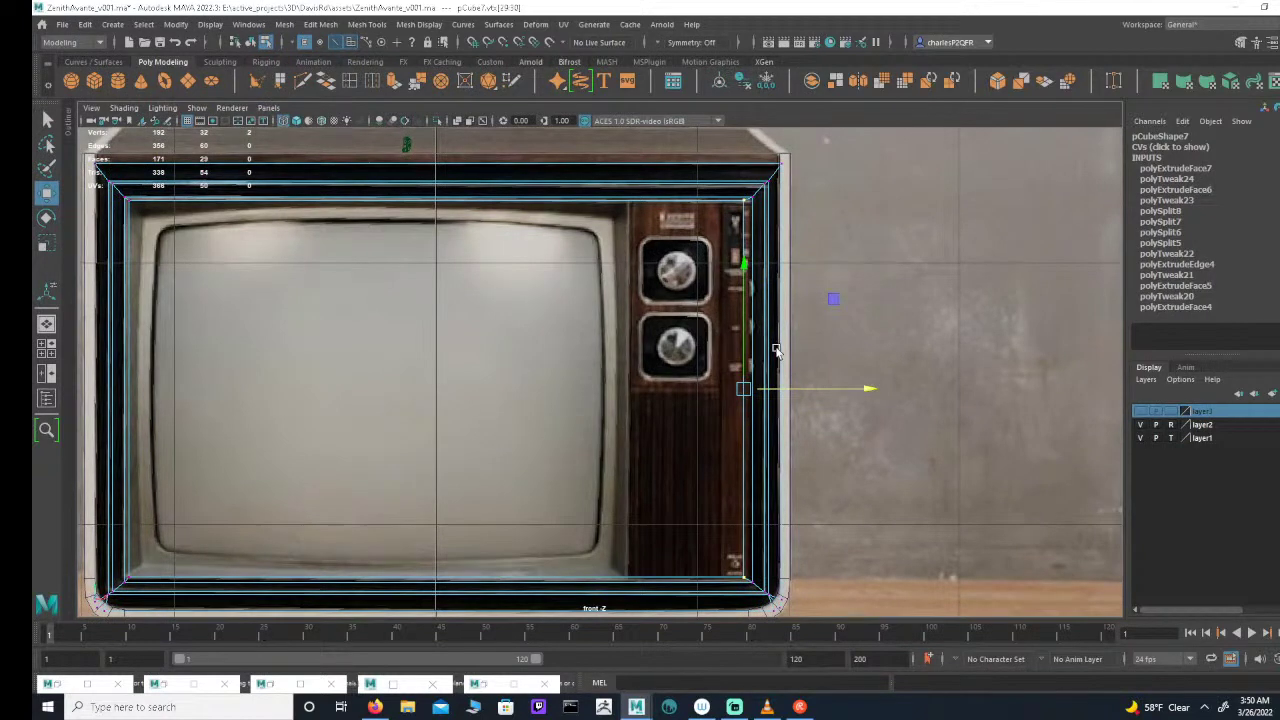
# Step: Undo the remaining vertex nudges and the extrusion that added the innermost face
pyautogui.hotkey('ctrl', 'z')
pyautogui.hotkey('ctrl', 'z')
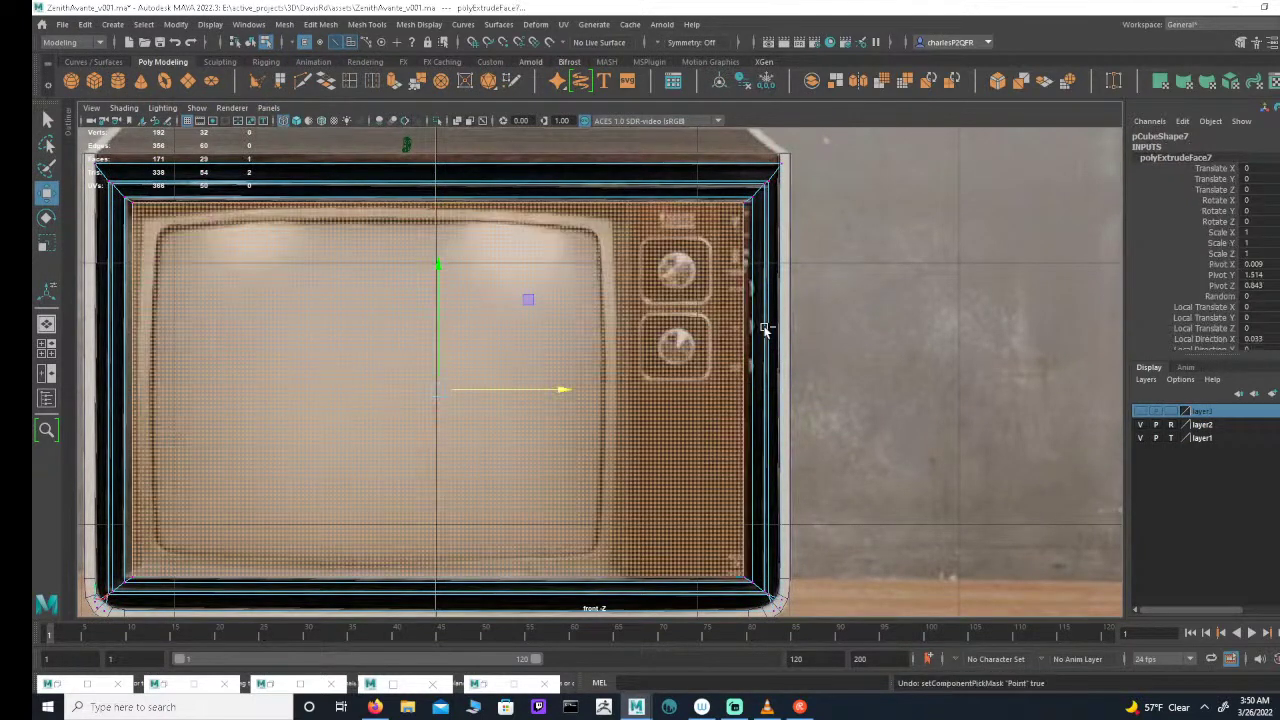
pyautogui.hotkey('ctrl', 'z')
pyautogui.hotkey('ctrl', 'z')
pyautogui.hotkey('ctrl', 'z')
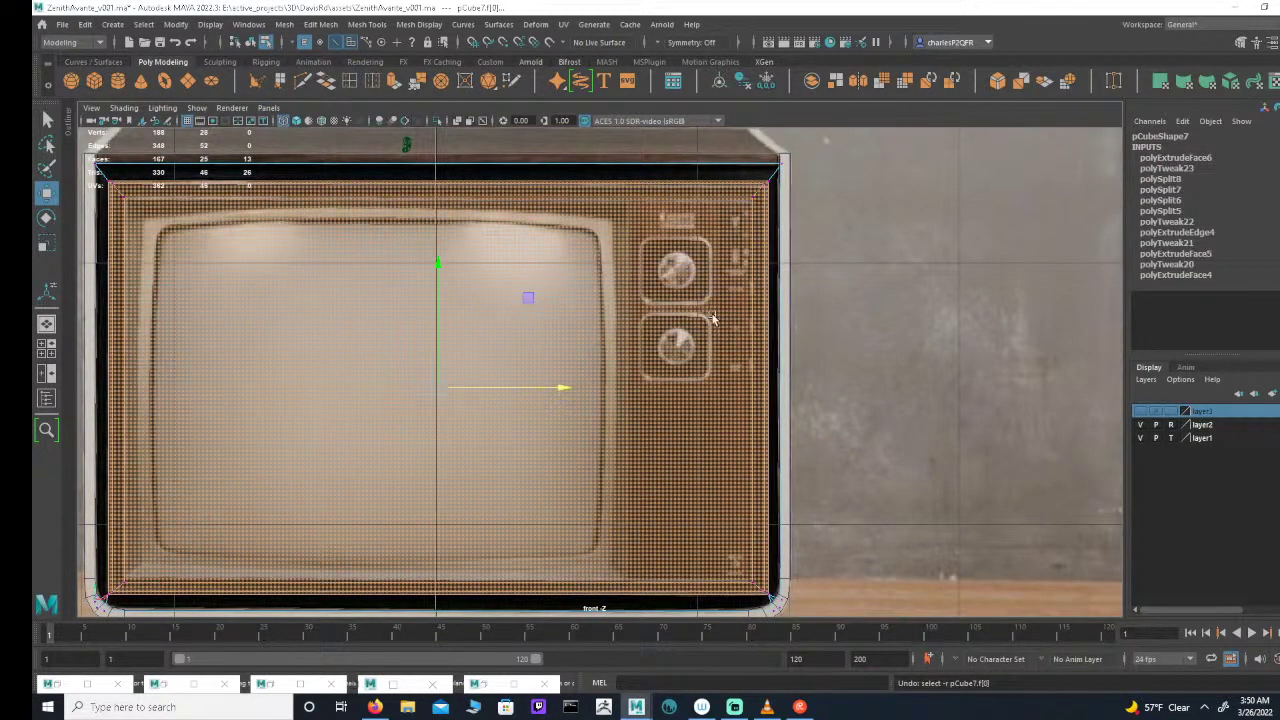
# Step: Clear the current selection and select only the front panel's central face
pyautogui.click(926, 294)
pyautogui.press('space')
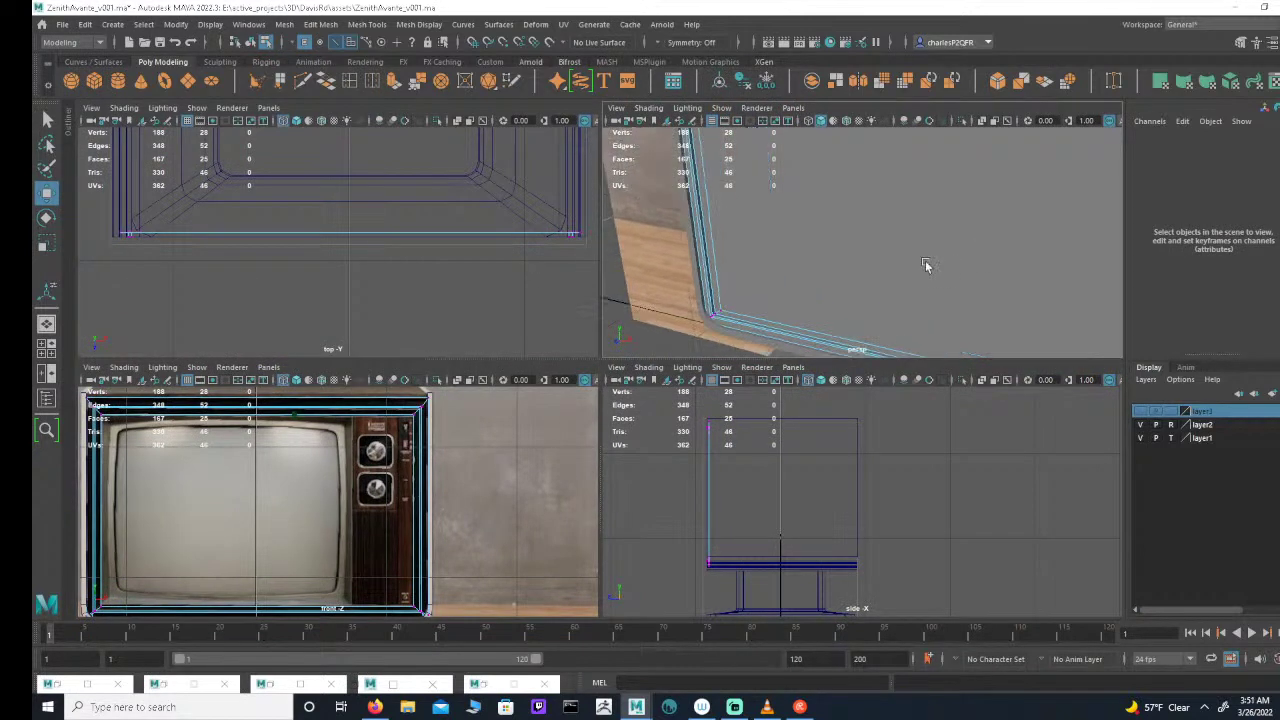
pyautogui.keyDown('alt'); pyautogui.moveTo(926, 266); pyautogui.dragTo(911, 248); pyautogui.keyUp('alt')
pyautogui.press('space')
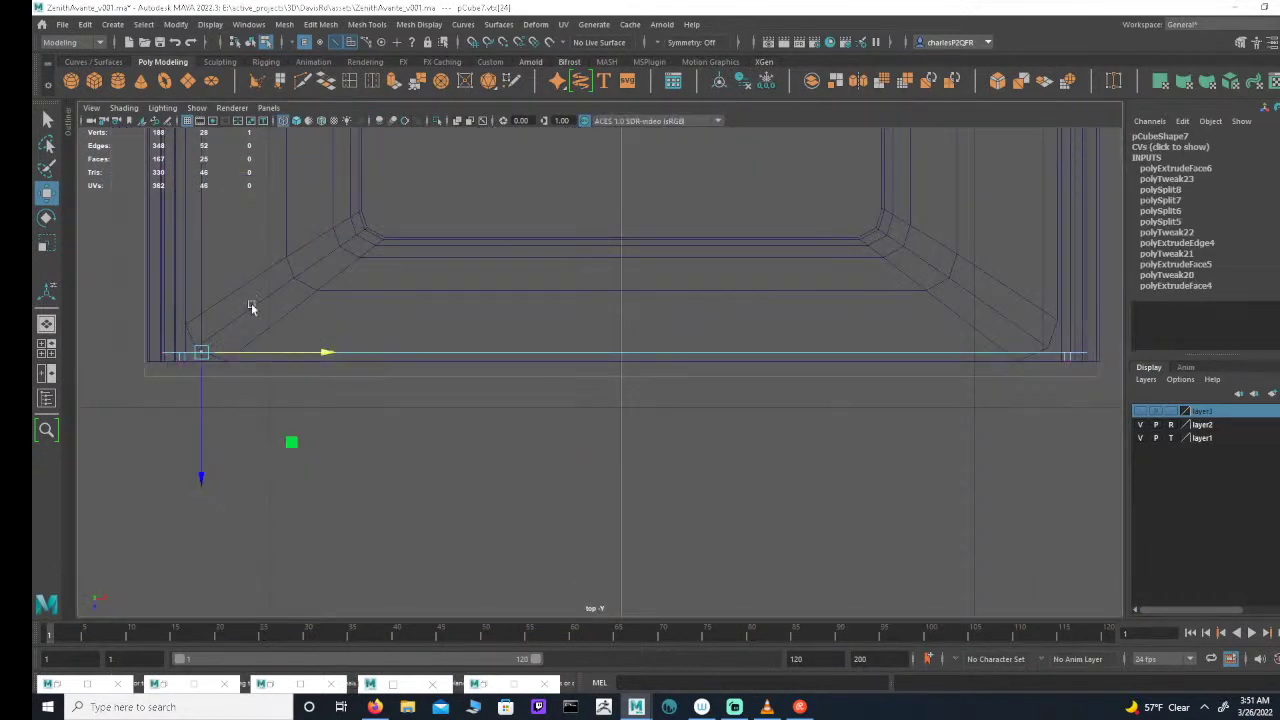
pyautogui.press('space')
pyautogui.press('space')
pyautogui.keyDown('alt'); pyautogui.moveTo(564, 279); pyautogui.dragTo(651, 296, button='middle'); pyautogui.keyUp('alt')
pyautogui.click(350, 45)
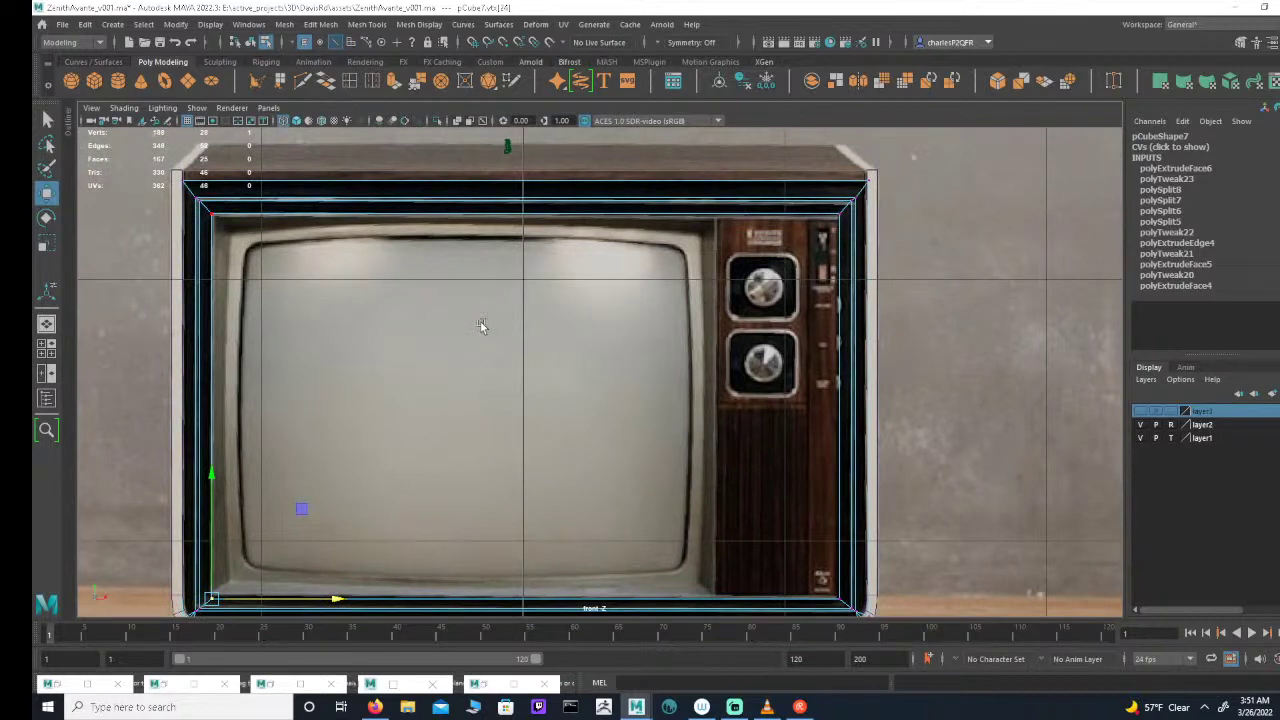
pyautogui.hotkey('ctrl', 'z')
pyautogui.click(351, 43)
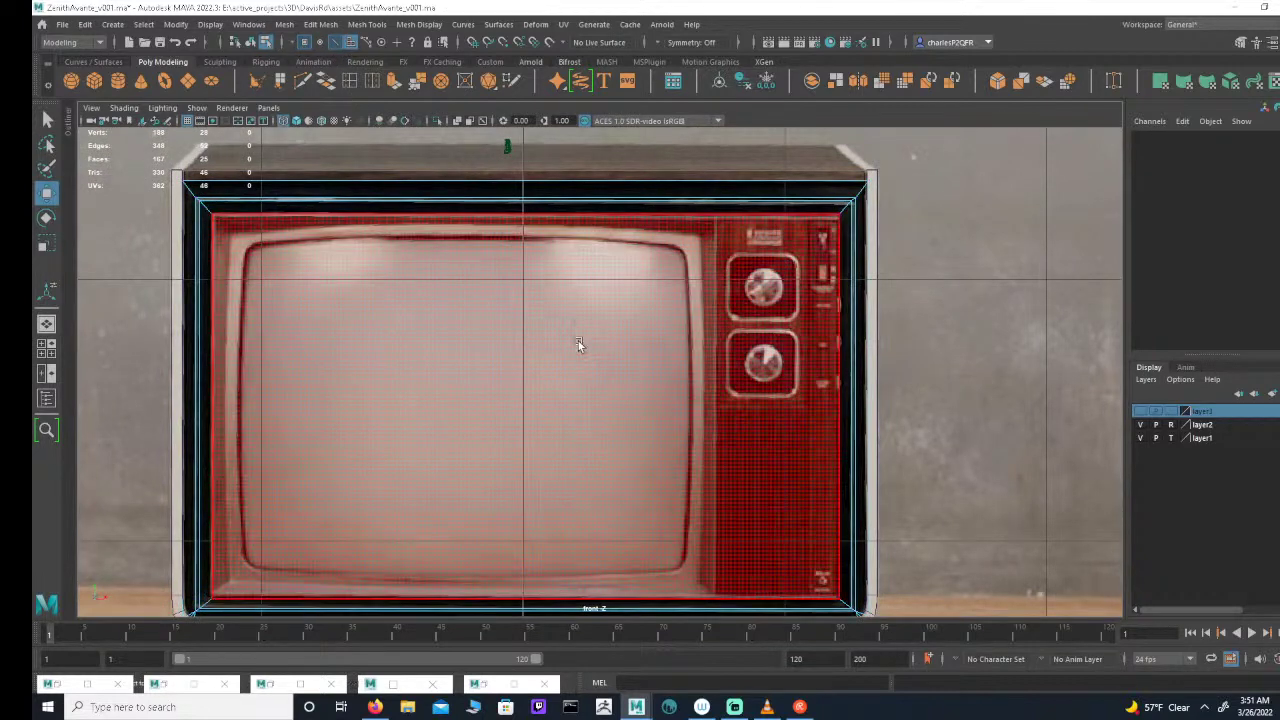
pyautogui.click(595, 338)
# Step: Extrude the selected central face in place
pyautogui.press('space')
pyautogui.keyDown('alt'); pyautogui.moveTo(937, 252); pyautogui.dragTo(857, 251); pyautogui.keyUp('alt')
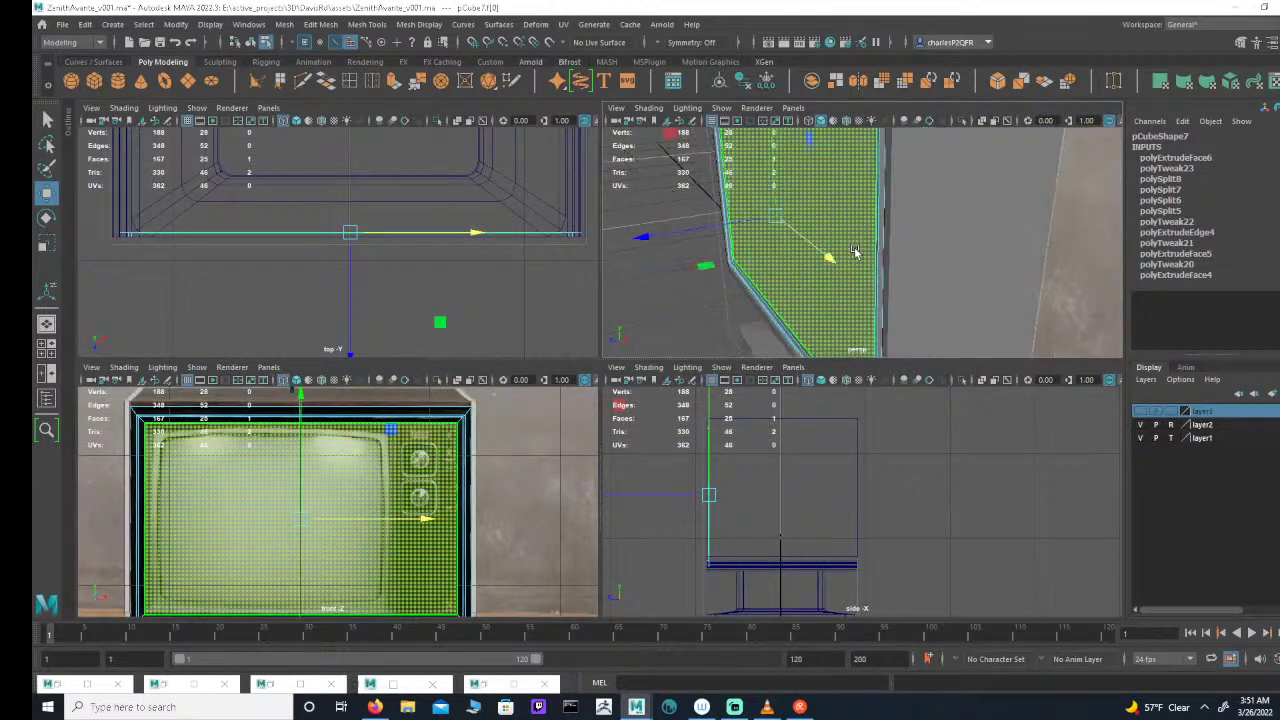
pyautogui.keyDown('alt'); pyautogui.moveTo(760, 228); pyautogui.dragTo(883, 226); pyautogui.keyUp('alt')
pyautogui.keyDown('alt'); pyautogui.moveTo(883, 226); pyautogui.dragTo(886, 198, button='right'); pyautogui.keyUp('alt')
pyautogui.moveTo(885, 197)
pyautogui.keyDown('alt'); pyautogui.mouseDown()
pyautogui.moveTo(1063, 226)
pyautogui.moveTo(965, 177)
pyautogui.moveTo(1014, 160)
pyautogui.moveTo(862, 187)
pyautogui.mouseUp(); pyautogui.keyUp('alt')
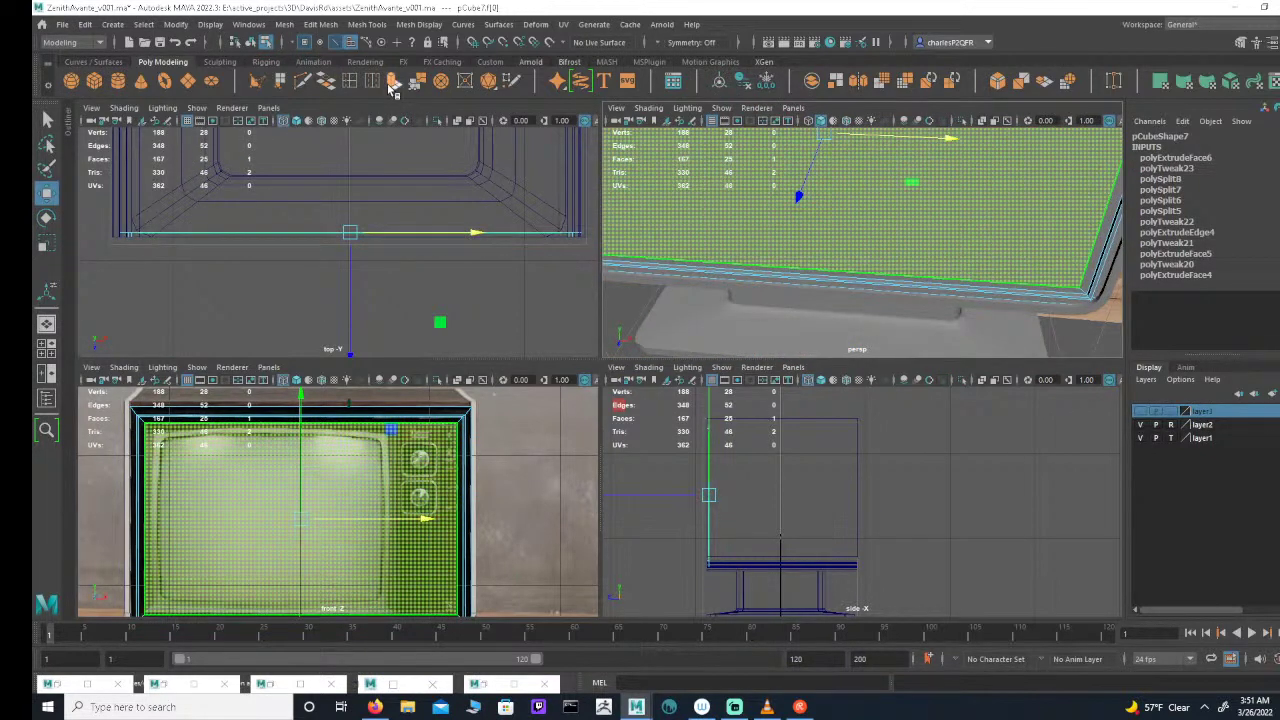
pyautogui.click(395, 81)
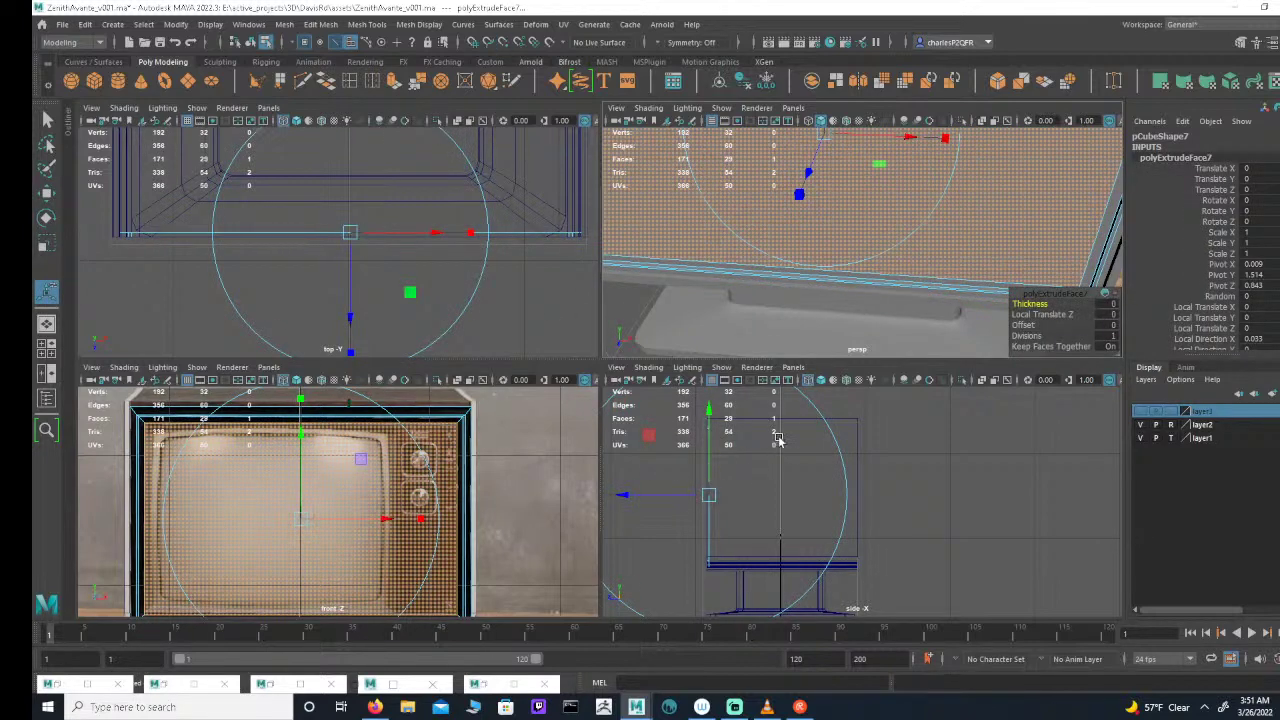
# Step: Move the extruded face forward with vertex snapping, level with the surrounding frame, for a local Z translation of 0.0258
pyautogui.keyDown('alt'); pyautogui.moveTo(669, 455); pyautogui.dragTo(766, 456, button='middle'); pyautogui.keyUp('alt')
pyautogui.keyDown('alt'); pyautogui.moveTo(766, 456); pyautogui.dragTo(1003, 487, button='right'); pyautogui.keyUp('alt')
pyautogui.keyDown('alt'); pyautogui.moveTo(848, 483); pyautogui.dragTo(880, 429, button='middle'); pyautogui.keyUp('alt')
pyautogui.keyDown('alt'); pyautogui.moveTo(880, 429); pyautogui.dragTo(895, 428, button='right'); pyautogui.keyUp('alt')
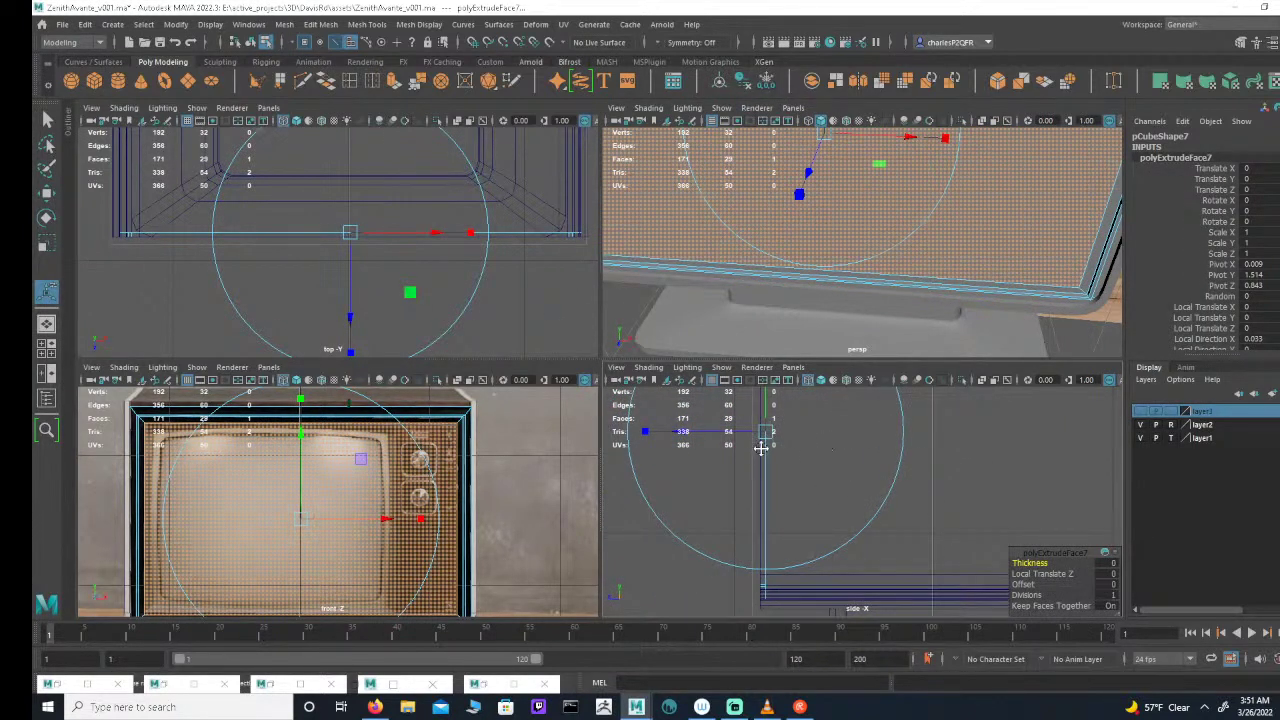
pyautogui.keyDown('alt'); pyautogui.moveTo(763, 446); pyautogui.dragTo(814, 457, button='middle'); pyautogui.keyUp('alt')
pyautogui.press('v')
pyautogui.moveTo(776, 438); pyautogui.dragTo(790, 456)
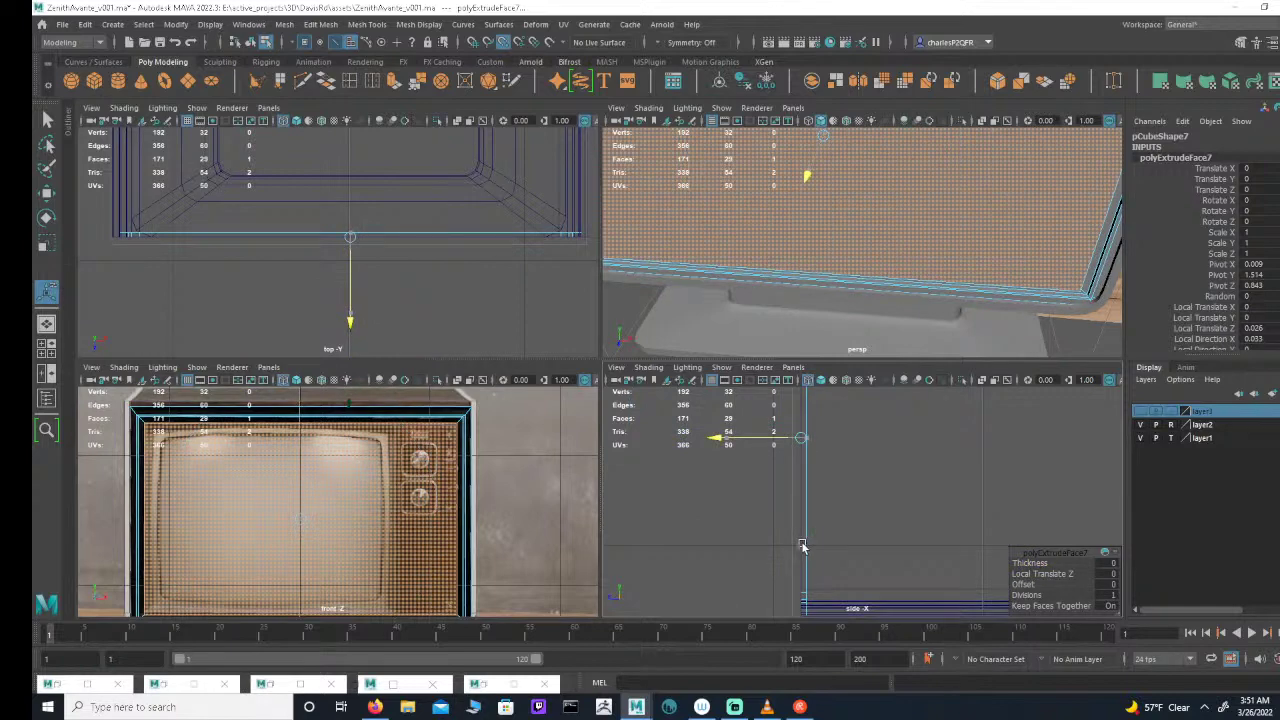
pyautogui.moveTo(797, 600); pyautogui.dragTo(797, 600)
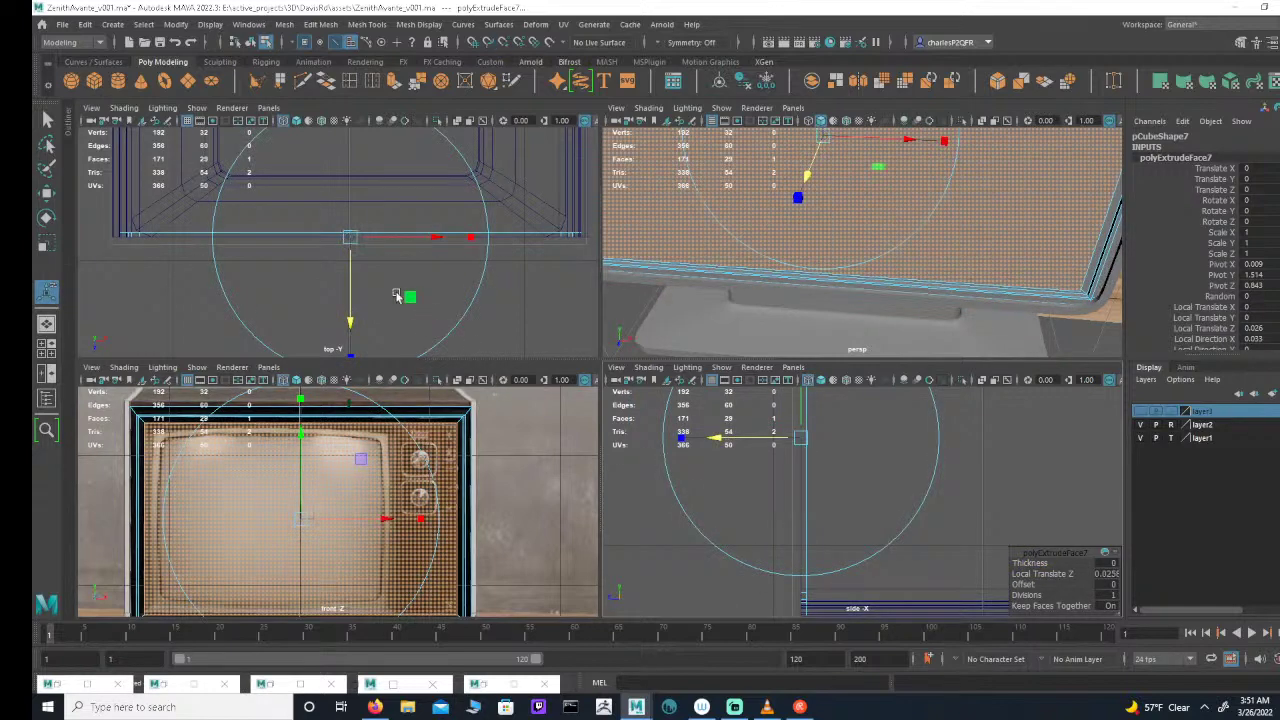
pyautogui.press('v')
pyautogui.moveTo(350, 262); pyautogui.dragTo(565, 238)
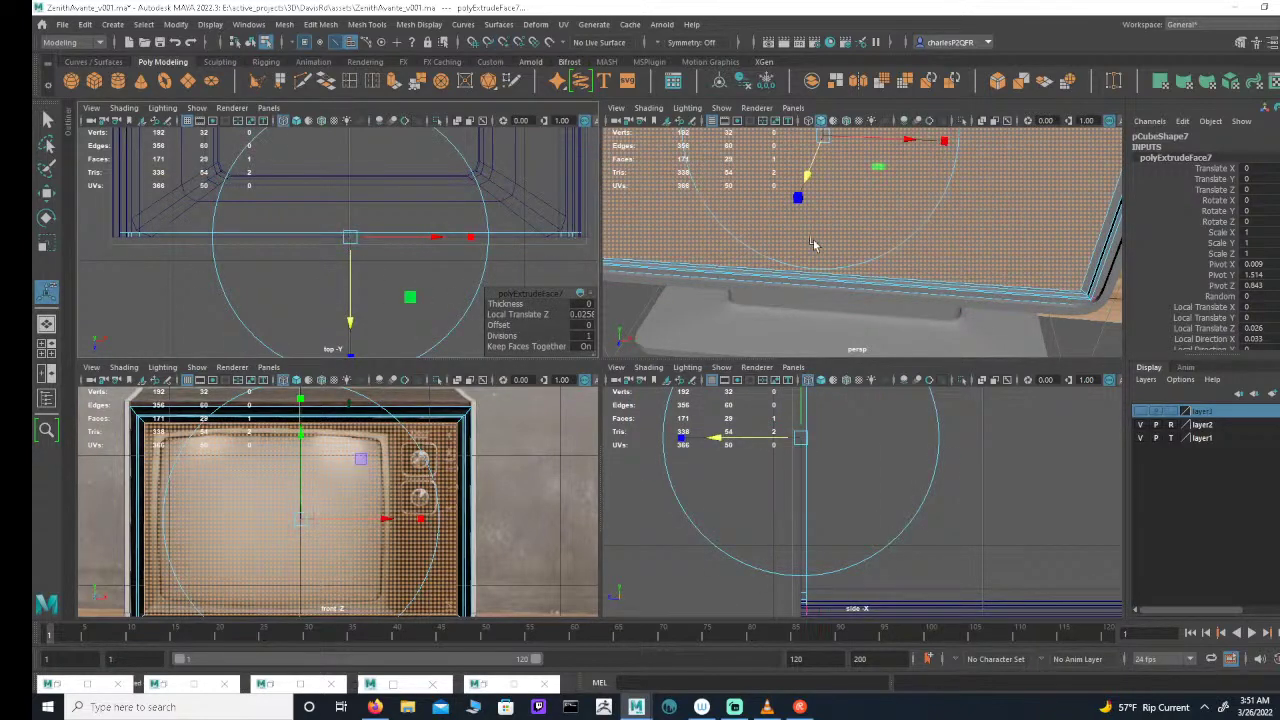
# Step: Insert an edge loop through the front panel at the divider between the screen and the control panel
pyautogui.keyDown('alt'); pyautogui.moveTo(946, 237); pyautogui.dragTo(900, 258); pyautogui.keyUp('alt')
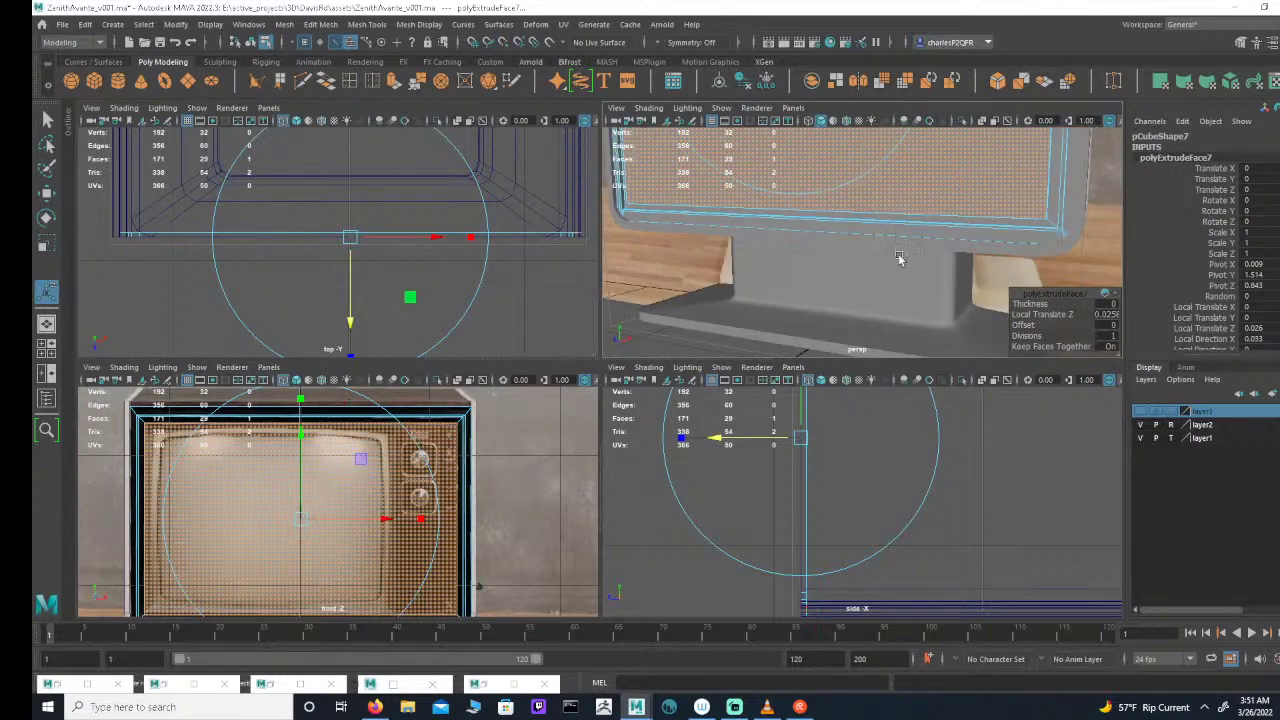
pyautogui.press('space')
pyautogui.scroll(2, 750, 380)
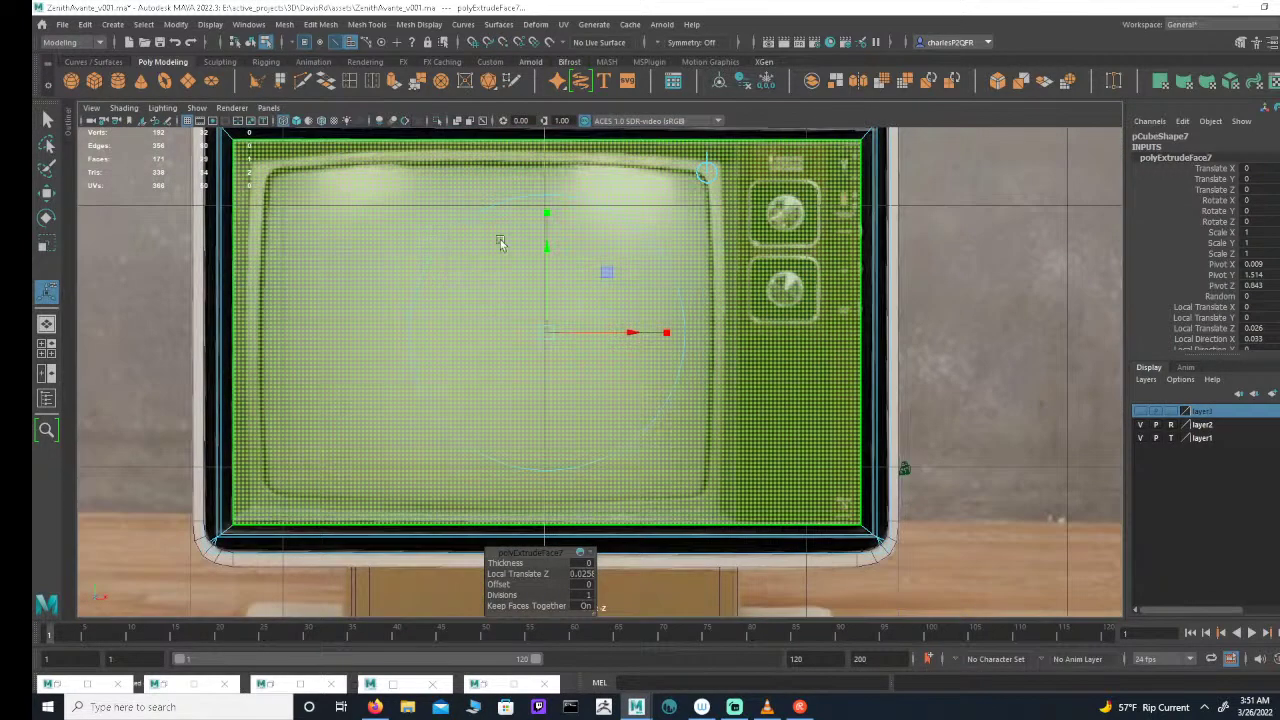
pyautogui.click(350, 82)
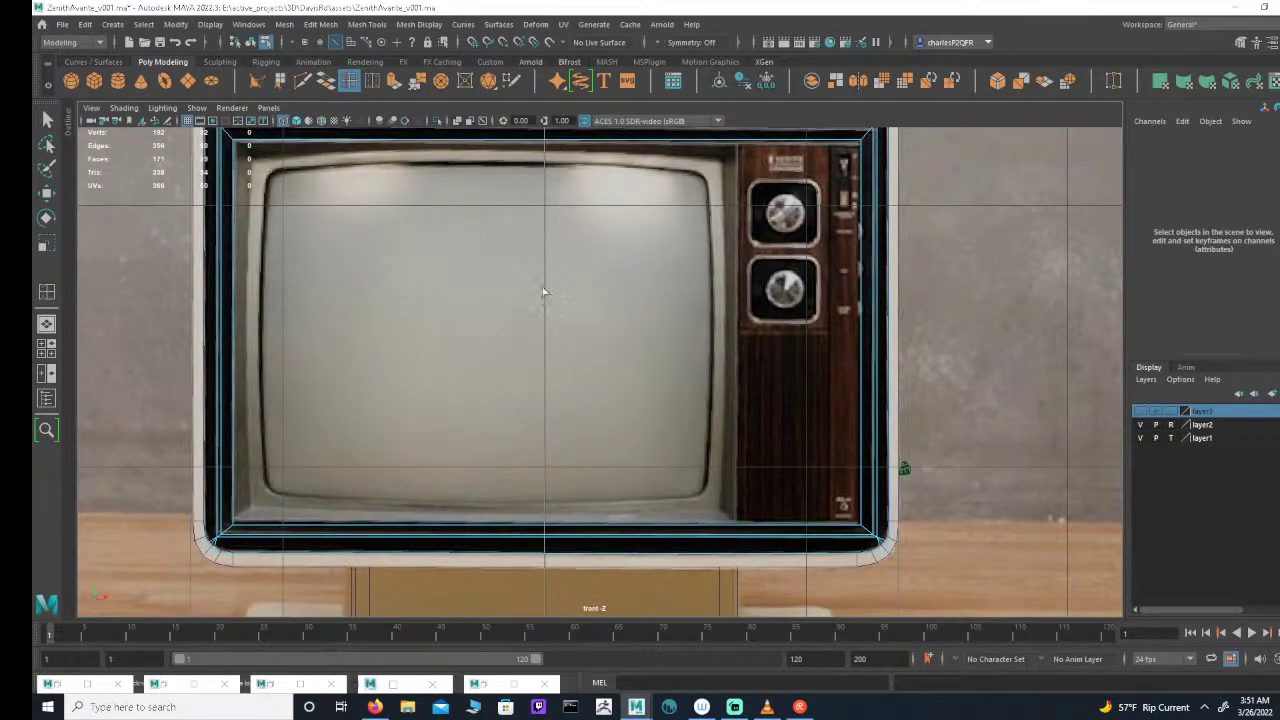
pyautogui.keyDown('alt'); pyautogui.moveTo(692, 253); pyautogui.dragTo(626, 329, button='middle'); pyautogui.keyUp('alt')
pyautogui.scroll(1, 712, 257)
pyautogui.keyDown('alt'); pyautogui.moveTo(714, 255); pyautogui.dragTo(700, 170, button='middle'); pyautogui.keyUp('alt')
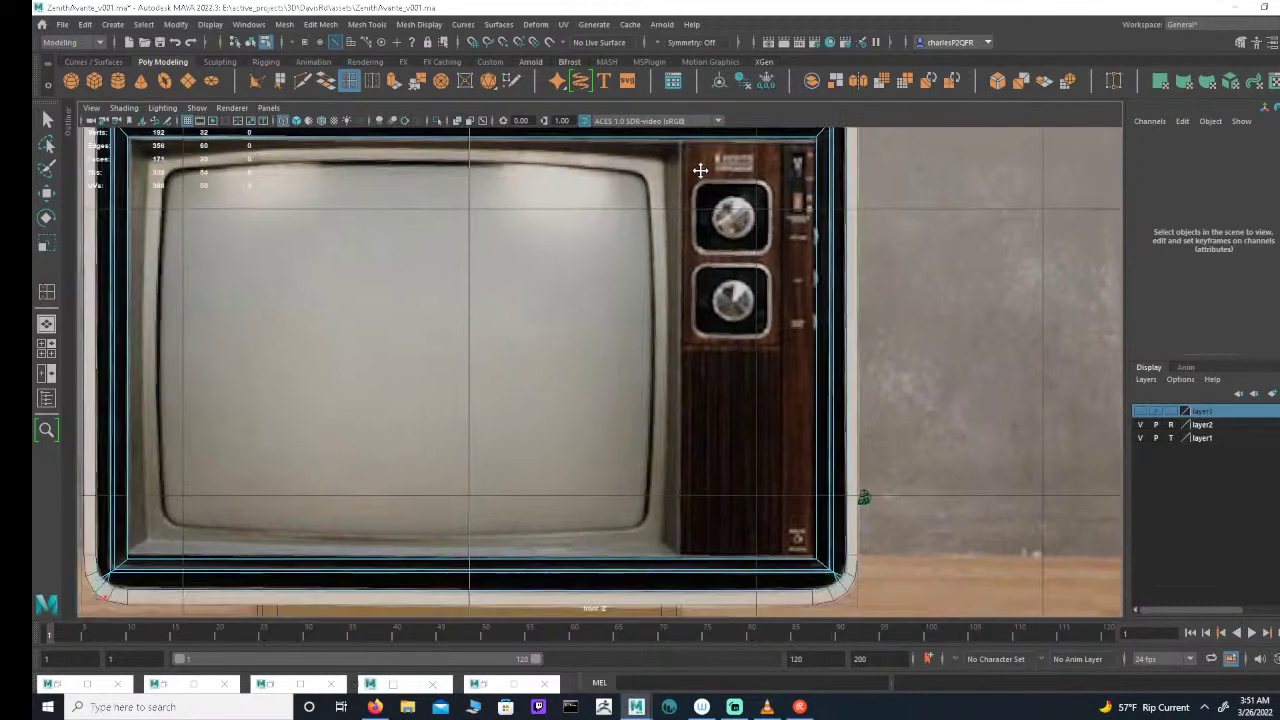
pyautogui.keyDown('alt'); pyautogui.moveTo(700, 170); pyautogui.dragTo(674, 174, button='right'); pyautogui.keyUp('alt')
pyautogui.keyDown('alt'); pyautogui.moveTo(683, 190); pyautogui.dragTo(678, 236, button='middle'); pyautogui.keyUp('alt')
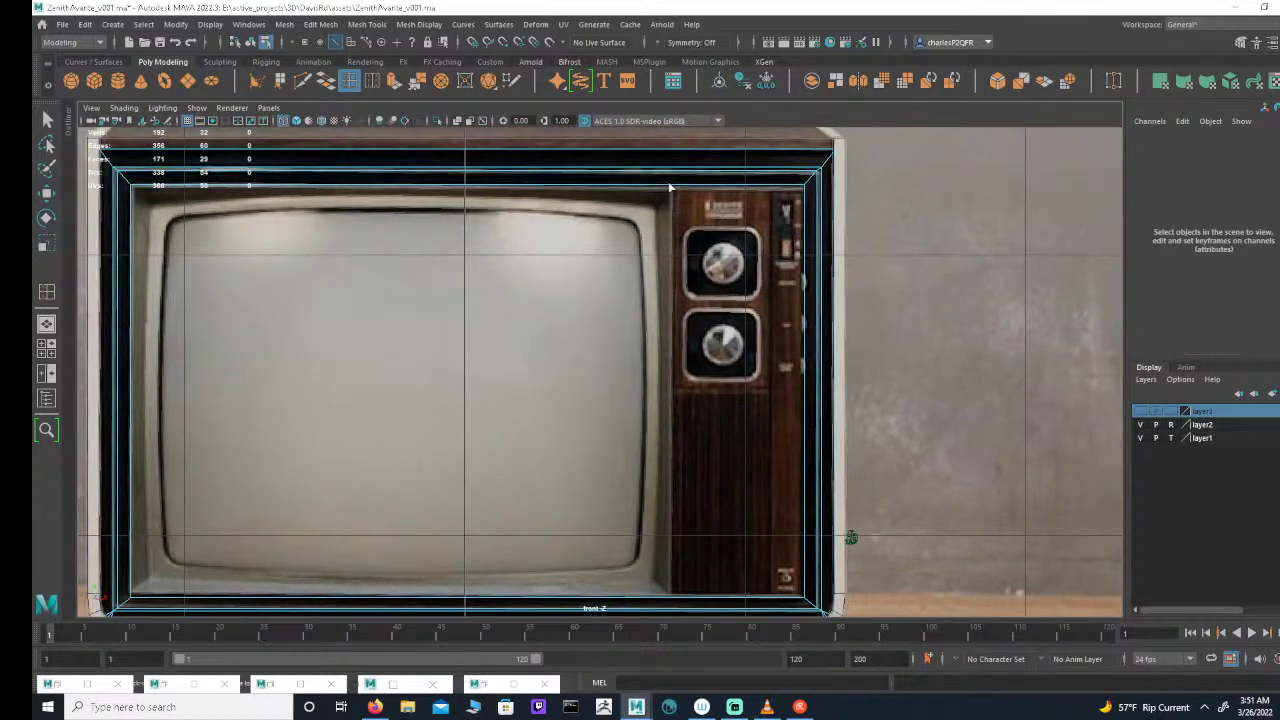
pyautogui.click(670, 187)
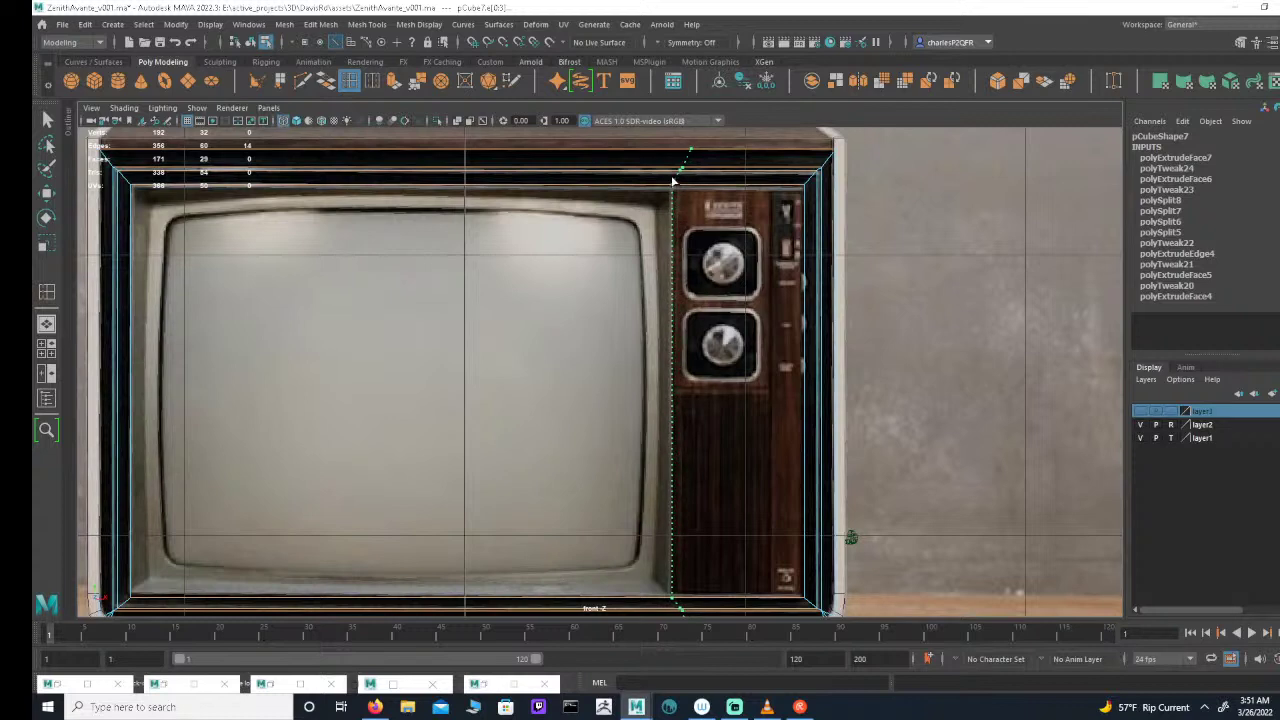
pyautogui.click(671, 181)
# Step: Straighten the new edge loop into one vertical line and fit it to the divider in the reference
pyautogui.scroll(-3, 736, 305)
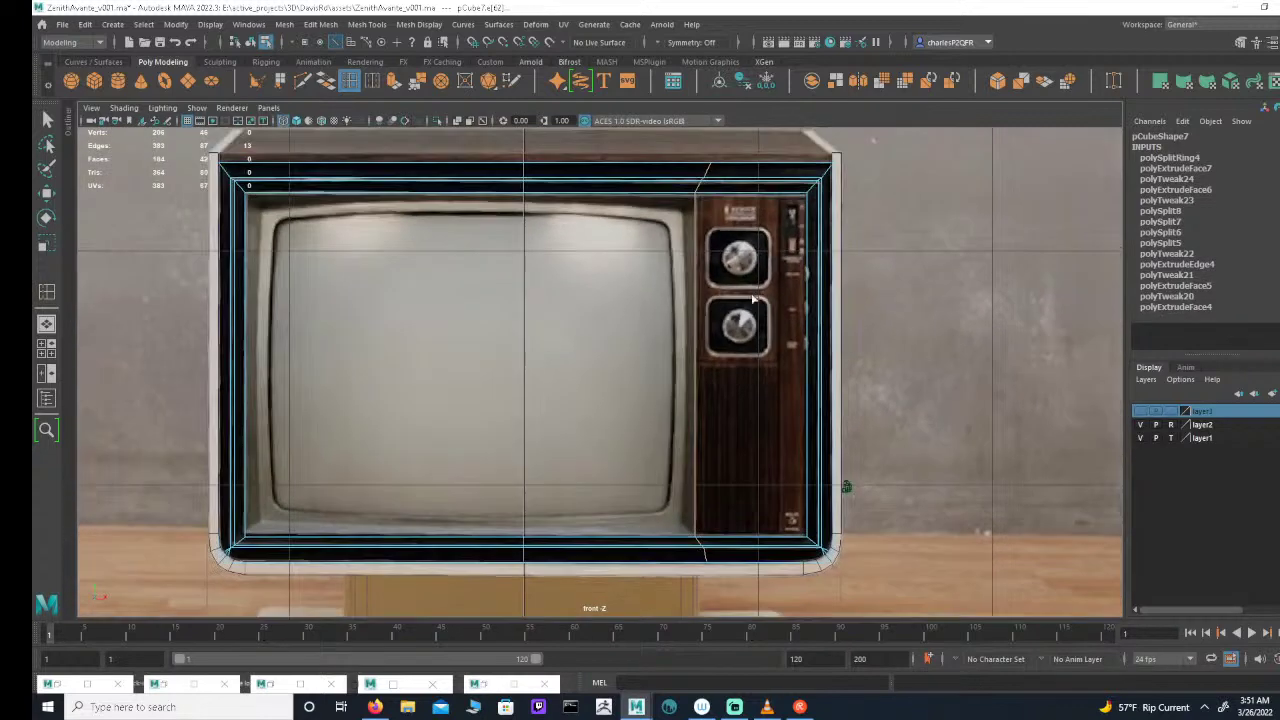
pyautogui.press('e')
pyautogui.press('w')
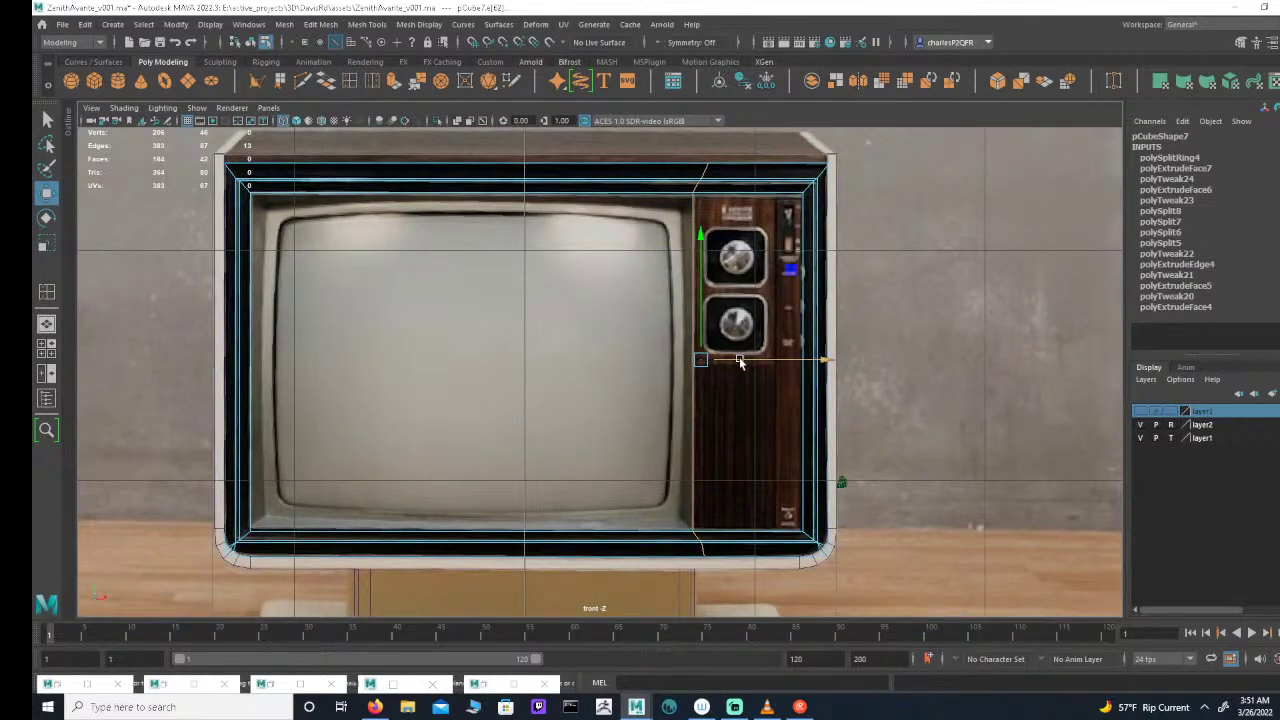
pyautogui.moveTo(740, 362)
pyautogui.mouseDown()
pyautogui.moveTo(758, 362)
pyautogui.moveTo(726, 362)
pyautogui.mouseUp()
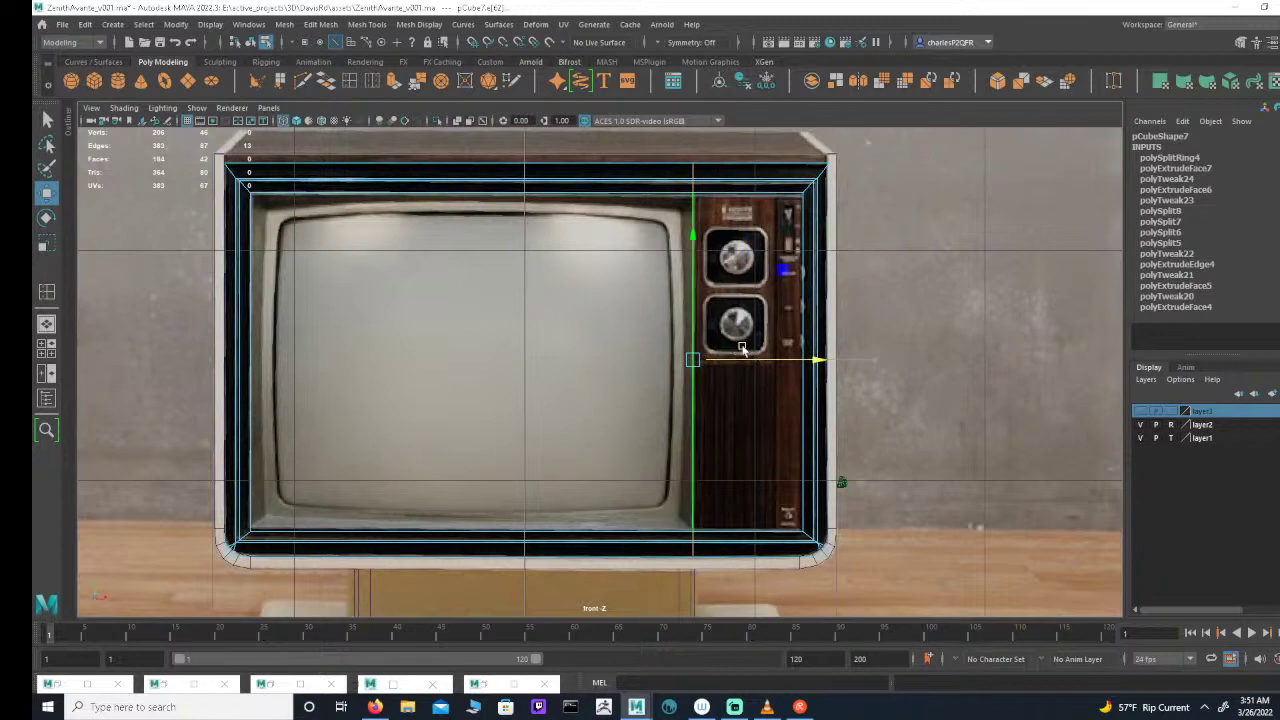
pyautogui.scroll(5, 954, 349)
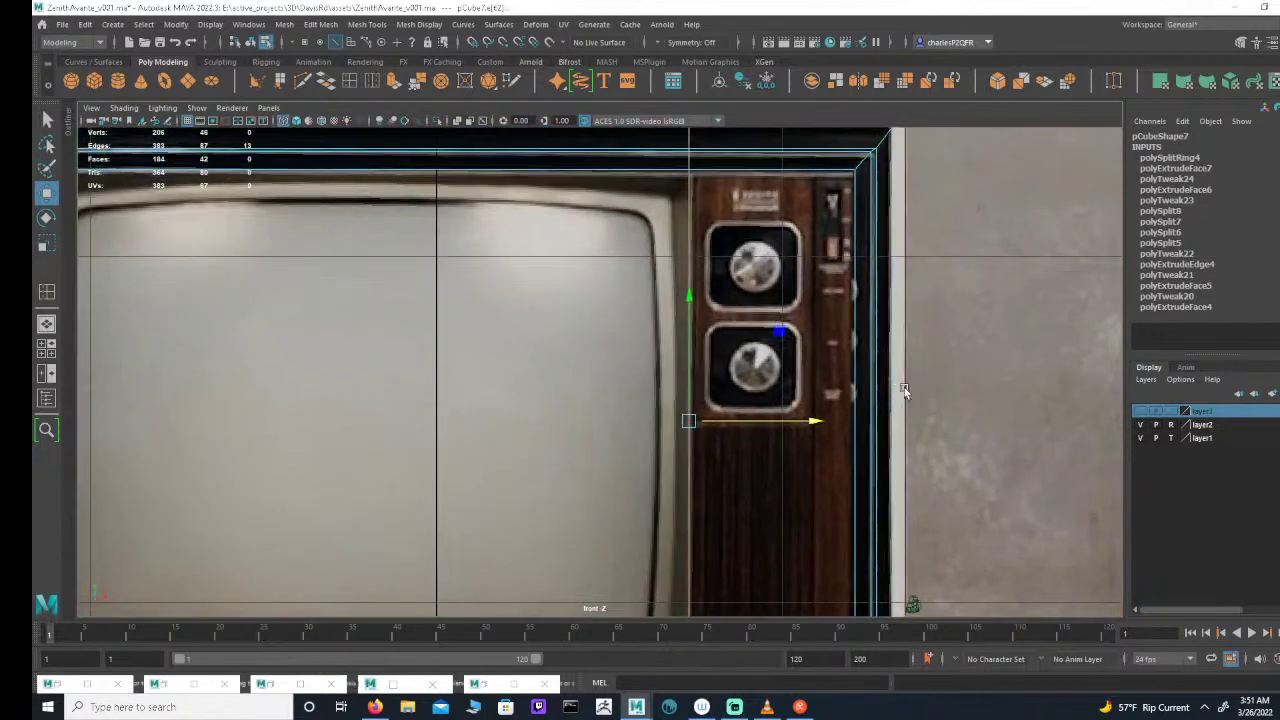
pyautogui.keyDown('alt'); pyautogui.moveTo(791, 349); pyautogui.dragTo(775, 334, button='middle'); pyautogui.keyUp('alt')
pyautogui.moveTo(742, 405); pyautogui.dragTo(745, 406)
# Step: Examine how the vertical edge loop lines up with the reference's screen surround and control panel
pyautogui.keyDown('alt'); pyautogui.moveTo(757, 400); pyautogui.dragTo(646, 366, button='right'); pyautogui.keyUp('alt')
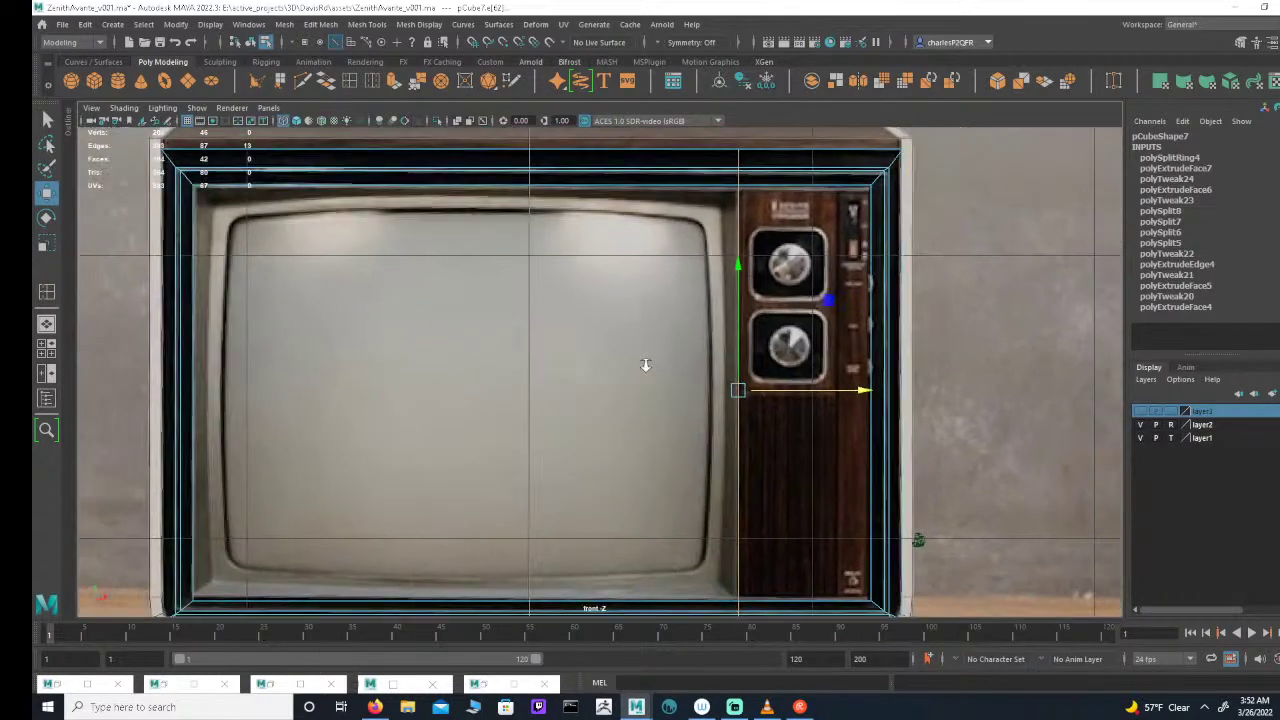
pyautogui.keyDown('alt'); pyautogui.moveTo(646, 366); pyautogui.dragTo(869, 357, button='middle'); pyautogui.keyUp('alt')
pyautogui.scroll(-2, 869, 357)
pyautogui.scroll(2, 875, 350)
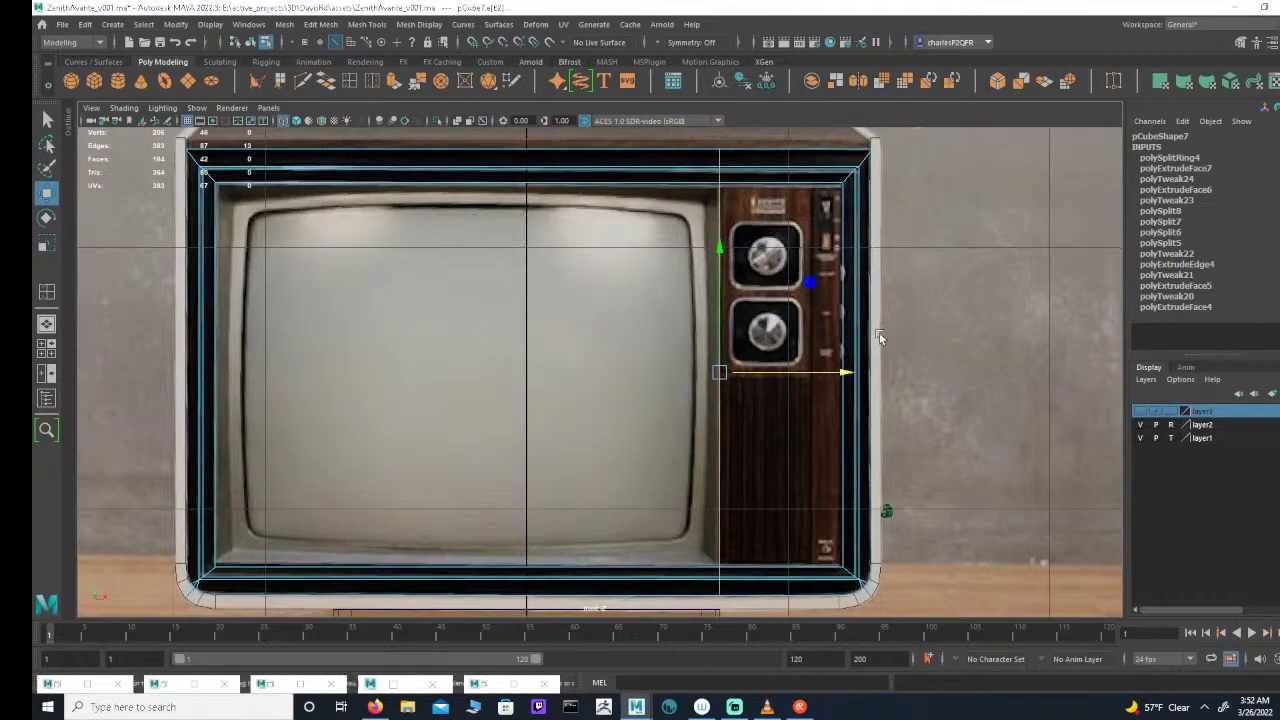
pyautogui.keyDown('alt'); pyautogui.moveTo(737, 374); pyautogui.dragTo(715, 324, button='middle'); pyautogui.keyUp('alt')
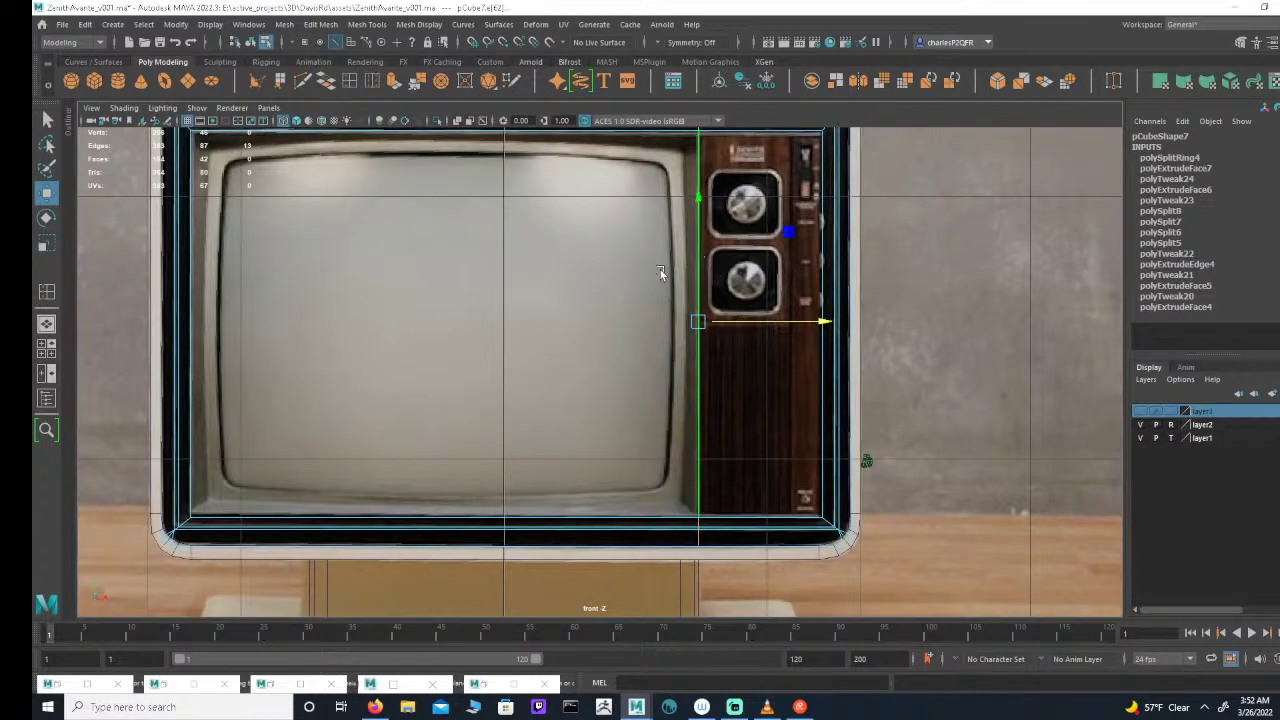
pyautogui.keyDown('alt'); pyautogui.moveTo(720, 288); pyautogui.dragTo(702, 326, button='middle'); pyautogui.keyUp('alt')
pyautogui.keyDown('alt'); pyautogui.moveTo(702, 326); pyautogui.dragTo(766, 295, button='right'); pyautogui.keyUp('alt')
pyautogui.keyDown('alt'); pyautogui.moveTo(749, 224); pyautogui.dragTo(751, 255, button='middle'); pyautogui.keyUp('alt')
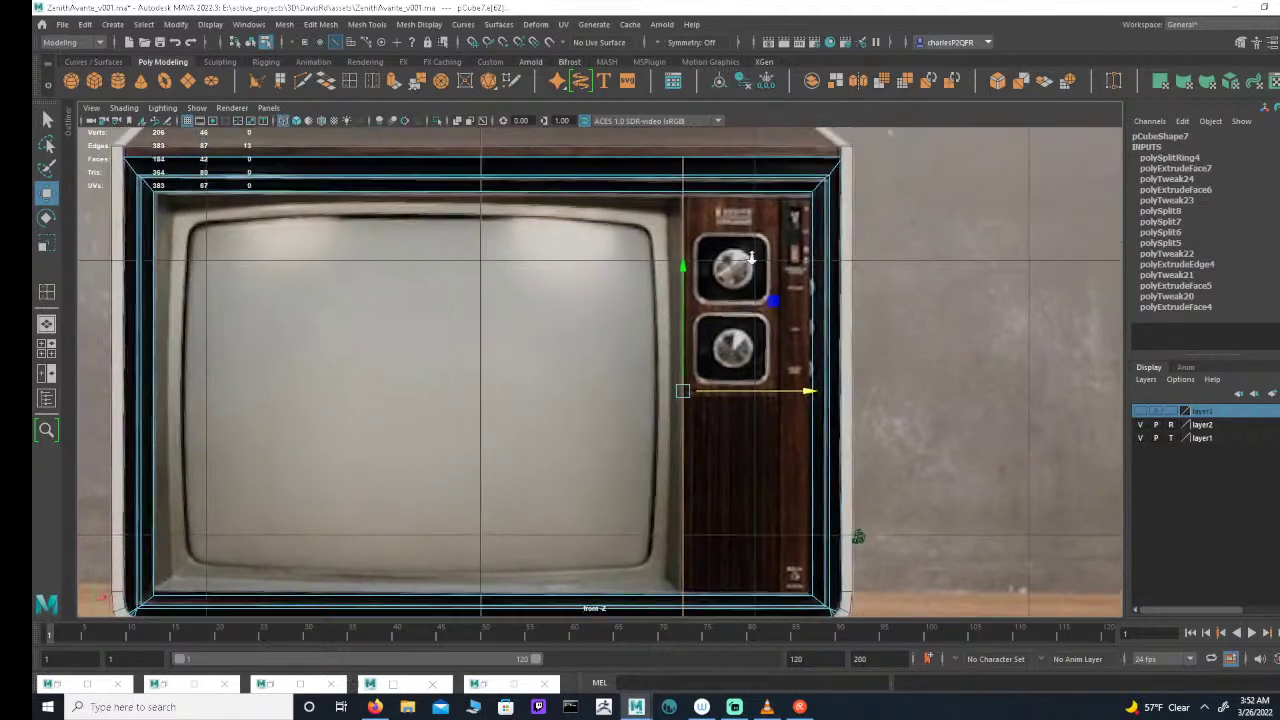
pyautogui.keyDown('alt'); pyautogui.moveTo(751, 255); pyautogui.dragTo(806, 243, button='right'); pyautogui.keyUp('alt')
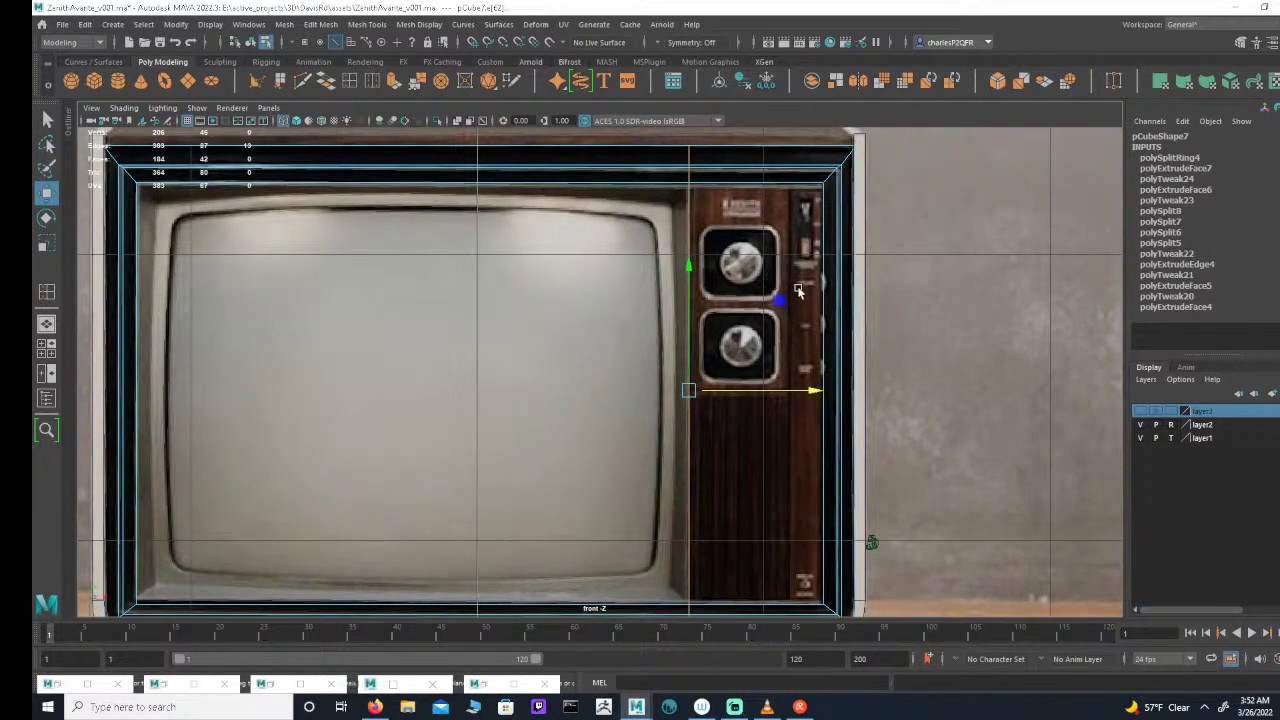
pyautogui.keyDown('alt'); pyautogui.moveTo(799, 290); pyautogui.dragTo(824, 275, button='middle'); pyautogui.keyUp('alt')
pyautogui.keyDown('alt'); pyautogui.moveTo(824, 275); pyautogui.dragTo(788, 272, button='right'); pyautogui.keyUp('alt')
pyautogui.keyDown('alt'); pyautogui.moveTo(709, 275); pyautogui.dragTo(731, 273, button='middle'); pyautogui.keyUp('alt')
pyautogui.keyDown('alt'); pyautogui.moveTo(731, 273); pyautogui.dragTo(649, 272, button='right'); pyautogui.keyUp('alt')
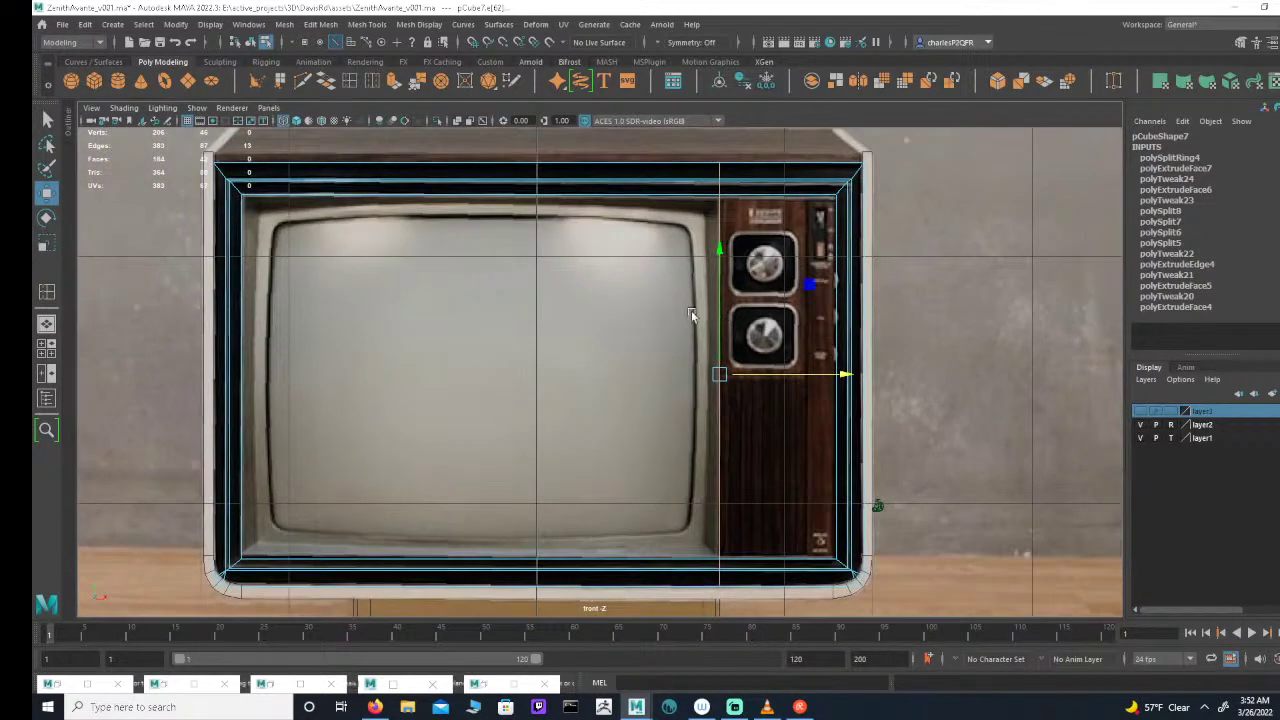
# Step: Extrude the front panel's screen and control panel faces with Keep Faces Together off, and scale each face slightly inward
pyautogui.click(351, 43)
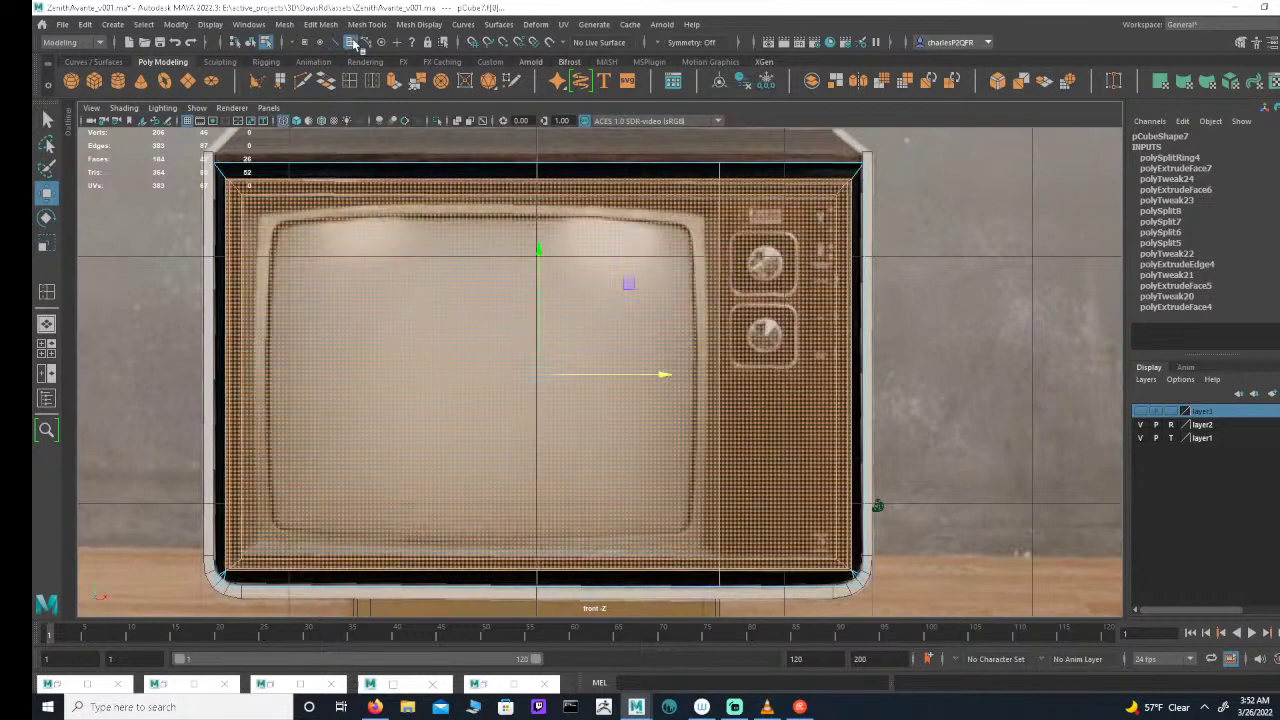
pyautogui.click(398, 165)
pyautogui.click(444, 289)
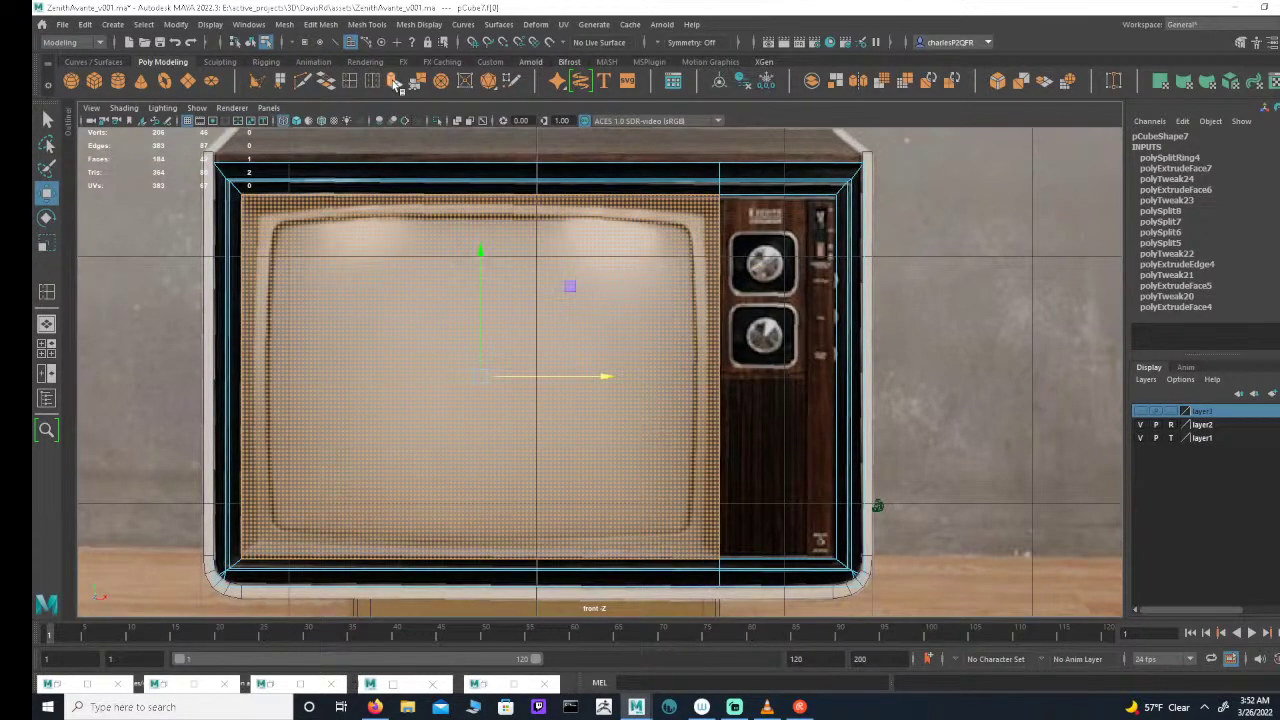
pyautogui.keyDown('shift'); pyautogui.click(772, 280); pyautogui.keyUp('shift')
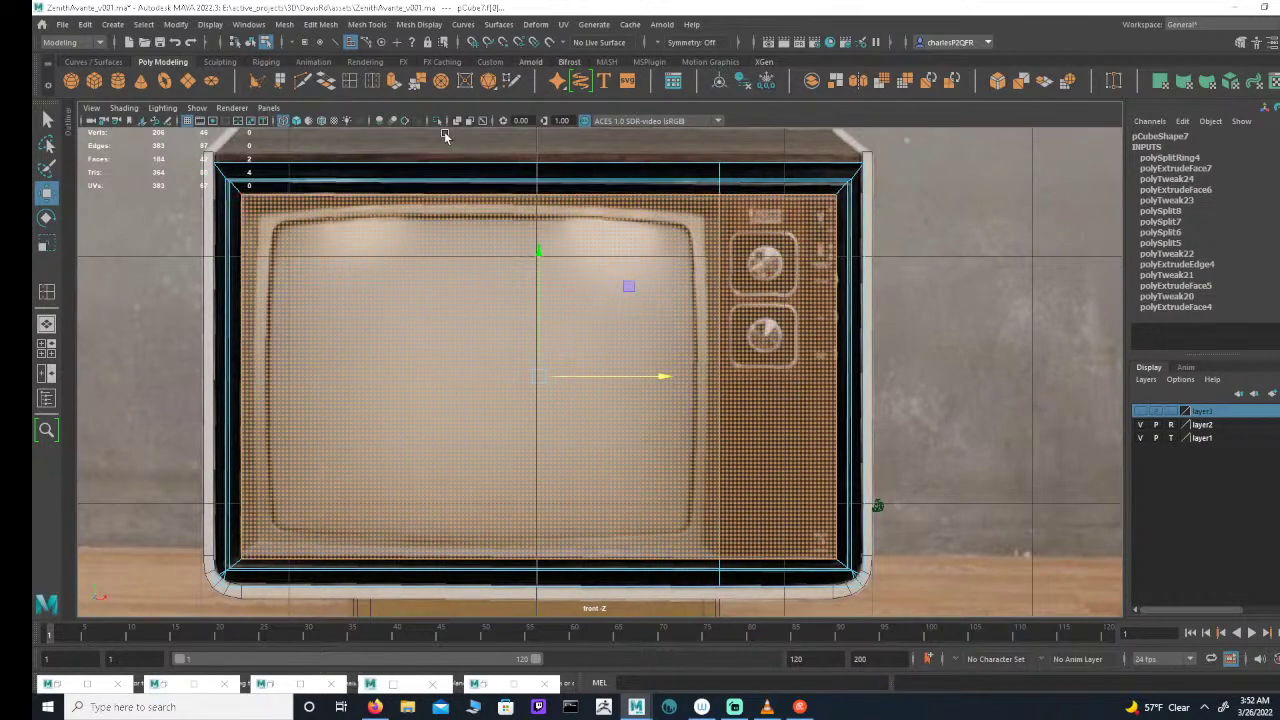
pyautogui.click(395, 82)
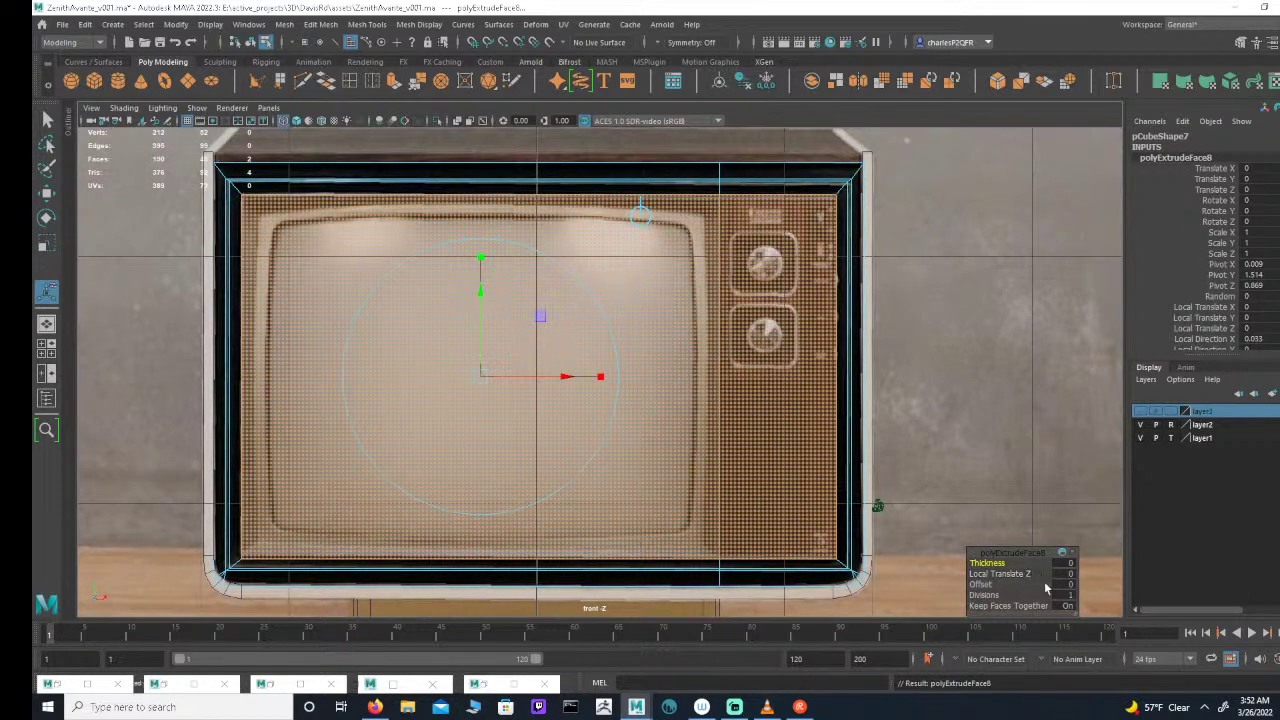
pyautogui.click(1064, 606)
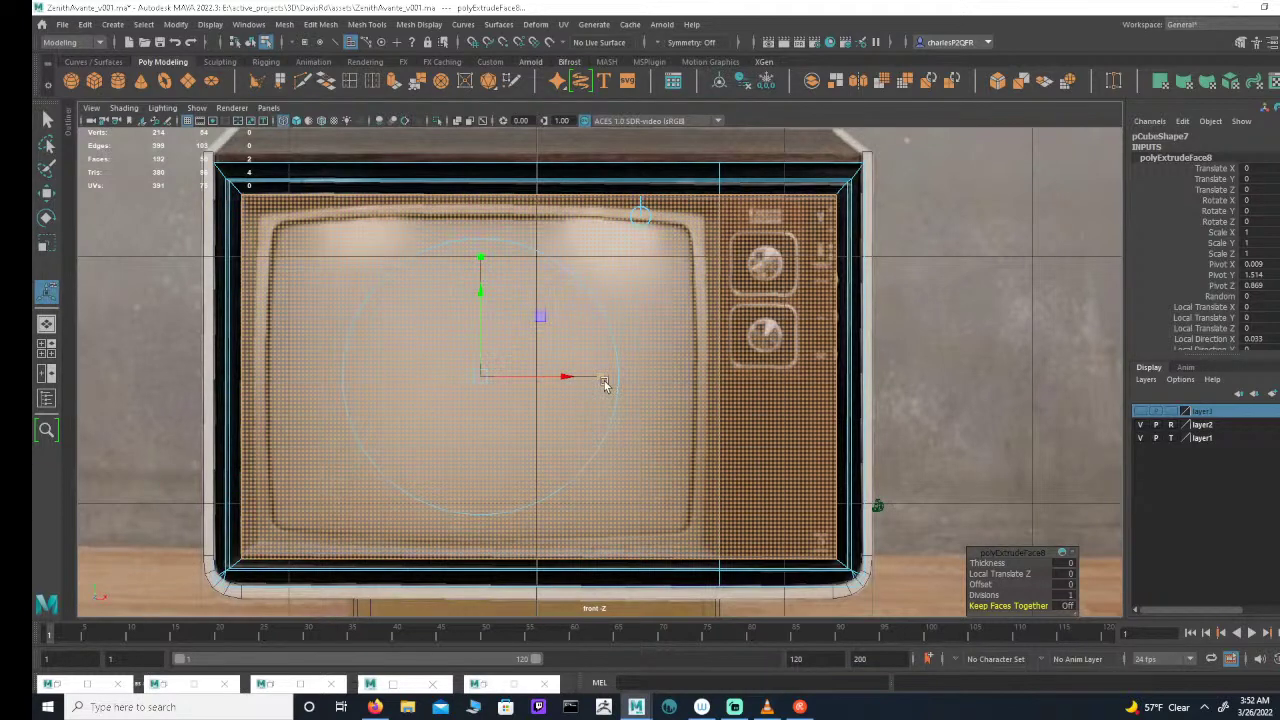
pyautogui.click(604, 384)
pyautogui.moveTo(481, 377); pyautogui.dragTo(480, 377)
# Step: Examine the inset borders of the extruded faces against the reference, at the divider and the upper and lower corners, with edge selection mode active
pyautogui.keyDown('alt'); pyautogui.moveTo(534, 381); pyautogui.dragTo(634, 322, button='middle'); pyautogui.keyUp('alt')
pyautogui.keyDown('alt'); pyautogui.moveTo(634, 322); pyautogui.dragTo(786, 325, button='right'); pyautogui.keyUp('alt')
pyautogui.scroll(-3, 710, 322)
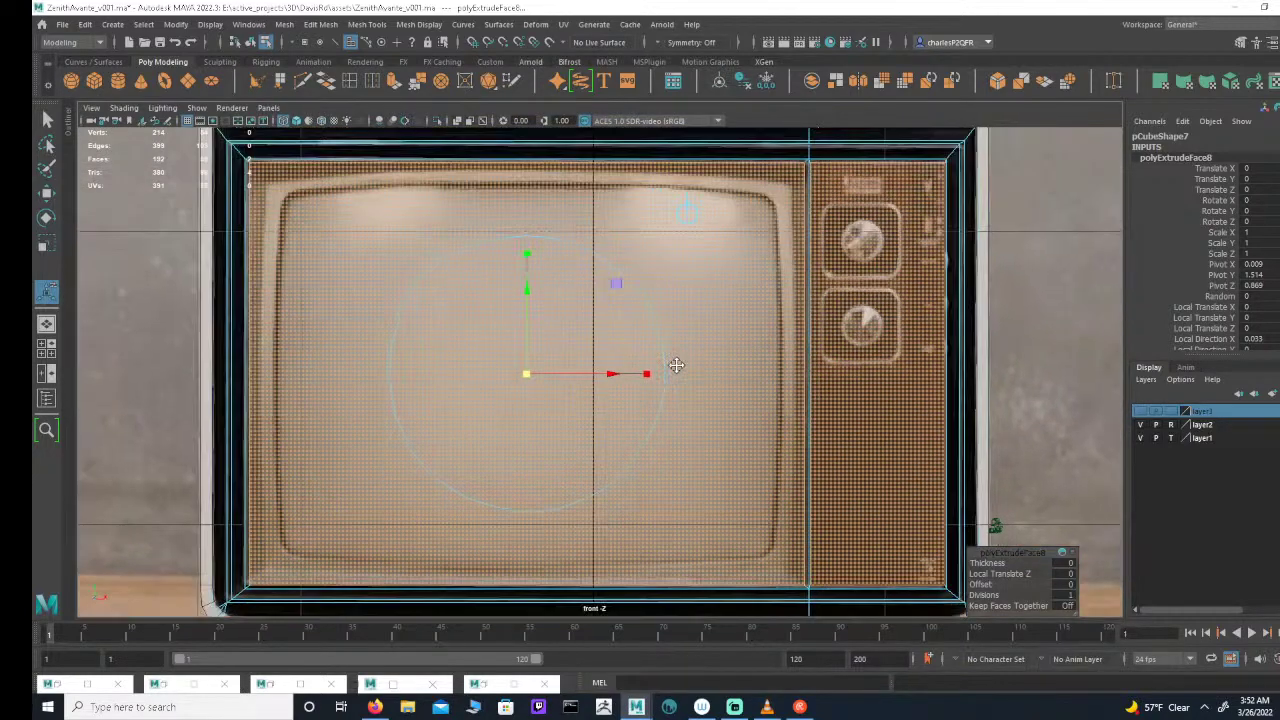
pyautogui.scroll(1, 737, 323)
pyautogui.scroll(3, 700, 390)
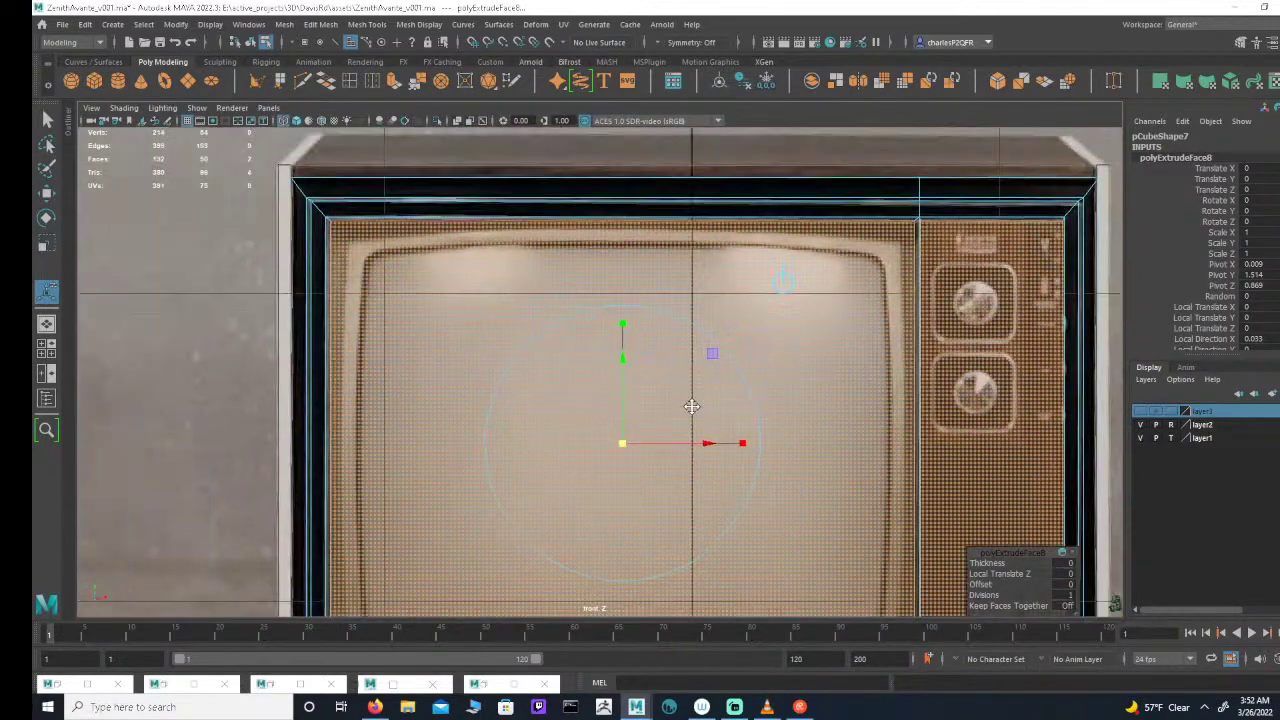
pyautogui.keyDown('alt'); pyautogui.moveTo(897, 409); pyautogui.dragTo(848, 403, button='right'); pyautogui.keyUp('alt')
pyautogui.keyDown('alt'); pyautogui.moveTo(848, 403); pyautogui.dragTo(725, 377, button='middle'); pyautogui.keyUp('alt')
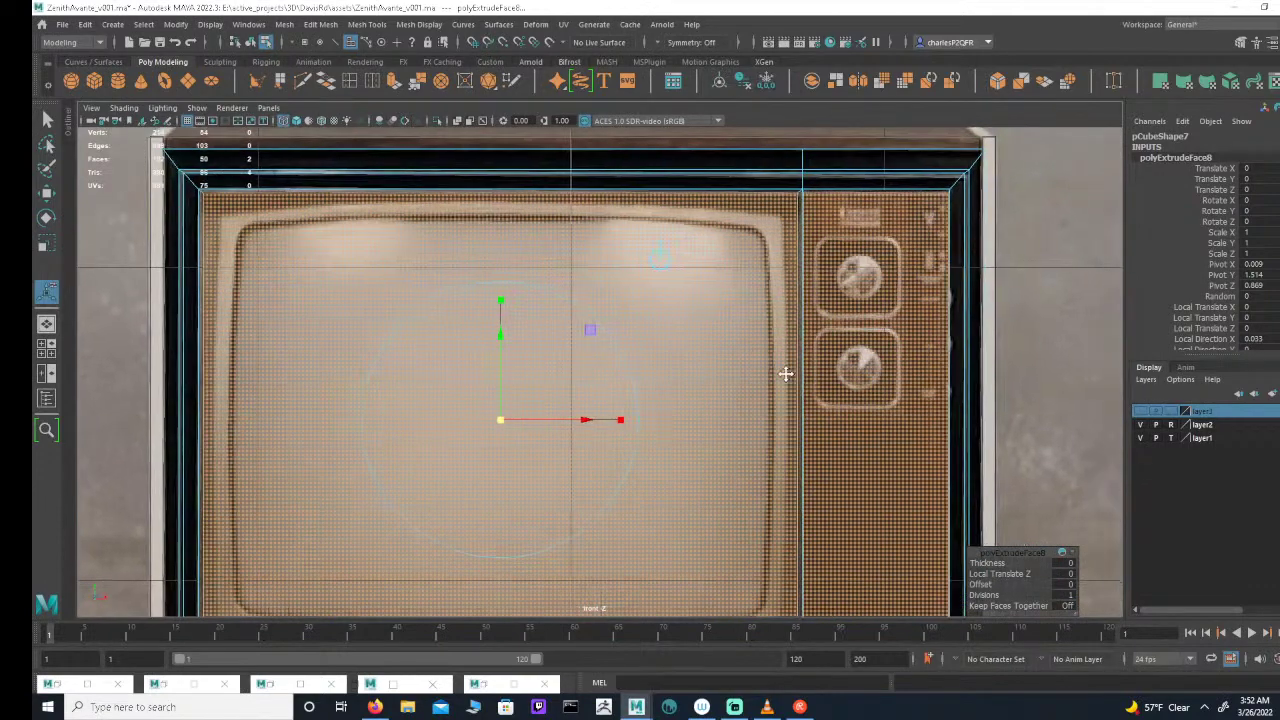
pyautogui.keyDown('alt'); pyautogui.moveTo(786, 374); pyautogui.dragTo(819, 373, button='right'); pyautogui.keyUp('alt')
pyautogui.keyDown('alt'); pyautogui.moveTo(866, 370); pyautogui.dragTo(787, 367, button='middle'); pyautogui.keyUp('alt')
pyautogui.keyDown('alt'); pyautogui.moveTo(787, 367); pyautogui.dragTo(837, 363, button='right'); pyautogui.keyUp('alt')
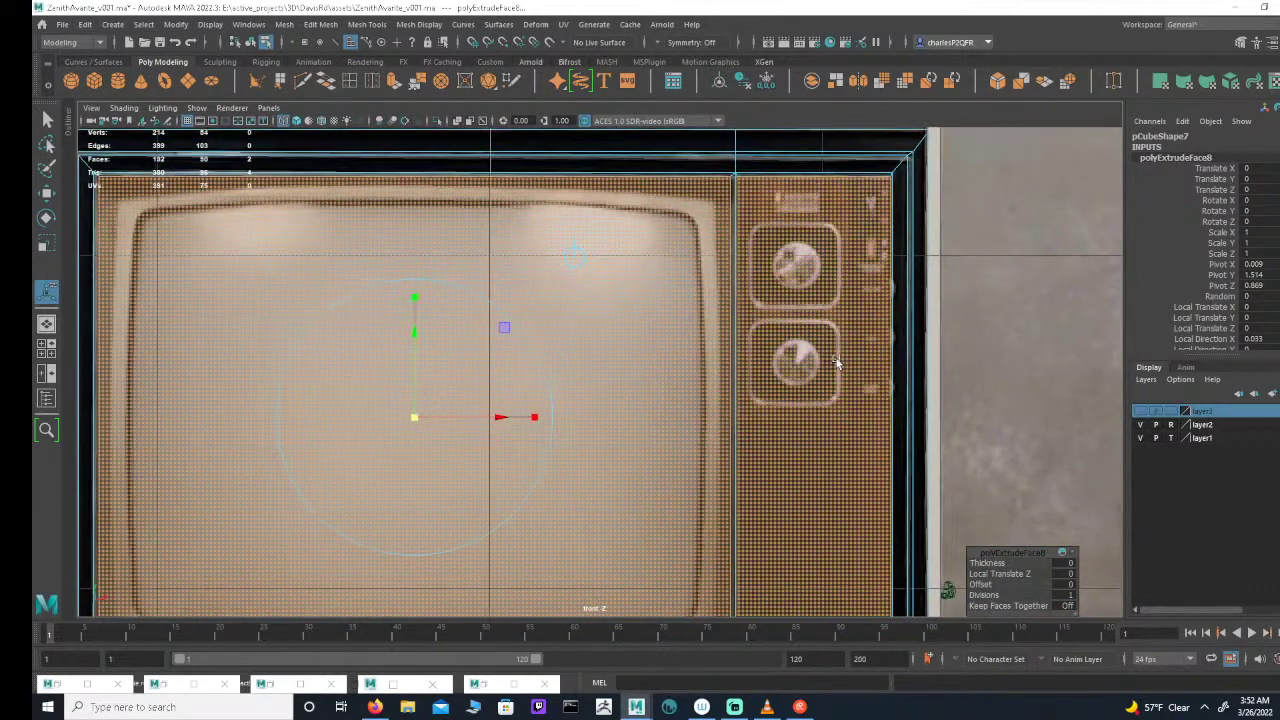
pyautogui.scroll(-1, 824, 343)
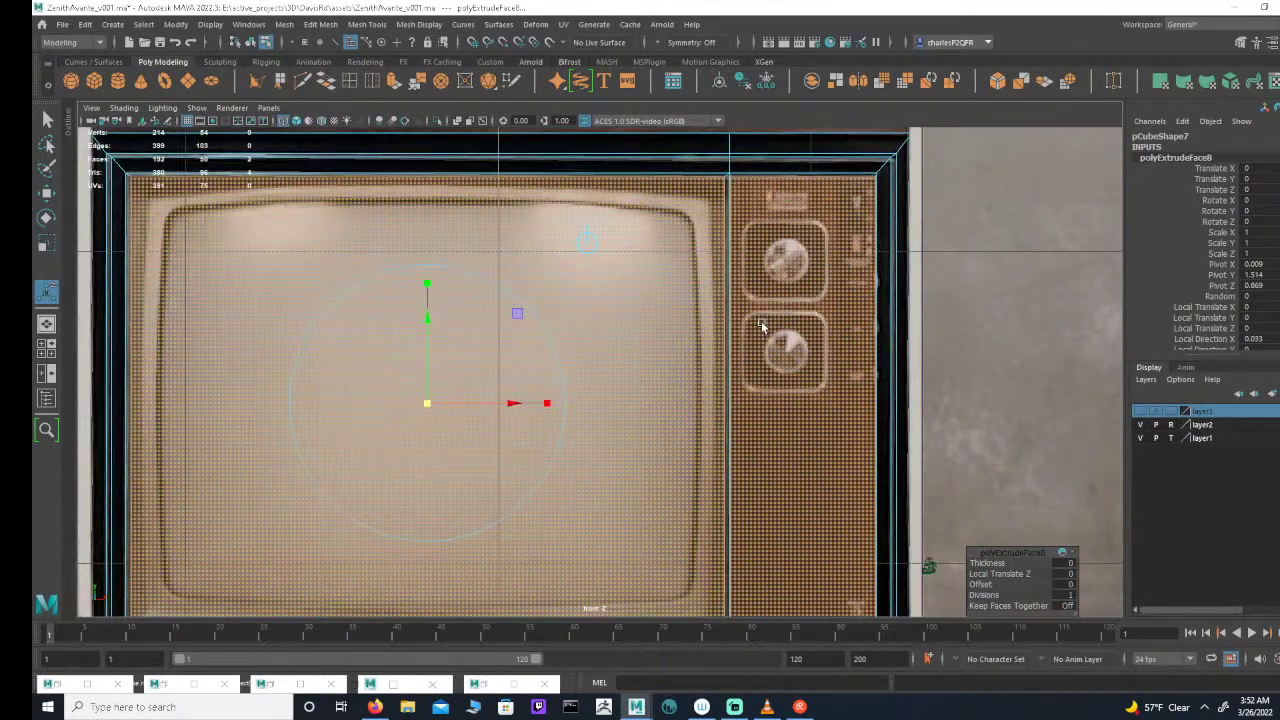
pyautogui.keyDown('alt'); pyautogui.moveTo(829, 400); pyautogui.dragTo(820, 298, button='middle'); pyautogui.keyUp('alt')
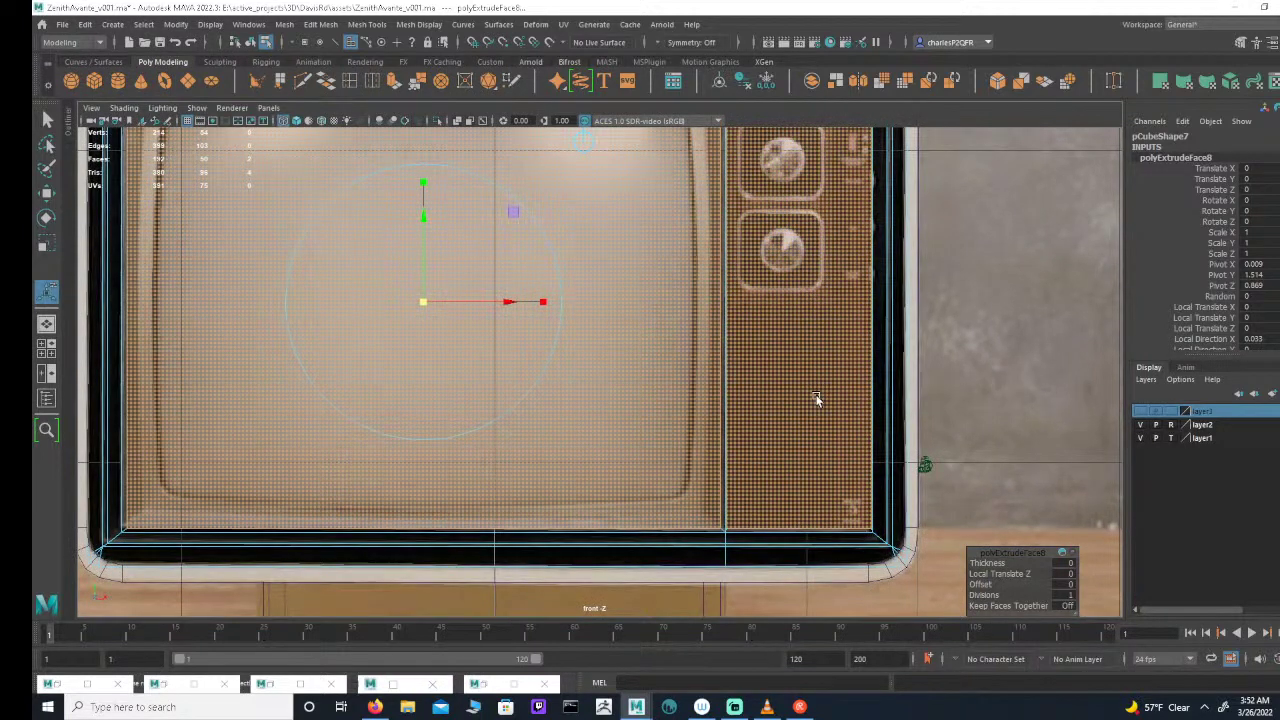
pyautogui.keyDown('alt'); pyautogui.moveTo(801, 418); pyautogui.dragTo(767, 400, button='middle'); pyautogui.keyUp('alt')
pyautogui.keyDown('alt'); pyautogui.moveTo(767, 400); pyautogui.dragTo(985, 400, button='right'); pyautogui.keyUp('alt')
pyautogui.keyDown('alt'); pyautogui.moveTo(820, 423); pyautogui.dragTo(710, 319, button='middle'); pyautogui.keyUp('alt')
pyautogui.keyDown('alt'); pyautogui.moveTo(710, 319); pyautogui.dragTo(849, 301, button='right'); pyautogui.keyUp('alt')
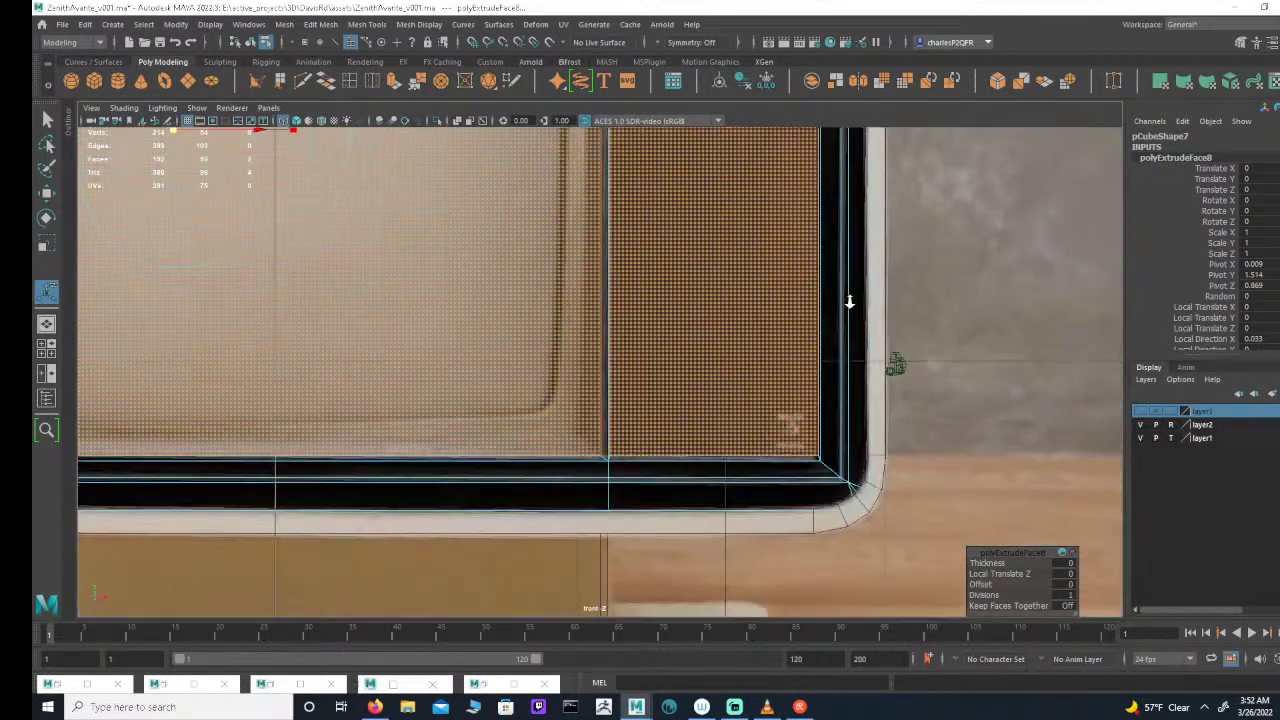
pyautogui.scroll(1, 720, 290)
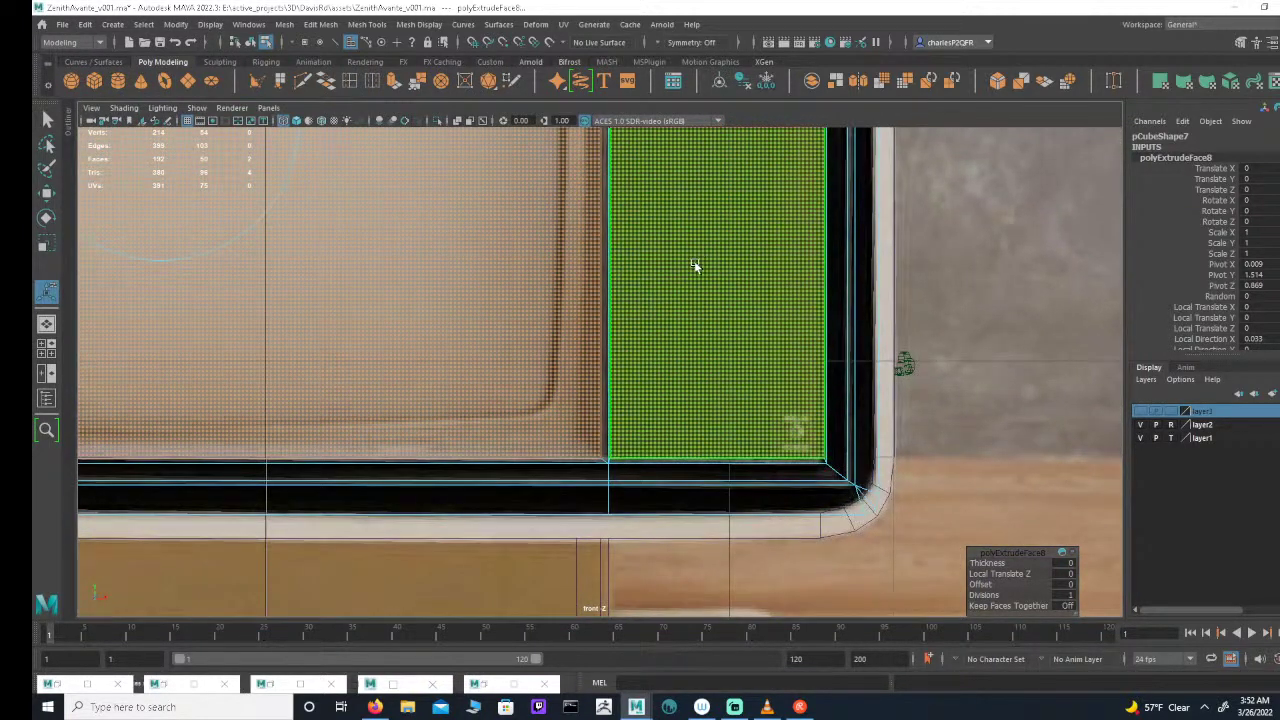
pyautogui.keyDown('alt'); pyautogui.moveTo(660, 383); pyautogui.dragTo(788, 386, button='right'); pyautogui.keyUp('alt')
pyautogui.keyDown('alt'); pyautogui.moveTo(649, 342); pyautogui.dragTo(809, 474, button='middle'); pyautogui.keyUp('alt')
pyautogui.keyDown('alt'); pyautogui.moveTo(809, 474); pyautogui.dragTo(652, 208, button='right'); pyautogui.keyUp('alt')
pyautogui.keyDown('alt'); pyautogui.moveTo(652, 208); pyautogui.dragTo(700, 403, button='middle'); pyautogui.keyUp('alt')
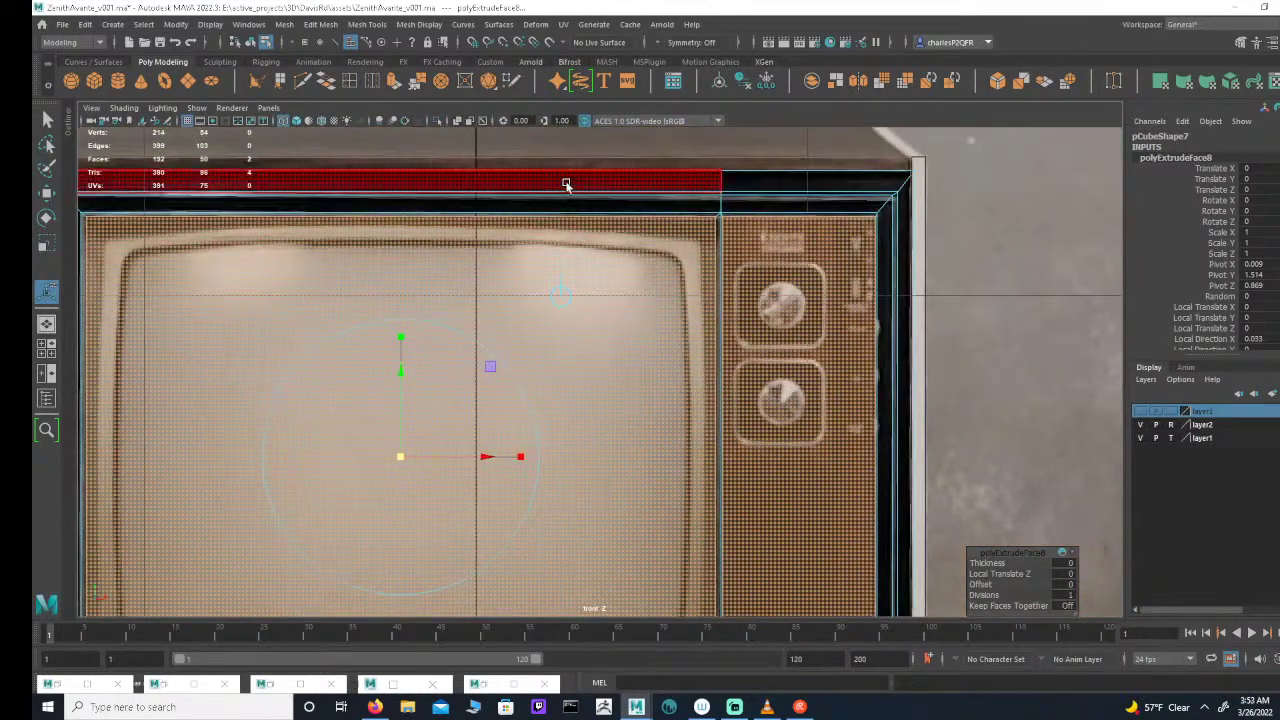
pyautogui.click(334, 43)
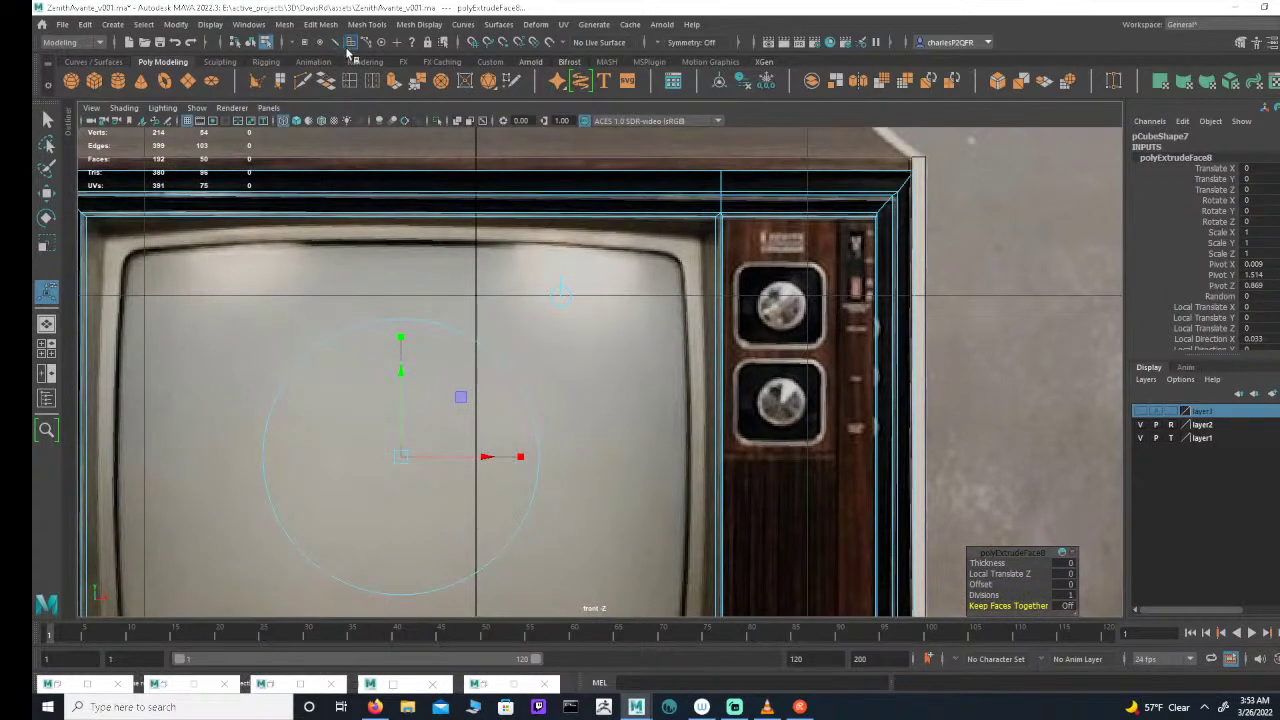
pyautogui.scroll(5, 747, 298)
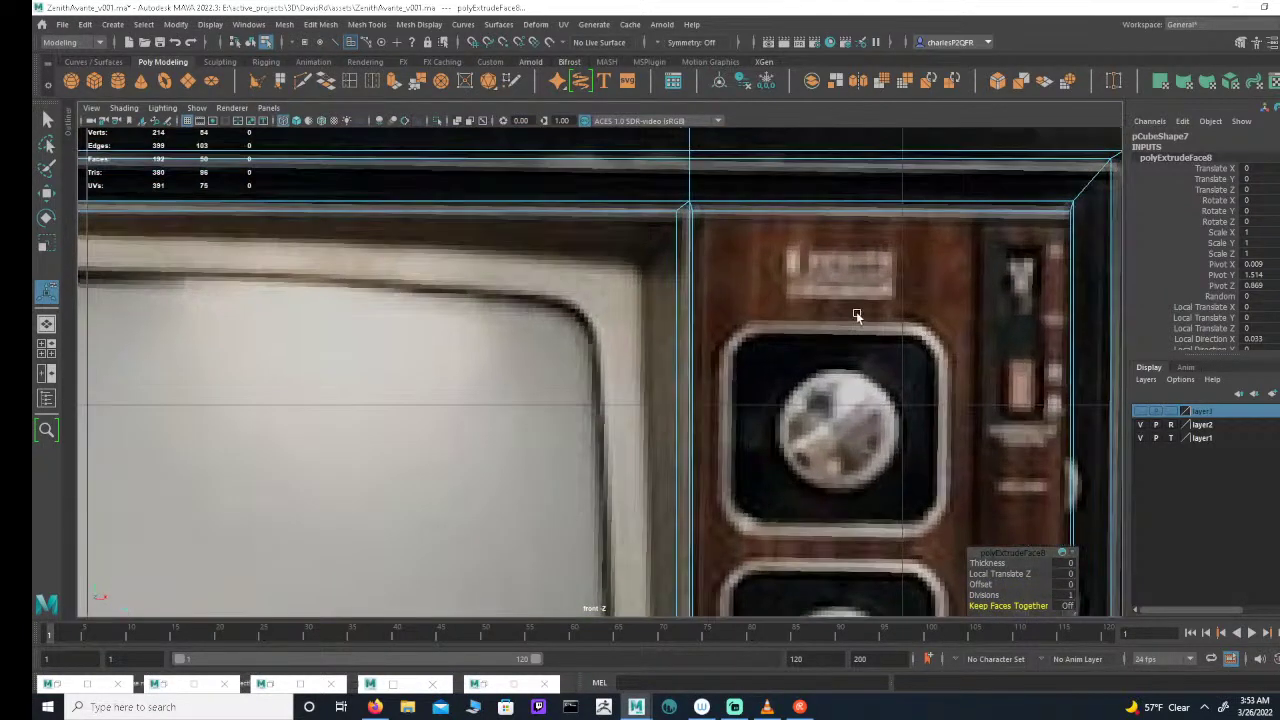
# Step: Clear the selection and examine how the inset edges line up with the TV's upper frame and control panel
pyautogui.click(767, 243)
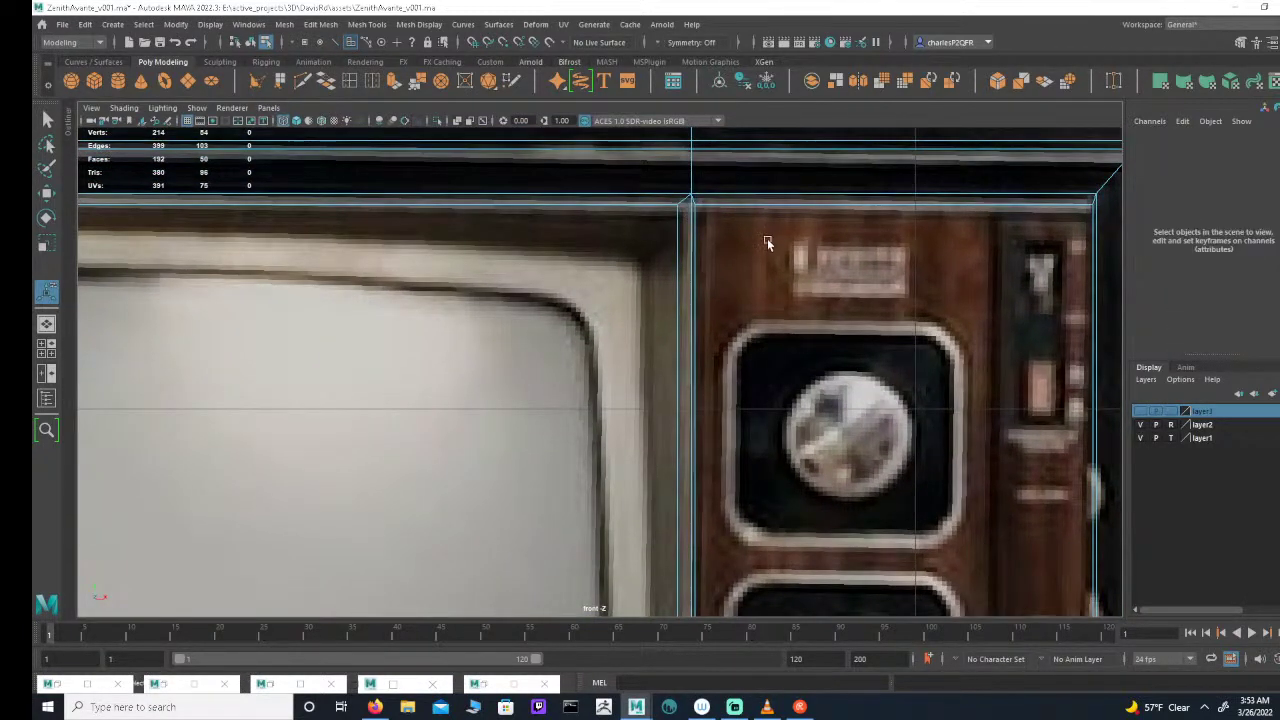
pyautogui.click(335, 45)
pyautogui.keyDown('alt'); pyautogui.moveTo(764, 234); pyautogui.dragTo(734, 299, button='middle'); pyautogui.keyUp('alt')
pyautogui.keyDown('alt'); pyautogui.moveTo(734, 299); pyautogui.dragTo(863, 297, button='right'); pyautogui.keyUp('alt')
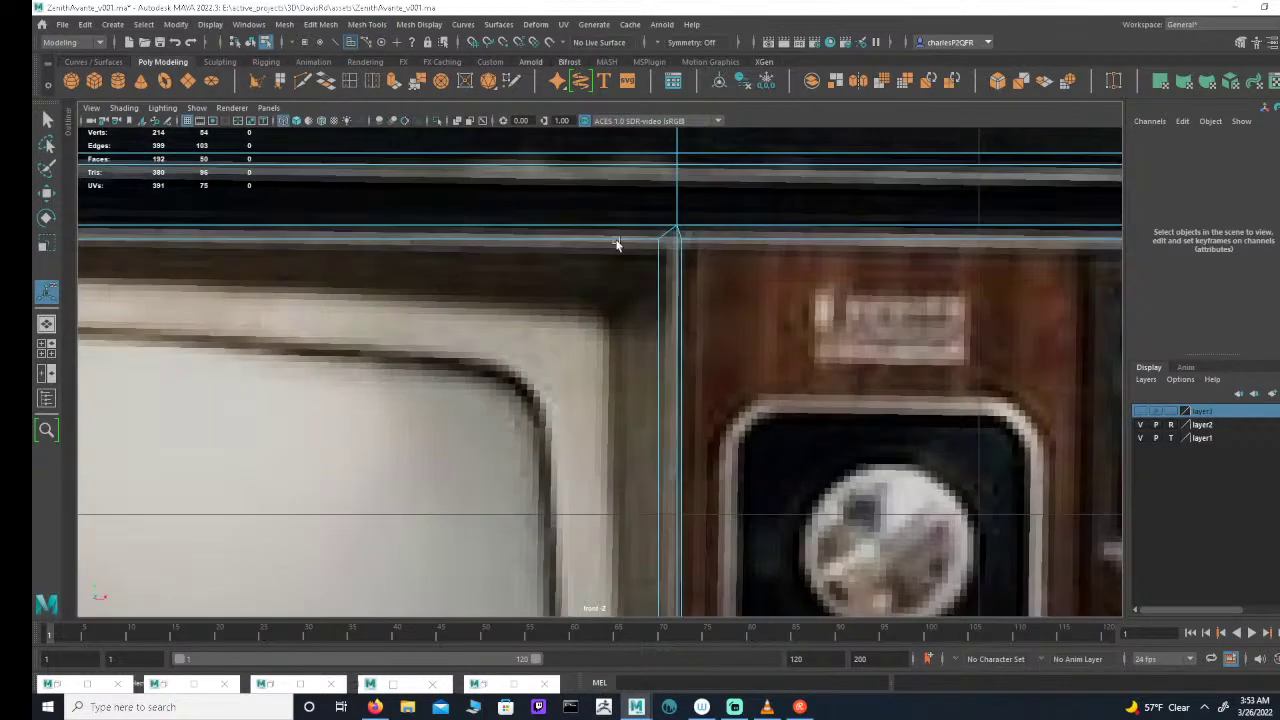
pyautogui.keyDown('alt'); pyautogui.moveTo(617, 244); pyautogui.dragTo(776, 246, button='middle'); pyautogui.keyUp('alt')
pyautogui.keyDown('alt'); pyautogui.moveTo(776, 246); pyautogui.dragTo(363, 252, button='right'); pyautogui.keyUp('alt')
pyautogui.keyDown('alt'); pyautogui.moveTo(390, 256); pyautogui.dragTo(830, 260, button='middle'); pyautogui.keyUp('alt')
pyautogui.keyDown('alt'); pyautogui.moveTo(830, 260); pyautogui.dragTo(437, 278, button='right'); pyautogui.keyUp('alt')
pyautogui.keyDown('alt'); pyautogui.moveTo(437, 278); pyautogui.dragTo(826, 292, button='middle'); pyautogui.keyUp('alt')
pyautogui.keyDown('alt'); pyautogui.moveTo(826, 292); pyautogui.dragTo(480, 306, button='right'); pyautogui.keyUp('alt')
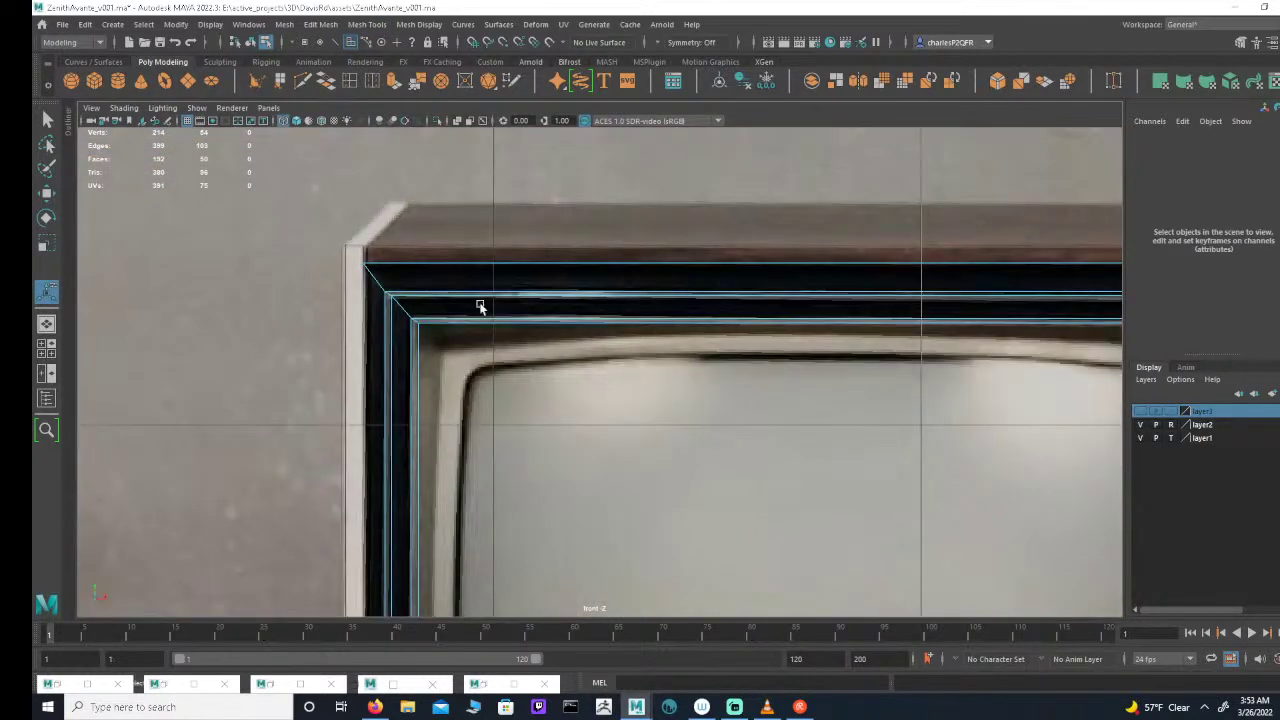
pyautogui.keyDown('alt'); pyautogui.moveTo(480, 306); pyautogui.dragTo(497, 308, button='middle'); pyautogui.keyUp('alt')
pyautogui.keyDown('alt'); pyautogui.moveTo(497, 308); pyautogui.dragTo(739, 379, button='right'); pyautogui.keyUp('alt')
pyautogui.keyDown('alt'); pyautogui.moveTo(738, 378); pyautogui.dragTo(574, 378, button='middle'); pyautogui.keyUp('alt')
pyautogui.scroll(1, 574, 378)
pyautogui.keyDown('alt'); pyautogui.moveTo(529, 288); pyautogui.dragTo(538, 288, button='middle'); pyautogui.keyUp('alt')
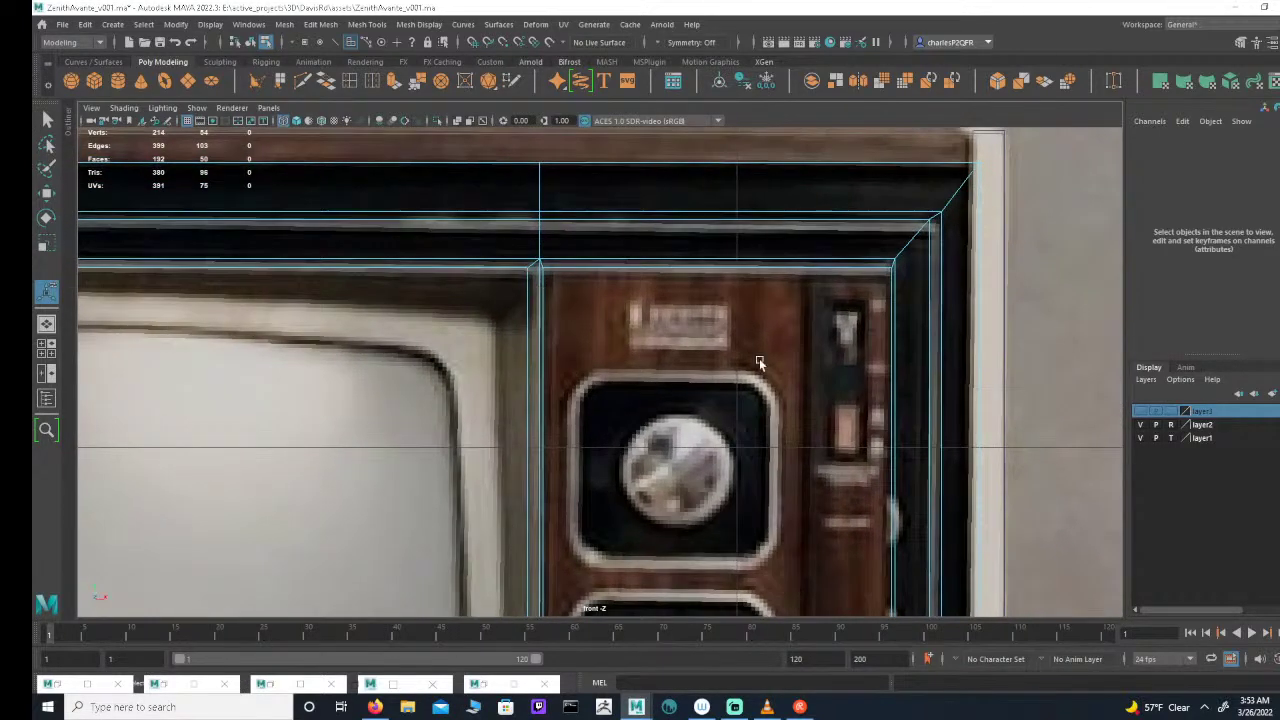
# Step: Examine the inset edges along the control panel and the TV frame's lower right corner against the reference photo
pyautogui.keyDown('alt'); pyautogui.moveTo(760, 363); pyautogui.dragTo(746, 351, button='middle'); pyautogui.keyUp('alt')
pyautogui.keyDown('alt'); pyautogui.moveTo(746, 351); pyautogui.dragTo(451, 331, button='right'); pyautogui.keyUp('alt')
pyautogui.keyDown('alt'); pyautogui.moveTo(755, 400); pyautogui.dragTo(646, 169, button='middle'); pyautogui.keyUp('alt')
pyautogui.keyDown('alt'); pyautogui.moveTo(703, 415); pyautogui.dragTo(691, 175, button='middle'); pyautogui.keyUp('alt')
pyautogui.keyDown('alt'); pyautogui.moveTo(640, 200); pyautogui.dragTo(383, 214, button='right'); pyautogui.keyUp('alt')
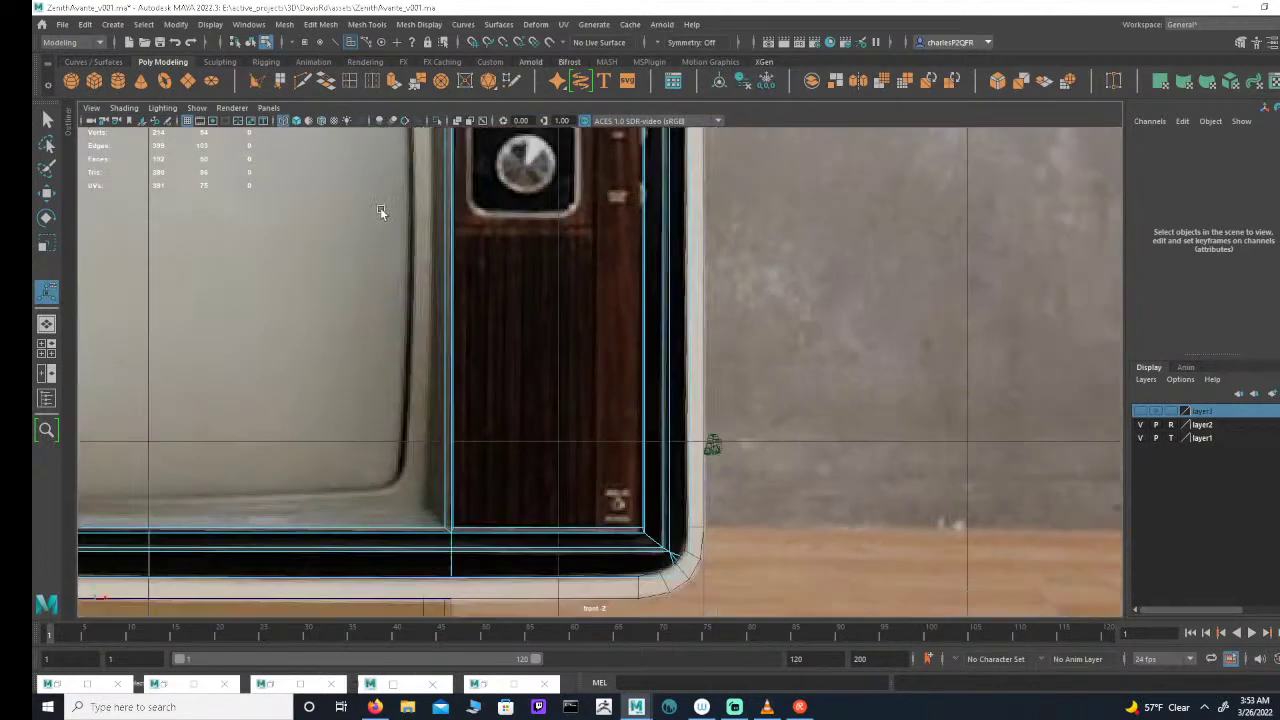
pyautogui.keyDown('alt'); pyautogui.moveTo(529, 352); pyautogui.dragTo(504, 230, button='middle'); pyautogui.keyUp('alt')
pyautogui.keyDown('alt'); pyautogui.moveTo(510, 240); pyautogui.dragTo(787, 277, button='right'); pyautogui.keyUp('alt')
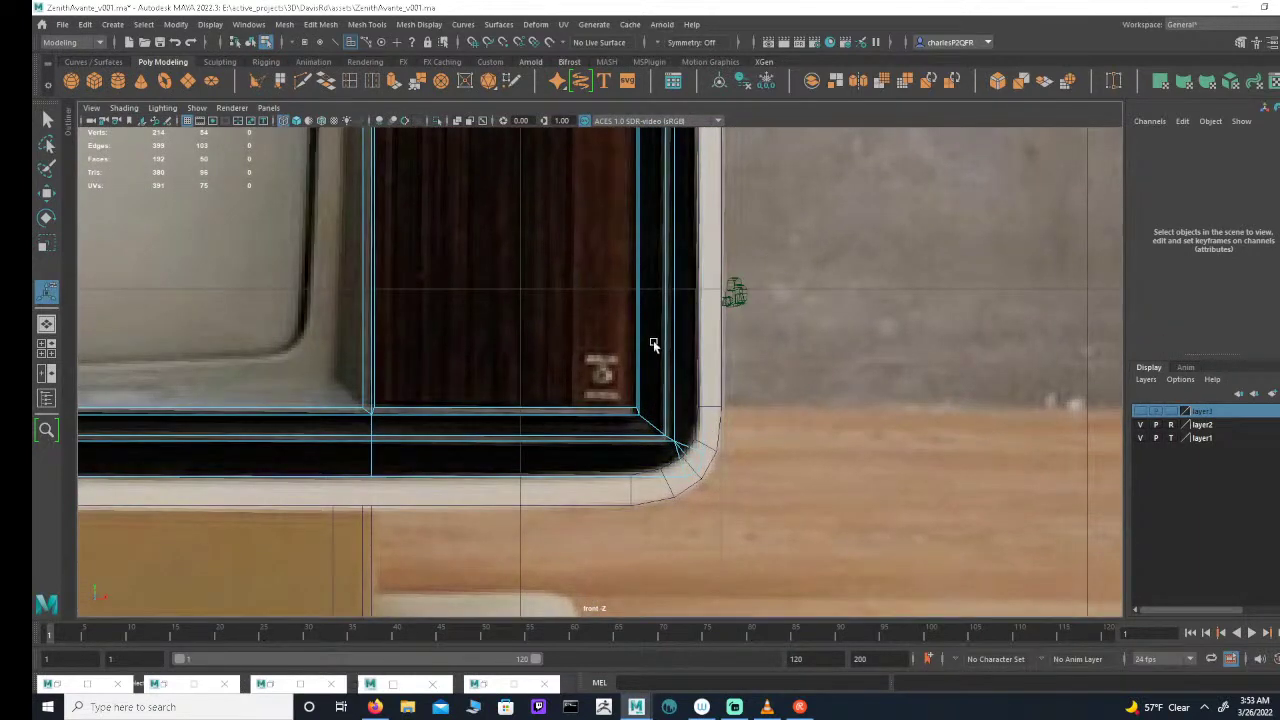
pyautogui.keyDown('alt'); pyautogui.moveTo(636, 304); pyautogui.dragTo(680, 311, button='middle'); pyautogui.keyUp('alt')
pyautogui.keyDown('alt'); pyautogui.moveTo(655, 308); pyautogui.dragTo(613, 306, button='right'); pyautogui.keyUp('alt')
pyautogui.keyDown('alt'); pyautogui.moveTo(540, 292); pyautogui.dragTo(623, 306, button='middle'); pyautogui.keyUp('alt')
pyautogui.keyDown('alt'); pyautogui.moveTo(668, 303); pyautogui.dragTo(636, 287, button='right'); pyautogui.keyUp('alt')
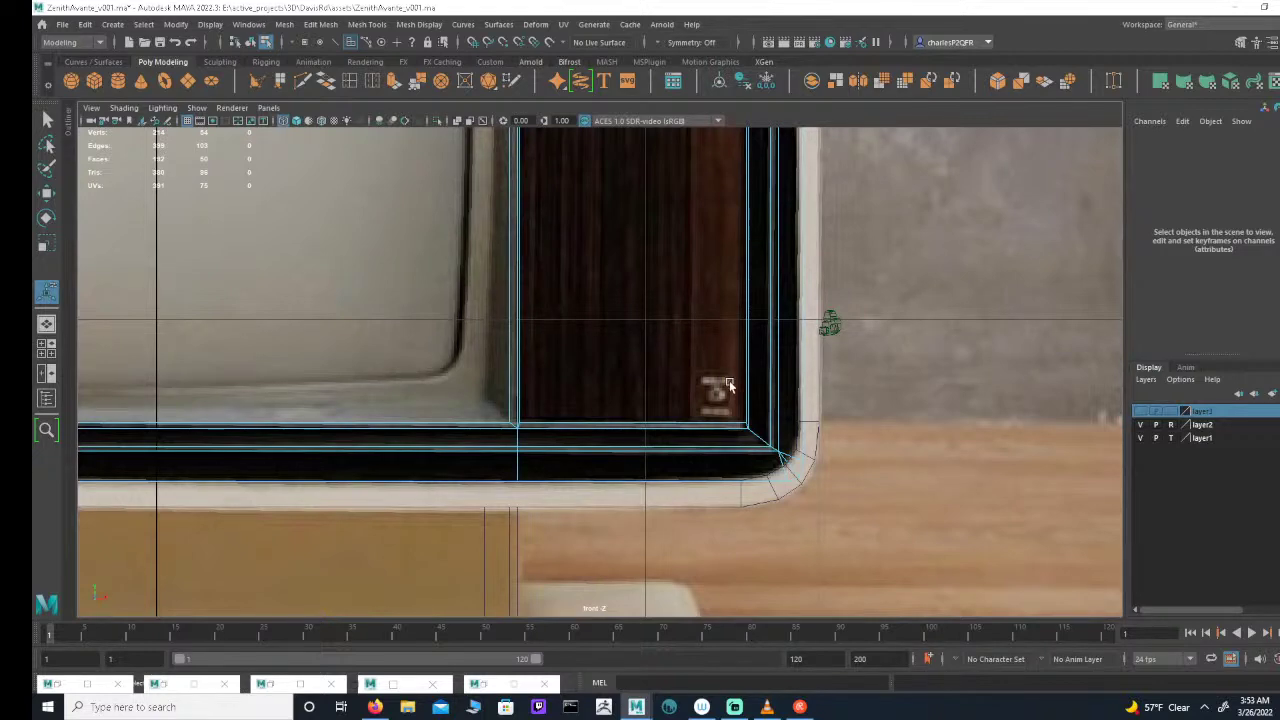
pyautogui.keyDown('alt'); pyautogui.moveTo(739, 350); pyautogui.dragTo(500, 341, button='right'); pyautogui.keyUp('alt')
pyautogui.keyDown('alt'); pyautogui.moveTo(490, 341); pyautogui.dragTo(627, 323, button='middle'); pyautogui.keyUp('alt')
pyautogui.keyDown('alt'); pyautogui.moveTo(627, 323); pyautogui.dragTo(566, 323, button='right'); pyautogui.keyUp('alt')
pyautogui.keyDown('alt'); pyautogui.moveTo(566, 323); pyautogui.dragTo(634, 323, button='middle'); pyautogui.keyUp('alt')
pyautogui.scroll(3, 880, 360)
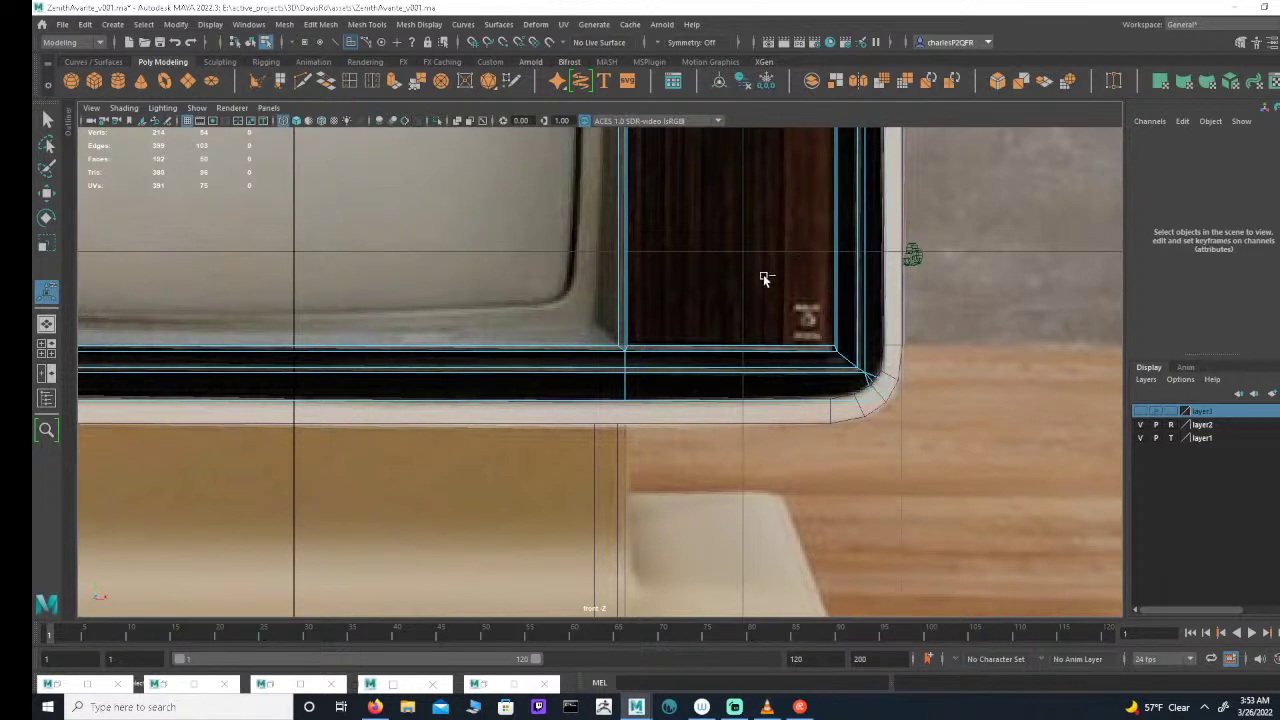
# Step: Undo the inset extrusion of the screen and control panel faces, back to having only the screen face selected
pyautogui.hotkey('ctrl', 'z')
pyautogui.hotkey('ctrl', 'z')
pyautogui.hotkey('ctrl', 'z')
pyautogui.hotkey('ctrl', 'z')
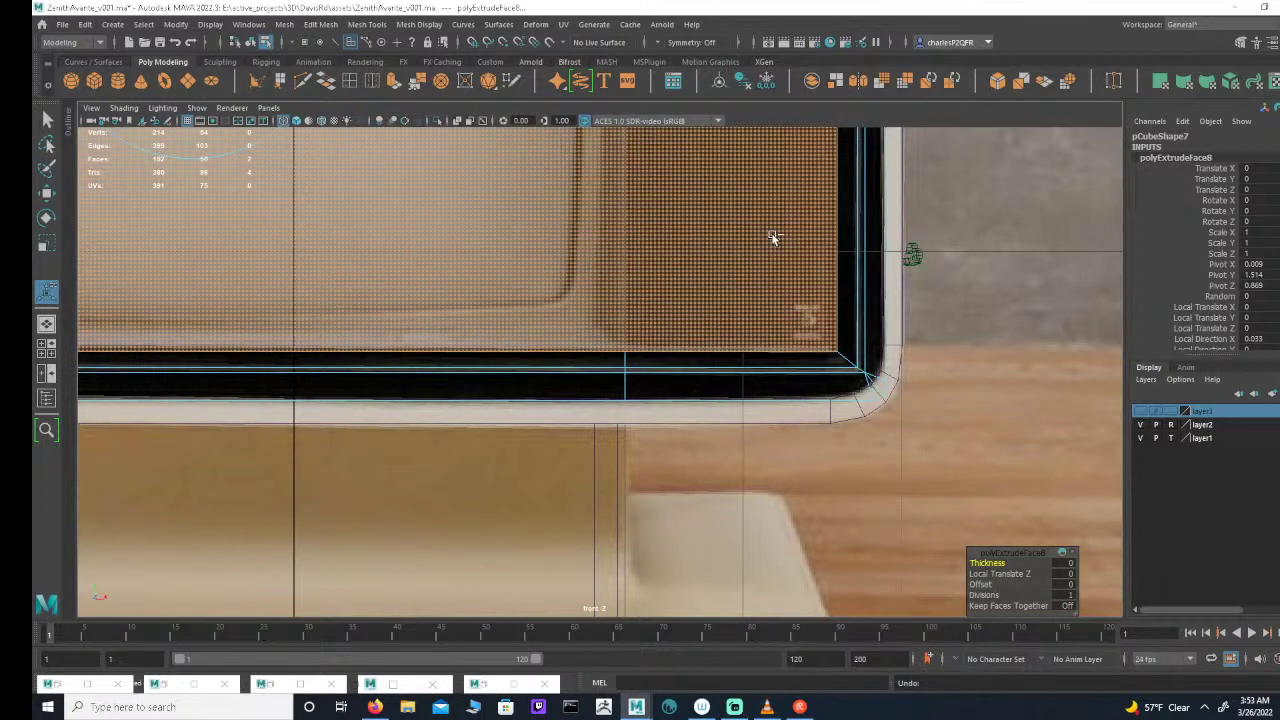
pyautogui.hotkey('ctrl', 'z')
pyautogui.hotkey('ctrl', 'z')
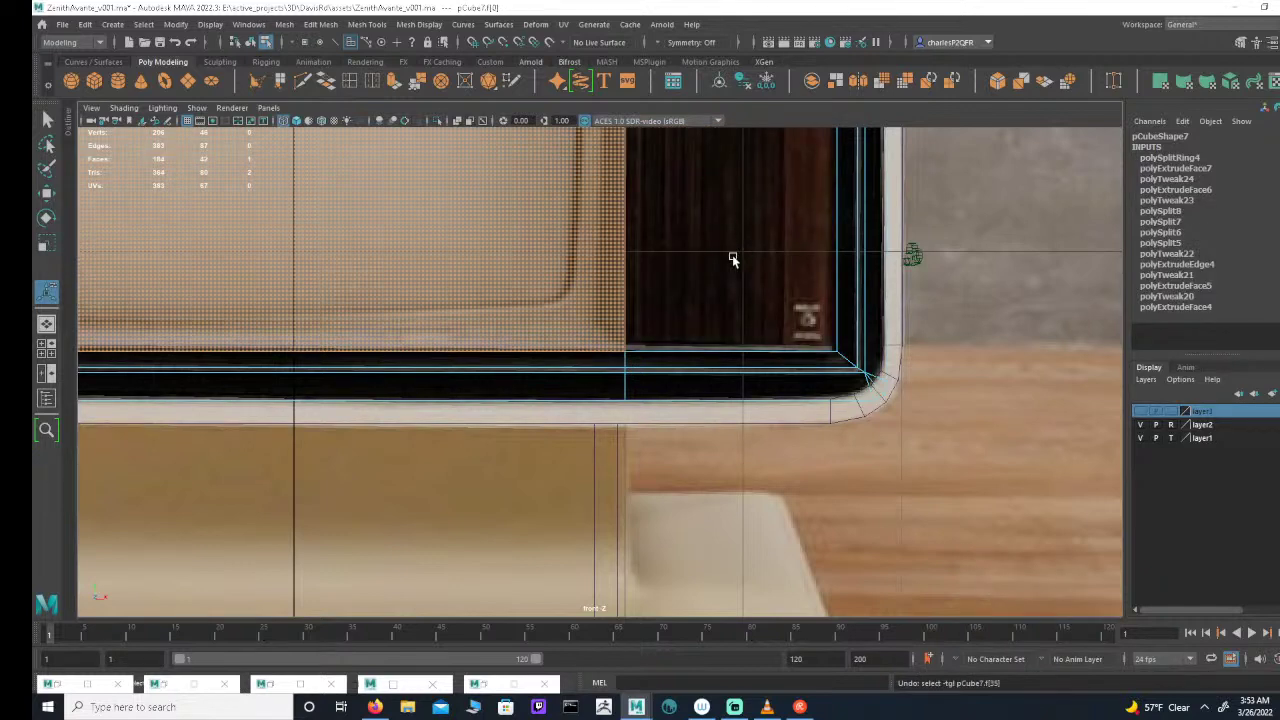
# Step: Extrude the screen face and scale the new face slightly inward to form a thin border
pyautogui.scroll(-8, 733, 258)
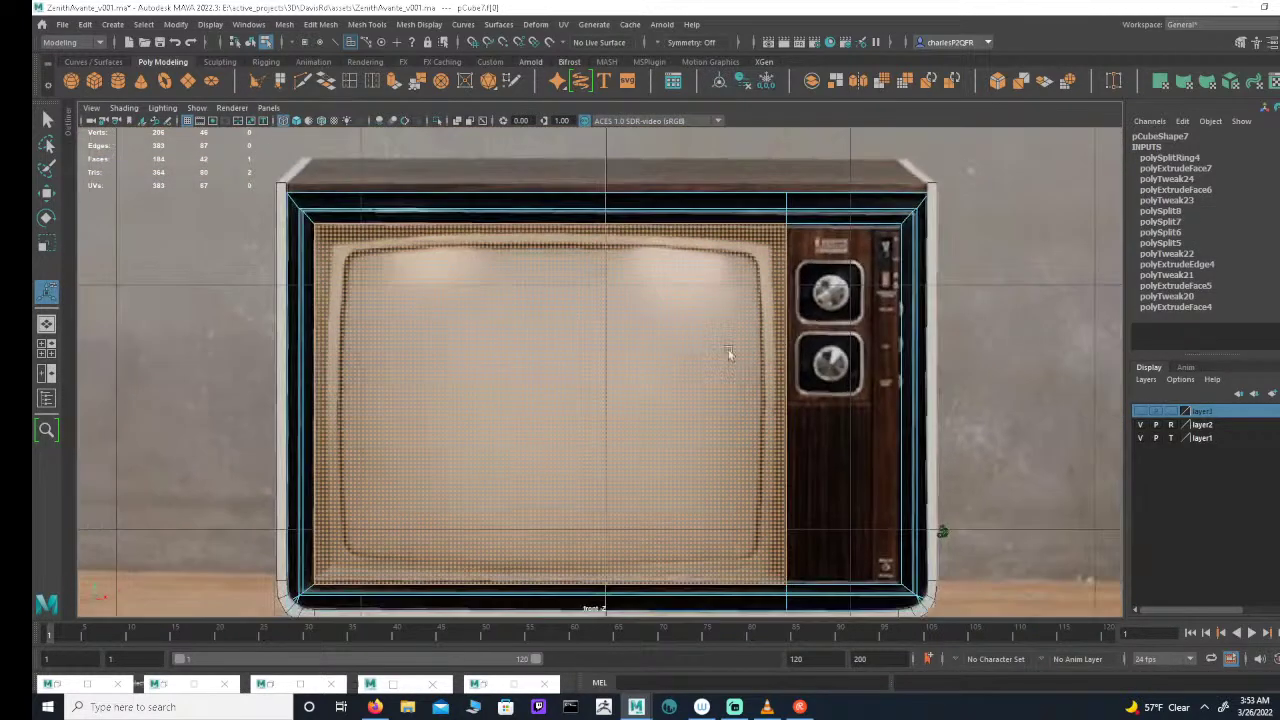
pyautogui.scroll(2, 760, 285)
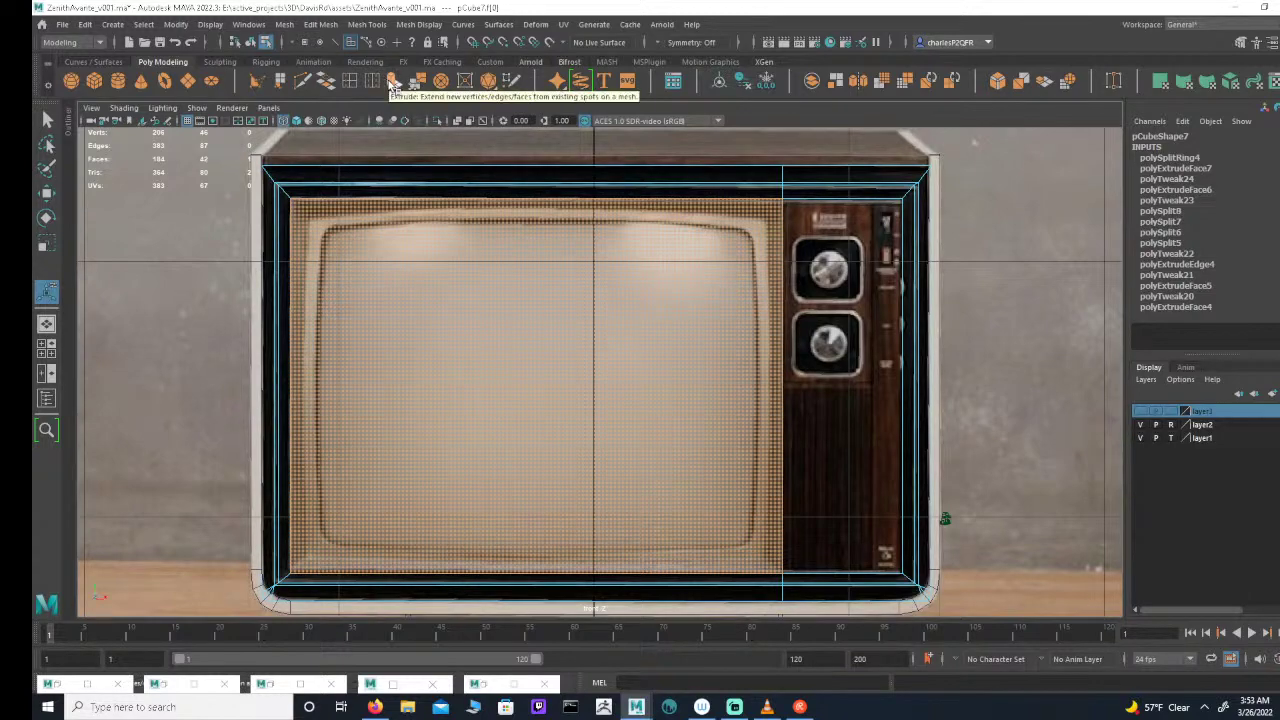
pyautogui.click(393, 80)
pyautogui.scroll(3, 531, 352)
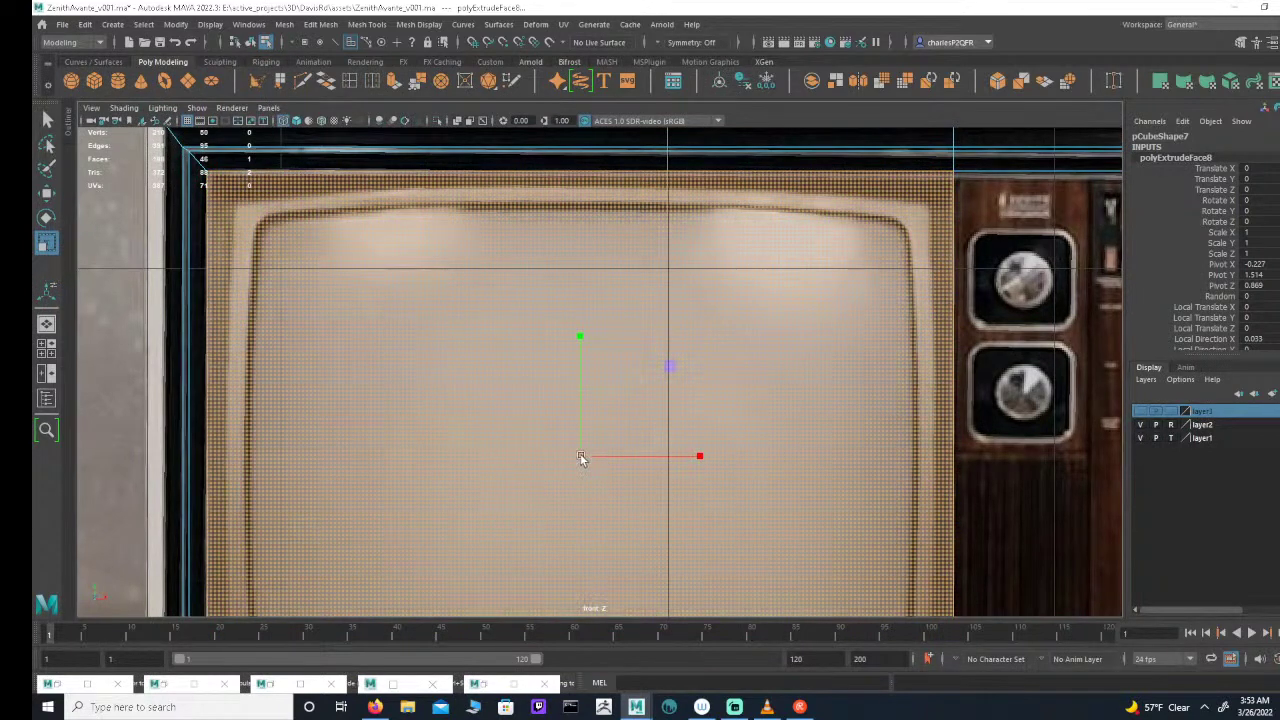
pyautogui.press('r')
pyautogui.moveTo(576, 456); pyautogui.dragTo(568, 451)
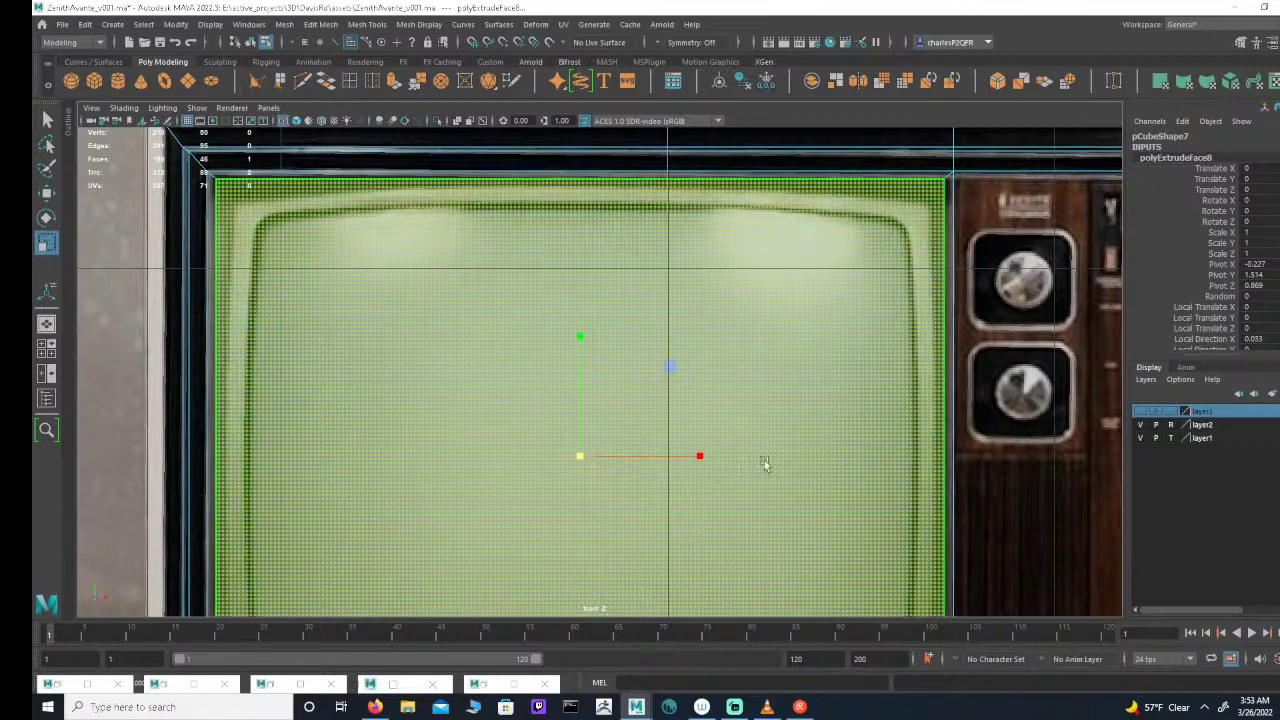
# Step: Widen the extruded screen face slightly along the horizontal axis to even out the border against the reference photo
pyautogui.keyDown('alt'); pyautogui.moveTo(765, 463); pyautogui.dragTo(573, 431, button='right'); pyautogui.keyUp('alt')
pyautogui.keyDown('alt'); pyautogui.moveTo(798, 470); pyautogui.dragTo(703, 297, button='middle'); pyautogui.keyUp('alt')
pyautogui.keyDown('alt'); pyautogui.moveTo(750, 399); pyautogui.dragTo(730, 391, button='middle'); pyautogui.keyUp('alt')
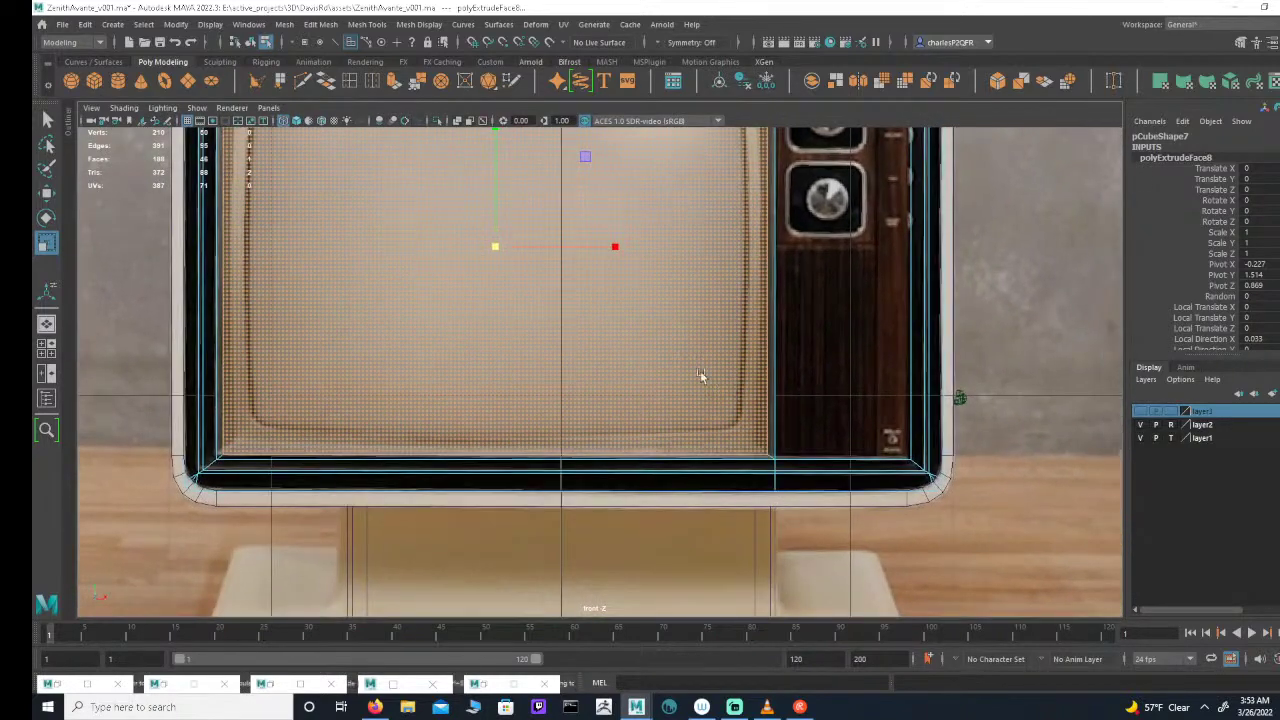
pyautogui.keyDown('alt'); pyautogui.moveTo(466, 295); pyautogui.dragTo(616, 406, button='middle'); pyautogui.keyUp('alt')
pyautogui.keyDown('alt'); pyautogui.moveTo(632, 406); pyautogui.dragTo(550, 372, button='right'); pyautogui.keyUp('alt')
pyautogui.keyDown('alt'); pyautogui.moveTo(656, 321); pyautogui.dragTo(677, 380, button='middle'); pyautogui.keyUp('alt')
pyautogui.keyDown('alt'); pyautogui.moveTo(677, 380); pyautogui.dragTo(891, 414, button='right'); pyautogui.keyUp('alt')
pyautogui.keyDown('alt'); pyautogui.moveTo(830, 386); pyautogui.dragTo(809, 378, button='middle'); pyautogui.keyUp('alt')
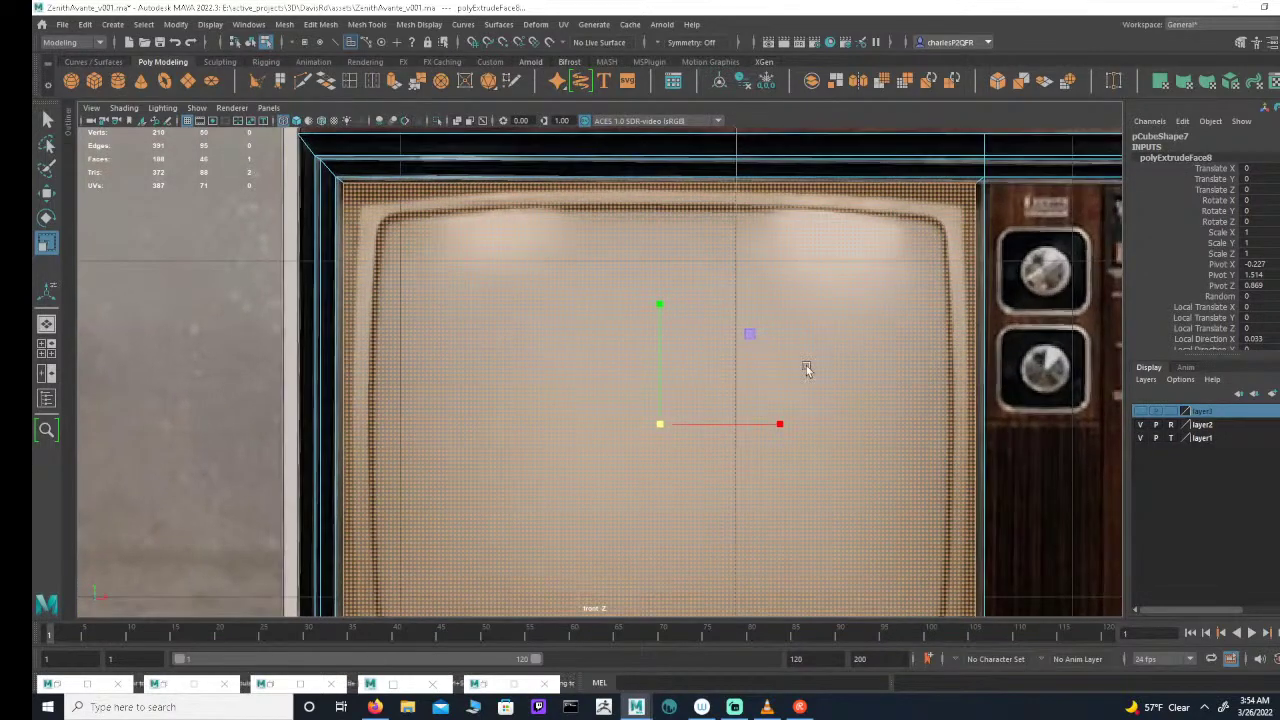
pyautogui.moveTo(786, 421); pyautogui.dragTo(787, 428)
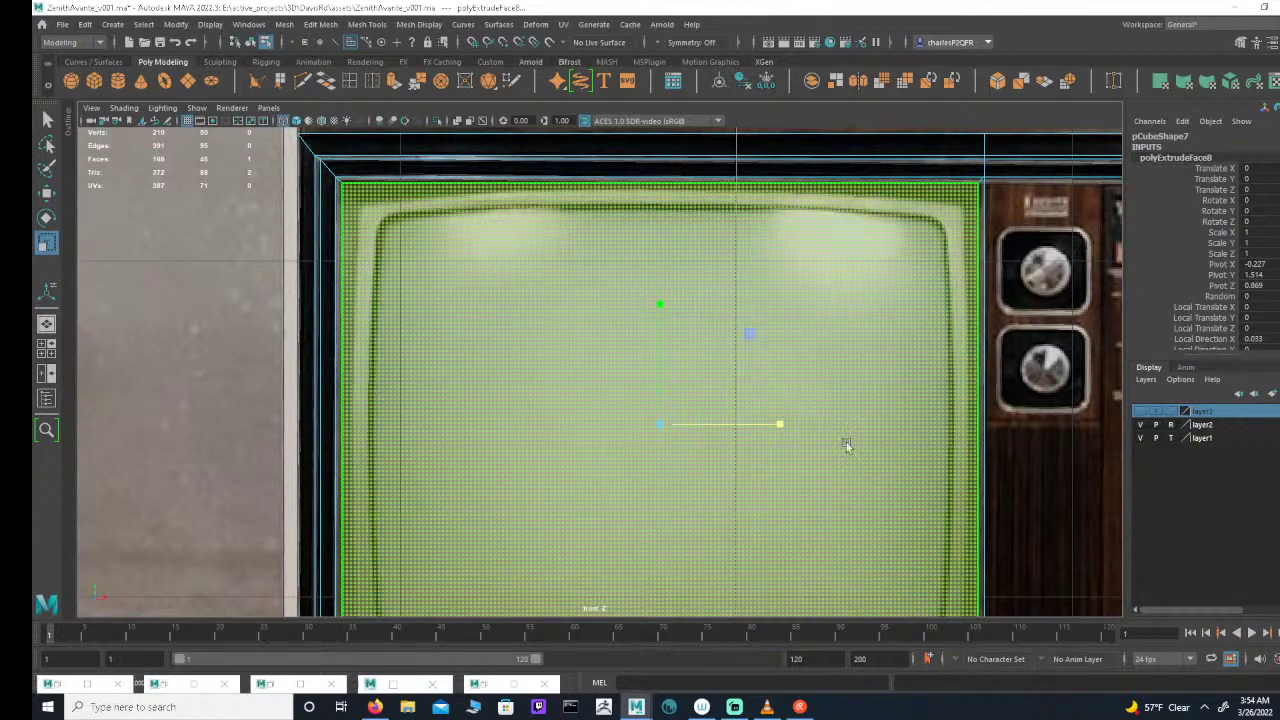
# Step: With Multi-Cut, cut a horizontal edge from the screen inset's lower right corner across the control panel to the outer frame edge
pyautogui.scroll(-2, 775, 435)
pyautogui.keyDown('alt'); pyautogui.moveTo(775, 435); pyautogui.dragTo(714, 349, button='middle'); pyautogui.keyUp('alt')
pyautogui.keyDown('alt'); pyautogui.moveTo(821, 393); pyautogui.dragTo(691, 377, button='middle'); pyautogui.keyUp('alt')
pyautogui.scroll(2, 838, 347)
pyautogui.keyDown('alt'); pyautogui.moveTo(838, 347); pyautogui.dragTo(693, 347, button='middle'); pyautogui.keyUp('alt')
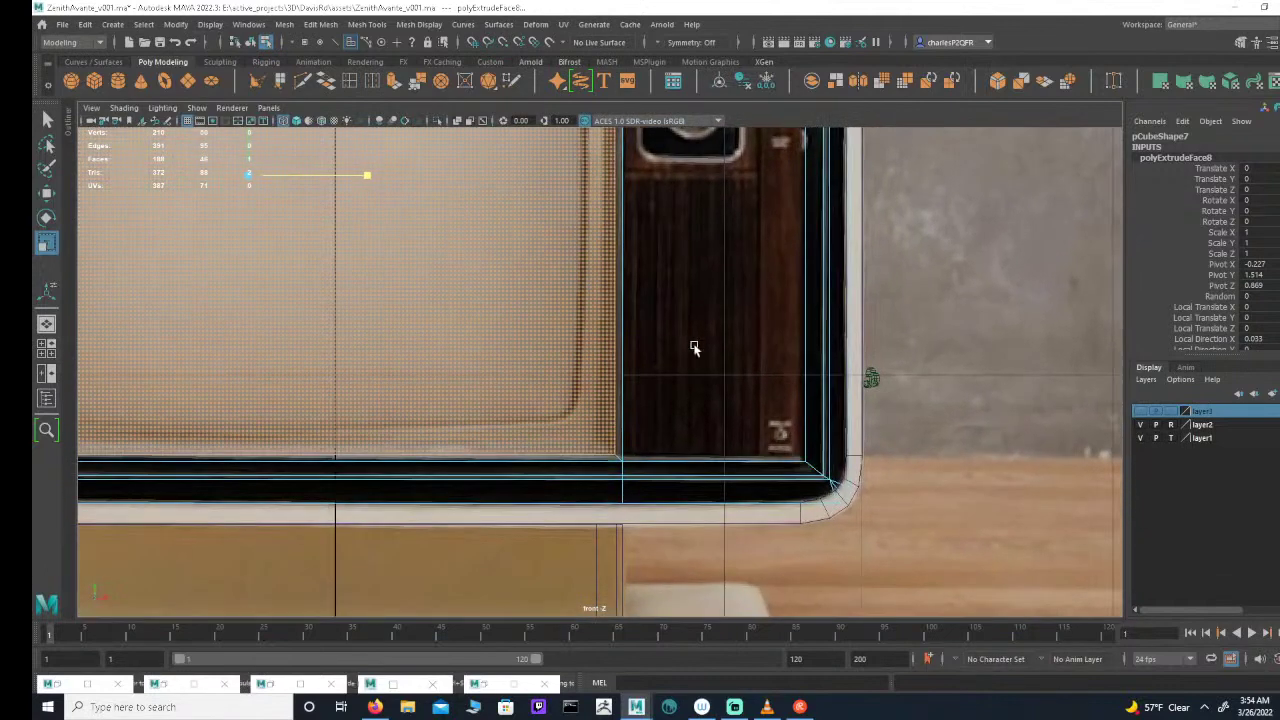
pyautogui.keyDown('alt'); pyautogui.moveTo(694, 347); pyautogui.dragTo(663, 354, button='right'); pyautogui.keyUp('alt')
pyautogui.click(665, 350)
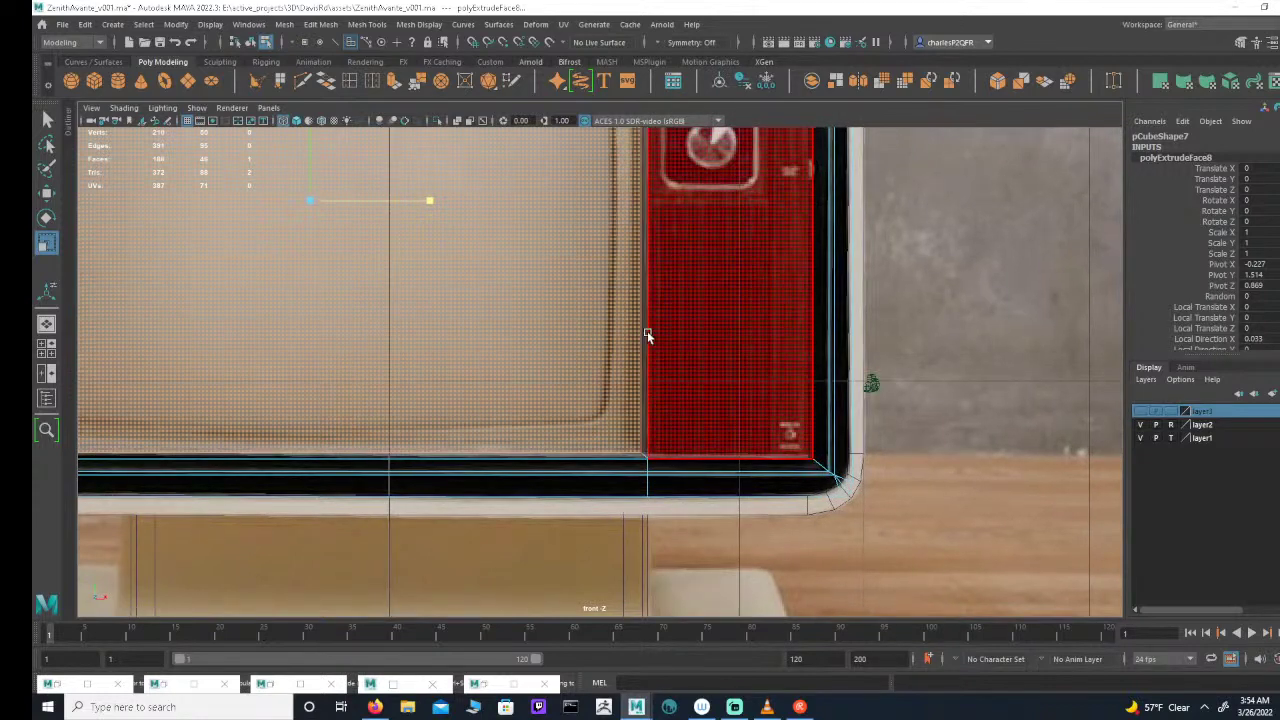
pyautogui.click(337, 42)
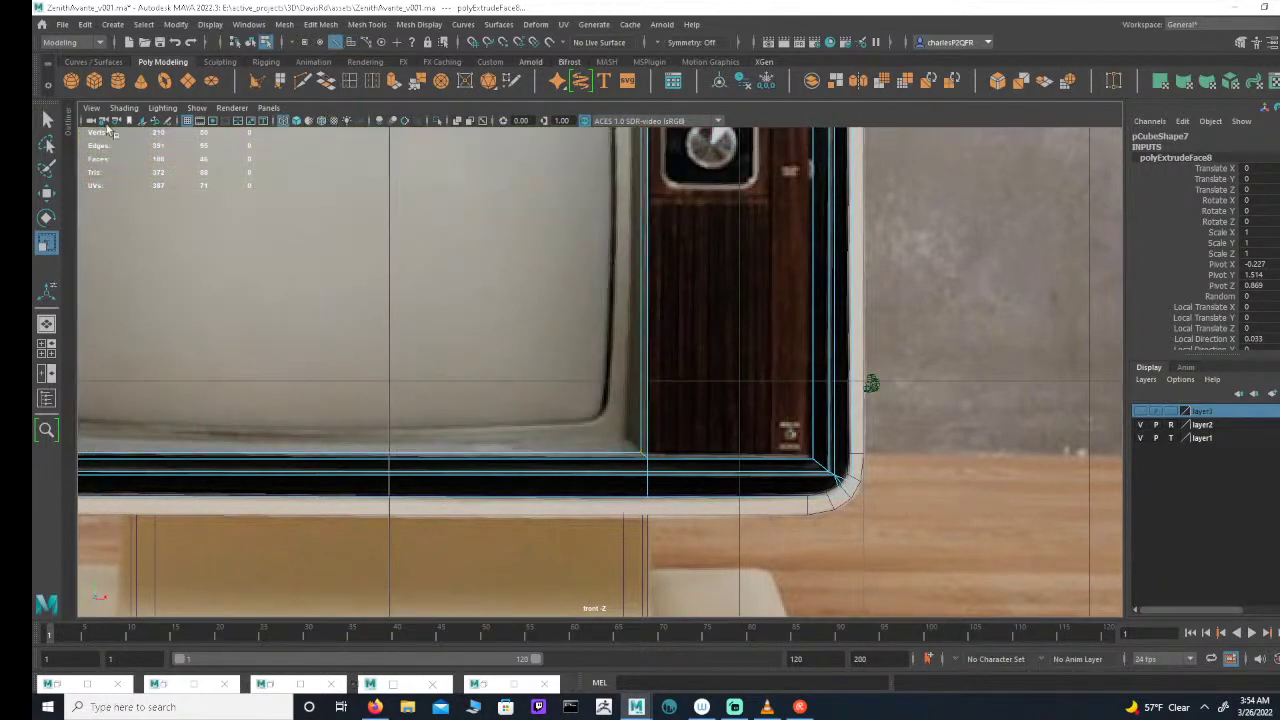
pyautogui.click(303, 80)
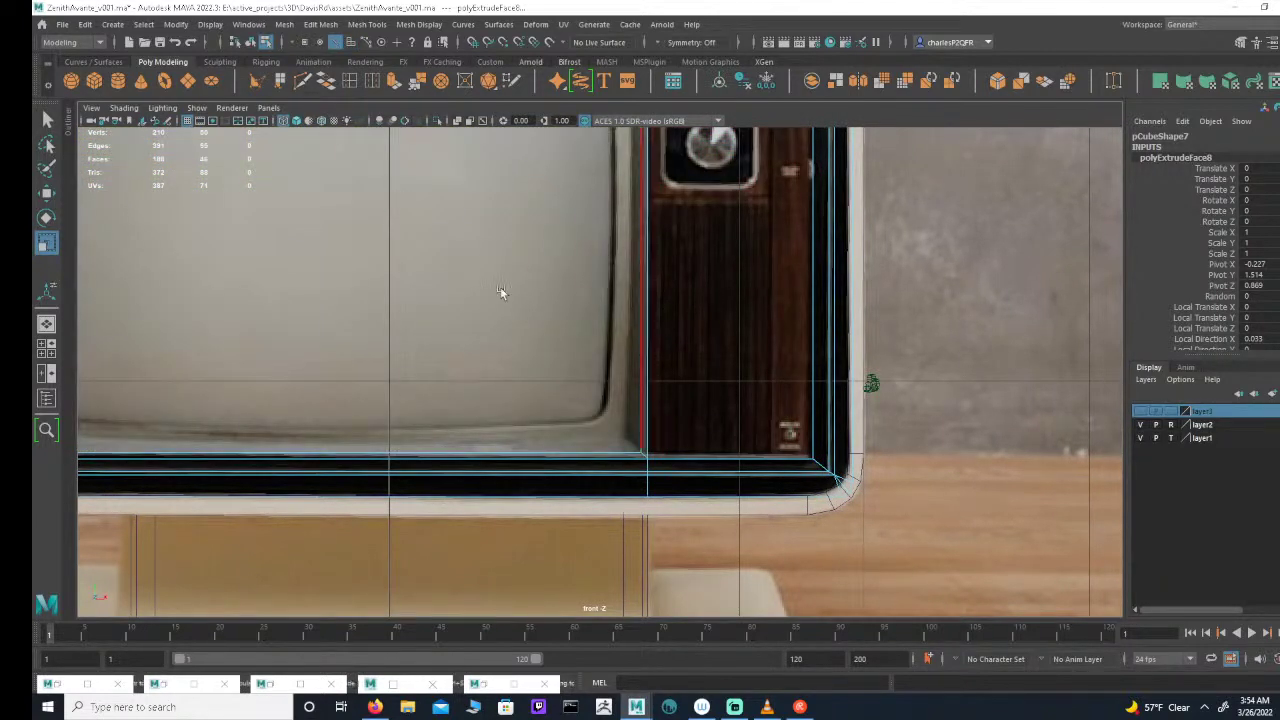
pyautogui.click(643, 450)
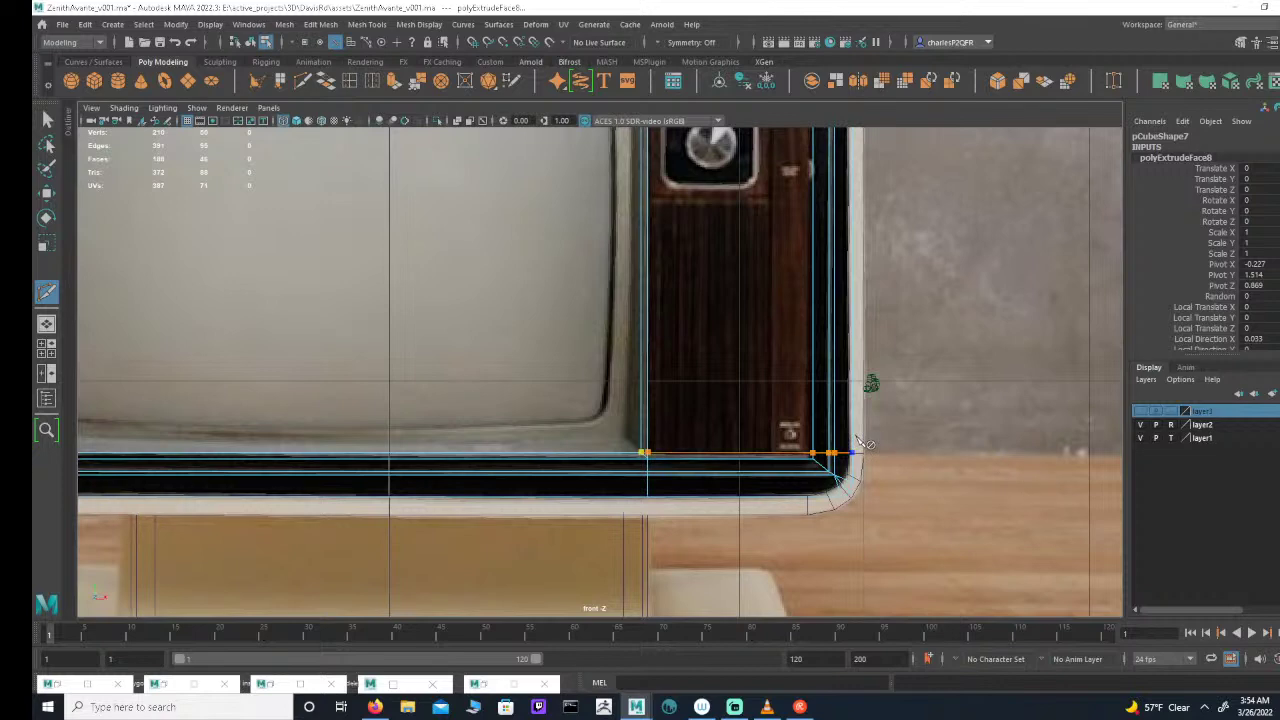
pyautogui.press('Return')
# Step: Cut a horizontal edge from the screen inset's upper right corner across the control panel to the outer frame edge
pyautogui.keyDown('alt'); pyautogui.moveTo(868, 272); pyautogui.dragTo(860, 534, button='middle'); pyautogui.keyUp('alt')
pyautogui.scroll(-1, 790, 388)
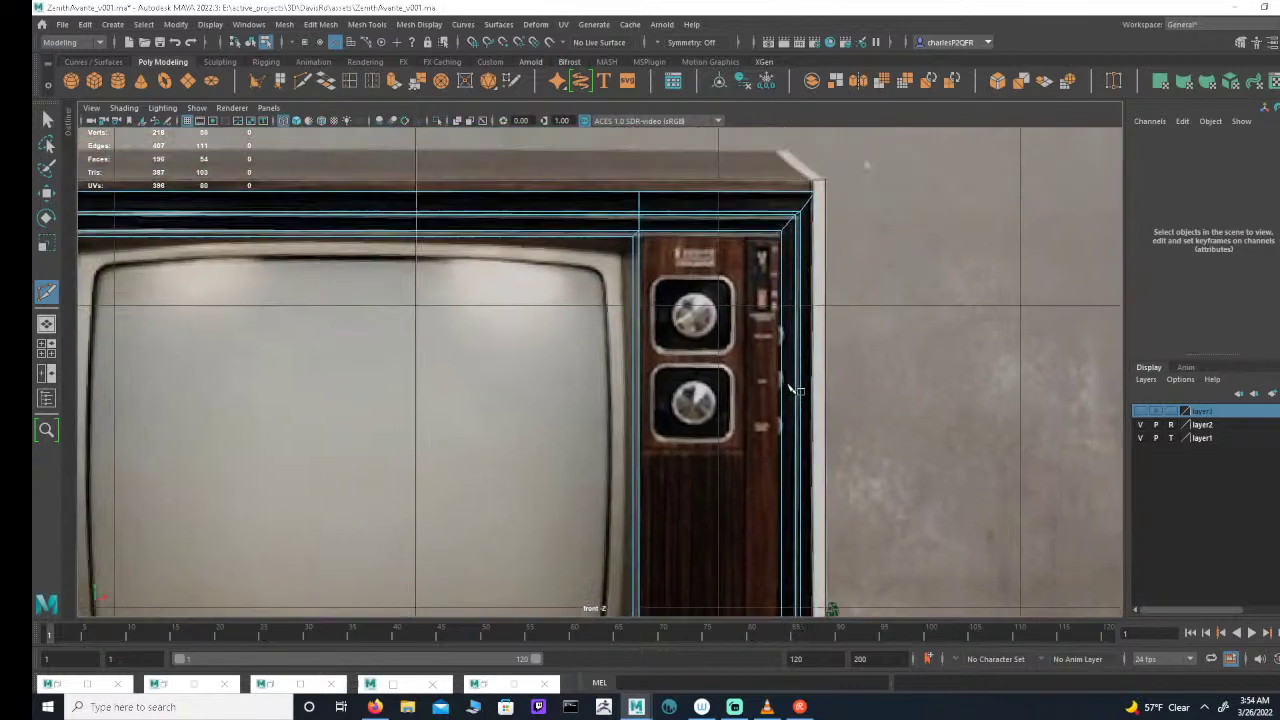
pyautogui.scroll(1, 790, 388)
pyautogui.keyDown('alt'); pyautogui.moveTo(792, 332); pyautogui.dragTo(806, 401, button='middle'); pyautogui.keyUp('alt')
pyautogui.click(649, 296)
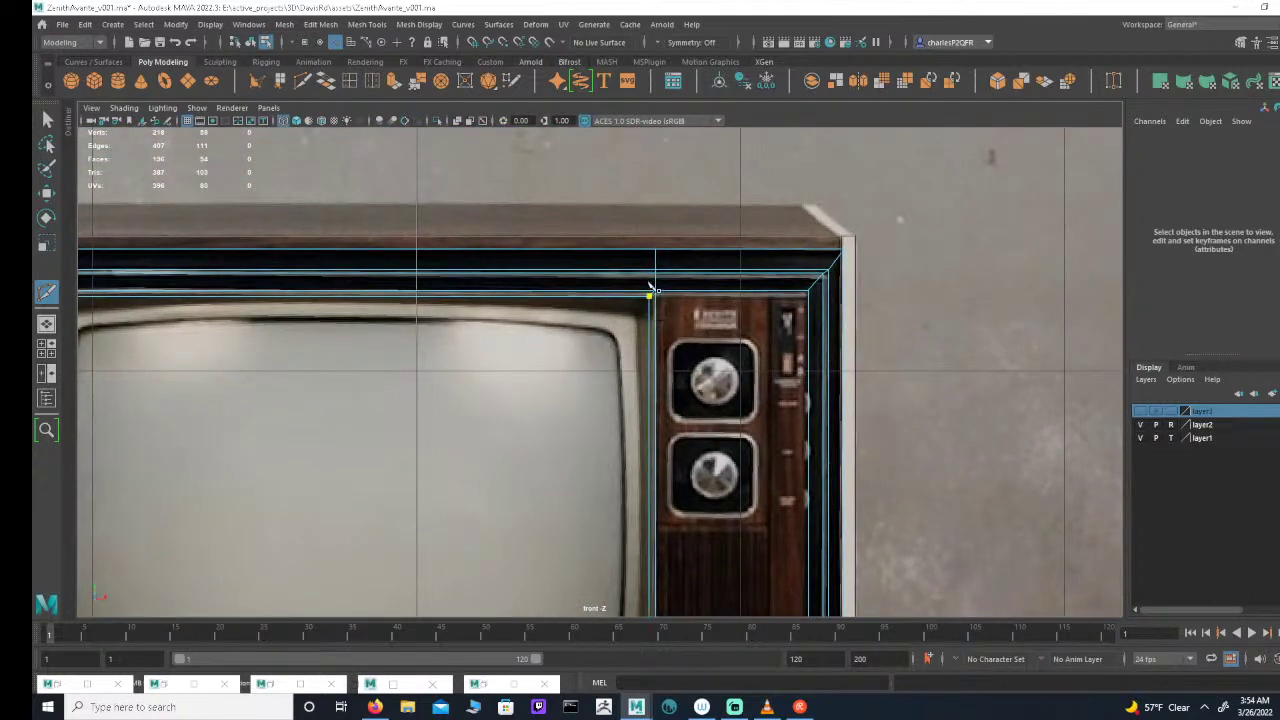
pyautogui.click(650, 290)
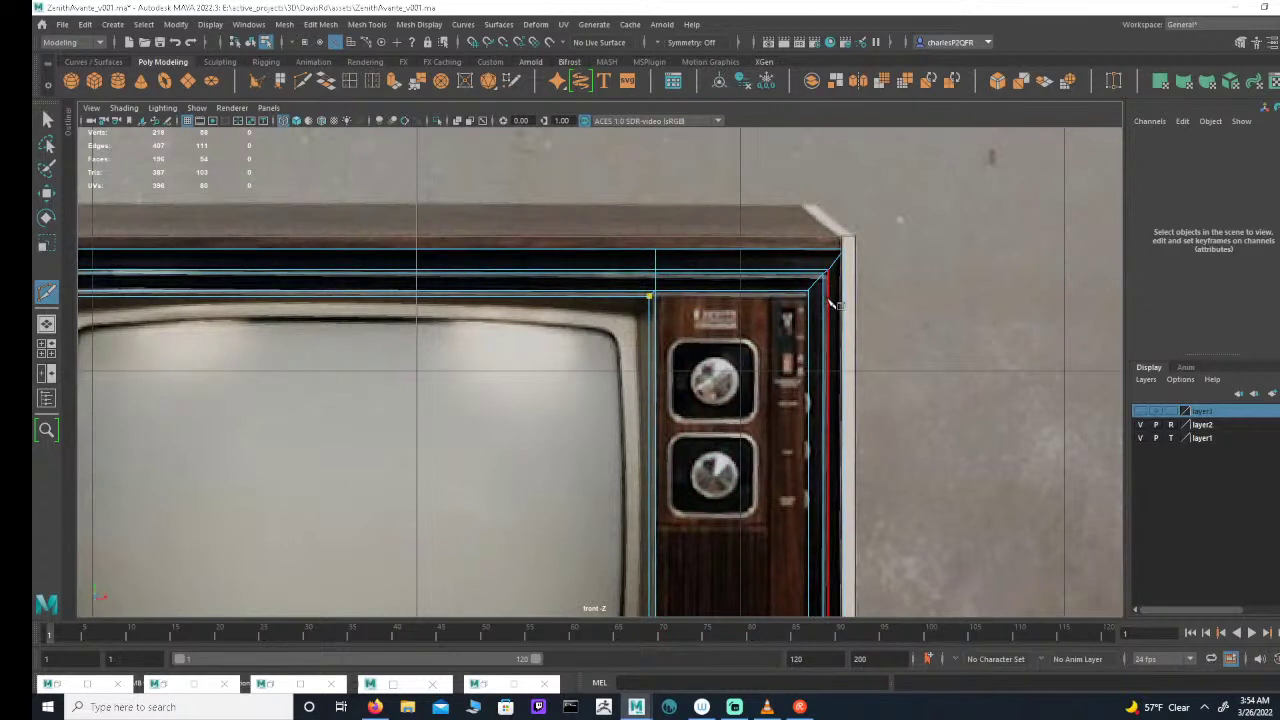
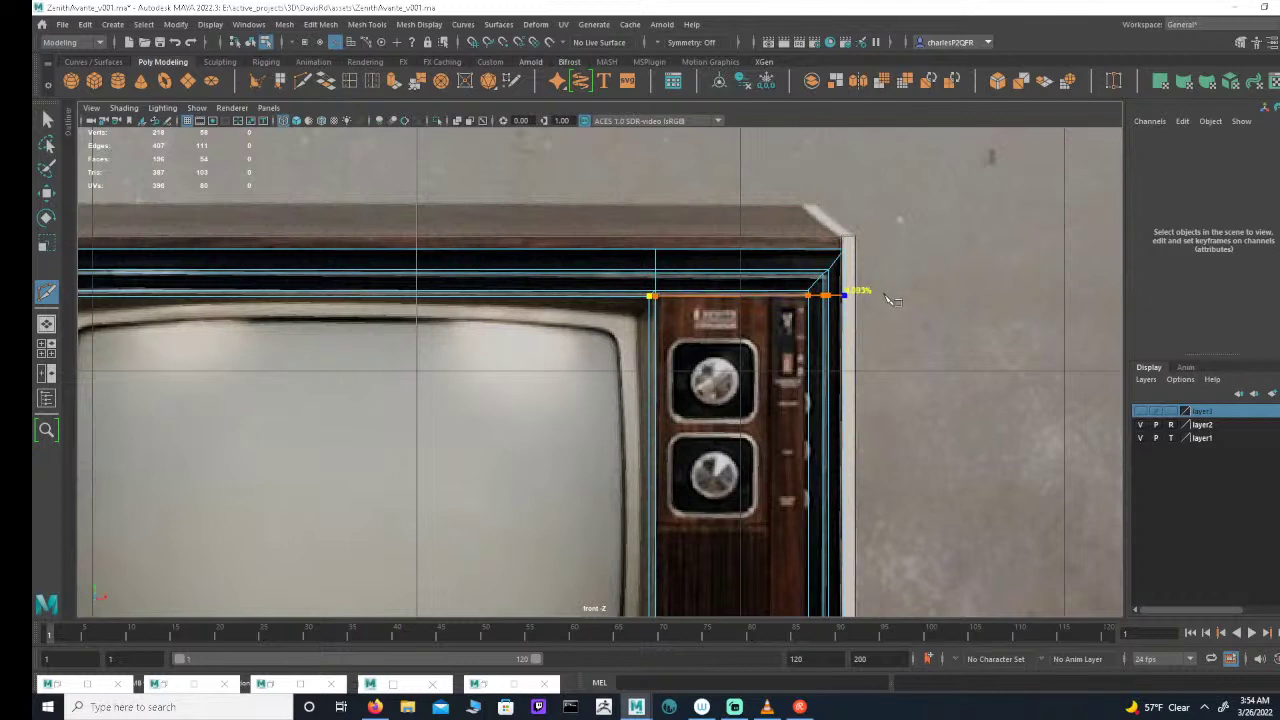
pyautogui.moveTo(886, 294); pyautogui.dragTo(888, 296)
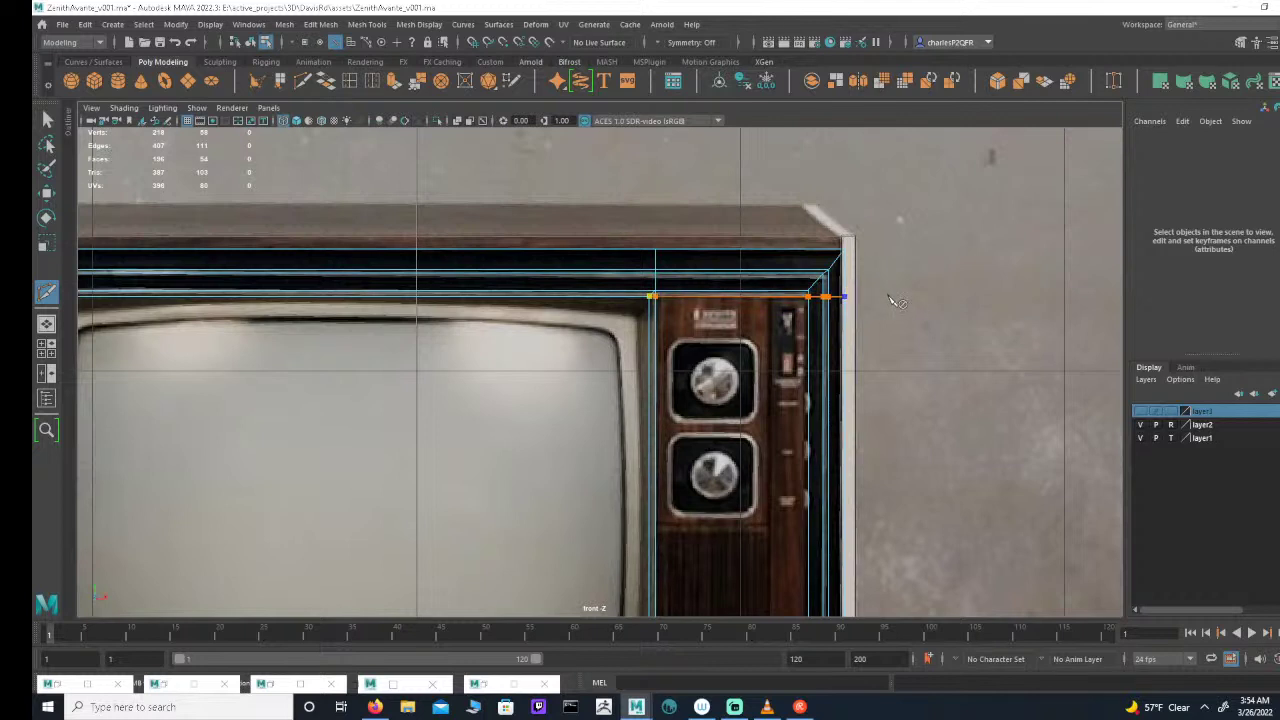
pyautogui.press('Return')
# Step: Select the upper cut's vertices on the right frame and snap them vertically to the screen inset's upper right corner
pyautogui.click(46, 120)
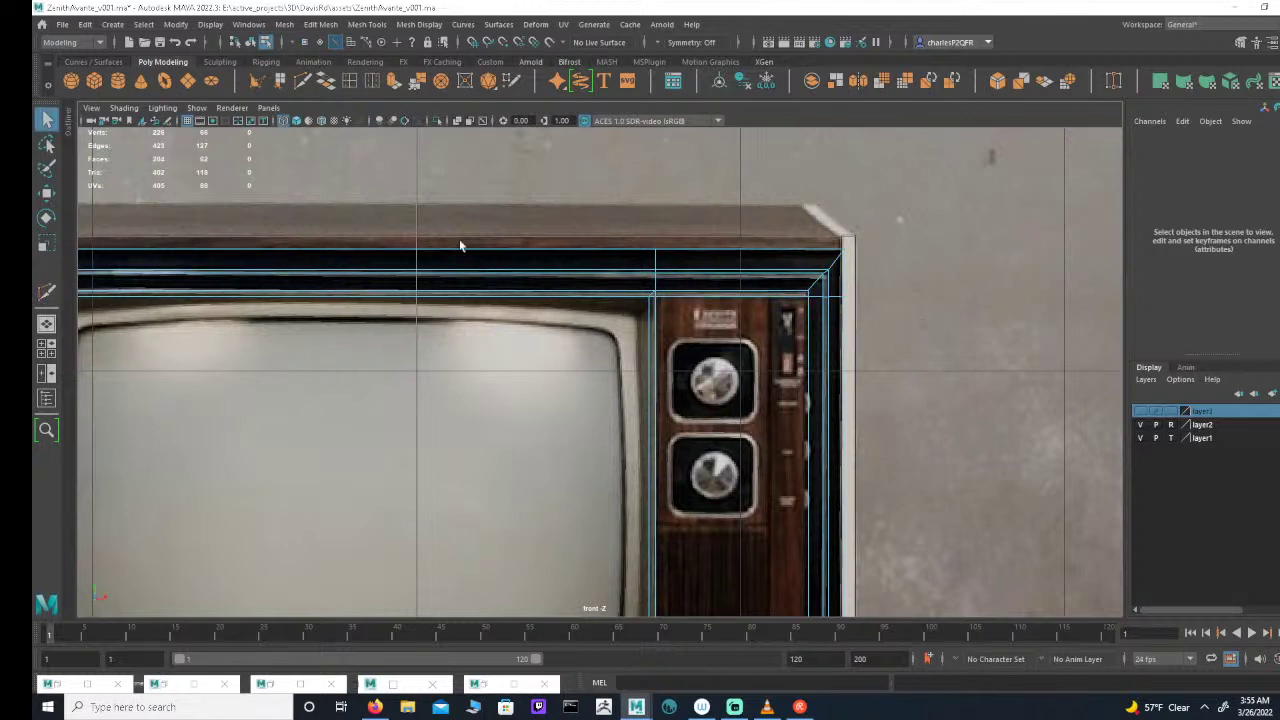
pyautogui.click(304, 42)
pyautogui.moveTo(925, 300); pyautogui.dragTo(778, 298)
pyautogui.press('e')
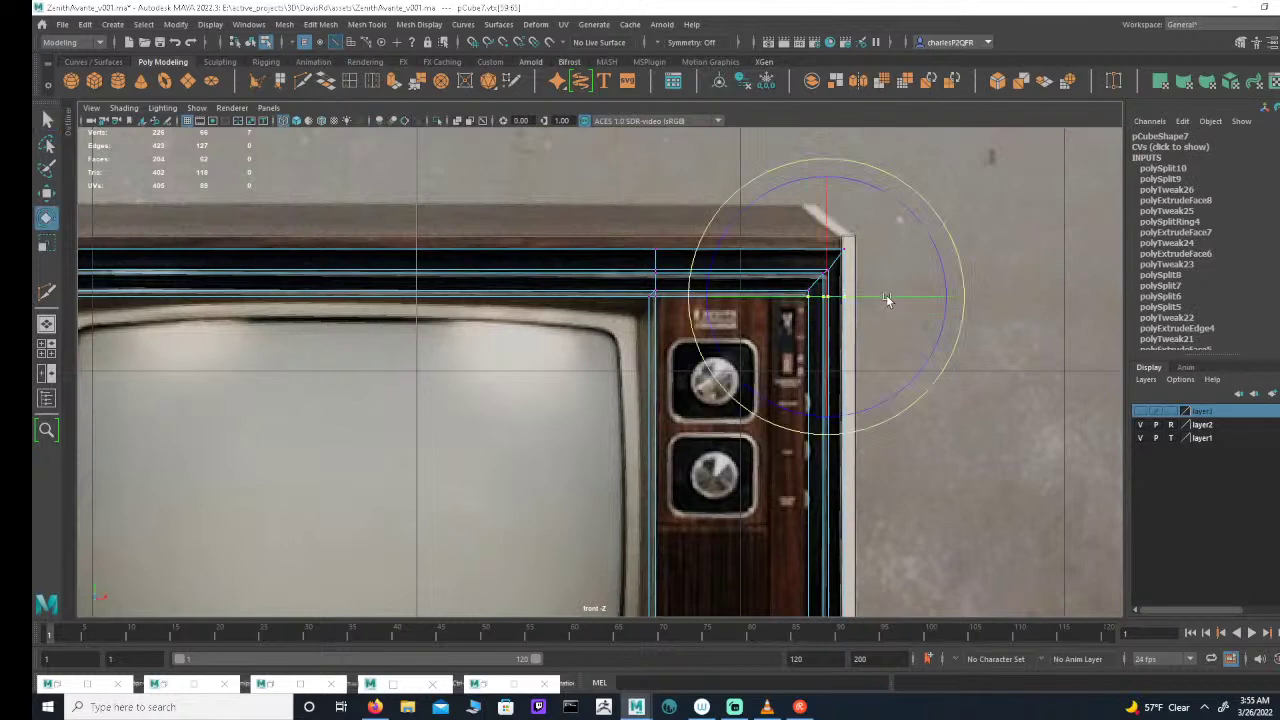
pyautogui.press('w')
pyautogui.press('v')
pyautogui.moveTo(829, 257); pyautogui.dragTo(657, 298)
# Step: Select the lower cut's vertices on the right frame and snap them vertically to the screen inset's lower right corner
pyautogui.keyDown('alt'); pyautogui.moveTo(831, 387); pyautogui.dragTo(884, 175, button='middle'); pyautogui.keyUp('alt')
pyautogui.keyDown('alt'); pyautogui.moveTo(848, 430); pyautogui.dragTo(837, 260, button='middle'); pyautogui.keyUp('alt')
pyautogui.keyDown('alt'); pyautogui.moveTo(830, 262); pyautogui.dragTo(1220, 286, button='right'); pyautogui.keyUp('alt')
pyautogui.keyDown('alt'); pyautogui.moveTo(1049, 286); pyautogui.dragTo(961, 291, button='middle'); pyautogui.keyUp('alt')
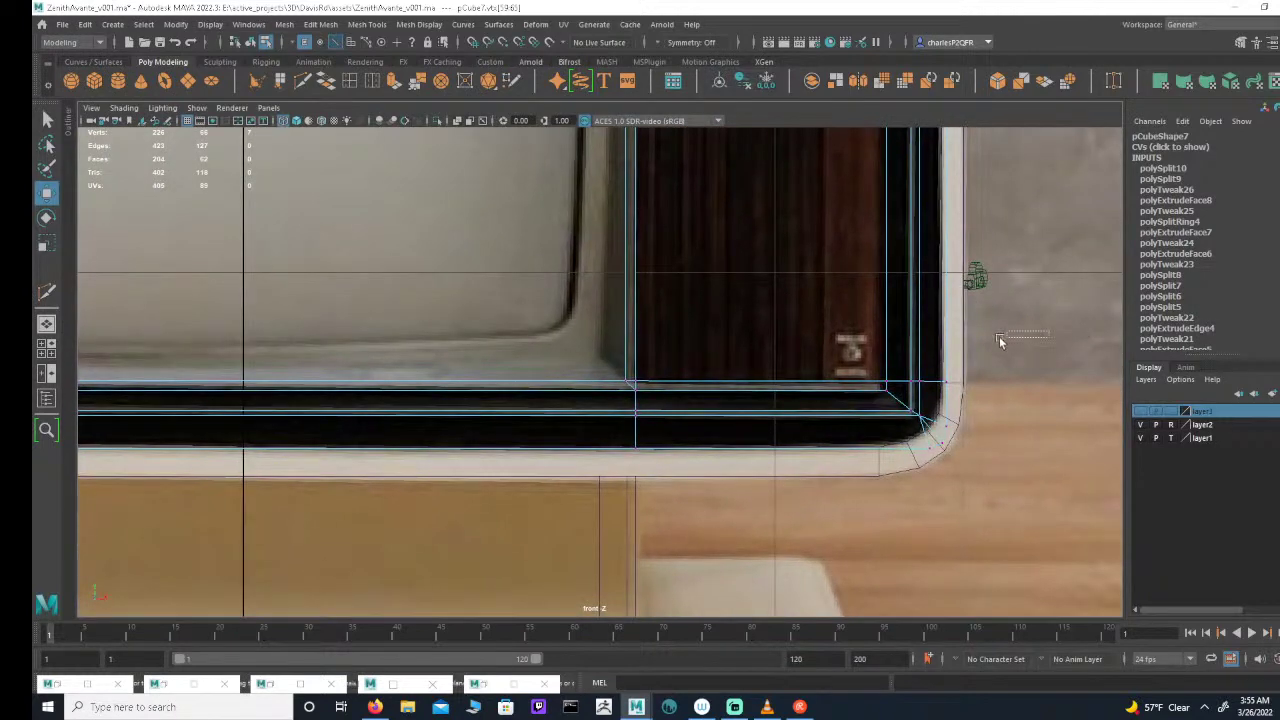
pyautogui.moveTo(1048, 330); pyautogui.dragTo(752, 388)
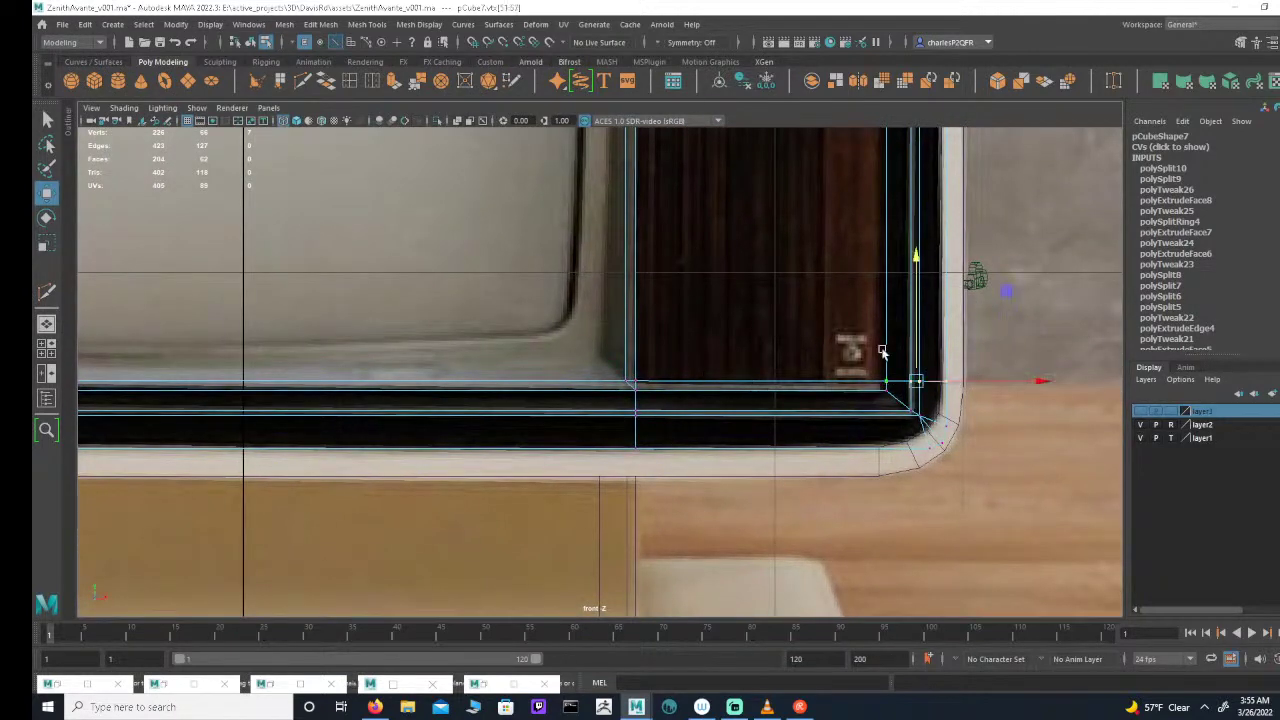
pyautogui.press('v')
# Step: Examine the new cut's alignment where the screen inset meets the top of the control panel
pyautogui.scroll(-4, 874, 300)
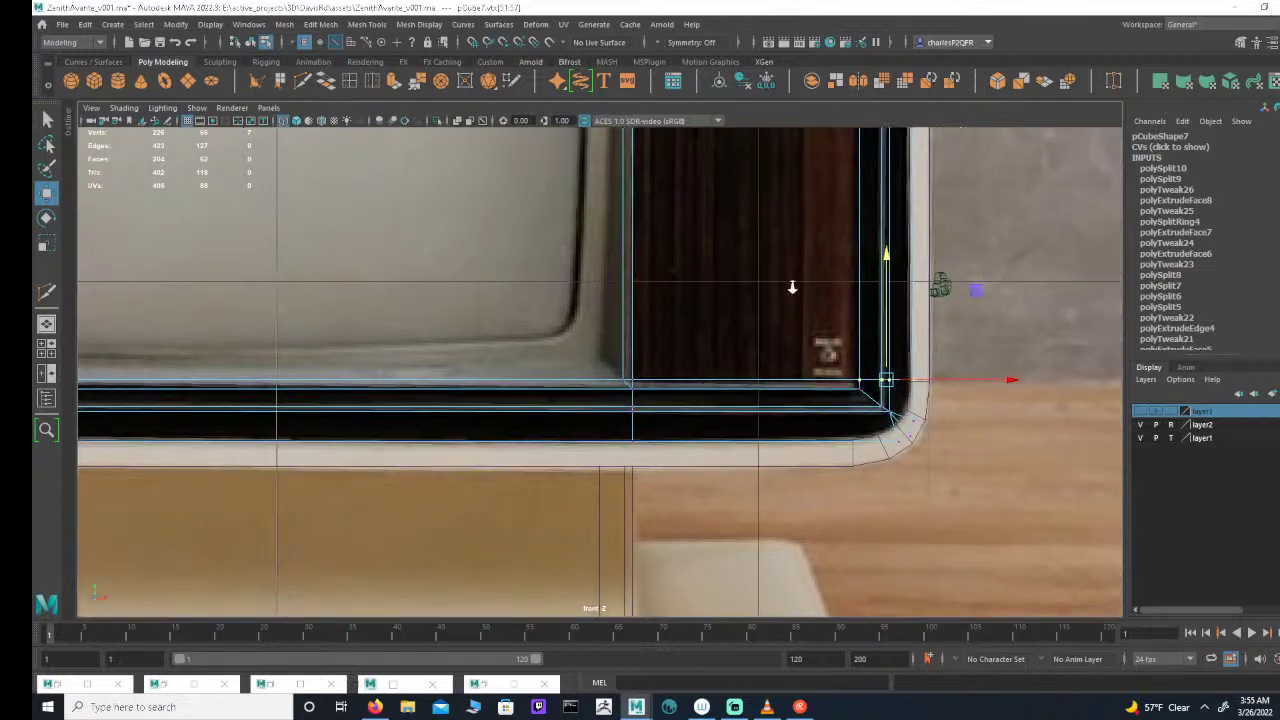
pyautogui.scroll(-2, 886, 260)
pyautogui.keyDown('alt'); pyautogui.moveTo(623, 229); pyautogui.dragTo(643, 271, button='middle'); pyautogui.keyUp('alt')
pyautogui.keyDown('alt'); pyautogui.moveTo(764, 240); pyautogui.dragTo(715, 348, button='middle'); pyautogui.keyUp('alt')
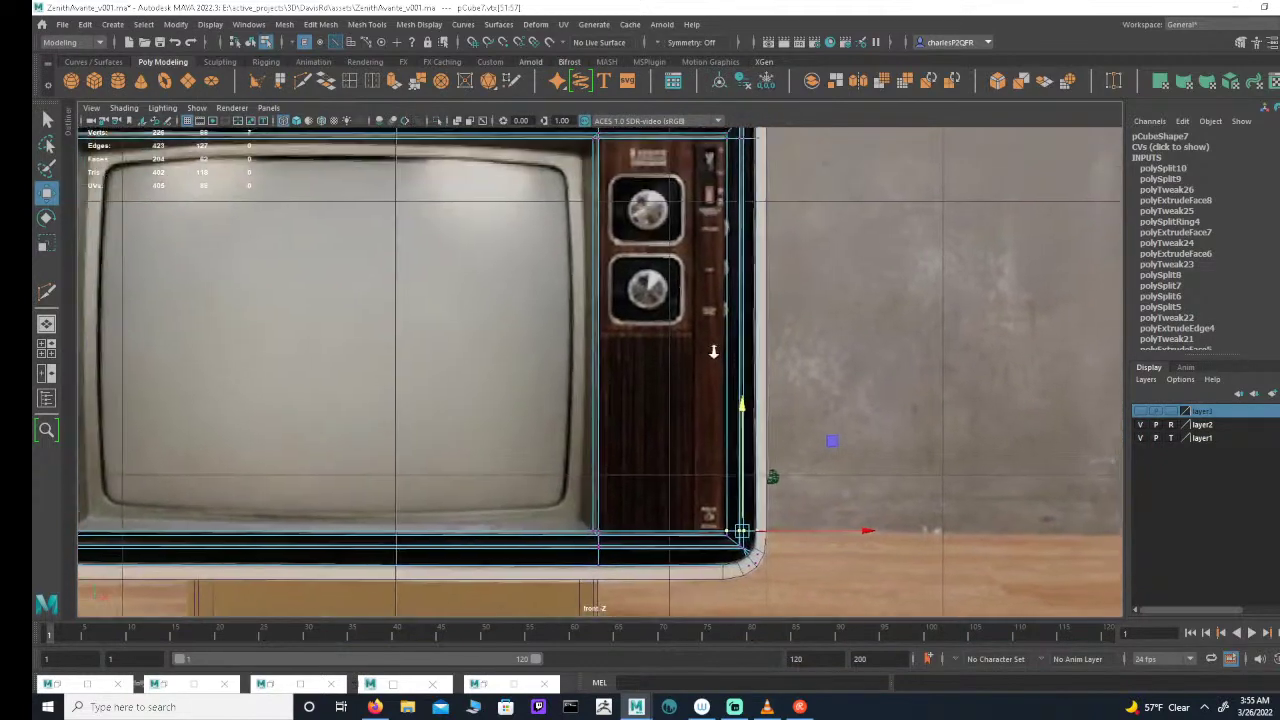
pyautogui.scroll(1, 790, 285)
pyautogui.keyDown('alt'); pyautogui.moveTo(763, 217); pyautogui.dragTo(783, 322, button='middle'); pyautogui.keyUp('alt')
pyautogui.scroll(1, 751, 214)
pyautogui.scroll(3, 1003, 329)
pyautogui.keyDown('alt'); pyautogui.moveTo(721, 281); pyautogui.dragTo(716, 300, button='middle'); pyautogui.keyUp('alt')
pyautogui.scroll(1, 716, 300)
pyautogui.scroll(2, 715, 300)
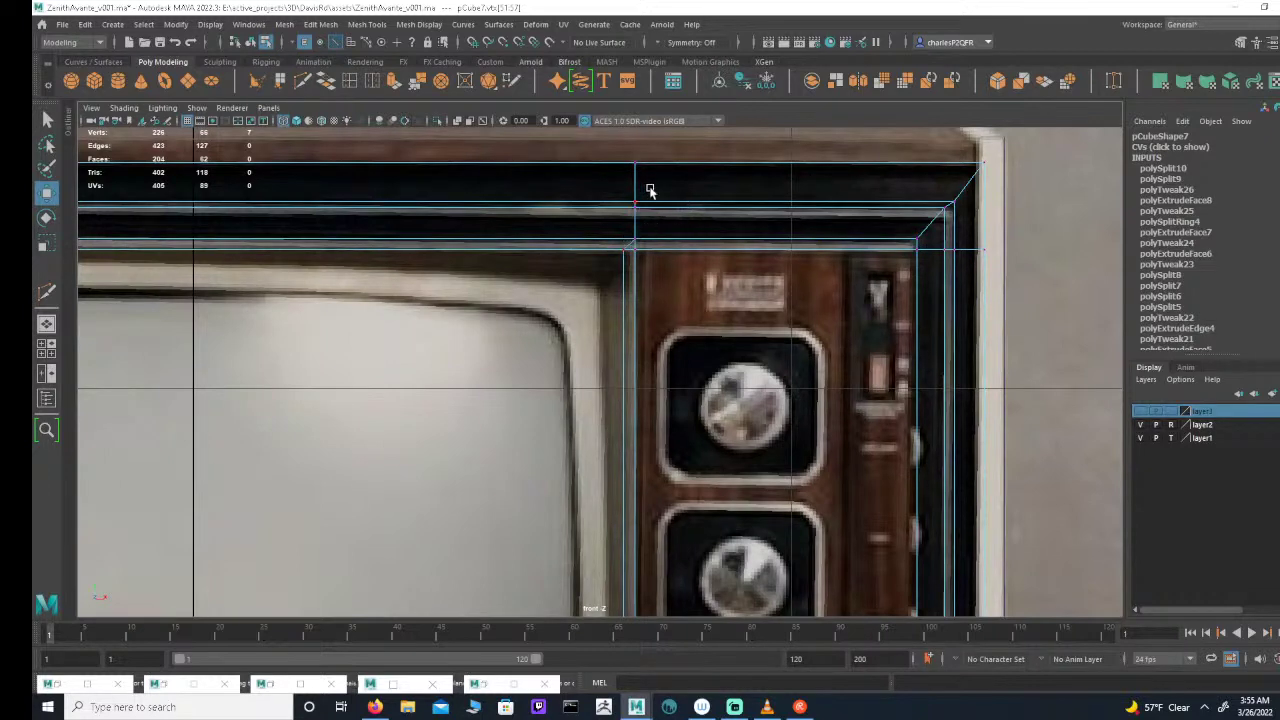
pyautogui.keyDown('alt'); pyautogui.moveTo(574, 247); pyautogui.dragTo(615, 292, button='middle'); pyautogui.keyUp('alt')
pyautogui.scroll(-3, 351, 249)
pyautogui.scroll(1, 626, 270)
pyautogui.scroll(2, 615, 292)
pyautogui.keyDown('alt'); pyautogui.moveTo(615, 292); pyautogui.dragTo(400, 260, button='right'); pyautogui.keyUp('alt')
pyautogui.keyDown('alt'); pyautogui.moveTo(635, 315); pyautogui.dragTo(777, 266, button='middle'); pyautogui.keyUp('alt')
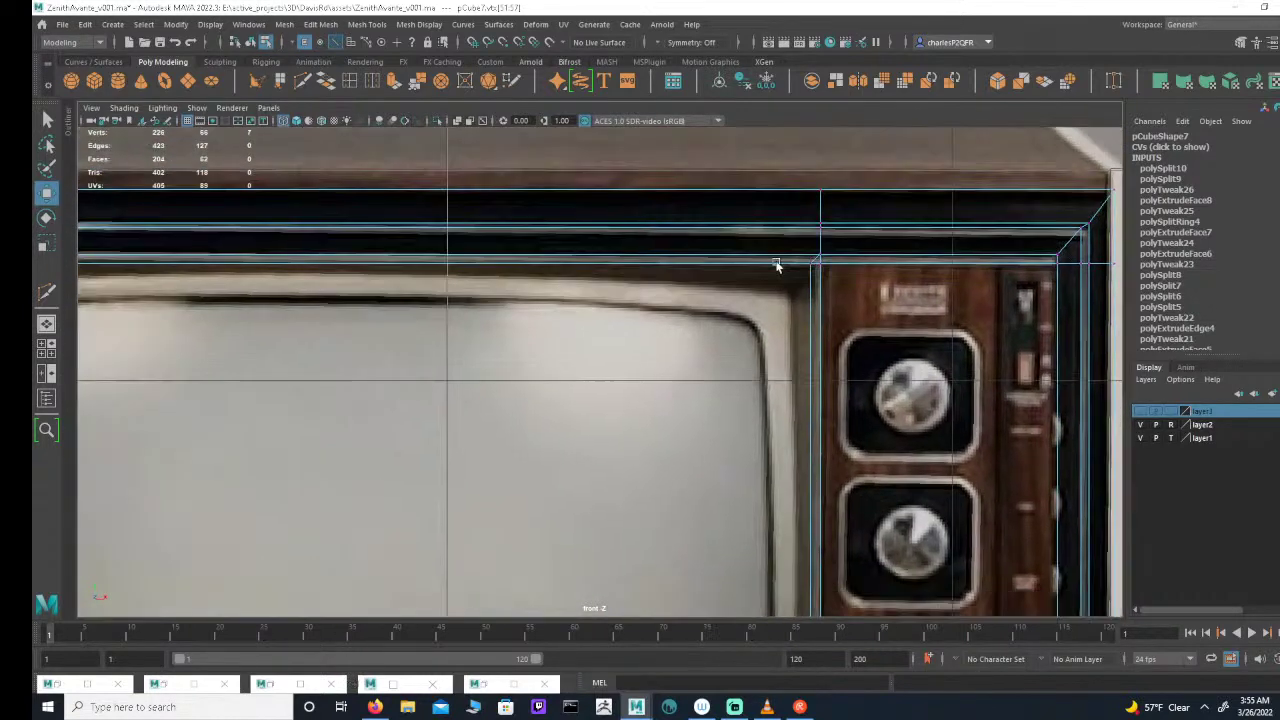
# Step: Examine how the upper and lower cuts line up with the reference photo around the control panel and the frame's right corners
pyautogui.keyDown('alt'); pyautogui.moveTo(777, 266); pyautogui.dragTo(388, 260, button='right'); pyautogui.keyUp('alt')
pyautogui.scroll(-4, 662, 352)
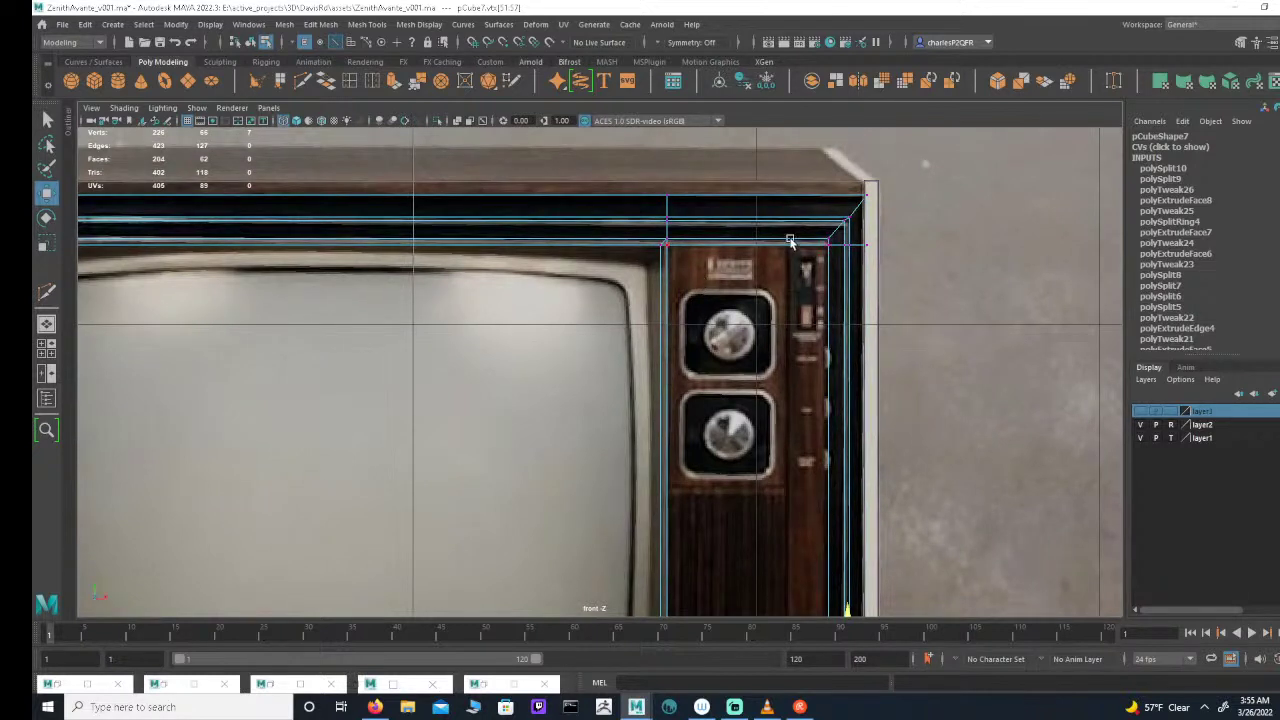
pyautogui.scroll(-1, 701, 280)
pyautogui.scroll(-1, 694, 264)
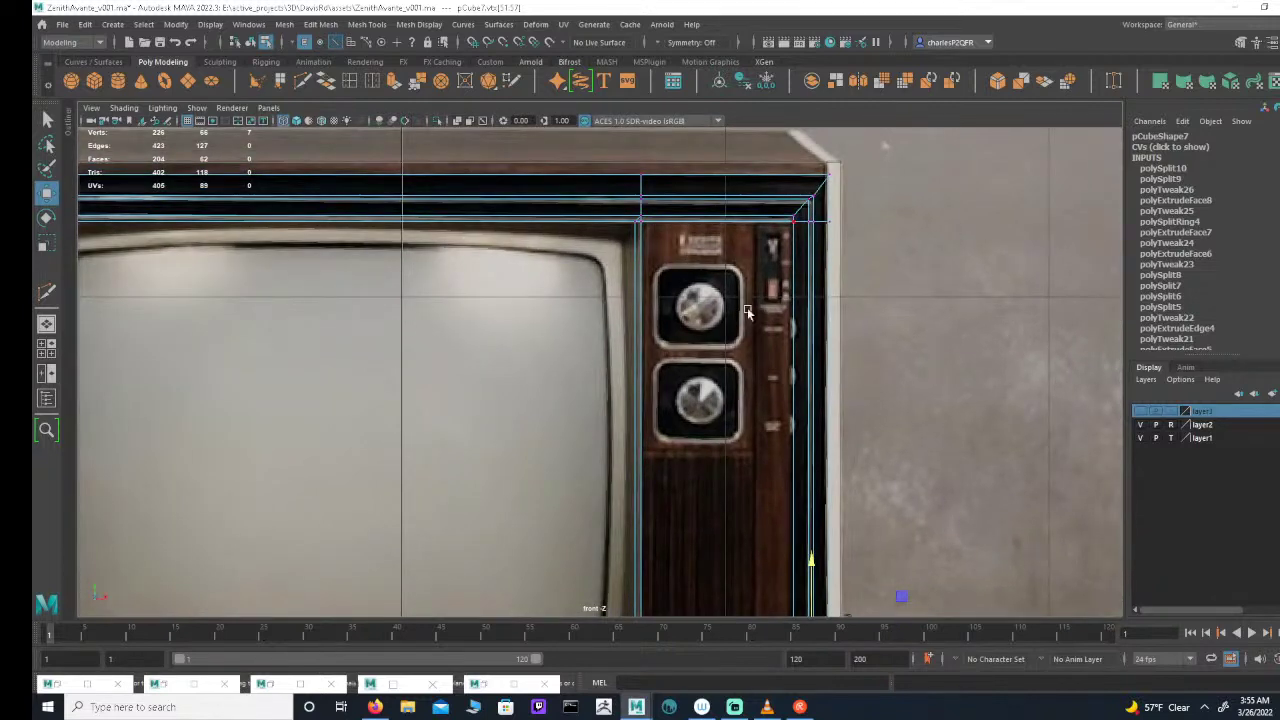
pyautogui.scroll(-5, 552, 226)
pyautogui.scroll(6, 659, 335)
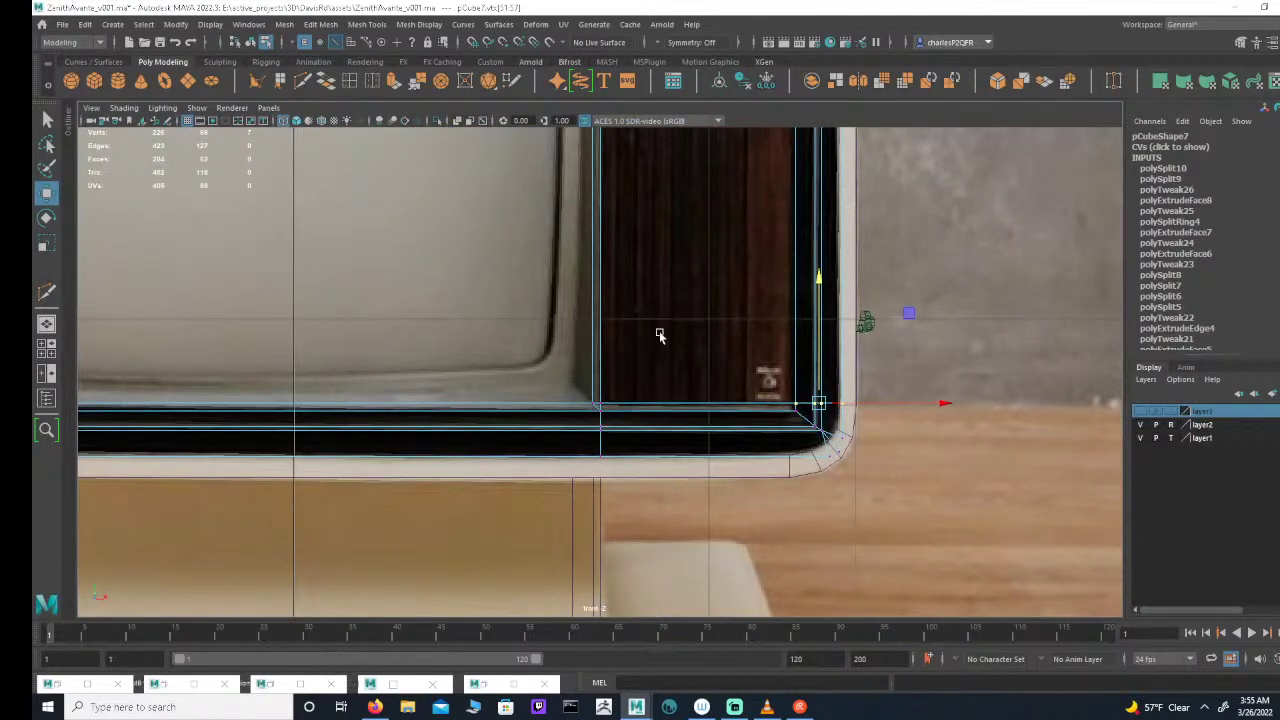
pyautogui.scroll(2, 659, 335)
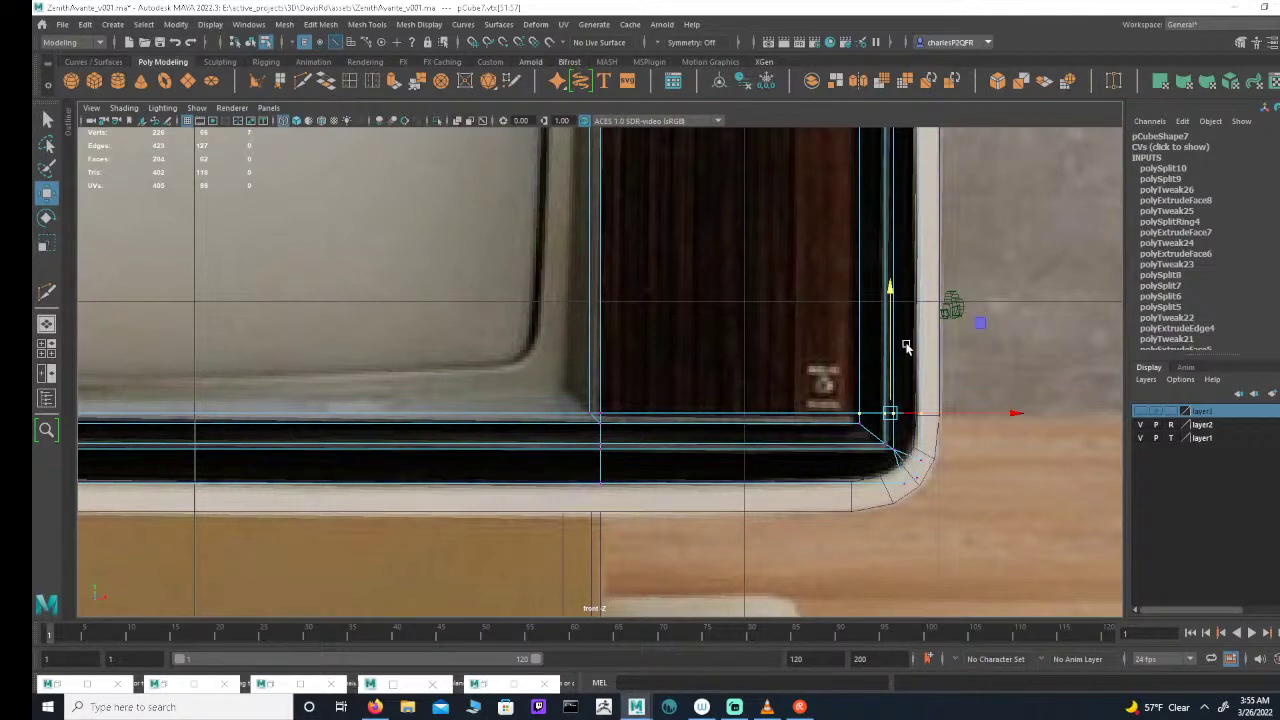
pyautogui.keyDown('alt'); pyautogui.moveTo(759, 395); pyautogui.dragTo(590, 380, button='right'); pyautogui.keyUp('alt')
pyautogui.keyDown('alt'); pyautogui.moveTo(590, 380); pyautogui.dragTo(946, 383, button='middle'); pyautogui.keyUp('alt')
pyautogui.keyDown('alt'); pyautogui.moveTo(946, 383); pyautogui.dragTo(630, 382, button='right'); pyautogui.keyUp('alt')
pyautogui.keyDown('alt'); pyautogui.moveTo(789, 370); pyautogui.dragTo(717, 346, button='middle'); pyautogui.keyUp('alt')
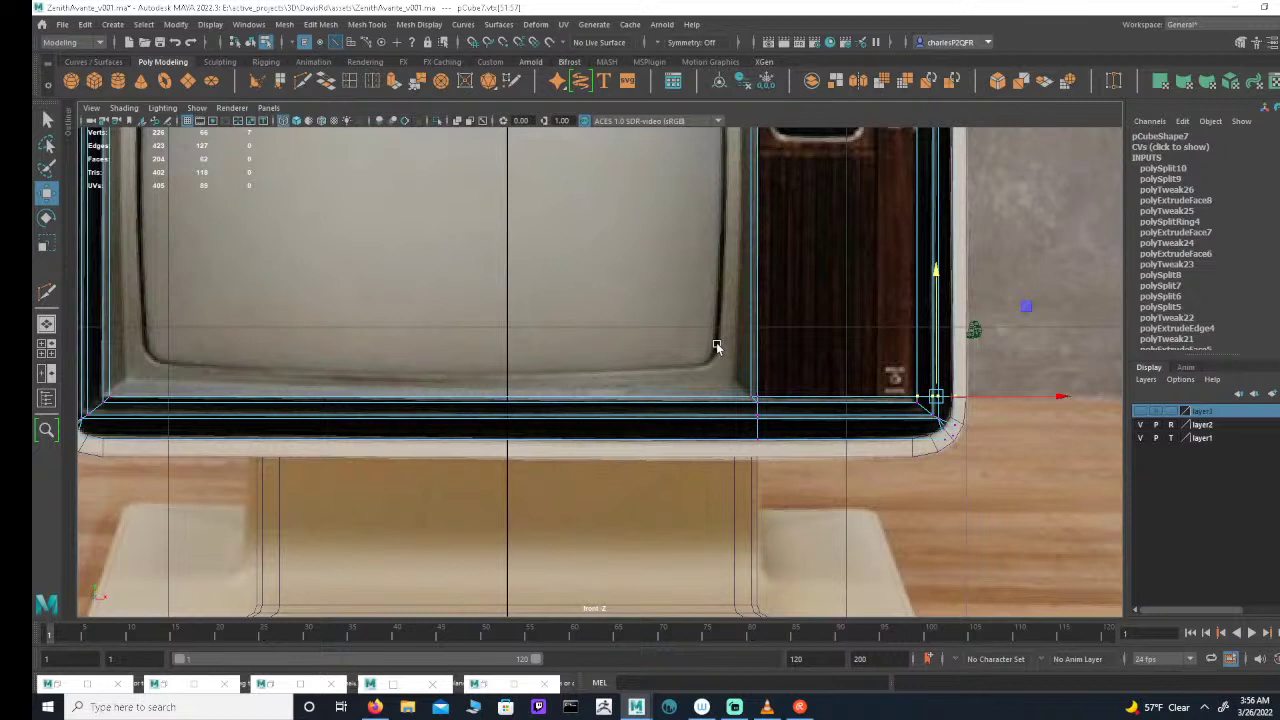
pyautogui.keyDown('alt'); pyautogui.moveTo(584, 299); pyautogui.dragTo(612, 309, button='right'); pyautogui.keyUp('alt')
pyautogui.keyDown('alt'); pyautogui.moveTo(612, 309); pyautogui.dragTo(683, 314, button='middle'); pyautogui.keyUp('alt')
pyautogui.keyDown('alt'); pyautogui.moveTo(683, 314); pyautogui.dragTo(967, 350, button='right'); pyautogui.keyUp('alt')
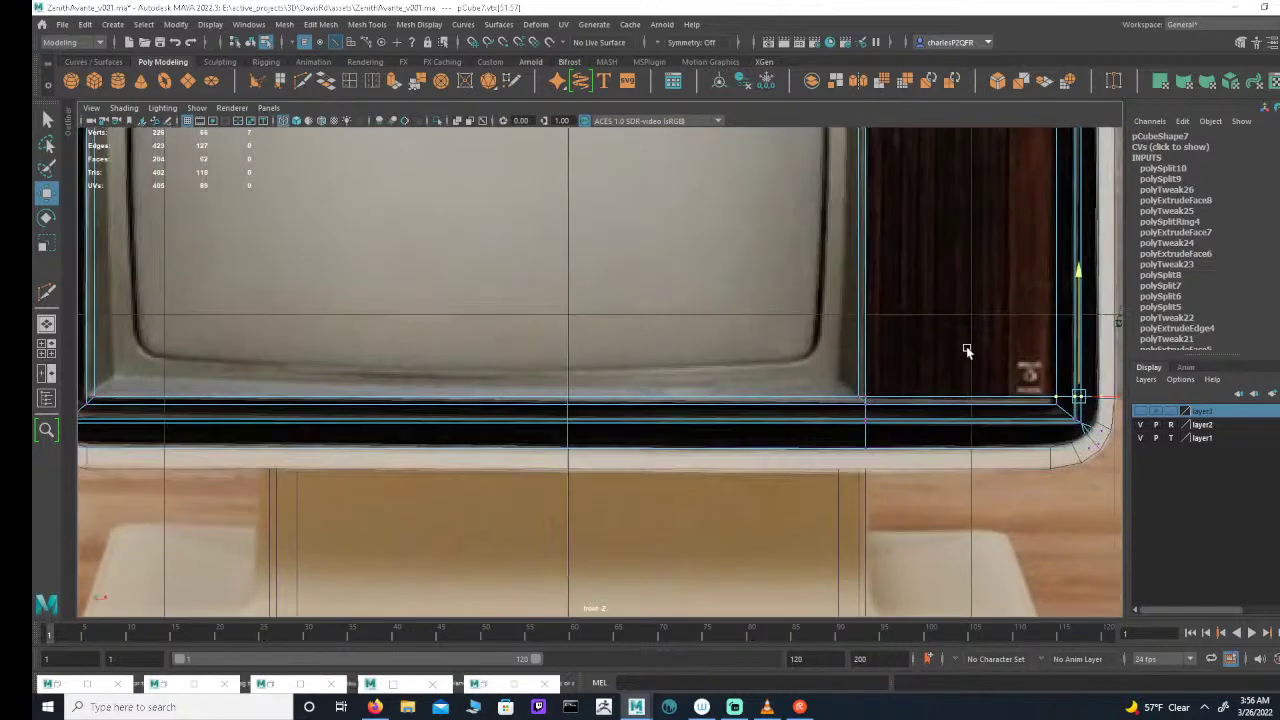
pyautogui.keyDown('alt'); pyautogui.moveTo(967, 350); pyautogui.dragTo(690, 332, button='middle'); pyautogui.keyUp('alt')
pyautogui.keyDown('alt'); pyautogui.moveTo(690, 332); pyautogui.dragTo(848, 338, button='right'); pyautogui.keyUp('alt')
pyautogui.keyDown('alt'); pyautogui.moveTo(869, 331); pyautogui.dragTo(857, 354, button='middle'); pyautogui.keyUp('alt')
pyautogui.keyDown('alt'); pyautogui.moveTo(857, 354); pyautogui.dragTo(847, 401, button='right'); pyautogui.keyUp('alt')
pyautogui.keyDown('alt'); pyautogui.moveTo(847, 401); pyautogui.dragTo(763, 351, button='middle'); pyautogui.keyUp('alt')
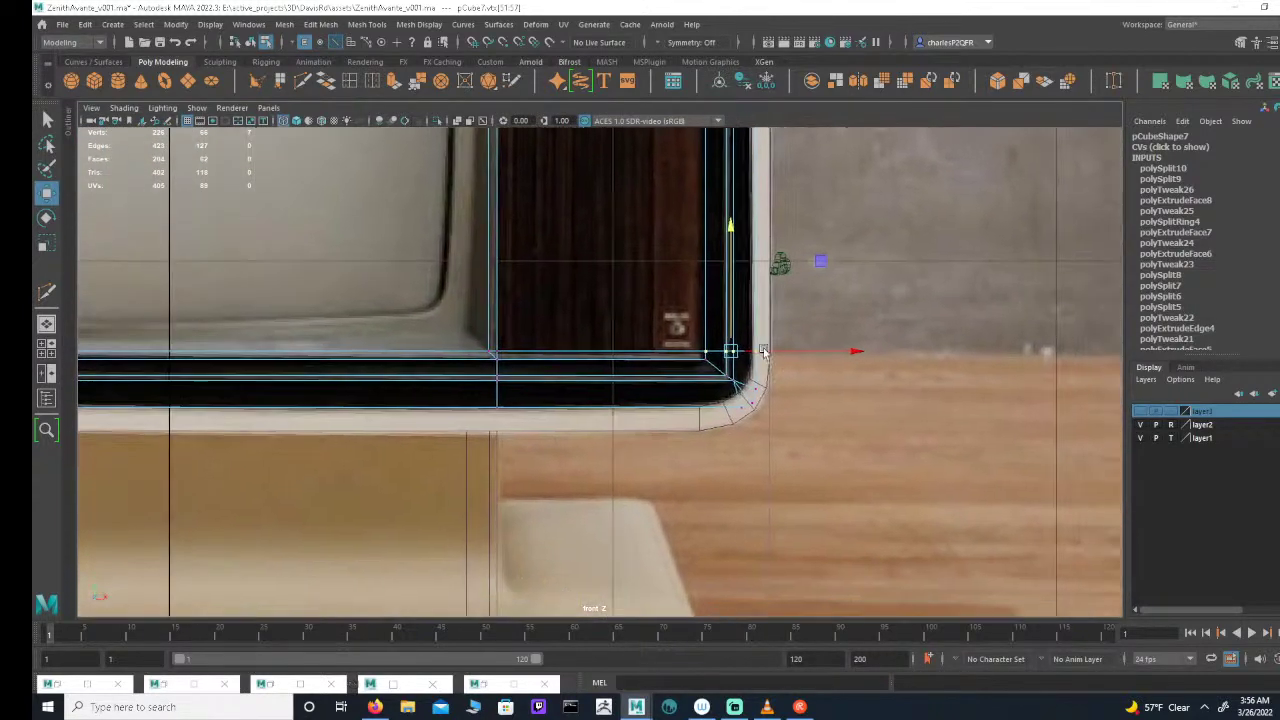
pyautogui.keyDown('alt'); pyautogui.moveTo(763, 352); pyautogui.dragTo(1020, 362, button='right'); pyautogui.keyUp('alt')
pyautogui.keyDown('alt'); pyautogui.moveTo(535, 313); pyautogui.dragTo(707, 349, button='right'); pyautogui.keyUp('alt')
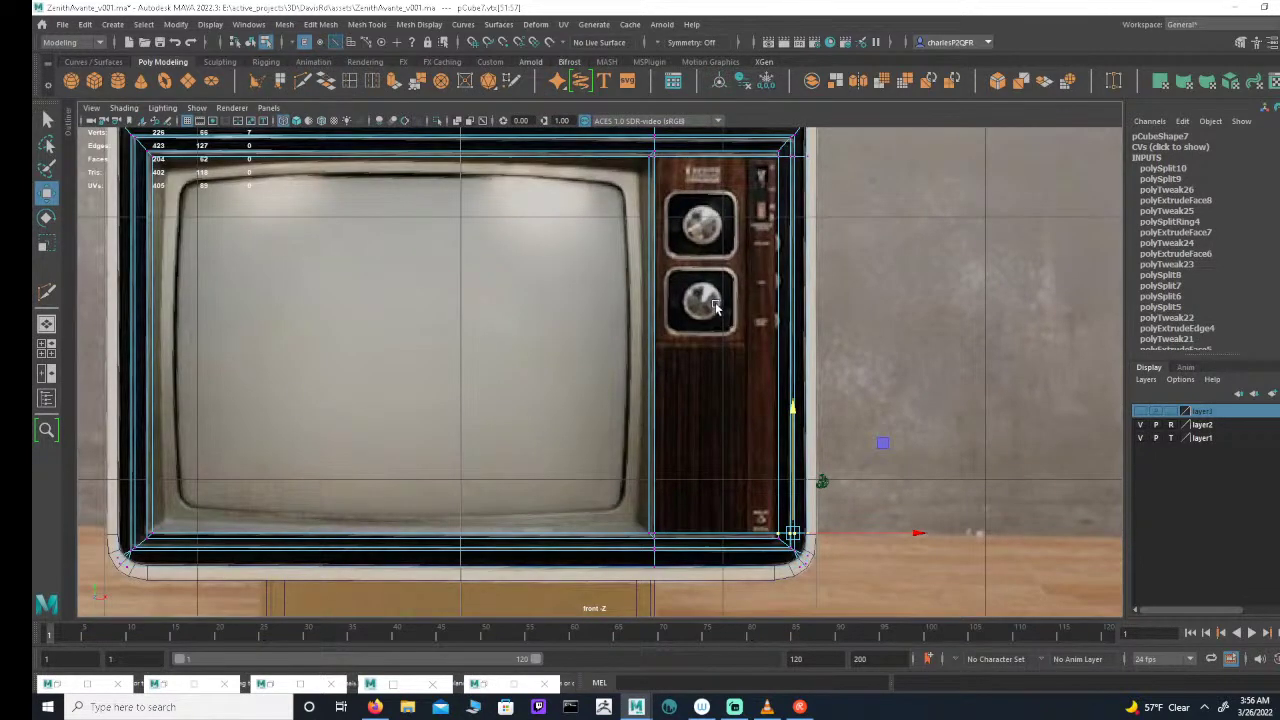
pyautogui.keyDown('alt'); pyautogui.moveTo(716, 308); pyautogui.dragTo(678, 335, button='middle'); pyautogui.keyUp('alt')
# Step: Undo the vertex snapping and both horizontal cuts across the control panel and right frame
pyautogui.hotkey('ctrl', 'z')
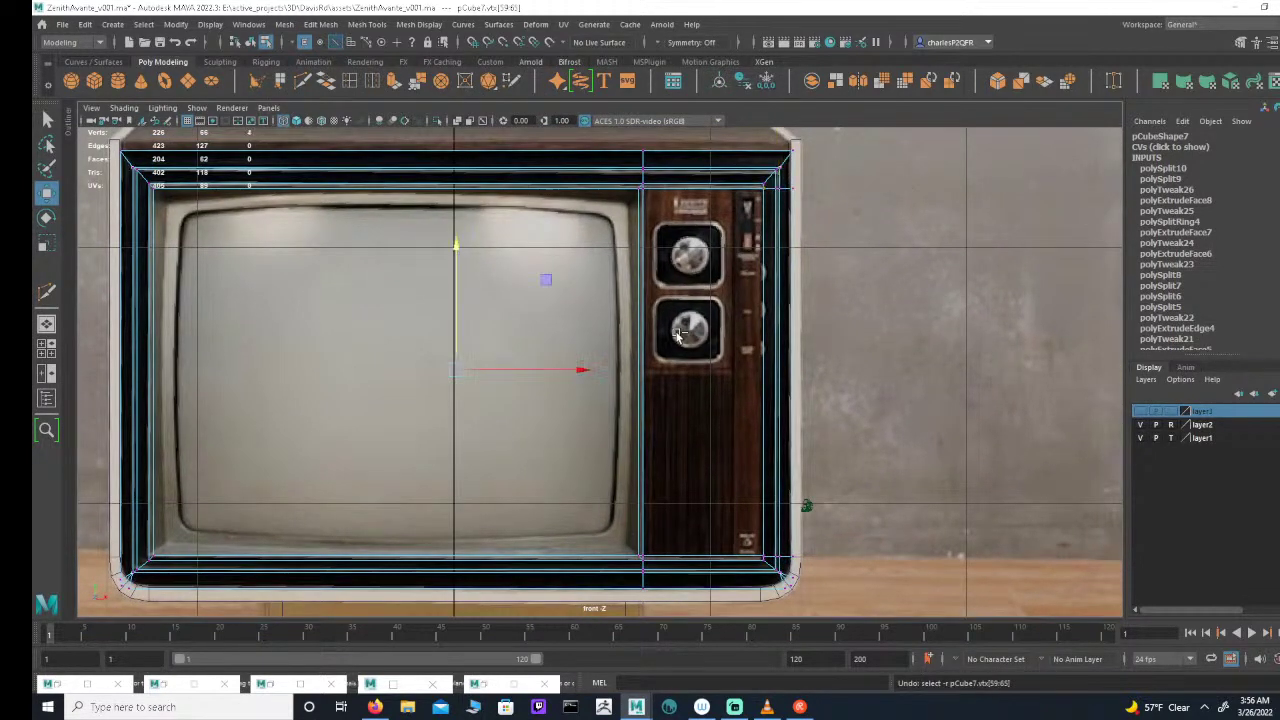
pyautogui.hotkey('ctrl', 'z')
pyautogui.hotkey('ctrl', 'z')
pyautogui.hotkey('ctrl', 'z')
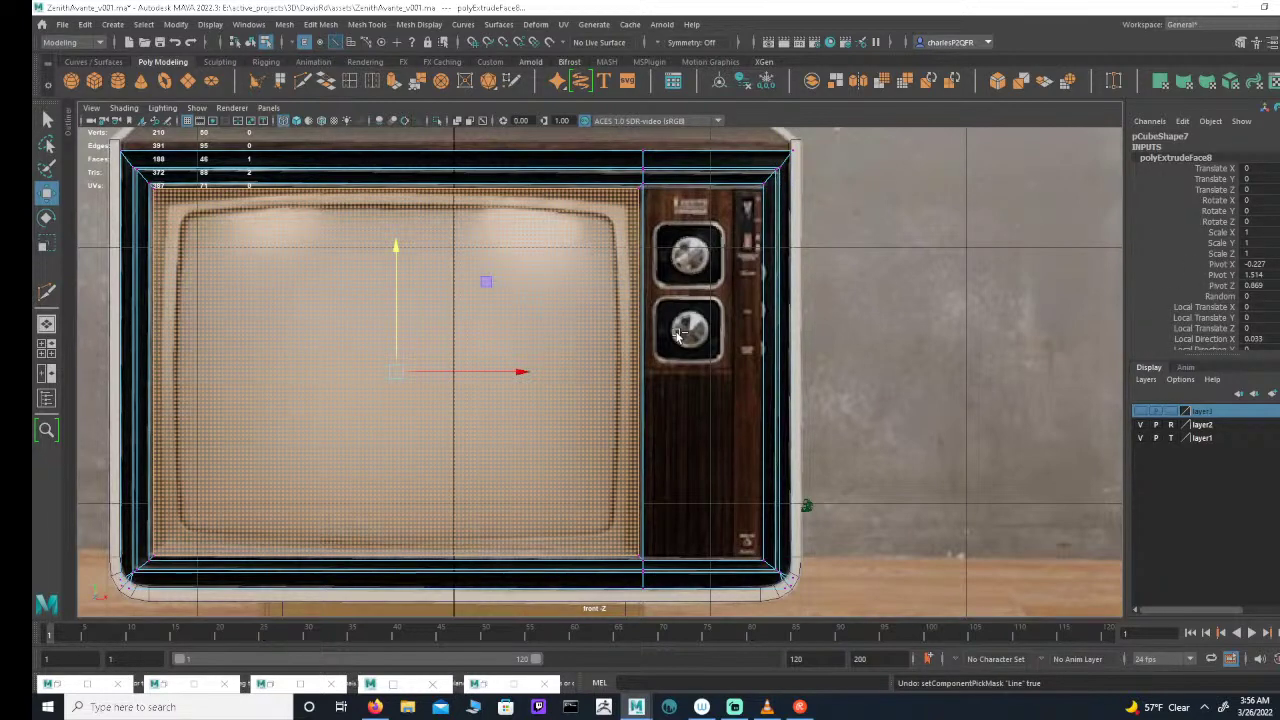
pyautogui.scroll(2, 705, 312)
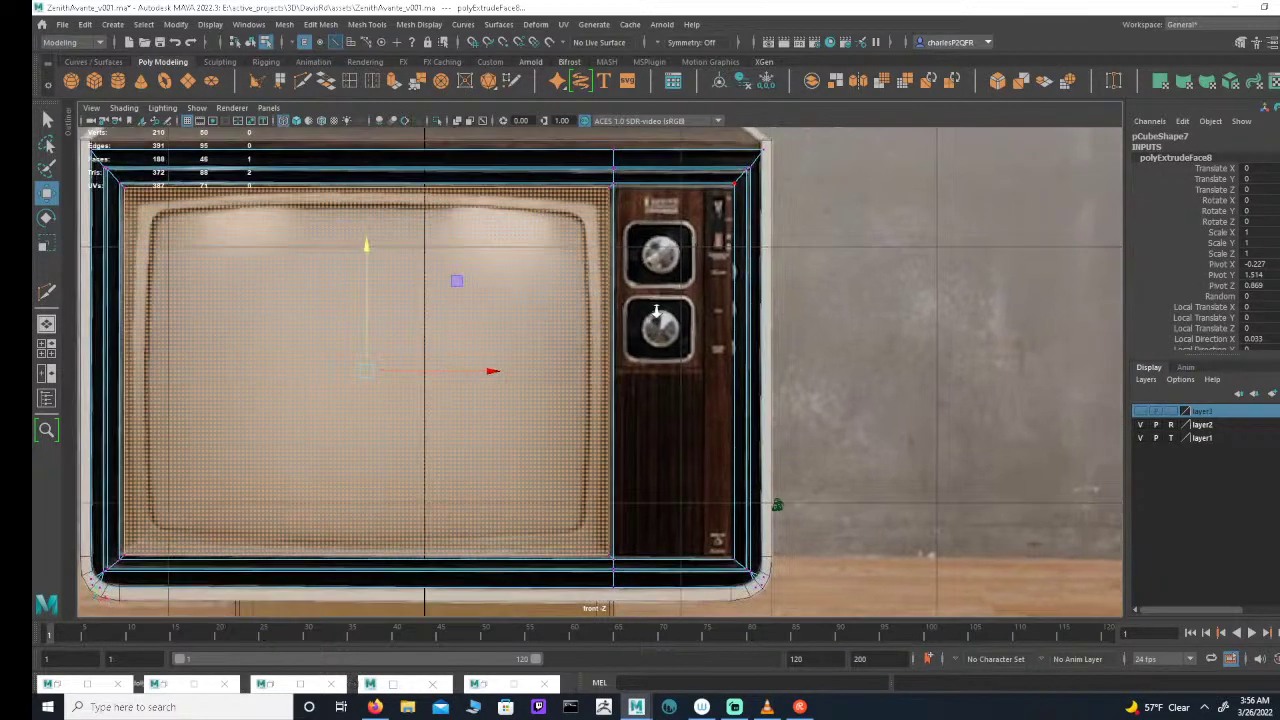
pyautogui.scroll(2, 735, 285)
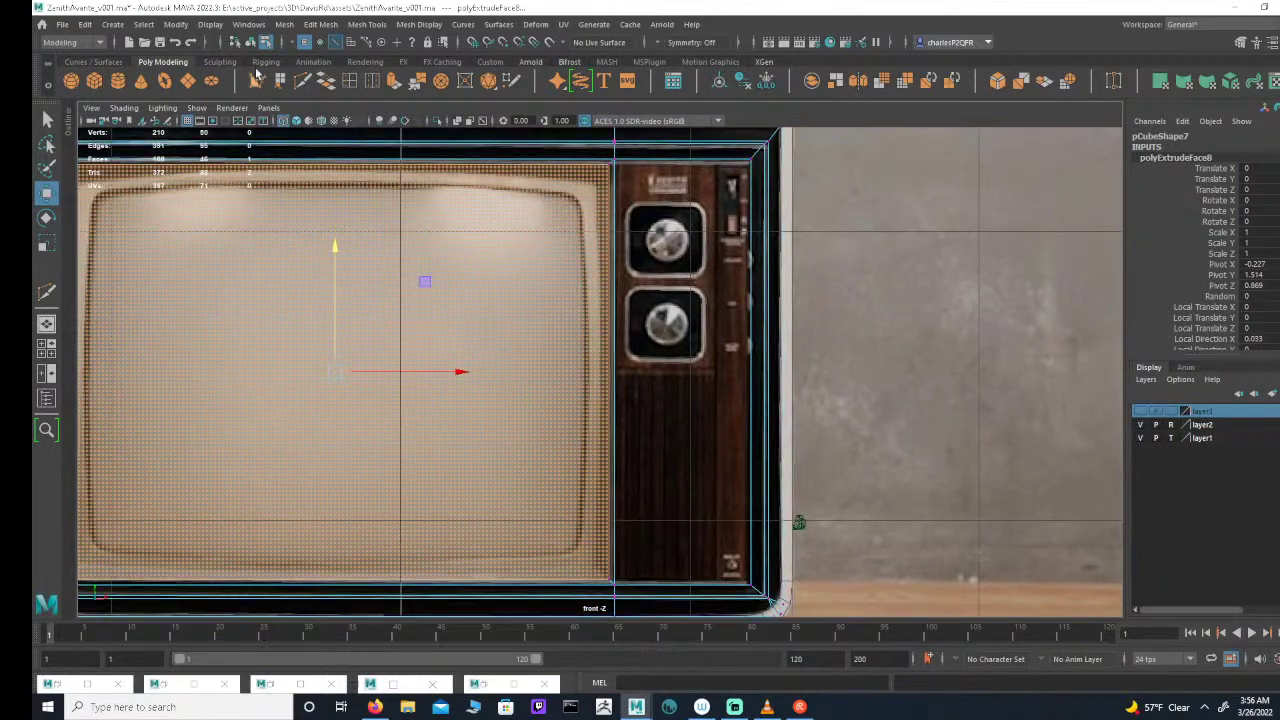
# Step: Try to inset the control panel by selecting its face, extruding it and scaling it slightly inward
pyautogui.click(350, 43)
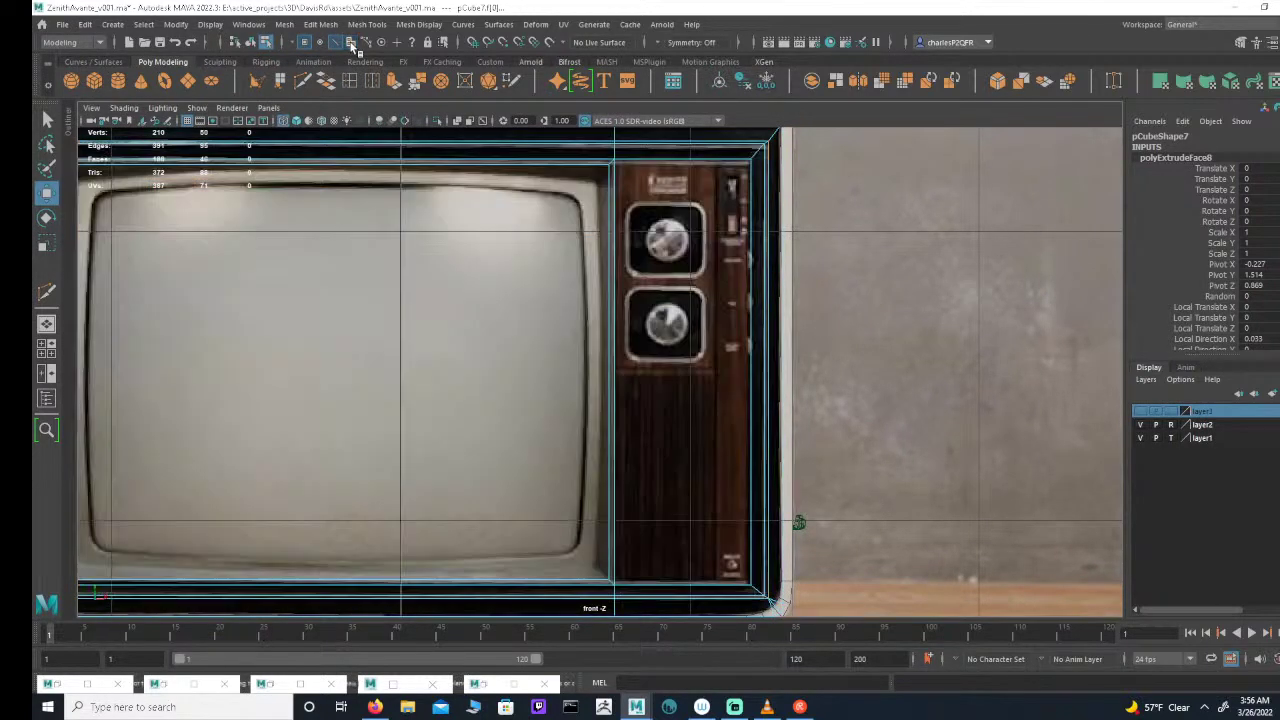
pyautogui.click(600, 207)
pyautogui.click(622, 212)
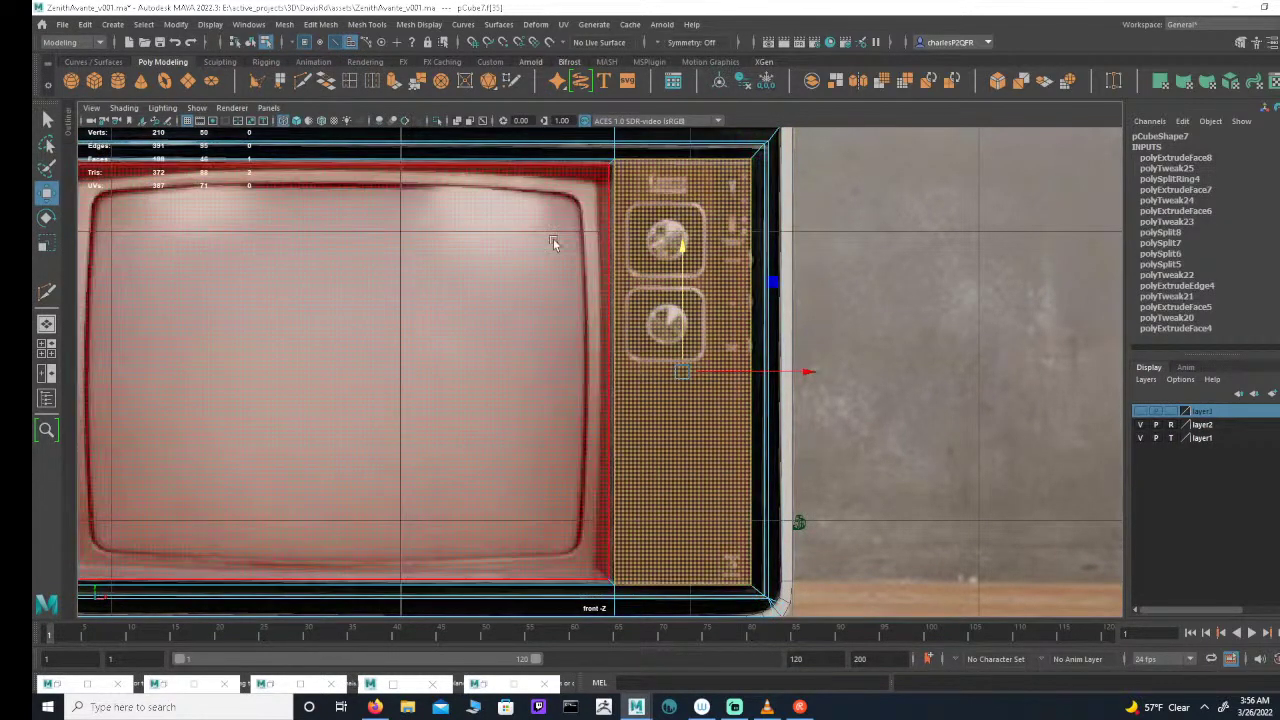
pyautogui.scroll(1, 630, 311)
pyautogui.keyDown('alt'); pyautogui.moveTo(630, 311); pyautogui.dragTo(616, 253, button='middle'); pyautogui.keyUp('alt')
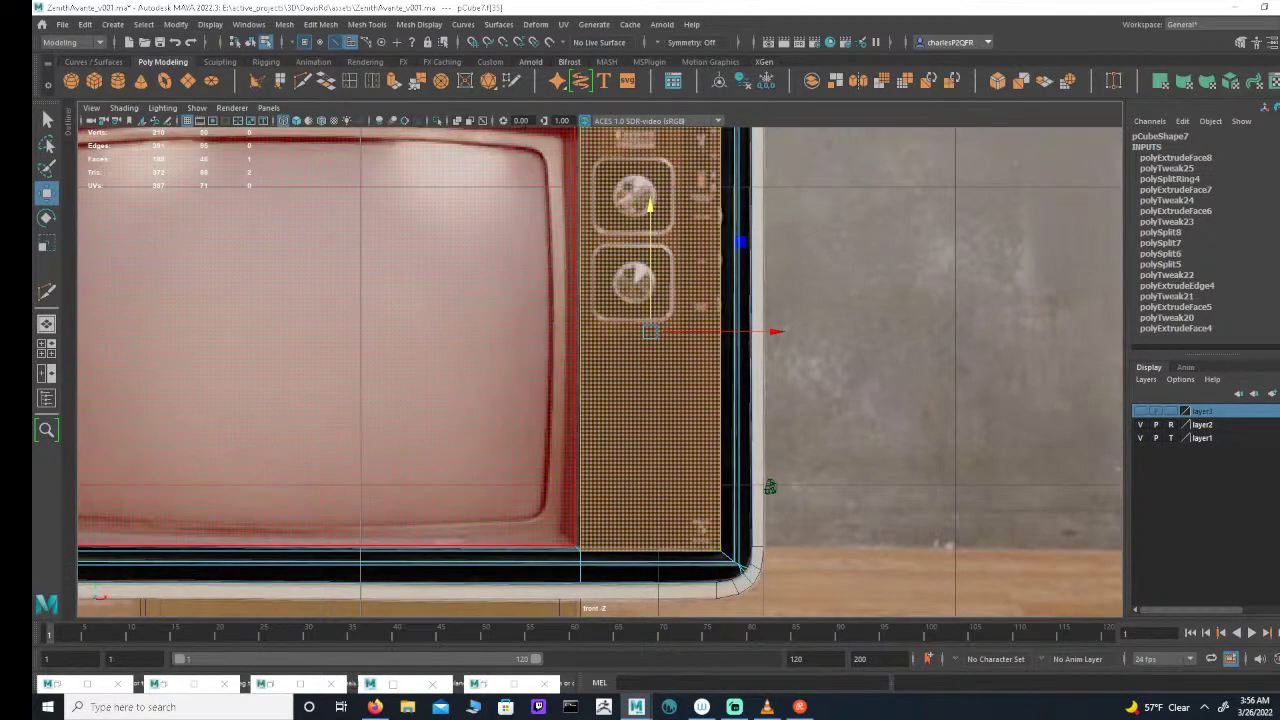
pyautogui.click(395, 83)
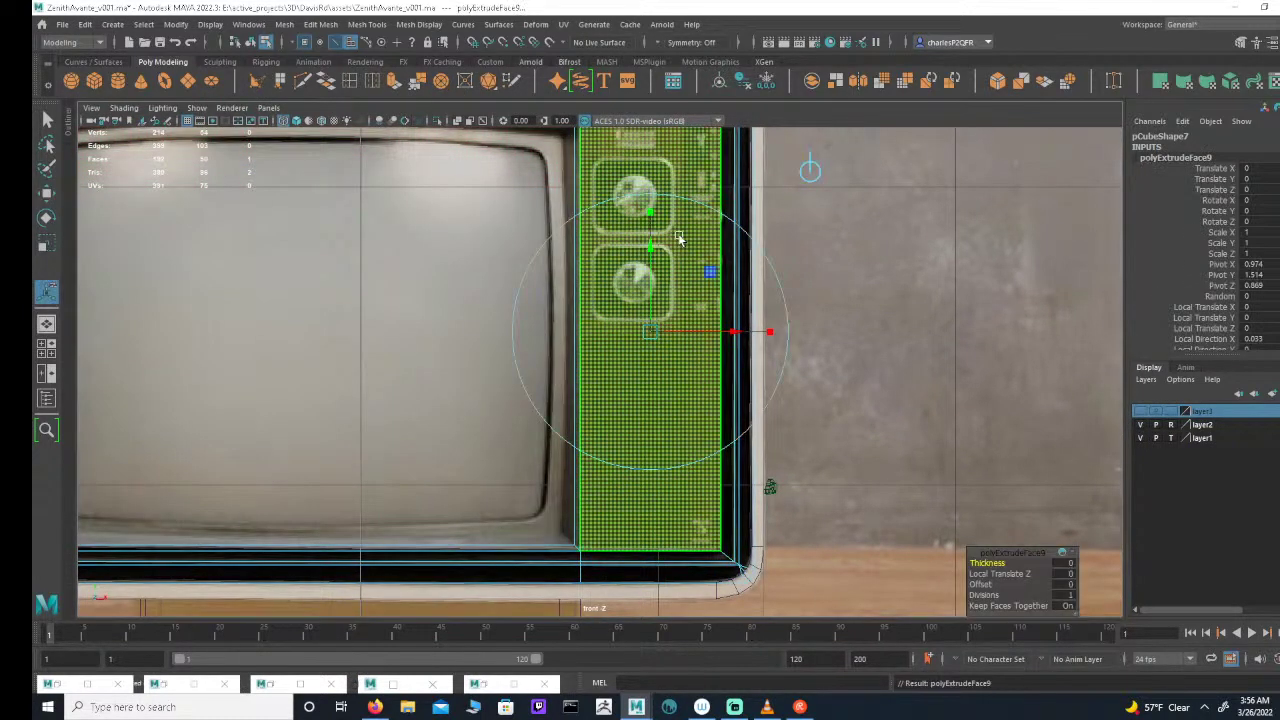
pyautogui.scroll(1, 622, 260)
pyautogui.keyDown('alt'); pyautogui.moveTo(622, 260); pyautogui.dragTo(604, 348, button='middle'); pyautogui.keyUp('alt')
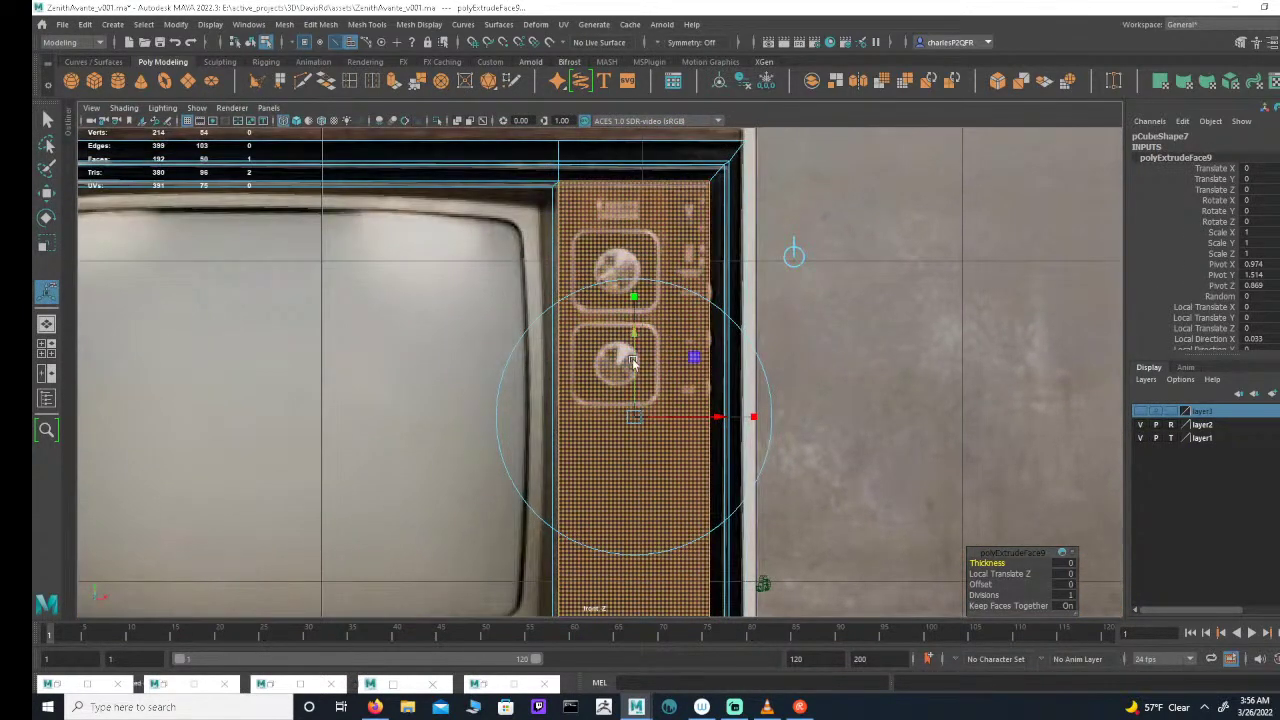
pyautogui.press('r')
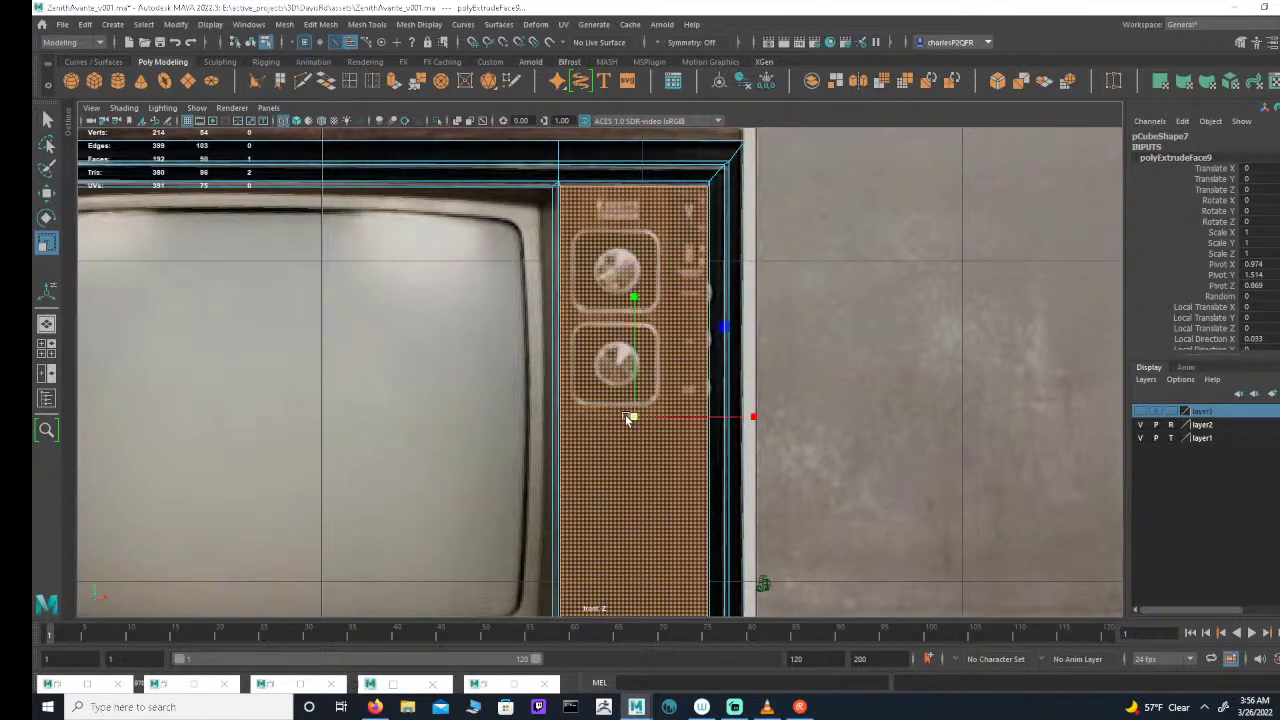
pyautogui.keyDown('alt'); pyautogui.moveTo(625, 414); pyautogui.dragTo(642, 393, button='middle'); pyautogui.keyUp('alt')
pyautogui.keyDown('alt'); pyautogui.moveTo(642, 393); pyautogui.dragTo(680, 388, button='right'); pyautogui.keyUp('alt')
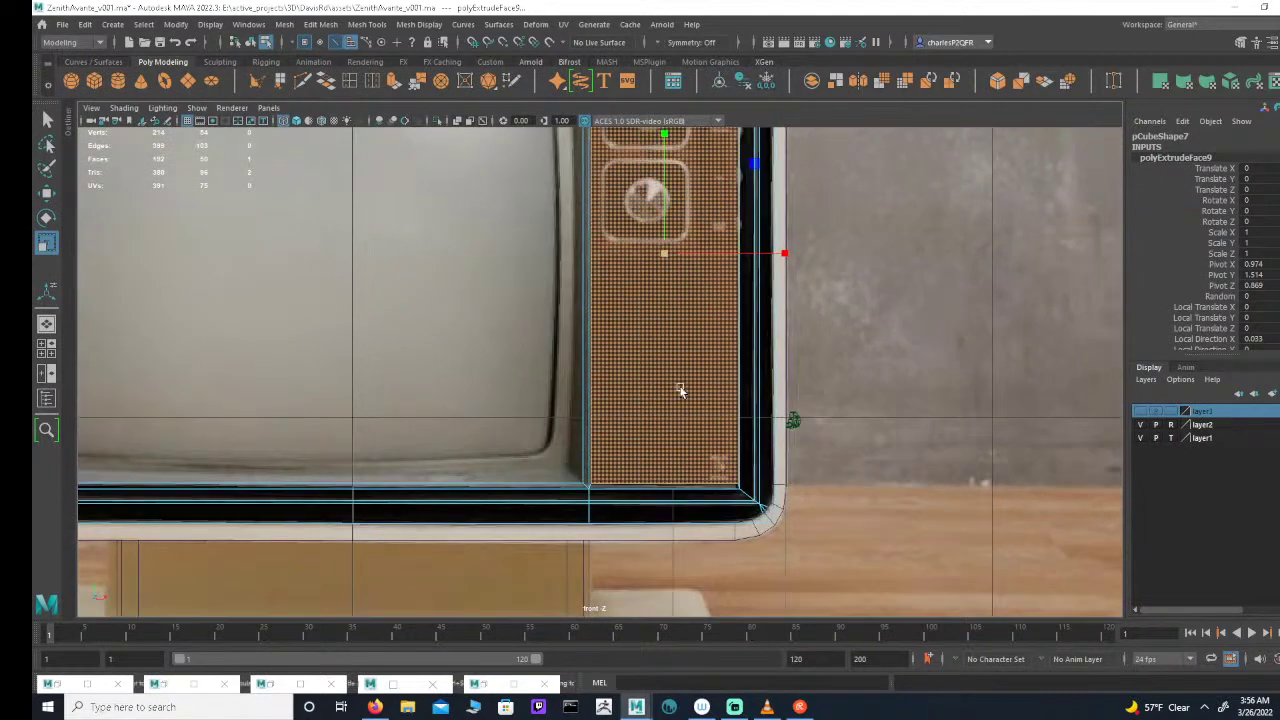
pyautogui.keyDown('alt'); pyautogui.moveTo(680, 360); pyautogui.dragTo(680, 432, button='middle'); pyautogui.keyUp('alt')
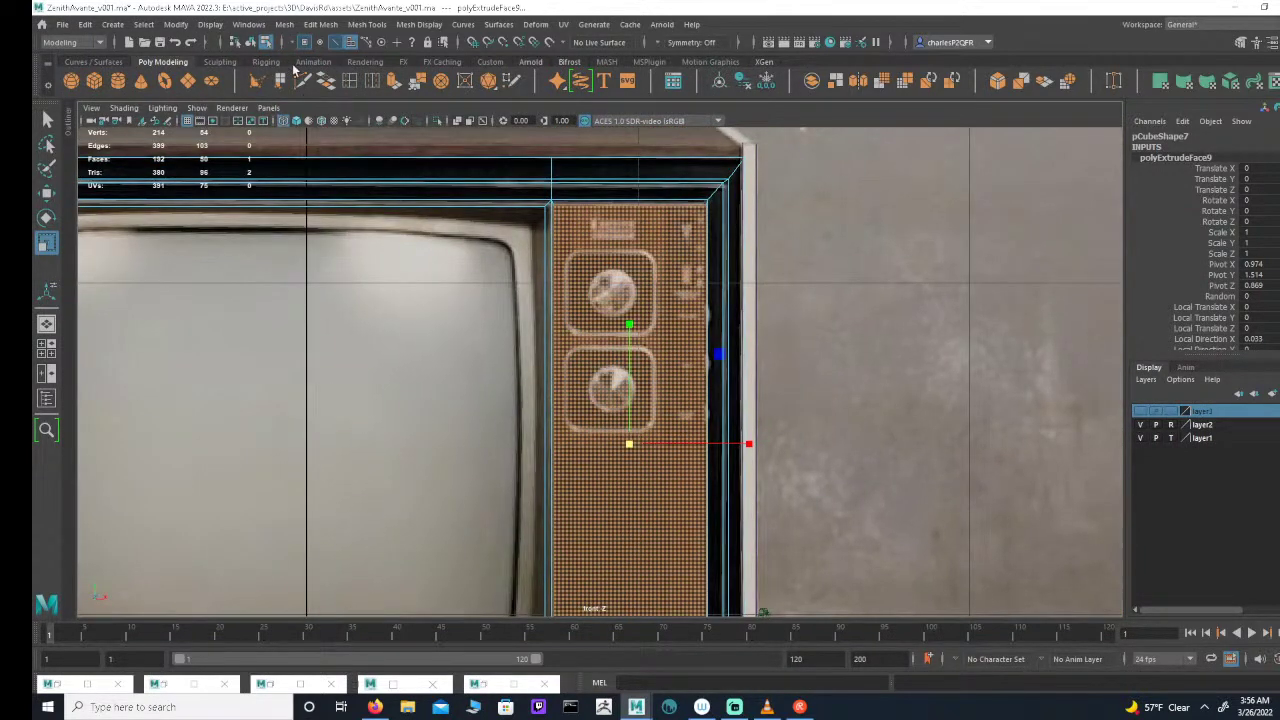
# Step: Select the extruded control panel's upper right corner vertex and examine its alignment with the surrounding frame edges
pyautogui.hotkey('ctrl', 'F9')
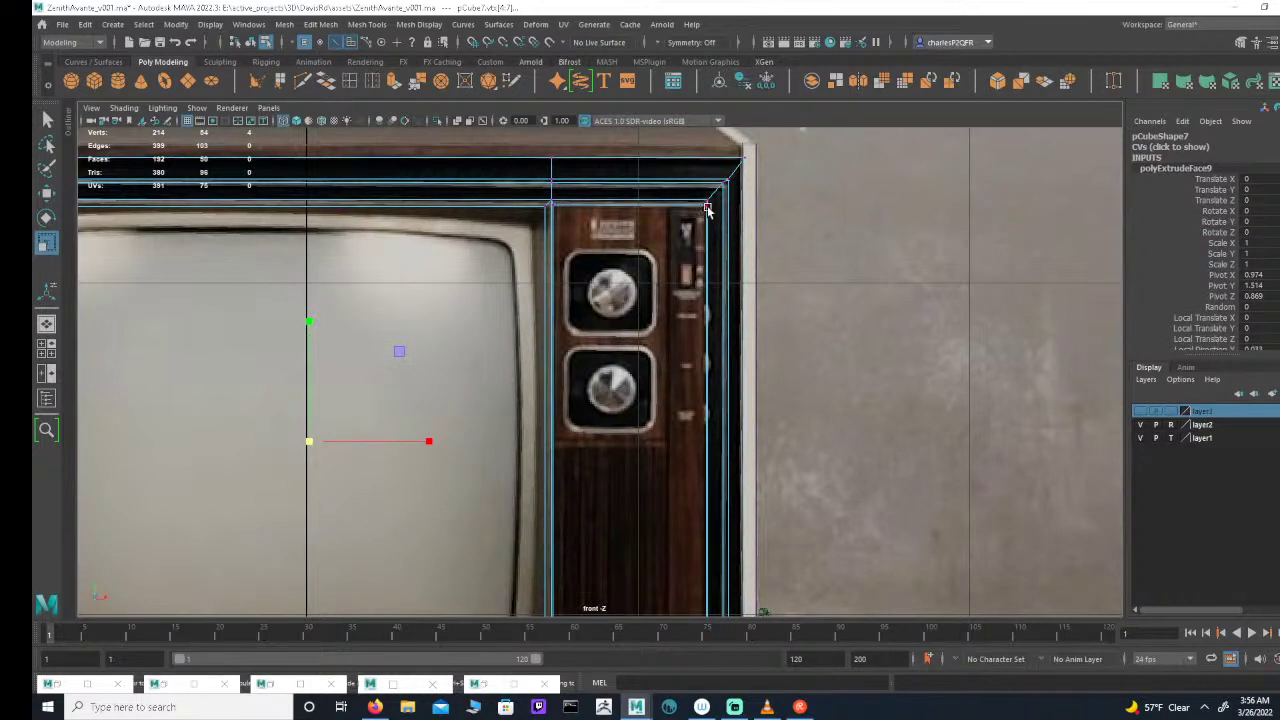
pyautogui.click(708, 206)
pyautogui.keyDown('alt'); pyautogui.moveTo(720, 262); pyautogui.dragTo(634, 326, button='middle'); pyautogui.keyUp('alt')
pyautogui.keyDown('alt'); pyautogui.moveTo(634, 326); pyautogui.dragTo(880, 326, button='right'); pyautogui.keyUp('alt')
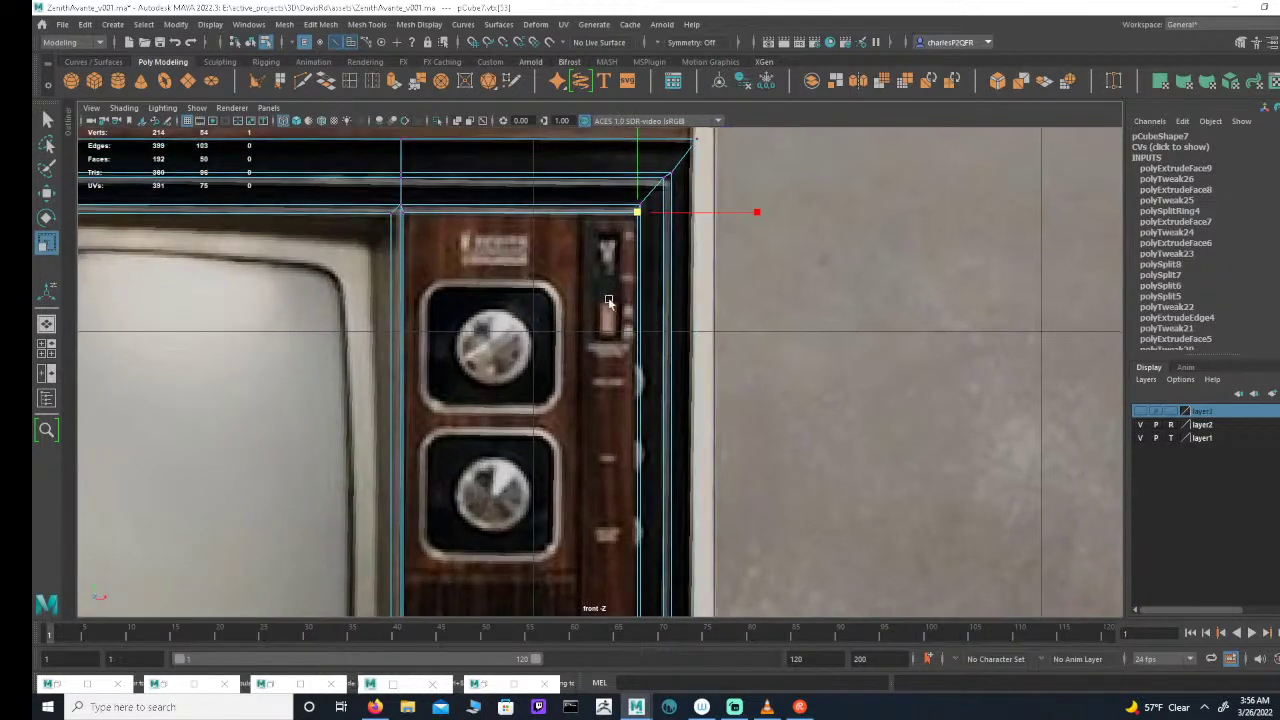
pyautogui.keyDown('alt'); pyautogui.moveTo(606, 303); pyautogui.dragTo(592, 368, button='middle'); pyautogui.keyUp('alt')
pyautogui.keyDown('alt'); pyautogui.moveTo(592, 368); pyautogui.dragTo(852, 372, button='right'); pyautogui.keyUp('alt')
pyautogui.keyDown('alt'); pyautogui.moveTo(612, 300); pyautogui.dragTo(686, 302, button='right'); pyautogui.keyUp('alt')
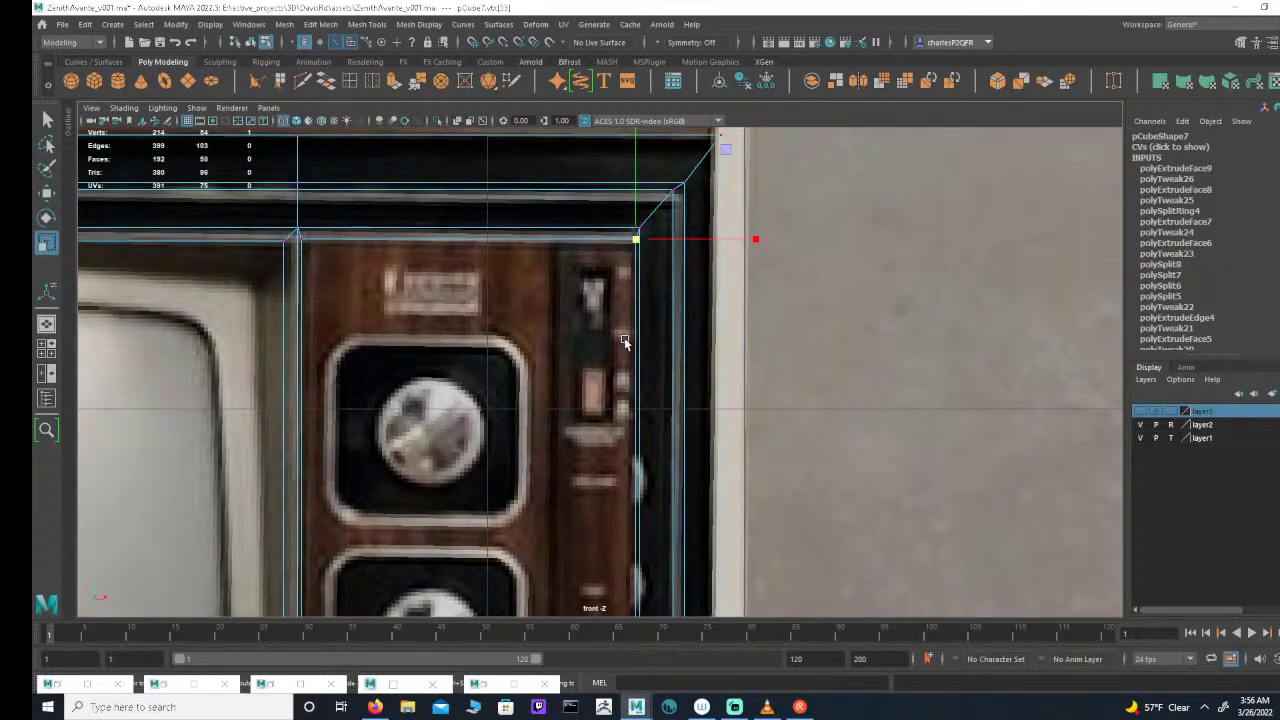
pyautogui.keyDown('alt'); pyautogui.moveTo(648, 362); pyautogui.dragTo(704, 339, button='middle'); pyautogui.keyUp('alt')
pyautogui.keyDown('alt'); pyautogui.moveTo(780, 360); pyautogui.dragTo(356, 349, button='right'); pyautogui.keyUp('alt')
pyautogui.keyDown('alt'); pyautogui.moveTo(606, 388); pyautogui.dragTo(655, 304, button='middle'); pyautogui.keyUp('alt')
pyautogui.keyDown('alt'); pyautogui.moveTo(700, 338); pyautogui.dragTo(350, 338, button='right'); pyautogui.keyUp('alt')
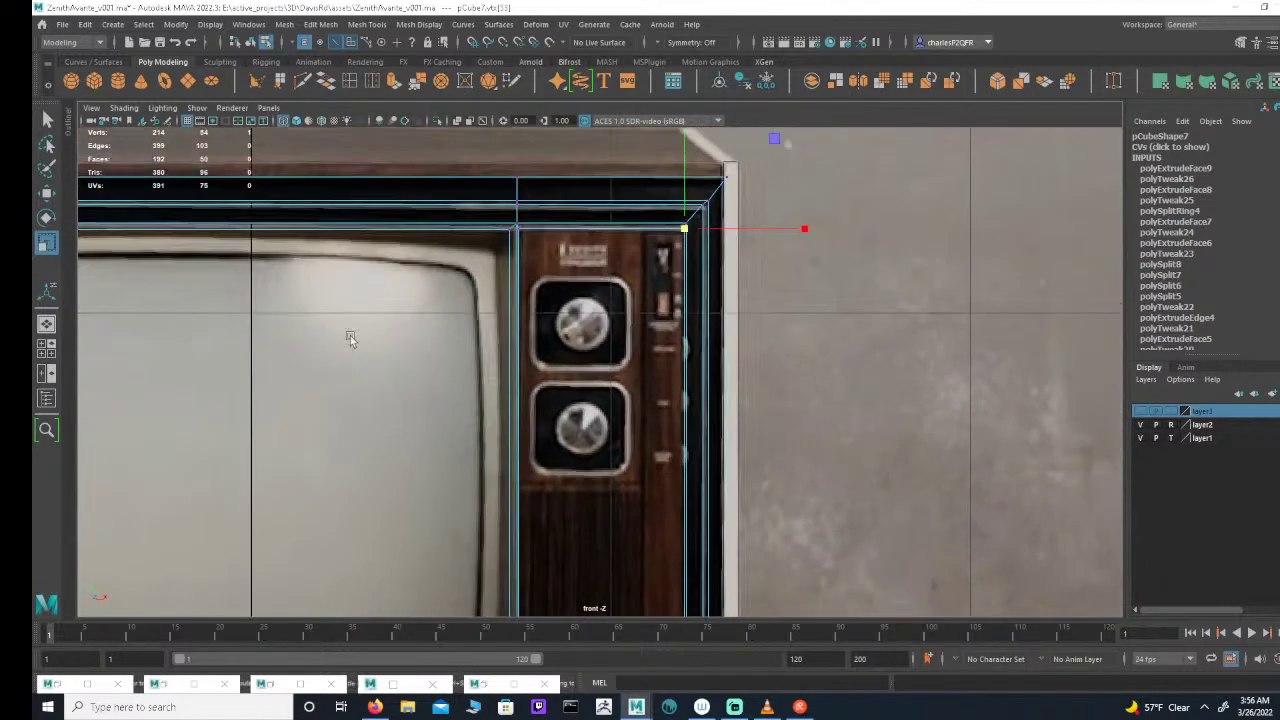
pyautogui.keyDown('alt'); pyautogui.moveTo(651, 329); pyautogui.dragTo(582, 335, button='right'); pyautogui.keyUp('alt')
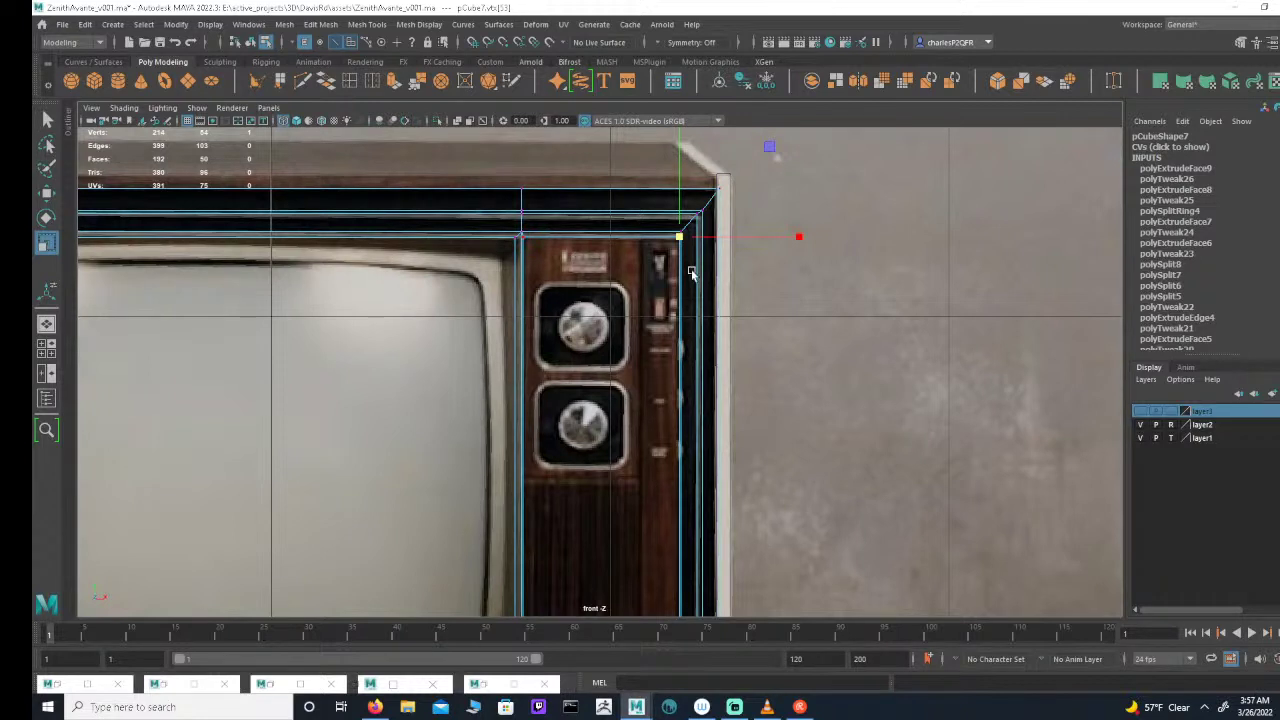
# Step: Undo the vertex selection and the scaling and extrusion of the control panel face
pyautogui.hotkey('ctrl', 'z')
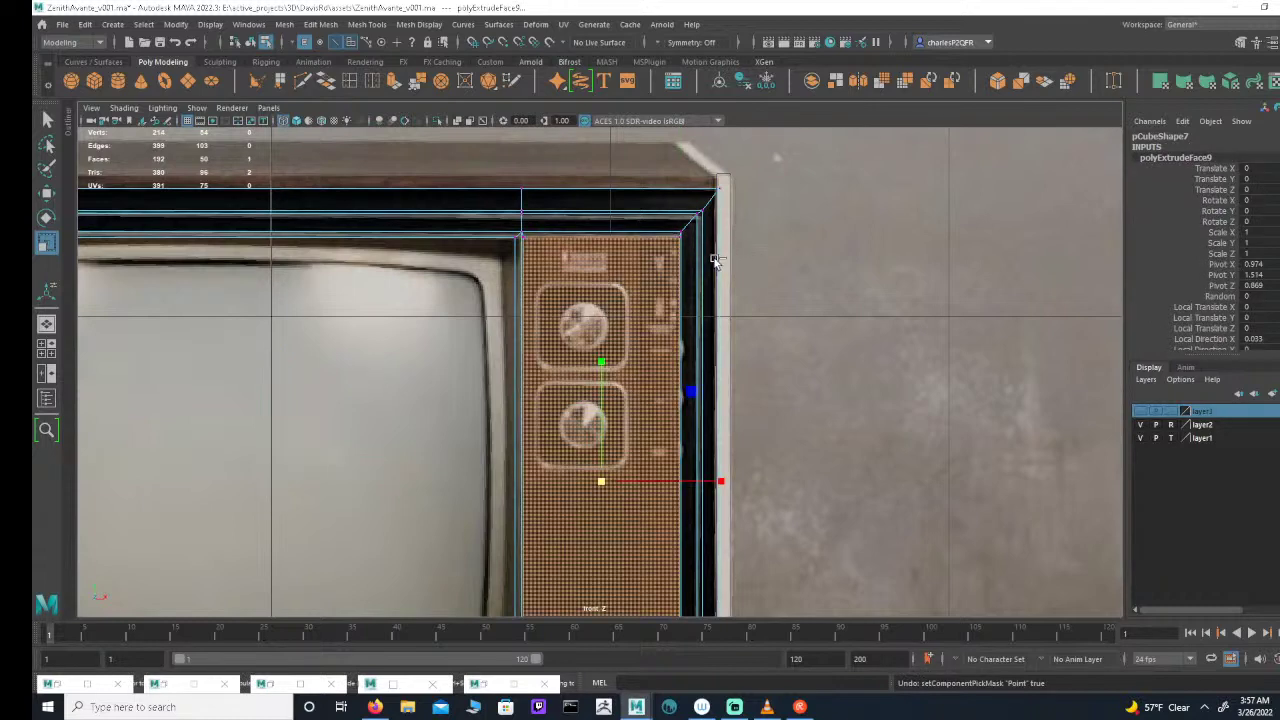
pyautogui.scroll(-5, 758, 337)
pyautogui.scroll(5, 740, 271)
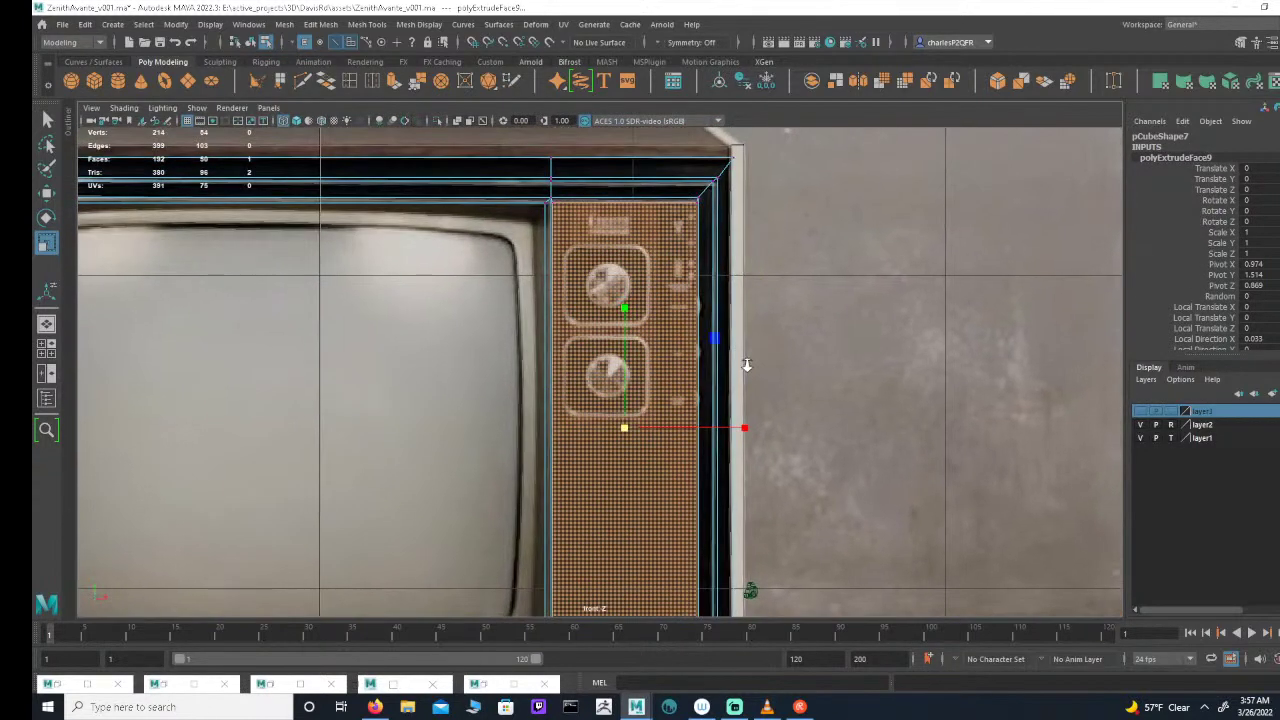
pyautogui.scroll(1, 638, 252)
pyautogui.keyDown('alt'); pyautogui.moveTo(804, 240); pyautogui.dragTo(787, 334, button='middle'); pyautogui.keyUp('alt')
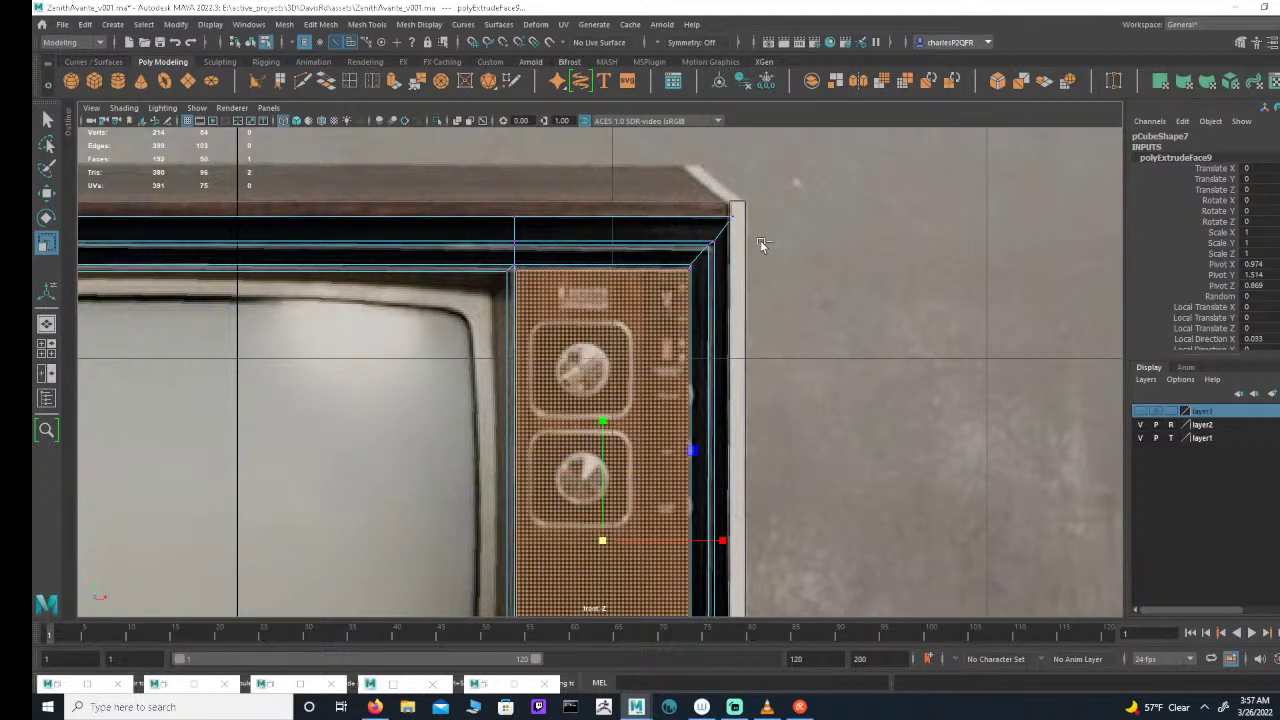
pyautogui.hotkey('ctrl', 'z')
pyautogui.hotkey('ctrl', 'z')
pyautogui.hotkey('ctrl', 'z')
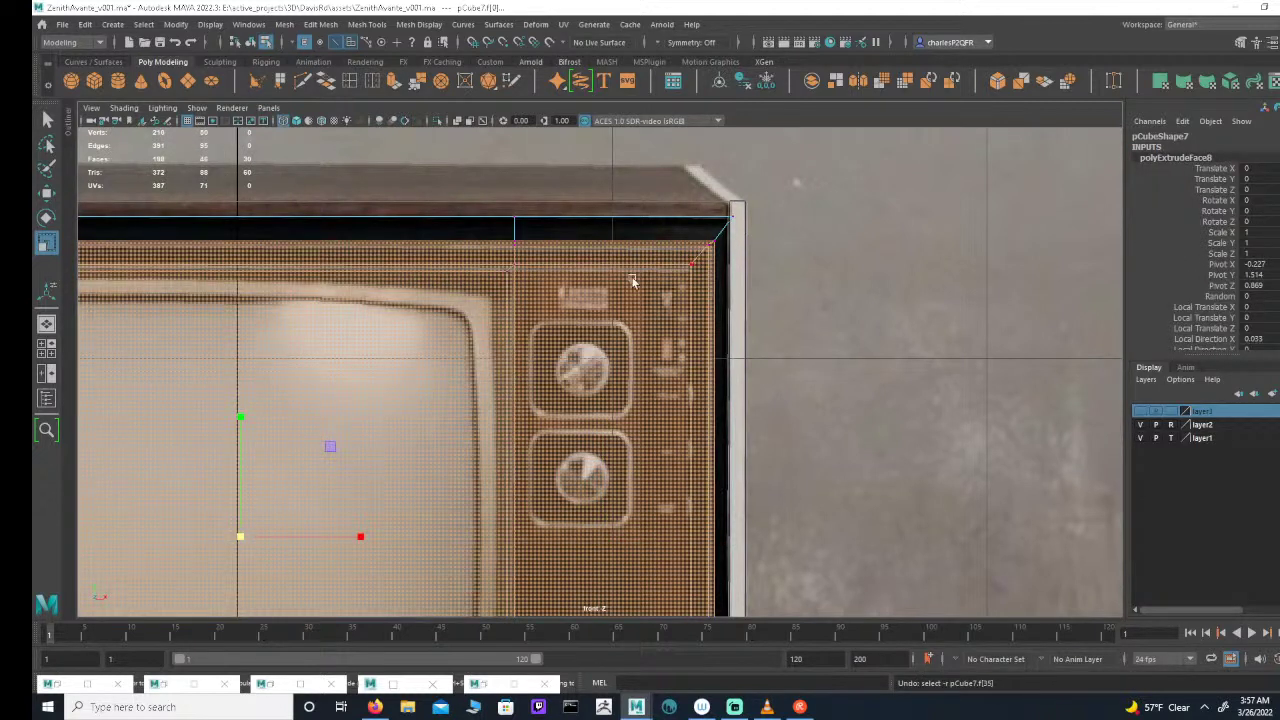
# Step: Clear the face selection and cut a horizontal edge from the screen inset's upper right corner through the control panel to the outer frame edge
pyautogui.click(302, 81)
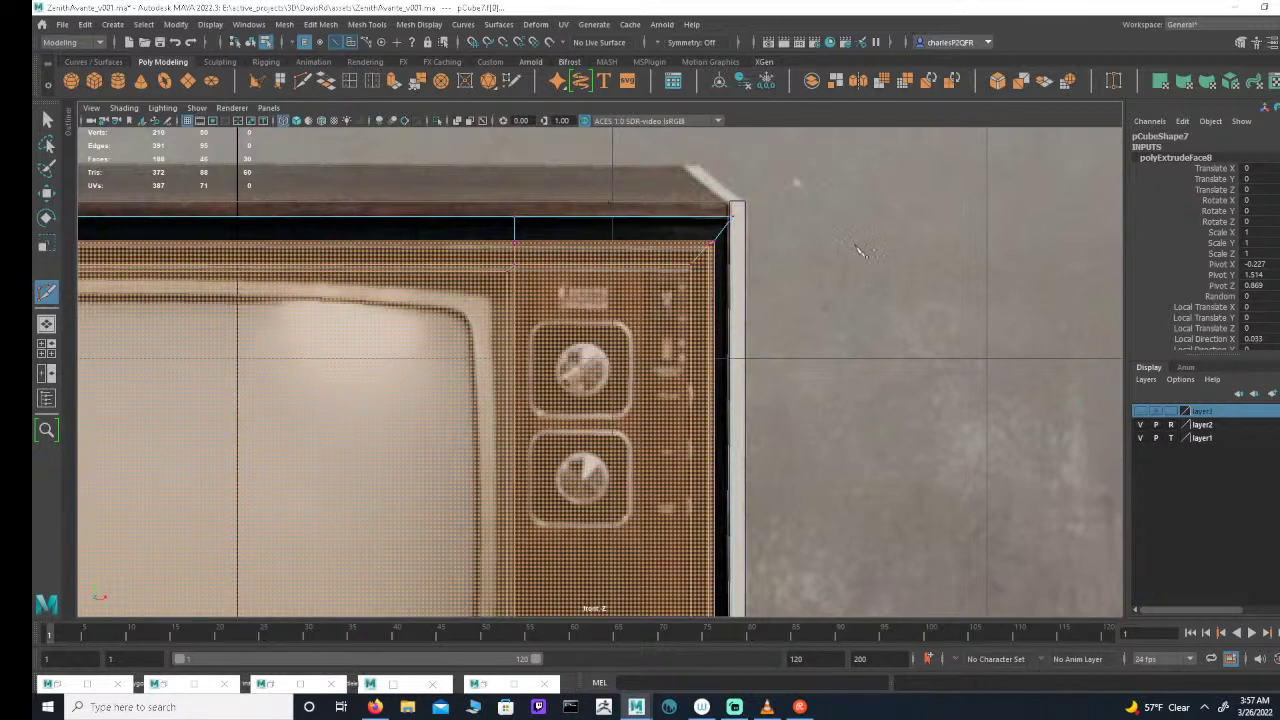
pyautogui.press('q')
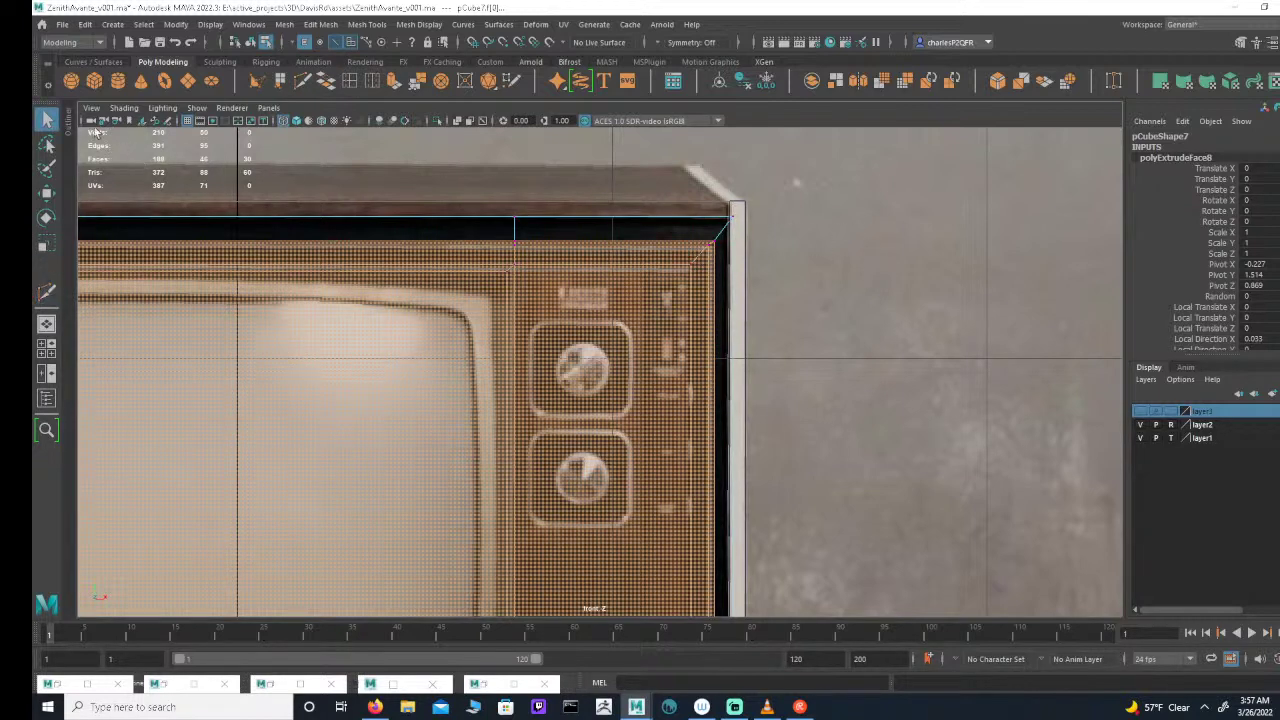
pyautogui.click(253, 162)
pyautogui.scroll(4, 530, 280)
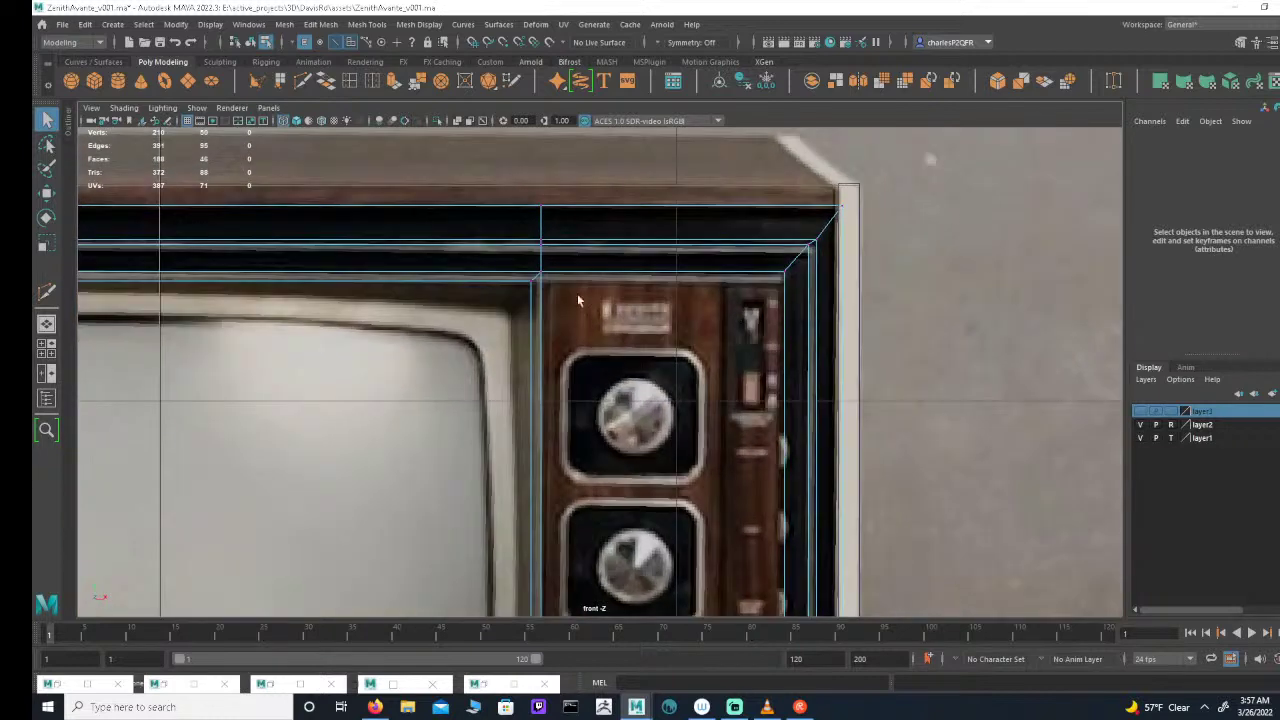
pyautogui.click(46, 291)
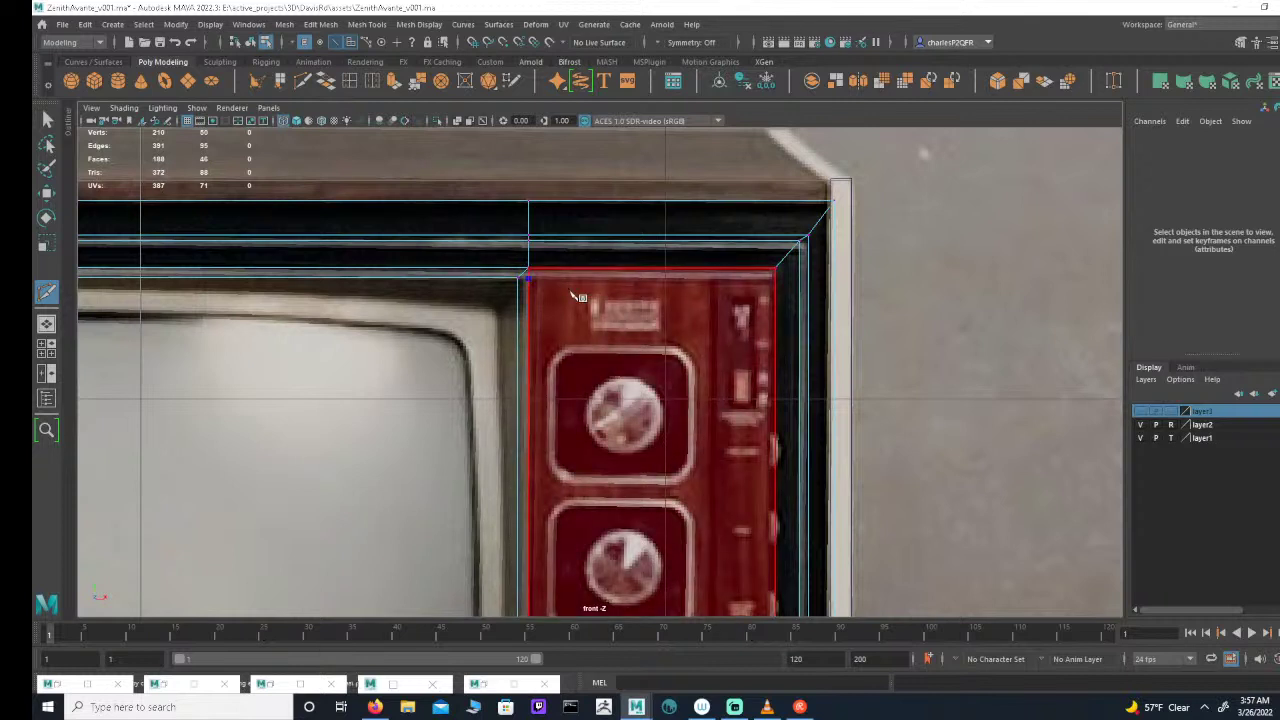
pyautogui.click(520, 275)
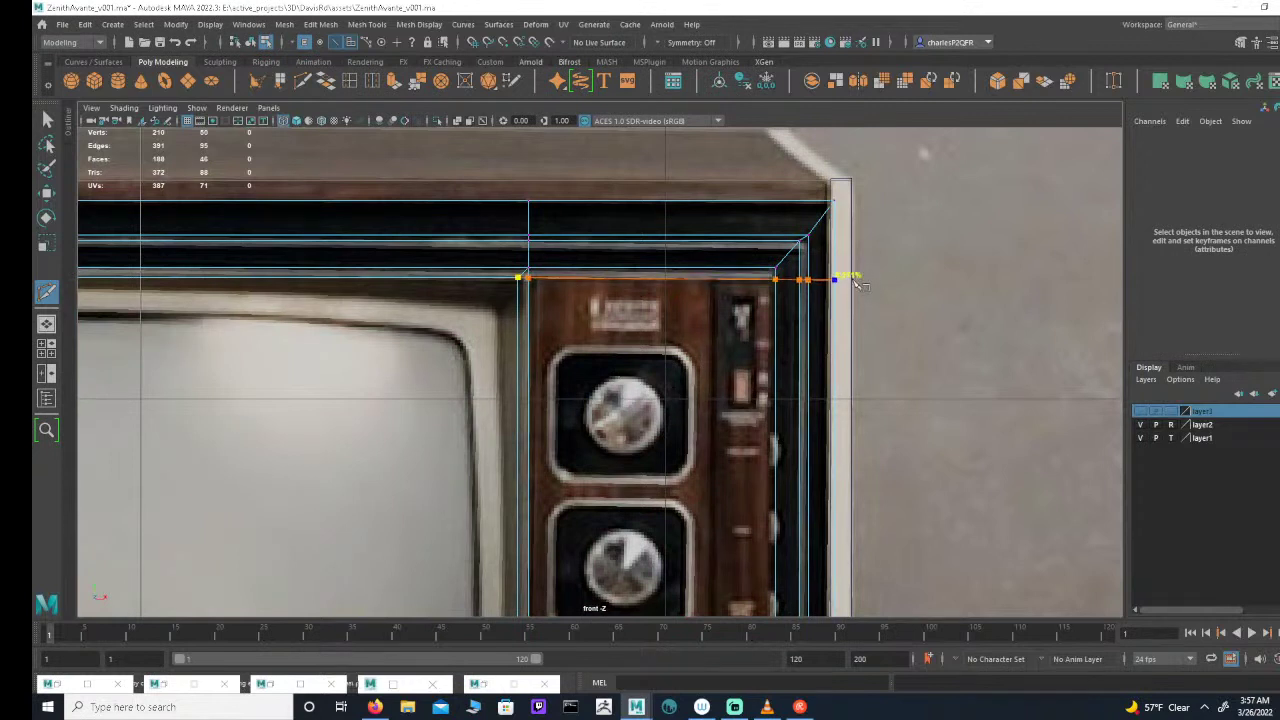
pyautogui.keyDown('ctrl'); pyautogui.click(862, 280); pyautogui.keyUp('ctrl')
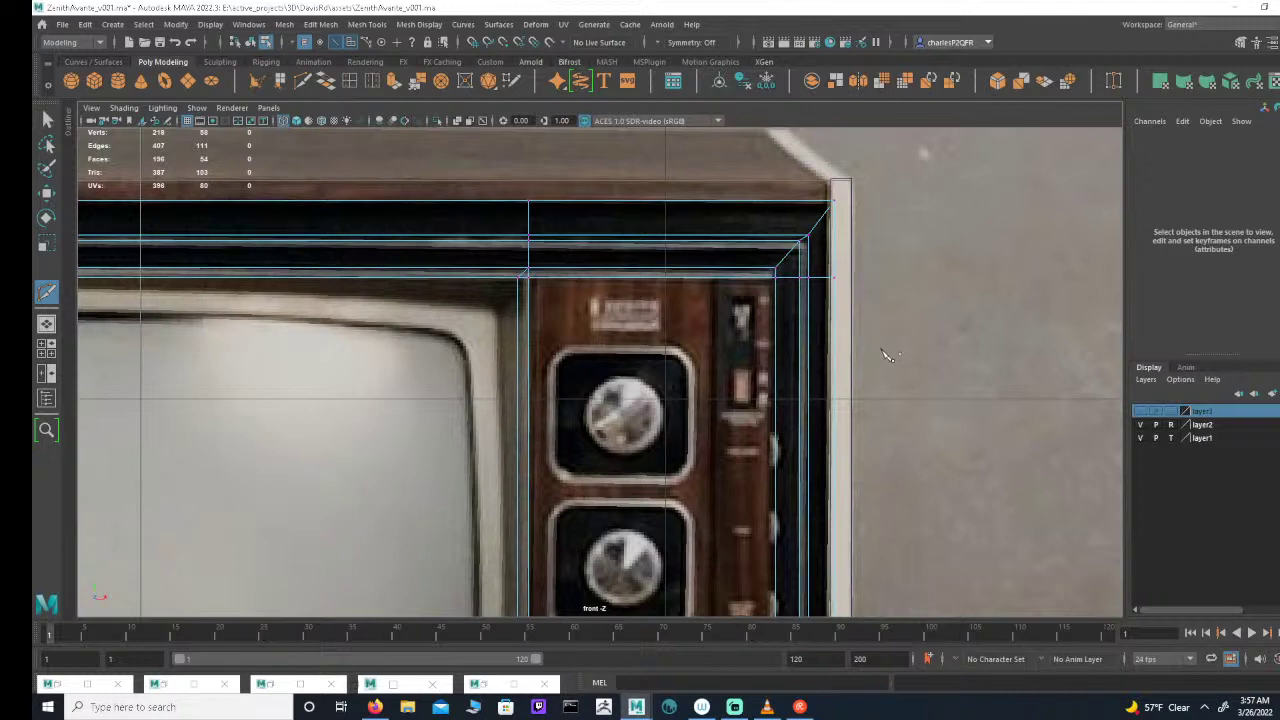
# Step: Cut a horizontal edge from the screen inset's lower right corner through the control panel to the outer frame edge
pyautogui.keyDown('alt'); pyautogui.moveTo(886, 355); pyautogui.dragTo(945, 252, button='middle'); pyautogui.keyUp('alt')
pyautogui.scroll(3, 929, 266)
pyautogui.scroll(-3, 929, 266)
pyautogui.keyDown('alt'); pyautogui.moveTo(749, 429); pyautogui.dragTo(712, 130, button='middle'); pyautogui.keyUp('alt')
pyautogui.keyDown('alt'); pyautogui.moveTo(711, 371); pyautogui.dragTo(728, 186, button='middle'); pyautogui.keyUp('alt')
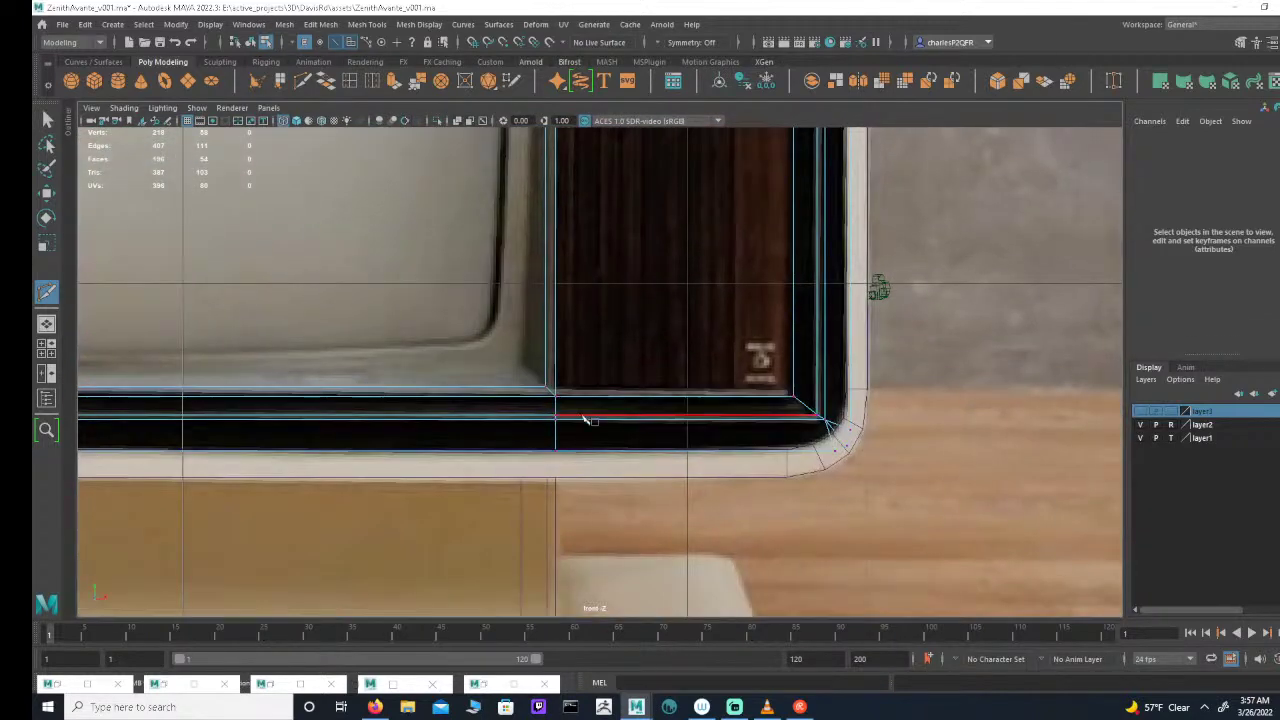
pyautogui.click(546, 387)
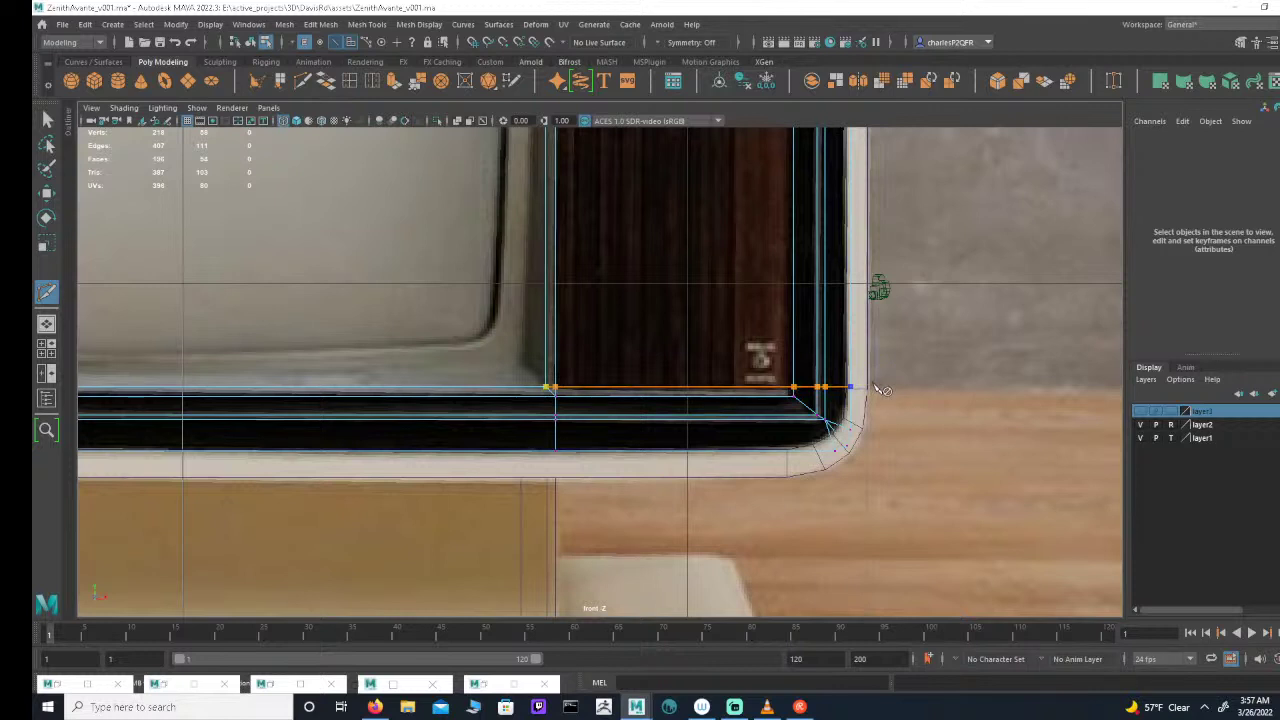
pyautogui.click(876, 389)
pyautogui.rightClick(876, 389)
pyautogui.click(545, 387)
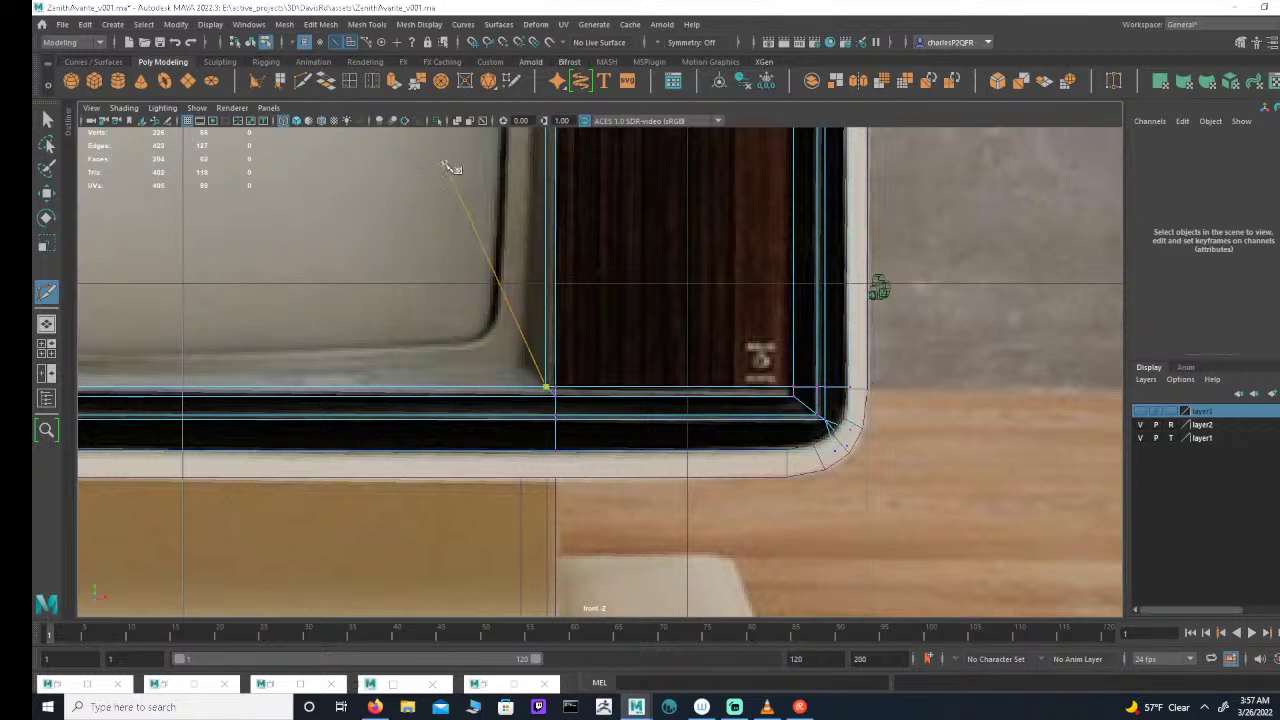
pyautogui.click(46, 121)
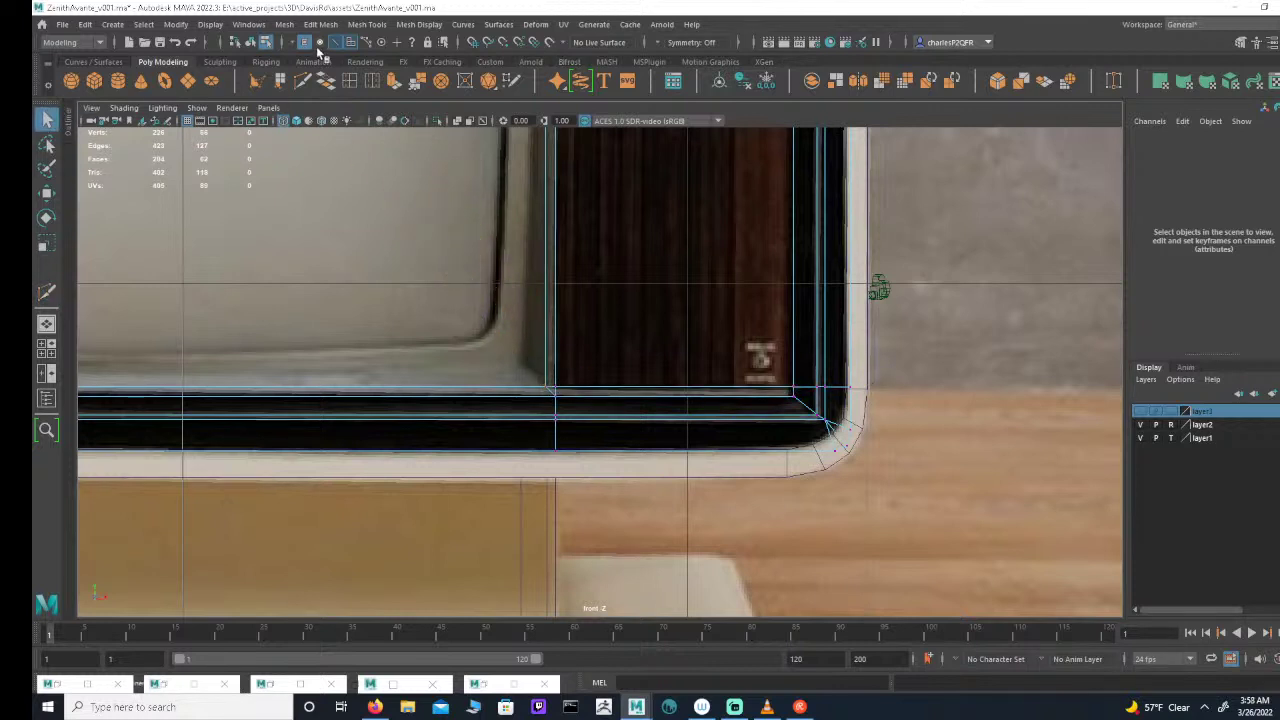
# Step: Select the vertices of the lower horizontal cut and snap them vertically to the height of the screen inset's lower right corner
pyautogui.click(305, 43)
pyautogui.moveTo(956, 343); pyautogui.dragTo(560, 392)
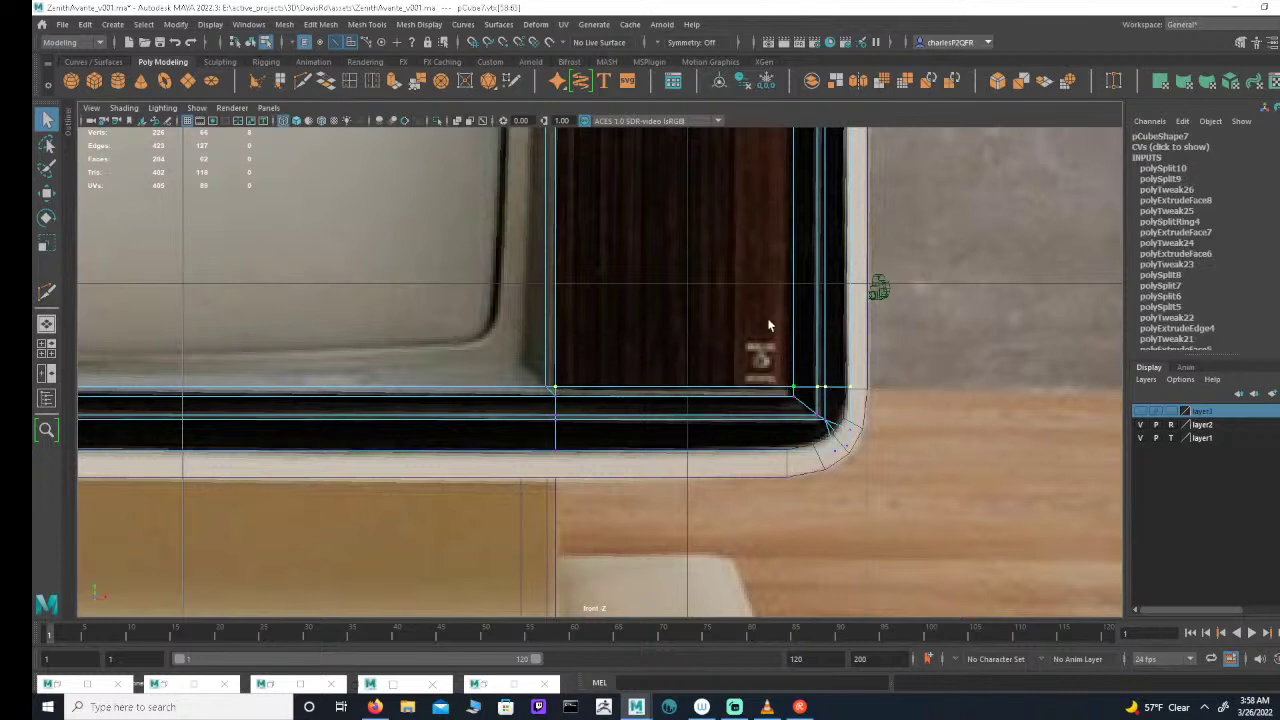
pyautogui.press('e')
pyautogui.press('w')
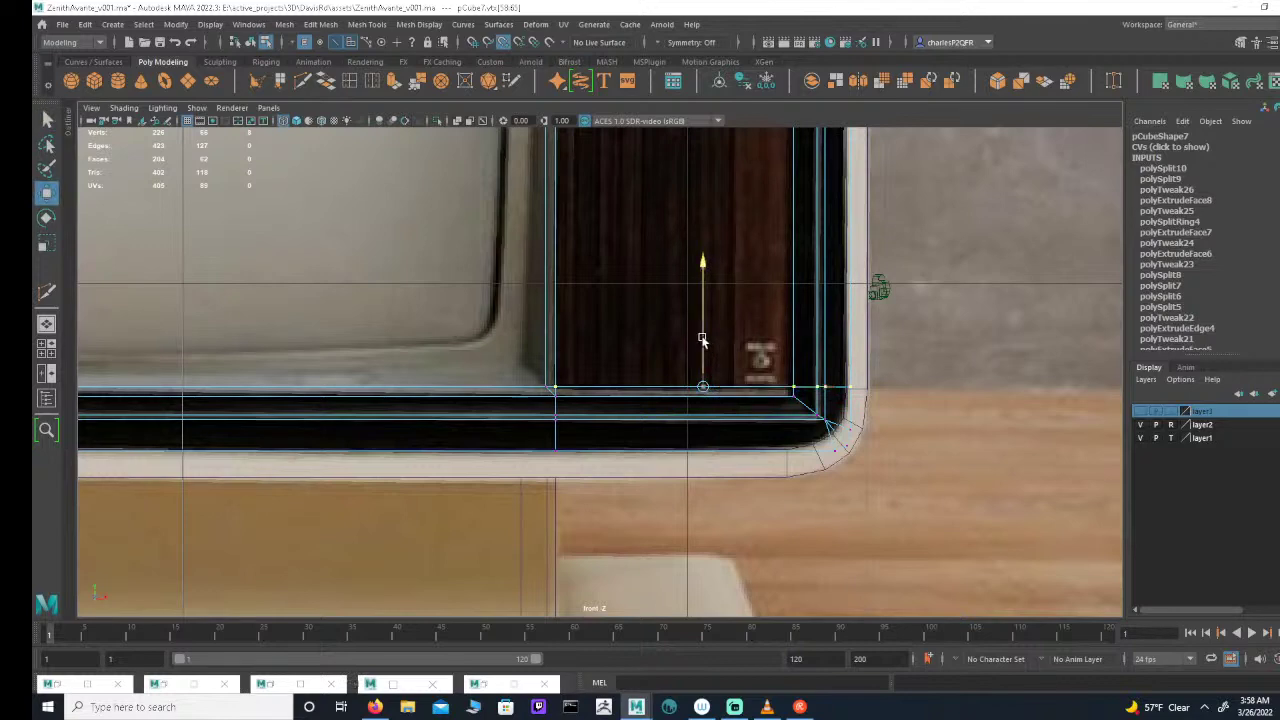
pyautogui.moveTo(702, 338); pyautogui.dragTo(543, 384)
# Step: Select the vertices of the upper horizontal cut and snap them vertically to the height of the screen inset's upper right corner
pyautogui.keyDown('alt'); pyautogui.moveTo(873, 243); pyautogui.dragTo(887, 384, button='middle'); pyautogui.keyUp('alt')
pyautogui.keyDown('alt'); pyautogui.moveTo(887, 384); pyautogui.dragTo(806, 225, button='right'); pyautogui.keyUp('alt')
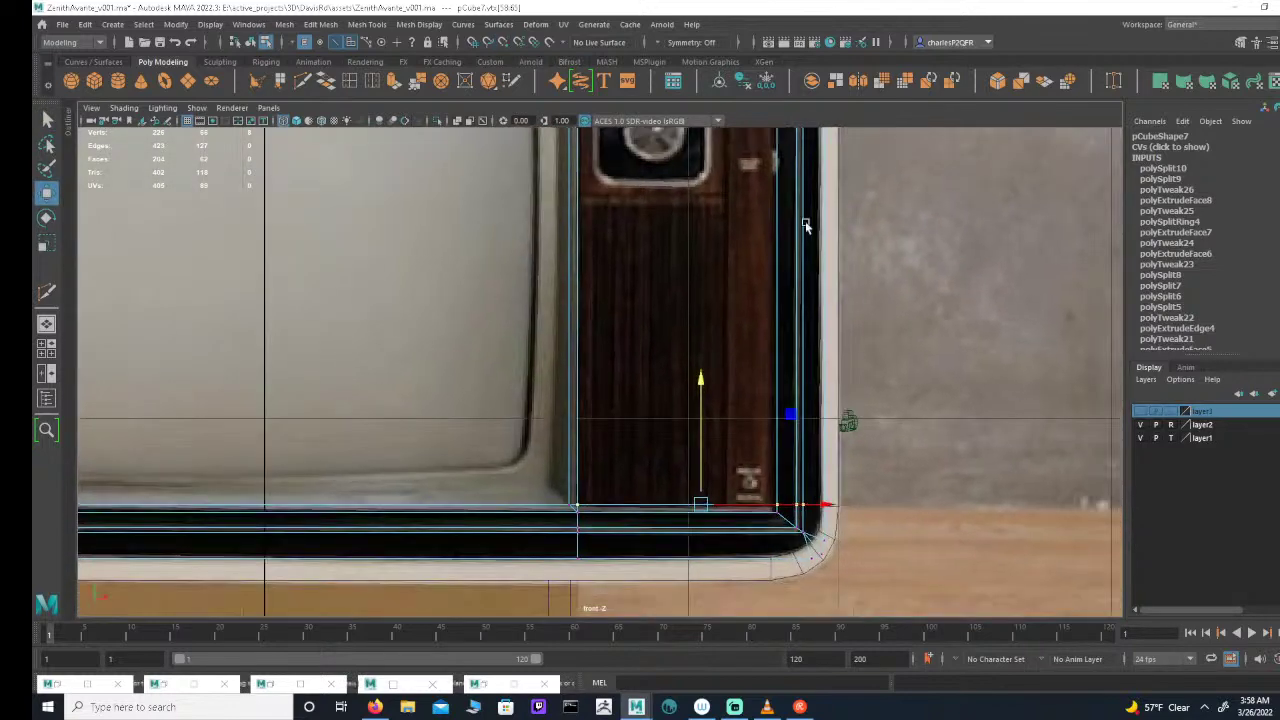
pyautogui.keyDown('alt'); pyautogui.moveTo(806, 225); pyautogui.dragTo(751, 530, button='middle'); pyautogui.keyUp('alt')
pyautogui.keyDown('alt'); pyautogui.moveTo(751, 530); pyautogui.dragTo(721, 324, button='right'); pyautogui.keyUp('alt')
pyautogui.keyDown('alt'); pyautogui.moveTo(721, 324); pyautogui.dragTo(783, 357, button='middle'); pyautogui.keyUp('alt')
pyautogui.keyDown('alt'); pyautogui.moveTo(783, 357); pyautogui.dragTo(849, 346, button='right'); pyautogui.keyUp('alt')
pyautogui.keyDown('alt'); pyautogui.moveTo(849, 346); pyautogui.dragTo(835, 426, button='middle'); pyautogui.keyUp('alt')
pyautogui.keyDown('alt'); pyautogui.moveTo(835, 426); pyautogui.dragTo(1034, 446, button='right'); pyautogui.keyUp('alt')
pyautogui.keyDown('alt'); pyautogui.moveTo(907, 393); pyautogui.dragTo(881, 443, button='middle'); pyautogui.keyUp('alt')
pyautogui.moveTo(948, 358); pyautogui.dragTo(455, 305)
pyautogui.press('e')
pyautogui.press('w')
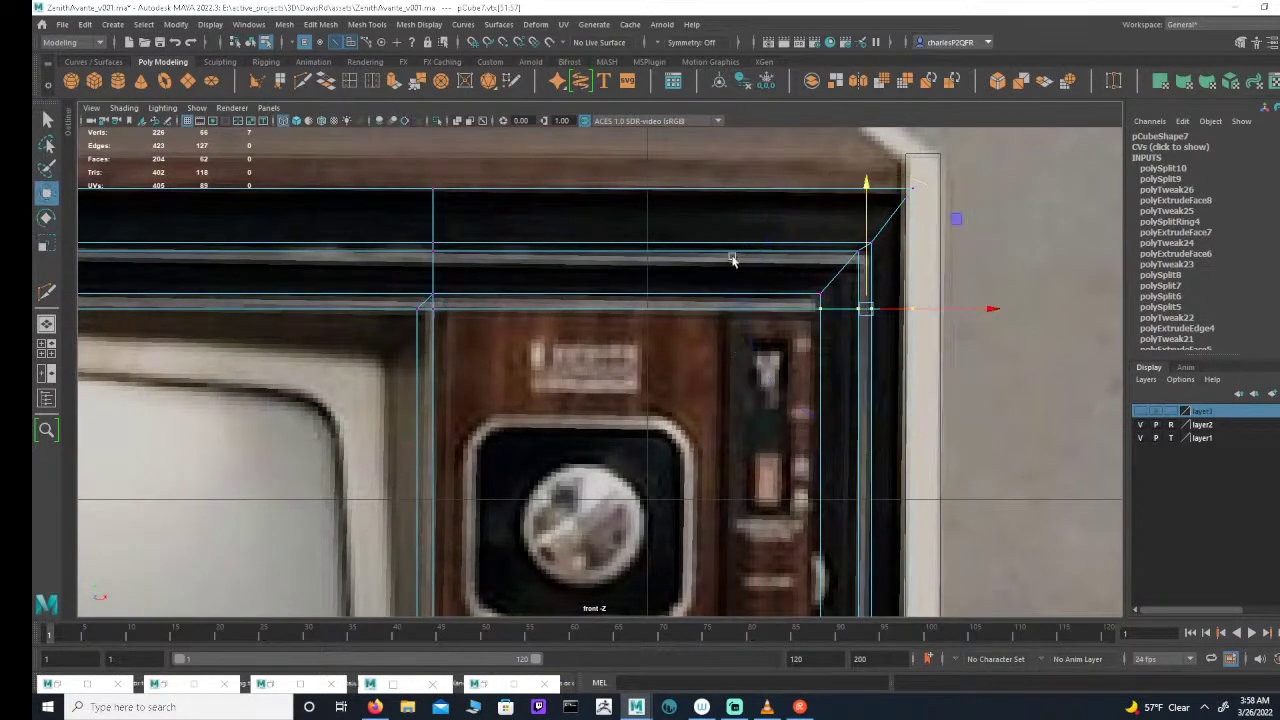
pyautogui.press('v')
pyautogui.moveTo(866, 275); pyautogui.dragTo(432, 312)
# Step: Examine the edge alignment around the screen inset's upper right corner and the top of the control panel
pyautogui.keyDown('alt'); pyautogui.moveTo(514, 343); pyautogui.dragTo(568, 339, button='middle'); pyautogui.keyUp('alt')
pyautogui.keyDown('alt'); pyautogui.moveTo(568, 339); pyautogui.dragTo(406, 337, button='right'); pyautogui.keyUp('alt')
pyautogui.keyDown('alt'); pyautogui.moveTo(406, 337); pyautogui.dragTo(472, 315, button='middle'); pyautogui.keyUp('alt')
pyautogui.keyDown('alt'); pyautogui.moveTo(472, 315); pyautogui.dragTo(349, 323, button='right'); pyautogui.keyUp('alt')
pyautogui.keyDown('alt'); pyautogui.moveTo(584, 354); pyautogui.dragTo(599, 336, button='middle'); pyautogui.keyUp('alt')
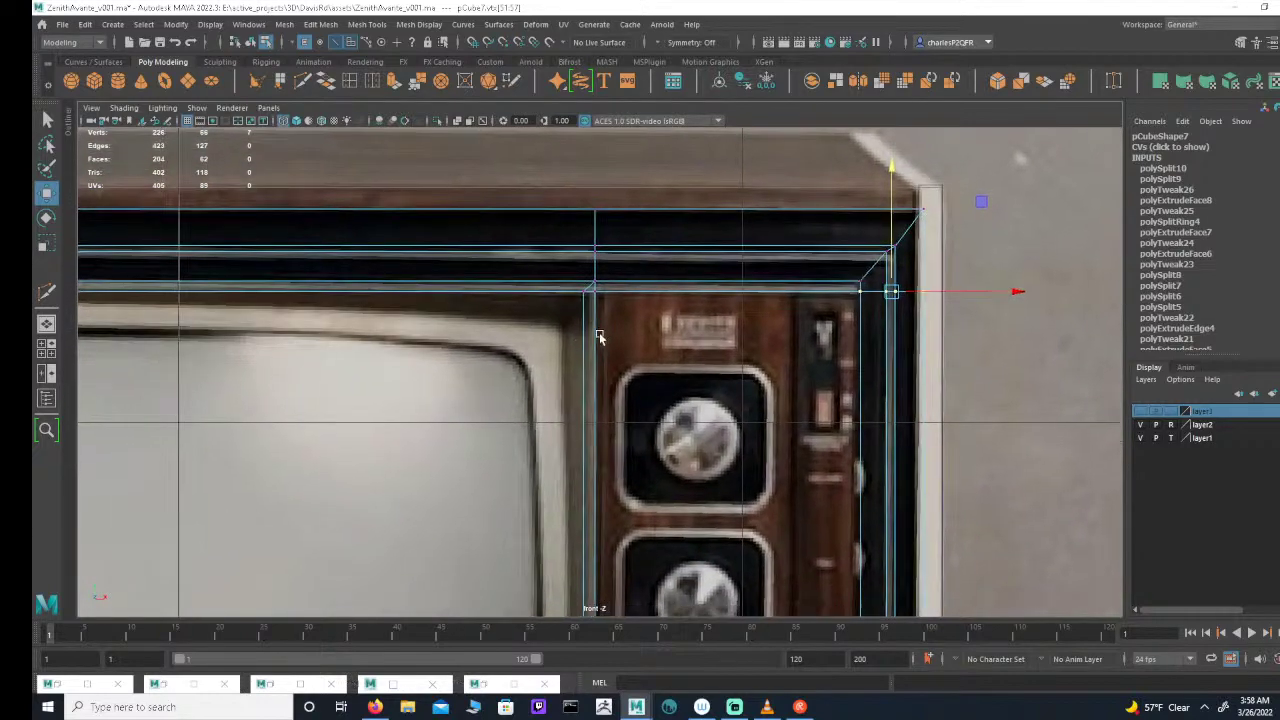
pyautogui.keyDown('alt'); pyautogui.moveTo(599, 336); pyautogui.dragTo(667, 332, button='right'); pyautogui.keyUp('alt')
pyautogui.keyDown('alt'); pyautogui.moveTo(640, 384); pyautogui.dragTo(666, 357, button='middle'); pyautogui.keyUp('alt')
pyautogui.keyDown('alt'); pyautogui.moveTo(666, 357); pyautogui.dragTo(624, 356, button='right'); pyautogui.keyUp('alt')
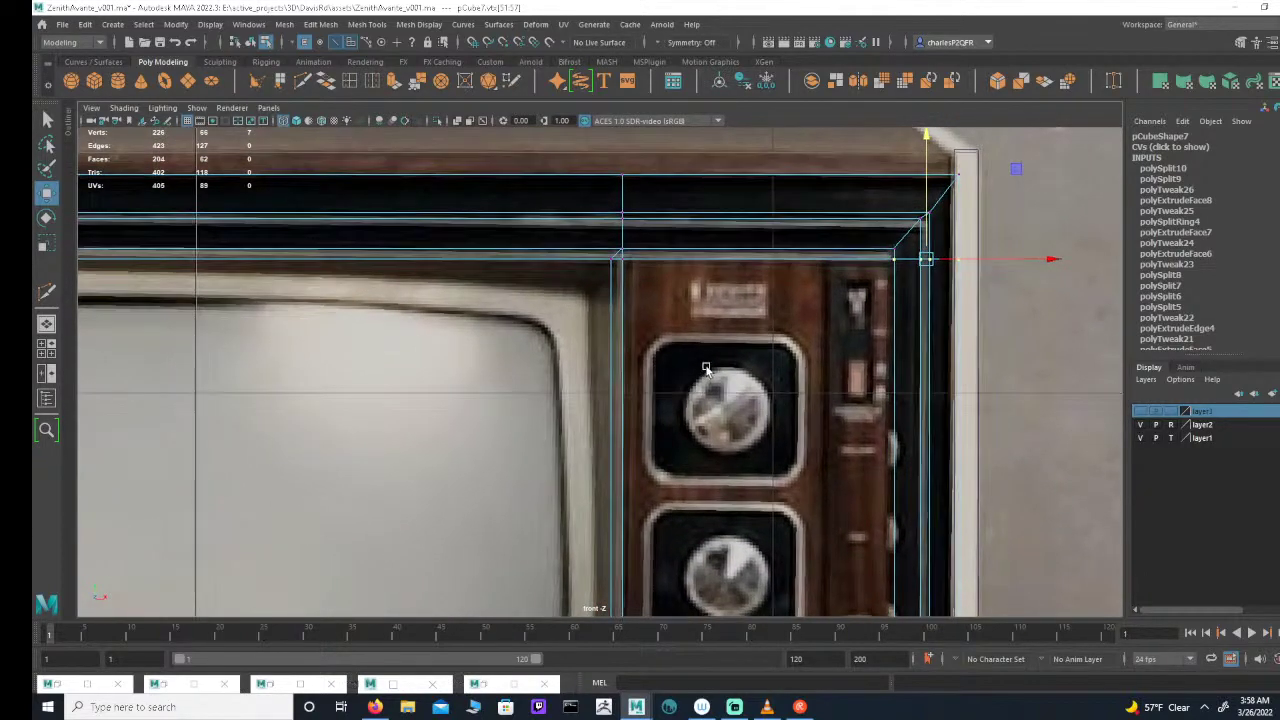
pyautogui.keyDown('alt'); pyautogui.moveTo(706, 369); pyautogui.dragTo(571, 371, button='right'); pyautogui.keyUp('alt')
pyautogui.keyDown('alt'); pyautogui.moveTo(573, 370); pyautogui.dragTo(633, 378, button='middle'); pyautogui.keyUp('alt')
pyautogui.keyDown('alt'); pyautogui.moveTo(700, 376); pyautogui.dragTo(817, 352, button='right'); pyautogui.keyUp('alt')
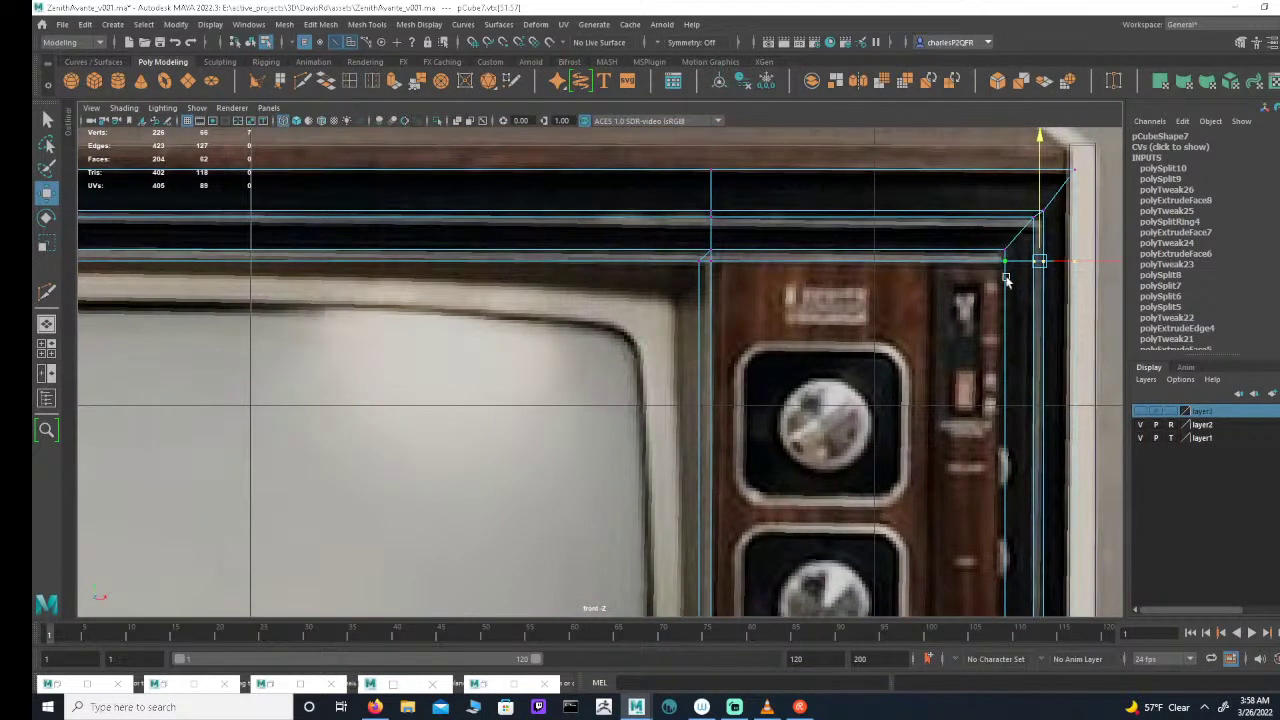
pyautogui.keyDown('alt'); pyautogui.moveTo(983, 290); pyautogui.dragTo(827, 292, button='middle'); pyautogui.keyUp('alt')
pyautogui.keyDown('alt'); pyautogui.moveTo(827, 292); pyautogui.dragTo(899, 292, button='right'); pyautogui.keyUp('alt')
pyautogui.keyDown('alt'); pyautogui.moveTo(838, 300); pyautogui.dragTo(926, 283, button='middle'); pyautogui.keyUp('alt')
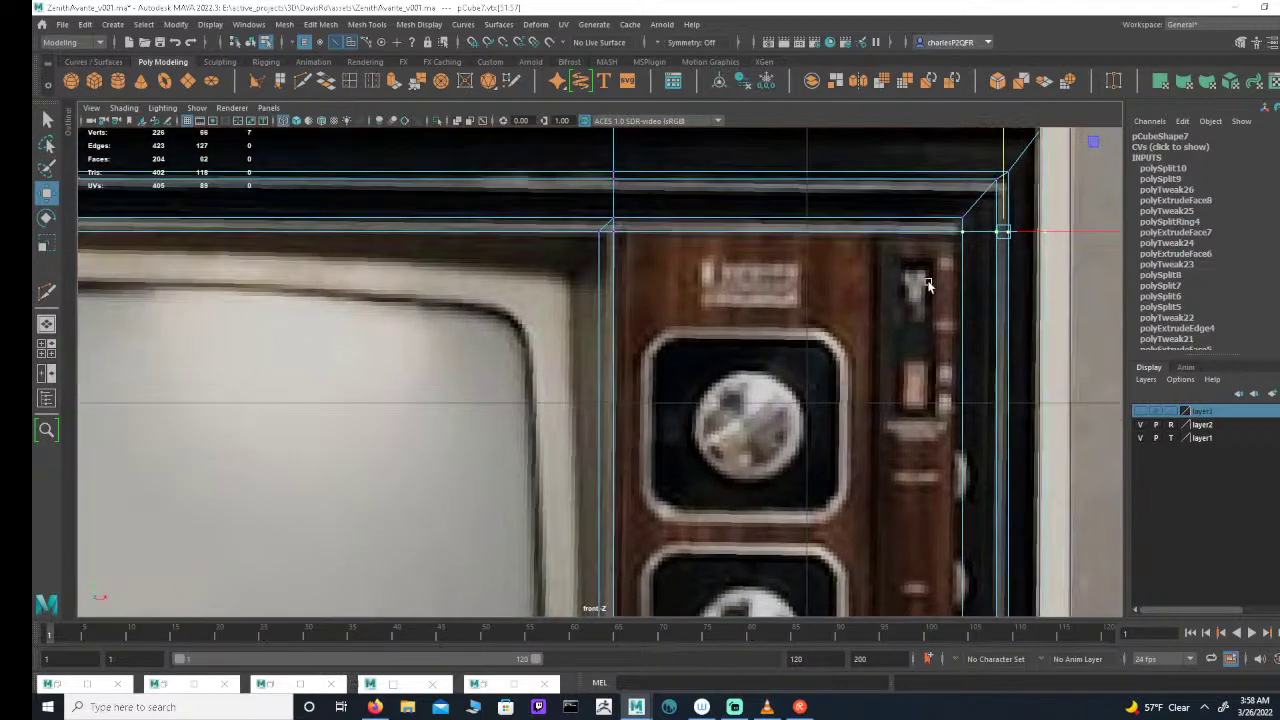
pyautogui.keyDown('alt'); pyautogui.moveTo(650, 273); pyautogui.dragTo(428, 246, button='right'); pyautogui.keyUp('alt')
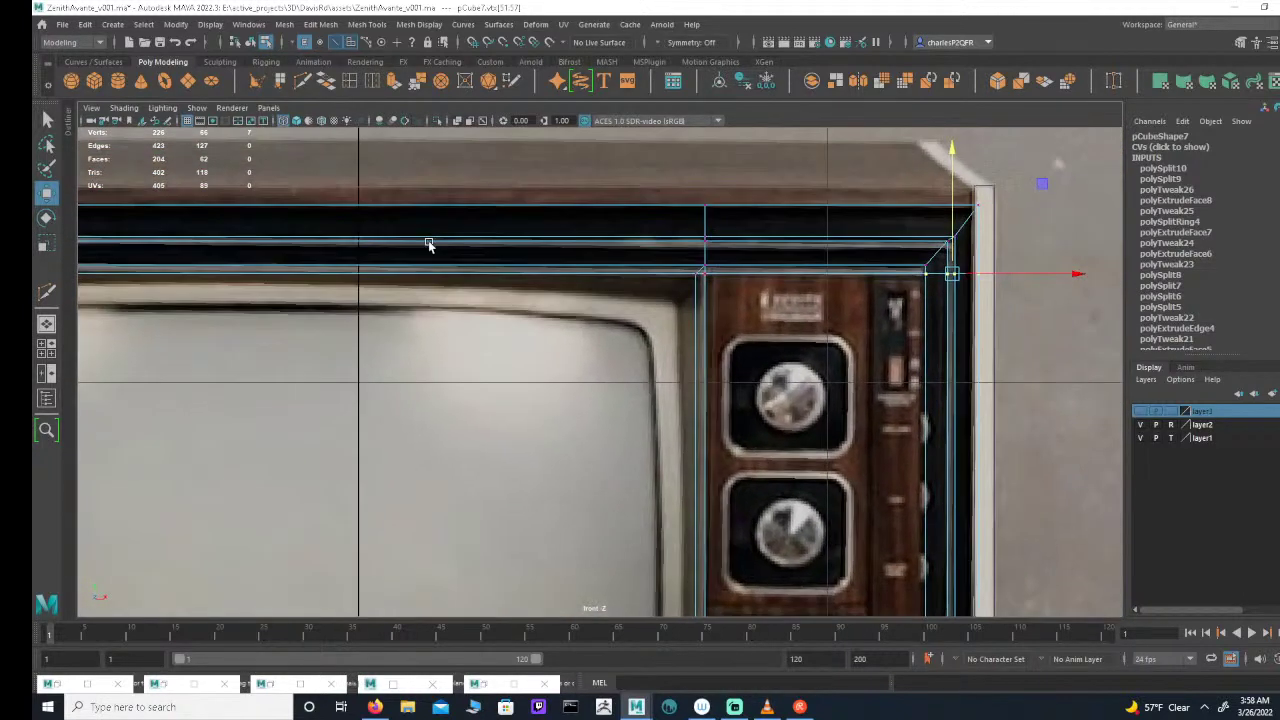
pyautogui.click(335, 43)
pyautogui.click(701, 280)
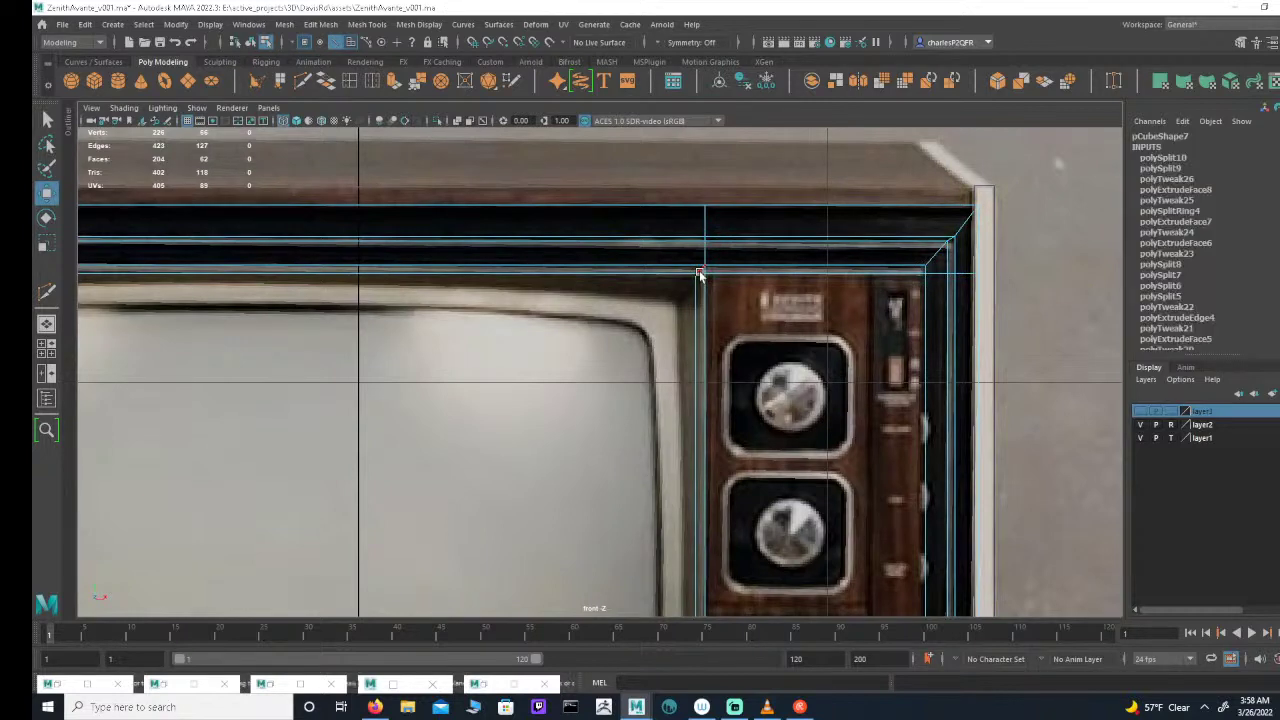
pyautogui.keyDown('alt'); pyautogui.moveTo(671, 320); pyautogui.dragTo(867, 308, button='right'); pyautogui.keyUp('alt')
pyautogui.keyDown('alt'); pyautogui.moveTo(867, 308); pyautogui.dragTo(804, 355, button='middle'); pyautogui.keyUp('alt')
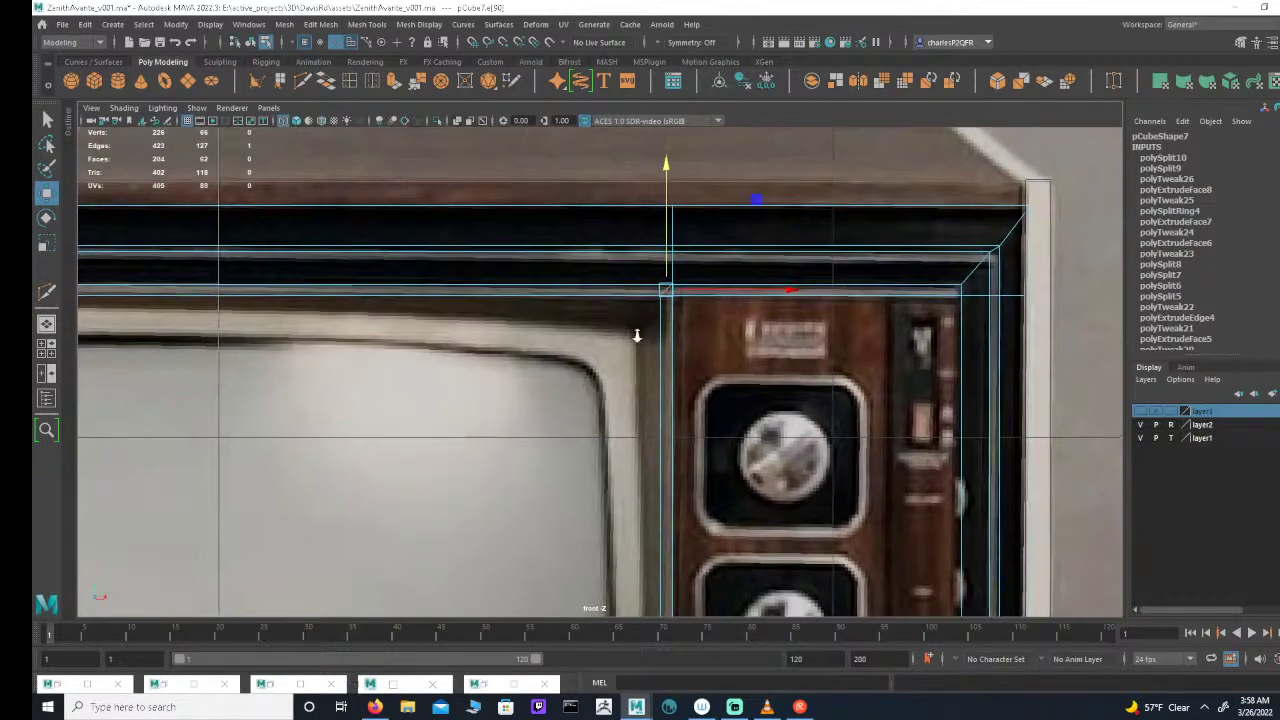
pyautogui.keyDown('alt'); pyautogui.moveTo(637, 334); pyautogui.dragTo(808, 325, button='right'); pyautogui.keyUp('alt')
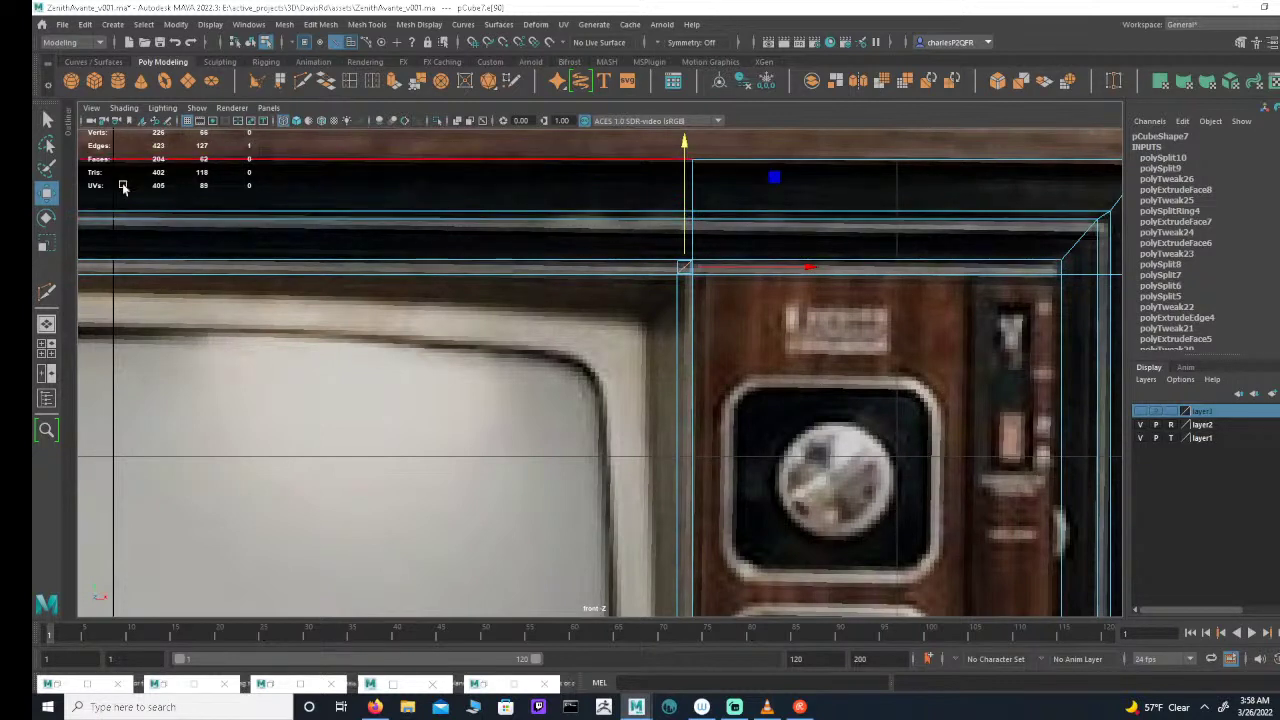
# Step: Cut a vertical edge from the screen inset's upper right corner up to the frame's top edge
pyautogui.click(46, 291)
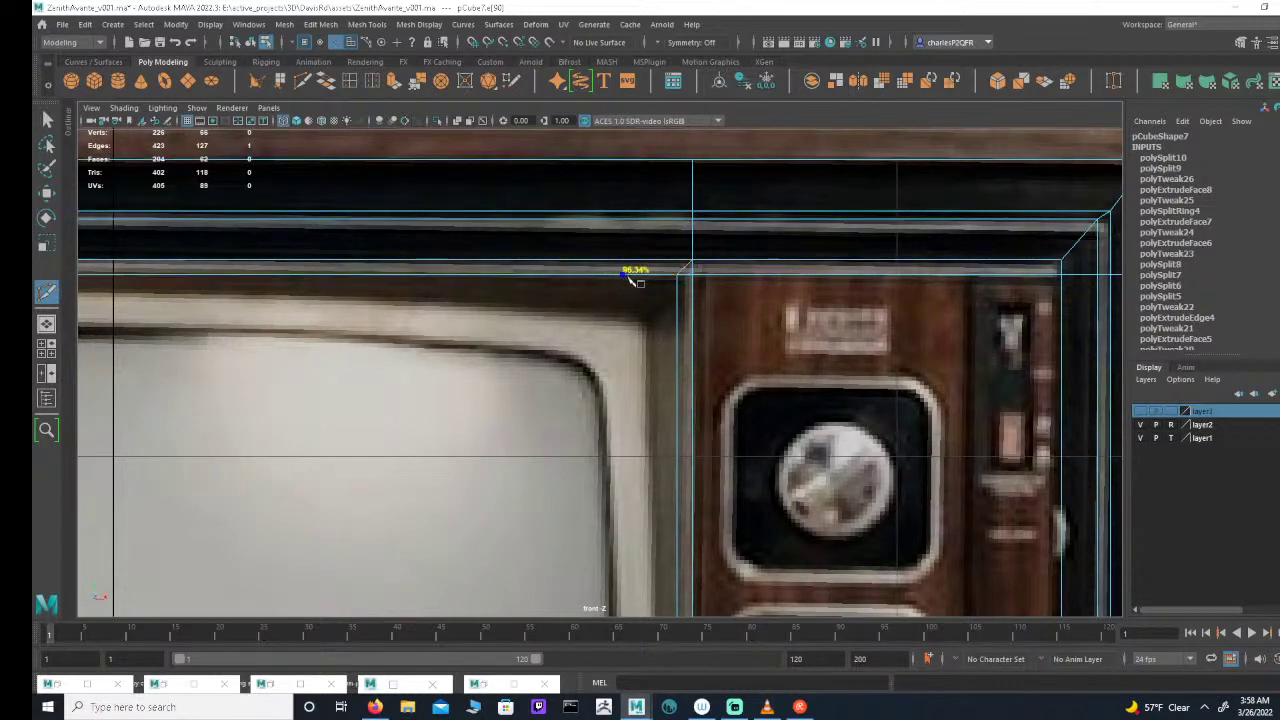
pyautogui.click(677, 275)
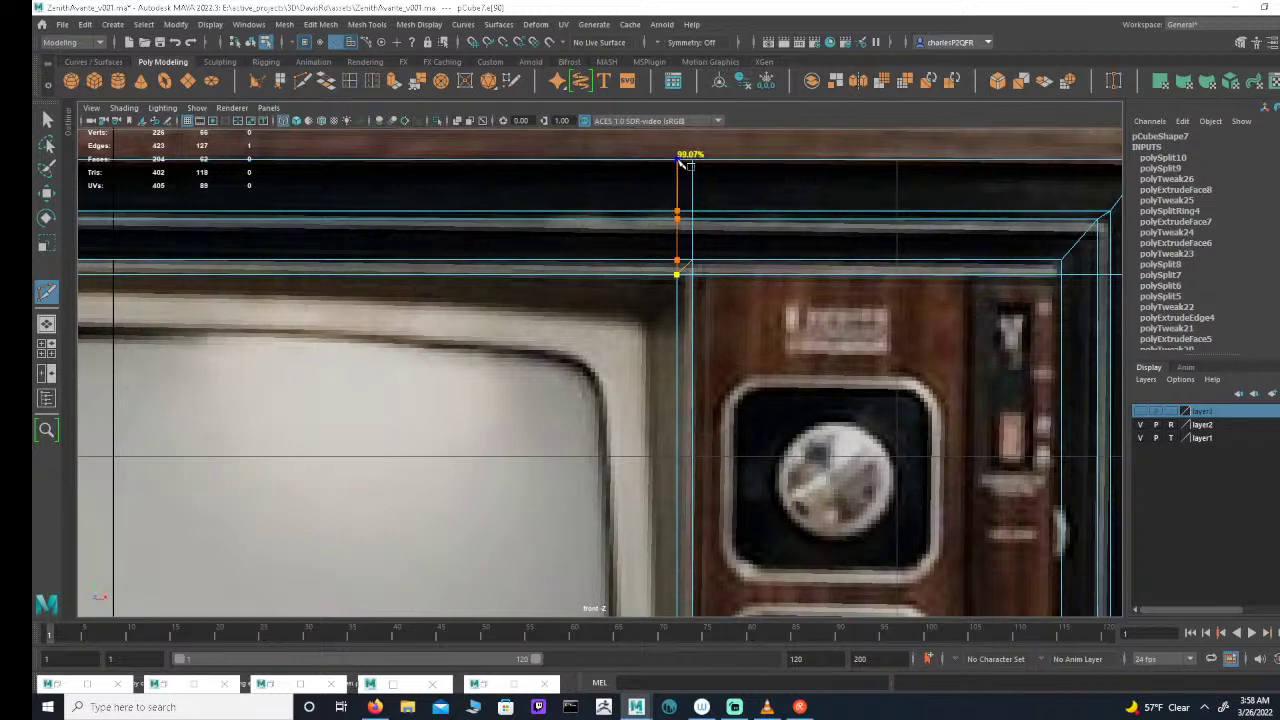
pyautogui.click(678, 160)
pyautogui.keyDown('alt'); pyautogui.moveTo(777, 300); pyautogui.dragTo(600, 312, button='right'); pyautogui.keyUp('alt')
pyautogui.keyDown('alt'); pyautogui.moveTo(600, 312); pyautogui.dragTo(564, 326, button='middle'); pyautogui.keyUp('alt')
pyautogui.keyDown('alt'); pyautogui.moveTo(564, 326); pyautogui.dragTo(727, 325, button='right'); pyautogui.keyUp('alt')
pyautogui.rightClick(590, 294)
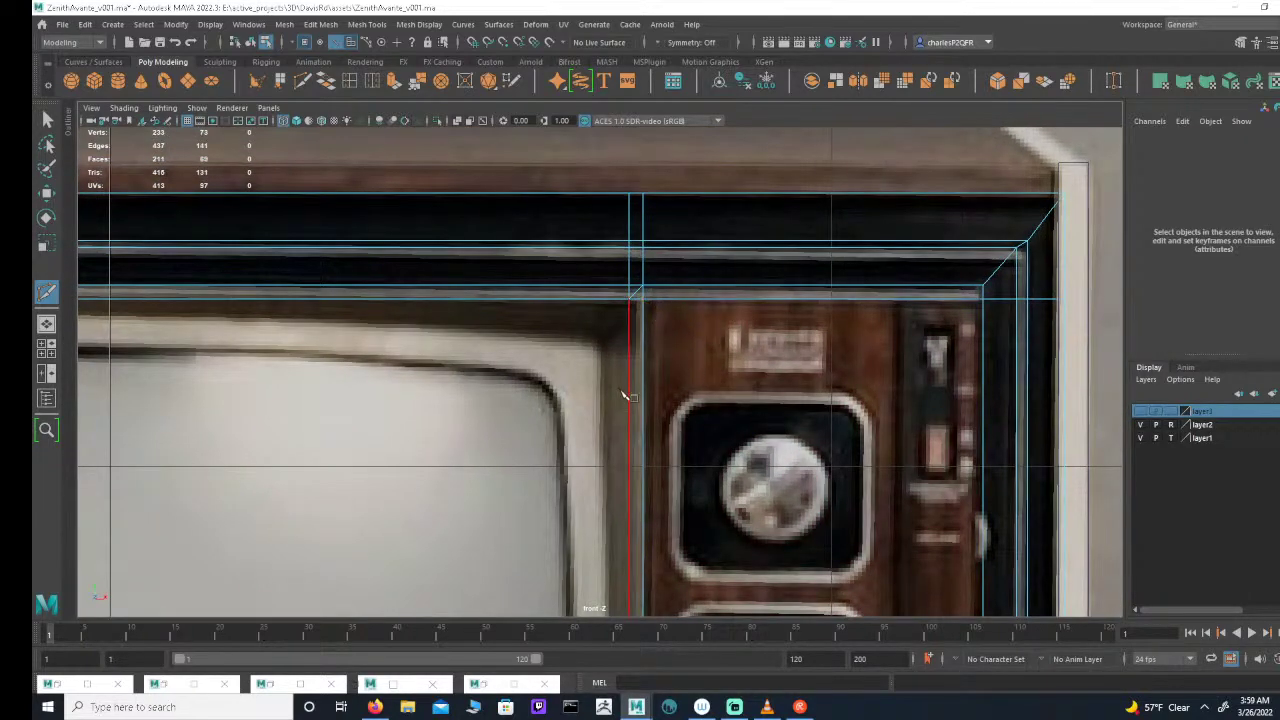
# Step: Cut a vertical edge from the screen inset's lower right corner down to the frame's bottom edge
pyautogui.keyDown('alt'); pyautogui.moveTo(681, 383); pyautogui.dragTo(763, 326, button='middle'); pyautogui.keyUp('alt')
pyautogui.keyDown('alt'); pyautogui.moveTo(763, 327); pyautogui.dragTo(660, 414, button='right'); pyautogui.keyUp('alt')
pyautogui.keyDown('alt'); pyautogui.moveTo(660, 414); pyautogui.dragTo(655, 160, button='middle'); pyautogui.keyUp('alt')
pyautogui.keyDown('alt'); pyautogui.moveTo(685, 425); pyautogui.dragTo(654, 94, button='middle'); pyautogui.keyUp('alt')
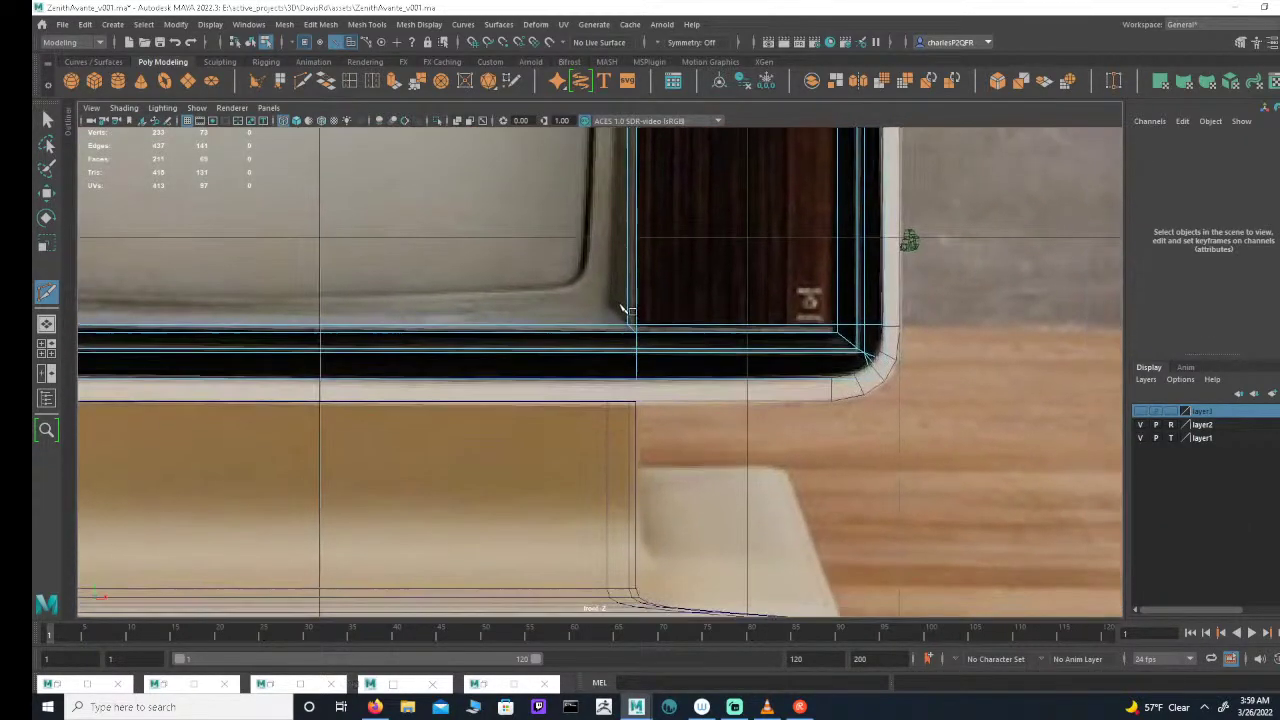
pyautogui.click(634, 347)
pyautogui.keyDown('alt'); pyautogui.moveTo(612, 340); pyautogui.dragTo(900, 336, button='right'); pyautogui.keyUp('alt')
pyautogui.click(645, 300)
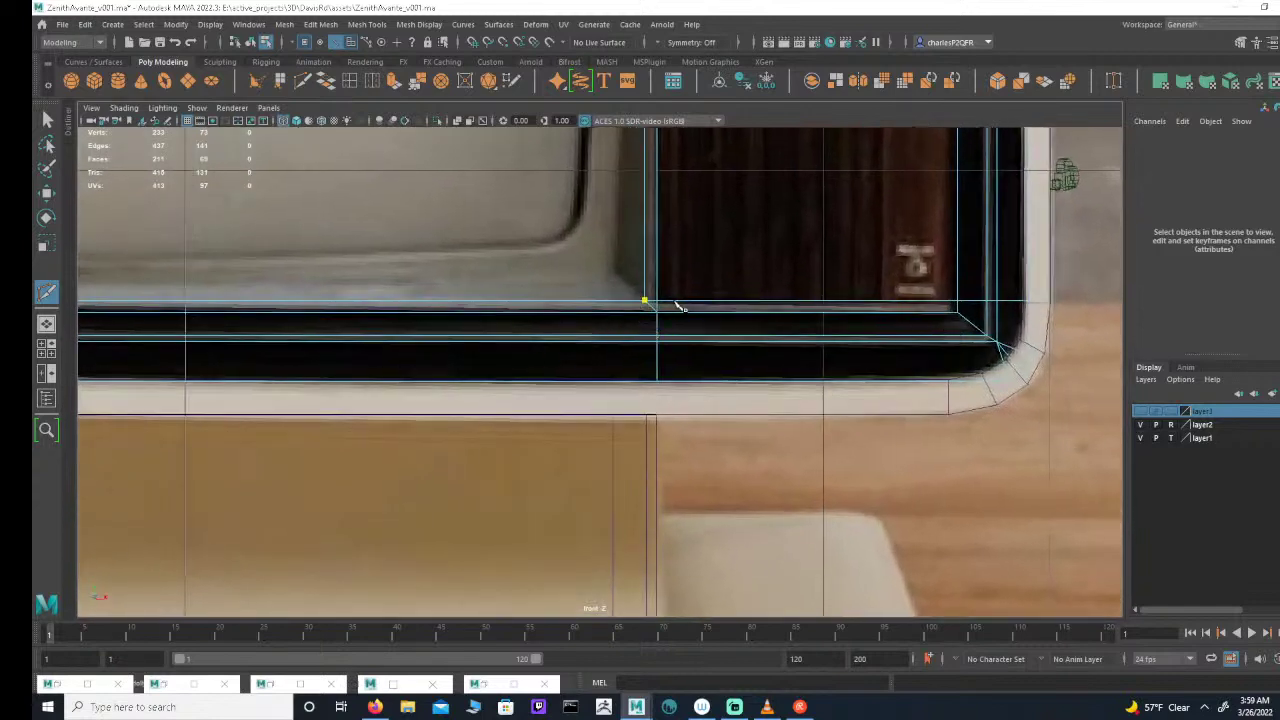
pyautogui.click(645, 381)
pyautogui.moveTo(643, 384); pyautogui.dragTo(645, 384)
pyautogui.rightClick(648, 338)
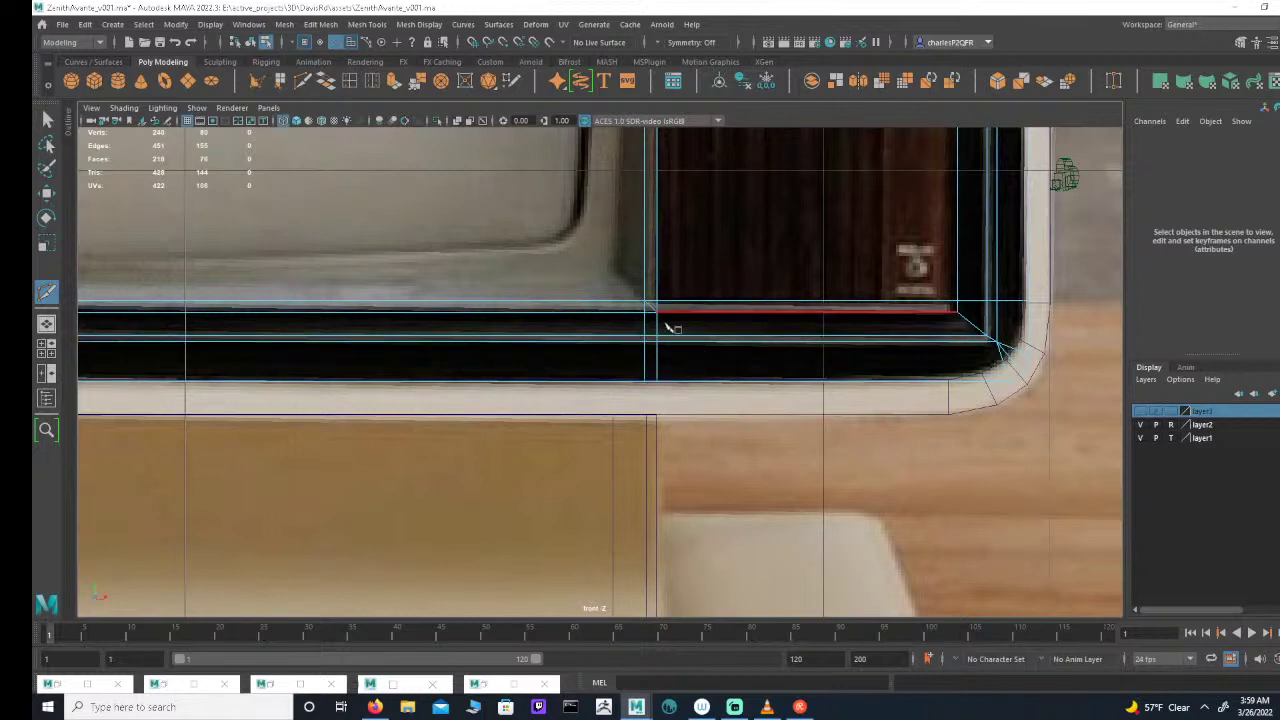
# Step: Examine the edge layout at the frame's lower left corner and along the control panel up to its upper corner
pyautogui.keyDown('alt'); pyautogui.moveTo(519, 343); pyautogui.dragTo(190, 298, button='right'); pyautogui.keyUp('alt')
pyautogui.keyDown('alt'); pyautogui.moveTo(190, 298); pyautogui.dragTo(720, 335, button='middle'); pyautogui.keyUp('alt')
pyautogui.keyDown('alt'); pyautogui.moveTo(363, 348); pyautogui.dragTo(675, 351, button='middle'); pyautogui.keyUp('alt')
pyautogui.keyDown('alt'); pyautogui.moveTo(675, 351); pyautogui.dragTo(1049, 351, button='right'); pyautogui.keyUp('alt')
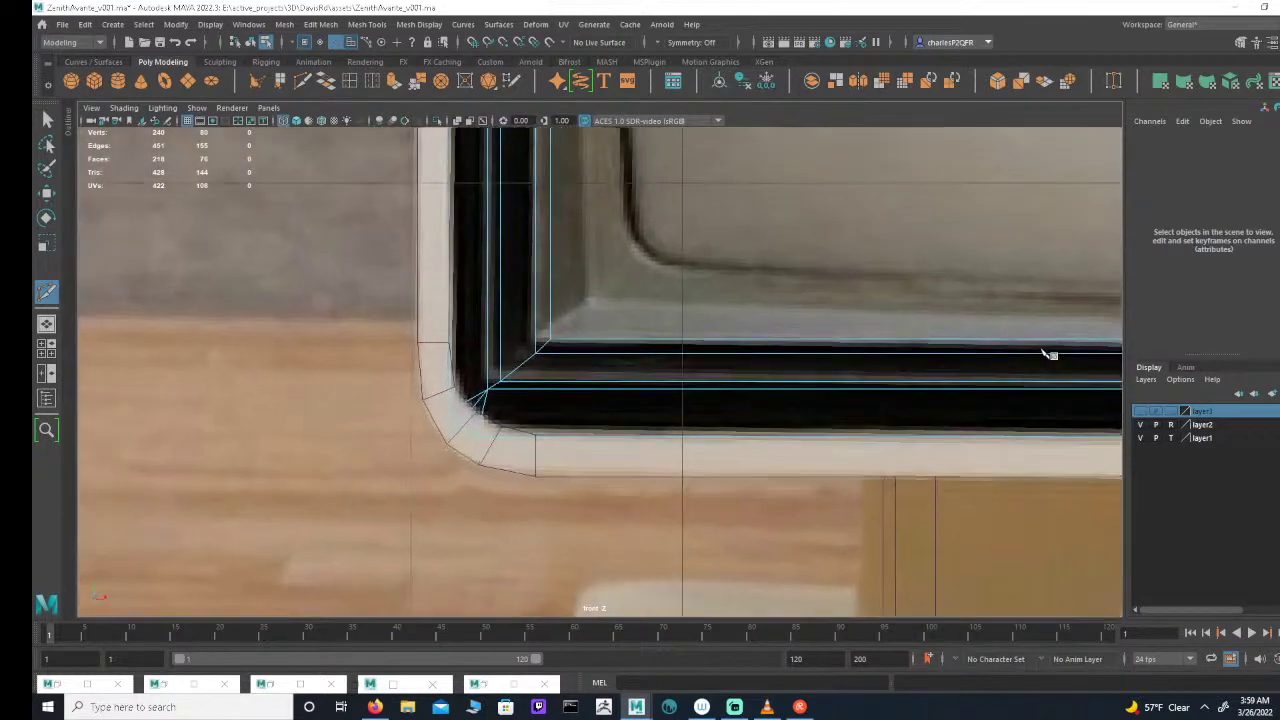
pyautogui.keyDown('alt'); pyautogui.moveTo(696, 341); pyautogui.dragTo(762, 322, button='middle'); pyautogui.keyUp('alt')
pyautogui.keyDown('alt'); pyautogui.moveTo(786, 364); pyautogui.dragTo(800, 366, button='middle'); pyautogui.keyUp('alt')
pyautogui.keyDown('alt'); pyautogui.moveTo(800, 366); pyautogui.dragTo(700, 370, button='right'); pyautogui.keyUp('alt')
pyautogui.keyDown('alt'); pyautogui.moveTo(853, 340); pyautogui.dragTo(334, 384, button='middle'); pyautogui.keyUp('alt')
pyautogui.keyDown('alt'); pyautogui.moveTo(877, 384); pyautogui.dragTo(516, 384, button='middle'); pyautogui.keyUp('alt')
pyautogui.click(846, 379)
pyautogui.keyDown('alt'); pyautogui.moveTo(865, 250); pyautogui.dragTo(777, 392, button='middle'); pyautogui.keyUp('alt')
pyautogui.keyDown('alt'); pyautogui.moveTo(800, 180); pyautogui.dragTo(763, 433, button='middle'); pyautogui.keyUp('alt')
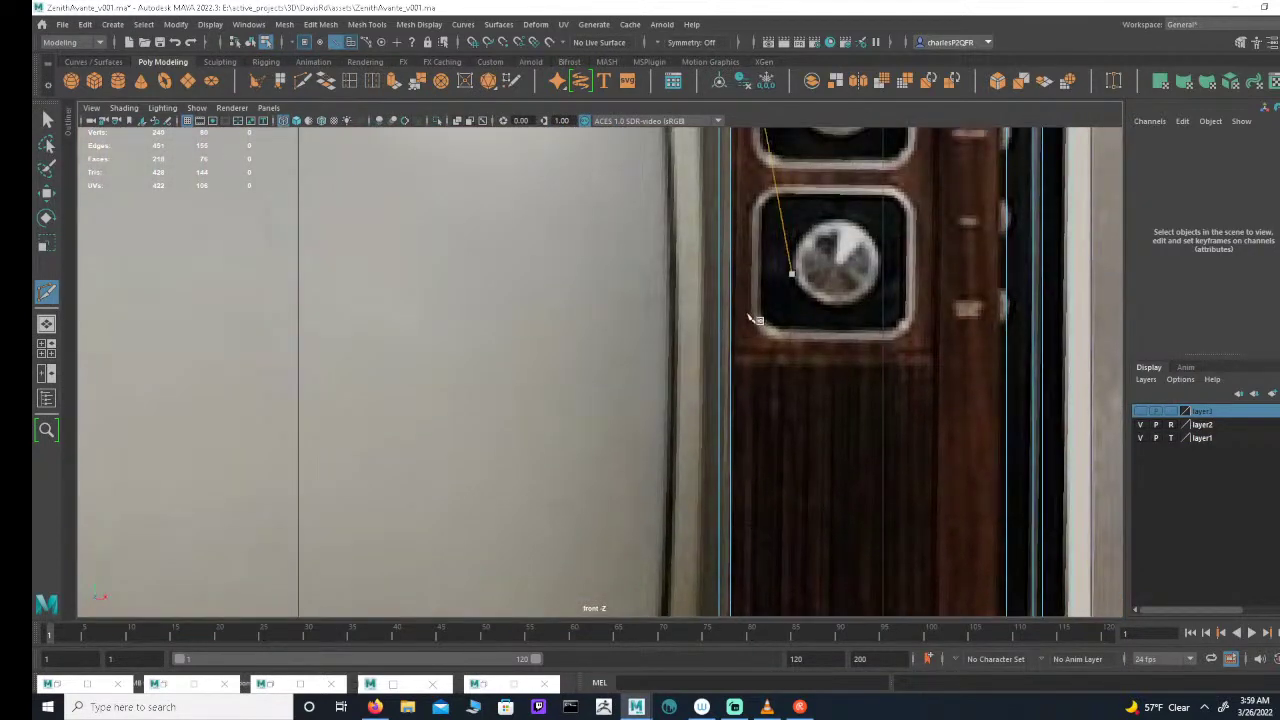
pyautogui.keyDown('alt'); pyautogui.moveTo(787, 205); pyautogui.dragTo(753, 482, button='middle'); pyautogui.keyUp('alt')
pyautogui.keyDown('alt'); pyautogui.moveTo(770, 365); pyautogui.dragTo(739, 487, button='middle'); pyautogui.keyUp('alt')
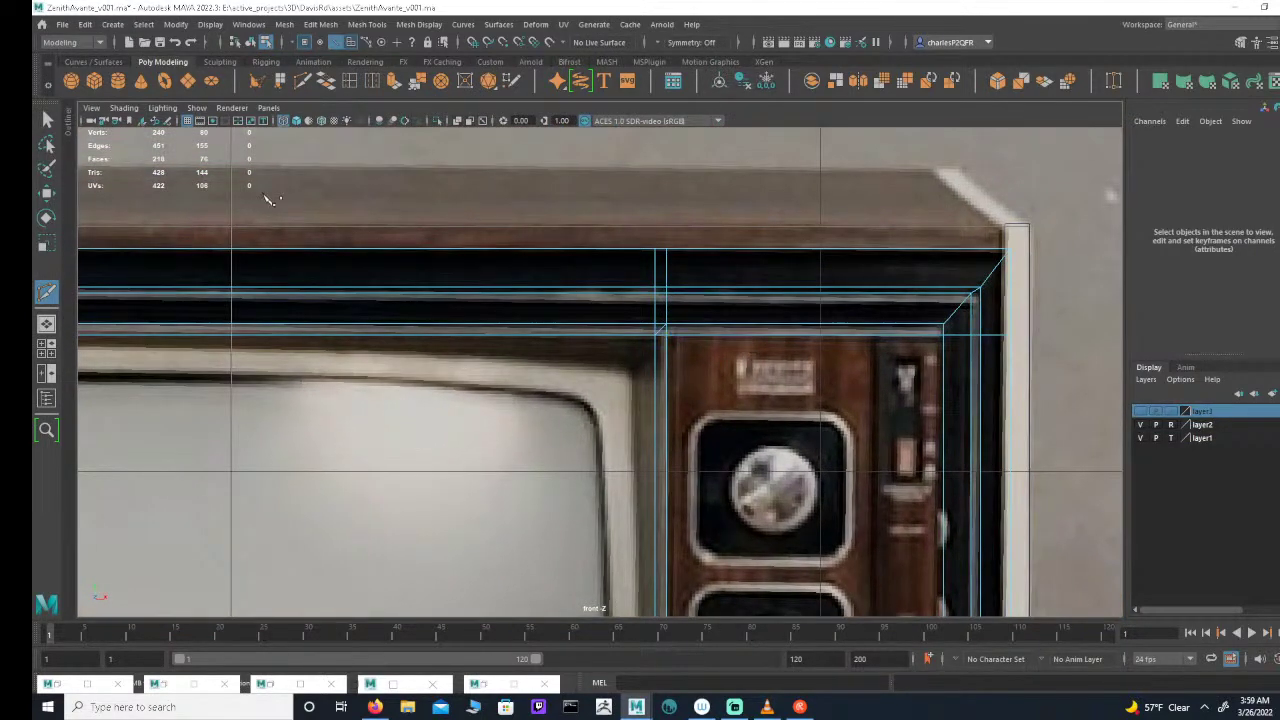
# Step: Select the vertices of the upper vertical cut and snap them horizontally in line with the screen inset's upper right corner
pyautogui.click(305, 43)
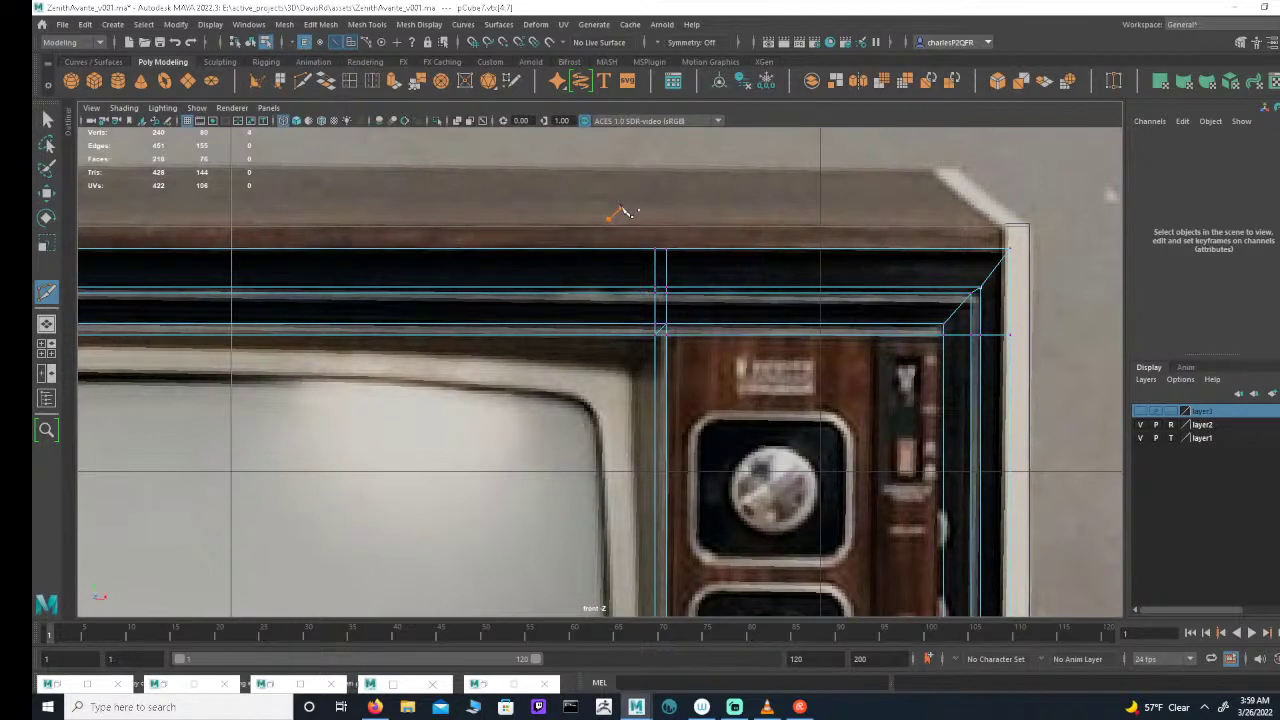
pyautogui.click(47, 121)
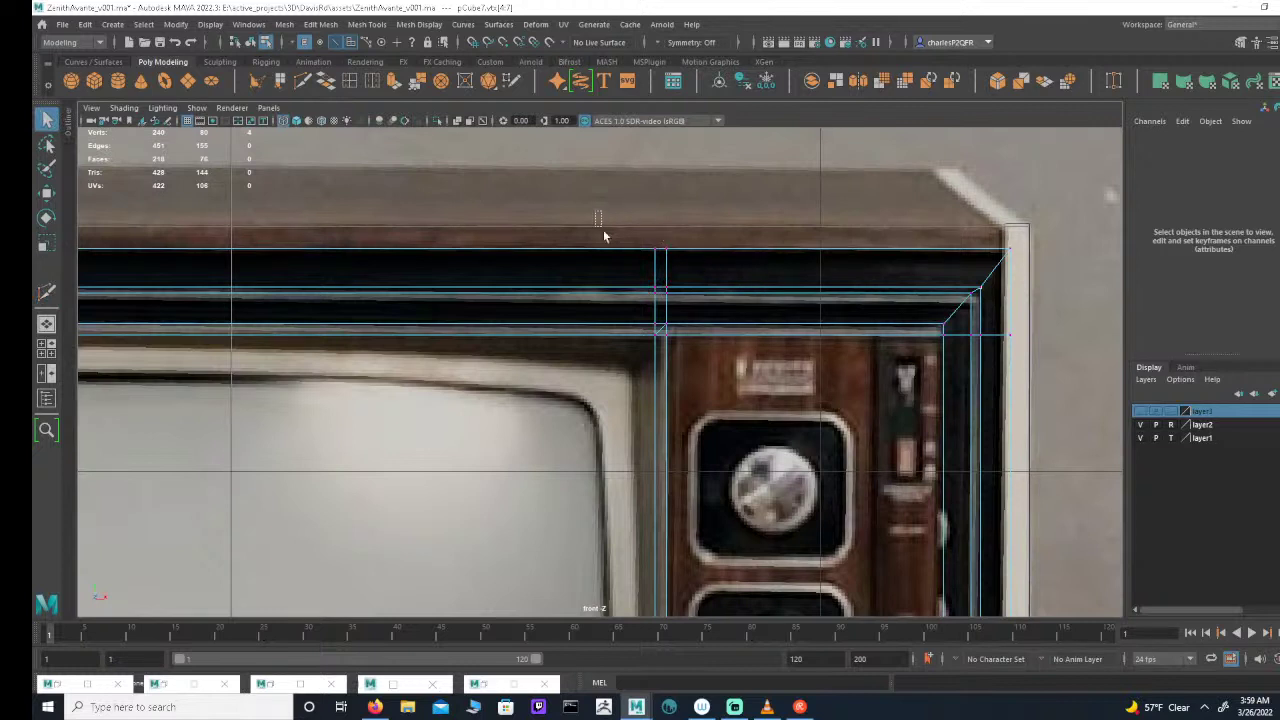
pyautogui.moveTo(604, 236); pyautogui.dragTo(661, 327)
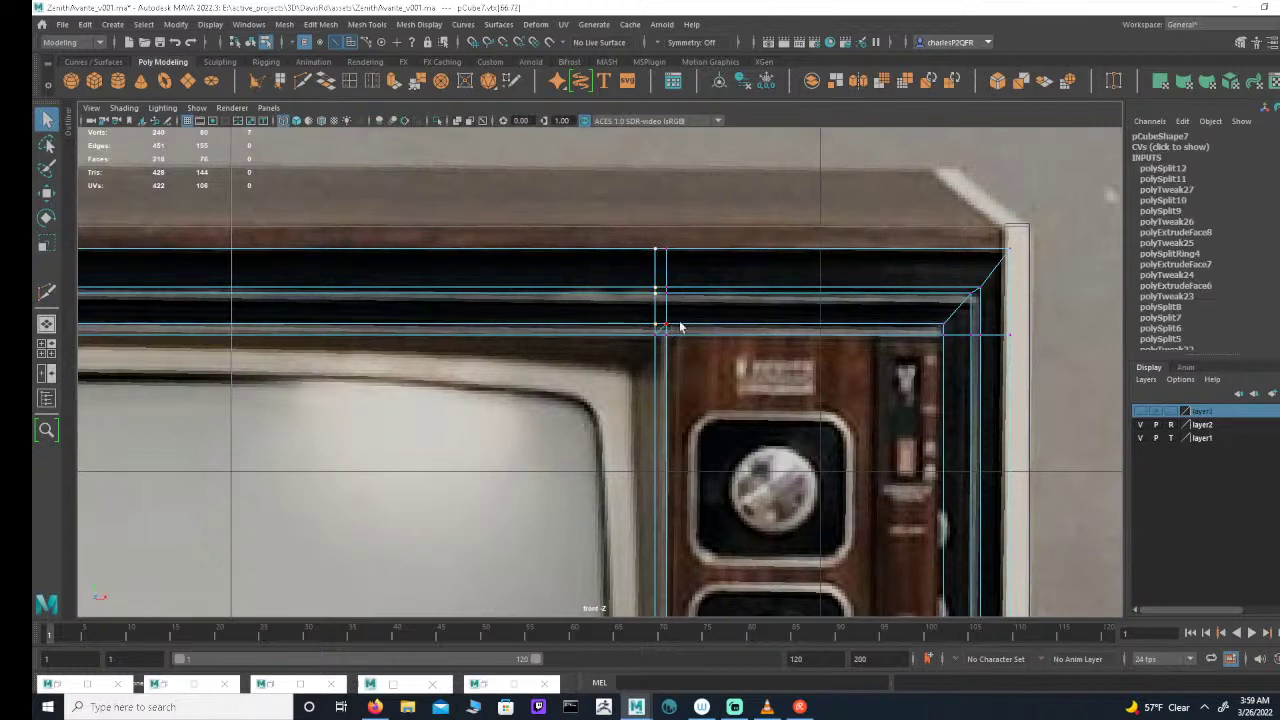
pyautogui.press('w')
pyautogui.press('v')
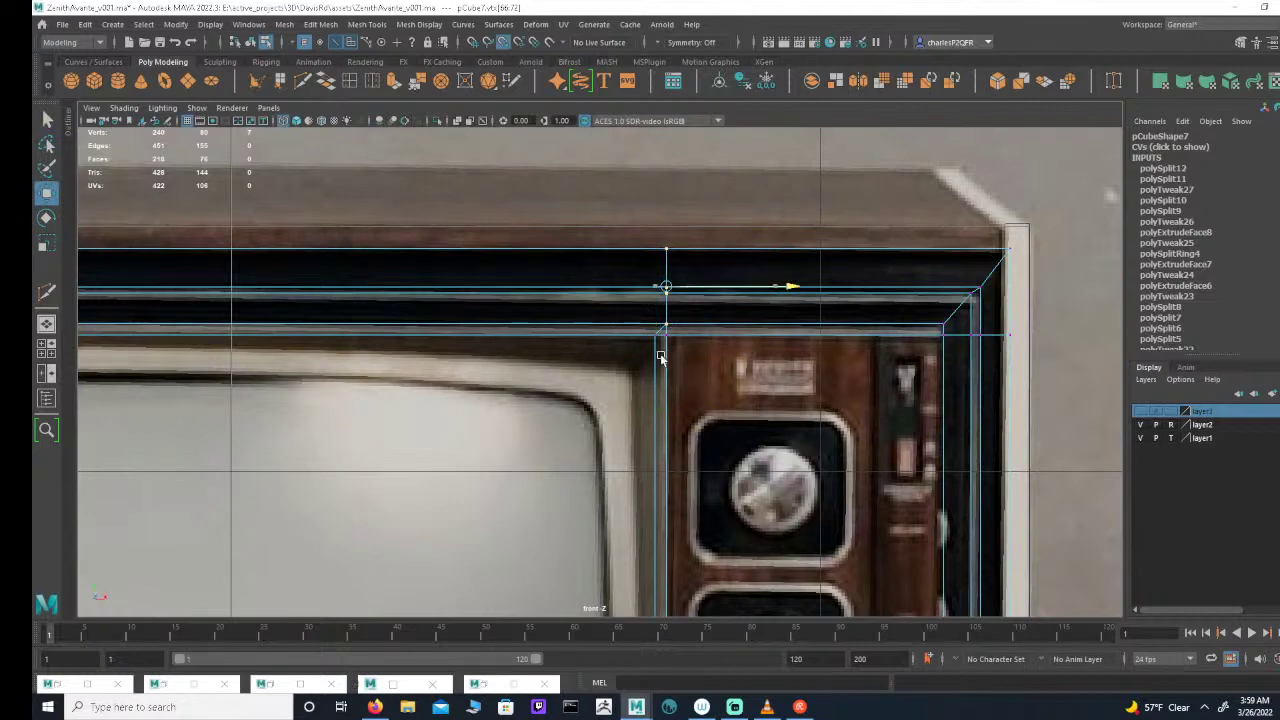
# Step: Select the vertices of the lower vertical cut and snap them horizontally in line with the screen inset's lower right corner
pyautogui.keyDown('alt'); pyautogui.moveTo(773, 444); pyautogui.dragTo(783, 190, button='middle'); pyautogui.keyUp('alt')
pyautogui.keyDown('alt'); pyautogui.moveTo(727, 454); pyautogui.dragTo(724, 170, button='middle'); pyautogui.keyUp('alt')
pyautogui.scroll(-1, 712, 350)
pyautogui.keyDown('alt'); pyautogui.moveTo(710, 371); pyautogui.dragTo(705, 162, button='middle'); pyautogui.keyUp('alt')
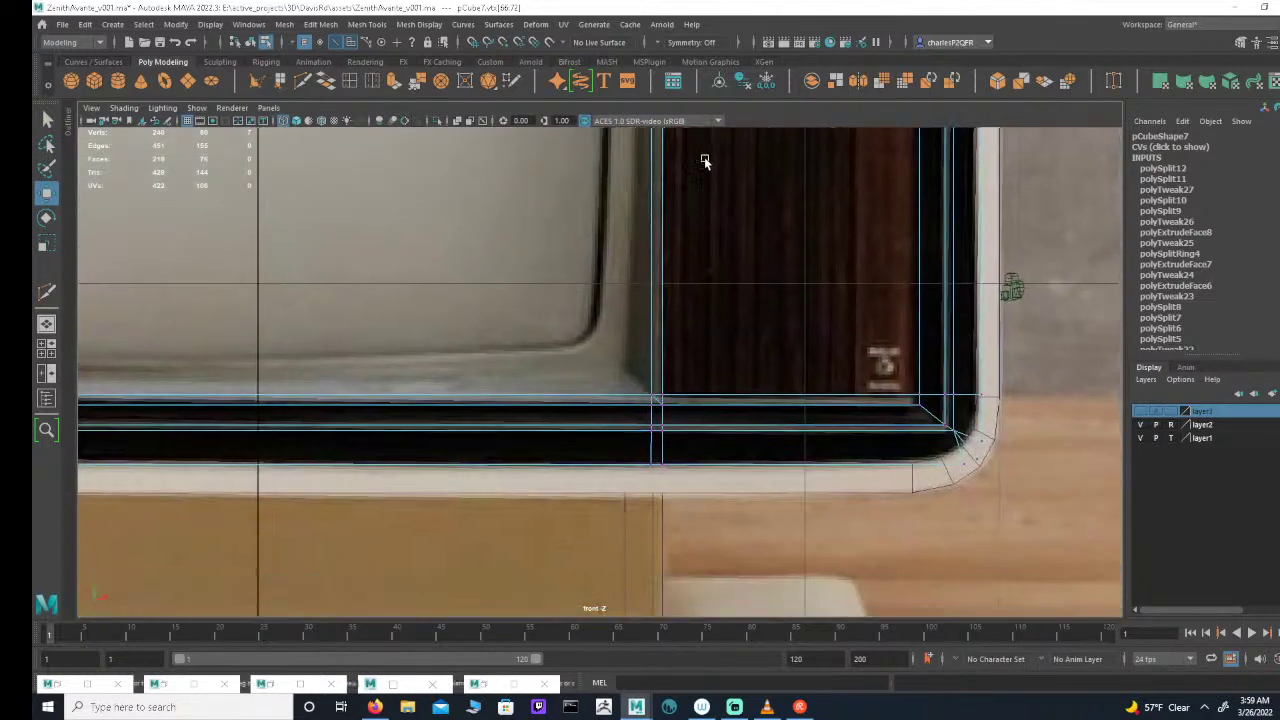
pyautogui.moveTo(618, 486)
pyautogui.mouseDown()
pyautogui.moveTo(658, 398)
pyautogui.moveTo(662, 415)
pyautogui.moveTo(653, 397)
pyautogui.mouseUp()
pyautogui.press('v')
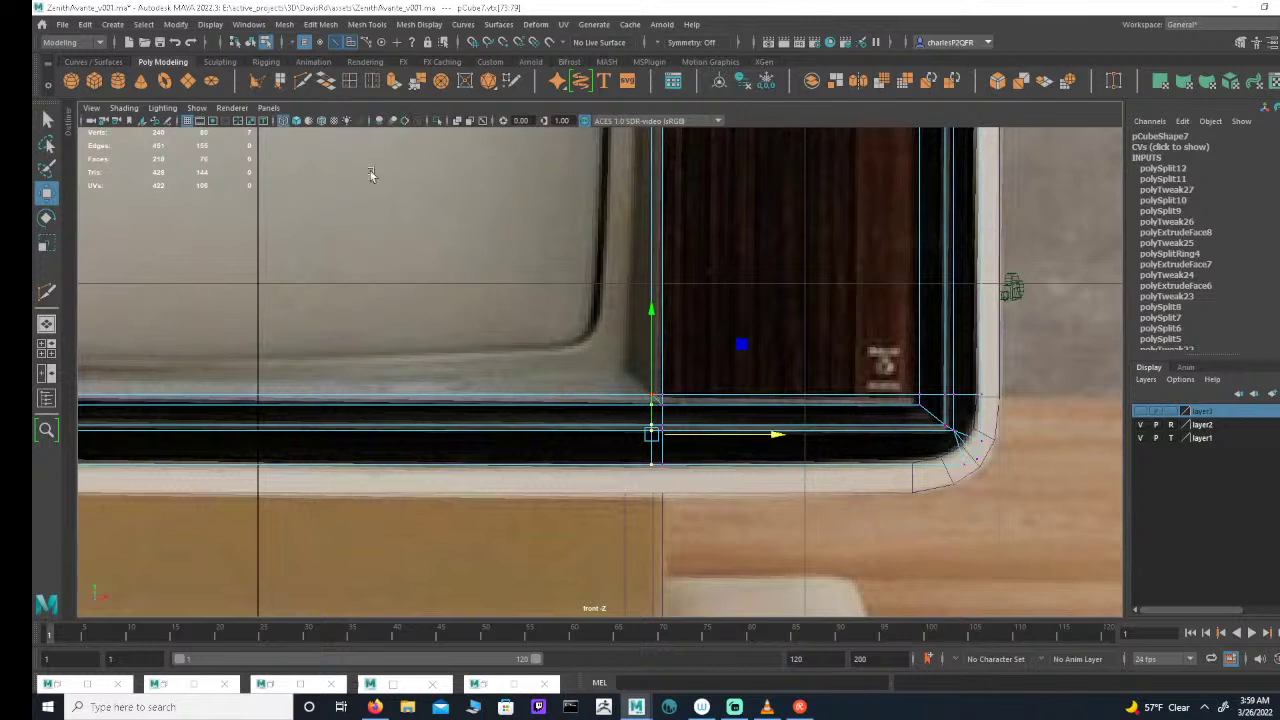
# Step: Delete the short diagonal edges at the screen inset's lower right and upper right corners
pyautogui.click(336, 41)
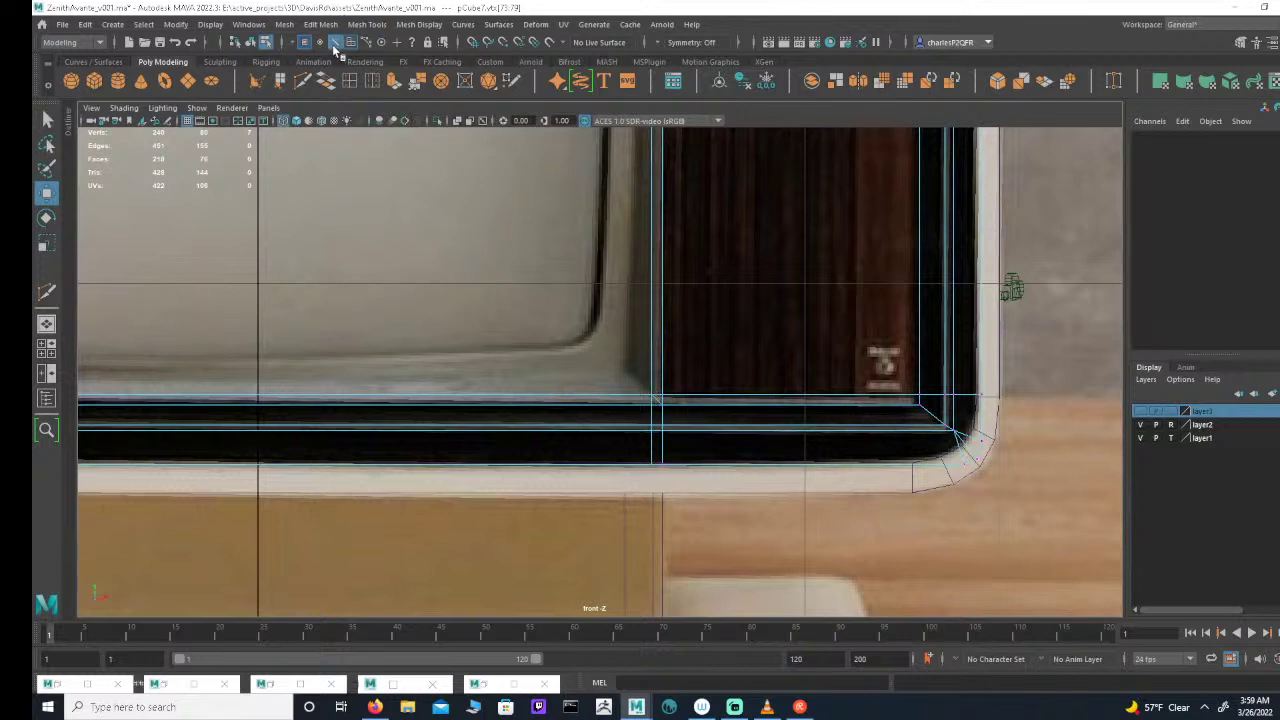
pyautogui.click(656, 397)
pyautogui.keyDown('alt'); pyautogui.moveTo(671, 290); pyautogui.dragTo(666, 597, button='middle'); pyautogui.keyUp('alt')
pyautogui.keyDown('alt'); pyautogui.moveTo(588, 325); pyautogui.dragTo(598, 575, button='middle'); pyautogui.keyUp('alt')
pyautogui.keyDown('alt'); pyautogui.moveTo(593, 400); pyautogui.dragTo(616, 593, button='middle'); pyautogui.keyUp('alt')
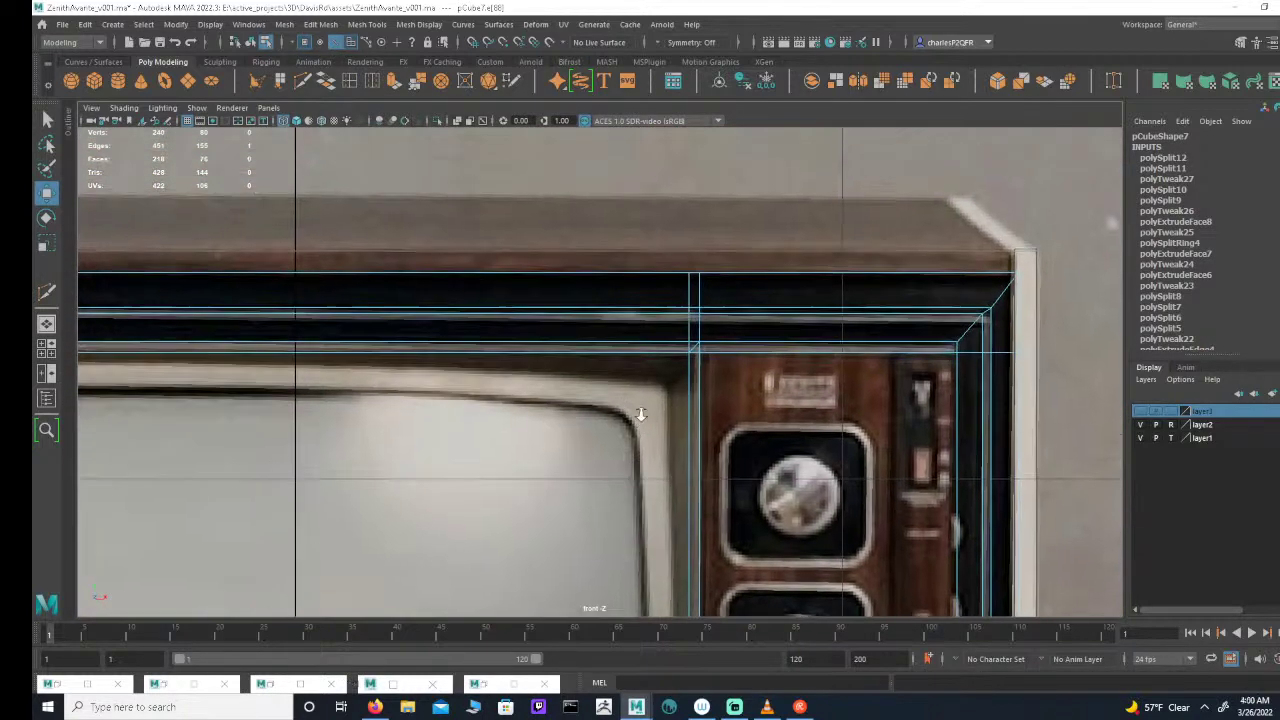
pyautogui.keyDown('alt'); pyautogui.moveTo(640, 414); pyautogui.dragTo(710, 395, button='right'); pyautogui.keyUp('alt')
pyautogui.keyDown('shift'); pyautogui.click(714, 341); pyautogui.keyUp('shift')
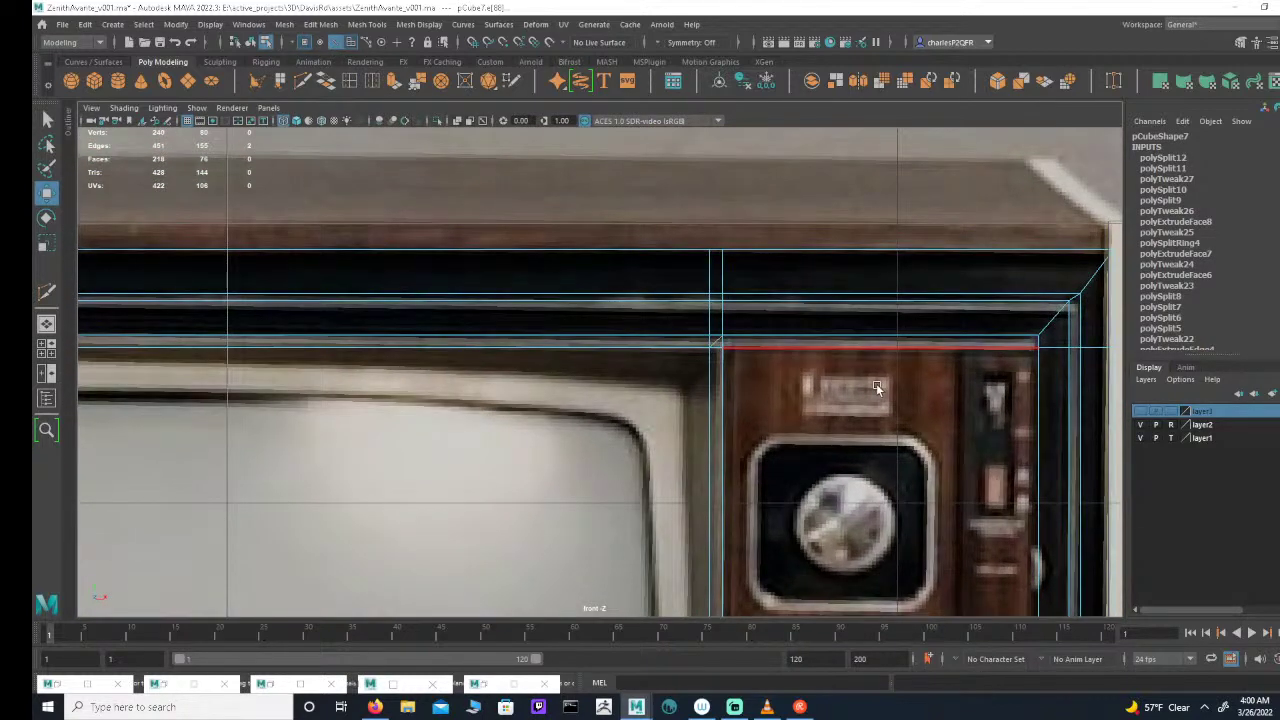
pyautogui.press('Delete')
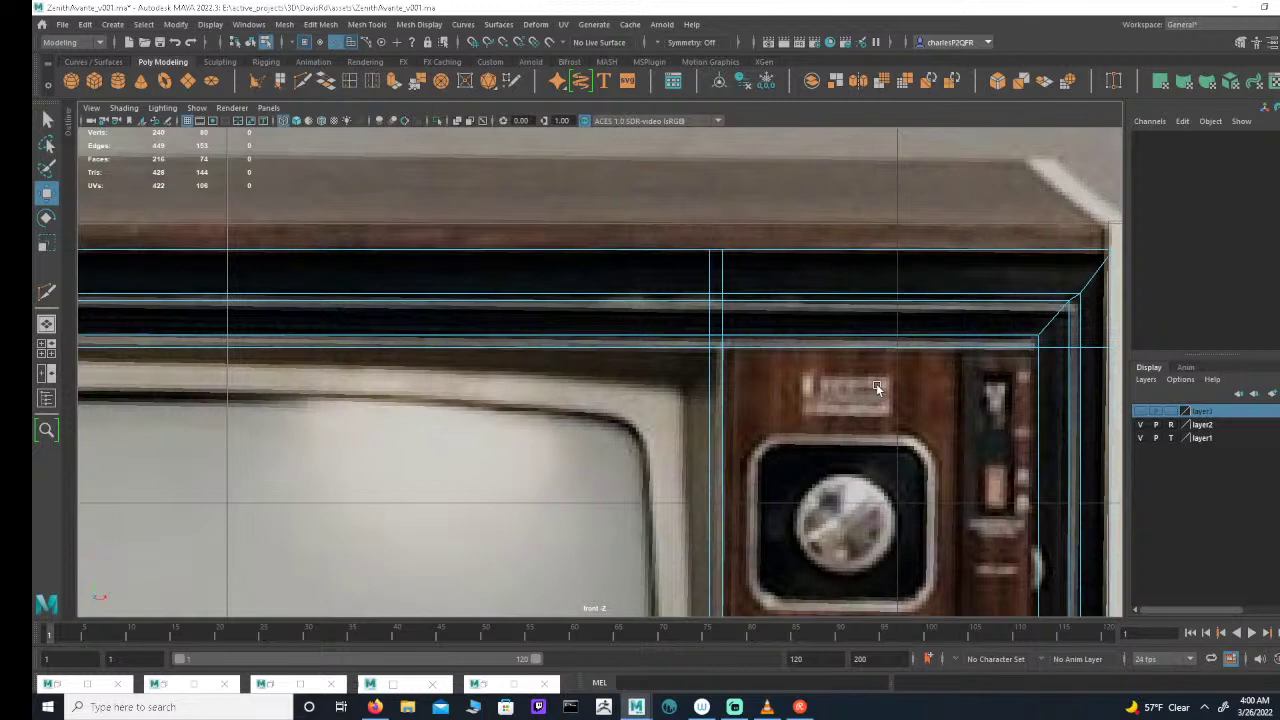
# Step: Examine the cleaned-up edges around the screen inset and control panel in the front and perspective views
pyautogui.keyDown('alt'); pyautogui.moveTo(480, 325); pyautogui.dragTo(349, 343, button='right'); pyautogui.keyUp('alt')
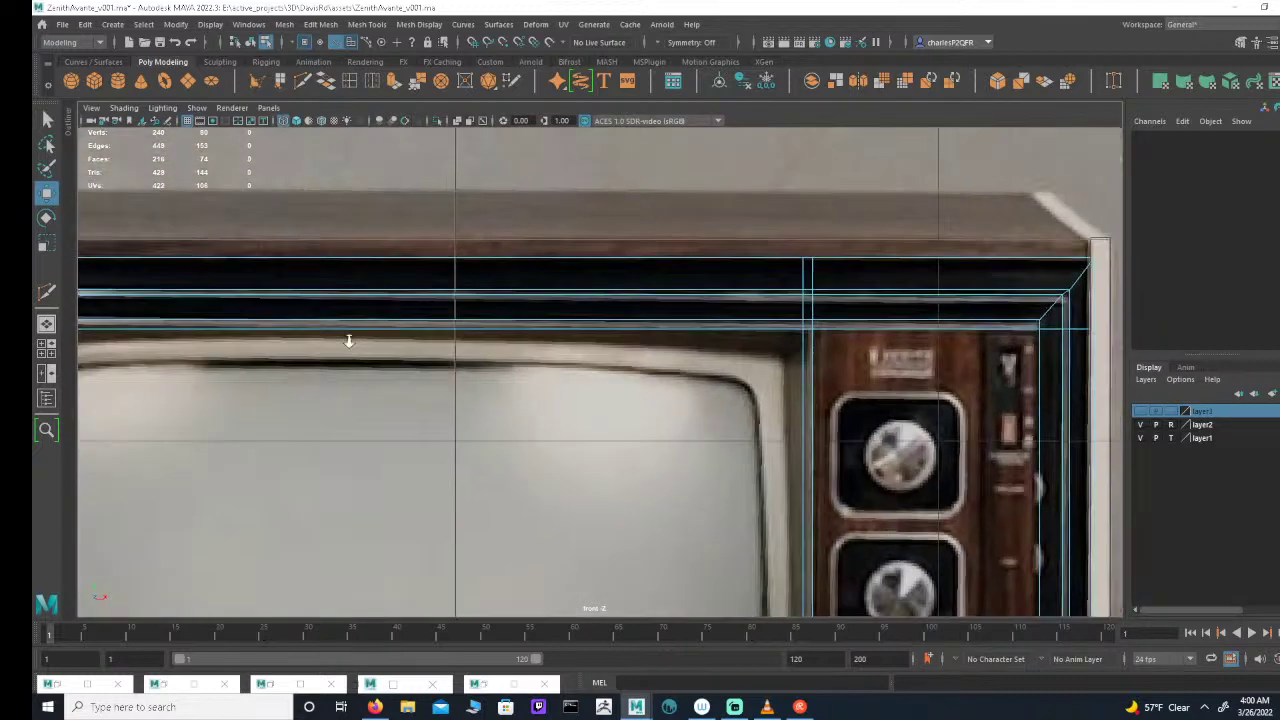
pyautogui.keyDown('alt'); pyautogui.moveTo(349, 343); pyautogui.dragTo(470, 235, button='middle'); pyautogui.keyUp('alt')
pyautogui.keyDown('alt'); pyautogui.moveTo(470, 235); pyautogui.dragTo(342, 250, button='right'); pyautogui.keyUp('alt')
pyautogui.press('space')
pyautogui.keyDown('alt'); pyautogui.moveTo(934, 271); pyautogui.dragTo(865, 262); pyautogui.keyUp('alt')
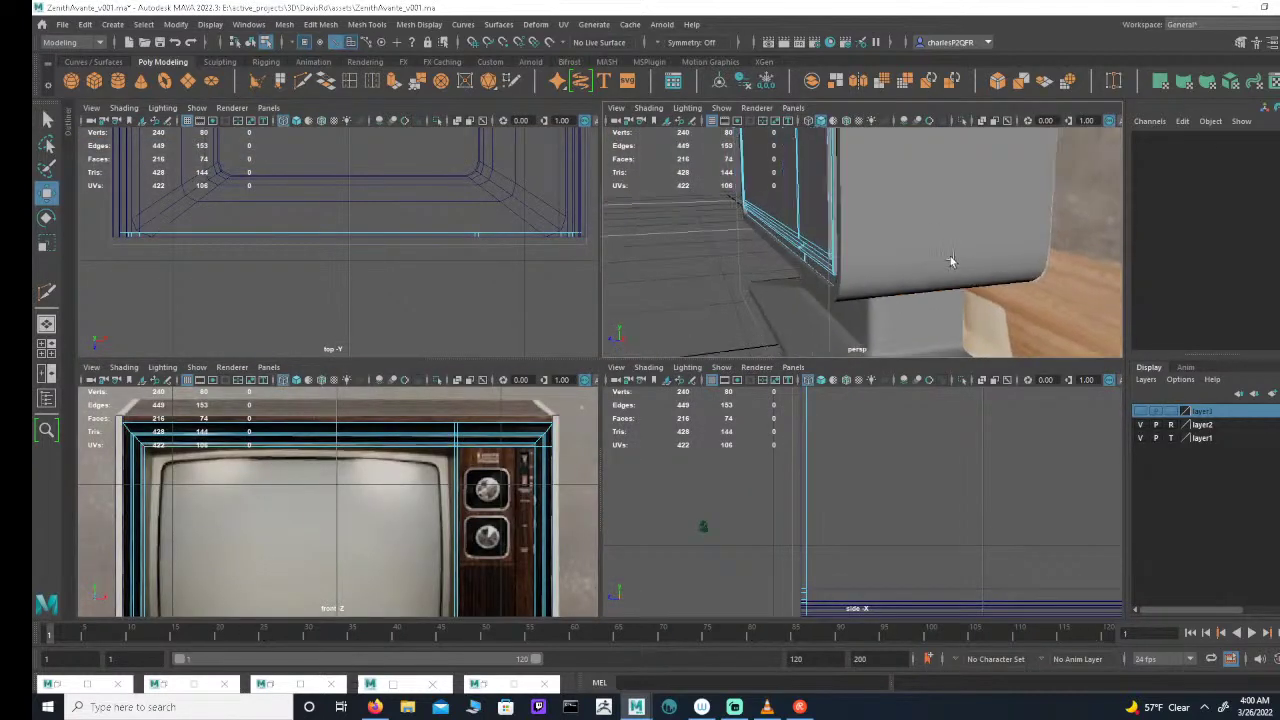
pyautogui.keyDown('alt'); pyautogui.moveTo(951, 260); pyautogui.dragTo(893, 242, button='right'); pyautogui.keyUp('alt')
pyautogui.moveTo(893, 242)
pyautogui.keyDown('alt'); pyautogui.mouseDown()
pyautogui.moveTo(946, 211)
pyautogui.moveTo(903, 277)
pyautogui.moveTo(877, 237)
pyautogui.mouseUp(); pyautogui.keyUp('alt')
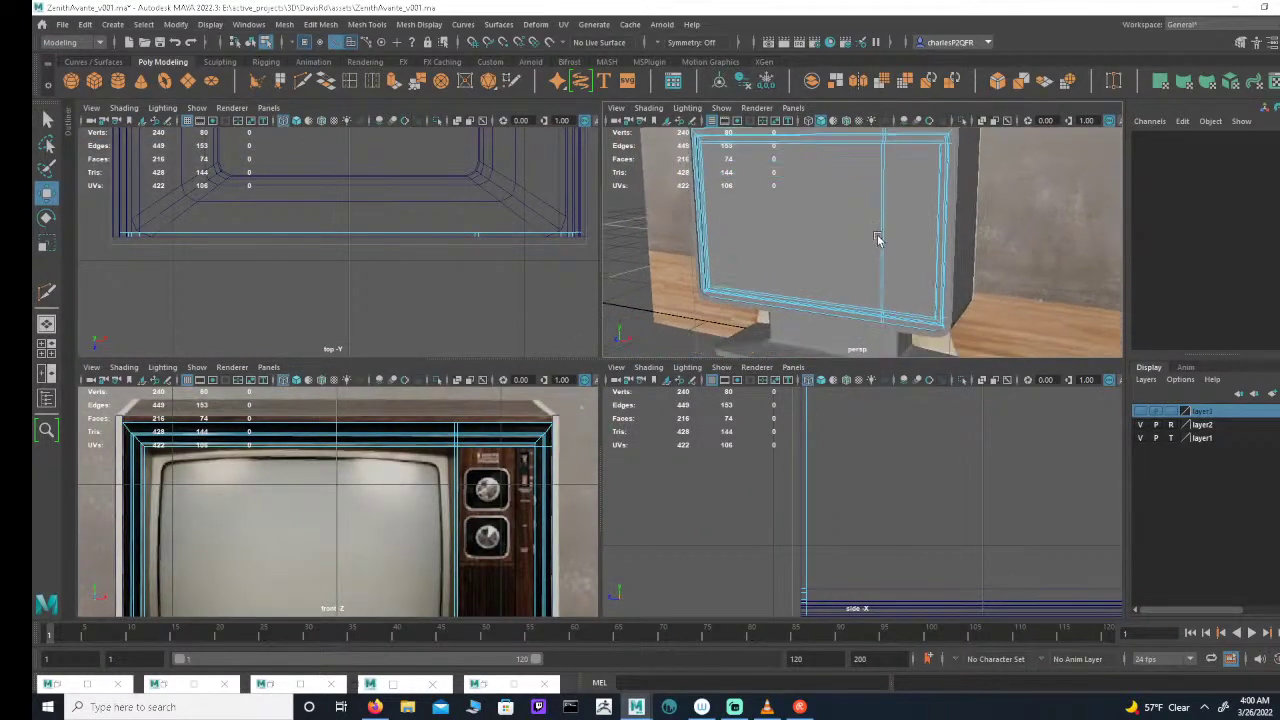
pyautogui.press('space')
pyautogui.keyDown('alt'); pyautogui.moveTo(829, 300); pyautogui.dragTo(740, 386); pyautogui.keyUp('alt')
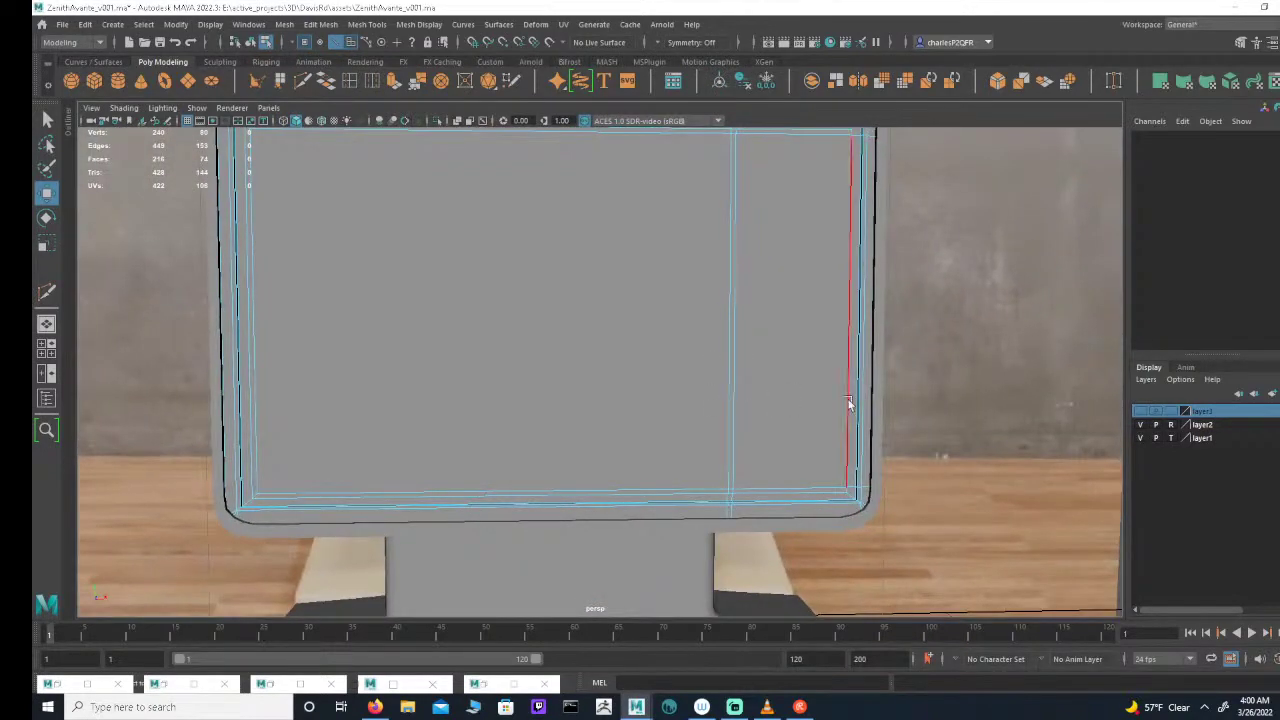
pyautogui.press('space')
pyautogui.press('space')
pyautogui.scroll(-5, 749, 423)
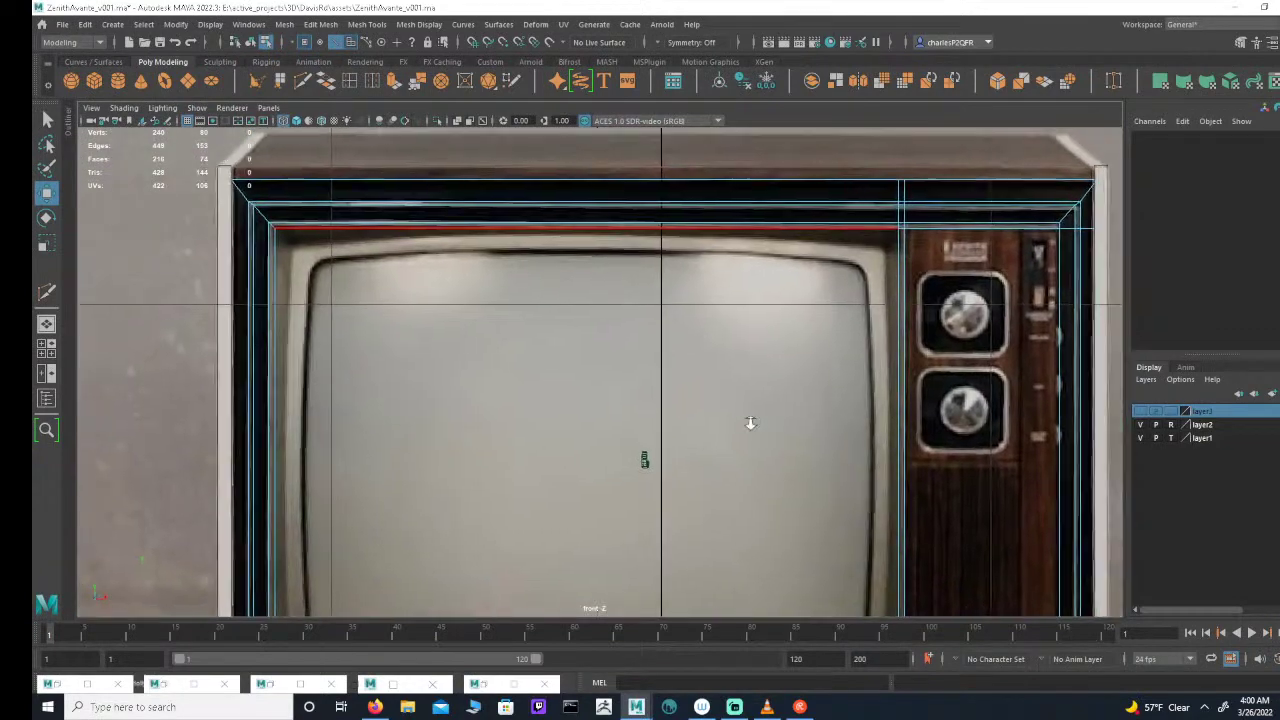
pyautogui.scroll(4, 879, 315)
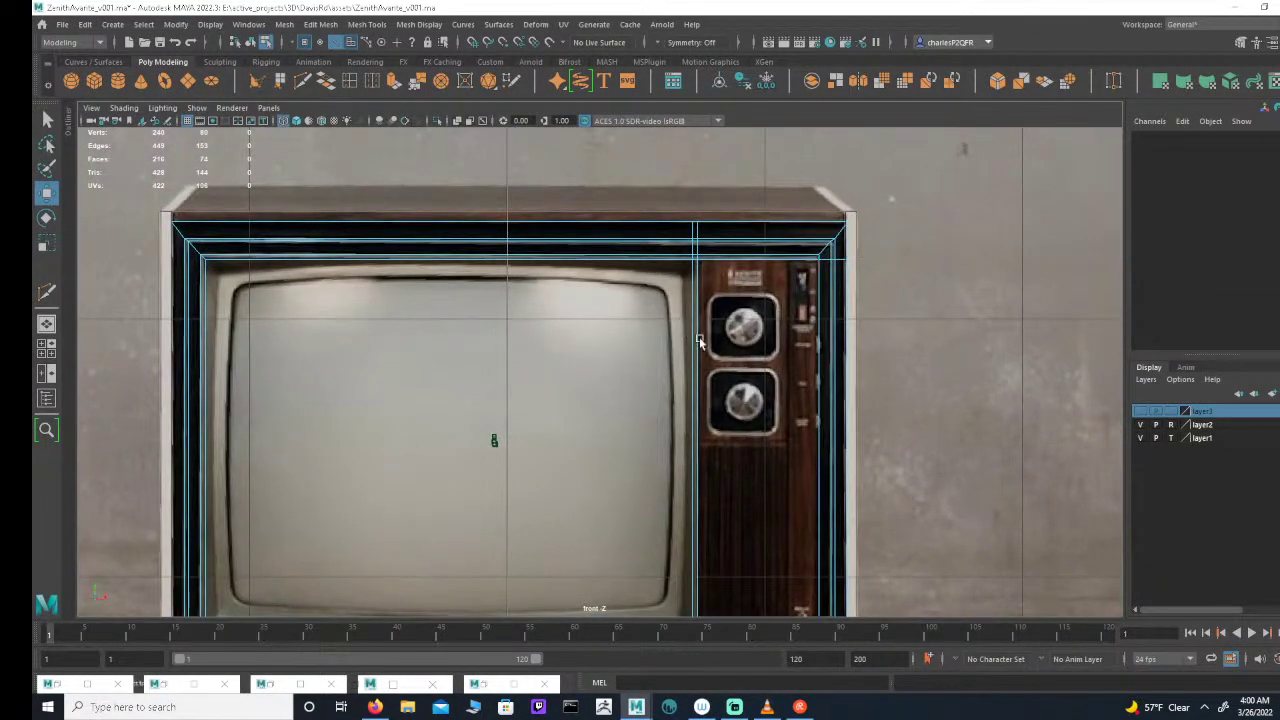
pyautogui.keyDown('alt'); pyautogui.moveTo(767, 301); pyautogui.dragTo(650, 379, button='middle'); pyautogui.keyUp('alt')
pyautogui.keyDown('alt'); pyautogui.moveTo(650, 379); pyautogui.dragTo(1066, 389, button='right'); pyautogui.keyUp('alt')
pyautogui.keyDown('alt'); pyautogui.moveTo(612, 354); pyautogui.dragTo(1046, 354, button='middle'); pyautogui.keyUp('alt')
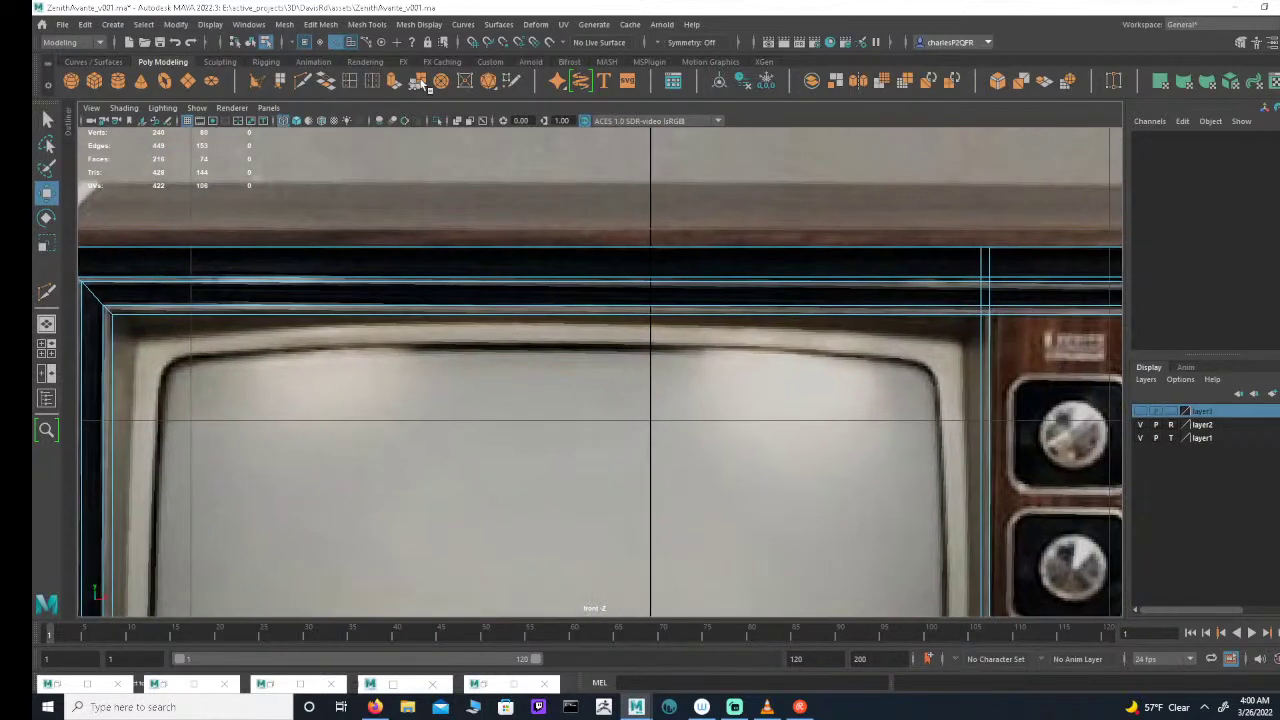
# Step: Extrude the large screen face on the television front and move the extruded face back into the cabinet
pyautogui.click(355, 43)
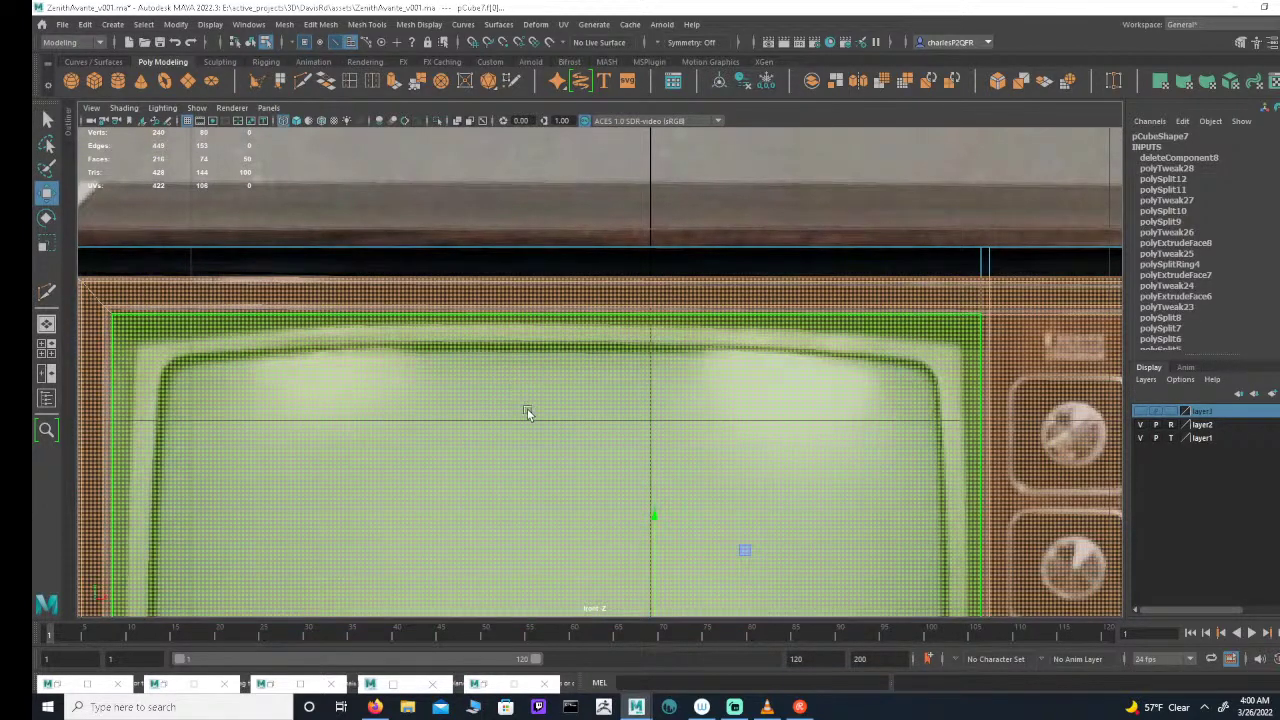
pyautogui.click(528, 411)
pyautogui.keyDown('alt'); pyautogui.moveTo(674, 417); pyautogui.dragTo(745, 380, button='middle'); pyautogui.keyUp('alt')
pyautogui.keyDown('alt'); pyautogui.moveTo(745, 380); pyautogui.dragTo(565, 420, button='right'); pyautogui.keyUp('alt')
pyautogui.keyDown('alt'); pyautogui.moveTo(565, 420); pyautogui.dragTo(553, 308, button='middle'); pyautogui.keyUp('alt')
pyautogui.keyDown('alt'); pyautogui.moveTo(553, 308); pyautogui.dragTo(471, 291, button='right'); pyautogui.keyUp('alt')
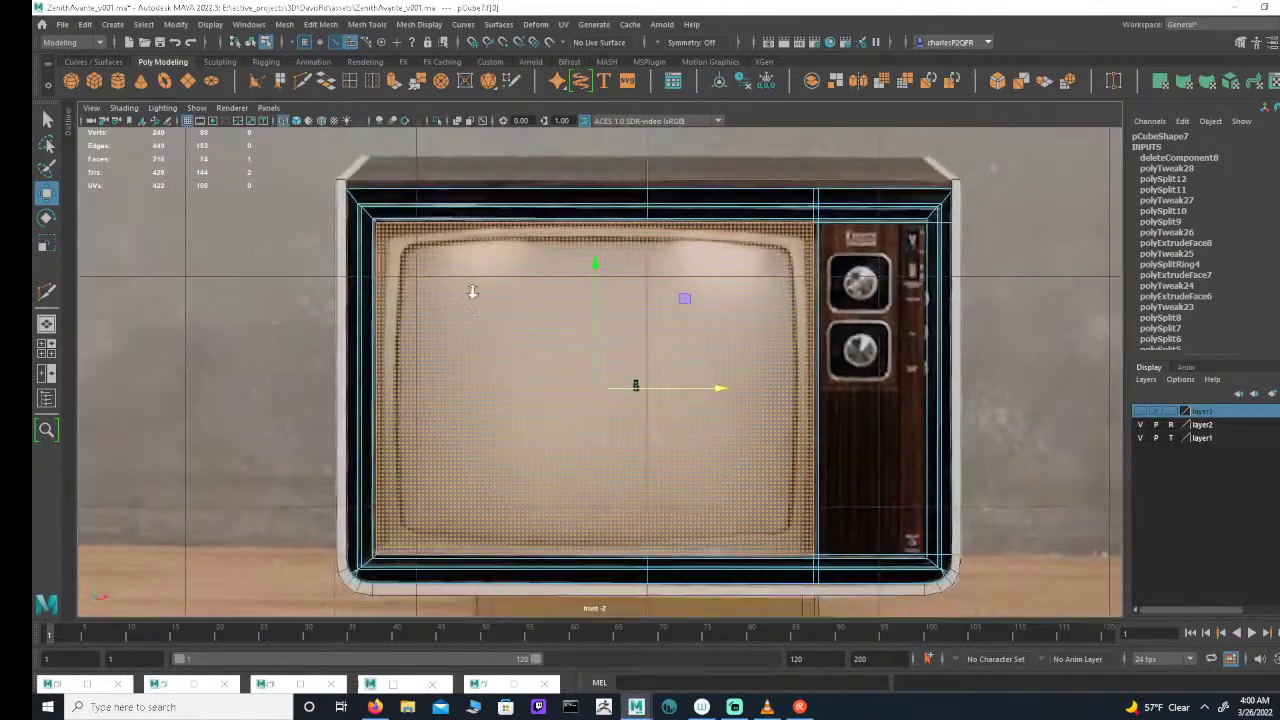
pyautogui.keyDown('alt'); pyautogui.moveTo(563, 360); pyautogui.dragTo(537, 277, button='middle'); pyautogui.keyUp('alt')
pyautogui.keyDown('alt'); pyautogui.moveTo(537, 277); pyautogui.dragTo(590, 292, button='right'); pyautogui.keyUp('alt')
pyautogui.keyDown('alt'); pyautogui.moveTo(633, 303); pyautogui.dragTo(595, 251, button='middle'); pyautogui.keyUp('alt')
pyautogui.keyDown('alt'); pyautogui.moveTo(595, 251); pyautogui.dragTo(714, 312, button='right'); pyautogui.keyUp('alt')
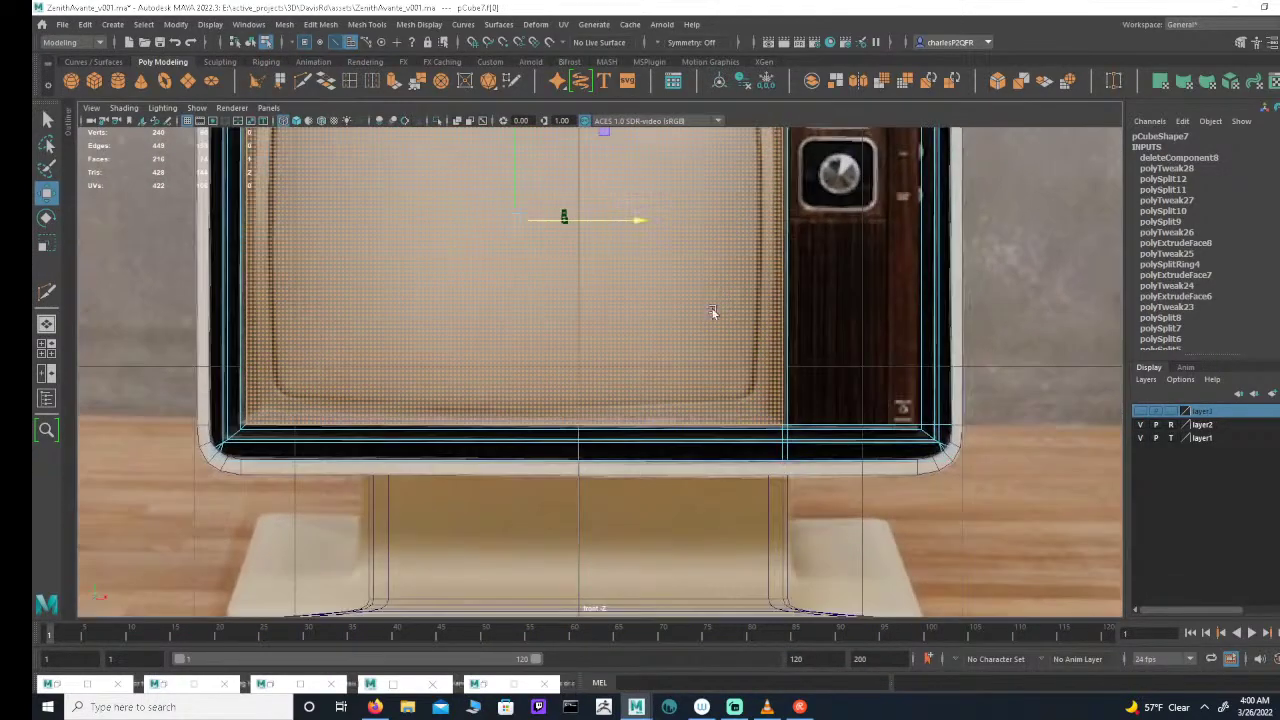
pyautogui.keyDown('alt'); pyautogui.moveTo(489, 302); pyautogui.dragTo(524, 344, button='middle'); pyautogui.keyUp('alt')
pyautogui.keyDown('alt'); pyautogui.moveTo(524, 344); pyautogui.dragTo(428, 307, button='right'); pyautogui.keyUp('alt')
pyautogui.keyDown('alt'); pyautogui.moveTo(420, 223); pyautogui.dragTo(423, 332, button='middle'); pyautogui.keyUp('alt')
pyautogui.keyDown('alt'); pyautogui.moveTo(423, 332); pyautogui.dragTo(449, 337, button='right'); pyautogui.keyUp('alt')
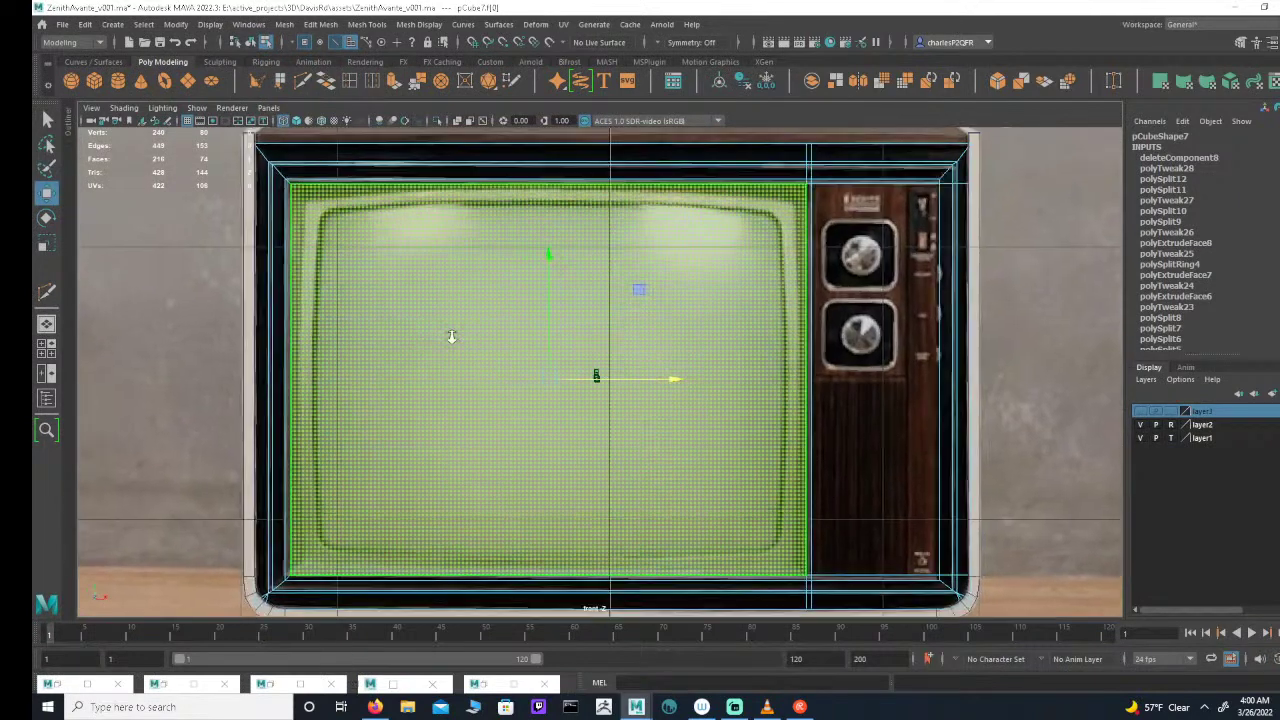
pyautogui.keyDown('alt'); pyautogui.moveTo(449, 337); pyautogui.dragTo(457, 332, button='middle'); pyautogui.keyUp('alt')
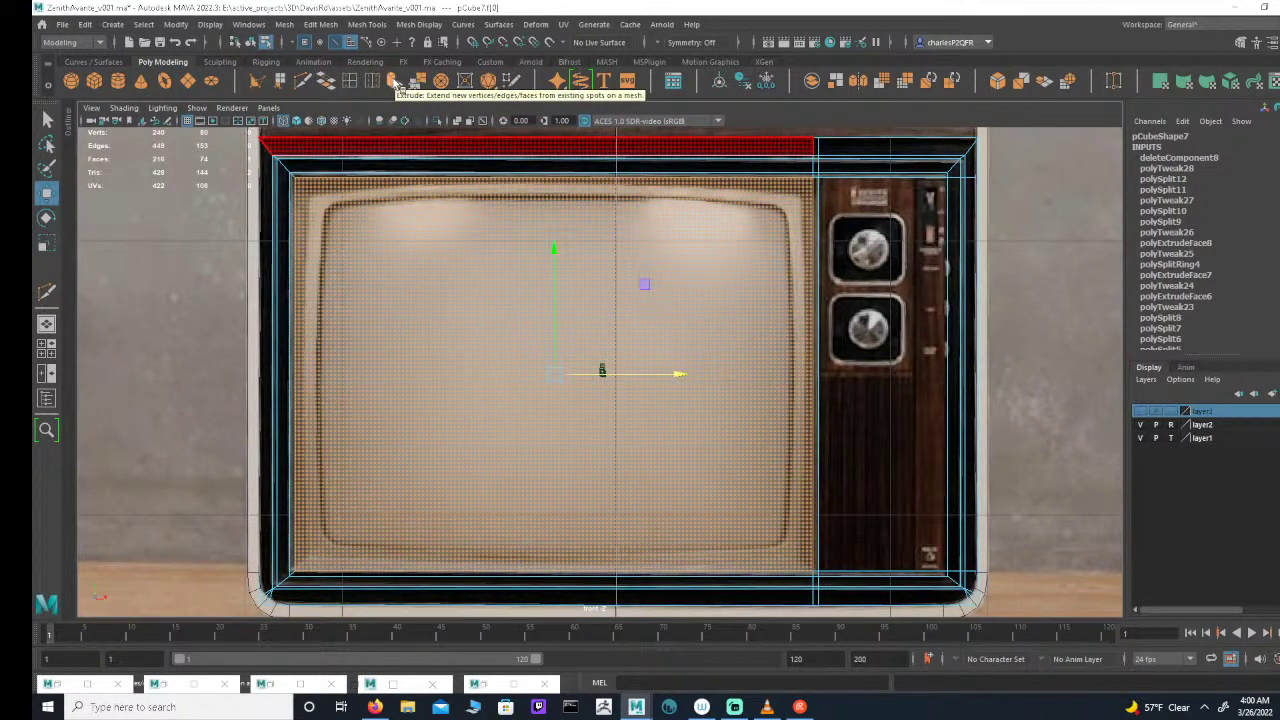
pyautogui.click(395, 85)
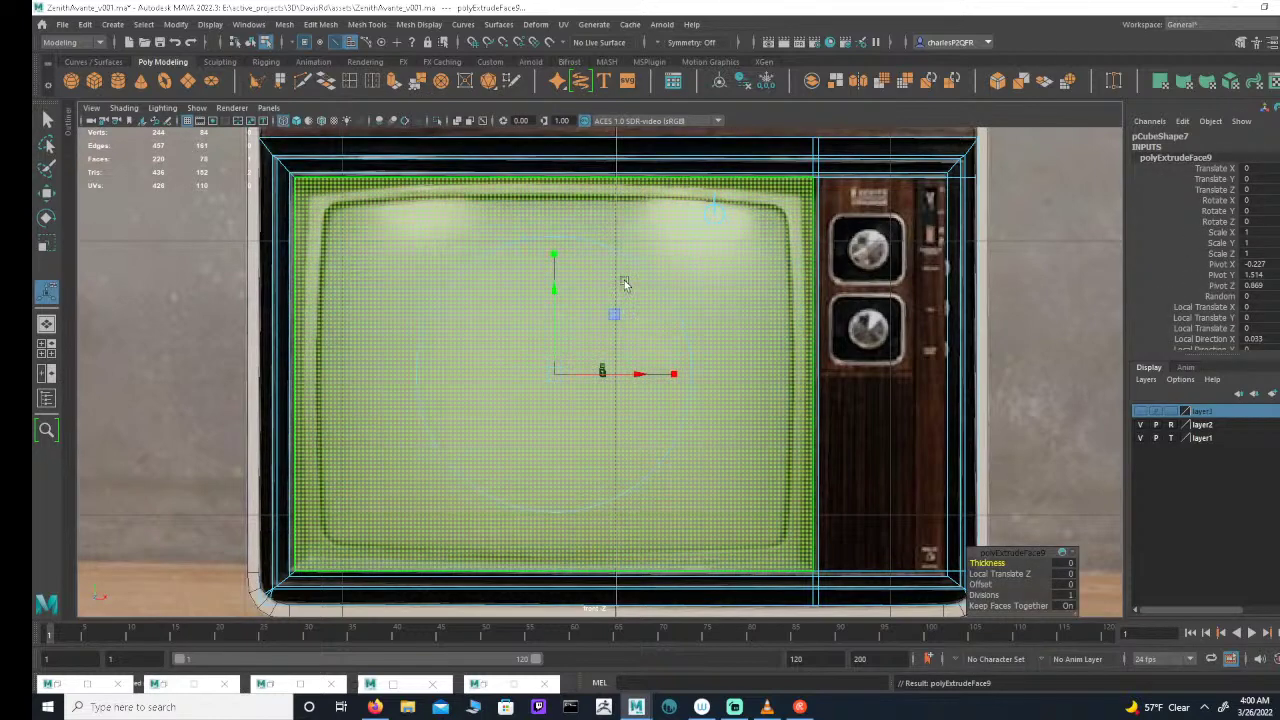
pyautogui.press('space')
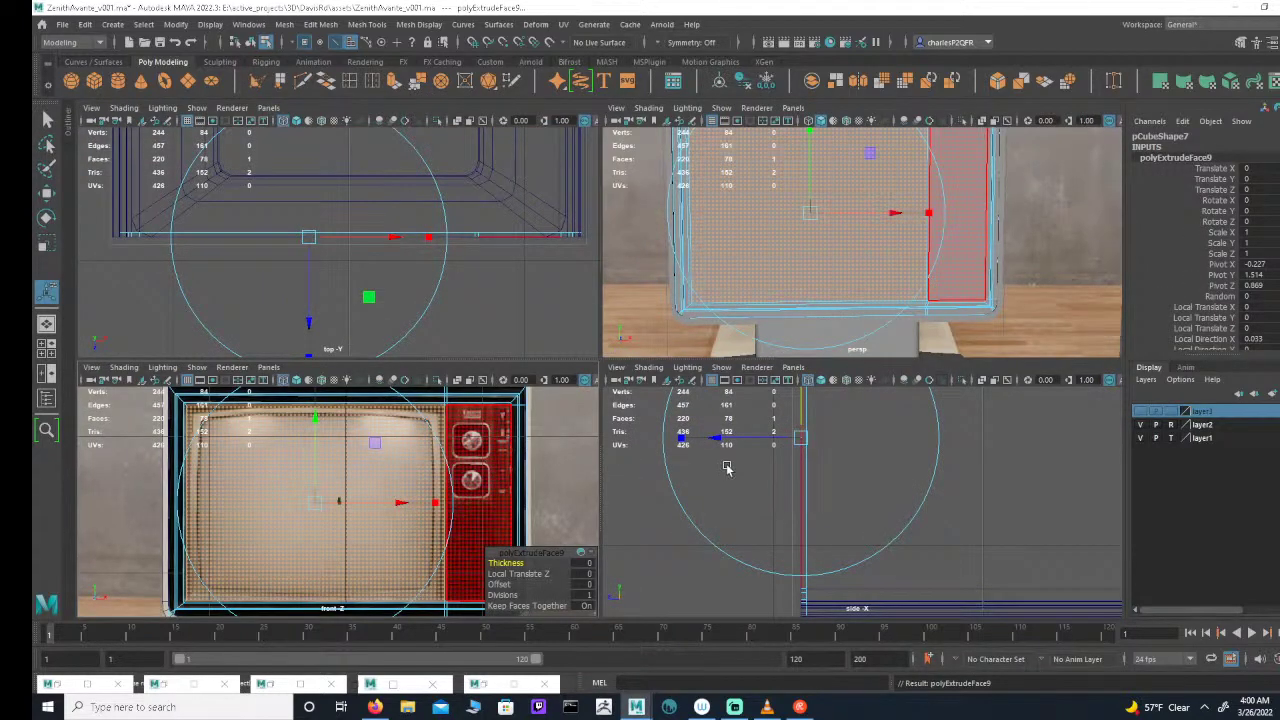
pyautogui.press('w')
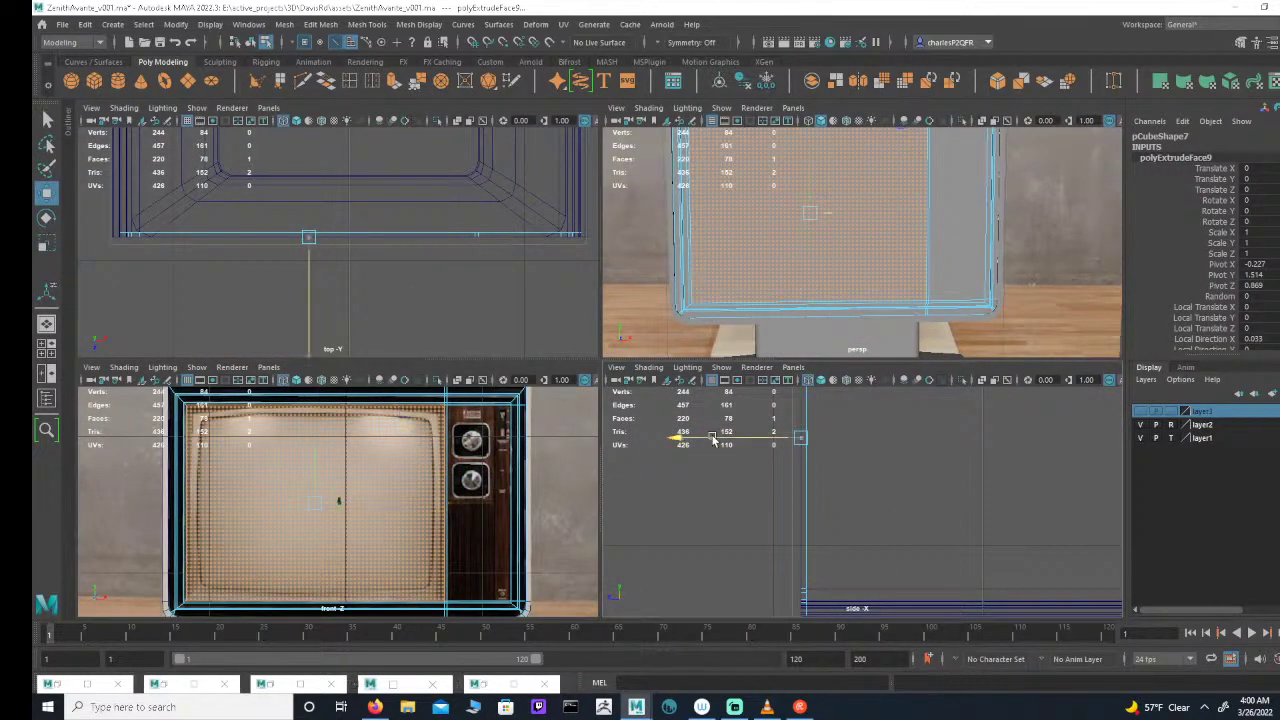
pyautogui.moveTo(718, 438); pyautogui.dragTo(733, 437)
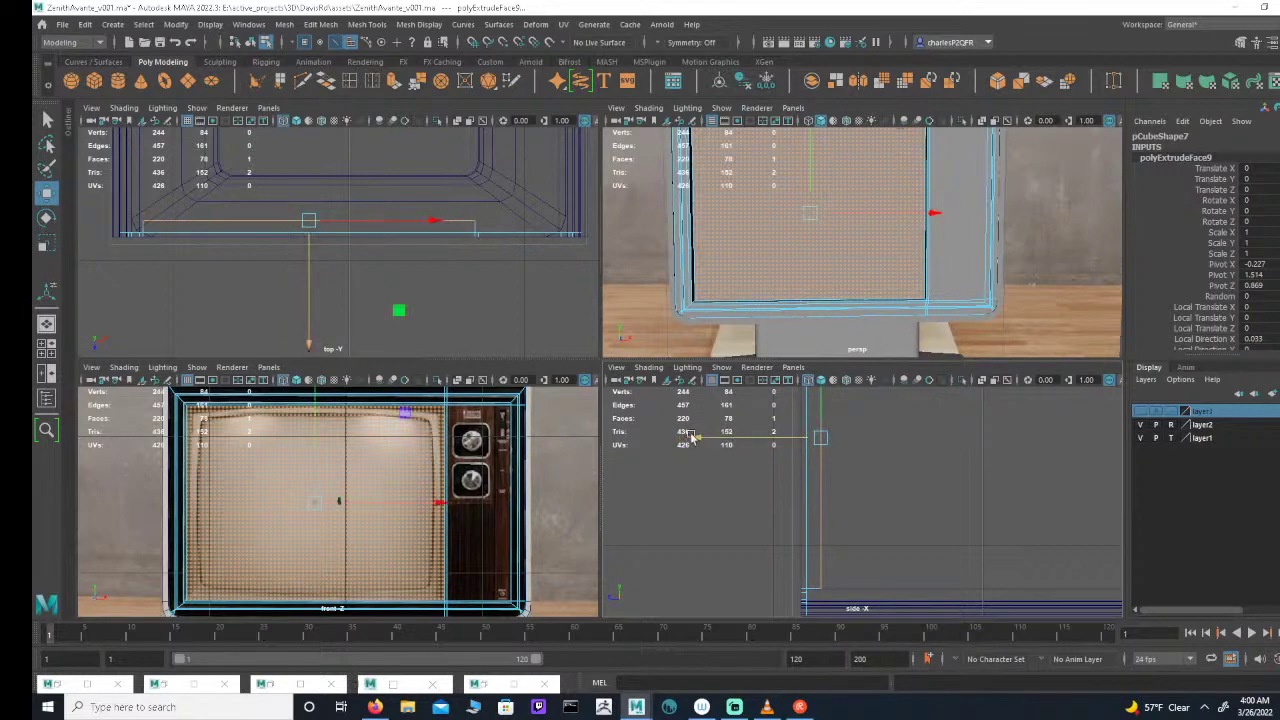
# Step: Scale the recessed screen face down slightly so its edges sit inside the surrounding frame as in the reference
pyautogui.press('r')
pyautogui.moveTo(308, 507); pyautogui.dragTo(309, 498)
pyautogui.press('space')
pyautogui.keyDown('alt'); pyautogui.moveTo(677, 404); pyautogui.dragTo(680, 352, button='middle'); pyautogui.keyUp('alt')
pyautogui.keyDown('alt'); pyautogui.moveTo(680, 352); pyautogui.dragTo(778, 356, button='right'); pyautogui.keyUp('alt')
pyautogui.keyDown('alt'); pyautogui.moveTo(650, 345); pyautogui.dragTo(748, 417, button='middle'); pyautogui.keyUp('alt')
pyautogui.moveTo(624, 393)
pyautogui.keyDown('alt'); pyautogui.mouseDown(button='middle')
pyautogui.moveTo(705, 397)
pyautogui.moveTo(626, 400)
pyautogui.mouseUp(button='middle'); pyautogui.keyUp('alt')
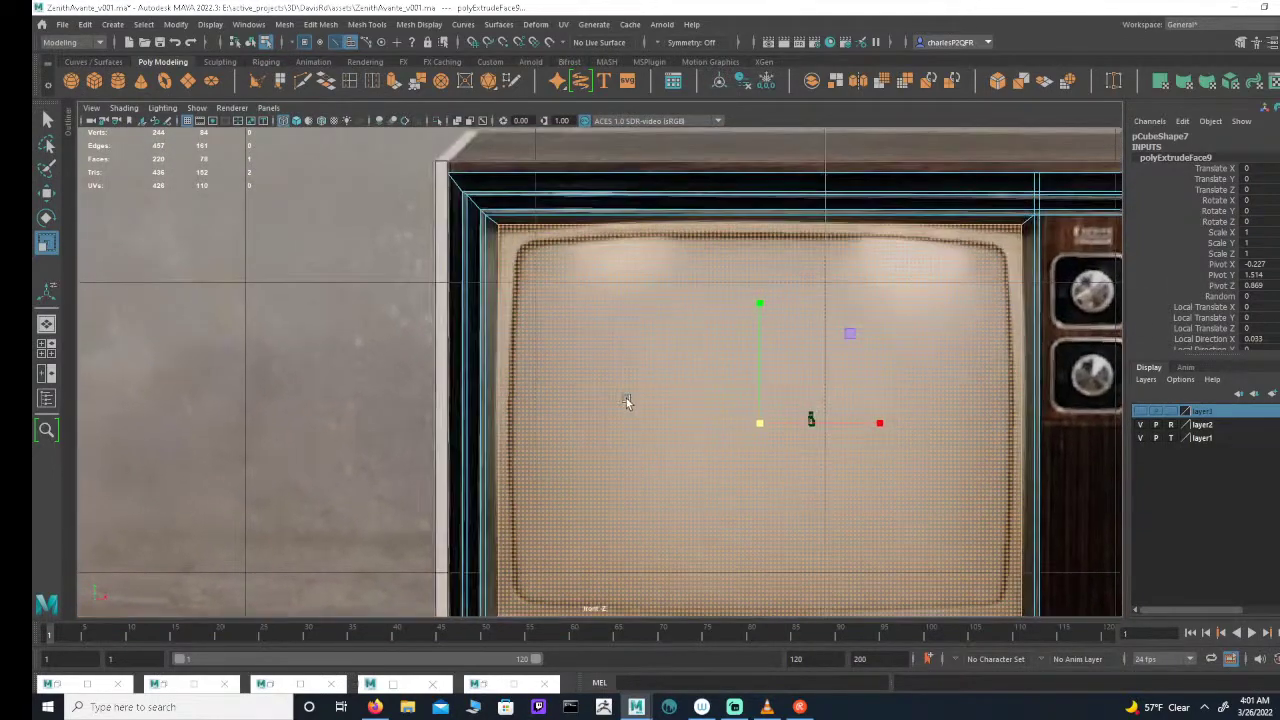
pyautogui.keyDown('alt'); pyautogui.moveTo(714, 408); pyautogui.dragTo(680, 399, button='middle'); pyautogui.keyUp('alt')
pyautogui.moveTo(767, 396)
pyautogui.keyDown('alt'); pyautogui.mouseDown(button='middle')
pyautogui.moveTo(711, 372)
pyautogui.moveTo(723, 386)
pyautogui.moveTo(711, 363)
pyautogui.mouseUp(button='middle'); pyautogui.keyUp('alt')
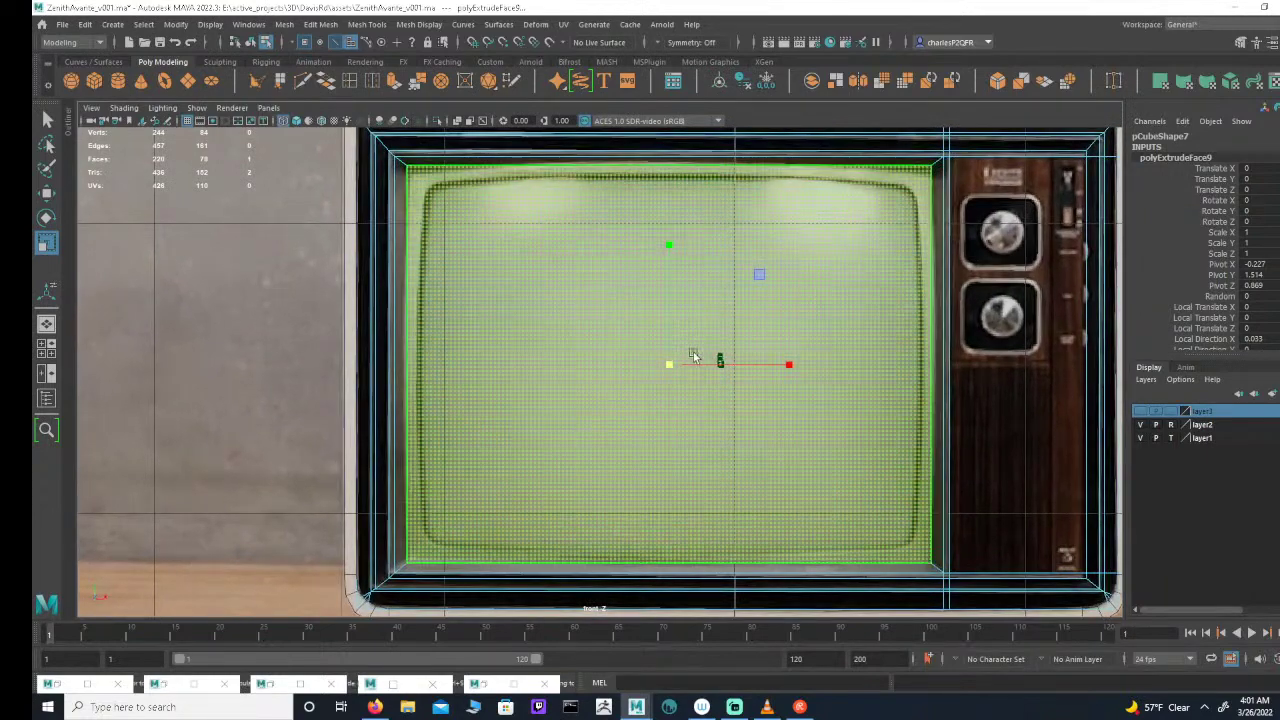
# Step: Try to shift the recessed screen face sideways within the screen opening
pyautogui.press('e')
pyautogui.press('w')
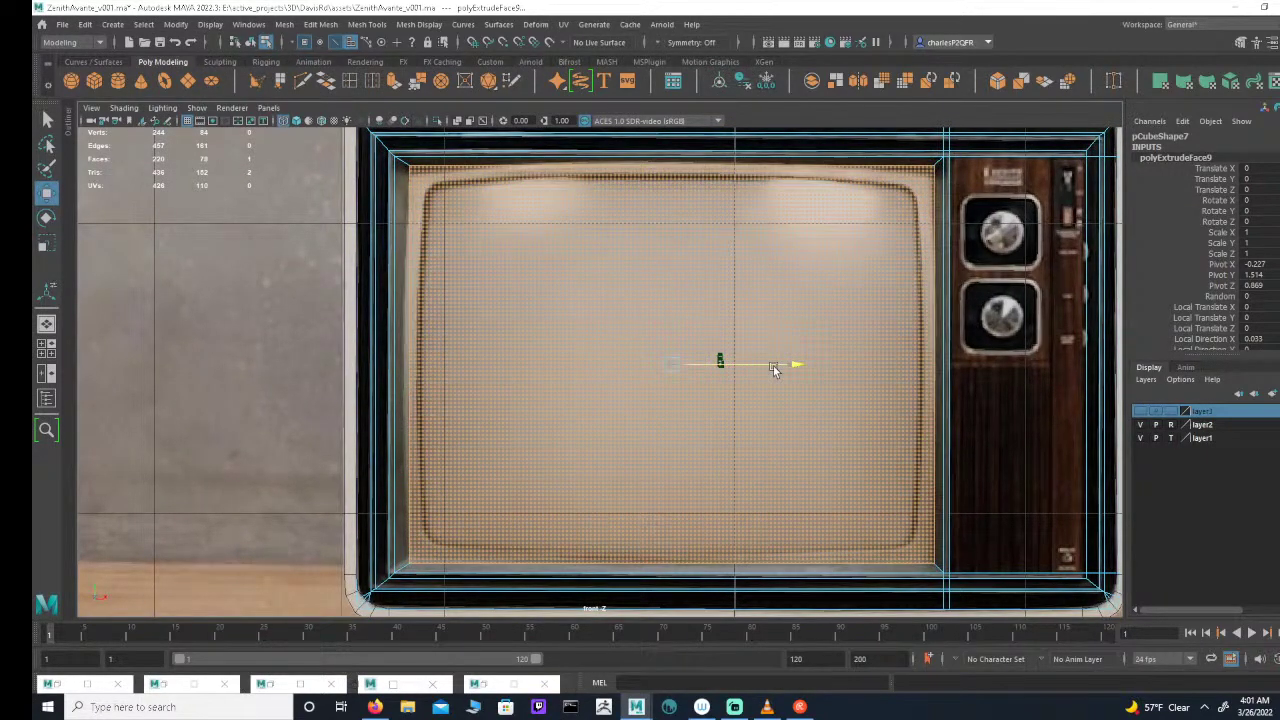
pyautogui.moveTo(773, 370); pyautogui.dragTo(790, 367)
pyautogui.hotkey('ctrl', 'z')
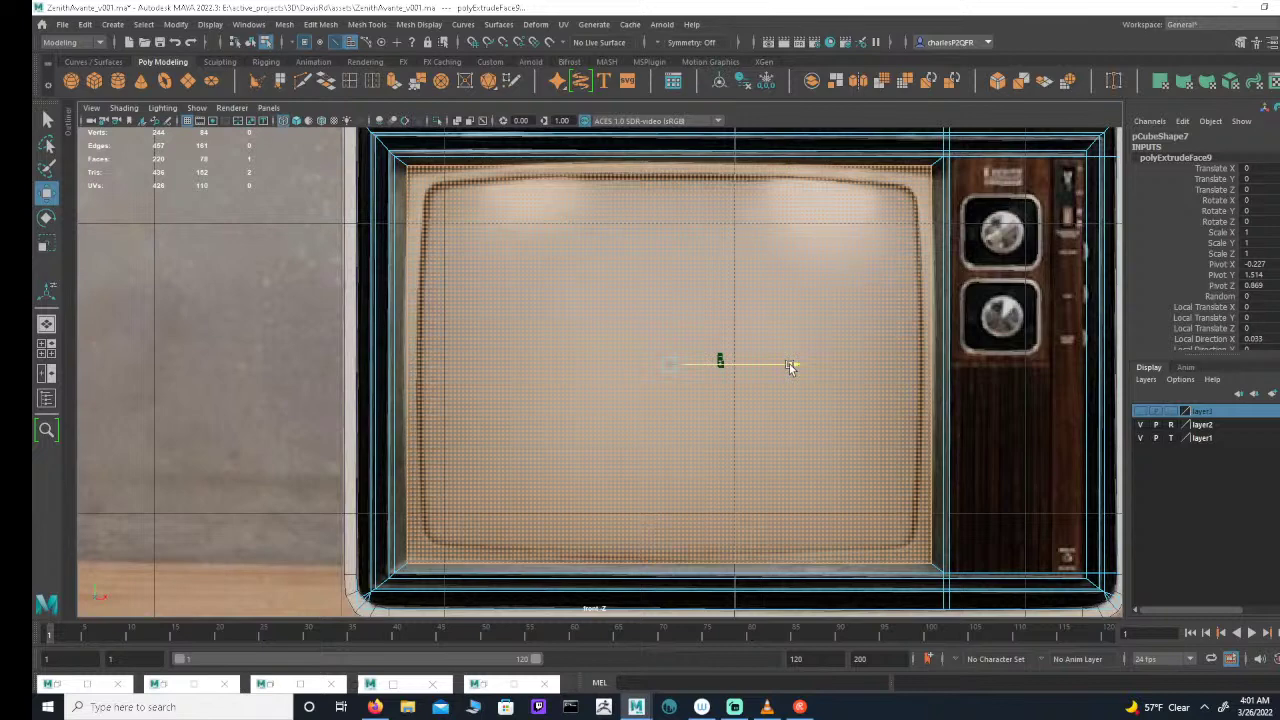
pyautogui.moveTo(790, 367); pyautogui.dragTo(791, 367)
# Step: Scale the recessed screen face slightly wider along the horizontal axis
pyautogui.press('r')
pyautogui.keyDown('alt'); pyautogui.moveTo(779, 306); pyautogui.dragTo(742, 348, button='middle'); pyautogui.keyUp('alt')
pyautogui.keyDown('alt'); pyautogui.moveTo(742, 348); pyautogui.dragTo(775, 340, button='right'); pyautogui.keyUp('alt')
pyautogui.keyDown('alt'); pyautogui.moveTo(715, 305); pyautogui.dragTo(815, 286, button='right'); pyautogui.keyUp('alt')
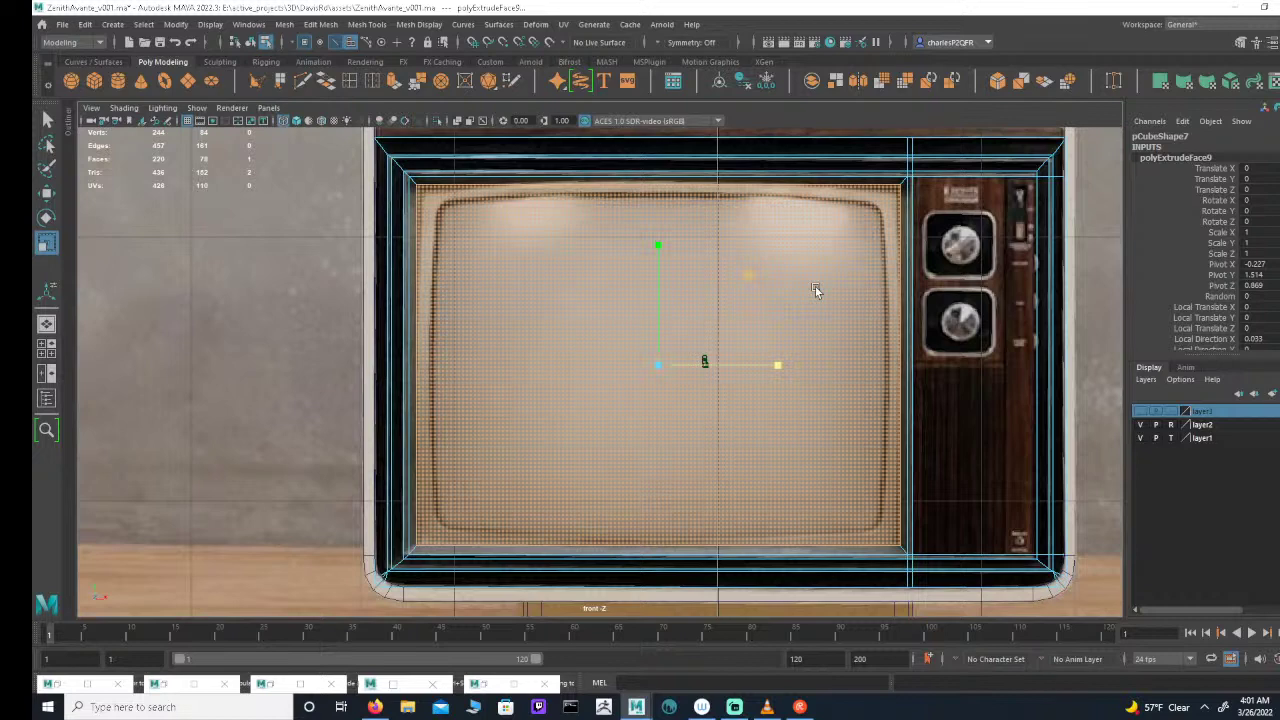
pyautogui.click(810, 268)
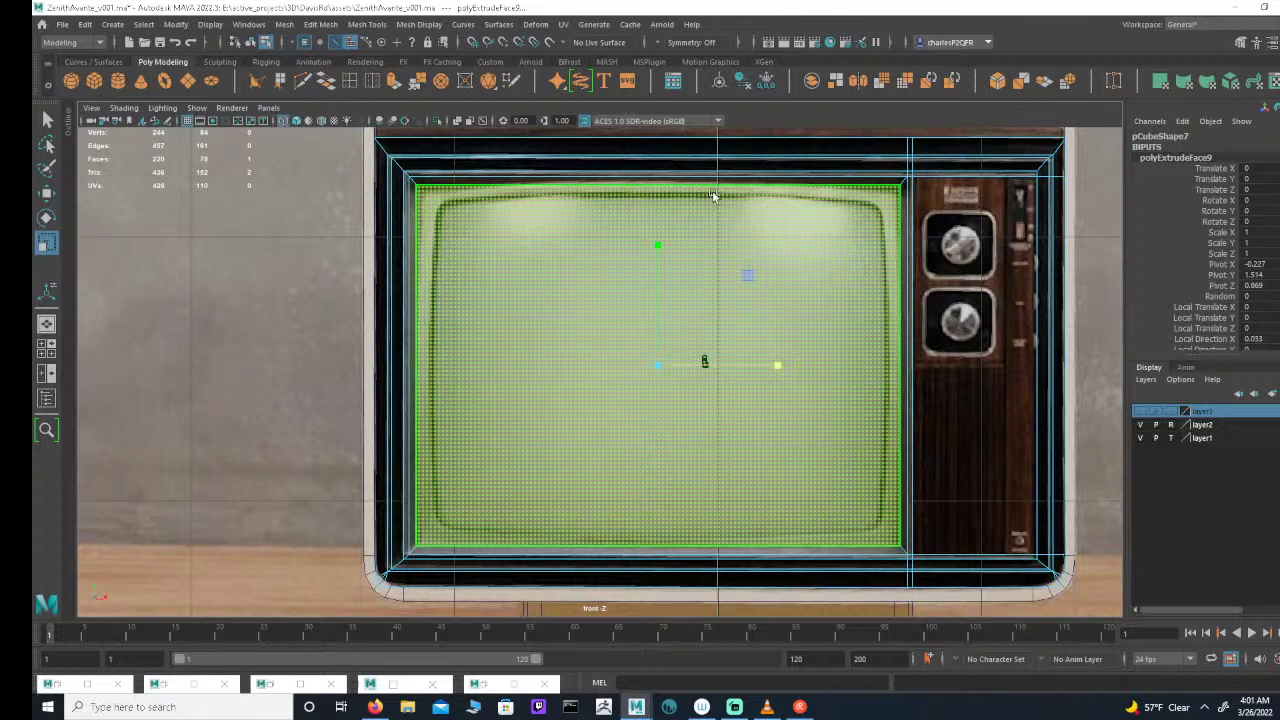
# Step: Return to whole-object selection and duplicate the television front frame in place
pyautogui.click(580, 147)
pyautogui.click(250, 43)
pyautogui.keyDown('alt'); pyautogui.moveTo(697, 220); pyautogui.dragTo(730, 284, button='middle'); pyautogui.keyUp('alt')
pyautogui.keyDown('alt'); pyautogui.moveTo(730, 284); pyautogui.dragTo(672, 312, button='right'); pyautogui.keyUp('alt')
pyautogui.scroll(-3, 670, 312)
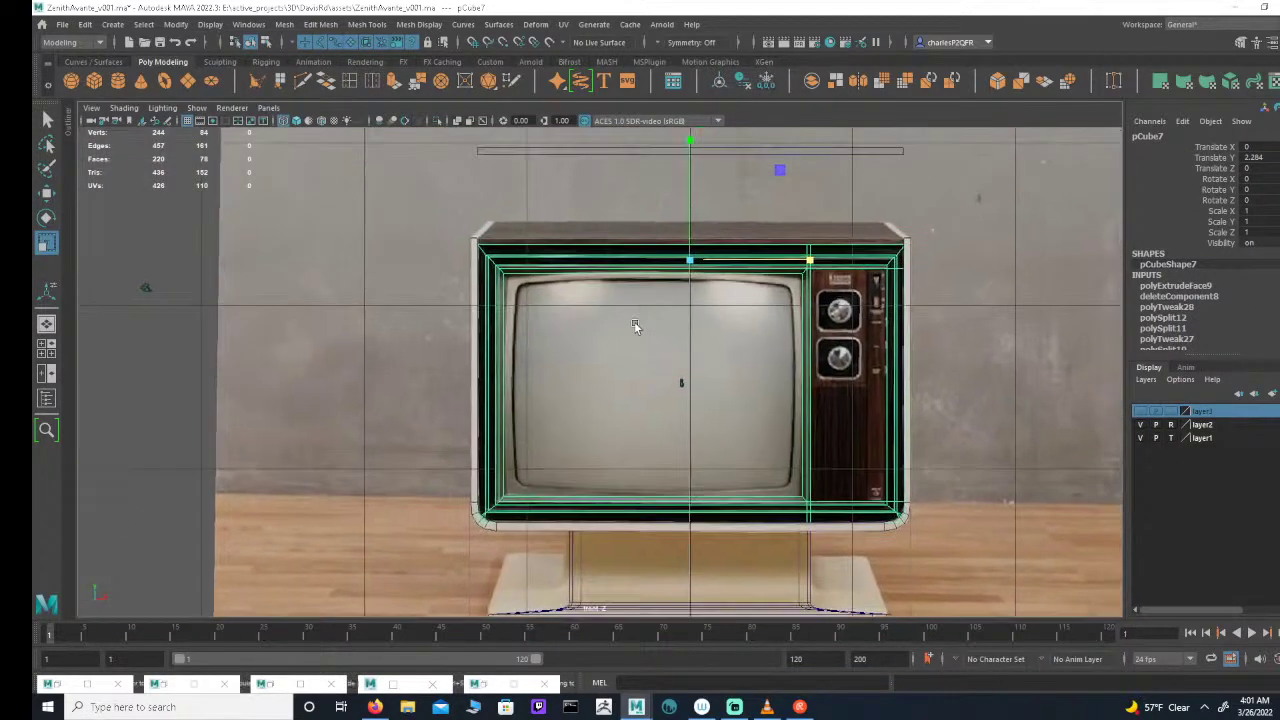
pyautogui.hotkey('ctrl', 'd')
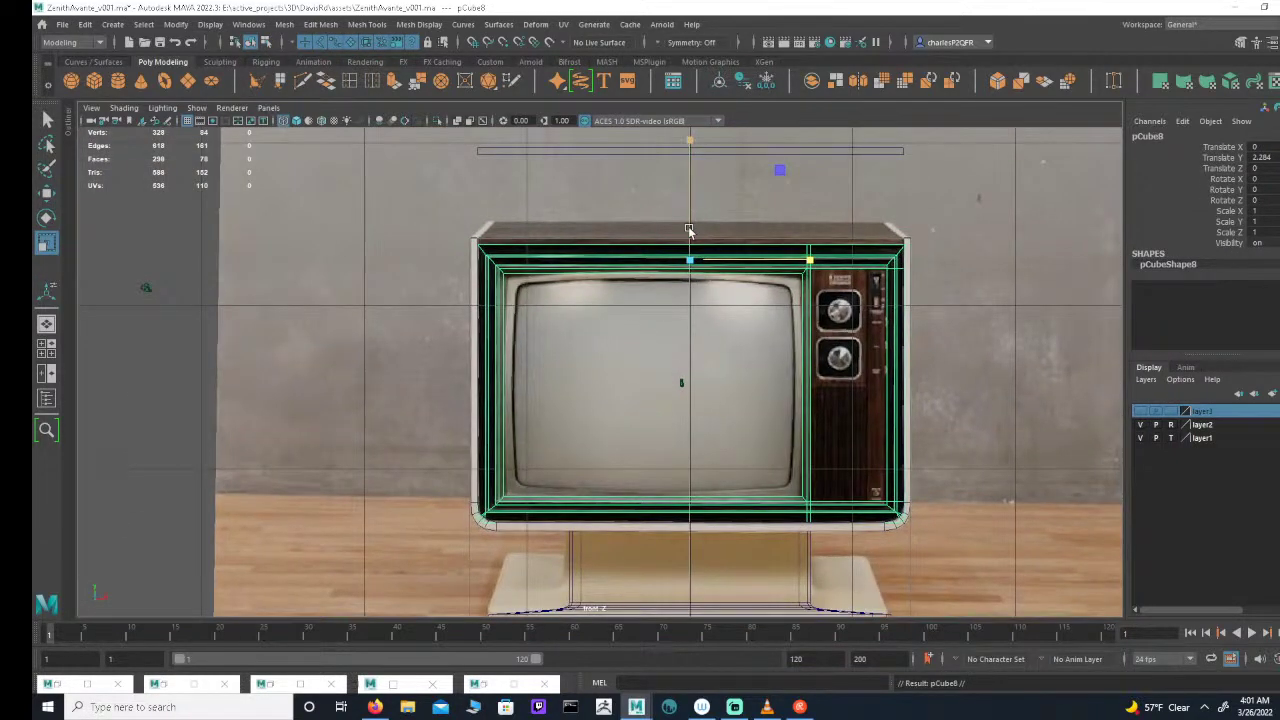
# Step: Try to move the duplicated front frame straight up above the television, to about 4.271 in Translate Y
pyautogui.press('w')
pyautogui.keyDown('alt'); pyautogui.moveTo(723, 208); pyautogui.dragTo(706, 306, button='middle'); pyautogui.keyUp('alt')
pyautogui.keyDown('alt'); pyautogui.moveTo(706, 306); pyautogui.dragTo(636, 287, button='right'); pyautogui.keyUp('alt')
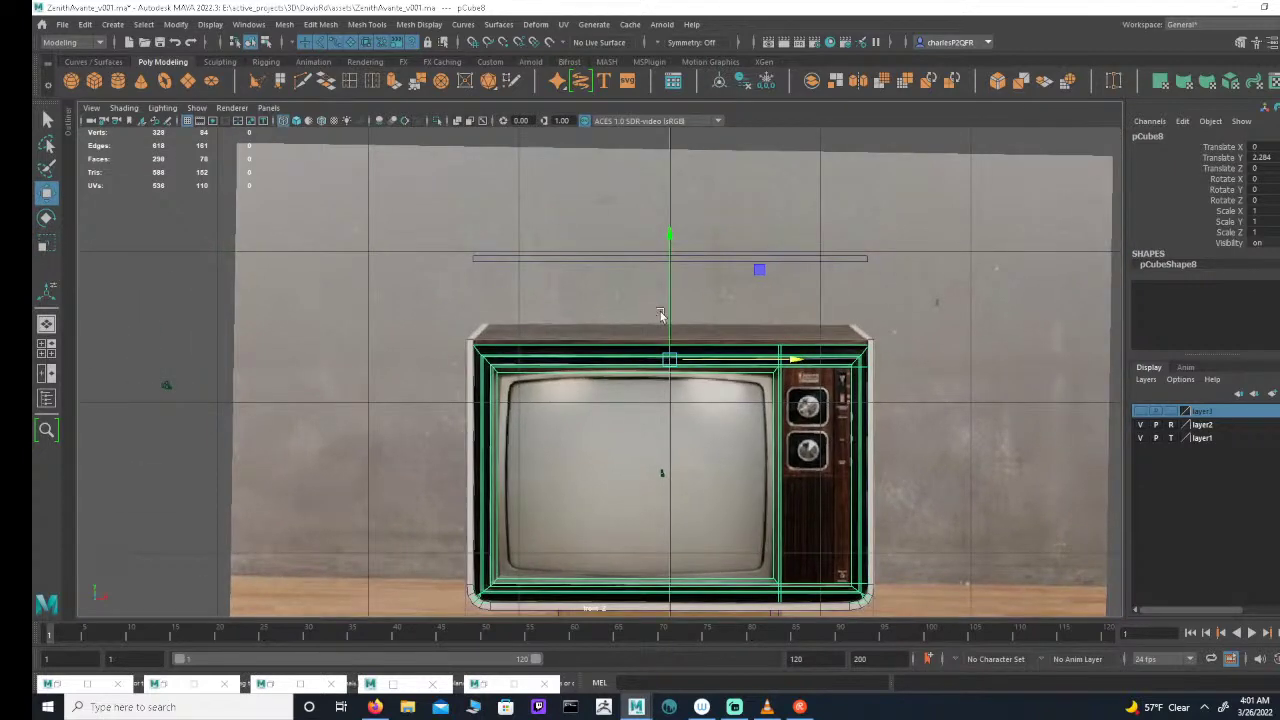
pyautogui.moveTo(673, 322); pyautogui.dragTo(726, 24)
pyautogui.keyDown('alt'); pyautogui.moveTo(723, 236); pyautogui.dragTo(716, 345, button='middle'); pyautogui.keyUp('alt')
pyautogui.keyDown('alt'); pyautogui.moveTo(716, 345); pyautogui.dragTo(582, 347, button='right'); pyautogui.keyUp('alt')
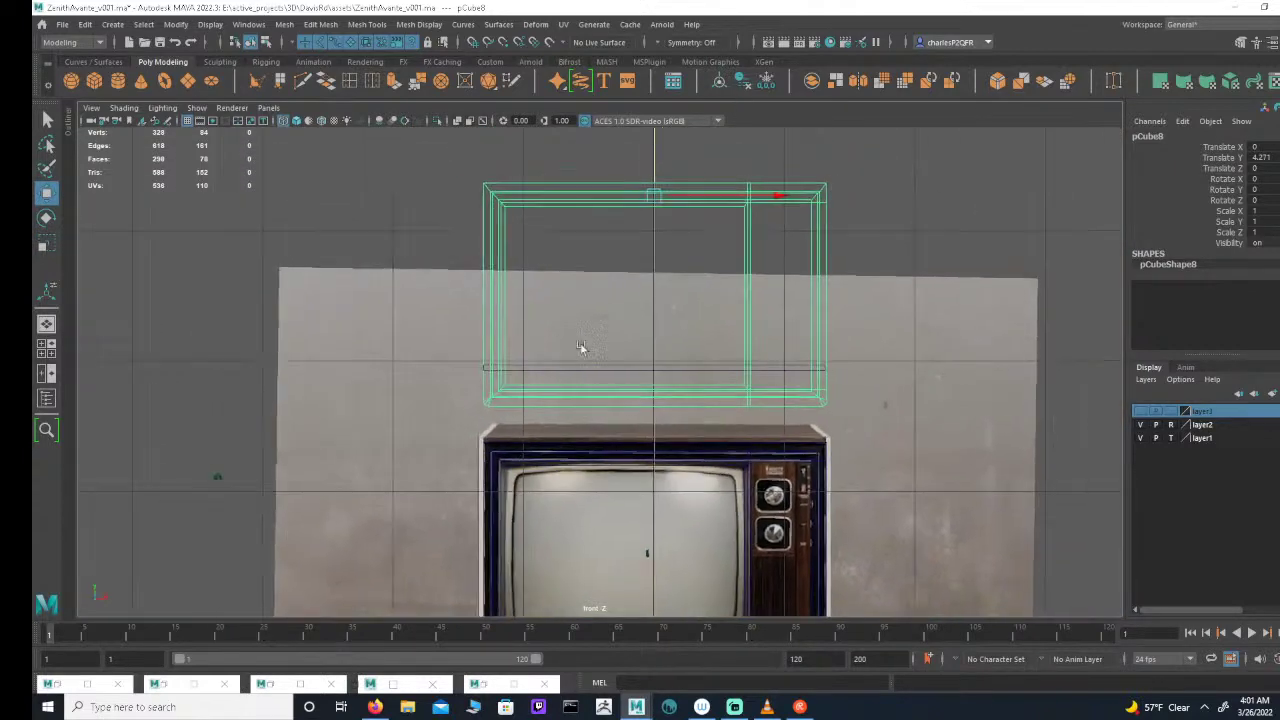
pyautogui.keyDown('alt'); pyautogui.moveTo(684, 270); pyautogui.dragTo(666, 351, button='middle'); pyautogui.keyUp('alt')
pyautogui.keyDown('alt'); pyautogui.moveTo(666, 351); pyautogui.dragTo(800, 345, button='right'); pyautogui.keyUp('alt')
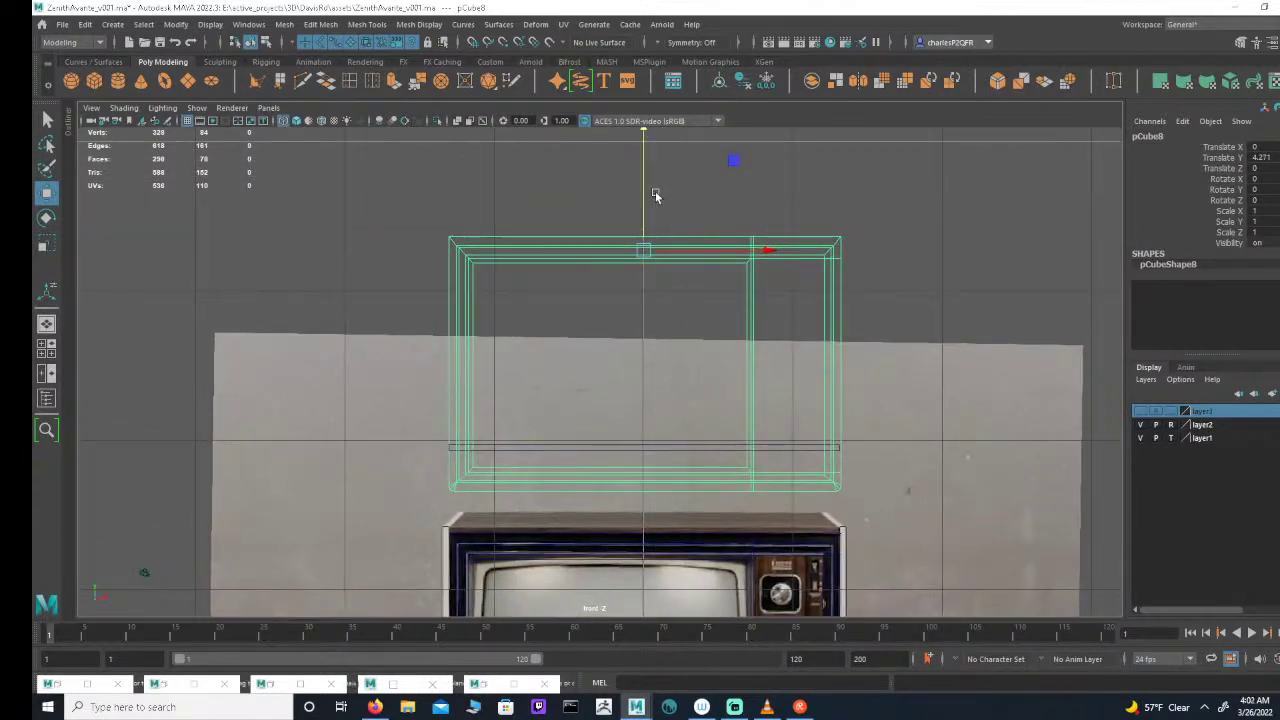
pyautogui.hotkey('ctrl', 'z')
# Step: Delete the face loop of the trim band just inside the outermost frame on the duplicate
pyautogui.press('f')
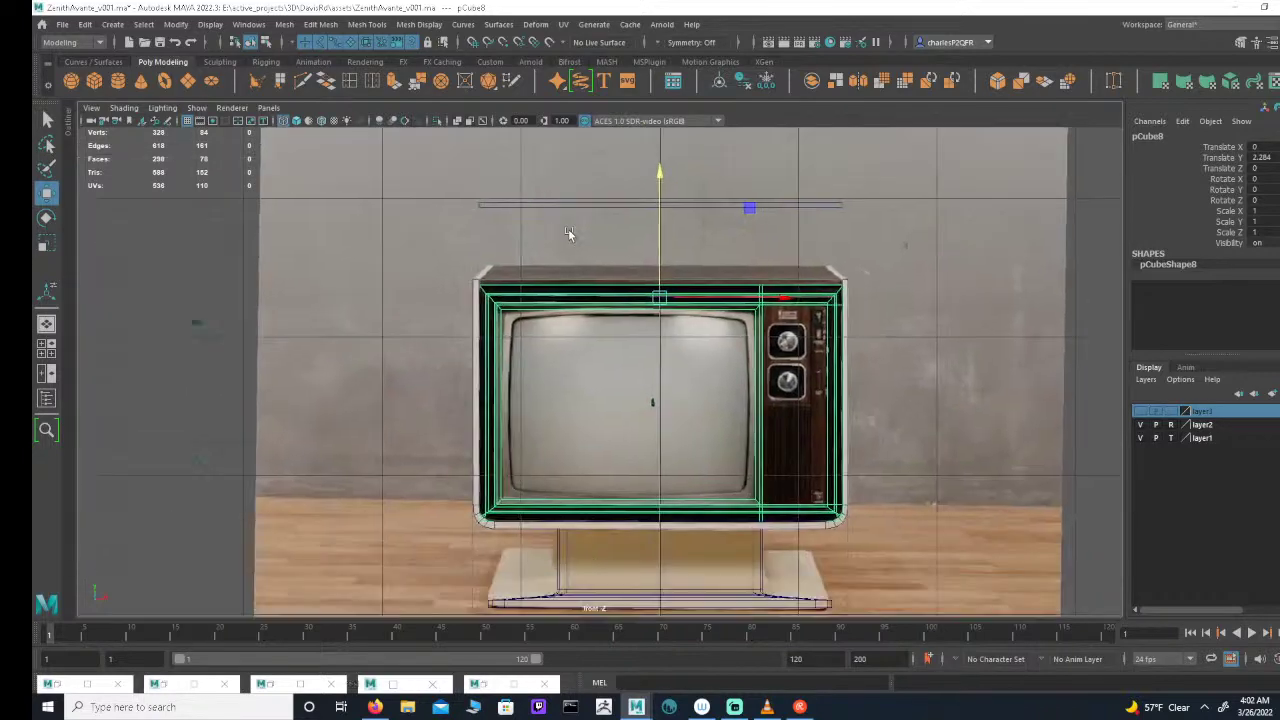
pyautogui.keyDown('alt'); pyautogui.moveTo(691, 264); pyautogui.dragTo(681, 268, button='middle'); pyautogui.keyUp('alt')
pyautogui.keyDown('alt'); pyautogui.moveTo(681, 268); pyautogui.dragTo(700, 266, button='right'); pyautogui.keyUp('alt')
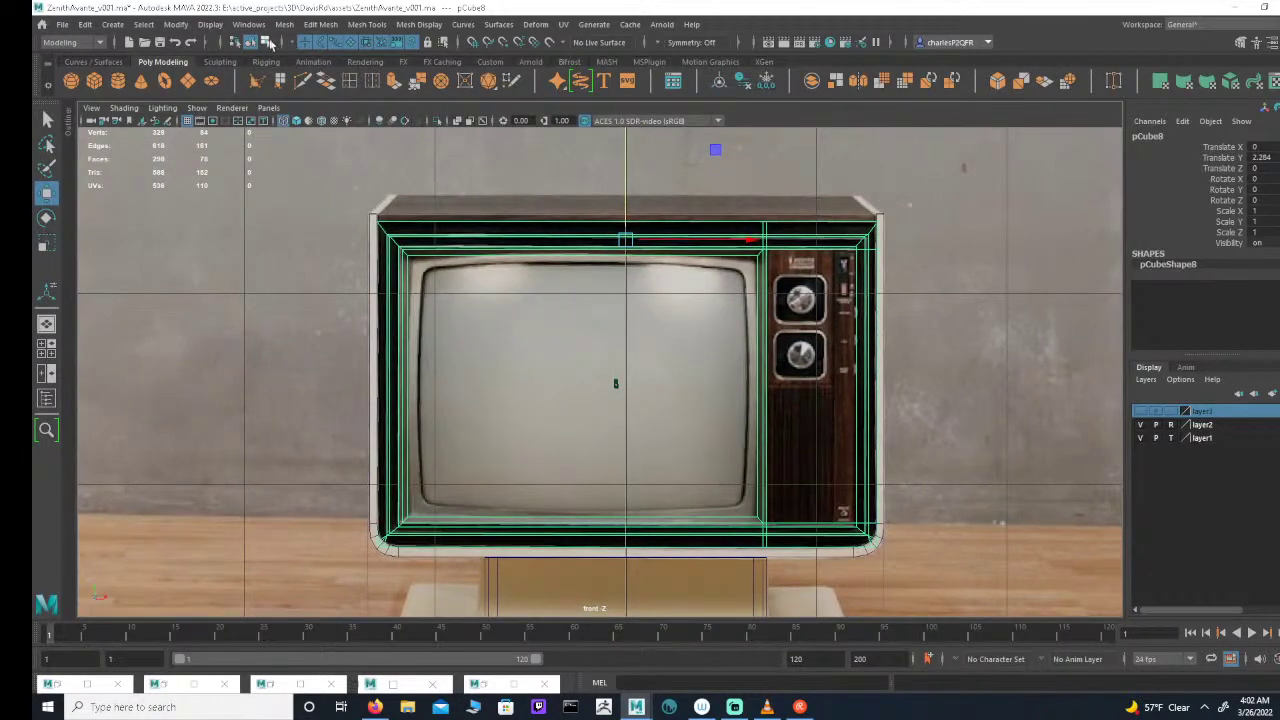
pyautogui.click(265, 42)
pyautogui.click(350, 43)
pyautogui.click(350, 43)
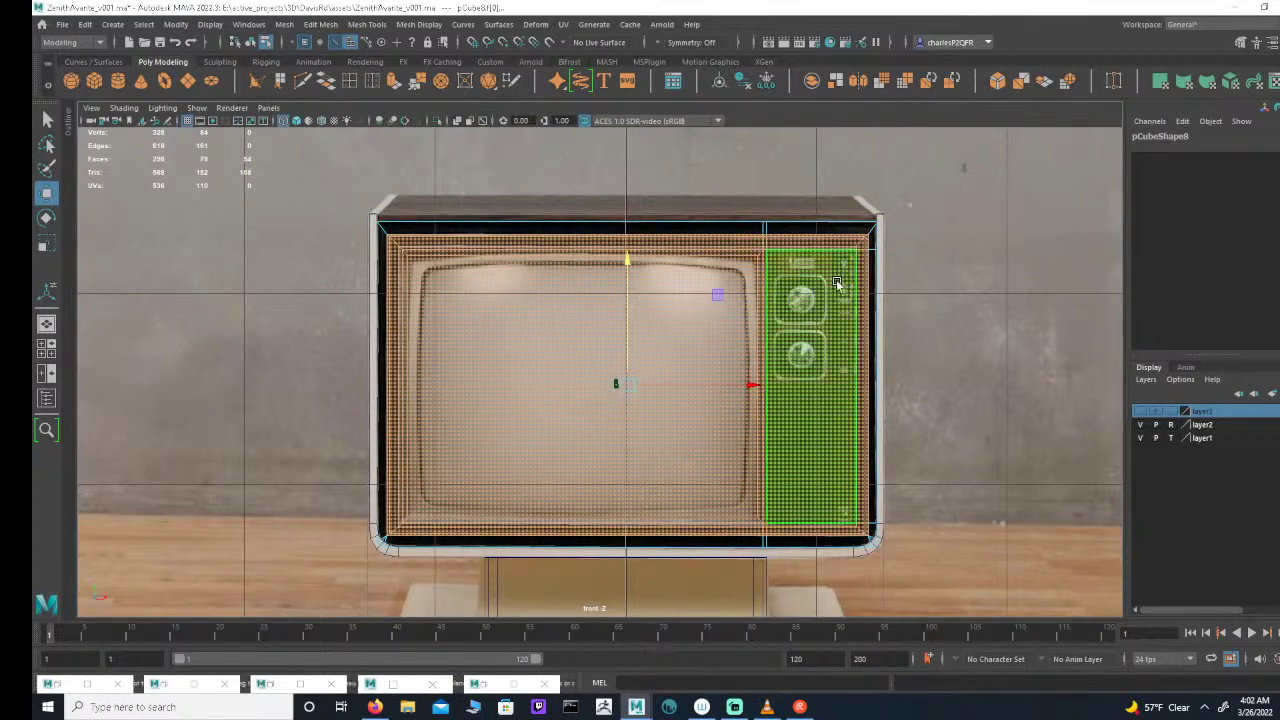
pyautogui.keyDown('alt'); pyautogui.moveTo(840, 284); pyautogui.dragTo(763, 298, button='middle'); pyautogui.keyUp('alt')
pyautogui.keyDown('alt'); pyautogui.moveTo(763, 298); pyautogui.dragTo(933, 278, button='right'); pyautogui.keyUp('alt')
pyautogui.scroll(3, 933, 277)
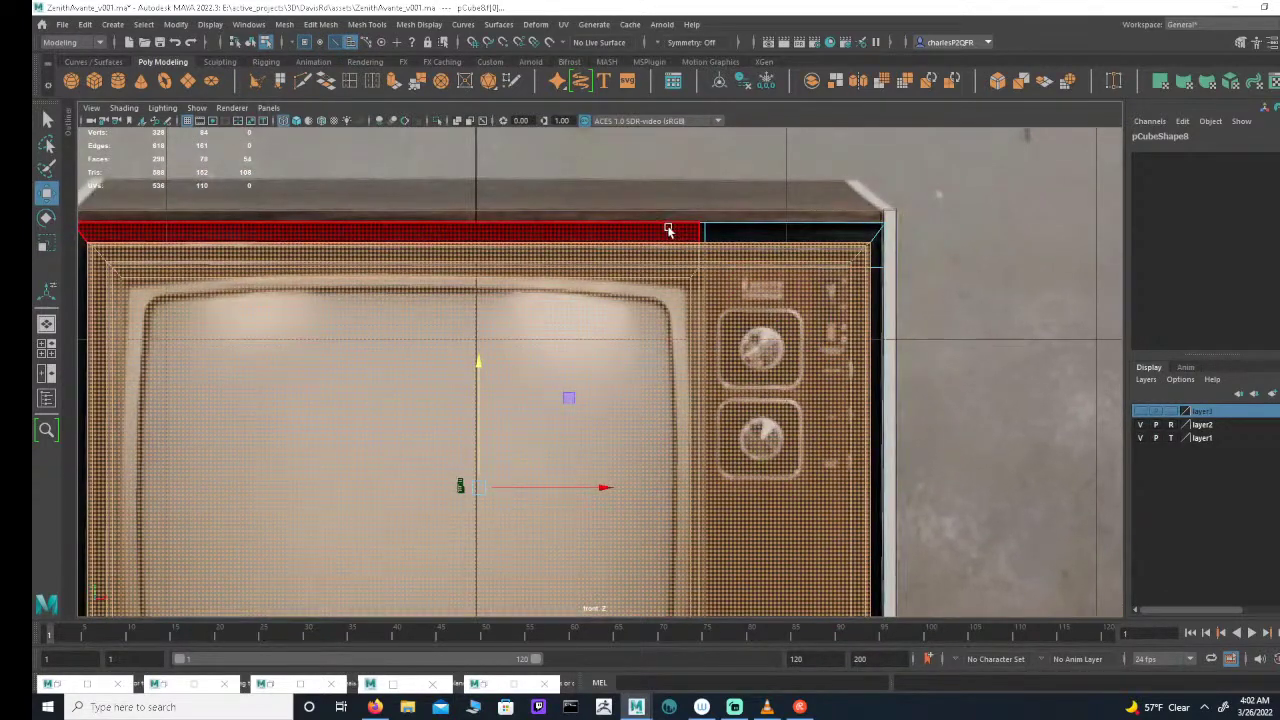
pyautogui.click(698, 253)
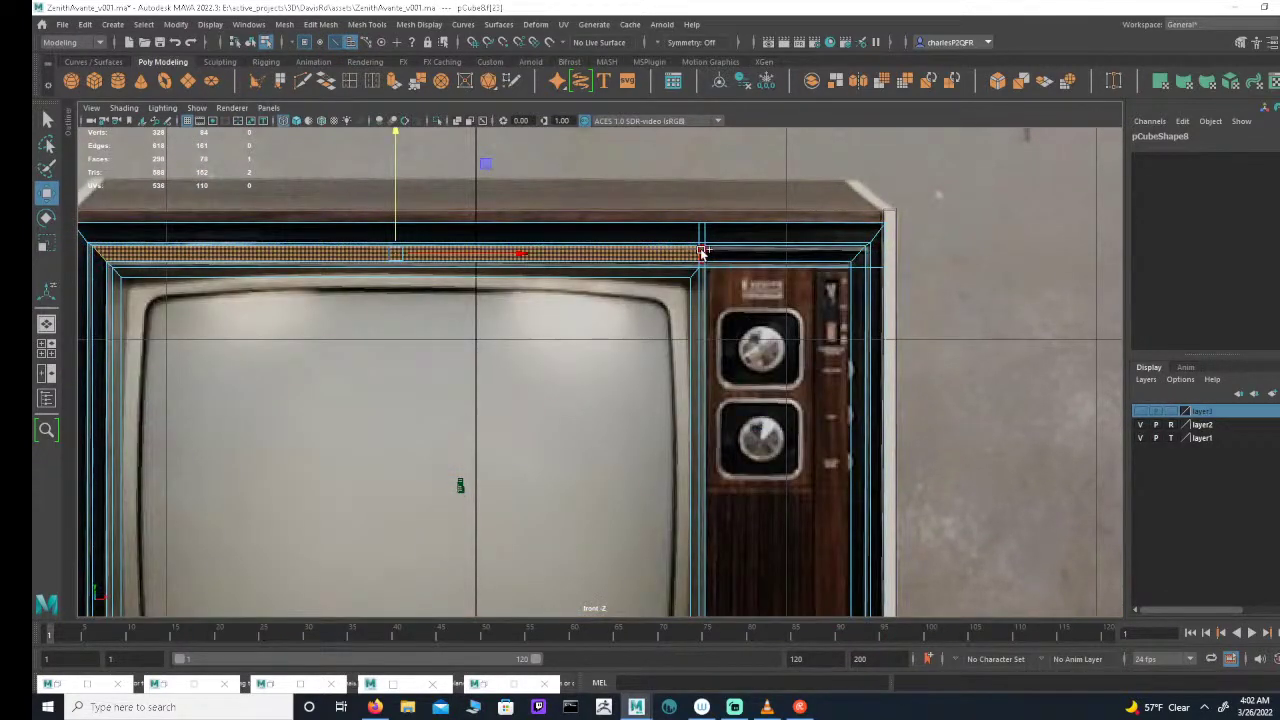
pyautogui.keyDown('shift'); pyautogui.doubleClick(748, 251); pyautogui.keyUp('shift')
pyautogui.press('f')
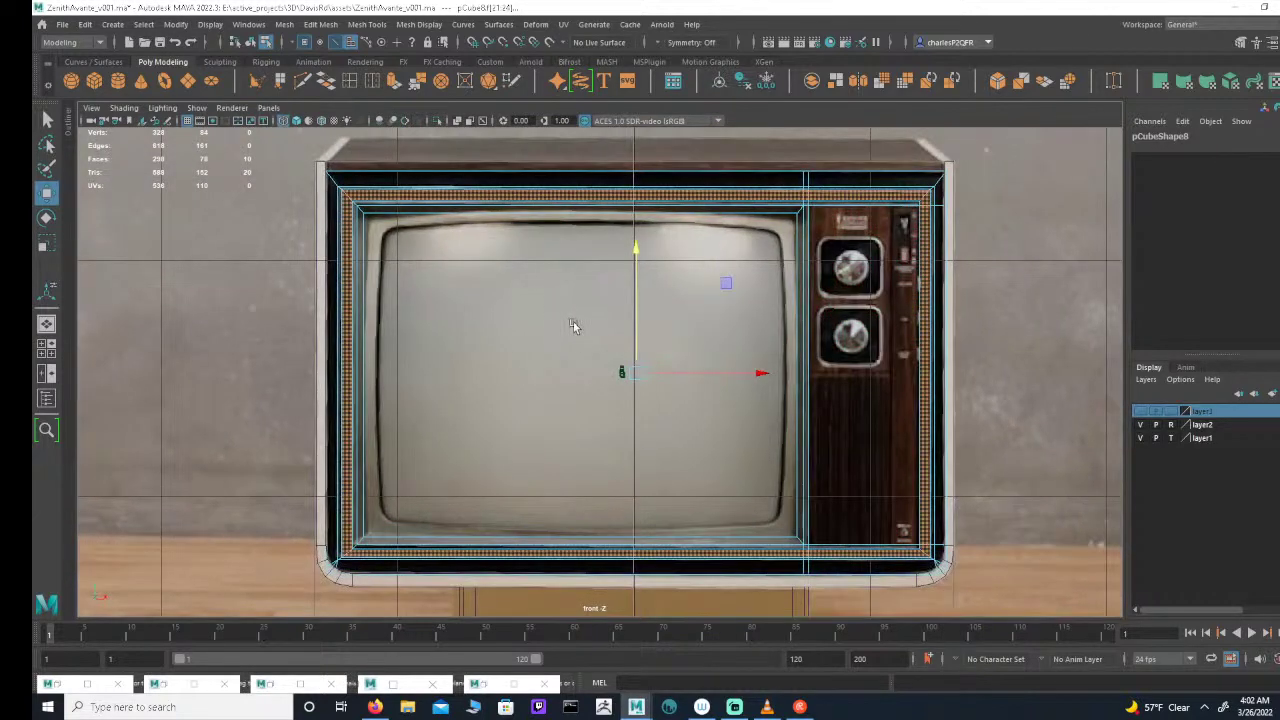
pyautogui.press('Delete')
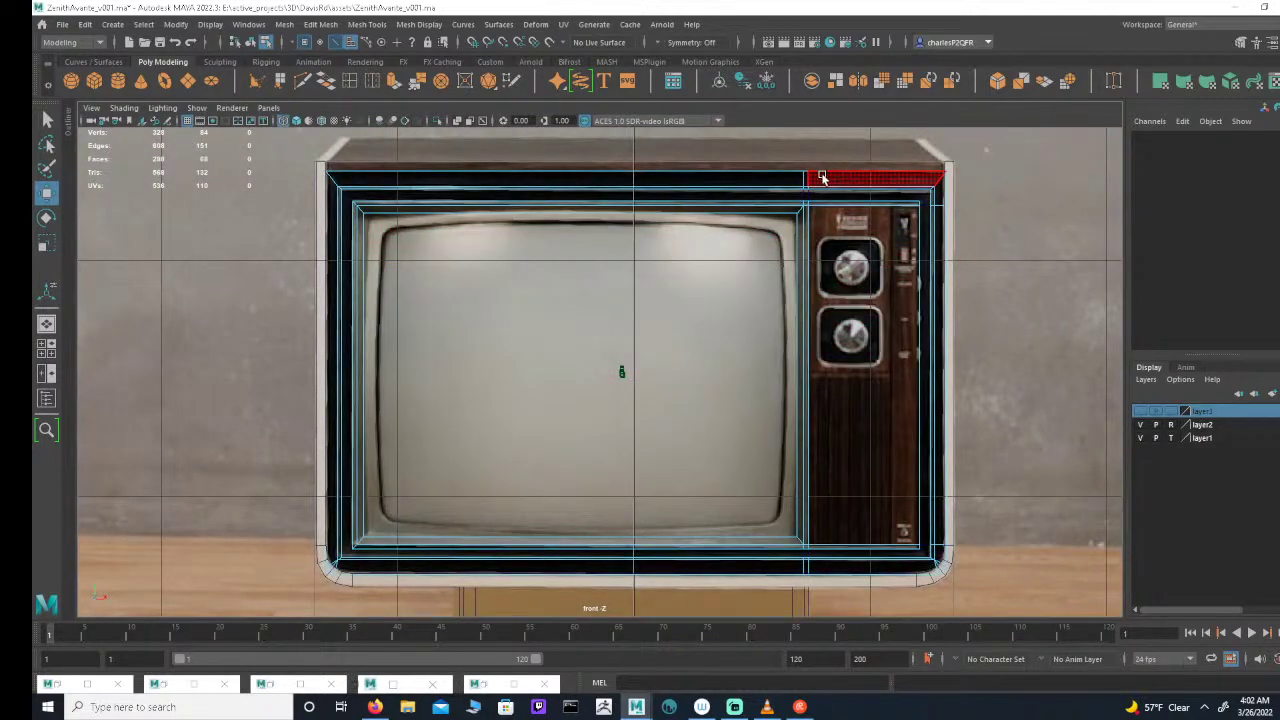
# Step: Delete the connected outer frame faces surrounding the screen and control panel section on the duplicate
pyautogui.doubleClick(822, 177)
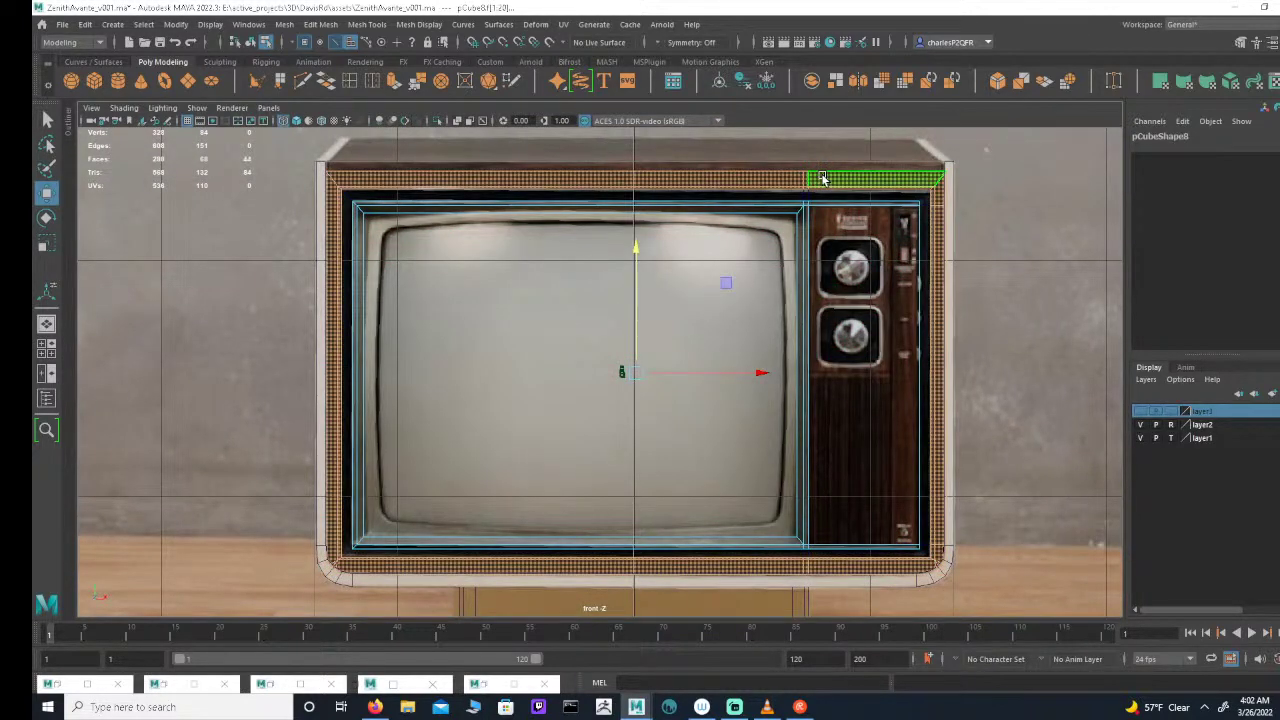
pyautogui.press('Delete')
pyautogui.keyDown('alt'); pyautogui.moveTo(695, 398); pyautogui.dragTo(780, 446, button='right'); pyautogui.keyUp('alt')
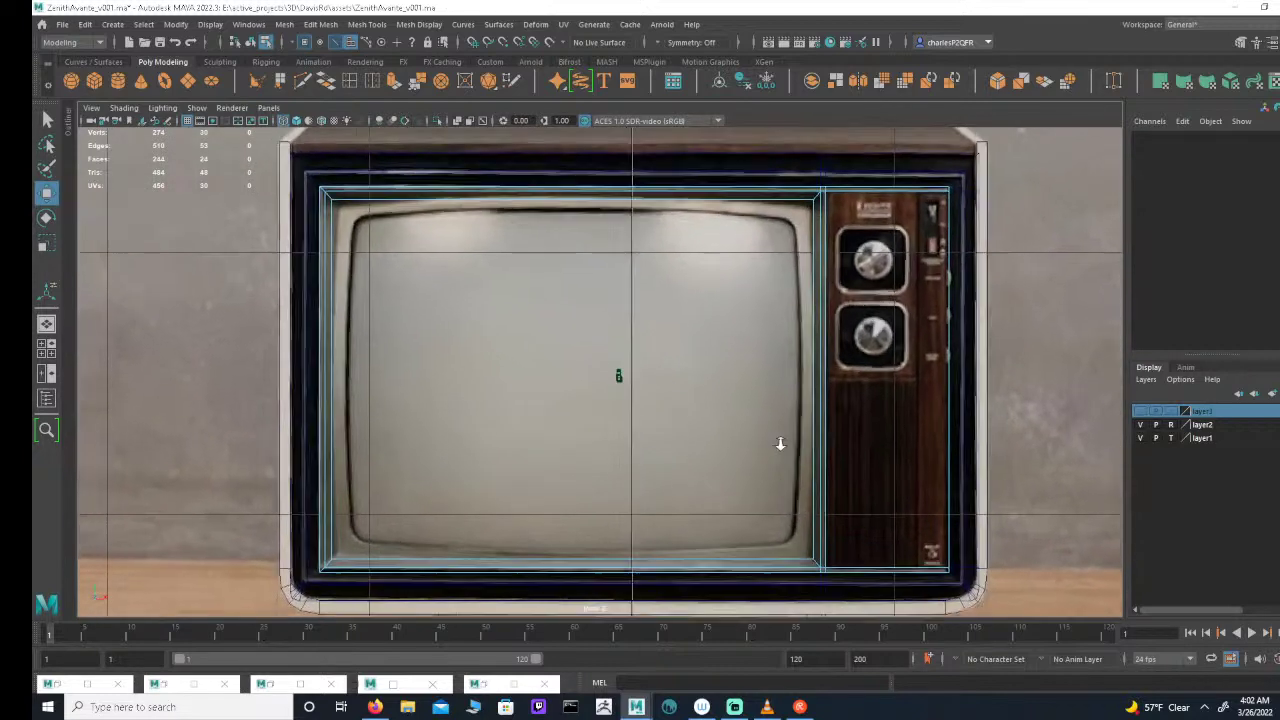
pyautogui.keyDown('alt'); pyautogui.moveTo(735, 381); pyautogui.dragTo(797, 381, button='middle'); pyautogui.keyUp('alt')
pyautogui.keyDown('alt'); pyautogui.moveTo(797, 381); pyautogui.dragTo(628, 380, button='right'); pyautogui.keyUp('alt')
pyautogui.keyDown('alt'); pyautogui.moveTo(594, 346); pyautogui.dragTo(653, 350, button='middle'); pyautogui.keyUp('alt')
pyautogui.keyDown('alt'); pyautogui.moveTo(576, 350); pyautogui.dragTo(605, 352, button='right'); pyautogui.keyUp('alt')
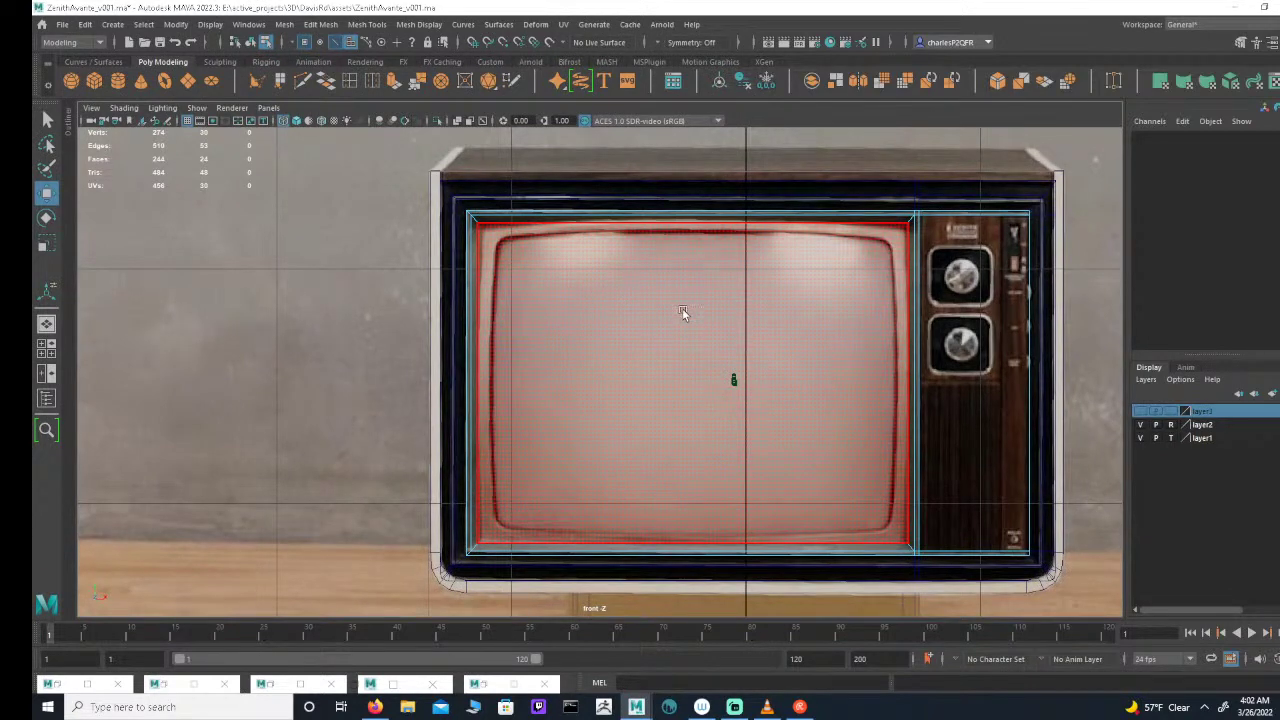
# Step: Delete the thin face loop that runs around both the screen and the control panel on the original front frame
pyautogui.click(942, 196)
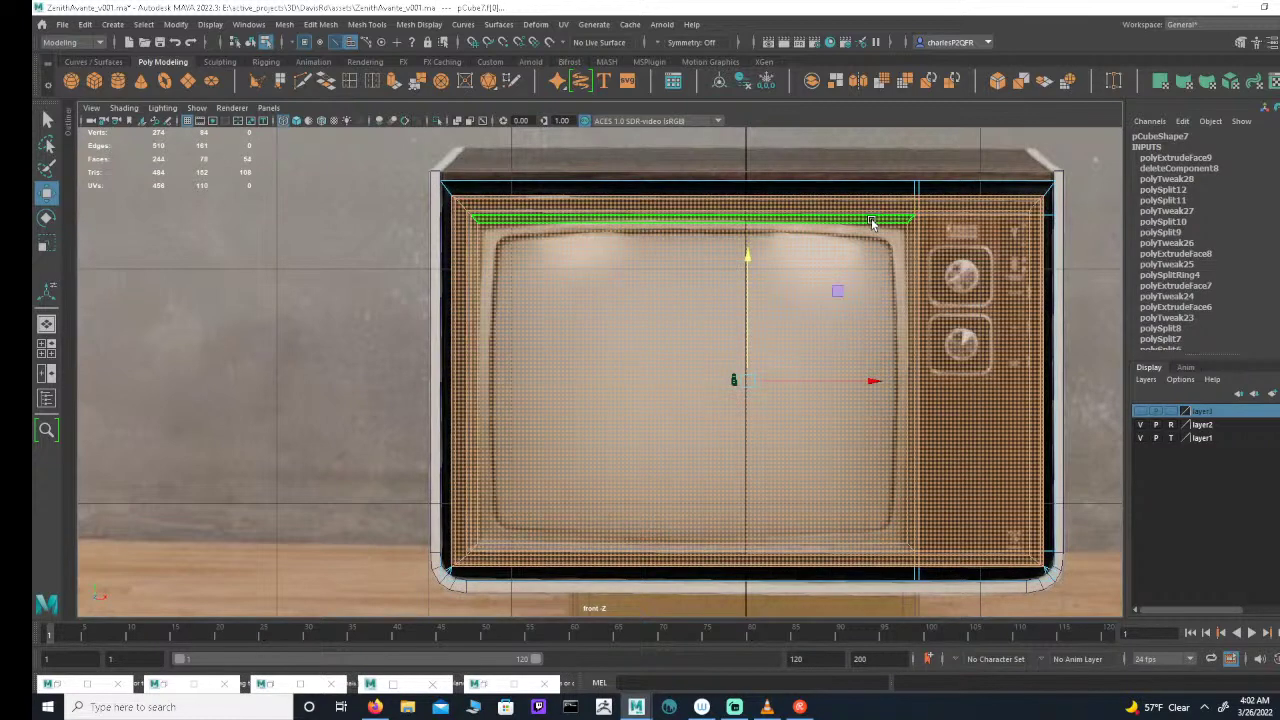
pyautogui.click(872, 222)
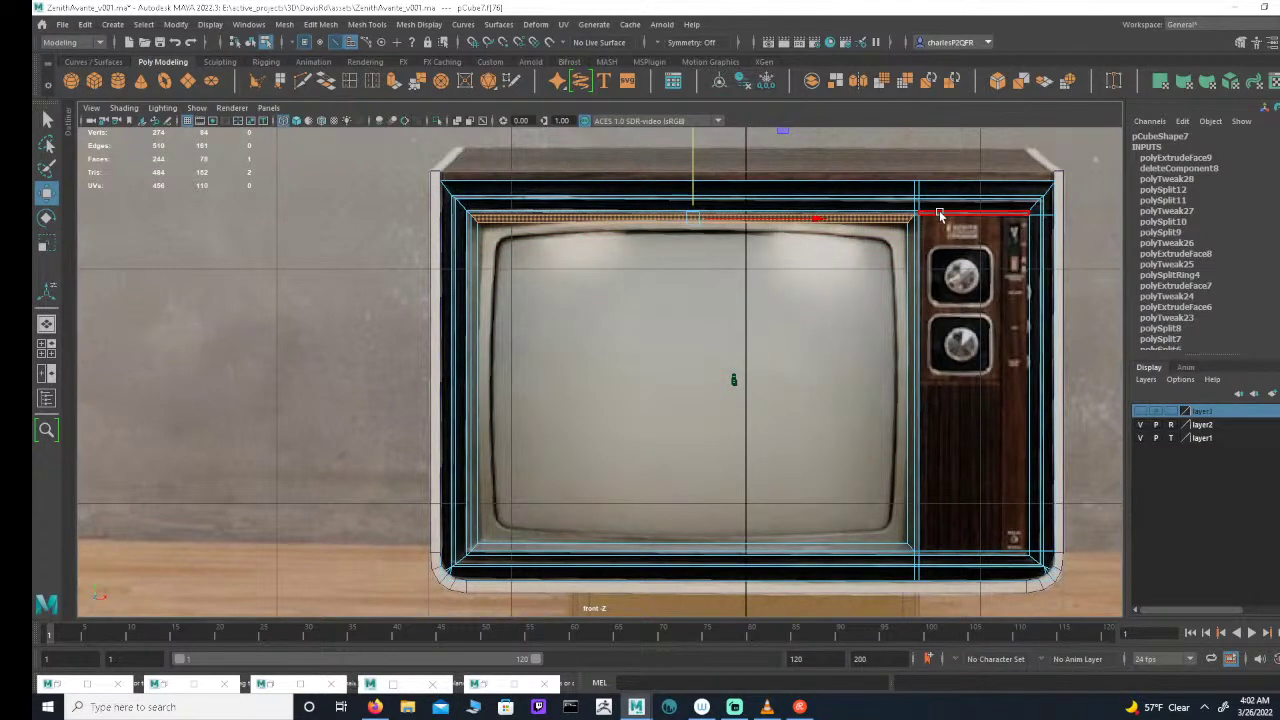
pyautogui.click(935, 212)
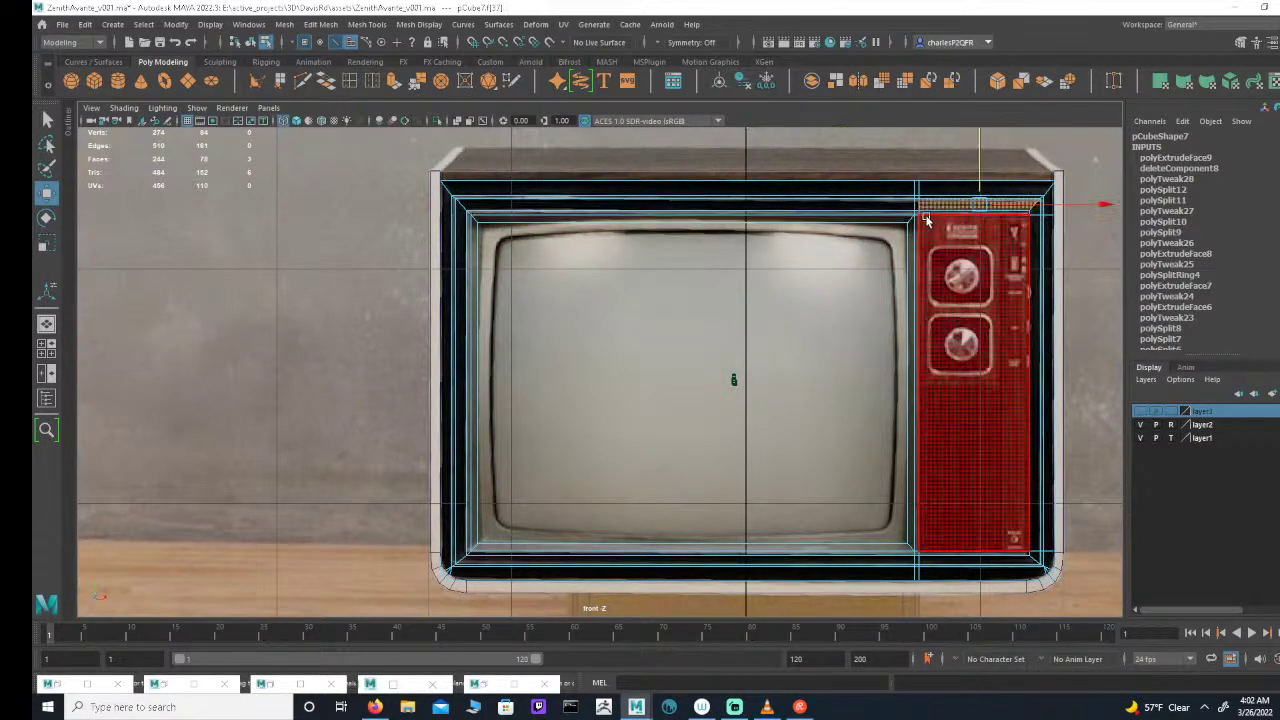
pyautogui.click(917, 213)
pyautogui.keyDown('shift'); pyautogui.doubleClick(888, 210); pyautogui.keyUp('shift')
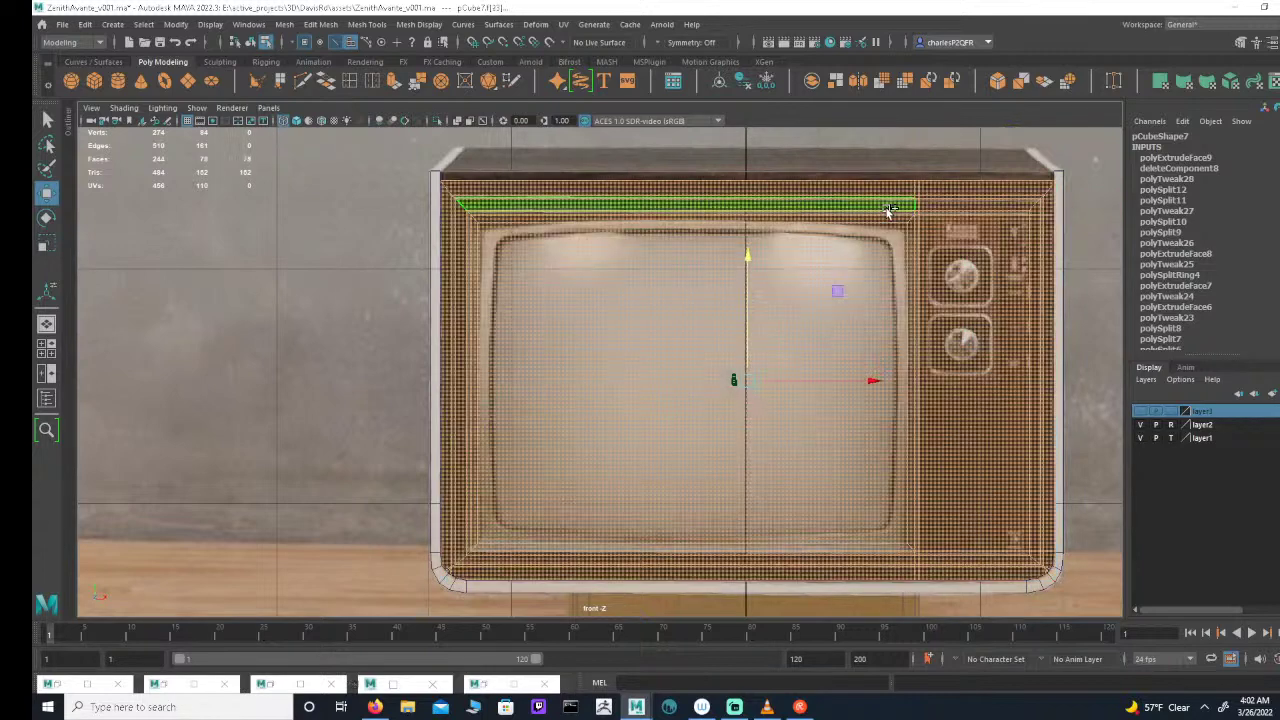
pyautogui.click(928, 221)
pyautogui.click(923, 213)
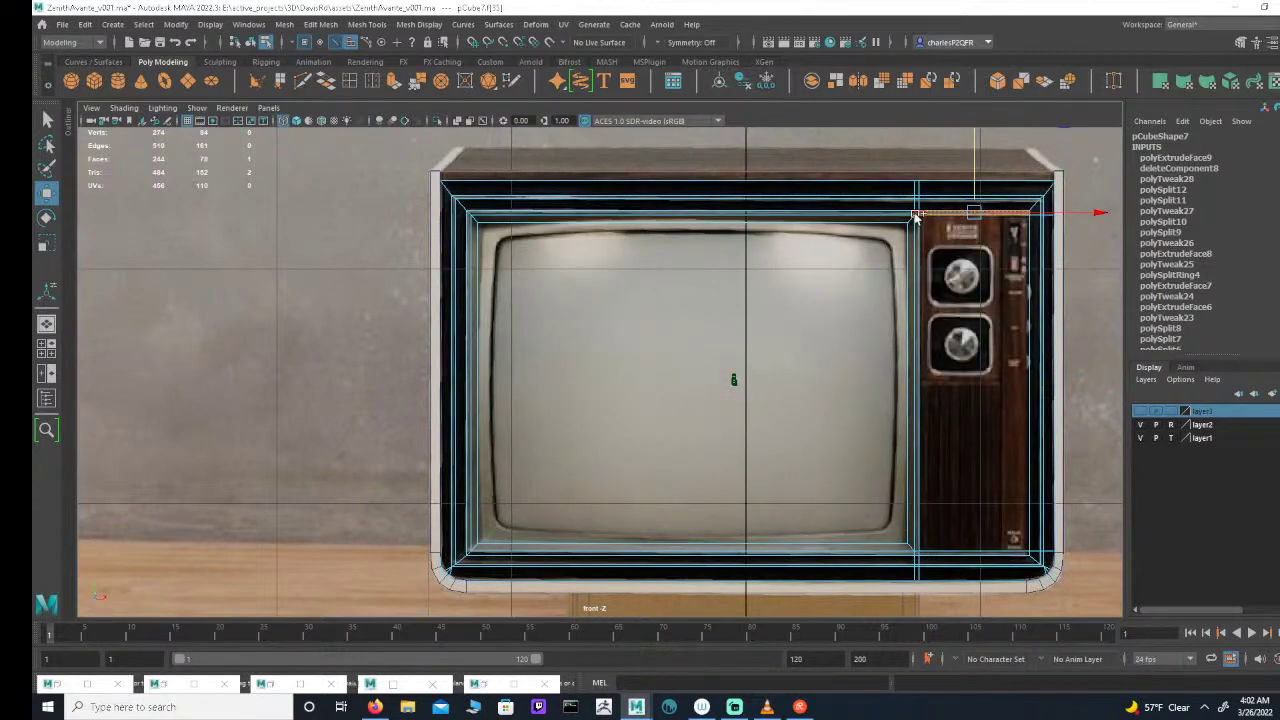
pyautogui.keyDown('shift'); pyautogui.doubleClick(915, 215); pyautogui.keyUp('shift')
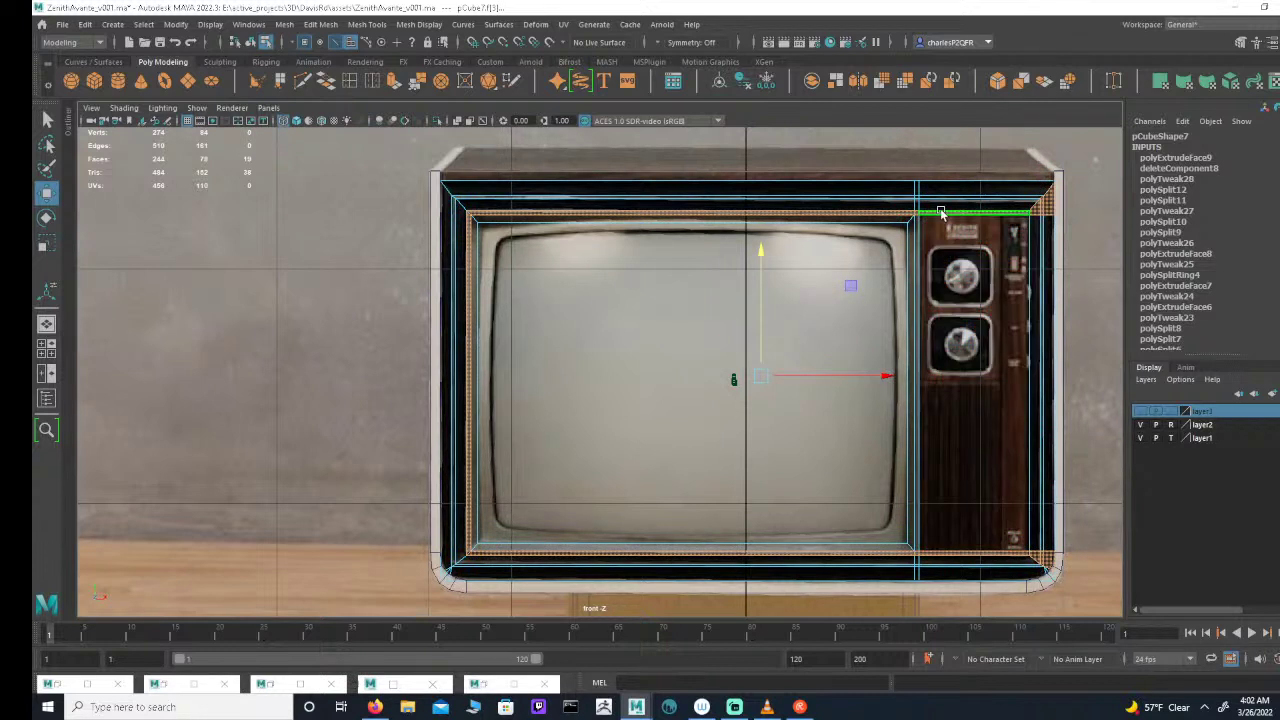
pyautogui.click(943, 211)
pyautogui.click(916, 213)
pyautogui.keyDown('ctrl'); pyautogui.moveTo(1087, 161); pyautogui.dragTo(1037, 625); pyautogui.keyUp('ctrl')
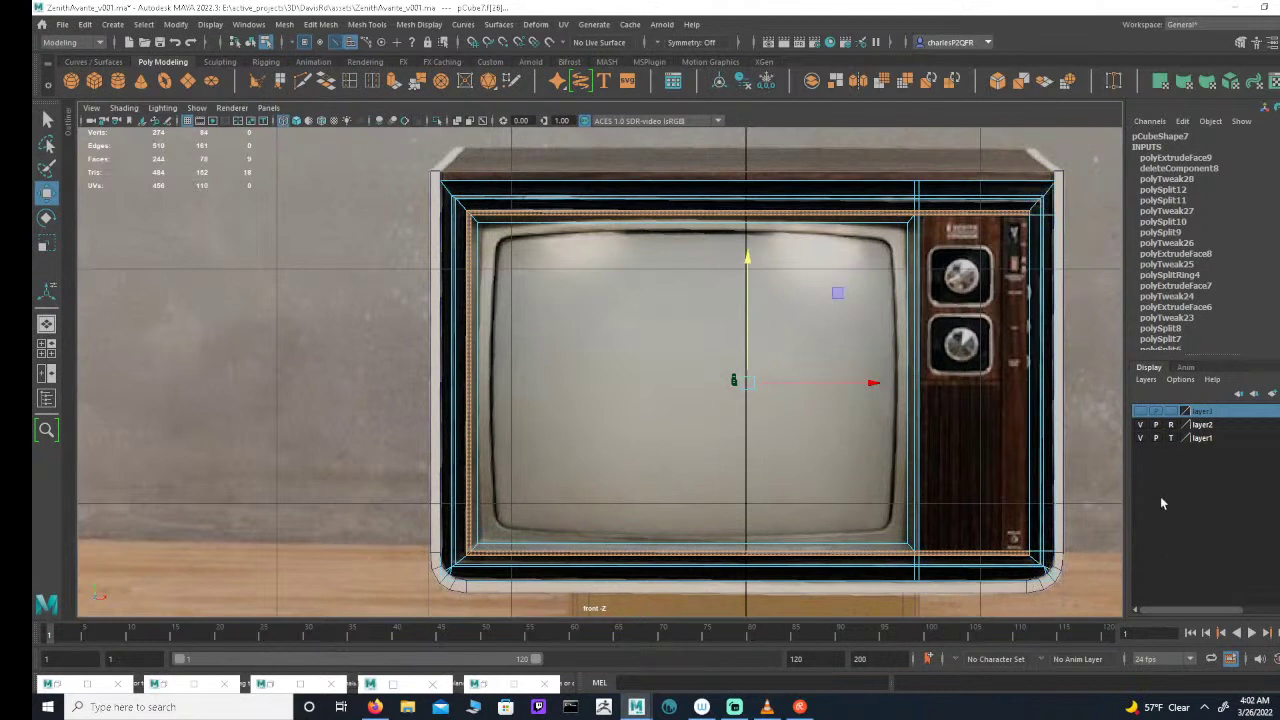
pyautogui.press('Delete')
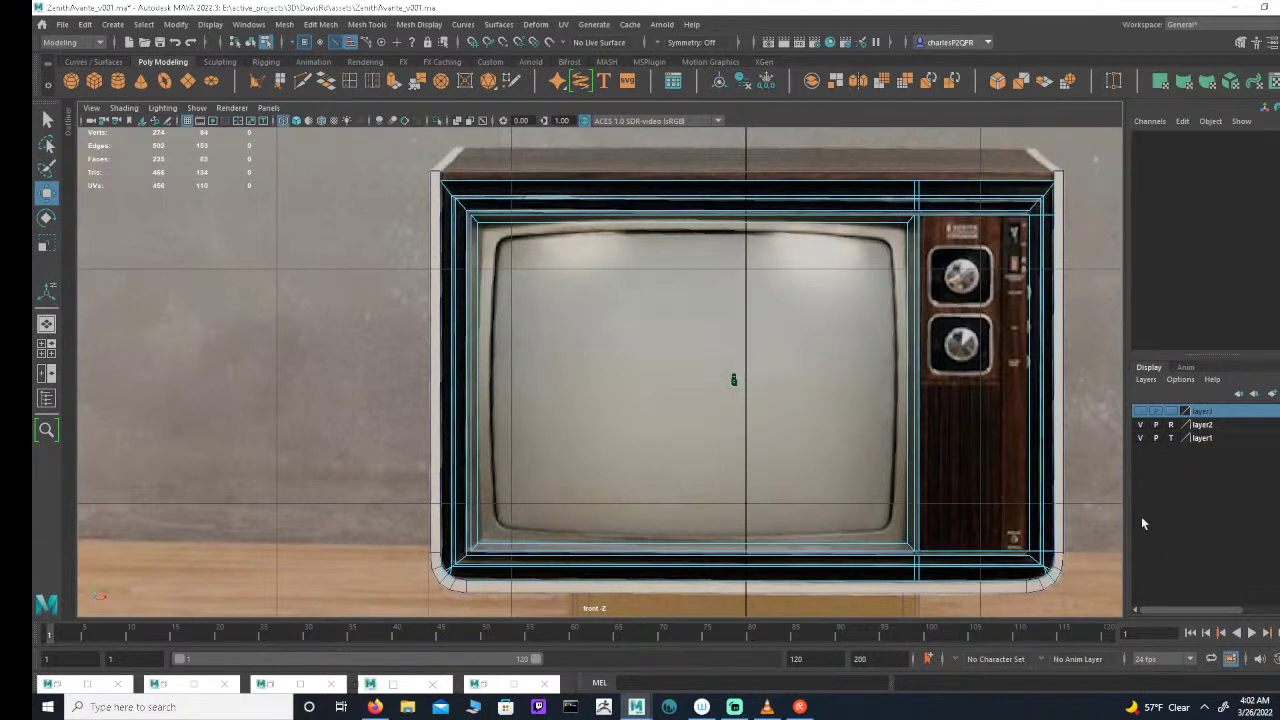
# Step: Delete the vertical divider face beside the control panel and the recessed screen faces from the original front
pyautogui.click(913, 517)
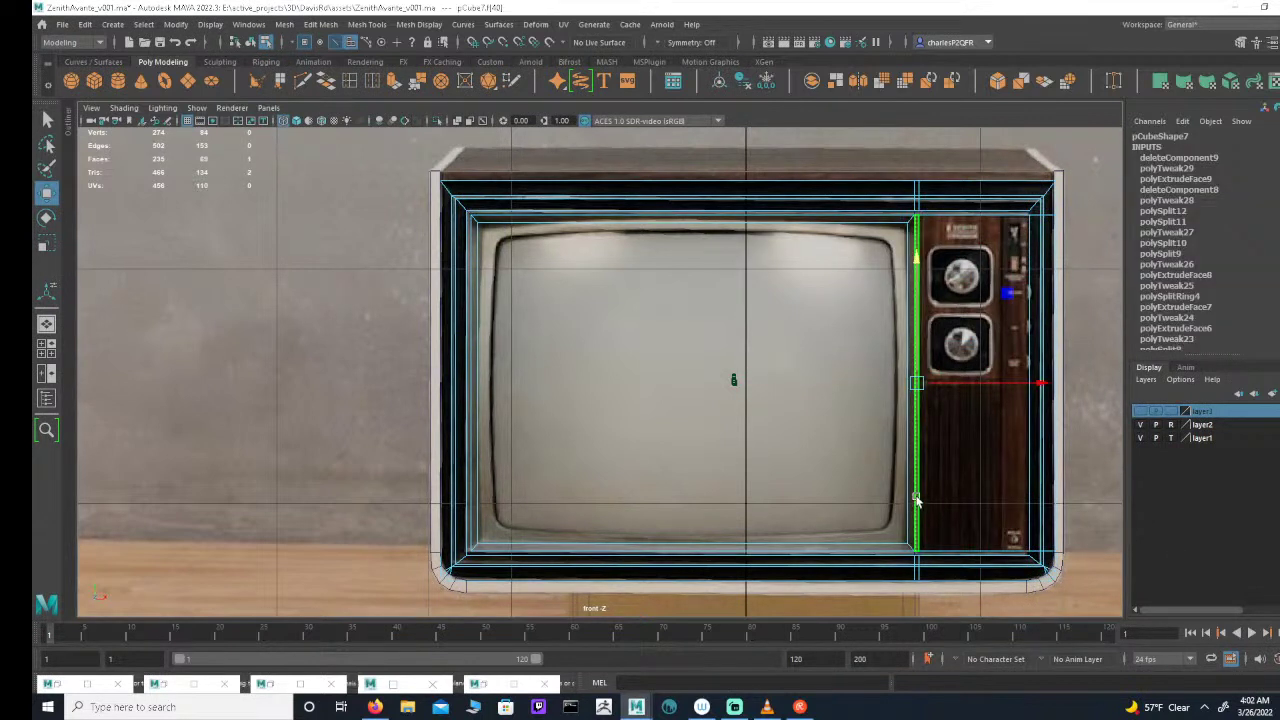
pyautogui.press('Delete')
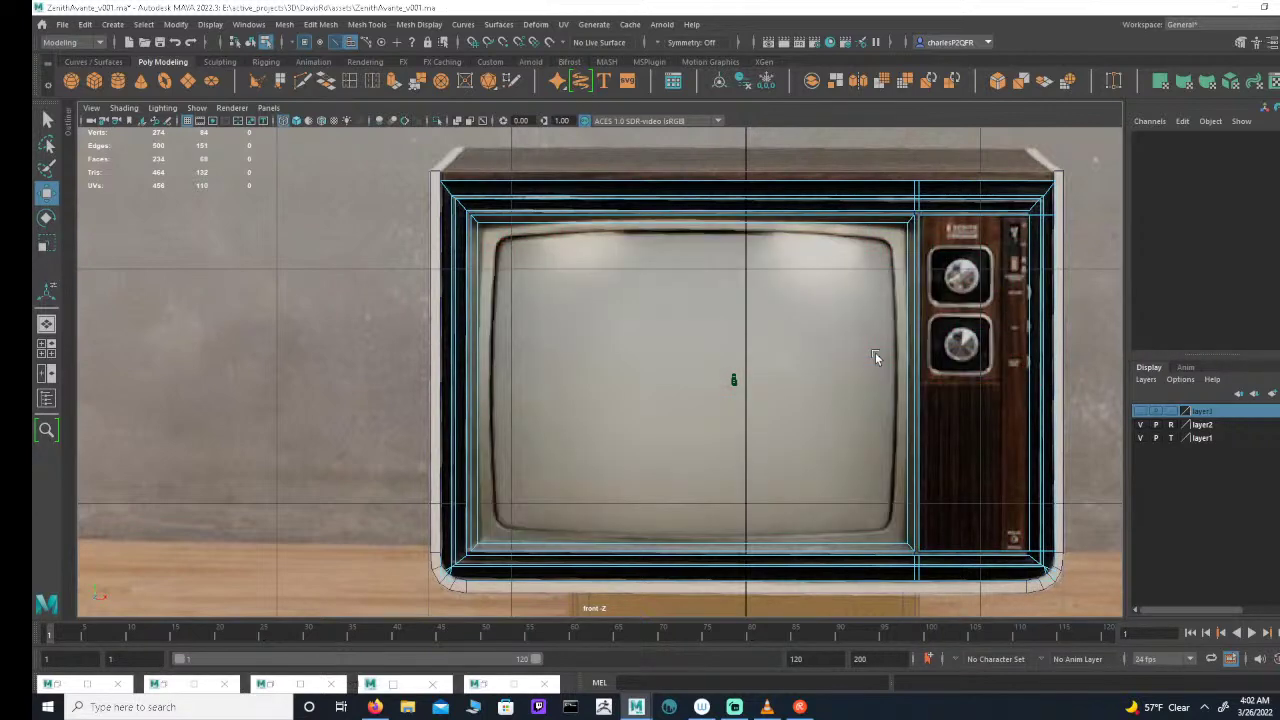
pyautogui.click(882, 358)
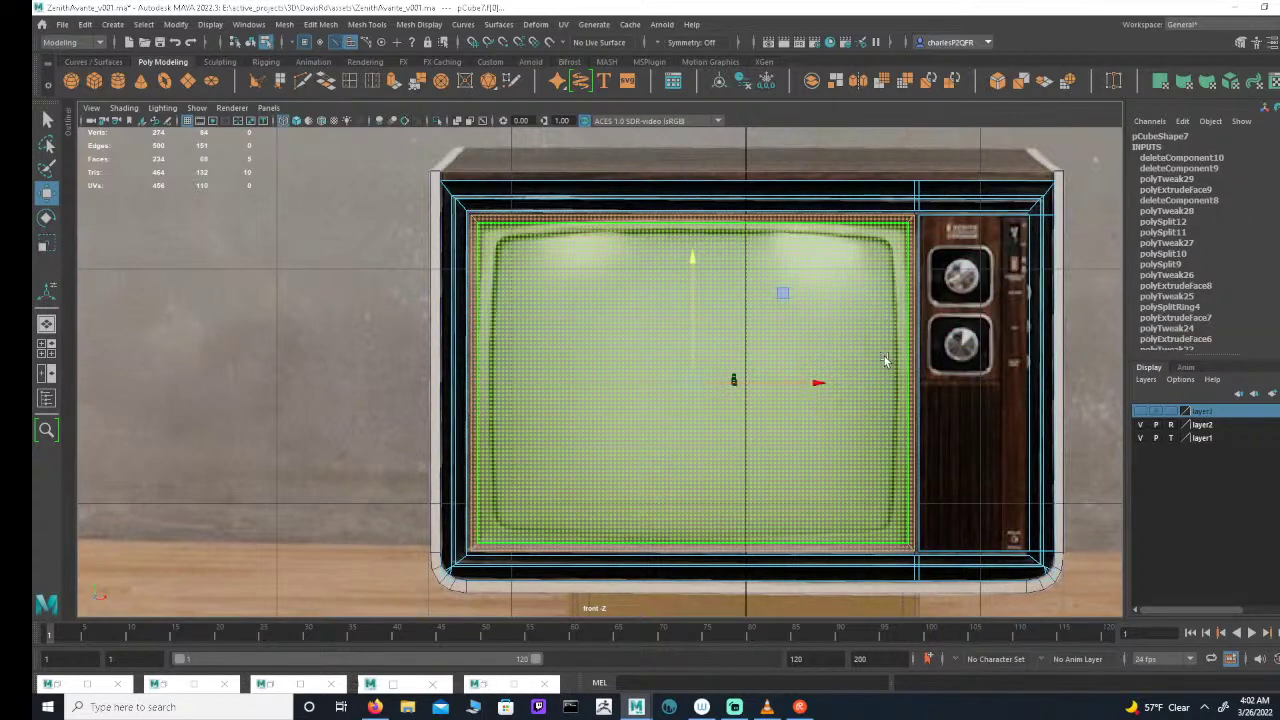
pyautogui.press('Delete')
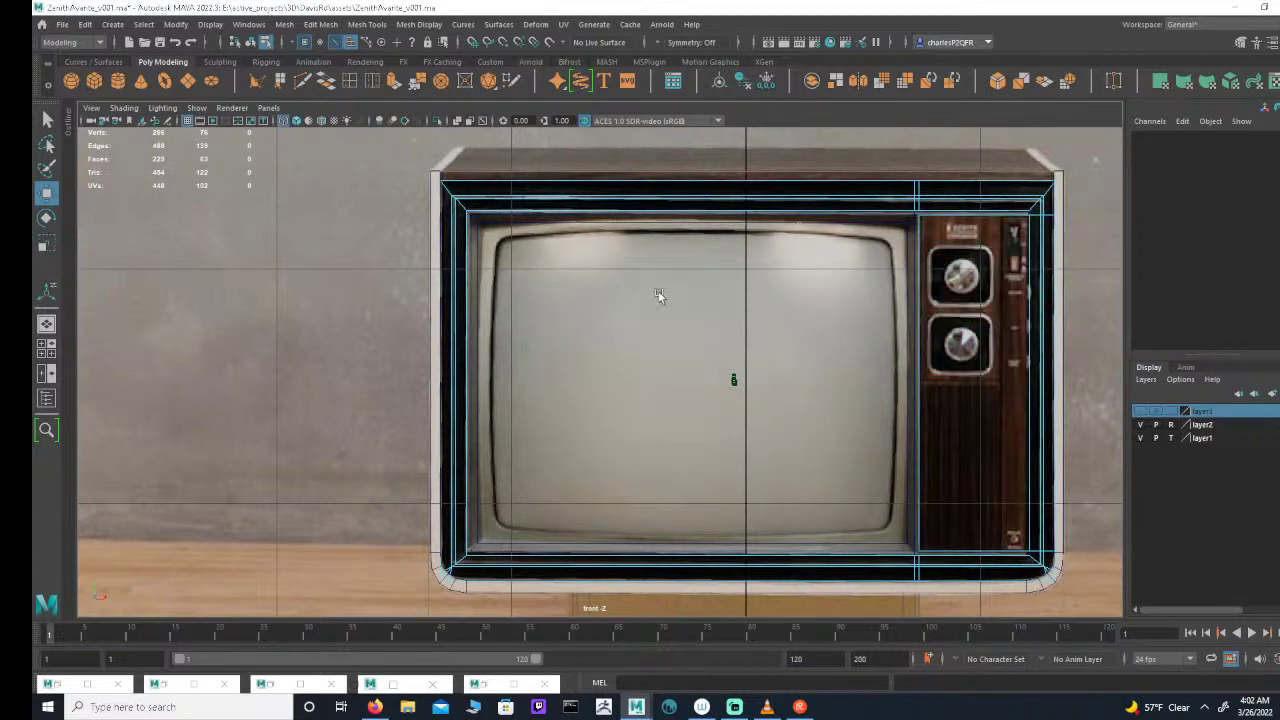
# Step: Delete the large control panel face from the duplicate
pyautogui.keyDown('alt'); pyautogui.moveTo(836, 326); pyautogui.dragTo(709, 354, button='middle'); pyautogui.keyUp('alt')
pyautogui.keyDown('alt'); pyautogui.moveTo(709, 354); pyautogui.dragTo(991, 337, button='right'); pyautogui.keyUp('alt')
pyautogui.keyDown('alt'); pyautogui.moveTo(991, 337); pyautogui.dragTo(723, 403, button='middle'); pyautogui.keyUp('alt')
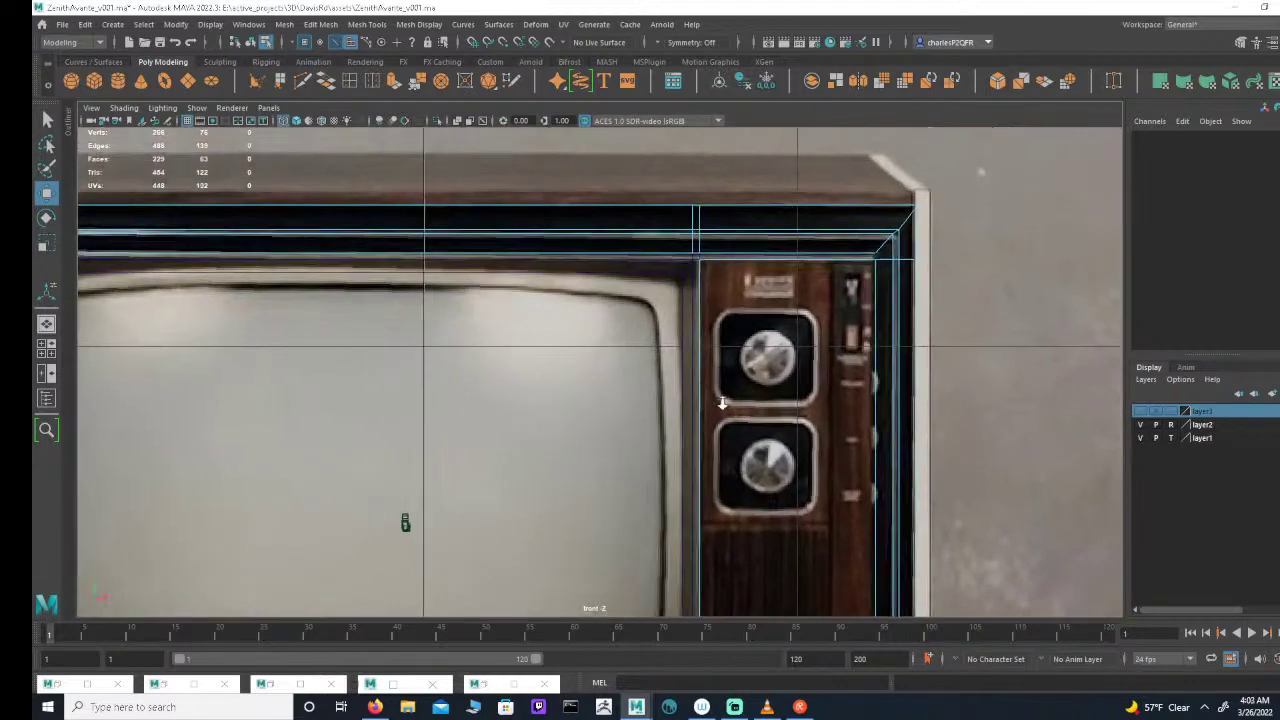
pyautogui.keyDown('alt'); pyautogui.moveTo(723, 403); pyautogui.dragTo(895, 343, button='right'); pyautogui.keyUp('alt')
pyautogui.click(703, 228)
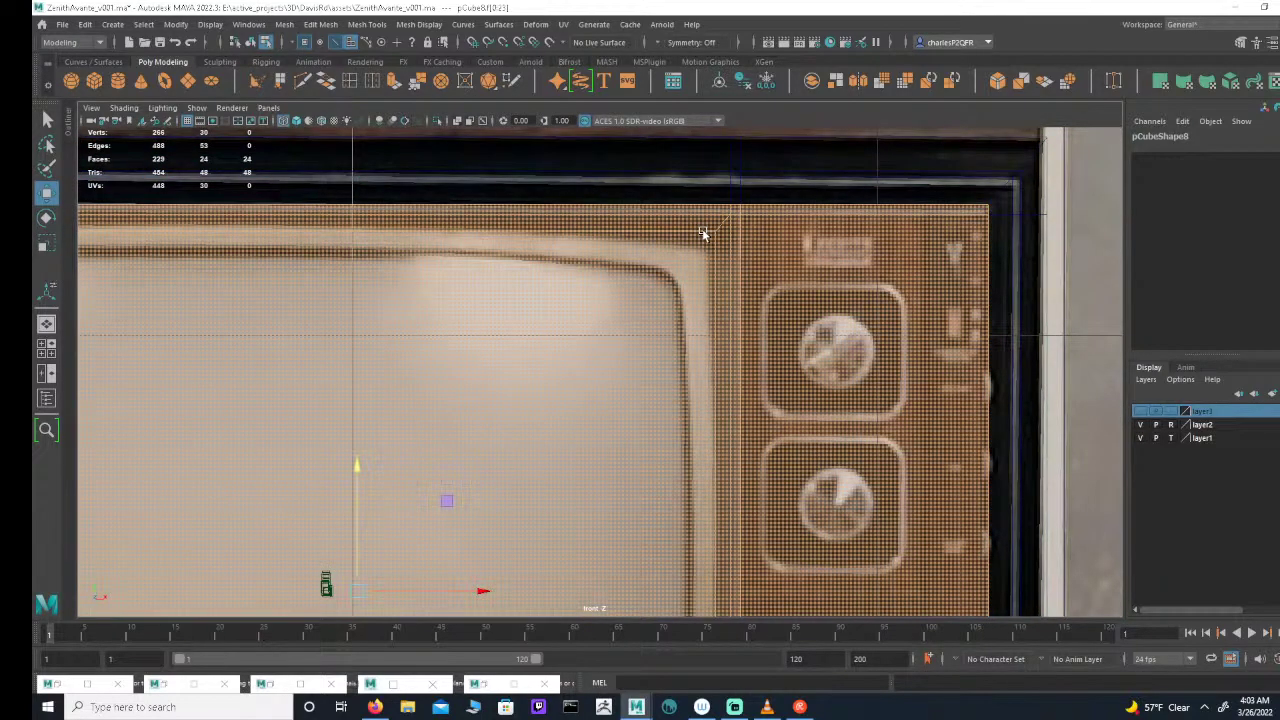
pyautogui.click(886, 316)
pyautogui.scroll(-3, 886, 316)
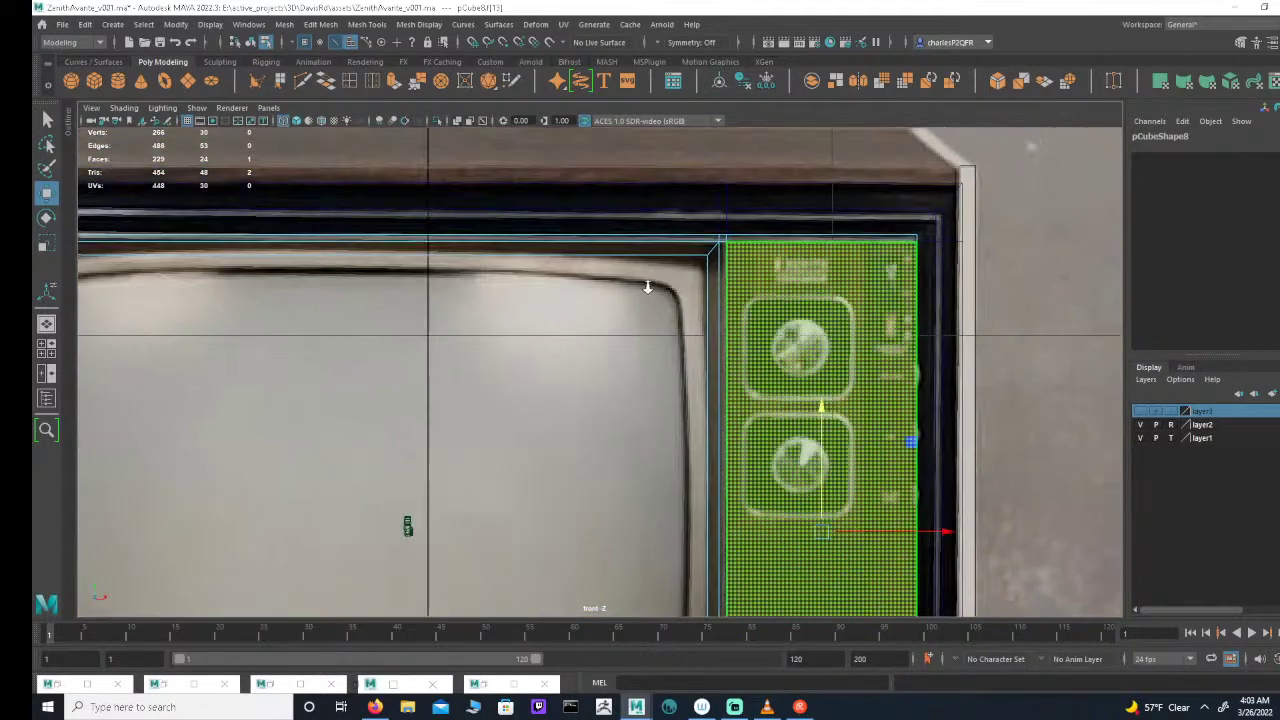
pyautogui.scroll(-4, 870, 318)
pyautogui.scroll(3, 838, 248)
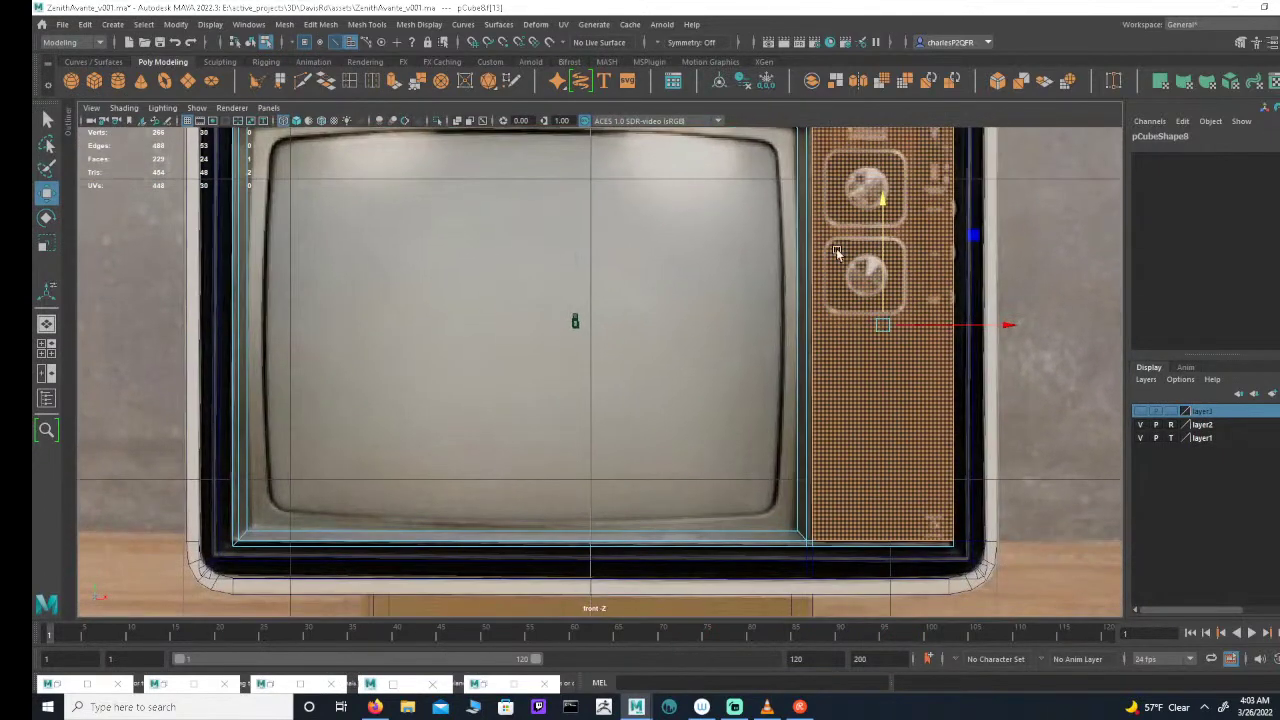
pyautogui.press('Delete')
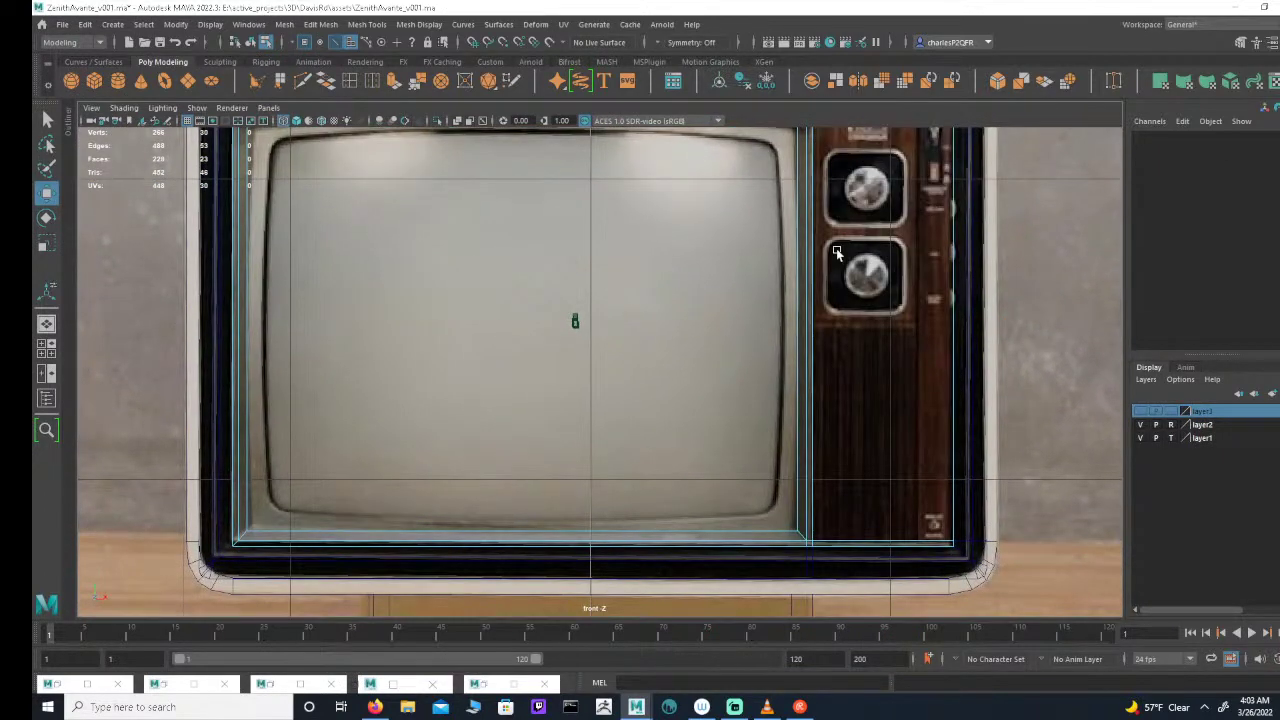
# Step: Examine the separated front pieces in perspective and in all four views, checking which faces belong to the duplicate and which to the original
pyautogui.press('space')
pyautogui.press('space')
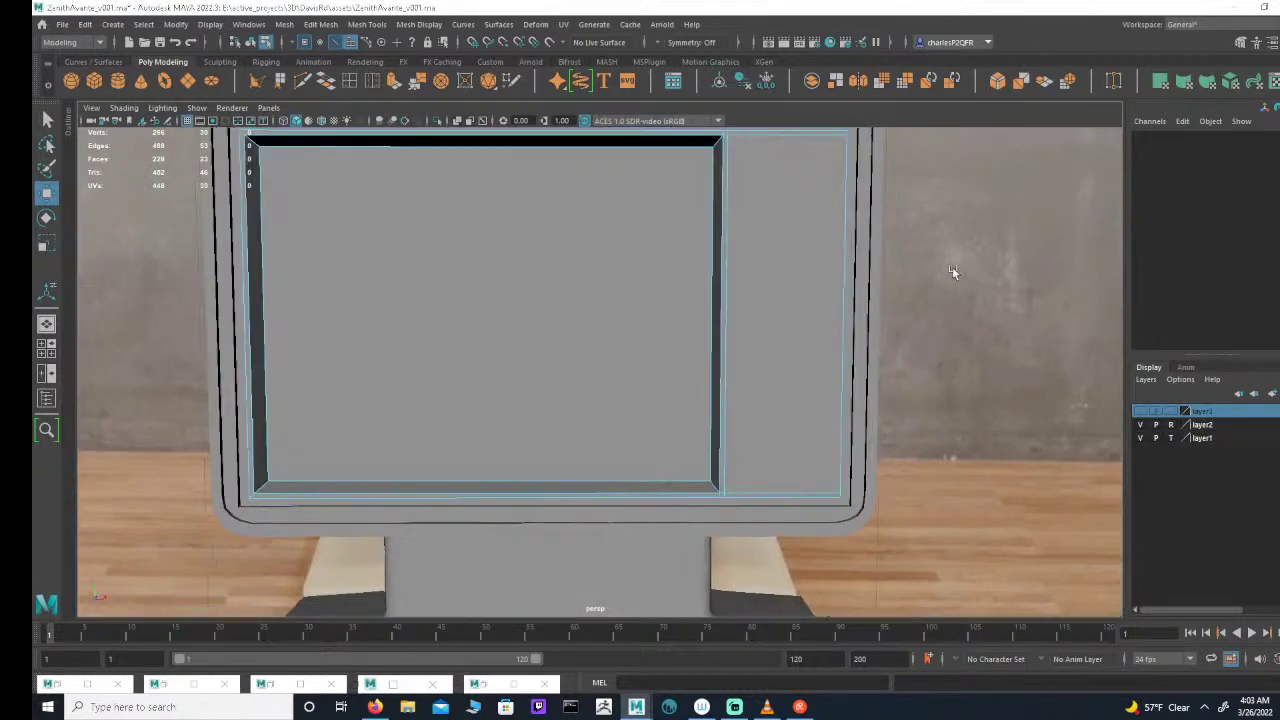
pyautogui.keyDown('alt'); pyautogui.moveTo(952, 267); pyautogui.dragTo(895, 284); pyautogui.keyUp('alt')
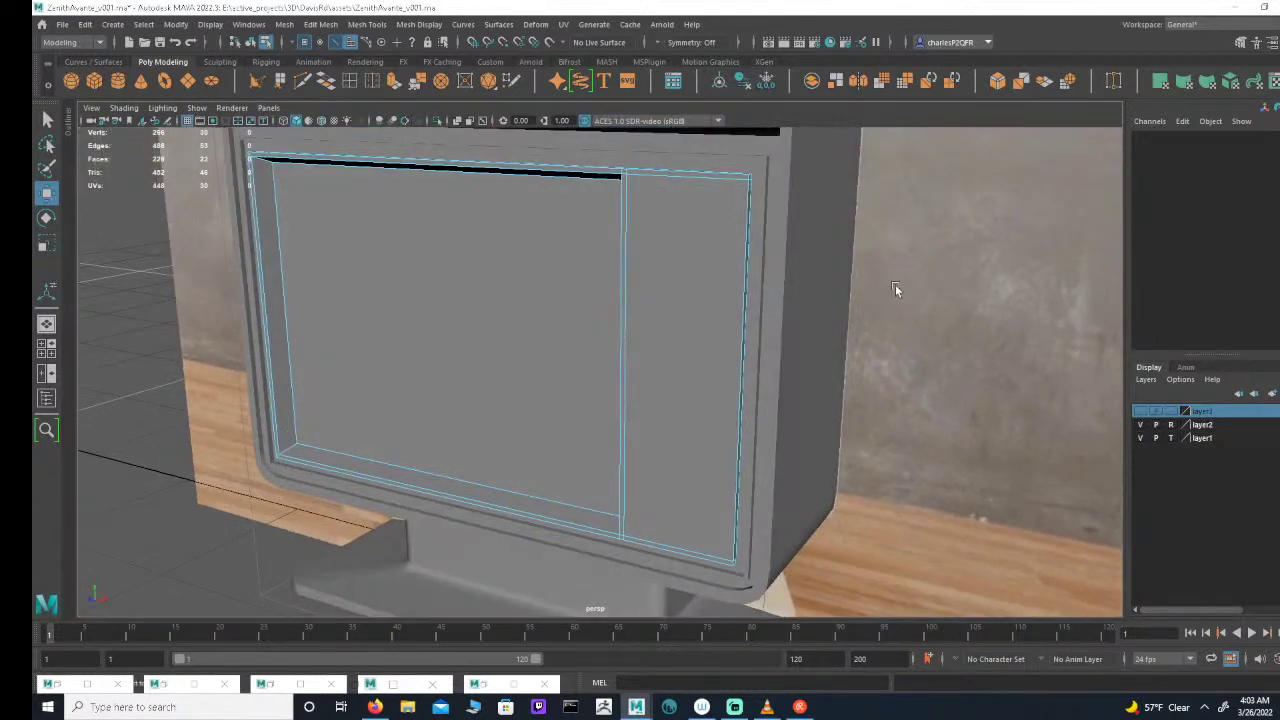
pyautogui.click(740, 375)
pyautogui.press('space')
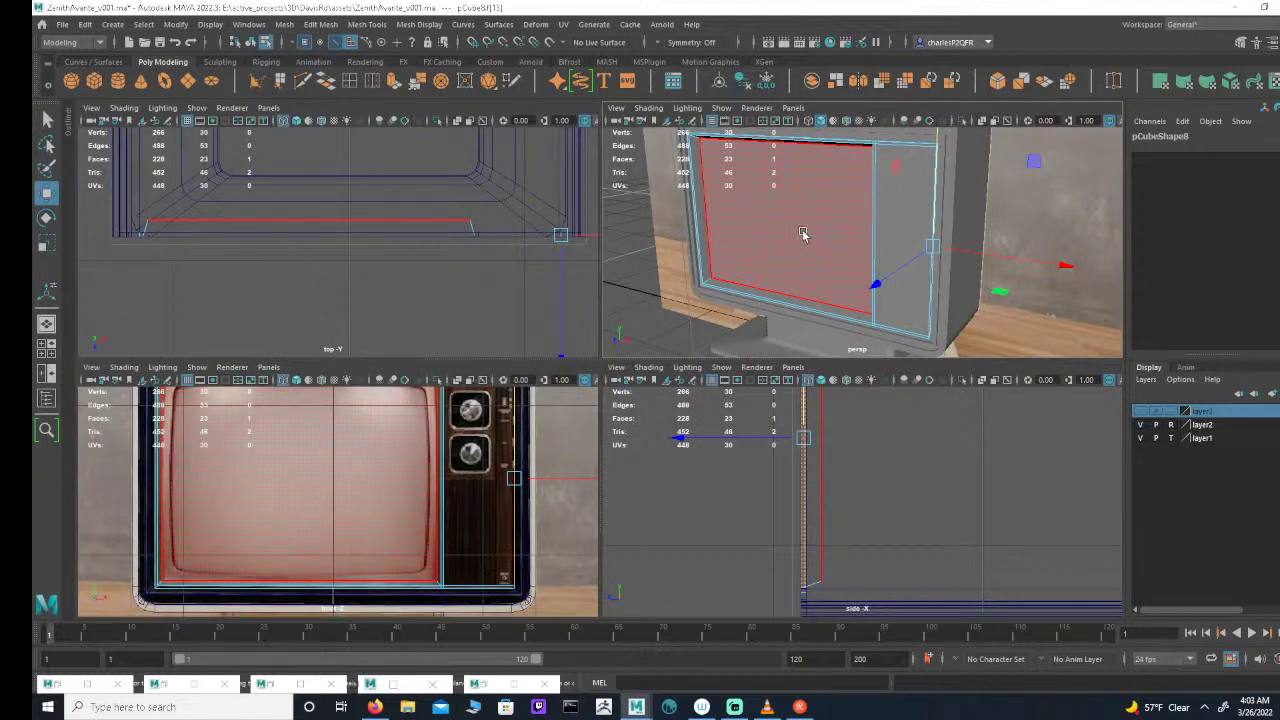
pyautogui.click(820, 240)
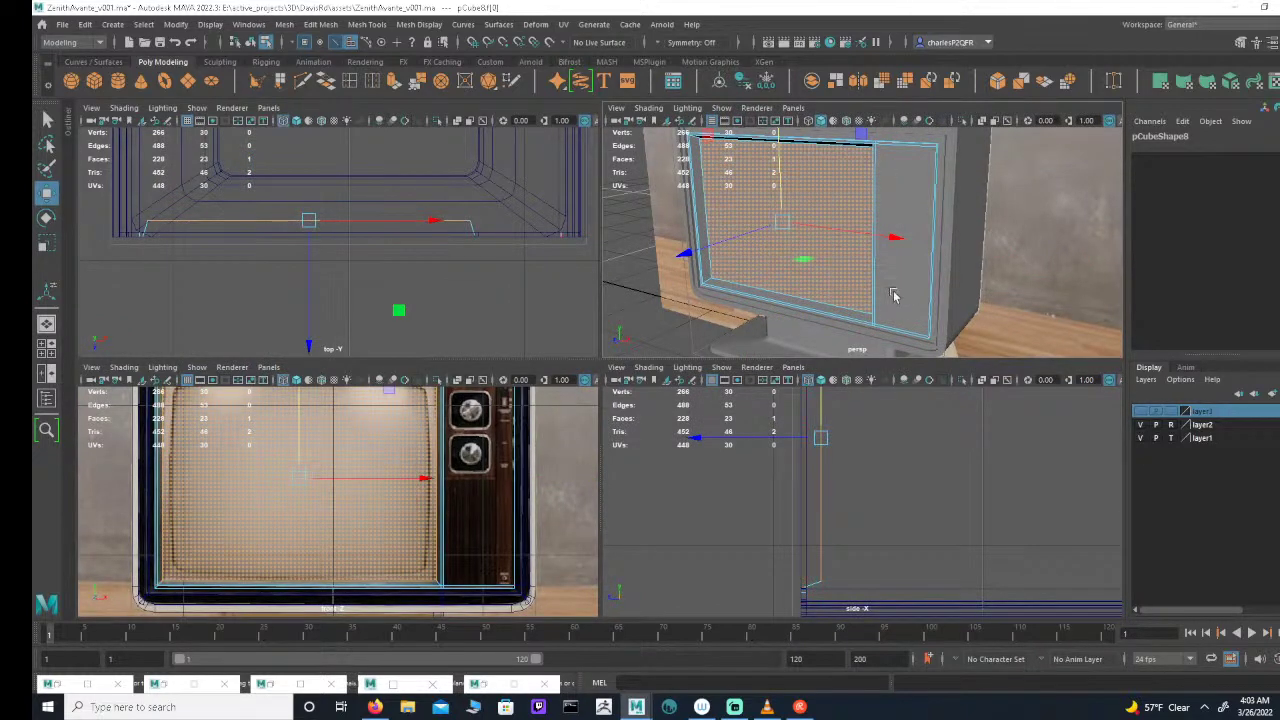
pyautogui.click(905, 303)
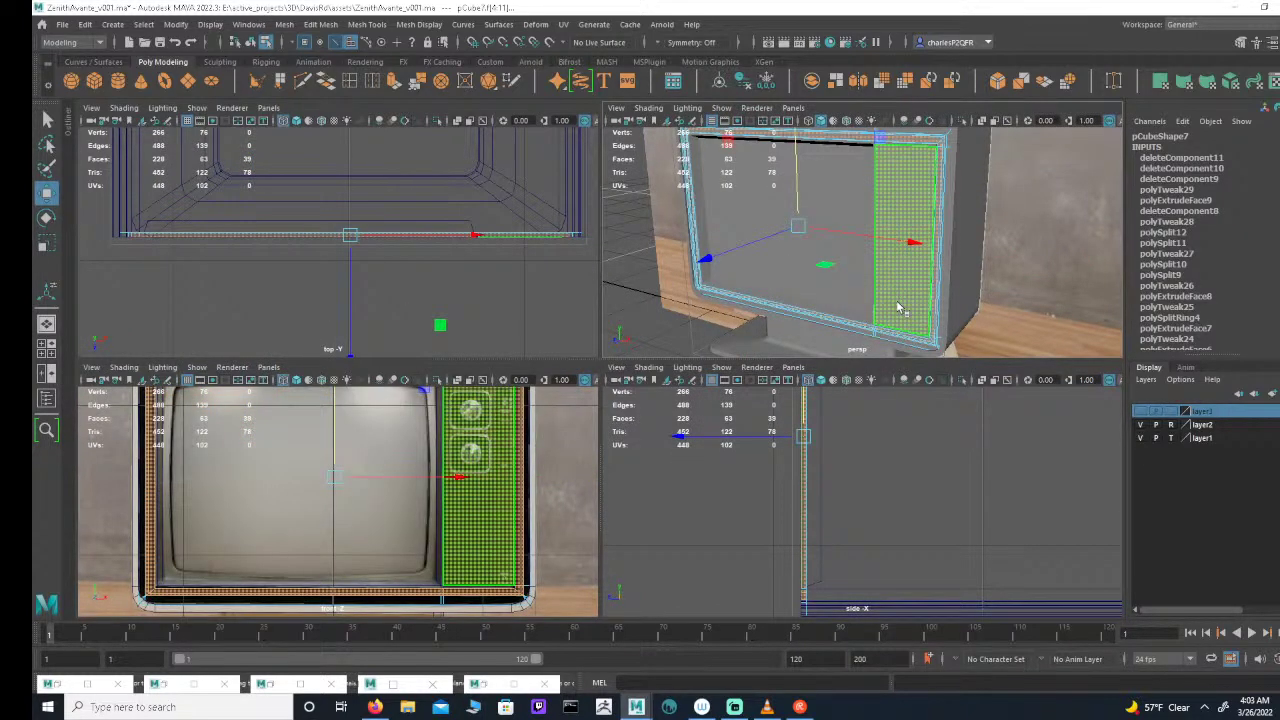
pyautogui.hotkey('ctrl', 'z')
pyautogui.hotkey('ctrl', 'z')
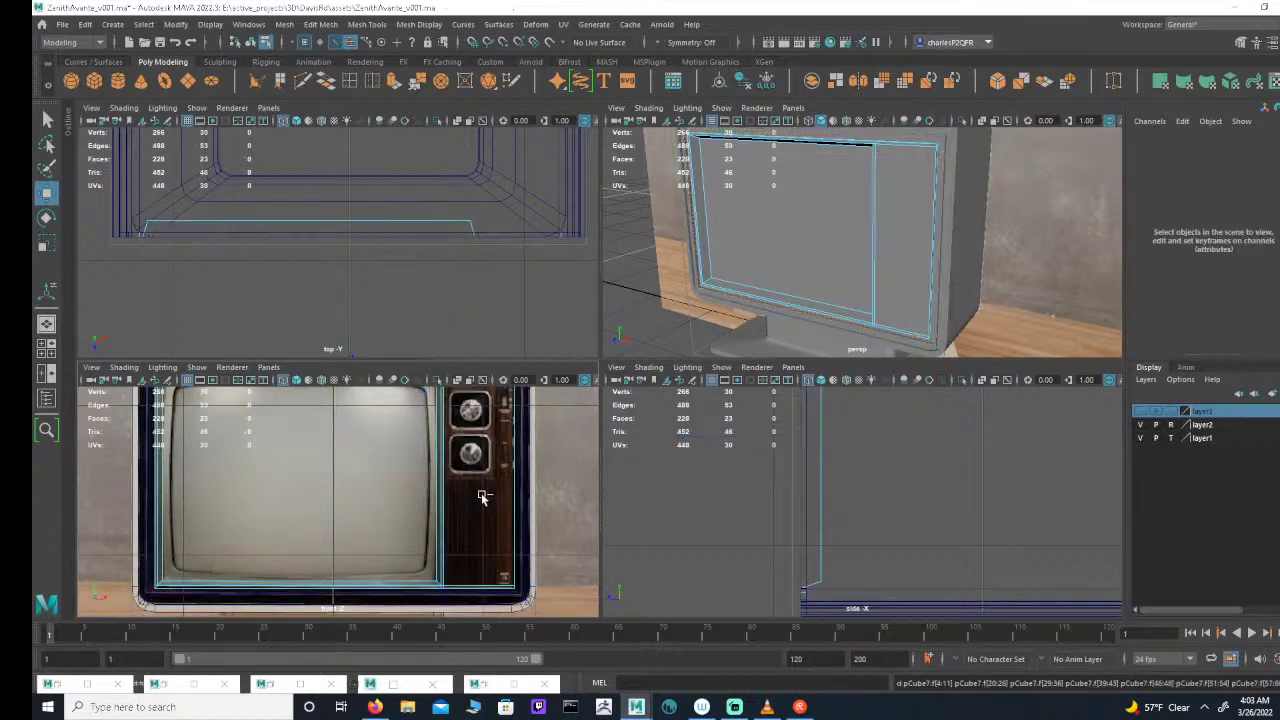
pyautogui.hotkey('ctrl', 'z')
# Step: Check the connected trim and control panel faces of the original front against the duplicate's remaining faces
pyautogui.press('space')
pyautogui.scroll(-3, 787, 334)
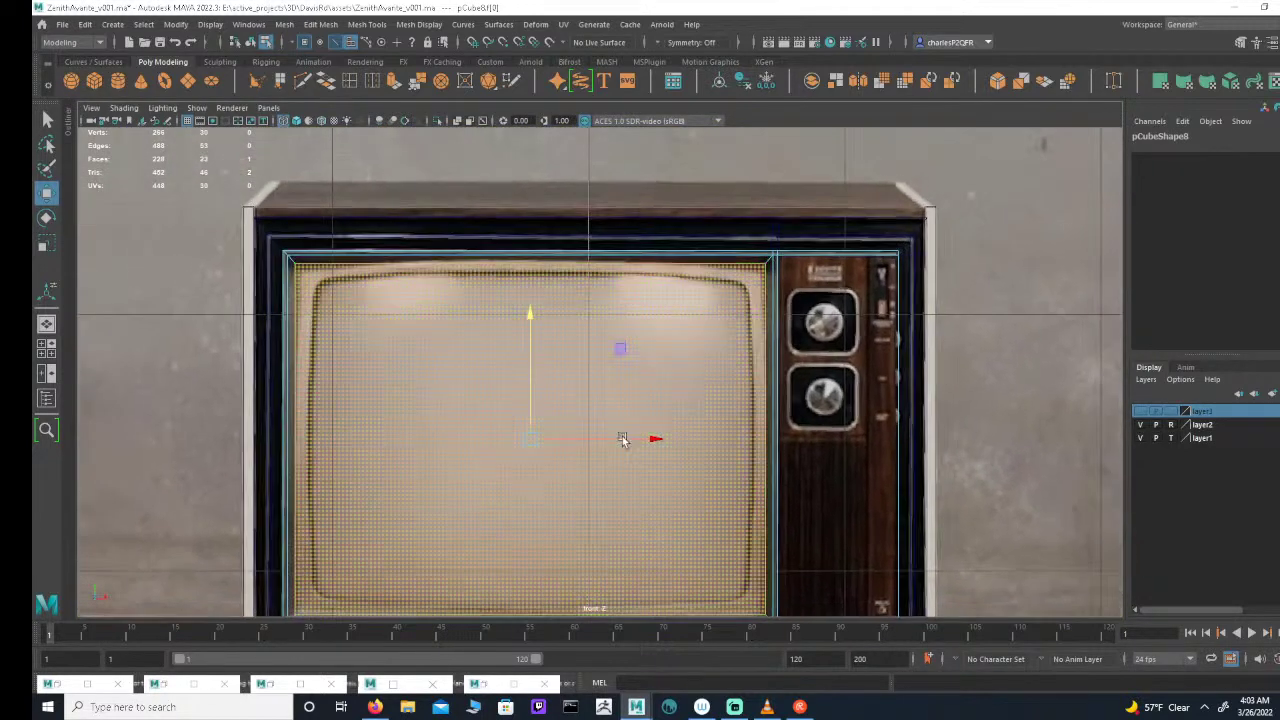
pyautogui.click(884, 265)
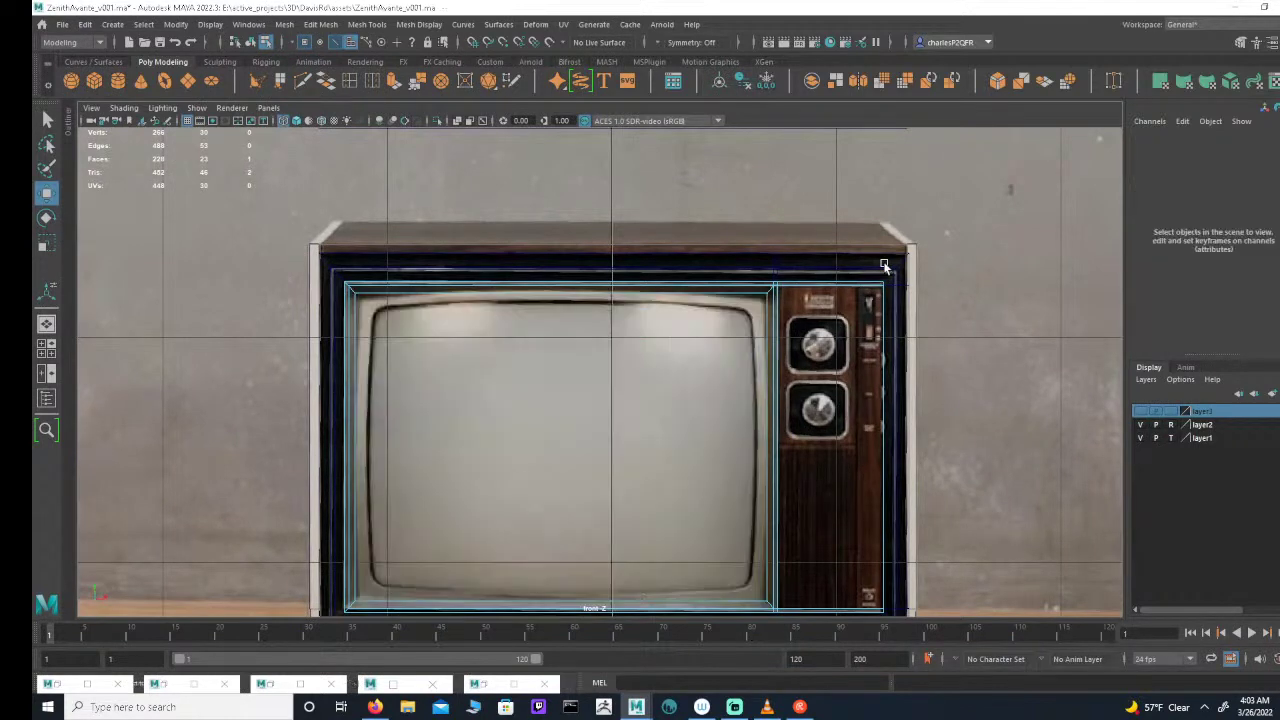
pyautogui.click(893, 284)
pyautogui.scroll(-3, 863, 374)
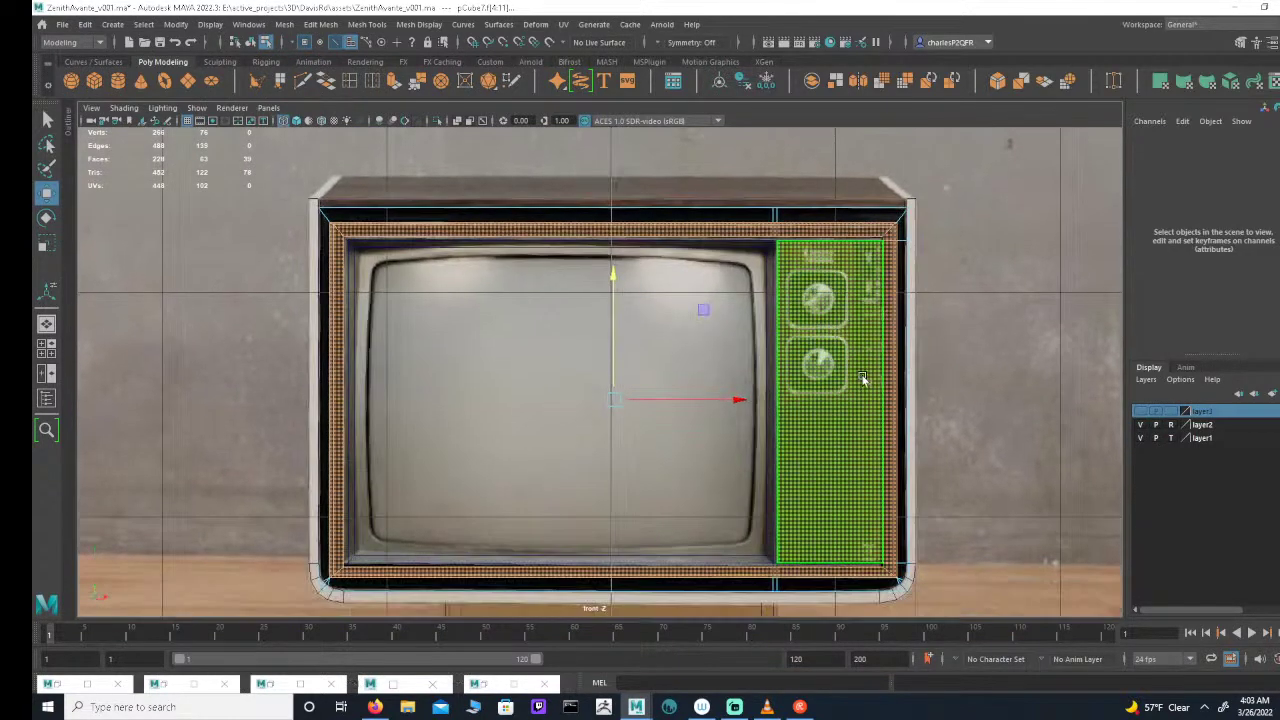
pyautogui.press('space')
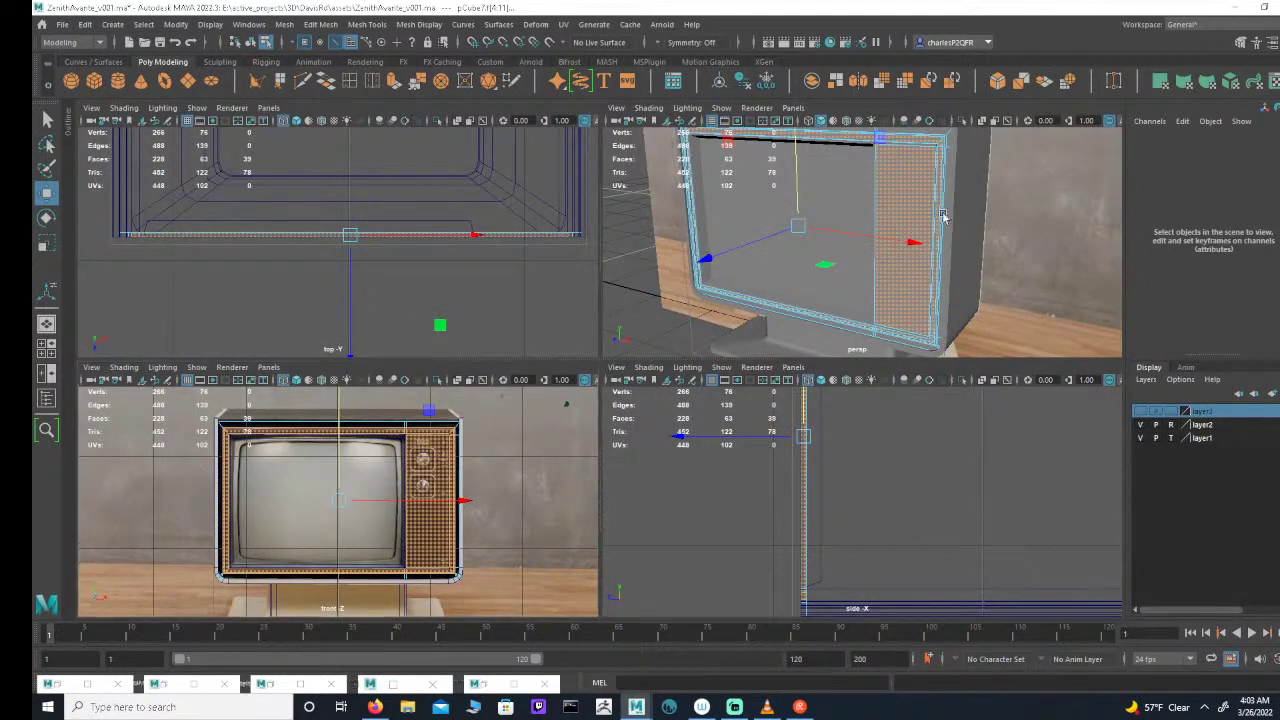
pyautogui.keyDown('alt'); pyautogui.moveTo(1057, 258); pyautogui.dragTo(978, 220); pyautogui.keyUp('alt')
pyautogui.click(730, 192)
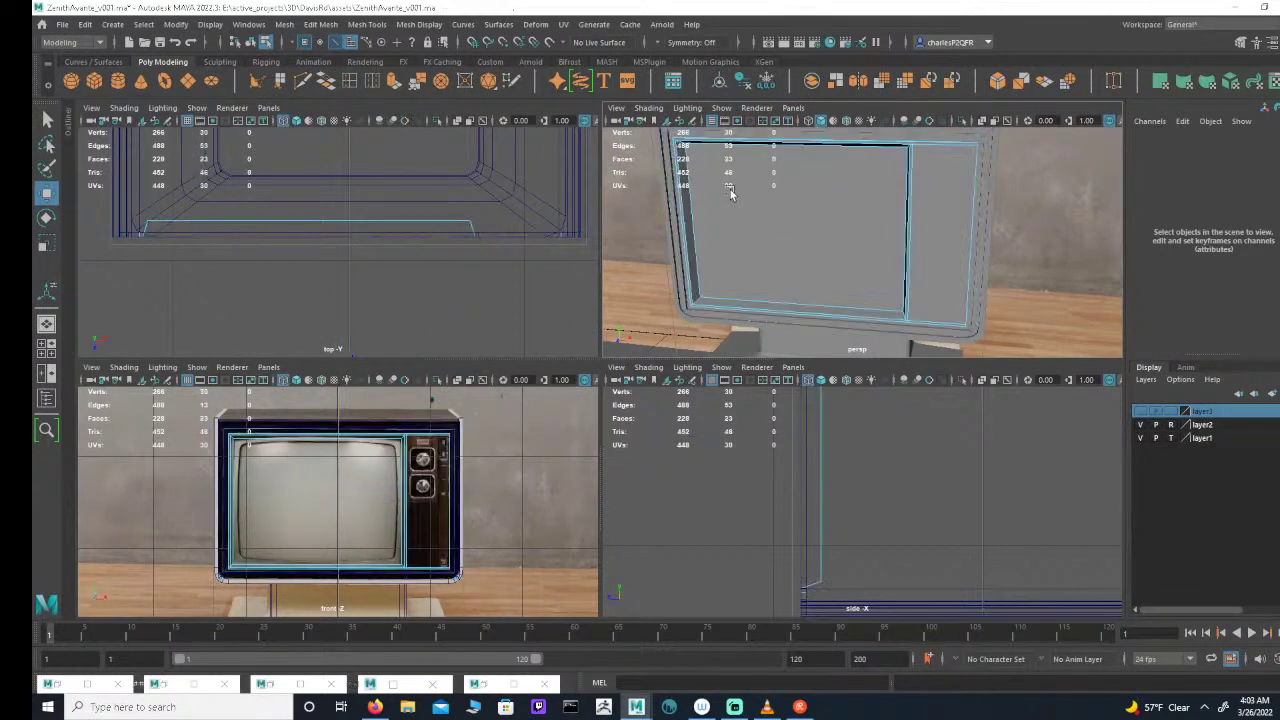
# Step: Delete the narrow vertical face along the outer side of the control panel on the duplicate
pyautogui.click(446, 470)
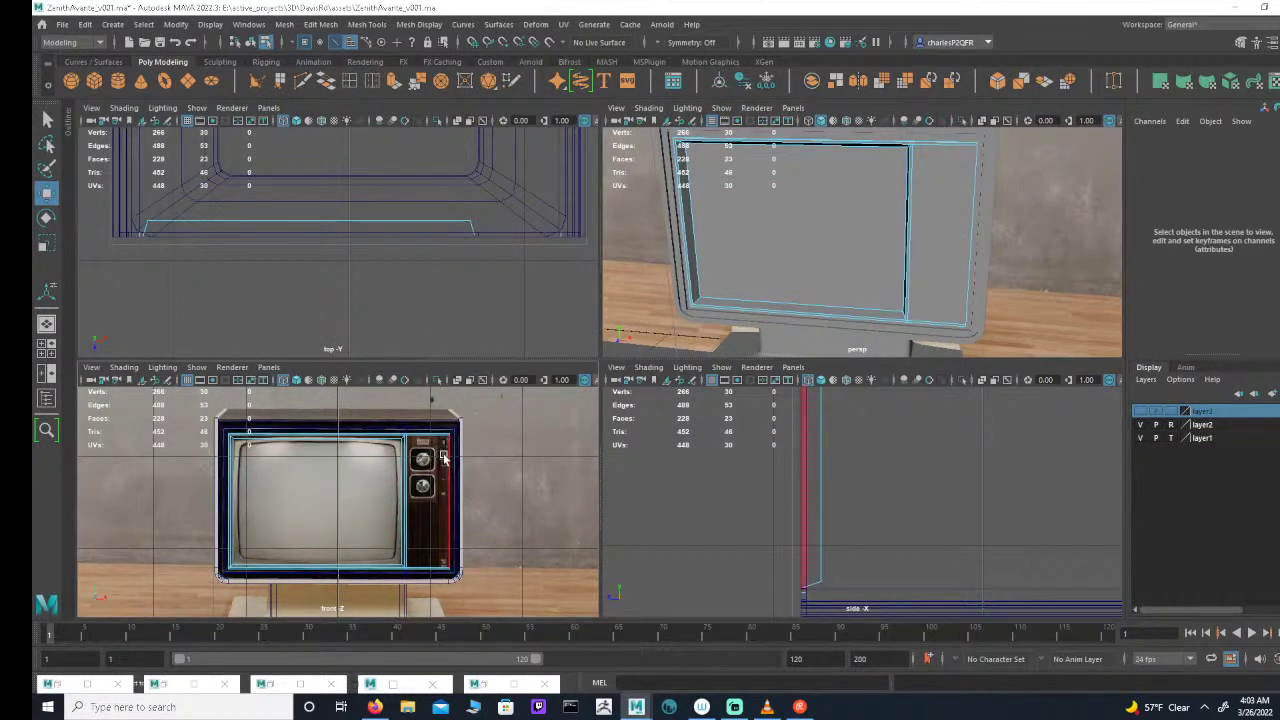
pyautogui.click(450, 485)
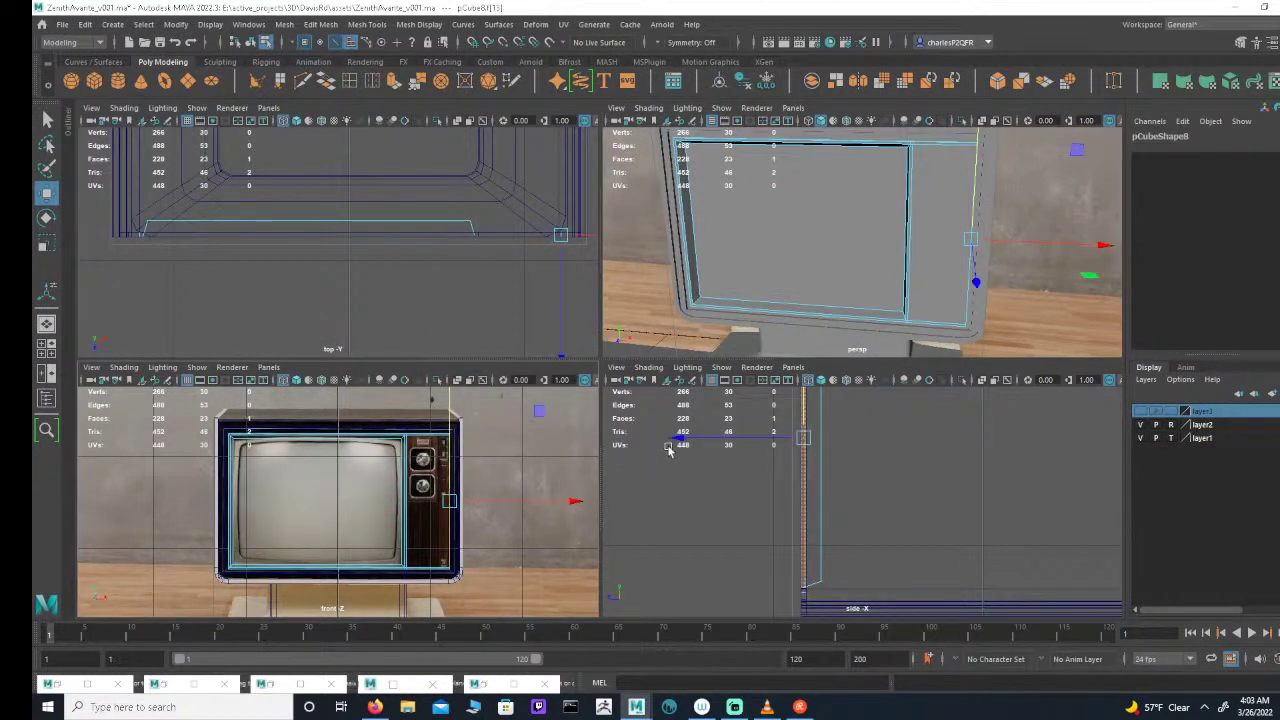
pyautogui.press('Delete')
# Step: Inspect the duplicate's remaining faces in perspective and pick out the large flat screen face
pyautogui.keyDown('alt'); pyautogui.moveTo(922, 276); pyautogui.dragTo(897, 254); pyautogui.keyUp('alt')
pyautogui.keyDown('alt'); pyautogui.moveTo(897, 254); pyautogui.dragTo(868, 222, button='middle'); pyautogui.keyUp('alt')
pyautogui.keyDown('alt'); pyautogui.moveTo(868, 222); pyautogui.dragTo(976, 250, button='right'); pyautogui.keyUp('alt')
pyautogui.keyDown('alt'); pyautogui.moveTo(975, 250); pyautogui.dragTo(868, 285); pyautogui.keyUp('alt')
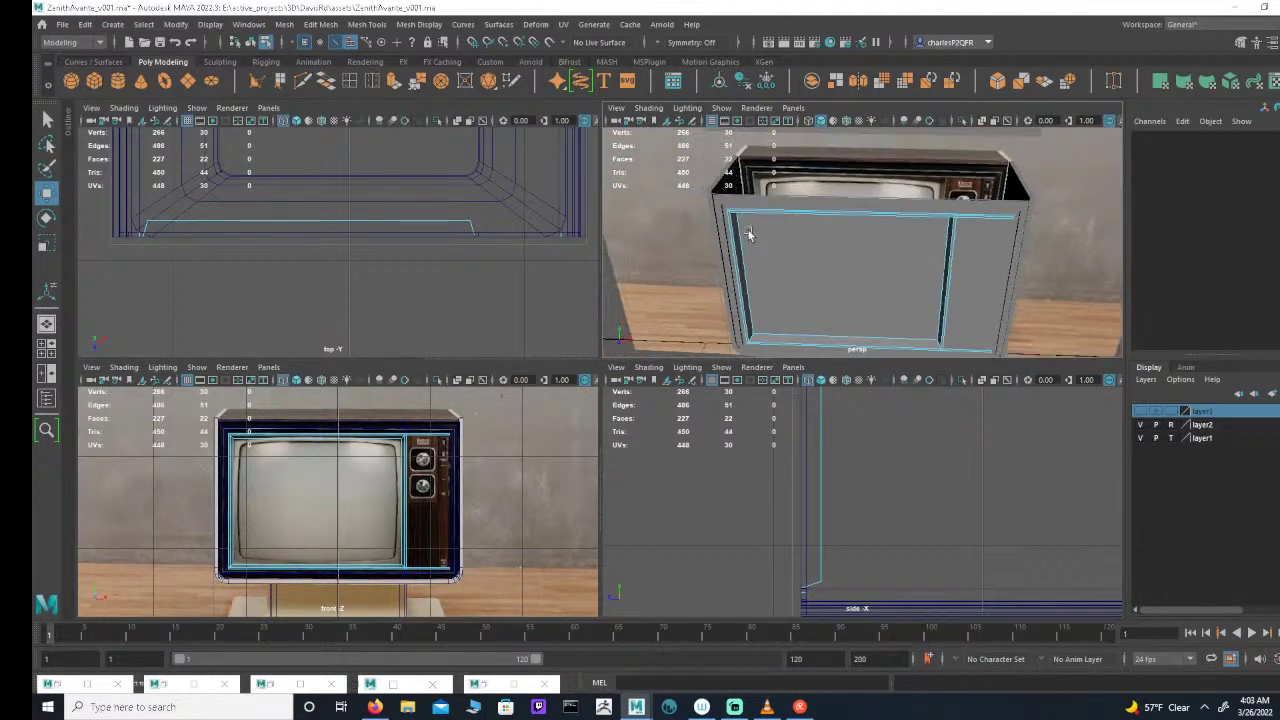
pyautogui.click(868, 285)
pyautogui.click(868, 285)
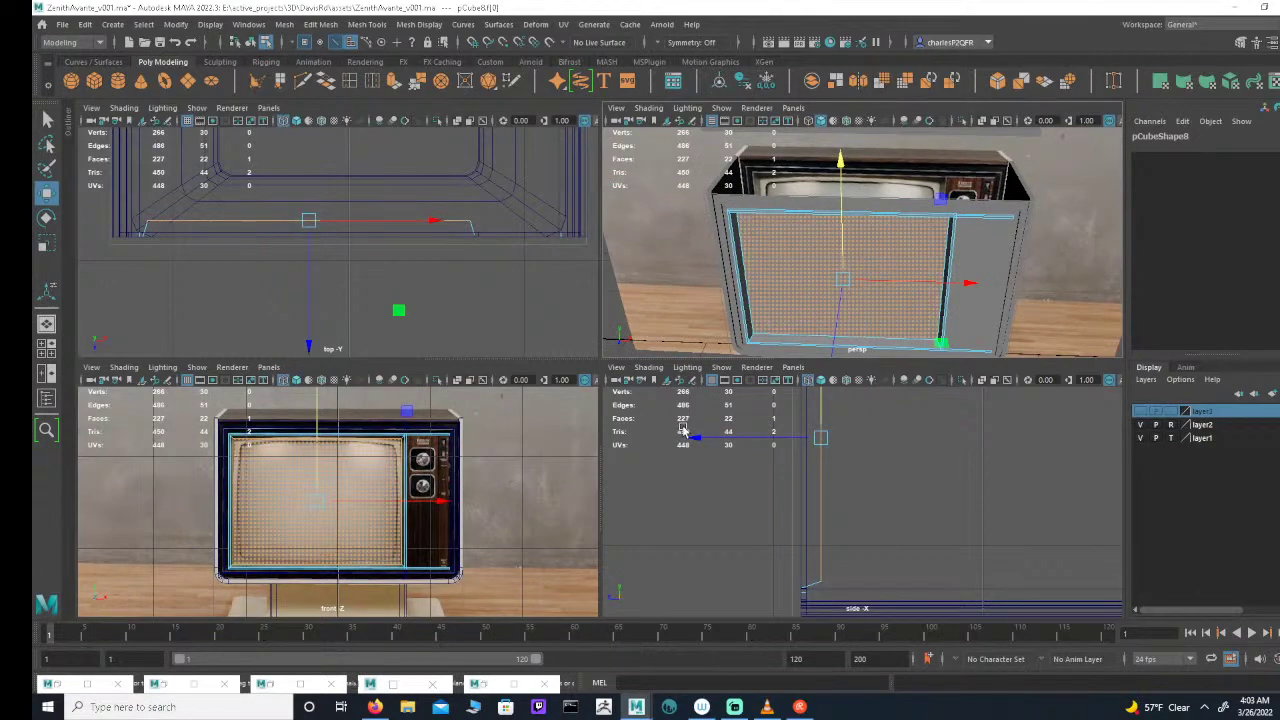
# Step: Insert a horizontal edge loop through the middle of the duplicate's screen area and its surrounding trim
pyautogui.press('space')
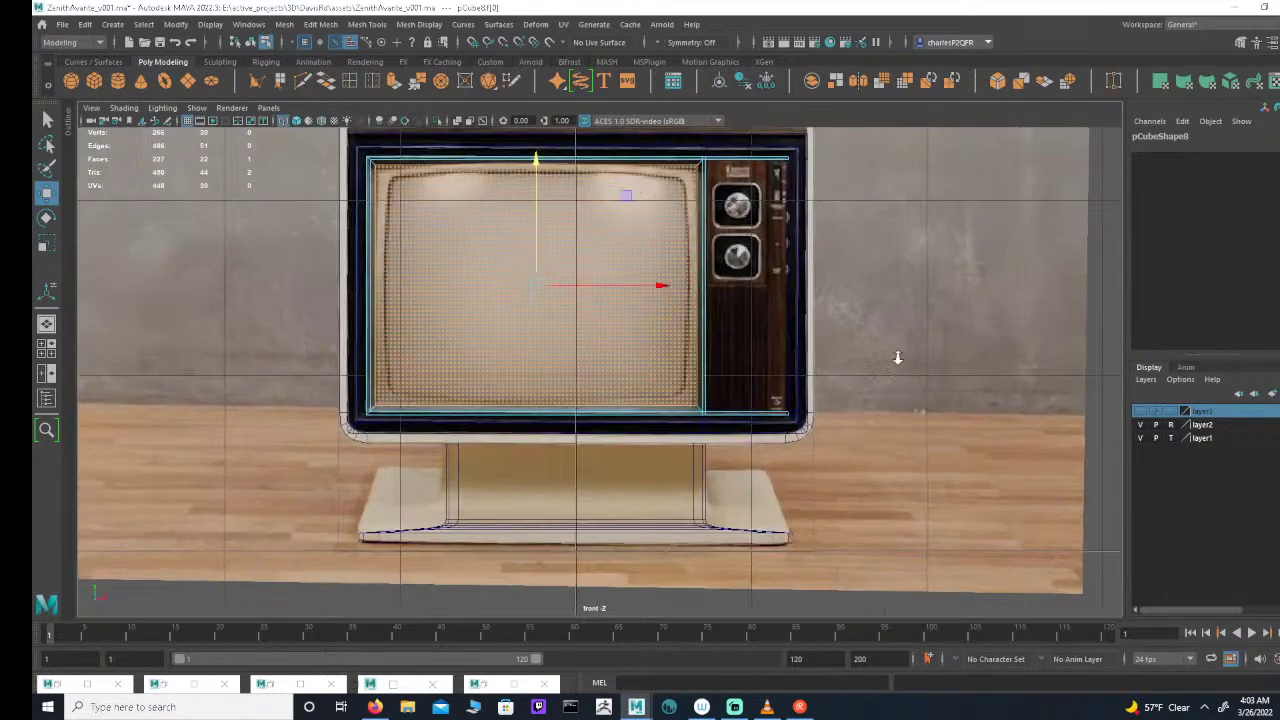
pyautogui.scroll(5, 752, 410)
pyautogui.scroll(2, 752, 410)
pyautogui.keyDown('alt'); pyautogui.moveTo(674, 391); pyautogui.dragTo(803, 420, button='middle'); pyautogui.keyUp('alt')
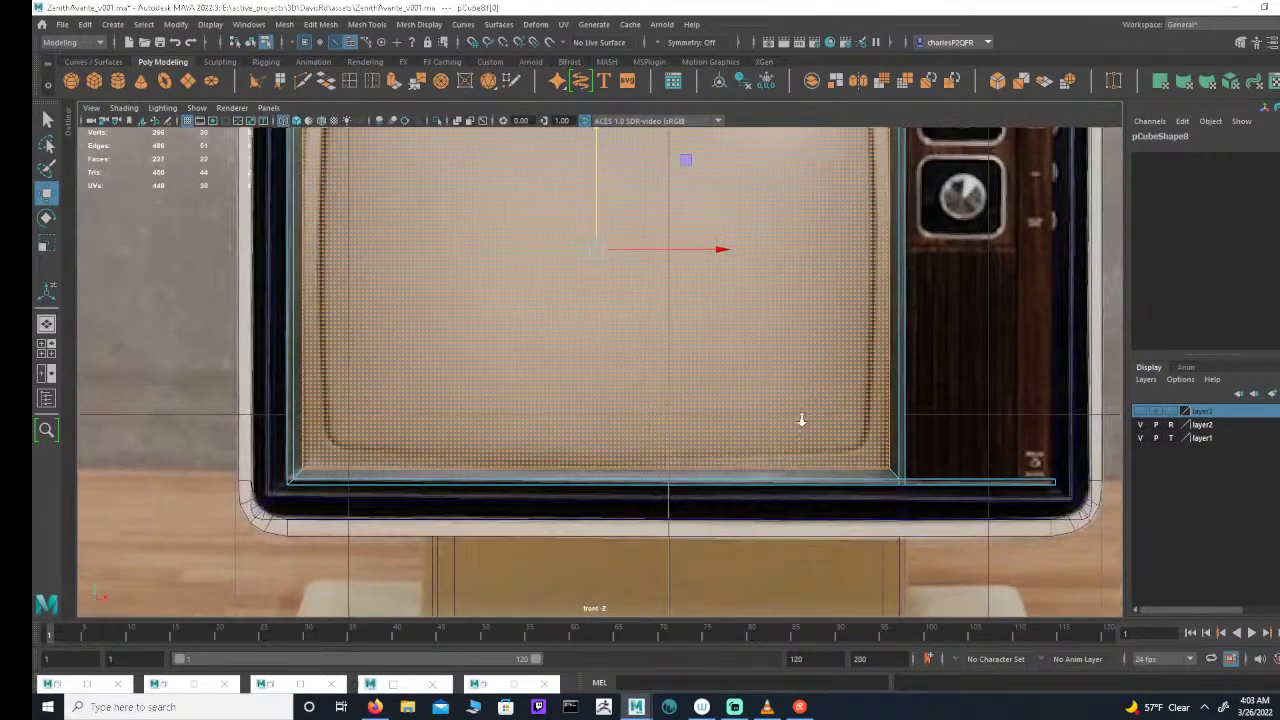
pyautogui.scroll(1, 803, 420)
pyautogui.scroll(-1, 837, 315)
pyautogui.scroll(-5, 640, 331)
pyautogui.scroll(6, 789, 358)
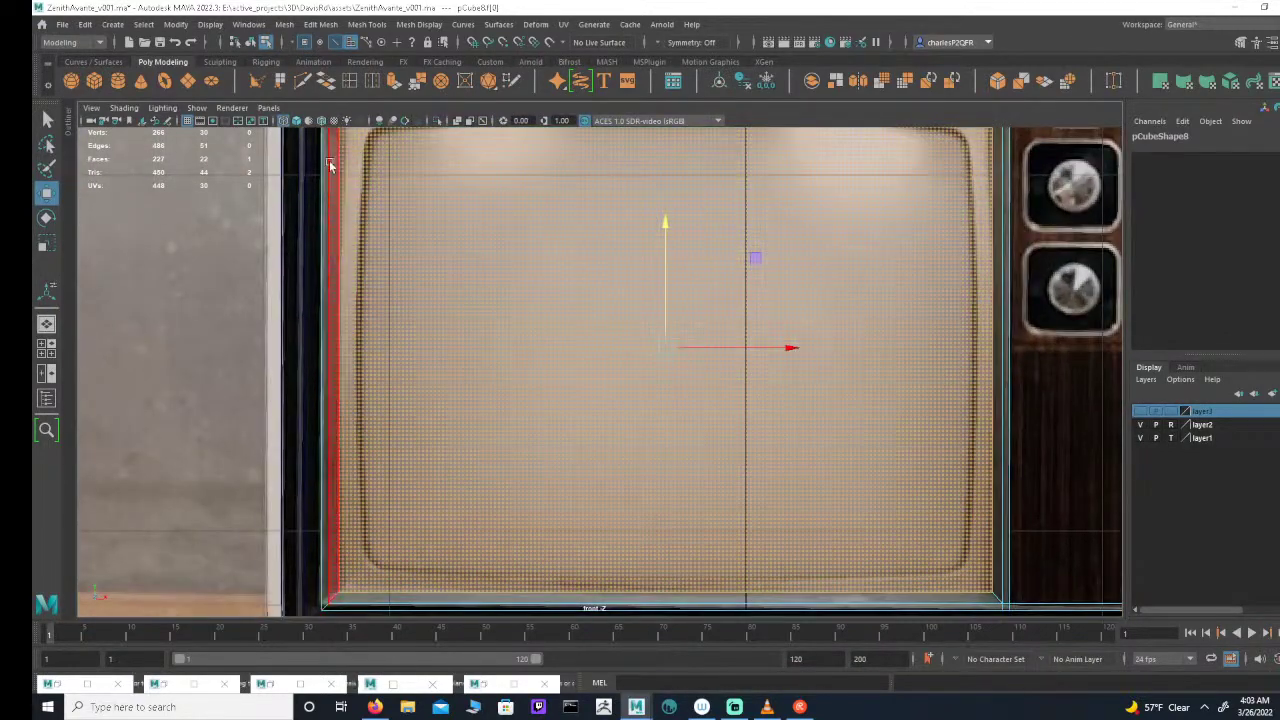
pyautogui.click(340, 349)
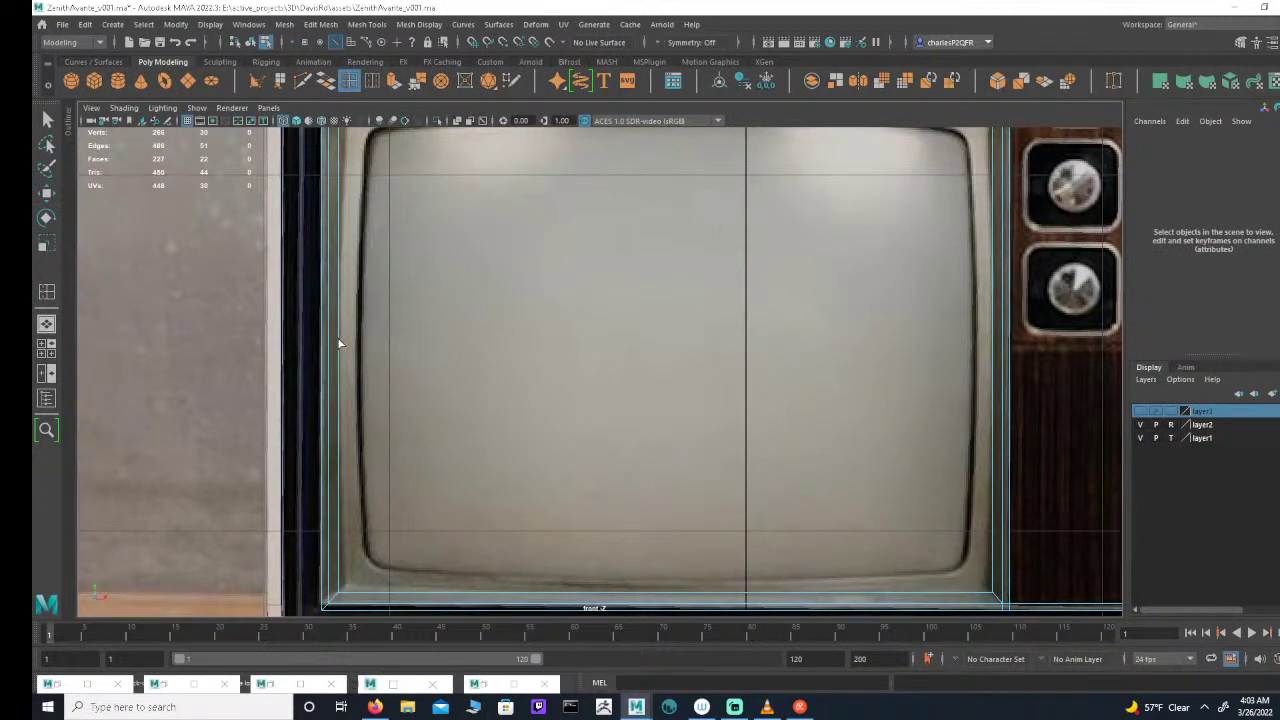
pyautogui.click(339, 341)
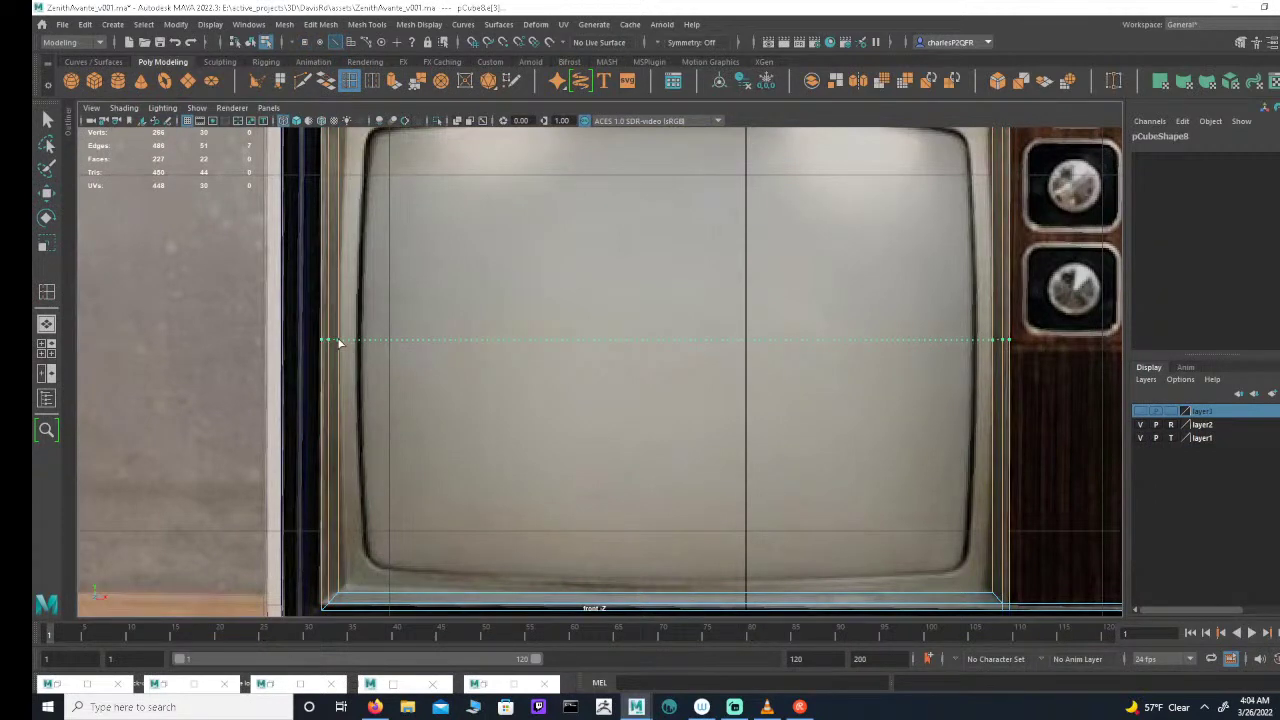
pyautogui.click(351, 347)
pyautogui.scroll(-6, 460, 331)
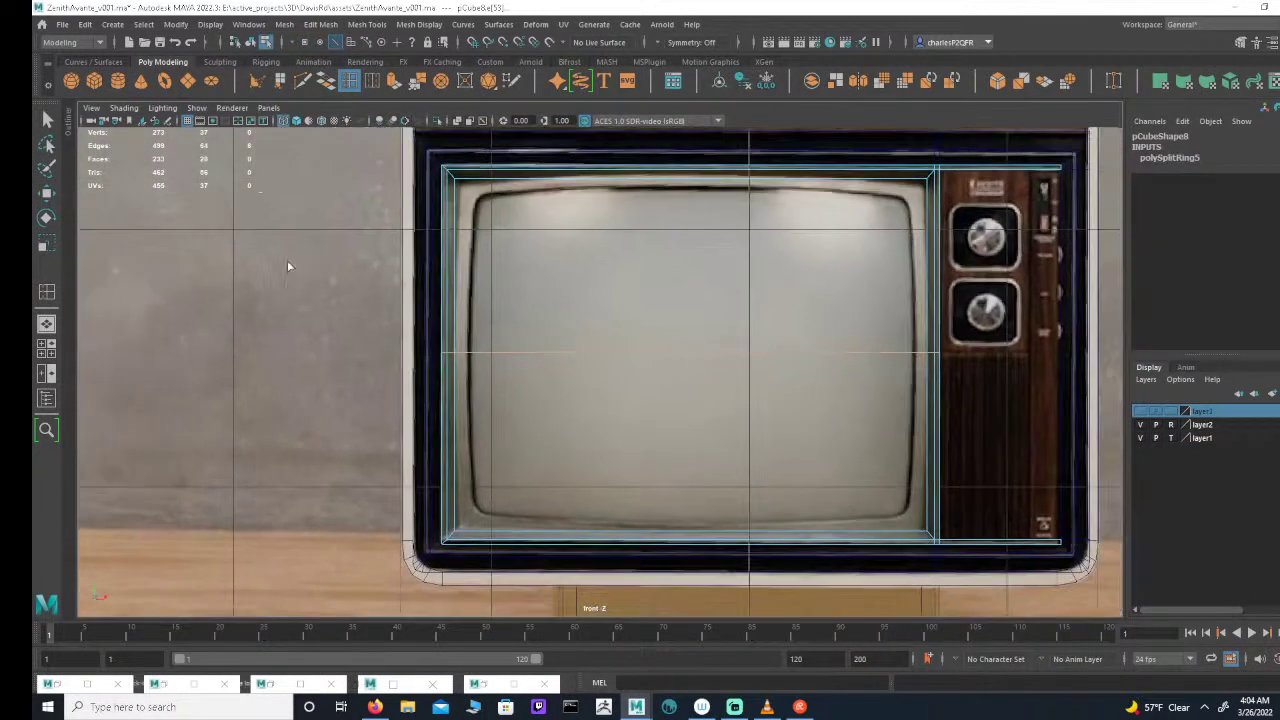
# Step: Insert a vertical edge loop through the middle of the screen area and adjust its horizontal placement
pyautogui.scroll(1, 622, 268)
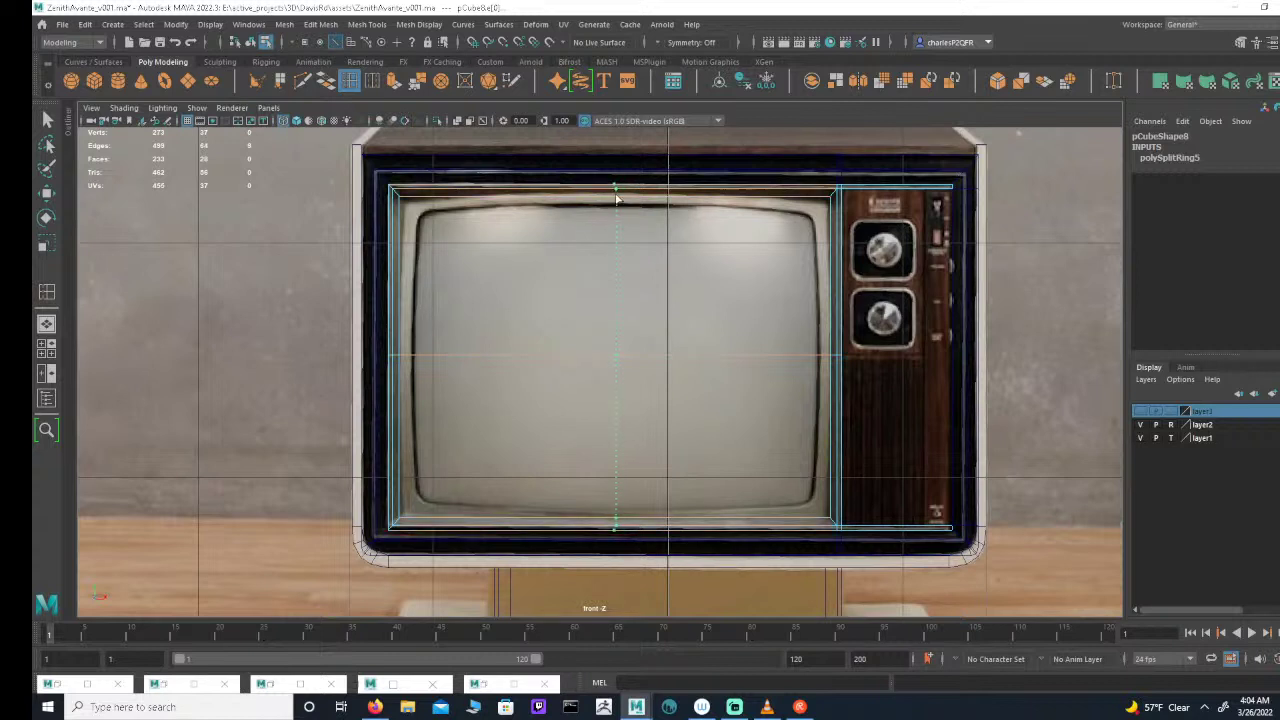
pyautogui.click(618, 198)
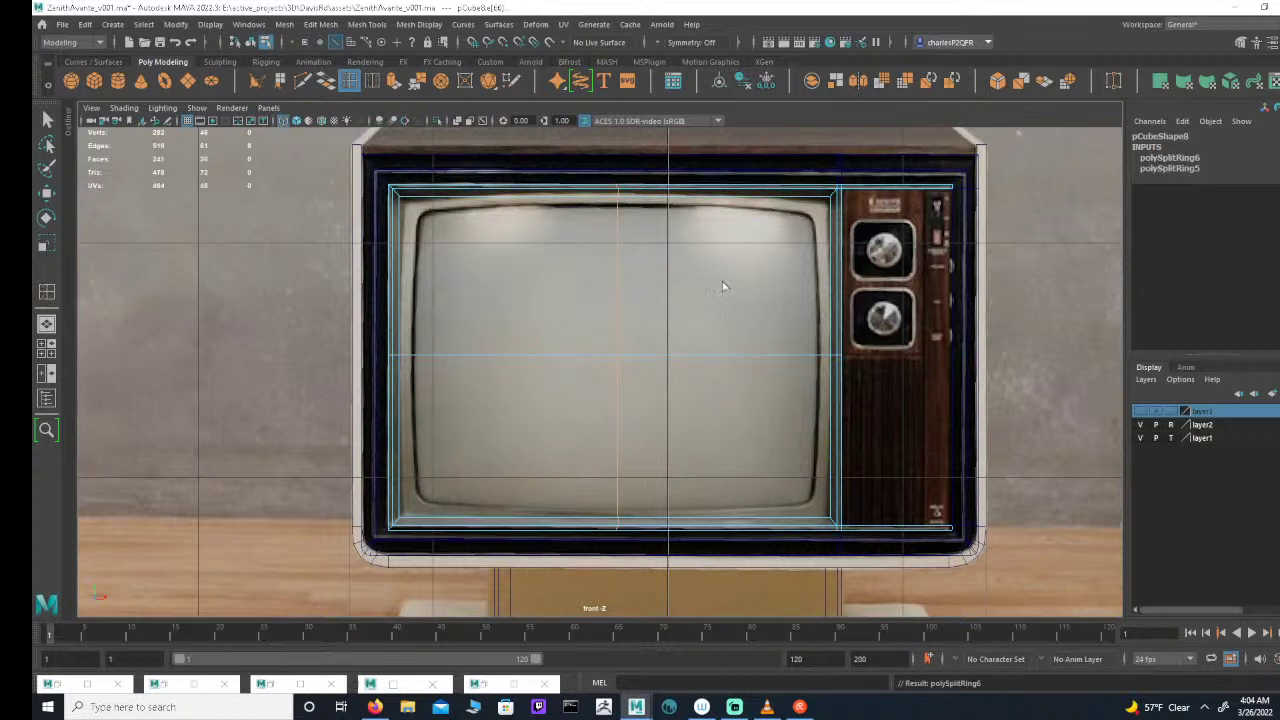
pyautogui.press('w')
pyautogui.press('x')
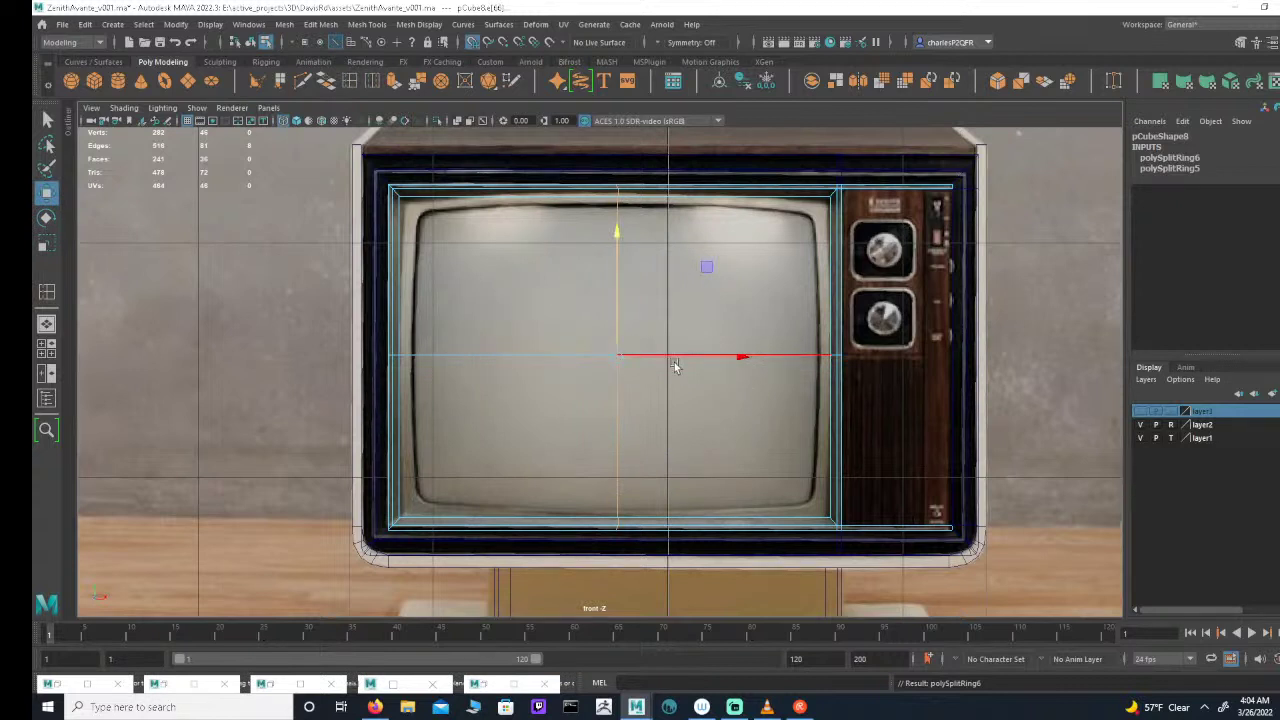
pyautogui.moveTo(672, 355)
pyautogui.mouseDown()
pyautogui.moveTo(643, 357)
pyautogui.moveTo(654, 359)
pyautogui.mouseUp()
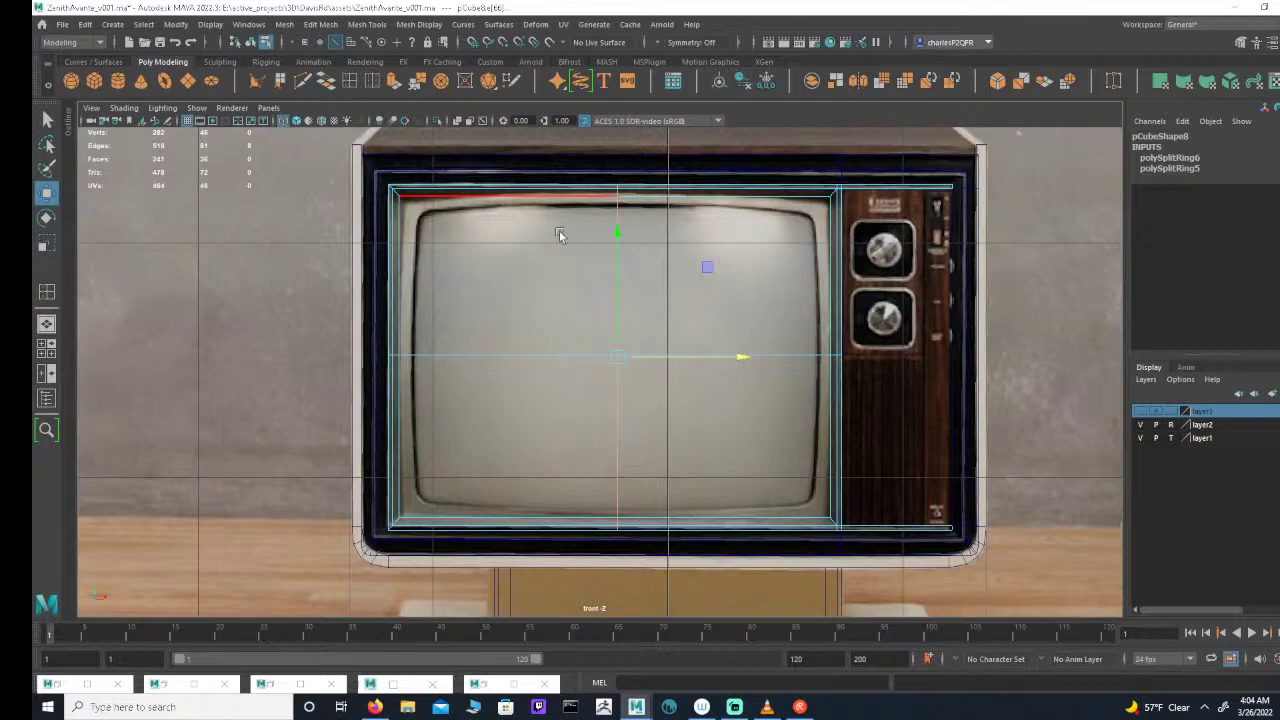
# Step: Compare the duplicate's straight screen edges with the curved screen outline in the front reference image
pyautogui.scroll(5, 687, 279)
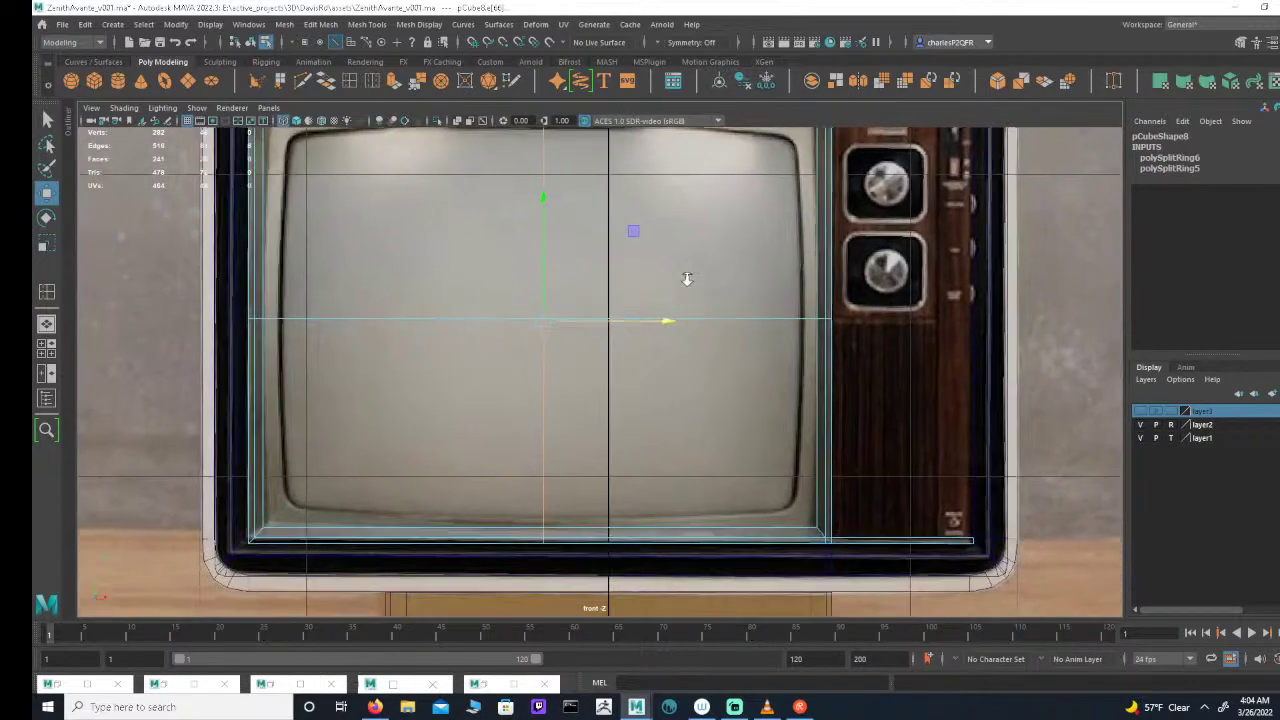
pyautogui.scroll(3, 687, 279)
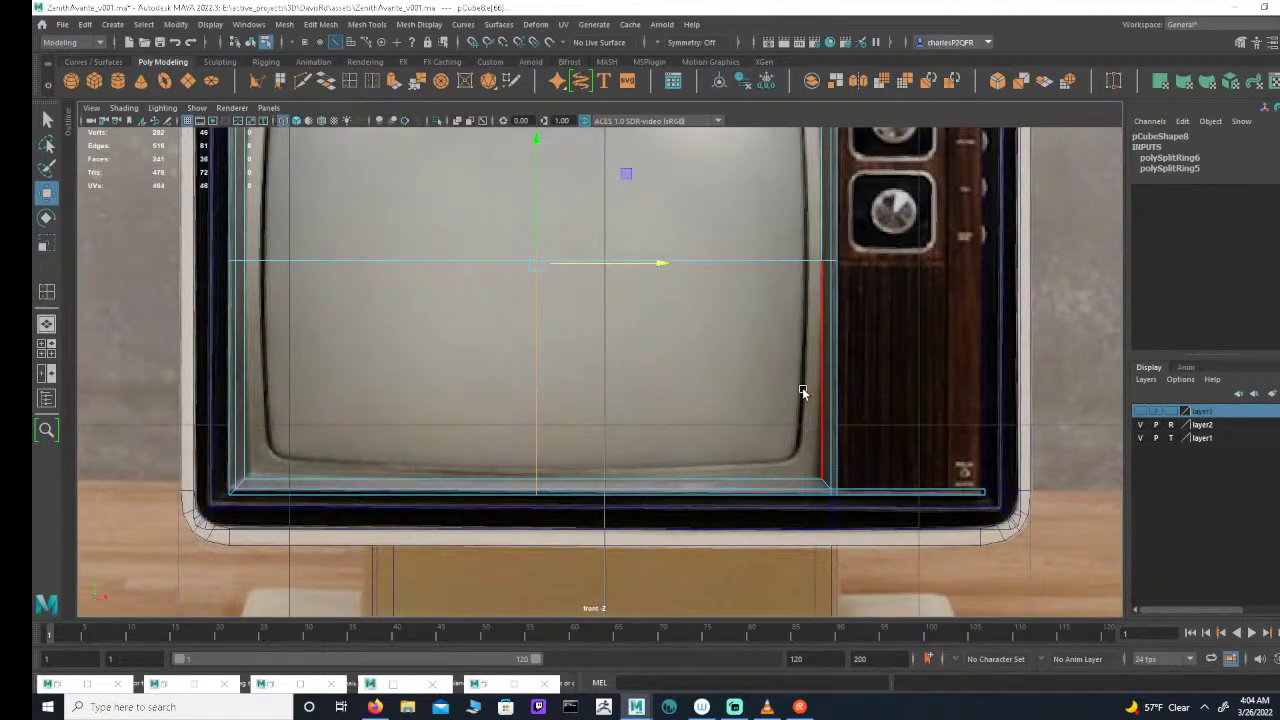
pyautogui.scroll(1, 802, 387)
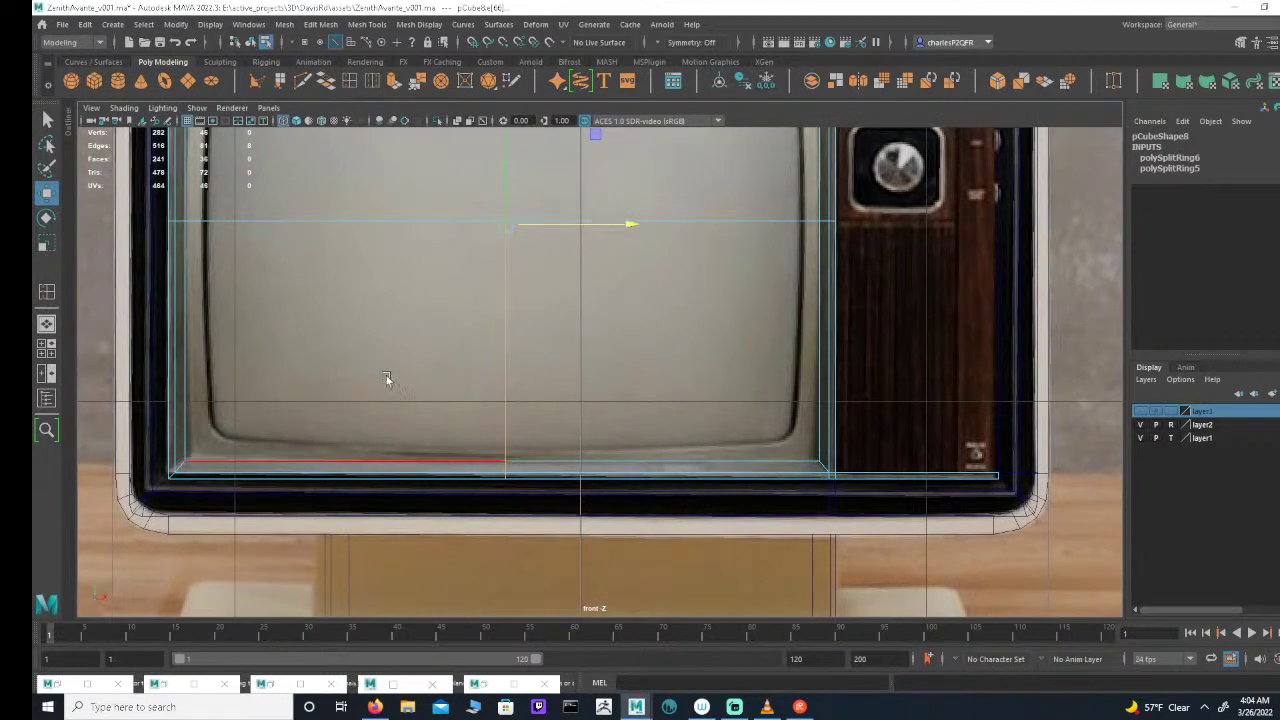
pyautogui.scroll(-5, 386, 378)
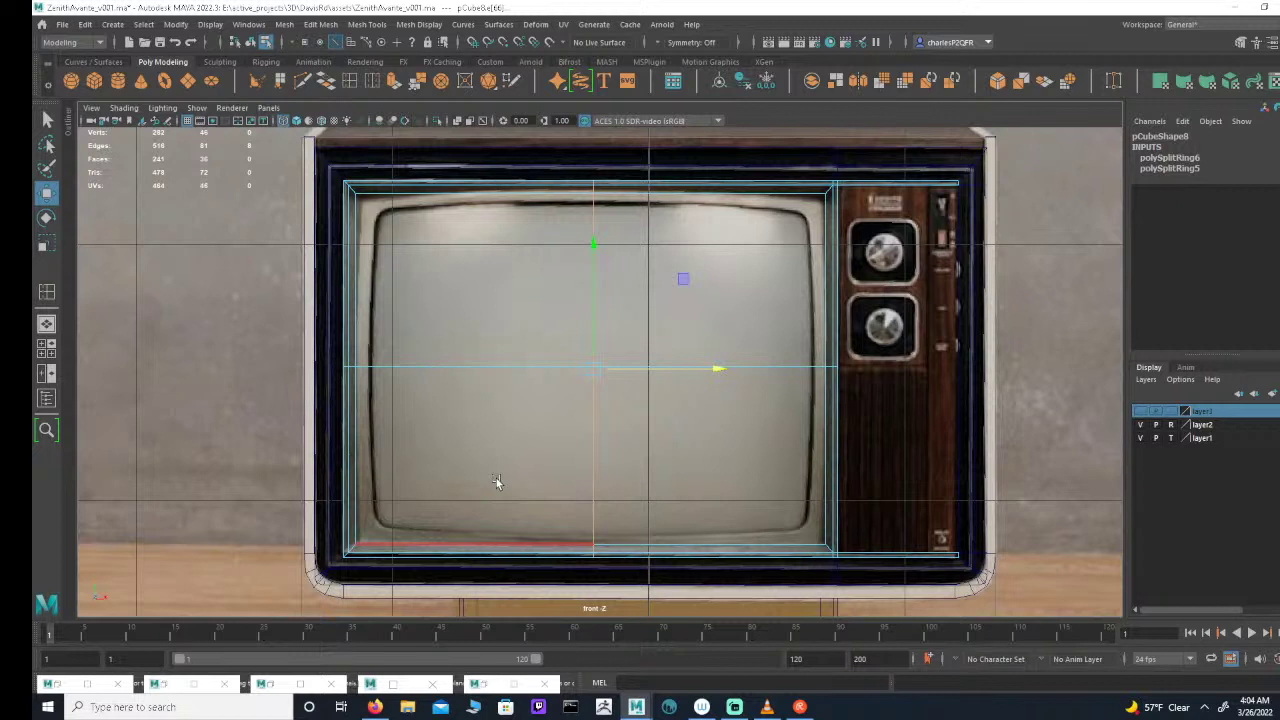
pyautogui.scroll(3, 537, 343)
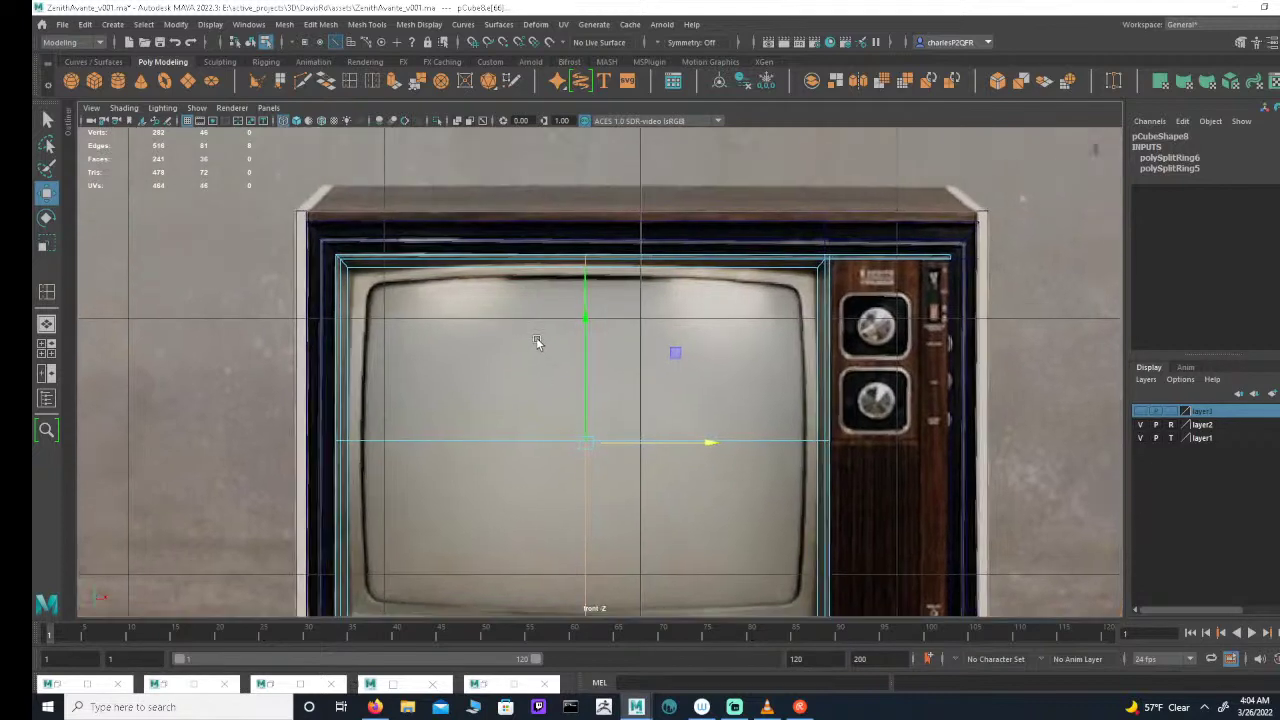
pyautogui.scroll(-4, 730, 380)
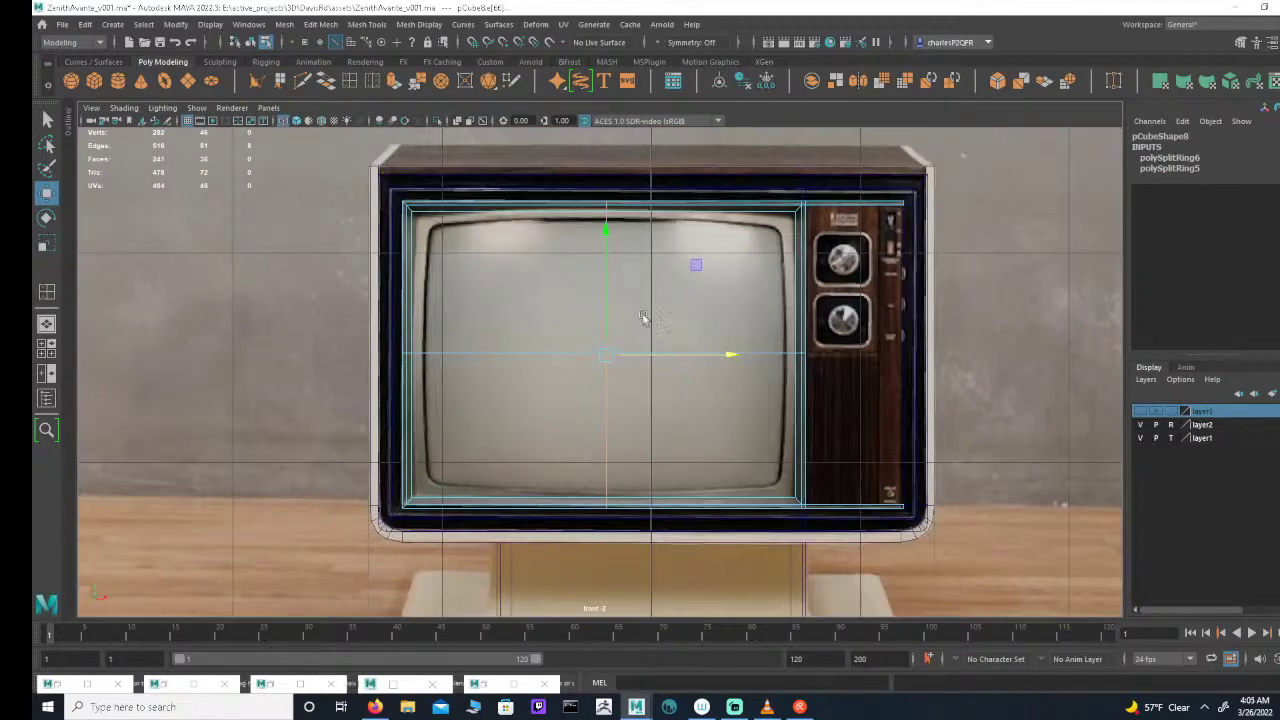
# Step: Add offset edge loops on both sides of the vertical and horizontal center loops, close to the screen area's outer edges
pyautogui.click(372, 81)
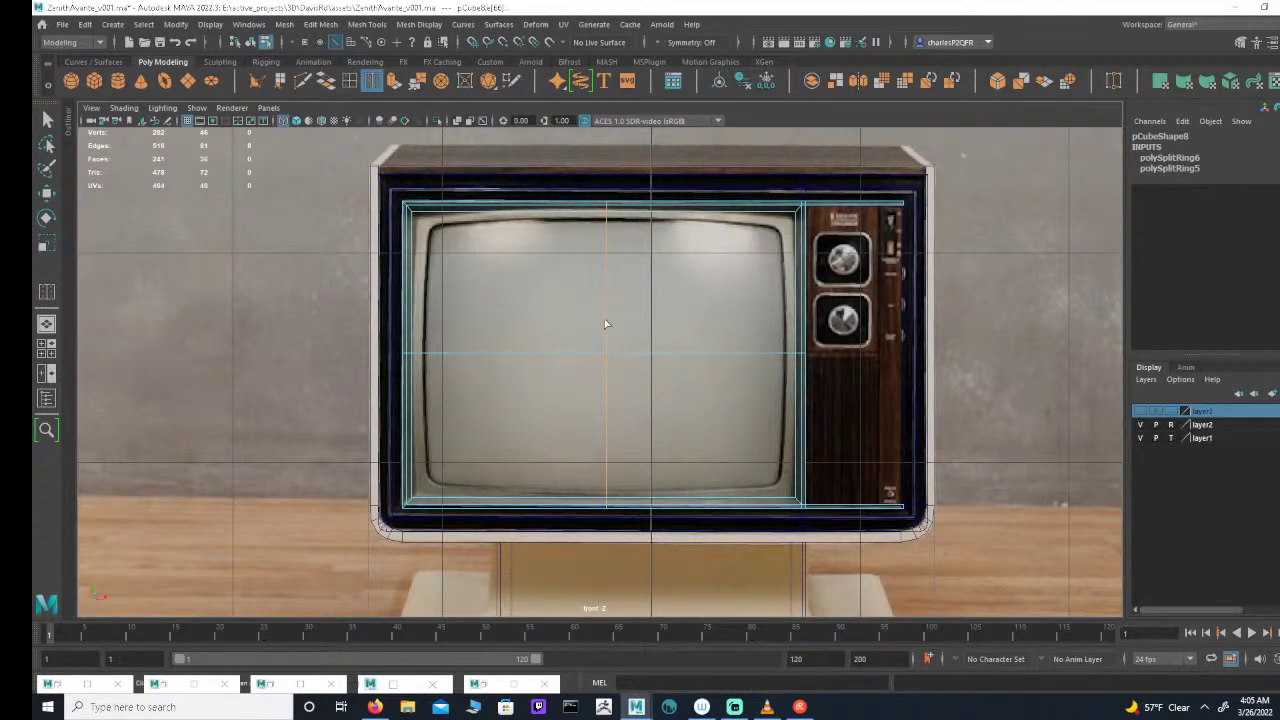
pyautogui.click(620, 243)
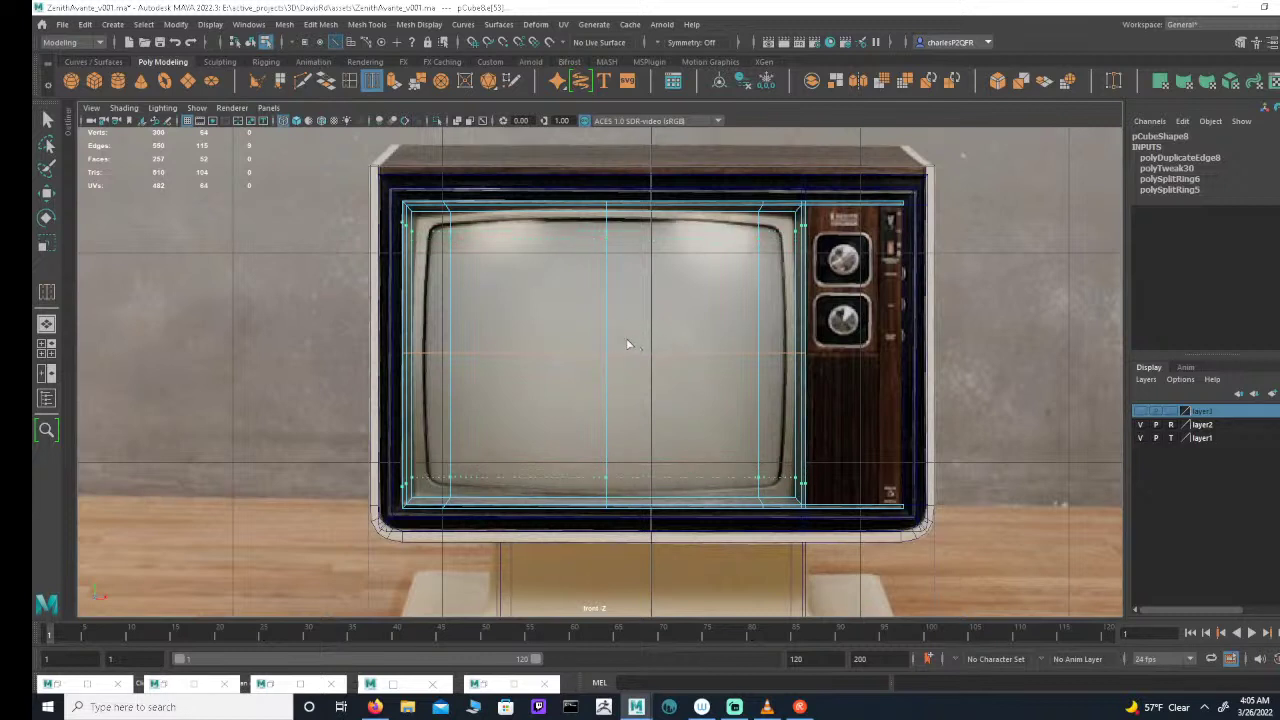
pyautogui.hotkey('ctrl', 'z')
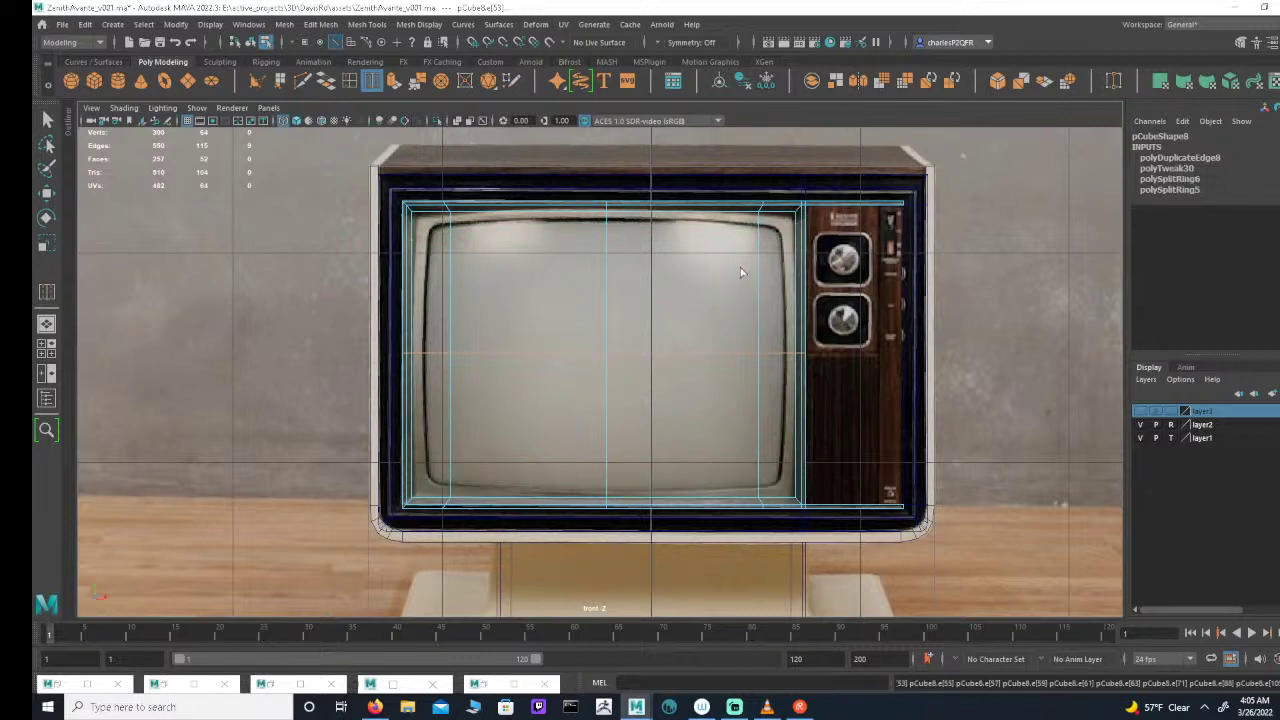
pyautogui.hotkey('ctrl', 'z')
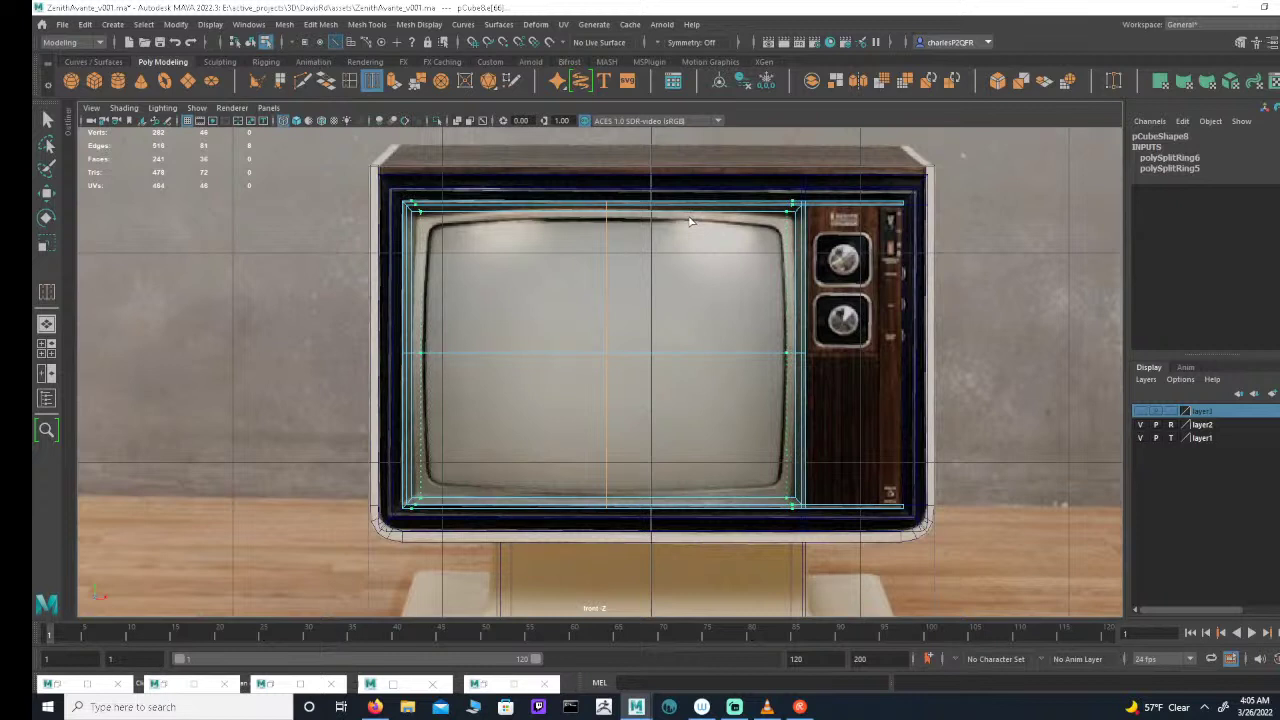
pyautogui.click(690, 221)
pyautogui.click(715, 354)
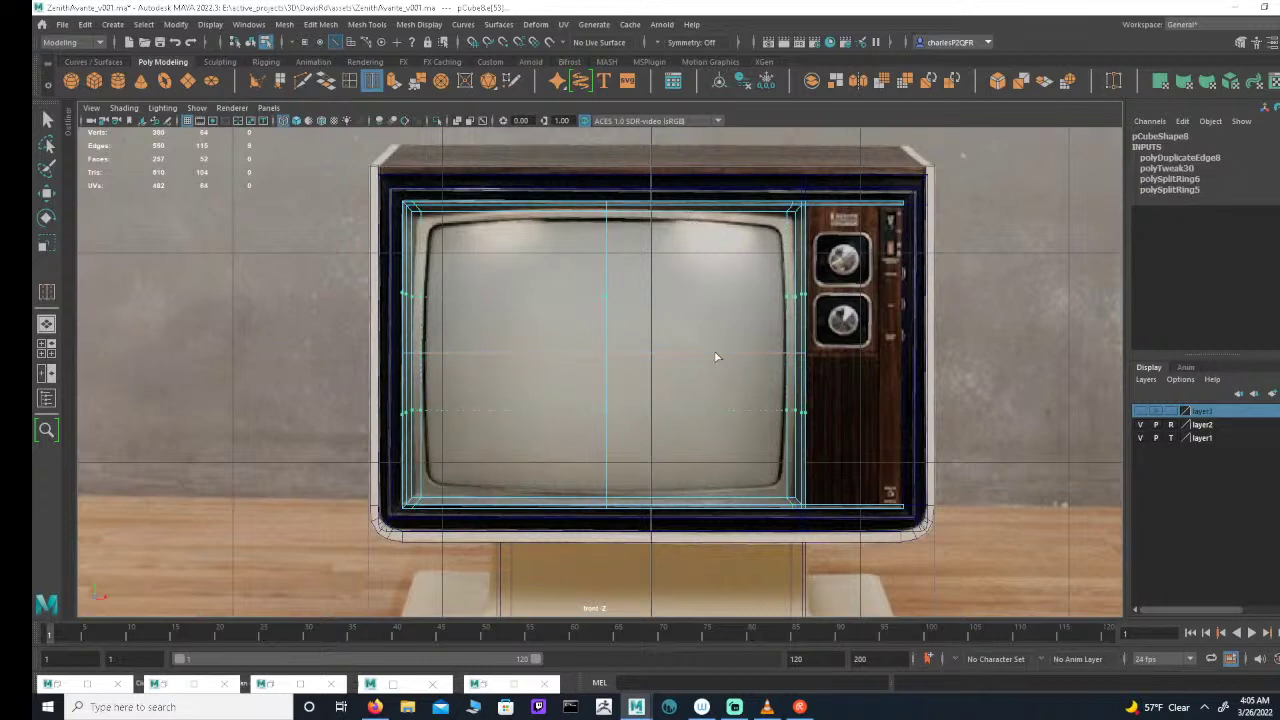
pyautogui.click(615, 338)
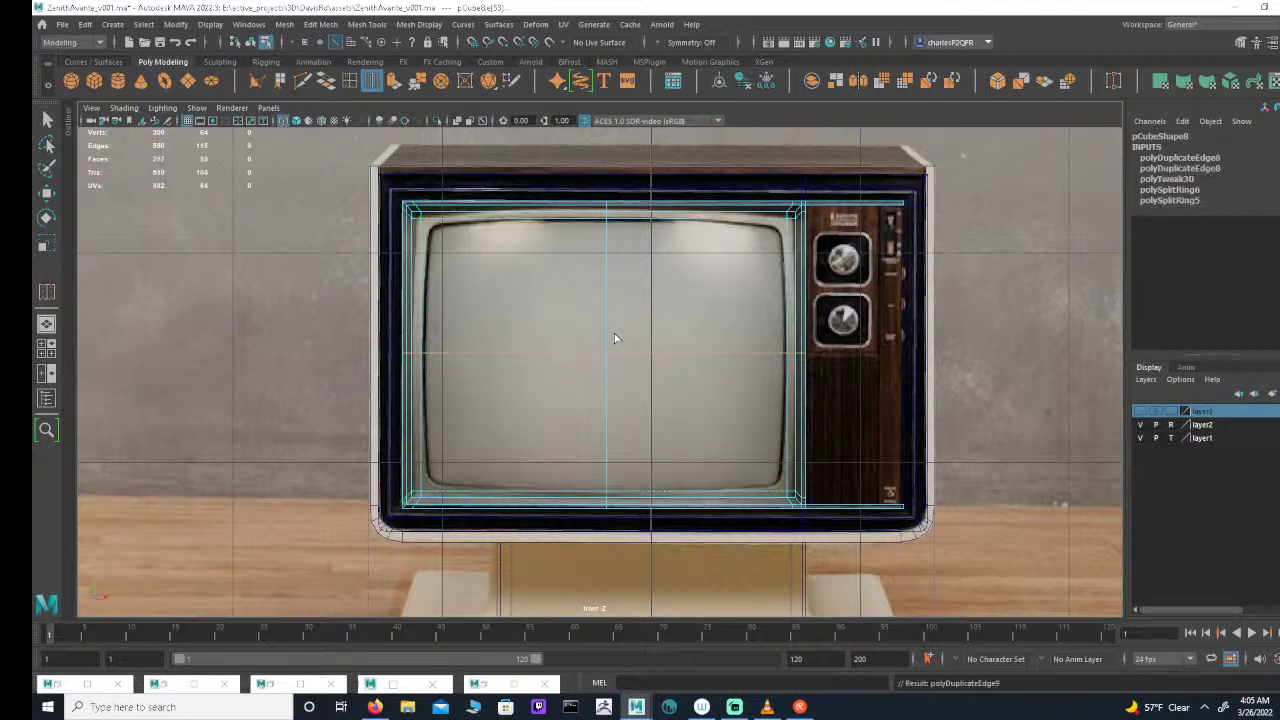
# Step: Select the four corner vertices of the screen face and scale them uniformly slightly inward to soften the corners
pyautogui.scroll(8, 851, 298)
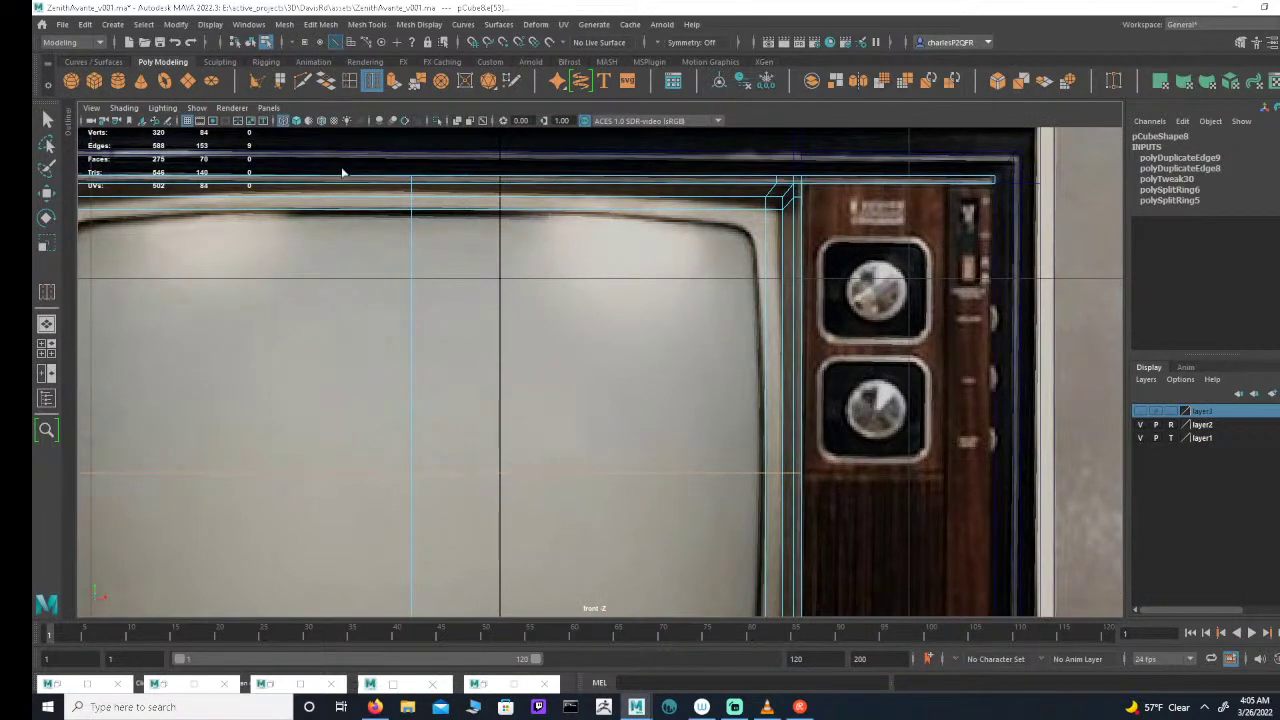
pyautogui.click(305, 42)
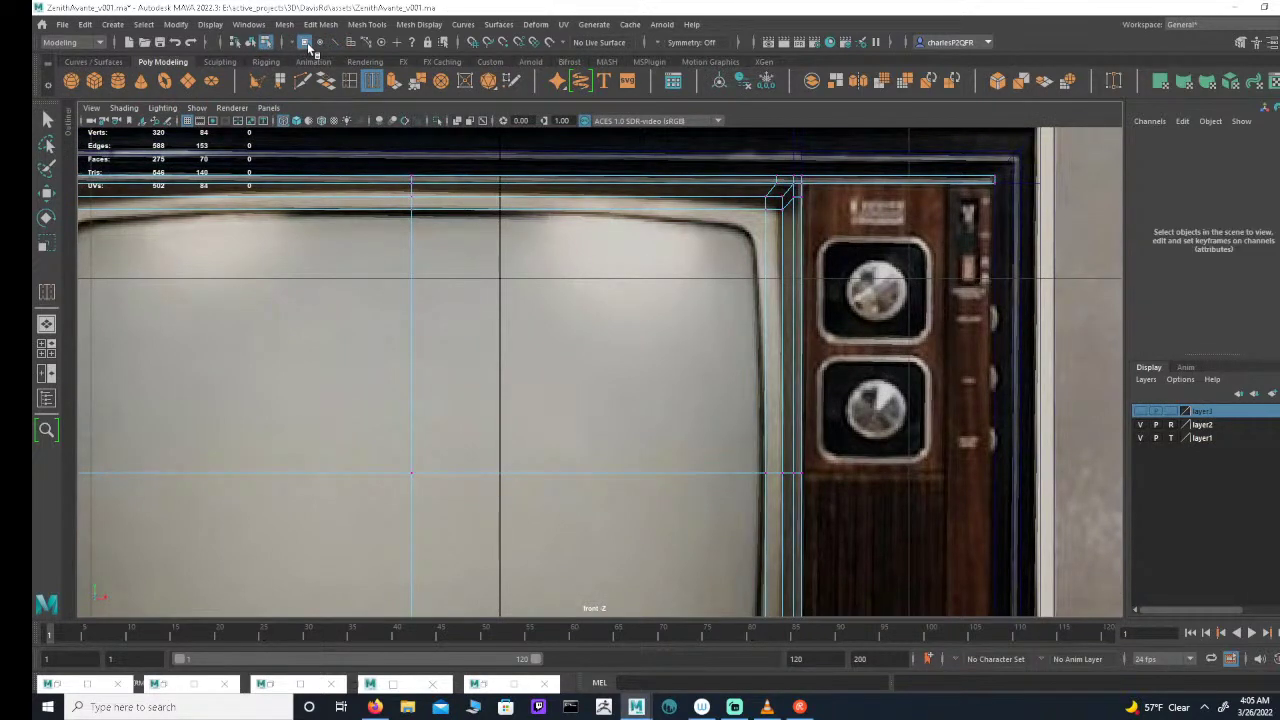
pyautogui.click(46, 121)
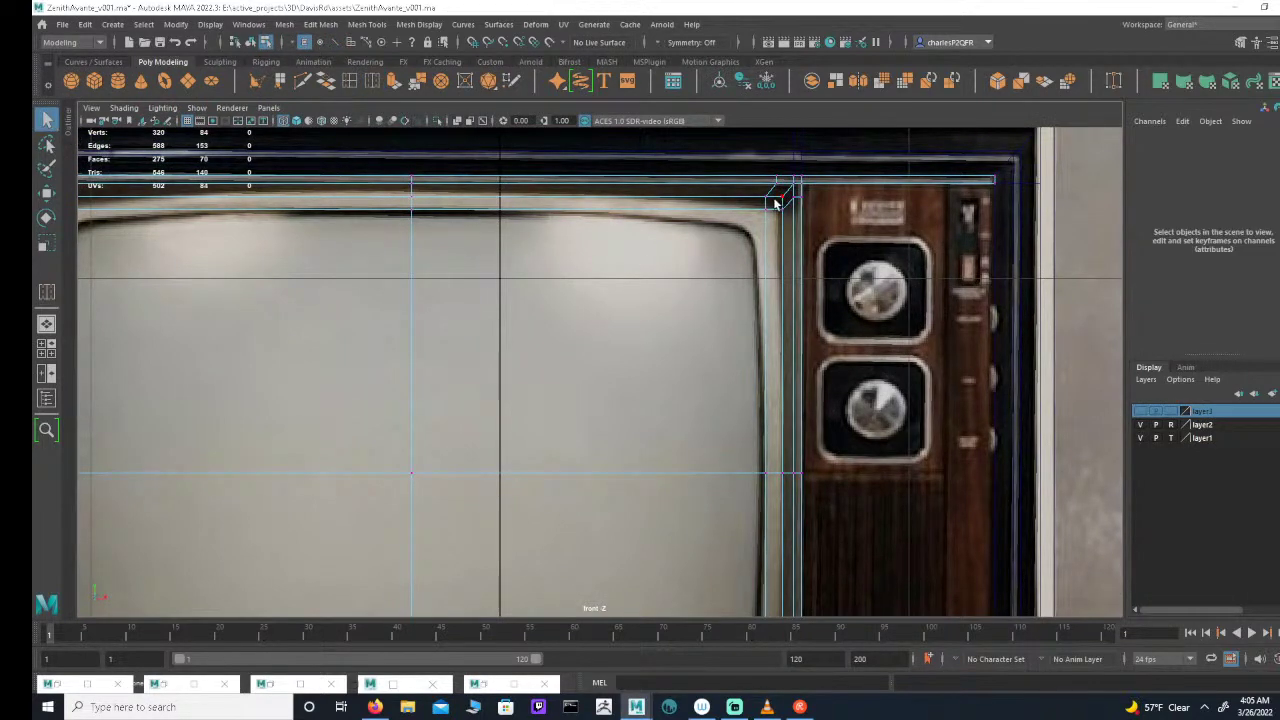
pyautogui.click(772, 203)
pyautogui.keyDown('alt'); pyautogui.moveTo(817, 376); pyautogui.dragTo(834, 176, button='middle'); pyautogui.keyUp('alt')
pyautogui.scroll(-2, 834, 176)
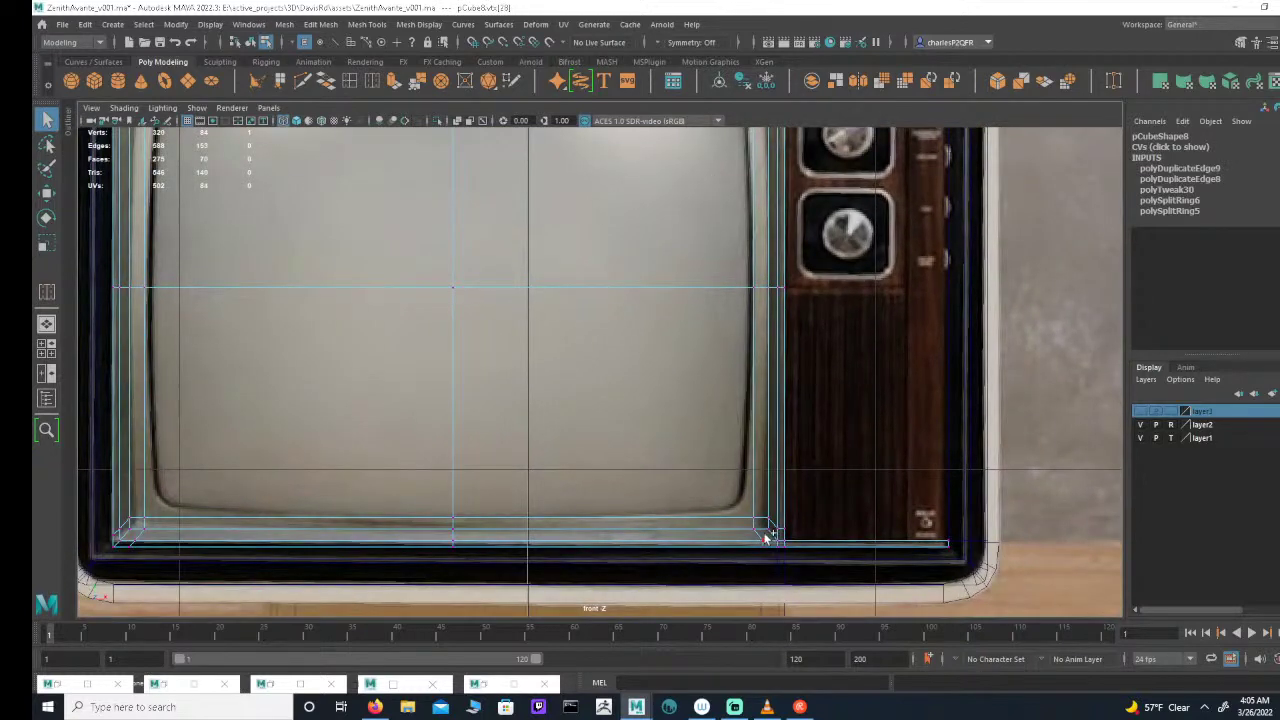
pyautogui.keyDown('shift'); pyautogui.click(765, 532); pyautogui.keyUp('shift')
pyautogui.keyDown('alt'); pyautogui.moveTo(510, 424); pyautogui.dragTo(707, 406, button='middle'); pyautogui.keyUp('alt')
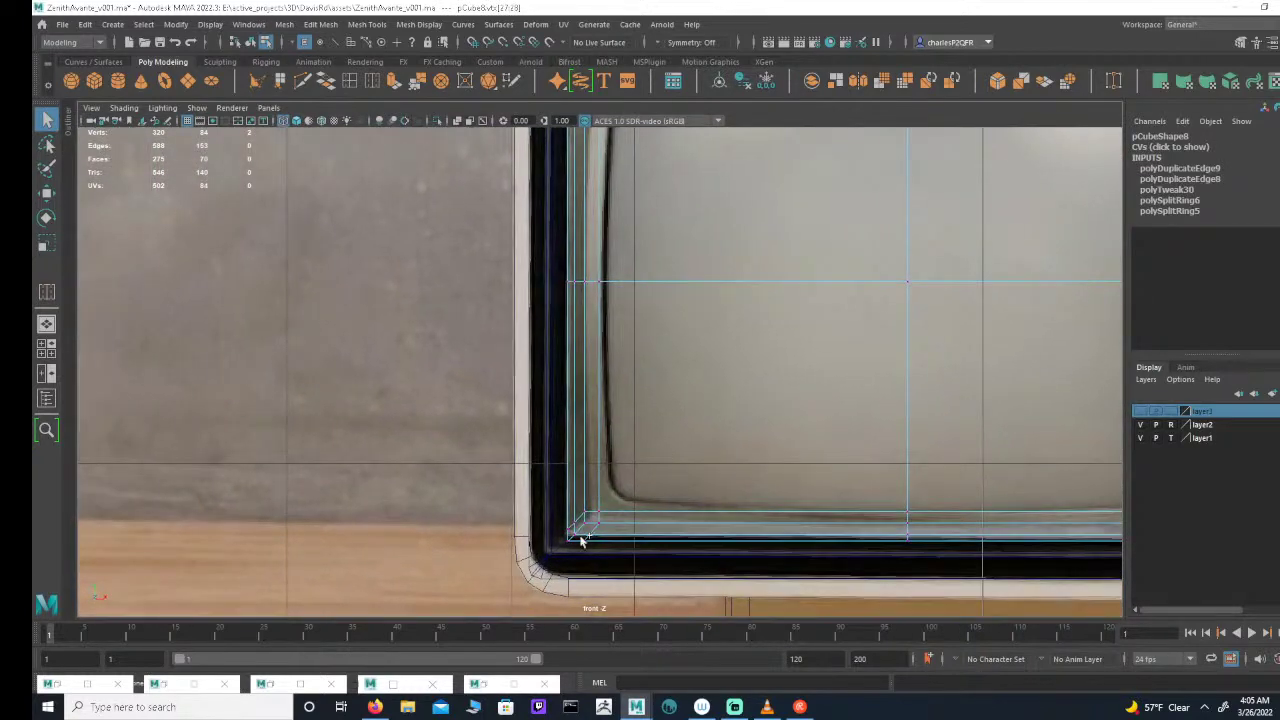
pyautogui.scroll(-1, 725, 340)
pyautogui.keyDown('alt'); pyautogui.moveTo(702, 164); pyautogui.dragTo(674, 434, button='middle'); pyautogui.keyUp('alt')
pyautogui.scroll(1, 674, 434)
pyautogui.keyDown('shift'); pyautogui.click(570, 341); pyautogui.keyUp('shift')
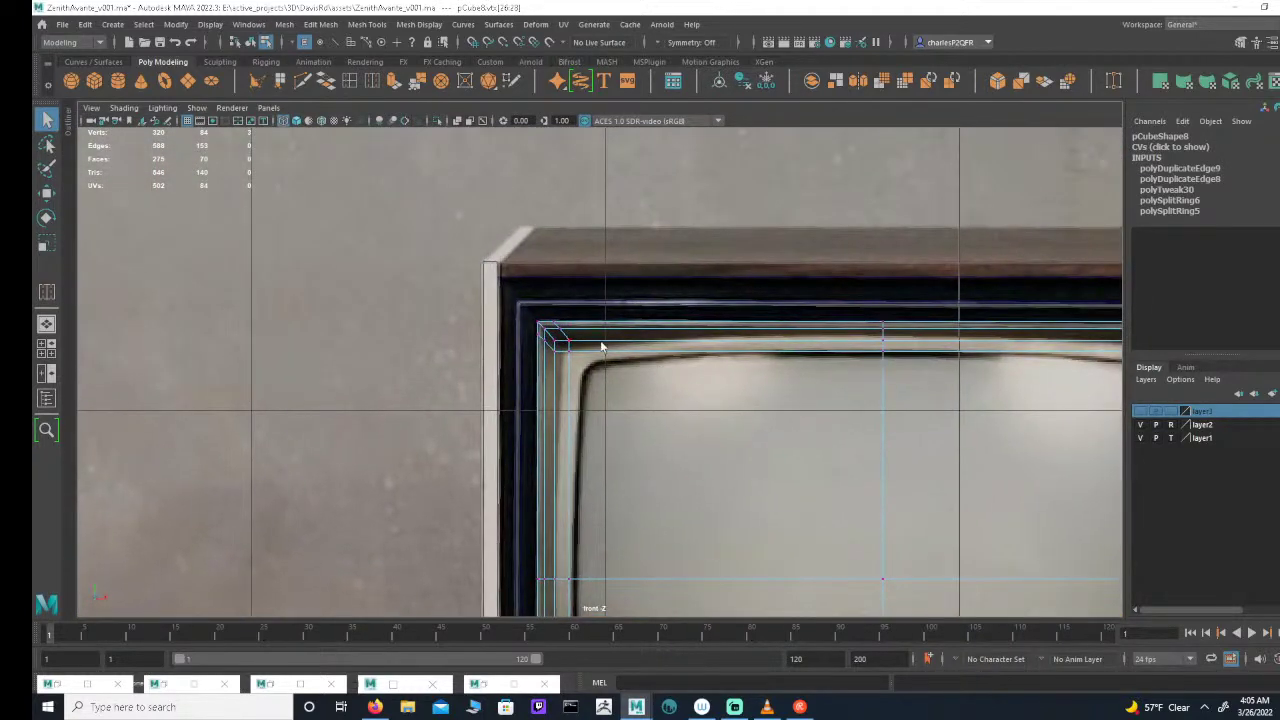
pyautogui.scroll(1, 687, 370)
pyautogui.keyDown('alt'); pyautogui.moveTo(855, 422); pyautogui.dragTo(721, 360, button='middle'); pyautogui.keyUp('alt')
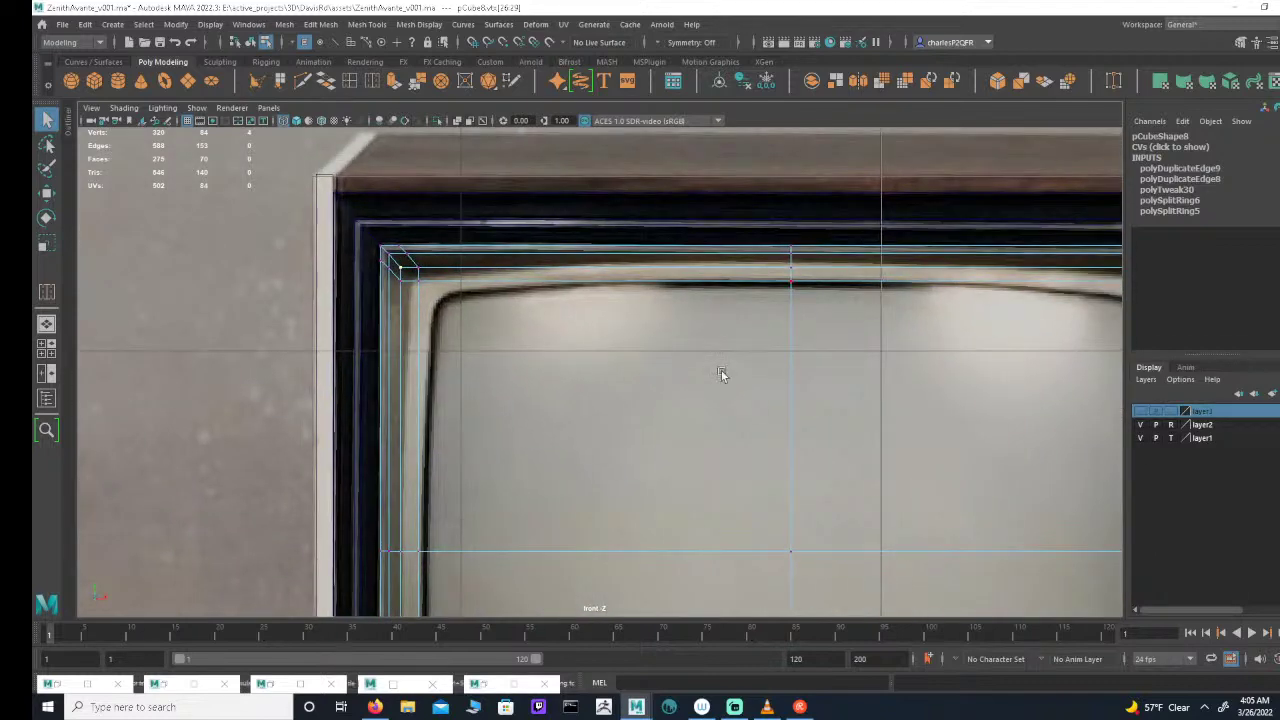
pyautogui.press('r')
pyautogui.scroll(1, 865, 443)
pyautogui.scroll(-1, 840, 450)
pyautogui.keyDown('alt'); pyautogui.moveTo(807, 461); pyautogui.dragTo(778, 412, button='middle'); pyautogui.keyUp('alt')
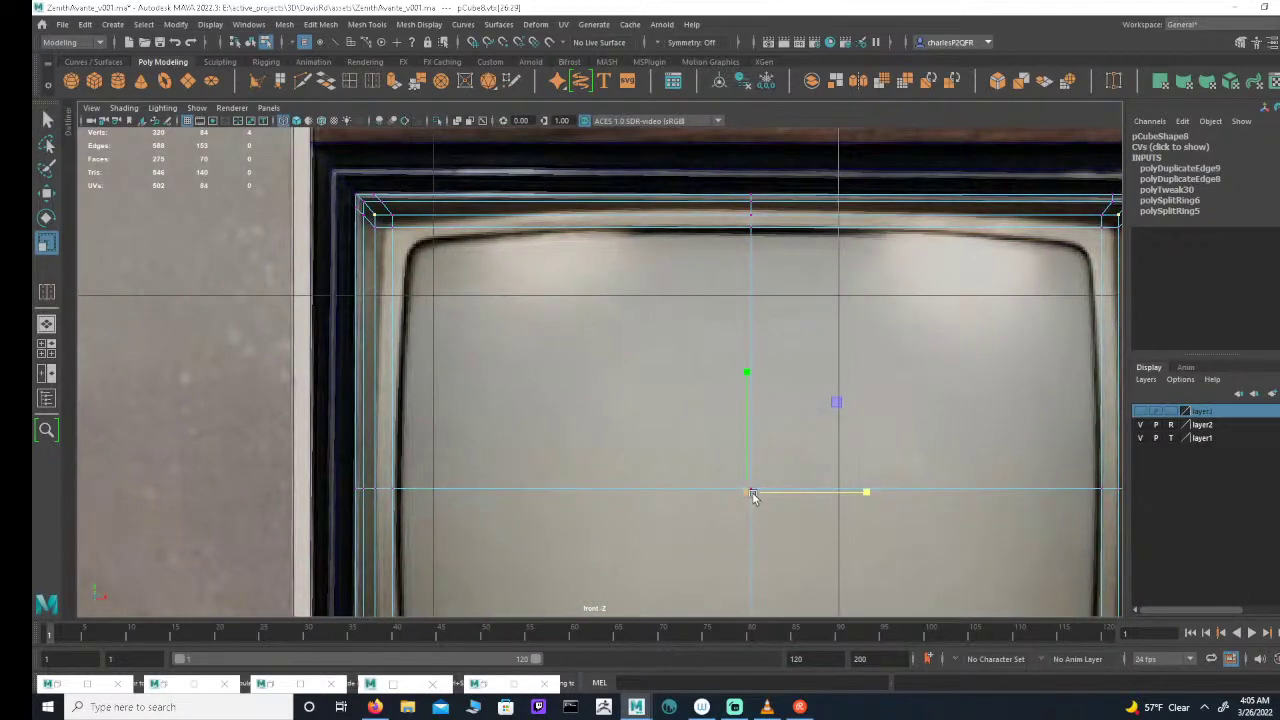
pyautogui.moveTo(748, 493); pyautogui.dragTo(745, 490)
pyautogui.scroll(-1, 897, 457)
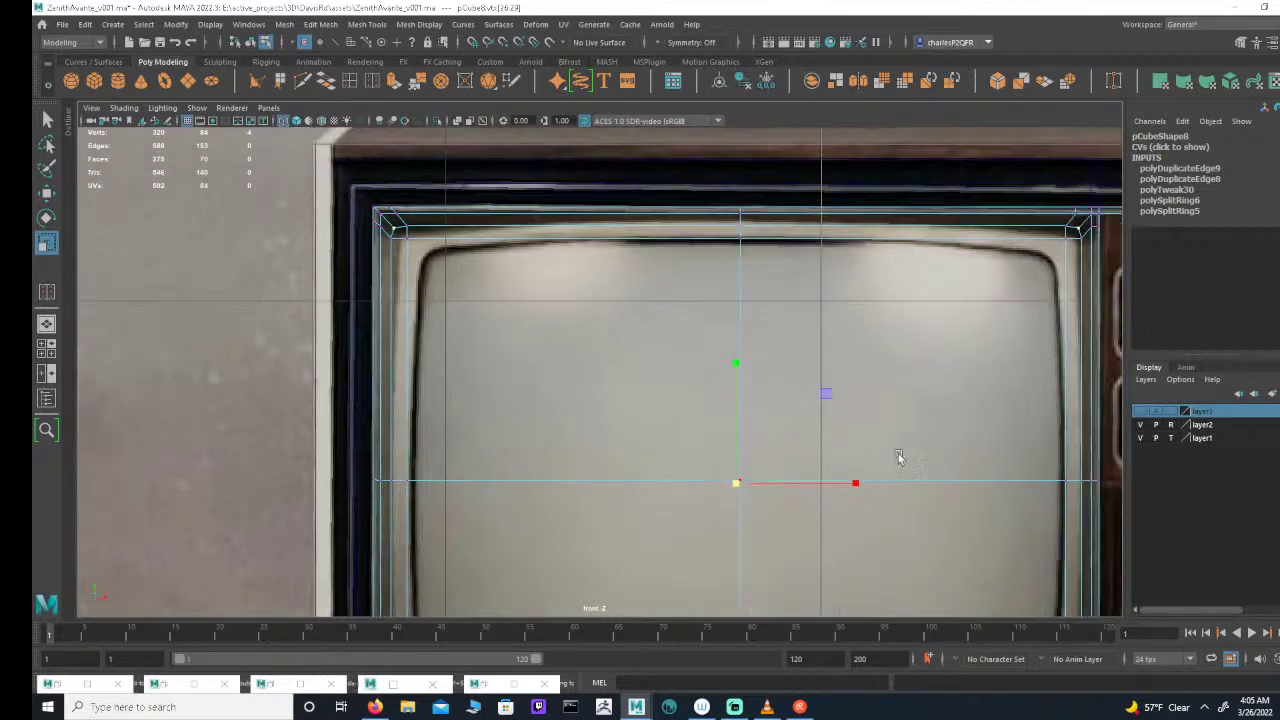
# Step: Check the scaled corner vertices against the rounded screen corners in the front reference image
pyautogui.scroll(1, 895, 455)
pyautogui.keyDown('alt'); pyautogui.moveTo(890, 450); pyautogui.dragTo(703, 430, button='middle'); pyautogui.keyUp('alt')
pyautogui.scroll(1, 826, 230)
pyautogui.keyDown('alt'); pyautogui.moveTo(826, 230); pyautogui.dragTo(789, 271, button='middle'); pyautogui.keyUp('alt')
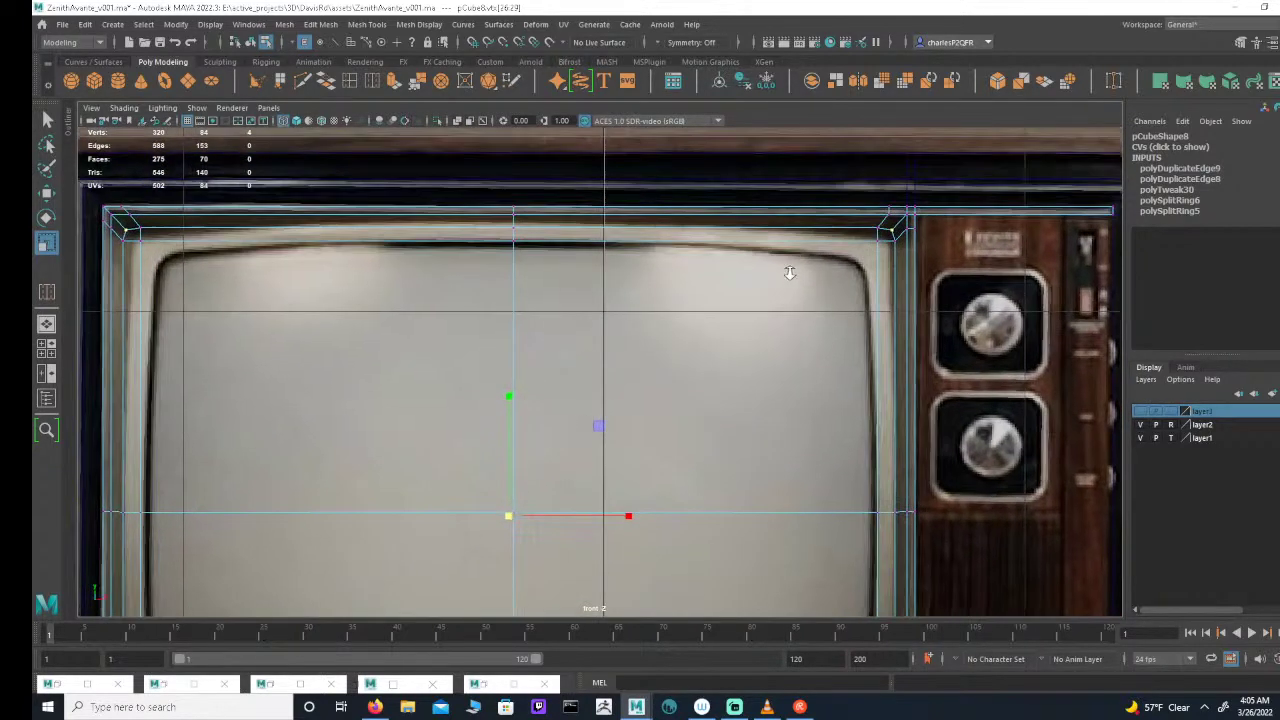
pyautogui.scroll(-2, 712, 328)
pyautogui.keyDown('alt'); pyautogui.moveTo(712, 330); pyautogui.dragTo(757, 321, button='middle'); pyautogui.keyUp('alt')
pyautogui.scroll(-1, 740, 316)
pyautogui.keyDown('alt'); pyautogui.moveTo(640, 333); pyautogui.dragTo(662, 325, button='middle'); pyautogui.keyUp('alt')
pyautogui.scroll(-1, 569, 314)
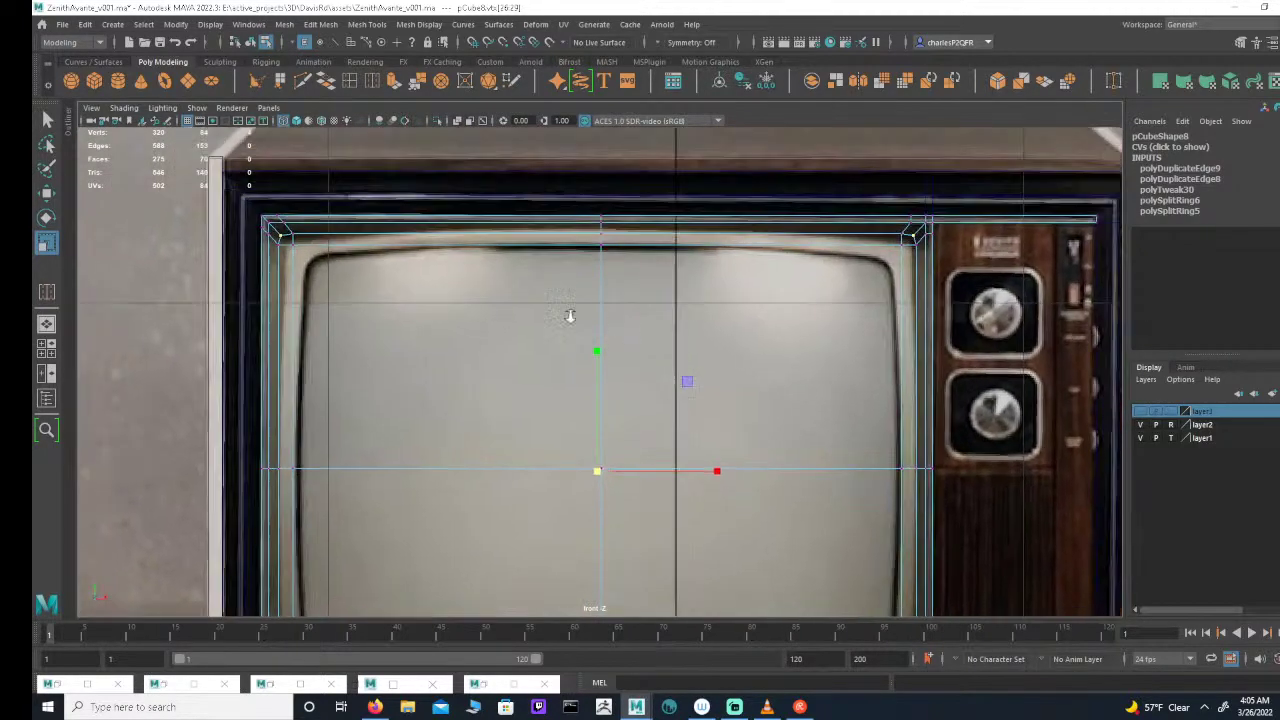
# Step: Select the vertex clusters at all four corners of the screen surround and scale them slightly inward to match the reference
pyautogui.scroll(-1, 580, 370)
pyautogui.keyDown('alt'); pyautogui.moveTo(595, 398); pyautogui.dragTo(746, 309, button='middle'); pyautogui.keyUp('alt')
pyautogui.keyDown('alt'); pyautogui.moveTo(794, 271); pyautogui.dragTo(623, 409, button='middle'); pyautogui.keyUp('alt')
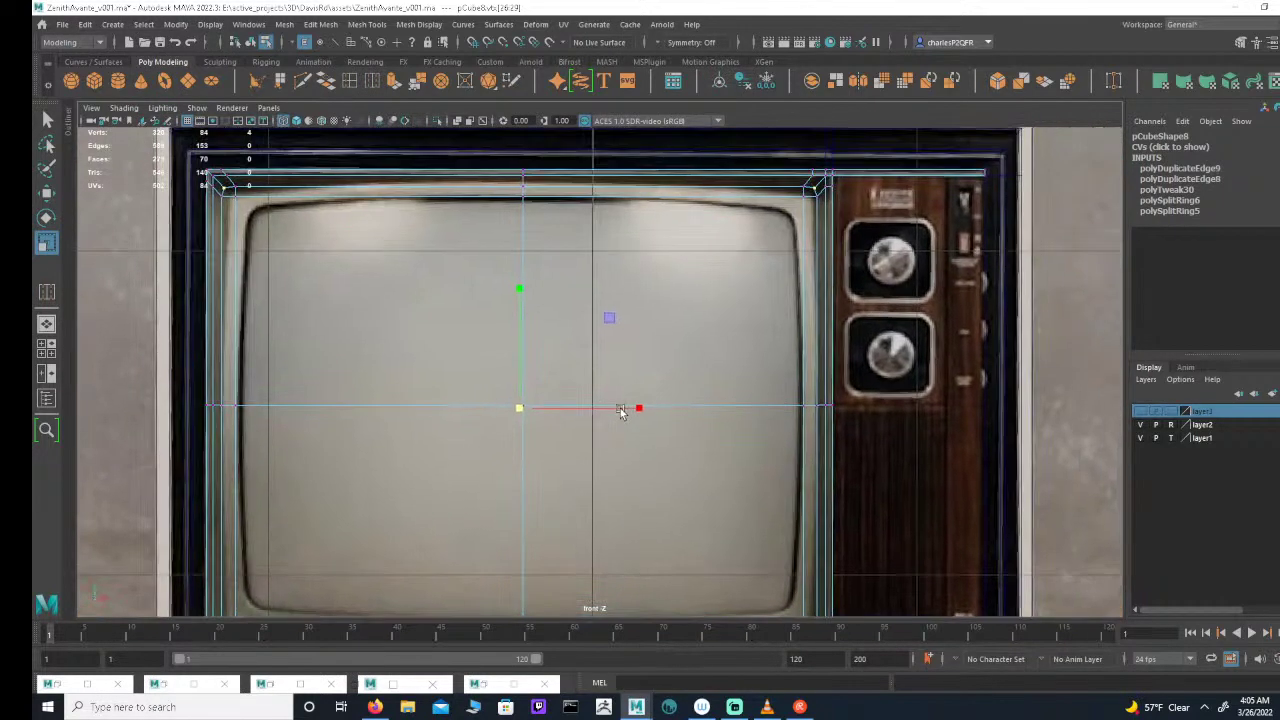
pyautogui.keyDown('alt'); pyautogui.moveTo(766, 287); pyautogui.dragTo(780, 287, button='right'); pyautogui.keyUp('alt')
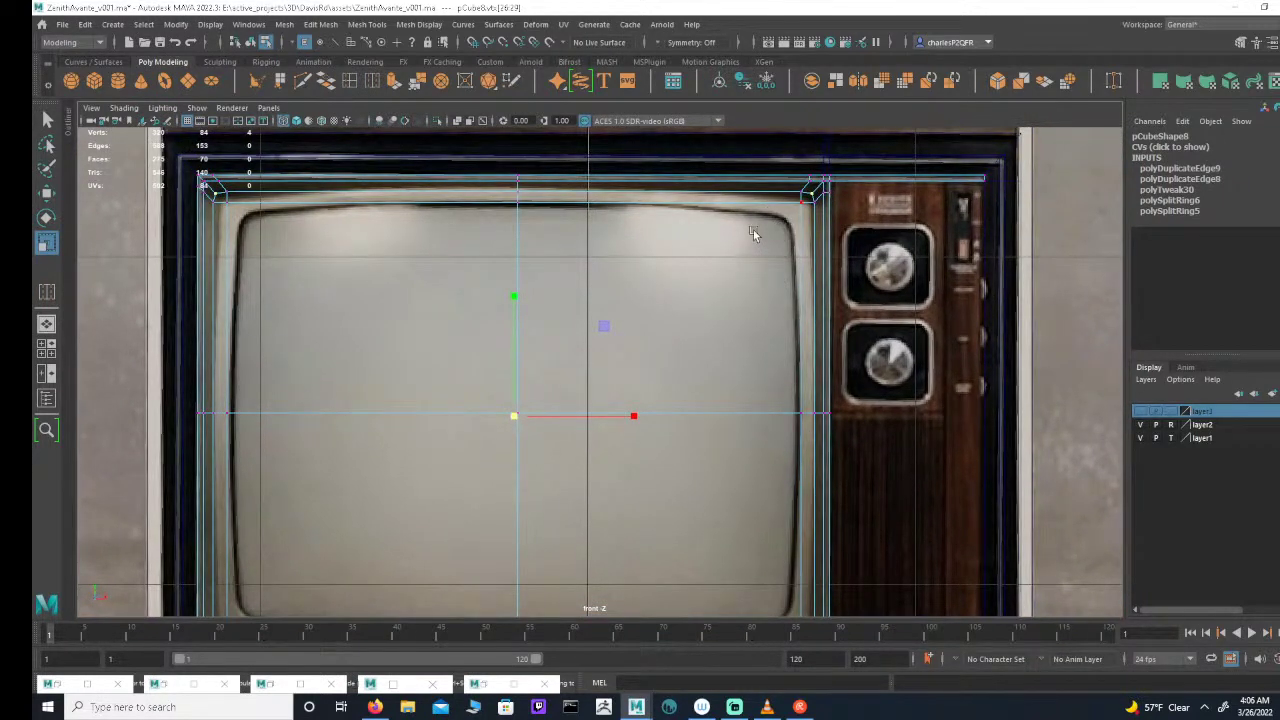
pyautogui.moveTo(746, 240); pyautogui.dragTo(818, 193)
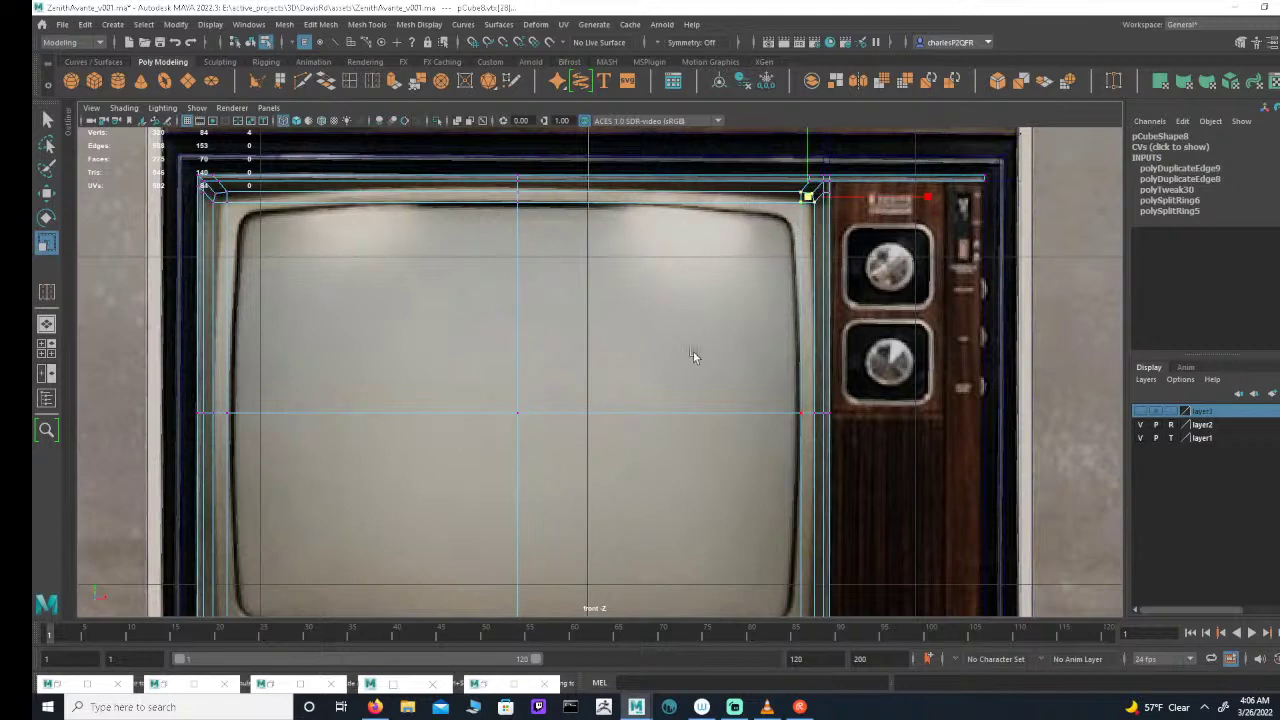
pyautogui.keyDown('alt'); pyautogui.moveTo(693, 352); pyautogui.dragTo(700, 334, button='middle'); pyautogui.keyUp('alt')
pyautogui.keyDown('alt'); pyautogui.moveTo(700, 334); pyautogui.dragTo(650, 364, button='right'); pyautogui.keyUp('alt')
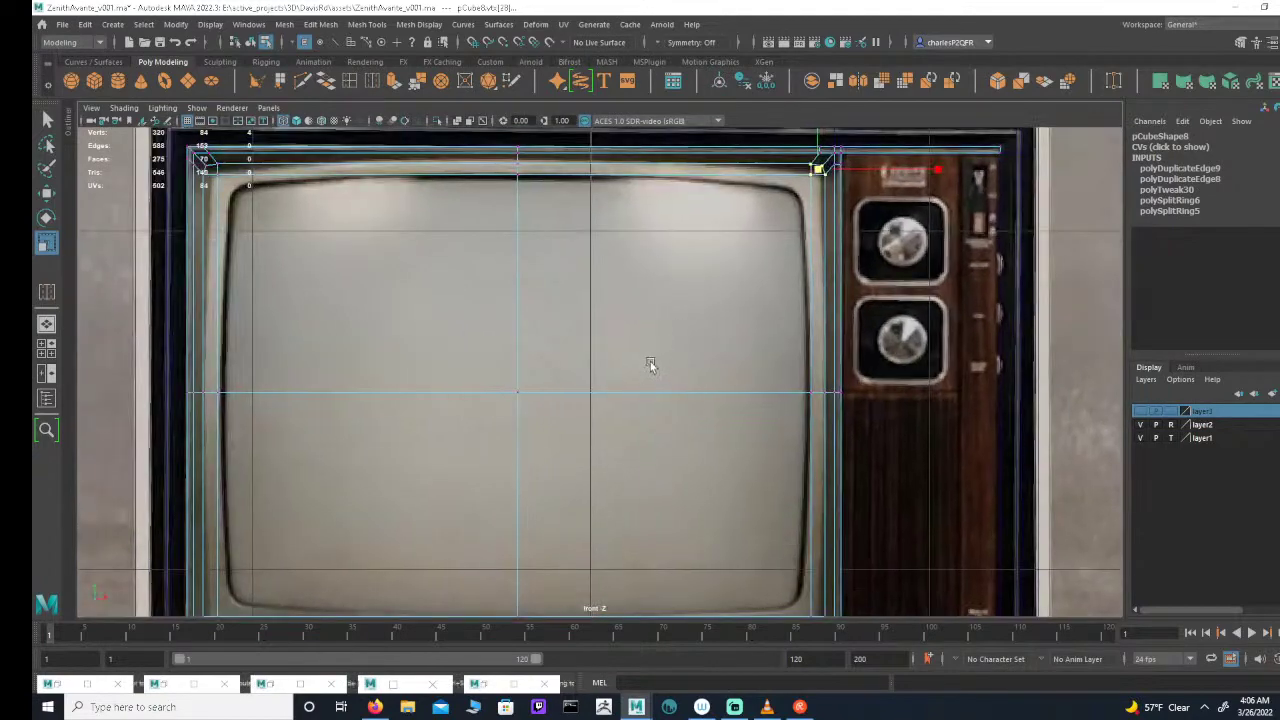
pyautogui.scroll(-5, 650, 365)
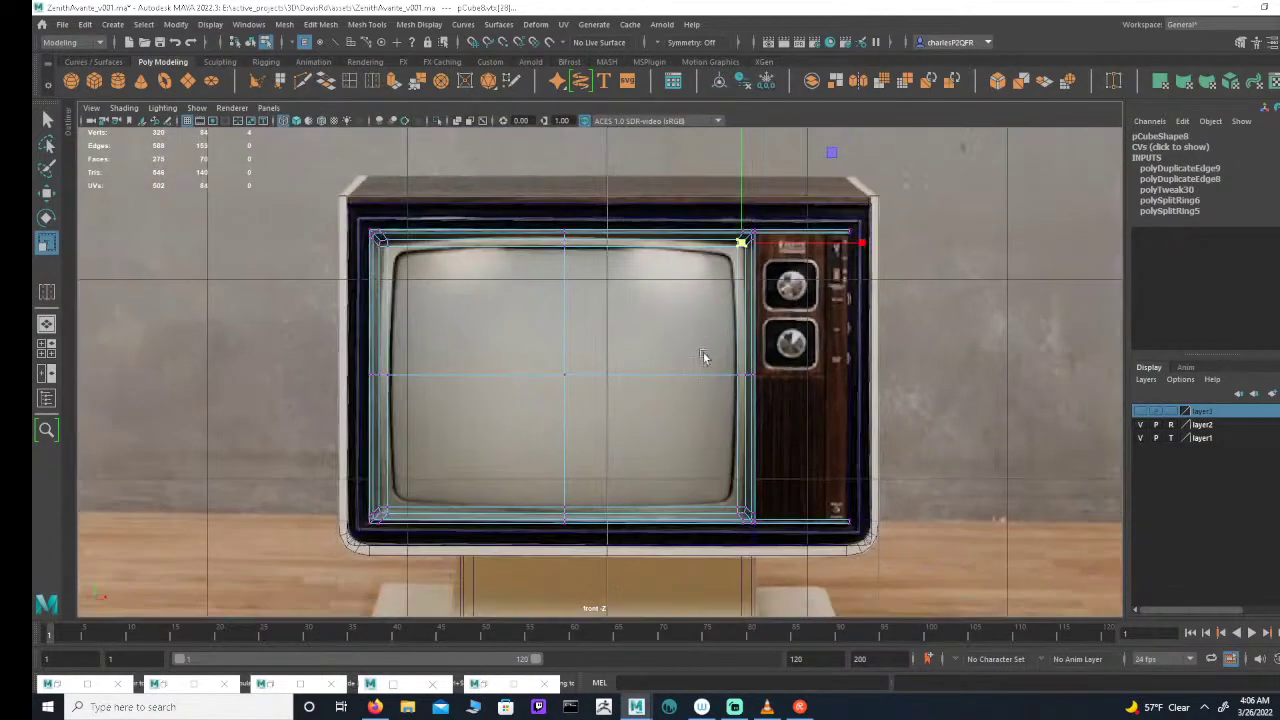
pyautogui.keyDown('alt'); pyautogui.moveTo(736, 351); pyautogui.dragTo(734, 323, button='middle'); pyautogui.keyUp('alt')
pyautogui.keyDown('alt'); pyautogui.moveTo(734, 323); pyautogui.dragTo(860, 411, button='right'); pyautogui.keyUp('alt')
pyautogui.keyDown('alt'); pyautogui.moveTo(860, 411); pyautogui.dragTo(837, 327, button='middle'); pyautogui.keyUp('alt')
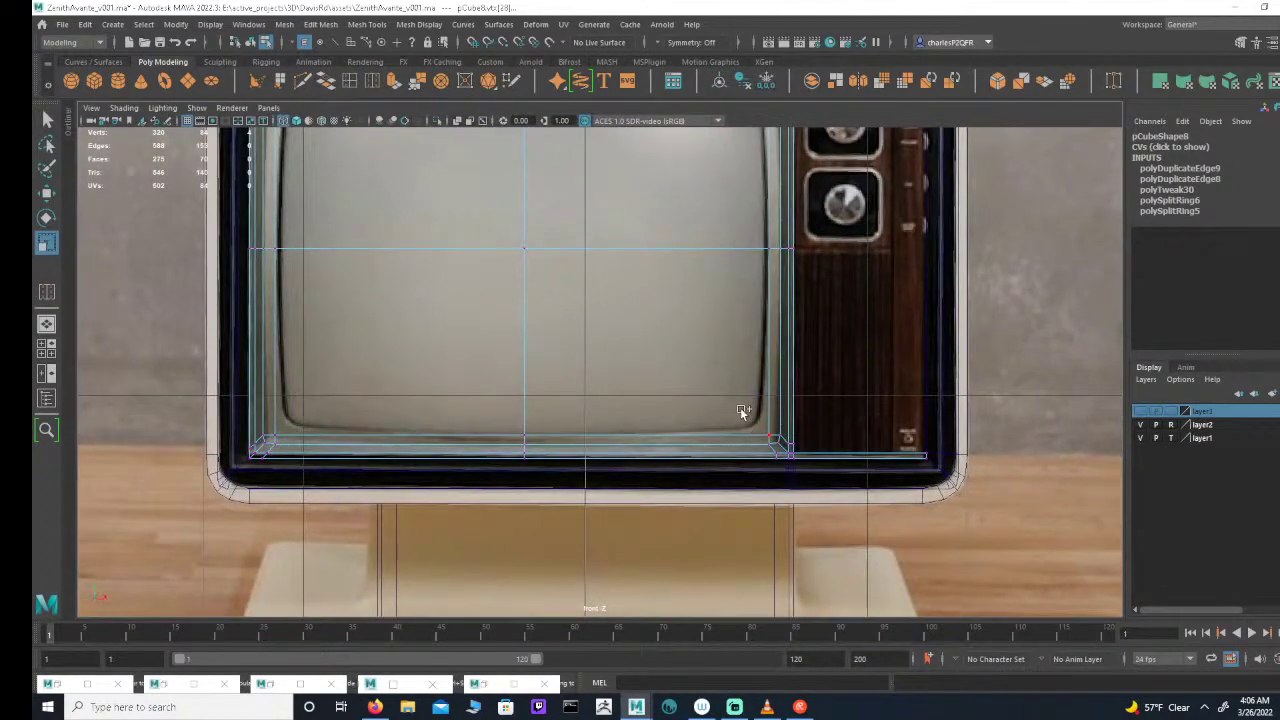
pyautogui.keyDown('shift'); pyautogui.moveTo(741, 409); pyautogui.dragTo(784, 450); pyautogui.keyUp('shift')
pyautogui.keyDown('alt'); pyautogui.moveTo(449, 380); pyautogui.dragTo(680, 397, button='middle'); pyautogui.keyUp('alt')
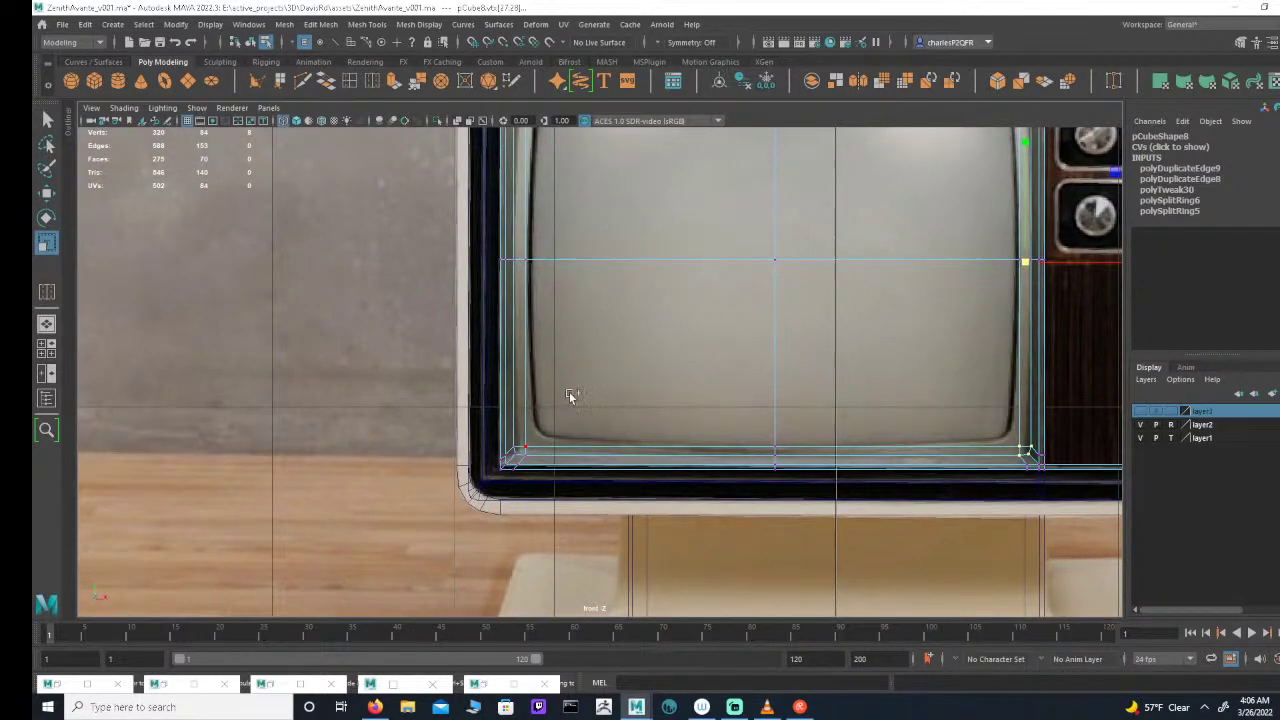
pyautogui.moveTo(570, 396); pyautogui.dragTo(502, 469)
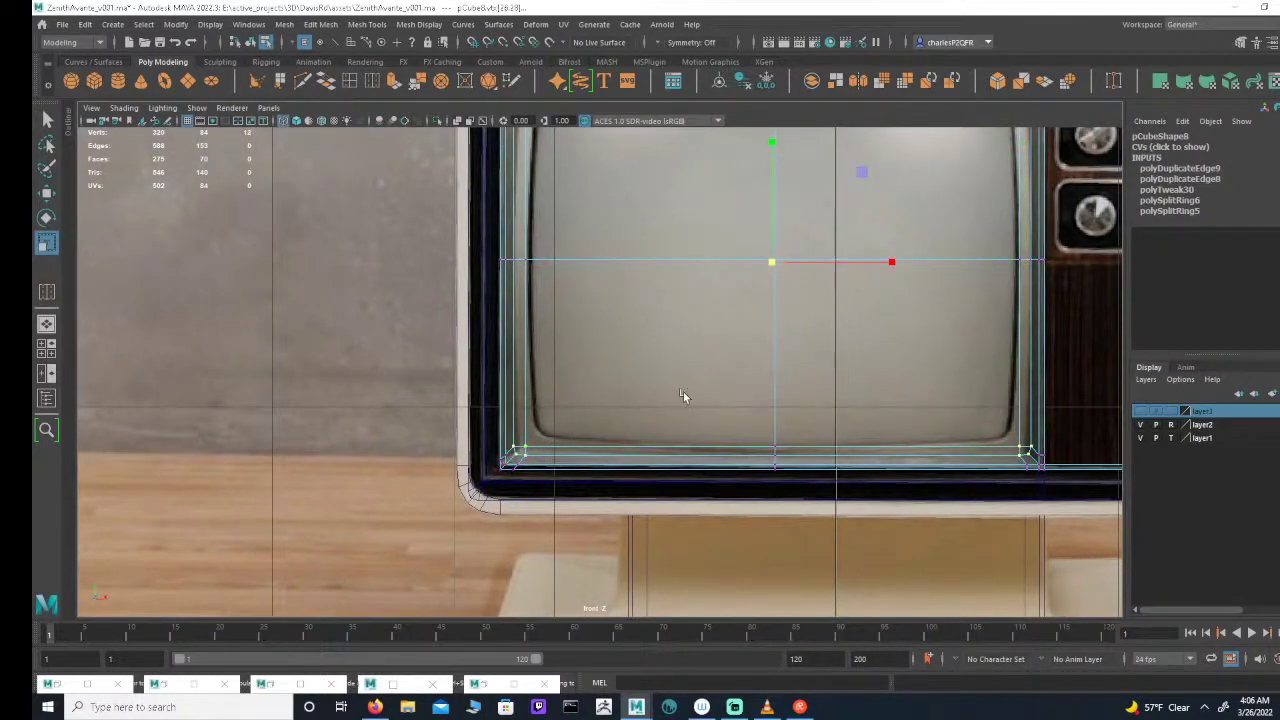
pyautogui.keyDown('alt'); pyautogui.moveTo(617, 258); pyautogui.dragTo(549, 315, button='middle'); pyautogui.keyUp('alt')
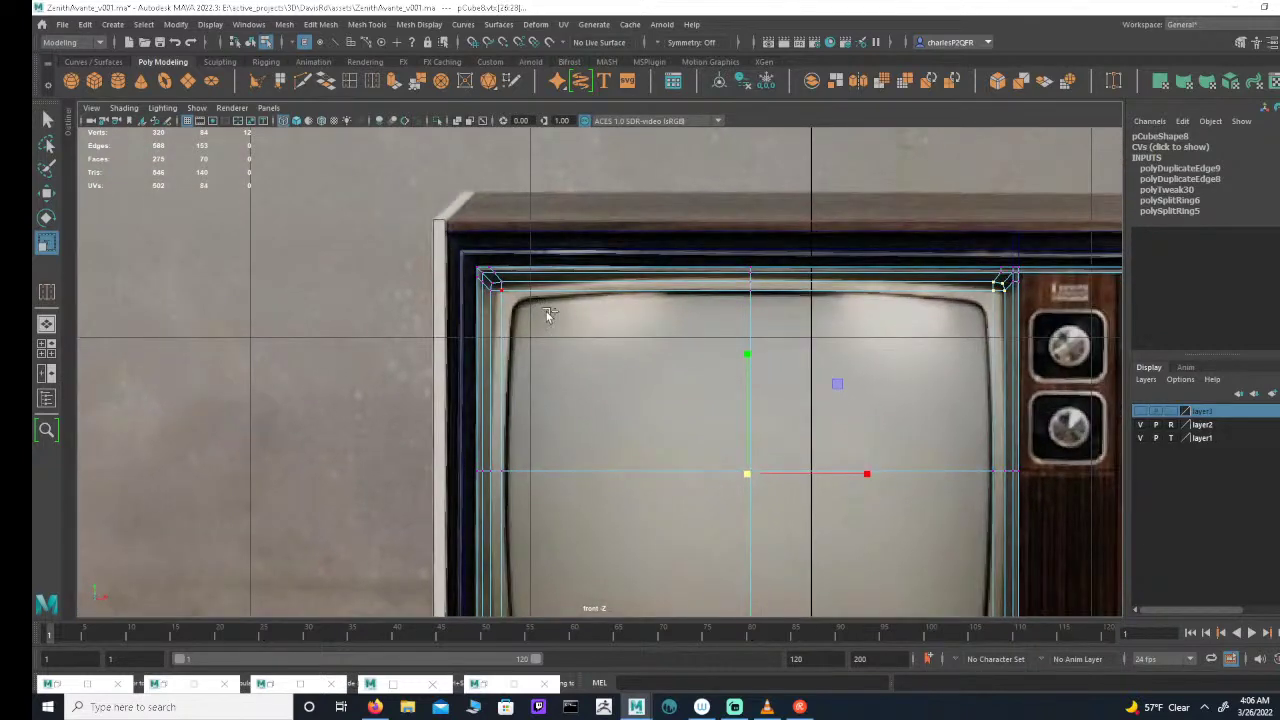
pyautogui.moveTo(548, 310); pyautogui.dragTo(487, 280)
pyautogui.keyDown('alt'); pyautogui.moveTo(712, 420); pyautogui.dragTo(684, 375, button='middle'); pyautogui.keyUp('alt')
pyautogui.moveTo(719, 430); pyautogui.dragTo(713, 424)
# Step: Inspect the scaled bottom and top corners of the screen surround against the front reference image
pyautogui.keyDown('alt'); pyautogui.moveTo(838, 370); pyautogui.dragTo(805, 315, button='middle'); pyautogui.keyUp('alt')
pyautogui.keyDown('alt'); pyautogui.moveTo(805, 315); pyautogui.dragTo(700, 309, button='right'); pyautogui.keyUp('alt')
pyautogui.keyDown('alt'); pyautogui.moveTo(759, 391); pyautogui.dragTo(755, 230, button='middle'); pyautogui.keyUp('alt')
pyautogui.keyDown('alt'); pyautogui.moveTo(803, 433); pyautogui.dragTo(833, 413, button='middle'); pyautogui.keyUp('alt')
pyautogui.scroll(-1, 837, 418)
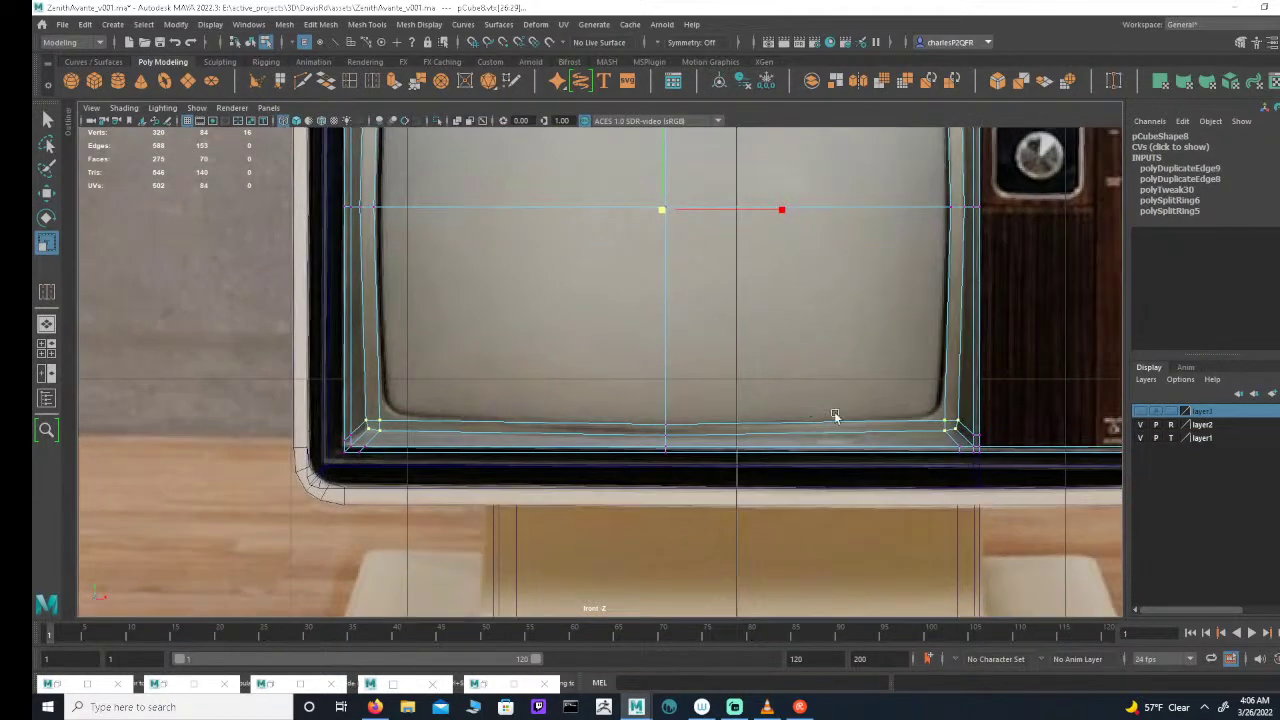
pyautogui.scroll(-1, 881, 425)
pyautogui.keyDown('alt'); pyautogui.moveTo(922, 418); pyautogui.dragTo(874, 386, button='middle'); pyautogui.keyUp('alt')
pyautogui.keyDown('alt'); pyautogui.moveTo(874, 386); pyautogui.dragTo(925, 380, button='right'); pyautogui.keyUp('alt')
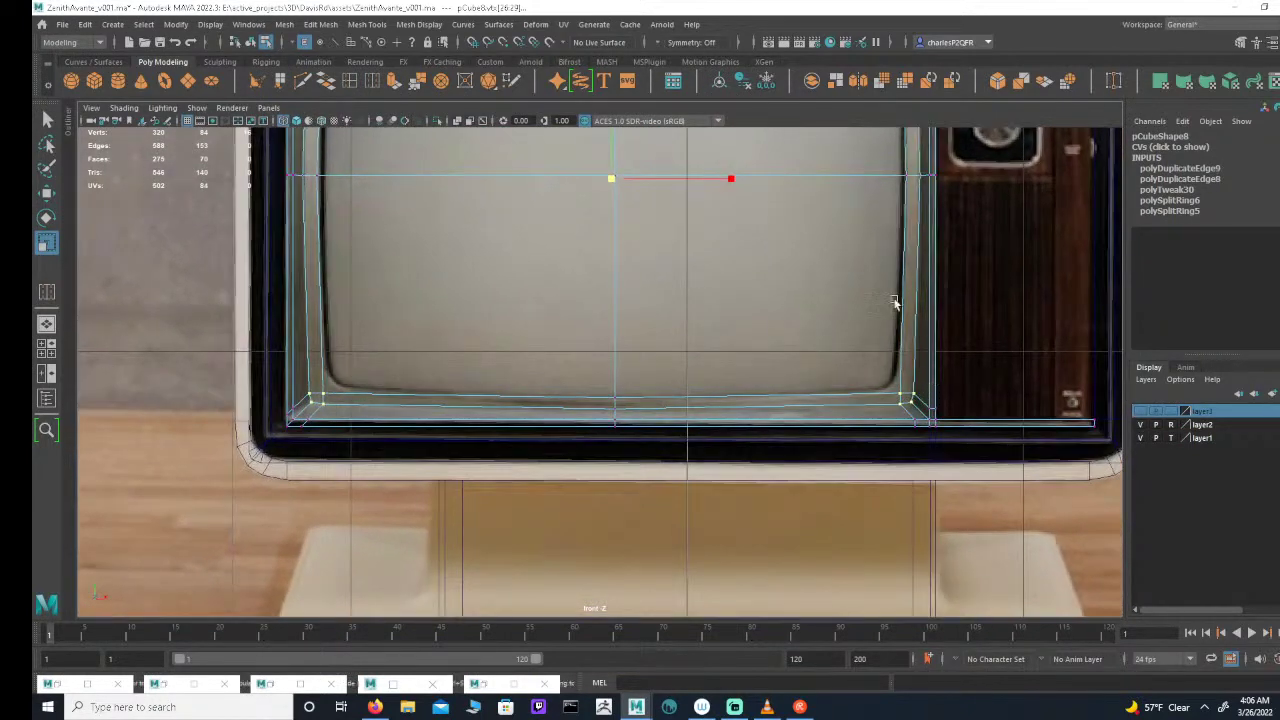
pyautogui.keyDown('alt'); pyautogui.moveTo(897, 303); pyautogui.dragTo(870, 256, button='right'); pyautogui.keyUp('alt')
pyautogui.keyDown('alt'); pyautogui.moveTo(870, 256); pyautogui.dragTo(842, 250, button='middle'); pyautogui.keyUp('alt')
pyautogui.keyDown('alt'); pyautogui.moveTo(735, 322); pyautogui.dragTo(769, 317, button='right'); pyautogui.keyUp('alt')
pyautogui.keyDown('alt'); pyautogui.moveTo(769, 317); pyautogui.dragTo(783, 306, button='middle'); pyautogui.keyUp('alt')
pyautogui.keyDown('alt'); pyautogui.moveTo(770, 308); pyautogui.dragTo(520, 304, button='right'); pyautogui.keyUp('alt')
pyautogui.keyDown('alt'); pyautogui.moveTo(711, 295); pyautogui.dragTo(687, 444, button='middle'); pyautogui.keyUp('alt')
pyautogui.keyDown('alt'); pyautogui.moveTo(738, 275); pyautogui.dragTo(723, 320, button='right'); pyautogui.keyUp('alt')
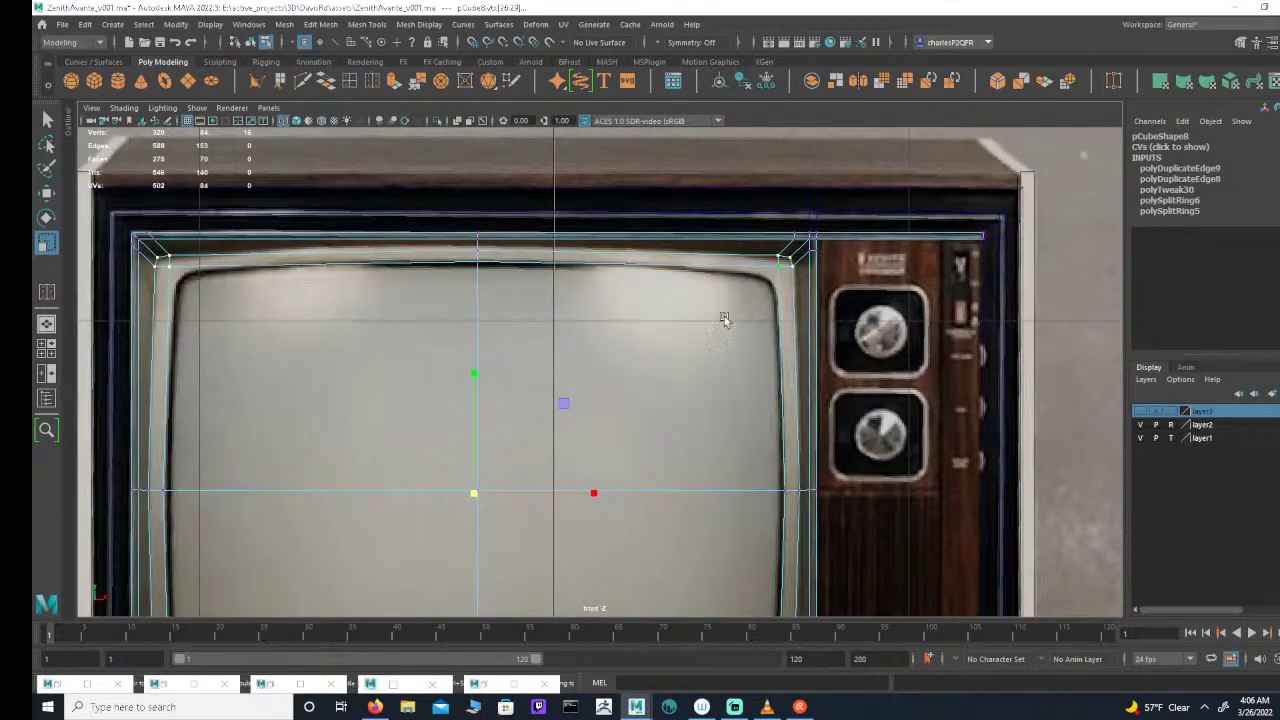
# Step: Try to move the upper-right corner vertices of the screen surround slightly outward along X
pyautogui.click(799, 251)
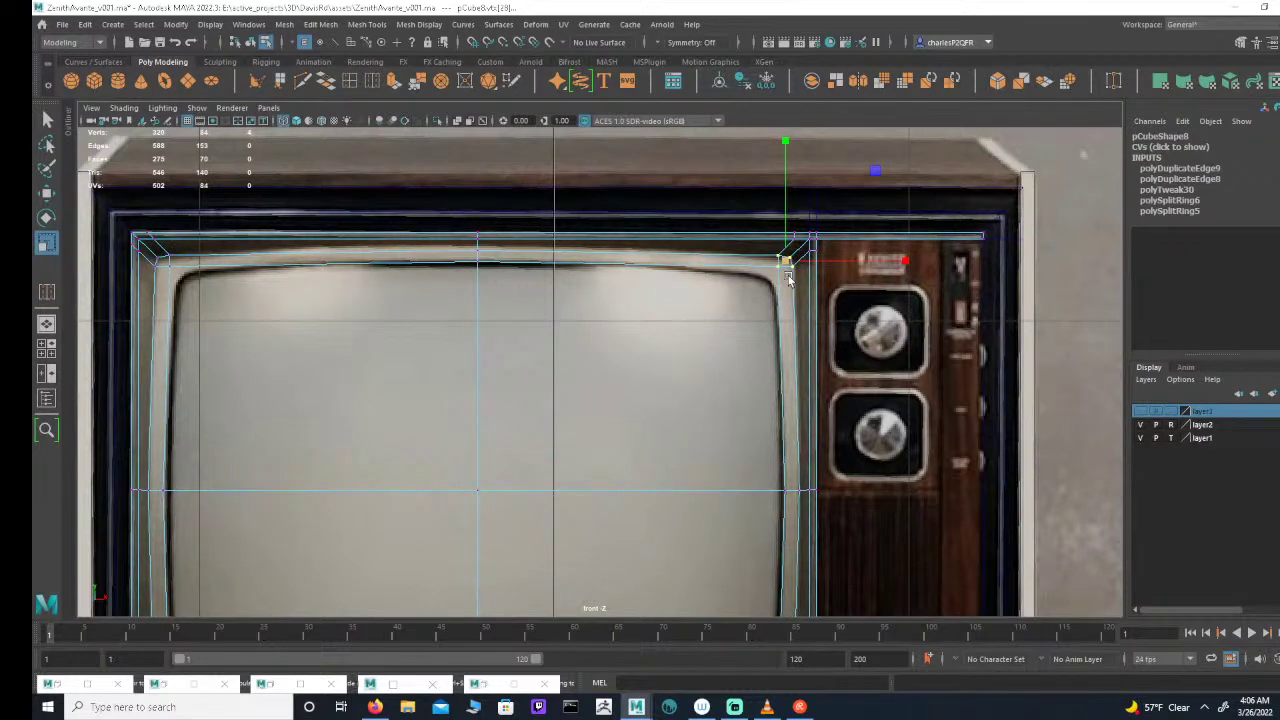
pyautogui.press('w')
pyautogui.press('q')
pyautogui.press('r')
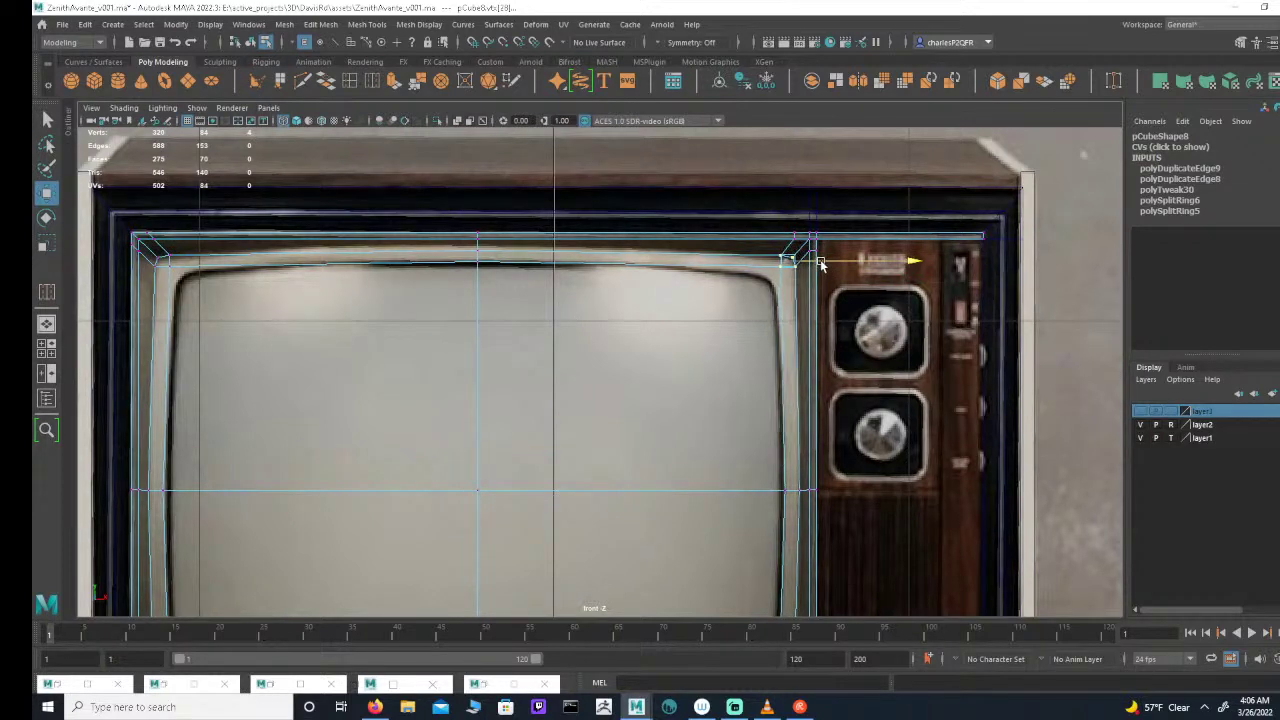
pyautogui.moveTo(820, 262); pyautogui.dragTo(835, 263)
pyautogui.hotkey('ctrl', 'z')
# Step: Compare the surround's sides, corners and curved top and bottom edges with the television in the reference image
pyautogui.keyDown('alt'); pyautogui.moveTo(775, 458); pyautogui.dragTo(823, 377, button='middle'); pyautogui.keyUp('alt')
pyautogui.keyDown('alt'); pyautogui.moveTo(823, 377); pyautogui.dragTo(828, 435, button='right'); pyautogui.keyUp('alt')
pyautogui.keyDown('alt'); pyautogui.moveTo(828, 435); pyautogui.dragTo(795, 325, button='middle'); pyautogui.keyUp('alt')
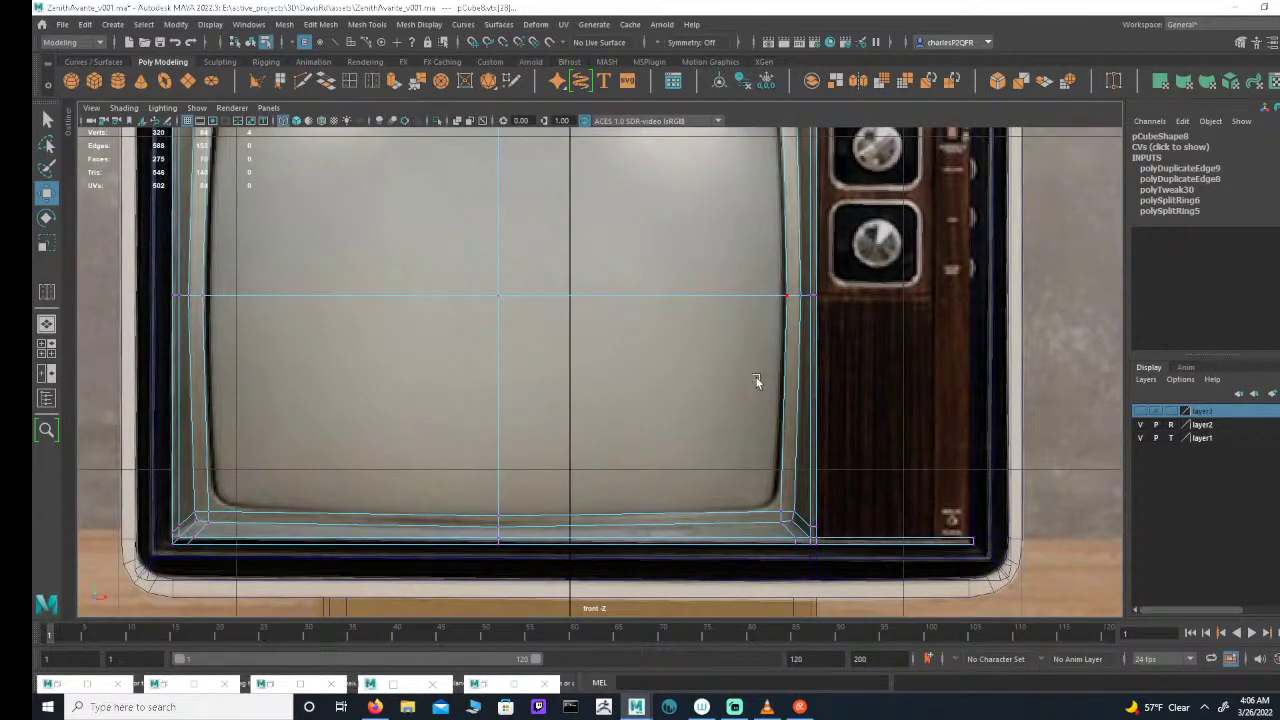
pyautogui.keyDown('alt'); pyautogui.moveTo(723, 397); pyautogui.dragTo(763, 364, button='middle'); pyautogui.keyUp('alt')
pyautogui.keyDown('alt'); pyautogui.moveTo(763, 364); pyautogui.dragTo(611, 400, button='right'); pyautogui.keyUp('alt')
pyautogui.keyDown('alt'); pyautogui.moveTo(611, 400); pyautogui.dragTo(706, 381, button='middle'); pyautogui.keyUp('alt')
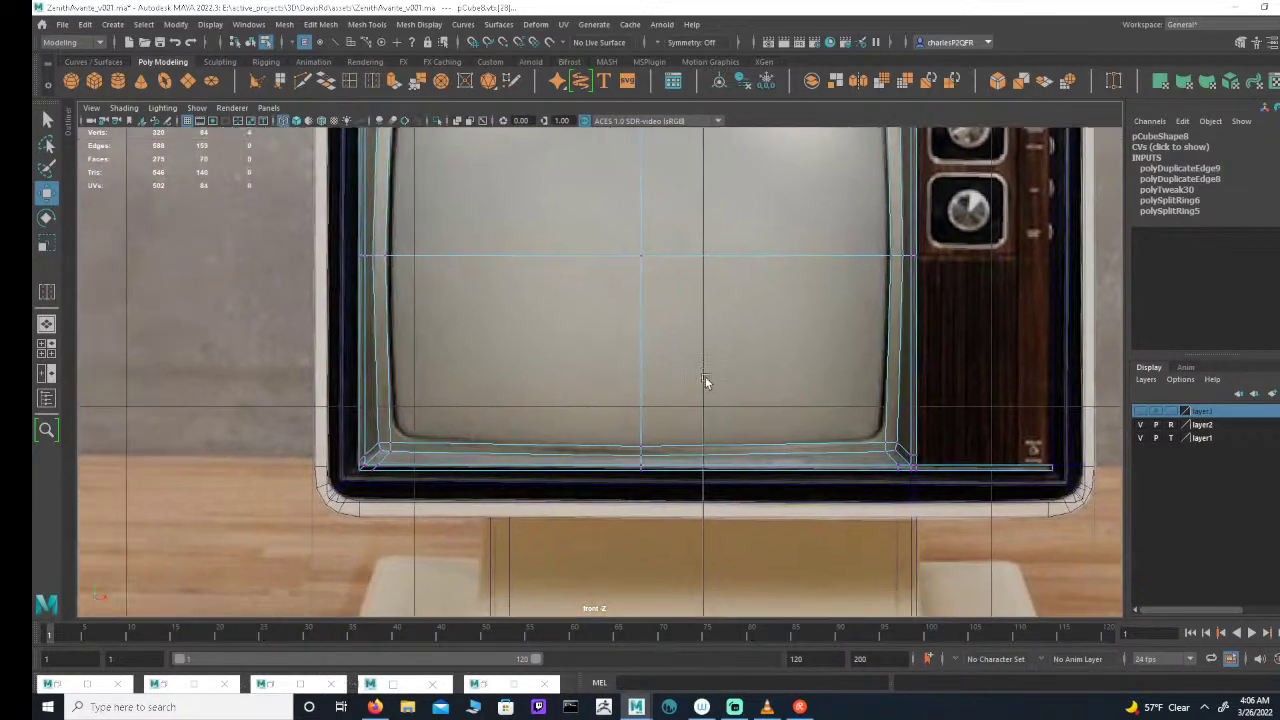
pyautogui.keyDown('alt'); pyautogui.moveTo(706, 381); pyautogui.dragTo(621, 356, button='right'); pyautogui.keyUp('alt')
pyautogui.keyDown('alt'); pyautogui.moveTo(692, 357); pyautogui.dragTo(694, 426, button='middle'); pyautogui.keyUp('alt')
pyautogui.keyDown('alt'); pyautogui.moveTo(600, 307); pyautogui.dragTo(632, 381, button='middle'); pyautogui.keyUp('alt')
pyautogui.keyDown('alt'); pyautogui.moveTo(632, 381); pyautogui.dragTo(688, 380, button='right'); pyautogui.keyUp('alt')
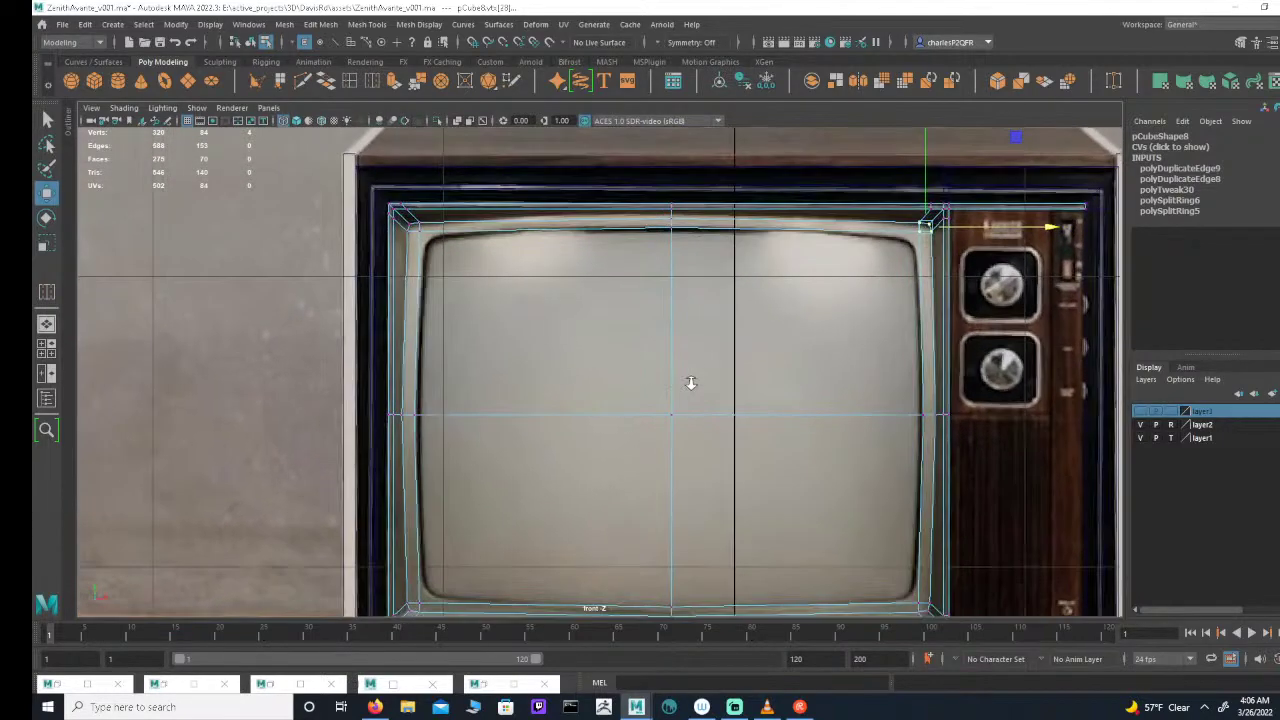
pyautogui.keyDown('alt'); pyautogui.moveTo(648, 306); pyautogui.dragTo(640, 361, button='middle'); pyautogui.keyUp('alt')
pyautogui.keyDown('alt'); pyautogui.moveTo(640, 361); pyautogui.dragTo(681, 357, button='right'); pyautogui.keyUp('alt')
pyautogui.keyDown('alt'); pyautogui.moveTo(693, 389); pyautogui.dragTo(677, 375, button='middle'); pyautogui.keyUp('alt')
pyautogui.keyDown('alt'); pyautogui.moveTo(677, 375); pyautogui.dragTo(723, 369, button='right'); pyautogui.keyUp('alt')
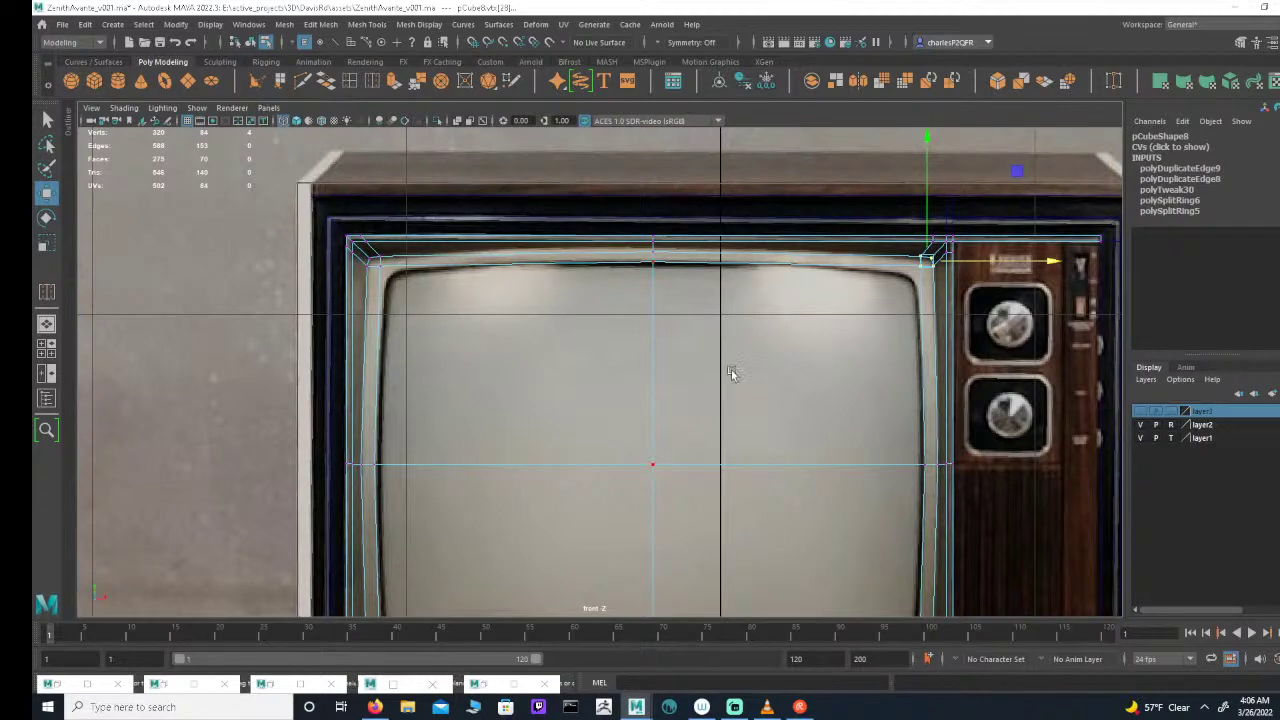
pyautogui.scroll(-2, 606, 331)
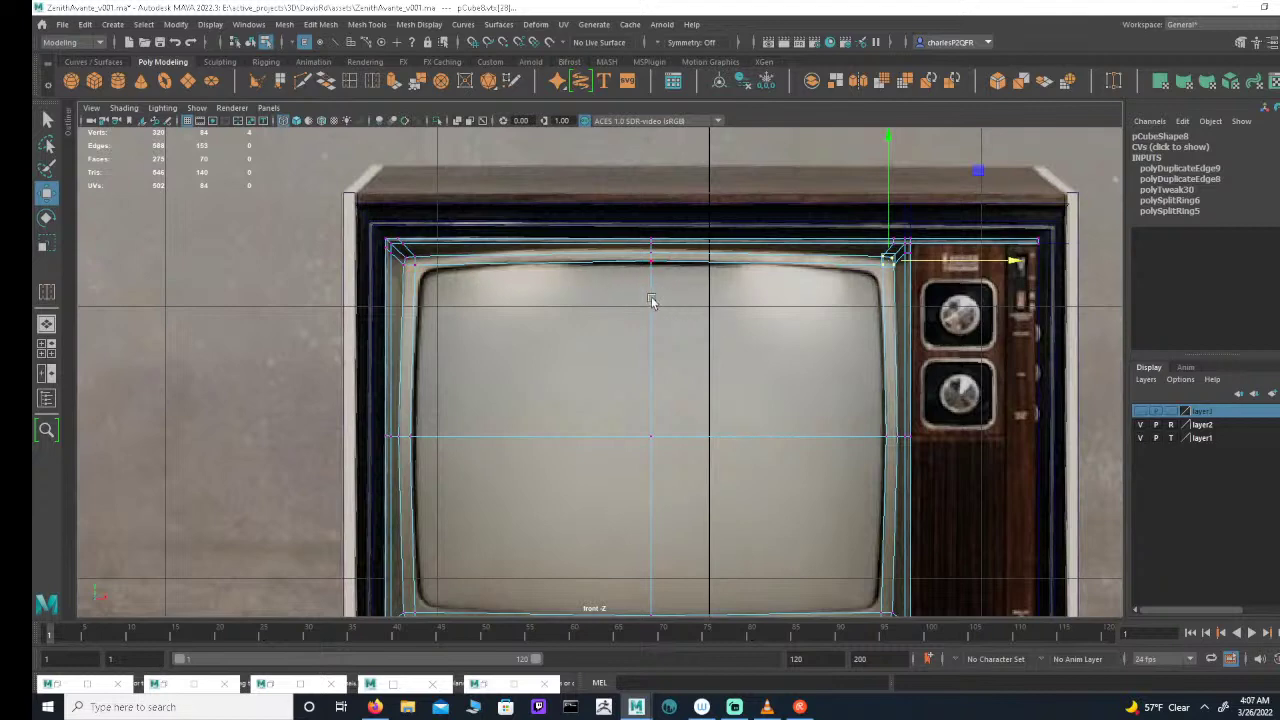
pyautogui.scroll(-6, 651, 302)
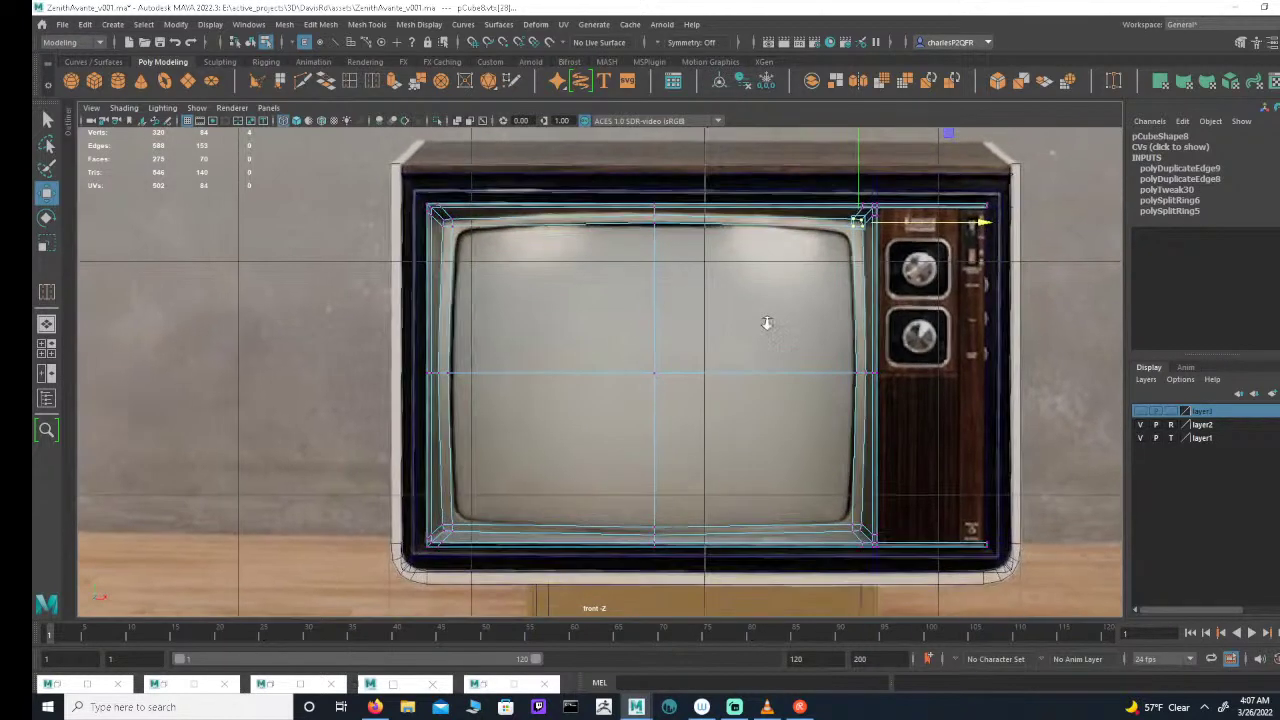
pyautogui.keyDown('alt'); pyautogui.moveTo(767, 323); pyautogui.dragTo(771, 322, button='right'); pyautogui.keyUp('alt')
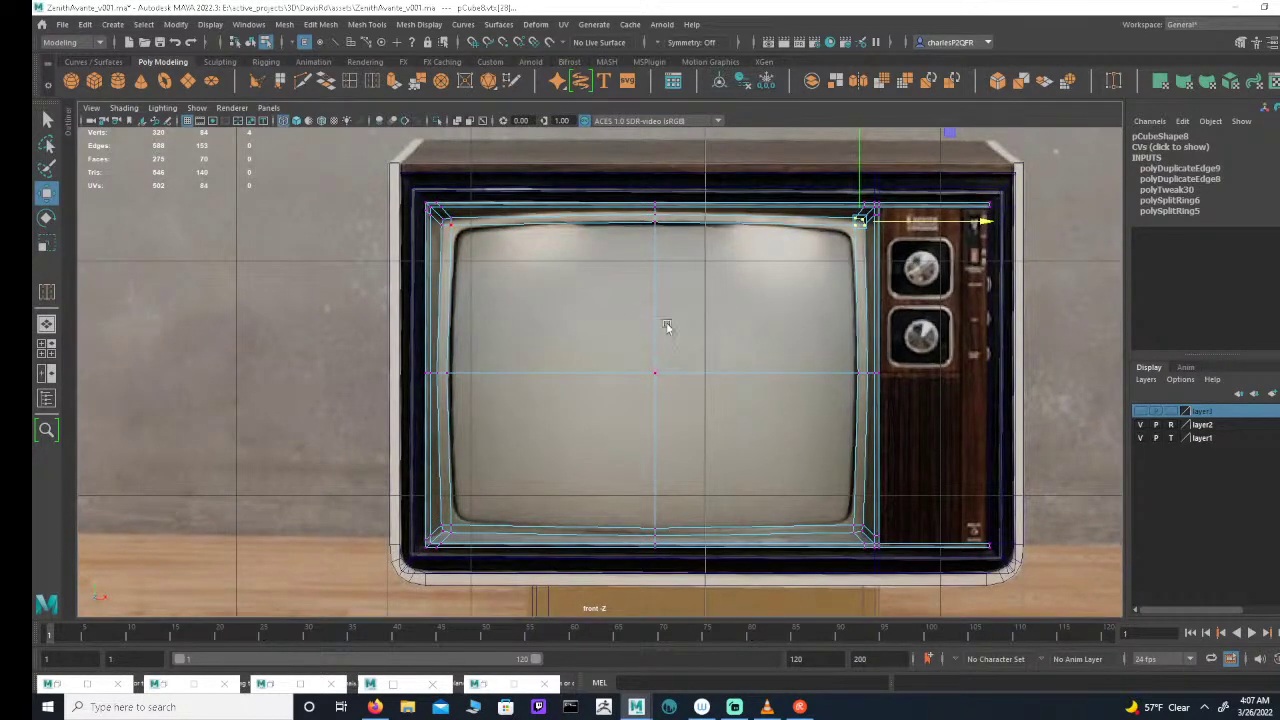
pyautogui.scroll(2, 700, 325)
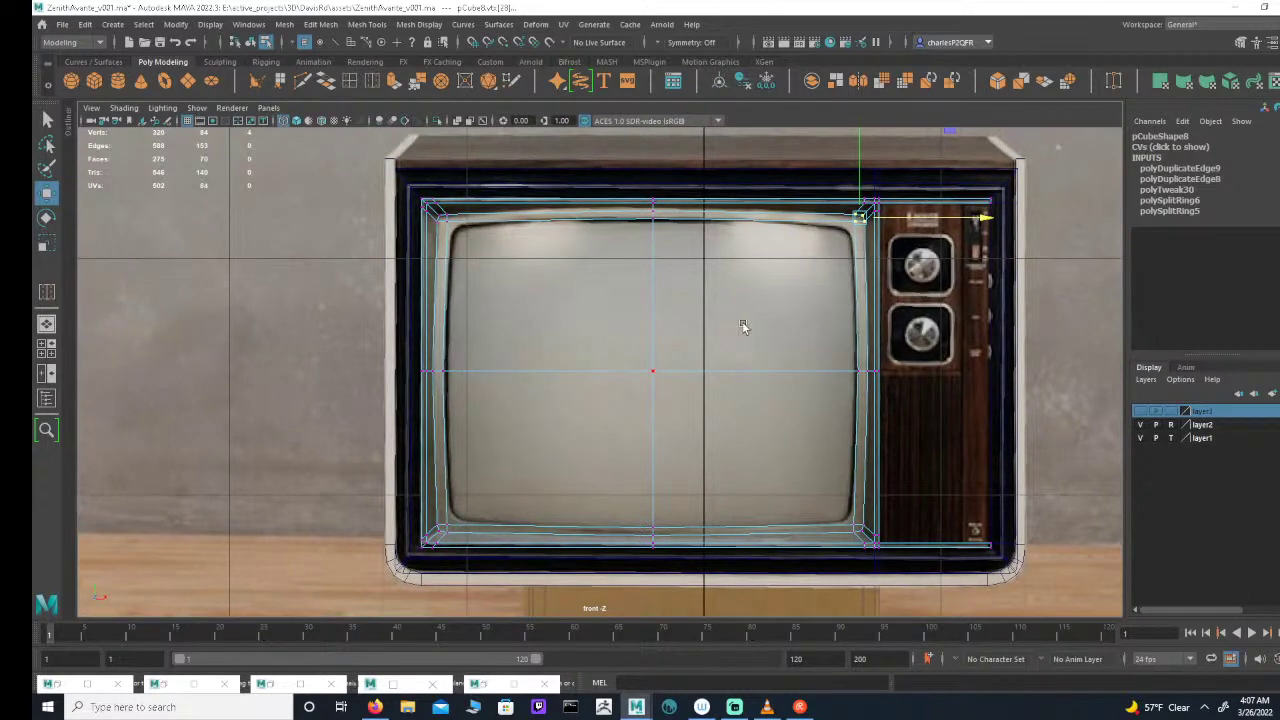
pyautogui.scroll(4, 646, 289)
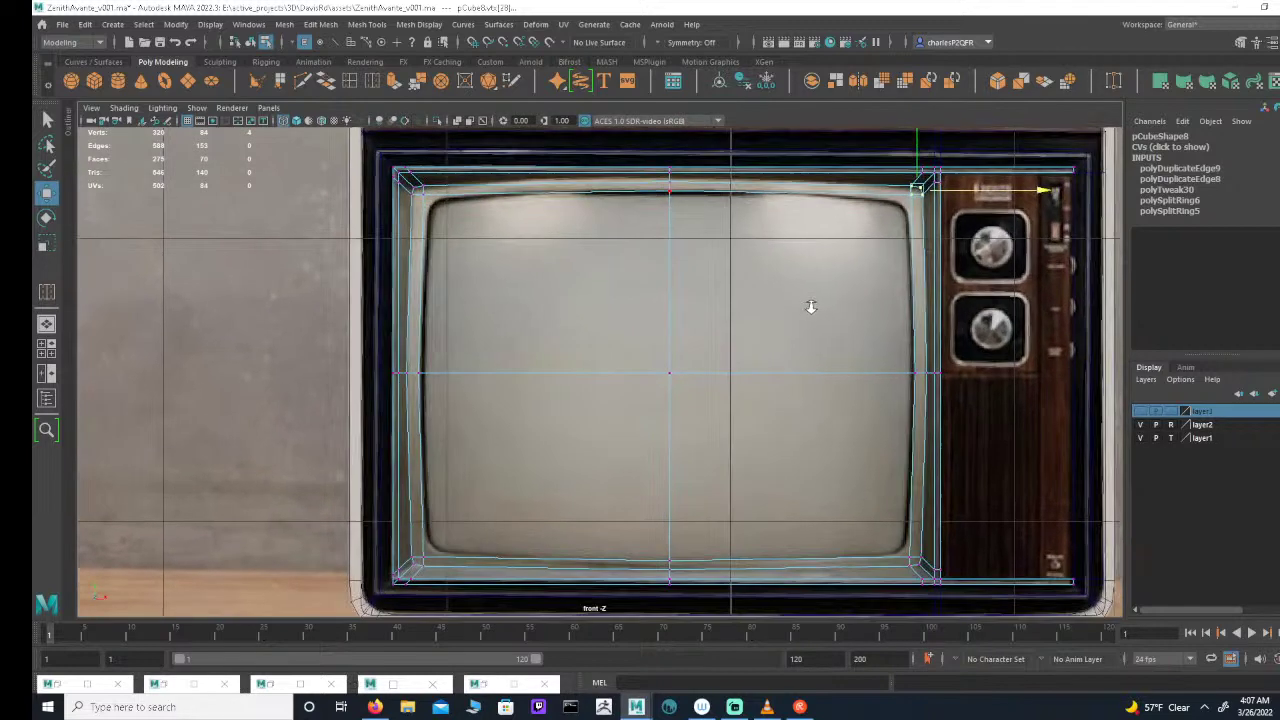
pyautogui.click(662, 246)
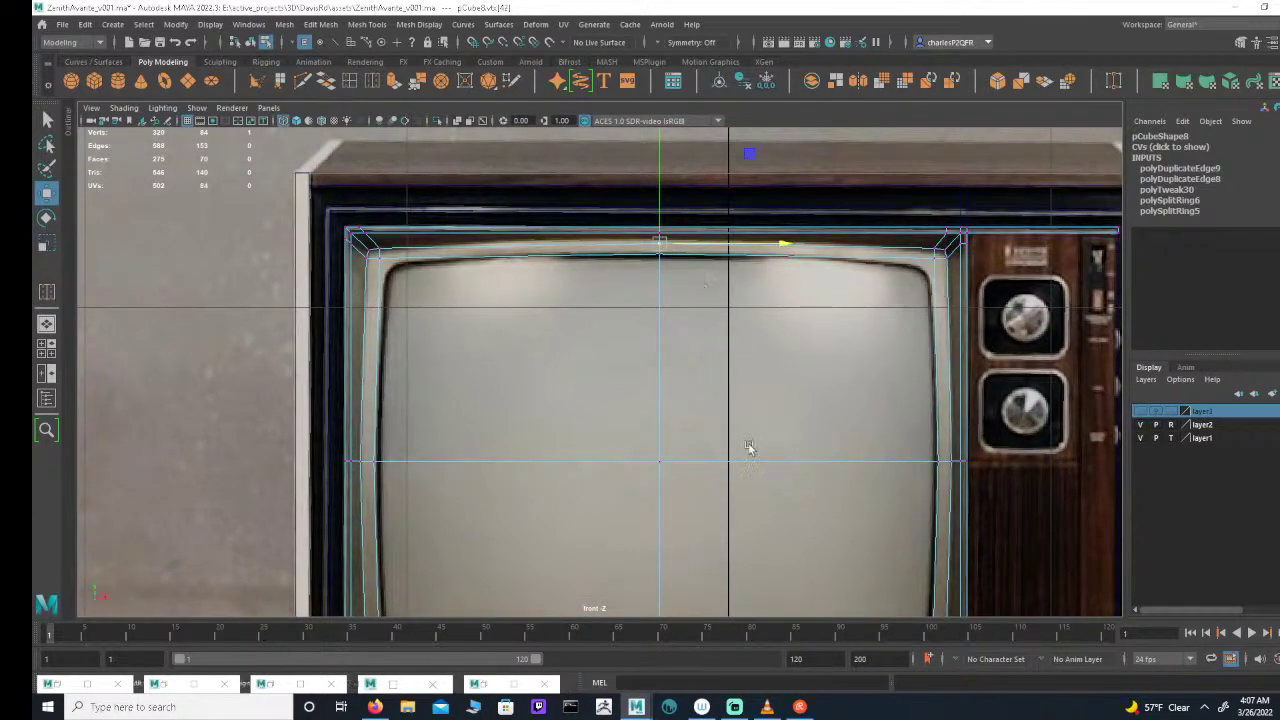
pyautogui.keyDown('alt'); pyautogui.moveTo(718, 583); pyautogui.dragTo(721, 323, button='middle'); pyautogui.keyUp('alt')
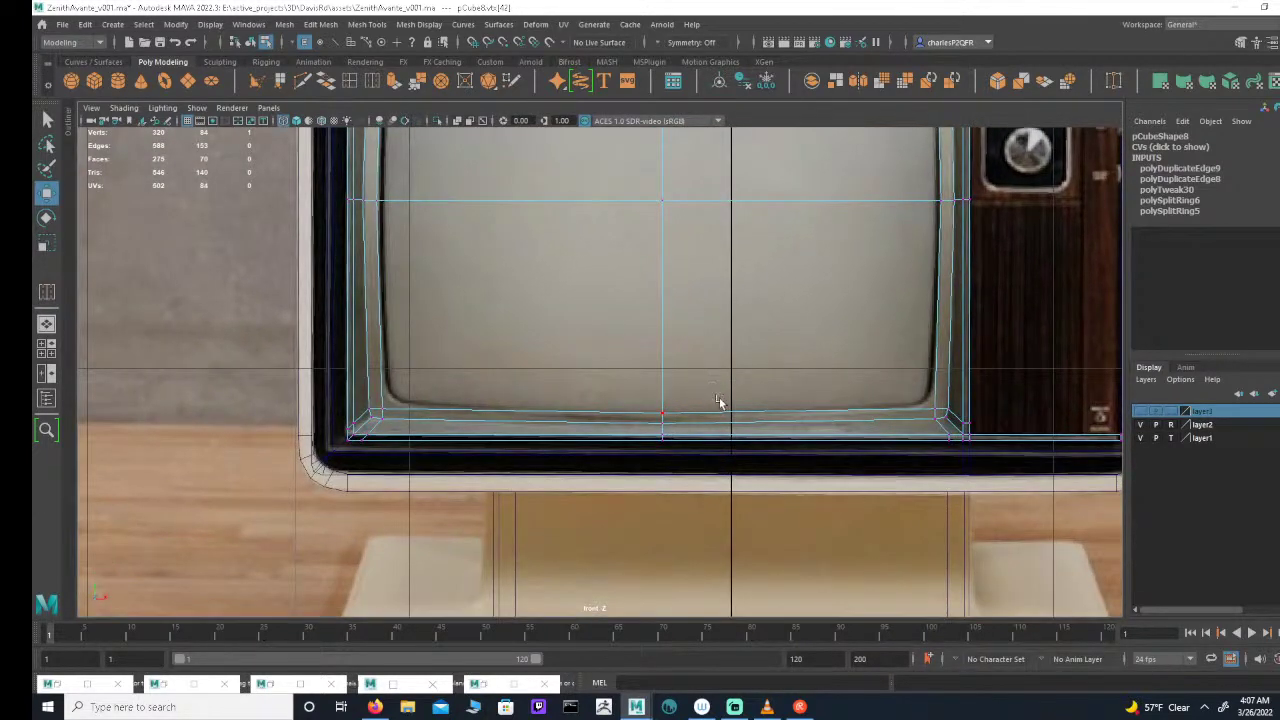
pyautogui.scroll(-1, 717, 403)
pyautogui.keyDown('shift'); pyautogui.moveTo(676, 386); pyautogui.dragTo(642, 411); pyautogui.keyUp('shift')
pyautogui.keyDown('alt'); pyautogui.moveTo(686, 250); pyautogui.dragTo(689, 333, button='middle'); pyautogui.keyUp('alt')
pyautogui.scroll(-1, 680, 318)
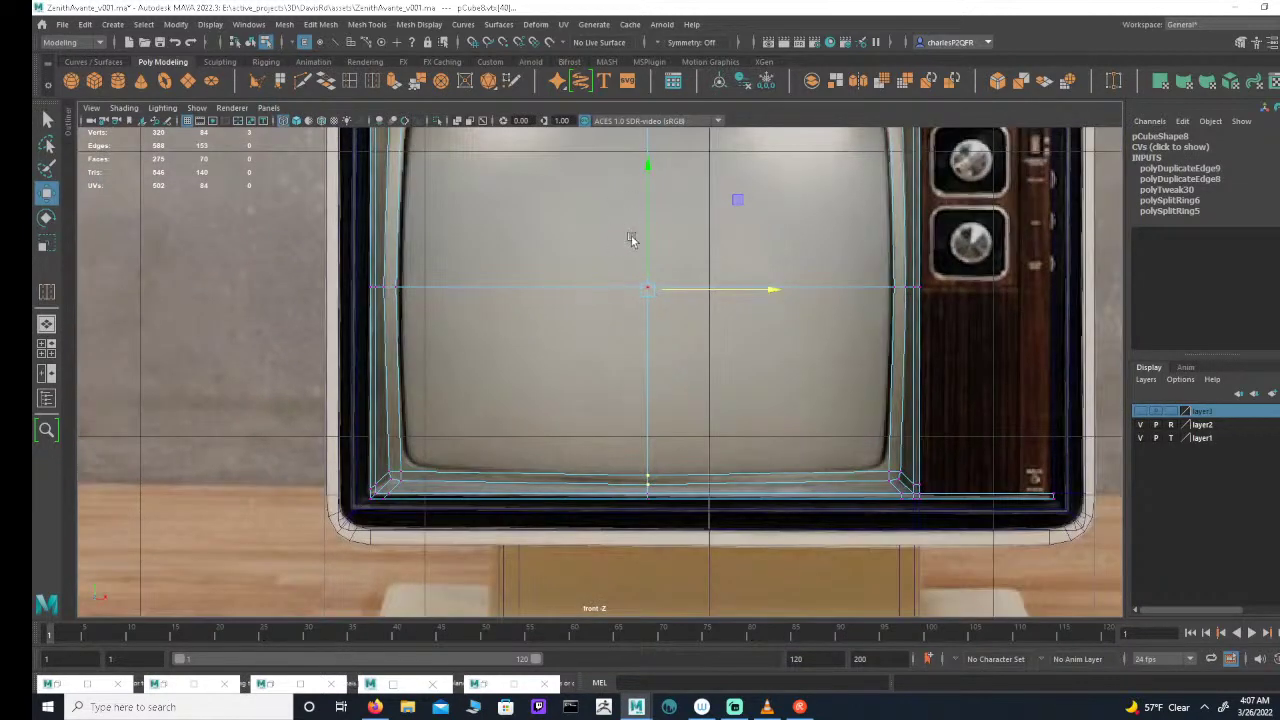
pyautogui.keyDown('alt'); pyautogui.moveTo(634, 224); pyautogui.dragTo(674, 277, button='middle'); pyautogui.keyUp('alt')
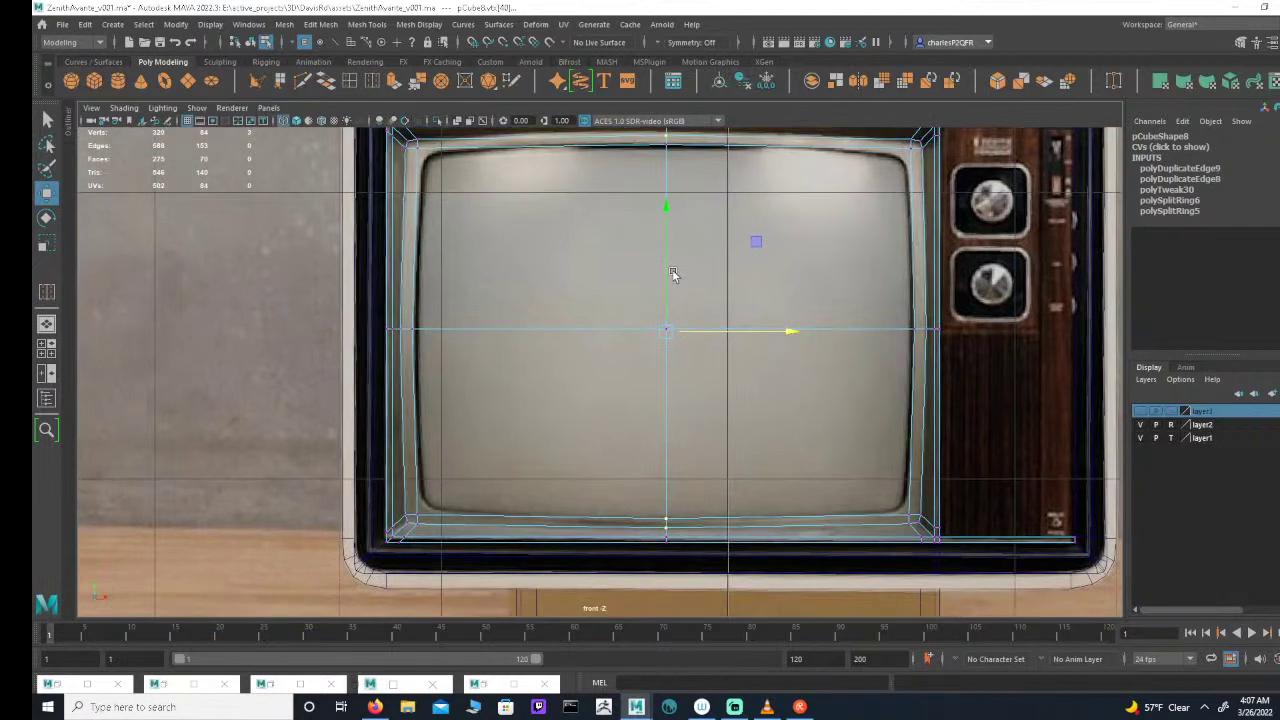
# Step: Move the bottom-center and top-center vertices of the screen surround slightly outward vertically to follow the reference curve
pyautogui.click(668, 527)
pyautogui.press('e')
pyautogui.press('w')
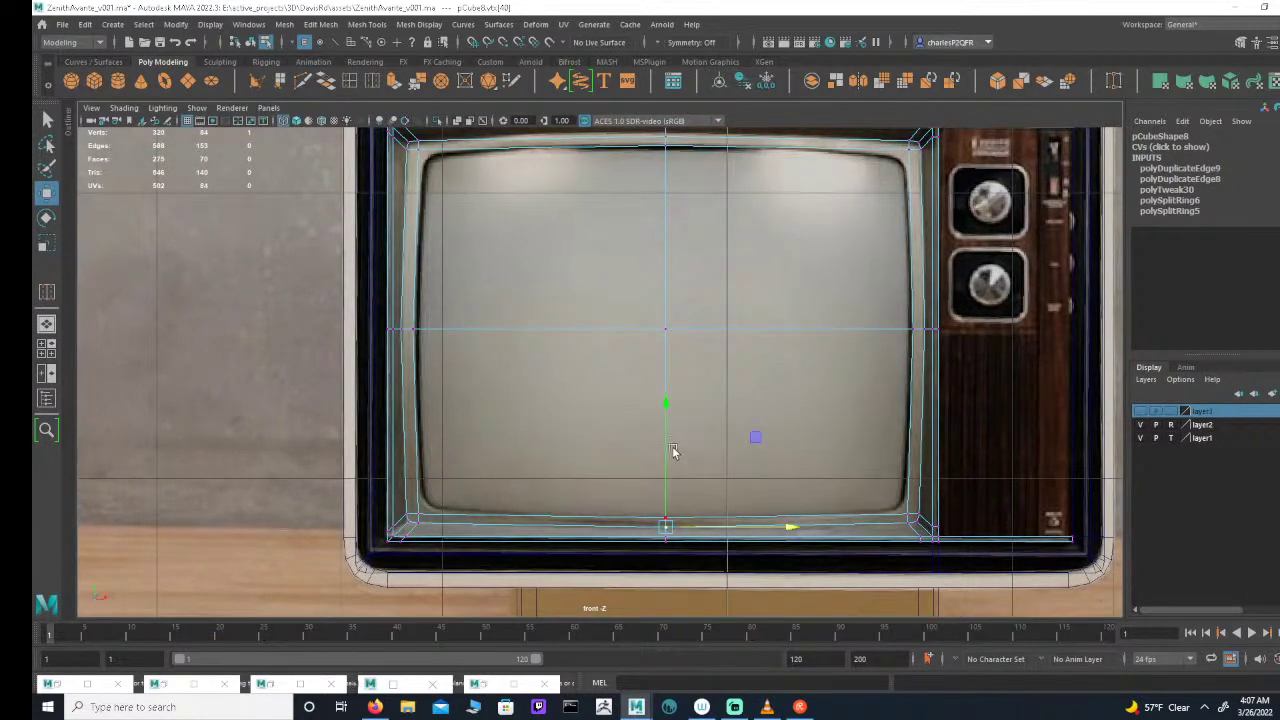
pyautogui.moveTo(661, 441); pyautogui.dragTo(661, 441)
pyautogui.click(668, 516)
pyautogui.keyDown('alt'); pyautogui.moveTo(741, 329); pyautogui.dragTo(737, 431, button='middle'); pyautogui.keyUp('alt')
pyautogui.click(658, 243)
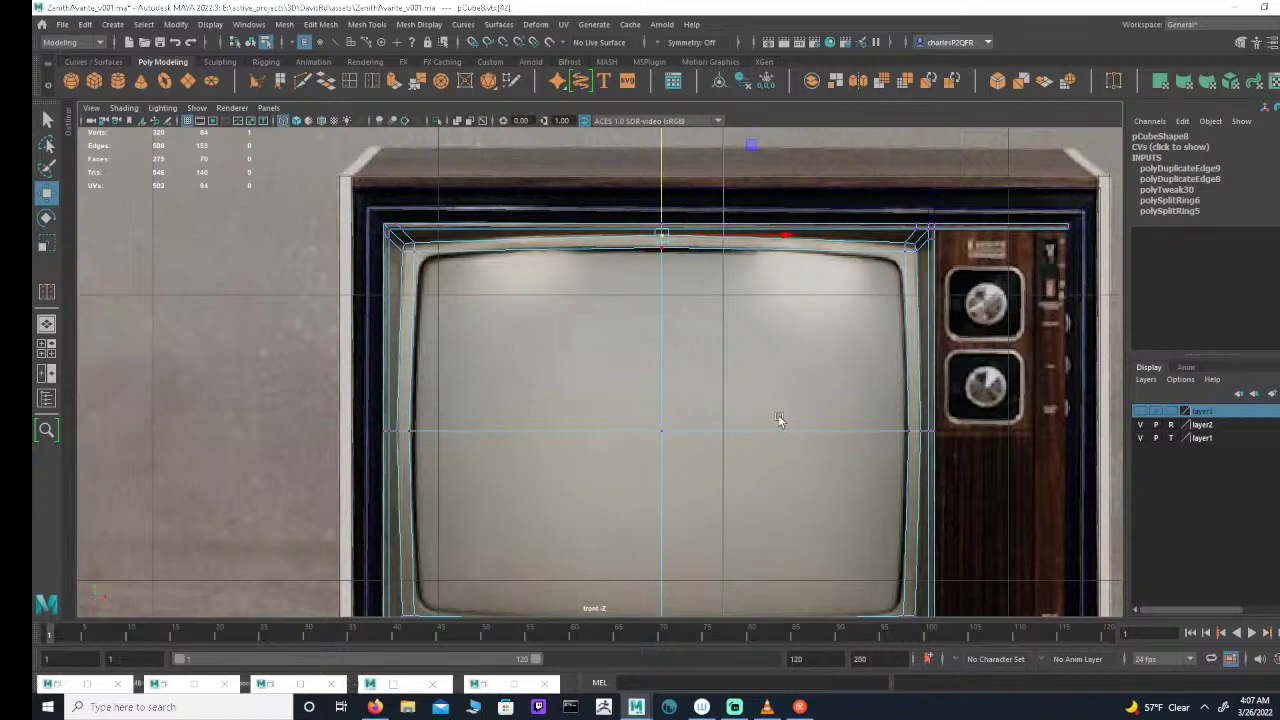
pyautogui.keyDown('alt'); pyautogui.moveTo(777, 420); pyautogui.dragTo(696, 403, button='right'); pyautogui.keyUp('alt')
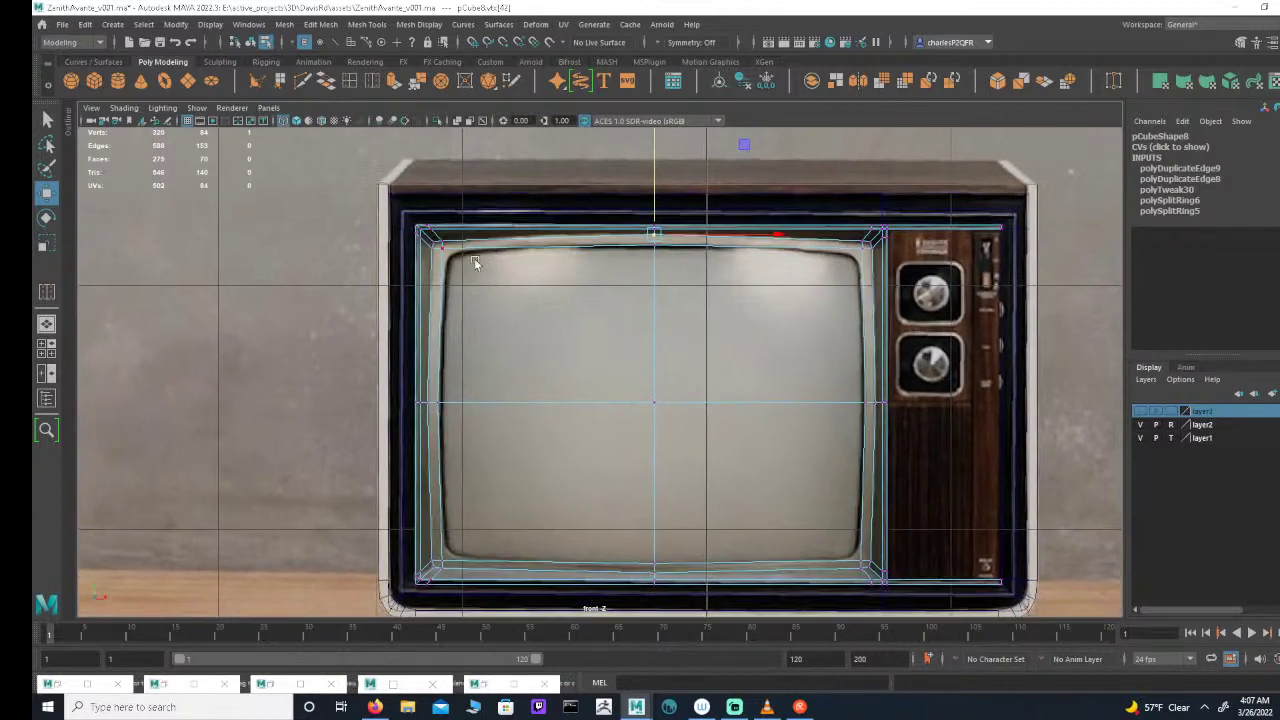
# Step: Add offset edge loops about halfway out on both sides of the vertical and horizontal center loops, and return to vertex selection
pyautogui.click(371, 81)
pyautogui.click(653, 347)
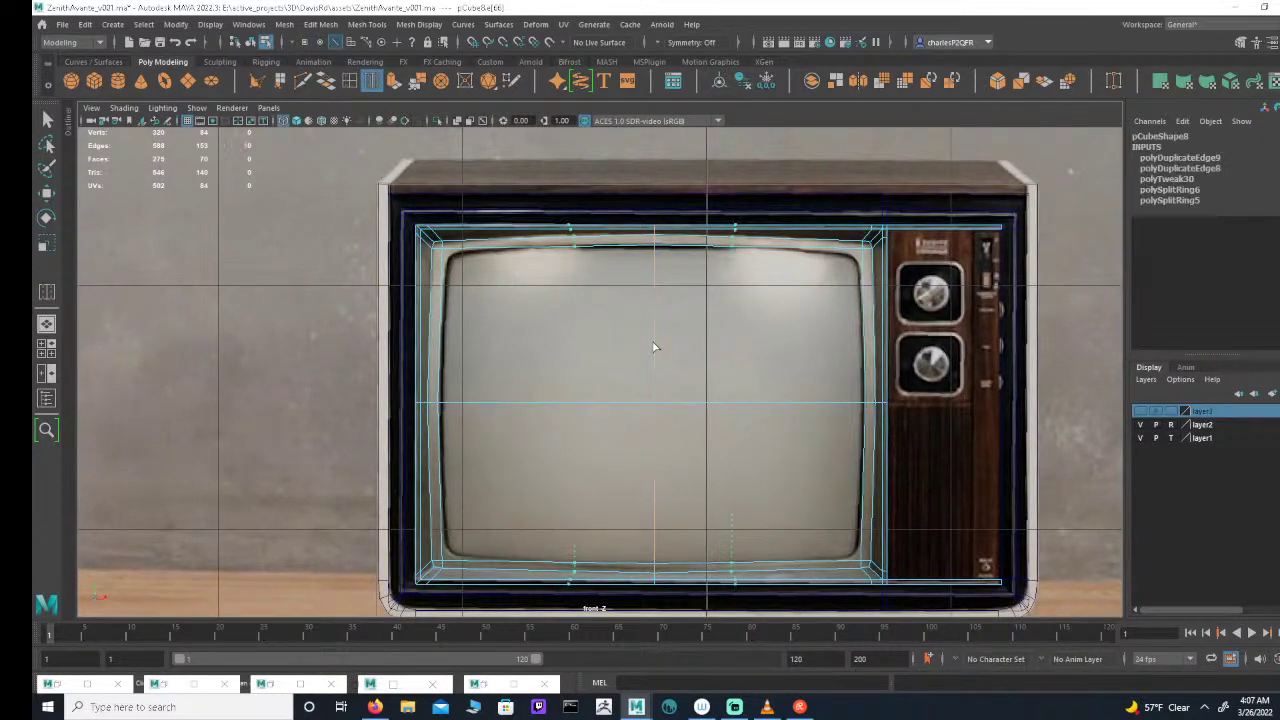
pyautogui.moveTo(643, 306); pyautogui.dragTo(622, 308)
pyautogui.moveTo(625, 308); pyautogui.dragTo(626, 308)
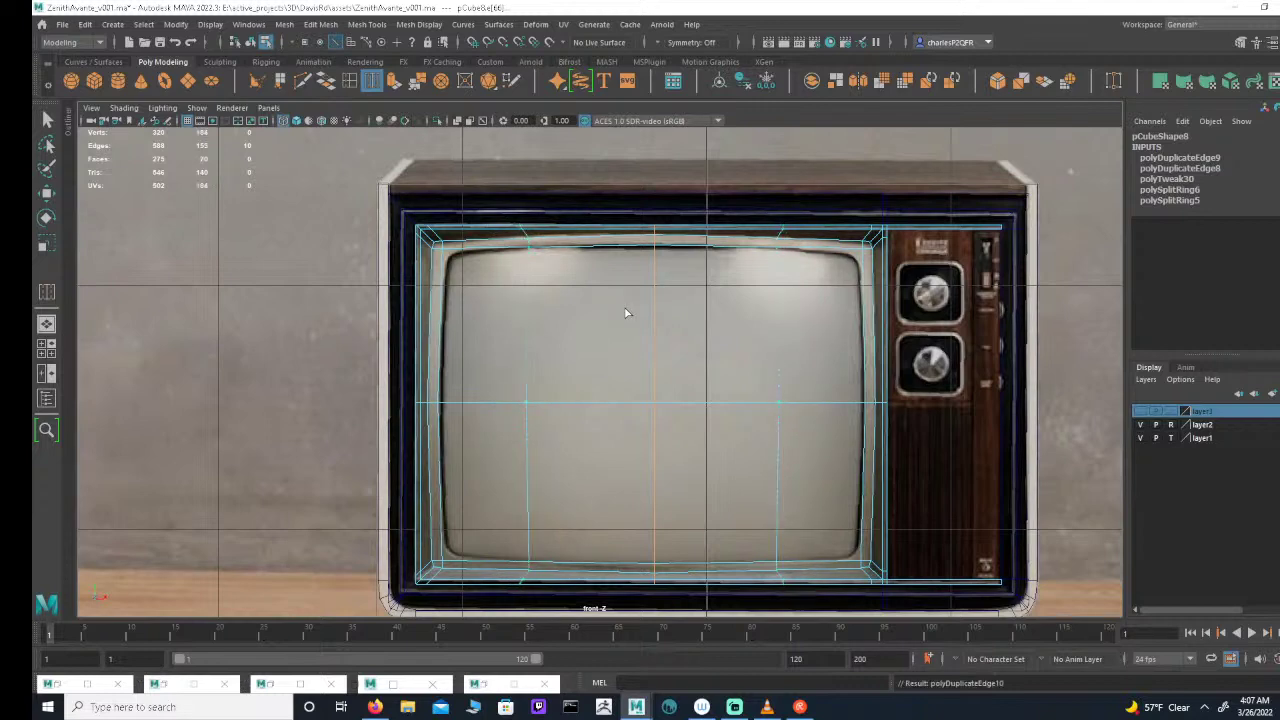
pyautogui.keyDown('alt'); pyautogui.moveTo(693, 411); pyautogui.dragTo(669, 350, button='middle'); pyautogui.keyUp('alt')
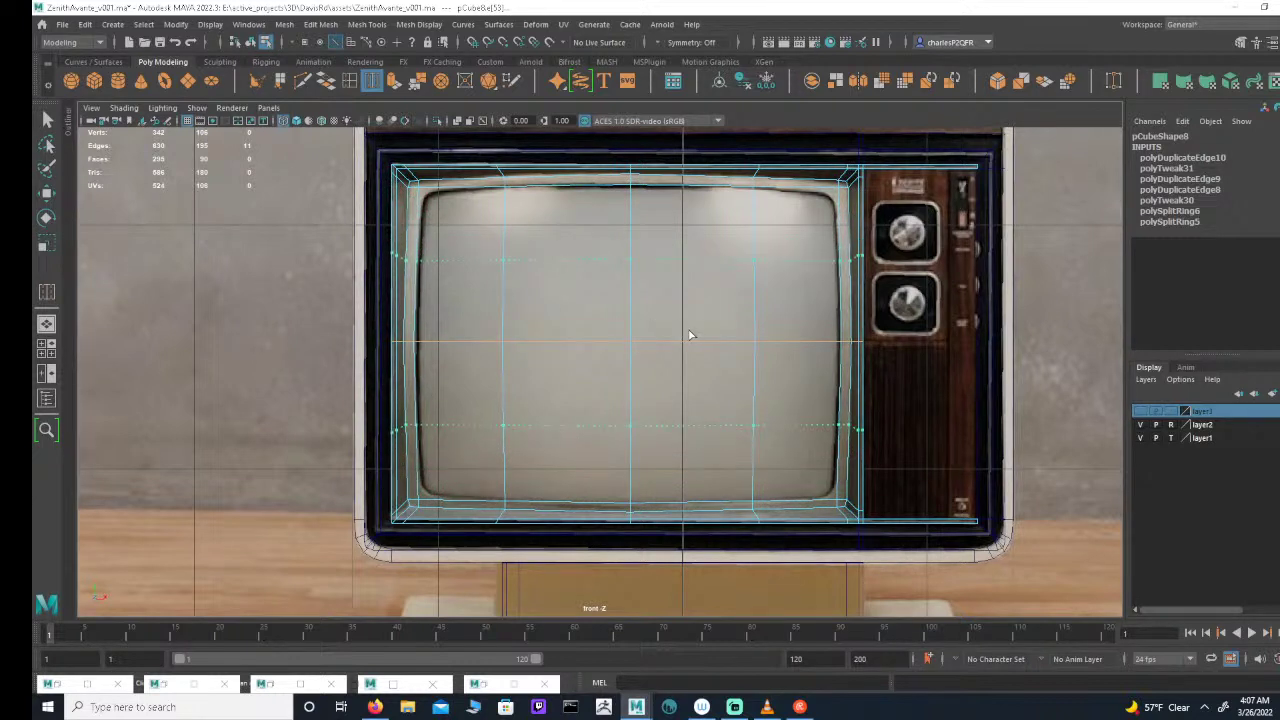
pyautogui.click(690, 335)
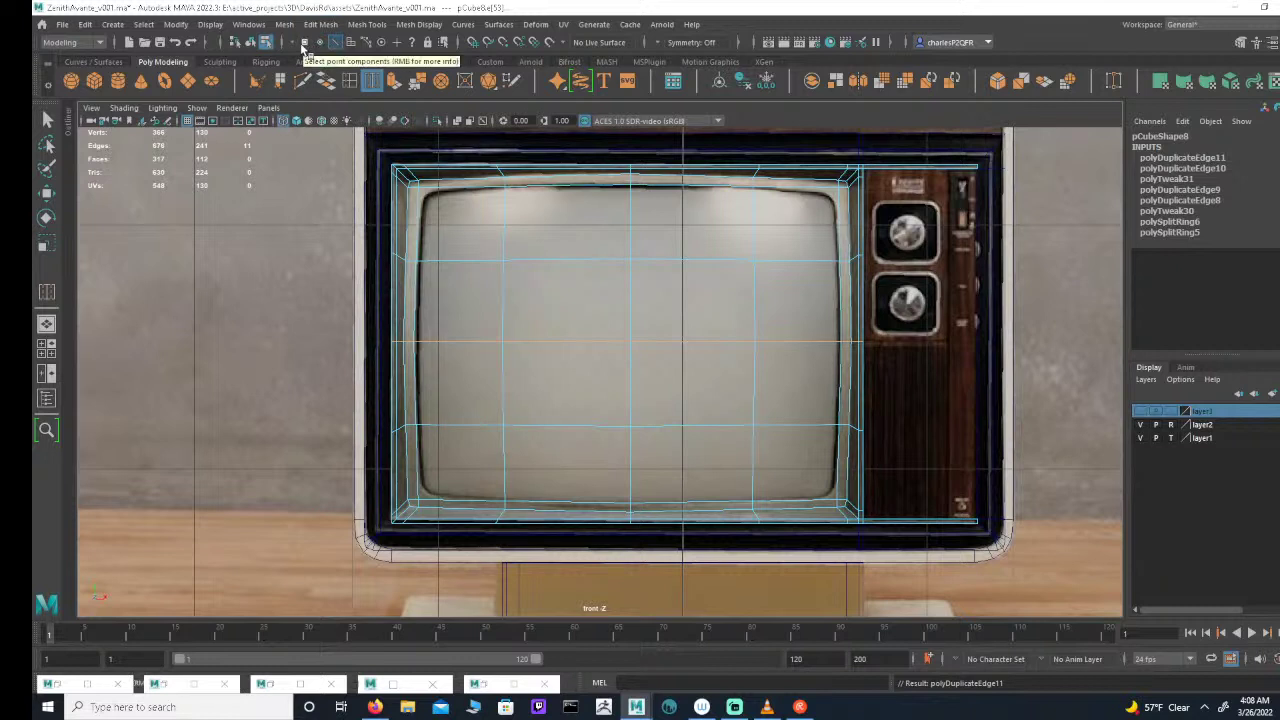
pyautogui.click(304, 43)
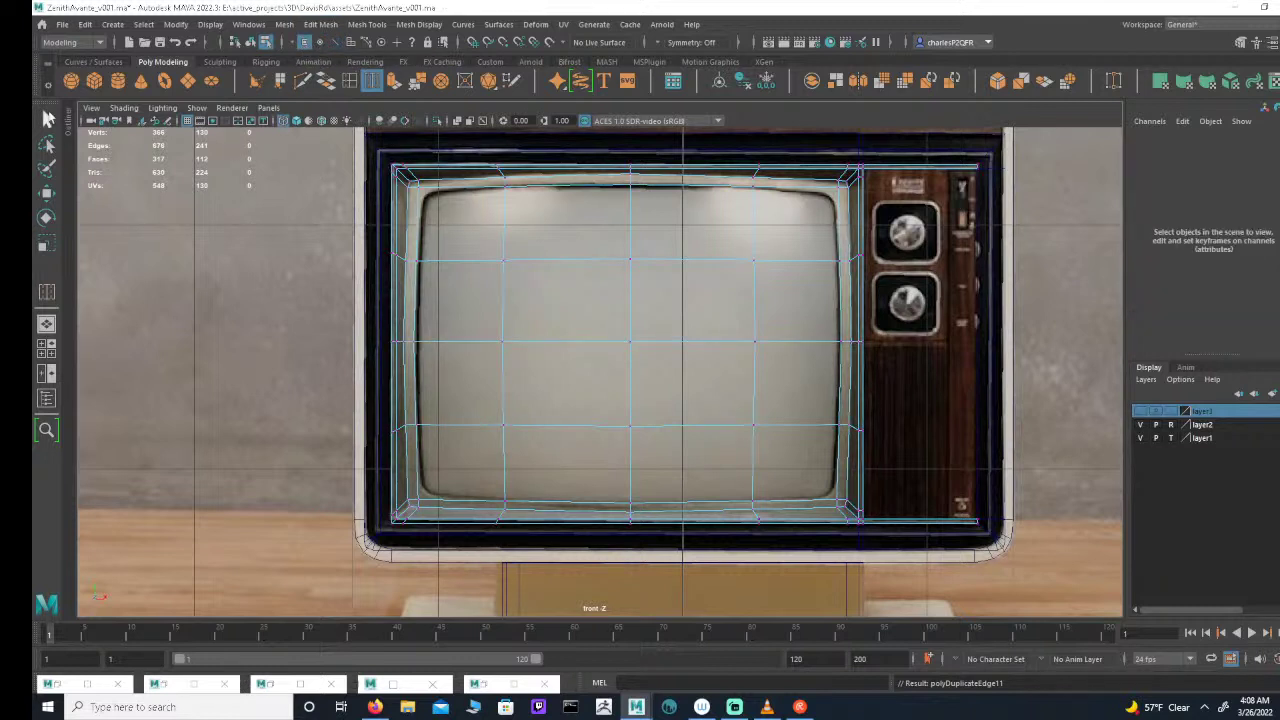
# Step: Scale the four top and bottom surround vertices on the offset vertical loops slightly outward along Y to follow the reference curve
pyautogui.click(47, 118)
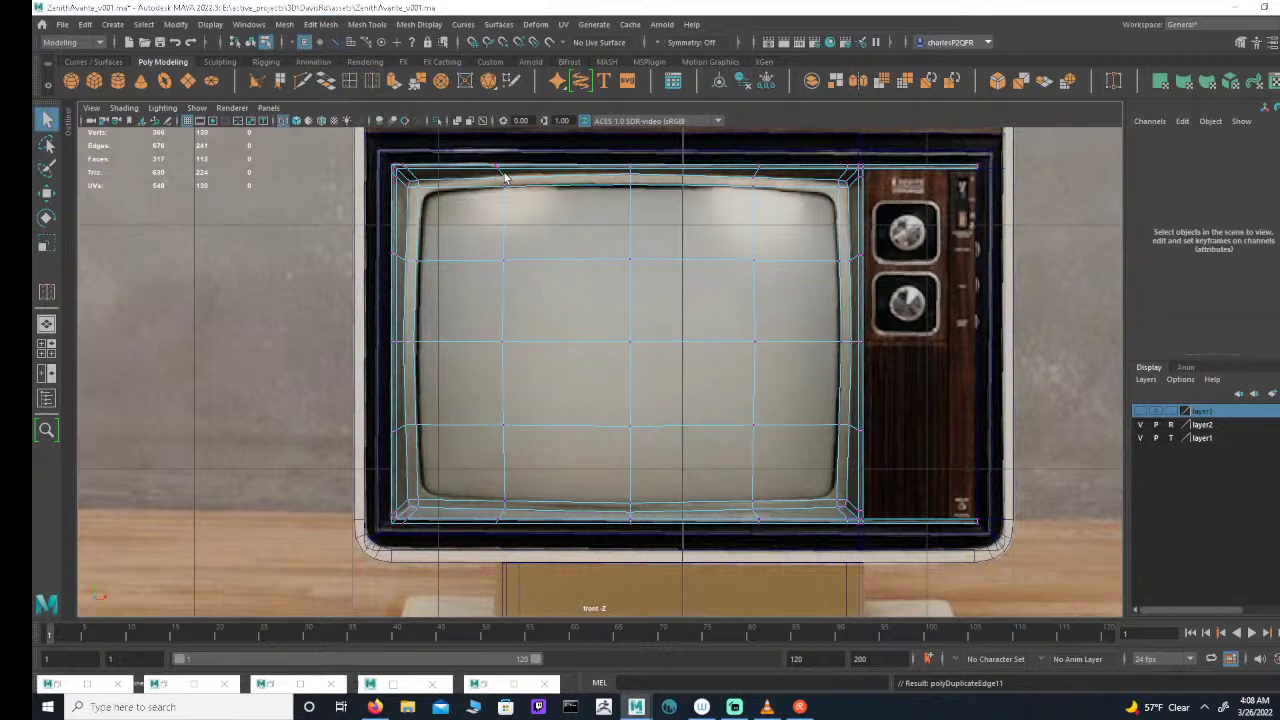
pyautogui.click(755, 187)
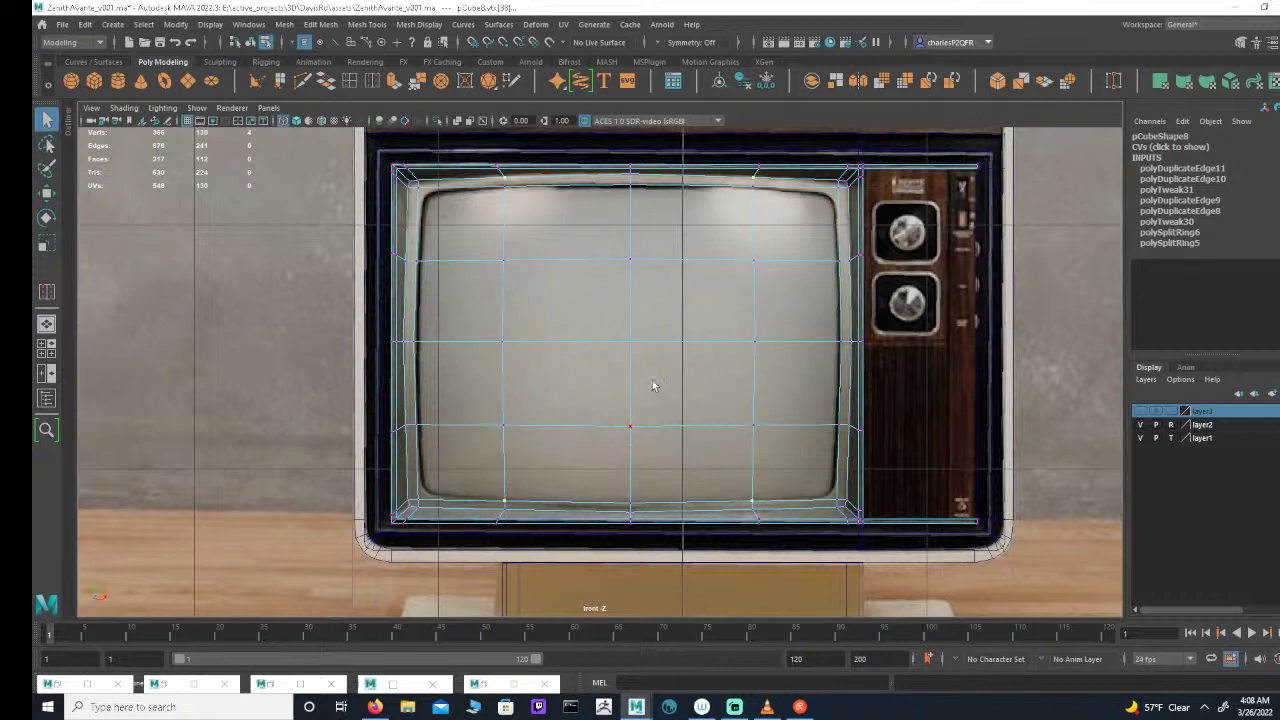
pyautogui.press('r')
pyautogui.keyDown('alt'); pyautogui.moveTo(618, 283); pyautogui.dragTo(738, 265, button='right'); pyautogui.keyUp('alt')
pyautogui.keyDown('alt'); pyautogui.moveTo(738, 265); pyautogui.dragTo(747, 339, button='middle'); pyautogui.keyUp('alt')
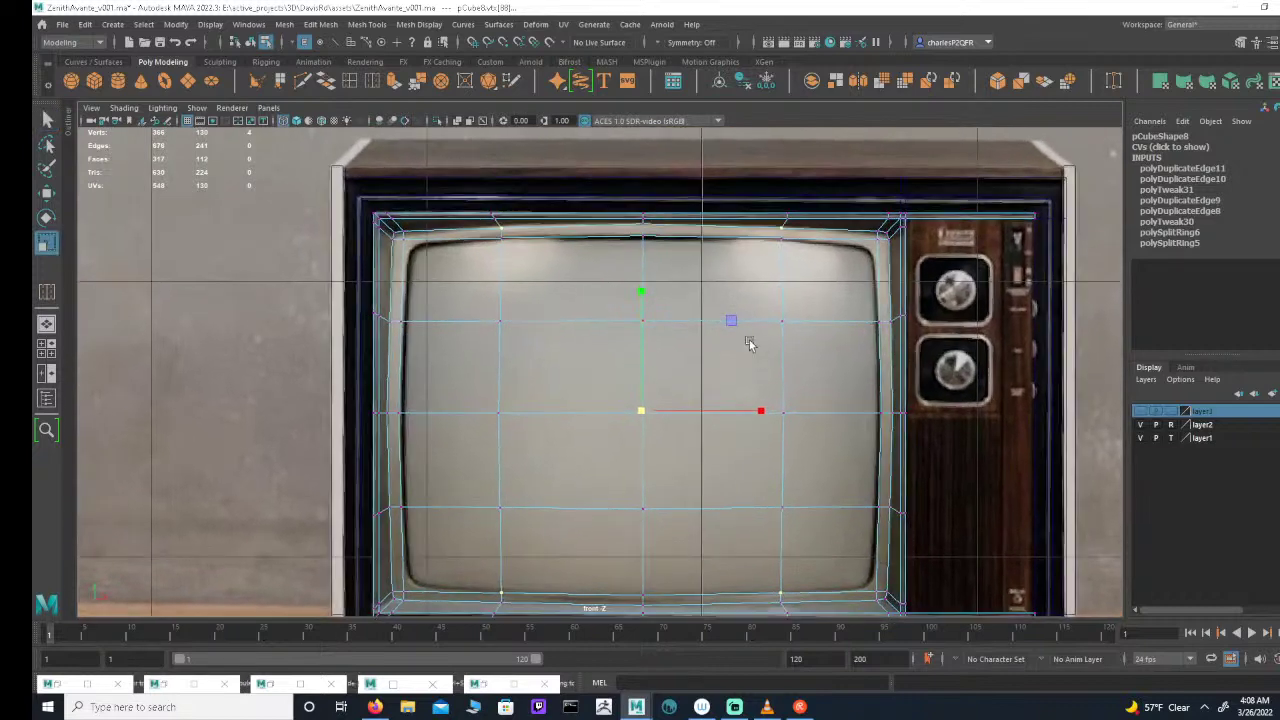
pyautogui.click(641, 290)
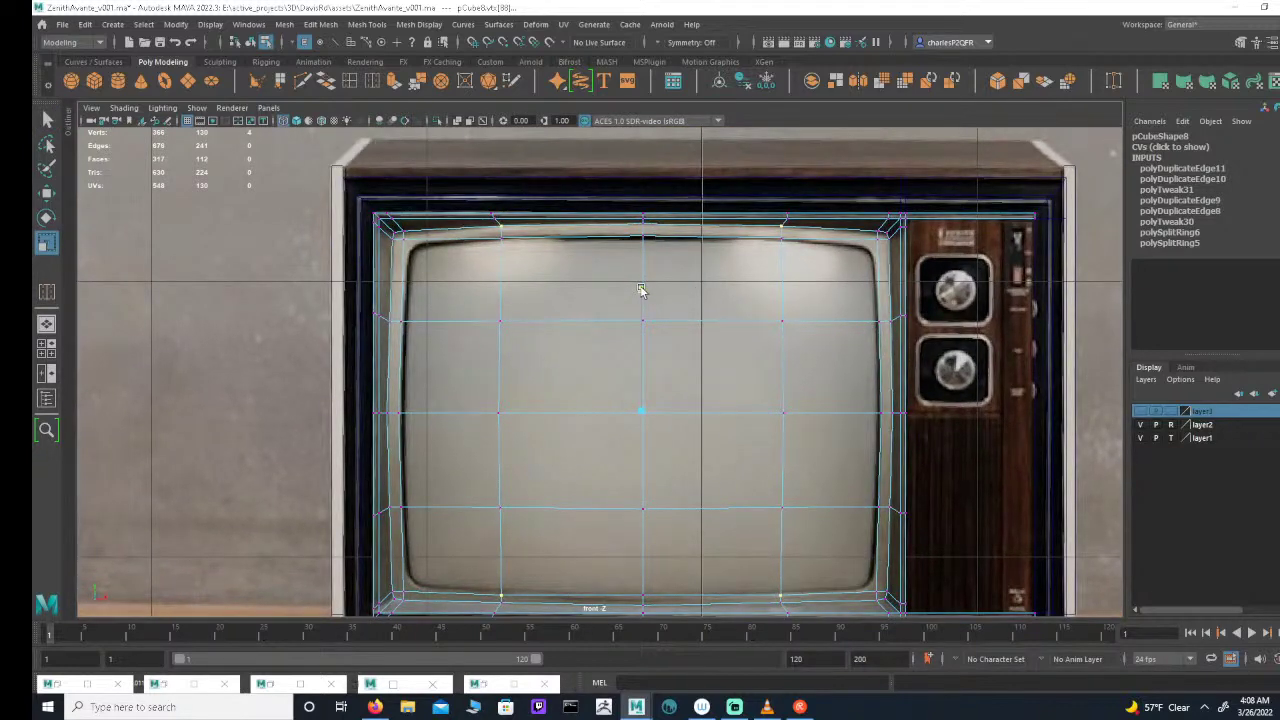
# Step: Move the inner vertices of both upper corners of the screen surround slightly down along Y
pyautogui.press('w')
pyautogui.keyDown('alt'); pyautogui.moveTo(828, 285); pyautogui.dragTo(836, 284, button='right'); pyautogui.keyUp('alt')
pyautogui.keyDown('alt'); pyautogui.moveTo(836, 284); pyautogui.dragTo(829, 289, button='middle'); pyautogui.keyUp('alt')
pyautogui.moveTo(323, 273); pyautogui.dragTo(442, 234)
pyautogui.moveTo(932, 265); pyautogui.dragTo(856, 239)
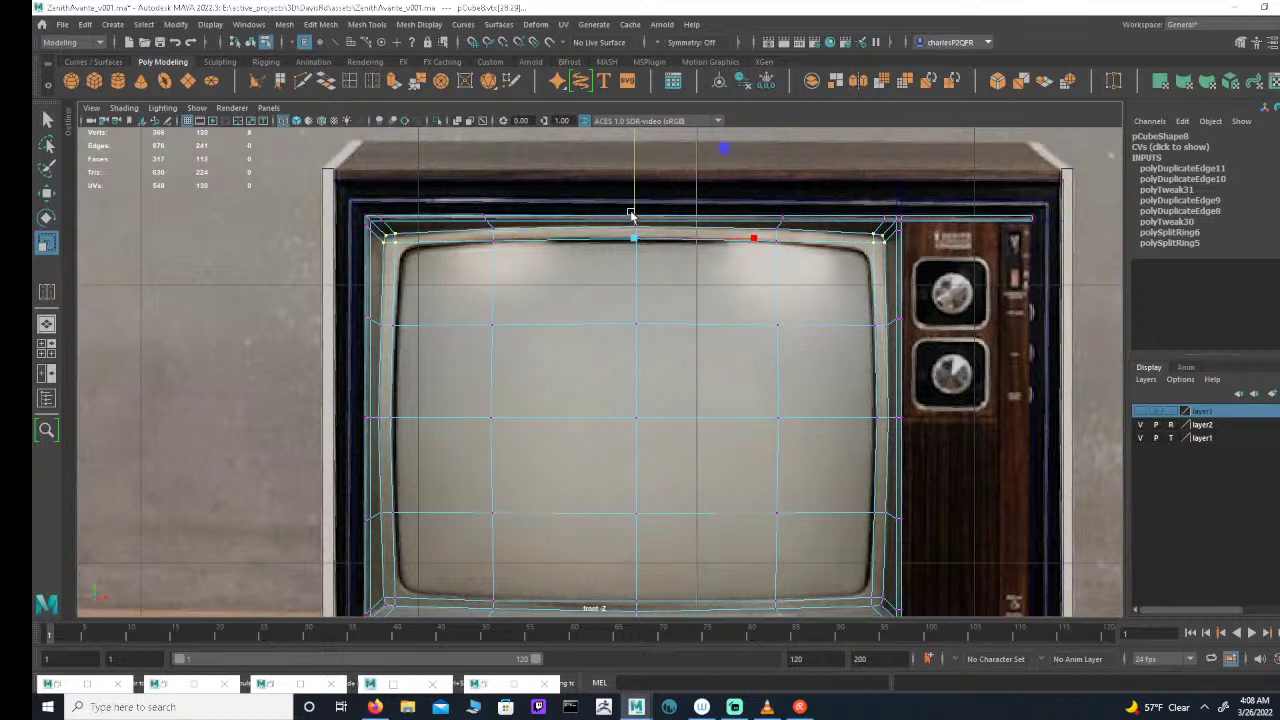
pyautogui.press('e')
pyautogui.press('w')
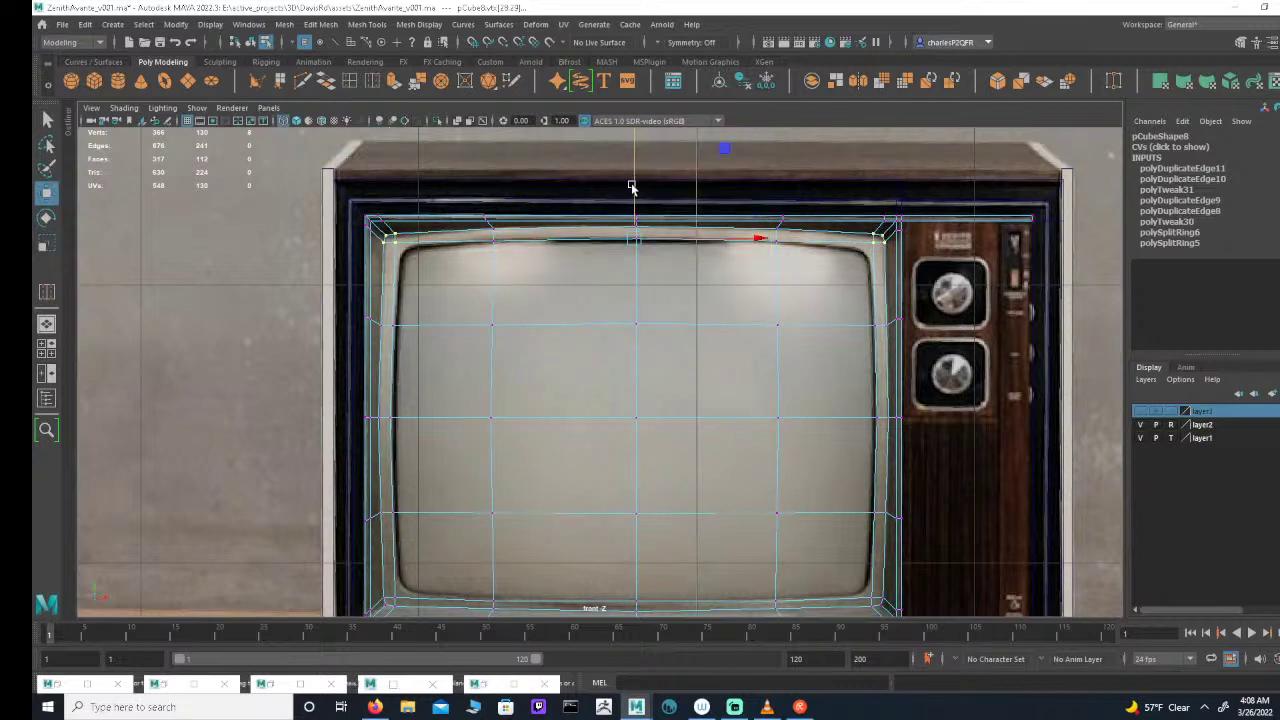
pyautogui.moveTo(635, 183); pyautogui.dragTo(636, 185)
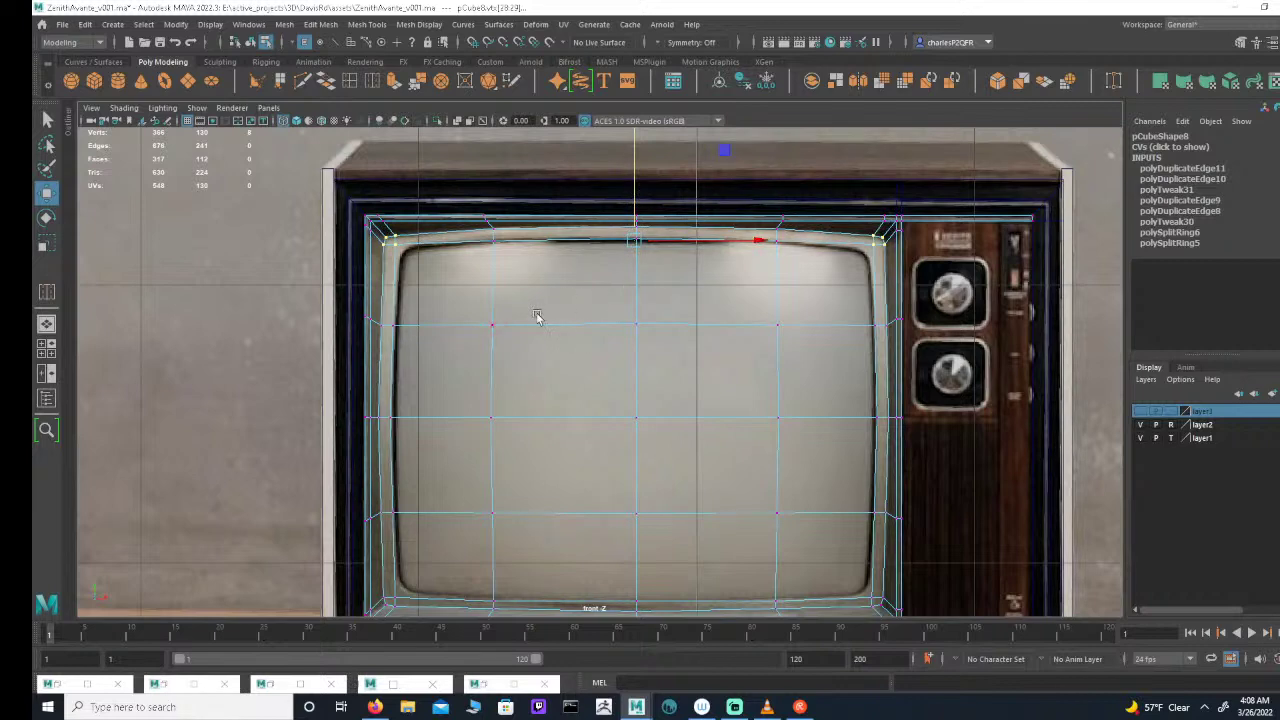
# Step: Compare the screen surround's corners, lower edge and sides with the television in the reference image
pyautogui.scroll(-1, 535, 317)
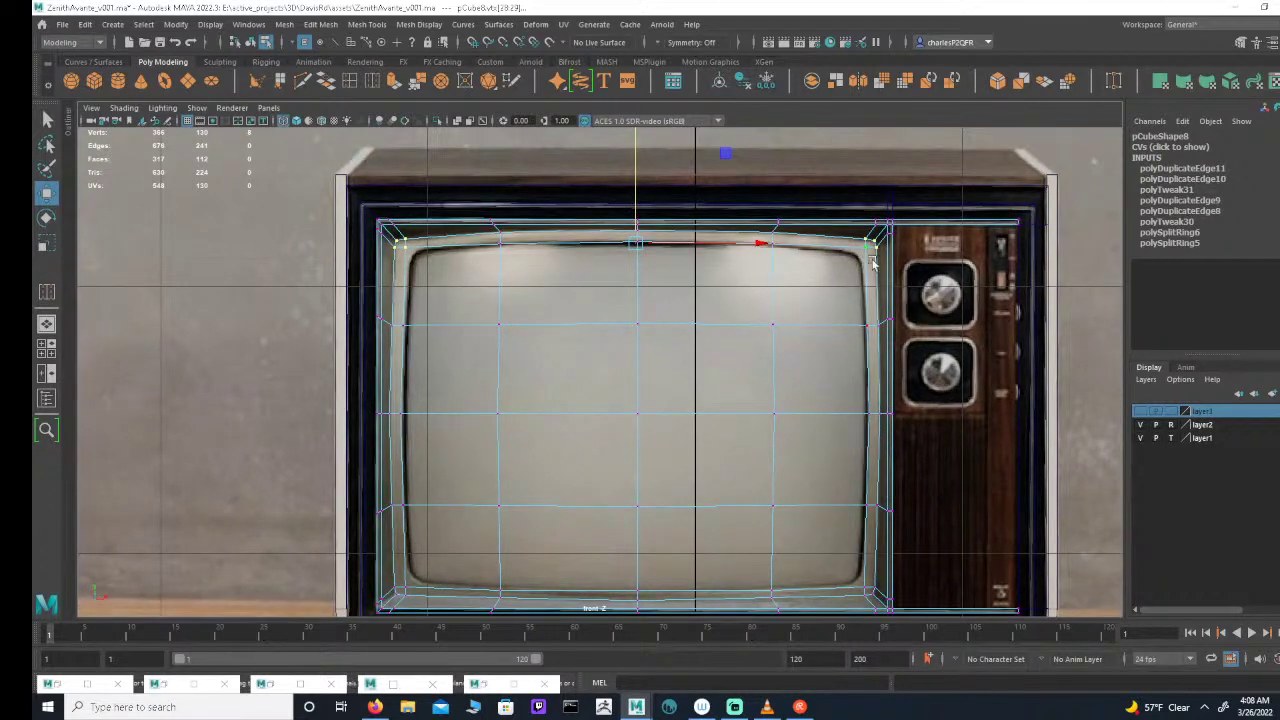
pyautogui.keyDown('alt'); pyautogui.moveTo(894, 463); pyautogui.dragTo(883, 331, button='middle'); pyautogui.keyUp('alt')
pyautogui.scroll(-1, 870, 310)
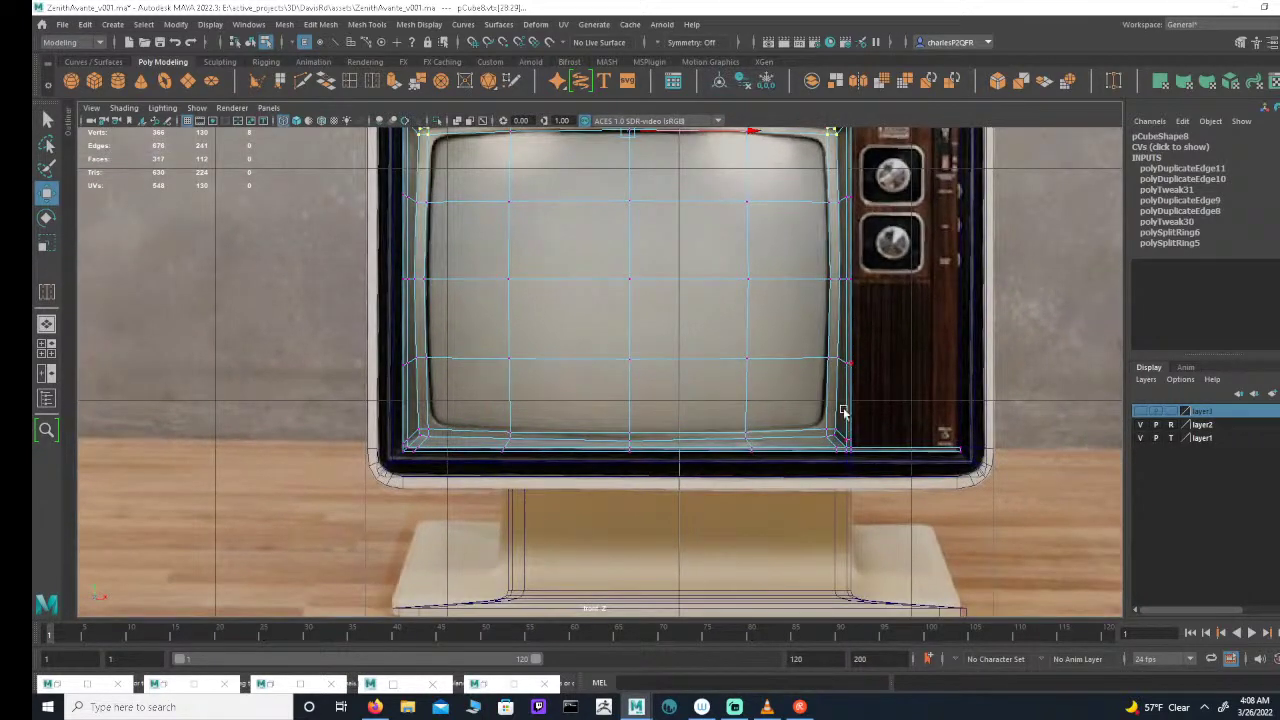
pyautogui.scroll(3, 843, 412)
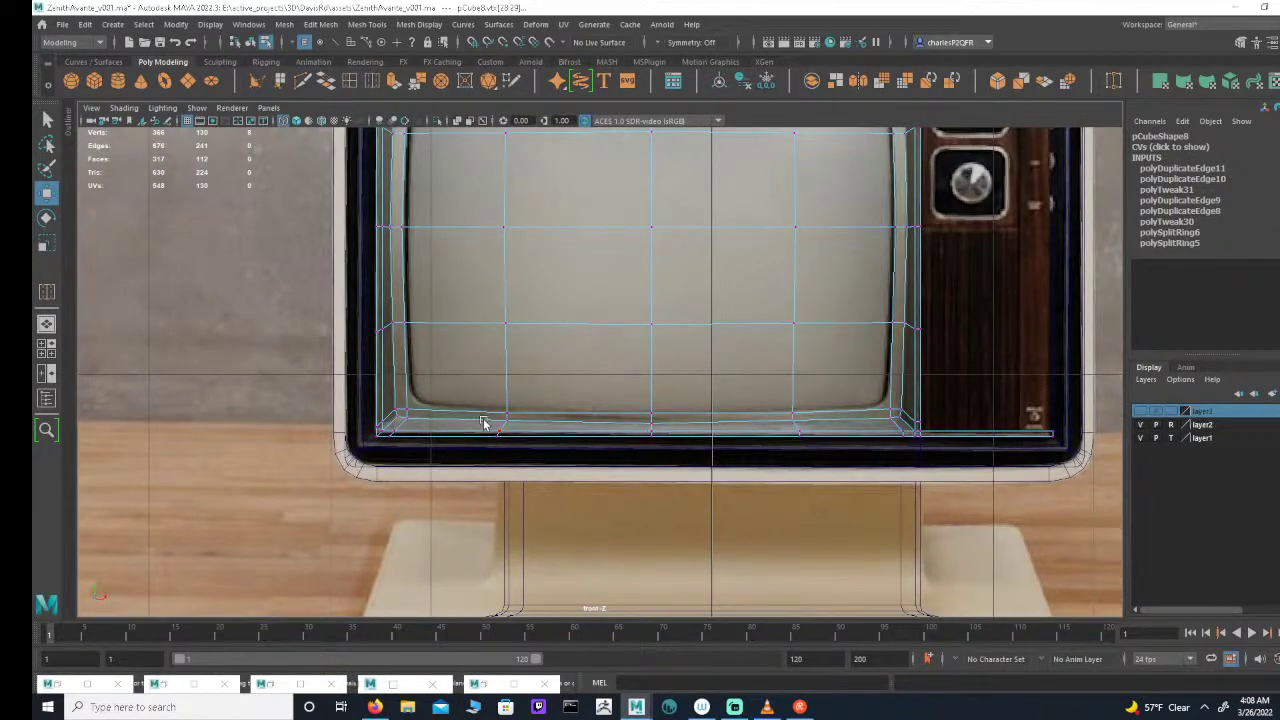
pyautogui.keyDown('alt'); pyautogui.moveTo(748, 404); pyautogui.dragTo(752, 426, button='middle'); pyautogui.keyUp('alt')
pyautogui.keyDown('alt'); pyautogui.moveTo(752, 426); pyautogui.dragTo(605, 365, button='right'); pyautogui.keyUp('alt')
pyautogui.keyDown('alt'); pyautogui.moveTo(605, 365); pyautogui.dragTo(660, 420, button='middle'); pyautogui.keyUp('alt')
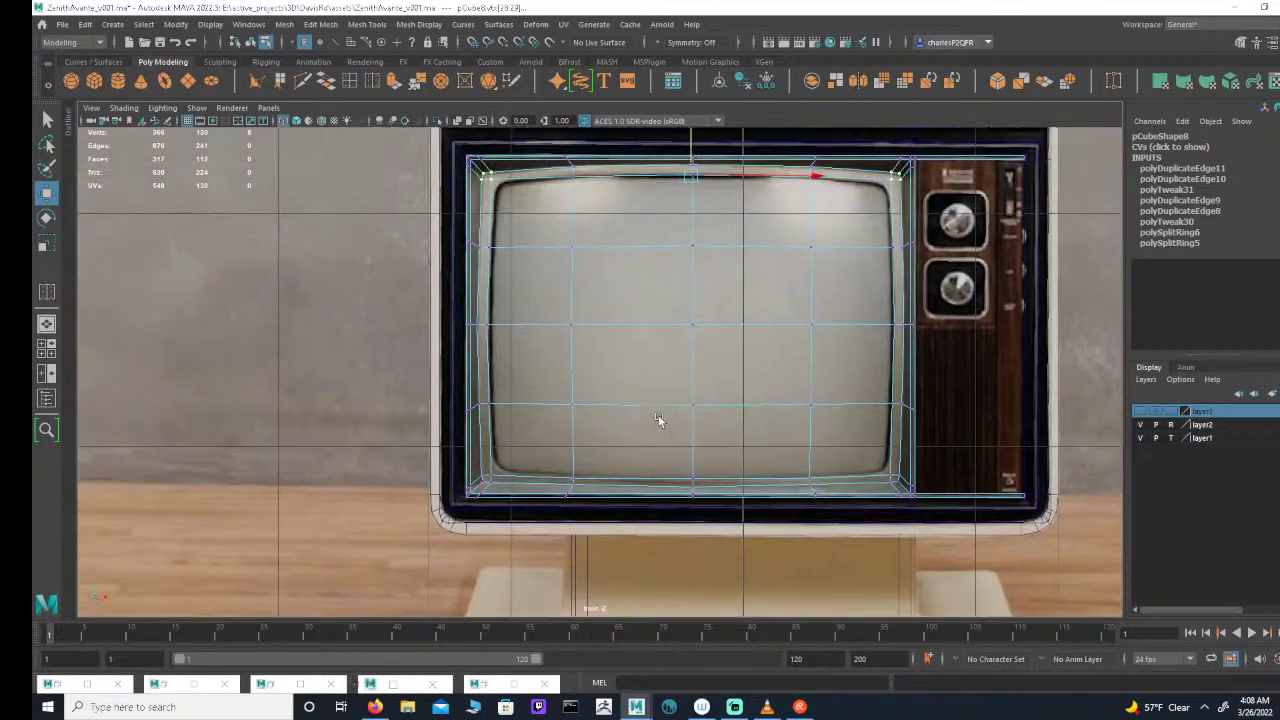
pyautogui.keyDown('alt'); pyautogui.moveTo(660, 420); pyautogui.dragTo(609, 419, button='right'); pyautogui.keyUp('alt')
pyautogui.keyDown('alt'); pyautogui.moveTo(543, 368); pyautogui.dragTo(738, 384, button='right'); pyautogui.keyUp('alt')
pyautogui.keyDown('alt'); pyautogui.moveTo(738, 384); pyautogui.dragTo(743, 408, button='middle'); pyautogui.keyUp('alt')
pyautogui.scroll(5, 743, 408)
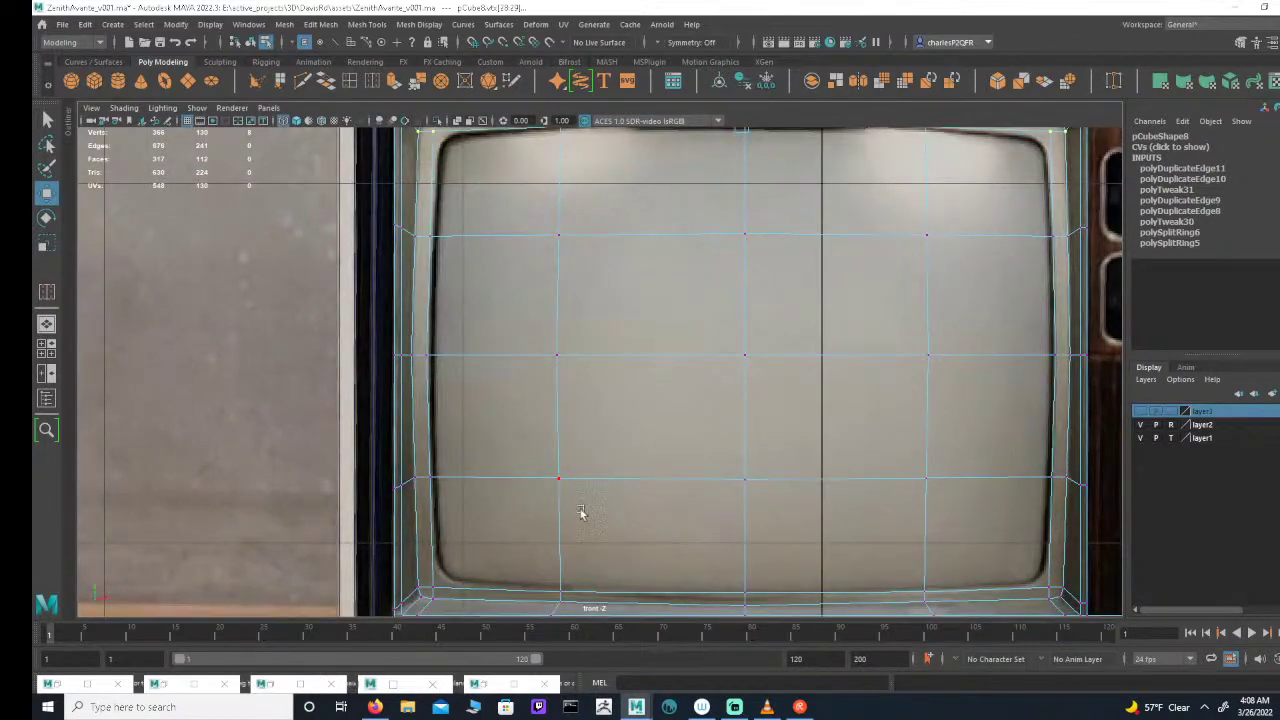
# Step: Scale the four side vertices of the surround on the offset horizontal loops slightly outward along X, using an enlarged manipulator for finer control
pyautogui.click(427, 449)
pyautogui.keyDown('alt'); pyautogui.moveTo(566, 367); pyautogui.dragTo(568, 431, button='middle'); pyautogui.keyUp('alt')
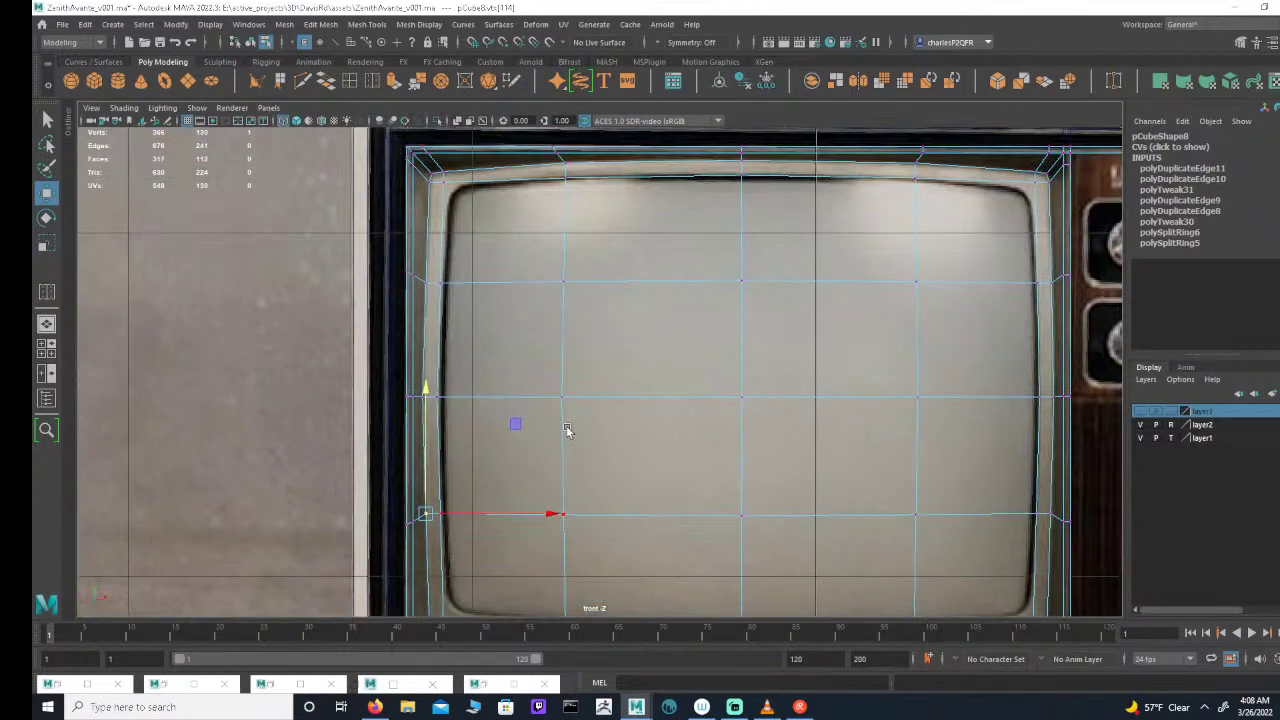
pyautogui.keyDown('shift'); pyautogui.click(426, 283); pyautogui.keyUp('shift')
pyautogui.keyDown('alt'); pyautogui.moveTo(712, 342); pyautogui.dragTo(543, 346, button='middle'); pyautogui.keyUp('alt')
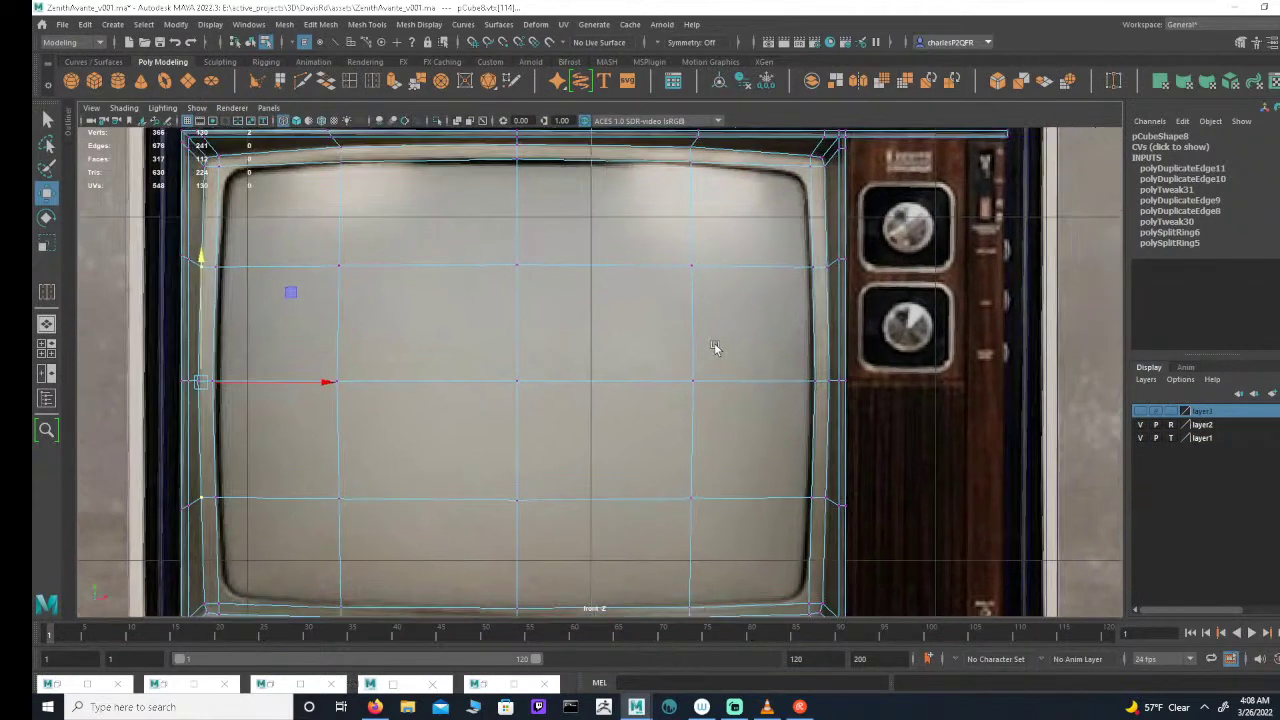
pyautogui.keyDown('shift'); pyautogui.click(824, 268); pyautogui.keyUp('shift')
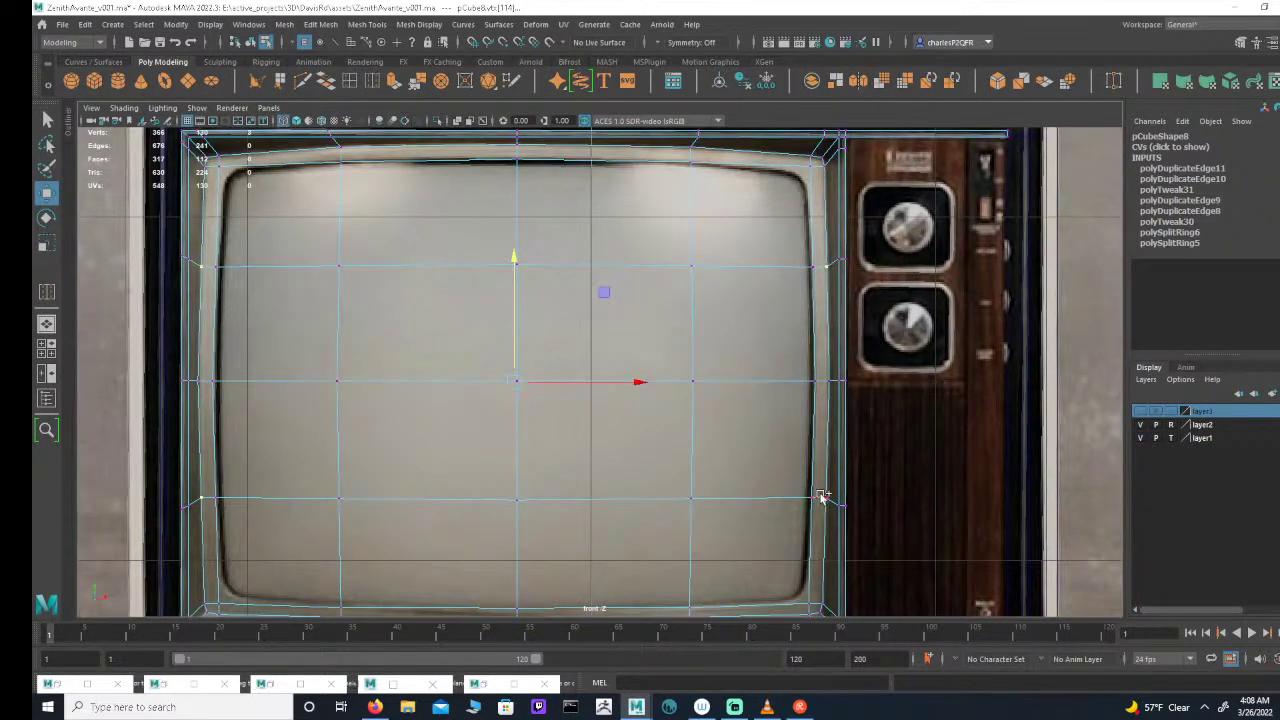
pyautogui.keyDown('shift'); pyautogui.click(825, 497); pyautogui.keyUp('shift')
pyautogui.press('r')
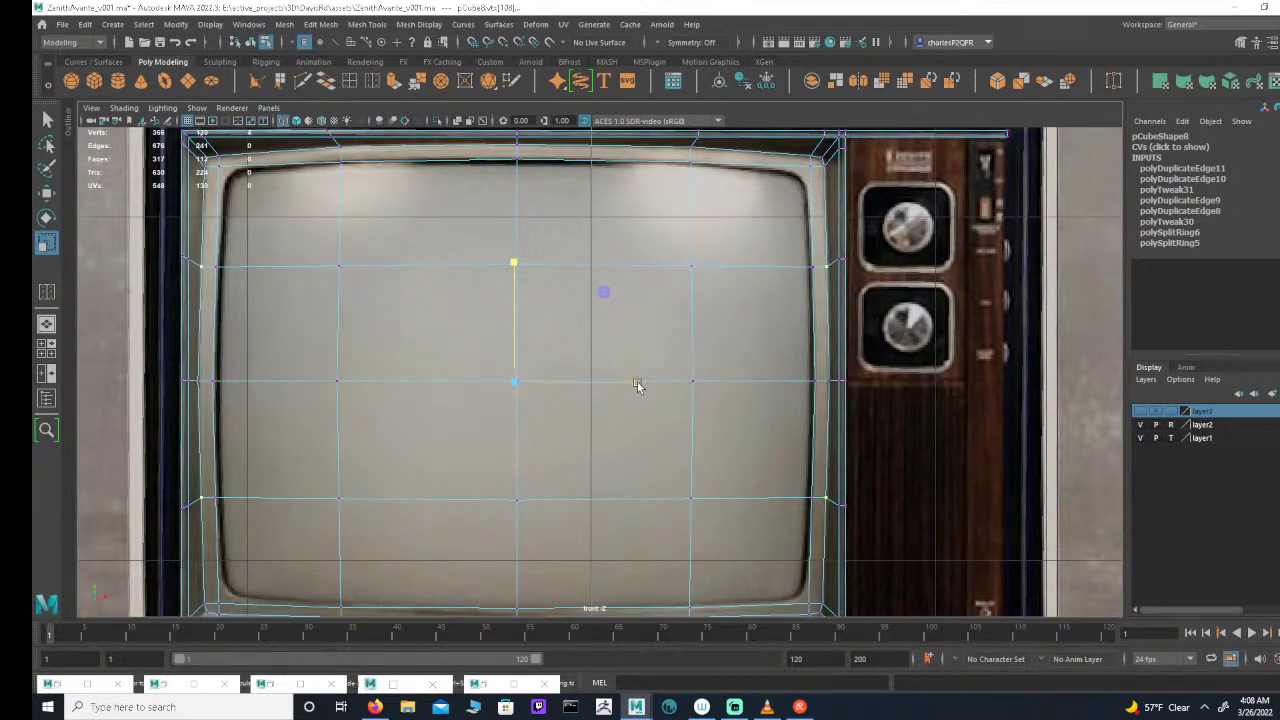
pyautogui.moveTo(636, 382); pyautogui.dragTo(637, 383)
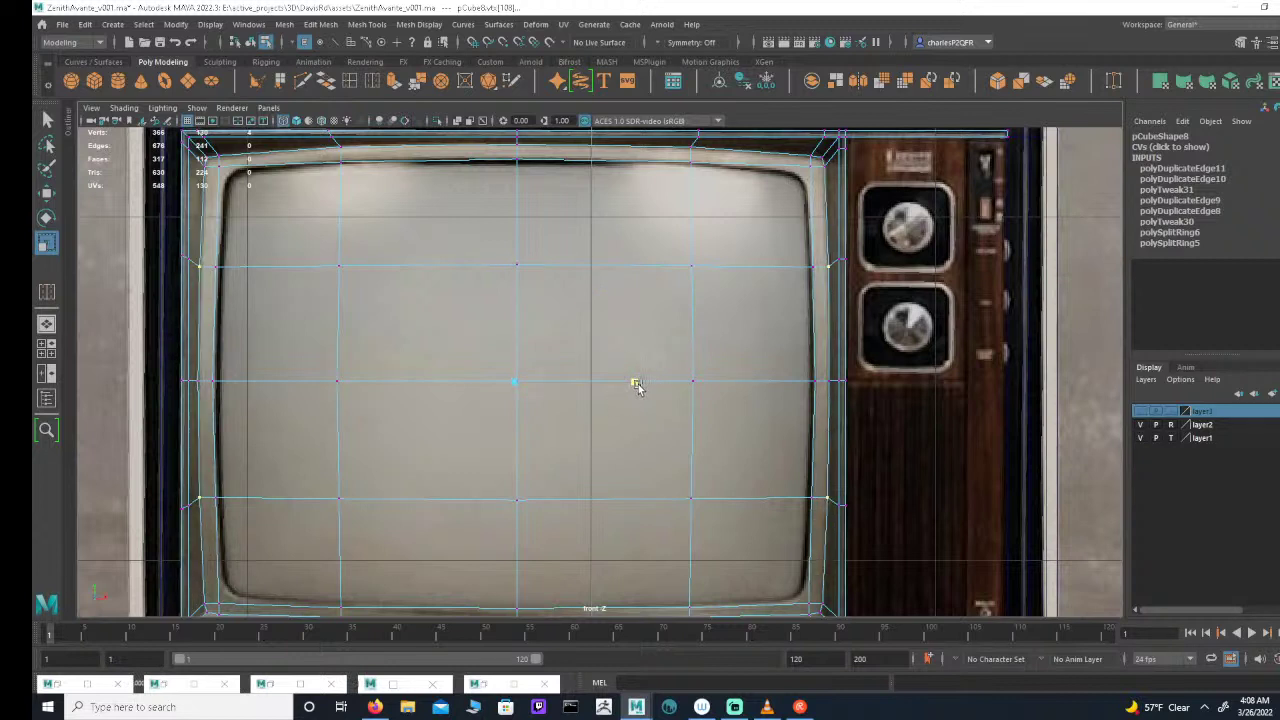
pyautogui.moveTo(636, 385); pyautogui.dragTo(643, 389, button='middle')
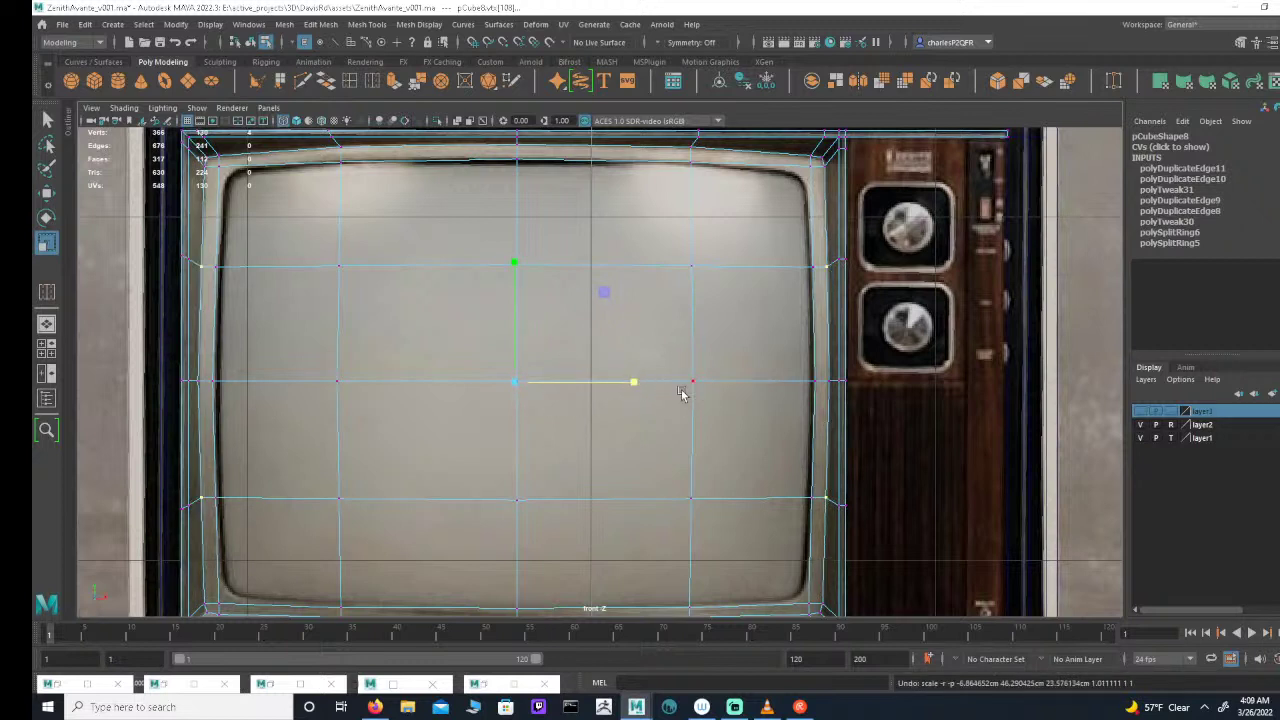
pyautogui.press('=')
pyautogui.moveTo(754, 383); pyautogui.dragTo(758, 384)
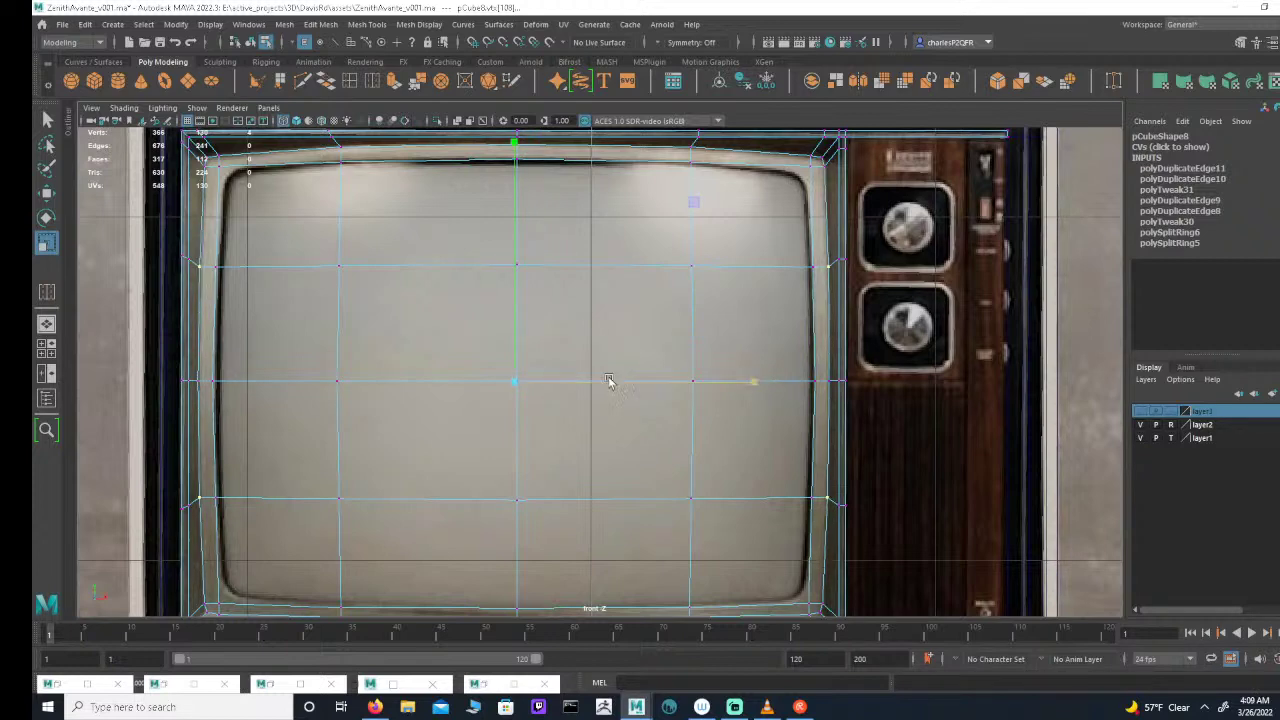
# Step: In face selection, delete the narrow face strips along the top and left side between the surround and the screen
pyautogui.keyDown('alt'); pyautogui.moveTo(728, 357); pyautogui.dragTo(617, 363, button='right'); pyautogui.keyUp('alt')
pyautogui.keyDown('alt'); pyautogui.moveTo(617, 363); pyautogui.dragTo(686, 360, button='middle'); pyautogui.keyUp('alt')
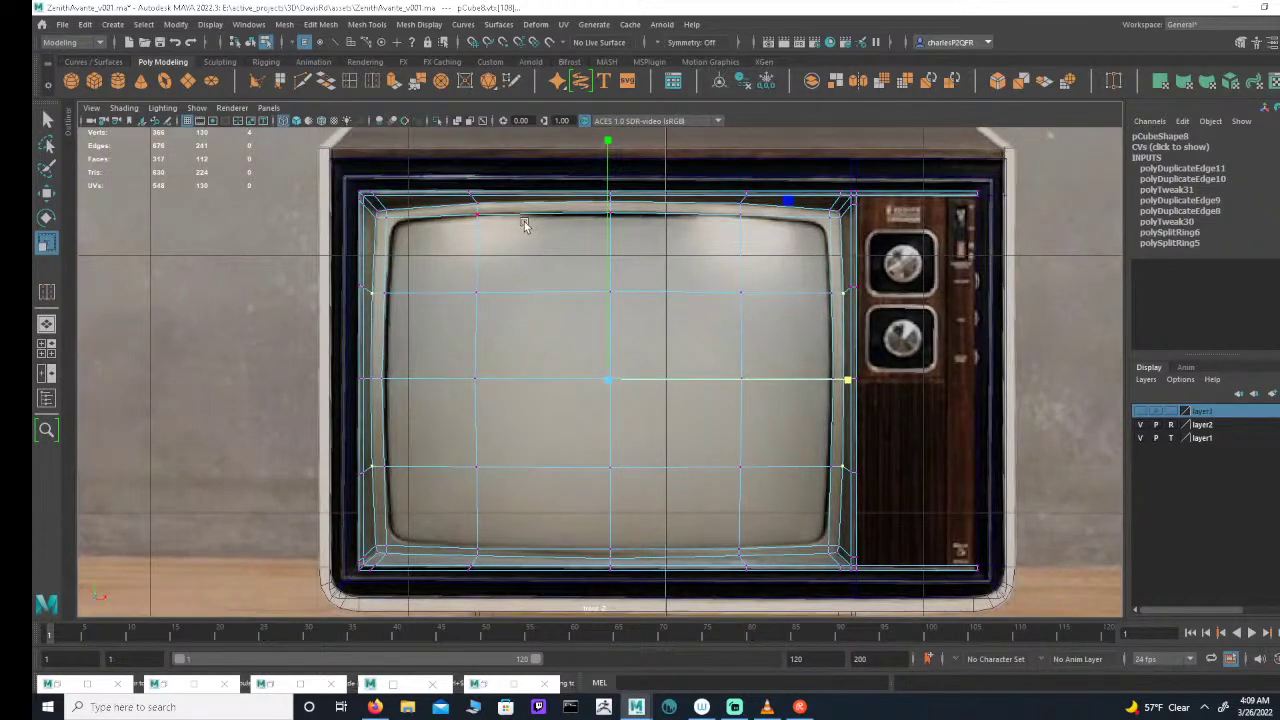
pyautogui.click(353, 42)
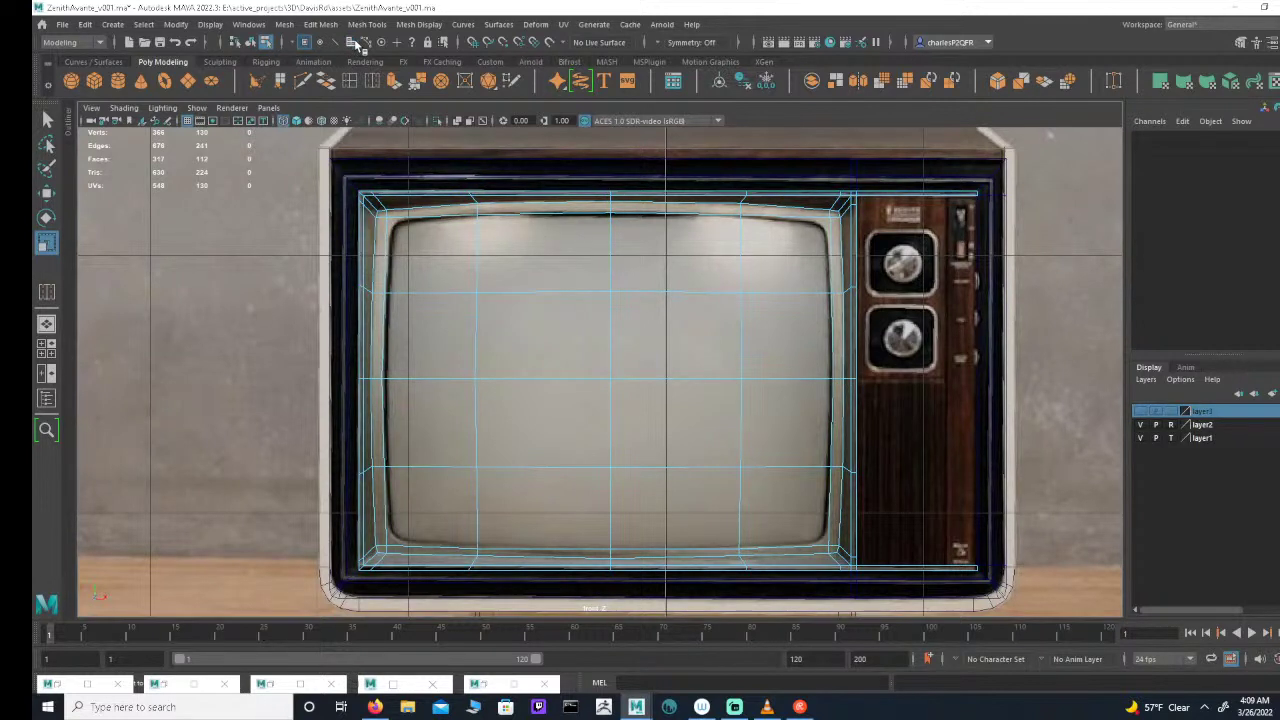
pyautogui.click(650, 255)
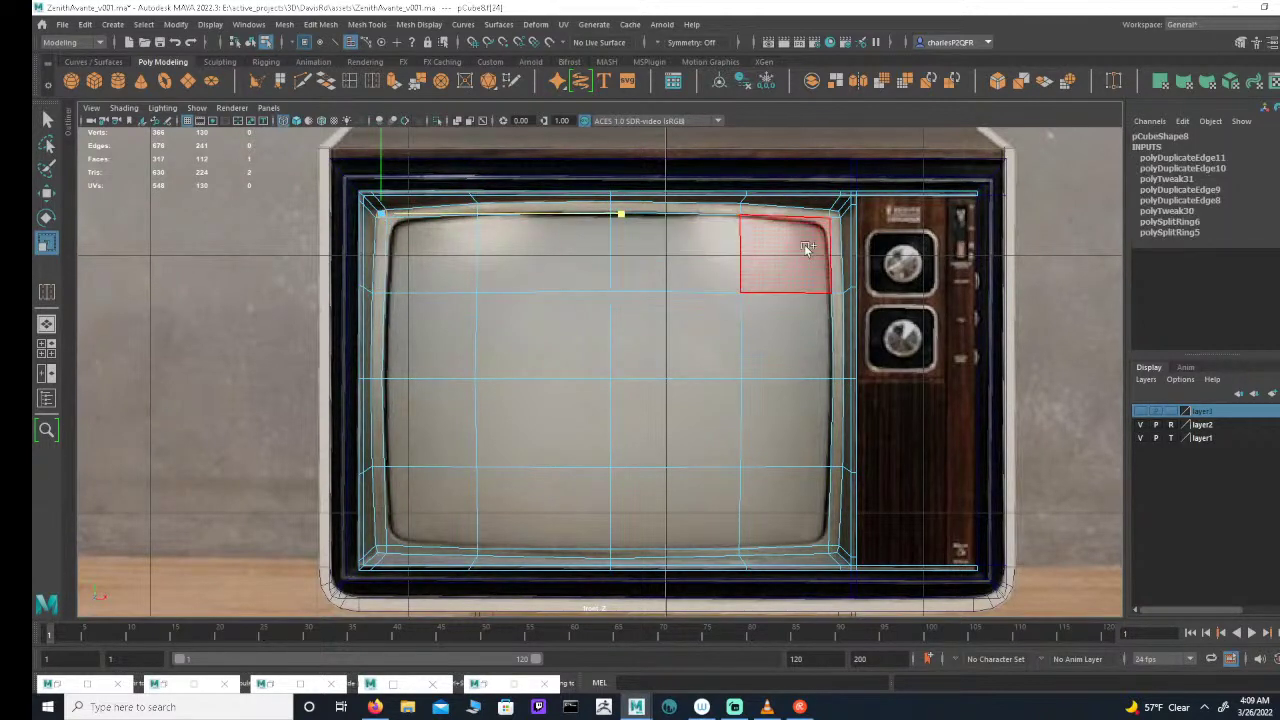
pyautogui.click(838, 215)
pyautogui.doubleClick(838, 215)
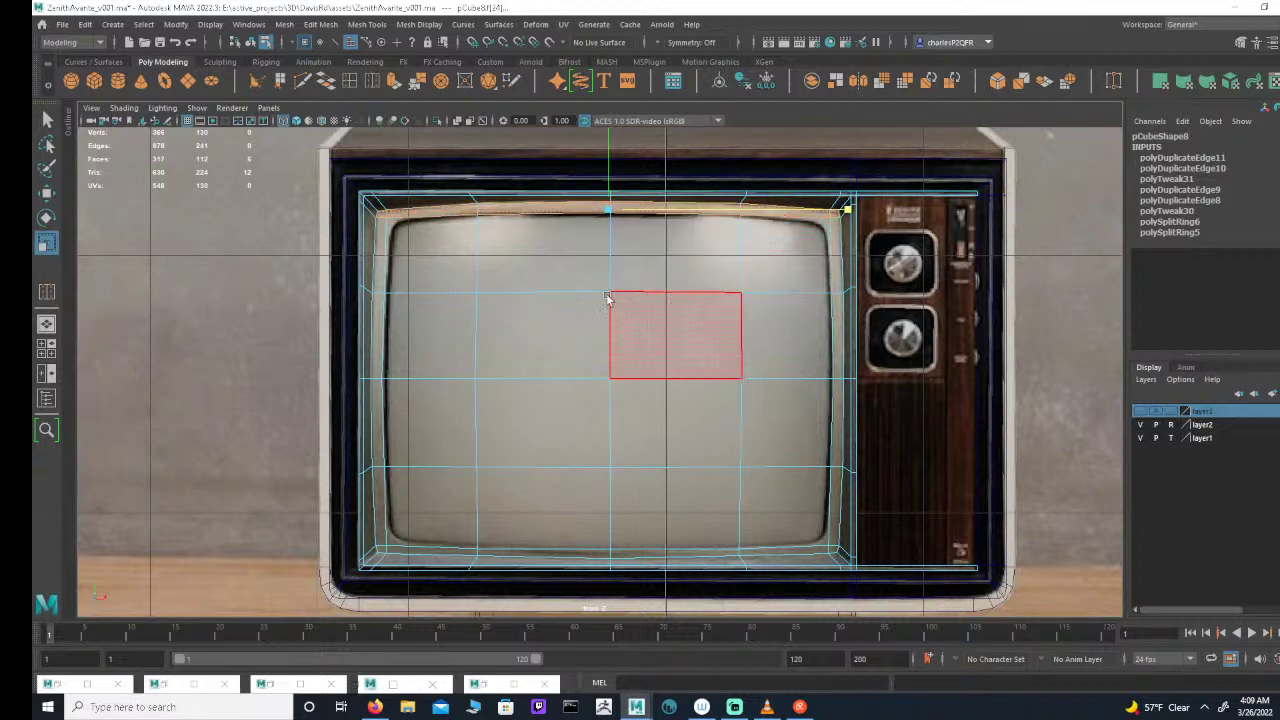
pyautogui.press('Delete')
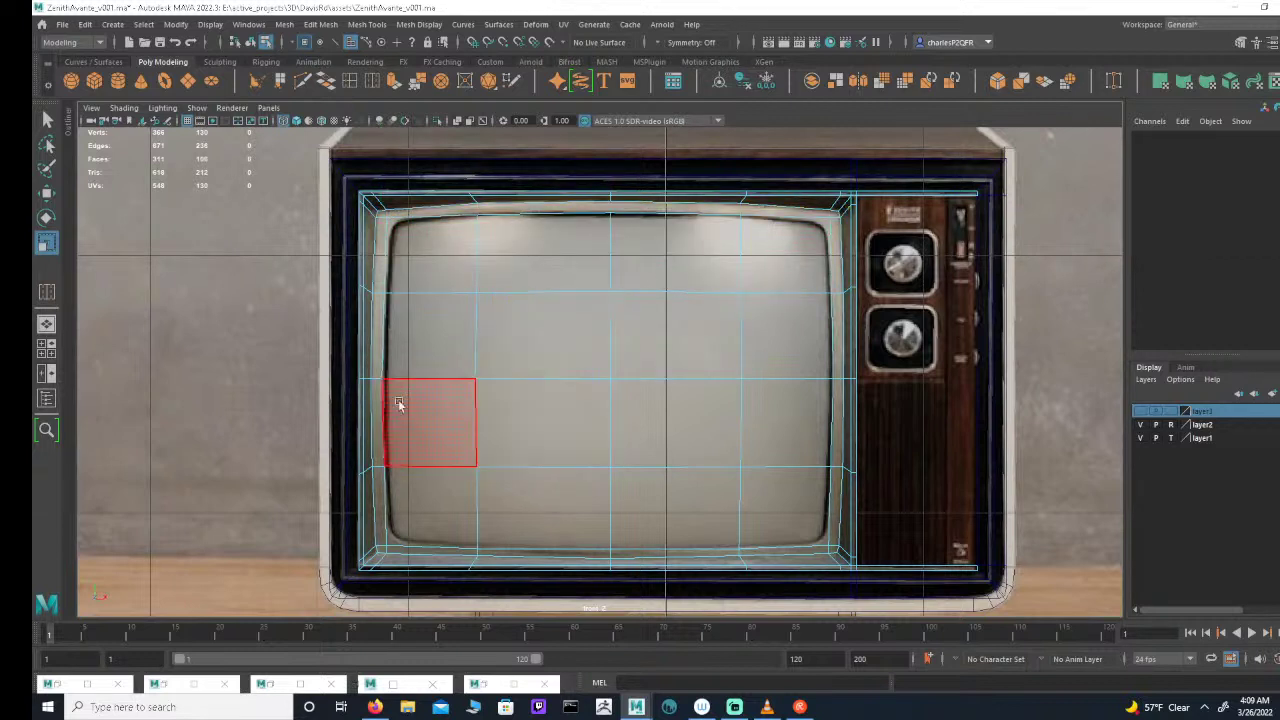
pyautogui.doubleClick(382, 543)
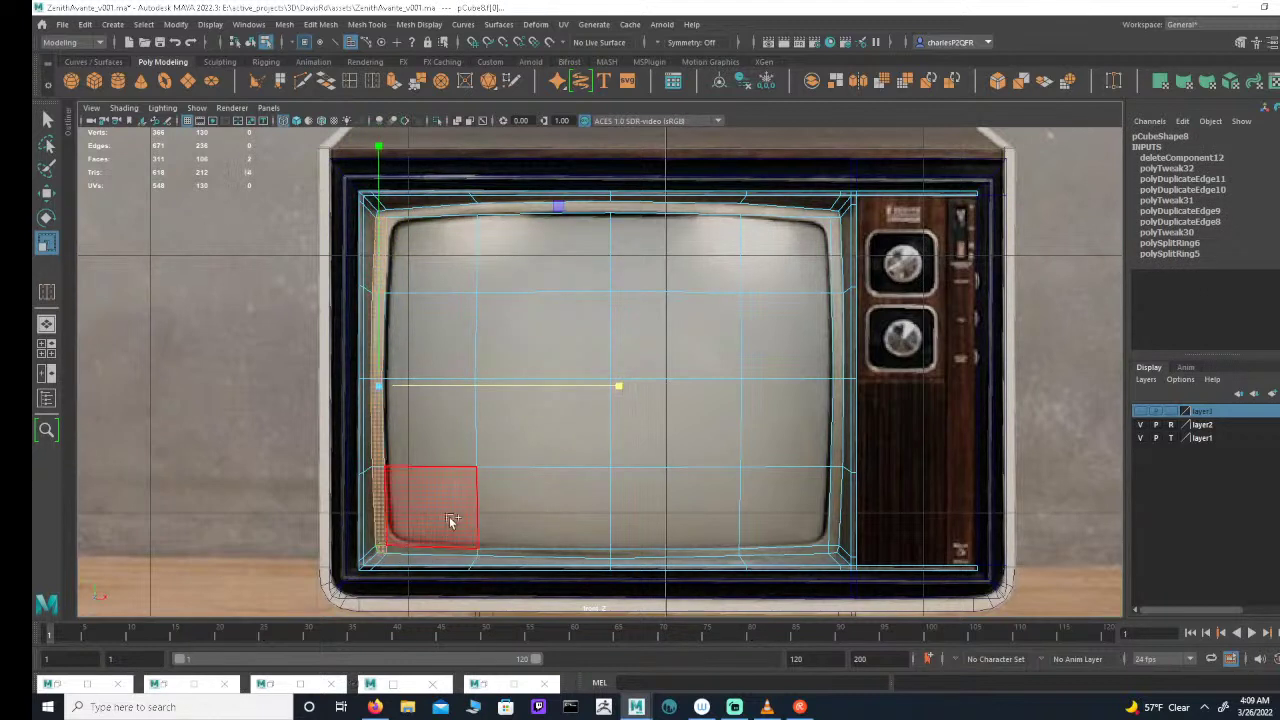
pyautogui.press('Delete')
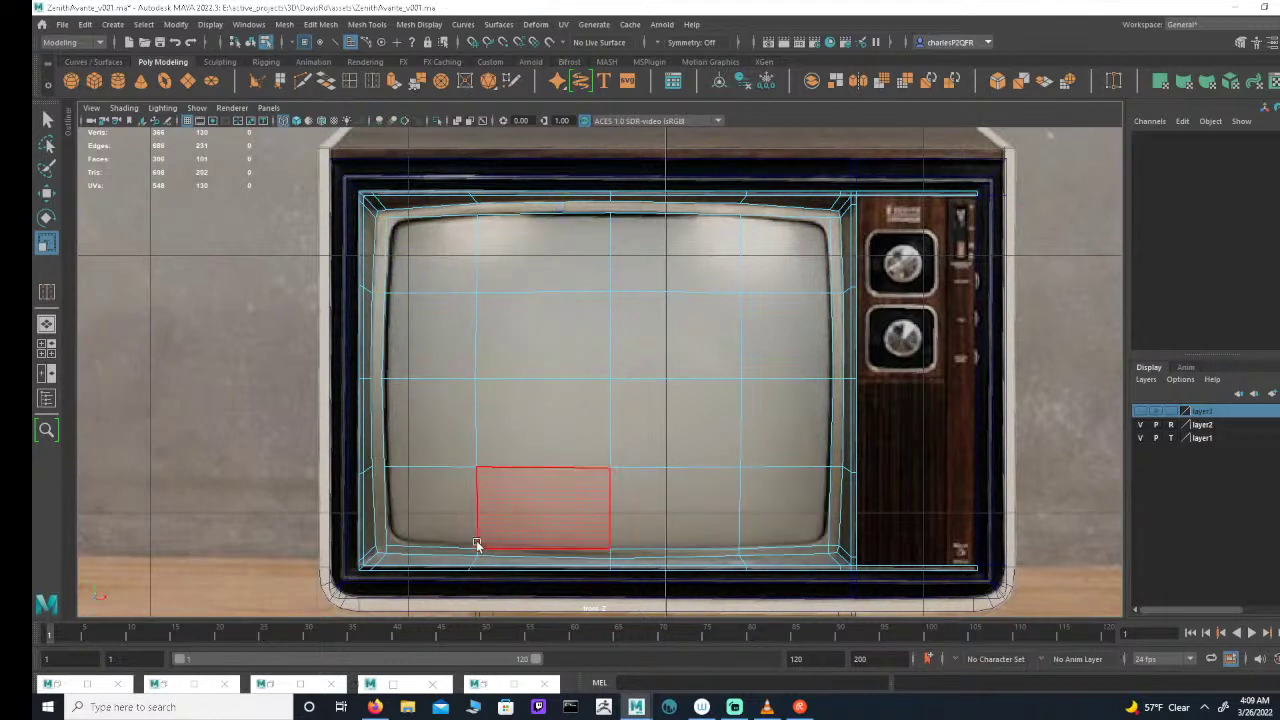
# Step: Delete the narrow strip of faces along the bottom between the surround and the screen
pyautogui.doubleClick(468, 549)
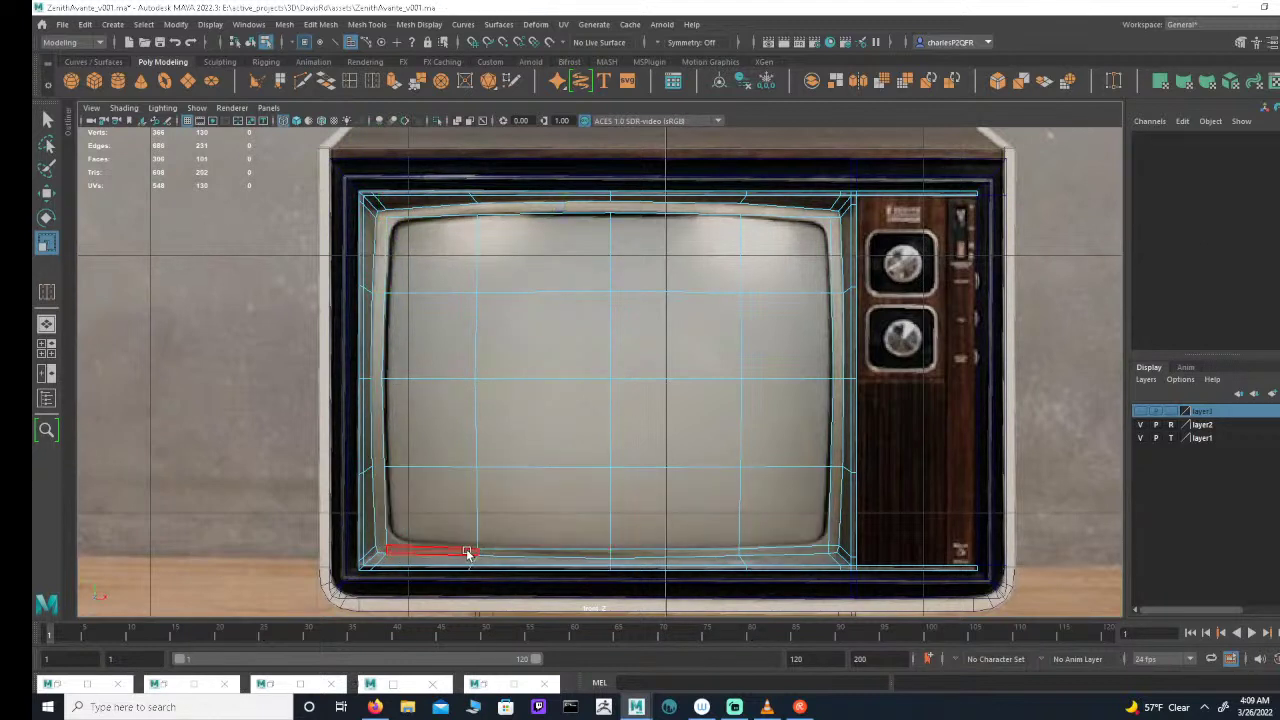
pyautogui.click(832, 550)
pyautogui.click(835, 549)
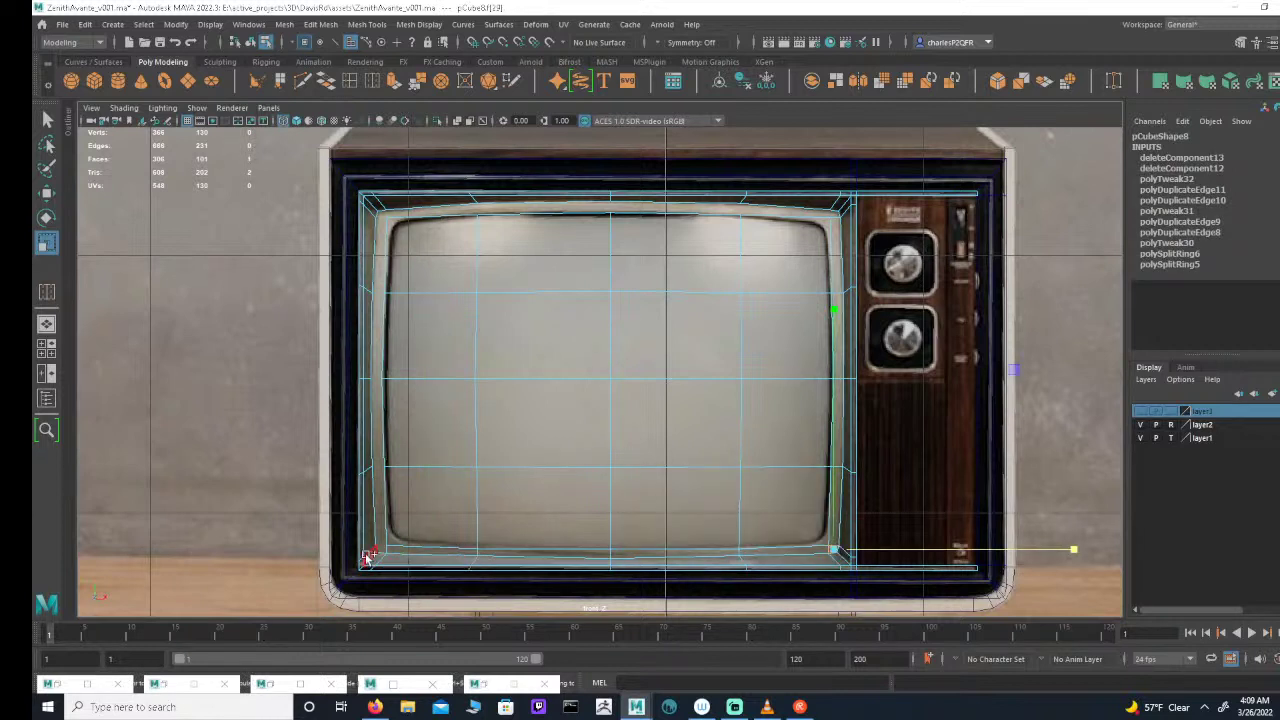
pyautogui.keyDown('shift'); pyautogui.doubleClick(399, 550); pyautogui.keyUp('shift')
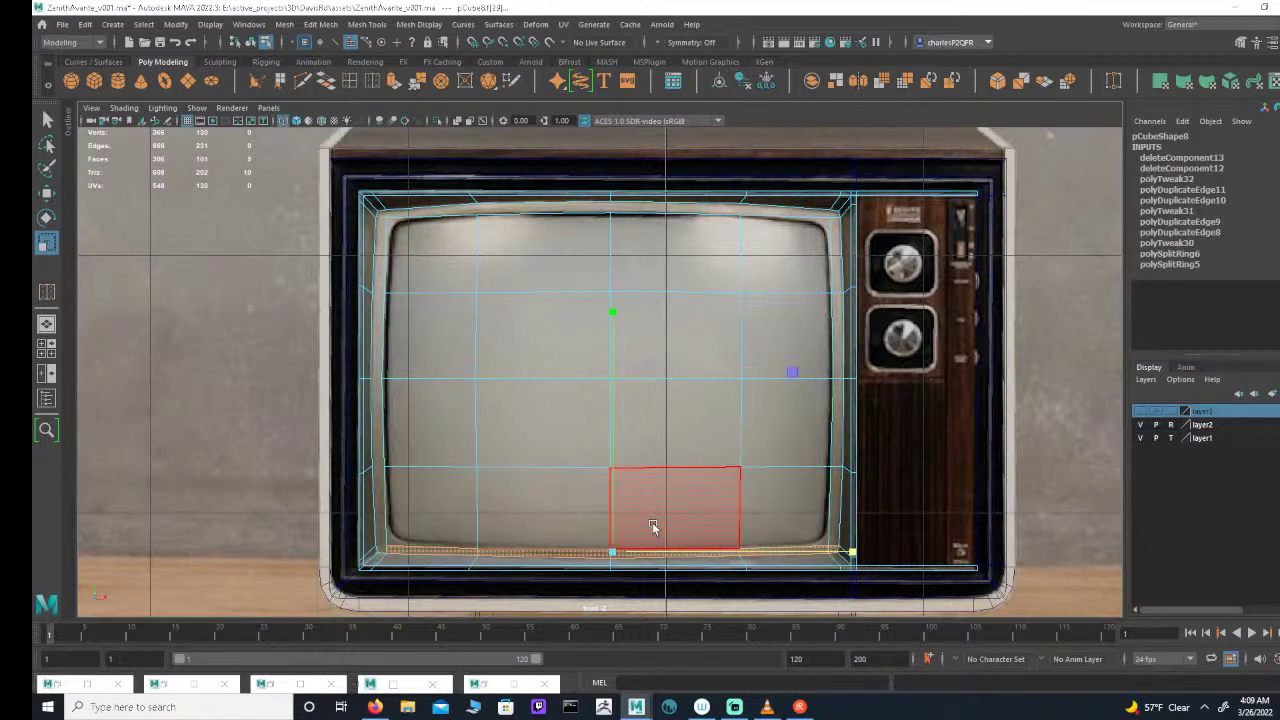
pyautogui.press('Delete')
# Step: Delete the narrow face strip along the screen's right side and the remaining screen faces to leave the surround open
pyautogui.click(834, 515)
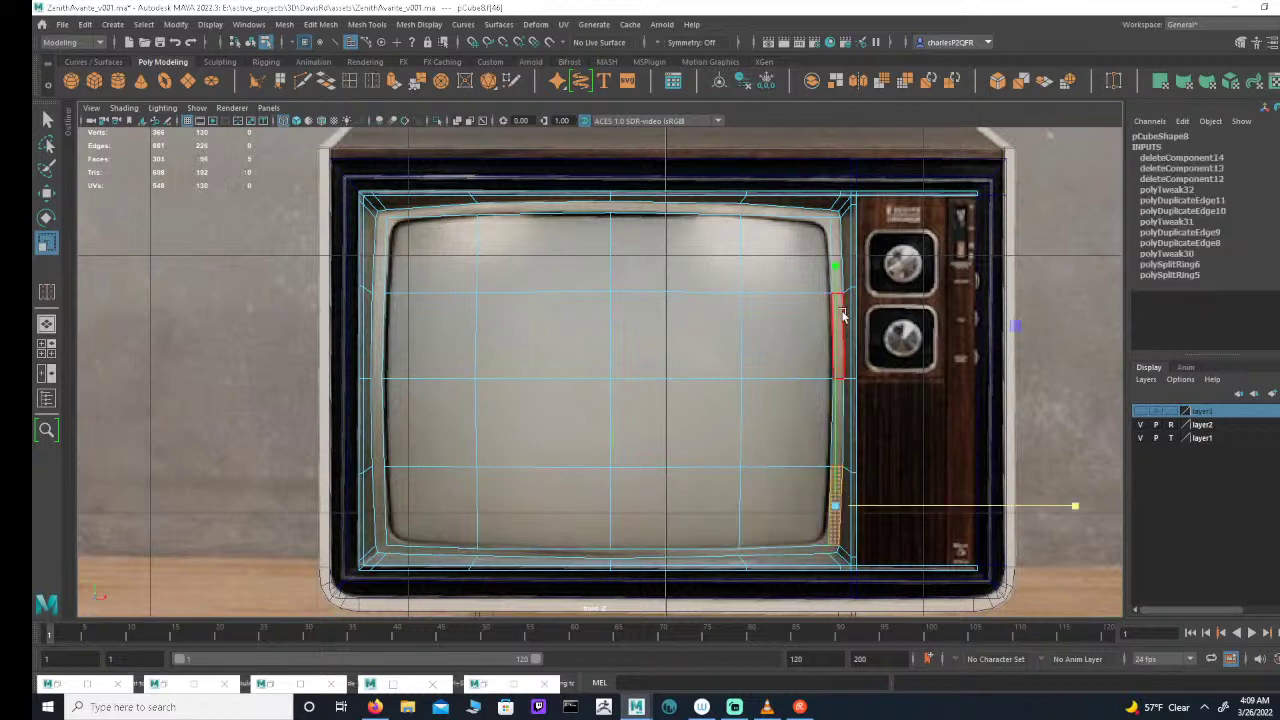
pyautogui.keyDown('shift'); pyautogui.click(838, 248); pyautogui.keyUp('shift')
pyautogui.press('Delete')
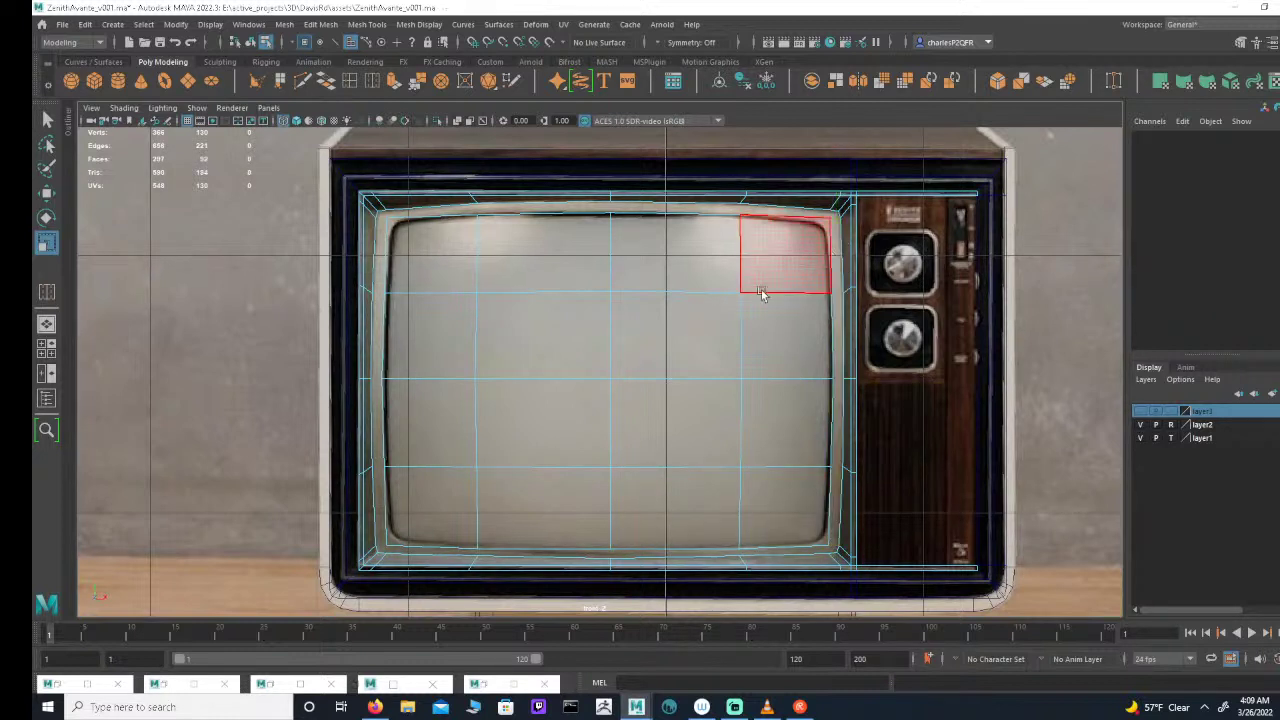
pyautogui.click(720, 305)
pyautogui.press('Delete')
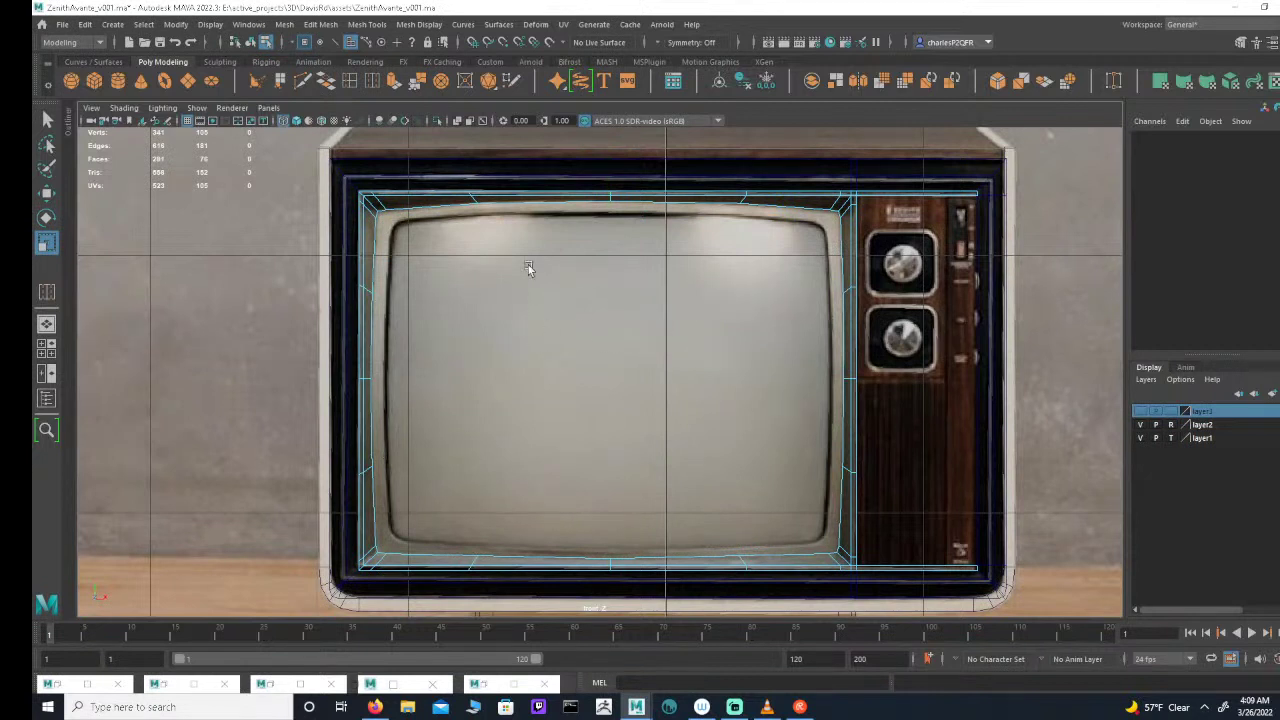
# Step: In vertex selection, scale the four inner vertices flanking the centre of the opening's top and bottom edges slightly outward along X
pyautogui.click(337, 43)
pyautogui.click(337, 43)
pyautogui.click(339, 43)
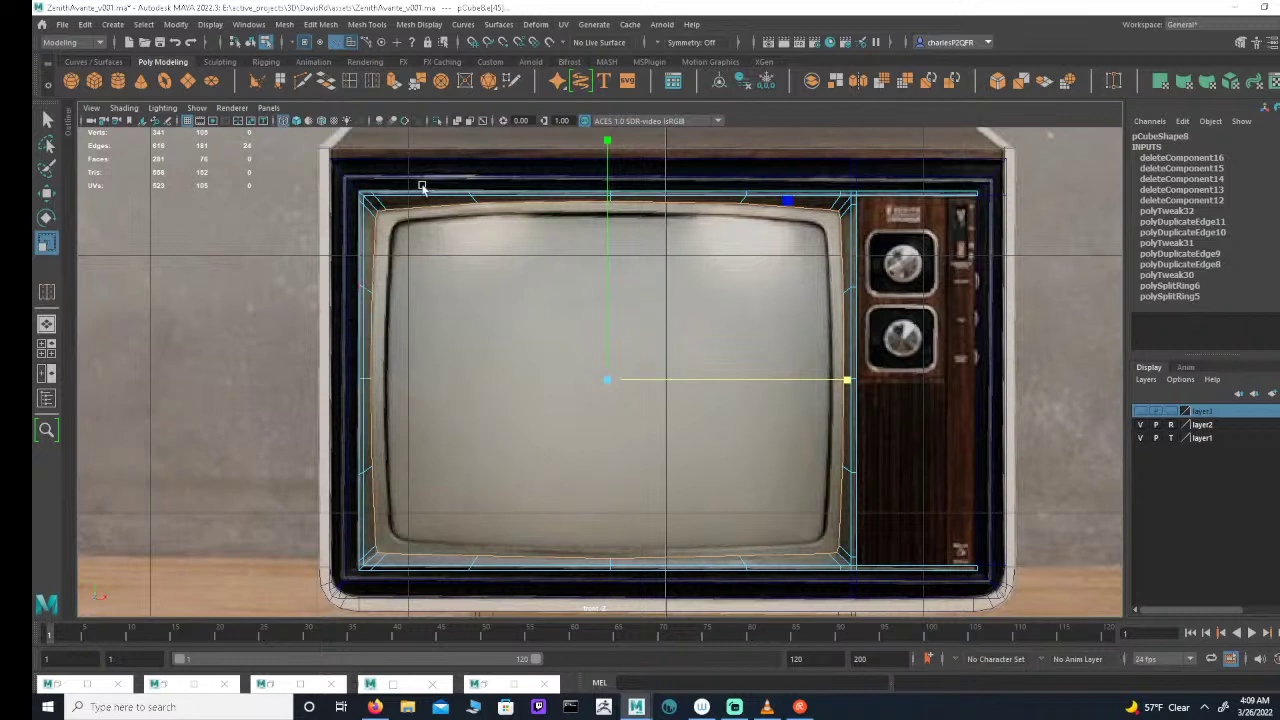
pyautogui.click(305, 43)
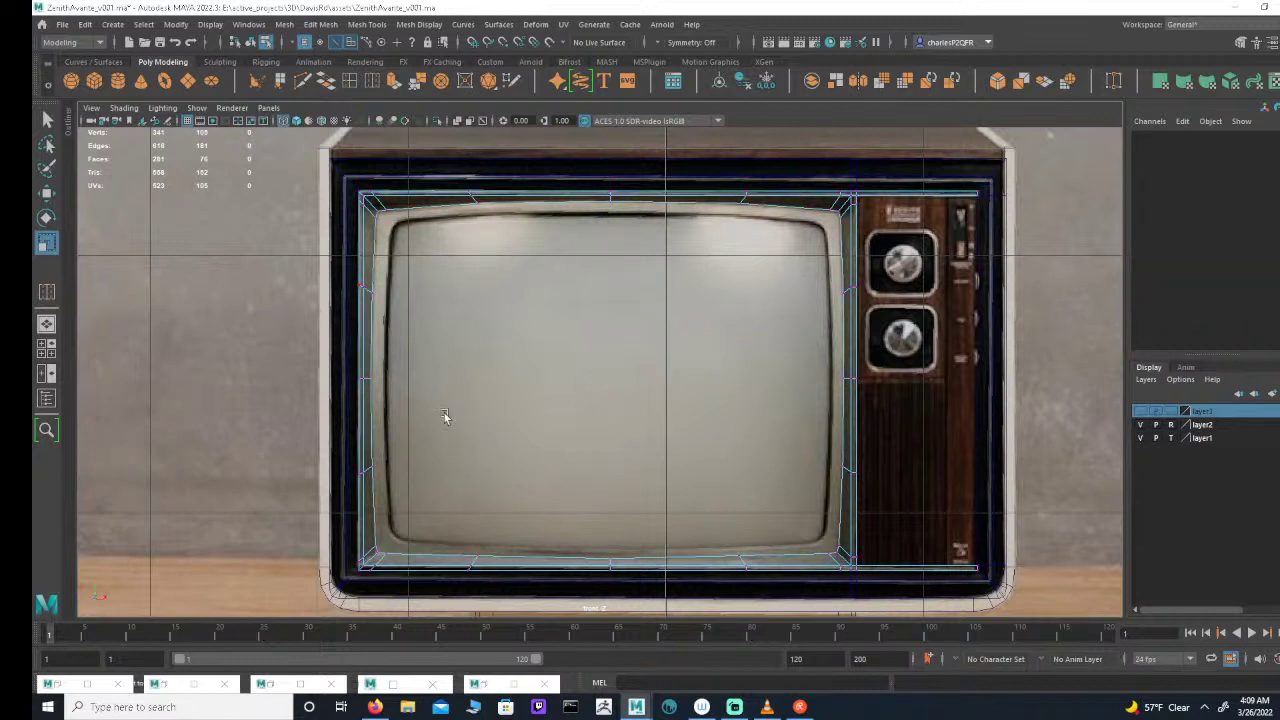
pyautogui.click(505, 558)
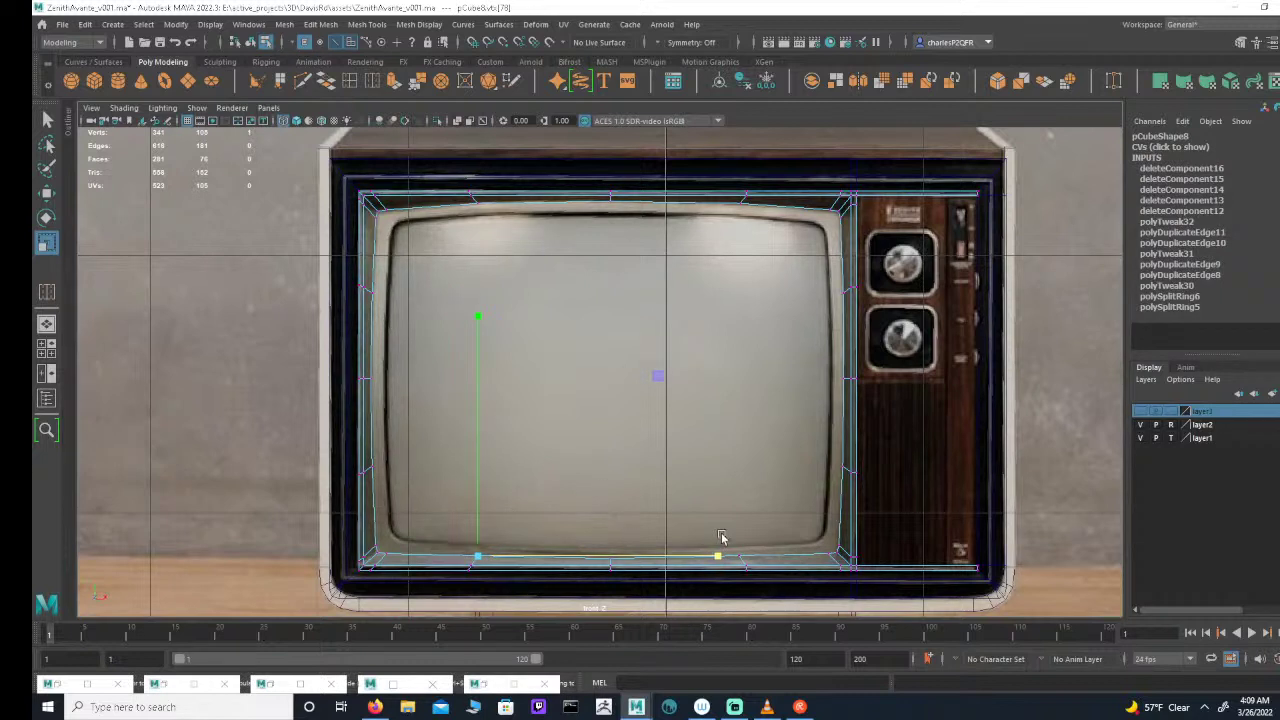
pyautogui.moveTo(730, 531); pyautogui.dragTo(771, 555)
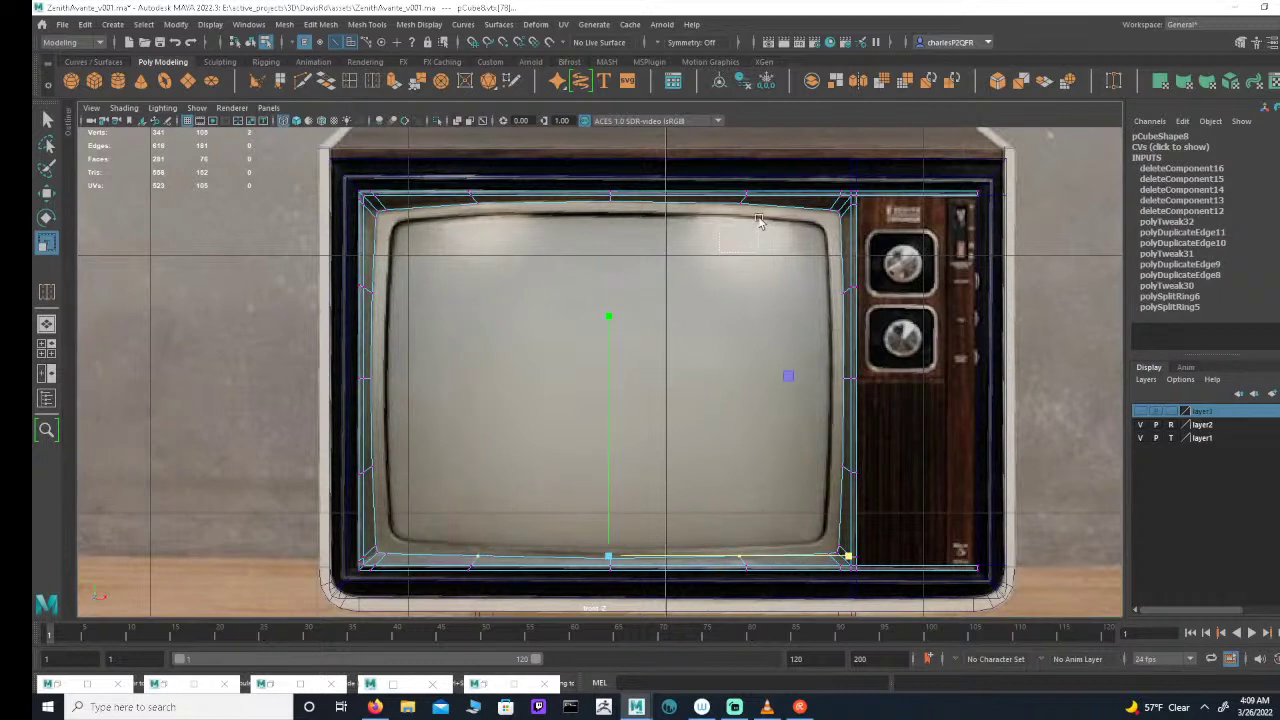
pyautogui.keyDown('shift'); pyautogui.moveTo(758, 221); pyautogui.dragTo(760, 202); pyautogui.keyUp('shift')
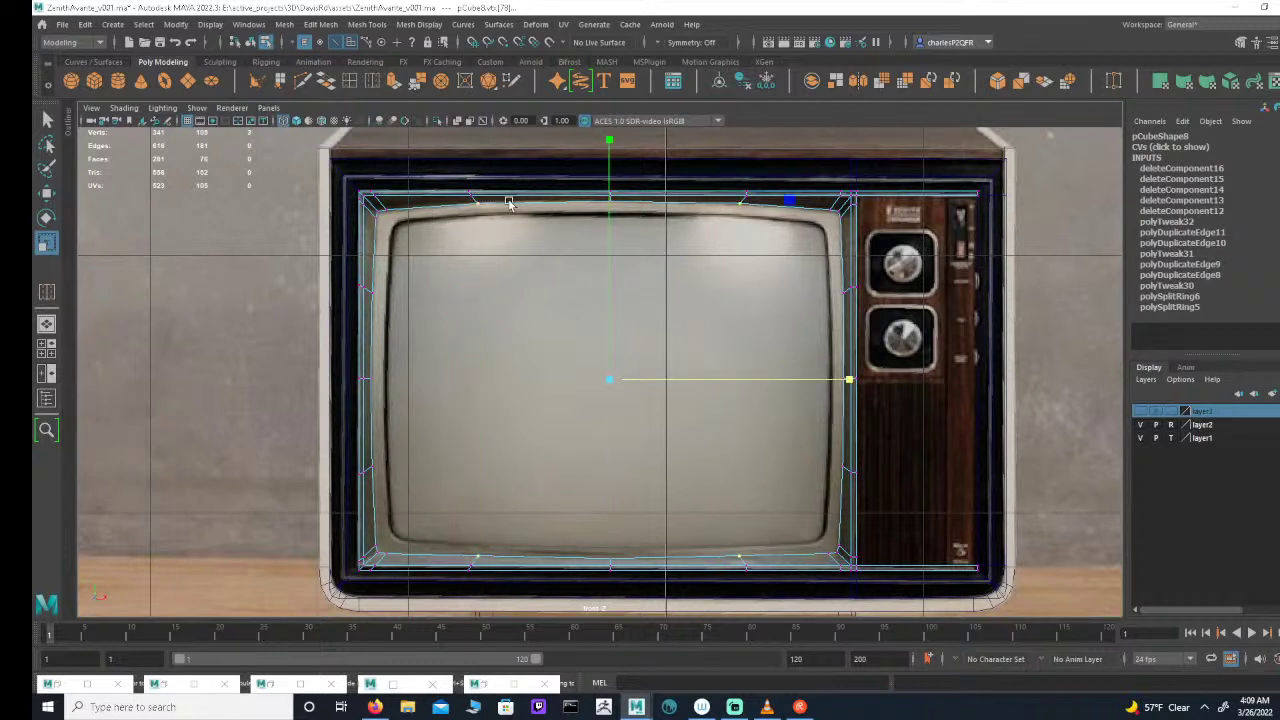
pyautogui.press('e')
pyautogui.press('r')
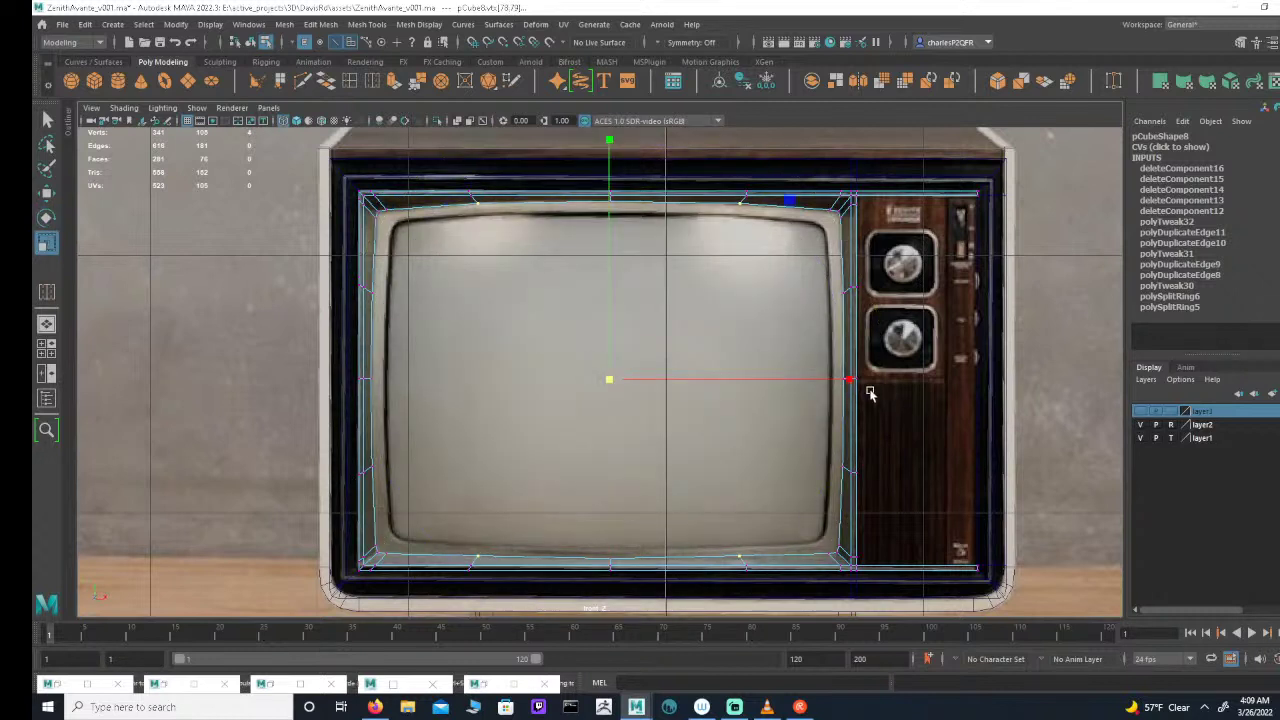
pyautogui.moveTo(847, 381); pyautogui.dragTo(853, 384)
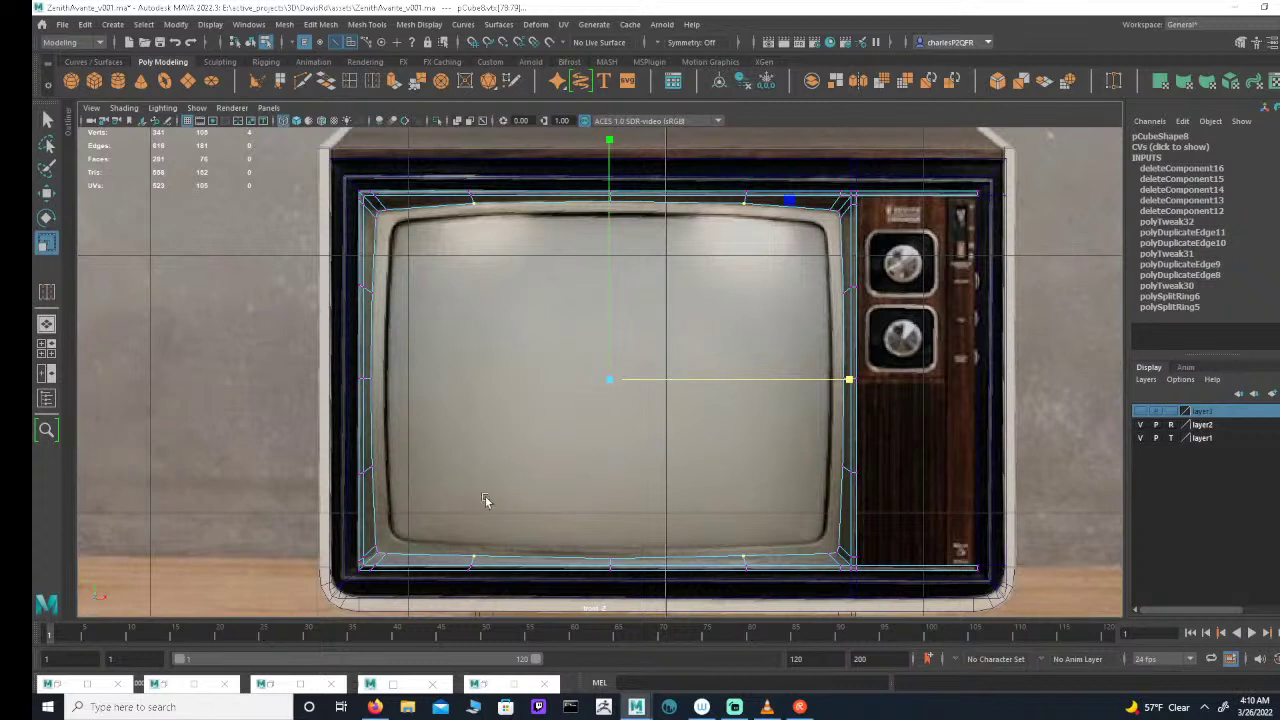
# Step: Move the two inner vertices flanking the centre of the opening's bottom edge slightly down along Y
pyautogui.moveTo(470, 519); pyautogui.dragTo(510, 570)
pyautogui.moveTo(696, 503); pyautogui.dragTo(776, 556)
pyautogui.press('w')
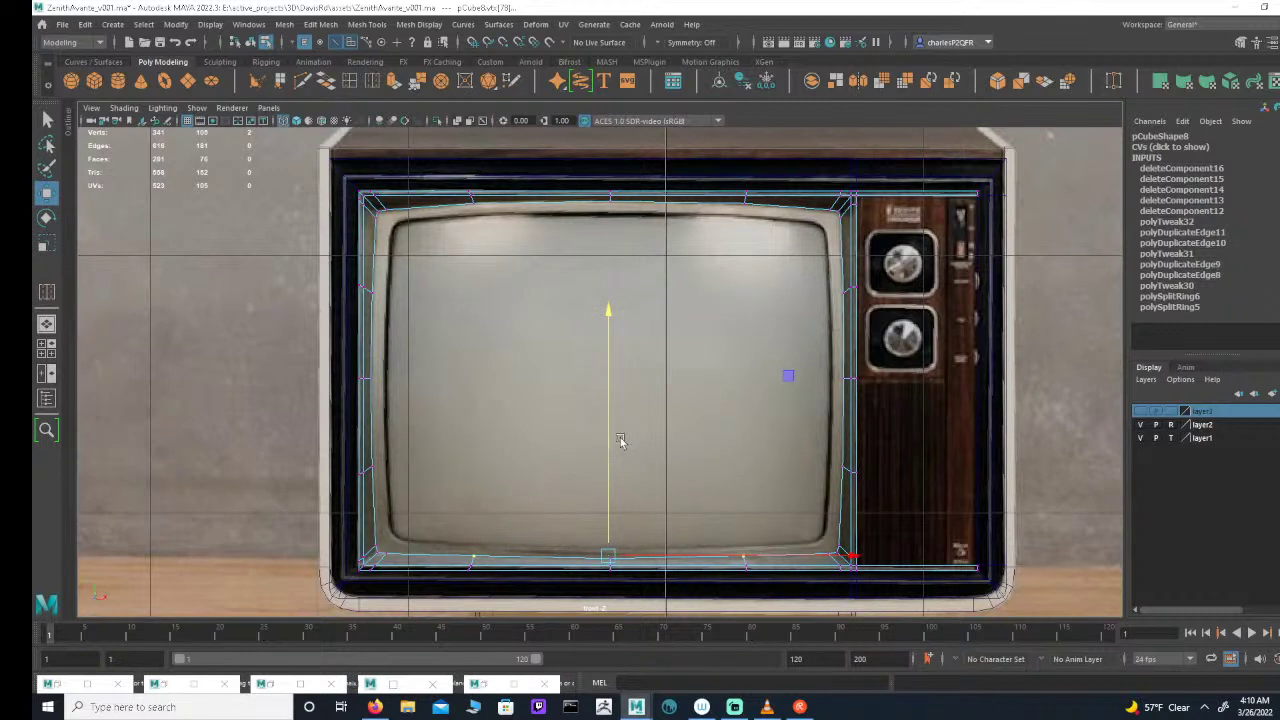
pyautogui.moveTo(611, 435); pyautogui.dragTo(612, 437)
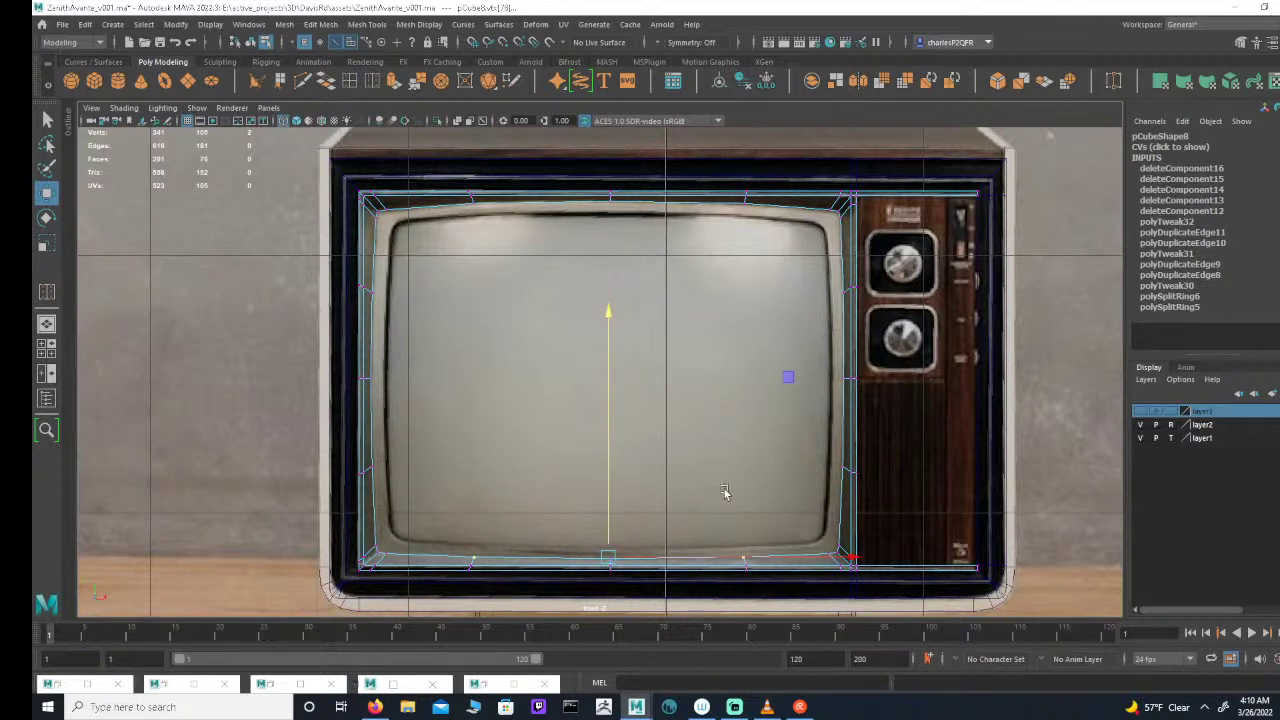
pyautogui.click(792, 518)
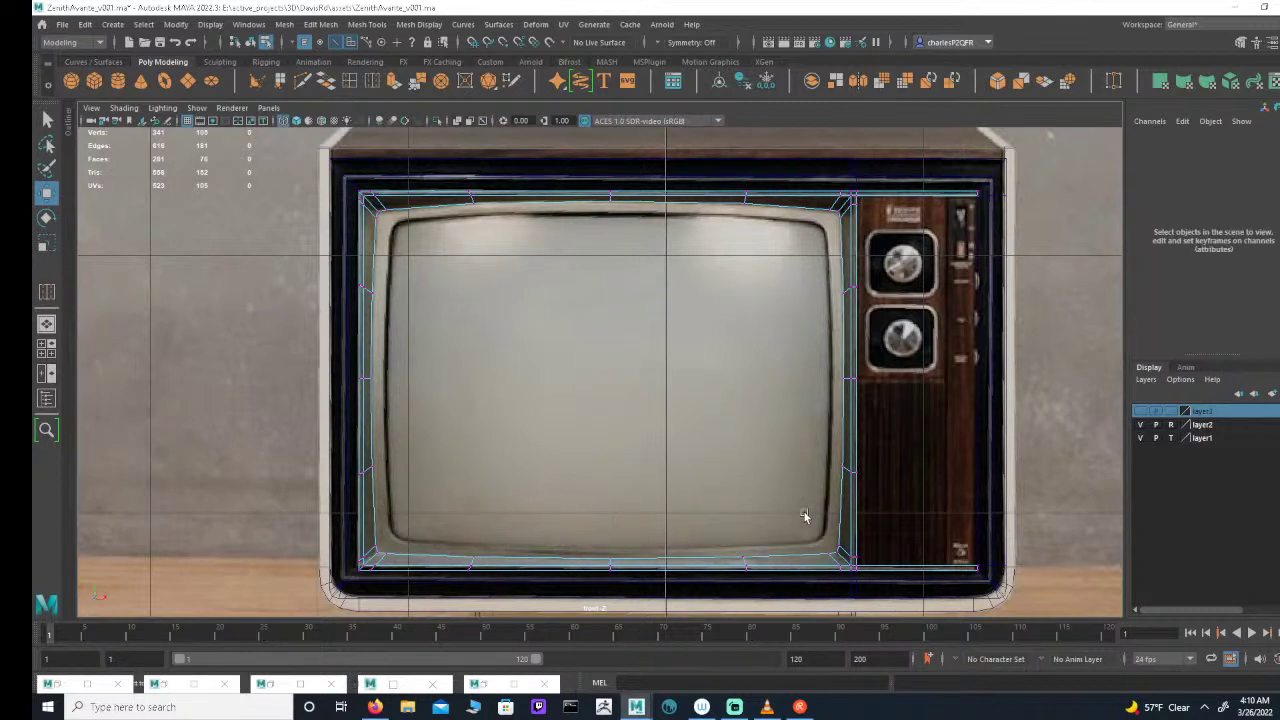
pyautogui.keyDown('alt'); pyautogui.moveTo(806, 516); pyautogui.dragTo(806, 500, button='middle'); pyautogui.keyUp('alt')
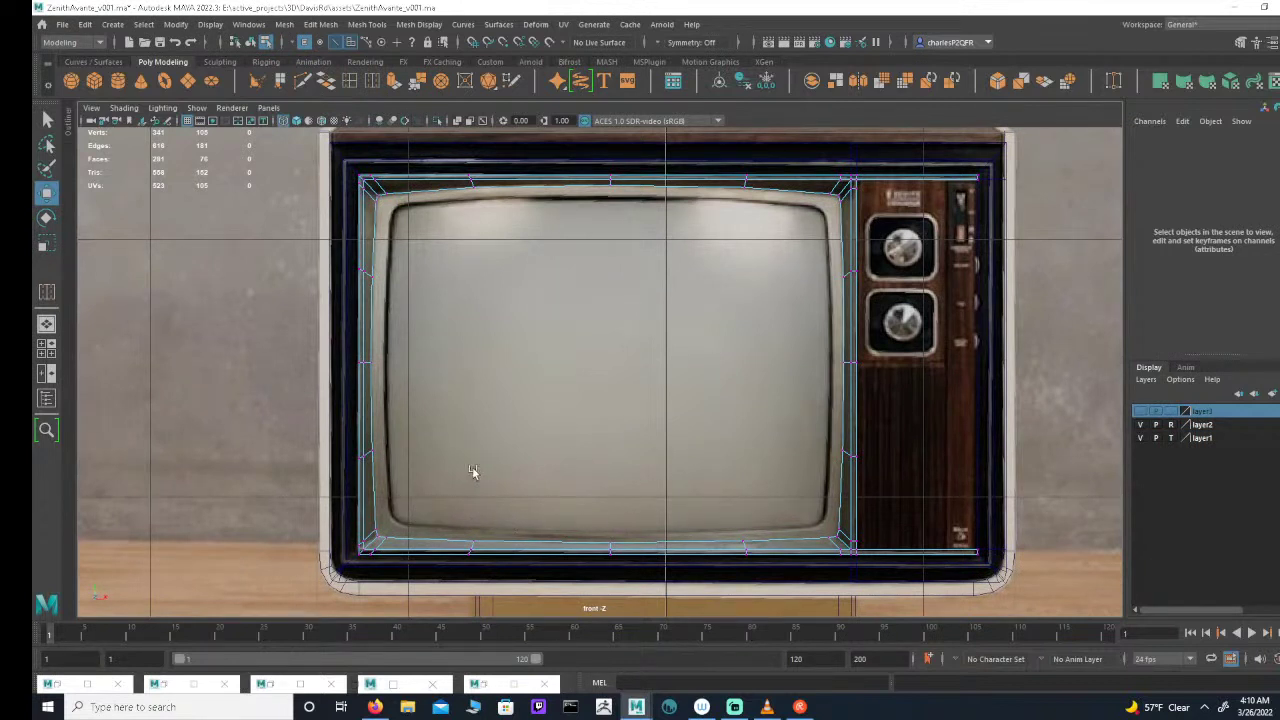
# Step: Try to Multi-Cut two vertical slices through the surround's top and bottom bands, one near each side of the screen
pyautogui.click(337, 42)
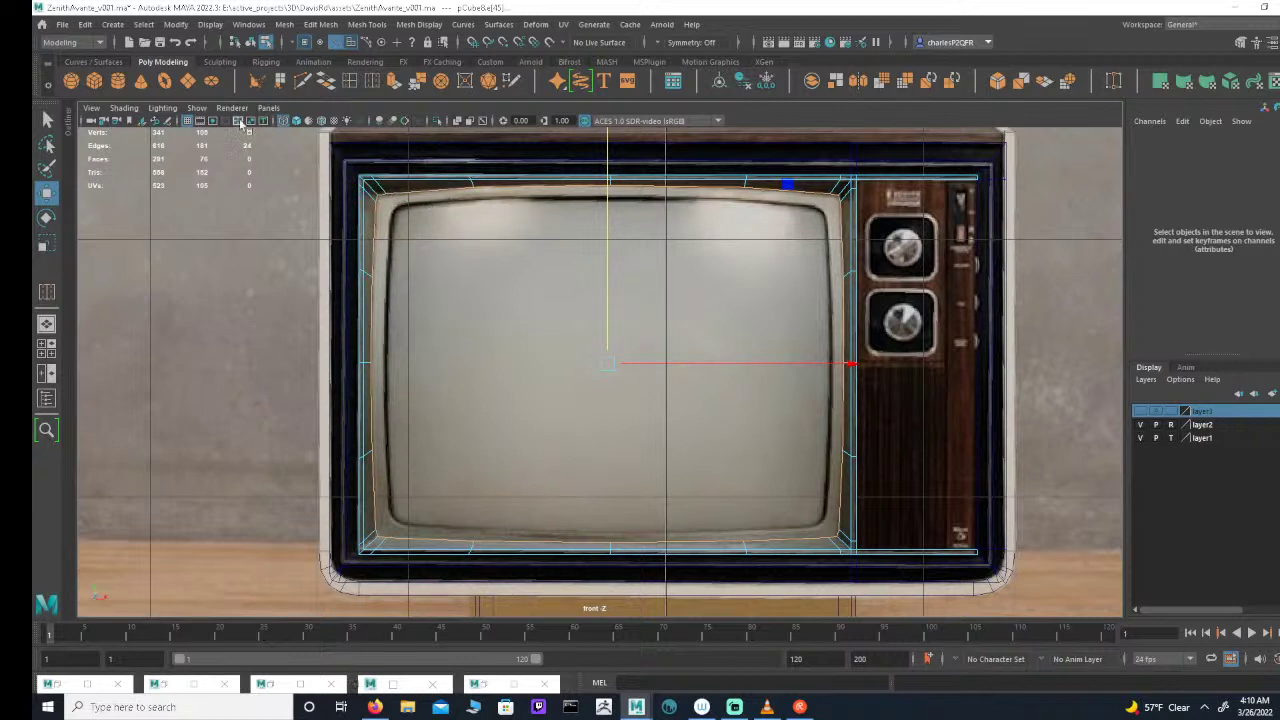
pyautogui.click(305, 42)
pyautogui.keyDown('alt'); pyautogui.moveTo(507, 250); pyautogui.dragTo(450, 255, button='right'); pyautogui.keyUp('alt')
pyautogui.hotkey('ctrl', 'shift', 'x')
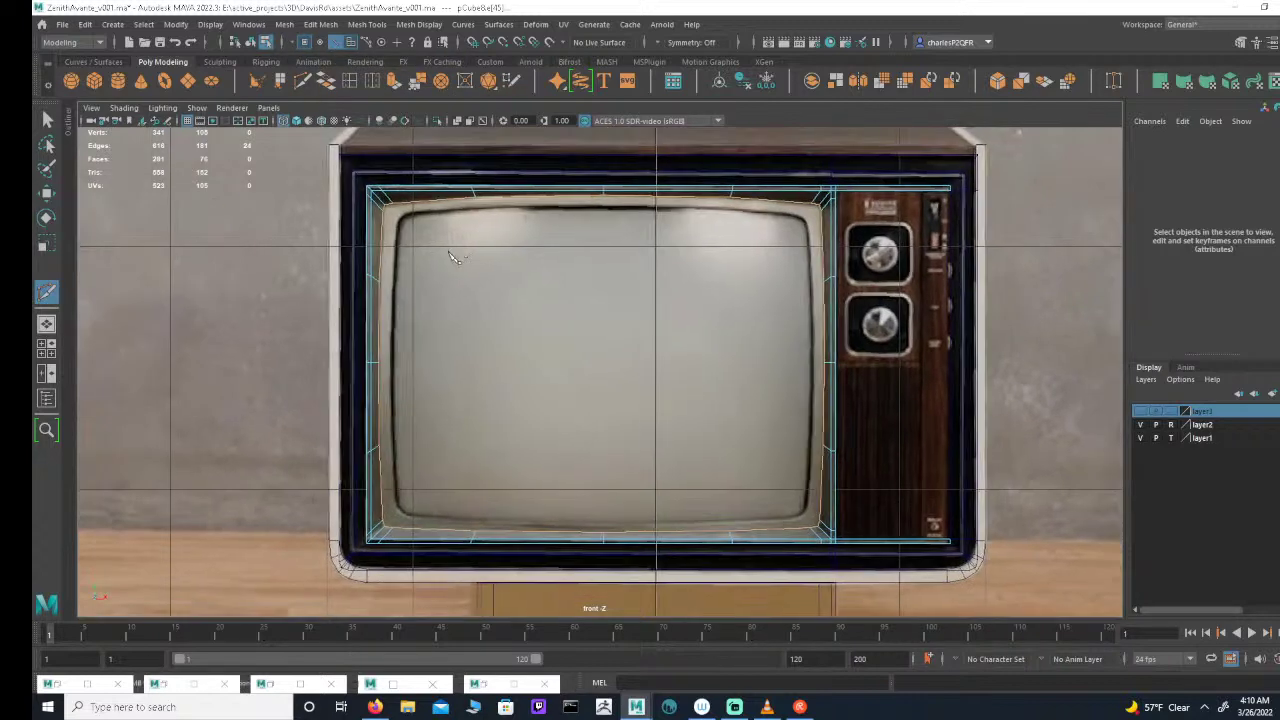
pyautogui.keyDown('shift'); pyautogui.moveTo(428, 166); pyautogui.dragTo(429, 581); pyautogui.keyUp('shift')
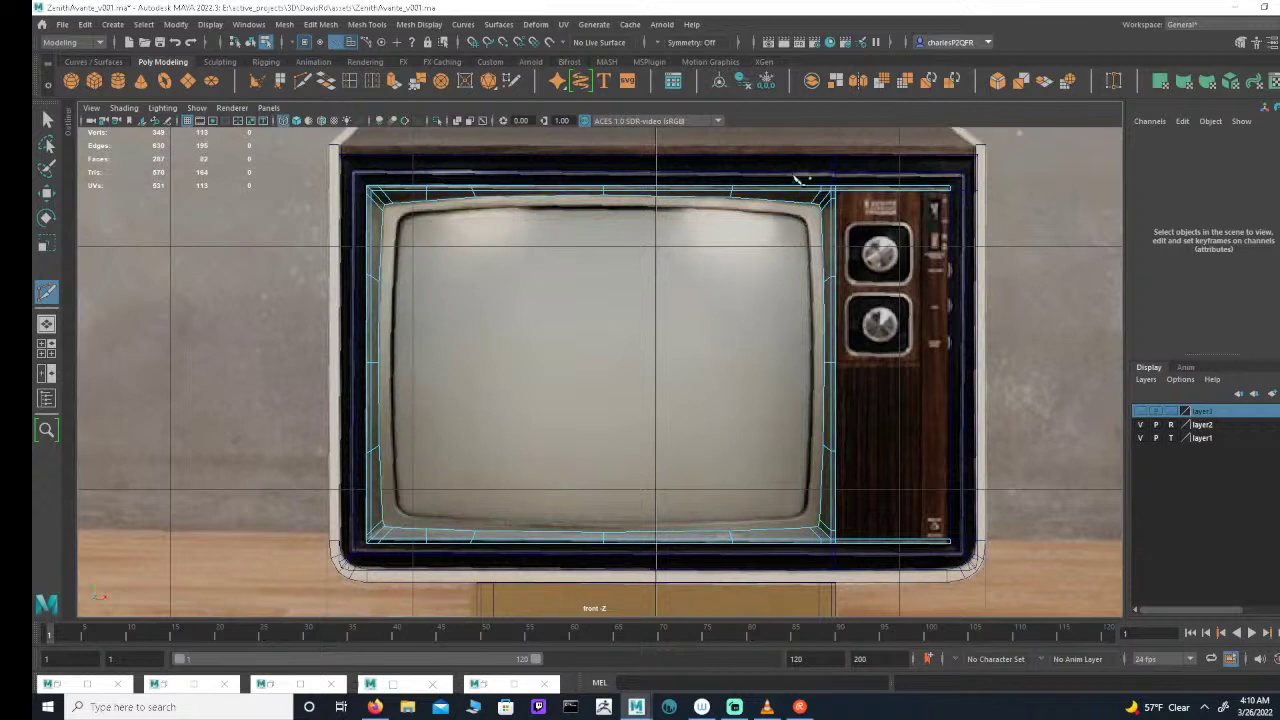
pyautogui.keyDown('shift'); pyautogui.moveTo(784, 169); pyautogui.dragTo(778, 604); pyautogui.keyUp('shift')
pyautogui.hotkey('ctrl', 'z')
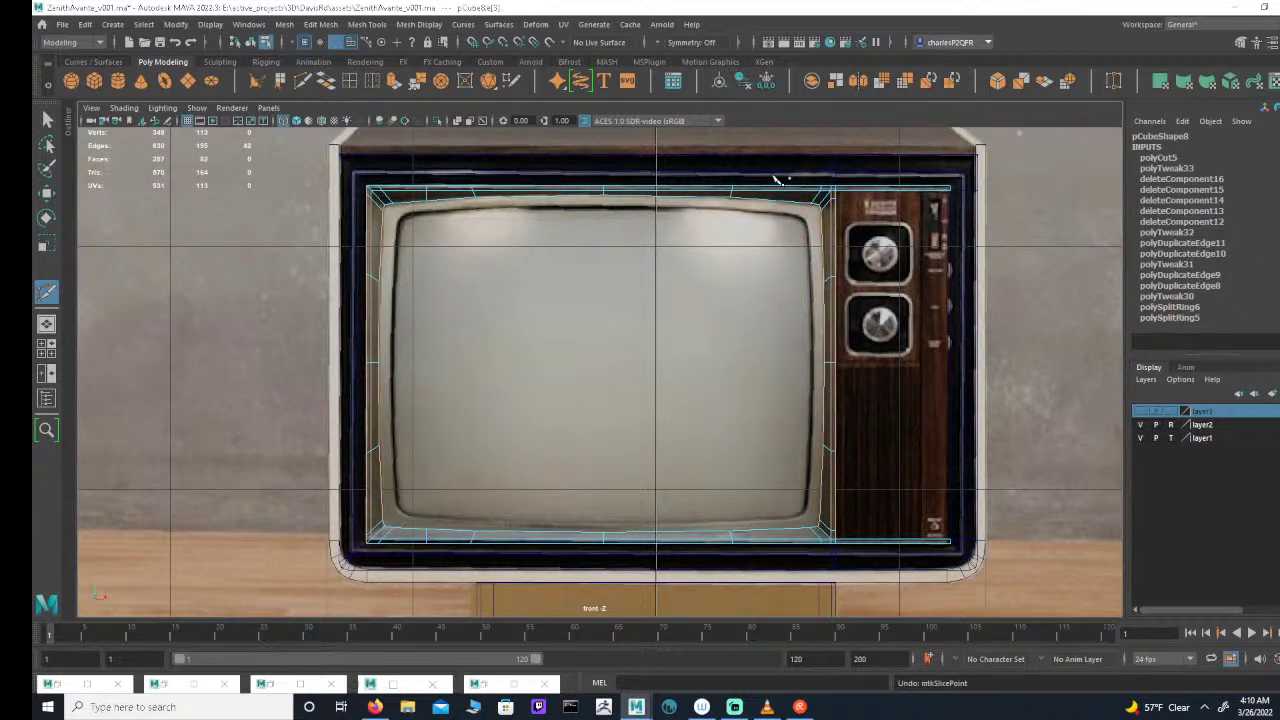
pyautogui.keyDown('shift'); pyautogui.moveTo(771, 170); pyautogui.dragTo(762, 567); pyautogui.keyUp('shift')
pyautogui.click(768, 562)
pyautogui.press('Return')
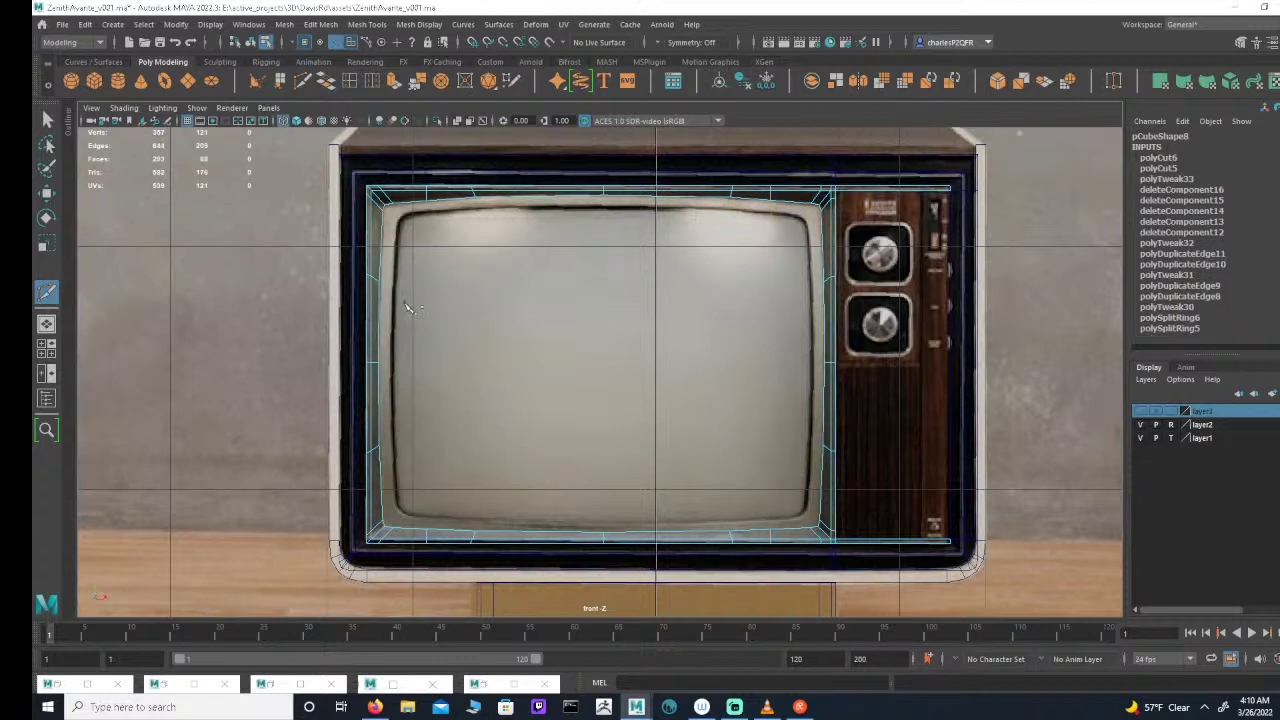
# Step: Try to scale the four inner vertices on the new vertical cuts slightly outward along Y, comparing the result through undo and redo
pyautogui.click(308, 44)
pyautogui.click(46, 118)
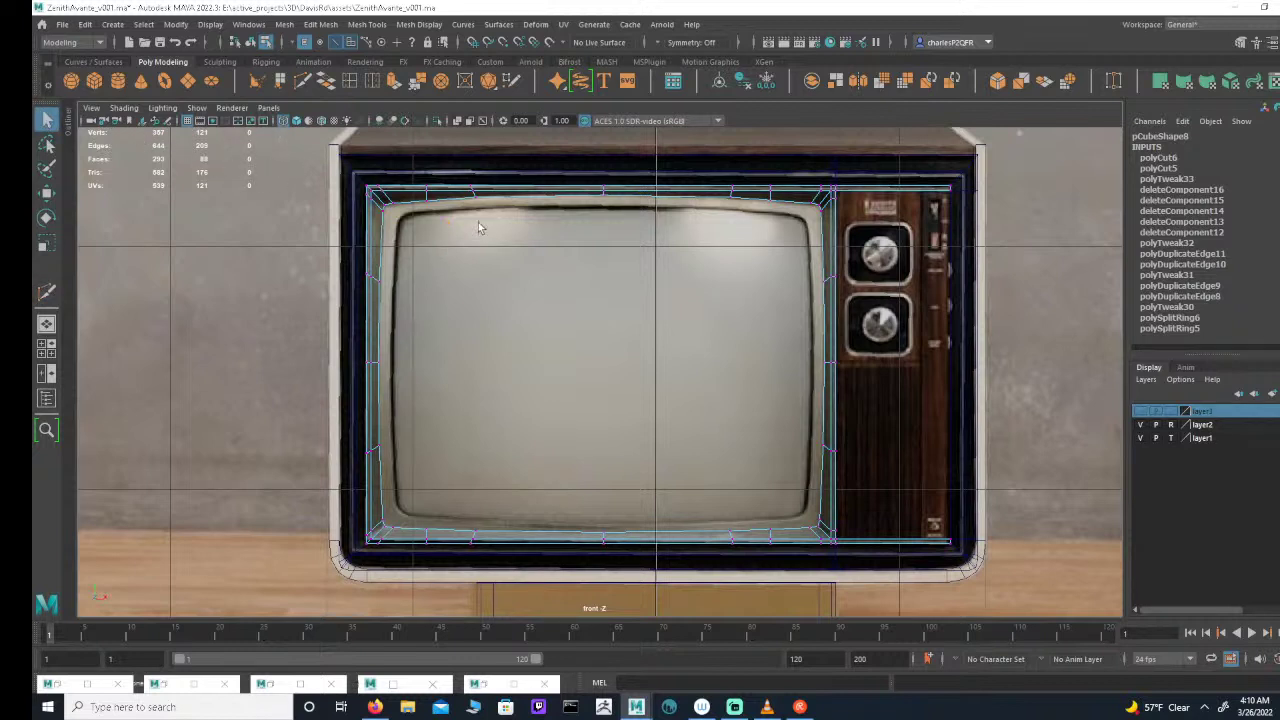
pyautogui.moveTo(406, 198); pyautogui.dragTo(431, 220)
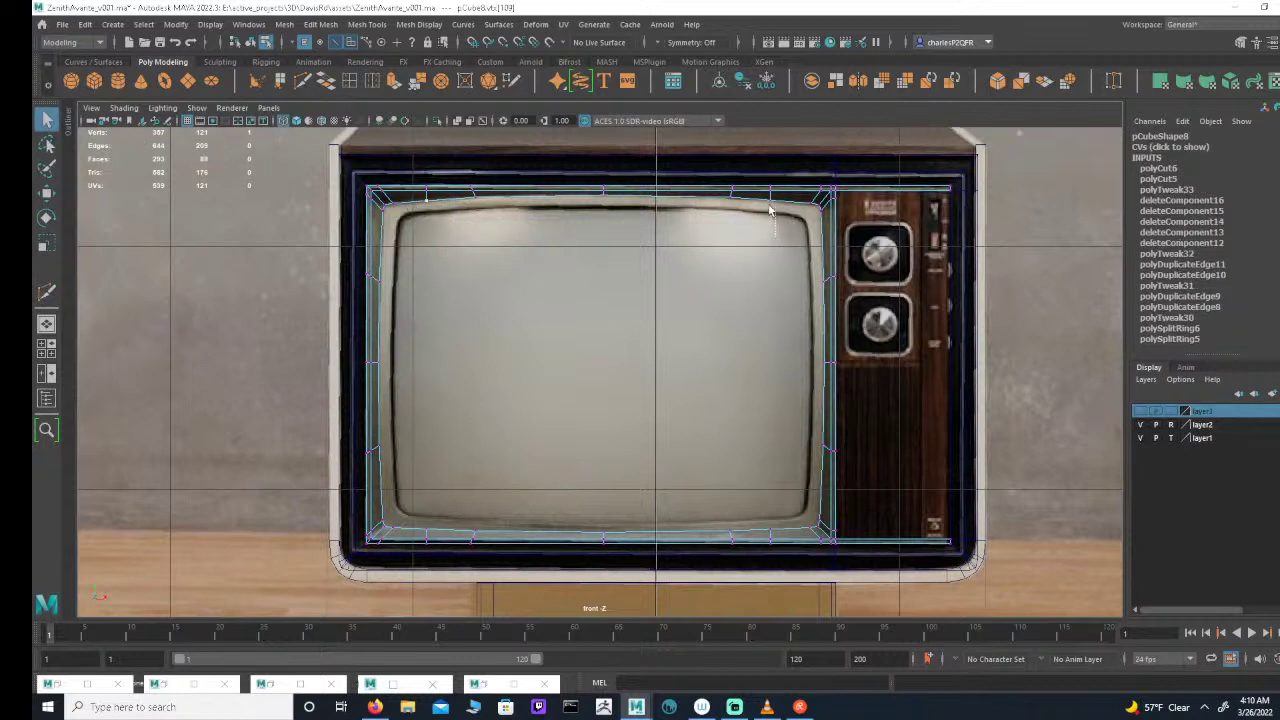
pyautogui.keyDown('shift'); pyautogui.moveTo(755, 196); pyautogui.dragTo(756, 196); pyautogui.keyUp('shift')
pyautogui.keyDown('shift'); pyautogui.moveTo(418, 517); pyautogui.dragTo(464, 535); pyautogui.keyUp('shift')
pyautogui.keyDown('shift'); pyautogui.moveTo(768, 537); pyautogui.dragTo(768, 540); pyautogui.keyUp('shift')
pyautogui.press('r')
pyautogui.keyDown('alt'); pyautogui.moveTo(633, 228); pyautogui.dragTo(647, 264, button='middle'); pyautogui.keyUp('alt')
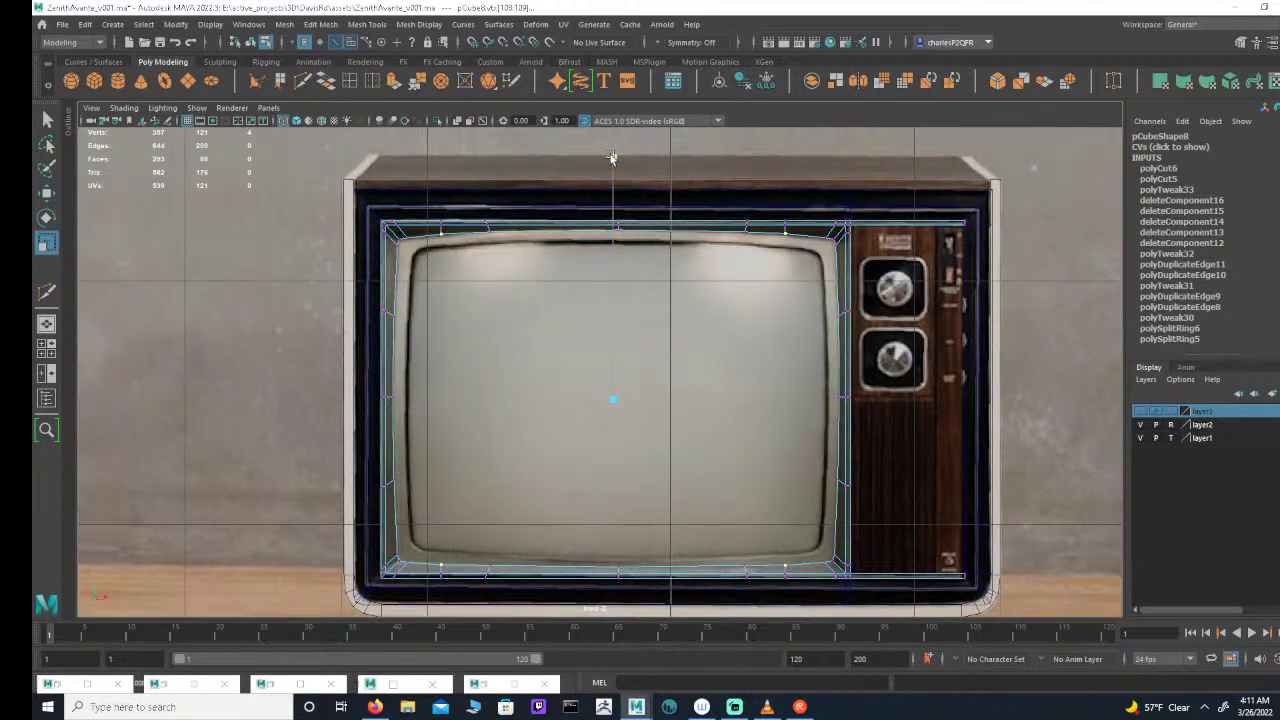
pyautogui.scroll(5, 745, 345)
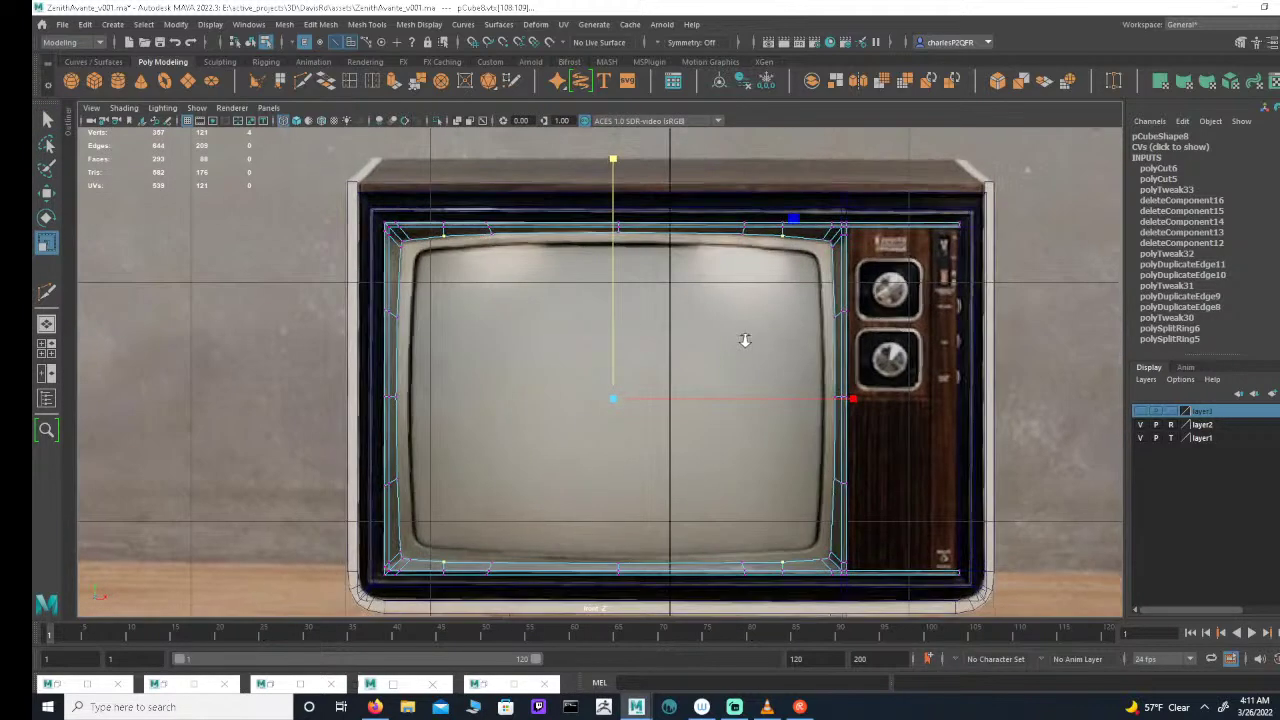
pyautogui.scroll(-4, 763, 326)
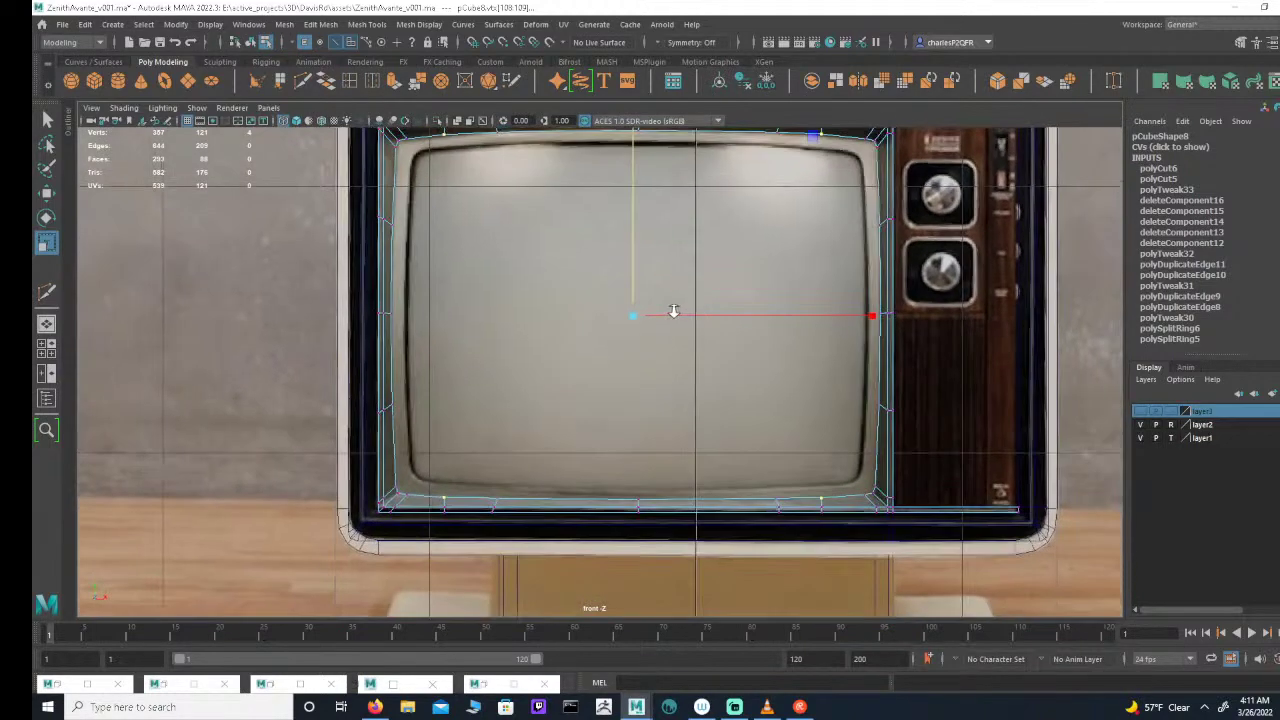
pyautogui.moveTo(685, 323); pyautogui.dragTo(686, 324, button='middle')
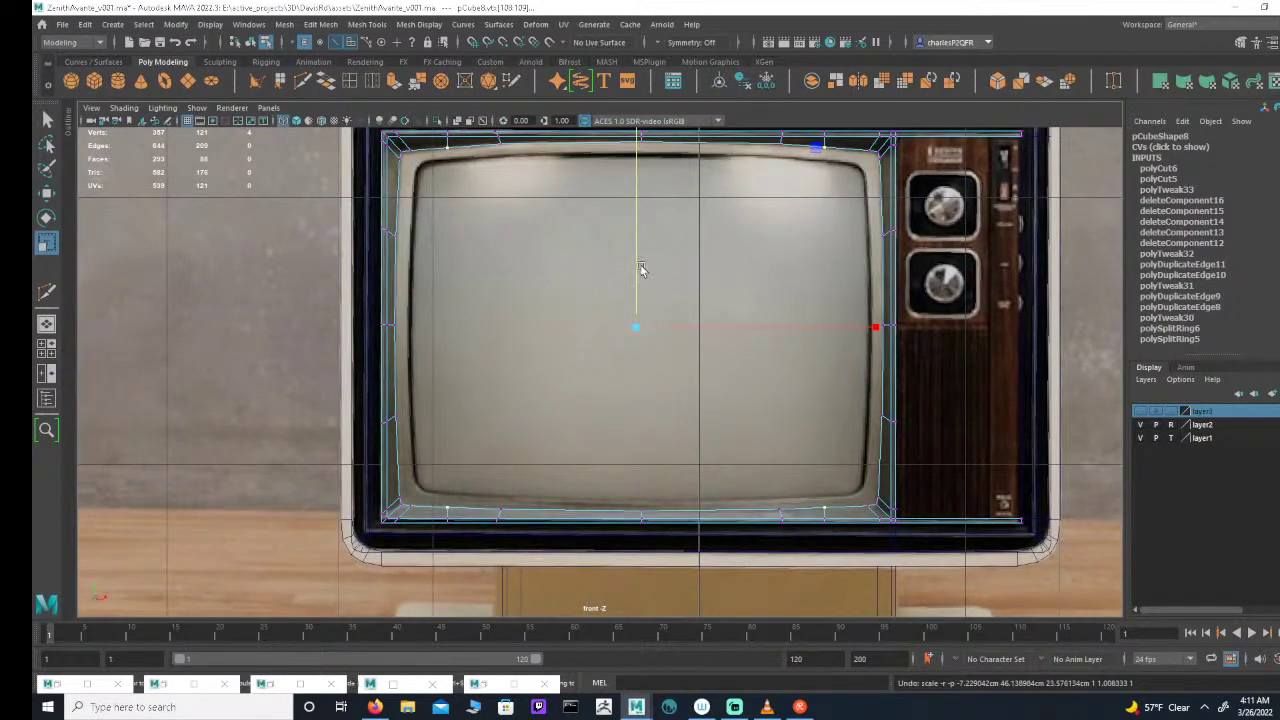
pyautogui.keyDown('alt'); pyautogui.moveTo(661, 252); pyautogui.dragTo(663, 270, button='middle'); pyautogui.keyUp('alt')
pyautogui.keyDown('alt'); pyautogui.moveTo(666, 216); pyautogui.dragTo(658, 270, button='middle'); pyautogui.keyUp('alt')
pyautogui.hotkey('shift', 'z')
pyautogui.keyDown('alt'); pyautogui.moveTo(641, 219); pyautogui.dragTo(641, 229, button='middle'); pyautogui.keyUp('alt')
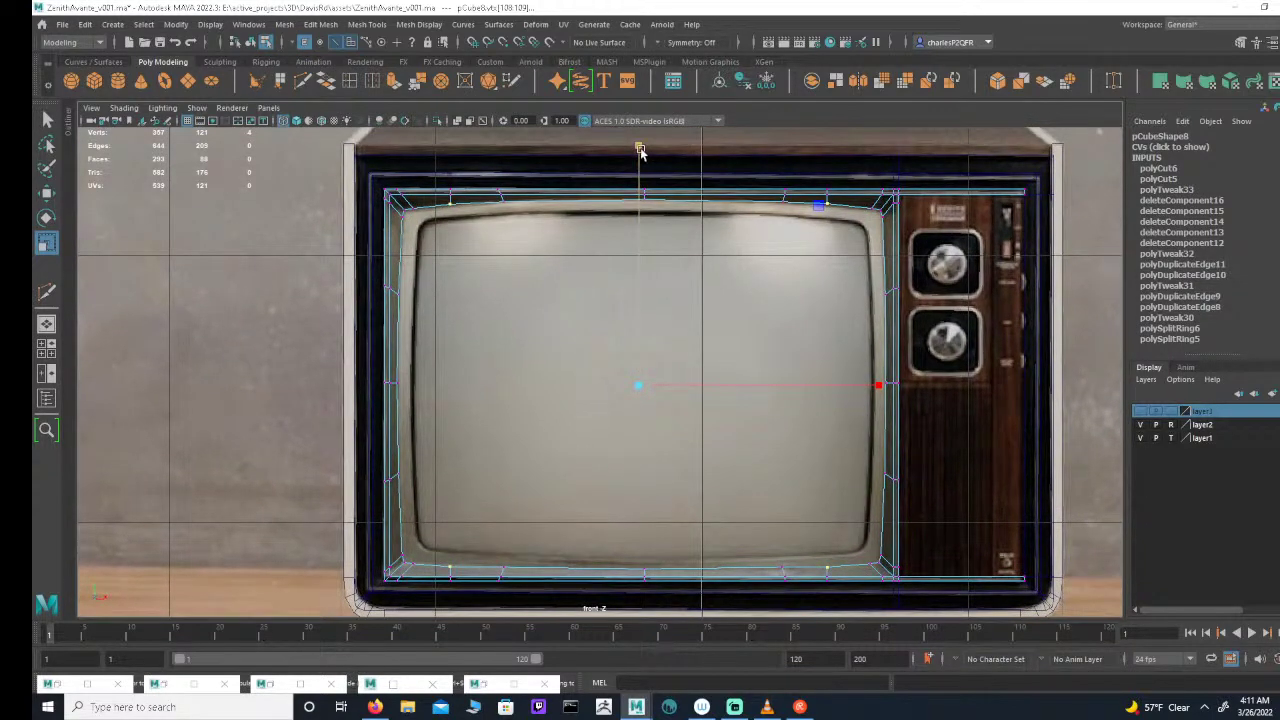
# Step: Try to nudge the four new cut vertices along Y, followed by the two older inner vertices on the bottom edge
pyautogui.press('w')
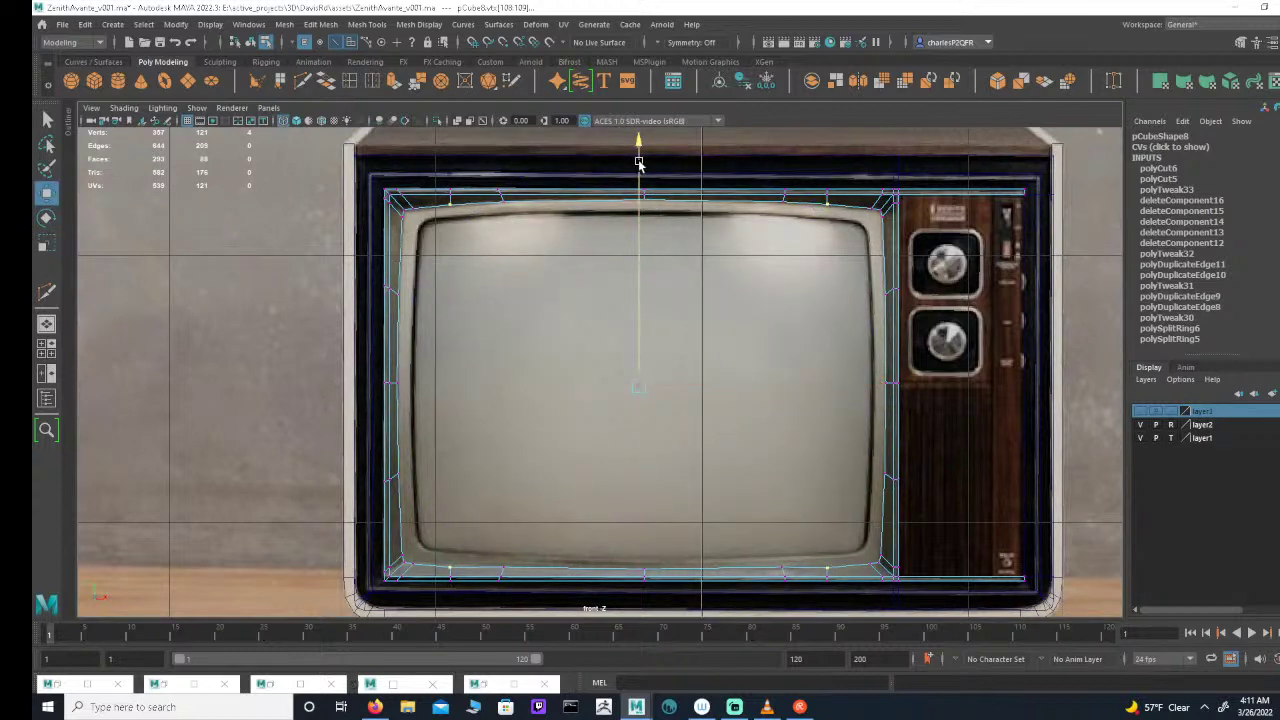
pyautogui.click(639, 162)
pyautogui.moveTo(766, 548); pyautogui.dragTo(806, 580)
pyautogui.moveTo(495, 549); pyautogui.dragTo(531, 570)
pyautogui.press('e')
pyautogui.press('w')
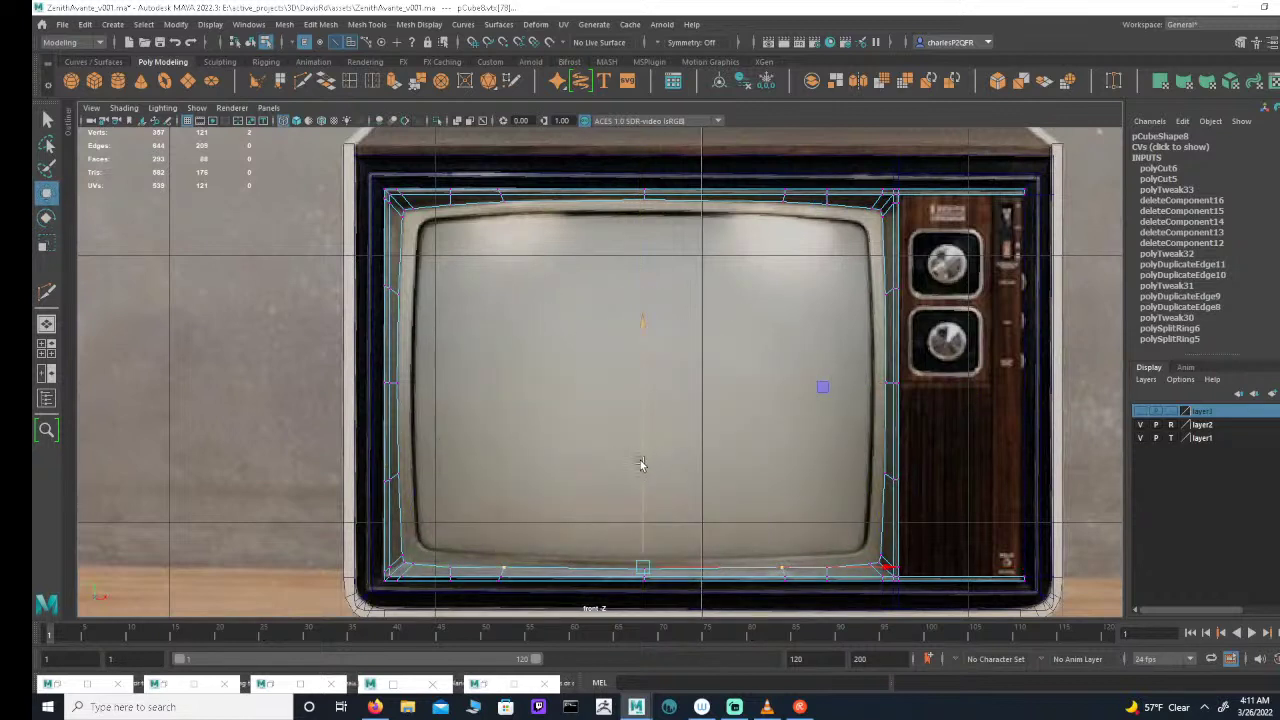
pyautogui.moveTo(640, 459); pyautogui.dragTo(640, 459)
# Step: Undo the vertex nudges, the Y scaling and both vertical cuts through the surround
pyautogui.hotkey('ctrl', 'z')
pyautogui.hotkey('ctrl', 'z')
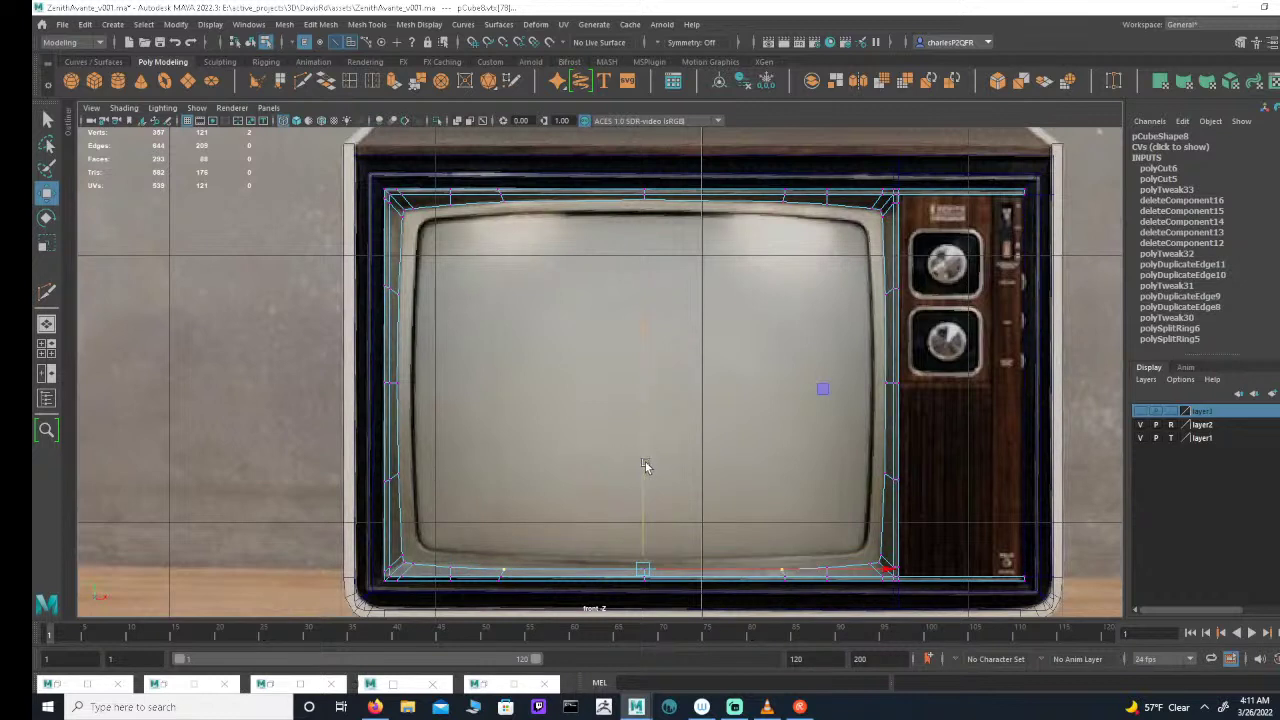
pyautogui.hotkey('ctrl', 'z')
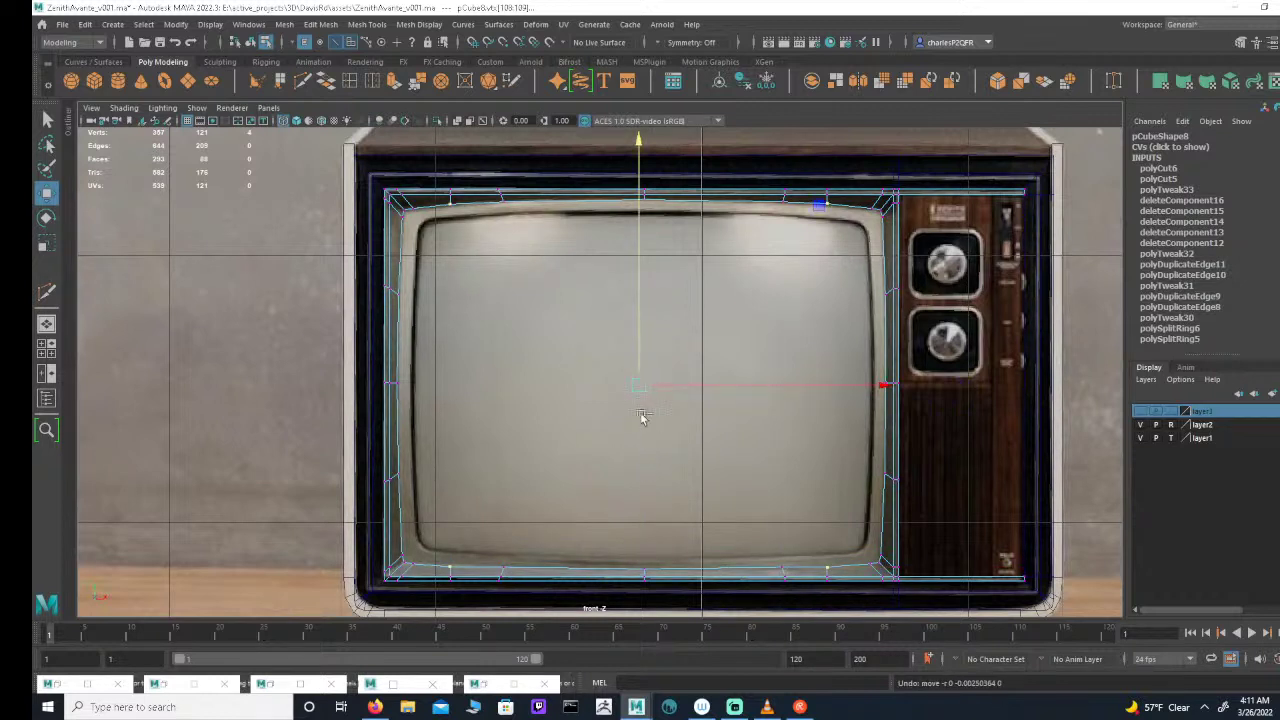
pyautogui.hotkey('ctrl', 'z')
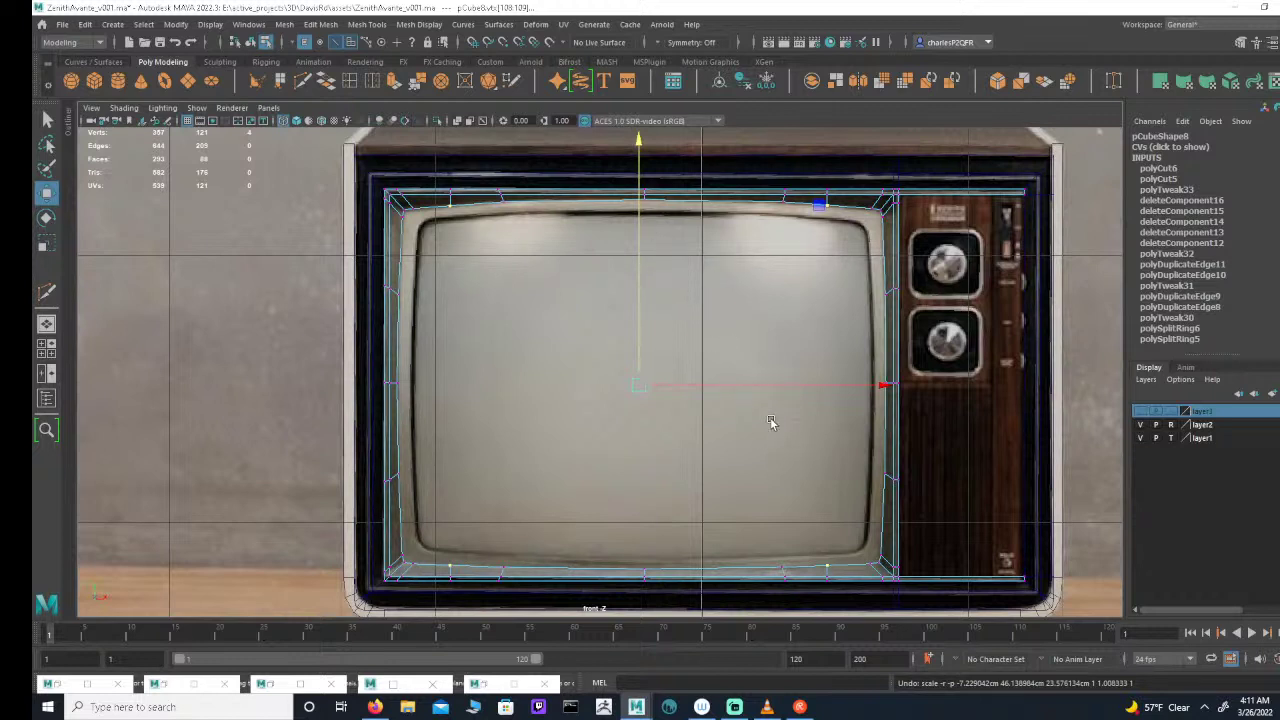
pyautogui.hotkey('ctrl', 'z')
pyautogui.hotkey('ctrl', 'z')
pyautogui.hotkey('ctrl', 'z')
pyautogui.hotkey('ctrl', 'z')
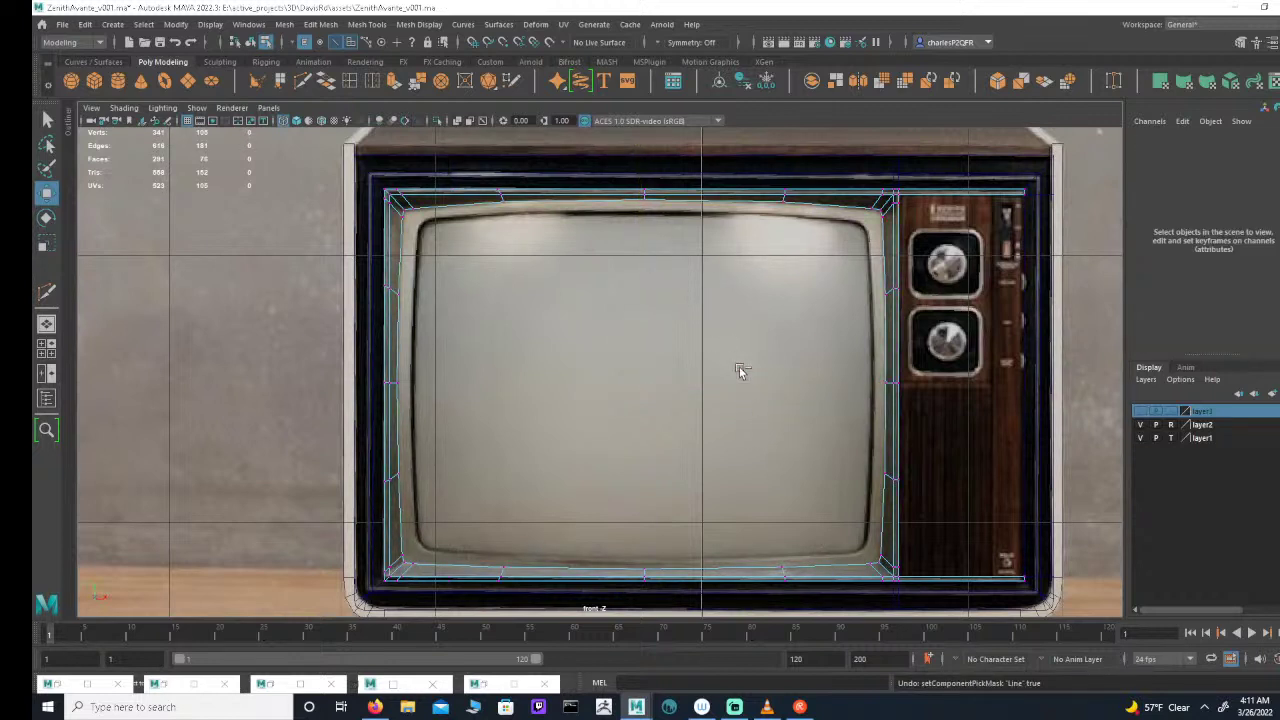
# Step: Examine the inner vertices of the two side cuts on the surround's top and bottom bands, comparing front and top views
pyautogui.moveTo(478, 166); pyautogui.dragTo(518, 207)
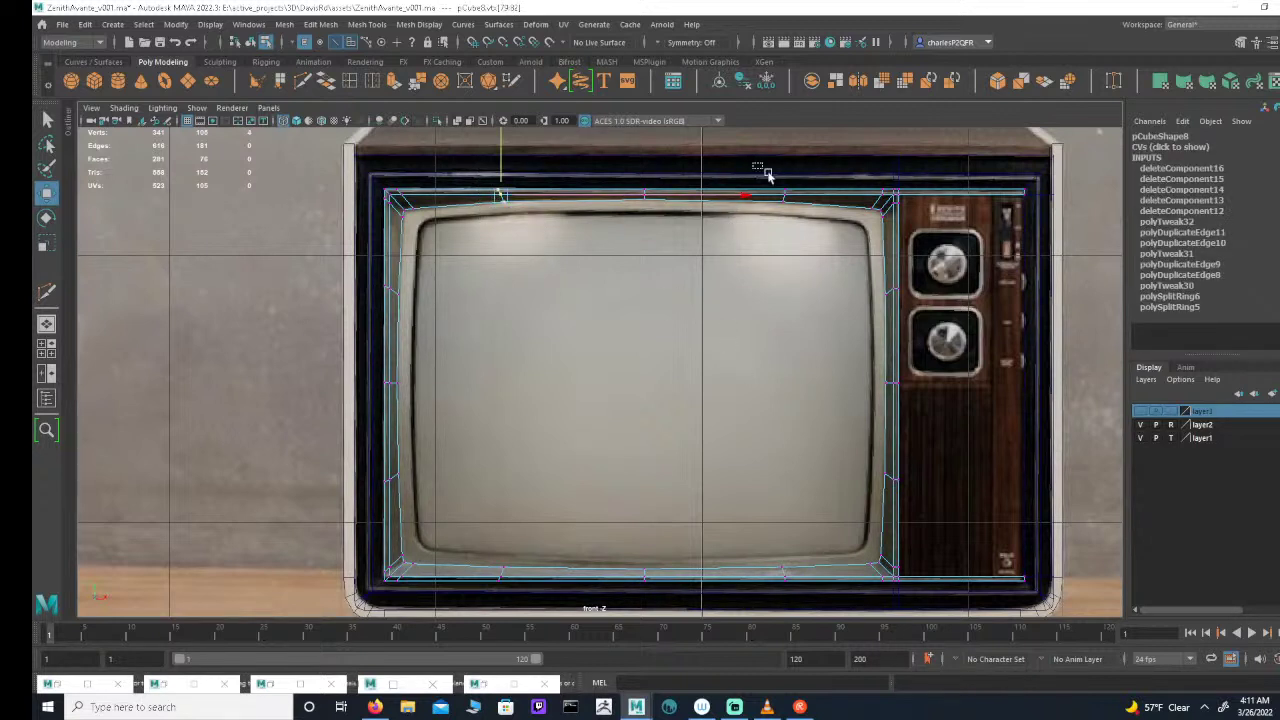
pyautogui.keyDown('shift'); pyautogui.moveTo(766, 171); pyautogui.dragTo(810, 213); pyautogui.keyUp('shift')
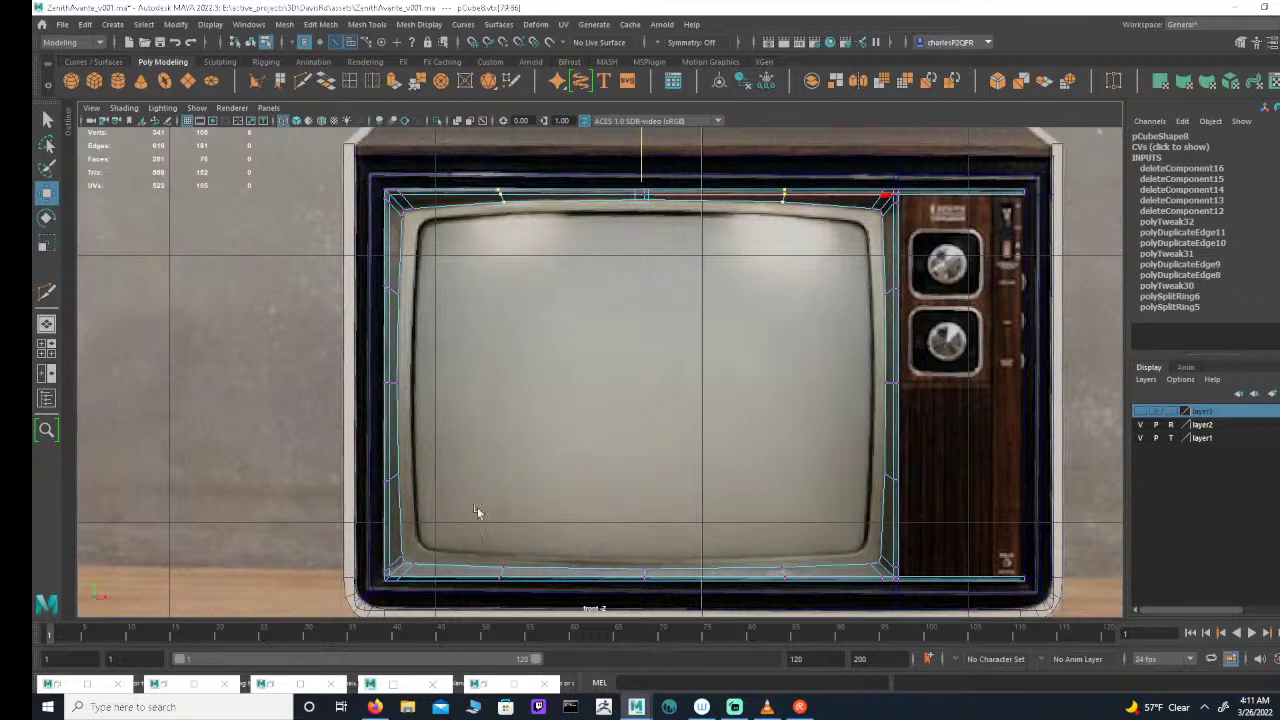
pyautogui.keyDown('shift'); pyautogui.moveTo(477, 512); pyautogui.dragTo(560, 593); pyautogui.keyUp('shift')
pyautogui.press('space')
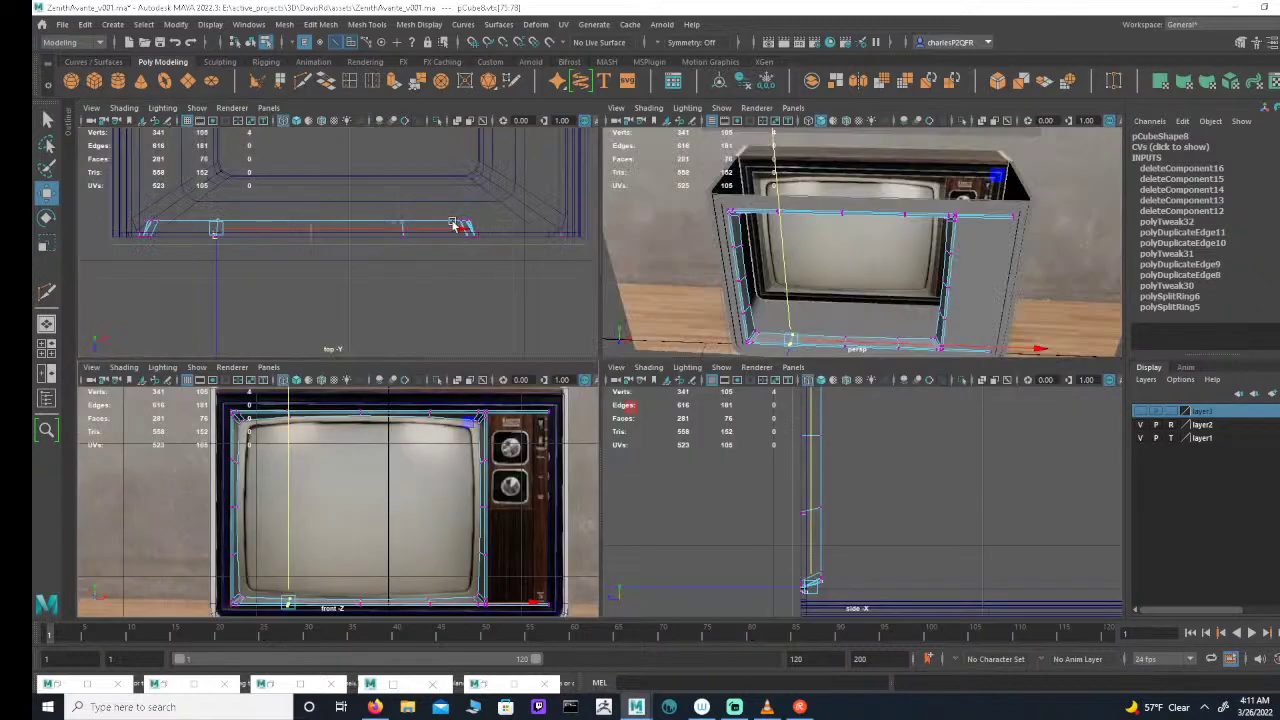
pyautogui.scroll(3, 346, 236)
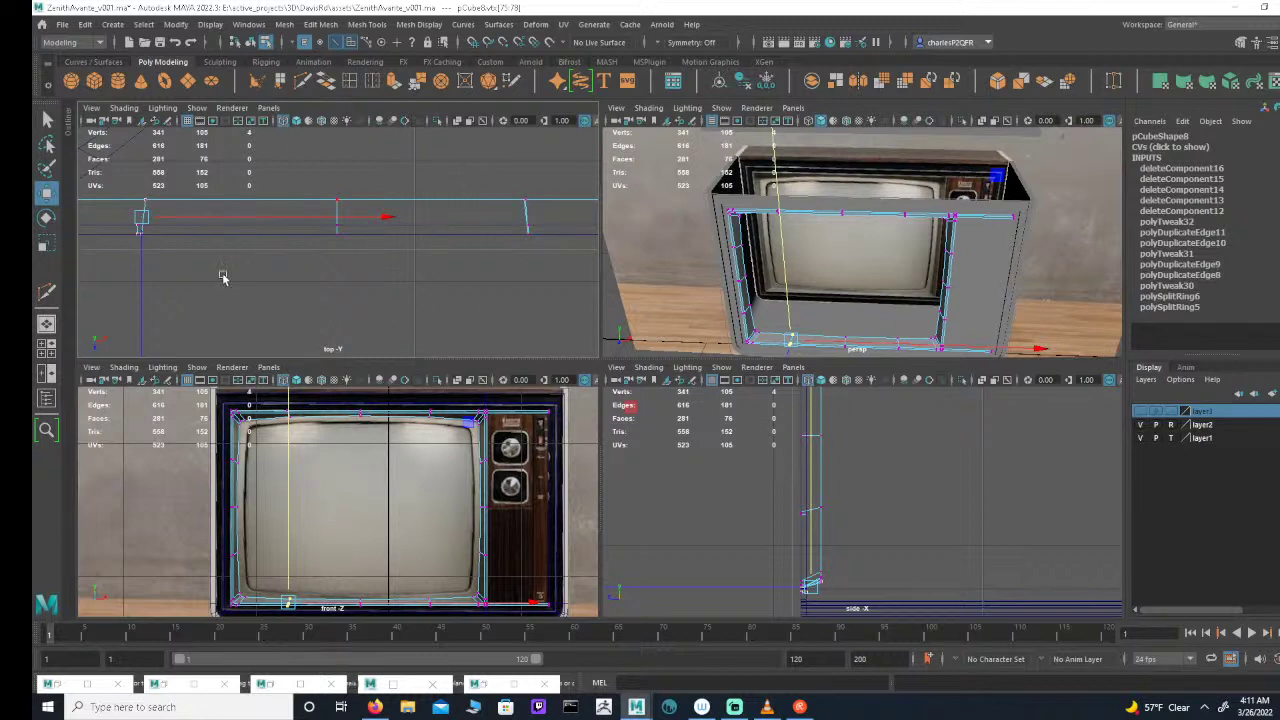
pyautogui.scroll(-3, 223, 277)
pyautogui.keyDown('alt'); pyautogui.moveTo(190, 285); pyautogui.dragTo(269, 308, button='middle'); pyautogui.keyUp('alt')
pyautogui.scroll(3, 330, 295)
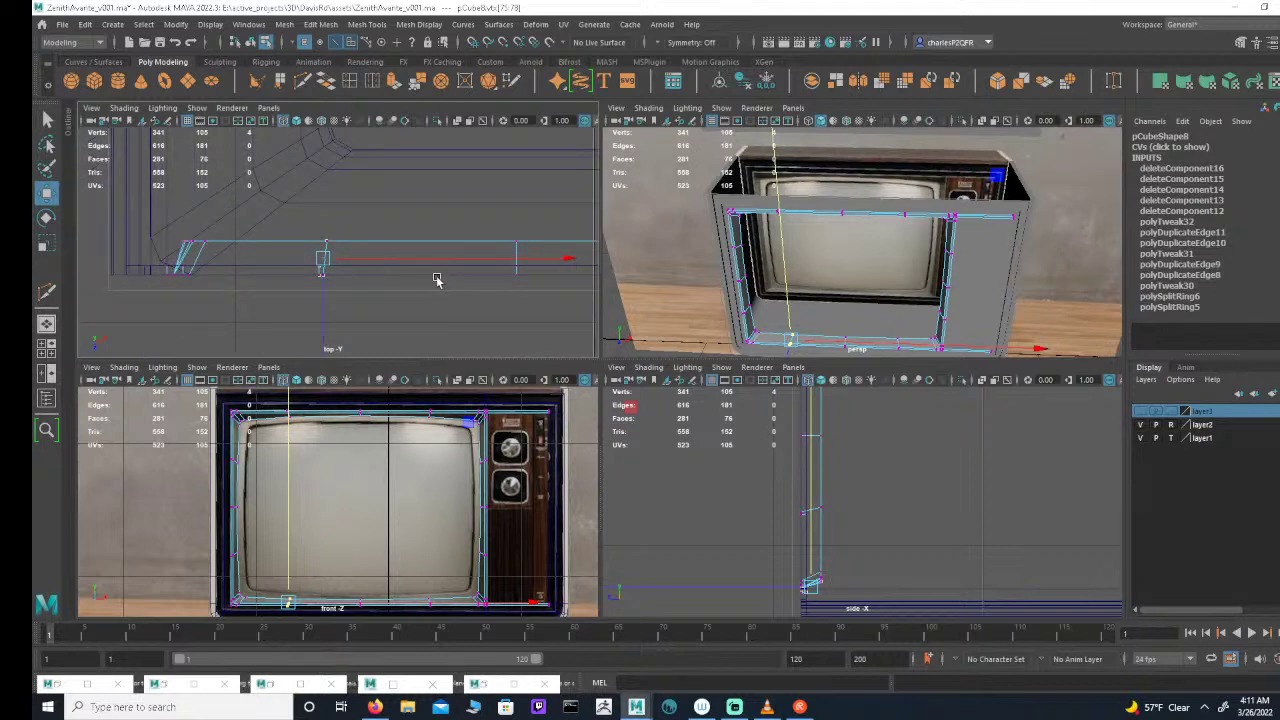
pyautogui.press('space')
pyautogui.scroll(-1, 507, 348)
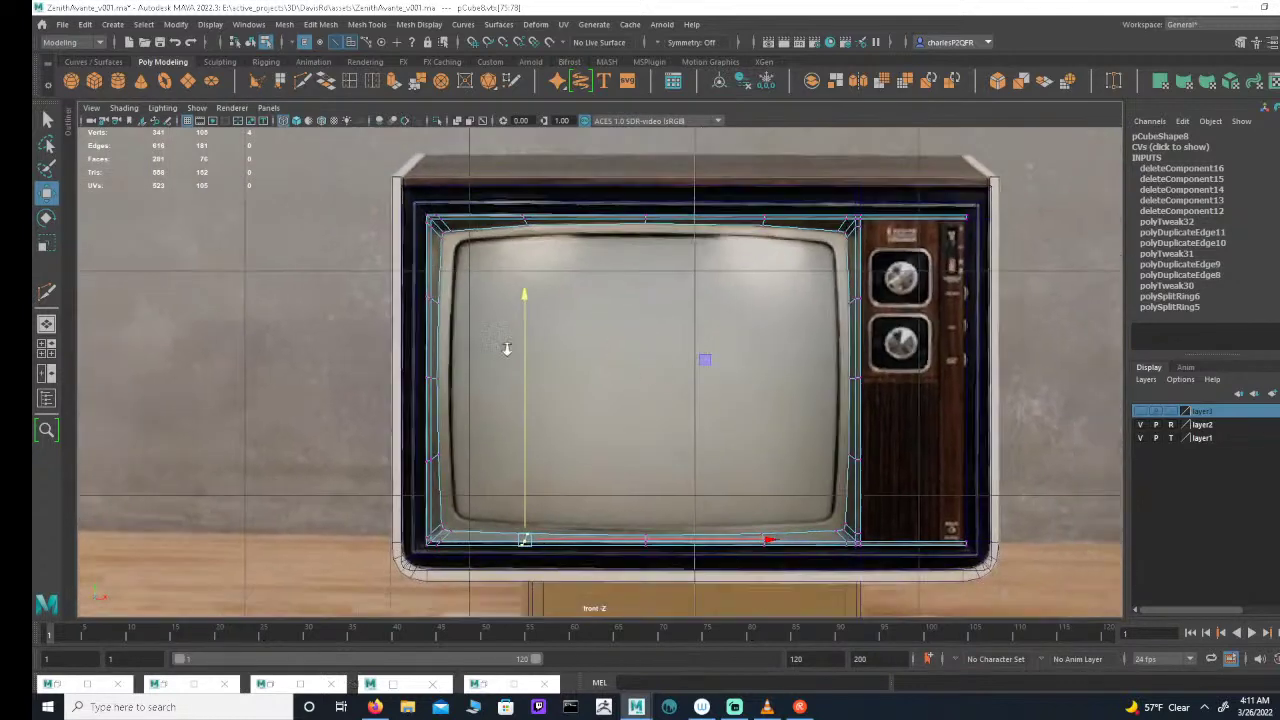
# Step: Scale each of the two side columns of top- and bottom-band vertices flat along X so its cut edges run vertically
pyautogui.keyDown('alt'); pyautogui.moveTo(507, 348); pyautogui.dragTo(574, 391, button='right'); pyautogui.keyUp('alt')
pyautogui.moveTo(513, 213); pyautogui.dragTo(573, 557)
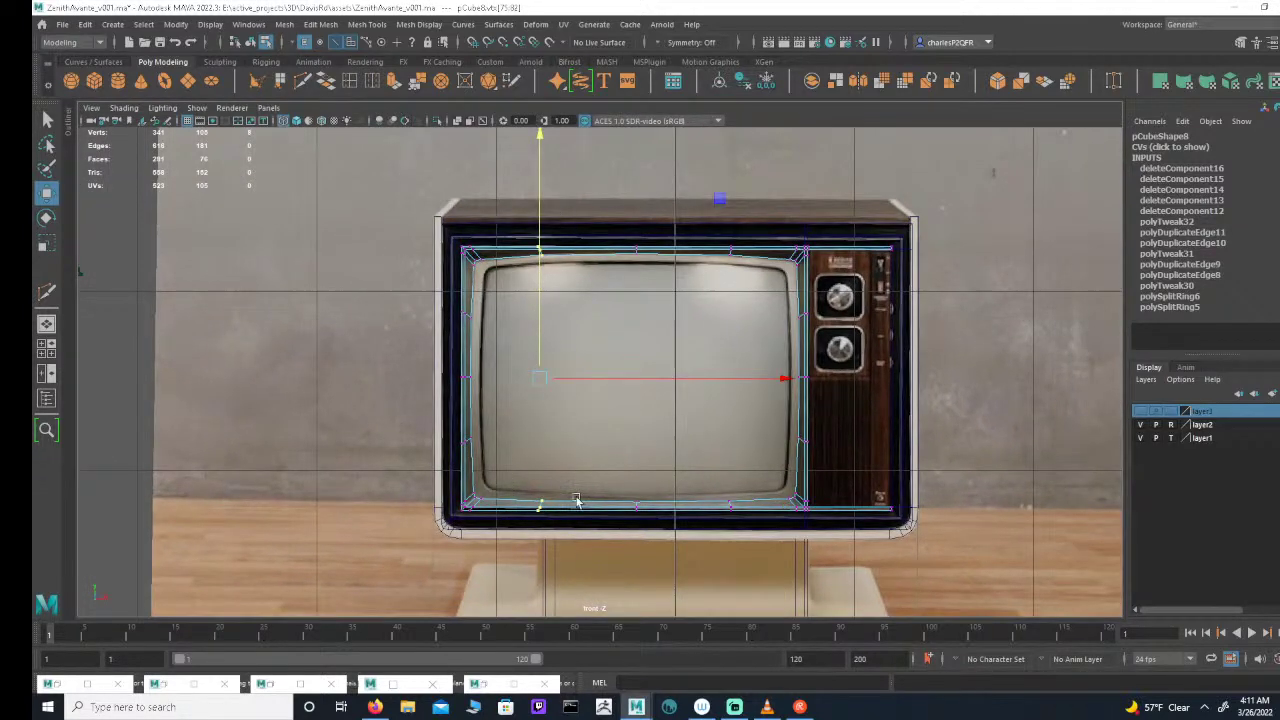
pyautogui.press('r')
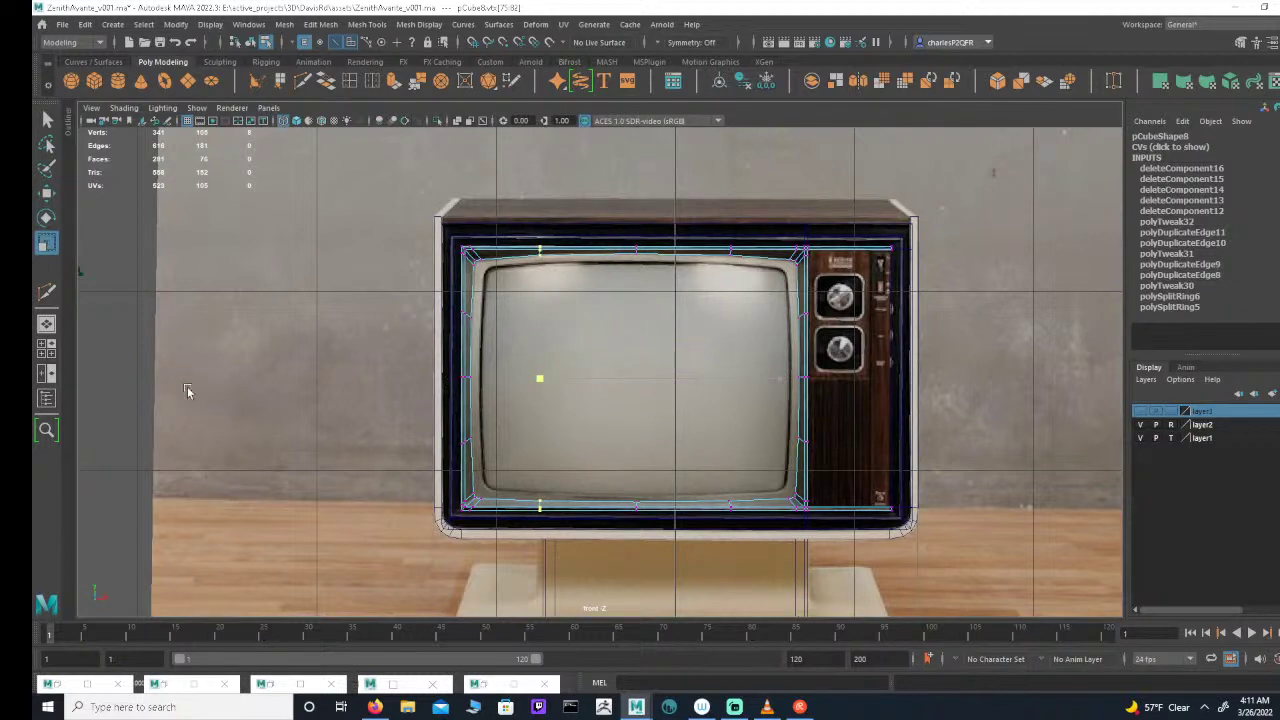
pyautogui.moveTo(709, 221); pyautogui.dragTo(744, 550)
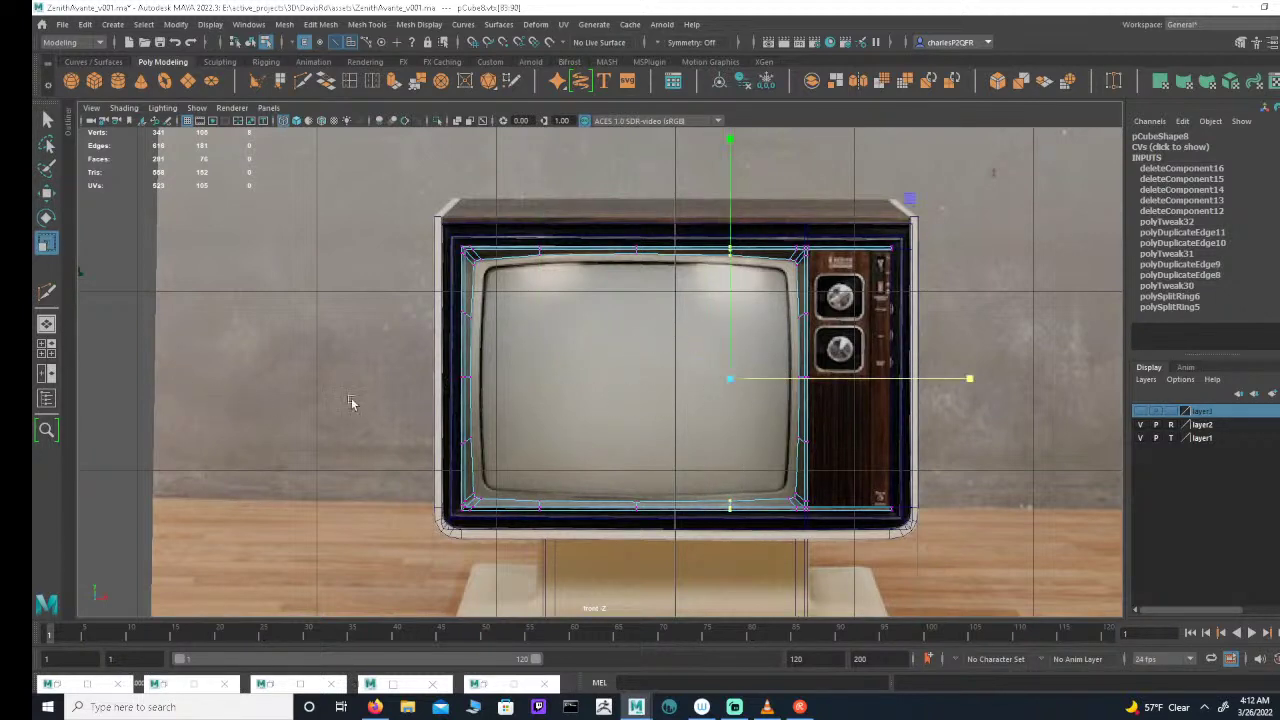
# Step: Select both straightened vertex columns together and scale them slightly apart along X
pyautogui.scroll(-1, 400, 403)
pyautogui.scroll(3, 400, 403)
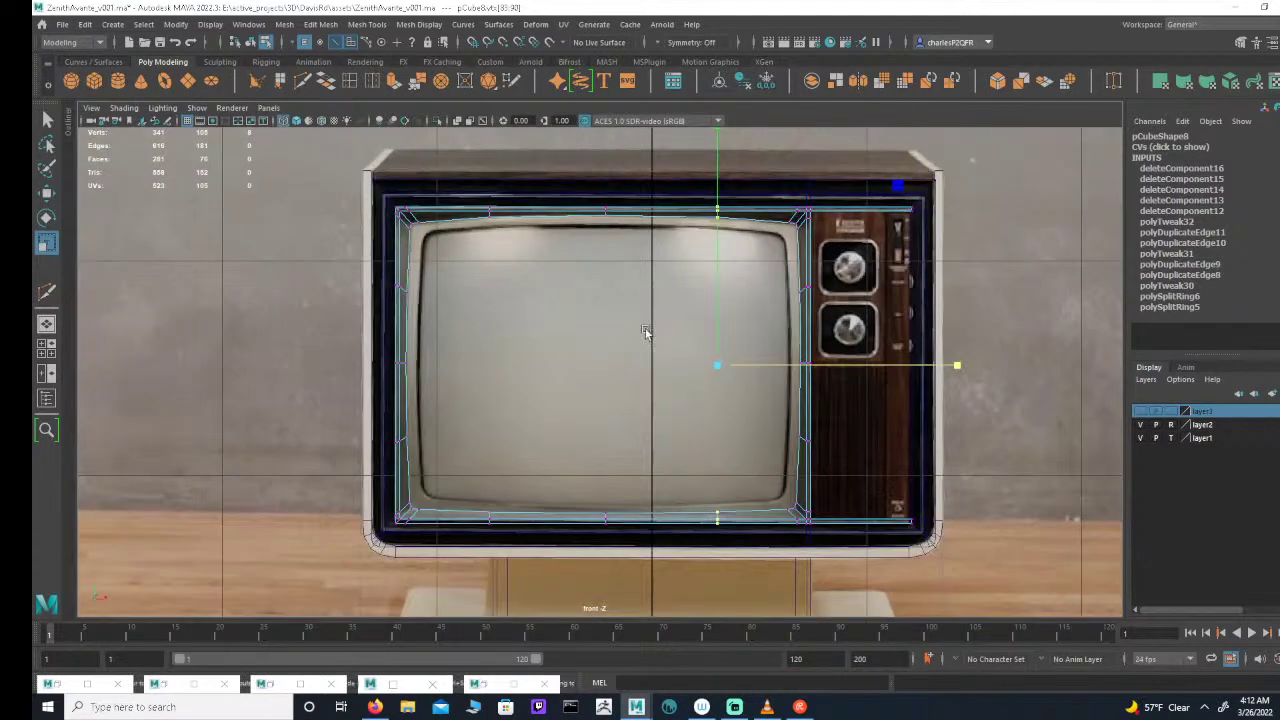
pyautogui.keyDown('shift'); pyautogui.moveTo(468, 190); pyautogui.dragTo(530, 538); pyautogui.keyUp('shift')
pyautogui.moveTo(856, 361); pyautogui.dragTo(854, 362)
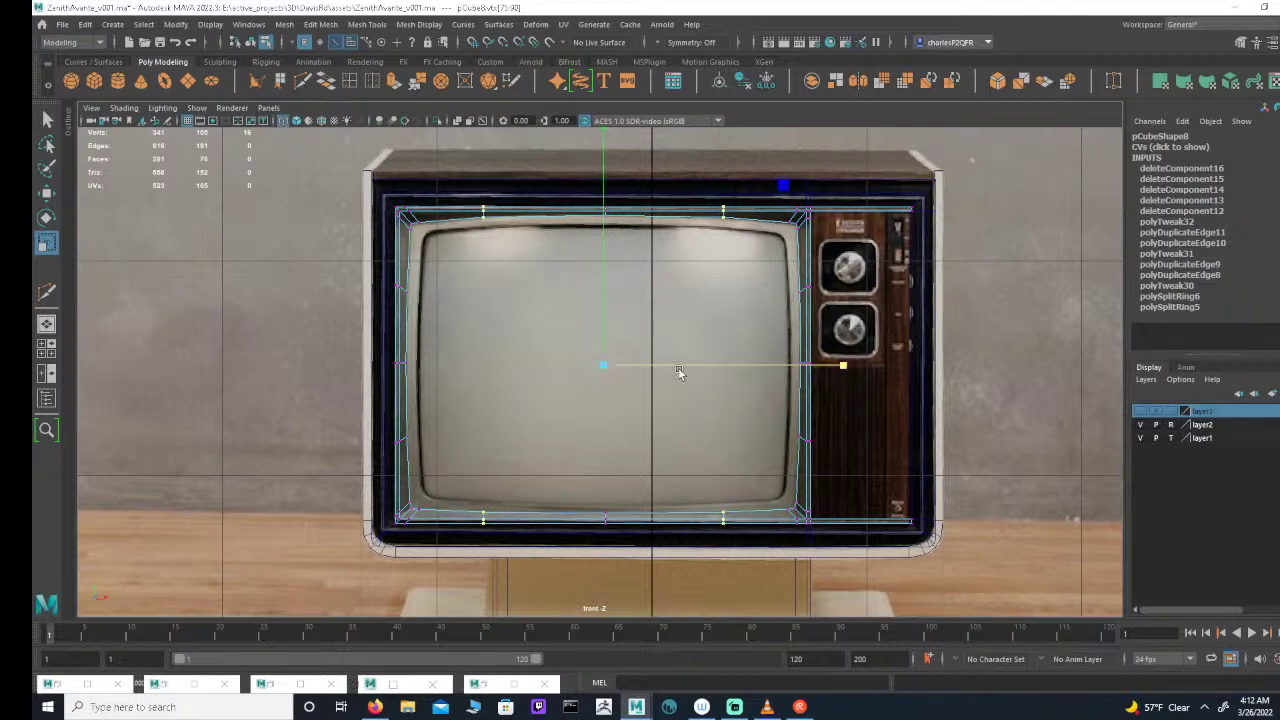
# Step: Nudge the centre inner vertex of the surround's bottom band slightly upward along Y
pyautogui.scroll(4, 680, 371)
pyautogui.scroll(-2, 657, 394)
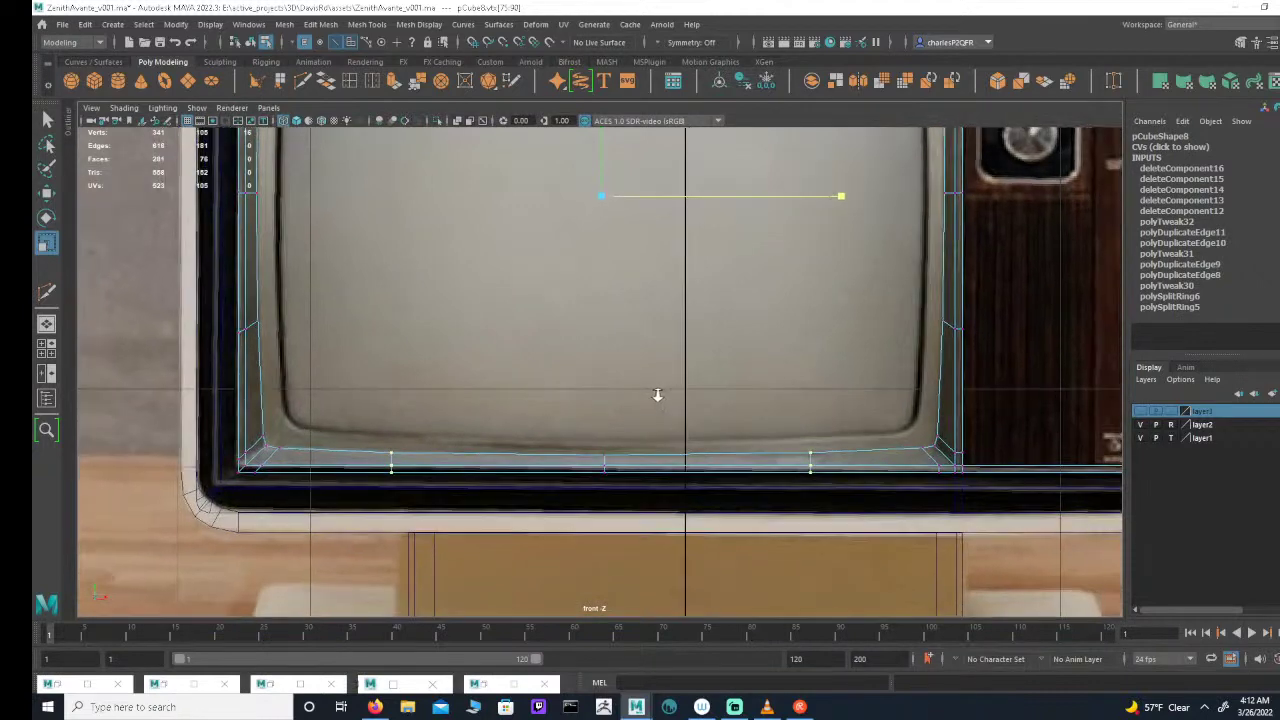
pyautogui.moveTo(569, 415); pyautogui.dragTo(626, 466)
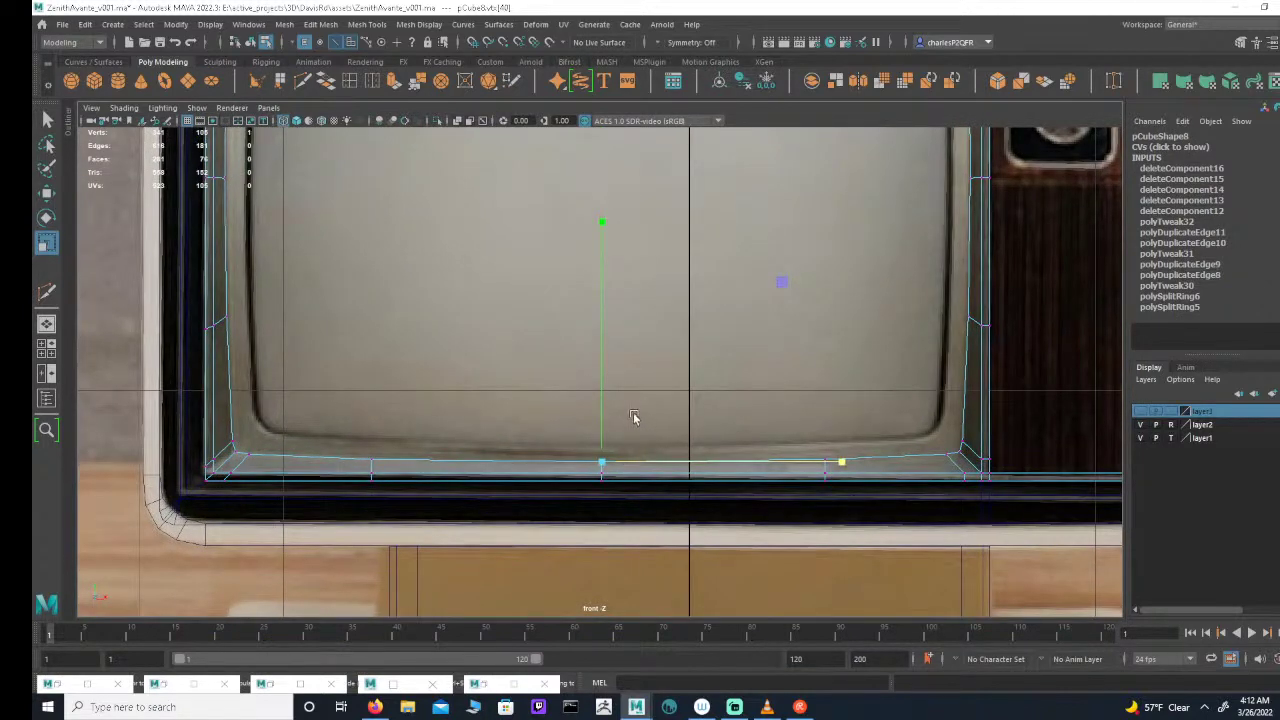
pyautogui.press('w')
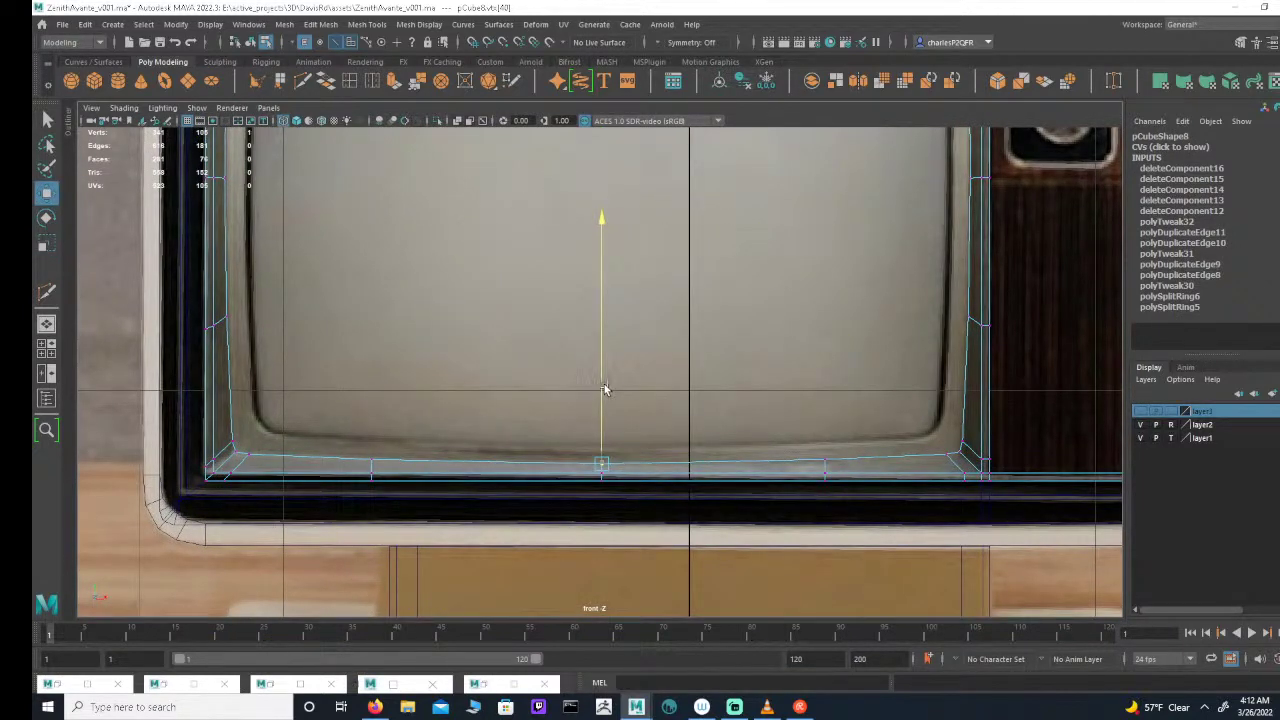
pyautogui.moveTo(604, 389); pyautogui.dragTo(605, 385)
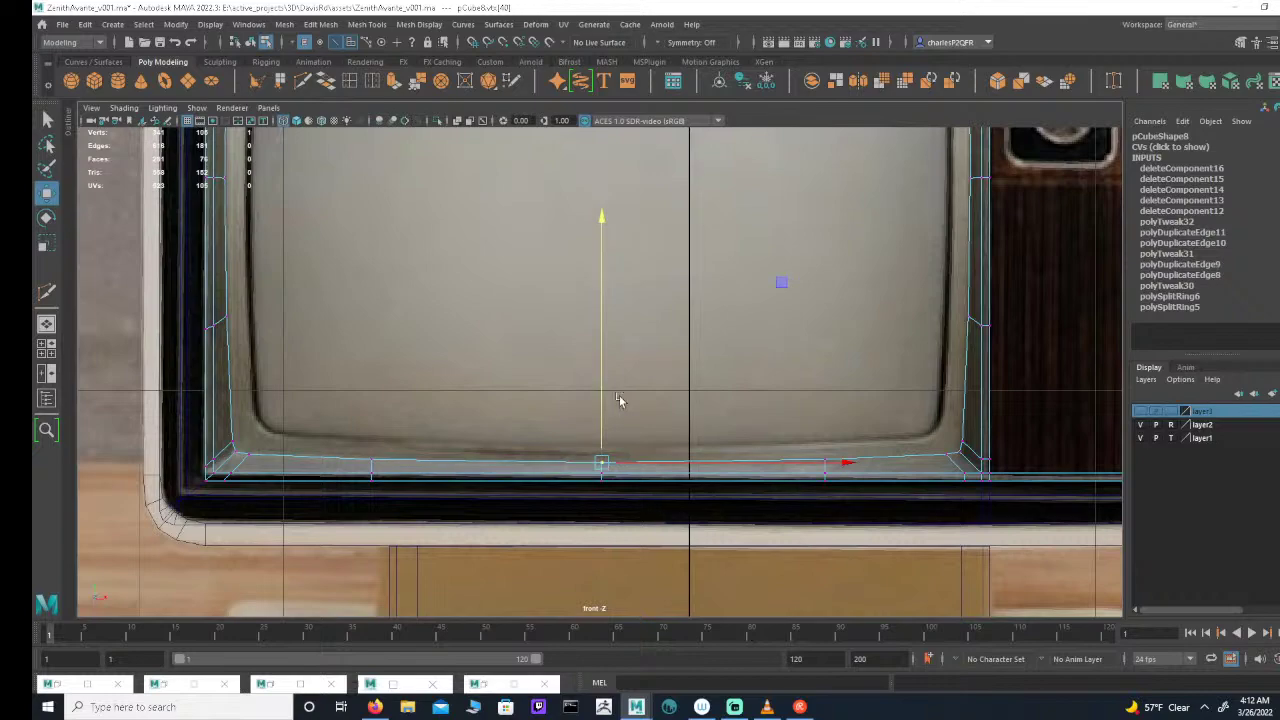
# Step: Raise the two inner vertices on either side of the top band's centre slightly along Y to follow the reference curve
pyautogui.scroll(-2, 620, 400)
pyautogui.keyDown('alt'); pyautogui.moveTo(404, 357); pyautogui.dragTo(477, 363, button='middle'); pyautogui.keyUp('alt')
pyautogui.keyDown('alt'); pyautogui.moveTo(554, 318); pyautogui.dragTo(561, 446, button='middle'); pyautogui.keyUp('alt')
pyautogui.scroll(-2, 569, 320)
pyautogui.keyDown('alt'); pyautogui.moveTo(561, 446); pyautogui.dragTo(508, 437, button='right'); pyautogui.keyUp('alt')
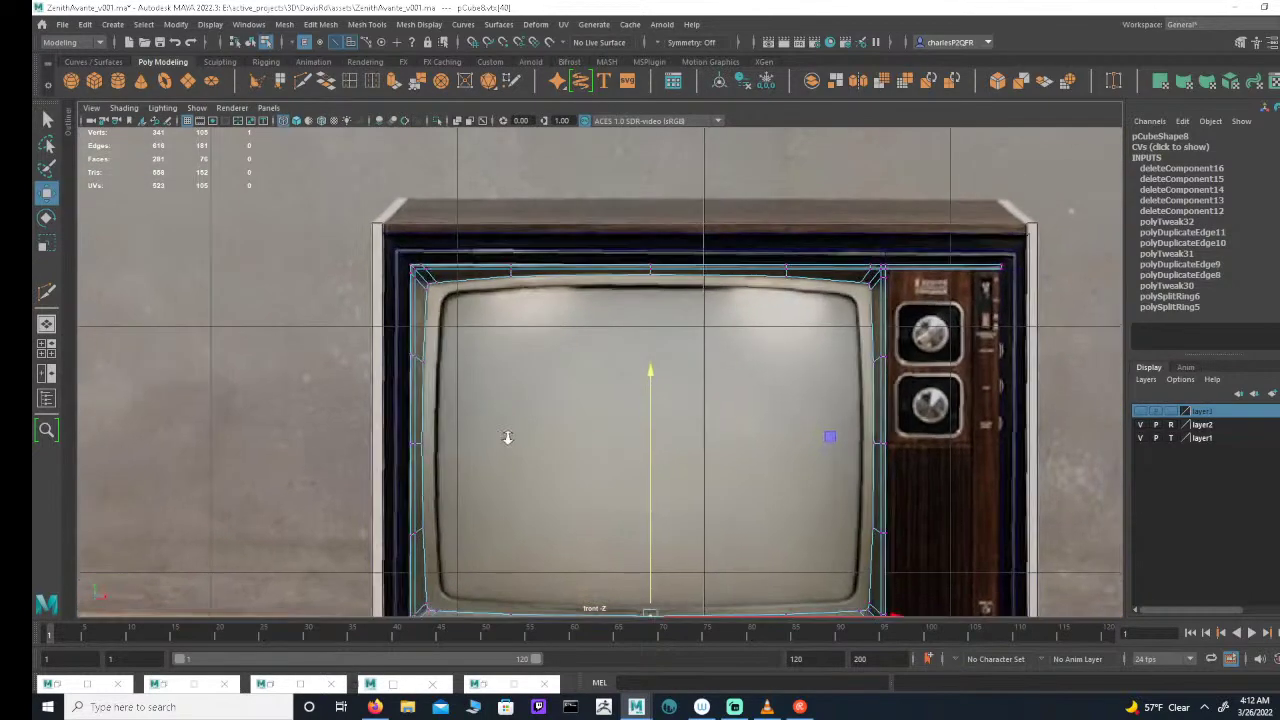
pyautogui.keyDown('alt'); pyautogui.moveTo(606, 360); pyautogui.dragTo(586, 317, button='middle'); pyautogui.keyUp('alt')
pyautogui.keyDown('alt'); pyautogui.moveTo(586, 317); pyautogui.dragTo(637, 309, button='right'); pyautogui.keyUp('alt')
pyautogui.keyDown('alt'); pyautogui.moveTo(626, 335); pyautogui.dragTo(616, 297, button='middle'); pyautogui.keyUp('alt')
pyautogui.scroll(1, 618, 297)
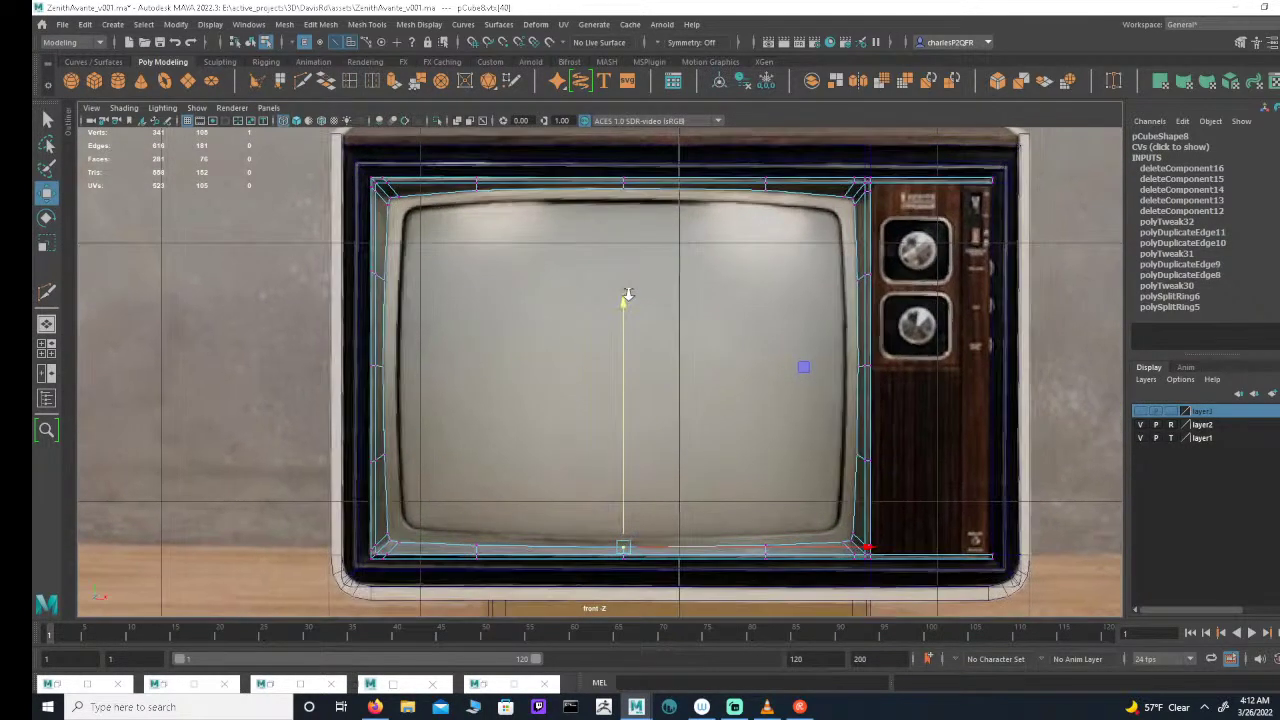
pyautogui.click(477, 188)
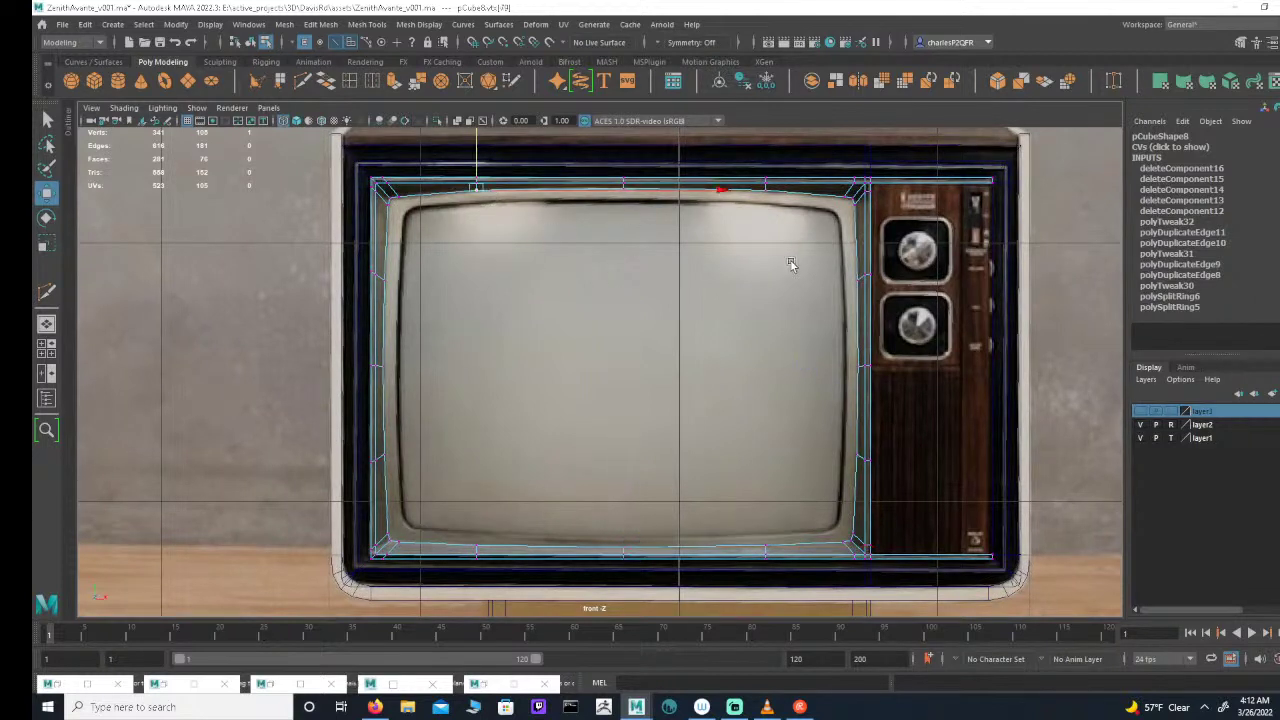
pyautogui.keyDown('shift'); pyautogui.click(784, 192); pyautogui.keyUp('shift')
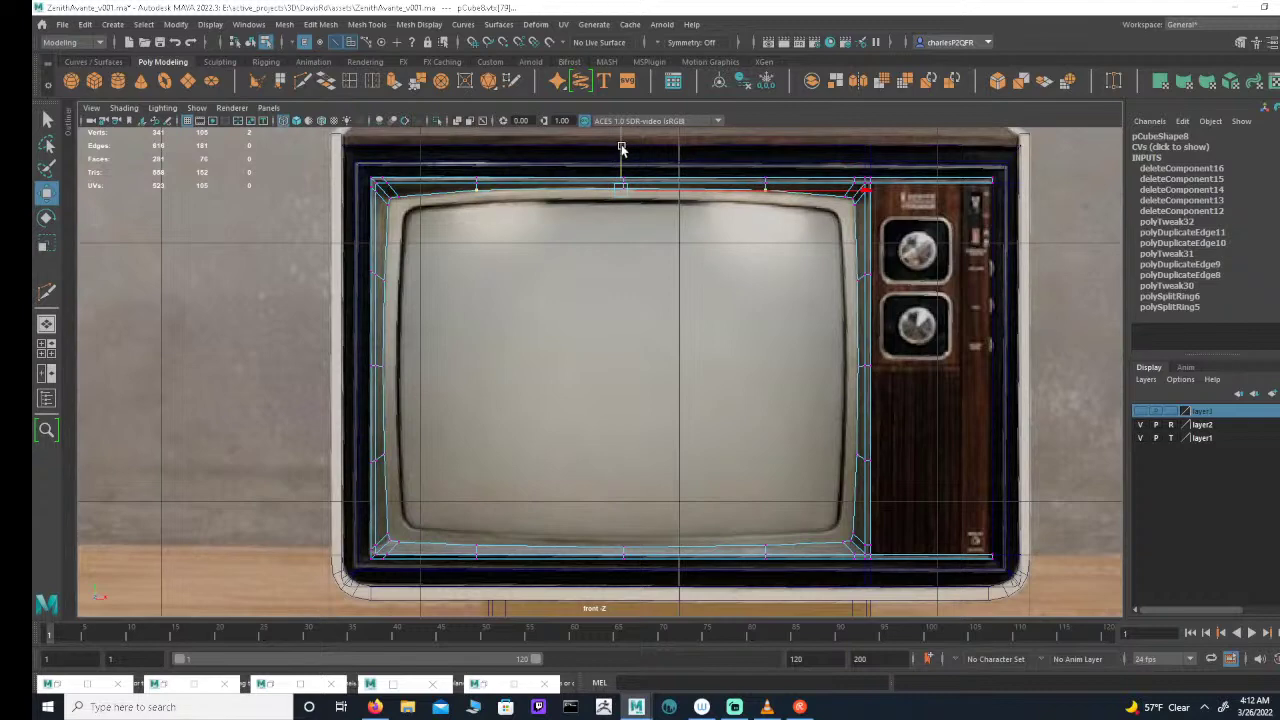
pyautogui.keyDown('alt'); pyautogui.moveTo(826, 301); pyautogui.dragTo(763, 309, button='right'); pyautogui.keyUp('alt')
pyautogui.keyDown('alt'); pyautogui.moveTo(763, 309); pyautogui.dragTo(755, 308, button='middle'); pyautogui.keyUp('alt')
pyautogui.keyDown('alt'); pyautogui.moveTo(755, 308); pyautogui.dragTo(880, 295, button='right'); pyautogui.keyUp('alt')
pyautogui.scroll(-2, 595, 330)
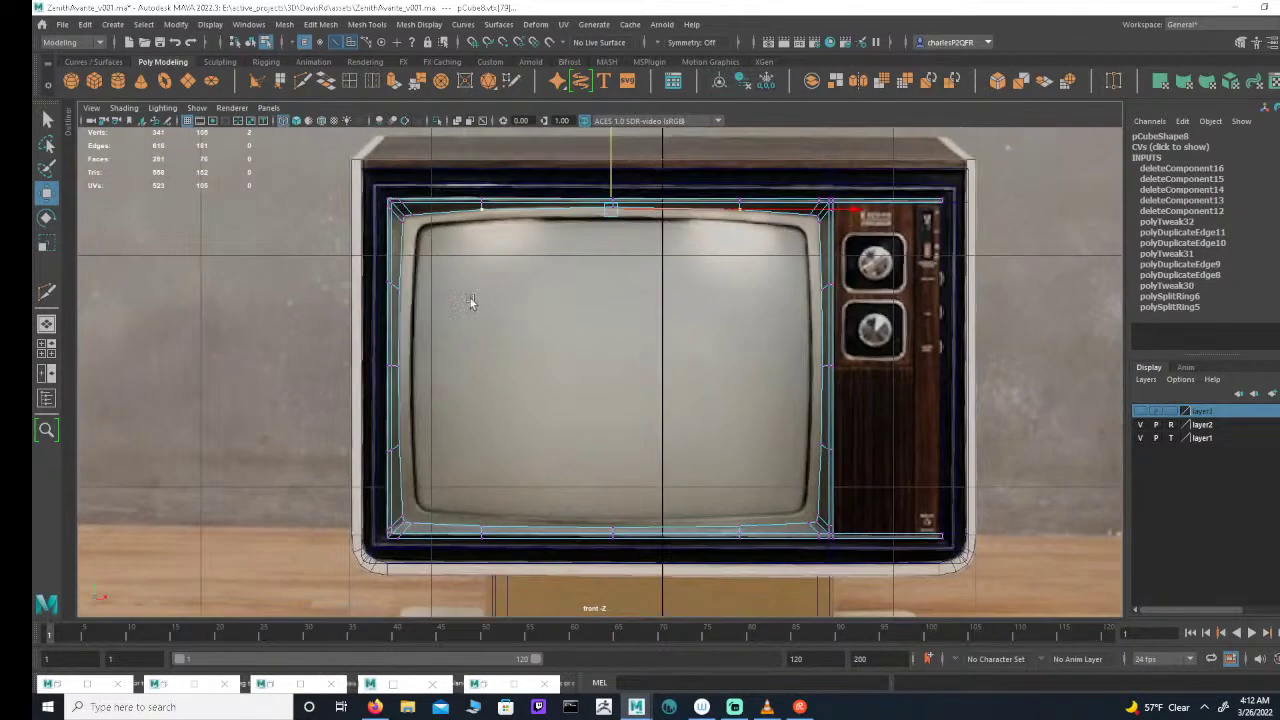
# Step: Extrude the surround's inner border edge loop and scale it inward to the dark outline of the screen
pyautogui.click(338, 44)
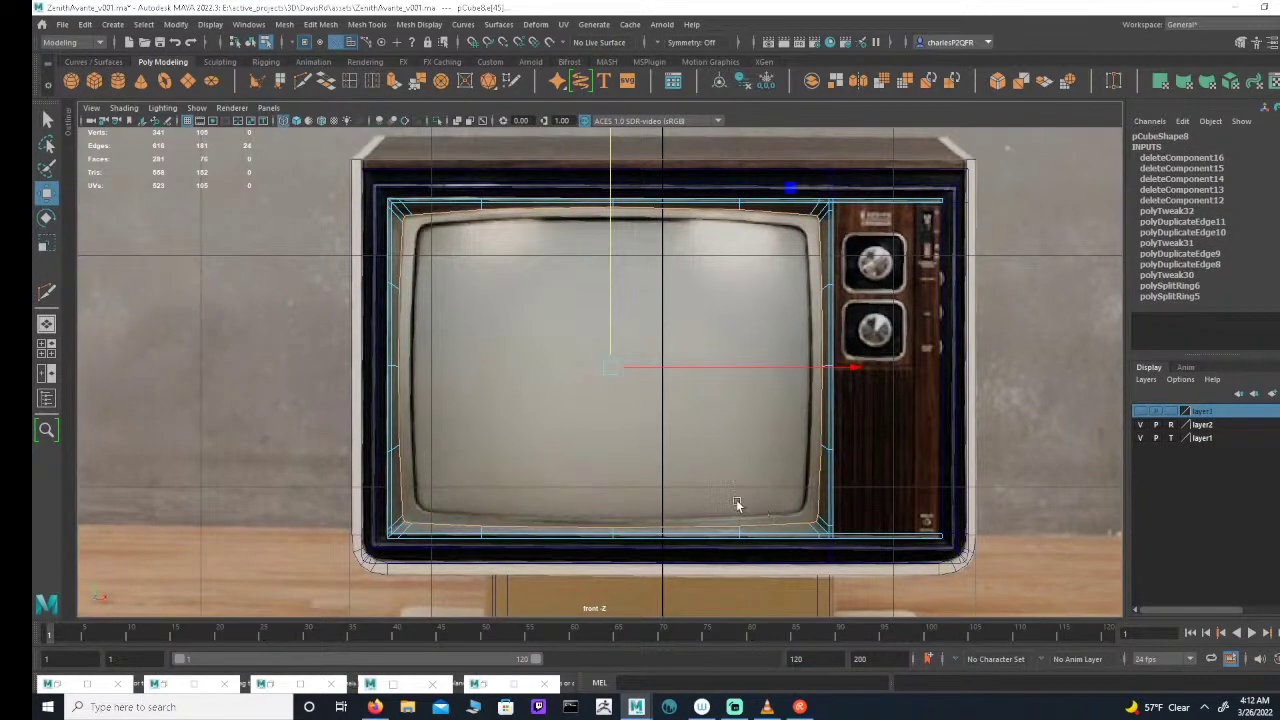
pyautogui.click(414, 81)
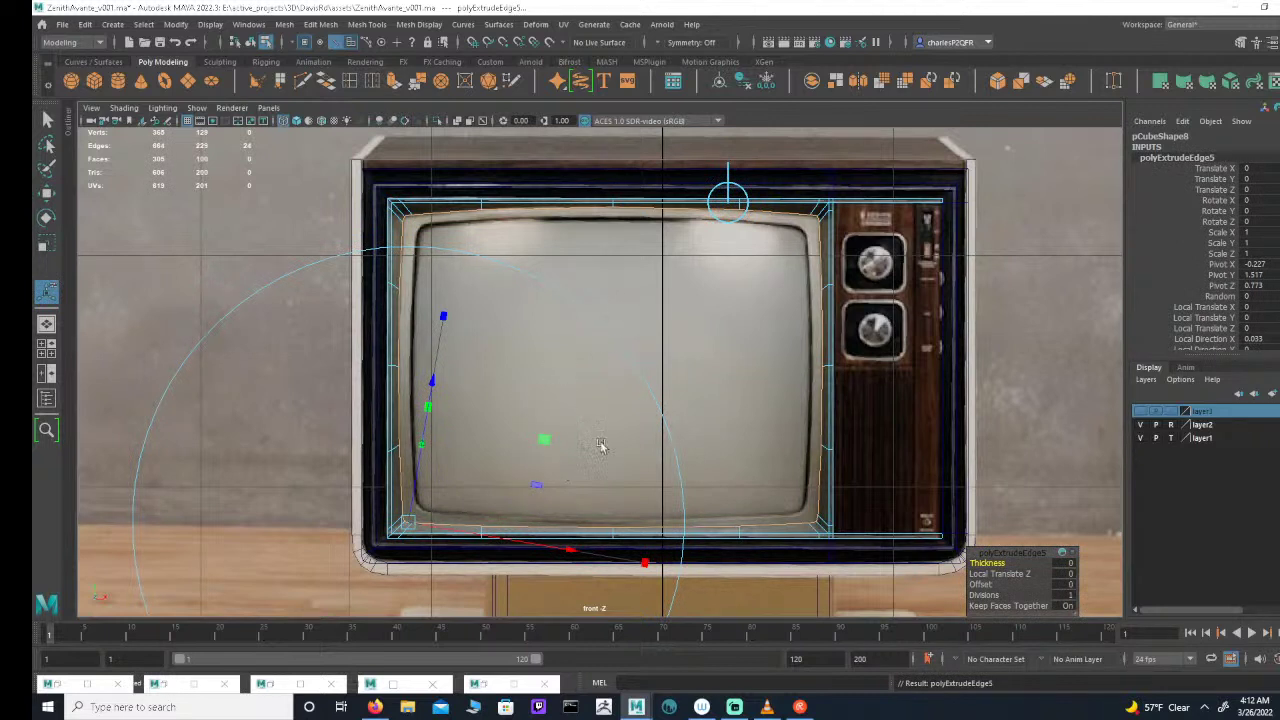
pyautogui.press('r')
pyautogui.moveTo(611, 366); pyautogui.dragTo(596, 357)
pyautogui.keyDown('alt'); pyautogui.moveTo(555, 353); pyautogui.dragTo(722, 357, button='right'); pyautogui.keyUp('alt')
pyautogui.keyDown('alt'); pyautogui.moveTo(722, 357); pyautogui.dragTo(701, 375, button='middle'); pyautogui.keyUp('alt')
pyautogui.keyDown('alt'); pyautogui.moveTo(608, 354); pyautogui.dragTo(559, 342, button='right'); pyautogui.keyUp('alt')
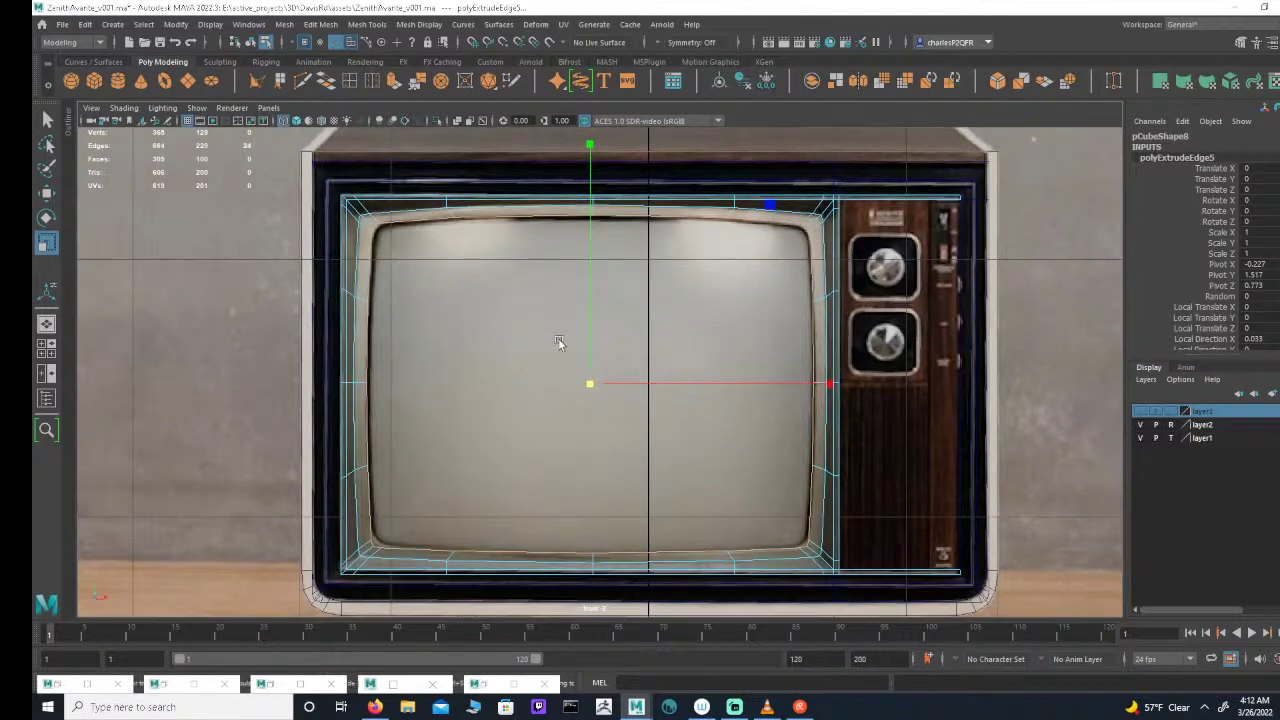
# Step: Check the extruded inner loop's top-edge vertices against the reference screen outline, selecting the two side ones and the centre one
pyautogui.click(303, 44)
pyautogui.keyDown('alt'); pyautogui.moveTo(428, 268); pyautogui.dragTo(424, 277, button='middle'); pyautogui.keyUp('alt')
pyautogui.keyDown('alt'); pyautogui.moveTo(424, 277); pyautogui.dragTo(471, 277, button='right'); pyautogui.keyUp('alt')
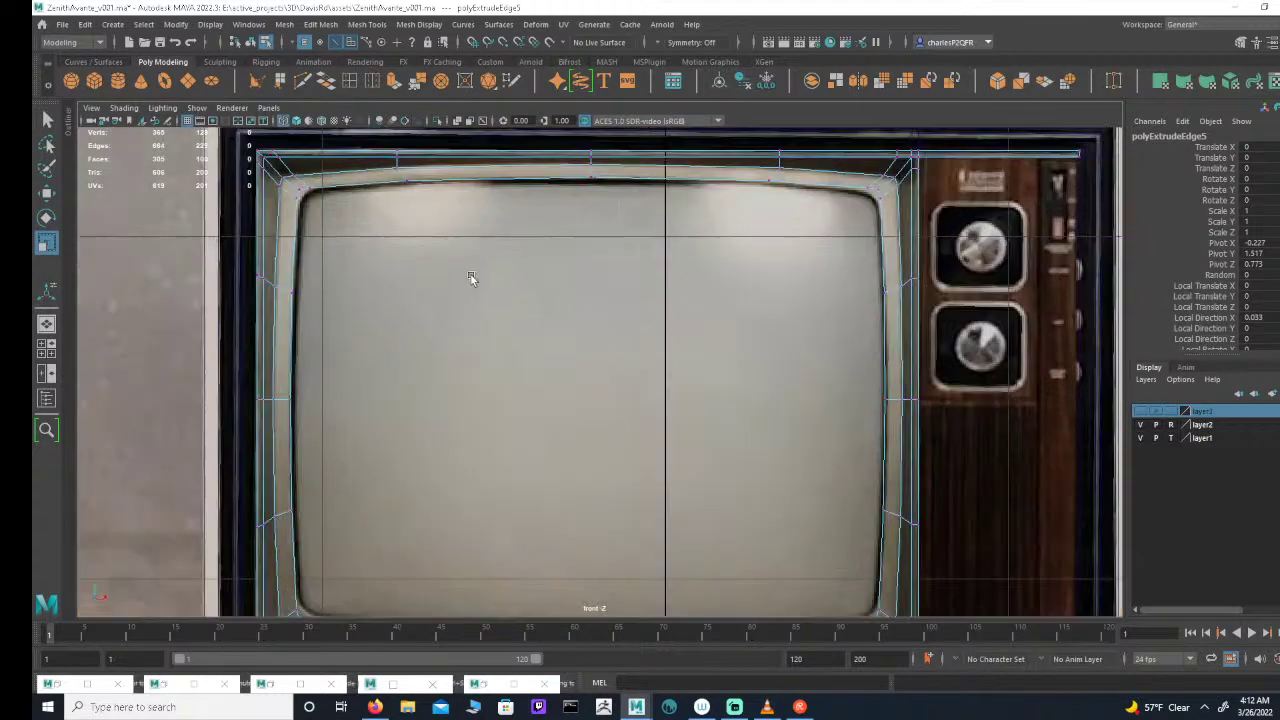
pyautogui.keyDown('alt'); pyautogui.moveTo(573, 277); pyautogui.dragTo(388, 257, button='right'); pyautogui.keyUp('alt')
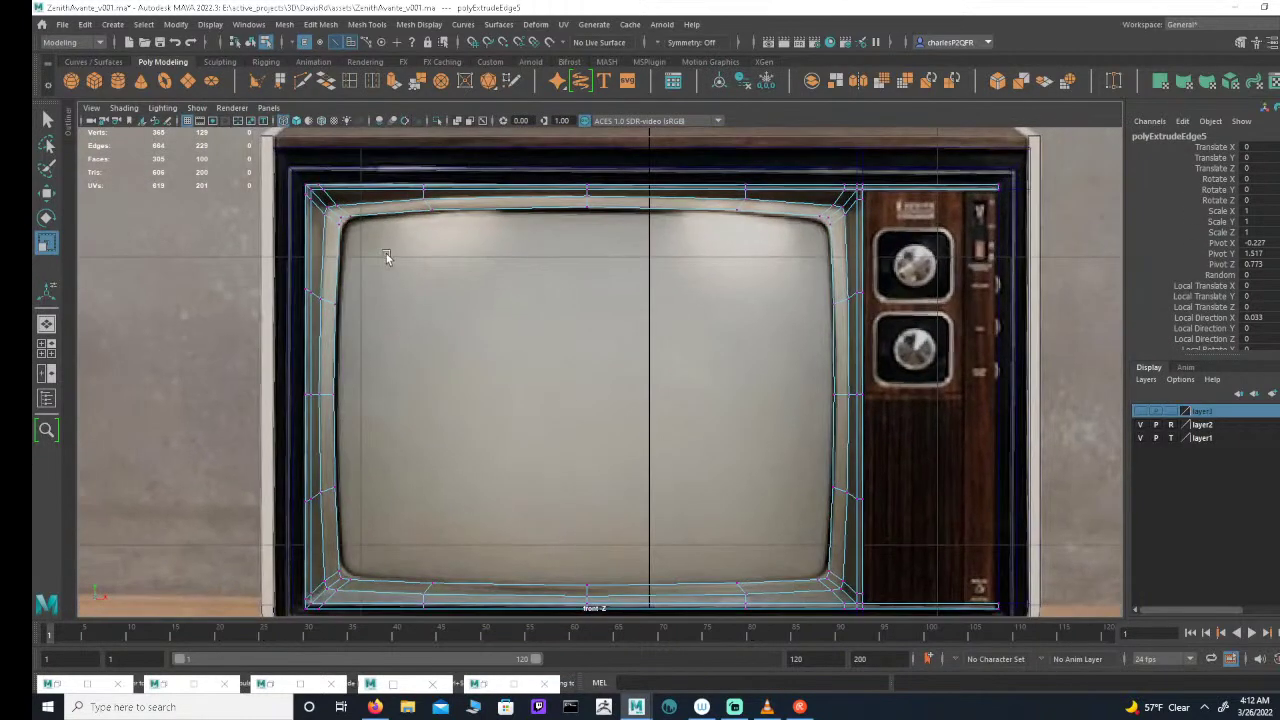
pyautogui.click(449, 210)
pyautogui.keyDown('shift'); pyautogui.moveTo(707, 220); pyautogui.dragTo(766, 206); pyautogui.keyUp('shift')
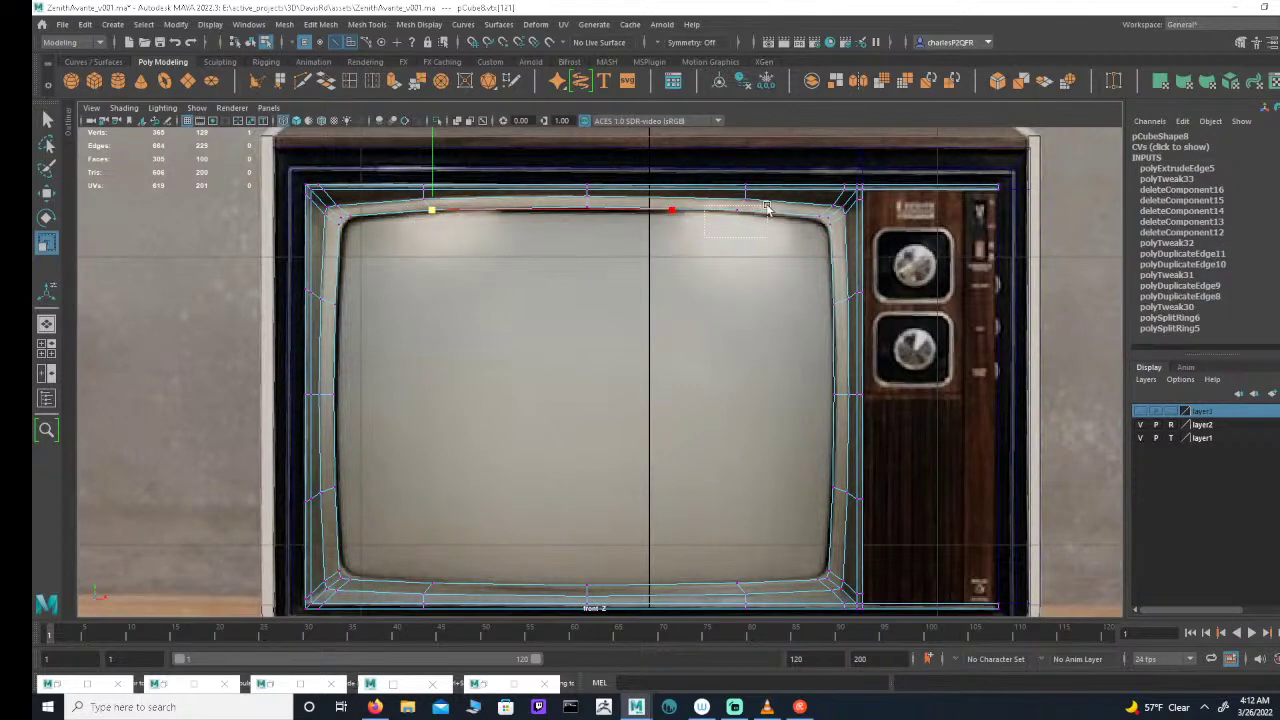
pyautogui.keyDown('alt'); pyautogui.moveTo(756, 370); pyautogui.dragTo(756, 344, button='middle'); pyautogui.keyUp('alt')
pyautogui.keyDown('alt'); pyautogui.moveTo(756, 344); pyautogui.dragTo(684, 366, button='right'); pyautogui.keyUp('alt')
pyautogui.keyDown('alt'); pyautogui.moveTo(684, 366); pyautogui.dragTo(727, 362, button='middle'); pyautogui.keyUp('alt')
pyautogui.keyDown('alt'); pyautogui.moveTo(727, 362); pyautogui.dragTo(686, 354, button='right'); pyautogui.keyUp('alt')
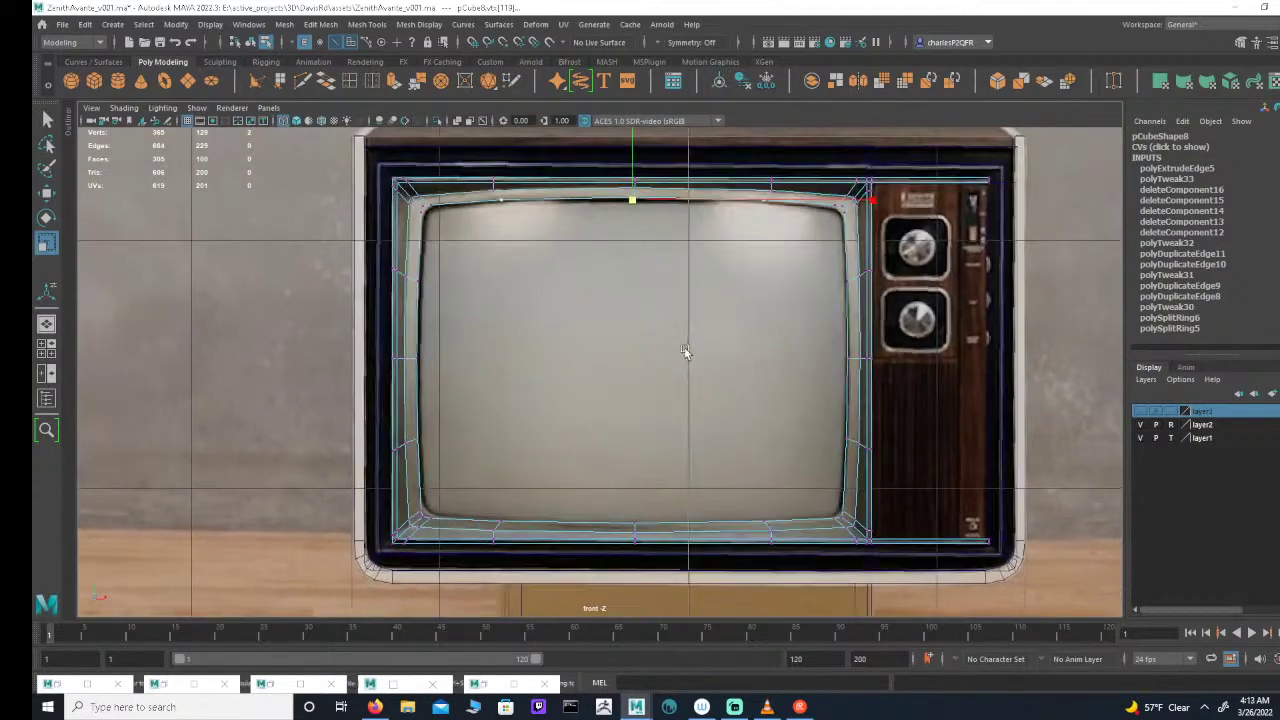
pyautogui.keyDown('alt'); pyautogui.moveTo(614, 278); pyautogui.dragTo(645, 273, button='right'); pyautogui.keyUp('alt')
pyautogui.moveTo(622, 208); pyautogui.dragTo(654, 181)
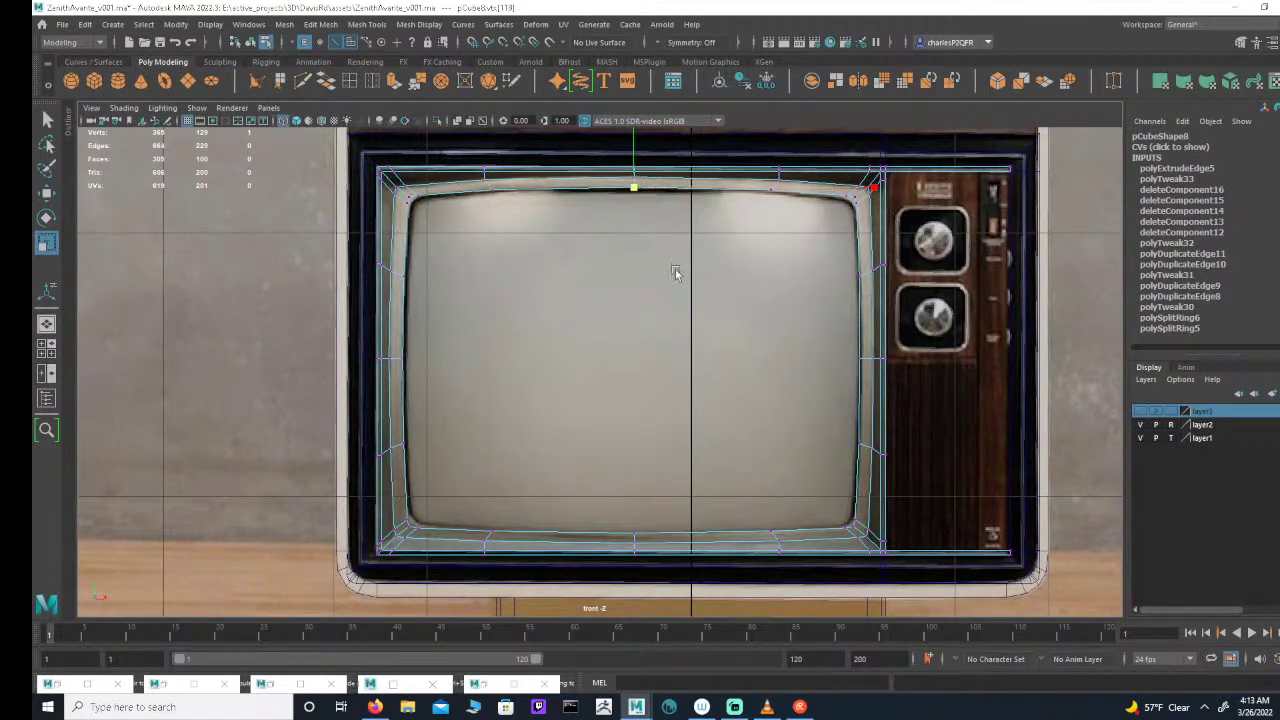
pyautogui.keyDown('alt'); pyautogui.moveTo(640, 281); pyautogui.dragTo(640, 315, button='middle'); pyautogui.keyUp('alt')
pyautogui.scroll(-1, 528, 323)
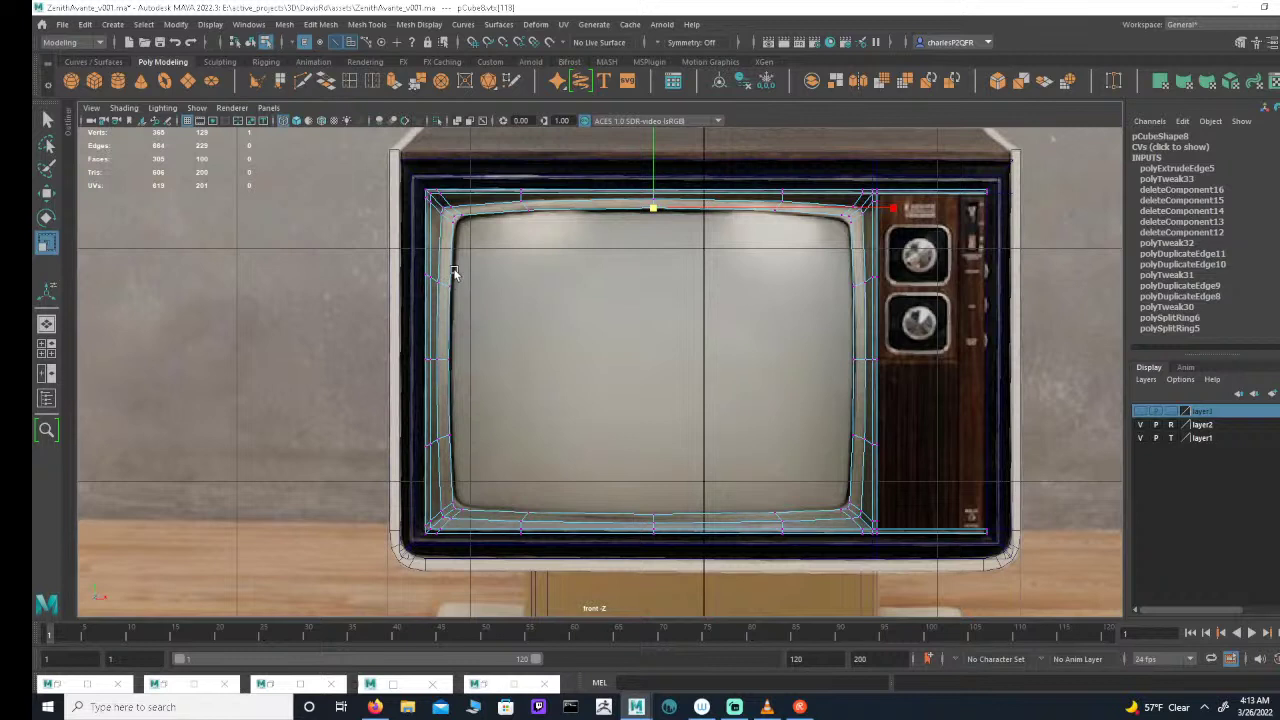
# Step: Move the upper and lower side vertices on the inner loop's left edge slightly inward along X to match the screen outline
pyautogui.moveTo(454, 273); pyautogui.dragTo(449, 452)
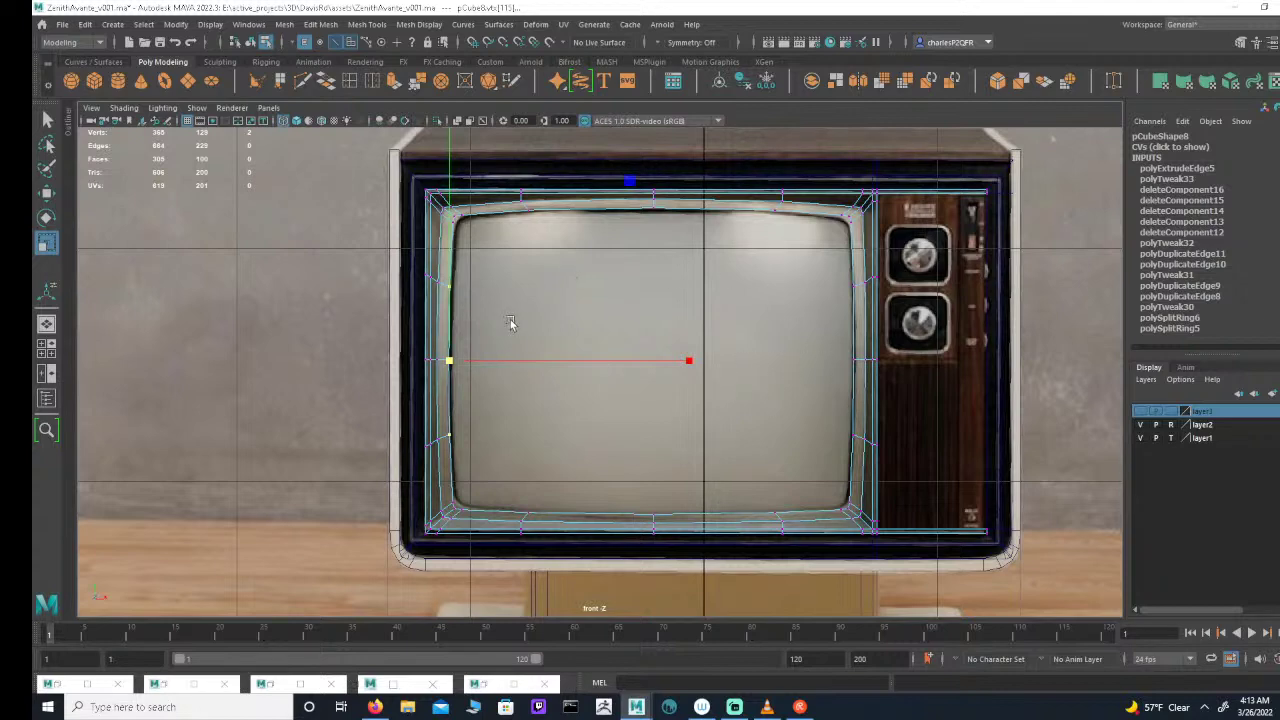
pyautogui.moveTo(612, 350)
pyautogui.keyDown('alt'); pyautogui.mouseDown(button='middle')
pyautogui.moveTo(594, 346)
pyautogui.moveTo(594, 361)
pyautogui.mouseUp(button='middle'); pyautogui.keyUp('alt')
pyautogui.keyDown('alt'); pyautogui.moveTo(594, 361); pyautogui.dragTo(733, 277, button='right'); pyautogui.keyUp('alt')
pyautogui.keyDown('alt'); pyautogui.moveTo(733, 277); pyautogui.dragTo(717, 341, button='middle'); pyautogui.keyUp('alt')
pyautogui.keyDown('alt'); pyautogui.moveTo(525, 341); pyautogui.dragTo(608, 283, button='middle'); pyautogui.keyUp('alt')
pyautogui.keyDown('alt'); pyautogui.moveTo(608, 283); pyautogui.dragTo(698, 282, button='right'); pyautogui.keyUp('alt')
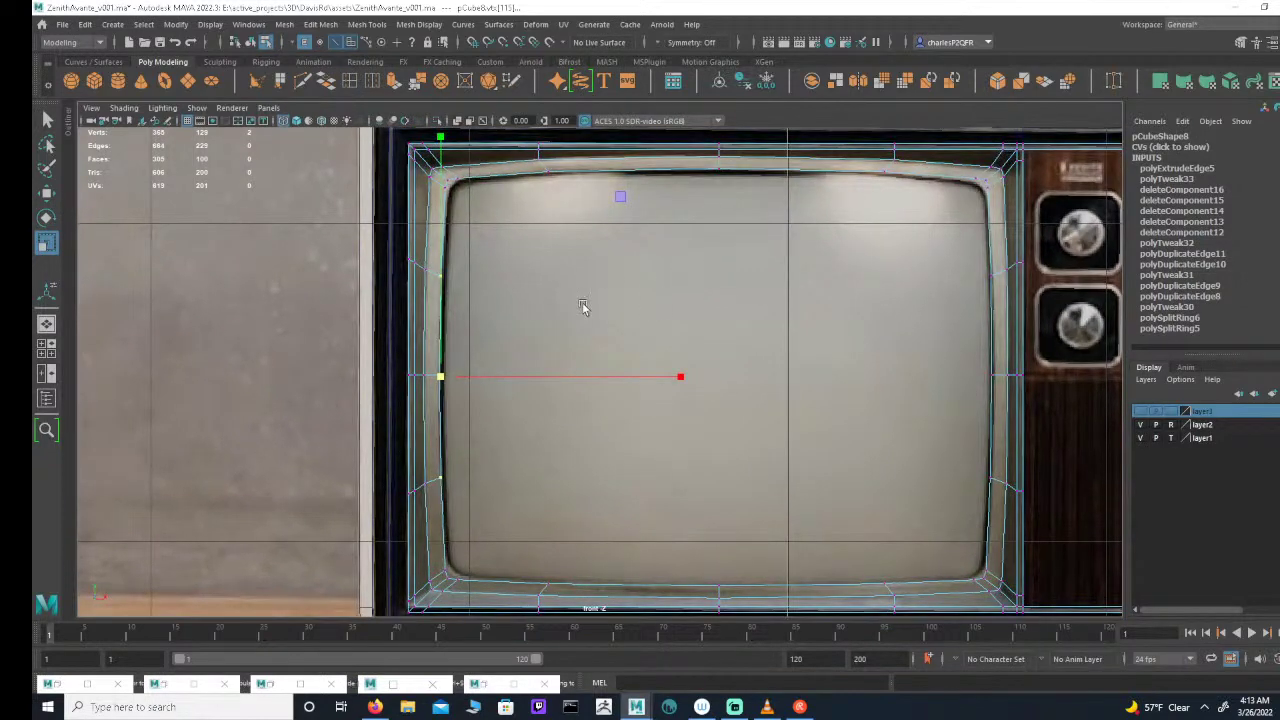
pyautogui.keyDown('alt'); pyautogui.moveTo(594, 354); pyautogui.dragTo(614, 370, button='middle'); pyautogui.keyUp('alt')
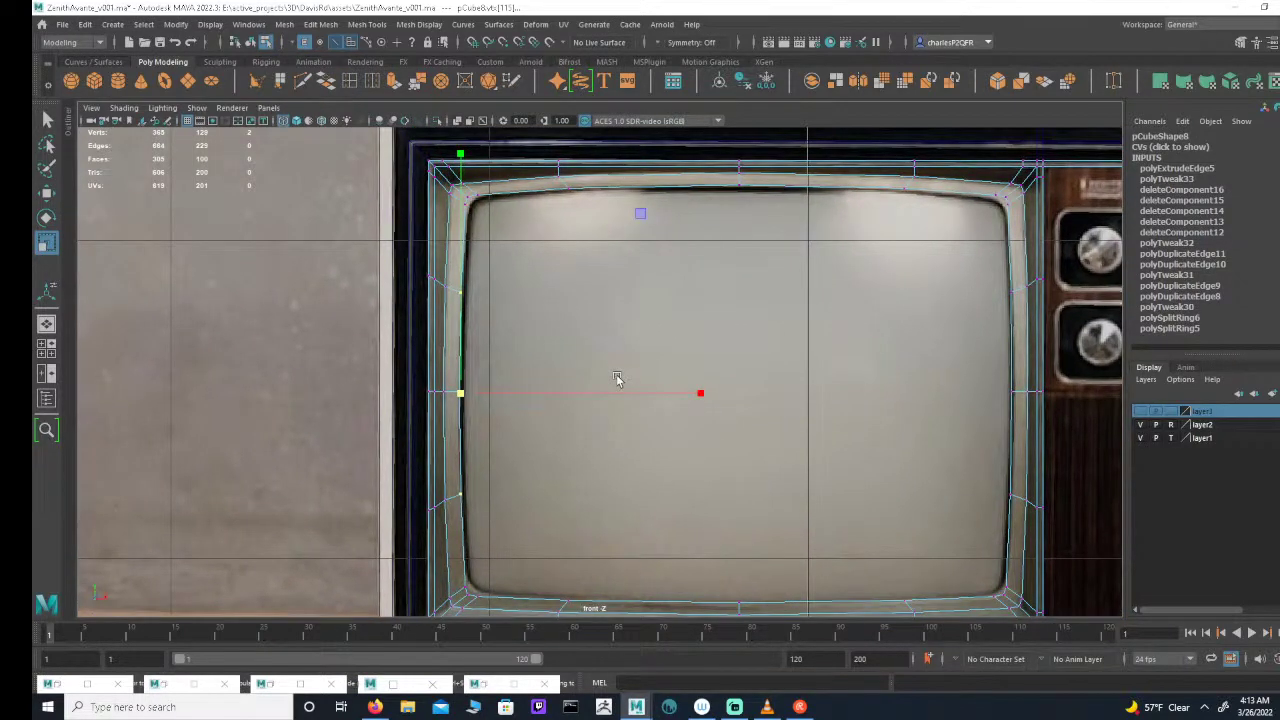
pyautogui.press('w')
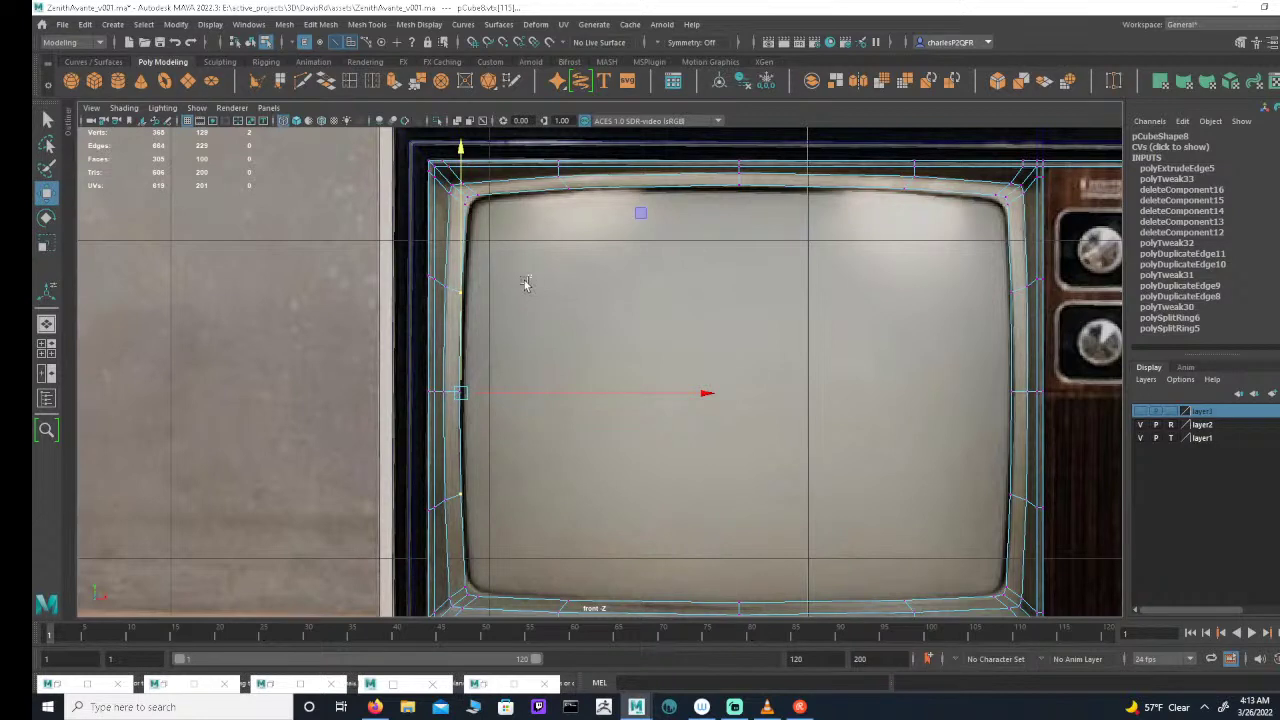
pyautogui.moveTo(527, 276); pyautogui.dragTo(455, 333)
pyautogui.keyDown('shift'); pyautogui.moveTo(528, 478); pyautogui.dragTo(452, 512); pyautogui.keyUp('shift')
pyautogui.click(520, 392)
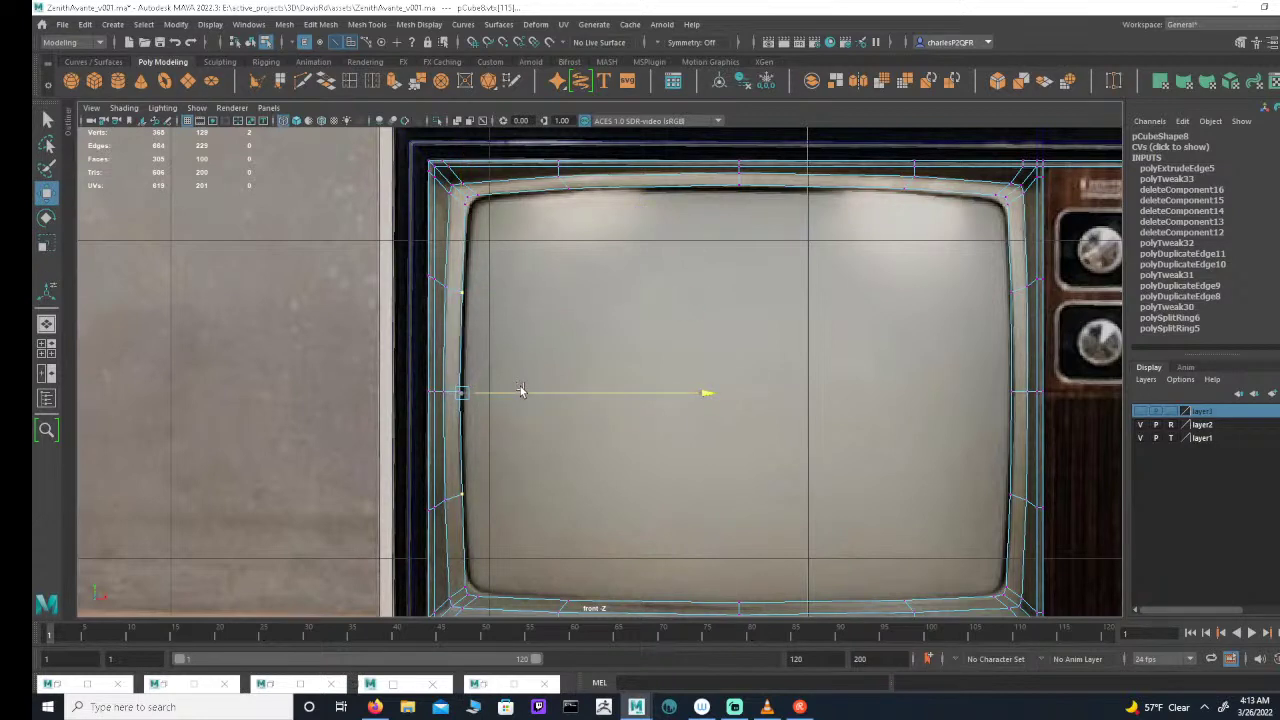
pyautogui.scroll(-1, 531, 400)
pyautogui.keyDown('alt'); pyautogui.moveTo(550, 484); pyautogui.dragTo(540, 366, button='middle'); pyautogui.keyUp('alt')
pyautogui.scroll(-1, 545, 390)
pyautogui.keyDown('alt'); pyautogui.moveTo(556, 427); pyautogui.dragTo(526, 431, button='middle'); pyautogui.keyUp('alt')
pyautogui.keyDown('alt'); pyautogui.moveTo(657, 428); pyautogui.dragTo(580, 428, button='middle'); pyautogui.keyUp('alt')
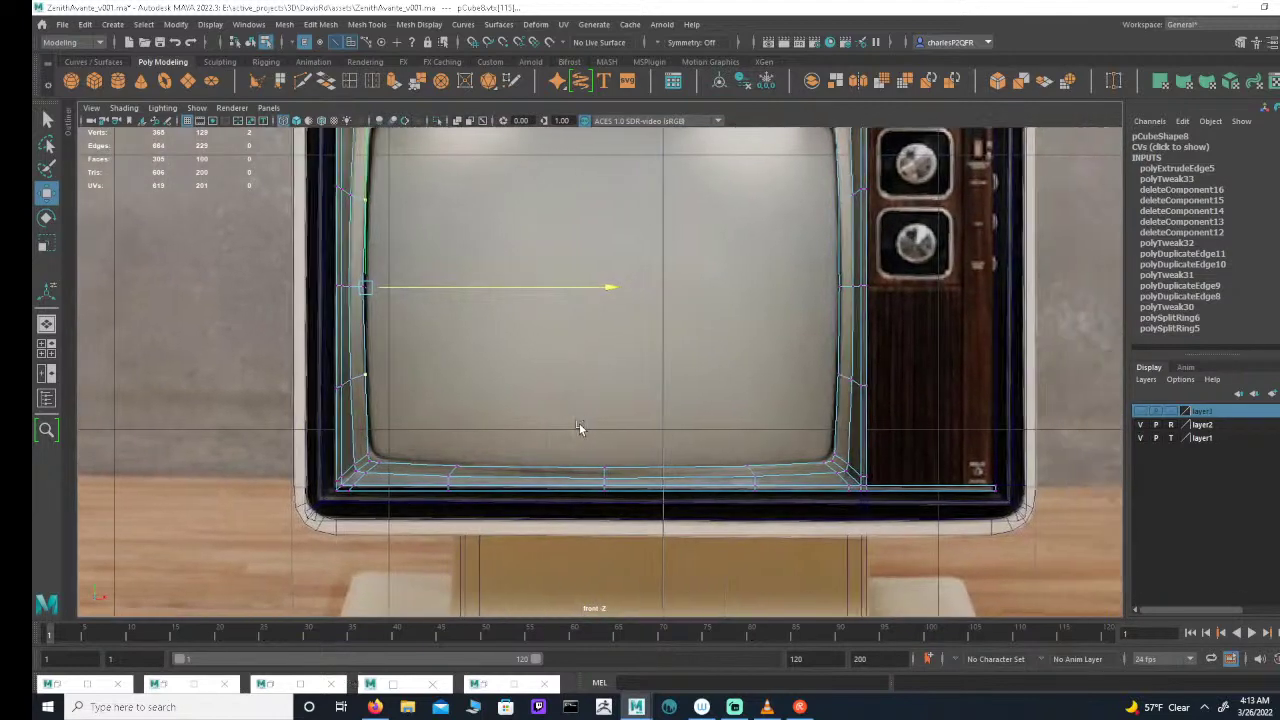
# Step: Undo the last vertex move and scale the four upper and lower side vertices of the inner loop slightly inward along X
pyautogui.keyDown('alt'); pyautogui.moveTo(766, 337); pyautogui.dragTo(740, 369, button='middle'); pyautogui.keyUp('alt')
pyautogui.hotkey('ctrl', 'z')
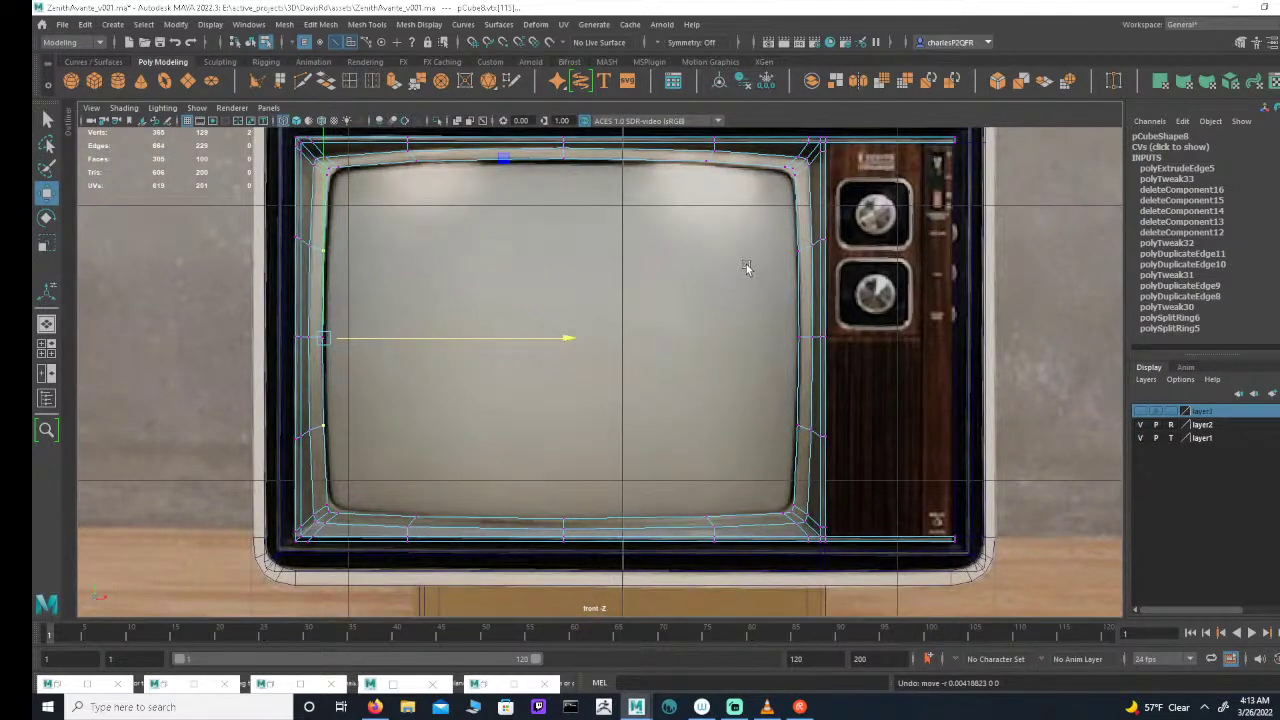
pyautogui.keyDown('shift'); pyautogui.click(799, 251); pyautogui.keyUp('shift')
pyautogui.keyDown('shift'); pyautogui.moveTo(740, 384); pyautogui.dragTo(812, 455); pyautogui.keyUp('shift')
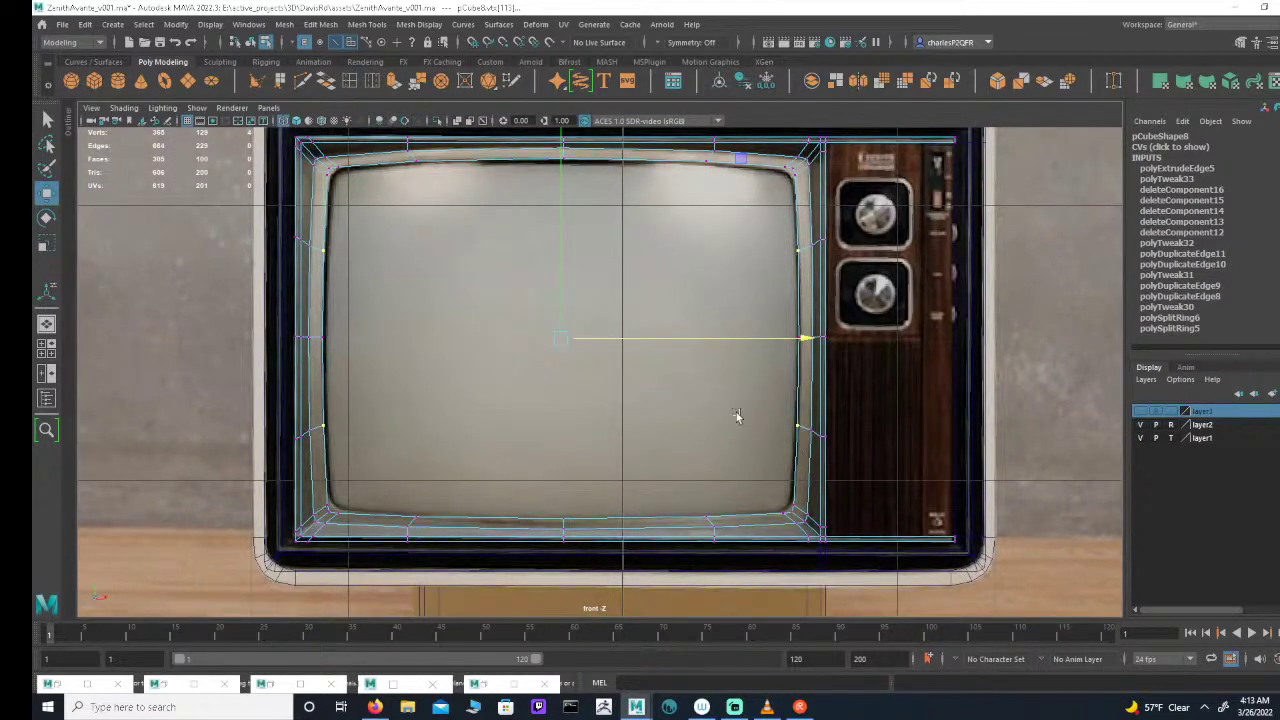
pyautogui.press('r')
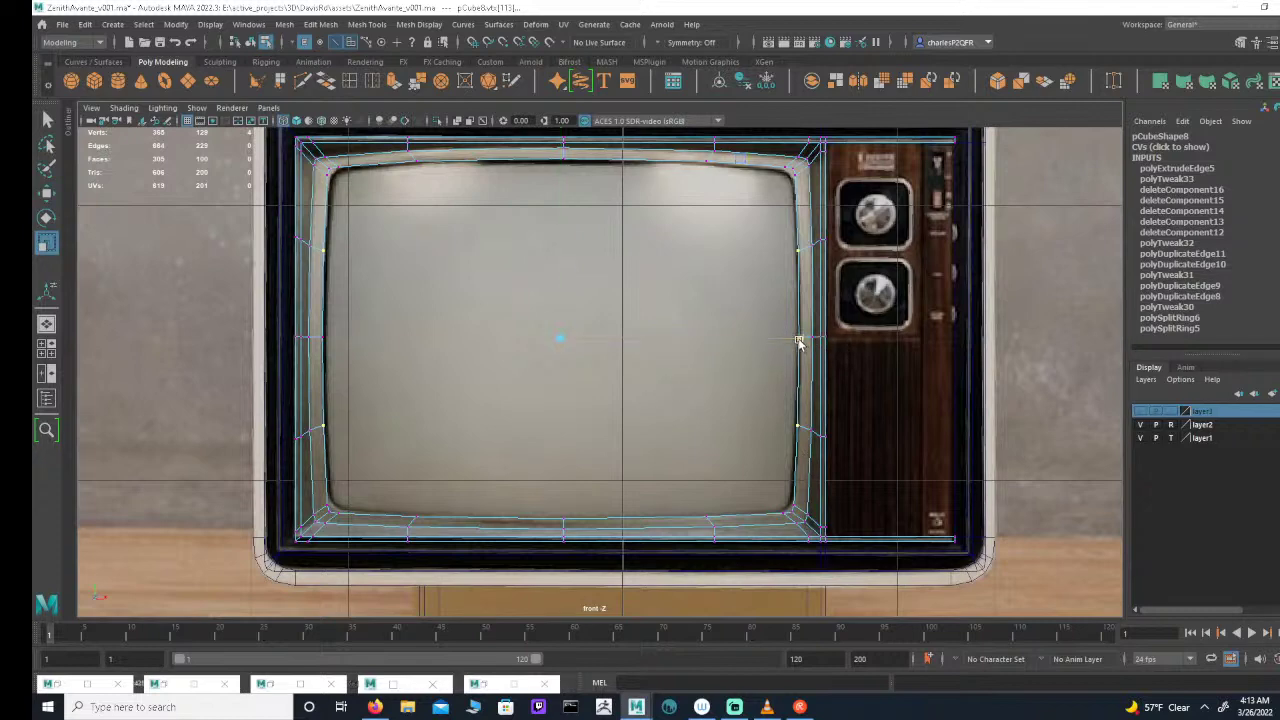
pyautogui.moveTo(799, 341); pyautogui.dragTo(796, 341)
pyautogui.keyDown('alt'); pyautogui.moveTo(579, 291); pyautogui.dragTo(583, 330, button='middle'); pyautogui.keyUp('alt')
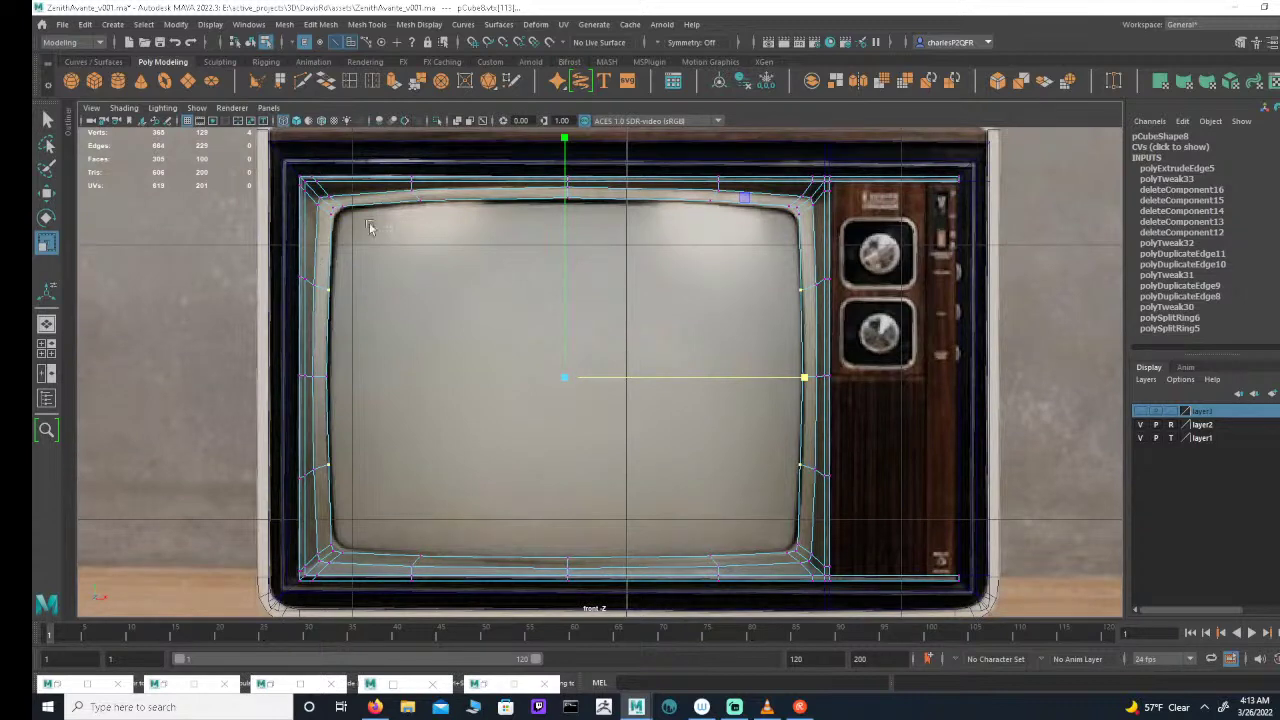
# Step: Select the twelve vertices at the inner loop's four corners and scale them slightly along X and Y to match the screen outline
pyautogui.moveTo(392, 230); pyautogui.dragTo(321, 205)
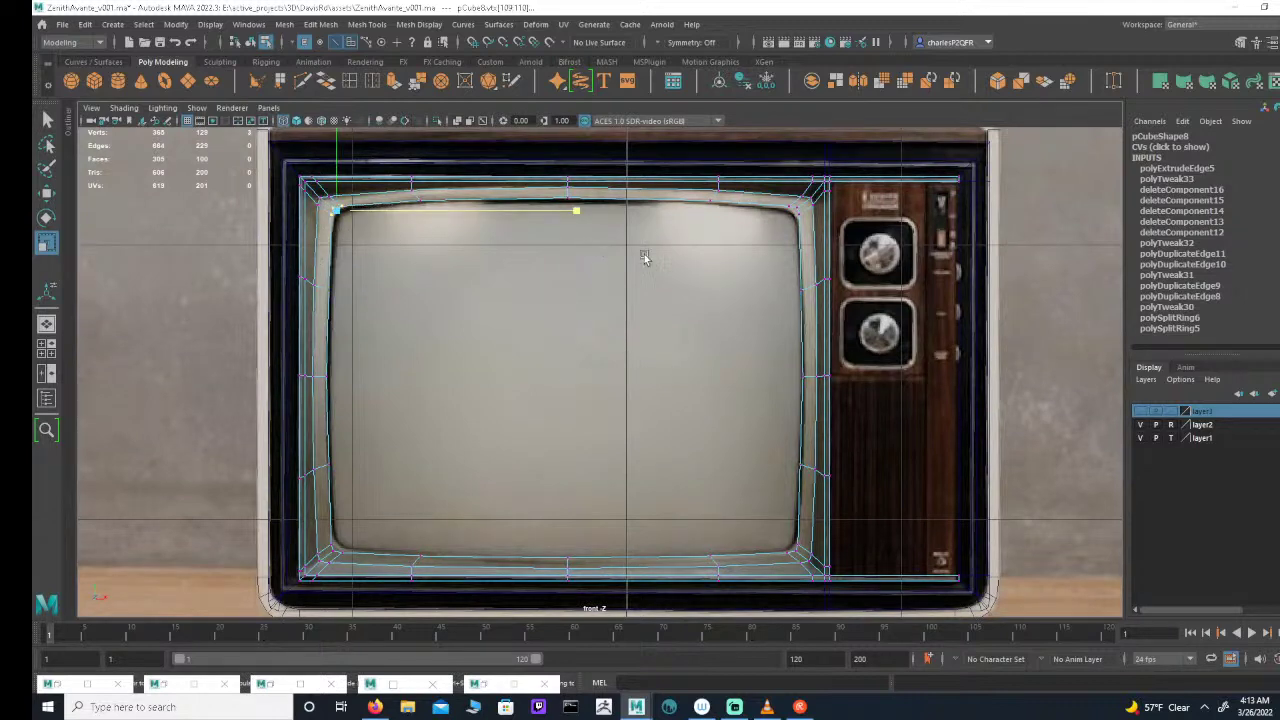
pyautogui.scroll(2, 420, 283)
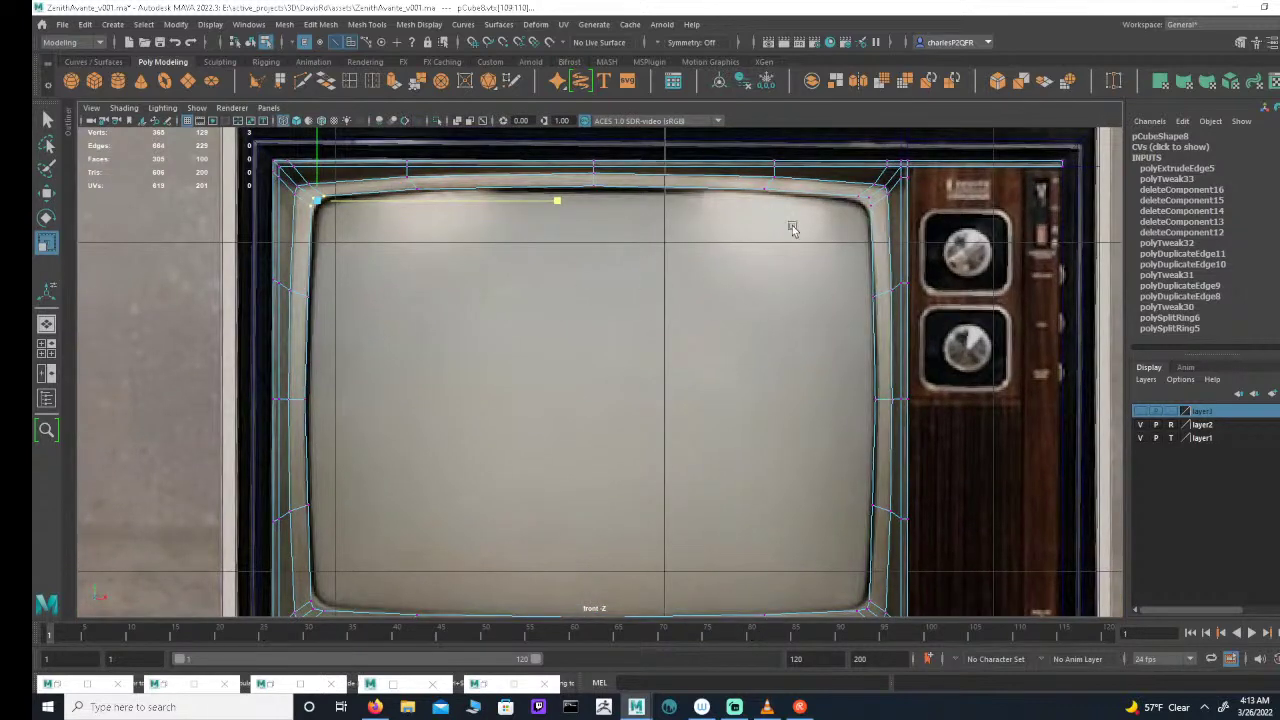
pyautogui.keyDown('shift'); pyautogui.moveTo(861, 212); pyautogui.dragTo(882, 187); pyautogui.keyUp('shift')
pyautogui.keyDown('alt'); pyautogui.moveTo(785, 350); pyautogui.dragTo(792, 286, button='middle'); pyautogui.keyUp('alt')
pyautogui.keyDown('alt'); pyautogui.moveTo(792, 286); pyautogui.dragTo(731, 337, button='right'); pyautogui.keyUp('alt')
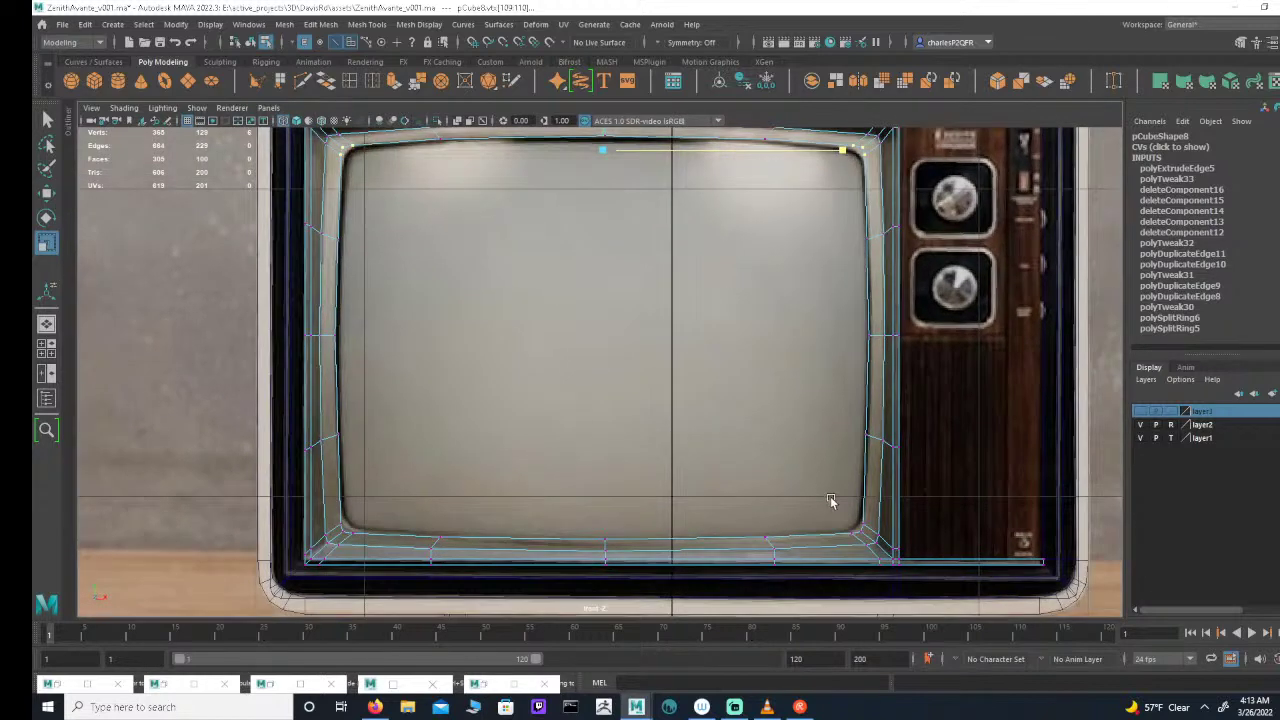
pyautogui.keyDown('shift'); pyautogui.moveTo(818, 498); pyautogui.dragTo(864, 535); pyautogui.keyUp('shift')
pyautogui.keyDown('shift'); pyautogui.moveTo(374, 498); pyautogui.dragTo(337, 551); pyautogui.keyUp('shift')
pyautogui.press('f')
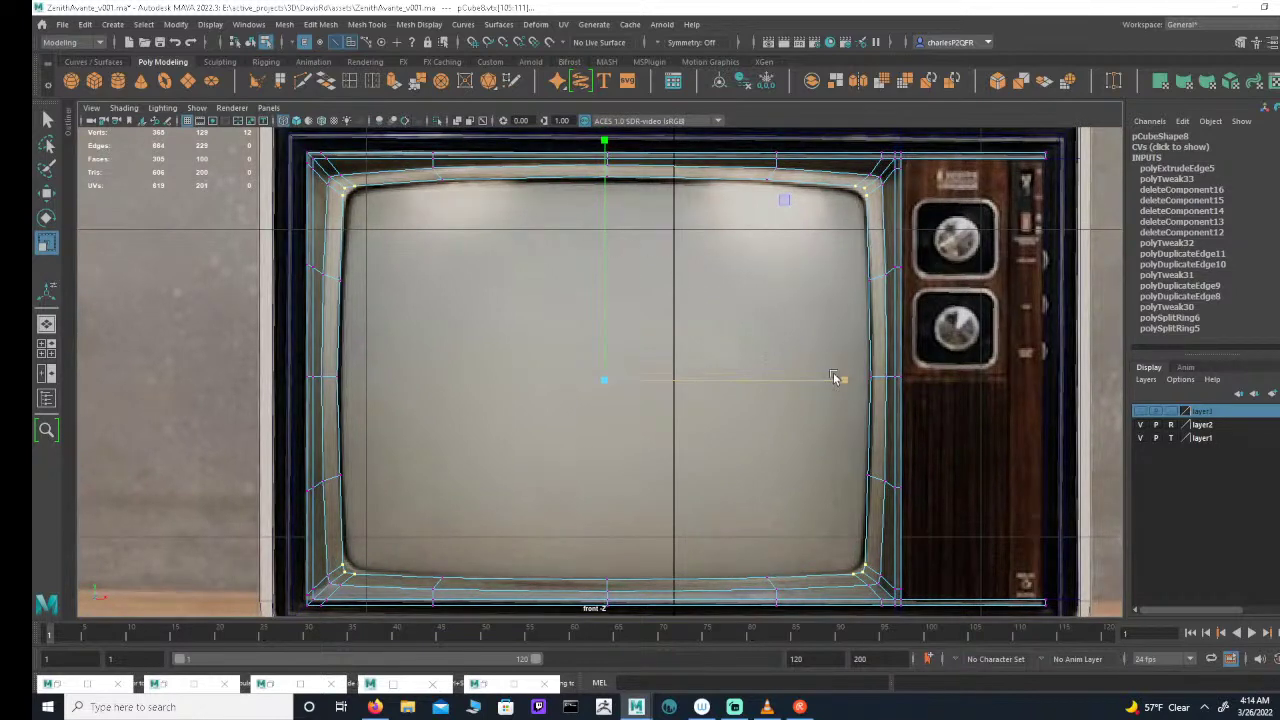
pyautogui.moveTo(846, 382); pyautogui.dragTo(844, 383)
pyautogui.keyDown('alt'); pyautogui.moveTo(634, 200); pyautogui.dragTo(643, 237, button='middle'); pyautogui.keyUp('alt')
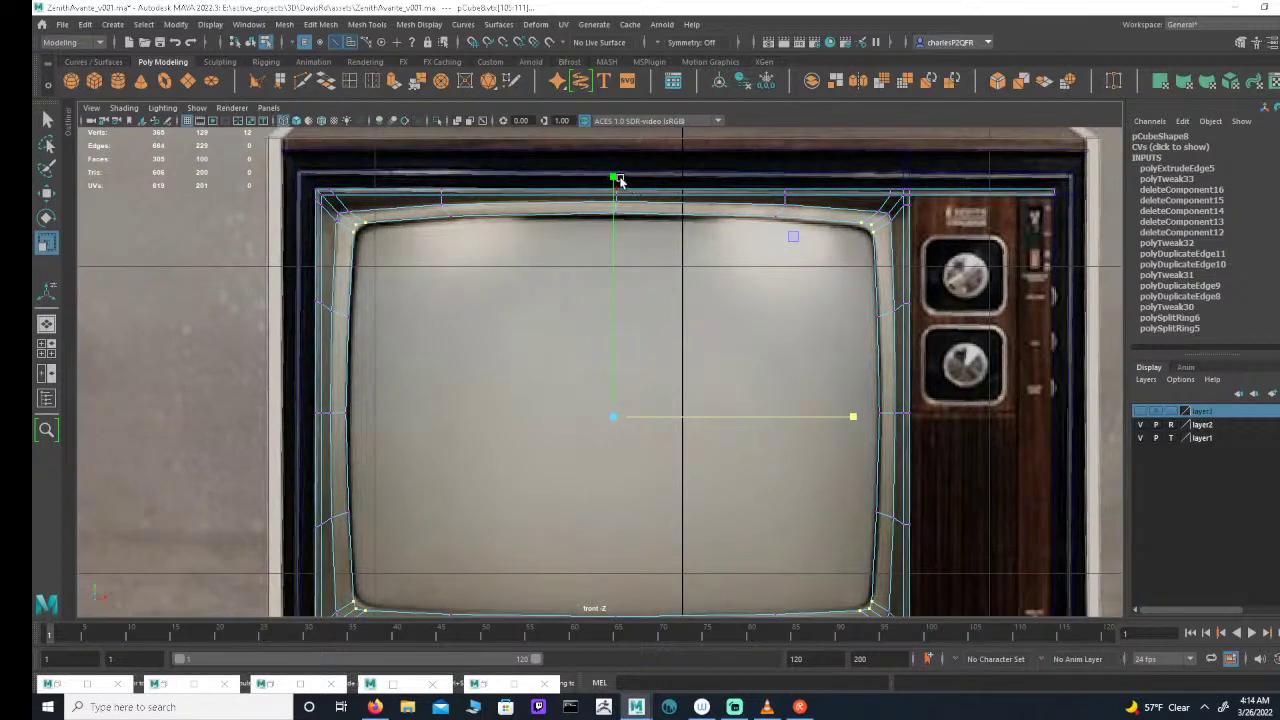
pyautogui.moveTo(614, 180); pyautogui.dragTo(614, 182)
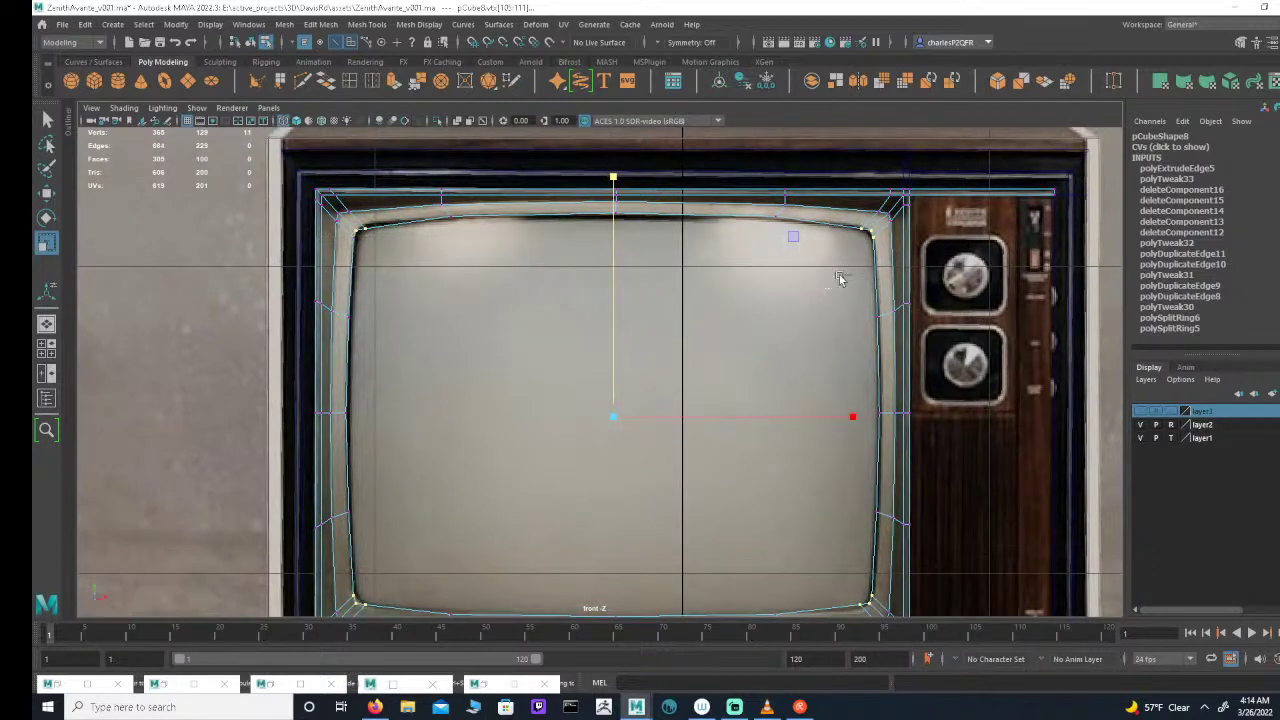
# Step: Reduce the selection to two vertices per corner and scale the eight along Y, then inward along X
pyautogui.keyDown('alt'); pyautogui.moveTo(786, 463); pyautogui.dragTo(776, 362, button='middle'); pyautogui.keyUp('alt')
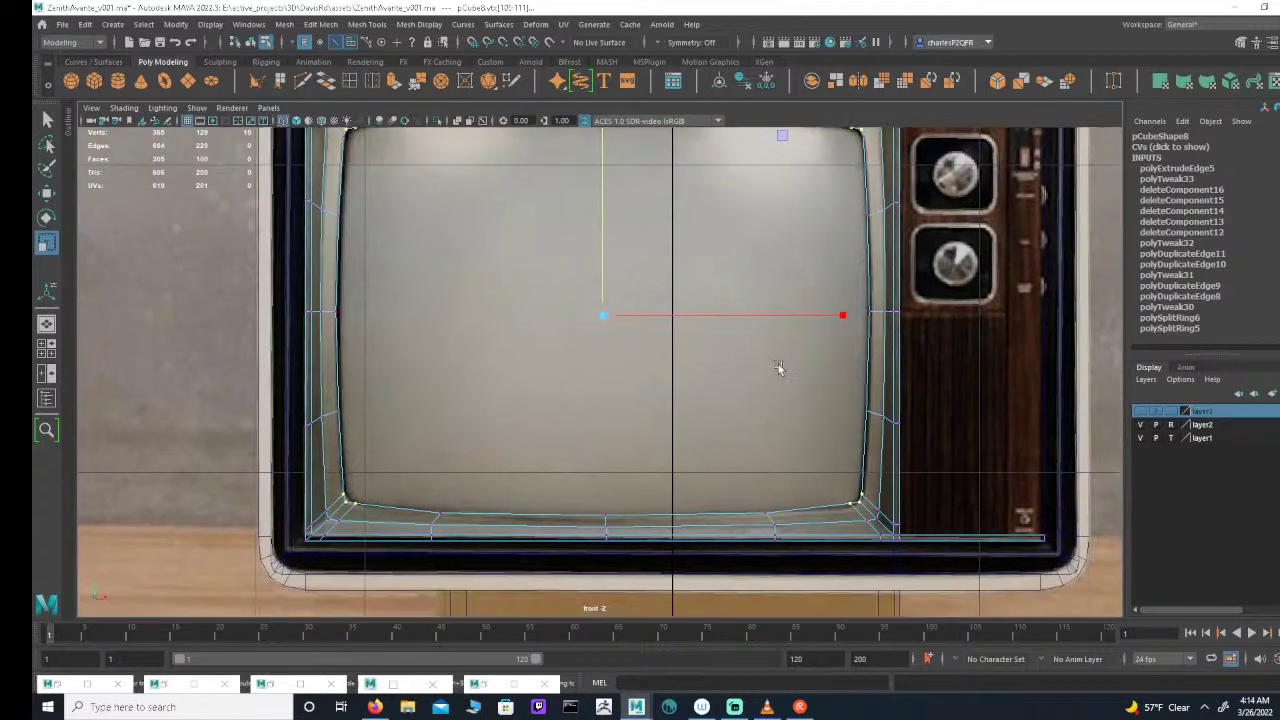
pyautogui.moveTo(845, 450); pyautogui.dragTo(882, 503)
pyautogui.keyDown('ctrl'); pyautogui.moveTo(397, 467); pyautogui.dragTo(328, 491); pyautogui.keyUp('ctrl')
pyautogui.keyDown('alt'); pyautogui.moveTo(655, 260); pyautogui.dragTo(638, 330, button='middle'); pyautogui.keyUp('alt')
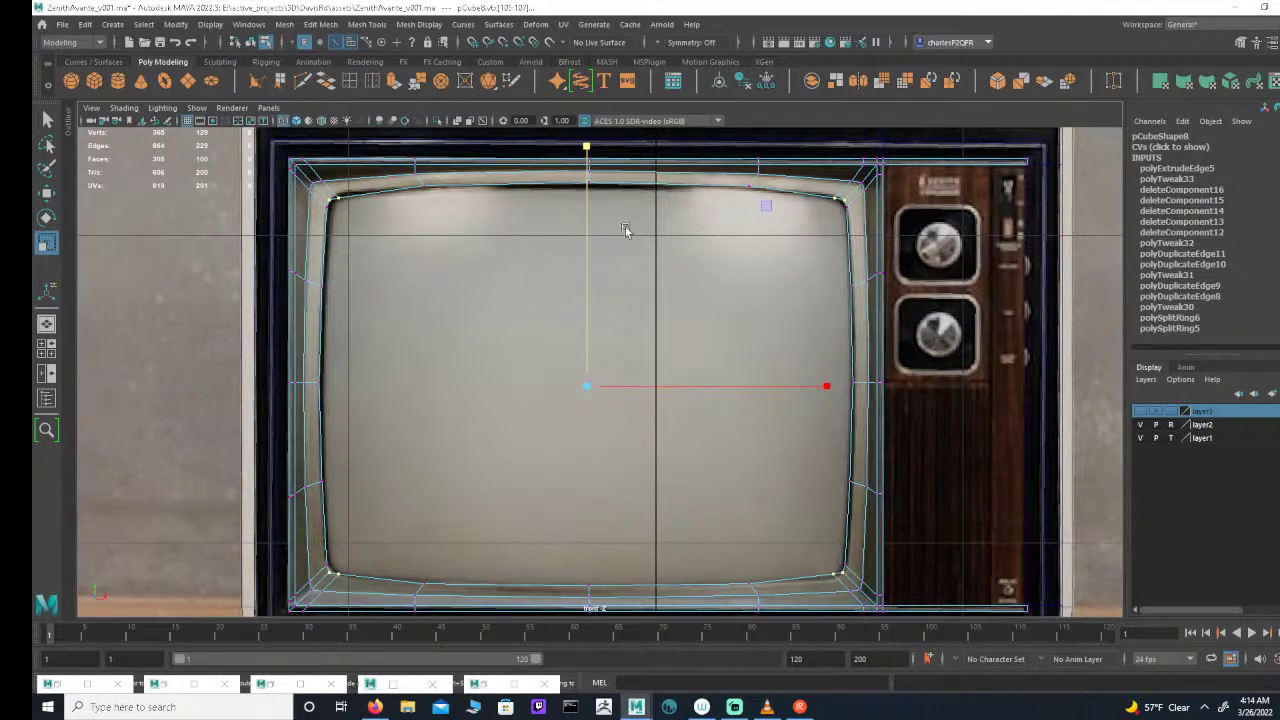
pyautogui.moveTo(589, 148); pyautogui.dragTo(590, 147)
pyautogui.moveTo(828, 390)
pyautogui.mouseDown()
pyautogui.moveTo(800, 386)
pyautogui.moveTo(814, 384)
pyautogui.mouseUp()
pyautogui.keyDown('alt'); pyautogui.moveTo(669, 437); pyautogui.dragTo(669, 411, button='middle'); pyautogui.keyUp('alt')
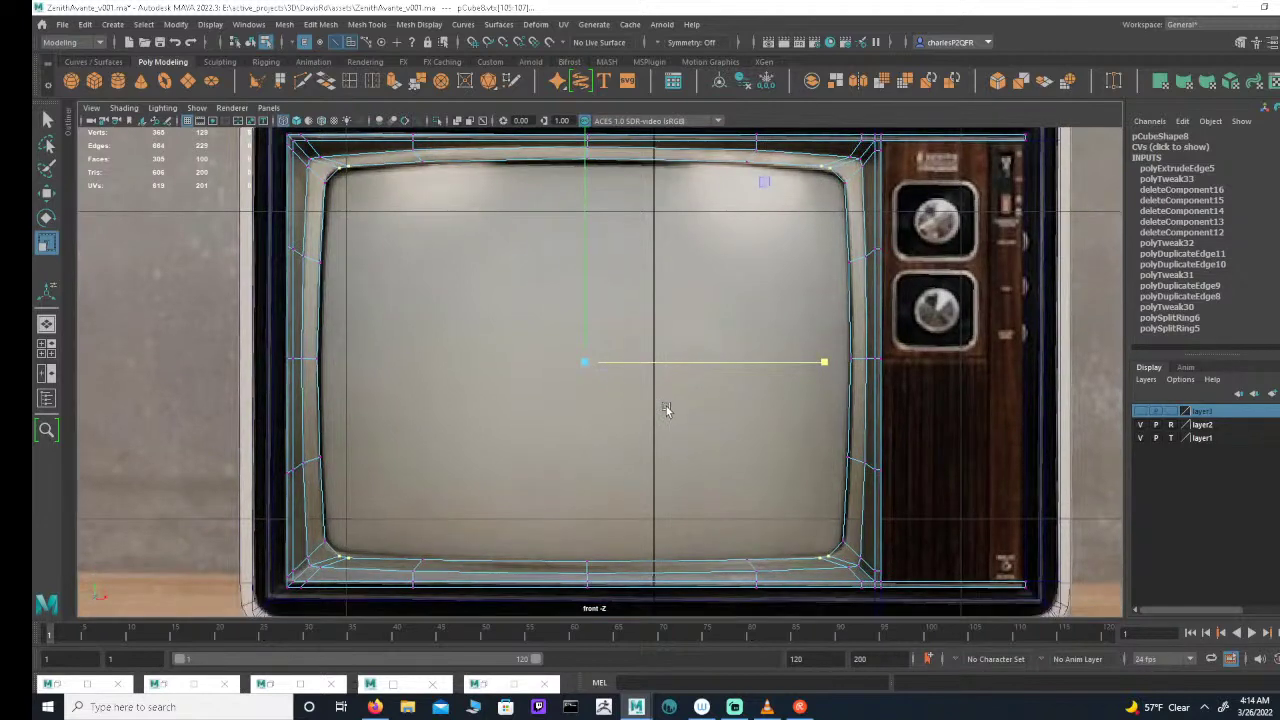
pyautogui.moveTo(670, 340)
pyautogui.keyDown('alt'); pyautogui.mouseDown(button='middle')
pyautogui.moveTo(671, 353)
pyautogui.moveTo(662, 337)
pyautogui.mouseUp(button='middle'); pyautogui.keyUp('alt')
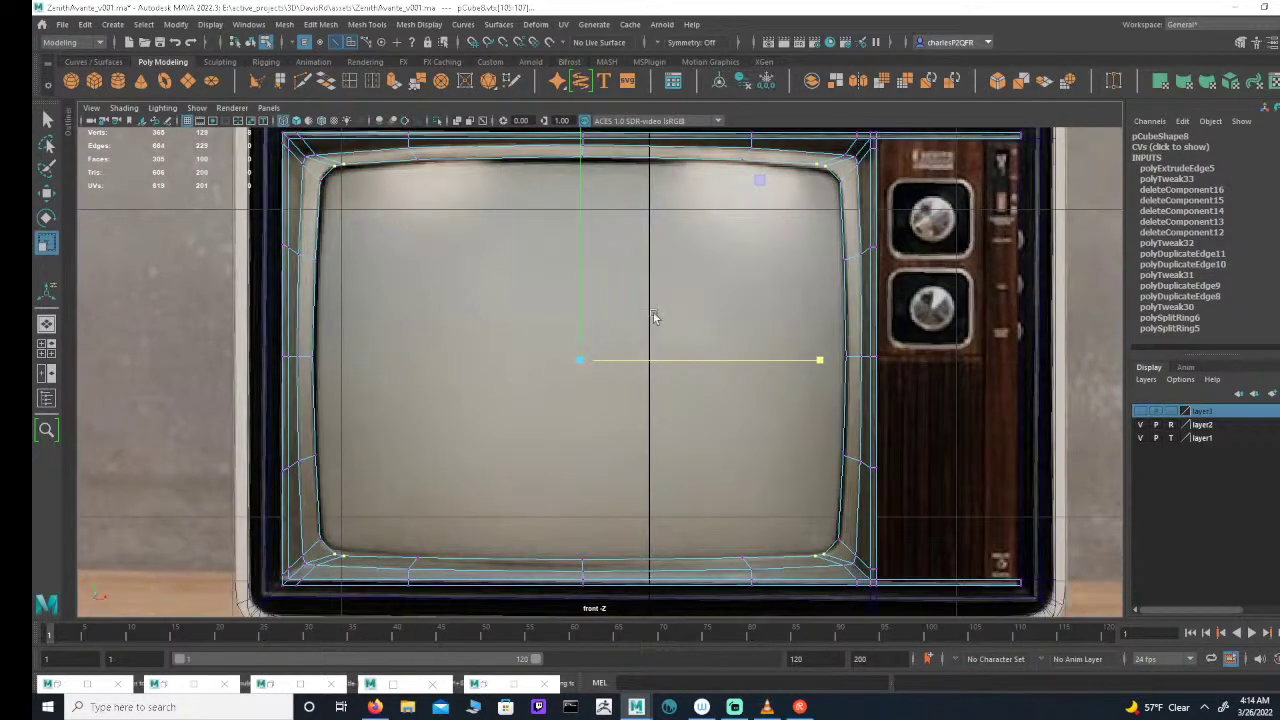
# Step: Refine the vertical and horizontal spacing of the eight corner vertices with small scales along Y and X
pyautogui.keyDown('alt'); pyautogui.moveTo(610, 197); pyautogui.dragTo(611, 224, button='middle'); pyautogui.keyUp('alt')
pyautogui.keyDown('alt'); pyautogui.moveTo(611, 224); pyautogui.dragTo(588, 212, button='right'); pyautogui.keyUp('alt')
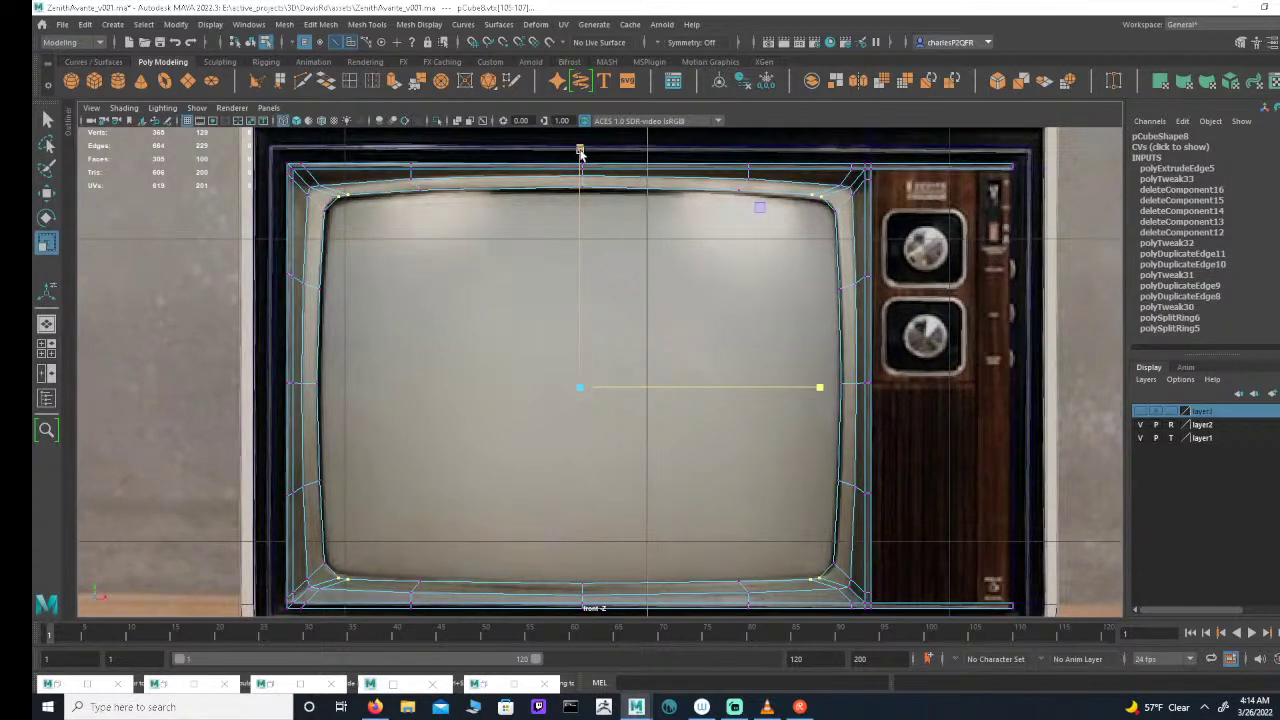
pyautogui.moveTo(580, 150); pyautogui.dragTo(580, 151)
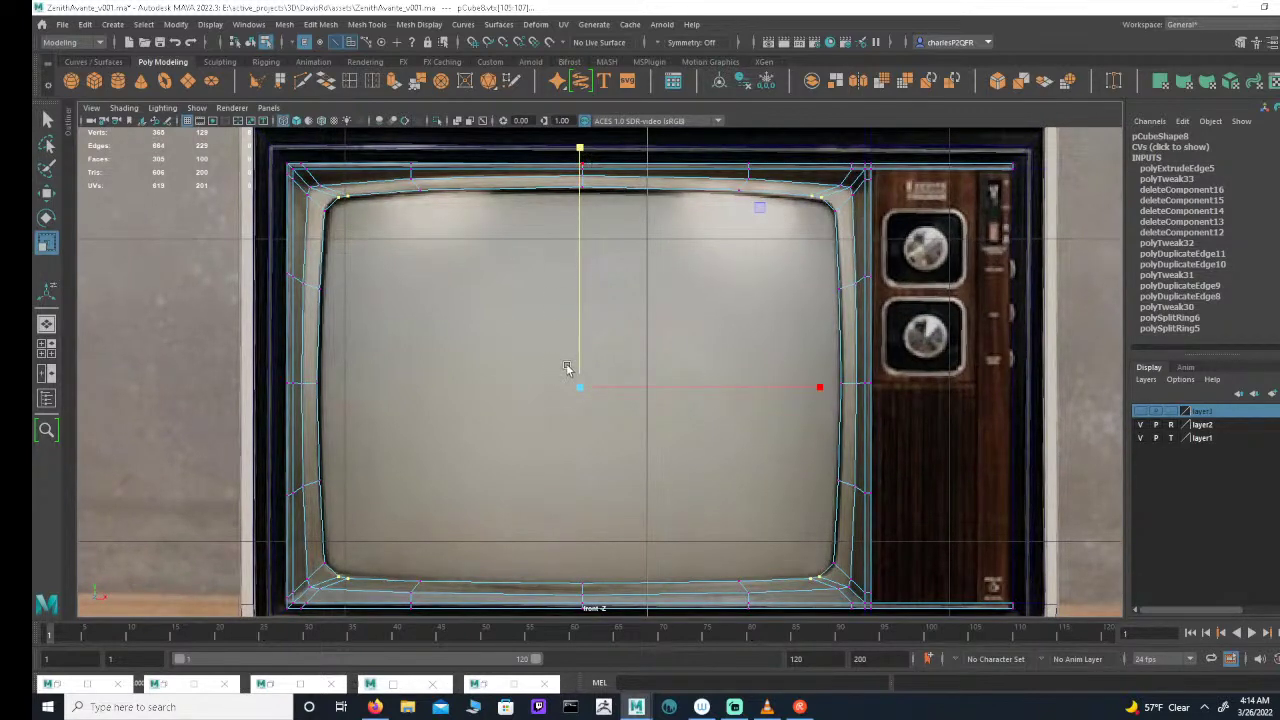
pyautogui.keyDown('alt'); pyautogui.moveTo(569, 369); pyautogui.dragTo(569, 343, button='middle'); pyautogui.keyUp('alt')
pyautogui.keyDown('alt'); pyautogui.moveTo(668, 260); pyautogui.dragTo(678, 264, button='middle'); pyautogui.keyUp('alt')
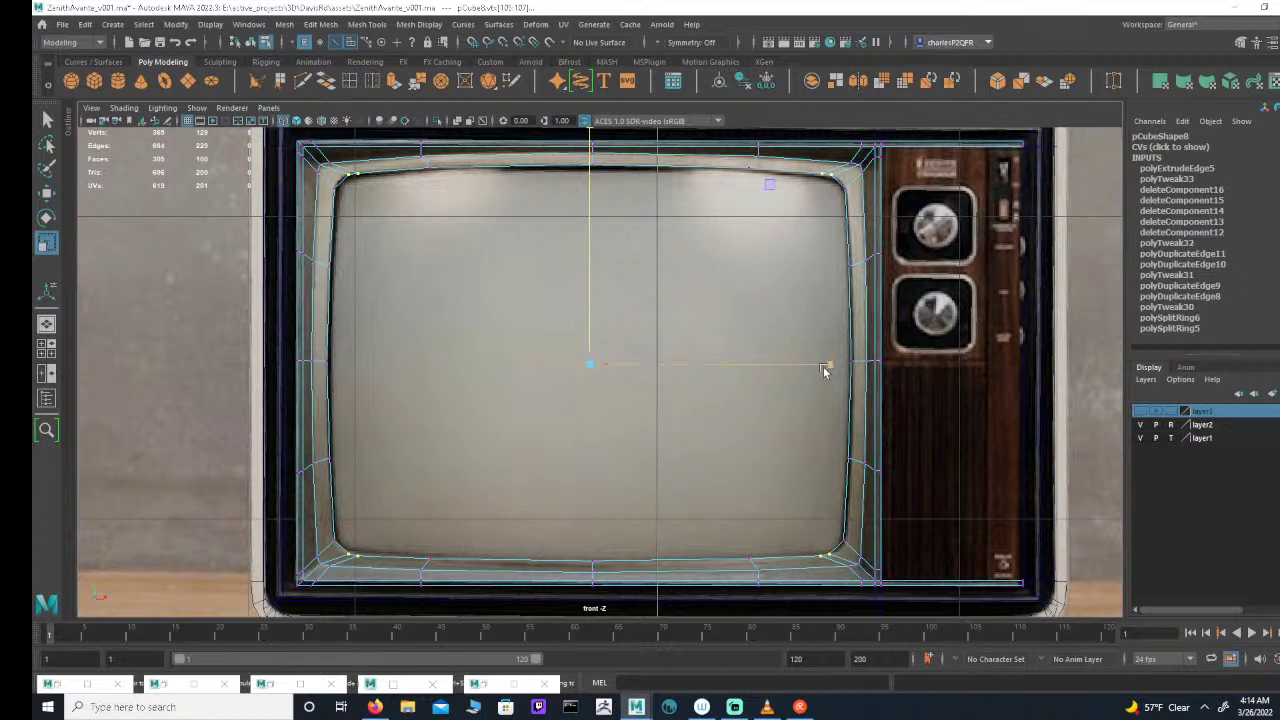
pyautogui.moveTo(826, 364); pyautogui.dragTo(830, 365)
# Step: Keep only the middle vertex of each corner selected and scale the four slightly along X and inward along Y
pyautogui.press('=')
pyautogui.press('=')
pyautogui.press('=')
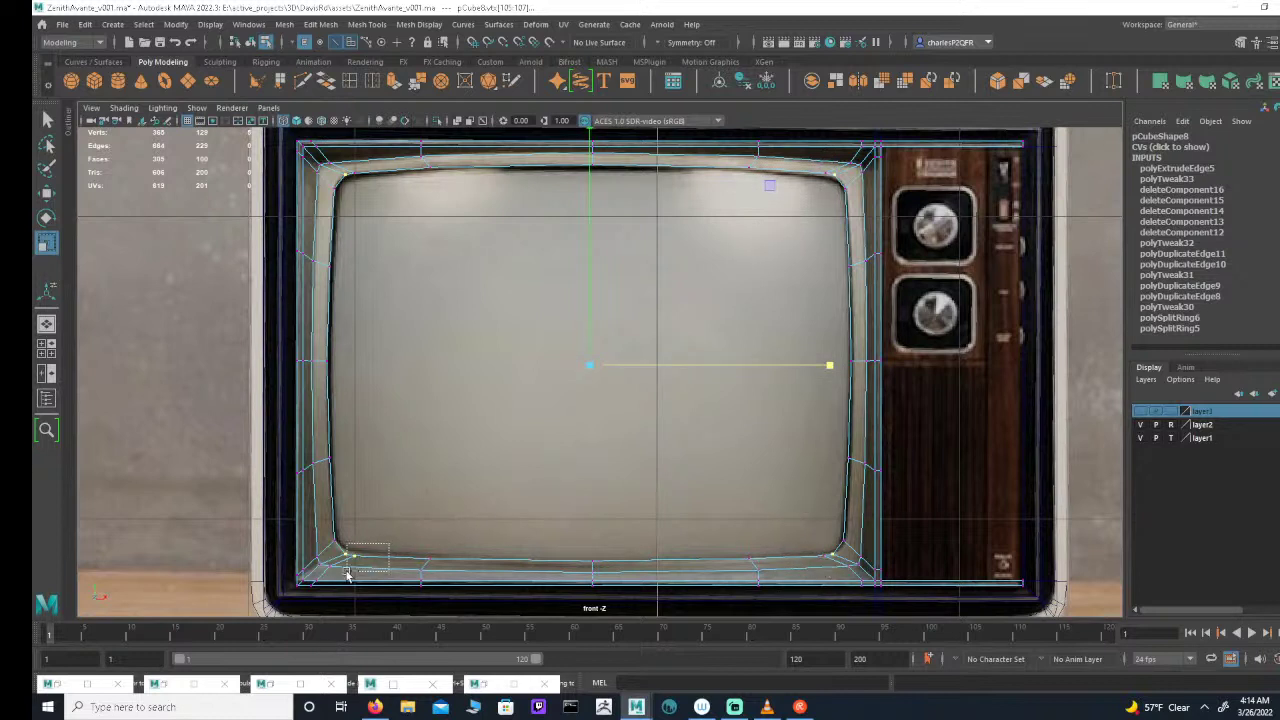
pyautogui.press('-')
pyautogui.press('-')
pyautogui.press('-')
pyautogui.moveTo(831, 366); pyautogui.dragTo(835, 366)
pyautogui.keyDown('alt'); pyautogui.moveTo(649, 301); pyautogui.dragTo(650, 308, button='middle'); pyautogui.keyUp('alt')
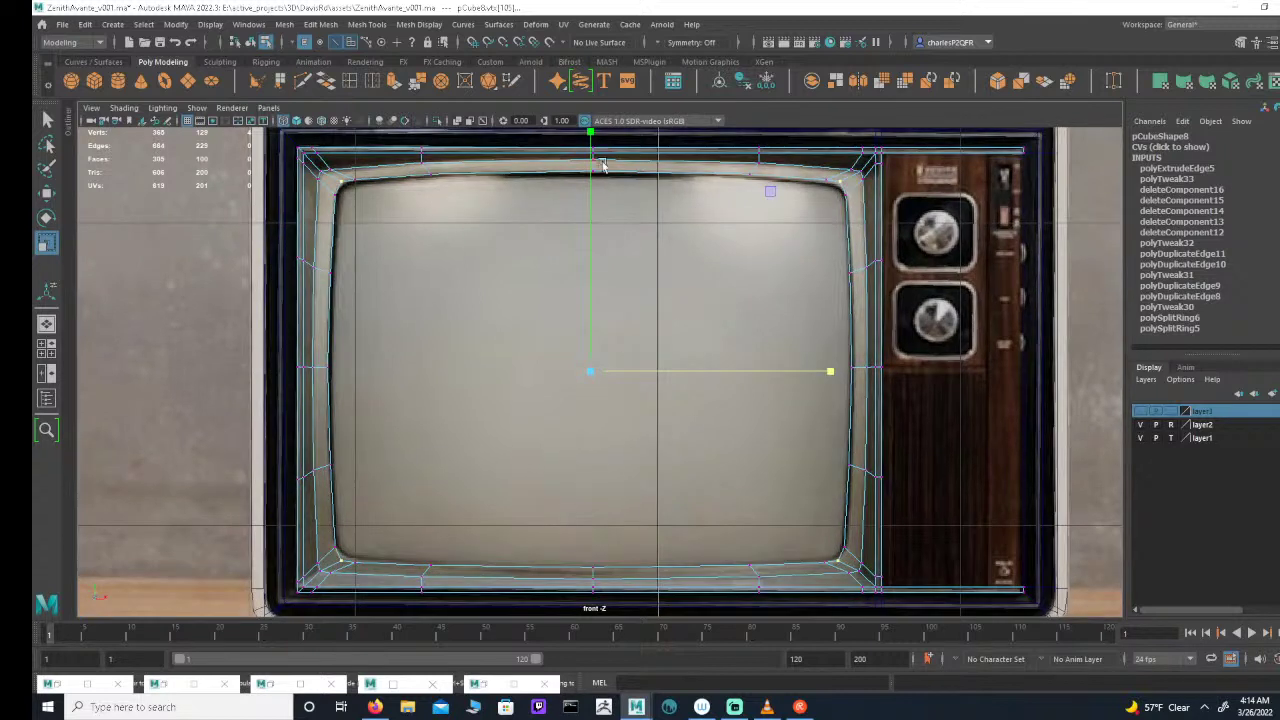
pyautogui.moveTo(591, 133); pyautogui.dragTo(591, 137)
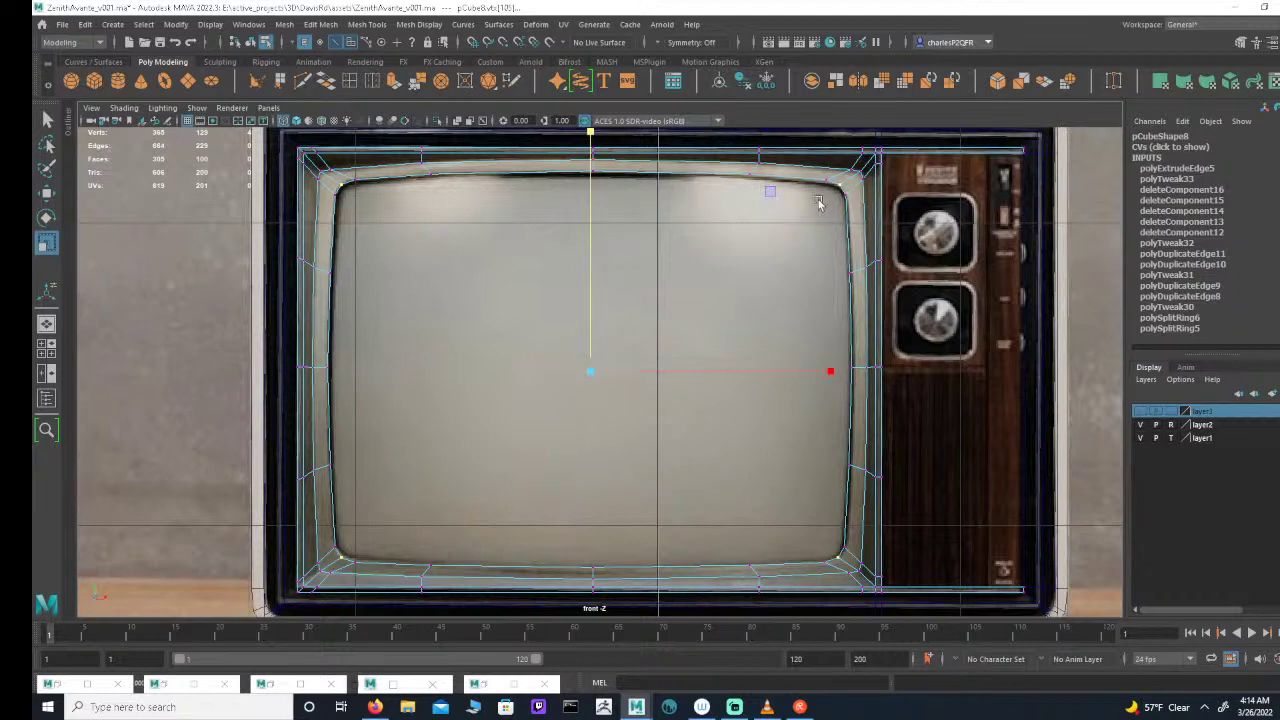
pyautogui.scroll(-3, 630, 320)
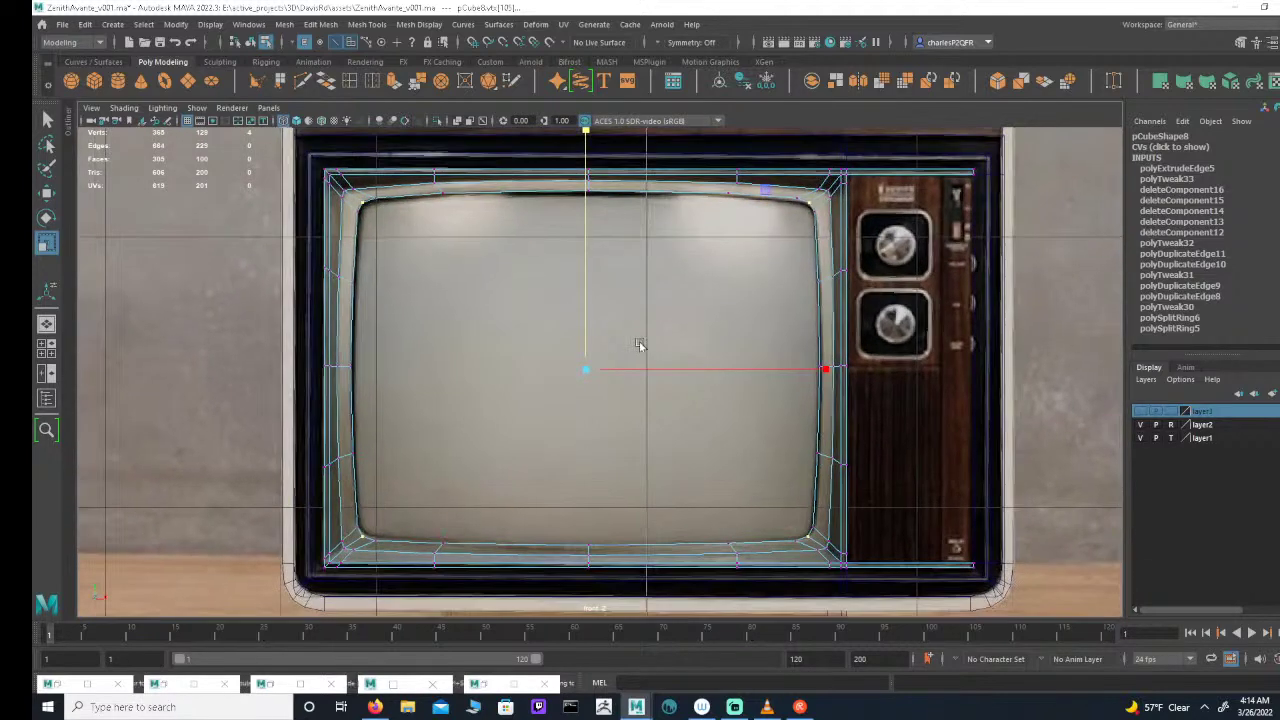
# Step: Extrude the surround's innermost border edge loop and move it slightly back into the cabinet along Z
pyautogui.click(321, 42)
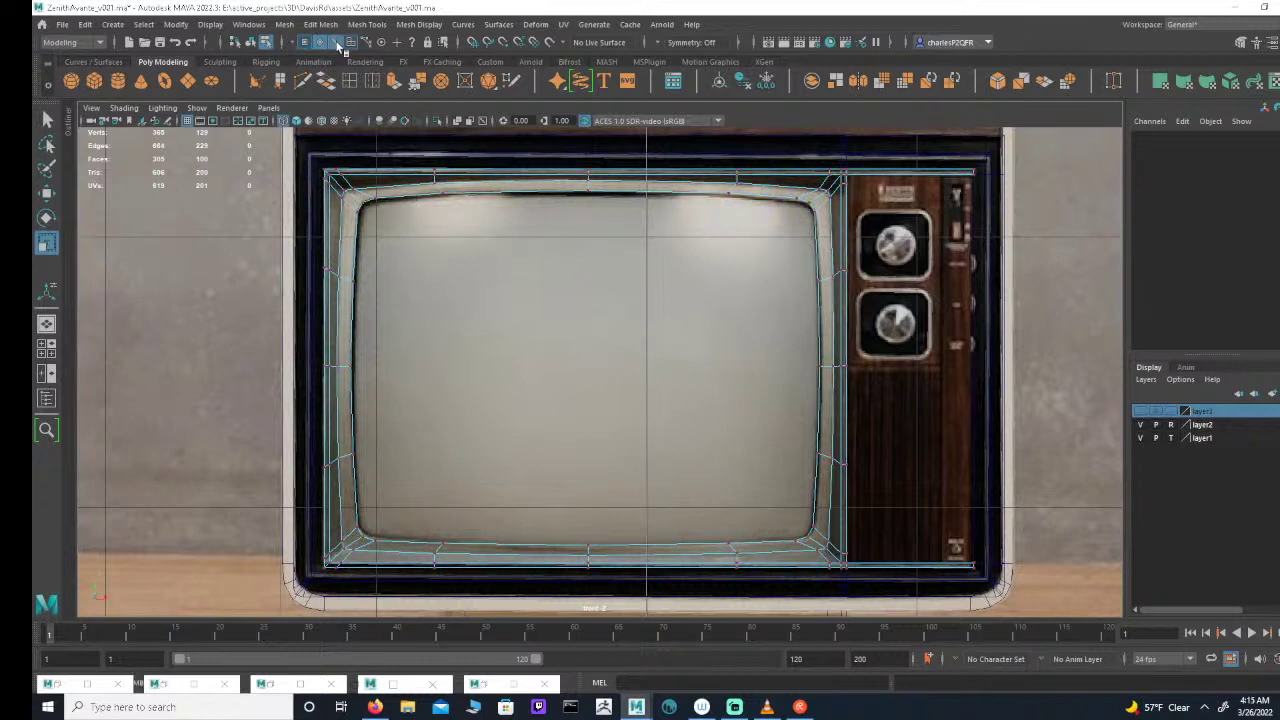
pyautogui.click(336, 42)
pyautogui.click(390, 197)
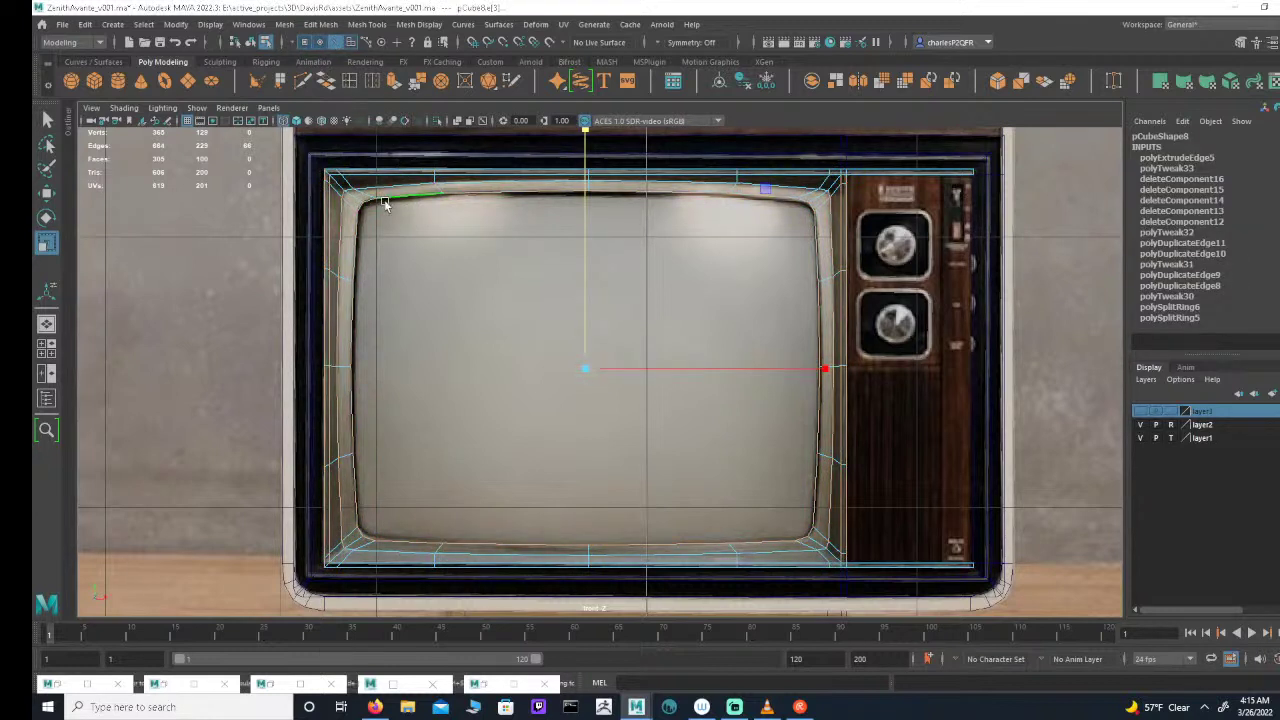
pyautogui.doubleClick(391, 198)
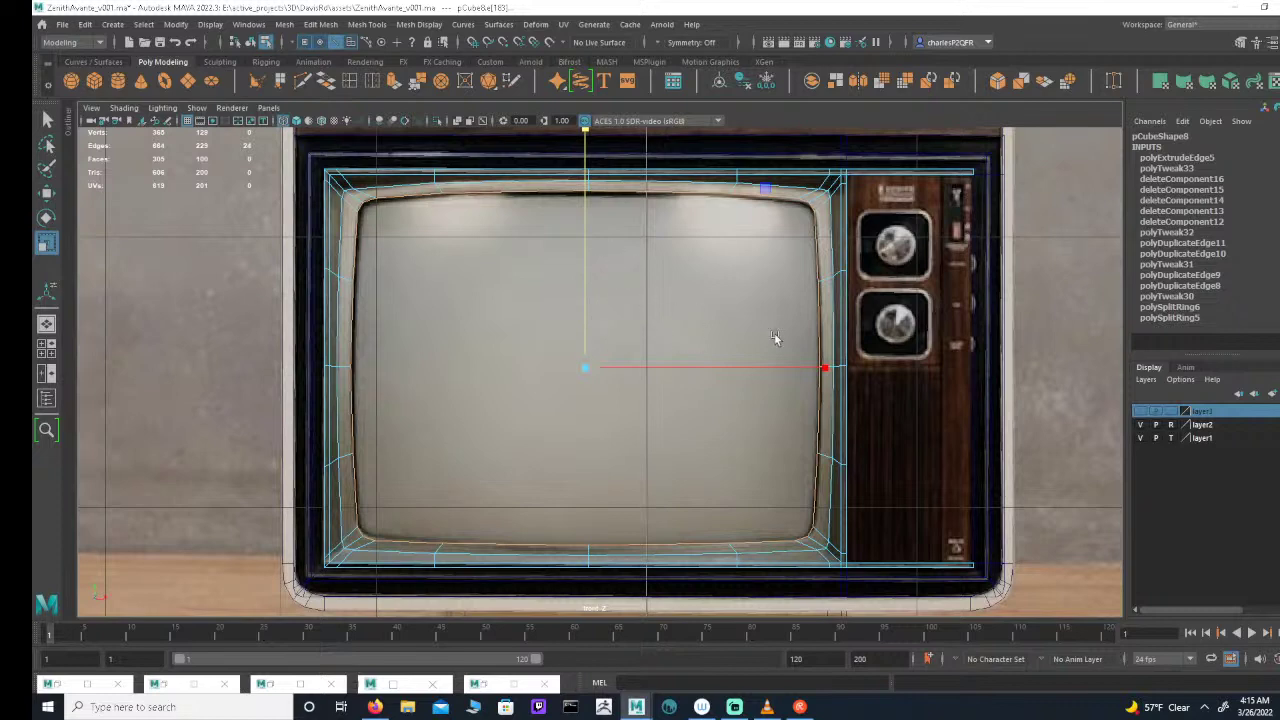
pyautogui.press('space')
pyautogui.keyDown('alt'); pyautogui.moveTo(913, 277); pyautogui.dragTo(838, 262); pyautogui.keyUp('alt')
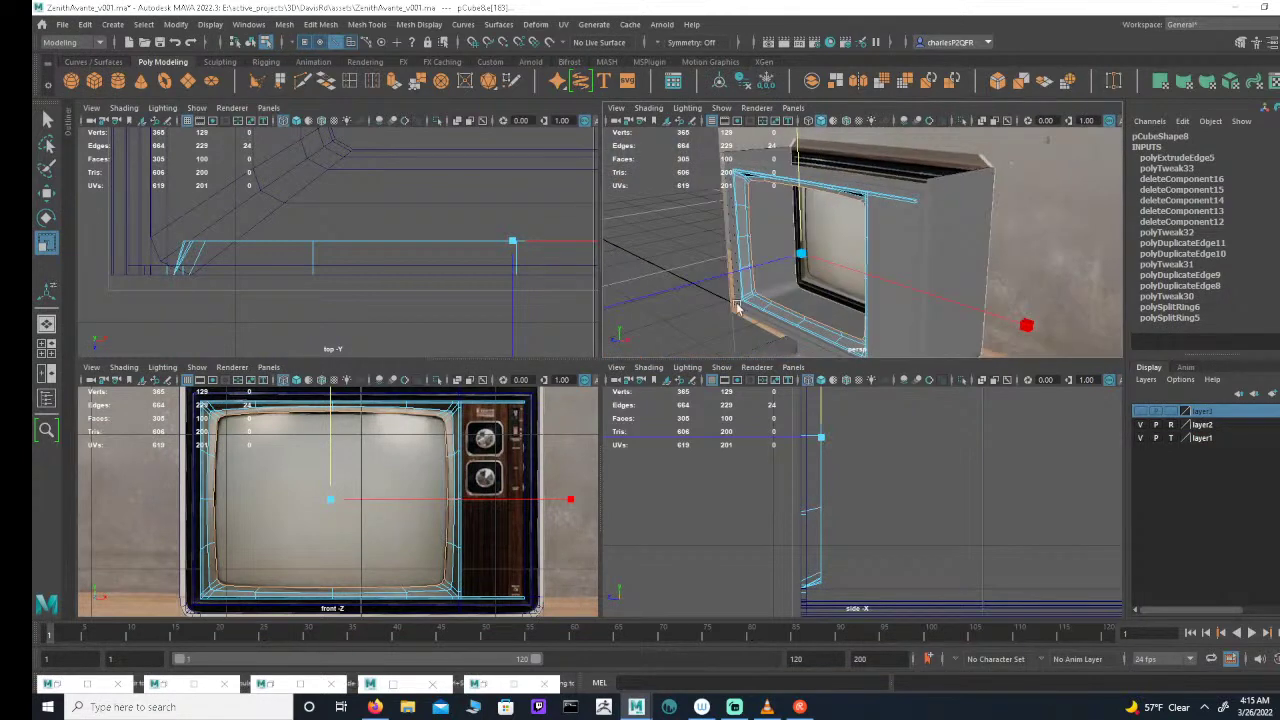
pyautogui.keyDown('alt'); pyautogui.moveTo(767, 298); pyautogui.dragTo(560, 200); pyautogui.keyUp('alt')
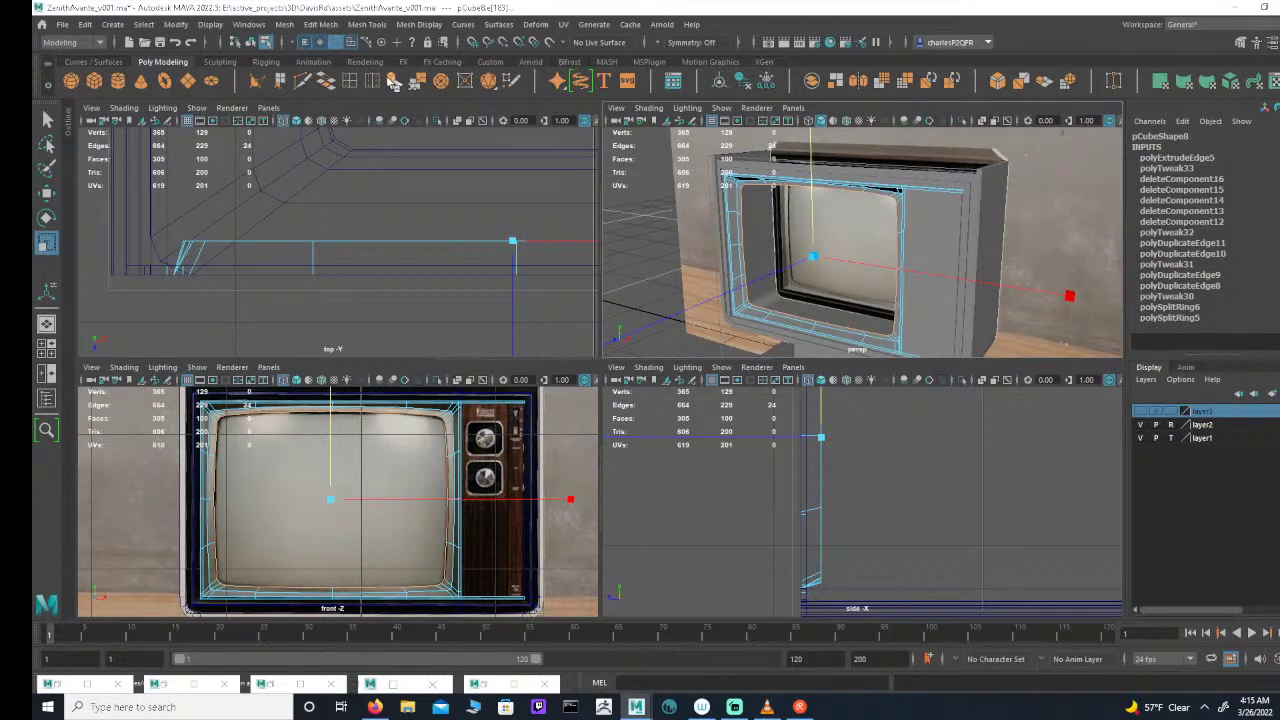
pyautogui.click(394, 82)
pyautogui.press('w')
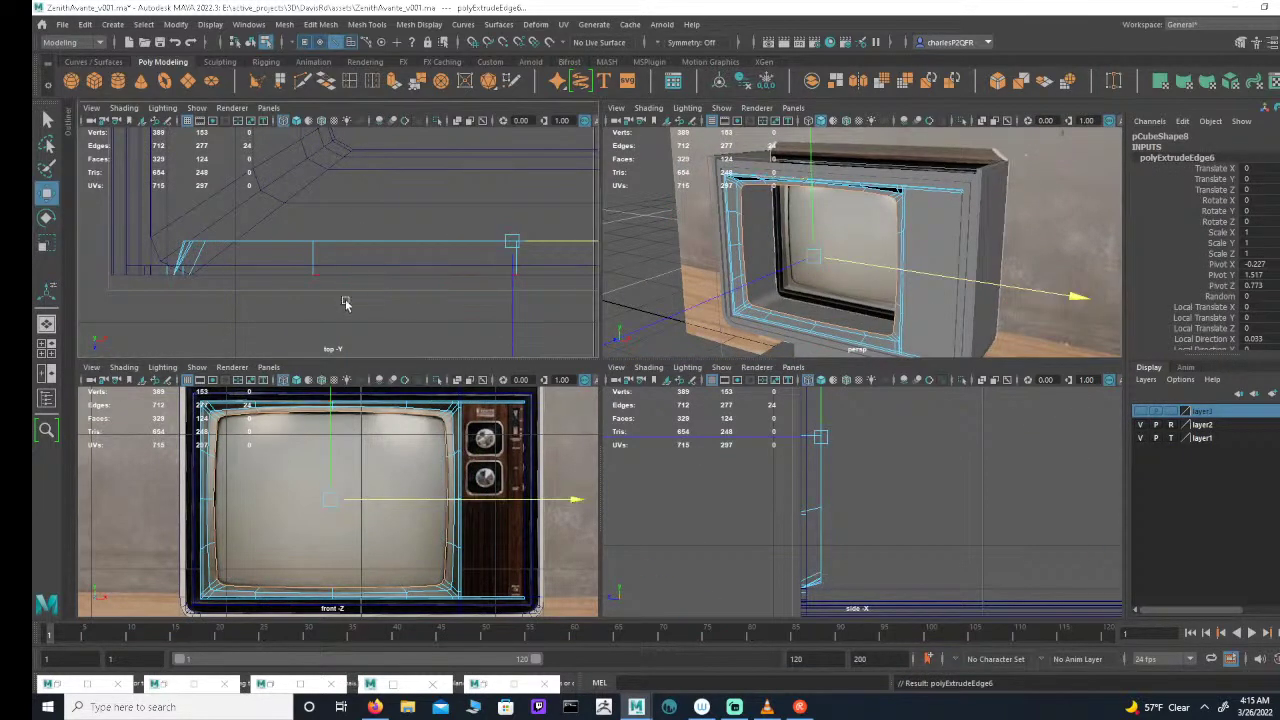
pyautogui.moveTo(513, 282); pyautogui.dragTo(512, 276)
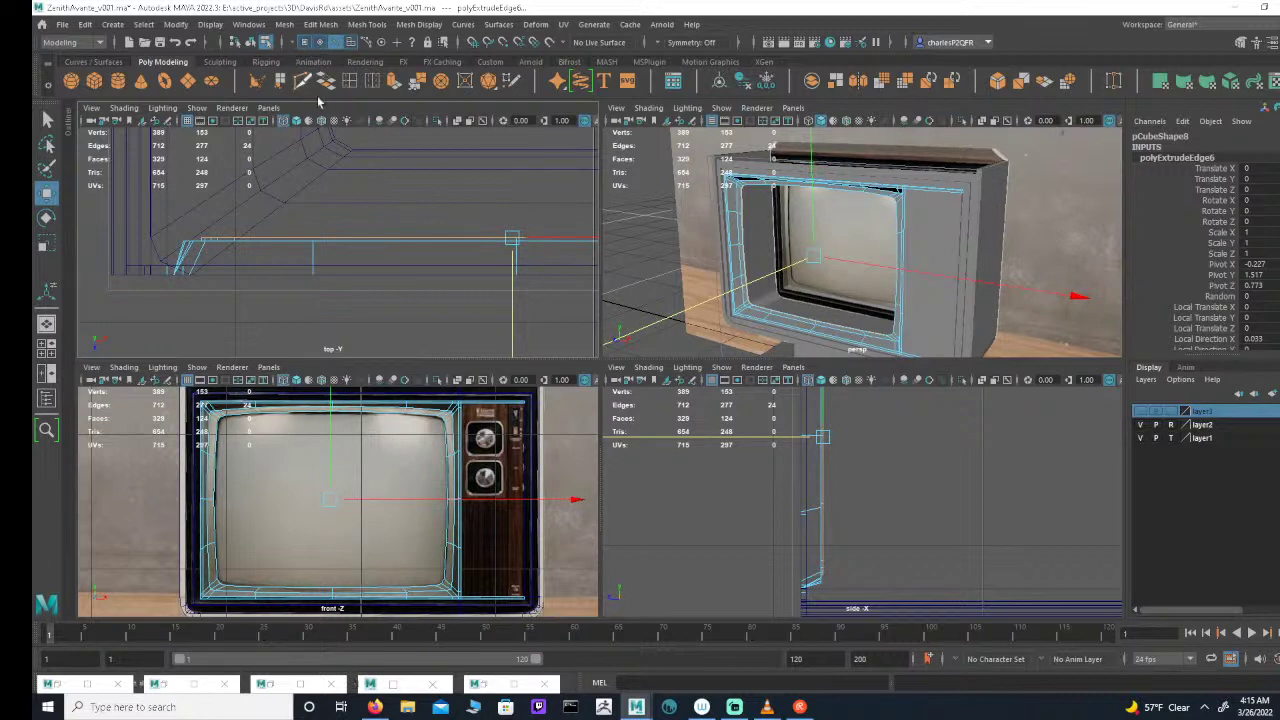
# Step: Switch back to vertex selection with the Select tool and check the tool's selection settings
pyautogui.click(303, 43)
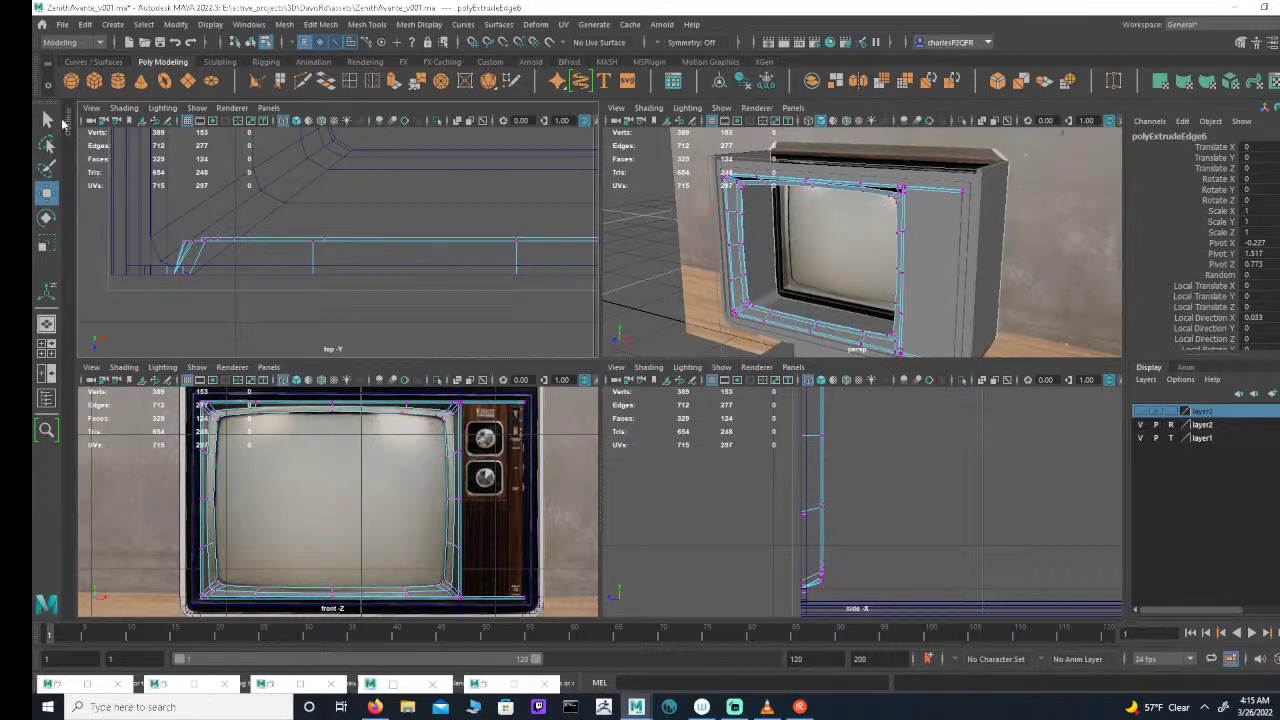
pyautogui.click(47, 119)
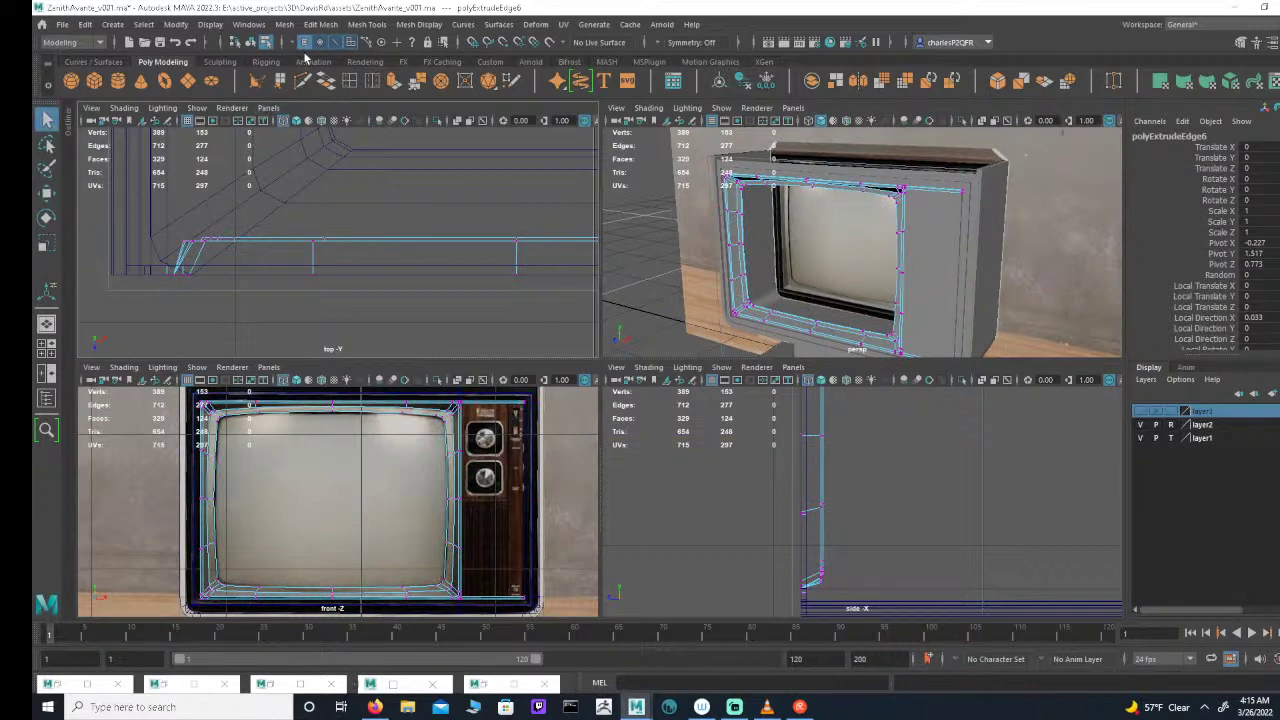
pyautogui.press('space')
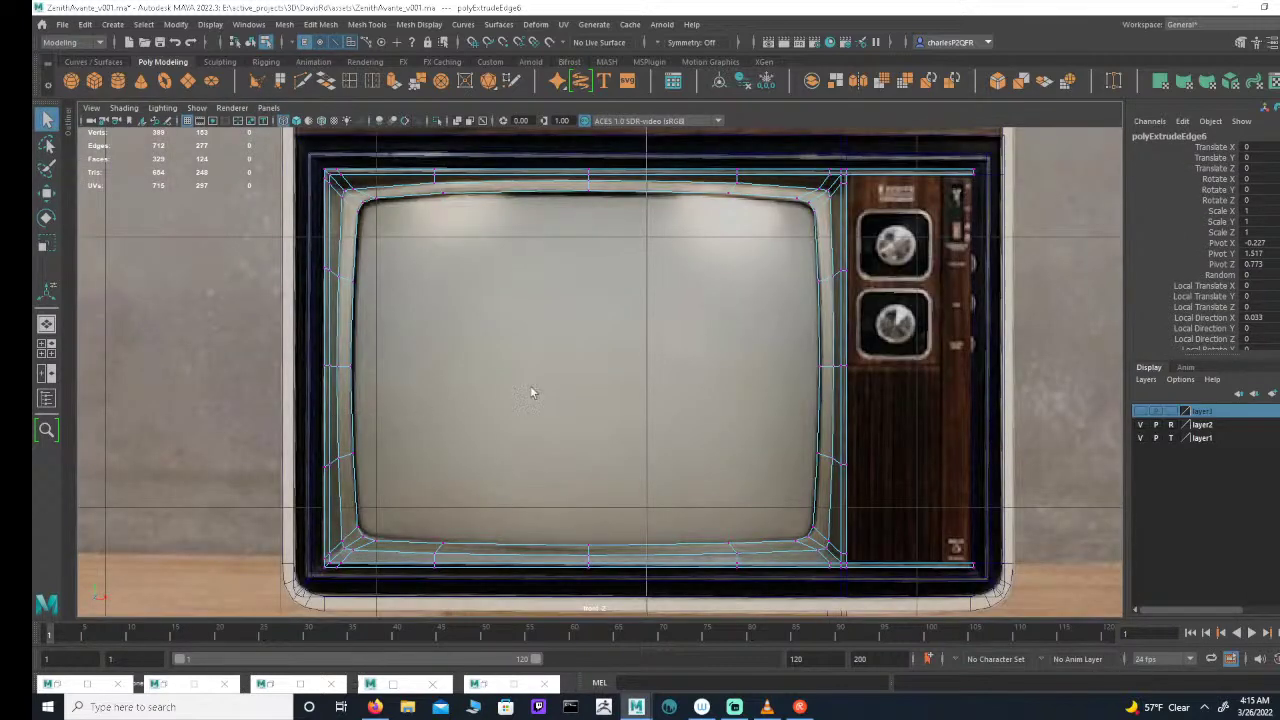
pyautogui.scroll(3, 457, 329)
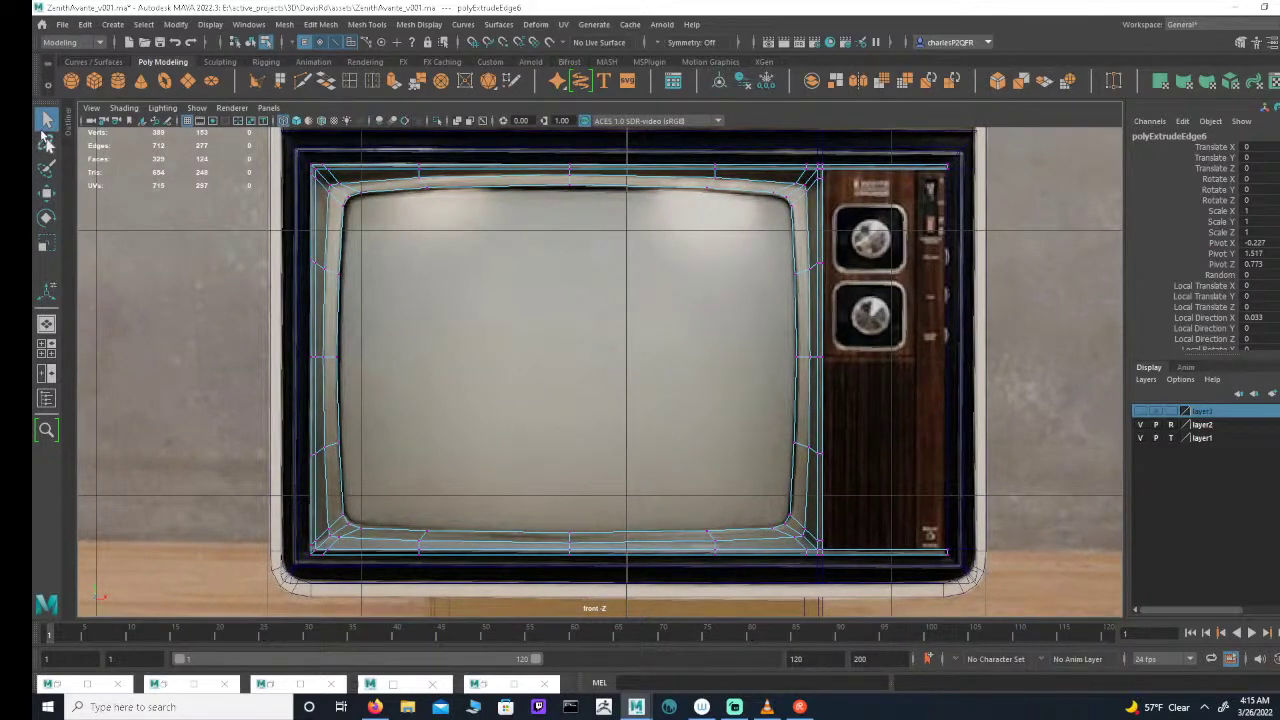
pyautogui.doubleClick(47, 119)
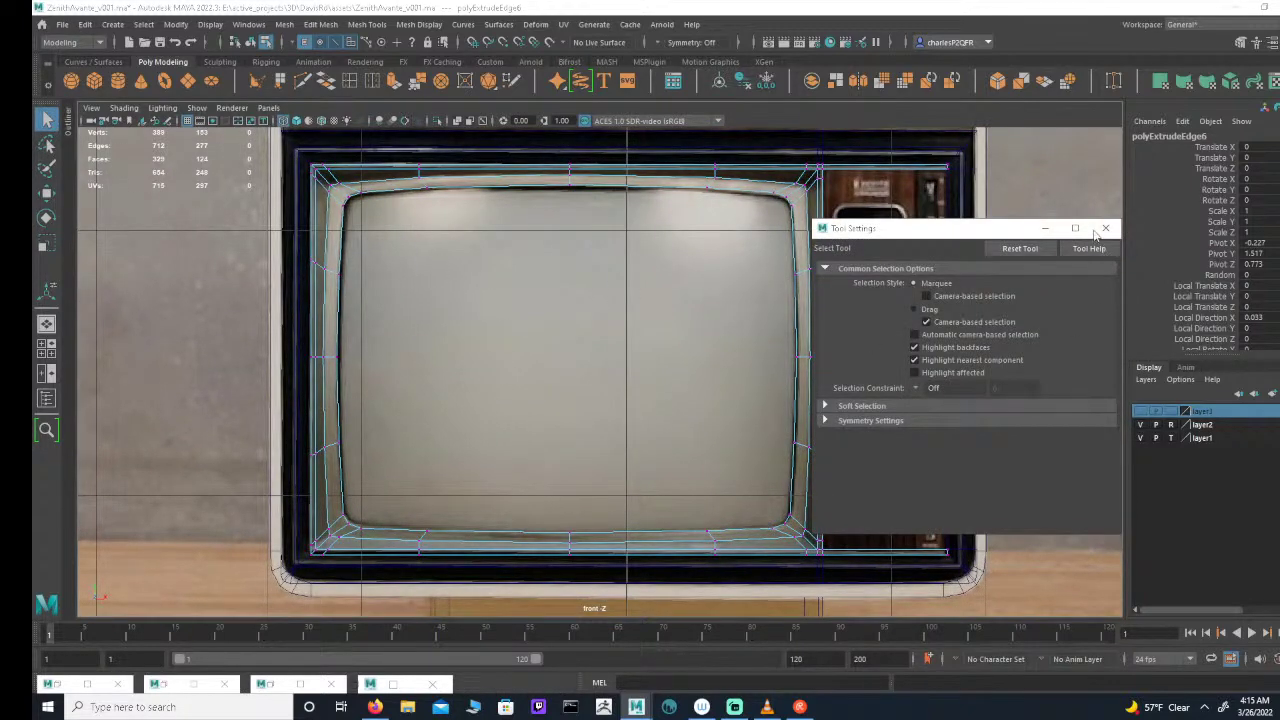
pyautogui.click(1105, 228)
# Step: Select the vertices of the surround's extruded inner loop around the screen opening and move them slightly forward along Z
pyautogui.moveTo(352, 201); pyautogui.dragTo(456, 183)
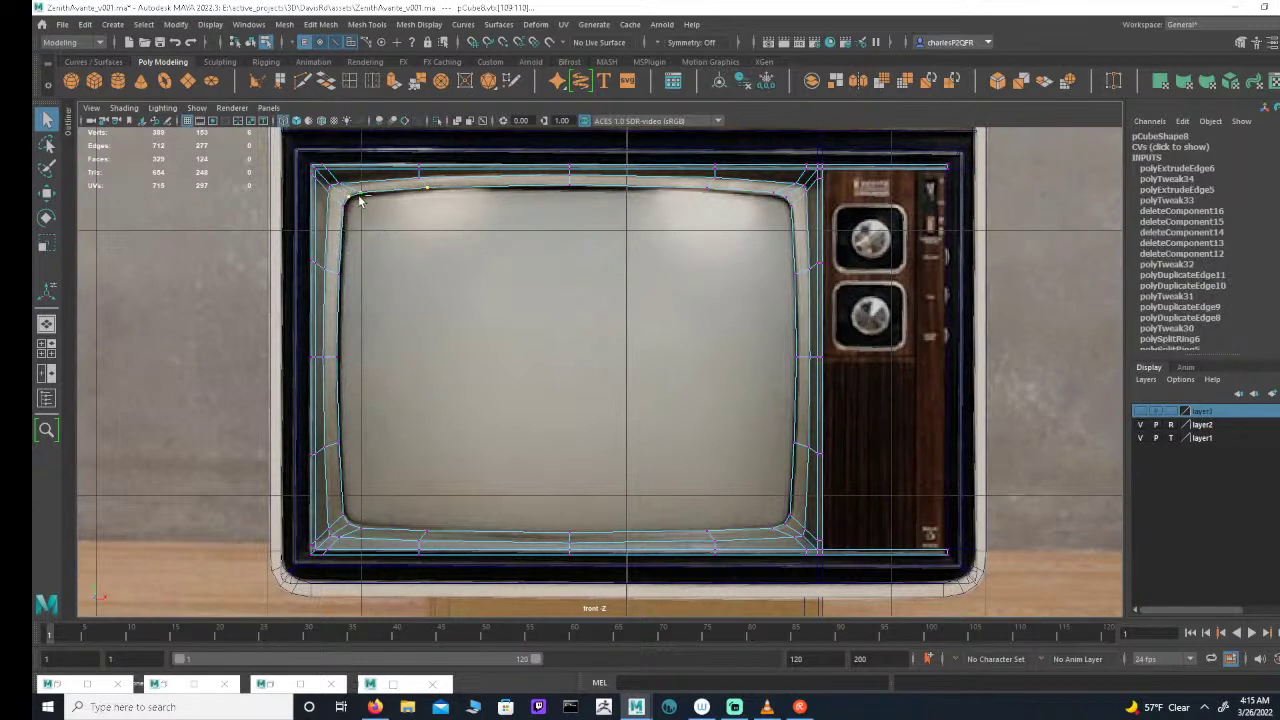
pyautogui.moveTo(403, 332); pyautogui.dragTo(344, 245)
pyautogui.moveTo(428, 344); pyautogui.dragTo(338, 183)
pyautogui.moveTo(406, 318); pyautogui.dragTo(740, 540)
pyautogui.moveTo(736, 484); pyautogui.dragTo(806, 290)
pyautogui.moveTo(742, 348); pyautogui.dragTo(801, 194)
pyautogui.keyDown('shift'); pyautogui.moveTo(464, 261); pyautogui.dragTo(613, 181); pyautogui.keyUp('shift')
pyautogui.press('space')
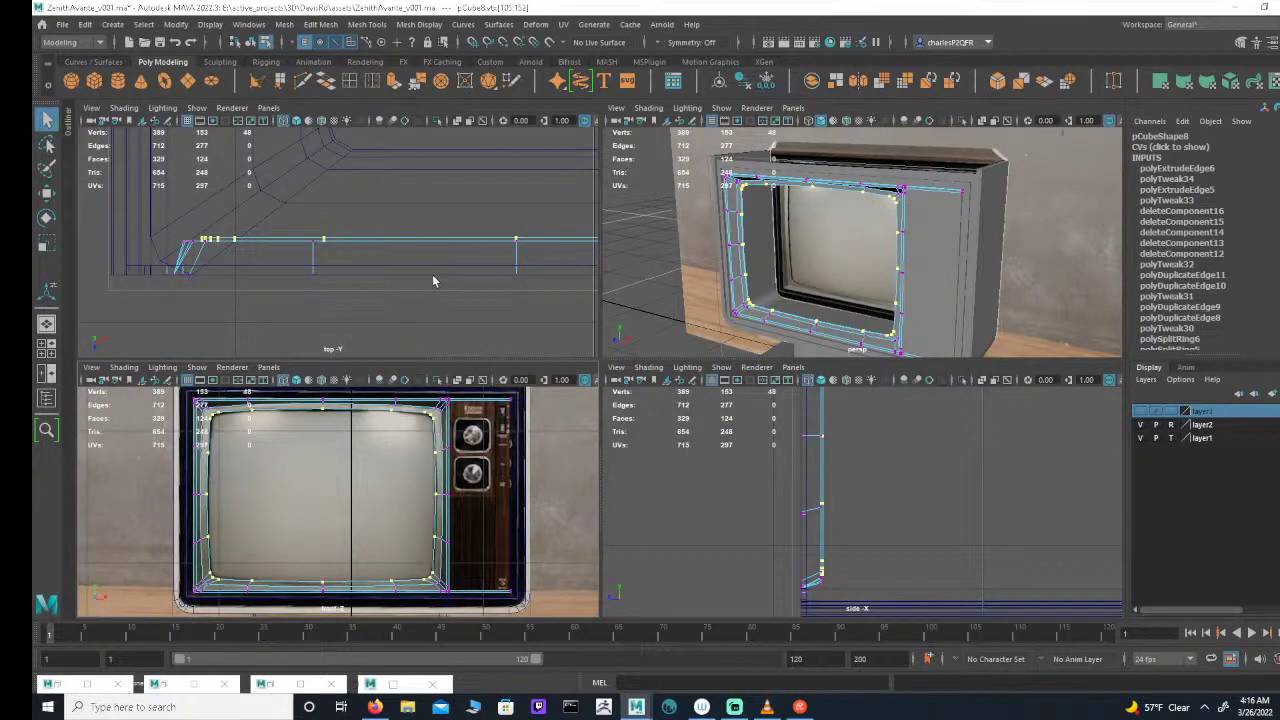
pyautogui.press('w')
pyautogui.moveTo(514, 269); pyautogui.dragTo(517, 284)
pyautogui.keyDown('alt'); pyautogui.moveTo(692, 262); pyautogui.dragTo(858, 240); pyautogui.keyUp('alt')
pyautogui.click(677, 246)
# Step: Return to object selection and examine the surround's fit in the cabinet opening from several perspective angles
pyautogui.scroll(-5, 855, 248)
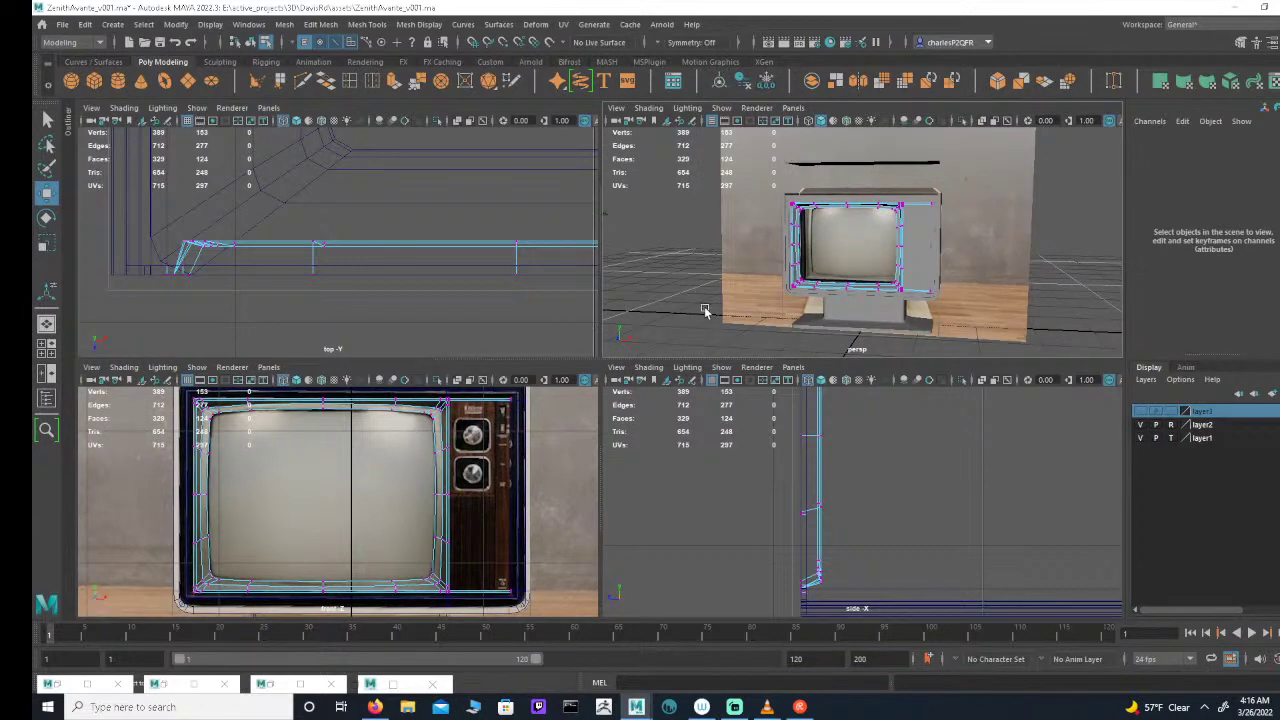
pyautogui.keyDown('alt'); pyautogui.moveTo(704, 311); pyautogui.dragTo(845, 305); pyautogui.keyUp('alt')
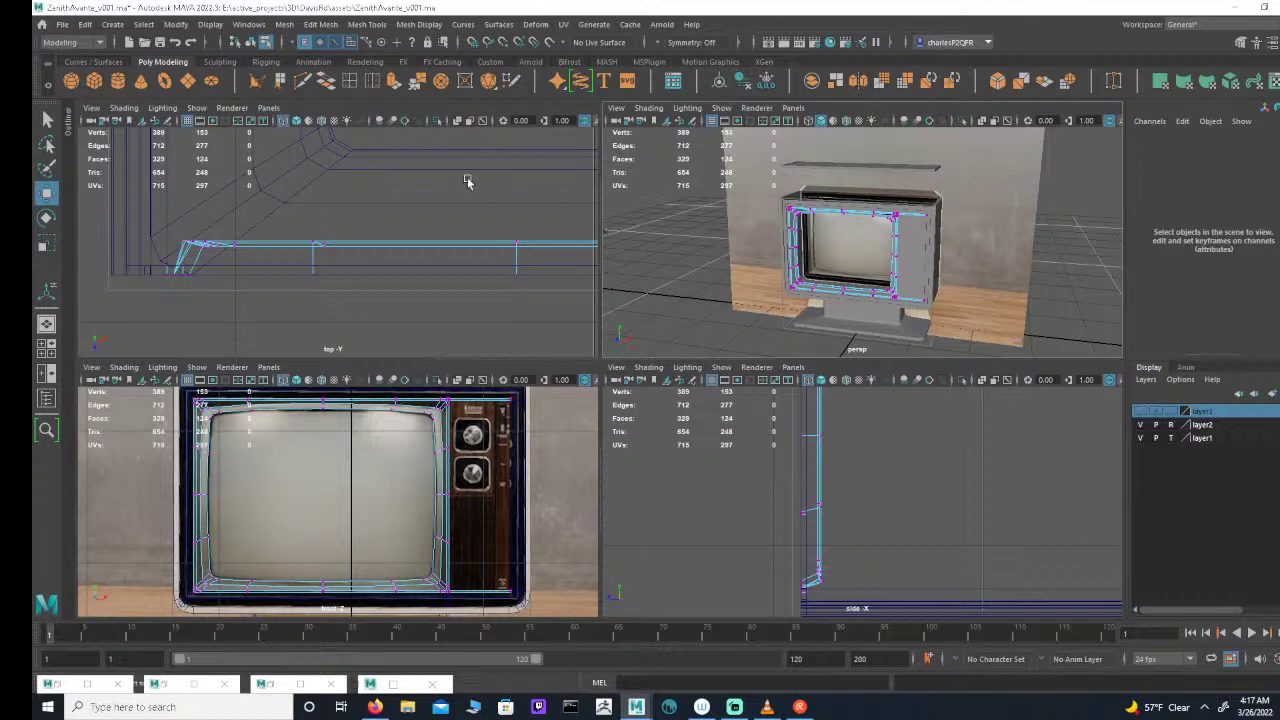
pyautogui.scroll(-3, 868, 196)
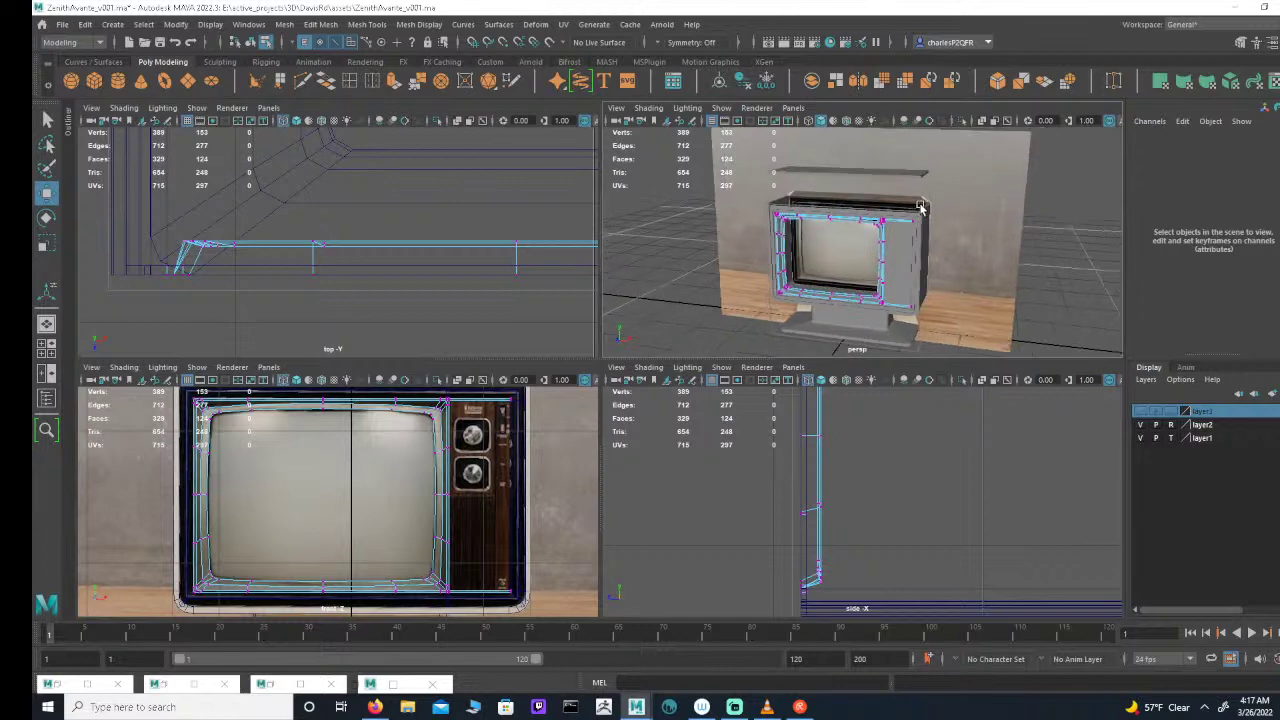
pyautogui.keyDown('alt'); pyautogui.moveTo(868, 196); pyautogui.dragTo(824, 238); pyautogui.keyUp('alt')
pyautogui.click(252, 43)
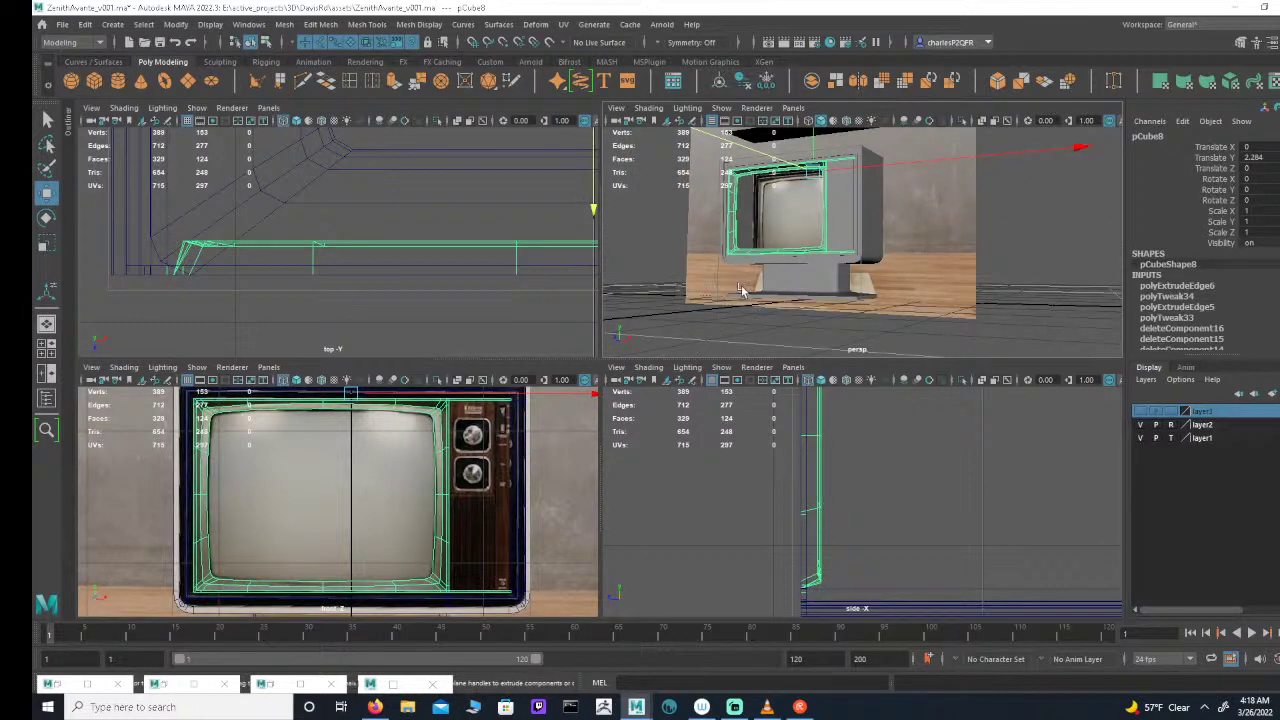
pyautogui.keyDown('alt'); pyautogui.moveTo(775, 245); pyautogui.dragTo(848, 270); pyautogui.keyUp('alt')
pyautogui.keyDown('alt'); pyautogui.moveTo(794, 224); pyautogui.dragTo(823, 246, button='right'); pyautogui.keyUp('alt')
pyautogui.keyDown('alt'); pyautogui.moveTo(823, 246); pyautogui.dragTo(823, 271, button='middle'); pyautogui.keyUp('alt')
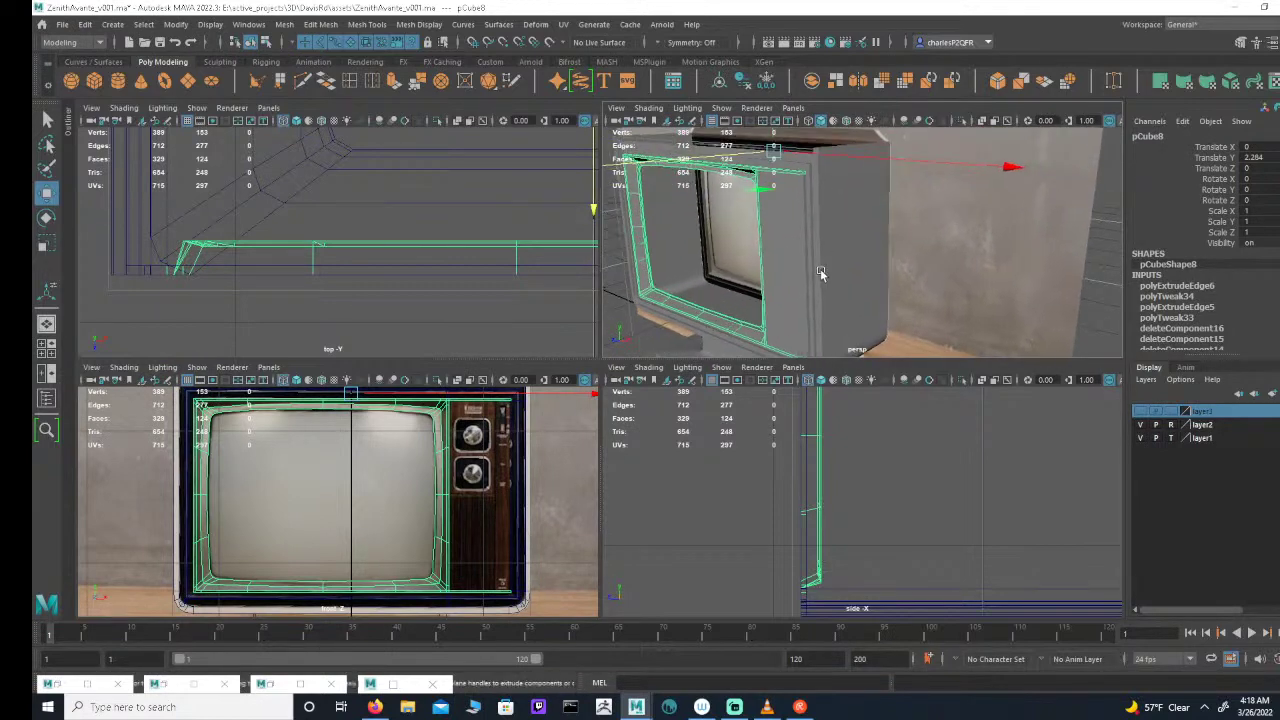
pyautogui.keyDown('alt'); pyautogui.moveTo(823, 271); pyautogui.dragTo(845, 262); pyautogui.keyUp('alt')
pyautogui.keyDown('alt'); pyautogui.moveTo(499, 482); pyautogui.dragTo(501, 452, button='middle'); pyautogui.keyUp('alt')
# Step: Select the cabinet's outer front frame and inspect the front assembly in the perspective and side views
pyautogui.click(825, 298)
pyautogui.press('f')
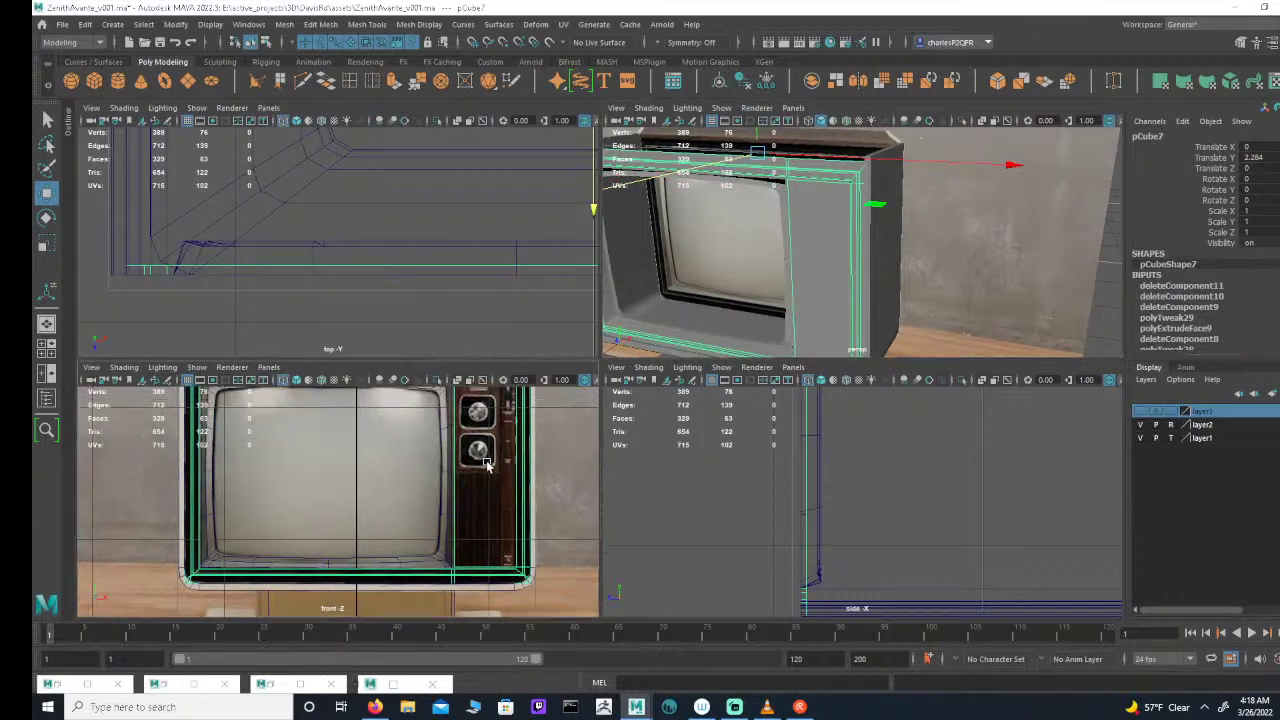
pyautogui.keyDown('alt'); pyautogui.moveTo(785, 257); pyautogui.dragTo(736, 288); pyautogui.keyUp('alt')
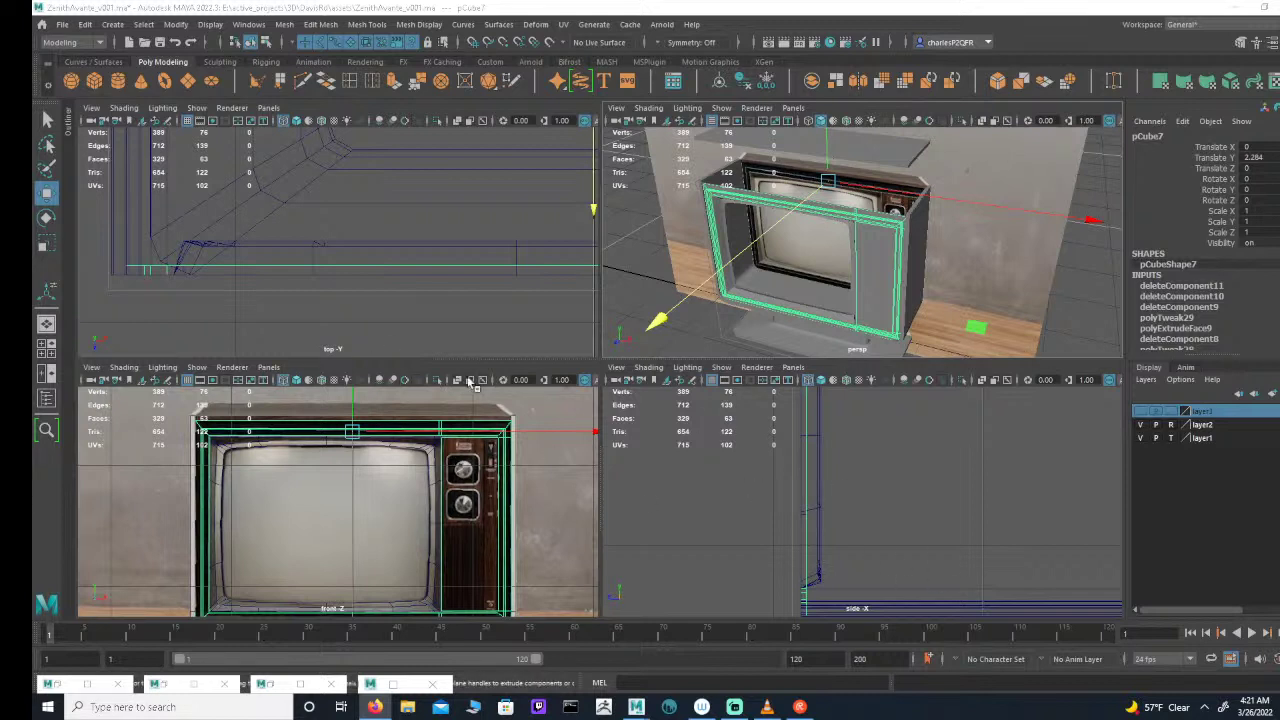
pyautogui.keyDown('alt'); pyautogui.moveTo(797, 485); pyautogui.dragTo(880, 488, button='middle'); pyautogui.keyUp('alt')
pyautogui.keyDown('alt'); pyautogui.moveTo(880, 488); pyautogui.dragTo(854, 483, button='right'); pyautogui.keyUp('alt')
pyautogui.keyDown('alt'); pyautogui.moveTo(945, 486); pyautogui.dragTo(894, 517, button='middle'); pyautogui.keyUp('alt')
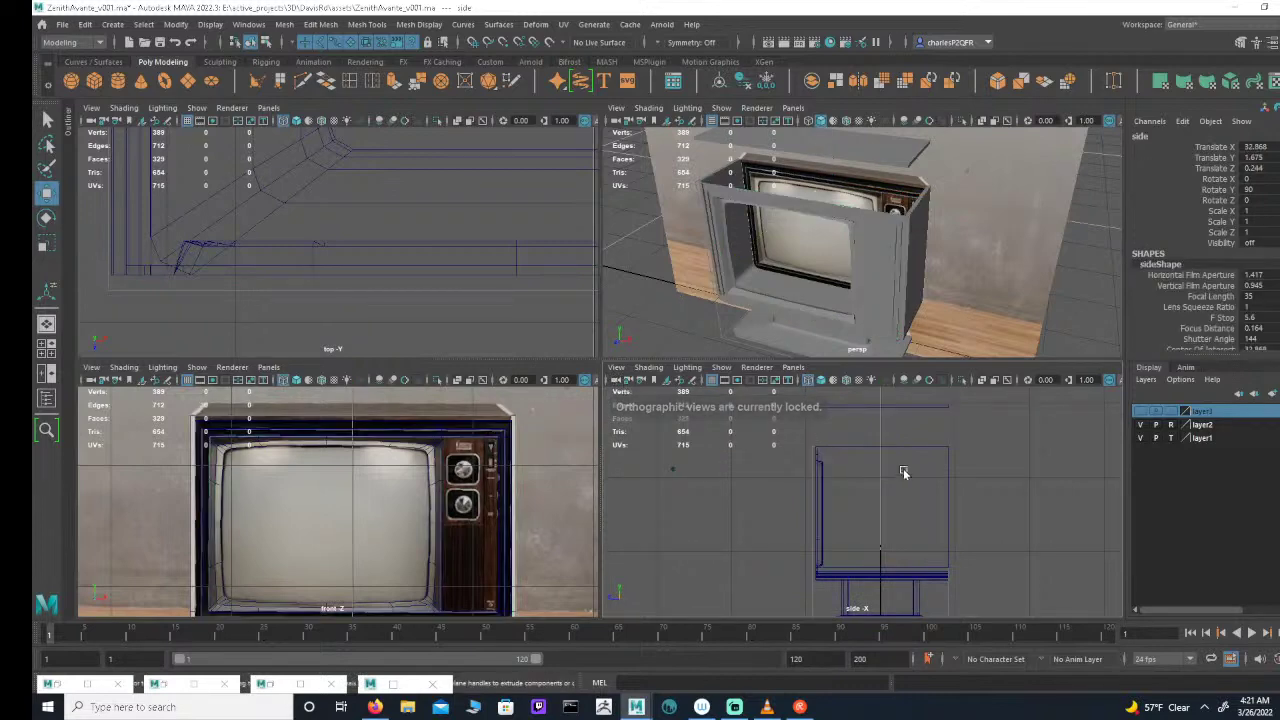
# Step: Create an image plane for the side camera from its Environment attributes
pyautogui.click(615, 380)
pyautogui.hotkey('ctrl', 'a')
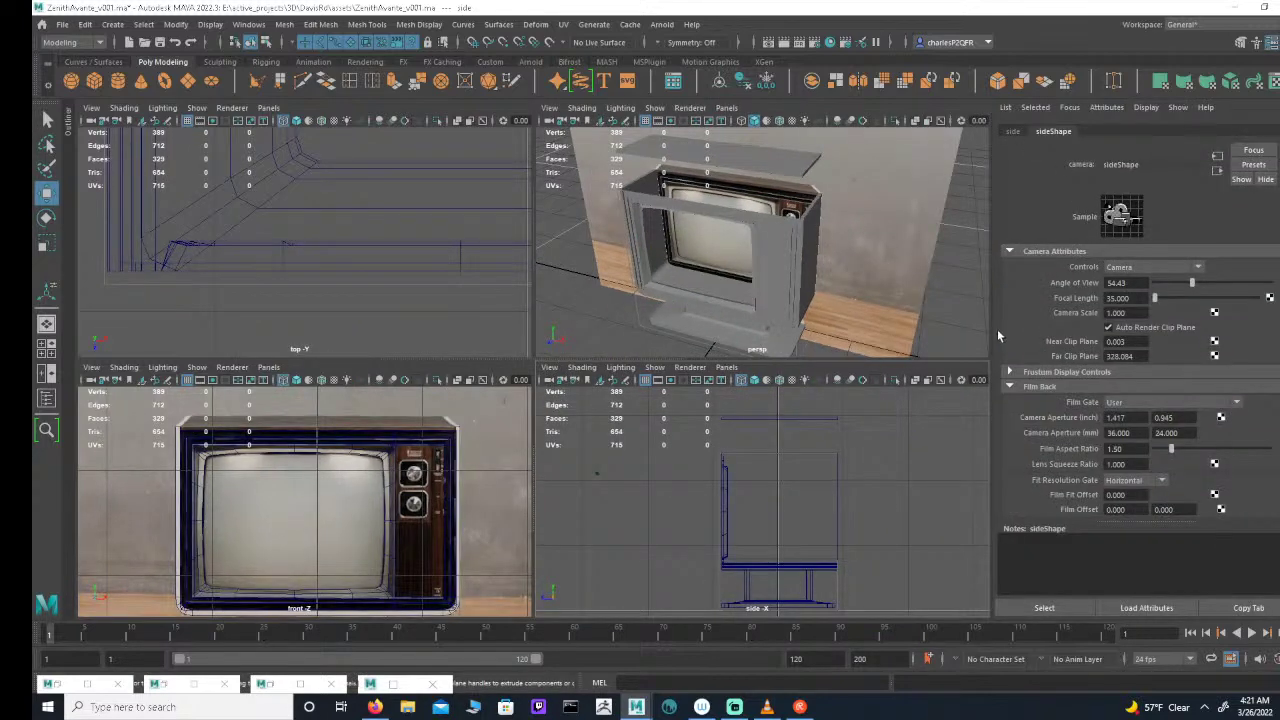
pyautogui.click(1013, 131)
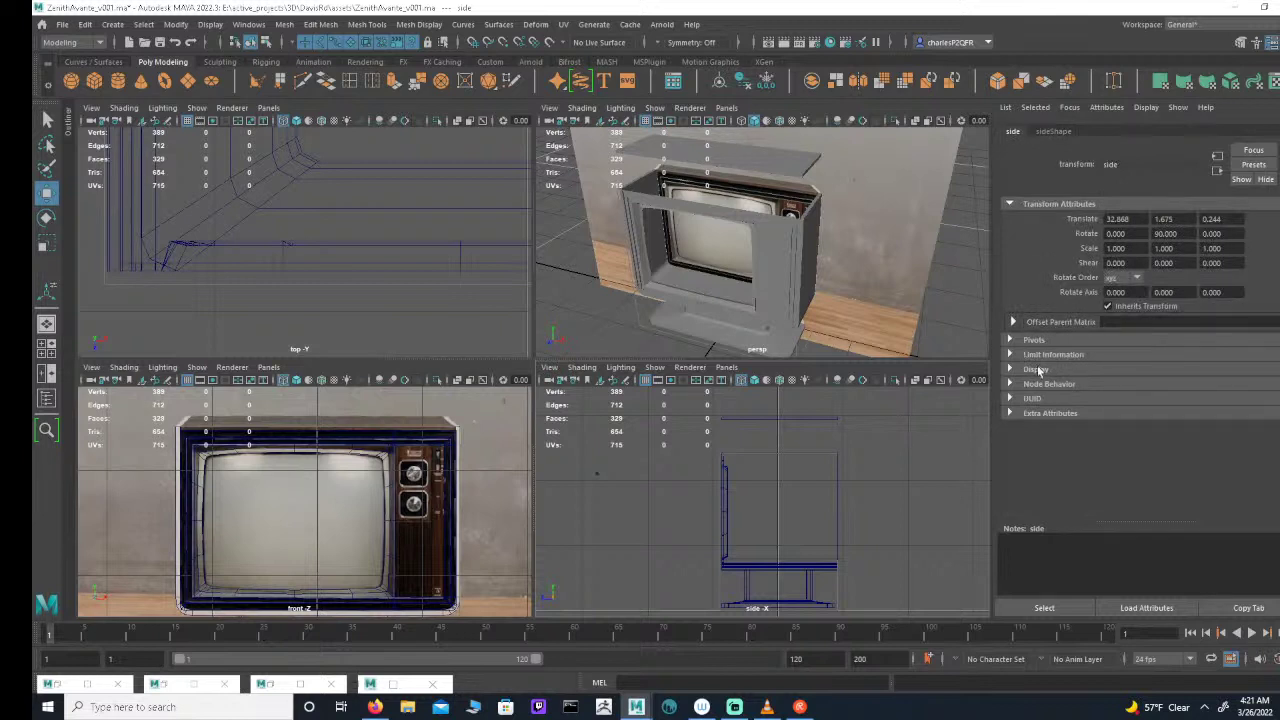
pyautogui.click(1050, 131)
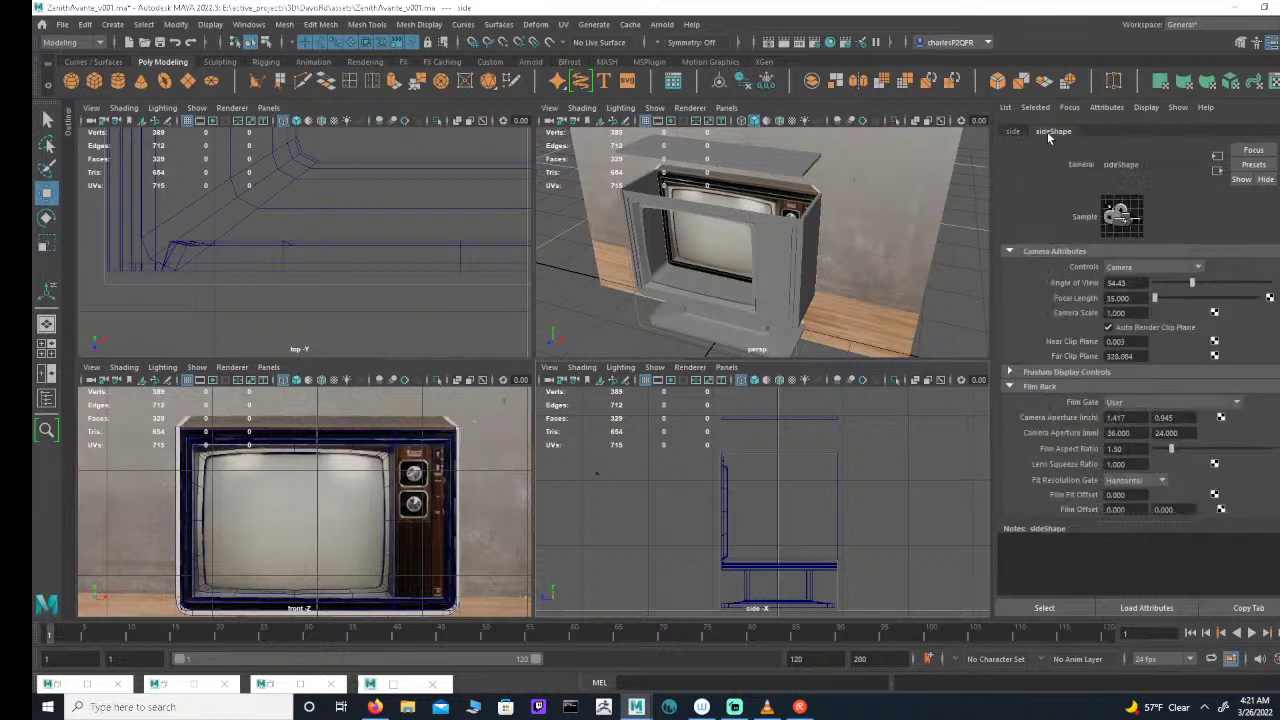
pyautogui.scroll(-5, 1040, 350)
pyautogui.click(1009, 459)
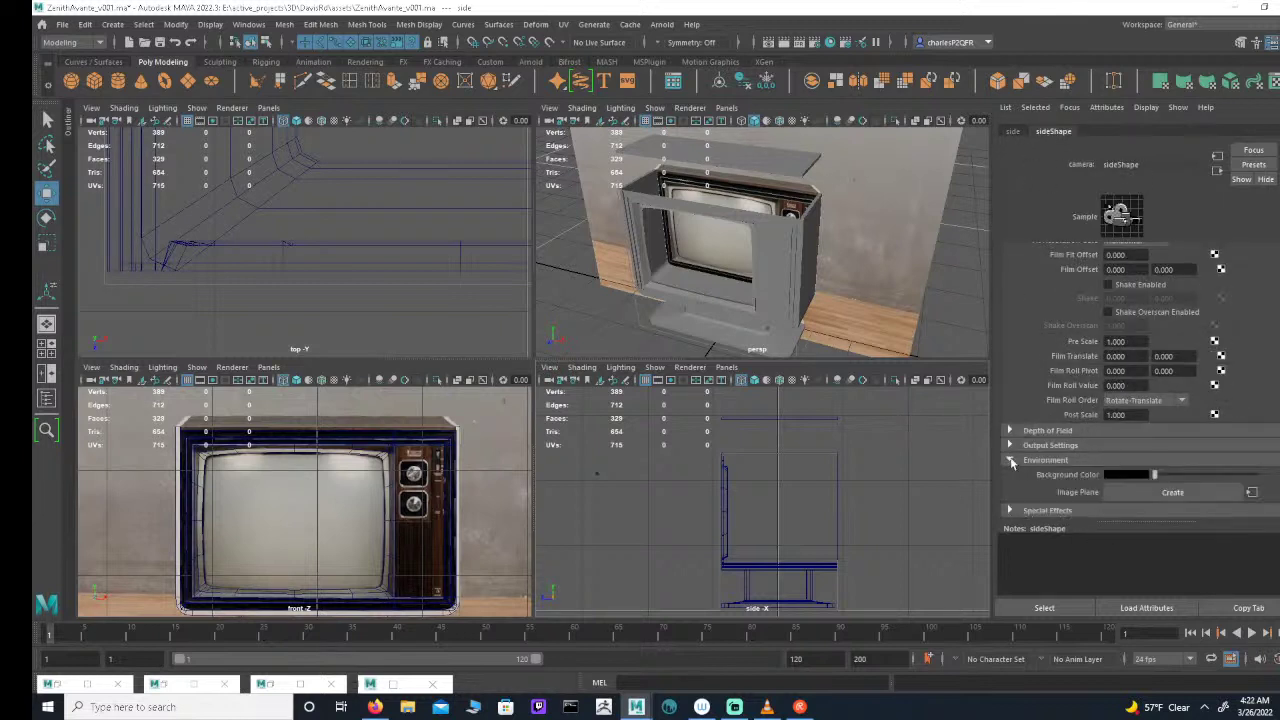
pyautogui.click(1172, 492)
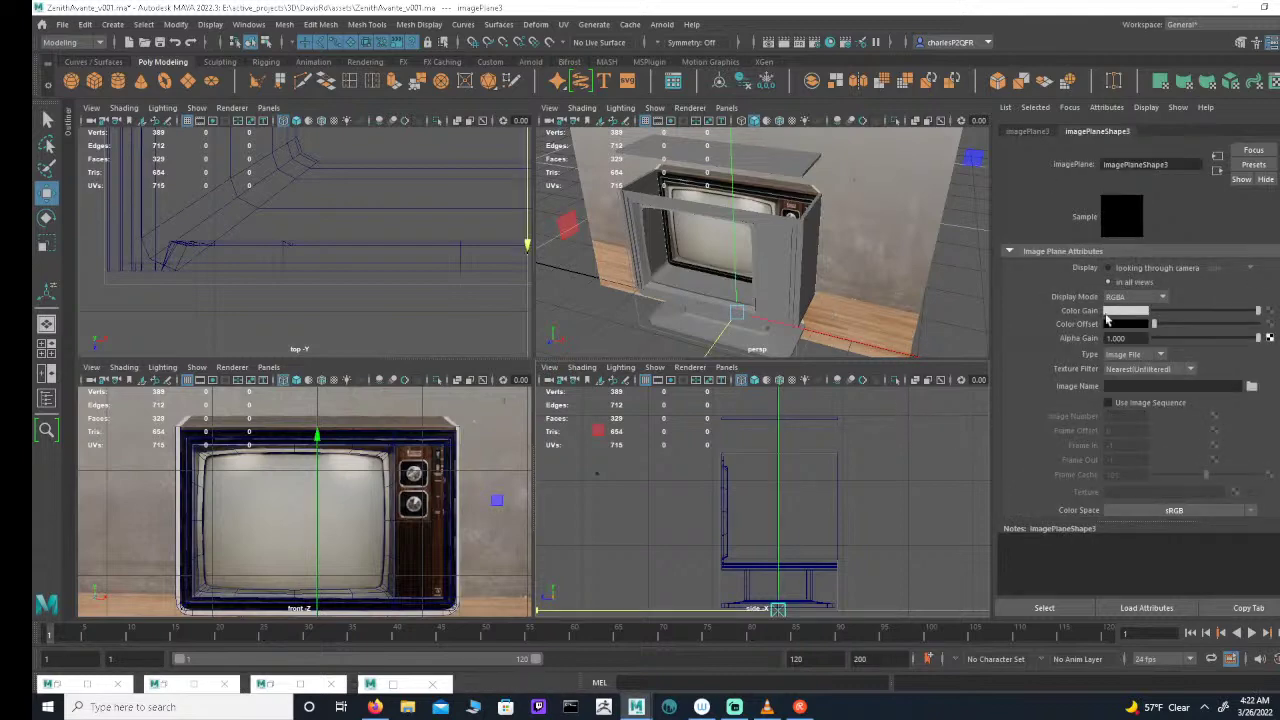
# Step: Load The-structure-of-the-color-CRT.png from the project's reference folder as the side image plane's picture
pyautogui.click(1250, 387)
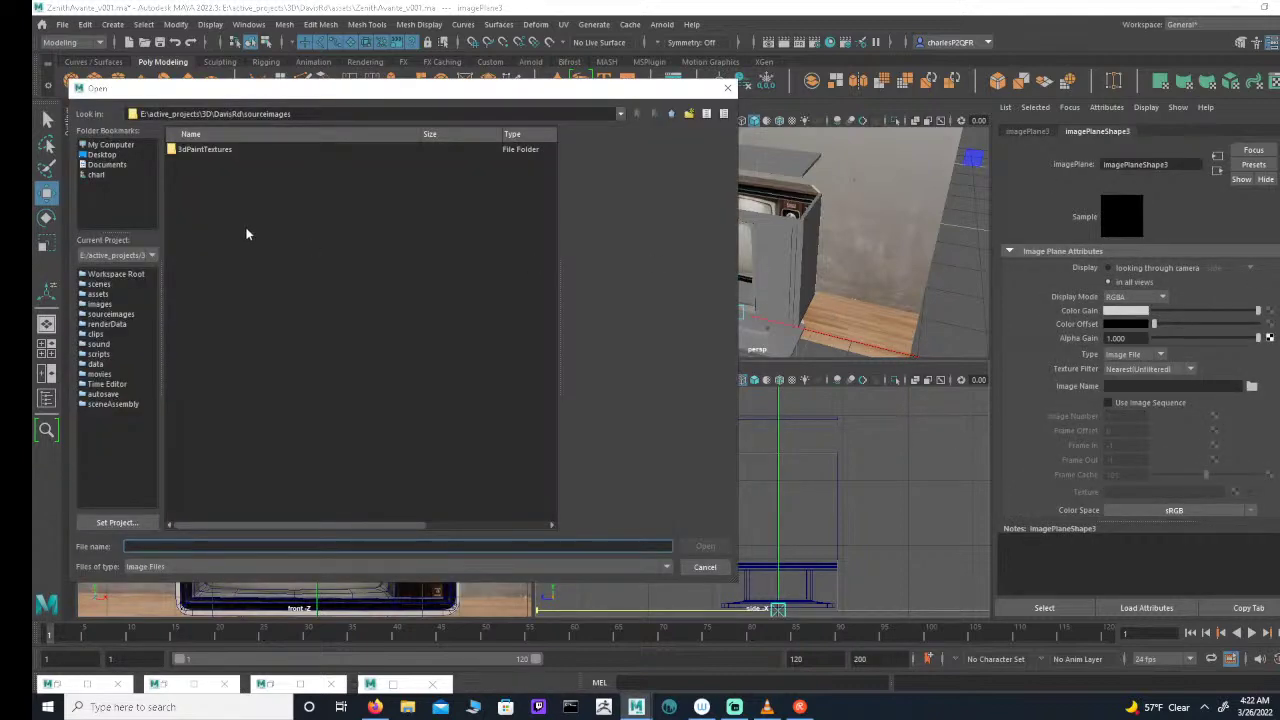
pyautogui.click(673, 114)
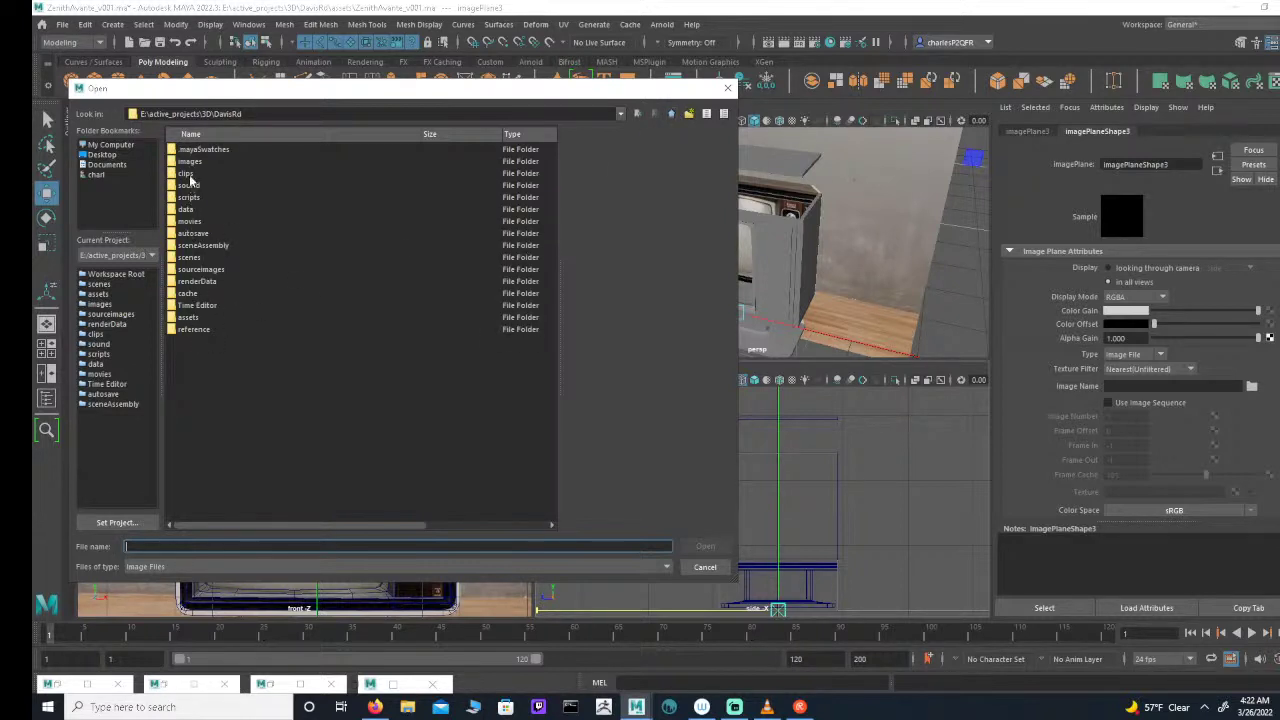
pyautogui.doubleClick(186, 330)
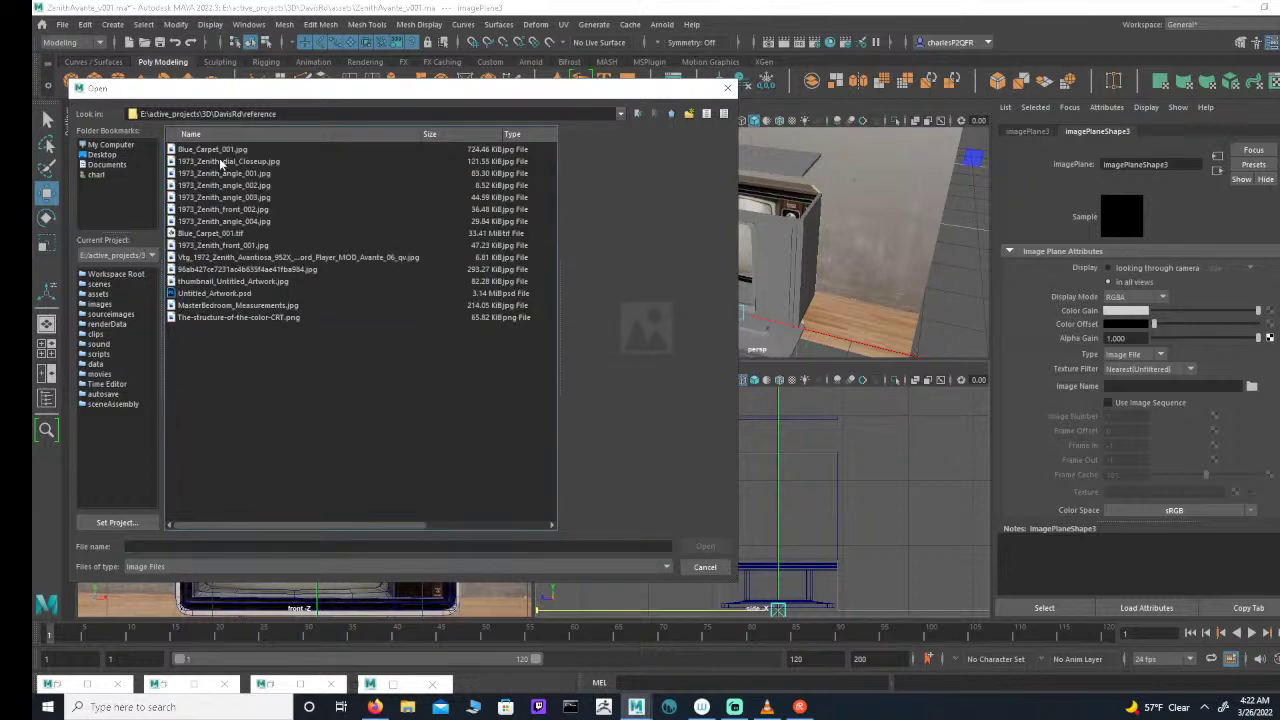
pyautogui.click(204, 319)
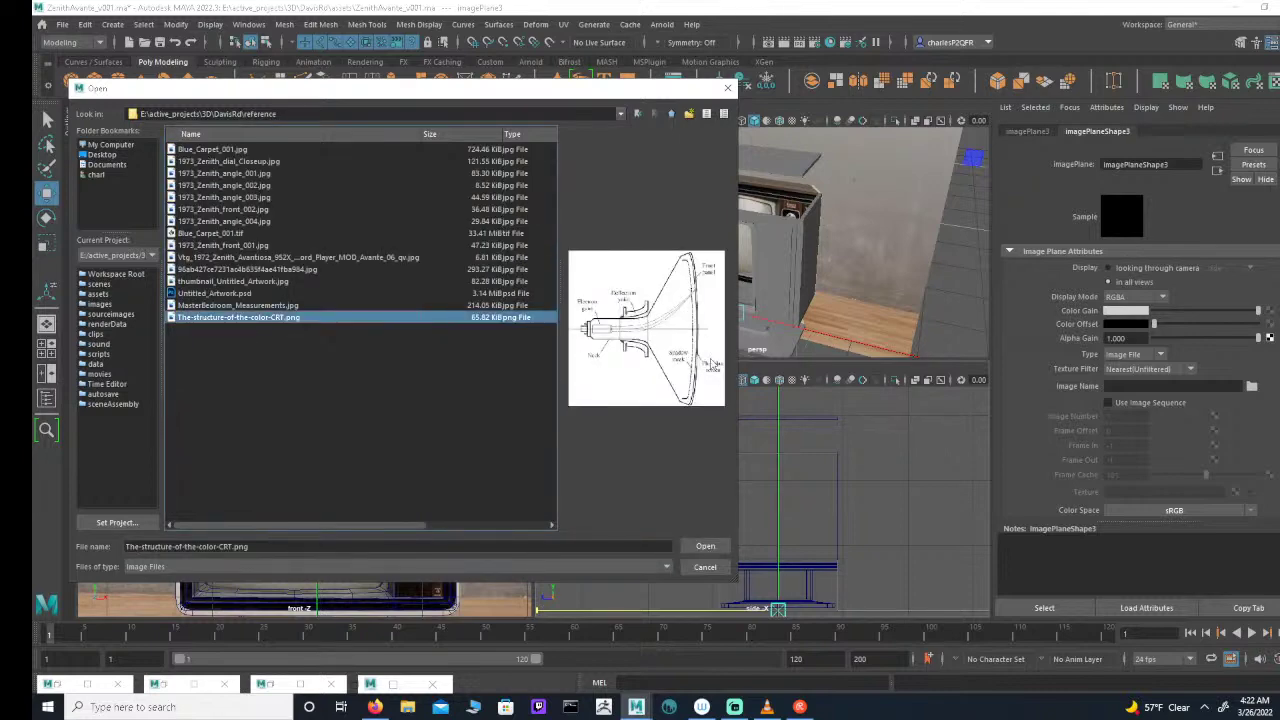
pyautogui.click(700, 545)
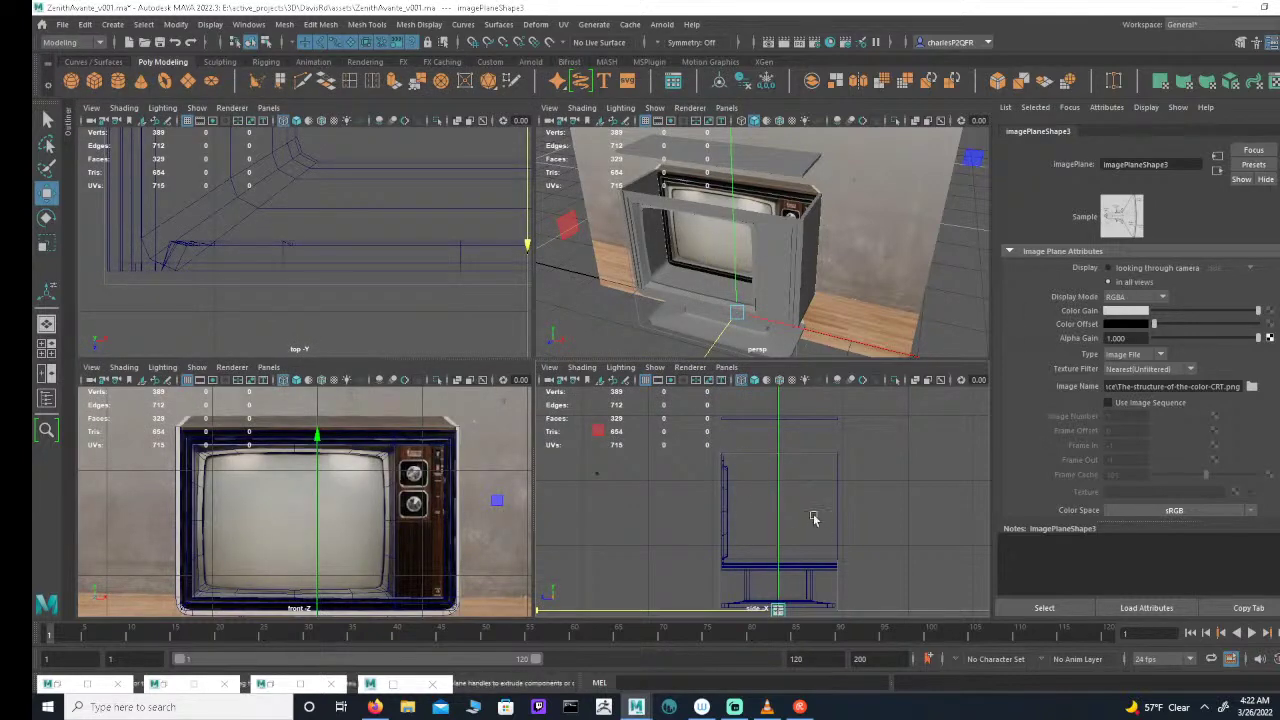
# Step: Uniformly enlarge the CRT image plane in the side view until it is nearly as wide as the cabinet's depth
pyautogui.press('space')
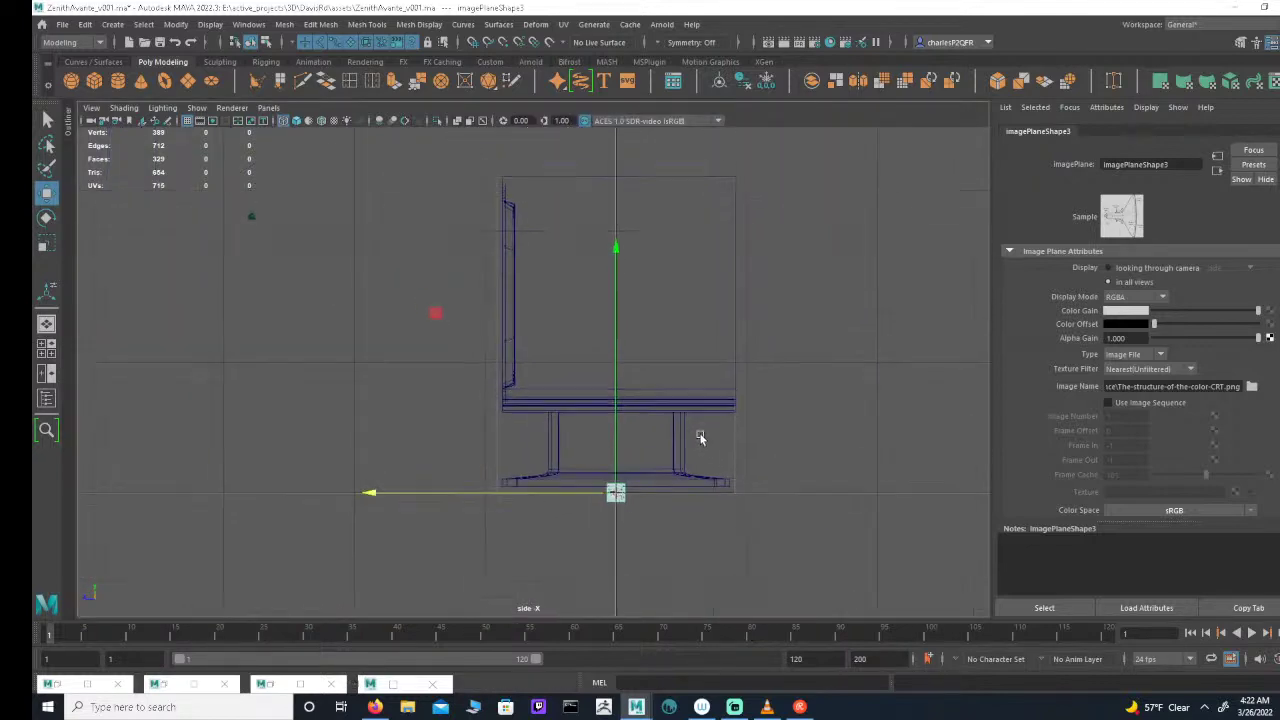
pyautogui.press('r')
pyautogui.moveTo(632, 516); pyautogui.dragTo(768, 513)
pyautogui.keyDown('alt'); pyautogui.moveTo(764, 490); pyautogui.dragTo(783, 404, button='middle'); pyautogui.keyUp('alt')
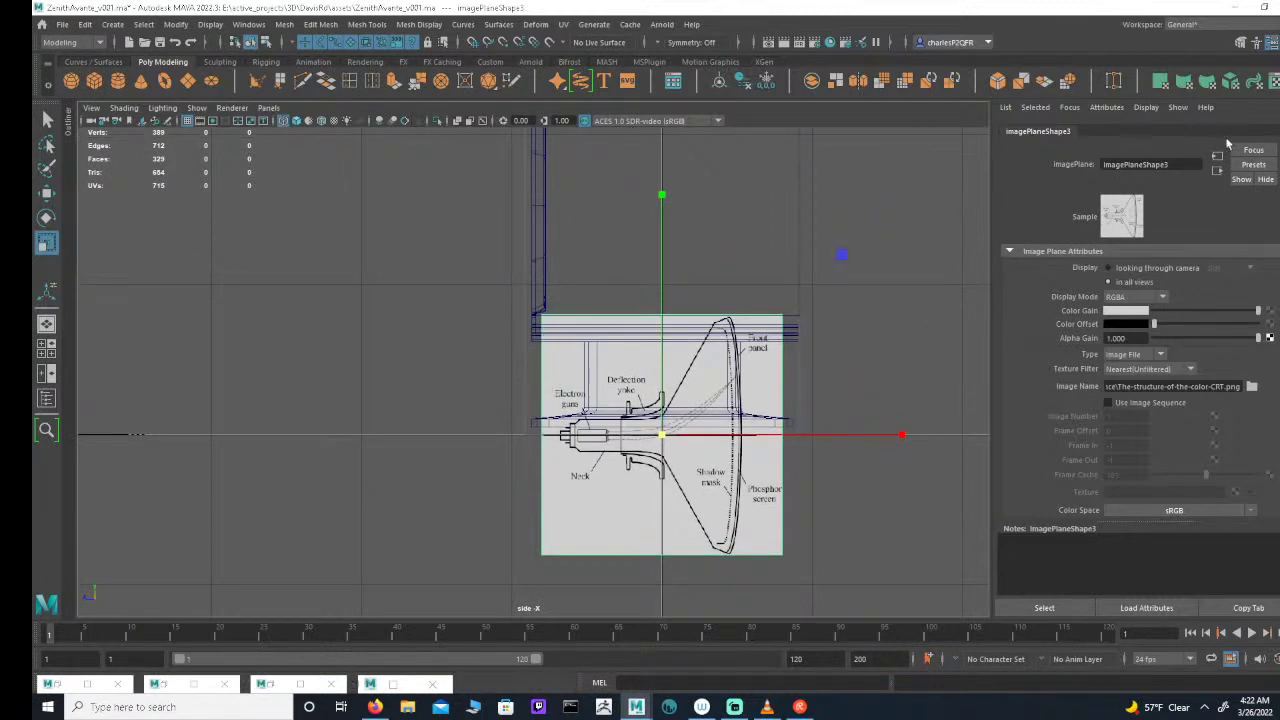
pyautogui.hotkey('ctrl', 'a')
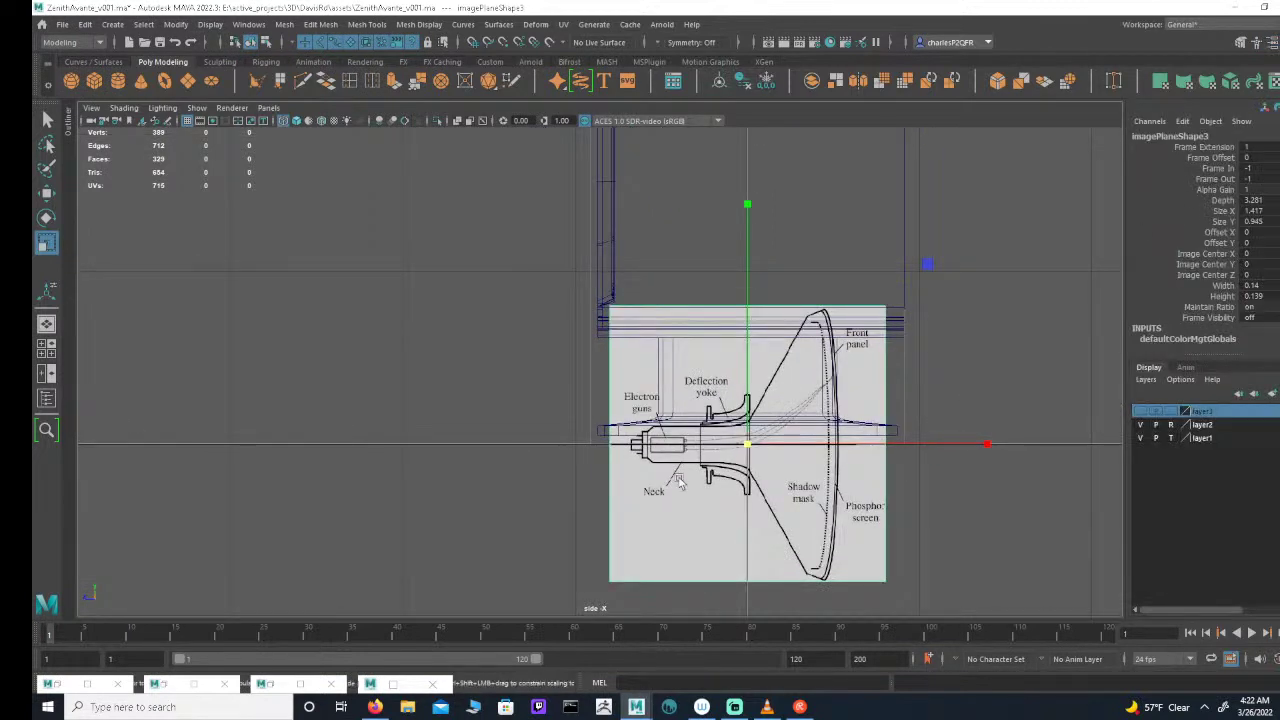
# Step: Rotate the CRT image plane half a turn so the tube faces the cabinet front, and raise it into the cabinet
pyautogui.press('e')
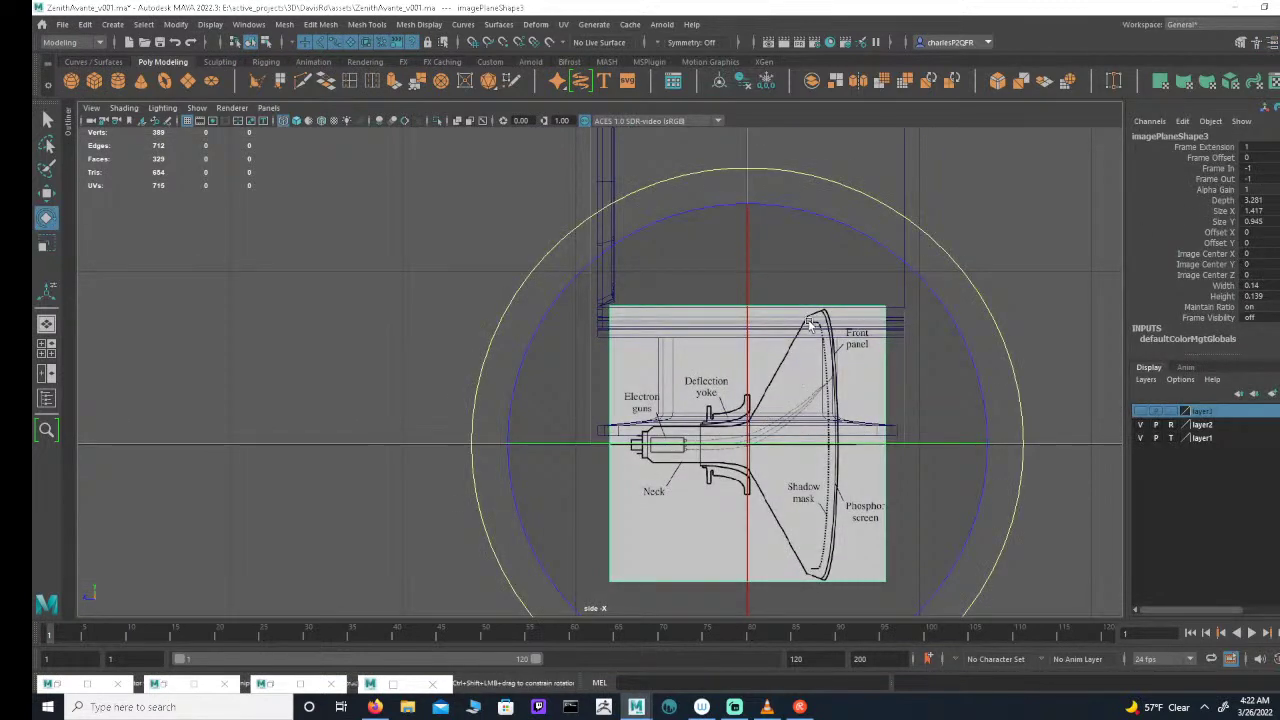
pyautogui.moveTo(872, 254)
pyautogui.mouseDown()
pyautogui.moveTo(935, 300)
pyautogui.moveTo(782, 624)
pyautogui.moveTo(646, 607)
pyautogui.mouseUp()
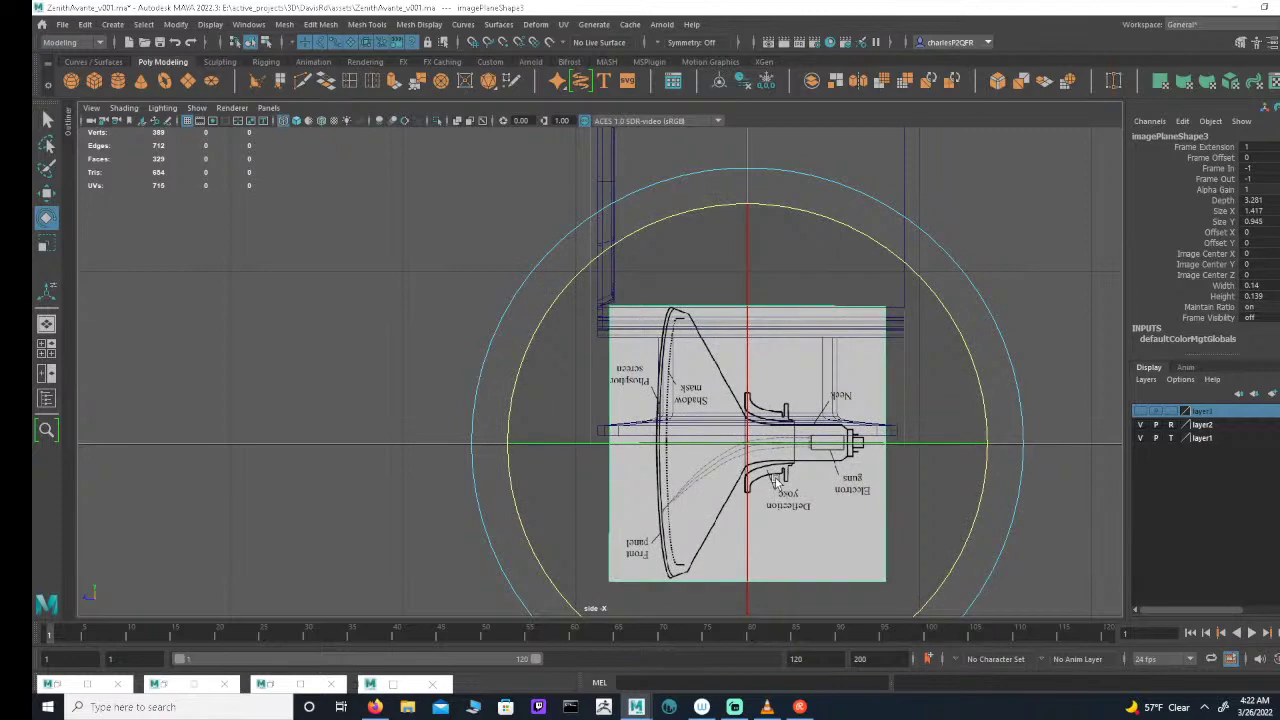
pyautogui.press('w')
pyautogui.moveTo(749, 336); pyautogui.dragTo(757, 71)
pyautogui.keyDown('alt'); pyautogui.moveTo(762, 257); pyautogui.dragTo(766, 423, button='middle'); pyautogui.keyUp('alt')
pyautogui.scroll(2, 766, 423)
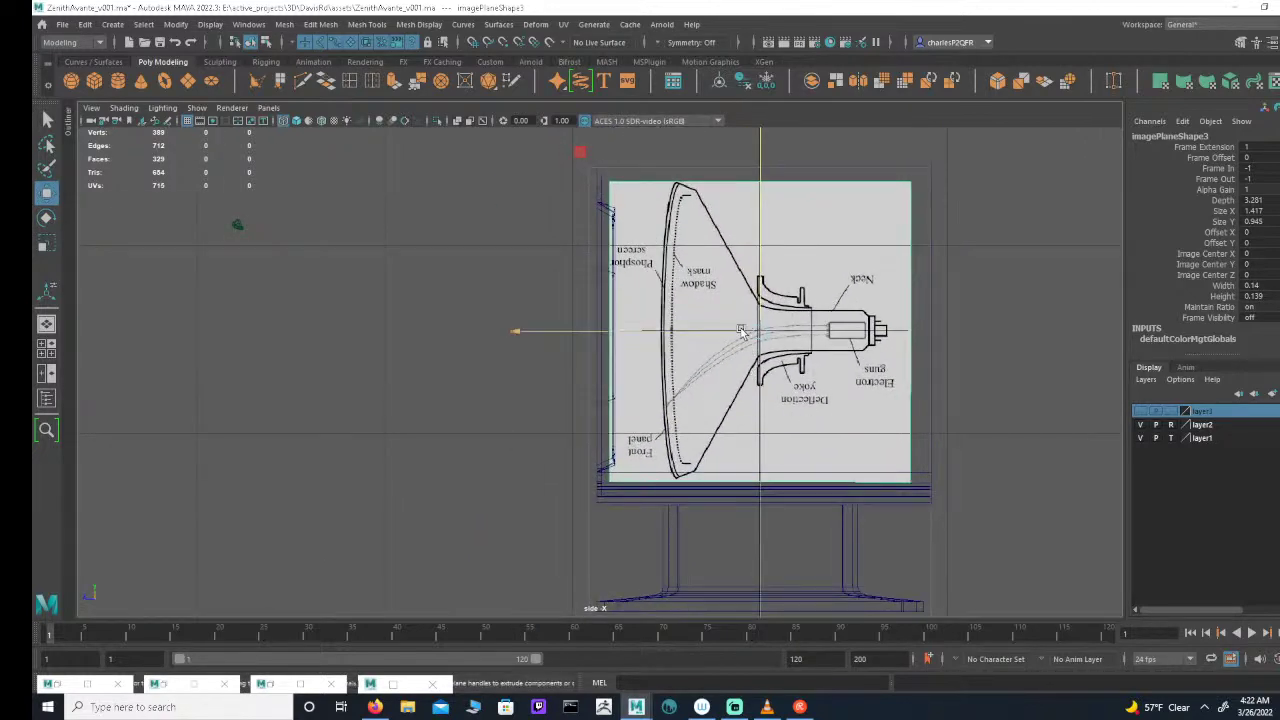
# Step: Move the CRT image plane toward the cabinet's front bezel and scale it down uniformly to roughly the screen opening's height
pyautogui.moveTo(741, 331); pyautogui.dragTo(689, 329)
pyautogui.keyDown('alt'); pyautogui.moveTo(713, 331); pyautogui.dragTo(805, 360, button='right'); pyautogui.keyUp('alt')
pyautogui.press('r')
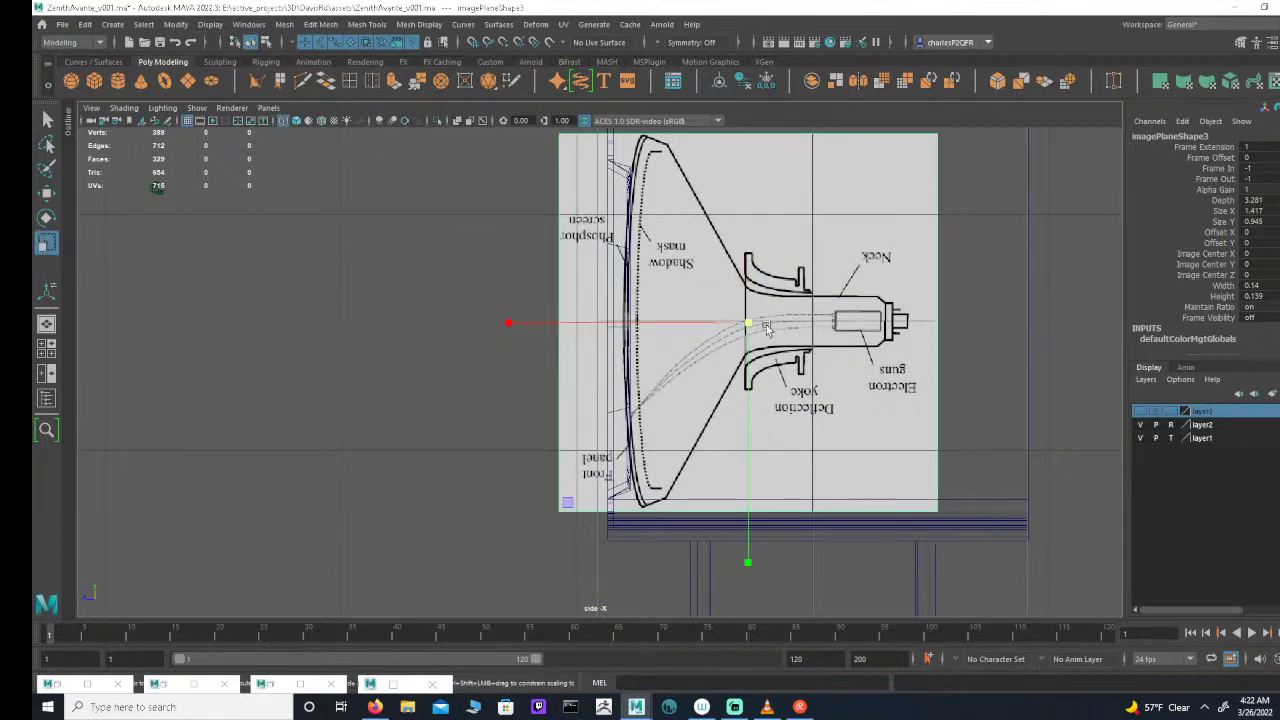
pyautogui.moveTo(750, 323); pyautogui.dragTo(713, 324)
pyautogui.keyDown('alt'); pyautogui.moveTo(742, 321); pyautogui.dragTo(754, 357, button='middle'); pyautogui.keyUp('alt')
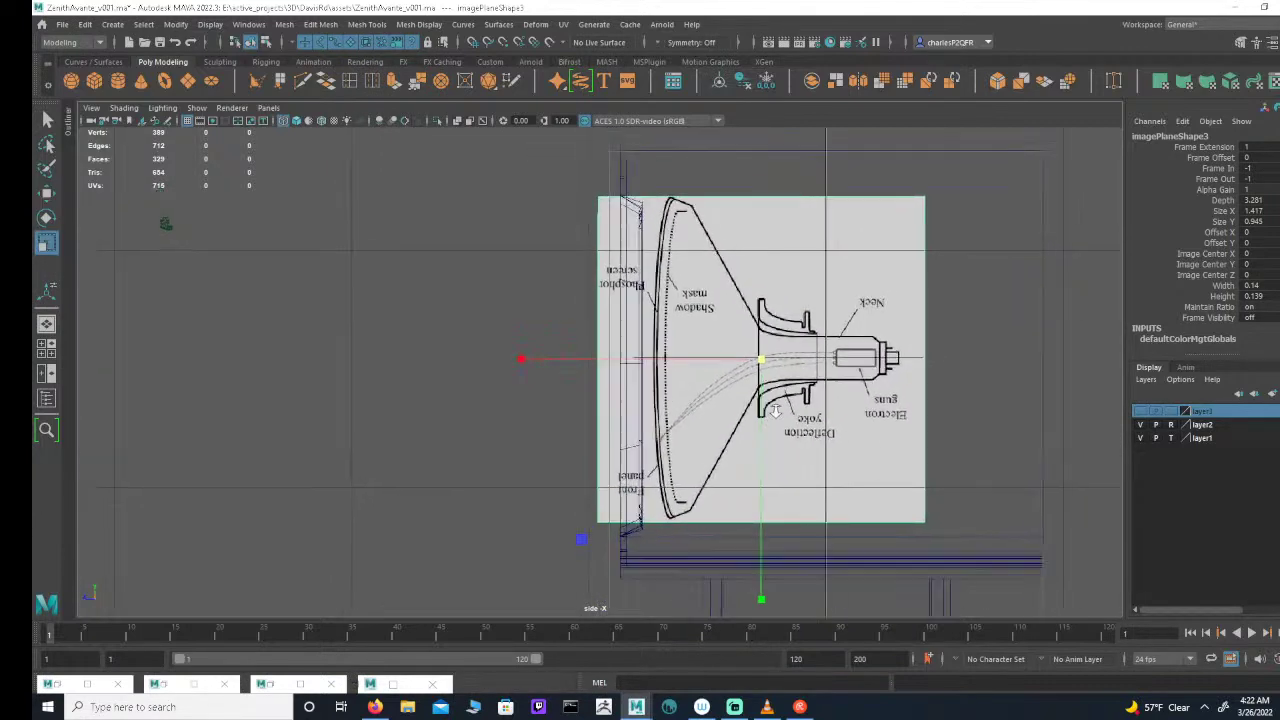
# Step: Shift the CRT image plane forward to about Translate Z 0.381, lining up the tube face with the screen bezel
pyautogui.keyDown('alt'); pyautogui.moveTo(754, 357); pyautogui.dragTo(765, 371, button='right'); pyautogui.keyUp('alt')
pyautogui.press('w')
pyautogui.moveTo(763, 370)
pyautogui.mouseDown()
pyautogui.moveTo(772, 360)
pyautogui.moveTo(741, 369)
pyautogui.mouseUp()
pyautogui.keyDown('alt'); pyautogui.moveTo(741, 424); pyautogui.dragTo(741, 422, button='middle'); pyautogui.keyUp('alt')
pyautogui.keyDown('alt'); pyautogui.moveTo(740, 420); pyautogui.dragTo(916, 450, button='right'); pyautogui.keyUp('alt')
pyautogui.keyDown('alt'); pyautogui.moveTo(916, 450); pyautogui.dragTo(900, 482, button='middle'); pyautogui.keyUp('alt')
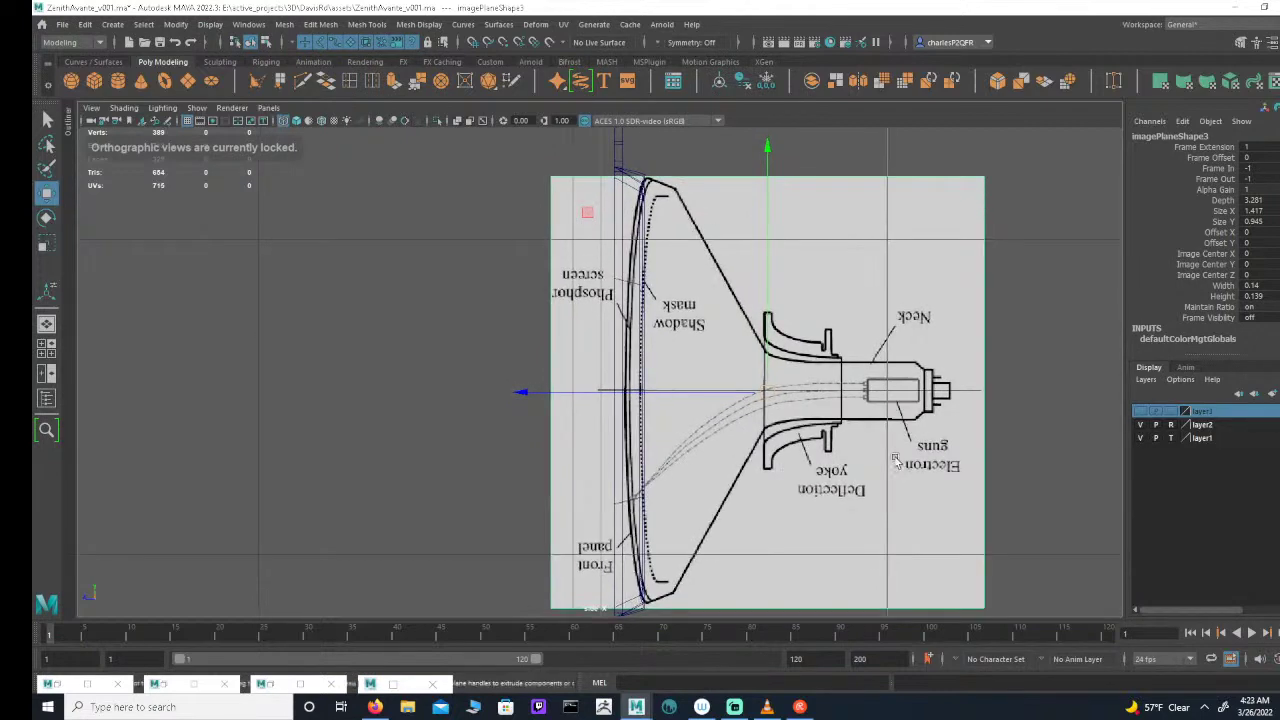
# Step: Scale the CRT image plane uniformly to about 9.96 so the tube face matches the screen's height
pyautogui.press('r')
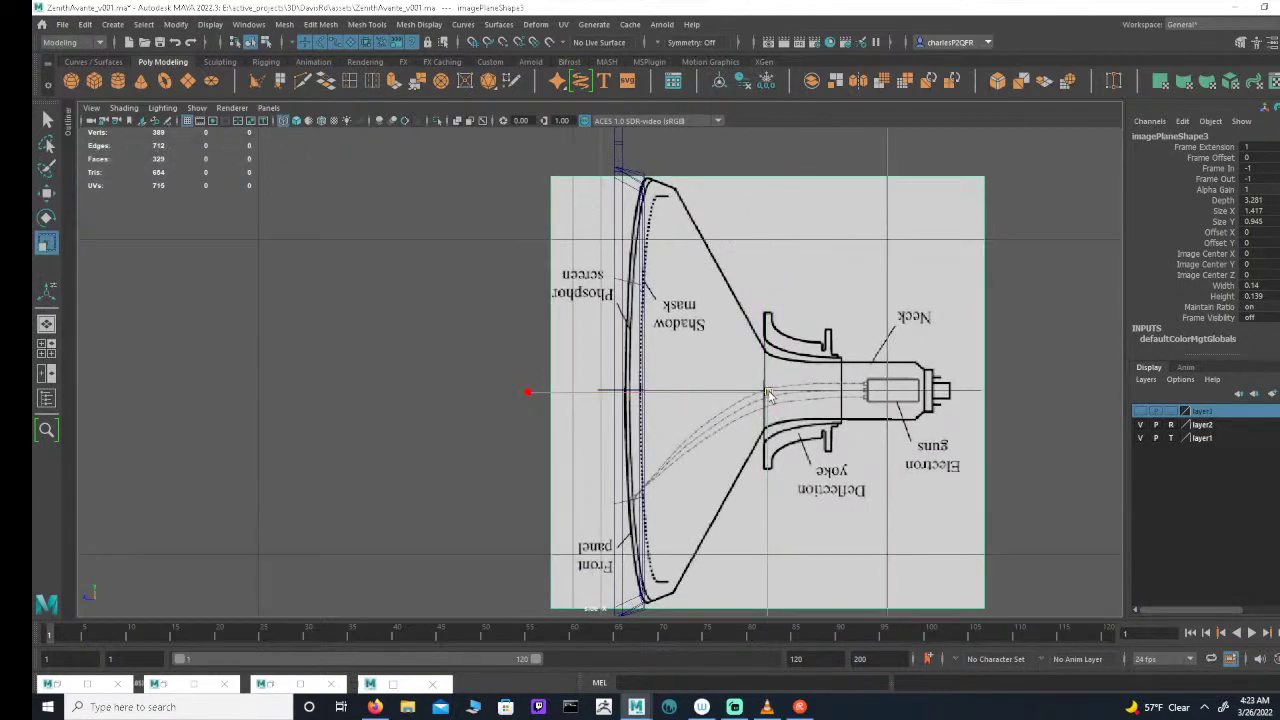
pyautogui.moveTo(768, 395); pyautogui.dragTo(771, 394)
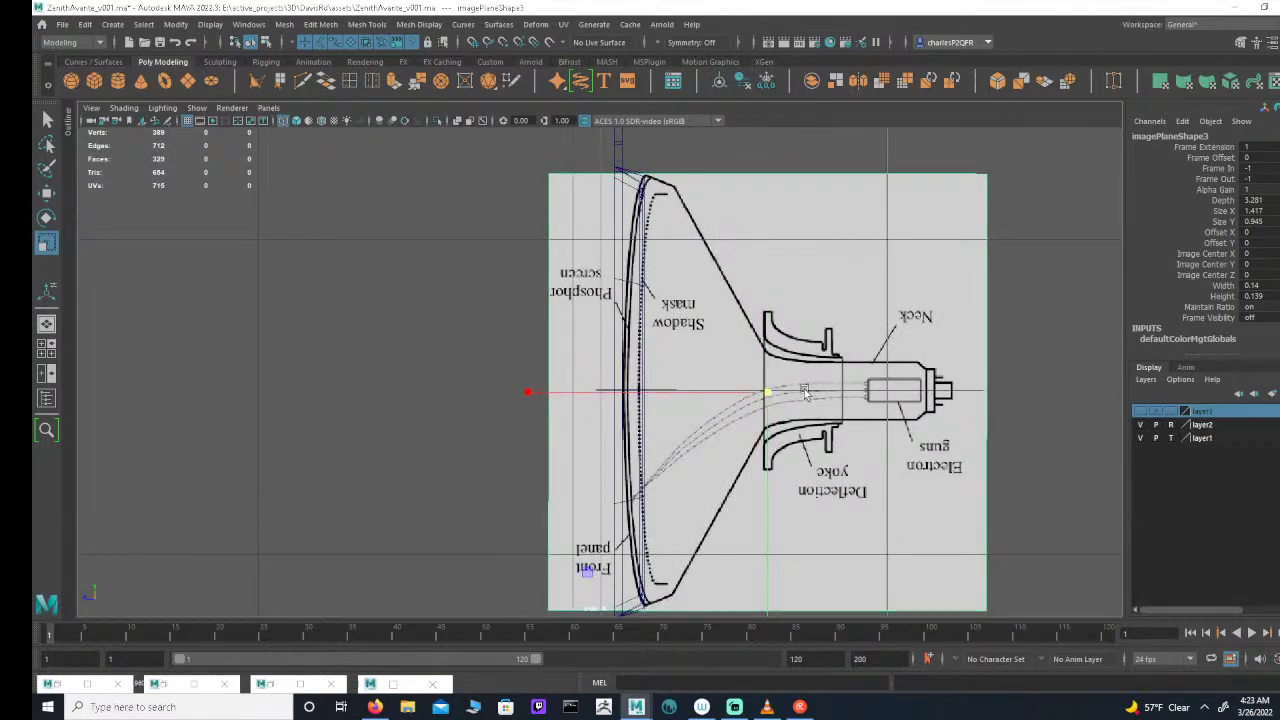
pyautogui.keyDown('alt'); pyautogui.moveTo(714, 428); pyautogui.dragTo(771, 397, button='middle'); pyautogui.keyUp('alt')
pyautogui.keyDown('alt'); pyautogui.moveTo(771, 397); pyautogui.dragTo(719, 408, button='right'); pyautogui.keyUp('alt')
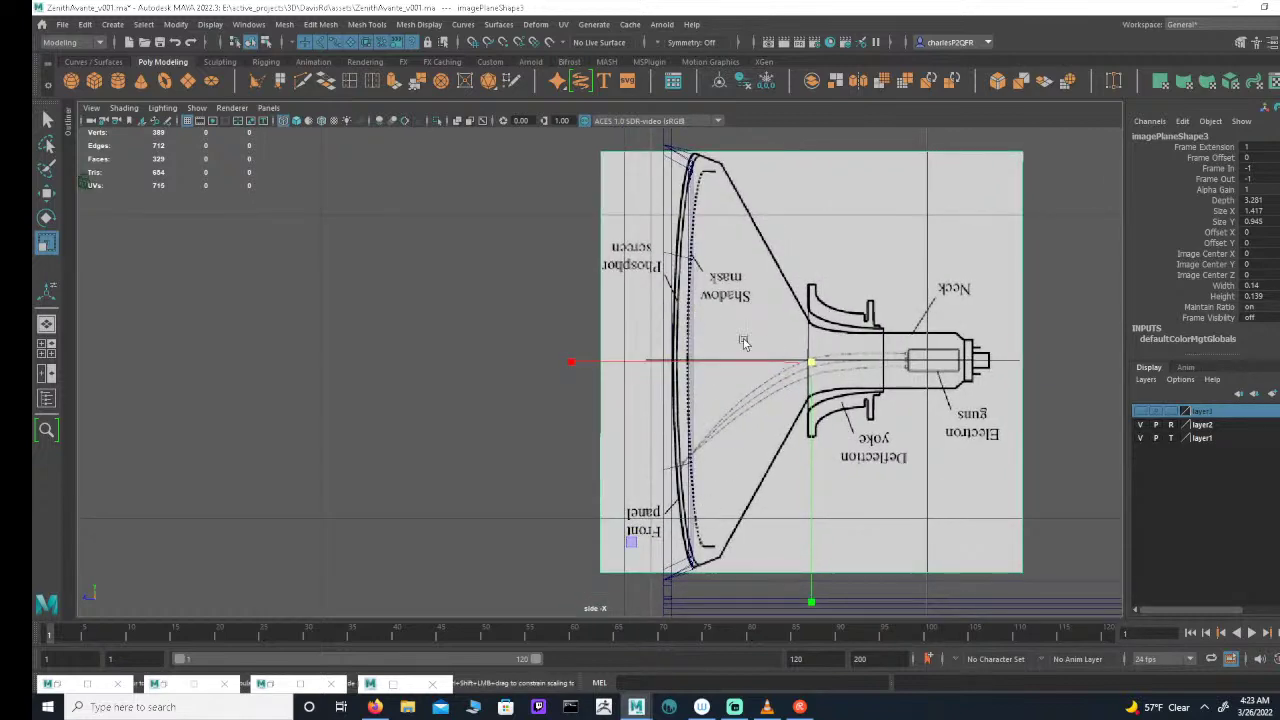
pyautogui.keyDown('alt'); pyautogui.moveTo(746, 343); pyautogui.dragTo(822, 366, button='middle'); pyautogui.keyUp('alt')
pyautogui.keyDown('alt'); pyautogui.moveTo(822, 366); pyautogui.dragTo(757, 341, button='right'); pyautogui.keyUp('alt')
# Step: Duplicate the CRT image plane and set the copy's Rotate Y to -90 and Rotate Z to 0 so it lies flat
pyautogui.press('space')
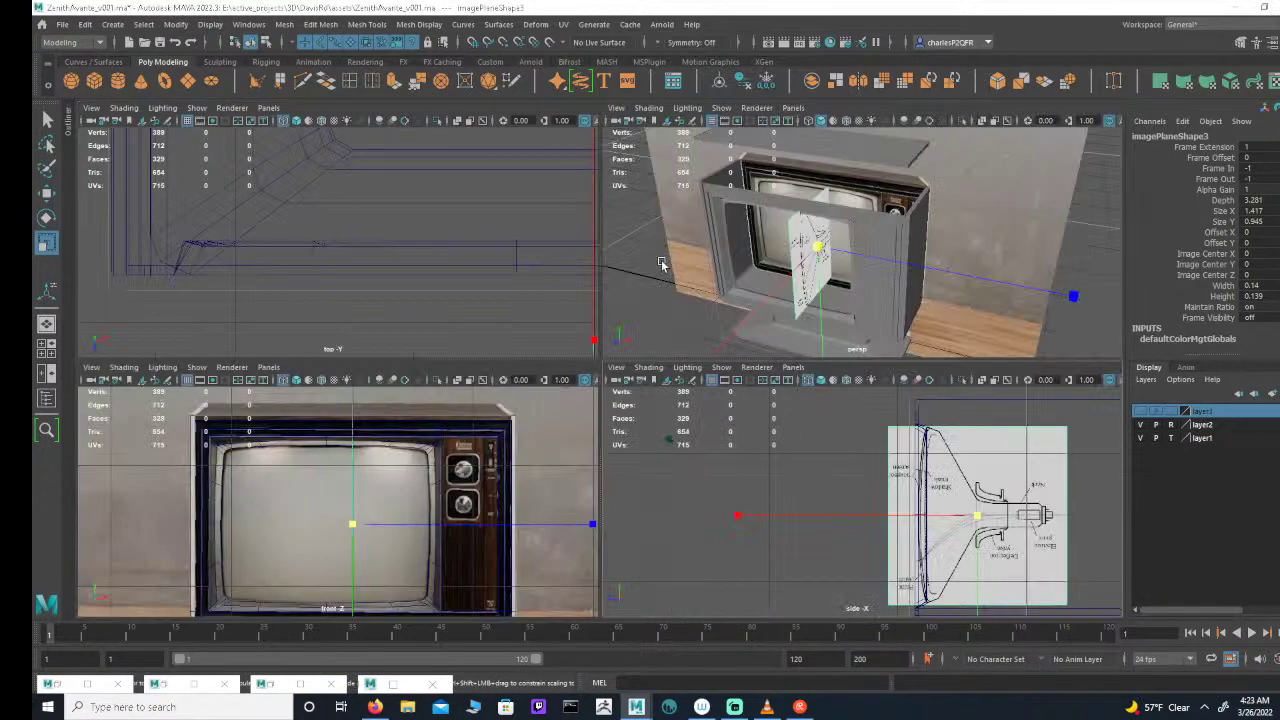
pyautogui.keyDown('alt'); pyautogui.moveTo(451, 271); pyautogui.dragTo(194, 252, button='right'); pyautogui.keyUp('alt')
pyautogui.keyDown('alt'); pyautogui.moveTo(374, 276); pyautogui.dragTo(164, 299, button='middle'); pyautogui.keyUp('alt')
pyautogui.keyDown('alt'); pyautogui.moveTo(163, 300); pyautogui.dragTo(330, 258, button='right'); pyautogui.keyUp('alt')
pyautogui.hotkey('ctrl', 'd')
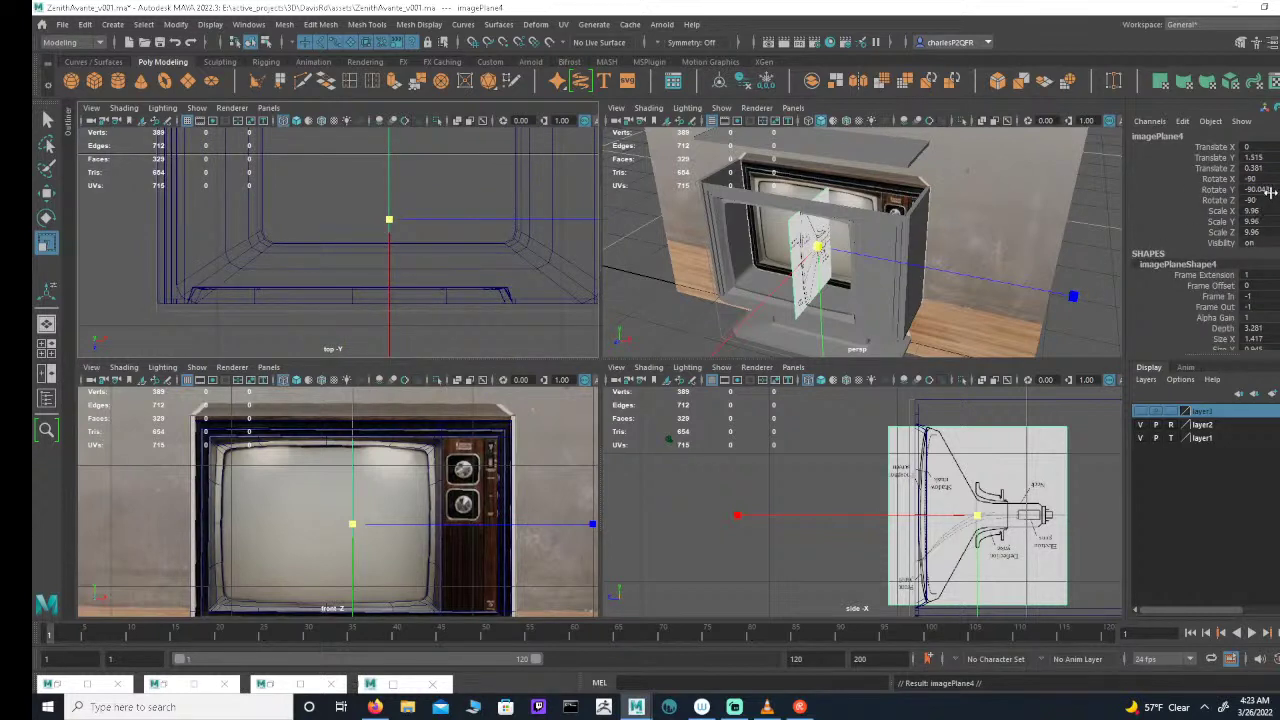
pyautogui.doubleClick(1272, 189)
pyautogui.write('-90')
pyautogui.press('Return')
pyautogui.doubleClick(1272, 200)
pyautogui.write('0')
pyautogui.press('Return')
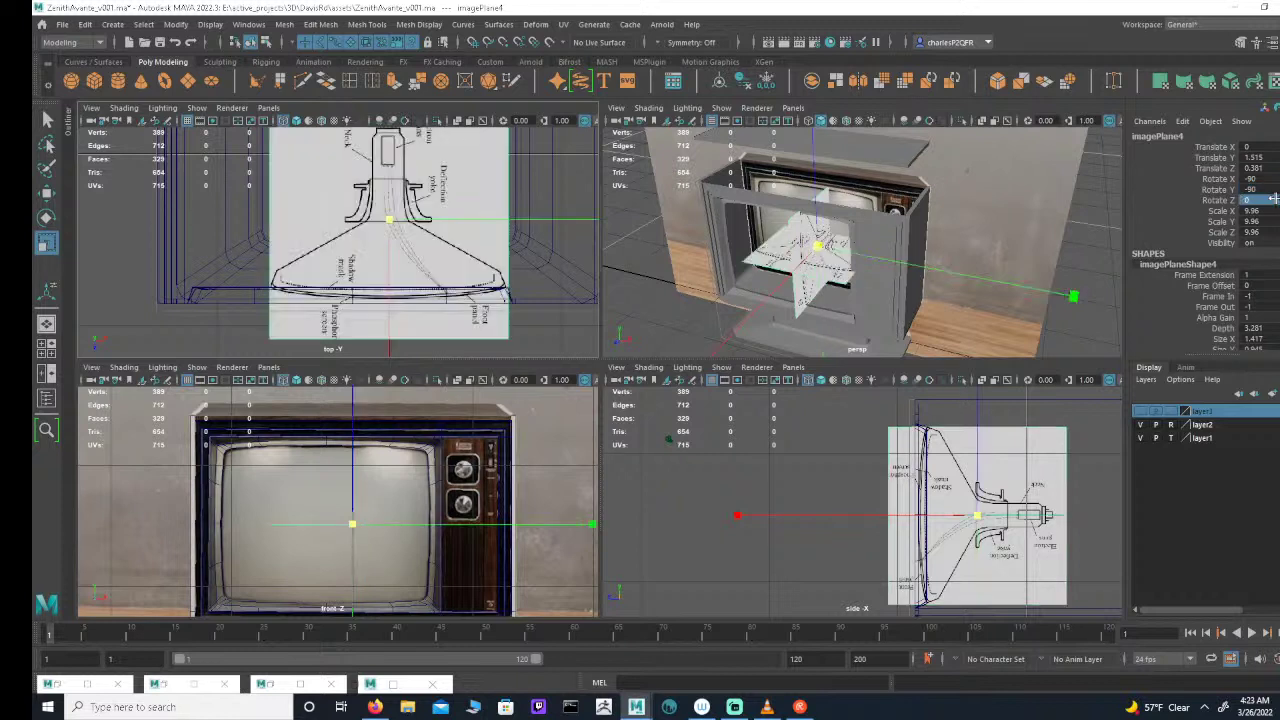
# Step: Set the original vertical CRT image plane's Rotate Y to exactly -90
pyautogui.click(1013, 470)
pyautogui.doubleClick(1272, 189)
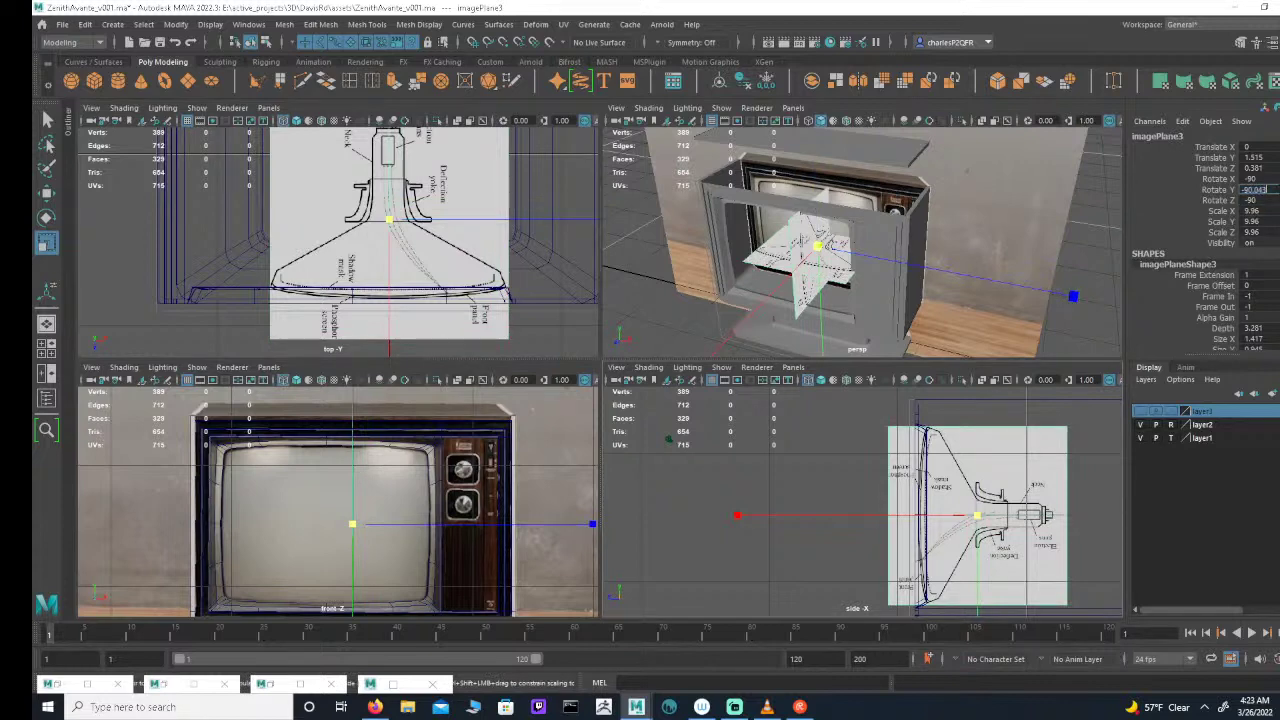
pyautogui.write('-90')
pyautogui.press('Return')
pyautogui.click(768, 272)
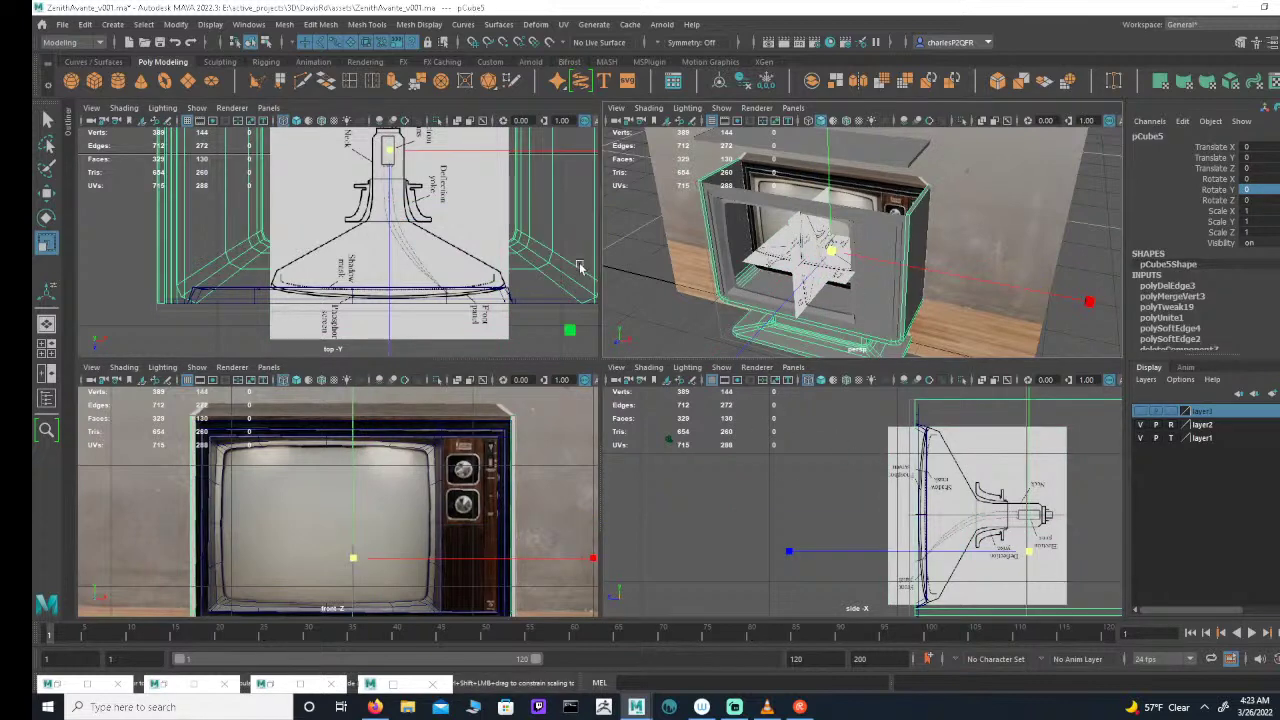
pyautogui.press('space')
pyautogui.scroll(-5, 596, 229)
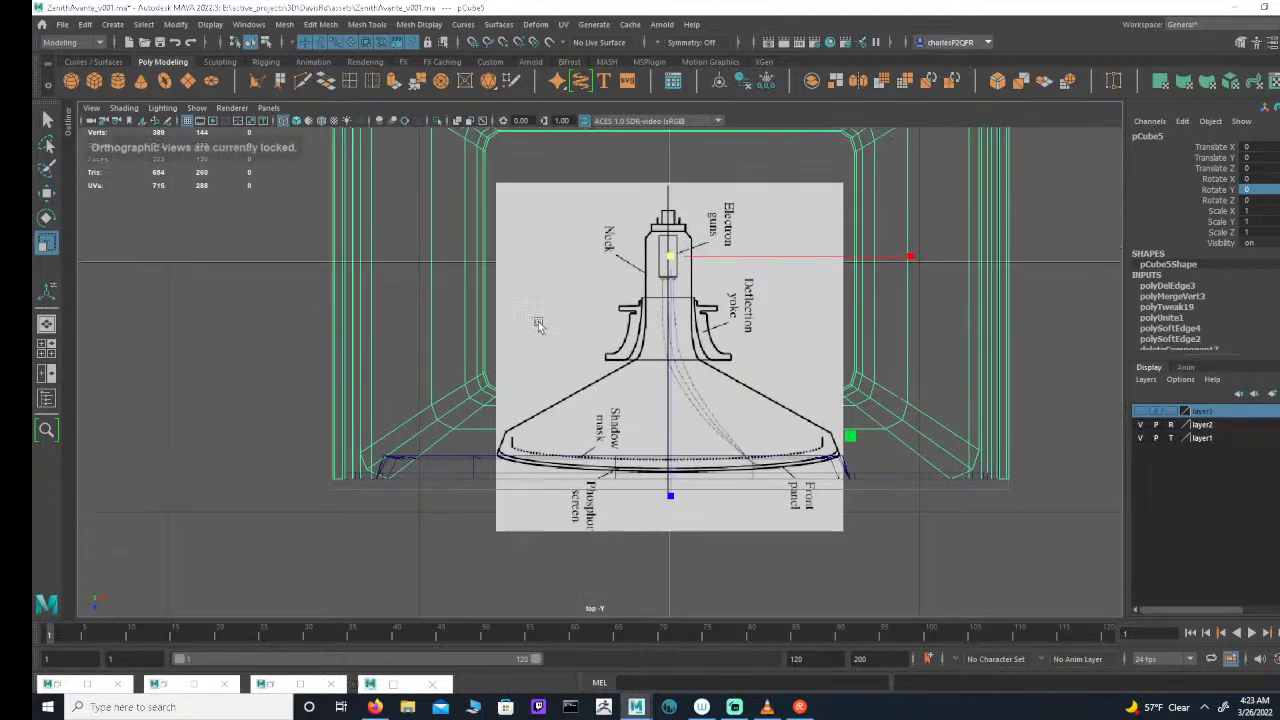
pyautogui.press('space')
pyautogui.scroll(-2, 1030, 503)
pyautogui.keyDown('alt'); pyautogui.moveTo(1090, 517); pyautogui.dragTo(954, 506, button='middle'); pyautogui.keyUp('alt')
pyautogui.click(768, 268)
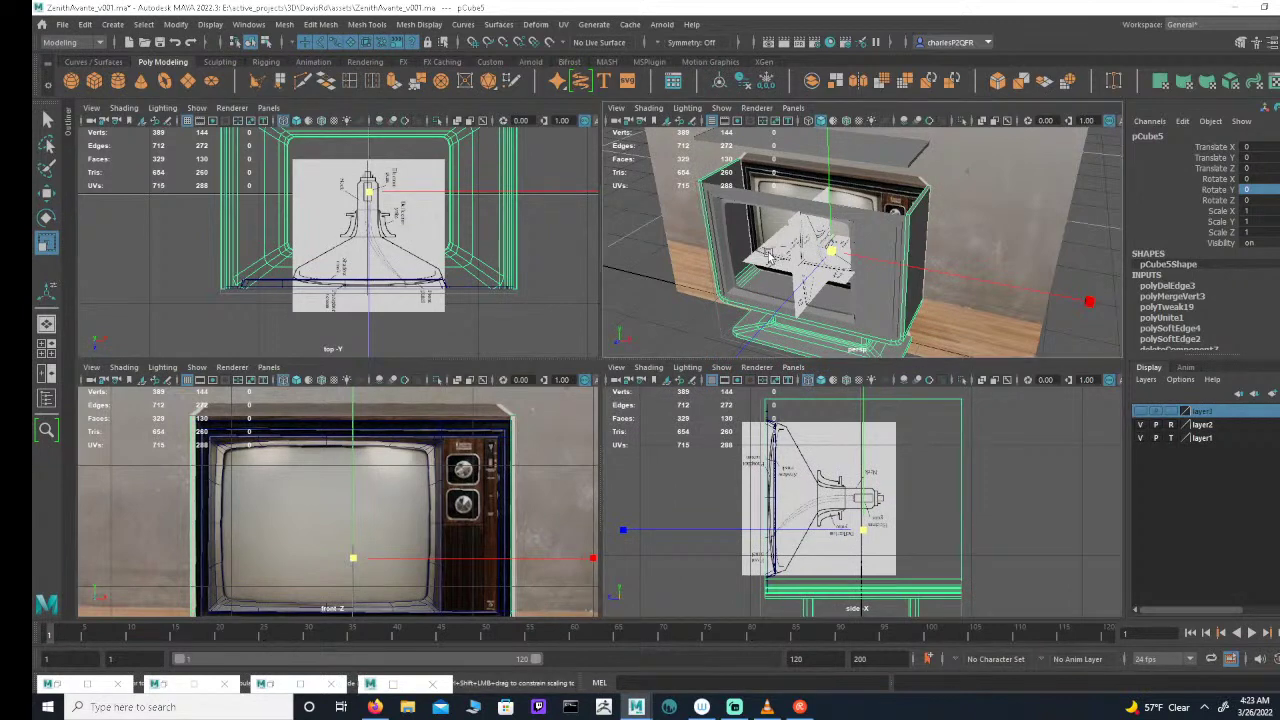
# Step: In the top view, fit the horizontal CRT image plane to the screen opening with about Scale Y 13.321 and Translate X -0.216
pyautogui.click(423, 308)
pyautogui.scroll(3, 361, 258)
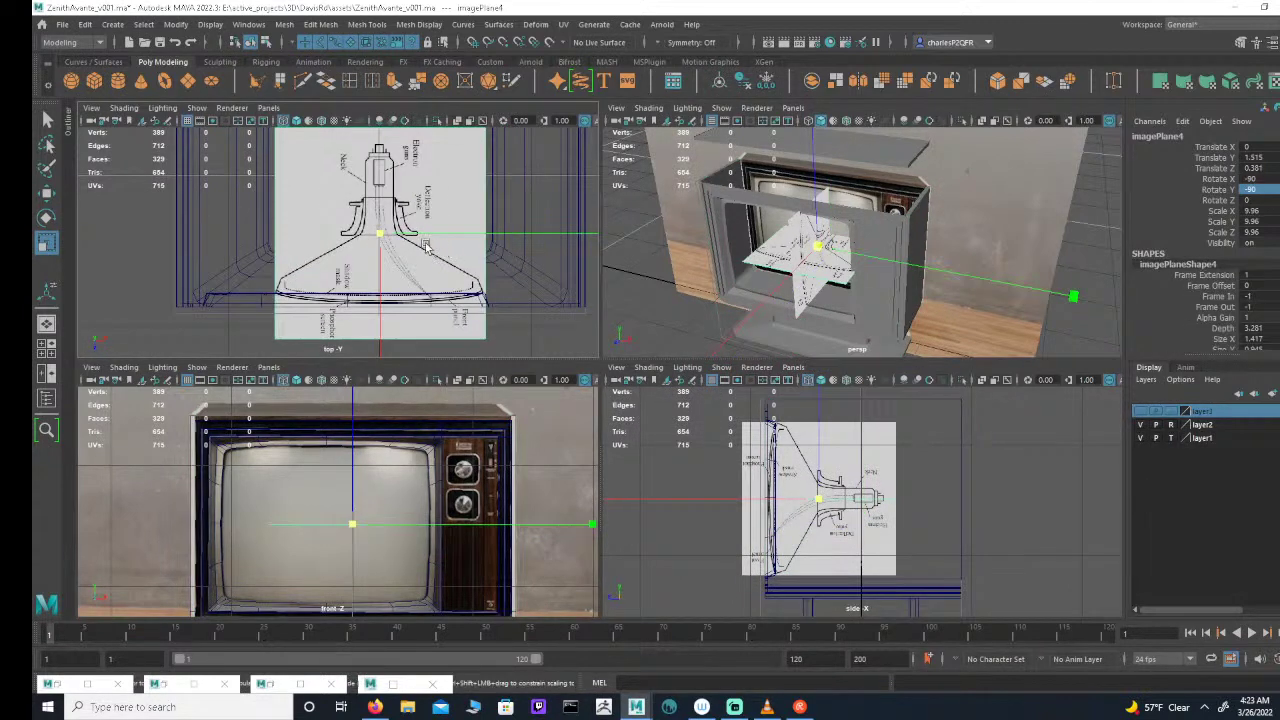
pyautogui.scroll(2, 482, 282)
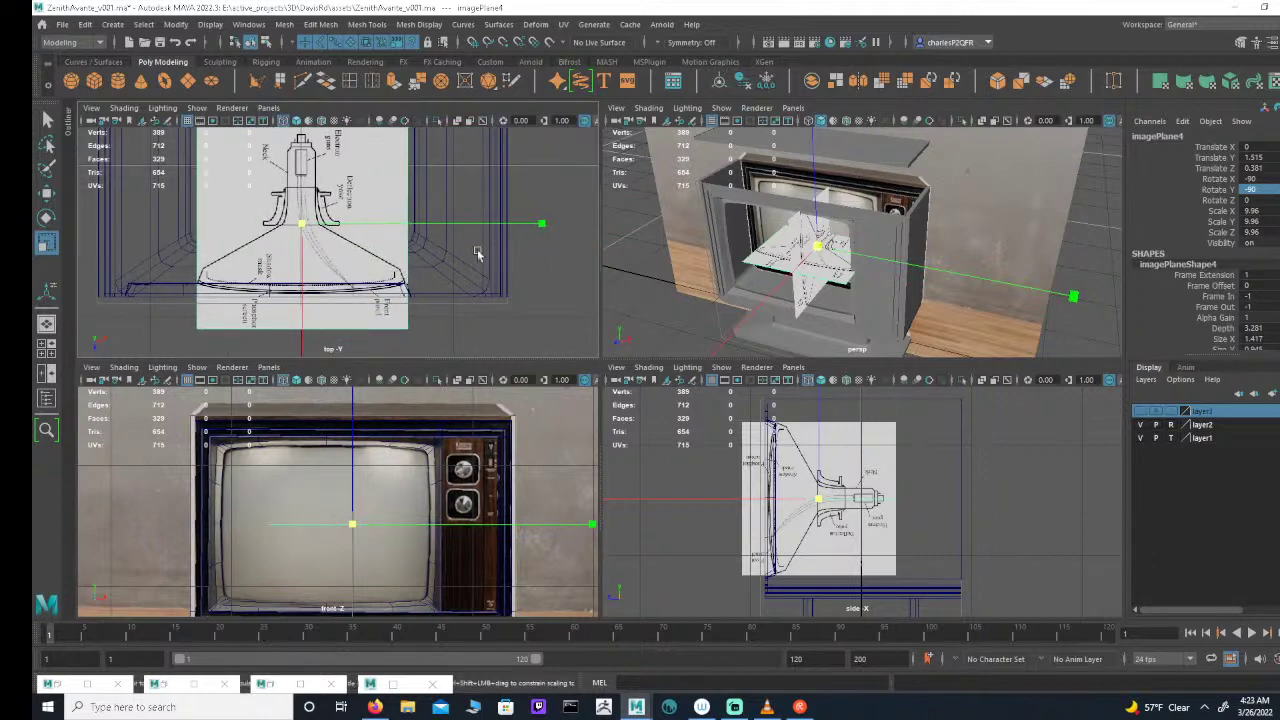
pyautogui.press('space')
pyautogui.scroll(-1, 570, 228)
pyautogui.press('f')
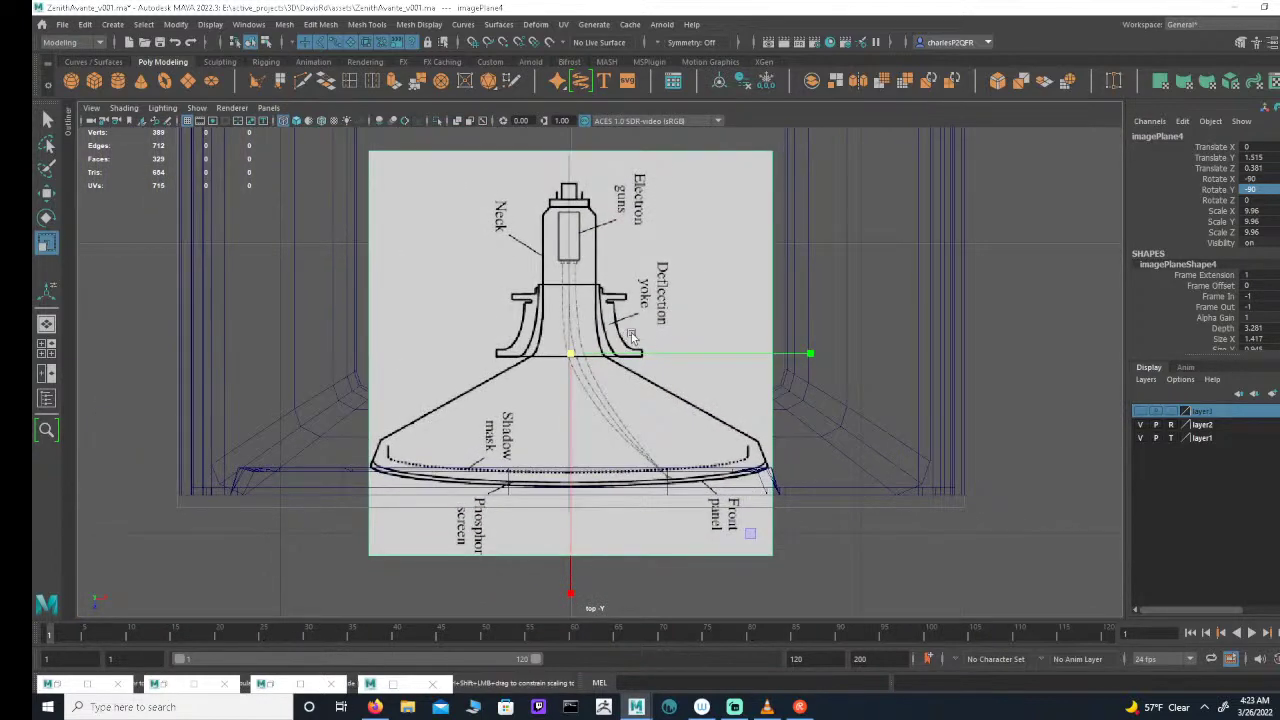
pyautogui.press('w')
pyautogui.moveTo(766, 358)
pyautogui.mouseDown()
pyautogui.moveTo(691, 347)
pyautogui.moveTo(827, 352)
pyautogui.moveTo(753, 351)
pyautogui.mouseUp()
pyautogui.press('r')
pyautogui.press('w')
pyautogui.press('r')
pyautogui.press('e')
pyautogui.press('w')
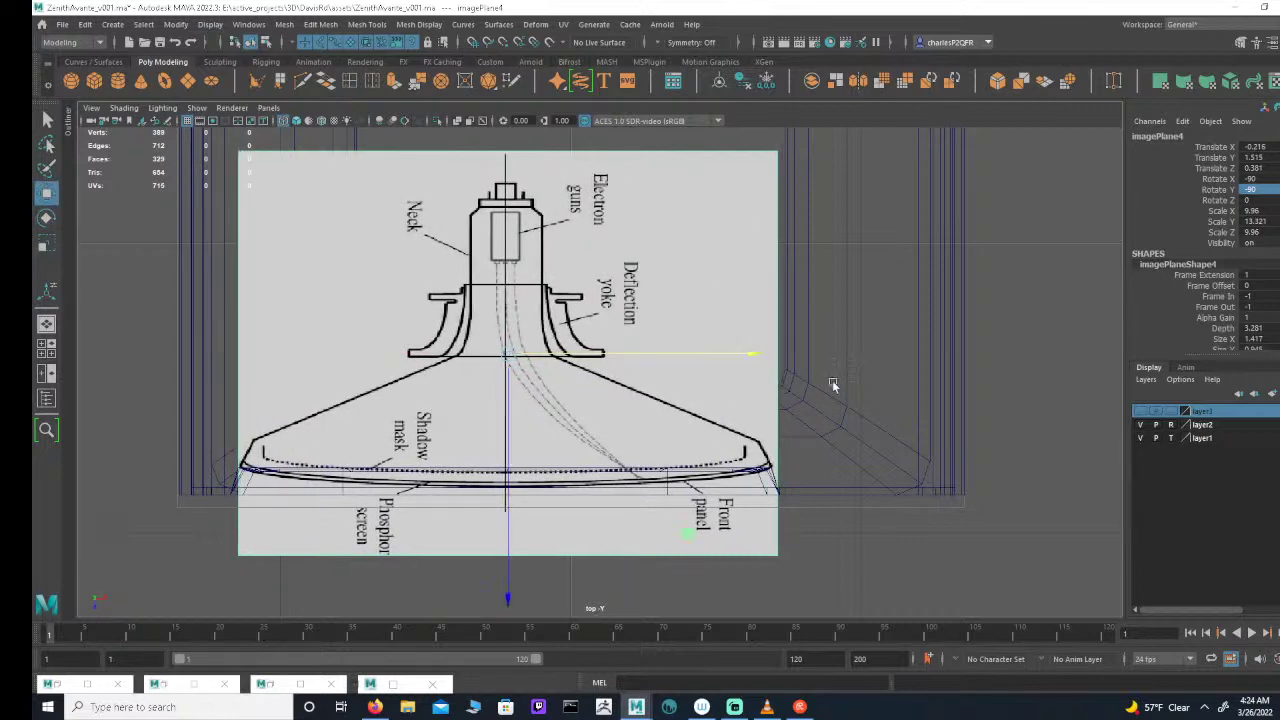
# Step: Examine the two crossed CRT image planes inside the cabinet in the perspective view
pyautogui.press('space')
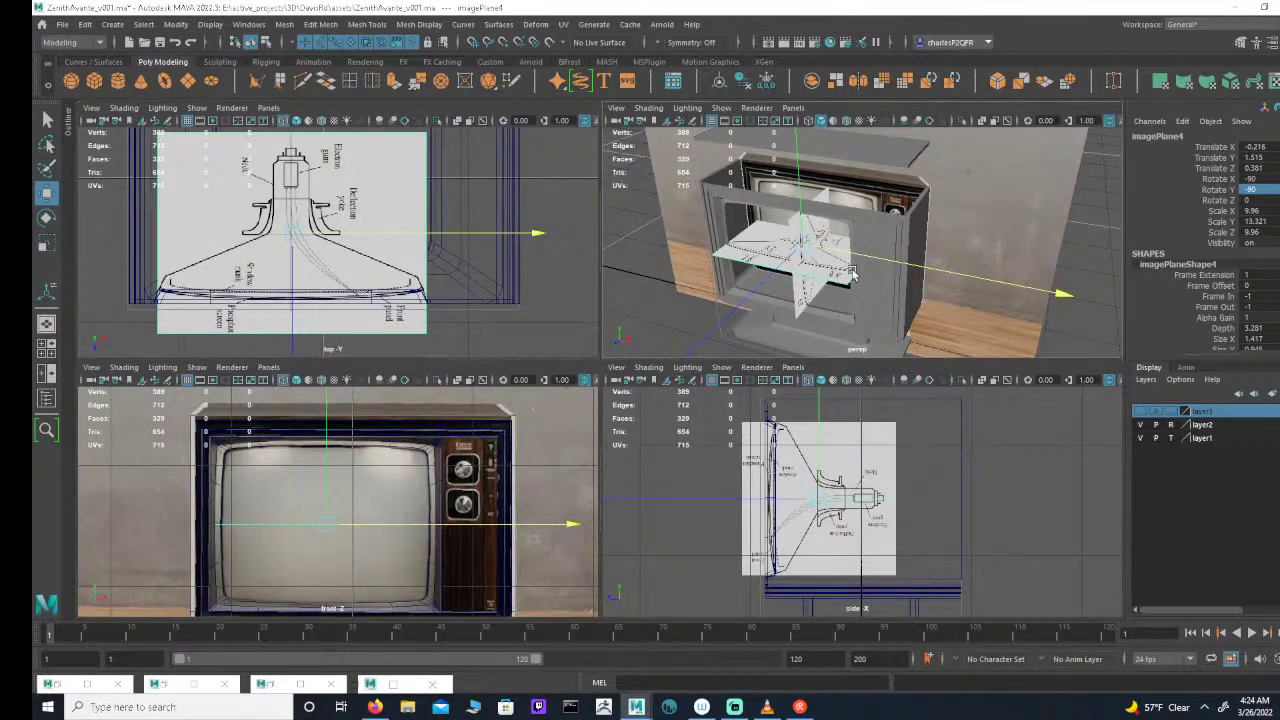
pyautogui.press('space')
pyautogui.keyDown('alt'); pyautogui.moveTo(905, 335); pyautogui.dragTo(669, 365); pyautogui.keyUp('alt')
pyautogui.keyDown('alt'); pyautogui.moveTo(669, 365); pyautogui.dragTo(849, 362, button='right'); pyautogui.keyUp('alt')
pyautogui.keyDown('alt'); pyautogui.moveTo(848, 362); pyautogui.dragTo(766, 363); pyautogui.keyUp('alt')
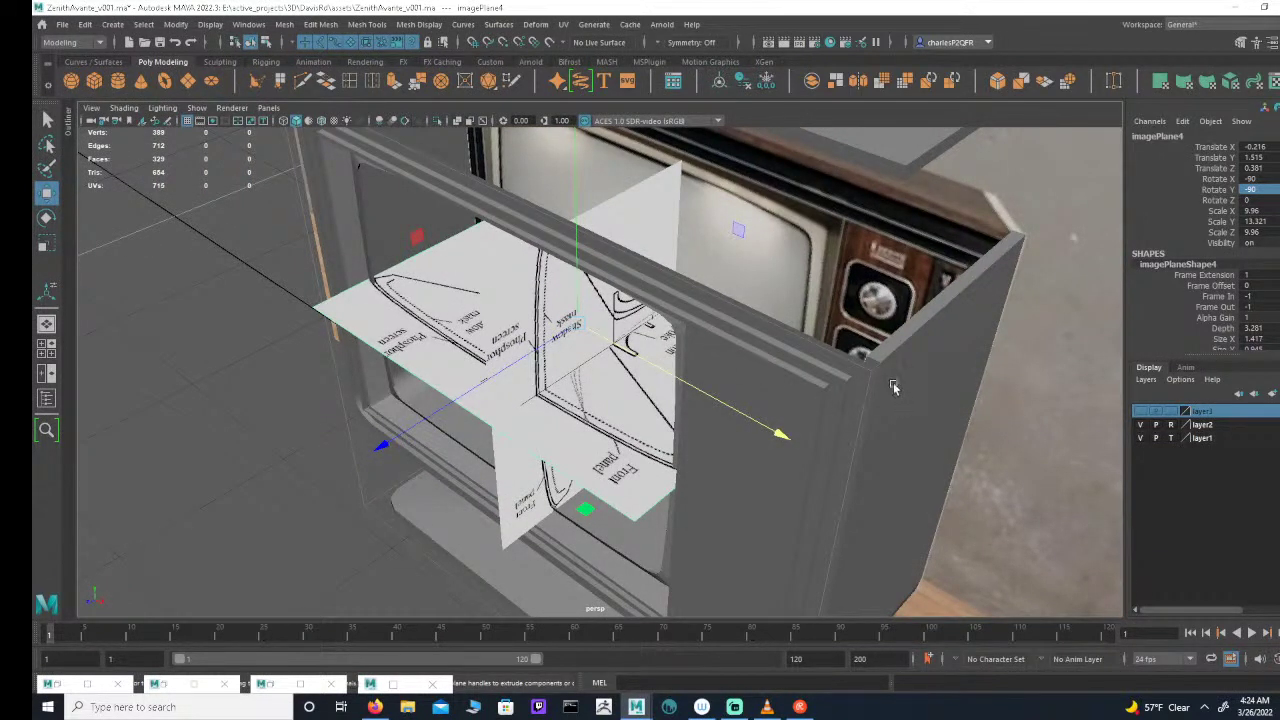
# Step: Select the cabinet's body, front frame and top panel, put them in a new display layer and hide that layer
pyautogui.keyDown('alt'); pyautogui.moveTo(1008, 395); pyautogui.dragTo(921, 340, button='right'); pyautogui.keyUp('alt')
pyautogui.click(846, 356)
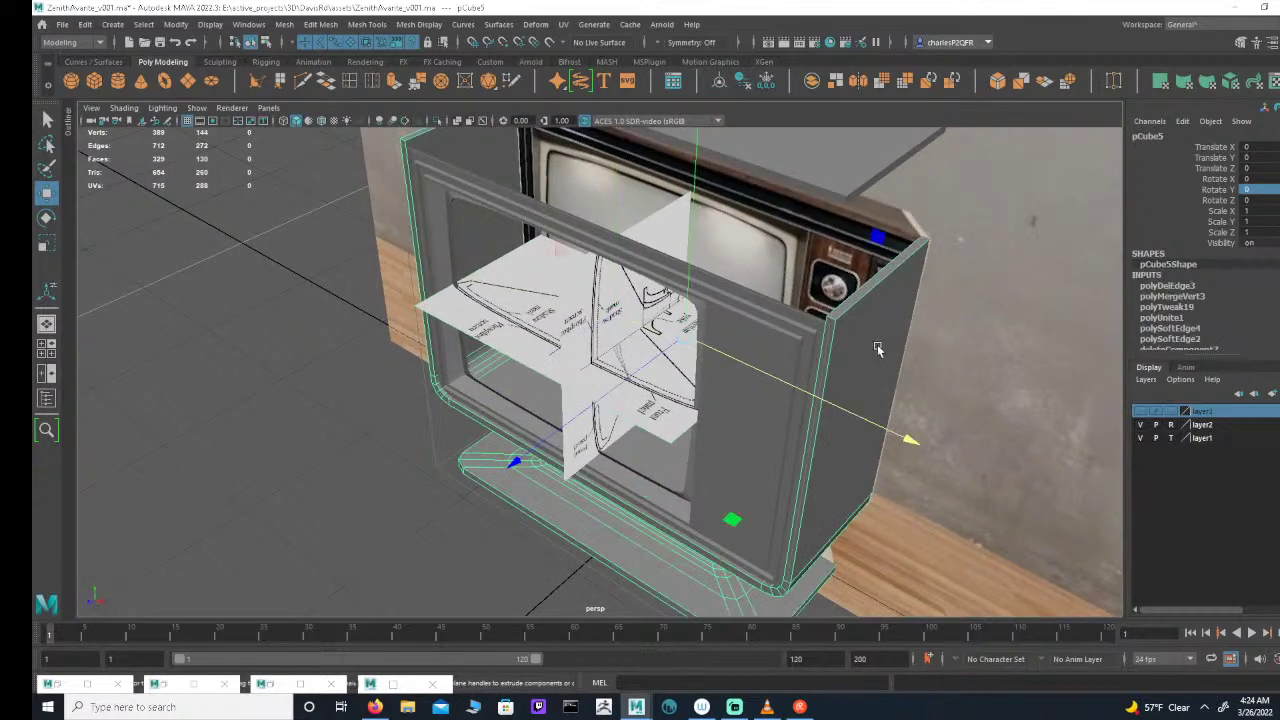
pyautogui.keyDown('alt'); pyautogui.moveTo(822, 341); pyautogui.dragTo(840, 311); pyautogui.keyUp('alt')
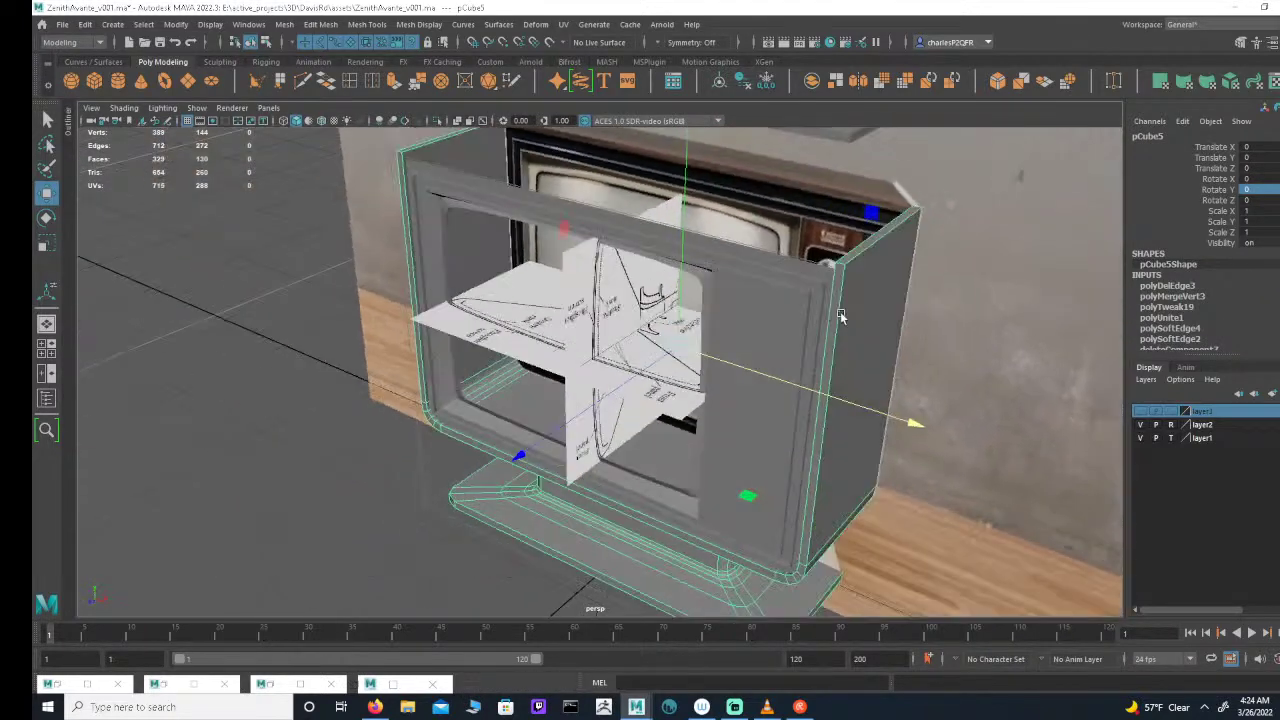
pyautogui.keyDown('alt'); pyautogui.moveTo(758, 296); pyautogui.dragTo(720, 300); pyautogui.keyUp('alt')
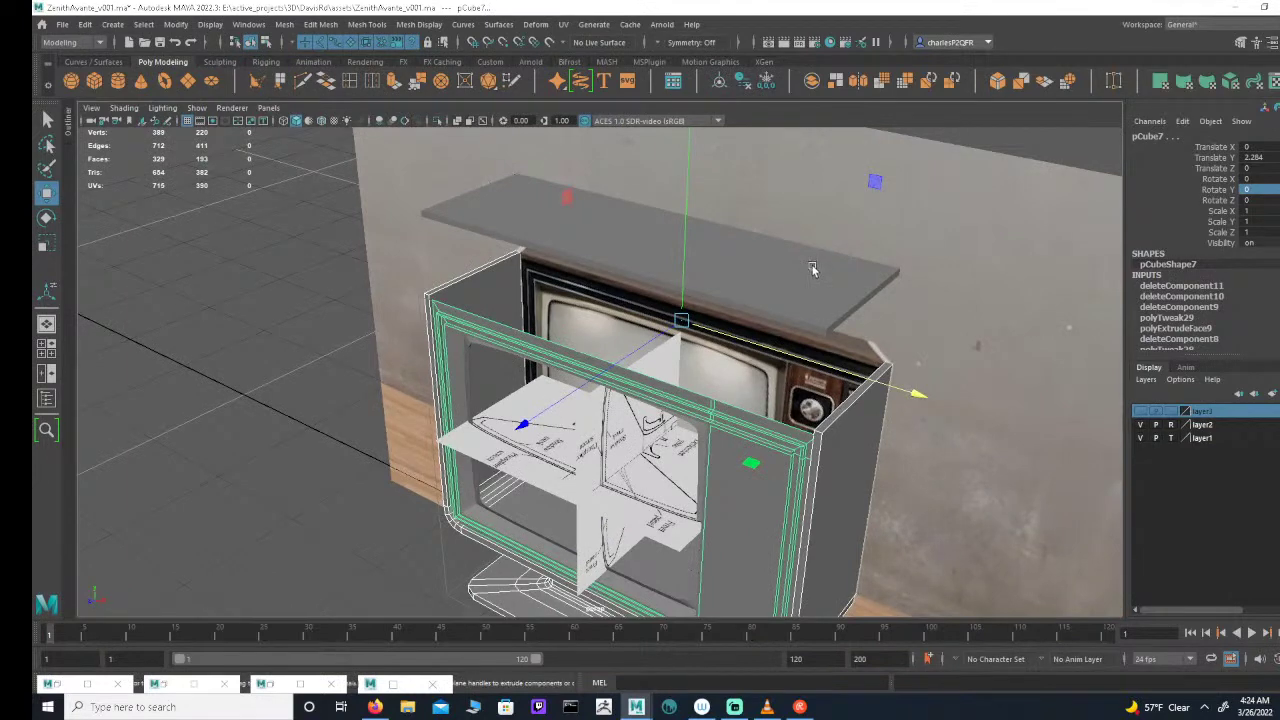
pyautogui.keyDown('shift'); pyautogui.click(814, 271); pyautogui.keyUp('shift')
pyautogui.scroll(2, 815, 452)
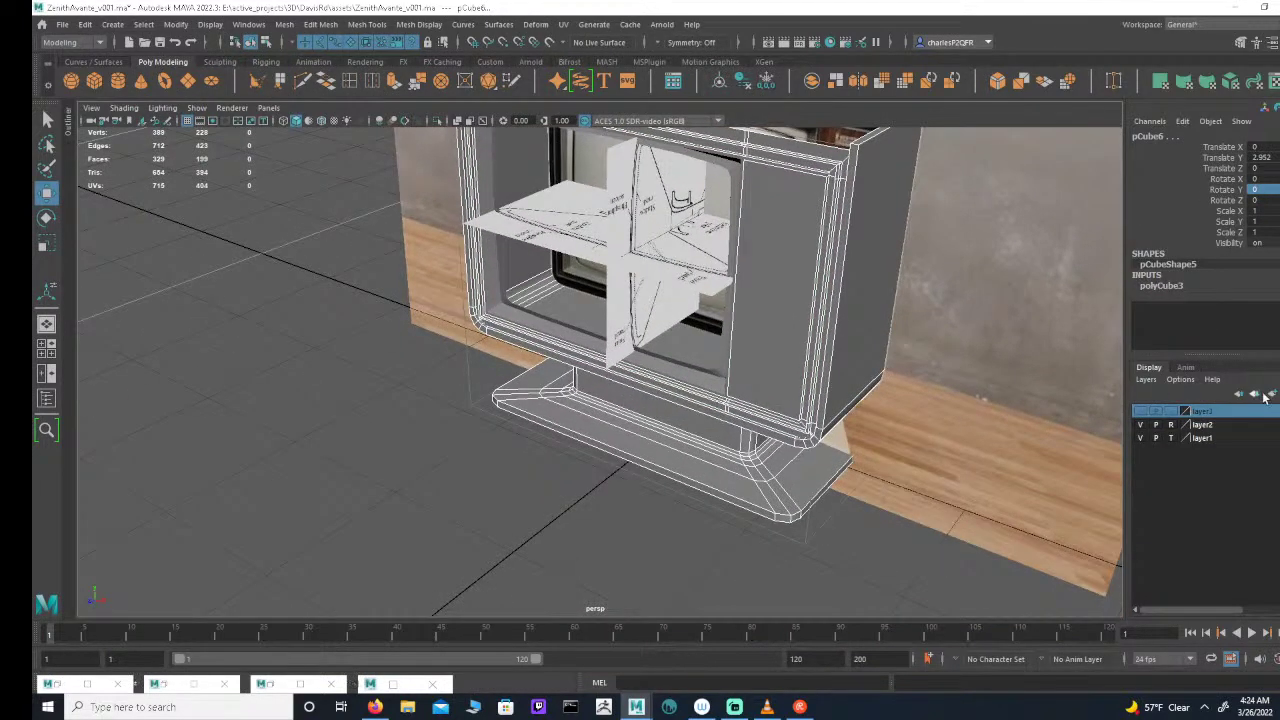
pyautogui.click(1279, 393)
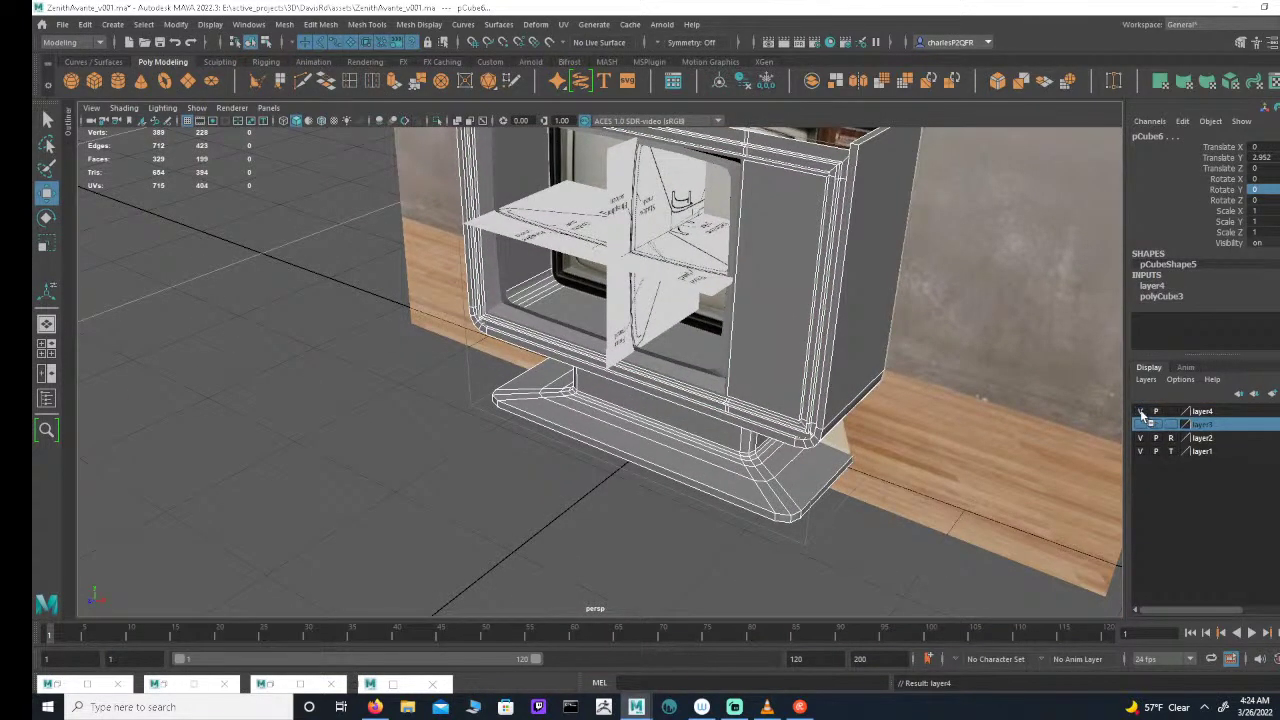
pyautogui.click(1141, 412)
# Step: Add the remaining inner screen bezel mesh to the hidden layer4
pyautogui.moveTo(781, 316)
pyautogui.keyDown('alt'); pyautogui.mouseDown()
pyautogui.moveTo(790, 299)
pyautogui.moveTo(779, 296)
pyautogui.mouseUp(); pyautogui.keyUp('alt')
pyautogui.click(726, 367)
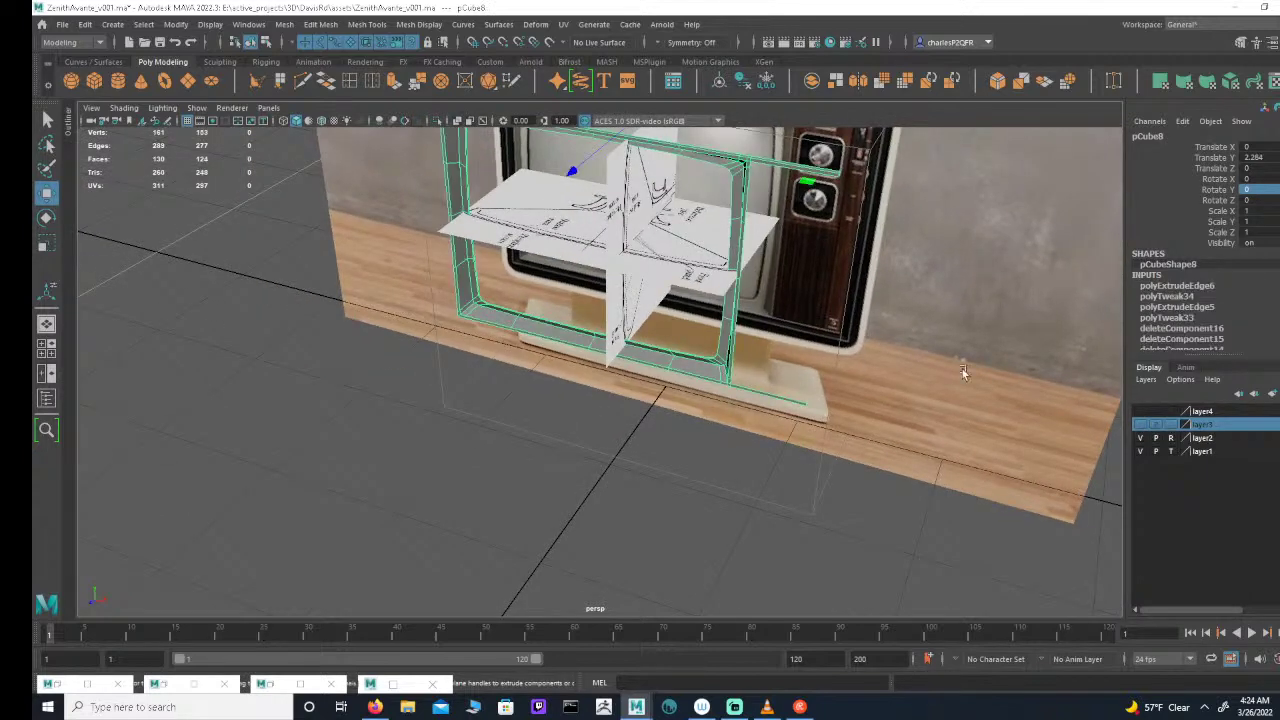
pyautogui.click(1207, 412)
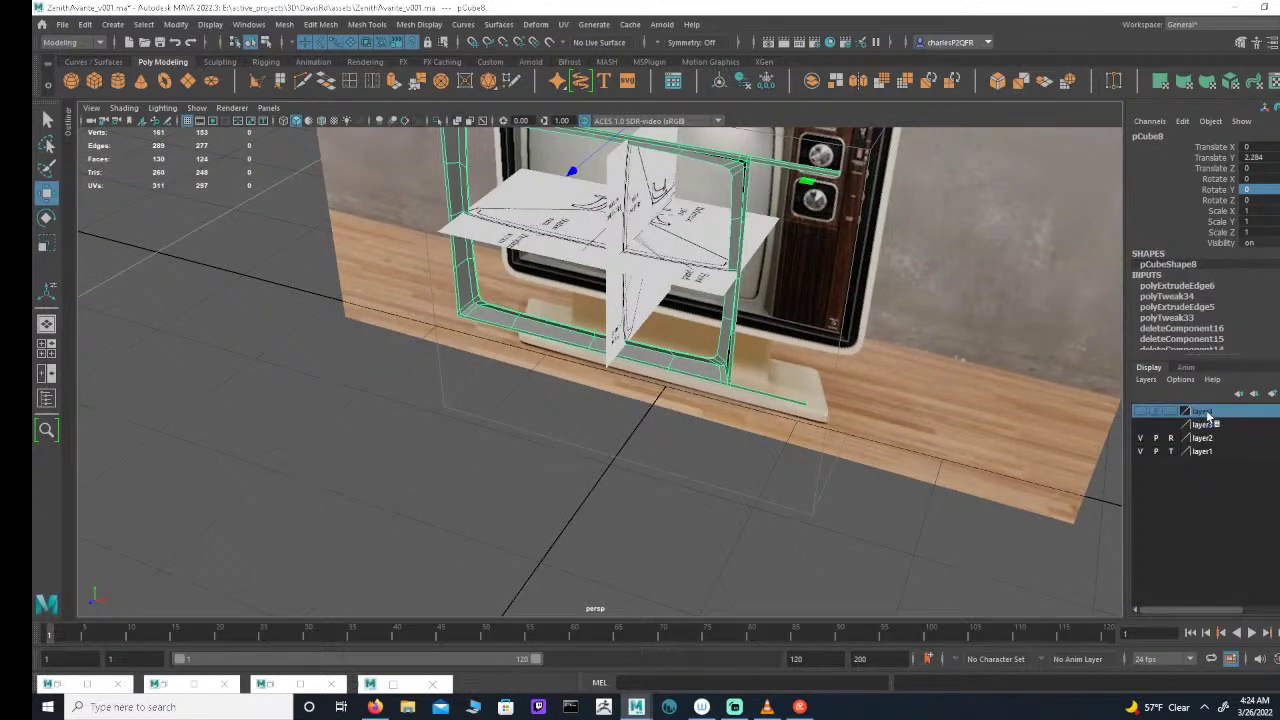
pyautogui.rightClick(1207, 412)
pyautogui.click(1210, 443)
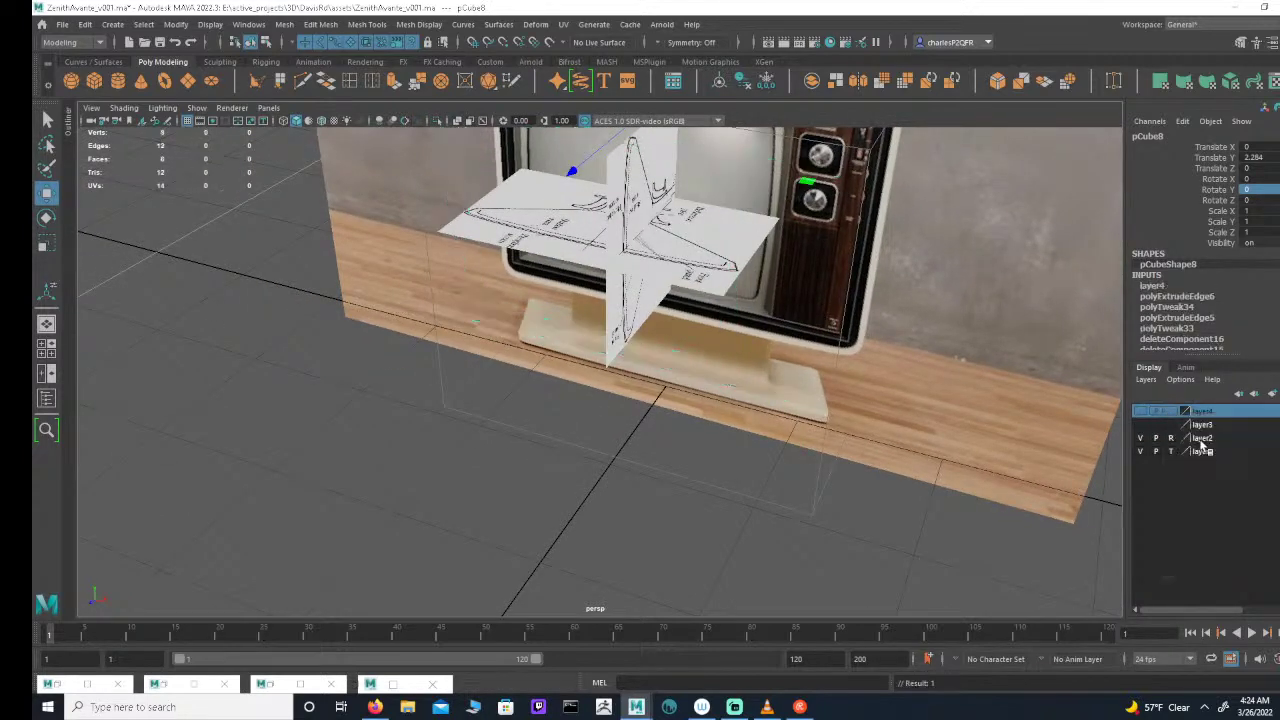
# Step: Show layer4 to check the cabinet's front frame and body, and hide it again
pyautogui.click(1141, 412)
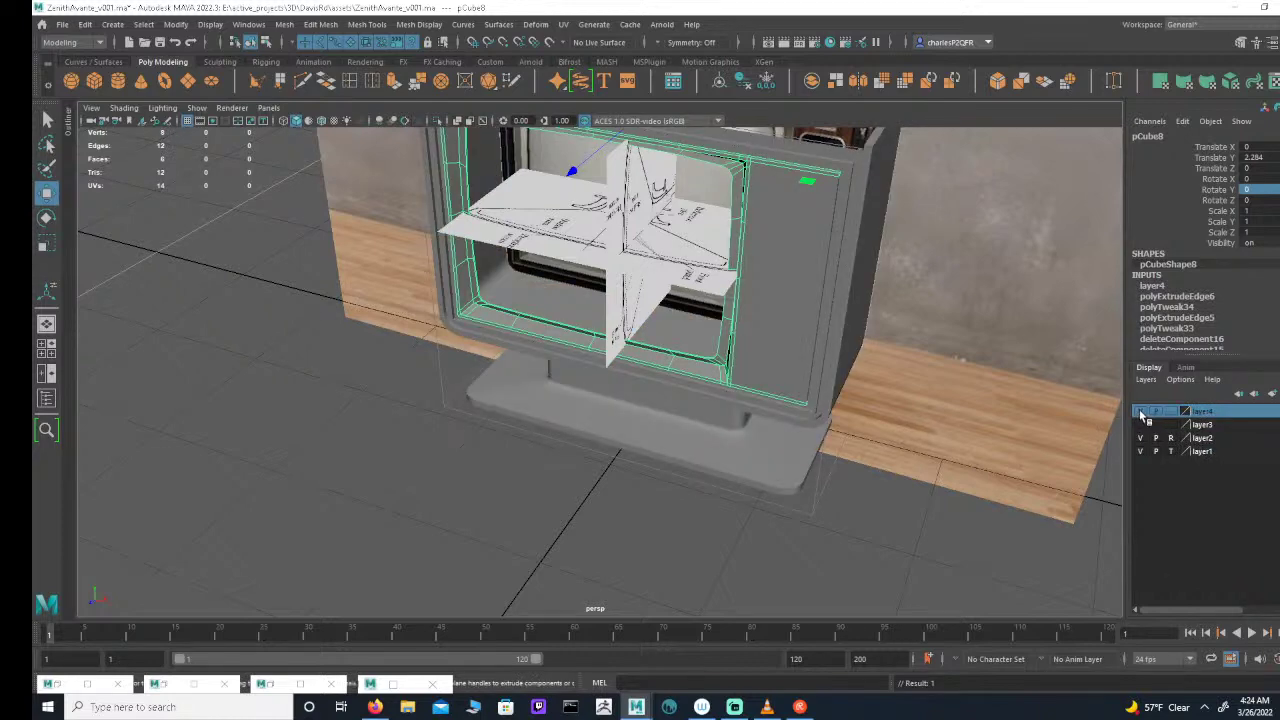
pyautogui.click(758, 337)
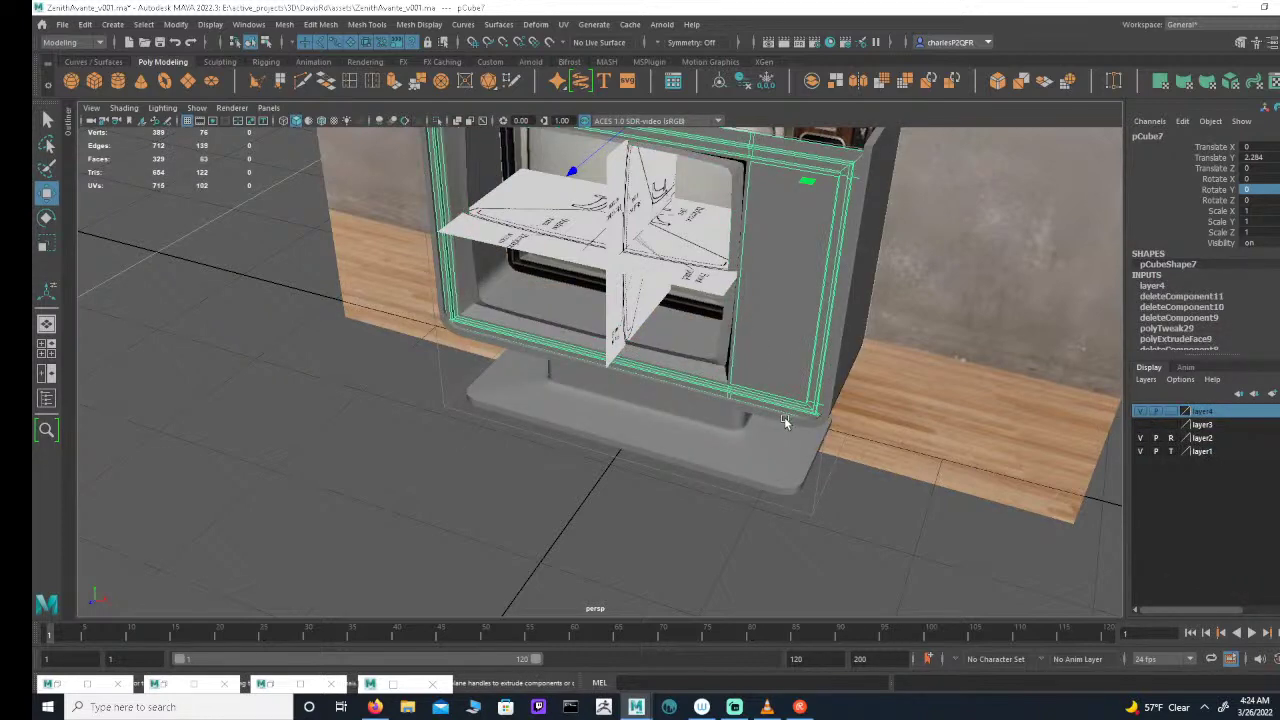
pyautogui.click(784, 417)
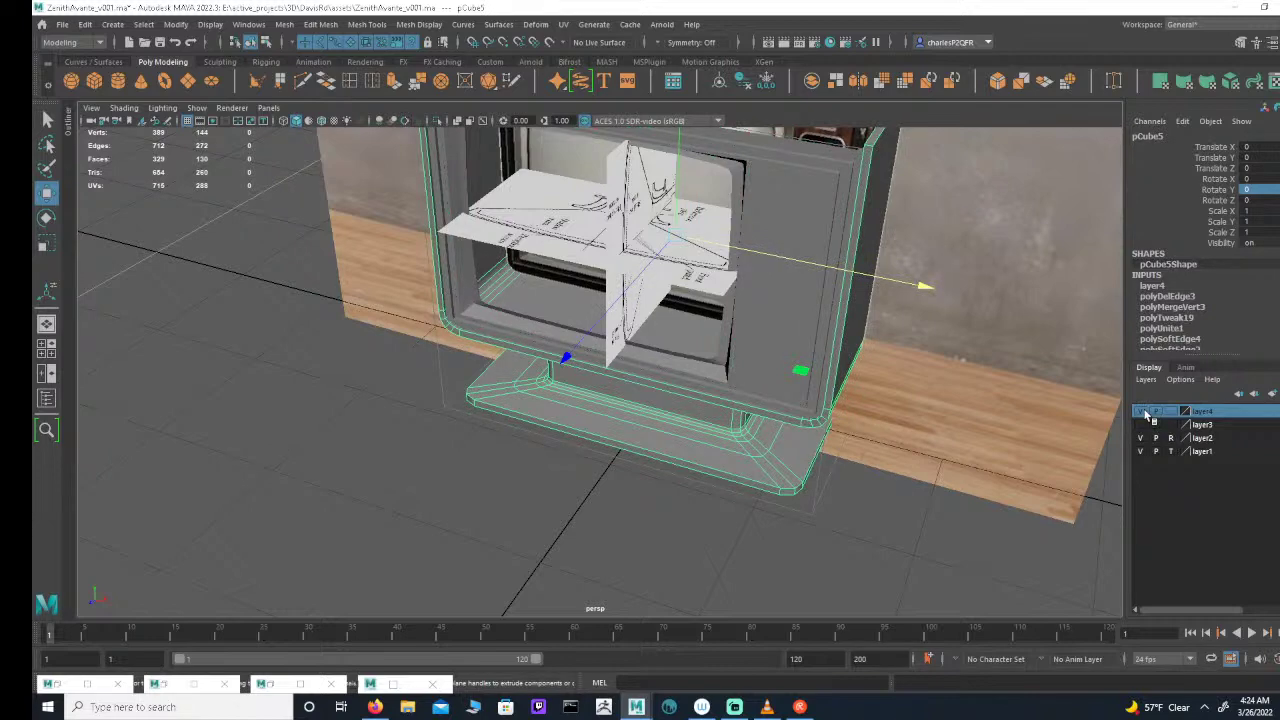
pyautogui.click(1143, 412)
pyautogui.keyDown('alt'); pyautogui.moveTo(620, 347); pyautogui.dragTo(525, 352); pyautogui.keyUp('alt')
# Step: Create a polygon cube and raise it in the side view to Translate Y 1.569, level with the CRT tube reference
pyautogui.press('space')
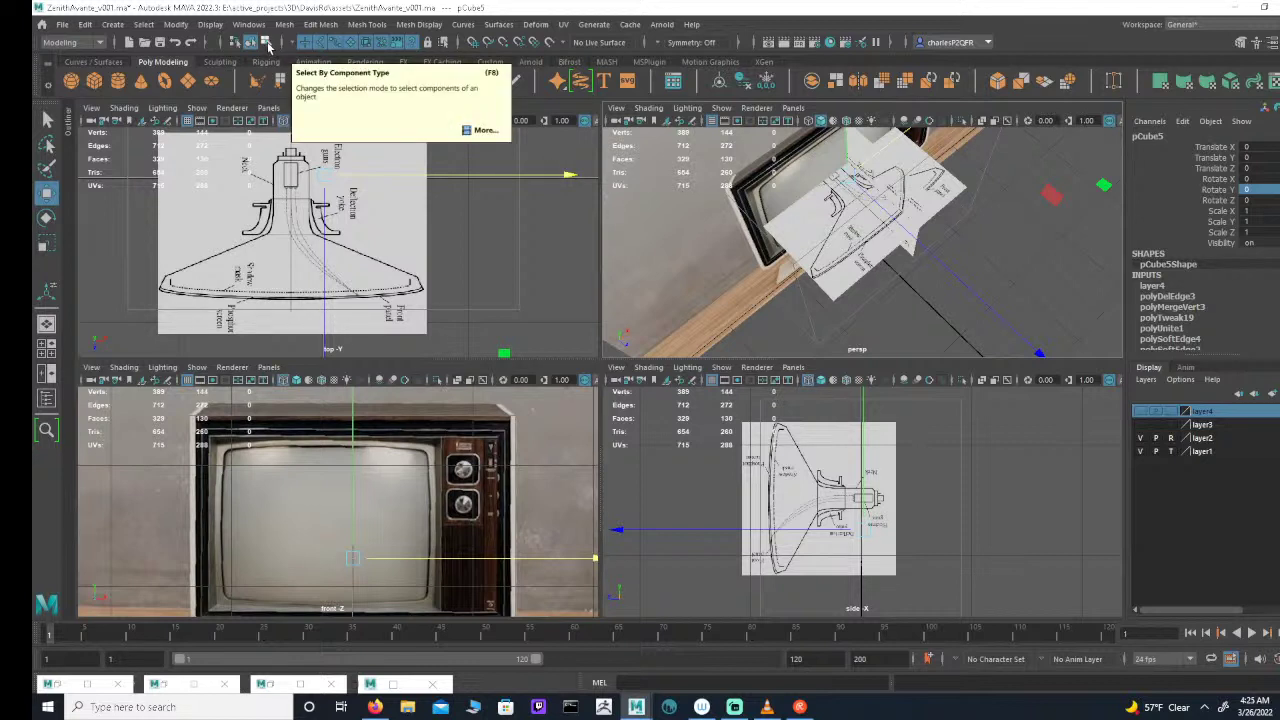
pyautogui.click(94, 80)
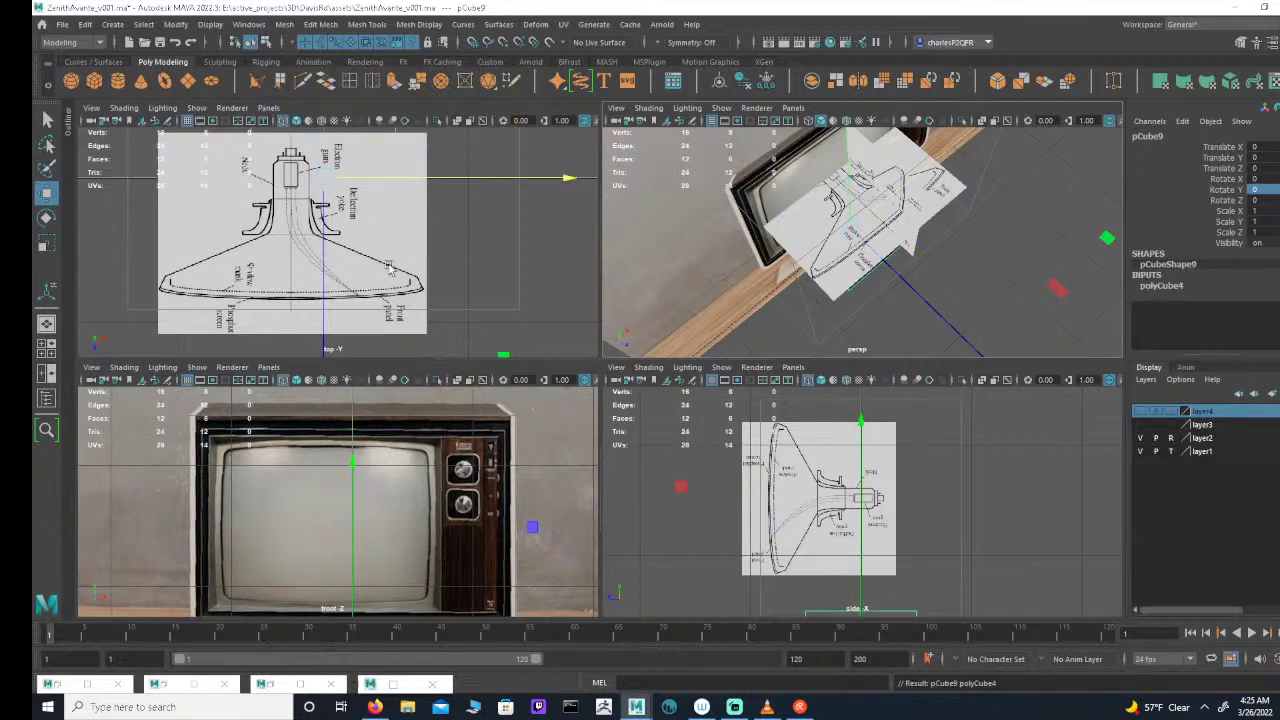
pyautogui.keyDown('alt'); pyautogui.moveTo(374, 251); pyautogui.dragTo(484, 262, button='middle'); pyautogui.keyUp('alt')
pyautogui.scroll(1, 503, 245)
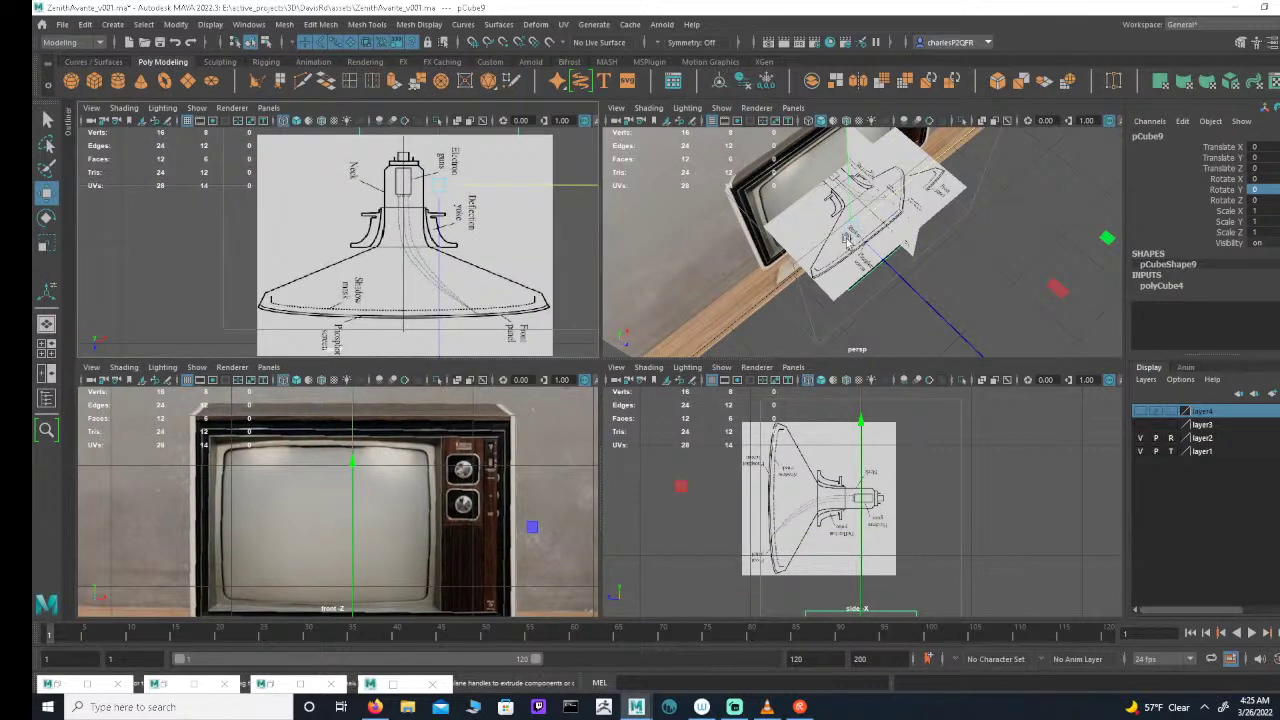
pyautogui.keyDown('alt'); pyautogui.moveTo(874, 228); pyautogui.dragTo(870, 340); pyautogui.keyUp('alt')
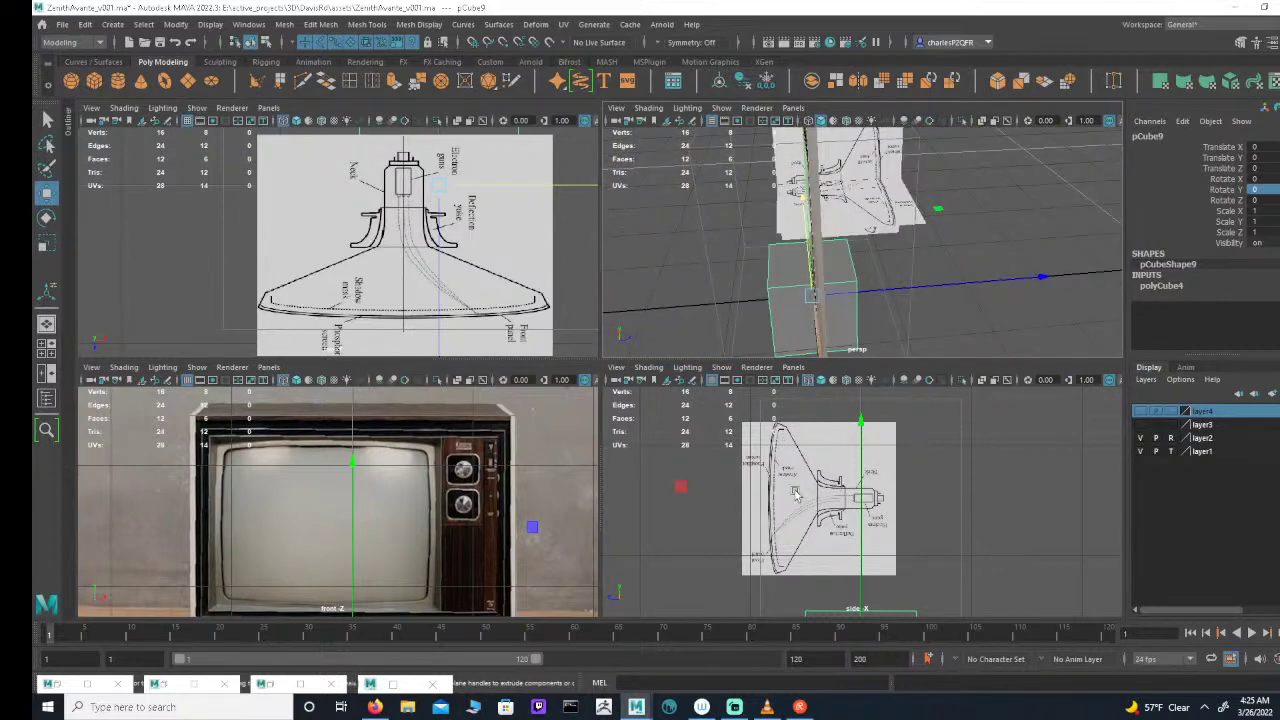
pyautogui.keyDown('alt'); pyautogui.moveTo(826, 487); pyautogui.dragTo(830, 461, button='middle'); pyautogui.keyUp('alt')
pyautogui.scroll(-1, 830, 461)
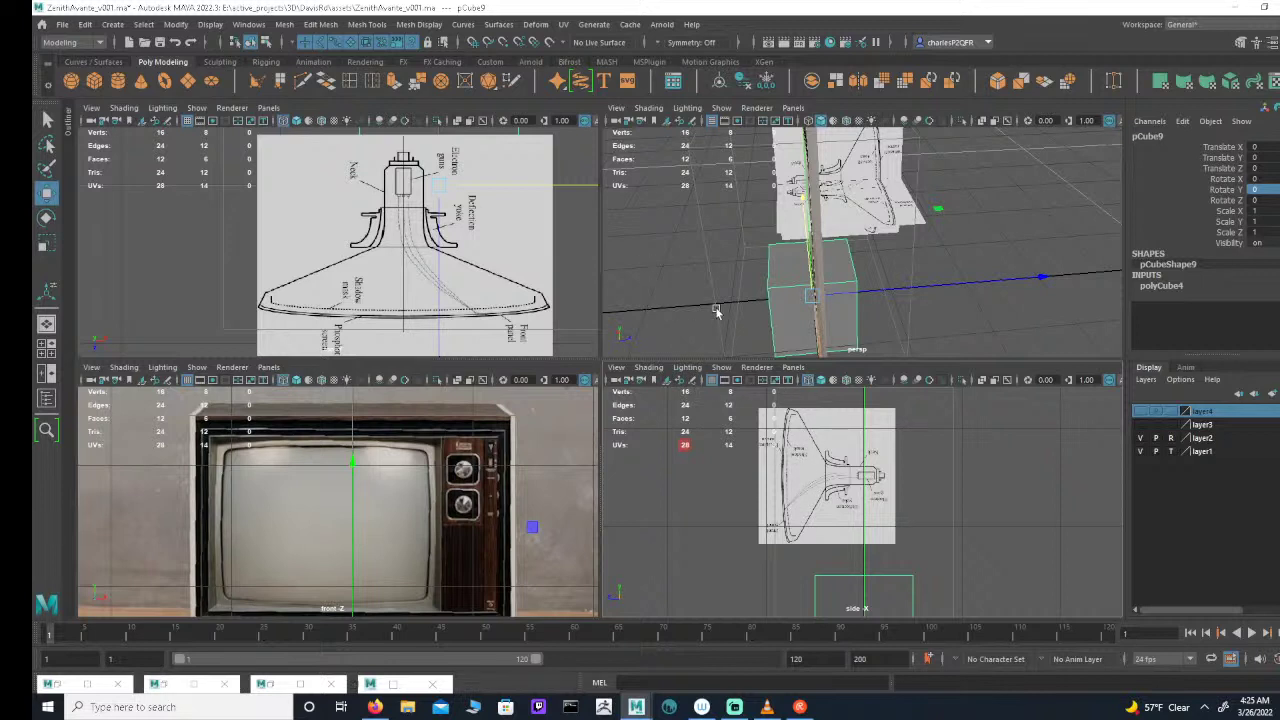
pyautogui.scroll(-3, 468, 225)
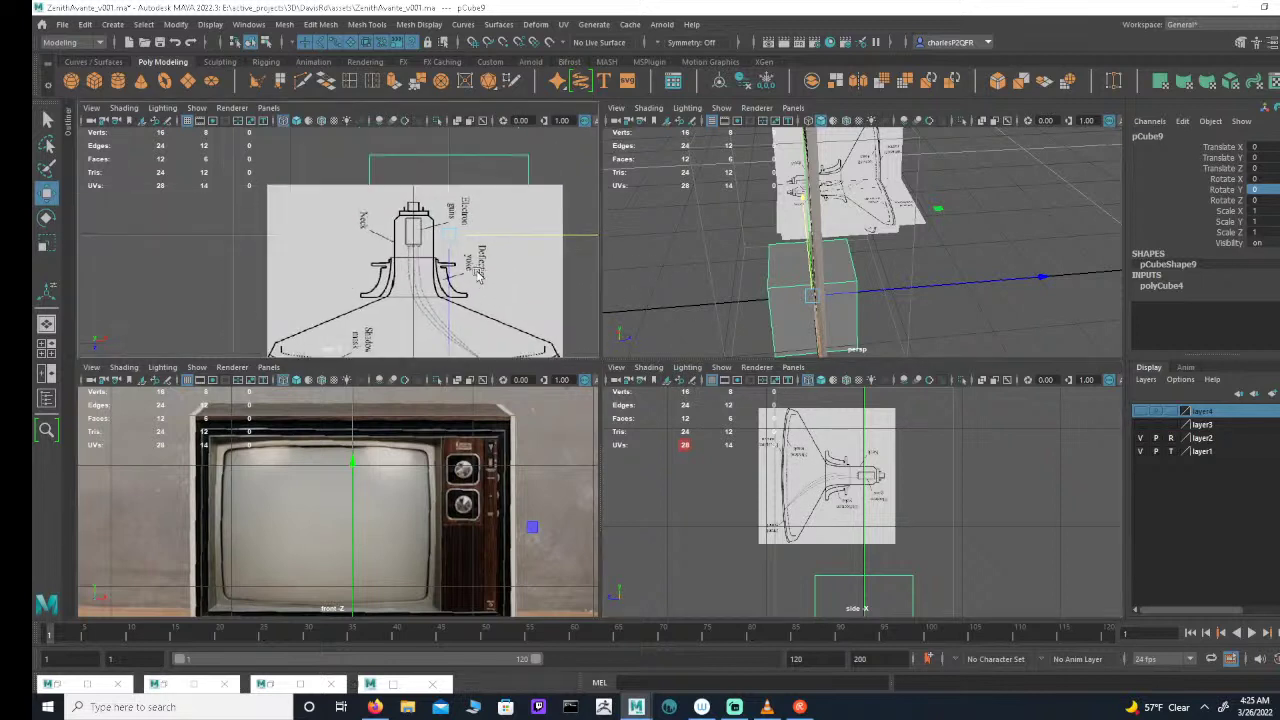
pyautogui.keyDown('alt'); pyautogui.moveTo(437, 244); pyautogui.dragTo(446, 227, button='middle'); pyautogui.keyUp('alt')
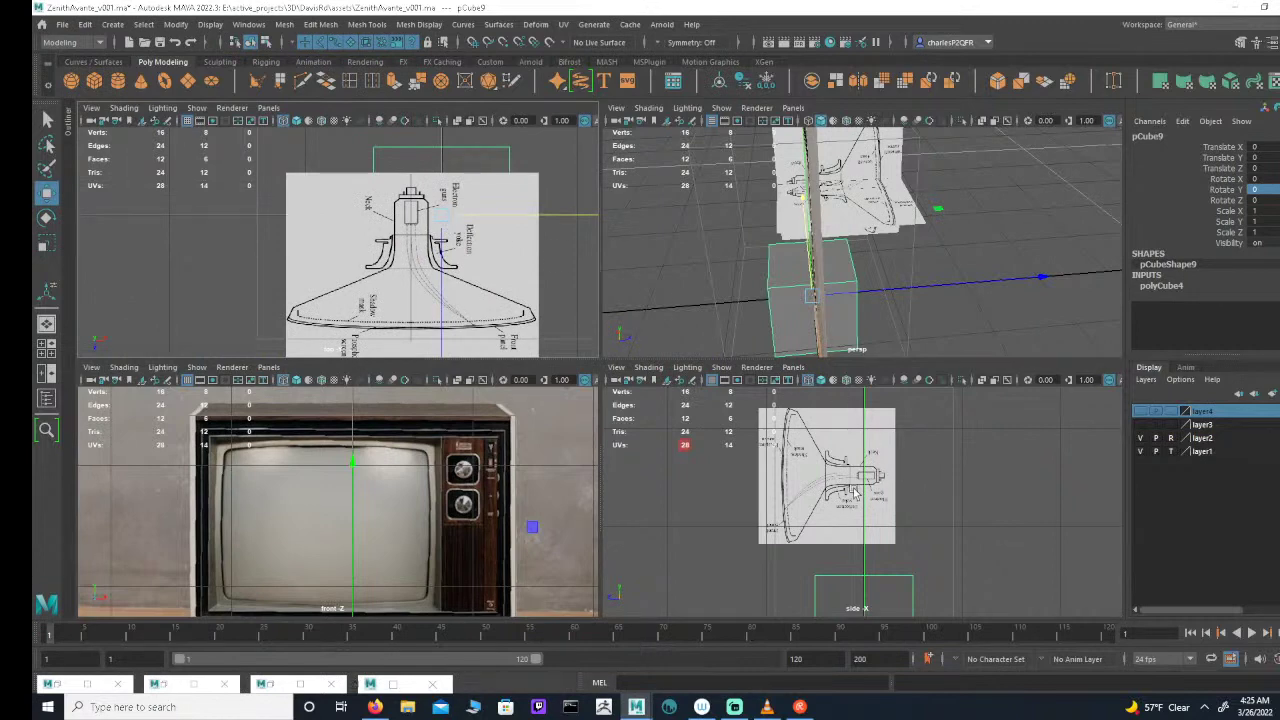
pyautogui.press('e')
pyautogui.press('w')
pyautogui.moveTo(863, 464); pyautogui.dragTo(856, 311)
pyautogui.moveTo(856, 312); pyautogui.dragTo(856, 310, button='middle')
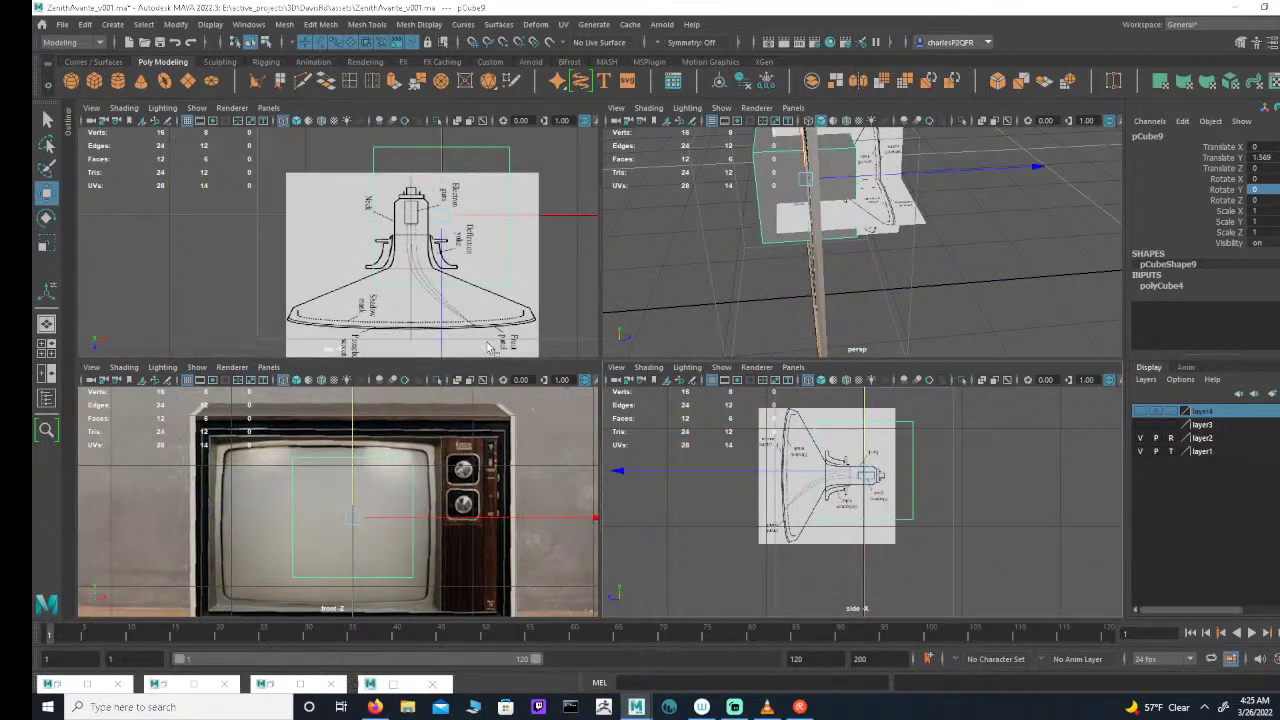
# Step: In the front view, shift the cube to Translate X -0.21 over the TV screen and scale it uniformly to 1.428
pyautogui.moveTo(428, 521)
pyautogui.mouseDown()
pyautogui.moveTo(389, 517)
pyautogui.moveTo(406, 510)
pyautogui.mouseUp()
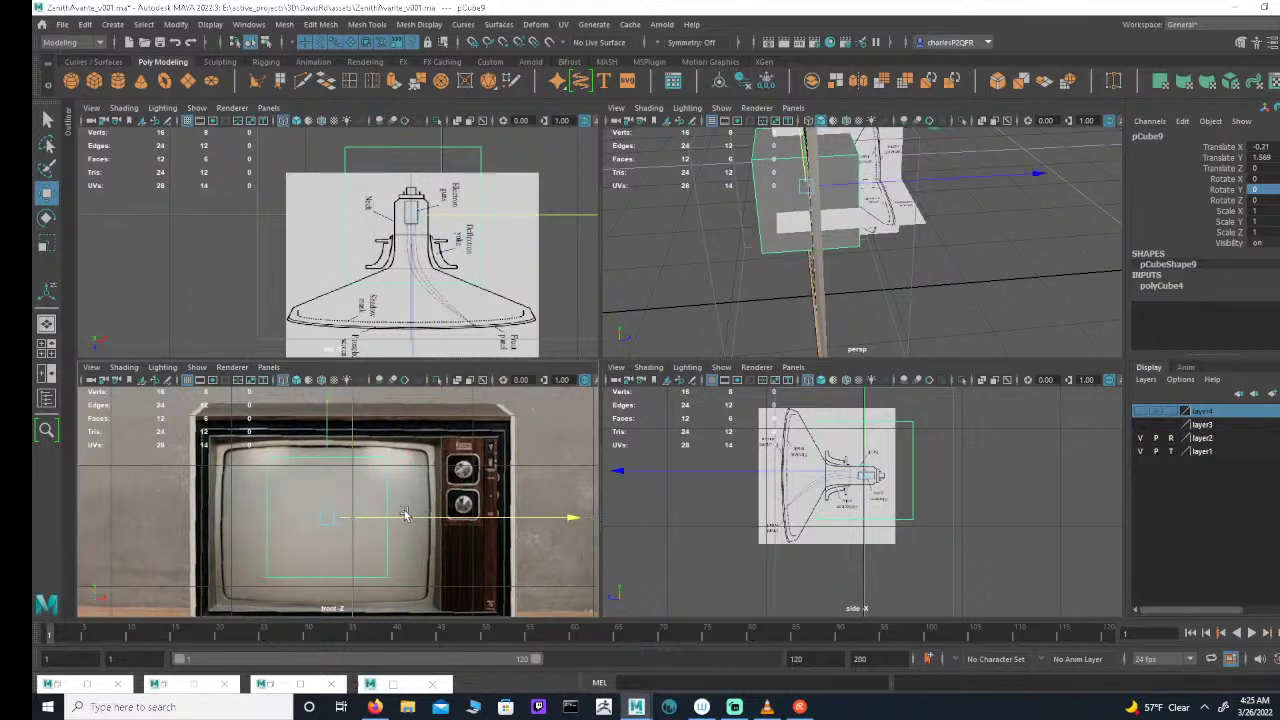
pyautogui.press('r')
pyautogui.moveTo(330, 518); pyautogui.dragTo(367, 523)
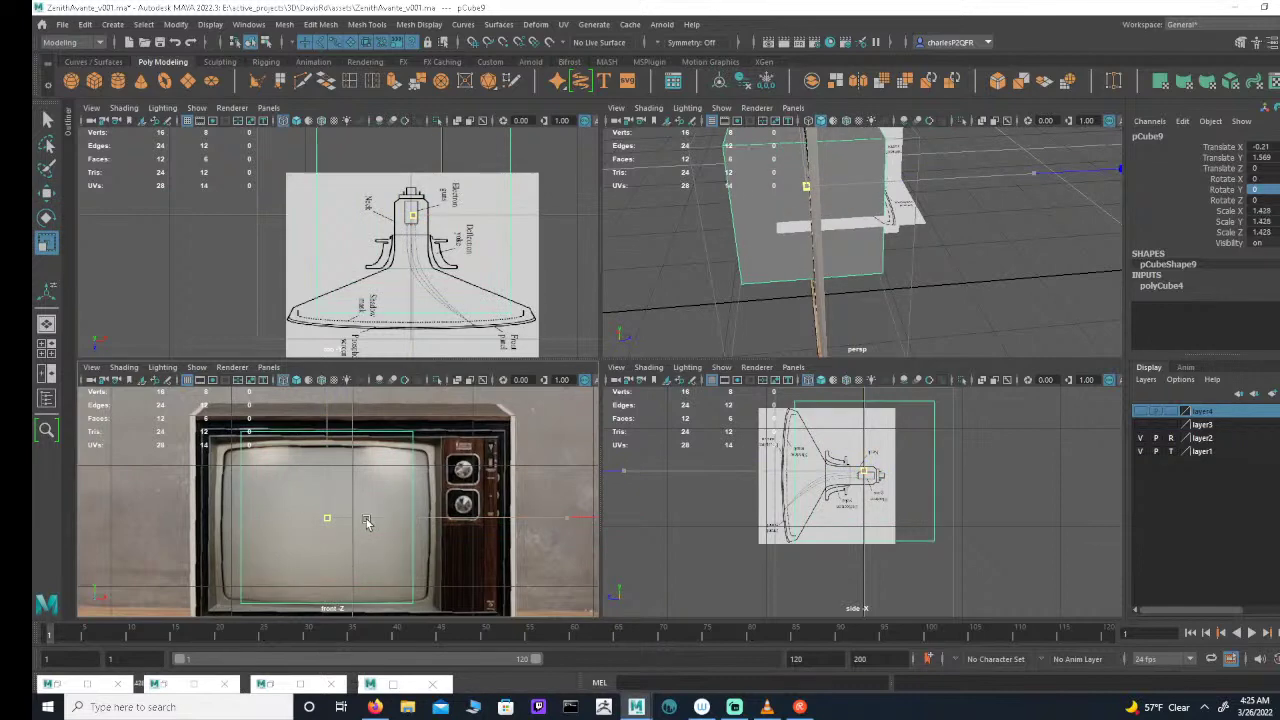
# Step: In the side view, fit the cube's height to the tube with Scale Y 1.321, Translate Y 1.52 and Translate Z 0.071
pyautogui.keyDown('alt'); pyautogui.moveTo(414, 268); pyautogui.dragTo(385, 256, button='middle'); pyautogui.keyUp('alt')
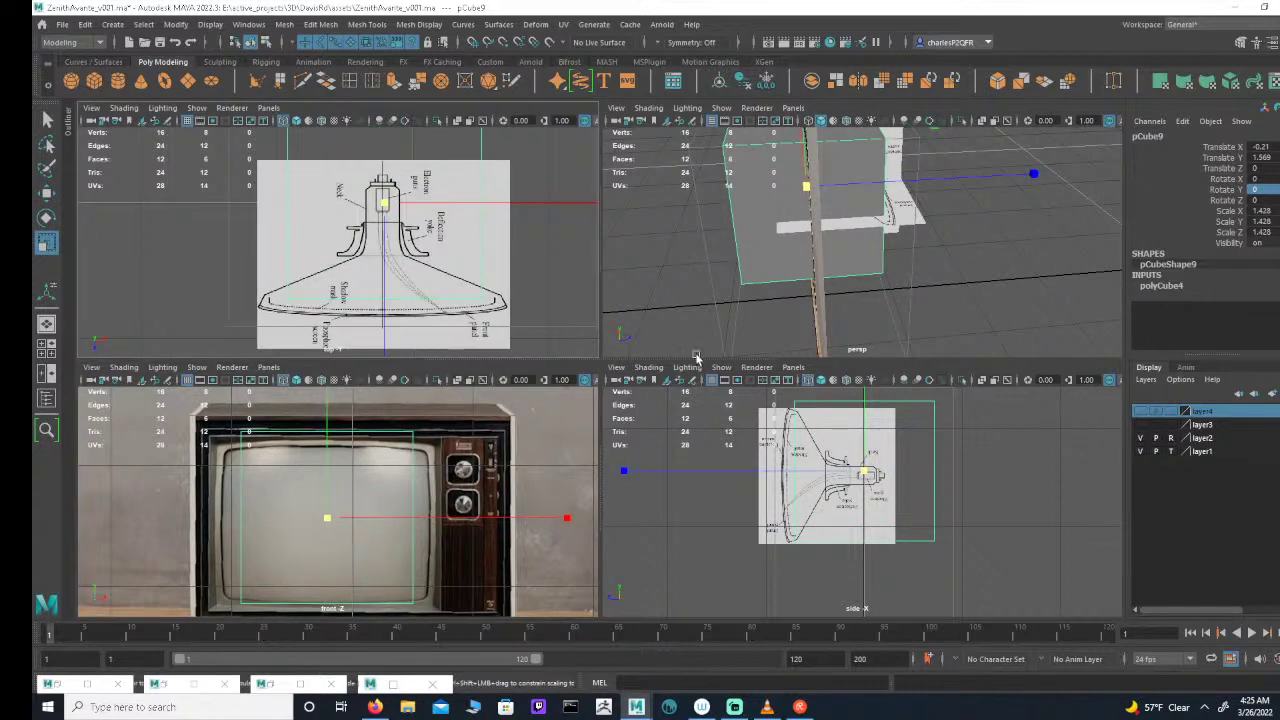
pyautogui.keyDown('alt'); pyautogui.moveTo(820, 455); pyautogui.dragTo(830, 474, button='middle'); pyautogui.keyUp('alt')
pyautogui.press('space')
pyautogui.keyDown('alt'); pyautogui.moveTo(785, 402); pyautogui.dragTo(864, 451, button='middle'); pyautogui.keyUp('alt')
pyautogui.moveTo(689, 150); pyautogui.dragTo(690, 167)
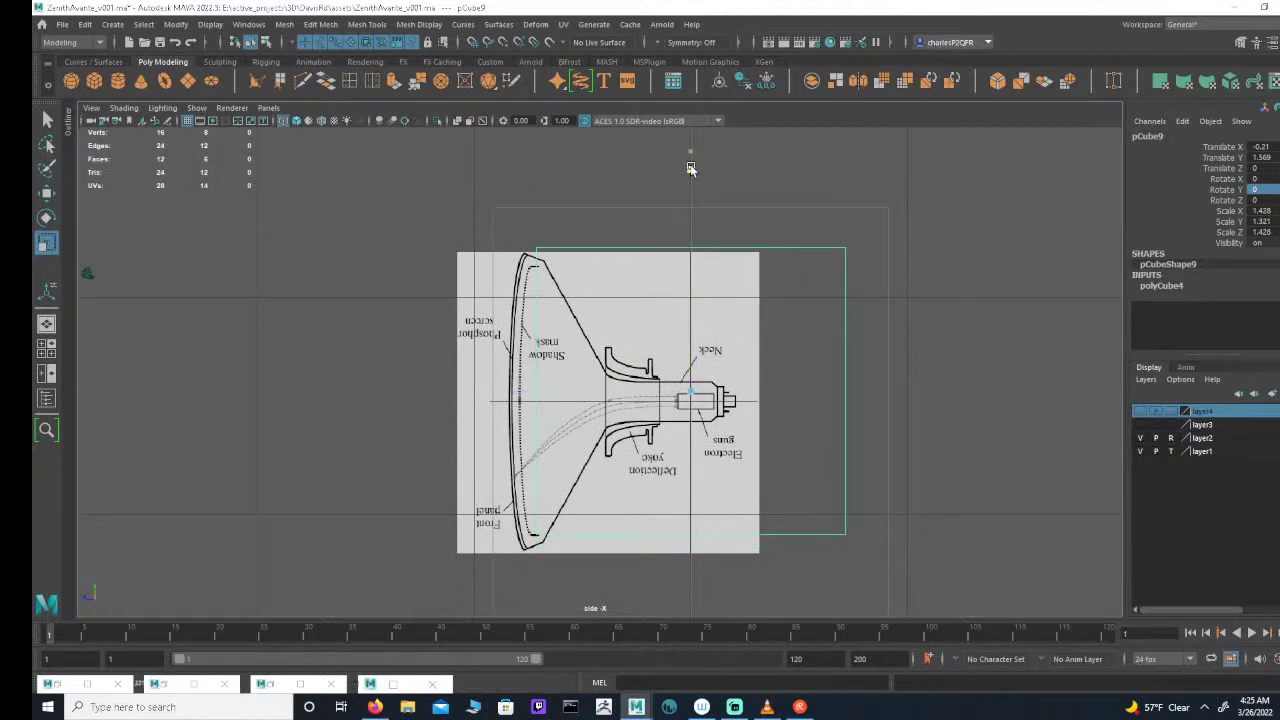
pyautogui.press('w')
pyautogui.moveTo(689, 396); pyautogui.dragTo(676, 403)
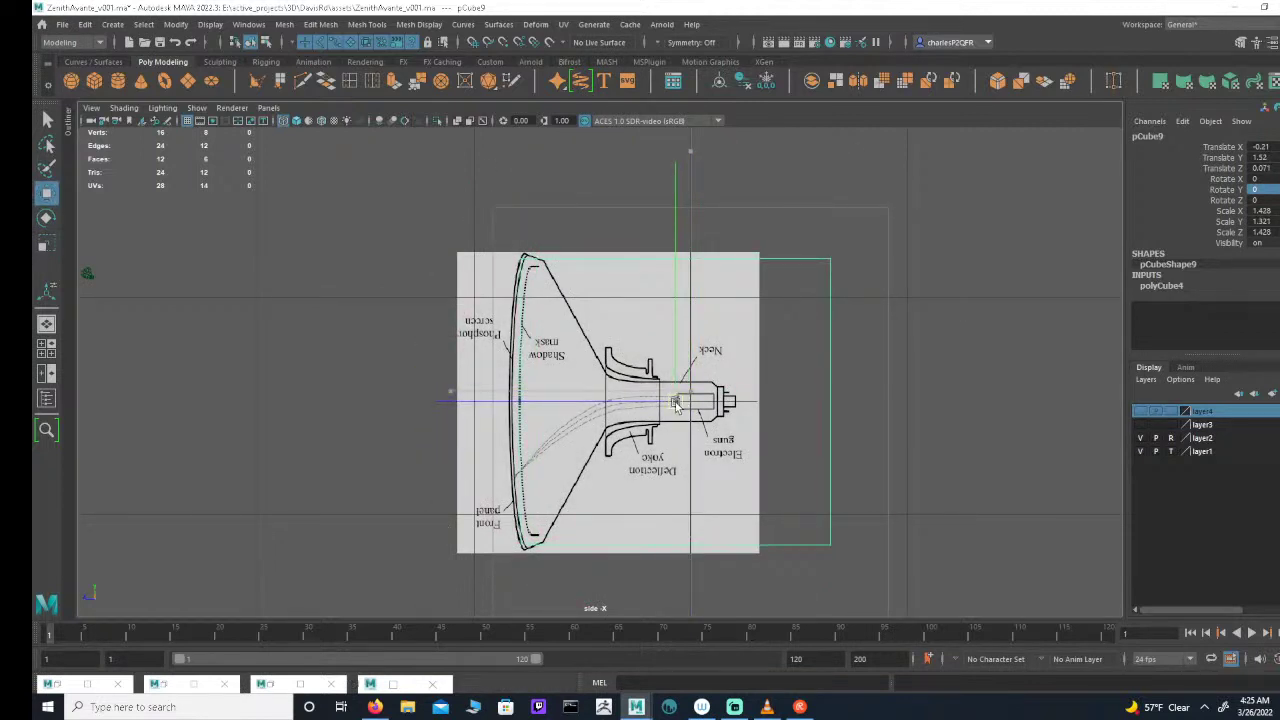
# Step: Reduce the cube's depth to Scale Z 0.516 and move it to Translate Z 0.512 behind the tube's front panel
pyautogui.keyDown('alt'); pyautogui.moveTo(595, 419); pyautogui.dragTo(647, 420, button='middle'); pyautogui.keyUp('alt')
pyautogui.keyDown('alt'); pyautogui.moveTo(647, 420); pyautogui.dragTo(716, 423, button='right'); pyautogui.keyUp('alt')
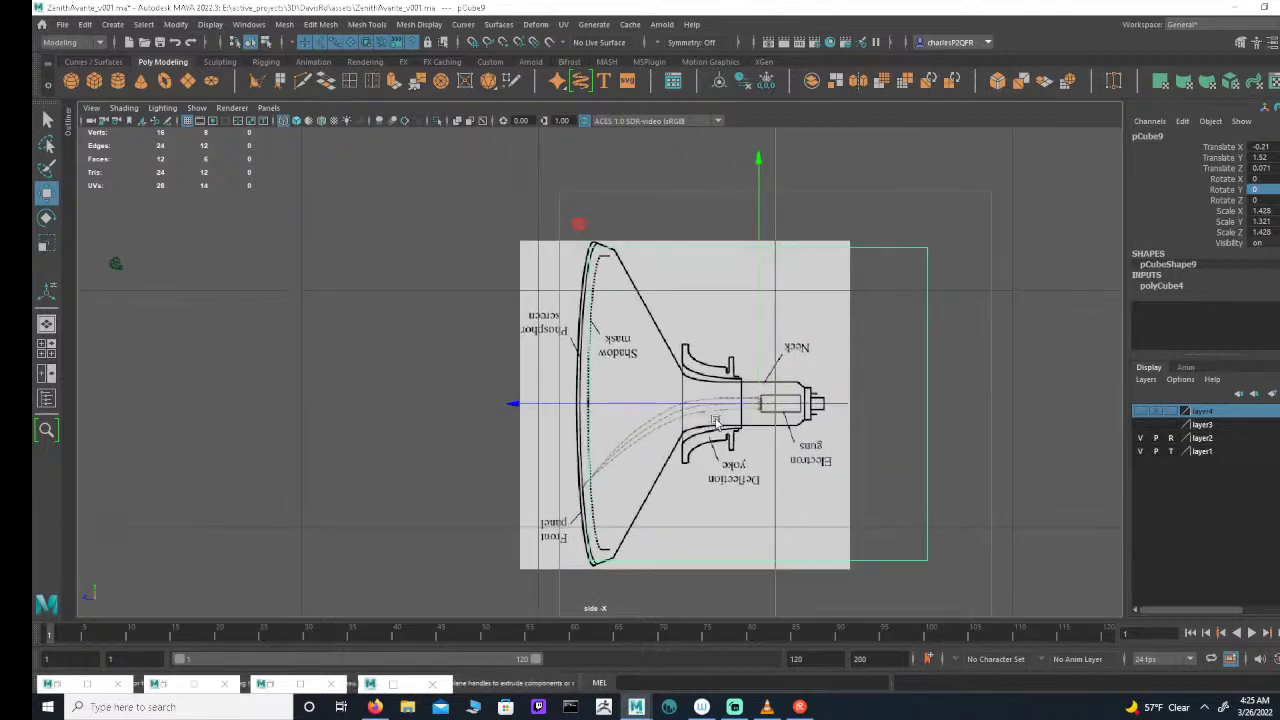
pyautogui.press('r')
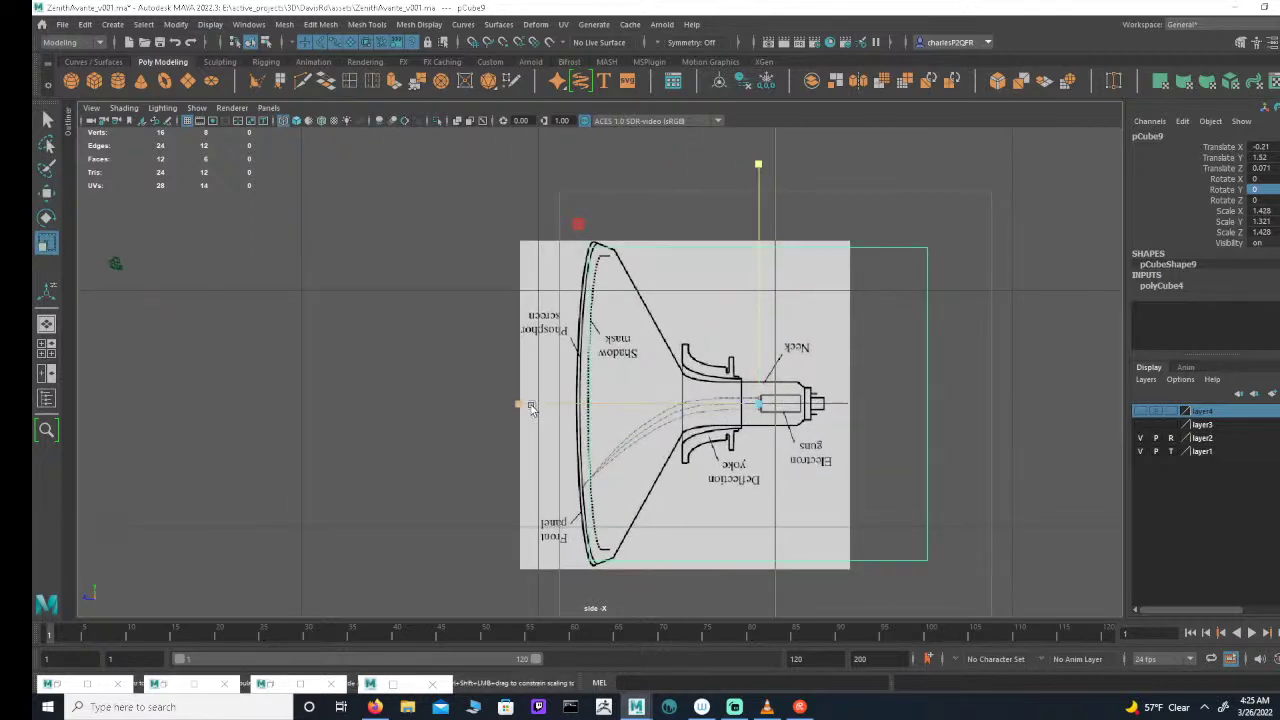
pyautogui.moveTo(531, 407); pyautogui.dragTo(629, 406)
pyautogui.press('e')
pyautogui.press('w')
pyautogui.keyDown('alt'); pyautogui.moveTo(648, 388); pyautogui.dragTo(688, 402, button='middle'); pyautogui.keyUp('alt')
pyautogui.keyDown('alt'); pyautogui.moveTo(688, 402); pyautogui.dragTo(751, 394, button='right'); pyautogui.keyUp('alt')
pyautogui.keyDown('alt'); pyautogui.moveTo(751, 394); pyautogui.dragTo(760, 350, button='middle'); pyautogui.keyUp('alt')
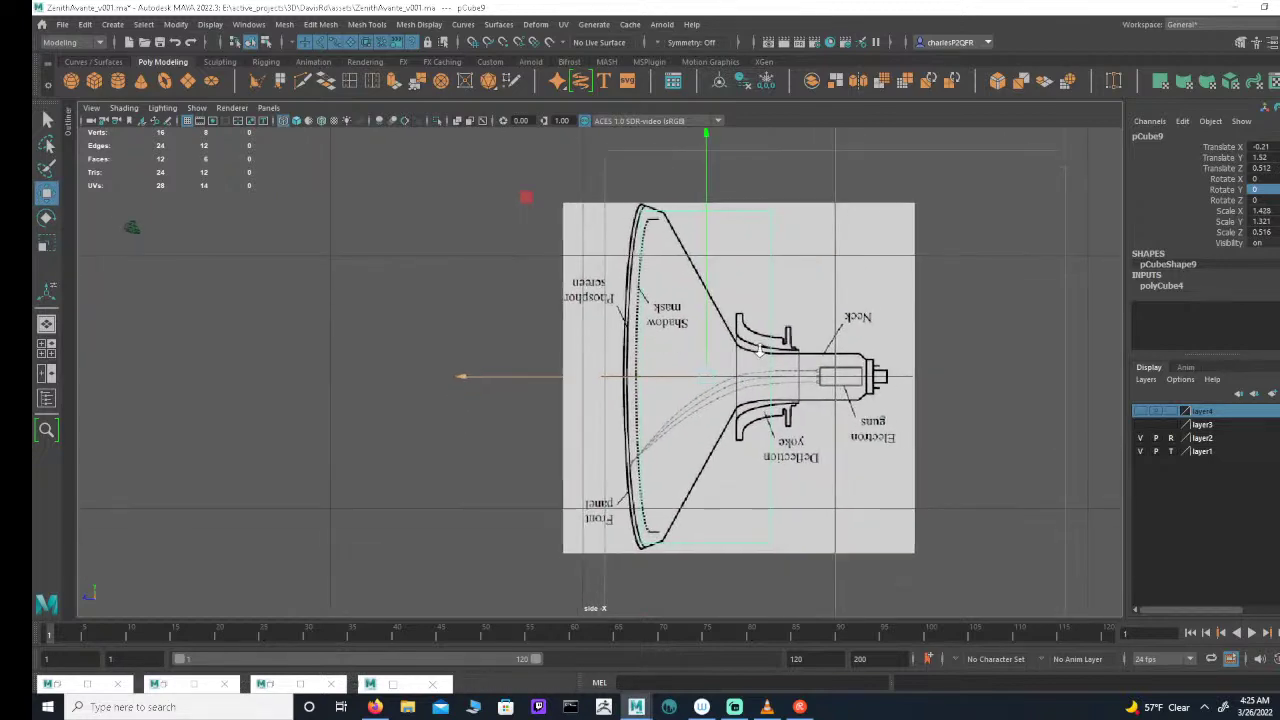
pyautogui.scroll(1, 760, 350)
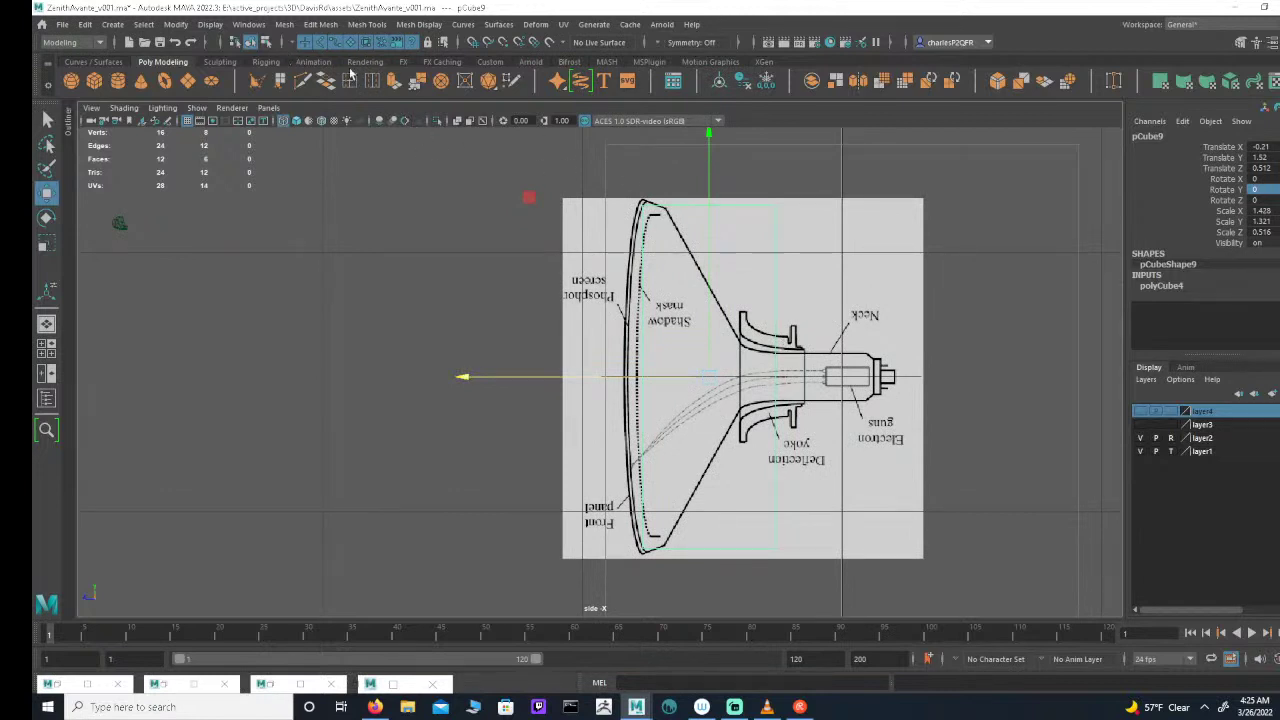
# Step: Keep the cube in object selection mode and stretch it vertically to Scale Y 1.361 to match the tube's full height
pyautogui.click(265, 44)
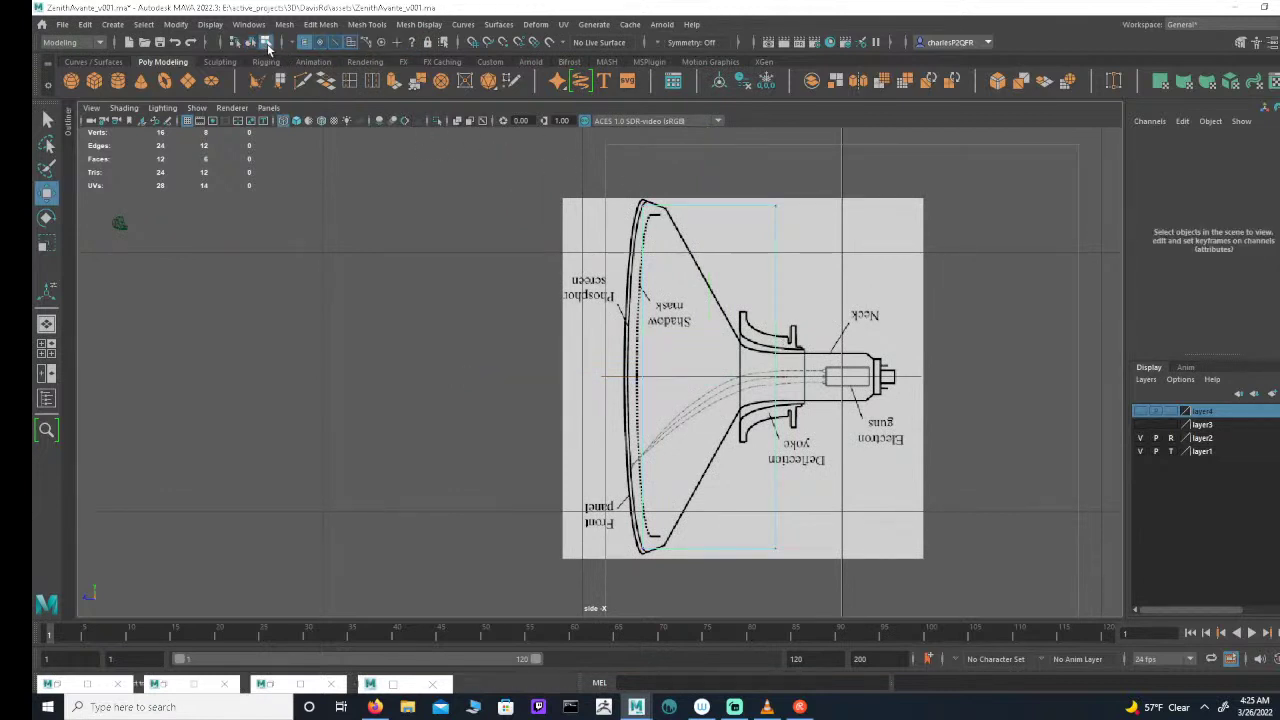
pyautogui.click(251, 41)
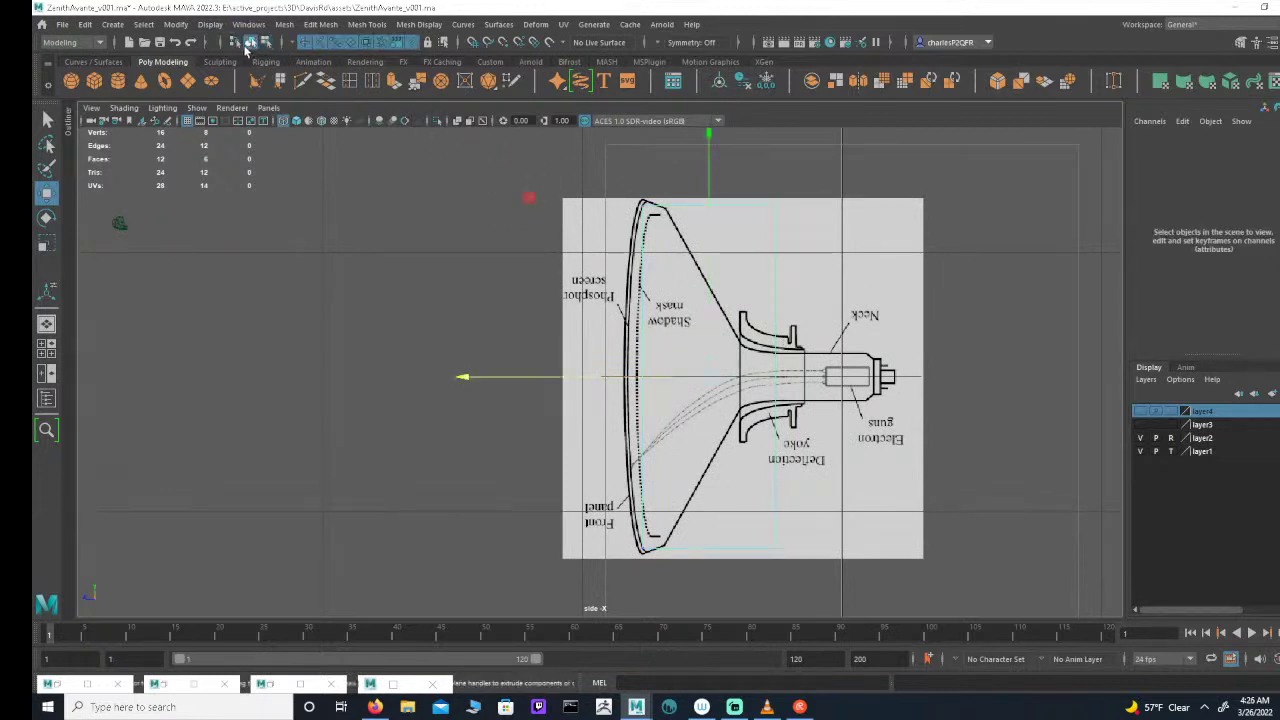
pyautogui.press('r')
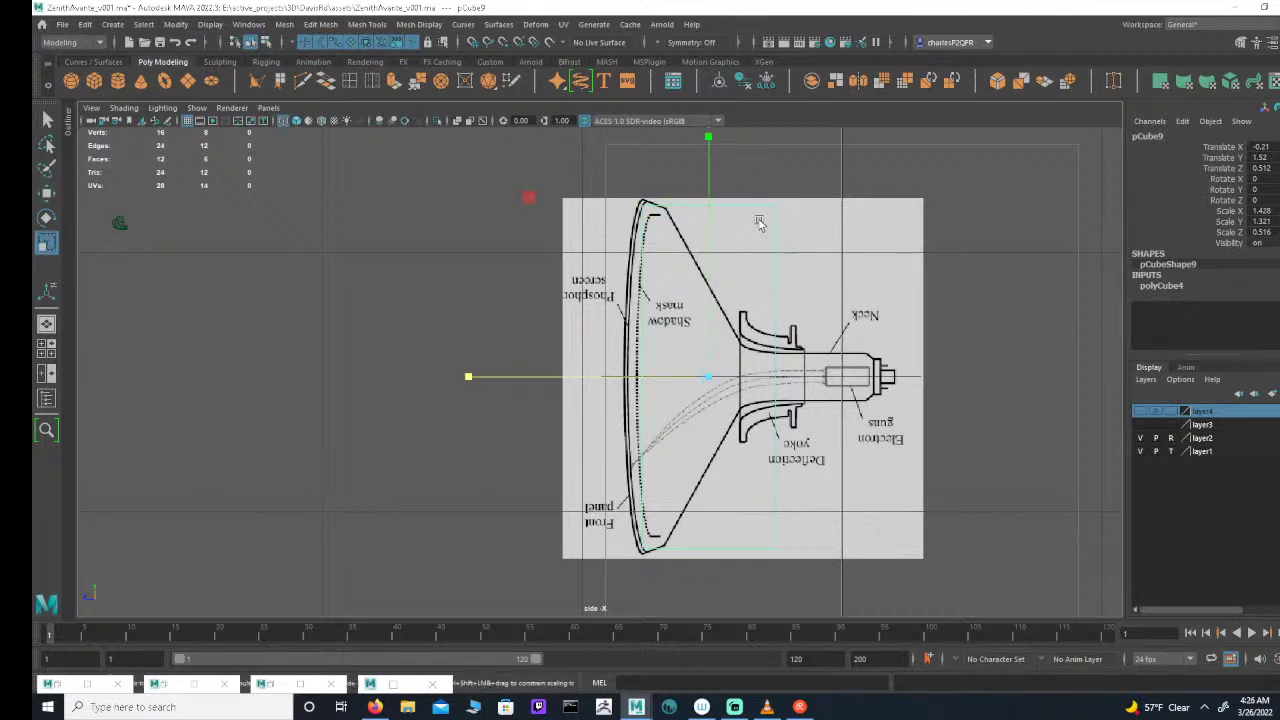
pyautogui.moveTo(710, 143); pyautogui.dragTo(708, 133)
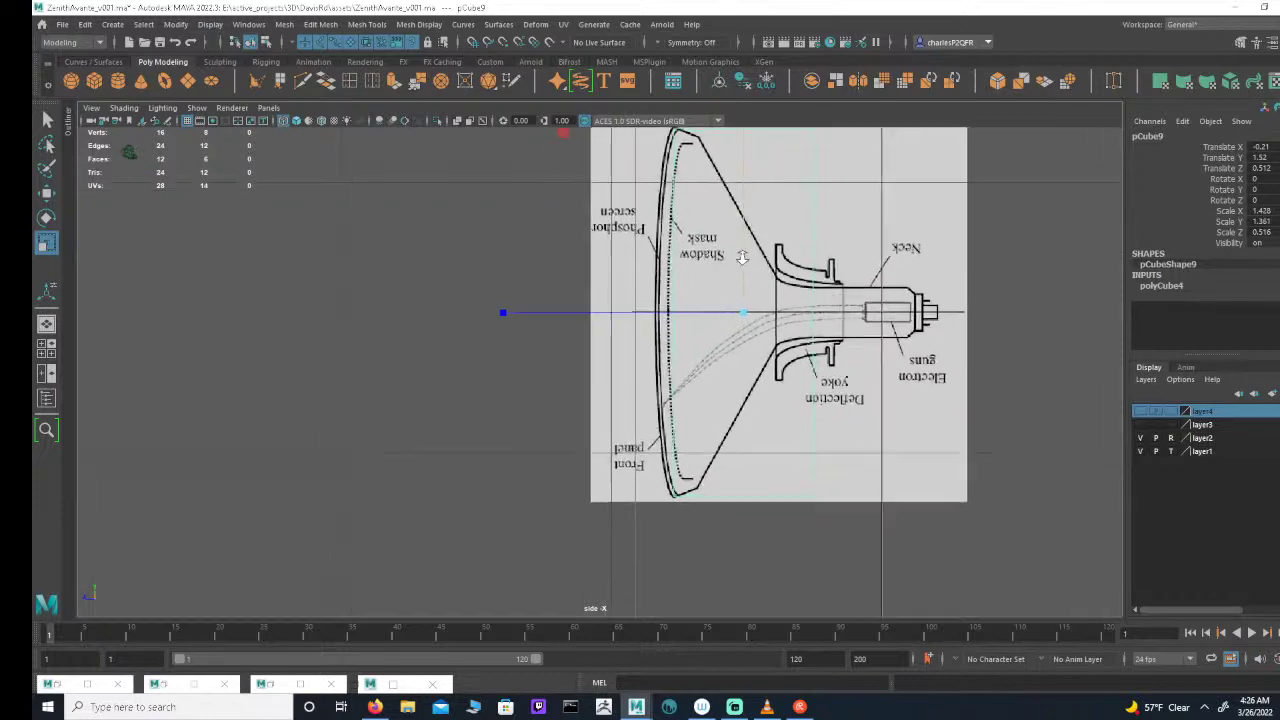
# Step: In the top view, widen the cube to Scale X 1.836 to match the CRT front panel's width
pyautogui.press('space')
pyautogui.press('space')
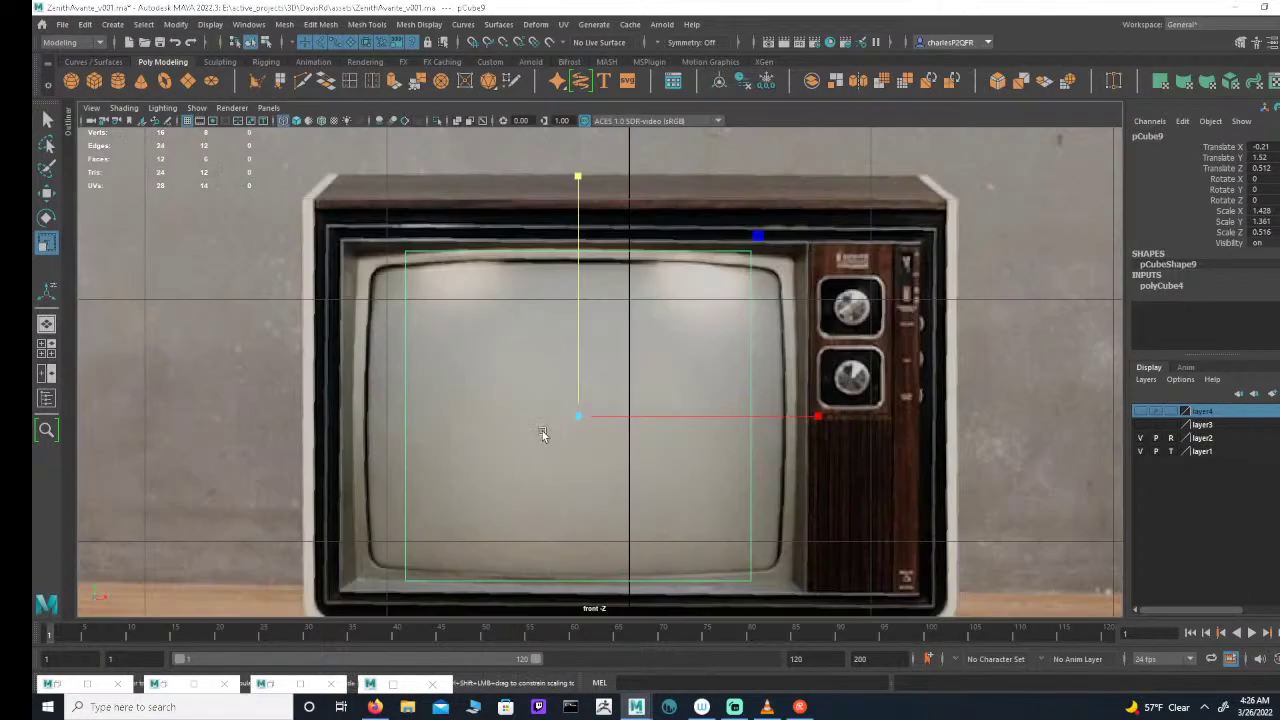
pyautogui.press('space')
pyautogui.press('space')
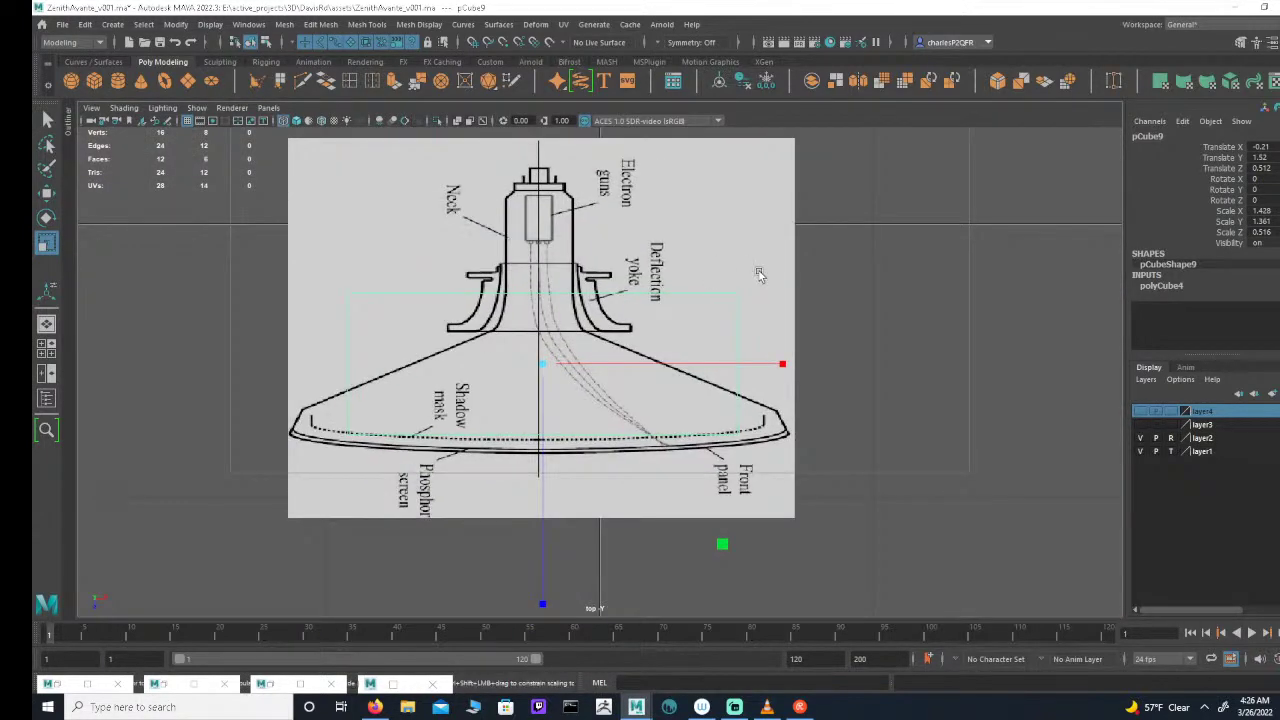
pyautogui.moveTo(781, 364); pyautogui.dragTo(851, 368)
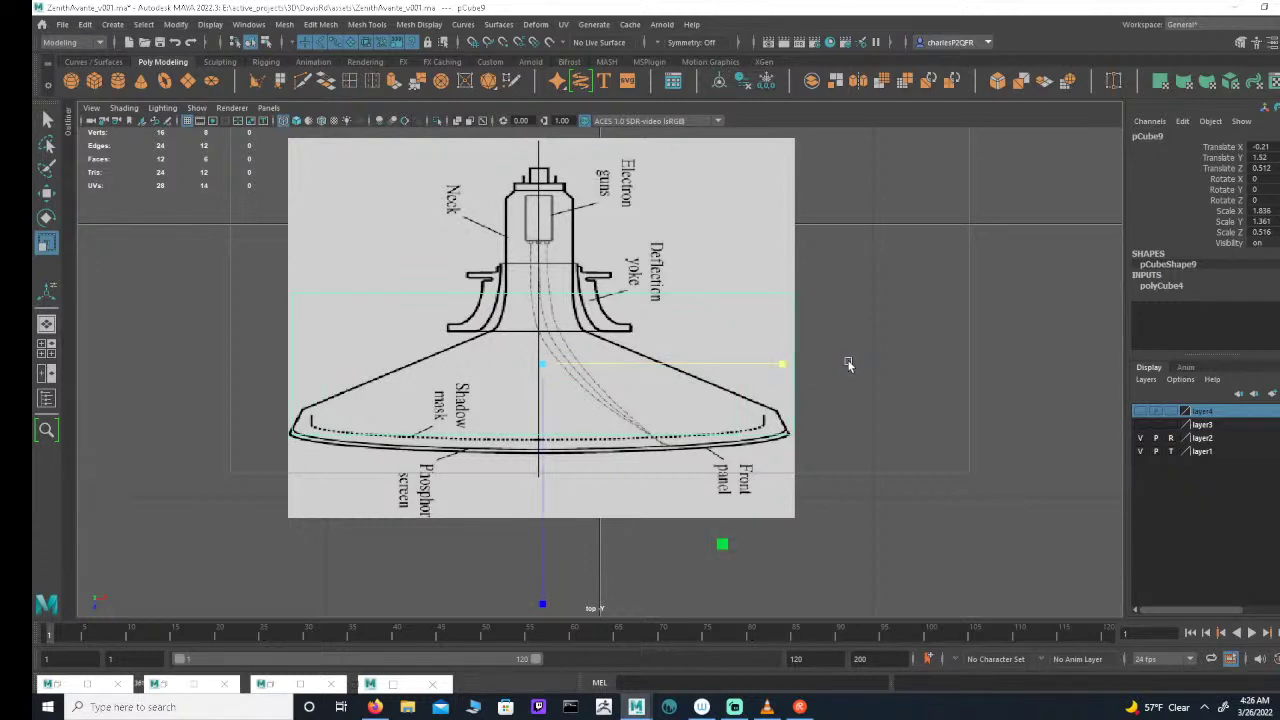
# Step: Centre the cube on the CRT front panel in the top view by moving it to Translate X -0.222
pyautogui.press('w')
pyautogui.moveTo(806, 366); pyautogui.dragTo(777, 365)
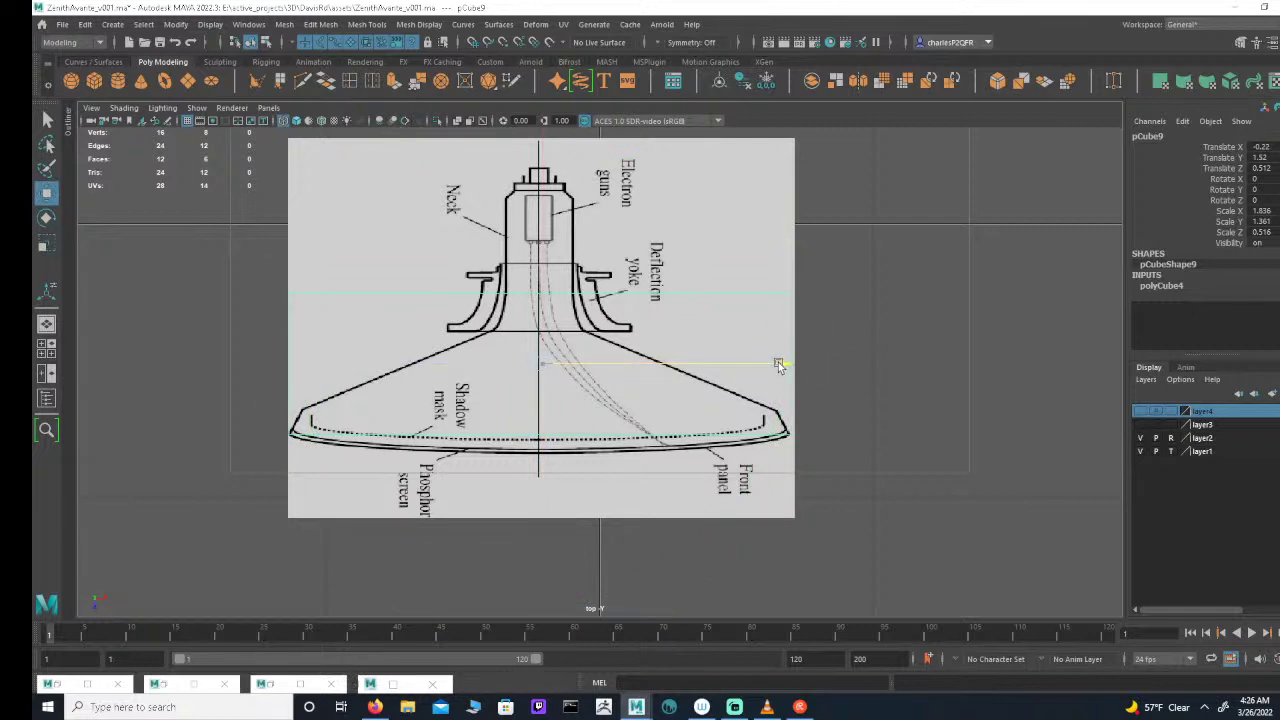
pyautogui.keyDown('alt'); pyautogui.moveTo(730, 351); pyautogui.dragTo(757, 268, button='middle'); pyautogui.keyUp('alt')
pyautogui.keyDown('alt'); pyautogui.moveTo(757, 268); pyautogui.dragTo(750, 316, button='right'); pyautogui.keyUp('alt')
# Step: Set the cube's Subdivisions Width and Subdivisions Height to 5
pyautogui.press('space')
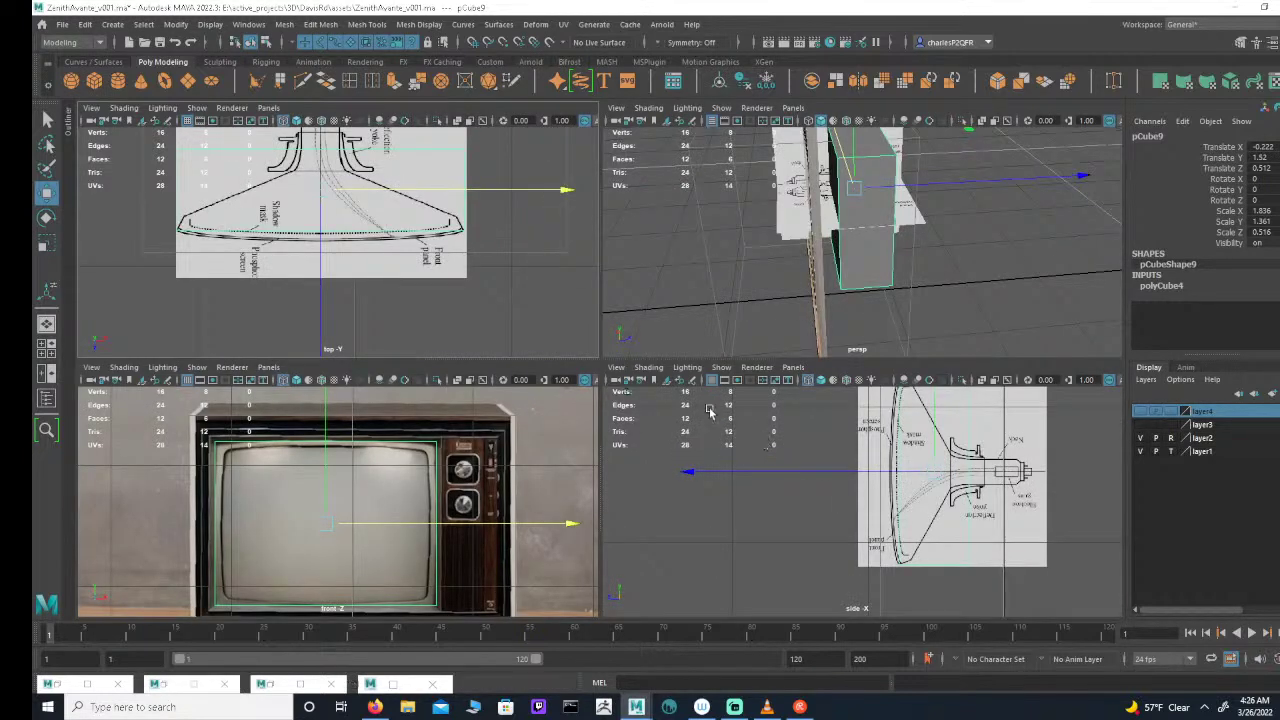
pyautogui.click(1168, 287)
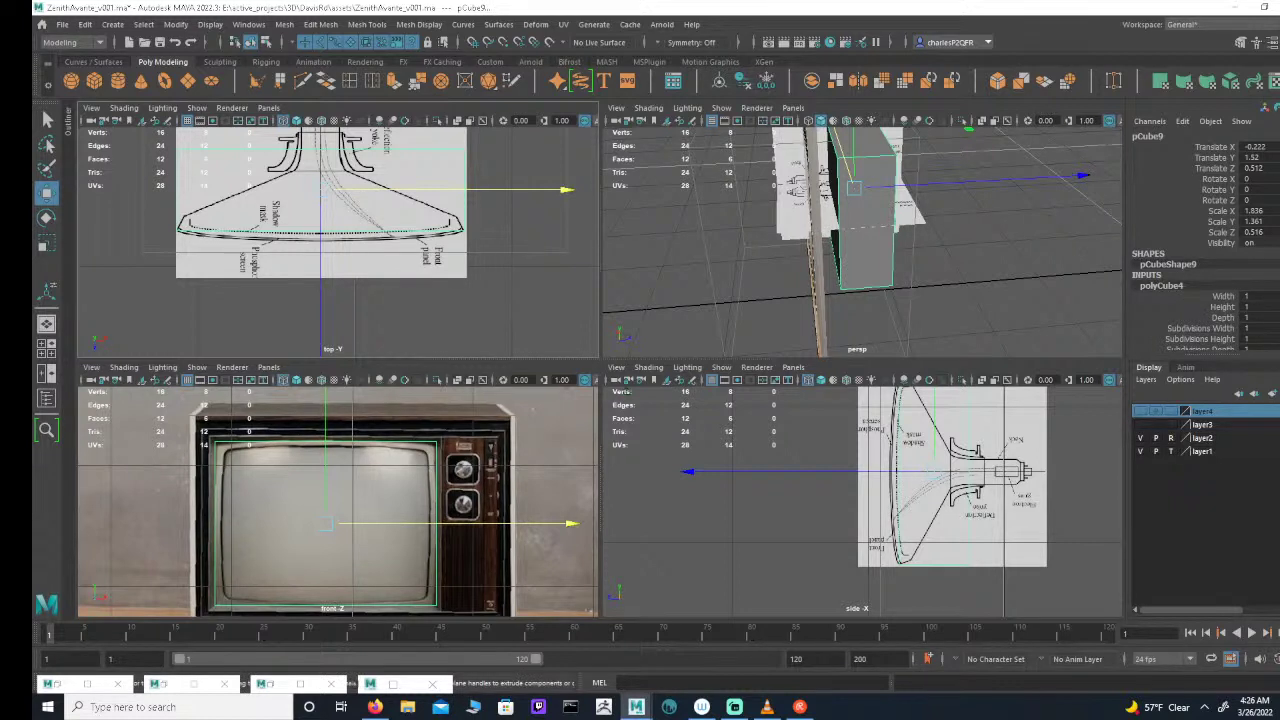
pyautogui.scroll(-2, 1274, 309)
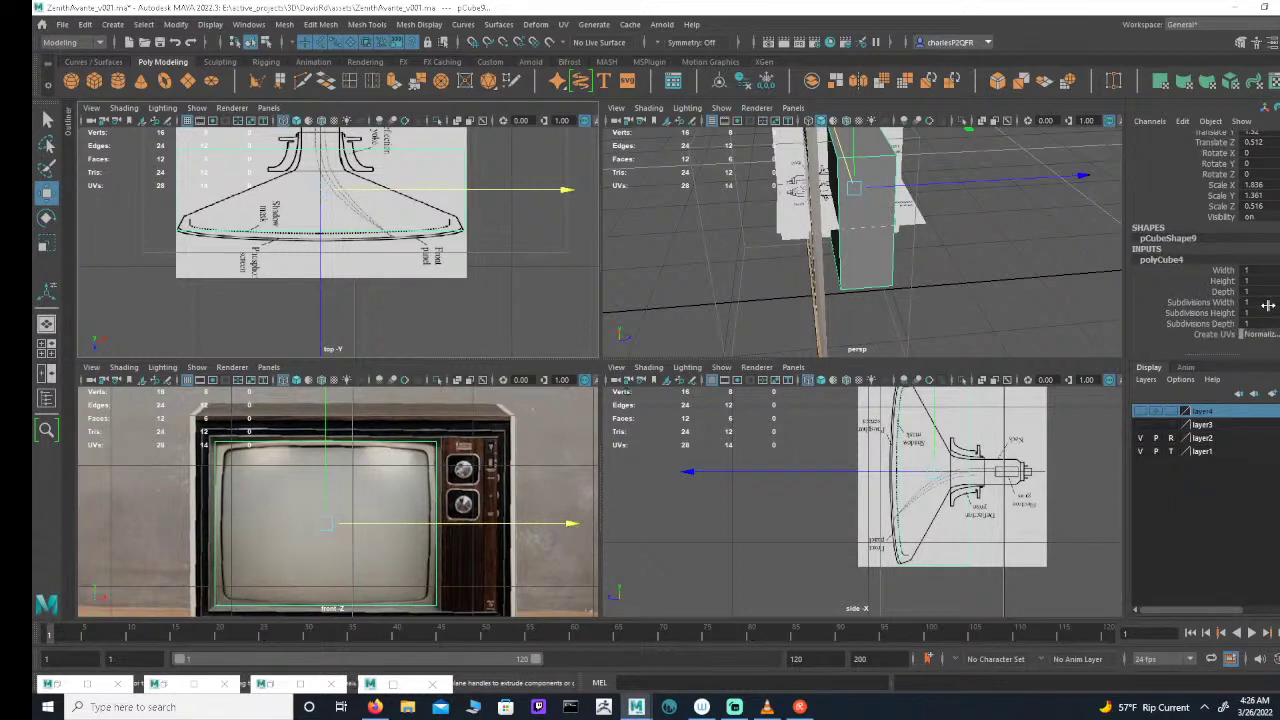
pyautogui.moveTo(1267, 305); pyautogui.dragTo(1262, 324)
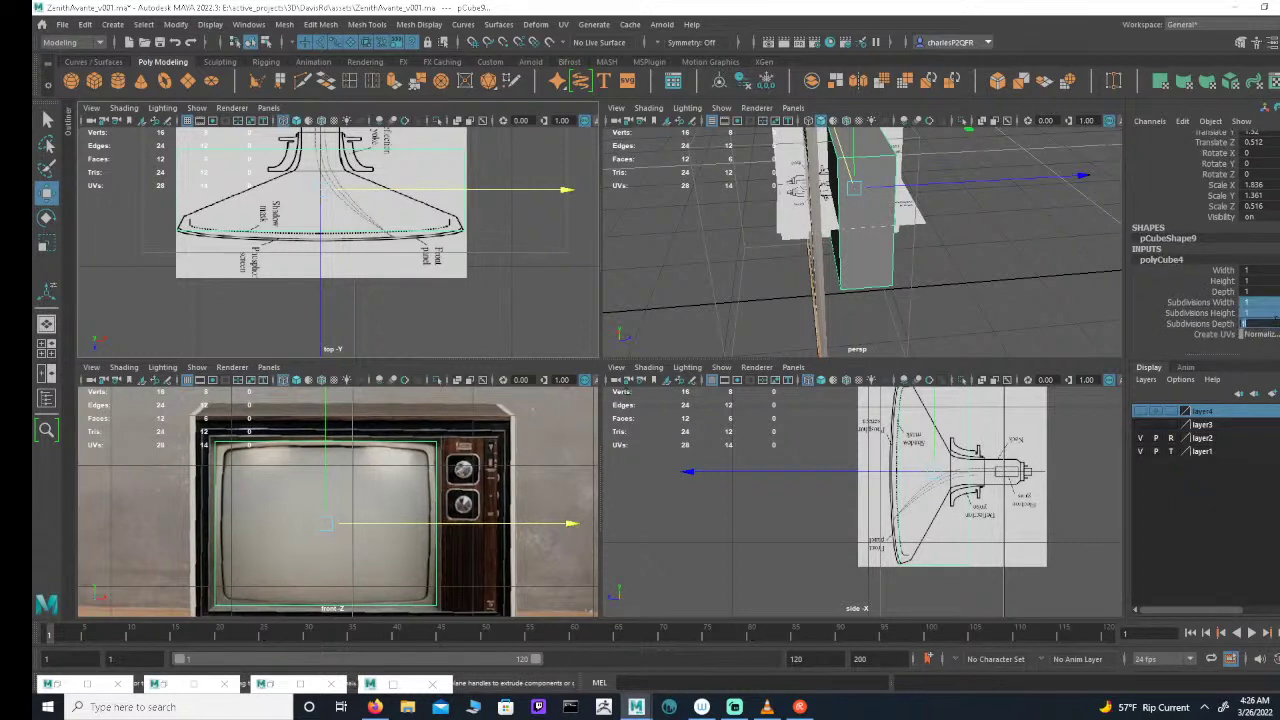
pyautogui.click(1268, 302)
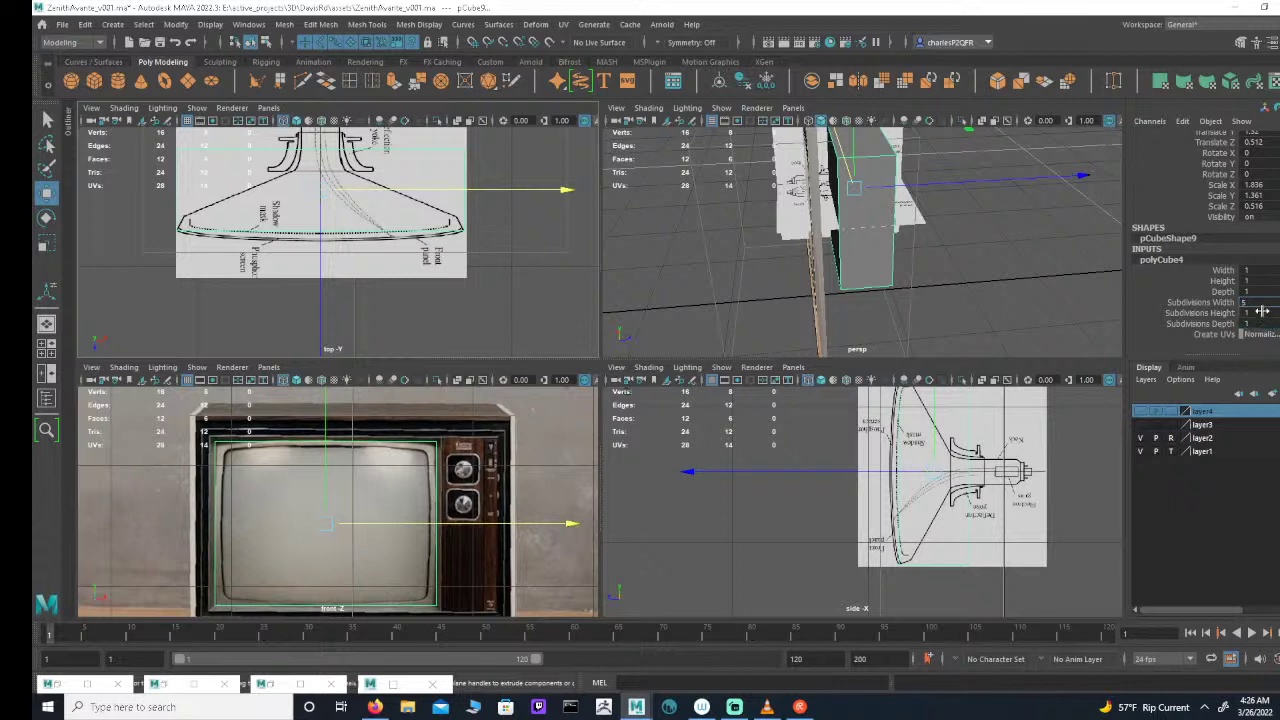
pyautogui.press('Tab')
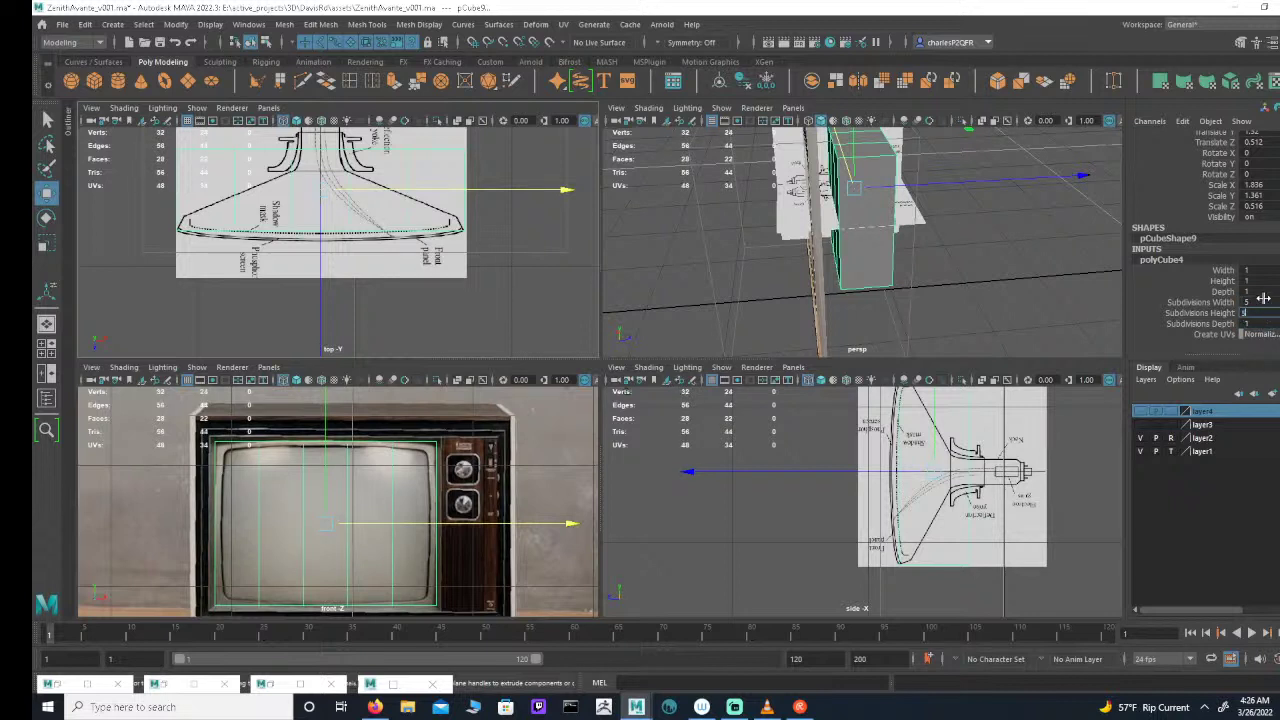
pyautogui.write('5')
pyautogui.press('Return')
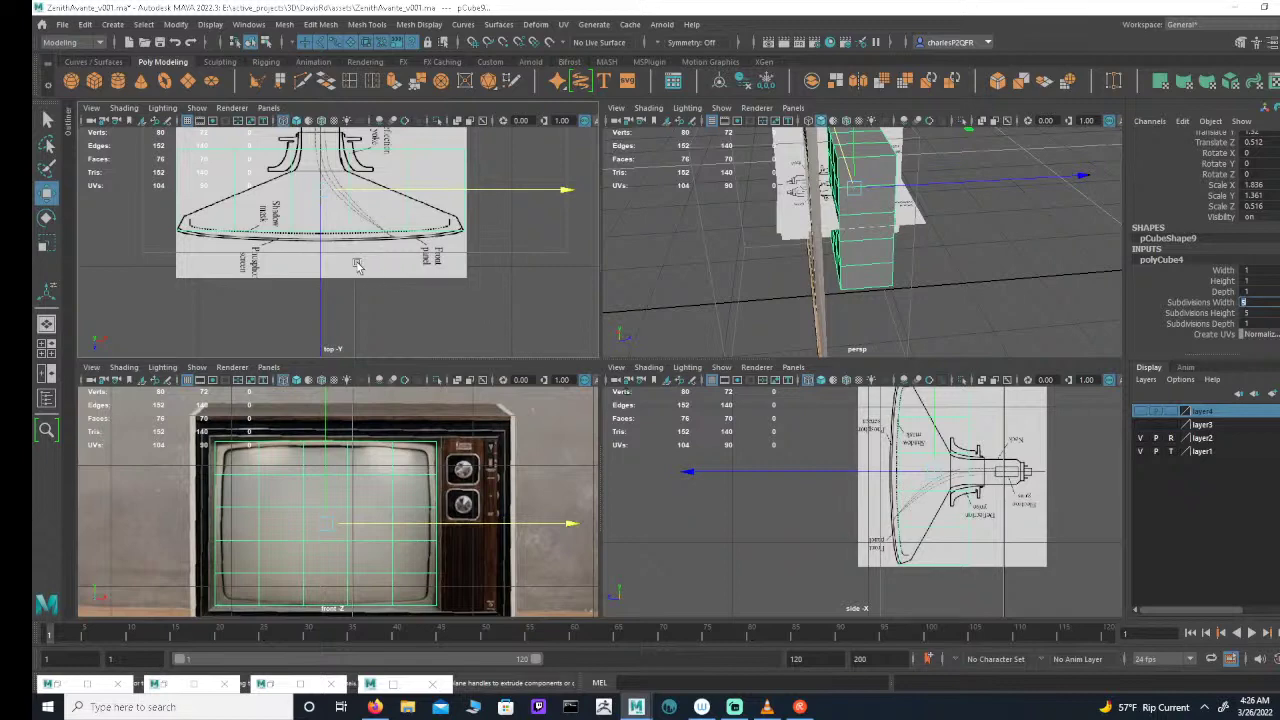
# Step: Select the two middle vertex columns on the cube's front side in the top view
pyautogui.click(266, 42)
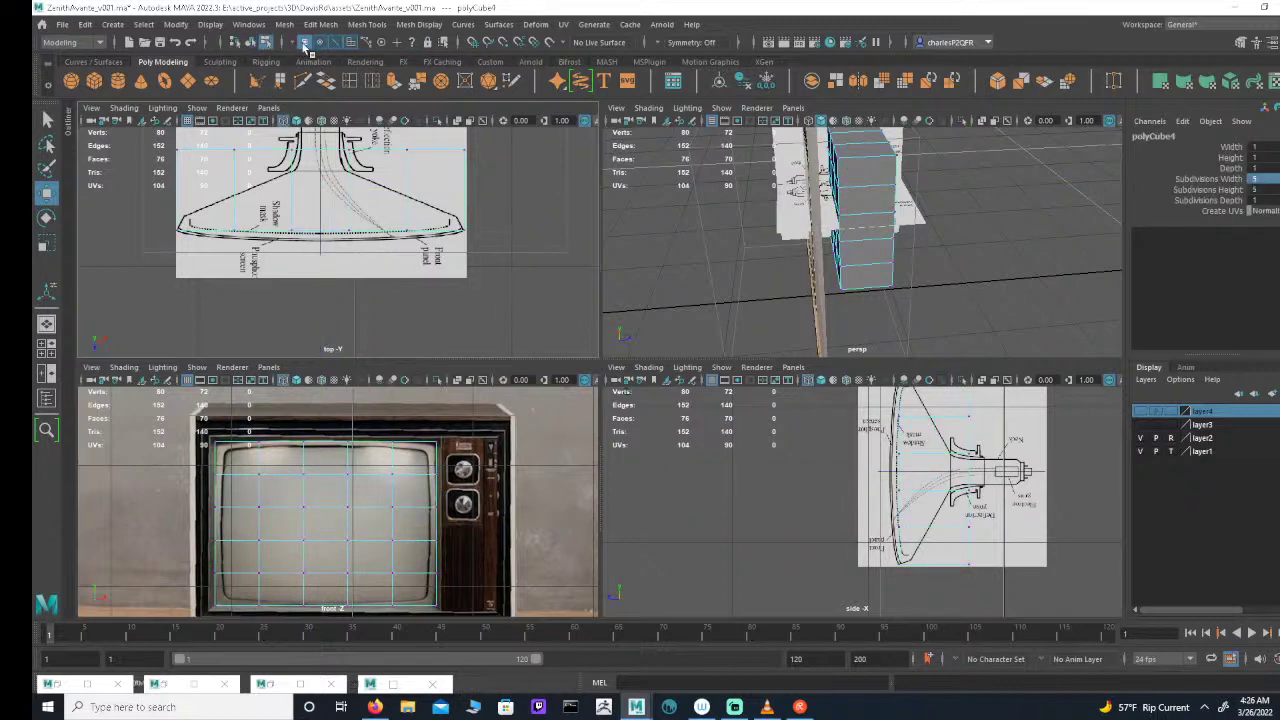
pyautogui.click(304, 43)
pyautogui.press('space')
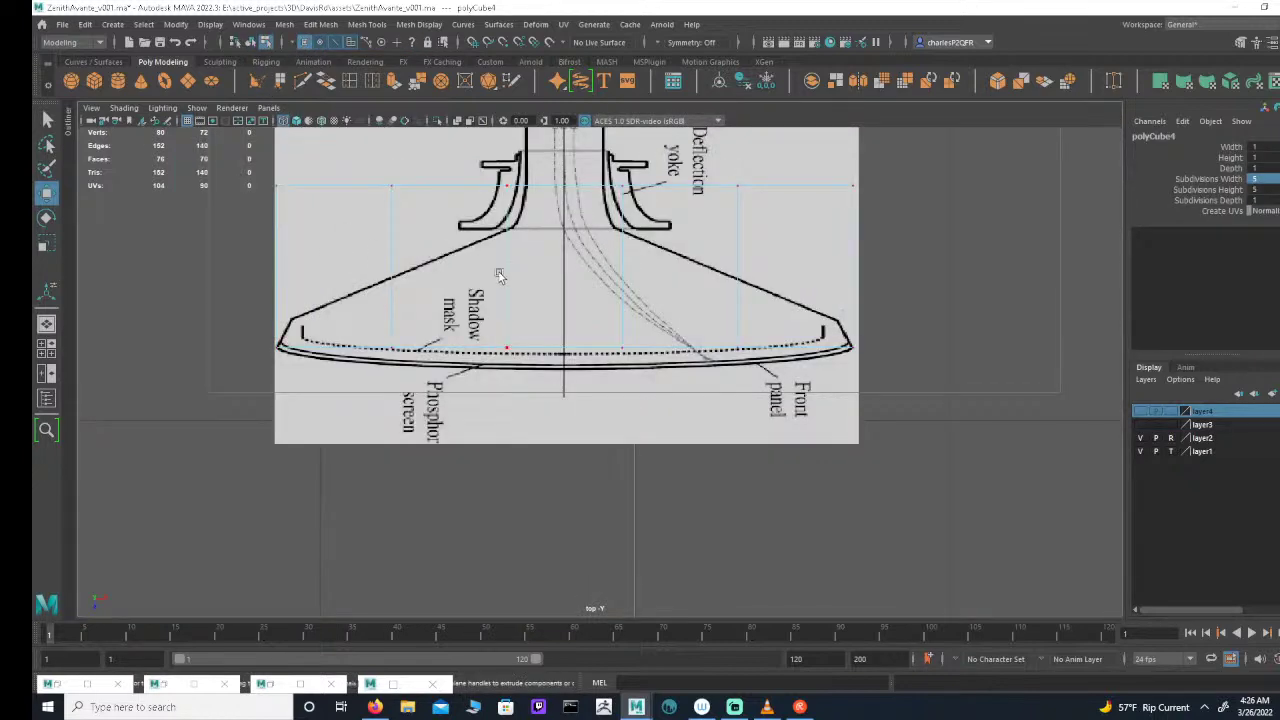
pyautogui.scroll(2, 476, 435)
pyautogui.scroll(1, 476, 435)
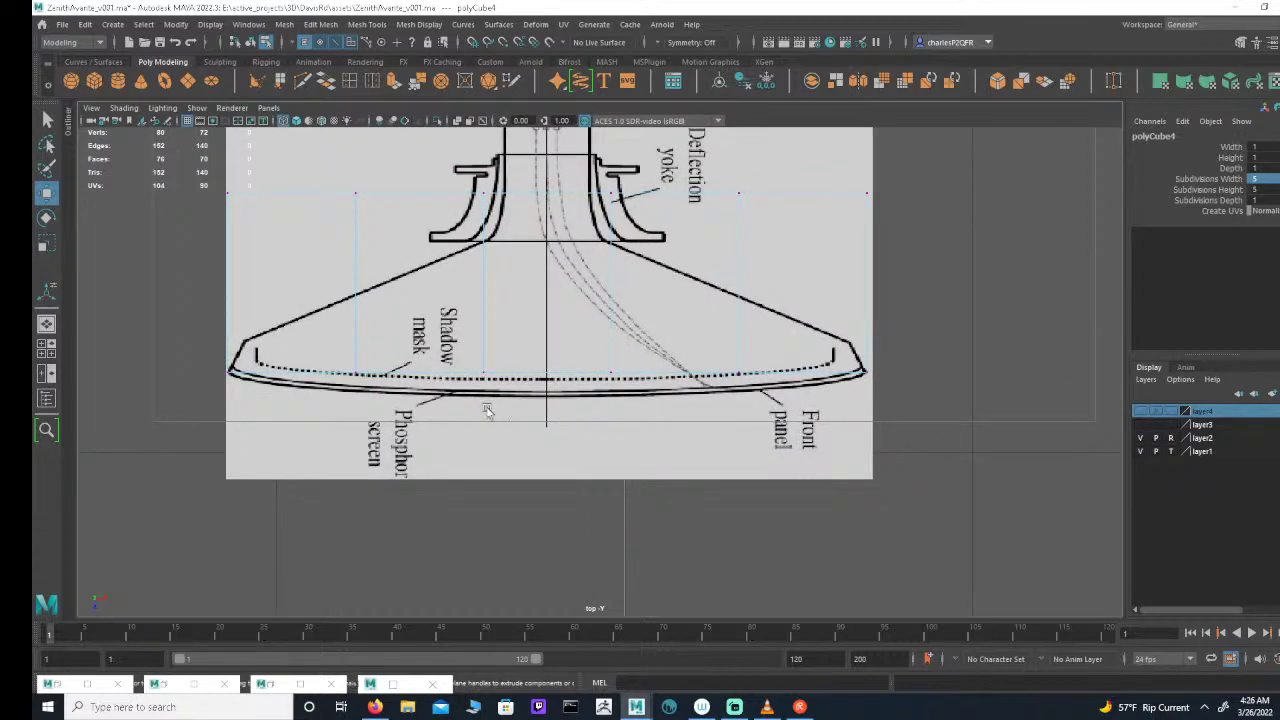
pyautogui.moveTo(632, 353); pyautogui.dragTo(635, 352)
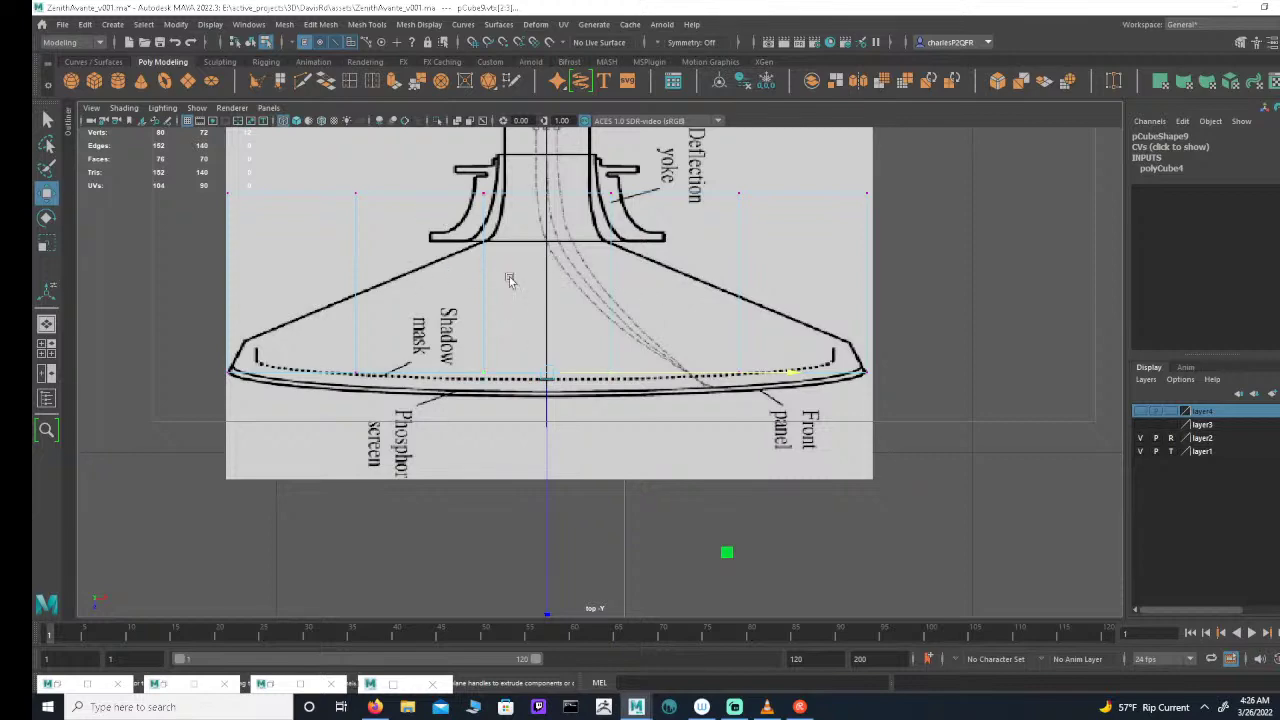
pyautogui.press('space')
pyautogui.keyDown('alt'); pyautogui.moveTo(354, 530); pyautogui.dragTo(357, 498, button='middle'); pyautogui.keyUp('alt')
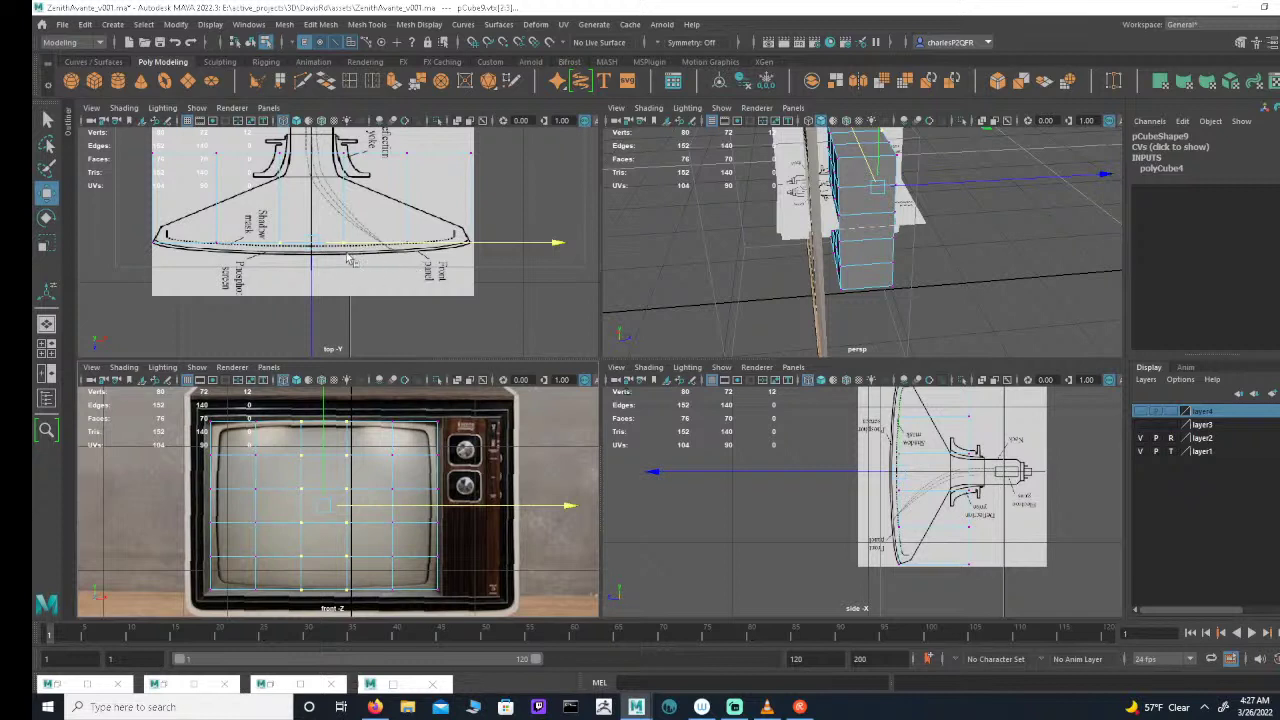
# Step: Return to object selection mode and set the cube's Subdivisions Width and Subdivisions Height to 6
pyautogui.click(250, 41)
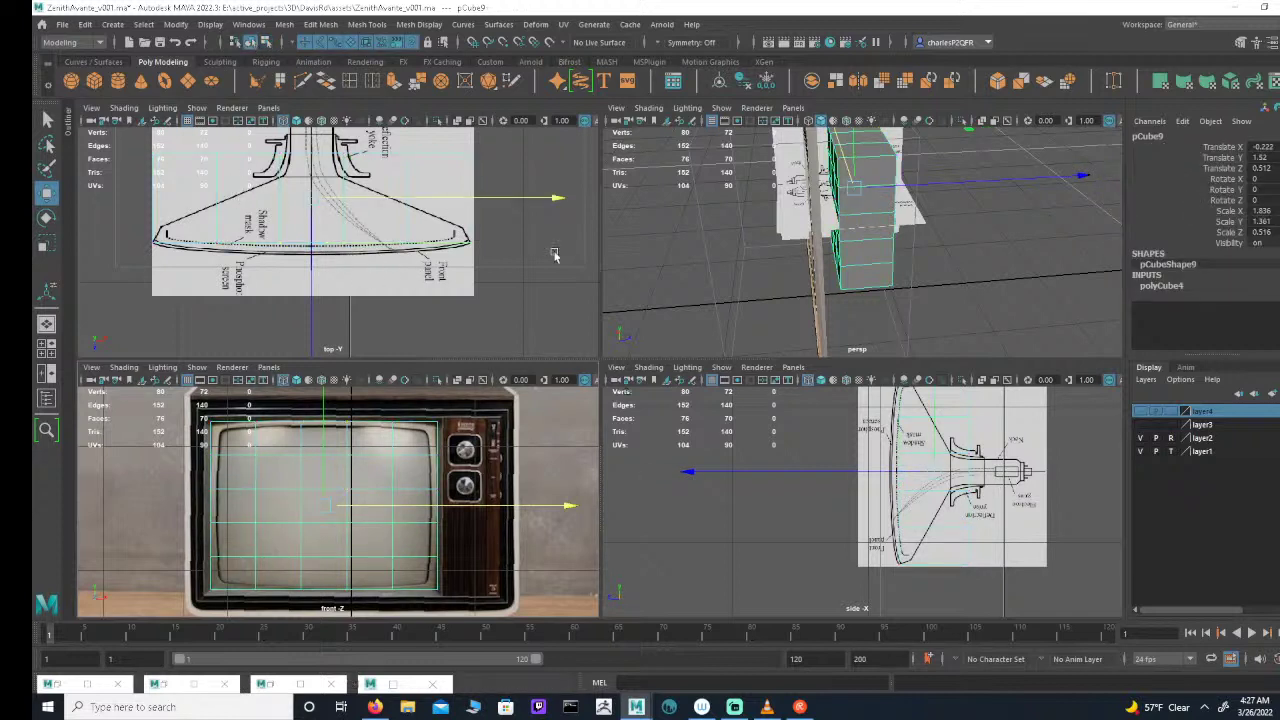
pyautogui.click(1173, 289)
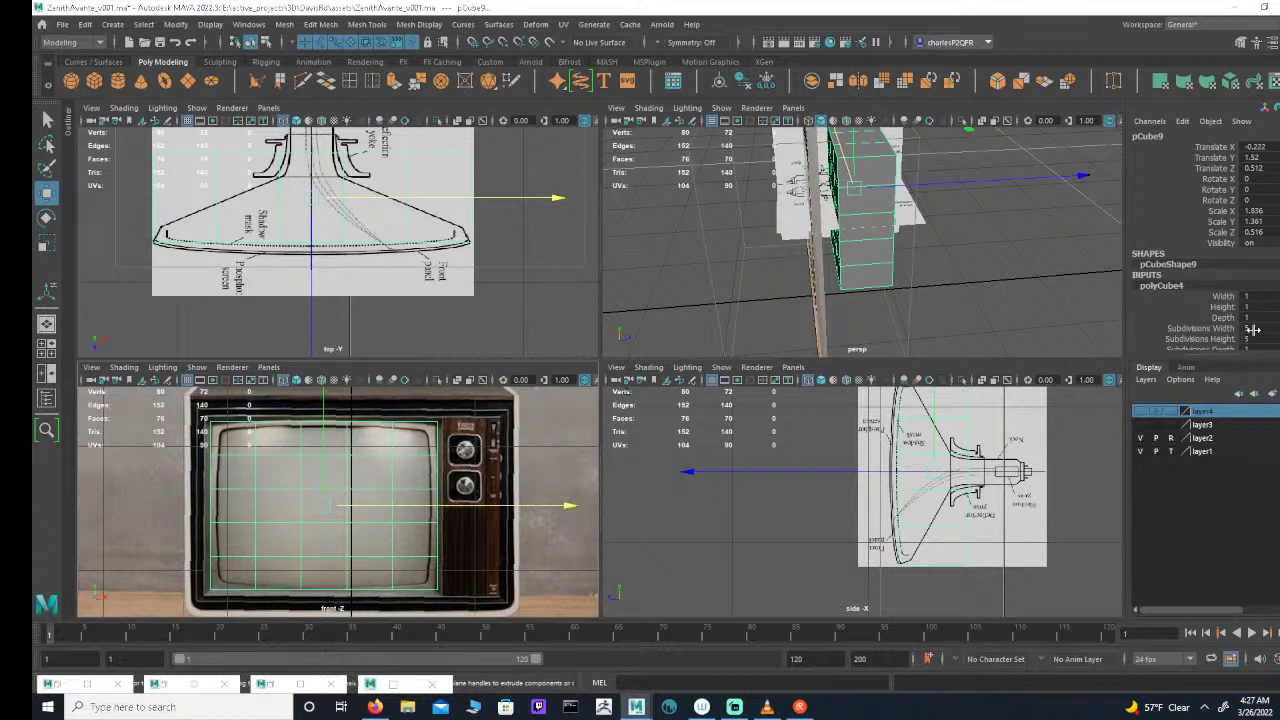
pyautogui.moveTo(1253, 329); pyautogui.dragTo(1259, 340)
pyautogui.write('6')
pyautogui.press('Return')
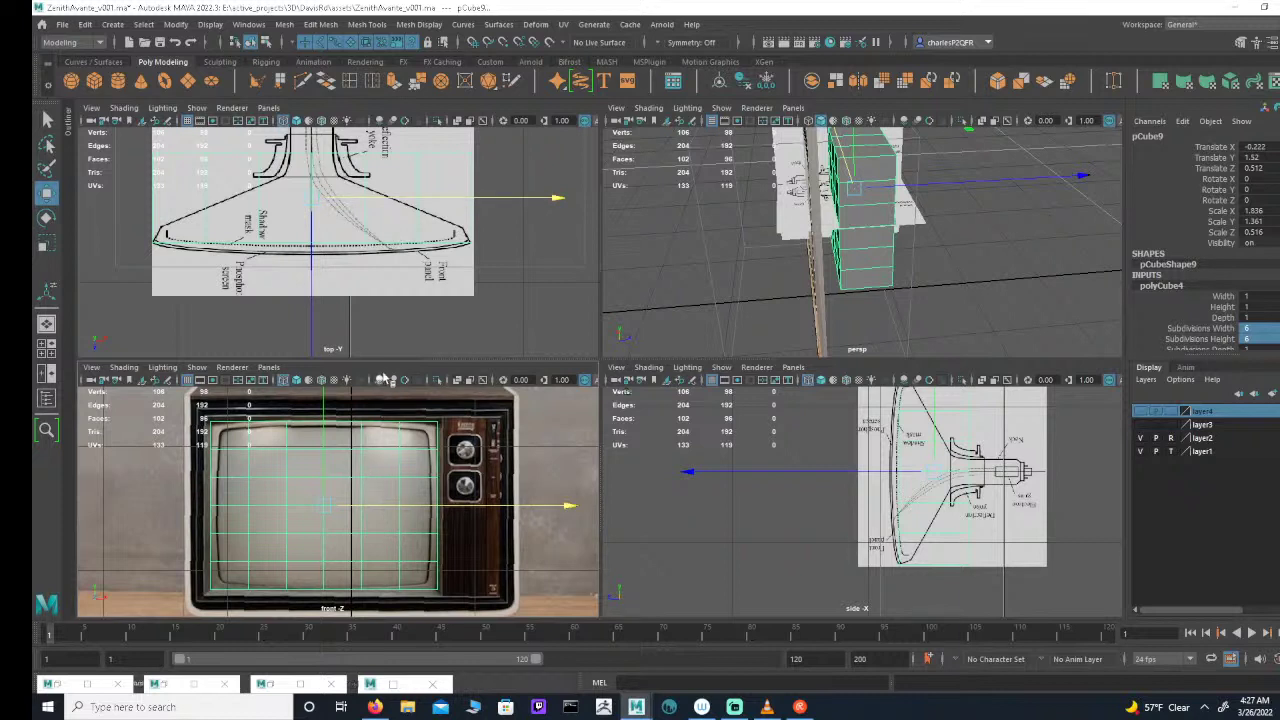
# Step: In the top view, select the cube's centre front vertices and move them forward to the front panel's outer curve
pyautogui.keyDown('alt'); pyautogui.moveTo(378, 300); pyautogui.dragTo(360, 315, button='middle'); pyautogui.keyUp('alt')
pyautogui.keyDown('alt'); pyautogui.moveTo(360, 315); pyautogui.dragTo(354, 320, button='right'); pyautogui.keyUp('alt')
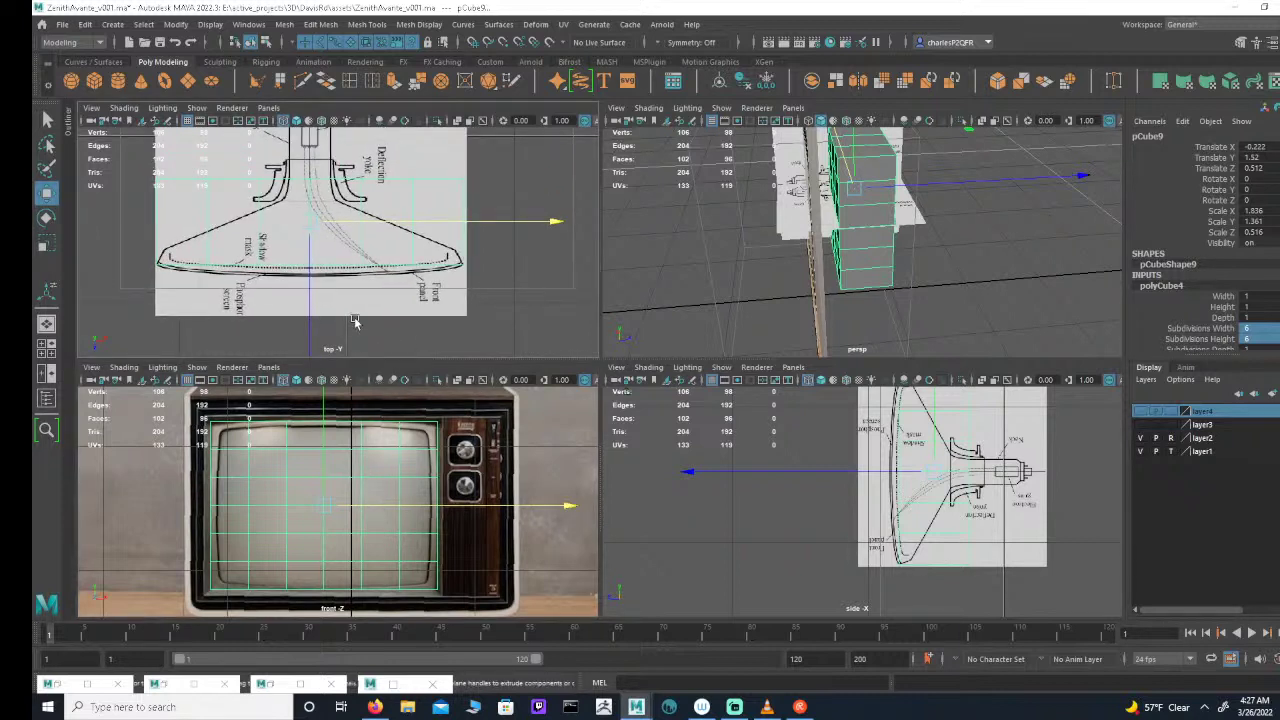
pyautogui.click(267, 44)
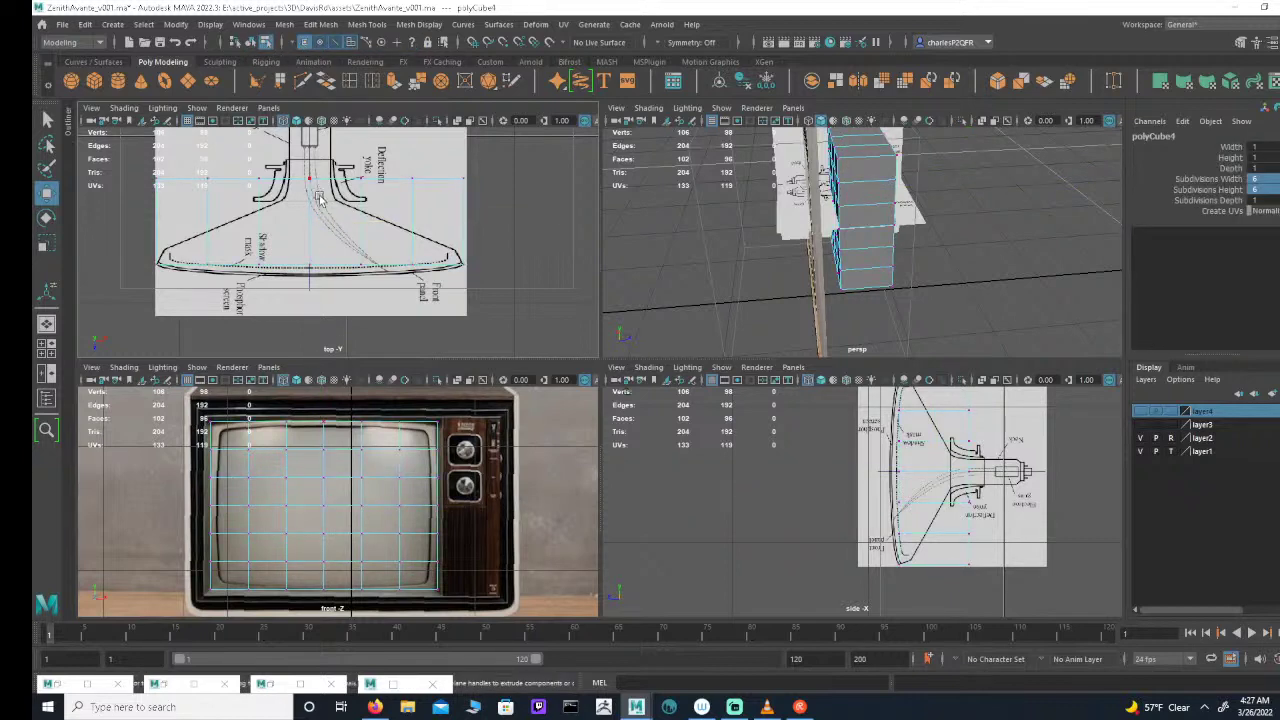
pyautogui.press('space')
pyautogui.keyDown('alt'); pyautogui.moveTo(502, 410); pyautogui.dragTo(509, 437, button='middle'); pyautogui.keyUp('alt')
pyautogui.keyDown('alt'); pyautogui.moveTo(509, 437); pyautogui.dragTo(550, 428, button='right'); pyautogui.keyUp('alt')
pyautogui.moveTo(472, 430); pyautogui.dragTo(529, 384)
pyautogui.click(508, 392)
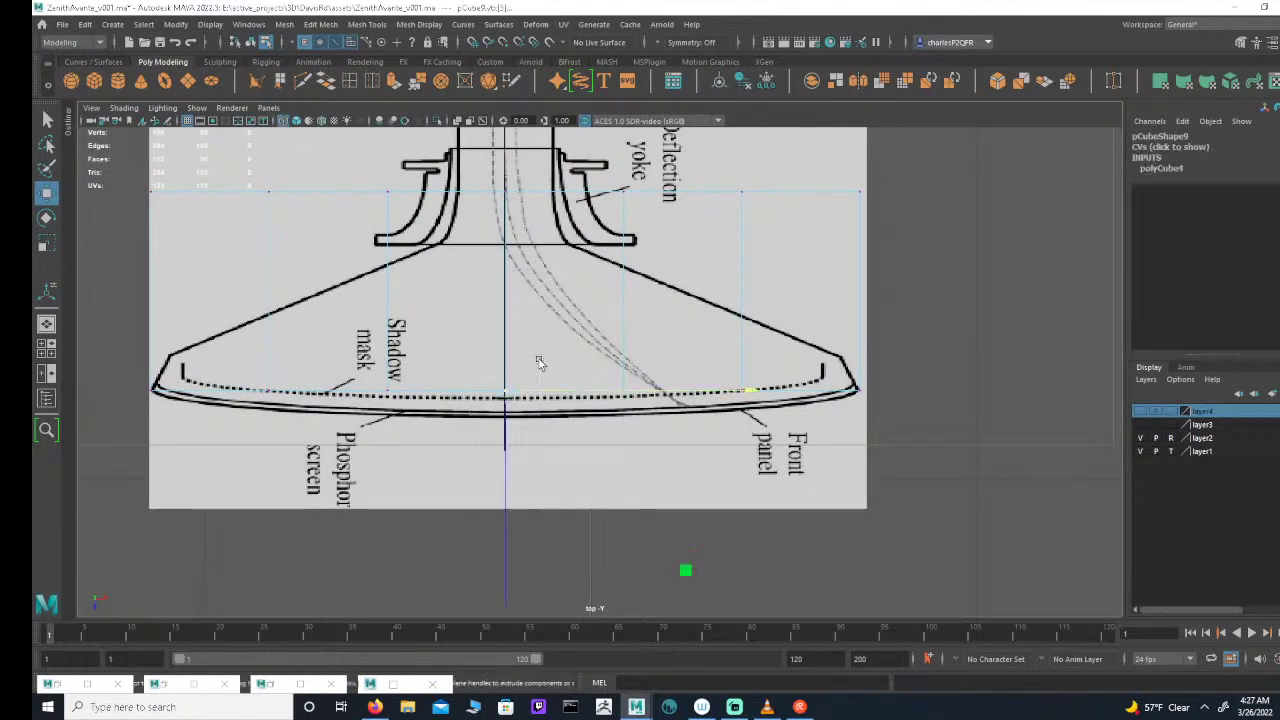
pyautogui.moveTo(501, 430); pyautogui.dragTo(503, 436)
pyautogui.scroll(3, 577, 410)
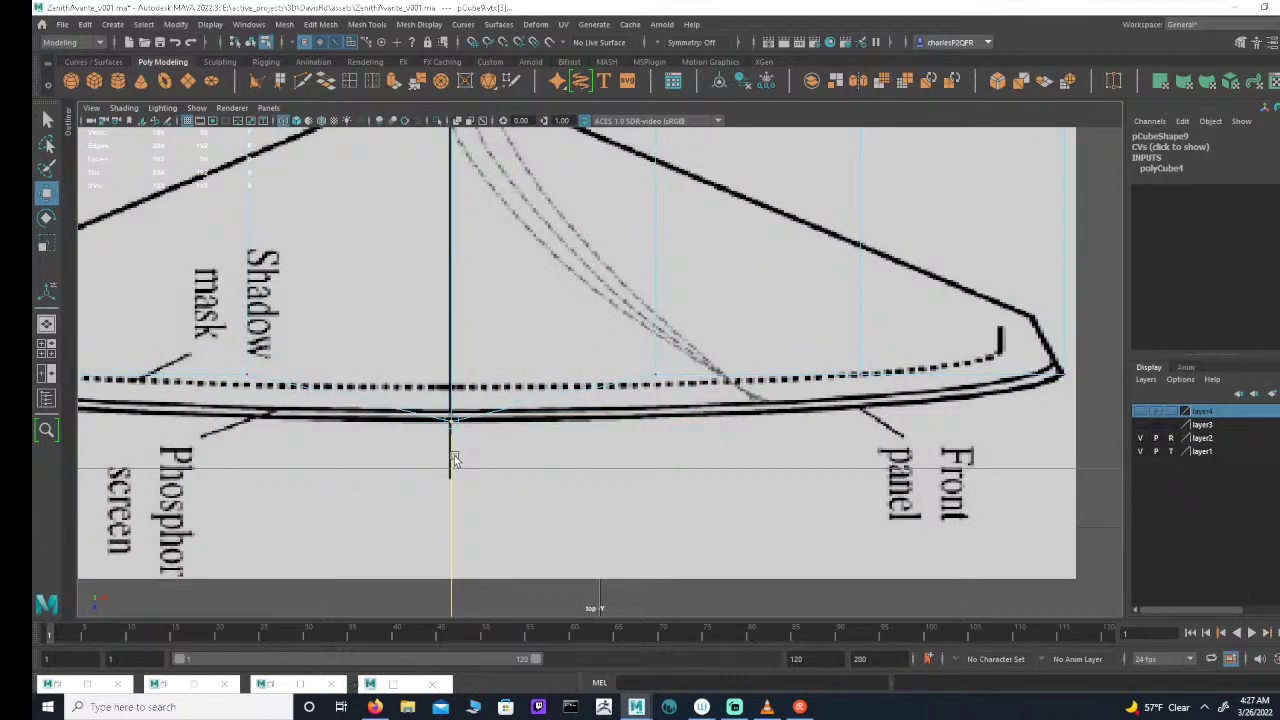
# Step: Move the front vertex columns on both sides of the centre forward together onto the front panel's curve
pyautogui.scroll(1, 563, 433)
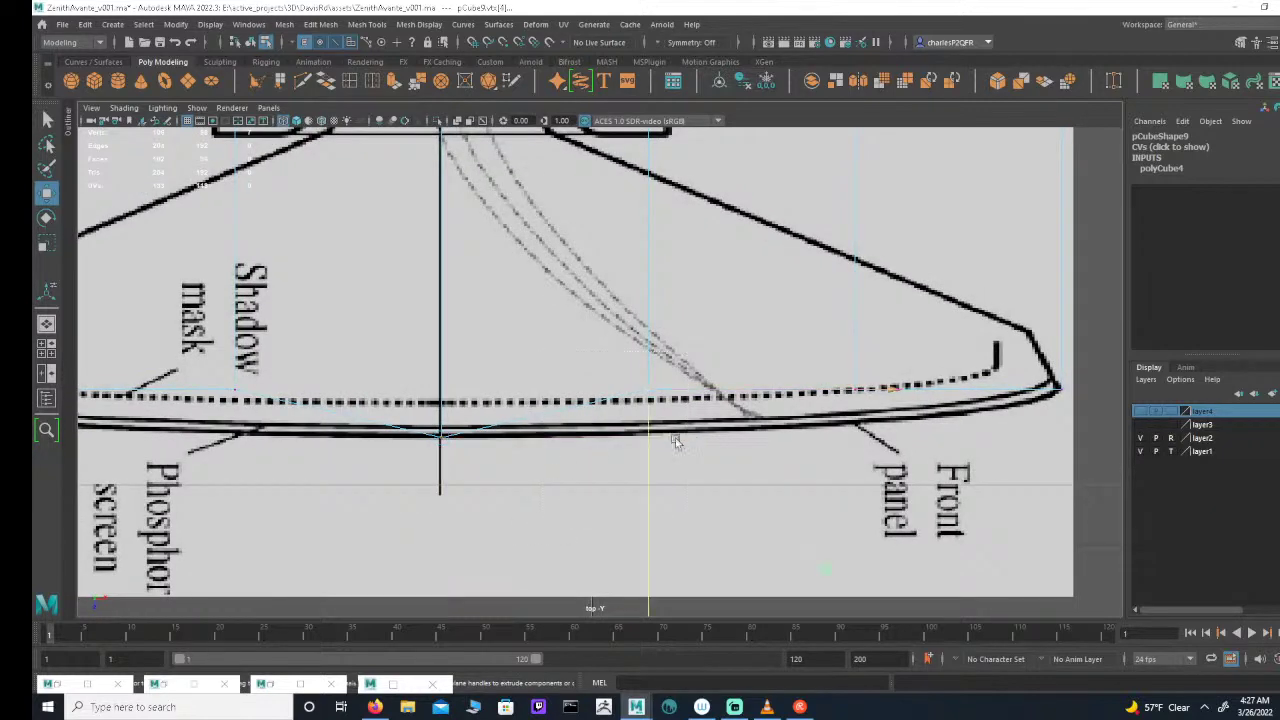
pyautogui.hotkey('ctrl', 'z')
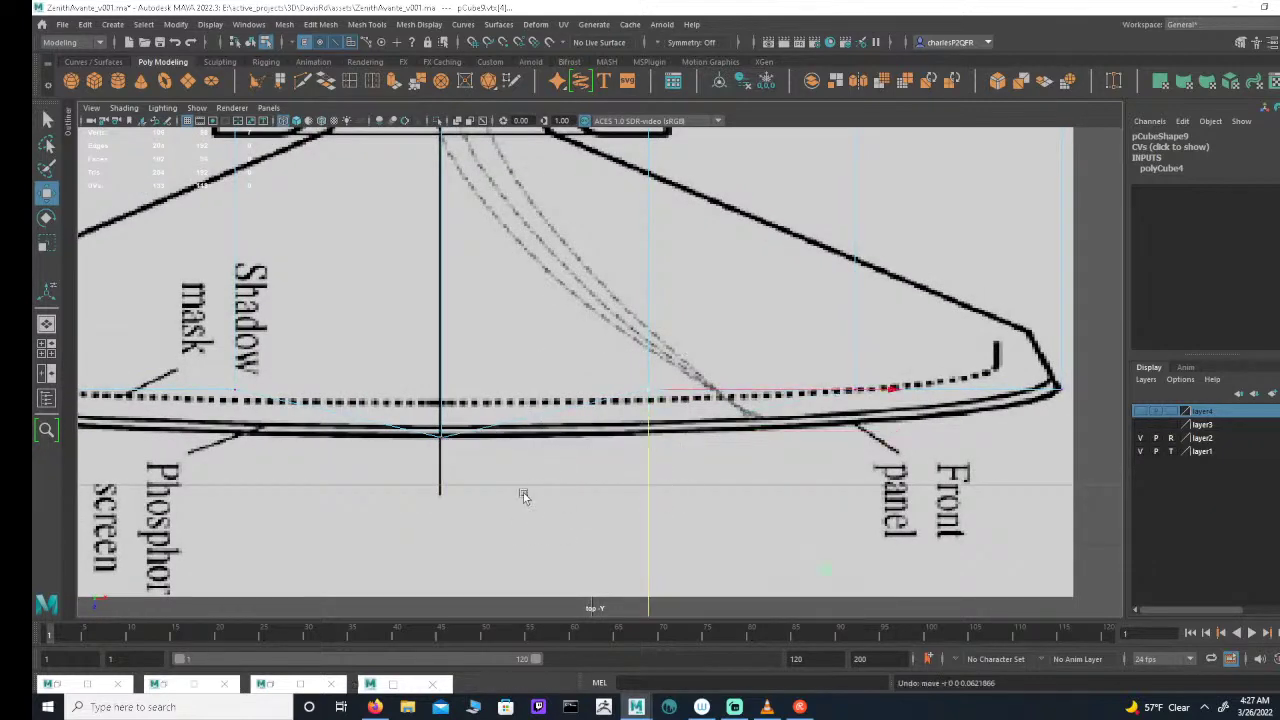
pyautogui.keyDown('alt'); pyautogui.moveTo(522, 496); pyautogui.dragTo(608, 466, button='middle'); pyautogui.keyUp('alt')
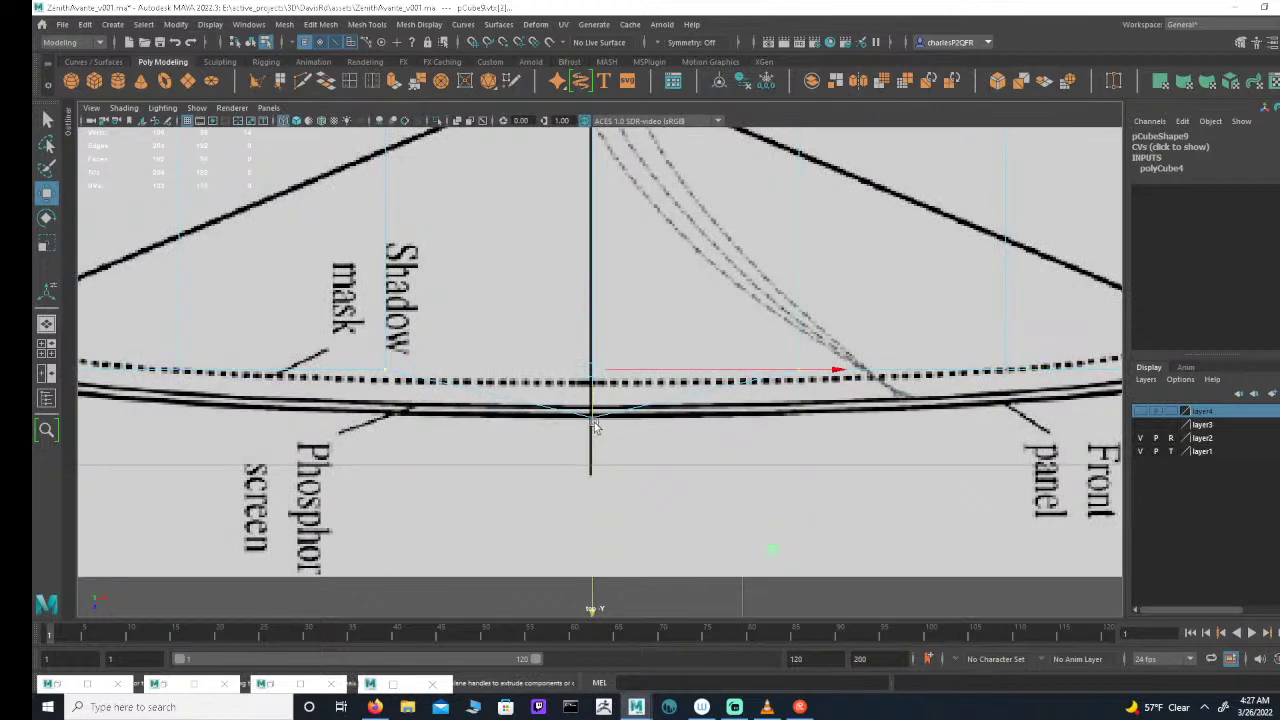
pyautogui.moveTo(593, 426); pyautogui.dragTo(613, 463)
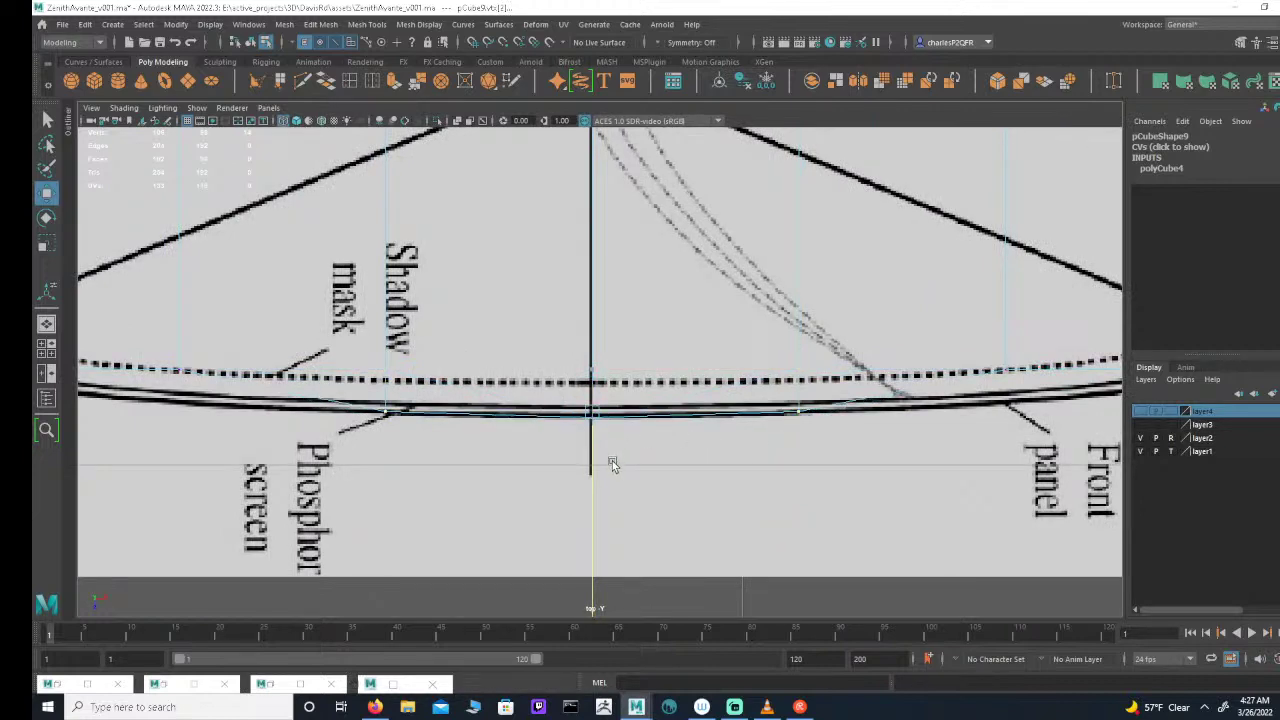
# Step: Select the next outer pair of front vertex columns and move them together onto the front panel's curve
pyautogui.scroll(-4, 700, 464)
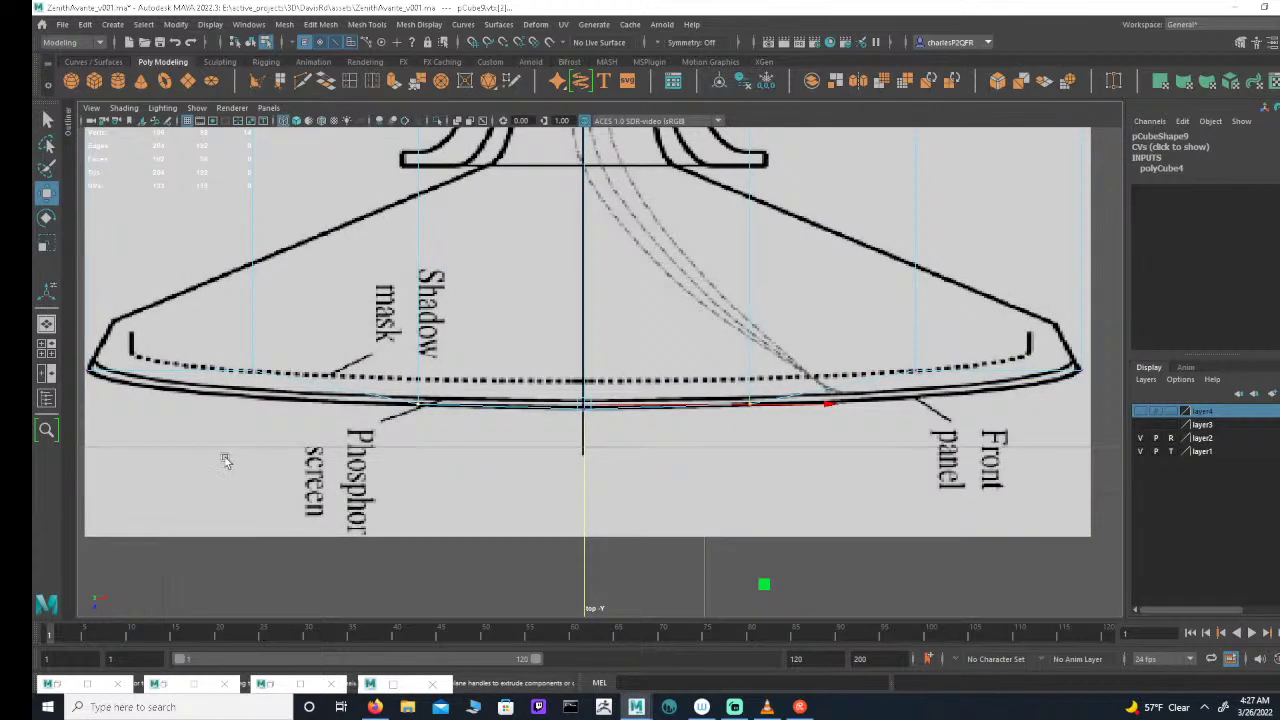
pyautogui.moveTo(212, 400); pyautogui.dragTo(310, 330)
pyautogui.keyDown('shift'); pyautogui.moveTo(836, 403); pyautogui.dragTo(952, 362); pyautogui.keyUp('shift')
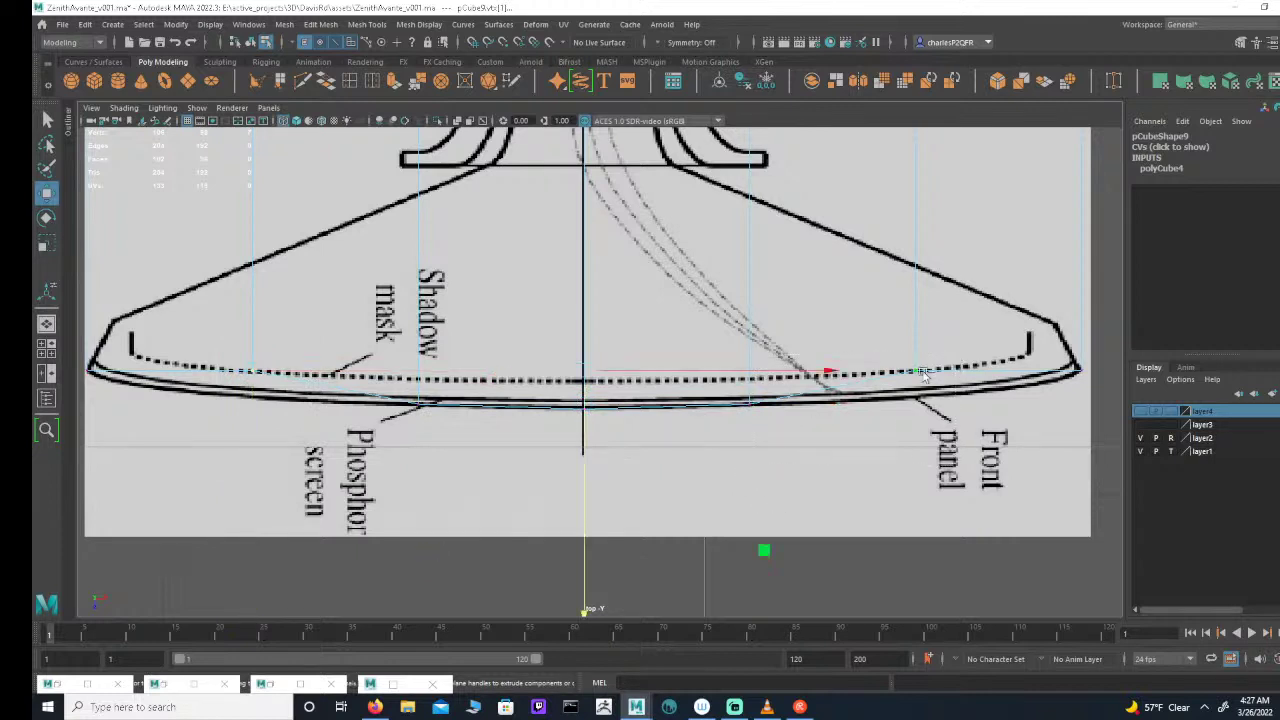
pyautogui.moveTo(587, 418); pyautogui.dragTo(587, 445)
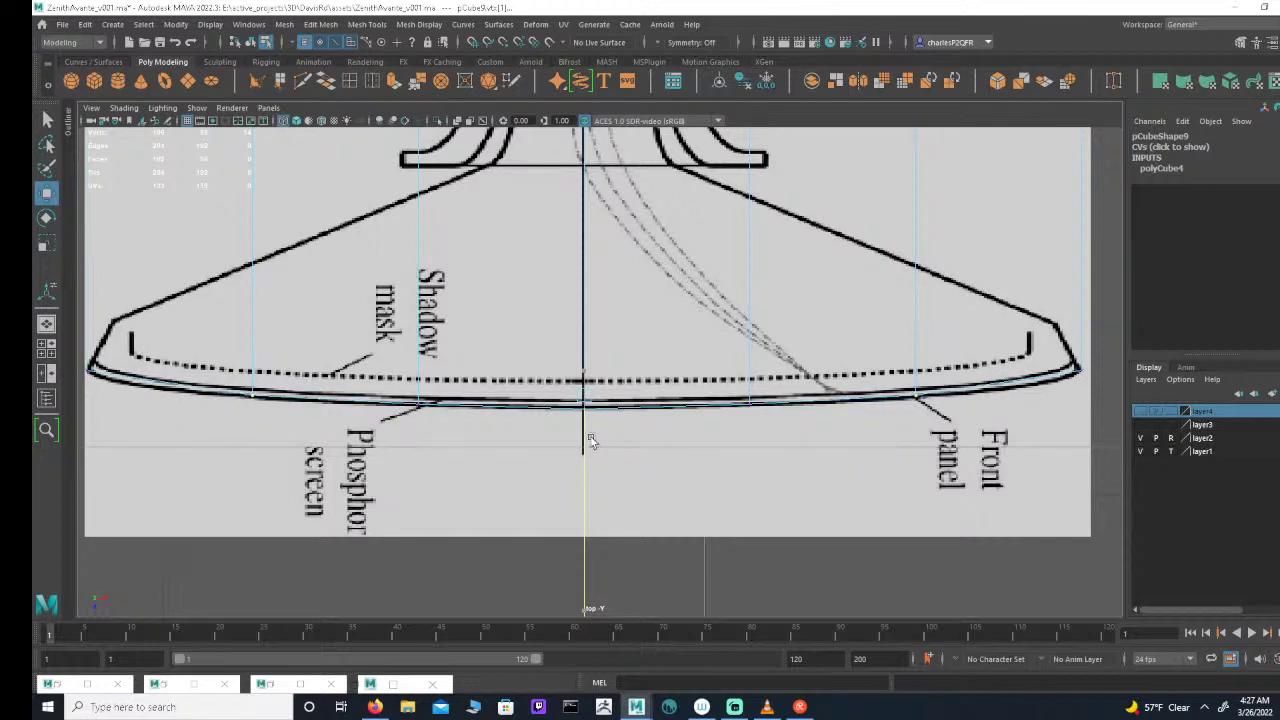
pyautogui.moveTo(590, 440); pyautogui.dragTo(591, 442)
pyautogui.scroll(-2, 840, 442)
pyautogui.keyDown('alt'); pyautogui.moveTo(896, 445); pyautogui.dragTo(840, 440, button='middle'); pyautogui.keyUp('alt')
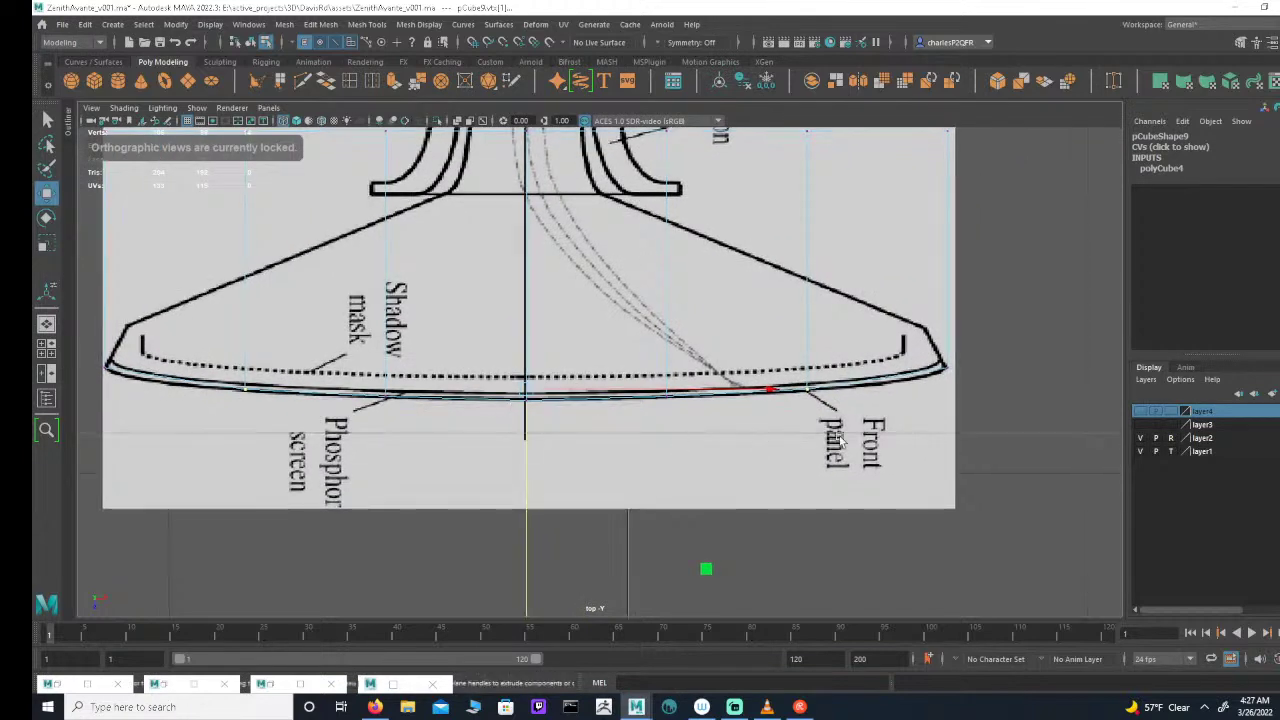
# Step: Check the cube's end vertices and curved front edge against the CRT outline in the top view
pyautogui.moveTo(915, 411); pyautogui.dragTo(967, 350)
pyautogui.keyDown('alt'); pyautogui.moveTo(242, 422); pyautogui.dragTo(312, 435, button='middle'); pyautogui.keyUp('alt')
pyautogui.keyDown('alt'); pyautogui.moveTo(557, 408); pyautogui.dragTo(477, 428, button='middle'); pyautogui.keyUp('alt')
pyautogui.scroll(-1, 688, 404)
pyautogui.keyDown('alt'); pyautogui.moveTo(688, 404); pyautogui.dragTo(652, 413, button='middle'); pyautogui.keyUp('alt')
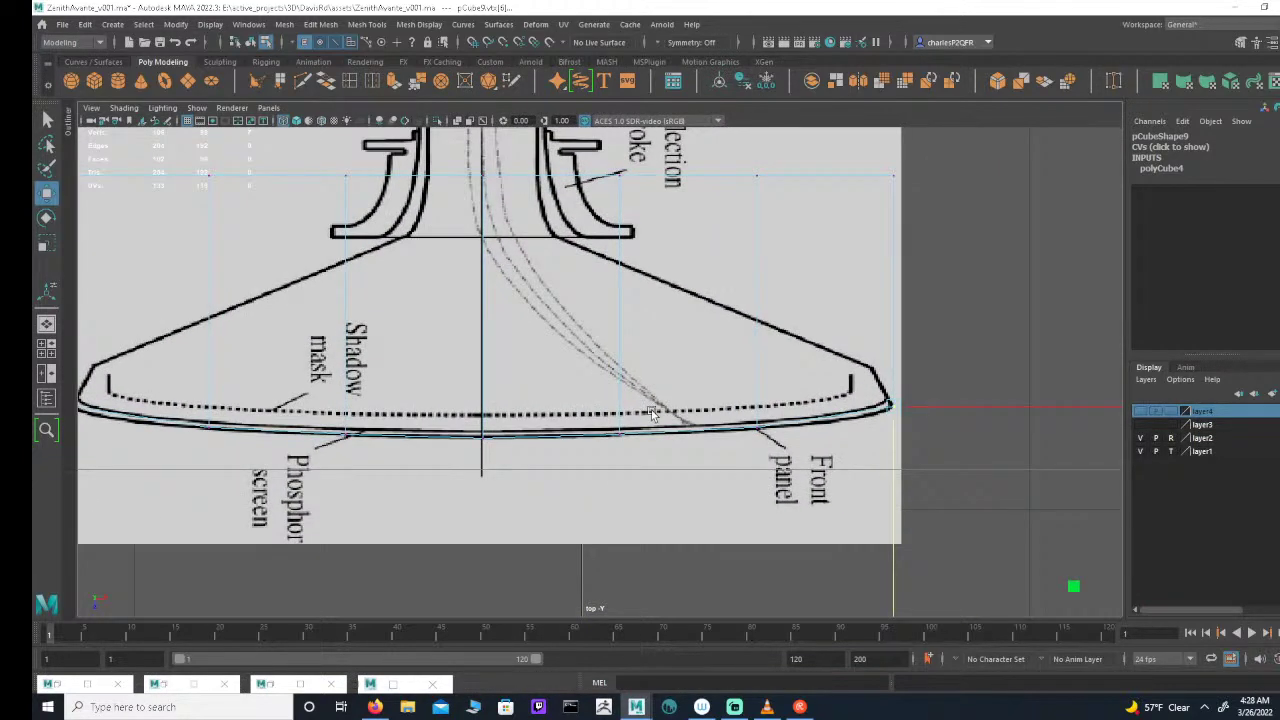
pyautogui.scroll(-1, 331, 347)
pyautogui.keyDown('alt'); pyautogui.moveTo(436, 352); pyautogui.dragTo(463, 445, button='middle'); pyautogui.keyUp('alt')
pyautogui.scroll(-1, 463, 445)
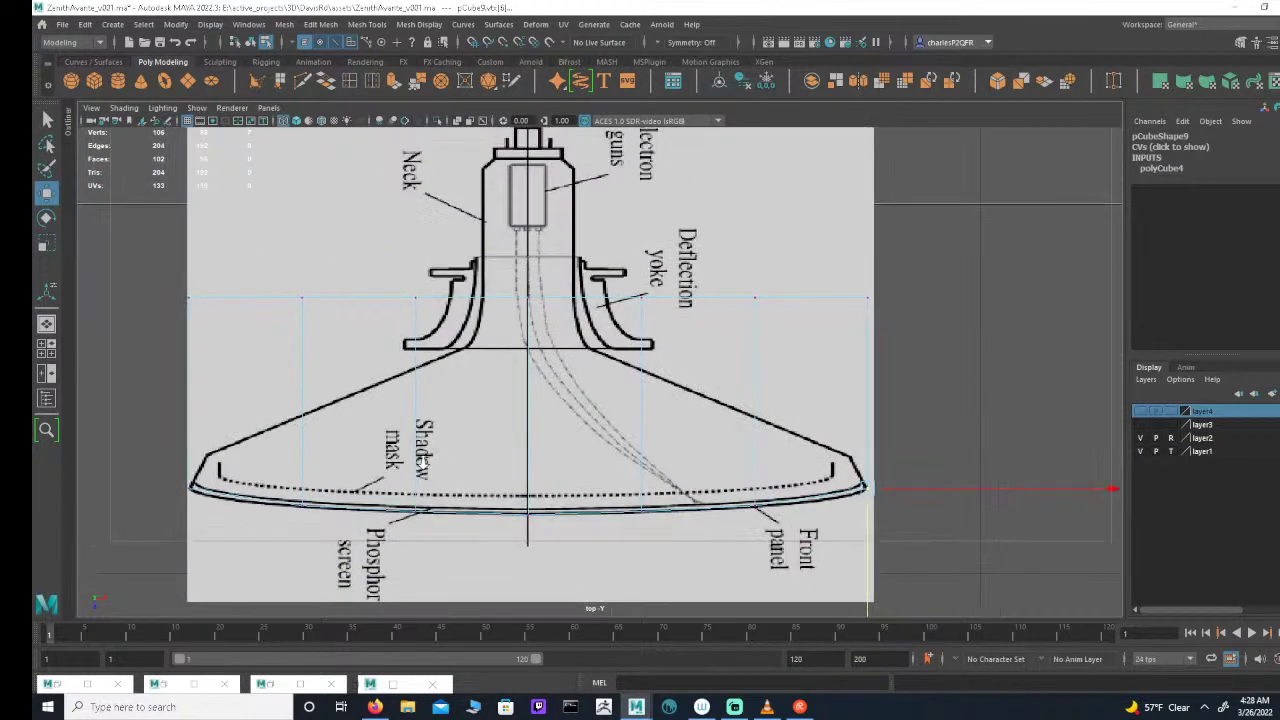
# Step: Insert an edge loop near each end of the cube, level with the shadow mask's ends, and return to vertex selection
pyautogui.click(349, 81)
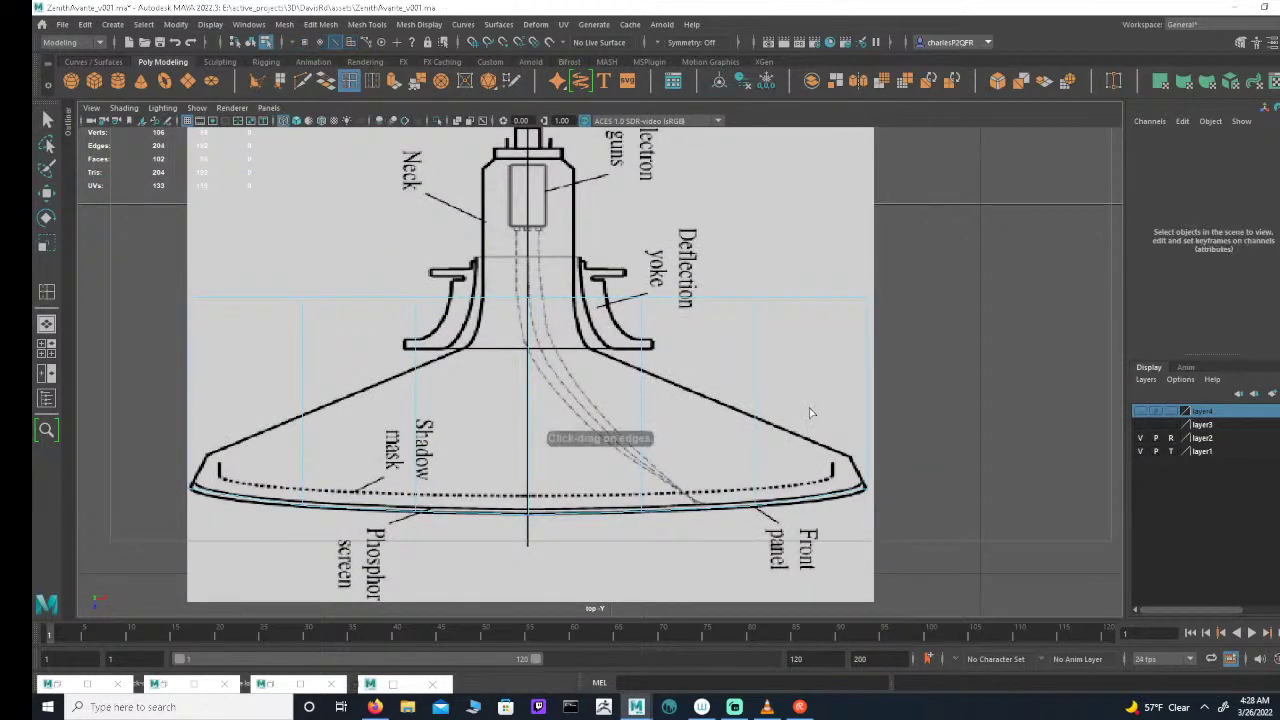
pyautogui.click(826, 498)
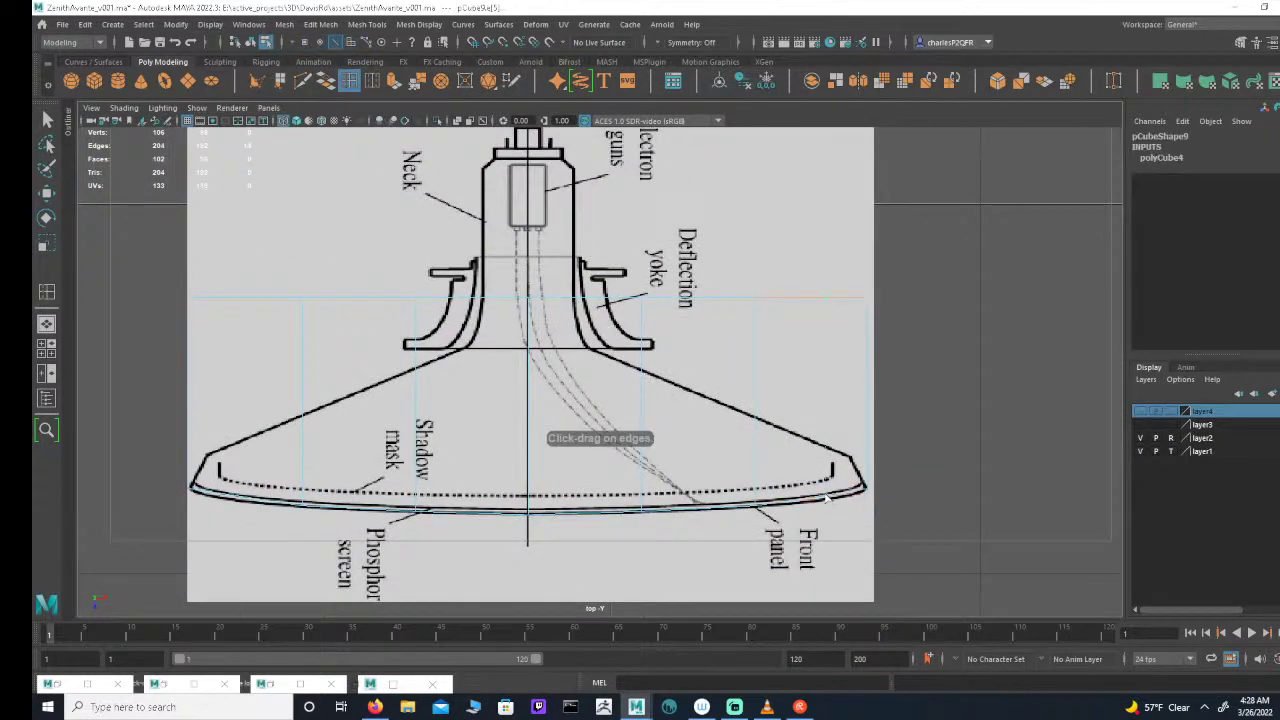
pyautogui.keyDown('ctrl'); pyautogui.click(828, 497); pyautogui.keyUp('ctrl')
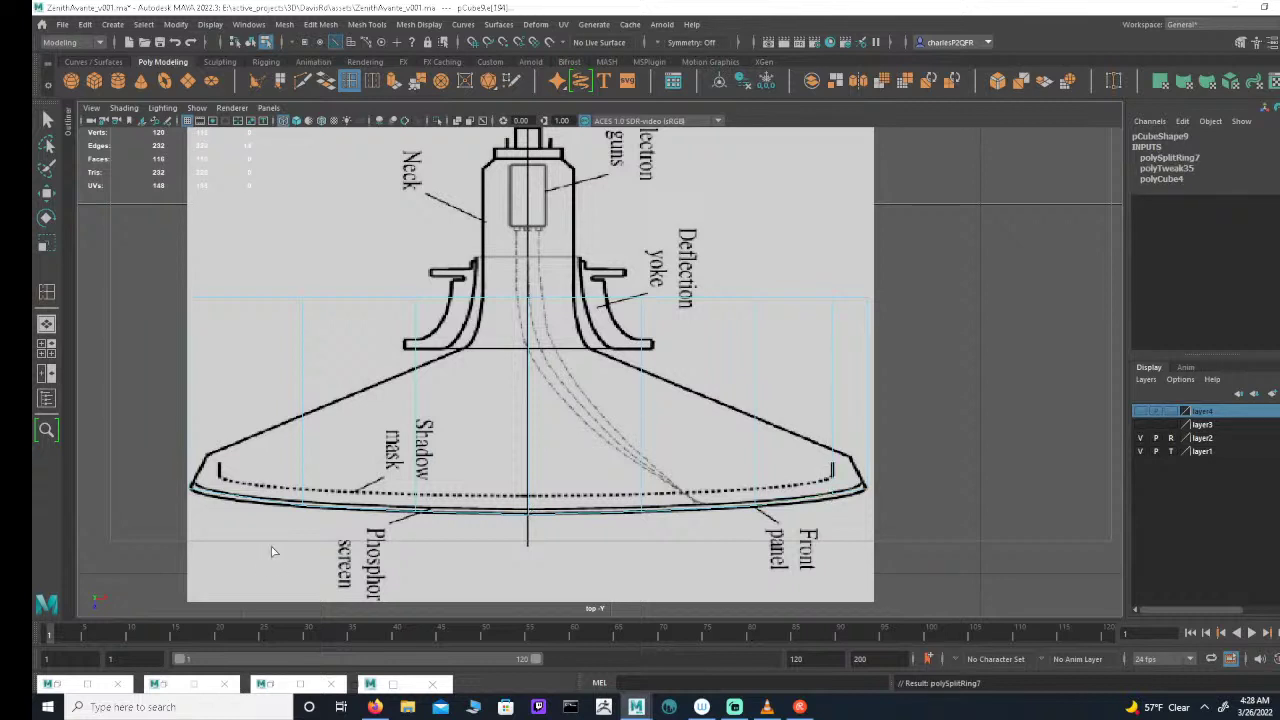
pyautogui.click(220, 494)
pyautogui.keyDown('ctrl'); pyautogui.click(224, 494); pyautogui.keyUp('ctrl')
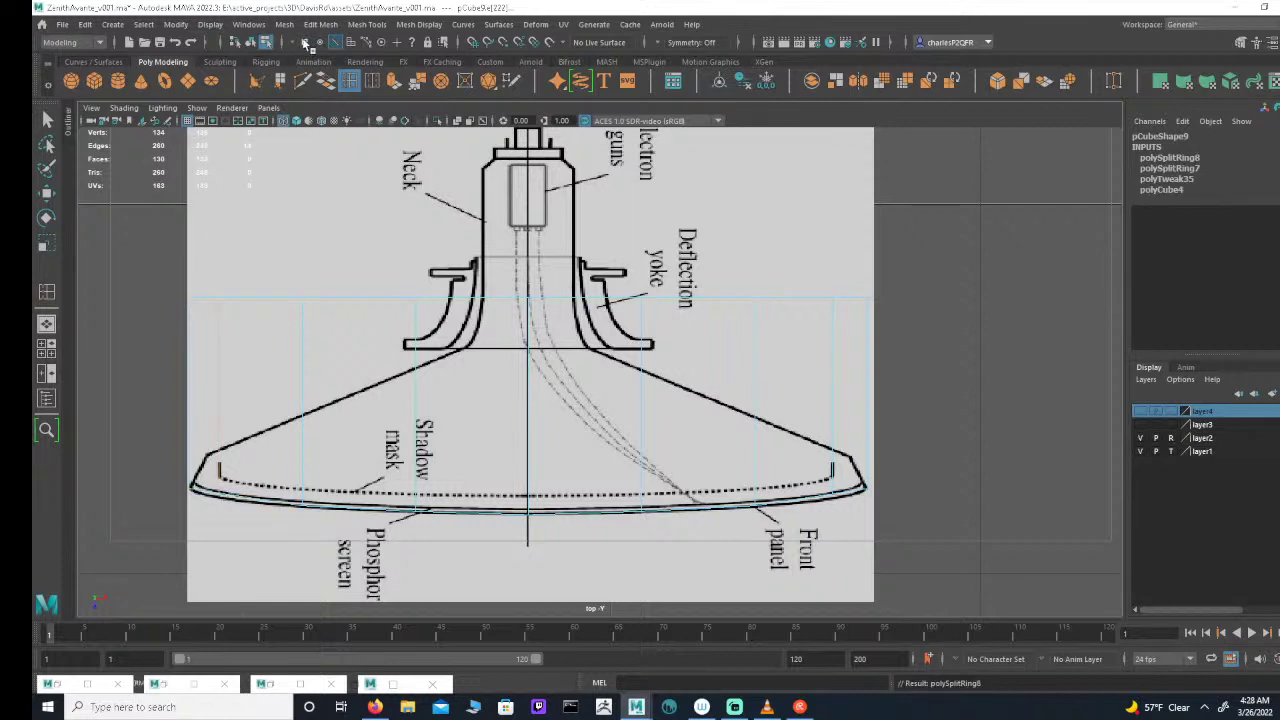
pyautogui.click(305, 44)
pyautogui.click(50, 118)
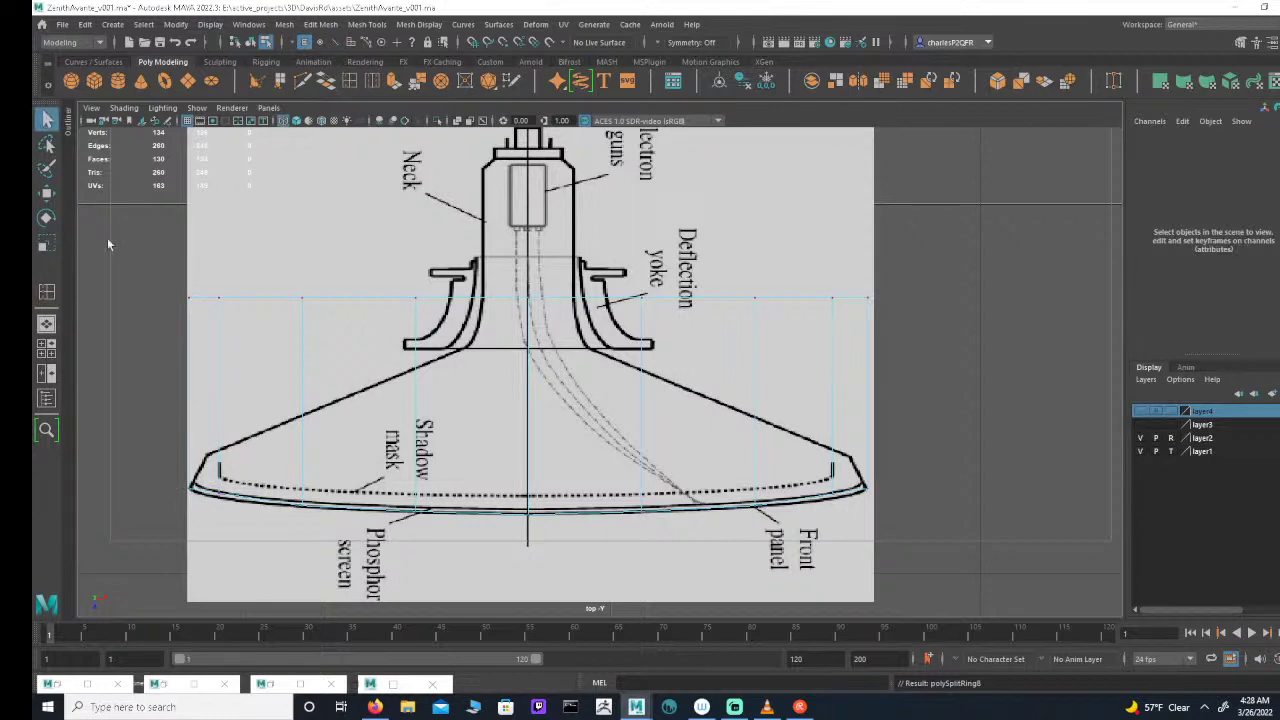
# Step: In the top view, select the front vertices of both new end loops and move them together onto the front panel's curve
pyautogui.keyDown('alt'); pyautogui.moveTo(163, 451); pyautogui.dragTo(307, 337, button='middle'); pyautogui.keyUp('alt')
pyautogui.keyDown('alt'); pyautogui.moveTo(307, 337); pyautogui.dragTo(327, 412, button='right'); pyautogui.keyUp('alt')
pyautogui.moveTo(284, 392); pyautogui.dragTo(287, 391)
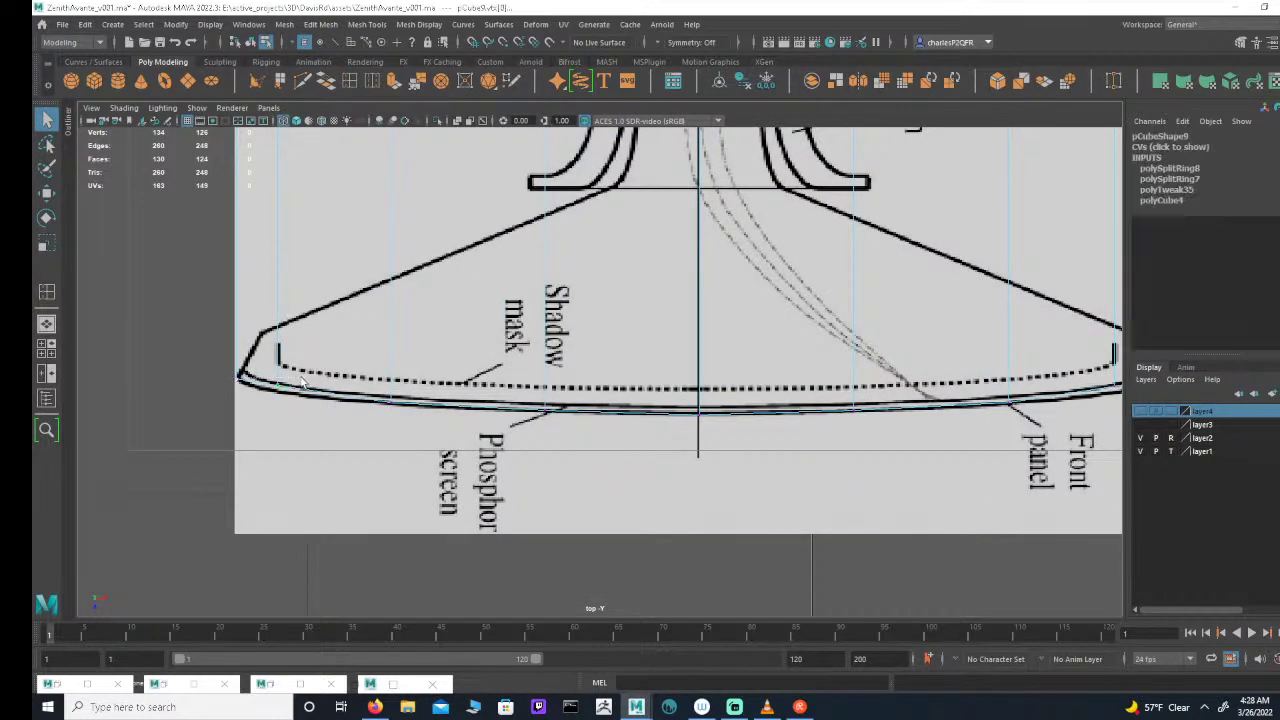
pyautogui.press('w')
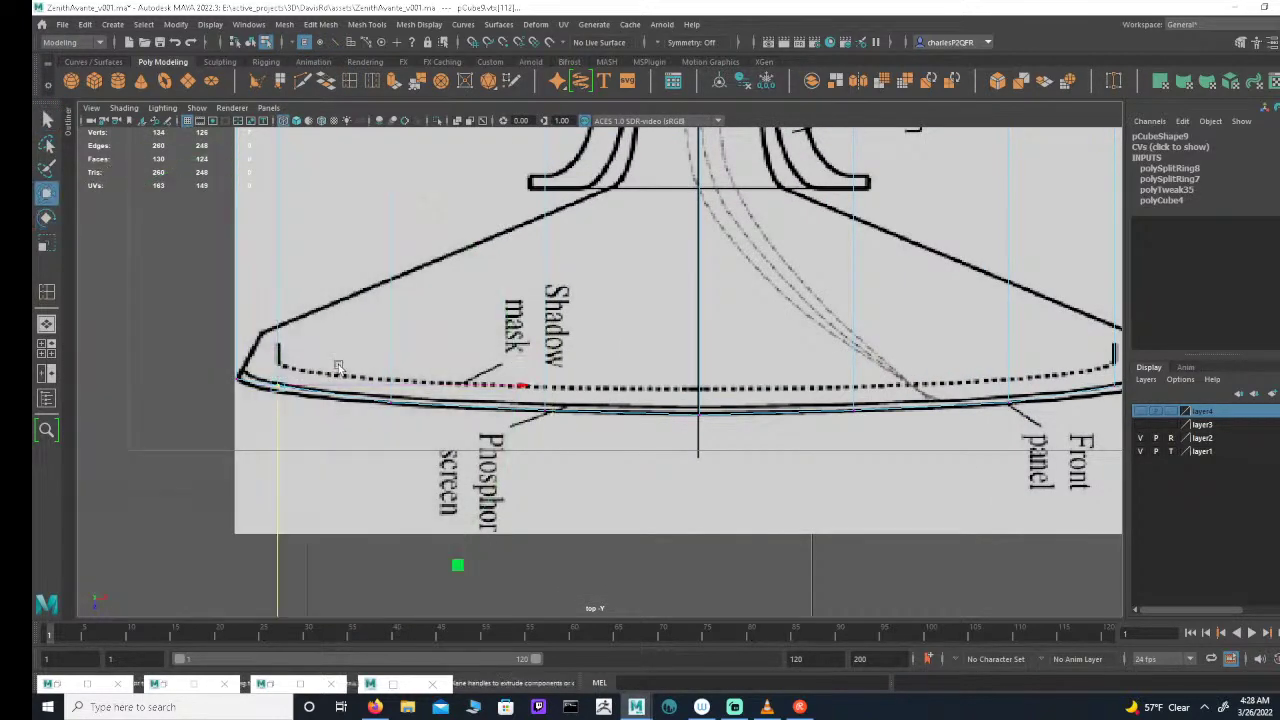
pyautogui.keyDown('alt'); pyautogui.moveTo(1055, 467); pyautogui.dragTo(897, 460, button='middle'); pyautogui.keyUp('alt')
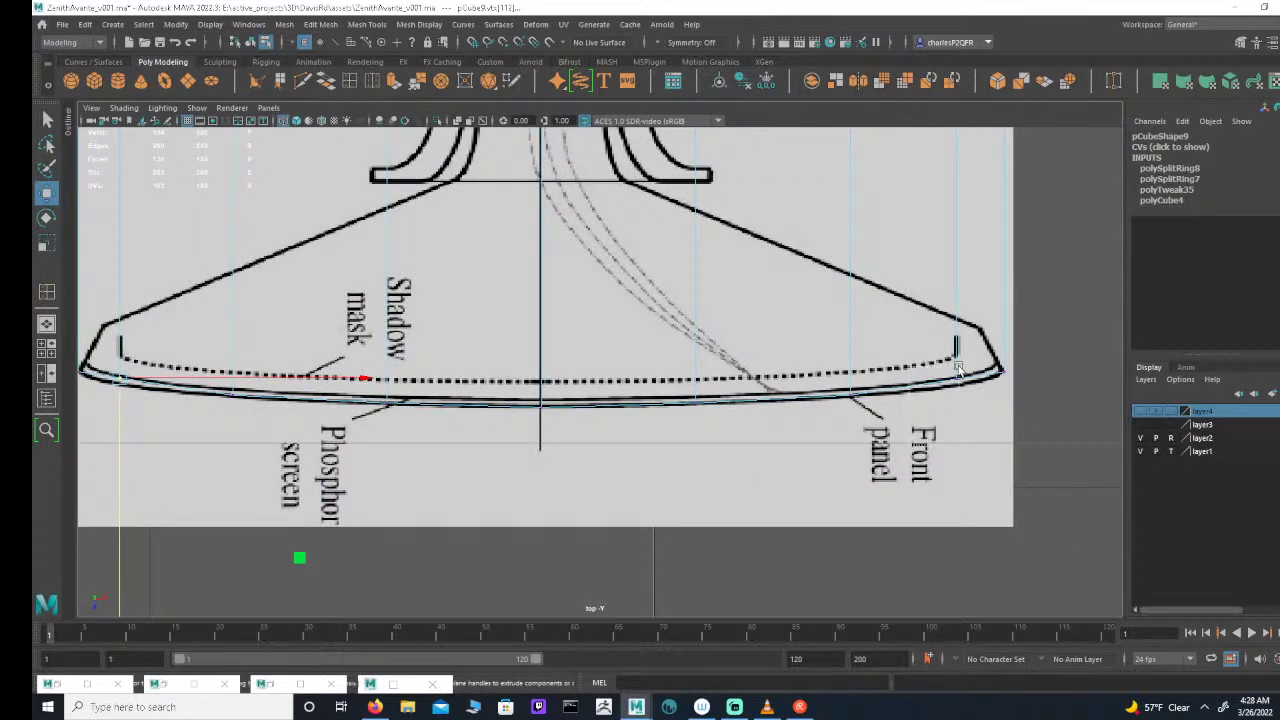
pyautogui.keyDown('shift'); pyautogui.moveTo(961, 368); pyautogui.dragTo(950, 383); pyautogui.keyUp('shift')
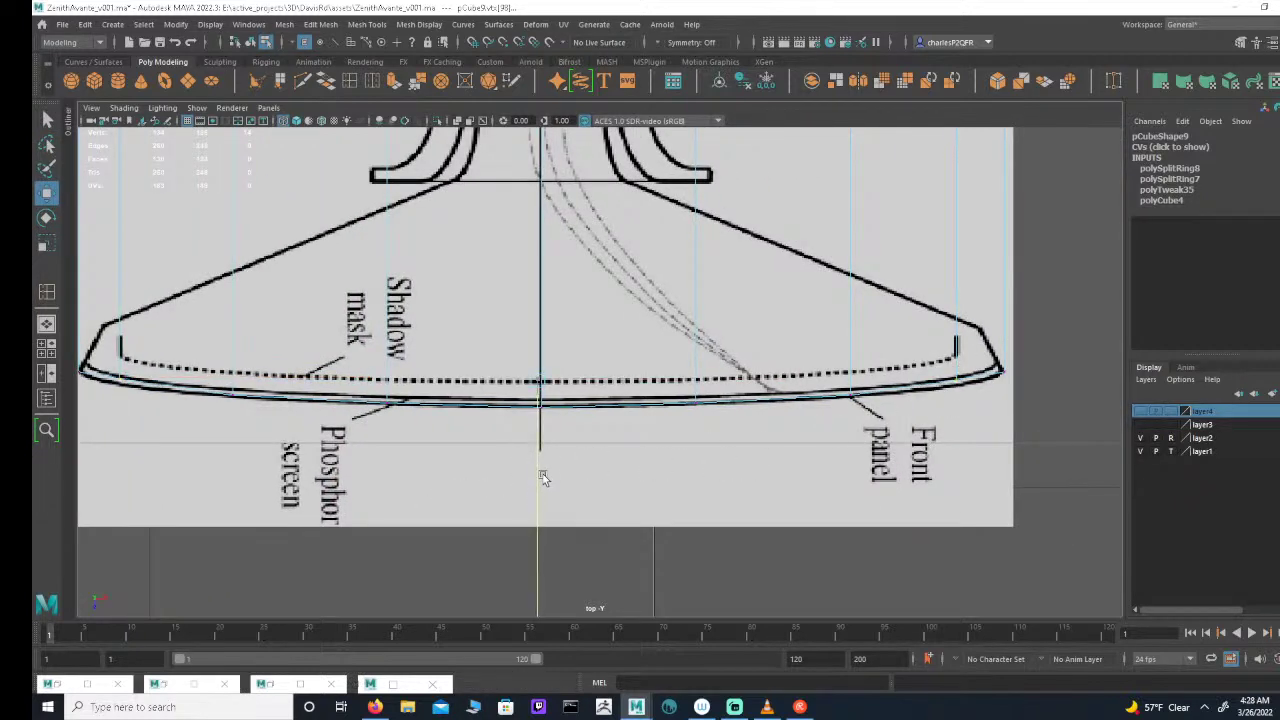
pyautogui.moveTo(543, 476); pyautogui.dragTo(543, 477)
pyautogui.keyDown('alt'); pyautogui.moveTo(705, 410); pyautogui.dragTo(735, 409, button='middle'); pyautogui.keyUp('alt')
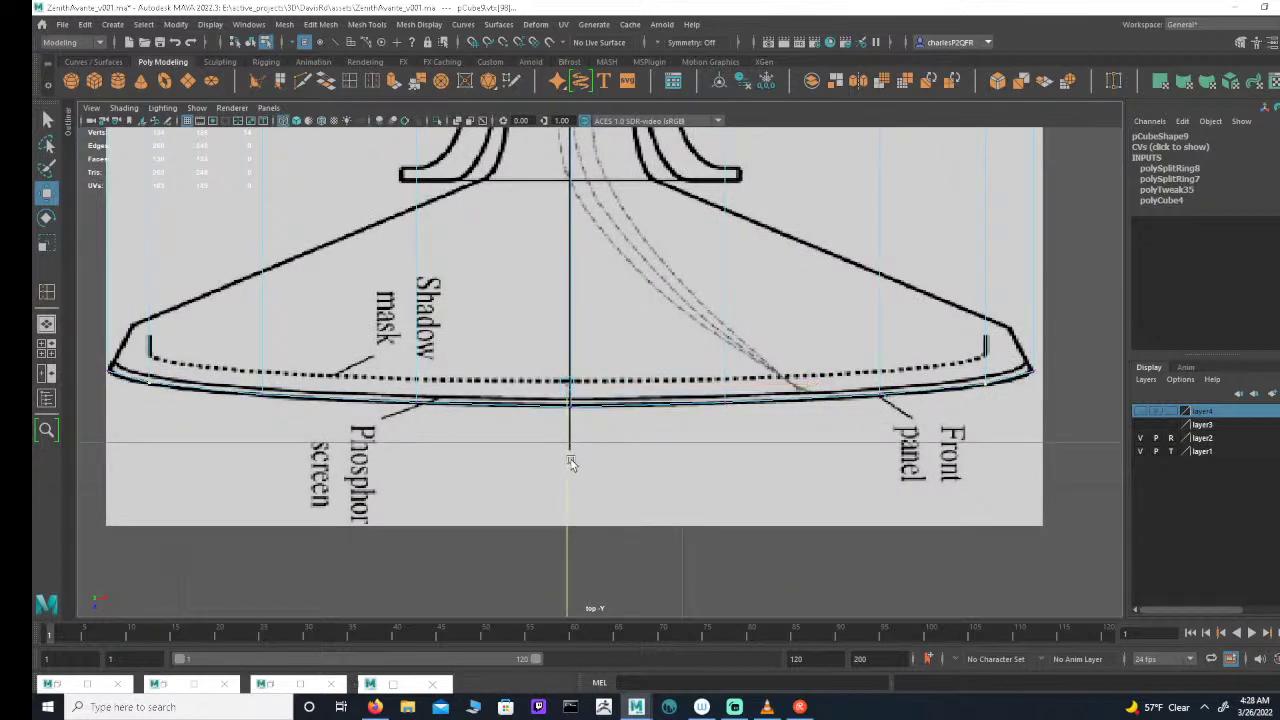
pyautogui.moveTo(571, 461); pyautogui.dragTo(571, 461)
pyautogui.keyDown('alt'); pyautogui.moveTo(534, 436); pyautogui.dragTo(698, 438, button='middle'); pyautogui.keyUp('alt')
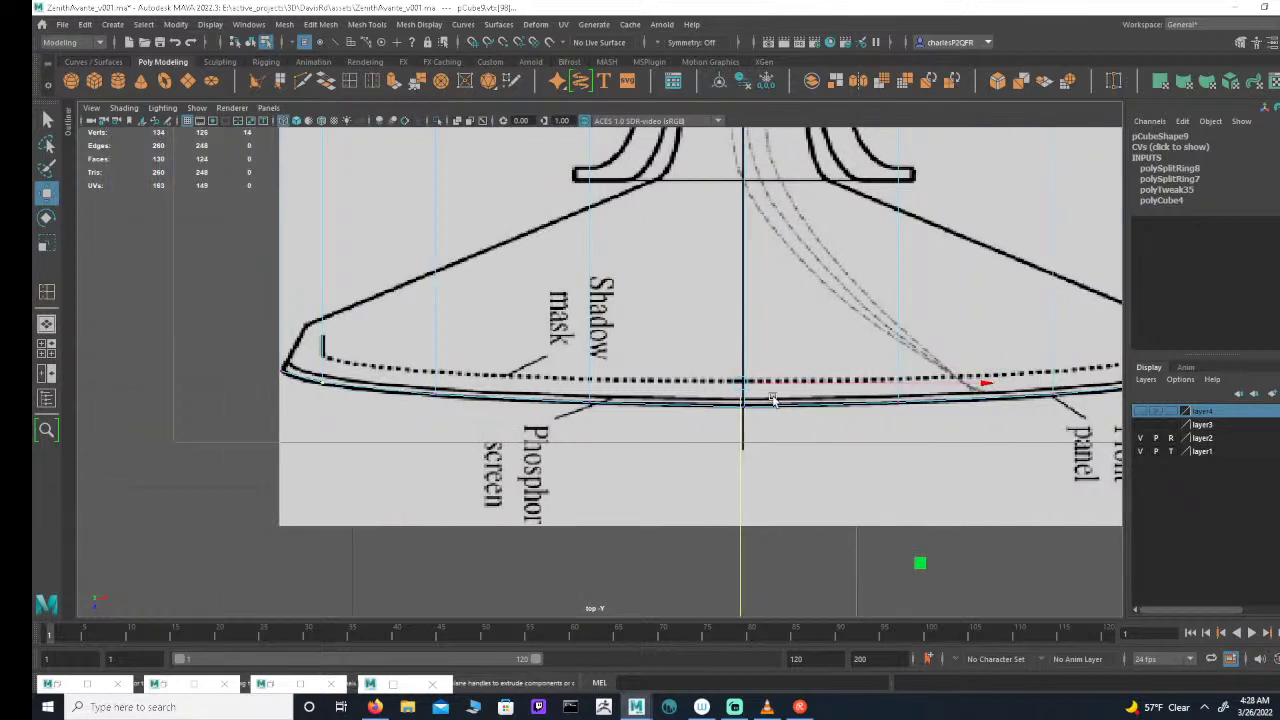
pyautogui.keyDown('alt'); pyautogui.moveTo(771, 398); pyautogui.dragTo(603, 400, button='middle'); pyautogui.keyUp('alt')
pyautogui.scroll(-4, 617, 382)
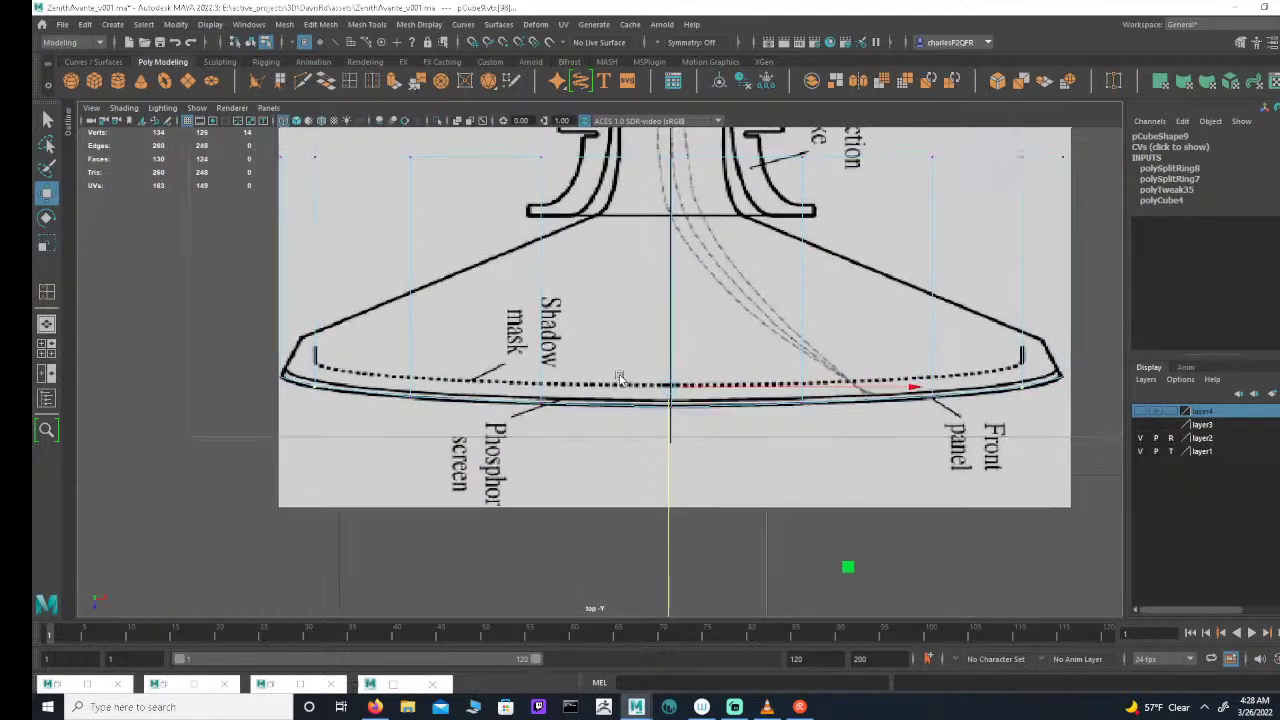
pyautogui.keyDown('alt'); pyautogui.moveTo(600, 354); pyautogui.dragTo(528, 390, button='middle'); pyautogui.keyUp('alt')
# Step: Switch from the top view to the side view and frame the tube reference around the front panel
pyautogui.press('space')
pyautogui.press('space')
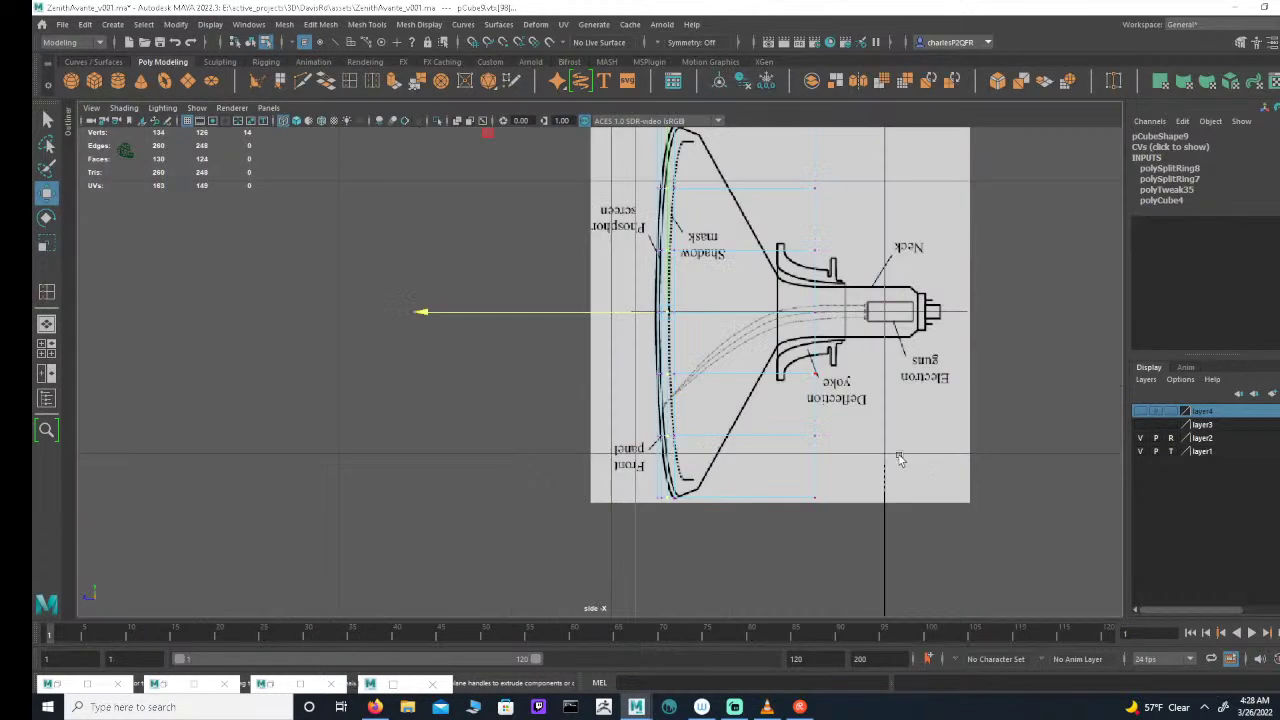
pyautogui.keyDown('alt'); pyautogui.moveTo(703, 388); pyautogui.dragTo(782, 411, button='middle'); pyautogui.keyUp('alt')
pyautogui.scroll(2, 794, 466)
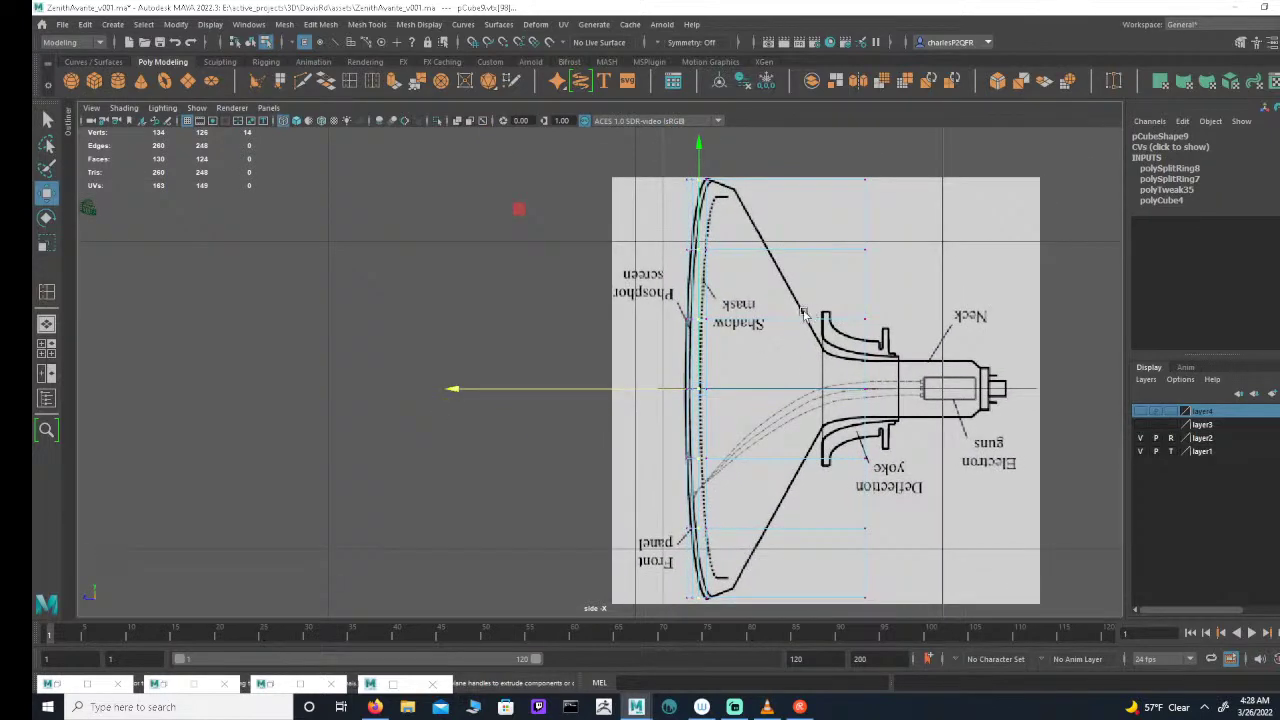
pyautogui.keyDown('alt'); pyautogui.moveTo(756, 471); pyautogui.dragTo(758, 430, button='middle'); pyautogui.keyUp('alt')
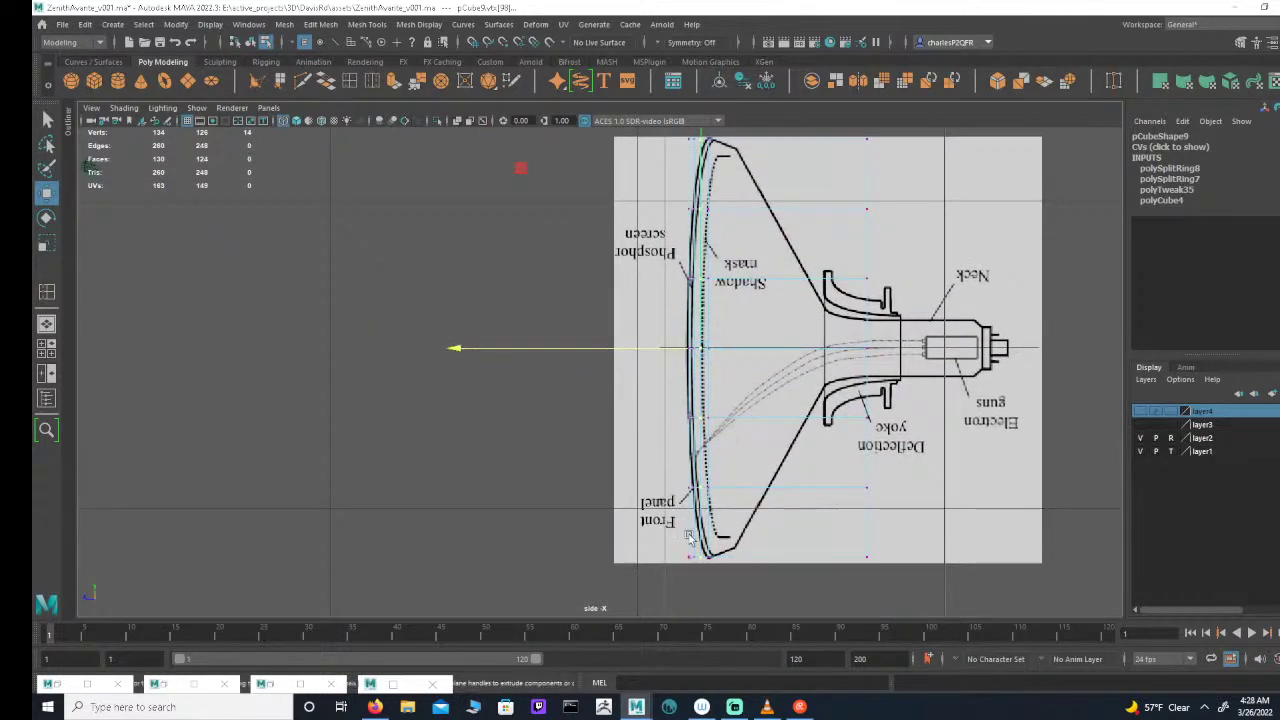
pyautogui.moveTo(747, 561); pyautogui.dragTo(751, 563)
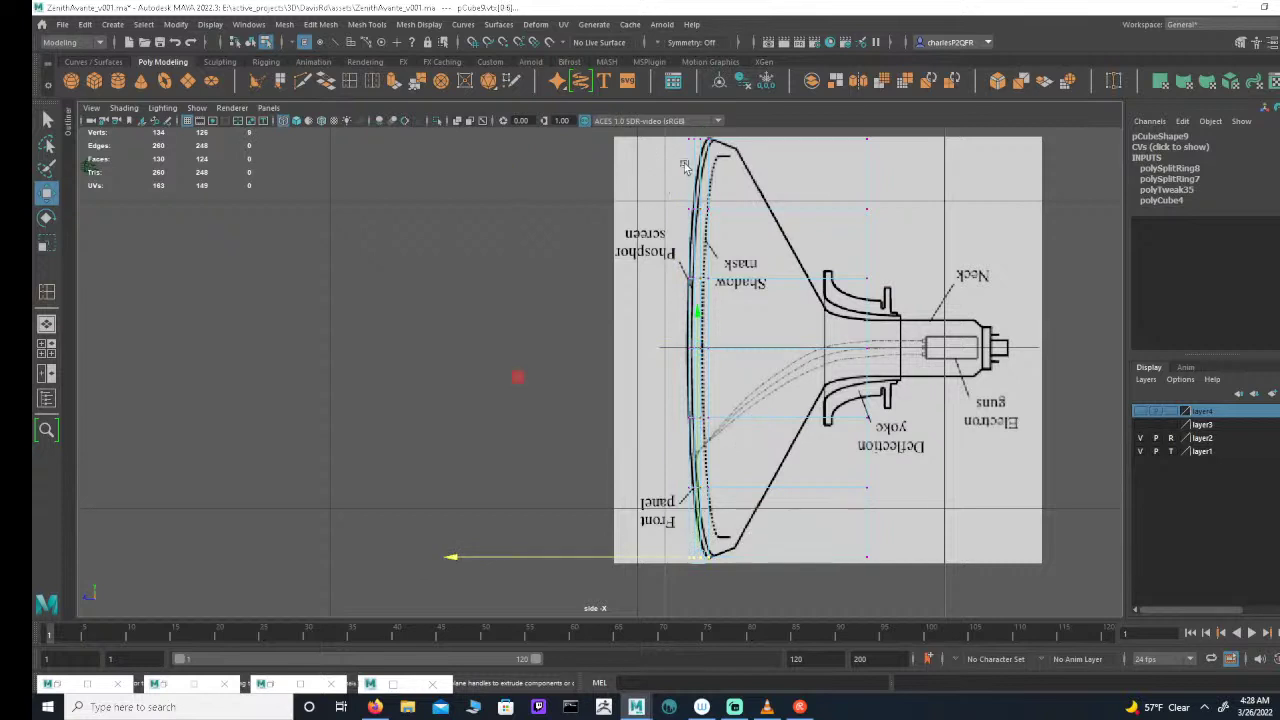
pyautogui.keyDown('shift'); pyautogui.moveTo(684, 164); pyautogui.dragTo(742, 127); pyautogui.keyUp('shift')
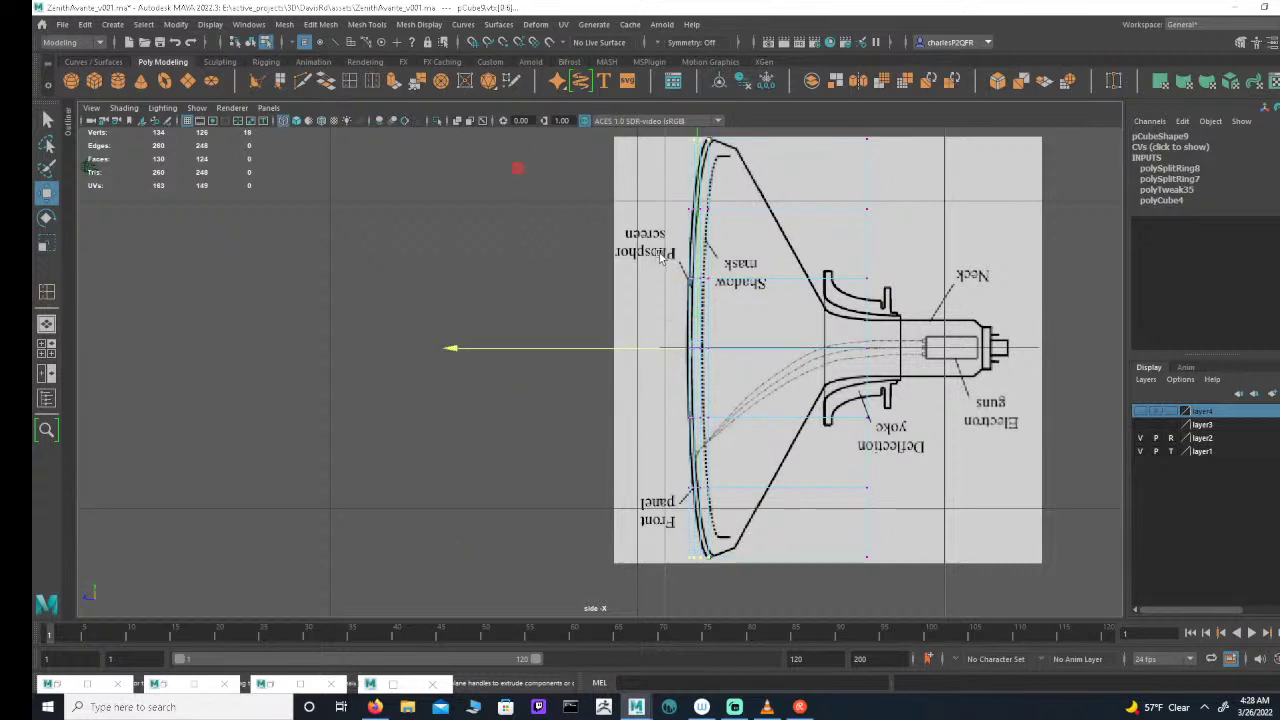
pyautogui.moveTo(643, 309); pyautogui.dragTo(782, 106)
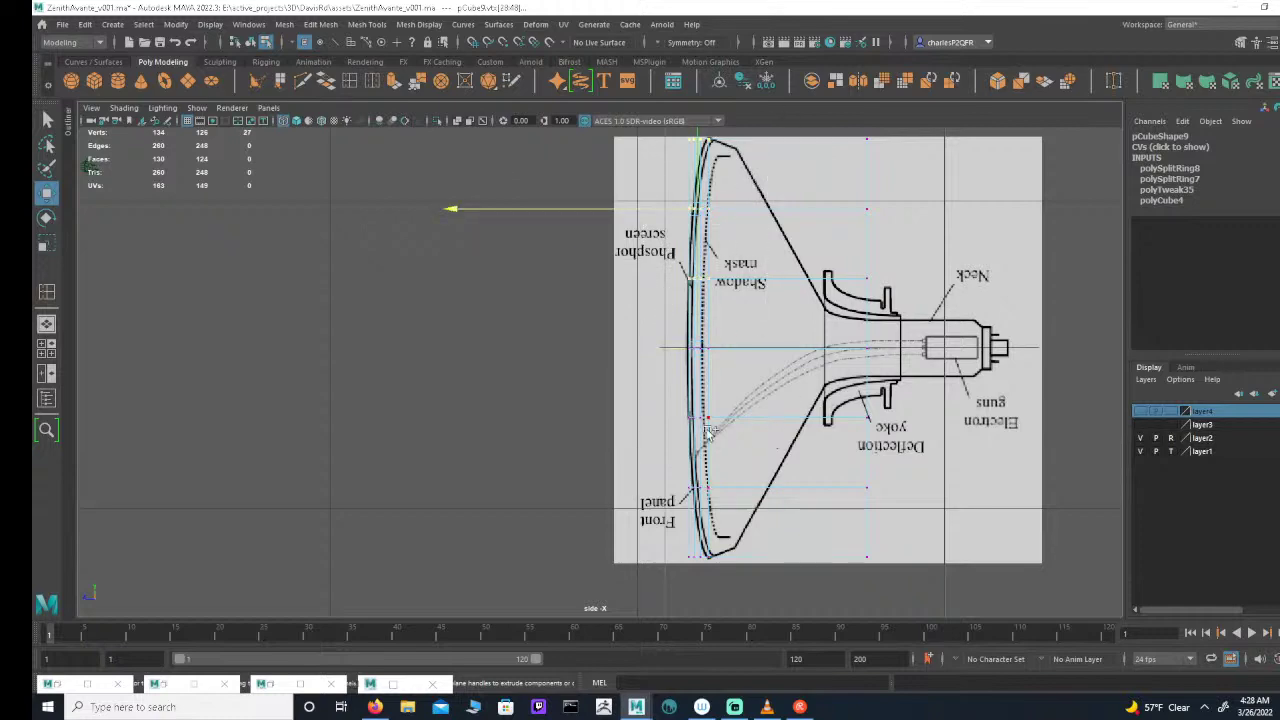
pyautogui.keyDown('shift'); pyautogui.moveTo(657, 383); pyautogui.dragTo(773, 590); pyautogui.keyUp('shift')
# Step: Select the centre row of front vertices and nudge it forward onto the front panel's curve in the side view
pyautogui.keyDown('alt'); pyautogui.moveTo(640, 388); pyautogui.dragTo(808, 420, button='right'); pyautogui.keyUp('alt')
pyautogui.scroll(1, 808, 418)
pyautogui.keyDown('alt'); pyautogui.moveTo(668, 373); pyautogui.dragTo(649, 384, button='middle'); pyautogui.keyUp('alt')
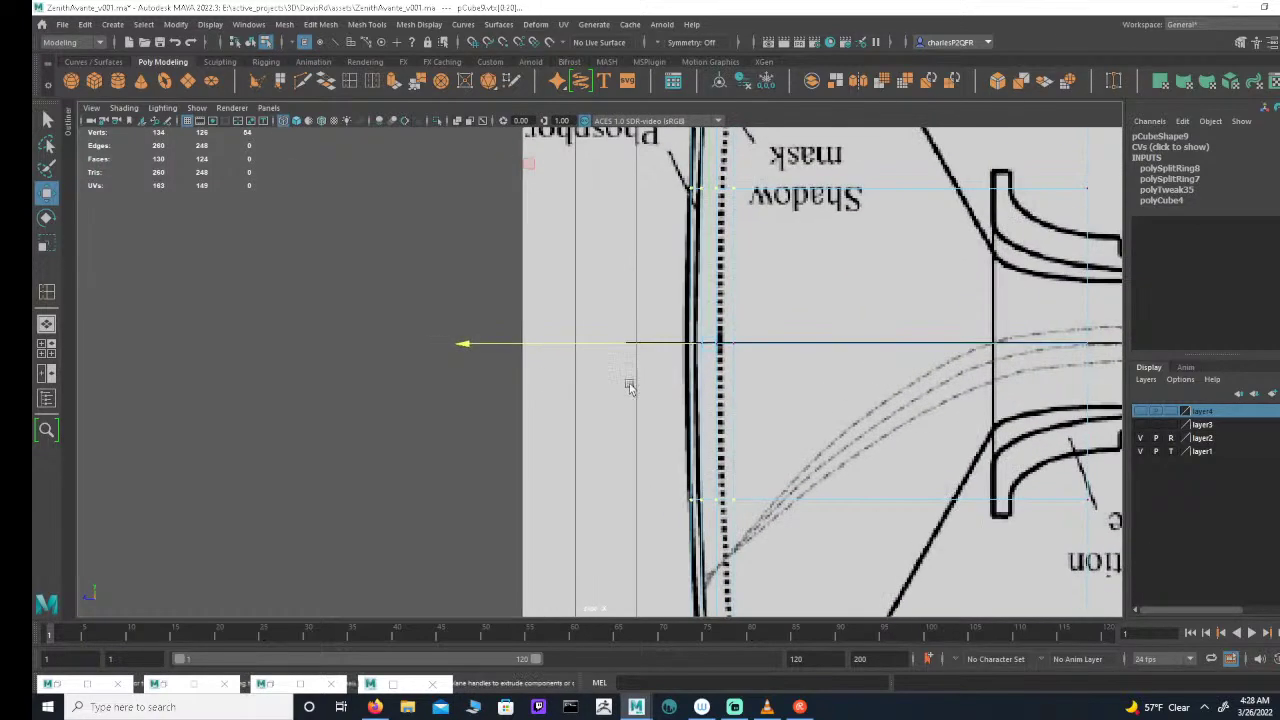
pyautogui.moveTo(631, 393); pyautogui.dragTo(782, 317)
pyautogui.moveTo(645, 348); pyautogui.dragTo(642, 345)
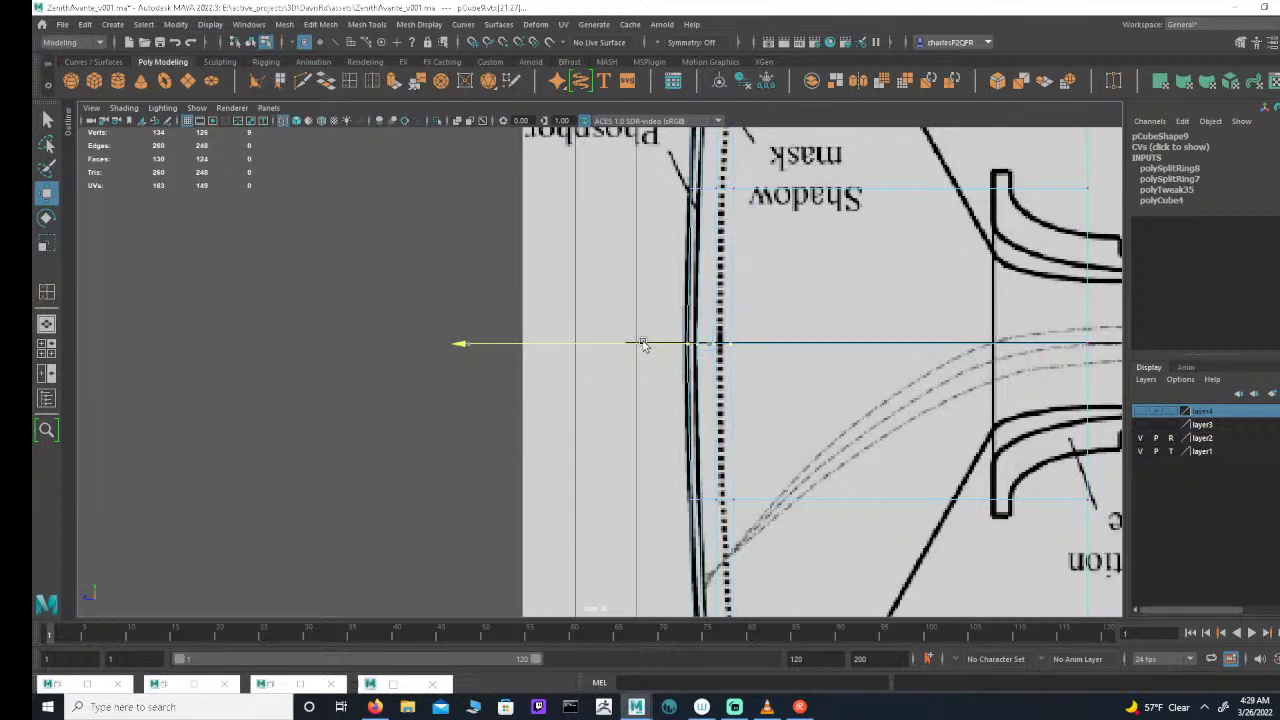
# Step: Select the two uppermost and two lowermost rows of front vertices and move them back together to follow the front panel's curve
pyautogui.keyDown('alt'); pyautogui.moveTo(799, 412); pyautogui.dragTo(609, 391, button='right'); pyautogui.keyUp('alt')
pyautogui.keyDown('alt'); pyautogui.moveTo(725, 392); pyautogui.dragTo(634, 406, button='right'); pyautogui.keyUp('alt')
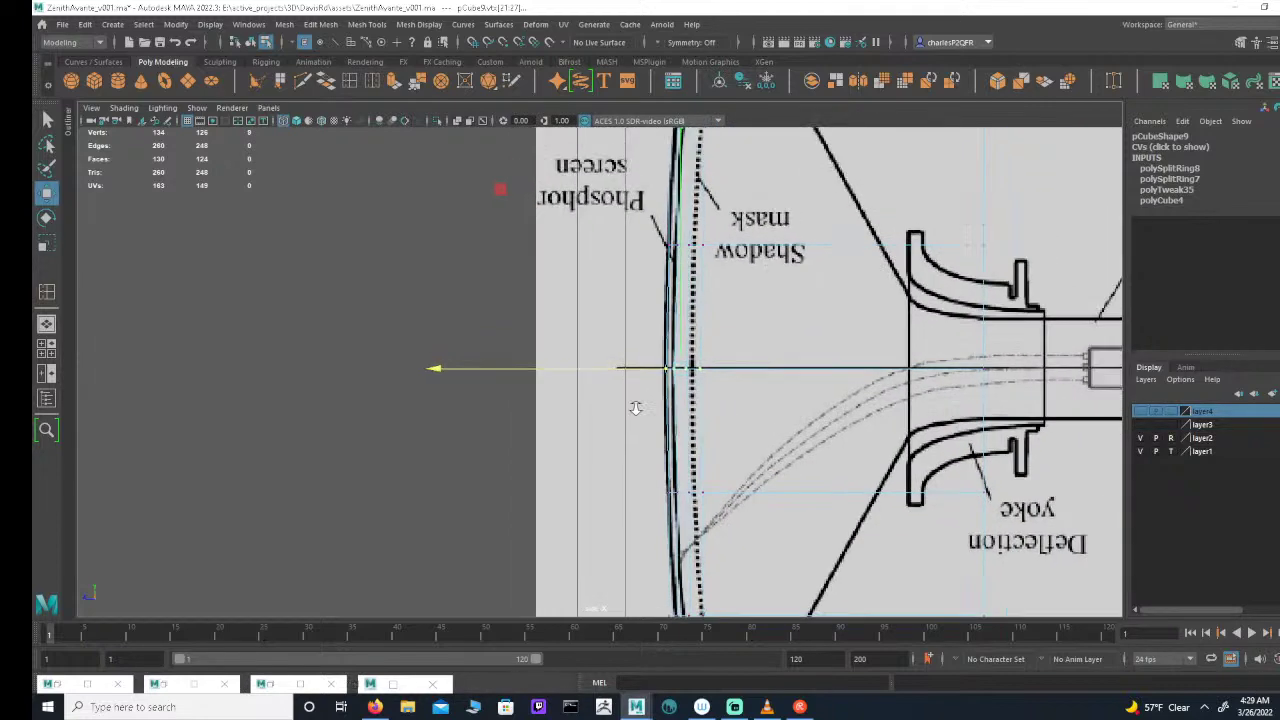
pyautogui.keyDown('alt'); pyautogui.moveTo(736, 411); pyautogui.dragTo(736, 359, button='middle'); pyautogui.keyUp('alt')
pyautogui.keyDown('alt'); pyautogui.moveTo(736, 359); pyautogui.dragTo(682, 410, button='right'); pyautogui.keyUp('alt')
pyautogui.keyDown('alt'); pyautogui.moveTo(682, 421); pyautogui.dragTo(678, 474, button='middle'); pyautogui.keyUp('alt')
pyautogui.keyDown('alt'); pyautogui.moveTo(676, 470); pyautogui.dragTo(583, 447, button='right'); pyautogui.keyUp('alt')
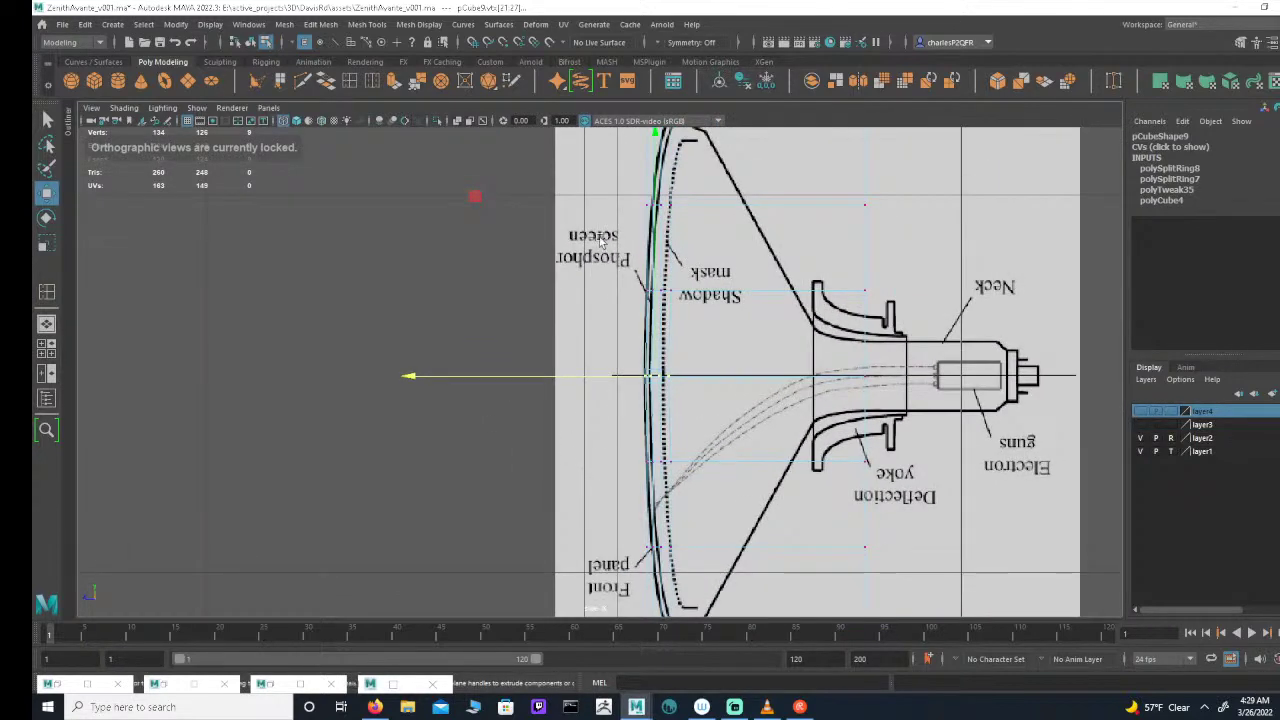
pyautogui.moveTo(718, 145); pyautogui.dragTo(618, 252)
pyautogui.keyDown('alt'); pyautogui.moveTo(720, 258); pyautogui.dragTo(714, 348, button='middle'); pyautogui.keyUp('alt')
pyautogui.keyDown('shift'); pyautogui.moveTo(608, 248); pyautogui.dragTo(730, 178); pyautogui.keyUp('shift')
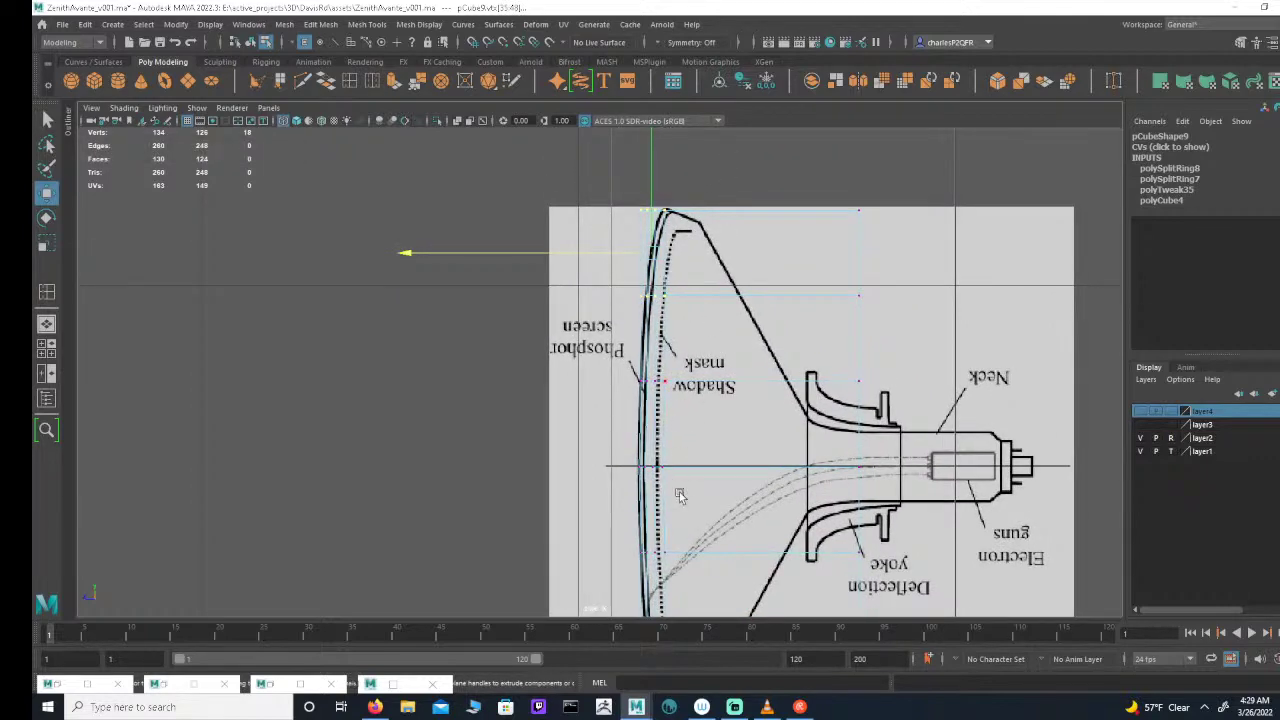
pyautogui.keyDown('alt'); pyautogui.moveTo(680, 497); pyautogui.dragTo(668, 254, button='middle'); pyautogui.keyUp('alt')
pyautogui.keyDown('shift'); pyautogui.moveTo(602, 374); pyautogui.dragTo(705, 506); pyautogui.keyUp('shift')
pyautogui.keyDown('alt'); pyautogui.moveTo(632, 360); pyautogui.dragTo(629, 476, button='middle'); pyautogui.keyUp('alt')
pyautogui.keyDown('alt'); pyautogui.moveTo(650, 480); pyautogui.dragTo(984, 508, button='right'); pyautogui.keyUp('alt')
pyautogui.keyDown('alt'); pyautogui.moveTo(720, 360); pyautogui.dragTo(694, 499, button='middle'); pyautogui.keyUp('alt')
pyautogui.keyDown('alt'); pyautogui.moveTo(675, 378); pyautogui.dragTo(649, 462, button='middle'); pyautogui.keyUp('alt')
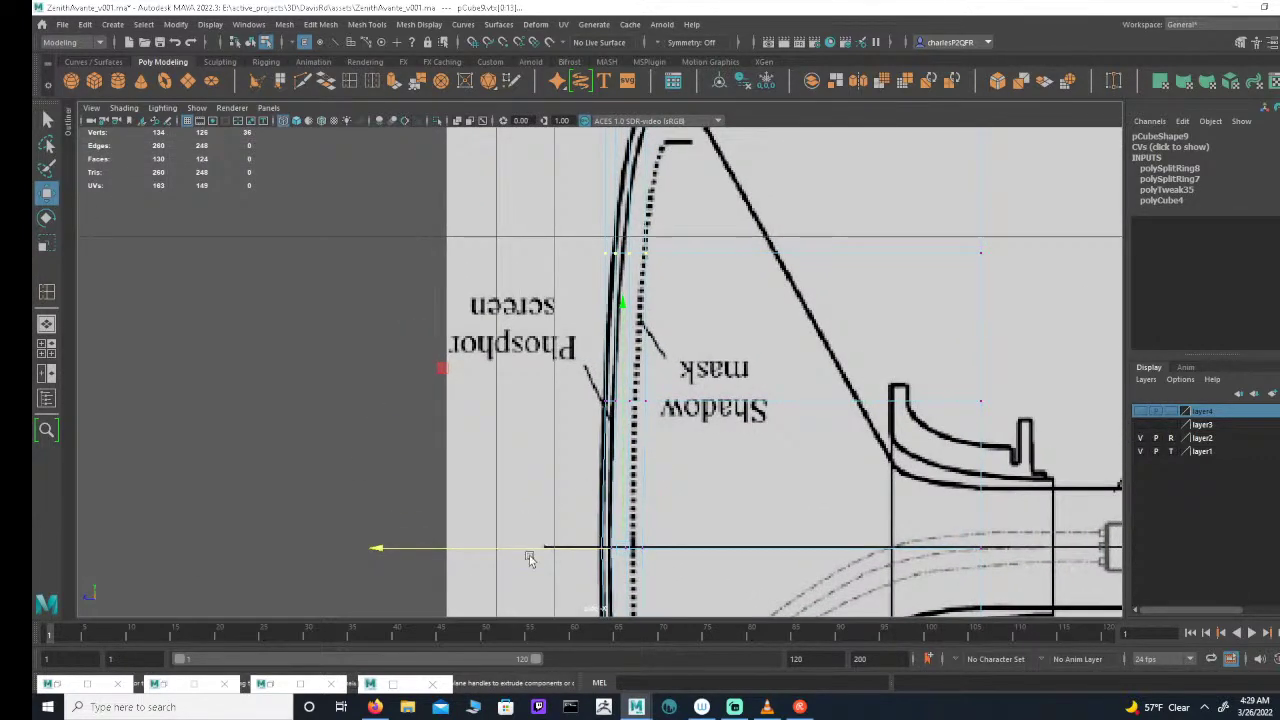
pyautogui.moveTo(530, 548); pyautogui.dragTo(540, 552)
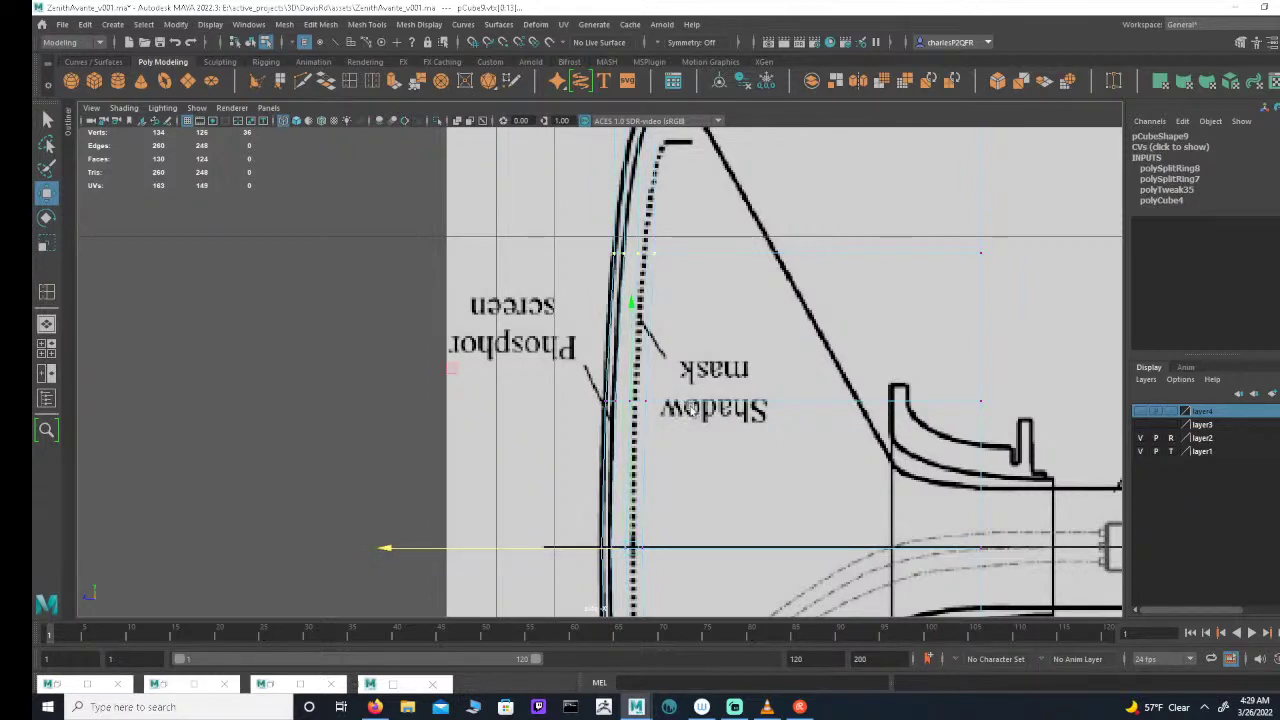
pyautogui.keyDown('alt'); pyautogui.moveTo(620, 440); pyautogui.dragTo(677, 527, button='middle'); pyautogui.keyUp('alt')
pyautogui.keyDown('alt'); pyautogui.moveTo(677, 527); pyautogui.dragTo(430, 510, button='right'); pyautogui.keyUp('alt')
pyautogui.keyDown('alt'); pyautogui.moveTo(634, 478); pyautogui.dragTo(666, 340, button='middle'); pyautogui.keyUp('alt')
pyautogui.keyDown('alt'); pyautogui.moveTo(666, 340); pyautogui.dragTo(484, 320, button='right'); pyautogui.keyUp('alt')
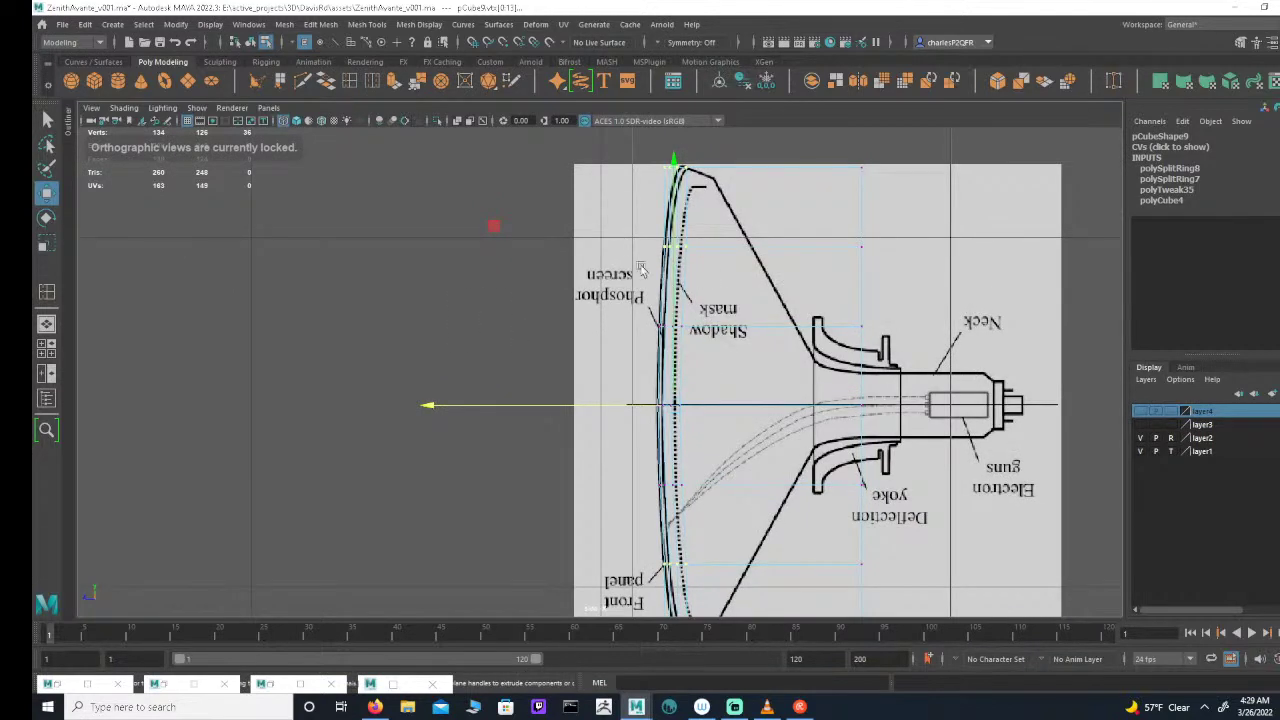
pyautogui.keyDown('ctrl'); pyautogui.moveTo(615, 269); pyautogui.dragTo(733, 234); pyautogui.keyUp('ctrl')
pyautogui.keyDown('alt'); pyautogui.moveTo(716, 454); pyautogui.dragTo(698, 252, button='middle'); pyautogui.keyUp('alt')
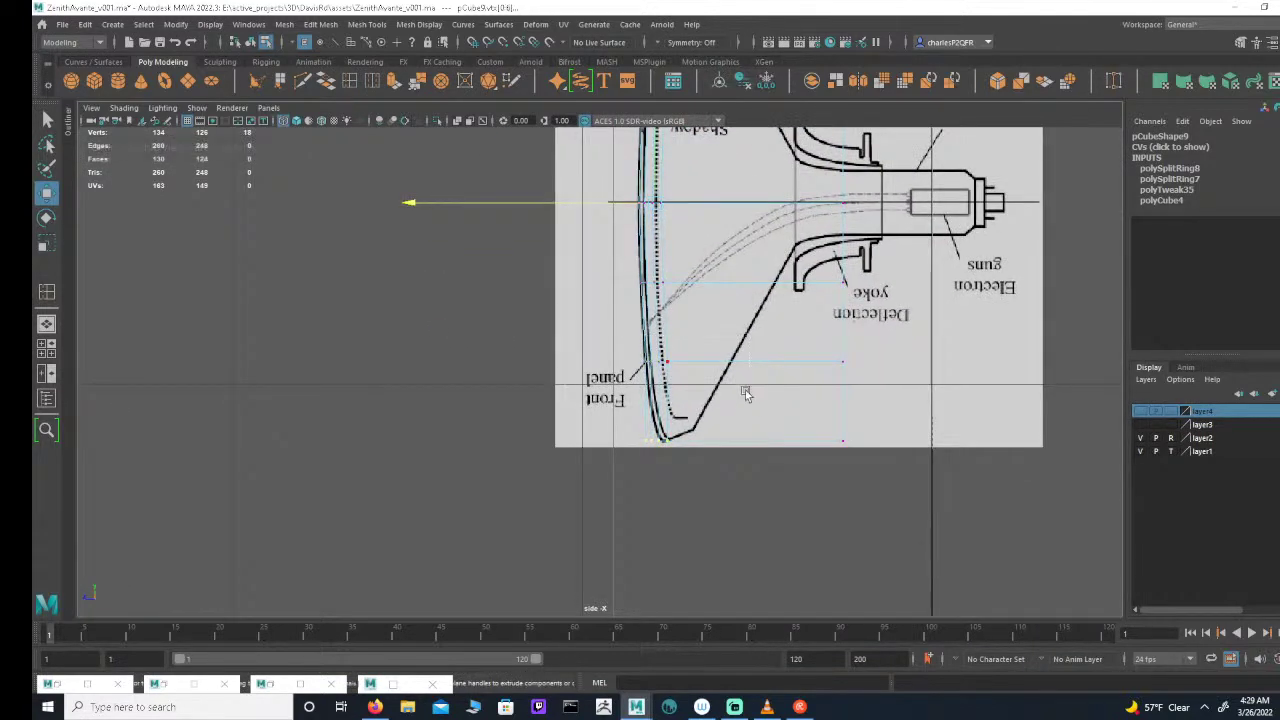
# Step: Insert an edge loop near the cube's upper and lower ends, level with the shadow mask's ends, and return to vertex selection
pyautogui.scroll(4, 748, 391)
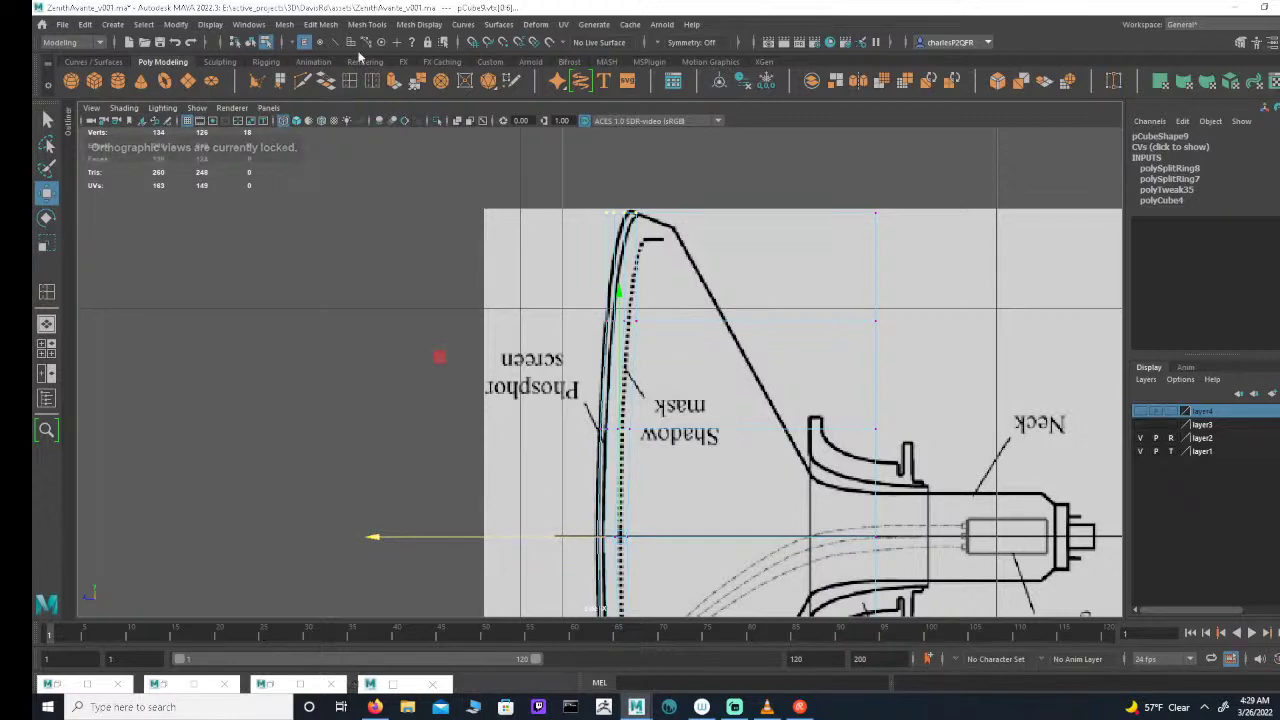
pyautogui.click(349, 80)
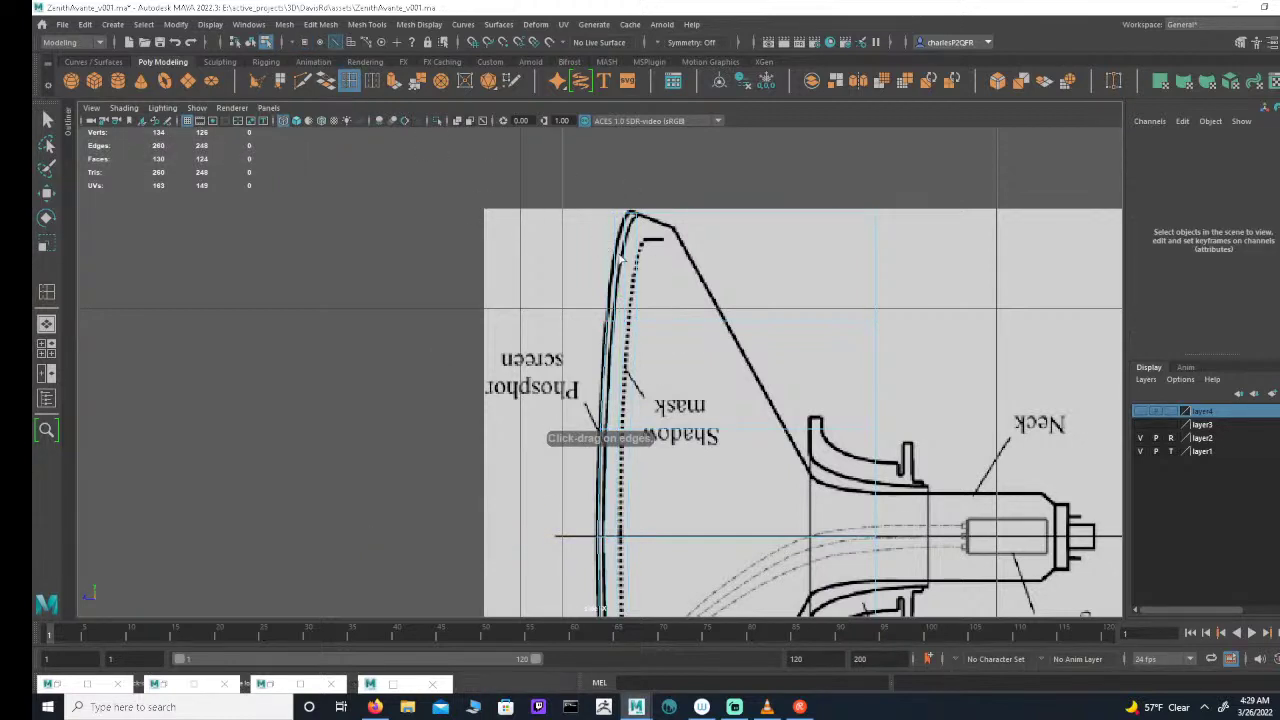
pyautogui.click(640, 250)
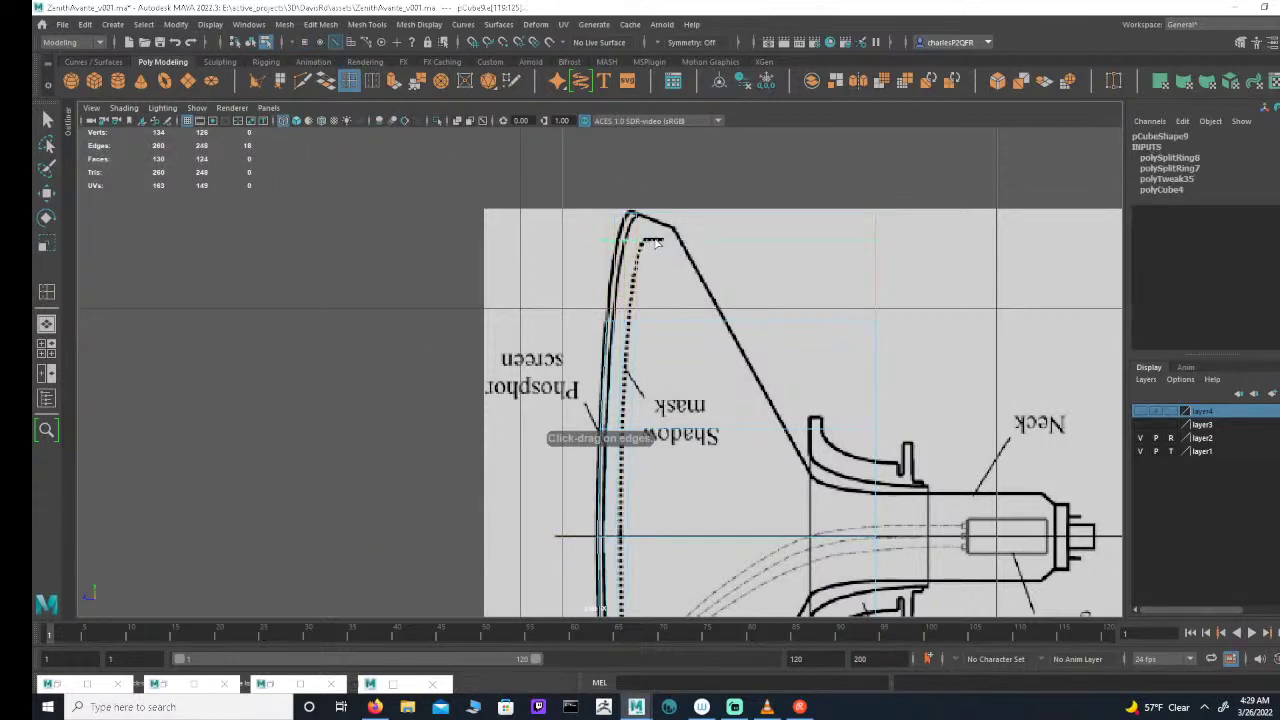
pyautogui.click(657, 243)
pyautogui.keyDown('alt'); pyautogui.moveTo(633, 502); pyautogui.dragTo(560, 199, button='middle'); pyautogui.keyUp('alt')
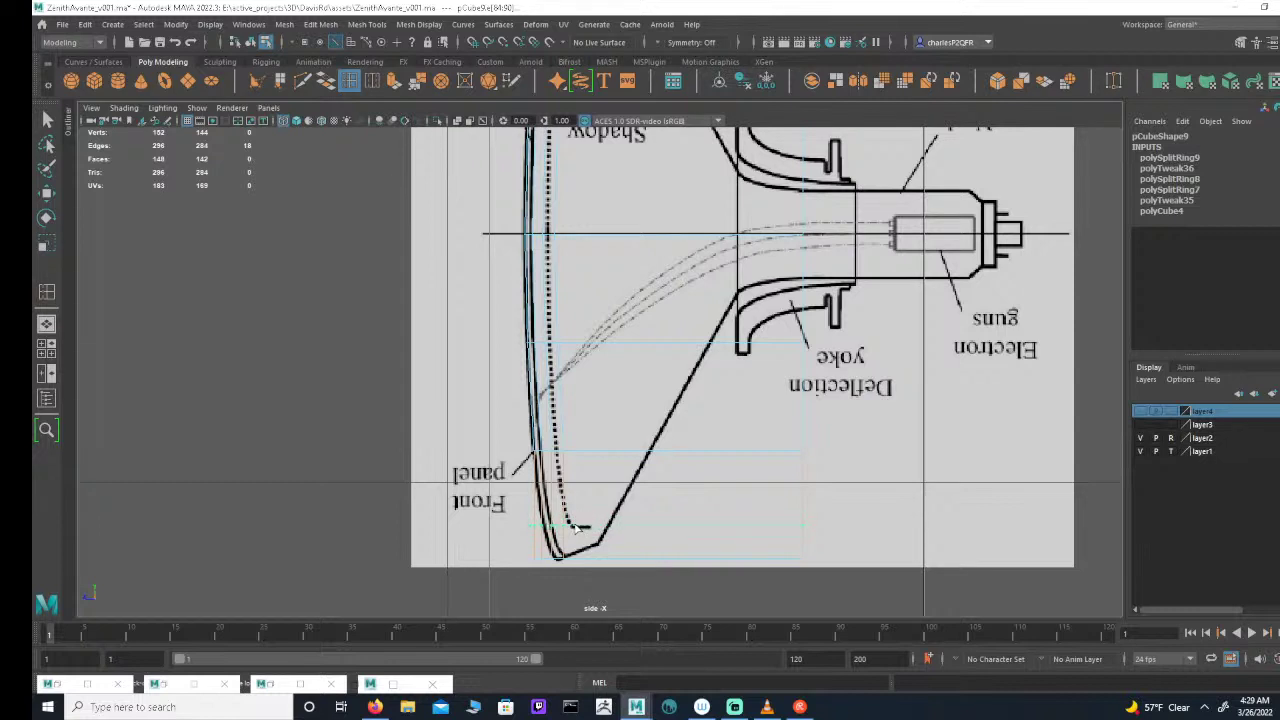
pyautogui.moveTo(576, 530); pyautogui.dragTo(576, 529)
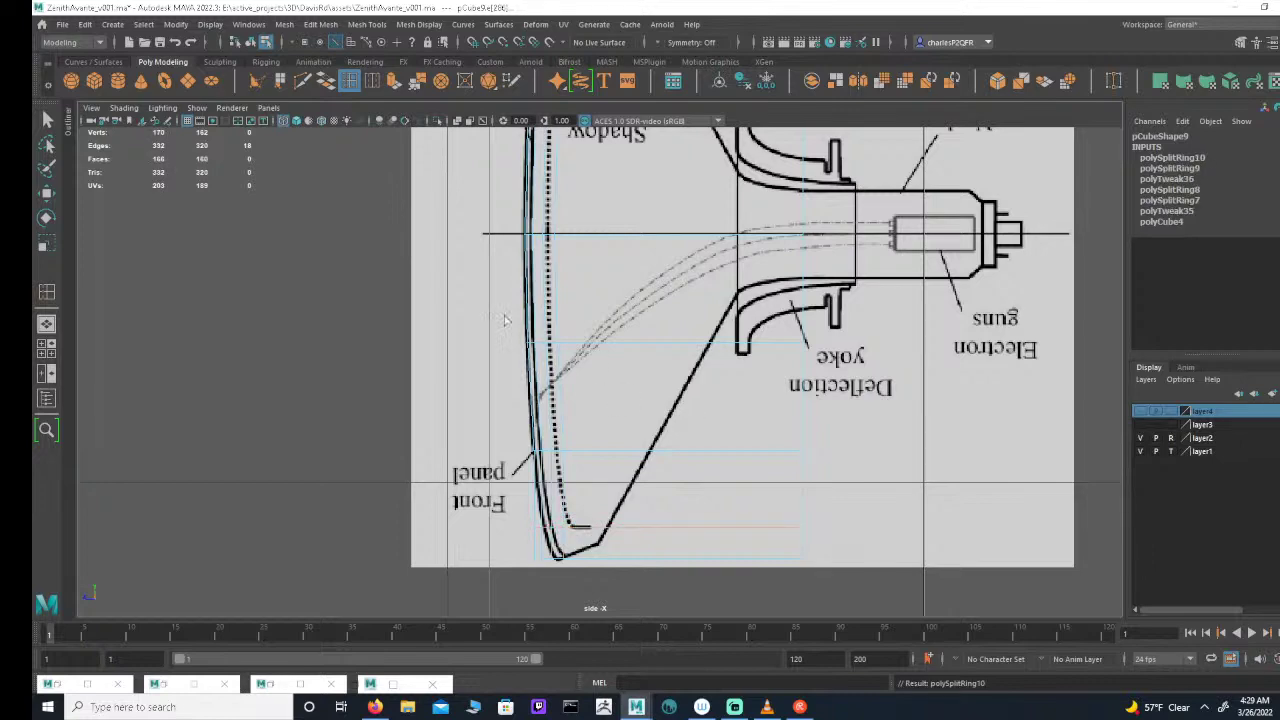
pyautogui.keyDown('alt'); pyautogui.moveTo(506, 319); pyautogui.dragTo(508, 427, button='middle'); pyautogui.keyUp('alt')
pyautogui.click(334, 47)
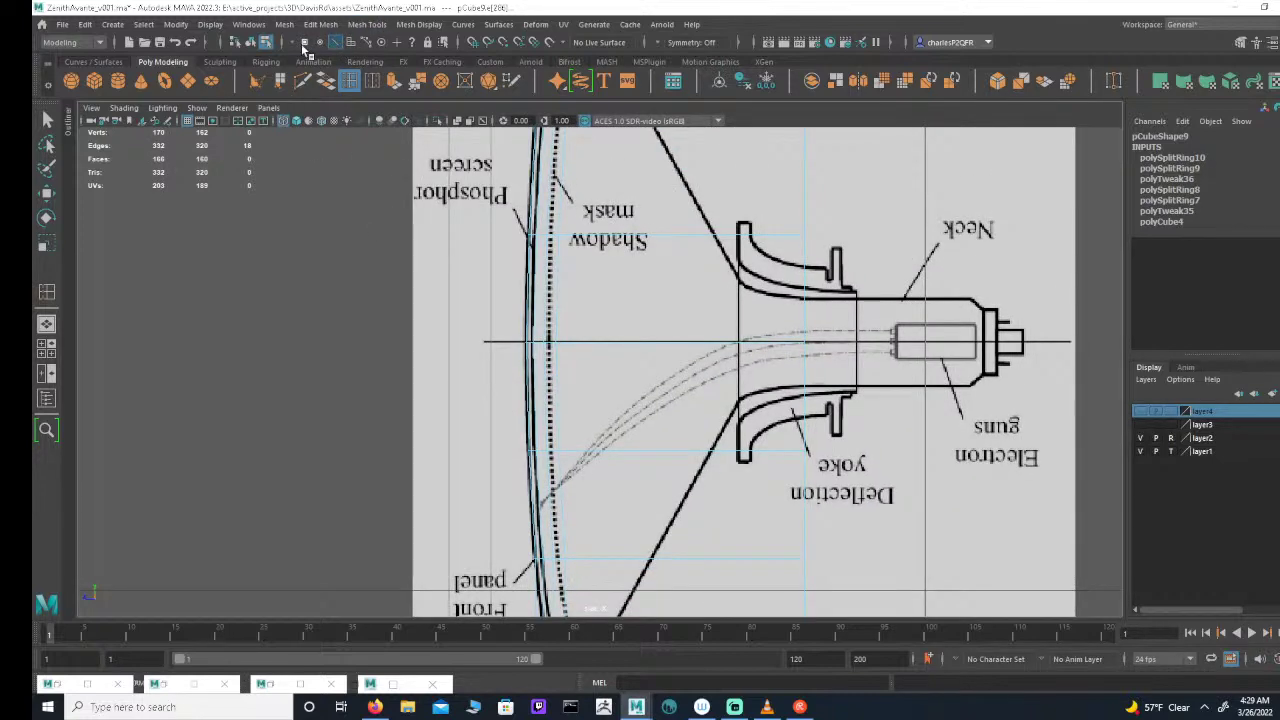
pyautogui.click(305, 45)
pyautogui.keyDown('alt'); pyautogui.moveTo(436, 238); pyautogui.dragTo(408, 379, button='middle'); pyautogui.keyUp('alt')
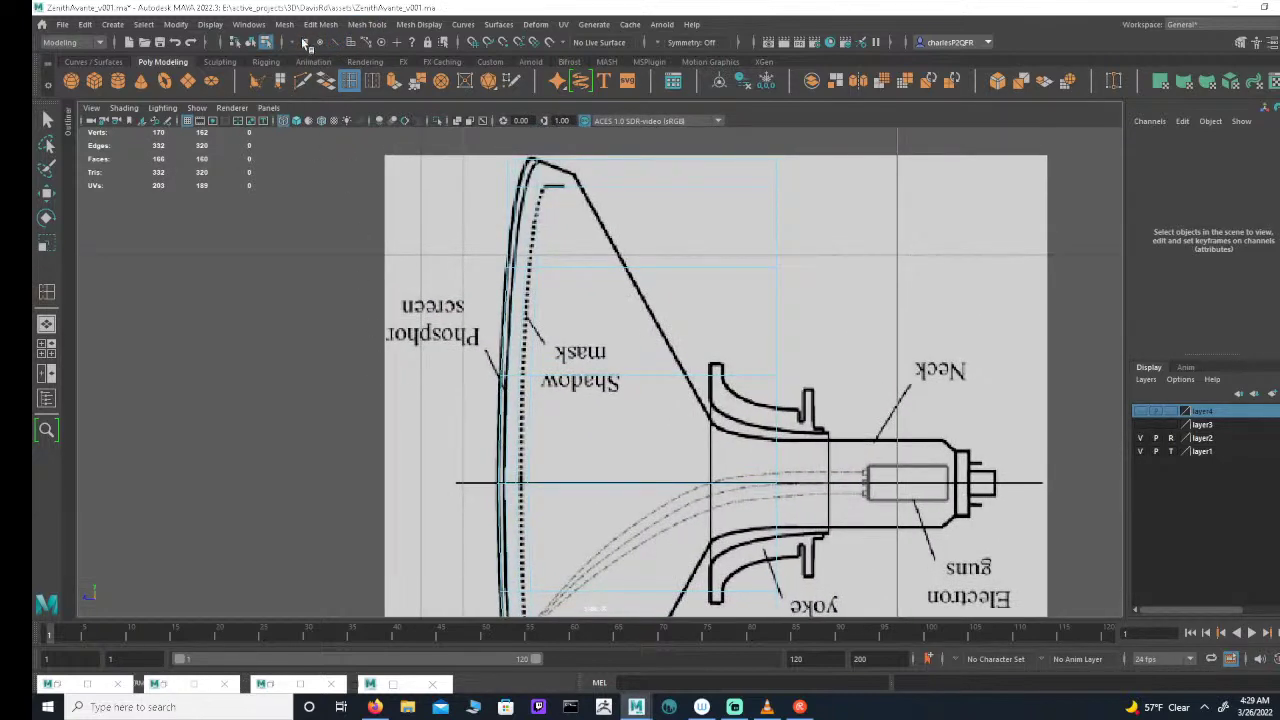
pyautogui.press('q')
# Step: Select the front vertices of the outermost and new loop rows at both ends and move them back towards the front panel's curve
pyautogui.keyDown('alt'); pyautogui.moveTo(431, 259); pyautogui.dragTo(407, 352, button='middle'); pyautogui.keyUp('alt')
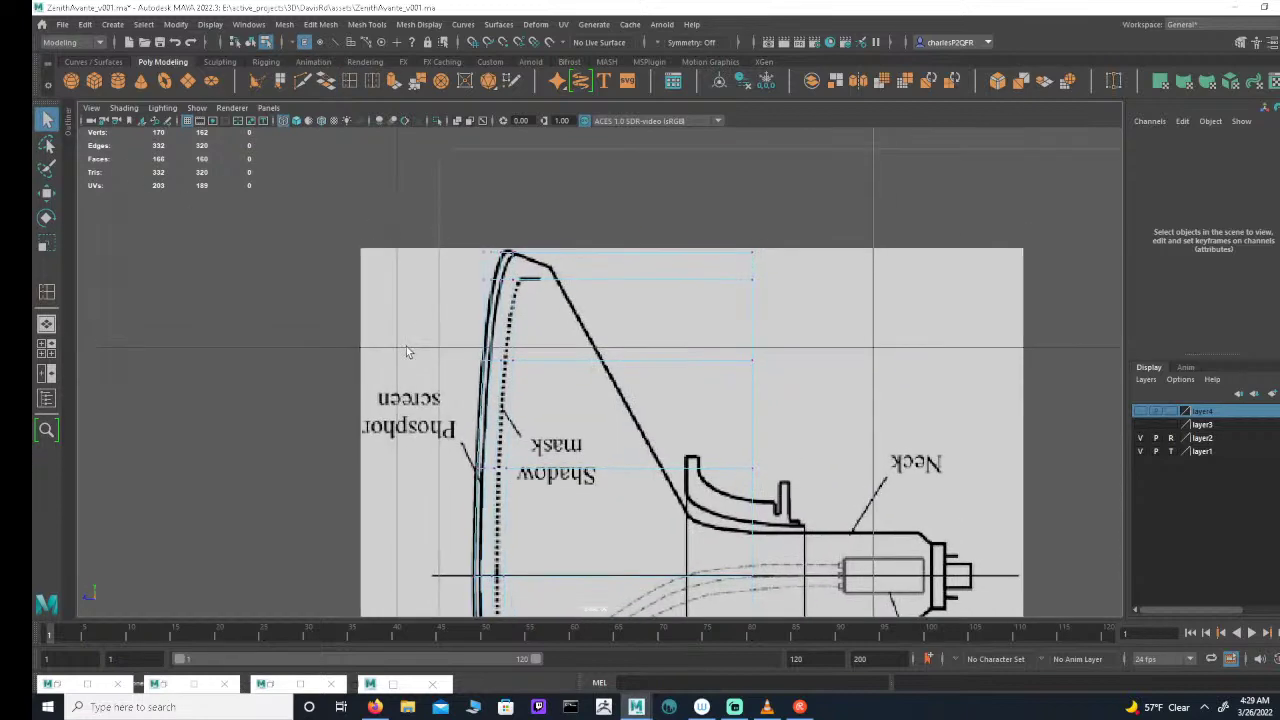
pyautogui.moveTo(409, 236); pyautogui.dragTo(548, 316)
pyautogui.keyDown('alt'); pyautogui.moveTo(513, 612); pyautogui.dragTo(537, 174, button='middle'); pyautogui.keyUp('alt')
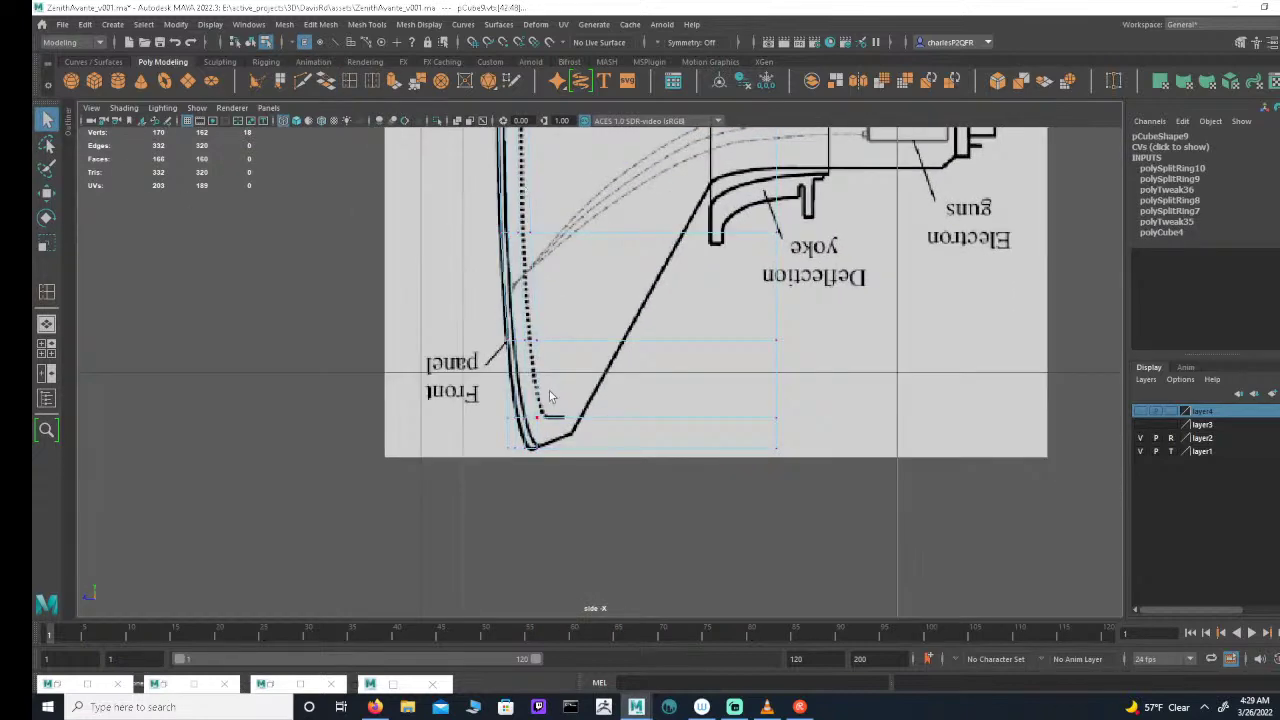
pyautogui.keyDown('shift'); pyautogui.moveTo(521, 438); pyautogui.dragTo(595, 465); pyautogui.keyUp('shift')
pyautogui.keyDown('alt'); pyautogui.moveTo(555, 277); pyautogui.dragTo(556, 490, button='middle'); pyautogui.keyUp('alt')
pyautogui.press('e')
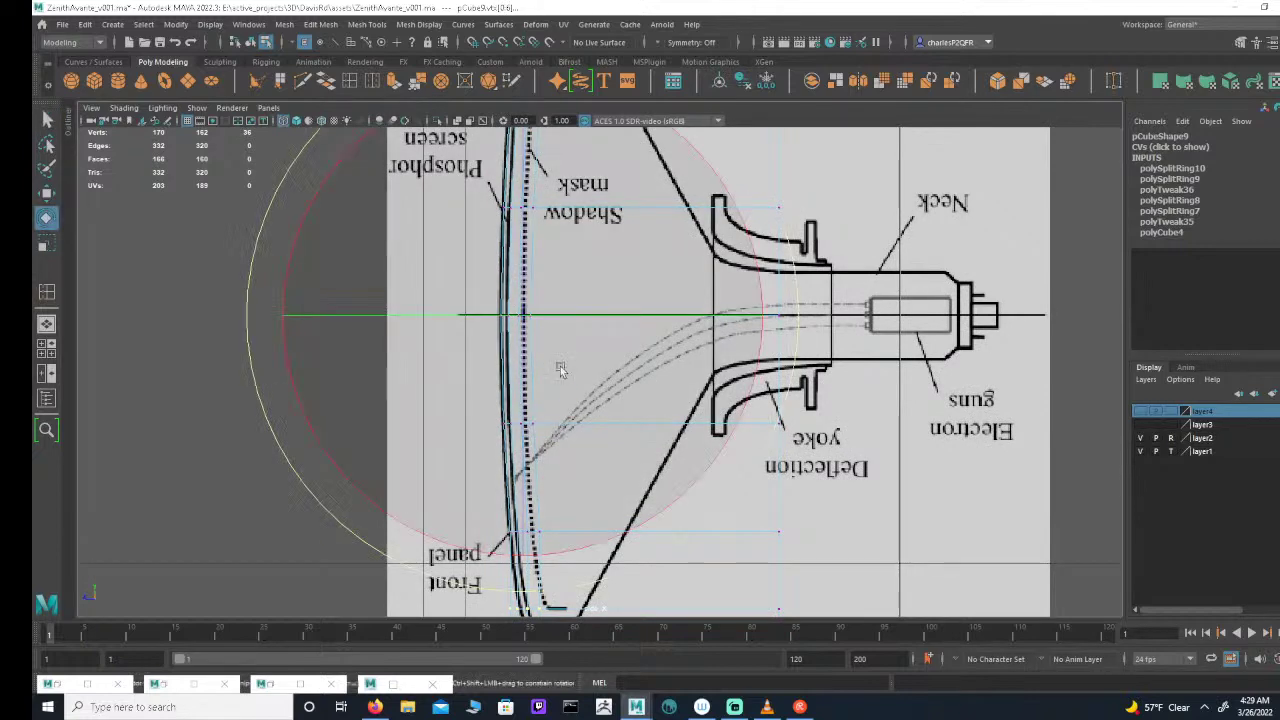
pyautogui.press('w')
pyautogui.keyDown('alt'); pyautogui.moveTo(510, 333); pyautogui.dragTo(514, 508, button='middle'); pyautogui.keyUp('alt')
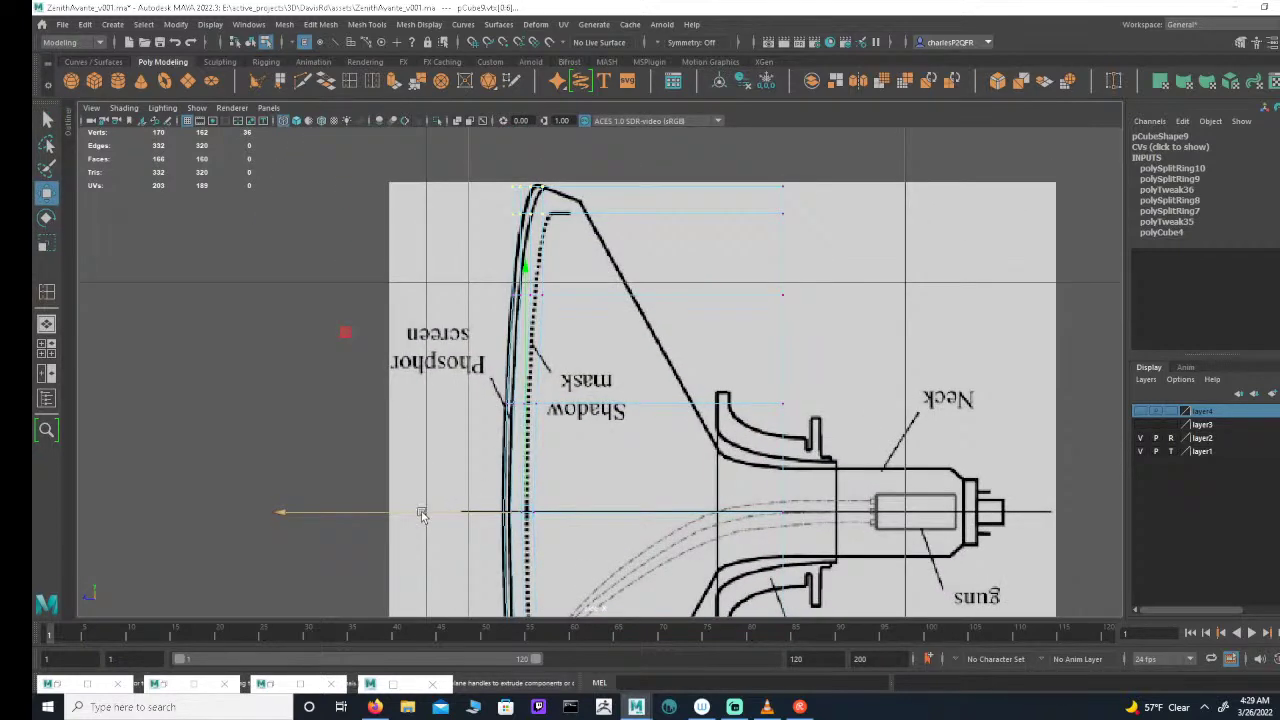
pyautogui.moveTo(422, 514); pyautogui.dragTo(433, 515)
# Step: Reduce the selection to the uppermost and lowermost rows of front vertices and move them back along the front panel's curve
pyautogui.keyDown('ctrl'); pyautogui.moveTo(470, 265); pyautogui.dragTo(602, 207); pyautogui.keyUp('ctrl')
pyautogui.scroll(-1, 551, 508)
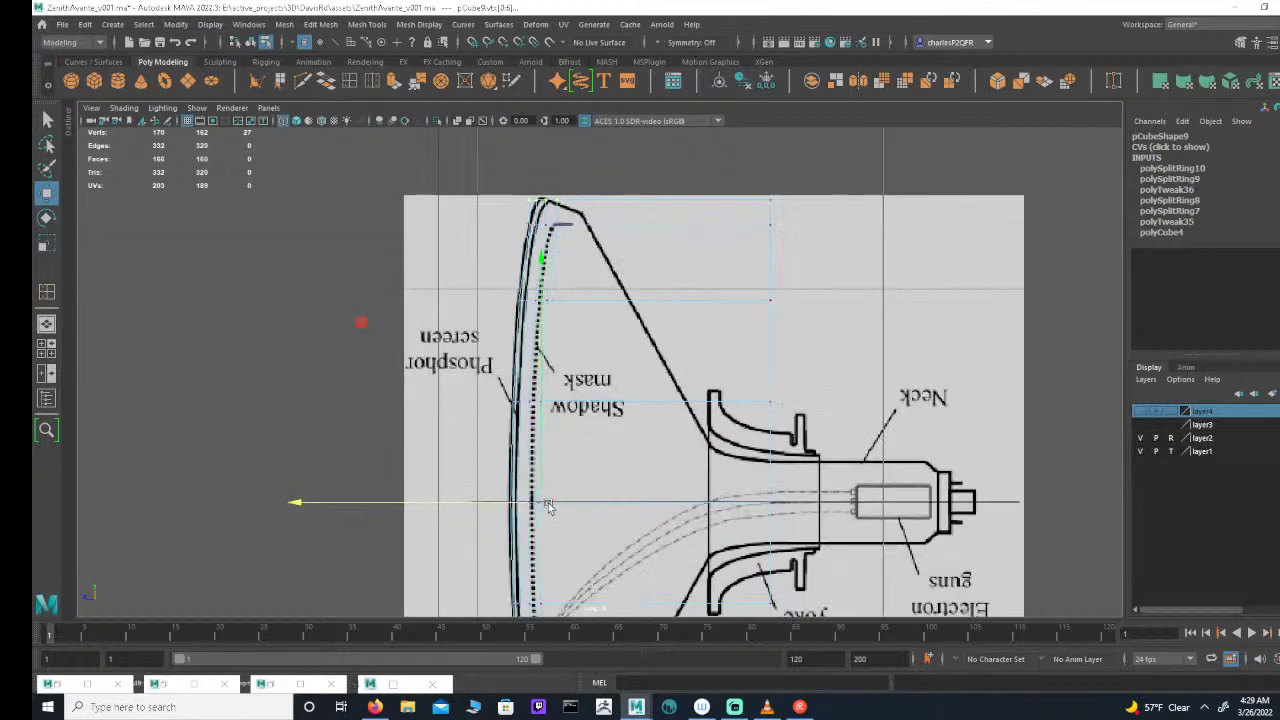
pyautogui.keyDown('alt'); pyautogui.moveTo(551, 508); pyautogui.dragTo(559, 176, button='middle'); pyautogui.keyUp('alt')
pyautogui.scroll(1, 545, 420)
pyautogui.keyDown('alt'); pyautogui.moveTo(540, 424); pyautogui.dragTo(520, 396, button='middle'); pyautogui.keyUp('alt')
pyautogui.keyDown('ctrl'); pyautogui.moveTo(462, 380); pyautogui.dragTo(568, 438); pyautogui.keyUp('ctrl')
pyautogui.keyDown('alt'); pyautogui.moveTo(512, 290); pyautogui.dragTo(520, 455, button='middle'); pyautogui.keyUp('alt')
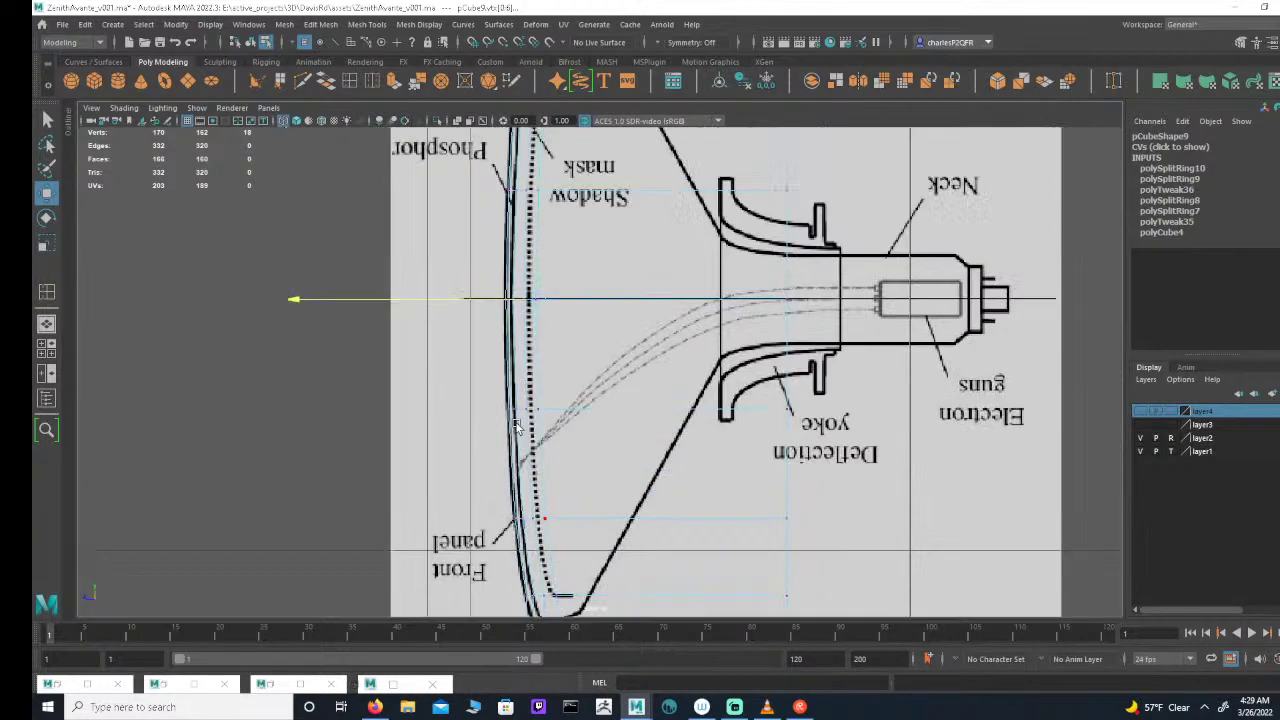
pyautogui.scroll(2, 522, 300)
pyautogui.keyDown('alt'); pyautogui.moveTo(515, 150); pyautogui.dragTo(524, 413, button='middle'); pyautogui.keyUp('alt')
pyautogui.scroll(-1, 522, 411)
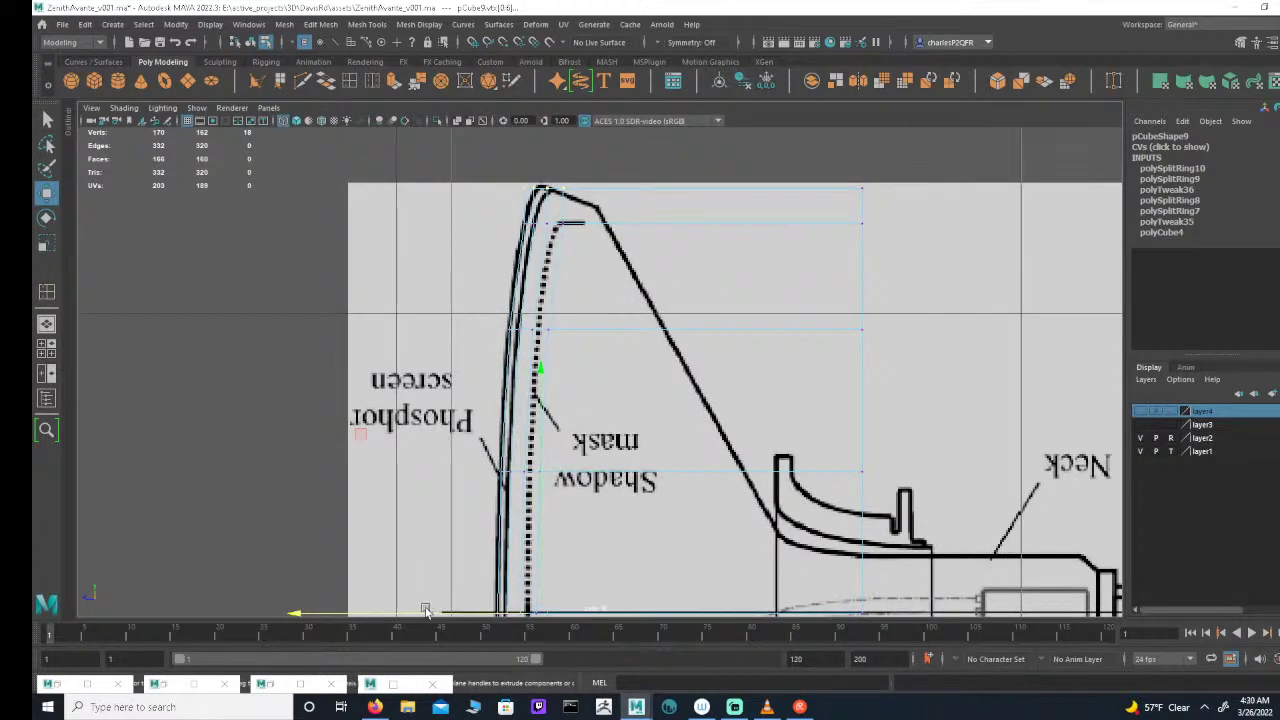
pyautogui.keyDown('alt'); pyautogui.moveTo(465, 551); pyautogui.dragTo(472, 519, button='middle'); pyautogui.keyUp('alt')
pyautogui.moveTo(423, 582); pyautogui.dragTo(437, 583)
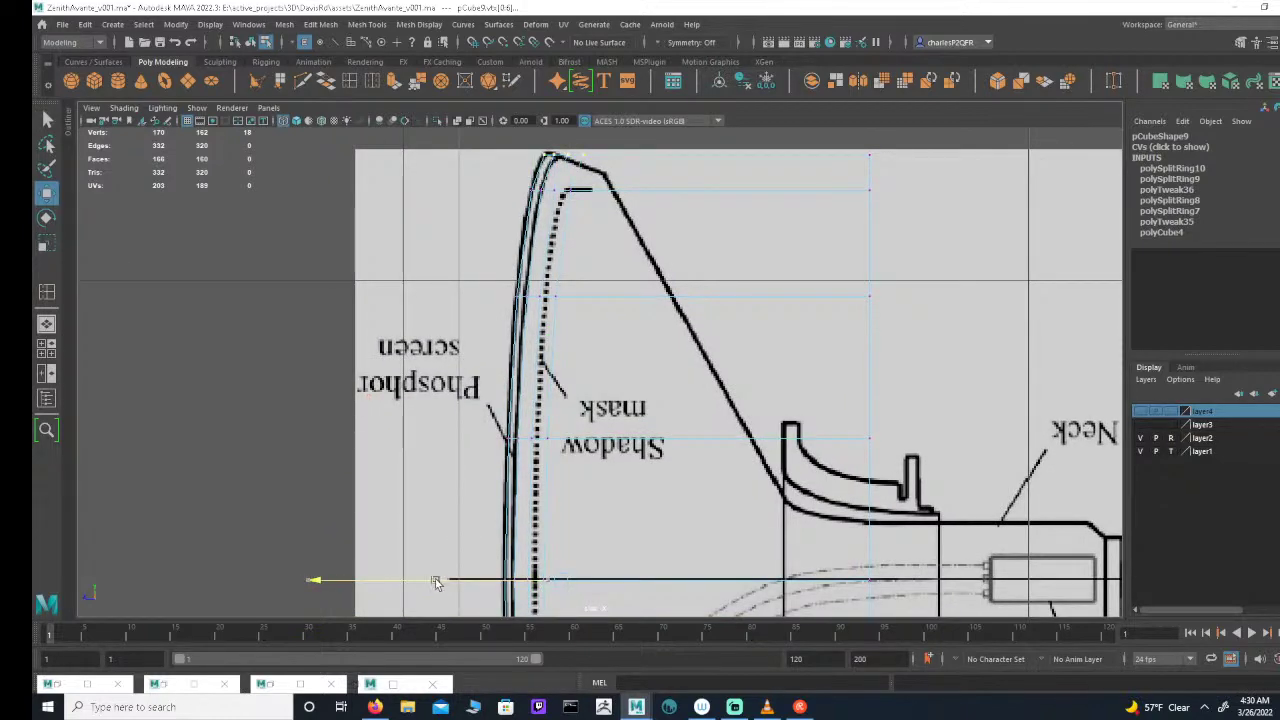
pyautogui.press('space')
pyautogui.press('space')
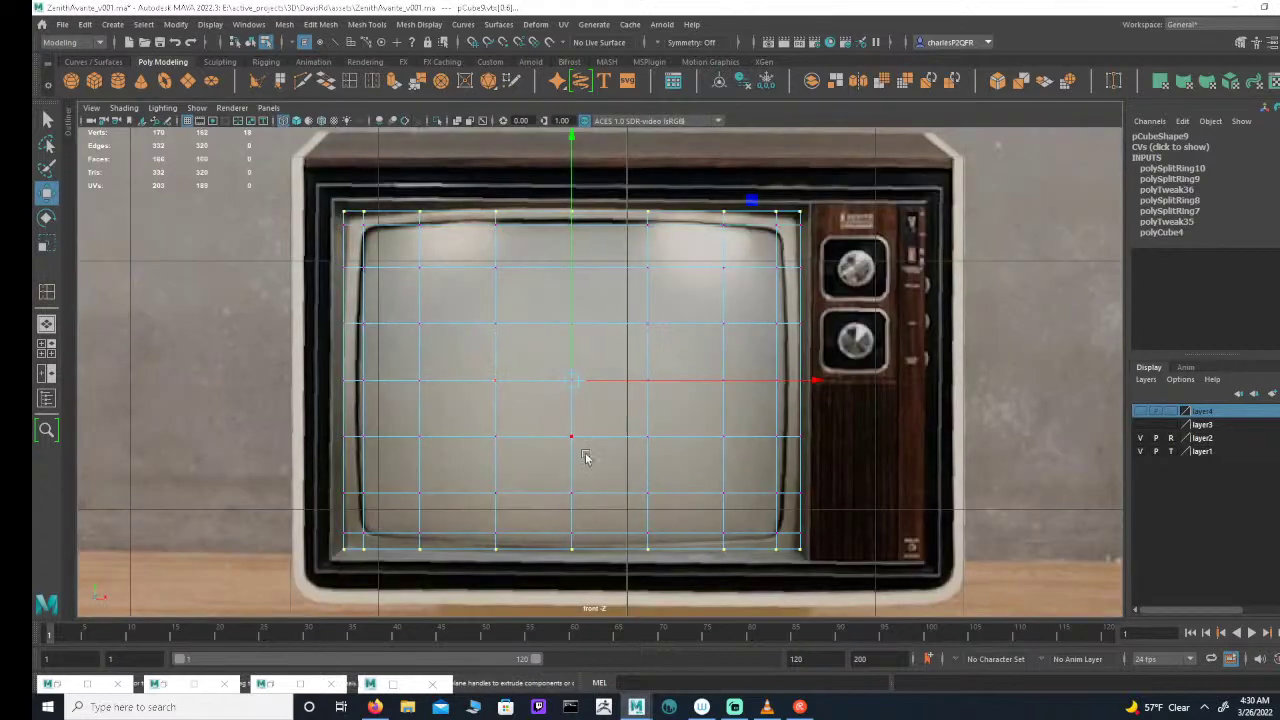
pyautogui.keyDown('alt'); pyautogui.moveTo(645, 437); pyautogui.dragTo(620, 414, button='middle'); pyautogui.keyUp('alt')
pyautogui.keyDown('alt'); pyautogui.moveTo(620, 414); pyautogui.dragTo(672, 336, button='right'); pyautogui.keyUp('alt')
pyautogui.keyDown('alt'); pyautogui.moveTo(672, 336); pyautogui.dragTo(677, 354, button='middle'); pyautogui.keyUp('alt')
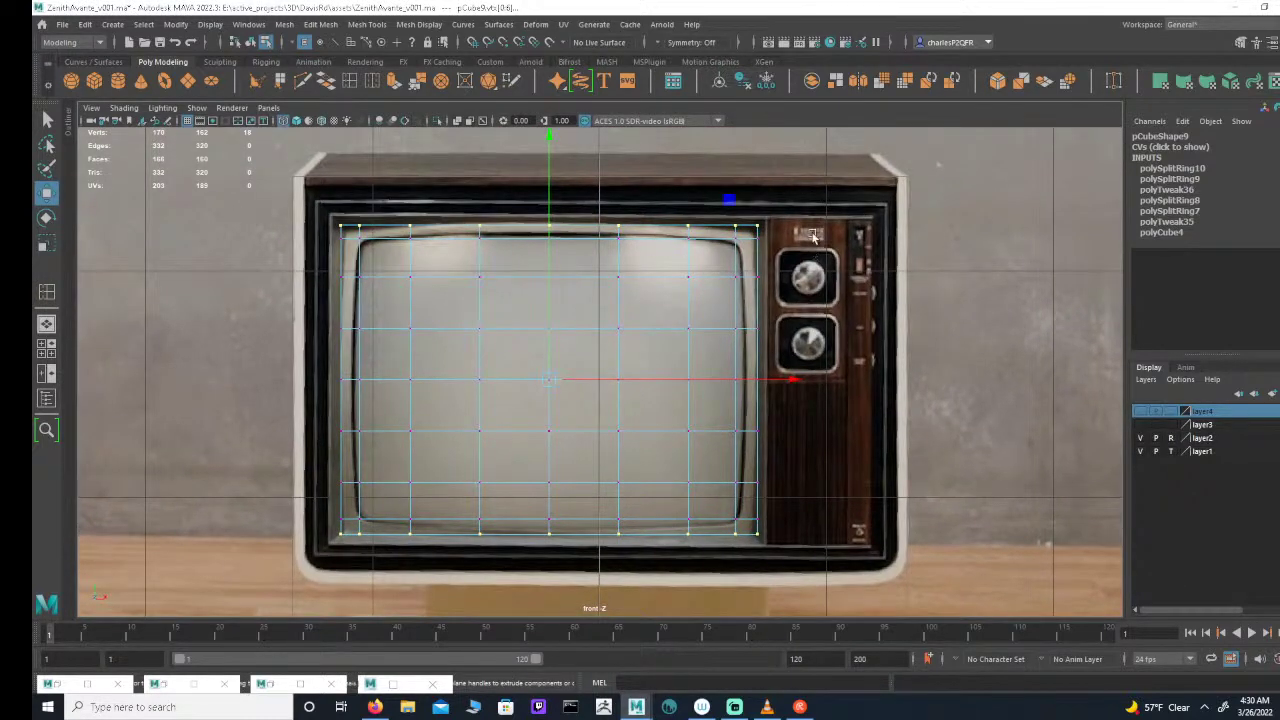
pyautogui.moveTo(793, 203); pyautogui.dragTo(750, 238)
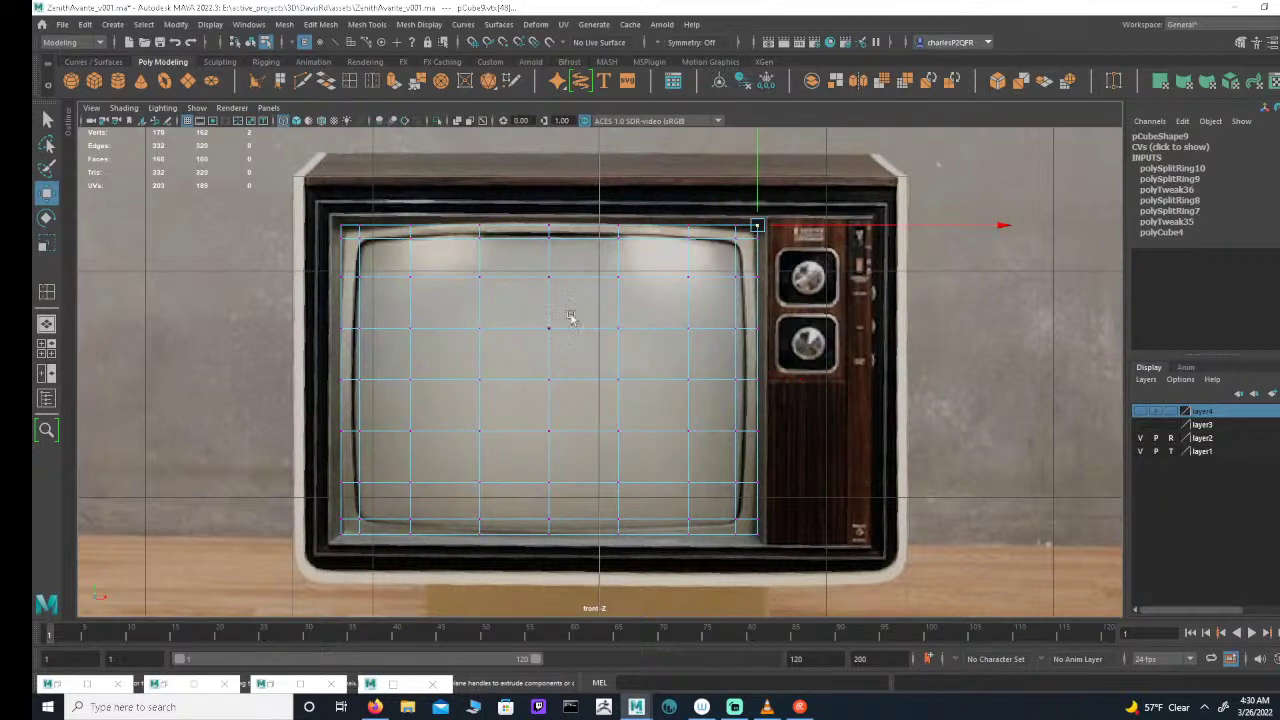
# Step: Select the cube's side and rear faces in the side view and delete them, keeping only the curved front screen surface
pyautogui.press('space')
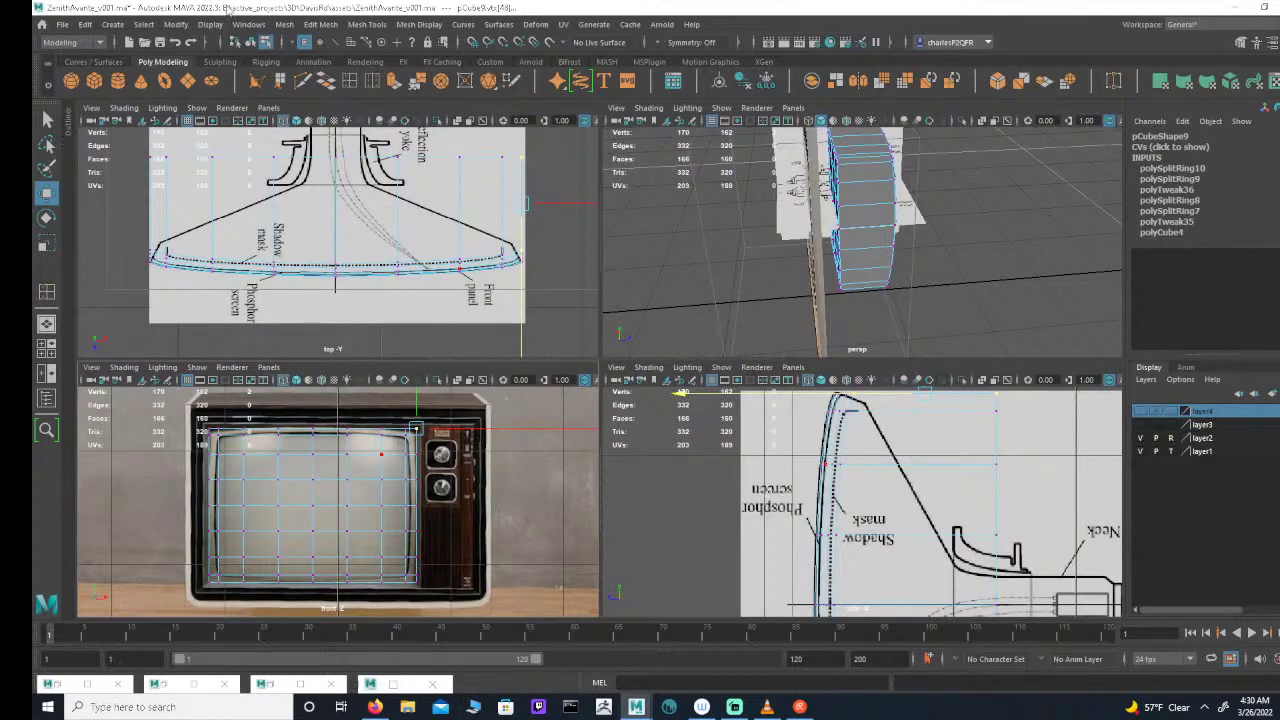
pyautogui.click(352, 43)
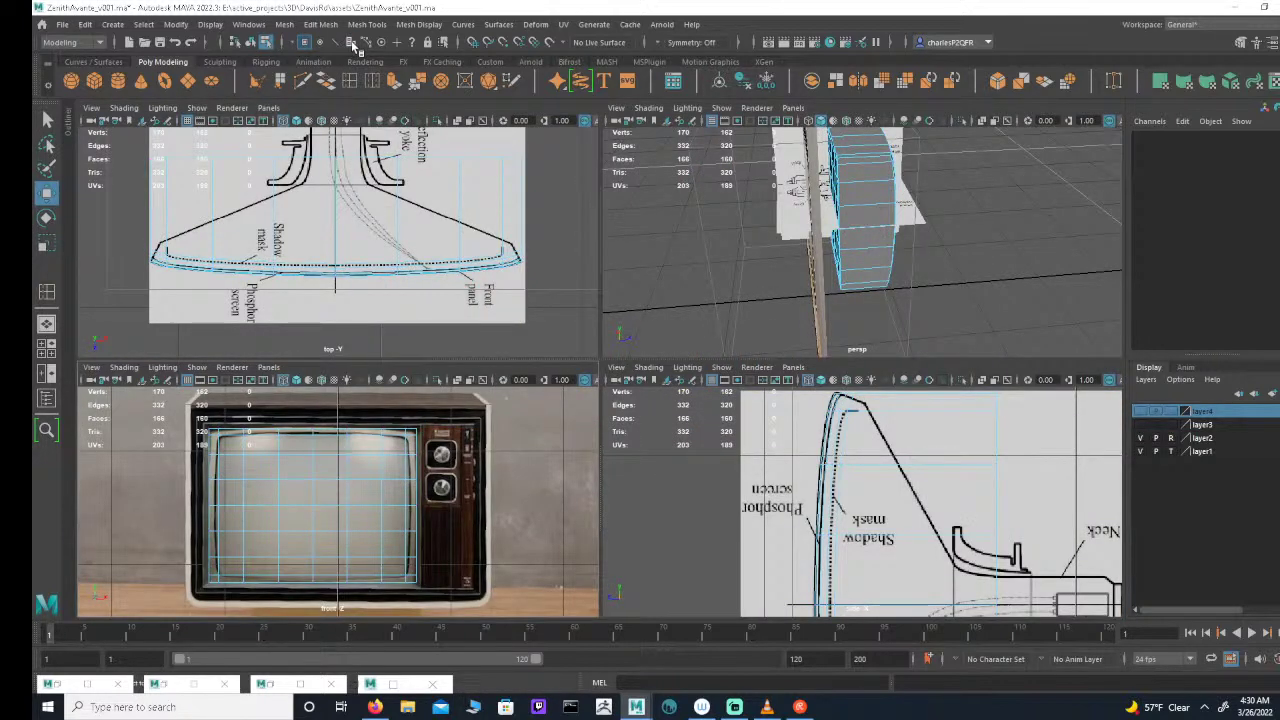
pyautogui.moveTo(826, 542)
pyautogui.keyDown('alt'); pyautogui.mouseDown(button='right')
pyautogui.moveTo(686, 543)
pyautogui.moveTo(654, 506)
pyautogui.mouseUp(button='right'); pyautogui.keyUp('alt')
pyautogui.keyDown('alt'); pyautogui.moveTo(872, 537); pyautogui.dragTo(848, 487, button='middle'); pyautogui.keyUp('alt')
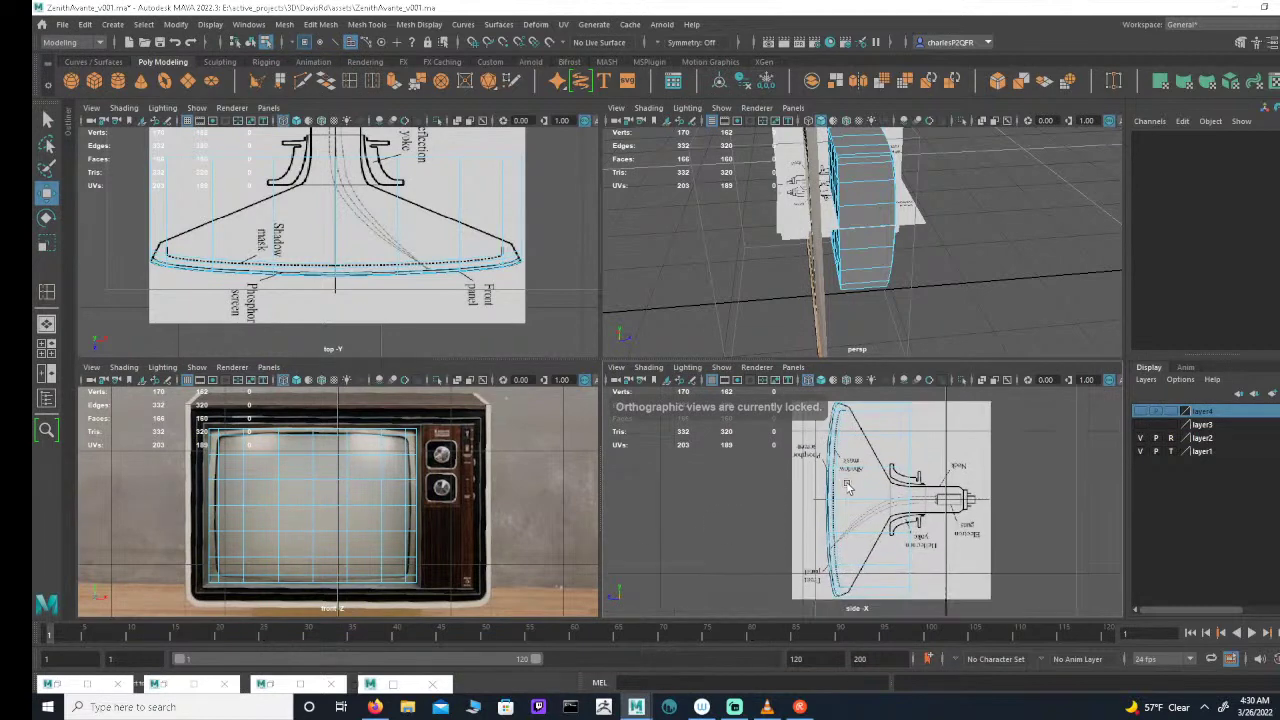
pyautogui.moveTo(936, 393); pyautogui.dragTo(901, 637)
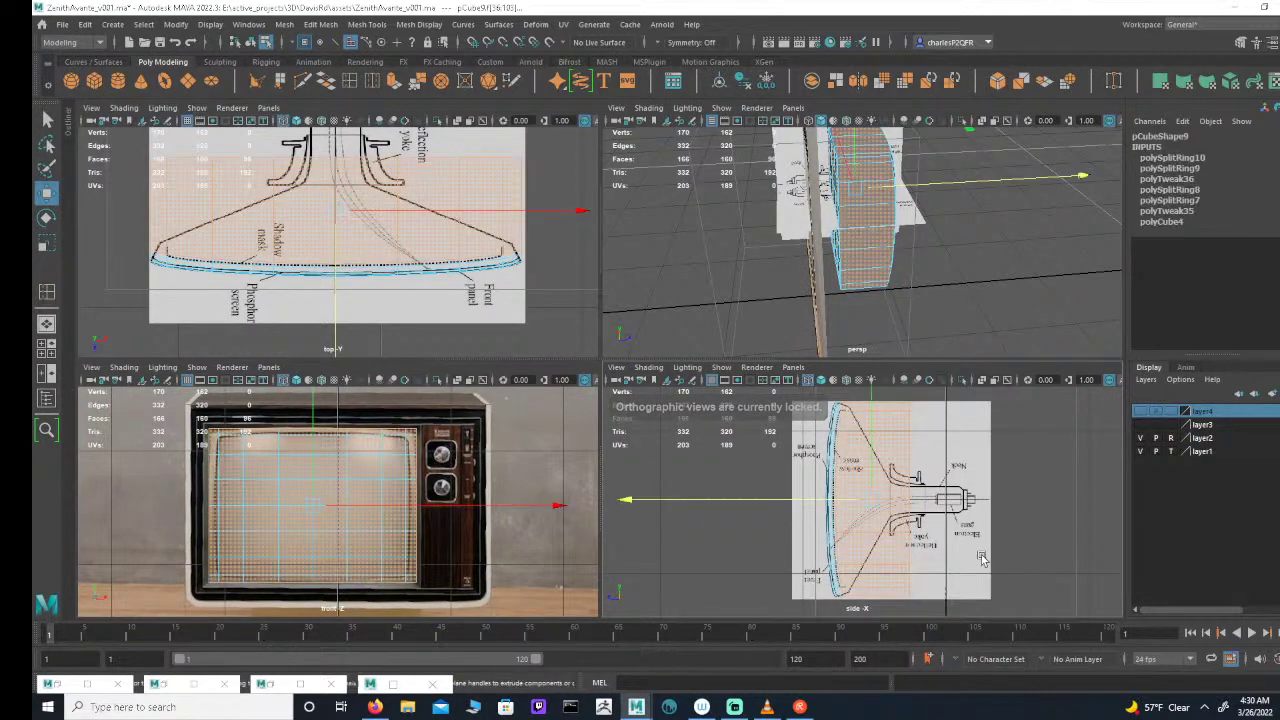
pyautogui.press('Delete')
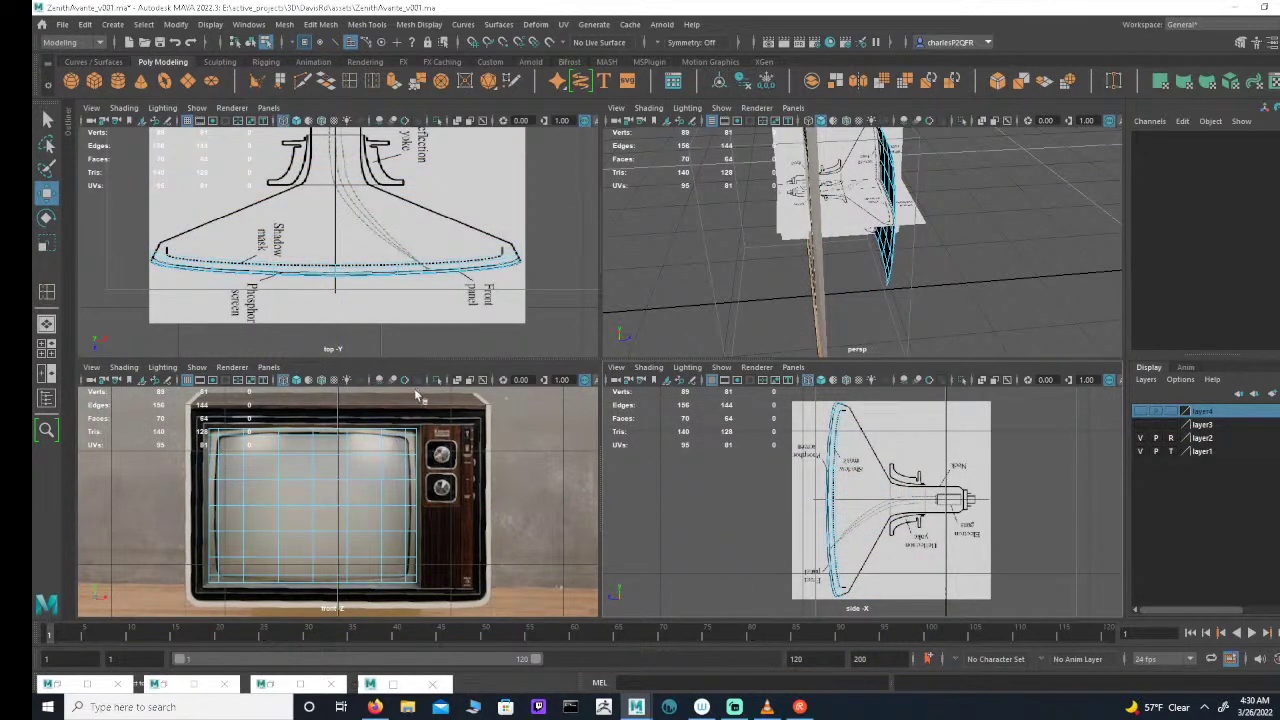
pyautogui.keyDown('alt'); pyautogui.moveTo(814, 196); pyautogui.dragTo(1090, 183); pyautogui.keyUp('alt')
pyautogui.scroll(5, 368, 162)
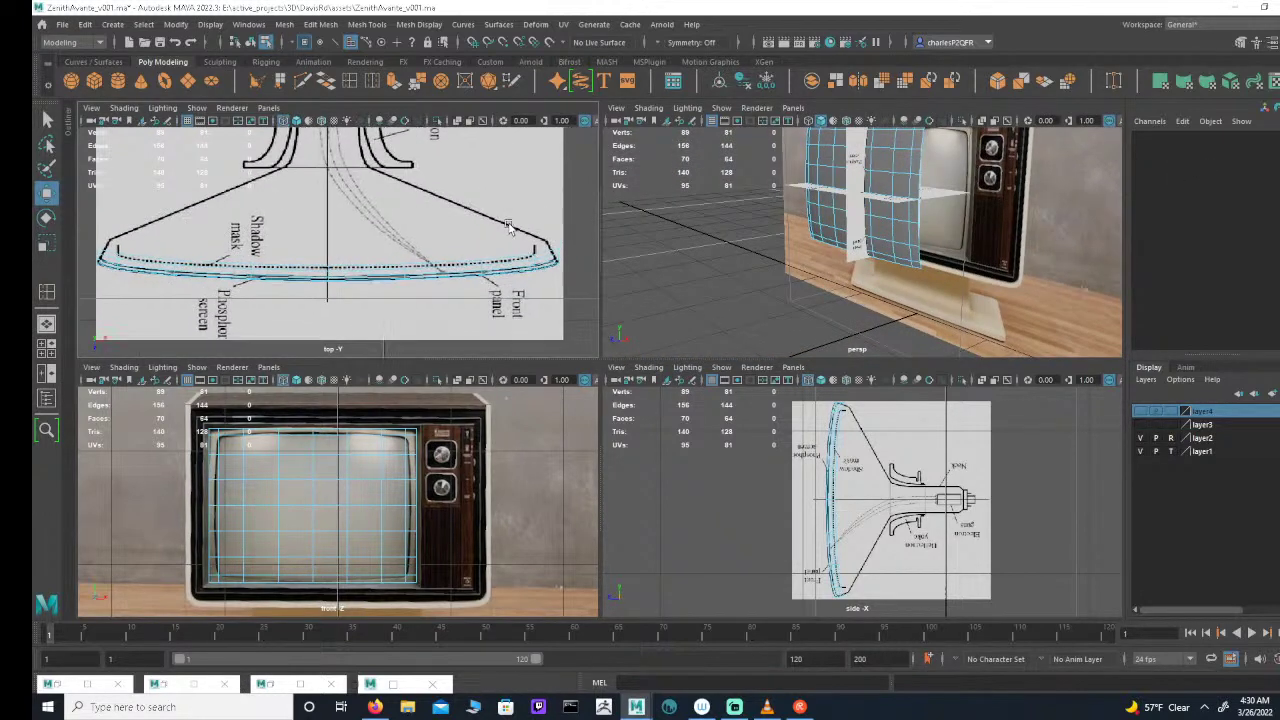
# Step: Select the four corner vertices of the screen surface and scale them inward to begin rounding the corners
pyautogui.click(305, 42)
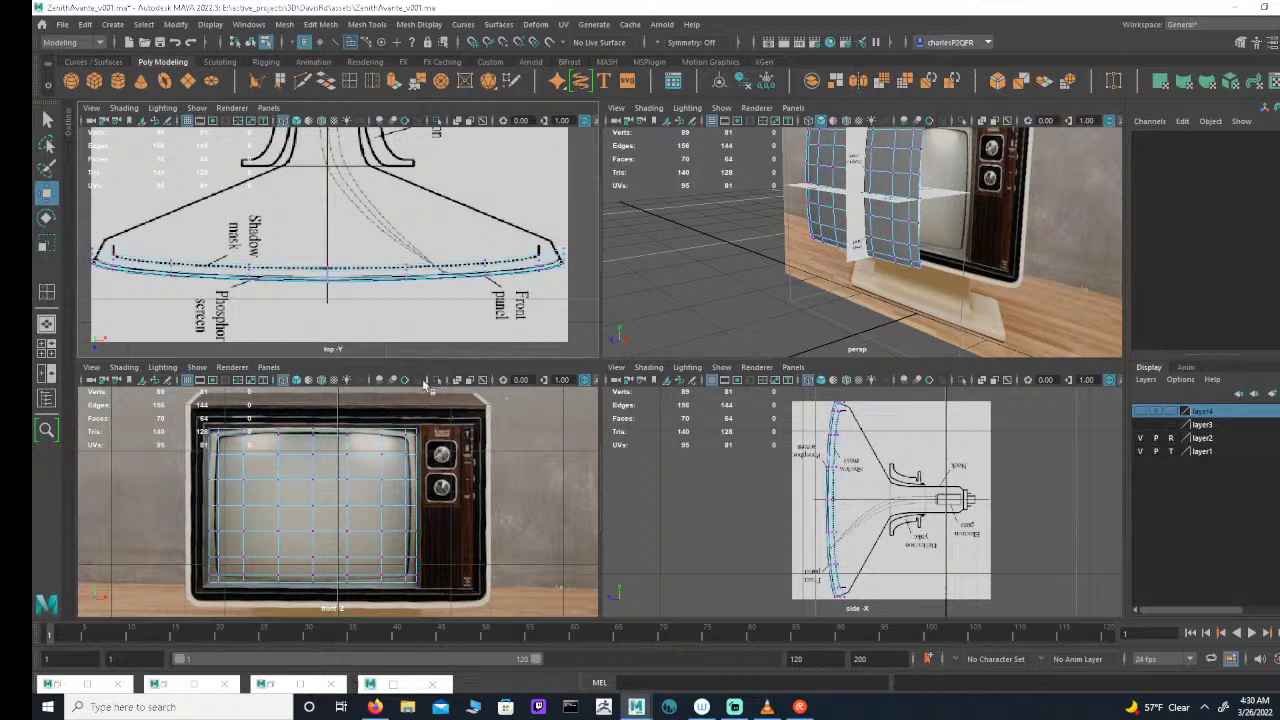
pyautogui.click(416, 424)
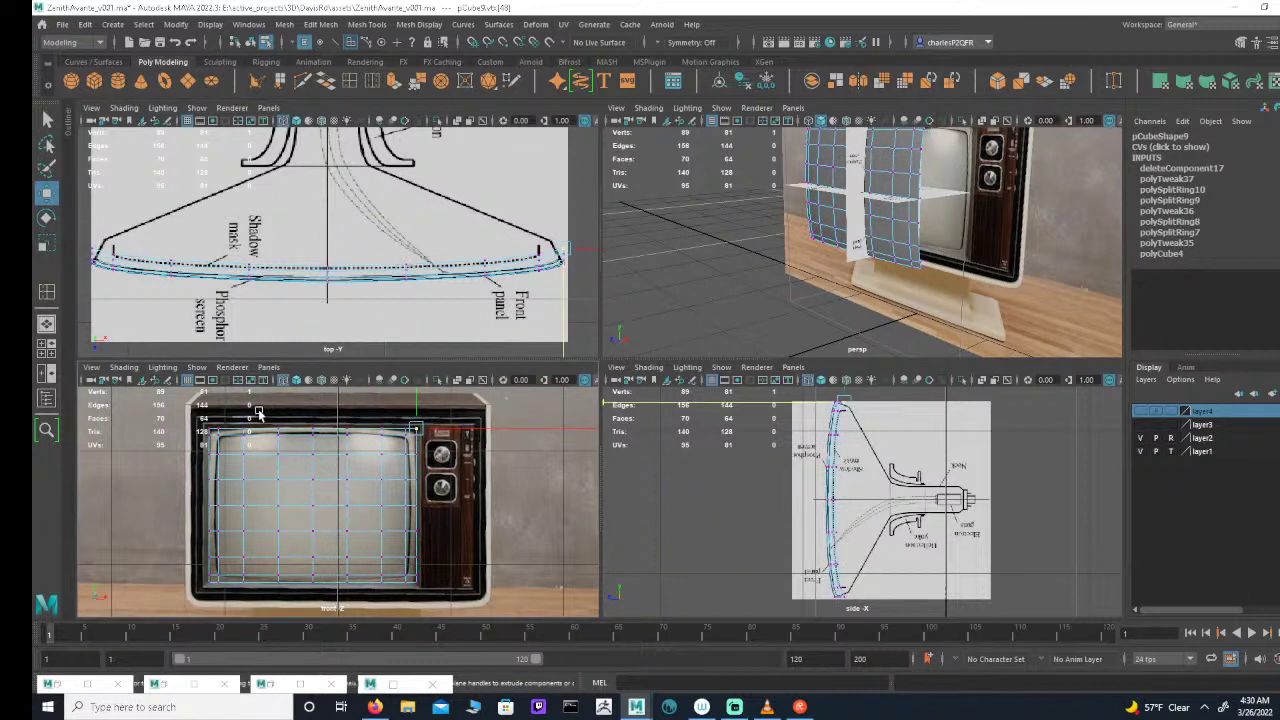
pyautogui.keyDown('shift'); pyautogui.moveTo(200, 418); pyautogui.dragTo(217, 435); pyautogui.keyUp('shift')
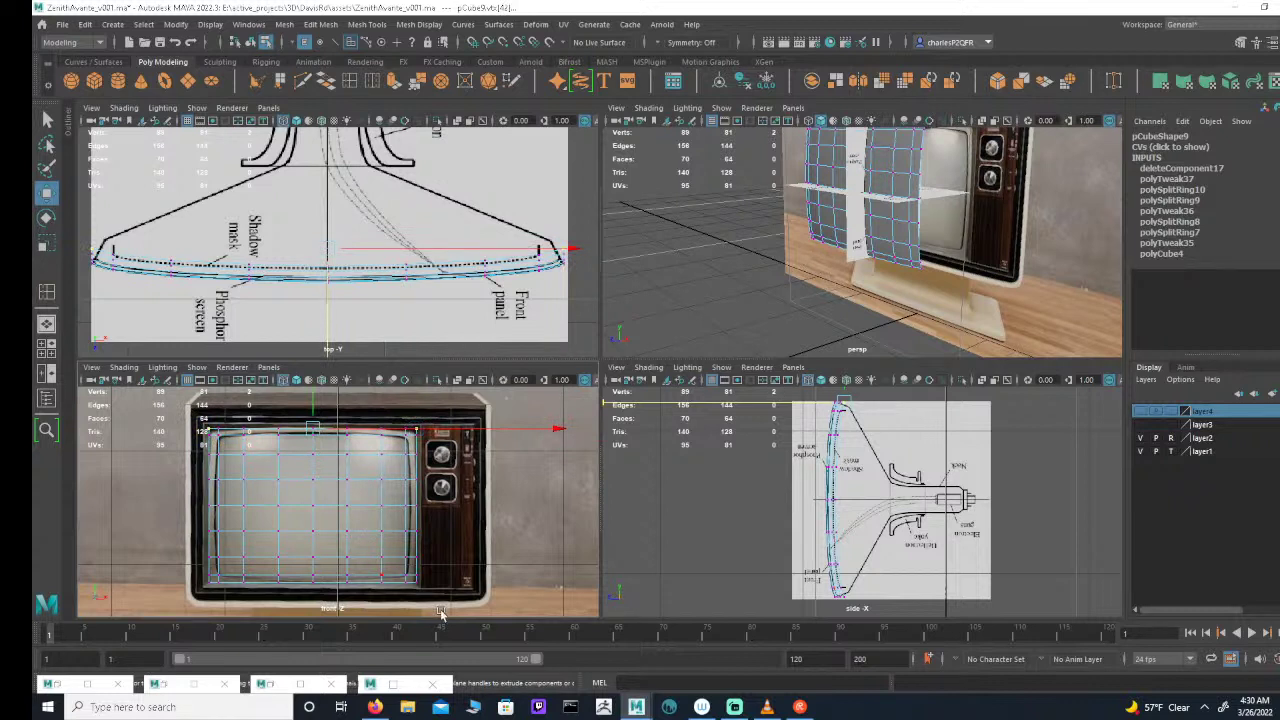
pyautogui.keyDown('shift'); pyautogui.click(414, 582); pyautogui.keyUp('shift')
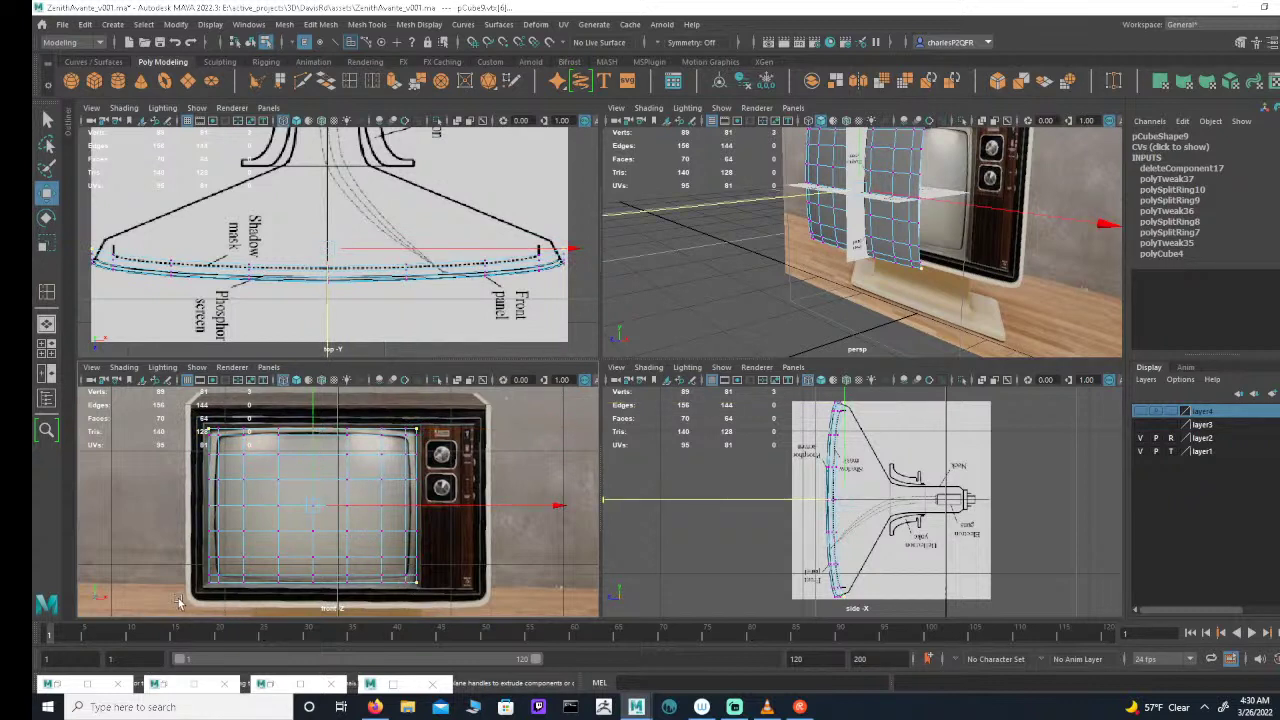
pyautogui.keyDown('shift'); pyautogui.moveTo(182, 599); pyautogui.dragTo(214, 577); pyautogui.keyUp('shift')
pyautogui.press('r')
pyautogui.click(325, 250)
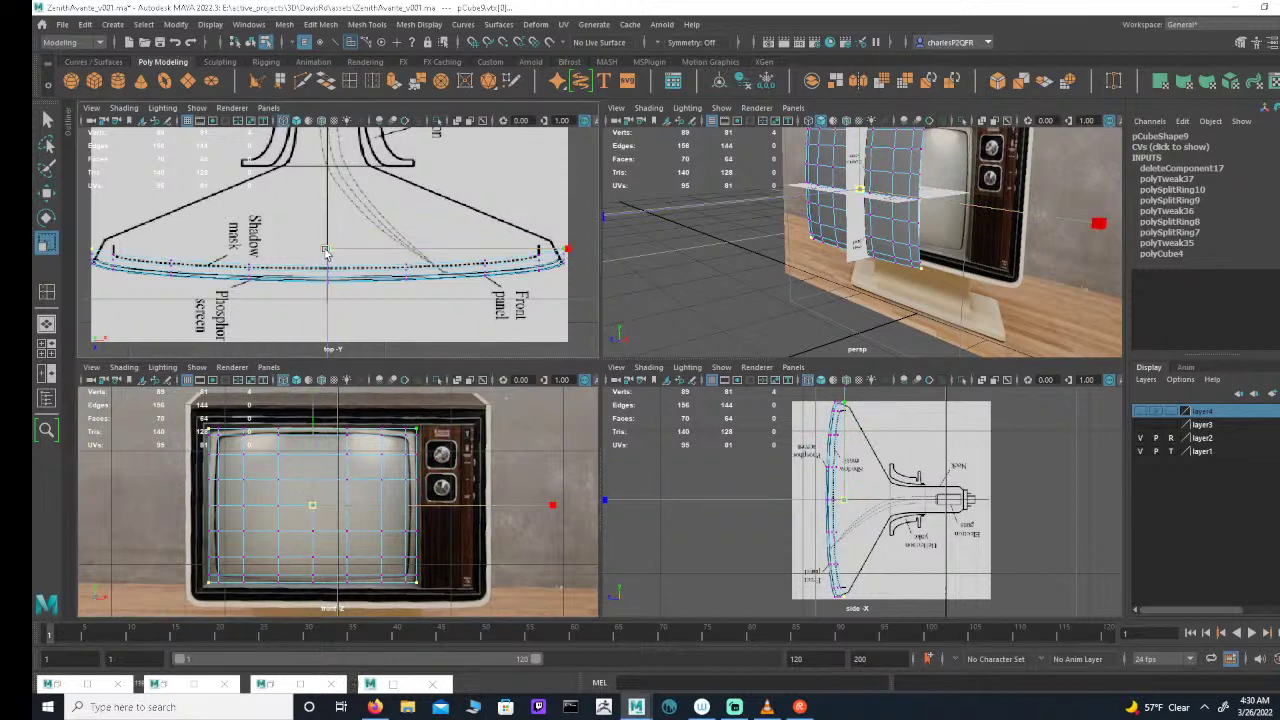
pyautogui.moveTo(325, 250); pyautogui.dragTo(317, 248)
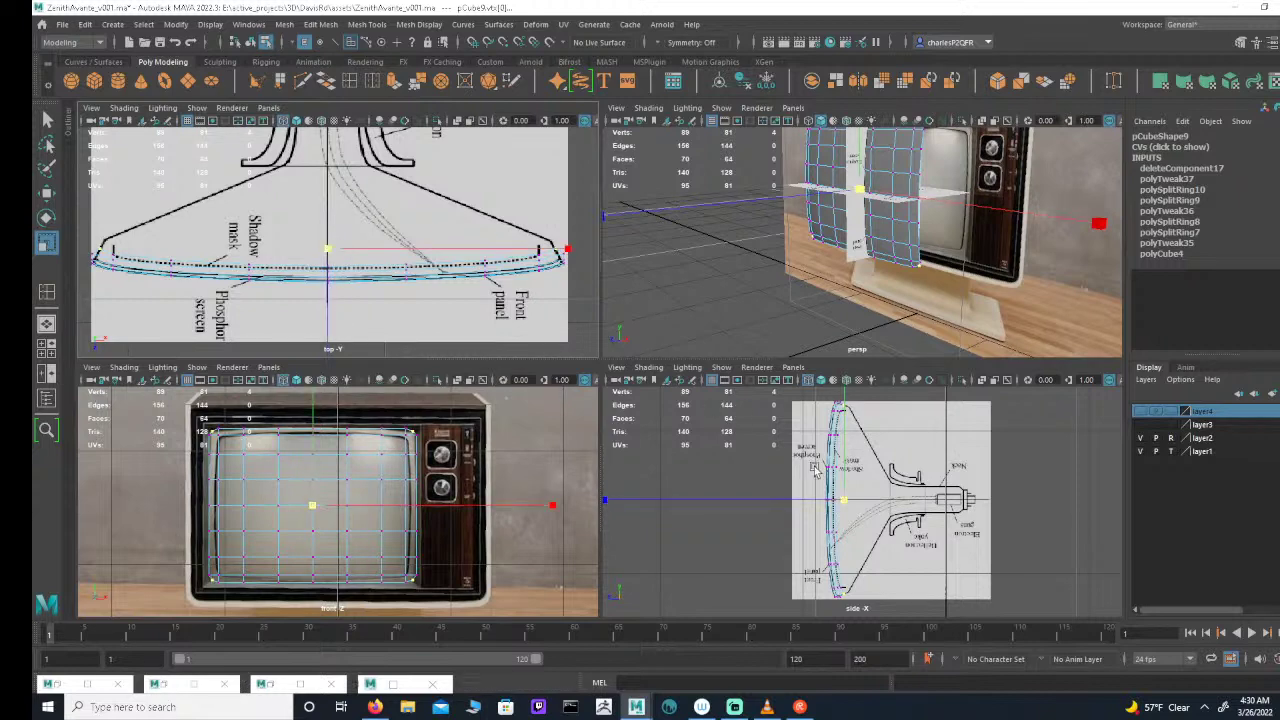
pyautogui.press('space')
pyautogui.scroll(3, 731, 437)
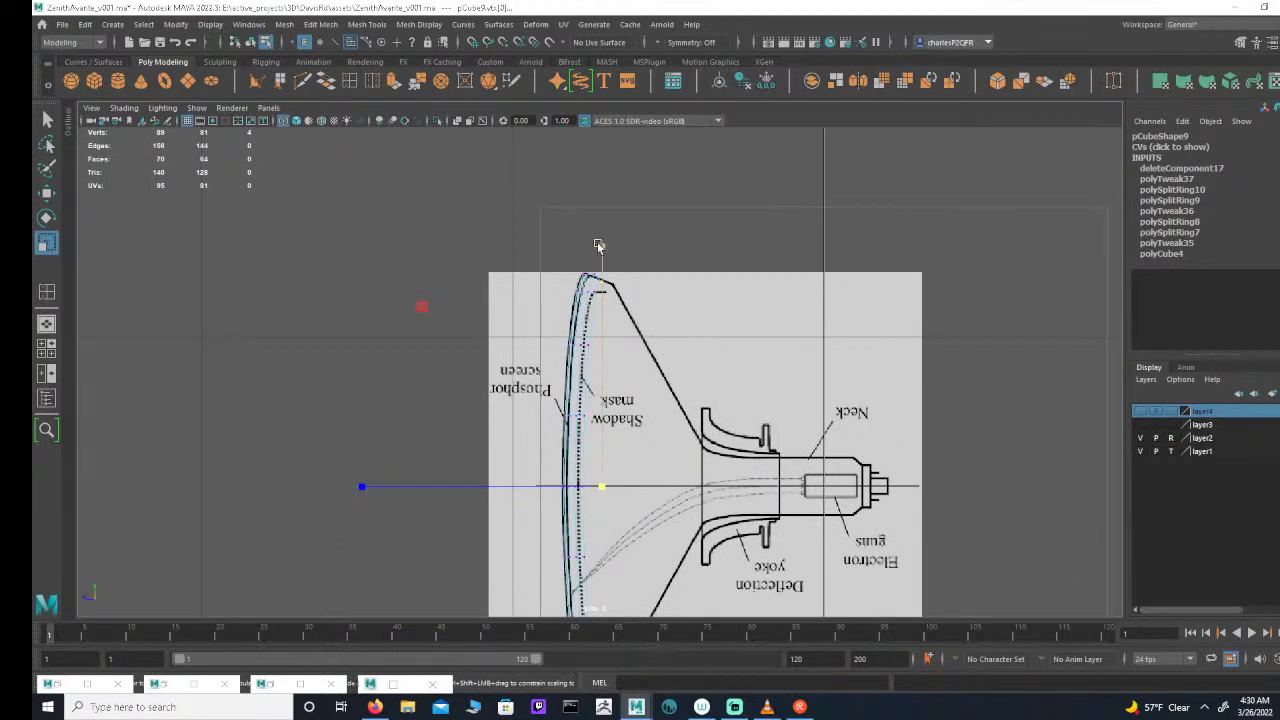
pyautogui.press('q')
pyautogui.press('space')
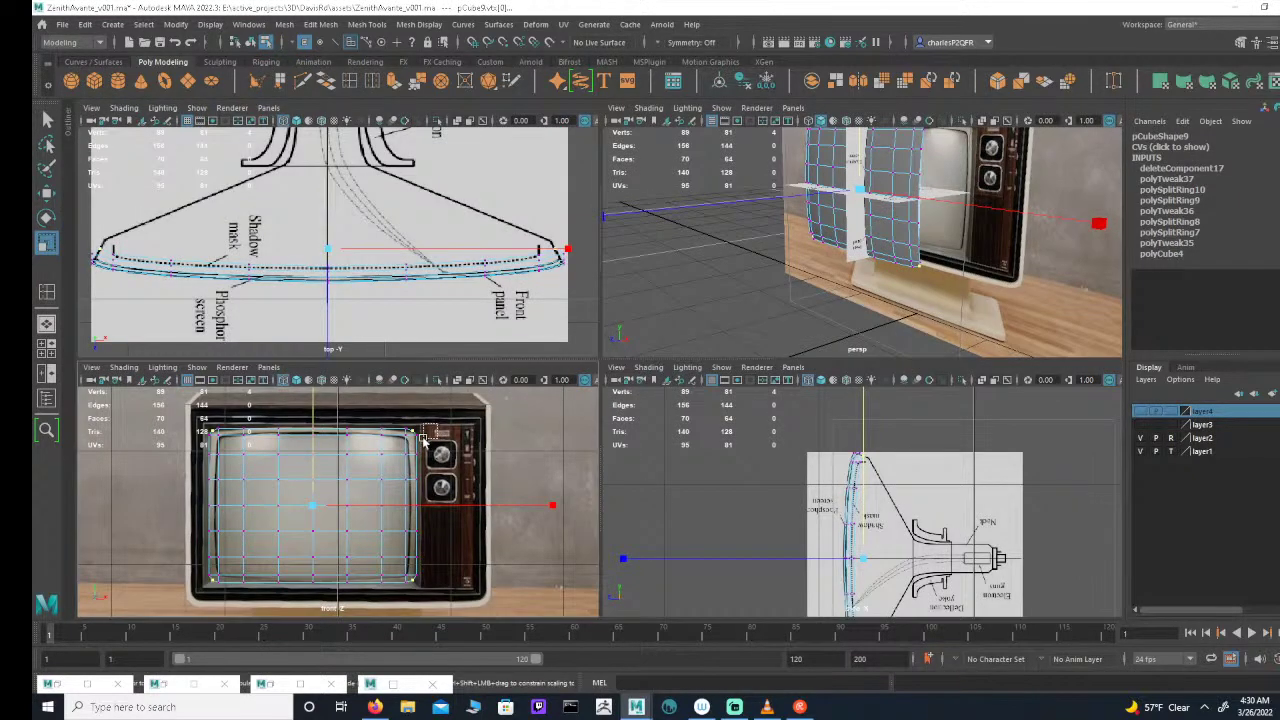
# Step: Select the eight border vertices directly beside the screen surface's four corners in the front view
pyautogui.moveTo(434, 423); pyautogui.dragTo(409, 434)
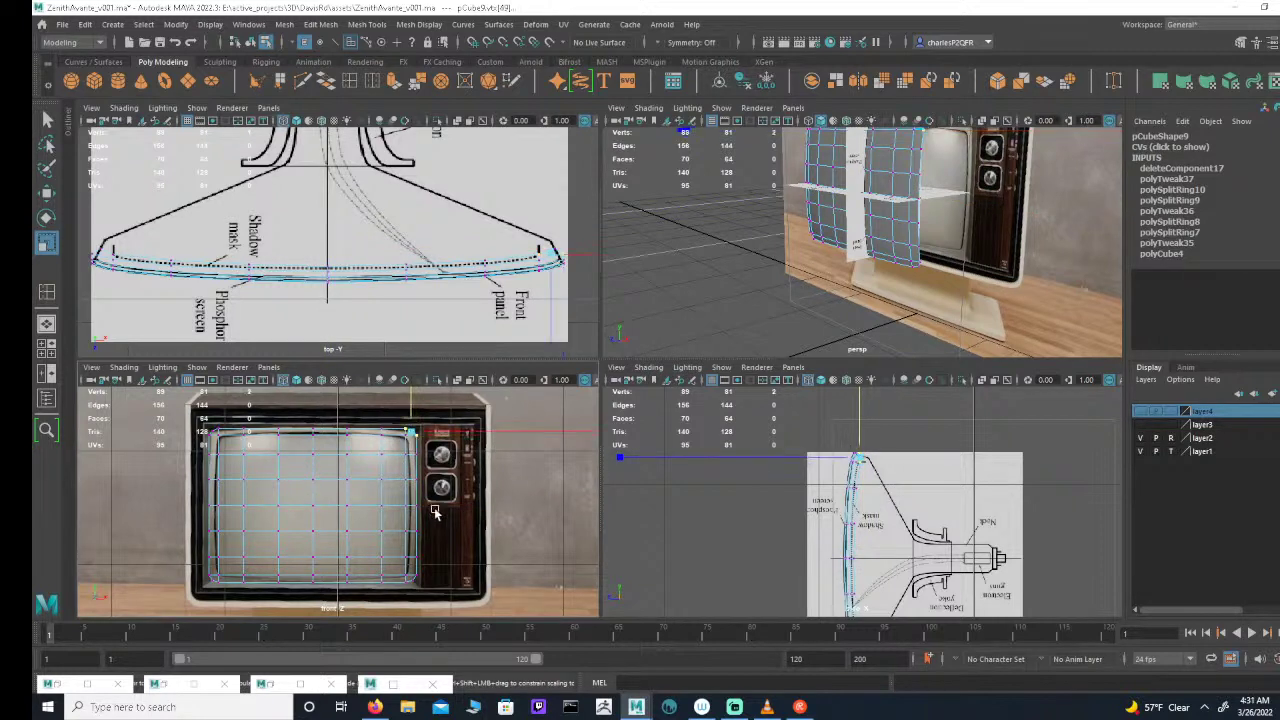
pyautogui.keyDown('shift'); pyautogui.click(418, 573); pyautogui.keyUp('shift')
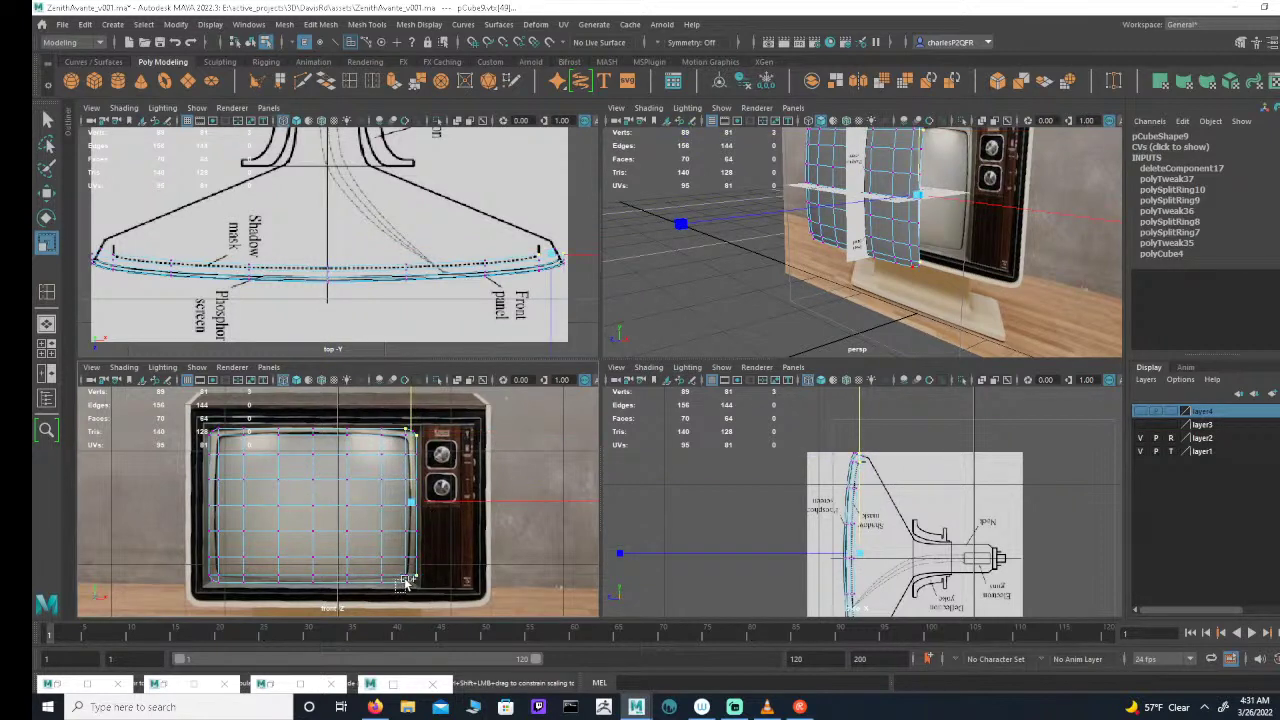
pyautogui.keyDown('shift'); pyautogui.moveTo(404, 581); pyautogui.dragTo(408, 578); pyautogui.keyUp('shift')
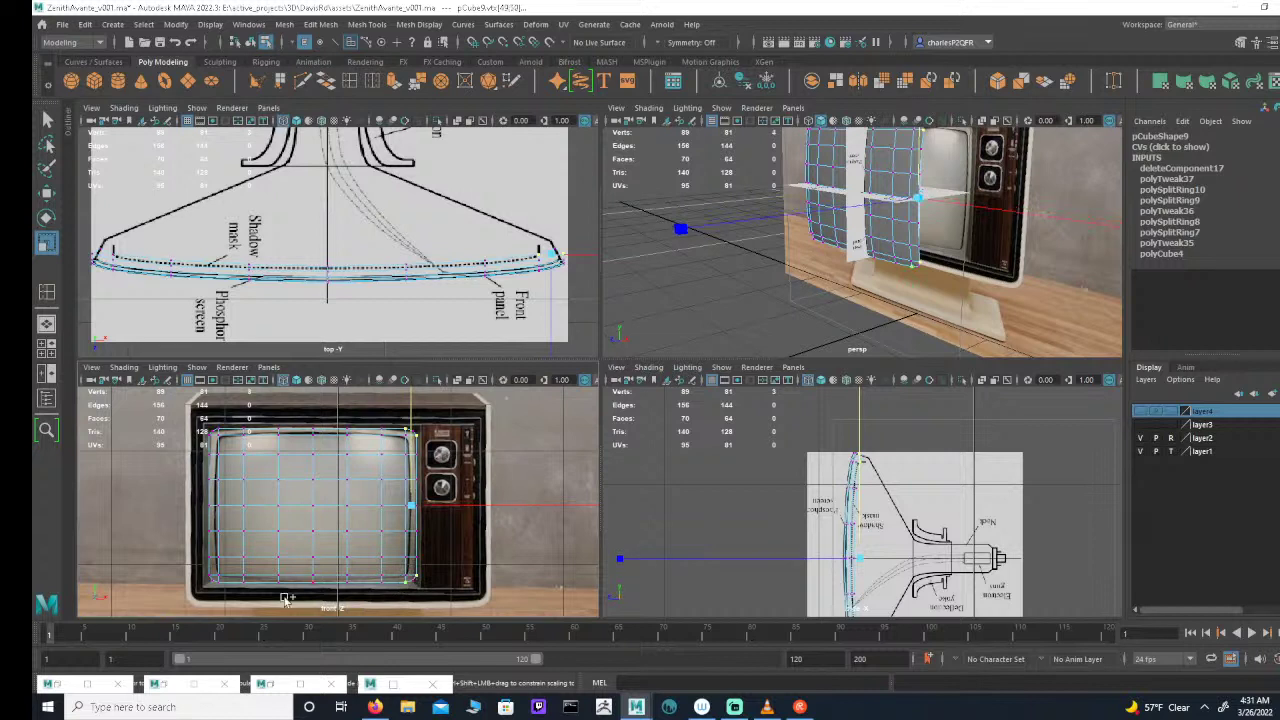
pyautogui.keyDown('shift'); pyautogui.click(217, 581); pyautogui.keyUp('shift')
pyautogui.keyDown('shift'); pyautogui.moveTo(211, 578); pyautogui.dragTo(212, 579); pyautogui.keyUp('shift')
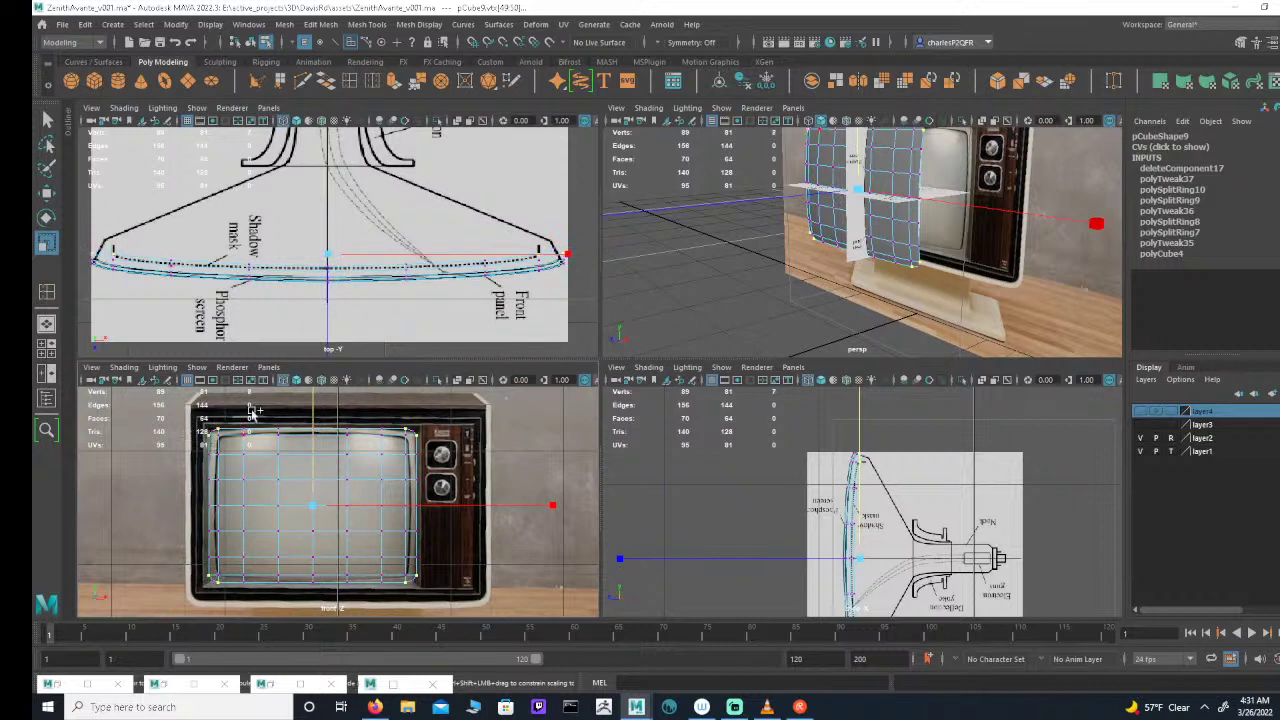
# Step: Try scaling the eight vertices beside the corners inward, check them in the side view and undo the scale
pyautogui.click(330, 258)
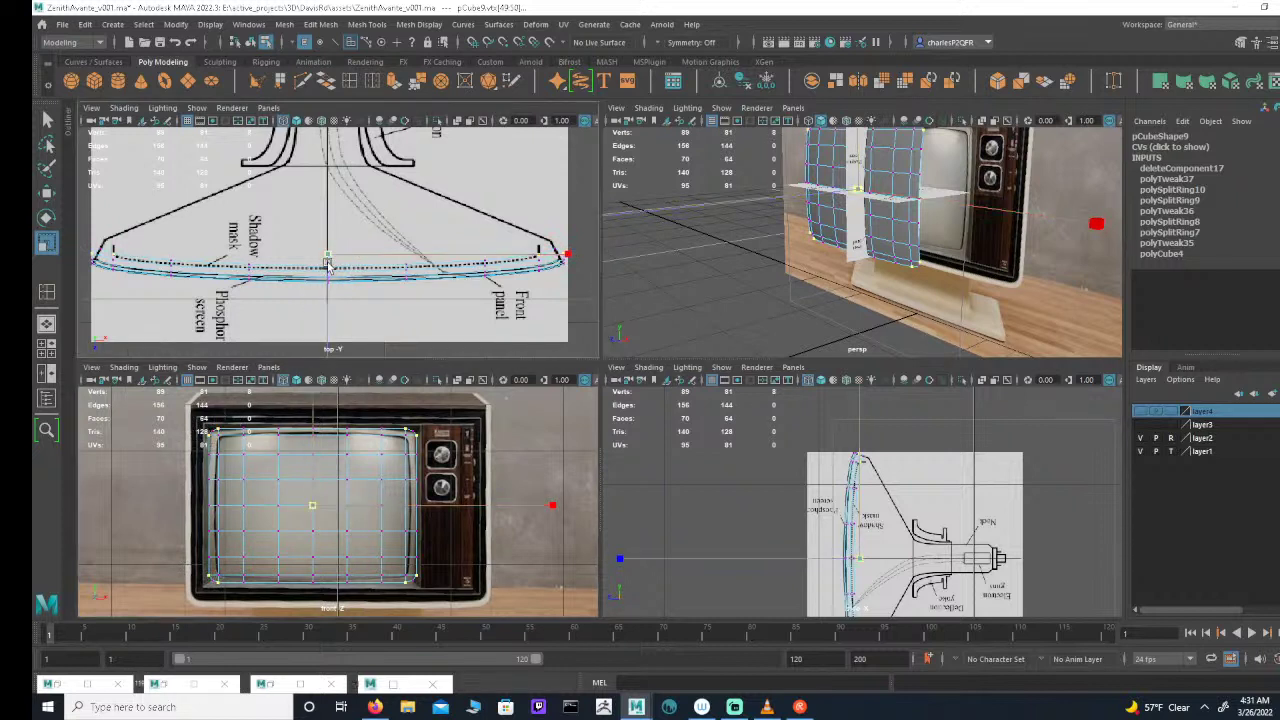
pyautogui.moveTo(325, 262); pyautogui.dragTo(327, 255)
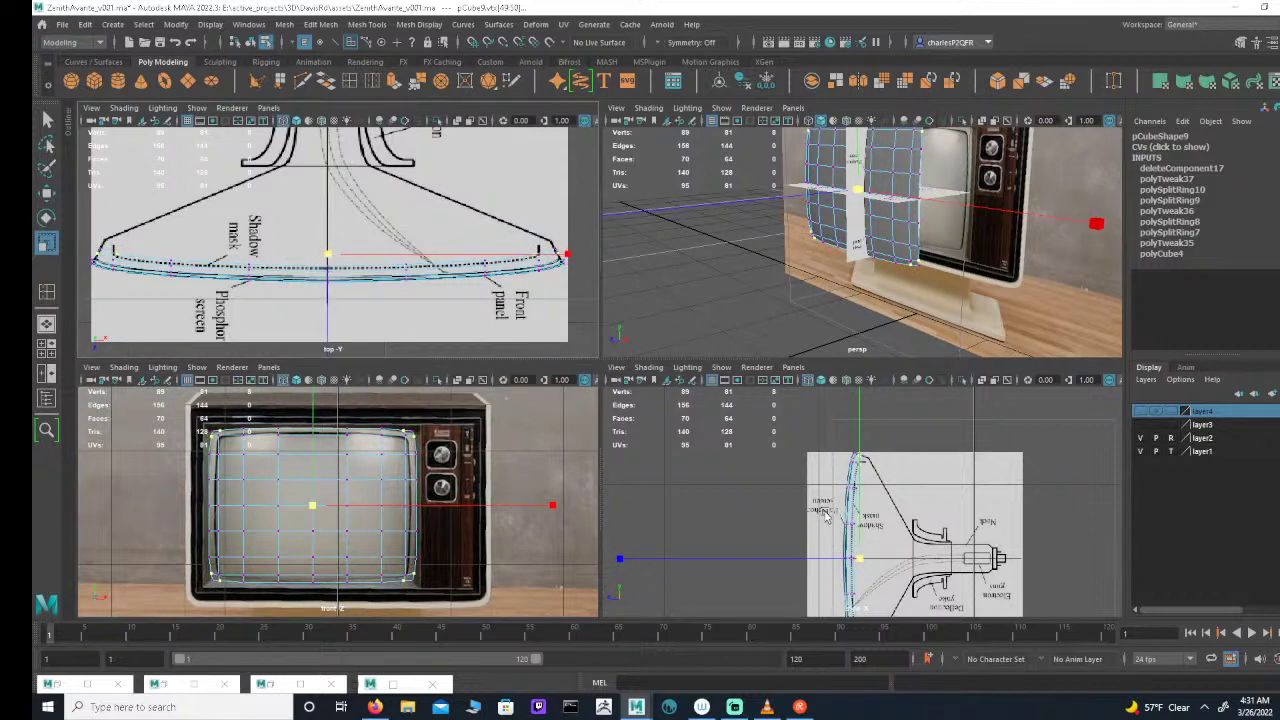
pyautogui.press('space')
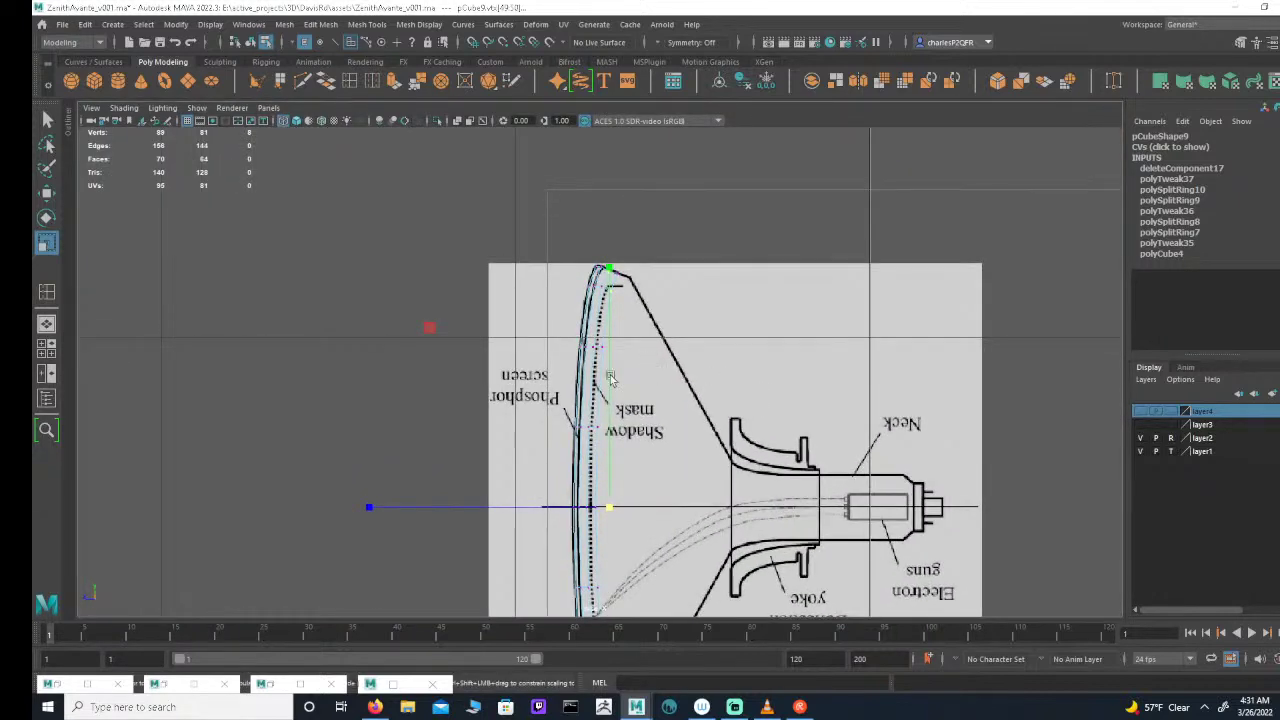
pyautogui.hotkey('ctrl', 'z')
pyautogui.press('space')
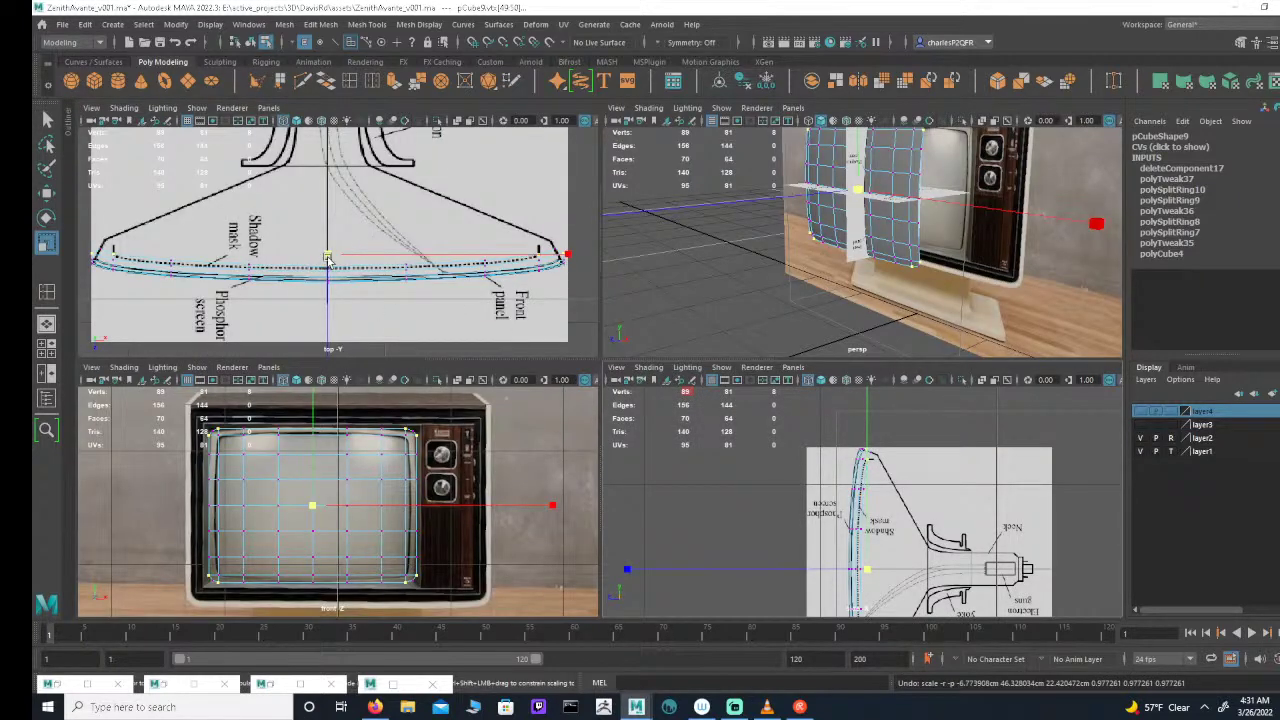
# Step: Scale the eight vertices beside the corners slightly inward, and adjust their vertical scale against the tube outline in the side view
pyautogui.click(327, 258)
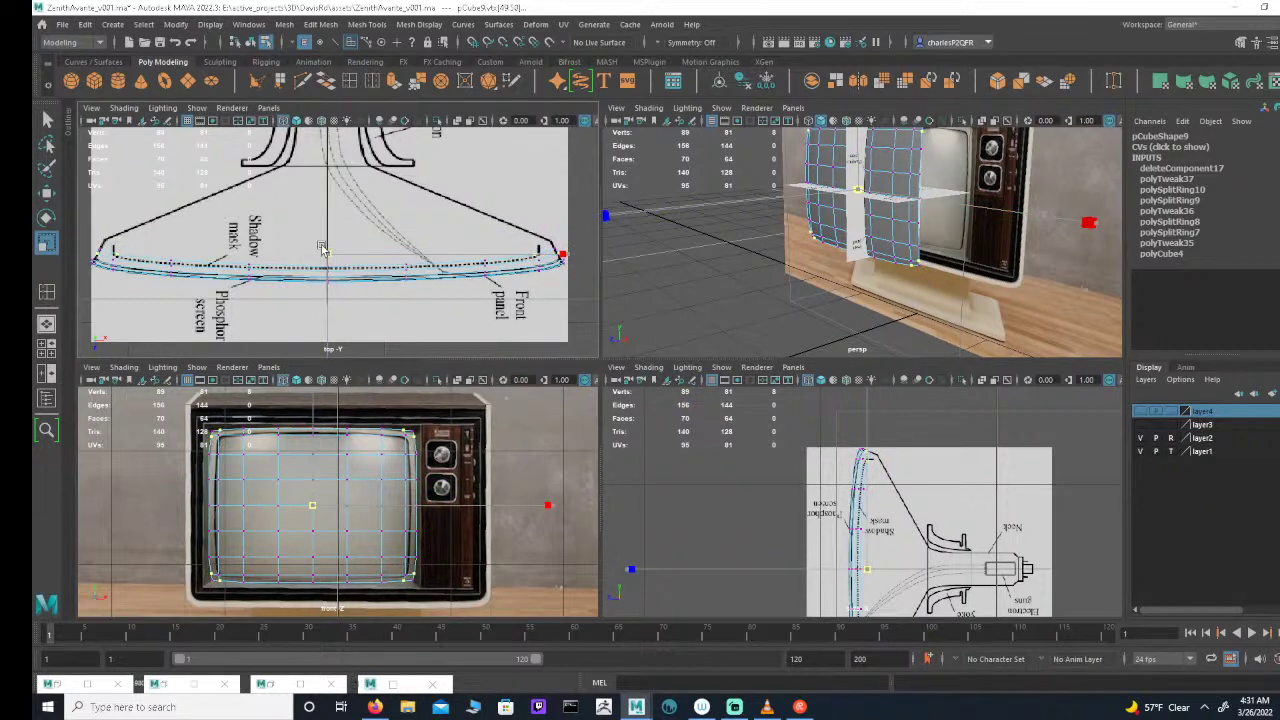
pyautogui.press('w')
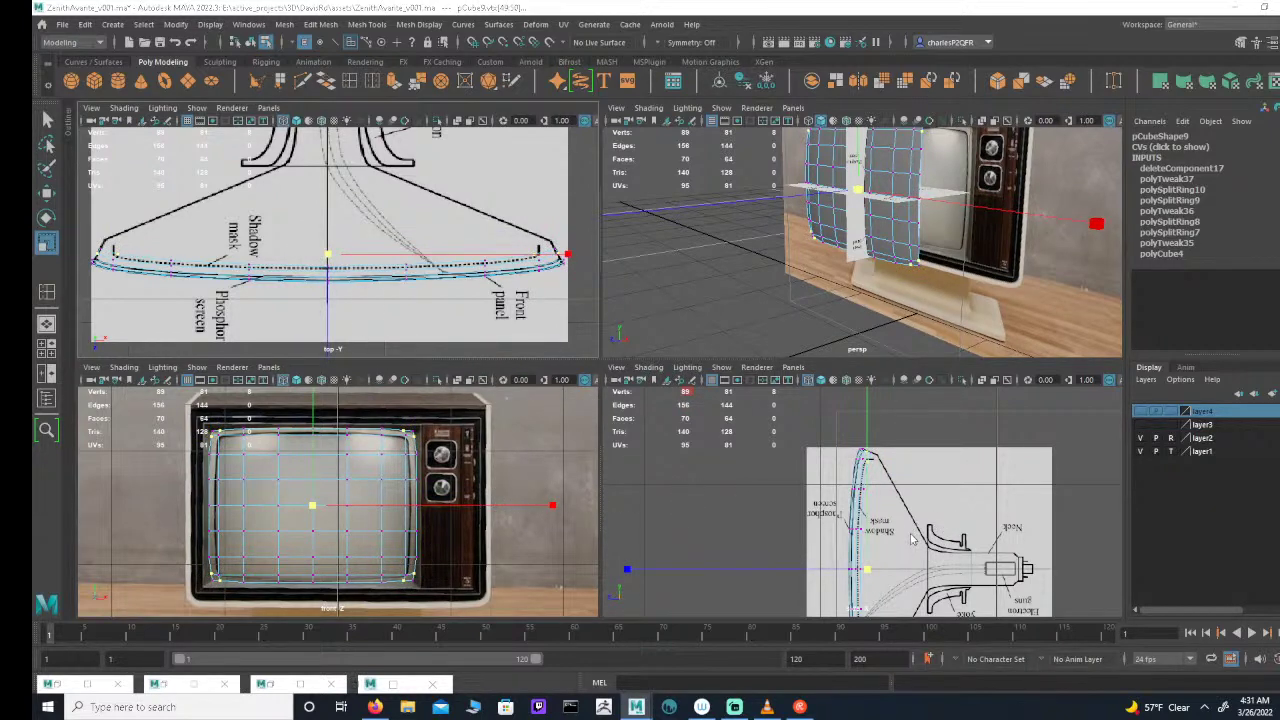
pyautogui.press('space')
pyautogui.scroll(2, 695, 385)
pyautogui.keyDown('alt'); pyautogui.moveTo(697, 387); pyautogui.dragTo(736, 328, button='middle'); pyautogui.keyUp('alt')
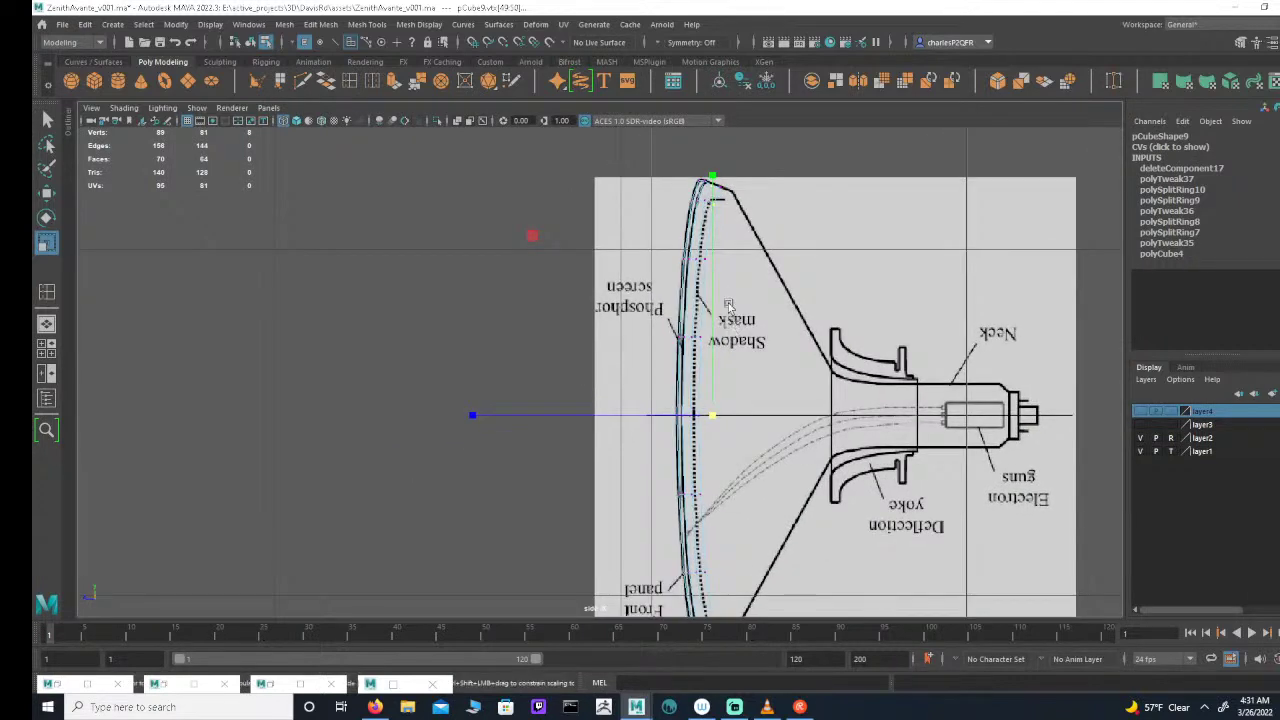
pyautogui.keyDown('alt'); pyautogui.moveTo(722, 267); pyautogui.dragTo(720, 302, button='middle'); pyautogui.keyUp('alt')
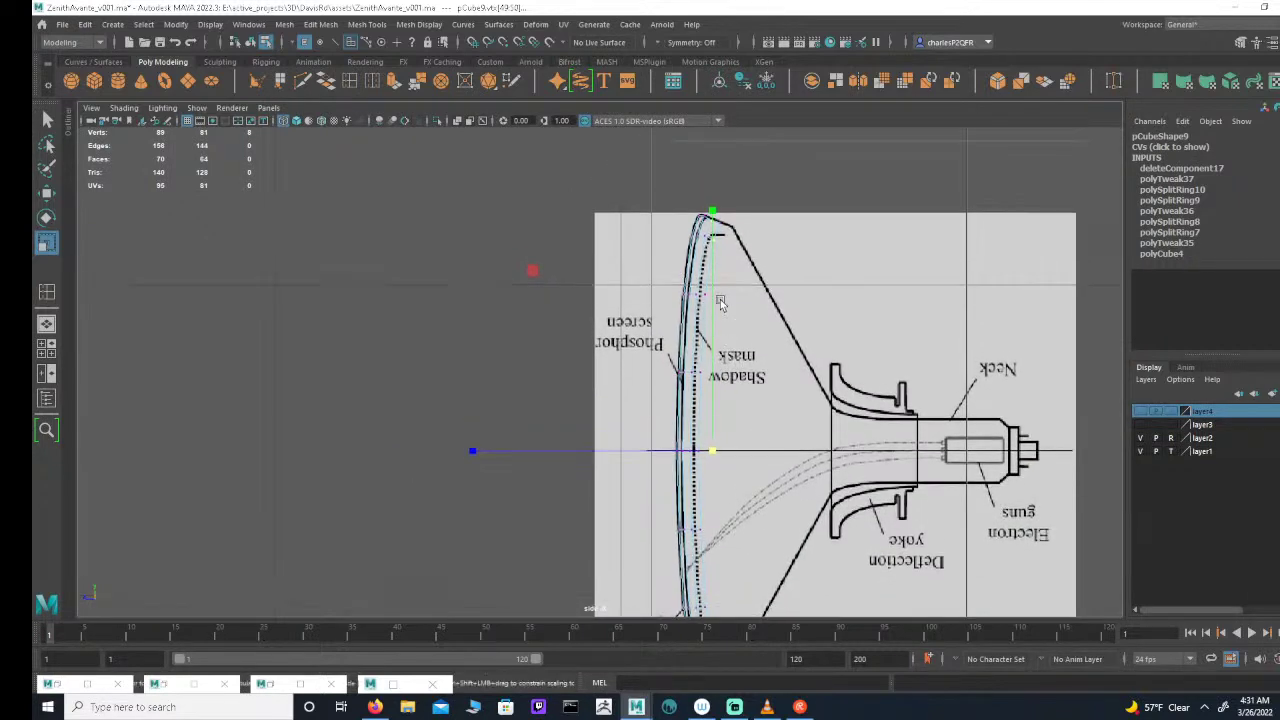
pyautogui.click(709, 208)
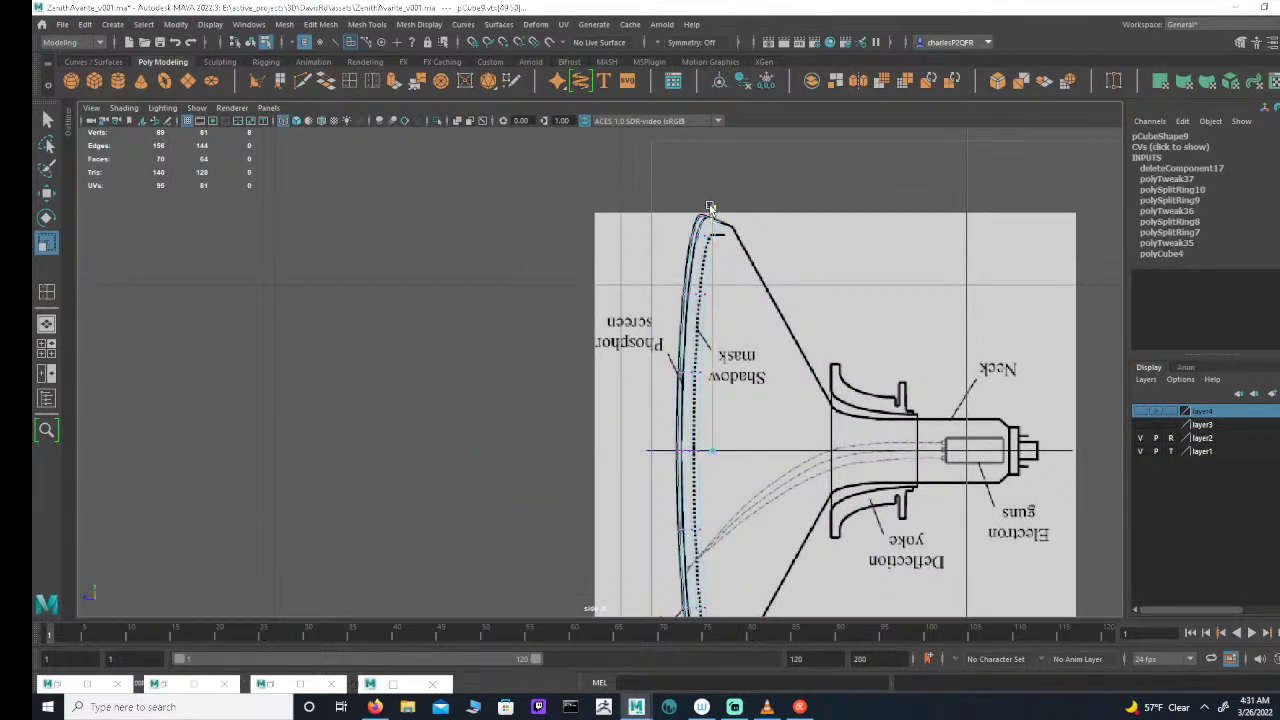
pyautogui.keyDown('alt'); pyautogui.moveTo(798, 390); pyautogui.dragTo(843, 349, button='middle'); pyautogui.keyUp('alt')
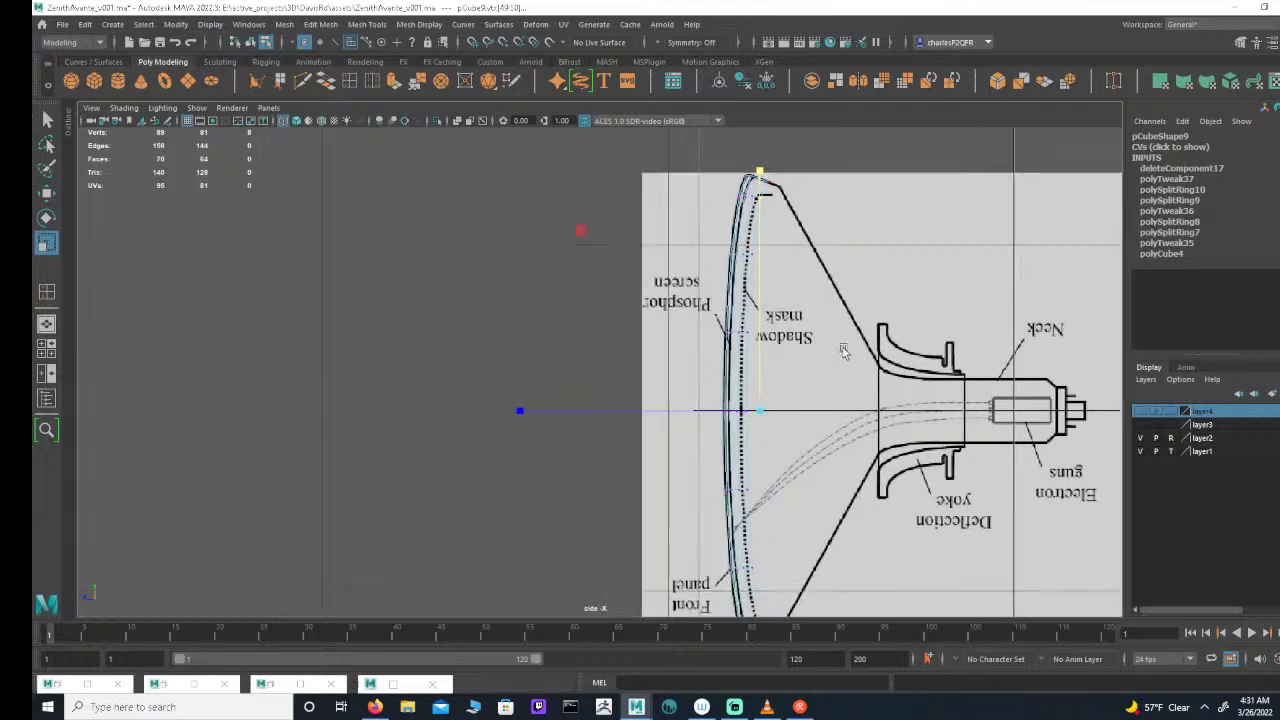
# Step: Examine the screen surface's curvature against the tube outline in the side, top and perspective views
pyautogui.keyDown('alt'); pyautogui.moveTo(843, 349); pyautogui.dragTo(767, 424, button='right'); pyautogui.keyUp('alt')
pyautogui.keyDown('alt'); pyautogui.moveTo(767, 424); pyautogui.dragTo(778, 343, button='middle'); pyautogui.keyUp('alt')
pyautogui.press('space')
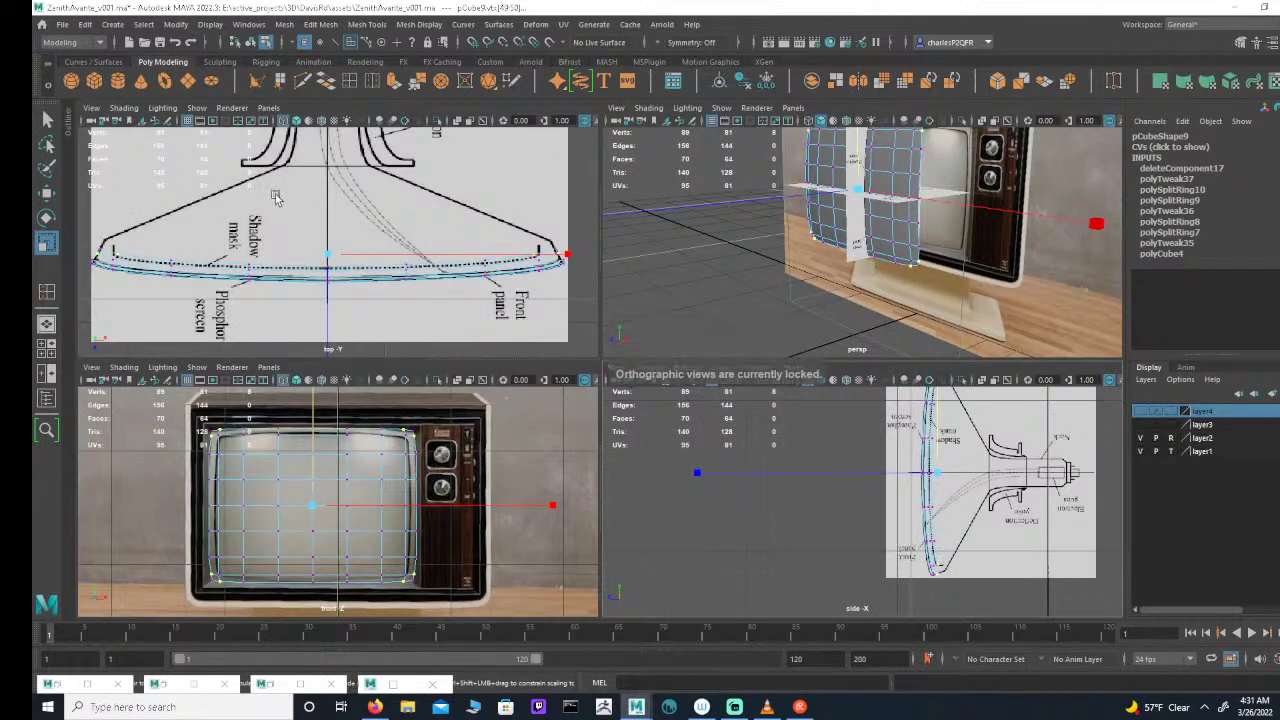
pyautogui.press('space')
pyautogui.press('space')
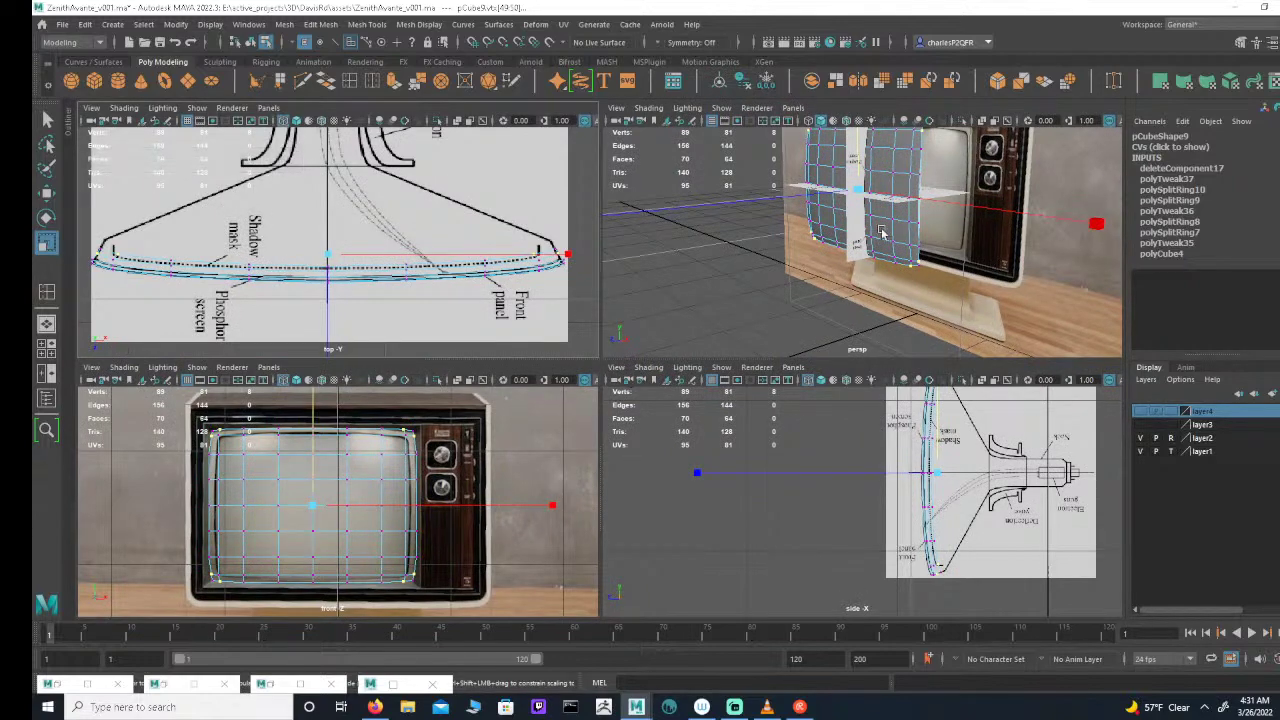
pyautogui.keyDown('alt'); pyautogui.moveTo(960, 212); pyautogui.dragTo(876, 226); pyautogui.keyUp('alt')
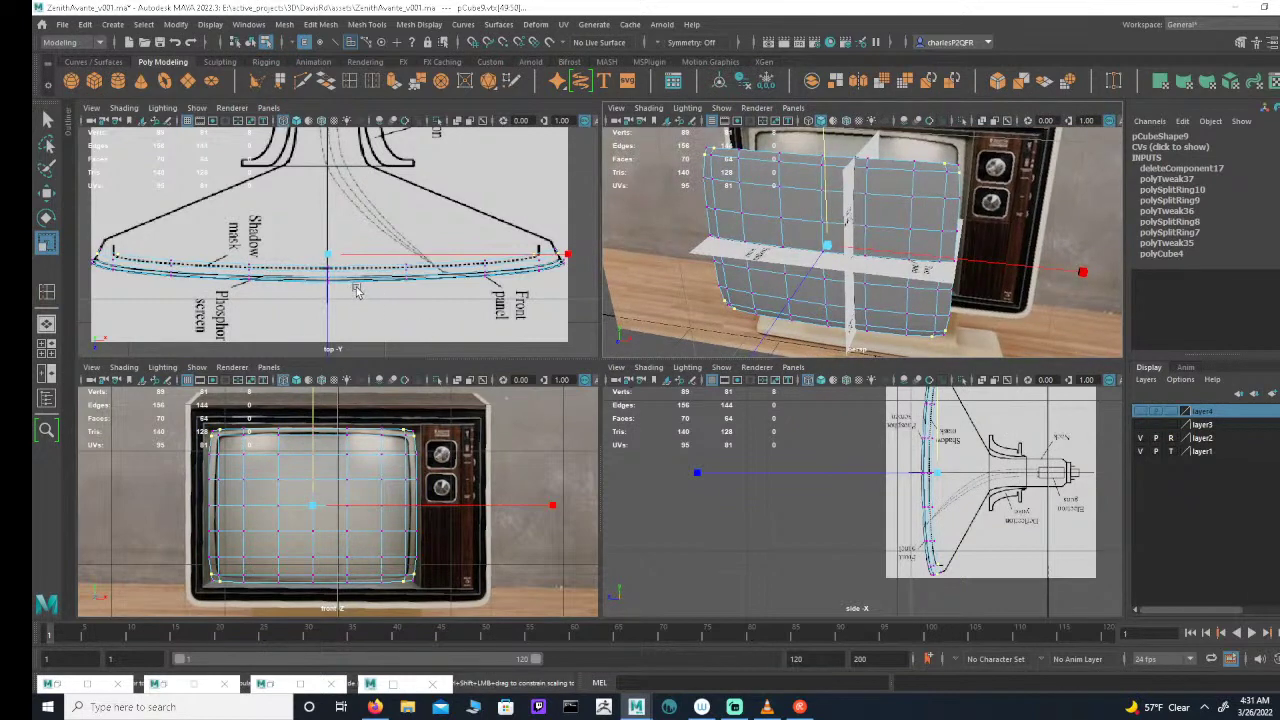
pyautogui.keyDown('alt'); pyautogui.moveTo(501, 262); pyautogui.dragTo(482, 252, button='middle'); pyautogui.keyUp('alt')
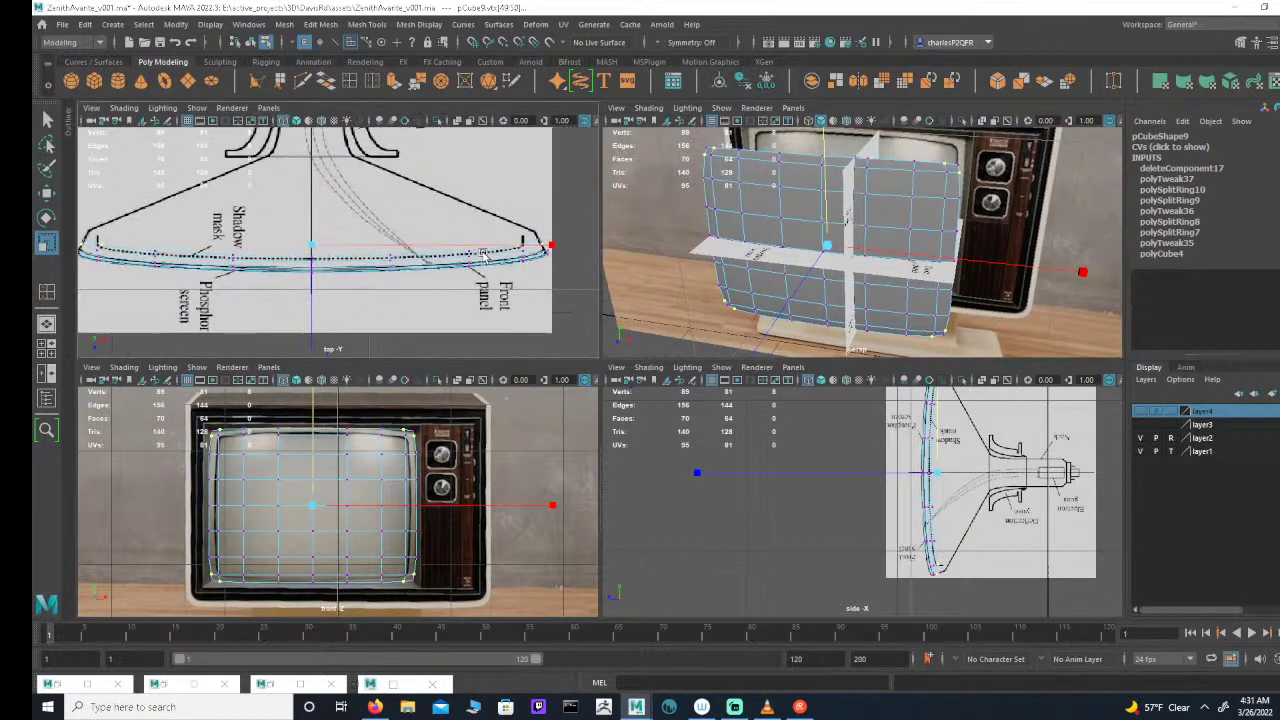
# Step: Select the screen surface's four corner vertices in the front view and scale them slightly inward
pyautogui.click(404, 437)
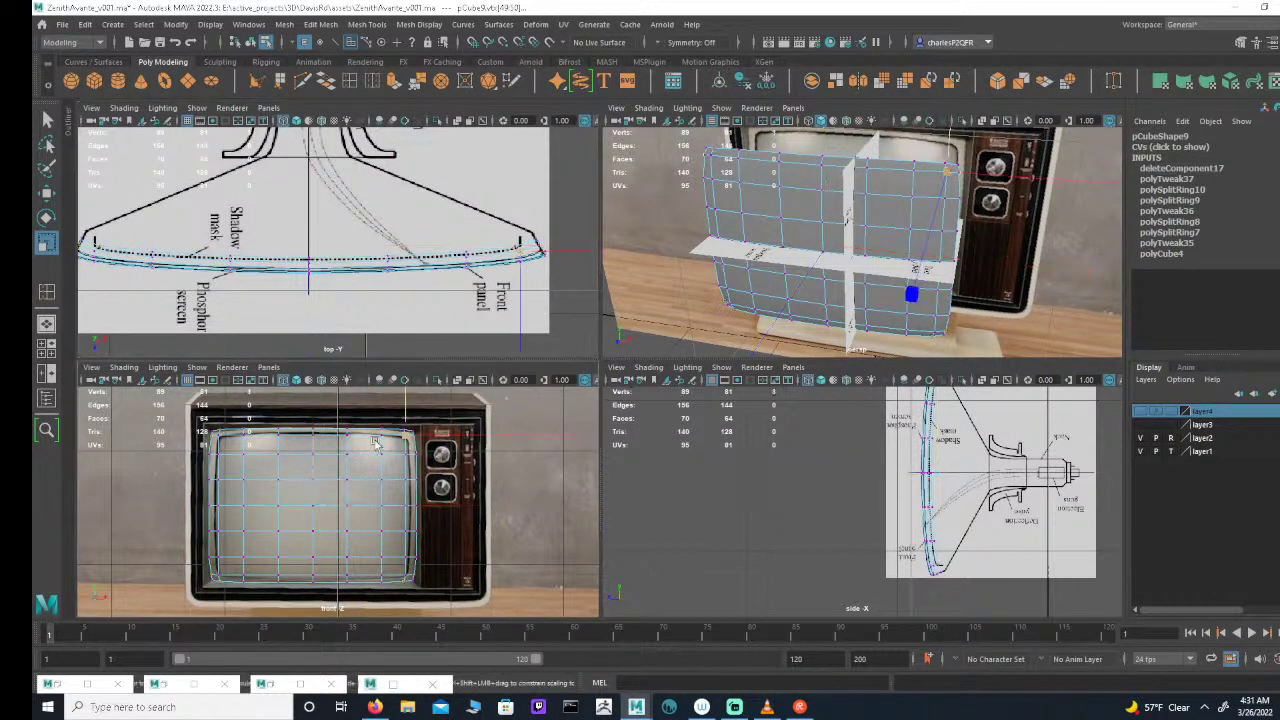
pyautogui.keyDown('shift'); pyautogui.click(211, 436); pyautogui.keyUp('shift')
pyautogui.click(219, 438)
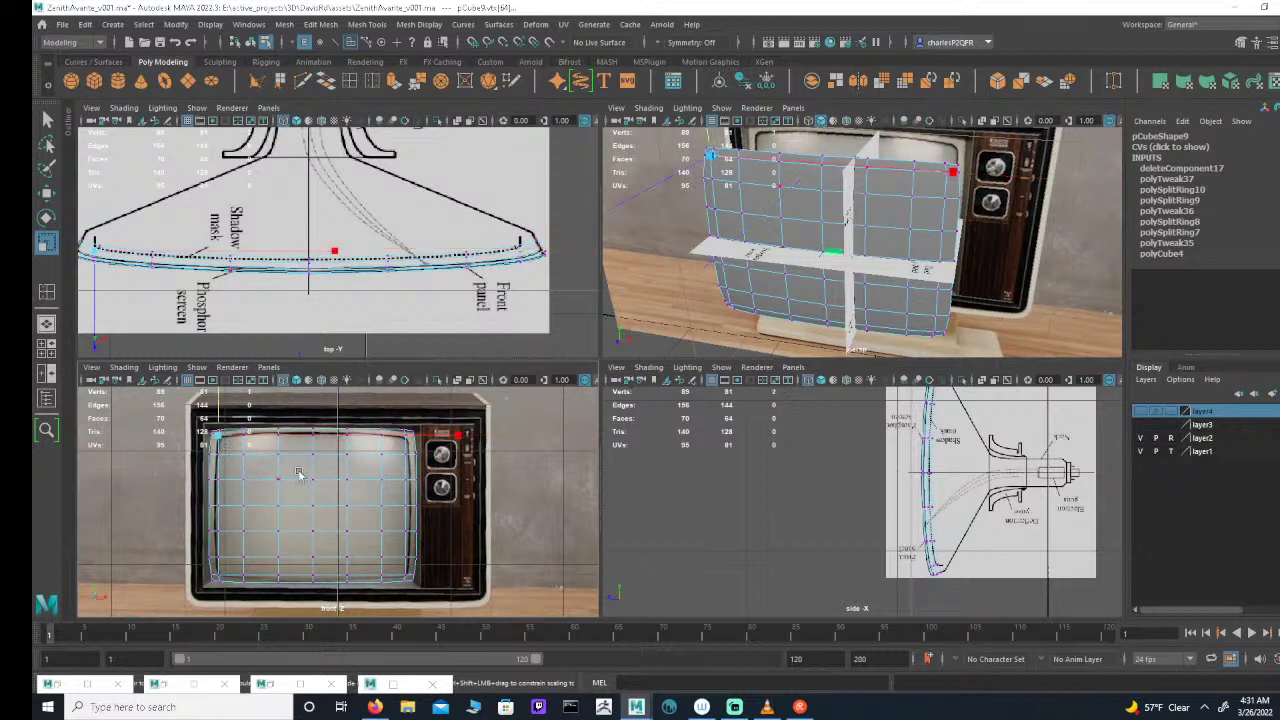
pyautogui.keyDown('shift'); pyautogui.click(404, 454); pyautogui.keyUp('shift')
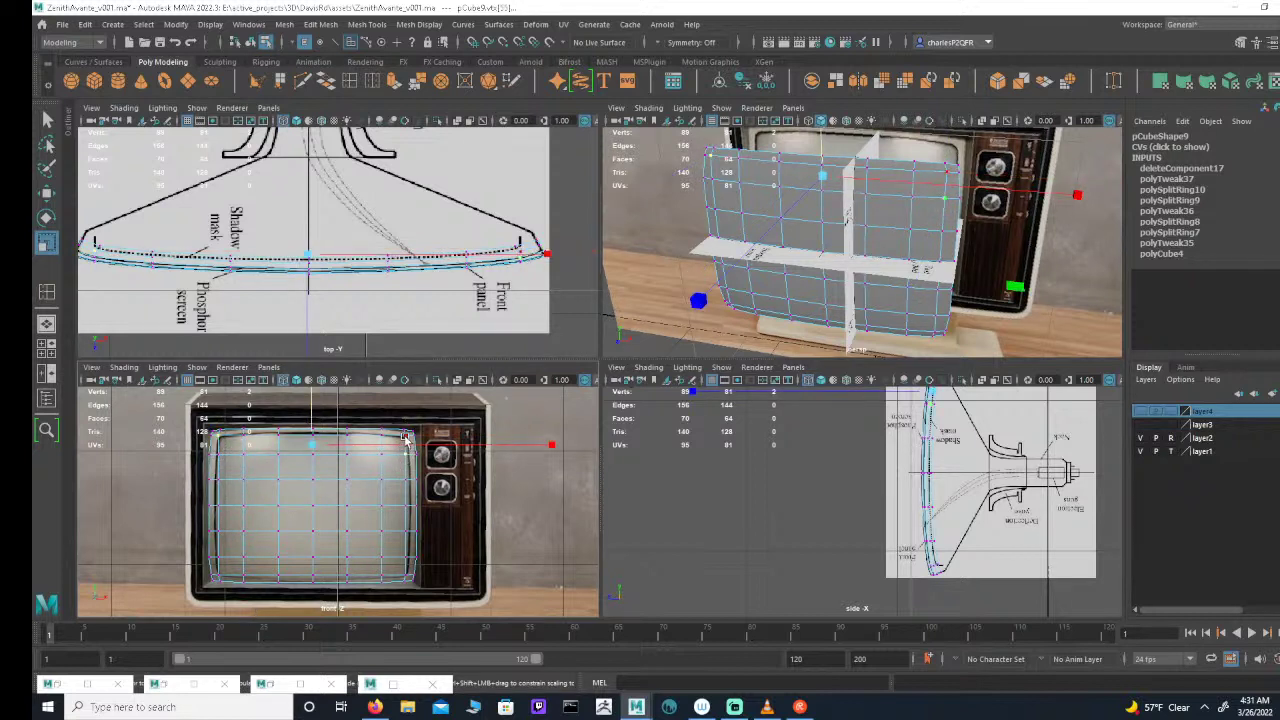
pyautogui.click(406, 437)
pyautogui.keyDown('shift'); pyautogui.click(217, 441); pyautogui.keyUp('shift')
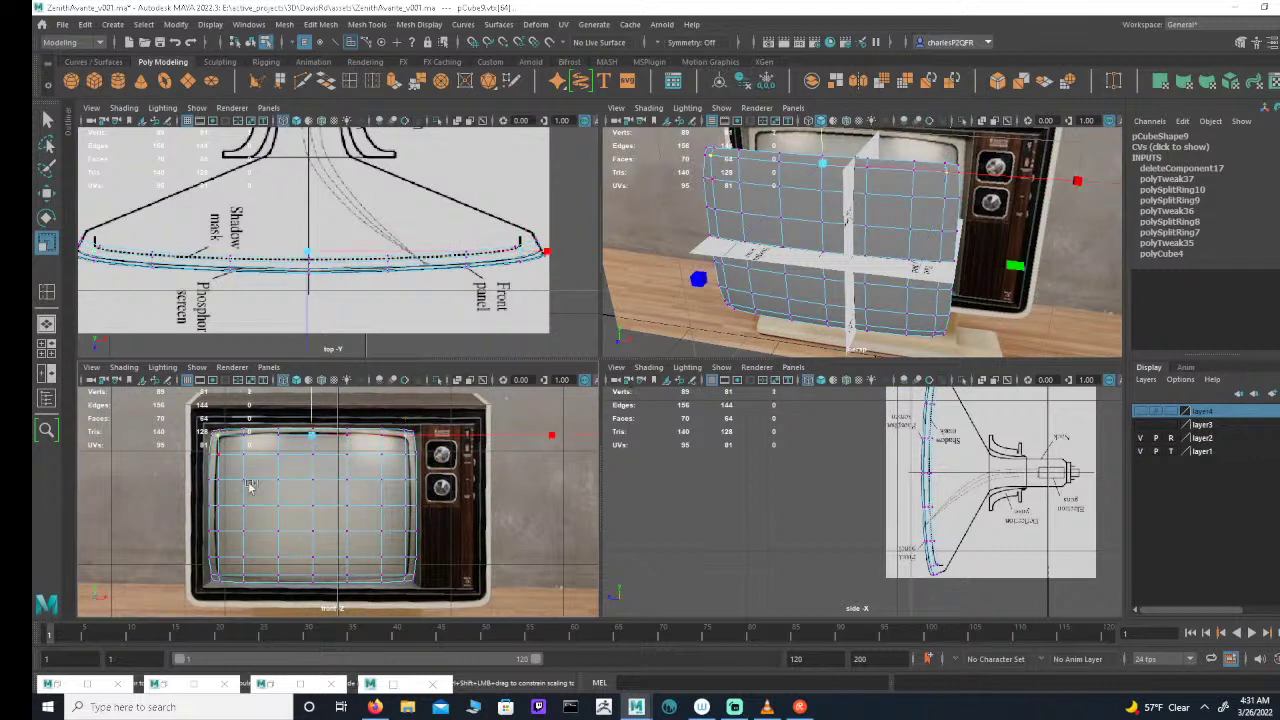
pyautogui.keyDown('shift'); pyautogui.click(220, 577); pyautogui.keyUp('shift')
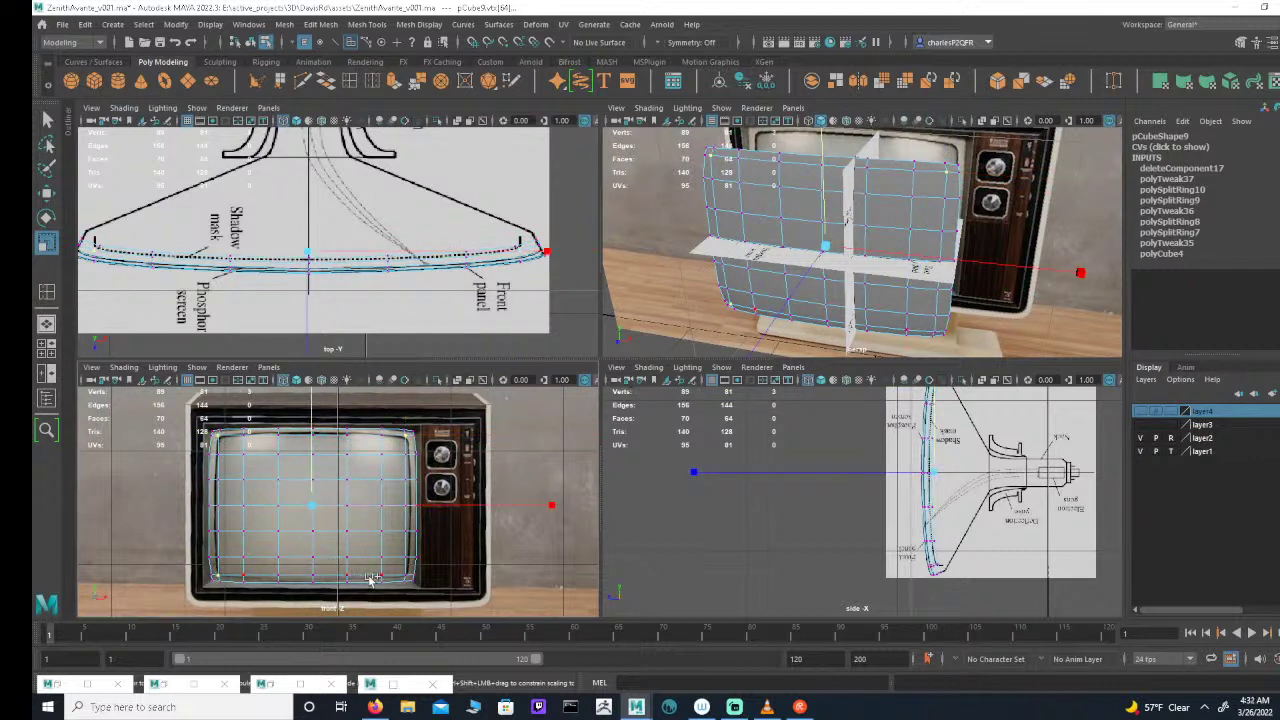
pyautogui.keyDown('shift'); pyautogui.click(412, 488); pyautogui.keyUp('shift')
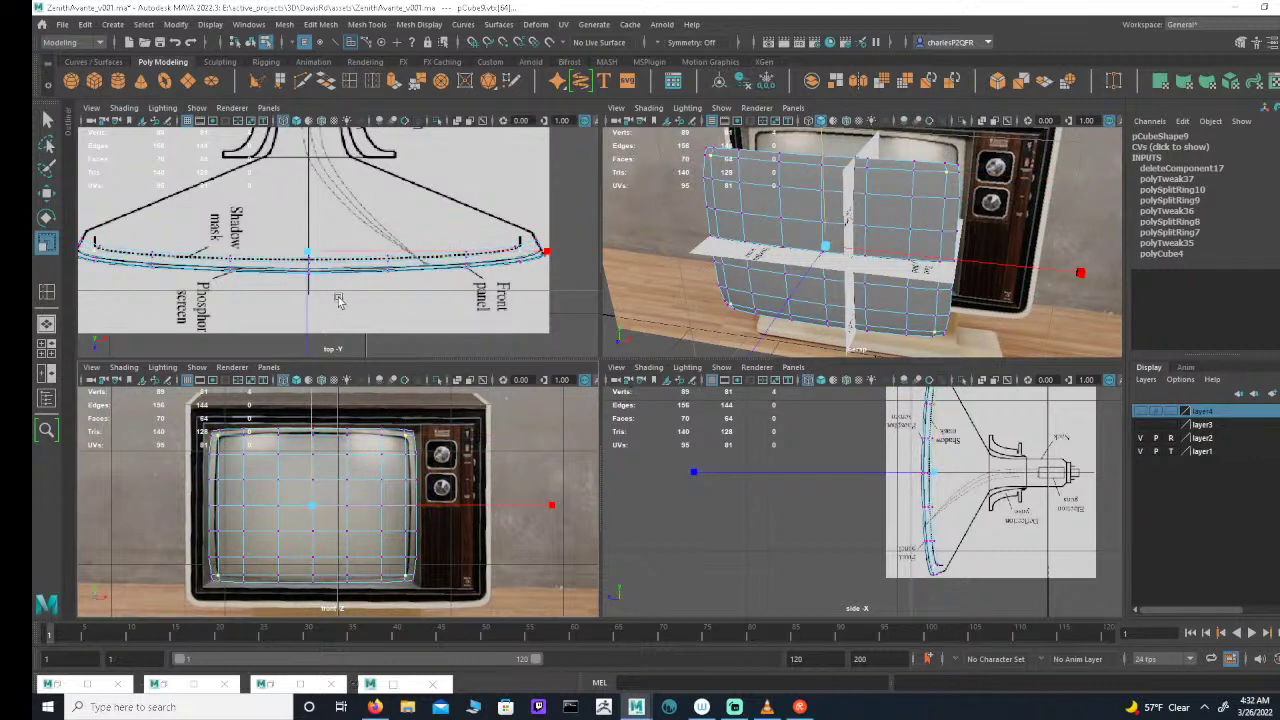
pyautogui.moveTo(308, 253); pyautogui.dragTo(307, 252)
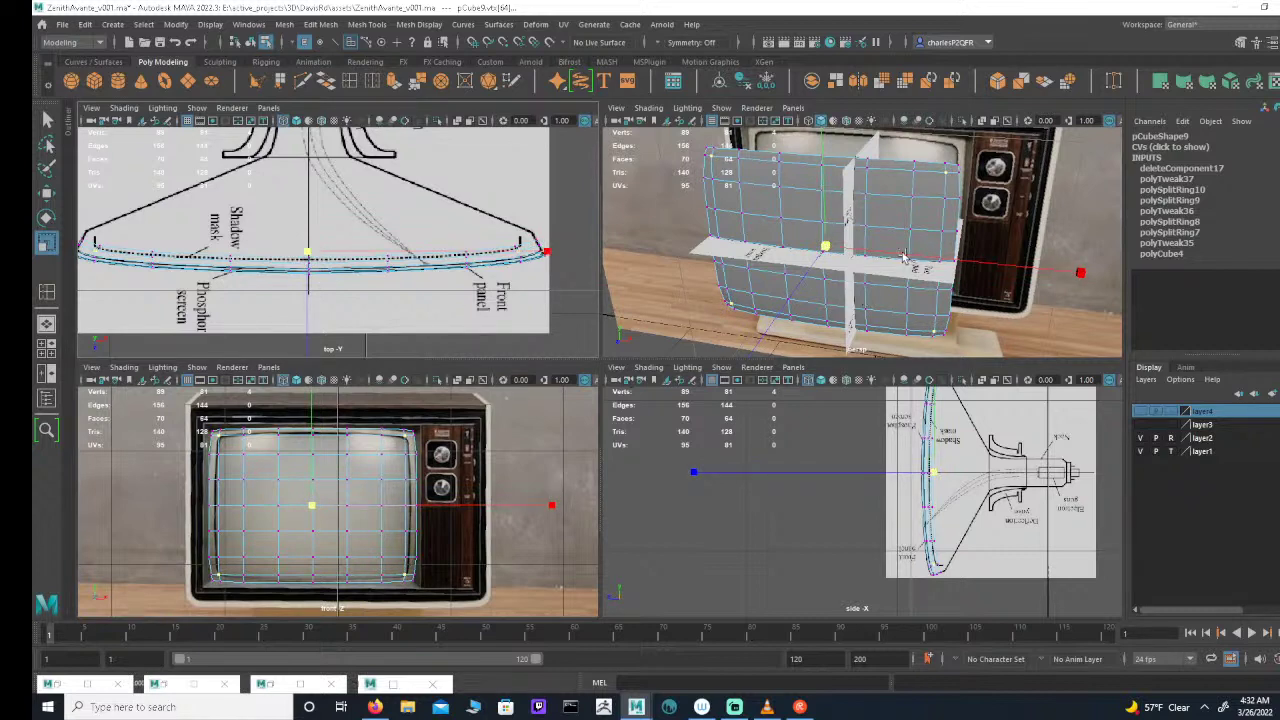
# Step: Make layer4 visible and inspect how the screen surface sits inside the cabinet's bezel opening
pyautogui.keyDown('alt'); pyautogui.moveTo(937, 270); pyautogui.dragTo(905, 295); pyautogui.keyUp('alt')
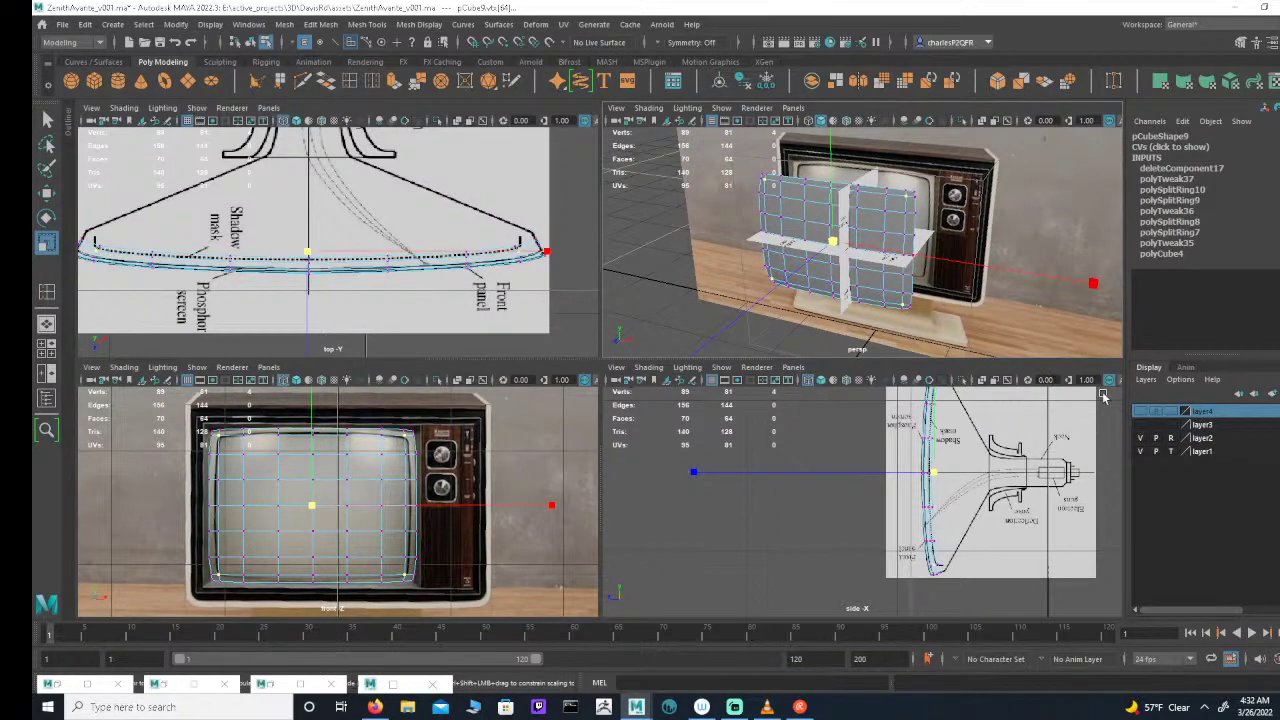
pyautogui.click(1141, 412)
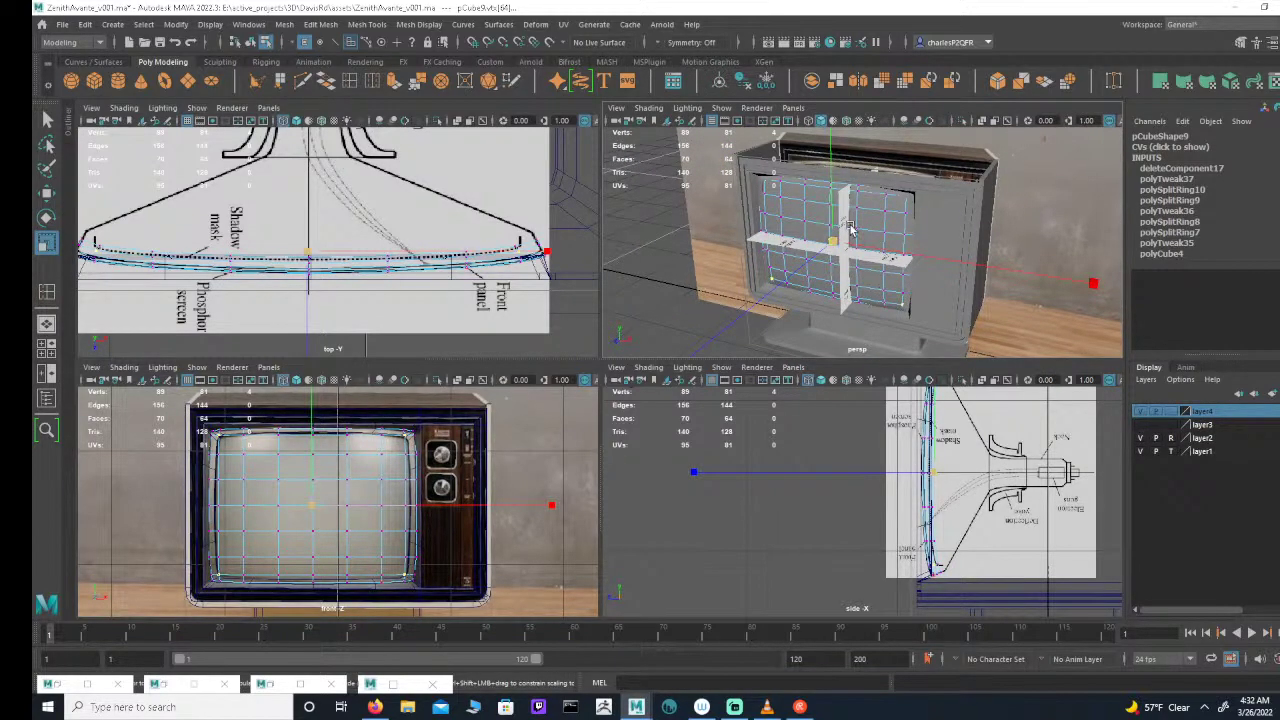
pyautogui.press('space')
pyautogui.keyDown('alt'); pyautogui.moveTo(693, 319); pyautogui.dragTo(803, 277); pyautogui.keyUp('alt')
pyautogui.keyDown('alt'); pyautogui.moveTo(672, 252); pyautogui.dragTo(822, 270, button='right'); pyautogui.keyUp('alt')
pyautogui.keyDown('alt'); pyautogui.moveTo(822, 270); pyautogui.dragTo(679, 271); pyautogui.keyUp('alt')
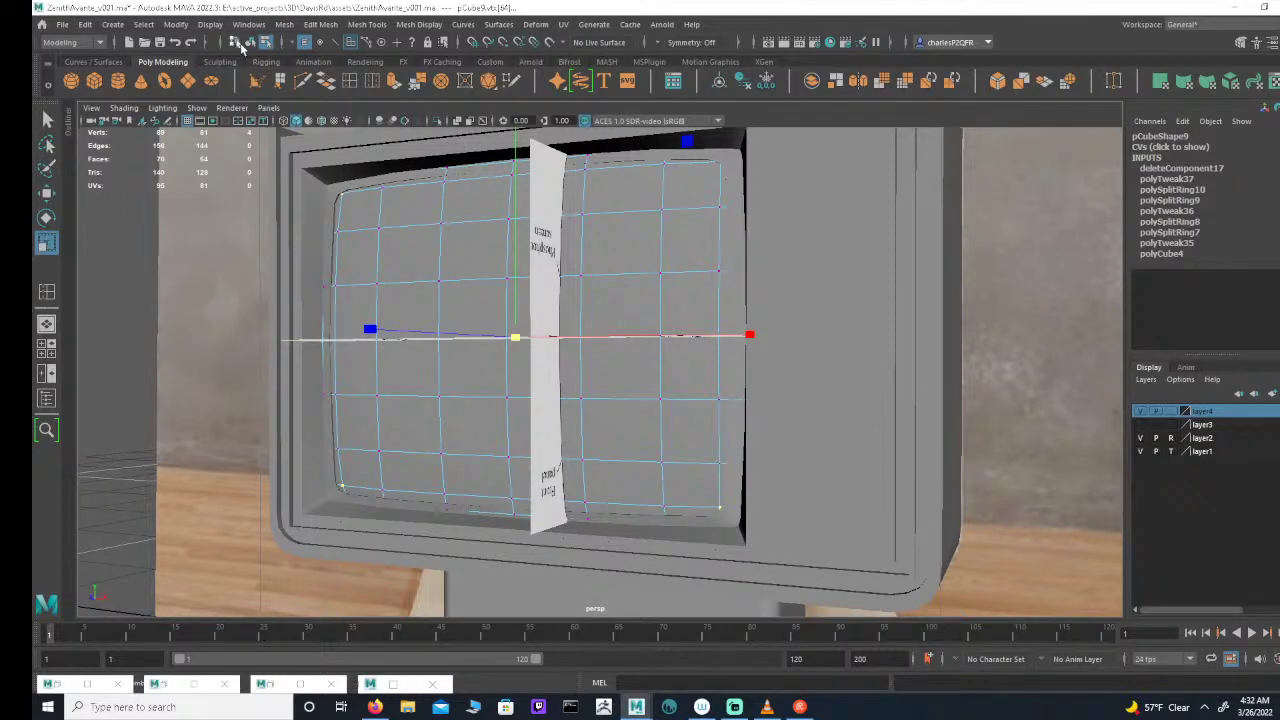
# Step: Select the bezel frame around the screen as an object and switch to editing its vertices
pyautogui.click(250, 42)
pyautogui.keyDown('alt'); pyautogui.moveTo(409, 334); pyautogui.dragTo(492, 326); pyautogui.keyUp('alt')
pyautogui.click(789, 463)
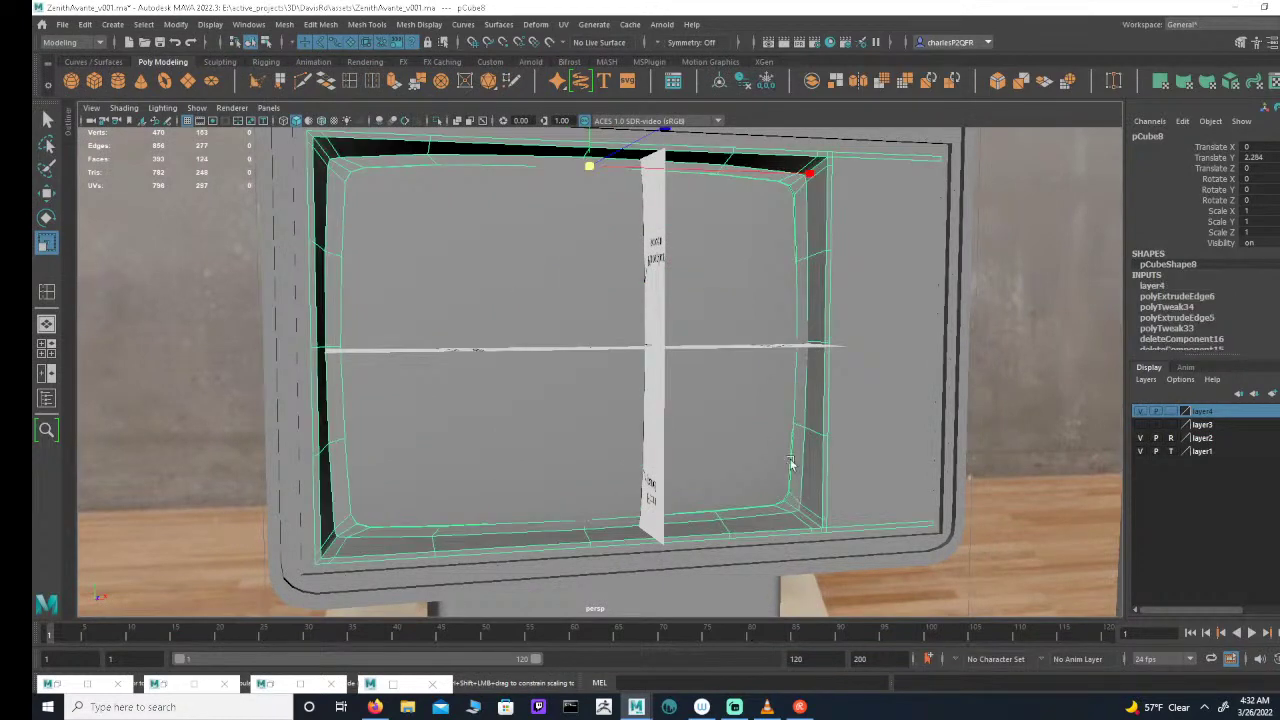
pyautogui.keyDown('alt'); pyautogui.moveTo(684, 249); pyautogui.dragTo(526, 231); pyautogui.keyUp('alt')
pyautogui.click(337, 44)
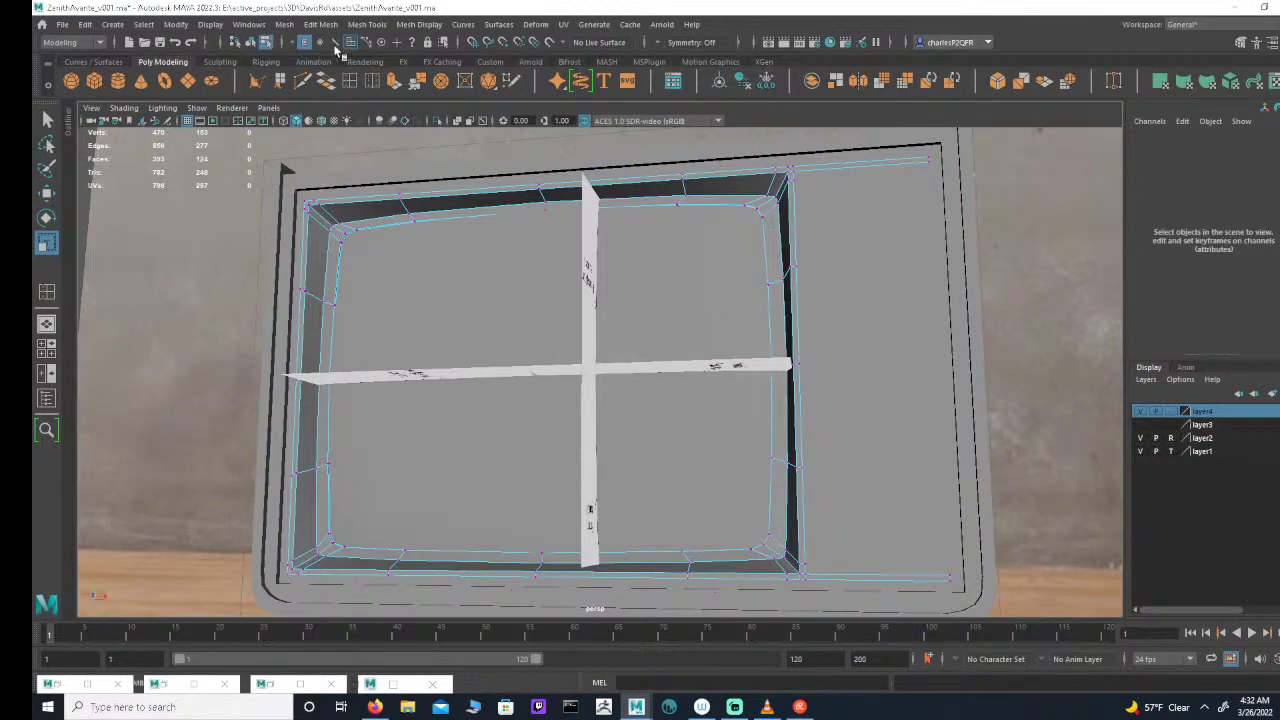
# Step: Select the bezel's inner-rim vertices at the middle of its top and bottom edges, undoing the stray selection of screen surface vertices
pyautogui.moveTo(515, 268); pyautogui.dragTo(572, 203)
pyautogui.press('space')
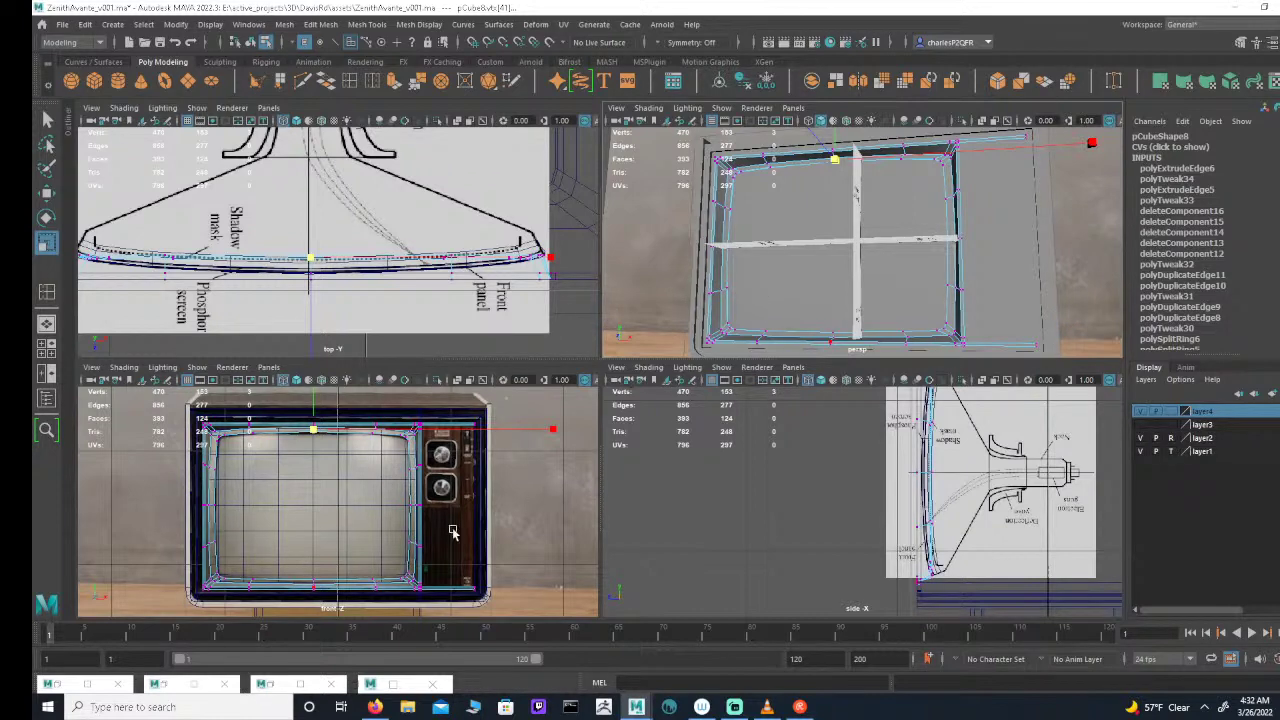
pyautogui.click(320, 565)
pyautogui.press('space')
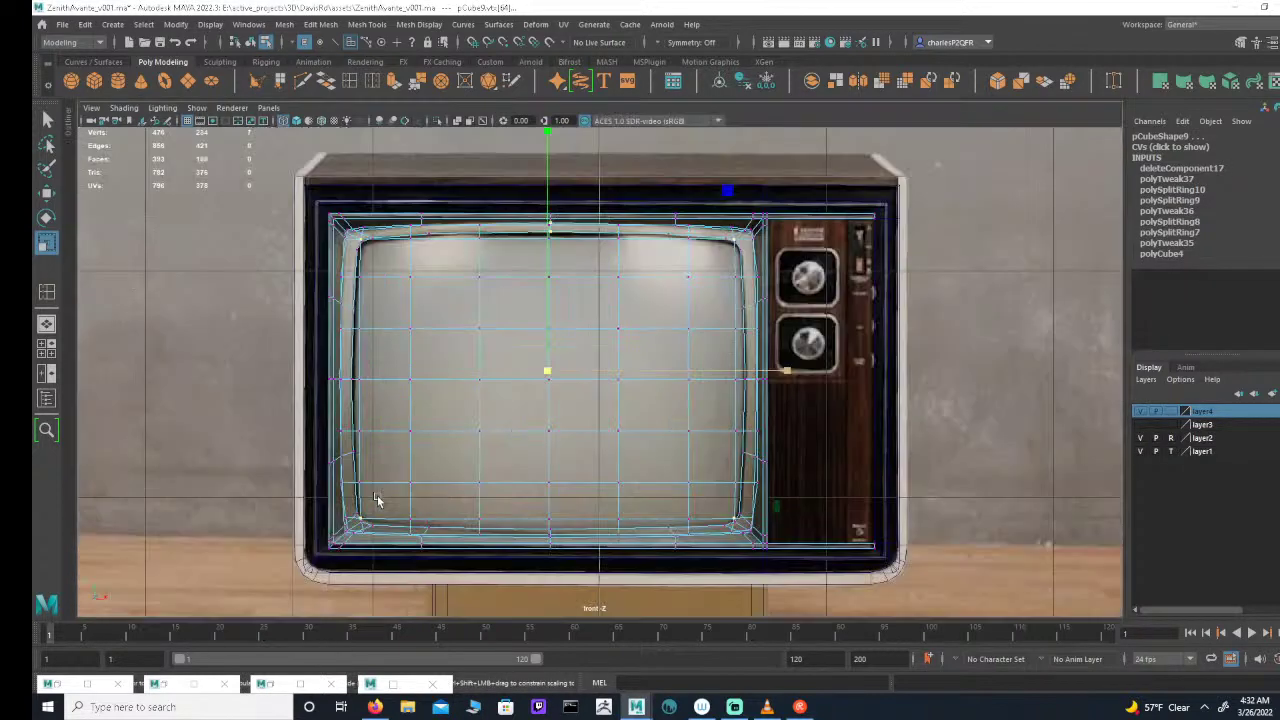
pyautogui.press('super')
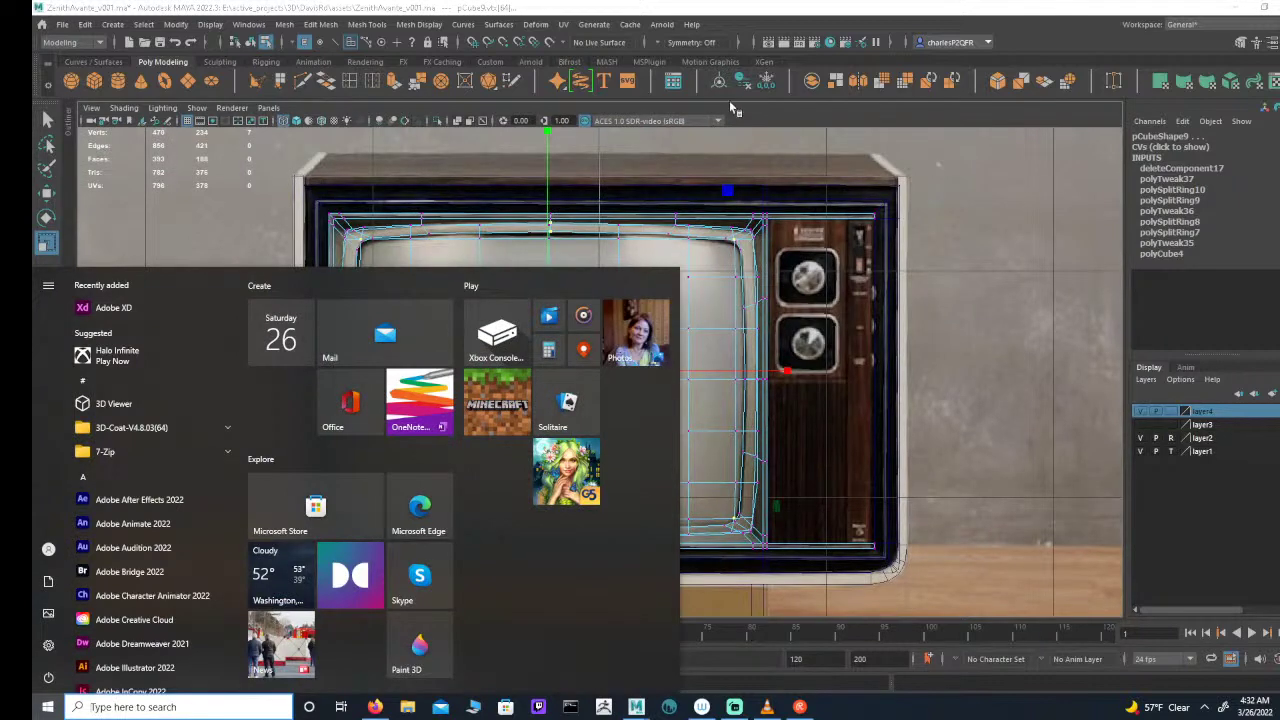
pyautogui.press('super')
pyautogui.hotkey('ctrl', 'z')
pyautogui.keyDown('alt'); pyautogui.moveTo(579, 476); pyautogui.dragTo(575, 357, button='middle'); pyautogui.keyUp('alt')
pyautogui.keyDown('alt'); pyautogui.moveTo(575, 357); pyautogui.dragTo(680, 400, button='right'); pyautogui.keyUp('alt')
pyautogui.keyDown('alt'); pyautogui.moveTo(650, 286); pyautogui.dragTo(701, 278, button='middle'); pyautogui.keyUp('alt')
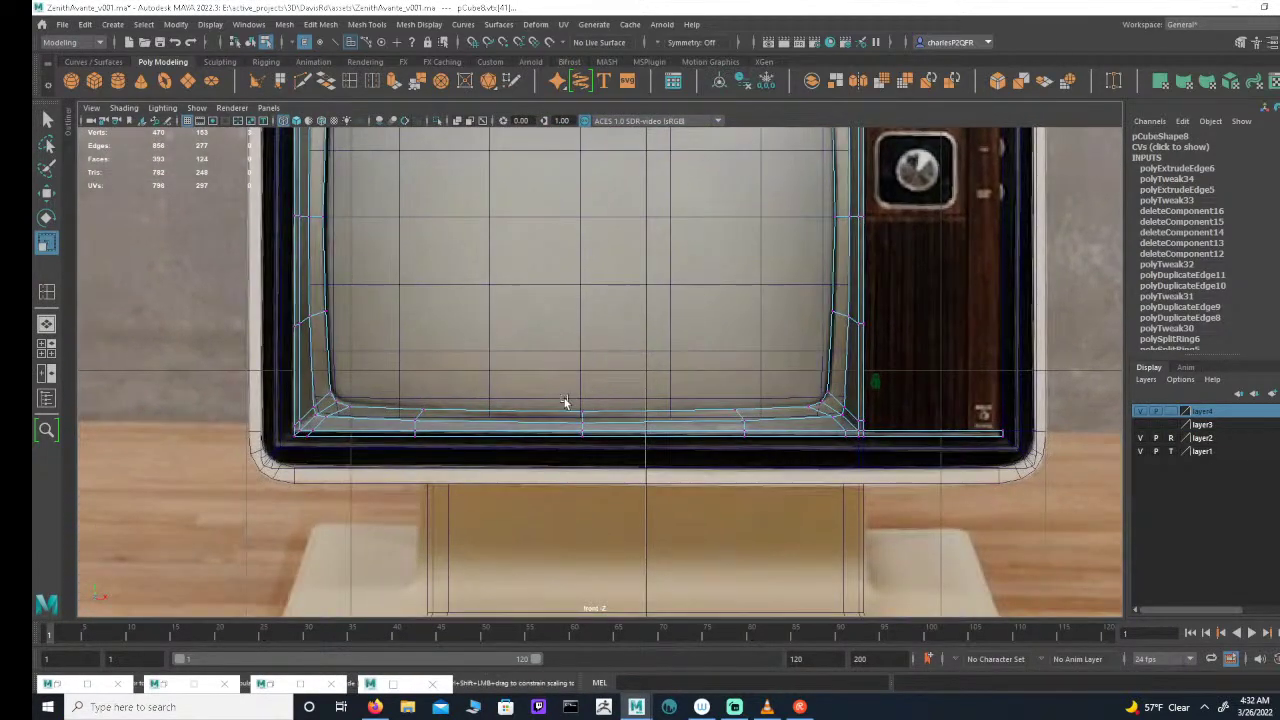
pyautogui.keyDown('shift'); pyautogui.moveTo(608, 424); pyautogui.dragTo(609, 427); pyautogui.keyUp('shift')
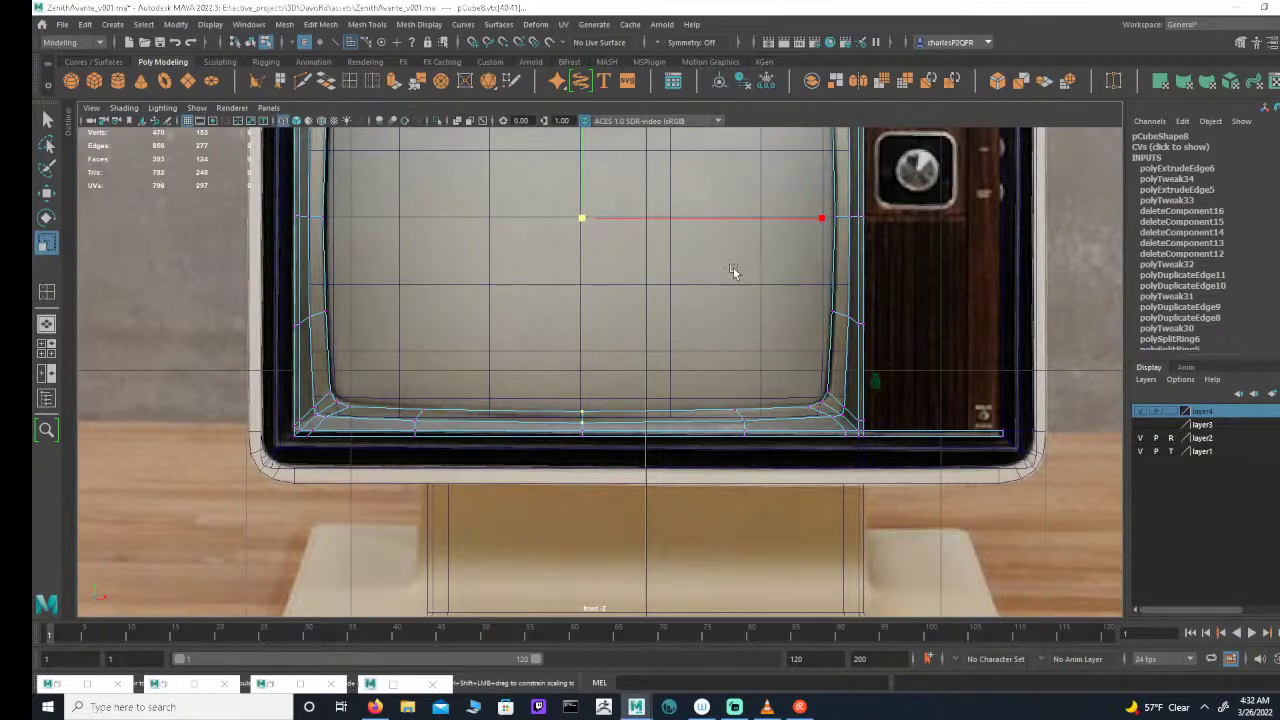
# Step: Move the bezel's middle top and bottom vertices slightly in depth to fit the curved screen surface
pyautogui.press('space')
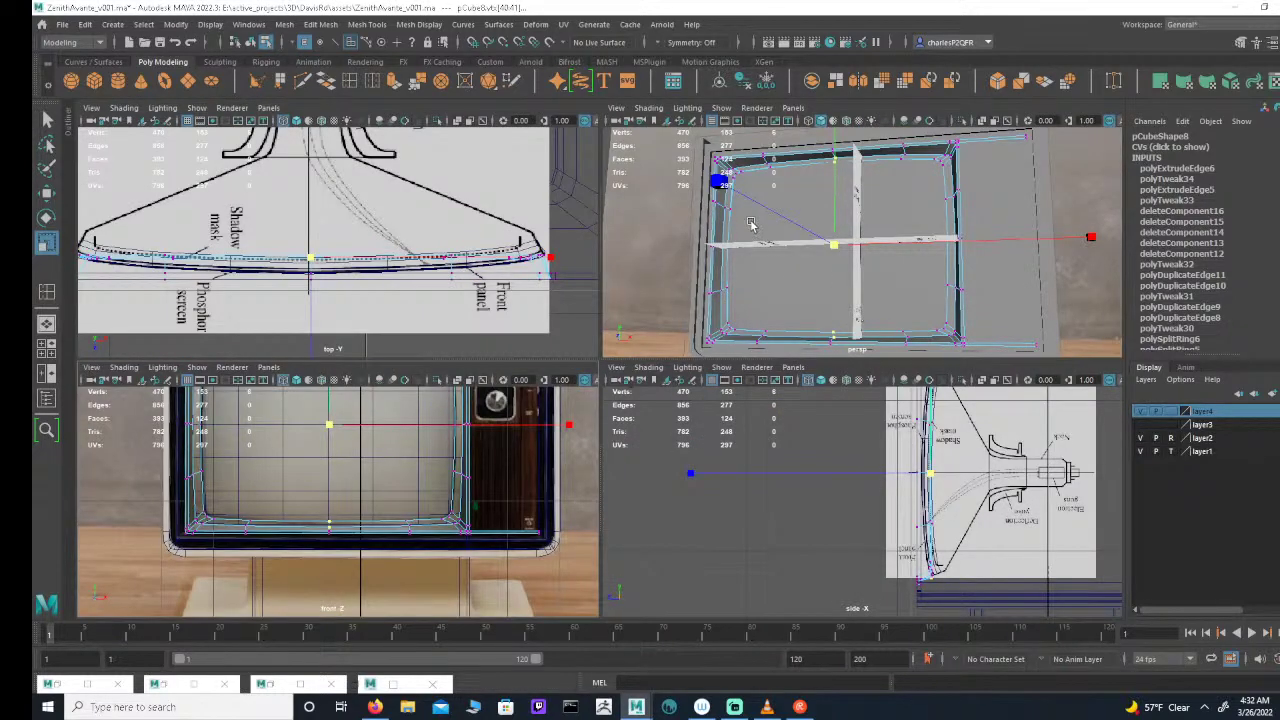
pyautogui.press('space')
pyautogui.keyDown('alt'); pyautogui.moveTo(871, 286); pyautogui.dragTo(715, 353); pyautogui.keyUp('alt')
pyautogui.press('e')
pyautogui.press('w')
pyautogui.keyDown('alt'); pyautogui.moveTo(715, 353); pyautogui.dragTo(955, 420, button='right'); pyautogui.keyUp('alt')
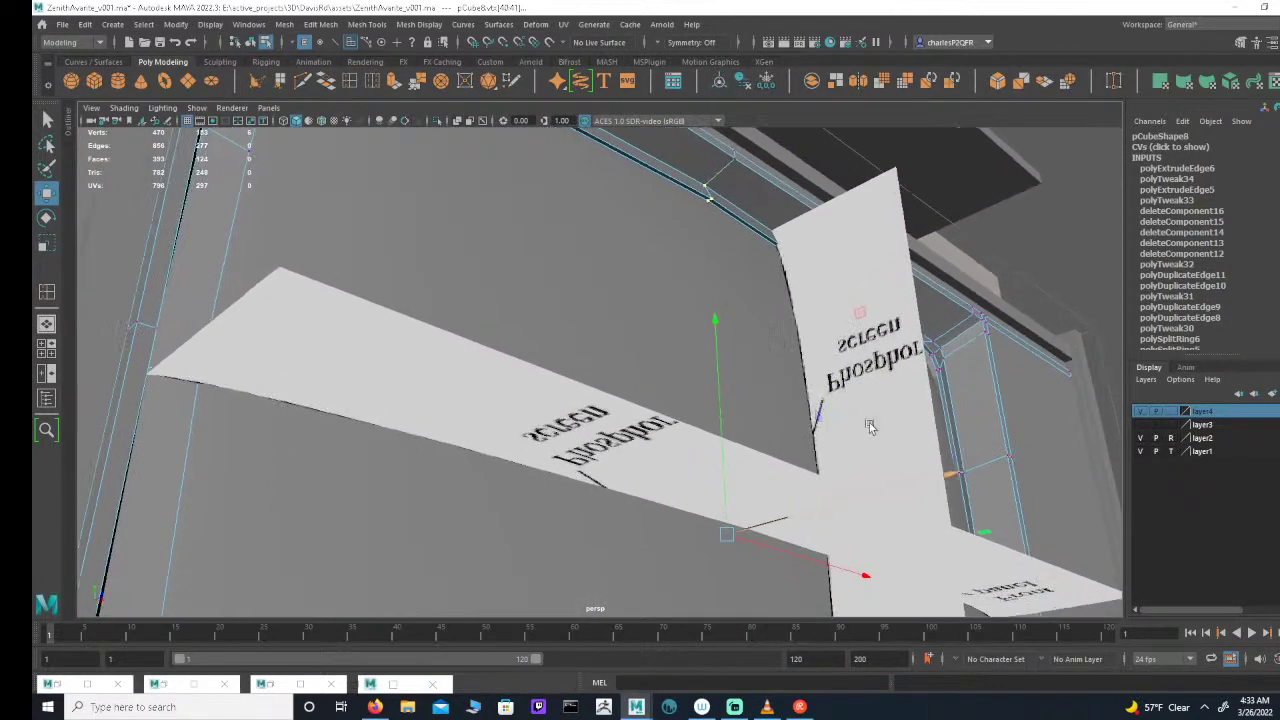
pyautogui.moveTo(905, 489); pyautogui.dragTo(901, 493)
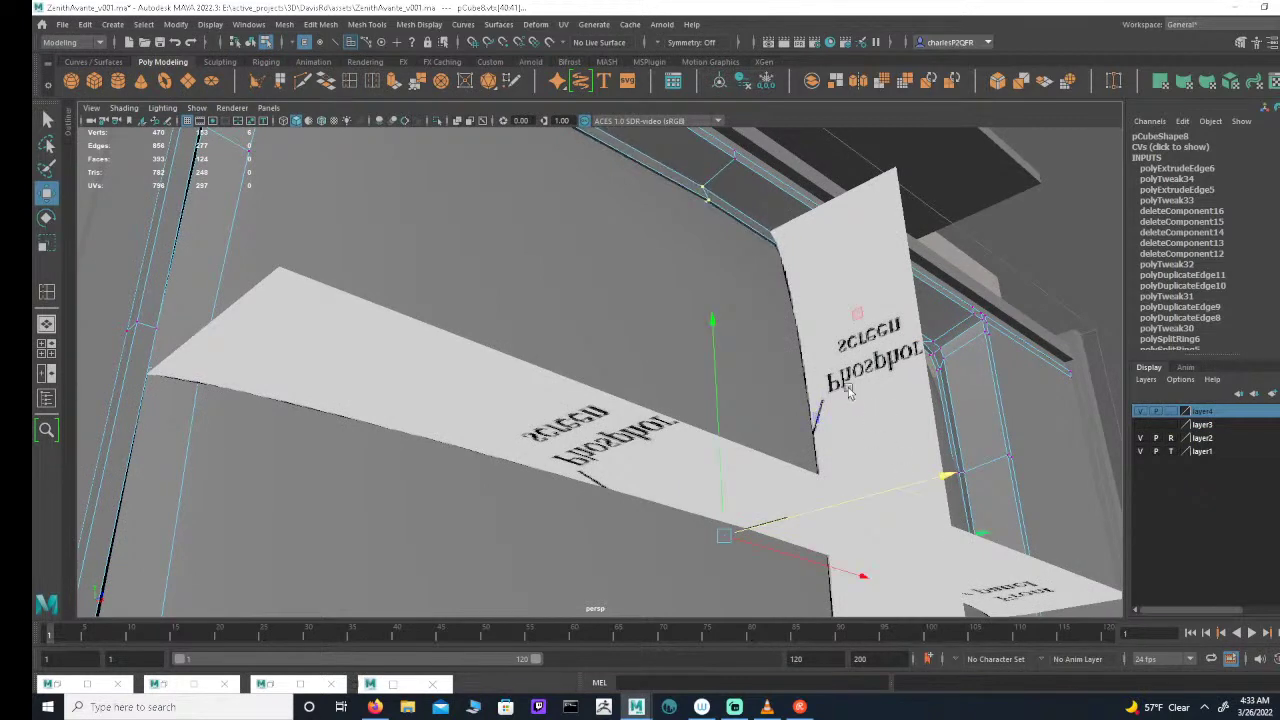
pyautogui.keyDown('alt'); pyautogui.moveTo(851, 394); pyautogui.dragTo(777, 372, button='right'); pyautogui.keyUp('alt')
pyautogui.keyDown('alt'); pyautogui.moveTo(777, 335); pyautogui.dragTo(803, 380); pyautogui.keyUp('alt')
pyautogui.keyDown('alt'); pyautogui.moveTo(870, 376); pyautogui.dragTo(786, 349, button='right'); pyautogui.keyUp('alt')
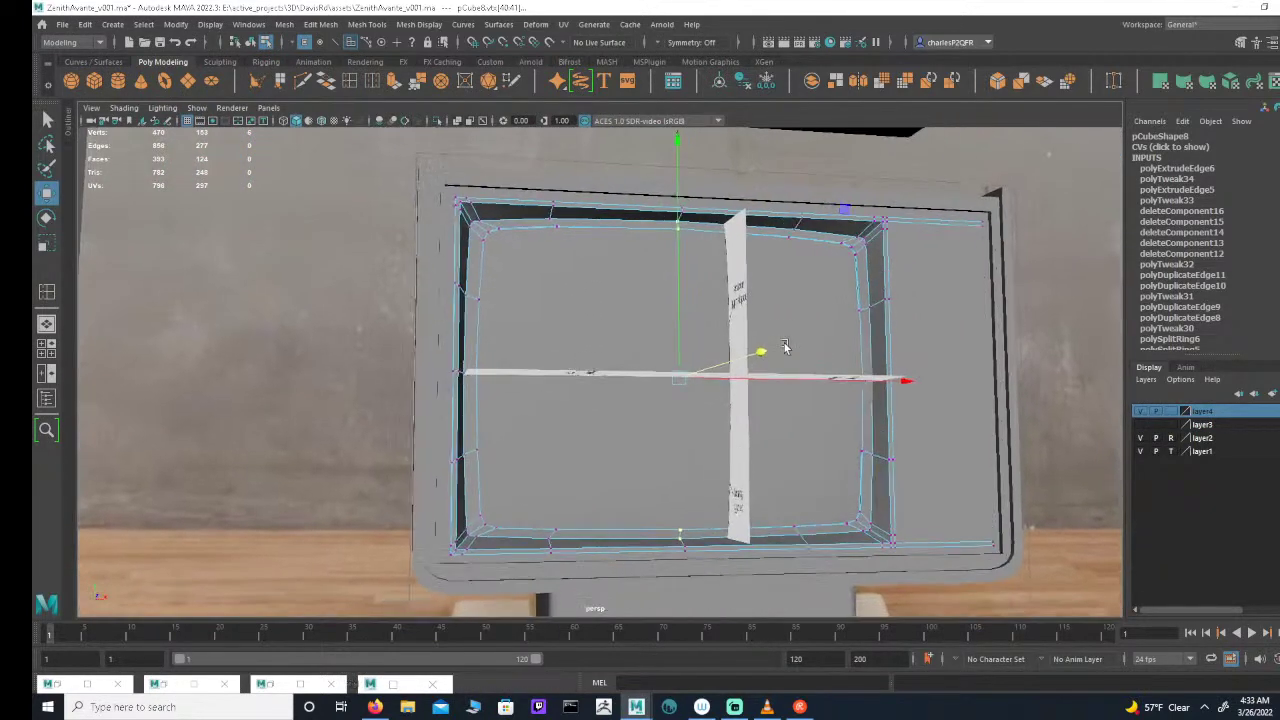
# Step: Select the bezel's inner-rim vertices on both sides of the middle along its bottom and top edges in the front view
pyautogui.keyDown('alt'); pyautogui.moveTo(794, 416); pyautogui.dragTo(655, 403); pyautogui.keyUp('alt')
pyautogui.press('space')
pyautogui.press('space')
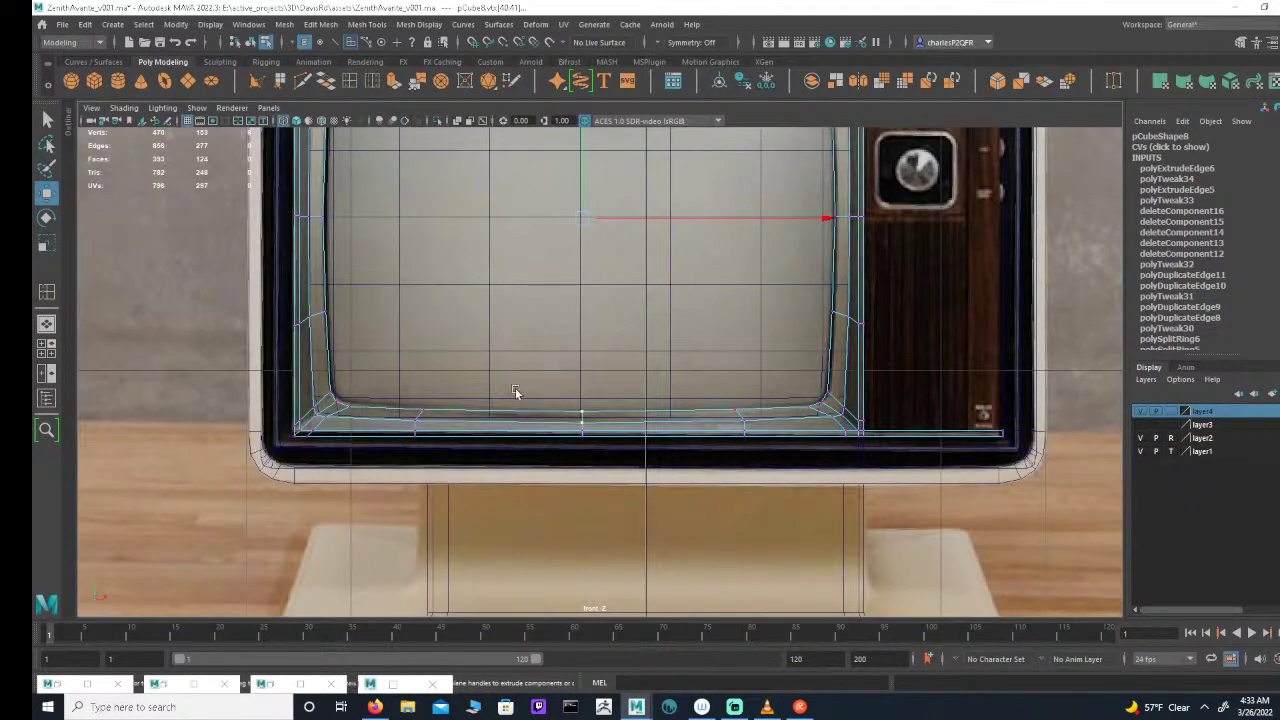
pyautogui.keyDown('alt'); pyautogui.moveTo(516, 389); pyautogui.dragTo(536, 409, button='middle'); pyautogui.keyUp('alt')
pyautogui.moveTo(475, 403); pyautogui.dragTo(422, 448)
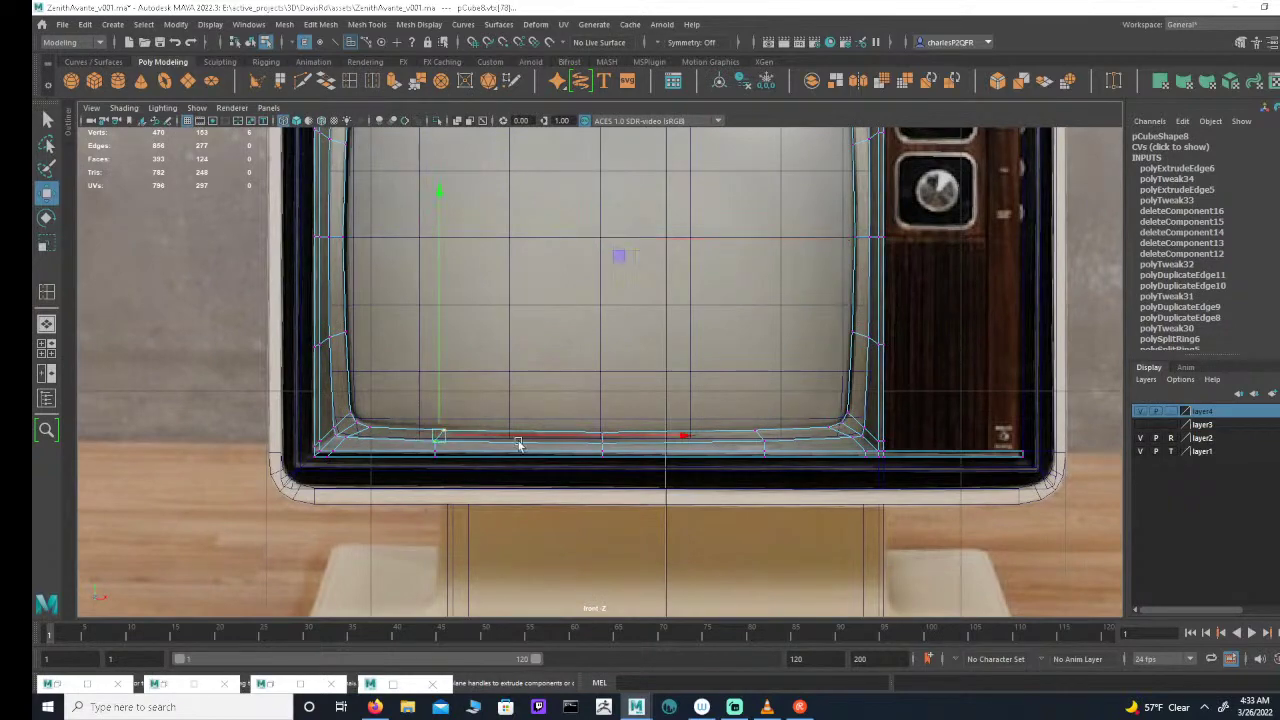
pyautogui.keyDown('shift'); pyautogui.moveTo(755, 397); pyautogui.dragTo(797, 443); pyautogui.keyUp('shift')
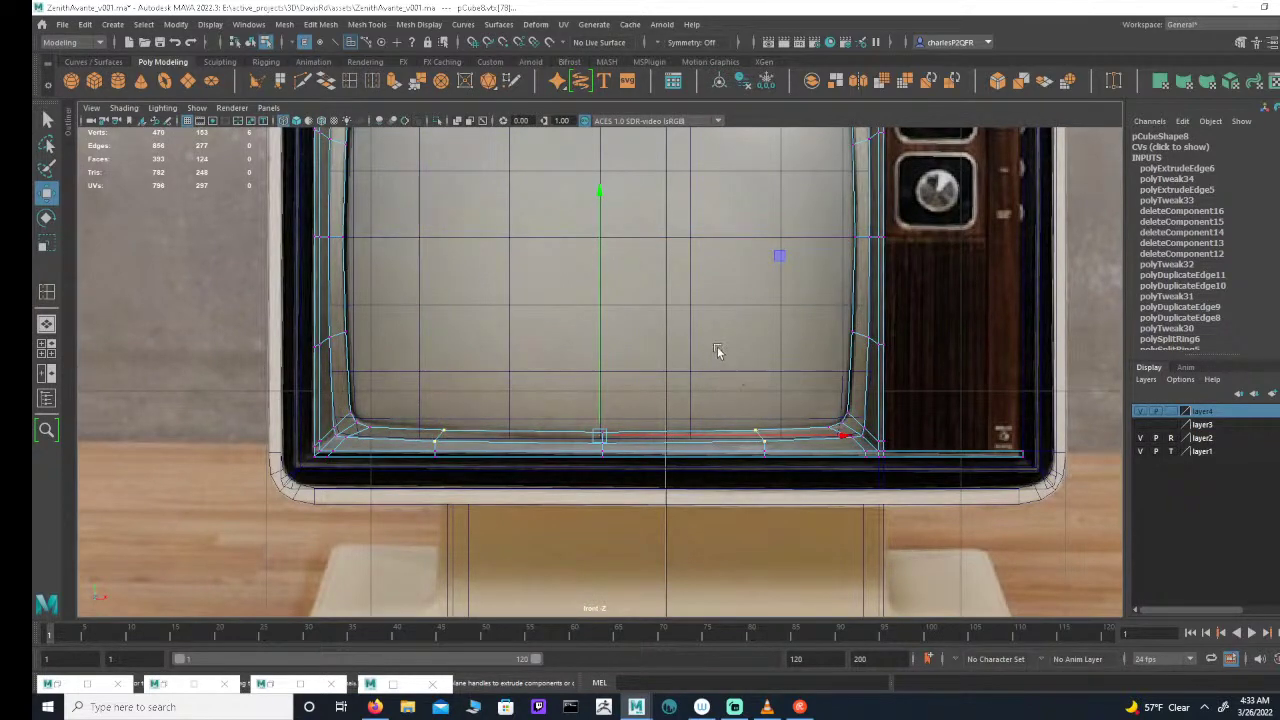
pyautogui.scroll(-2, 717, 351)
pyautogui.keyDown('alt'); pyautogui.moveTo(672, 306); pyautogui.dragTo(657, 382, button='middle'); pyautogui.keyUp('alt')
pyautogui.scroll(-1, 660, 390)
pyautogui.keyDown('alt'); pyautogui.click(672, 359); pyautogui.keyUp('alt')
pyautogui.scroll(1, 627, 356)
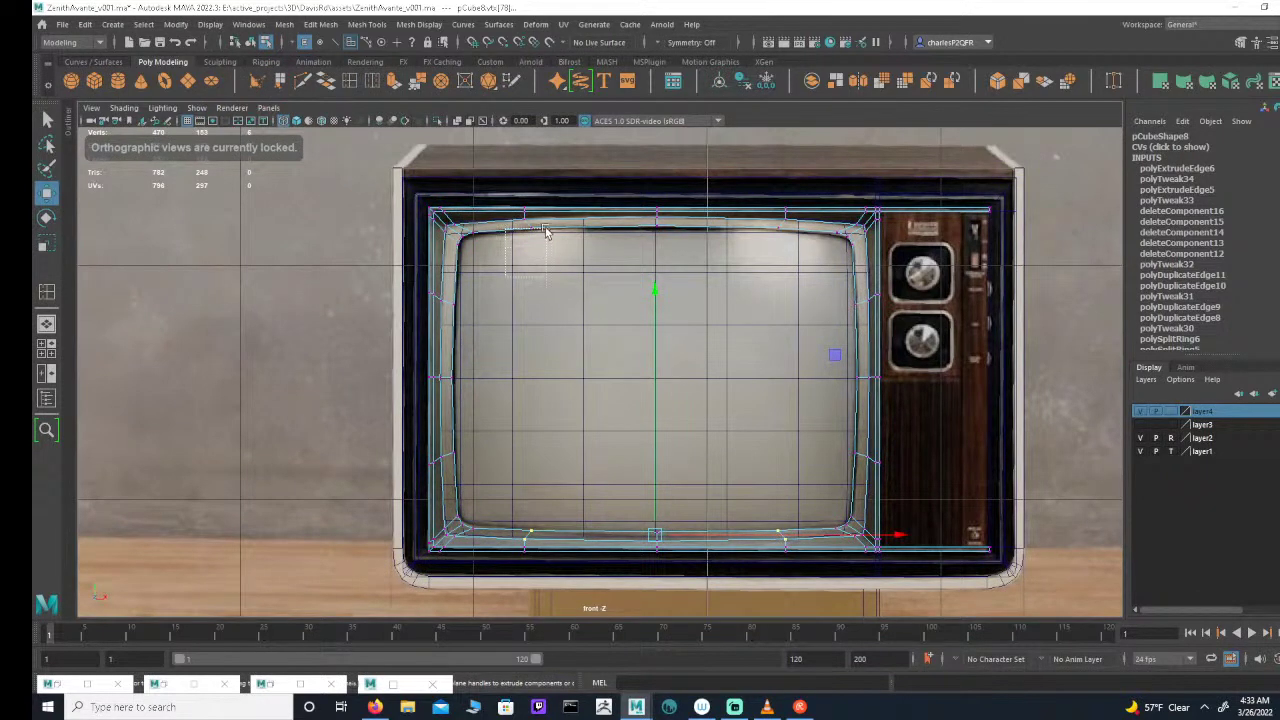
pyautogui.keyDown('shift'); pyautogui.moveTo(545, 232); pyautogui.dragTo(545, 226); pyautogui.keyUp('shift')
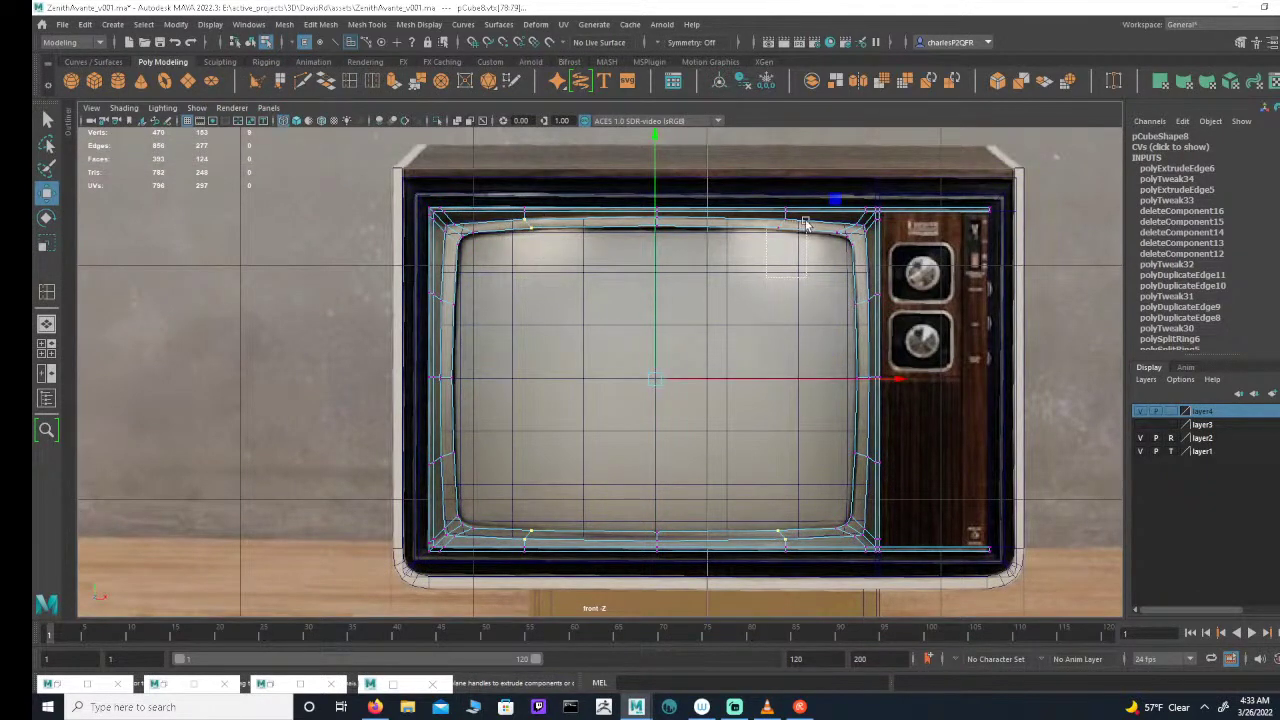
# Step: Move the selected top and bottom bezel vertices in depth to follow the screen surface's curvature, checking the fit in perspective
pyautogui.press('space')
pyautogui.press('space')
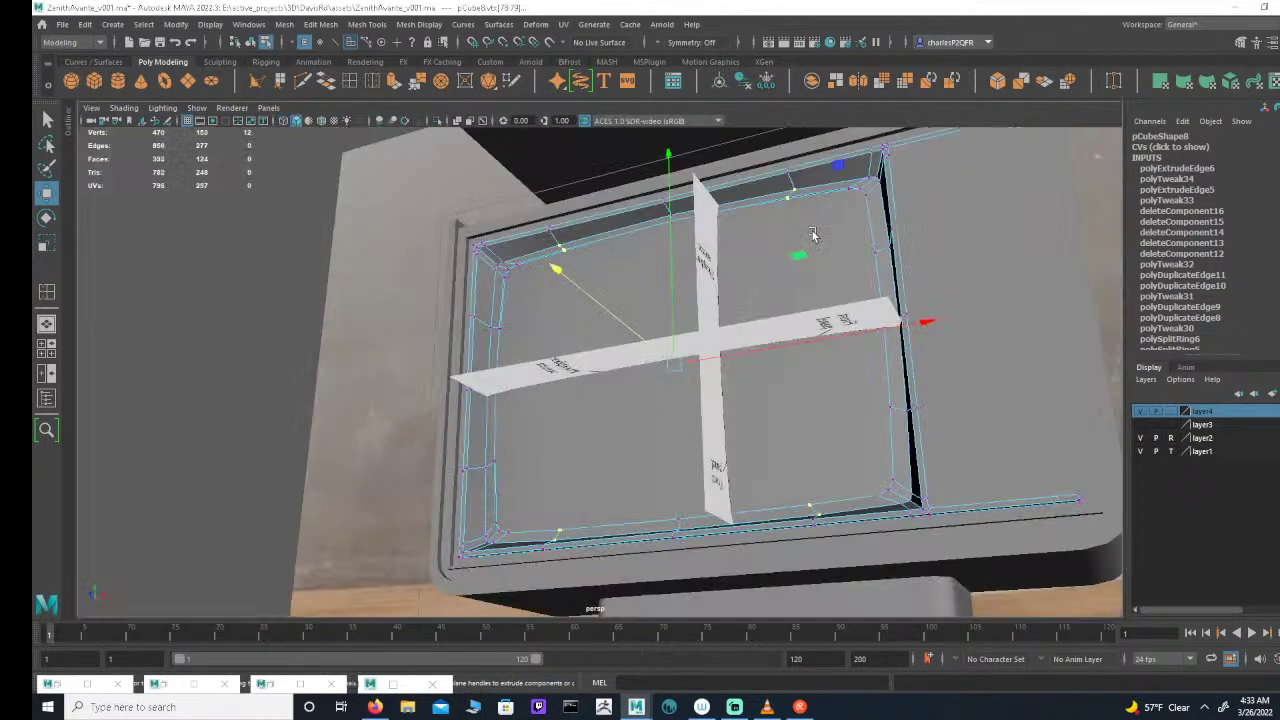
pyautogui.keyDown('alt'); pyautogui.moveTo(632, 323); pyautogui.dragTo(697, 320); pyautogui.keyUp('alt')
pyautogui.keyDown('alt'); pyautogui.moveTo(697, 320); pyautogui.dragTo(758, 345, button='right'); pyautogui.keyUp('alt')
pyautogui.keyDown('alt'); pyautogui.moveTo(758, 345); pyautogui.dragTo(795, 389); pyautogui.keyUp('alt')
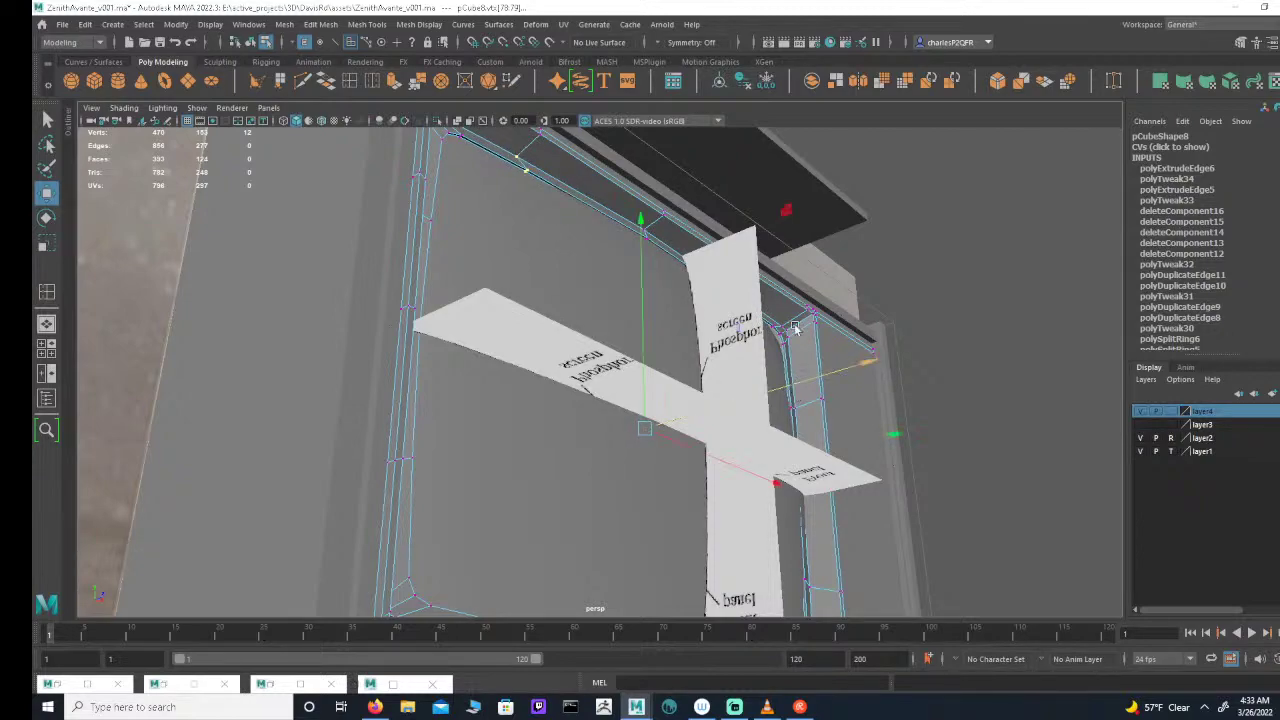
pyautogui.keyDown('alt'); pyautogui.moveTo(795, 328); pyautogui.dragTo(617, 484); pyautogui.keyUp('alt')
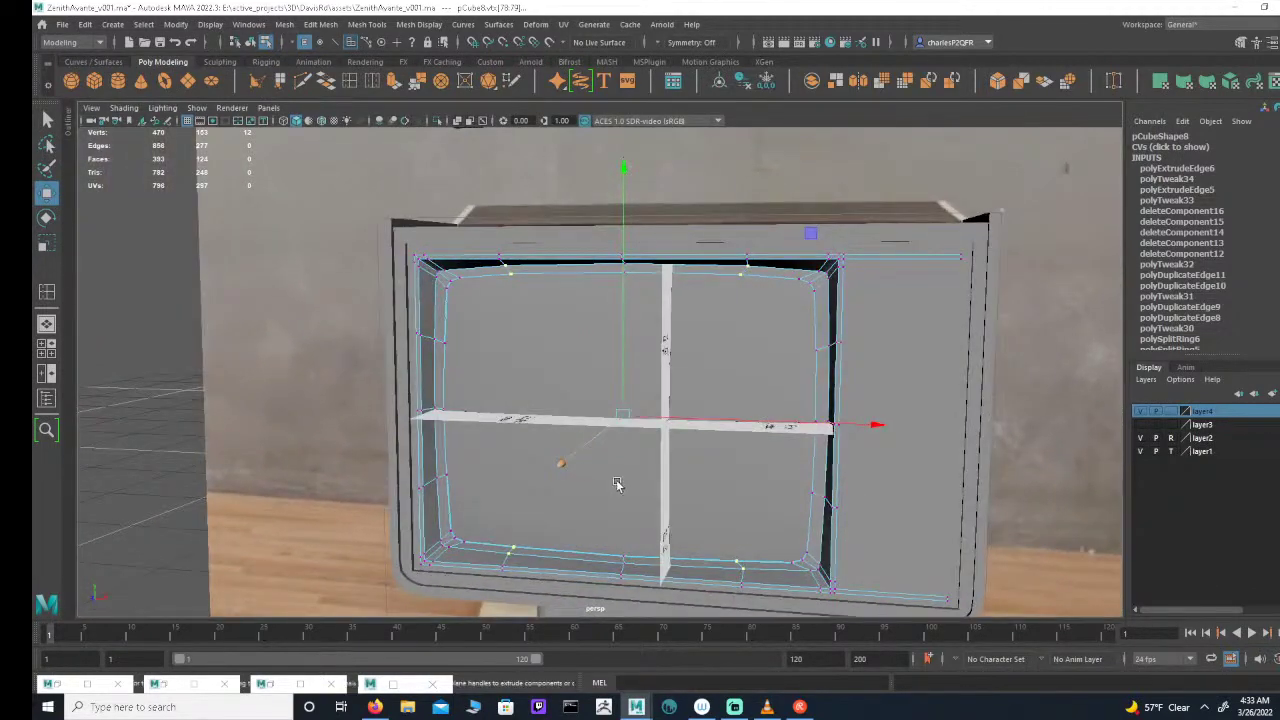
# Step: Select the bezel's inner-rim vertices at all four rounded corners of the screen opening in the front view
pyautogui.press('space')
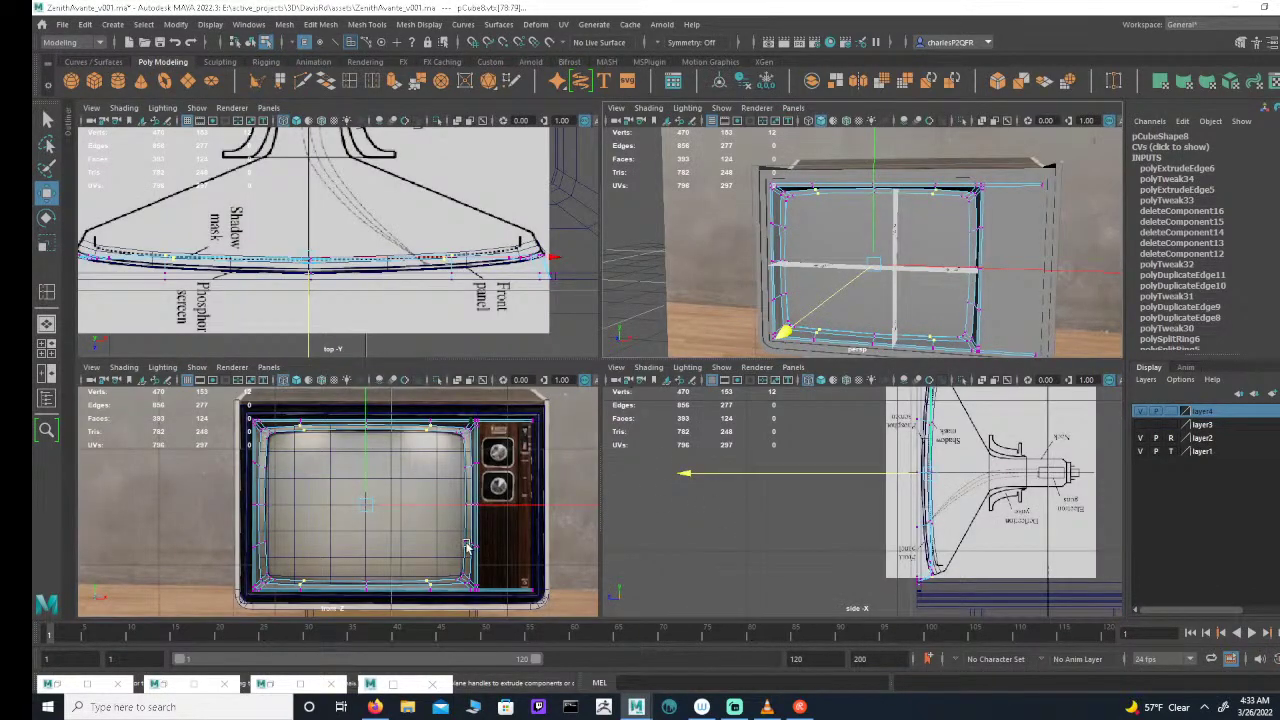
pyautogui.press('space')
pyautogui.keyDown('alt'); pyautogui.moveTo(589, 471); pyautogui.dragTo(731, 444, button='right'); pyautogui.keyUp('alt')
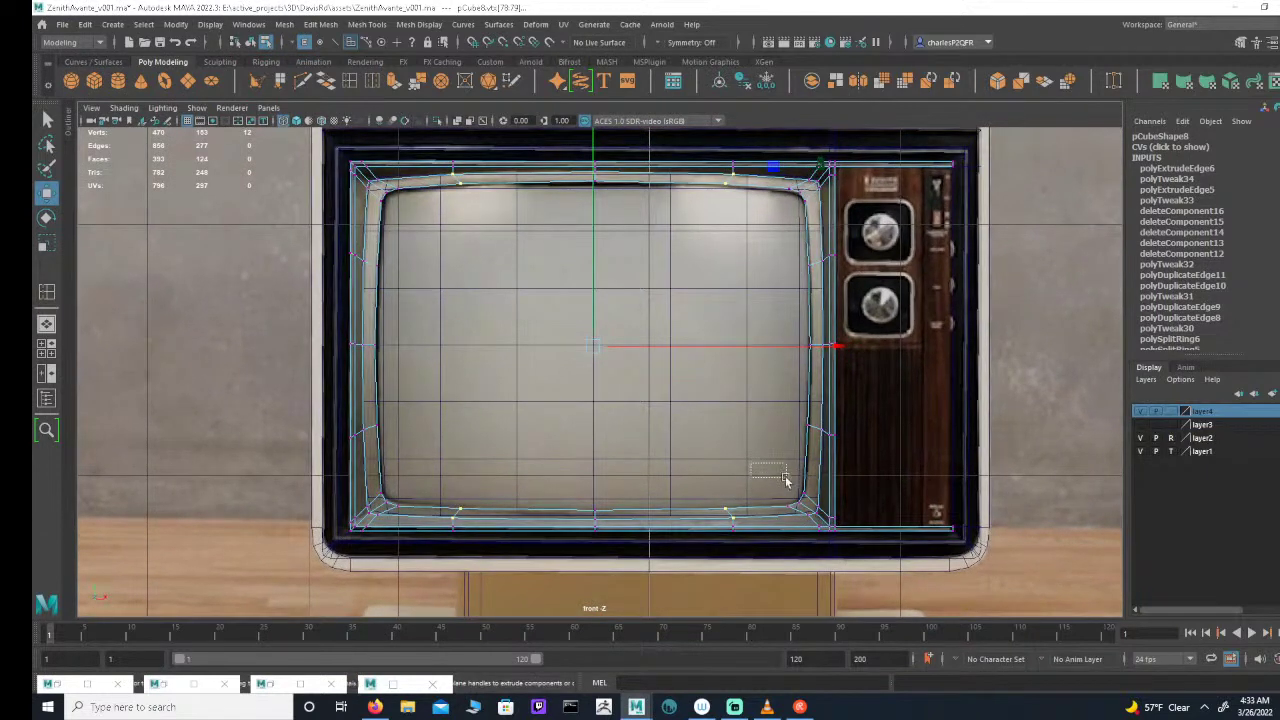
pyautogui.moveTo(785, 482); pyautogui.dragTo(808, 512)
pyautogui.keyDown('shift'); pyautogui.moveTo(427, 470); pyautogui.dragTo(366, 524); pyautogui.keyUp('shift')
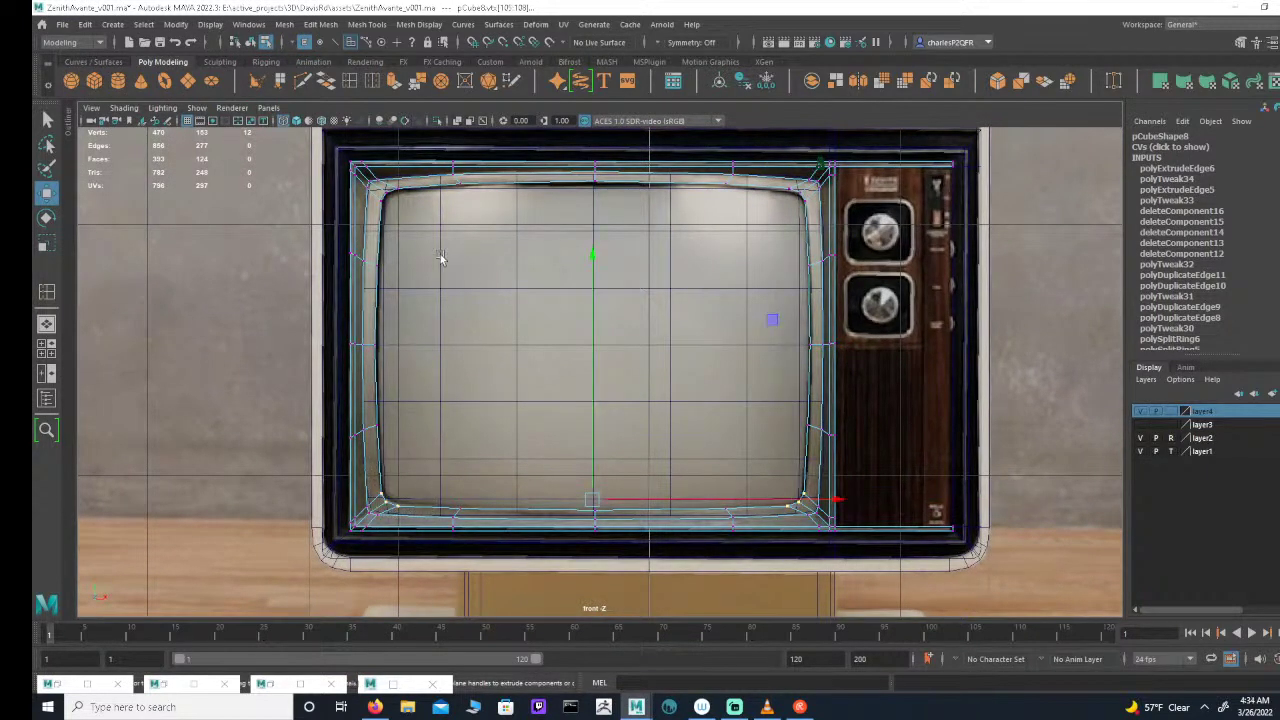
pyautogui.keyDown('shift'); pyautogui.moveTo(376, 188); pyautogui.dragTo(375, 187); pyautogui.keyUp('shift')
# Step: Move the selected corner vertices of the bezel in depth to meet the curved screen surface, checking the fit in perspective
pyautogui.press('space')
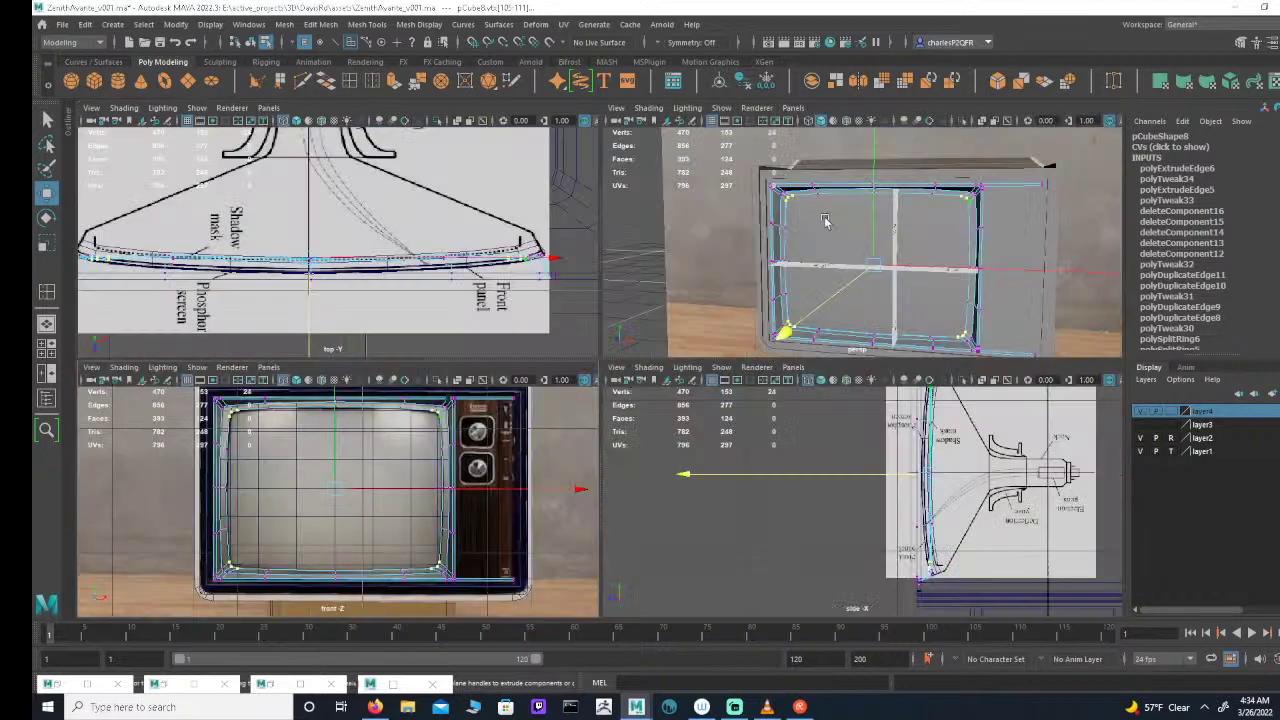
pyautogui.press('space')
pyautogui.keyDown('alt'); pyautogui.moveTo(909, 234); pyautogui.dragTo(757, 318); pyautogui.keyUp('alt')
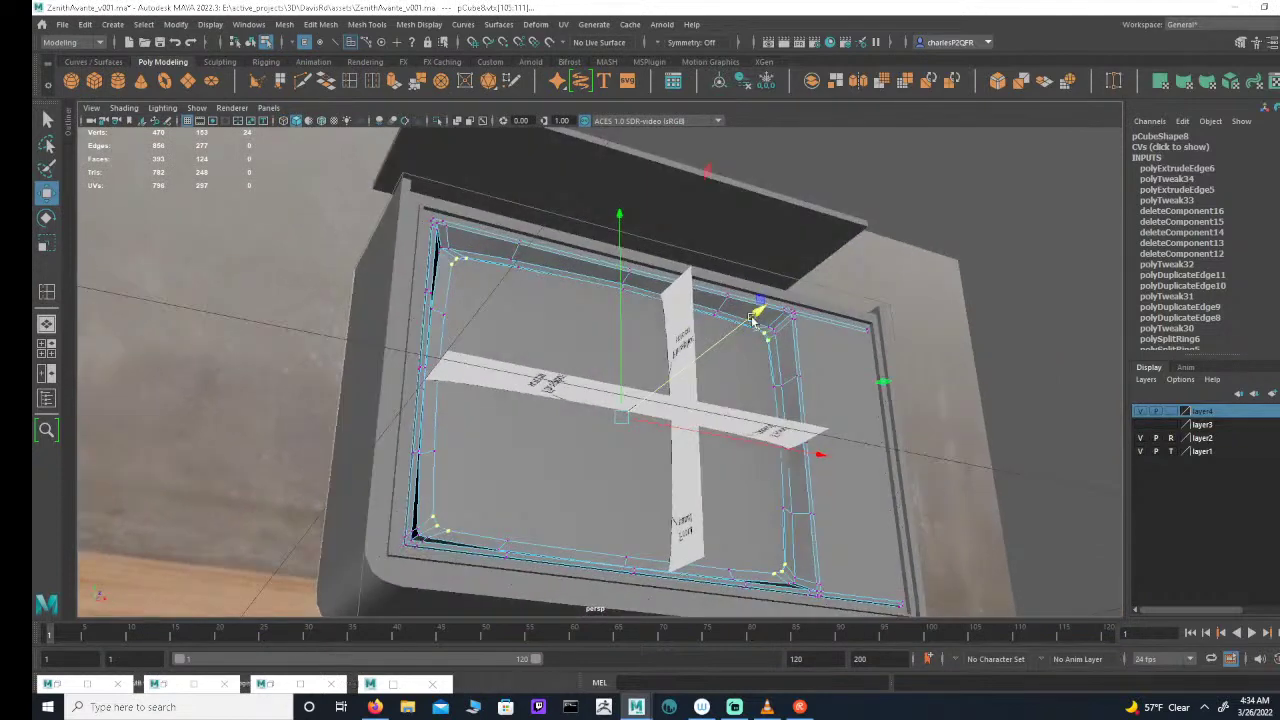
pyautogui.keyDown('alt'); pyautogui.moveTo(757, 318); pyautogui.dragTo(929, 340, button='right'); pyautogui.keyUp('alt')
pyautogui.keyDown('alt'); pyautogui.moveTo(929, 340); pyautogui.dragTo(818, 302); pyautogui.keyUp('alt')
pyautogui.keyDown('alt'); pyautogui.moveTo(818, 302); pyautogui.dragTo(857, 298, button='right'); pyautogui.keyUp('alt')
pyautogui.keyDown('alt'); pyautogui.moveTo(857, 298); pyautogui.dragTo(830, 302); pyautogui.keyUp('alt')
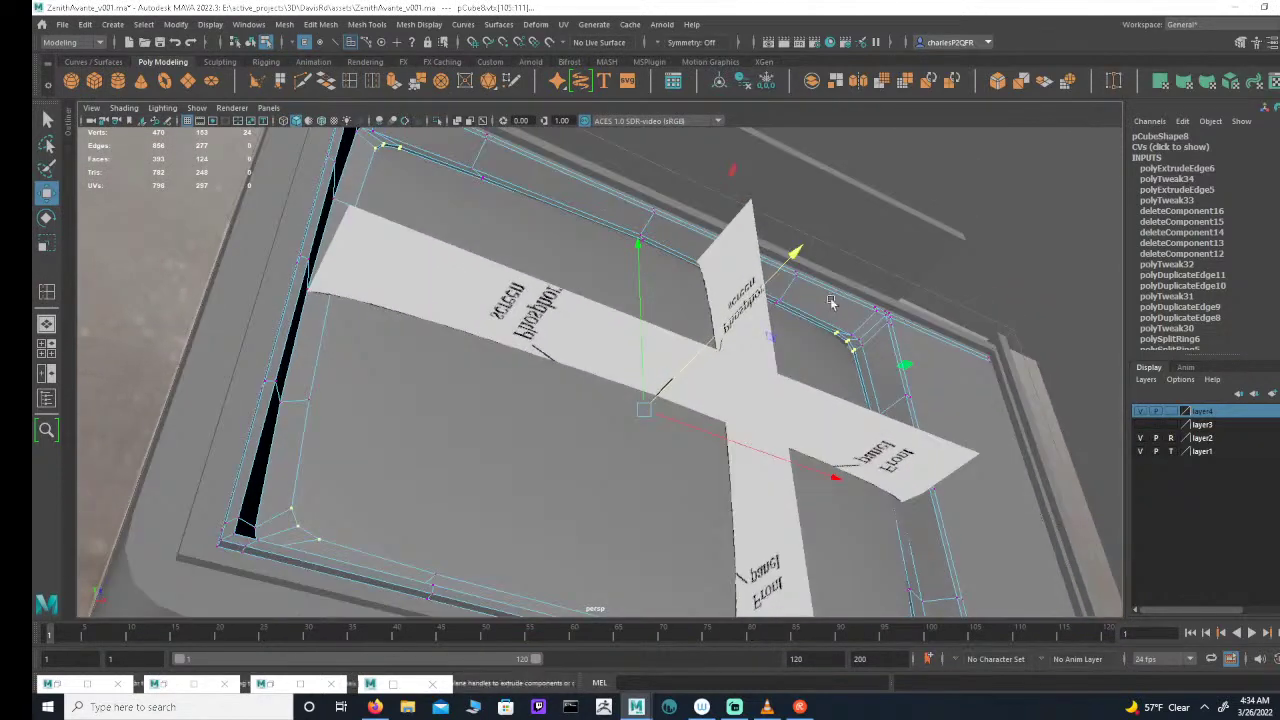
pyautogui.moveTo(796, 248); pyautogui.dragTo(883, 378)
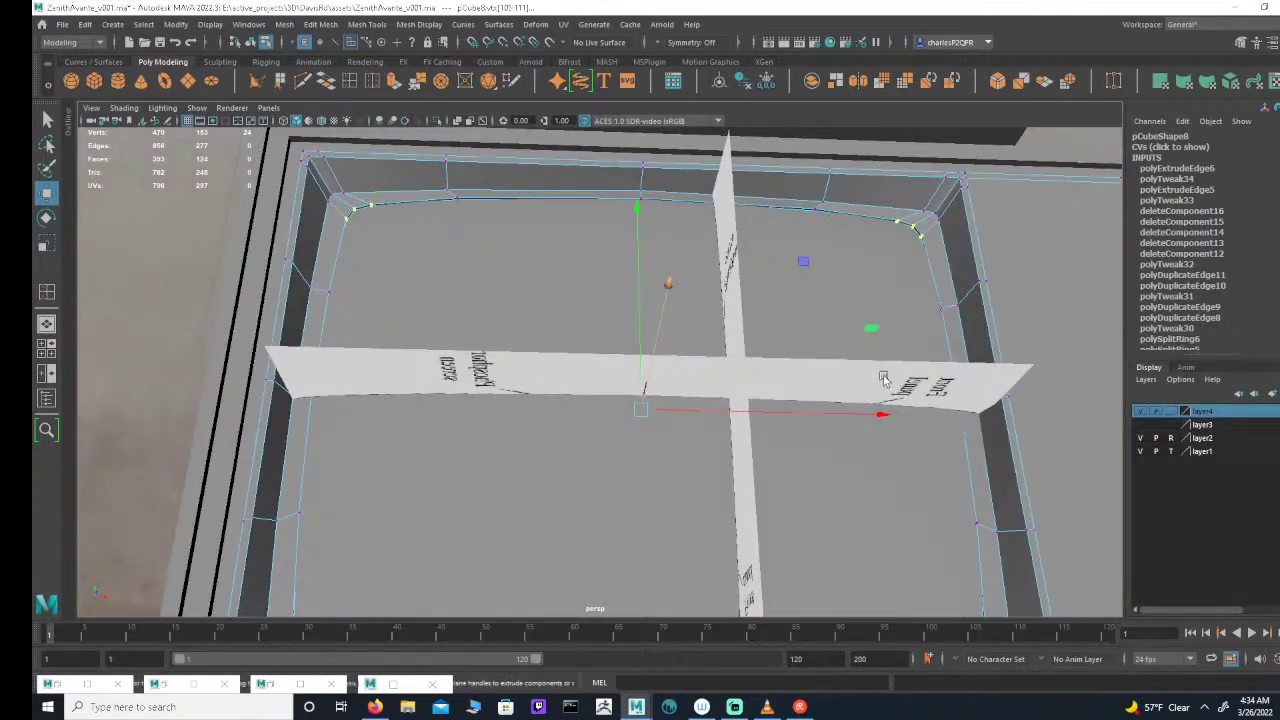
pyautogui.keyDown('alt'); pyautogui.moveTo(883, 378); pyautogui.dragTo(797, 332, button='right'); pyautogui.keyUp('alt')
pyautogui.keyDown('alt'); pyautogui.moveTo(797, 332); pyautogui.dragTo(811, 361); pyautogui.keyUp('alt')
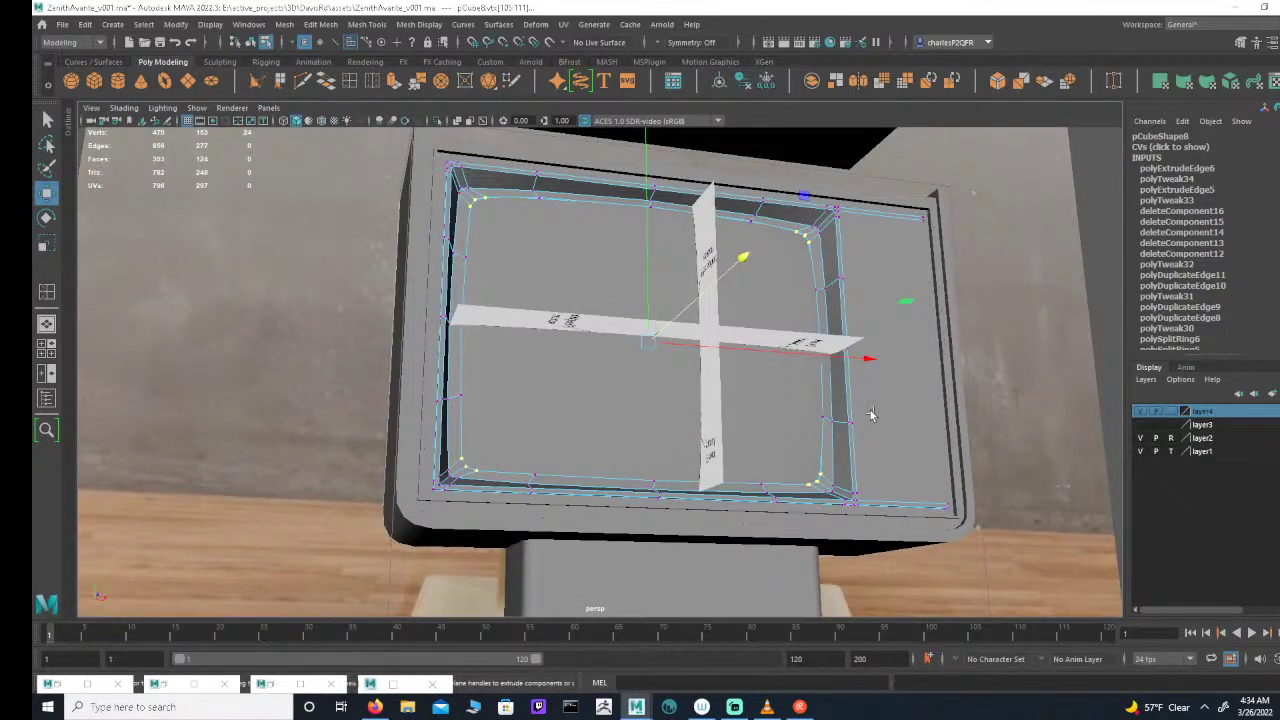
# Step: Select the bezel's vertices above and below the middle of both side edges in the front view
pyautogui.press('space')
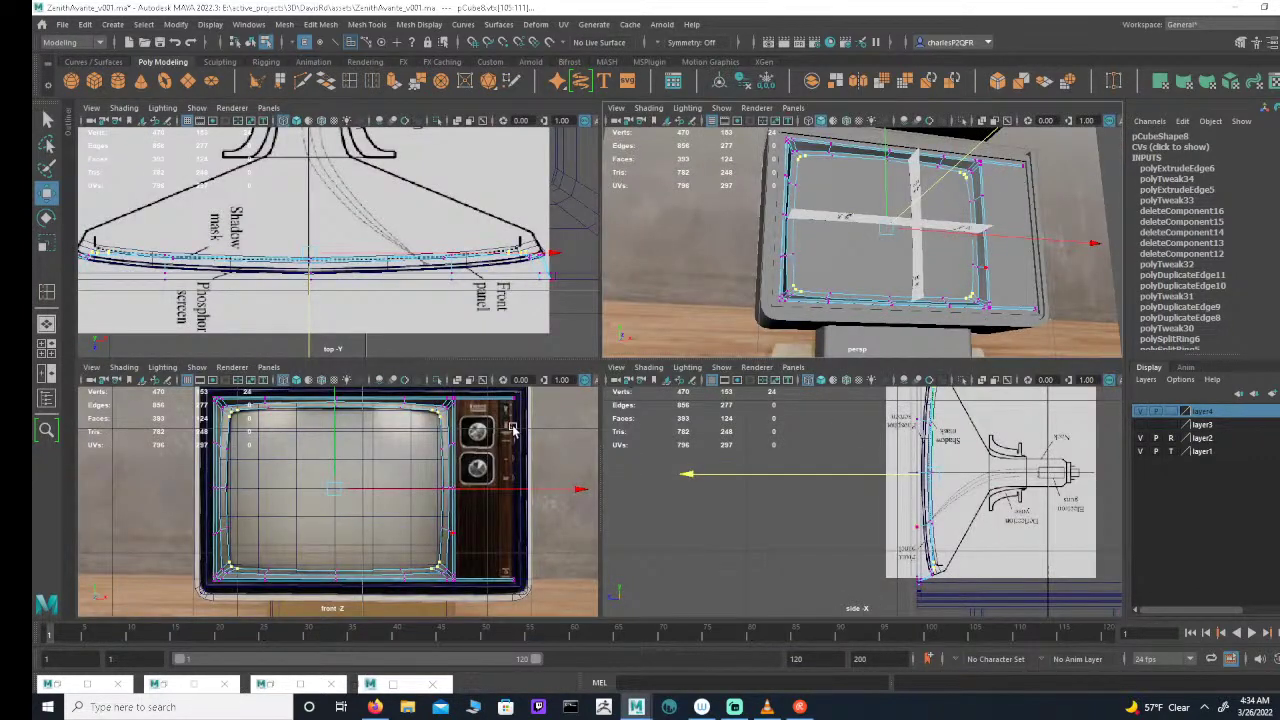
pyautogui.press('space')
pyautogui.moveTo(320, 452); pyautogui.dragTo(428, 406)
pyautogui.keyDown('shift'); pyautogui.moveTo(818, 432); pyautogui.dragTo(861, 451); pyautogui.keyUp('shift')
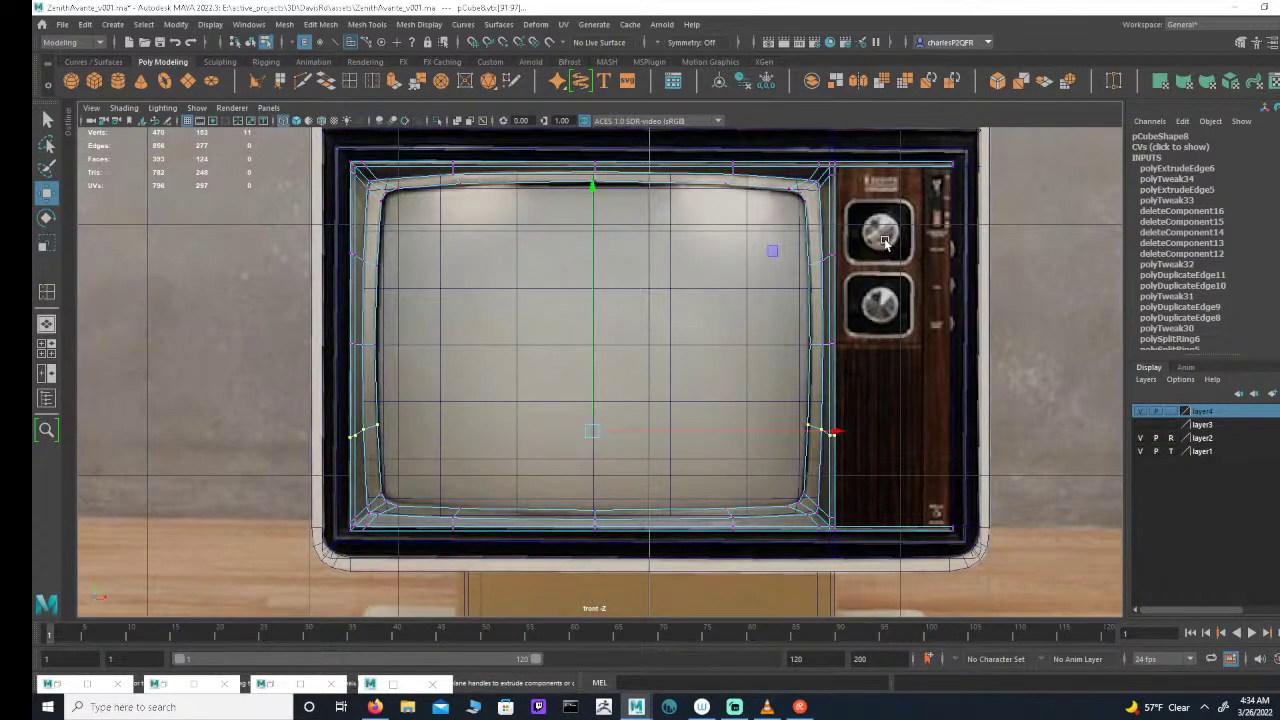
pyautogui.keyDown('shift'); pyautogui.moveTo(884, 240); pyautogui.dragTo(785, 286); pyautogui.keyUp('shift')
pyautogui.keyDown('shift'); pyautogui.moveTo(417, 242); pyautogui.dragTo(417, 242); pyautogui.keyUp('shift')
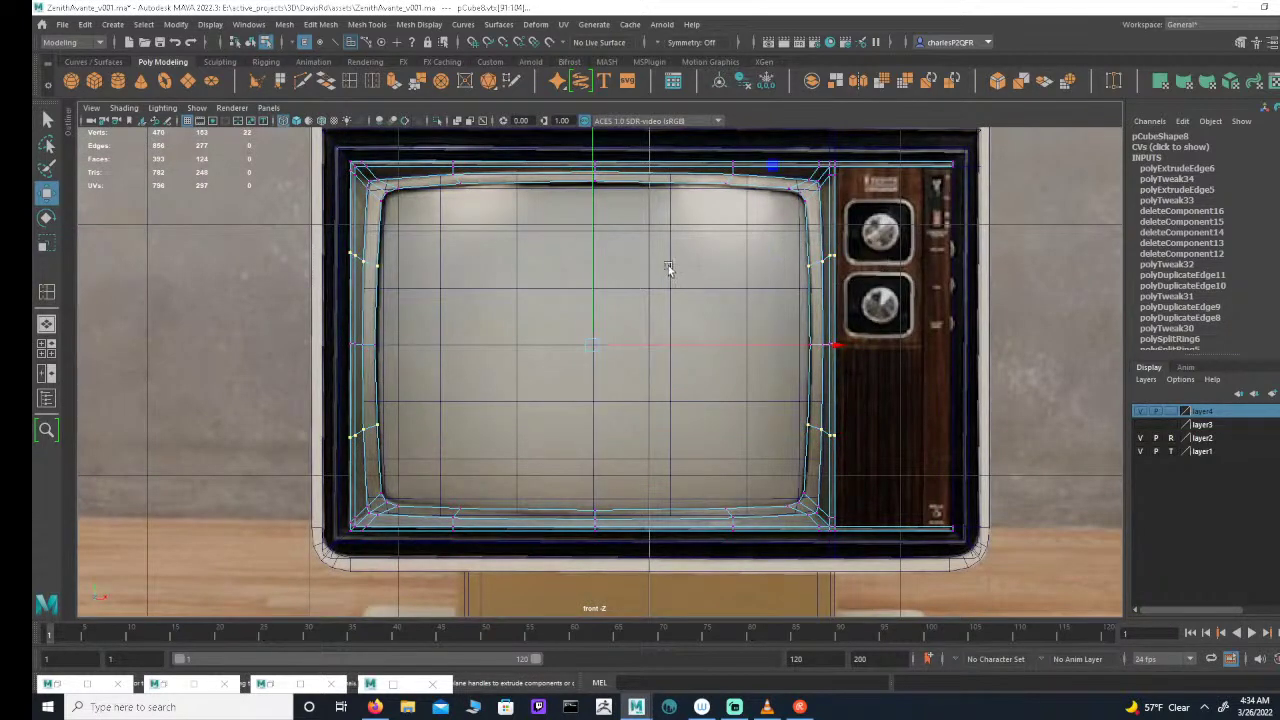
# Step: Deselect the outer side vertices and move the remaining inner-rim ones in depth to follow the screen surface's curvature
pyautogui.press('space')
pyautogui.press('space')
pyautogui.keyDown('alt'); pyautogui.moveTo(718, 258); pyautogui.dragTo(603, 302); pyautogui.keyUp('alt')
pyautogui.keyDown('alt'); pyautogui.moveTo(556, 350); pyautogui.dragTo(586, 364, button='right'); pyautogui.keyUp('alt')
pyautogui.keyDown('alt'); pyautogui.moveTo(586, 364); pyautogui.dragTo(533, 352); pyautogui.keyUp('alt')
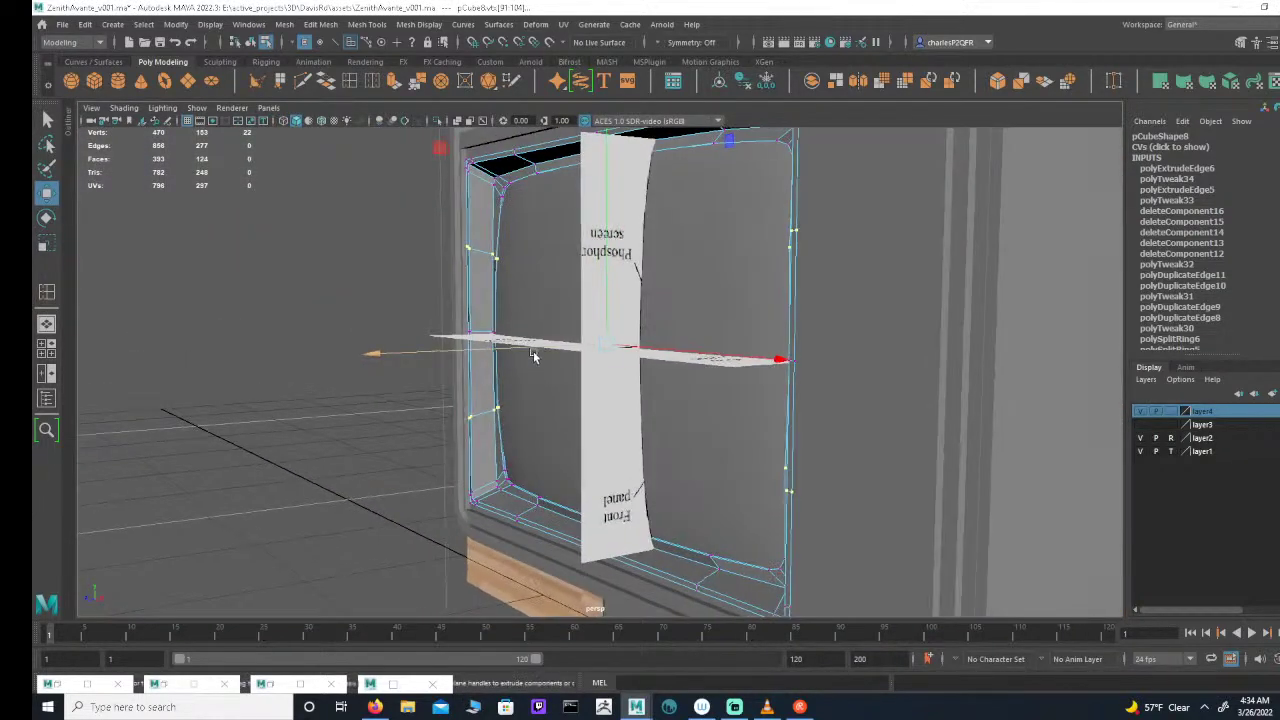
pyautogui.keyDown('alt'); pyautogui.moveTo(480, 347); pyautogui.dragTo(617, 363, button='right'); pyautogui.keyUp('alt')
pyautogui.keyDown('alt'); pyautogui.moveTo(617, 363); pyautogui.dragTo(455, 374); pyautogui.keyUp('alt')
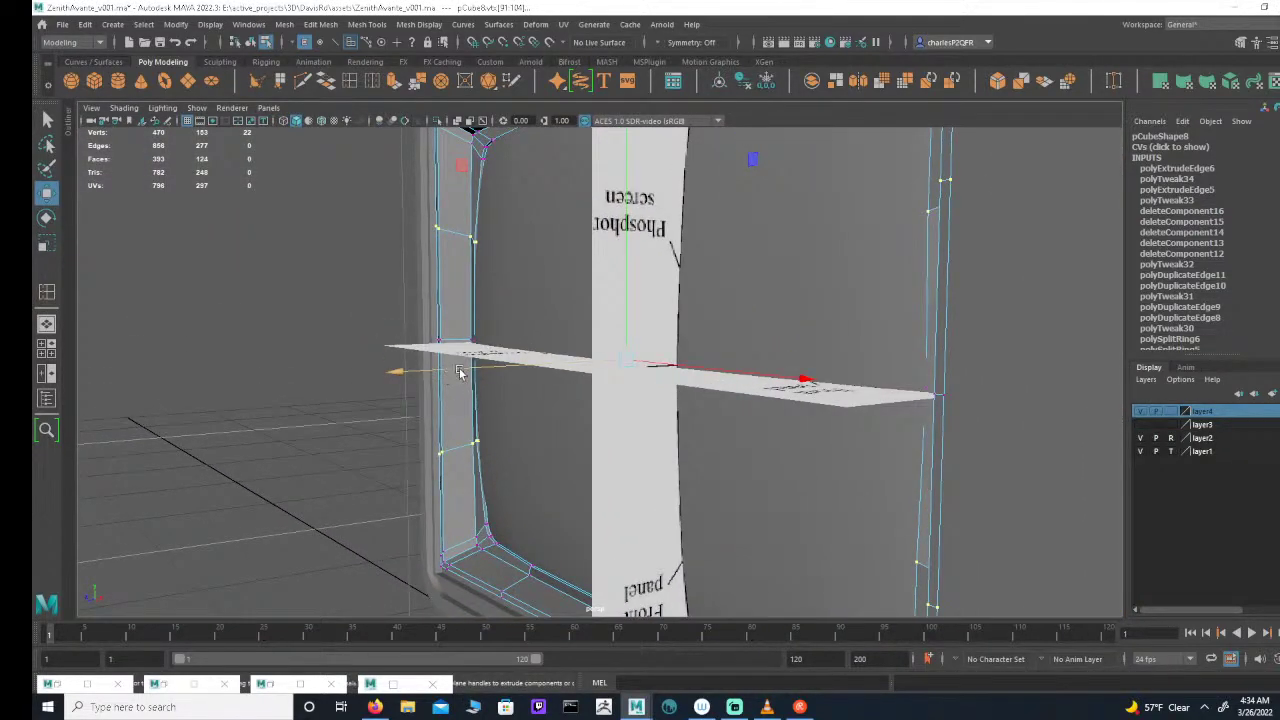
pyautogui.keyDown('alt'); pyautogui.moveTo(586, 380); pyautogui.dragTo(614, 372); pyautogui.keyUp('alt')
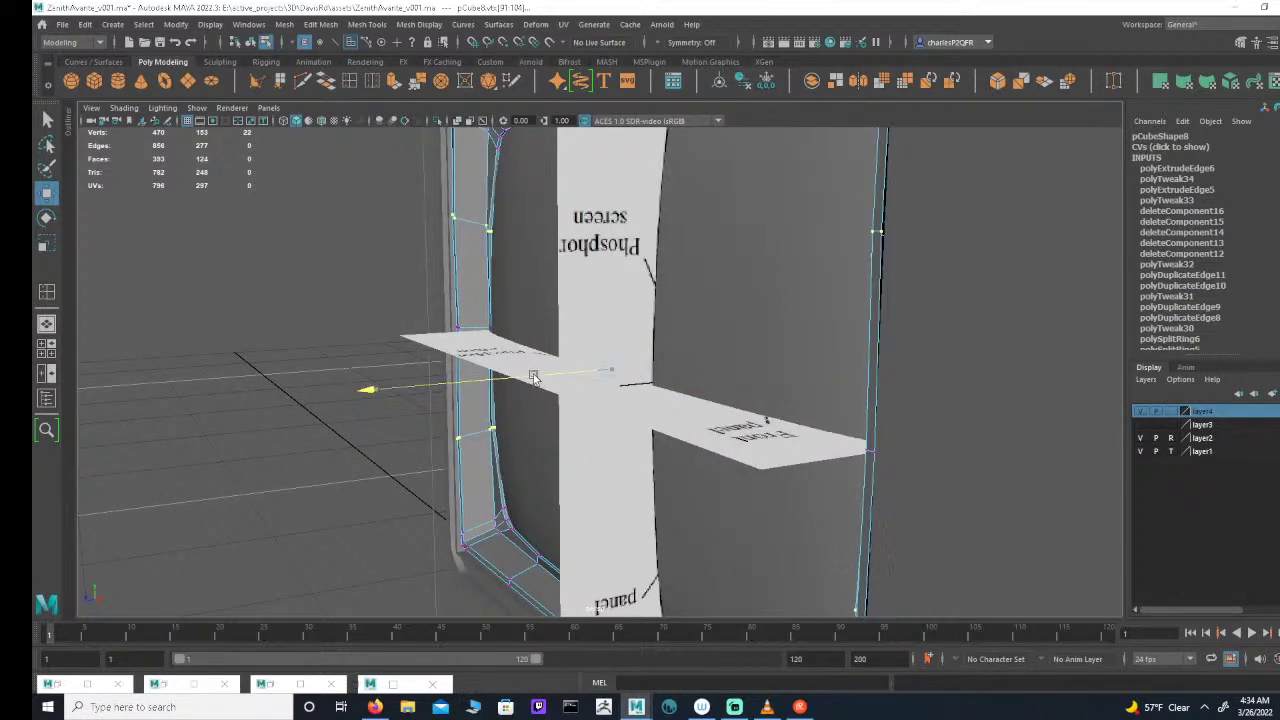
pyautogui.hotkey('ctrl', 'e')
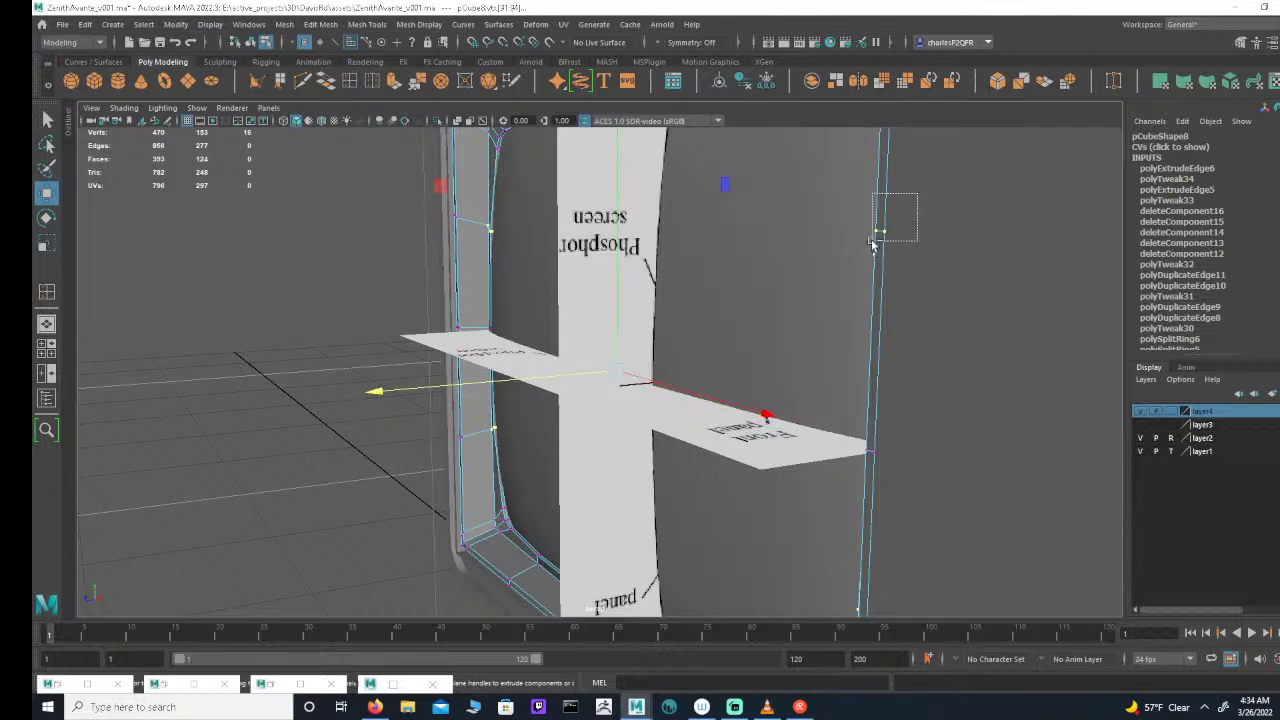
pyautogui.moveTo(872, 243); pyautogui.dragTo(933, 282)
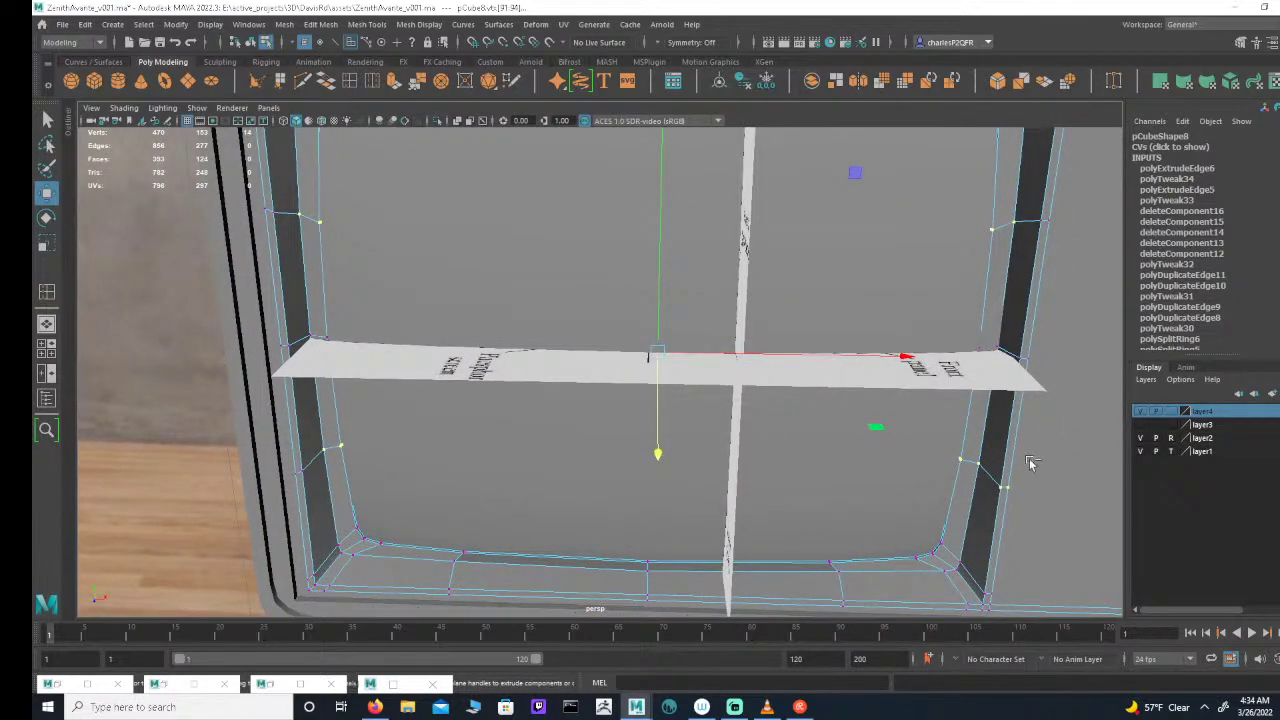
pyautogui.keyDown('ctrl'); pyautogui.moveTo(985, 503); pyautogui.dragTo(984, 502); pyautogui.keyUp('ctrl')
pyautogui.keyDown('alt'); pyautogui.moveTo(651, 346); pyautogui.dragTo(492, 396); pyautogui.keyUp('alt')
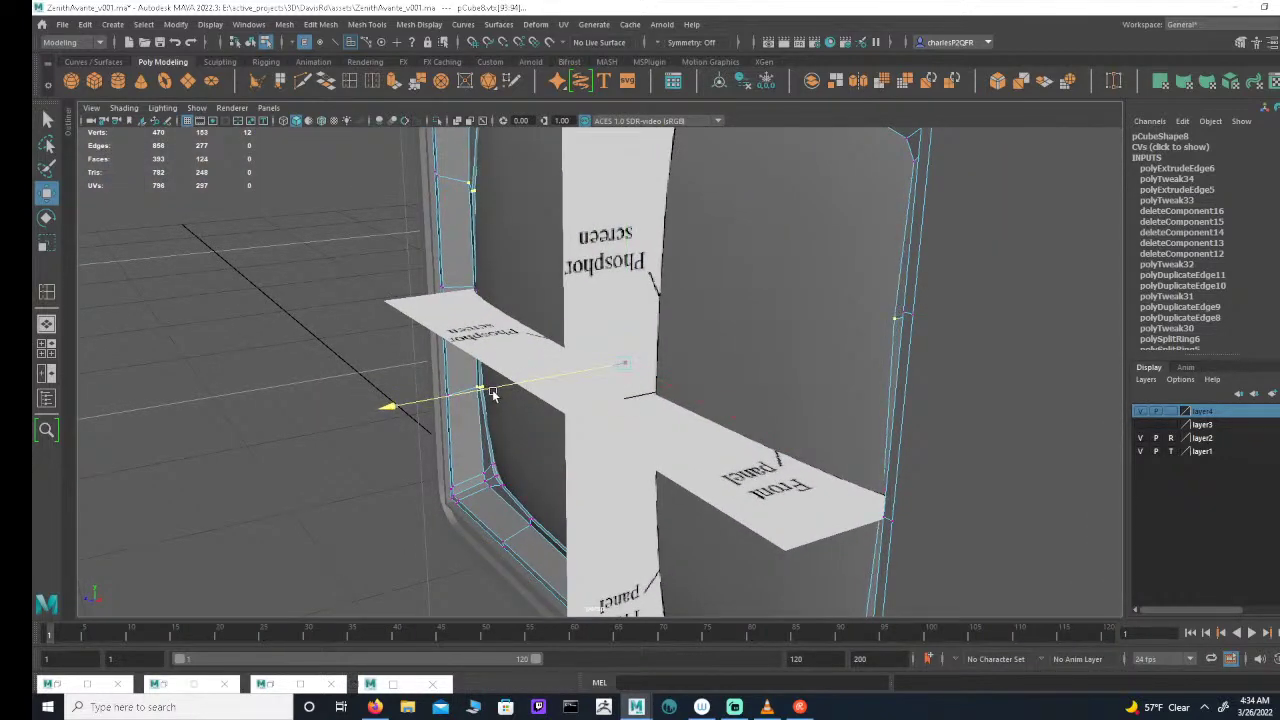
# Step: Select the inner-rim vertices at the middle of the bezel's two side edges and move them slightly in depth to fit the screen
pyautogui.press('space')
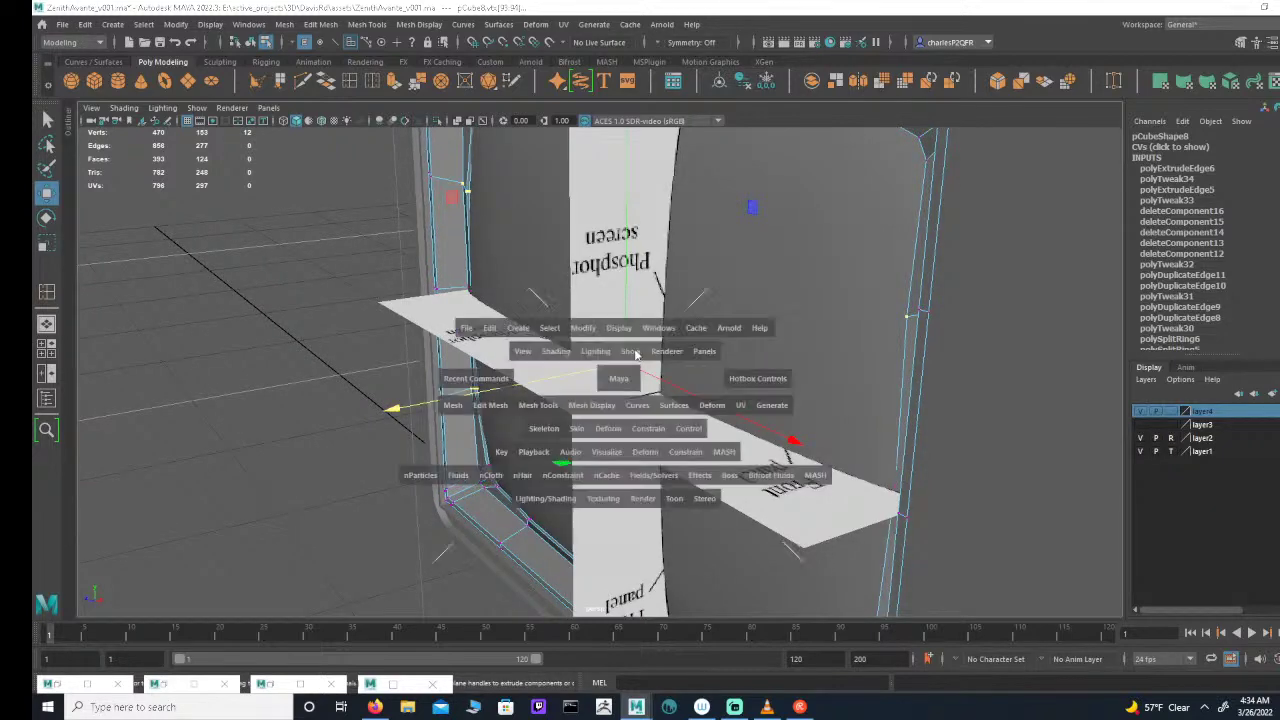
pyautogui.moveTo(268, 471); pyautogui.dragTo(221, 505)
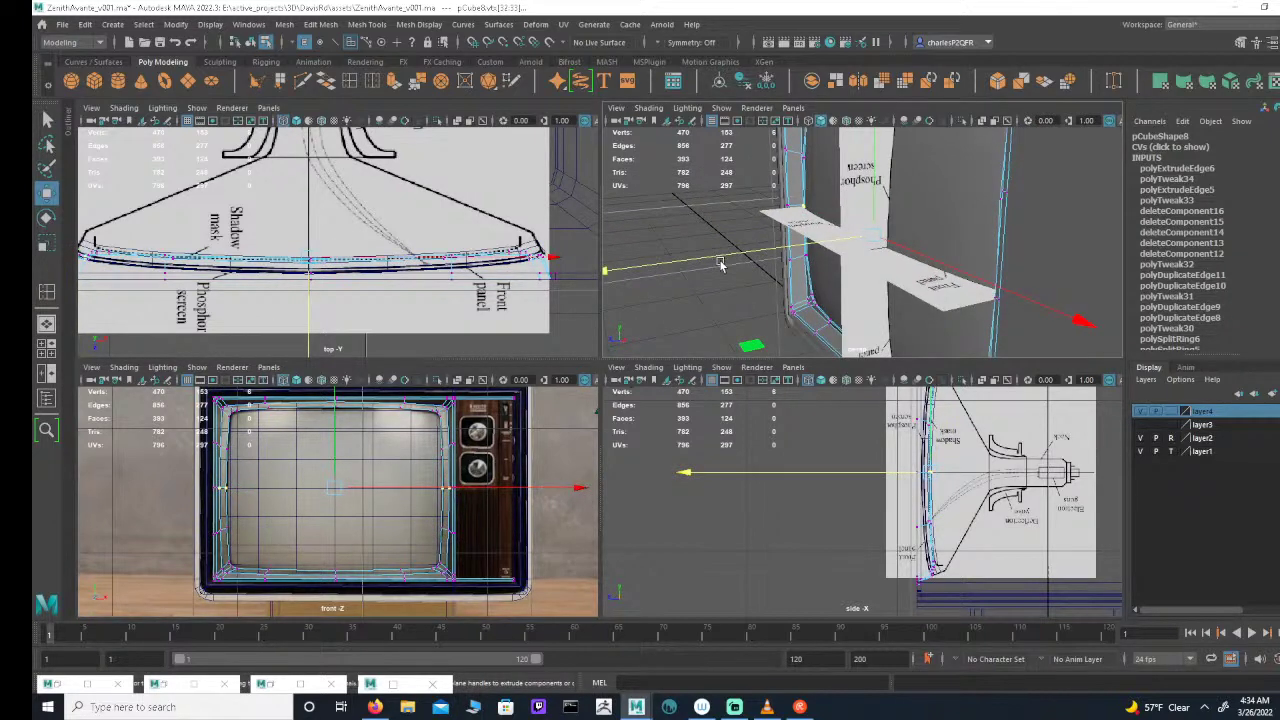
pyautogui.press('space')
pyautogui.keyDown('alt'); pyautogui.moveTo(597, 334); pyautogui.dragTo(692, 378, button='middle'); pyautogui.keyUp('alt')
pyautogui.keyDown('alt'); pyautogui.moveTo(692, 378); pyautogui.dragTo(803, 380, button='right'); pyautogui.keyUp('alt')
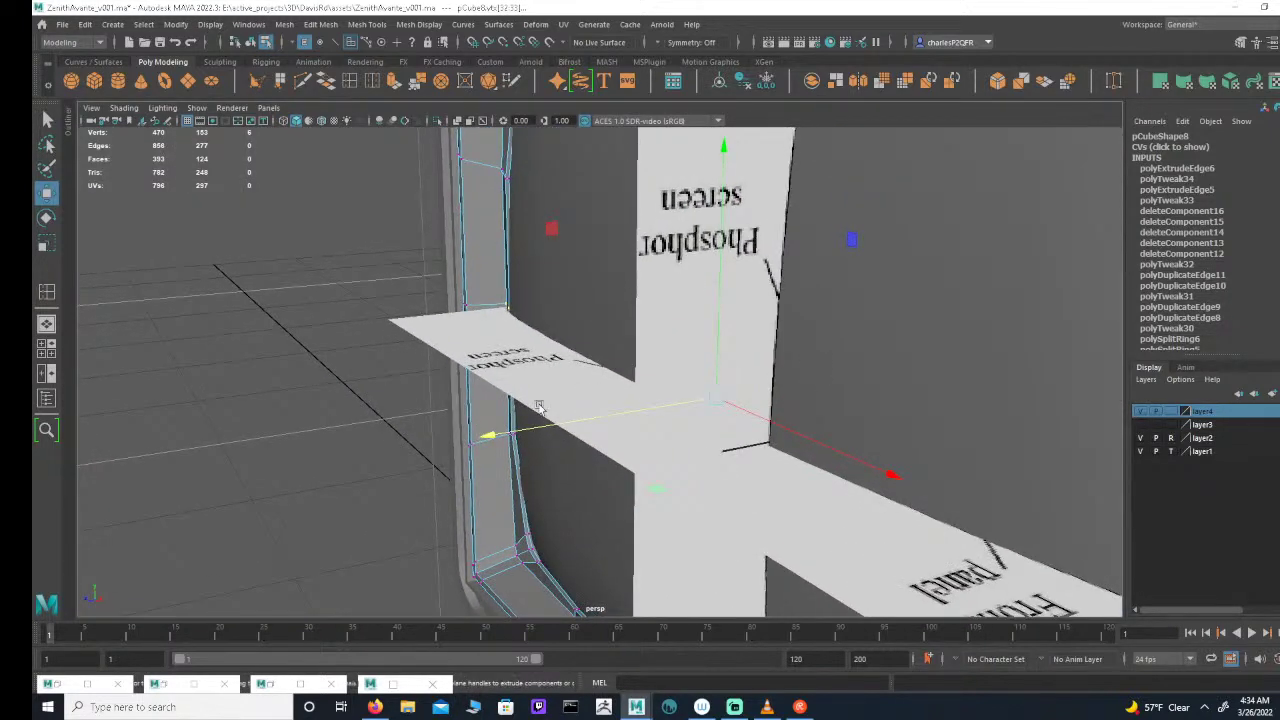
pyautogui.moveTo(548, 430)
pyautogui.mouseDown()
pyautogui.moveTo(532, 429)
pyautogui.moveTo(543, 430)
pyautogui.mouseUp()
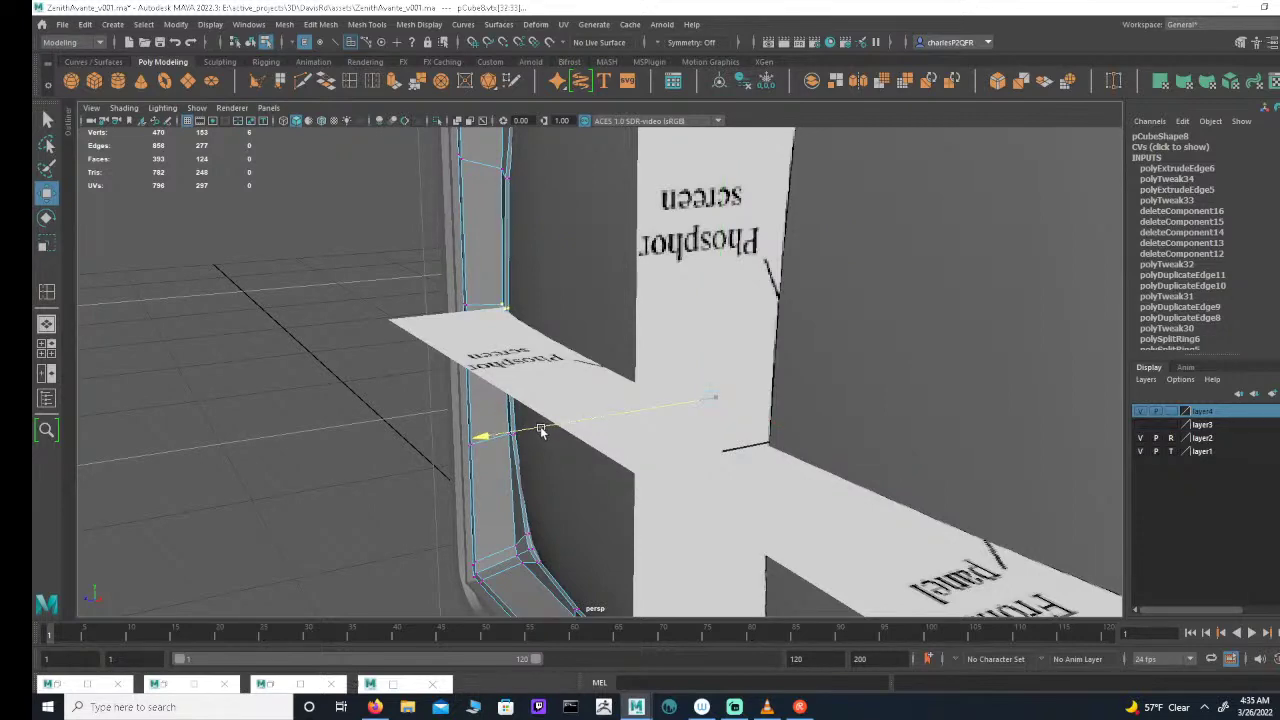
# Step: Return to object mode, clear the selection and examine how the bezel fits around the screen surface
pyautogui.keyDown('alt'); pyautogui.moveTo(484, 322); pyautogui.dragTo(766, 362); pyautogui.keyUp('alt')
pyautogui.keyDown('alt'); pyautogui.moveTo(766, 362); pyautogui.dragTo(534, 318, button='right'); pyautogui.keyUp('alt')
pyautogui.click(251, 43)
pyautogui.click(347, 323)
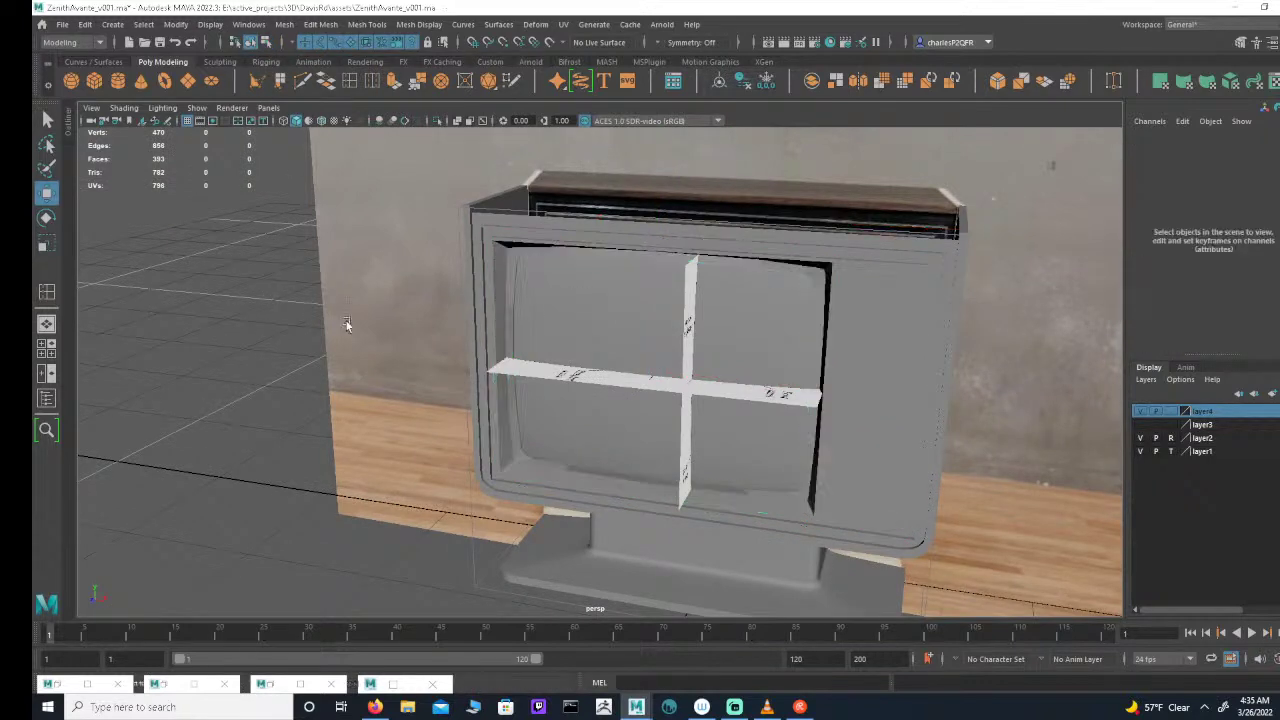
pyautogui.keyDown('alt'); pyautogui.moveTo(661, 459); pyautogui.dragTo(686, 429); pyautogui.keyUp('alt')
pyautogui.keyDown('alt'); pyautogui.moveTo(748, 438); pyautogui.dragTo(665, 412, button='right'); pyautogui.keyUp('alt')
pyautogui.keyDown('alt'); pyautogui.moveTo(665, 412); pyautogui.dragTo(564, 391); pyautogui.keyUp('alt')
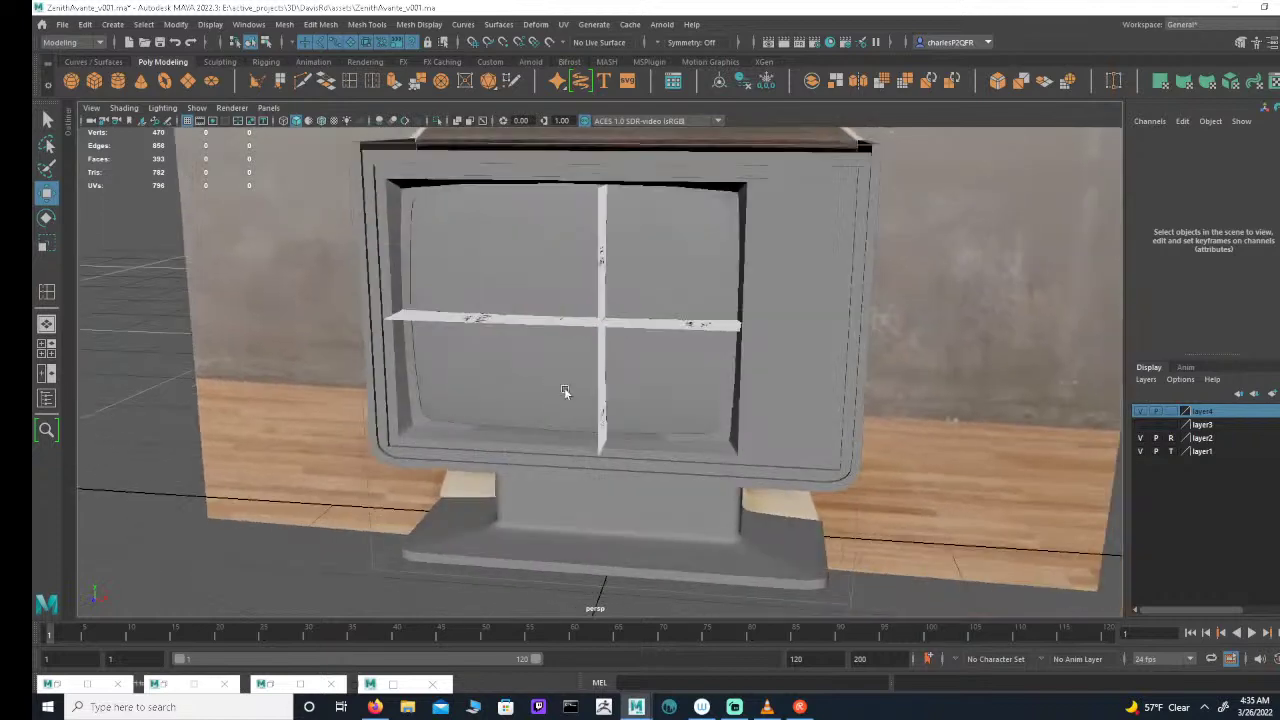
# Step: Select the bezel object around the screen and apply Soften Edge to all its edges
pyautogui.click(490, 446)
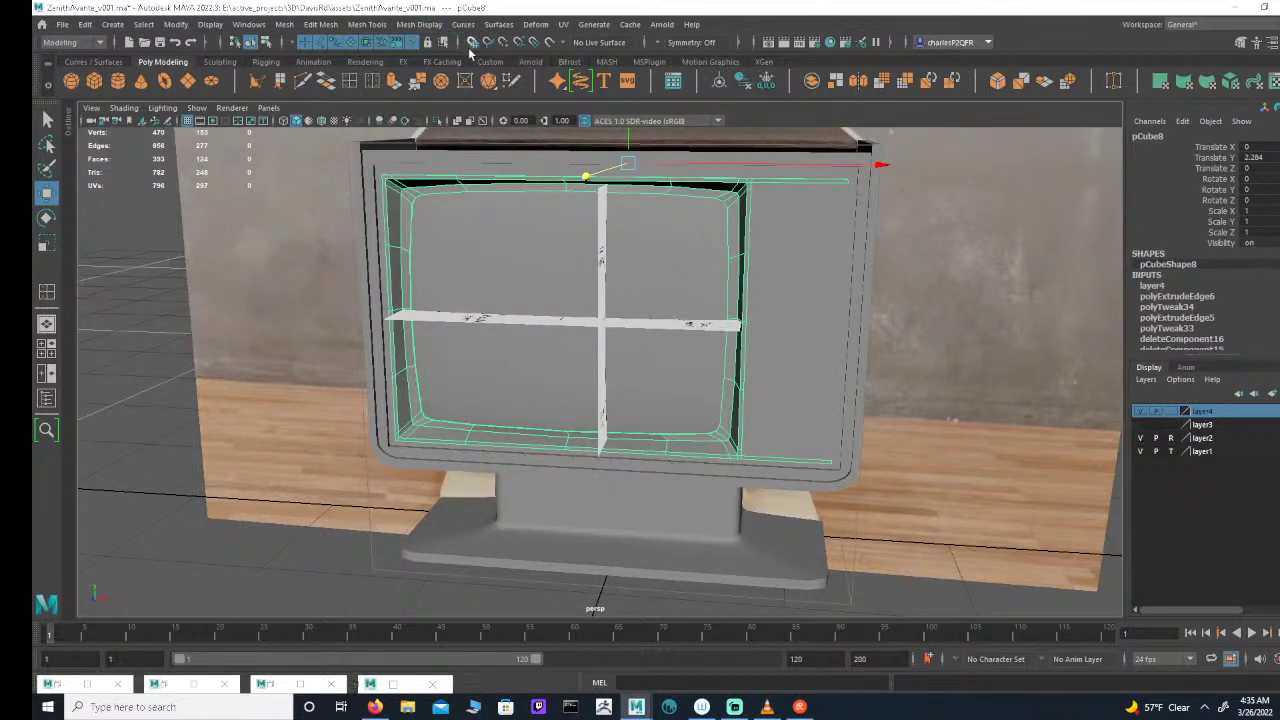
pyautogui.keyDown('alt'); pyautogui.moveTo(480, 147); pyautogui.dragTo(449, 203); pyautogui.keyUp('alt')
pyautogui.keyDown('alt'); pyautogui.moveTo(449, 203); pyautogui.dragTo(560, 235, button='right'); pyautogui.keyUp('alt')
pyautogui.keyDown('alt'); pyautogui.moveTo(561, 236); pyautogui.dragTo(663, 174); pyautogui.keyUp('alt')
pyautogui.keyDown('alt'); pyautogui.moveTo(690, 172); pyautogui.dragTo(571, 306, button='middle'); pyautogui.keyUp('alt')
pyautogui.keyDown('alt'); pyautogui.moveTo(571, 306); pyautogui.dragTo(720, 262, button='right'); pyautogui.keyUp('alt')
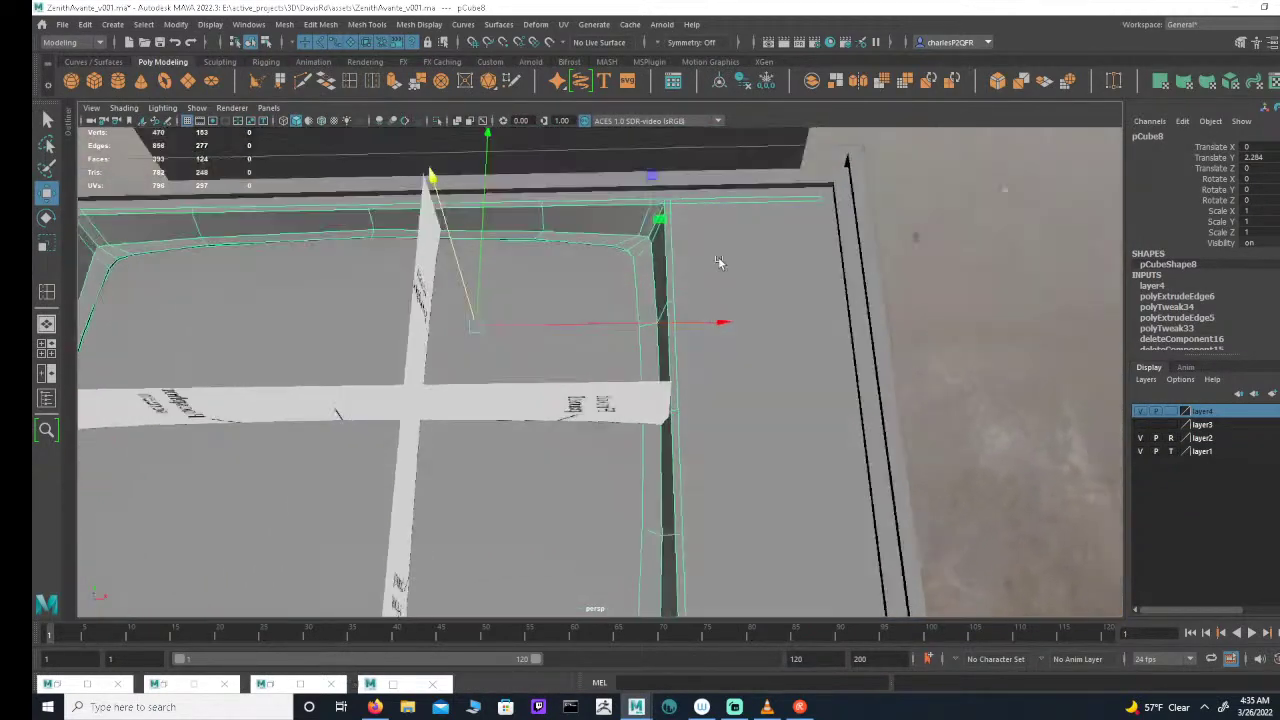
pyautogui.keyDown('alt'); pyautogui.moveTo(718, 262); pyautogui.dragTo(622, 318); pyautogui.keyUp('alt')
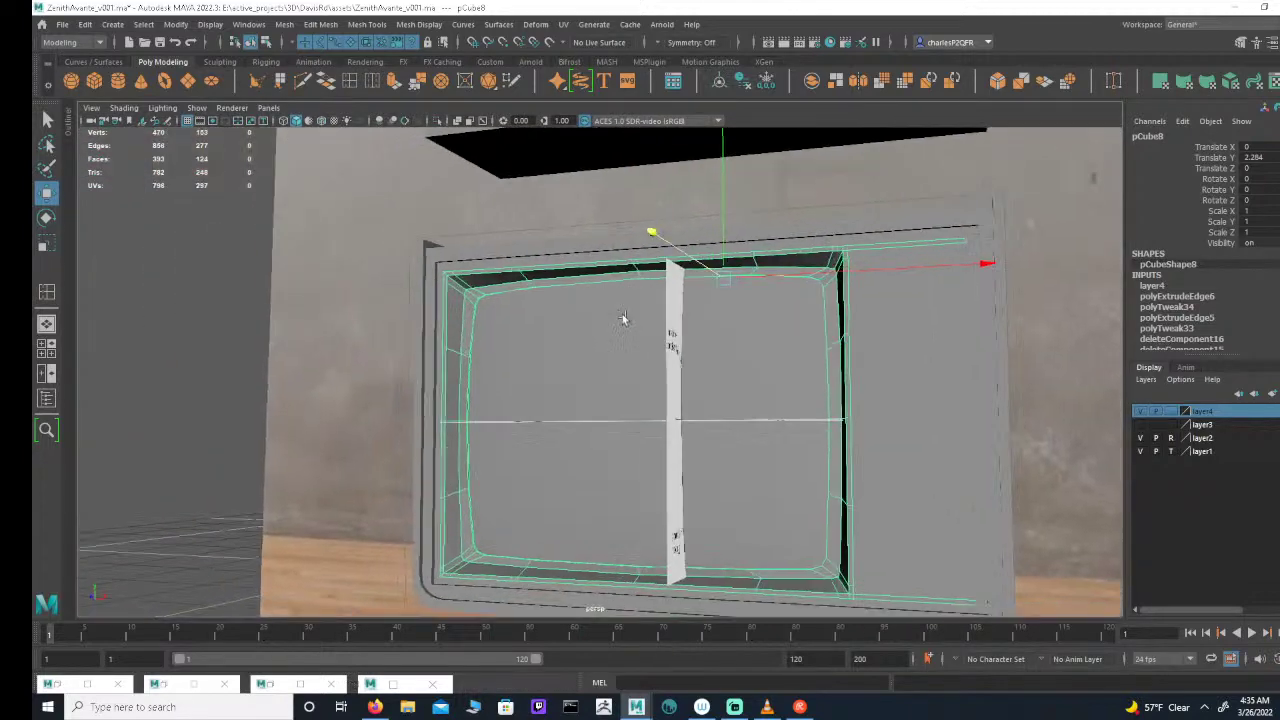
pyautogui.keyDown('alt'); pyautogui.moveTo(624, 319); pyautogui.dragTo(531, 294, button='right'); pyautogui.keyUp('alt')
pyautogui.keyDown('alt'); pyautogui.moveTo(531, 294); pyautogui.dragTo(517, 285); pyautogui.keyUp('alt')
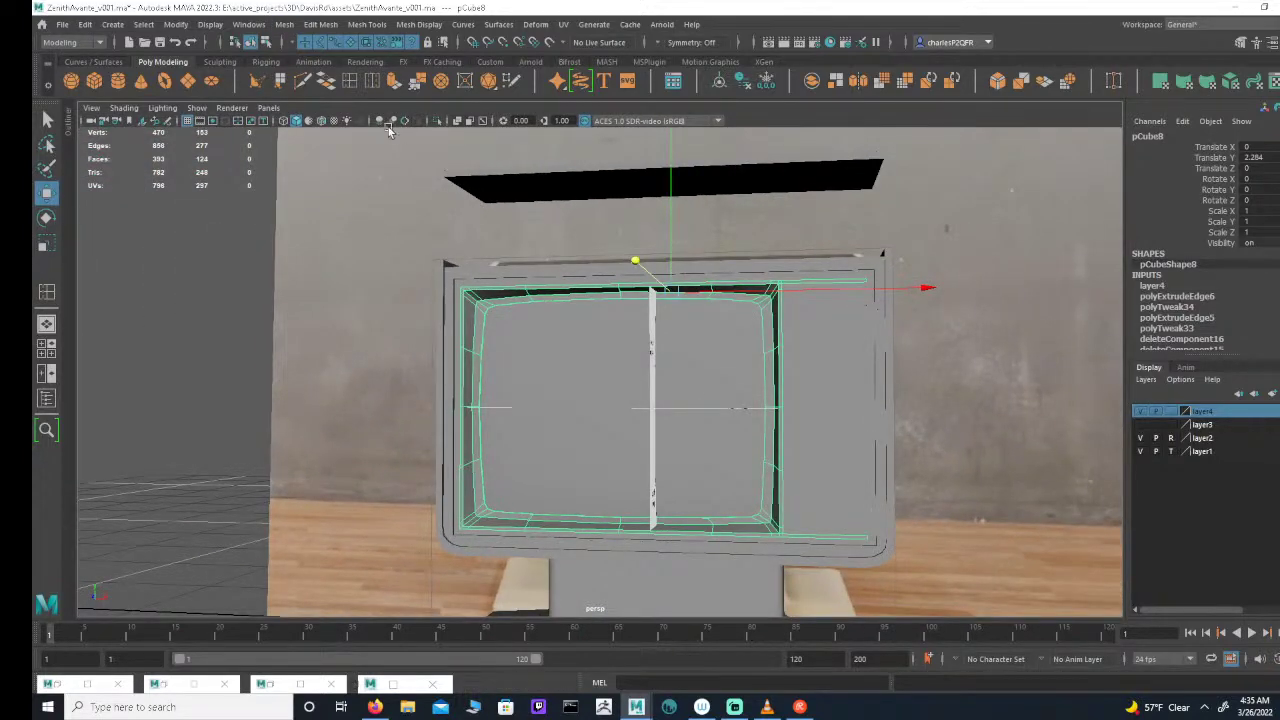
pyautogui.click(419, 24)
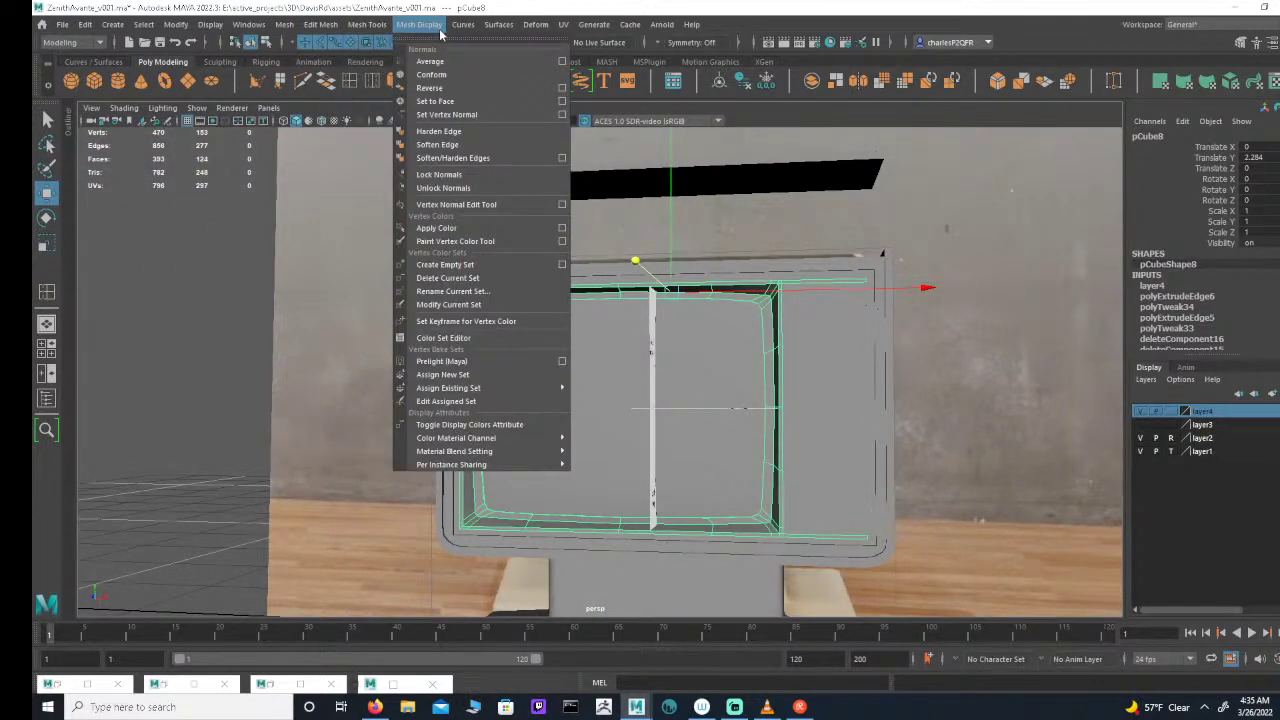
pyautogui.click(442, 146)
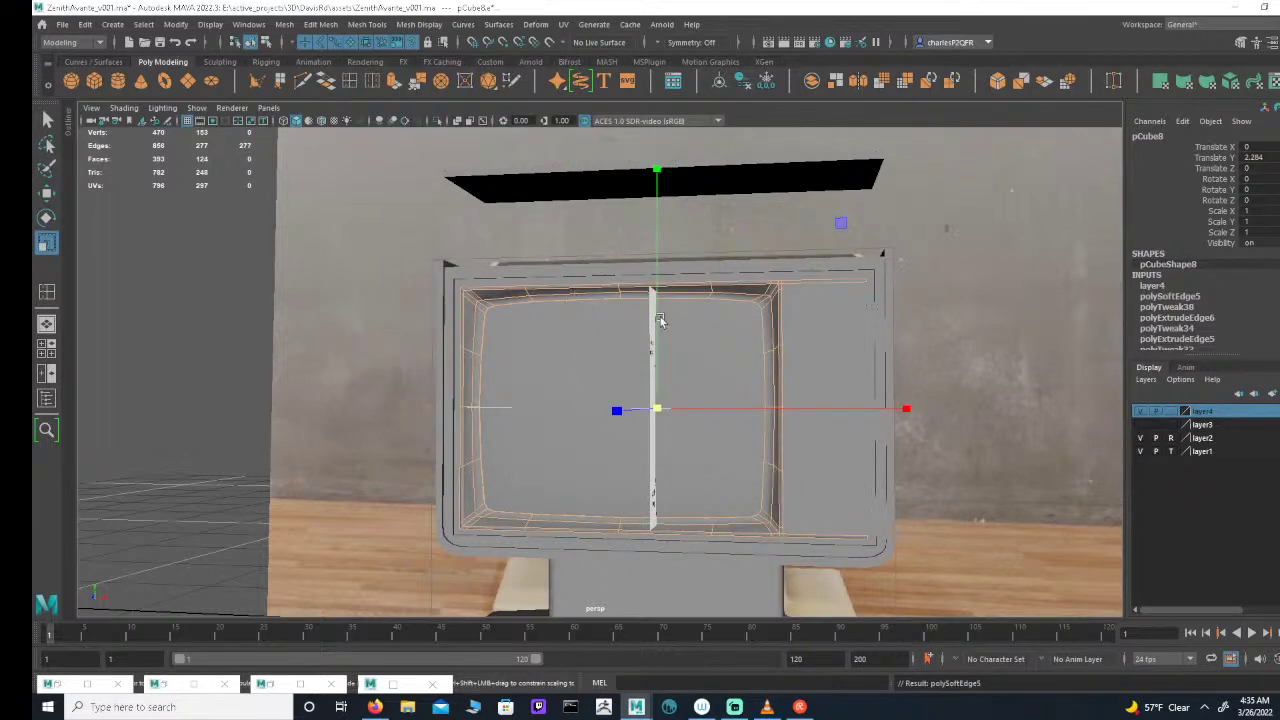
# Step: Select the edge loops along the bezel's outer frame around the screen opening and apply Harden Edge to them
pyautogui.keyDown('alt'); pyautogui.moveTo(615, 400); pyautogui.dragTo(488, 327); pyautogui.keyUp('alt')
pyautogui.scroll(3, 488, 323)
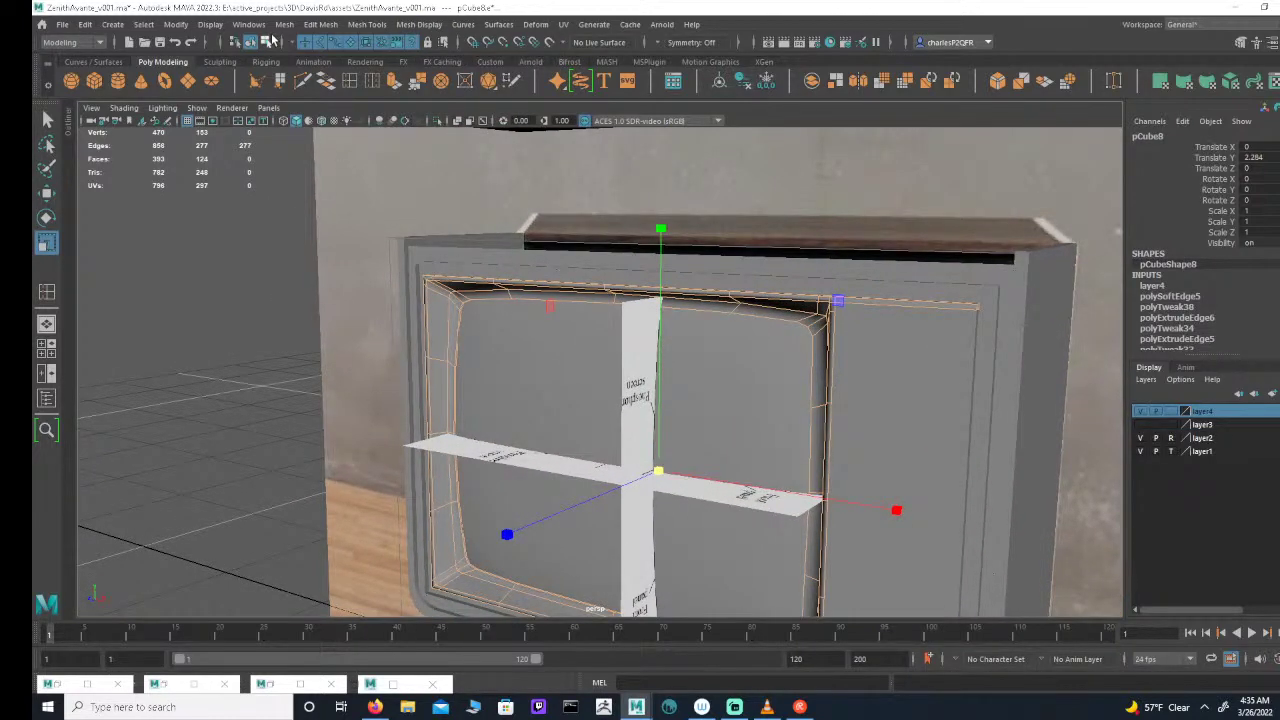
pyautogui.click(268, 42)
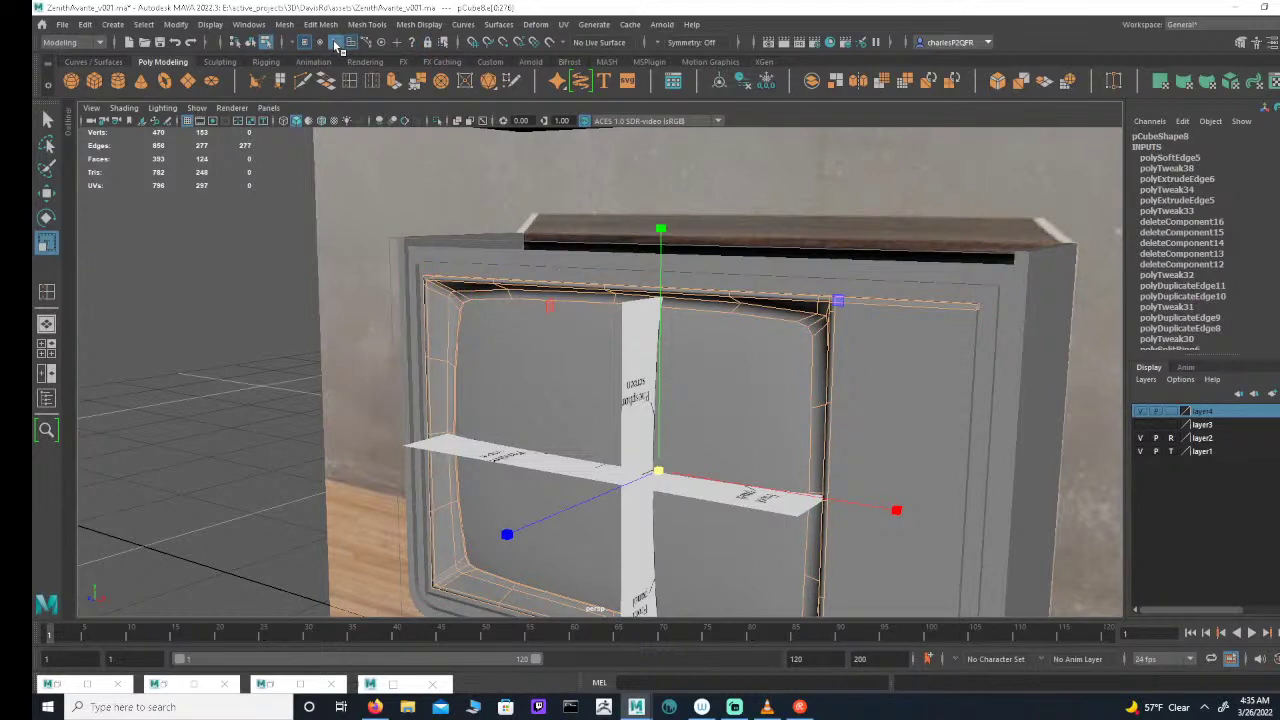
pyautogui.click(336, 45)
pyautogui.keyDown('alt'); pyautogui.moveTo(816, 334); pyautogui.dragTo(783, 316); pyautogui.keyUp('alt')
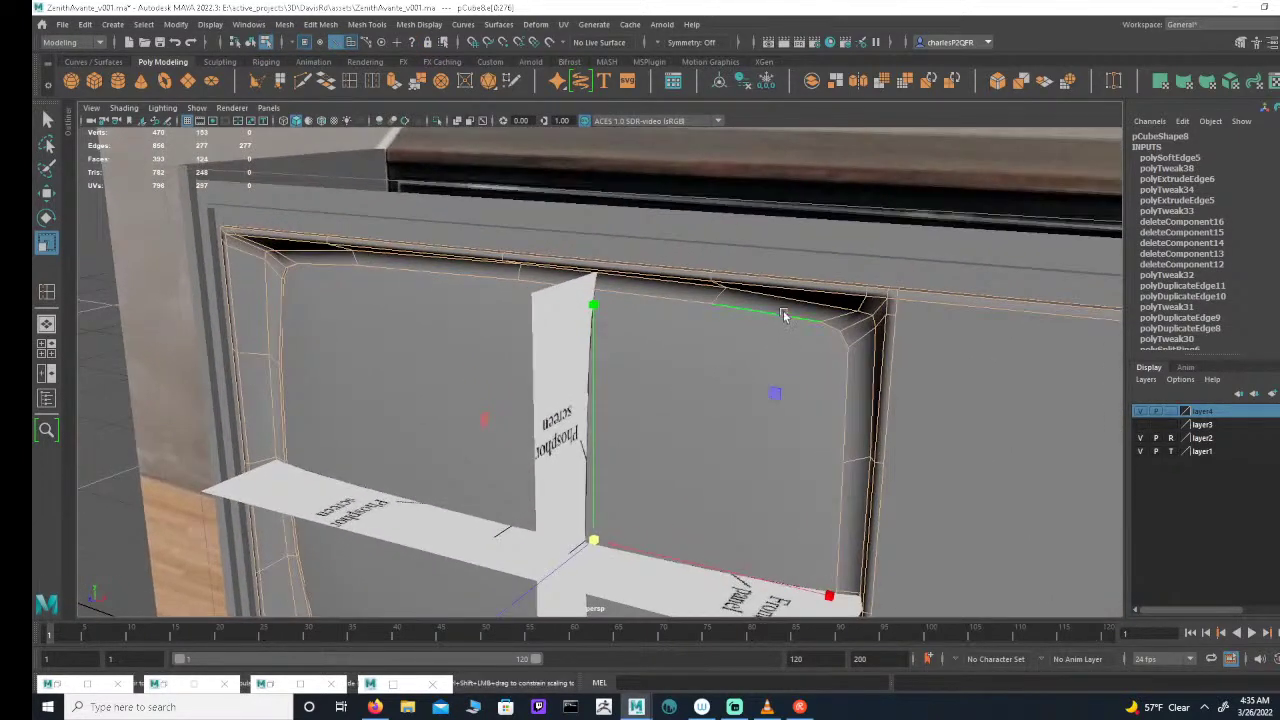
pyautogui.click(780, 283)
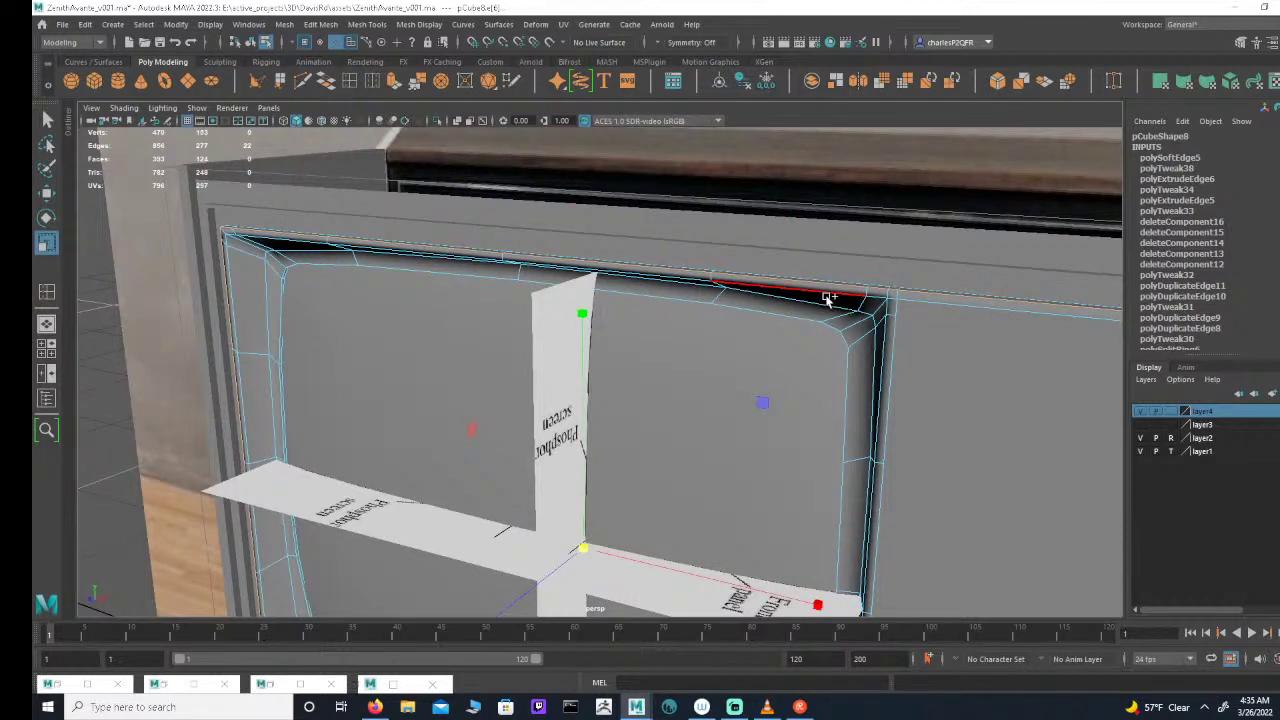
pyautogui.keyDown('shift'); pyautogui.click(894, 342); pyautogui.keyUp('shift')
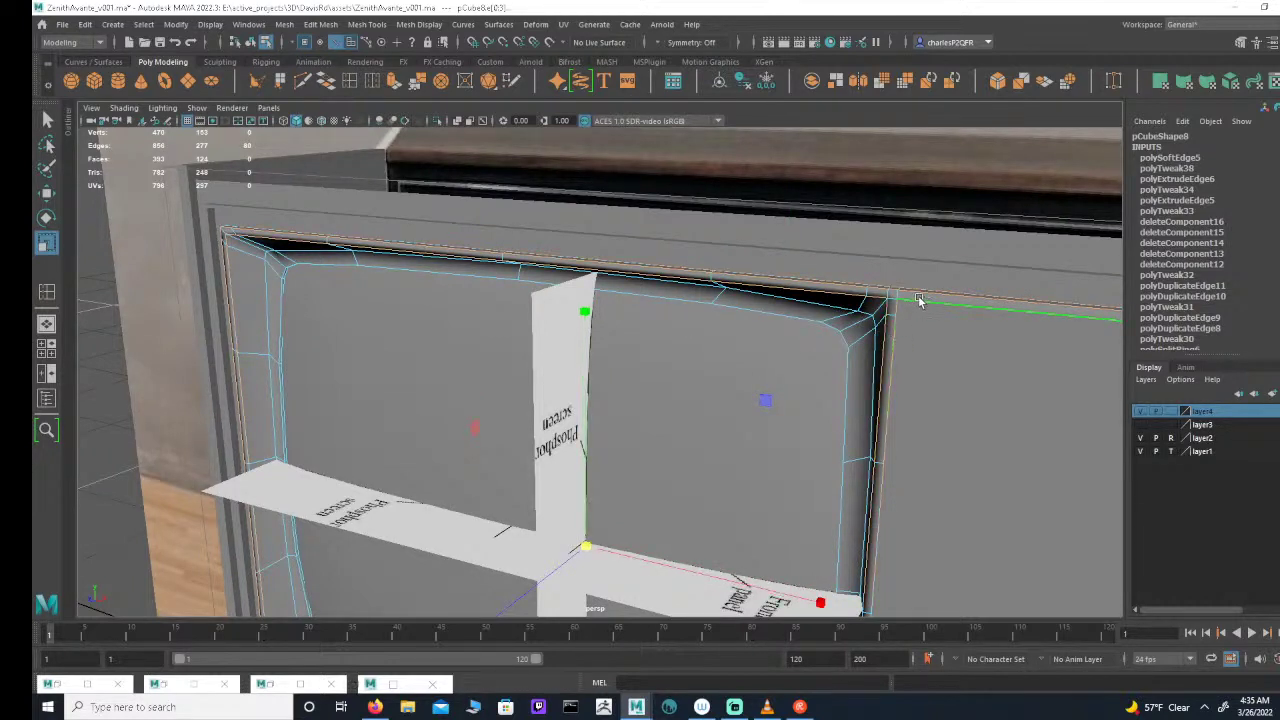
pyautogui.keyDown('alt'); pyautogui.moveTo(647, 397); pyautogui.dragTo(697, 389); pyautogui.keyUp('alt')
pyautogui.keyDown('alt'); pyautogui.moveTo(562, 399); pyautogui.dragTo(854, 334, button='middle'); pyautogui.keyUp('alt')
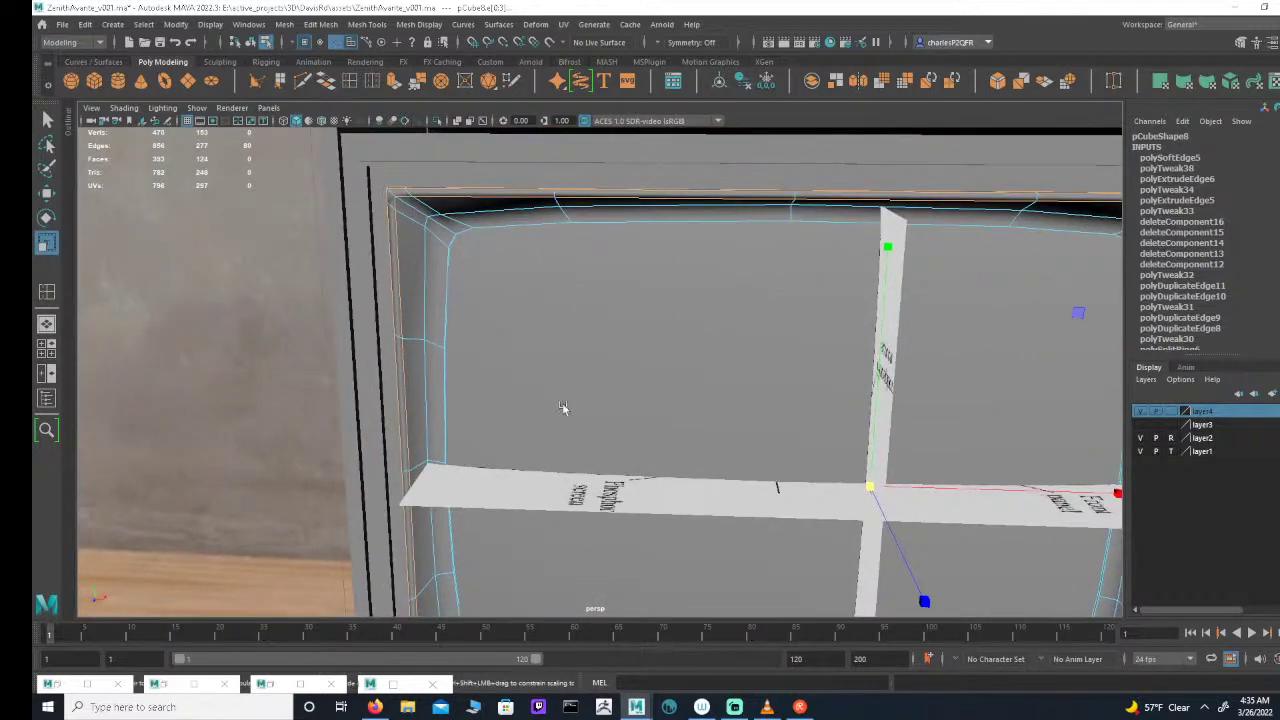
pyautogui.keyDown('alt'); pyautogui.moveTo(627, 568); pyautogui.dragTo(649, 369, button='middle'); pyautogui.keyUp('alt')
pyautogui.keyDown('alt'); pyautogui.moveTo(648, 369); pyautogui.dragTo(694, 380); pyautogui.keyUp('alt')
pyautogui.keyDown('alt'); pyautogui.moveTo(693, 332); pyautogui.dragTo(800, 429, button='middle'); pyautogui.keyUp('alt')
pyautogui.keyDown('alt'); pyautogui.moveTo(800, 429); pyautogui.dragTo(587, 270, button='right'); pyautogui.keyUp('alt')
pyautogui.moveTo(587, 270)
pyautogui.keyDown('alt'); pyautogui.mouseDown()
pyautogui.moveTo(706, 280)
pyautogui.moveTo(589, 283)
pyautogui.mouseUp(); pyautogui.keyUp('alt')
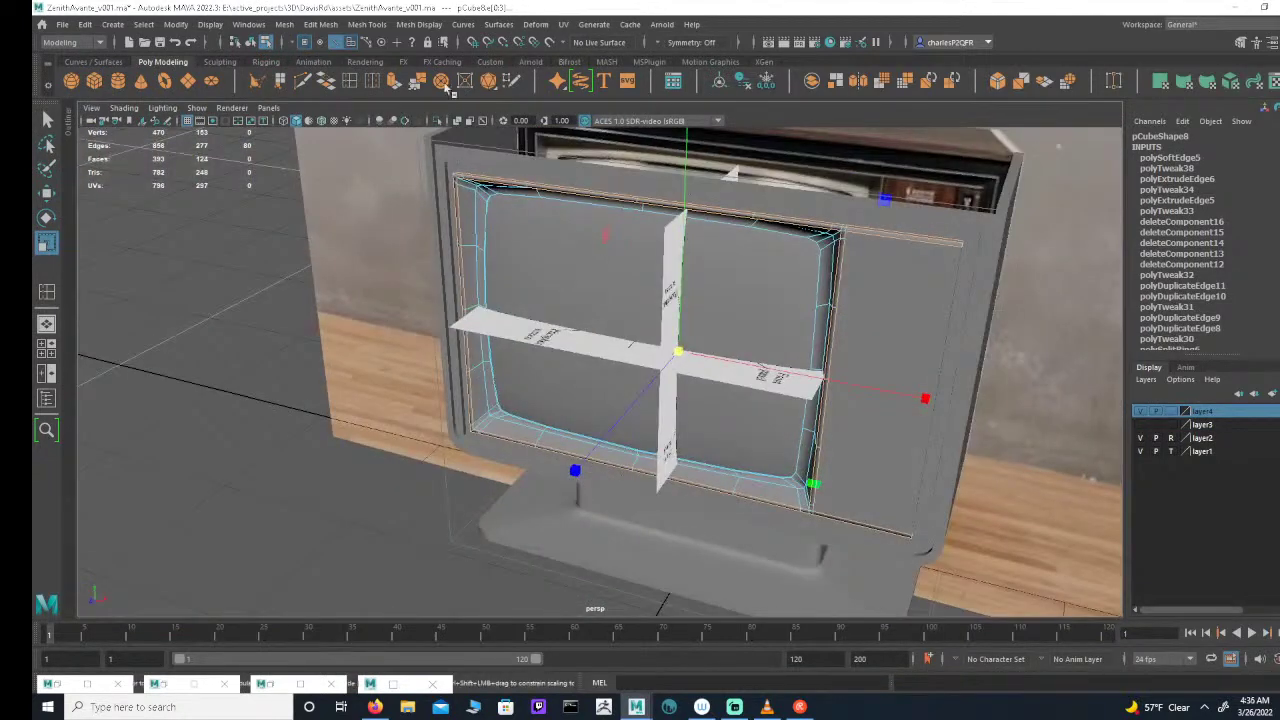
pyautogui.click(420, 24)
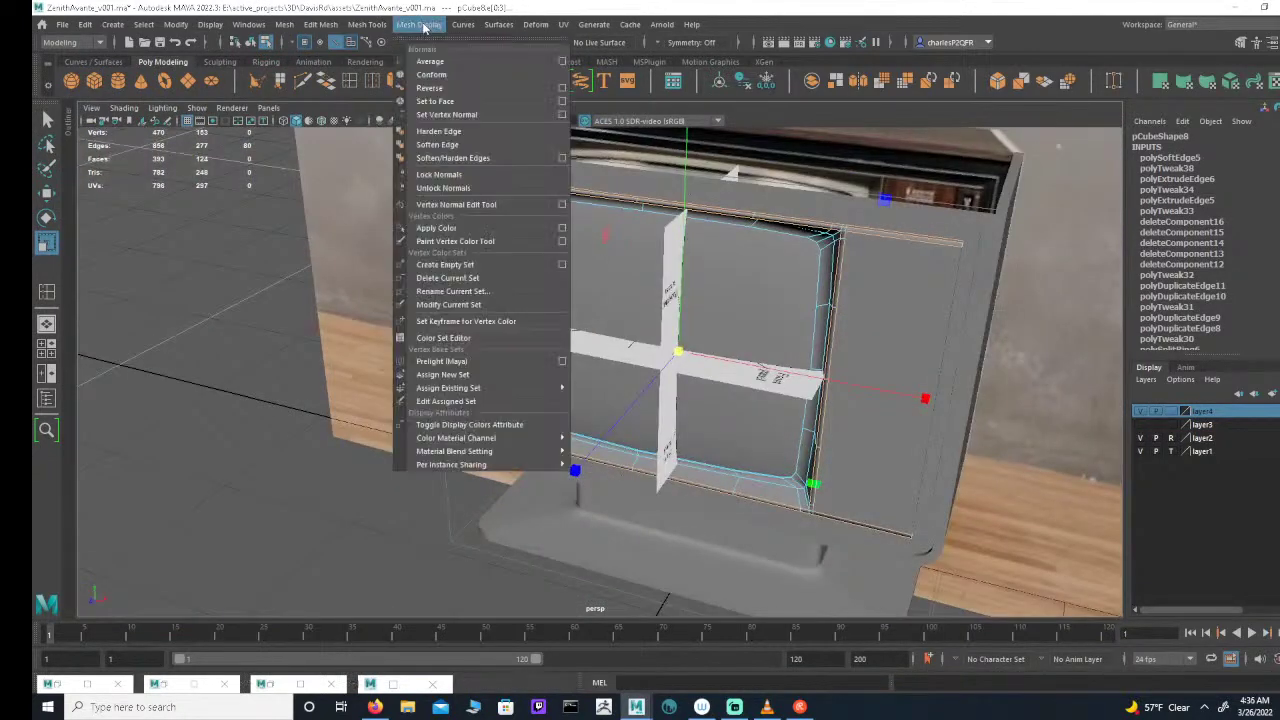
pyautogui.click(438, 131)
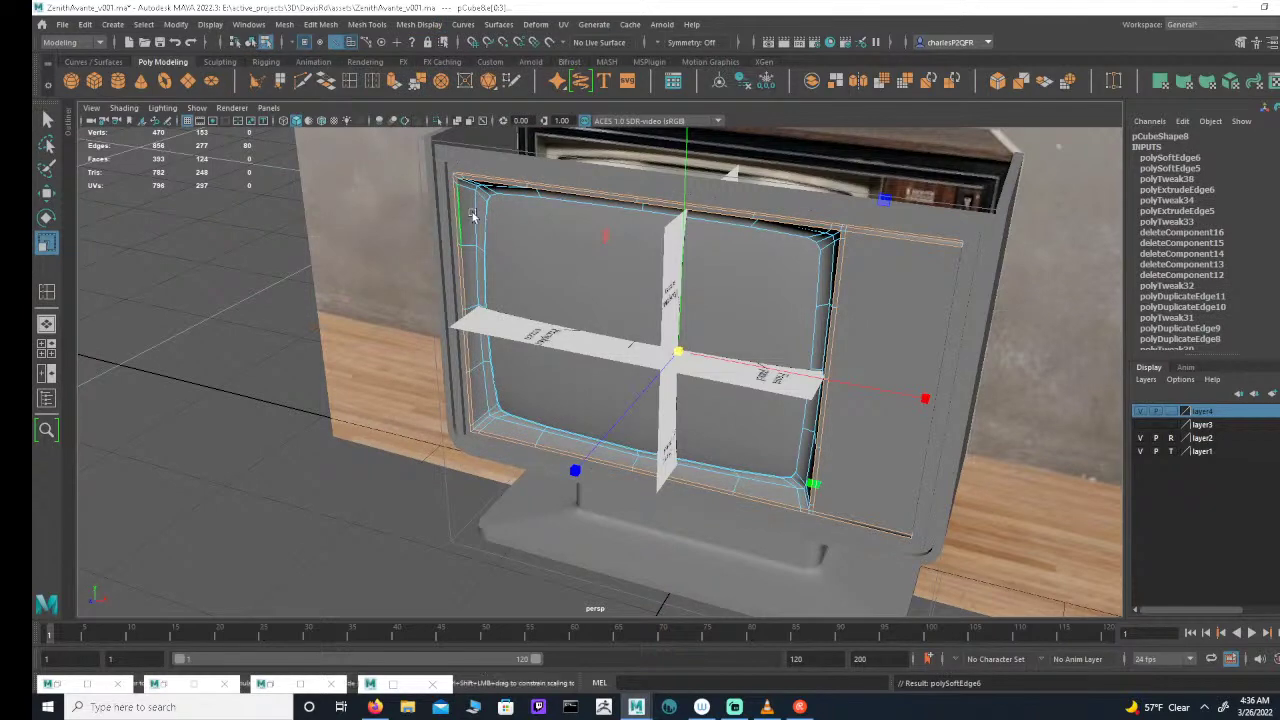
# Step: Apply Harden Edge to the bezel's inner-rim edge loop beside the screen, and return to object mode
pyautogui.keyDown('alt'); pyautogui.moveTo(471, 214); pyautogui.dragTo(408, 274, button='middle'); pyautogui.keyUp('alt')
pyautogui.keyDown('alt'); pyautogui.moveTo(408, 274); pyautogui.dragTo(590, 273, button='right'); pyautogui.keyUp('alt')
pyautogui.keyDown('alt'); pyautogui.moveTo(590, 273); pyautogui.dragTo(560, 160); pyautogui.keyUp('alt')
pyautogui.scroll(3, 536, 233)
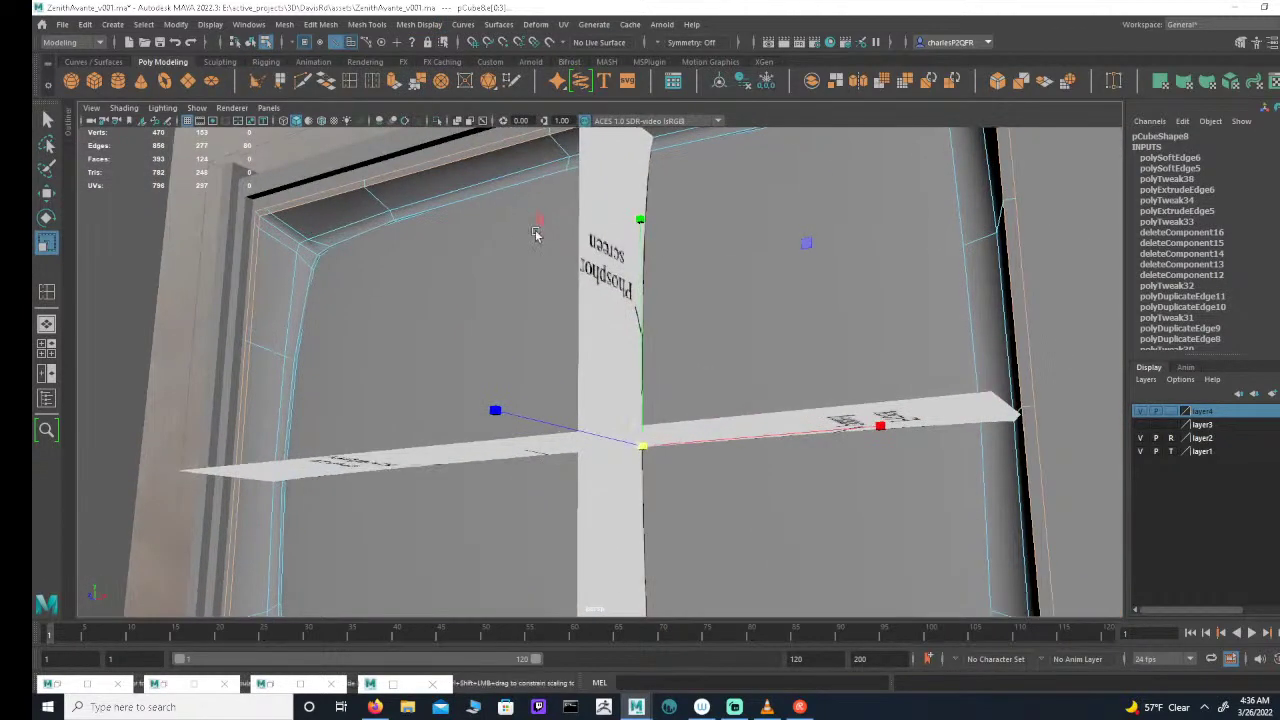
pyautogui.doubleClick(424, 214)
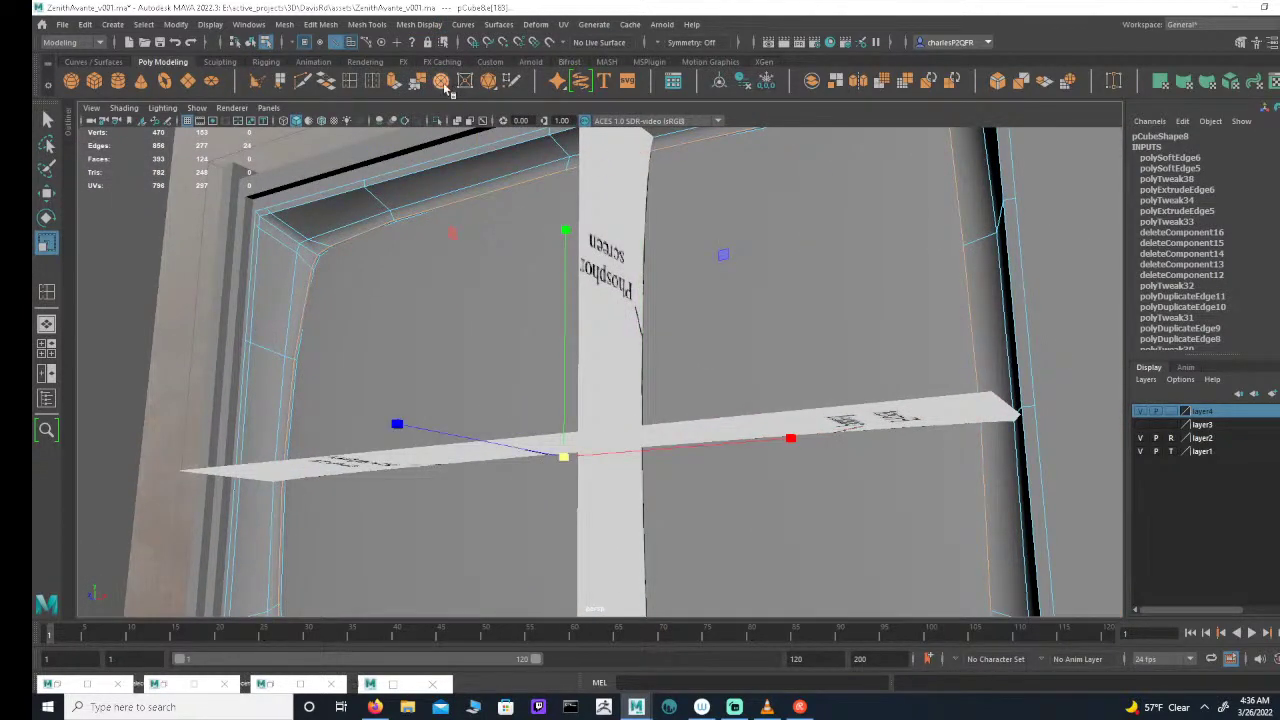
pyautogui.click(418, 24)
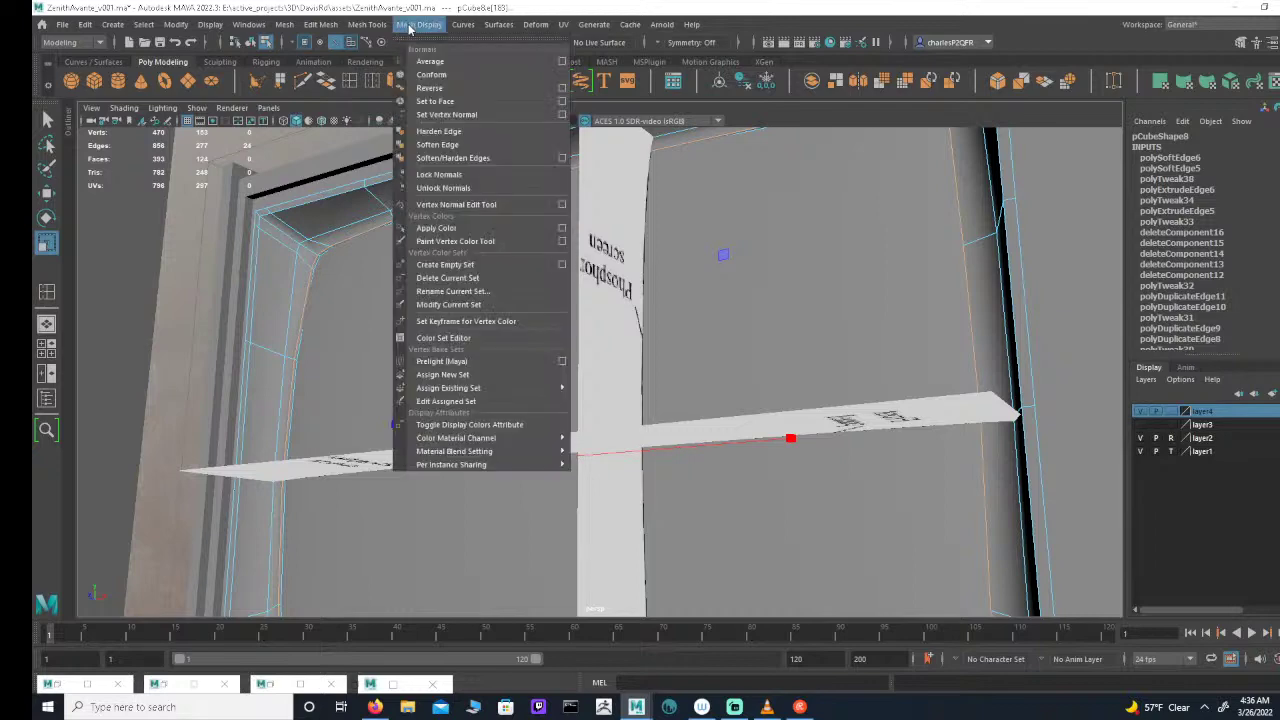
pyautogui.click(437, 132)
pyautogui.press('F8')
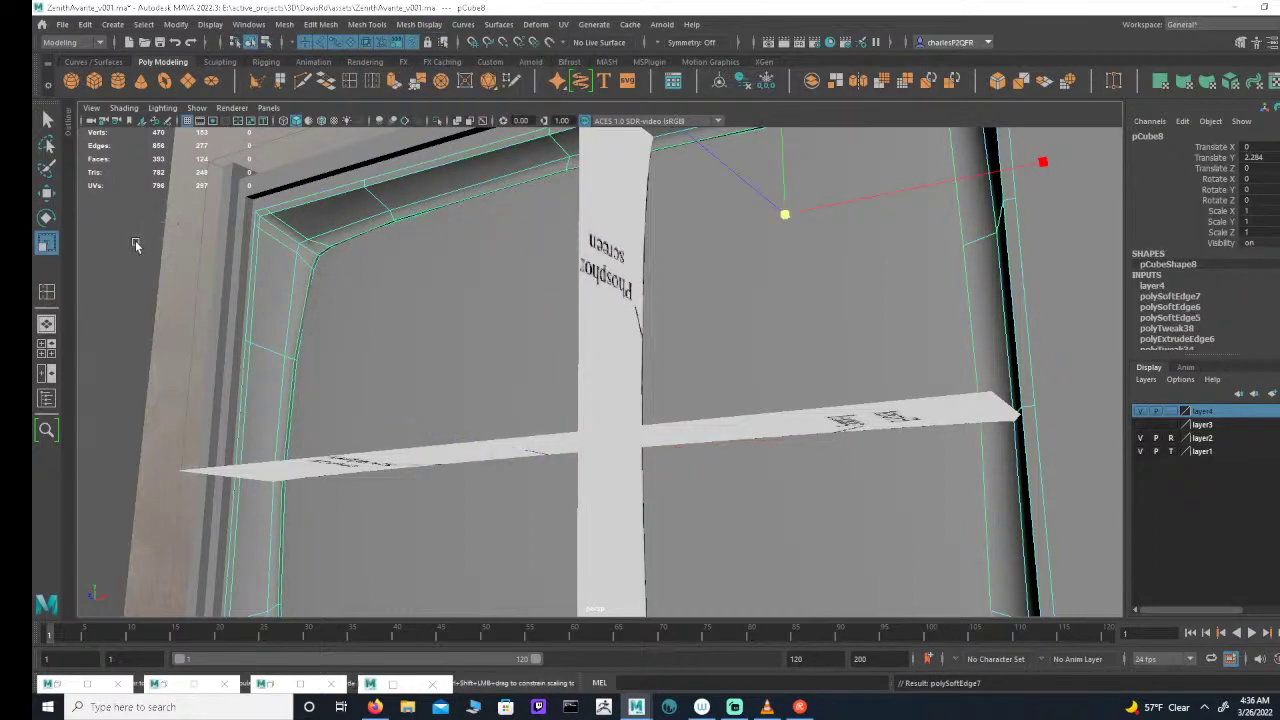
pyautogui.click(136, 244)
pyautogui.keyDown('alt'); pyautogui.moveTo(426, 263); pyautogui.dragTo(260, 283, button='right'); pyautogui.keyUp('alt')
pyautogui.keyDown('alt'); pyautogui.moveTo(260, 283); pyautogui.dragTo(508, 297); pyautogui.keyUp('alt')
# Step: Select the bezel, show it over the reference photo in the front view, and switch it to vertex editing
pyautogui.click(379, 244)
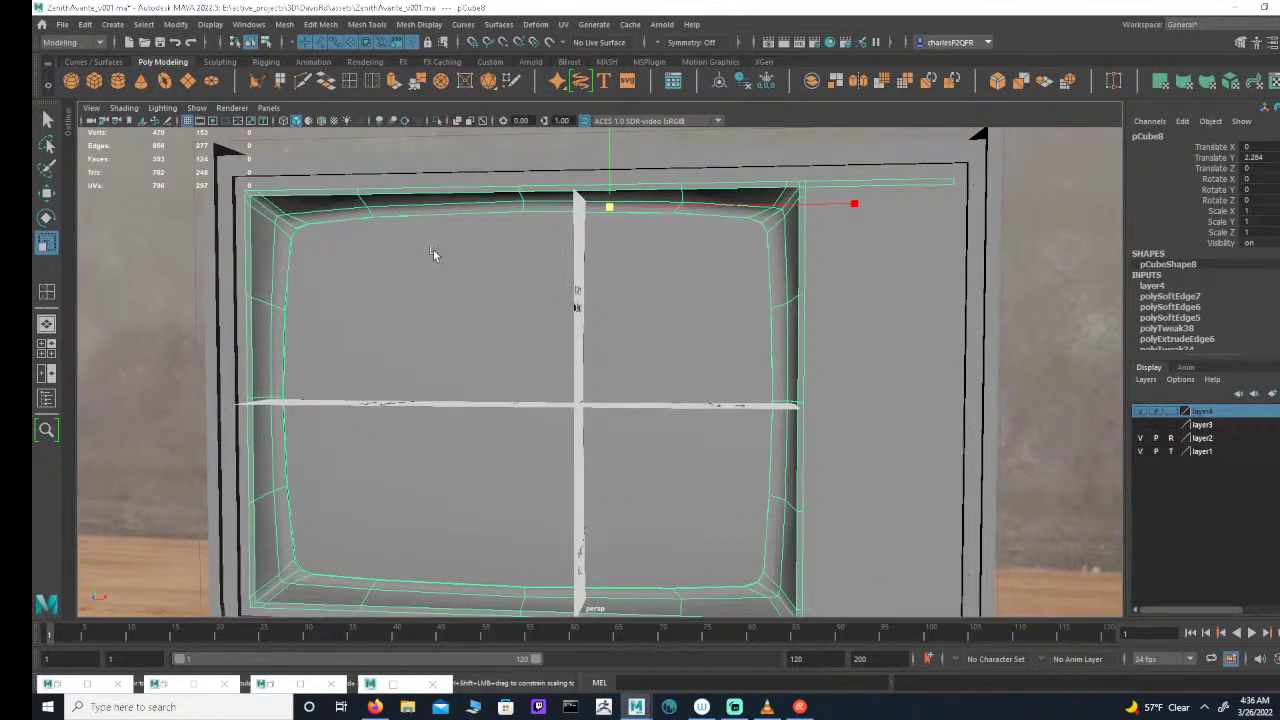
pyautogui.press('space')
pyautogui.press('space')
pyautogui.scroll(4, 574, 428)
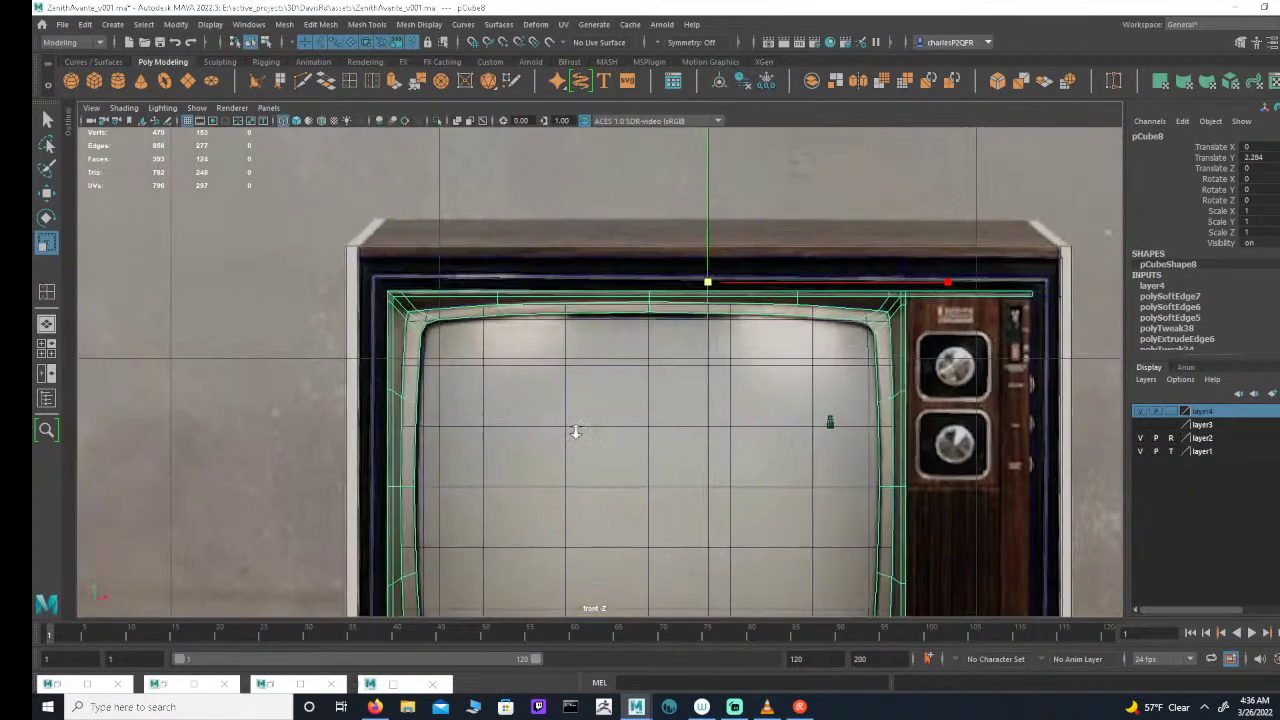
pyautogui.keyDown('alt'); pyautogui.moveTo(523, 357); pyautogui.dragTo(270, 358, button='right'); pyautogui.keyUp('alt')
pyautogui.keyDown('alt'); pyautogui.moveTo(568, 414); pyautogui.dragTo(506, 369, button='middle'); pyautogui.keyUp('alt')
pyautogui.keyDown('alt'); pyautogui.moveTo(655, 406); pyautogui.dragTo(686, 285, button='middle'); pyautogui.keyUp('alt')
pyautogui.keyDown('alt'); pyautogui.moveTo(686, 377); pyautogui.dragTo(657, 386, button='middle'); pyautogui.keyUp('alt')
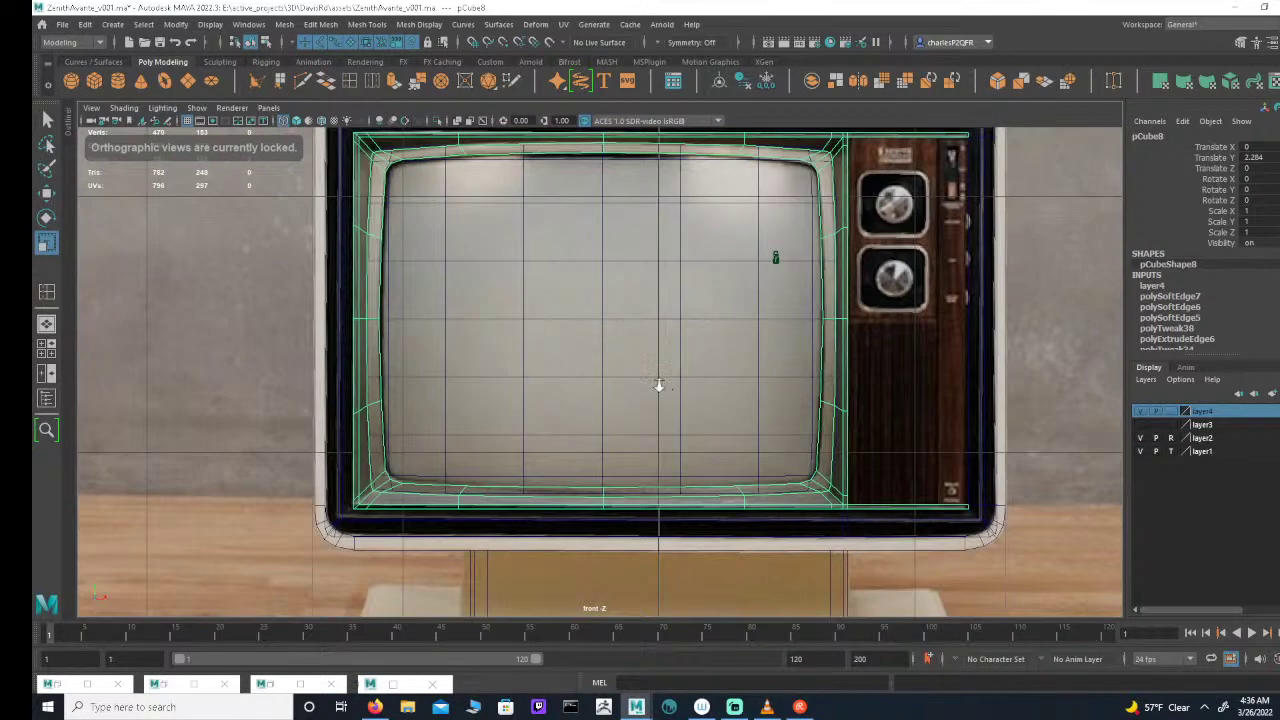
pyautogui.keyDown('alt'); pyautogui.moveTo(657, 386); pyautogui.dragTo(626, 355, button='right'); pyautogui.keyUp('alt')
pyautogui.keyDown('alt'); pyautogui.moveTo(626, 355); pyautogui.dragTo(622, 389, button='middle'); pyautogui.keyUp('alt')
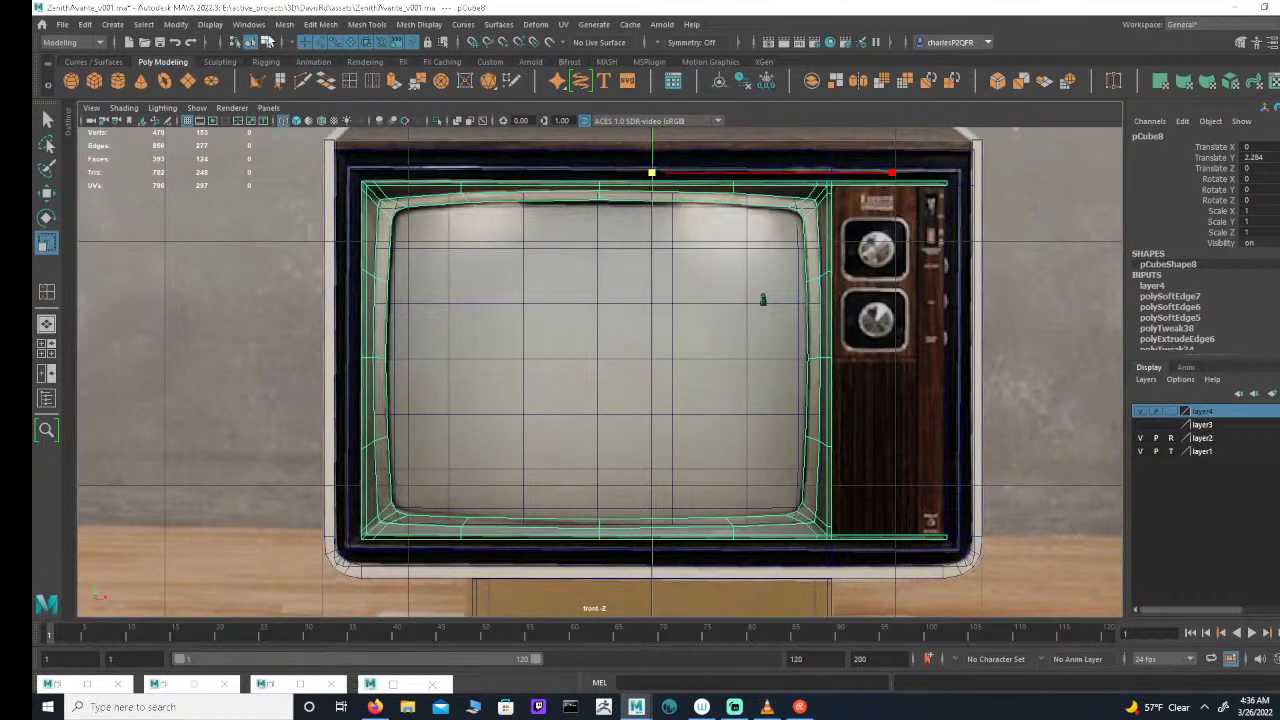
pyautogui.click(266, 42)
pyautogui.click(306, 43)
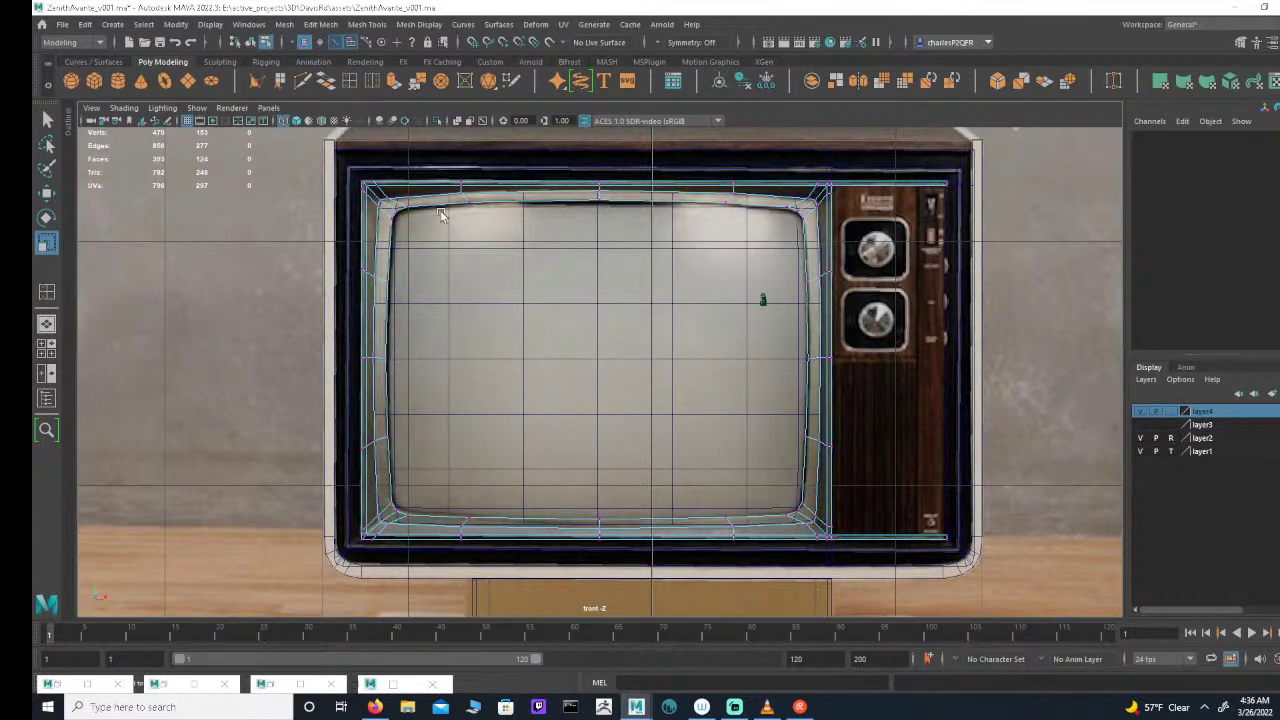
# Step: Select the four corner vertices of the bezel's middle edge loop and scale them slightly in width and height to match the photo
pyautogui.moveTo(394, 203); pyautogui.dragTo(400, 207)
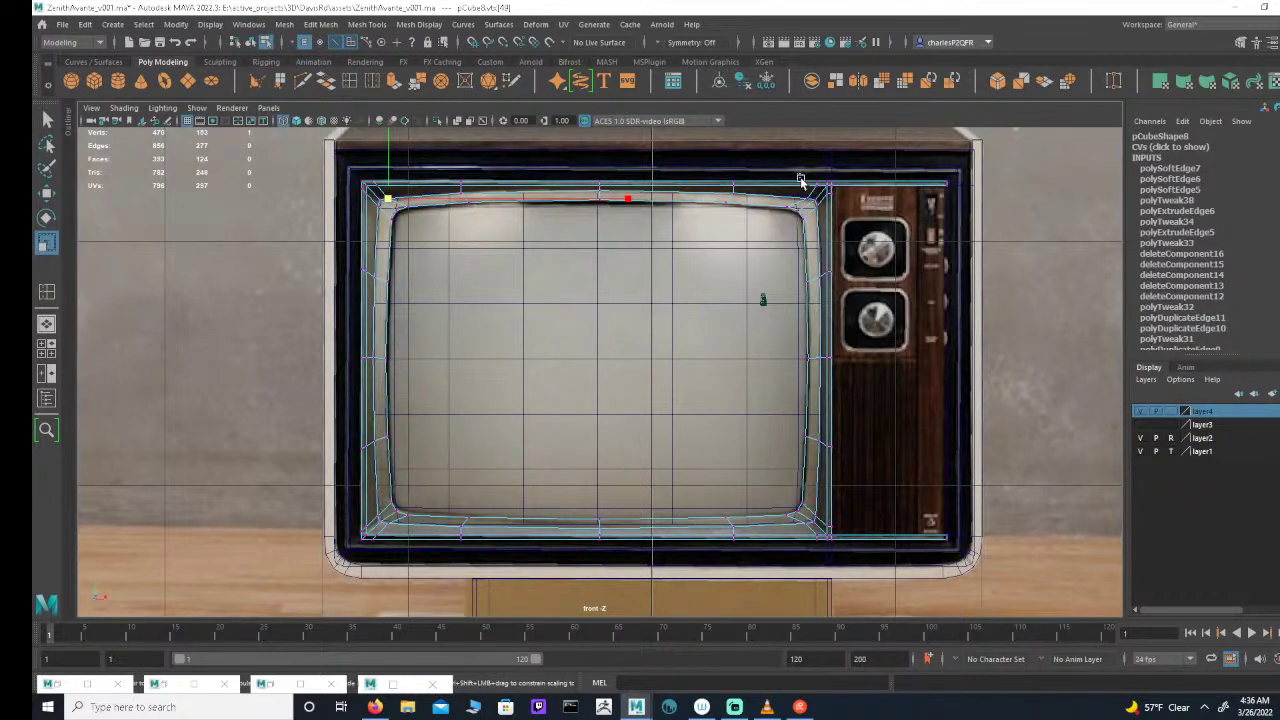
pyautogui.moveTo(812, 200); pyautogui.dragTo(814, 203)
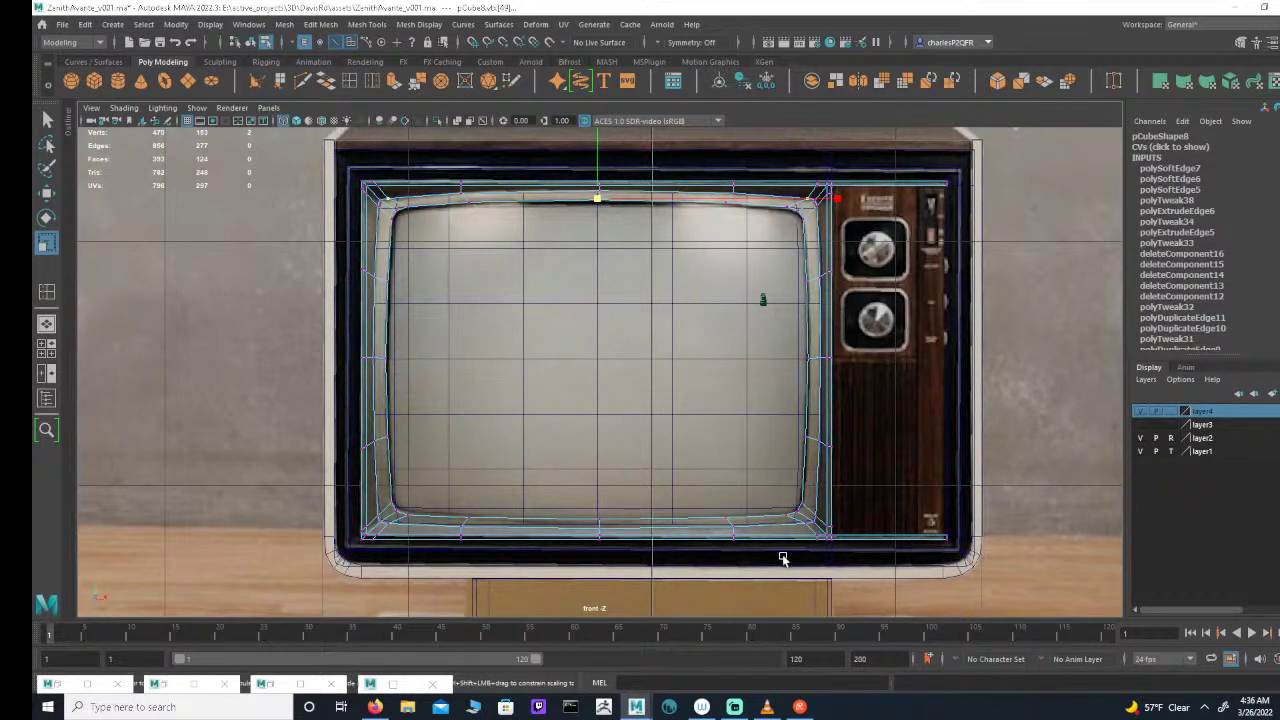
pyautogui.keyDown('shift'); pyautogui.moveTo(788, 516); pyautogui.dragTo(788, 514); pyautogui.keyUp('shift')
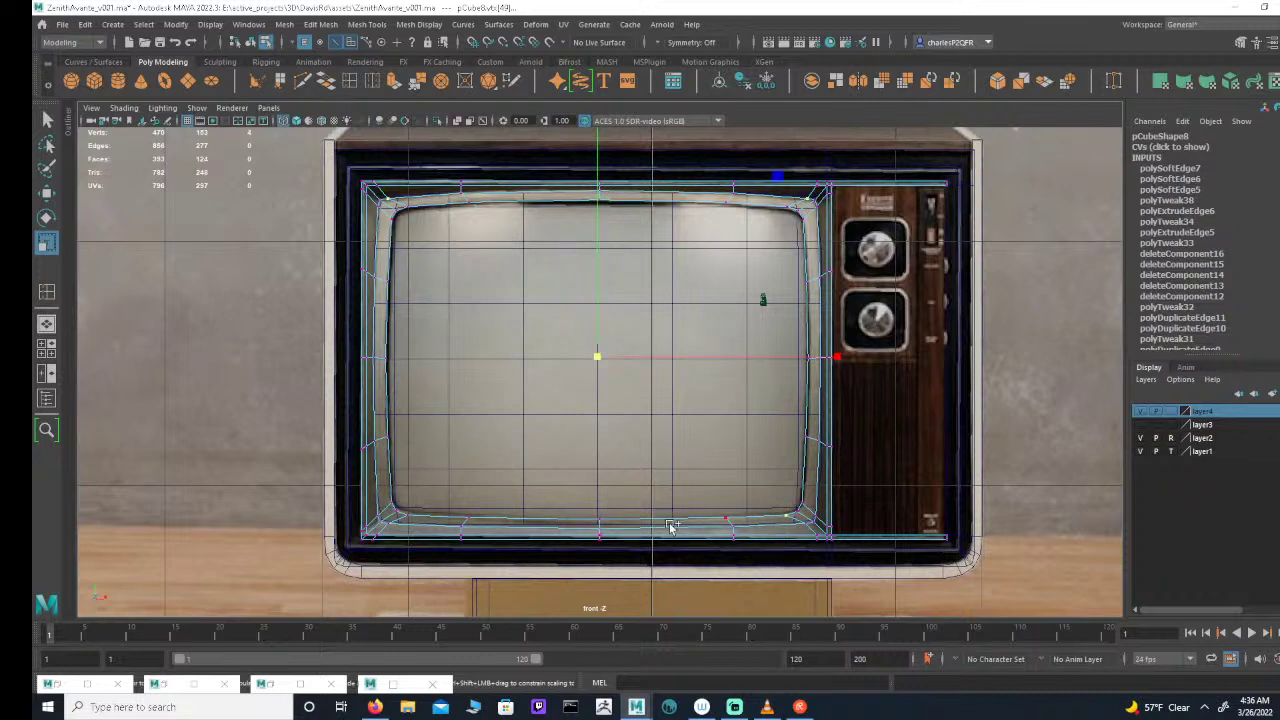
pyautogui.hotkey('ctrl', 'z')
pyautogui.keyDown('shift'); pyautogui.moveTo(790, 568); pyautogui.dragTo(808, 520); pyautogui.keyUp('shift')
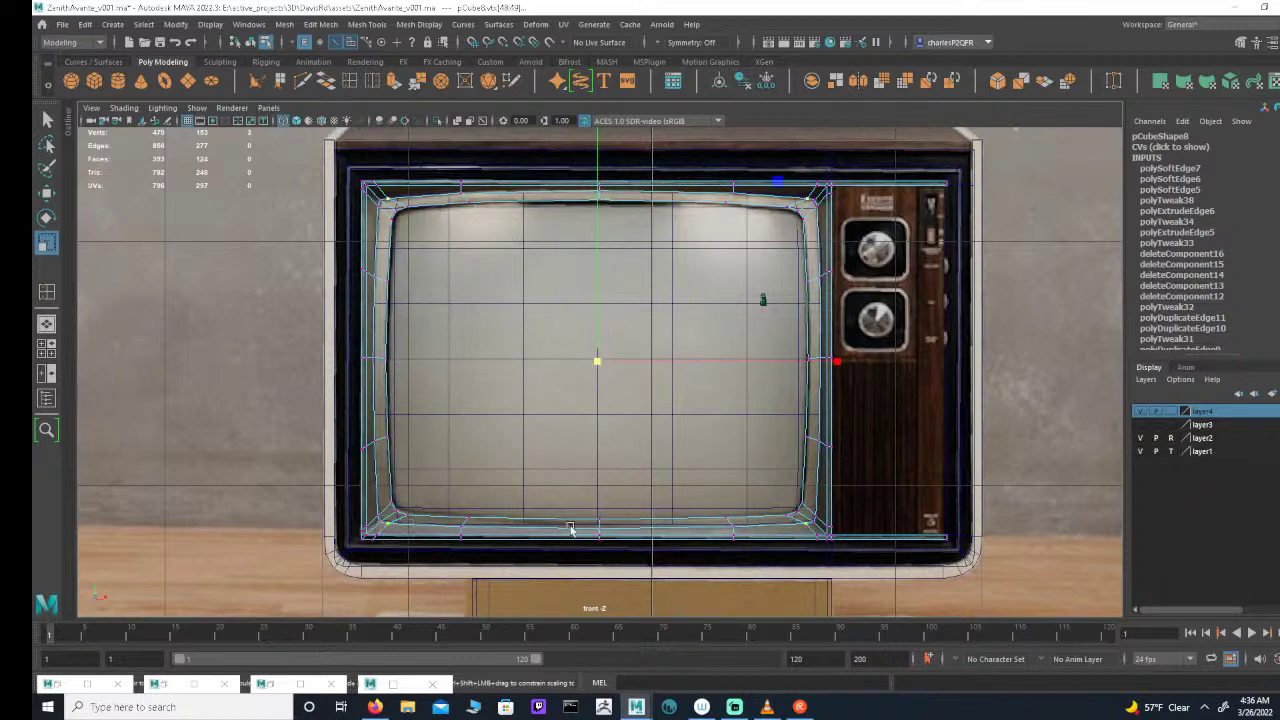
pyautogui.keyDown('alt'); pyautogui.moveTo(568, 317); pyautogui.dragTo(551, 331, button='middle'); pyautogui.keyUp('alt')
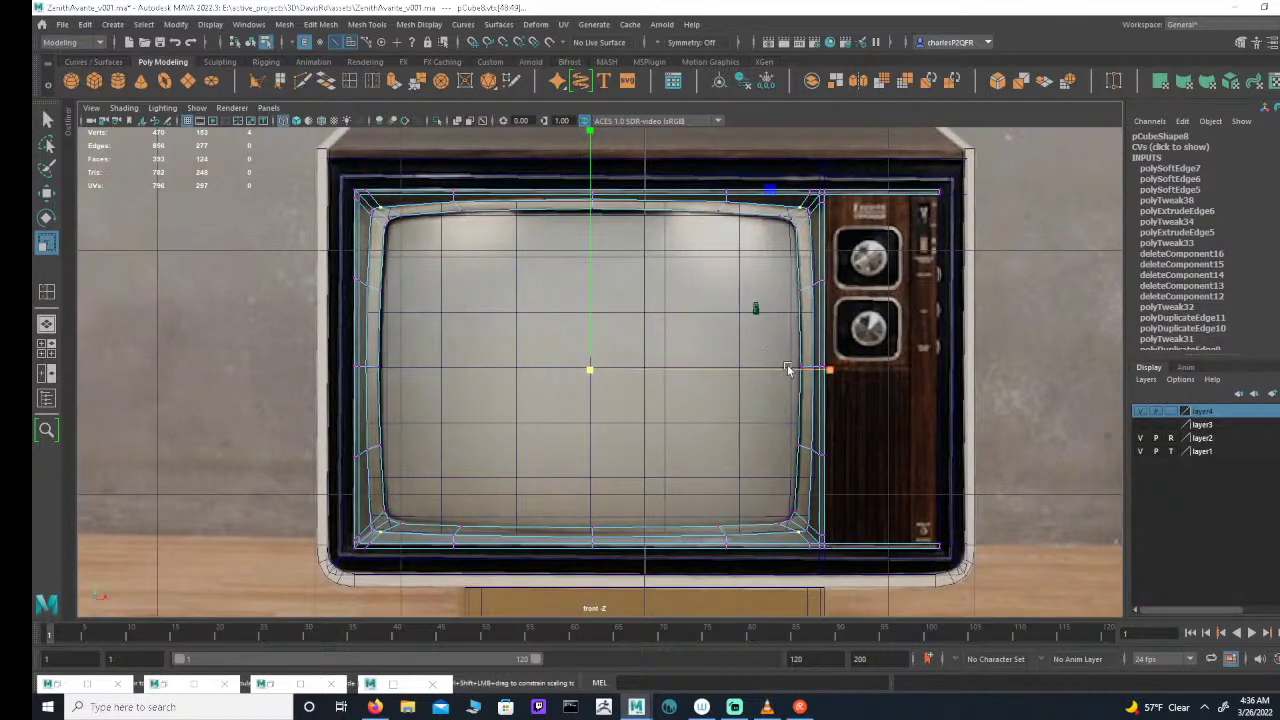
pyautogui.moveTo(831, 369); pyautogui.dragTo(827, 369)
pyautogui.keyDown('alt'); pyautogui.moveTo(708, 298); pyautogui.dragTo(704, 315, button='middle'); pyautogui.keyUp('alt')
pyautogui.moveTo(584, 149); pyautogui.dragTo(581, 145)
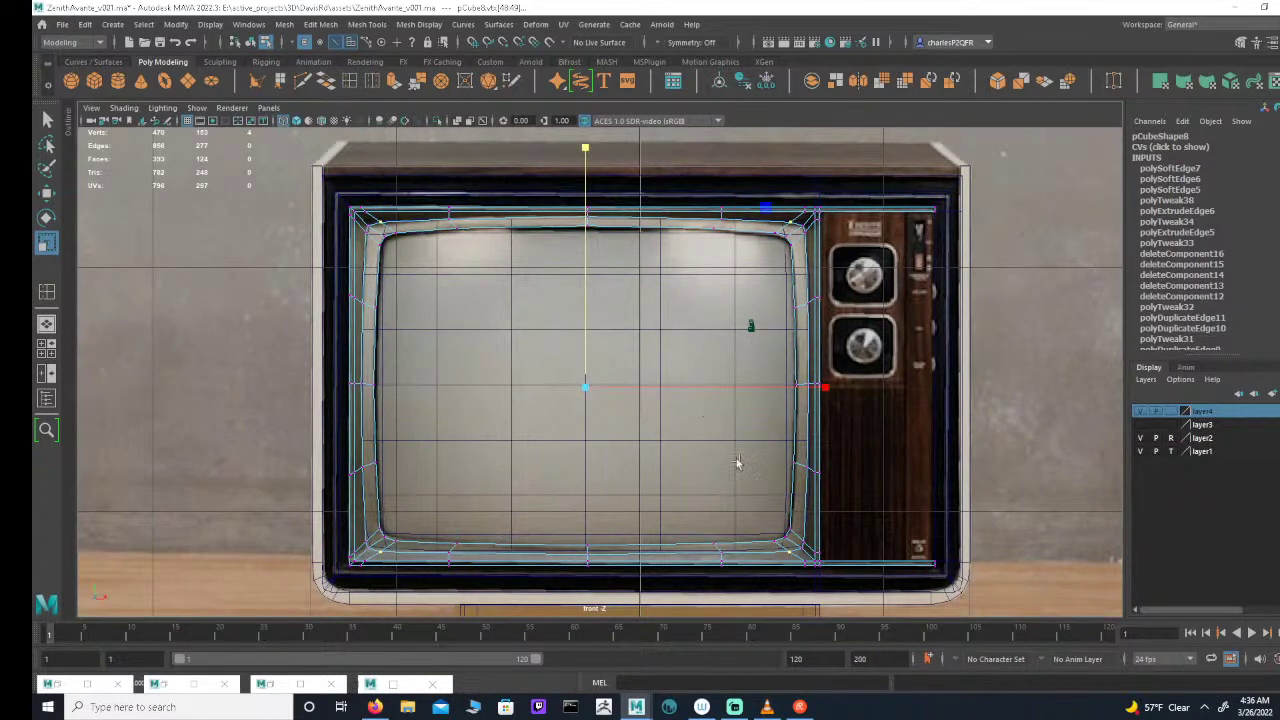
# Step: Examine the adjusted bezel corners against the reference photo, and return to object mode in the perspective view
pyautogui.keyDown('alt'); pyautogui.moveTo(739, 463); pyautogui.dragTo(704, 313, button='middle'); pyautogui.keyUp('alt')
pyautogui.keyDown('alt'); pyautogui.moveTo(704, 313); pyautogui.dragTo(997, 342, button='right'); pyautogui.keyUp('alt')
pyautogui.keyDown('alt'); pyautogui.moveTo(746, 428); pyautogui.dragTo(975, 428, button='right'); pyautogui.keyUp('alt')
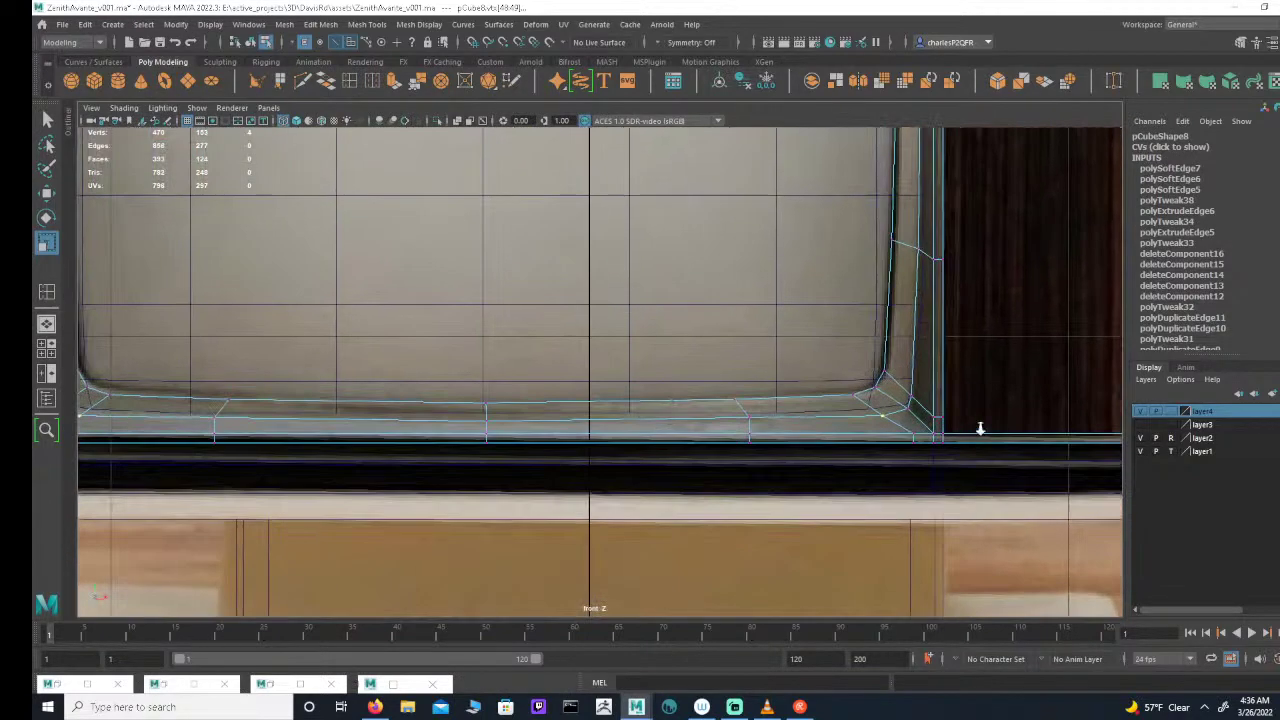
pyautogui.scroll(-5, 838, 413)
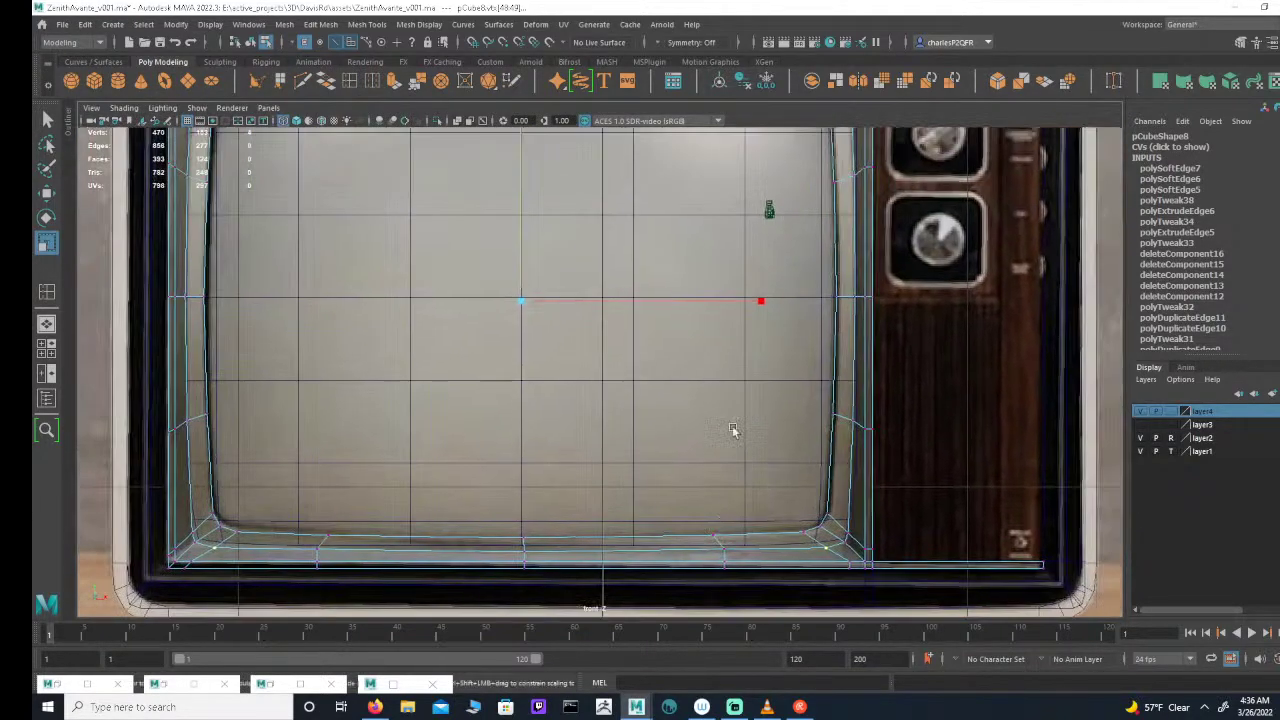
pyautogui.keyDown('alt'); pyautogui.moveTo(688, 298); pyautogui.dragTo(720, 439, button='middle'); pyautogui.keyUp('alt')
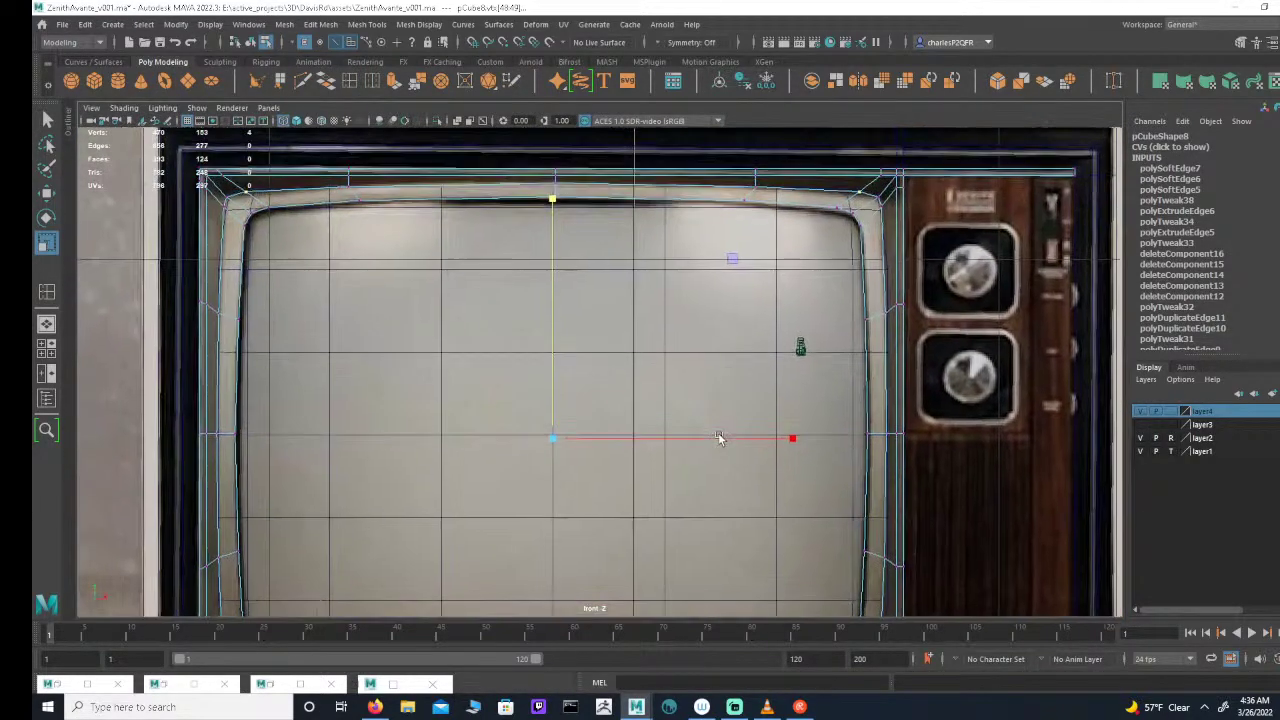
pyautogui.scroll(-4, 709, 437)
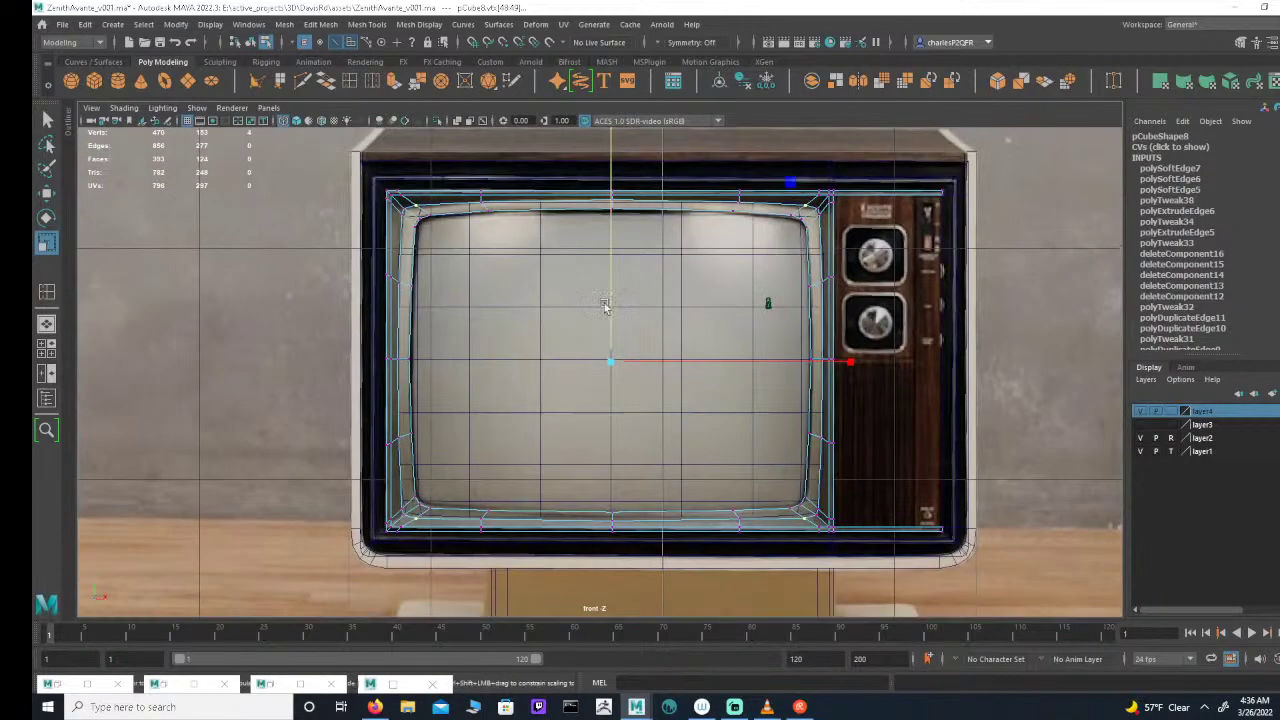
pyautogui.press('space')
pyautogui.press('space')
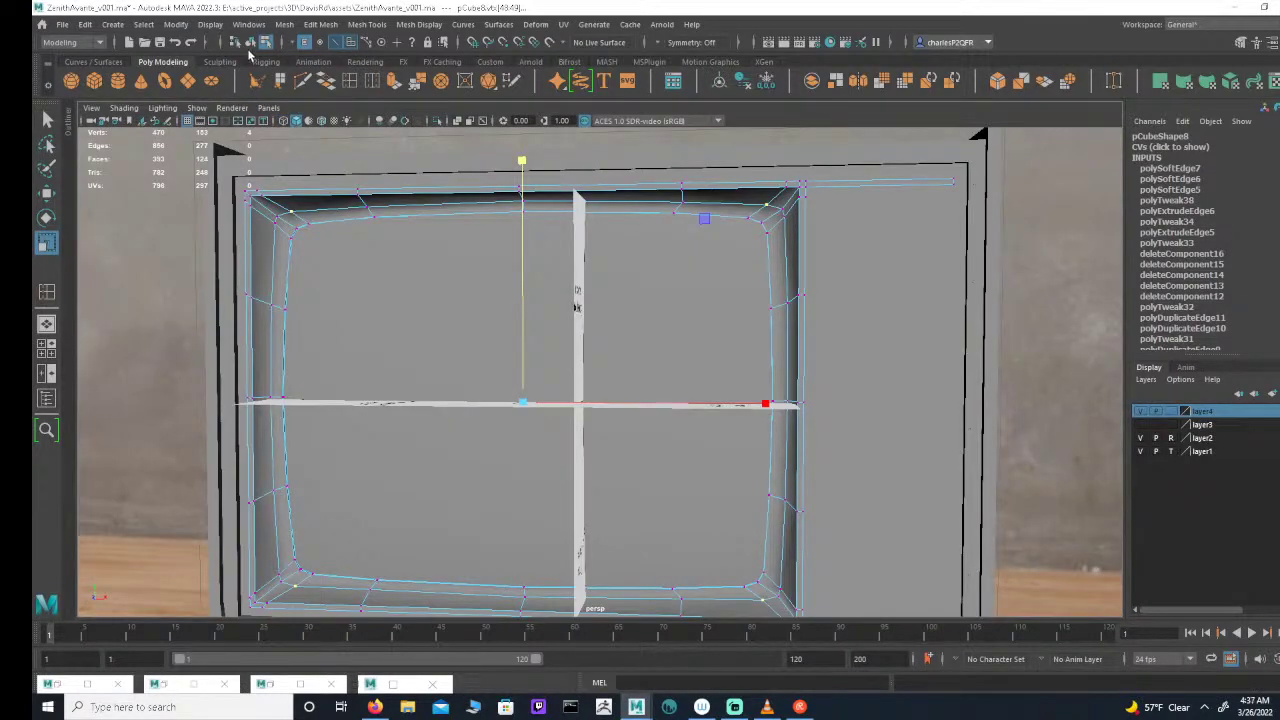
pyautogui.press('F8')
pyautogui.click(141, 302)
pyautogui.keyDown('alt'); pyautogui.moveTo(141, 302); pyautogui.dragTo(655, 233); pyautogui.keyUp('alt')
# Step: Select the screen surface together with the bezel and switch both objects to vertex editing
pyautogui.click(643, 285)
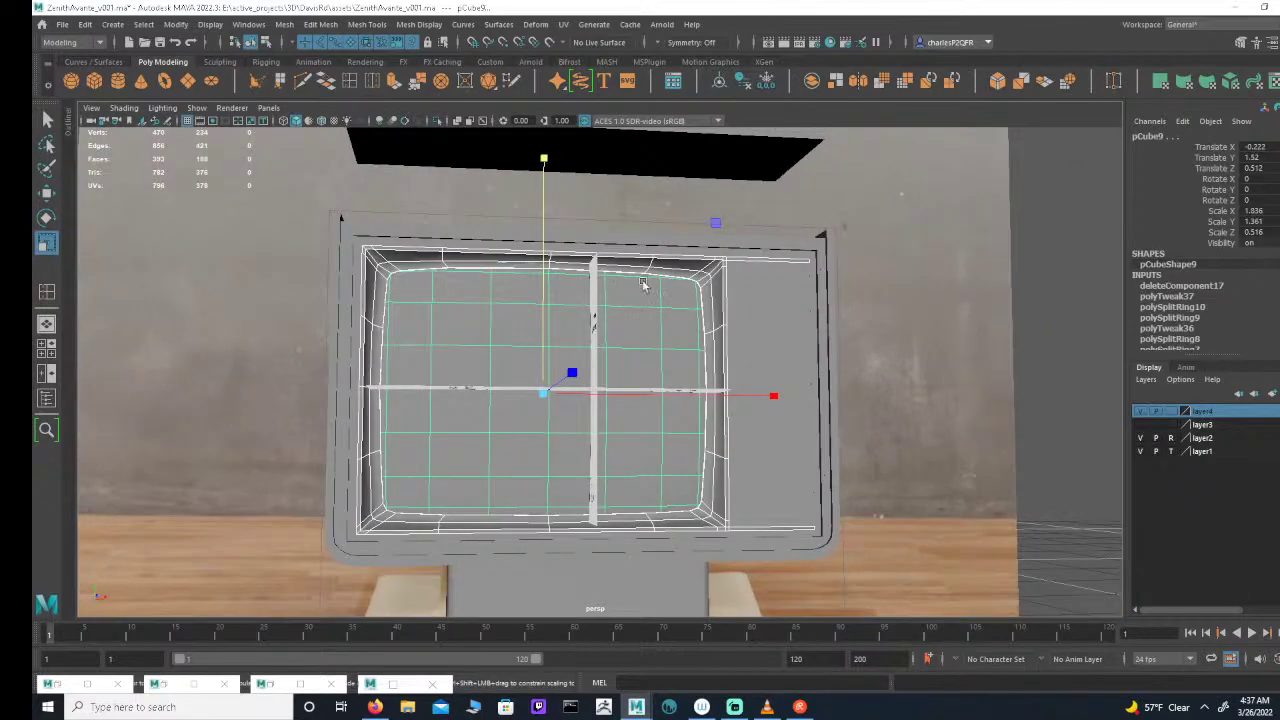
pyautogui.keyDown('alt'); pyautogui.moveTo(694, 289); pyautogui.dragTo(673, 365); pyautogui.keyUp('alt')
pyautogui.scroll(3, 719, 323)
pyautogui.click(266, 42)
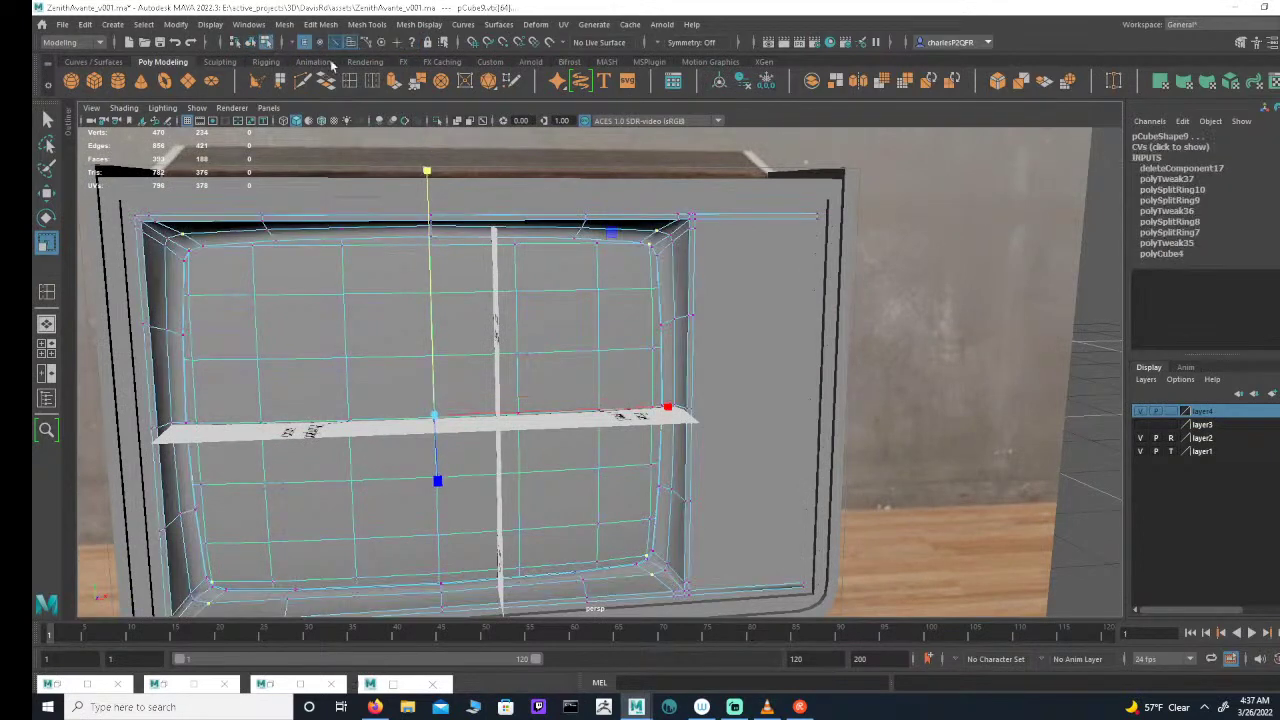
pyautogui.click(308, 45)
pyautogui.click(308, 45)
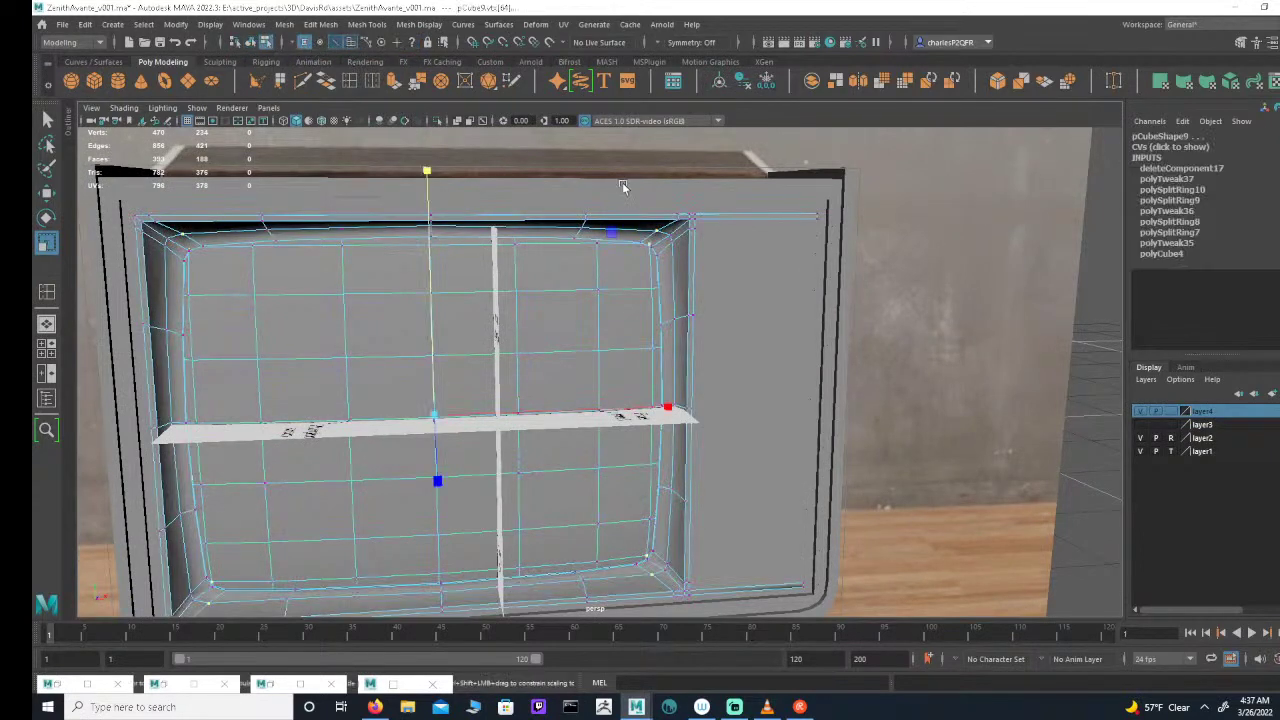
# Step: Select the bezel's upper-right corner vertex on the middle edge loop and check its placement against the photo in the front view
pyautogui.click(669, 237)
pyautogui.keyDown('alt'); pyautogui.moveTo(404, 274); pyautogui.dragTo(382, 251); pyautogui.keyUp('alt')
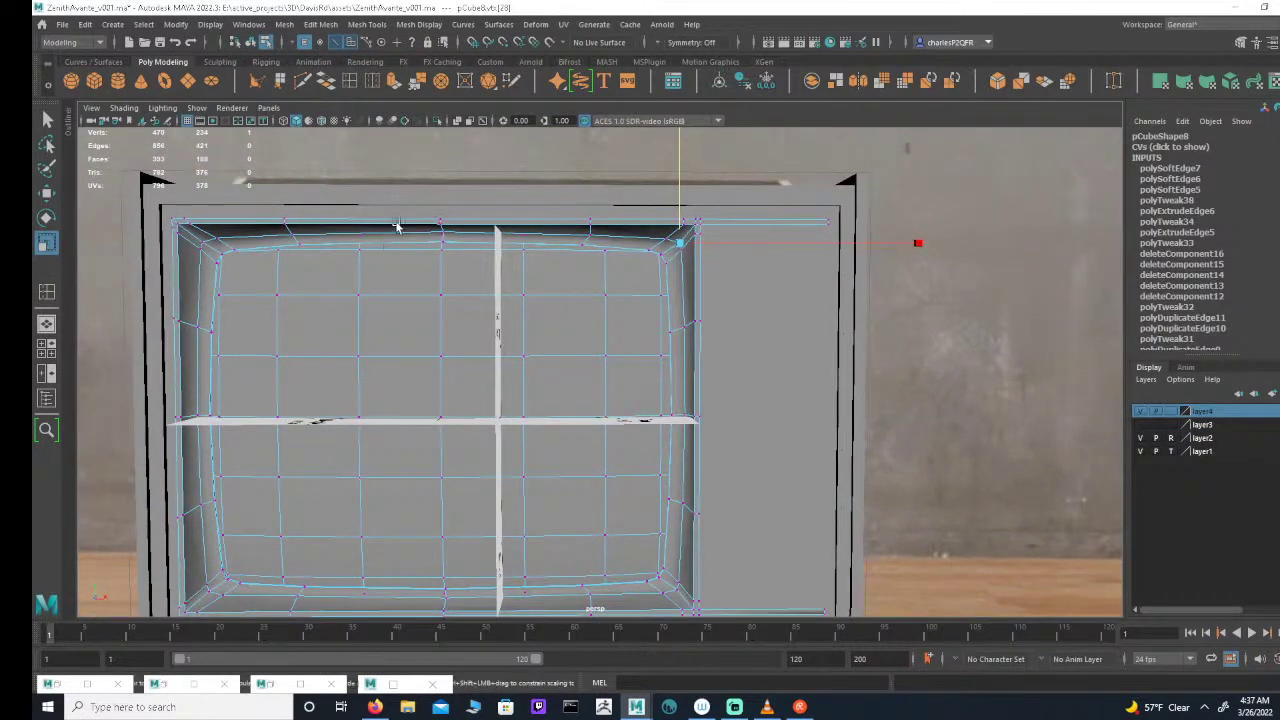
pyautogui.press('space')
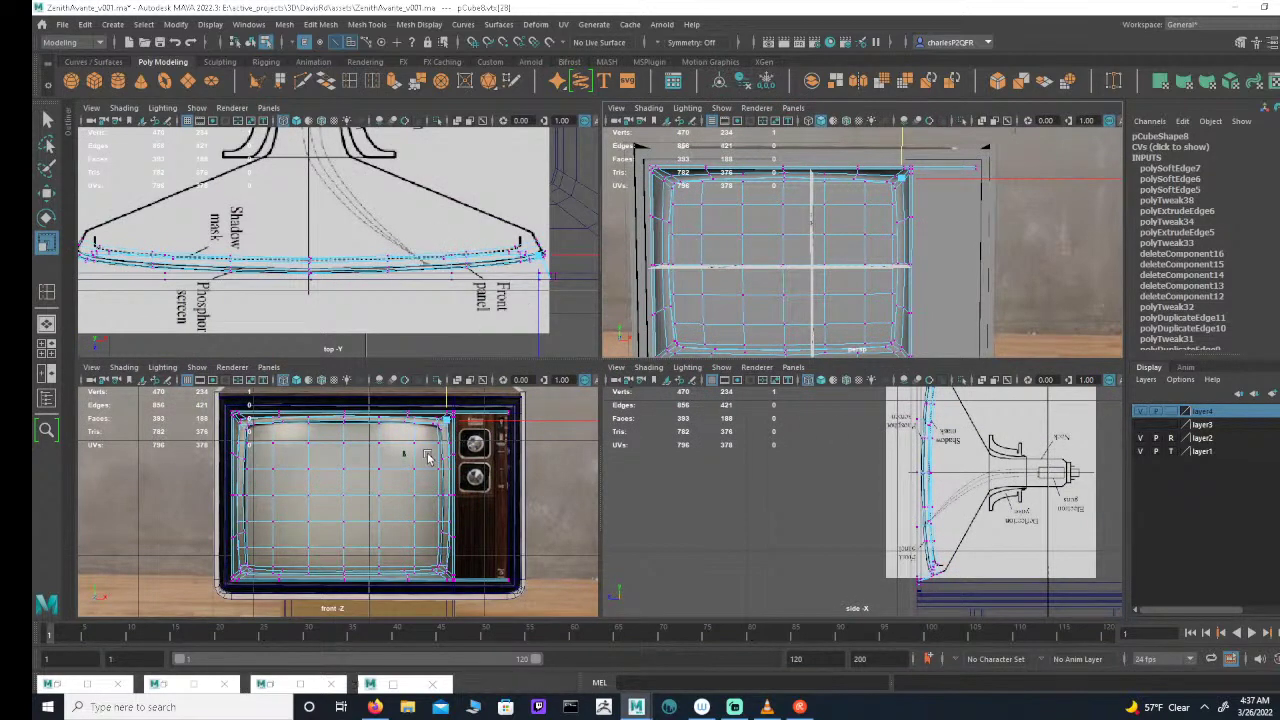
pyautogui.press('space')
pyautogui.scroll(1, 531, 357)
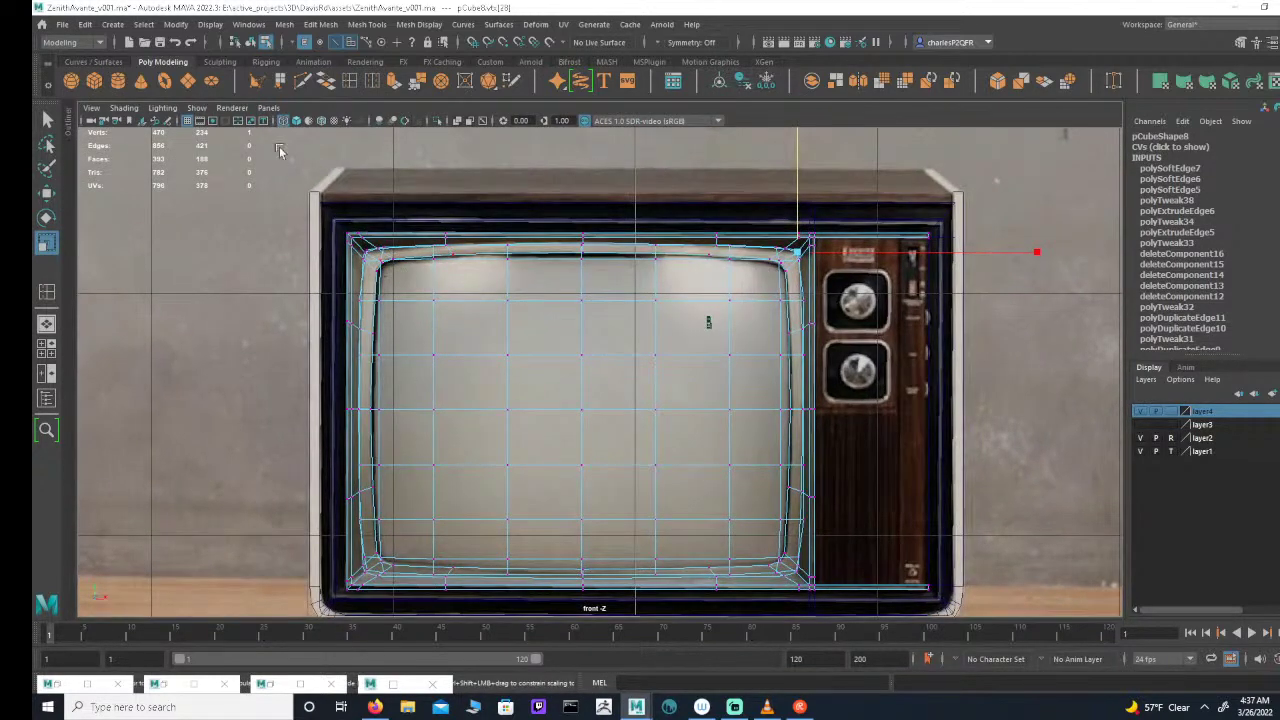
# Step: Return to object mode, select only the bezel, and switch it to vertex editing
pyautogui.press('F8')
pyautogui.click(245, 255)
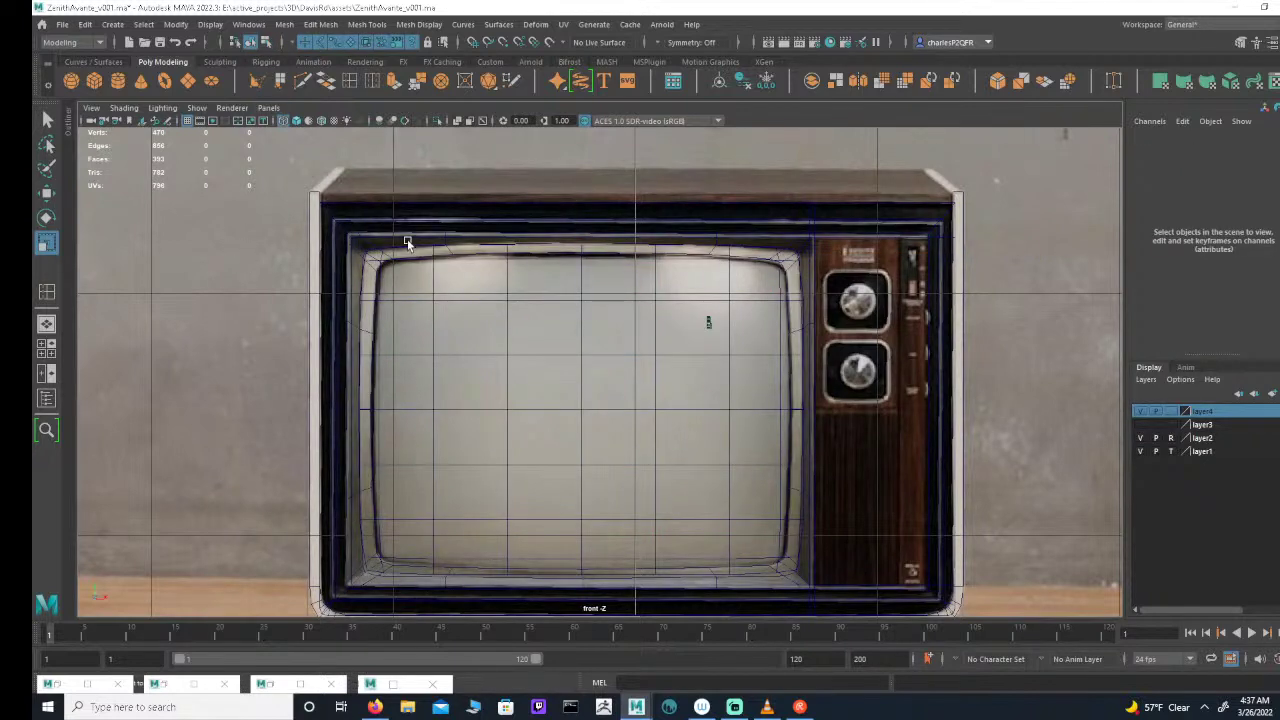
pyautogui.click(368, 238)
pyautogui.click(360, 242)
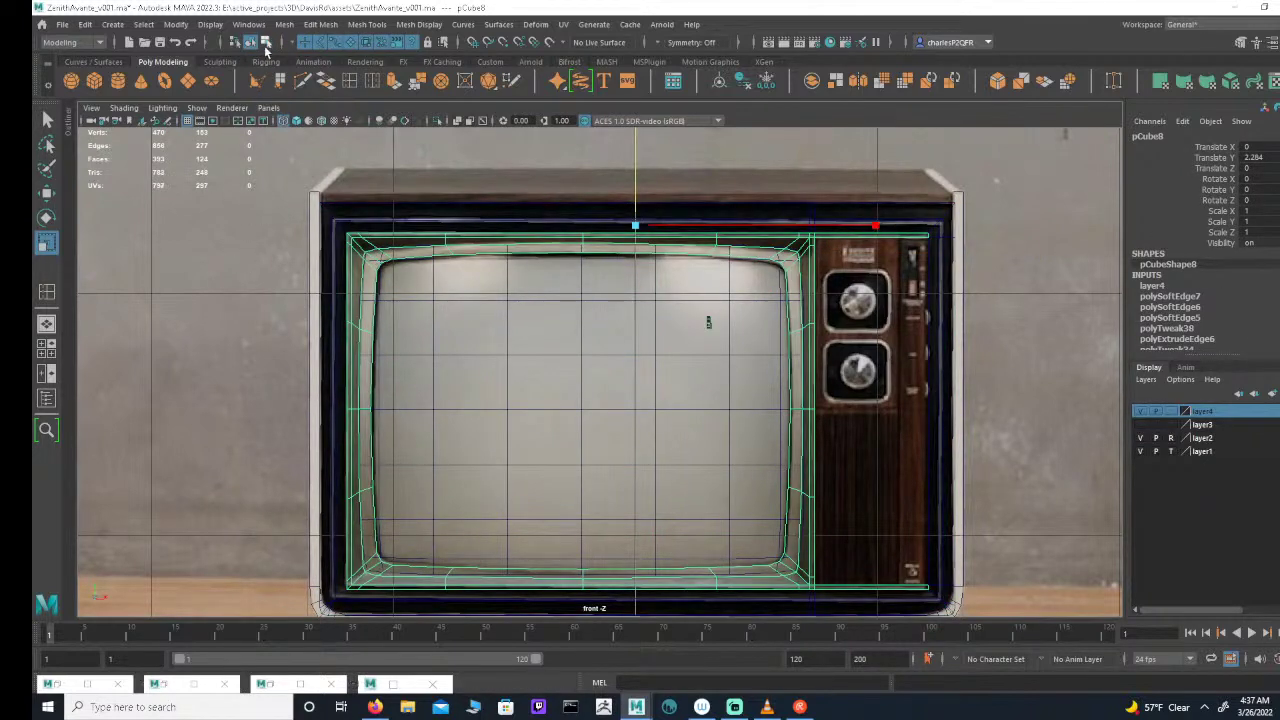
pyautogui.click(306, 43)
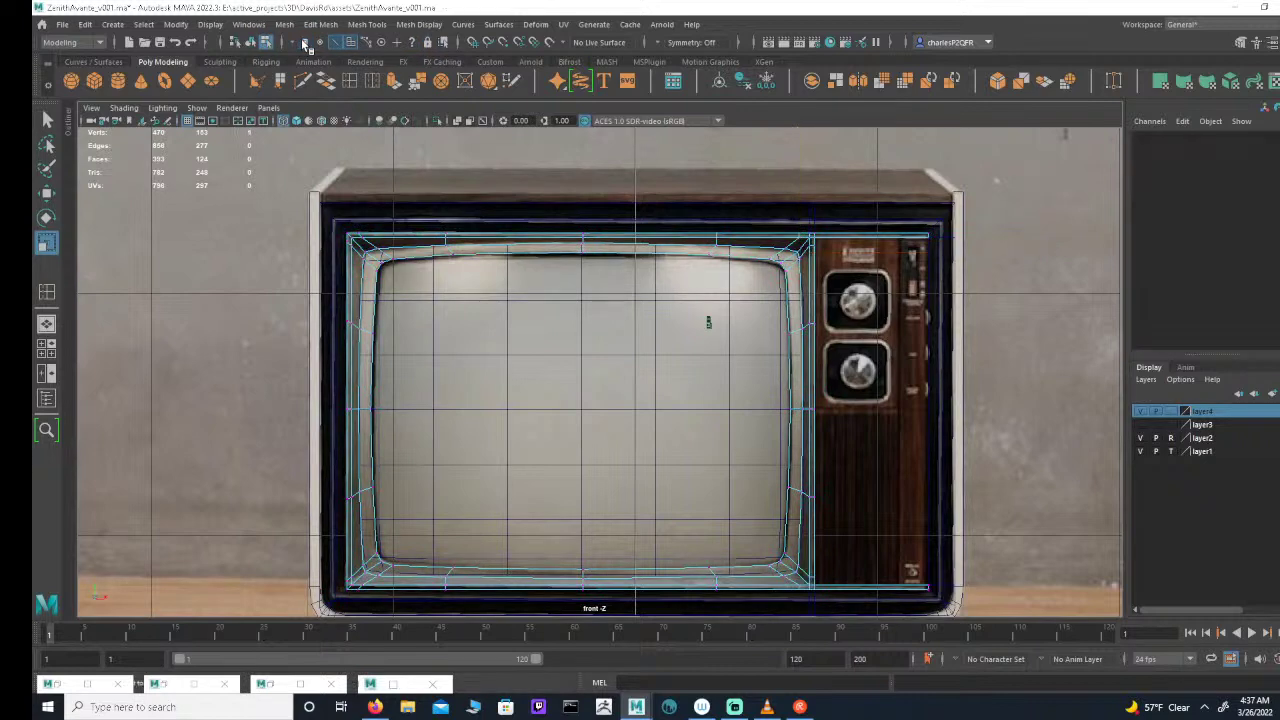
# Step: Select the four corner vertices of the bezel's middle edge loop and fine-tune their width against the reference photo
pyautogui.click(366, 252)
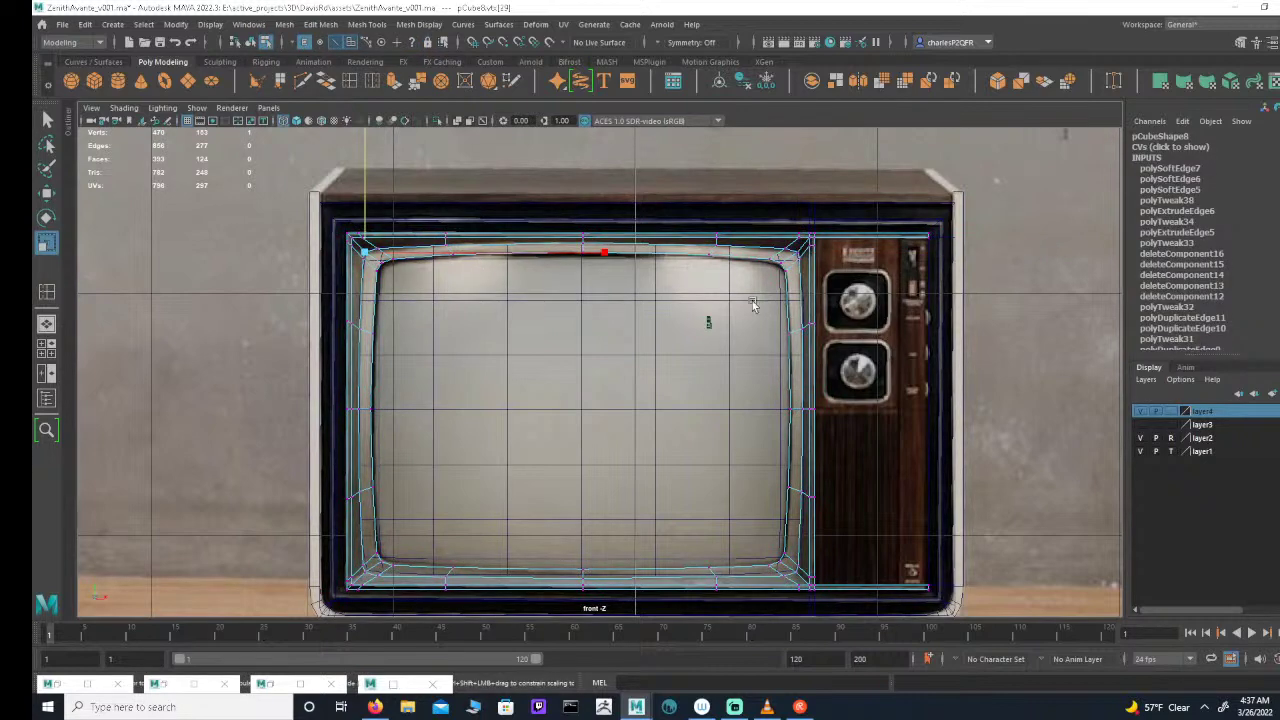
pyautogui.keyDown('shift'); pyautogui.click(800, 252); pyautogui.keyUp('shift')
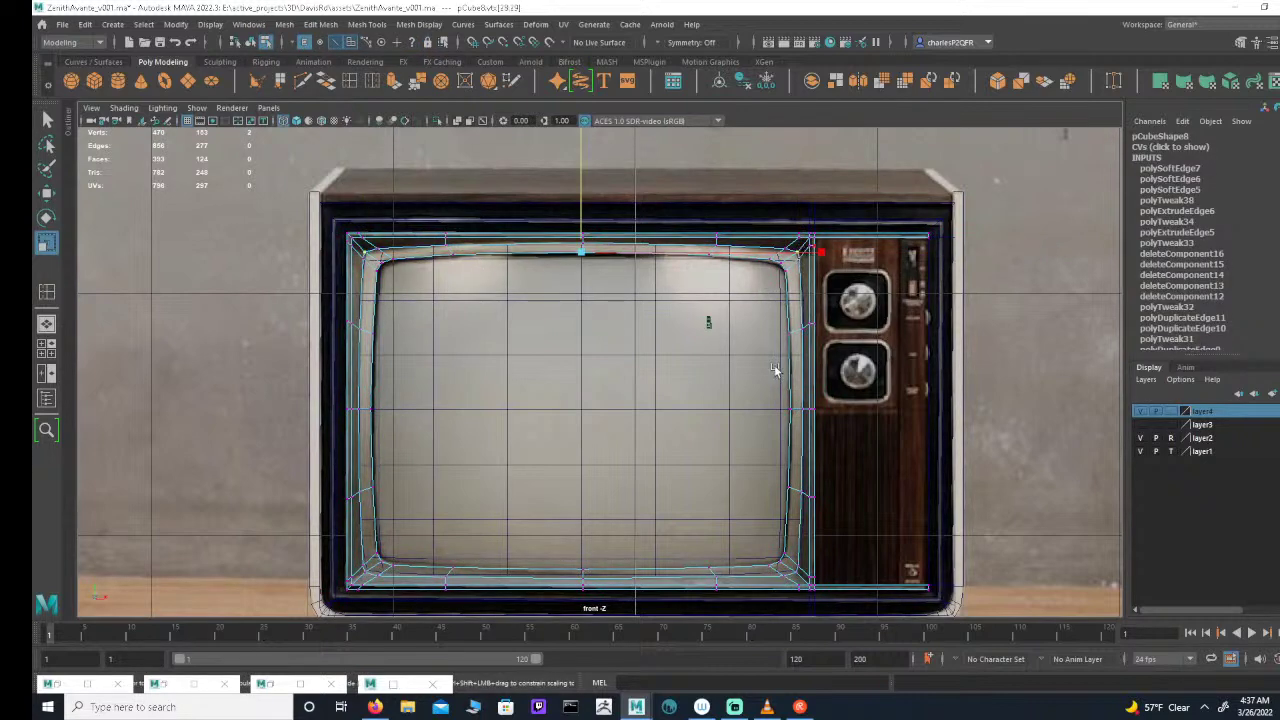
pyautogui.keyDown('alt'); pyautogui.moveTo(774, 371); pyautogui.dragTo(718, 358, button='middle'); pyautogui.keyUp('alt')
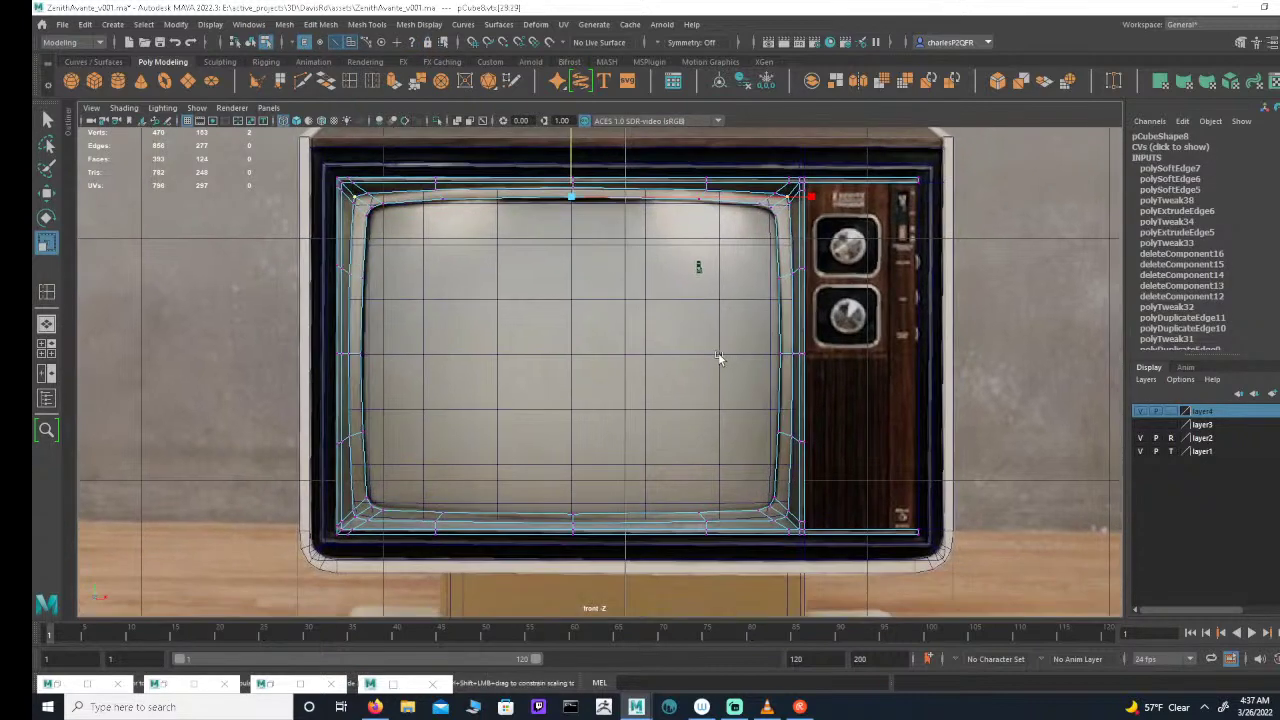
pyautogui.keyDown('shift'); pyautogui.click(787, 519); pyautogui.keyUp('shift')
pyautogui.press('space')
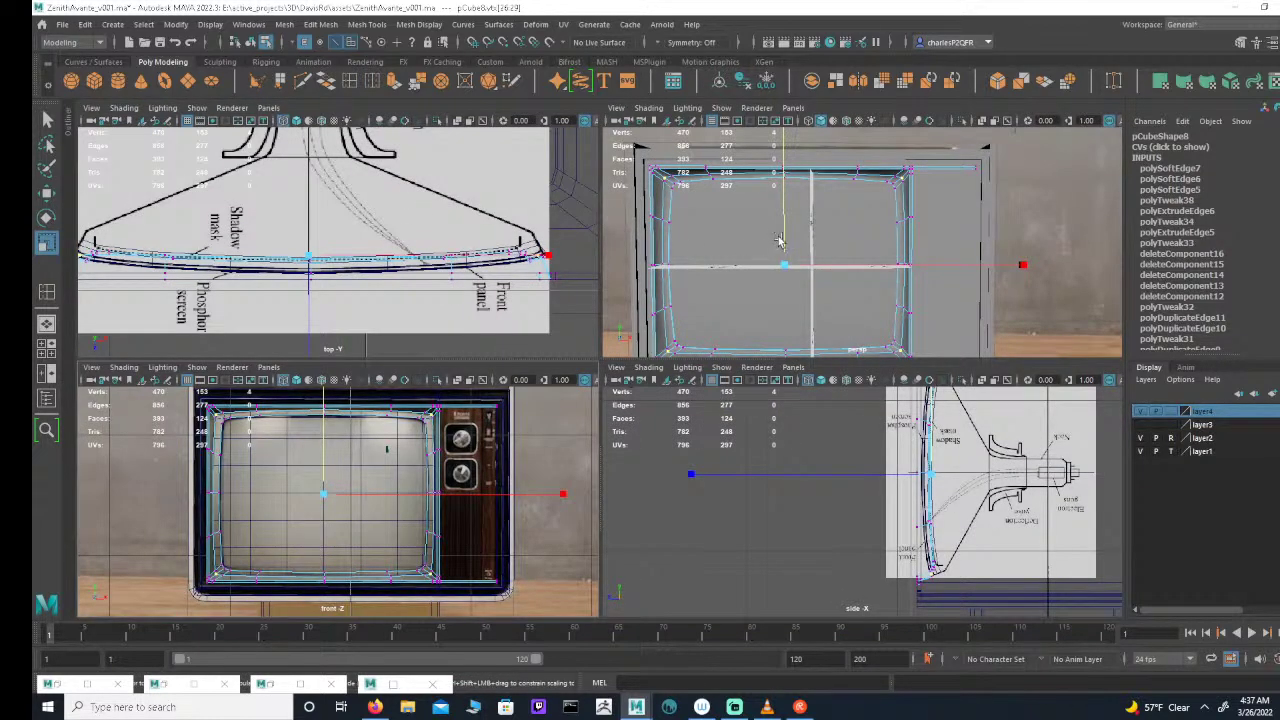
pyautogui.press('space')
pyautogui.moveTo(580, 297)
pyautogui.keyDown('alt'); pyautogui.mouseDown()
pyautogui.moveTo(531, 257)
pyautogui.moveTo(600, 280)
pyautogui.moveTo(571, 300)
pyautogui.moveTo(591, 294)
pyautogui.moveTo(583, 302)
pyautogui.mouseUp(); pyautogui.keyUp('alt')
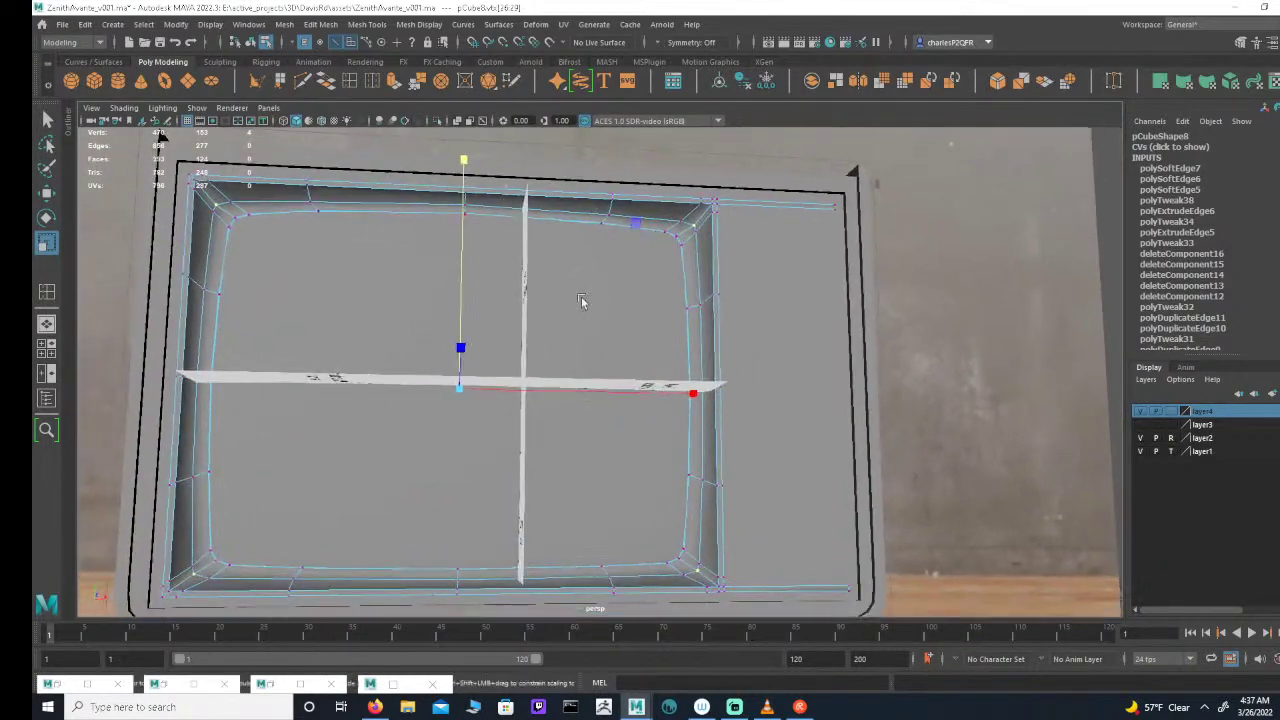
pyautogui.press('space')
pyautogui.press('space')
pyautogui.keyDown('alt'); pyautogui.moveTo(486, 377); pyautogui.dragTo(640, 334, button='middle'); pyautogui.keyUp('alt')
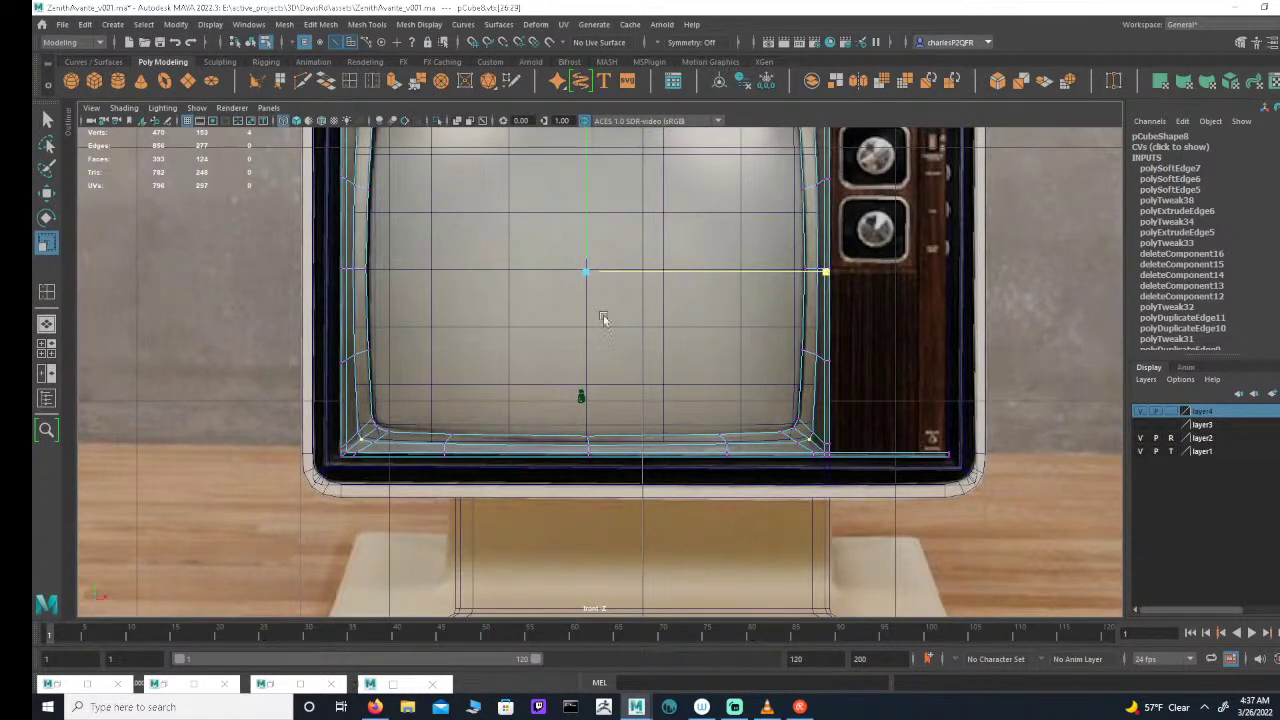
pyautogui.keyDown('alt'); pyautogui.moveTo(603, 318); pyautogui.dragTo(534, 420, button='middle'); pyautogui.keyUp('alt')
pyautogui.keyDown('alt'); pyautogui.moveTo(571, 366); pyautogui.dragTo(627, 355, button='middle'); pyautogui.keyUp('alt')
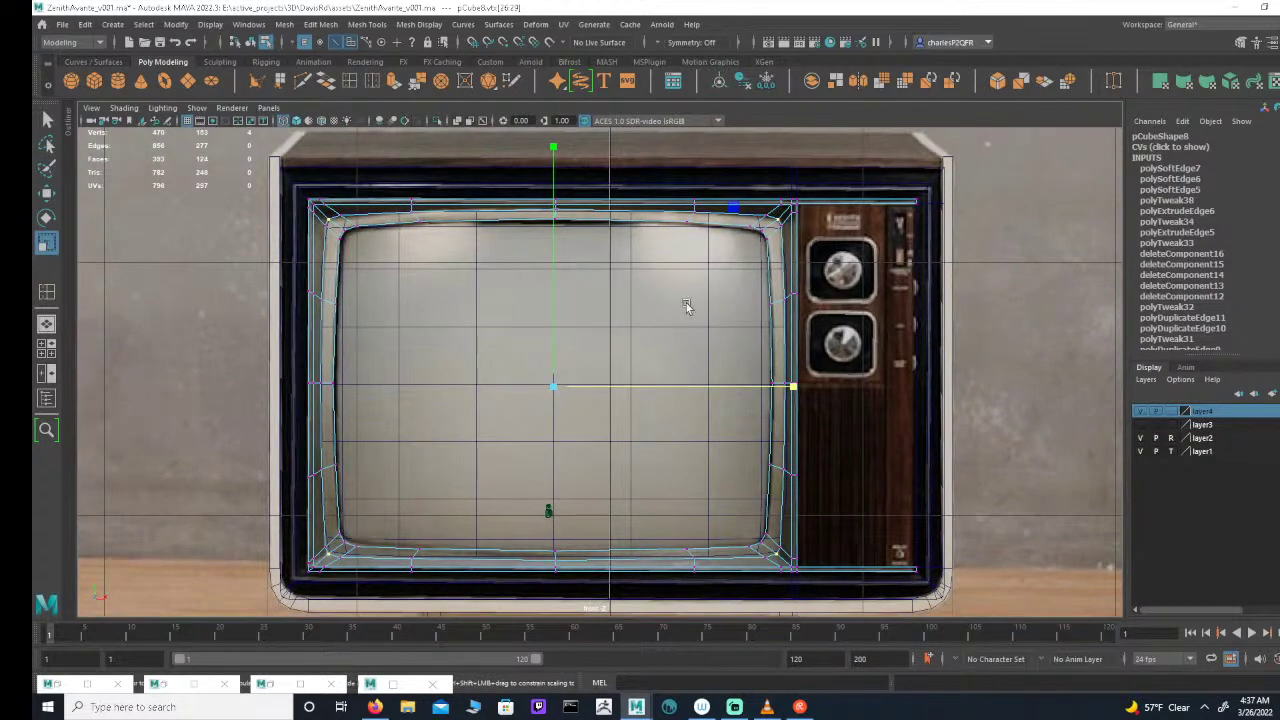
# Step: Switch the bezel to edge editing and select its full middle edge loop with the Move tool active
pyautogui.press('space')
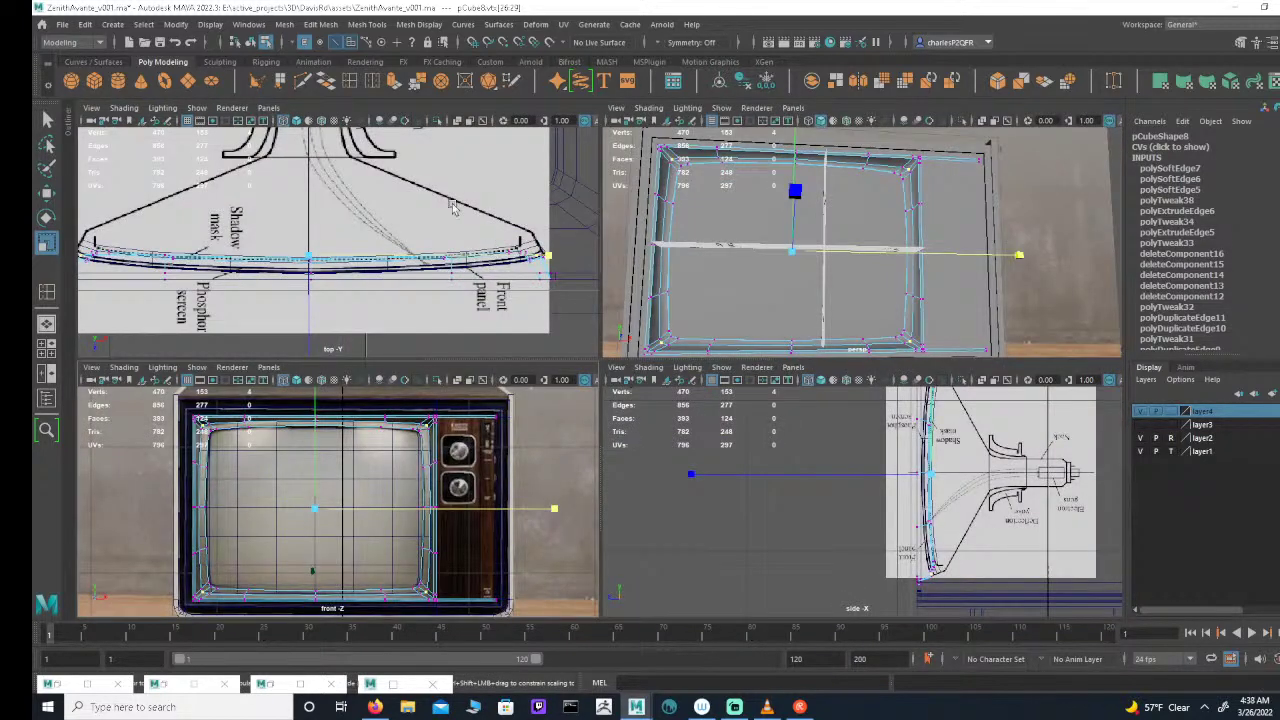
pyautogui.keyDown('alt'); pyautogui.moveTo(889, 249); pyautogui.dragTo(776, 226); pyautogui.keyUp('alt')
pyautogui.keyDown('alt'); pyautogui.moveTo(777, 226); pyautogui.dragTo(882, 205, button='right'); pyautogui.keyUp('alt')
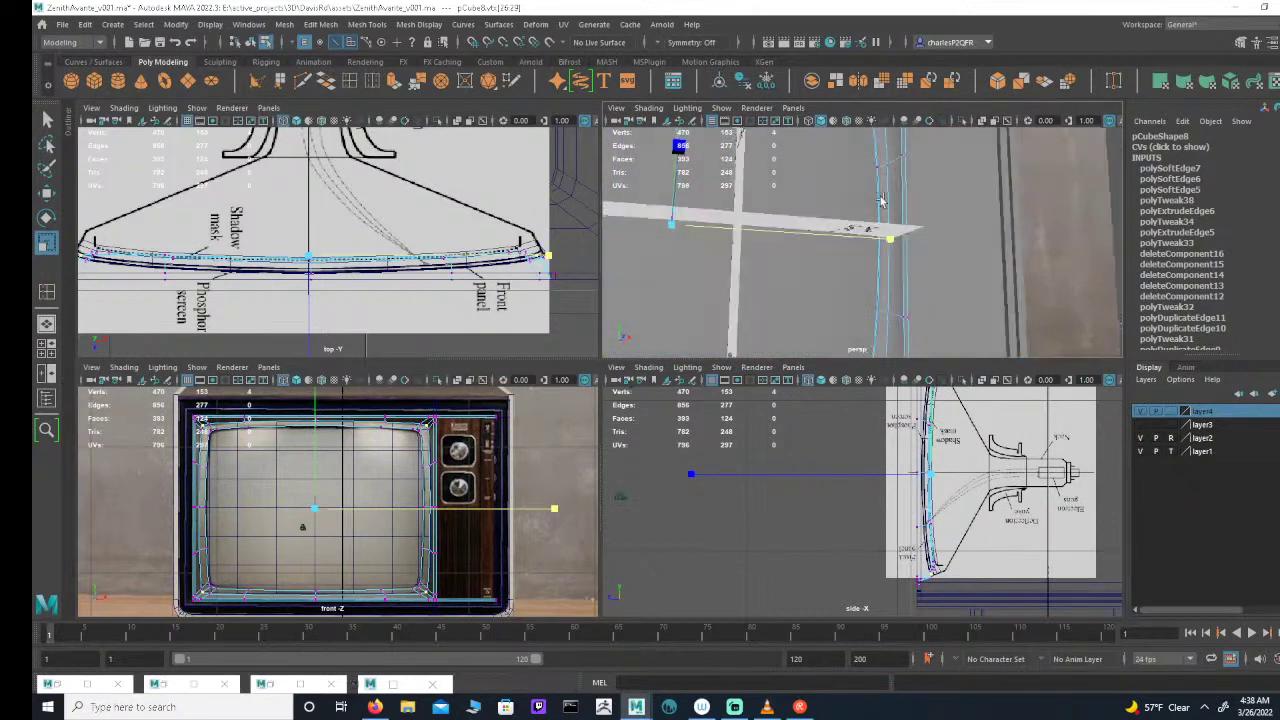
pyautogui.keyDown('alt'); pyautogui.moveTo(882, 205); pyautogui.dragTo(840, 225); pyautogui.keyUp('alt')
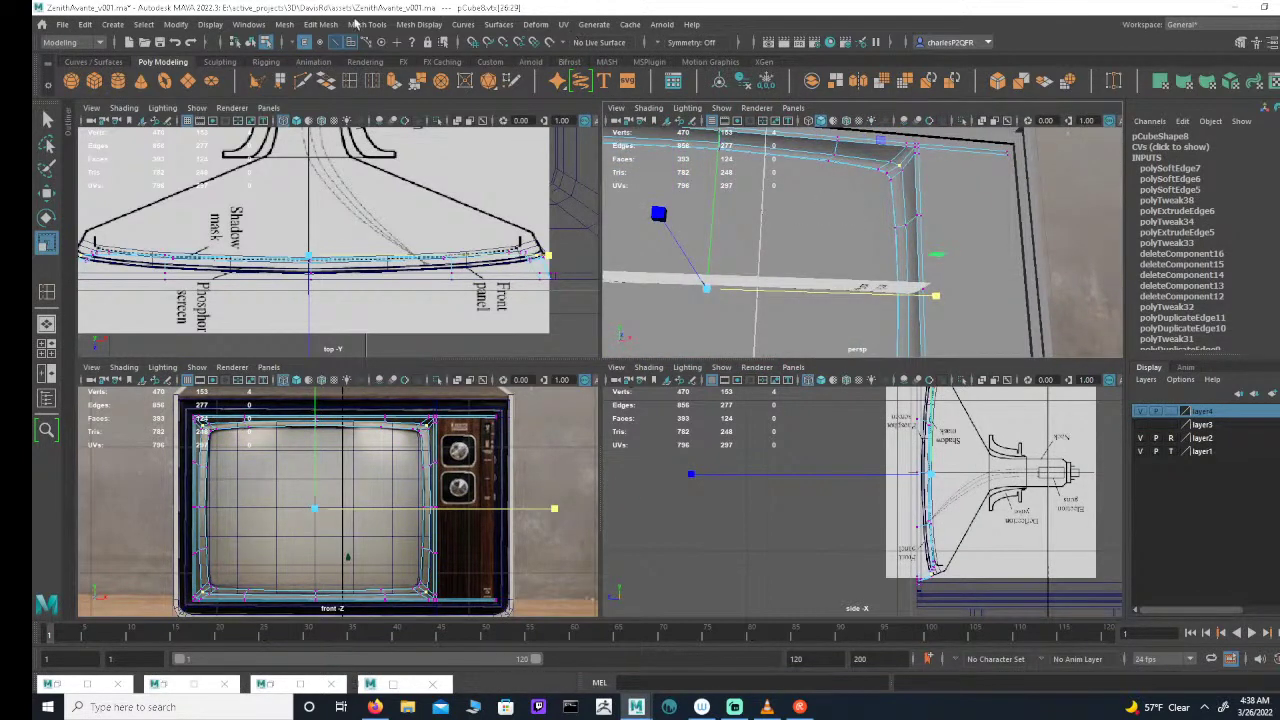
pyautogui.click(337, 44)
pyautogui.doubleClick(771, 160)
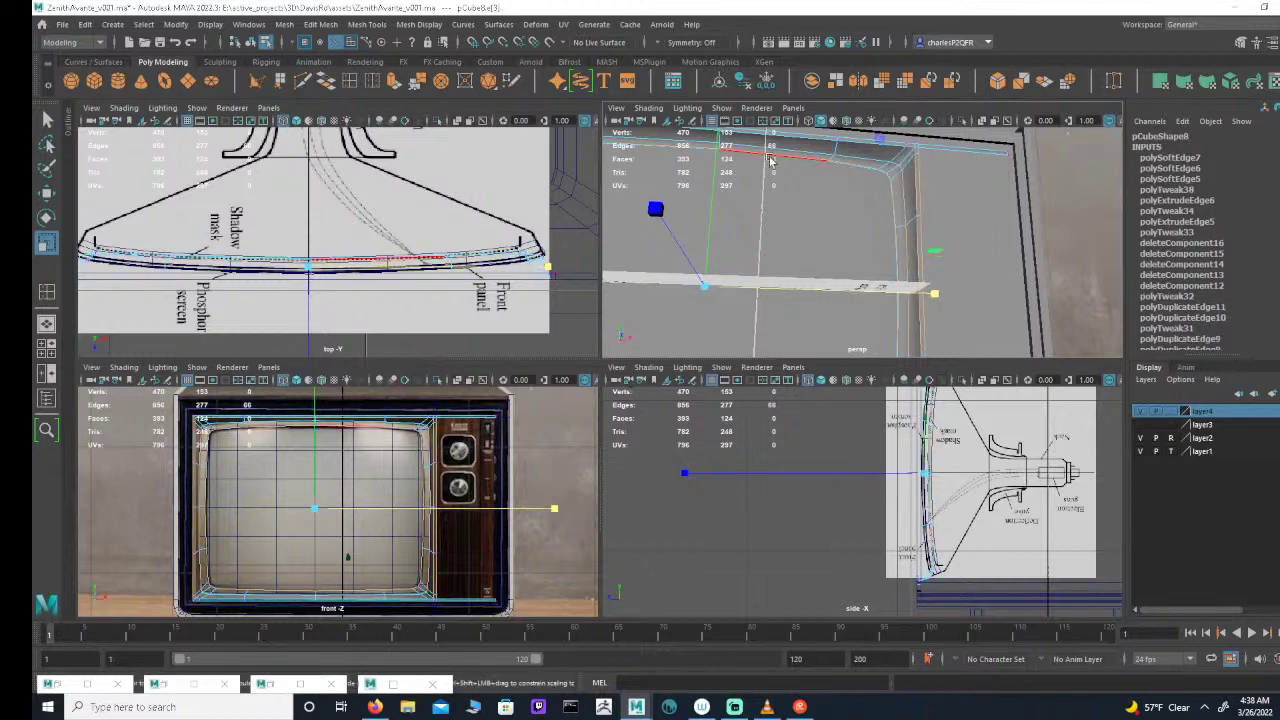
pyautogui.doubleClick(858, 161)
pyautogui.keyDown('alt'); pyautogui.moveTo(866, 166); pyautogui.dragTo(826, 248); pyautogui.keyUp('alt')
pyautogui.press('e')
pyautogui.press('w')
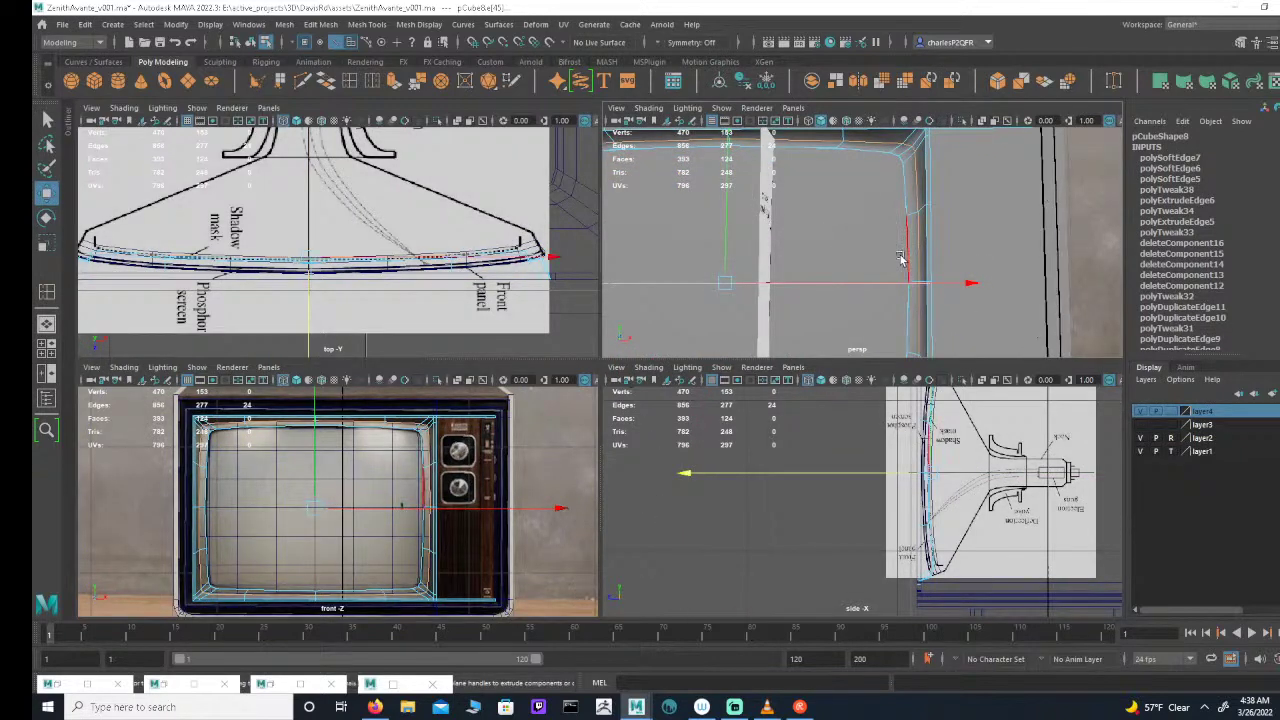
# Step: Try moving the selected edge loop slightly forward in the perspective view, and undo the move
pyautogui.keyDown('alt'); pyautogui.moveTo(903, 258); pyautogui.dragTo(885, 347); pyautogui.keyUp('alt')
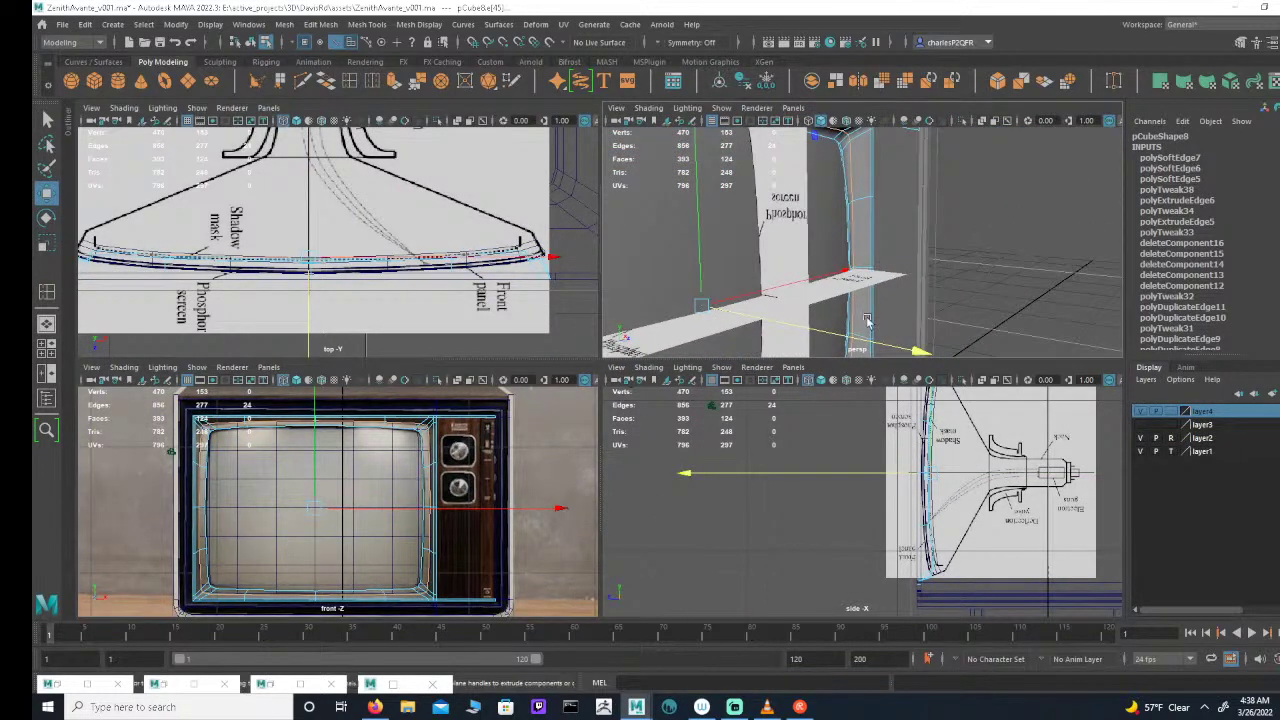
pyautogui.click(885, 347)
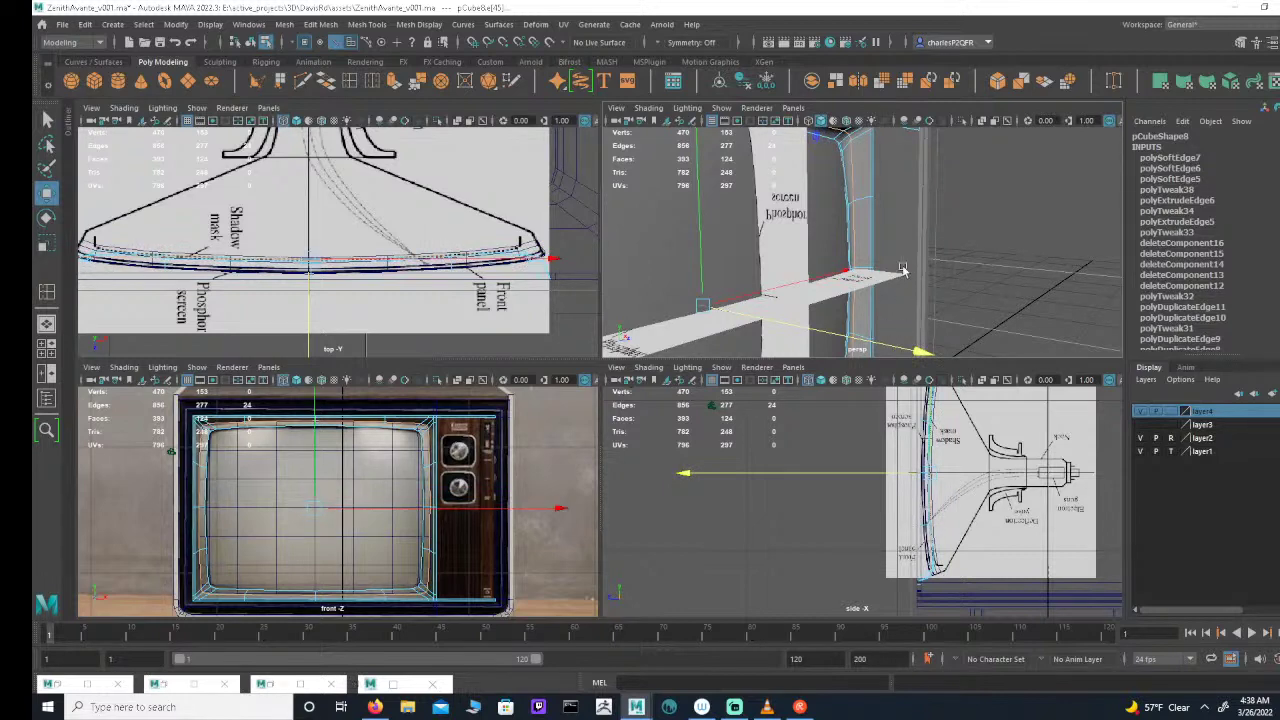
pyautogui.keyDown('alt'); pyautogui.moveTo(903, 271); pyautogui.dragTo(690, 245); pyautogui.keyUp('alt')
pyautogui.hotkey('ctrl', 'z')
# Step: Try shifting the middle edge loop forward in depth against the tube drawing in the top view, and undo it
pyautogui.scroll(2, 397, 282)
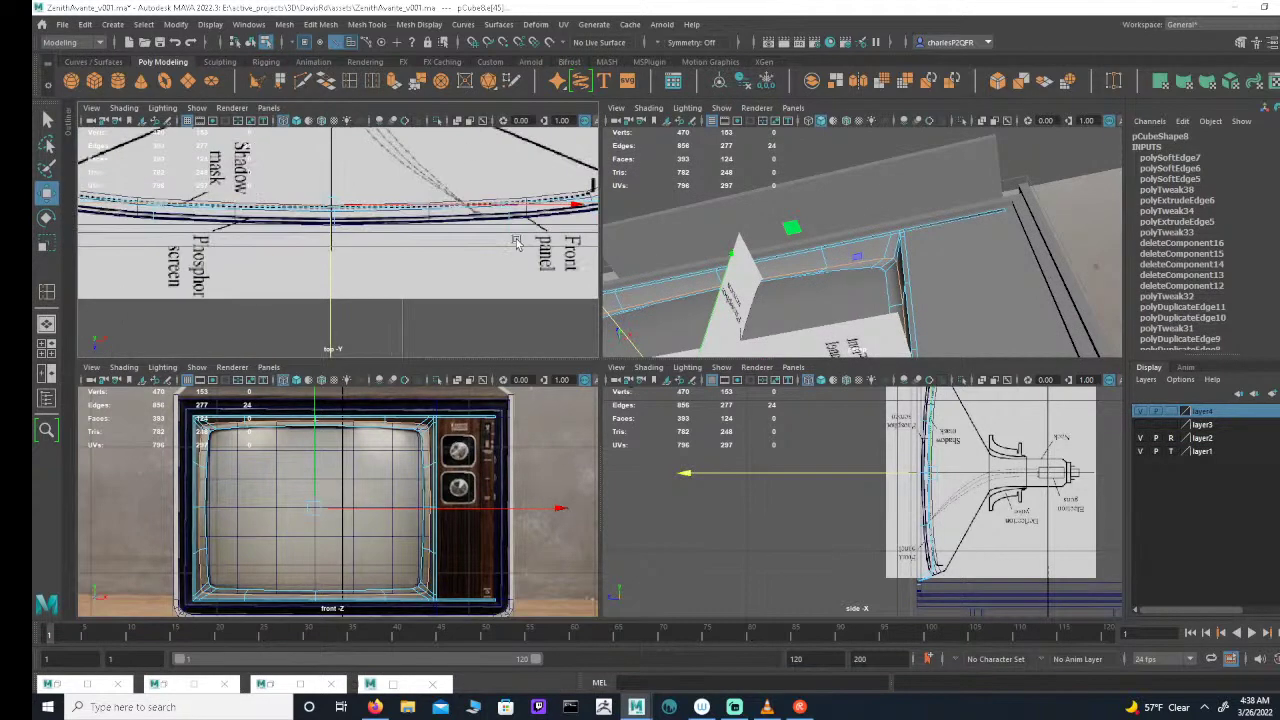
pyautogui.press('space')
pyautogui.scroll(1, 534, 252)
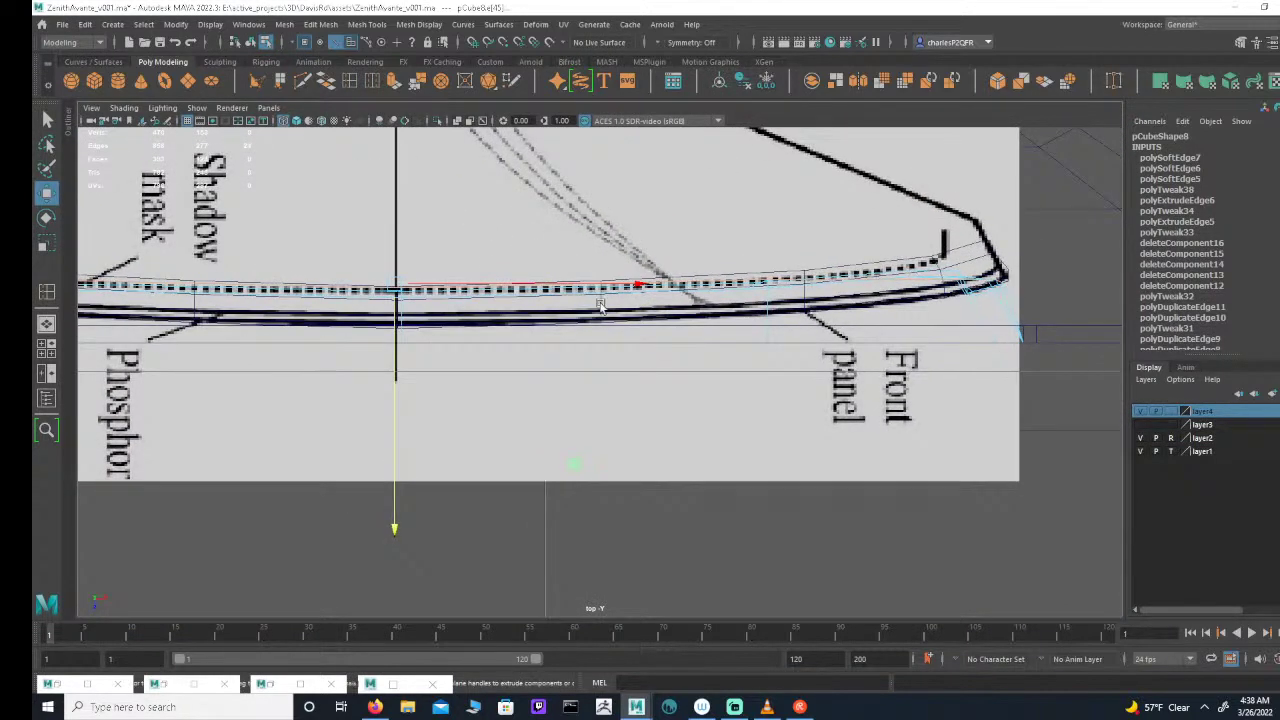
pyautogui.scroll(-2, 520, 306)
pyautogui.keyDown('alt'); pyautogui.moveTo(405, 309); pyautogui.dragTo(611, 309, button='middle'); pyautogui.keyUp('alt')
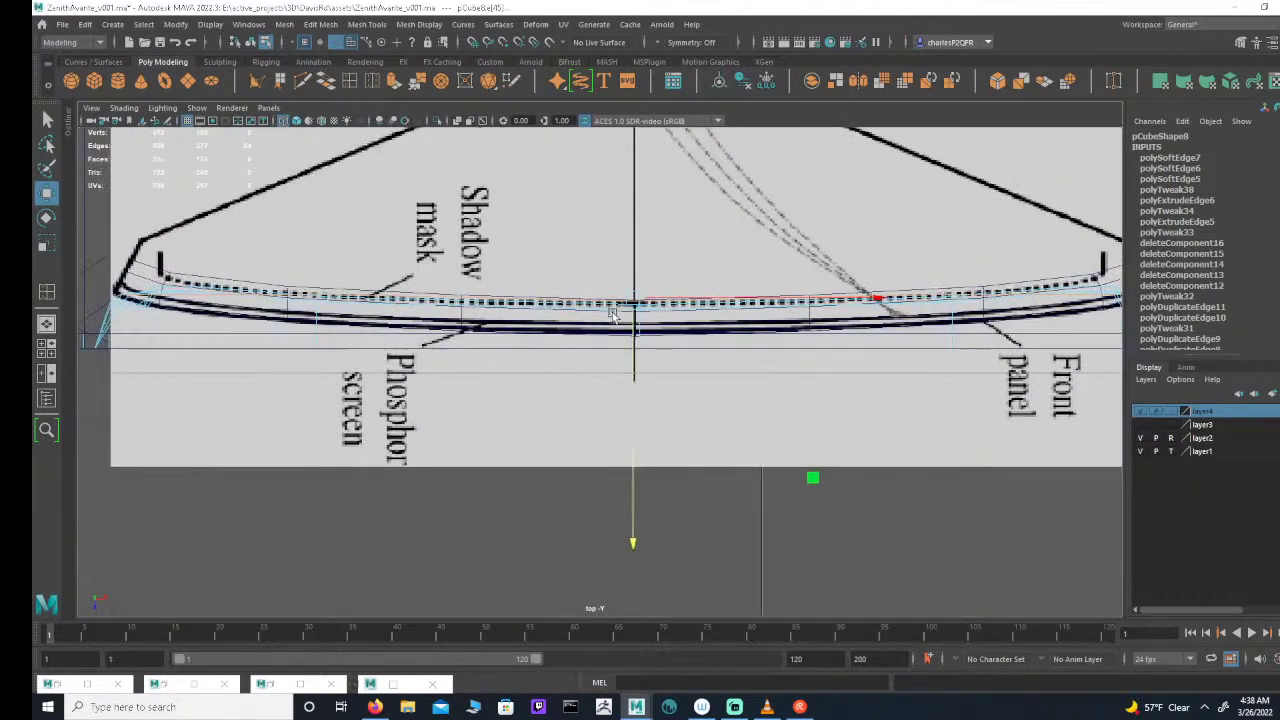
pyautogui.scroll(-1, 485, 315)
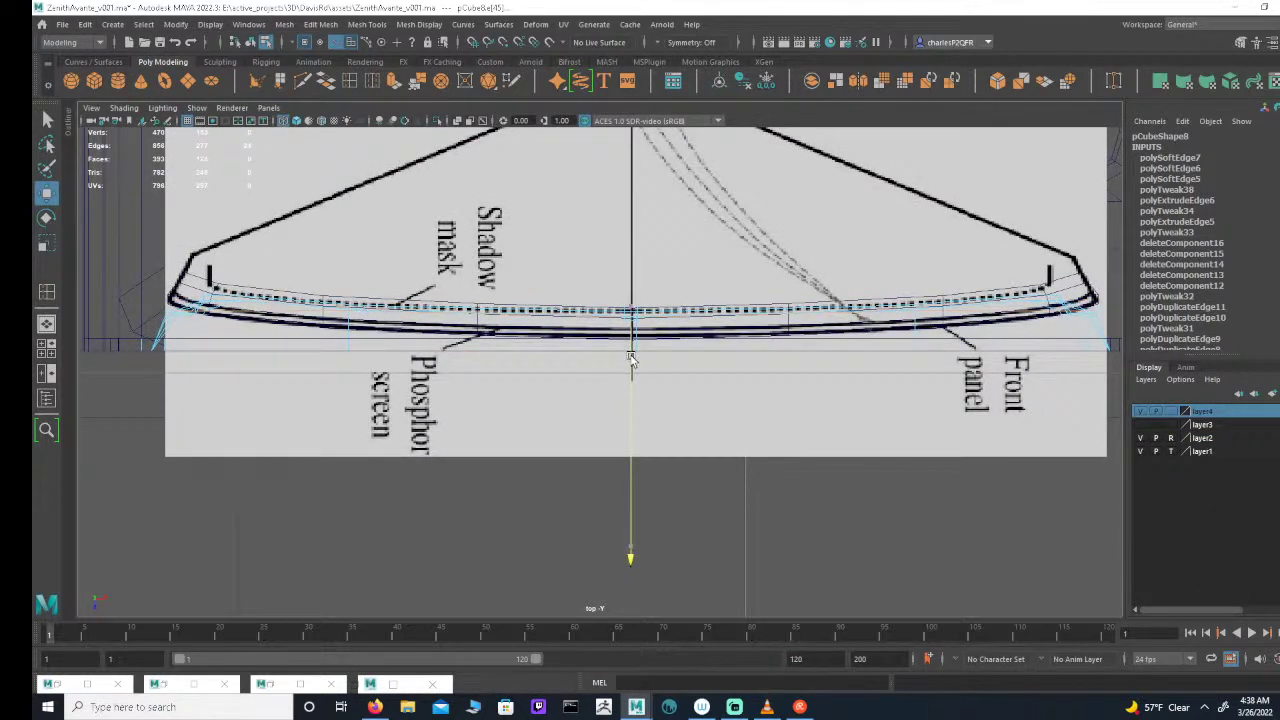
pyautogui.press('space')
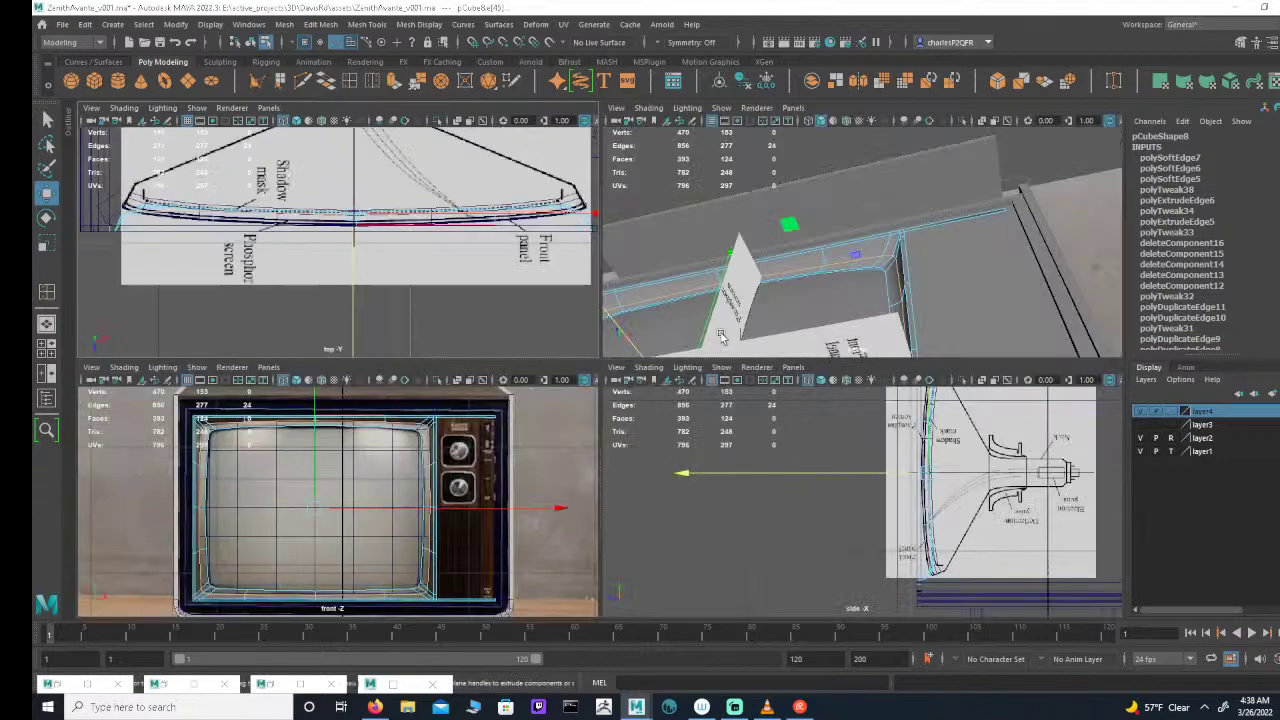
pyautogui.press('space')
pyautogui.keyDown('alt'); pyautogui.moveTo(753, 298); pyautogui.dragTo(652, 367); pyautogui.keyUp('alt')
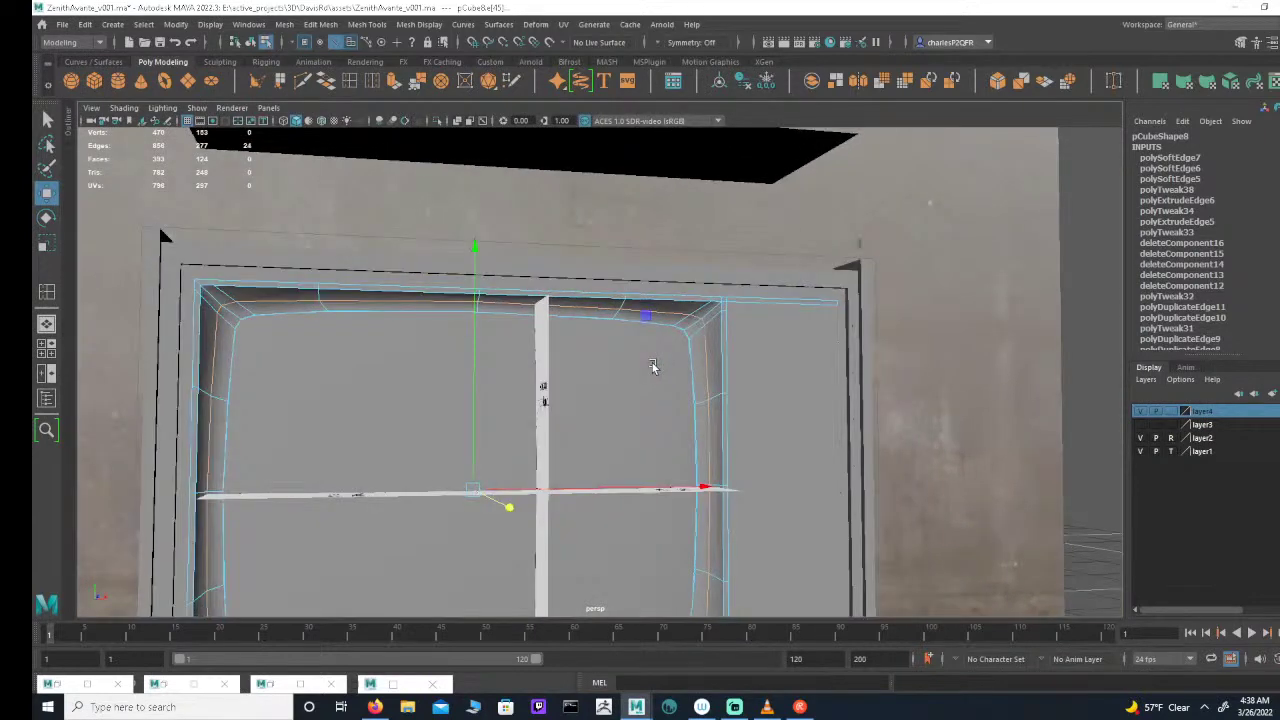
pyautogui.hotkey('ctrl', 'z')
# Step: Compare the bezel's middle edge loop with the photo in the front view and inspect its lower corner in perspective
pyautogui.press('space')
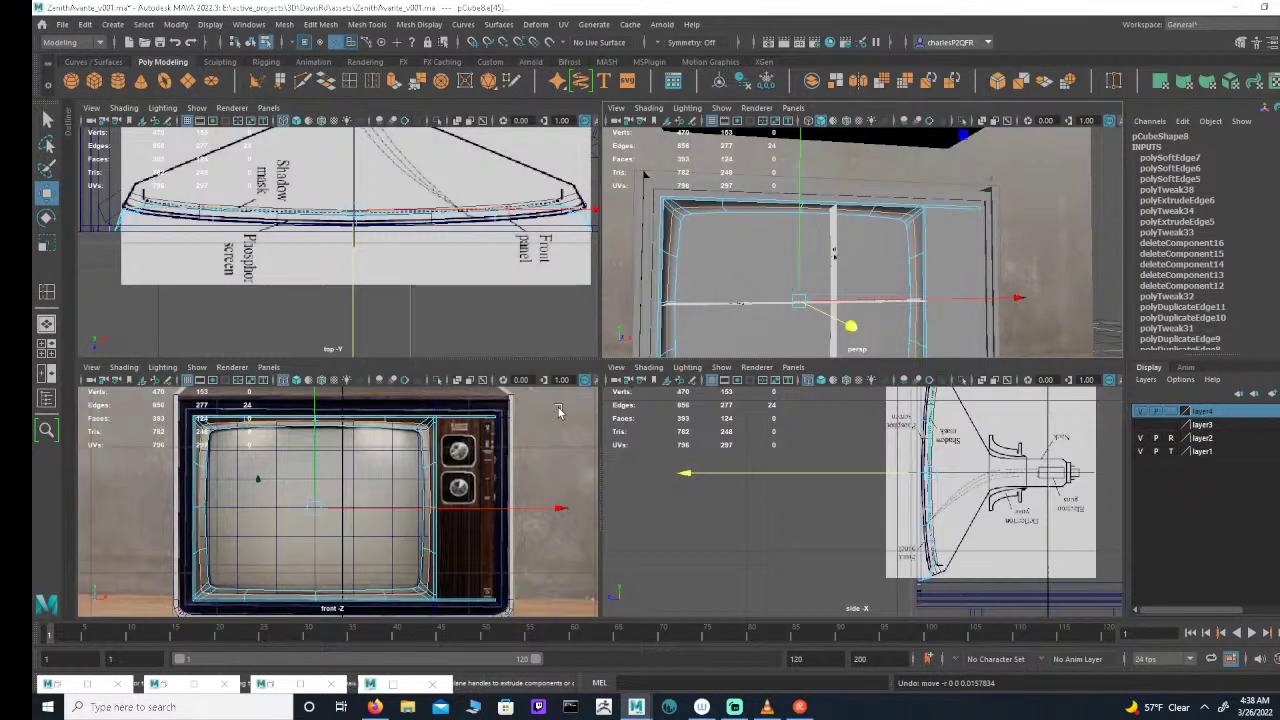
pyautogui.press('space')
pyautogui.keyDown('alt'); pyautogui.moveTo(406, 429); pyautogui.dragTo(573, 424, button='right'); pyautogui.keyUp('alt')
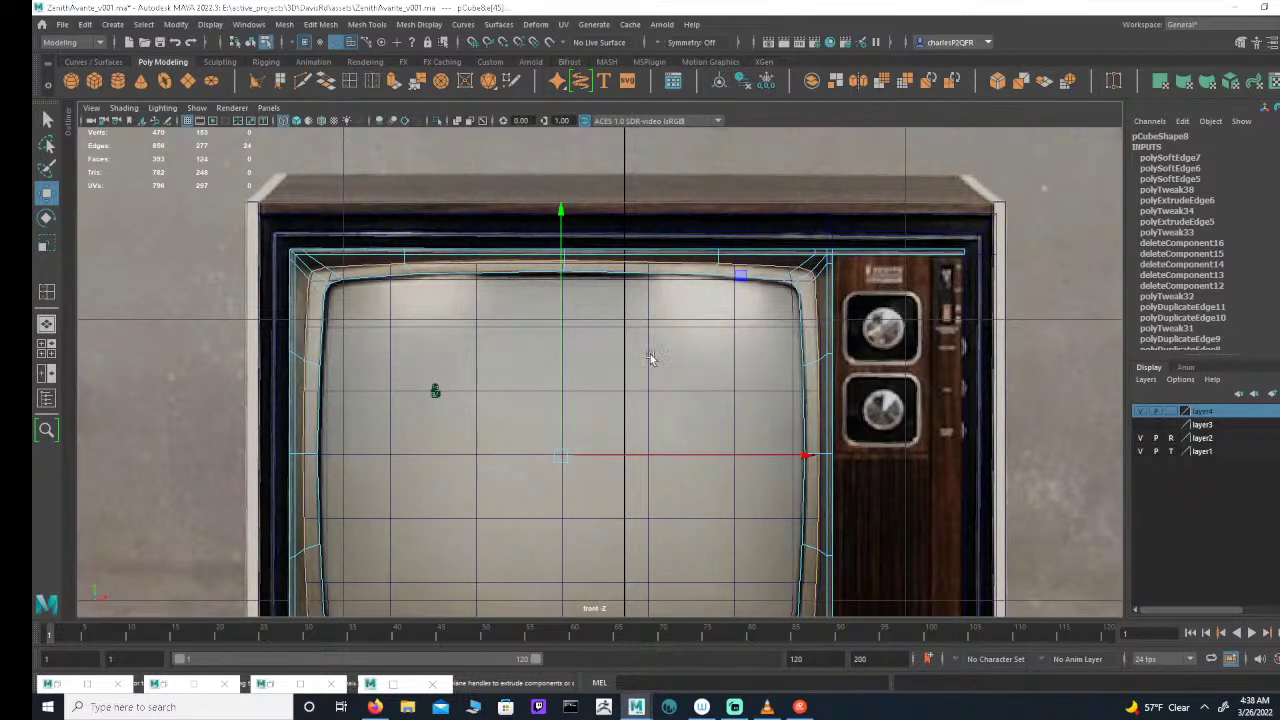
pyautogui.keyDown('alt'); pyautogui.moveTo(726, 484); pyautogui.dragTo(721, 401, button='middle'); pyautogui.keyUp('alt')
pyautogui.keyDown('alt'); pyautogui.moveTo(721, 401); pyautogui.dragTo(661, 400, button='right'); pyautogui.keyUp('alt')
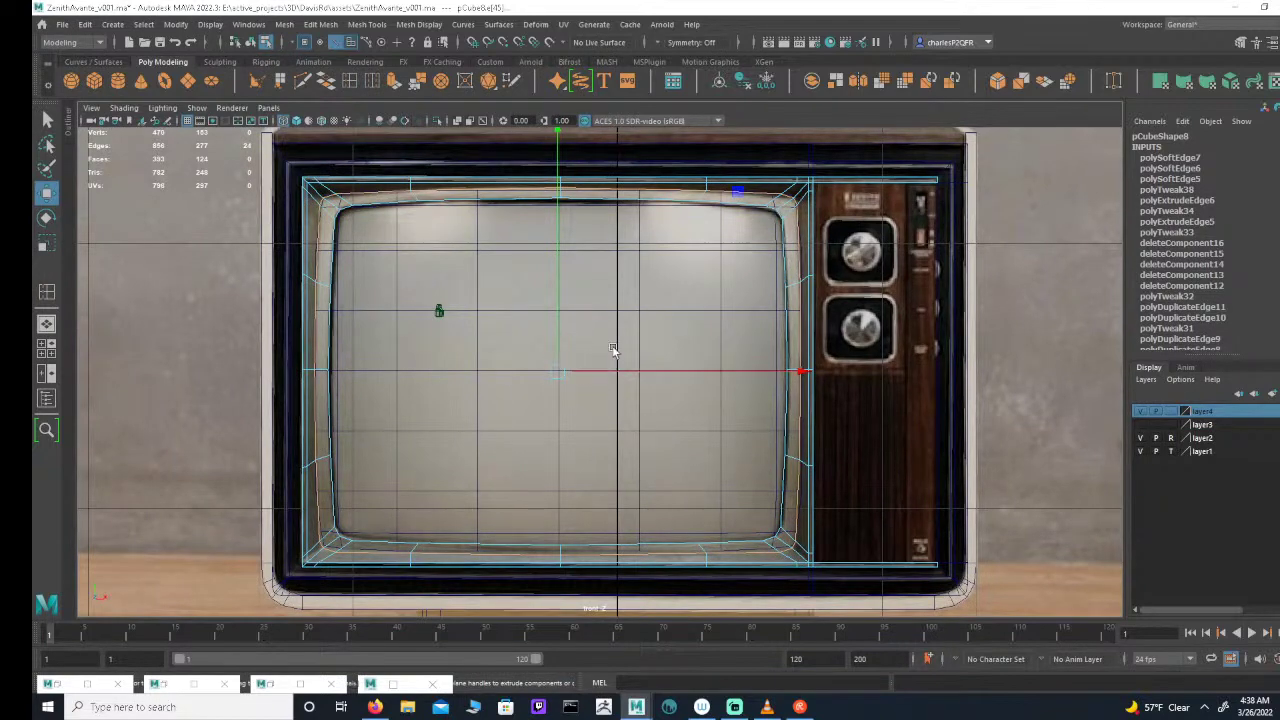
pyautogui.press('space')
pyautogui.press('space')
pyautogui.keyDown('alt'); pyautogui.moveTo(674, 357); pyautogui.dragTo(734, 366); pyautogui.keyUp('alt')
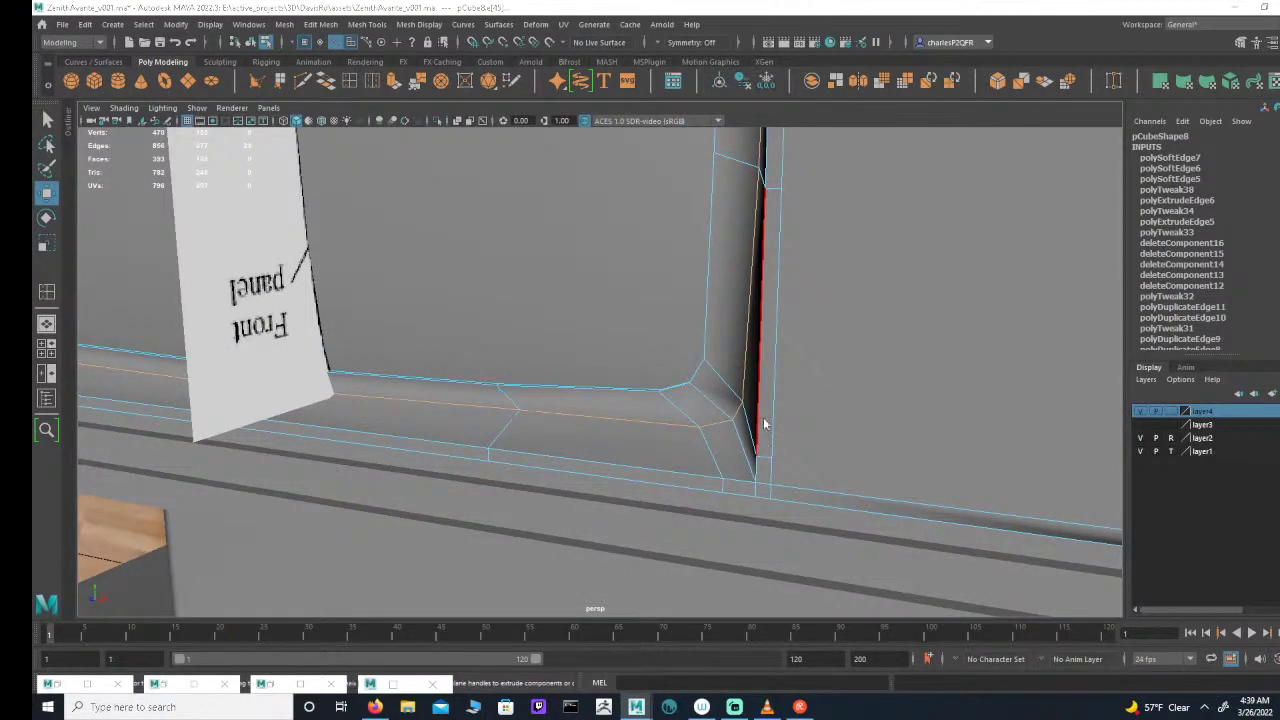
# Step: Examine the bezel's lower corner profile against the tube drawing in the side view, and inspect the same corner in perspective
pyautogui.press('space')
pyautogui.press('space')
pyautogui.keyDown('alt'); pyautogui.moveTo(854, 534); pyautogui.dragTo(732, 409, button='middle'); pyautogui.keyUp('alt')
pyautogui.keyDown('alt'); pyautogui.moveTo(732, 409); pyautogui.dragTo(1006, 443, button='right'); pyautogui.keyUp('alt')
pyautogui.keyDown('alt'); pyautogui.moveTo(821, 410); pyautogui.dragTo(1005, 411, button='right'); pyautogui.keyUp('alt')
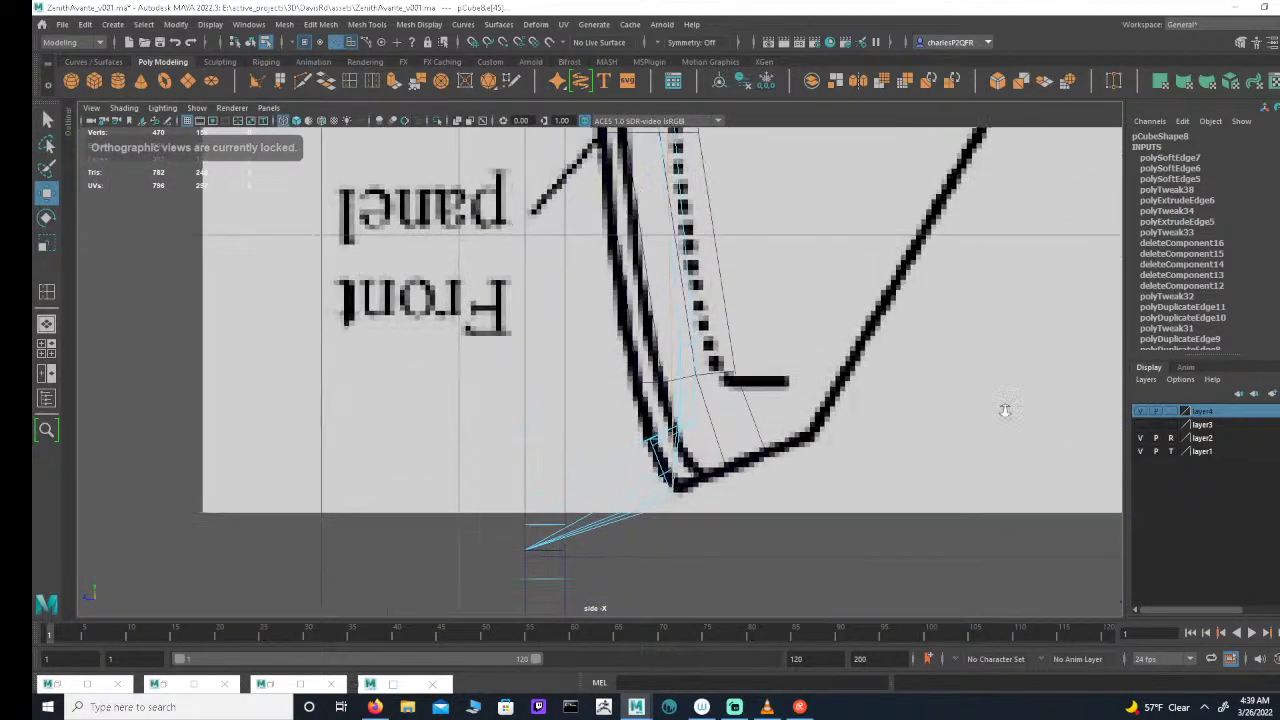
pyautogui.scroll(1, 1005, 410)
pyautogui.keyDown('alt'); pyautogui.moveTo(930, 466); pyautogui.dragTo(981, 436, button='middle'); pyautogui.keyUp('alt')
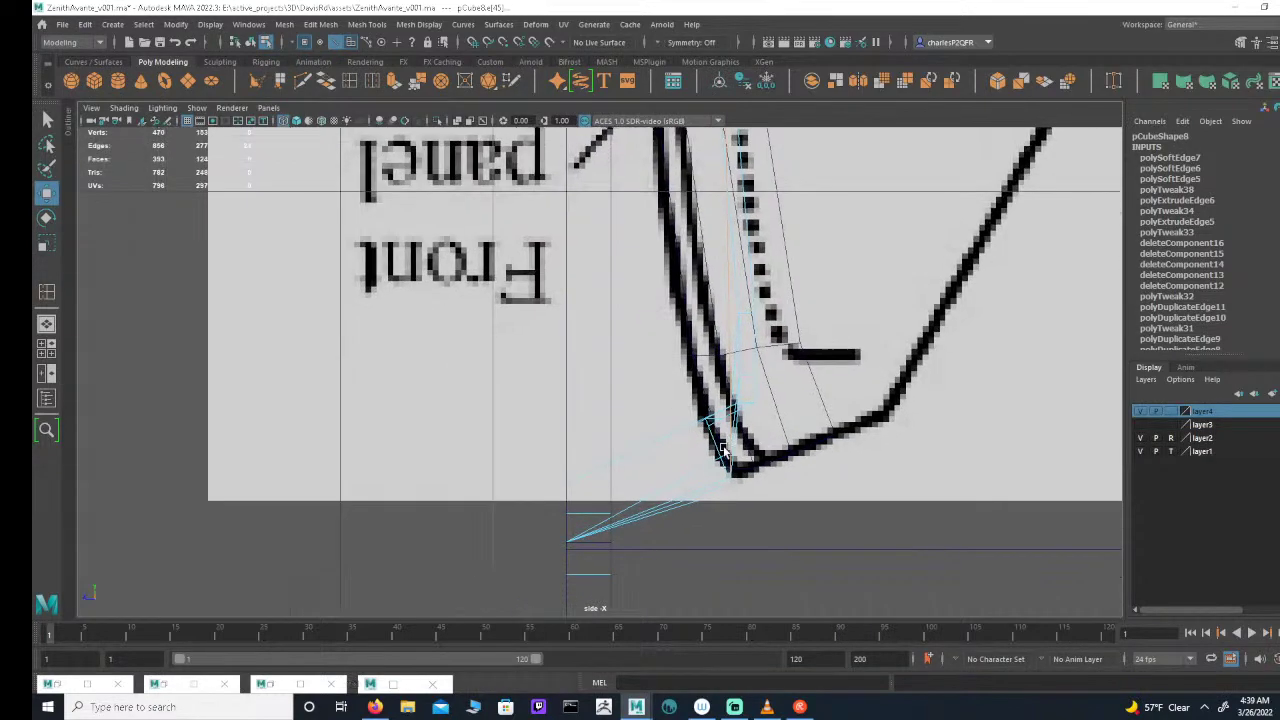
pyautogui.keyDown('alt'); pyautogui.moveTo(981, 436); pyautogui.dragTo(1010, 437, button='right'); pyautogui.keyUp('alt')
pyautogui.scroll(-2, 1010, 437)
pyautogui.scroll(3, 875, 399)
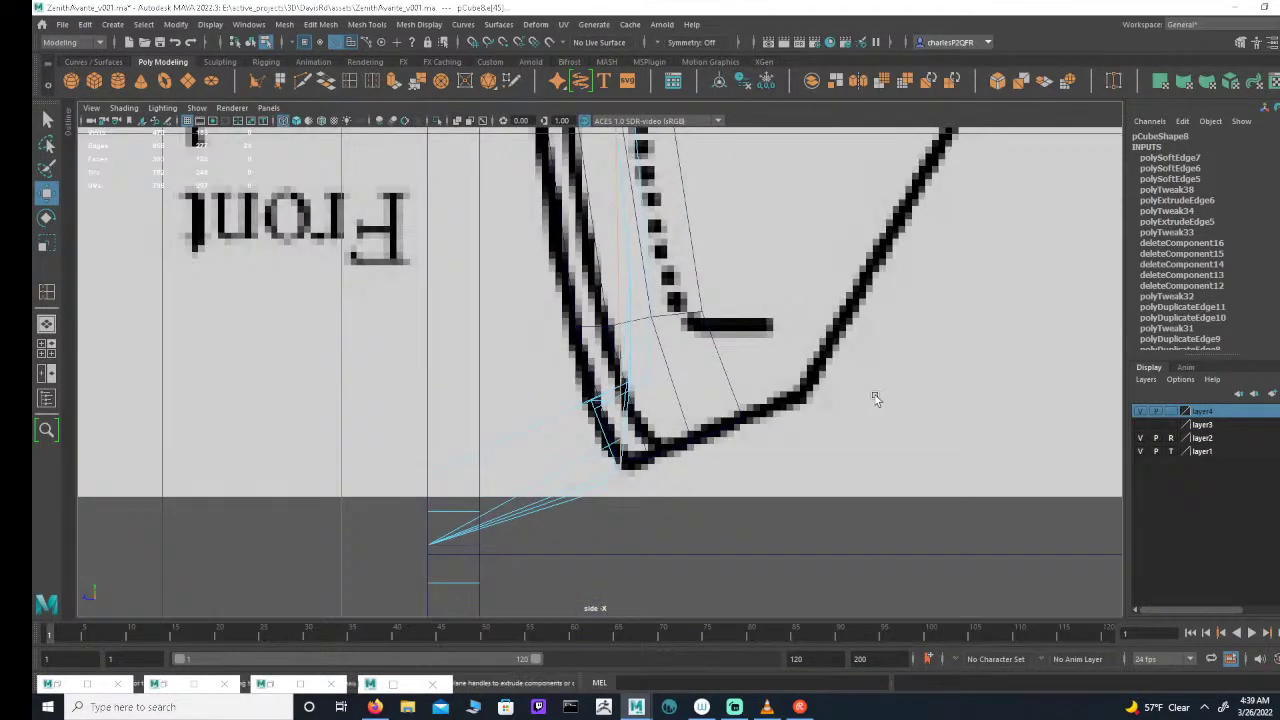
pyautogui.press('space')
pyautogui.press('space')
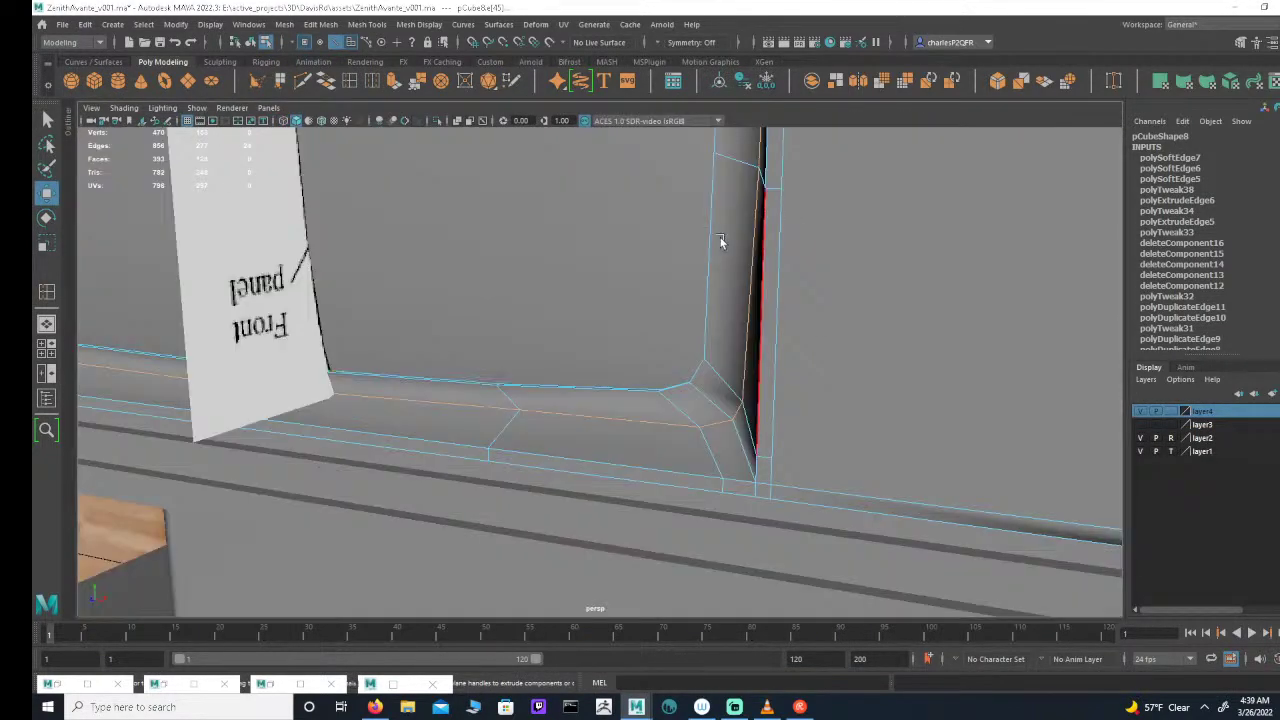
pyautogui.keyDown('alt'); pyautogui.moveTo(723, 243); pyautogui.dragTo(760, 240); pyautogui.keyUp('alt')
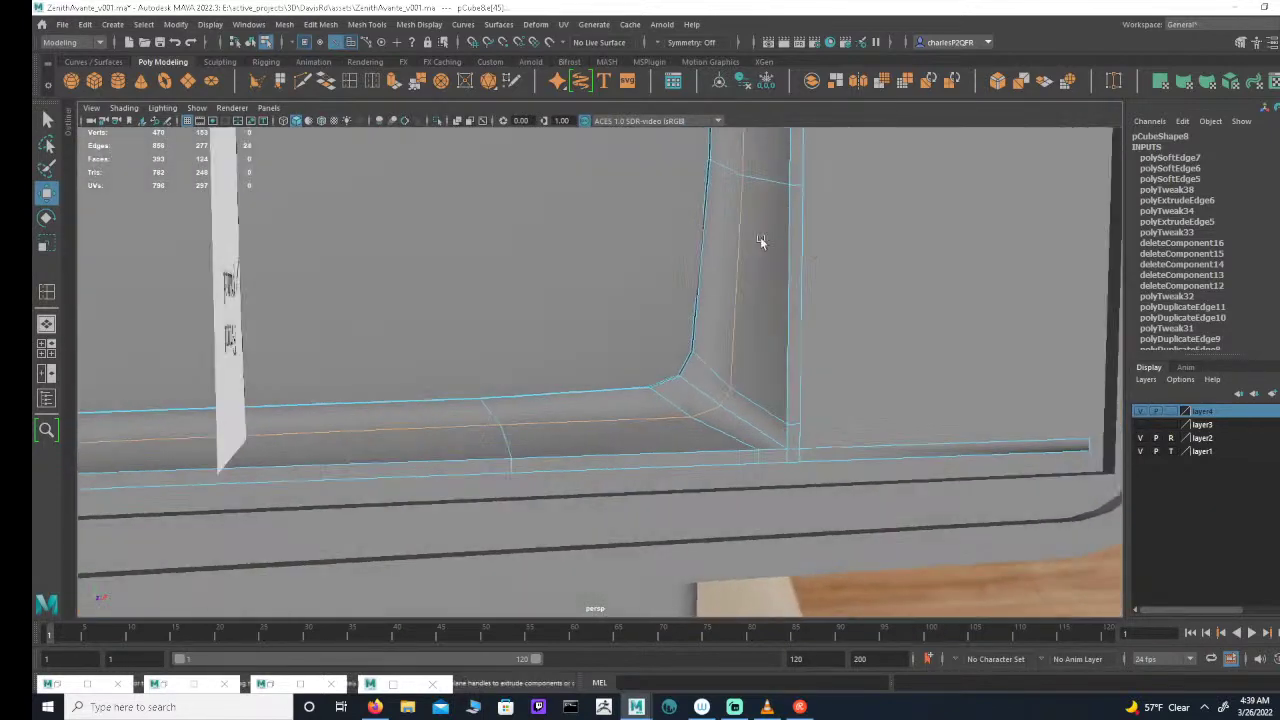
# Step: Select the middle loop's lower corner vertices and examine their position against the tube drawing in the side view
pyautogui.click(305, 43)
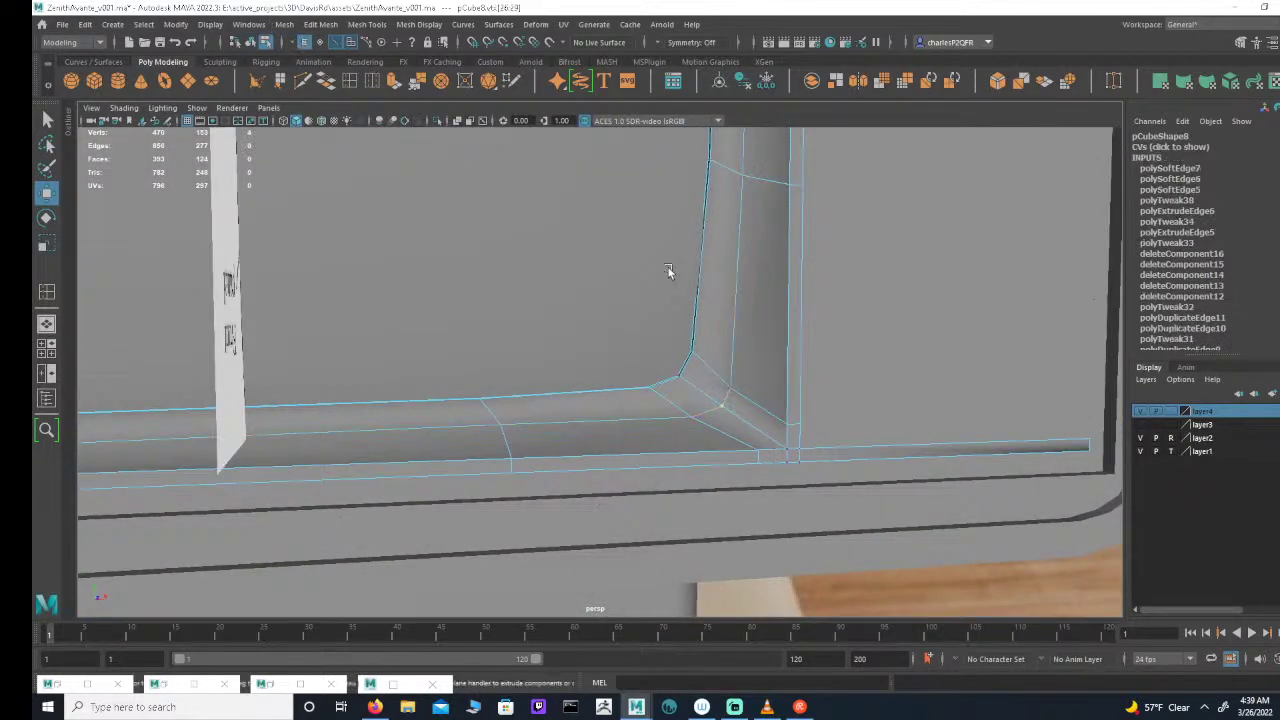
pyautogui.click(730, 391)
pyautogui.press('space')
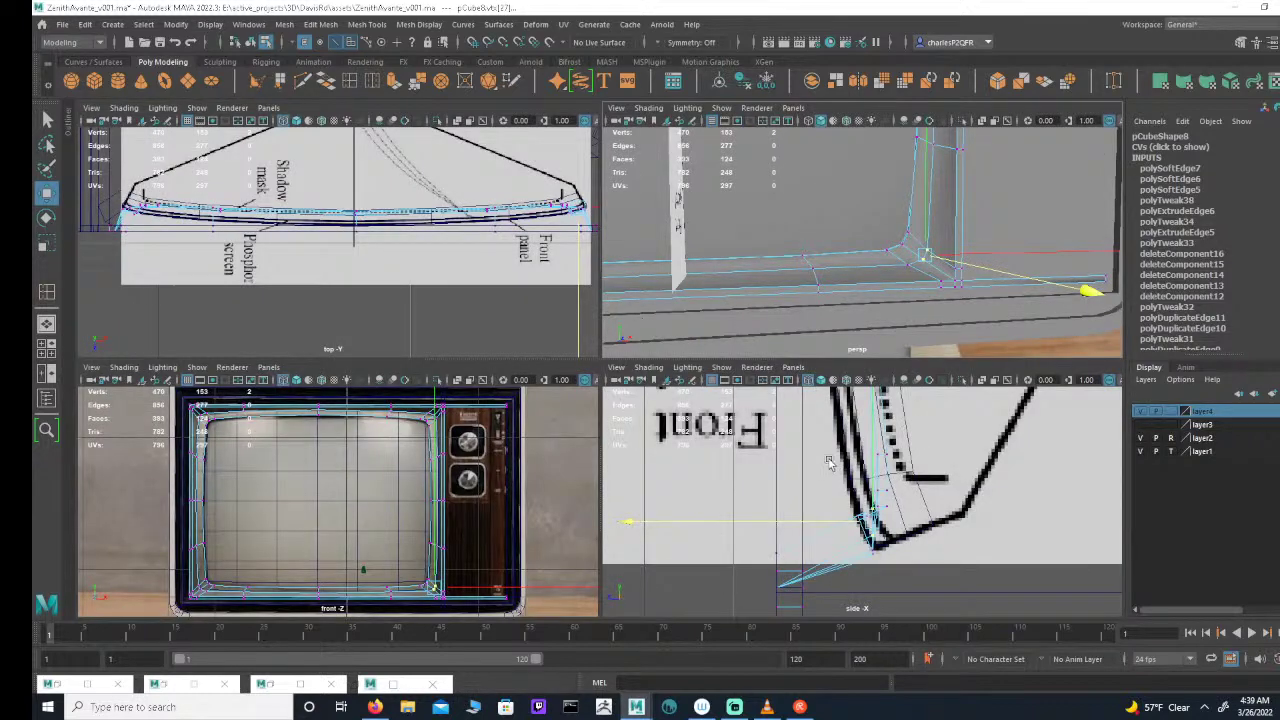
pyautogui.press('space')
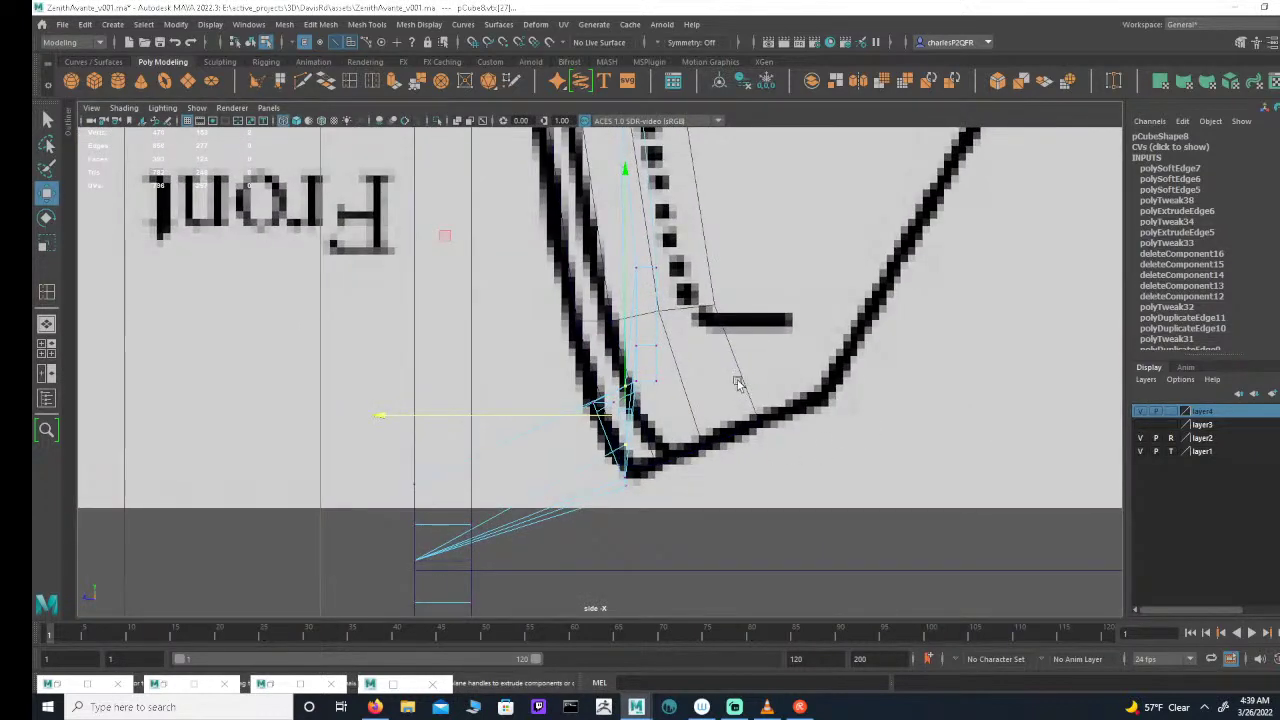
pyautogui.press('space')
pyautogui.keyDown('alt'); pyautogui.moveTo(895, 248); pyautogui.dragTo(868, 245); pyautogui.keyUp('alt')
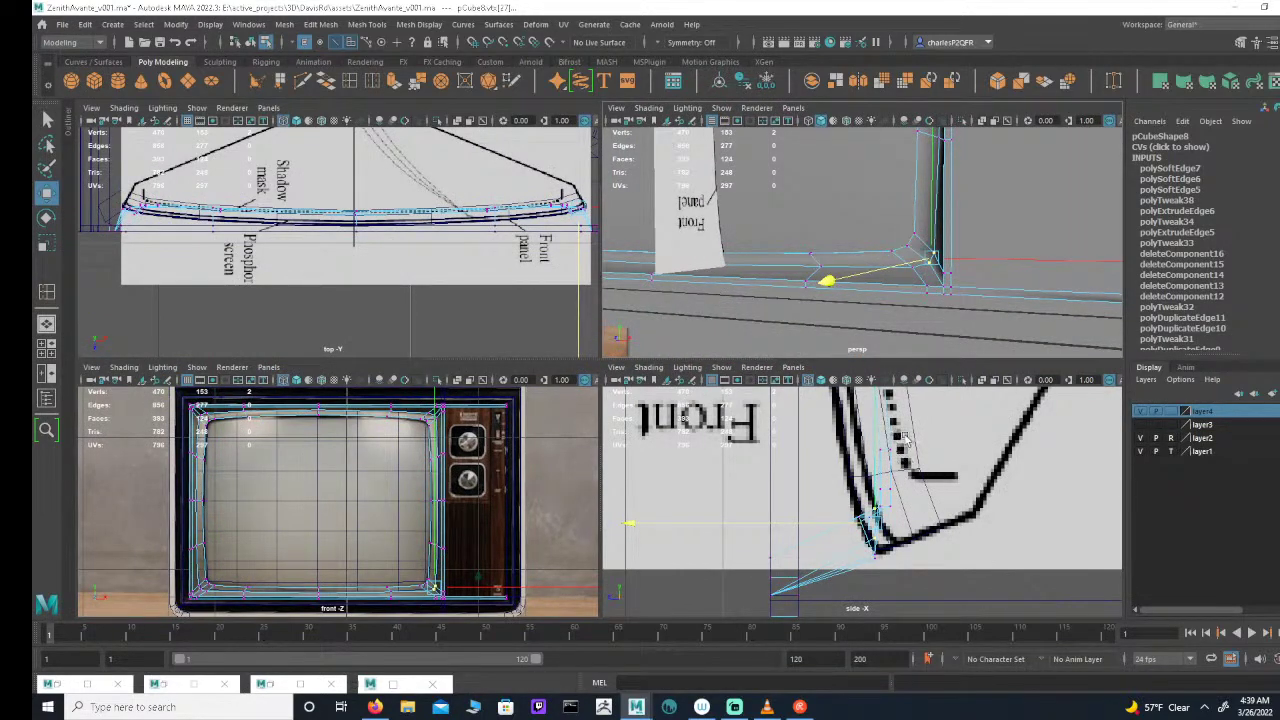
pyautogui.keyDown('alt'); pyautogui.moveTo(905, 440); pyautogui.dragTo(834, 374, button='right'); pyautogui.keyUp('alt')
pyautogui.press('space')
pyautogui.keyDown('alt'); pyautogui.moveTo(834, 374); pyautogui.dragTo(885, 451, button='middle'); pyautogui.keyUp('alt')
pyautogui.keyDown('alt'); pyautogui.moveTo(885, 451); pyautogui.dragTo(503, 429, button='right'); pyautogui.keyUp('alt')
pyautogui.keyDown('alt'); pyautogui.moveTo(724, 357); pyautogui.dragTo(761, 468, button='middle'); pyautogui.keyUp('alt')
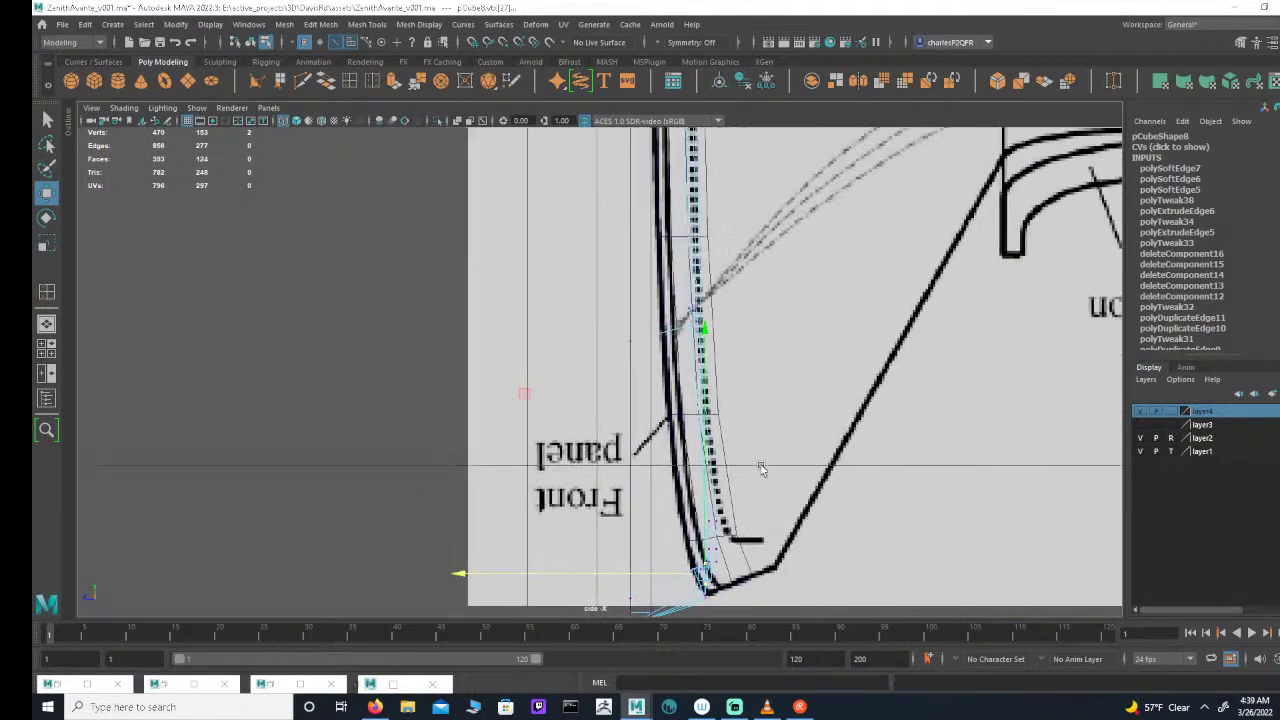
pyautogui.keyDown('alt'); pyautogui.moveTo(761, 468); pyautogui.dragTo(705, 400, button='right'); pyautogui.keyUp('alt')
pyautogui.keyDown('alt'); pyautogui.moveTo(705, 400); pyautogui.dragTo(678, 300, button='middle'); pyautogui.keyUp('alt')
pyautogui.keyDown('alt'); pyautogui.moveTo(678, 300); pyautogui.dragTo(777, 492, button='right'); pyautogui.keyUp('alt')
pyautogui.keyDown('alt'); pyautogui.moveTo(777, 492); pyautogui.dragTo(733, 425, button='middle'); pyautogui.keyUp('alt')
pyautogui.keyDown('alt'); pyautogui.moveTo(733, 425); pyautogui.dragTo(882, 438, button='right'); pyautogui.keyUp('alt')
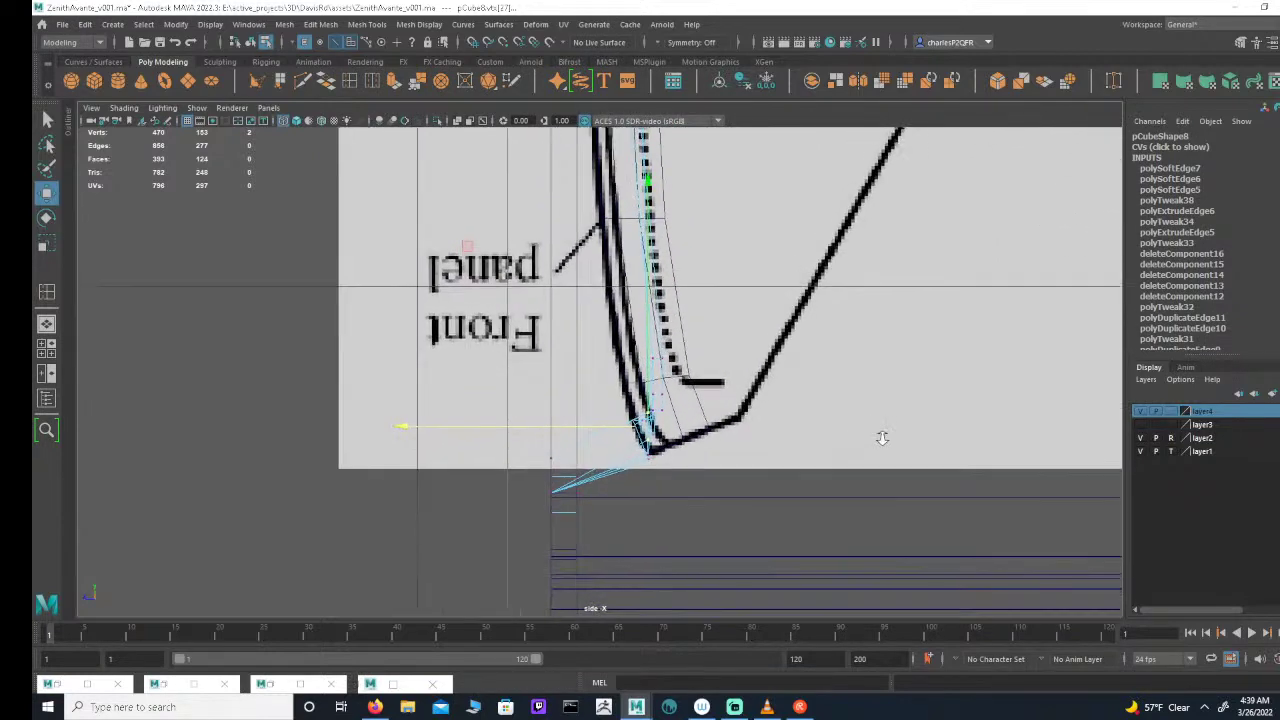
# Step: Select the middle loop's vertices at both lower corners of the bezel in the front view
pyautogui.press('space')
pyautogui.press('space')
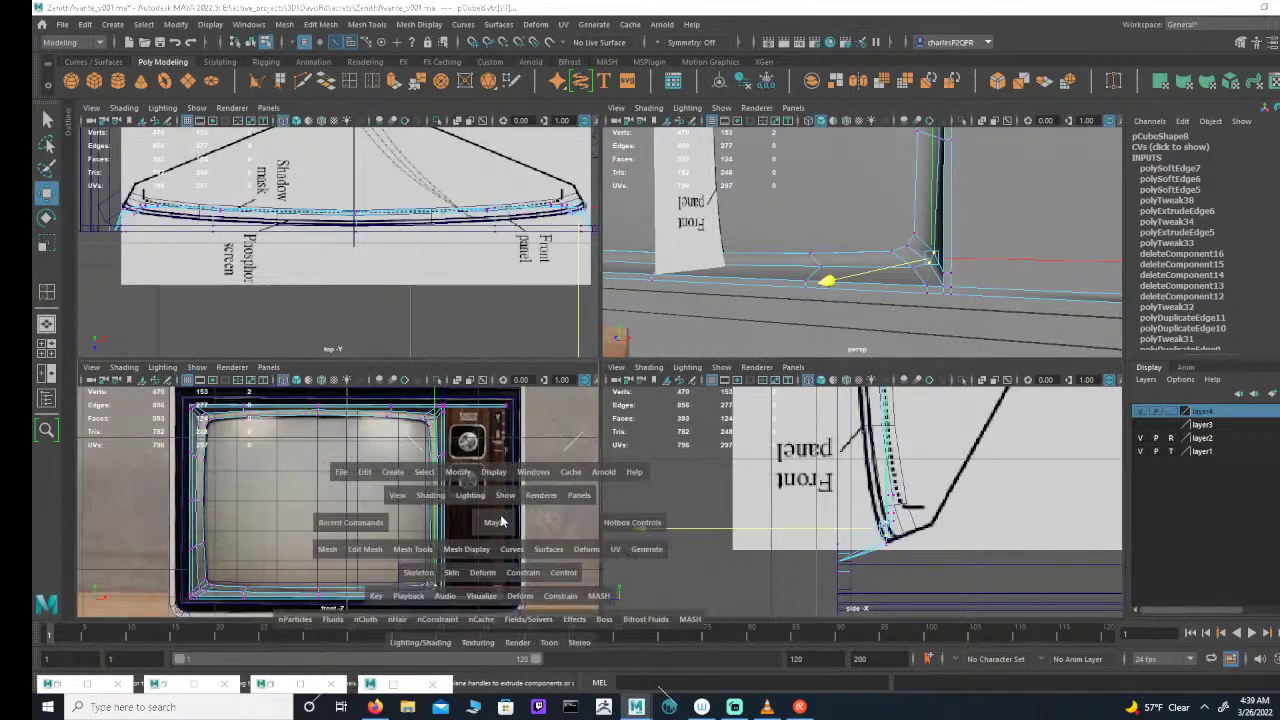
pyautogui.scroll(4, 795, 390)
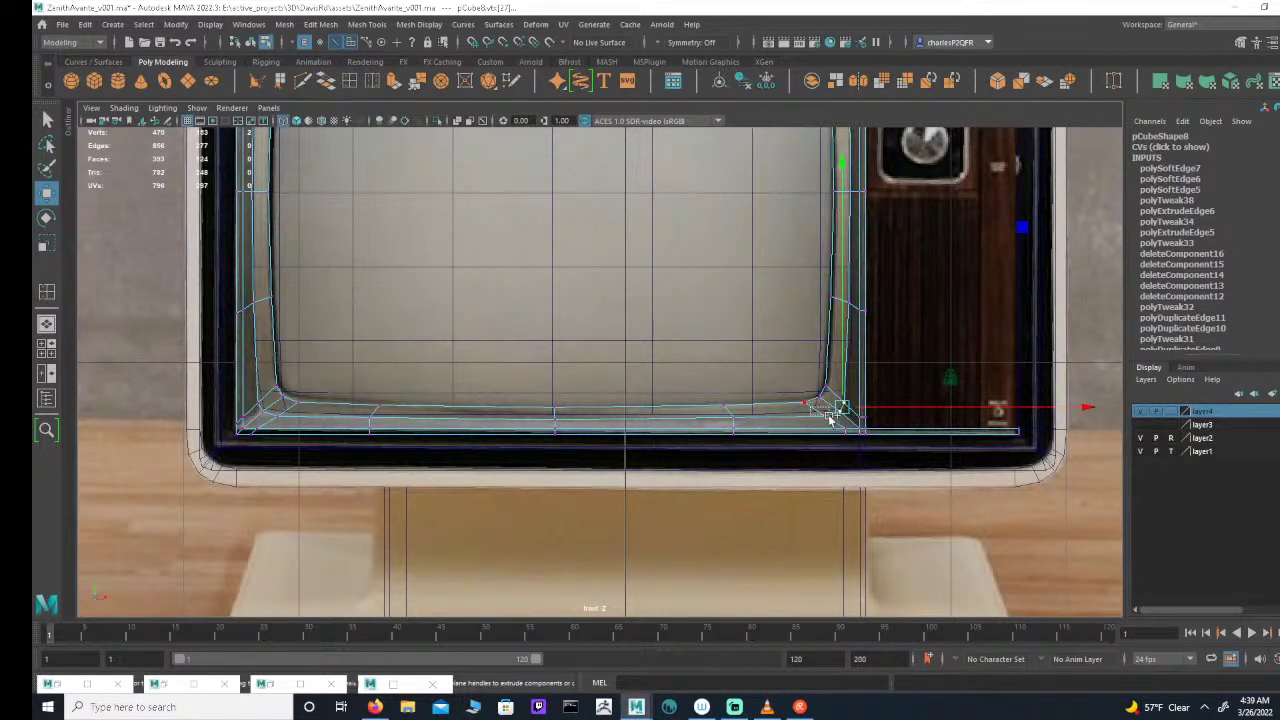
pyautogui.keyDown('shift'); pyautogui.moveTo(828, 415); pyautogui.dragTo(834, 424); pyautogui.keyUp('shift')
pyautogui.keyDown('alt'); pyautogui.moveTo(697, 416); pyautogui.dragTo(802, 416, button='middle'); pyautogui.keyUp('alt')
pyautogui.scroll(-2, 802, 416)
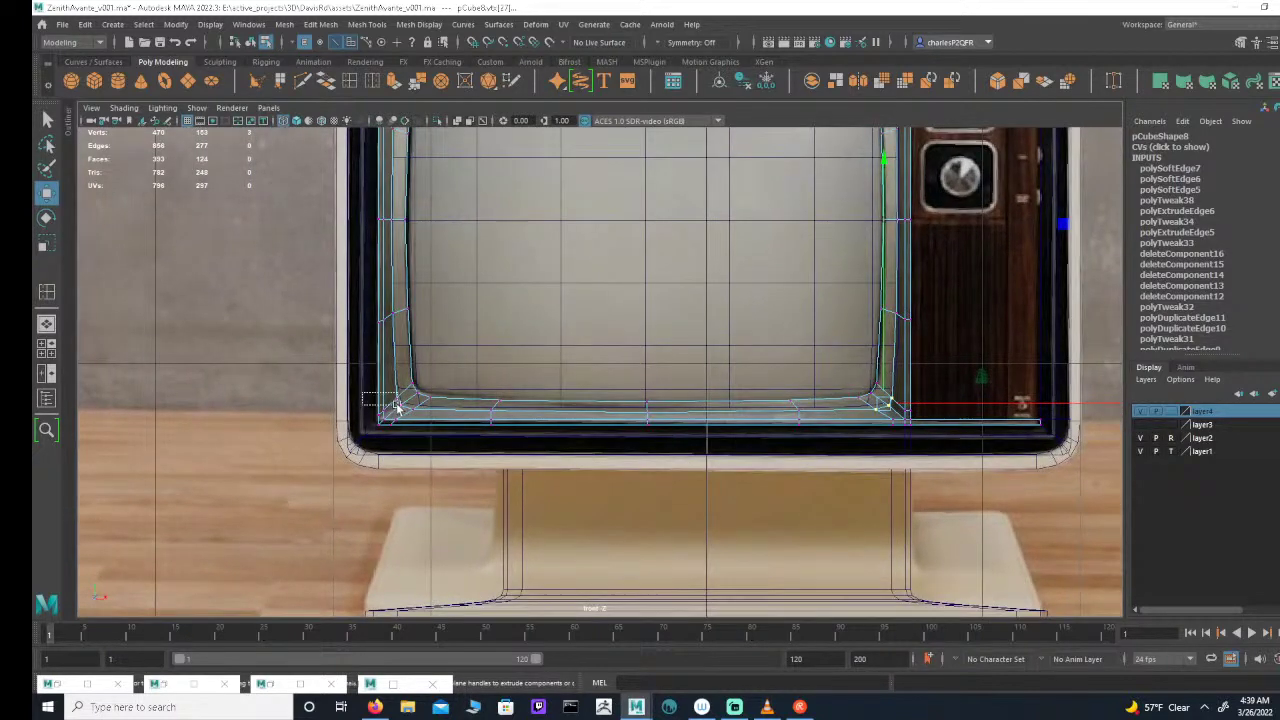
pyautogui.moveTo(397, 405); pyautogui.dragTo(405, 410)
# Step: Add the middle loop's vertices at both upper corners to the selection, leaving out the bezel's outer corner vertices
pyautogui.scroll(-4, 535, 398)
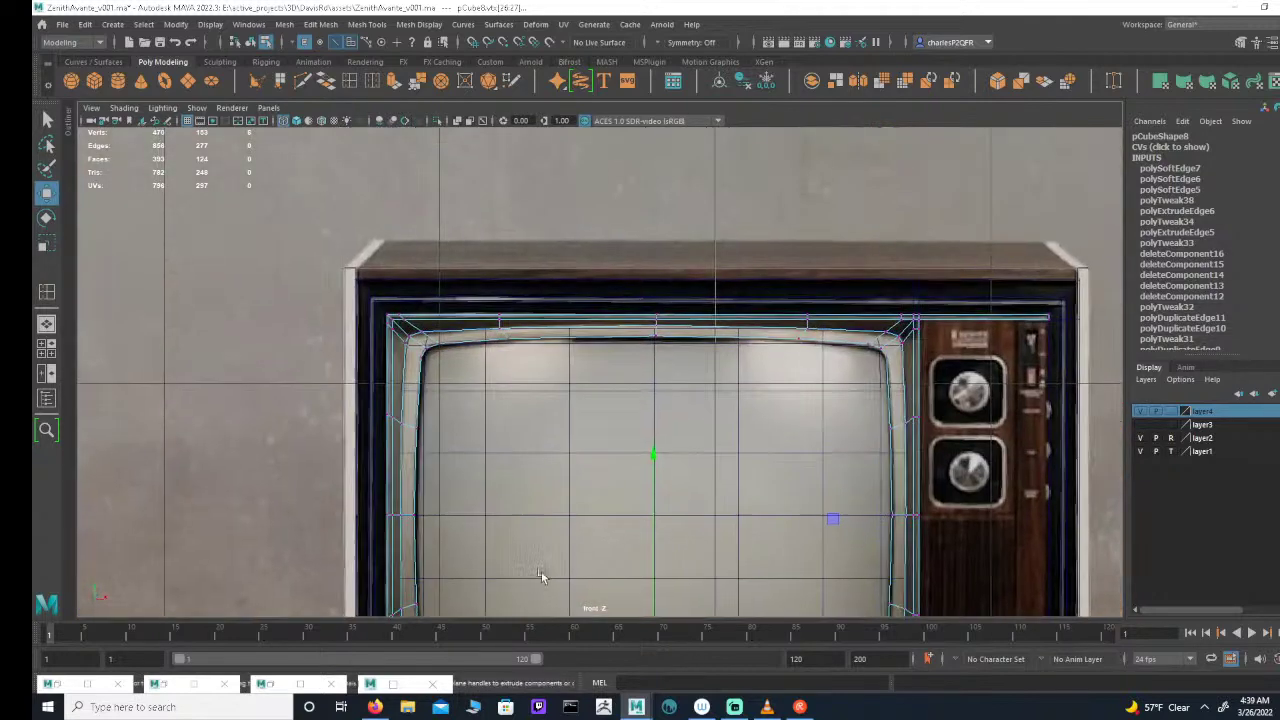
pyautogui.scroll(4, 508, 376)
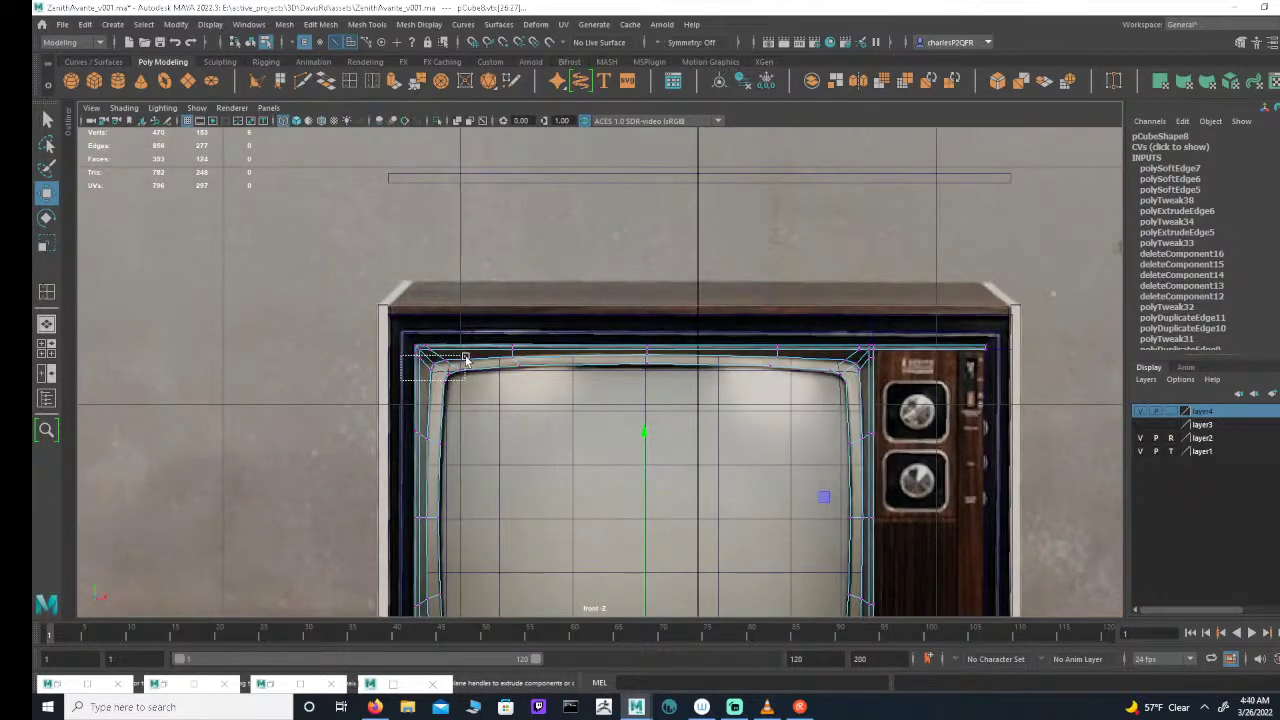
pyautogui.moveTo(465, 358); pyautogui.dragTo(466, 362)
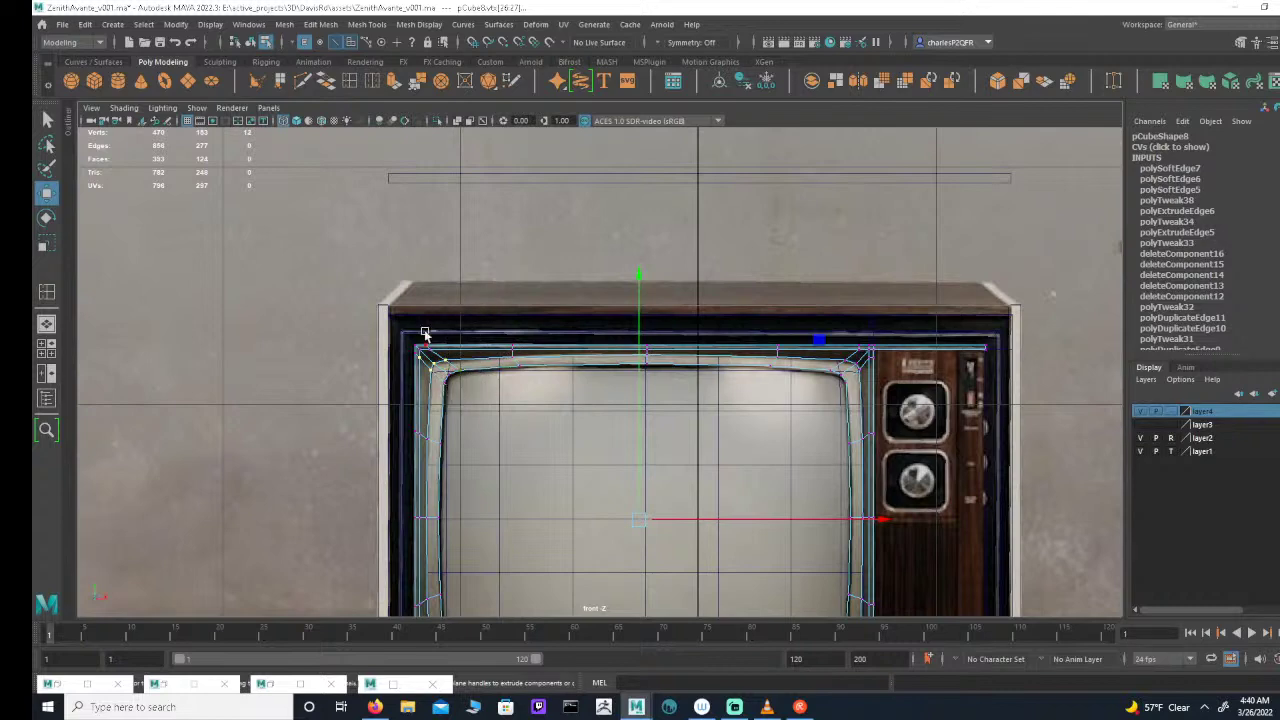
pyautogui.keyDown('ctrl'); pyautogui.moveTo(431, 353); pyautogui.dragTo(432, 362); pyautogui.keyUp('ctrl')
pyautogui.keyDown('alt'); pyautogui.moveTo(792, 380); pyautogui.dragTo(610, 375, button='middle'); pyautogui.keyUp('alt')
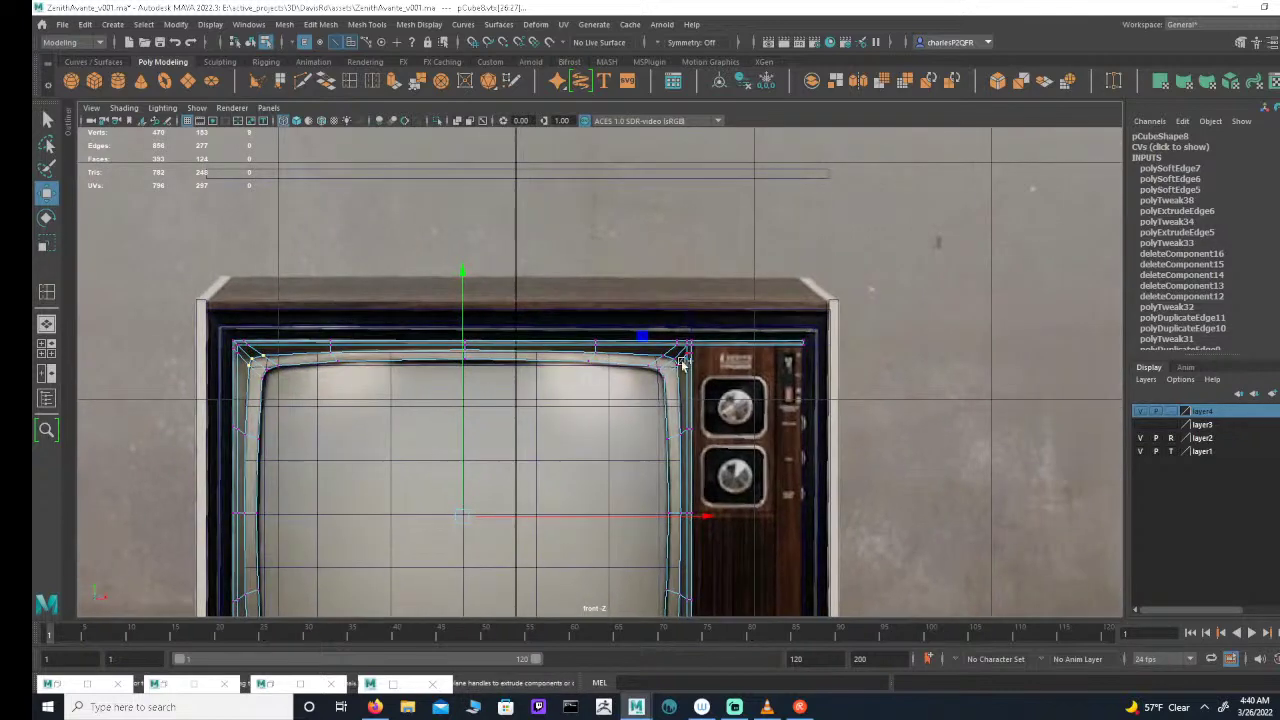
pyautogui.keyDown('shift'); pyautogui.moveTo(689, 369); pyautogui.dragTo(741, 310); pyautogui.keyUp('shift')
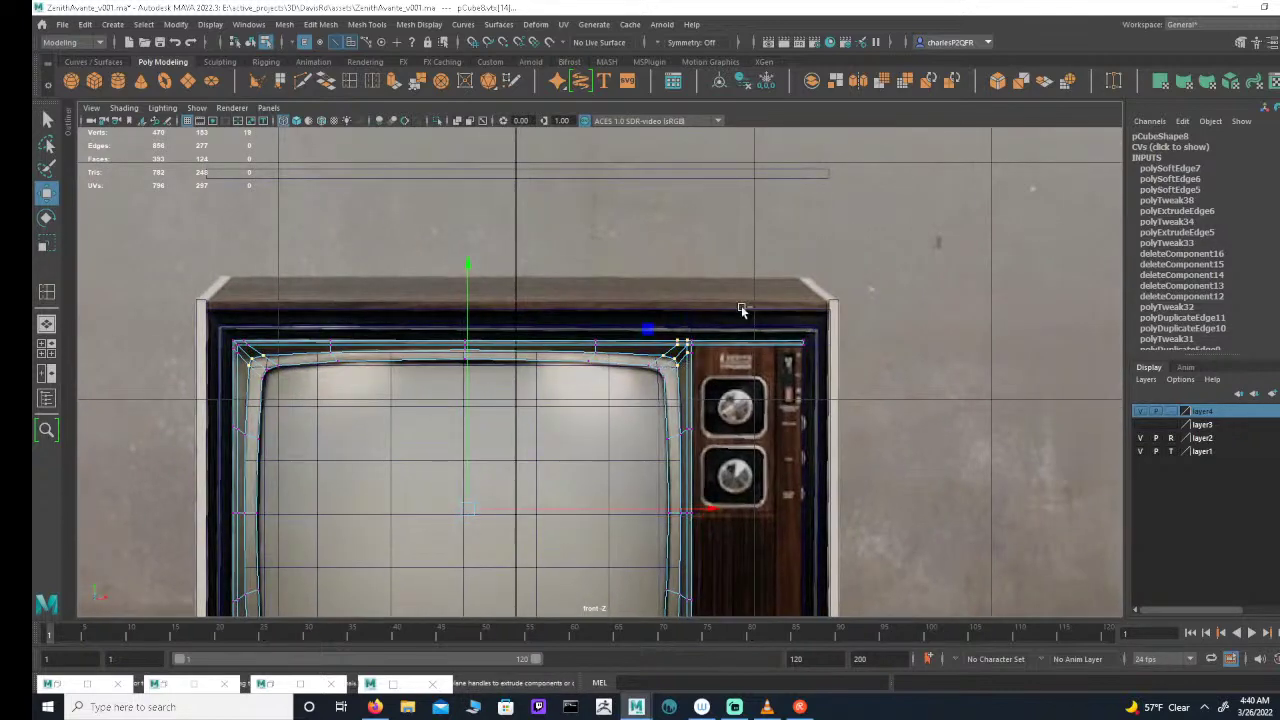
pyautogui.moveTo(676, 355); pyautogui.dragTo(672, 357)
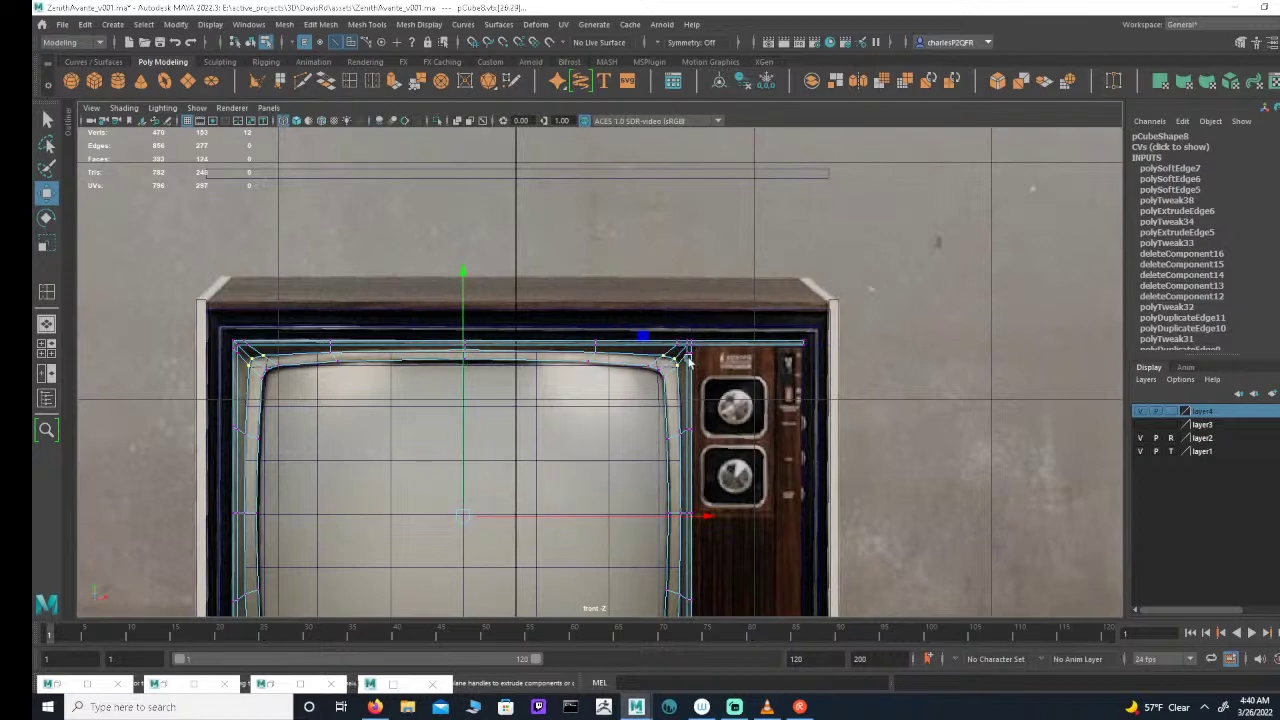
# Step: Move the selected corner vertices slightly back in depth against the tube drawing in the top view
pyautogui.press('space')
pyautogui.press('space')
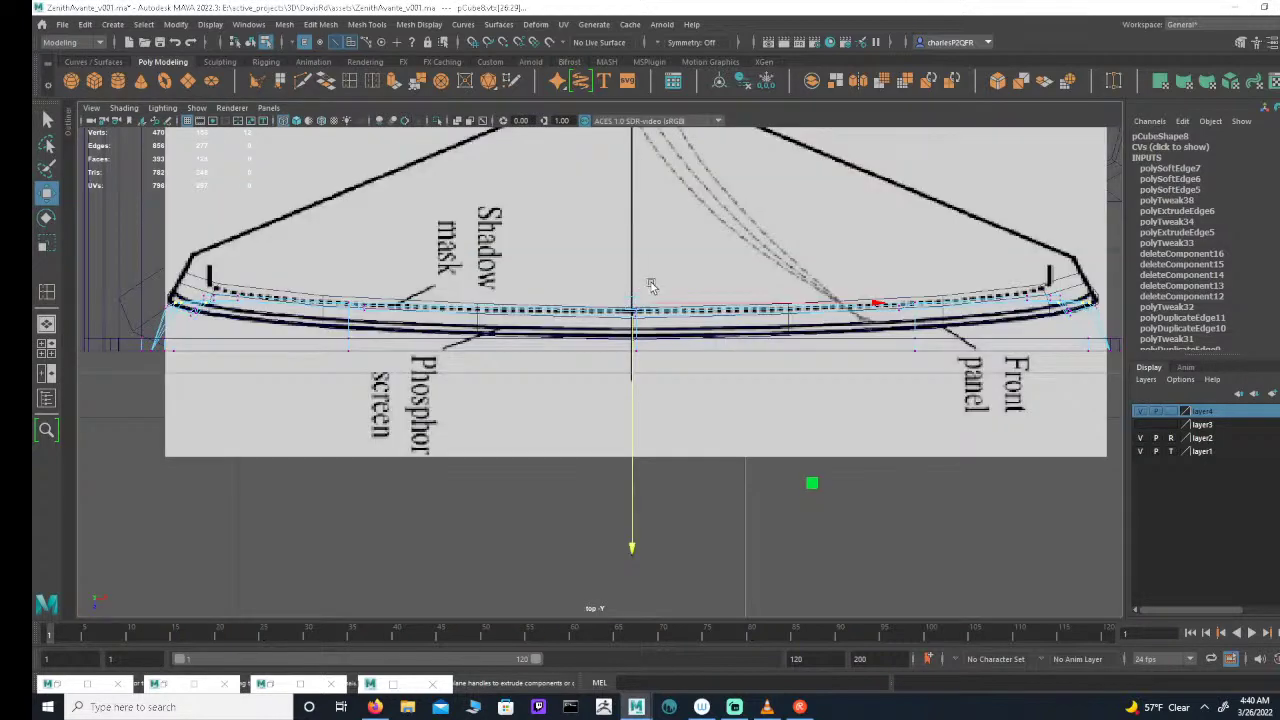
pyautogui.keyDown('alt'); pyautogui.moveTo(764, 322); pyautogui.dragTo(650, 304, button='middle'); pyautogui.keyUp('alt')
pyautogui.keyDown('alt'); pyautogui.moveTo(650, 304); pyautogui.dragTo(826, 306, button='right'); pyautogui.keyUp('alt')
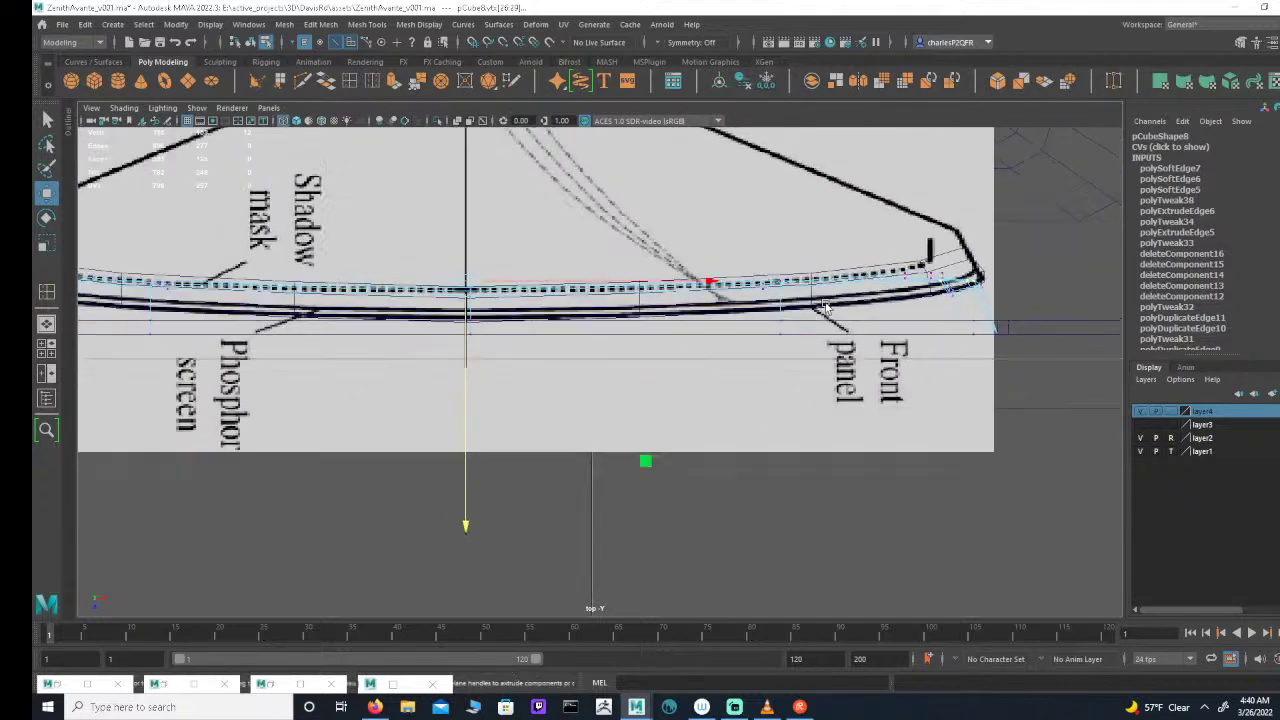
pyautogui.keyDown('alt'); pyautogui.moveTo(697, 297); pyautogui.dragTo(785, 295, button='right'); pyautogui.keyUp('alt')
pyautogui.press('e')
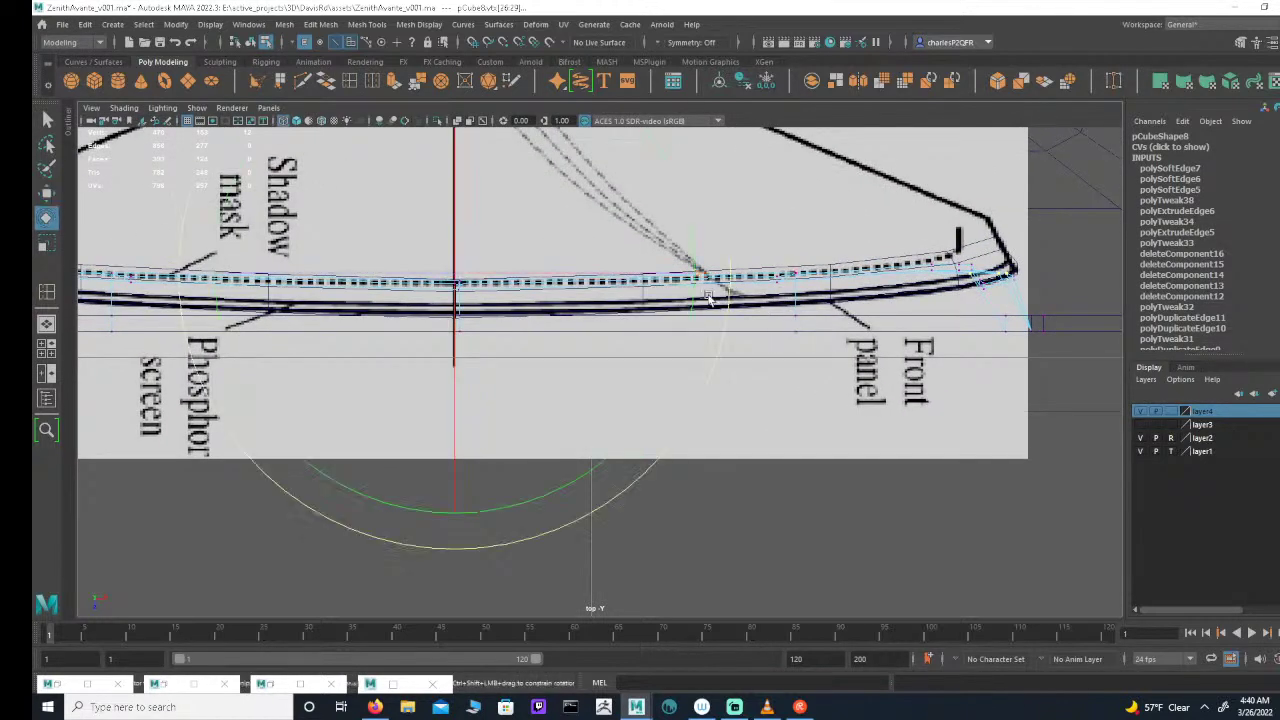
pyautogui.press('w')
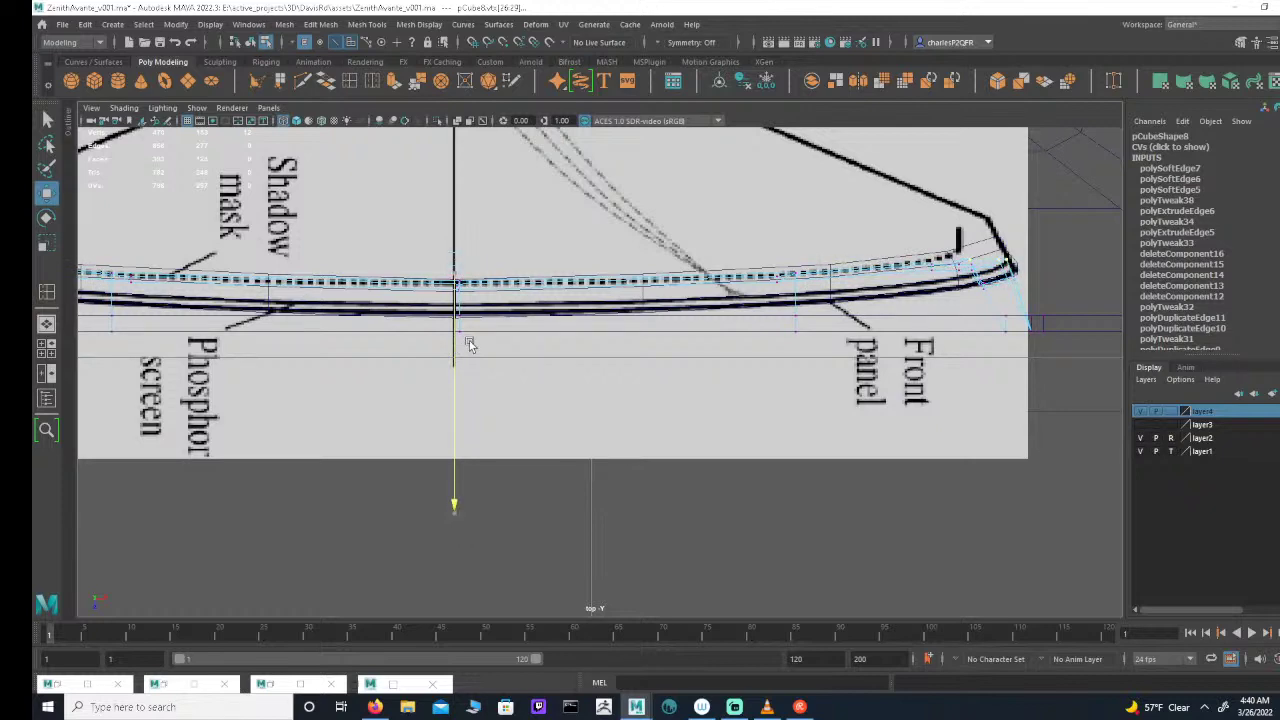
# Step: Check the bezel's lower corner in perspective and nudge the selected corner vertices slightly farther back in the top view
pyautogui.press('space')
pyautogui.press('space')
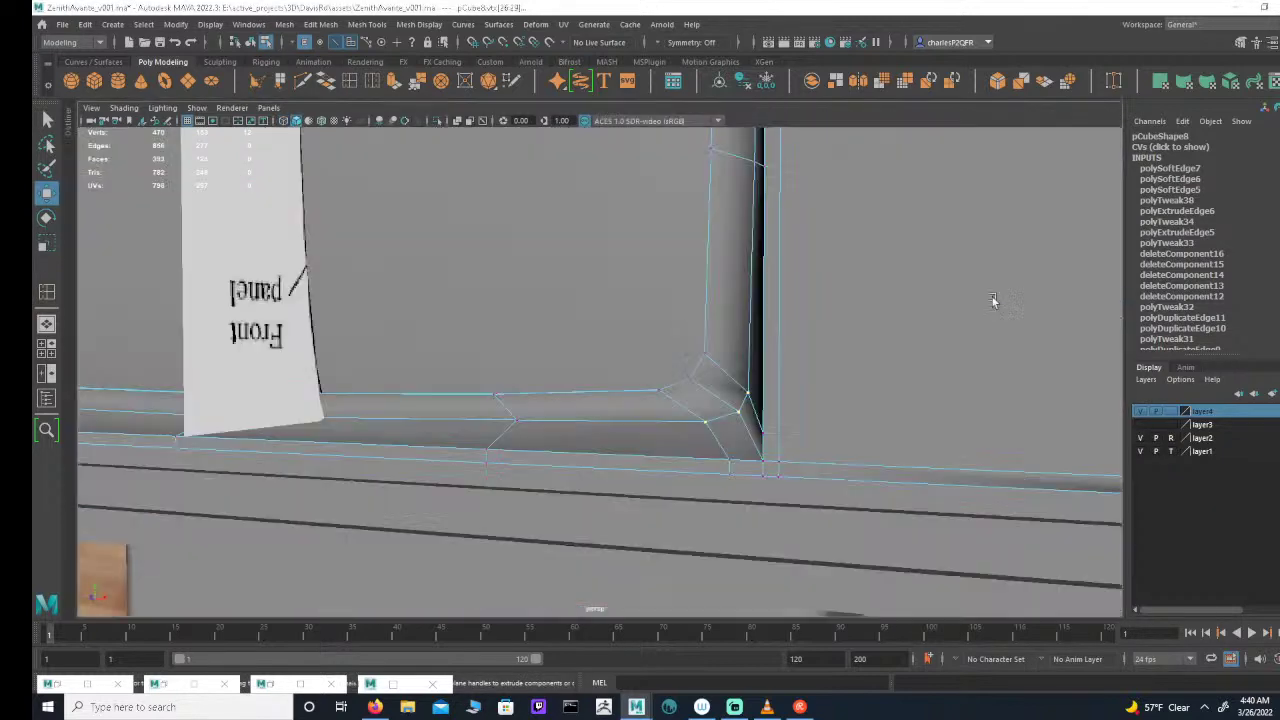
pyautogui.keyDown('alt'); pyautogui.moveTo(991, 300); pyautogui.dragTo(977, 277, button='right'); pyautogui.keyUp('alt')
pyautogui.keyDown('alt'); pyautogui.moveTo(977, 277); pyautogui.dragTo(793, 373); pyautogui.keyUp('alt')
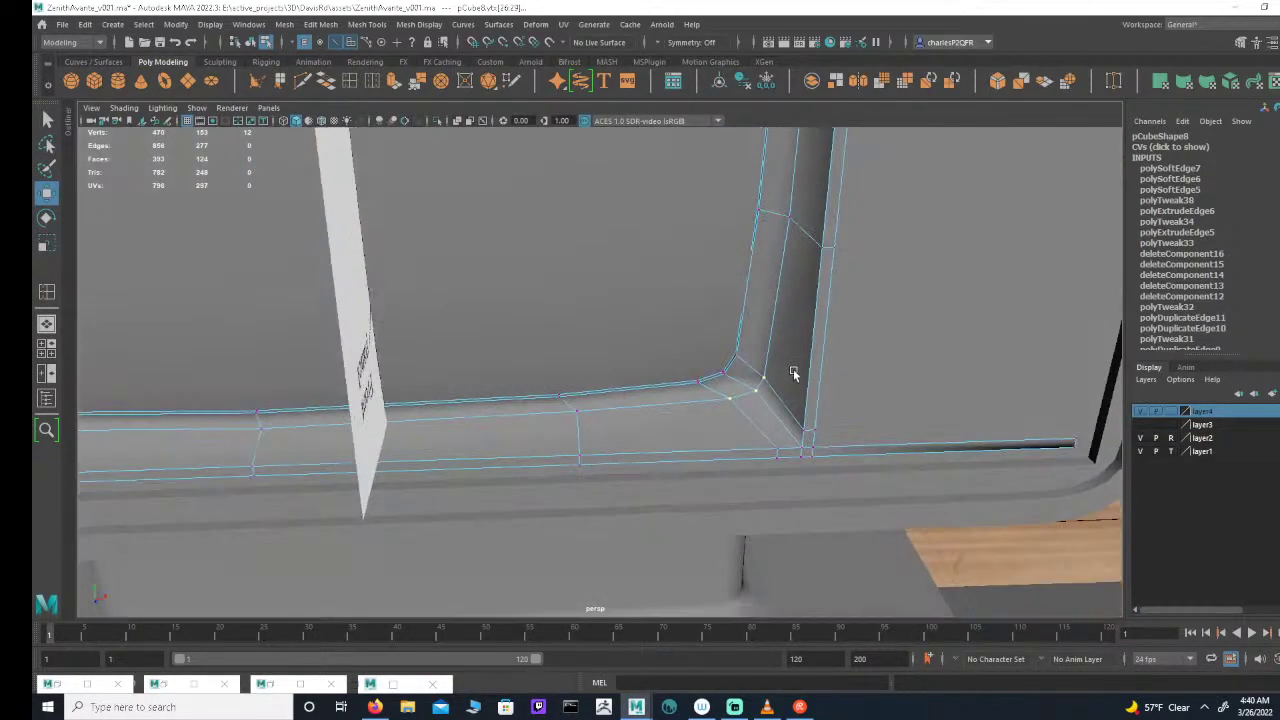
pyautogui.press('space')
pyautogui.press('space')
pyautogui.keyDown('alt'); pyautogui.moveTo(658, 275); pyautogui.dragTo(631, 260, button='middle'); pyautogui.keyUp('alt')
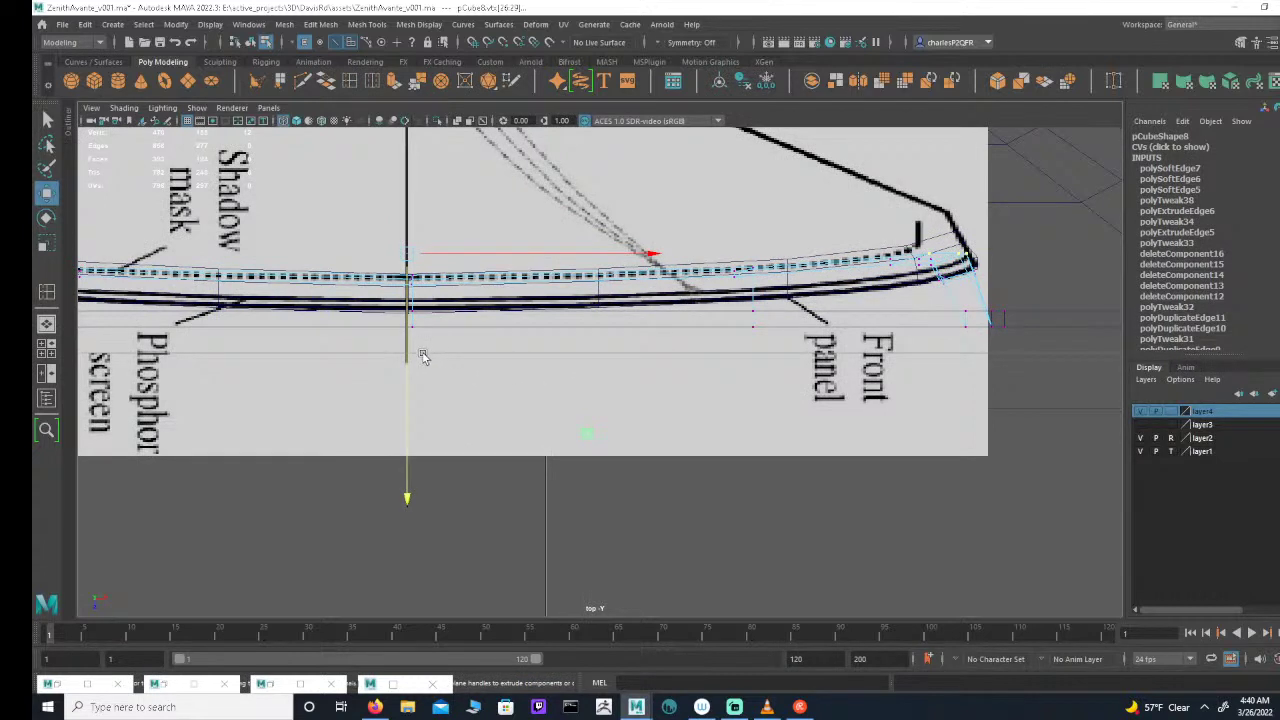
pyautogui.moveTo(407, 371)
pyautogui.mouseDown()
pyautogui.moveTo(407, 360)
pyautogui.moveTo(410, 379)
pyautogui.mouseUp()
pyautogui.hotkey('ctrl', 'z')
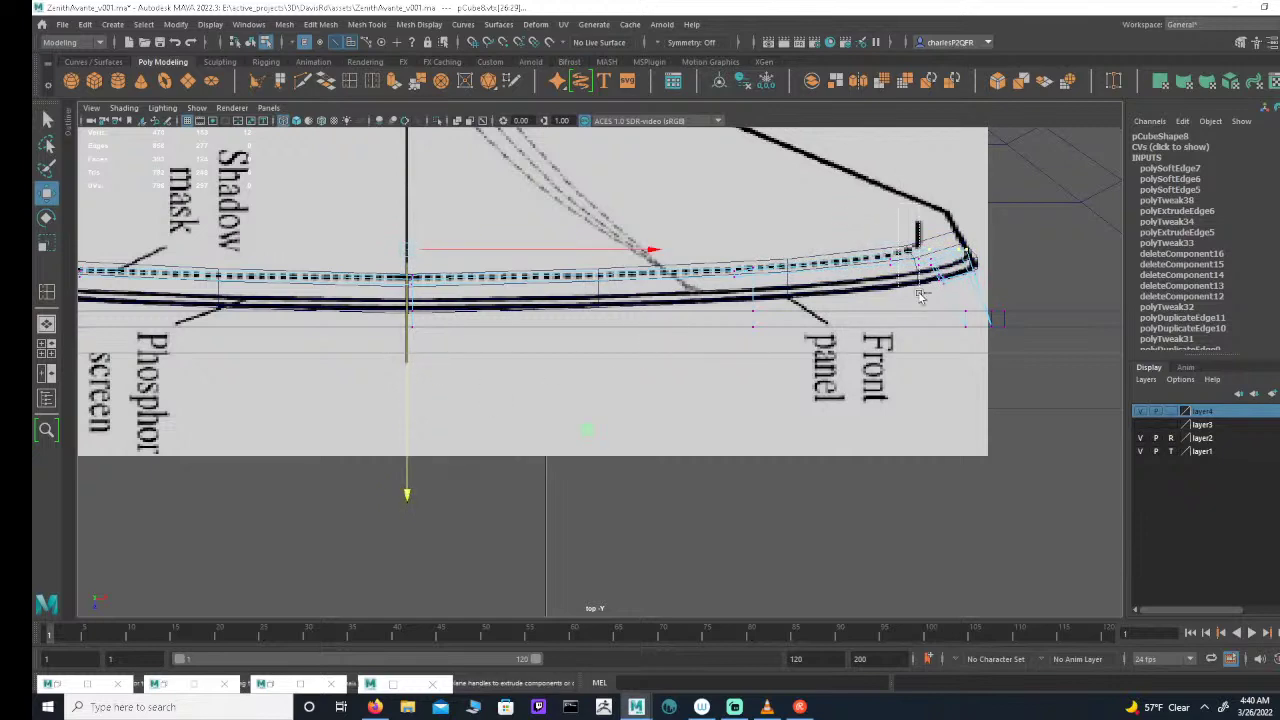
# Step: Narrow the selection to fewer middle-loop corner vertices at both ends of the bezel and nudge them back in depth
pyautogui.keyDown('alt'); pyautogui.moveTo(672, 292); pyautogui.dragTo(833, 287, button='middle'); pyautogui.keyUp('alt')
pyautogui.scroll(-2, 833, 287)
pyautogui.keyDown('alt'); pyautogui.moveTo(410, 274); pyautogui.dragTo(600, 278, button='middle'); pyautogui.keyUp('alt')
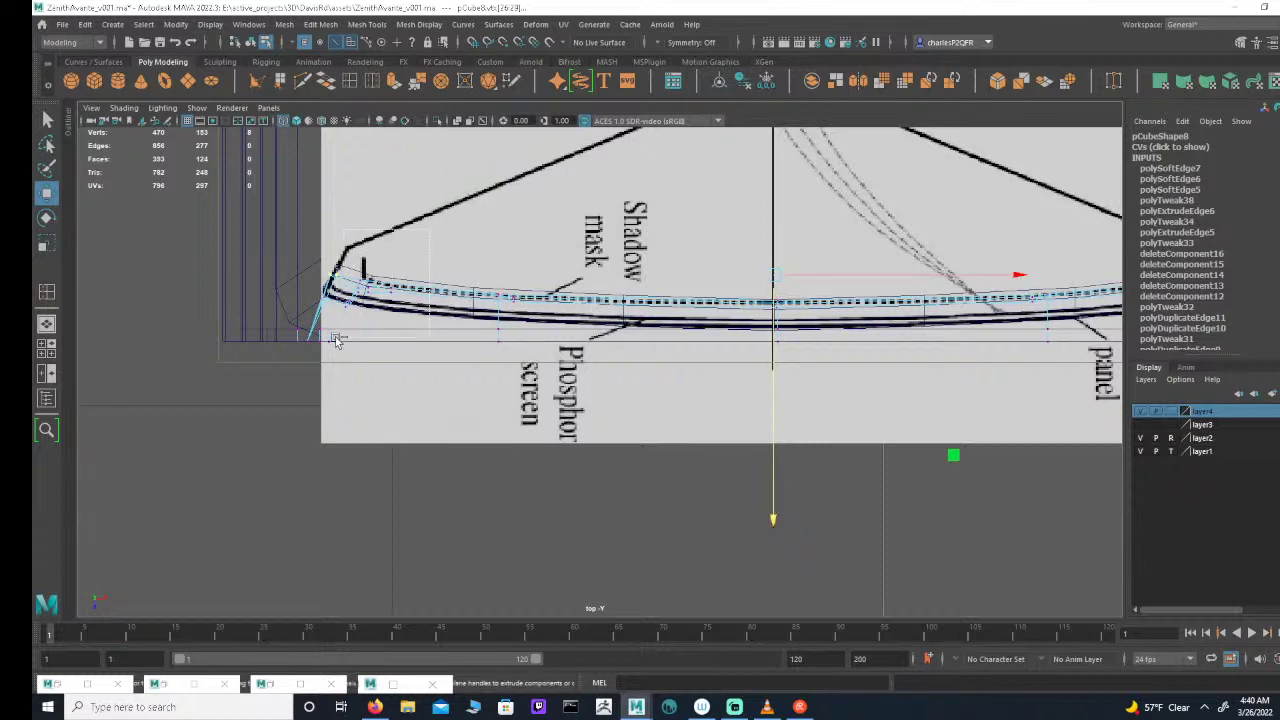
pyautogui.scroll(-5, 480, 327)
pyautogui.scroll(5, 858, 262)
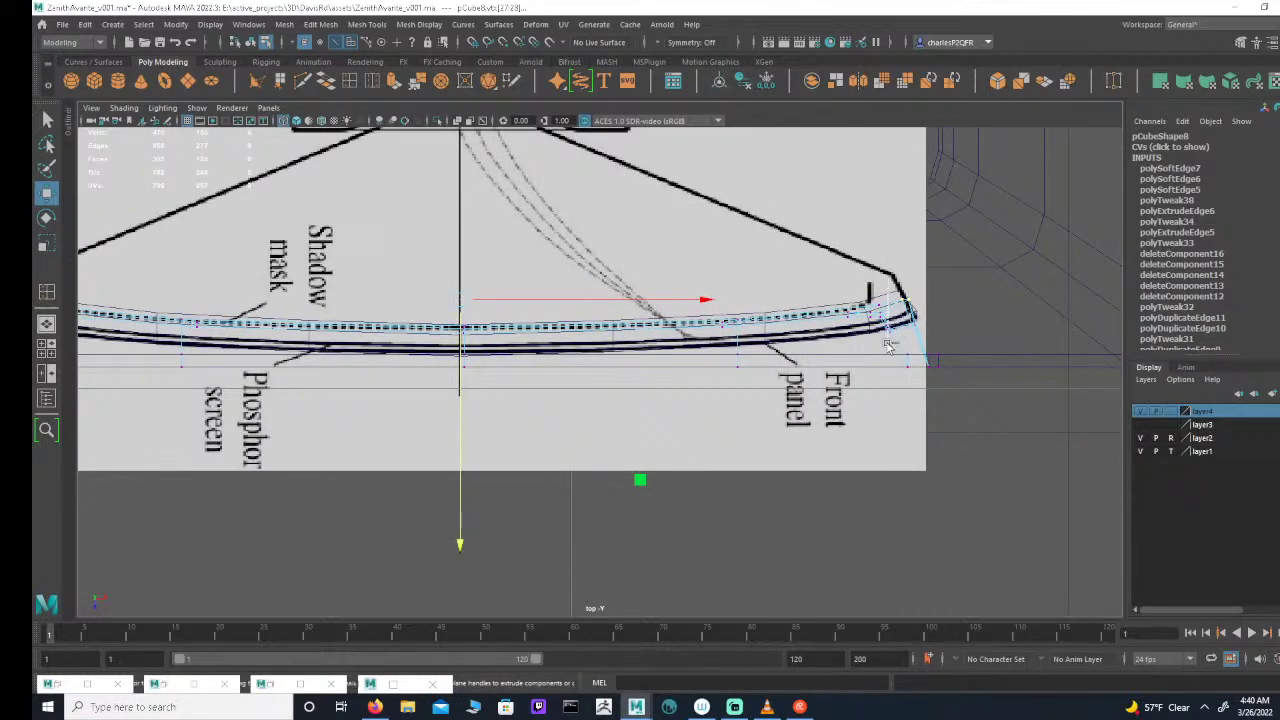
pyautogui.moveTo(459, 407); pyautogui.dragTo(459, 408)
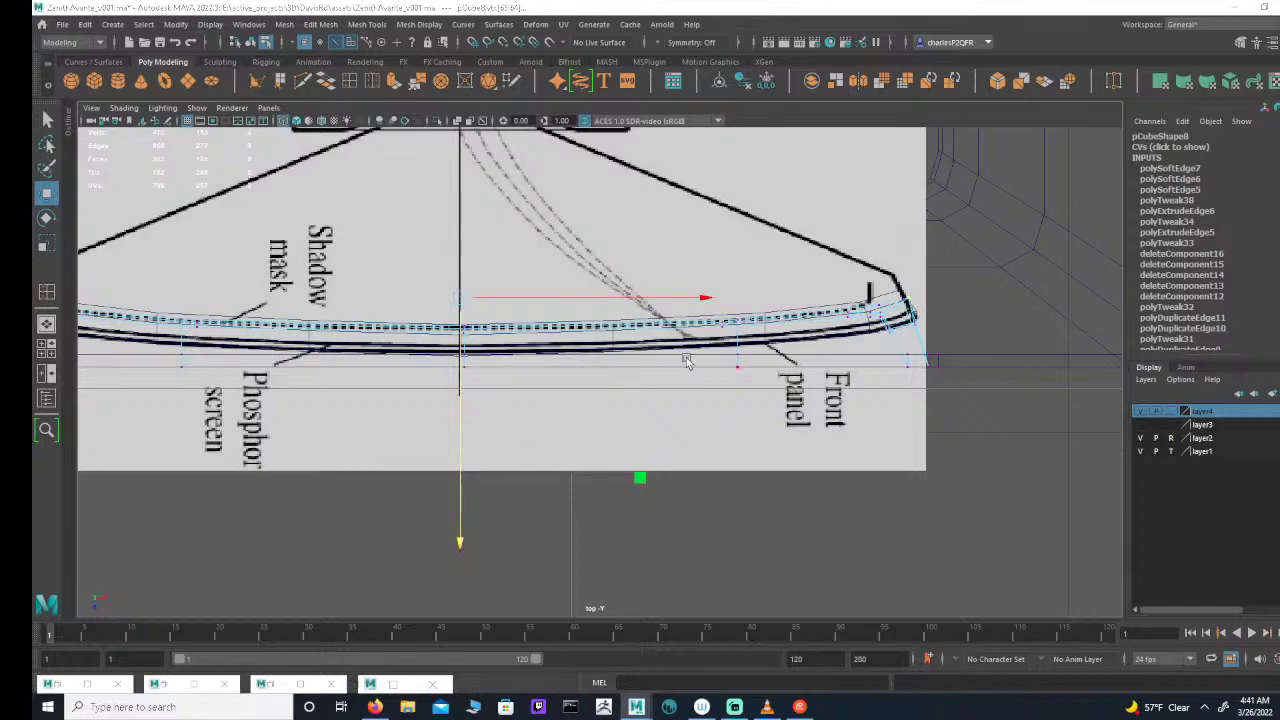
# Step: Inspect the adjusted bezel corners in perspective and compare the middle loop with the TV photo in the front view
pyautogui.press('space')
pyautogui.press('space')
pyautogui.keyDown('alt'); pyautogui.moveTo(877, 240); pyautogui.dragTo(838, 246); pyautogui.keyUp('alt')
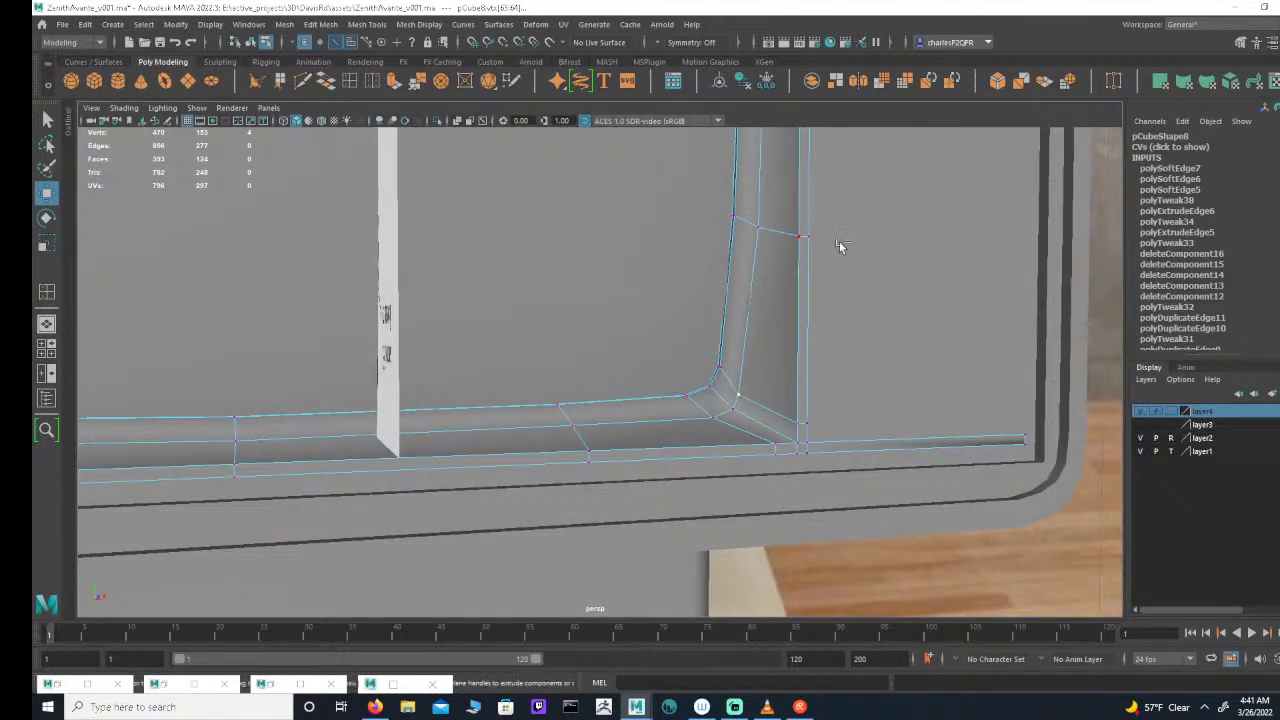
pyautogui.keyDown('alt'); pyautogui.moveTo(838, 405); pyautogui.dragTo(573, 388); pyautogui.keyUp('alt')
pyautogui.press('space')
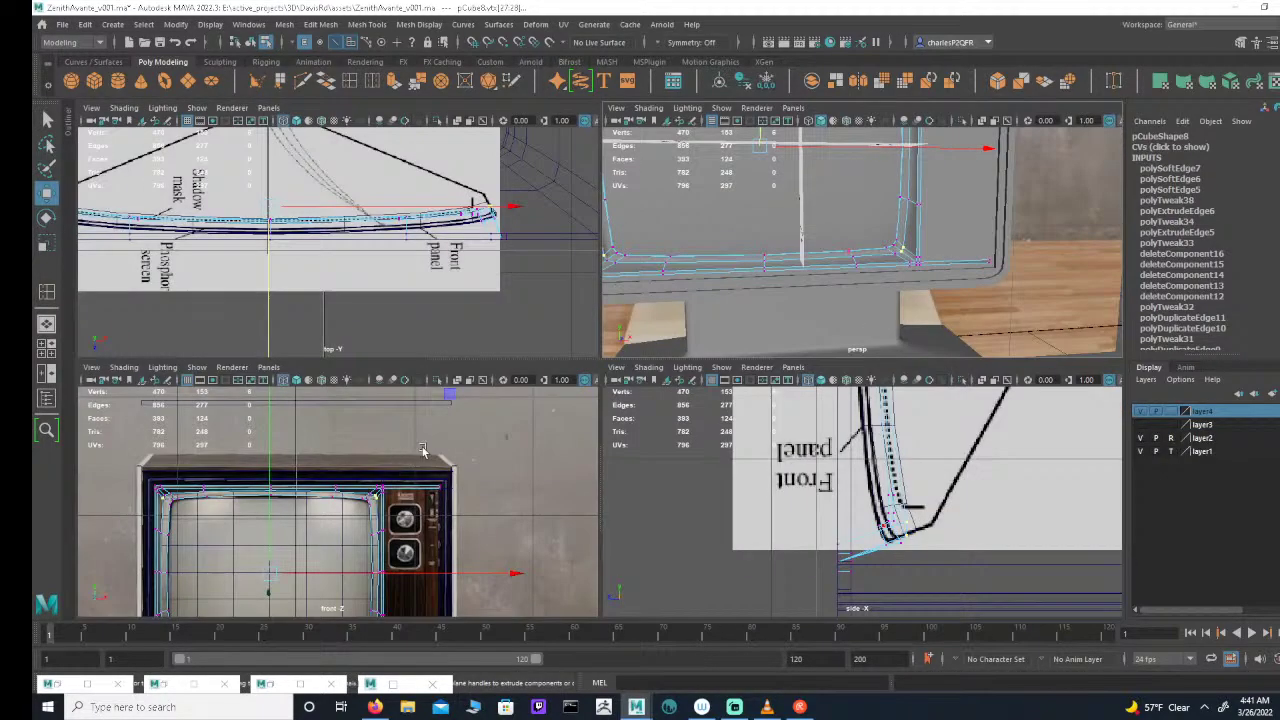
pyautogui.press('space')
pyautogui.keyDown('alt'); pyautogui.moveTo(428, 523); pyautogui.dragTo(526, 346, button='middle'); pyautogui.keyUp('alt')
pyautogui.keyDown('alt'); pyautogui.moveTo(526, 346); pyautogui.dragTo(603, 375, button='right'); pyautogui.keyUp('alt')
pyautogui.keyDown('alt'); pyautogui.moveTo(602, 374); pyautogui.dragTo(650, 437, button='middle'); pyautogui.keyUp('alt')
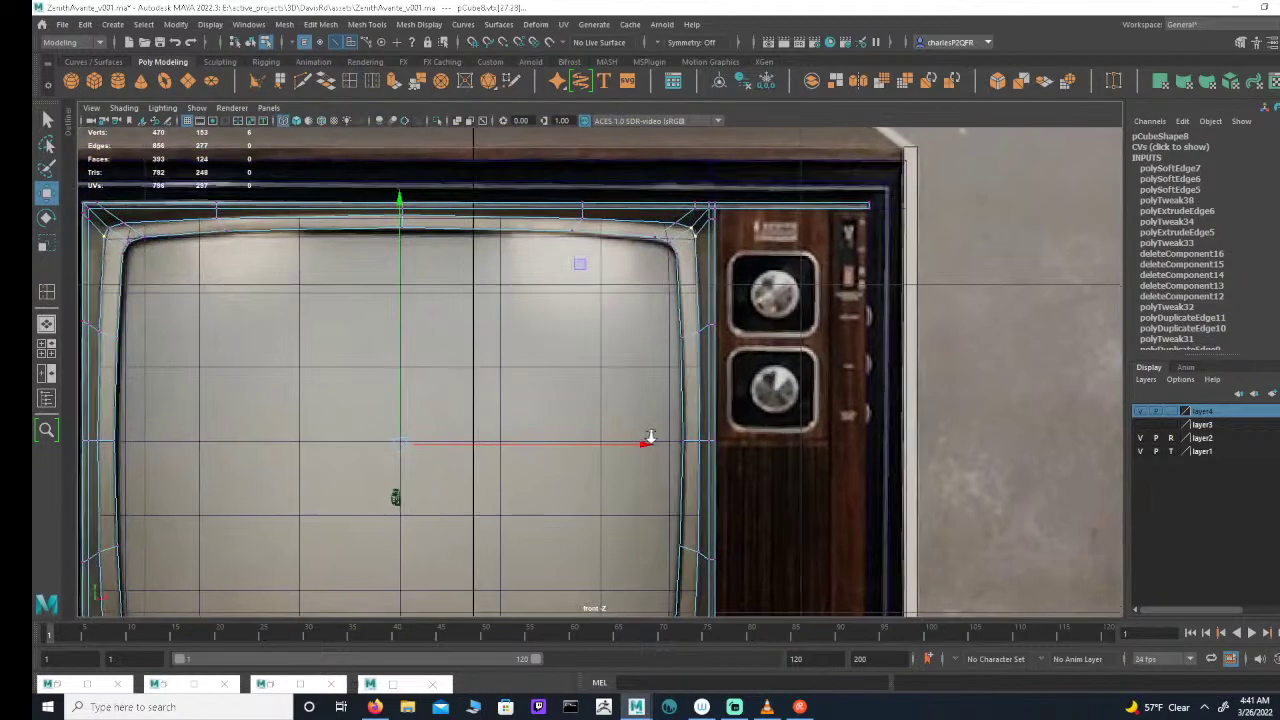
pyautogui.scroll(-3, 648, 314)
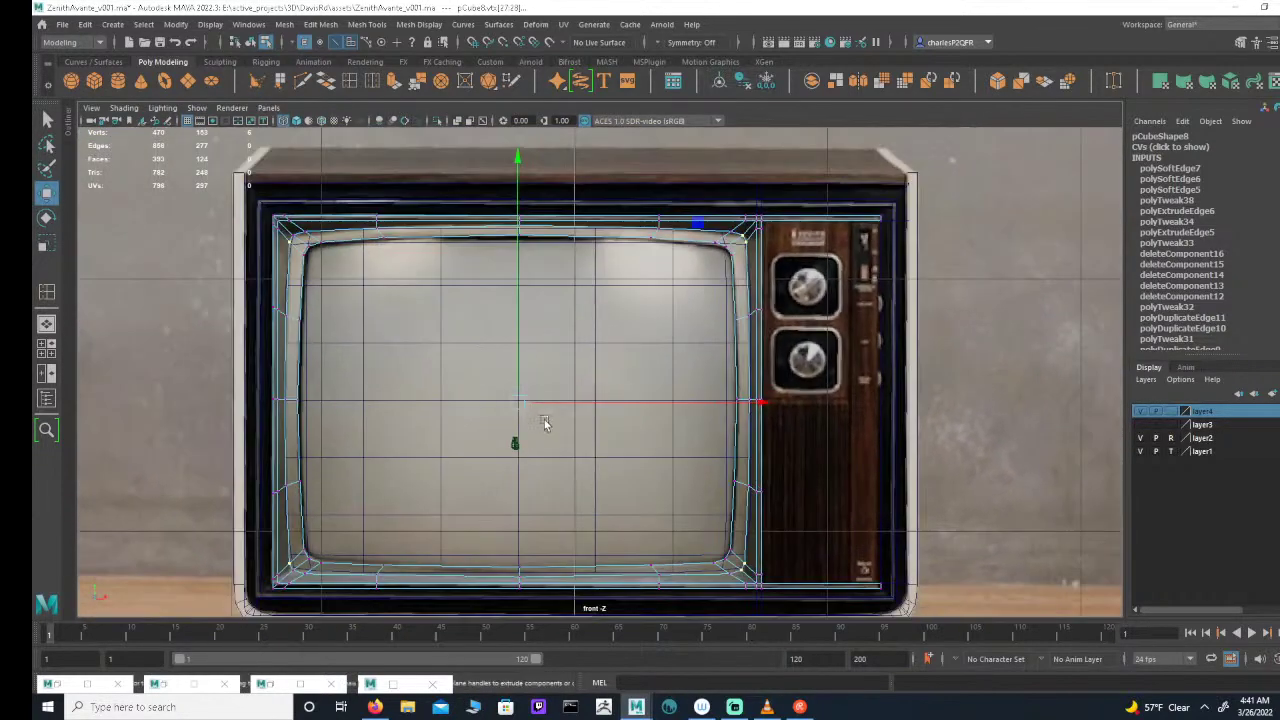
pyautogui.scroll(-1, 544, 423)
pyautogui.keyDown('alt'); pyautogui.moveTo(544, 423); pyautogui.dragTo(560, 362, button='middle'); pyautogui.keyUp('alt')
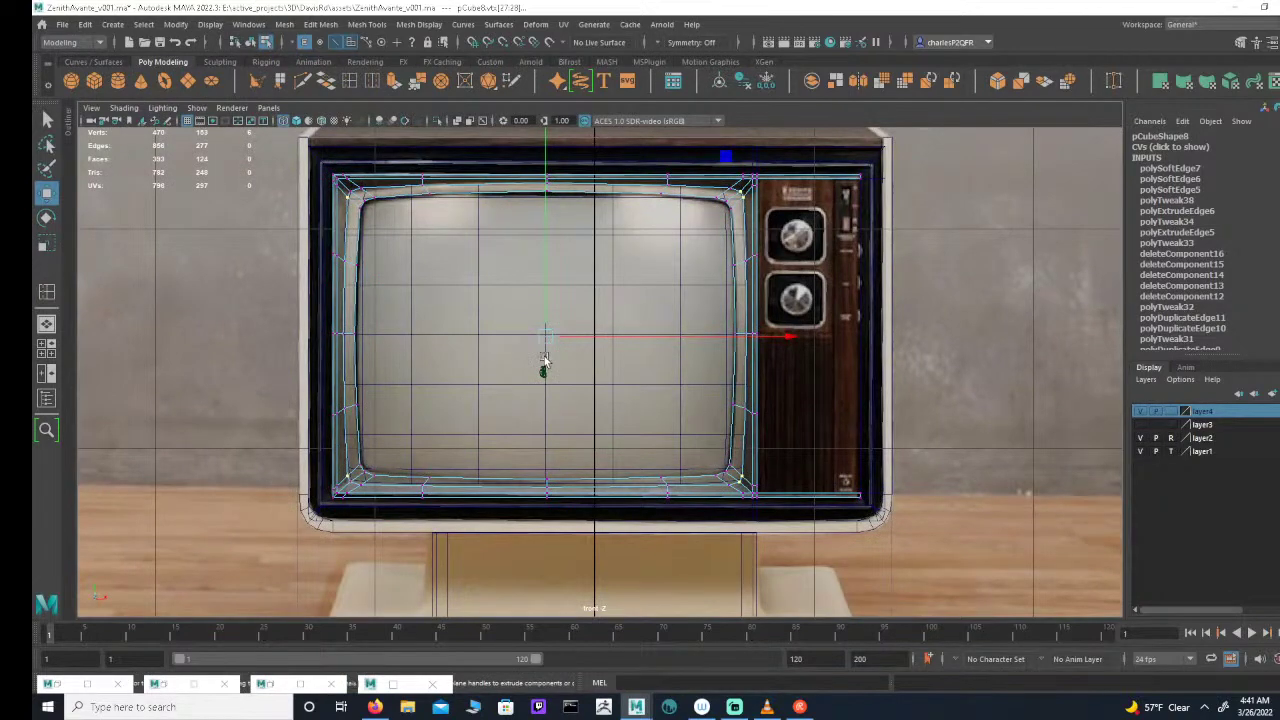
# Step: Select the middle-loop vertex at each of the bezel's two lower corners in the front view
pyautogui.keyDown('alt'); pyautogui.moveTo(354, 445); pyautogui.dragTo(408, 449, button='right'); pyautogui.keyUp('alt')
pyautogui.keyDown('alt'); pyautogui.moveTo(408, 449); pyautogui.dragTo(449, 378, button='middle'); pyautogui.keyUp('alt')
pyautogui.keyDown('alt'); pyautogui.moveTo(449, 378); pyautogui.dragTo(745, 375, button='right'); pyautogui.keyUp('alt')
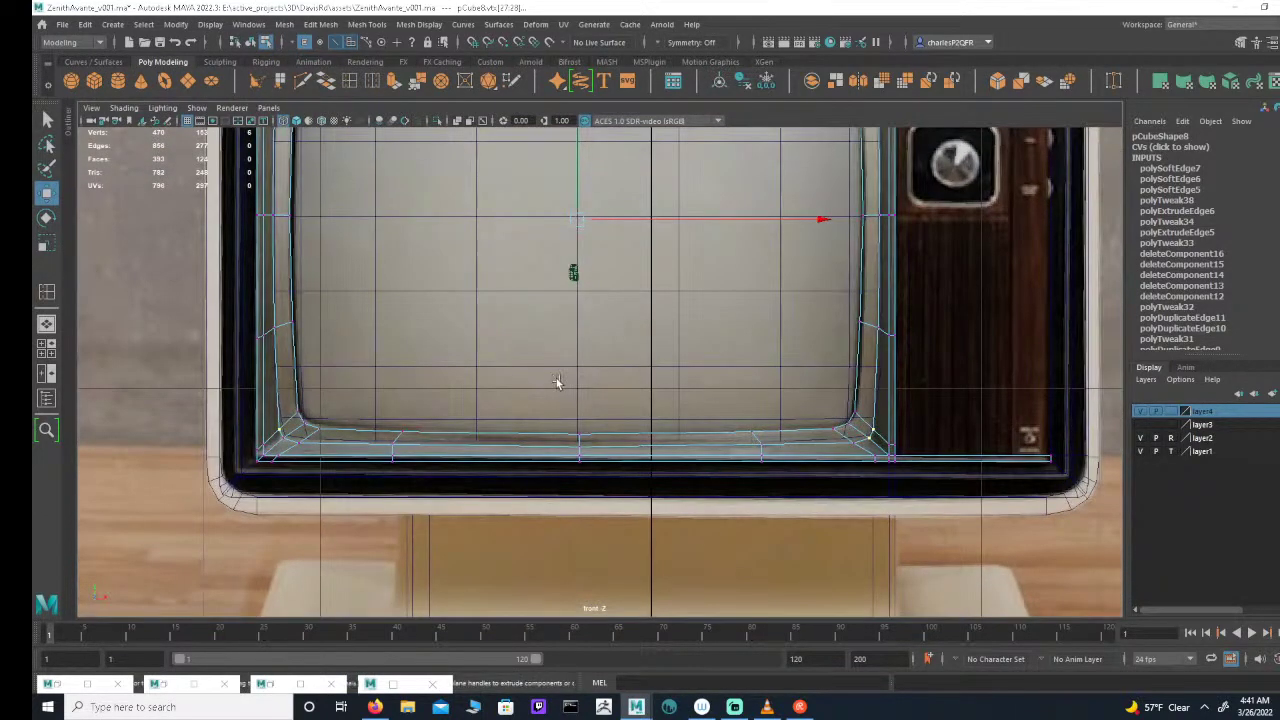
pyautogui.keyDown('alt'); pyautogui.moveTo(438, 369); pyautogui.dragTo(651, 314, button='middle'); pyautogui.keyUp('alt')
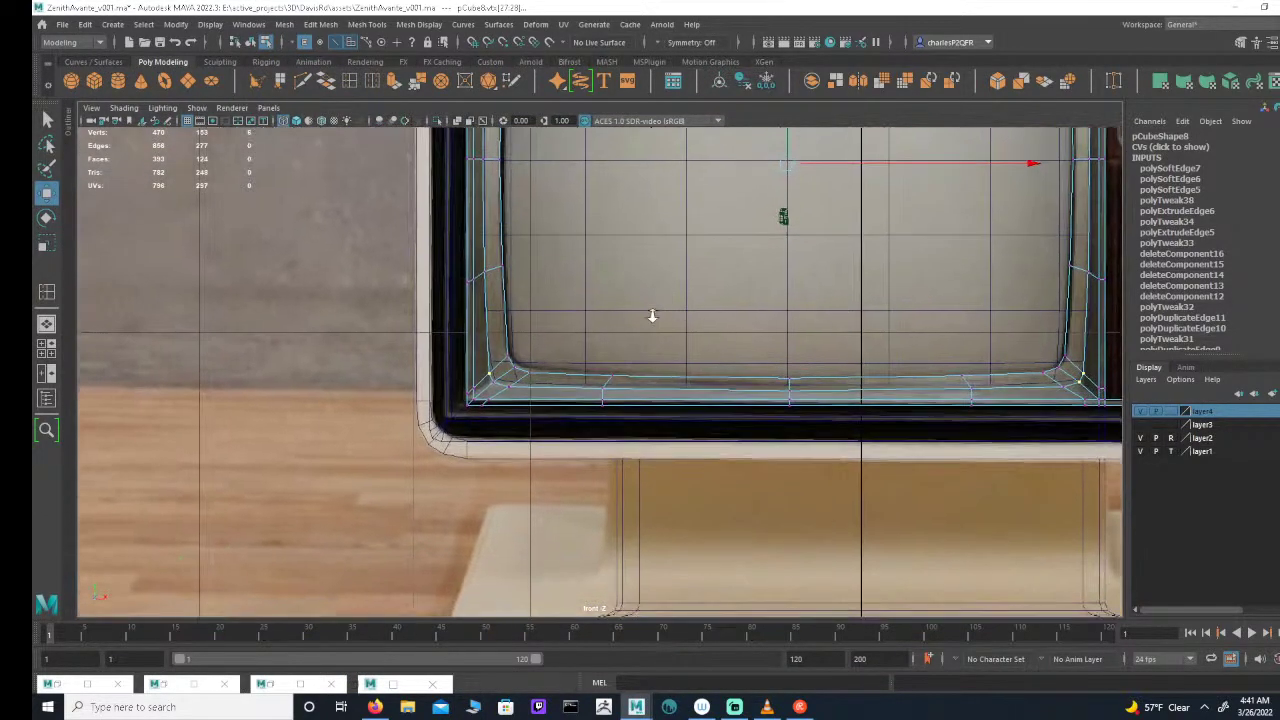
pyautogui.keyDown('alt'); pyautogui.moveTo(590, 322); pyautogui.dragTo(692, 332, button='right'); pyautogui.keyUp('alt')
pyautogui.keyDown('alt'); pyautogui.moveTo(598, 329); pyautogui.dragTo(611, 311, button='middle'); pyautogui.keyUp('alt')
pyautogui.keyDown('alt'); pyautogui.moveTo(611, 311); pyautogui.dragTo(673, 317, button='right'); pyautogui.keyUp('alt')
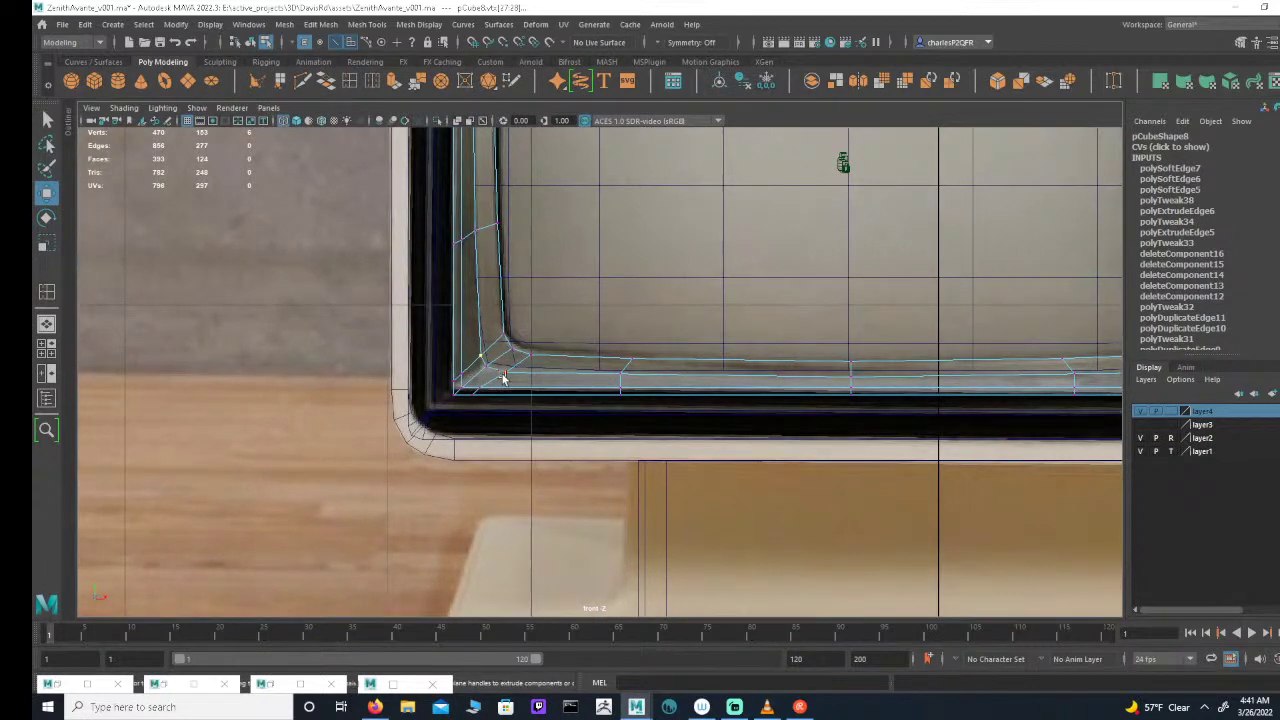
pyautogui.keyDown('alt'); pyautogui.moveTo(770, 362); pyautogui.dragTo(474, 342, button='middle'); pyautogui.keyUp('alt')
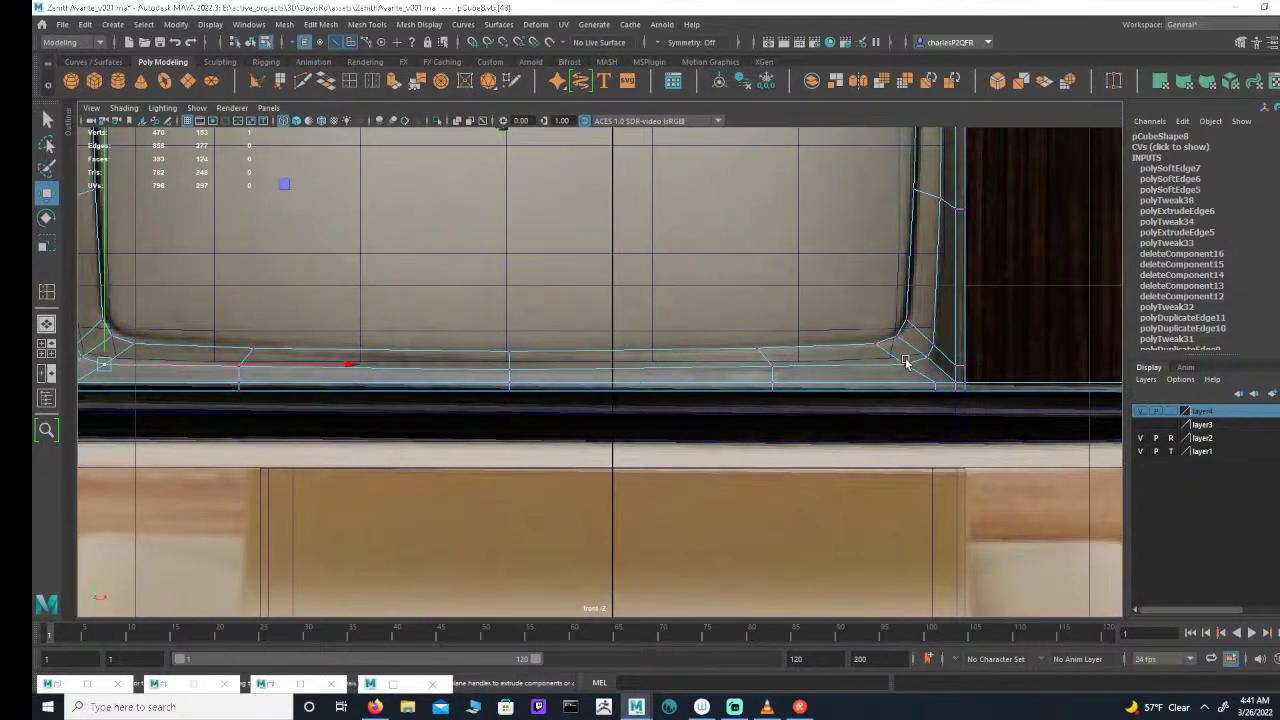
pyautogui.keyDown('alt'); pyautogui.moveTo(724, 330); pyautogui.dragTo(810, 363, button='middle'); pyautogui.keyUp('alt')
pyautogui.keyDown('alt'); pyautogui.moveTo(810, 363); pyautogui.dragTo(690, 345, button='right'); pyautogui.keyUp('alt')
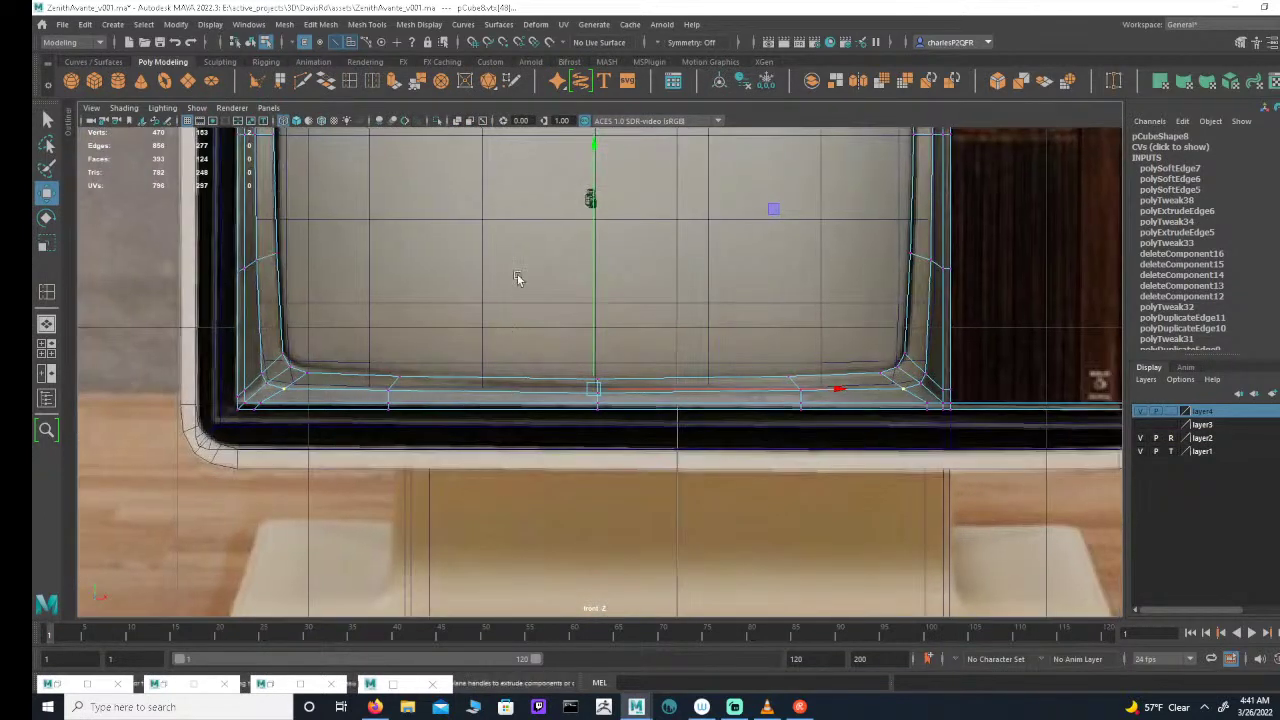
# Step: Add the matching upper-corner vertices to the selection and scale all four corner vertices slightly horizontally in the front view
pyautogui.keyDown('alt'); pyautogui.moveTo(516, 177); pyautogui.dragTo(571, 337, button='middle'); pyautogui.keyUp('alt')
pyautogui.keyDown('alt'); pyautogui.moveTo(538, 246); pyautogui.dragTo(530, 370, button='middle'); pyautogui.keyUp('alt')
pyautogui.keyDown('alt'); pyautogui.moveTo(530, 370); pyautogui.dragTo(518, 372, button='right'); pyautogui.keyUp('alt')
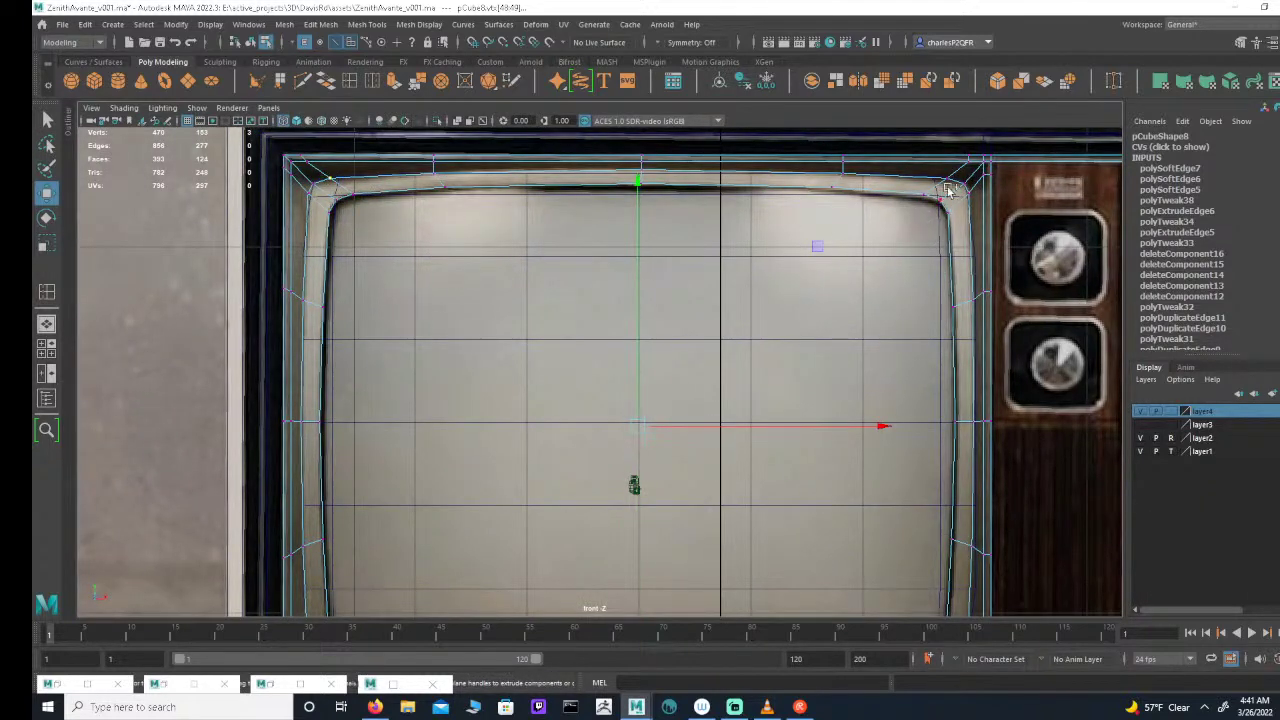
pyautogui.keyDown('alt'); pyautogui.moveTo(910, 333); pyautogui.dragTo(766, 247, button='middle'); pyautogui.keyUp('alt')
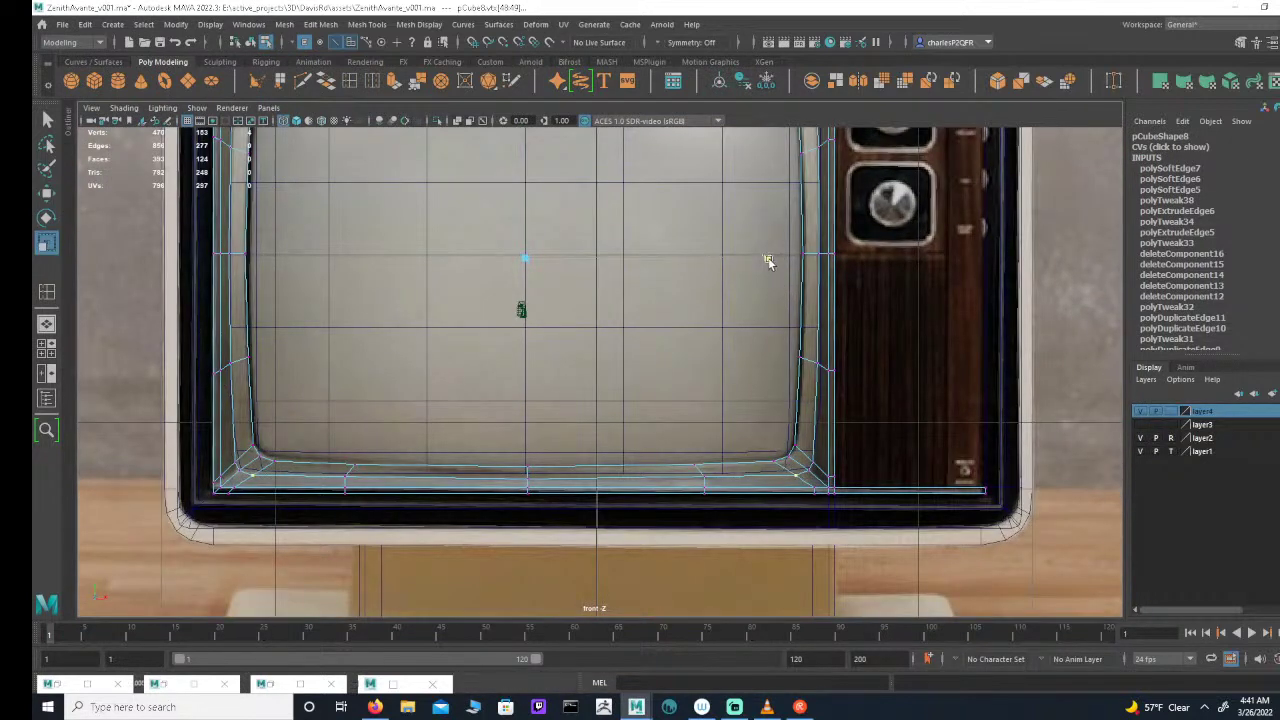
# Step: Check the bezel's lower corner in perspective, select the edge loop around its outer front opening and apply Harden Edge
pyautogui.press('space')
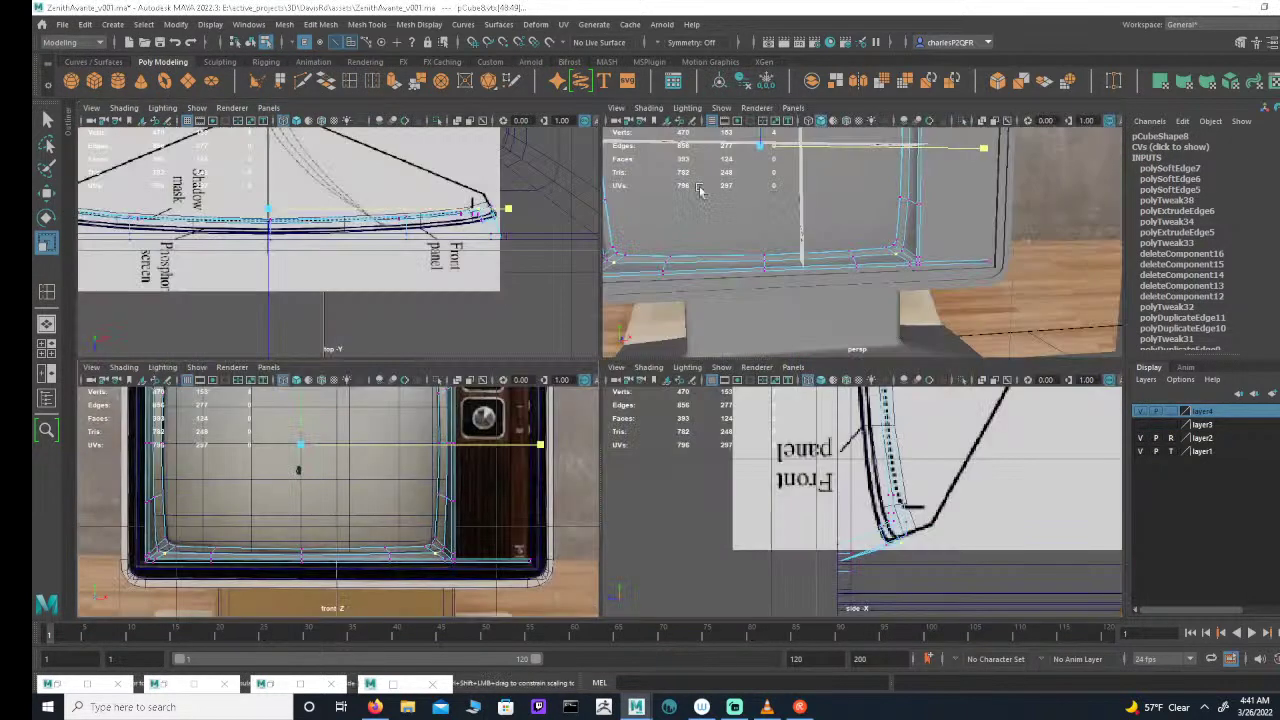
pyautogui.press('space')
pyautogui.keyDown('alt'); pyautogui.moveTo(797, 317); pyautogui.dragTo(518, 286); pyautogui.keyUp('alt')
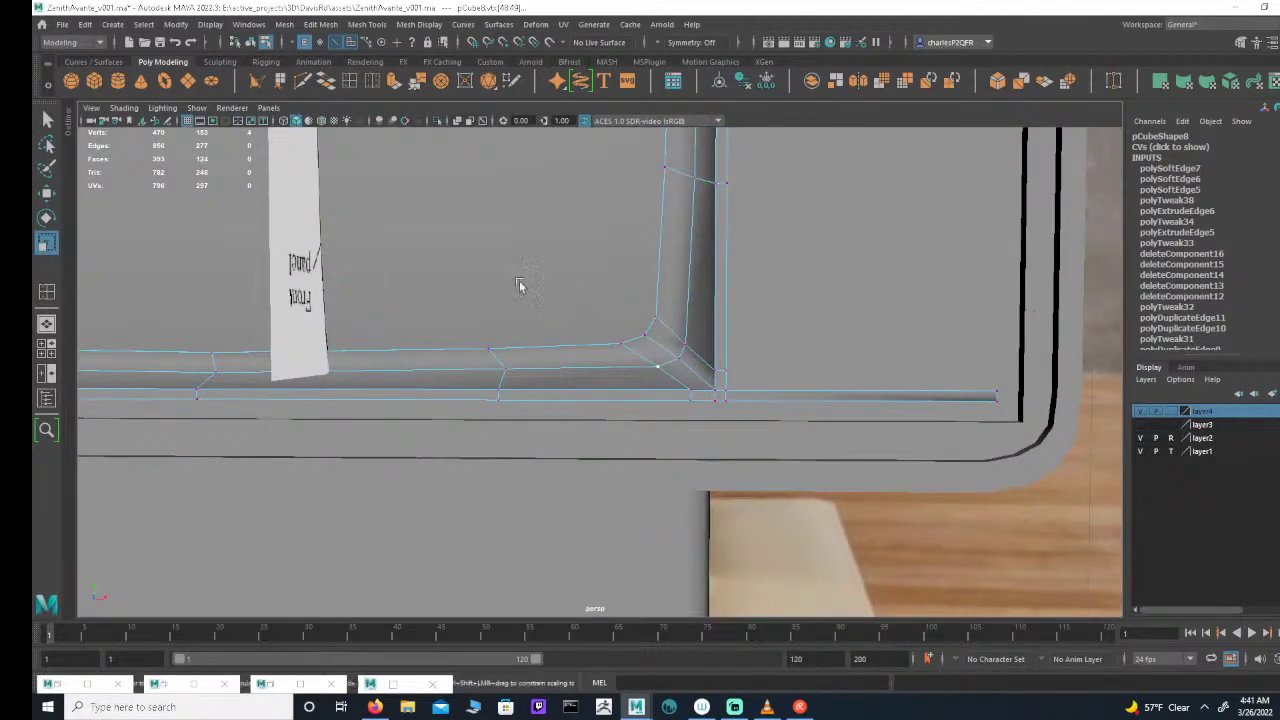
pyautogui.click(336, 43)
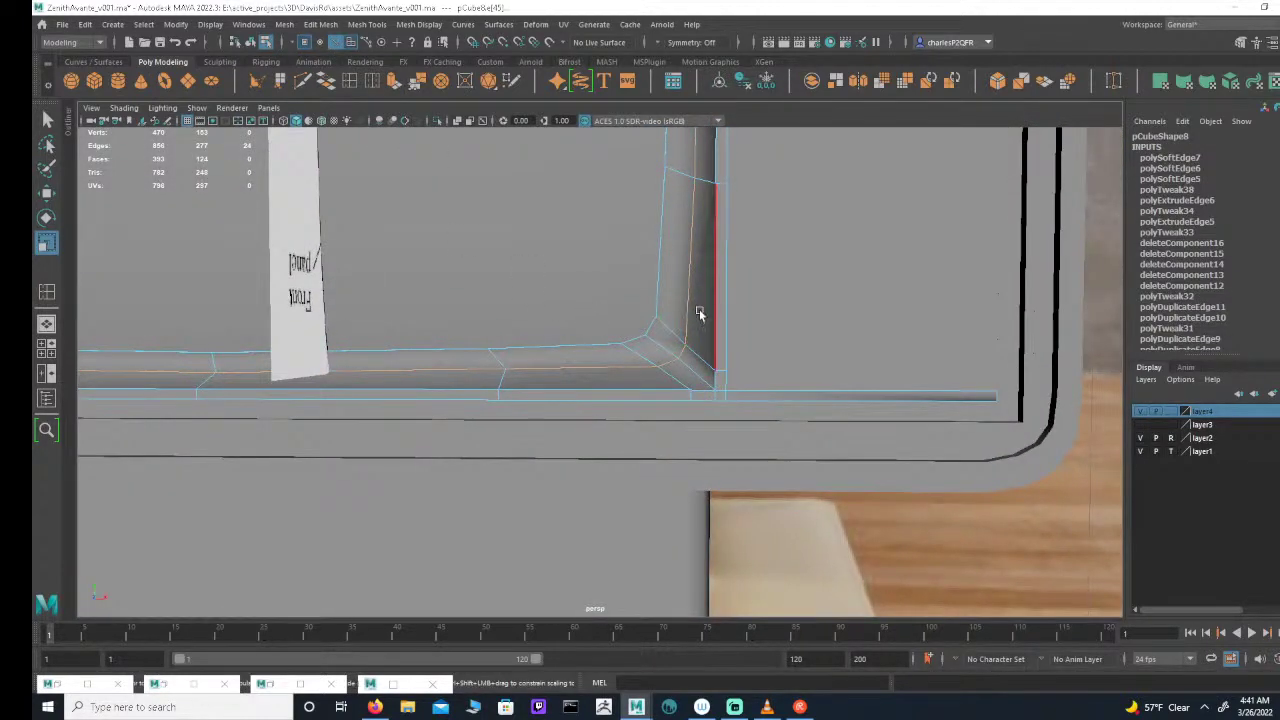
pyautogui.keyDown('alt'); pyautogui.moveTo(608, 312); pyautogui.dragTo(626, 237); pyautogui.keyUp('alt')
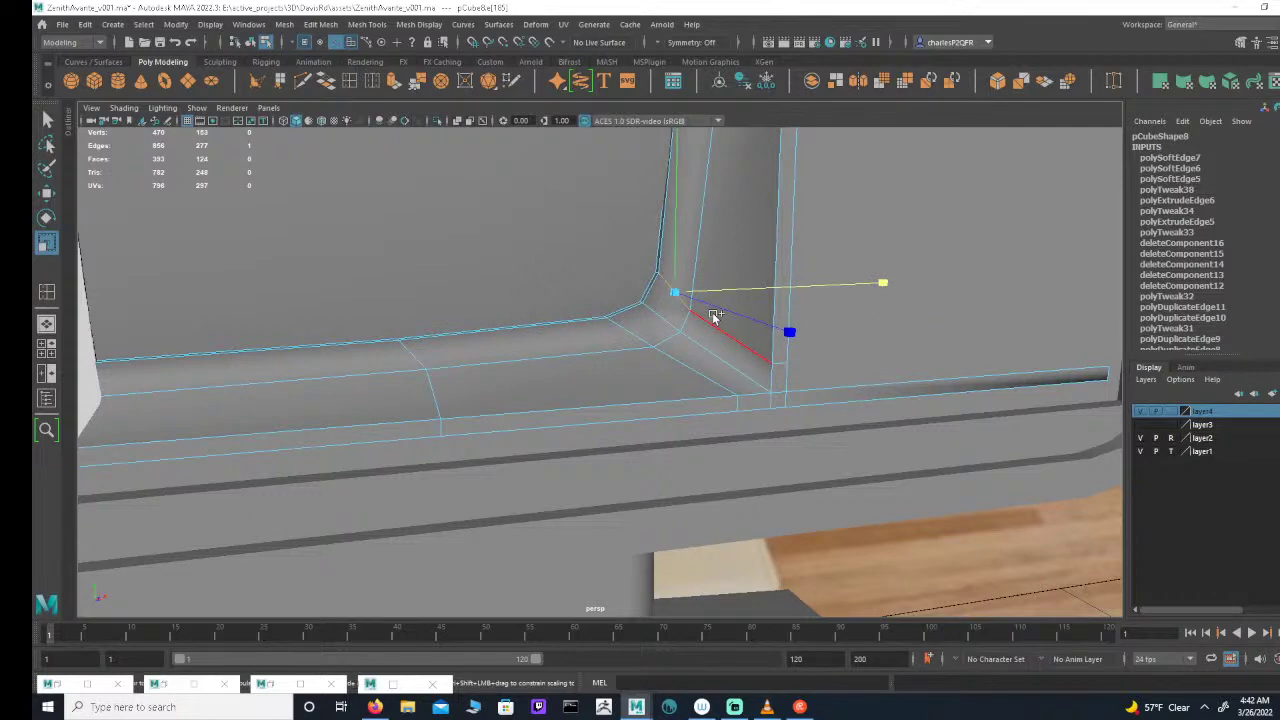
pyautogui.keyDown('alt'); pyautogui.moveTo(779, 314); pyautogui.dragTo(697, 271); pyautogui.keyUp('alt')
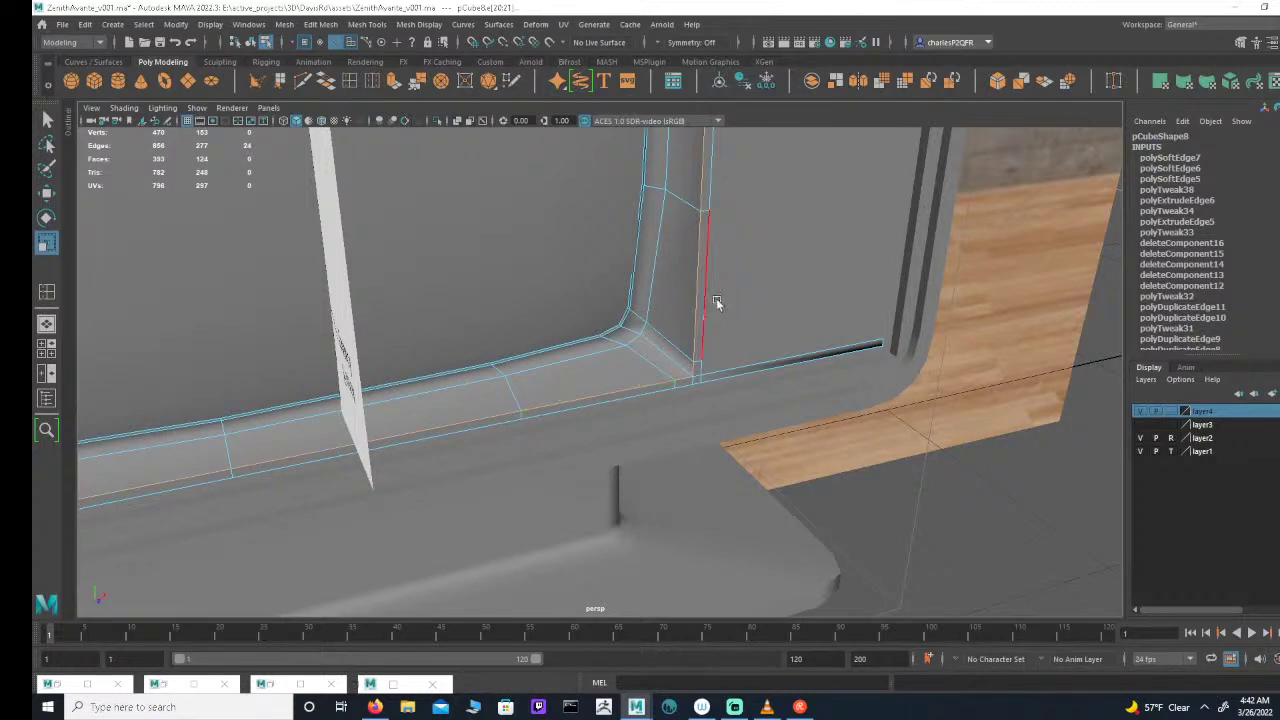
pyautogui.keyDown('alt'); pyautogui.moveTo(716, 302); pyautogui.dragTo(673, 292); pyautogui.keyUp('alt')
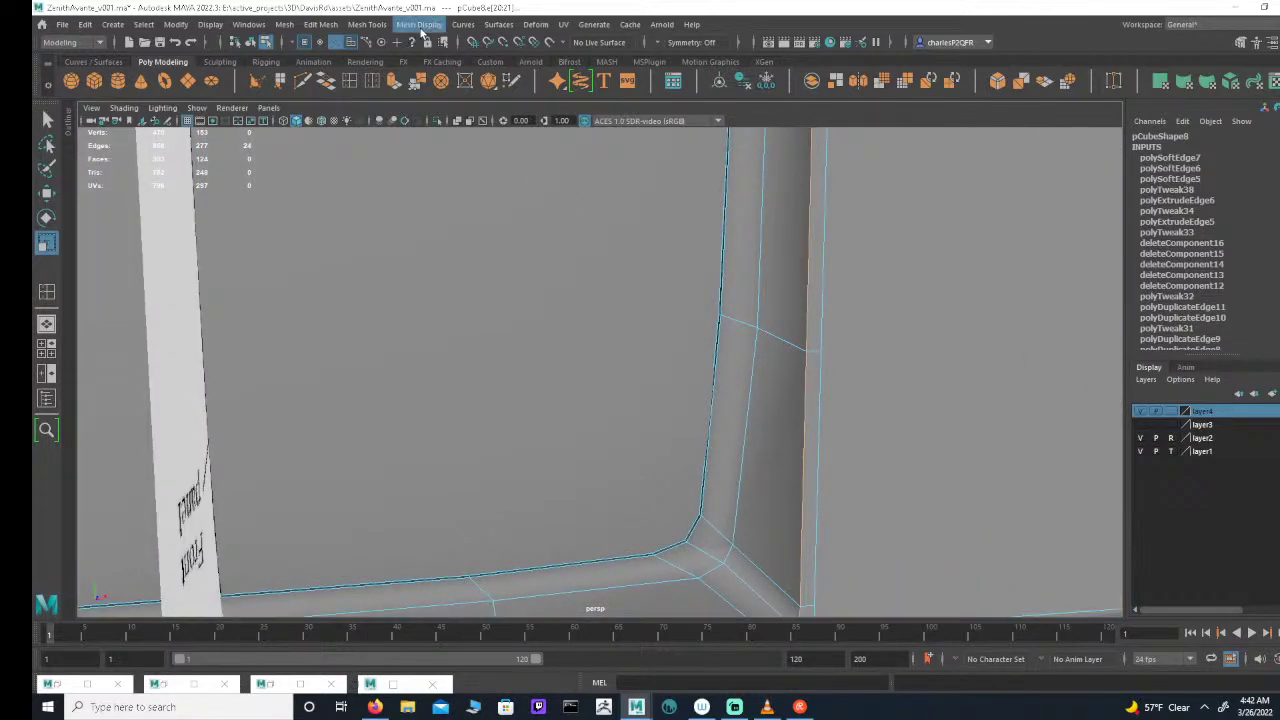
pyautogui.click(367, 24)
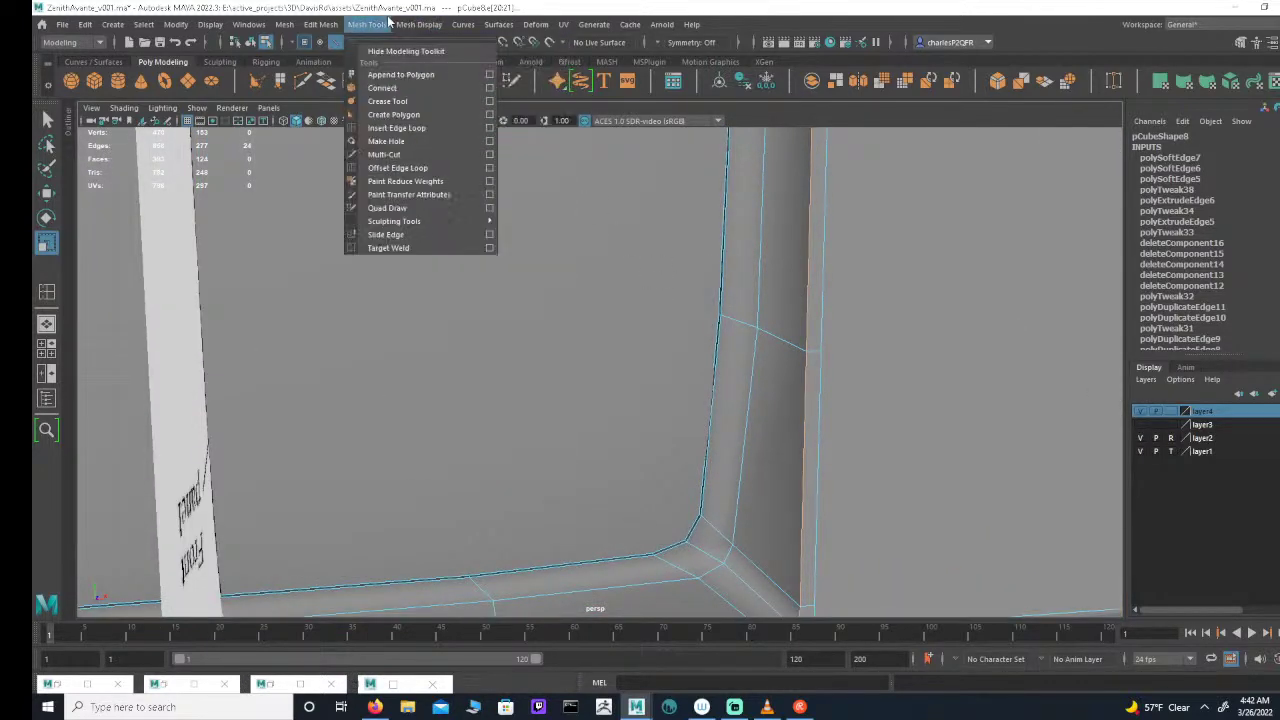
pyautogui.moveTo(418, 24)
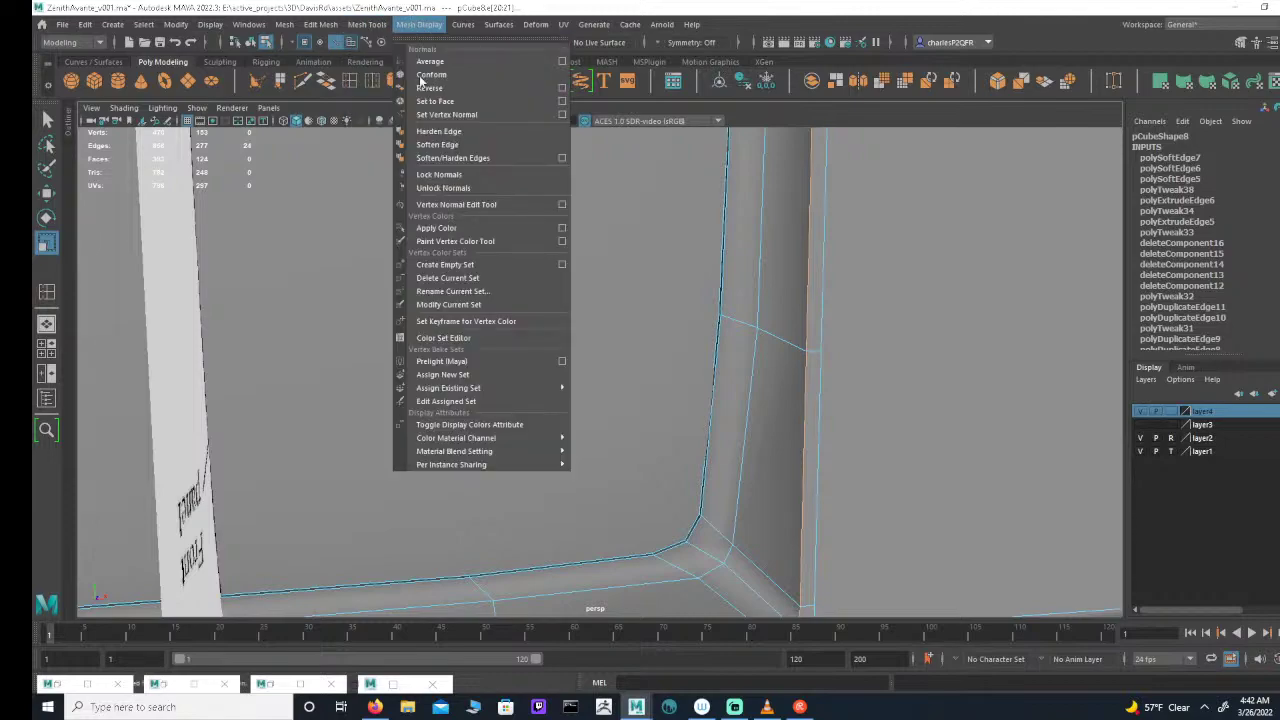
pyautogui.click(427, 132)
# Step: Select the bezel's middle edge loop and adjust it in depth with the Move and Scale tools in perspective
pyautogui.keyDown('alt'); pyautogui.moveTo(565, 233); pyautogui.dragTo(750, 347); pyautogui.keyUp('alt')
pyautogui.click(725, 361)
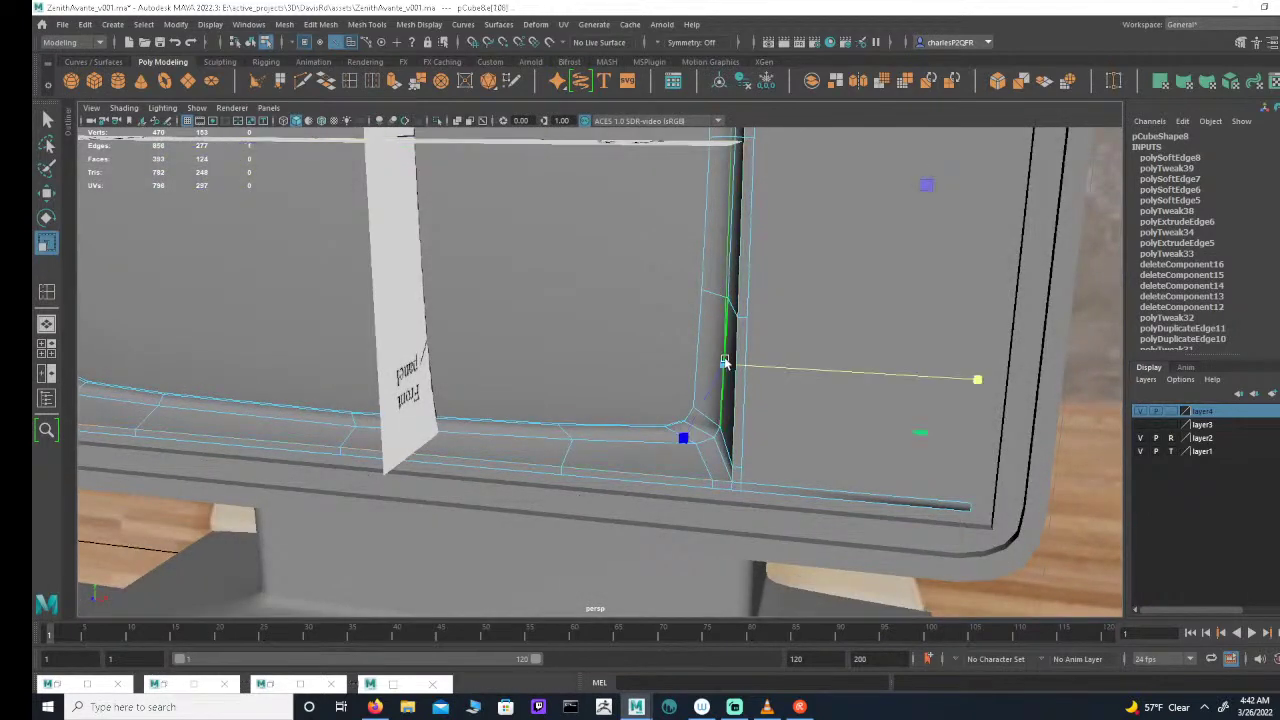
pyautogui.press('w')
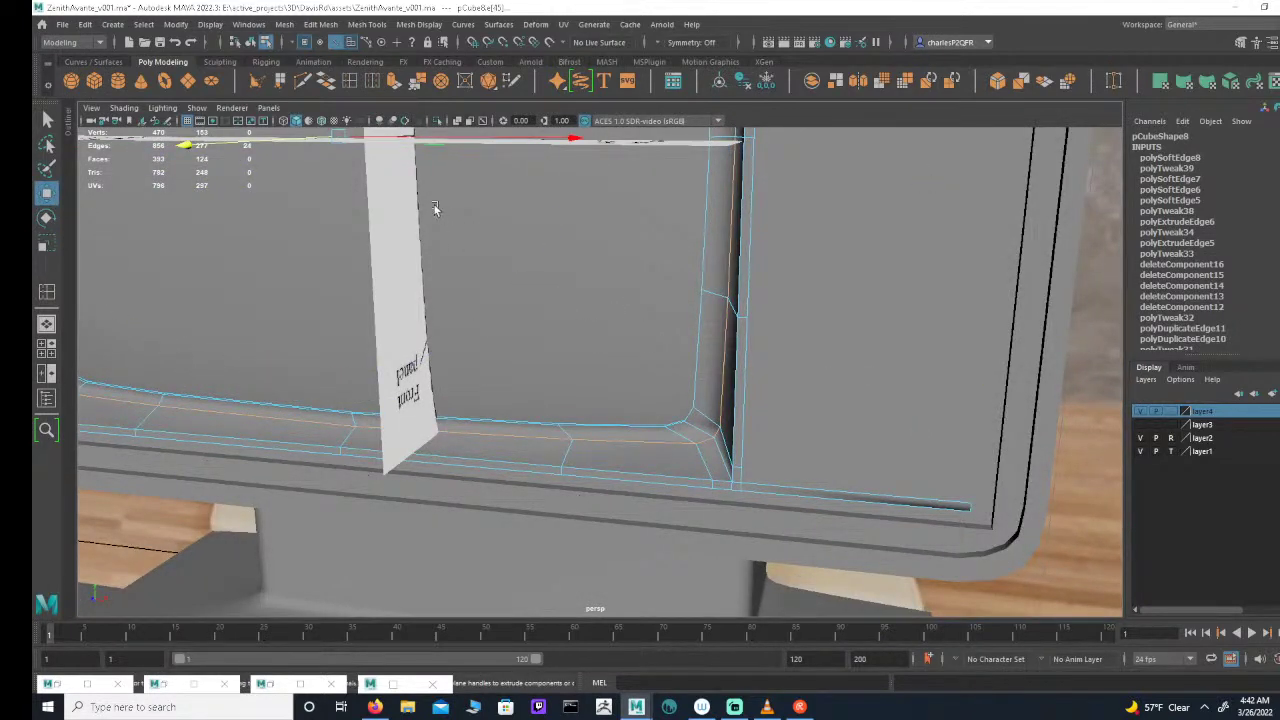
pyautogui.keyDown('alt'); pyautogui.moveTo(434, 206); pyautogui.dragTo(378, 250); pyautogui.keyUp('alt')
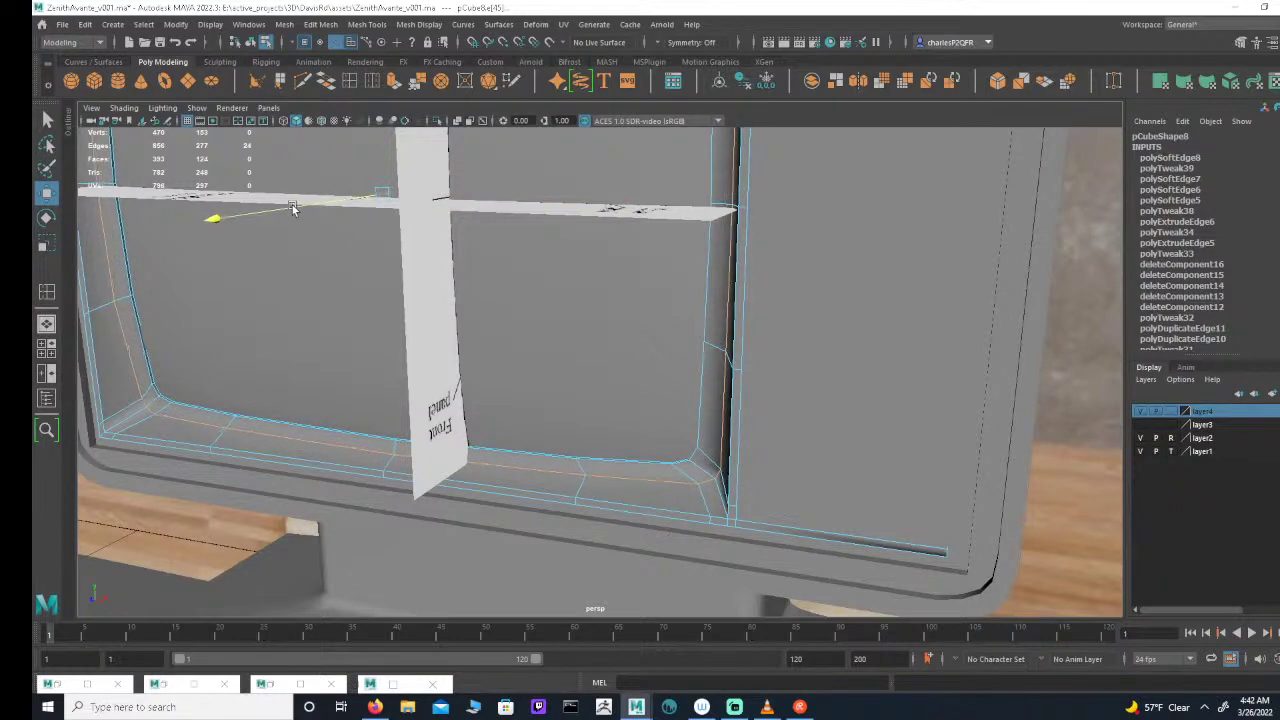
pyautogui.keyDown('alt'); pyautogui.moveTo(289, 208); pyautogui.dragTo(632, 272); pyautogui.keyUp('alt')
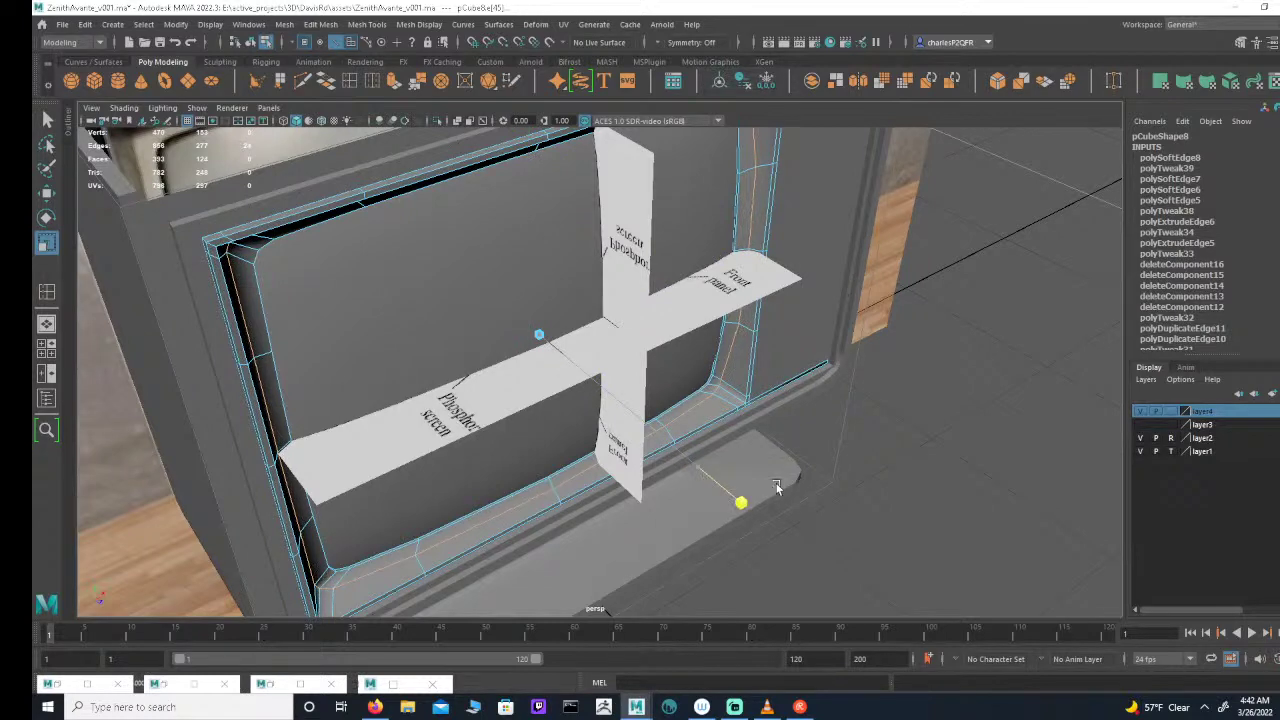
pyautogui.moveTo(727, 408)
pyautogui.keyDown('alt'); pyautogui.mouseDown()
pyautogui.moveTo(757, 391)
pyautogui.moveTo(749, 371)
pyautogui.moveTo(720, 370)
pyautogui.moveTo(708, 393)
pyautogui.mouseUp(); pyautogui.keyUp('alt')
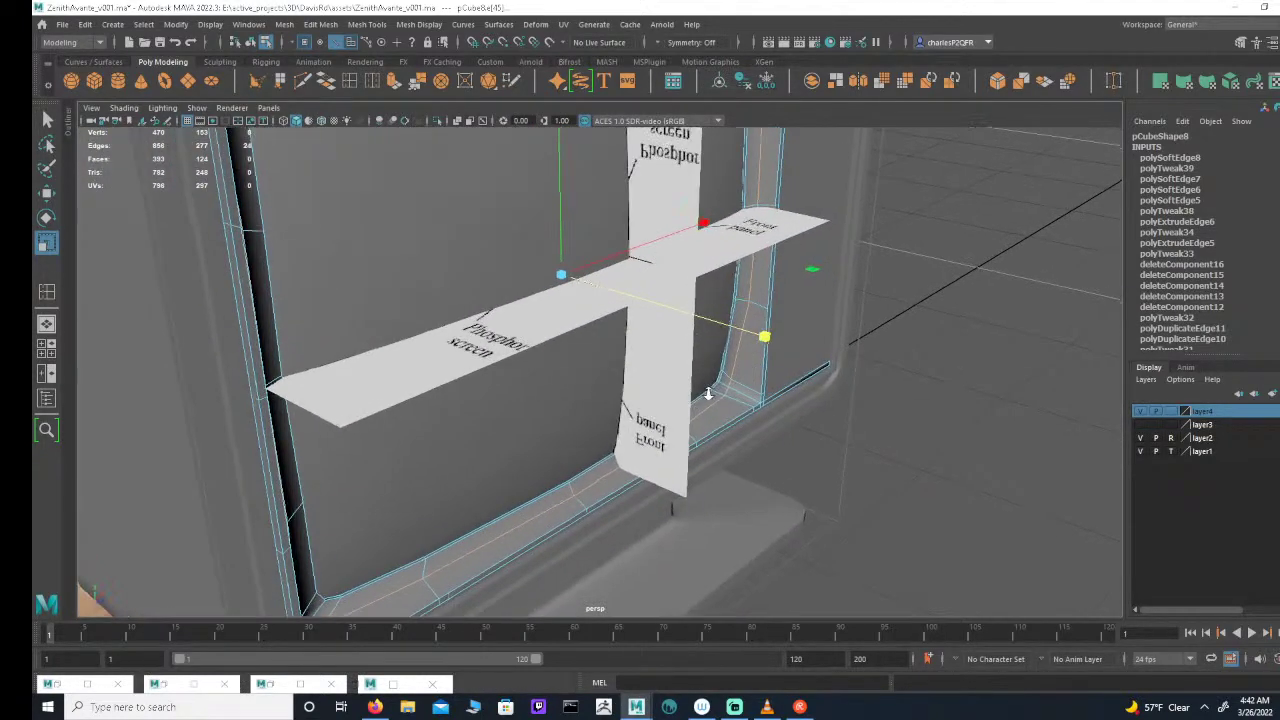
pyautogui.press('w')
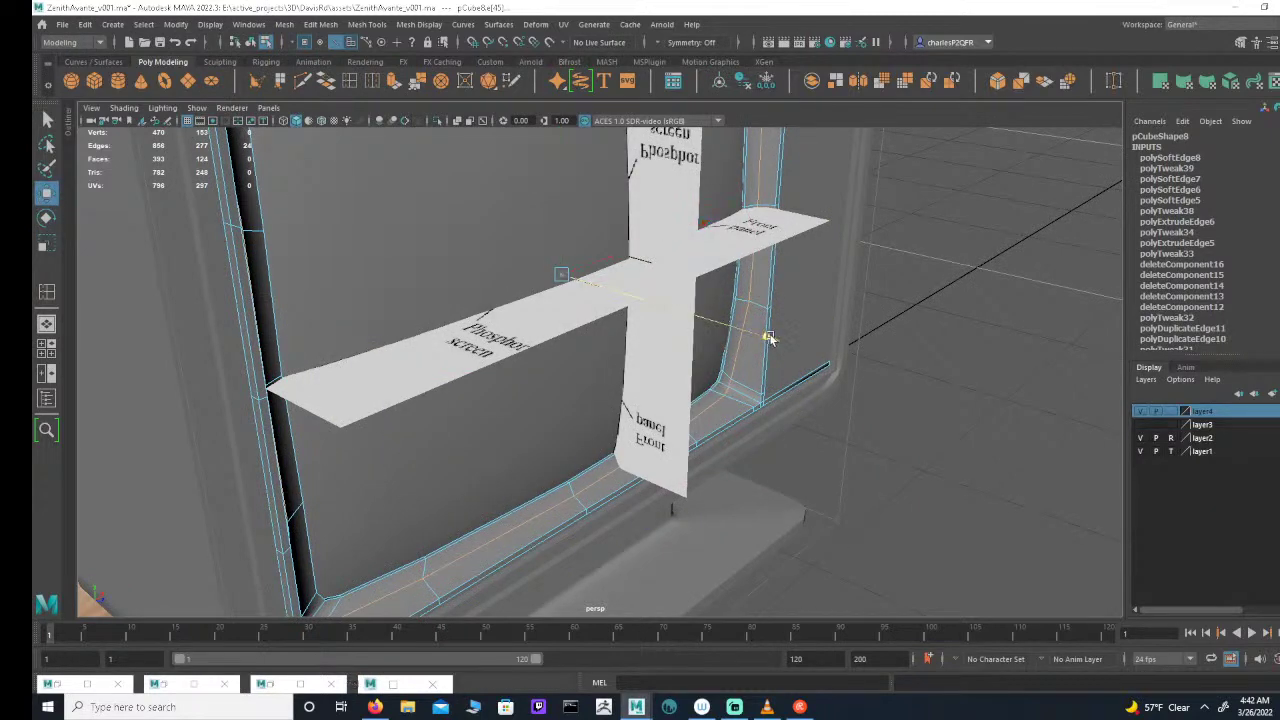
pyautogui.keyDown('alt'); pyautogui.moveTo(768, 337); pyautogui.dragTo(742, 353); pyautogui.keyUp('alt')
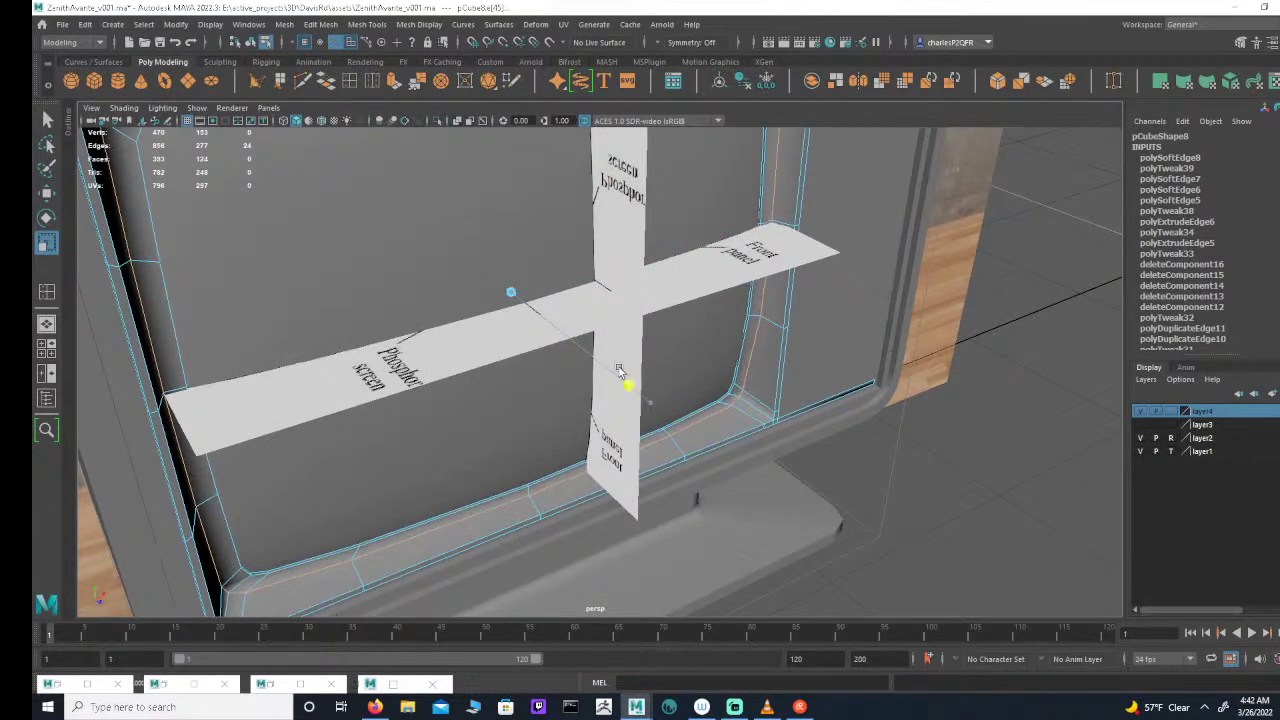
pyautogui.keyDown('alt'); pyautogui.moveTo(624, 350); pyautogui.dragTo(766, 329); pyautogui.keyUp('alt')
pyautogui.press('e')
pyautogui.press('w')
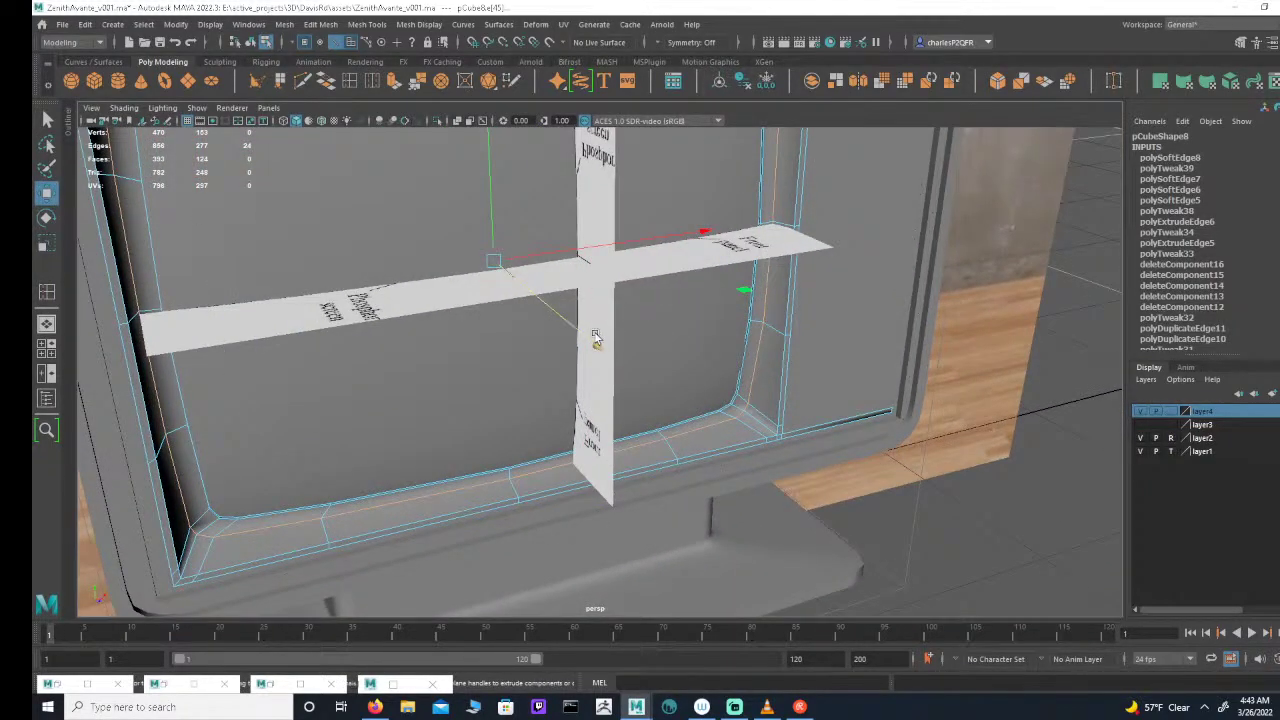
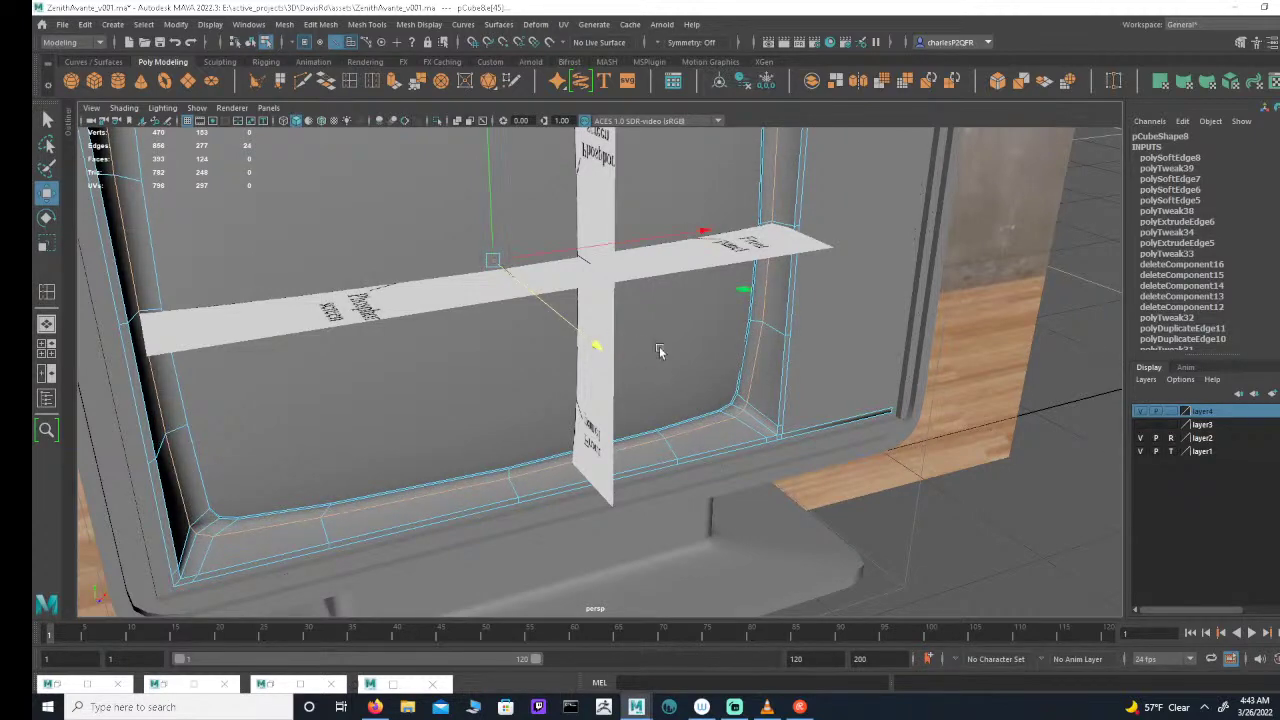
# Step: Switch to vertex selection and select the two middle-loop vertices at the bezel's lower corner beside the control panel
pyautogui.keyDown('alt'); pyautogui.moveTo(659, 351); pyautogui.dragTo(781, 438); pyautogui.keyUp('alt')
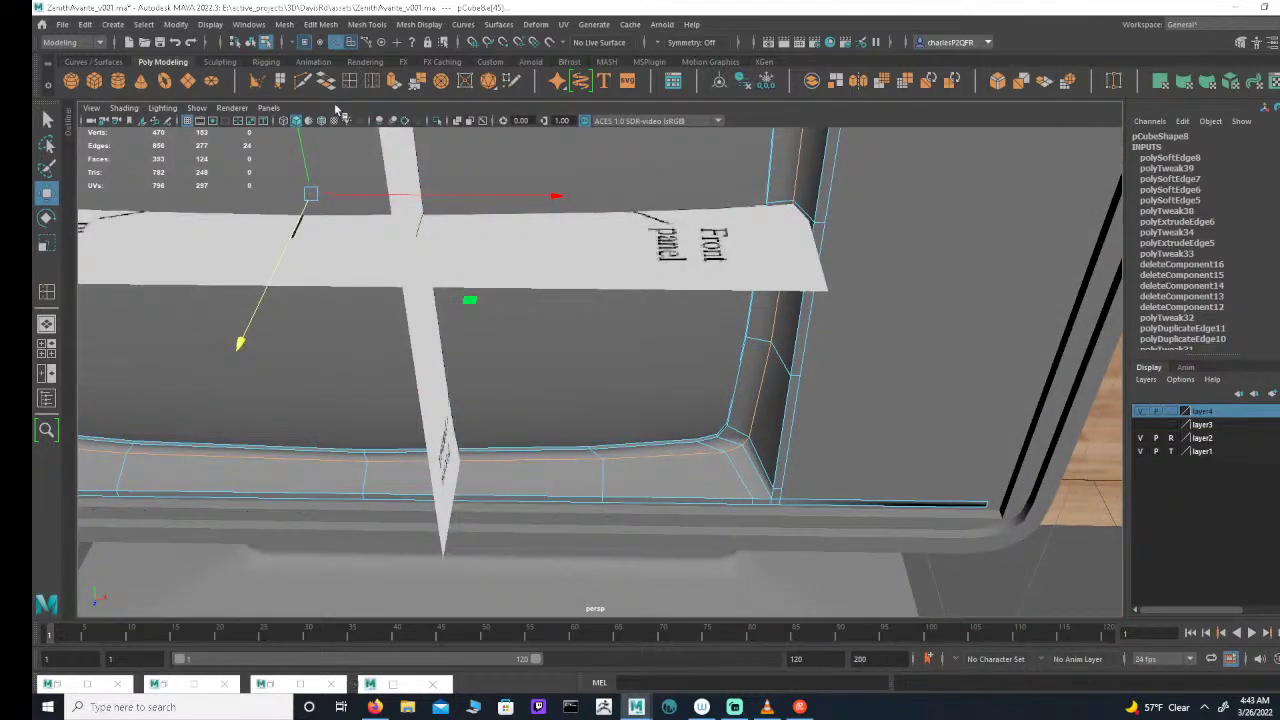
pyautogui.click(309, 44)
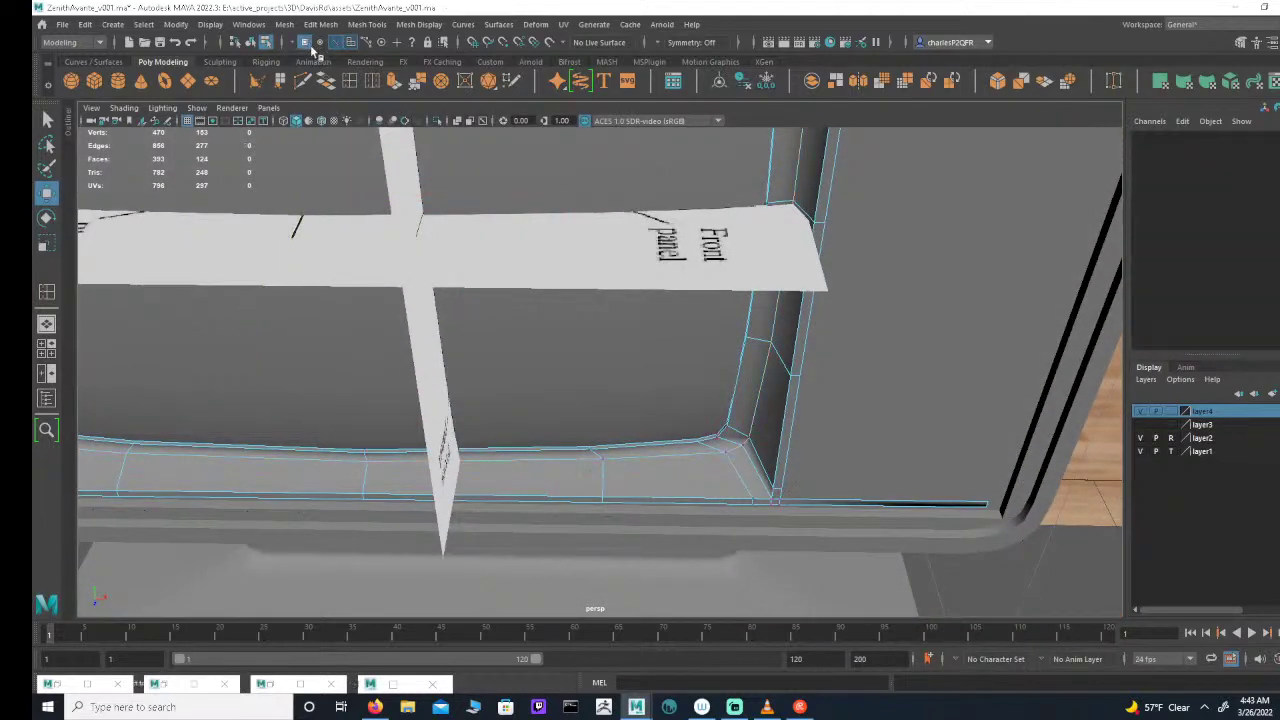
pyautogui.click(752, 441)
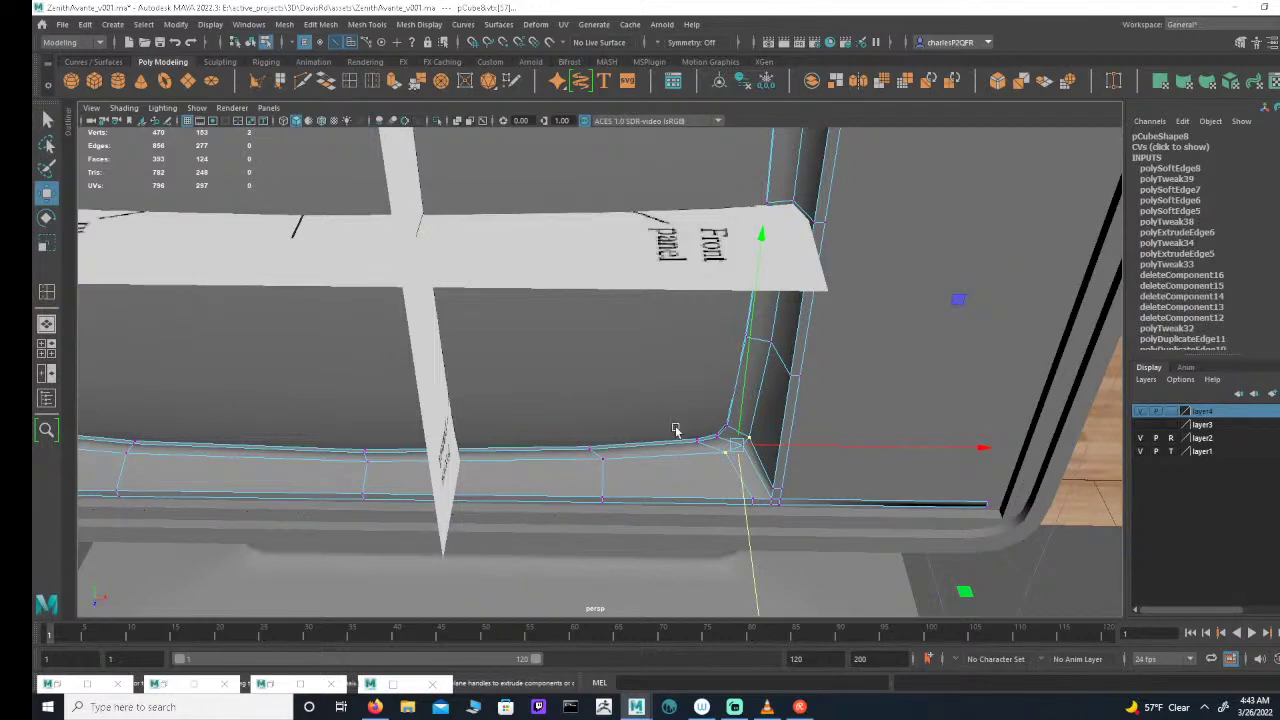
pyautogui.click(642, 523)
pyautogui.click(752, 441)
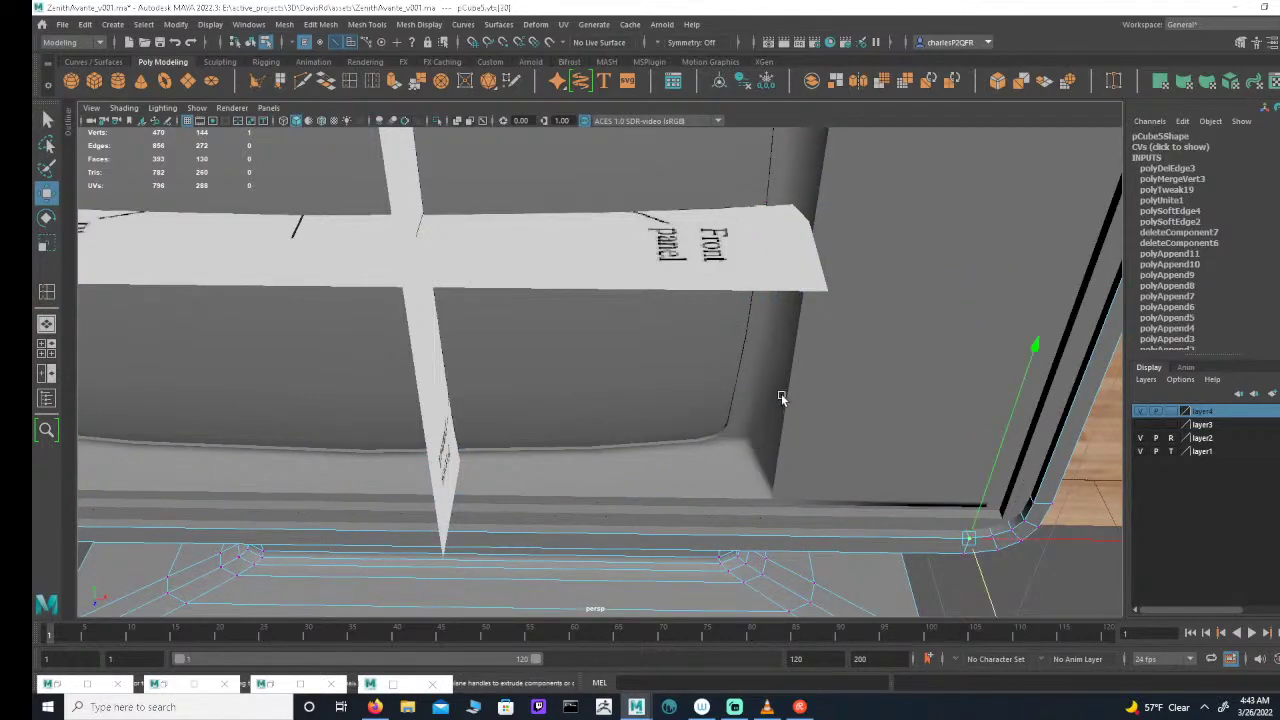
# Step: Return to object selection and reselect the bezel mesh around the picture tube
pyautogui.keyDown('alt'); pyautogui.moveTo(780, 394); pyautogui.dragTo(748, 331); pyautogui.keyUp('alt')
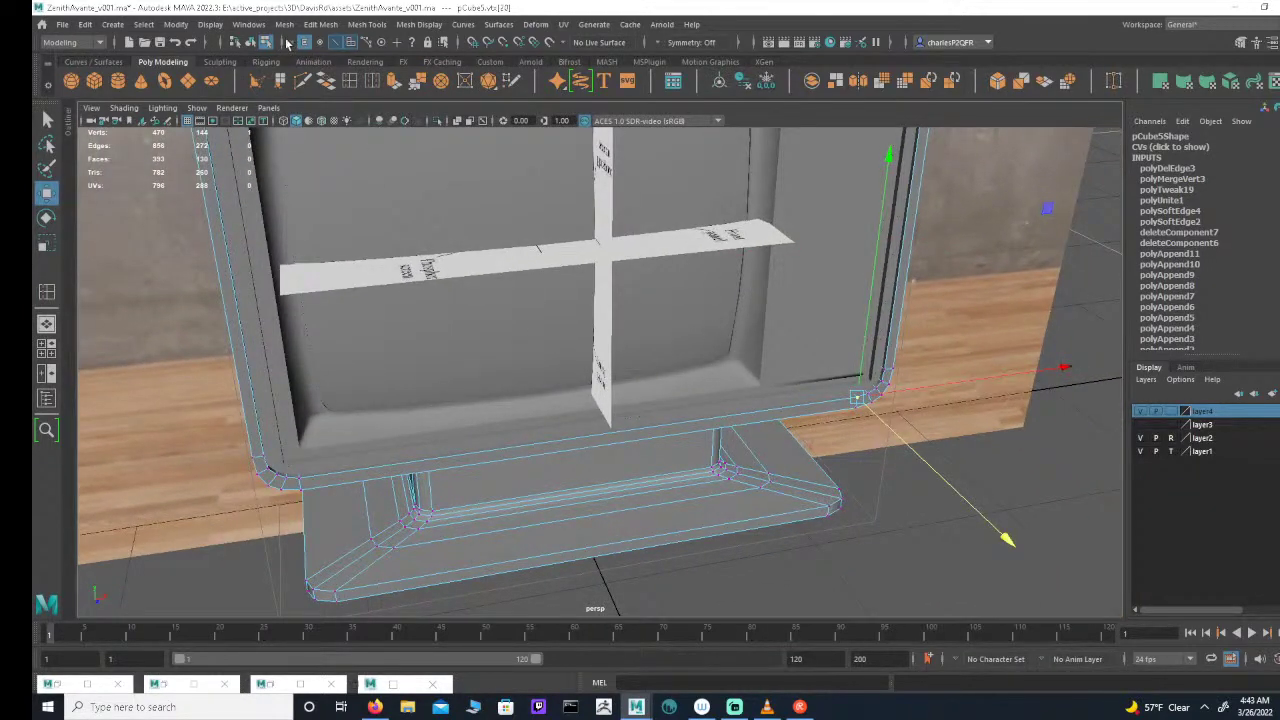
pyautogui.click(251, 43)
pyautogui.click(783, 378)
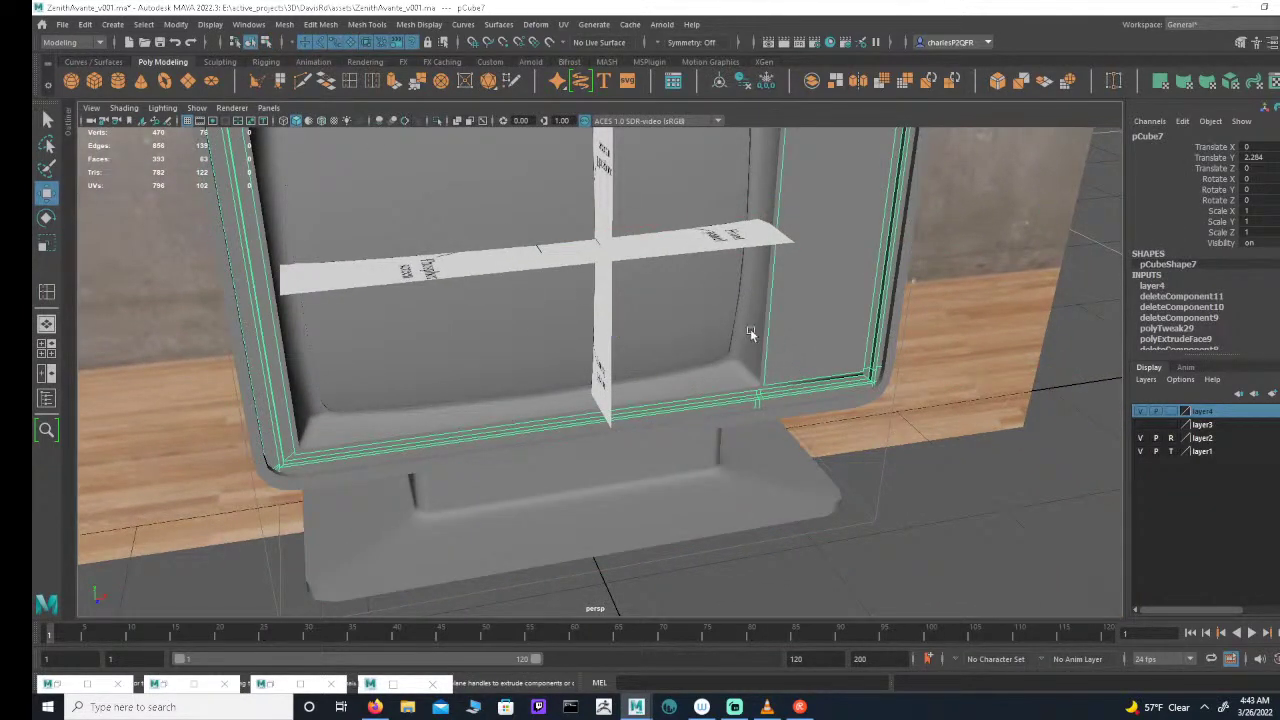
pyautogui.click(751, 335)
# Step: Examine the bezel's lower corner in perspective and against the TV photo in the front view, and return to component selection
pyautogui.keyDown('alt'); pyautogui.moveTo(751, 335); pyautogui.dragTo(684, 342); pyautogui.keyUp('alt')
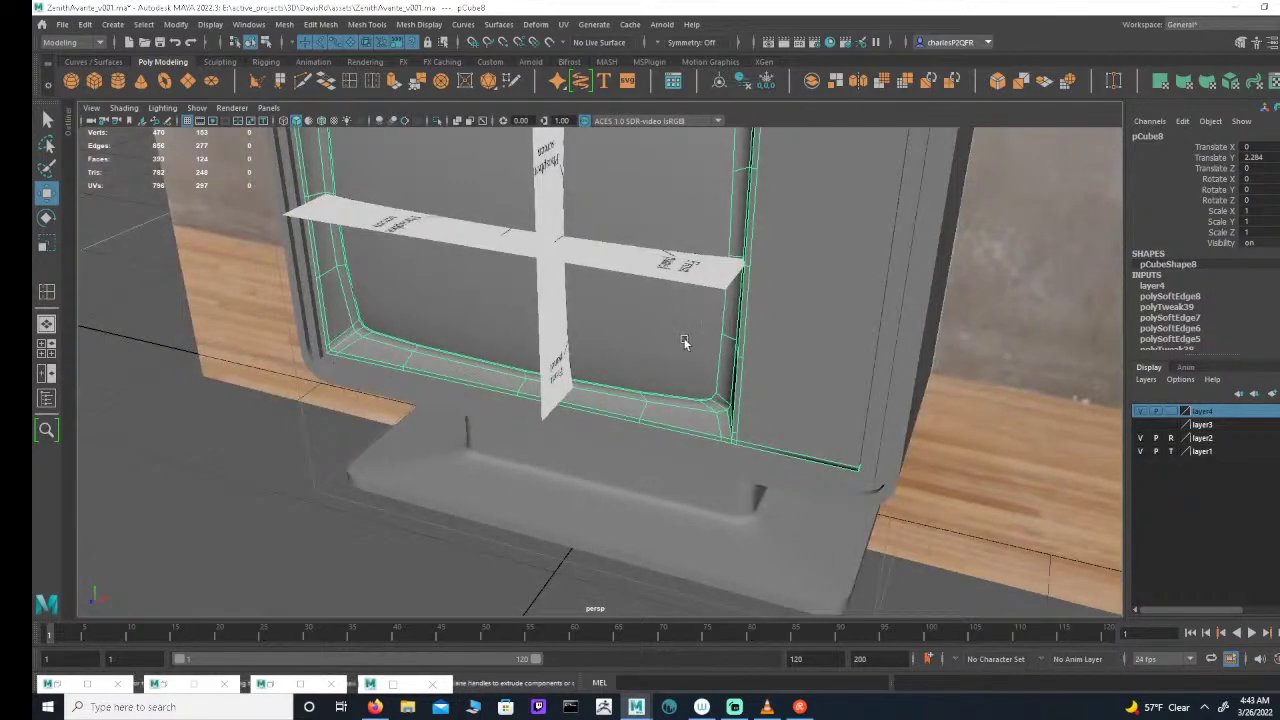
pyautogui.keyDown('alt'); pyautogui.moveTo(684, 342); pyautogui.dragTo(889, 333, button='right'); pyautogui.keyUp('alt')
pyautogui.keyDown('alt'); pyautogui.moveTo(889, 333); pyautogui.dragTo(837, 316); pyautogui.keyUp('alt')
pyautogui.keyDown('alt'); pyautogui.moveTo(790, 327); pyautogui.dragTo(741, 317, button='middle'); pyautogui.keyUp('alt')
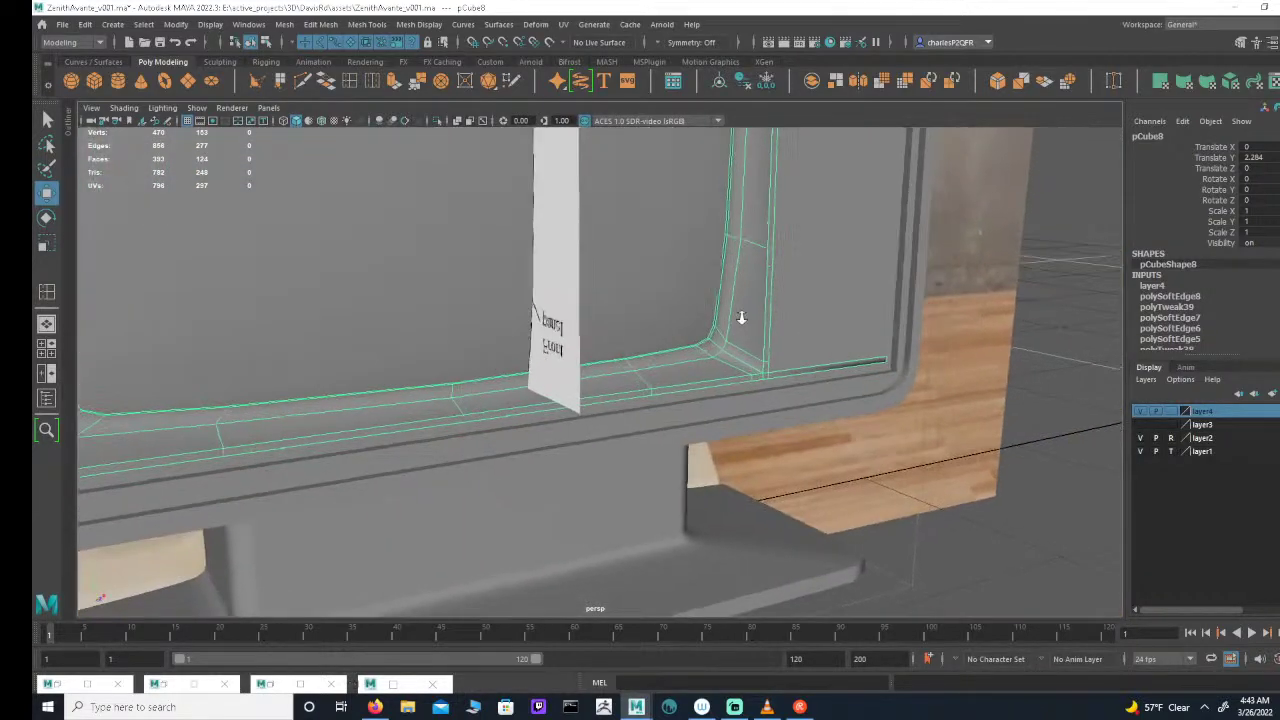
pyautogui.keyDown('alt'); pyautogui.moveTo(741, 318); pyautogui.dragTo(791, 305); pyautogui.keyUp('alt')
pyautogui.press('space')
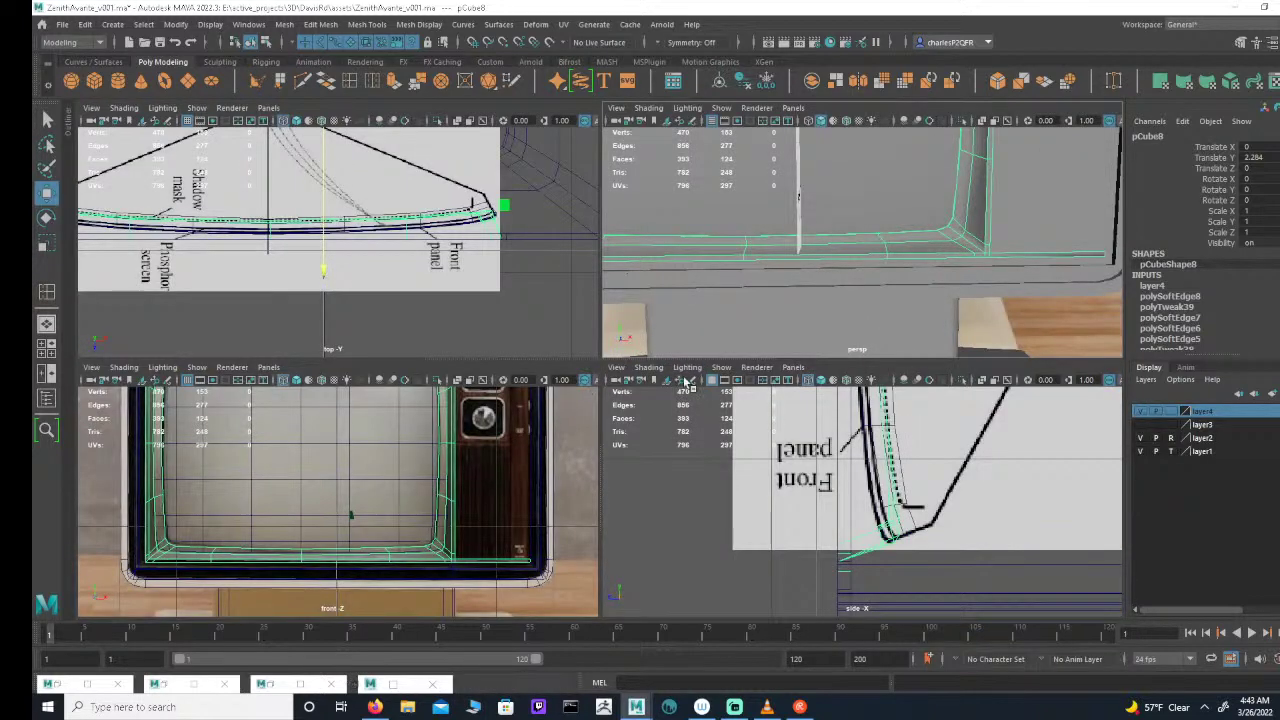
pyautogui.press('space')
pyautogui.scroll(3, 780, 398)
pyautogui.scroll(1, 846, 378)
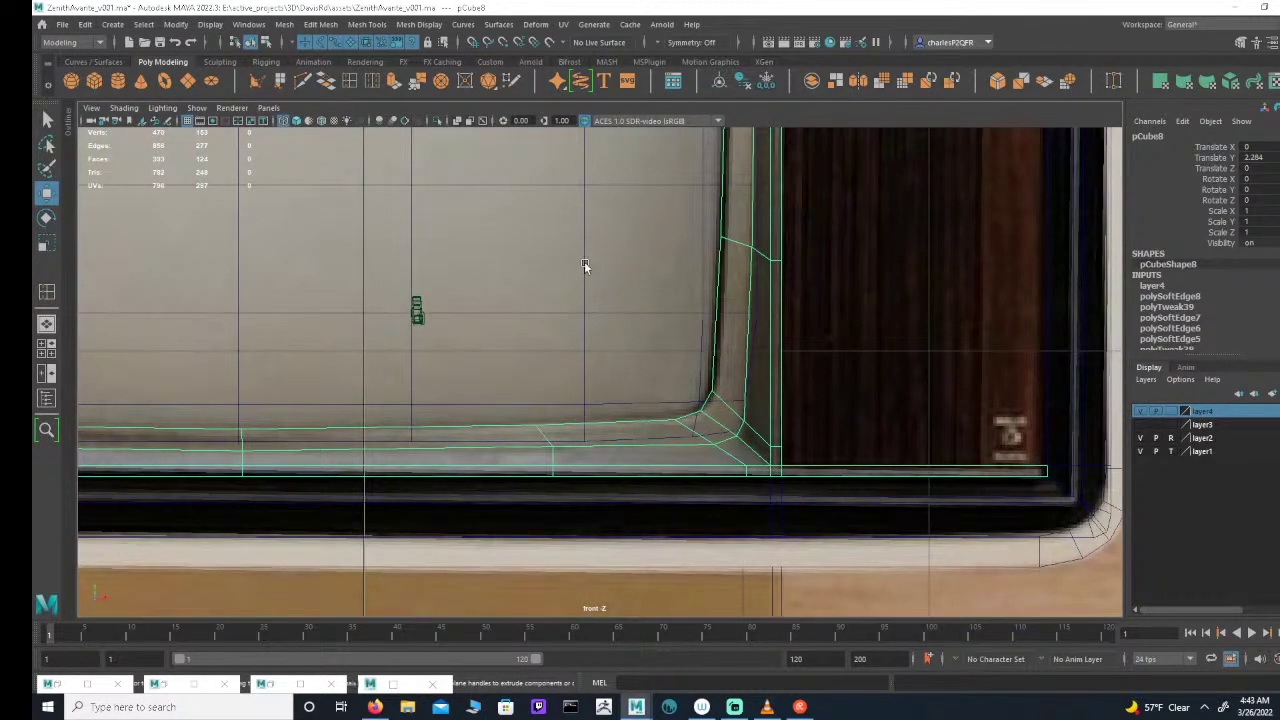
pyautogui.click(265, 42)
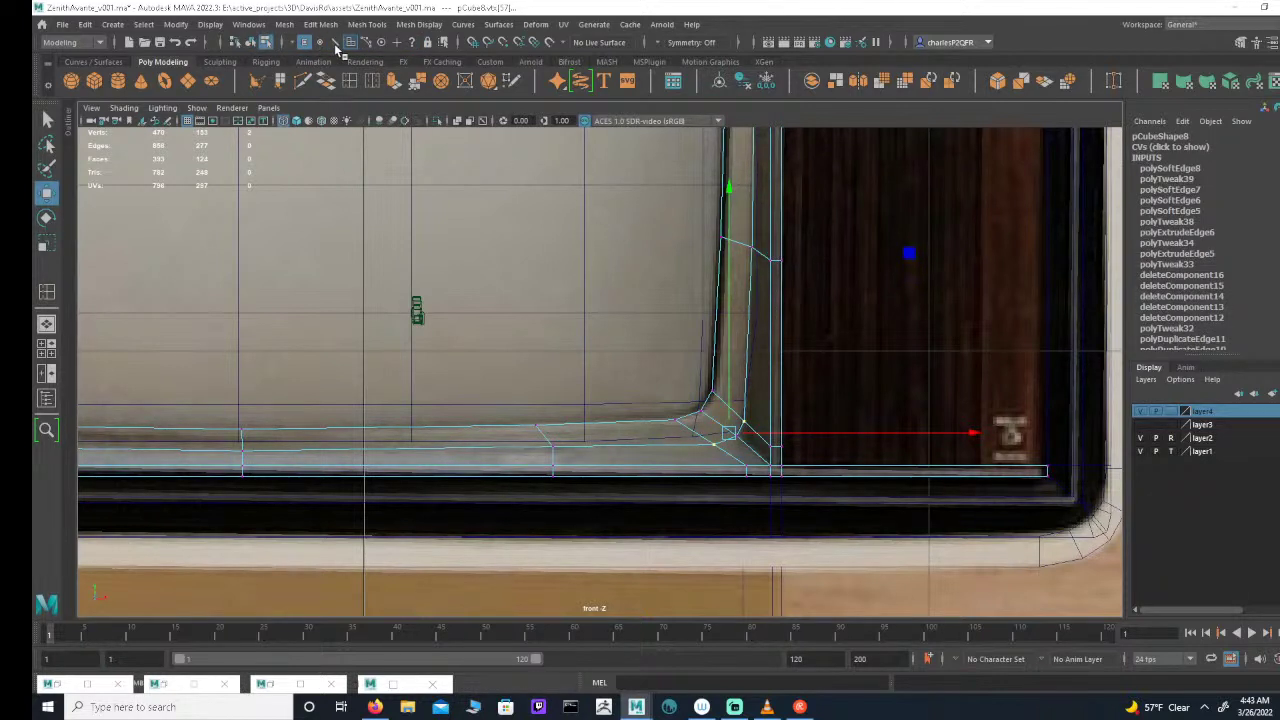
# Step: Switch to edge selection and select the short vertical edges at the bezel's lower and upper outer corners beside the control panel
pyautogui.click(336, 44)
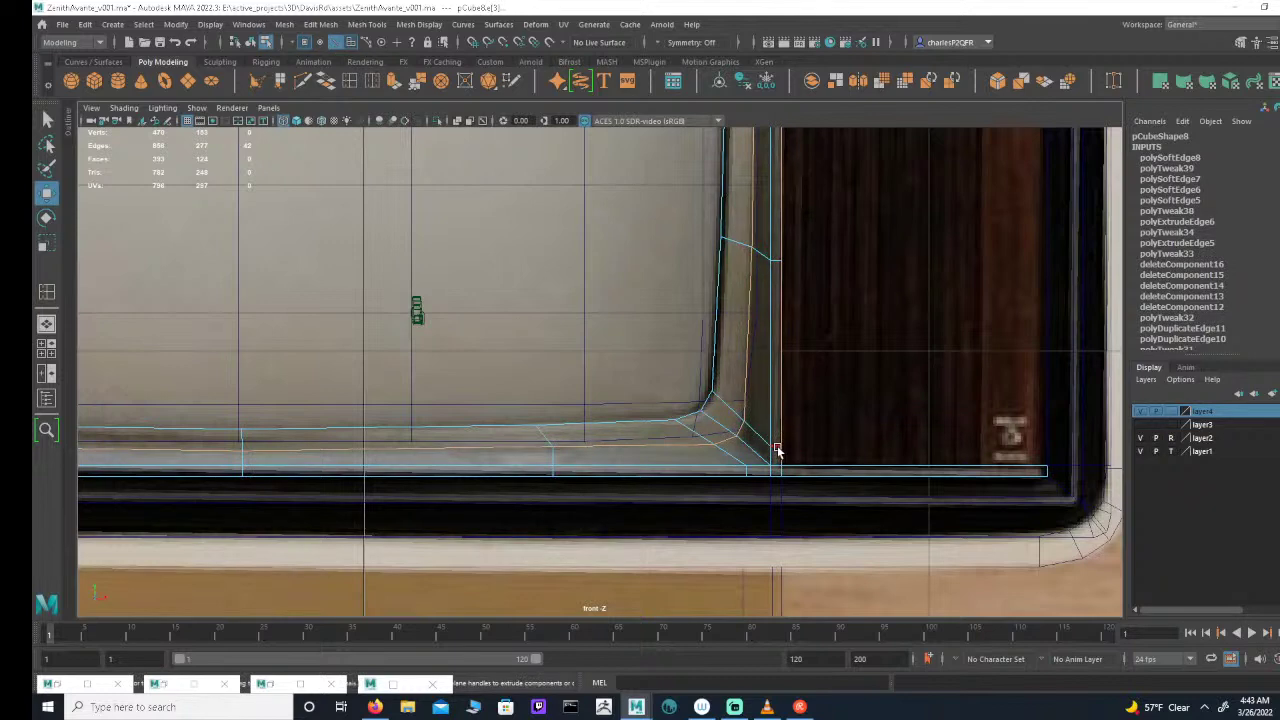
pyautogui.scroll(-1, 843, 410)
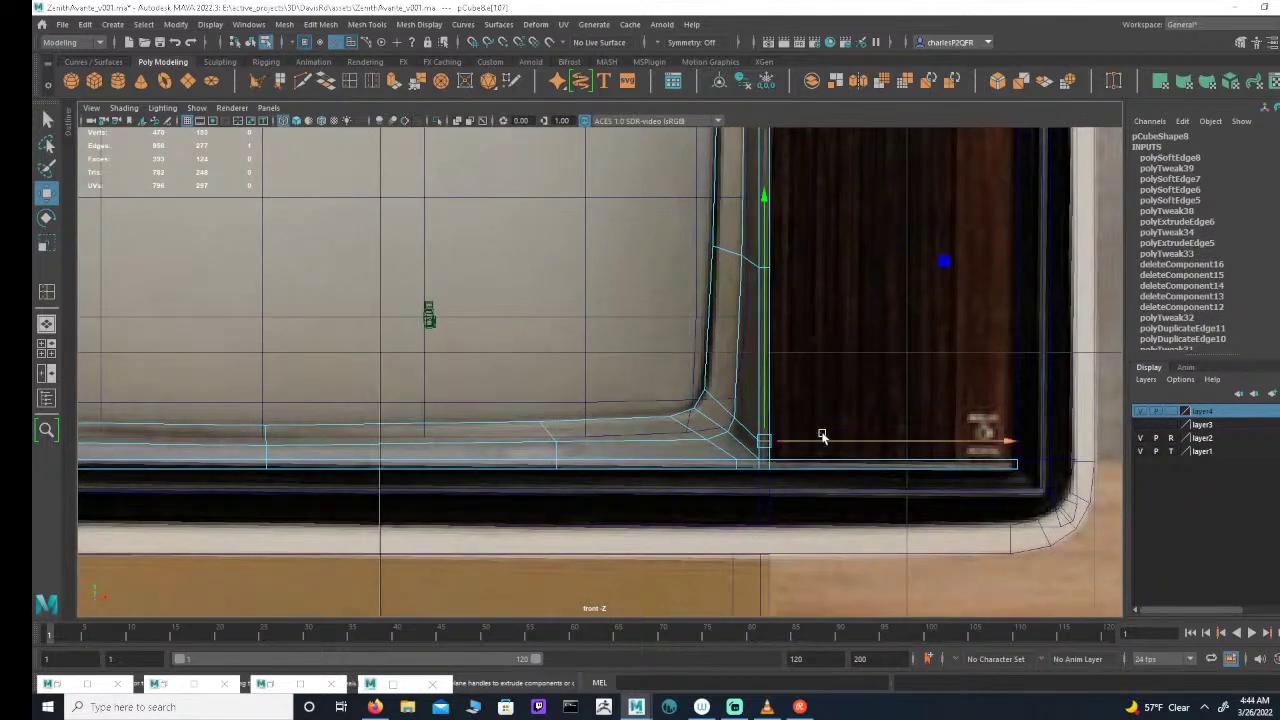
pyautogui.scroll(-2, 822, 437)
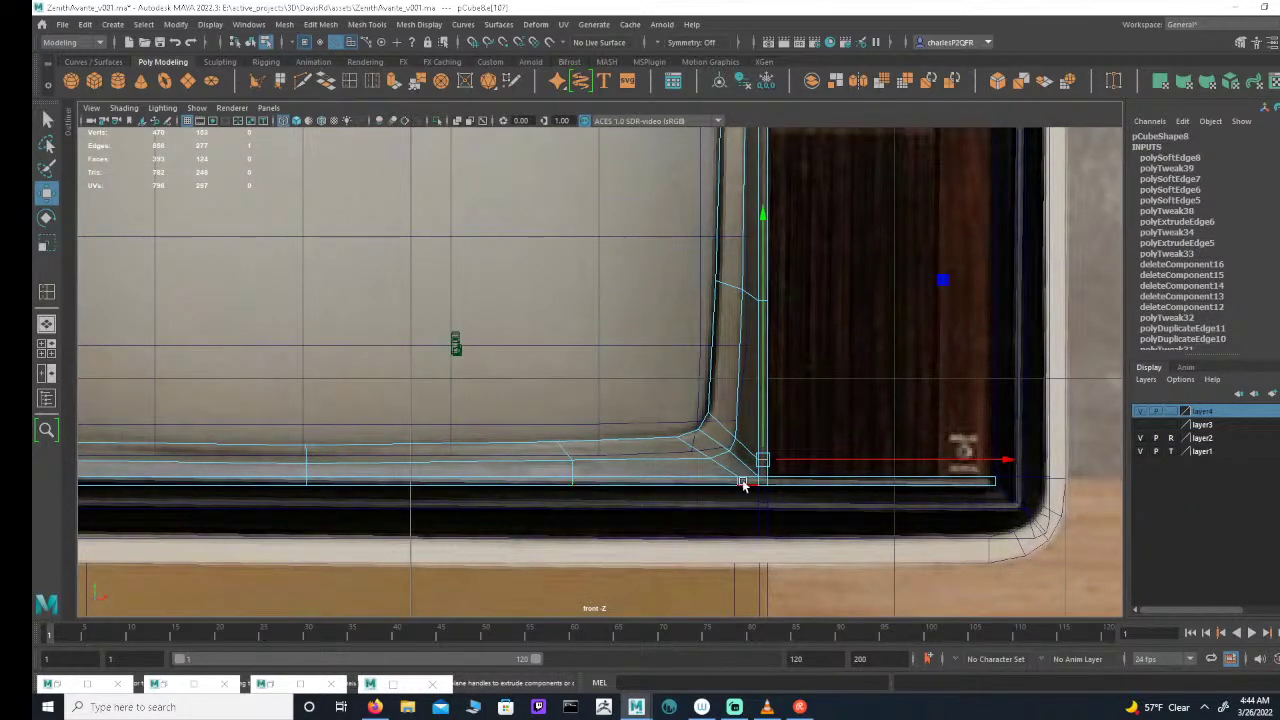
pyautogui.scroll(-3, 780, 268)
pyautogui.keyDown('alt'); pyautogui.moveTo(528, 252); pyautogui.dragTo(603, 504, button='middle'); pyautogui.keyUp('alt')
pyautogui.scroll(1, 766, 409)
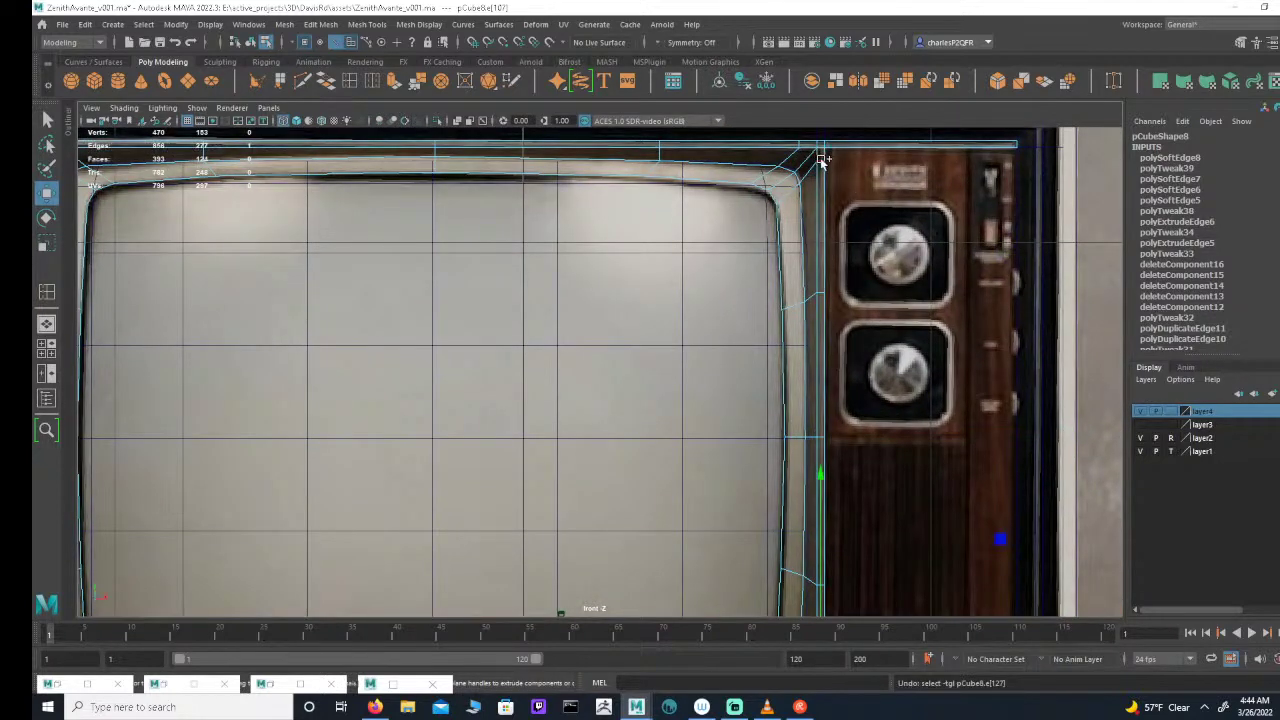
pyautogui.scroll(-2, 668, 354)
pyautogui.keyDown('alt'); pyautogui.moveTo(596, 331); pyautogui.dragTo(822, 315, button='middle'); pyautogui.keyUp('alt')
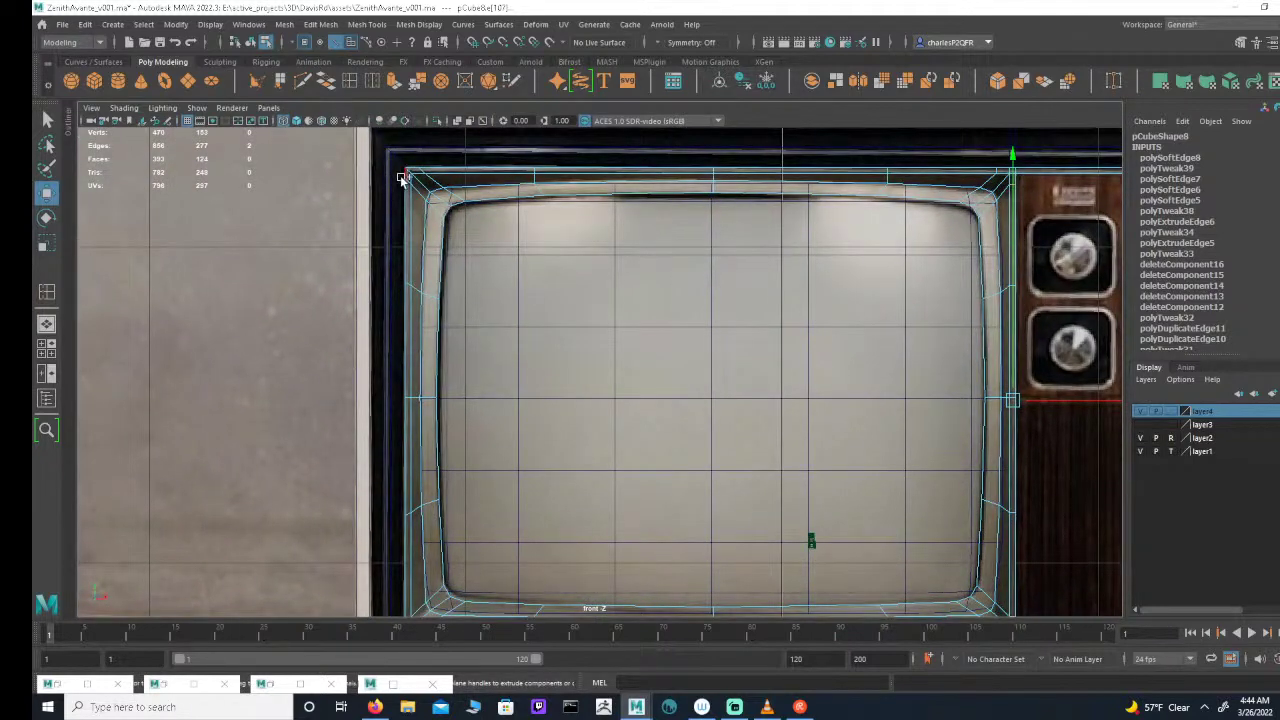
# Step: Add the matching short edges at the bezel's two outer corners opposite the control panel to the selection
pyautogui.keyDown('alt'); pyautogui.moveTo(713, 313); pyautogui.dragTo(605, 292, button='middle'); pyautogui.keyUp('alt')
pyautogui.scroll(1, 560, 262)
pyautogui.keyDown('alt'); pyautogui.moveTo(522, 240); pyautogui.dragTo(603, 306, button='middle'); pyautogui.keyUp('alt')
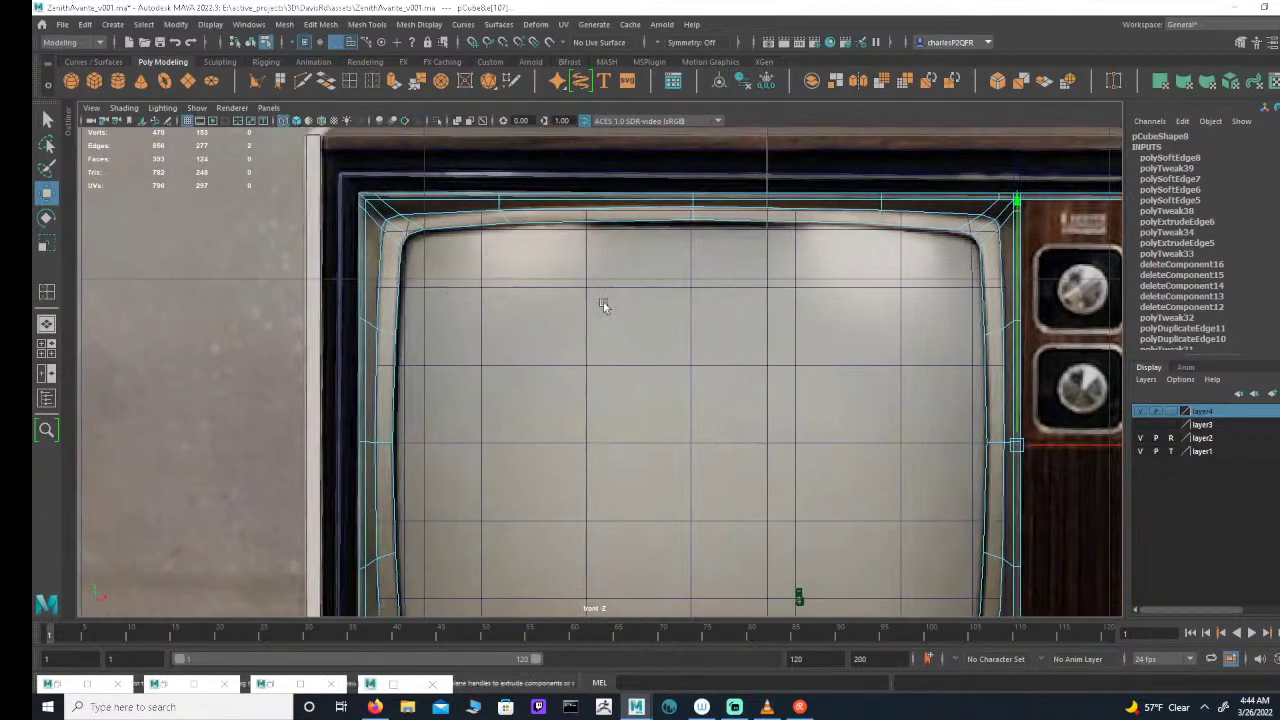
pyautogui.keyDown('shift'); pyautogui.click(362, 209); pyautogui.keyUp('shift')
pyautogui.keyDown('alt'); pyautogui.moveTo(501, 485); pyautogui.dragTo(518, 232, button='middle'); pyautogui.keyUp('alt')
pyautogui.scroll(-1, 518, 232)
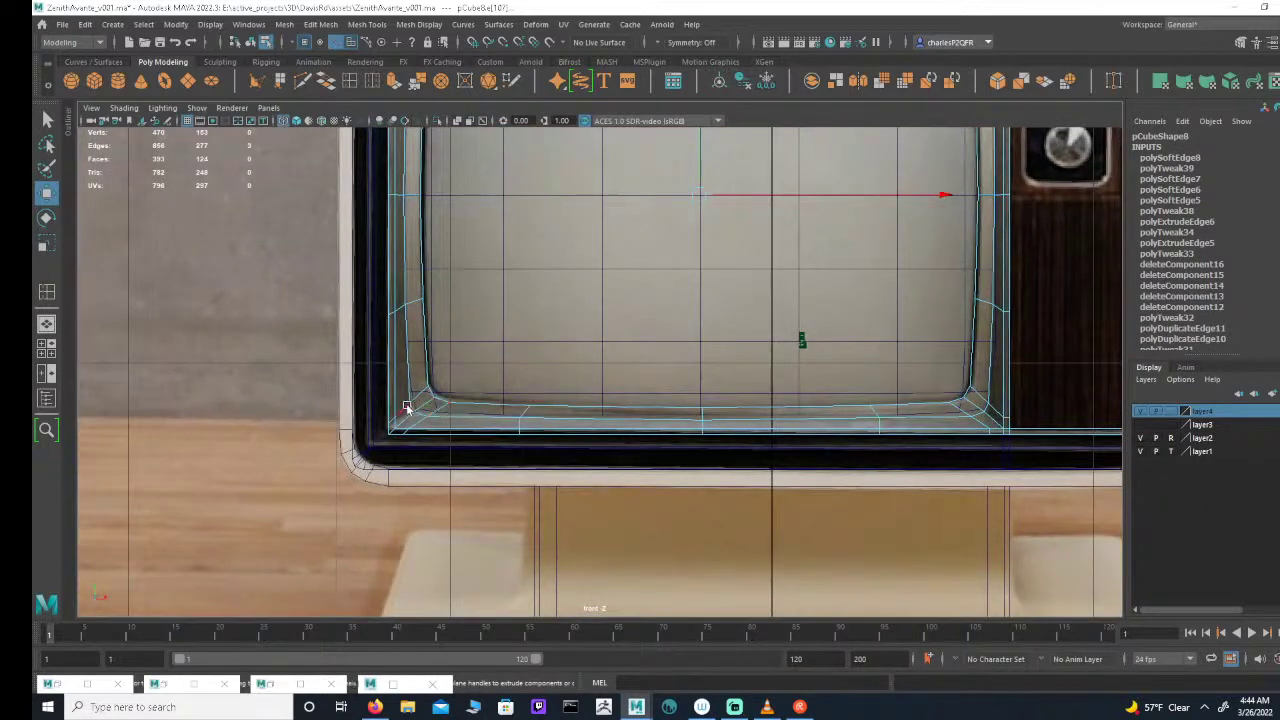
pyautogui.keyDown('alt'); pyautogui.moveTo(690, 385); pyautogui.dragTo(512, 450, button='middle'); pyautogui.keyUp('alt')
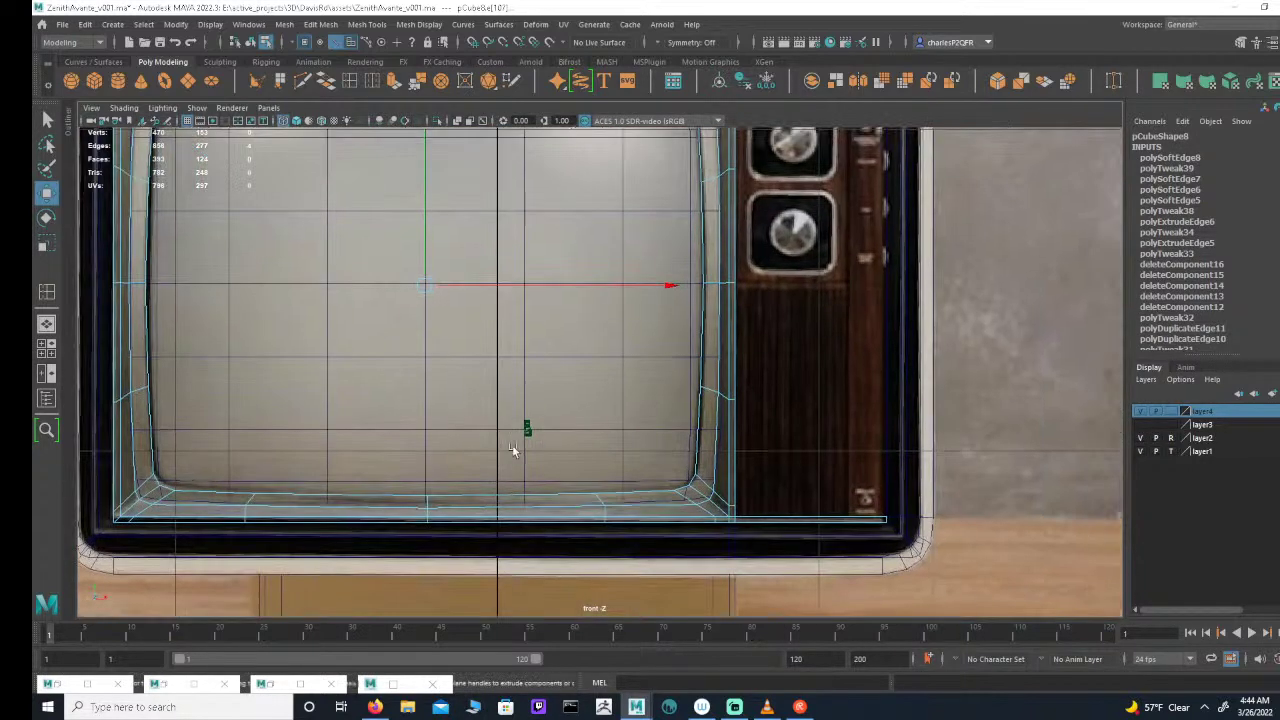
pyautogui.scroll(-1, 574, 383)
pyautogui.keyDown('alt'); pyautogui.moveTo(531, 371); pyautogui.dragTo(534, 419, button='middle'); pyautogui.keyUp('alt')
pyautogui.scroll(2, 540, 385)
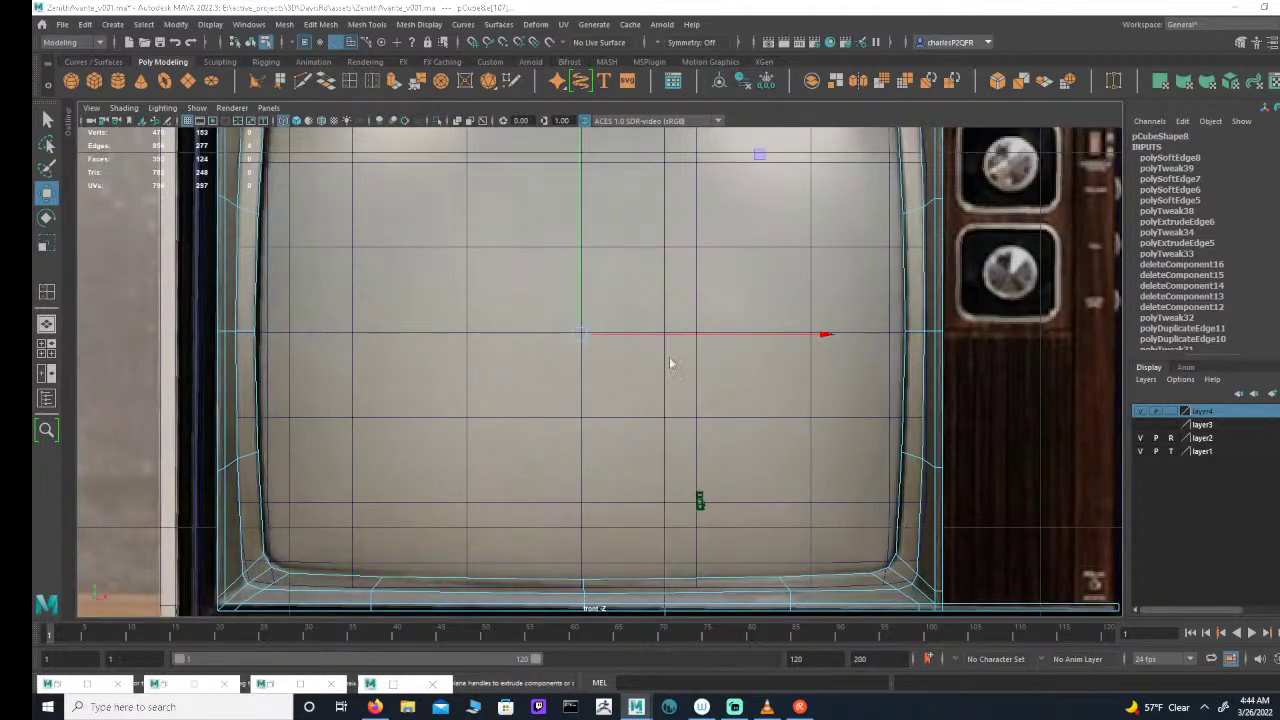
# Step: Switch to the perspective view and activate the Scale tool for the four selected bezel corner edges
pyautogui.press('space')
pyautogui.keyDown('alt'); pyautogui.moveTo(900, 218); pyautogui.dragTo(917, 258, button='middle'); pyautogui.keyUp('alt')
pyautogui.keyDown('alt'); pyautogui.moveTo(917, 258); pyautogui.dragTo(834, 249, button='right'); pyautogui.keyUp('alt')
pyautogui.press('r')
pyautogui.keyDown('alt'); pyautogui.moveTo(827, 306); pyautogui.dragTo(897, 330, button='middle'); pyautogui.keyUp('alt')
pyautogui.keyDown('alt'); pyautogui.moveTo(897, 330); pyautogui.dragTo(709, 251, button='right'); pyautogui.keyUp('alt')
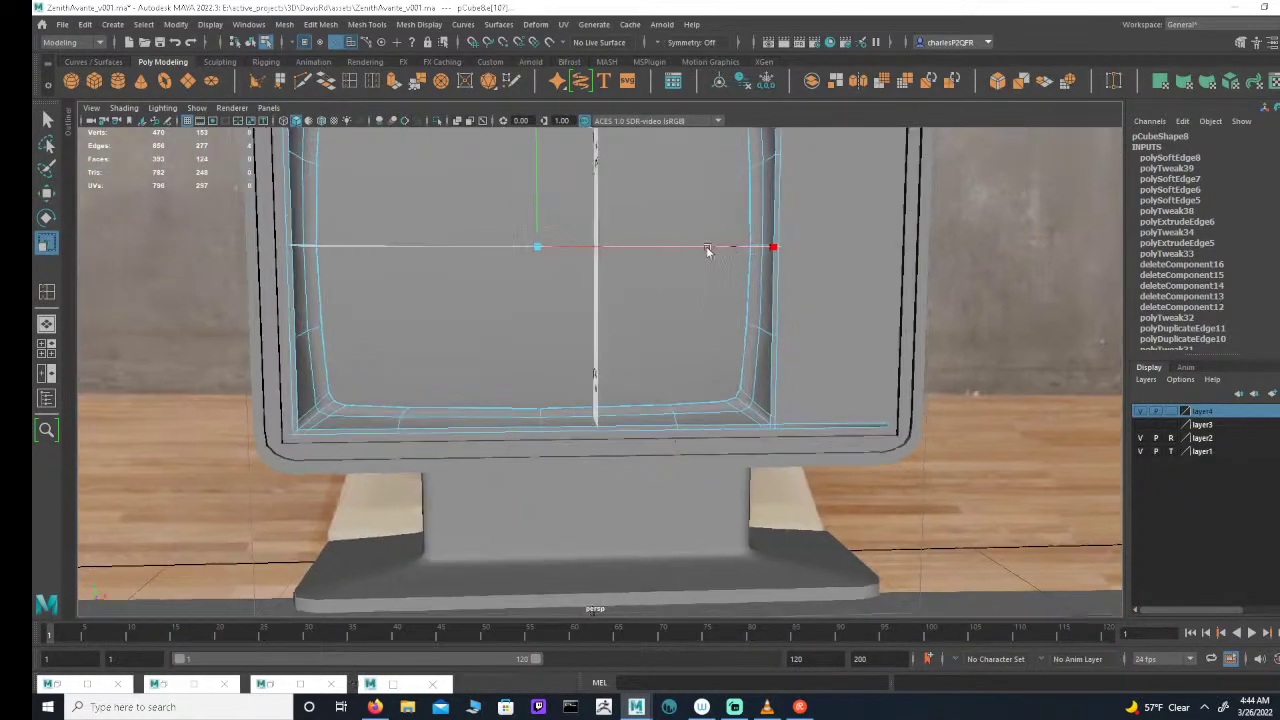
pyautogui.keyDown('alt'); pyautogui.moveTo(709, 251); pyautogui.dragTo(746, 302, button='middle'); pyautogui.keyUp('alt')
pyautogui.keyDown('alt'); pyautogui.moveTo(672, 234); pyautogui.dragTo(670, 271); pyautogui.keyUp('alt')
pyautogui.keyDown('alt'); pyautogui.moveTo(670, 271); pyautogui.dragTo(665, 297, button='middle'); pyautogui.keyUp('alt')
pyautogui.keyDown('alt'); pyautogui.moveTo(665, 297); pyautogui.dragTo(714, 297, button='right'); pyautogui.keyUp('alt')
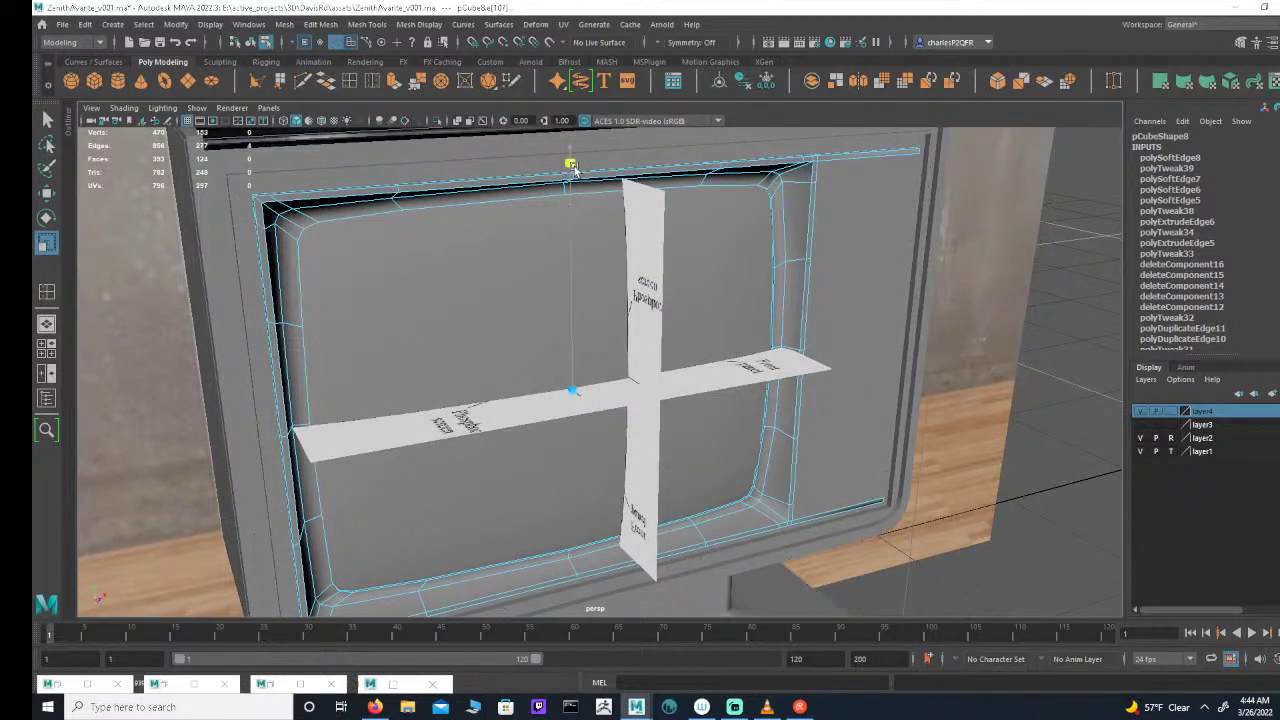
# Step: Undo the first scaling attempt, scale the four corner edges vertically again, and inspect the bezel's lower corner
pyautogui.keyDown('alt'); pyautogui.moveTo(686, 257); pyautogui.dragTo(714, 257); pyautogui.keyUp('alt')
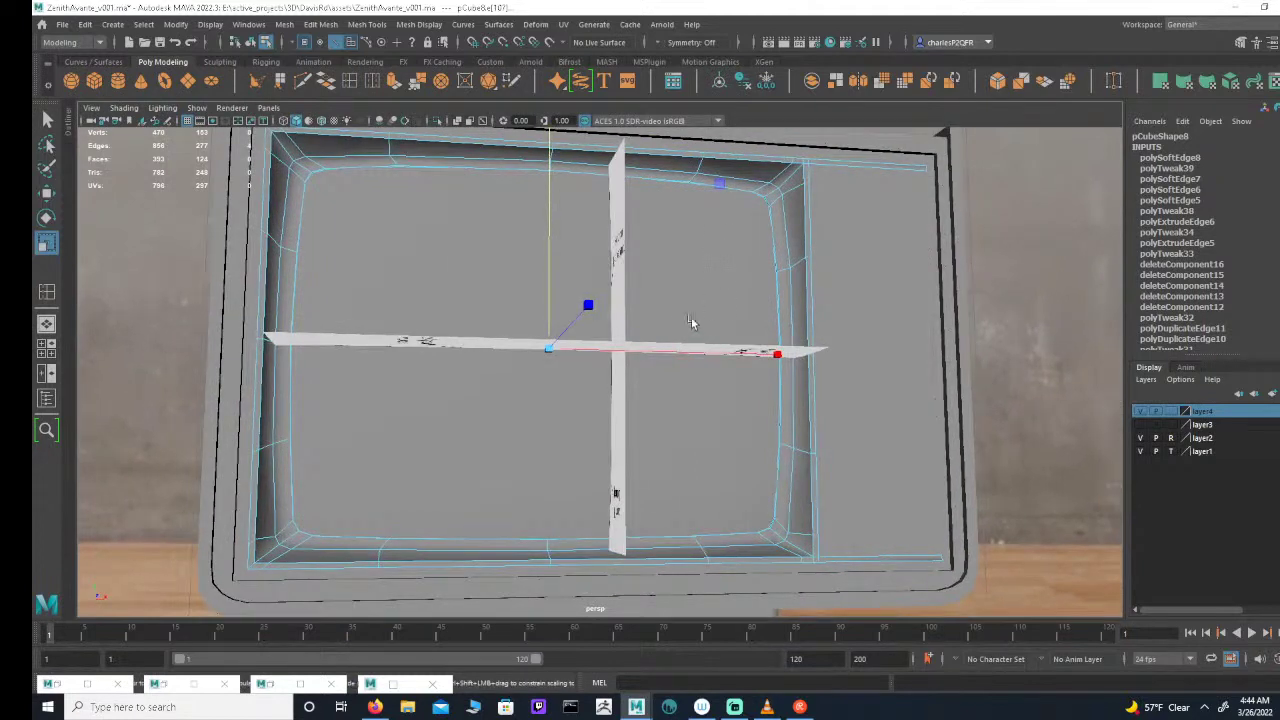
pyautogui.hotkey('ctrl', 'z')
pyautogui.keyDown('alt'); pyautogui.moveTo(614, 207); pyautogui.dragTo(563, 223); pyautogui.keyUp('alt')
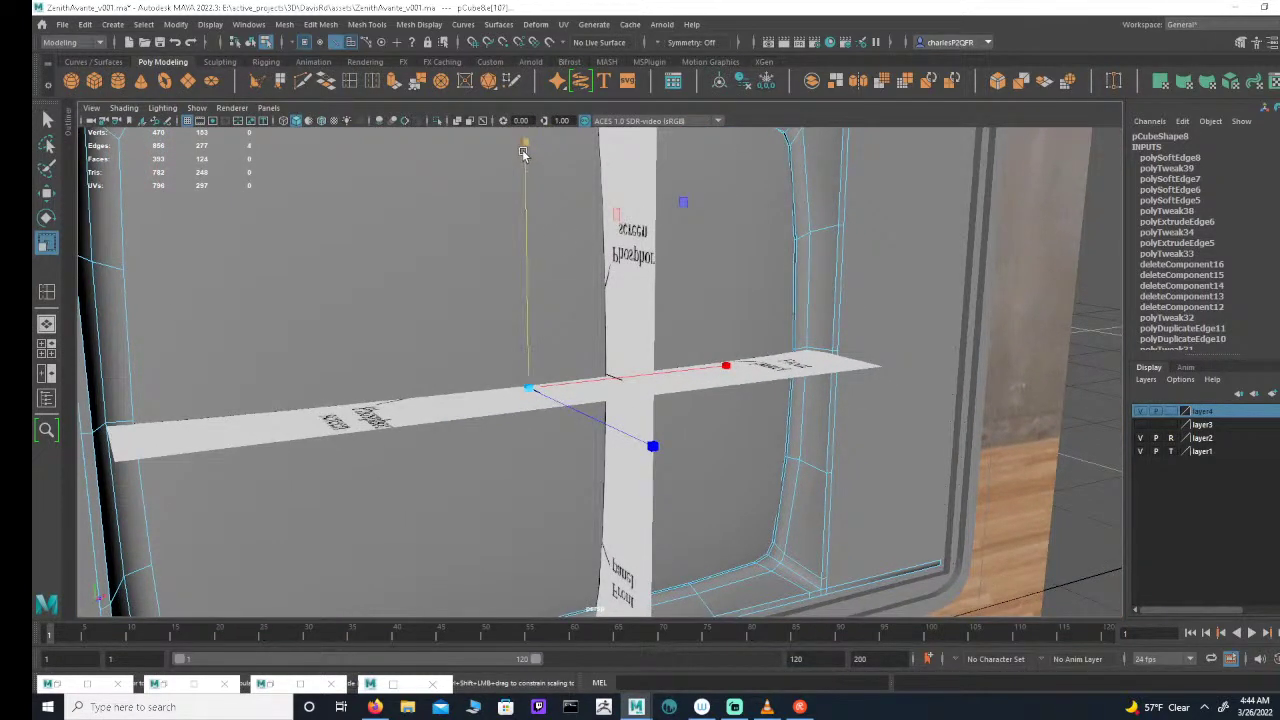
pyautogui.moveTo(525, 142); pyautogui.dragTo(547, 151)
pyautogui.keyDown('alt'); pyautogui.moveTo(609, 206); pyautogui.dragTo(731, 289); pyautogui.keyUp('alt')
pyautogui.keyDown('alt'); pyautogui.moveTo(731, 289); pyautogui.dragTo(711, 234, button='middle'); pyautogui.keyUp('alt')
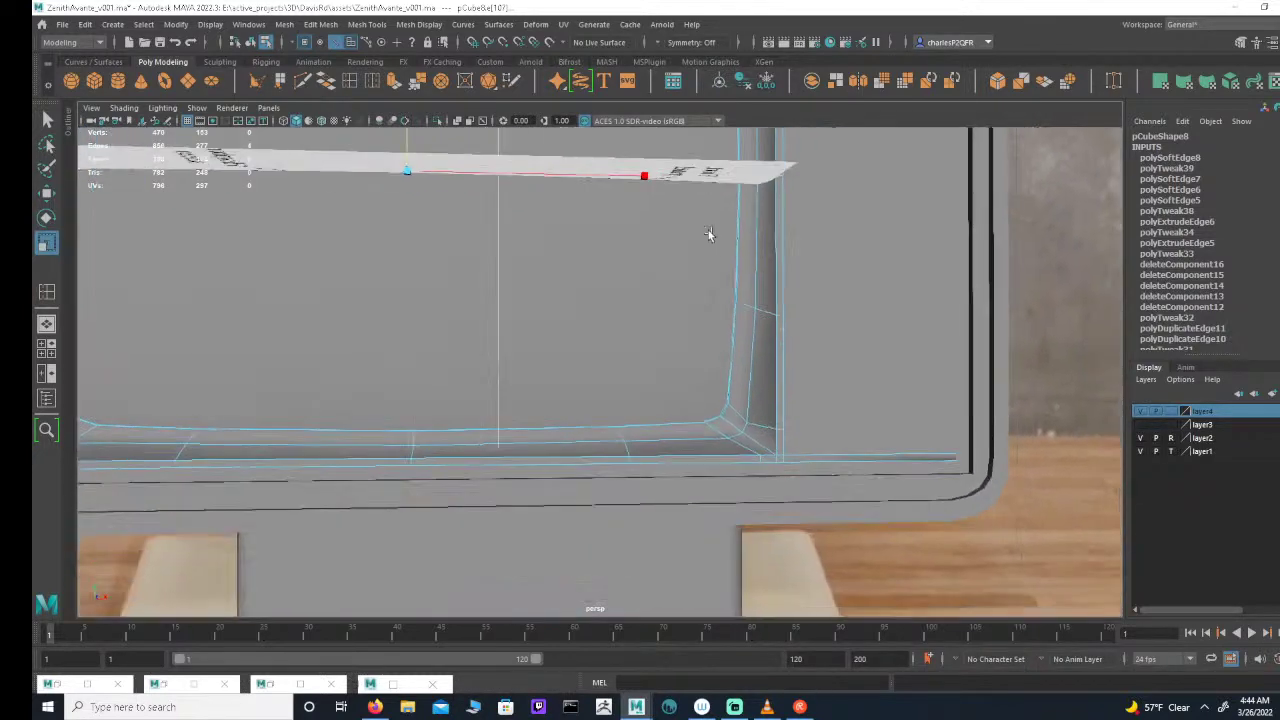
# Step: Select the four short edges beside the screen bezel's upper and lower corners and scale them slightly inward across the width
pyautogui.keyDown('alt'); pyautogui.moveTo(711, 234); pyautogui.dragTo(783, 316, button='right'); pyautogui.keyUp('alt')
pyautogui.click(772, 460)
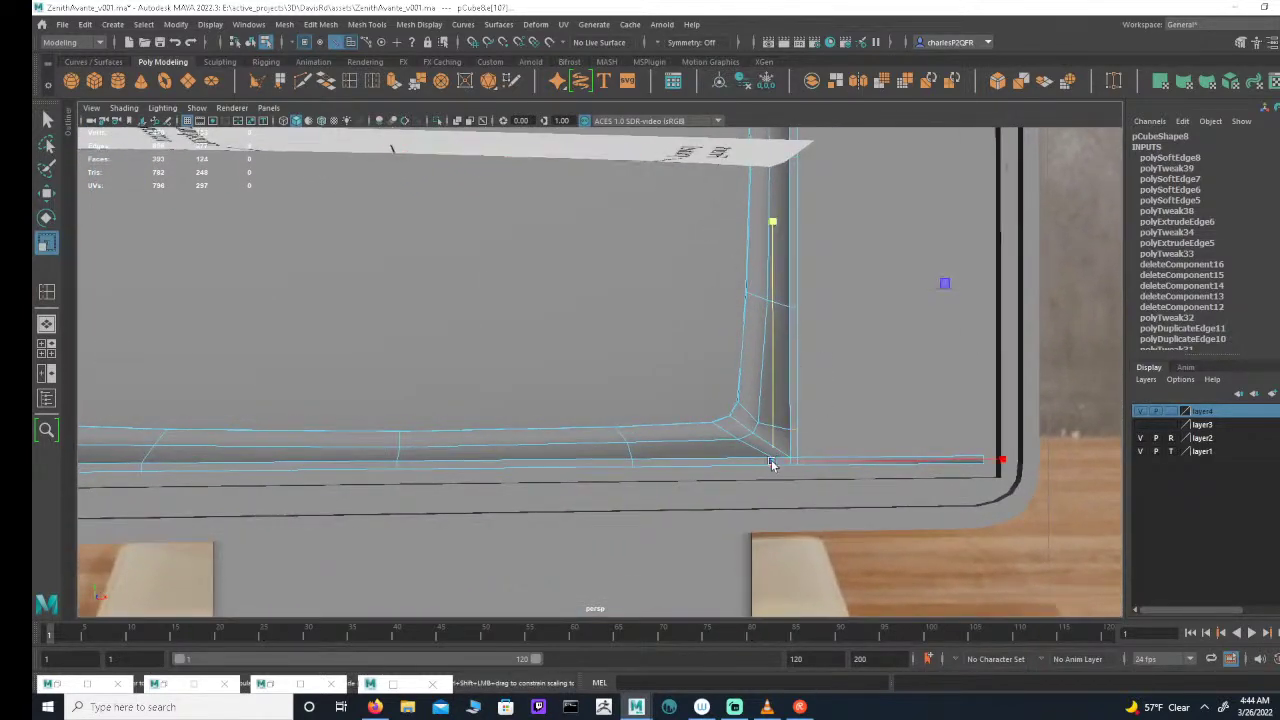
pyautogui.keyDown('alt'); pyautogui.moveTo(767, 363); pyautogui.dragTo(375, 376, button='right'); pyautogui.keyUp('alt')
pyautogui.keyDown('alt'); pyautogui.moveTo(375, 376); pyautogui.dragTo(700, 389, button='middle'); pyautogui.keyUp('alt')
pyautogui.keyDown('alt'); pyautogui.moveTo(700, 389); pyautogui.dragTo(850, 398, button='right'); pyautogui.keyUp('alt')
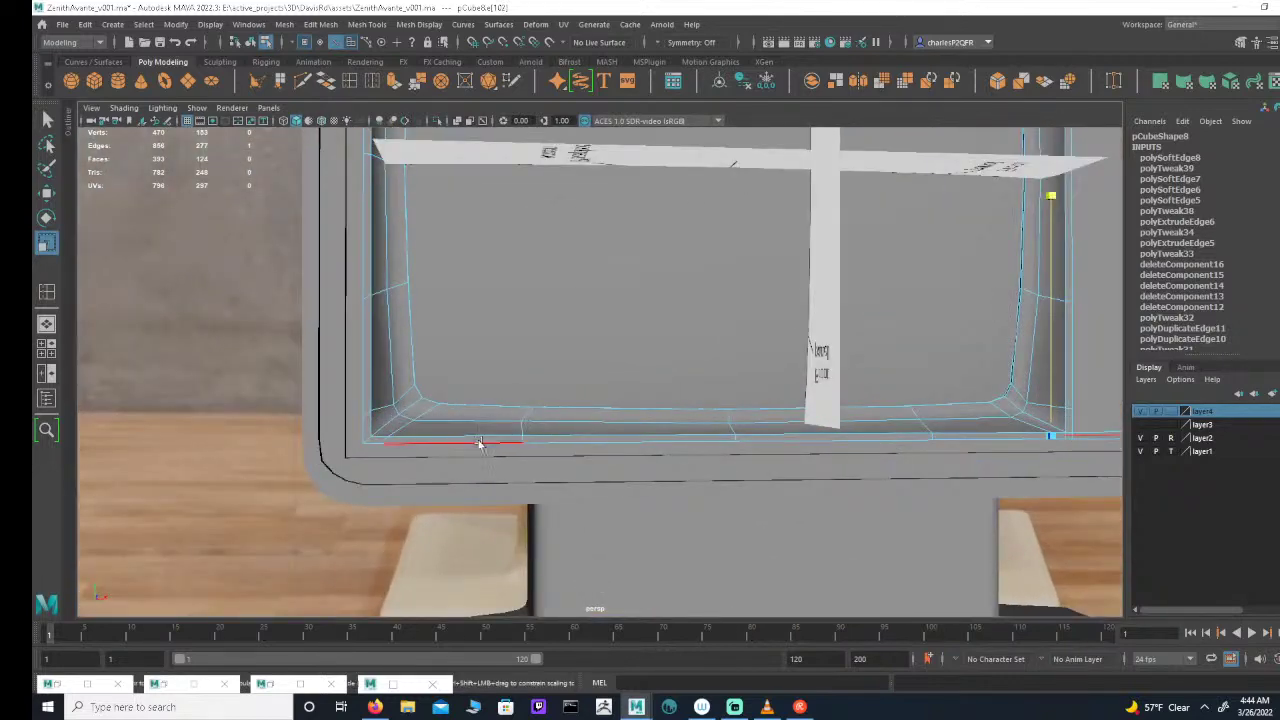
pyautogui.keyDown('shift'); pyautogui.click(415, 435); pyautogui.keyUp('shift')
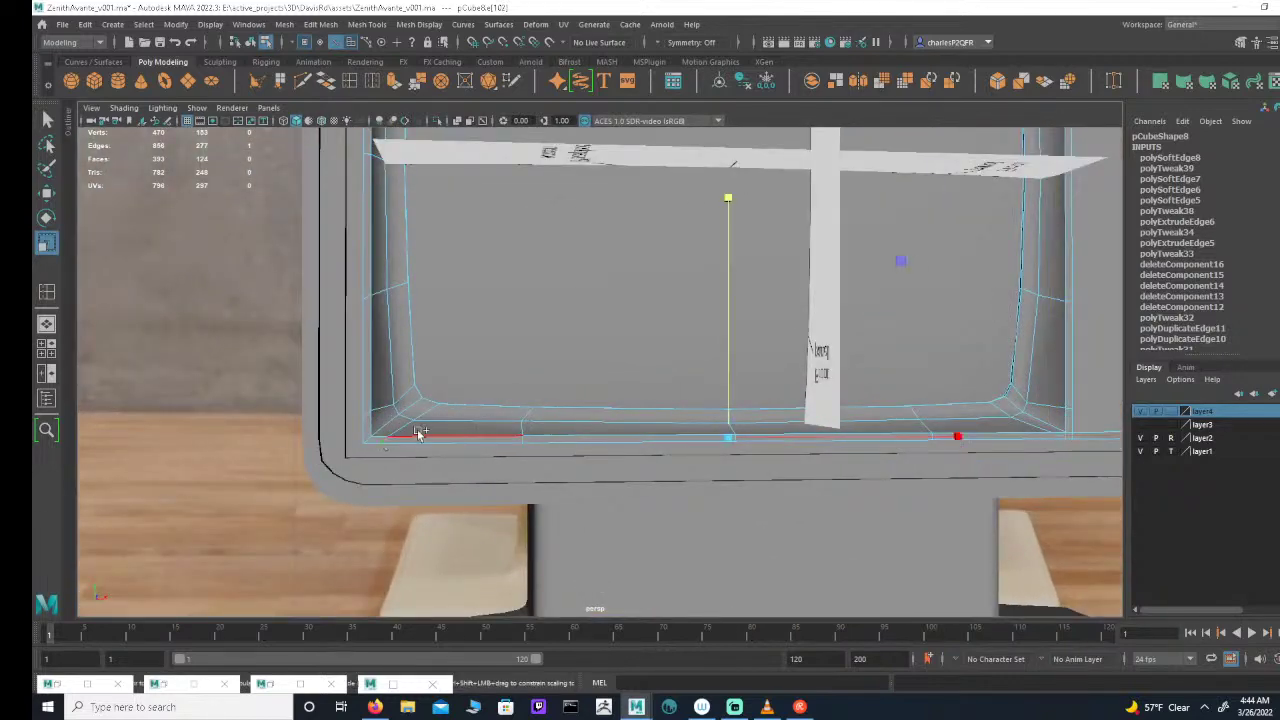
pyautogui.keyDown('alt'); pyautogui.moveTo(854, 300); pyautogui.dragTo(672, 302, button='right'); pyautogui.keyUp('alt')
pyautogui.keyDown('alt'); pyautogui.moveTo(672, 302); pyautogui.dragTo(636, 445, button='middle'); pyautogui.keyUp('alt')
pyautogui.keyDown('alt'); pyautogui.moveTo(773, 334); pyautogui.dragTo(888, 253); pyautogui.keyUp('alt')
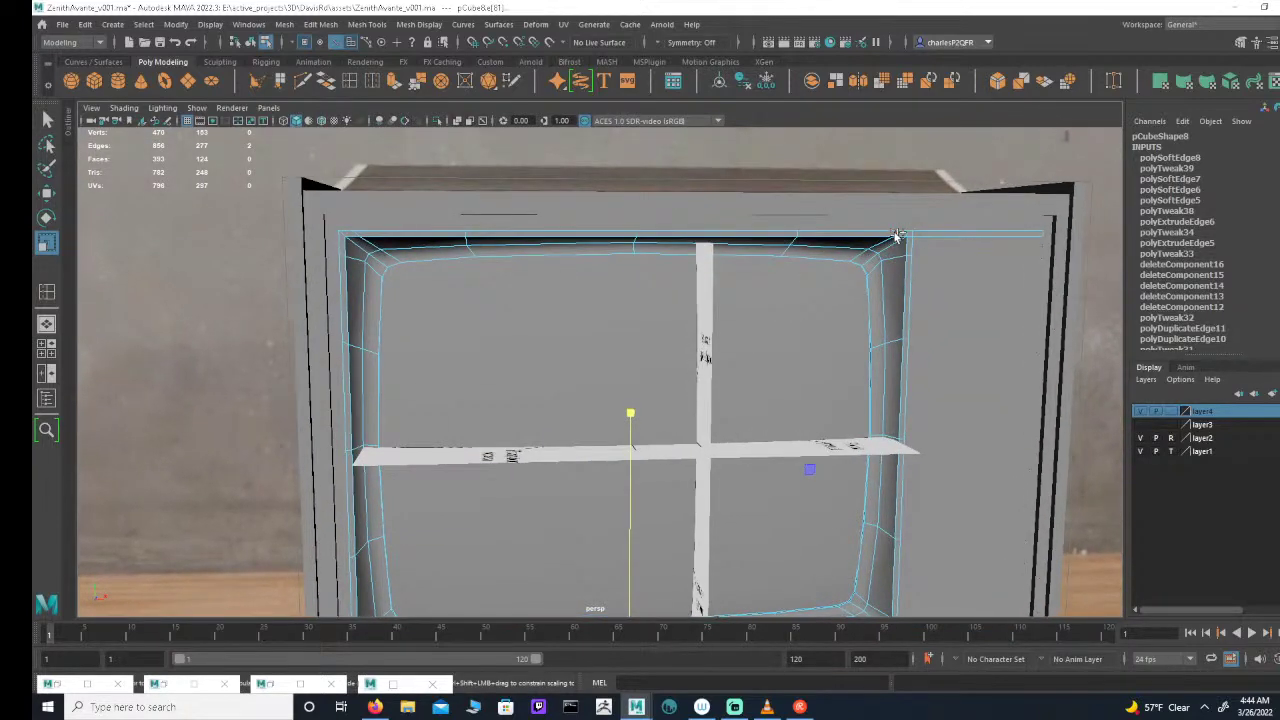
pyautogui.keyDown('shift'); pyautogui.click(897, 235); pyautogui.keyUp('shift')
pyautogui.keyDown('shift'); pyautogui.click(363, 237); pyautogui.keyUp('shift')
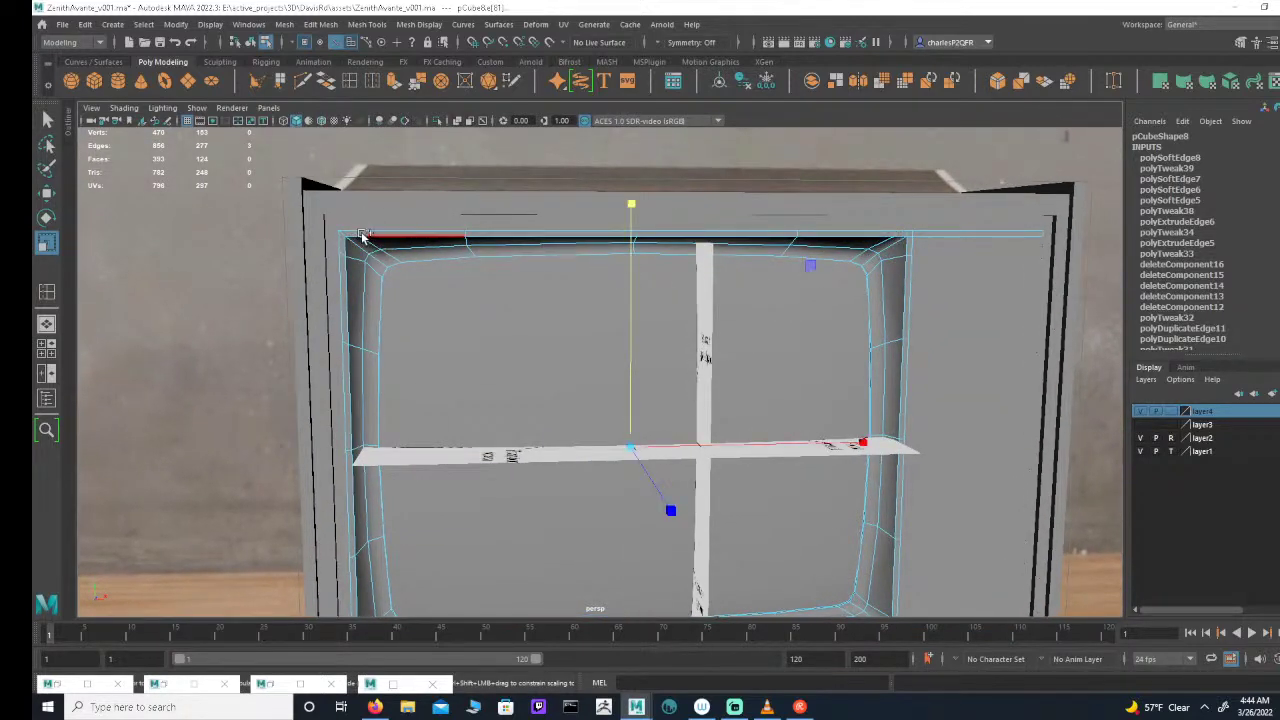
pyautogui.keyDown('alt'); pyautogui.moveTo(612, 300); pyautogui.dragTo(590, 271); pyautogui.keyUp('alt')
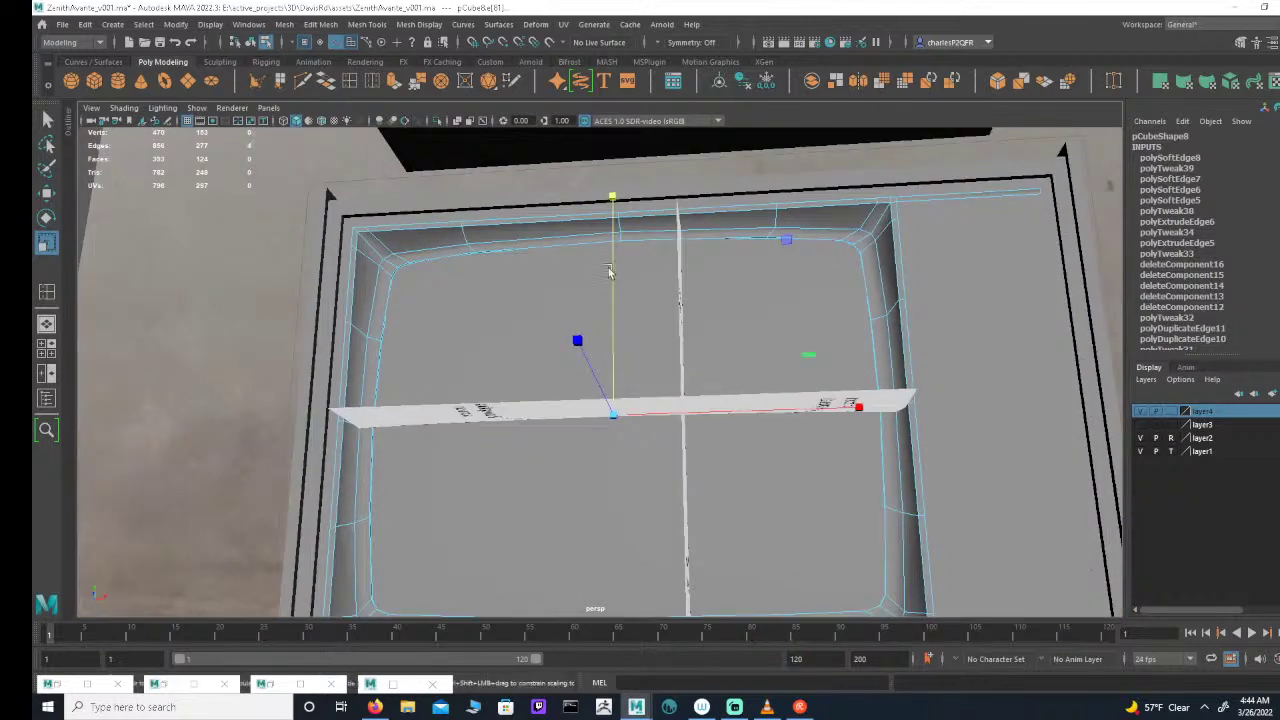
pyautogui.keyDown('alt'); pyautogui.moveTo(692, 303); pyautogui.dragTo(706, 319); pyautogui.keyUp('alt')
pyautogui.moveTo(867, 420); pyautogui.dragTo(857, 418)
pyautogui.keyDown('alt'); pyautogui.moveTo(838, 313); pyautogui.dragTo(874, 314); pyautogui.keyUp('alt')
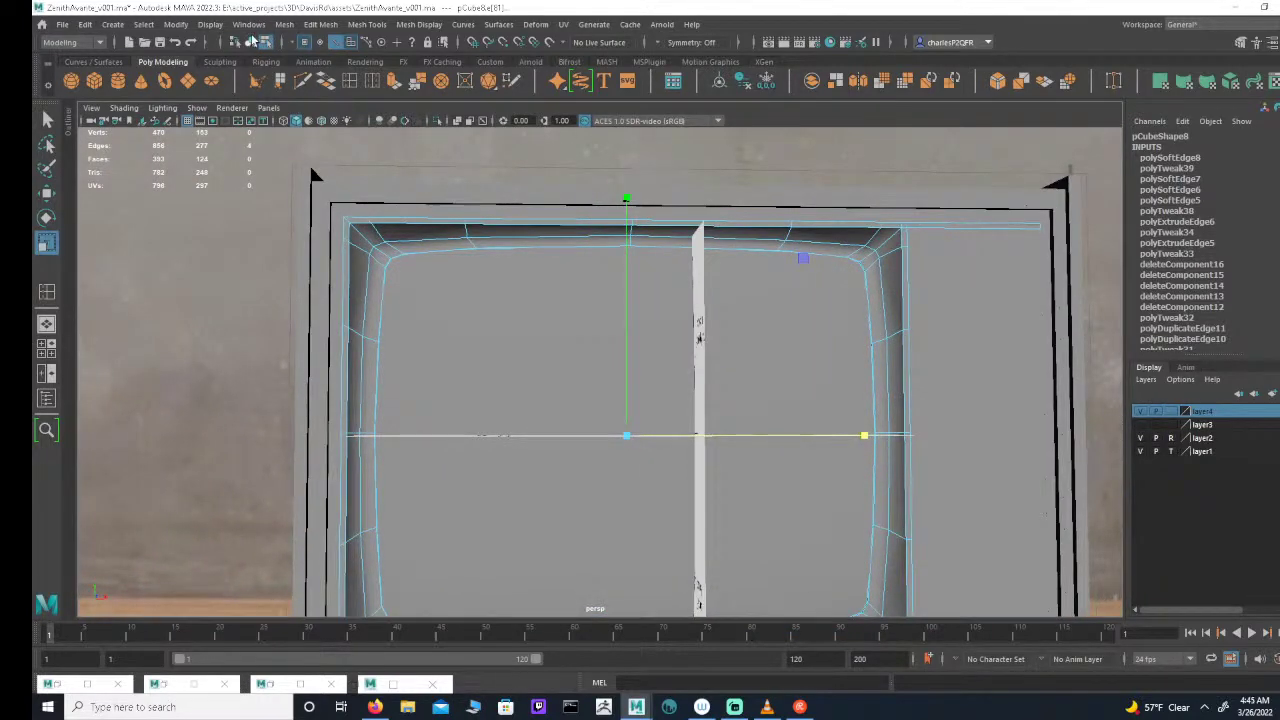
# Step: Switch to object selection, select the screen bezel, and examine its lower and upper corners from several angles
pyautogui.click(252, 40)
pyautogui.keyDown('alt'); pyautogui.moveTo(626, 366); pyautogui.dragTo(682, 317); pyautogui.keyUp('alt')
pyautogui.keyDown('alt'); pyautogui.moveTo(689, 394); pyautogui.dragTo(810, 446, button='right'); pyautogui.keyUp('alt')
pyautogui.keyDown('alt'); pyautogui.moveTo(810, 446); pyautogui.dragTo(734, 366, button='middle'); pyautogui.keyUp('alt')
pyautogui.keyDown('alt'); pyautogui.moveTo(734, 366); pyautogui.dragTo(674, 391); pyautogui.keyUp('alt')
pyautogui.click(728, 423)
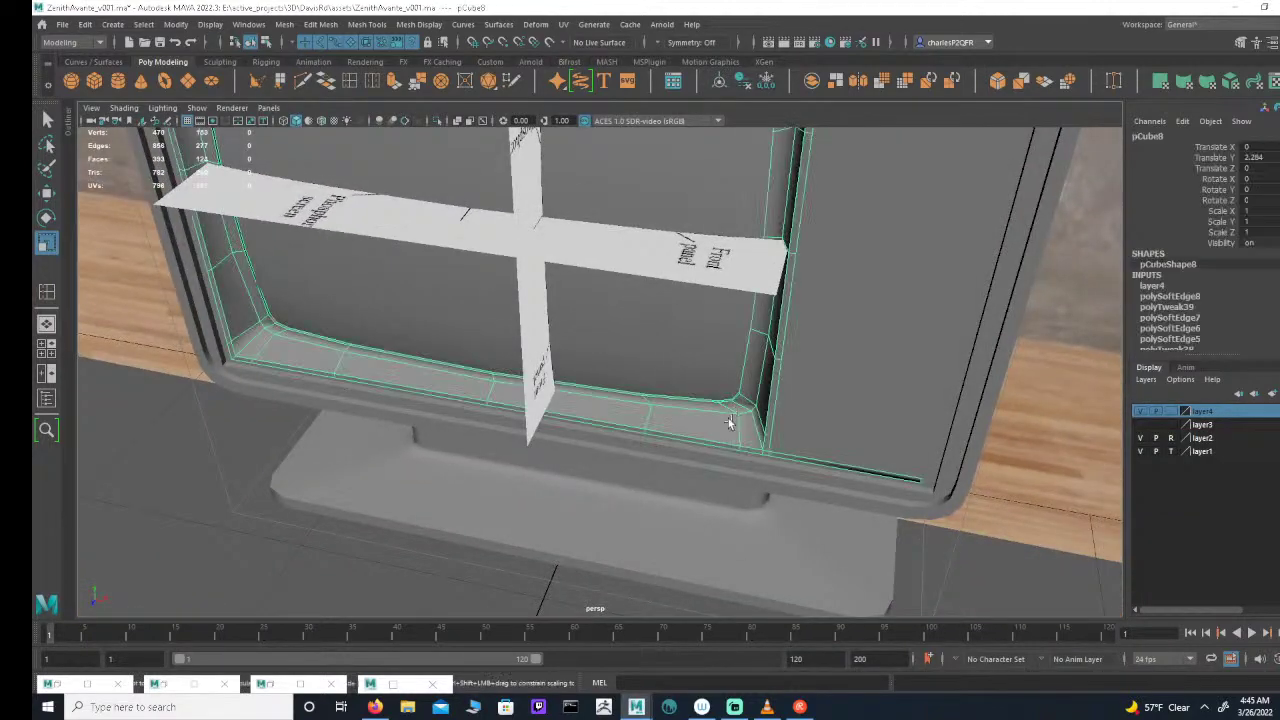
pyautogui.keyDown('alt'); pyautogui.moveTo(728, 423); pyautogui.dragTo(663, 289); pyautogui.keyUp('alt')
pyautogui.keyDown('alt'); pyautogui.moveTo(663, 289); pyautogui.dragTo(466, 334, button='right'); pyautogui.keyUp('alt')
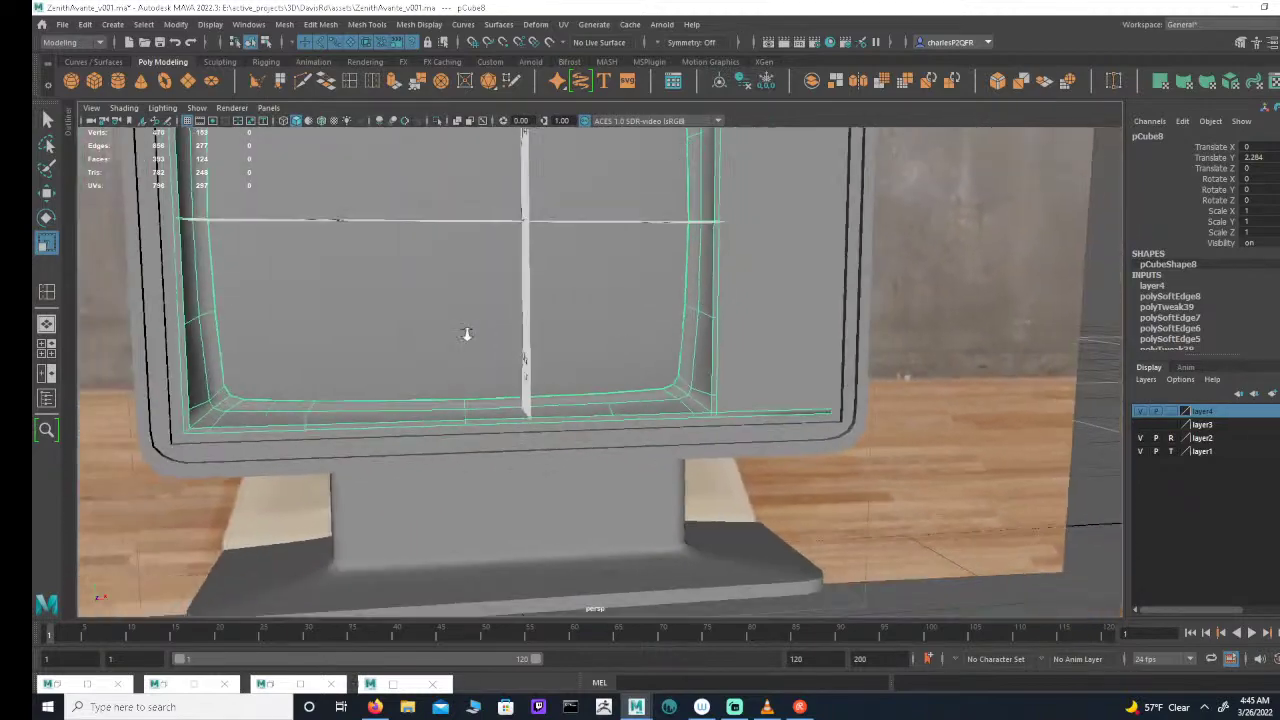
pyautogui.keyDown('alt'); pyautogui.moveTo(466, 334); pyautogui.dragTo(602, 338); pyautogui.keyUp('alt')
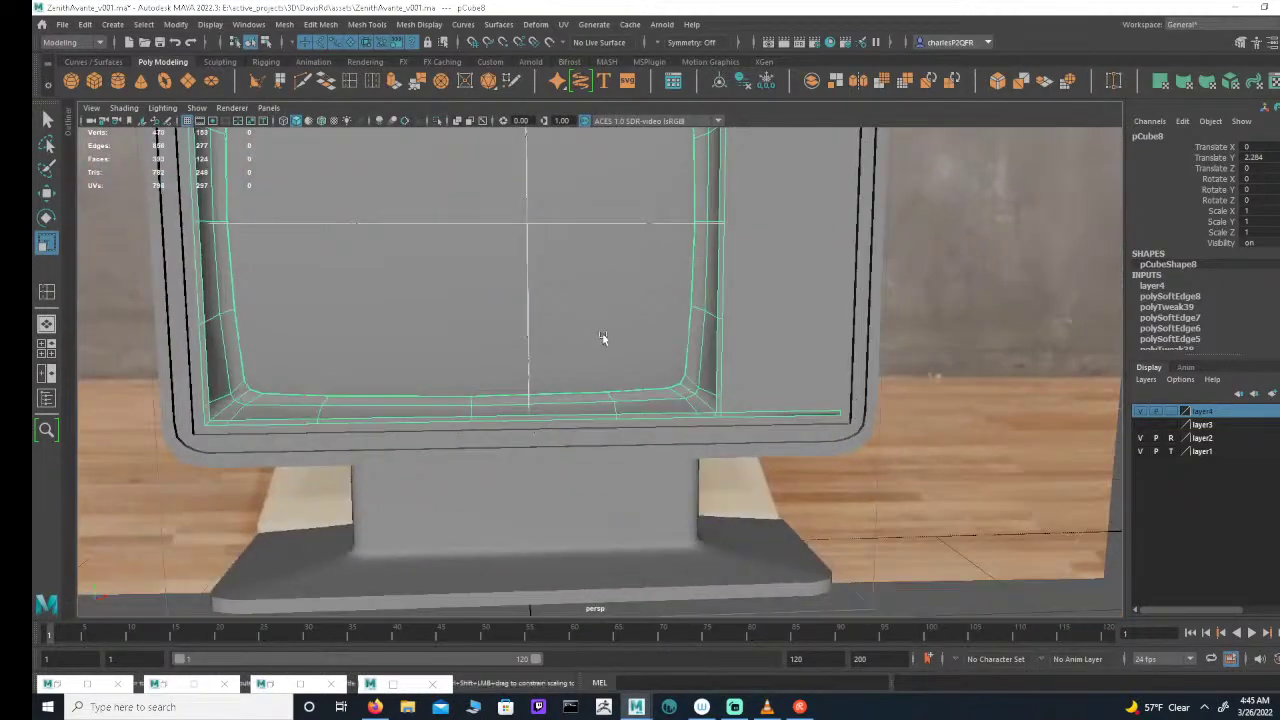
pyautogui.keyDown('alt'); pyautogui.moveTo(602, 338); pyautogui.dragTo(446, 340, button='right'); pyautogui.keyUp('alt')
pyautogui.keyDown('alt'); pyautogui.moveTo(446, 340); pyautogui.dragTo(637, 258); pyautogui.keyUp('alt')
pyautogui.keyDown('alt'); pyautogui.moveTo(637, 258); pyautogui.dragTo(523, 331, button='right'); pyautogui.keyUp('alt')
pyautogui.keyDown('alt'); pyautogui.moveTo(523, 331); pyautogui.dragTo(630, 359); pyautogui.keyUp('alt')
pyautogui.keyDown('alt'); pyautogui.moveTo(763, 343); pyautogui.dragTo(809, 386); pyautogui.keyUp('alt')
pyautogui.keyDown('alt'); pyautogui.moveTo(749, 343); pyautogui.dragTo(694, 309); pyautogui.keyUp('alt')
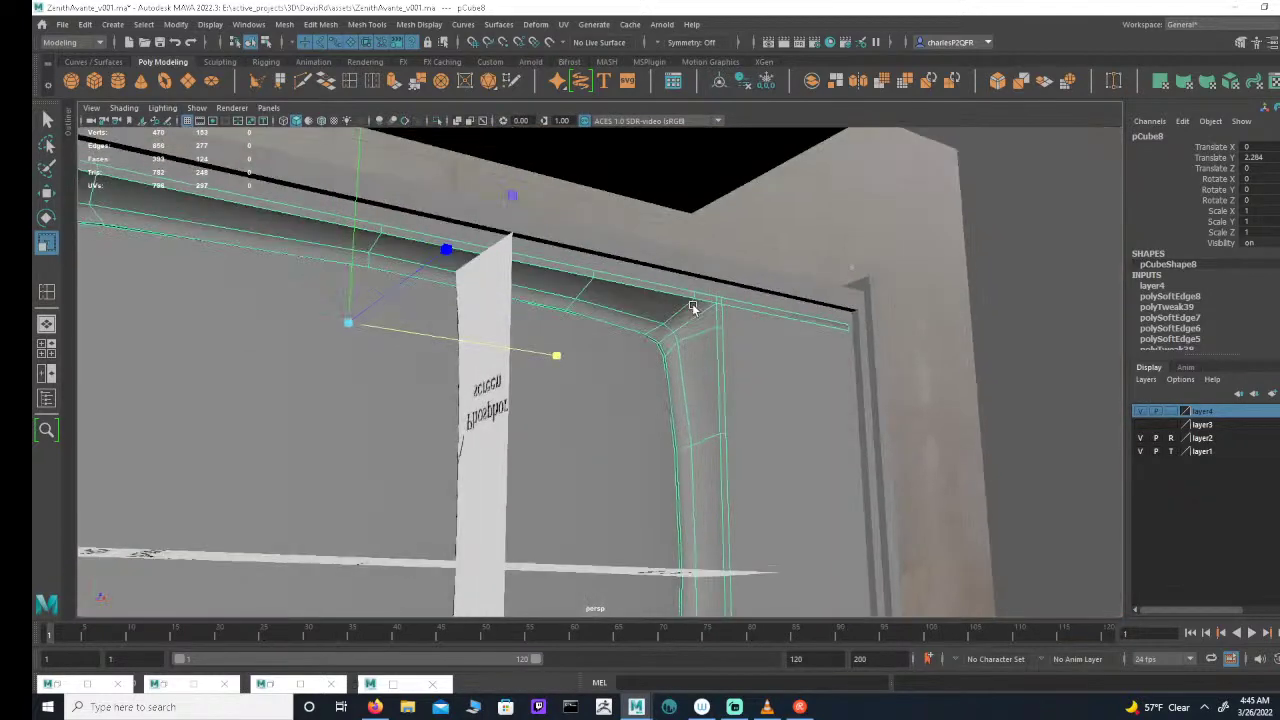
# Step: Switch the bezel to vertex selection and frame its upper corner beside the control panel against the front reference image
pyautogui.click(265, 42)
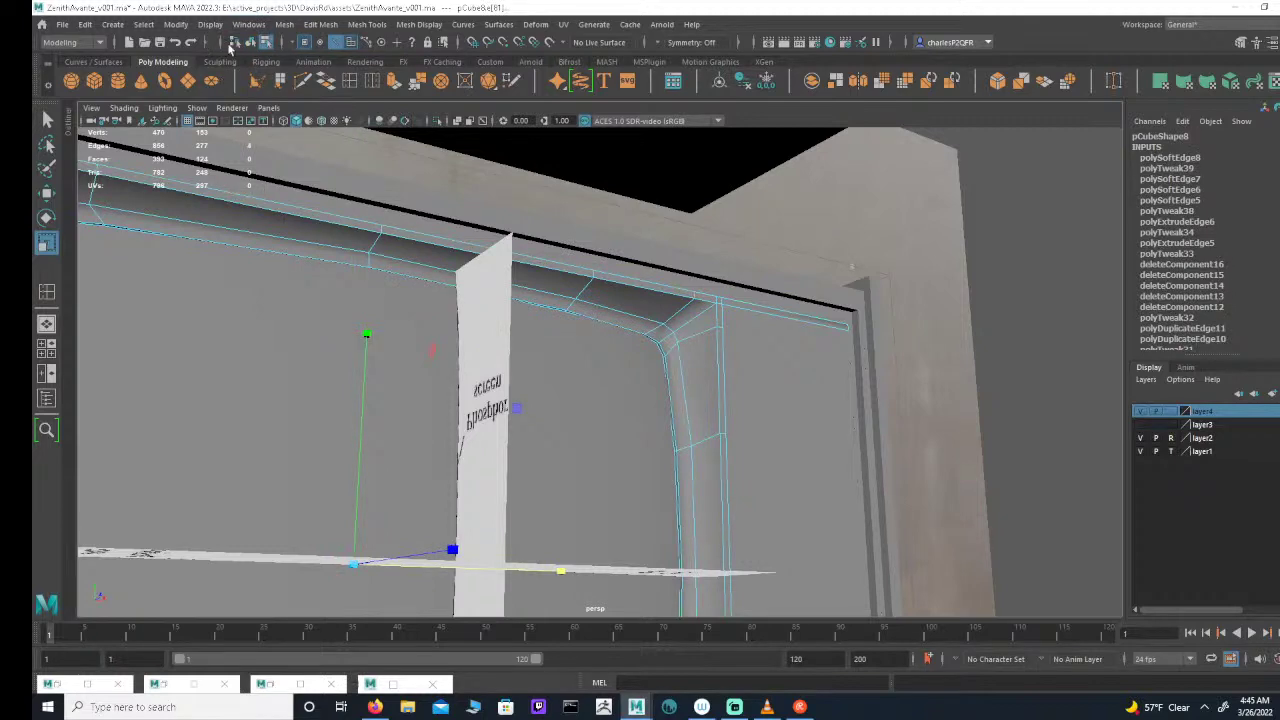
pyautogui.click(305, 42)
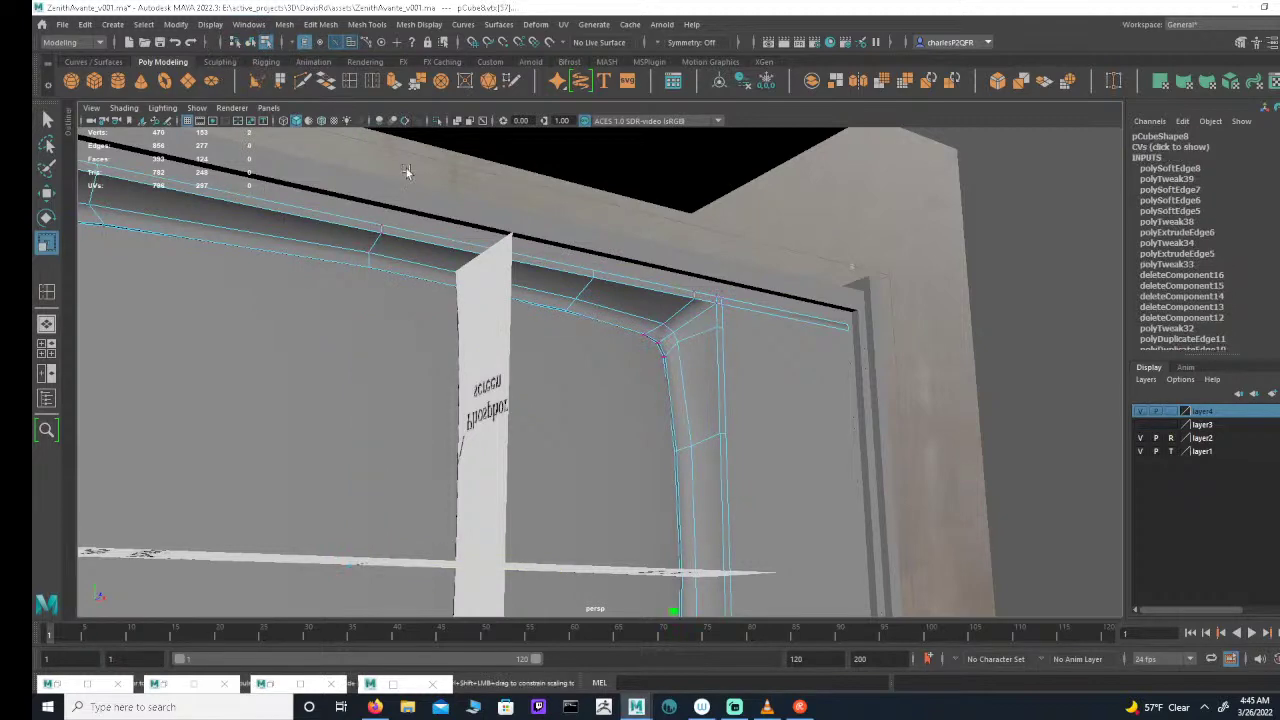
pyautogui.click(667, 327)
pyautogui.keyDown('alt'); pyautogui.moveTo(748, 331); pyautogui.dragTo(677, 334); pyautogui.keyUp('alt')
pyautogui.keyDown('alt'); pyautogui.moveTo(677, 334); pyautogui.dragTo(560, 375, button='middle'); pyautogui.keyUp('alt')
pyautogui.keyDown('alt'); pyautogui.moveTo(560, 375); pyautogui.dragTo(728, 336, button='right'); pyautogui.keyUp('alt')
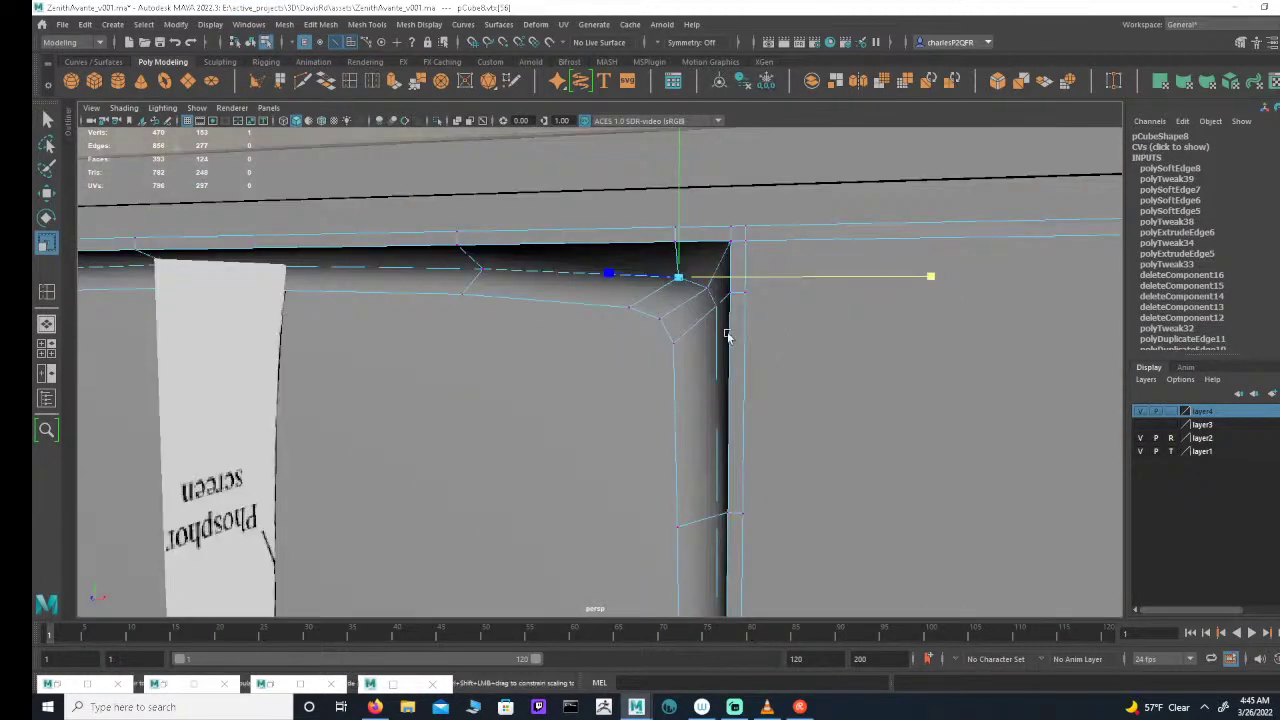
pyautogui.keyDown('alt'); pyautogui.moveTo(727, 336); pyautogui.dragTo(506, 314); pyautogui.keyUp('alt')
pyautogui.scroll(-2, 667, 304)
pyautogui.press('space')
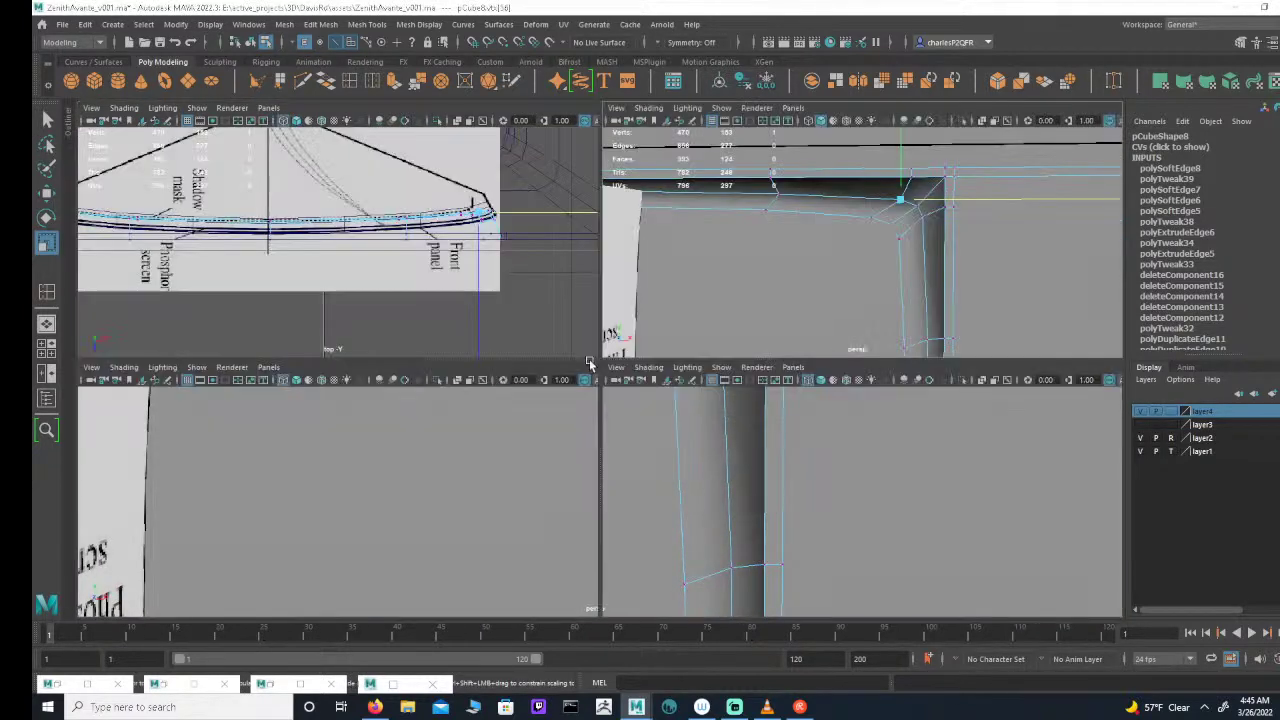
pyautogui.press('space')
pyautogui.keyDown('alt'); pyautogui.moveTo(646, 380); pyautogui.dragTo(553, 572, button='middle'); pyautogui.keyUp('alt')
pyautogui.keyDown('alt'); pyautogui.moveTo(671, 443); pyautogui.dragTo(646, 478, button='middle'); pyautogui.keyUp('alt')
pyautogui.keyDown('alt'); pyautogui.moveTo(646, 478); pyautogui.dragTo(799, 469, button='right'); pyautogui.keyUp('alt')
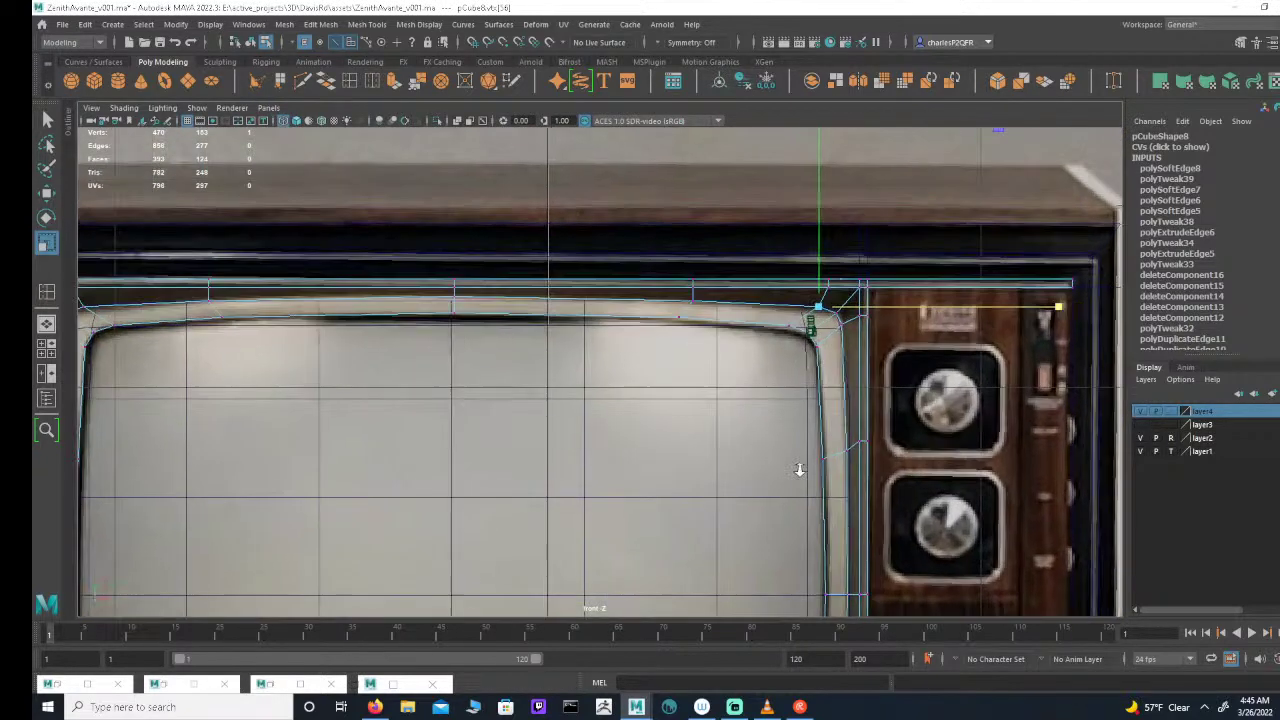
pyautogui.keyDown('alt'); pyautogui.moveTo(792, 418); pyautogui.dragTo(714, 457, button='middle'); pyautogui.keyUp('alt')
pyautogui.keyDown('alt'); pyautogui.moveTo(714, 457); pyautogui.dragTo(758, 397, button='right'); pyautogui.keyUp('alt')
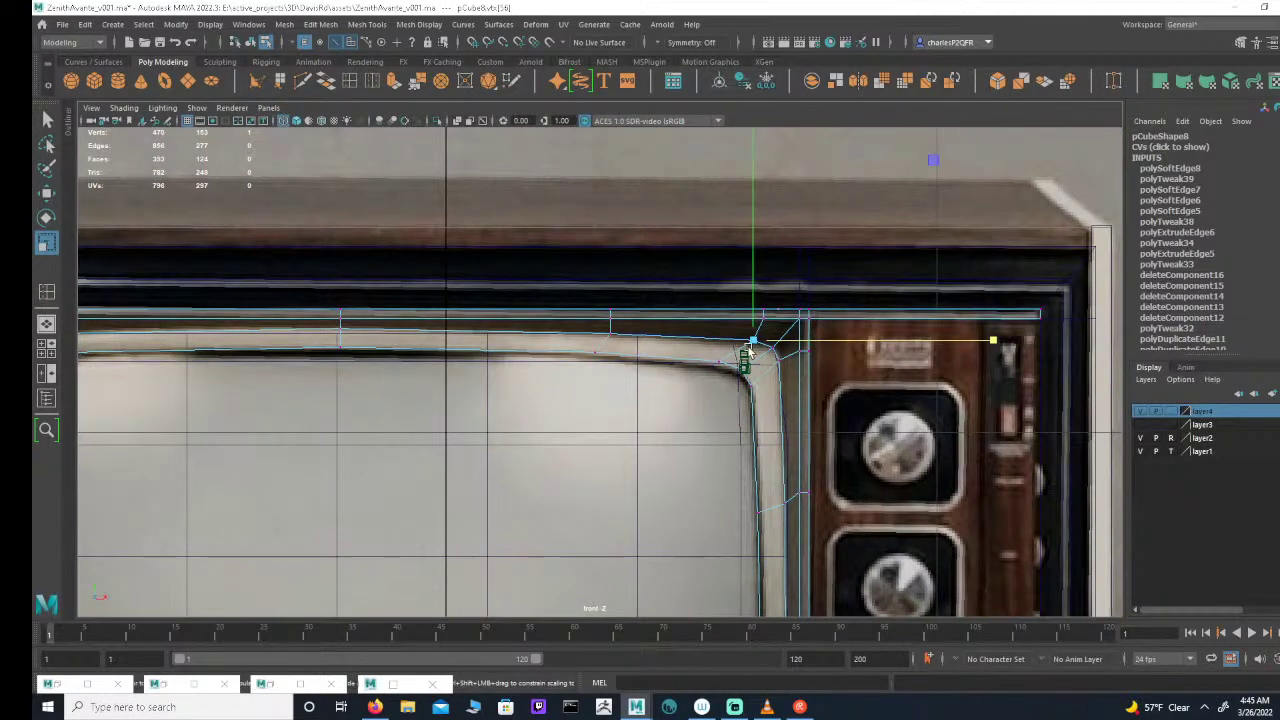
# Step: Select the middle-loop corner vertices along the bezel's top and bottom sides and scale them slightly inward horizontally
pyautogui.moveTo(711, 304); pyautogui.dragTo(750, 340)
pyautogui.moveTo(755, 352)
pyautogui.keyDown('alt'); pyautogui.mouseDown(button='middle')
pyautogui.moveTo(823, 360)
pyautogui.moveTo(766, 374)
pyautogui.mouseUp(button='middle'); pyautogui.keyUp('alt')
pyautogui.moveTo(533, 298); pyautogui.dragTo(492, 364)
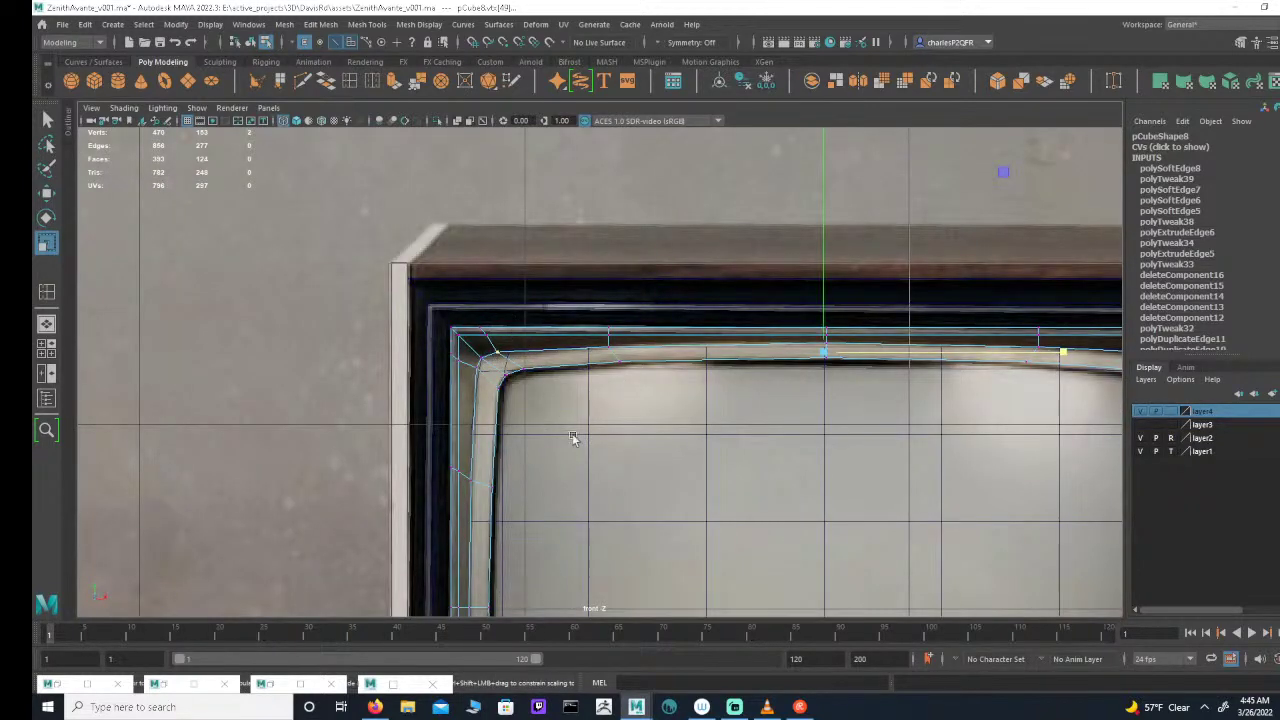
pyautogui.keyDown('alt'); pyautogui.moveTo(573, 438); pyautogui.dragTo(573, 405, button='middle'); pyautogui.keyUp('alt')
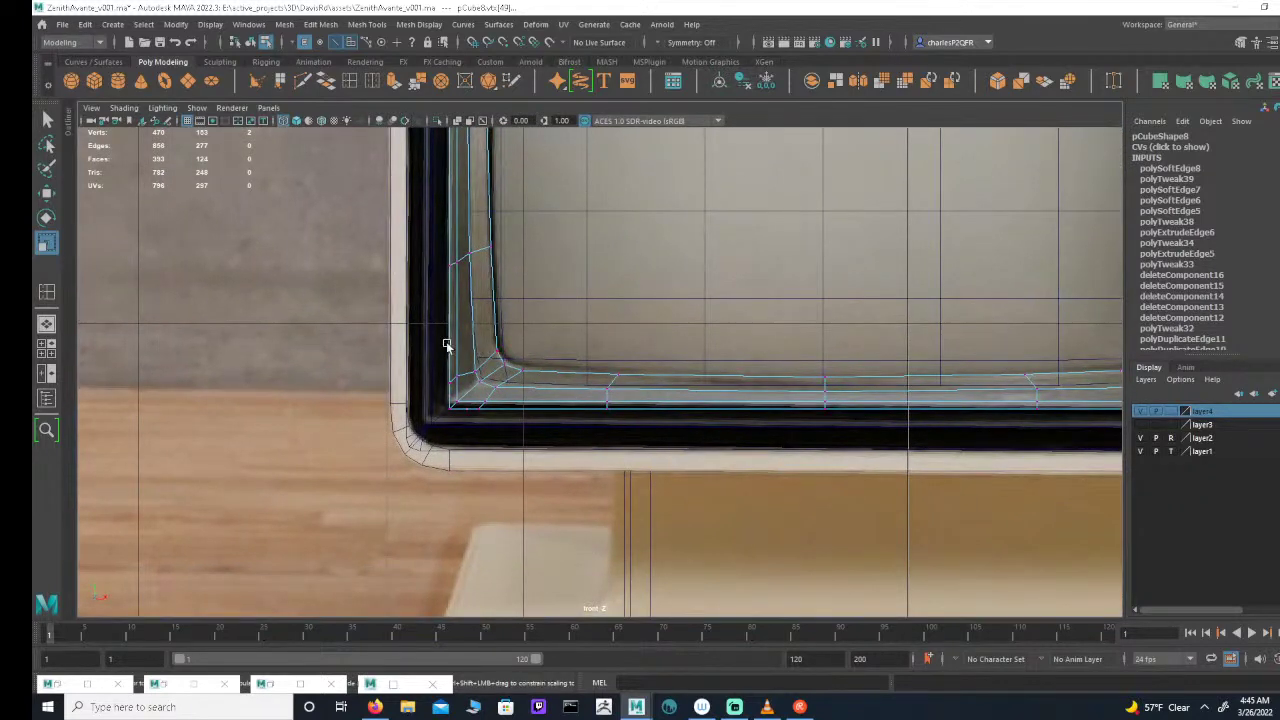
pyautogui.keyDown('alt'); pyautogui.moveTo(550, 290); pyautogui.dragTo(626, 443, button='middle'); pyautogui.keyUp('alt')
pyautogui.scroll(-2, 651, 297)
pyautogui.keyDown('alt'); pyautogui.click(651, 297); pyautogui.keyUp('alt')
pyautogui.keyDown('alt'); pyautogui.moveTo(651, 297); pyautogui.dragTo(599, 458, button='middle'); pyautogui.keyUp('alt')
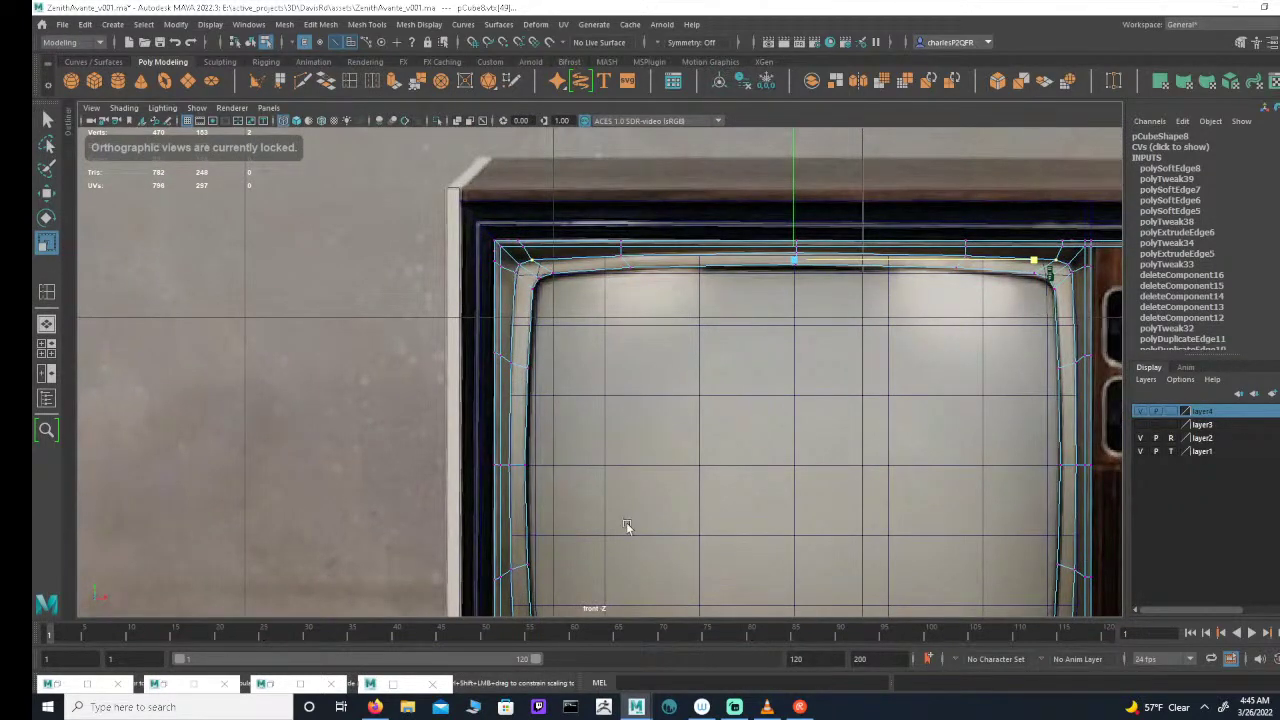
pyautogui.keyDown('alt'); pyautogui.moveTo(626, 527); pyautogui.dragTo(613, 361, button='middle'); pyautogui.keyUp('alt')
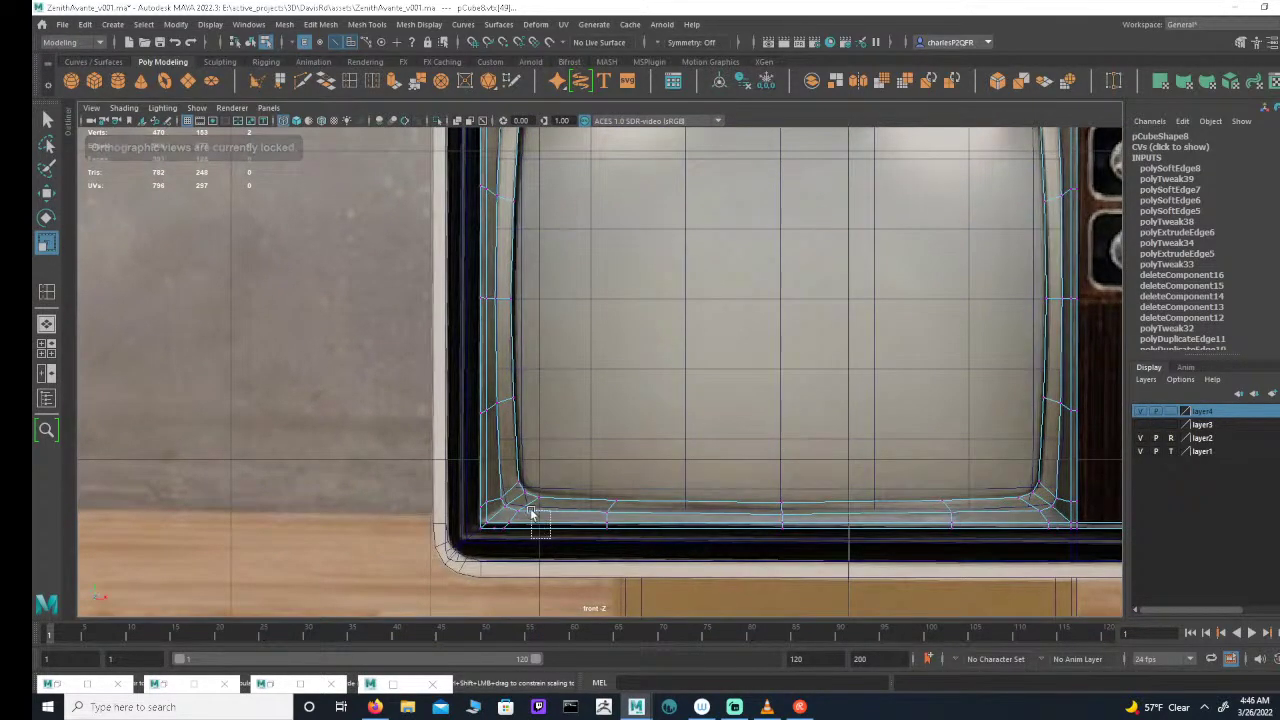
pyautogui.moveTo(550, 537); pyautogui.dragTo(514, 507)
pyautogui.keyDown('alt'); pyautogui.moveTo(790, 475); pyautogui.dragTo(515, 468, button='middle'); pyautogui.keyUp('alt')
pyautogui.keyDown('alt'); pyautogui.moveTo(741, 455); pyautogui.dragTo(743, 567, button='middle'); pyautogui.keyUp('alt')
pyautogui.keyDown('alt'); pyautogui.moveTo(743, 567); pyautogui.dragTo(684, 560, button='right'); pyautogui.keyUp('alt')
pyautogui.keyDown('alt'); pyautogui.moveTo(689, 535); pyautogui.dragTo(677, 432, button='middle'); pyautogui.keyUp('alt')
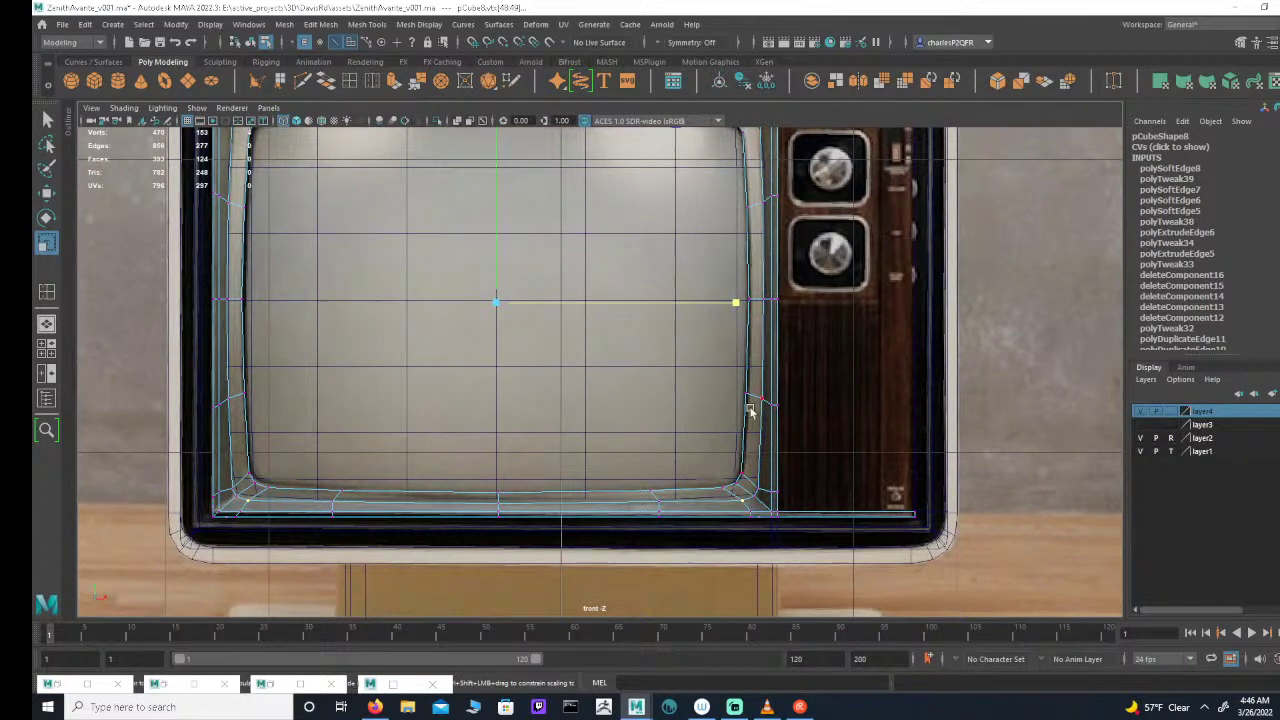
pyautogui.moveTo(736, 303); pyautogui.dragTo(733, 304)
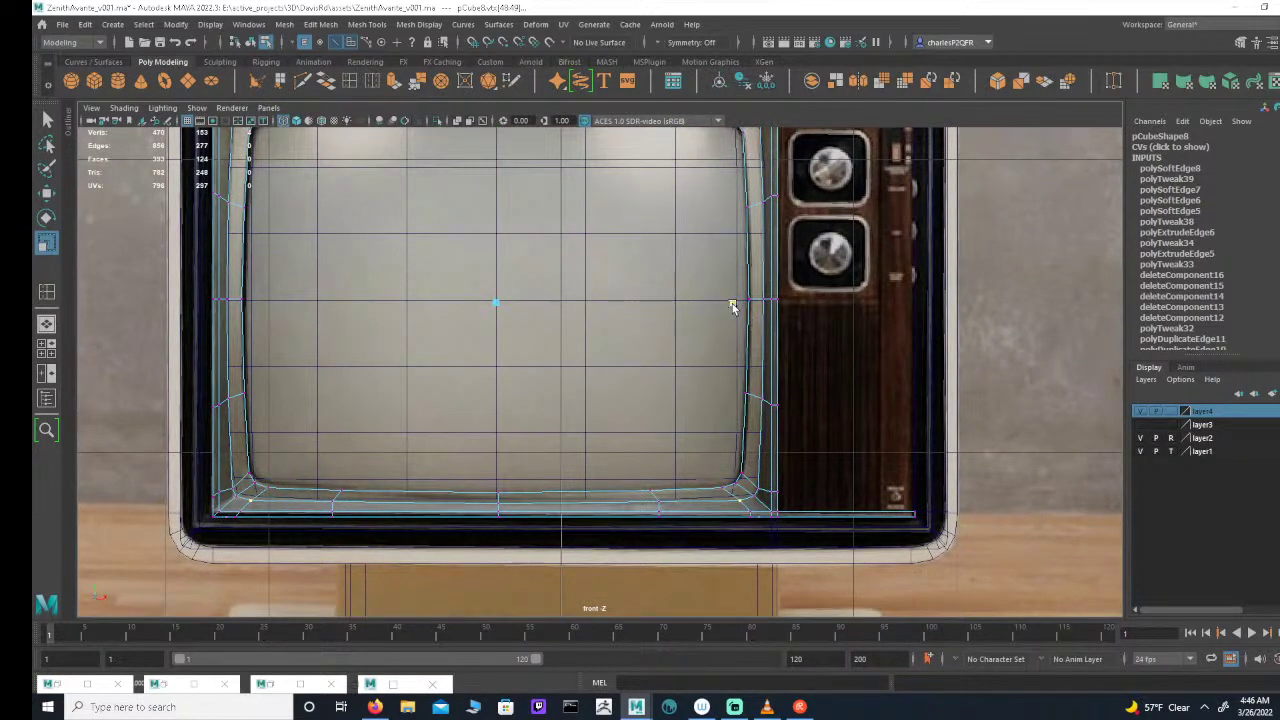
pyautogui.keyDown('alt'); pyautogui.moveTo(797, 391); pyautogui.dragTo(751, 409, button='middle'); pyautogui.keyUp('alt')
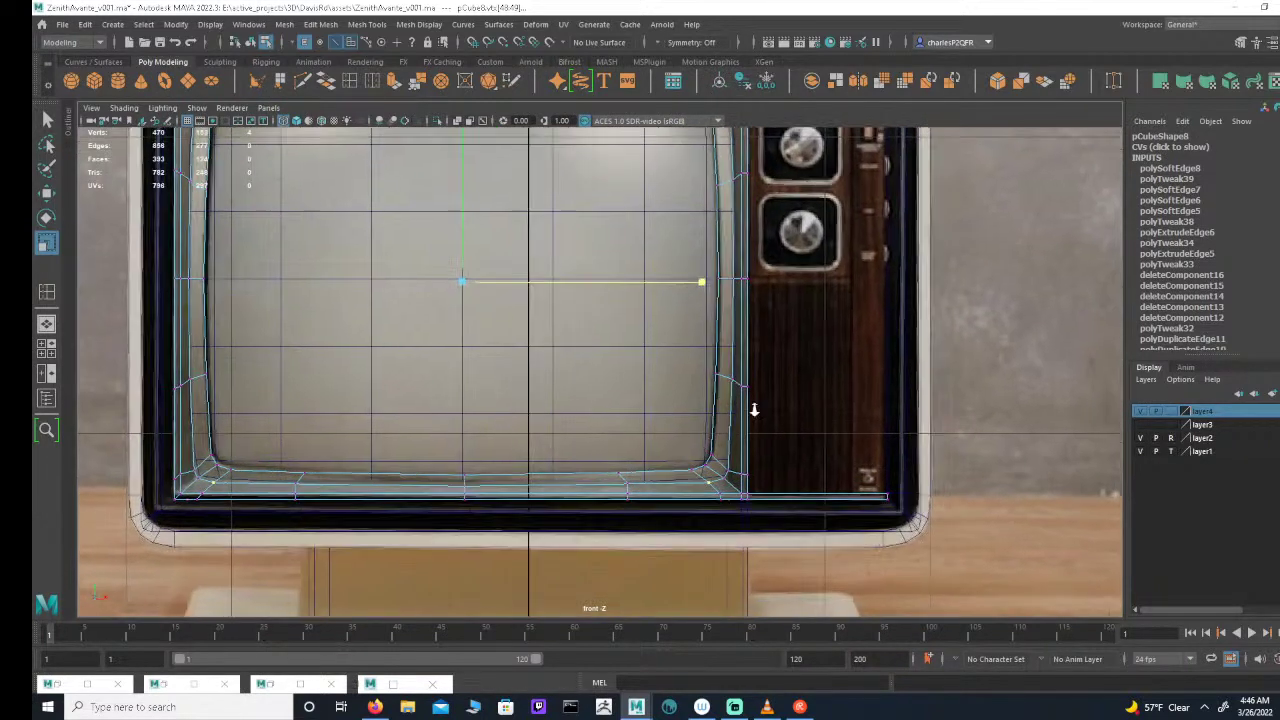
# Step: Select the upper and lower corner vertices on the bezel side nearest the control knobs
pyautogui.click(723, 472)
pyautogui.moveTo(781, 437); pyautogui.dragTo(724, 476)
pyautogui.keyDown('alt'); pyautogui.moveTo(740, 327); pyautogui.dragTo(748, 357, button='middle'); pyautogui.keyUp('alt')
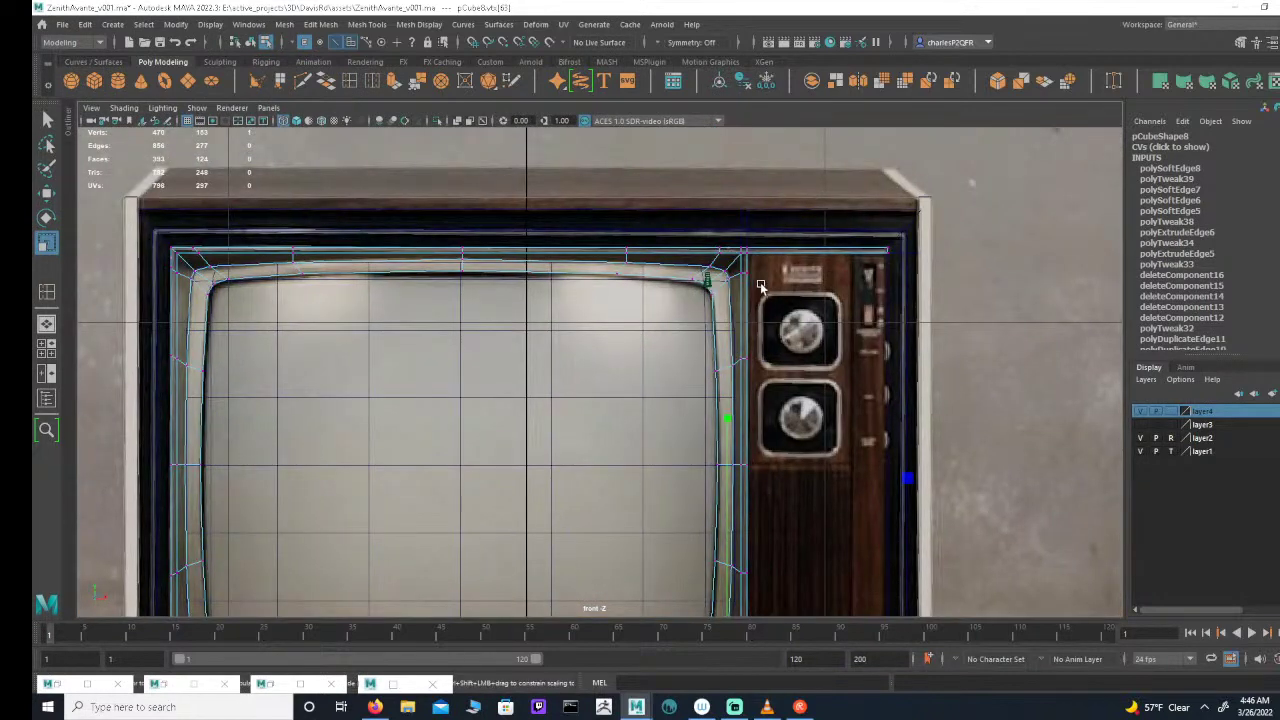
pyautogui.moveTo(726, 282); pyautogui.dragTo(726, 282)
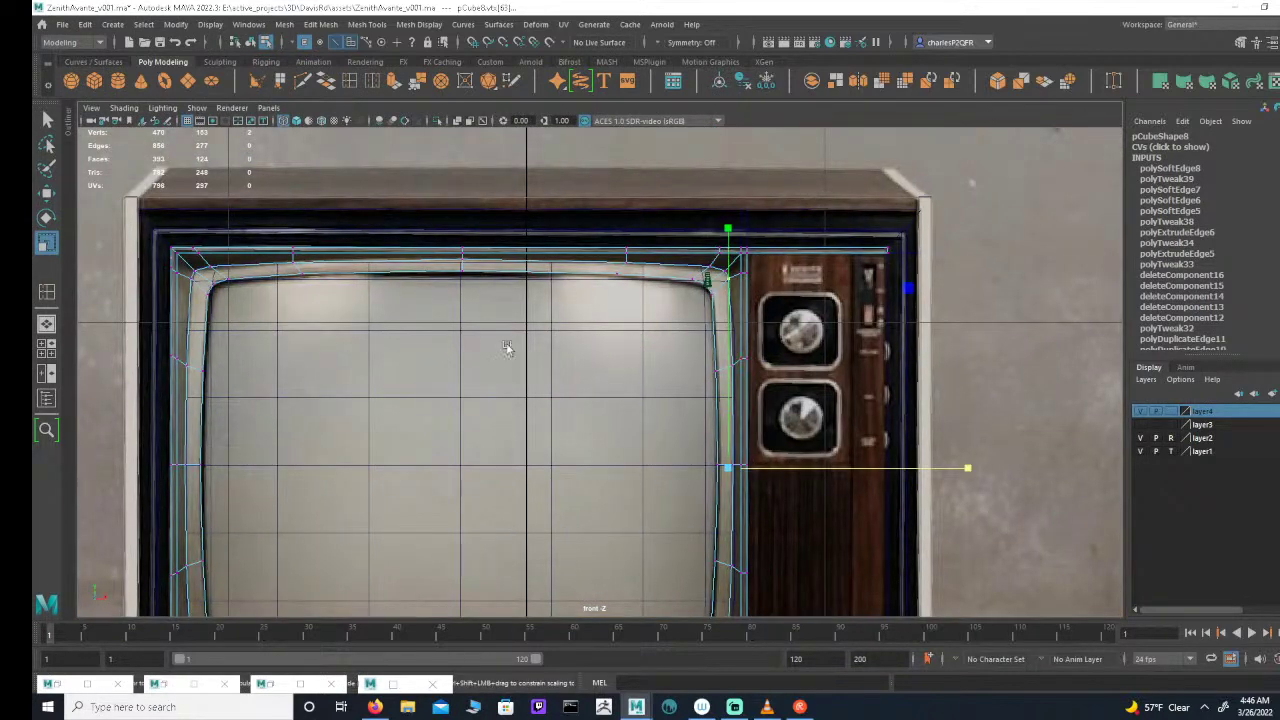
pyautogui.keyDown('alt'); pyautogui.moveTo(507, 347); pyautogui.dragTo(719, 345, button='middle'); pyautogui.keyUp('alt')
pyautogui.keyDown('shift'); pyautogui.moveTo(410, 280); pyautogui.dragTo(410, 282); pyautogui.keyUp('shift')
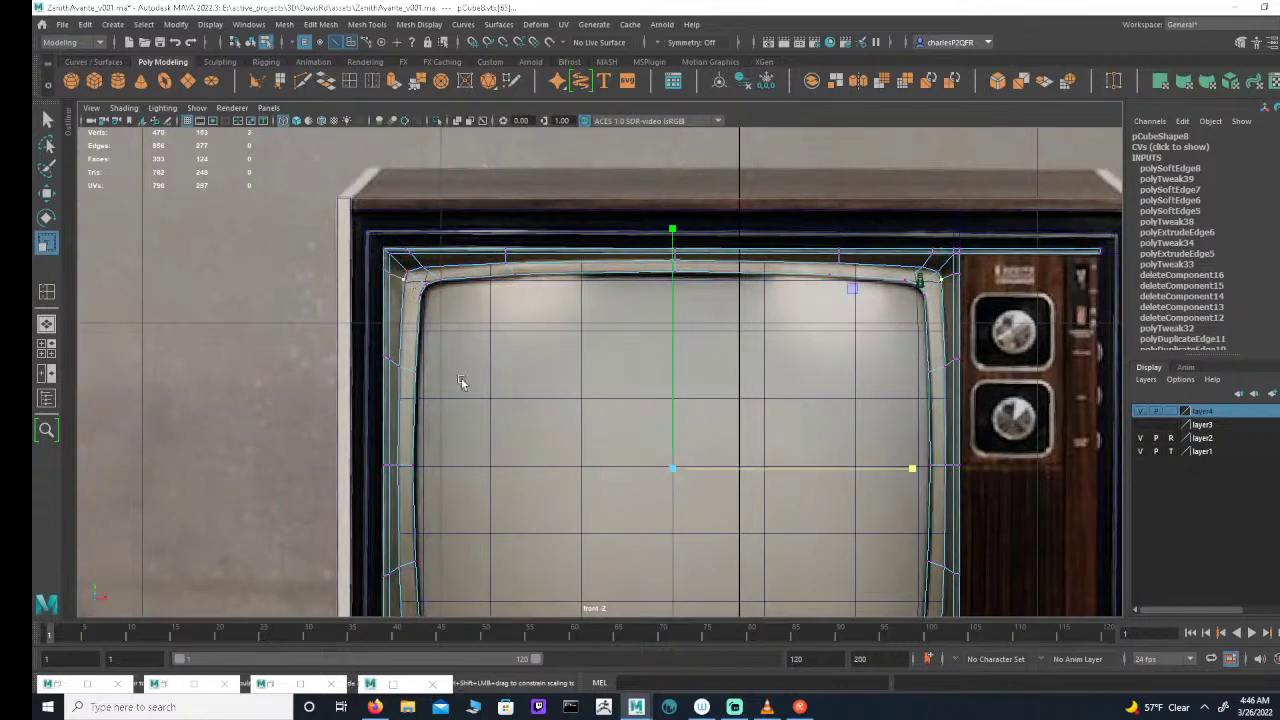
pyautogui.keyDown('alt'); pyautogui.moveTo(511, 486); pyautogui.dragTo(520, 258, button='middle'); pyautogui.keyUp('alt')
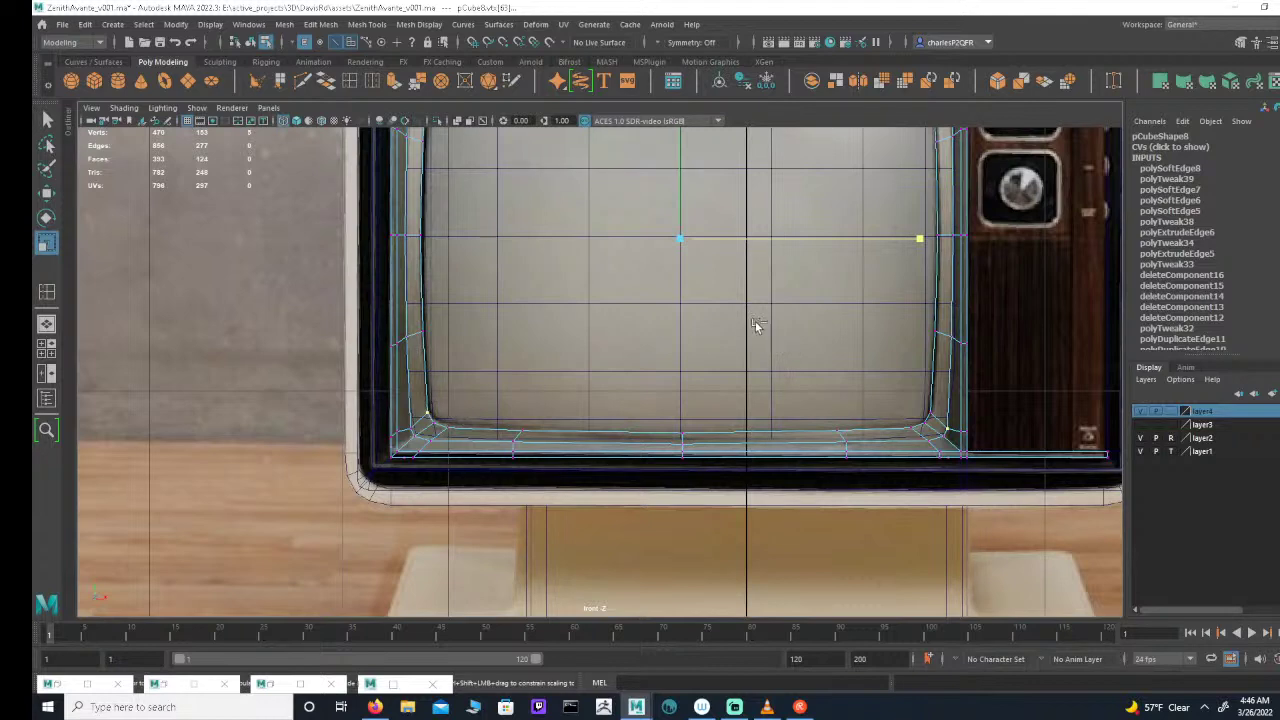
pyautogui.hotkey('ctrl', 'z')
pyautogui.hotkey('ctrl', 'z')
# Step: Add the matching corner vertices on the opposite side of the bezel and scale all four slightly inward vertically
pyautogui.keyDown('alt'); pyautogui.moveTo(633, 285); pyautogui.dragTo(611, 405, button='middle'); pyautogui.keyUp('alt')
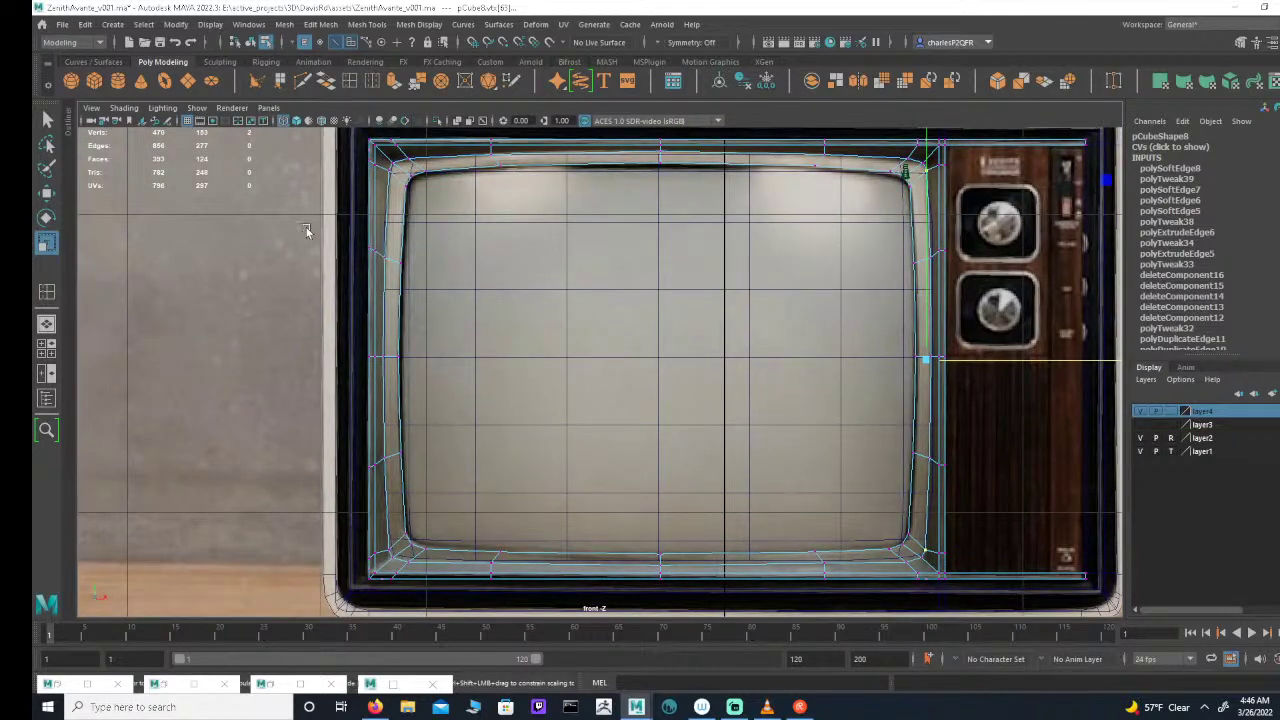
pyautogui.keyDown('shift'); pyautogui.moveTo(390, 178); pyautogui.dragTo(395, 173); pyautogui.keyUp('shift')
pyautogui.keyDown('alt'); pyautogui.moveTo(432, 443); pyautogui.dragTo(507, 476, button='middle'); pyautogui.keyUp('alt')
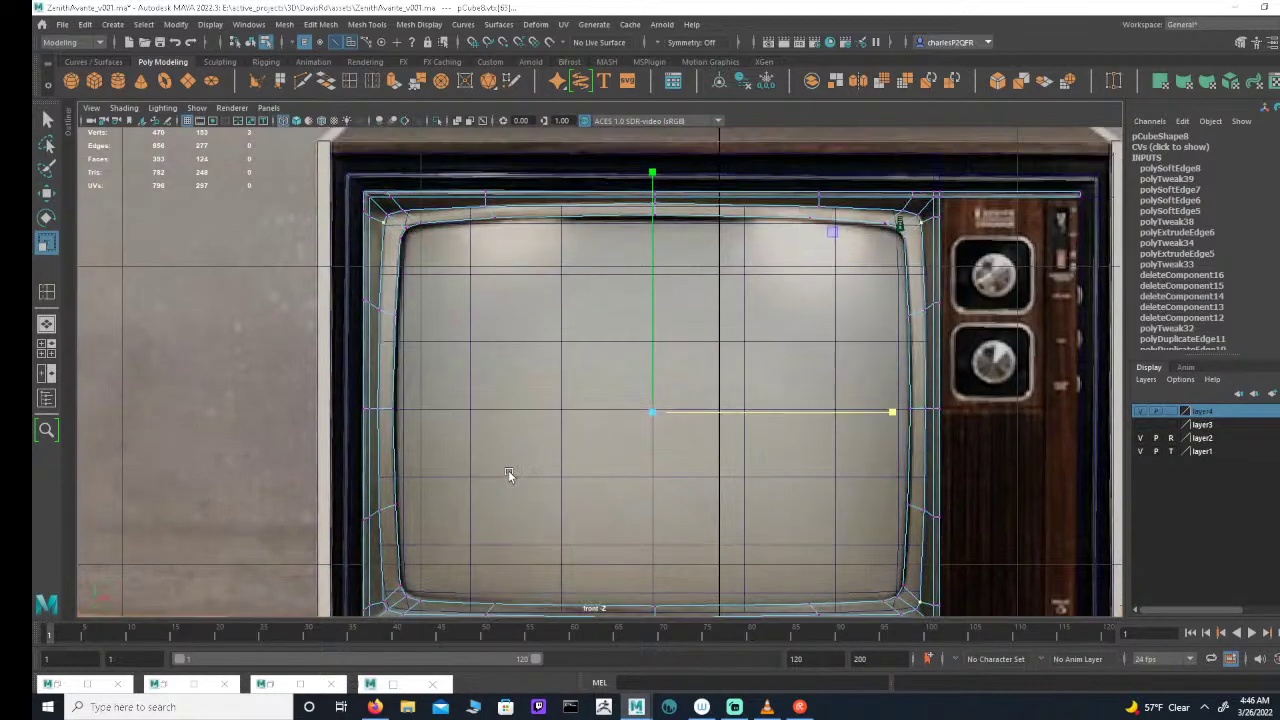
pyautogui.keyDown('alt'); pyautogui.moveTo(509, 475); pyautogui.dragTo(471, 466, button='right'); pyautogui.keyUp('alt')
pyautogui.keyDown('alt'); pyautogui.moveTo(609, 443); pyautogui.dragTo(589, 380, button='middle'); pyautogui.keyUp('alt')
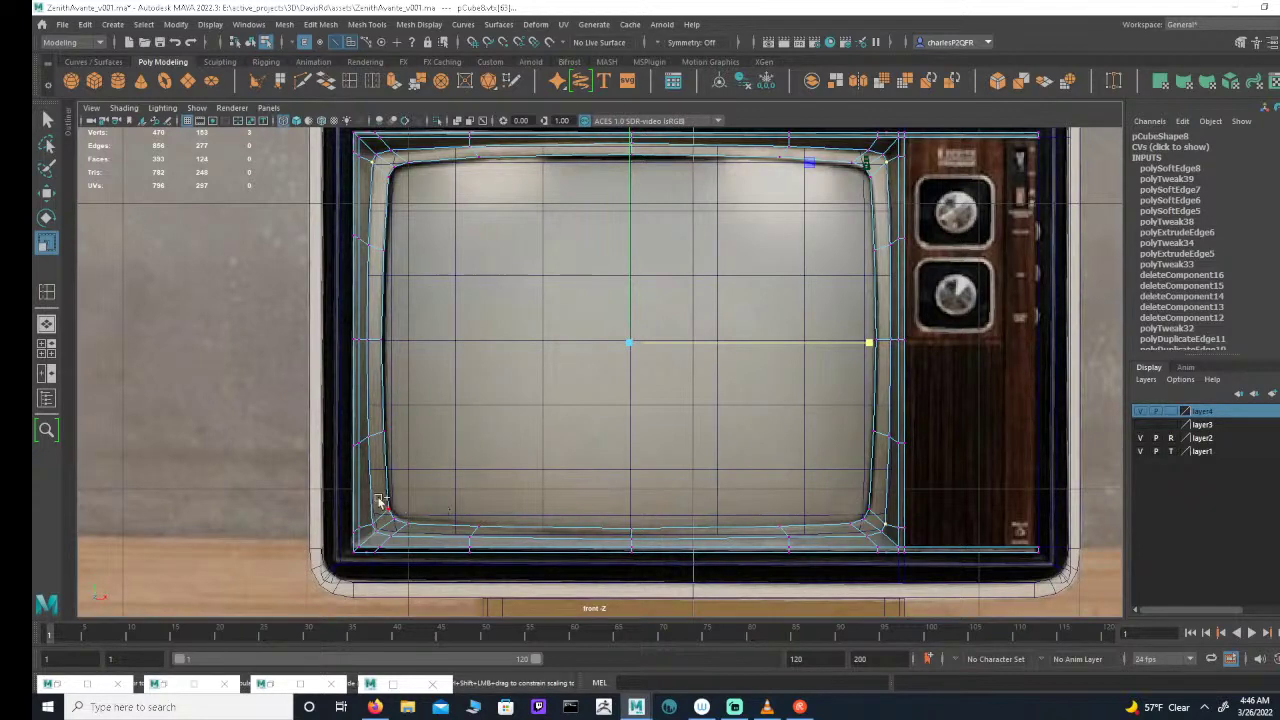
pyautogui.keyDown('alt'); pyautogui.moveTo(713, 411); pyautogui.dragTo(698, 443, button='middle'); pyautogui.keyUp('alt')
pyautogui.keyDown('alt'); pyautogui.moveTo(698, 443); pyautogui.dragTo(628, 450, button='right'); pyautogui.keyUp('alt')
pyautogui.keyDown('alt'); pyautogui.moveTo(623, 360); pyautogui.dragTo(619, 376, button='middle'); pyautogui.keyUp('alt')
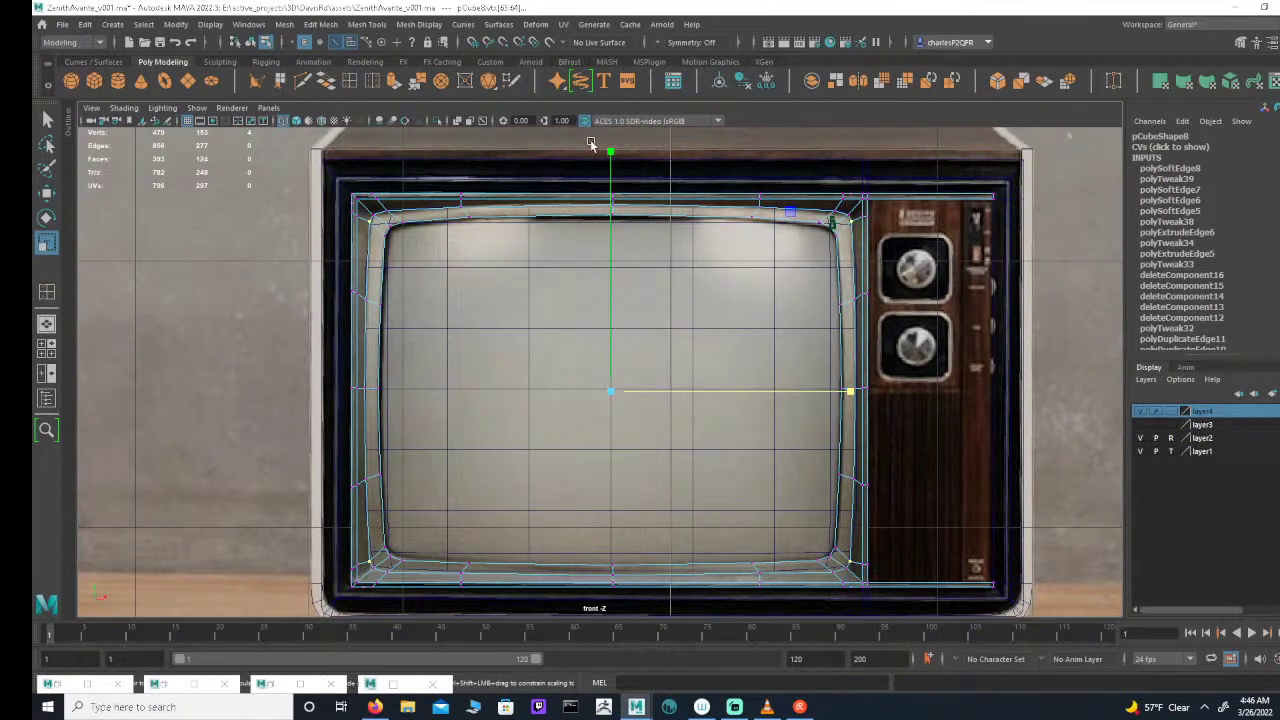
pyautogui.moveTo(613, 152); pyautogui.dragTo(615, 165)
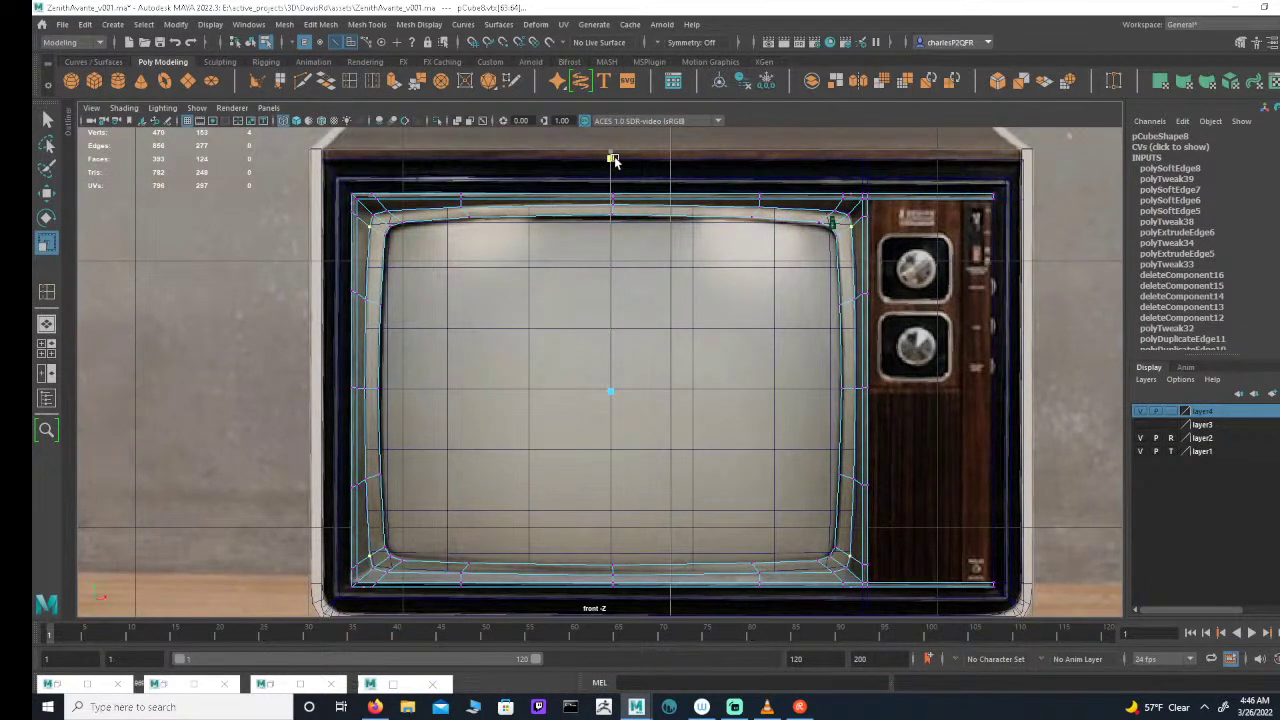
# Step: Scale the four side corner vertices slightly outward horizontally to follow the screen border in the reference image
pyautogui.keyDown('alt'); pyautogui.moveTo(746, 352); pyautogui.dragTo(713, 308, button='middle'); pyautogui.keyUp('alt')
pyautogui.keyDown('alt'); pyautogui.moveTo(713, 308); pyautogui.dragTo(745, 313, button='right'); pyautogui.keyUp('alt')
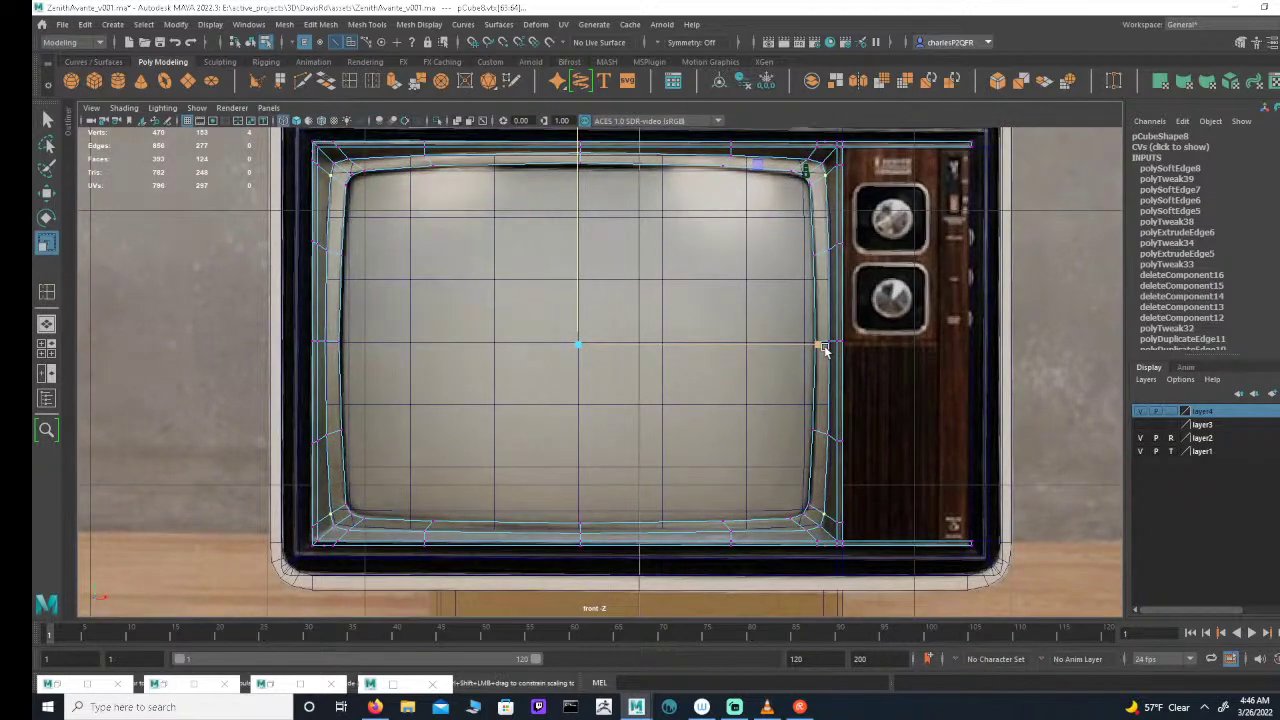
pyautogui.moveTo(825, 348); pyautogui.dragTo(828, 347)
pyautogui.keyDown('alt'); pyautogui.moveTo(726, 295); pyautogui.dragTo(723, 317, button='middle'); pyautogui.keyUp('alt')
pyautogui.keyDown('alt'); pyautogui.moveTo(723, 317); pyautogui.dragTo(757, 254, button='right'); pyautogui.keyUp('alt')
pyautogui.keyDown('alt'); pyautogui.moveTo(757, 254); pyautogui.dragTo(756, 274, button='middle'); pyautogui.keyUp('alt')
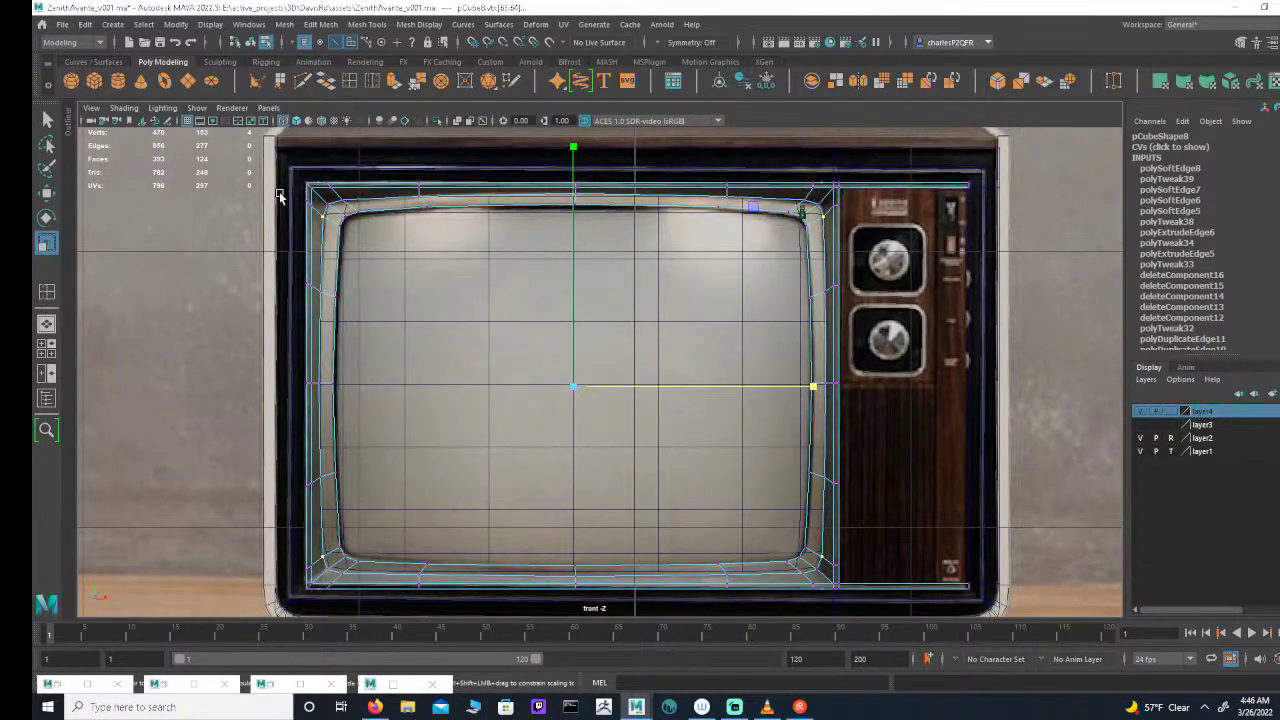
# Step: Try to scale the bezel's four middle-loop corner vertices along its top and bottom sides uniformly
pyautogui.click(329, 207)
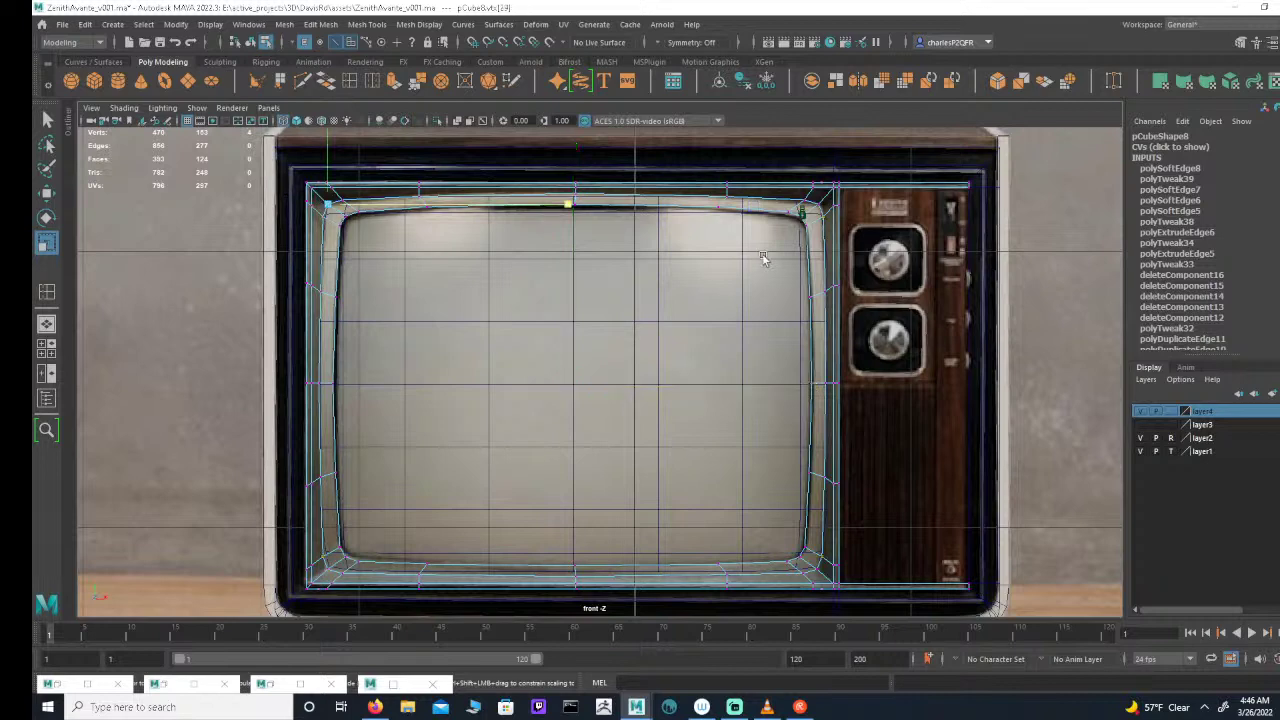
pyautogui.keyDown('shift'); pyautogui.click(817, 207); pyautogui.keyUp('shift')
pyautogui.keyDown('alt'); pyautogui.moveTo(748, 438); pyautogui.dragTo(745, 383, button='middle'); pyautogui.keyUp('alt')
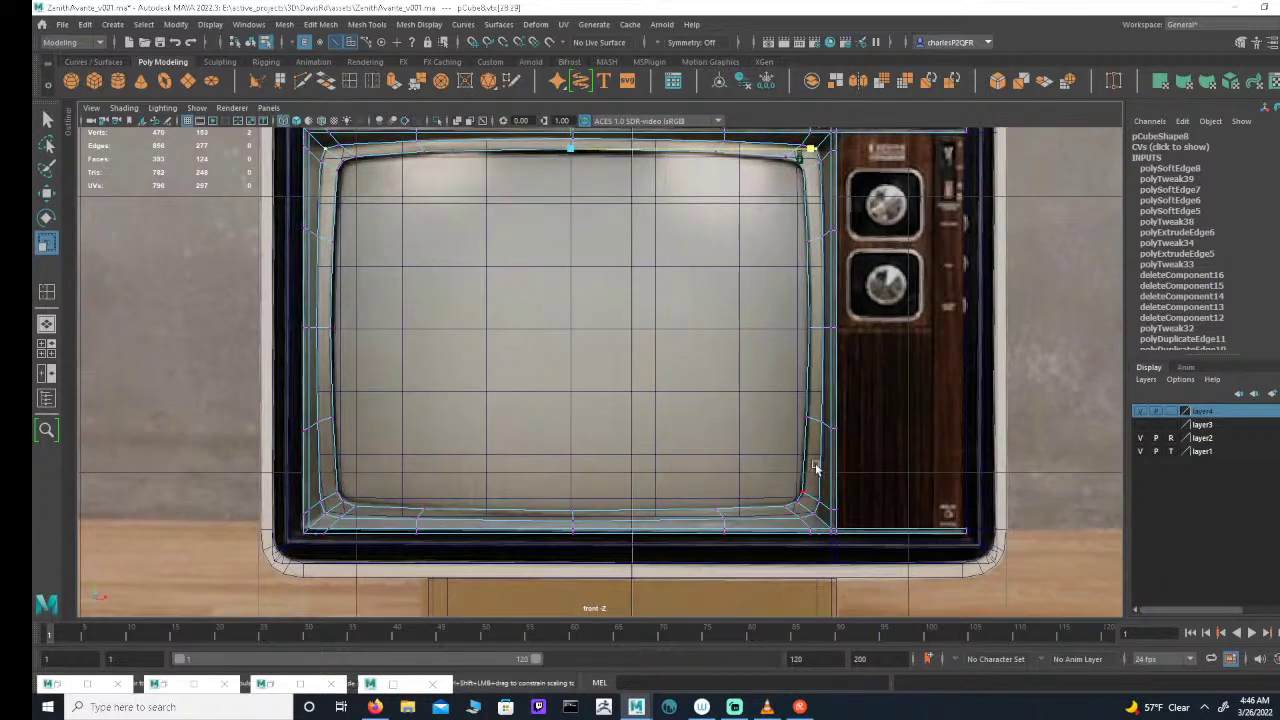
pyautogui.keyDown('shift'); pyautogui.click(817, 514); pyautogui.keyUp('shift')
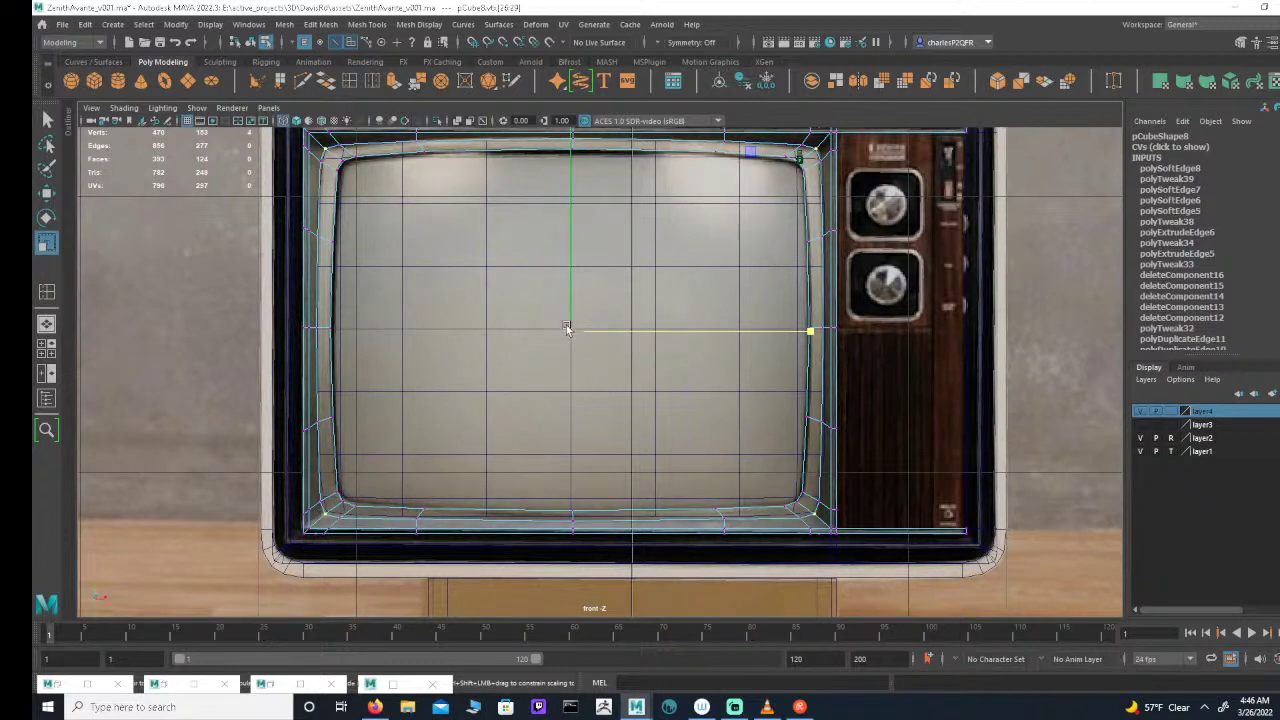
pyautogui.moveTo(563, 336); pyautogui.dragTo(565, 336)
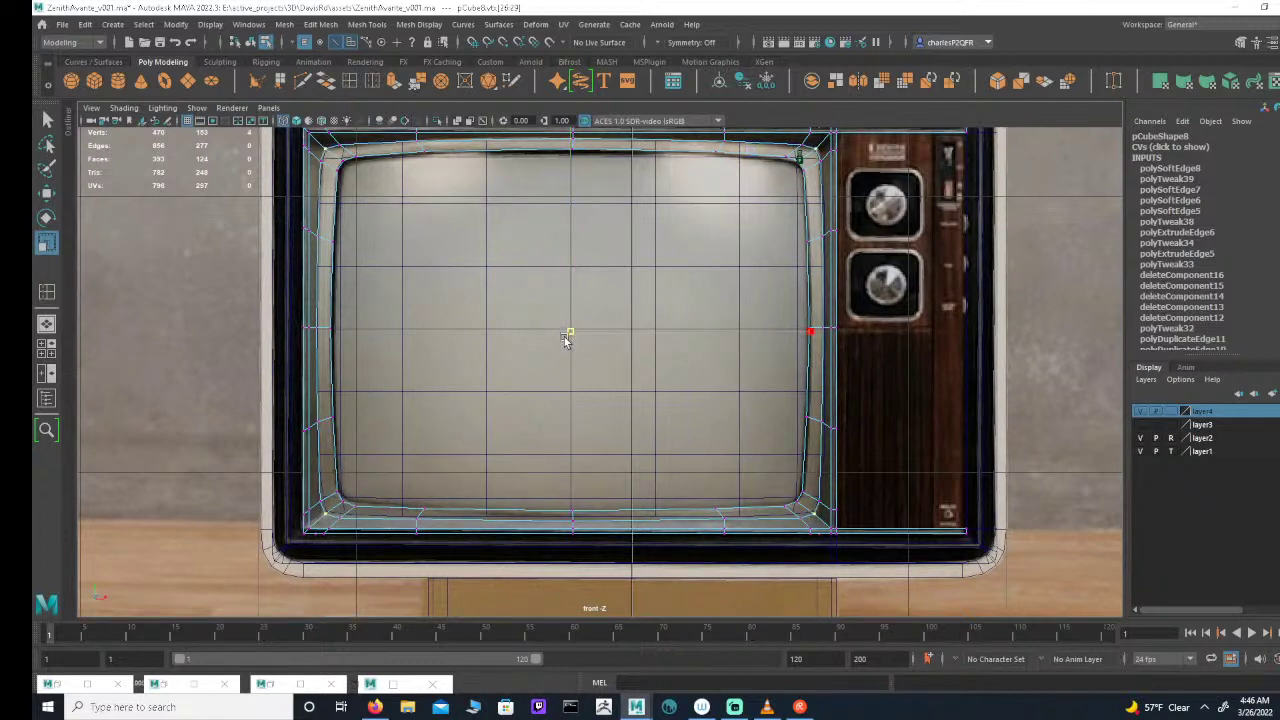
pyautogui.hotkey('ctrl', 'z')
# Step: Select the upper and lower corner vertices on the bezel side farthest from the control knobs and move them slightly inward horizontally
pyautogui.click(321, 501)
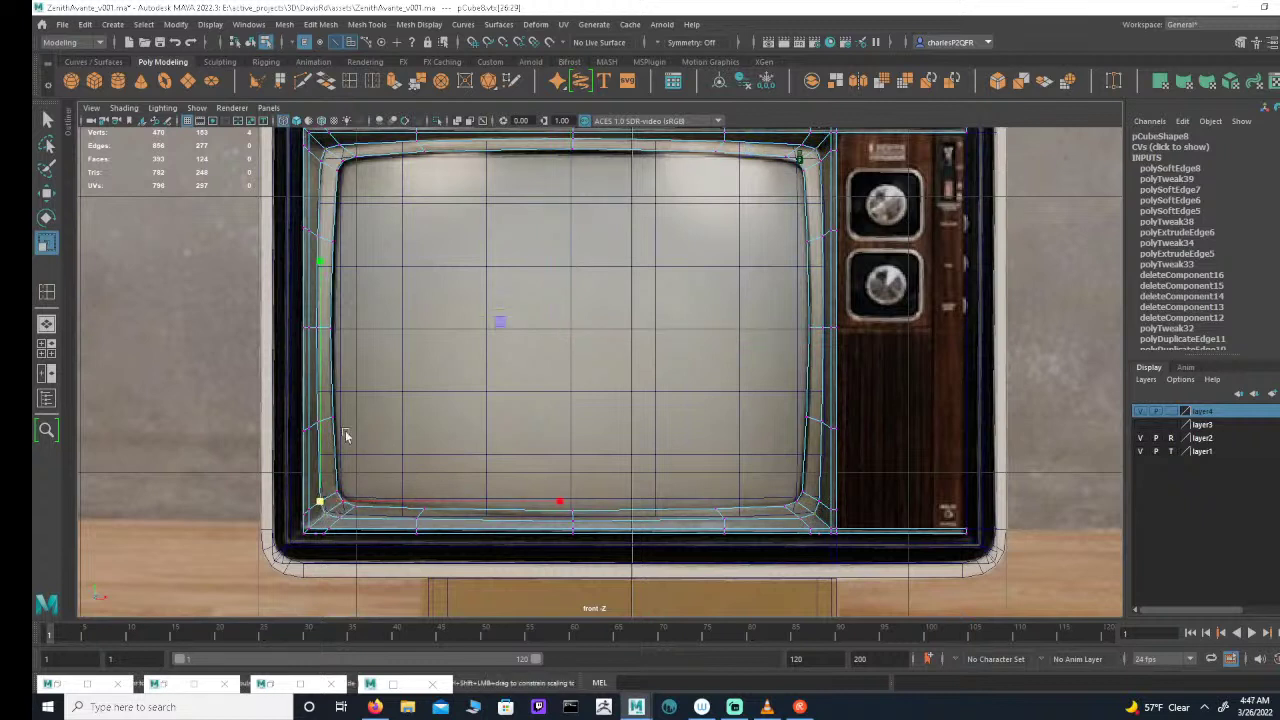
pyautogui.keyDown('shift'); pyautogui.click(319, 163); pyautogui.keyUp('shift')
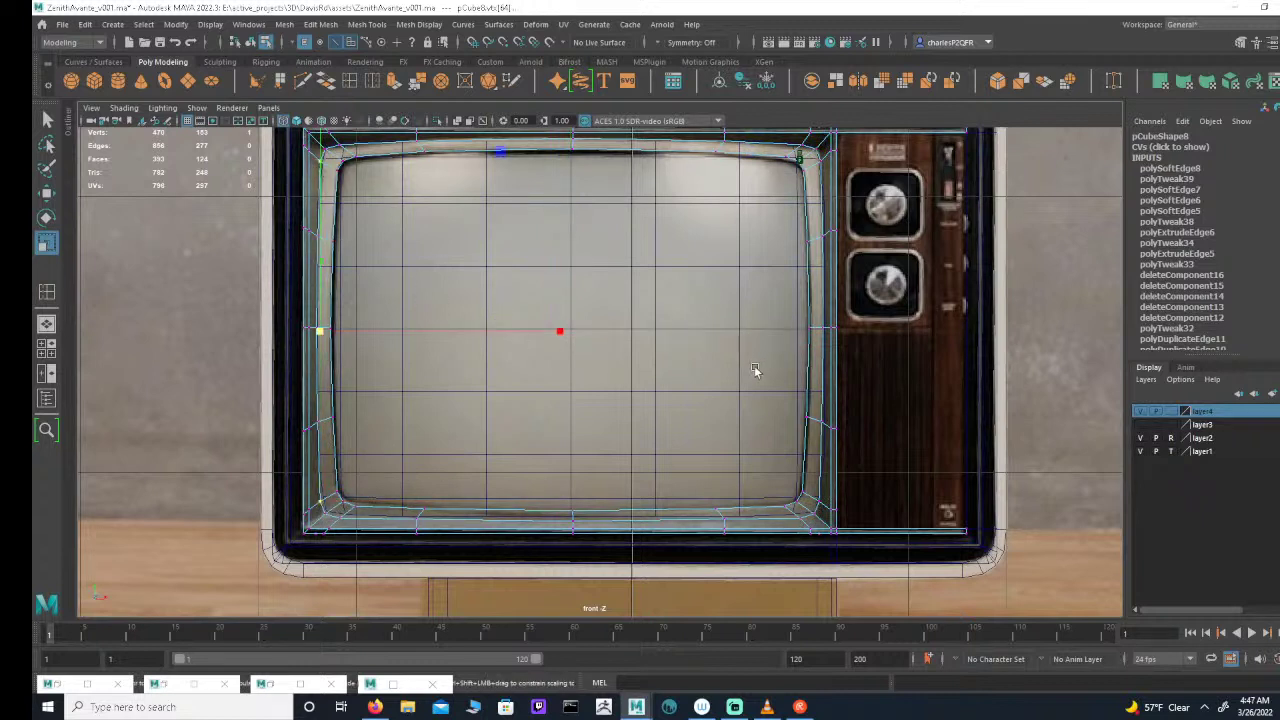
pyautogui.keyDown('shift'); pyautogui.click(820, 500); pyautogui.keyUp('shift')
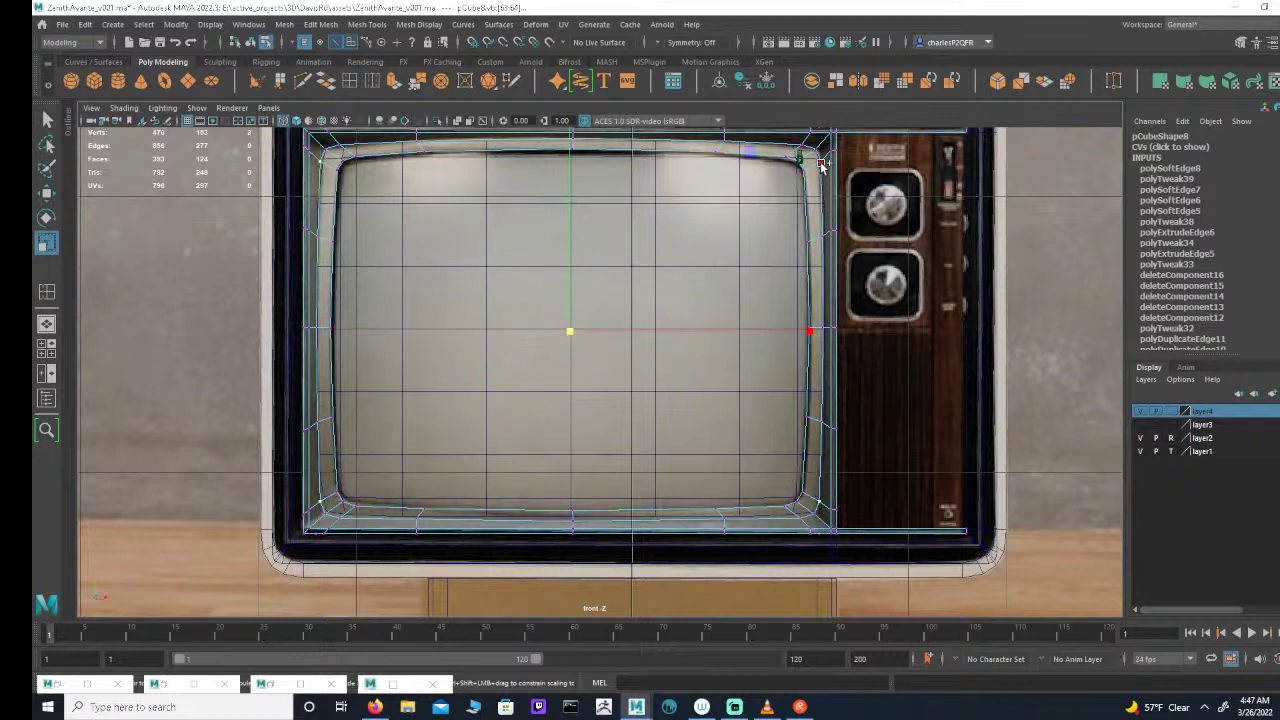
pyautogui.hotkey('ctrl', 'z')
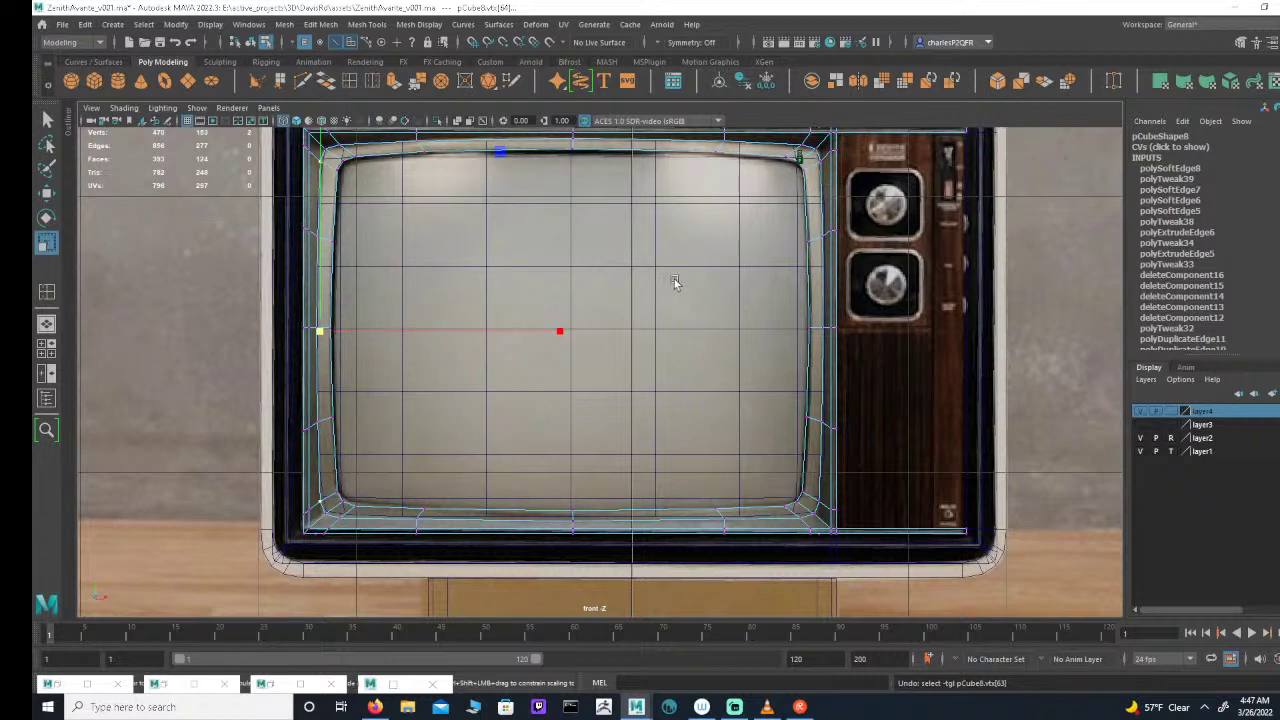
pyautogui.press('w')
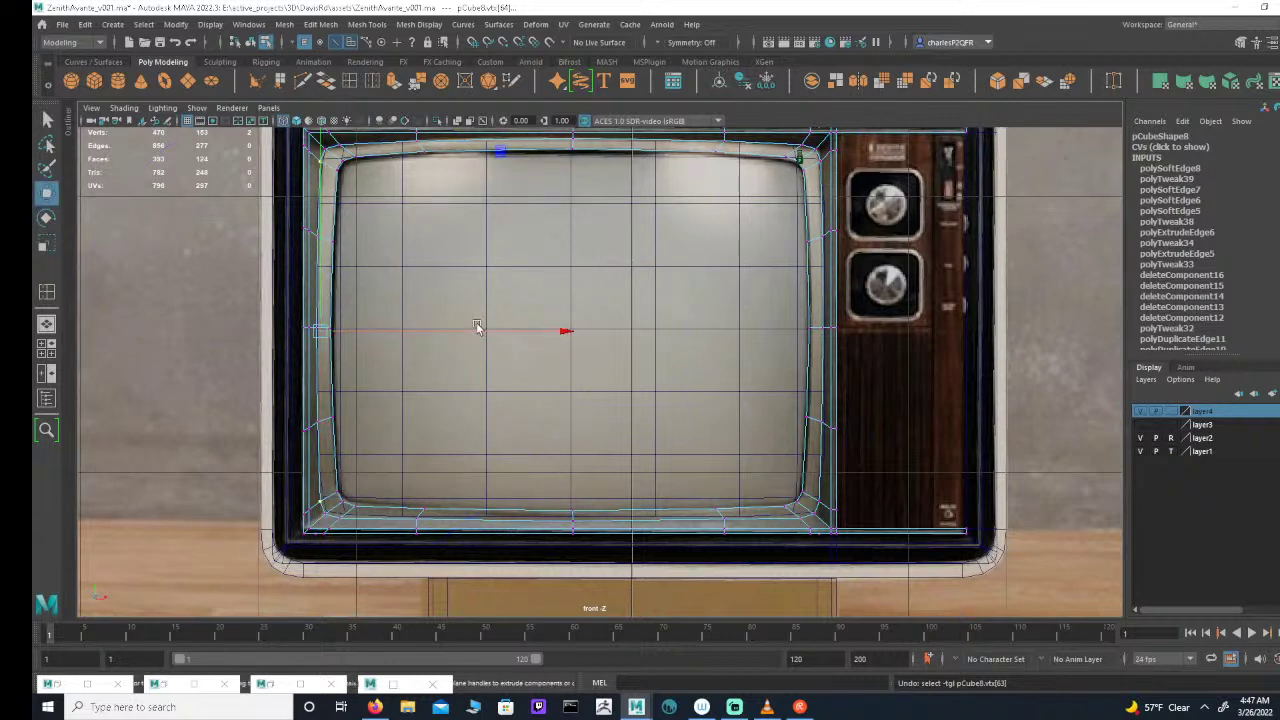
pyautogui.moveTo(479, 331); pyautogui.dragTo(479, 331)
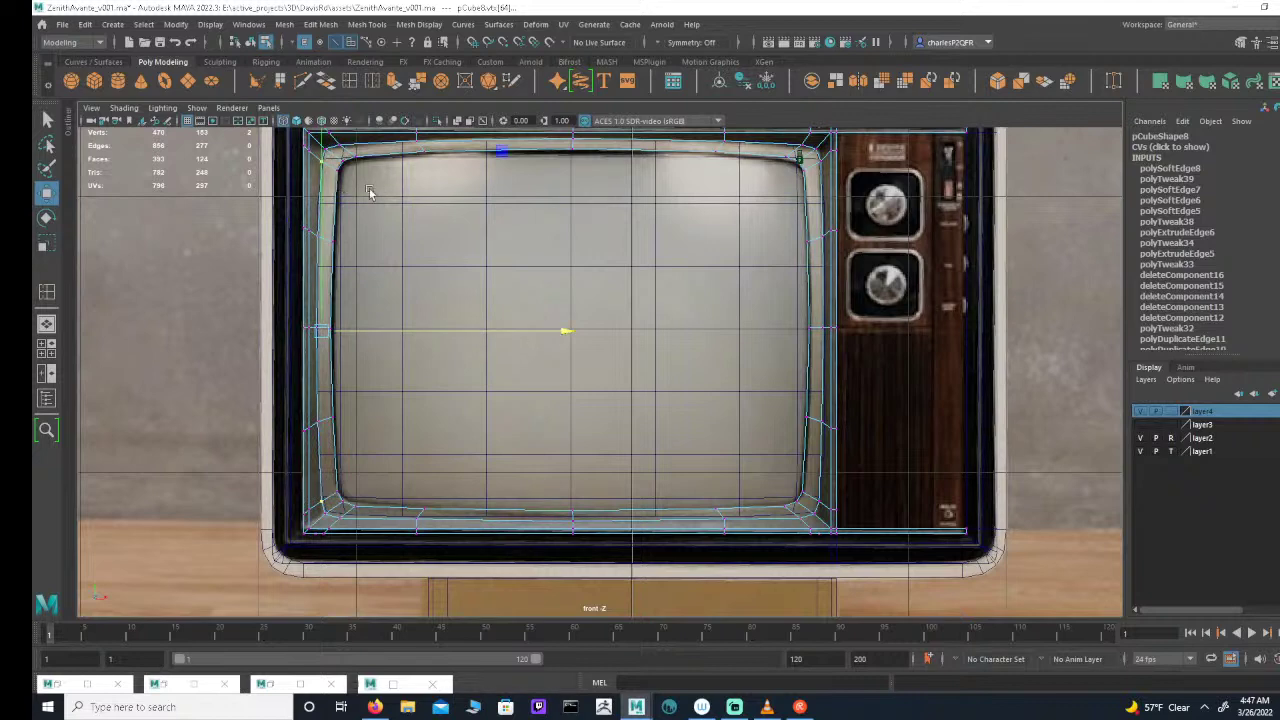
# Step: Examine the bezel's upper corner near the control panel in perspective, viewing the mesh as a whole object
pyautogui.press('space')
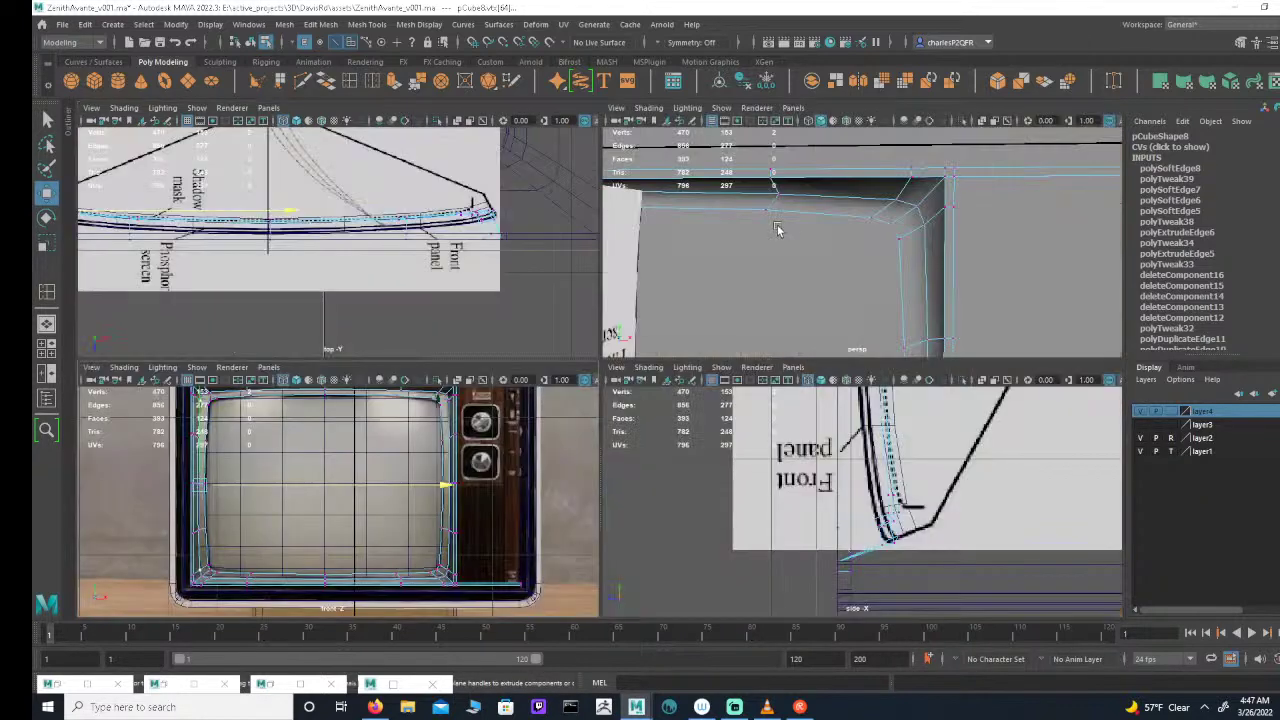
pyautogui.press('space')
pyautogui.keyDown('alt'); pyautogui.moveTo(740, 350); pyautogui.dragTo(620, 305, button='right'); pyautogui.keyUp('alt')
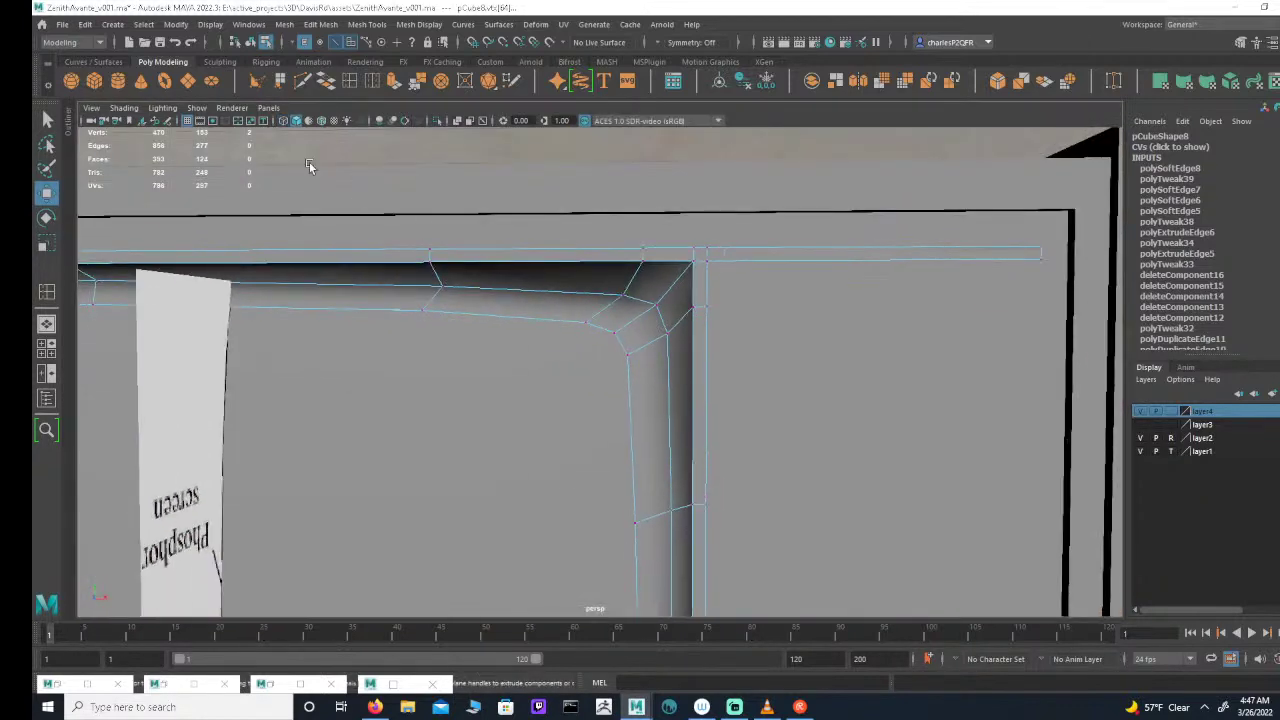
pyautogui.click(250, 43)
pyautogui.click(482, 206)
pyautogui.keyDown('alt'); pyautogui.moveTo(709, 226); pyautogui.dragTo(660, 317, button='right'); pyautogui.keyUp('alt')
pyautogui.moveTo(660, 317)
pyautogui.keyDown('alt'); pyautogui.mouseDown()
pyautogui.moveTo(657, 300)
pyautogui.moveTo(676, 320)
pyautogui.moveTo(674, 309)
pyautogui.moveTo(651, 320)
pyautogui.moveTo(682, 318)
pyautogui.moveTo(717, 288)
pyautogui.moveTo(662, 352)
pyautogui.moveTo(709, 394)
pyautogui.moveTo(680, 423)
pyautogui.moveTo(658, 420)
pyautogui.moveTo(730, 397)
pyautogui.moveTo(591, 371)
pyautogui.moveTo(612, 396)
pyautogui.moveTo(689, 380)
pyautogui.moveTo(664, 325)
pyautogui.moveTo(711, 354)
pyautogui.moveTo(617, 334)
pyautogui.moveTo(662, 328)
pyautogui.moveTo(640, 348)
pyautogui.moveTo(651, 349)
pyautogui.moveTo(594, 320)
pyautogui.moveTo(603, 340)
pyautogui.moveTo(645, 322)
pyautogui.moveTo(729, 391)
pyautogui.moveTo(691, 311)
pyautogui.moveTo(669, 317)
pyautogui.moveTo(659, 300)
pyautogui.moveTo(663, 321)
pyautogui.mouseUp(); pyautogui.keyUp('alt')
pyautogui.click(640, 348)
pyautogui.keyDown('alt'); pyautogui.moveTo(643, 405); pyautogui.dragTo(680, 377); pyautogui.keyUp('alt')
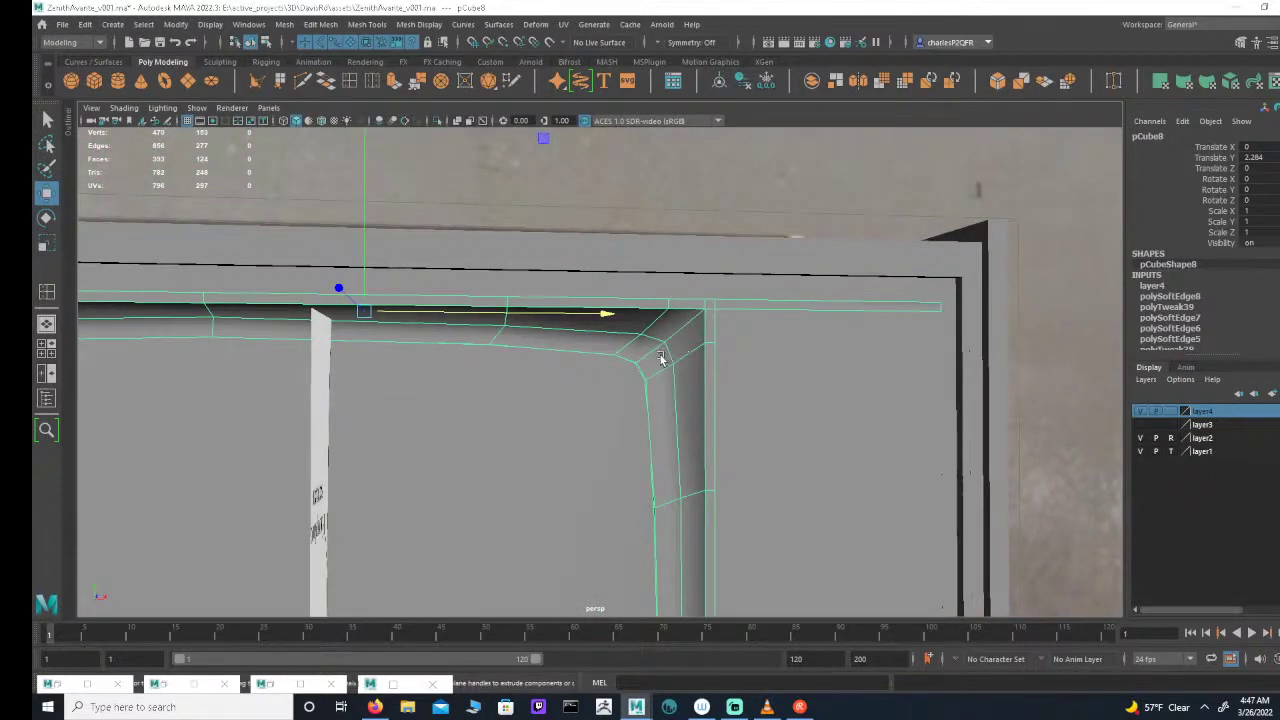
# Step: Compare the bezel's upper edge and both rounded upper corners with the reference image in the front view
pyautogui.press('space')
pyautogui.press('space')
pyautogui.scroll(-2, 543, 449)
pyautogui.scroll(1, 640, 440)
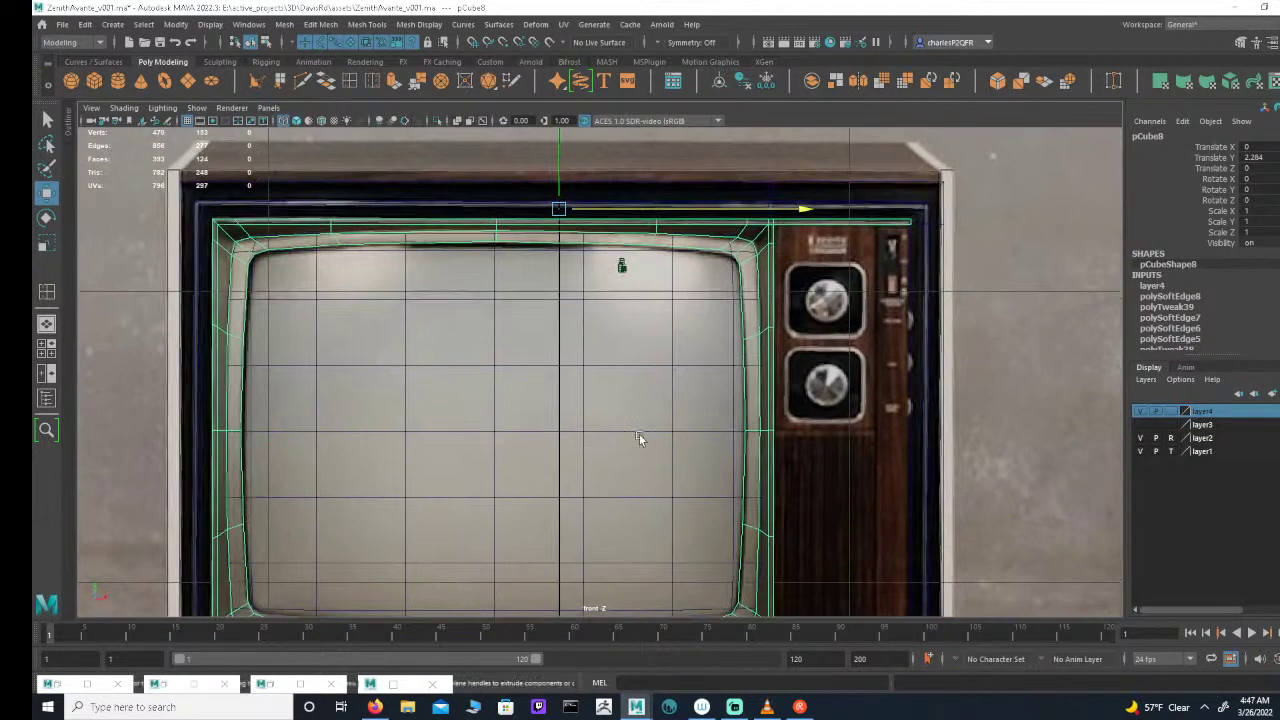
pyautogui.keyDown('alt'); pyautogui.moveTo(689, 295); pyautogui.dragTo(634, 338, button='middle'); pyautogui.keyUp('alt')
pyautogui.keyDown('alt'); pyautogui.moveTo(634, 338); pyautogui.dragTo(711, 331, button='right'); pyautogui.keyUp('alt')
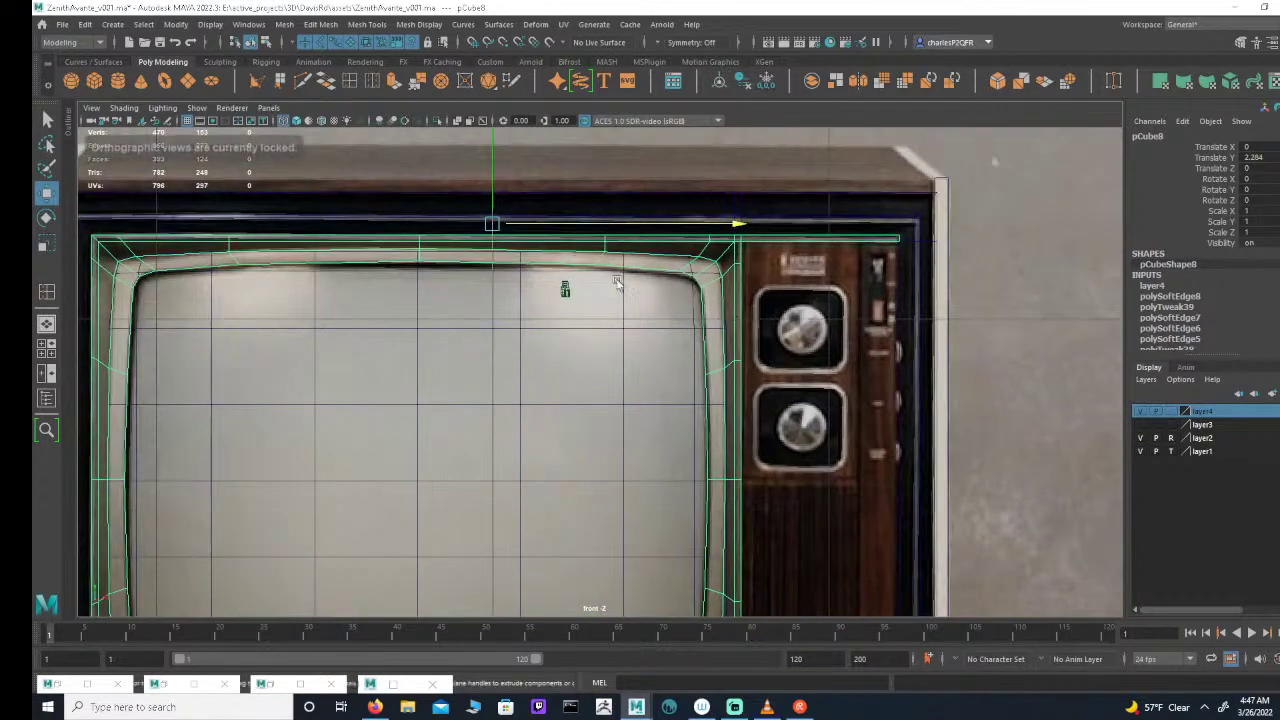
pyautogui.keyDown('alt'); pyautogui.moveTo(617, 280); pyautogui.dragTo(735, 313, button='middle'); pyautogui.keyUp('alt')
pyautogui.keyDown('alt'); pyautogui.moveTo(735, 313); pyautogui.dragTo(786, 317, button='right'); pyautogui.keyUp('alt')
pyautogui.keyDown('alt'); pyautogui.moveTo(769, 314); pyautogui.dragTo(671, 321); pyautogui.keyUp('alt')
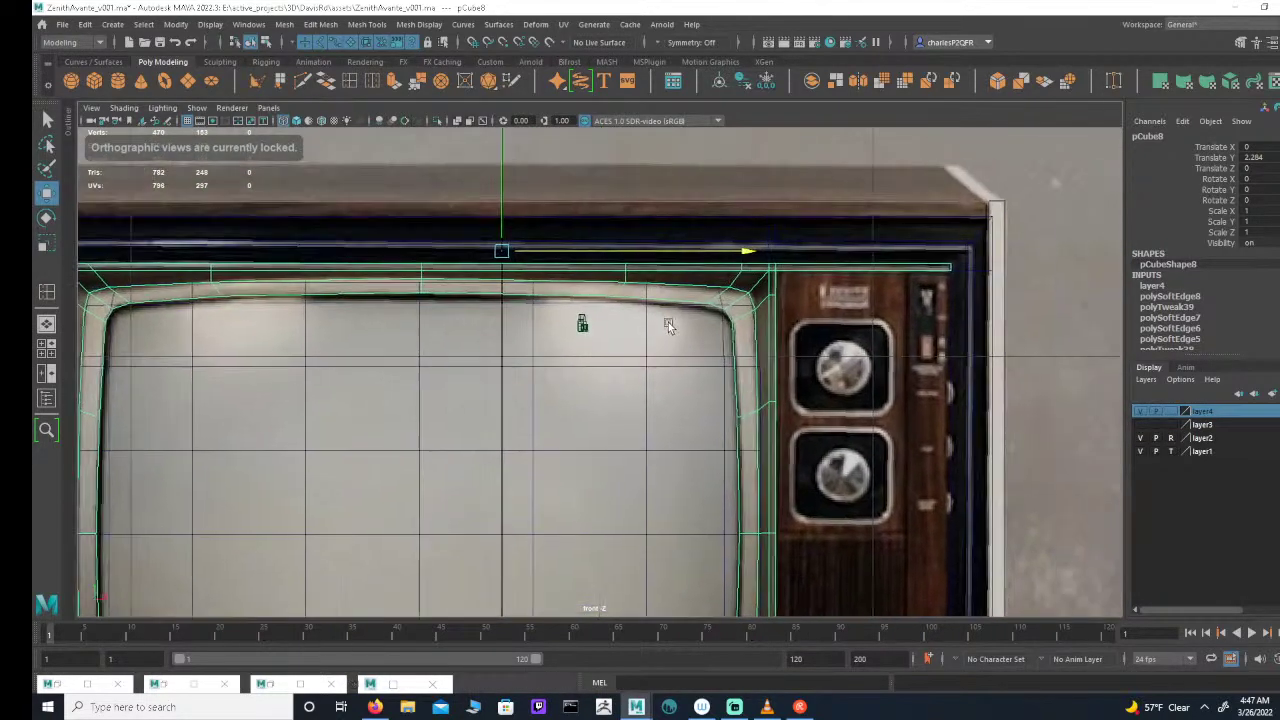
pyautogui.keyDown('alt'); pyautogui.moveTo(671, 323); pyautogui.dragTo(909, 314, button='right'); pyautogui.keyUp('alt')
pyautogui.keyDown('alt'); pyautogui.moveTo(874, 312); pyautogui.dragTo(834, 329, button='middle'); pyautogui.keyUp('alt')
pyautogui.keyDown('alt'); pyautogui.moveTo(834, 329); pyautogui.dragTo(900, 327, button='right'); pyautogui.keyUp('alt')
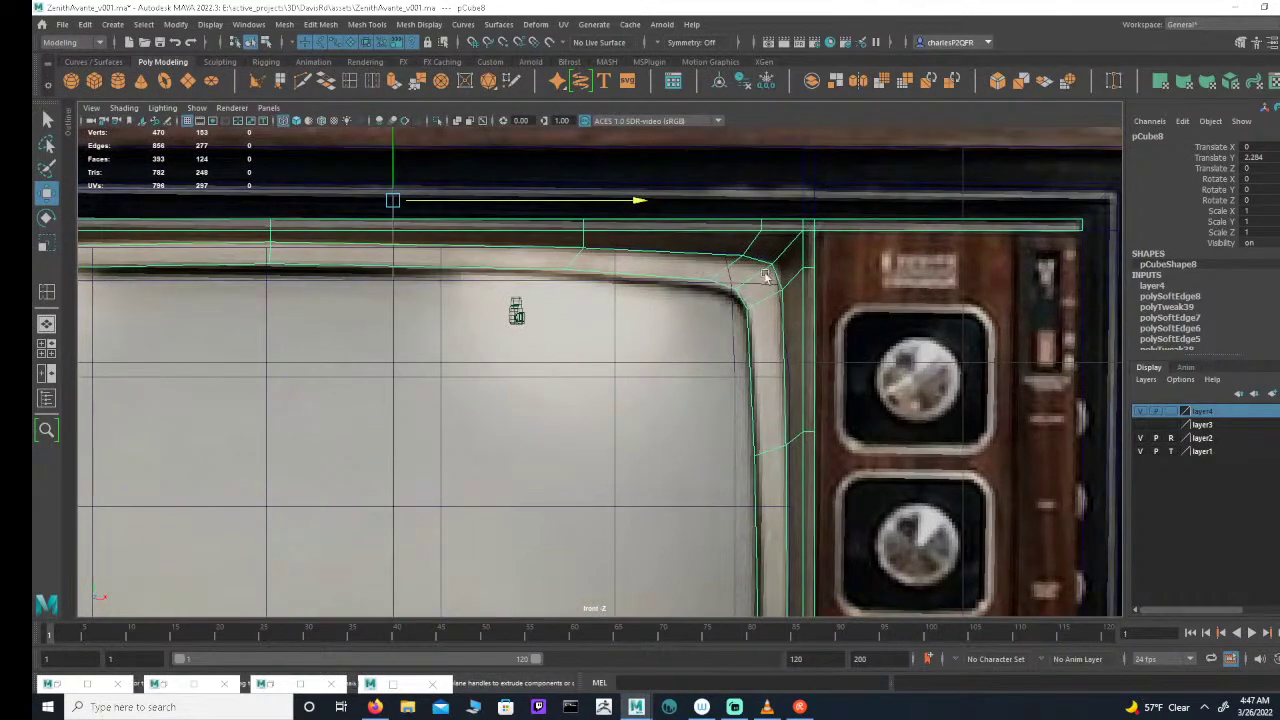
pyautogui.scroll(-2, 820, 291)
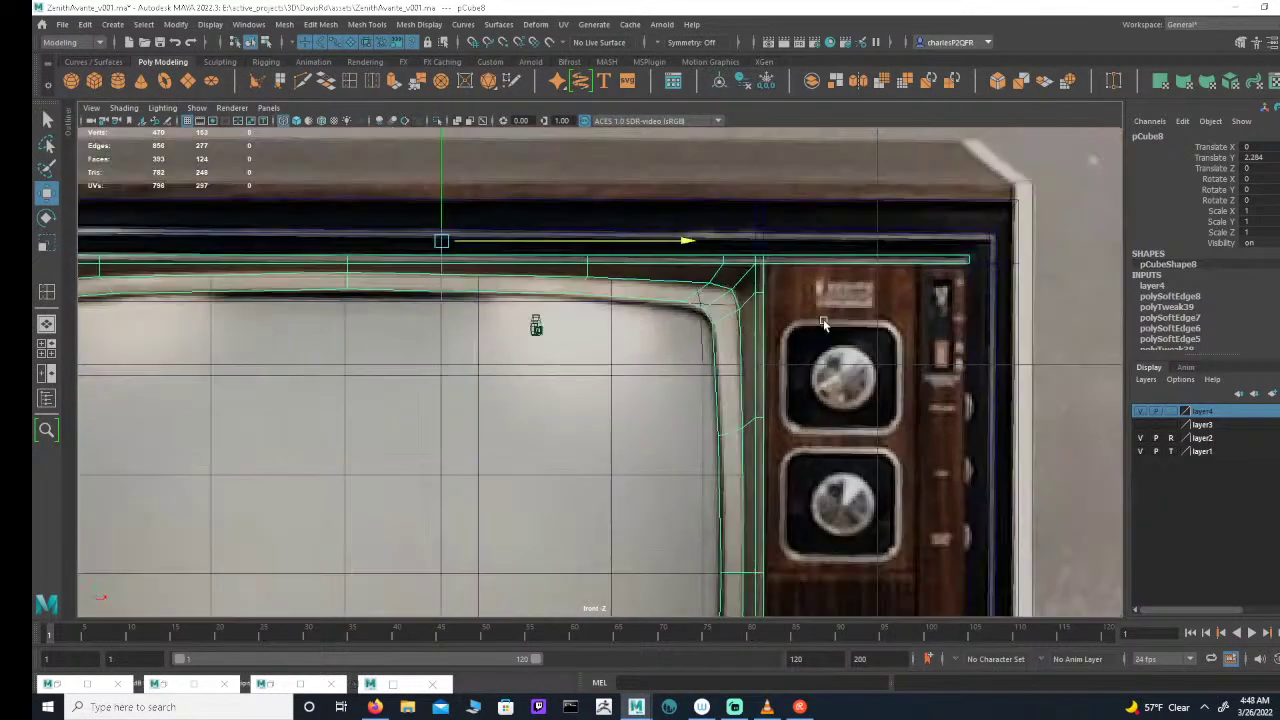
pyautogui.scroll(1, 800, 285)
pyautogui.scroll(1, 788, 276)
pyautogui.scroll(-3, 517, 391)
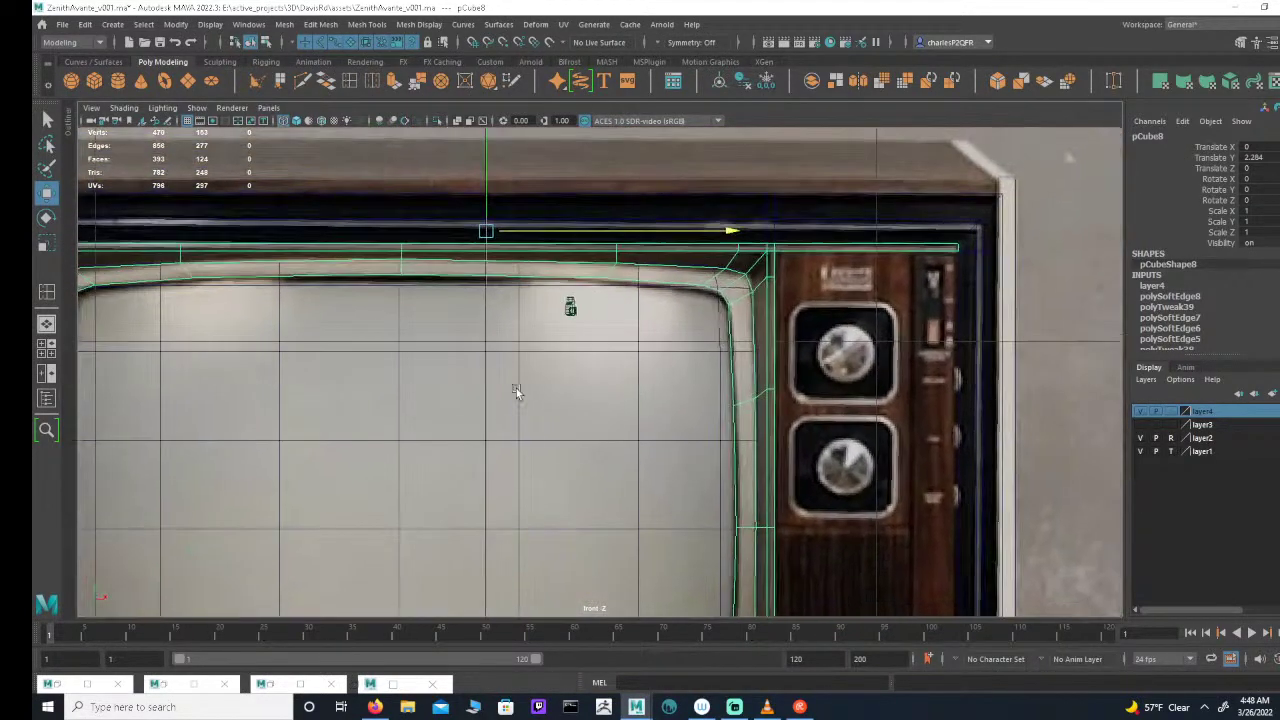
pyautogui.scroll(3, 654, 374)
pyautogui.keyDown('alt'); pyautogui.moveTo(590, 337); pyautogui.dragTo(662, 340, button='right'); pyautogui.keyUp('alt')
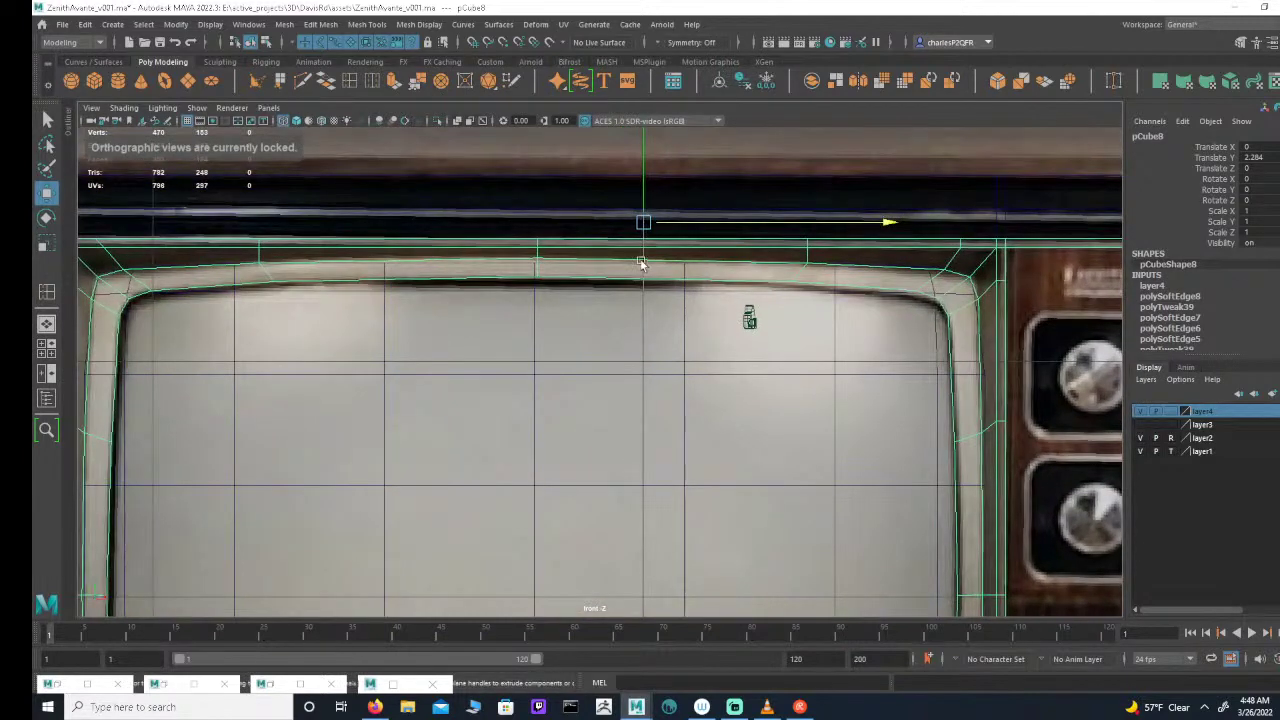
pyautogui.keyDown('alt'); pyautogui.moveTo(571, 297); pyautogui.dragTo(691, 343, button='middle'); pyautogui.keyUp('alt')
pyautogui.keyDown('alt'); pyautogui.moveTo(691, 343); pyautogui.dragTo(626, 330, button='right'); pyautogui.keyUp('alt')
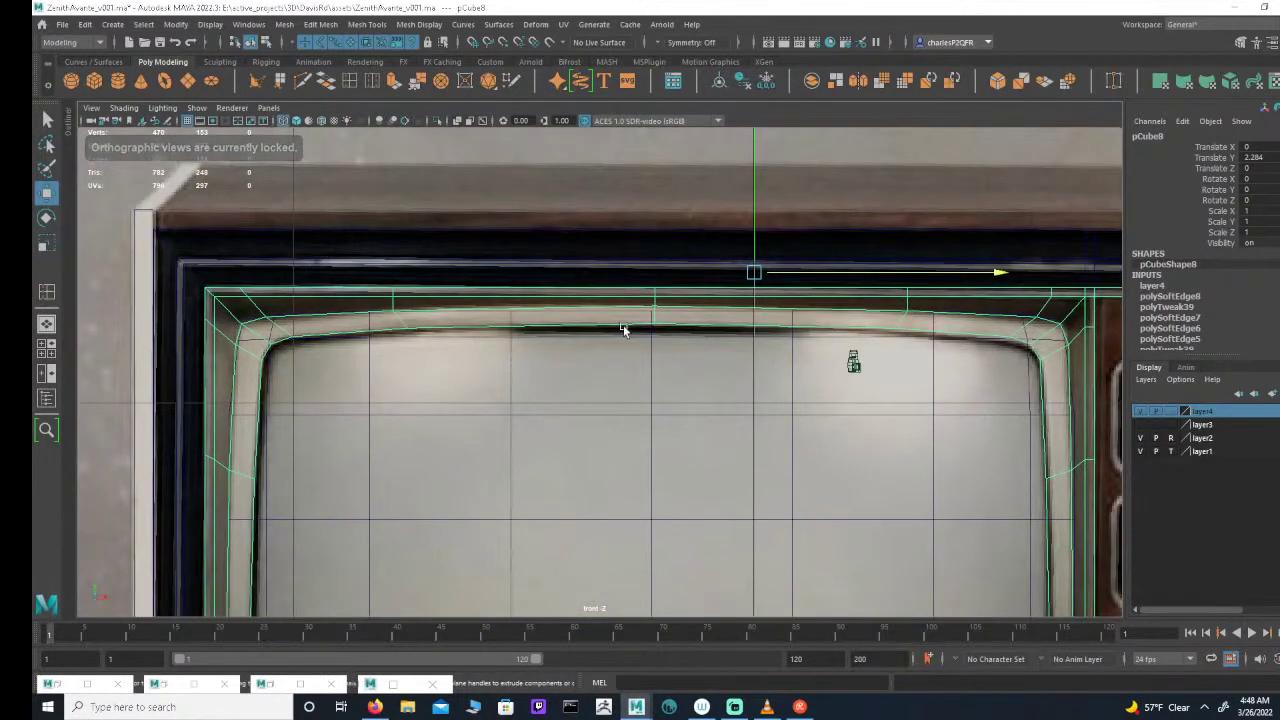
# Step: Offset the bezel's middle edge loop to add supporting loops on both sides, and inspect the deselected model in perspective
pyautogui.click(371, 80)
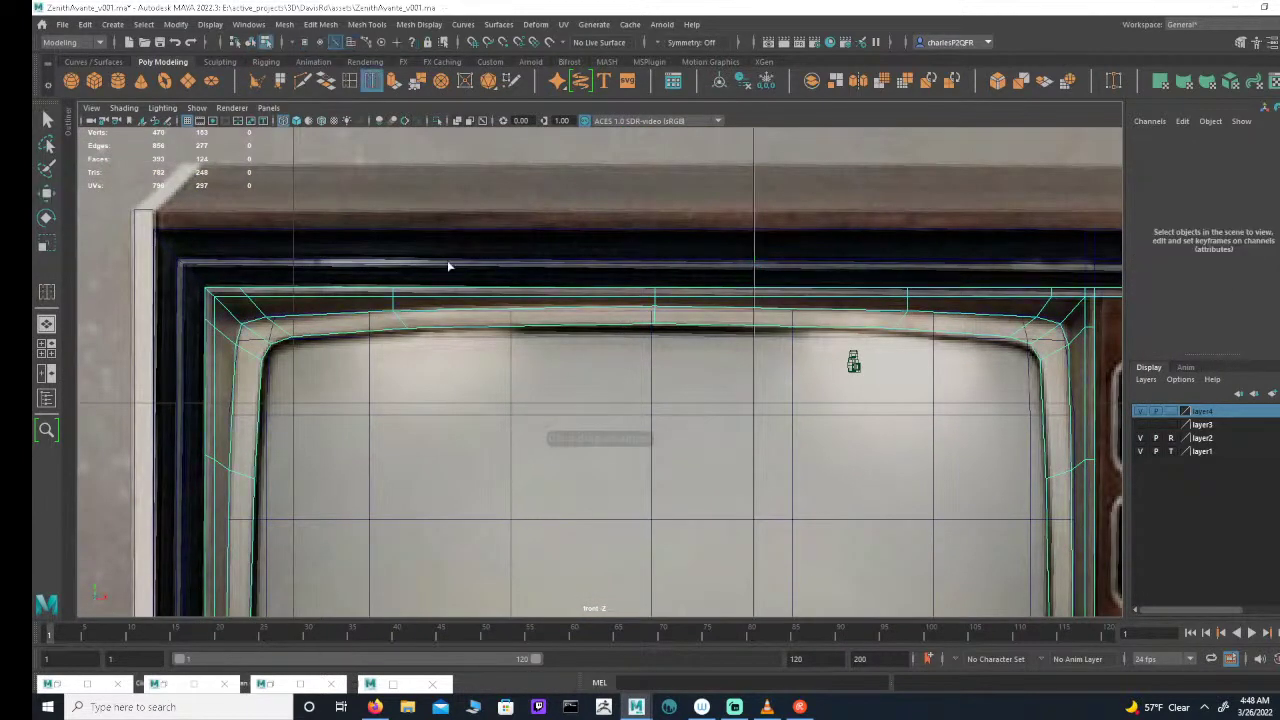
pyautogui.click(435, 313)
pyautogui.press('space')
pyautogui.press('space')
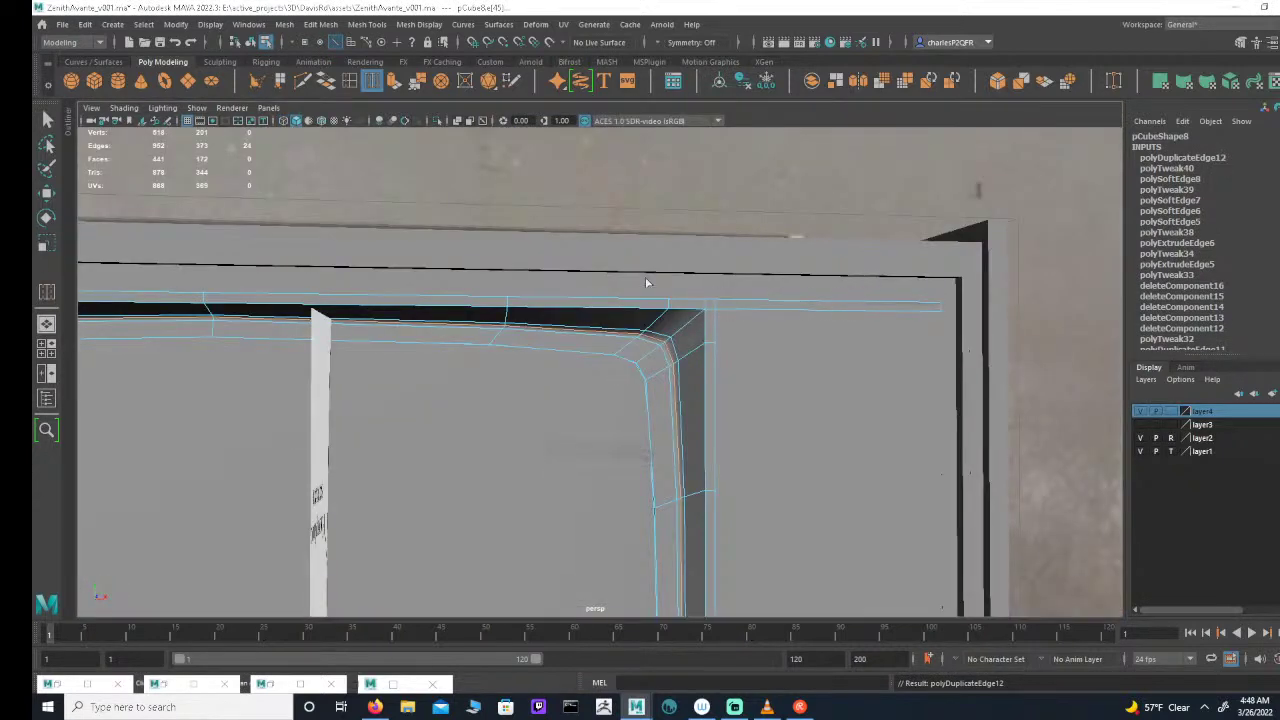
pyautogui.click(251, 42)
pyautogui.click(463, 226)
pyautogui.keyDown('alt'); pyautogui.moveTo(545, 223); pyautogui.dragTo(687, 285); pyautogui.keyUp('alt')
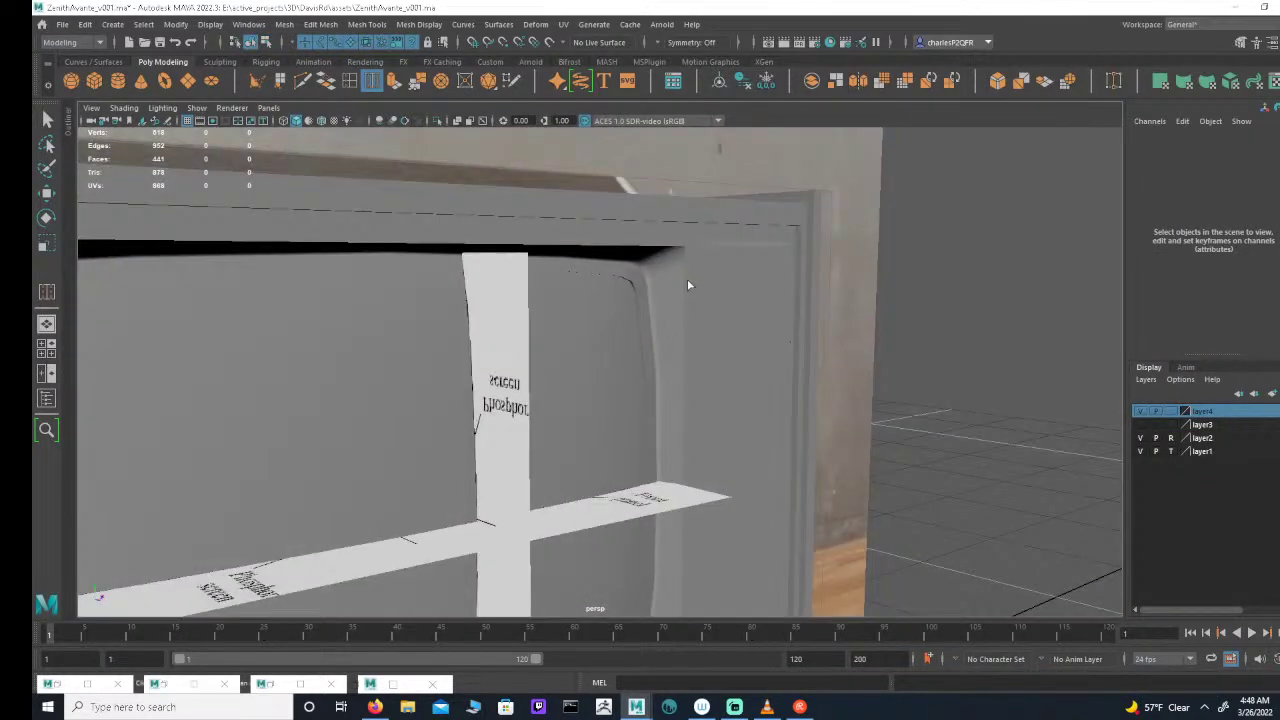
# Step: Return to edge selection on the bezel and select the outer of the two offset edge loops
pyautogui.click(661, 295)
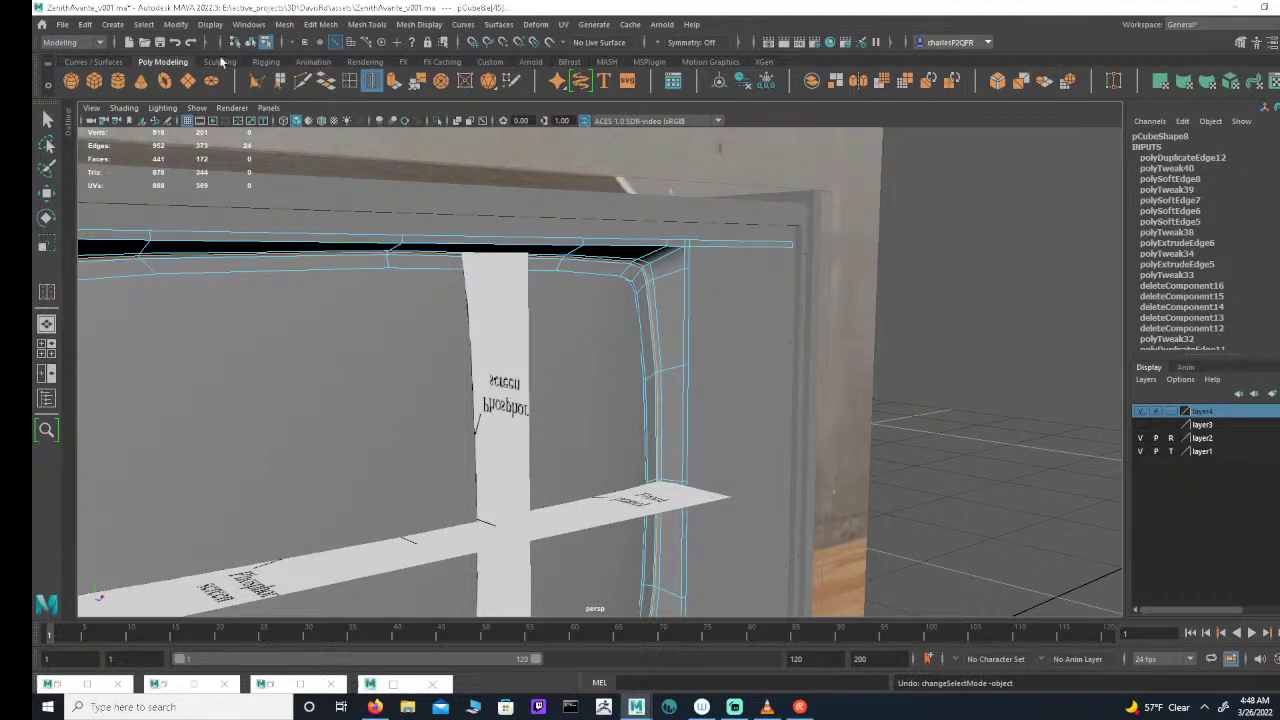
pyautogui.click(306, 45)
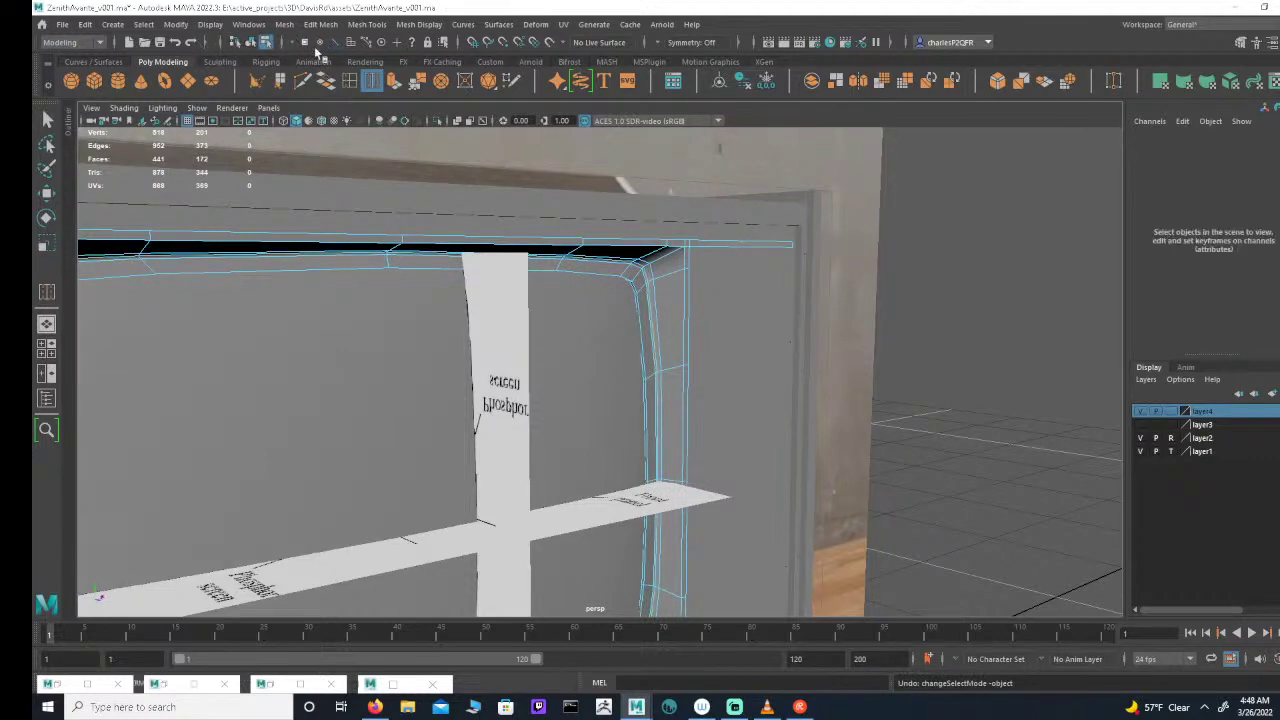
pyautogui.keyDown('alt'); pyautogui.moveTo(599, 256); pyautogui.dragTo(665, 255); pyautogui.keyUp('alt')
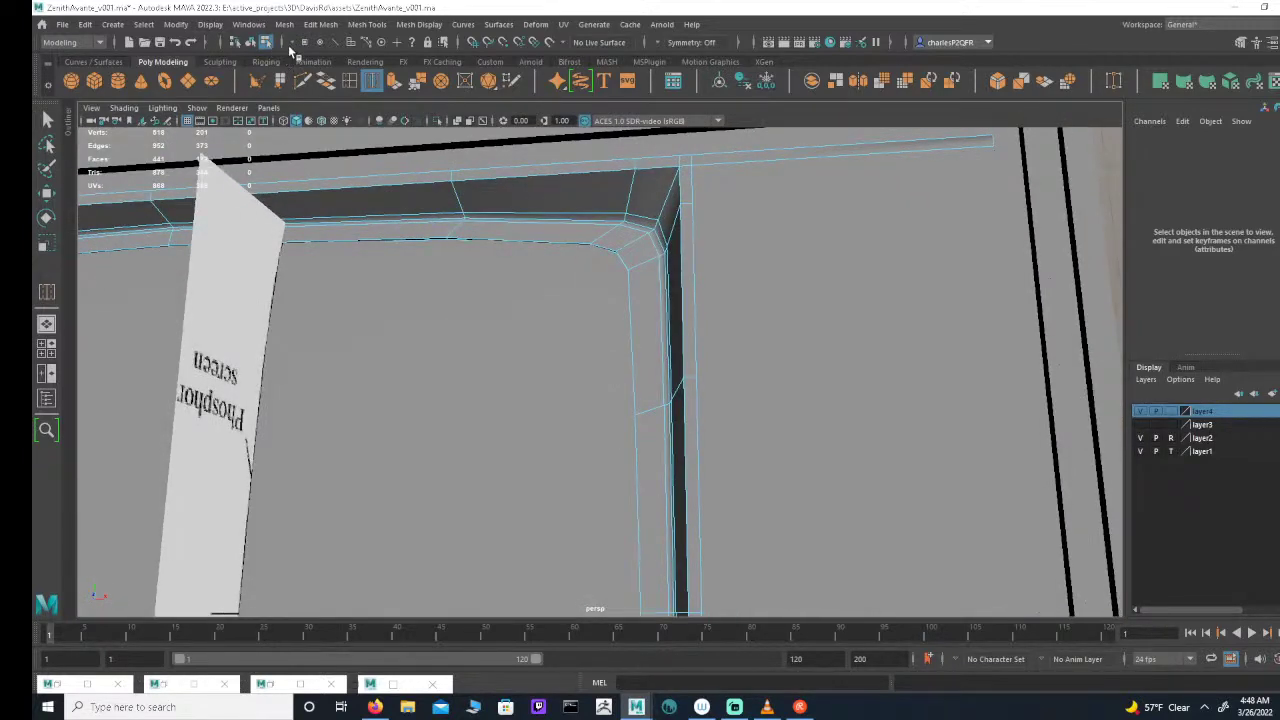
pyautogui.click(335, 44)
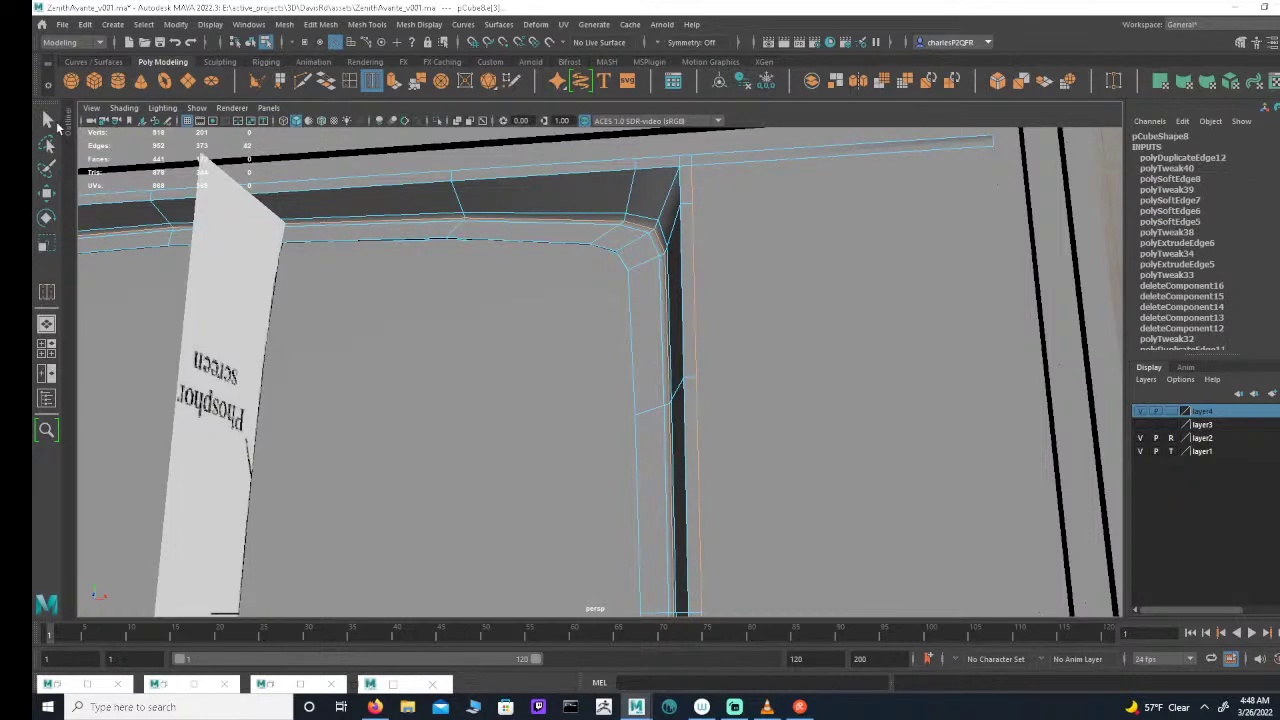
pyautogui.click(48, 118)
pyautogui.keyDown('alt'); pyautogui.moveTo(534, 251); pyautogui.dragTo(592, 246); pyautogui.keyUp('alt')
pyautogui.keyDown('alt'); pyautogui.moveTo(476, 195); pyautogui.dragTo(676, 252); pyautogui.keyUp('alt')
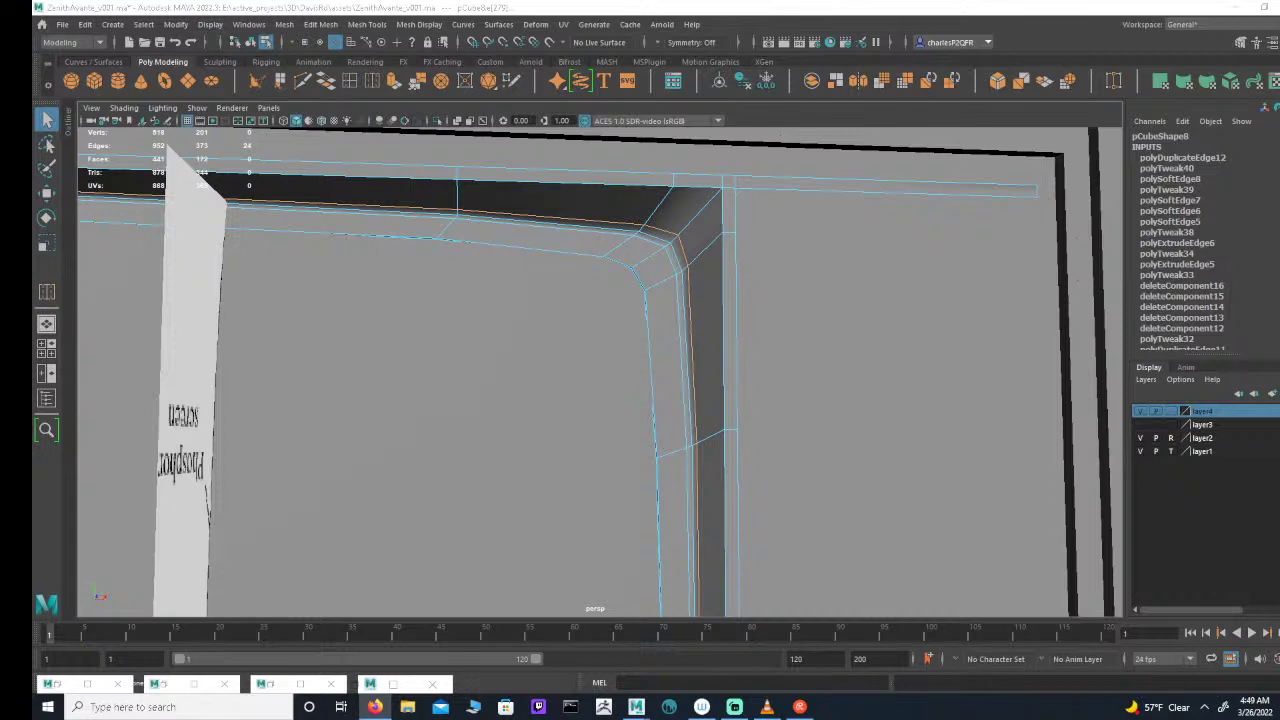
# Step: Scale the selected outer offset loop slightly and uniformly, and clear the selection
pyautogui.keyDown('alt'); pyautogui.moveTo(500, 275); pyautogui.dragTo(330, 279, button='right'); pyautogui.keyUp('alt')
pyautogui.keyDown('alt'); pyautogui.moveTo(330, 279); pyautogui.dragTo(437, 281, button='middle'); pyautogui.keyUp('alt')
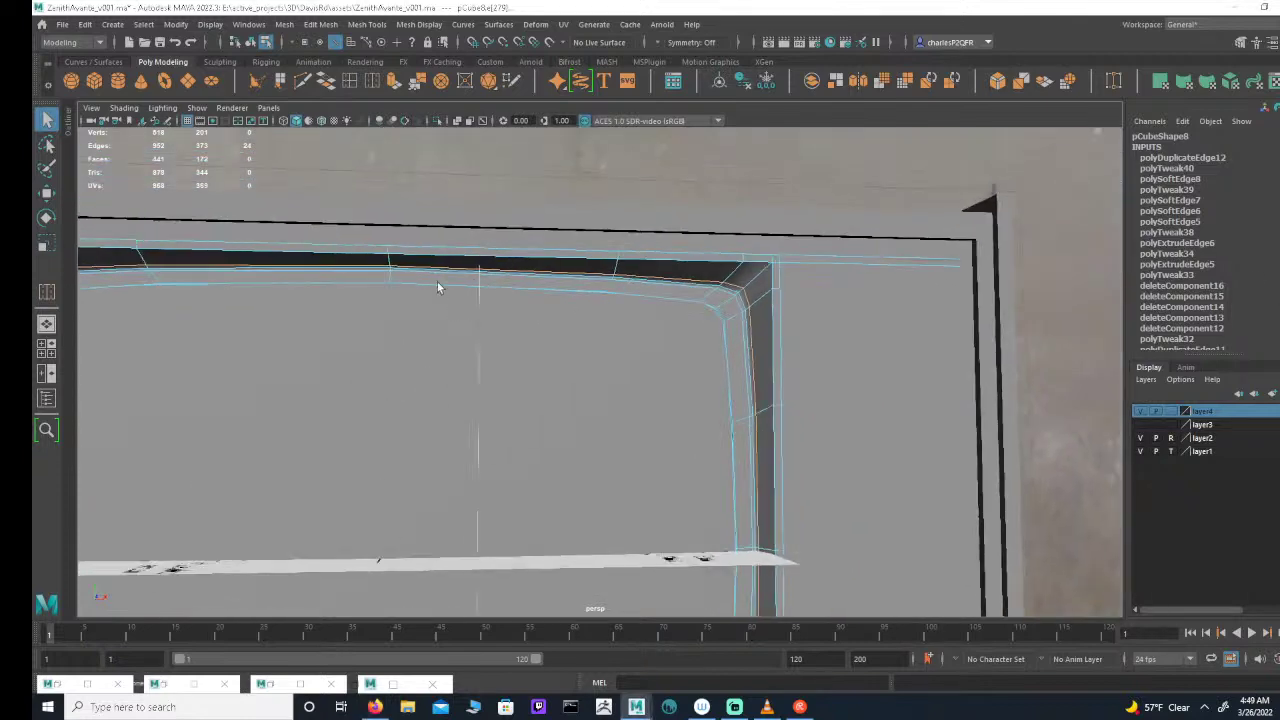
pyautogui.keyDown('alt'); pyautogui.moveTo(511, 306); pyautogui.dragTo(626, 312, button='middle'); pyautogui.keyUp('alt')
pyautogui.keyDown('alt'); pyautogui.moveTo(626, 312); pyautogui.dragTo(565, 332); pyautogui.keyUp('alt')
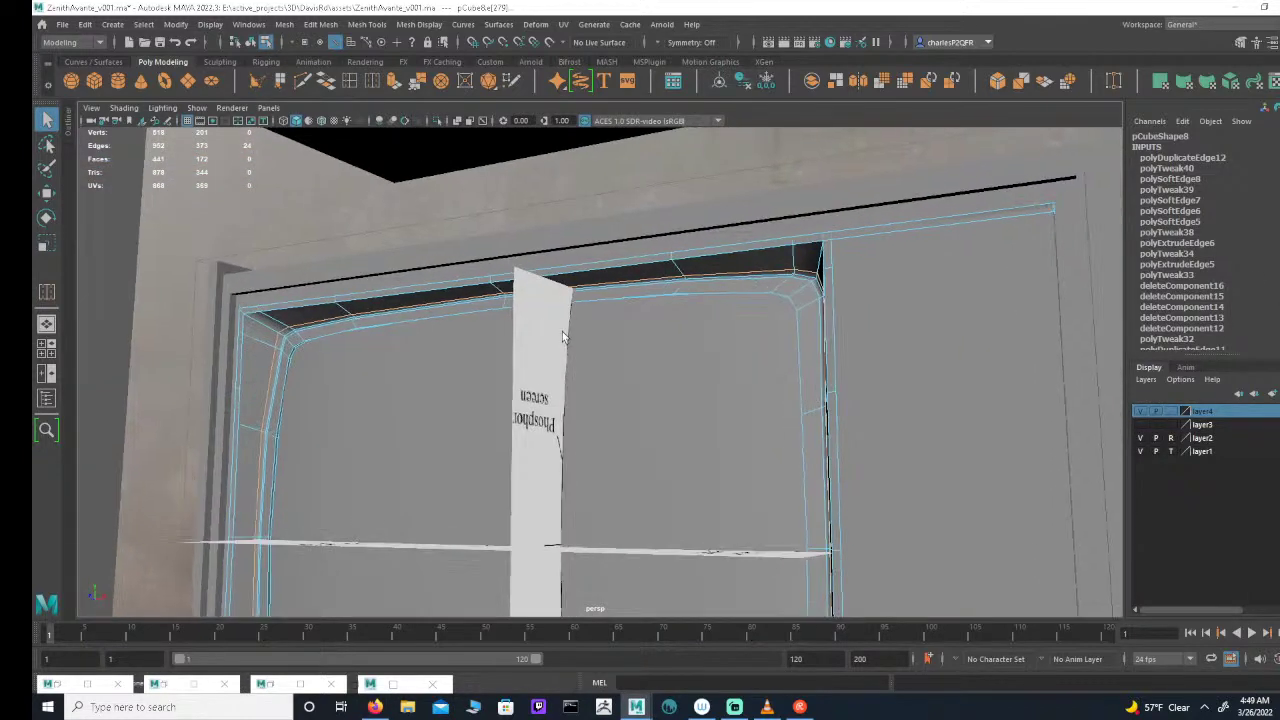
pyautogui.press('r')
pyautogui.keyDown('alt'); pyautogui.moveTo(487, 427); pyautogui.dragTo(603, 463); pyautogui.keyUp('alt')
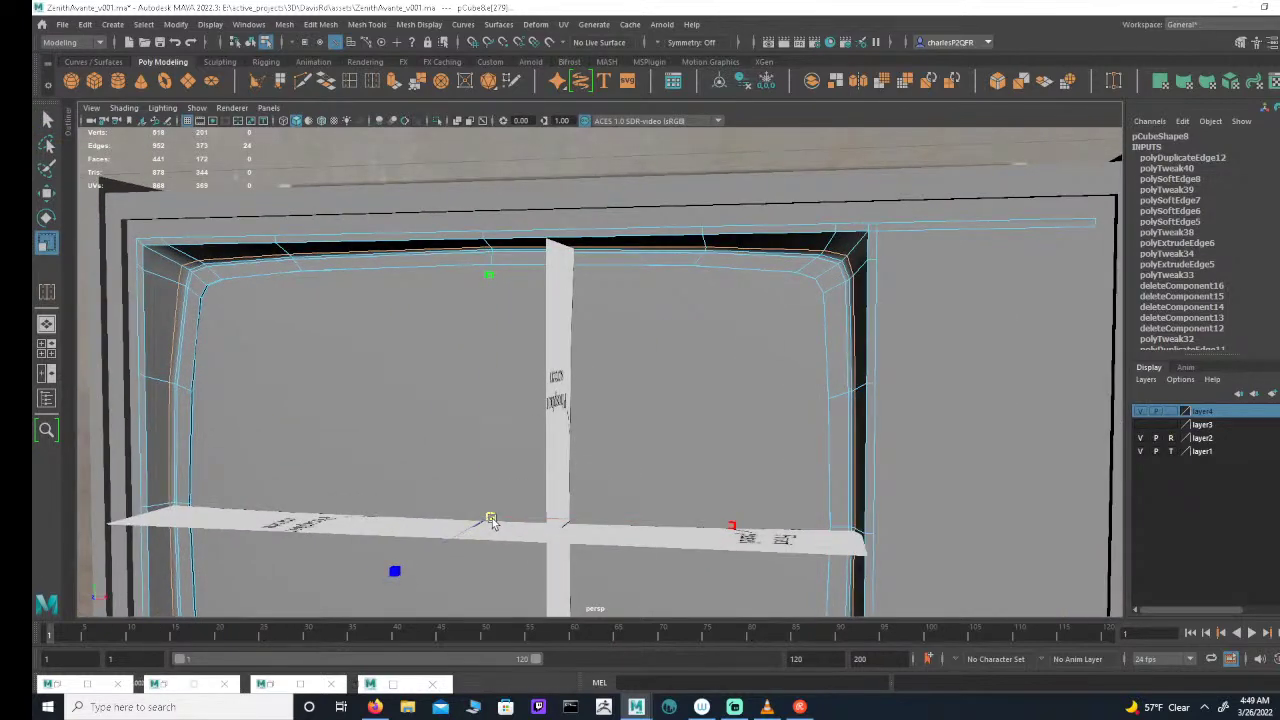
pyautogui.keyDown('alt'); pyautogui.moveTo(490, 522); pyautogui.dragTo(438, 432); pyautogui.keyUp('alt')
pyautogui.keyDown('alt'); pyautogui.moveTo(438, 432); pyautogui.dragTo(209, 292, button='right'); pyautogui.keyUp('alt')
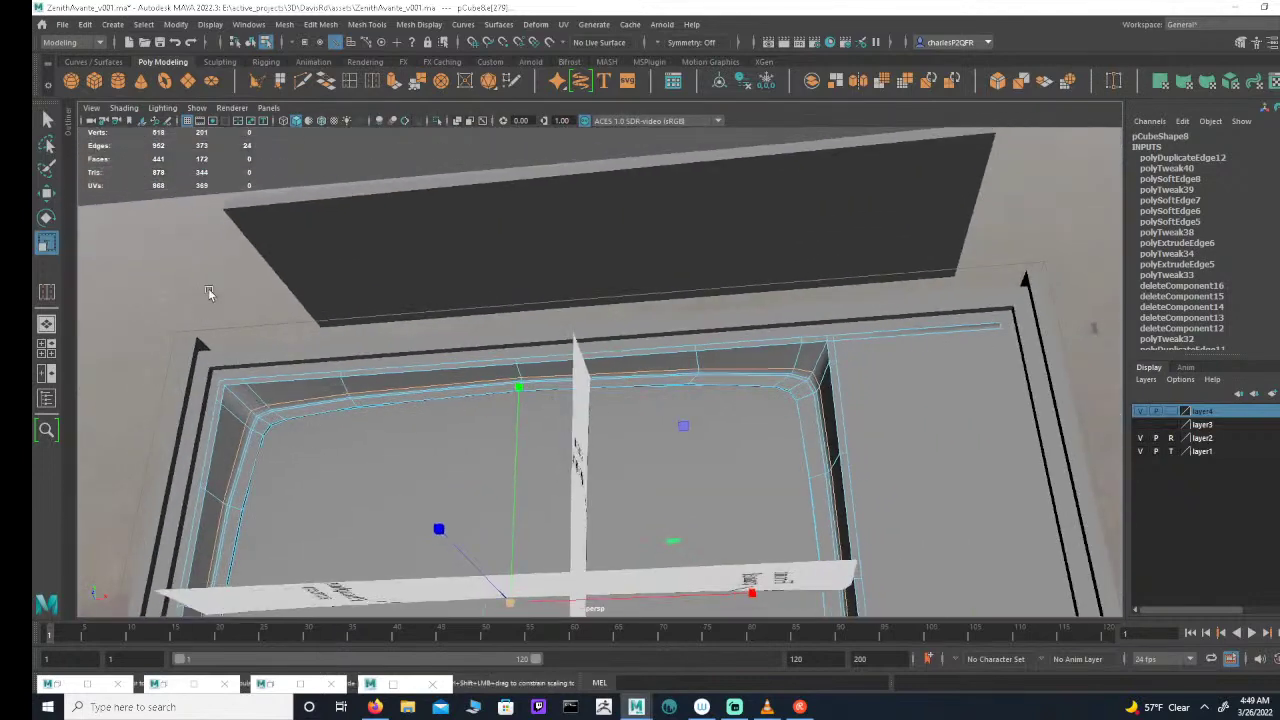
pyautogui.click(246, 165)
# Step: Return to object selection and select the television cabinet's top panel
pyautogui.keyDown('alt'); pyautogui.moveTo(602, 383); pyautogui.dragTo(669, 394); pyautogui.keyUp('alt')
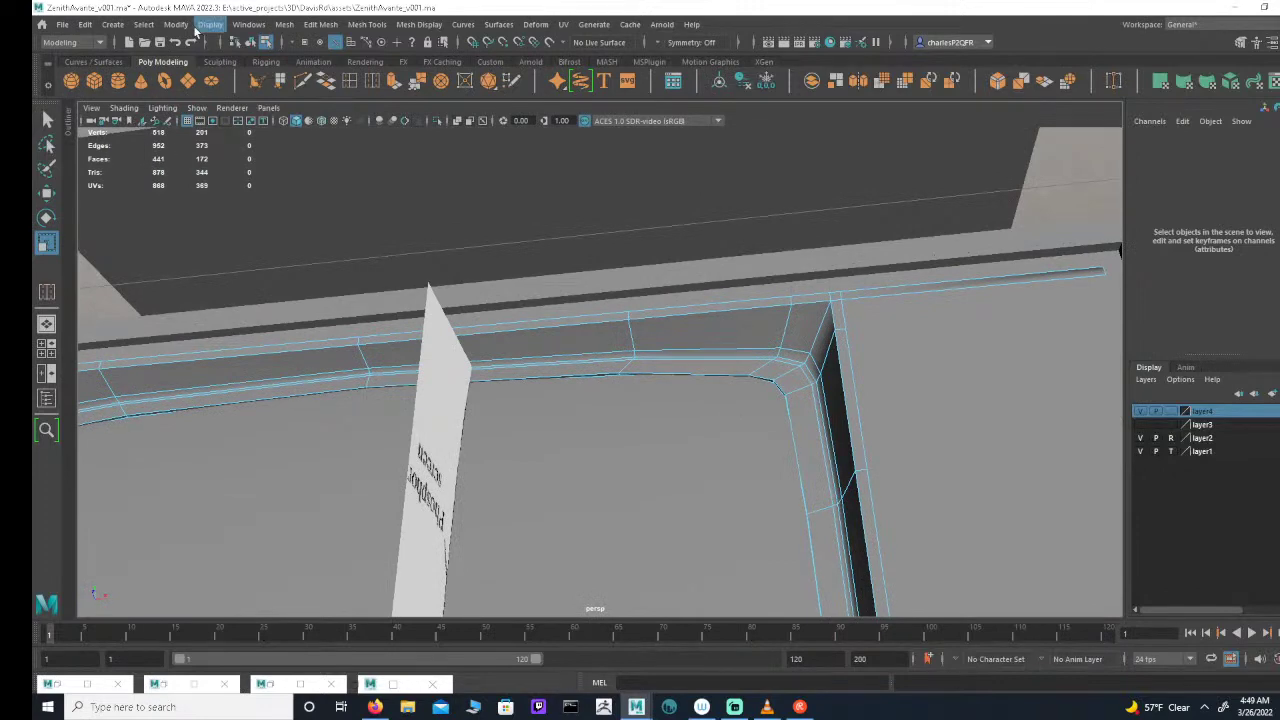
pyautogui.click(252, 43)
pyautogui.click(355, 247)
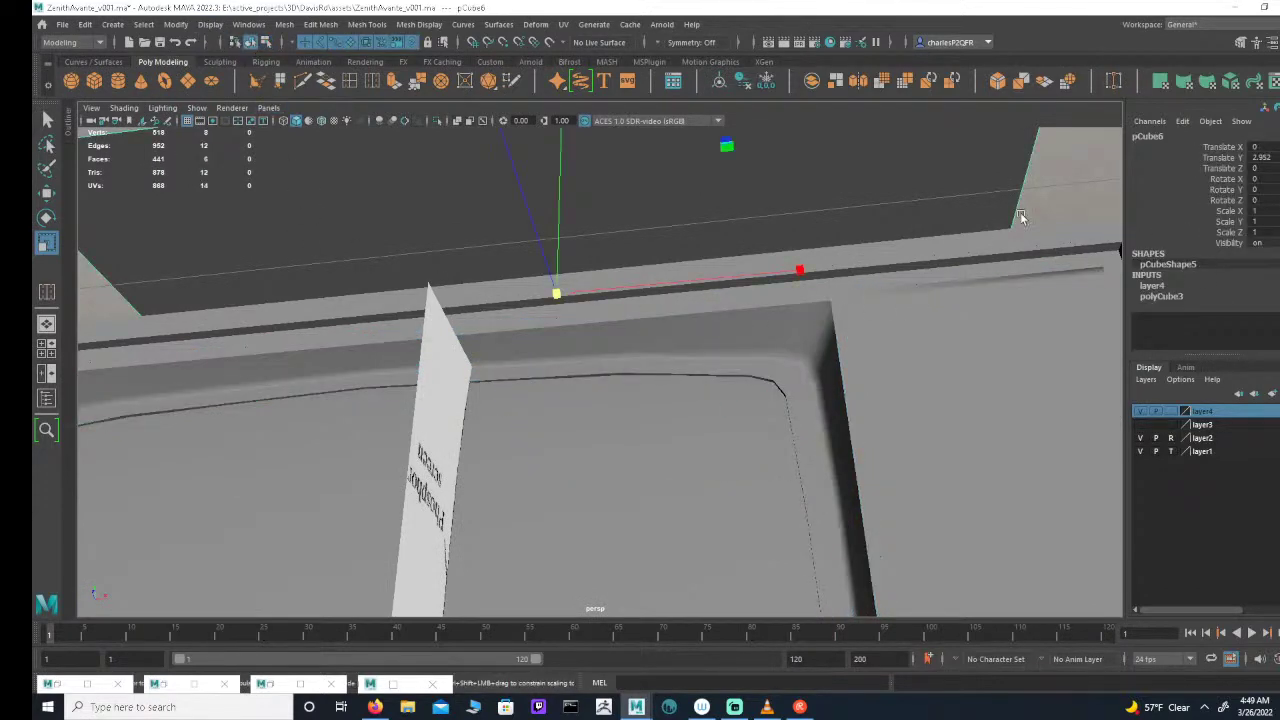
# Step: Soften the outer of the closely spaced edge loops along the screen bezel's rounded inner border, and return to object selection with nothing selected
pyautogui.click(1053, 216)
pyautogui.keyDown('alt'); pyautogui.moveTo(1053, 216); pyautogui.dragTo(745, 396); pyautogui.keyUp('alt')
pyautogui.click(768, 396)
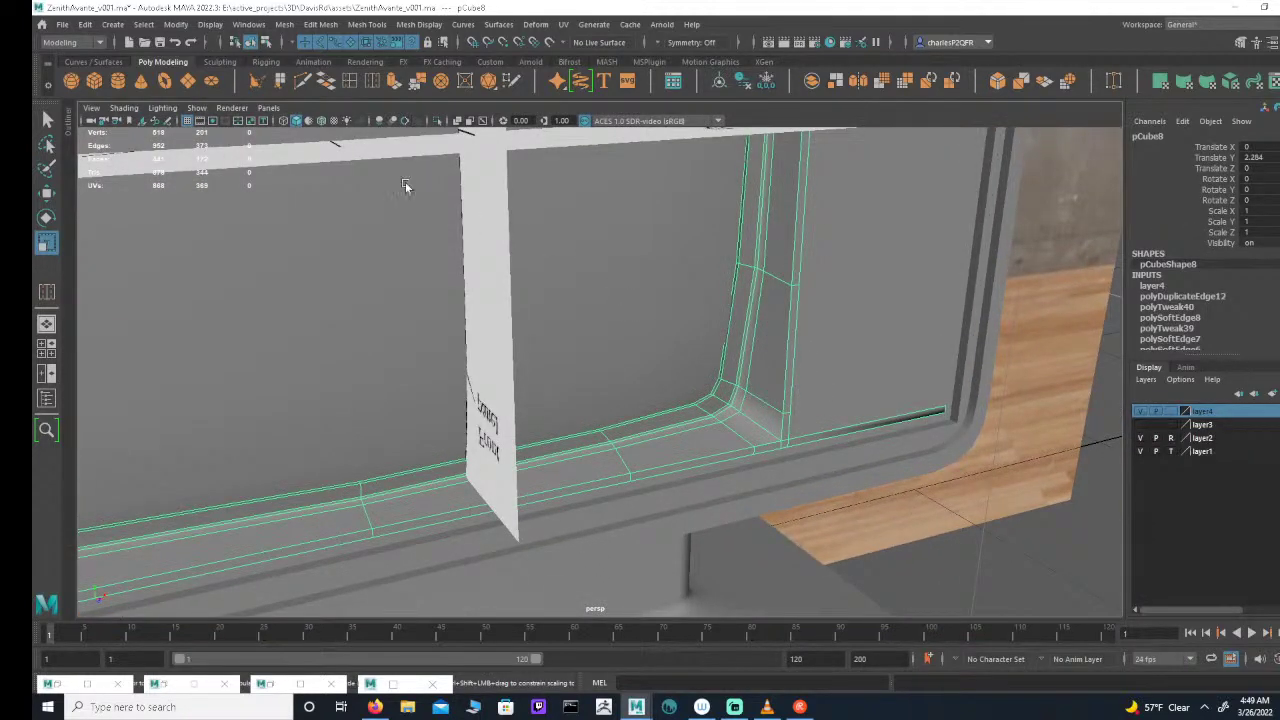
pyautogui.click(266, 43)
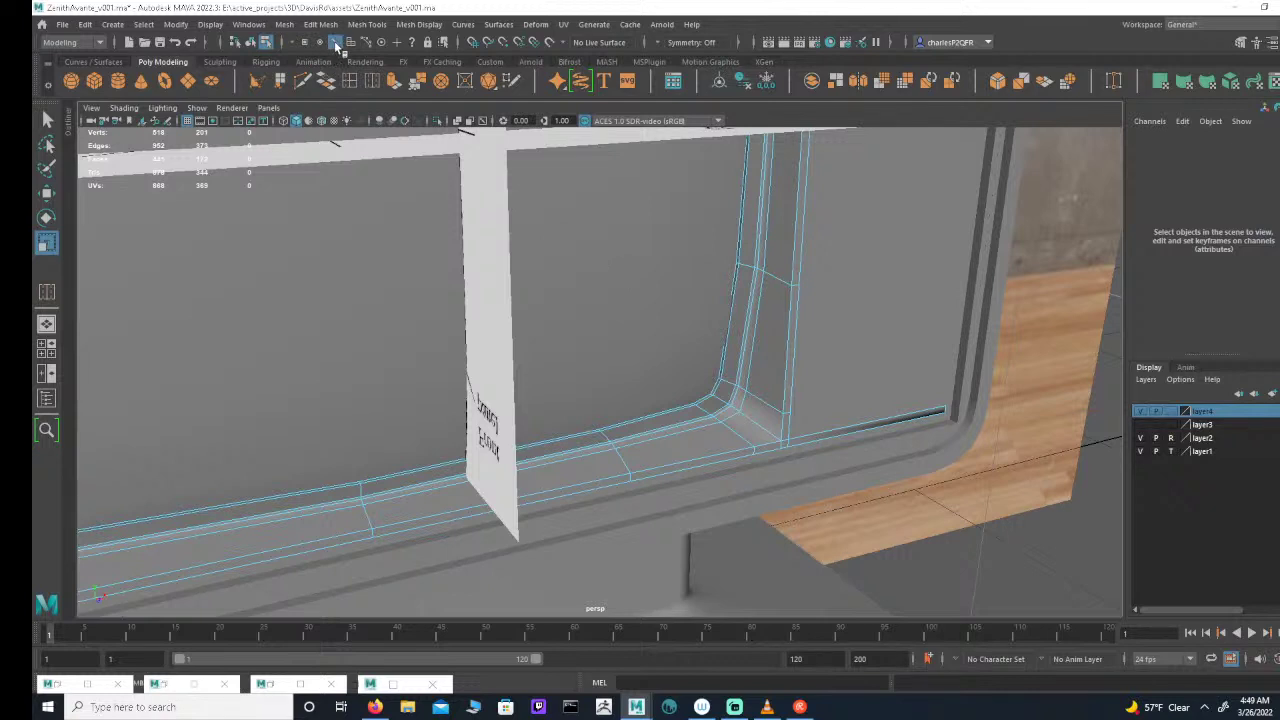
pyautogui.click(336, 42)
pyautogui.click(750, 305)
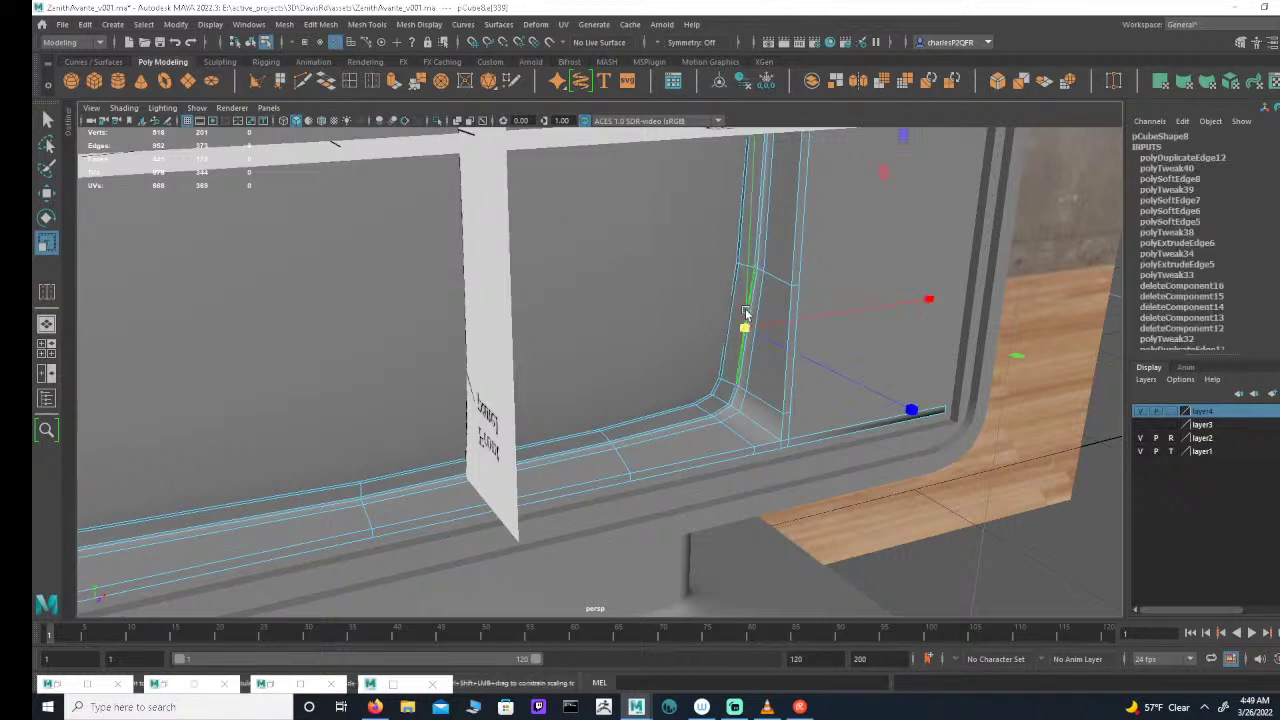
pyautogui.doubleClick(760, 295)
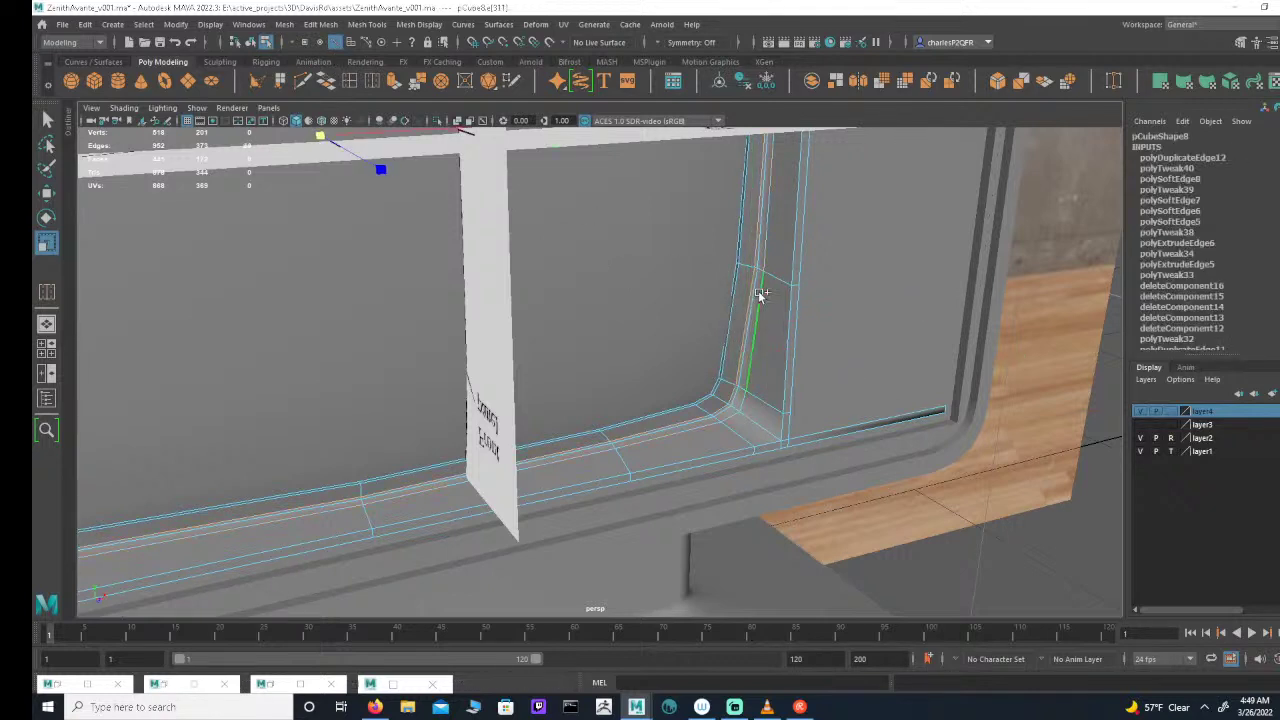
pyautogui.click(409, 25)
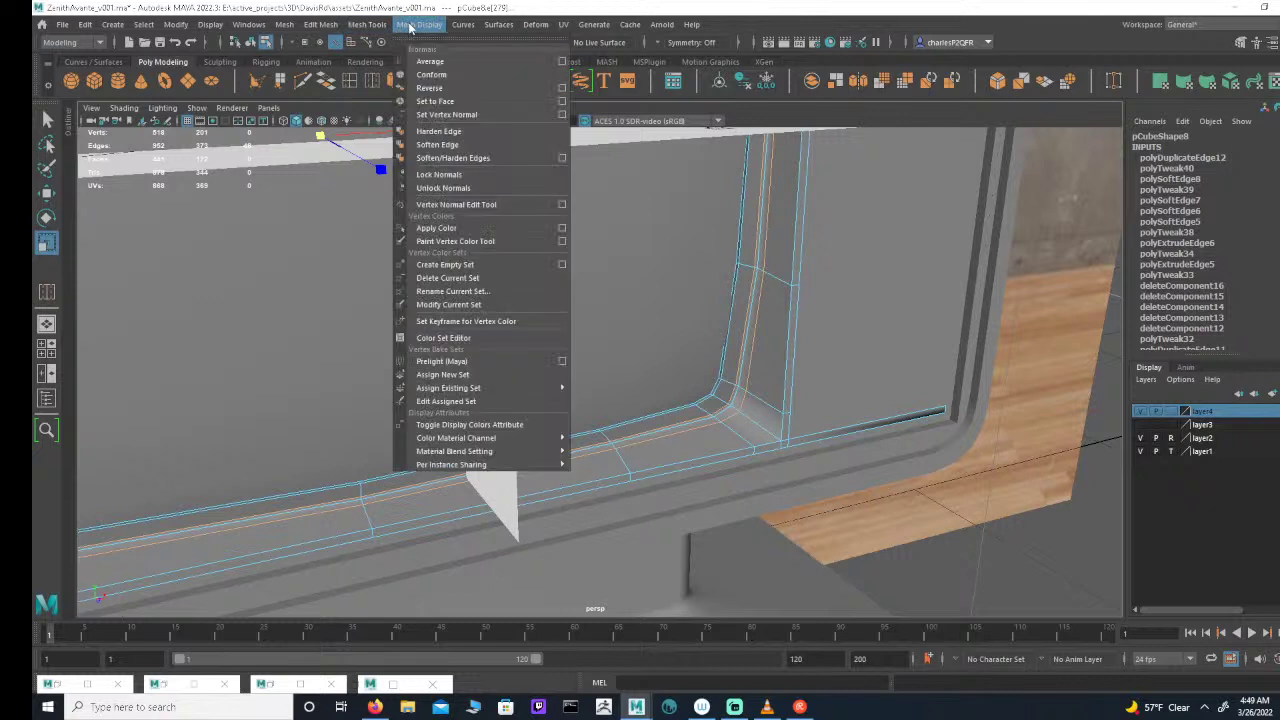
pyautogui.click(437, 145)
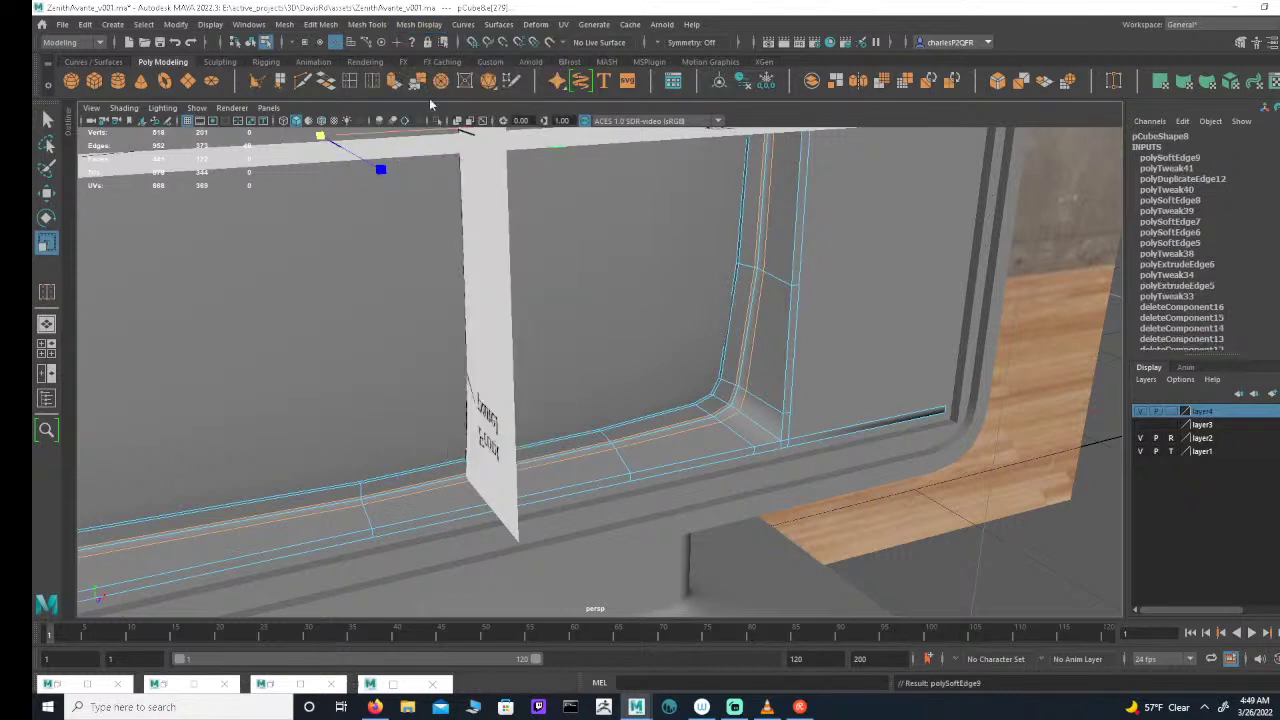
pyautogui.click(250, 42)
pyautogui.click(1073, 525)
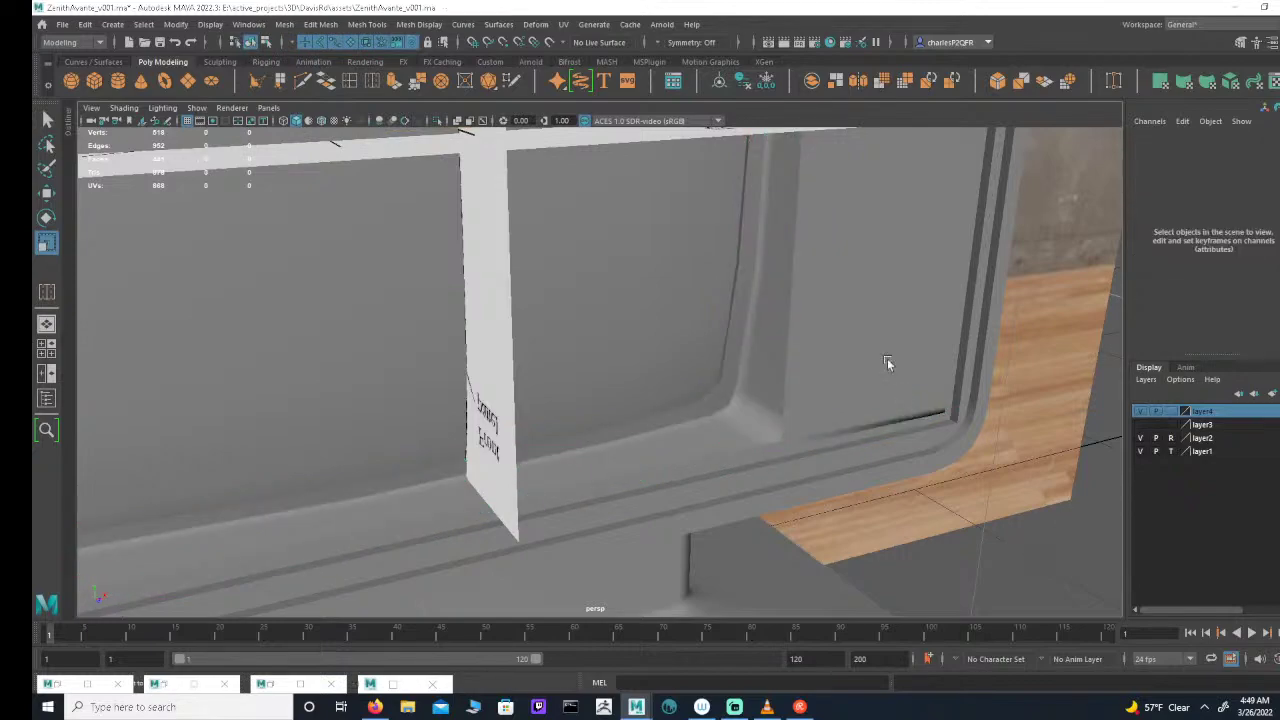
# Step: Select the top panel floating above the television with the Move tool and show it enlarged in the front view
pyautogui.keyDown('alt'); pyautogui.moveTo(887, 363); pyautogui.dragTo(830, 313); pyautogui.keyUp('alt')
pyautogui.keyDown('alt'); pyautogui.moveTo(830, 313); pyautogui.dragTo(583, 357, button='right'); pyautogui.keyUp('alt')
pyautogui.keyDown('alt'); pyautogui.moveTo(583, 357); pyautogui.dragTo(698, 336); pyautogui.keyUp('alt')
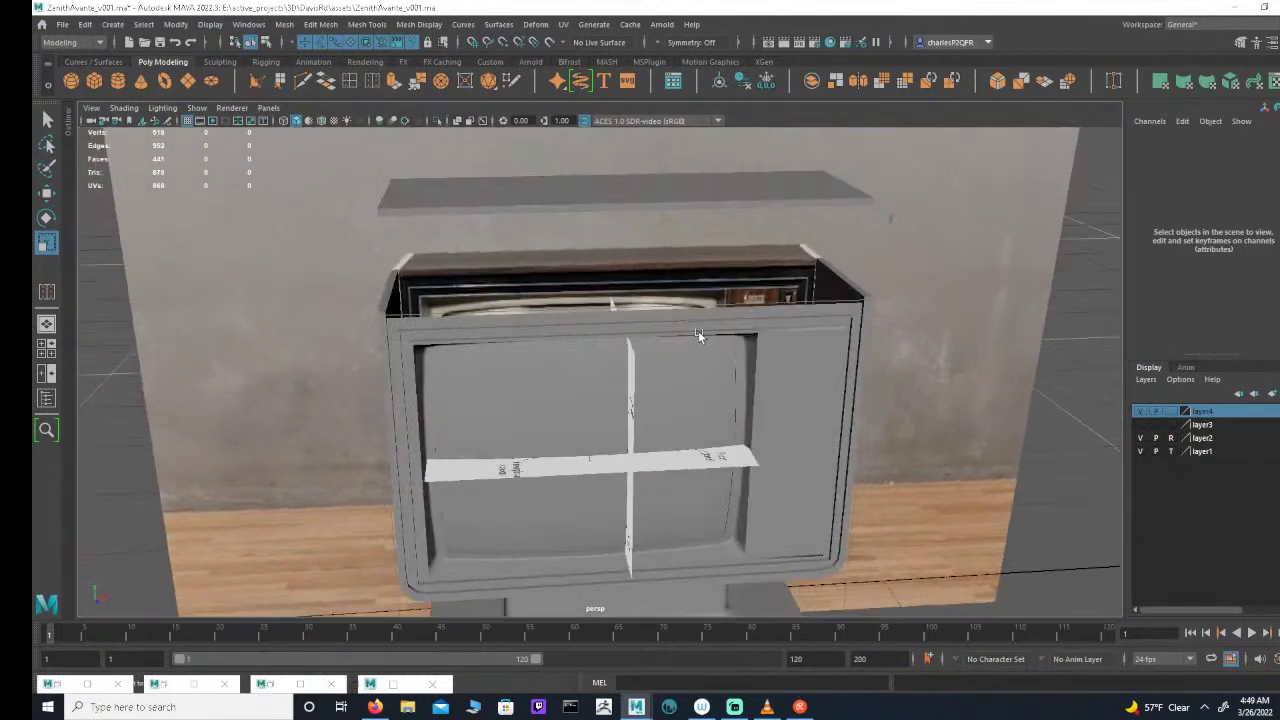
pyautogui.click(722, 199)
pyautogui.press('e')
pyautogui.press('w')
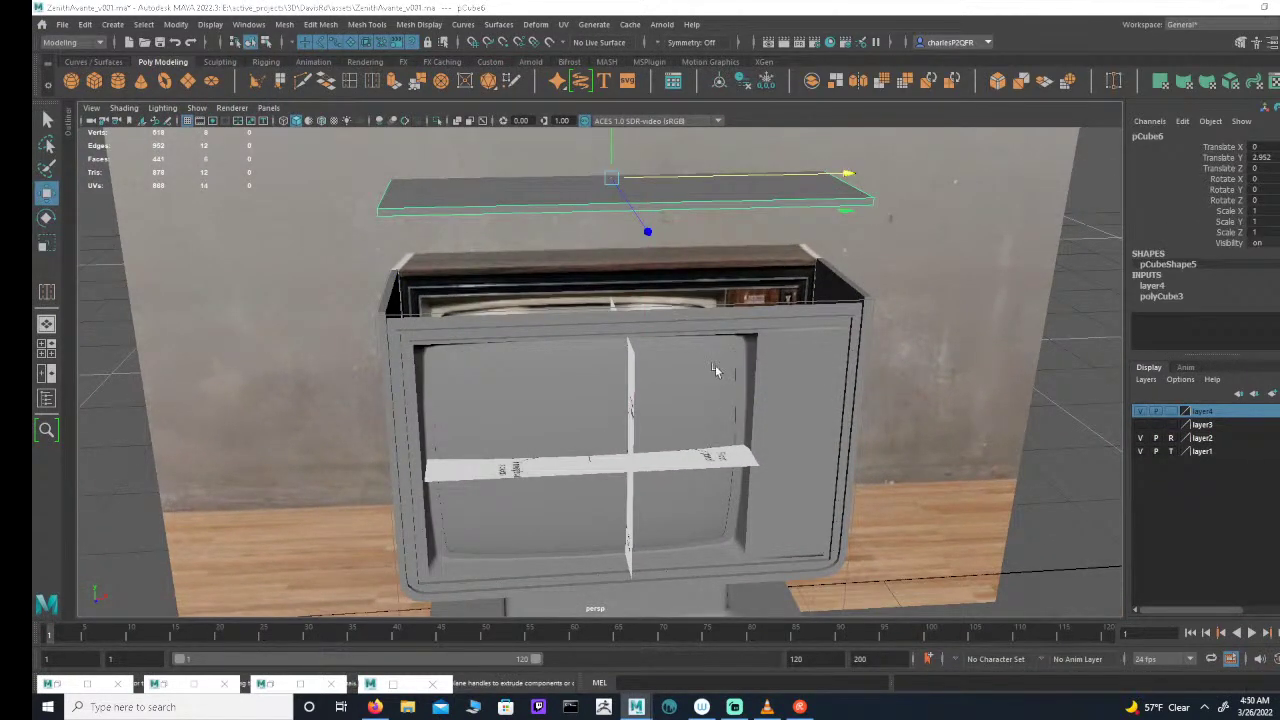
pyautogui.press('space')
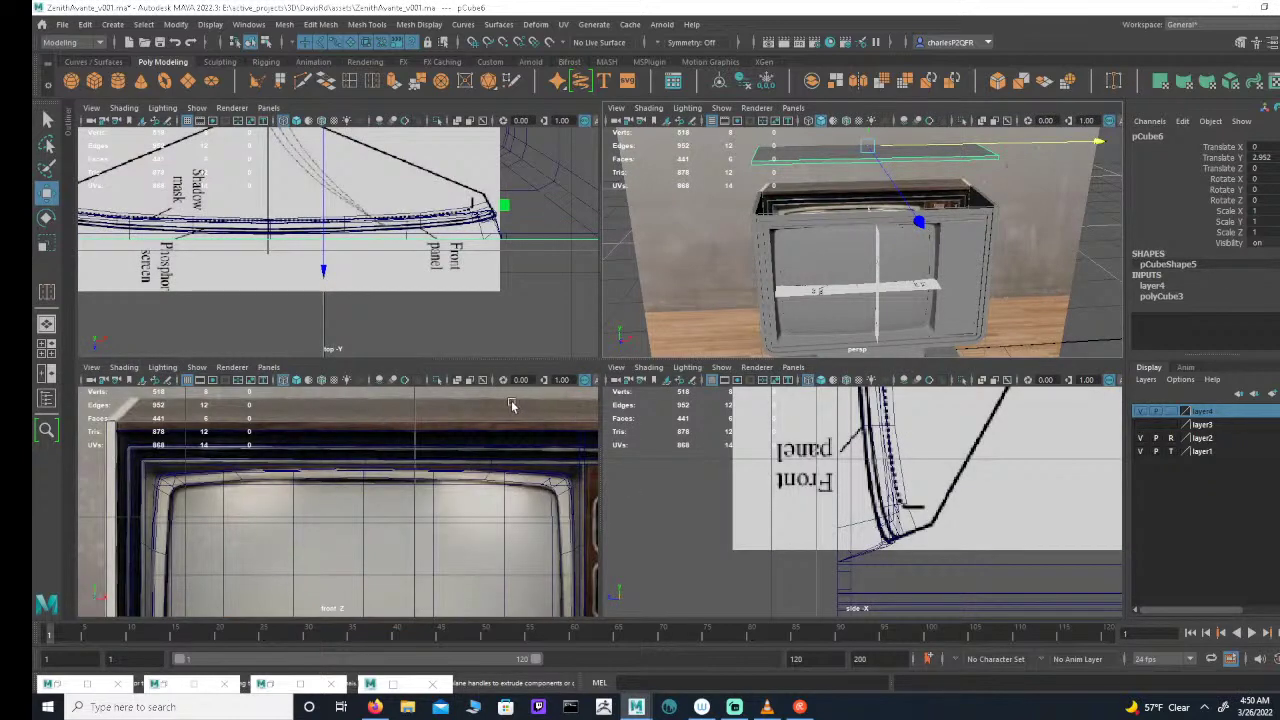
pyautogui.keyDown('alt'); pyautogui.moveTo(608, 512); pyautogui.dragTo(640, 533, button='middle'); pyautogui.keyUp('alt')
pyautogui.keyDown('alt'); pyautogui.moveTo(640, 533); pyautogui.dragTo(463, 526, button='right'); pyautogui.keyUp('alt')
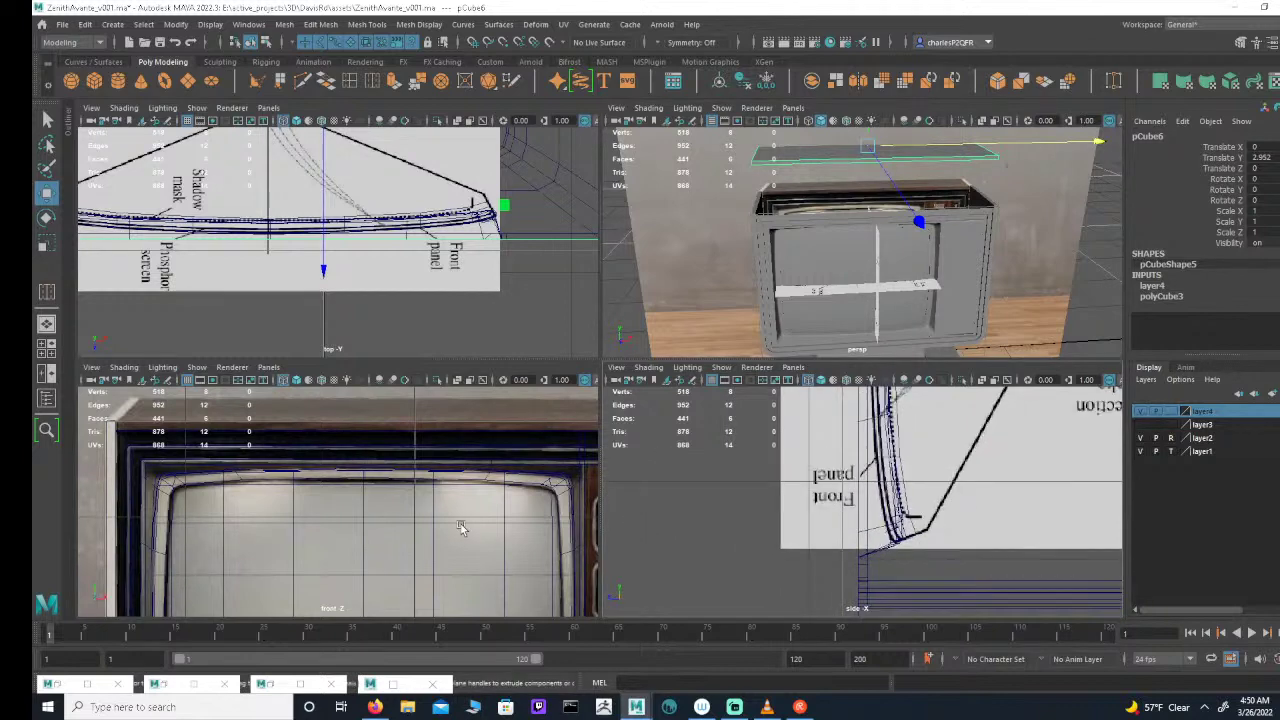
pyautogui.keyDown('alt'); pyautogui.moveTo(517, 440); pyautogui.dragTo(558, 494, button='middle'); pyautogui.keyUp('alt')
pyautogui.keyDown('alt'); pyautogui.moveTo(558, 494); pyautogui.dragTo(175, 505, button='right'); pyautogui.keyUp('alt')
pyautogui.keyDown('alt'); pyautogui.moveTo(472, 450); pyautogui.dragTo(497, 528, button='middle'); pyautogui.keyUp('alt')
pyautogui.keyDown('alt'); pyautogui.moveTo(497, 528); pyautogui.dragTo(410, 524, button='right'); pyautogui.keyUp('alt')
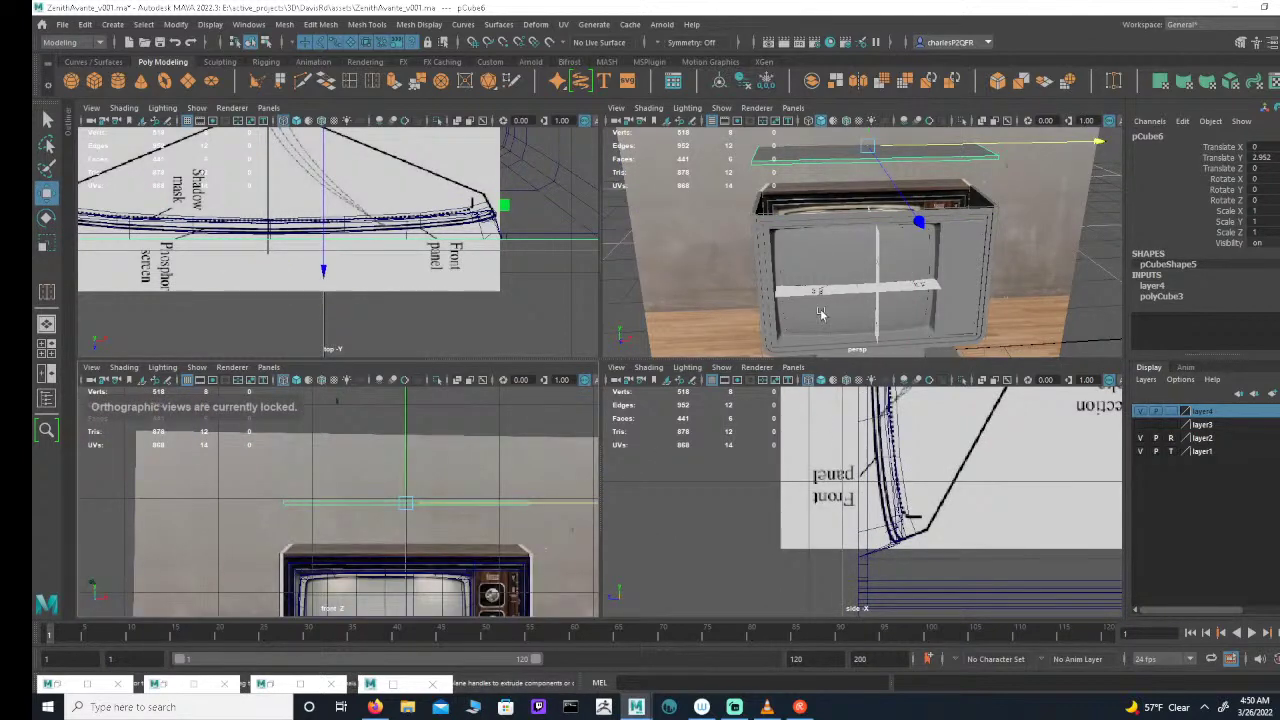
pyautogui.keyDown('alt'); pyautogui.moveTo(966, 257); pyautogui.dragTo(757, 251); pyautogui.keyUp('alt')
pyautogui.keyDown('alt'); pyautogui.moveTo(757, 251); pyautogui.dragTo(880, 226, button='right'); pyautogui.keyUp('alt')
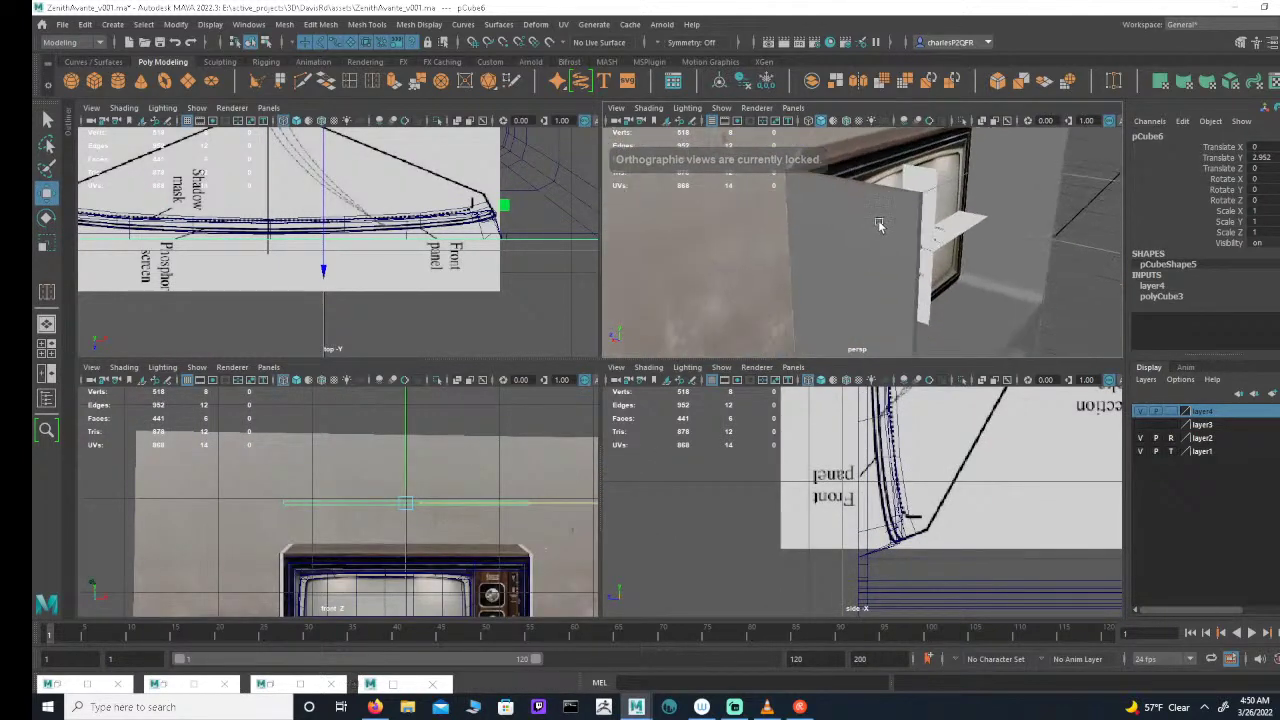
pyautogui.keyDown('alt'); pyautogui.moveTo(456, 557); pyautogui.dragTo(452, 517, button='middle'); pyautogui.keyUp('alt')
pyautogui.press('space')
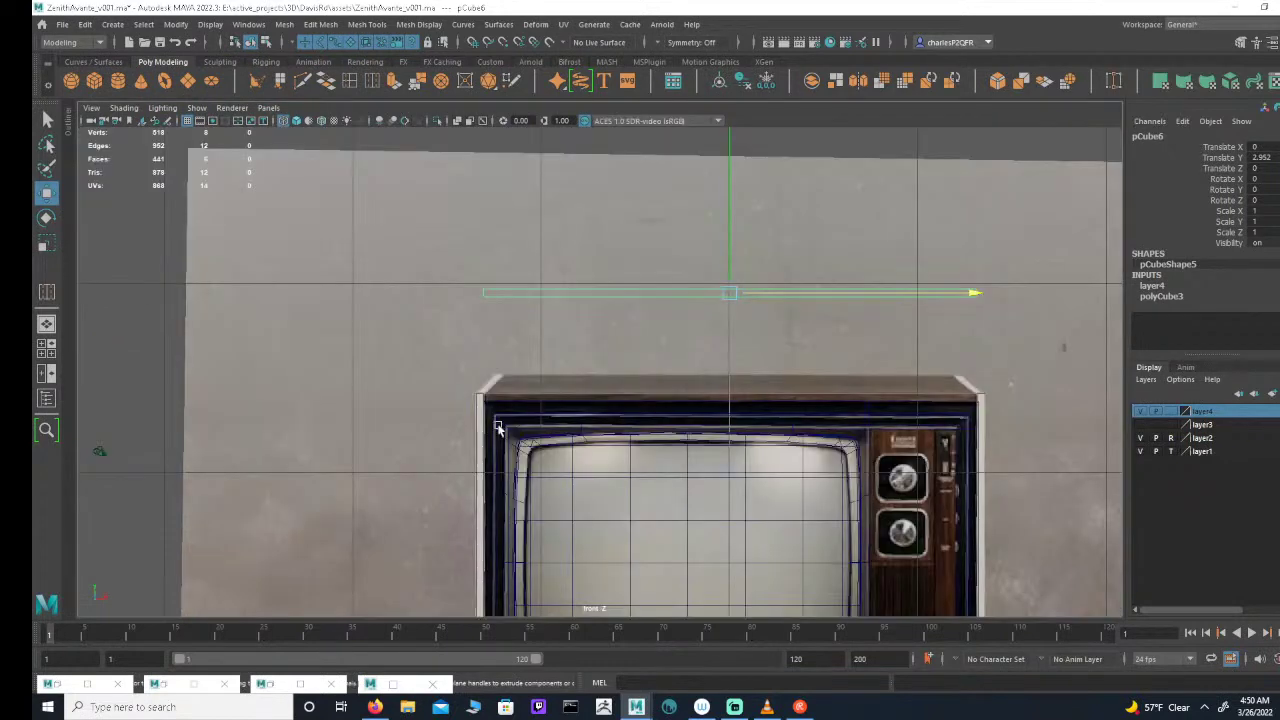
# Step: Lower the top panel close to the cabinet's top edge in the front view, at about 2.426 in Translate Y
pyautogui.scroll(2, 500, 430)
pyautogui.moveTo(661, 231); pyautogui.dragTo(667, 342)
pyautogui.keyDown('alt'); pyautogui.moveTo(668, 377); pyautogui.dragTo(672, 325, button='middle'); pyautogui.keyUp('alt')
pyautogui.keyDown('alt'); pyautogui.moveTo(672, 325); pyautogui.dragTo(940, 326, button='right'); pyautogui.keyUp('alt')
pyautogui.keyDown('alt'); pyautogui.moveTo(670, 324); pyautogui.dragTo(630, 289, button='middle'); pyautogui.keyUp('alt')
pyautogui.keyDown('alt'); pyautogui.moveTo(630, 289); pyautogui.dragTo(793, 288, button='right'); pyautogui.keyUp('alt')
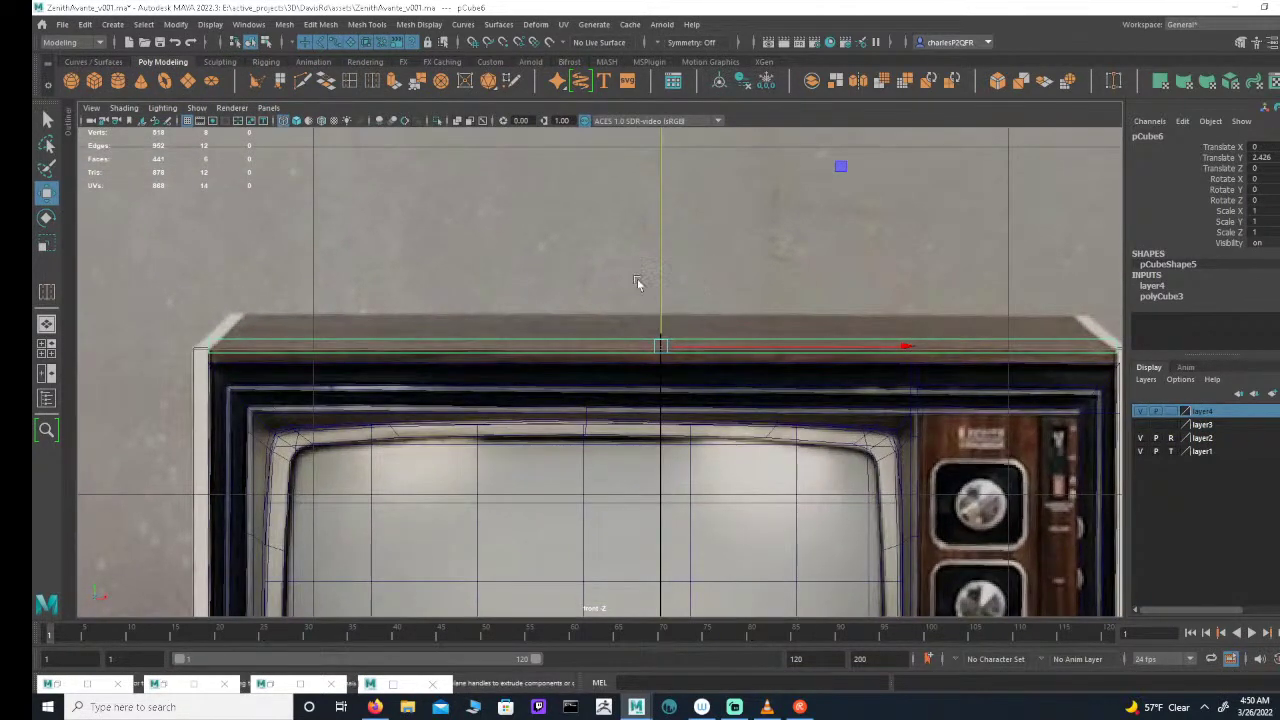
# Step: Lower the top panel slightly to Translate Y 2.399 to match the front reference, and check its fit at the cabinet's upper right corner
pyautogui.moveTo(662, 262); pyautogui.dragTo(671, 268)
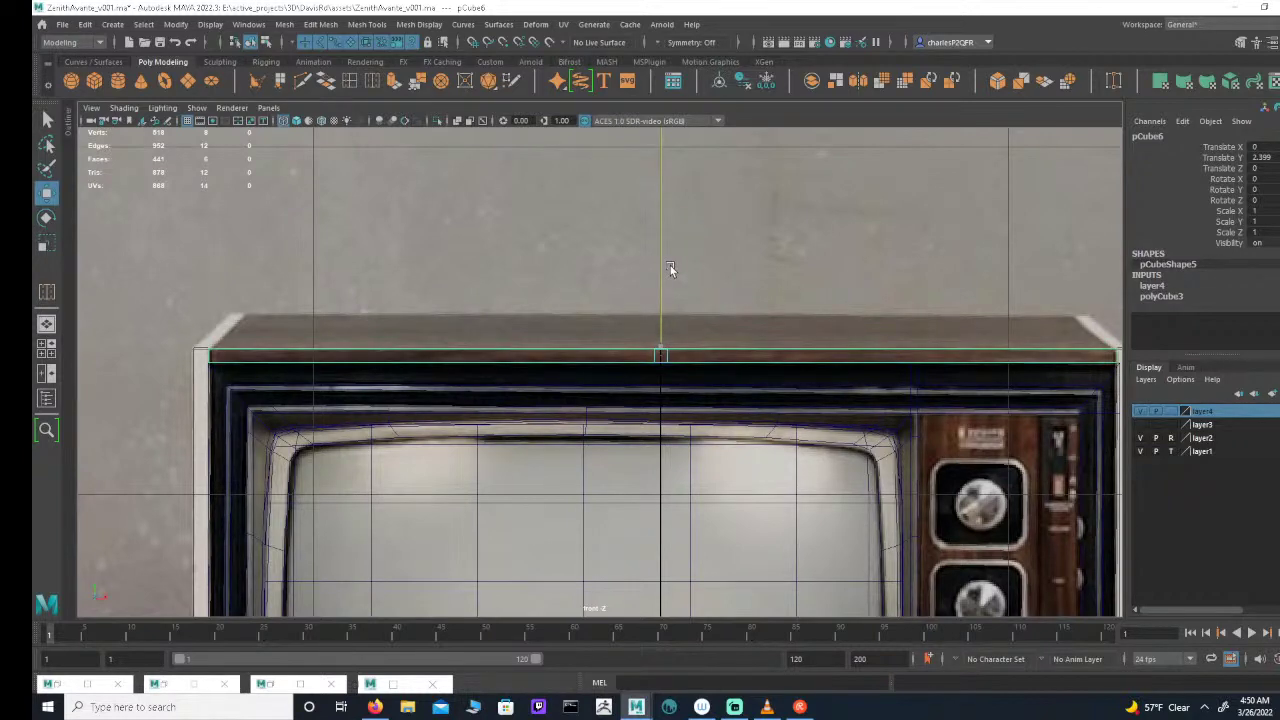
pyautogui.keyDown('alt'); pyautogui.moveTo(797, 365); pyautogui.dragTo(517, 305, button='middle'); pyautogui.keyUp('alt')
pyautogui.keyDown('alt'); pyautogui.moveTo(517, 305); pyautogui.dragTo(634, 323, button='right'); pyautogui.keyUp('alt')
pyautogui.keyDown('alt'); pyautogui.moveTo(770, 306); pyautogui.dragTo(717, 300, button='right'); pyautogui.keyUp('alt')
pyautogui.keyDown('alt'); pyautogui.moveTo(717, 300); pyautogui.dragTo(621, 313, button='middle'); pyautogui.keyUp('alt')
pyautogui.keyDown('alt'); pyautogui.moveTo(621, 313); pyautogui.dragTo(716, 301, button='right'); pyautogui.keyUp('alt')
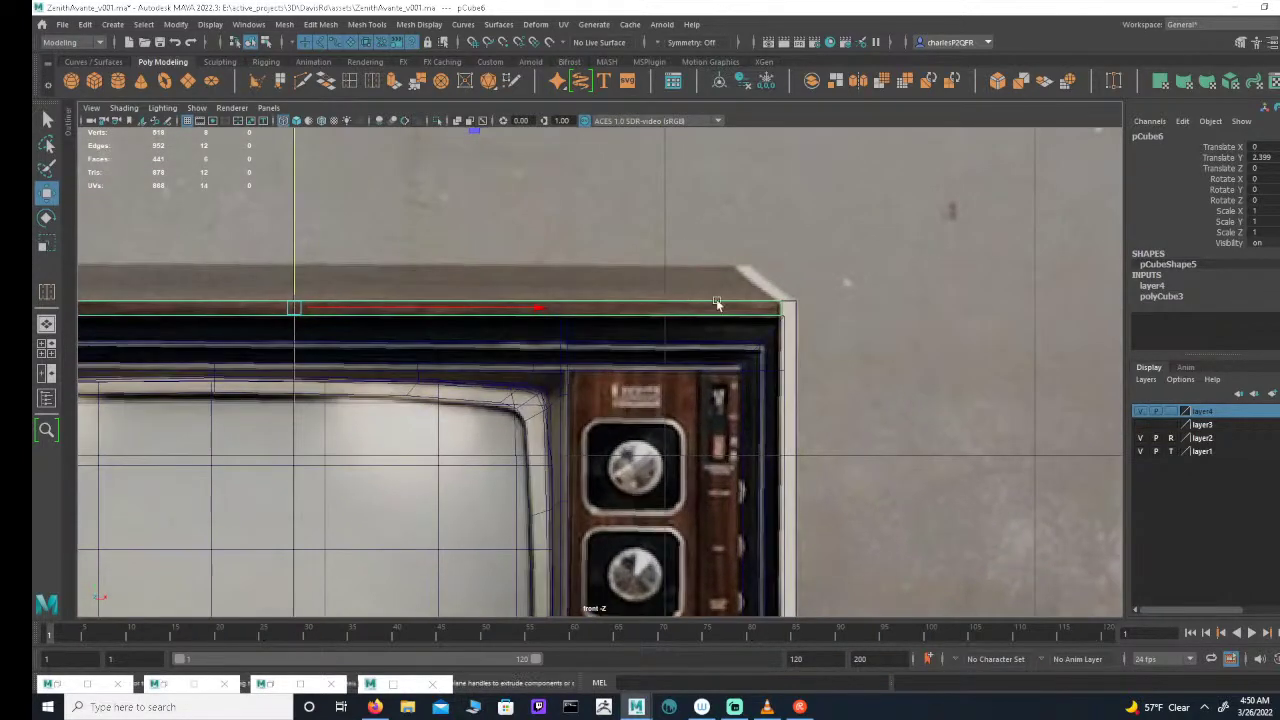
pyautogui.scroll(-2, 820, 364)
pyautogui.scroll(-2, 837, 415)
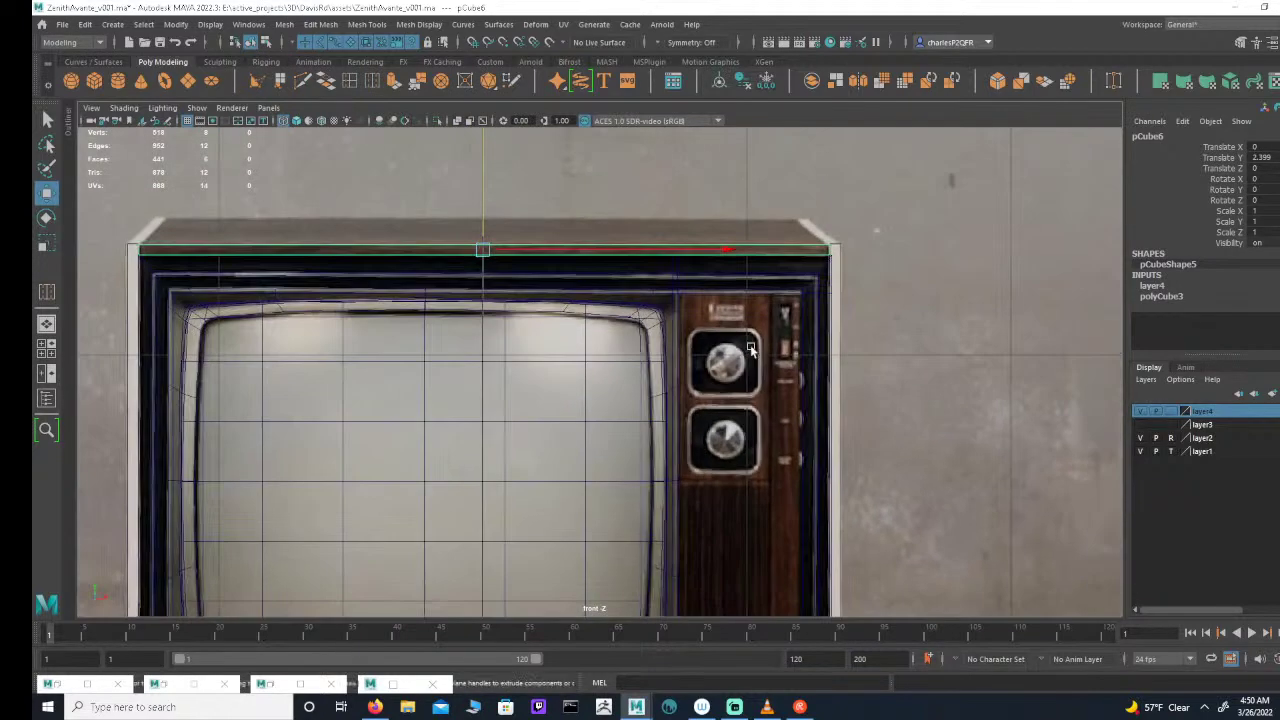
# Step: Select the front frame surrounding the screen and control panel, and return to the four-view layout
pyautogui.click(826, 298)
pyautogui.click(818, 257)
pyautogui.scroll(-2, 816, 290)
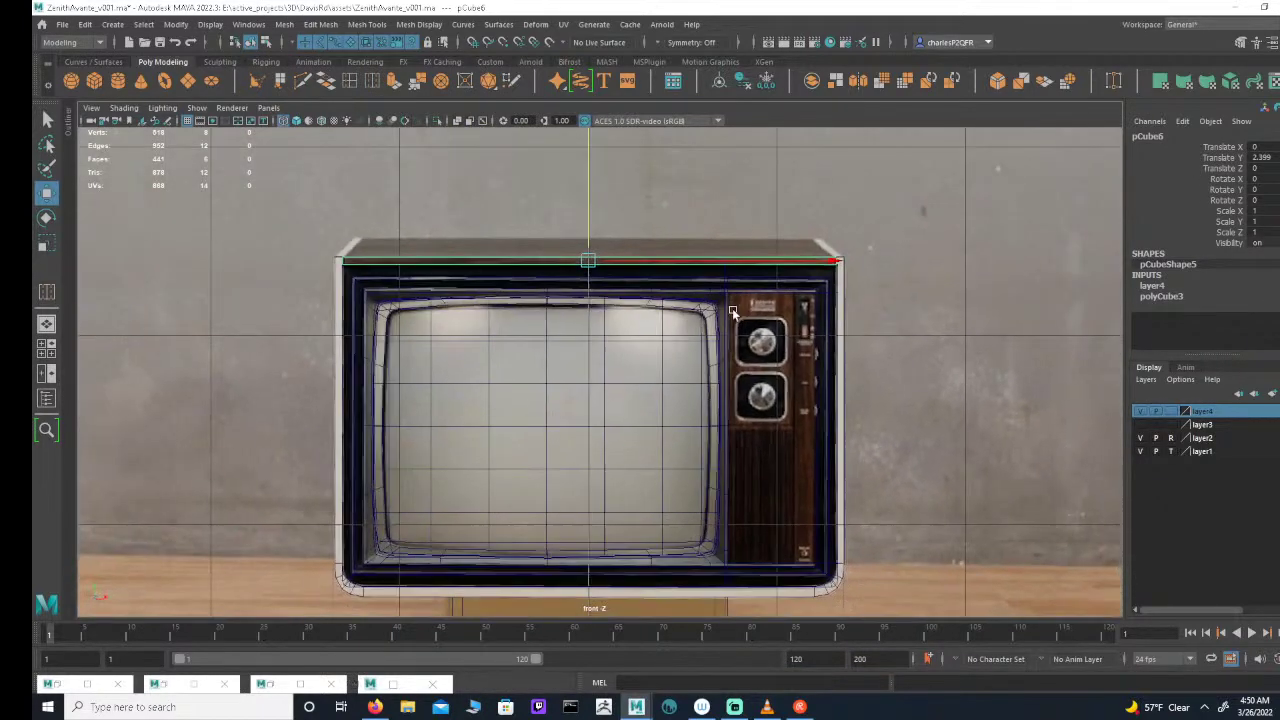
pyautogui.click(820, 331)
pyautogui.click(815, 324)
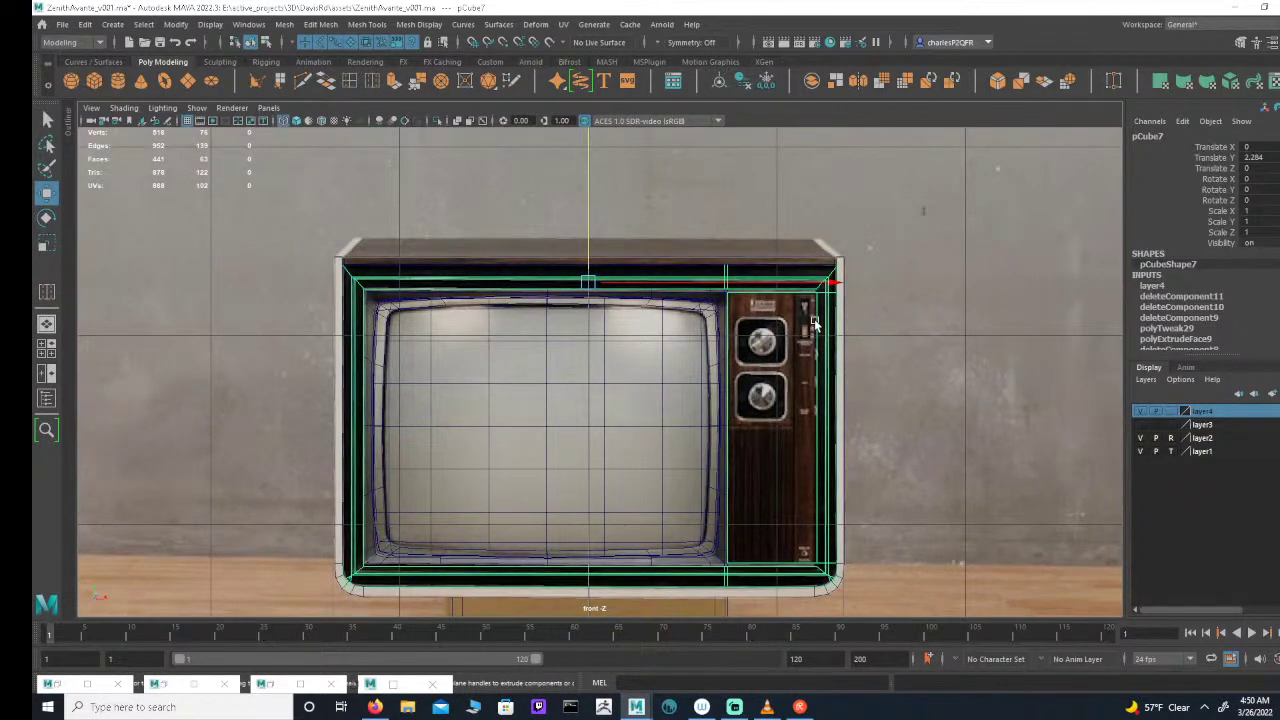
pyautogui.scroll(-2, 854, 346)
pyautogui.press('space')
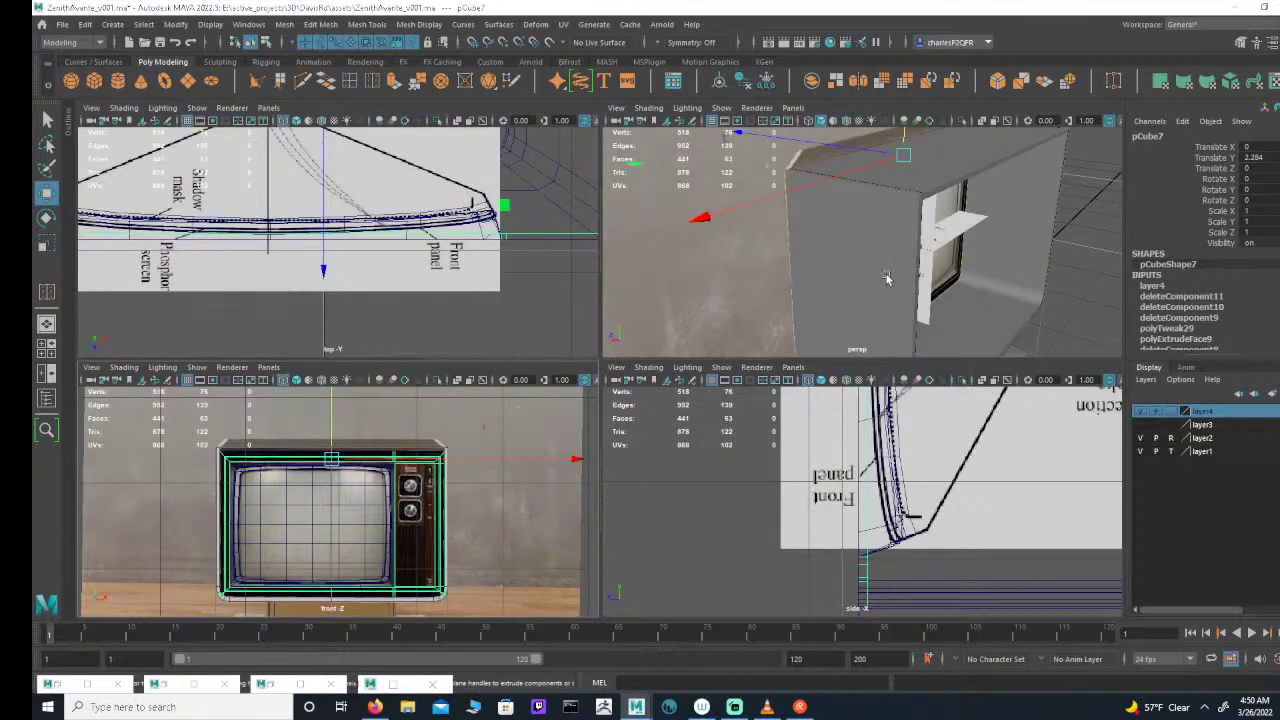
# Step: Examine the selected front frame against the references in the perspective, front and side views
pyautogui.keyDown('alt'); pyautogui.moveTo(887, 280); pyautogui.dragTo(800, 240); pyautogui.keyUp('alt')
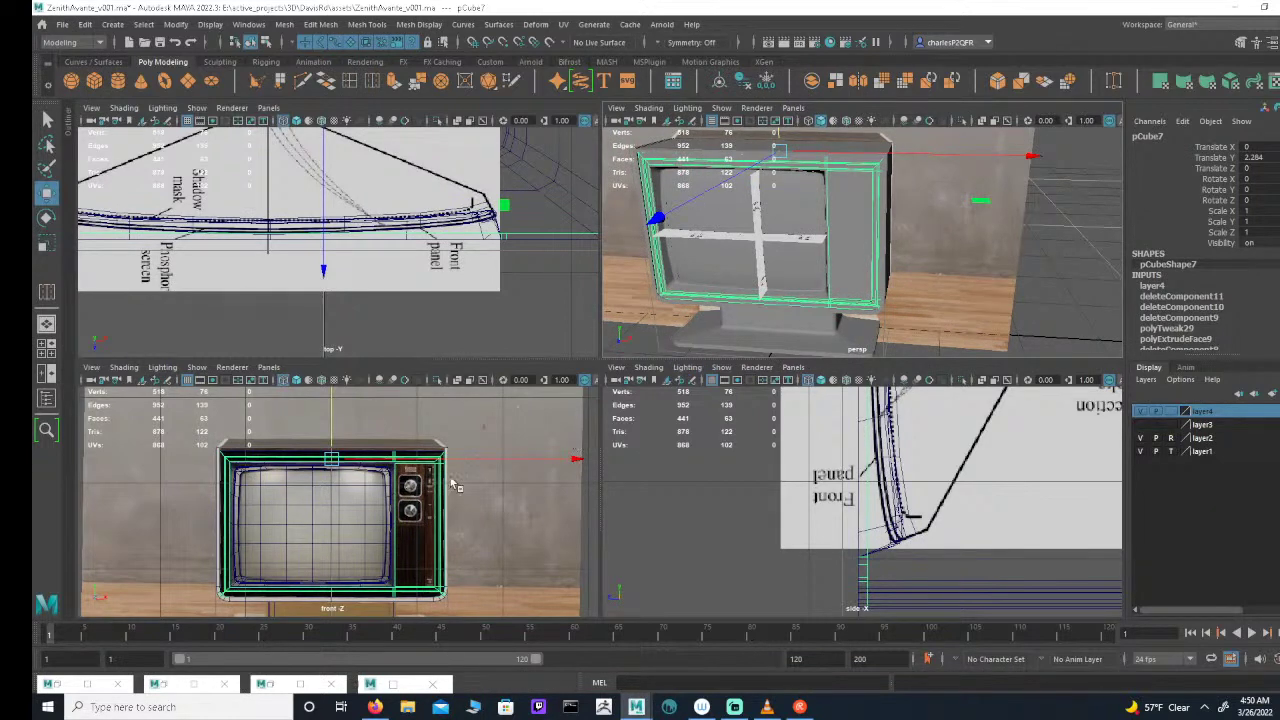
pyautogui.scroll(6, 443, 490)
pyautogui.scroll(-2, 320, 503)
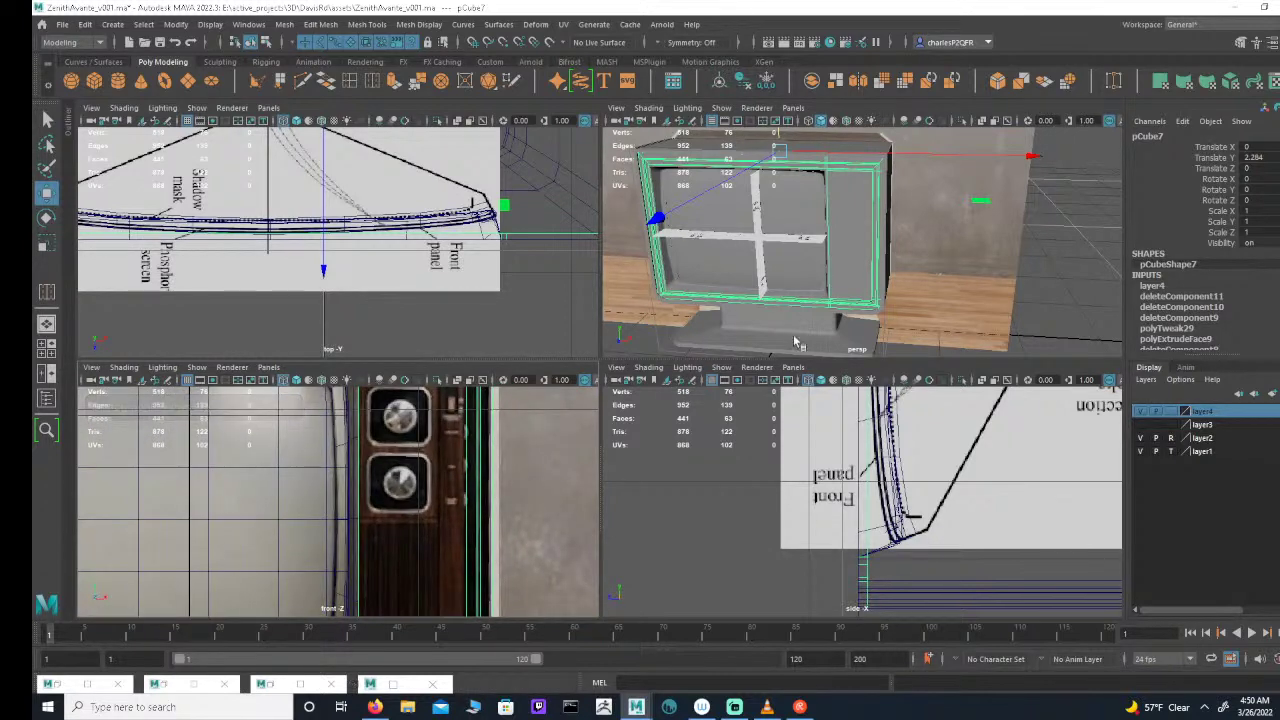
pyautogui.scroll(3, 775, 240)
pyautogui.scroll(2, 749, 289)
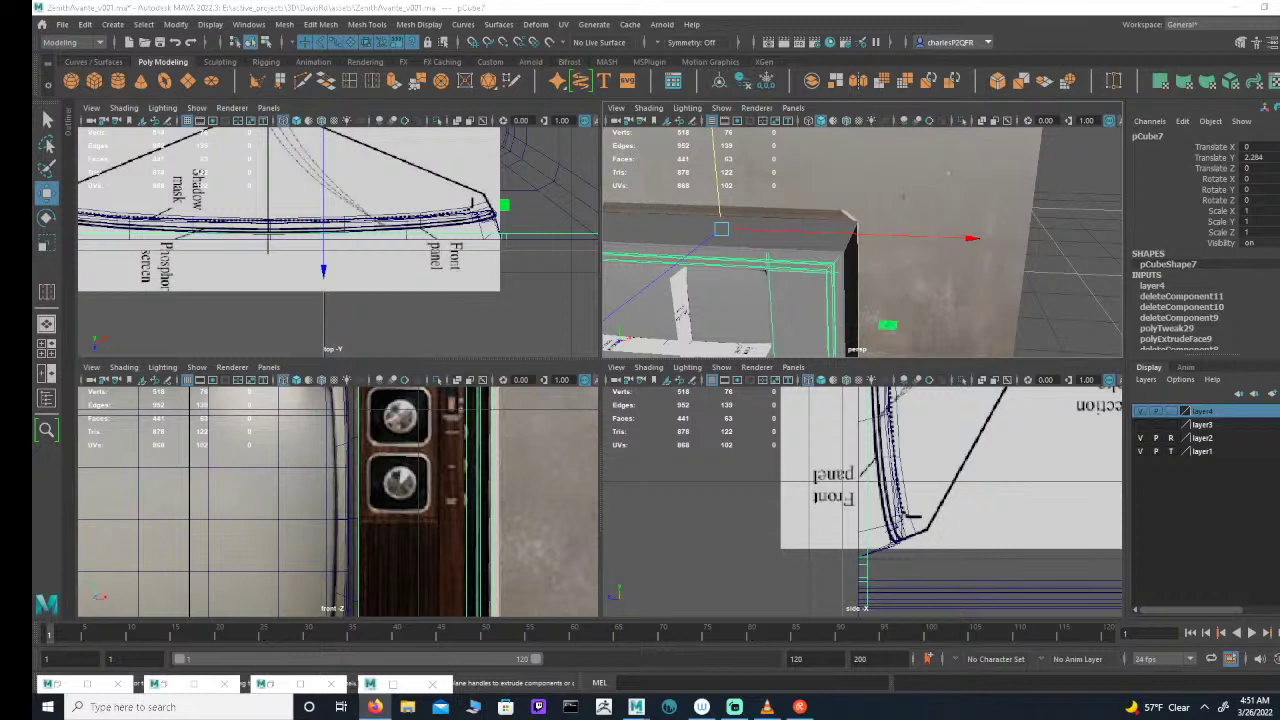
pyautogui.keyDown('alt'); pyautogui.moveTo(868, 472); pyautogui.dragTo(645, 446, button='right'); pyautogui.keyUp('alt')
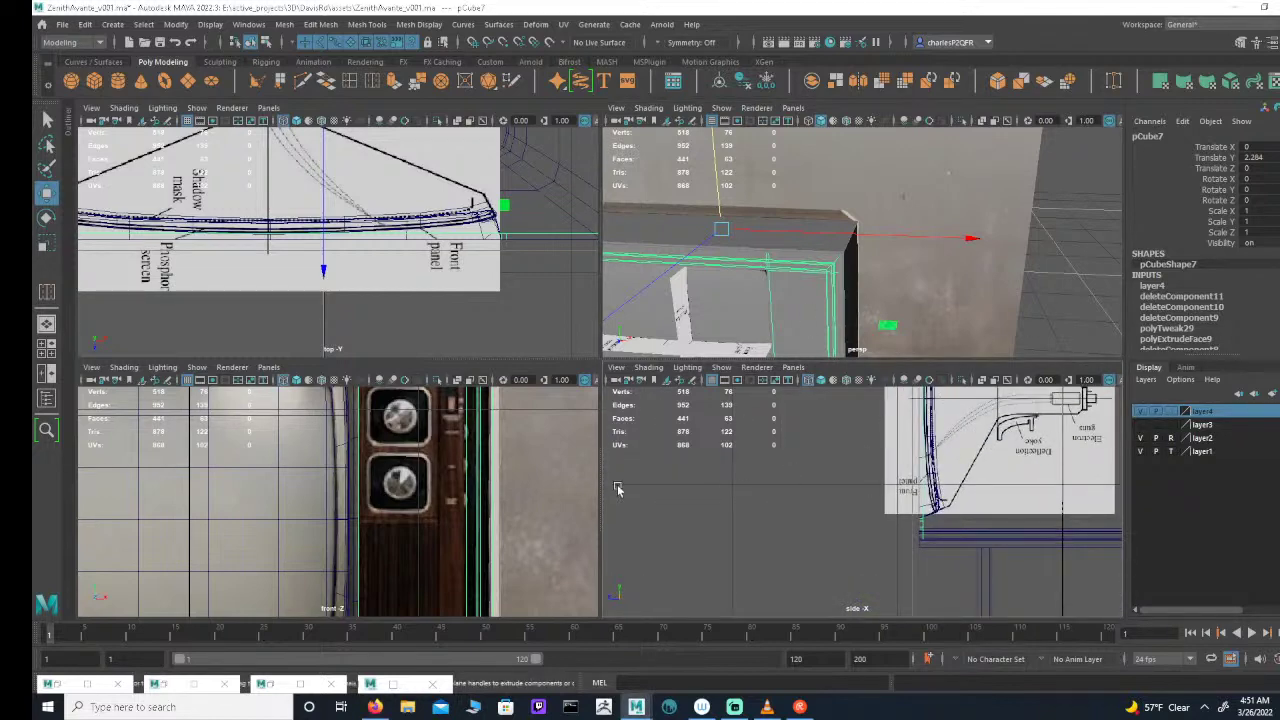
pyautogui.keyDown('alt'); pyautogui.moveTo(434, 486); pyautogui.dragTo(571, 479, button='middle'); pyautogui.keyUp('alt')
pyautogui.keyDown('alt'); pyautogui.moveTo(571, 479); pyautogui.dragTo(313, 457, button='right'); pyautogui.keyUp('alt')
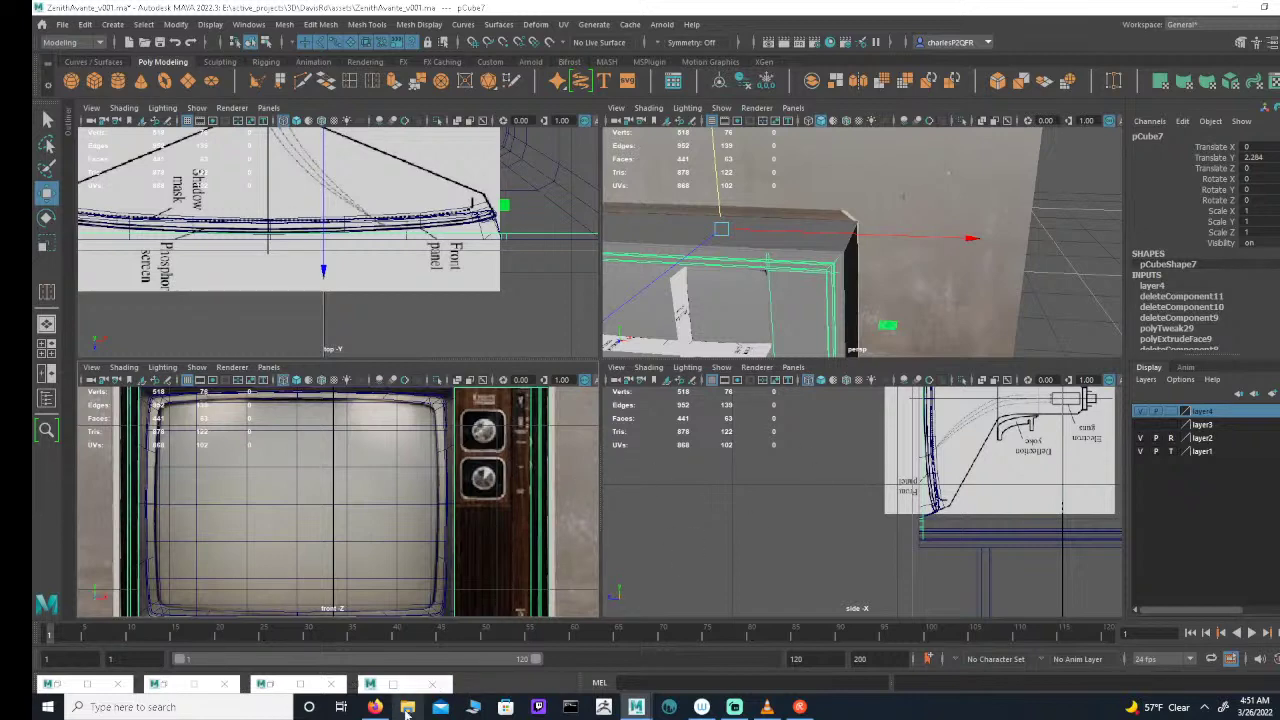
# Step: Open a File Explorer window and move it away, and save the scene as ZenithAvante_v002.ma in the project's scenes folder
pyautogui.press('super+e')
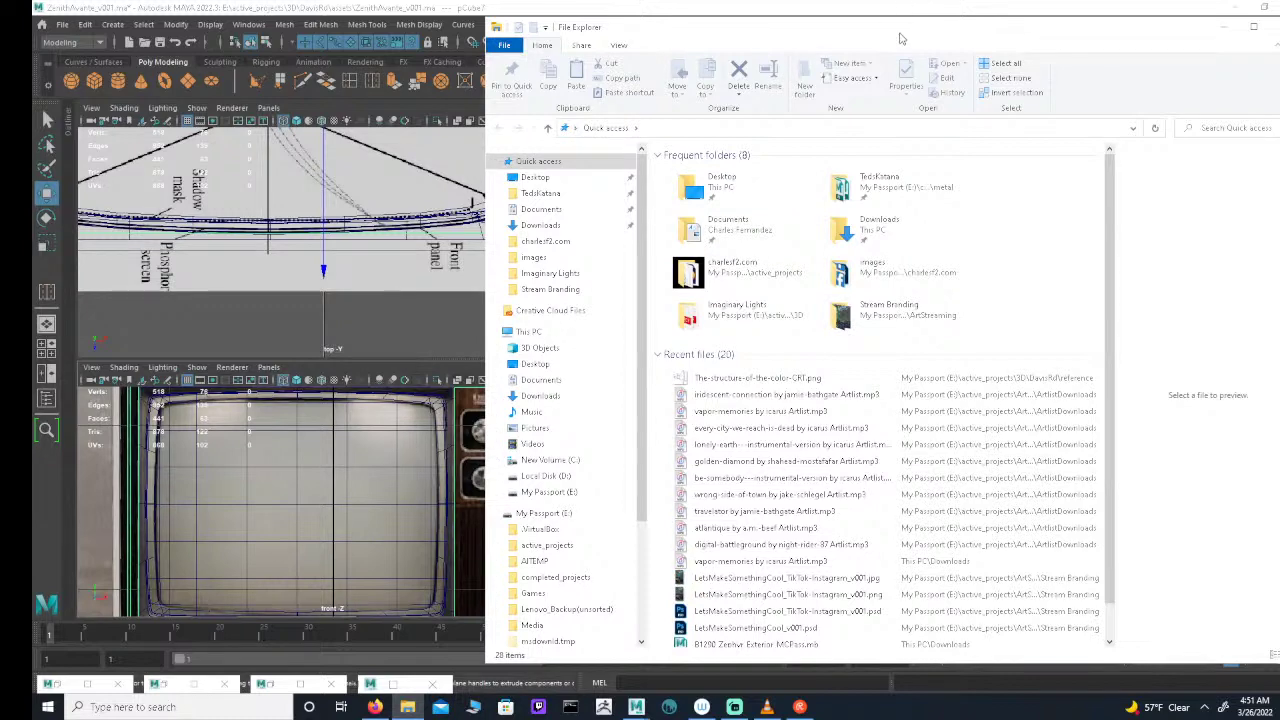
pyautogui.moveTo(899, 32); pyautogui.dragTo(899, 0)
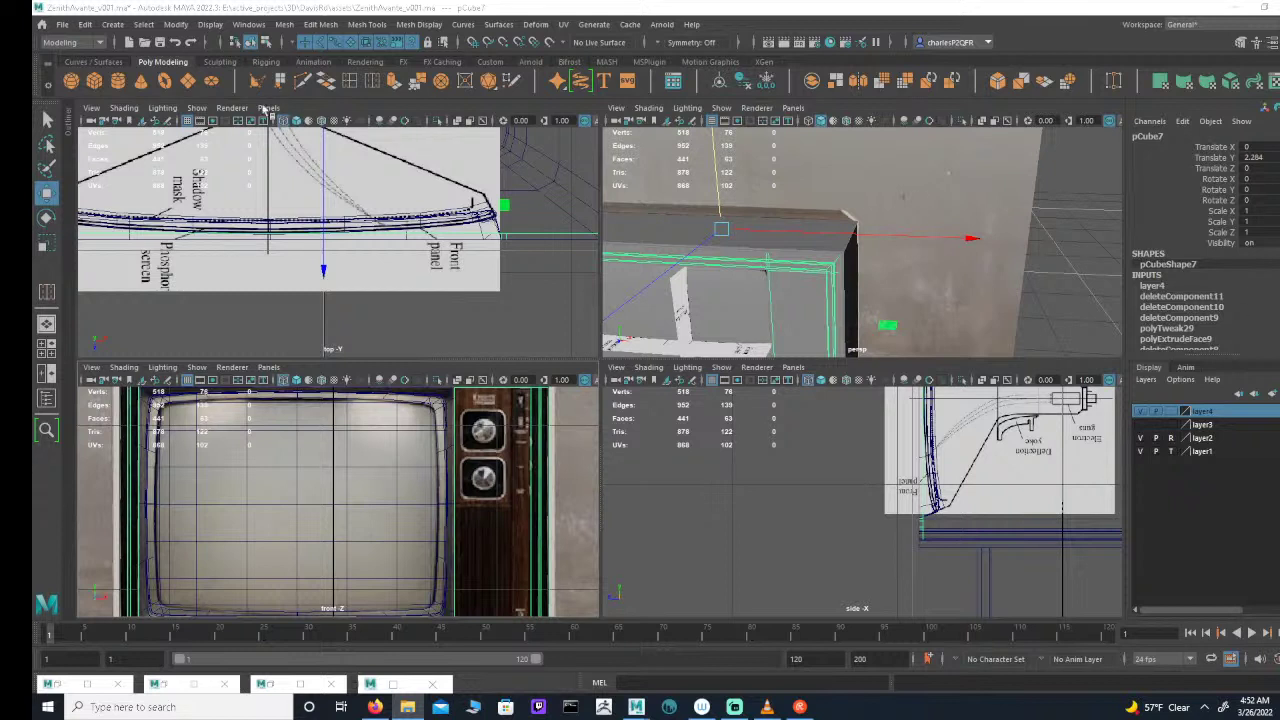
pyautogui.click(62, 24)
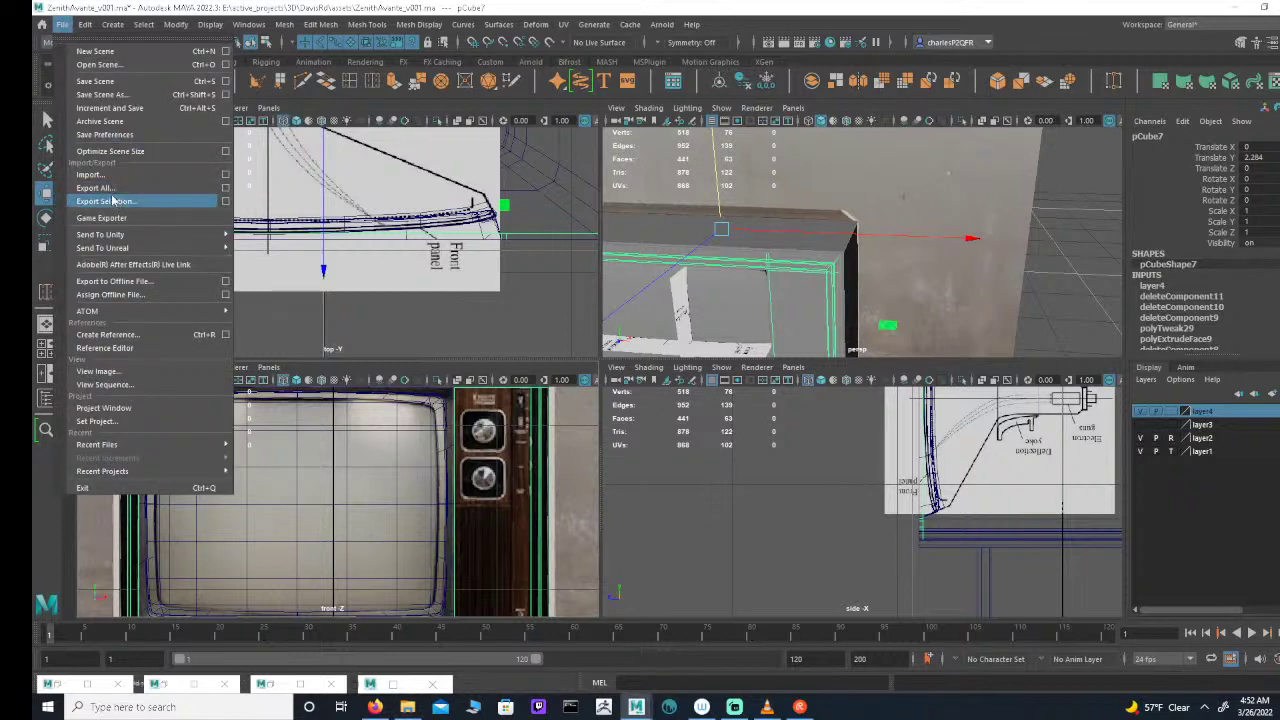
pyautogui.click(96, 96)
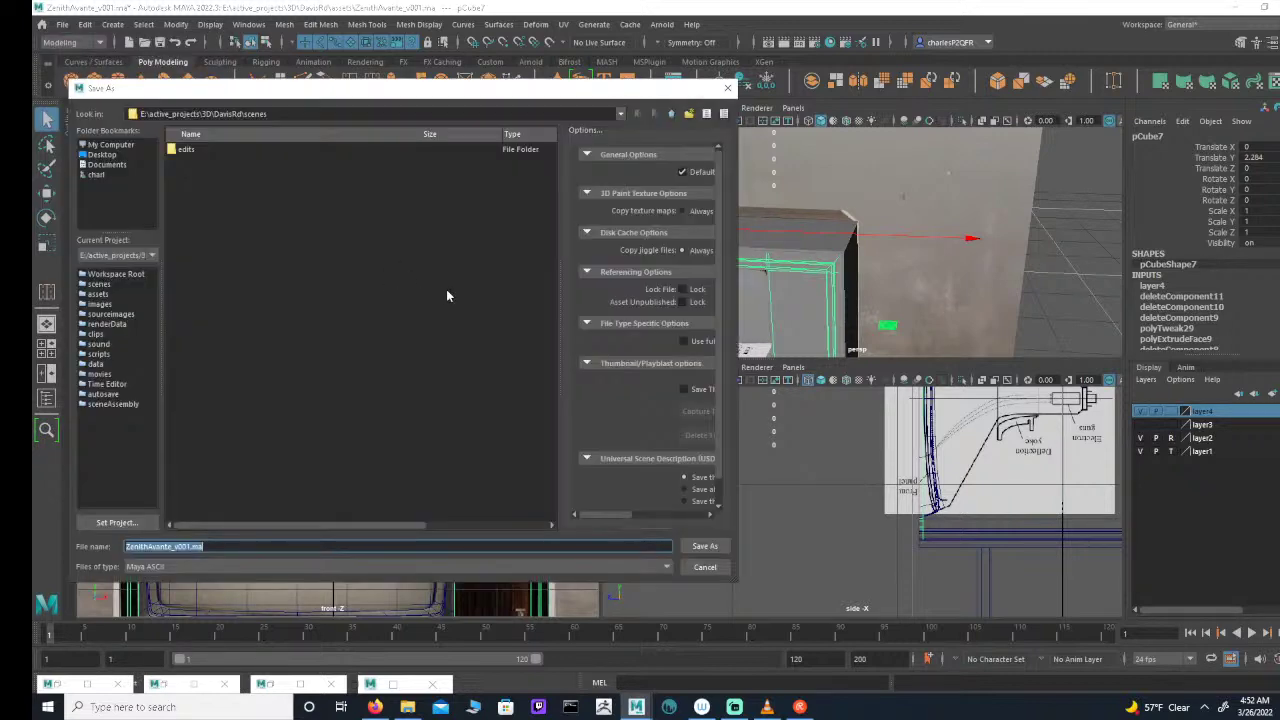
pyautogui.click(191, 546)
pyautogui.press('BackSpace')
pyautogui.write('2')
pyautogui.click(704, 546)
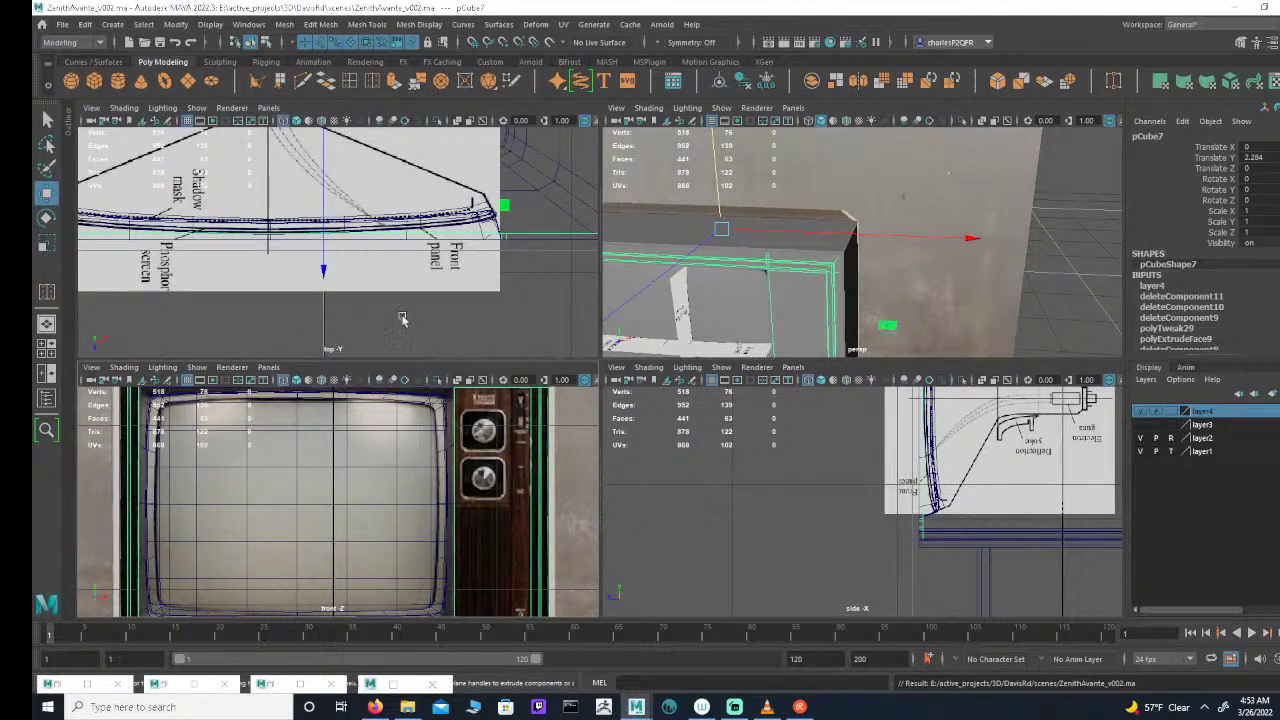
# Step: Delete the construction history of all objects in the scene, and view the whole television in perspective
pyautogui.click(88, 25)
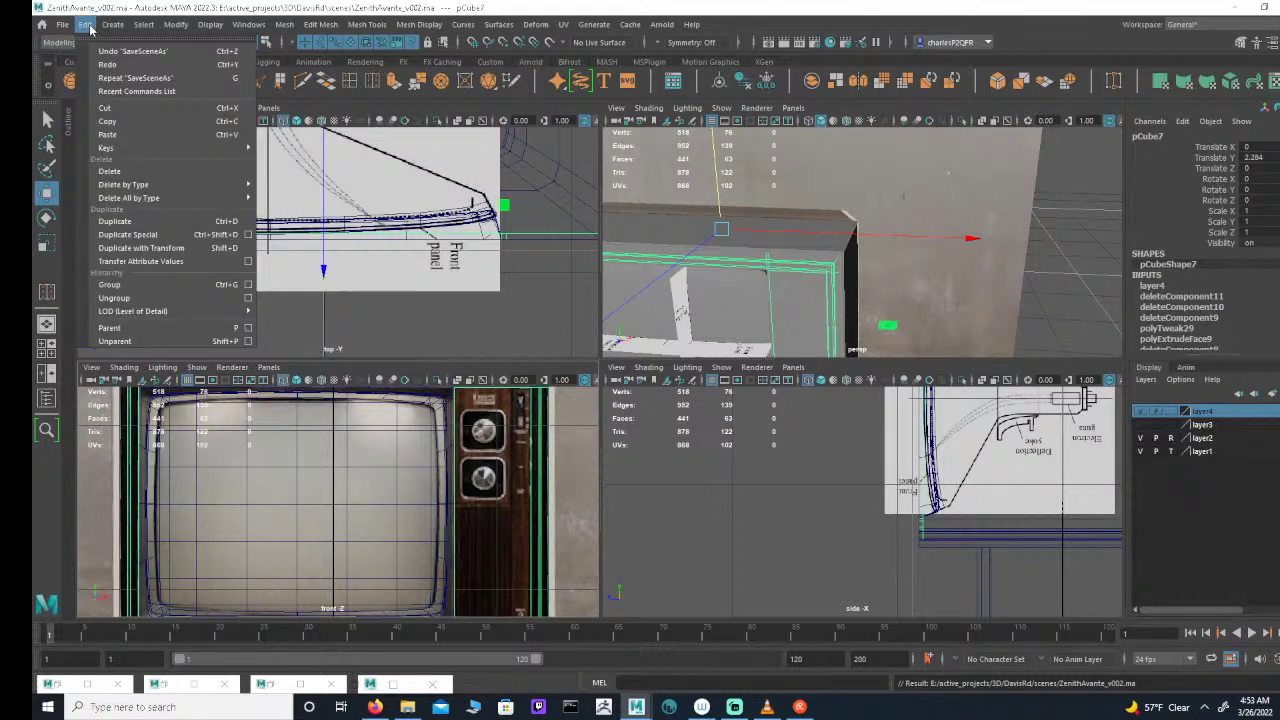
pyautogui.moveTo(114, 200)
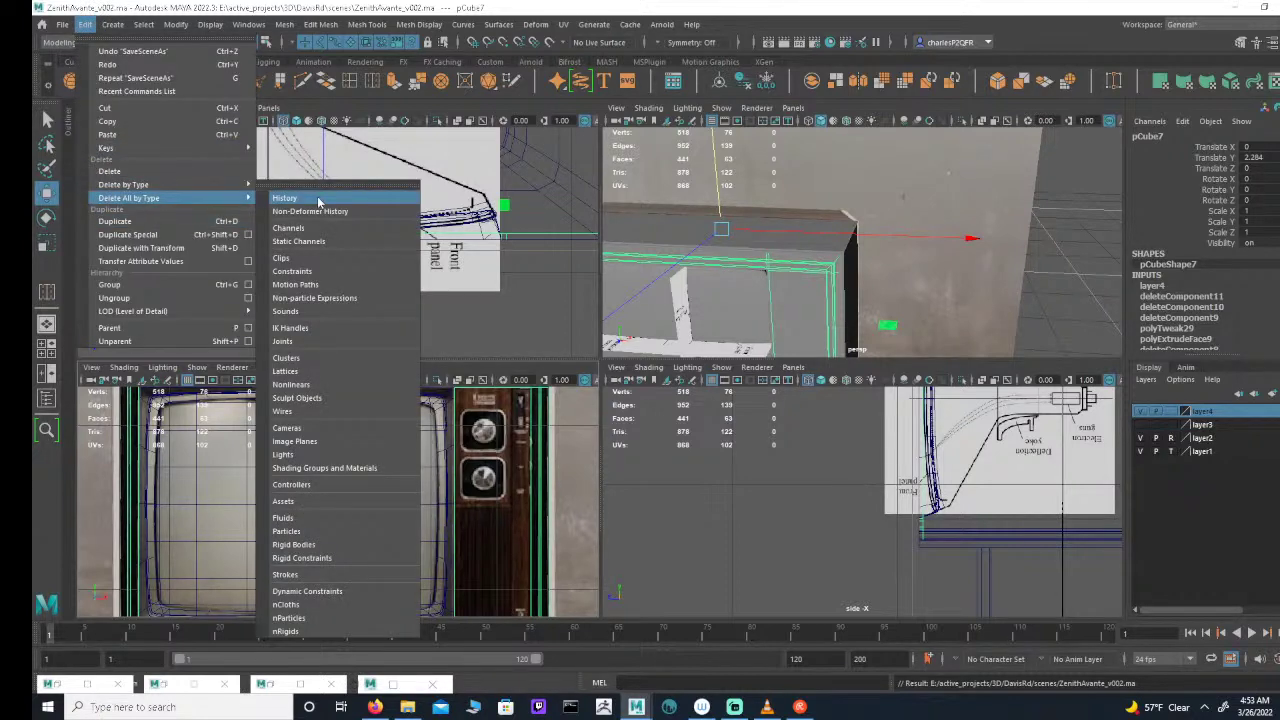
pyautogui.click(284, 197)
pyautogui.scroll(-5, 669, 258)
pyautogui.keyDown('alt'); pyautogui.moveTo(669, 258); pyautogui.dragTo(870, 236, button='right'); pyautogui.keyUp('alt')
pyautogui.keyDown('alt'); pyautogui.moveTo(870, 236); pyautogui.dragTo(874, 206); pyautogui.keyUp('alt')
pyautogui.keyDown('alt'); pyautogui.moveTo(874, 206); pyautogui.dragTo(957, 217, button='right'); pyautogui.keyUp('alt')
pyautogui.keyDown('alt'); pyautogui.moveTo(957, 217); pyautogui.dragTo(855, 227); pyautogui.keyUp('alt')
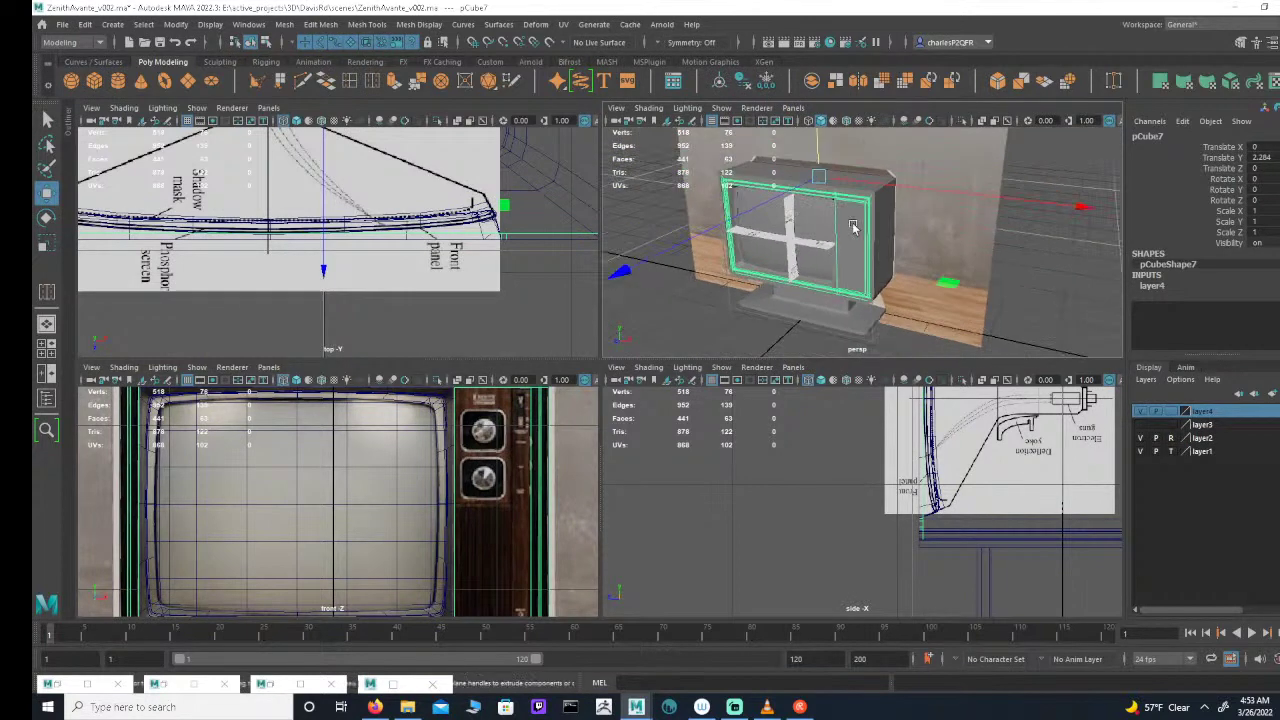
pyautogui.scroll(-3, 850, 235)
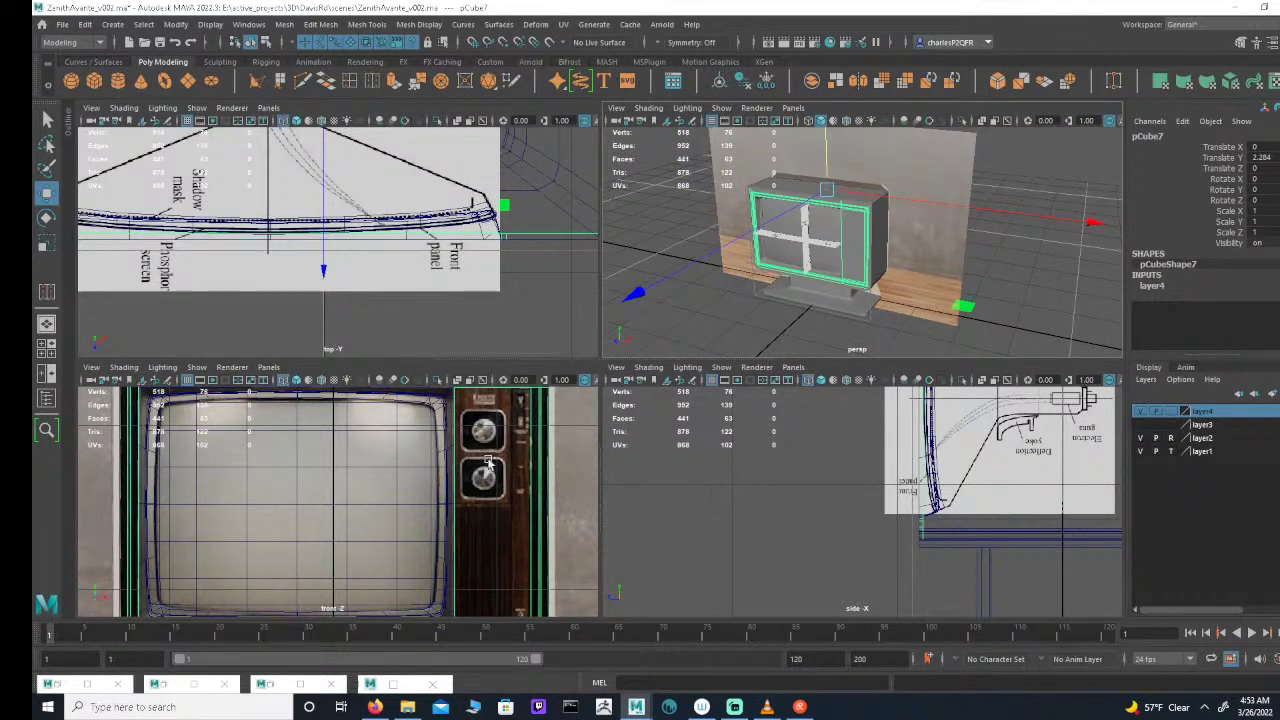
# Step: Select all the television's parts in the front view and freeze their transformations
pyautogui.keyDown('alt'); pyautogui.moveTo(487, 461); pyautogui.dragTo(194, 503, button='right'); pyautogui.keyUp('alt')
pyautogui.keyDown('alt'); pyautogui.moveTo(340, 500); pyautogui.dragTo(371, 457, button='middle'); pyautogui.keyUp('alt')
pyautogui.keyDown('alt'); pyautogui.moveTo(371, 457); pyautogui.dragTo(287, 487, button='right'); pyautogui.keyUp('alt')
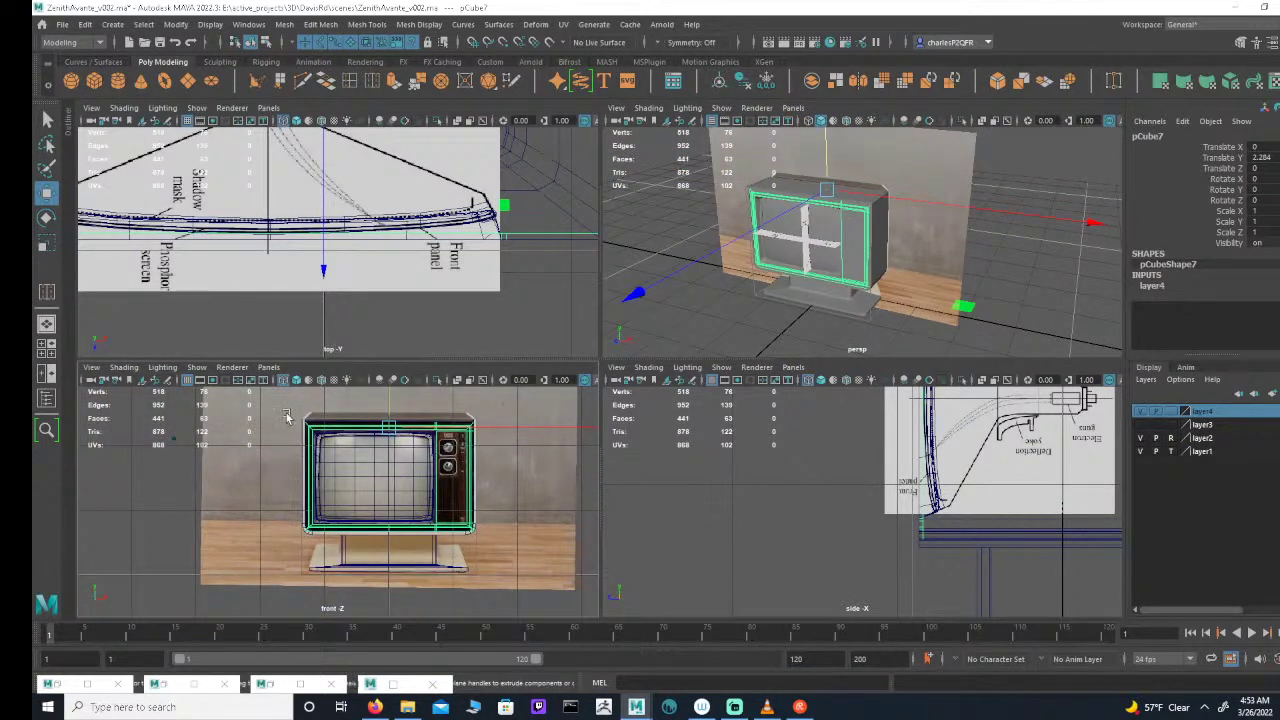
pyautogui.moveTo(281, 410); pyautogui.dragTo(518, 561)
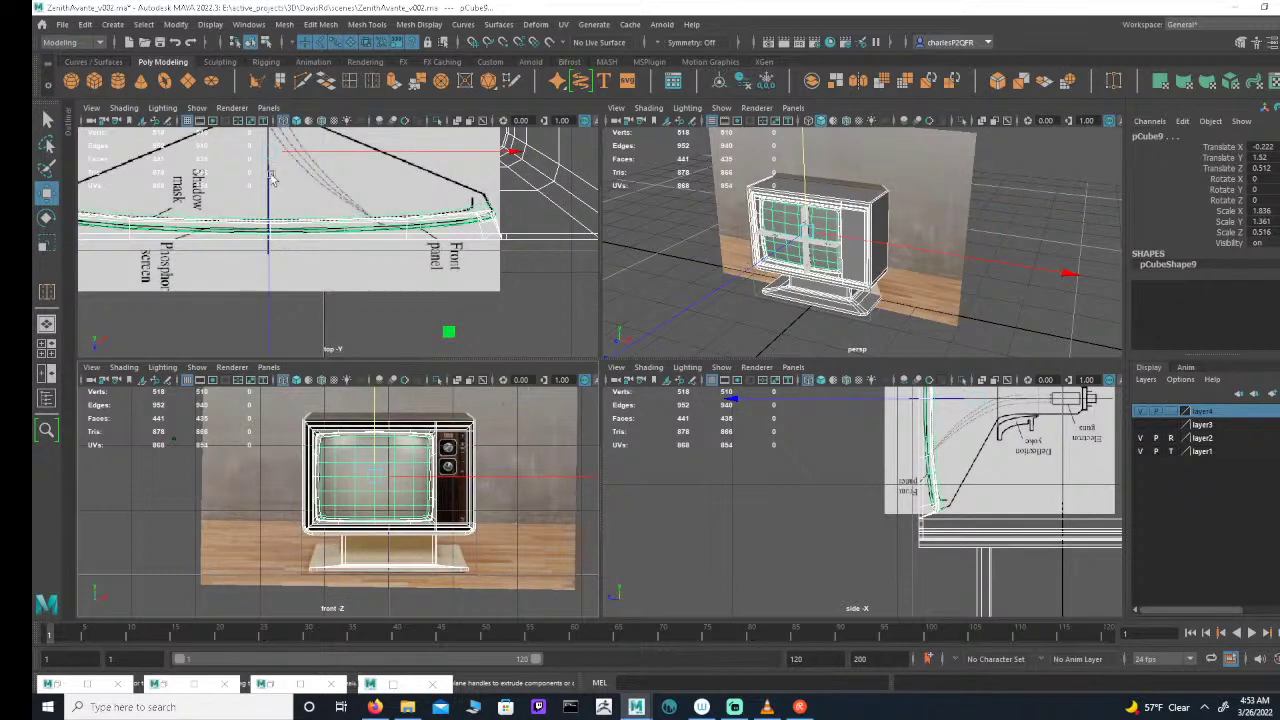
pyautogui.click(243, 26)
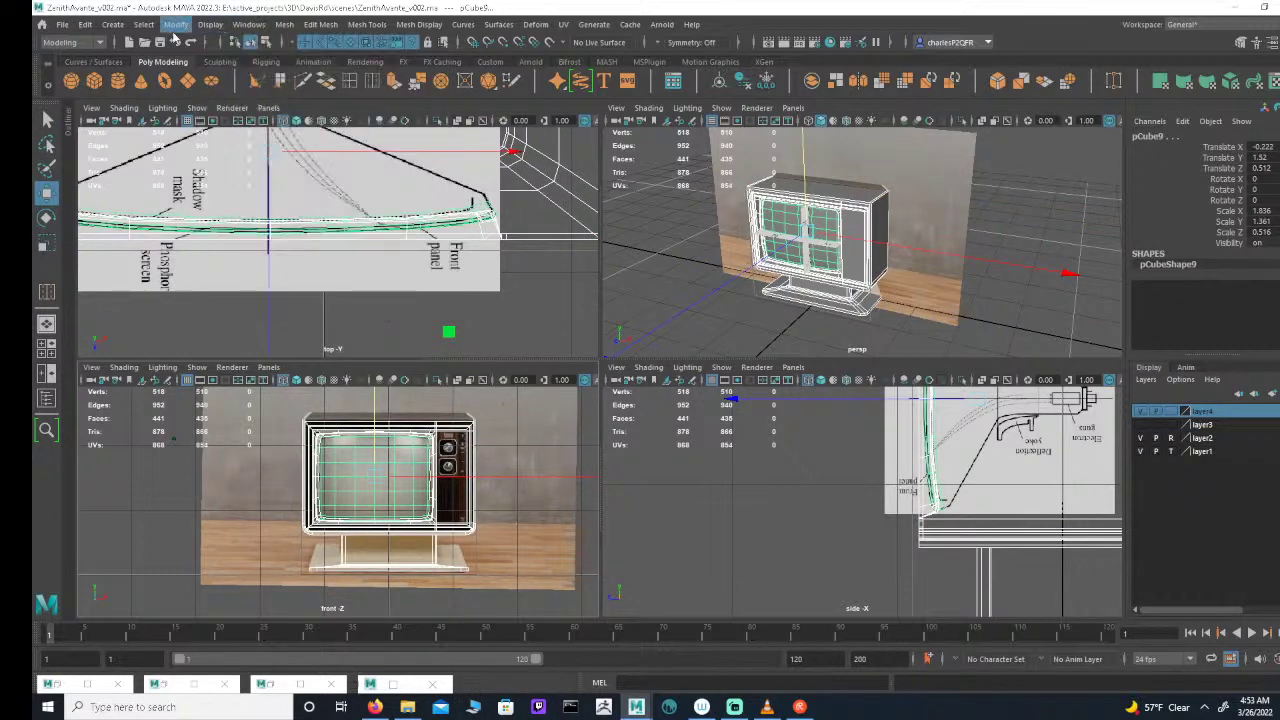
pyautogui.moveTo(183, 25)
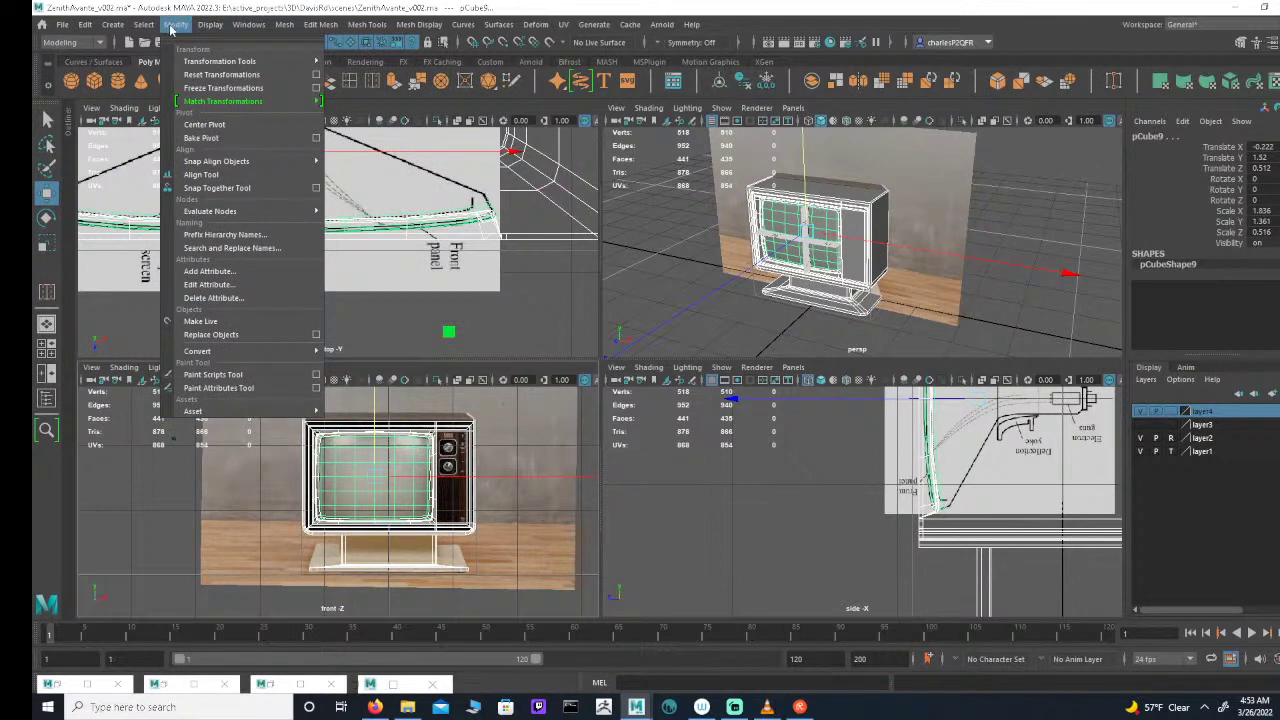
pyautogui.click(199, 88)
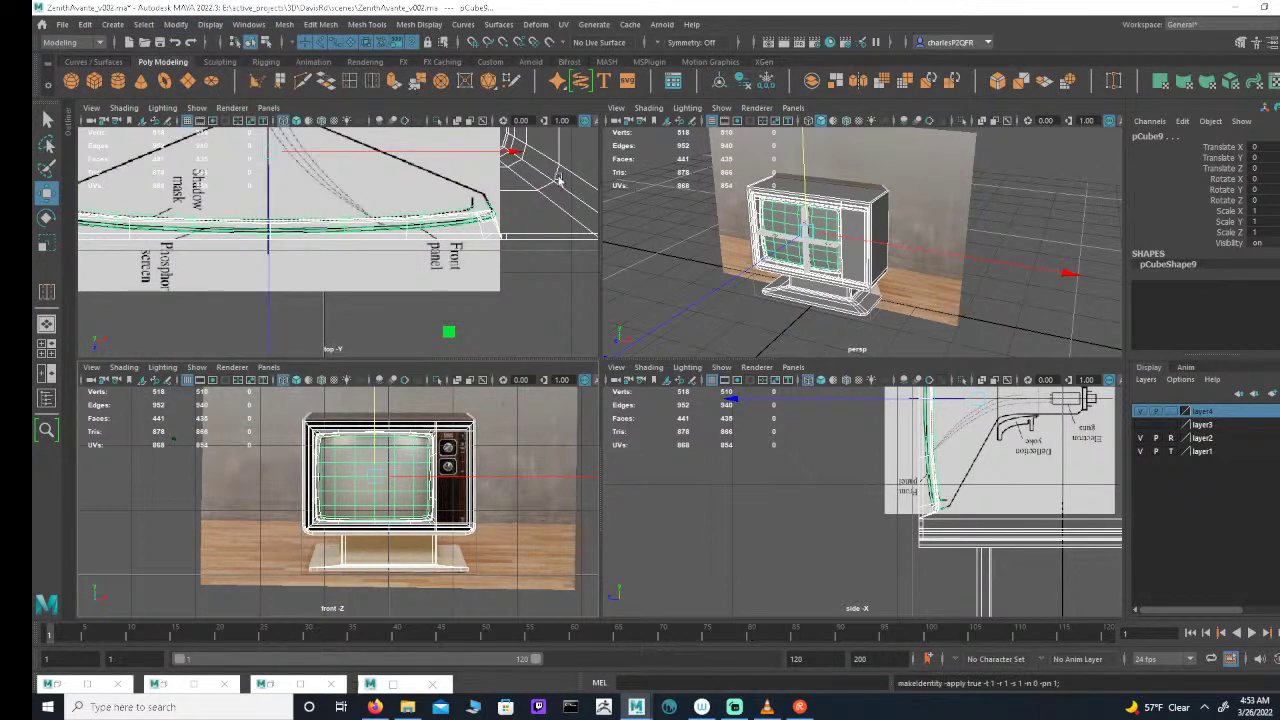
# Step: Test the frozen transforms by raising the front frame above the cabinet, and reset its Translate Y to 0
pyautogui.click(686, 243)
pyautogui.click(882, 207)
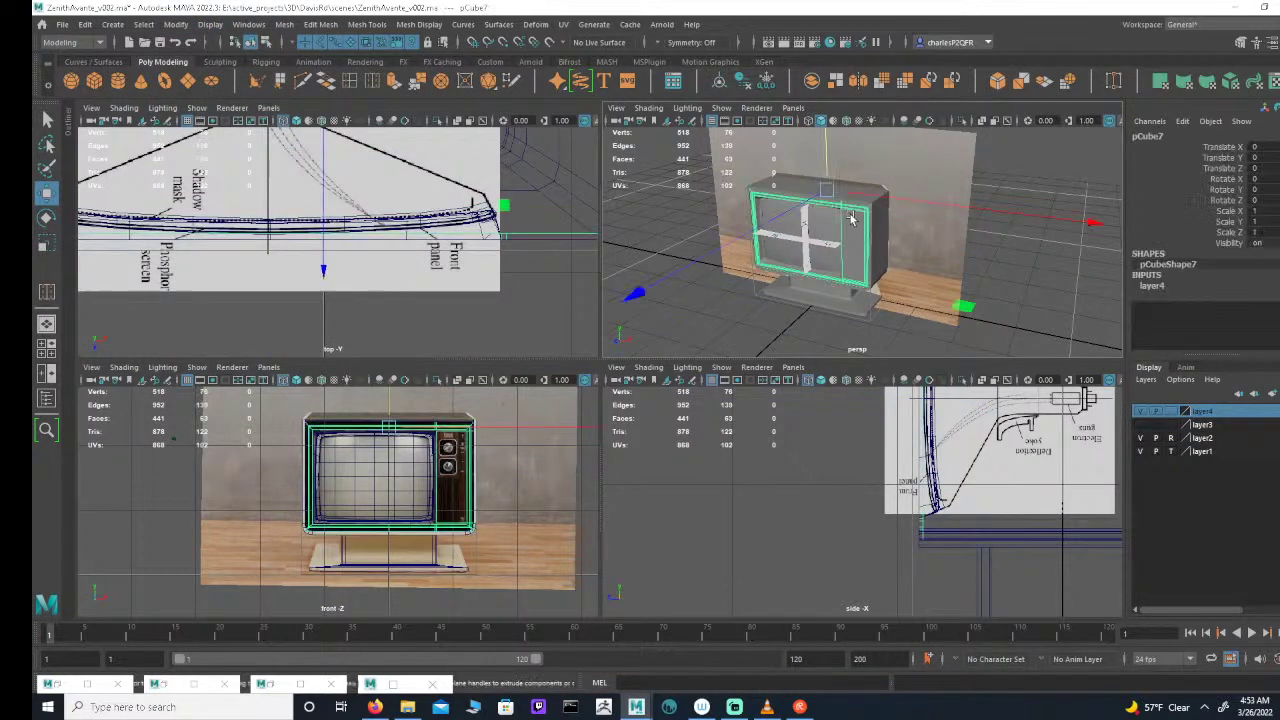
pyautogui.moveTo(832, 170); pyautogui.dragTo(843, 42)
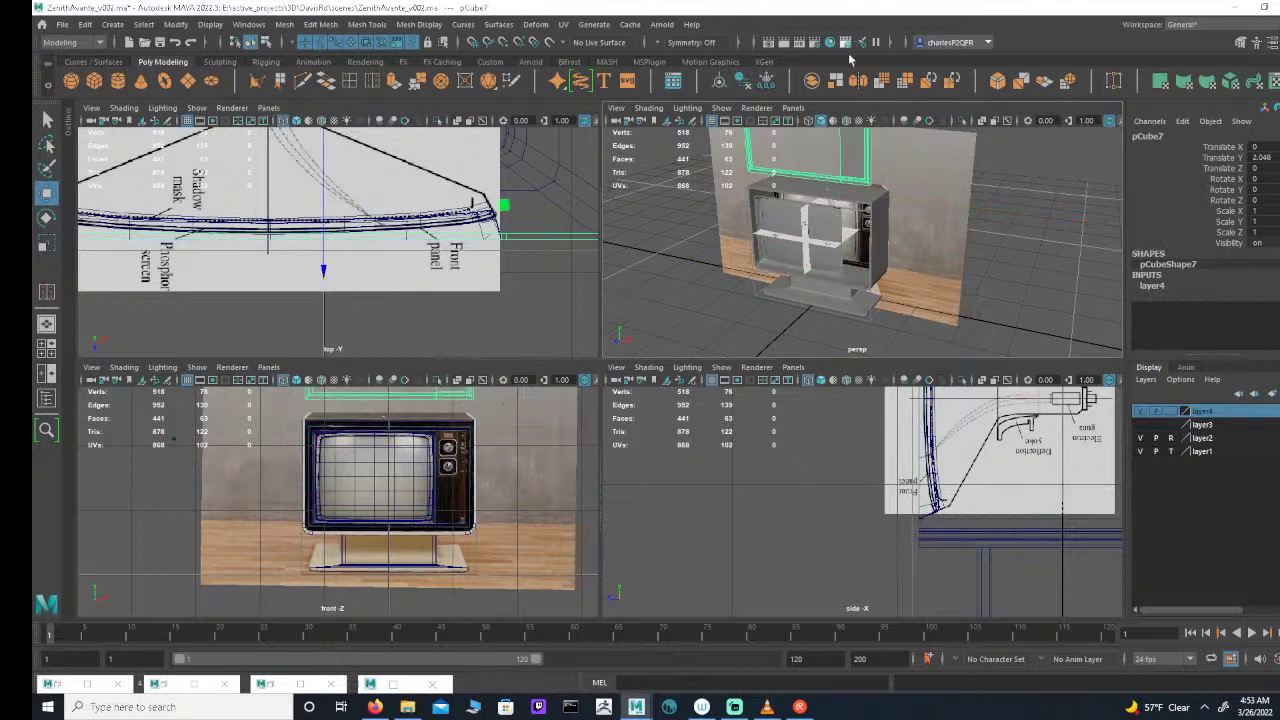
pyautogui.doubleClick(1262, 158)
pyautogui.write('0')
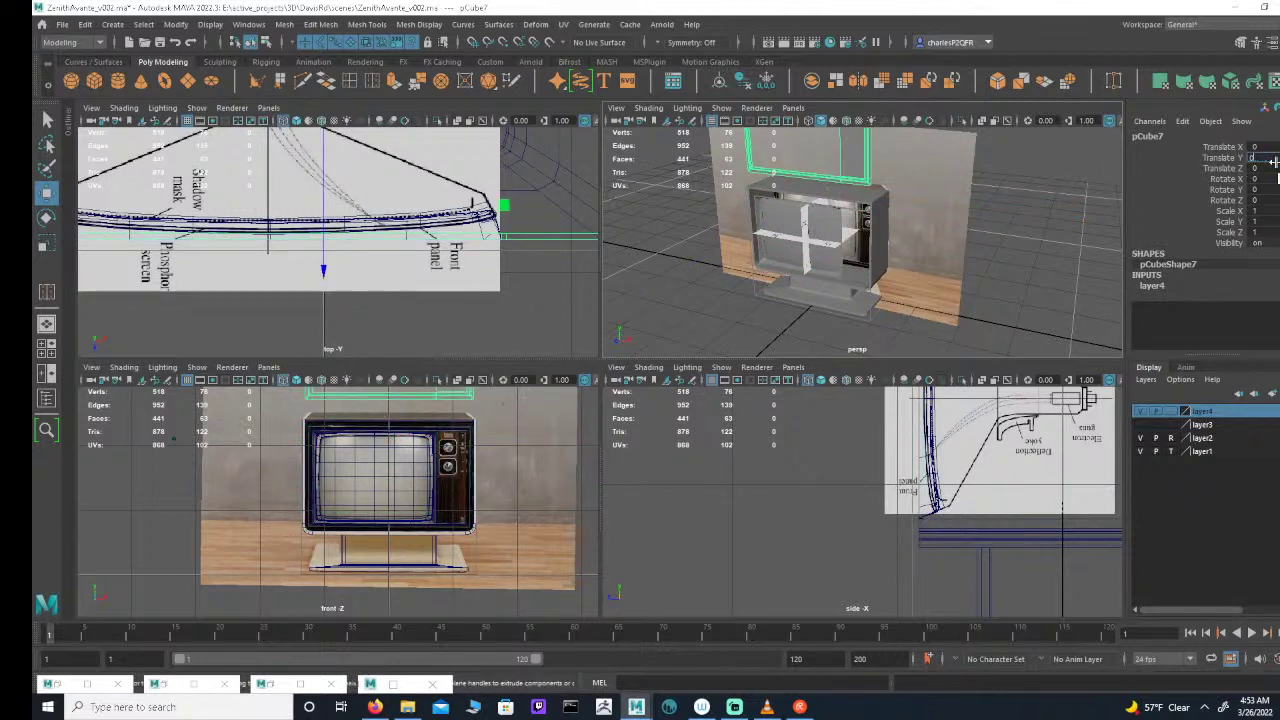
pyautogui.press('Return')
pyautogui.click(788, 305)
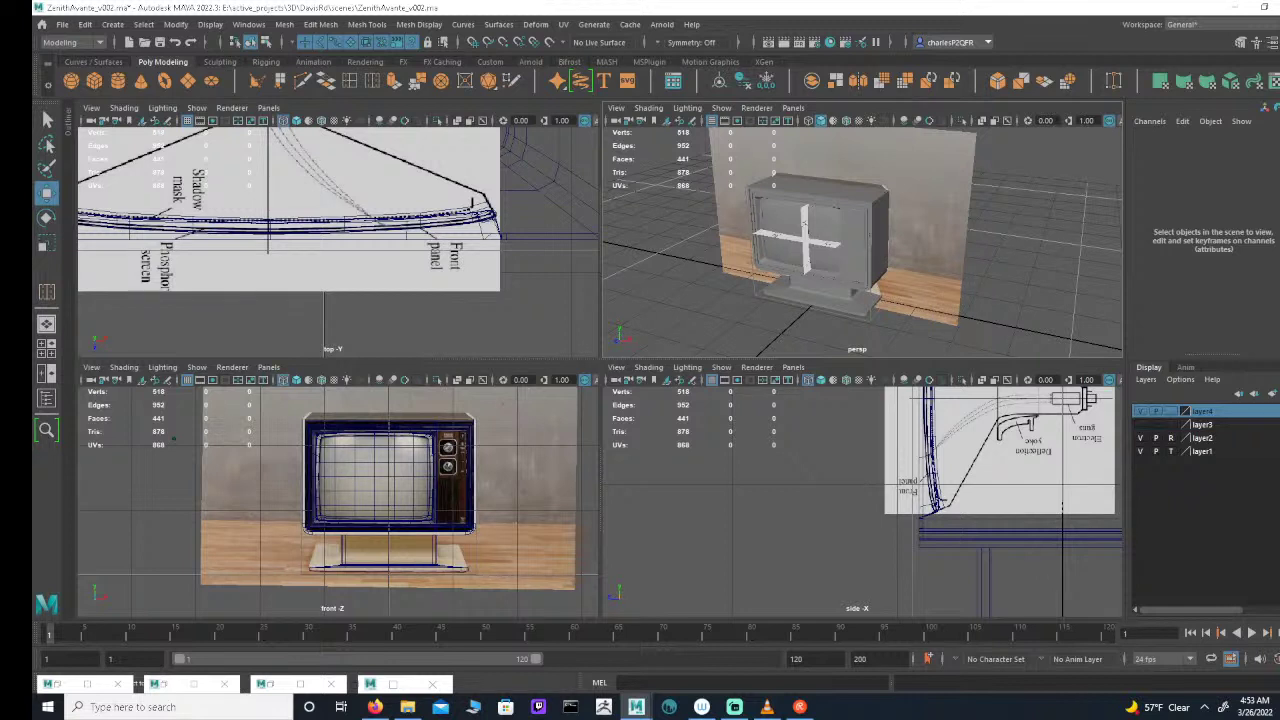
# Step: Open the reference photo 1973_Zenith_dial_Closeup.jpg, examine the two dials and control panel up close, and move the photo out of the way
pyautogui.click(408, 707)
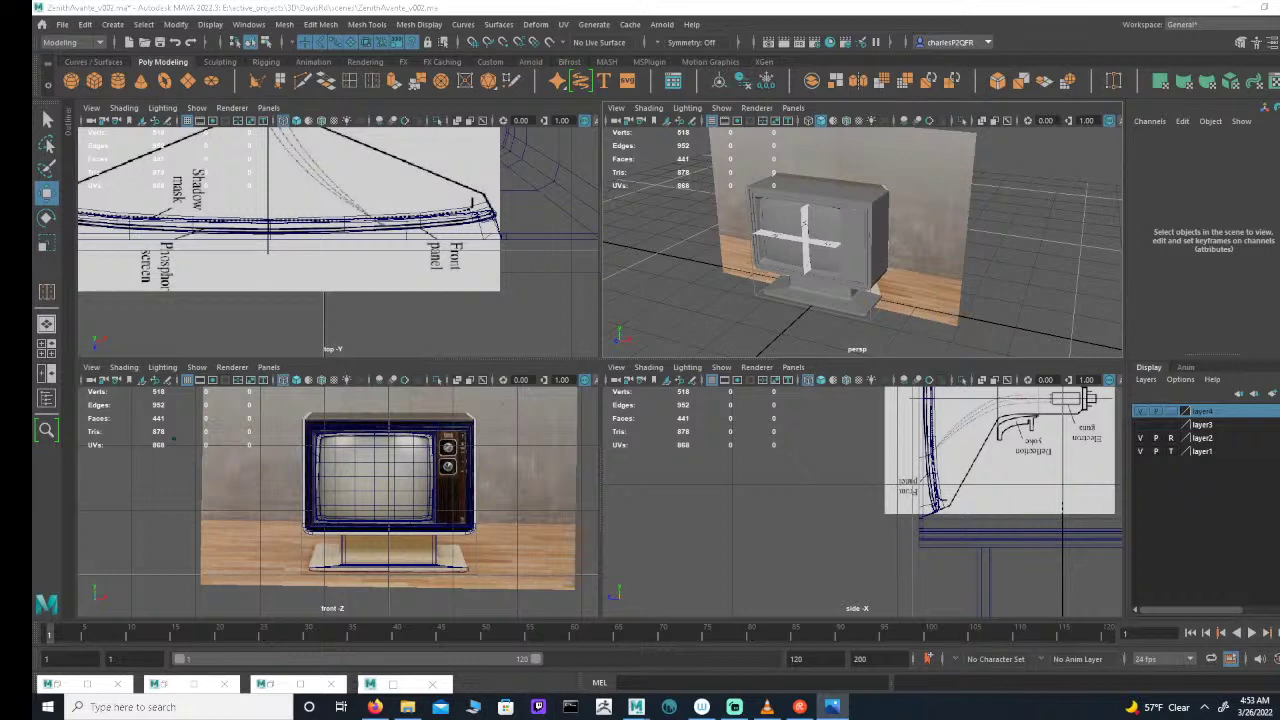
pyautogui.moveTo(186, 618); pyautogui.dragTo(286, 134)
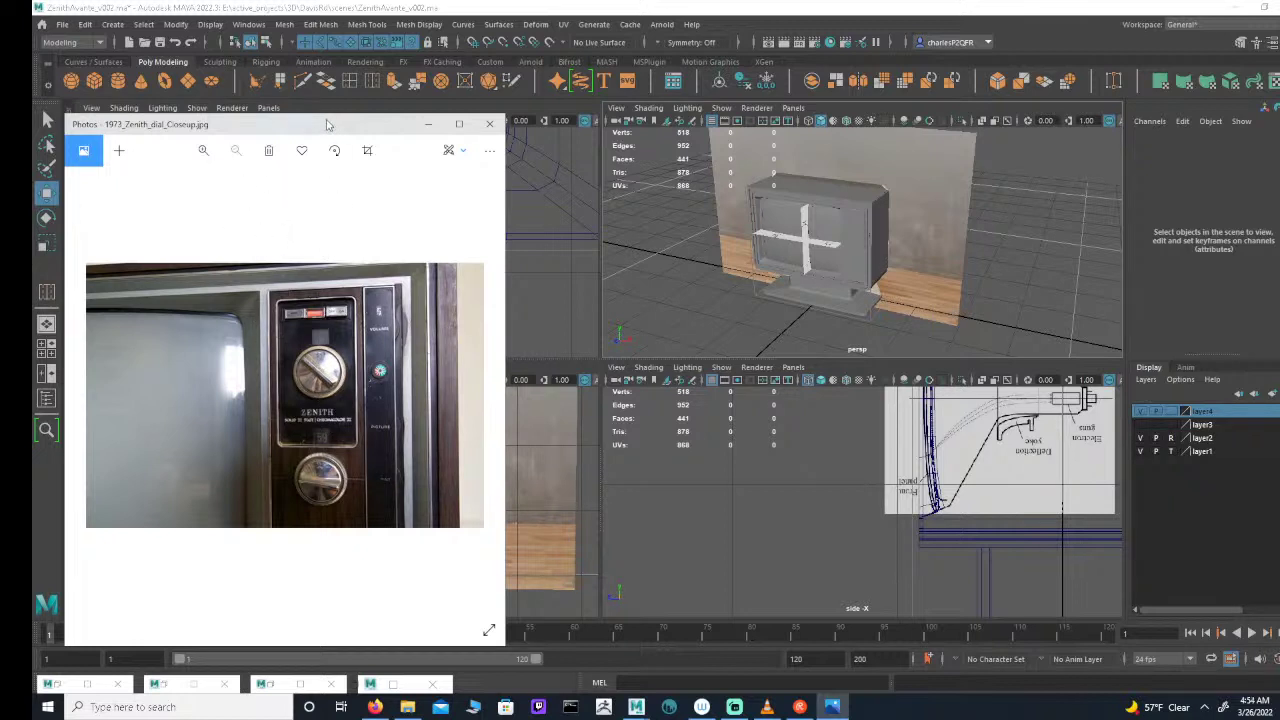
pyautogui.moveTo(329, 126); pyautogui.dragTo(554, 66)
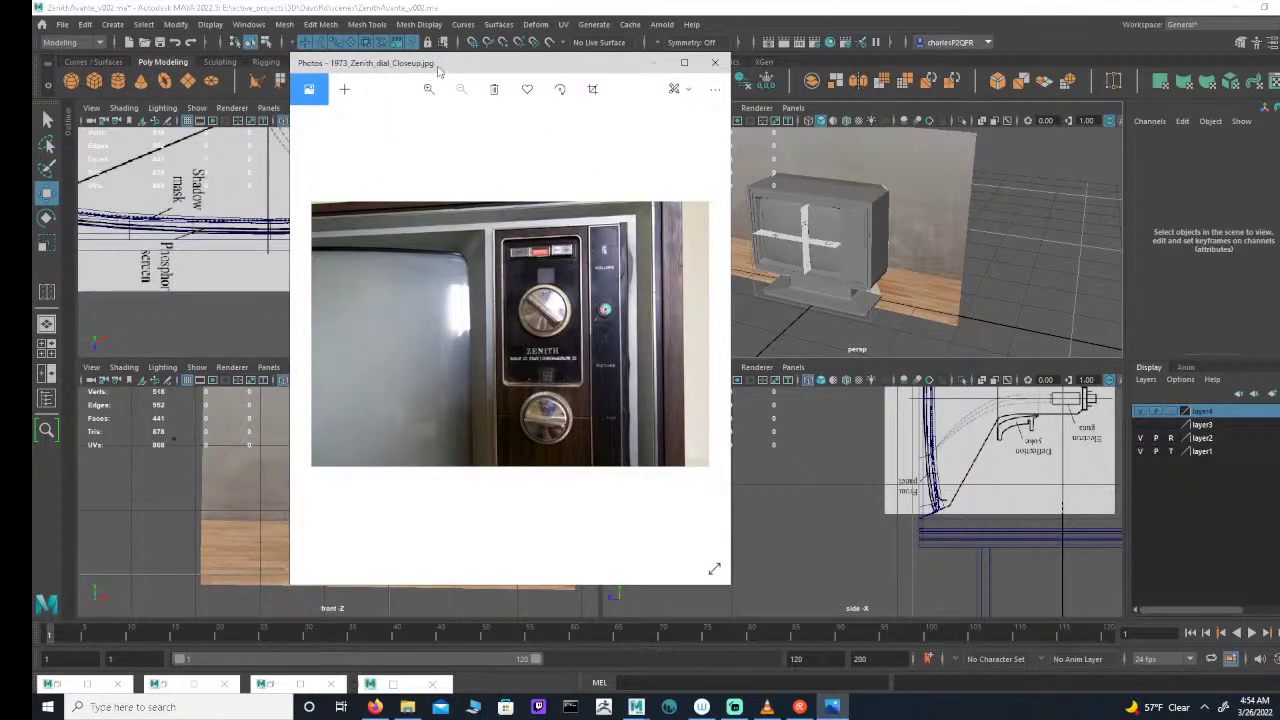
pyautogui.moveTo(458, 66); pyautogui.dragTo(731, 71)
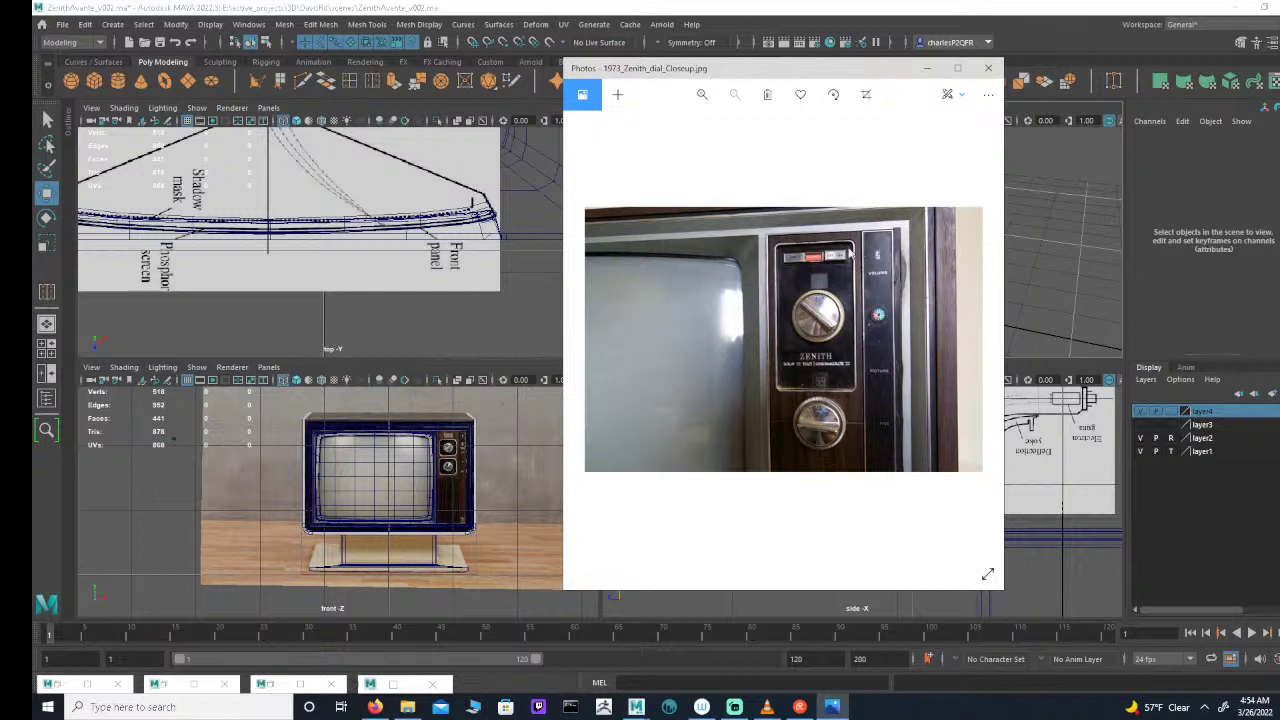
pyautogui.click(700, 96)
pyautogui.click(693, 98)
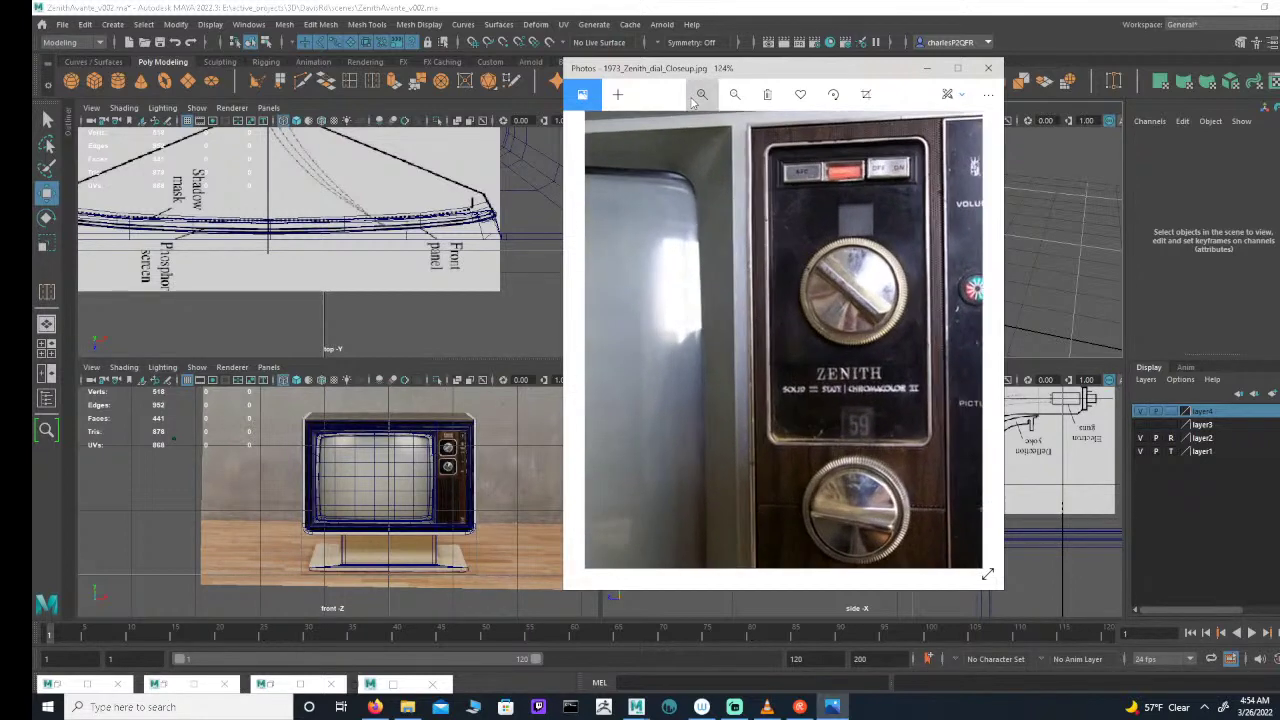
pyautogui.click(693, 98)
pyautogui.moveTo(903, 416); pyautogui.dragTo(756, 357)
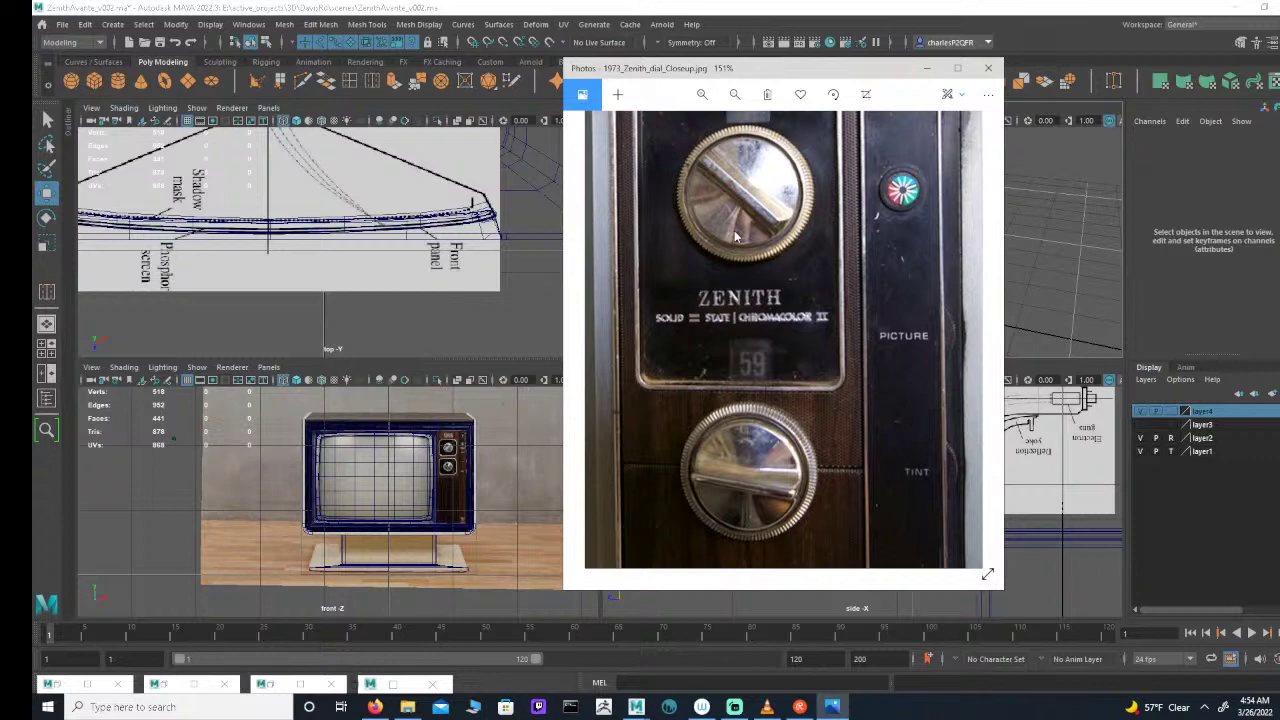
pyautogui.moveTo(752, 70); pyautogui.dragTo(1279, 150)
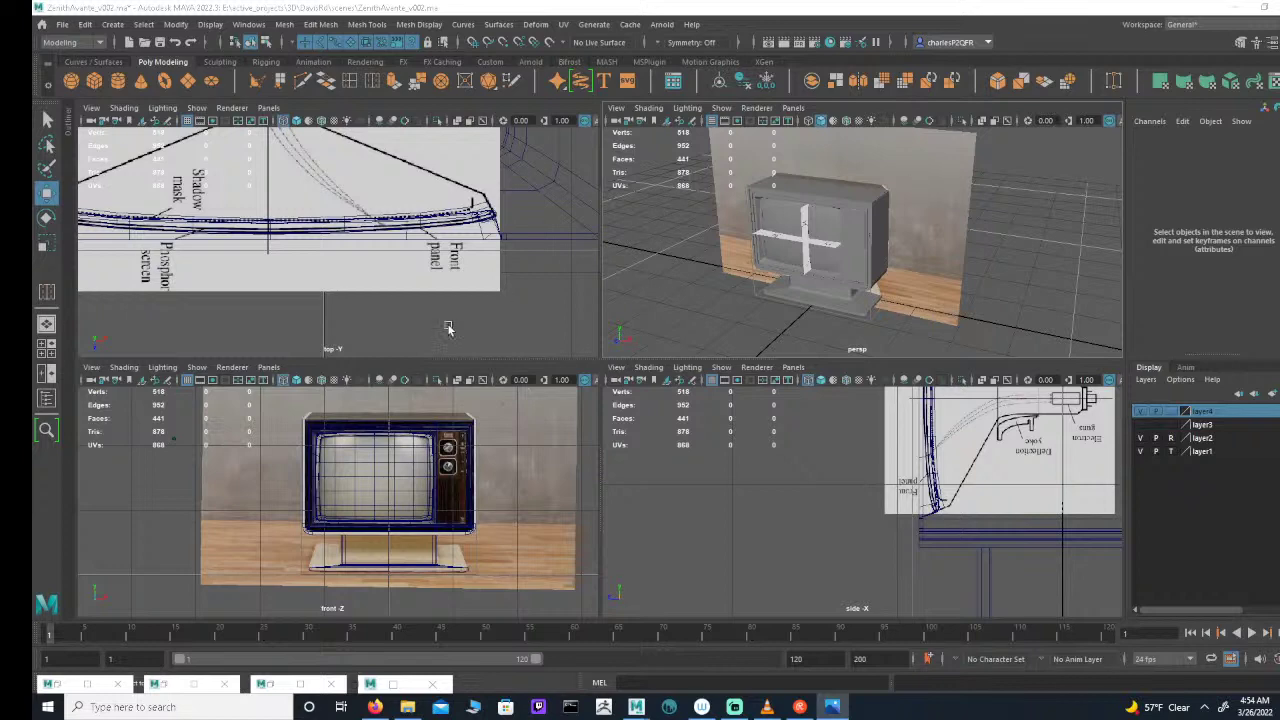
# Step: Create a polygon cylinder for the dial and set its Rotate X to 90
pyautogui.scroll(4, 480, 470)
pyautogui.scroll(5, 530, 461)
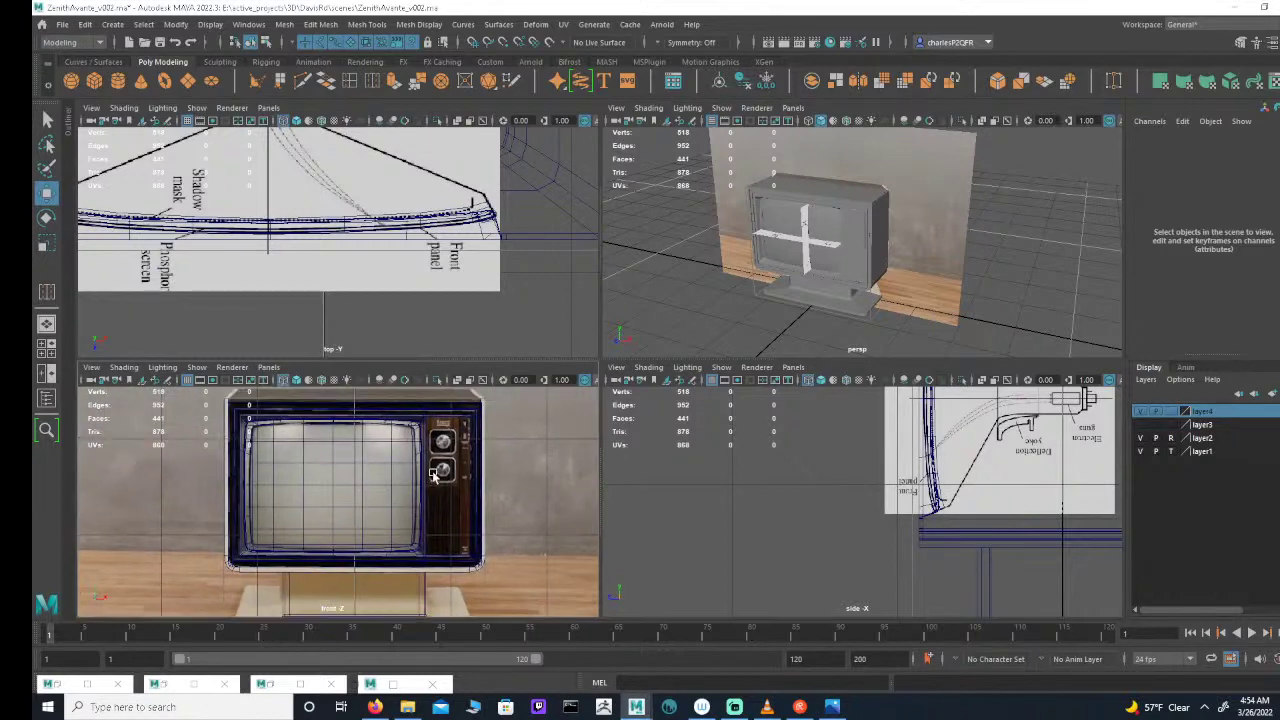
pyautogui.scroll(-4, 447, 428)
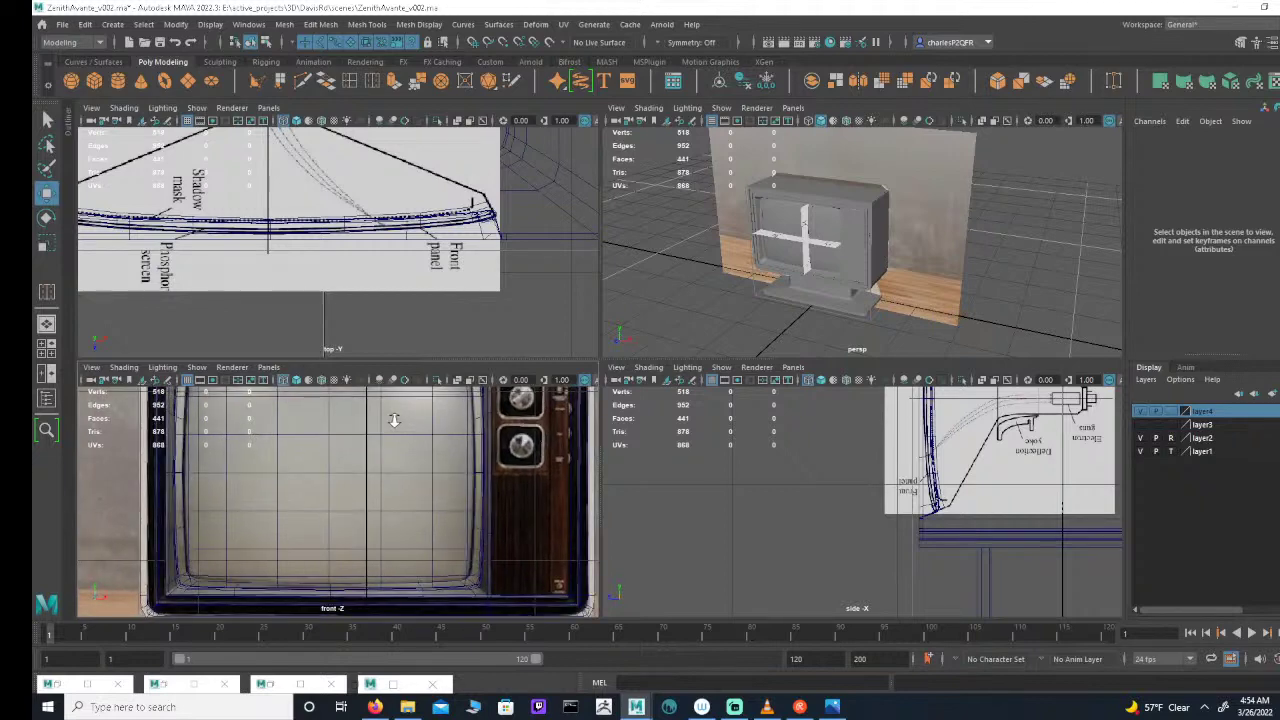
pyautogui.scroll(2, 420, 447)
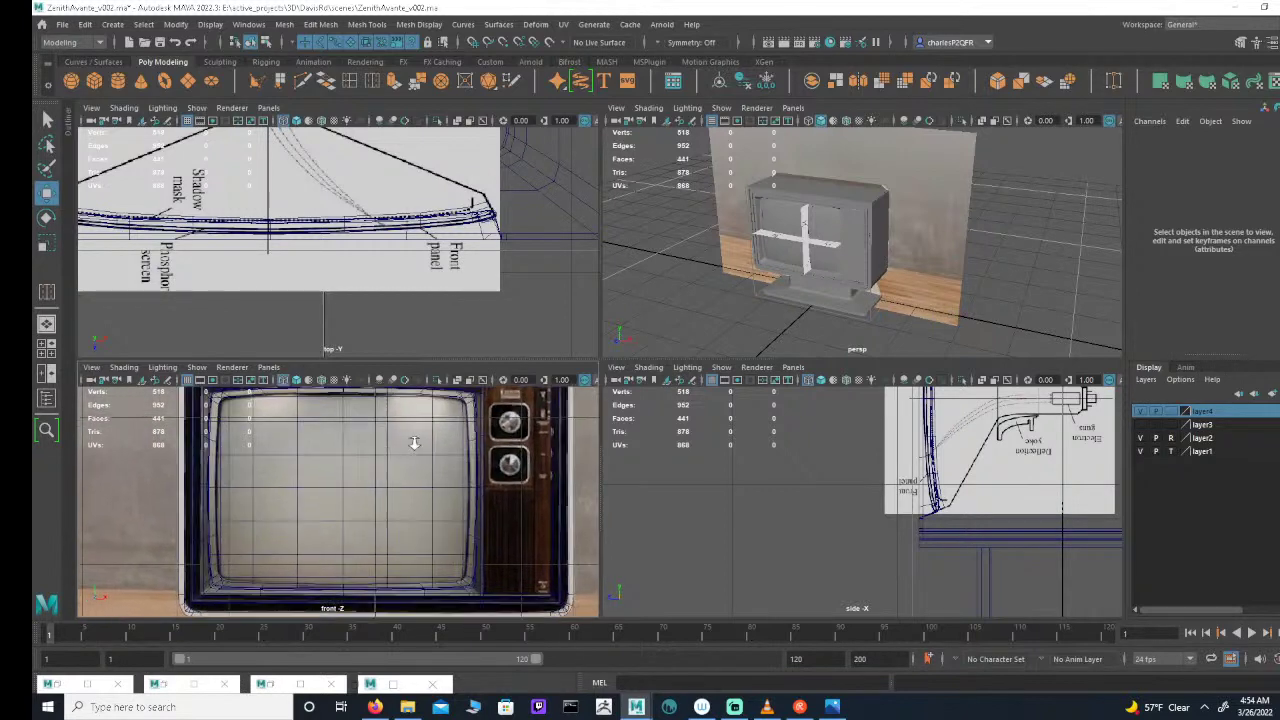
pyautogui.click(118, 81)
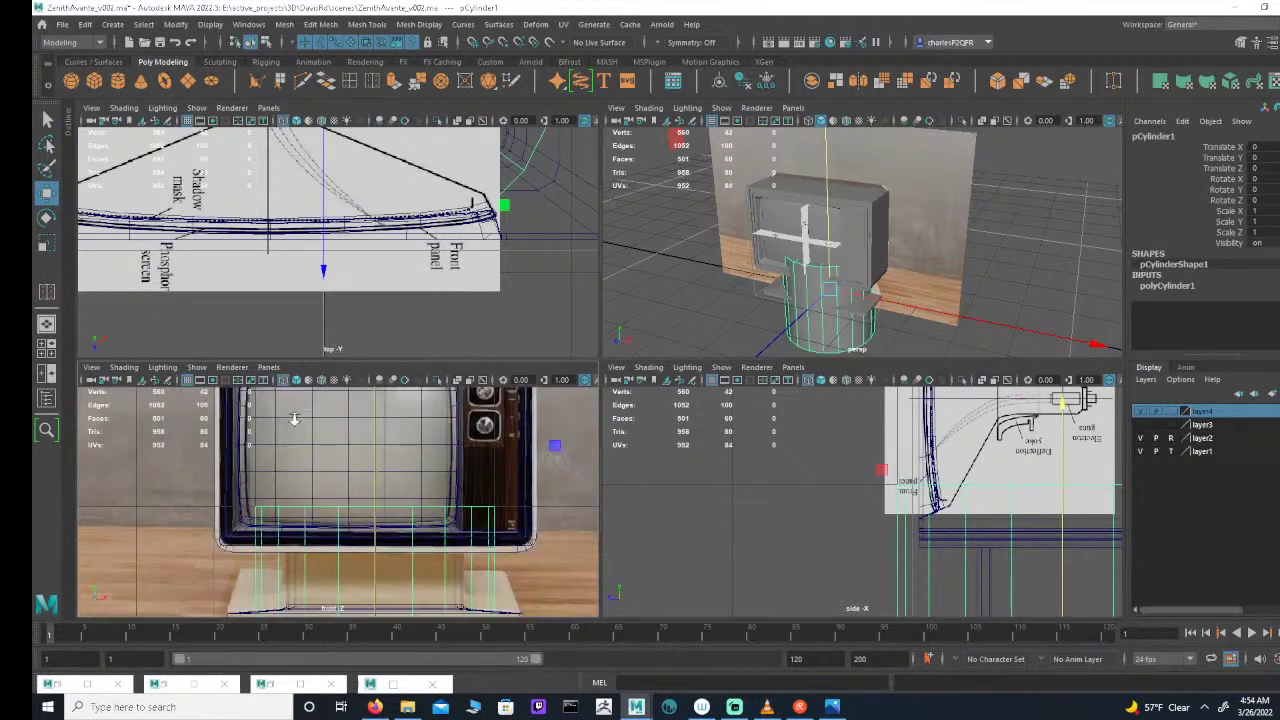
pyautogui.click(1262, 180)
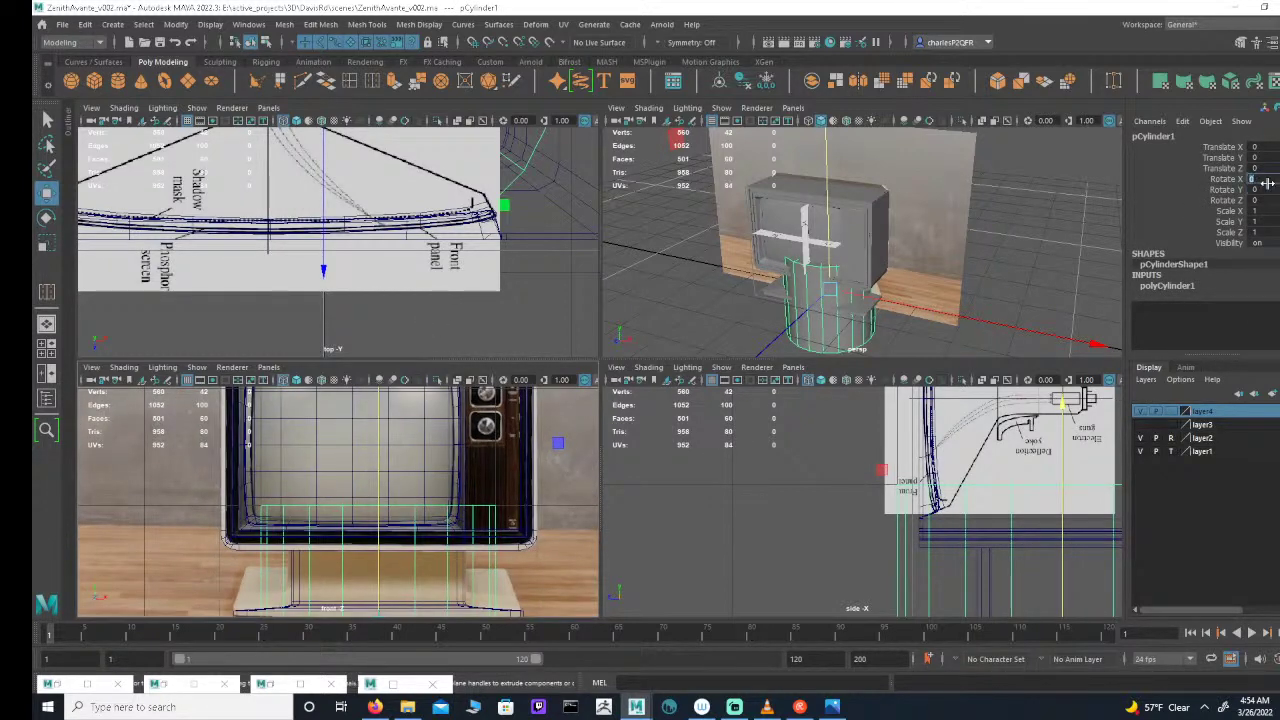
pyautogui.write('90')
pyautogui.press('Return')
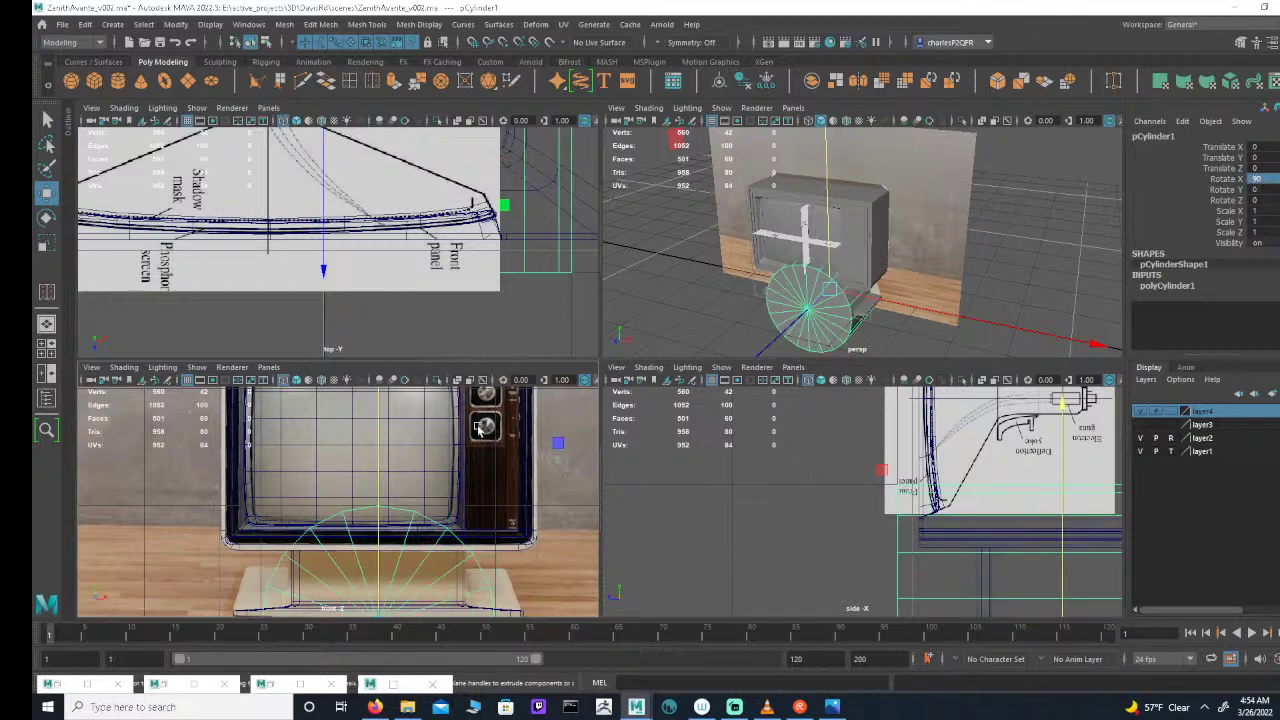
# Step: Centre the cylinder on the upper dial of the front reference, at about Translate X 0.921 and Translate Y 1.967
pyautogui.moveTo(373, 586); pyautogui.dragTo(419, 441)
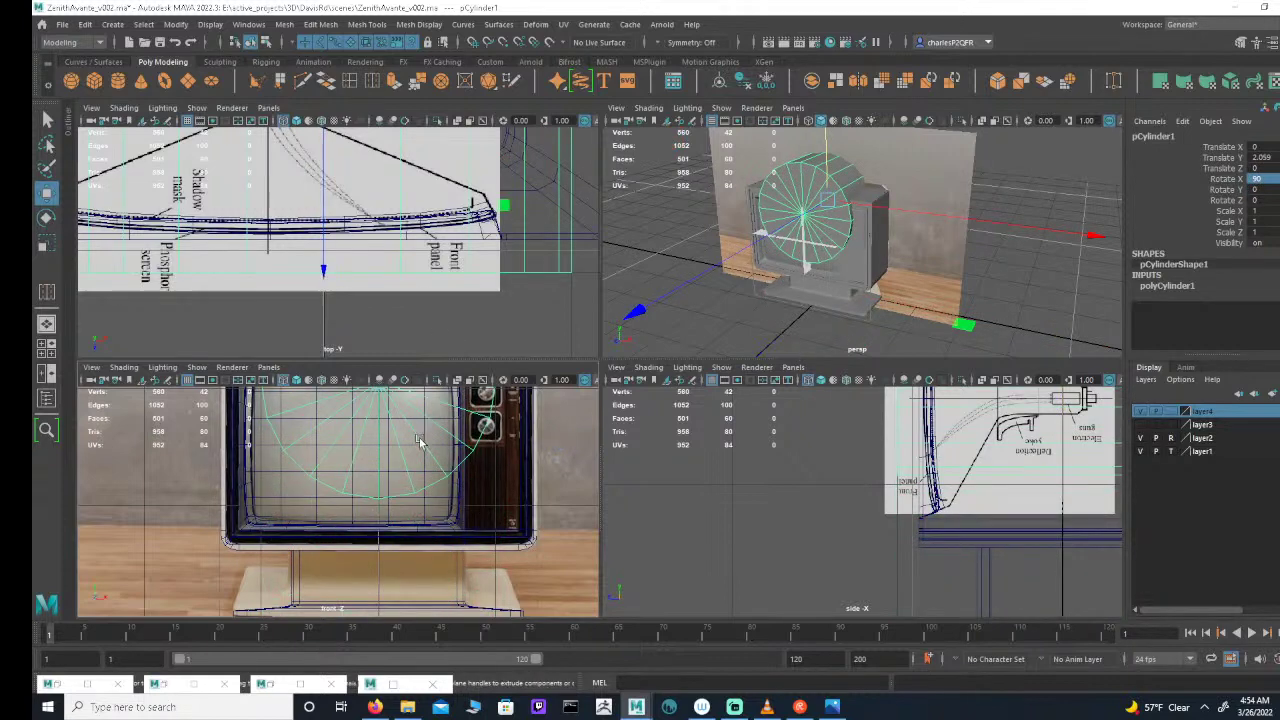
pyautogui.scroll(5, 419, 441)
pyautogui.moveTo(282, 456); pyautogui.dragTo(509, 483)
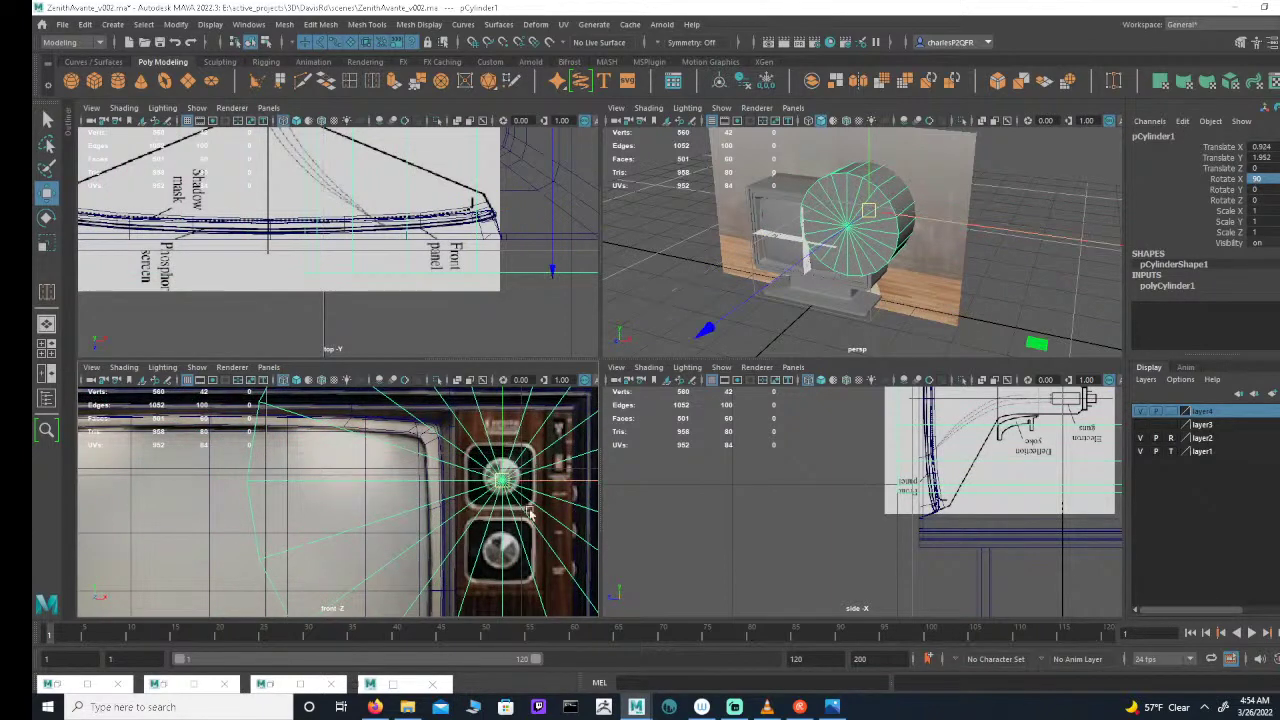
pyautogui.scroll(5, 490, 482)
pyautogui.moveTo(472, 480); pyautogui.dragTo(469, 468)
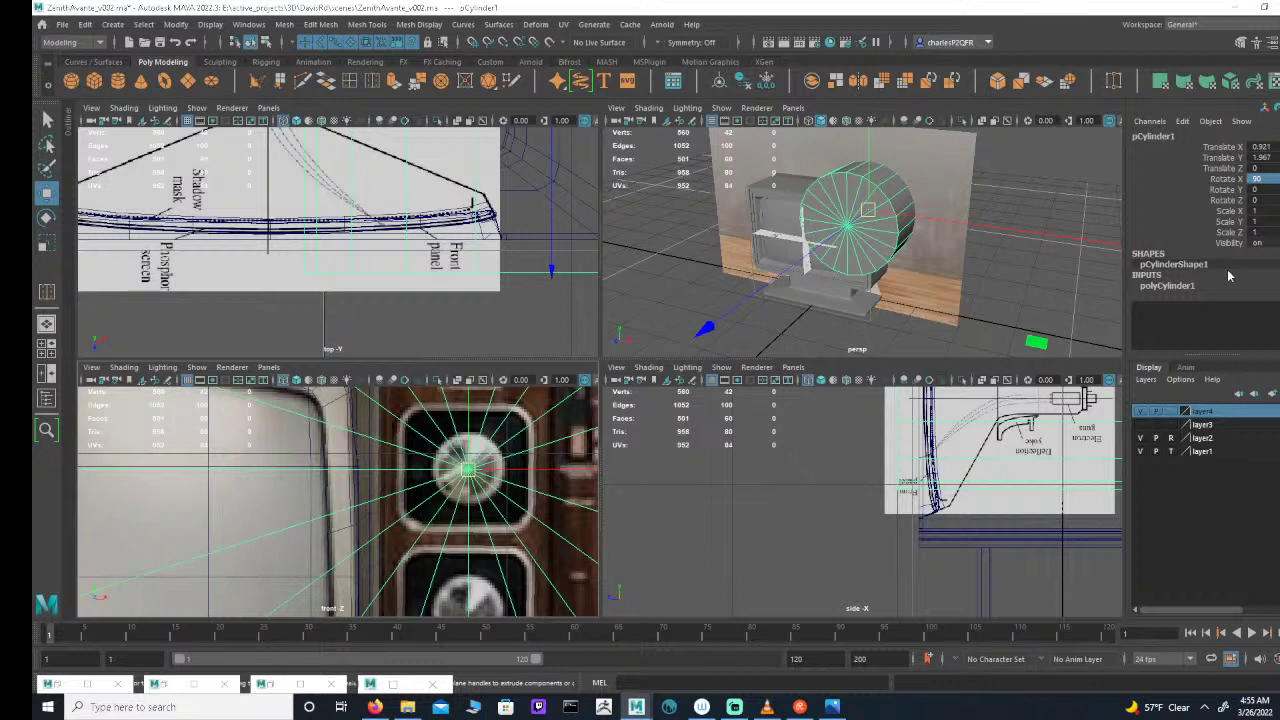
# Step: Set the cylinder's radius to 0.1 and its height to 0.1
pyautogui.click(1178, 286)
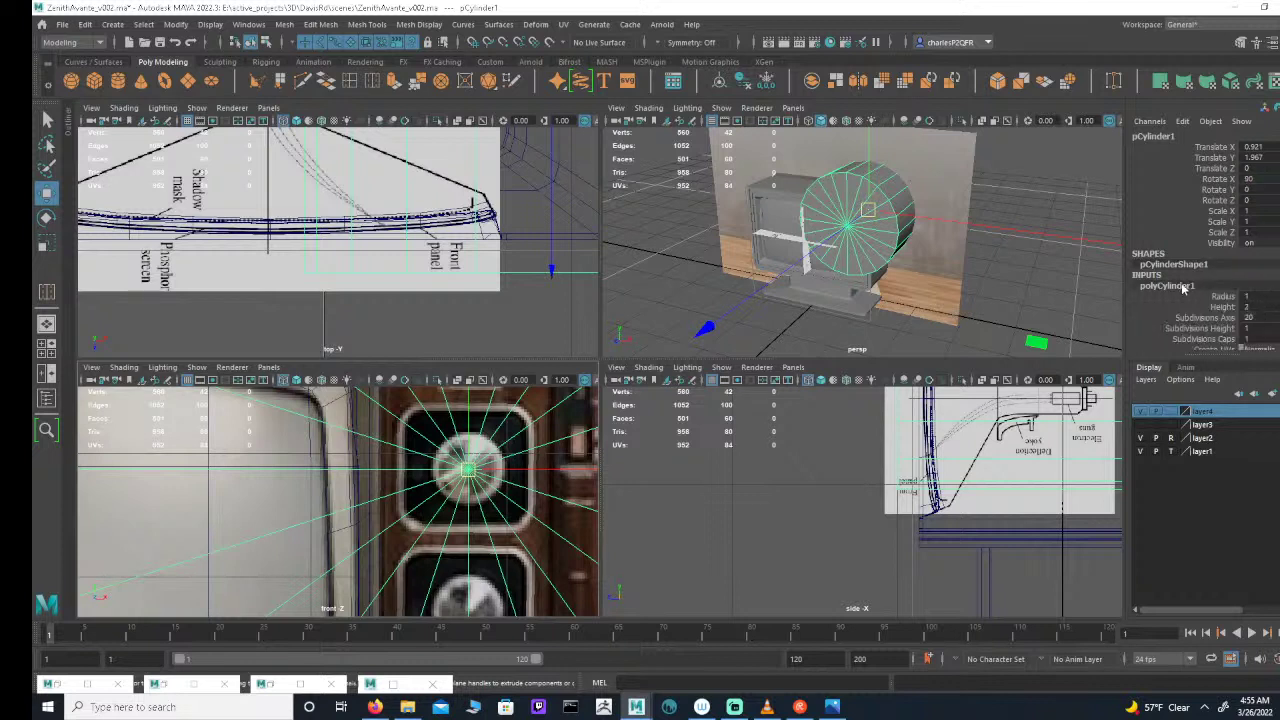
pyautogui.doubleClick(1252, 296)
pyautogui.write('0.1')
pyautogui.press('Return')
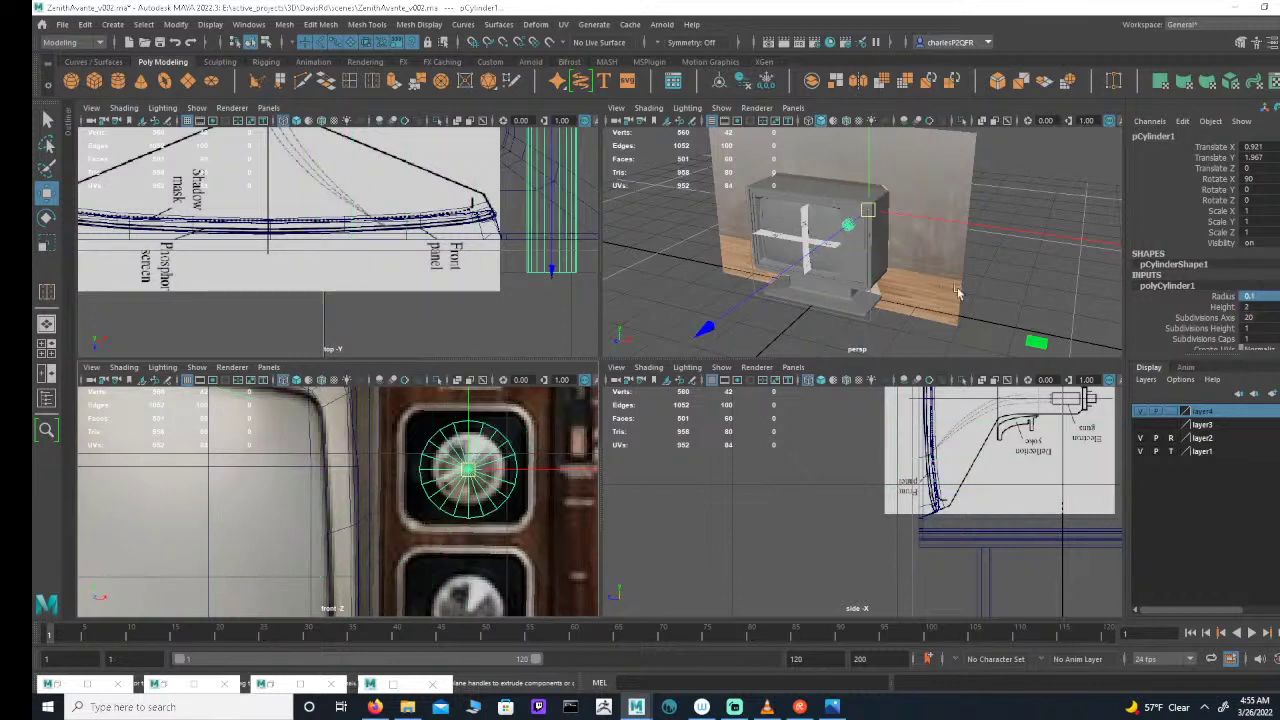
pyautogui.press('Tab')
pyautogui.write('0.1')
pyautogui.press('Return')
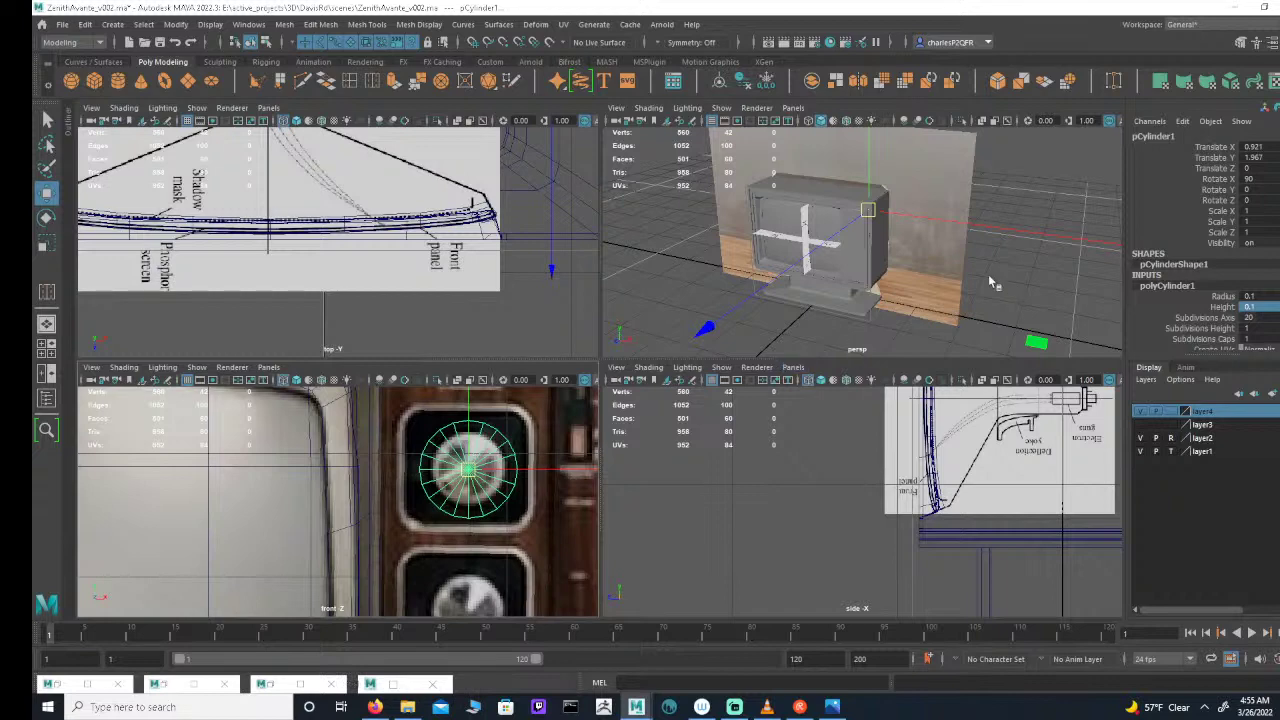
# Step: Move the cylinder forward until it protrudes from the television's control panel, at about Translate Z 0.845
pyautogui.keyDown('alt'); pyautogui.moveTo(995, 284); pyautogui.dragTo(930, 292); pyautogui.keyUp('alt')
pyautogui.press('f')
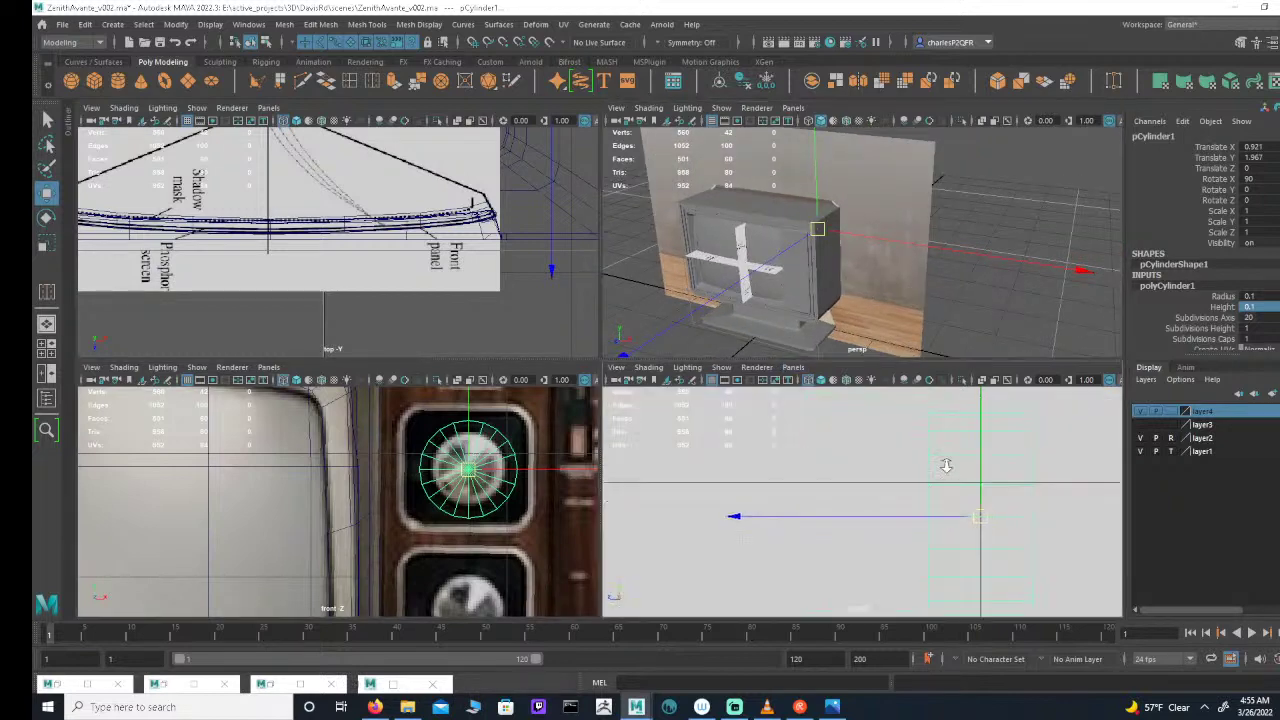
pyautogui.scroll(-5, 1014, 494)
pyautogui.keyDown('alt'); pyautogui.moveTo(1014, 494); pyautogui.dragTo(914, 497); pyautogui.keyUp('alt')
pyautogui.scroll(-3, 912, 493)
pyautogui.scroll(1, 912, 491)
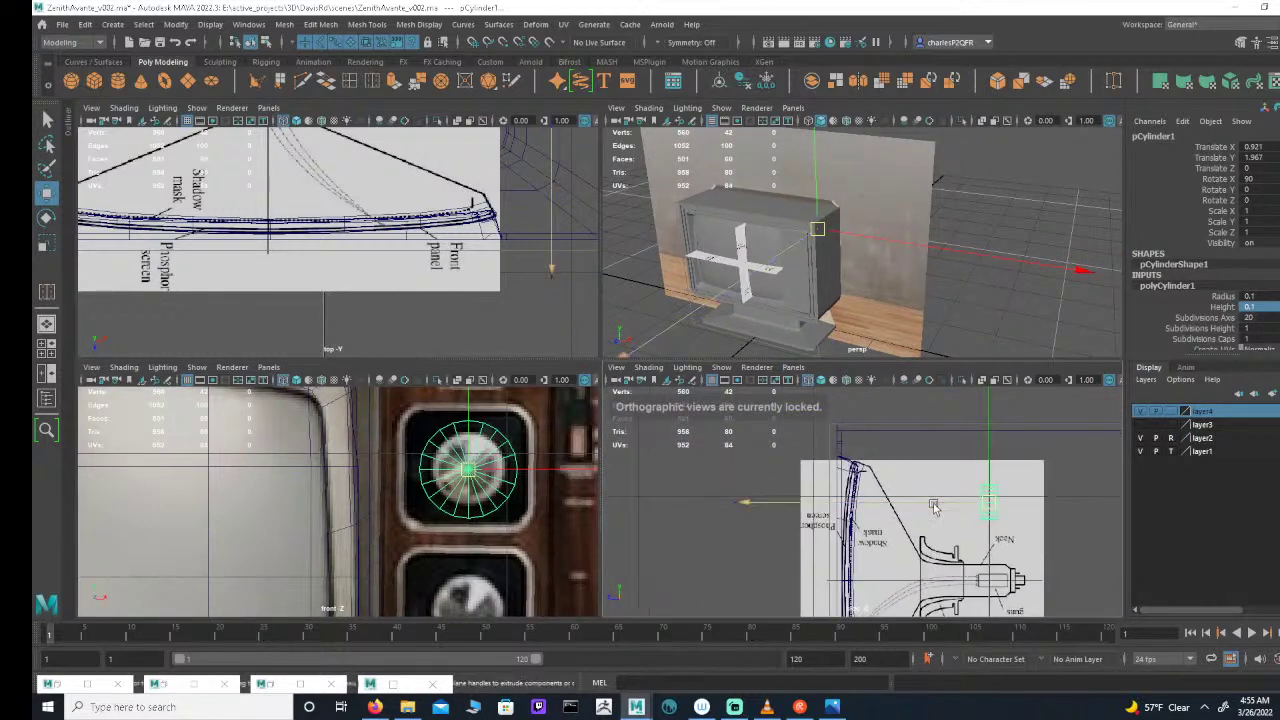
pyautogui.moveTo(930, 510); pyautogui.dragTo(795, 497)
pyautogui.keyDown('alt'); pyautogui.moveTo(796, 304); pyautogui.dragTo(768, 276); pyautogui.keyUp('alt')
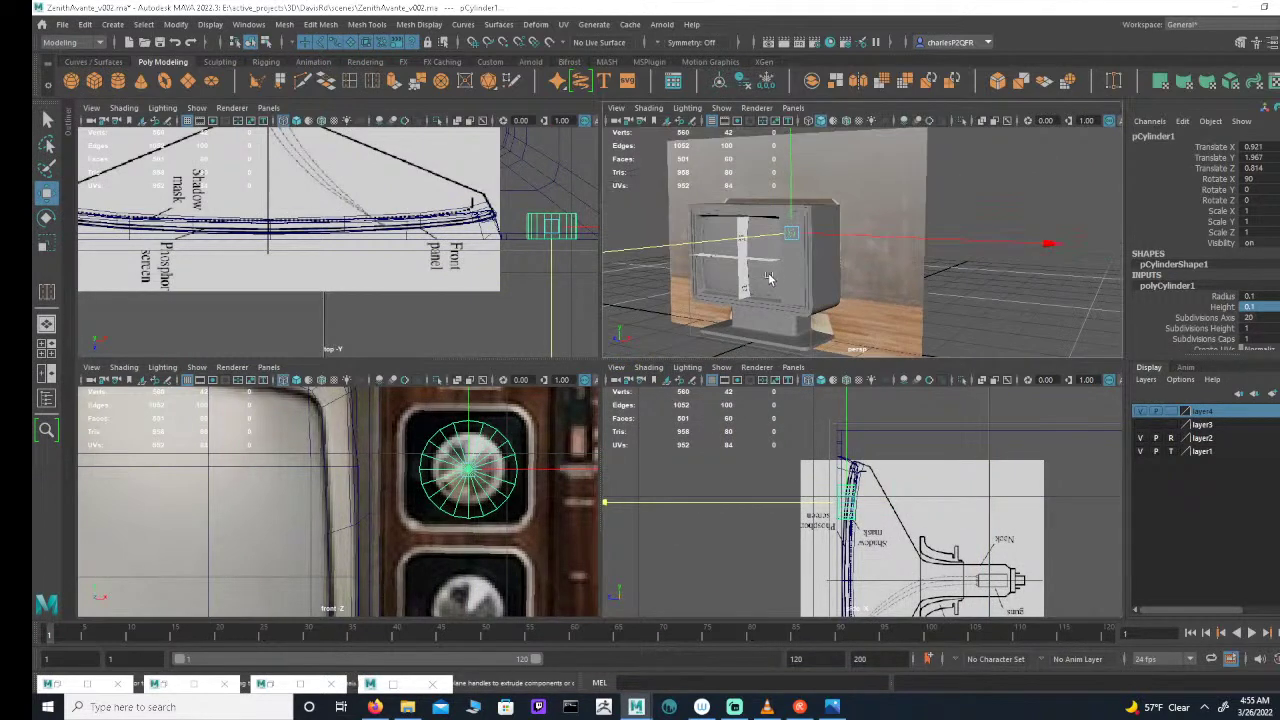
pyautogui.scroll(6, 824, 328)
pyautogui.keyDown('alt'); pyautogui.moveTo(824, 332); pyautogui.dragTo(925, 287, button='middle'); pyautogui.keyUp('alt')
pyautogui.scroll(1, 925, 287)
pyautogui.moveTo(720, 303); pyautogui.dragTo(705, 306)
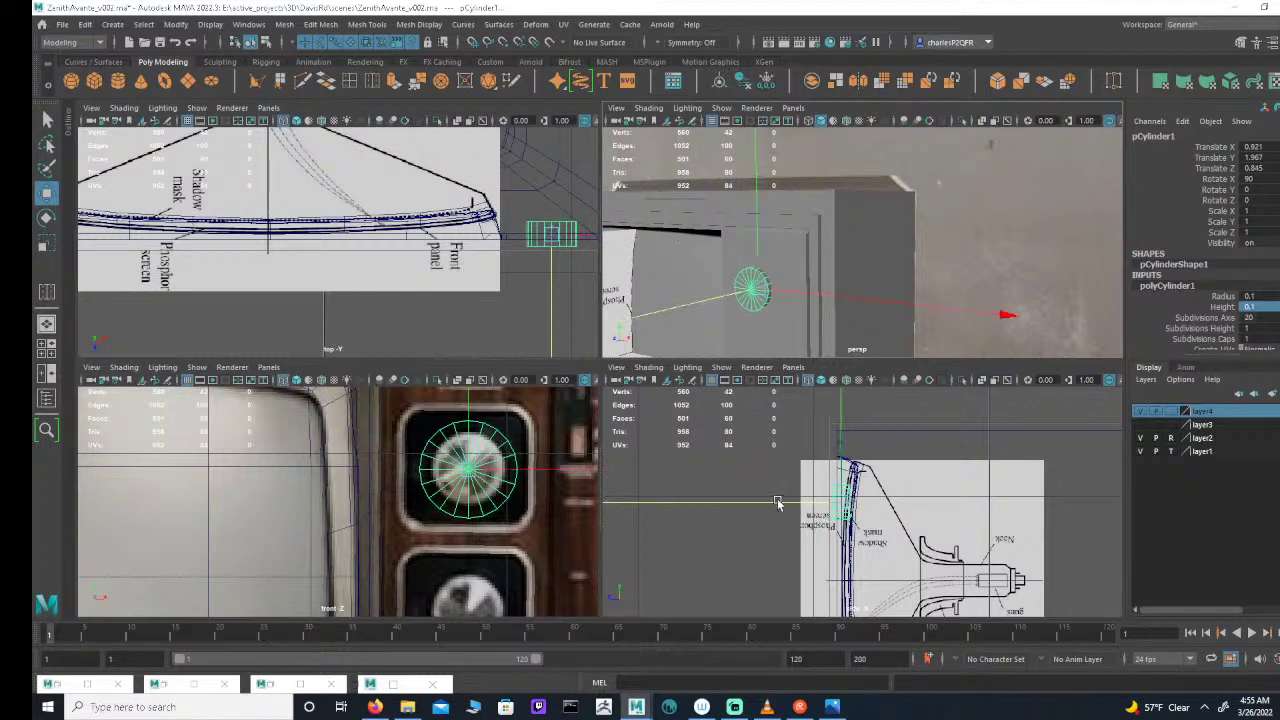
# Step: Reduce the dial cylinder's height to 0.025
pyautogui.scroll(4, 786, 506)
pyautogui.doubleClick(1275, 305)
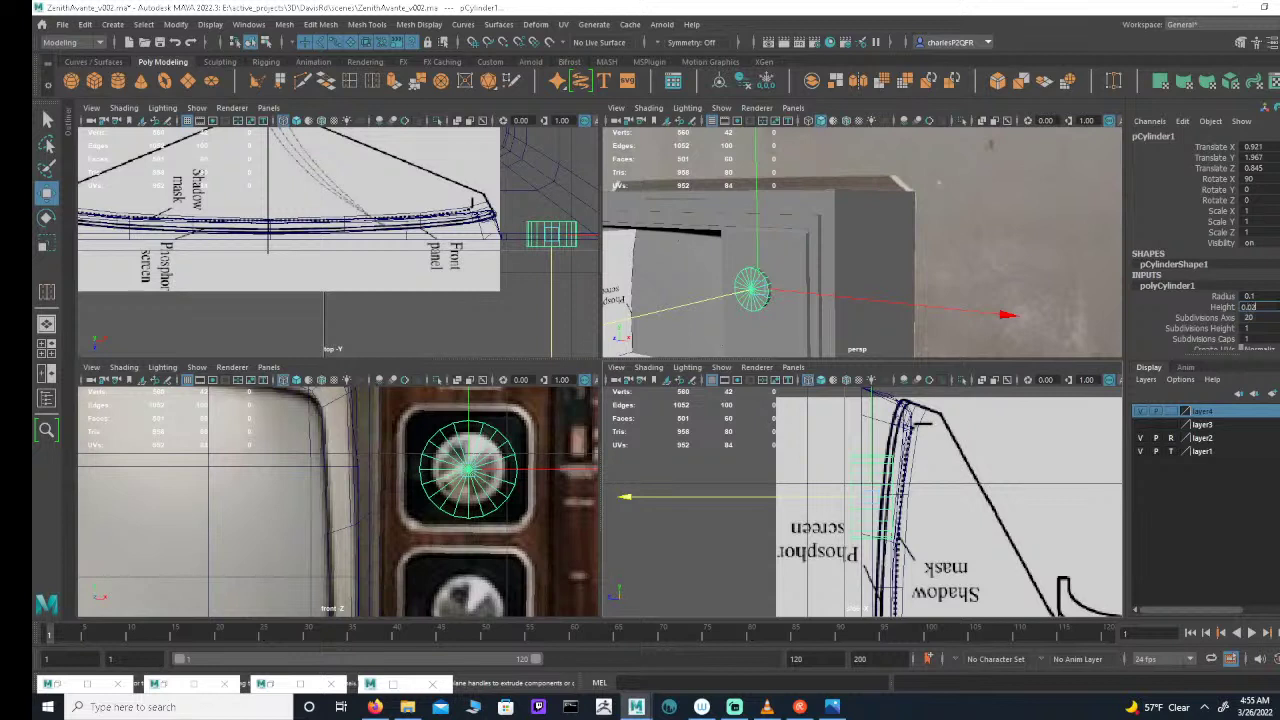
pyautogui.press('Return')
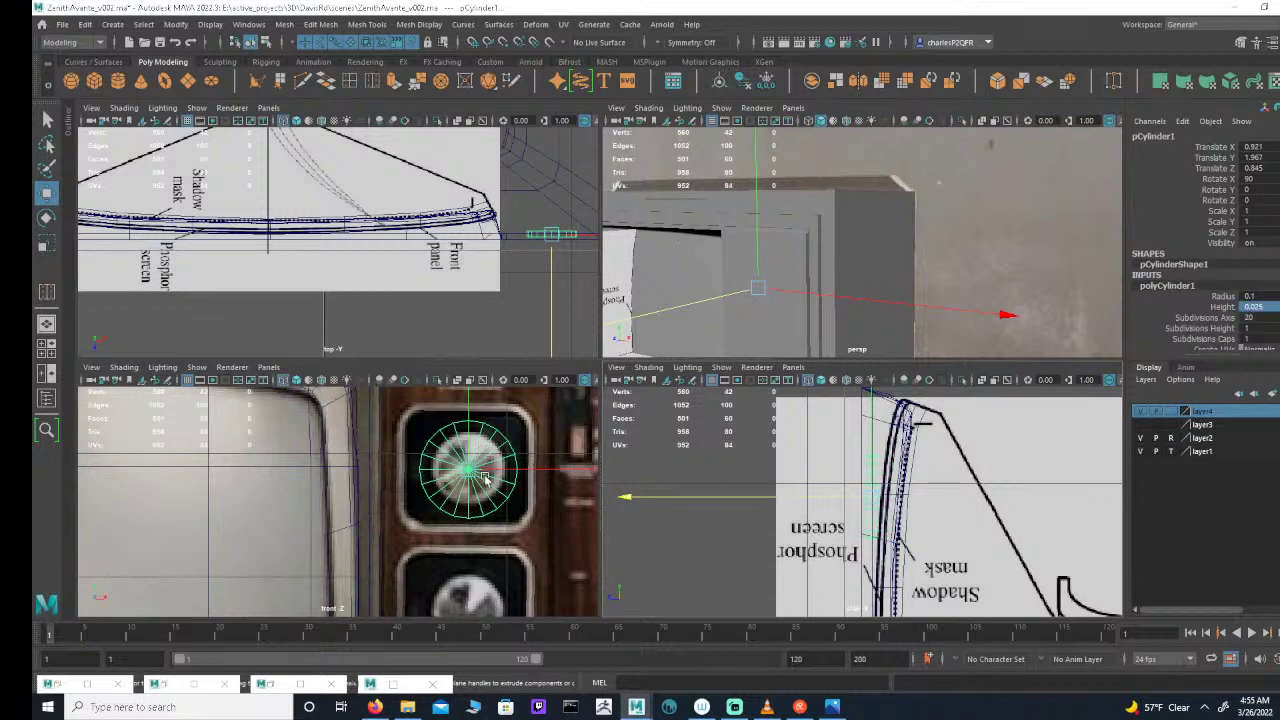
pyautogui.scroll(5, 487, 480)
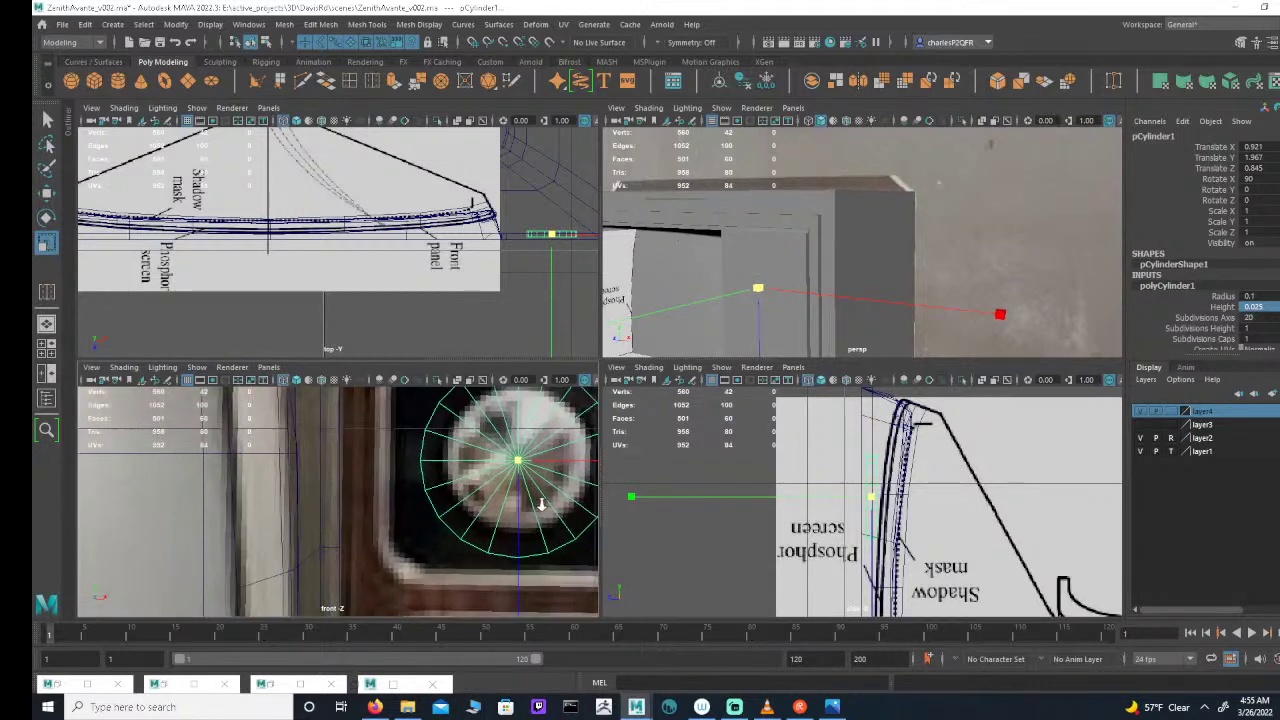
# Step: Scale the dial cylinder uniformly to about 0.742 so its outline matches the dial in the front reference
pyautogui.press('f')
pyautogui.moveTo(336, 503); pyautogui.dragTo(313, 497)
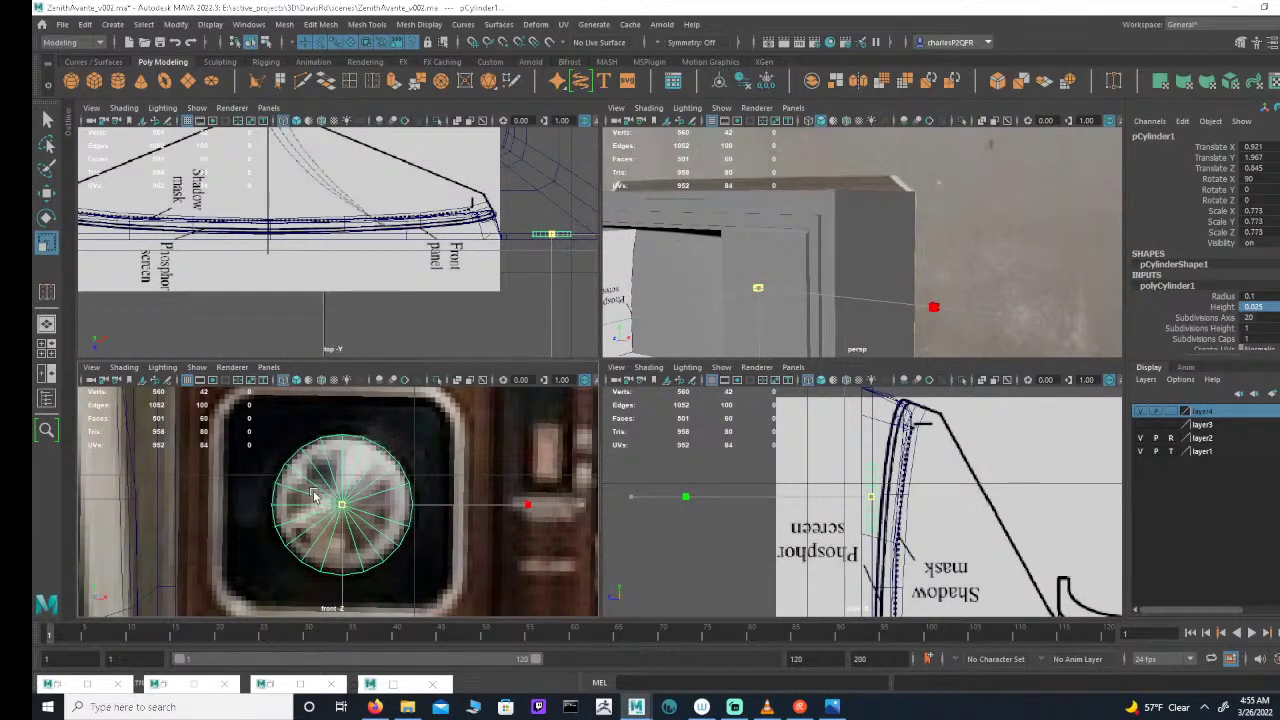
pyautogui.press('e')
pyautogui.press('w')
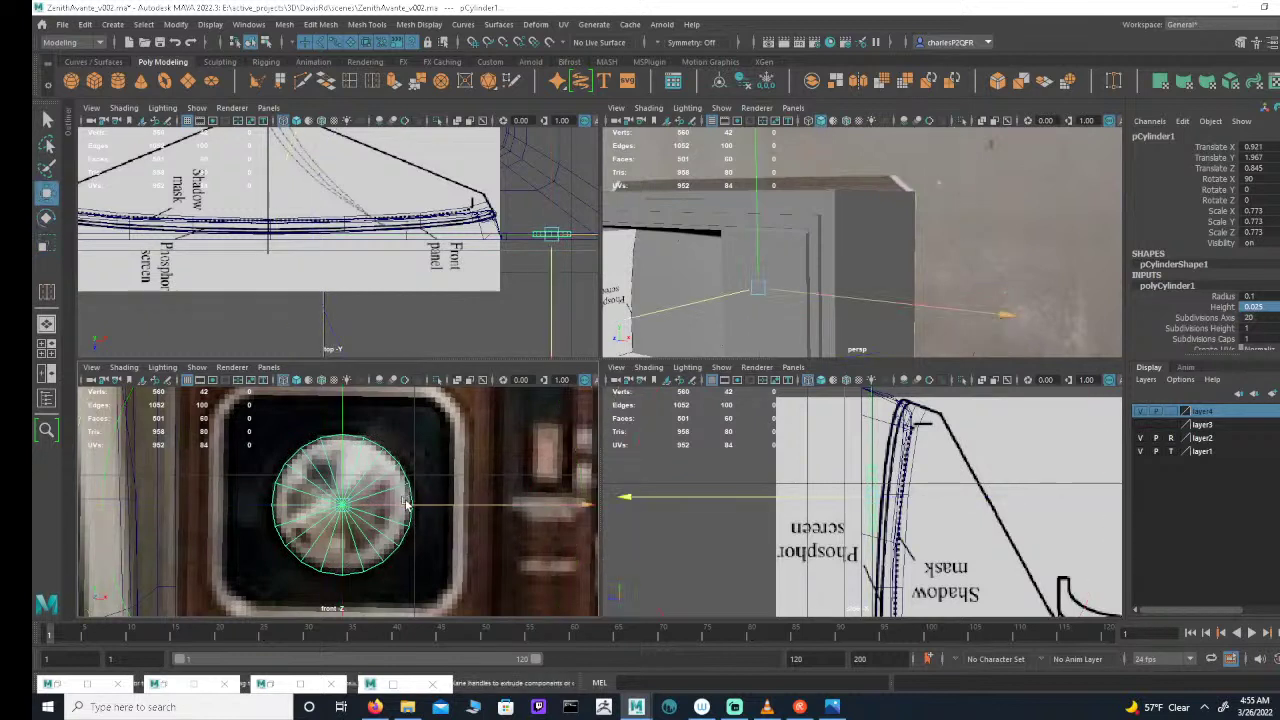
pyautogui.press('r')
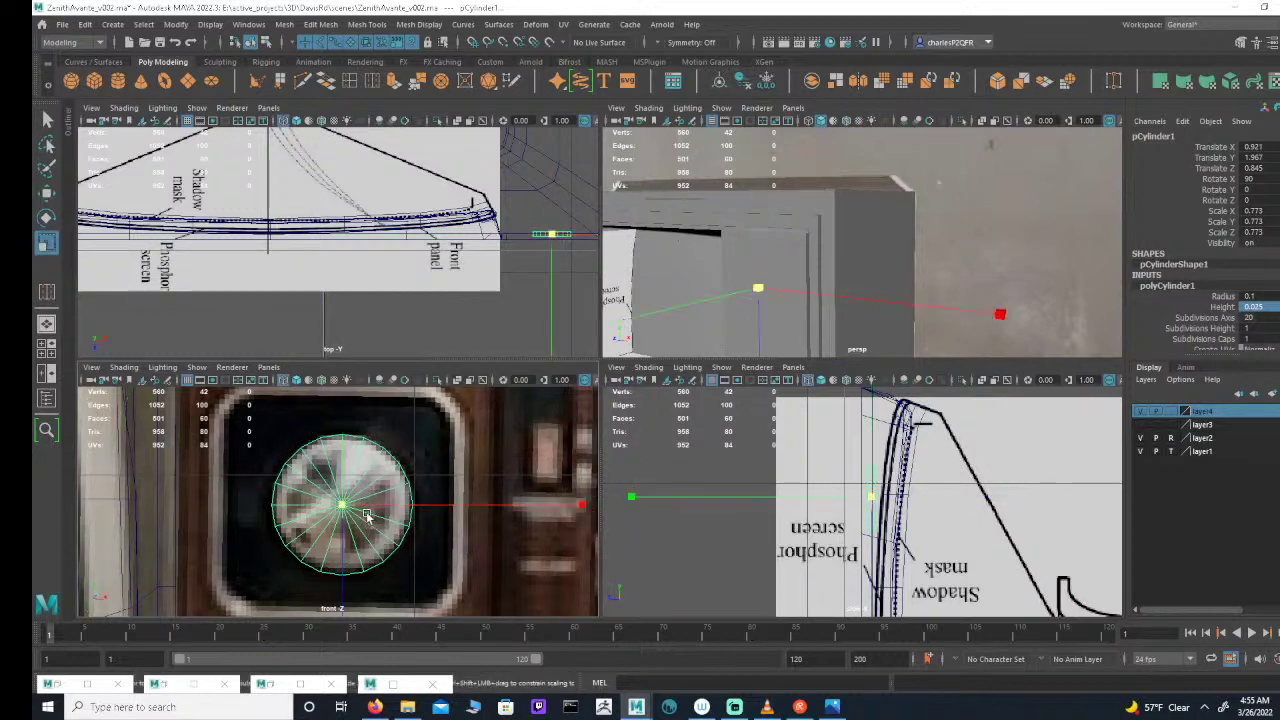
pyautogui.moveTo(340, 504); pyautogui.dragTo(333, 503)
# Step: Nudge the cylinder onto the reference dial's centre, at about Translate X 0.923 and Translate Y 1.968
pyautogui.press('w')
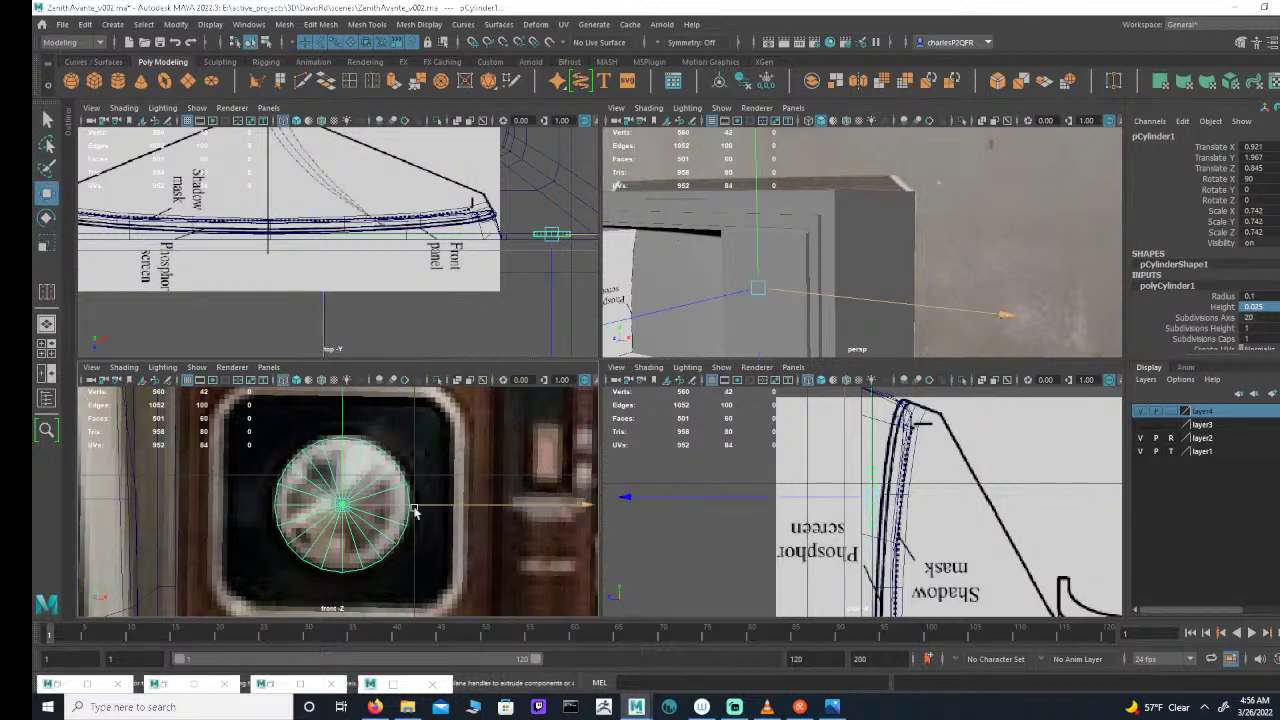
pyautogui.moveTo(416, 508); pyautogui.dragTo(417, 508)
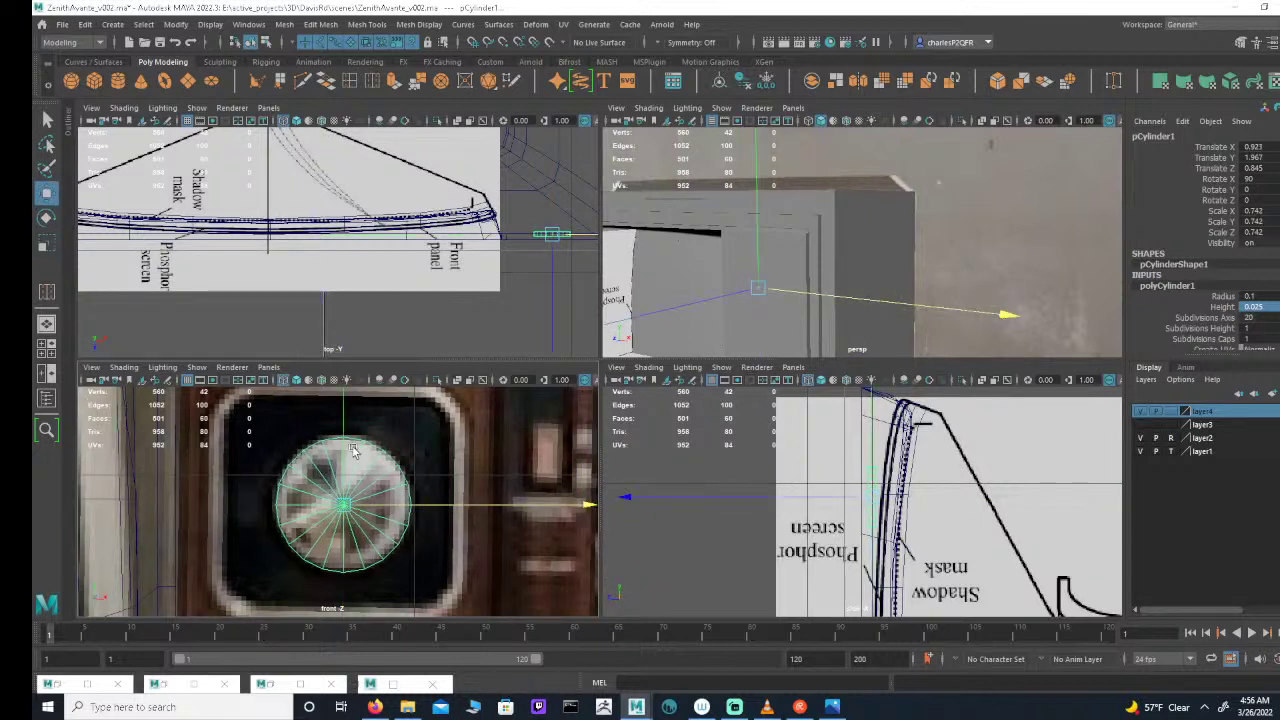
pyautogui.moveTo(341, 442); pyautogui.dragTo(340, 442)
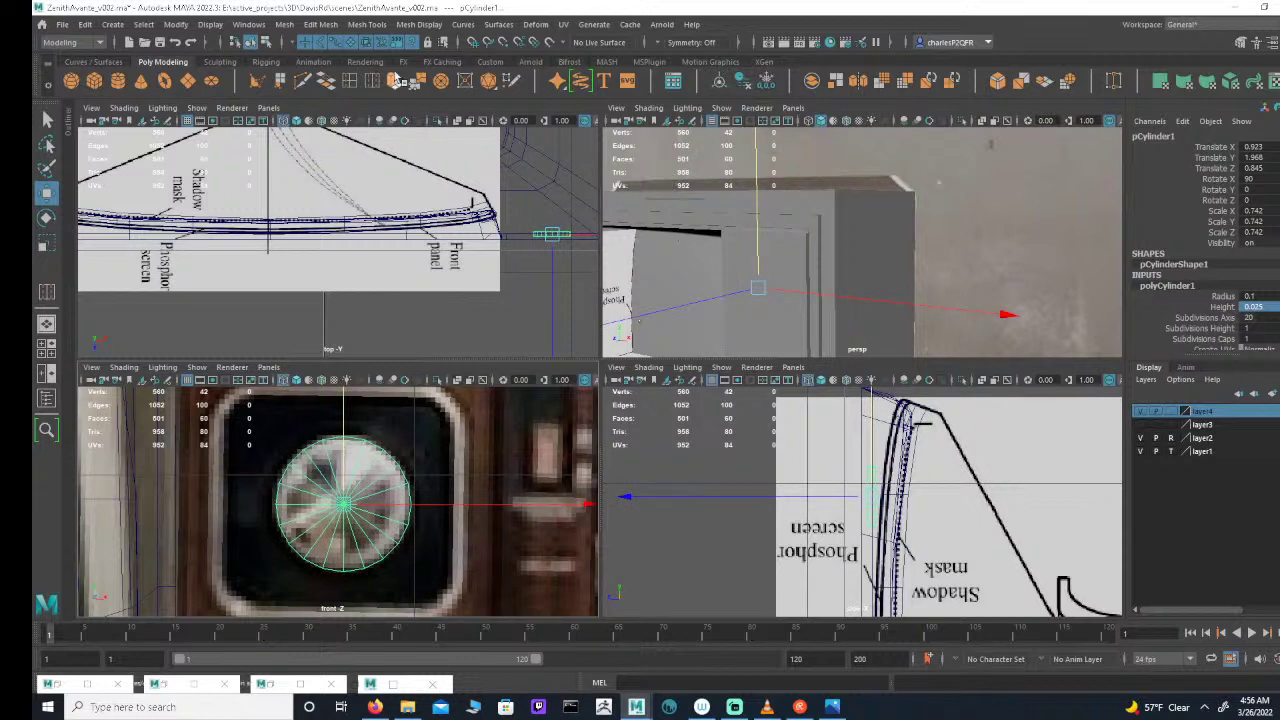
# Step: Try deleting the cylinder's rear cap faces, then undo the deletion and return to object selection
pyautogui.click(265, 42)
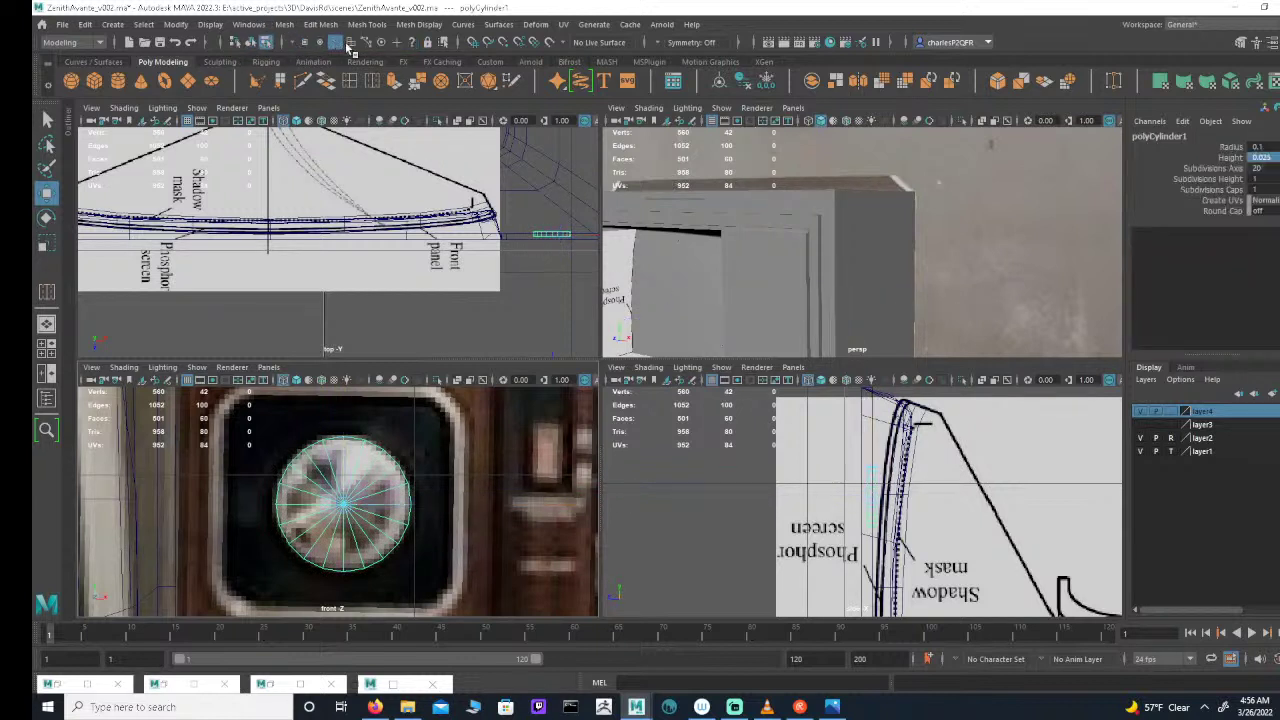
pyautogui.moveTo(896, 439)
pyautogui.mouseDown()
pyautogui.moveTo(869, 560)
pyautogui.moveTo(872, 460)
pyautogui.mouseUp()
pyautogui.press('Delete')
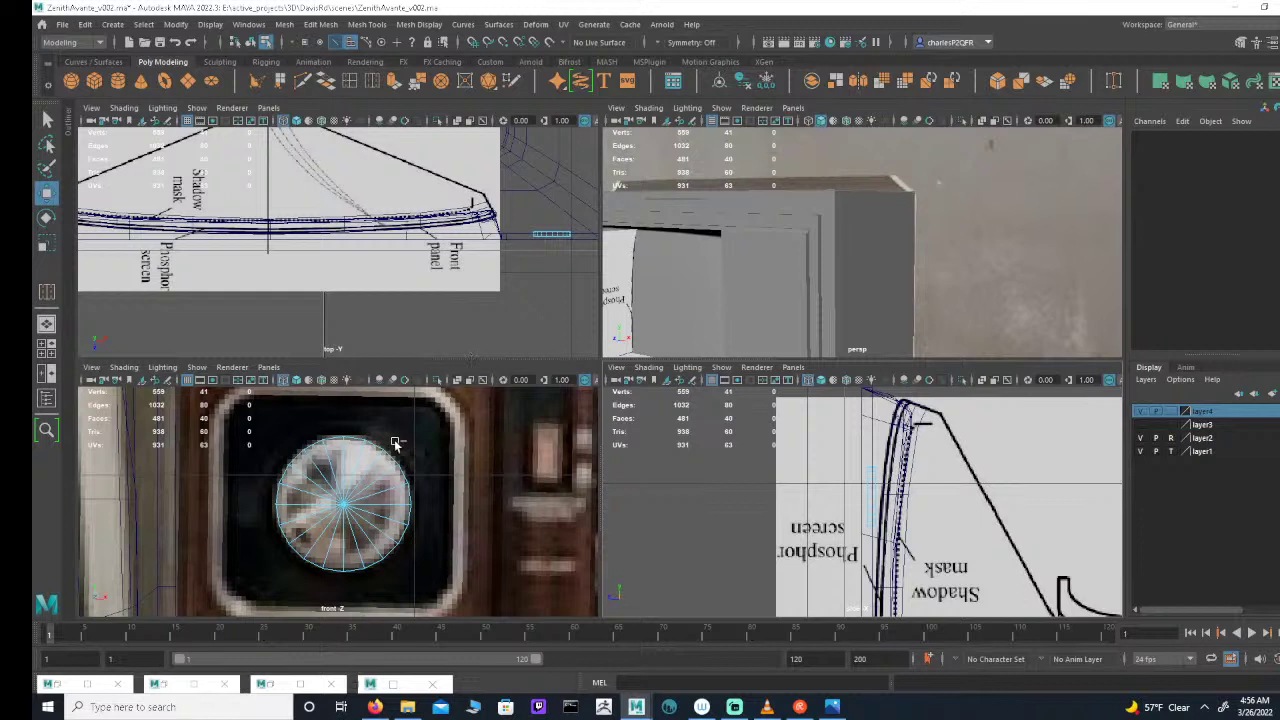
pyautogui.hotkey('ctrl', 'z')
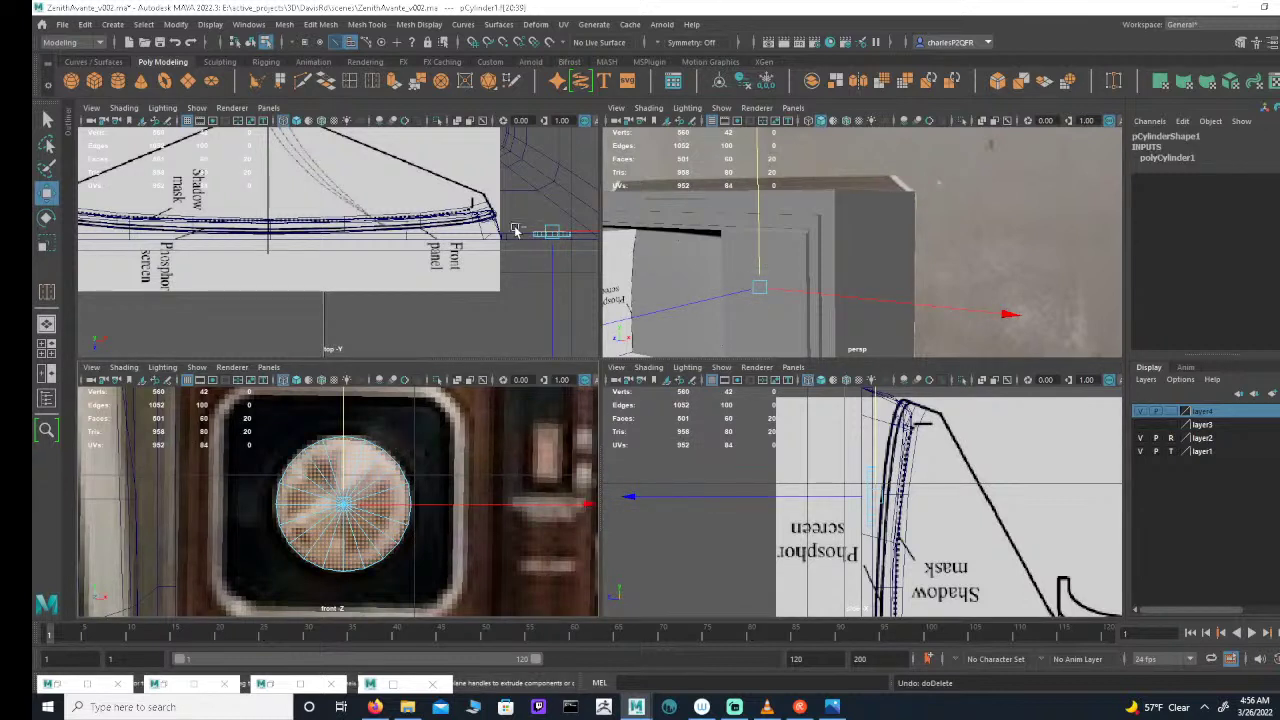
pyautogui.hotkey('ctrl', 'z')
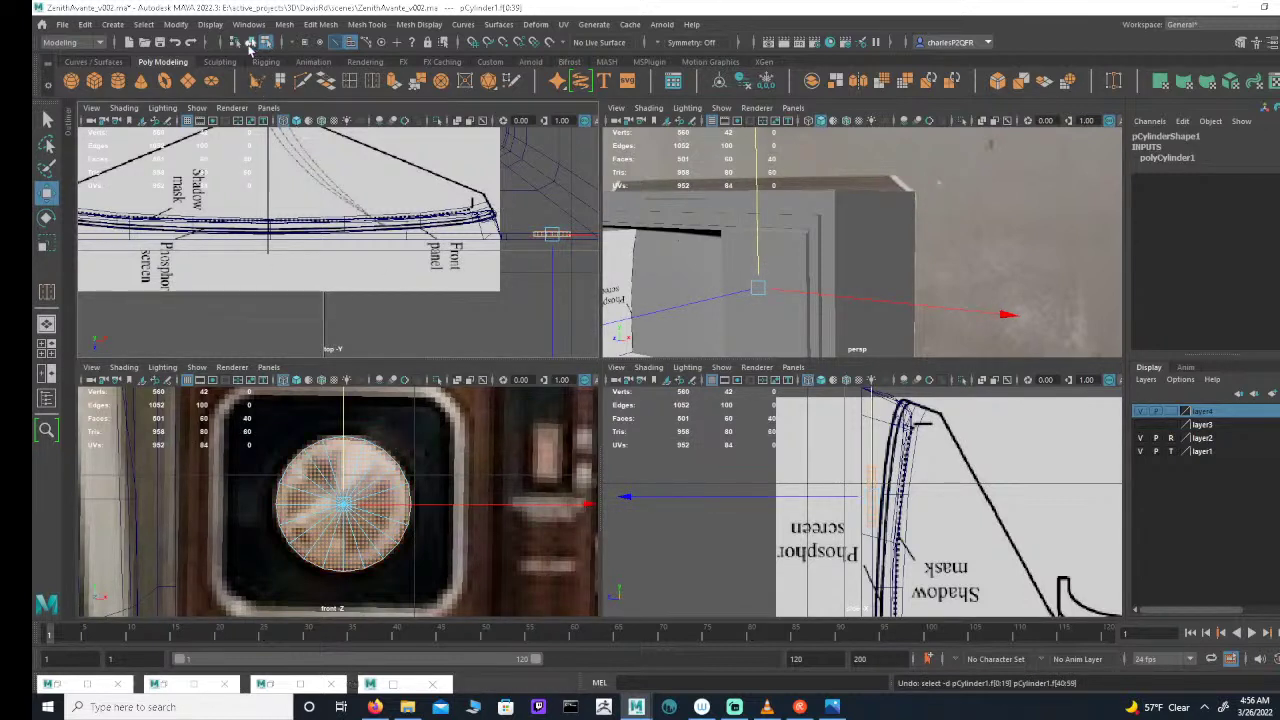
pyautogui.click(250, 44)
pyautogui.click(1205, 286)
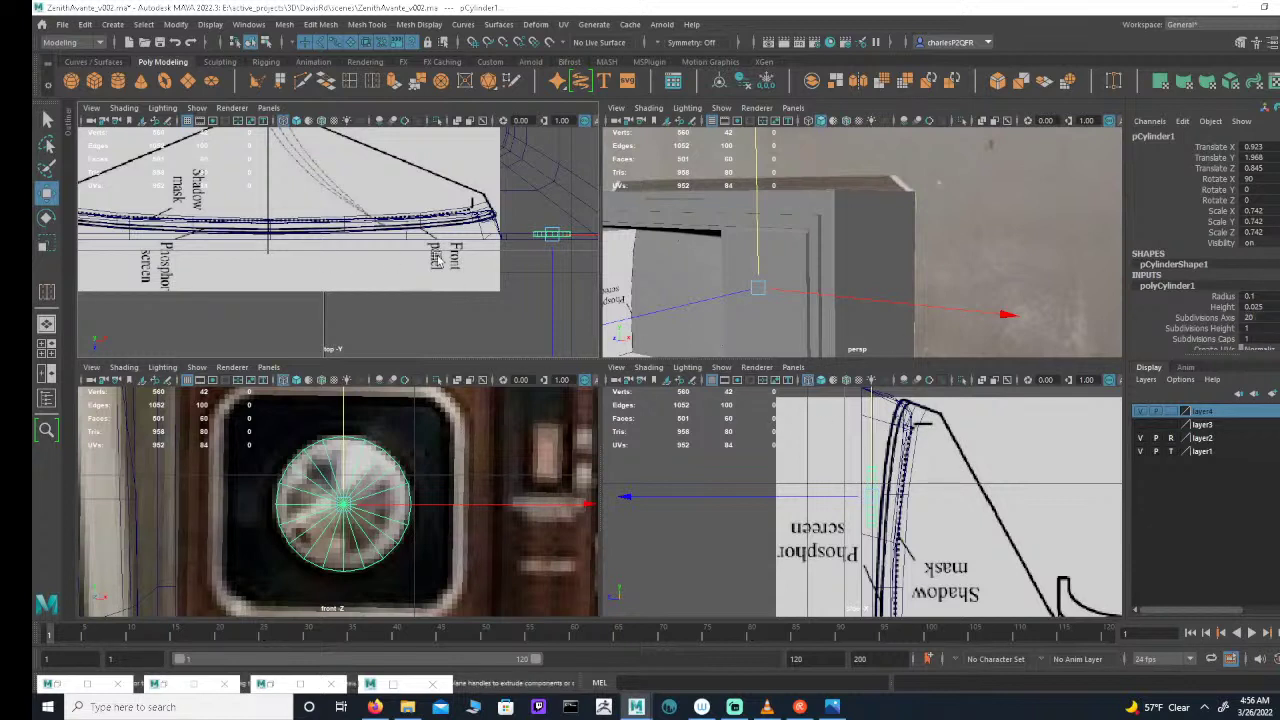
# Step: Try deleting the cylinder's side and rear faces and the front cap's radial edges, then undo these deletions
pyautogui.click(265, 42)
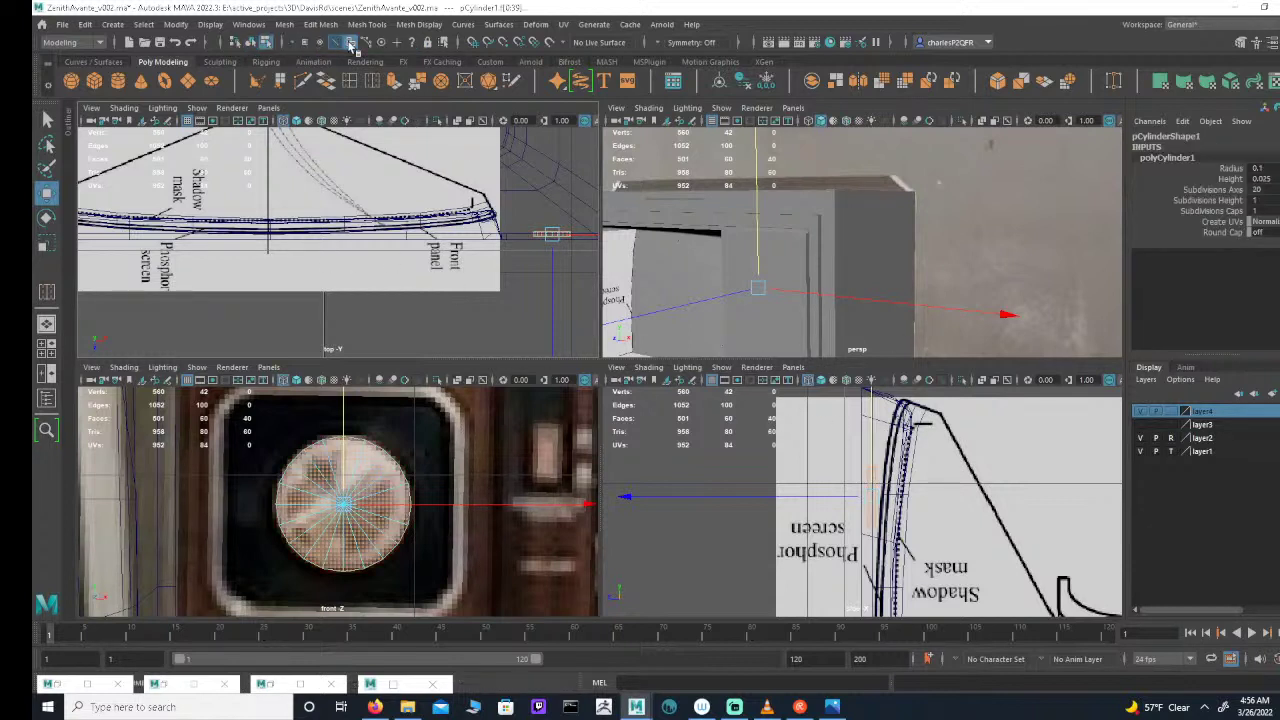
pyautogui.press('Delete')
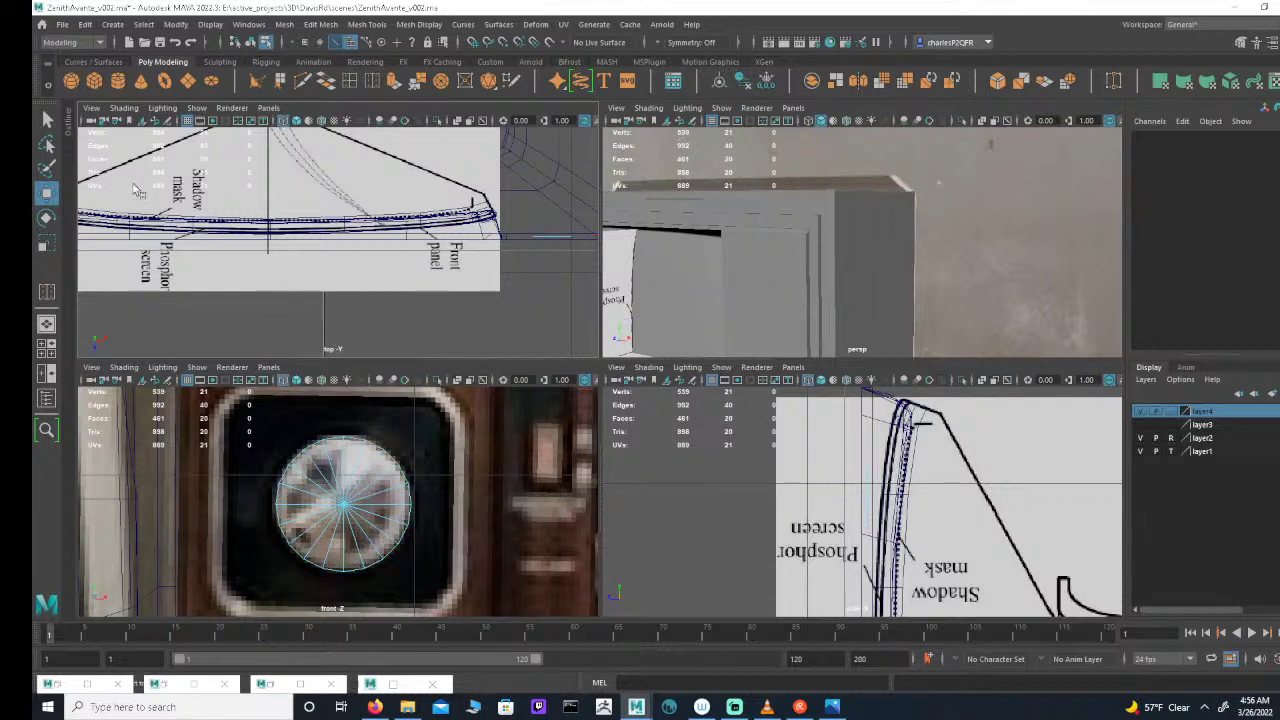
pyautogui.click(338, 43)
pyautogui.click(340, 43)
pyautogui.moveTo(333, 481); pyautogui.dragTo(366, 519)
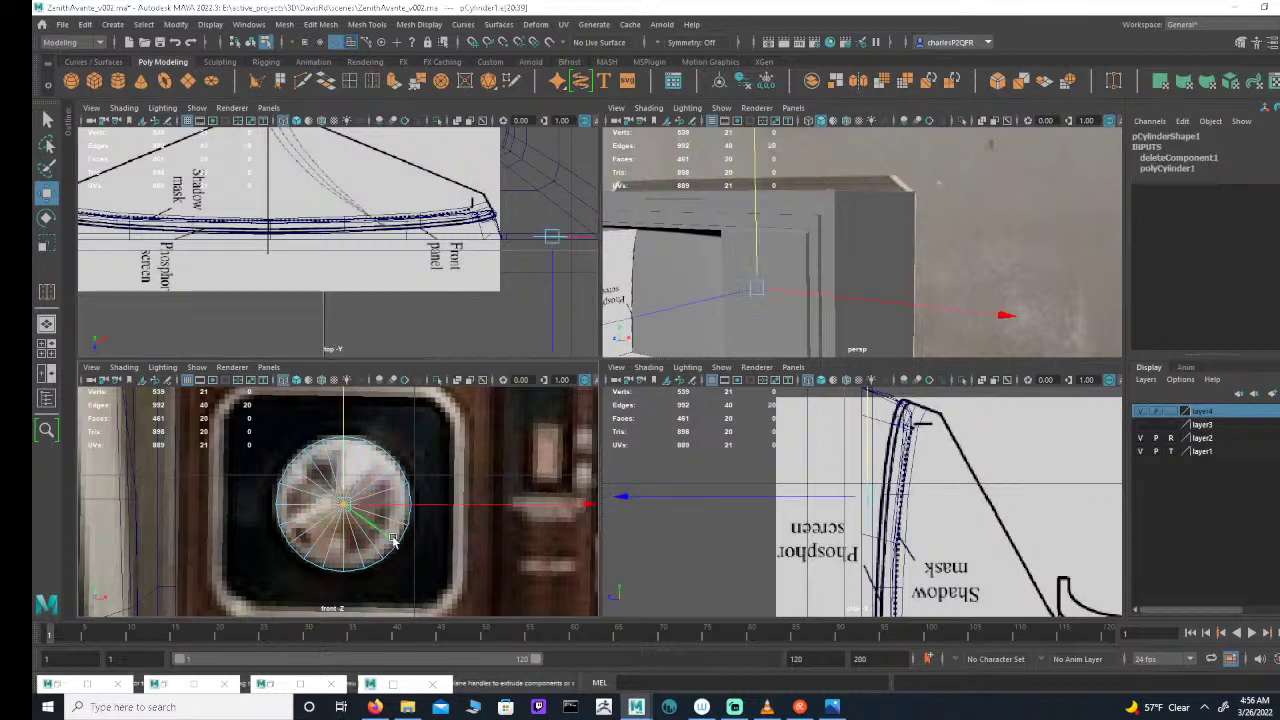
pyautogui.press('Delete')
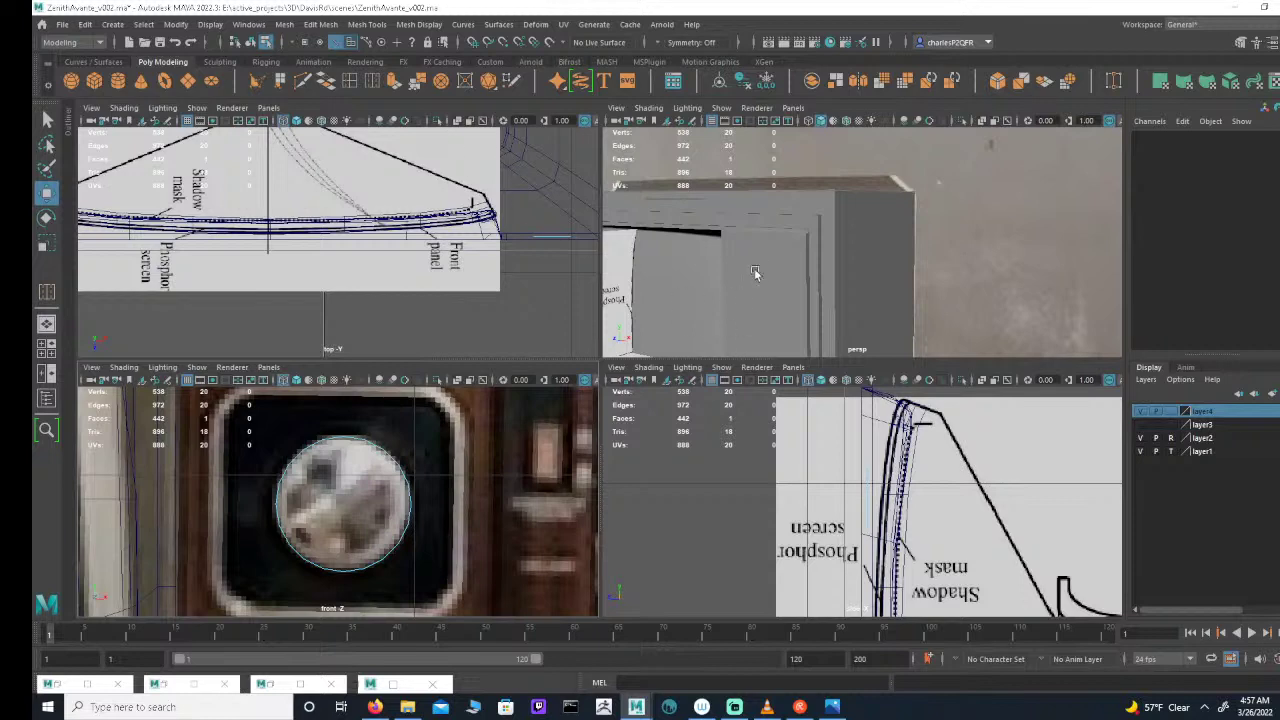
pyautogui.keyDown('alt'); pyautogui.moveTo(905, 552); pyautogui.dragTo(930, 554, button='middle'); pyautogui.keyUp('alt')
pyautogui.hotkey('ctrl', 'z')
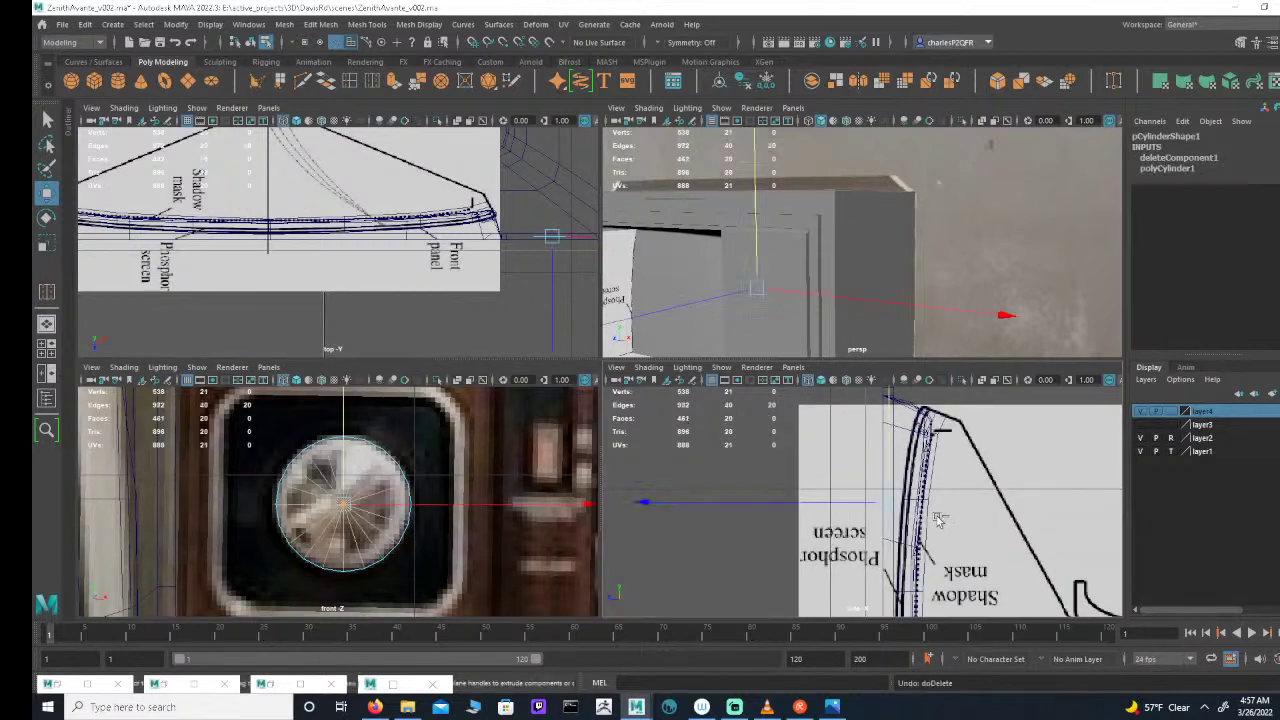
pyautogui.hotkey('ctrl', 'z')
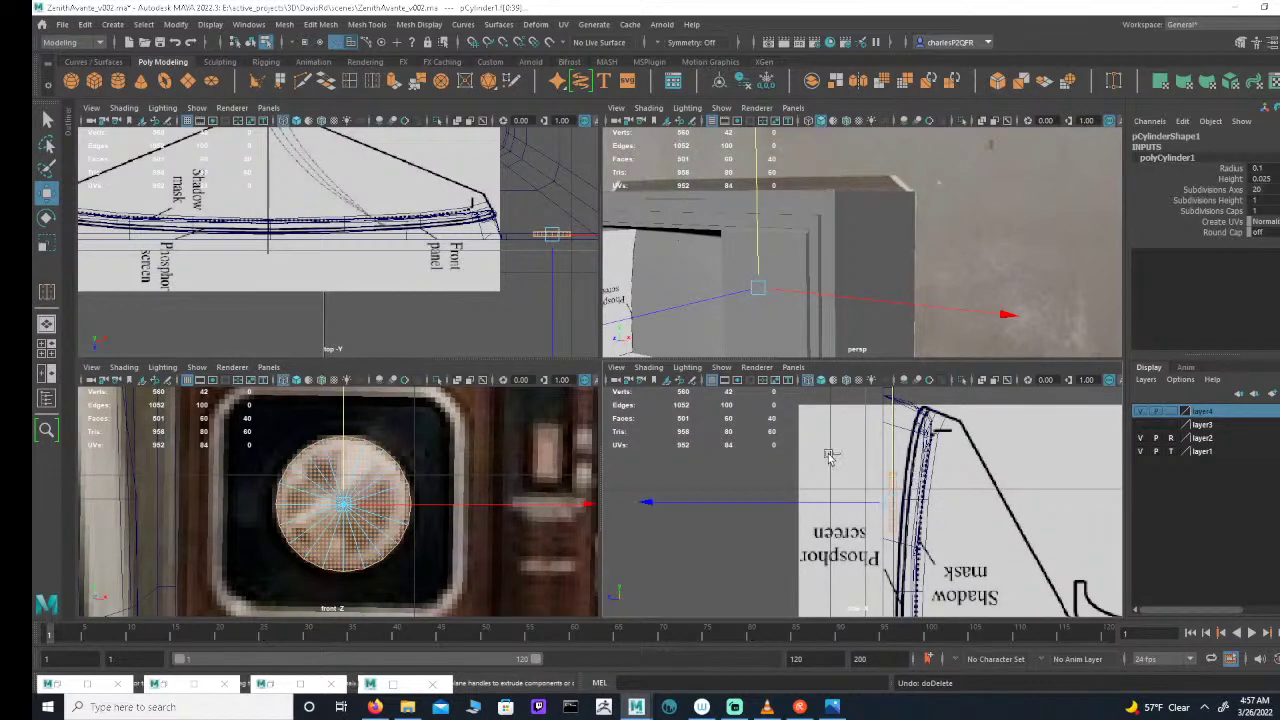
# Step: Delete the cylinder's rear cap faces and dissolve the front cap's radial edges into a single face
pyautogui.click(352, 44)
pyautogui.moveTo(912, 535); pyautogui.dragTo(893, 433)
pyautogui.click(882, 444)
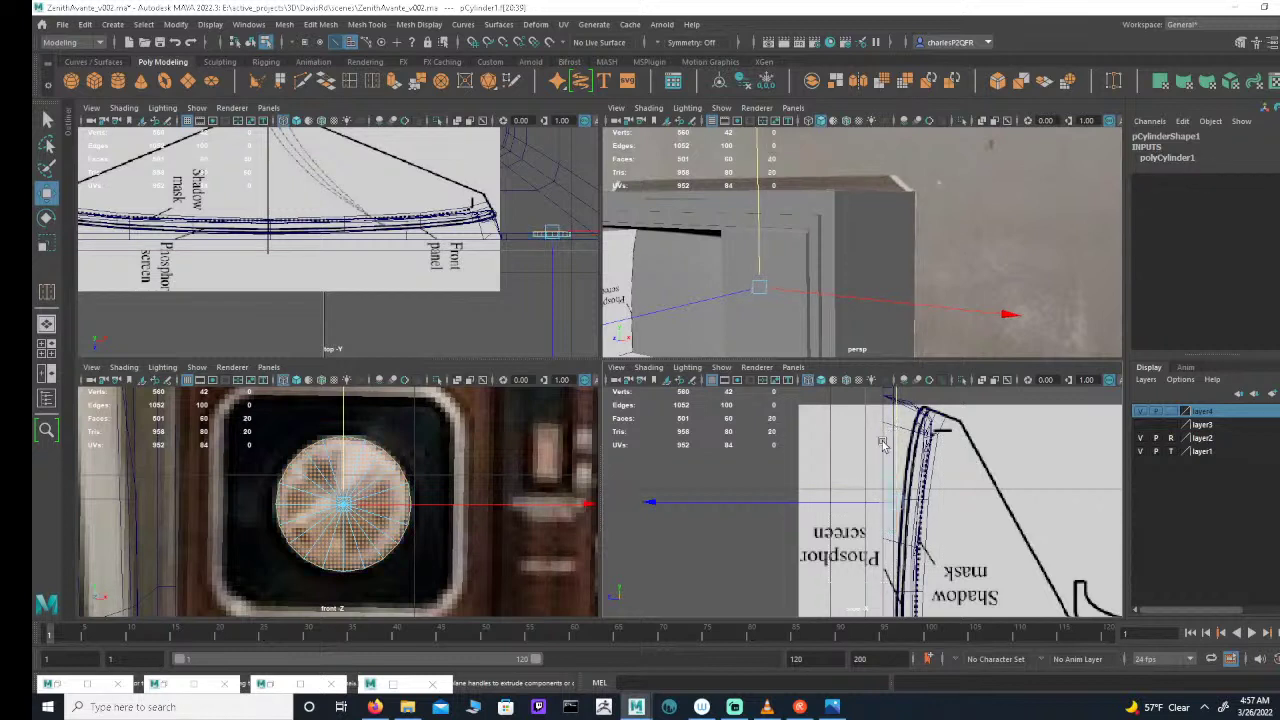
pyautogui.press('Delete')
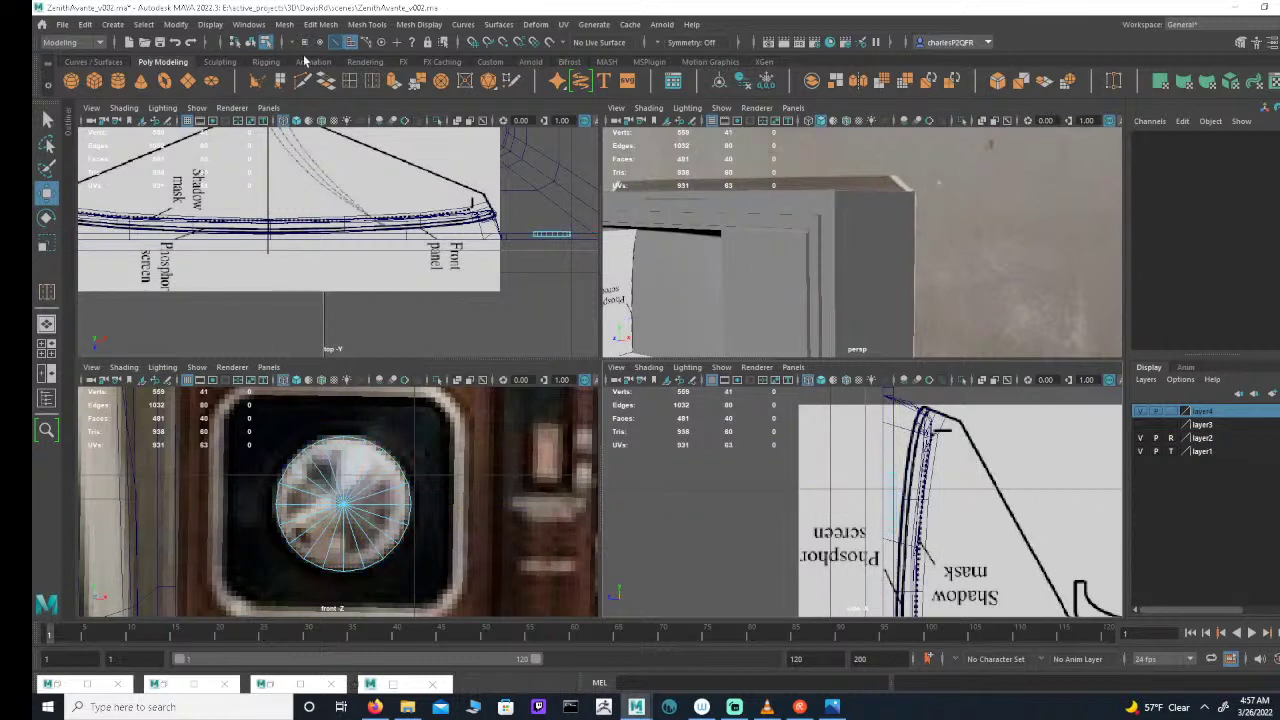
pyautogui.click(337, 42)
pyautogui.moveTo(318, 485); pyautogui.dragTo(360, 522)
pyautogui.press('Delete')
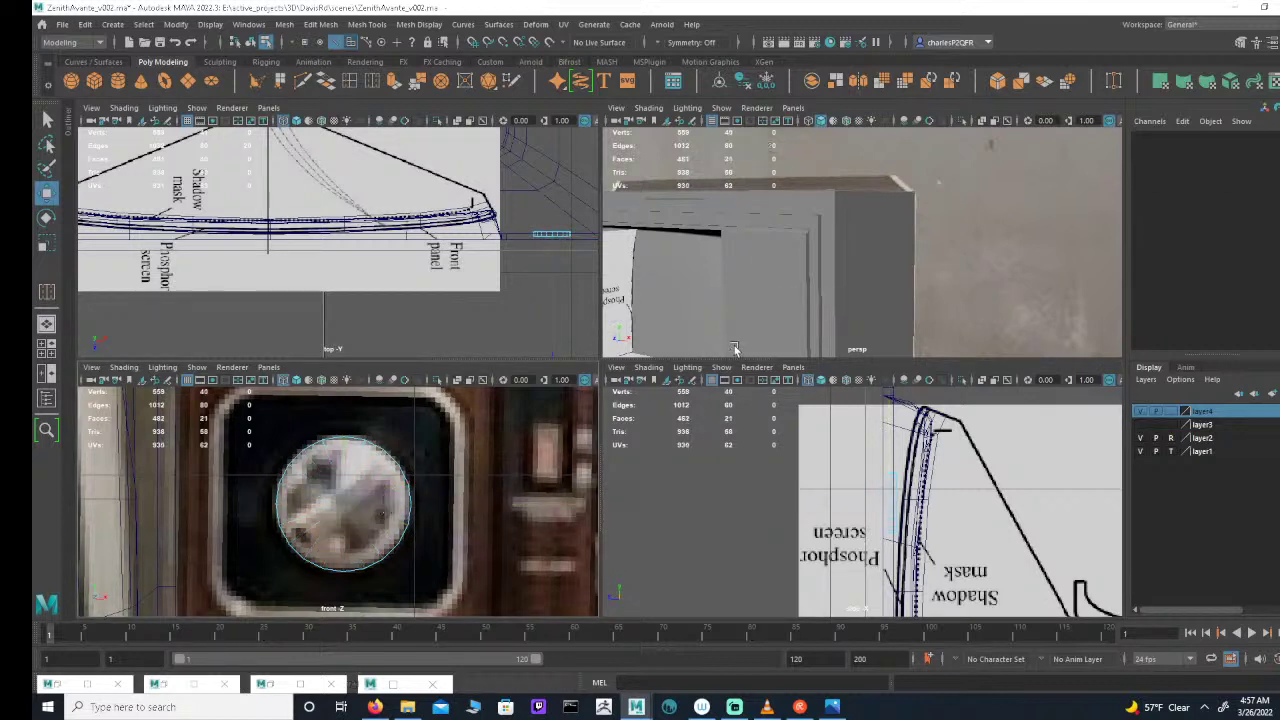
# Step: Select the dial cylinder and move it forward, clear of the control panel, to about Translate Z 1.162
pyautogui.keyDown('alt'); pyautogui.moveTo(834, 248); pyautogui.dragTo(832, 305); pyautogui.keyUp('alt')
pyautogui.click(830, 305)
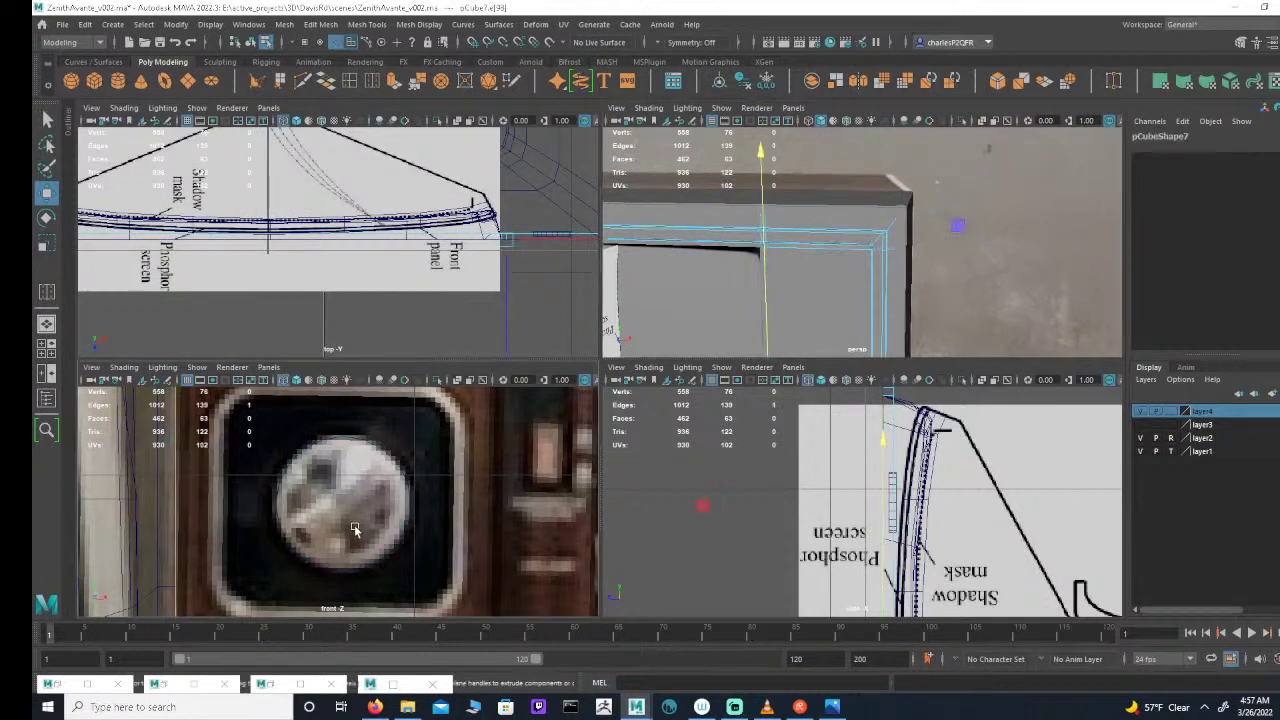
pyautogui.click(424, 524)
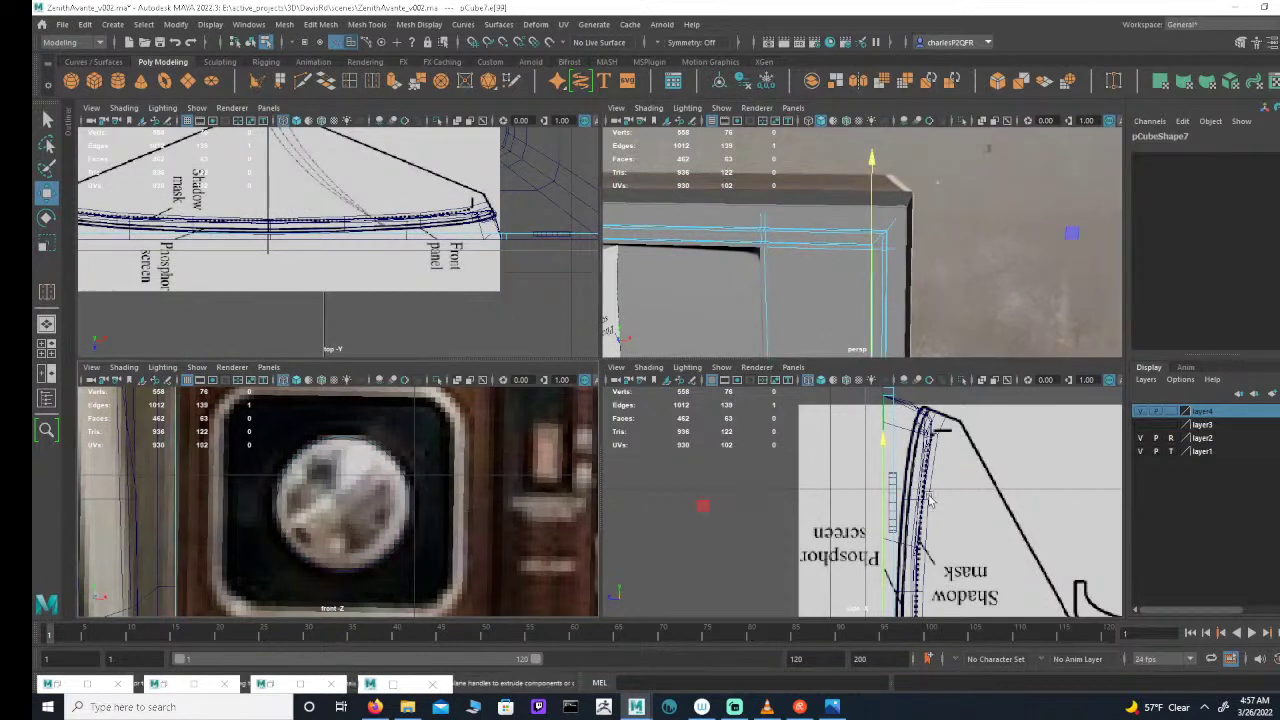
pyautogui.click(893, 484)
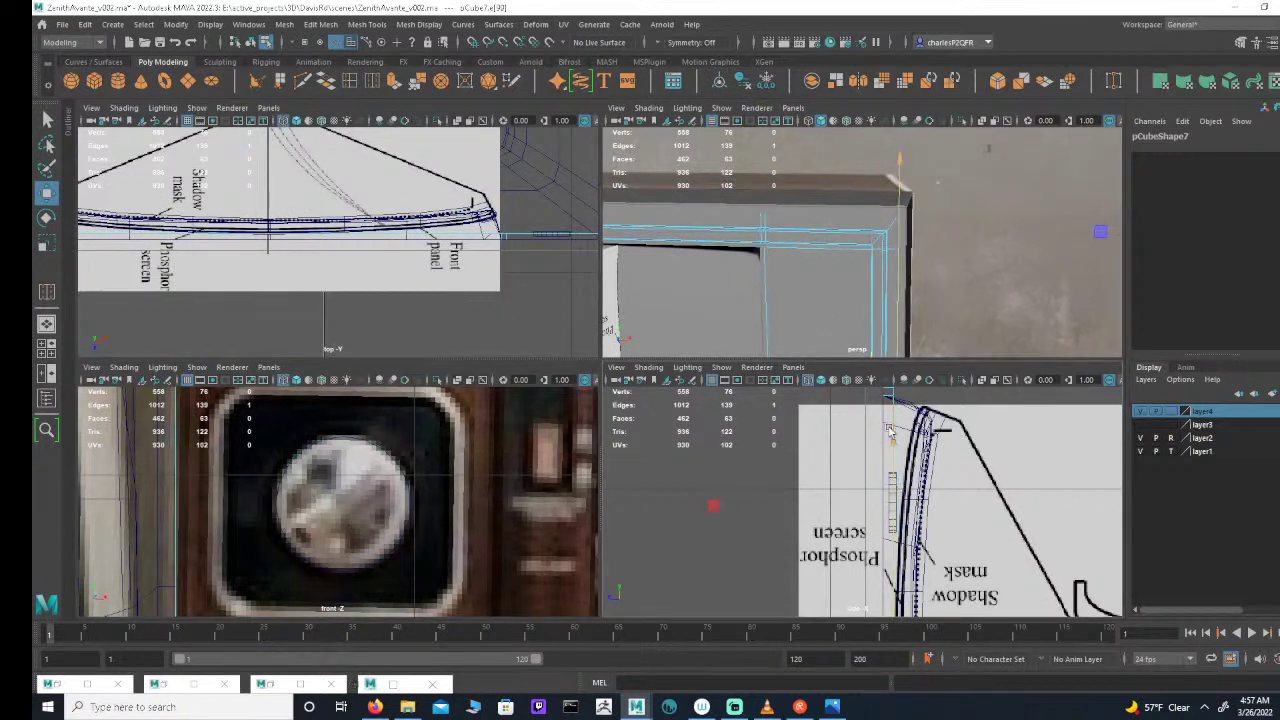
pyautogui.click(250, 42)
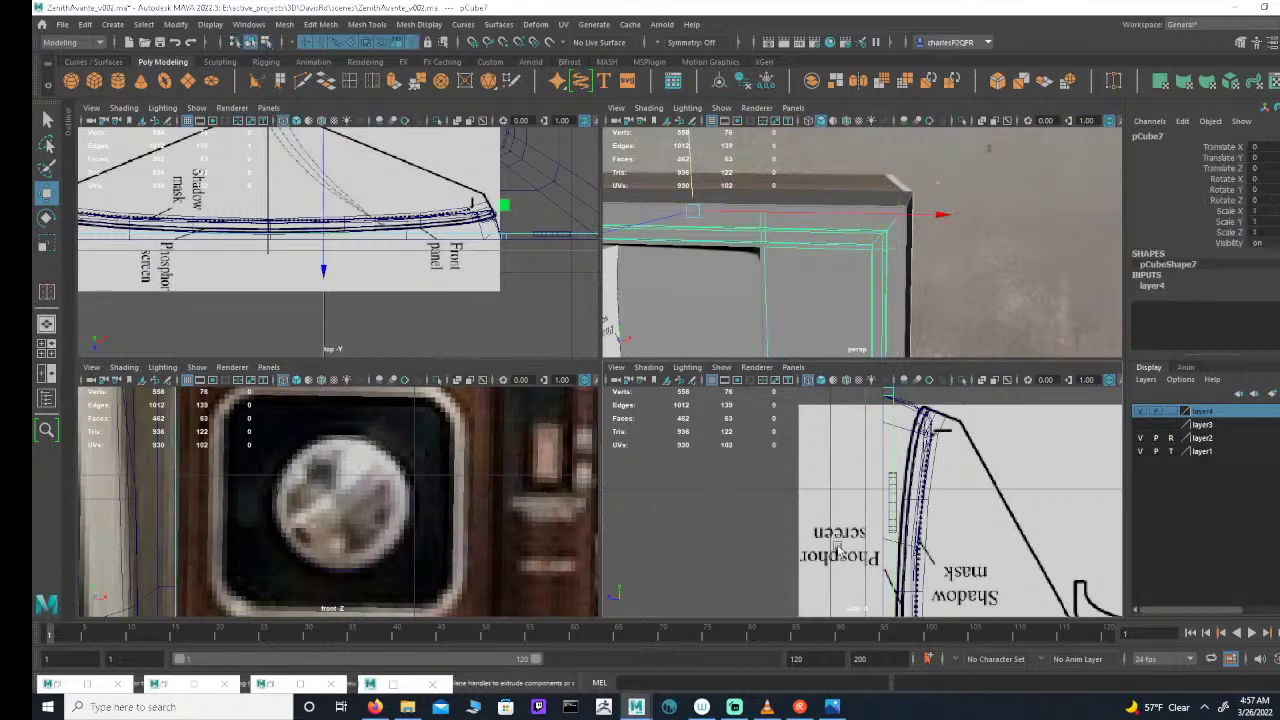
pyautogui.click(887, 503)
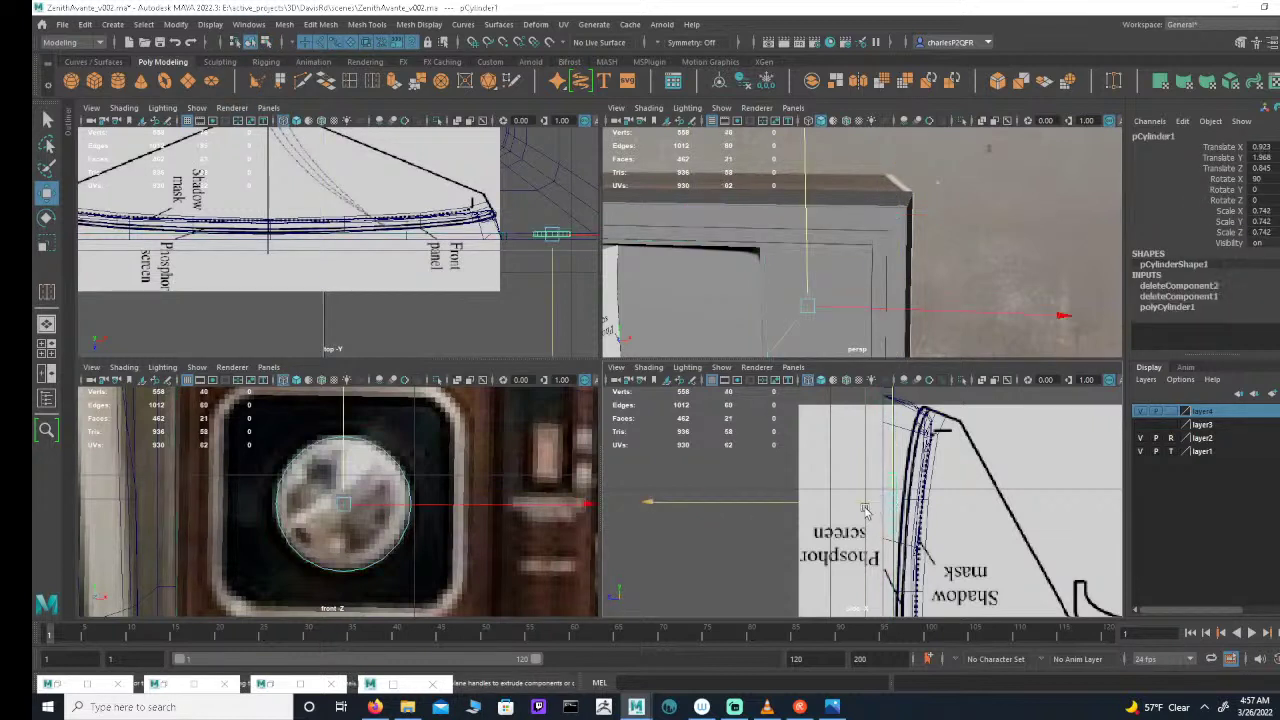
pyautogui.moveTo(843, 505); pyautogui.dragTo(726, 505)
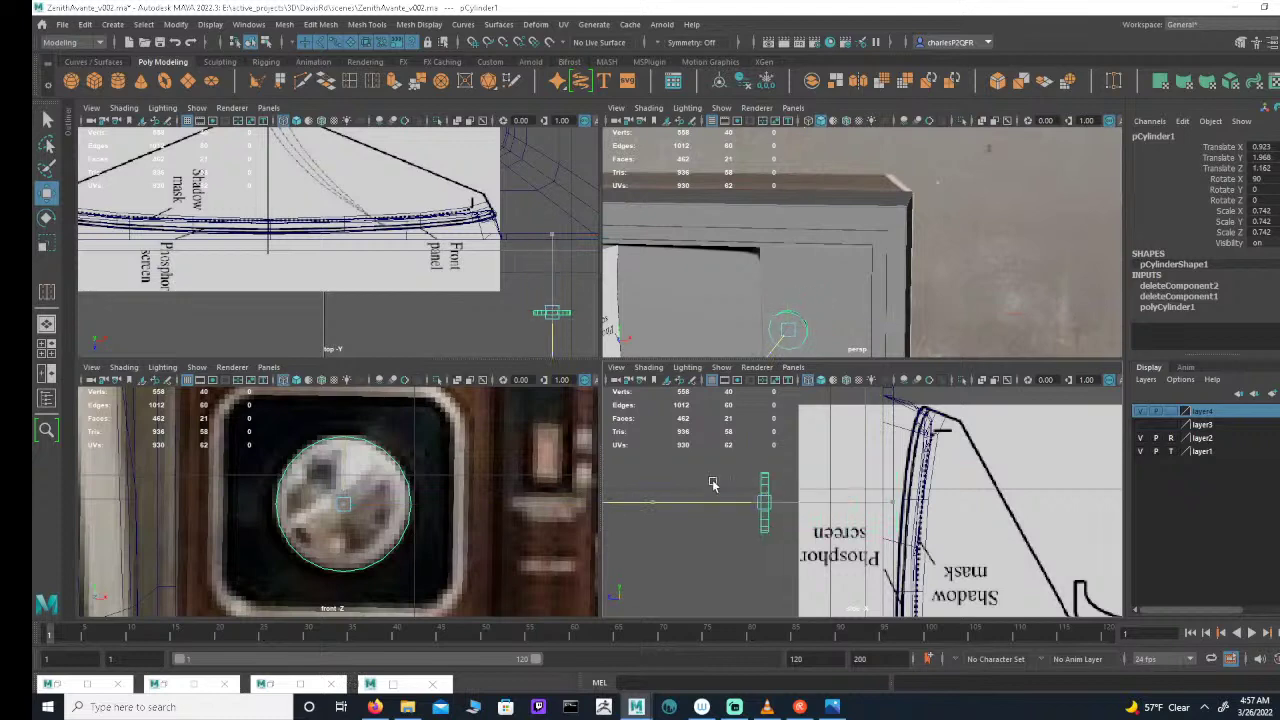
# Step: Use Multi-Cut to cut a horizontal edge across the middle of the dial's front face, between opposite rim vertices
pyautogui.click(265, 43)
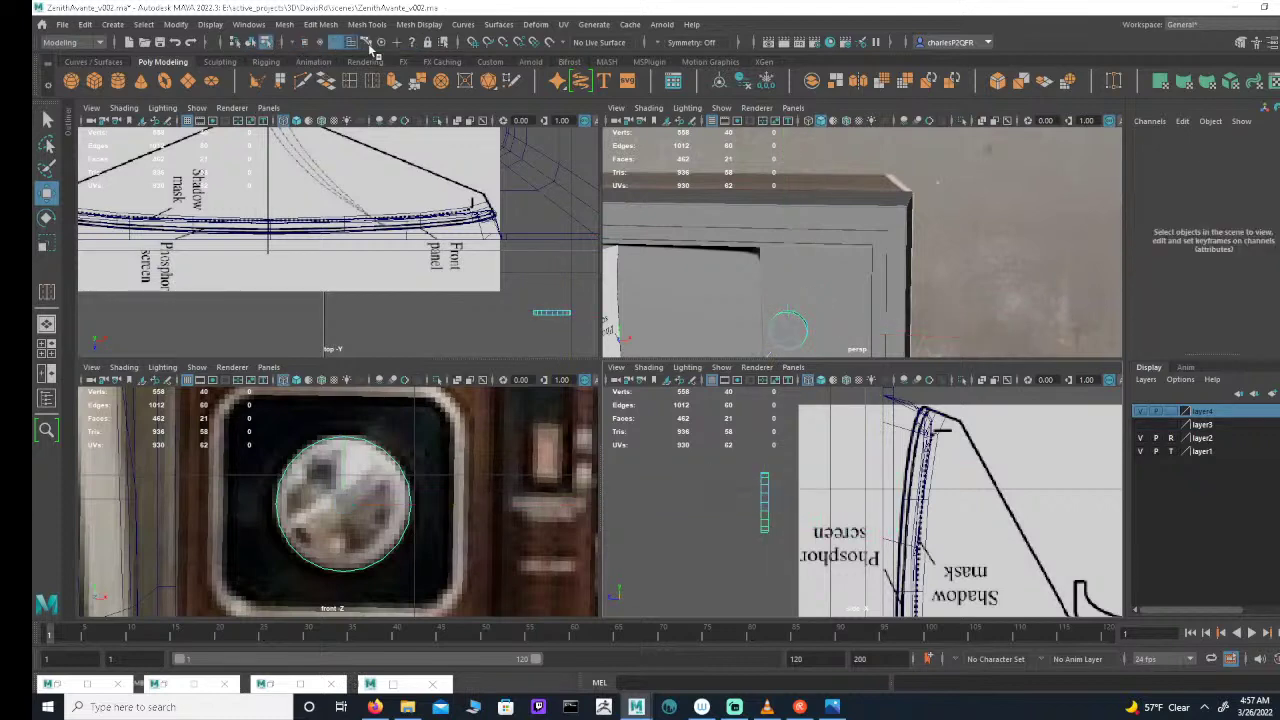
pyautogui.click(304, 80)
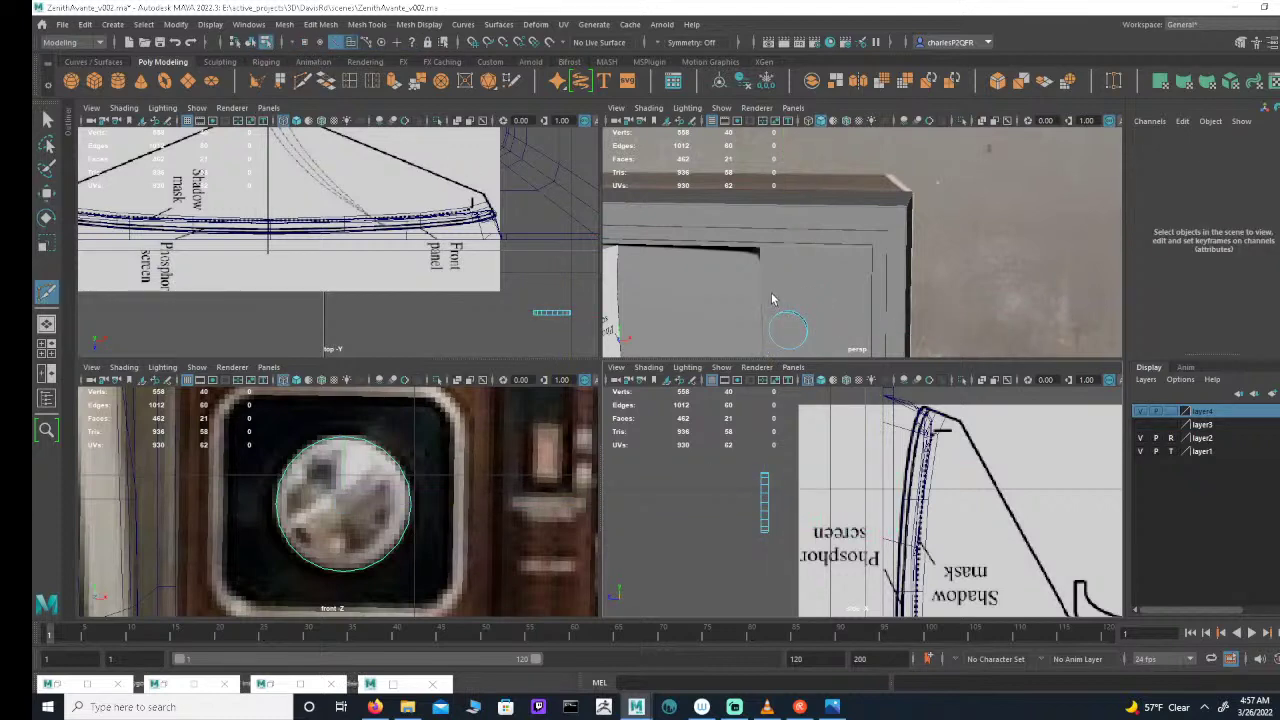
pyautogui.press('space')
pyautogui.keyDown('alt'); pyautogui.moveTo(688, 331); pyautogui.dragTo(763, 215, button='middle'); pyautogui.keyUp('alt')
pyautogui.keyDown('alt'); pyautogui.moveTo(763, 215); pyautogui.dragTo(790, 312); pyautogui.keyUp('alt')
pyautogui.keyDown('alt'); pyautogui.moveTo(790, 312); pyautogui.dragTo(757, 345, button='middle'); pyautogui.keyUp('alt')
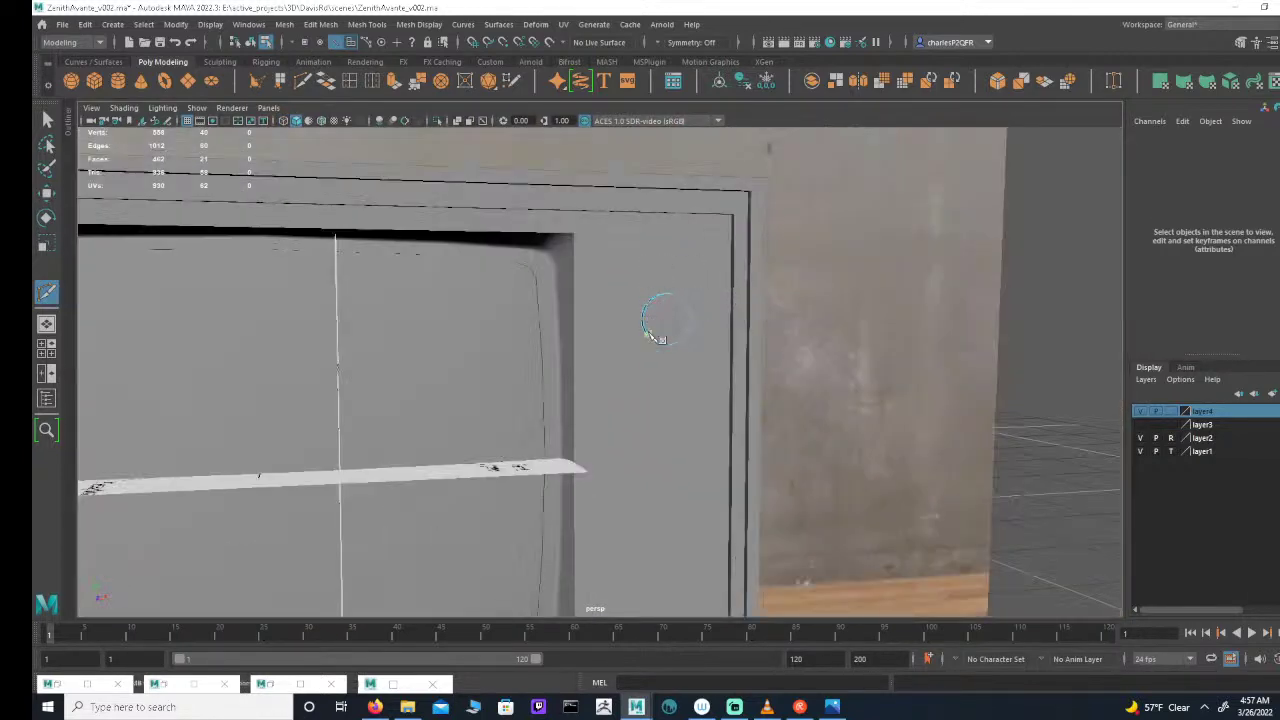
pyautogui.keyDown('alt'); pyautogui.moveTo(646, 330); pyautogui.dragTo(933, 338, button='right'); pyautogui.keyUp('alt')
pyautogui.keyDown('alt'); pyautogui.moveTo(661, 277); pyautogui.dragTo(738, 292, button='right'); pyautogui.keyUp('alt')
pyautogui.scroll(1, 760, 294)
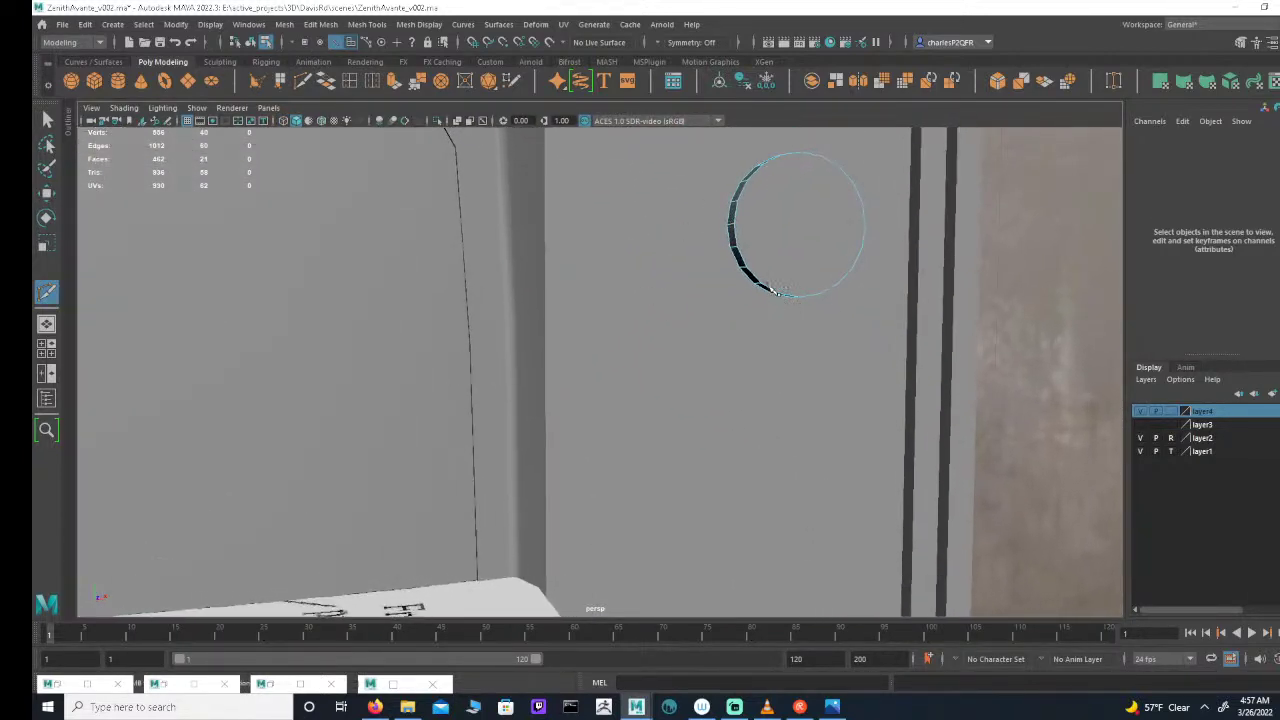
pyautogui.click(734, 226)
pyautogui.click(864, 224)
pyautogui.rightClick(810, 231)
# Step: Cut three horizontal edges between opposite rim vertices across the lower half of the dial's front face
pyautogui.click(738, 245)
pyautogui.click(861, 247)
pyautogui.rightClick(818, 279)
pyautogui.click(853, 266)
pyautogui.rightClick(809, 281)
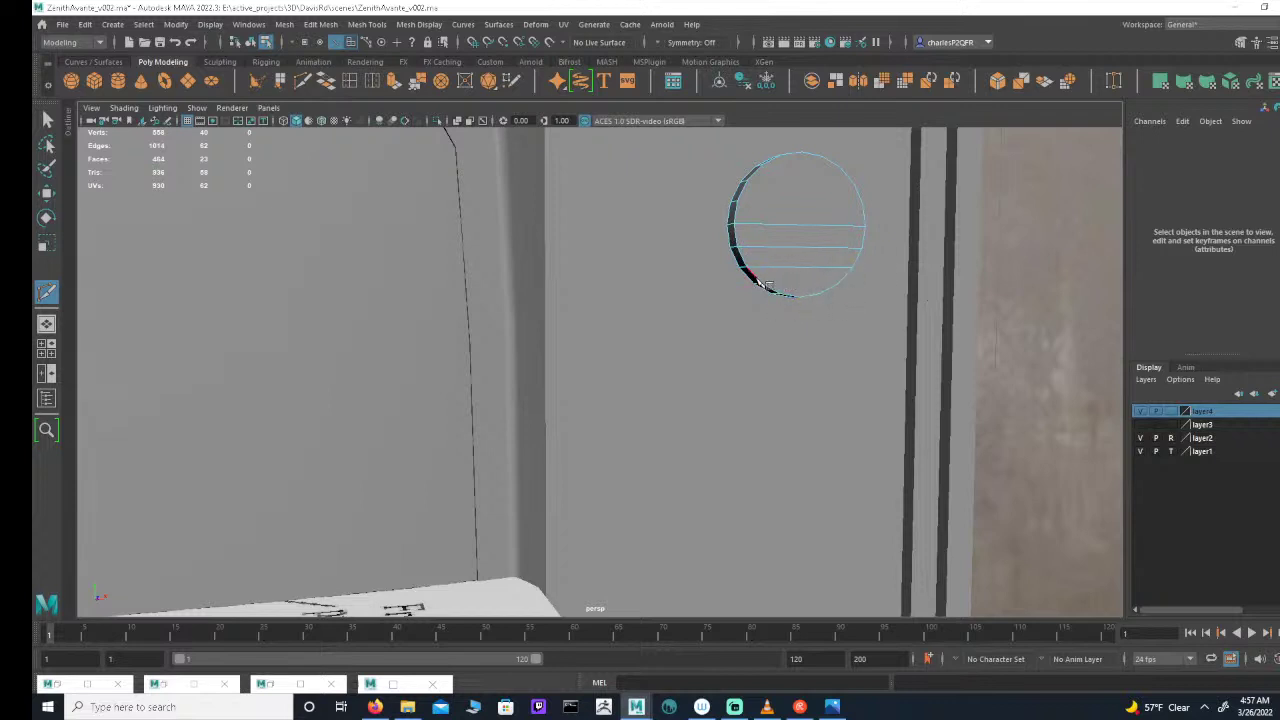
pyautogui.click(841, 282)
pyautogui.rightClick(826, 306)
# Step: Cut three horizontal edges across the upper half of the dial's front face and one vertical edge through its centre
pyautogui.click(736, 202)
pyautogui.click(862, 204)
pyautogui.rightClick(789, 197)
pyautogui.click(747, 181)
pyautogui.rightClick(812, 160)
pyautogui.click(762, 164)
pyautogui.click(843, 170)
pyautogui.rightClick(805, 138)
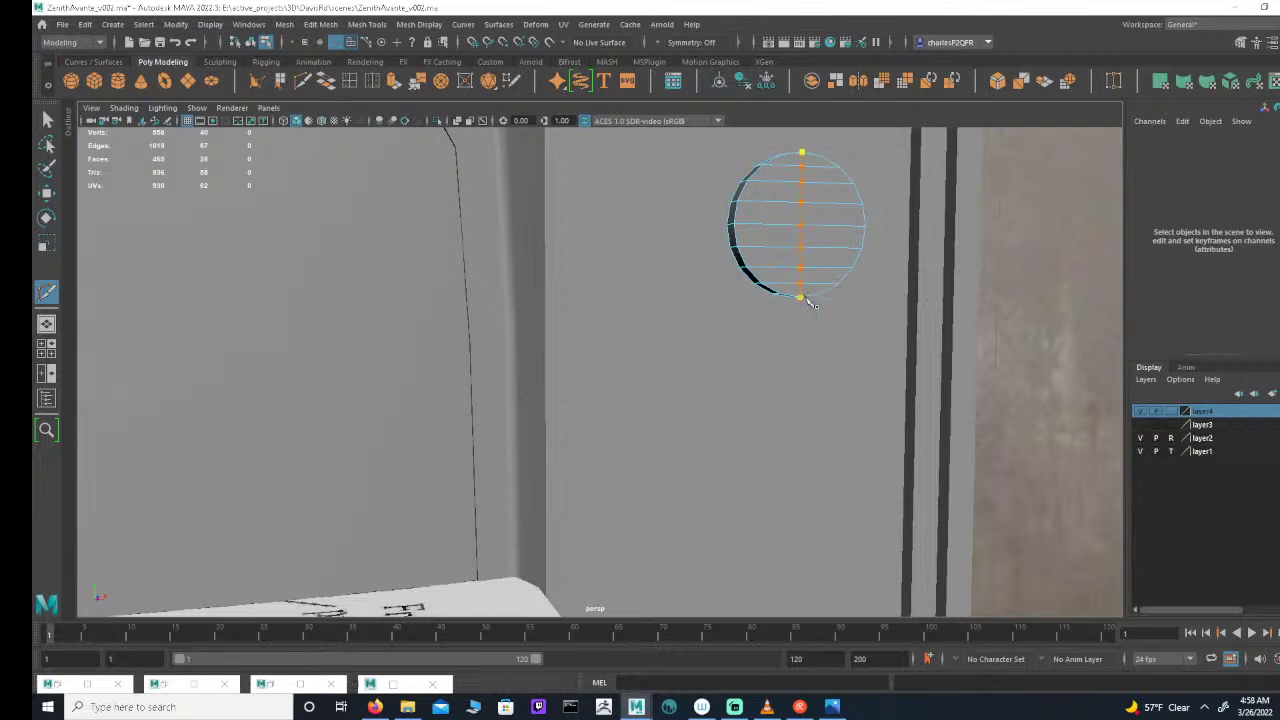
pyautogui.rightClick(890, 228)
# Step: Finish the cut, switch to face selection and pick the dial's front faces one by one from the upper rim past the centre
pyautogui.scroll(-4, 820, 287)
pyautogui.keyDown('alt'); pyautogui.moveTo(820, 287); pyautogui.dragTo(799, 258); pyautogui.keyUp('alt')
pyautogui.scroll(2, 805, 263)
pyautogui.scroll(3, 780, 335)
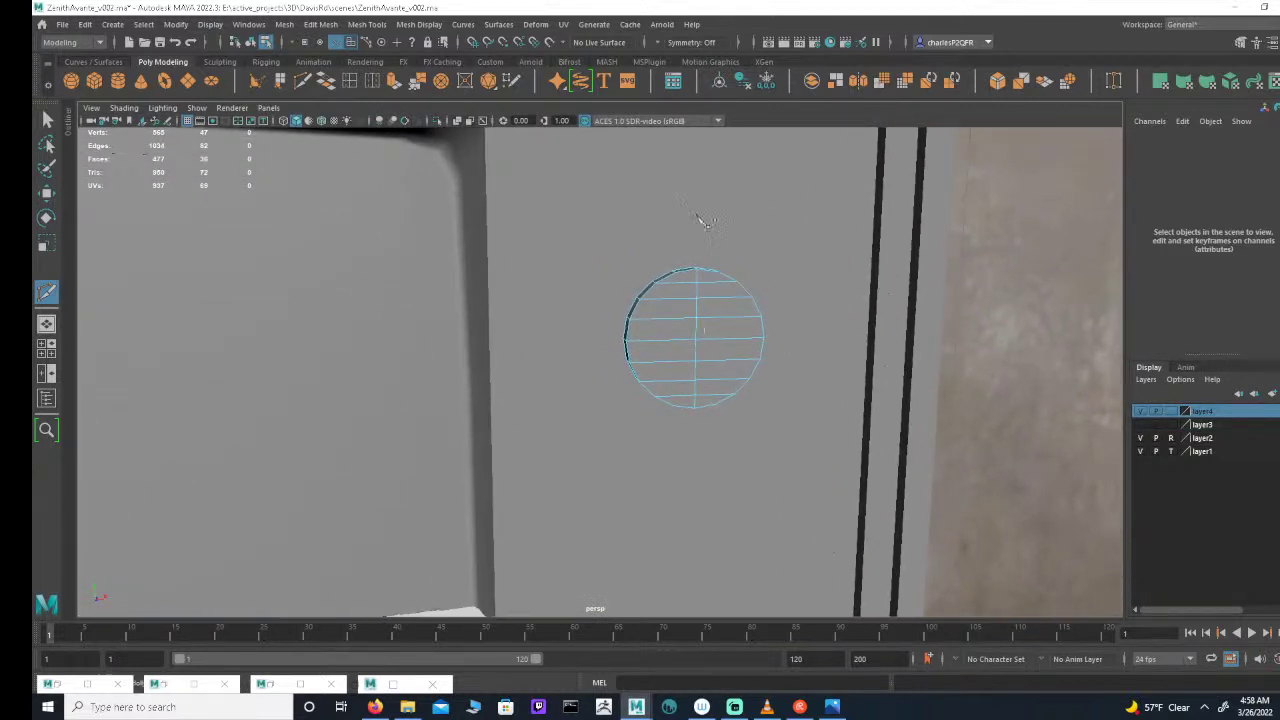
pyautogui.click(350, 42)
pyautogui.click(680, 288)
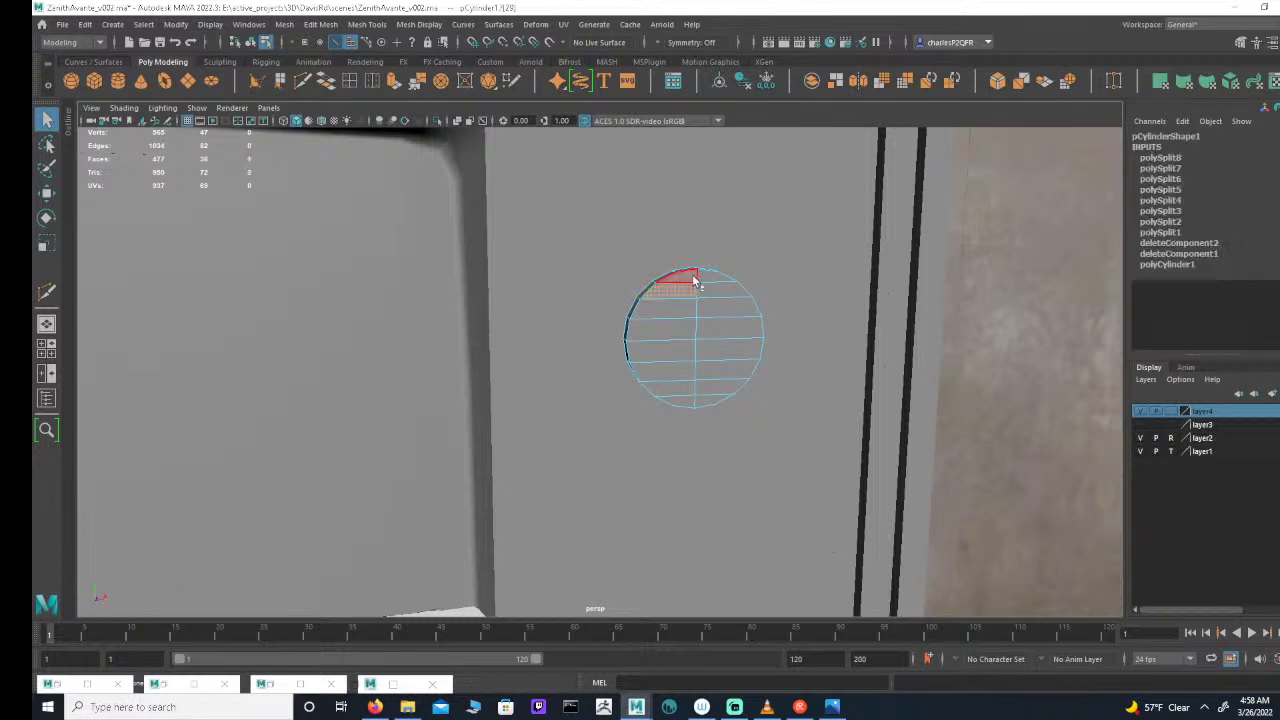
pyautogui.keyDown('shift'); pyautogui.click(712, 277); pyautogui.keyUp('shift')
pyautogui.keyDown('shift'); pyautogui.click(711, 292); pyautogui.keyUp('shift')
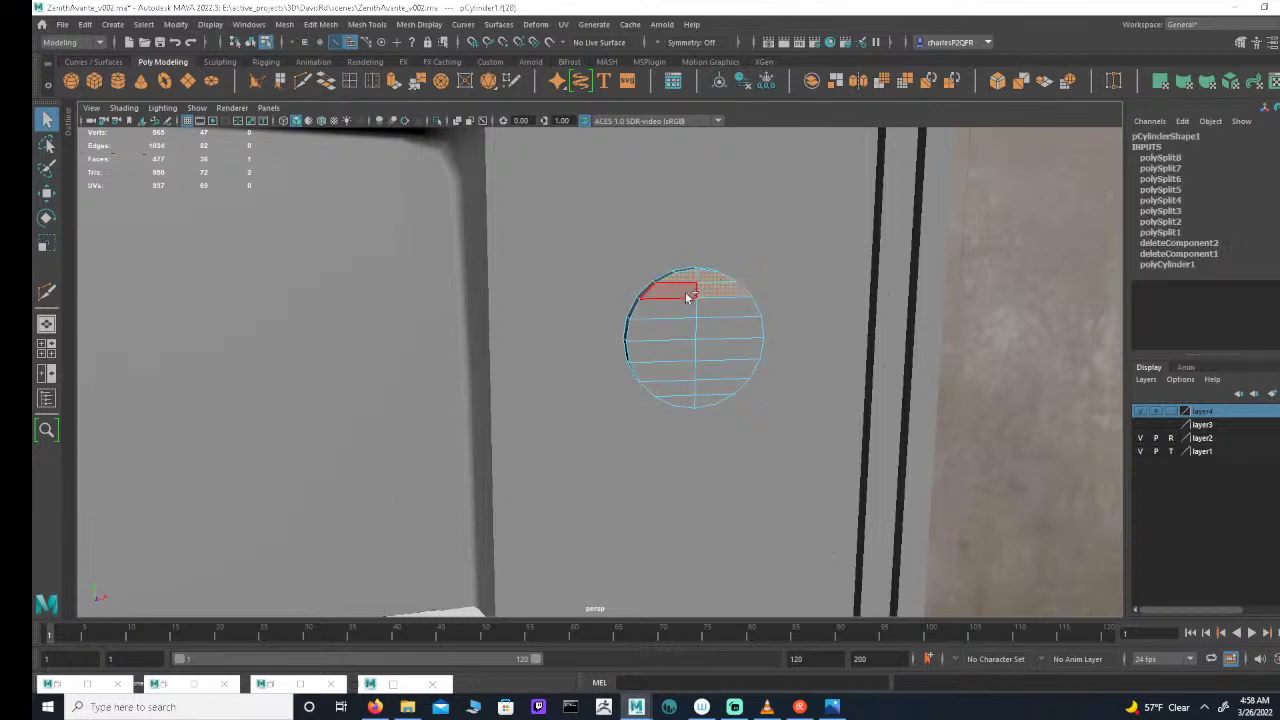
pyautogui.keyDown('shift'); pyautogui.click(687, 293); pyautogui.keyUp('shift')
pyautogui.keyDown('shift'); pyautogui.click(704, 306); pyautogui.keyUp('shift')
pyautogui.keyDown('shift'); pyautogui.click(690, 310); pyautogui.keyUp('shift')
pyautogui.keyDown('shift'); pyautogui.click(711, 325); pyautogui.keyUp('shift')
pyautogui.keyDown('shift'); pyautogui.click(687, 328); pyautogui.keyUp('shift')
pyautogui.keyDown('shift'); pyautogui.click(708, 349); pyautogui.keyUp('shift')
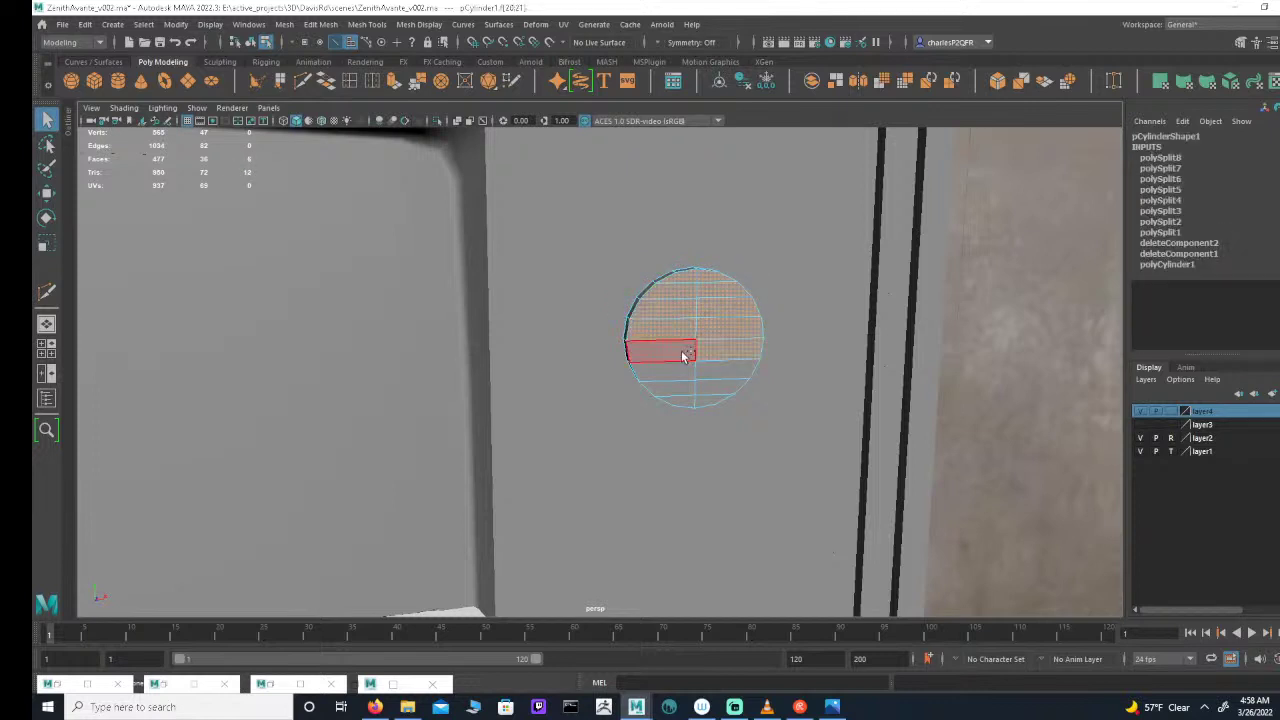
pyautogui.keyDown('shift'); pyautogui.click(684, 354); pyautogui.keyUp('shift')
# Step: Select every face of the dial cylinder, then deselect the side faces so only the front cap's faces stay selected
pyautogui.scroll(-3, 686, 300)
pyautogui.click(684, 394)
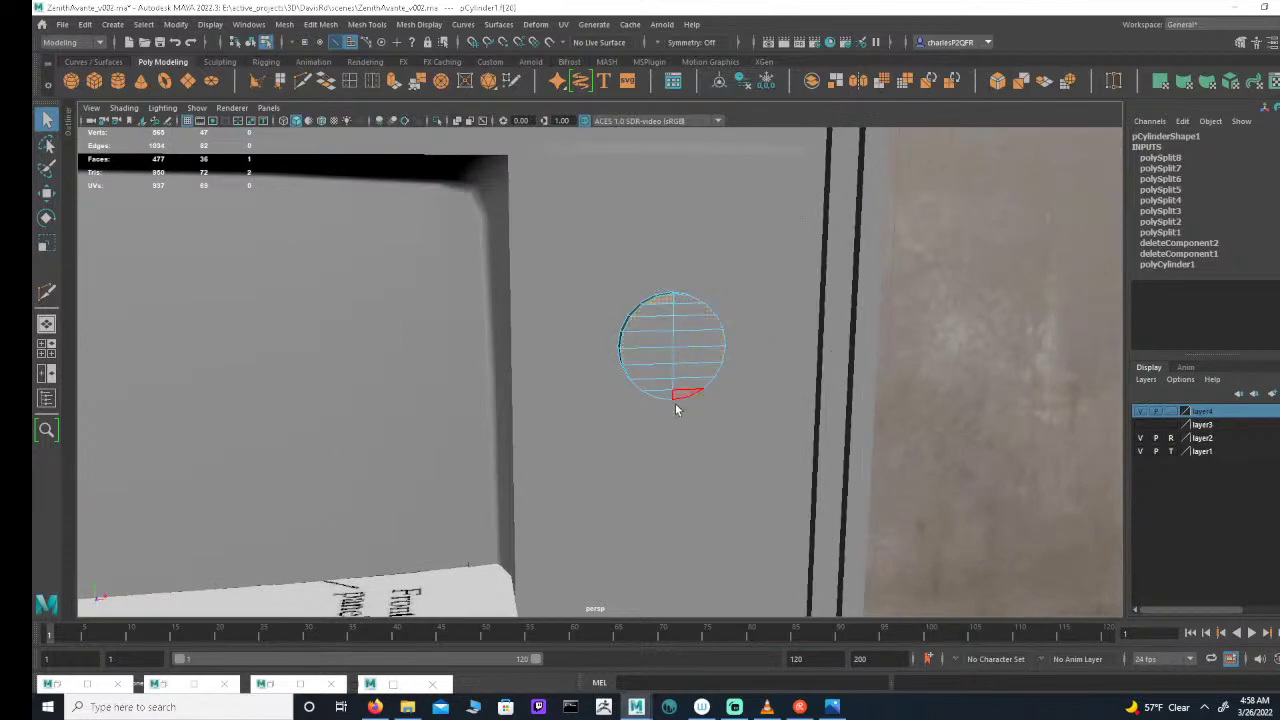
pyautogui.doubleClick(684, 396)
pyautogui.press('space')
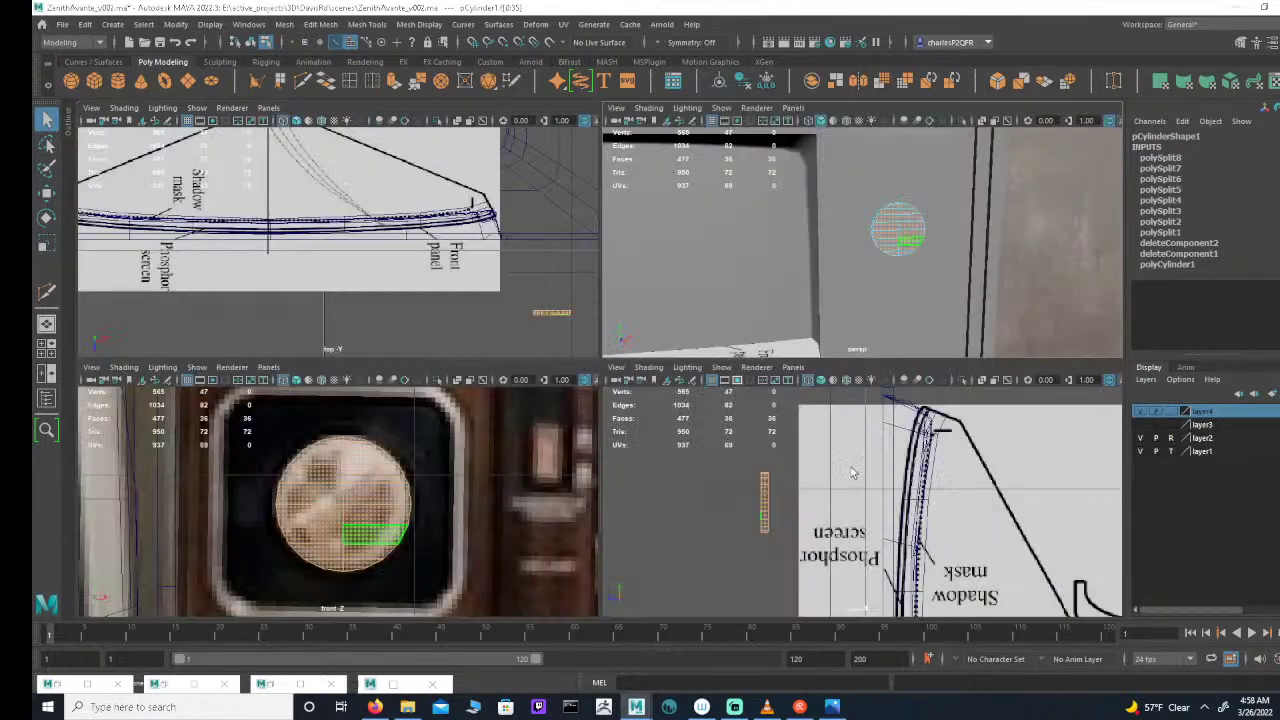
pyautogui.keyDown('ctrl'); pyautogui.click(766, 543); pyautogui.keyUp('ctrl')
pyautogui.keyDown('ctrl'); pyautogui.moveTo(785, 556); pyautogui.dragTo(767, 447); pyautogui.keyUp('ctrl')
pyautogui.keyDown('shift'); pyautogui.click(396, 538); pyautogui.keyUp('shift')
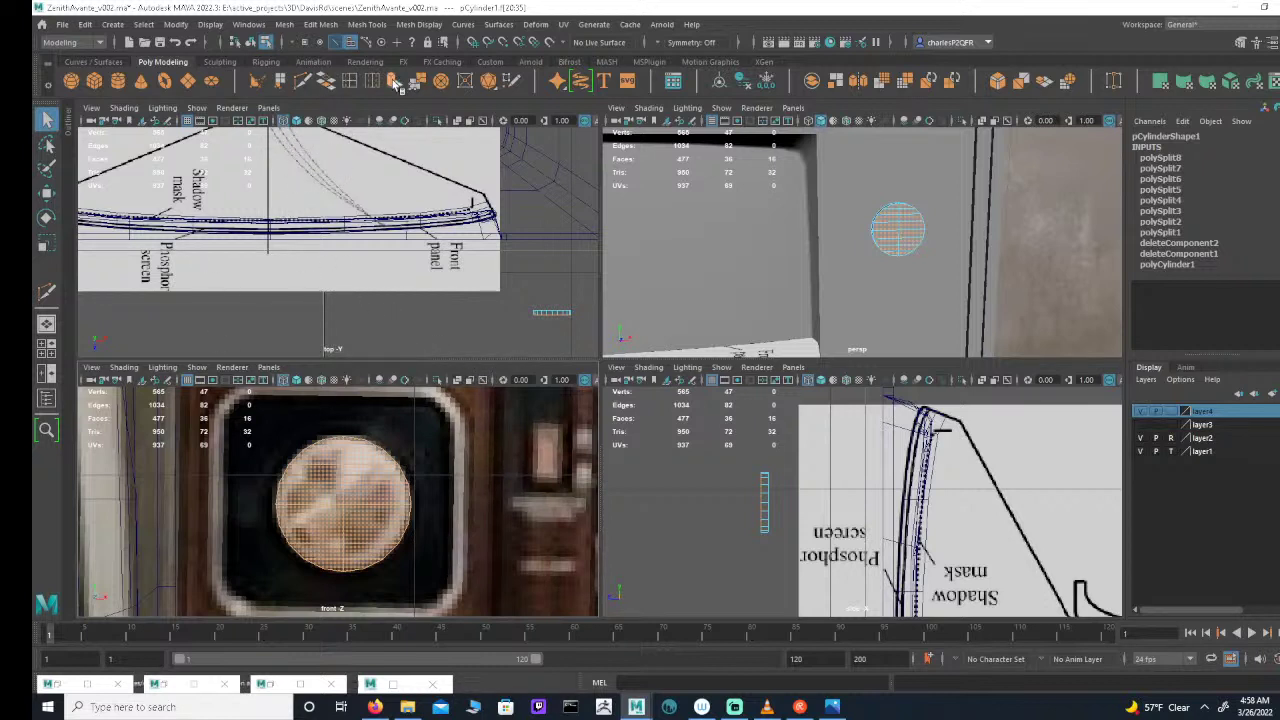
# Step: Extrude the dial's front faces in place and scale them slightly inward to form a narrow rim
pyautogui.hotkey('ctrl', 'e')
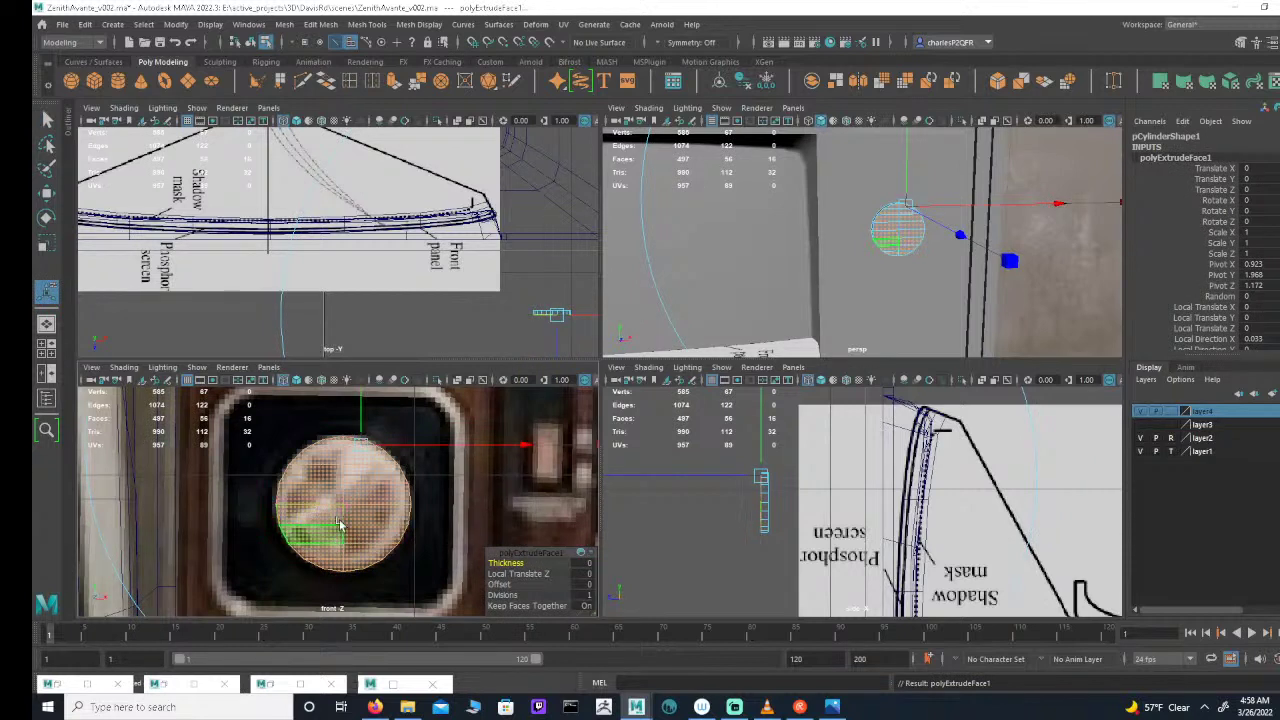
pyautogui.moveTo(343, 504); pyautogui.dragTo(330, 499)
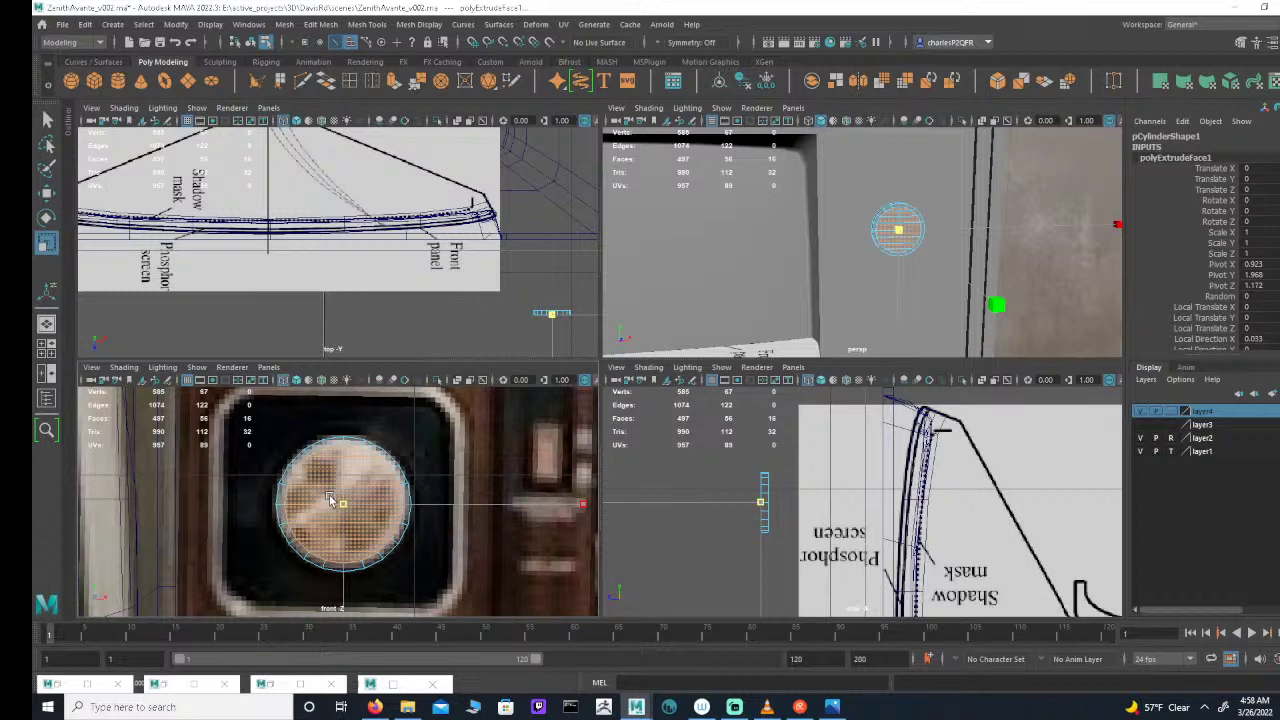
pyautogui.moveTo(330, 499); pyautogui.dragTo(332, 499)
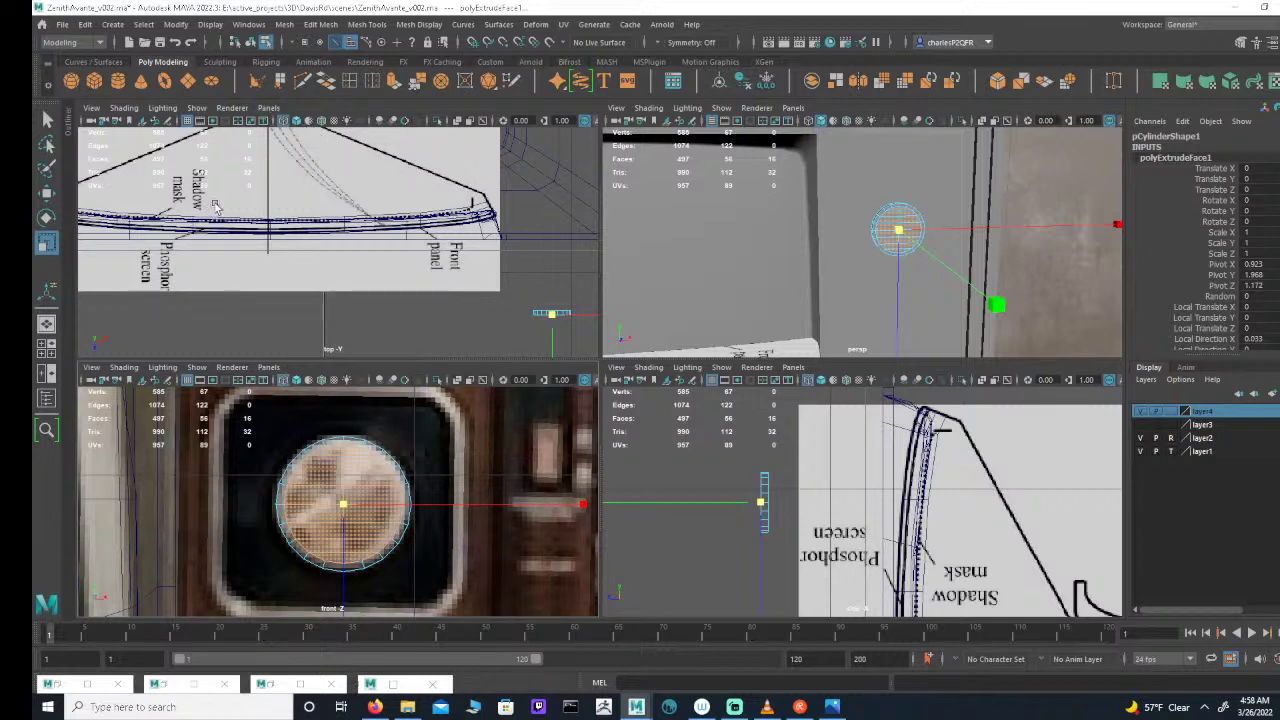
# Step: Extrude the inset front faces again, scale them in marginally and push them slightly back into the dial
pyautogui.click(394, 80)
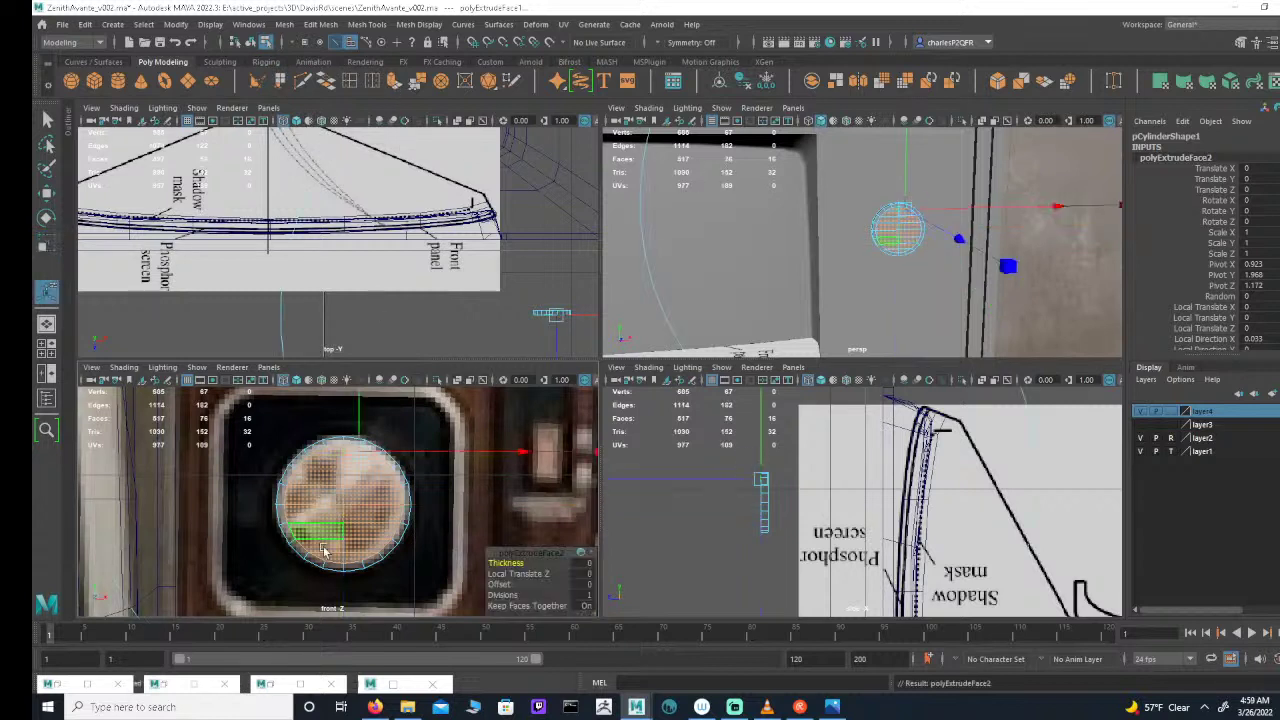
pyautogui.press('r')
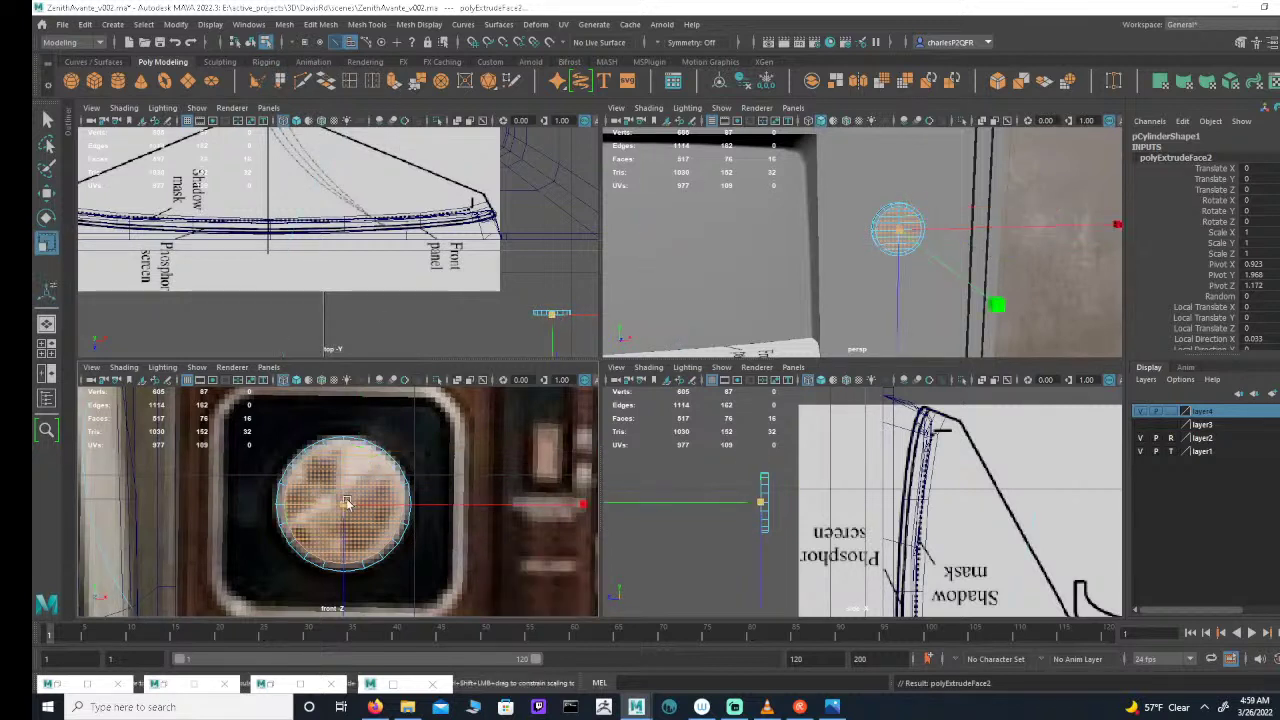
pyautogui.moveTo(341, 503); pyautogui.dragTo(342, 504)
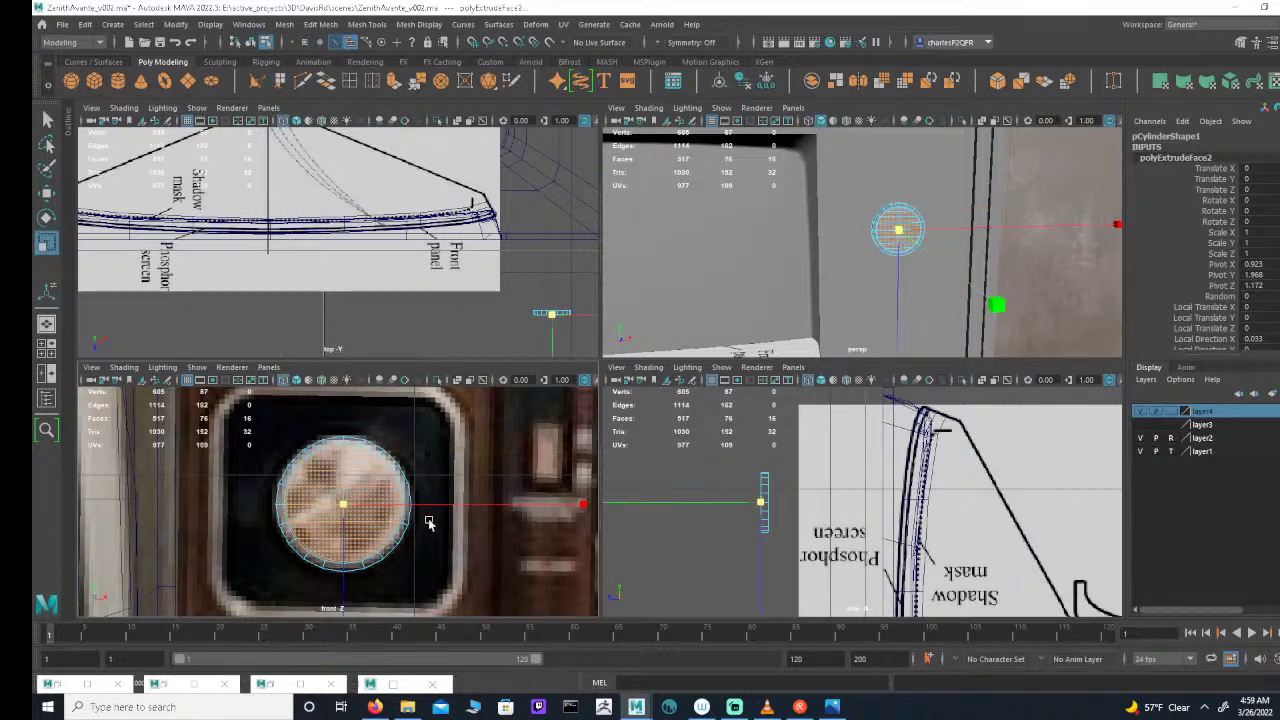
pyautogui.keyDown('alt'); pyautogui.moveTo(690, 530); pyautogui.dragTo(757, 512, button='right'); pyautogui.keyUp('alt')
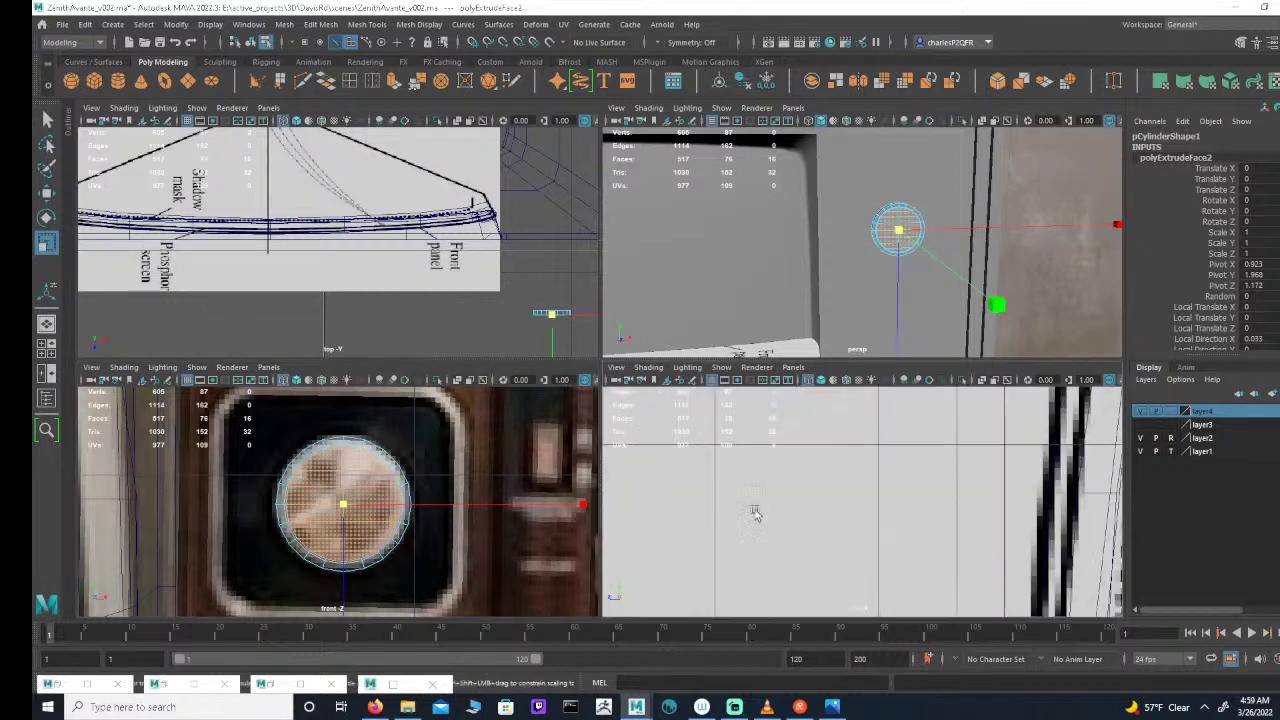
pyautogui.keyDown('alt'); pyautogui.moveTo(757, 512); pyautogui.dragTo(960, 480, button='middle'); pyautogui.keyUp('alt')
pyautogui.click(700, 481)
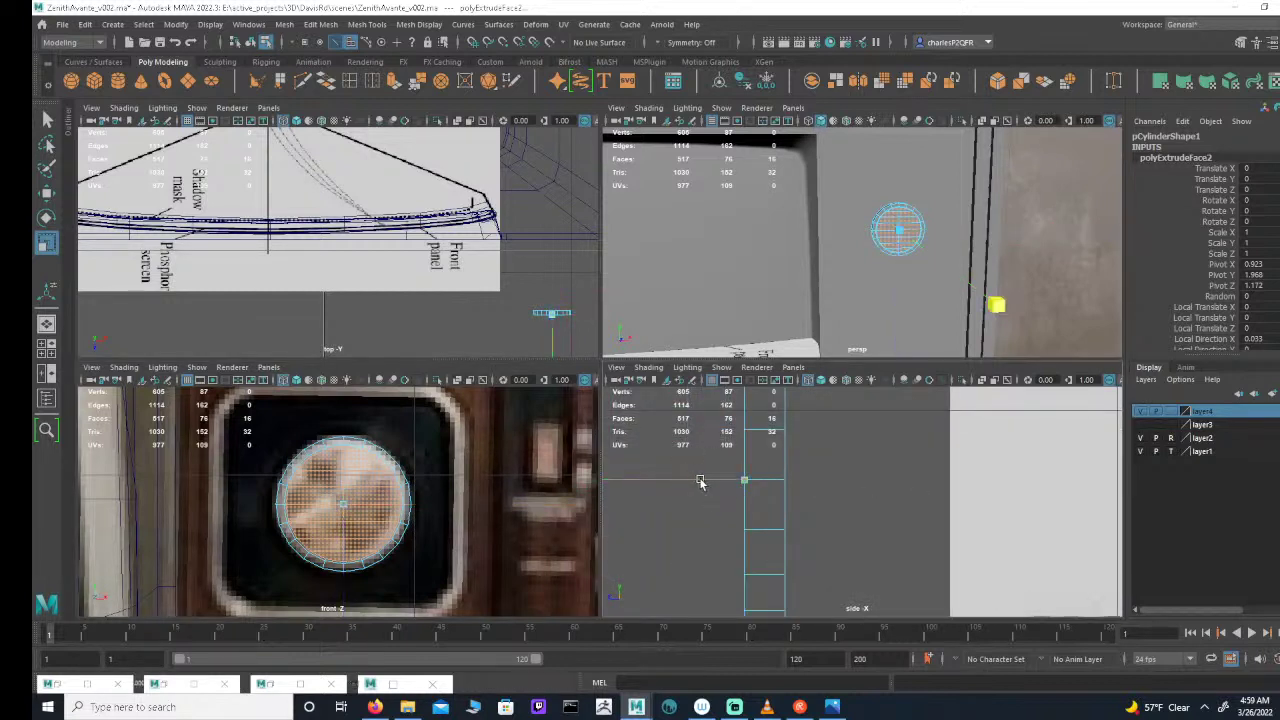
pyautogui.click(706, 481)
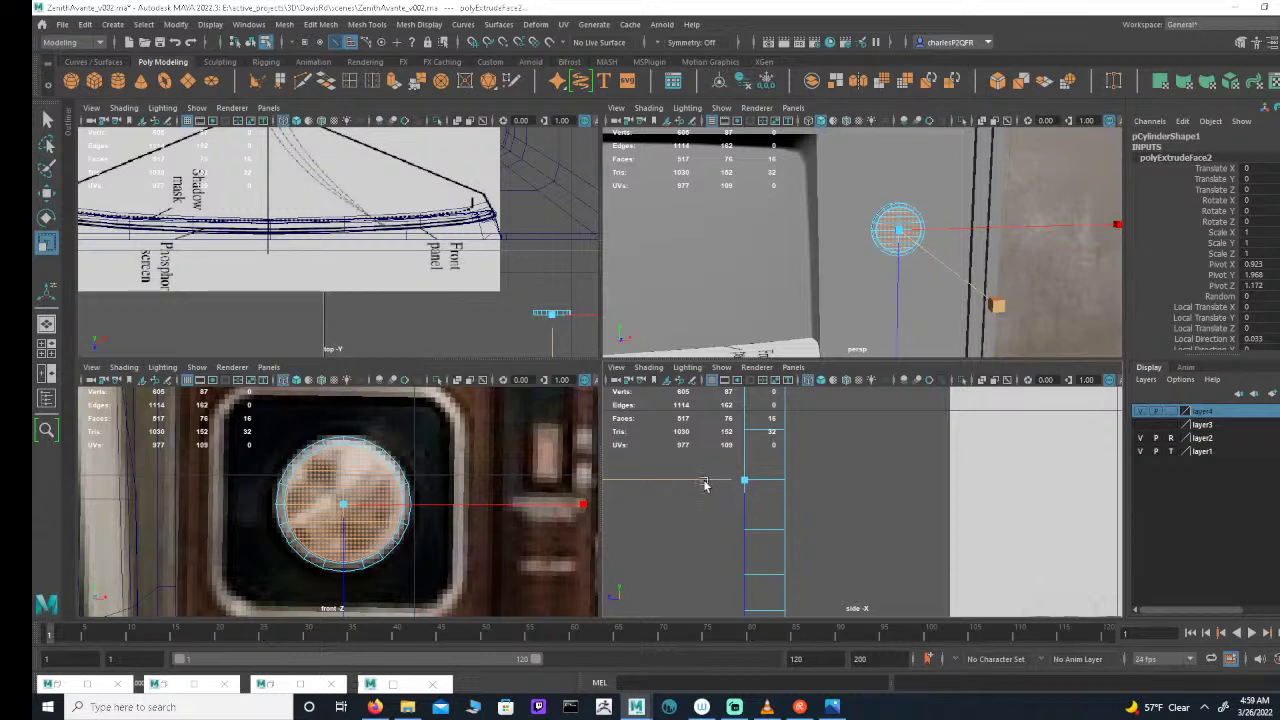
pyautogui.press('w')
pyautogui.moveTo(692, 485); pyautogui.dragTo(696, 486)
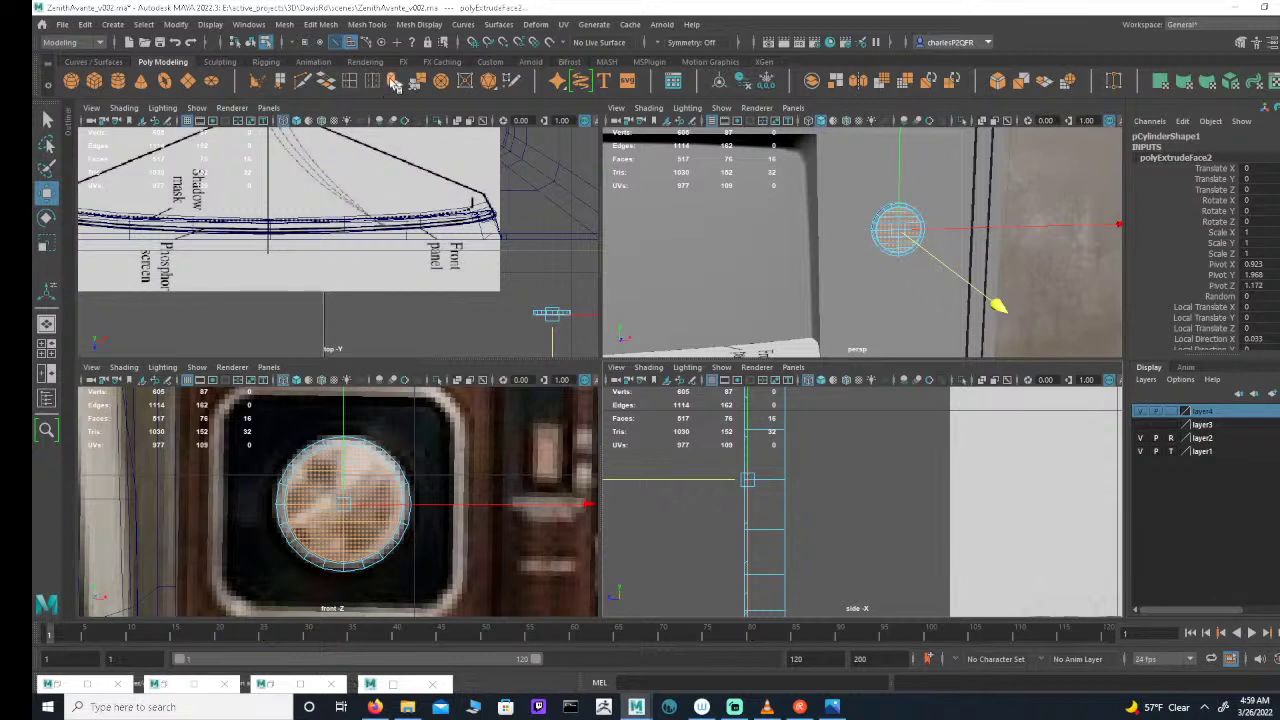
# Step: Extrude the recessed faces forward past the rim and scale them slightly inward to form a tapered raised disc
pyautogui.click(394, 82)
pyautogui.press('w')
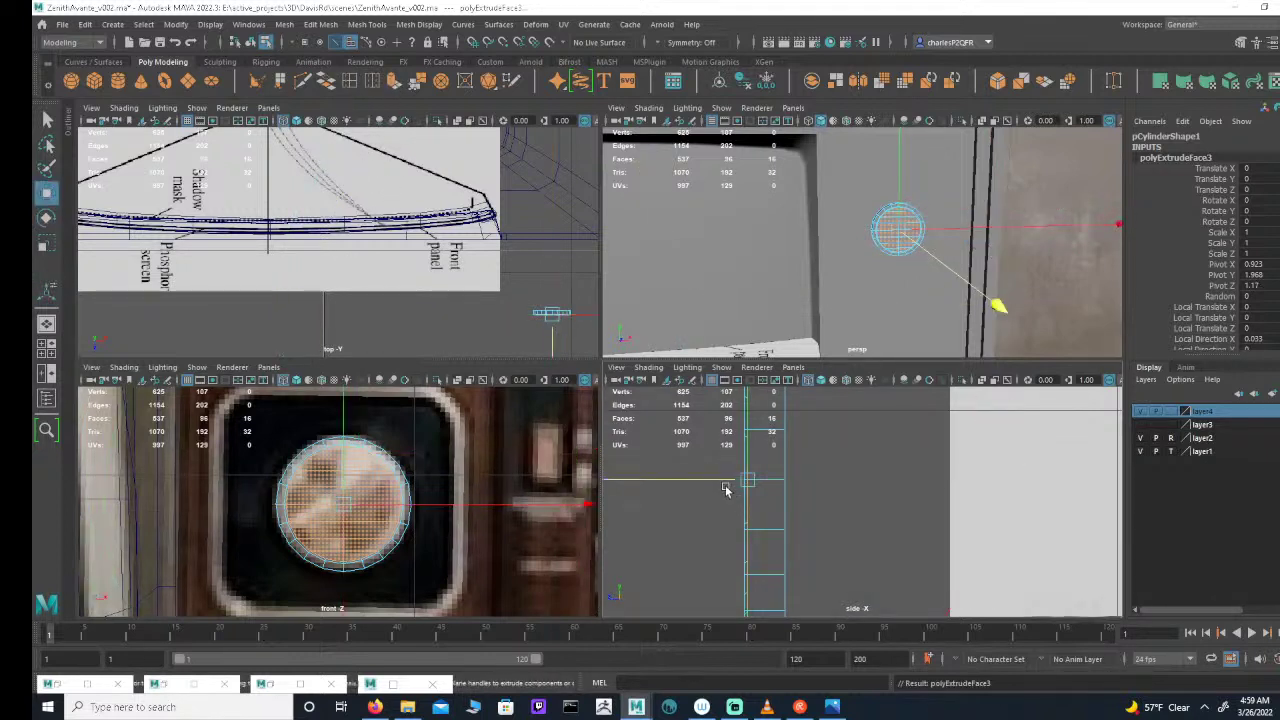
pyautogui.moveTo(724, 479)
pyautogui.mouseDown()
pyautogui.moveTo(700, 473)
pyautogui.moveTo(712, 475)
pyautogui.mouseUp()
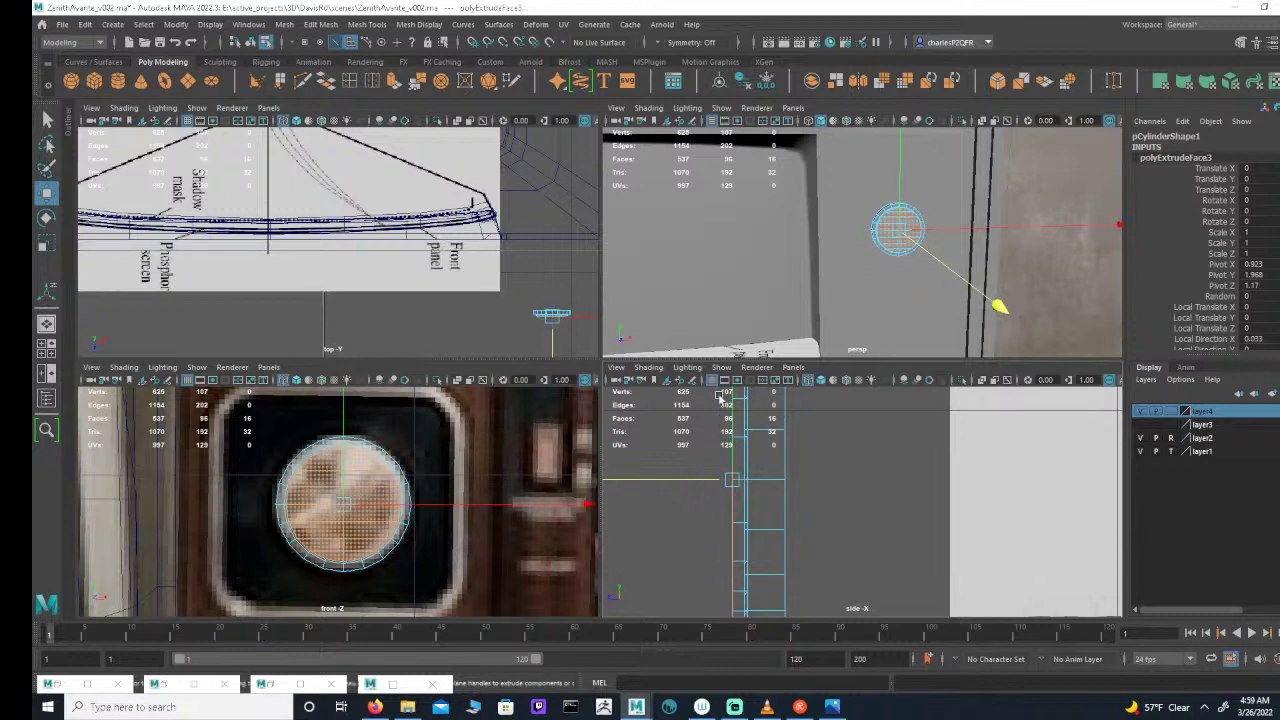
pyautogui.press('r')
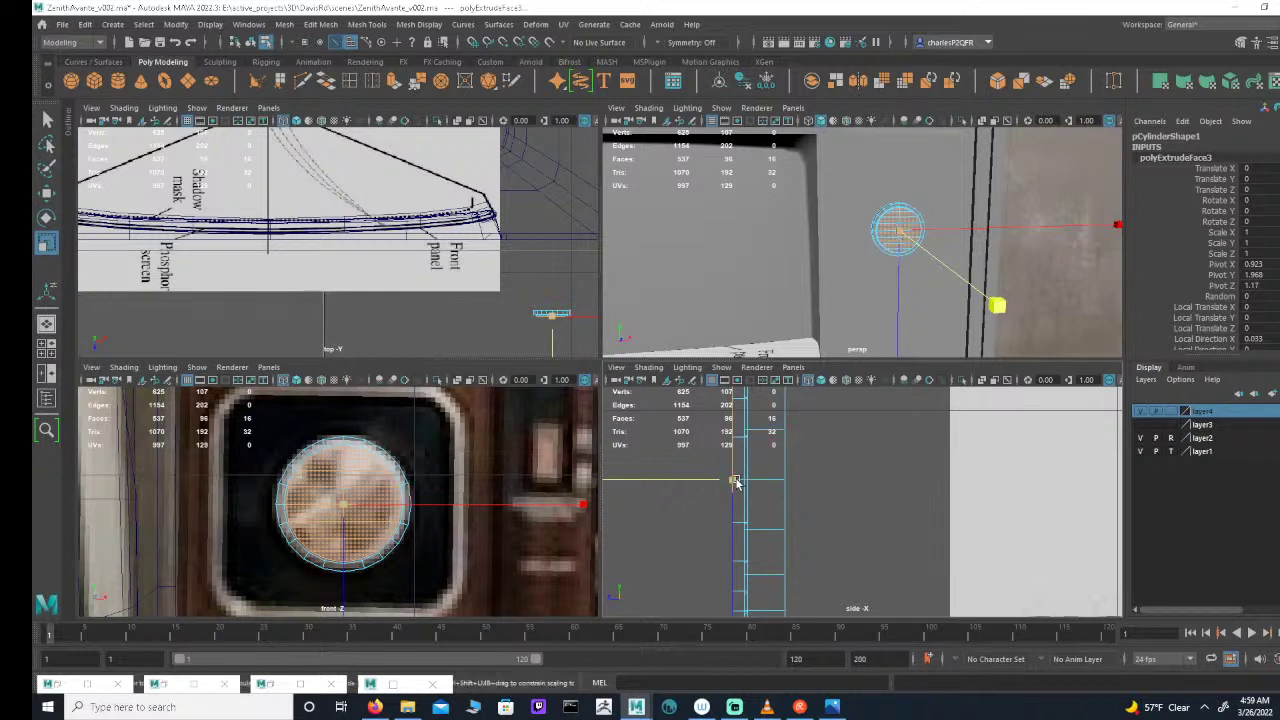
pyautogui.click(731, 479)
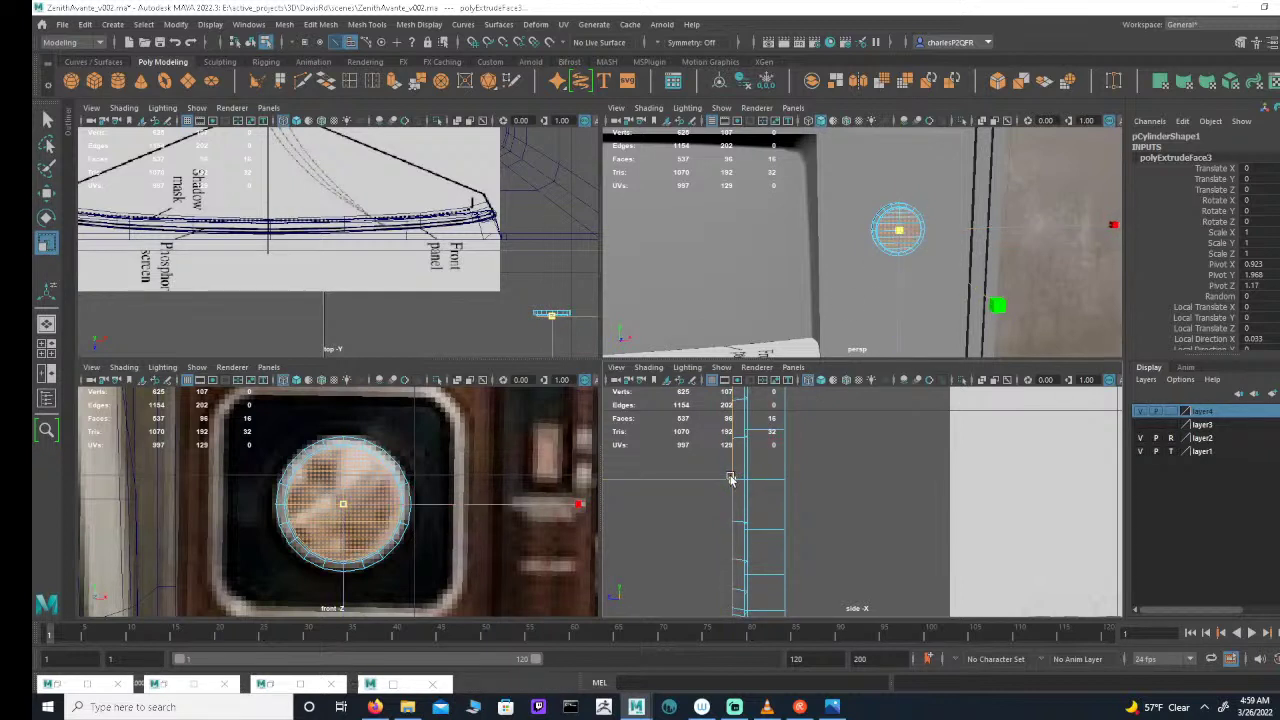
pyautogui.keyDown('alt'); pyautogui.moveTo(866, 297); pyautogui.dragTo(747, 270); pyautogui.keyUp('alt')
pyautogui.scroll(3, 826, 281)
pyautogui.scroll(3, 848, 252)
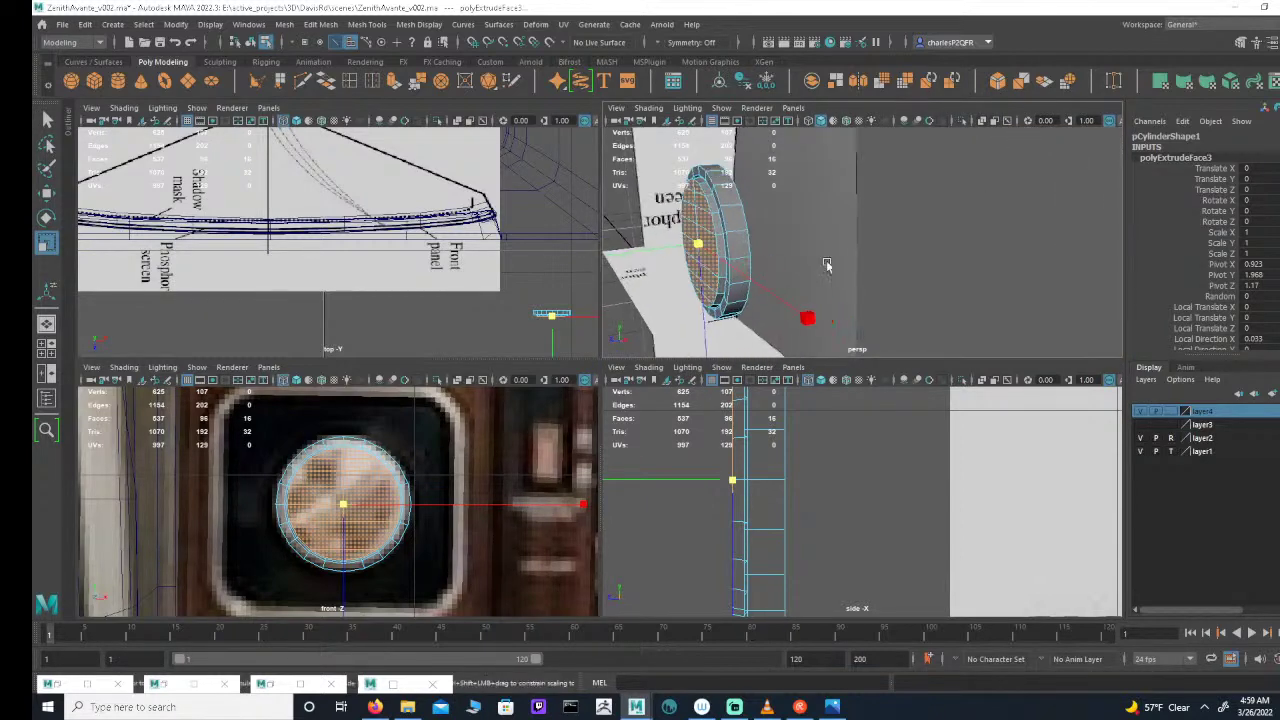
pyautogui.keyDown('alt'); pyautogui.moveTo(826, 265); pyautogui.dragTo(880, 281); pyautogui.keyUp('alt')
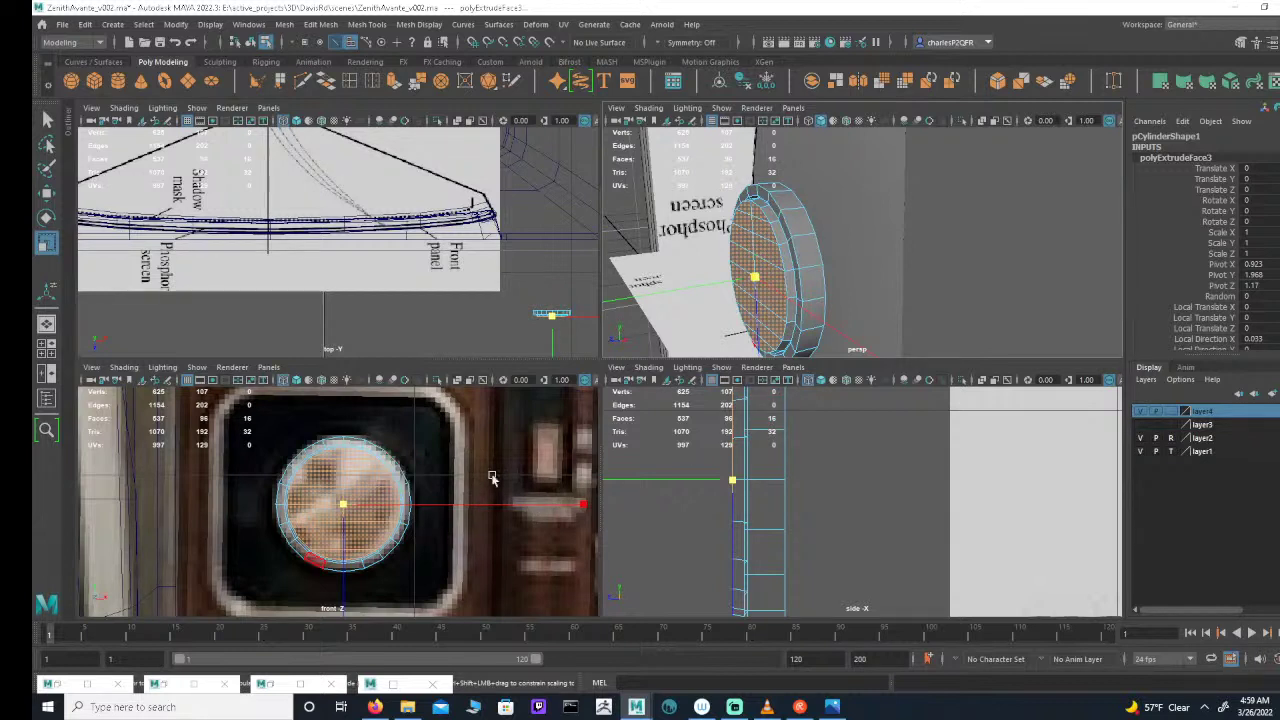
# Step: Select all of the dial's front vertices in the side view and move them back toward the panel to thin the dial
pyautogui.keyDown('alt'); pyautogui.moveTo(712, 451); pyautogui.dragTo(743, 497, button='middle'); pyautogui.keyUp('alt')
pyautogui.keyDown('alt'); pyautogui.moveTo(743, 497); pyautogui.dragTo(851, 497, button='right'); pyautogui.keyUp('alt')
pyautogui.click(306, 42)
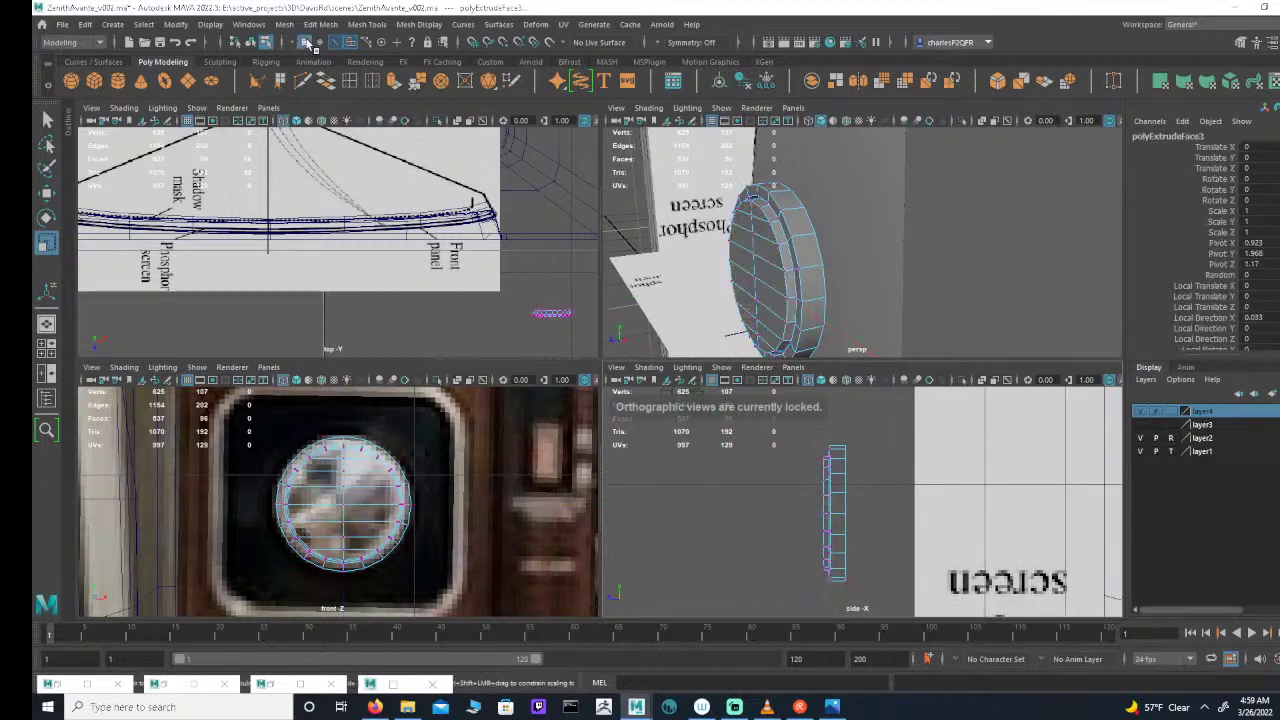
pyautogui.moveTo(783, 438); pyautogui.dragTo(832, 618)
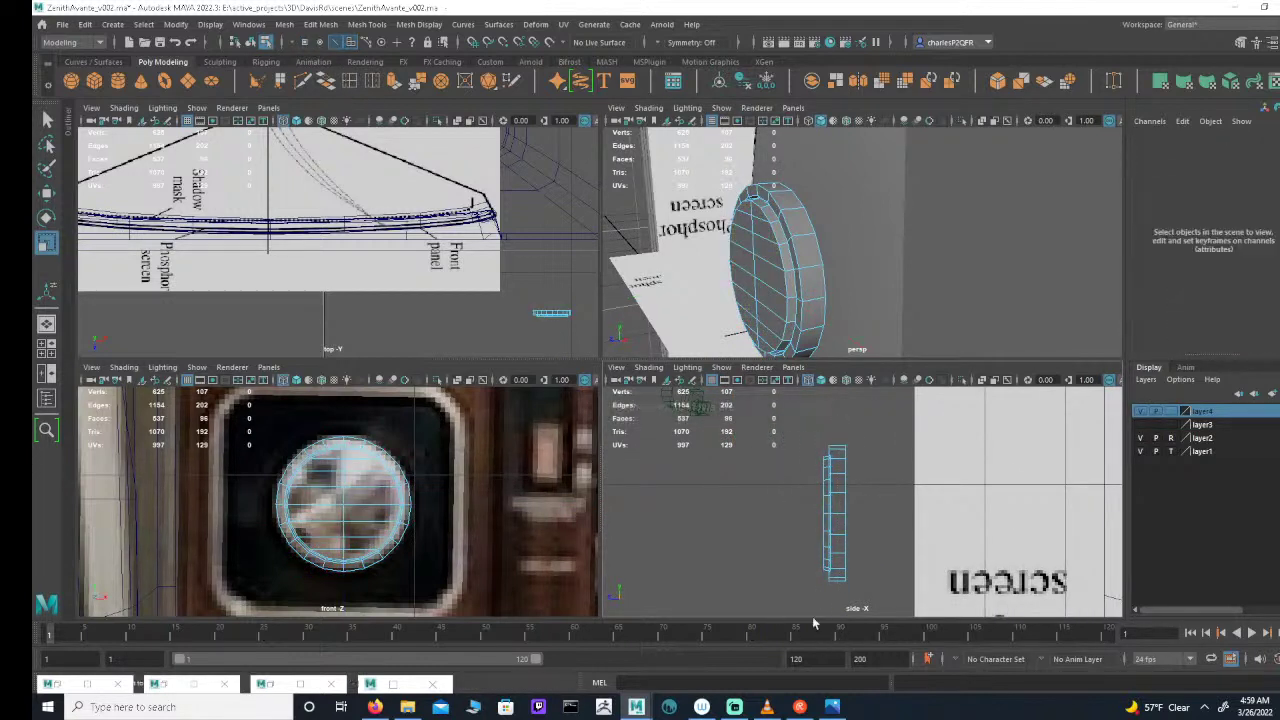
pyautogui.click(305, 42)
pyautogui.moveTo(797, 429); pyautogui.dragTo(837, 609)
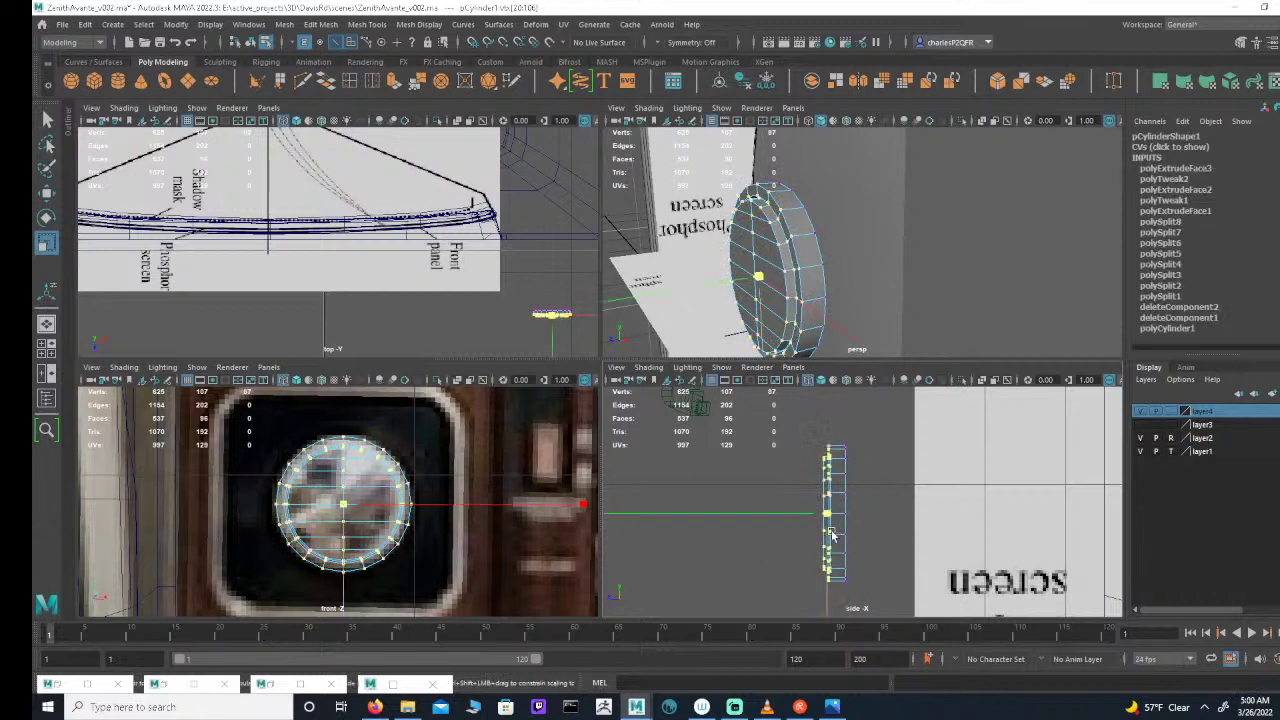
pyautogui.press('w')
pyautogui.moveTo(806, 514); pyautogui.dragTo(811, 517)
pyautogui.press('f')
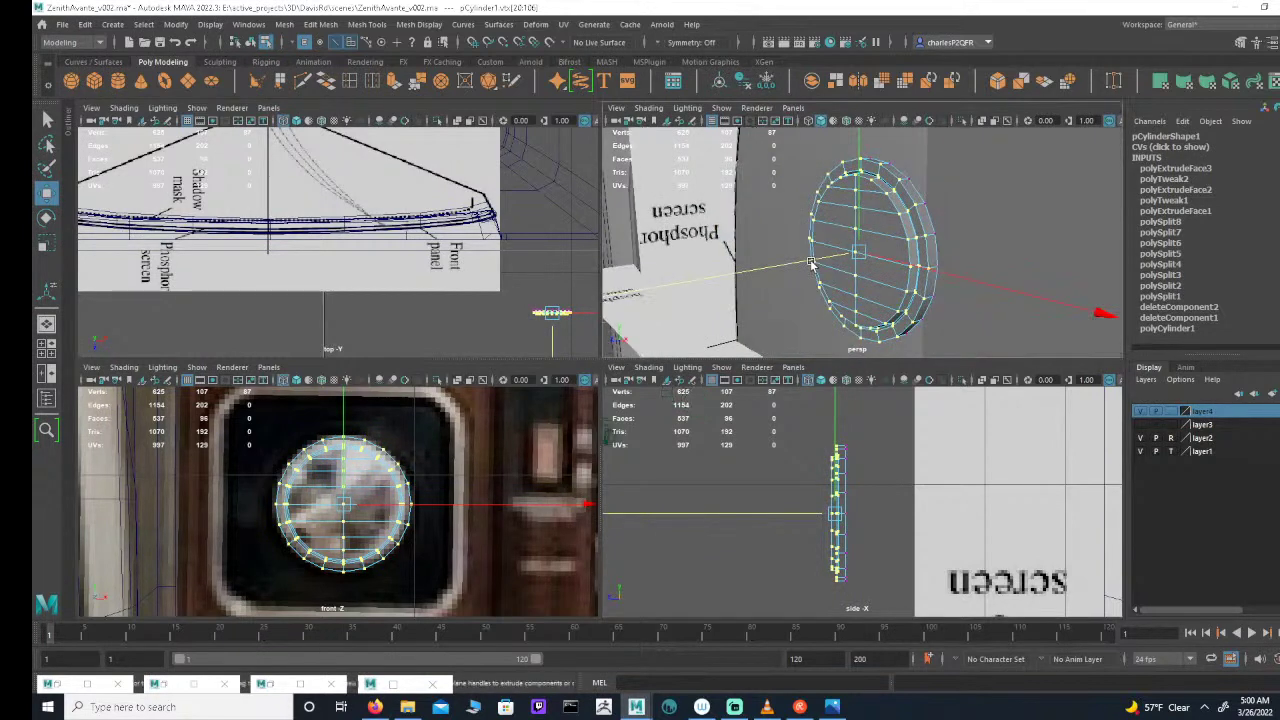
pyautogui.keyDown('alt'); pyautogui.moveTo(751, 224); pyautogui.dragTo(735, 218); pyautogui.keyUp('alt')
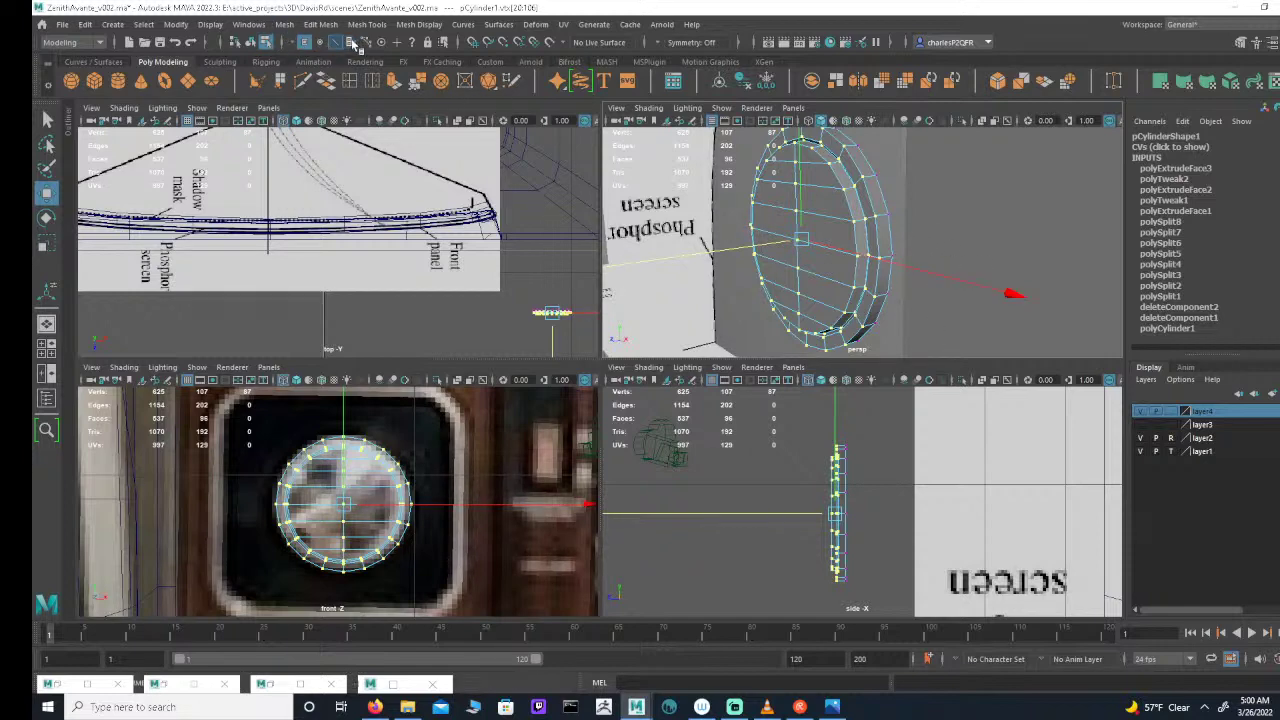
# Step: Select the four faces in the middle band of the dial's front and extrude them forward as a grip bar
pyautogui.click(350, 42)
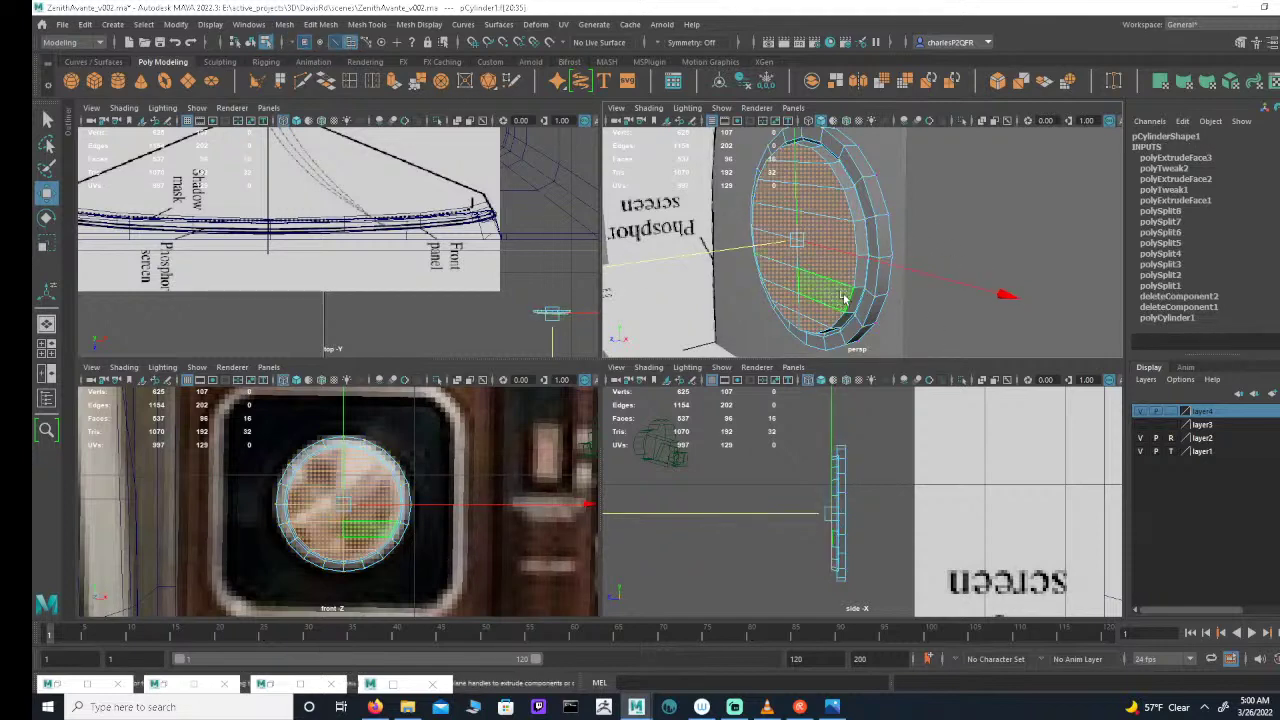
pyautogui.keyDown('shift'); pyautogui.click(801, 233); pyautogui.keyUp('shift')
pyautogui.keyDown('shift'); pyautogui.click(772, 226); pyautogui.keyUp('shift')
pyautogui.keyDown('shift'); pyautogui.click(777, 256); pyautogui.keyUp('shift')
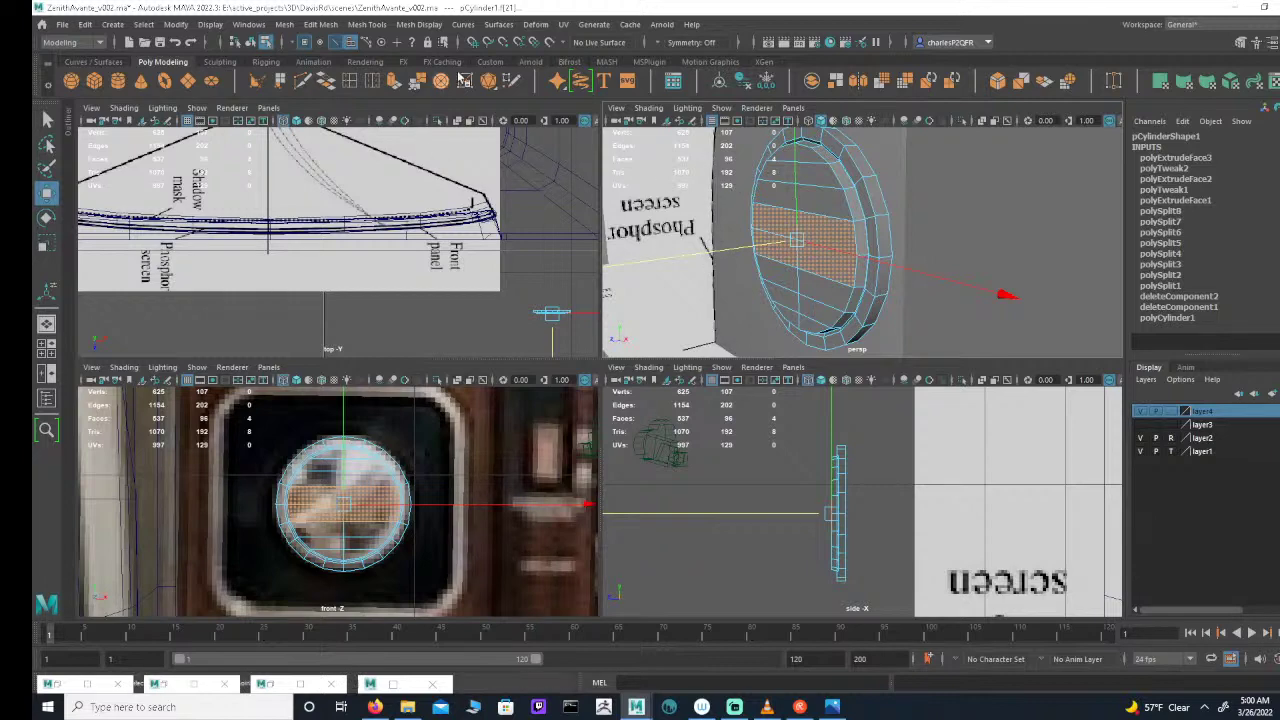
pyautogui.click(398, 82)
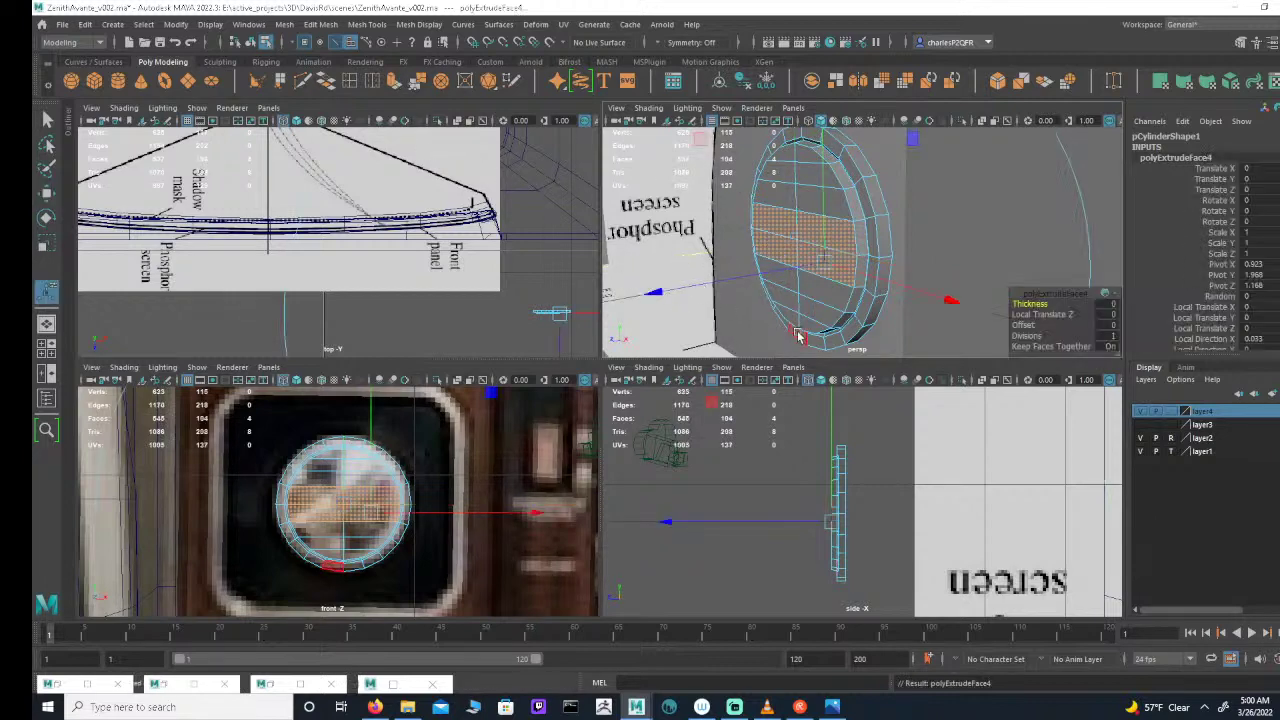
pyautogui.press('w')
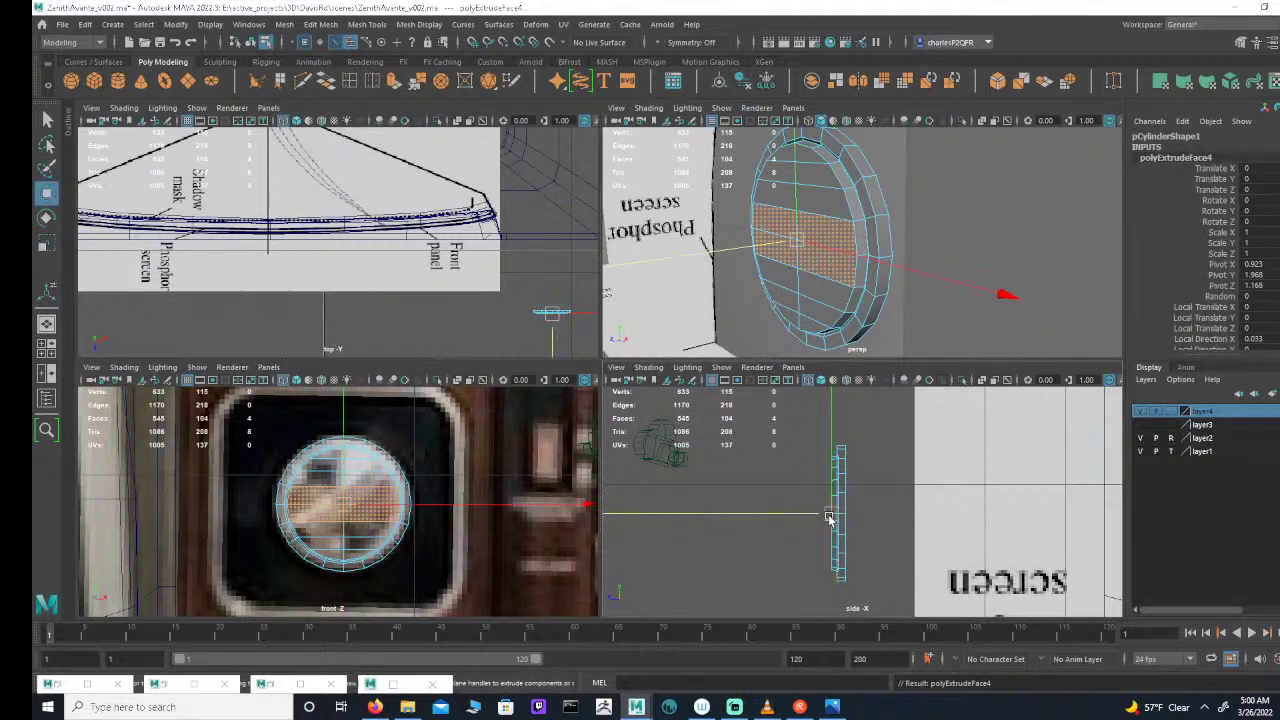
pyautogui.moveTo(796, 514); pyautogui.dragTo(787, 510)
# Step: Scale the grip bar's front faces down vertically so its upper and lower sides taper forward
pyautogui.keyDown('alt'); pyautogui.moveTo(803, 520); pyautogui.dragTo(876, 511, button='right'); pyautogui.keyUp('alt')
pyautogui.press('r')
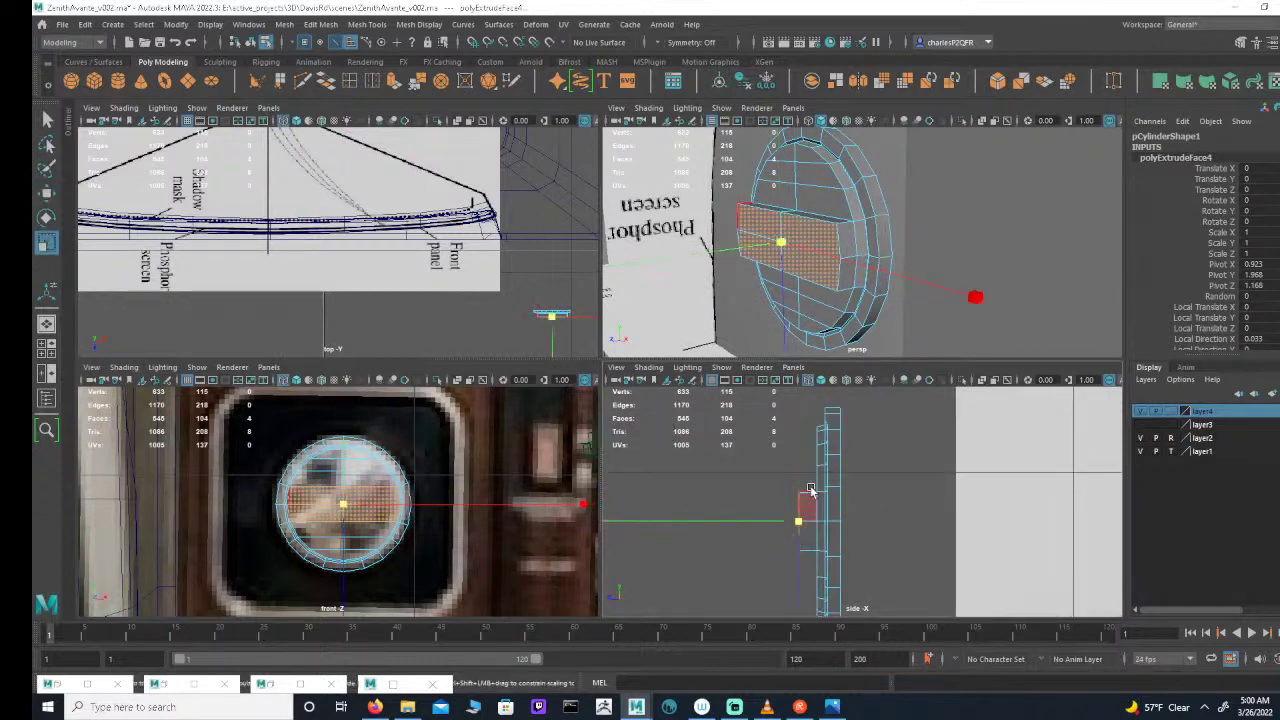
pyautogui.keyDown('alt'); pyautogui.moveTo(794, 520); pyautogui.dragTo(806, 445, button='middle'); pyautogui.keyUp('alt')
pyautogui.keyDown('alt'); pyautogui.moveTo(806, 445); pyautogui.dragTo(876, 522, button='right'); pyautogui.keyUp('alt')
pyautogui.press('-')
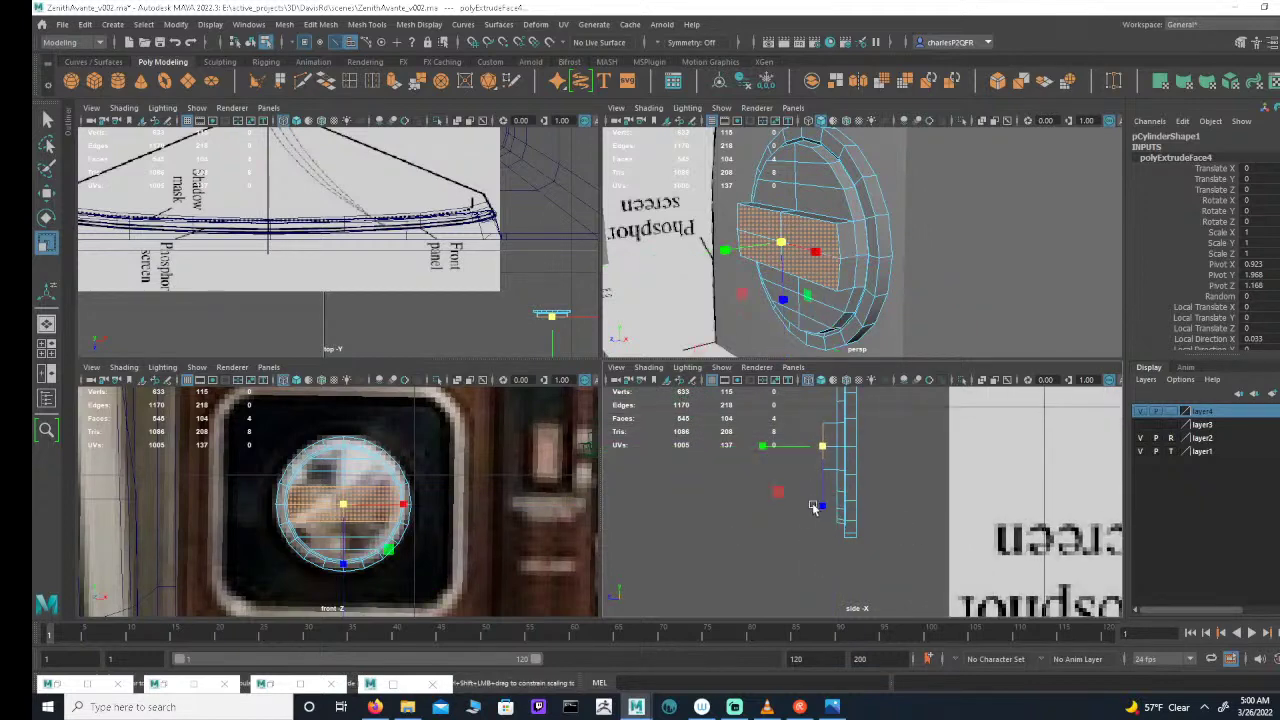
pyautogui.moveTo(822, 562); pyautogui.dragTo(830, 470)
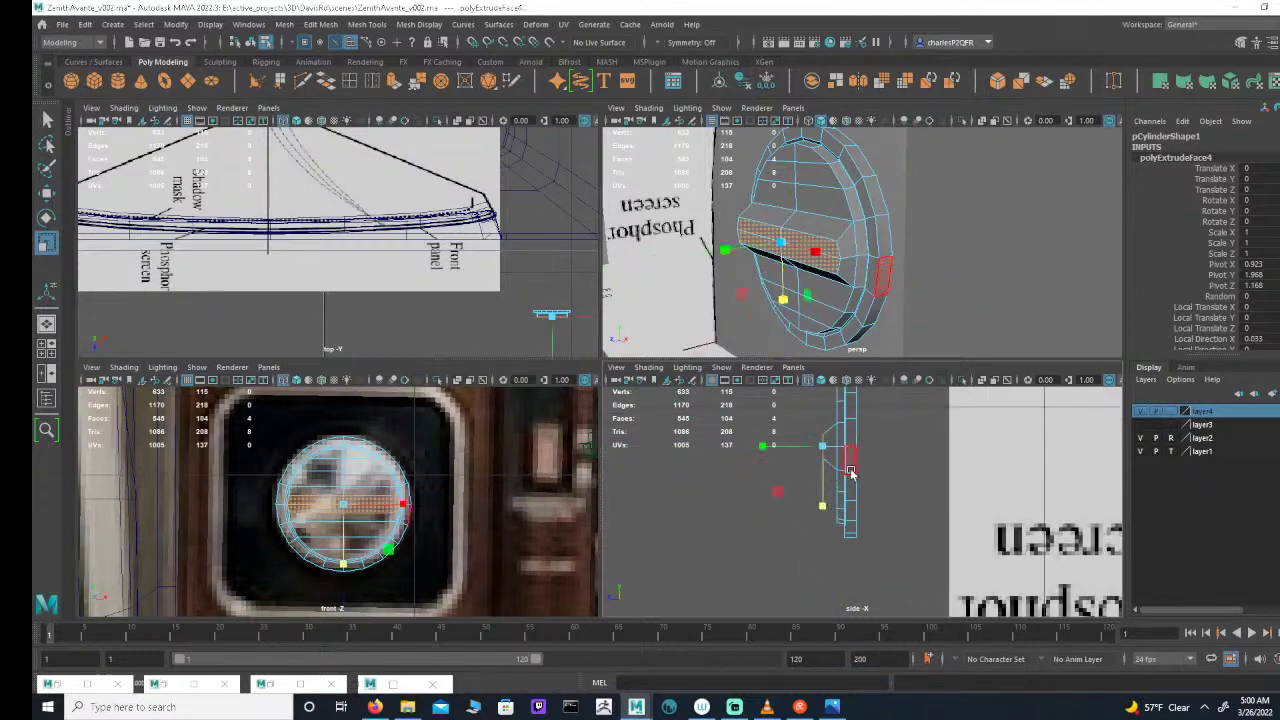
# Step: Select the middle vertices of the grip bar's front face and scale them horizontally so its two end points move slightly inward
pyautogui.press('e')
pyautogui.press('w')
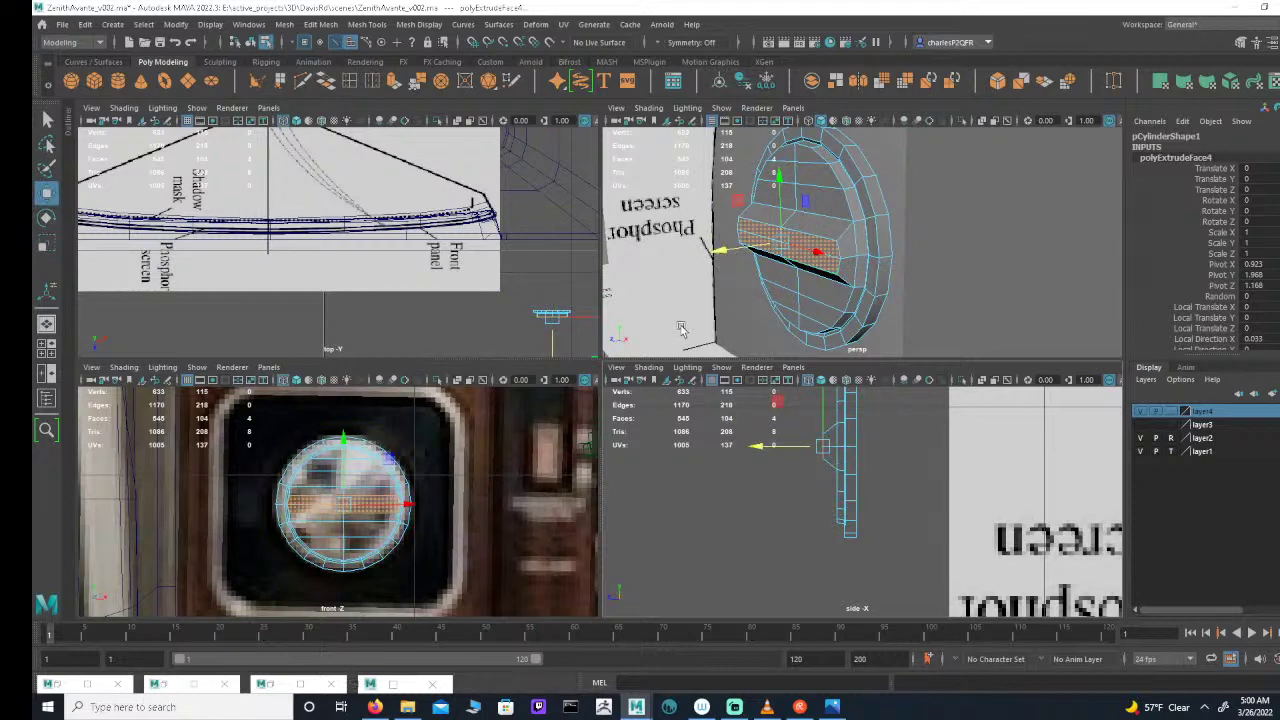
pyautogui.keyDown('alt'); pyautogui.moveTo(681, 328); pyautogui.dragTo(851, 240); pyautogui.keyUp('alt')
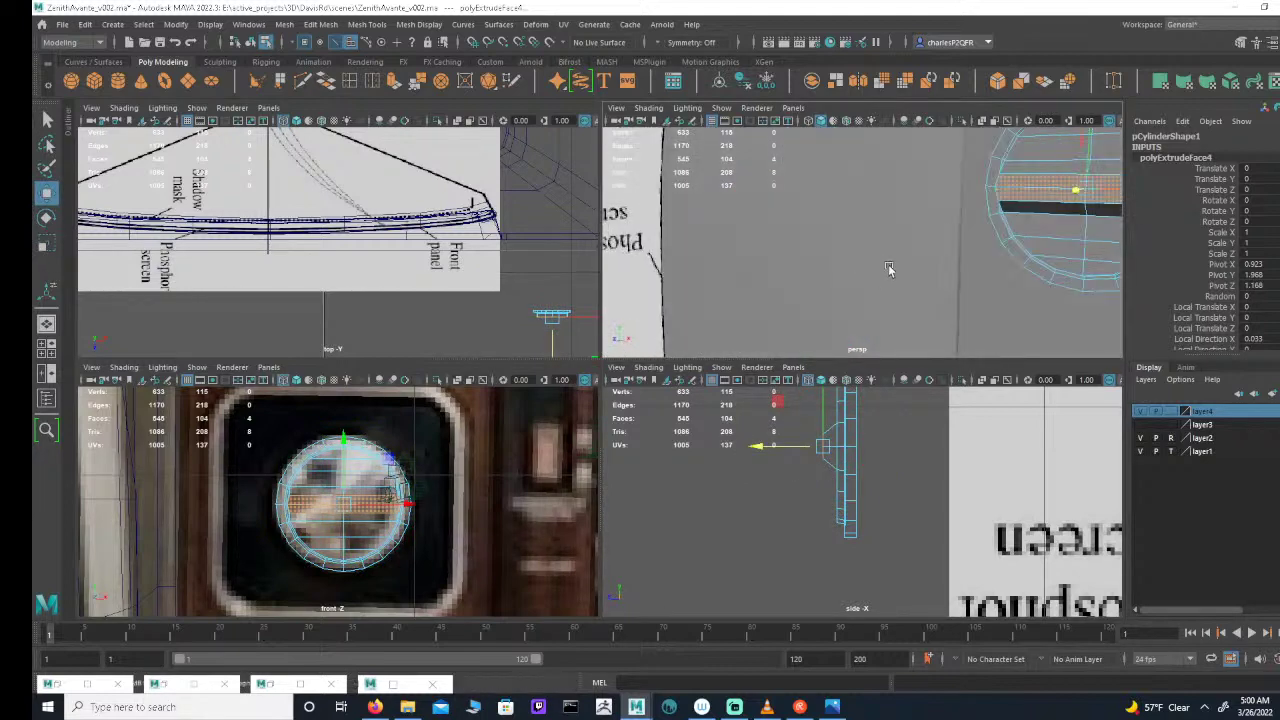
pyautogui.moveTo(889, 271)
pyautogui.keyDown('alt'); pyautogui.mouseDown(button='middle')
pyautogui.moveTo(851, 277)
pyautogui.moveTo(871, 271)
pyautogui.mouseUp(button='middle'); pyautogui.keyUp('alt')
pyautogui.keyDown('alt'); pyautogui.moveTo(871, 271); pyautogui.dragTo(814, 277); pyautogui.keyUp('alt')
pyautogui.keyDown('alt'); pyautogui.moveTo(814, 277); pyautogui.dragTo(831, 282, button='right'); pyautogui.keyUp('alt')
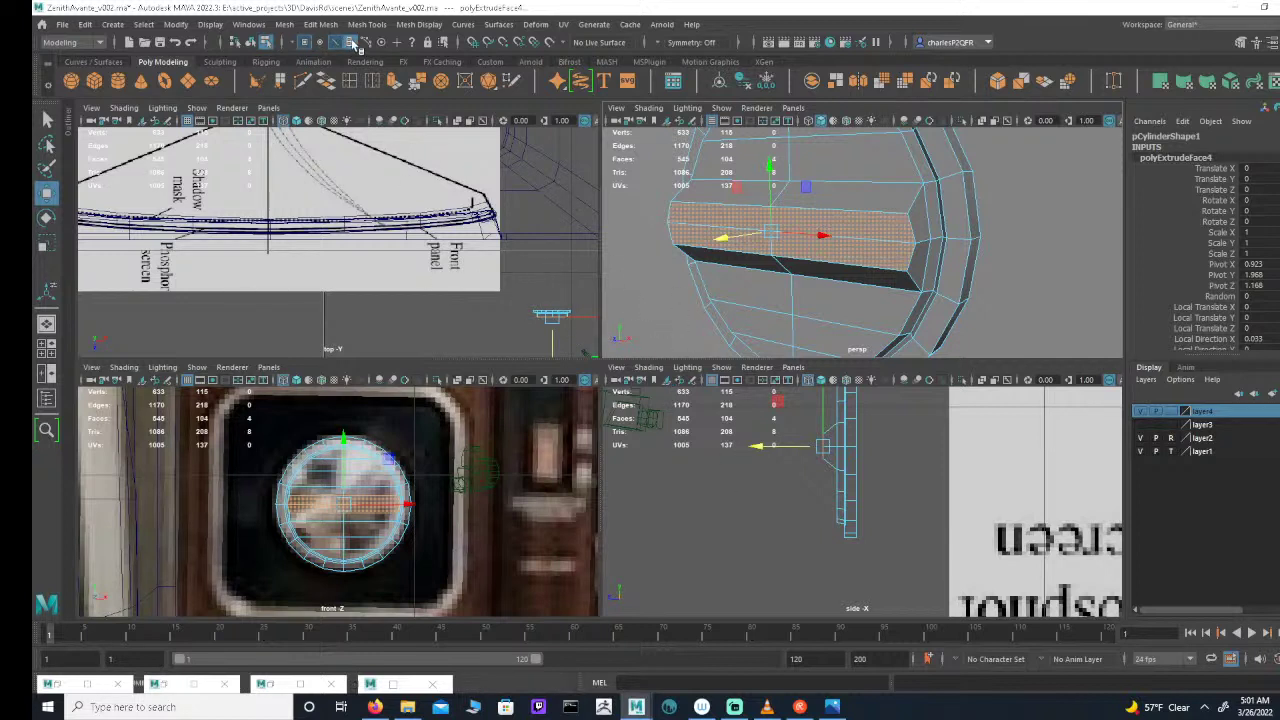
pyautogui.click(352, 44)
pyautogui.click(307, 44)
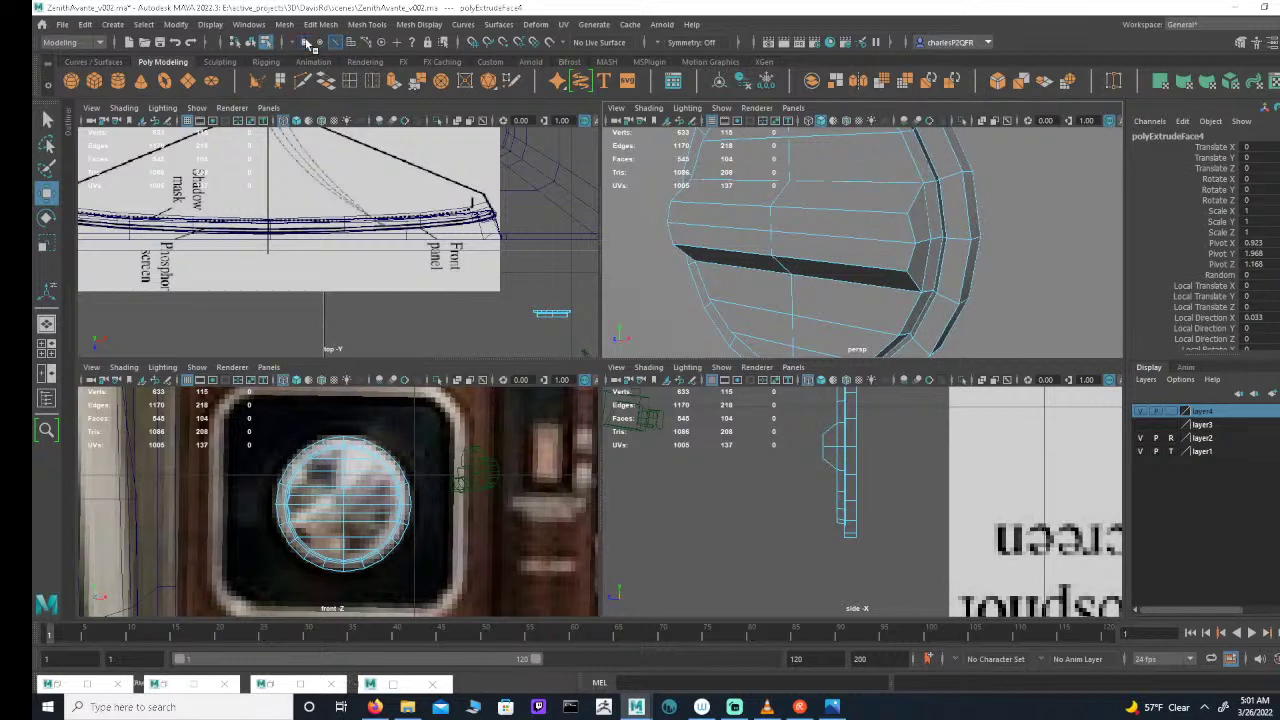
pyautogui.click(307, 44)
pyautogui.click(817, 449)
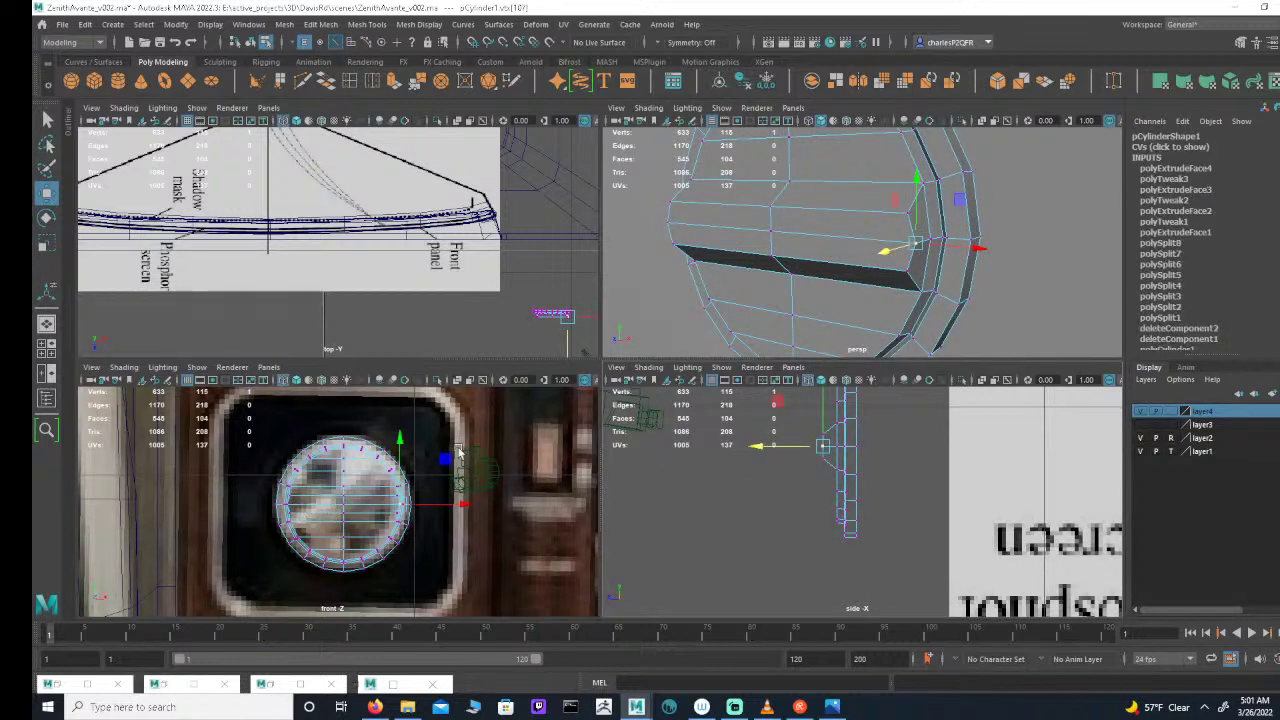
pyautogui.keyDown('shift'); pyautogui.click(670, 224); pyautogui.keyUp('shift')
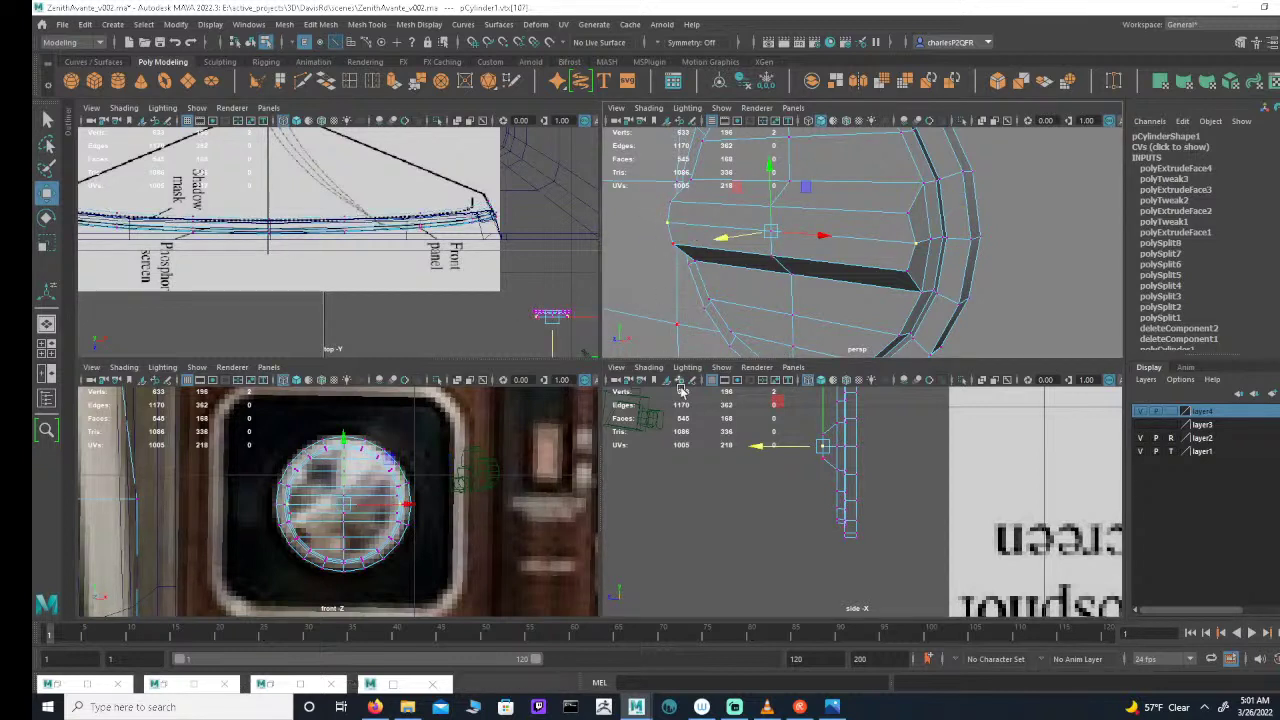
pyautogui.click(703, 484)
pyautogui.moveTo(803, 456); pyautogui.dragTo(834, 441)
pyautogui.press('r')
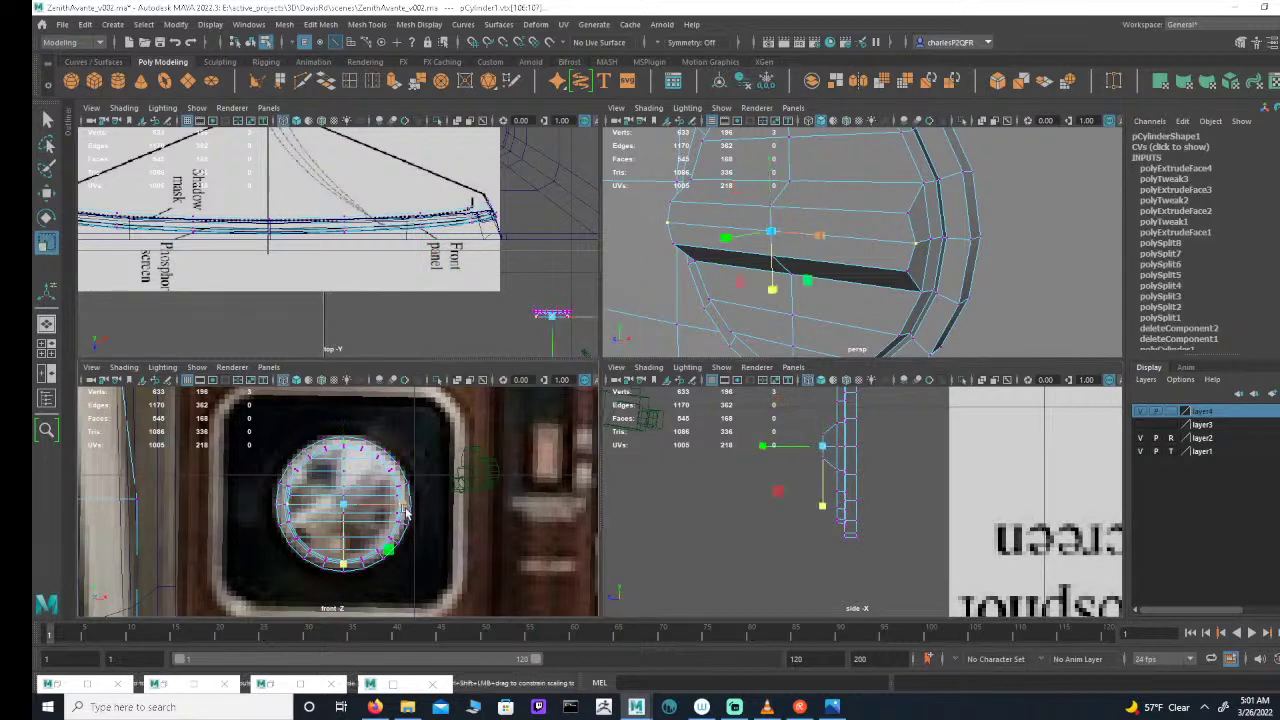
pyautogui.press('space')
pyautogui.moveTo(673, 378); pyautogui.dragTo(668, 376)
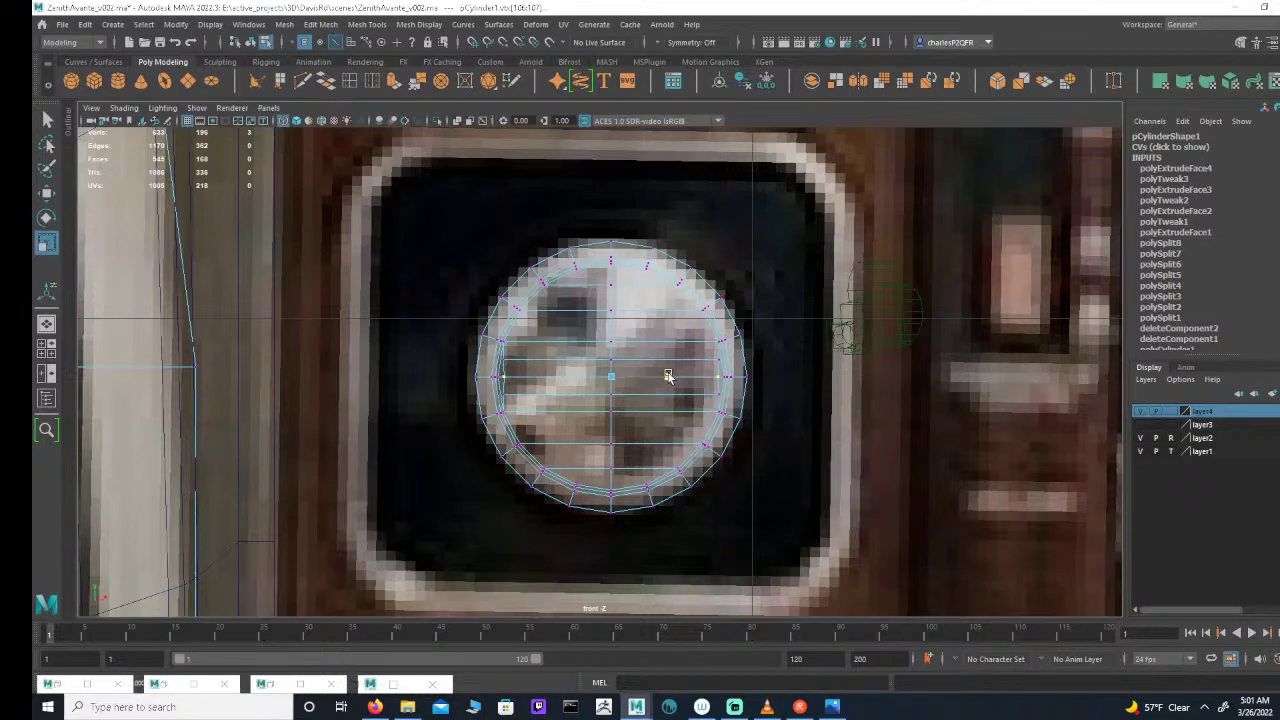
pyautogui.press('space')
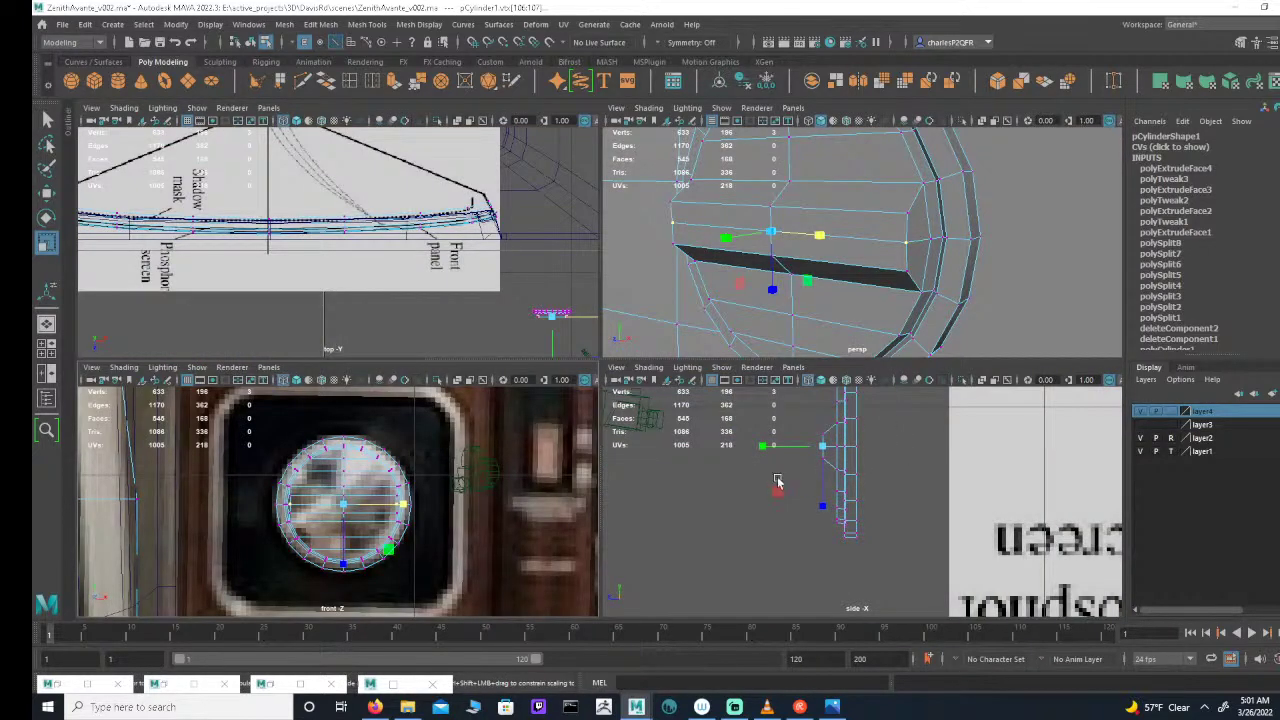
# Step: Move the middle vertices slightly forward so the grip bar's front bulges outward
pyautogui.press('w')
pyautogui.moveTo(801, 446); pyautogui.dragTo(797, 447)
pyautogui.keyDown('alt'); pyautogui.moveTo(848, 242); pyautogui.dragTo(853, 214); pyautogui.keyUp('alt')
pyautogui.scroll(-6, 852, 214)
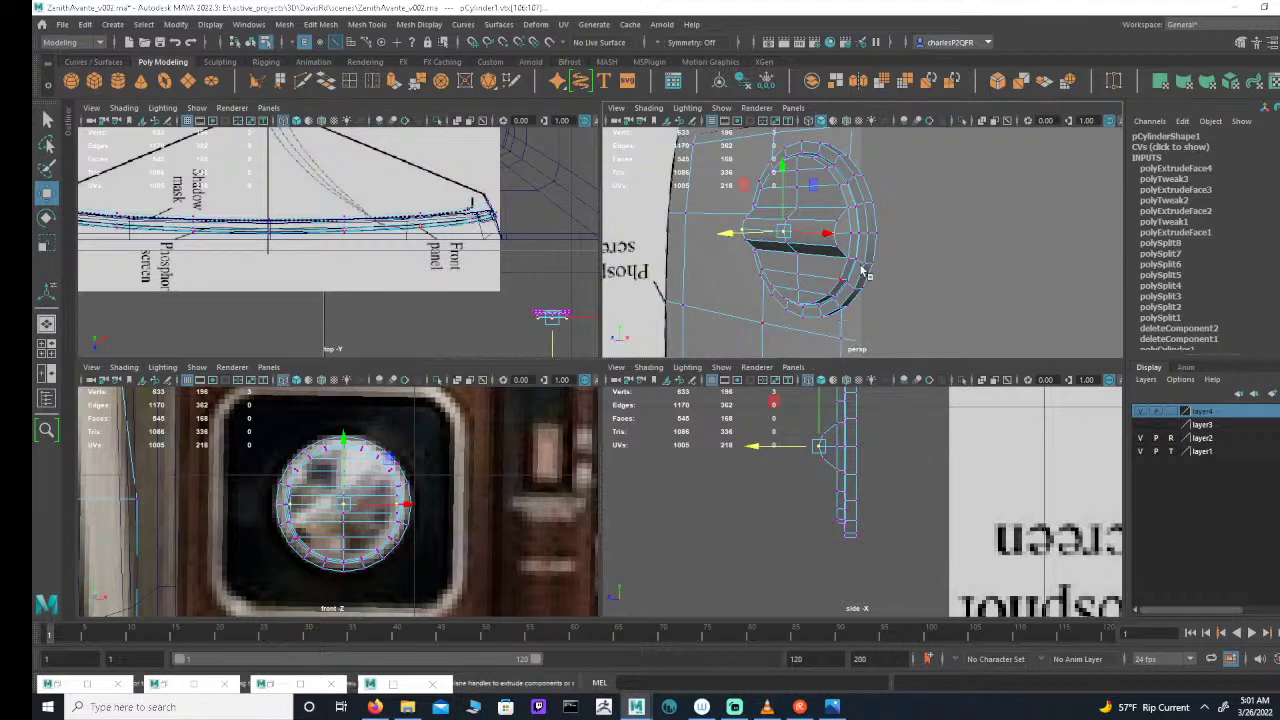
pyautogui.moveTo(882, 267)
pyautogui.keyDown('alt'); pyautogui.mouseDown()
pyautogui.moveTo(926, 243)
pyautogui.moveTo(873, 289)
pyautogui.mouseUp(); pyautogui.keyUp('alt')
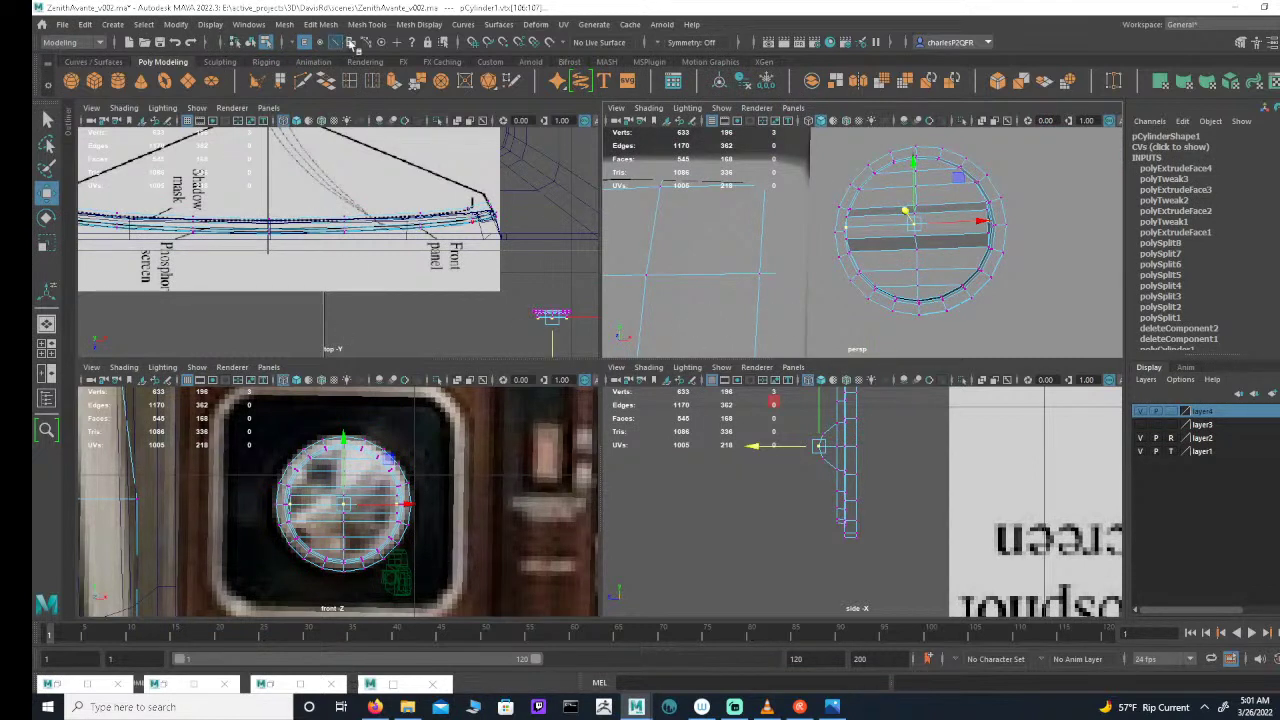
# Step: Try to scale all of the grip bar's faces vertically
pyautogui.click(350, 42)
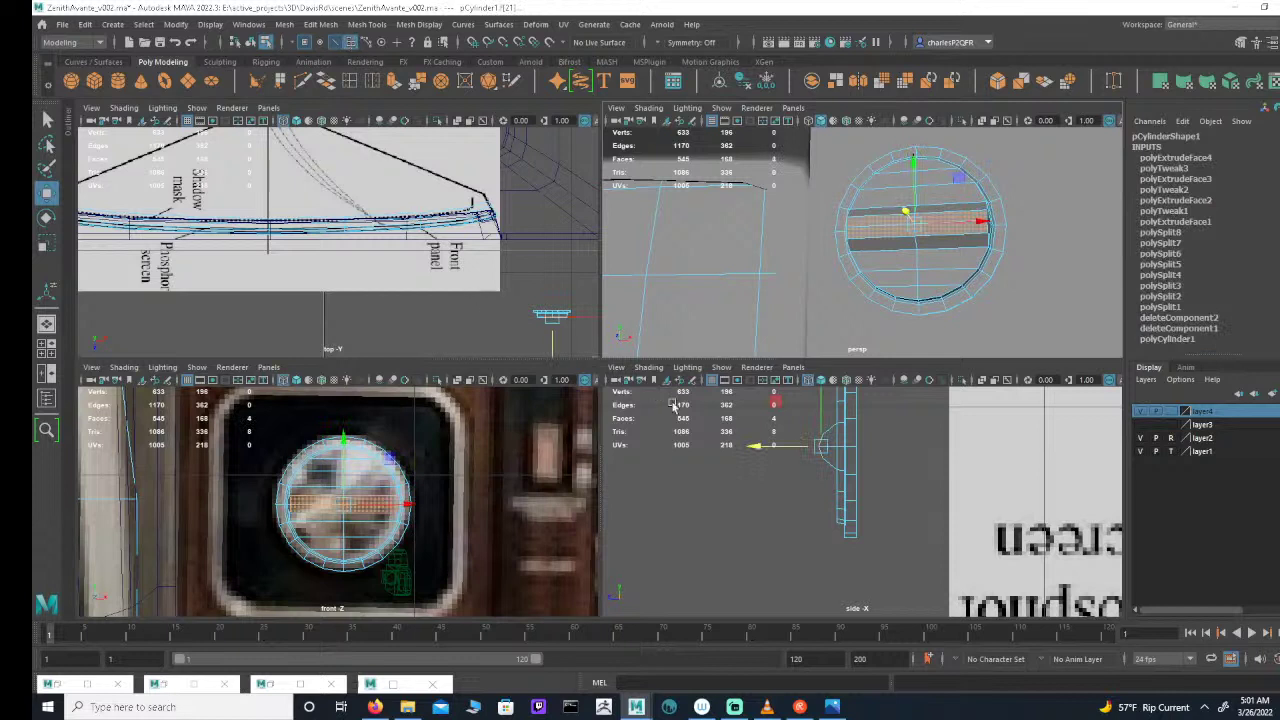
pyautogui.moveTo(783, 489); pyautogui.dragTo(838, 386)
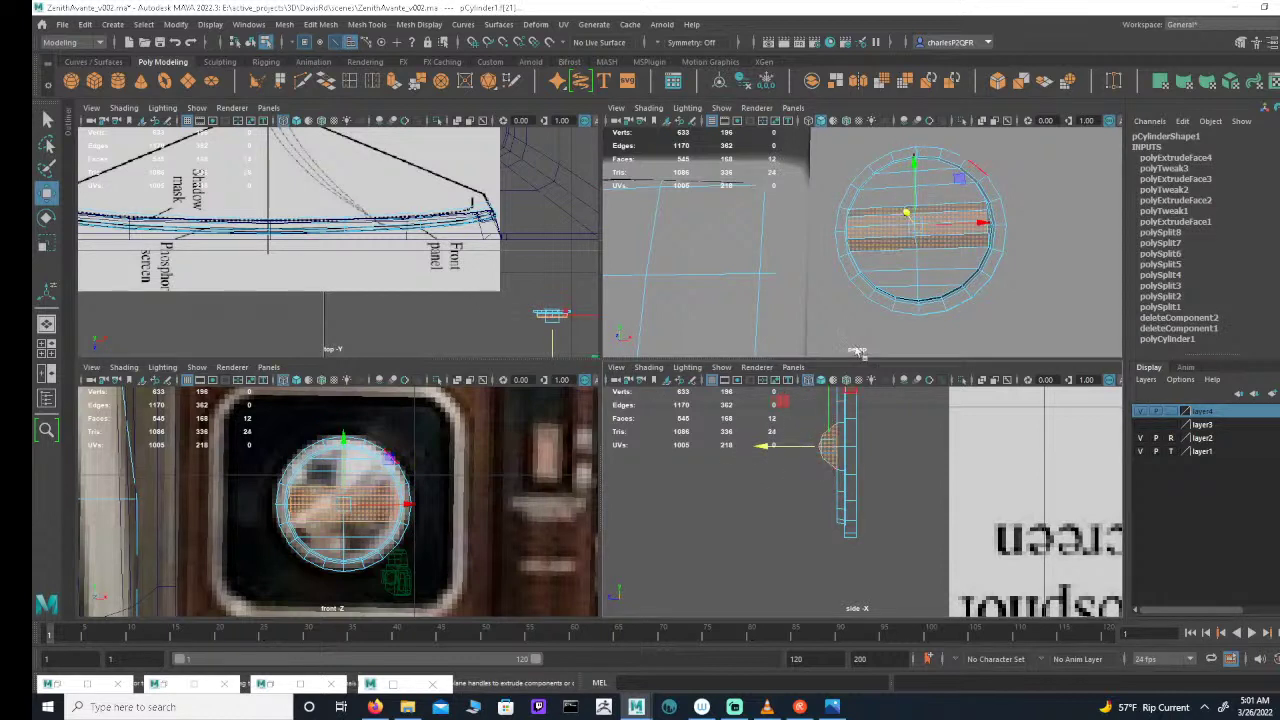
pyautogui.press('r')
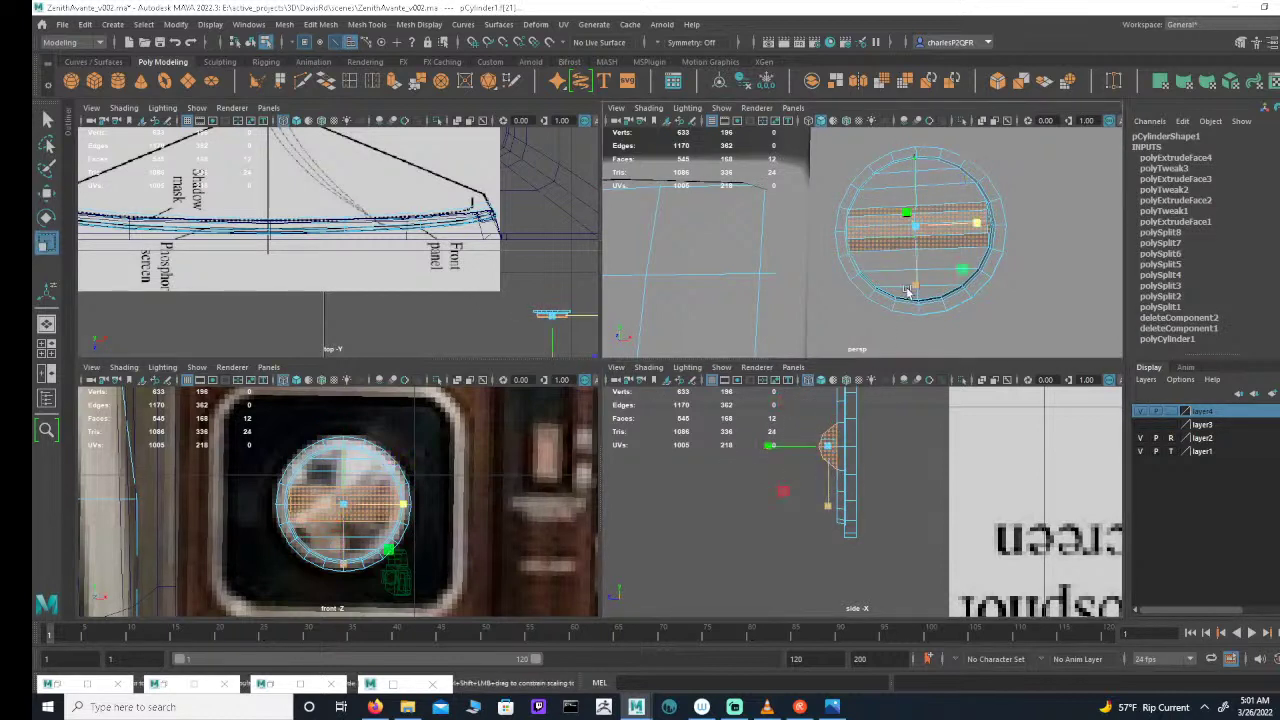
pyautogui.moveTo(914, 275); pyautogui.dragTo(922, 265)
pyautogui.hotkey('ctrl', 'z')
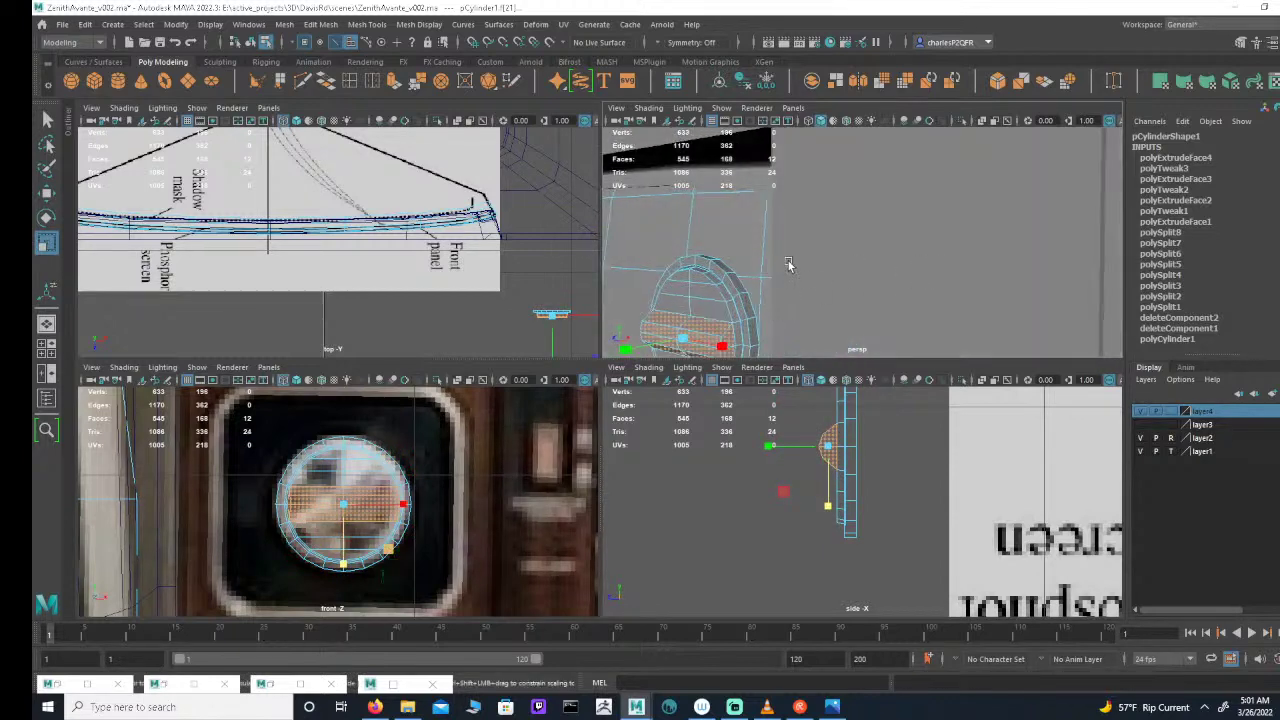
# Step: Insert an edge loop around the grip bar's tapered sides, between its base and front face
pyautogui.keyDown('alt'); pyautogui.moveTo(789, 266); pyautogui.dragTo(817, 240, button='middle'); pyautogui.keyUp('alt')
pyautogui.keyDown('alt'); pyautogui.moveTo(817, 240); pyautogui.dragTo(652, 267, button='right'); pyautogui.keyUp('alt')
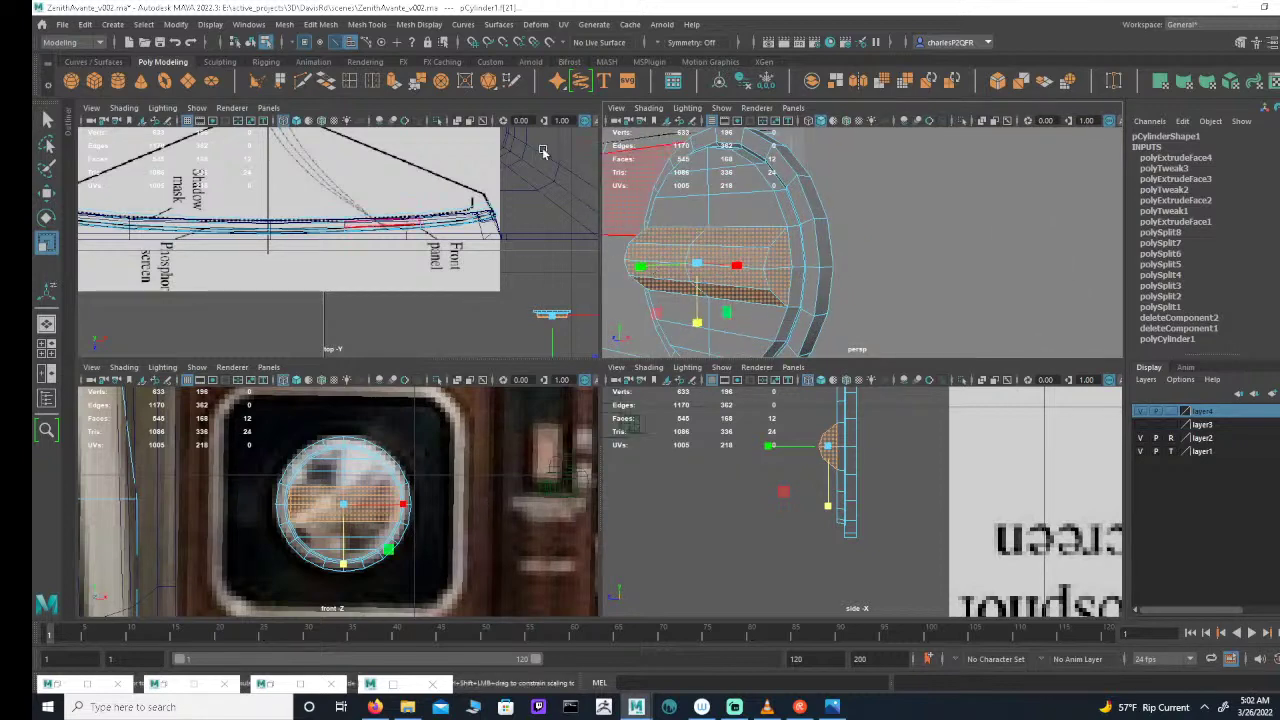
pyautogui.click(349, 82)
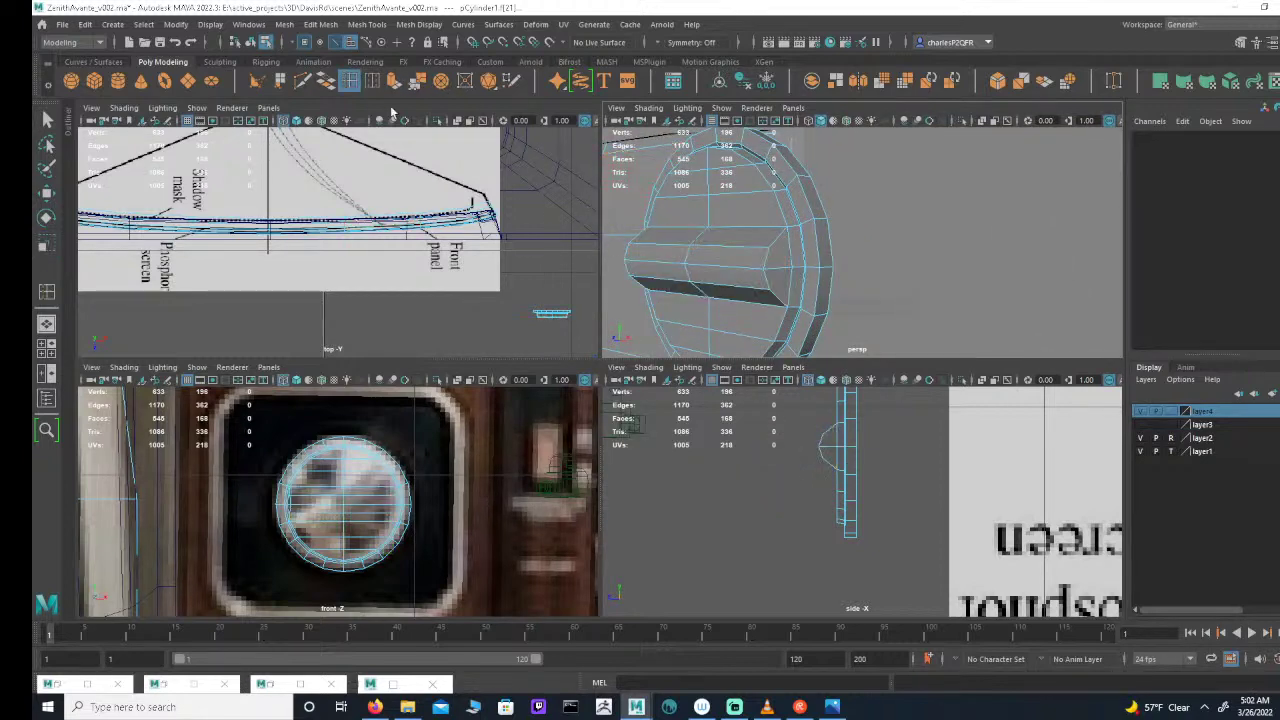
pyautogui.click(778, 240)
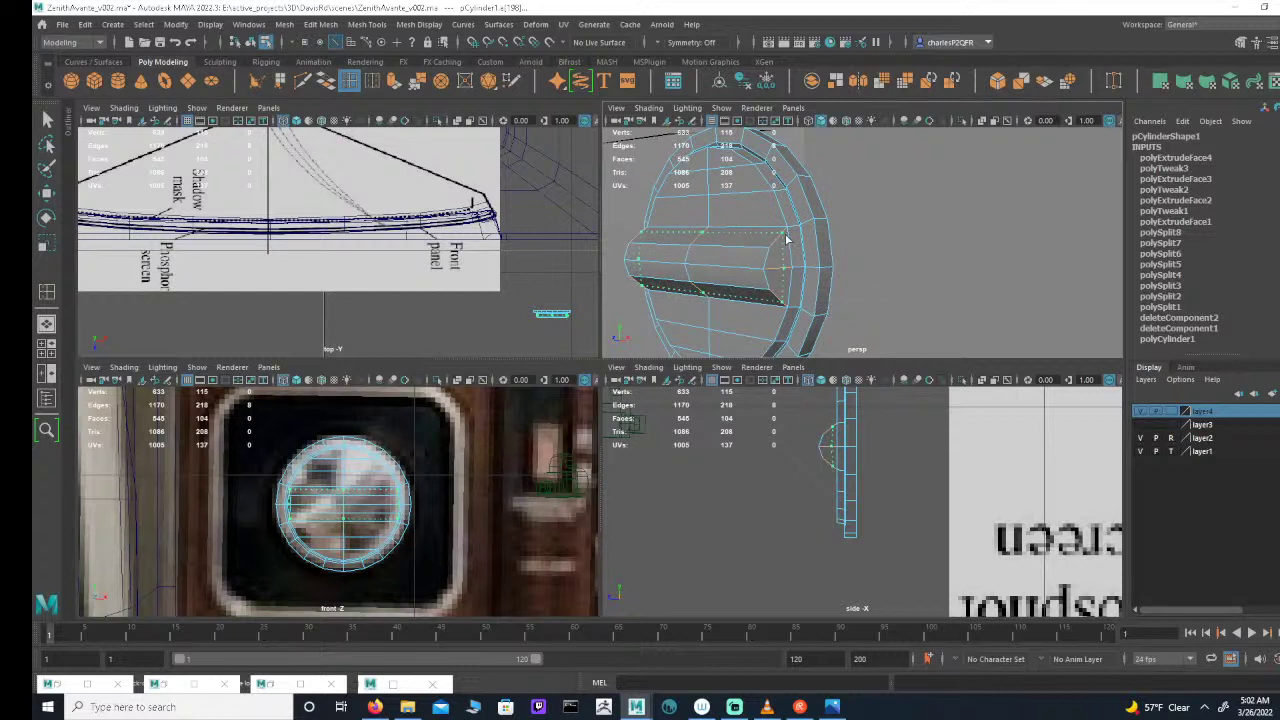
pyautogui.click(786, 240)
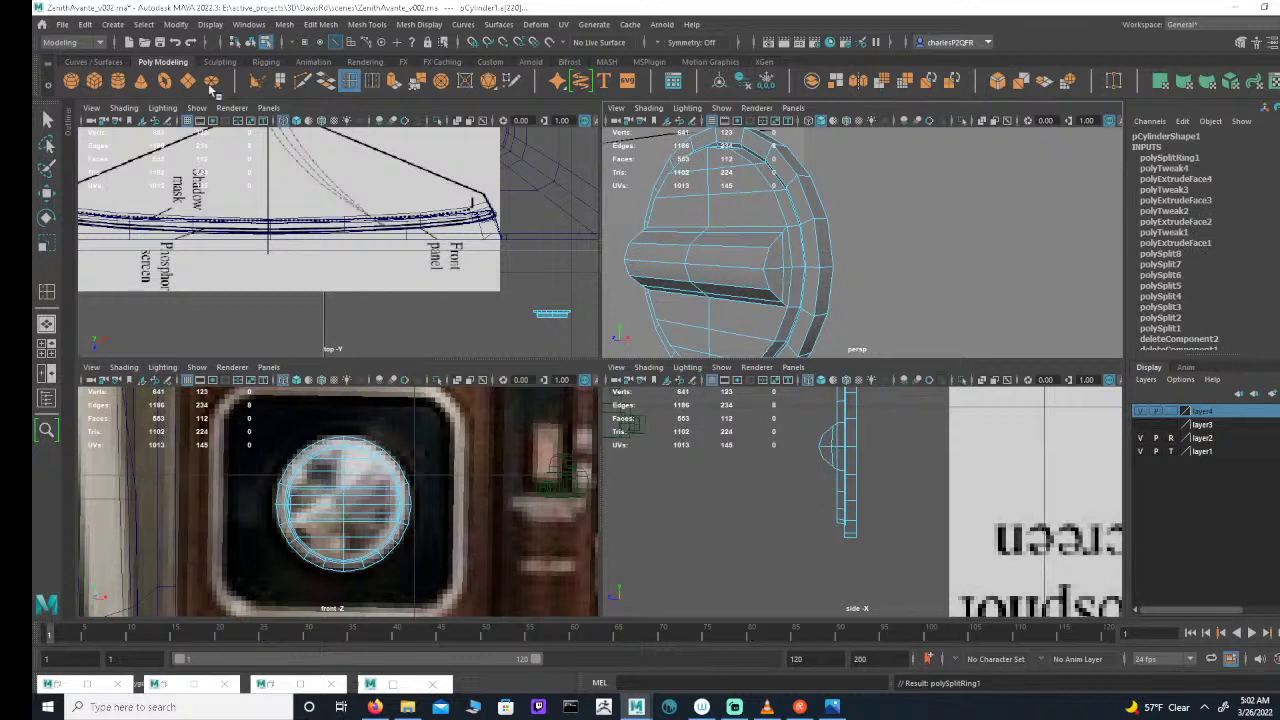
pyautogui.click(48, 120)
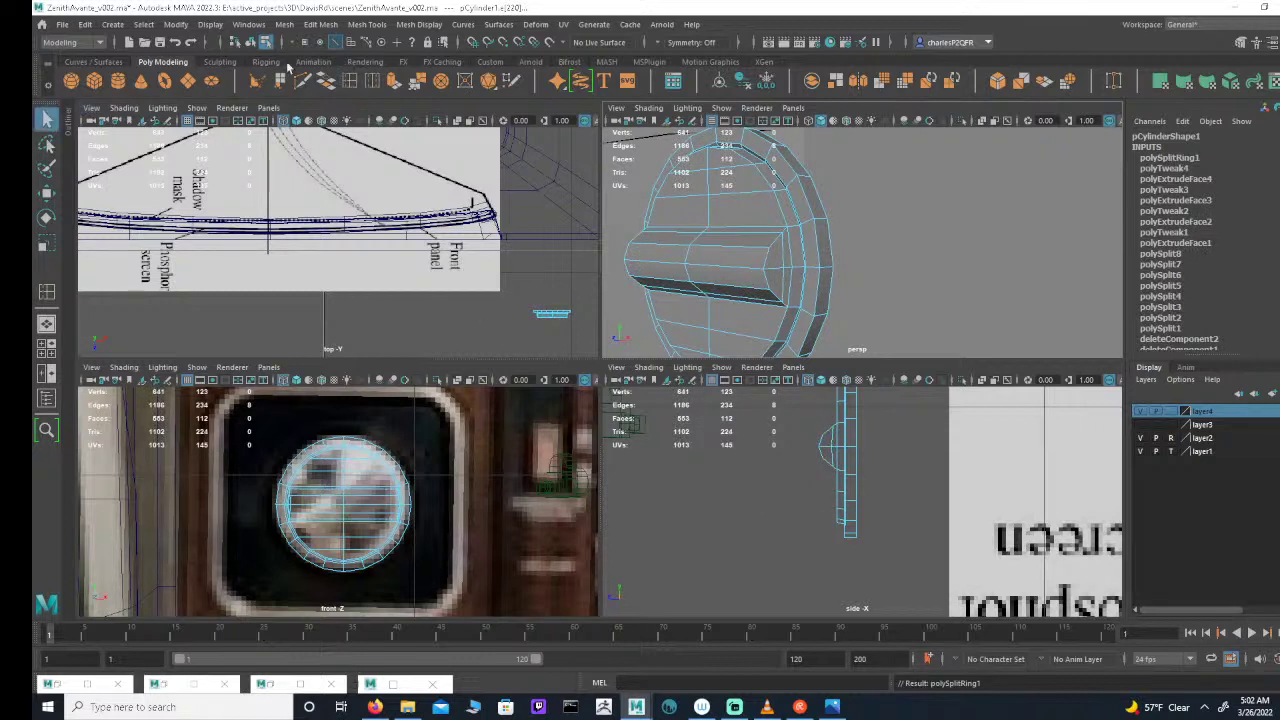
# Step: Scale the new edge loop down vertically and shift it slightly back toward the dial to make the grip bar's sides concave
pyautogui.click(336, 43)
pyautogui.press('r')
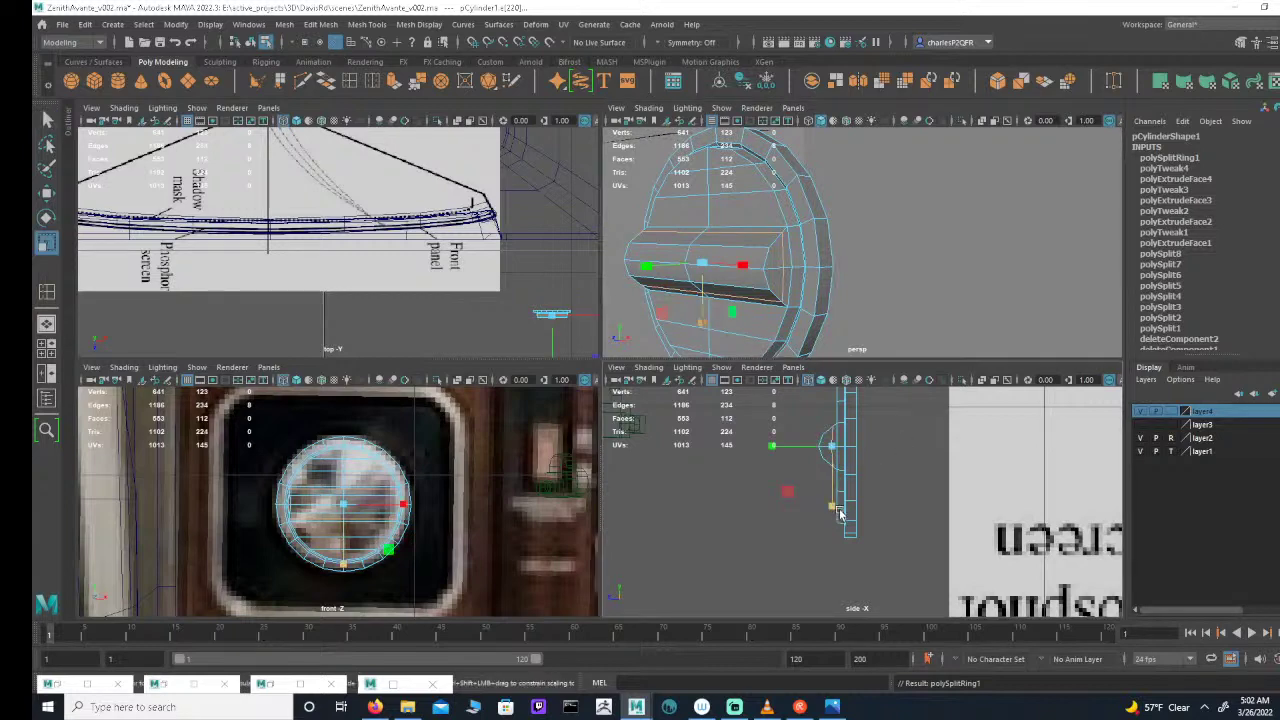
pyautogui.moveTo(832, 508); pyautogui.dragTo(832, 489)
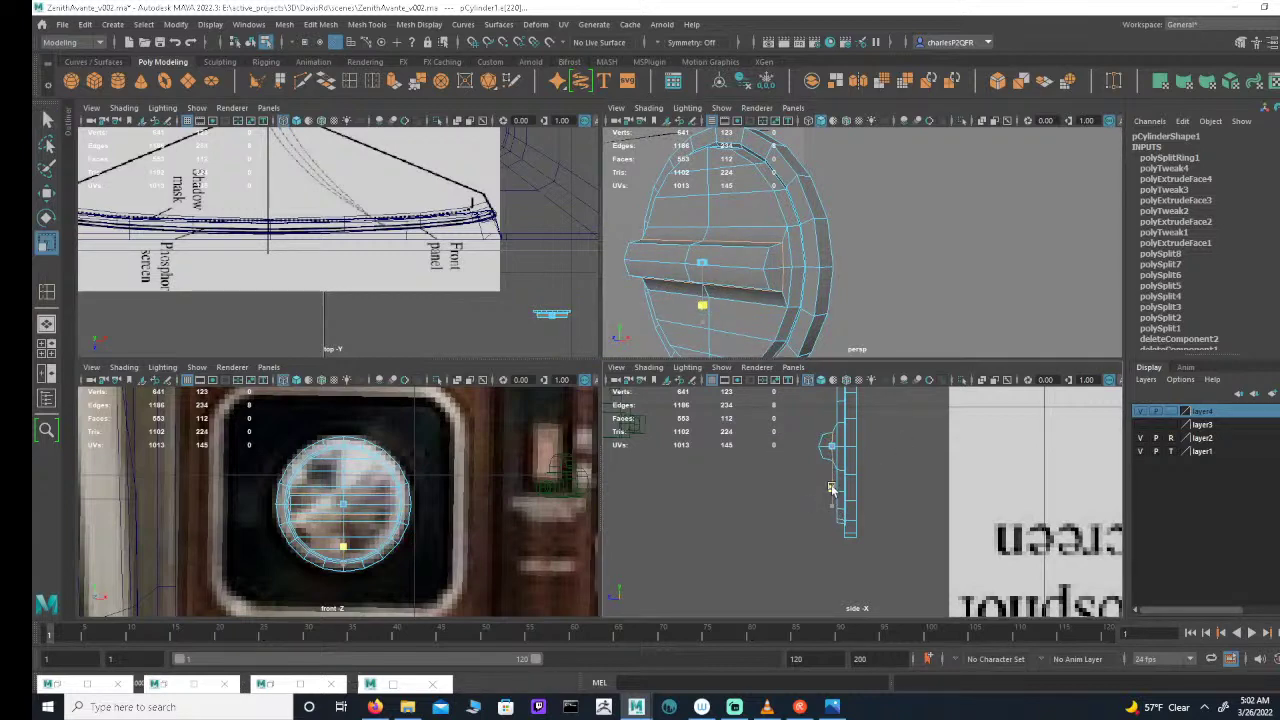
pyautogui.press('w')
pyautogui.press('e')
pyautogui.press('w')
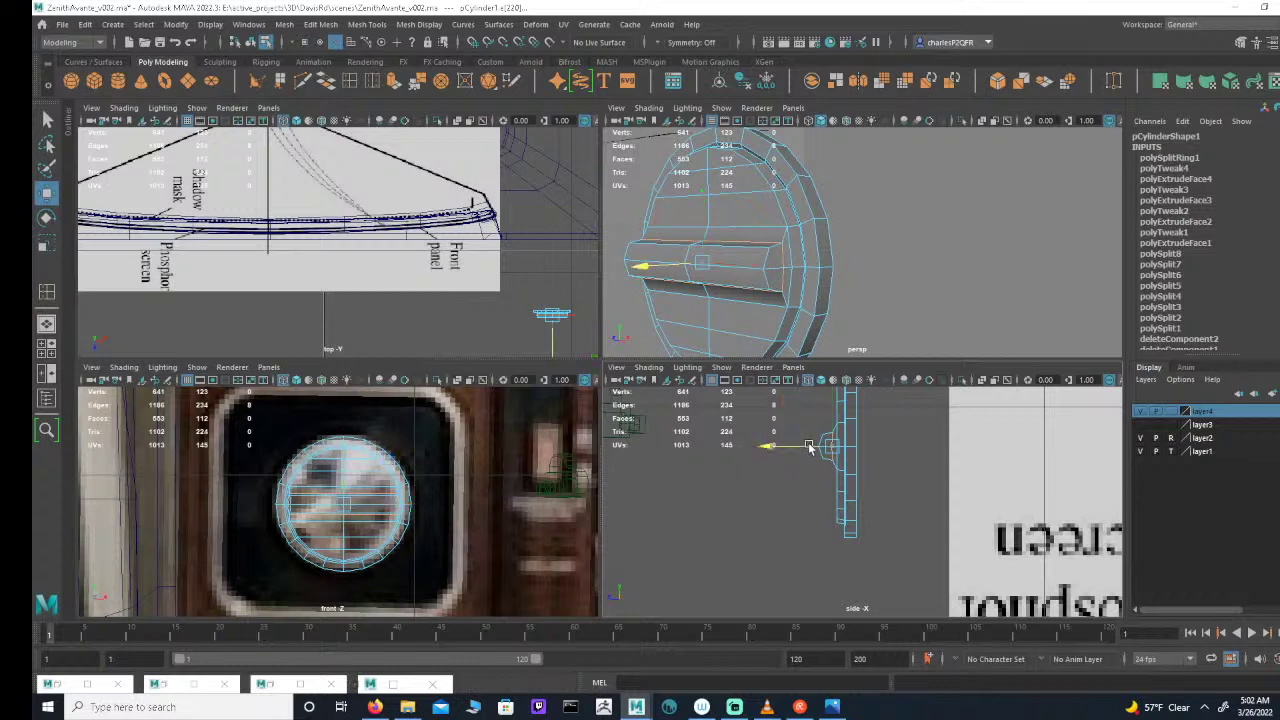
pyautogui.moveTo(811, 447); pyautogui.dragTo(810, 447)
pyautogui.keyDown('alt'); pyautogui.moveTo(749, 272); pyautogui.dragTo(720, 266); pyautogui.keyUp('alt')
pyautogui.scroll(-5, 744, 265)
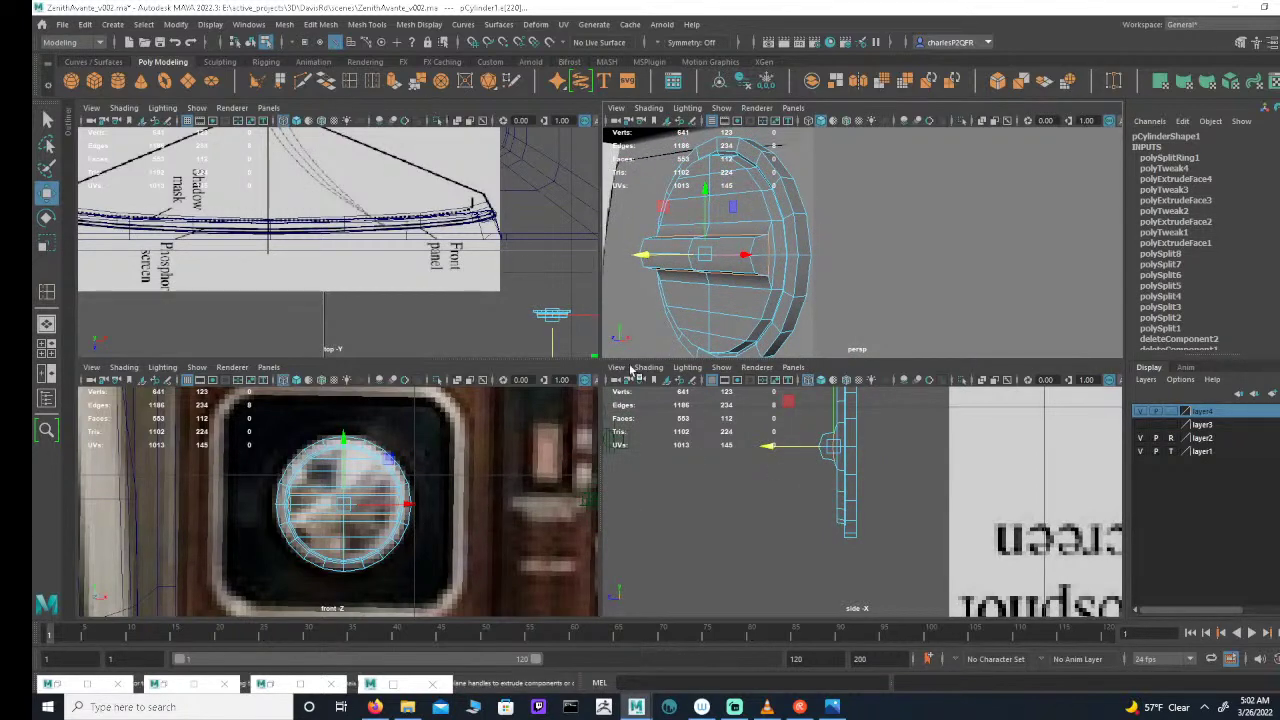
# Step: Select the grip bar's front vertices in the side view and move them forward so the bar protrudes farther
pyautogui.click(302, 43)
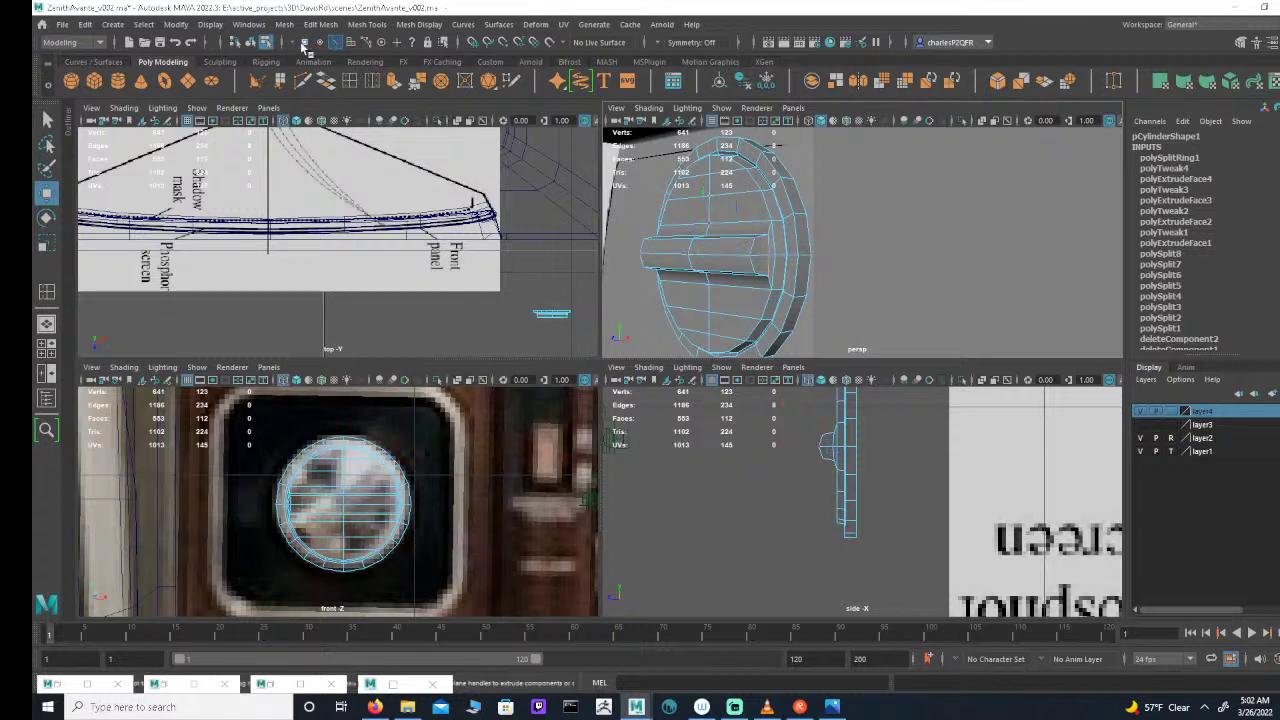
pyautogui.moveTo(778, 402); pyautogui.dragTo(823, 492)
pyautogui.press('r')
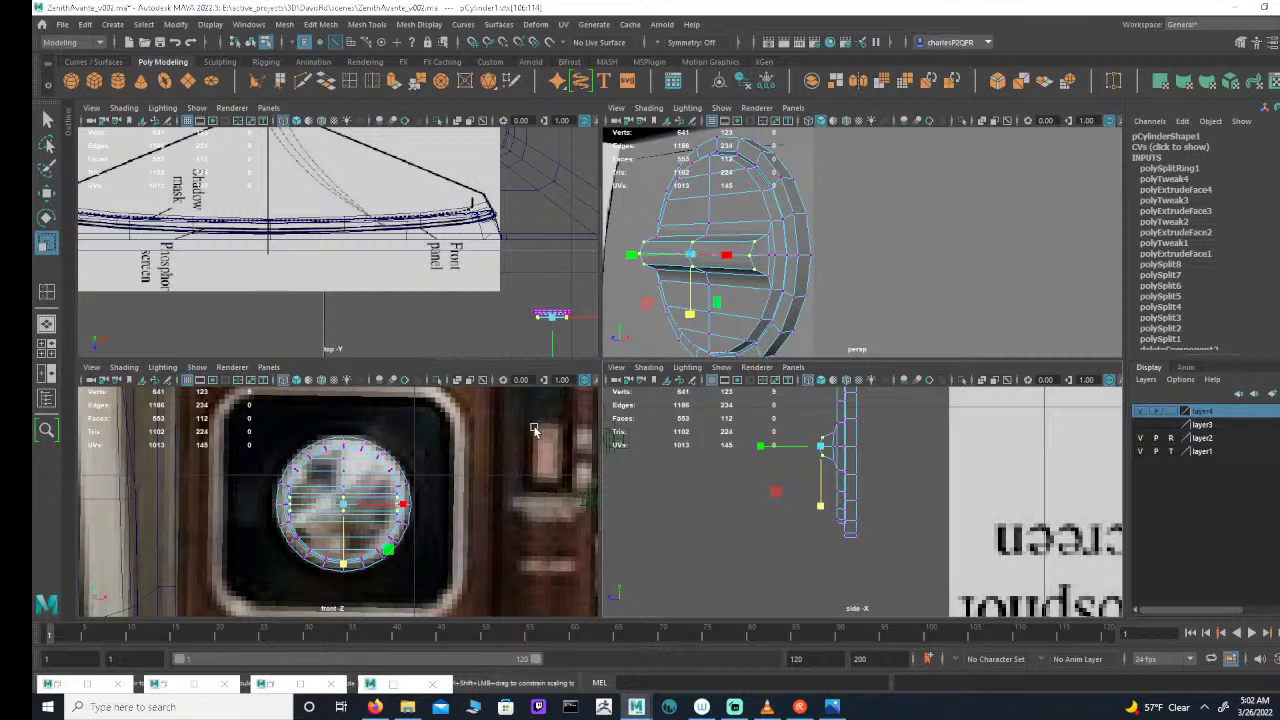
pyautogui.press('w')
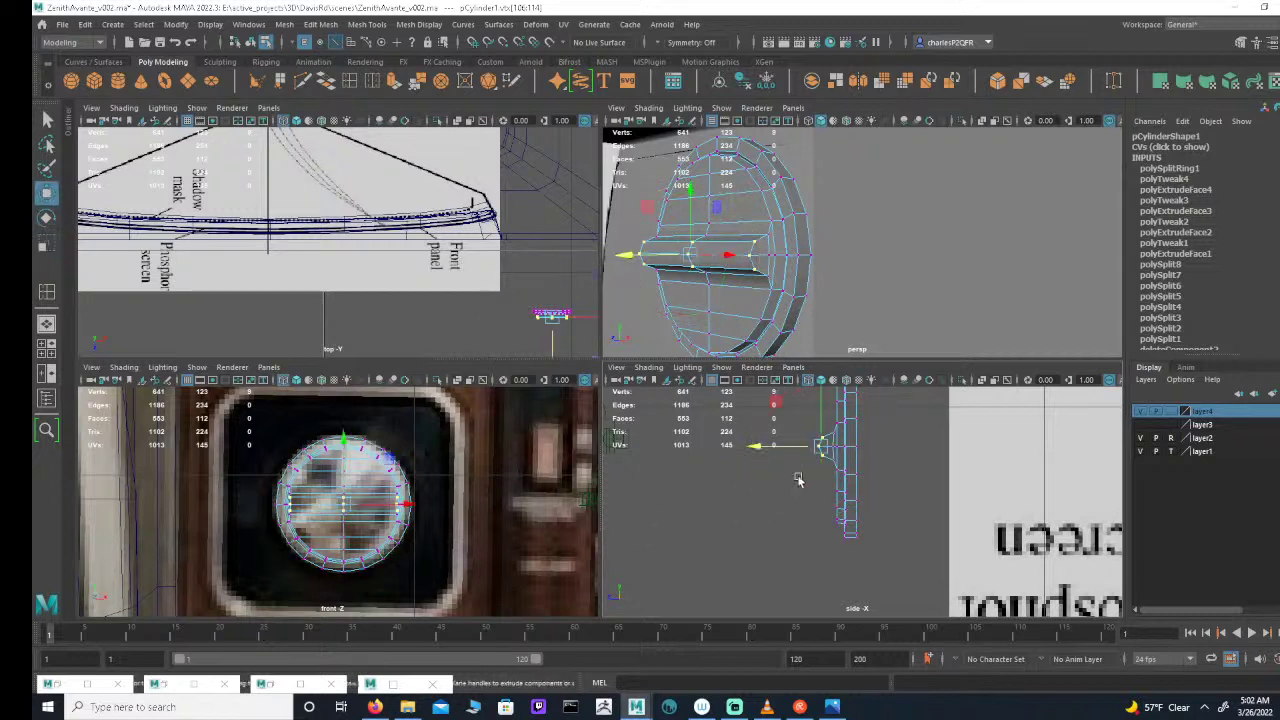
pyautogui.moveTo(793, 445); pyautogui.dragTo(787, 444)
pyautogui.keyDown('alt'); pyautogui.moveTo(760, 268); pyautogui.dragTo(804, 307); pyautogui.keyUp('alt')
pyautogui.scroll(-5, 846, 298)
pyautogui.moveTo(697, 298); pyautogui.dragTo(702, 299)
pyautogui.keyDown('alt'); pyautogui.moveTo(777, 314); pyautogui.dragTo(952, 270); pyautogui.keyUp('alt')
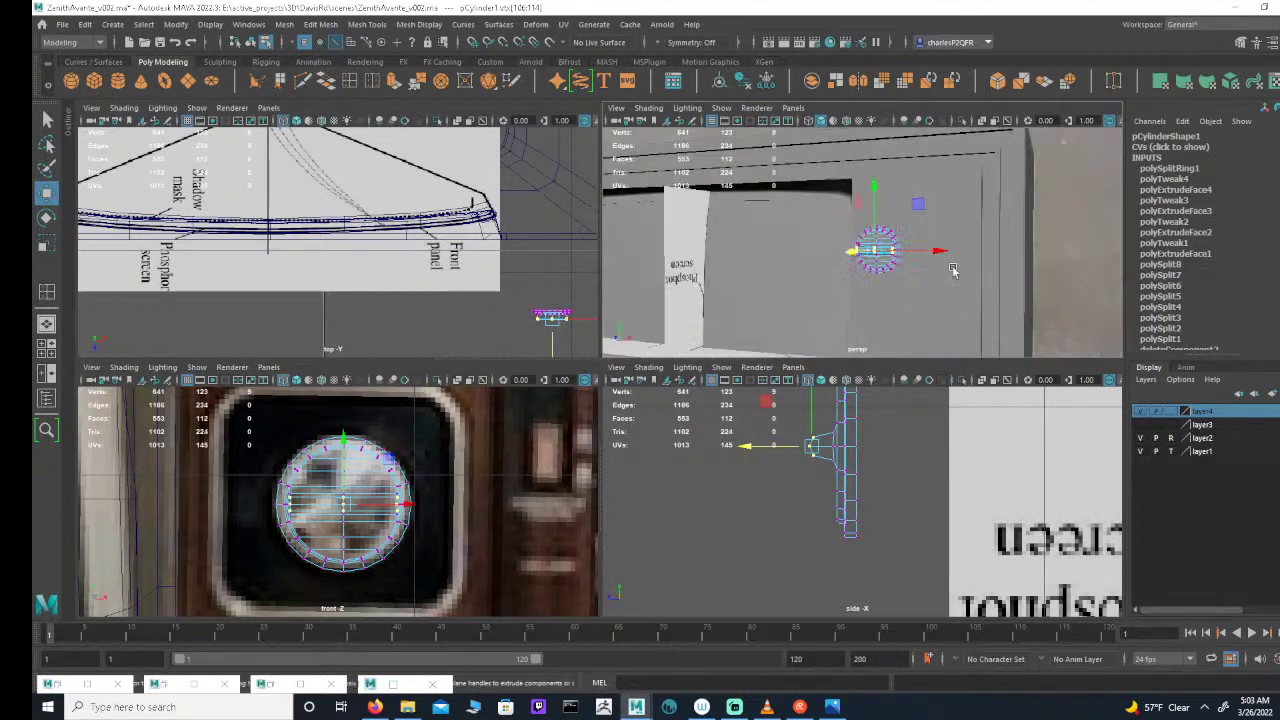
pyautogui.keyDown('alt'); pyautogui.moveTo(825, 275); pyautogui.dragTo(862, 254); pyautogui.keyUp('alt')
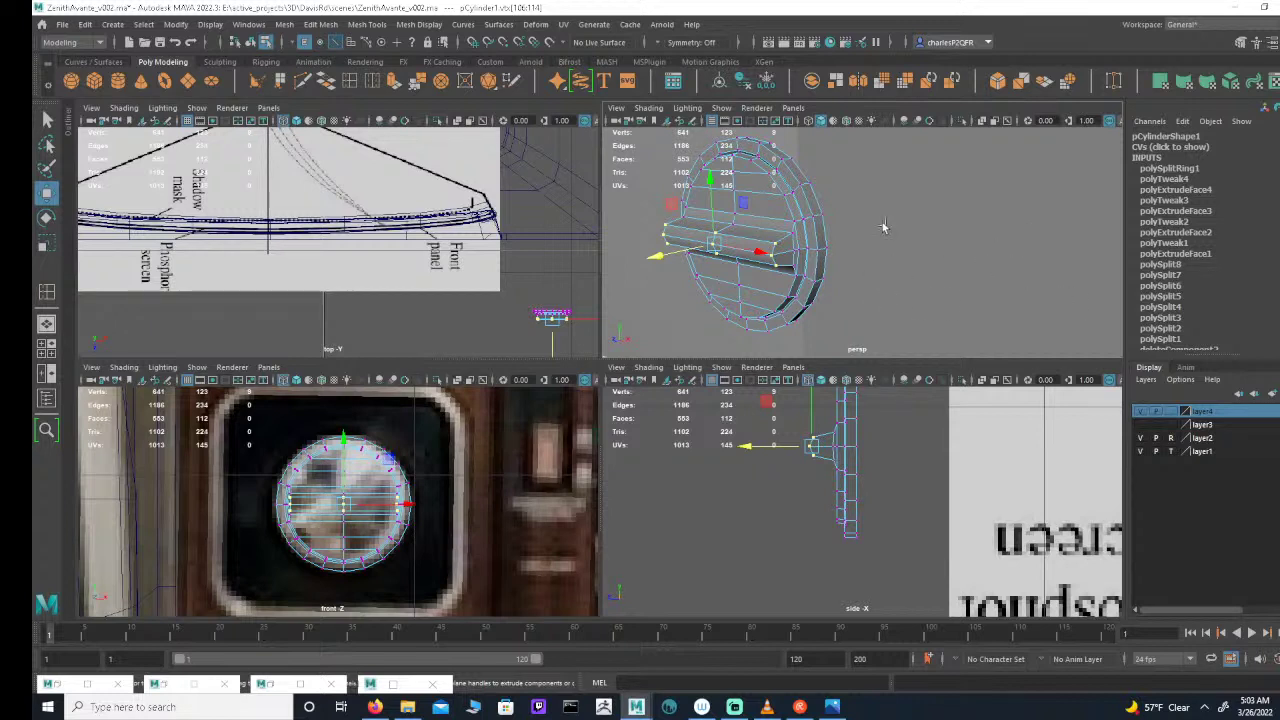
# Step: Select the six vertices along the dial face's vertical centre line, above and below the grip bar, and move them slightly forward
pyautogui.keyDown('alt'); pyautogui.moveTo(884, 227); pyautogui.dragTo(778, 268); pyautogui.keyUp('alt')
pyautogui.click(767, 241)
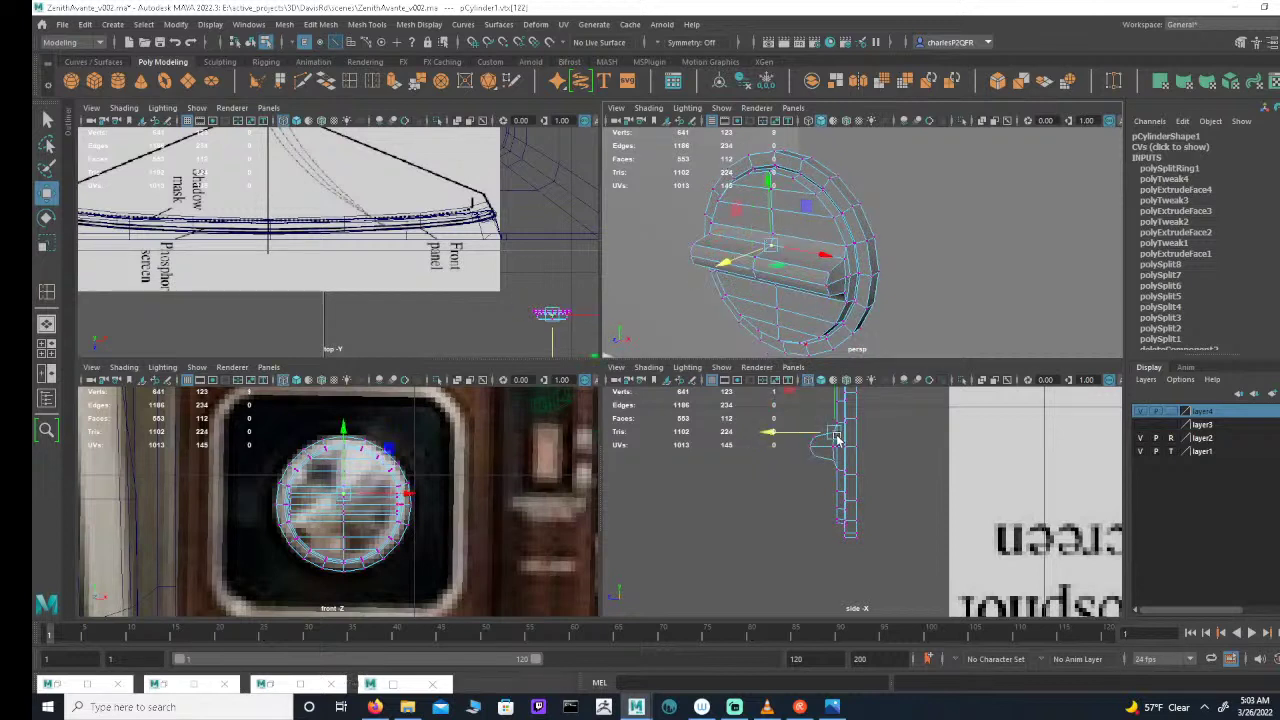
pyautogui.keyDown('shift'); pyautogui.click(779, 288); pyautogui.keyUp('shift')
pyautogui.keyDown('alt'); pyautogui.moveTo(782, 272); pyautogui.dragTo(800, 273); pyautogui.keyUp('alt')
pyautogui.keyDown('alt'); pyautogui.moveTo(864, 273); pyautogui.dragTo(844, 264, button='middle'); pyautogui.keyUp('alt')
pyautogui.keyDown('alt'); pyautogui.moveTo(844, 264); pyautogui.dragTo(720, 270, button='right'); pyautogui.keyUp('alt')
pyautogui.keyDown('alt'); pyautogui.moveTo(874, 260); pyautogui.dragTo(995, 273, button='right'); pyautogui.keyUp('alt')
pyautogui.keyDown('shift'); pyautogui.click(868, 298); pyautogui.keyUp('shift')
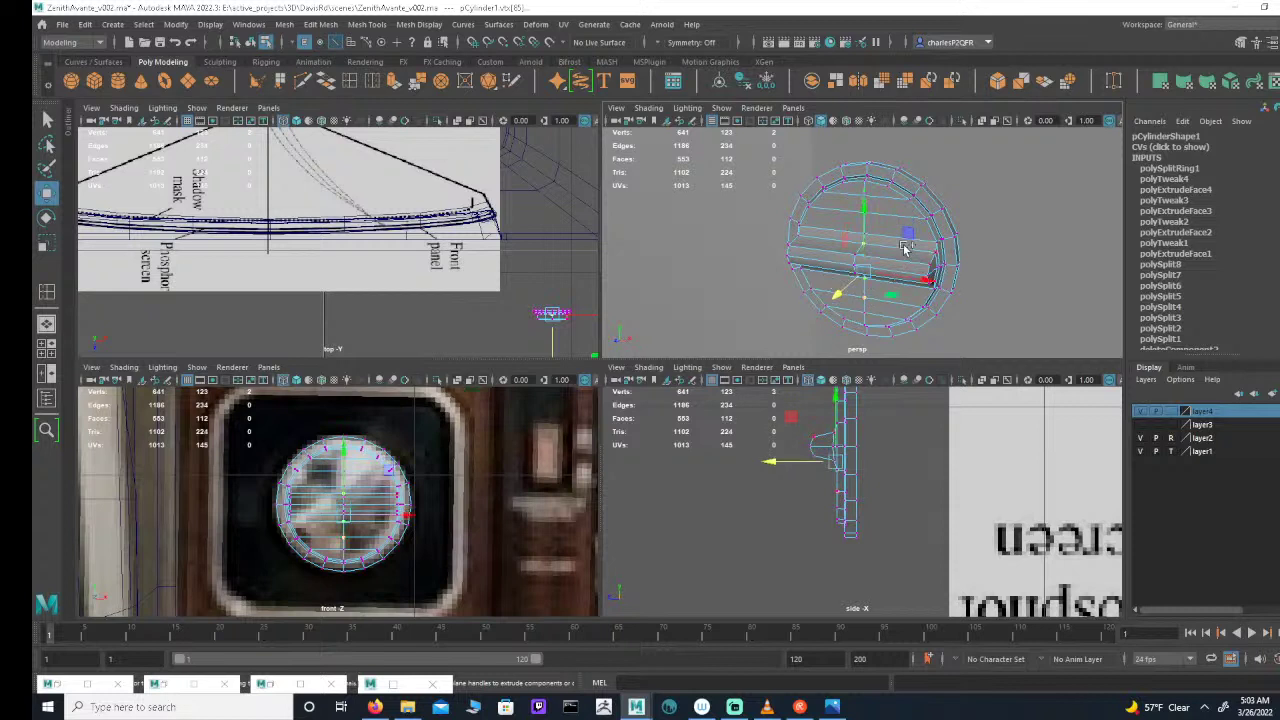
pyautogui.keyDown('shift'); pyautogui.click(882, 235); pyautogui.keyUp('shift')
pyautogui.keyDown('alt'); pyautogui.moveTo(917, 240); pyautogui.dragTo(813, 267); pyautogui.keyUp('alt')
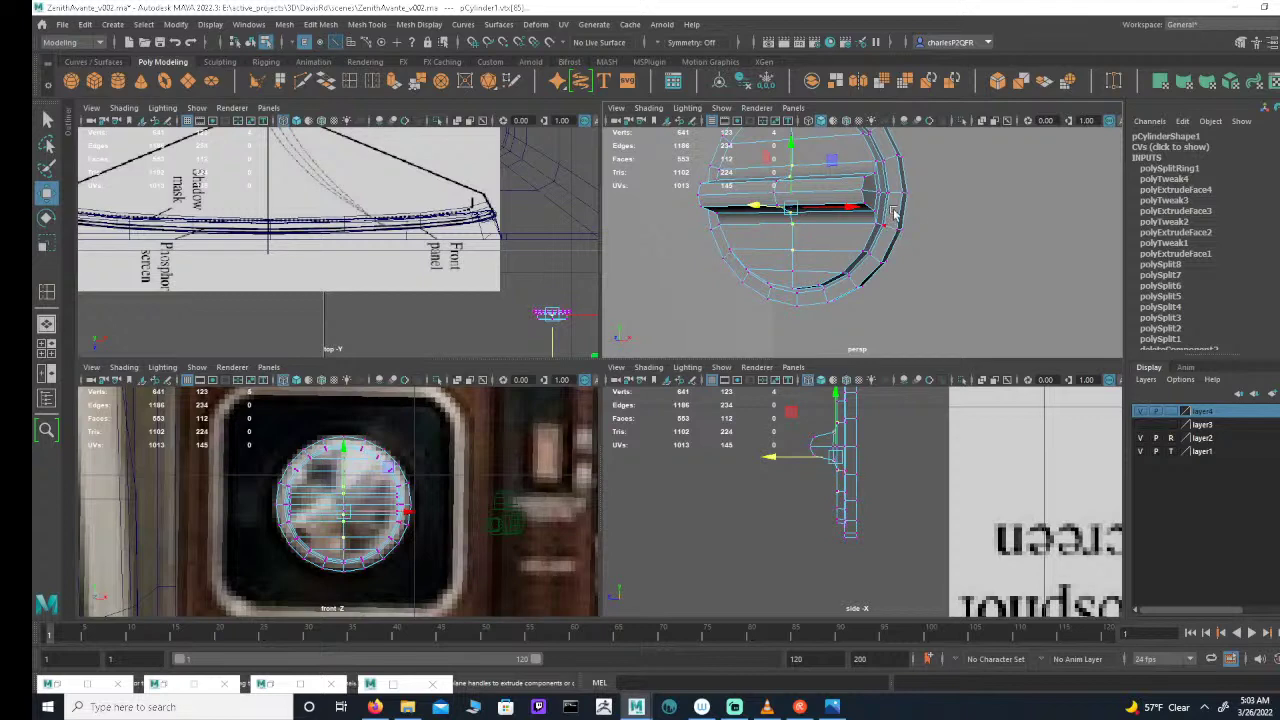
pyautogui.keyDown('alt'); pyautogui.moveTo(895, 213); pyautogui.dragTo(786, 302); pyautogui.keyUp('alt')
pyautogui.scroll(3, 786, 253)
pyautogui.keyDown('alt'); pyautogui.moveTo(786, 302); pyautogui.dragTo(731, 285, button='right'); pyautogui.keyUp('alt')
pyautogui.keyDown('alt'); pyautogui.moveTo(731, 286); pyautogui.dragTo(796, 255); pyautogui.keyUp('alt')
pyautogui.keyDown('alt'); pyautogui.moveTo(856, 280); pyautogui.dragTo(853, 246, button='middle'); pyautogui.keyUp('alt')
pyautogui.keyDown('alt'); pyautogui.moveTo(863, 247); pyautogui.dragTo(861, 235, button='right'); pyautogui.keyUp('alt')
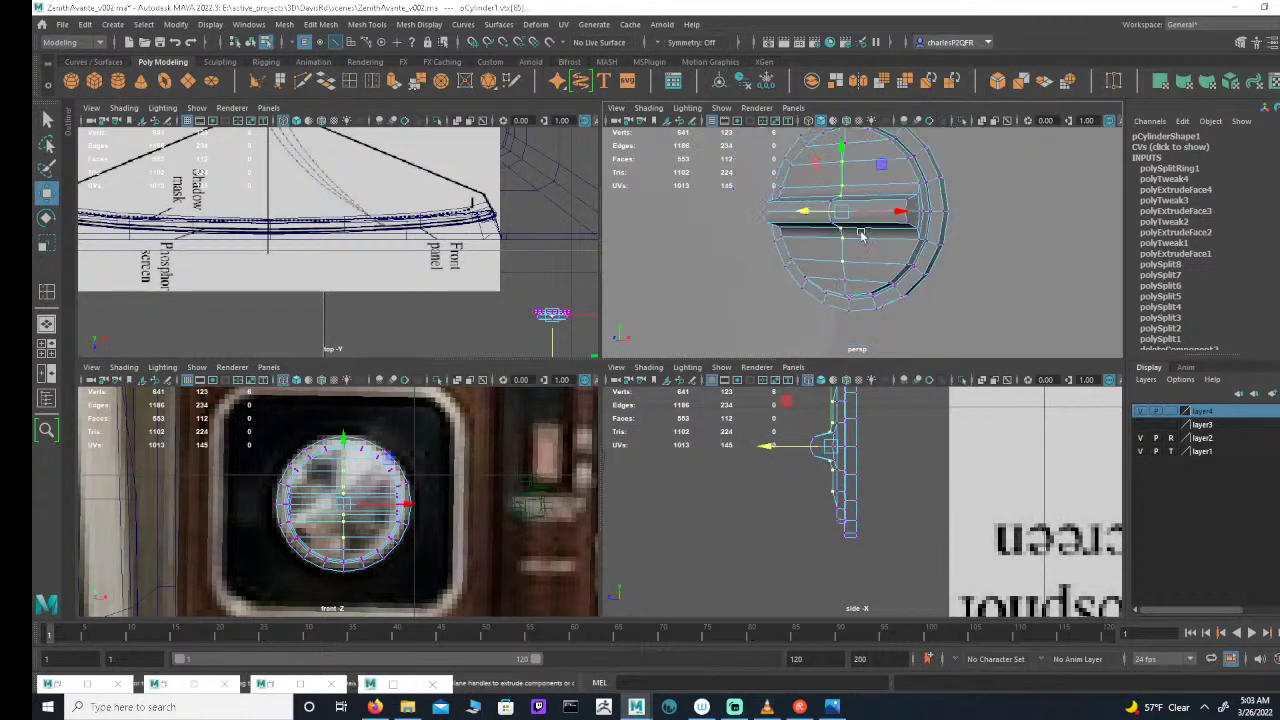
pyautogui.keyDown('alt'); pyautogui.moveTo(861, 235); pyautogui.dragTo(776, 304); pyautogui.keyUp('alt')
pyautogui.keyDown('alt'); pyautogui.moveTo(776, 304); pyautogui.dragTo(818, 268, button='middle'); pyautogui.keyUp('alt')
pyautogui.moveTo(818, 268)
pyautogui.keyDown('alt'); pyautogui.mouseDown(button='right')
pyautogui.moveTo(829, 265)
pyautogui.moveTo(814, 275)
pyautogui.mouseUp(button='right'); pyautogui.keyUp('alt')
pyautogui.keyDown('alt'); pyautogui.moveTo(814, 275); pyautogui.dragTo(760, 285); pyautogui.keyUp('alt')
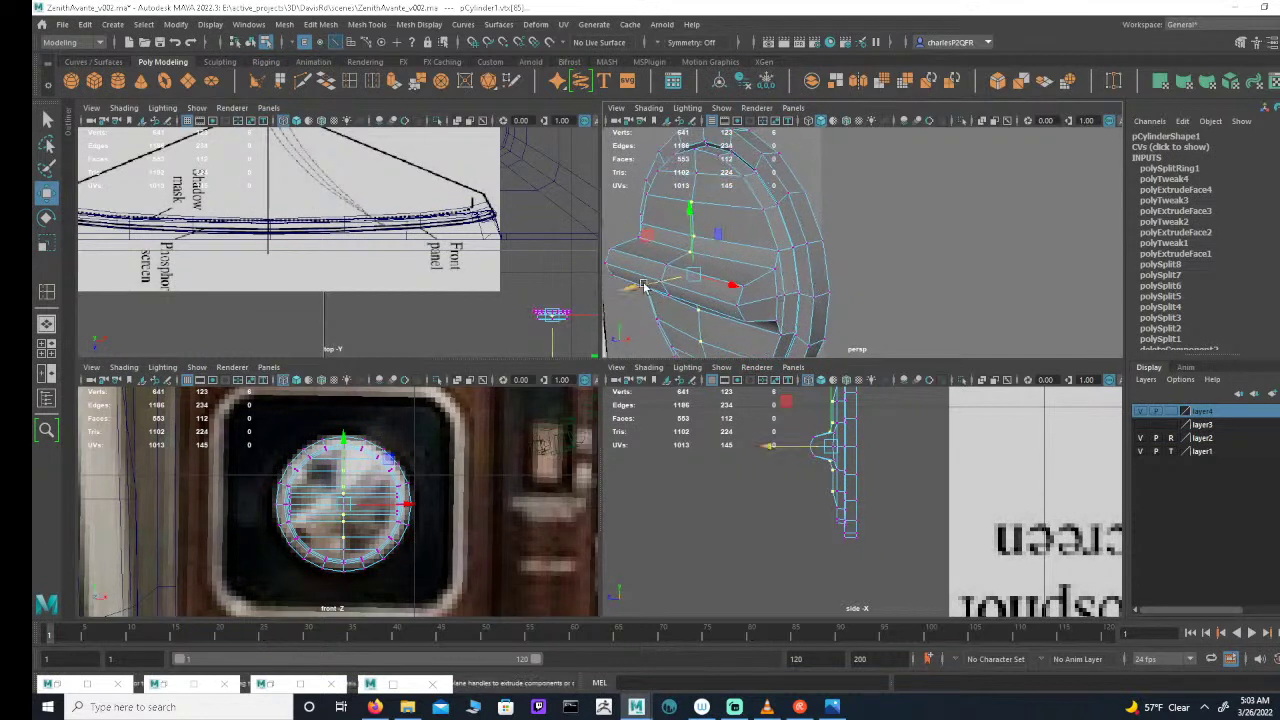
pyautogui.moveTo(640, 285); pyautogui.dragTo(639, 286)
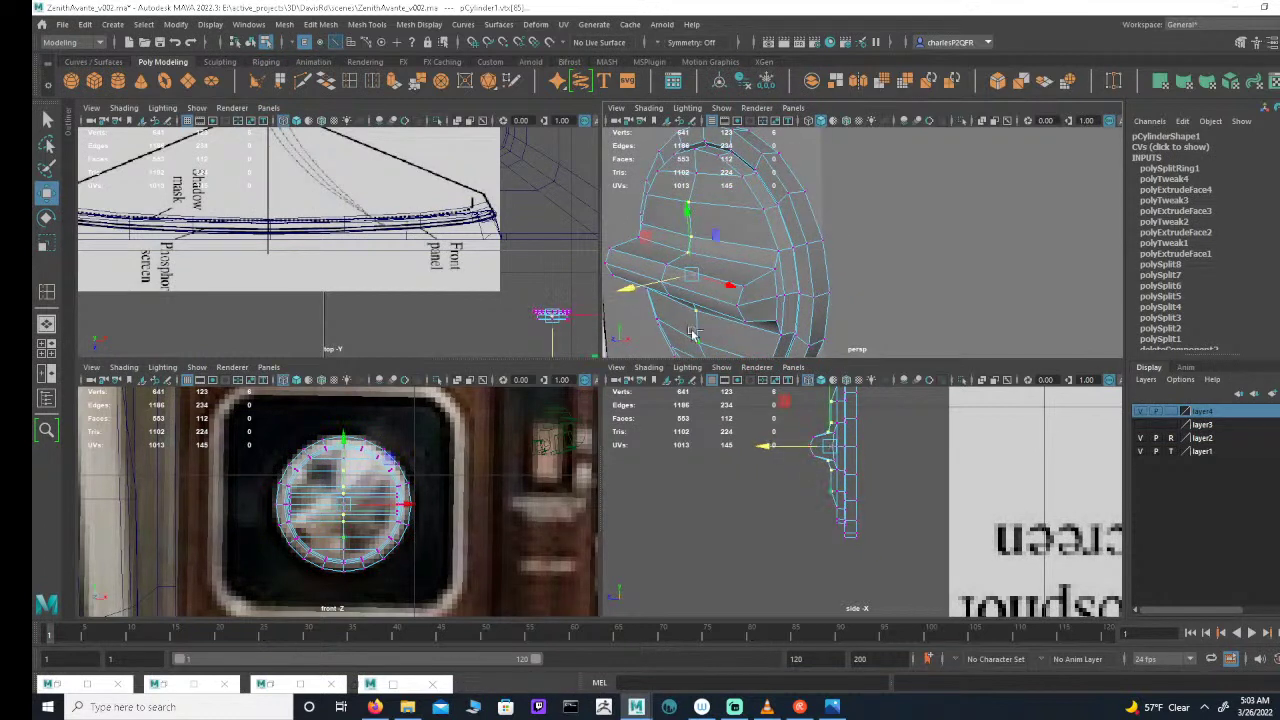
# Step: Select the middle vertices on the dial face's vertical centre line, above and below the grip bar, and move them slightly back
pyautogui.moveTo(845, 250); pyautogui.dragTo(659, 281)
pyautogui.moveTo(824, 222); pyautogui.dragTo(663, 347)
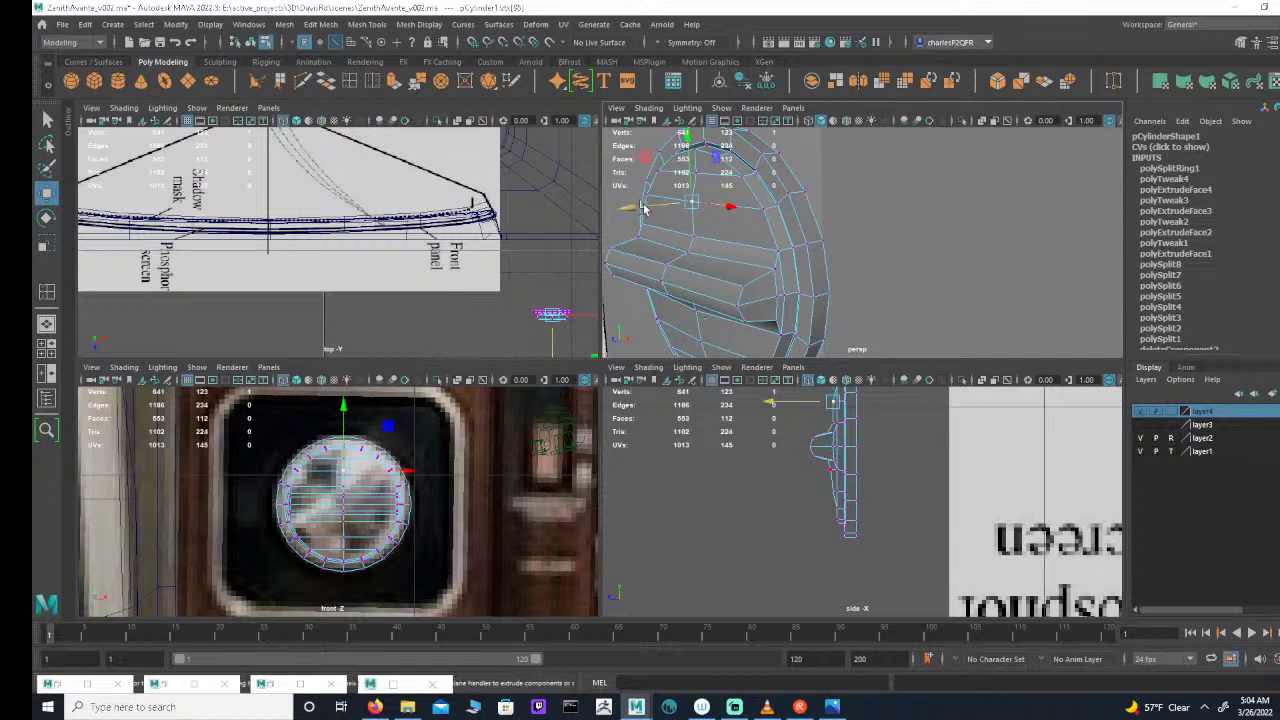
pyautogui.moveTo(771, 292)
pyautogui.keyDown('alt'); pyautogui.mouseDown()
pyautogui.moveTo(758, 280)
pyautogui.moveTo(790, 287)
pyautogui.mouseUp(); pyautogui.keyUp('alt')
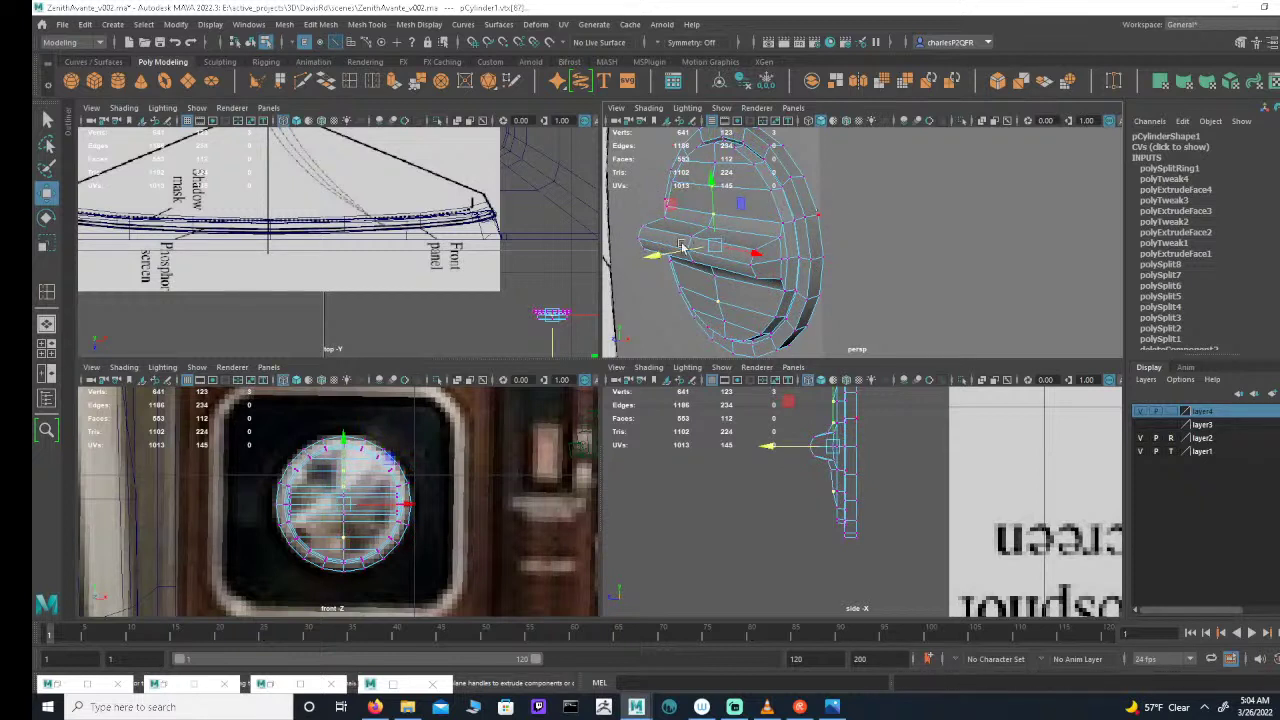
pyautogui.moveTo(889, 284); pyautogui.dragTo(688, 215)
pyautogui.moveTo(653, 260); pyautogui.dragTo(661, 262)
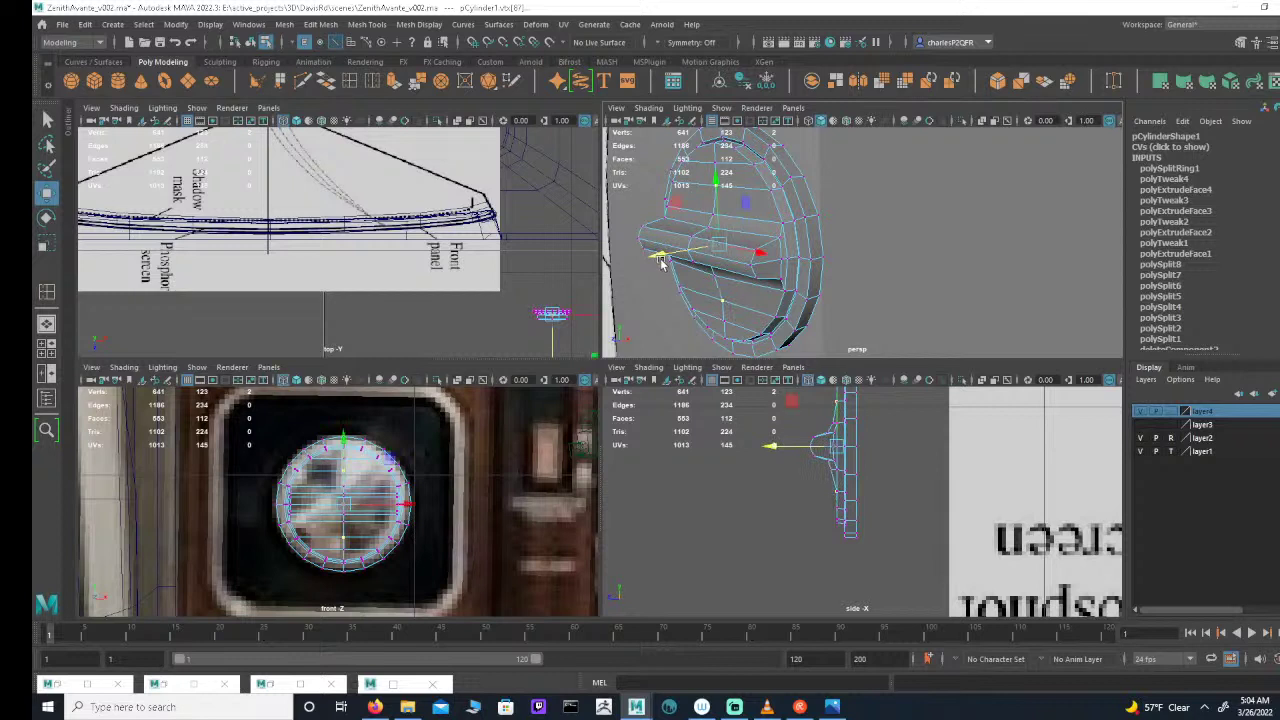
# Step: Try to shift the outermost pair of centre-line vertices on the dial face, and undo the move
pyautogui.click(725, 322)
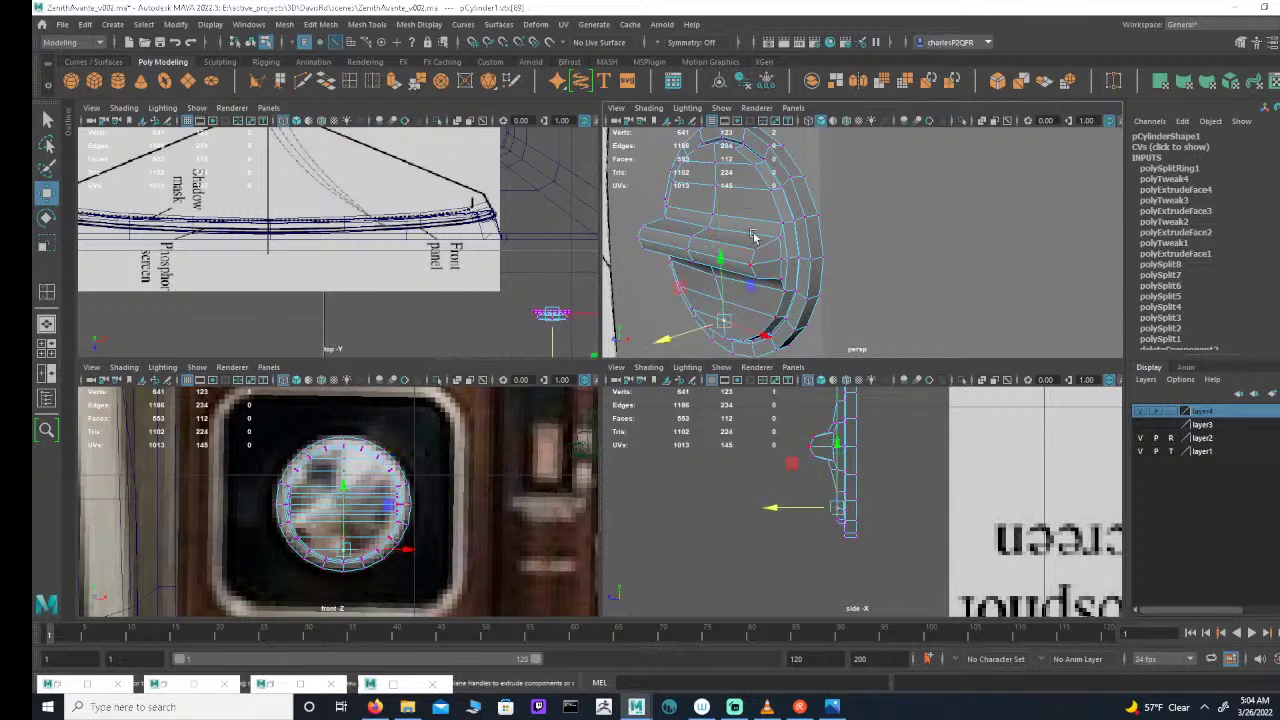
pyautogui.keyDown('shift'); pyautogui.click(715, 163); pyautogui.keyUp('shift')
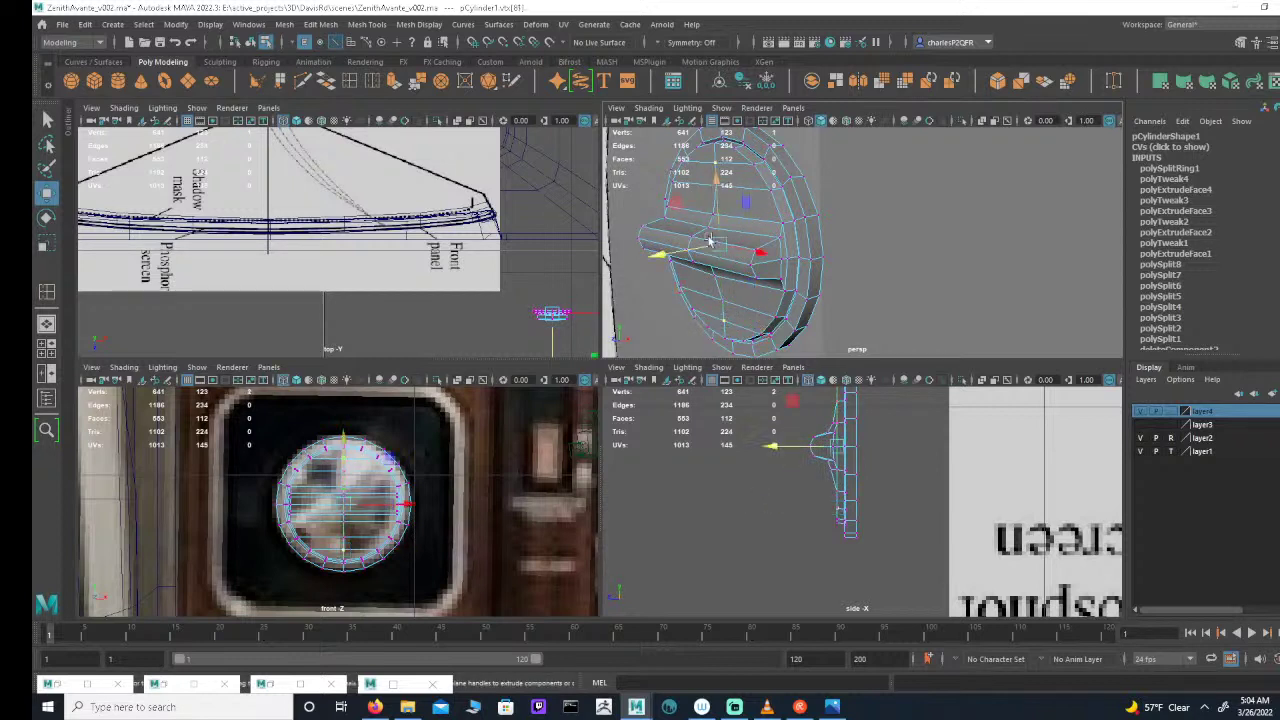
pyautogui.moveTo(683, 254); pyautogui.dragTo(682, 254)
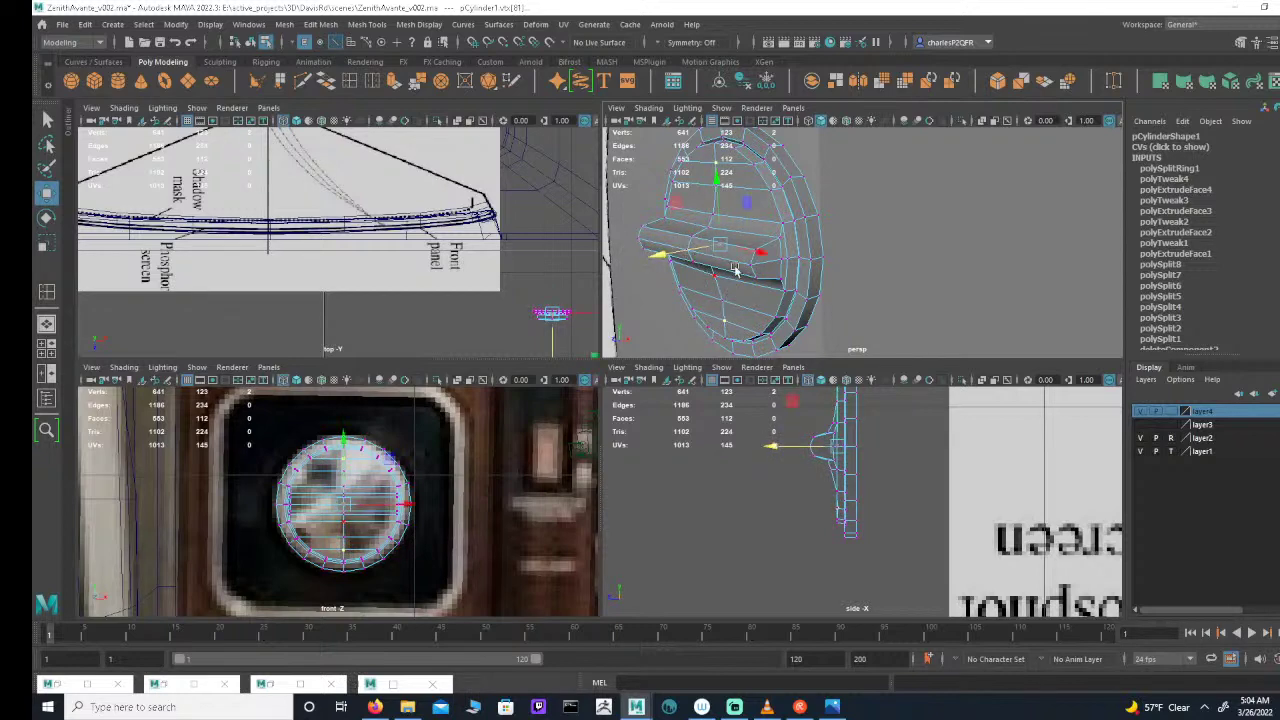
pyautogui.keyDown('alt'); pyautogui.moveTo(735, 271); pyautogui.dragTo(735, 322); pyautogui.keyUp('alt')
pyautogui.scroll(2, 734, 322)
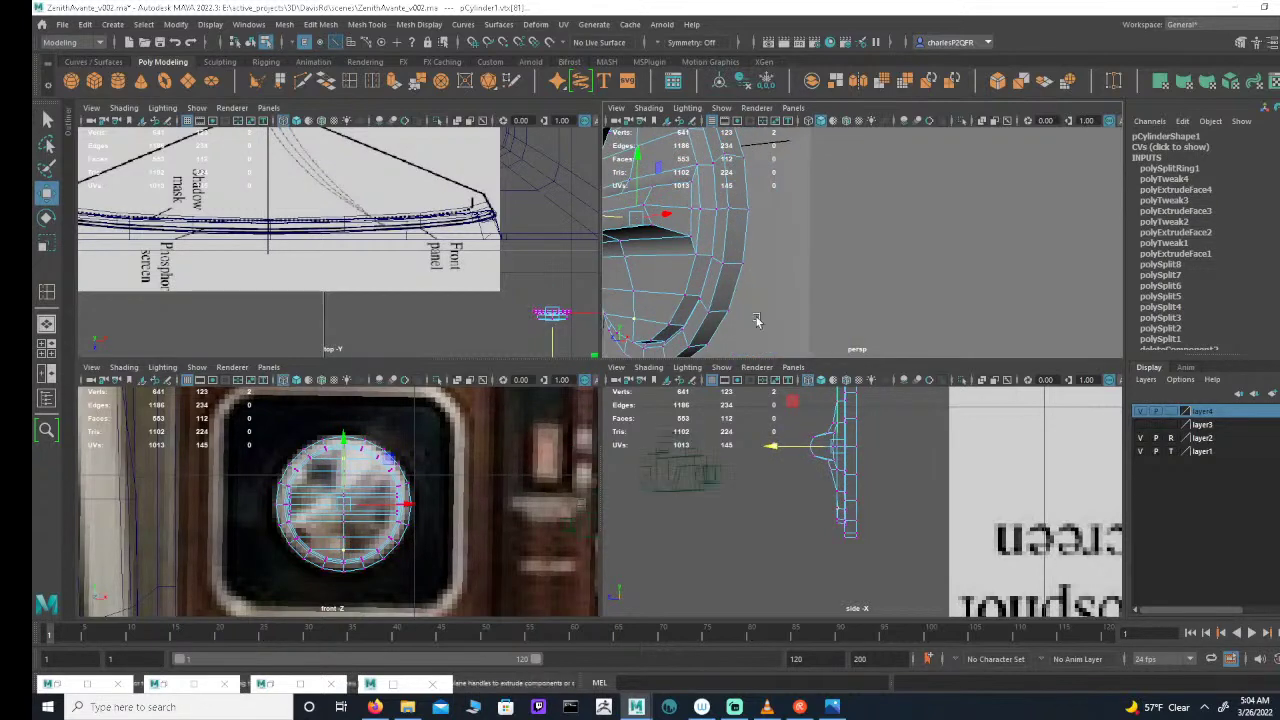
pyautogui.hotkey('ctrl', 'z')
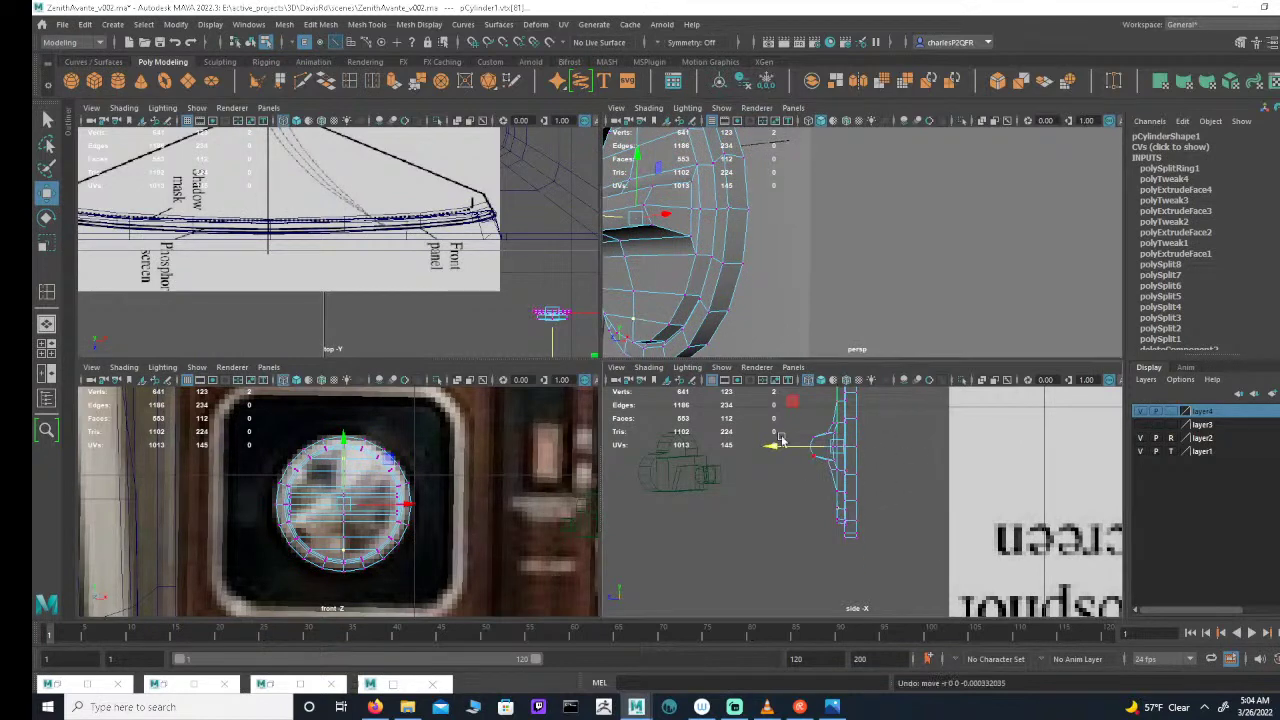
# Step: Select the middle centre-line vertex on each side of the grip bar and nudge the pair slightly forward in the side view
pyautogui.keyDown('alt'); pyautogui.moveTo(782, 440); pyautogui.dragTo(811, 468, button='middle'); pyautogui.keyUp('alt')
pyautogui.keyDown('alt'); pyautogui.moveTo(743, 254); pyautogui.dragTo(747, 316); pyautogui.keyUp('alt')
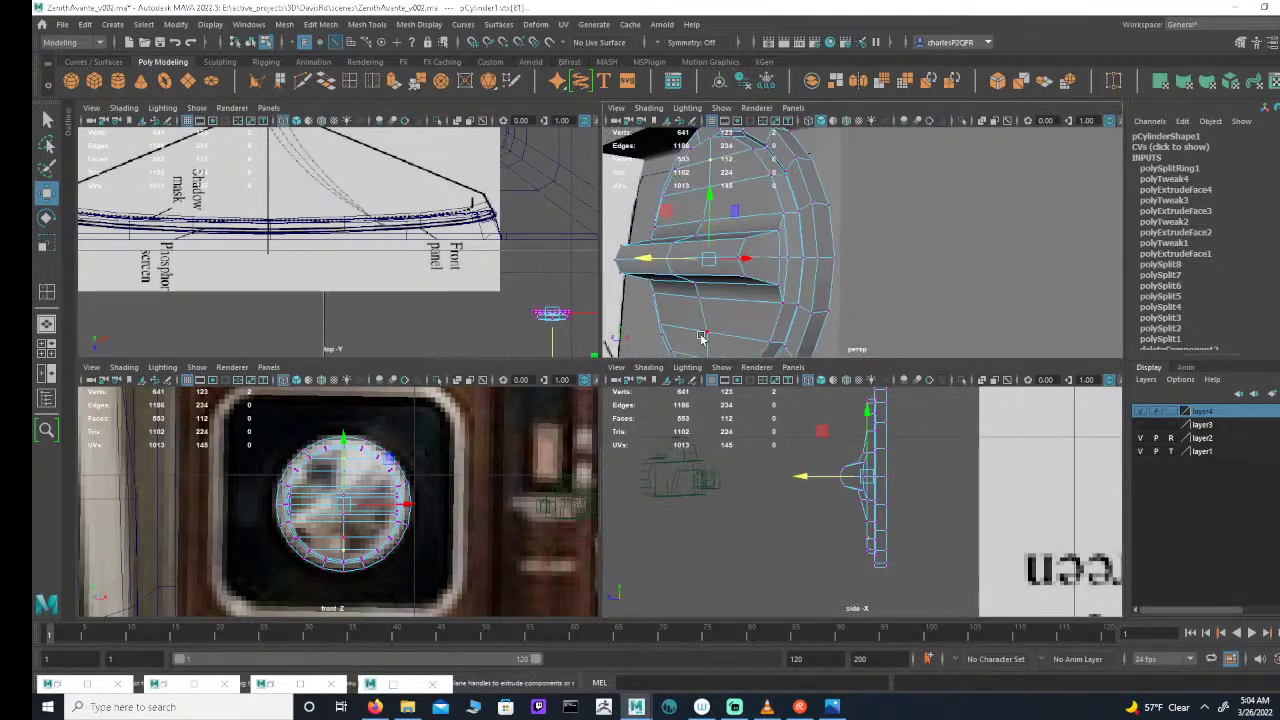
pyautogui.click(705, 332)
pyautogui.keyDown('shift'); pyautogui.click(712, 183); pyautogui.keyUp('shift')
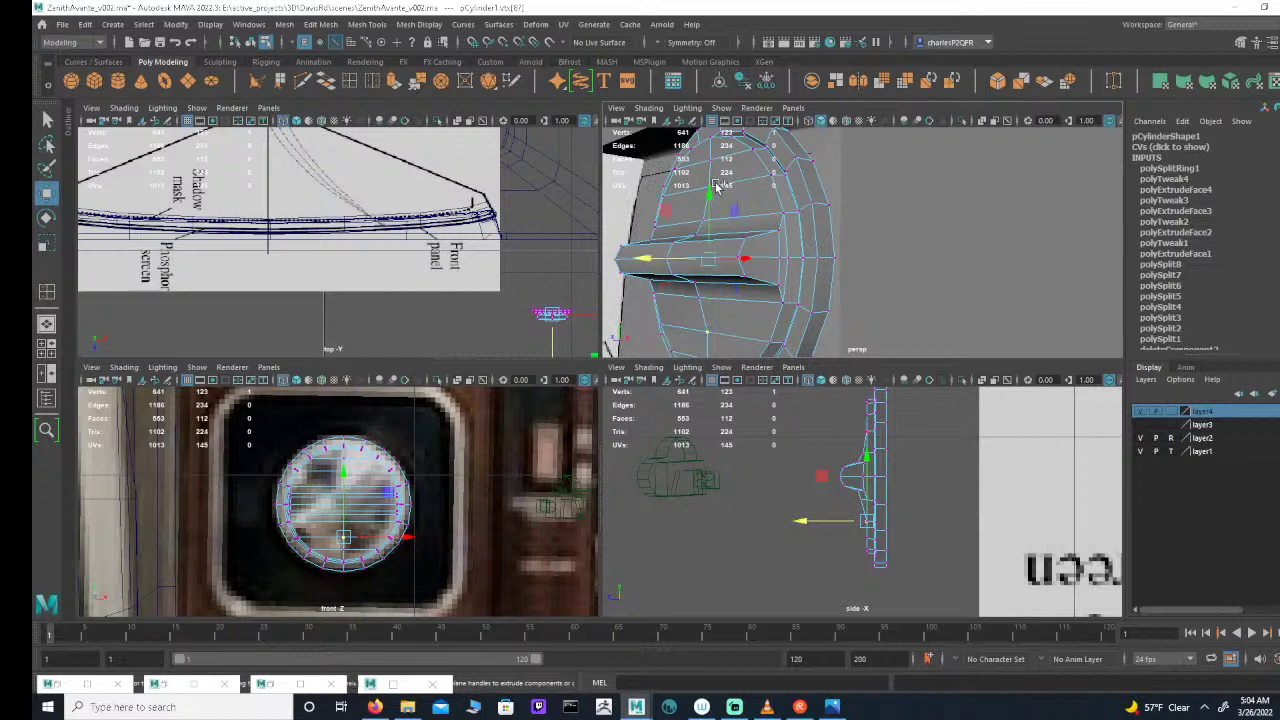
pyautogui.scroll(3, 825, 477)
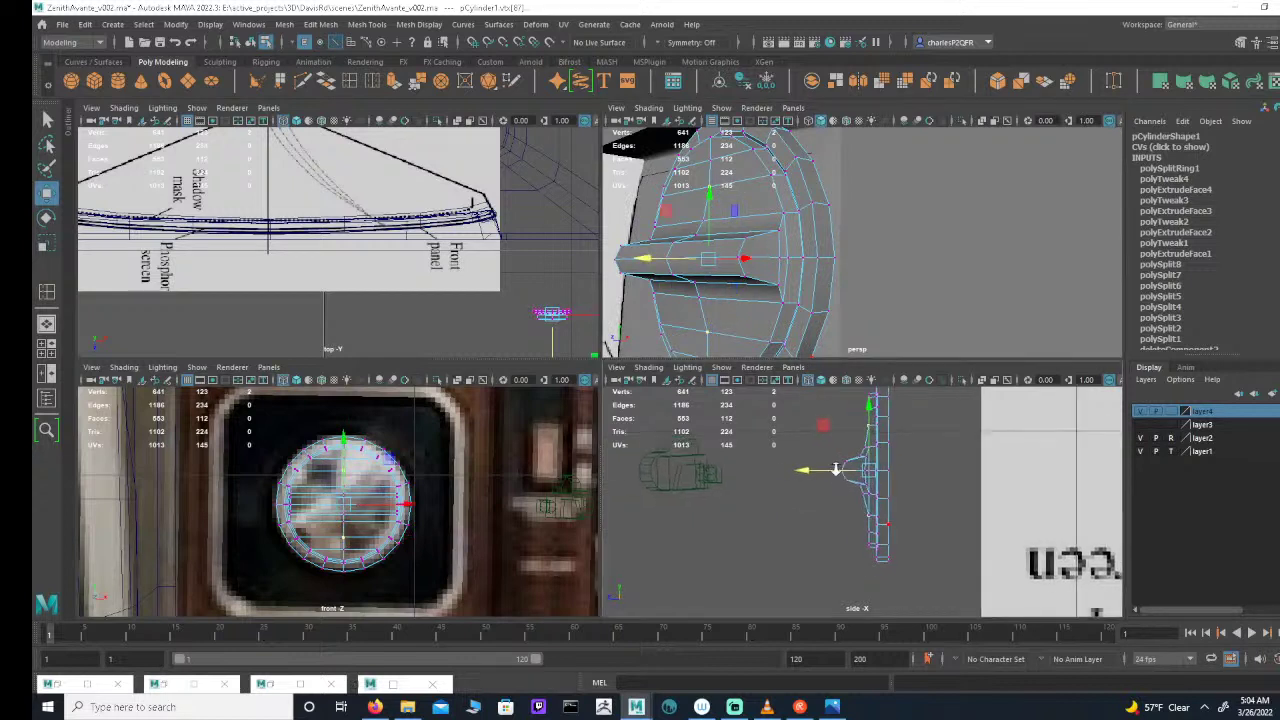
pyautogui.moveTo(815, 462); pyautogui.dragTo(811, 462)
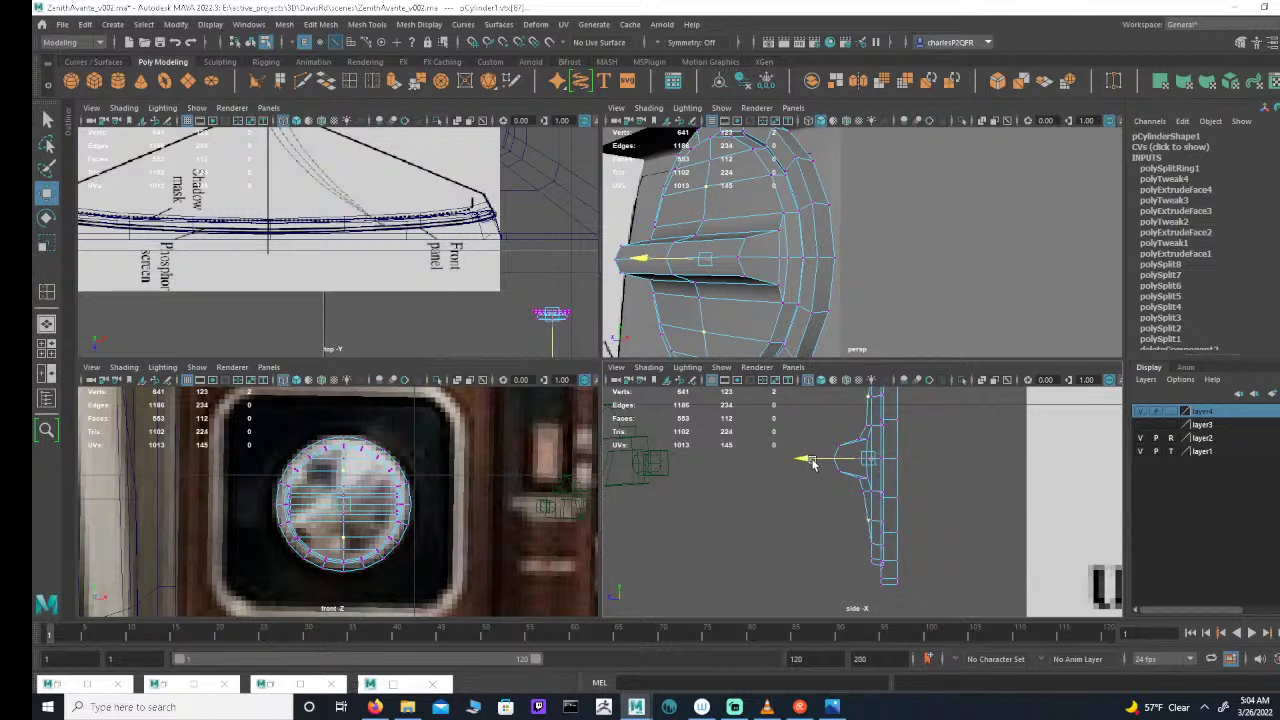
pyautogui.moveTo(811, 462); pyautogui.dragTo(817, 463)
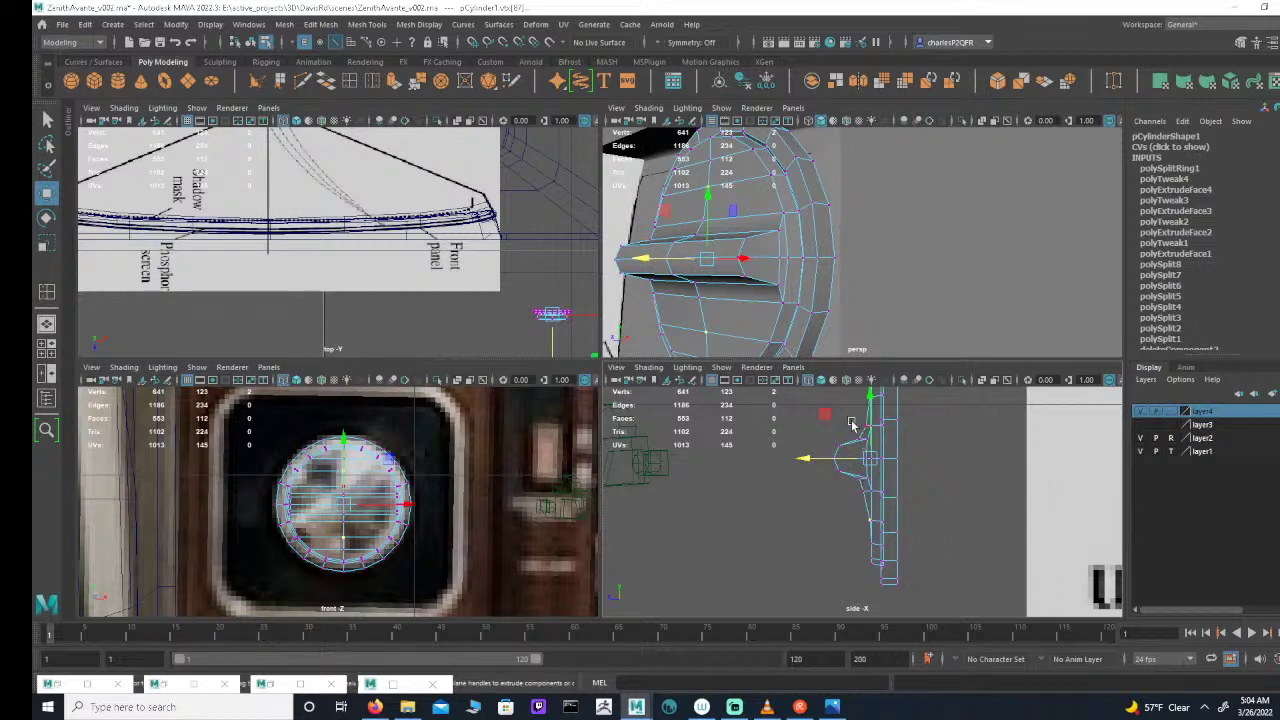
# Step: Select the centre vertices on the grip bar's upper and lower tapered sides and move them slightly forward
pyautogui.moveTo(851, 424); pyautogui.dragTo(839, 439, button='middle')
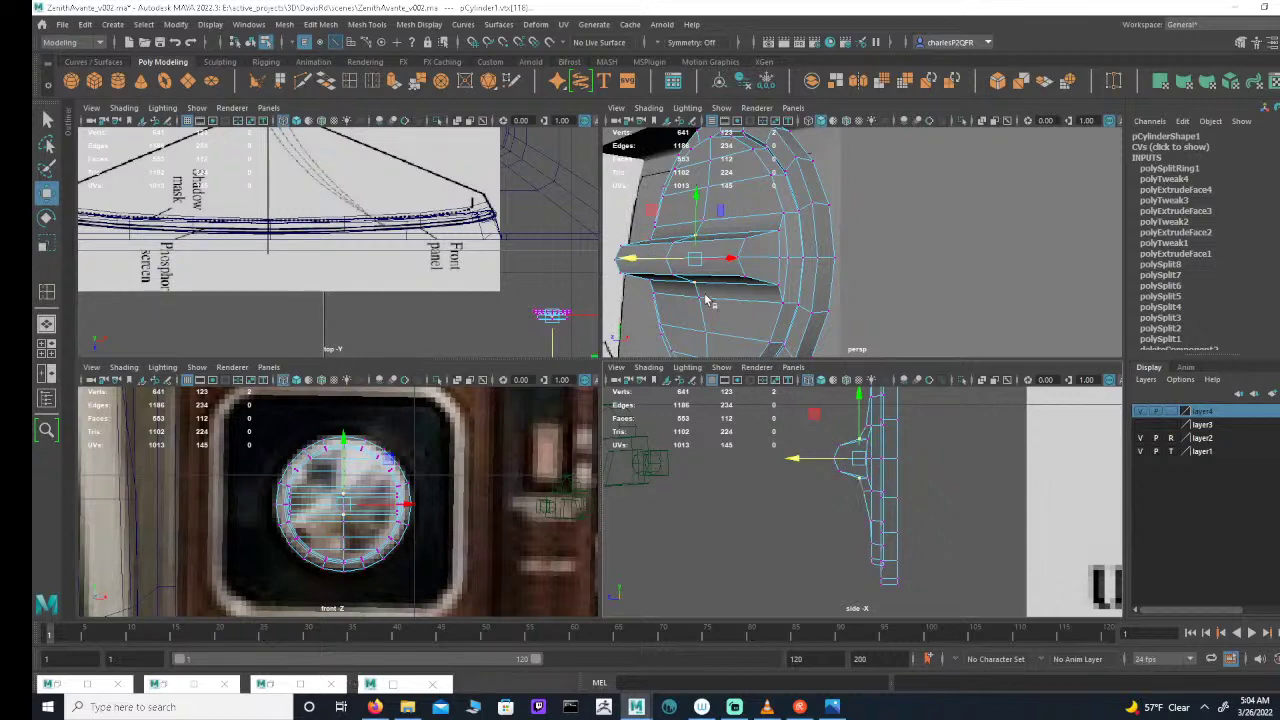
pyautogui.keyDown('alt'); pyautogui.moveTo(706, 300); pyautogui.dragTo(687, 268); pyautogui.keyUp('alt')
pyautogui.keyDown('alt'); pyautogui.moveTo(733, 322); pyautogui.dragTo(779, 345, button='middle'); pyautogui.keyUp('alt')
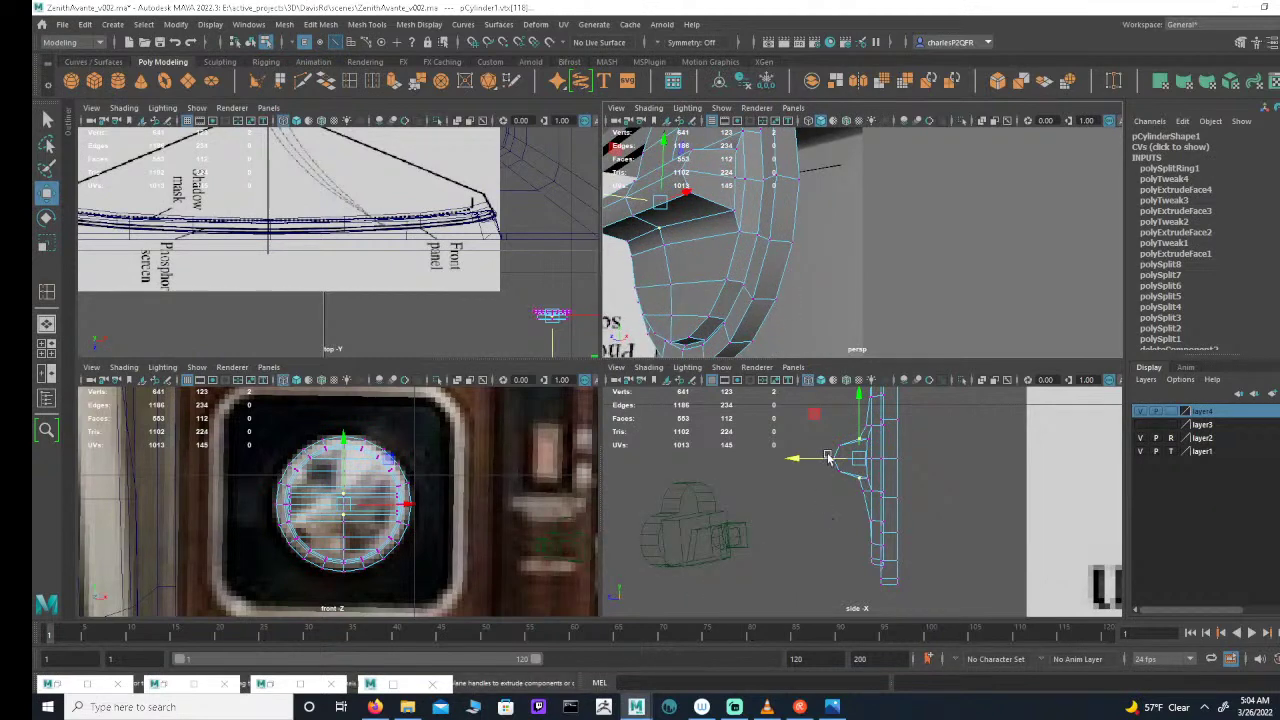
pyautogui.moveTo(828, 458); pyautogui.dragTo(825, 455, button='middle')
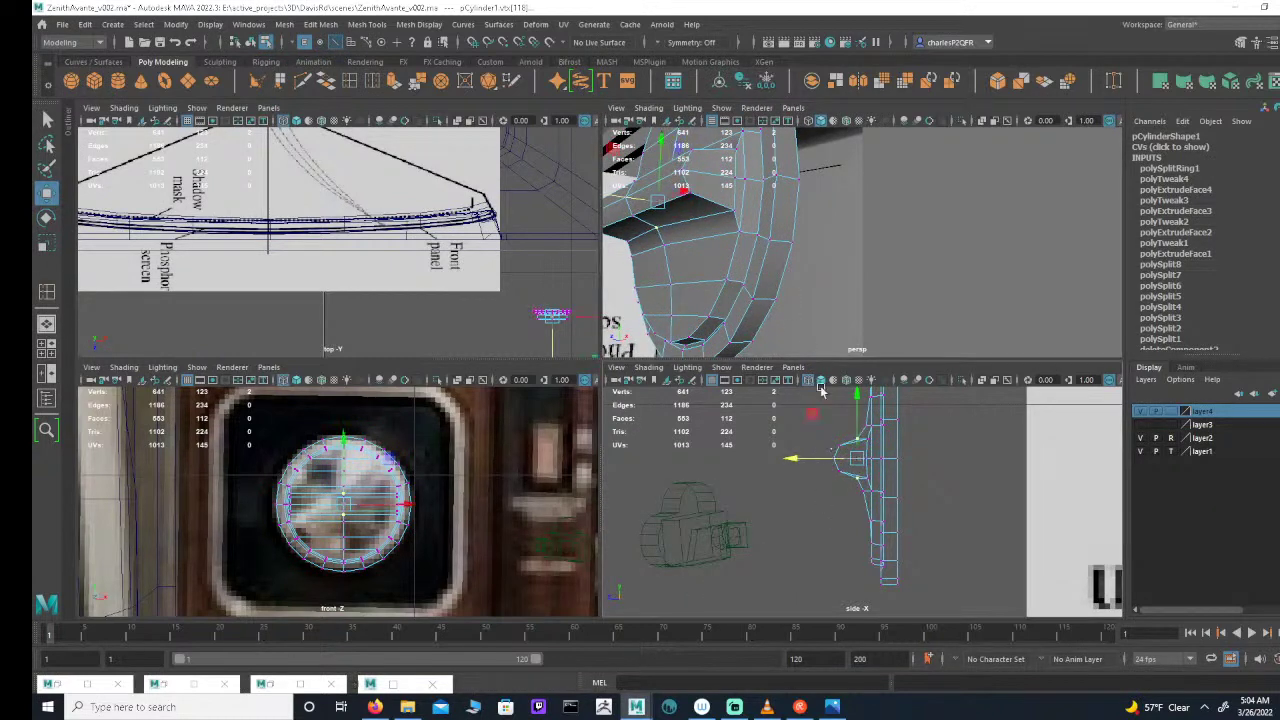
# Step: Return to object mode and deselect the dial to show it without its wireframe
pyautogui.keyDown('alt'); pyautogui.moveTo(786, 316); pyautogui.dragTo(814, 312); pyautogui.keyUp('alt')
pyautogui.keyDown('alt'); pyautogui.moveTo(849, 332); pyautogui.dragTo(772, 310, button='right'); pyautogui.keyUp('alt')
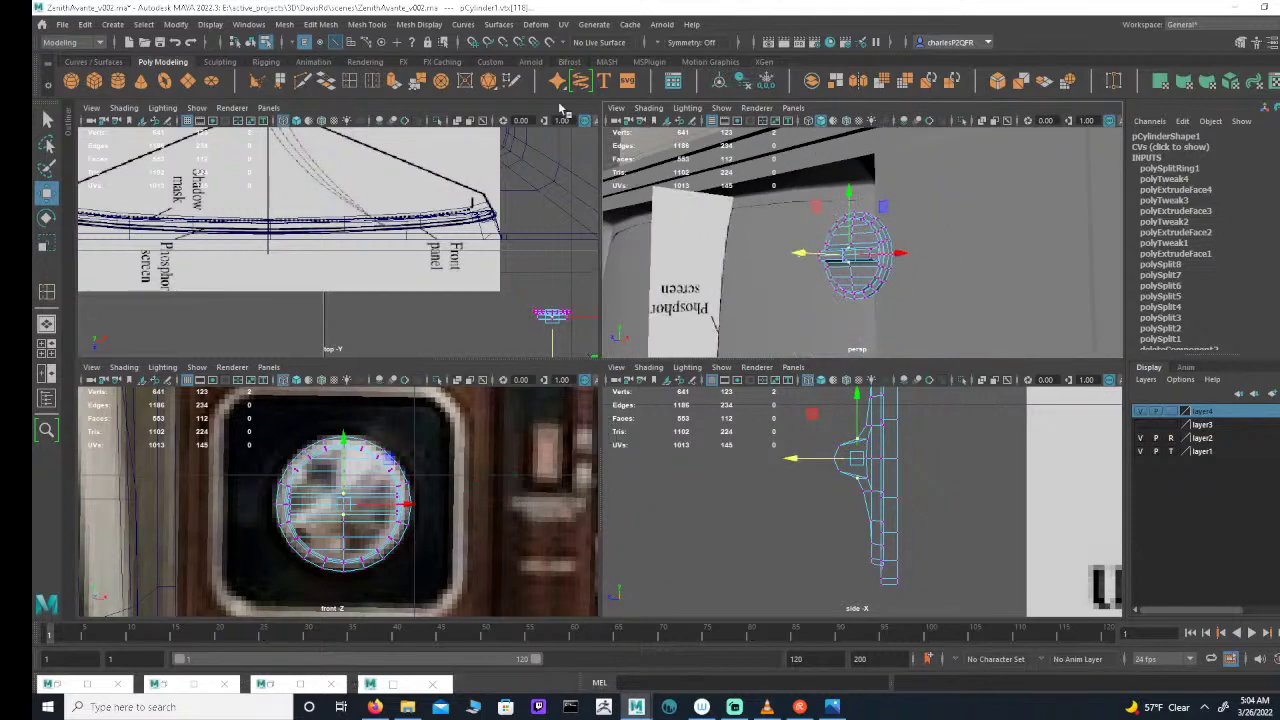
pyautogui.click(250, 42)
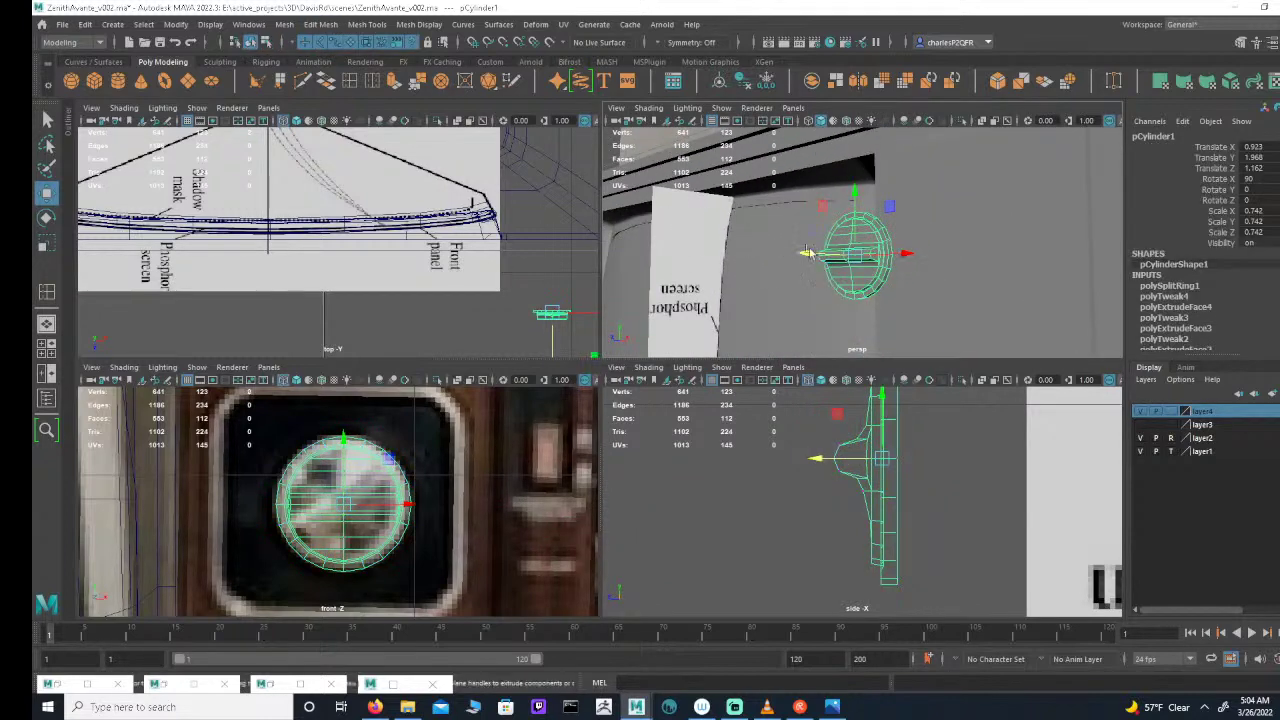
pyautogui.keyDown('alt'); pyautogui.moveTo(653, 219); pyautogui.dragTo(721, 233); pyautogui.keyUp('alt')
pyautogui.click(642, 241)
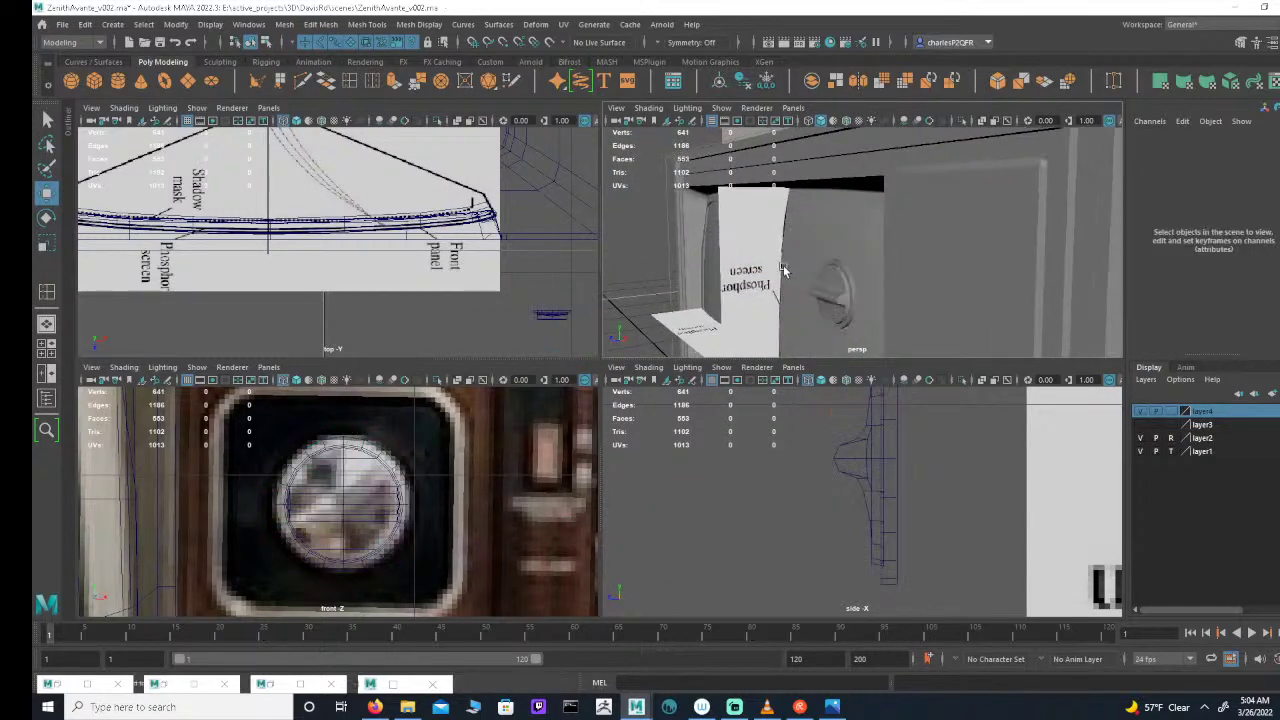
# Step: Examine the dial from several angles in the enlarged perspective view and compare it with the 1973 Zenith dial close-up photo
pyautogui.keyDown('alt'); pyautogui.moveTo(829, 277); pyautogui.dragTo(837, 258); pyautogui.keyUp('alt')
pyautogui.keyDown('alt'); pyautogui.moveTo(837, 258); pyautogui.dragTo(953, 251, button='right'); pyautogui.keyUp('alt')
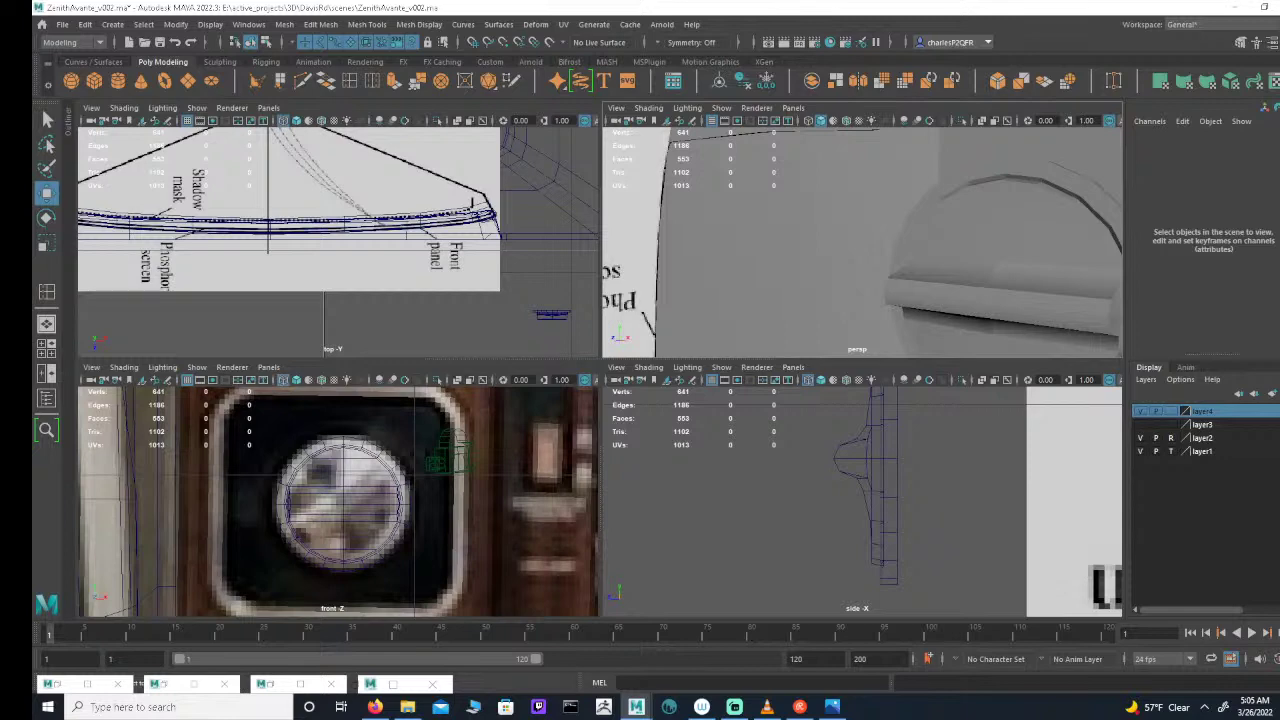
pyautogui.moveTo(1279, 114); pyautogui.dragTo(303, 99)
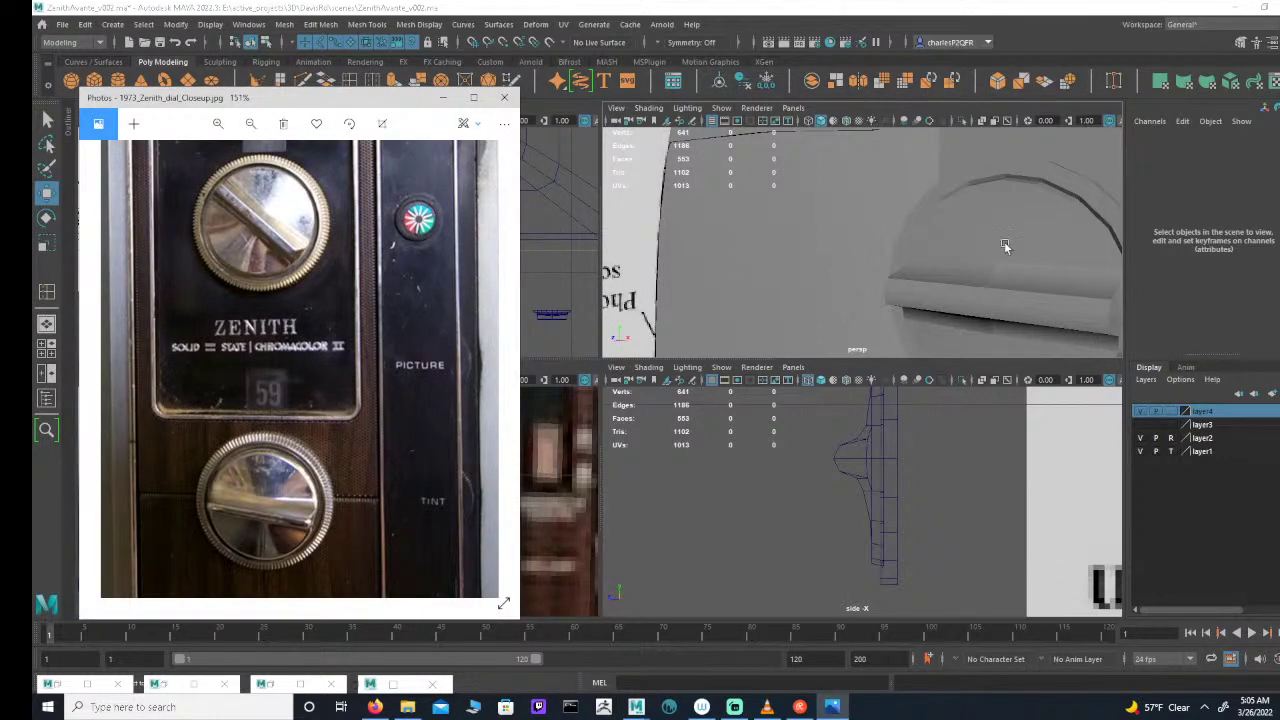
pyautogui.keyDown('alt'); pyautogui.moveTo(1004, 241); pyautogui.dragTo(872, 252); pyautogui.keyUp('alt')
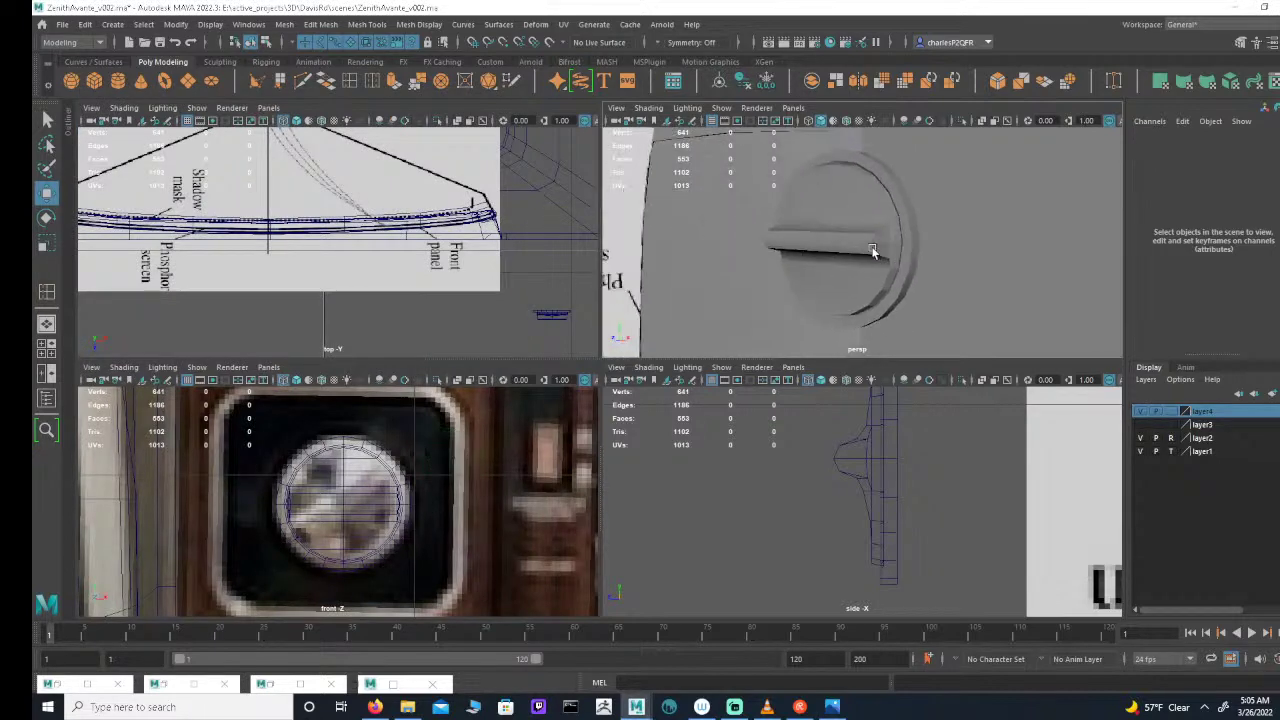
pyautogui.scroll(3, 872, 252)
pyautogui.click(832, 707)
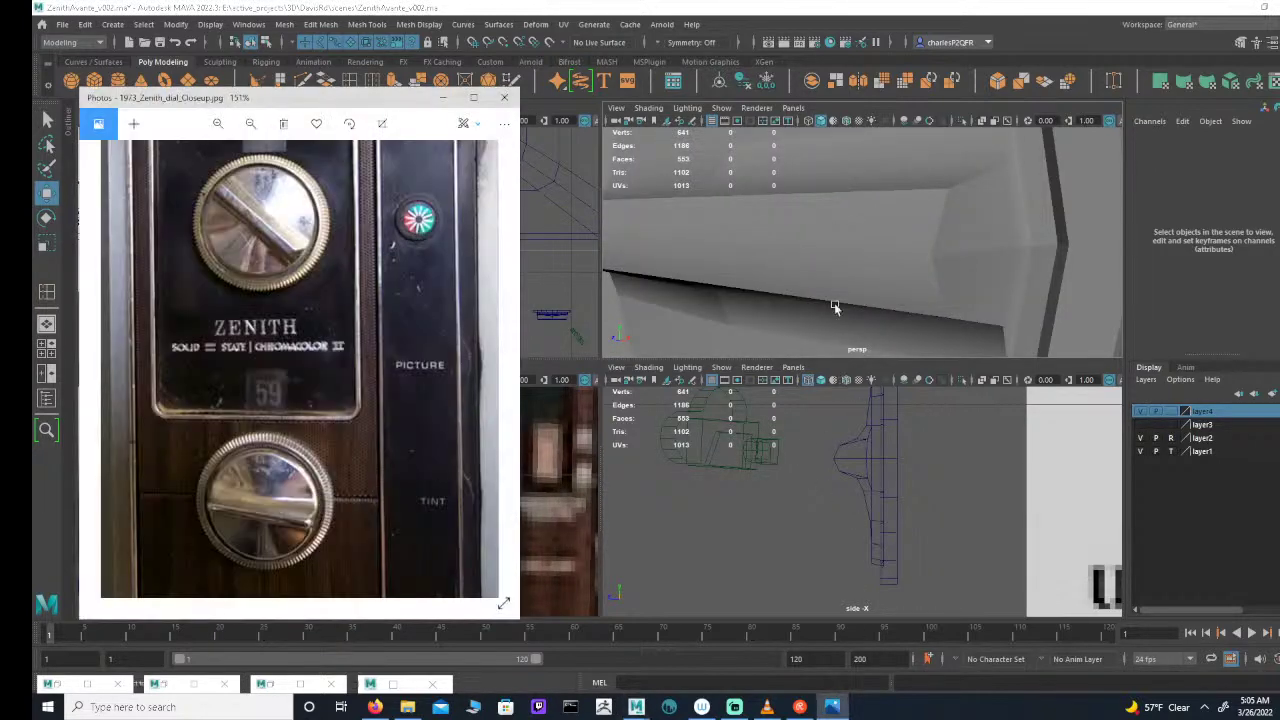
pyautogui.click(872, 264)
pyautogui.keyDown('alt'); pyautogui.moveTo(872, 264); pyautogui.dragTo(886, 287); pyautogui.keyUp('alt')
pyautogui.keyDown('alt'); pyautogui.moveTo(886, 287); pyautogui.dragTo(836, 262, button='right'); pyautogui.keyUp('alt')
pyautogui.keyDown('alt'); pyautogui.moveTo(868, 265); pyautogui.dragTo(895, 253); pyautogui.keyUp('alt')
pyautogui.press('space')
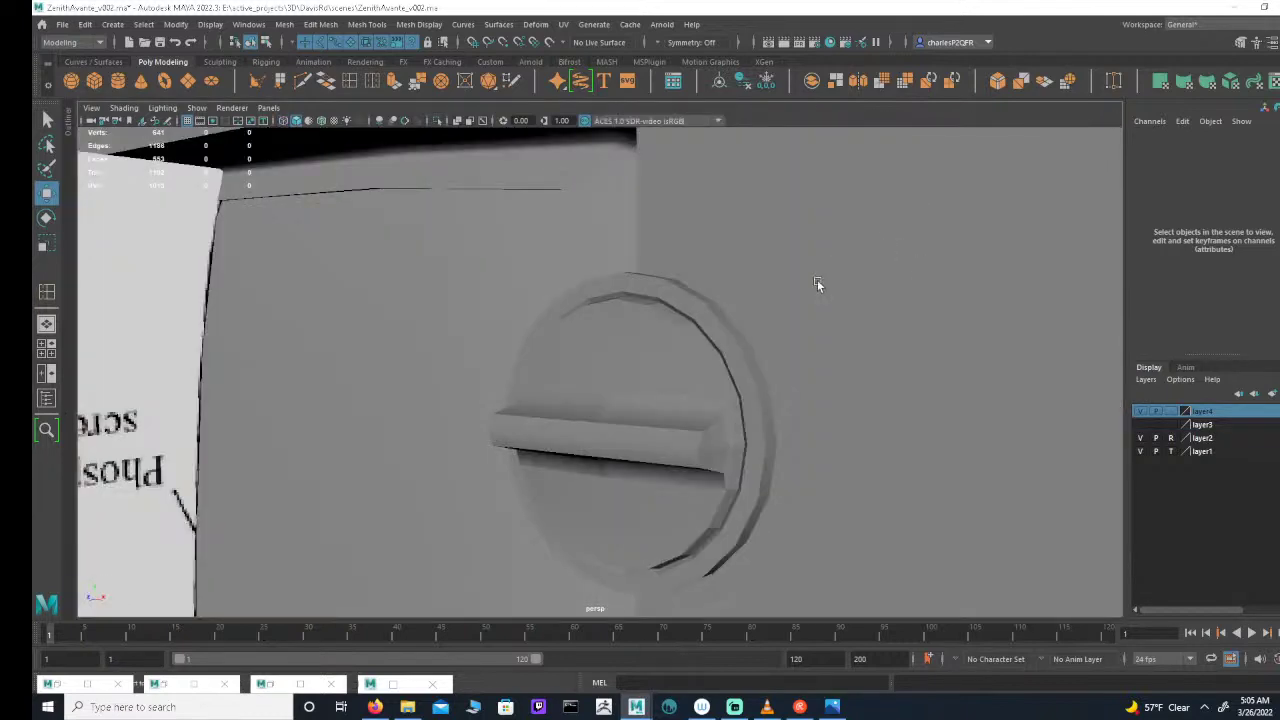
pyautogui.keyDown('alt'); pyautogui.moveTo(817, 283); pyautogui.dragTo(810, 508); pyautogui.keyUp('alt')
pyautogui.click(833, 709)
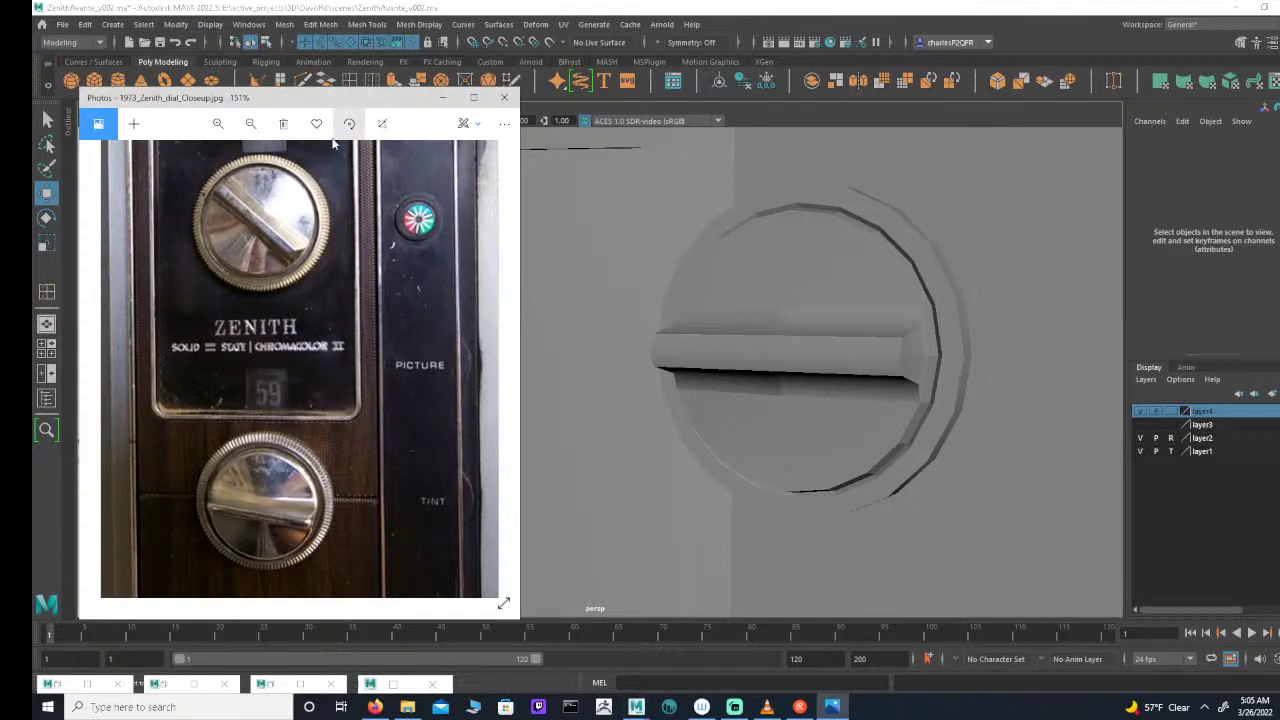
# Step: Select all faces of the dial and apply Soften Edge to the whole mesh
pyautogui.click(815, 273)
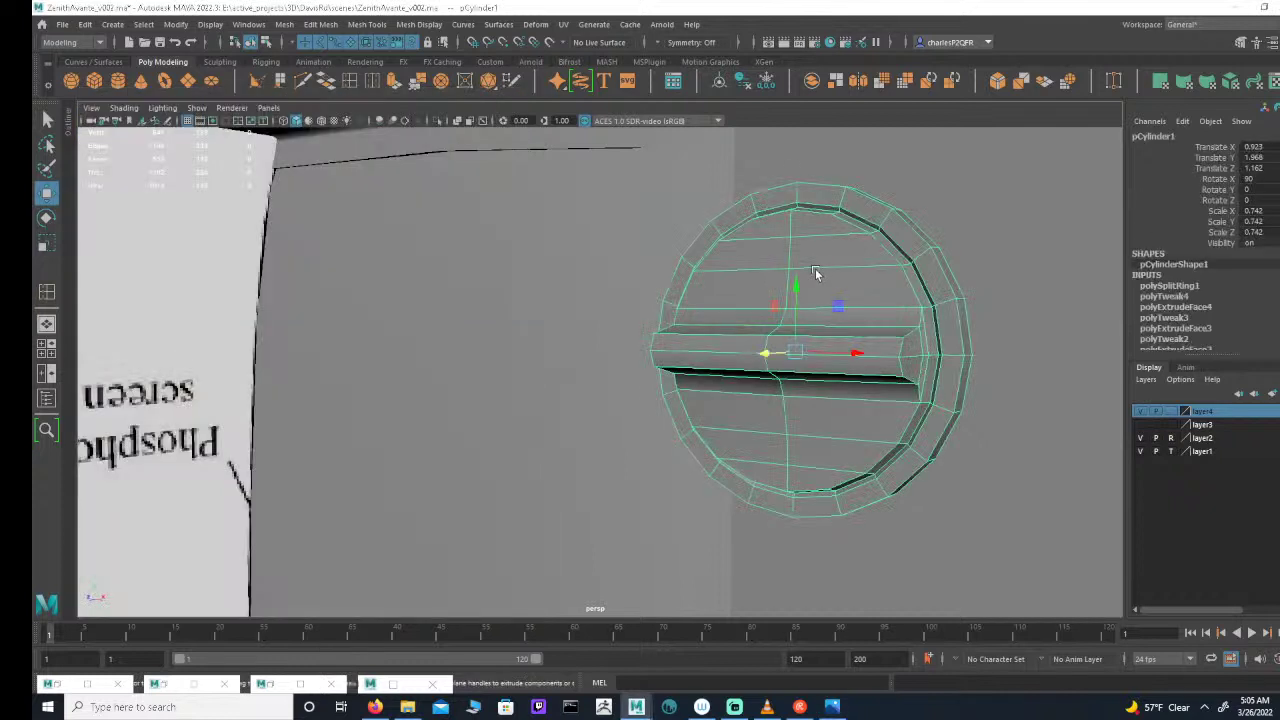
pyautogui.click(268, 42)
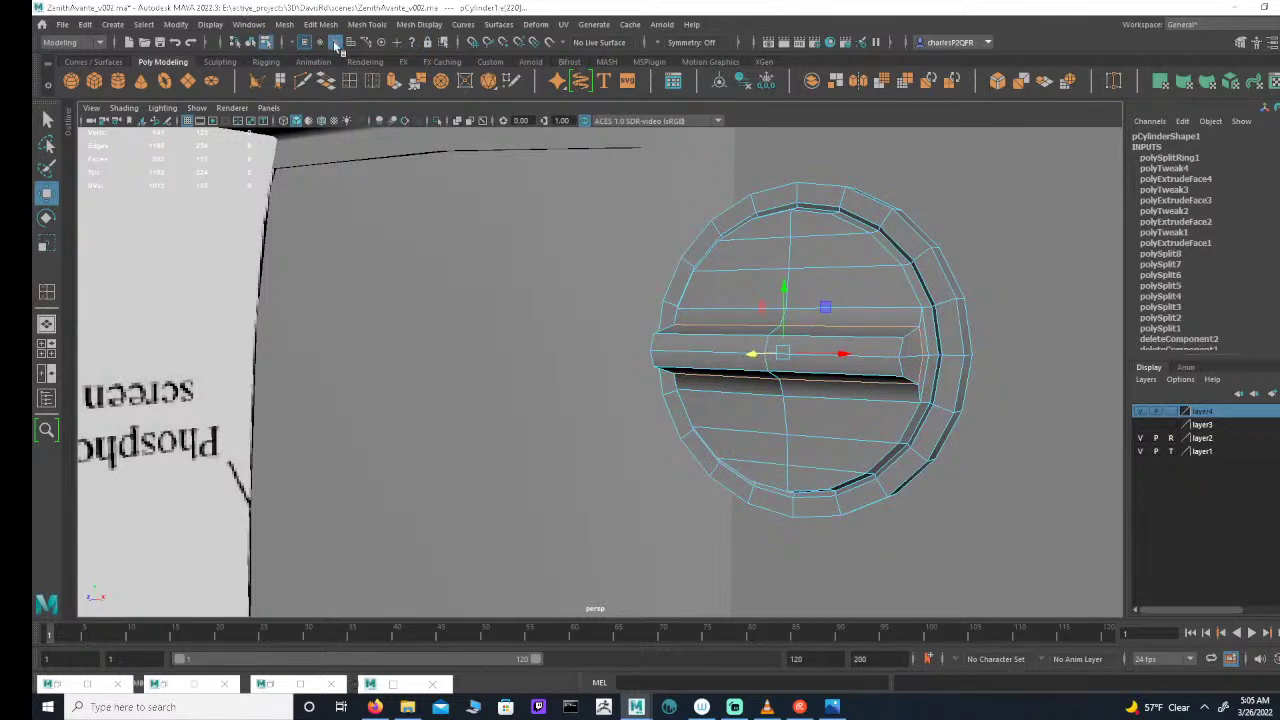
pyautogui.click(336, 43)
pyautogui.click(336, 43)
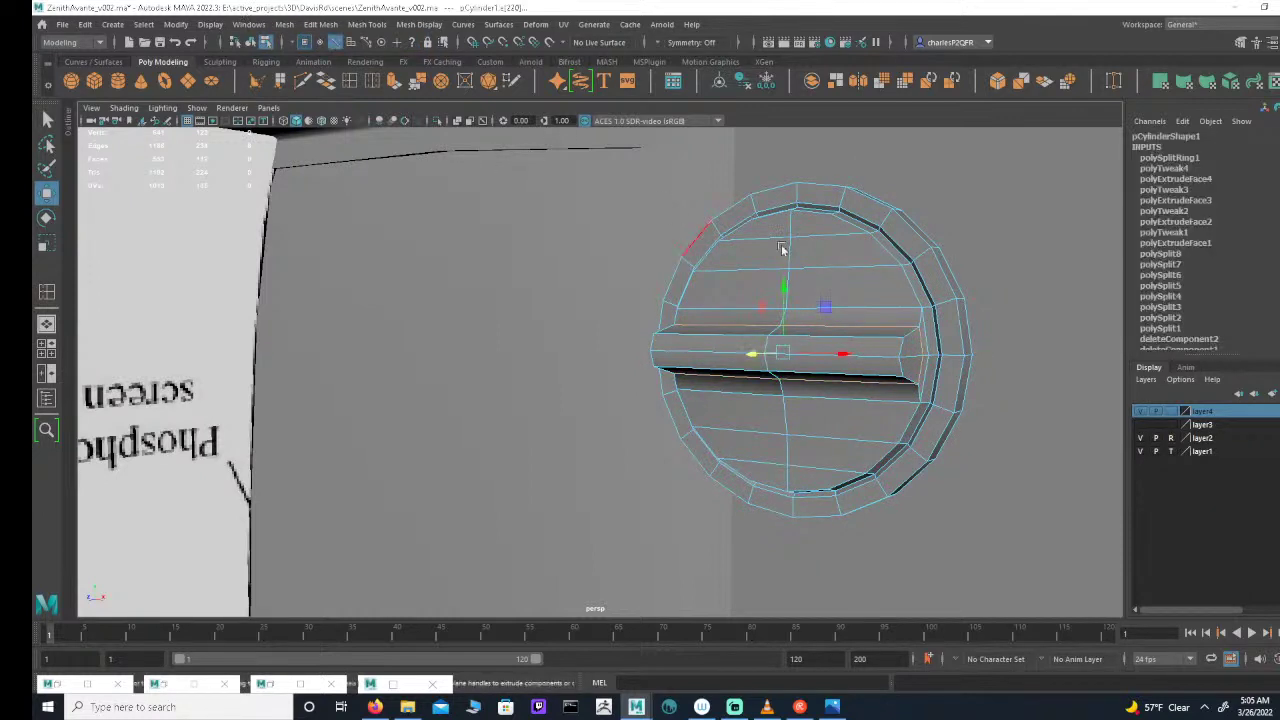
pyautogui.click(883, 243)
pyautogui.doubleClick(883, 243)
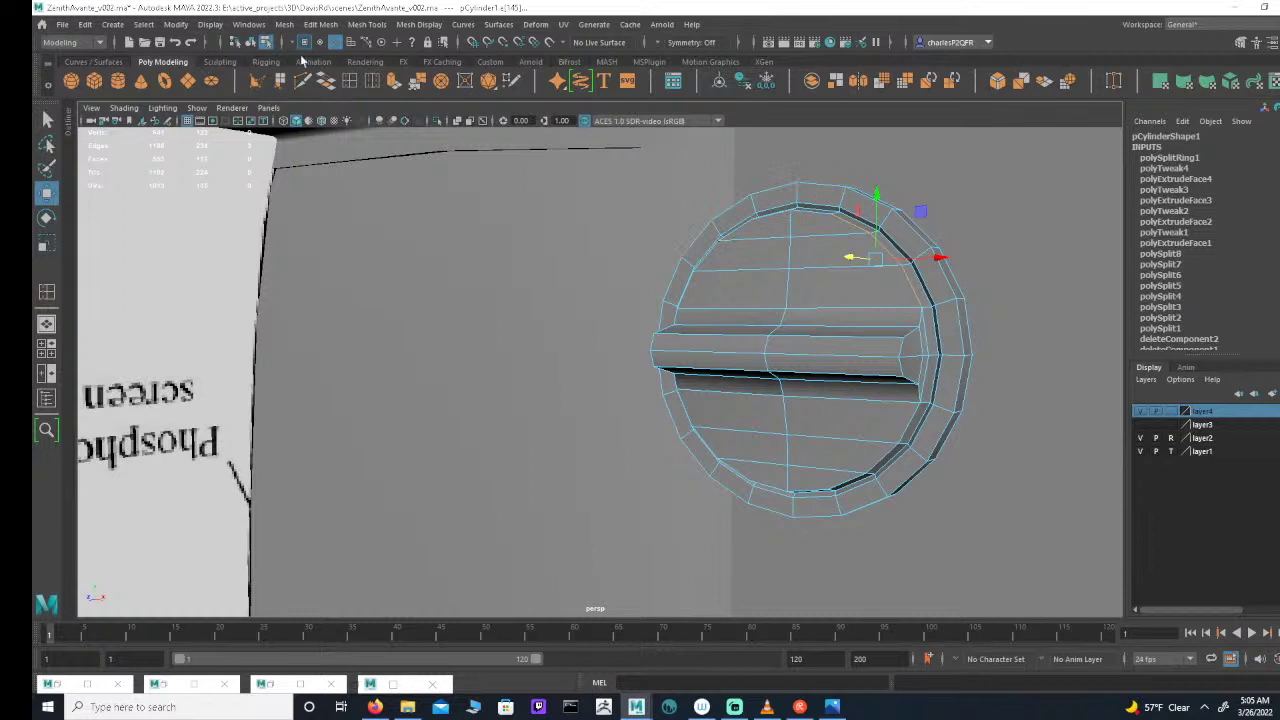
pyautogui.click(350, 43)
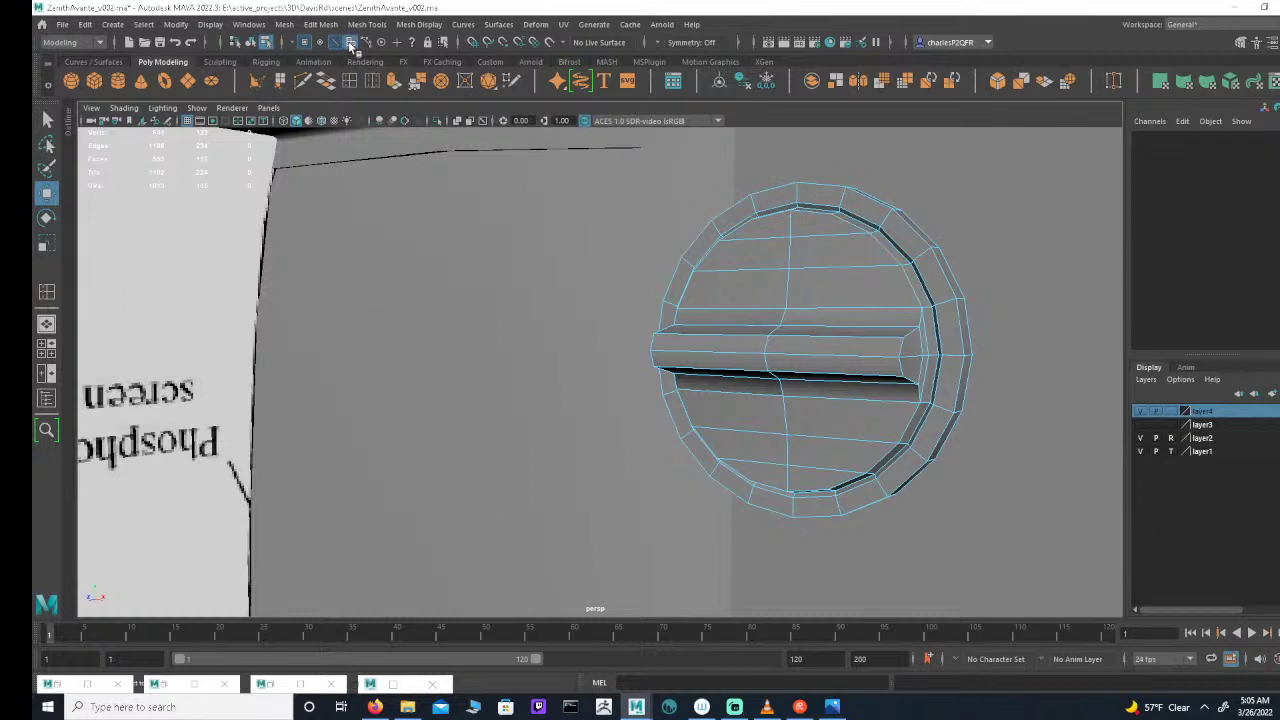
pyautogui.doubleClick(774, 247)
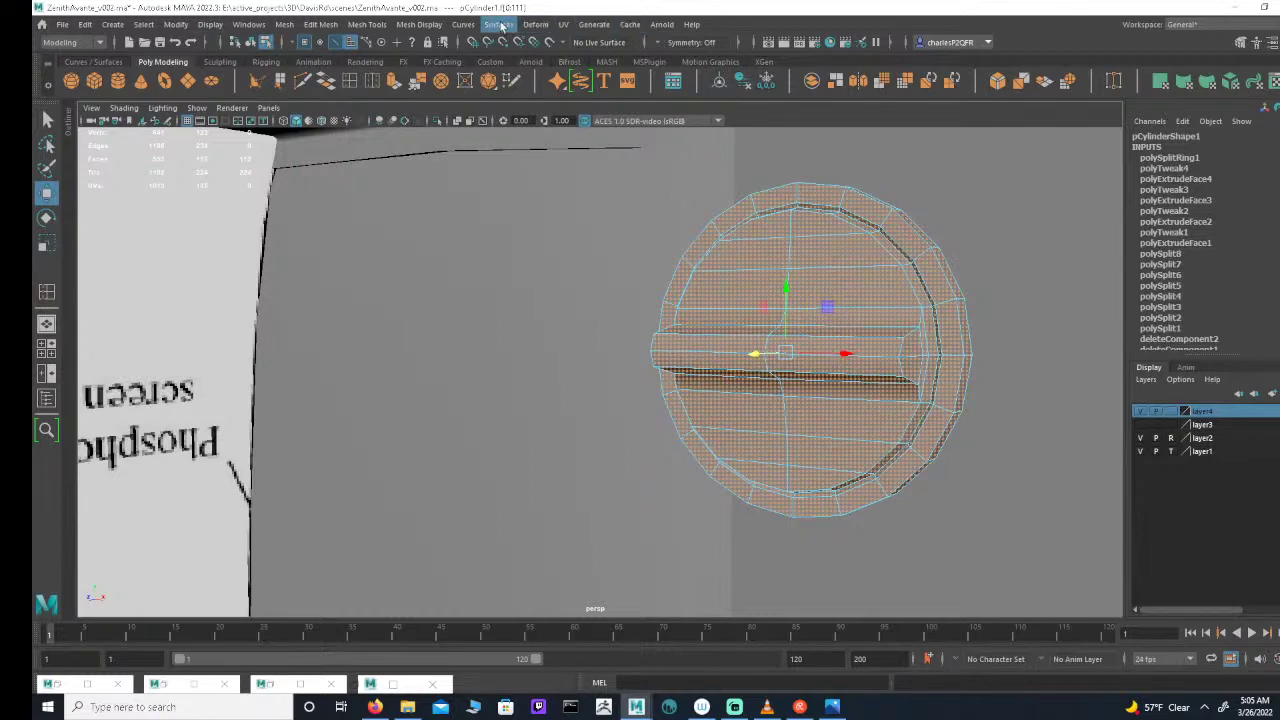
pyautogui.click(463, 24)
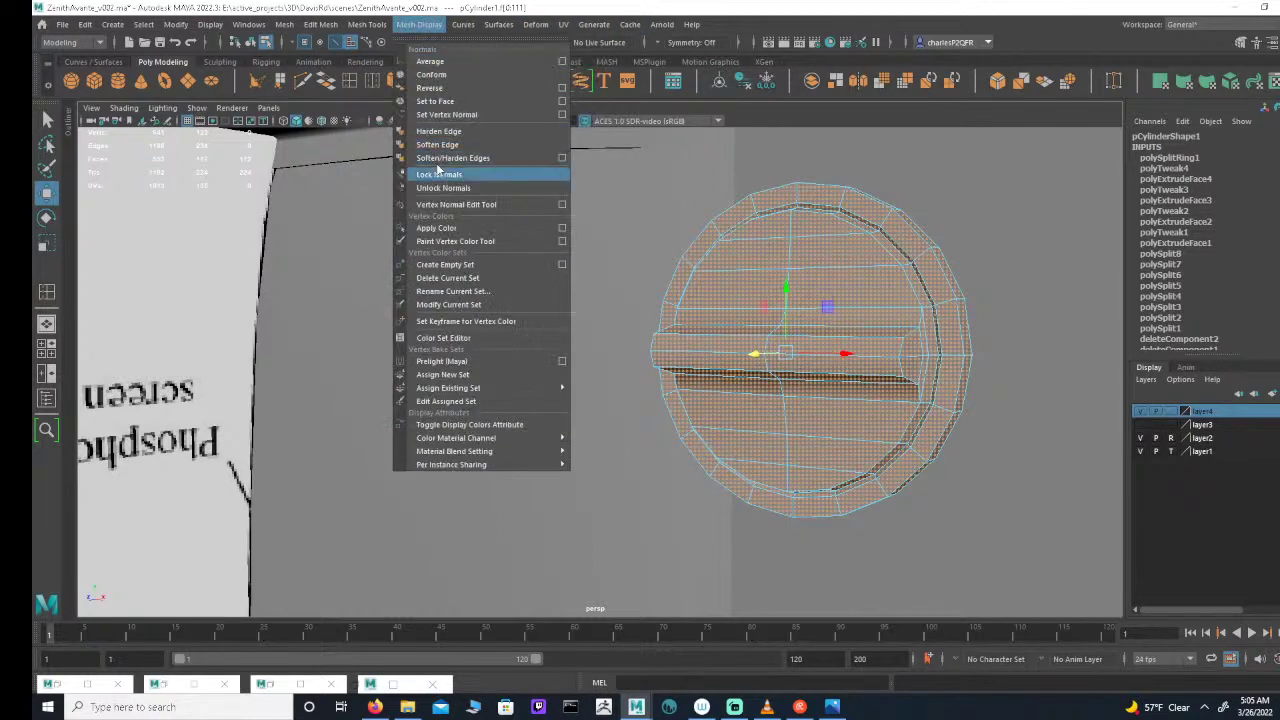
pyautogui.moveTo(413, 27)
pyautogui.click(437, 144)
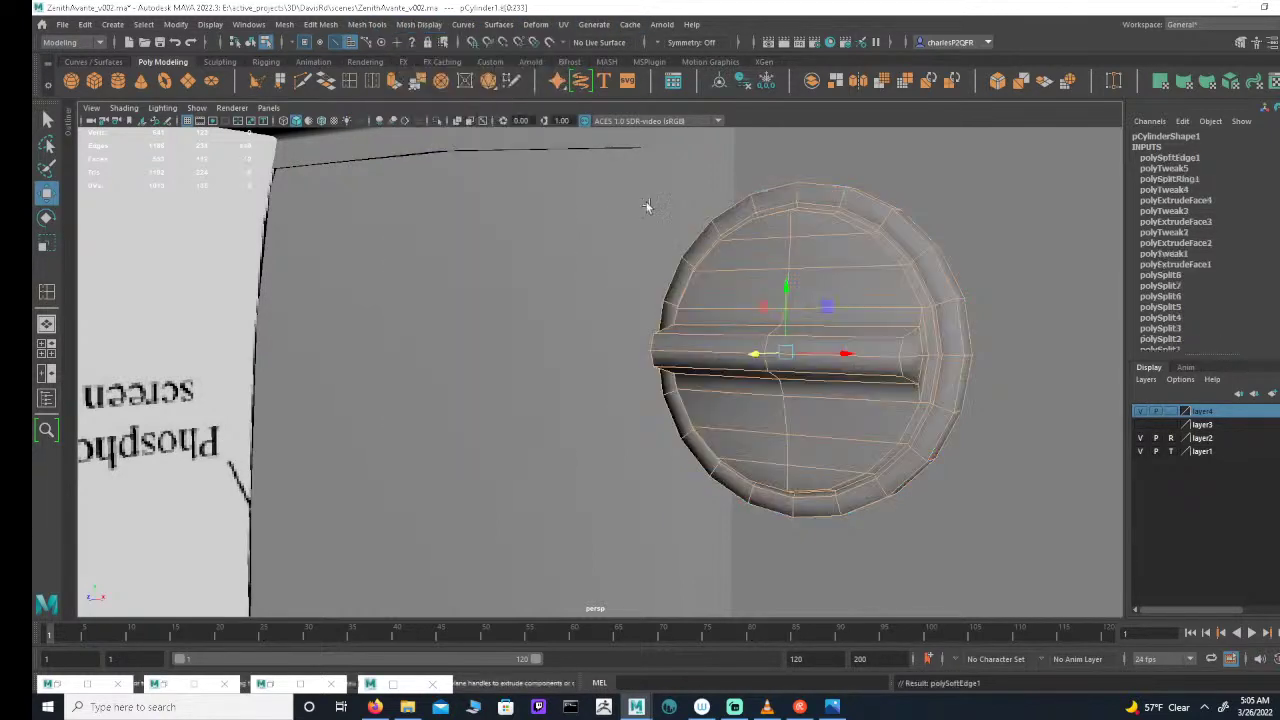
# Step: Select the edge loops around the inside of the dial's rim and apply Harden Edge to them
pyautogui.click(336, 44)
pyautogui.doubleClick(899, 250)
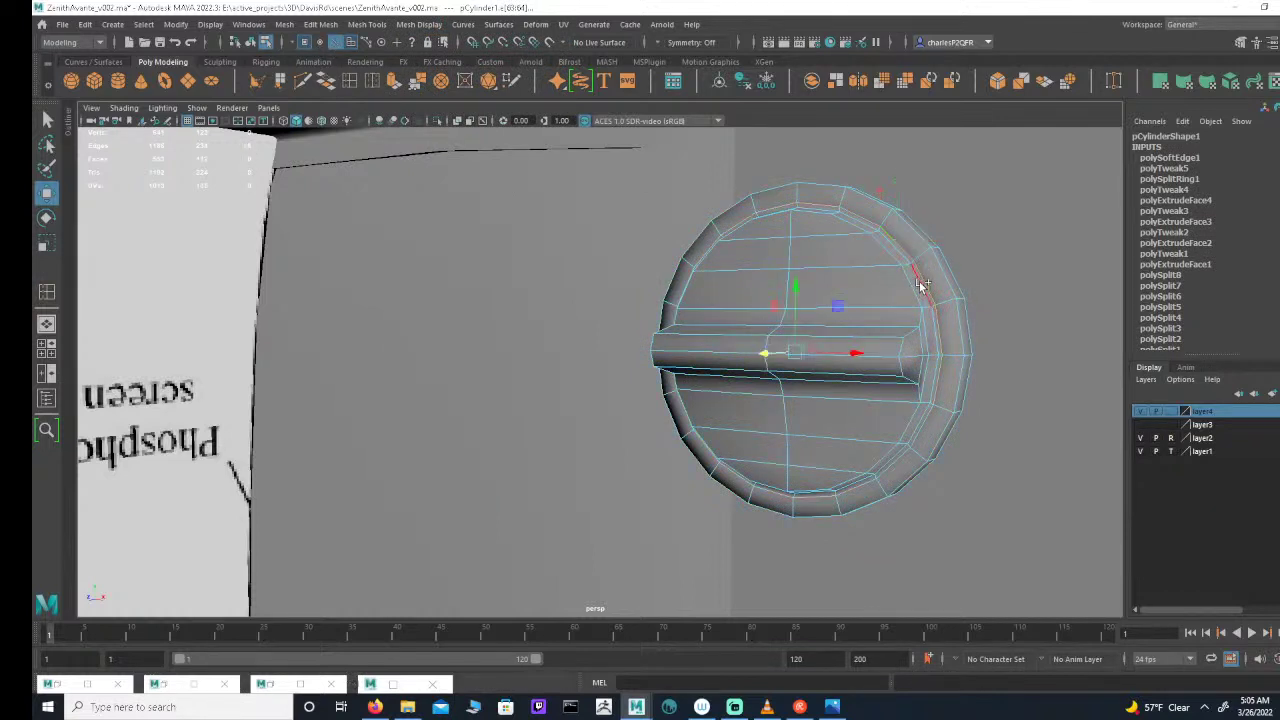
pyautogui.doubleClick(918, 292)
pyautogui.click(832, 706)
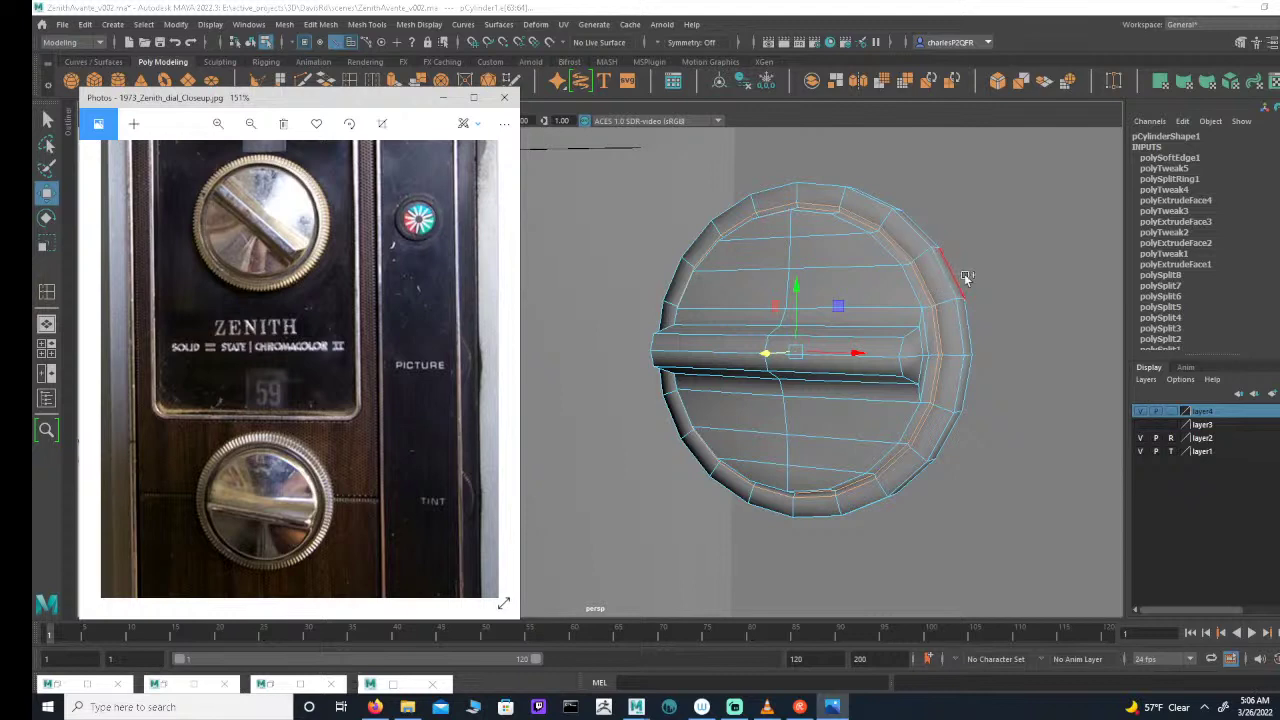
pyautogui.click(495, 27)
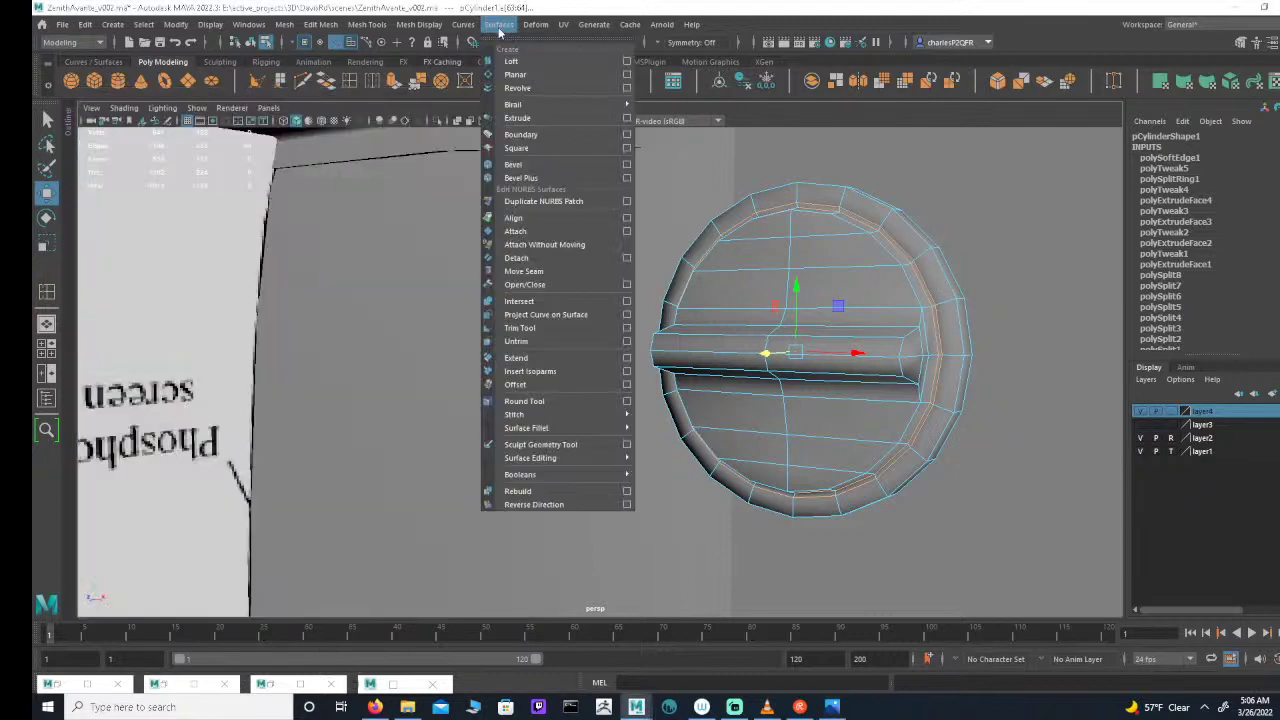
pyautogui.click(475, 136)
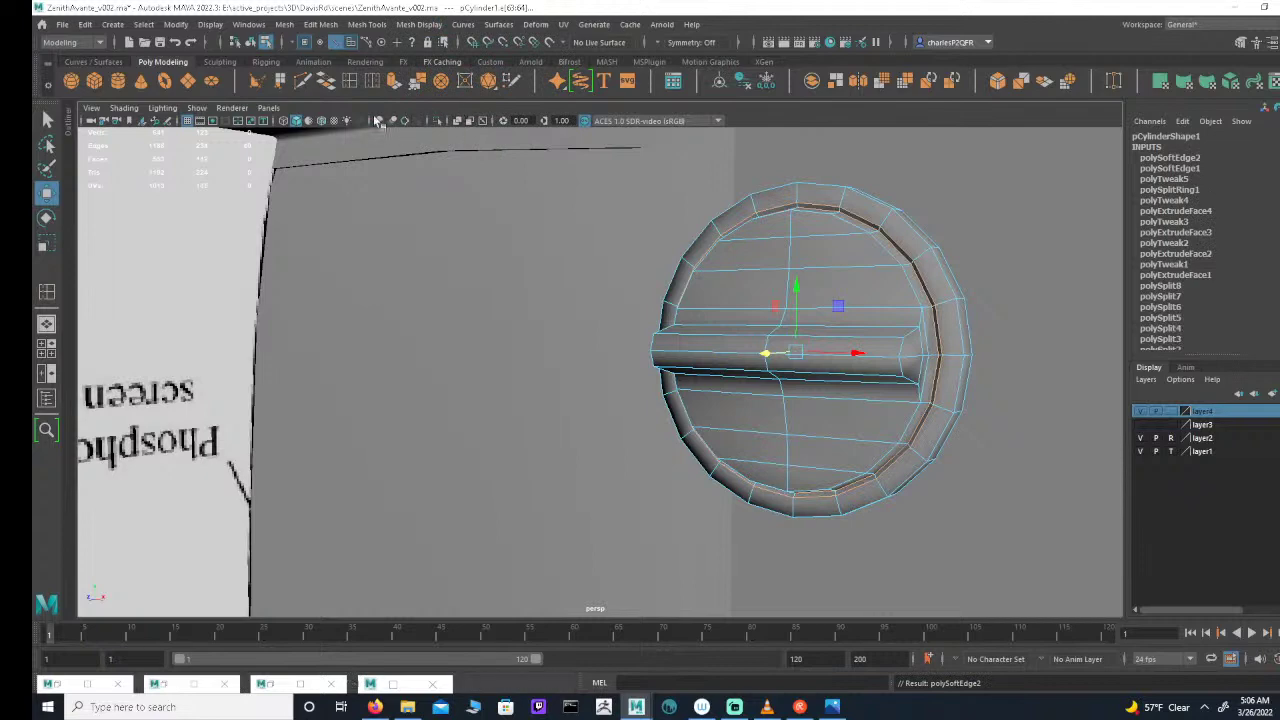
# Step: Examine the dial in object mode without its wireframe and compare it with the 1973 Zenith dial close-up photo
pyautogui.click(250, 43)
pyautogui.click(957, 211)
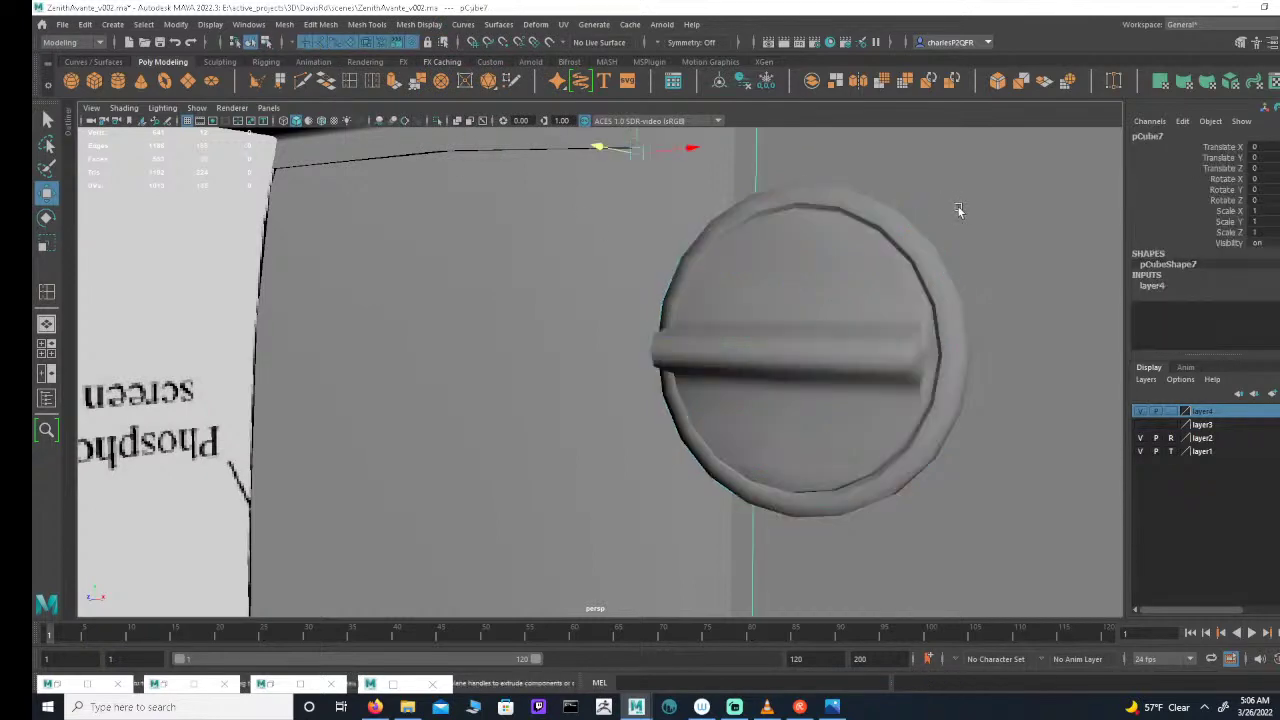
pyautogui.keyDown('alt'); pyautogui.moveTo(985, 243); pyautogui.dragTo(812, 306, button='right'); pyautogui.keyUp('alt')
pyautogui.keyDown('alt'); pyautogui.moveTo(812, 306); pyautogui.dragTo(764, 306); pyautogui.keyUp('alt')
pyautogui.keyDown('alt'); pyautogui.moveTo(595, 336); pyautogui.dragTo(718, 340, button='right'); pyautogui.keyUp('alt')
pyautogui.click(595, 353)
pyautogui.click(831, 707)
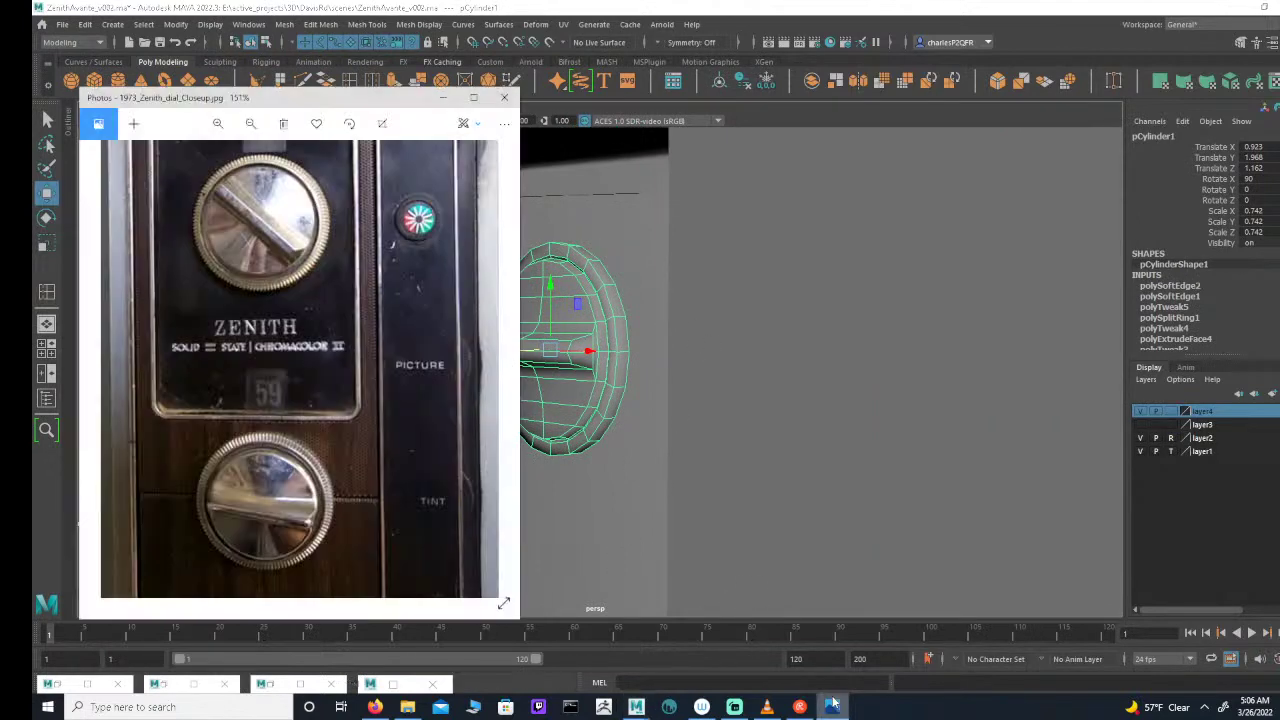
pyautogui.click(823, 124)
pyautogui.keyDown('alt'); pyautogui.moveTo(609, 372); pyautogui.dragTo(654, 378); pyautogui.keyUp('alt')
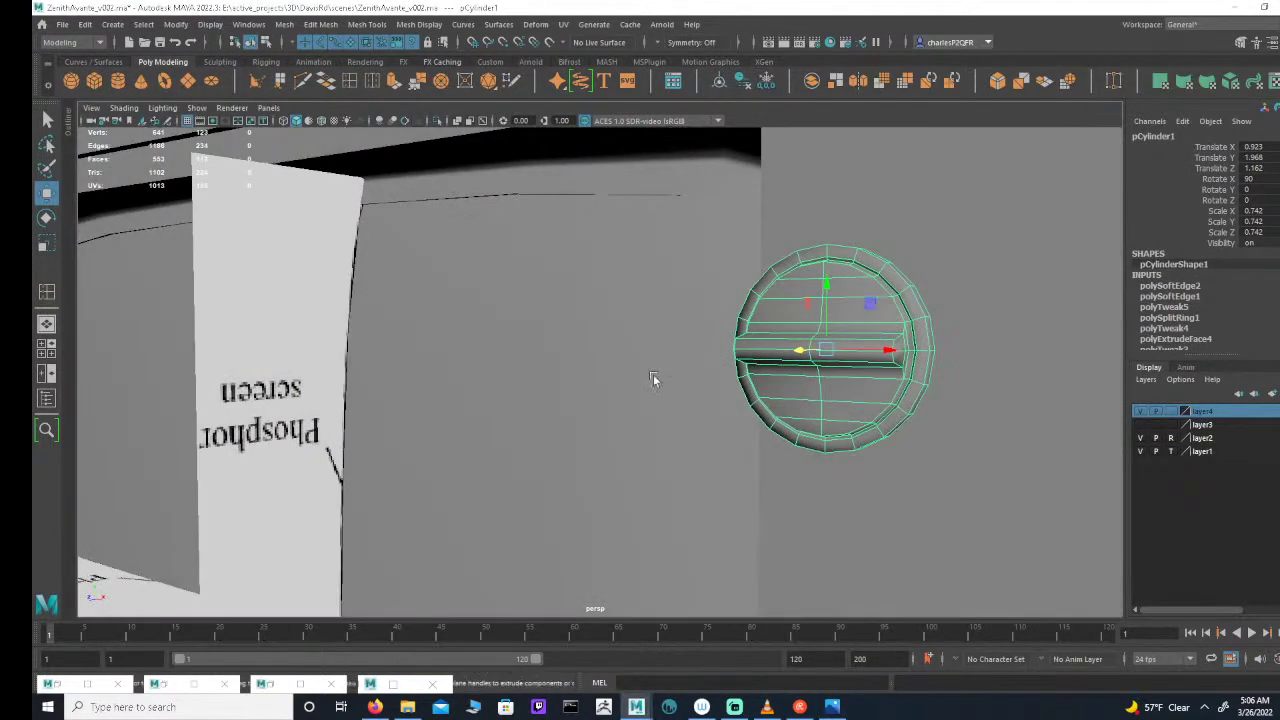
pyautogui.keyDown('alt'); pyautogui.moveTo(761, 383); pyautogui.dragTo(755, 380); pyautogui.keyUp('alt')
pyautogui.keyDown('alt'); pyautogui.moveTo(755, 380); pyautogui.dragTo(825, 371, button='right'); pyautogui.keyUp('alt')
pyautogui.keyDown('alt'); pyautogui.moveTo(825, 372); pyautogui.dragTo(826, 336); pyautogui.keyUp('alt')
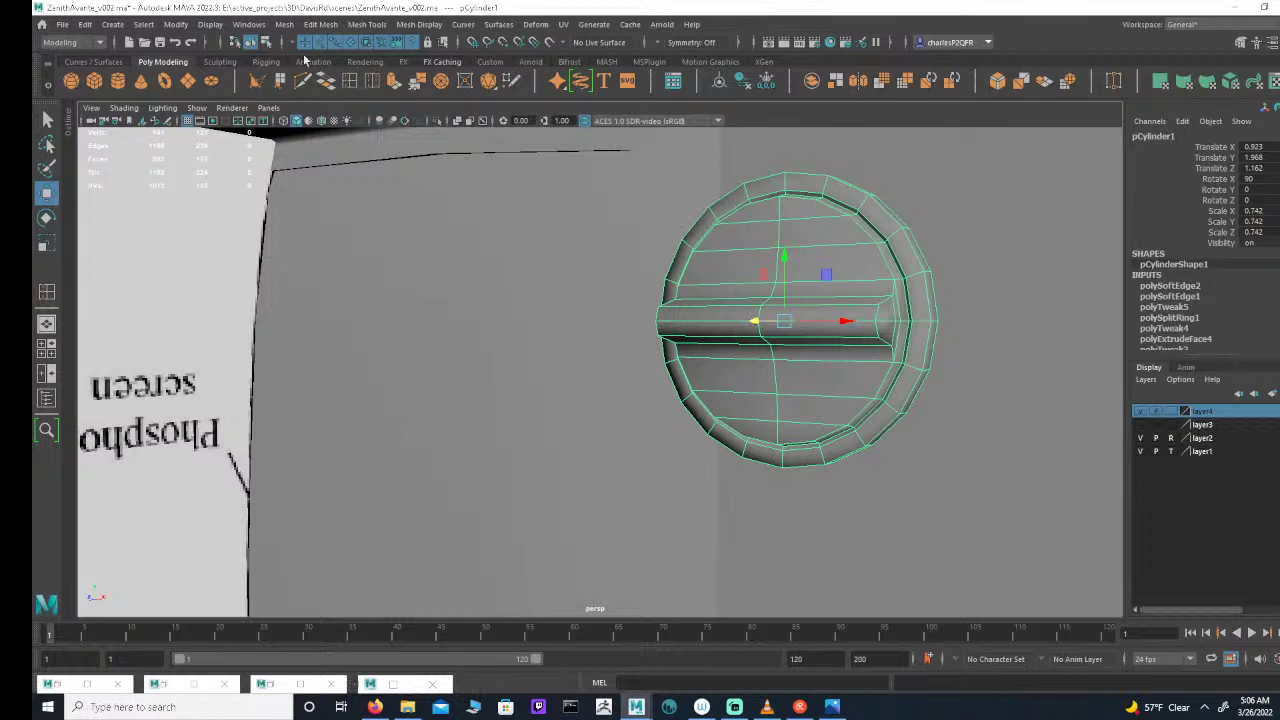
# Step: Try to insert an edge loop close to each end of the grip bar
pyautogui.click(350, 80)
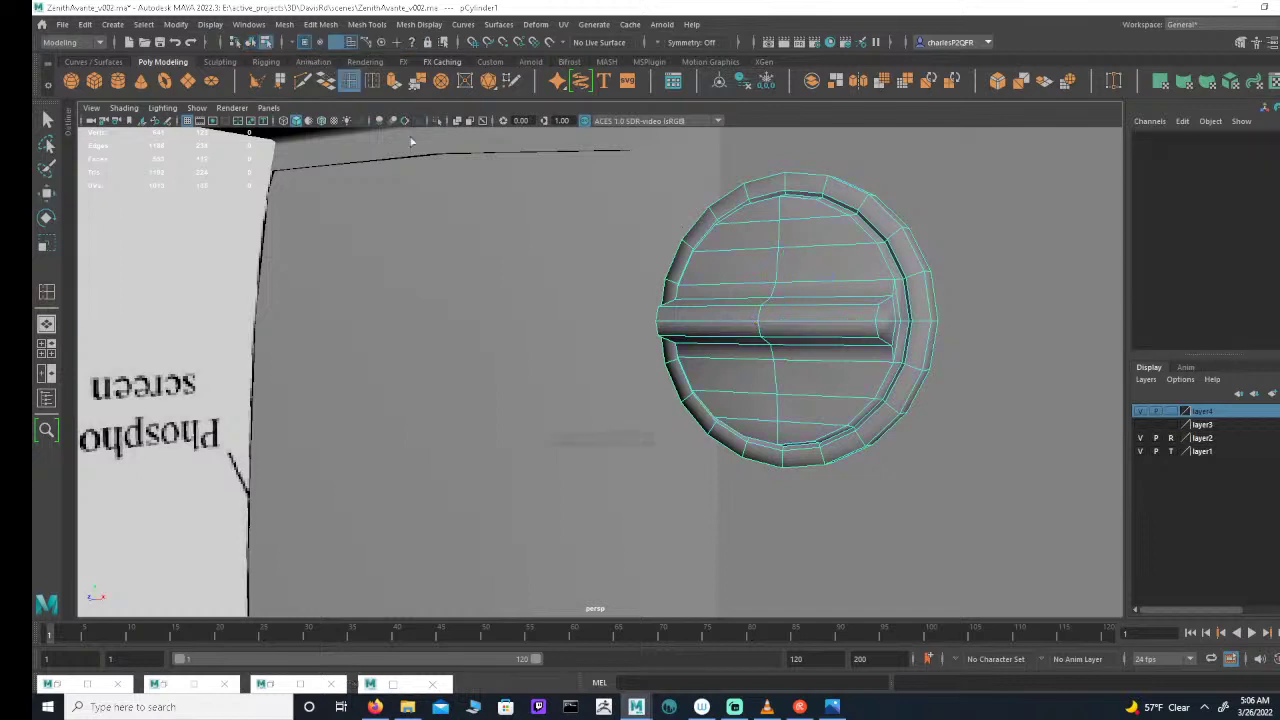
pyautogui.click(871, 328)
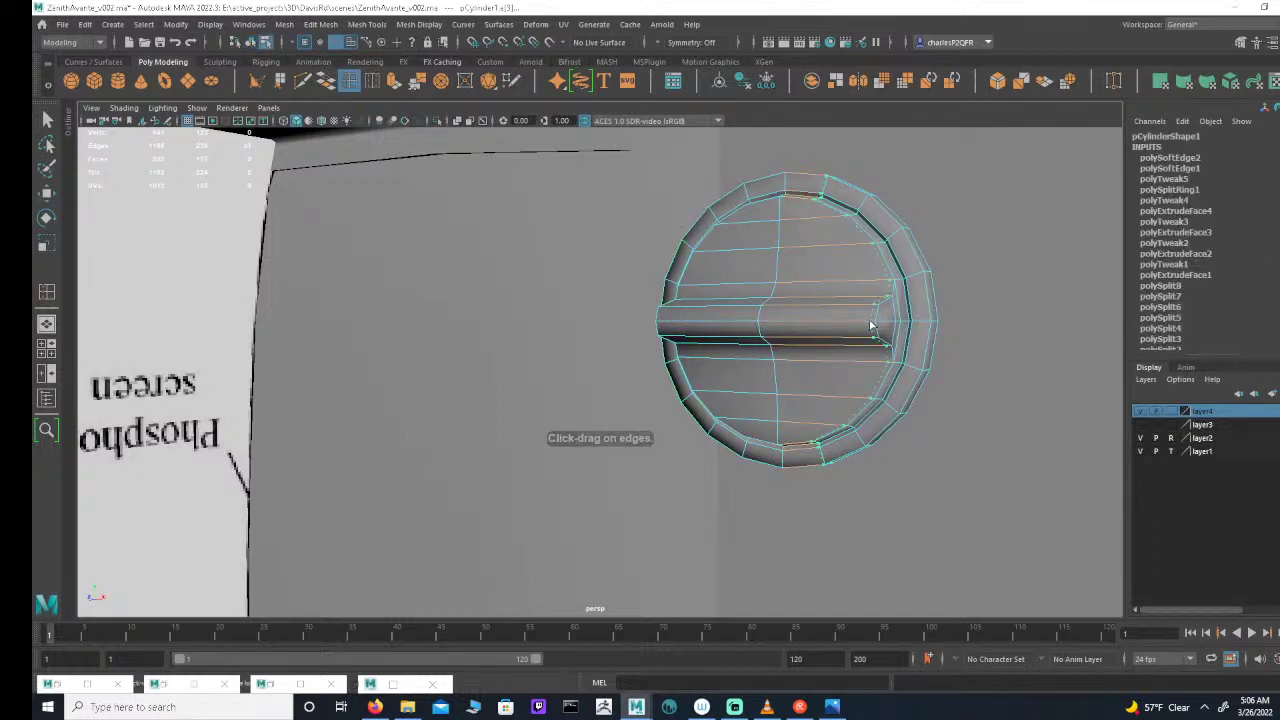
pyautogui.keyDown('ctrl'); pyautogui.click(871, 325); pyautogui.keyUp('ctrl')
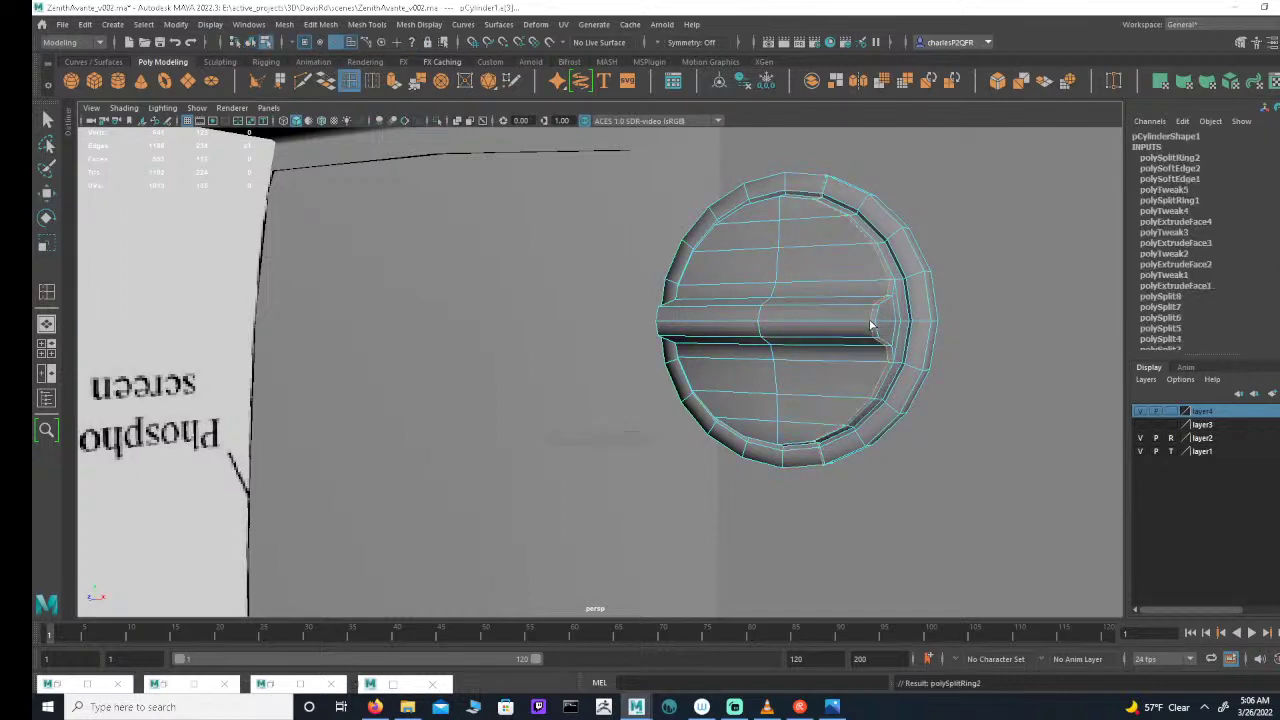
pyautogui.moveTo(664, 324); pyautogui.dragTo(660, 324)
pyautogui.keyDown('ctrl'); pyautogui.click(659, 324); pyautogui.keyUp('ctrl')
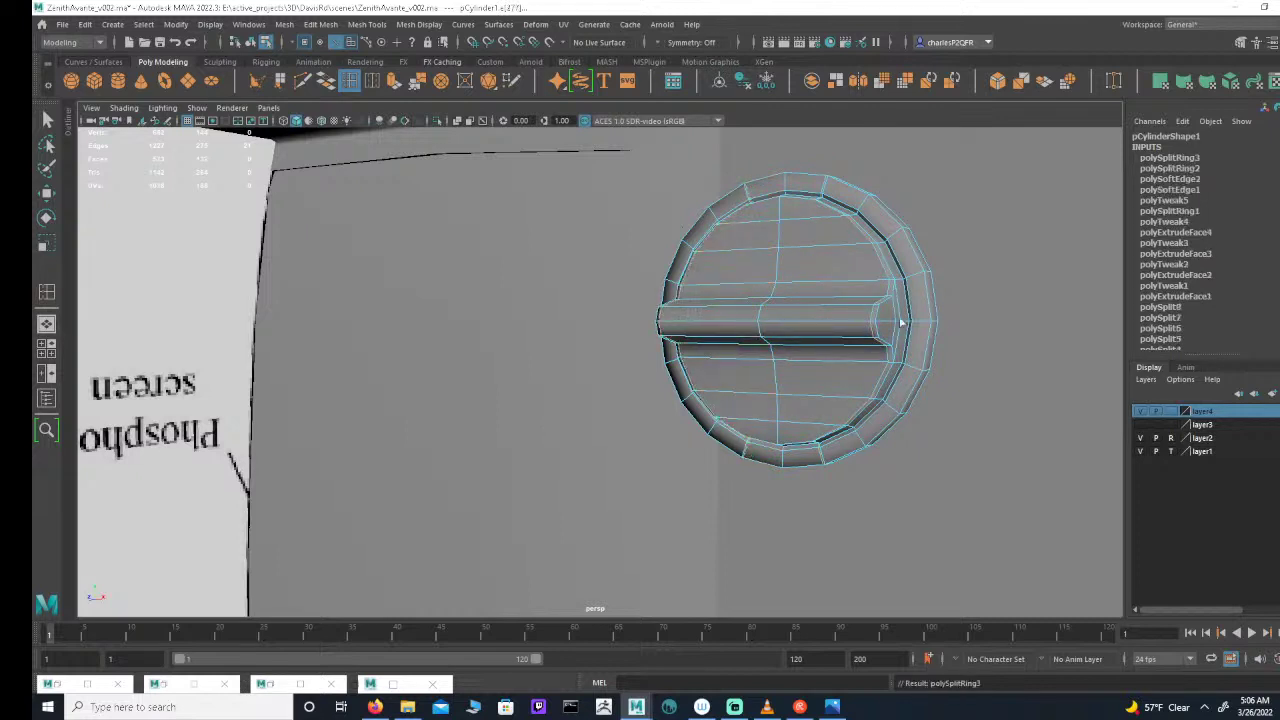
# Step: Check the dial's shading in object mode from several angles and undo the two edge loops at the grip bar's ends
pyautogui.click(246, 43)
pyautogui.click(532, 268)
pyautogui.keyDown('alt'); pyautogui.moveTo(848, 279); pyautogui.dragTo(712, 273); pyautogui.keyUp('alt')
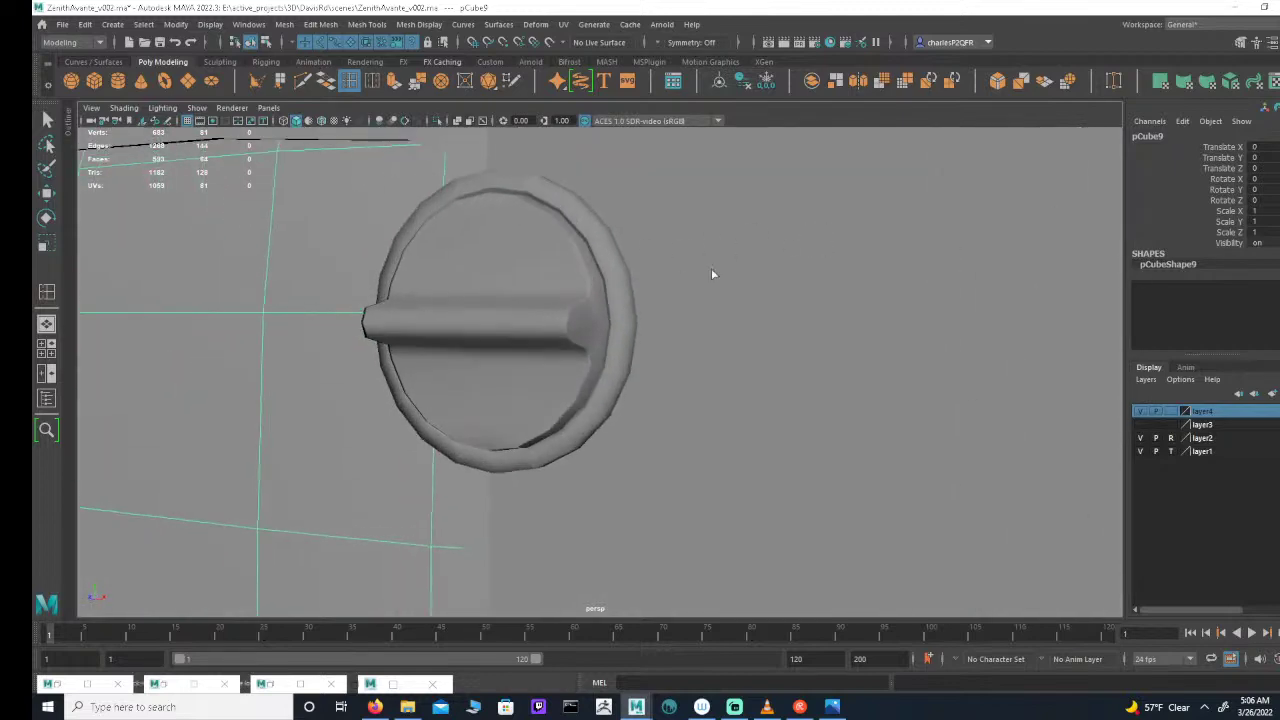
pyautogui.click(555, 372)
pyautogui.keyDown('alt'); pyautogui.moveTo(560, 368); pyautogui.dragTo(835, 333); pyautogui.keyUp('alt')
pyautogui.keyDown('alt'); pyautogui.moveTo(797, 287); pyautogui.dragTo(663, 308); pyautogui.keyUp('alt')
pyautogui.hotkey('ctrl', 'z')
pyautogui.hotkey('ctrl', 'z')
pyautogui.hotkey('ctrl', 'z')
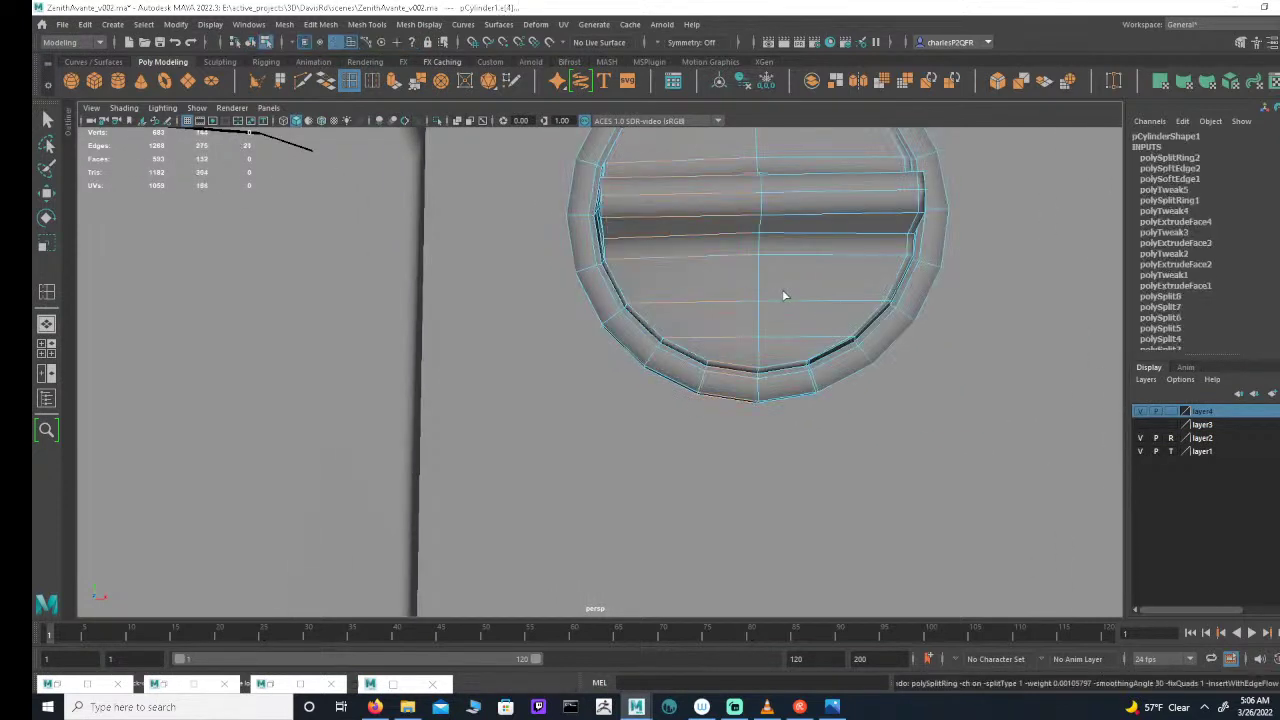
# Step: Switch the dial to face selection and select all of its faces
pyautogui.keyDown('alt'); pyautogui.moveTo(786, 269); pyautogui.dragTo(713, 287, button='right'); pyautogui.keyUp('alt')
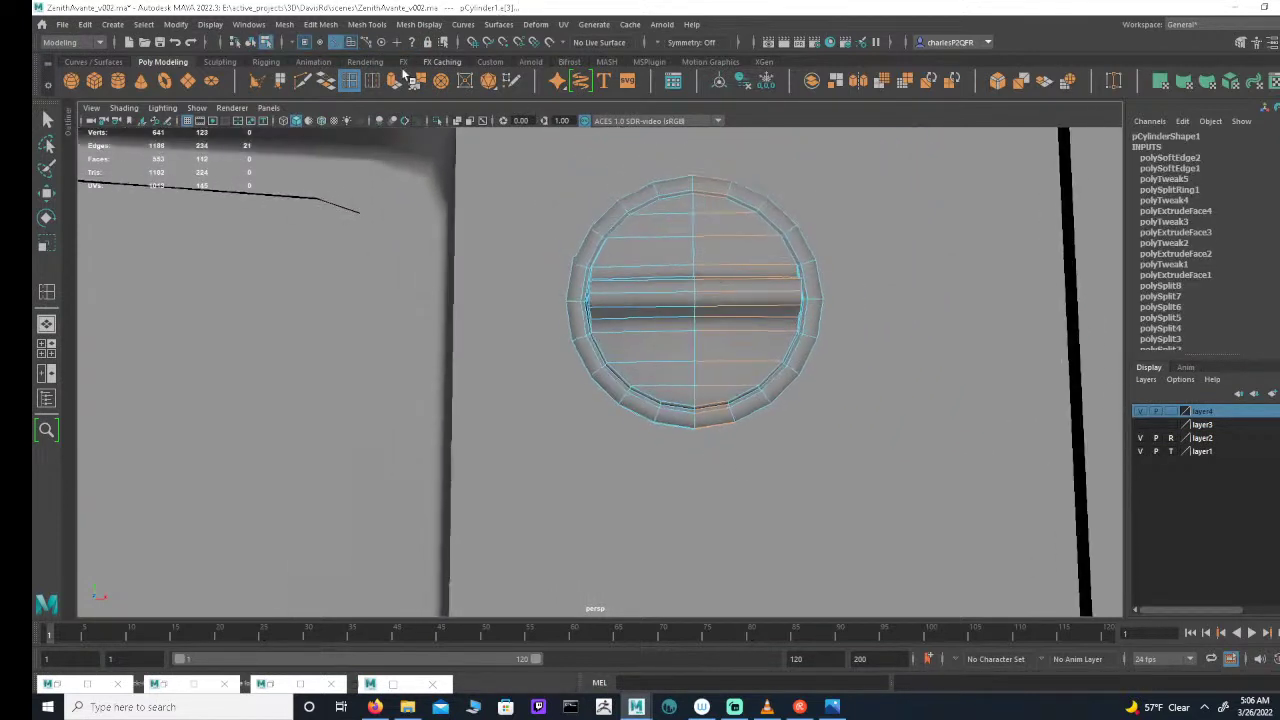
pyautogui.click(353, 43)
pyautogui.click(597, 299)
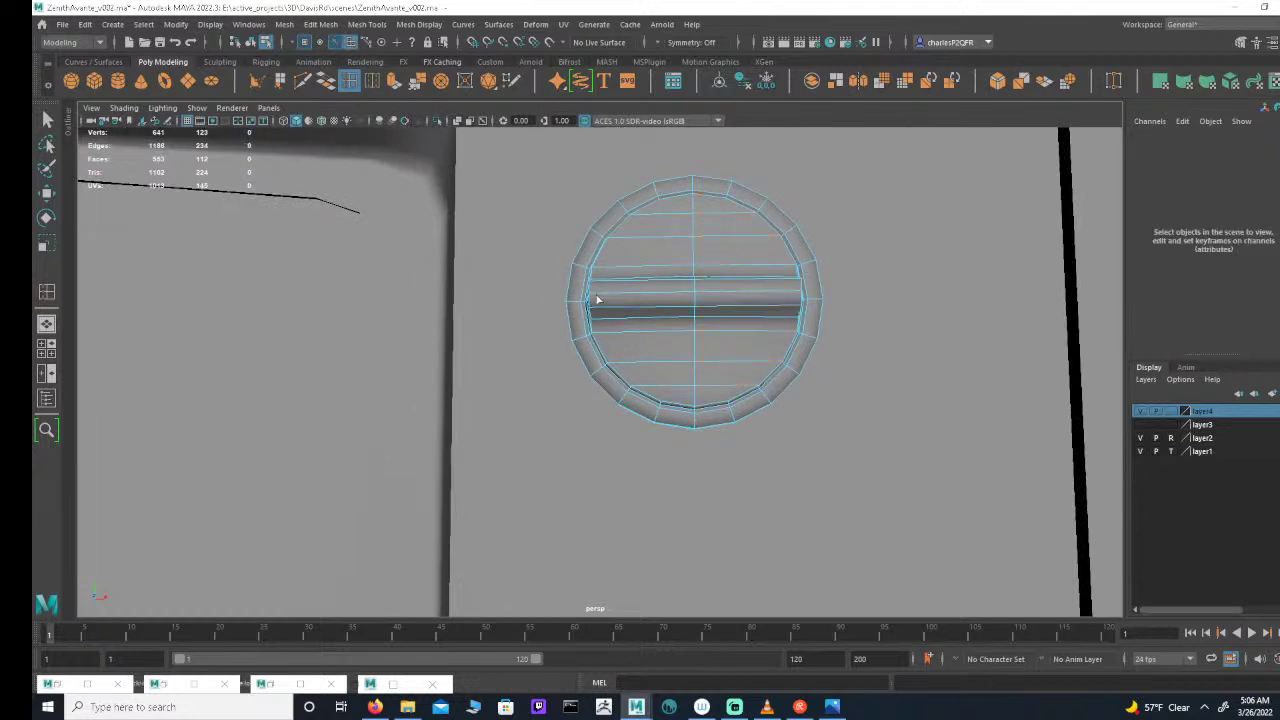
pyautogui.click(705, 215)
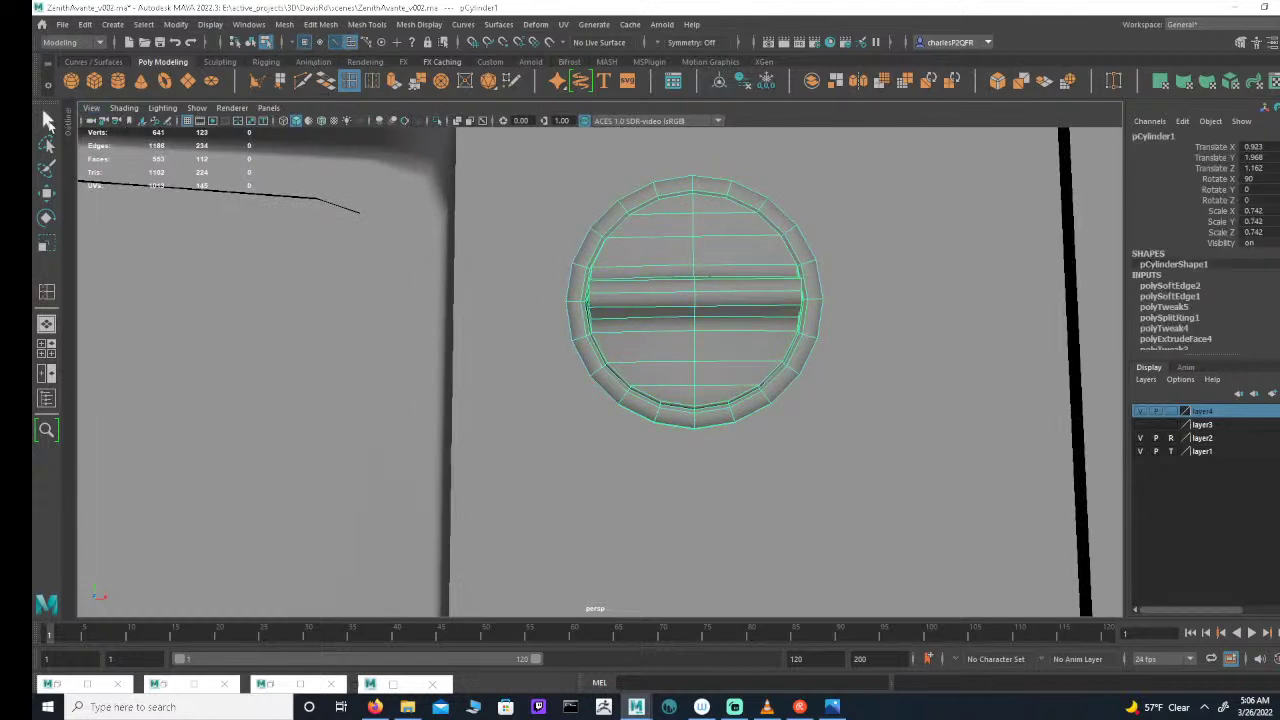
pyautogui.click(47, 120)
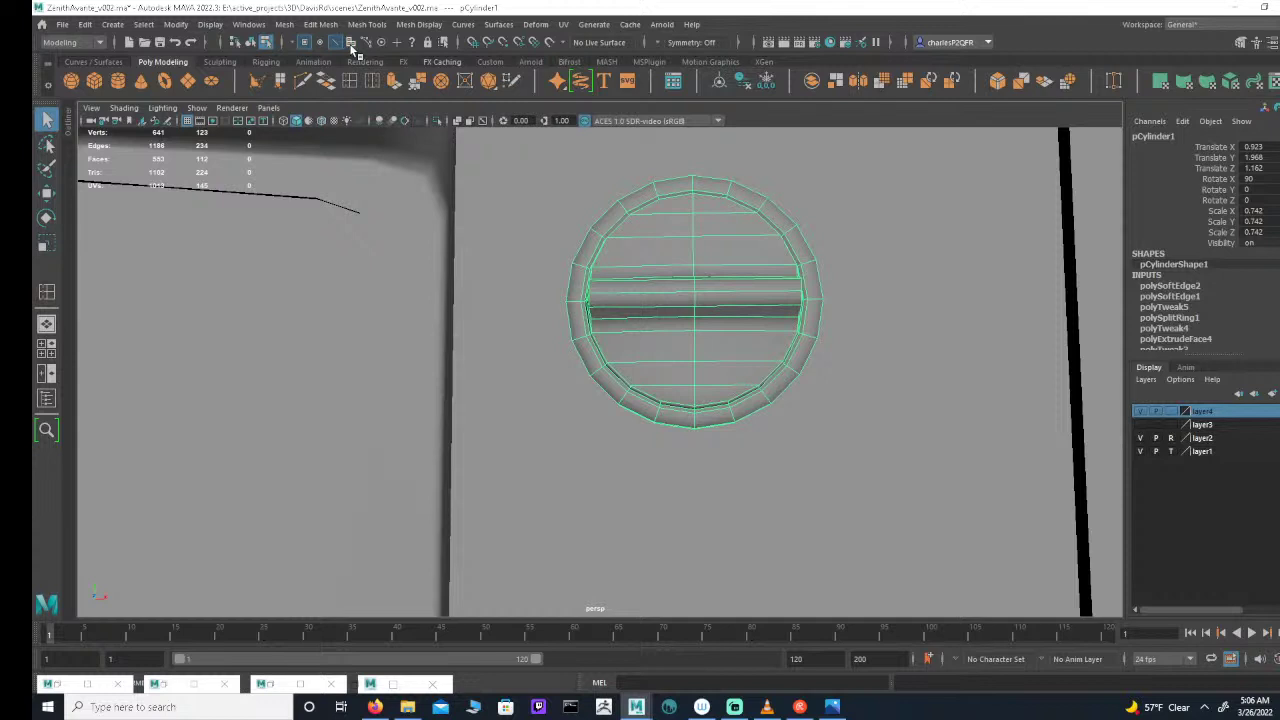
pyautogui.click(350, 43)
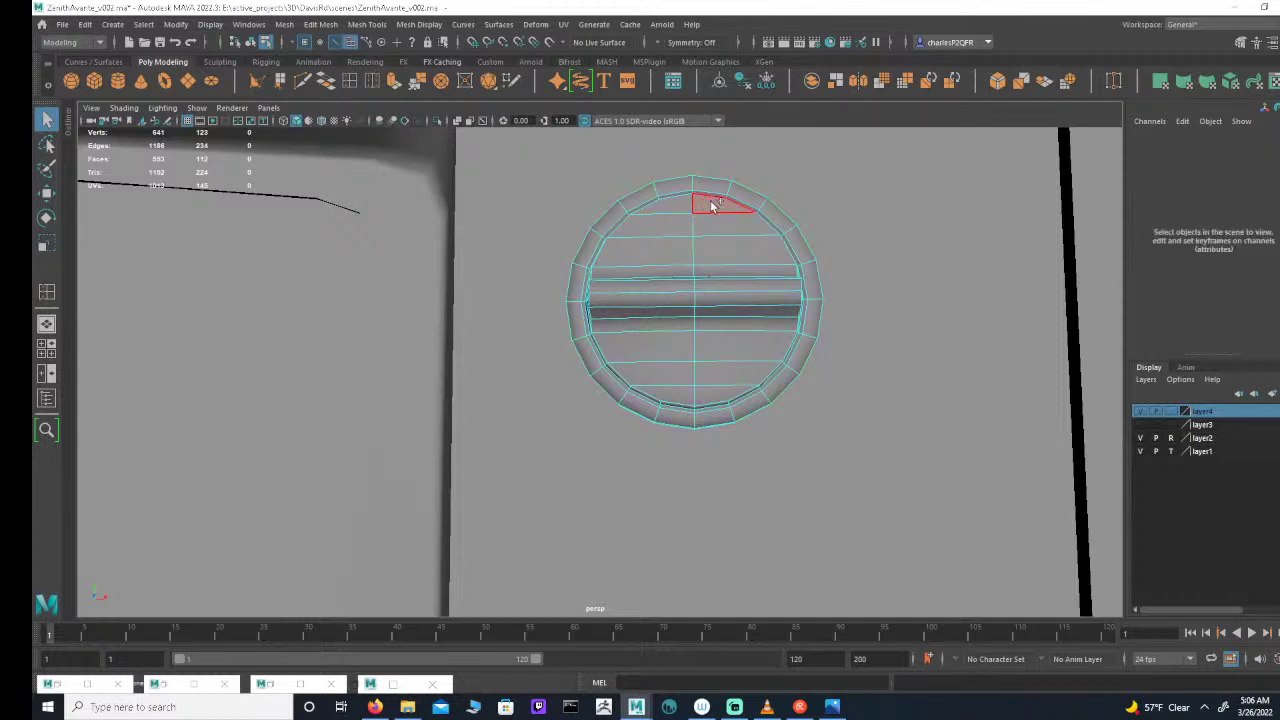
pyautogui.click(708, 202)
pyautogui.keyDown('shift'); pyautogui.click(680, 204); pyautogui.keyUp('shift')
pyautogui.keyDown('shift'); pyautogui.click(684, 224); pyautogui.keyUp('shift')
pyautogui.keyDown('shift'); pyautogui.click(711, 226); pyautogui.keyUp('shift')
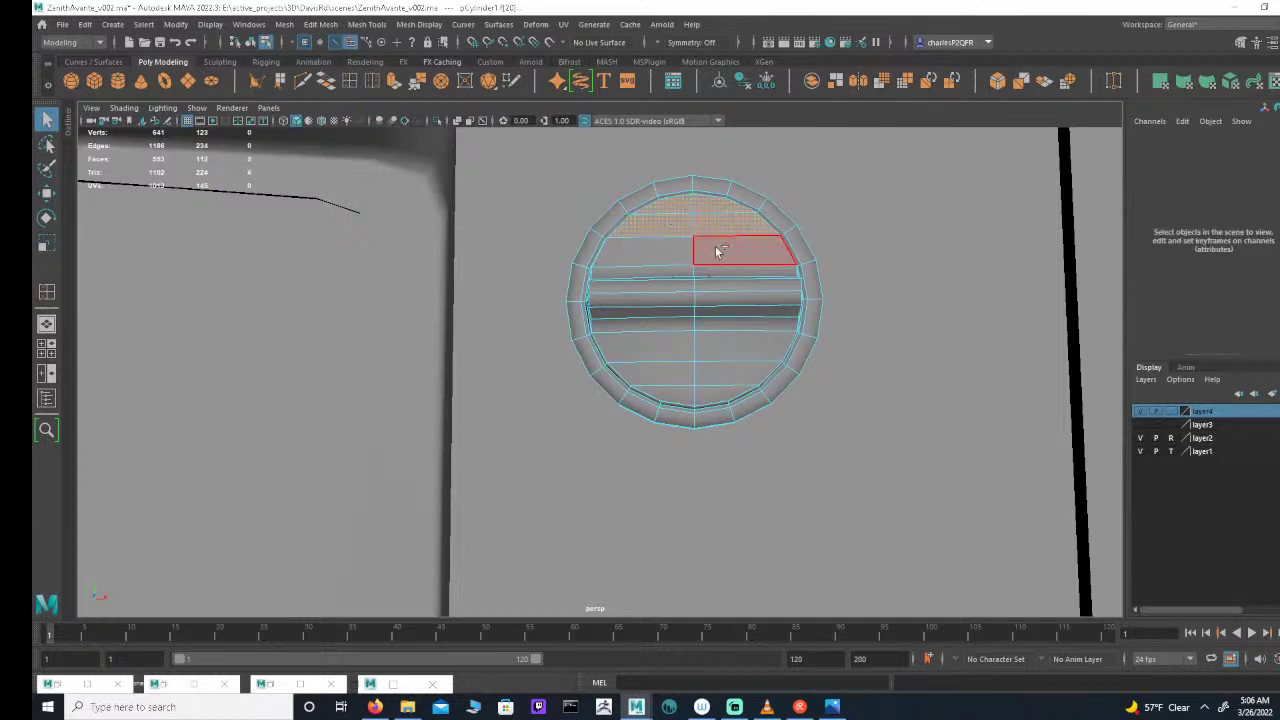
pyautogui.keyDown('shift'); pyautogui.click(717, 251); pyautogui.keyUp('shift')
pyautogui.keyDown('shift'); pyautogui.click(676, 252); pyautogui.keyUp('shift')
pyautogui.doubleClick(672, 252)
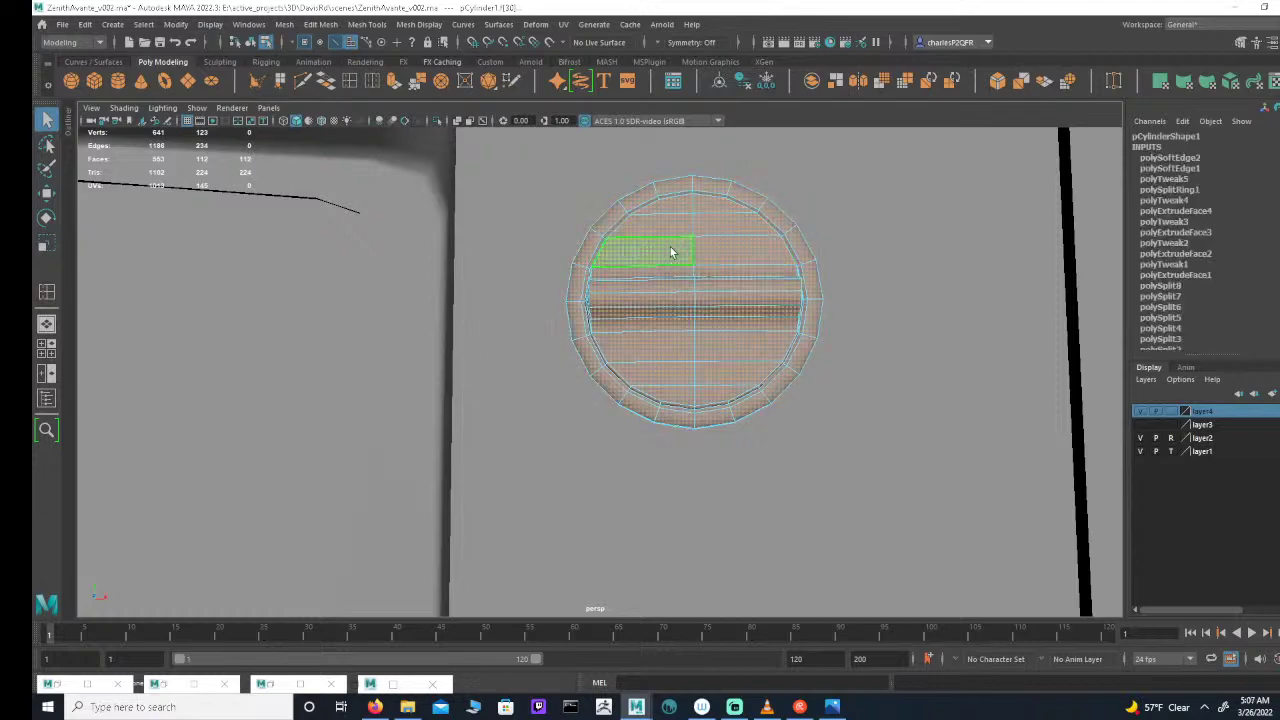
# Step: Remove the face rings of the rim's inner wall, front and outer side from the selection
pyautogui.keyDown('alt'); pyautogui.moveTo(780, 291); pyautogui.dragTo(734, 307); pyautogui.keyUp('alt')
pyautogui.keyDown('alt'); pyautogui.moveTo(516, 415); pyautogui.dragTo(719, 288, button='middle'); pyautogui.keyUp('alt')
pyautogui.keyDown('alt'); pyautogui.moveTo(719, 288); pyautogui.dragTo(846, 301, button='right'); pyautogui.keyUp('alt')
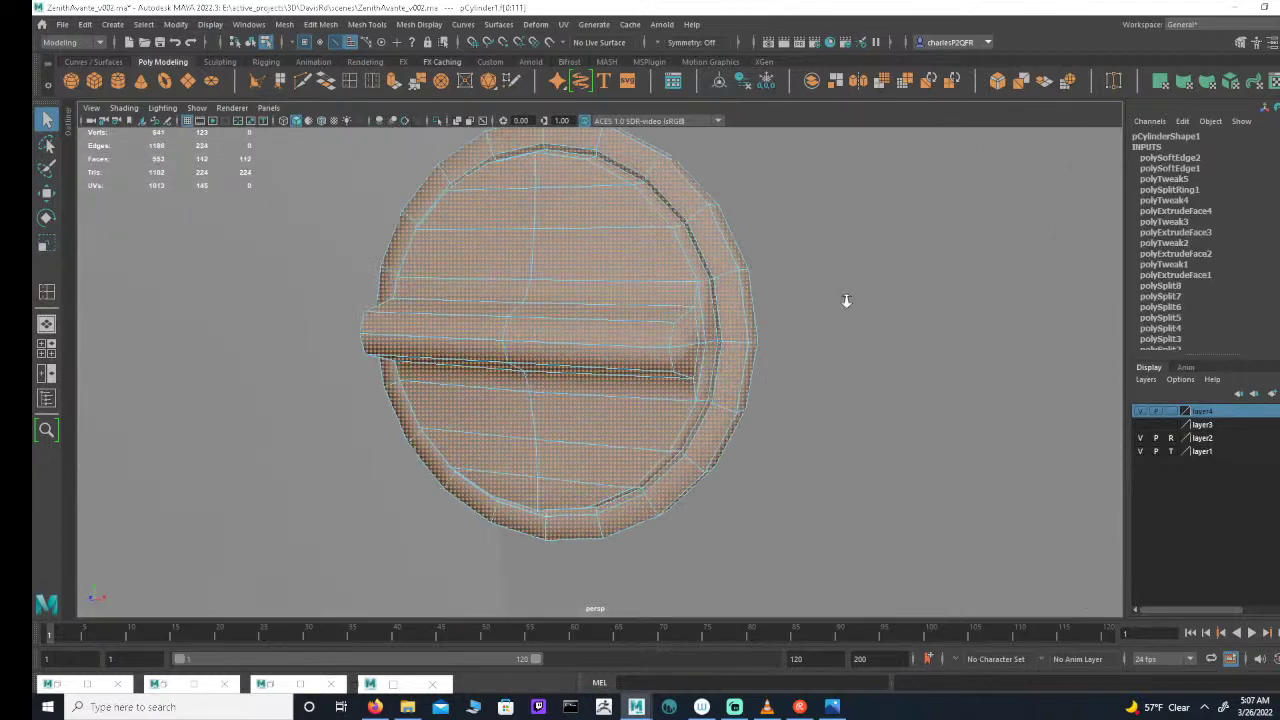
pyautogui.keyDown('ctrl'); pyautogui.click(710, 309); pyautogui.keyUp('ctrl')
pyautogui.keyDown('ctrl'); pyautogui.doubleClick(695, 273); pyautogui.keyUp('ctrl')
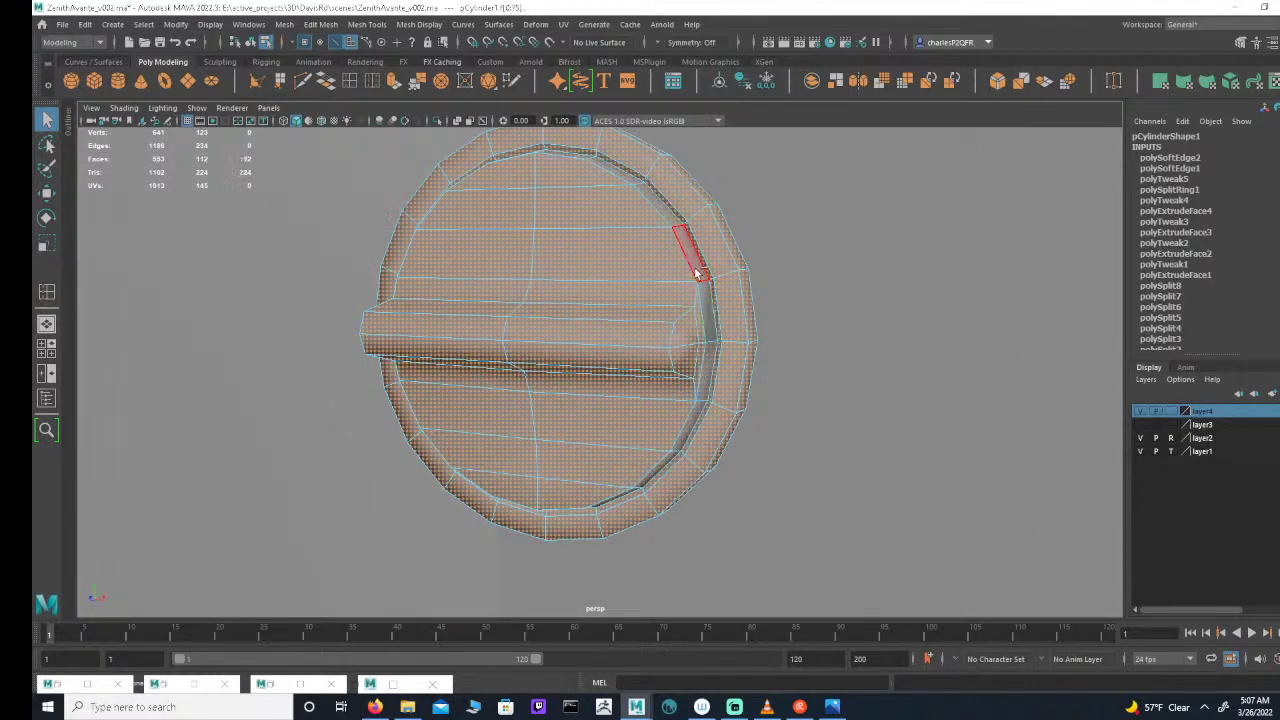
pyautogui.keyDown('ctrl'); pyautogui.doubleClick(730, 340); pyautogui.keyUp('ctrl')
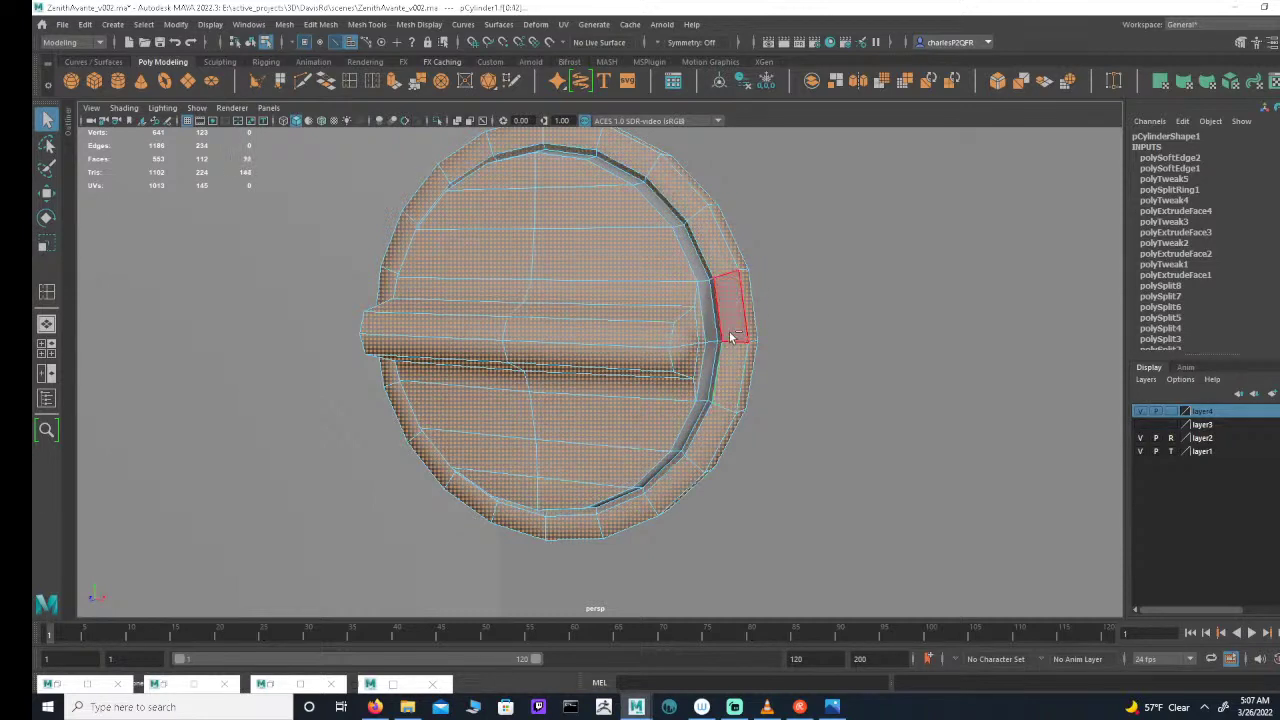
pyautogui.keyDown('ctrl'); pyautogui.doubleClick(735, 336); pyautogui.keyUp('ctrl')
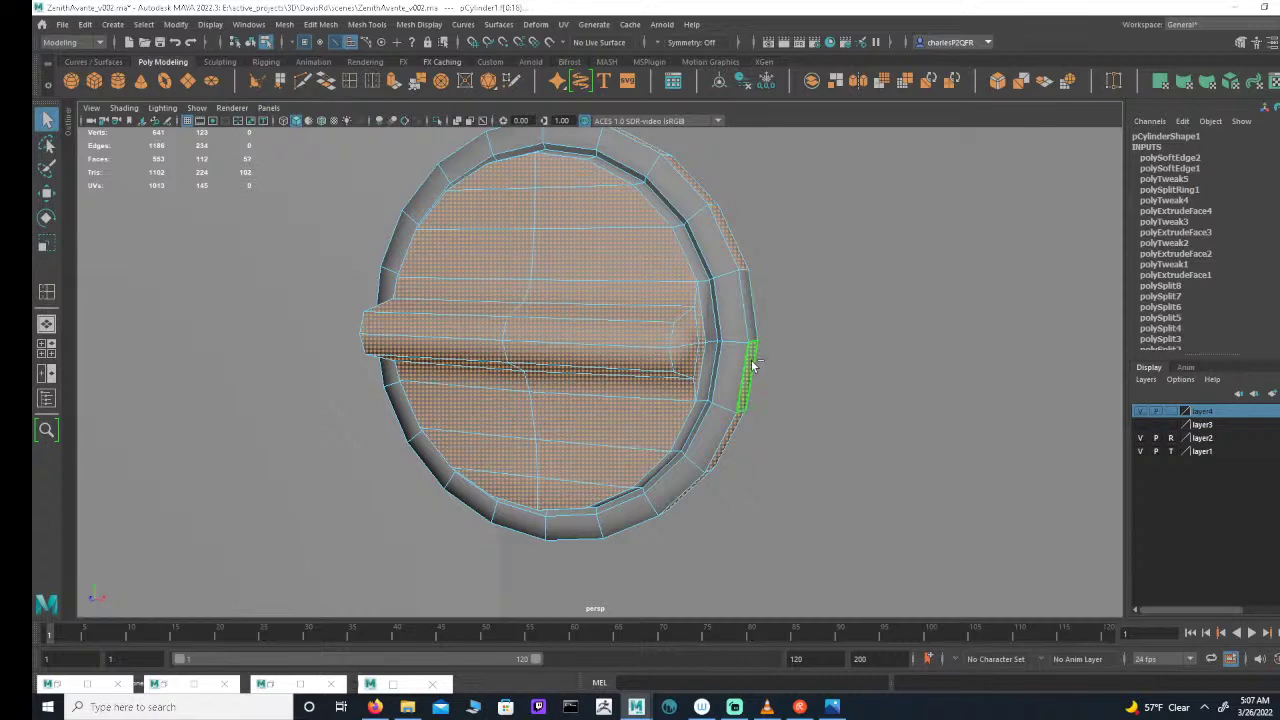
pyautogui.keyDown('ctrl'); pyautogui.doubleClick(748, 362); pyautogui.keyUp('ctrl')
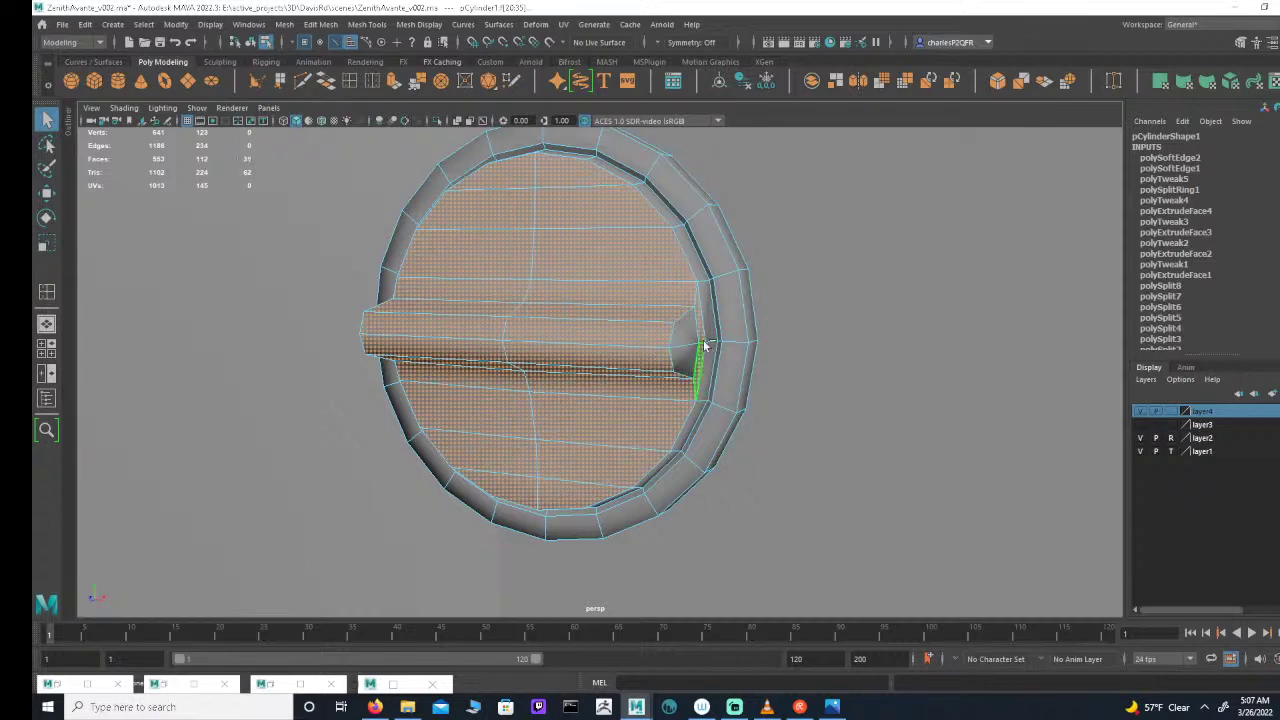
# Step: Deselect the leftover edge faces beside both ends of the grip bar, keeping only the dial's face and bar selected
pyautogui.keyDown('ctrl'); pyautogui.click(703, 357); pyautogui.keyUp('ctrl')
pyautogui.keyDown('ctrl'); pyautogui.click(709, 336); pyautogui.keyUp('ctrl')
pyautogui.keyDown('alt'); pyautogui.moveTo(568, 320); pyautogui.dragTo(688, 331); pyautogui.keyUp('alt')
pyautogui.keyDown('alt'); pyautogui.moveTo(912, 275); pyautogui.dragTo(821, 304, button='middle'); pyautogui.keyUp('alt')
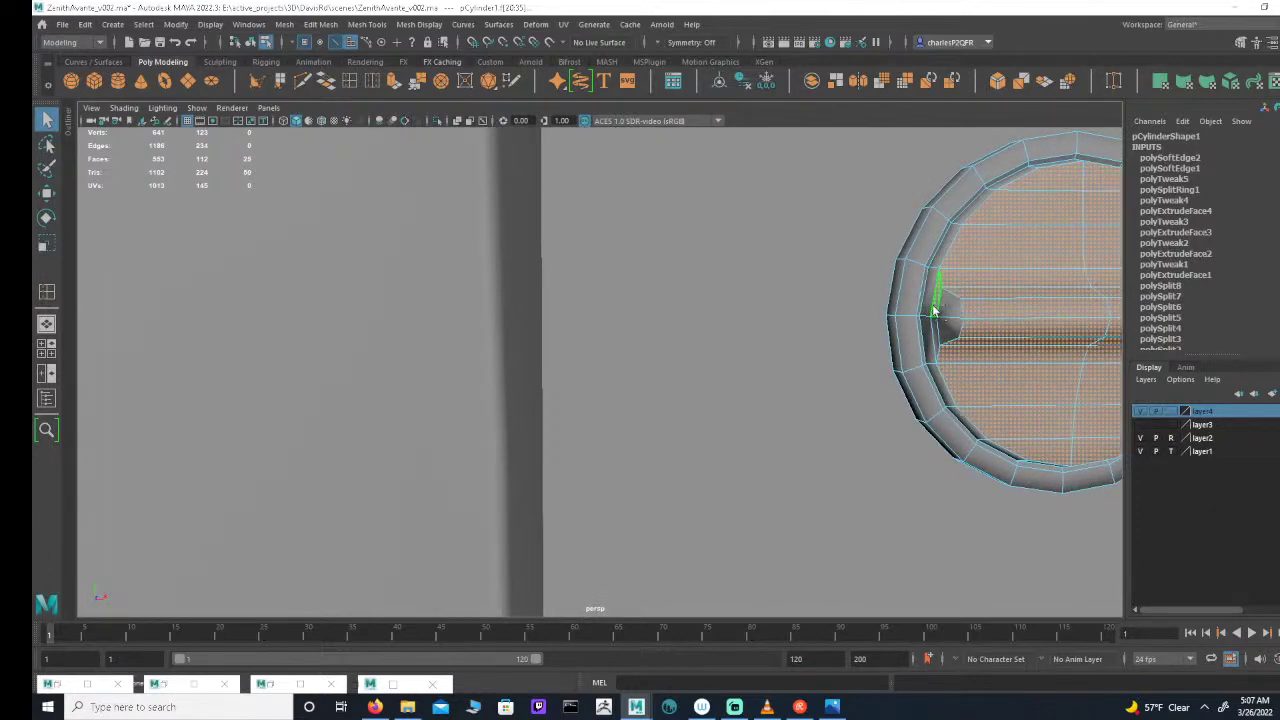
pyautogui.keyDown('ctrl'); pyautogui.click(935, 303); pyautogui.keyUp('ctrl')
pyautogui.keyDown('alt'); pyautogui.moveTo(971, 304); pyautogui.dragTo(787, 297); pyautogui.keyUp('alt')
pyautogui.keyDown('alt'); pyautogui.moveTo(657, 272); pyautogui.dragTo(704, 282); pyautogui.keyUp('alt')
# Step: Extrude the selected dial face and grip bar faces and scale the extrusion slightly inward
pyautogui.hotkey('ctrl', 'e')
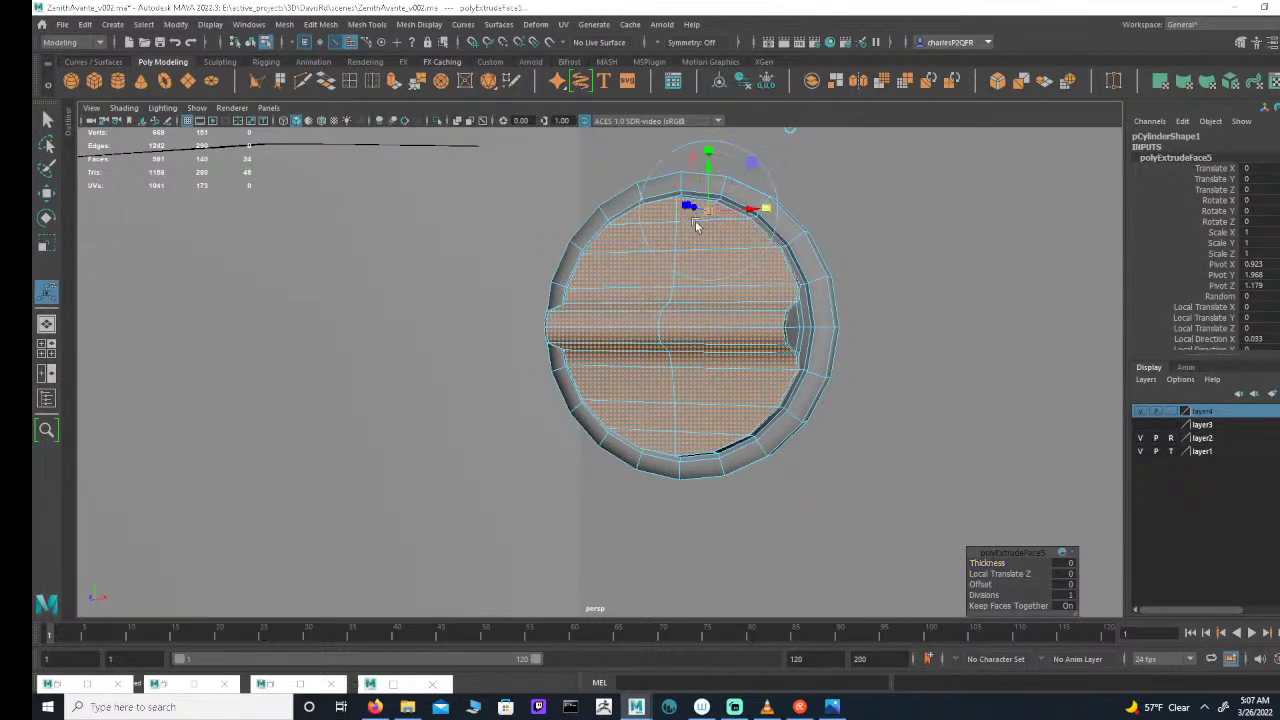
pyautogui.moveTo(709, 212); pyautogui.dragTo(704, 212)
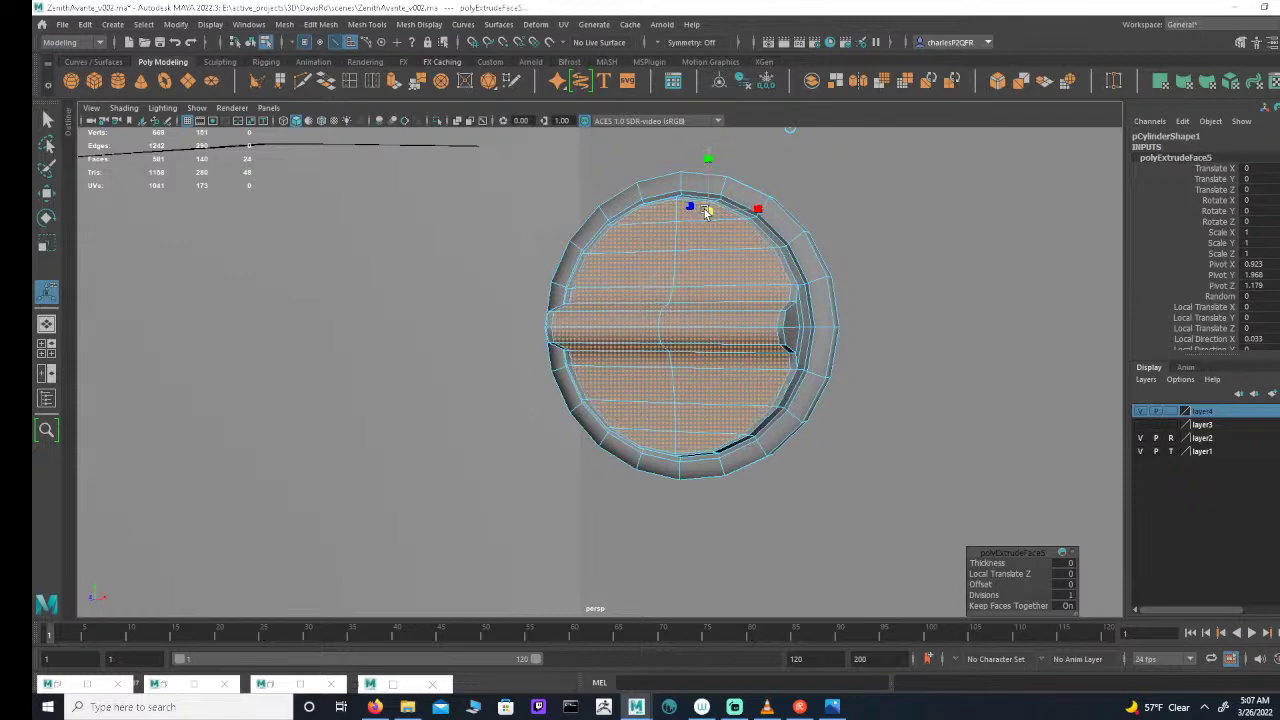
pyautogui.moveTo(838, 290)
pyautogui.keyDown('alt'); pyautogui.mouseDown()
pyautogui.moveTo(886, 296)
pyautogui.moveTo(833, 294)
pyautogui.mouseUp(); pyautogui.keyUp('alt')
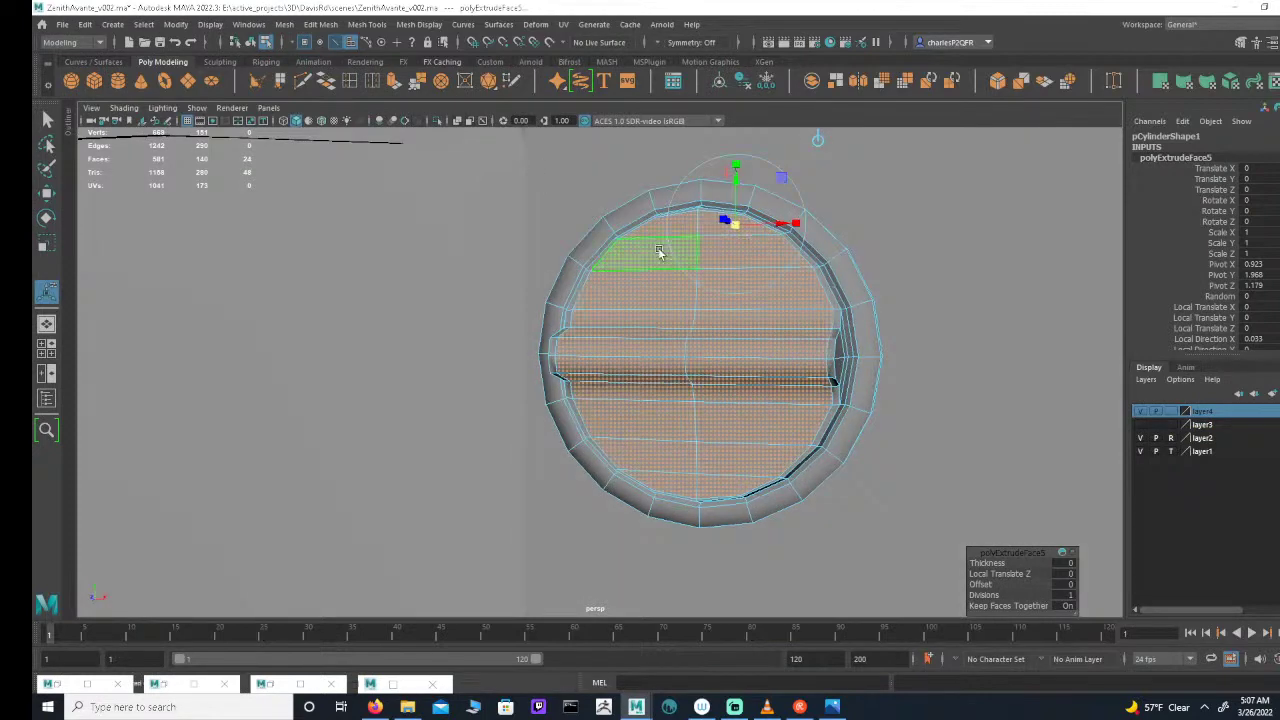
# Step: Apply Soften Edge to the extruded faces and return to object mode with the dial deselected
pyautogui.keyDown('alt'); pyautogui.moveTo(744, 257); pyautogui.dragTo(654, 246); pyautogui.keyUp('alt')
pyautogui.moveTo(676, 260)
pyautogui.keyDown('alt'); pyautogui.mouseDown(button='right')
pyautogui.moveTo(786, 276)
pyautogui.moveTo(680, 257)
pyautogui.mouseUp(button='right'); pyautogui.keyUp('alt')
pyautogui.keyDown('alt'); pyautogui.moveTo(680, 257); pyautogui.dragTo(600, 245); pyautogui.keyUp('alt')
pyautogui.click(418, 25)
pyautogui.click(440, 149)
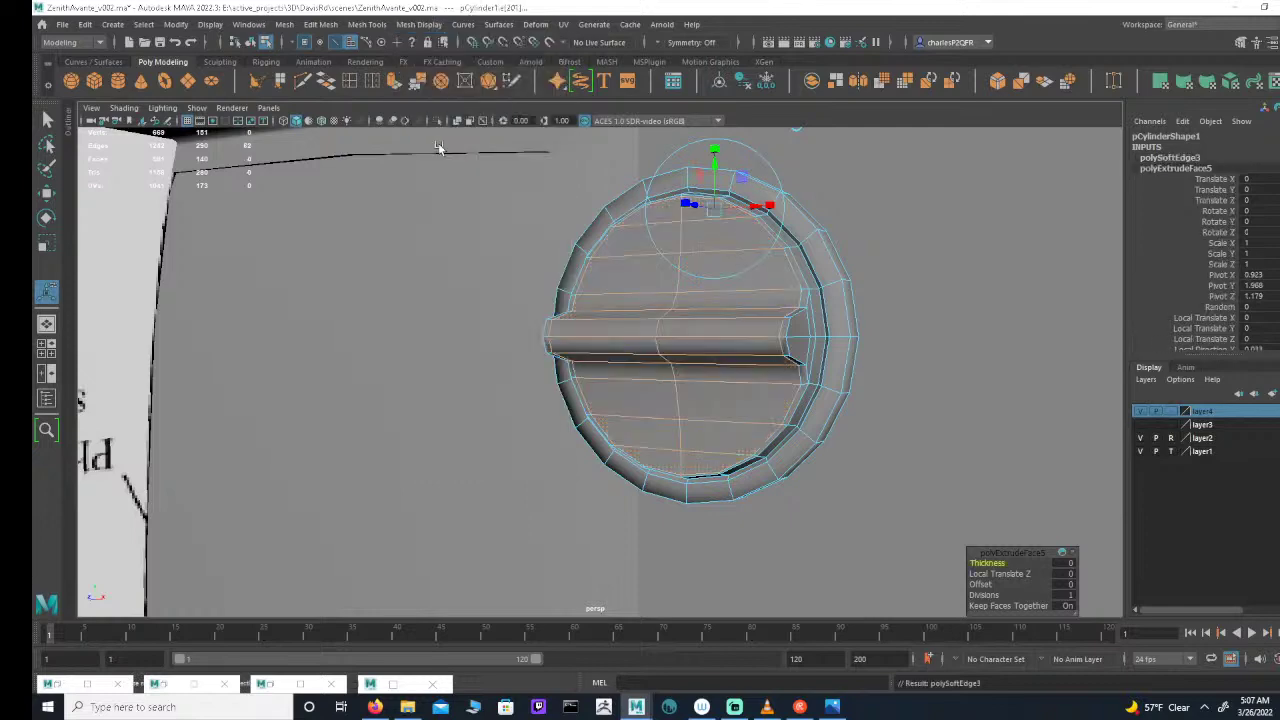
pyautogui.click(250, 43)
pyautogui.click(395, 175)
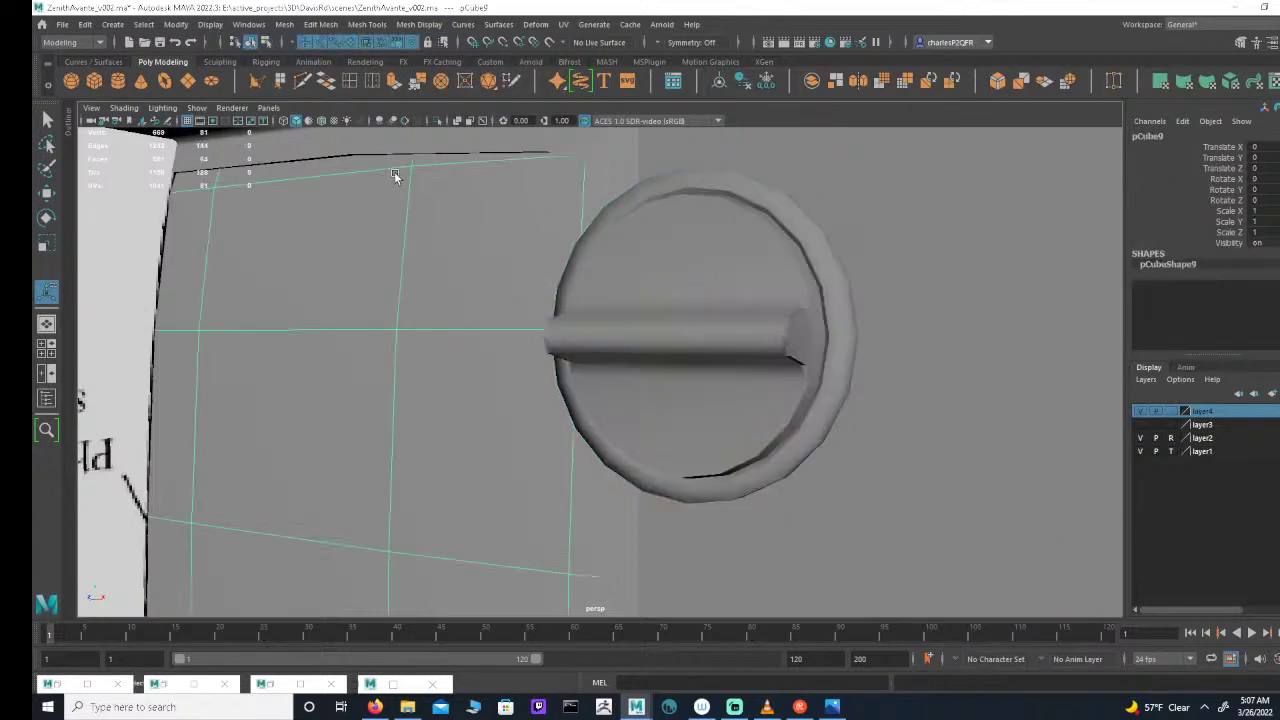
# Step: Select the edges of the dial's grip bar and apply Soften Edge to them
pyautogui.keyDown('alt'); pyautogui.moveTo(750, 307); pyautogui.dragTo(787, 314); pyautogui.keyUp('alt')
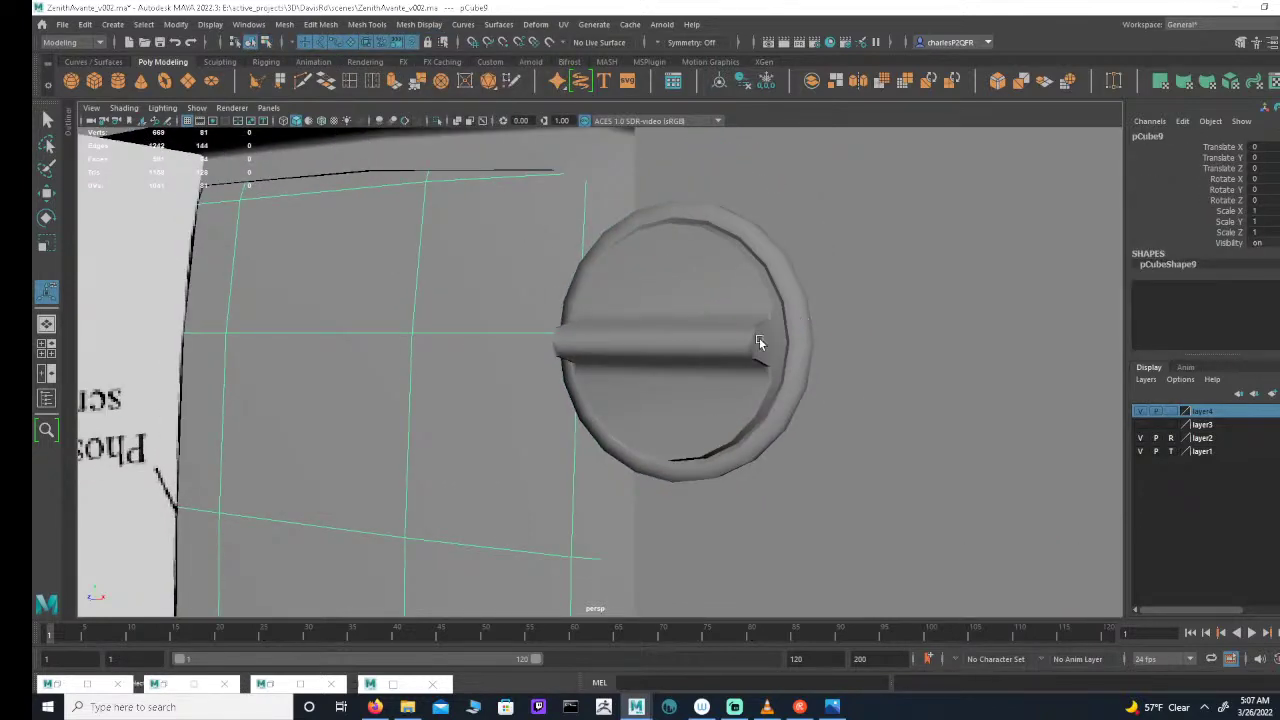
pyautogui.click(758, 343)
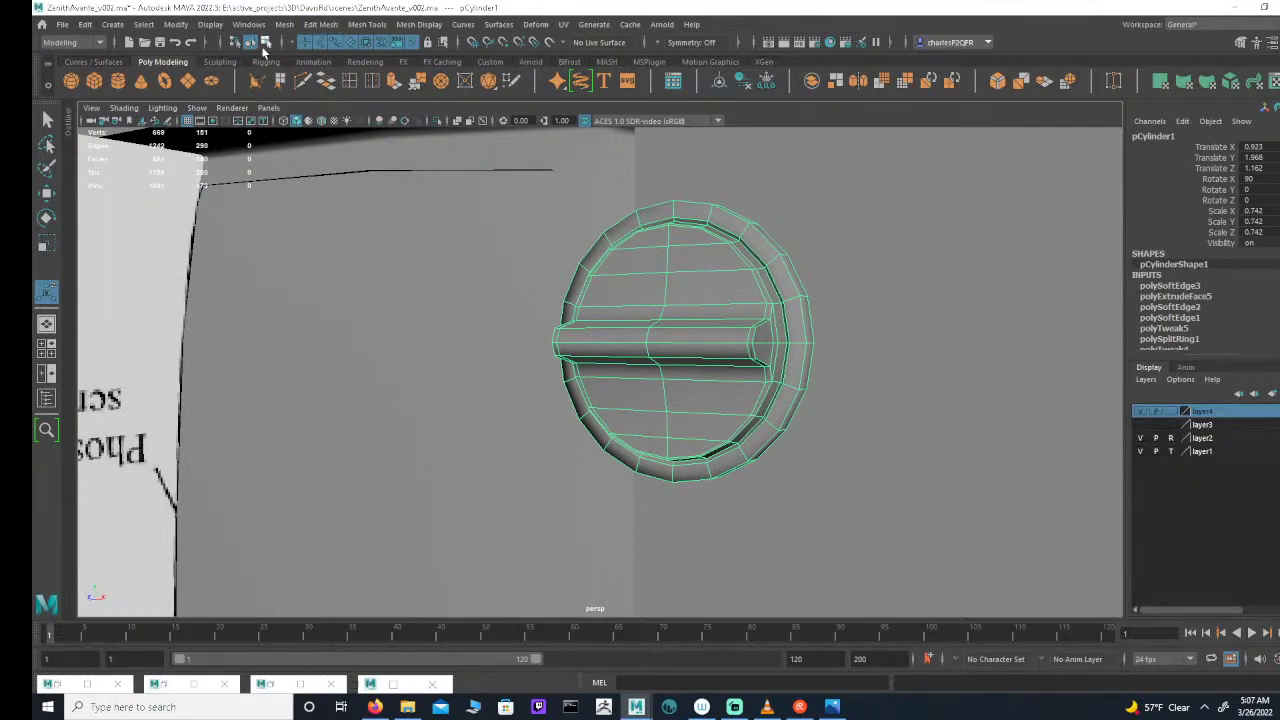
pyautogui.click(266, 43)
pyautogui.click(336, 42)
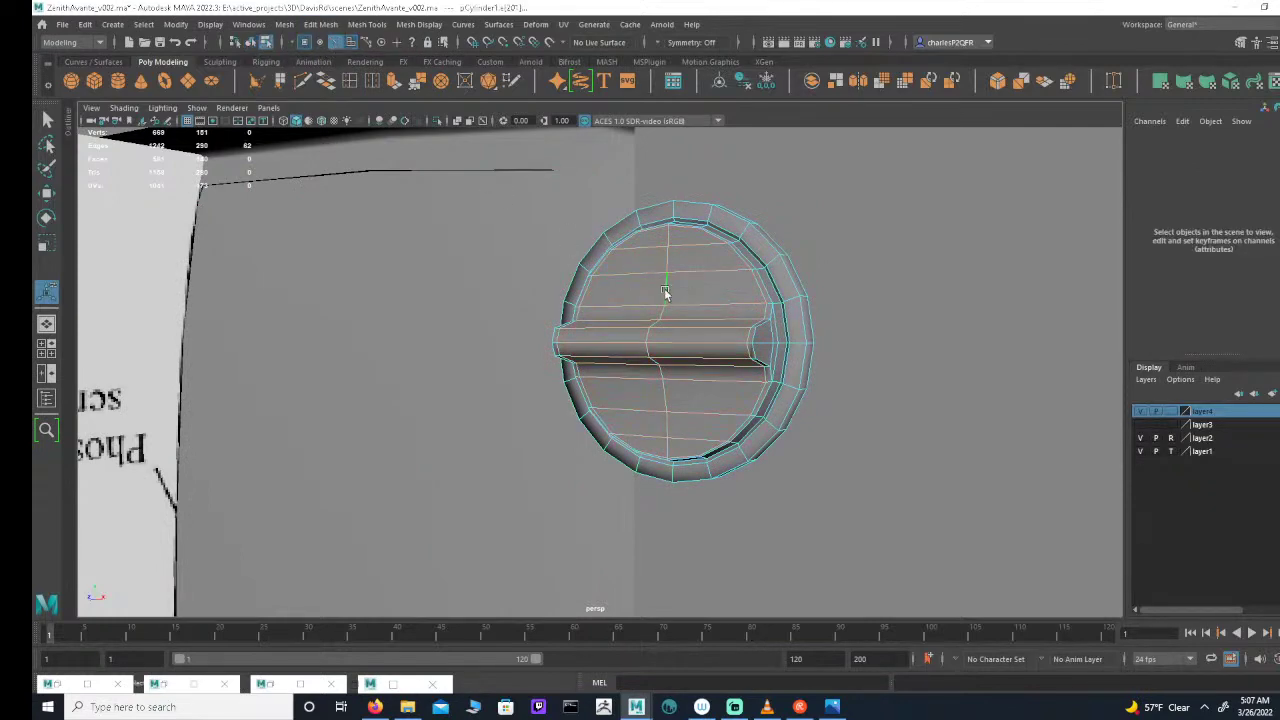
pyautogui.press('space')
pyautogui.moveTo(812, 419); pyautogui.dragTo(853, 477)
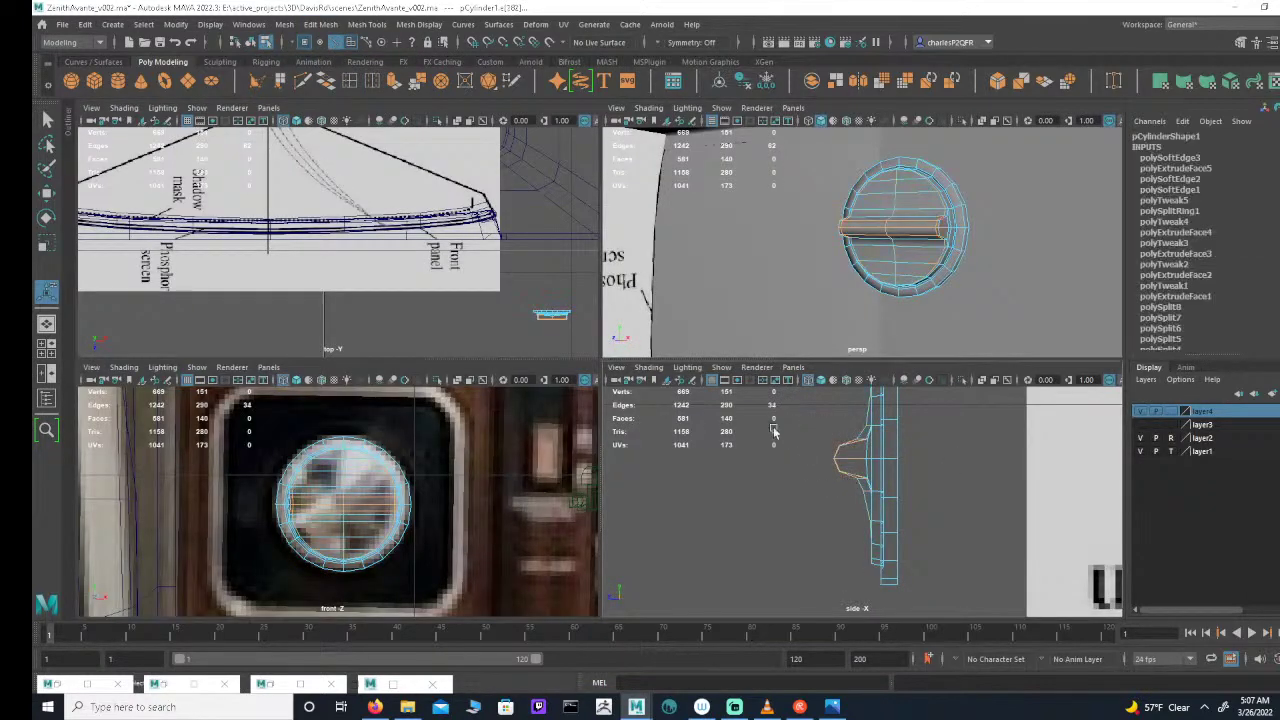
pyautogui.click(418, 24)
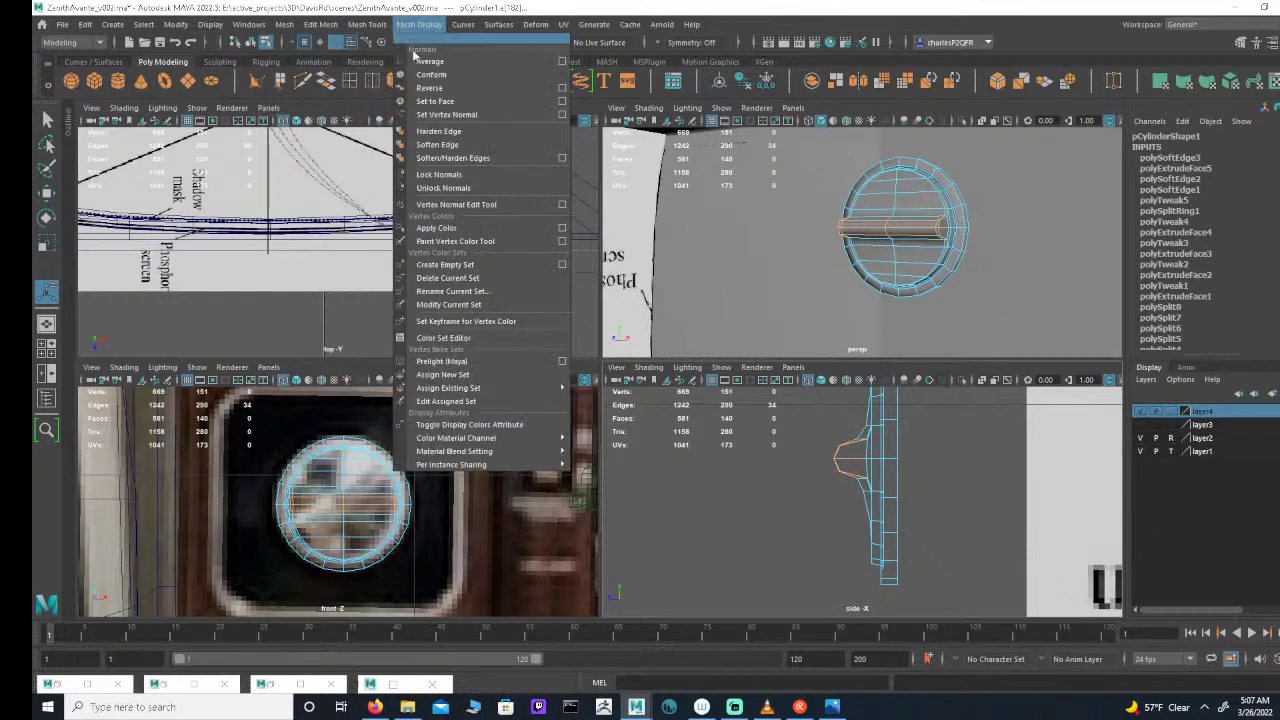
pyautogui.click(440, 142)
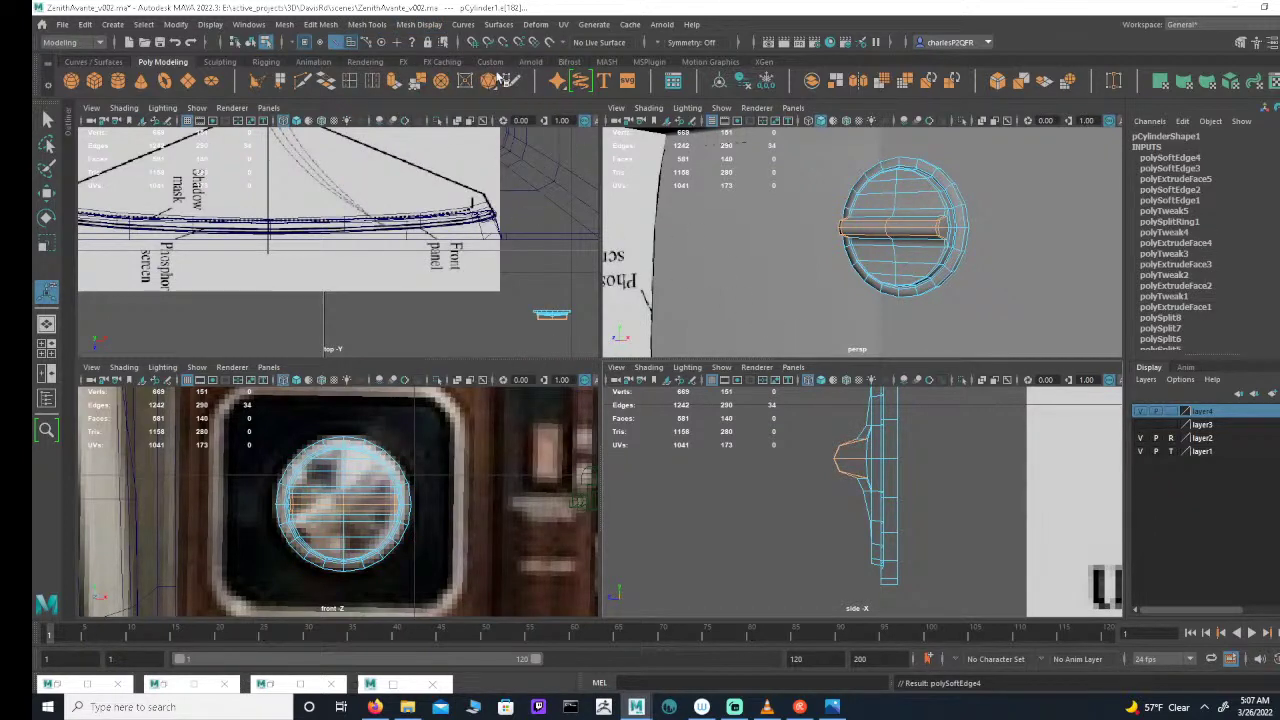
# Step: Select the front faces of the dial's grip bar and move them slightly outward, away from the dial
pyautogui.click(352, 43)
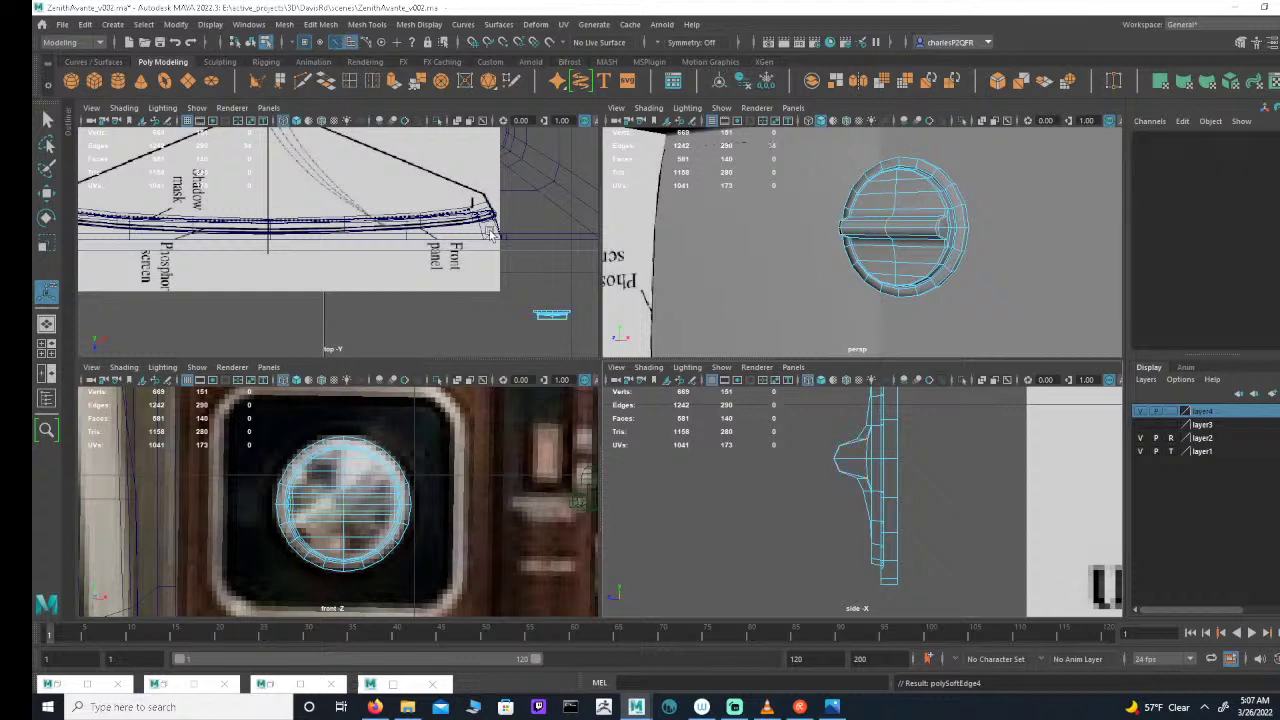
pyautogui.click(918, 228)
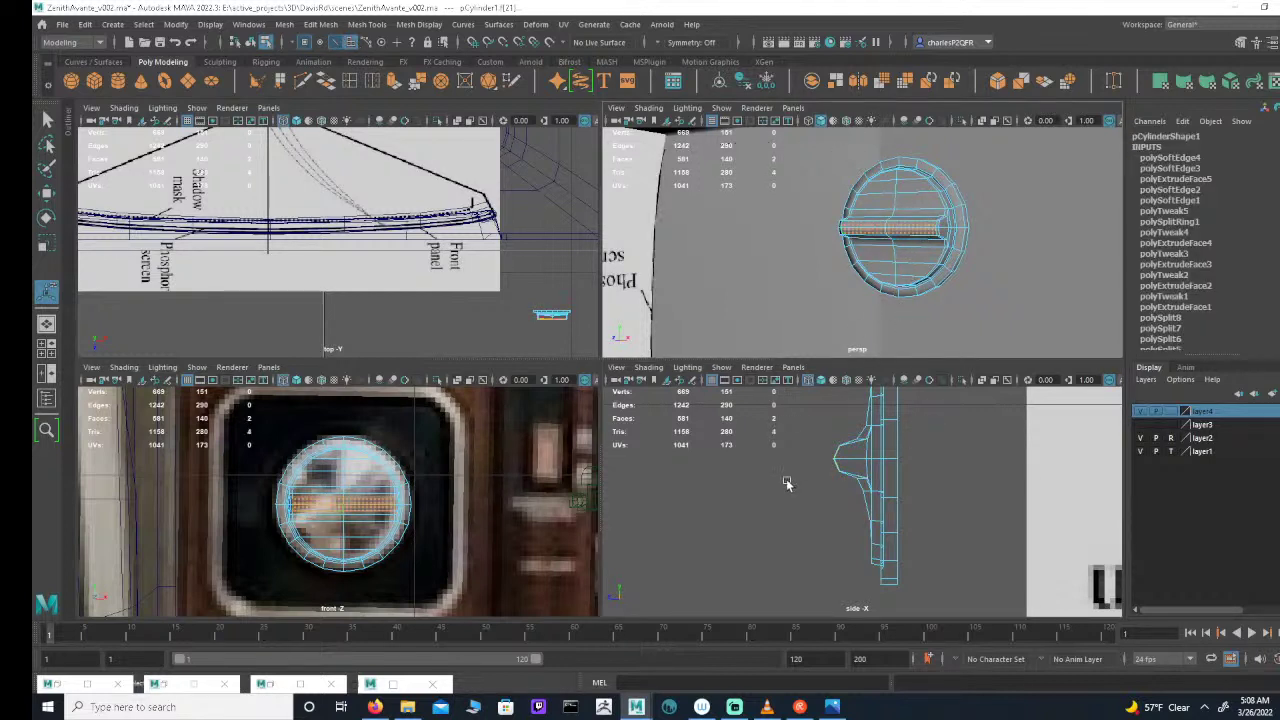
pyautogui.press('e')
pyautogui.press('w')
pyautogui.press('space')
pyautogui.keyDown('alt'); pyautogui.moveTo(690, 415); pyautogui.dragTo(784, 432, button='middle'); pyautogui.keyUp('alt')
pyautogui.scroll(1, 784, 432)
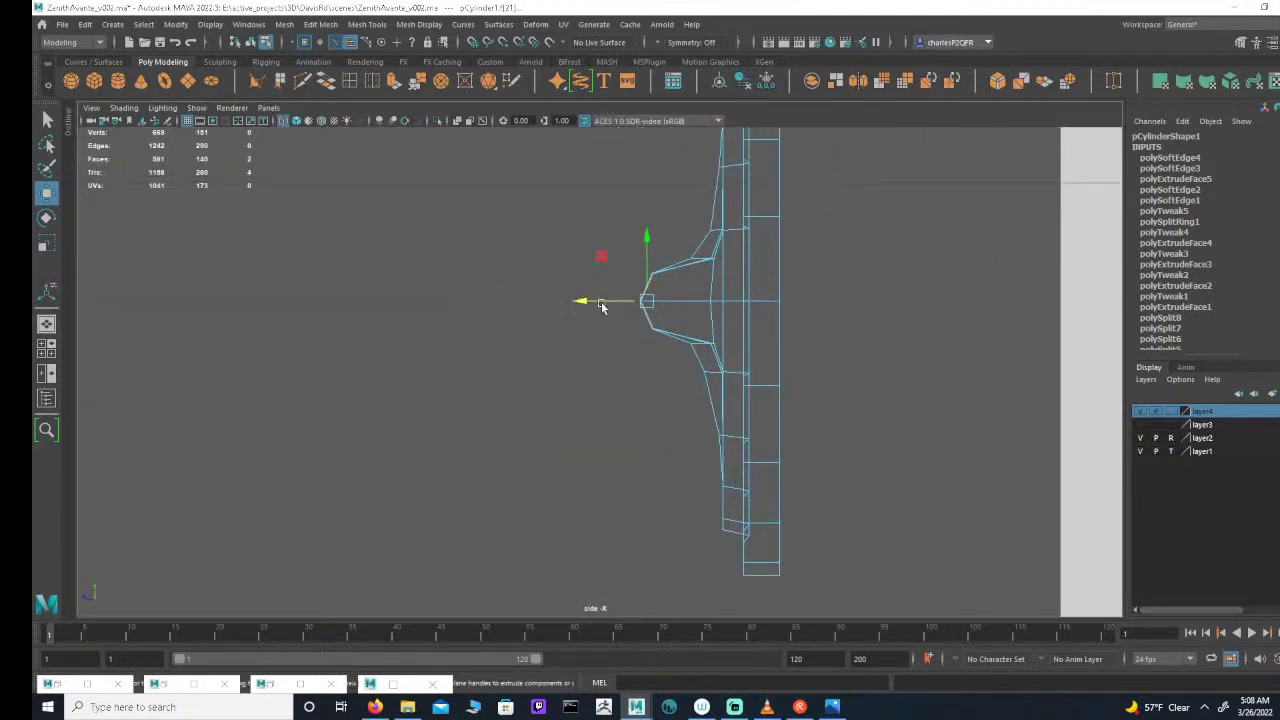
pyautogui.keyDown('shift'); pyautogui.moveTo(614, 301); pyautogui.dragTo(613, 301); pyautogui.keyUp('shift')
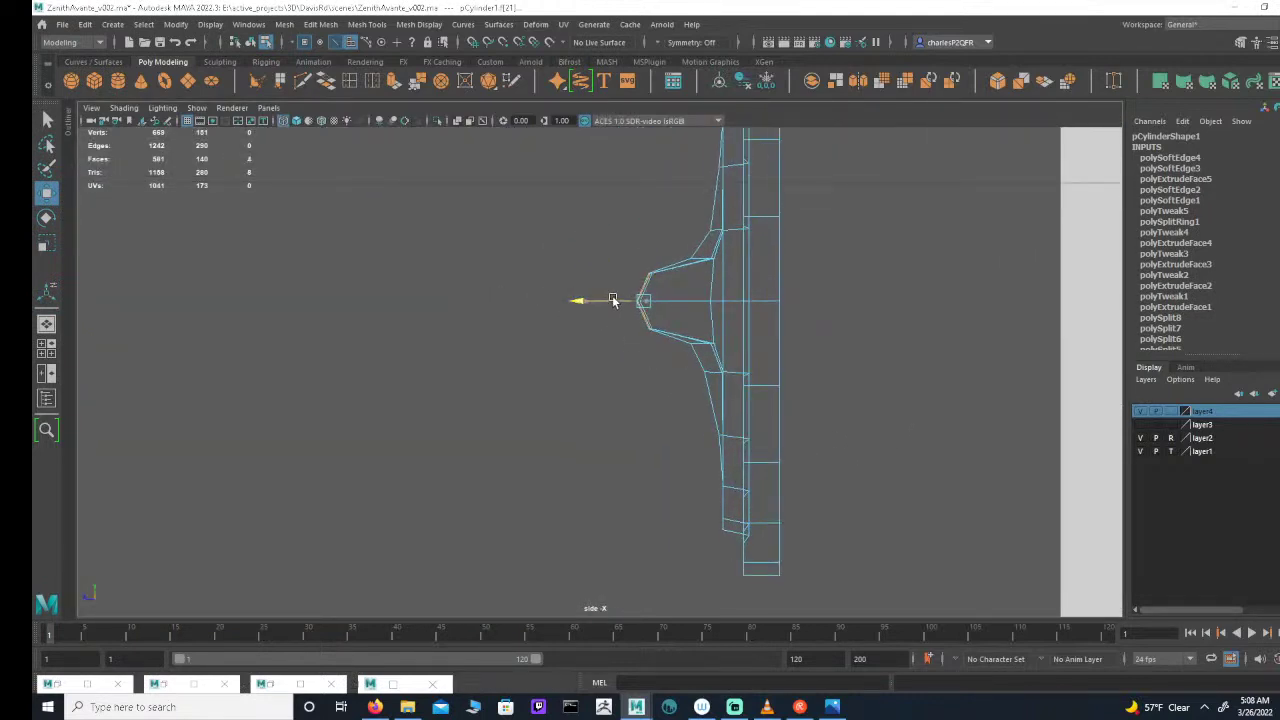
pyautogui.keyDown('alt'); pyautogui.moveTo(660, 343); pyautogui.dragTo(654, 375, button='middle'); pyautogui.keyUp('alt')
pyautogui.keyDown('alt'); pyautogui.moveTo(690, 377); pyautogui.dragTo(796, 387, button='right'); pyautogui.keyUp('alt')
pyautogui.keyDown('alt'); pyautogui.moveTo(697, 367); pyautogui.dragTo(694, 434, button='middle'); pyautogui.keyUp('alt')
pyautogui.keyDown('alt'); pyautogui.moveTo(694, 434); pyautogui.dragTo(867, 460, button='right'); pyautogui.keyUp('alt')
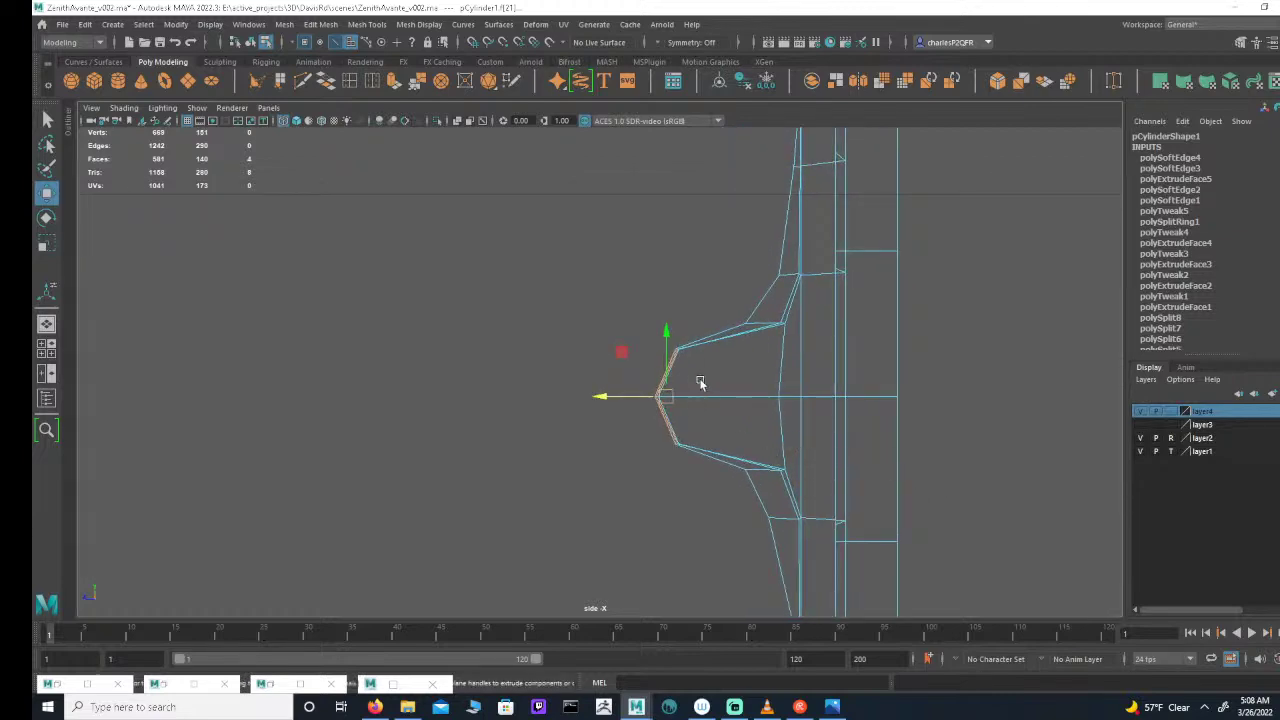
pyautogui.press('space')
pyautogui.press('space')
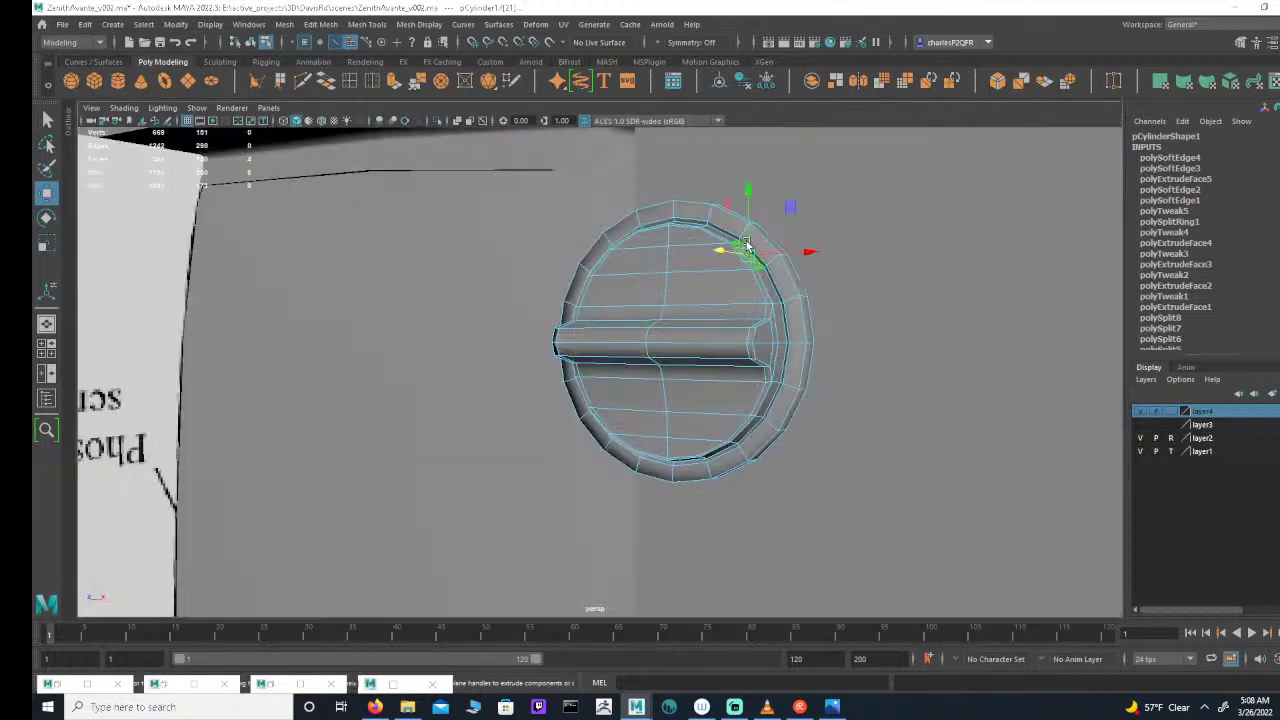
# Step: Select the edge loop around the dial's face and move it slightly back into the rim
pyautogui.doubleClick(948, 237)
pyautogui.keyDown('alt'); pyautogui.moveTo(779, 321); pyautogui.dragTo(868, 323); pyautogui.keyUp('alt')
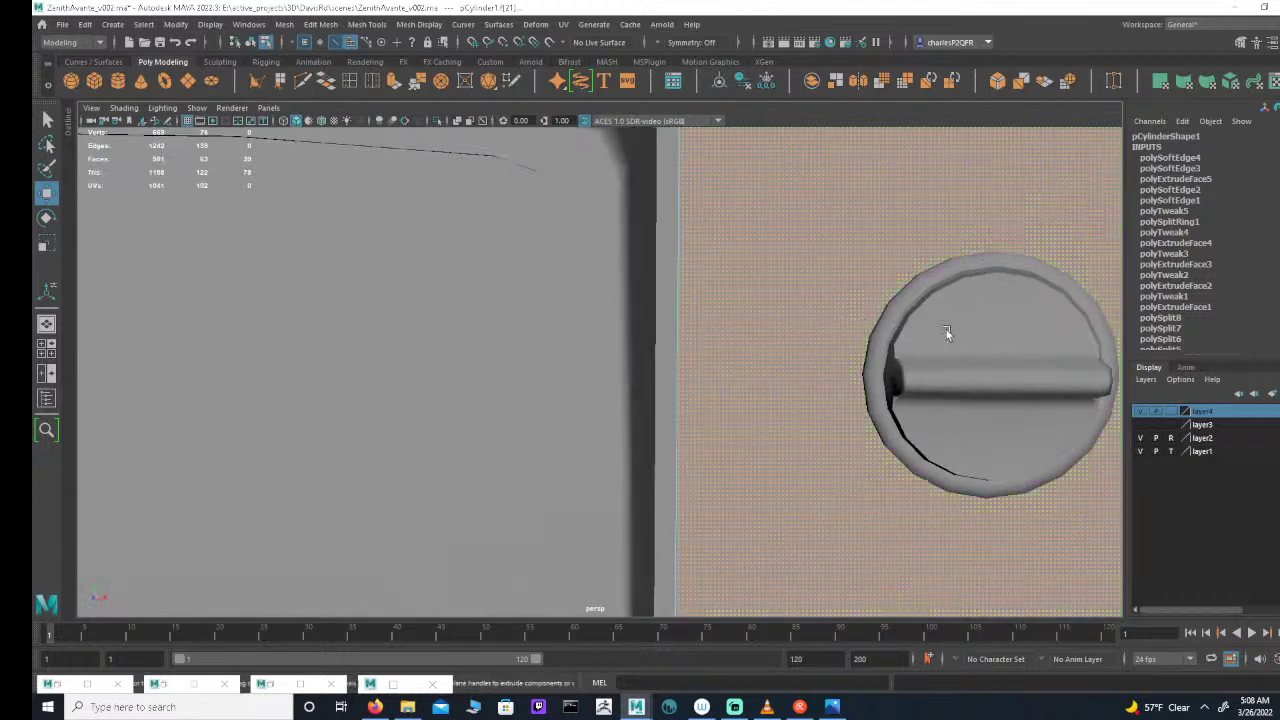
pyautogui.keyDown('alt'); pyautogui.moveTo(946, 329); pyautogui.dragTo(1005, 283); pyautogui.keyUp('alt')
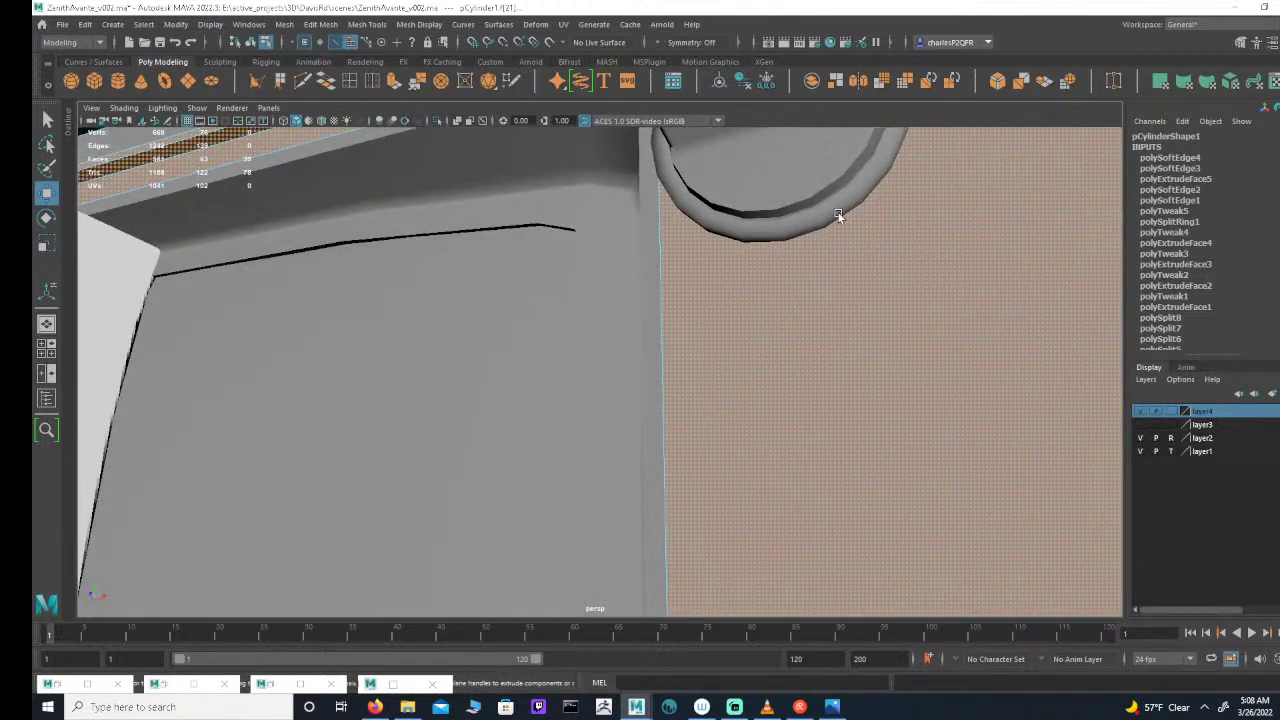
pyautogui.keyDown('alt'); pyautogui.moveTo(838, 215); pyautogui.dragTo(663, 293); pyautogui.keyUp('alt')
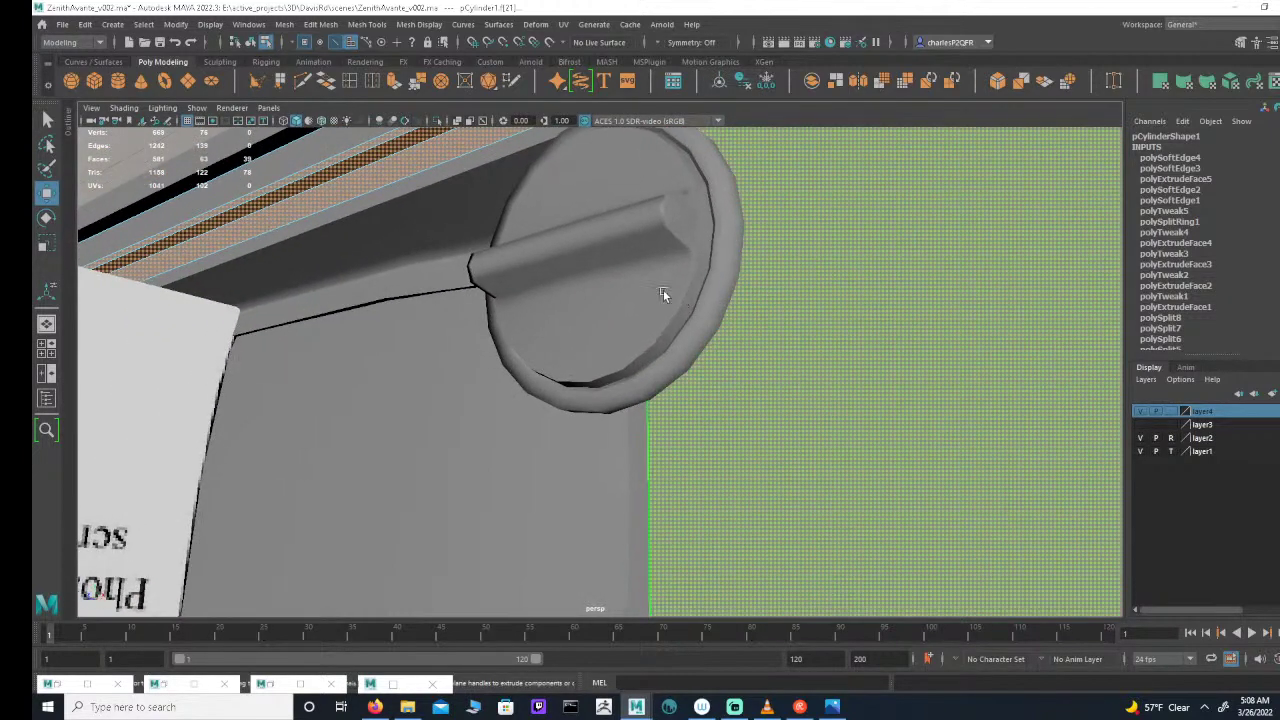
pyautogui.click(607, 314)
pyautogui.keyDown('alt'); pyautogui.moveTo(744, 303); pyautogui.dragTo(803, 302); pyautogui.keyUp('alt')
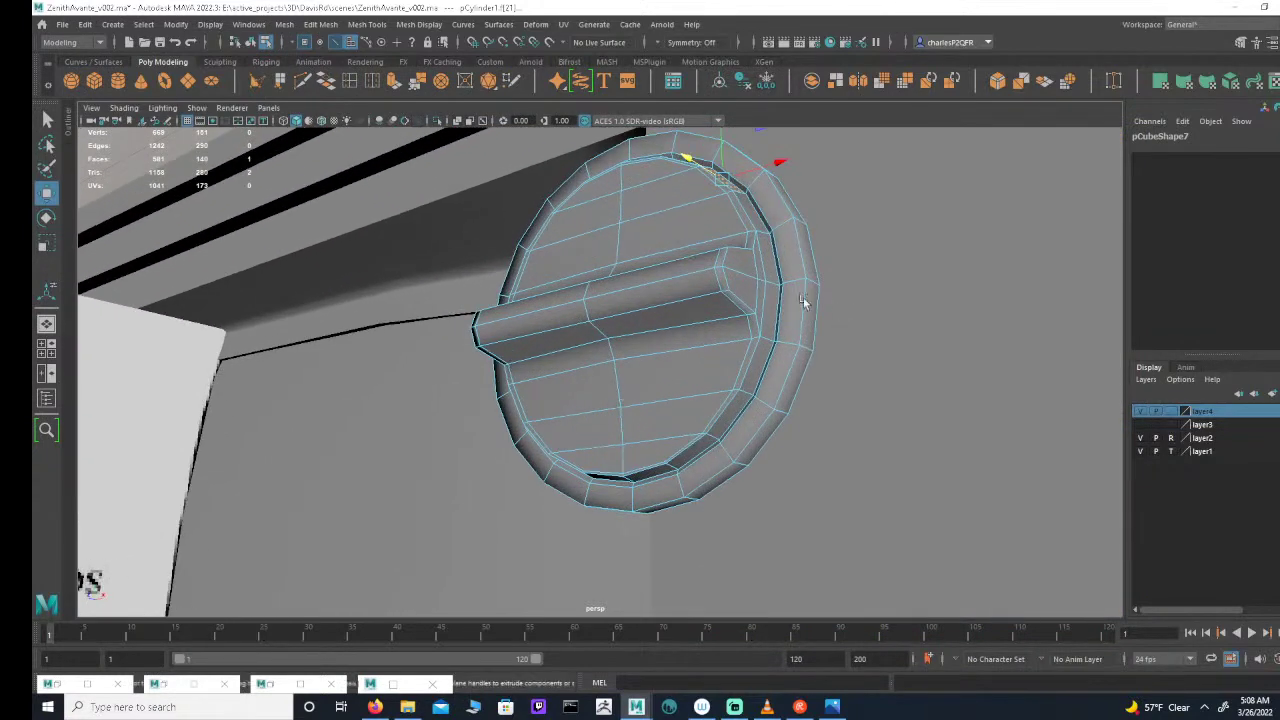
pyautogui.click(337, 44)
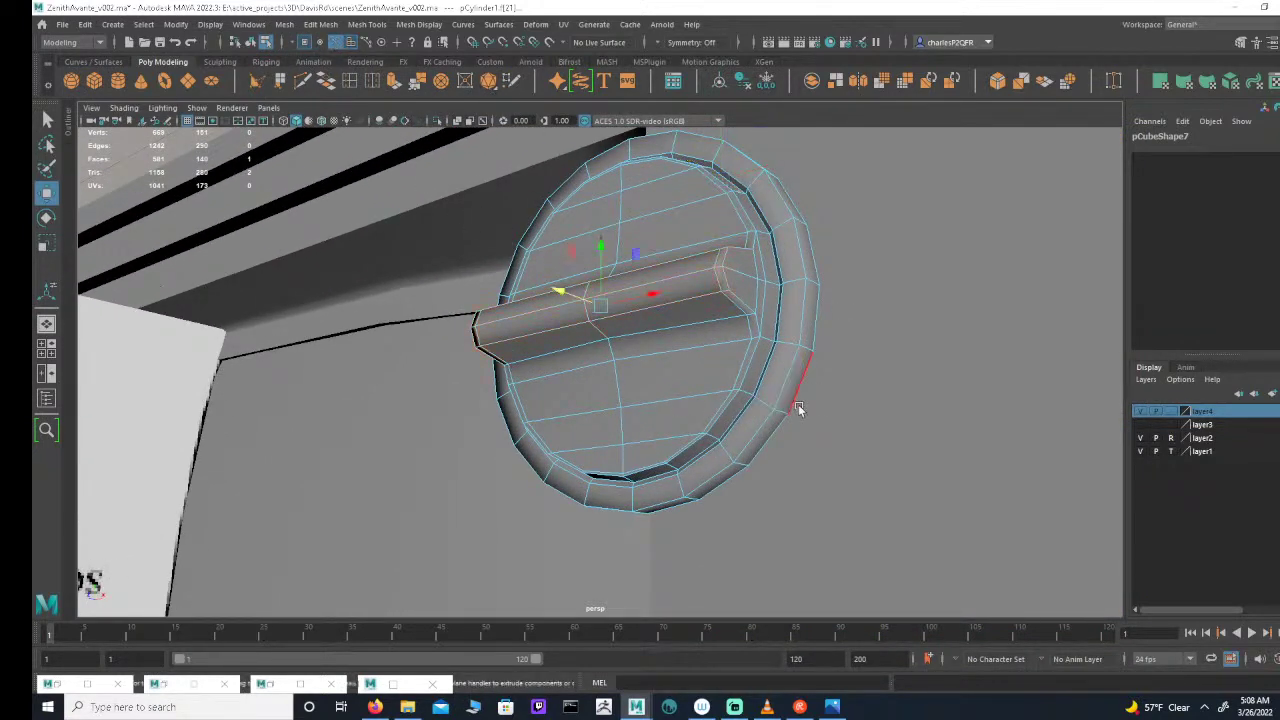
pyautogui.click(753, 365)
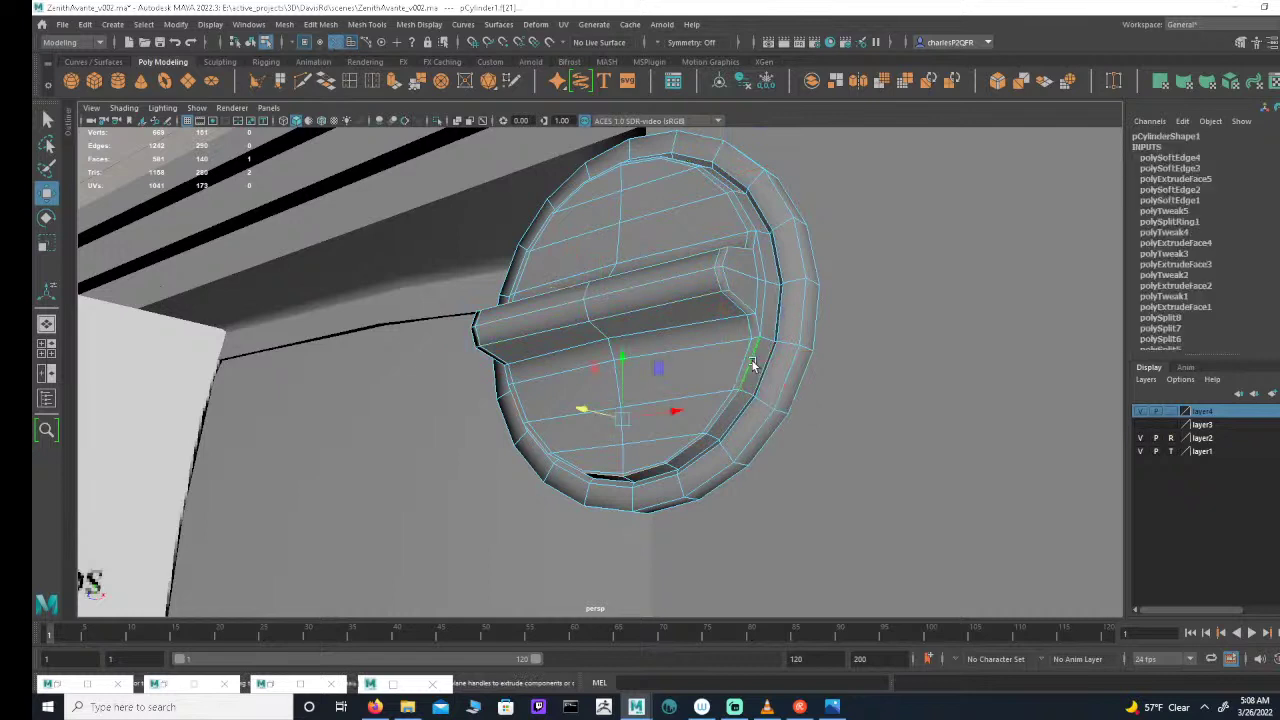
pyautogui.click(745, 214)
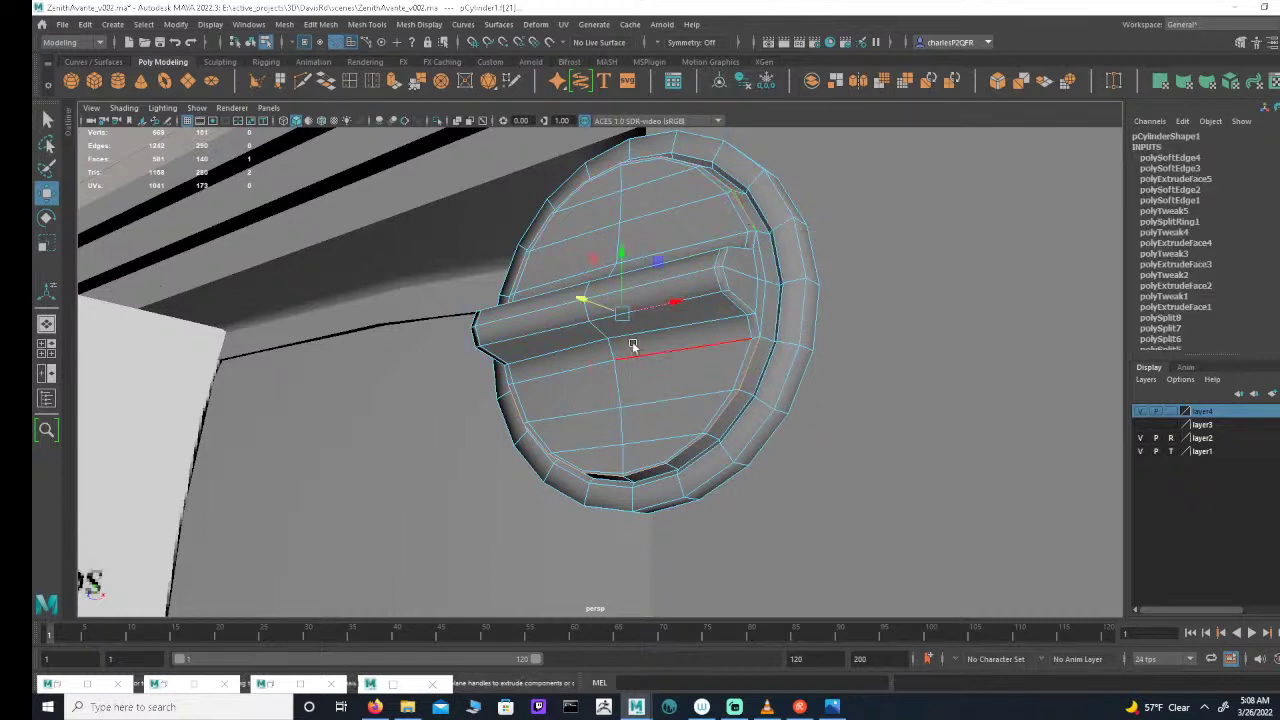
pyautogui.press('e')
pyautogui.press('w')
pyautogui.keyDown('alt'); pyautogui.moveTo(644, 336); pyautogui.dragTo(563, 394); pyautogui.keyUp('alt')
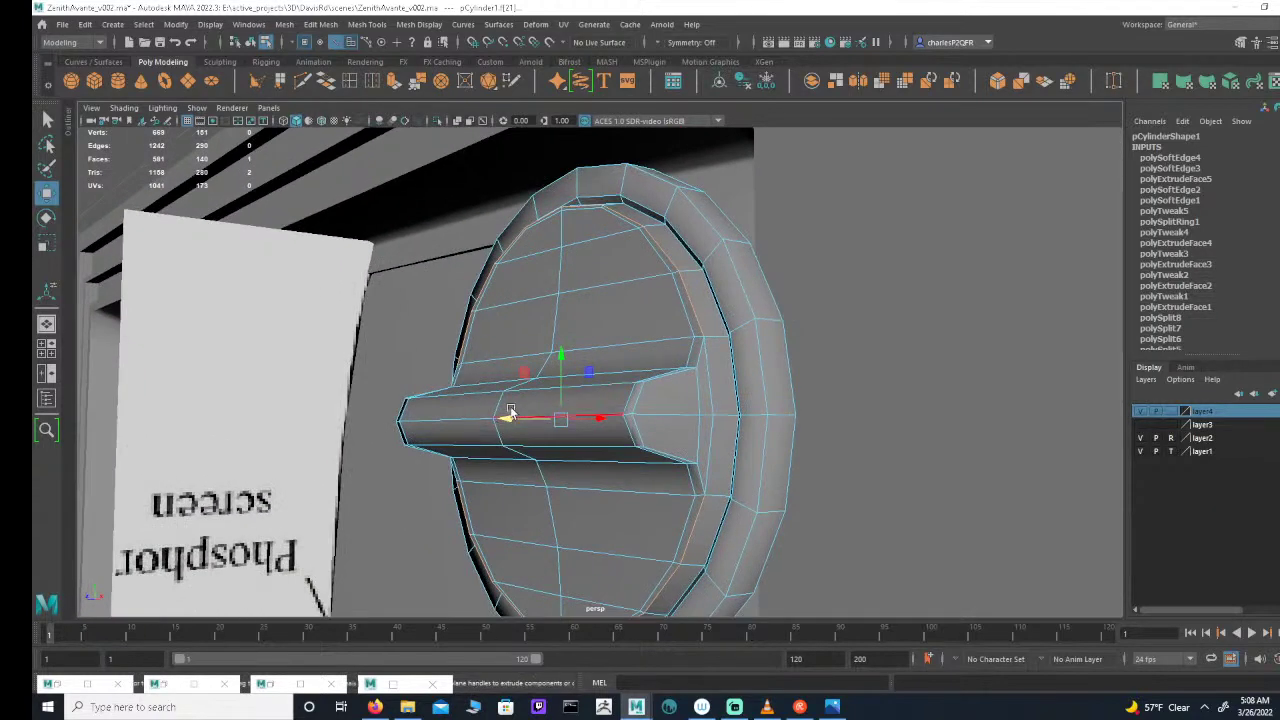
pyautogui.moveTo(503, 422); pyautogui.dragTo(508, 424)
# Step: Return to object mode and inspect the dial's shading and silhouette from several angles
pyautogui.scroll(-5, 677, 409)
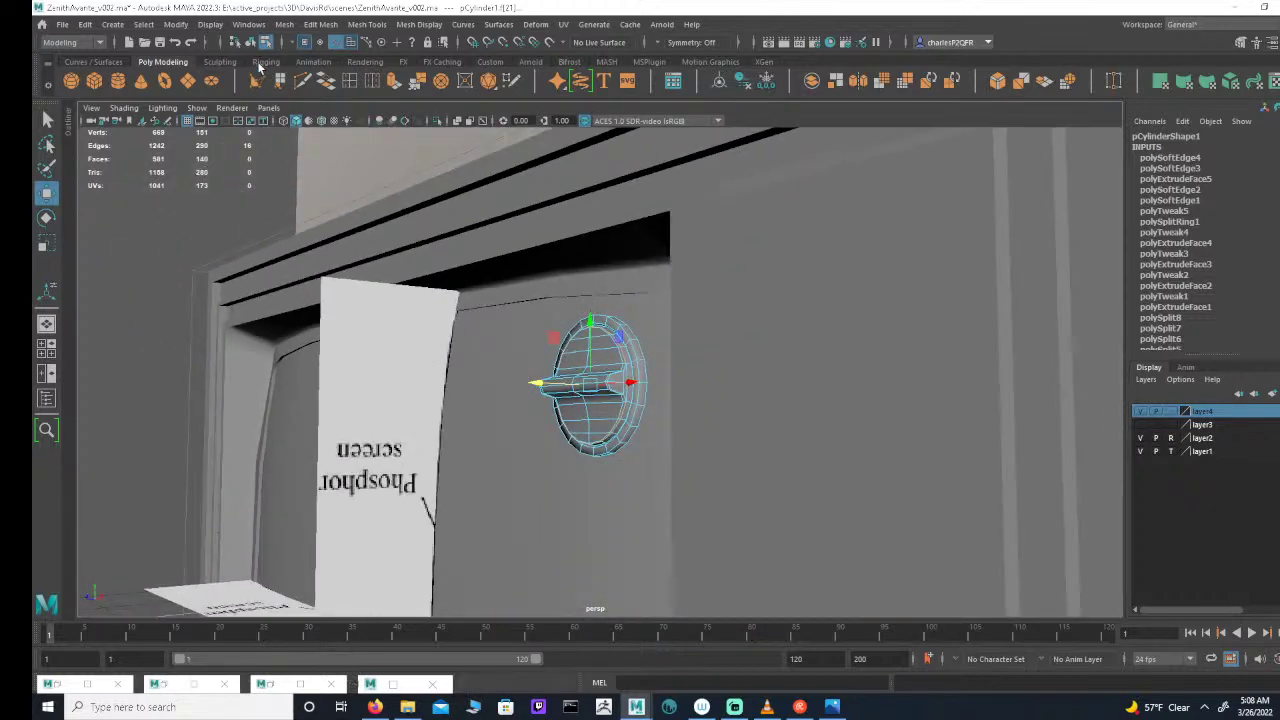
pyautogui.keyDown('alt'); pyautogui.moveTo(643, 341); pyautogui.dragTo(697, 371); pyautogui.keyUp('alt')
pyautogui.keyDown('alt'); pyautogui.moveTo(697, 371); pyautogui.dragTo(886, 407, button='right'); pyautogui.keyUp('alt')
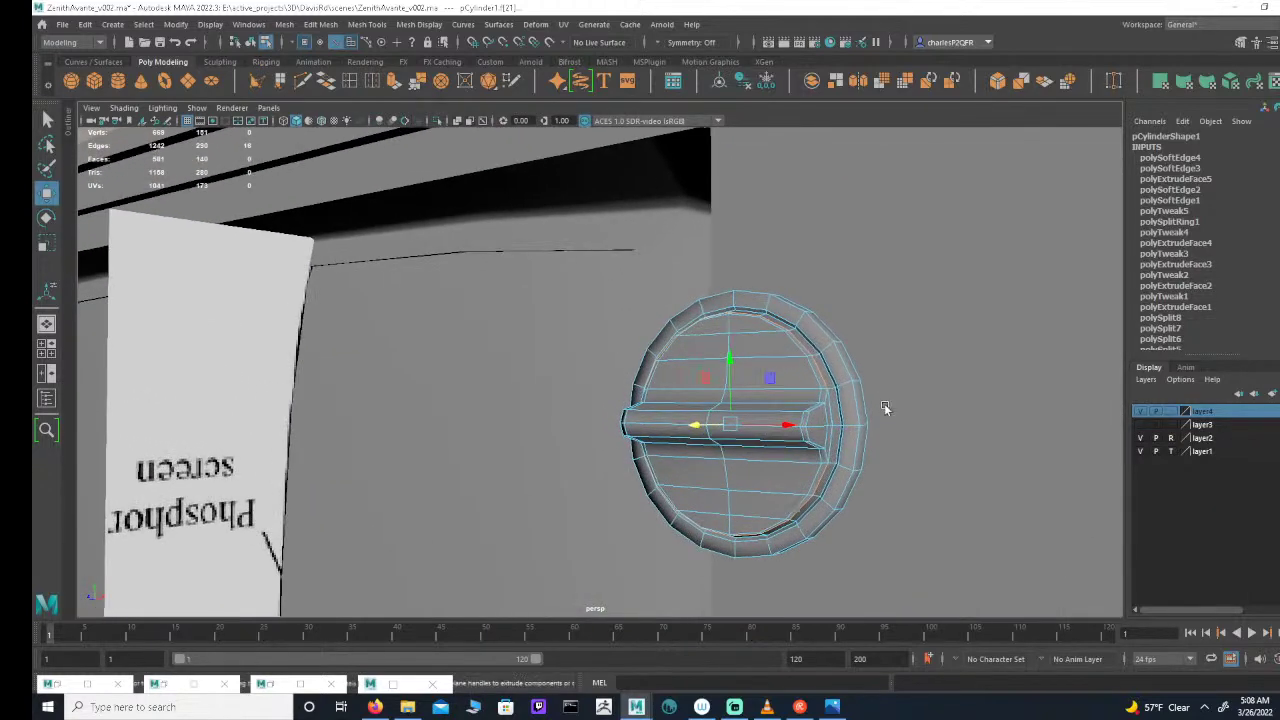
pyautogui.keyDown('alt'); pyautogui.moveTo(714, 375); pyautogui.dragTo(701, 368); pyautogui.keyUp('alt')
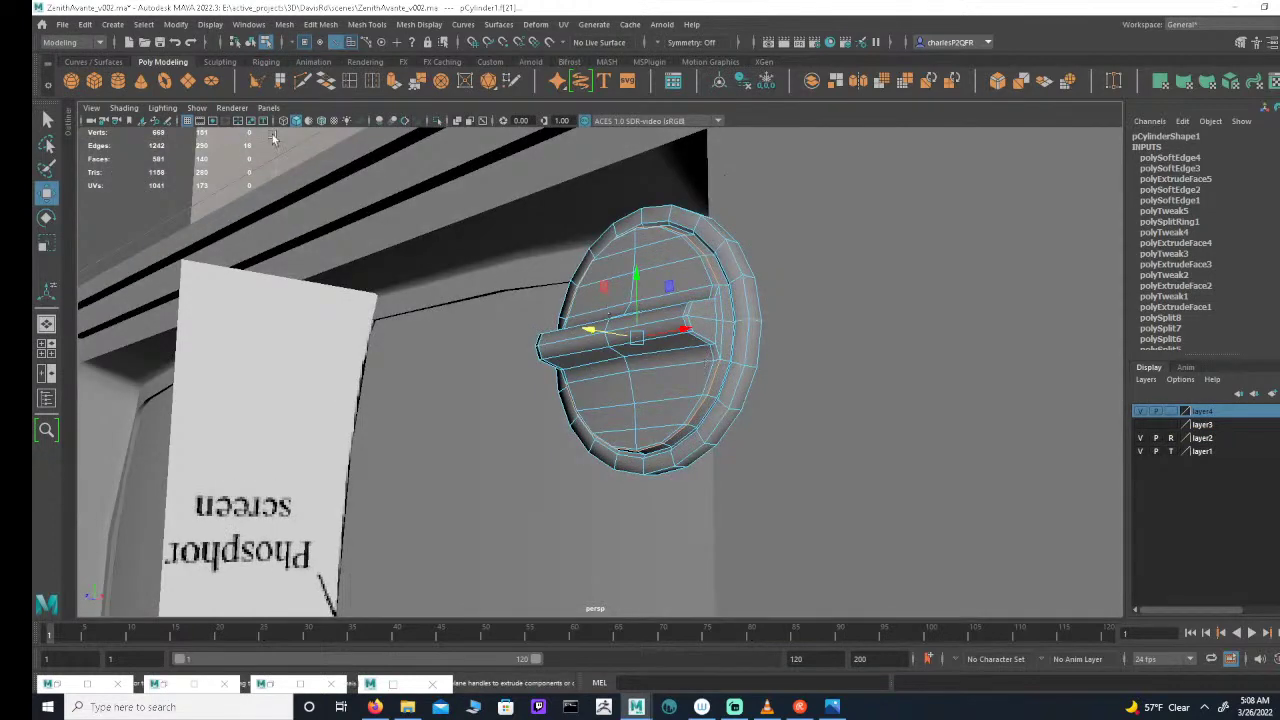
pyautogui.keyDown('alt'); pyautogui.moveTo(657, 362); pyautogui.dragTo(677, 337); pyautogui.keyUp('alt')
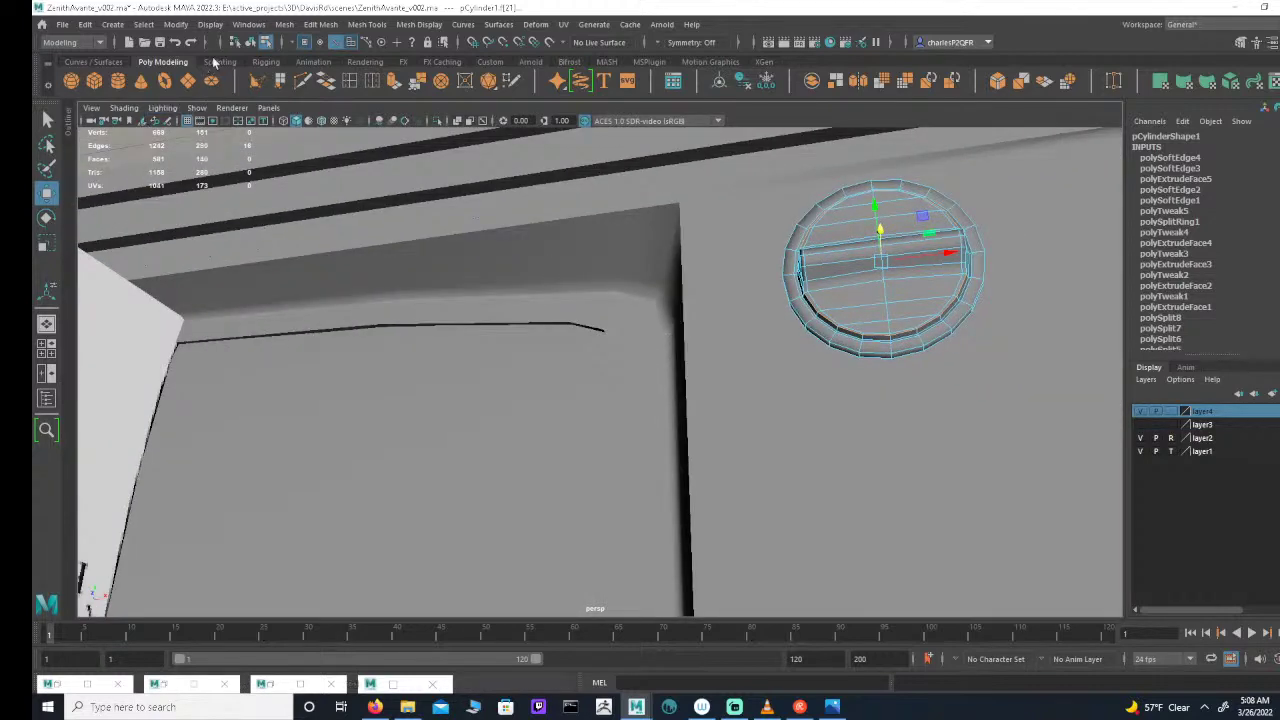
pyautogui.click(250, 42)
pyautogui.click(763, 391)
pyautogui.keyDown('alt'); pyautogui.moveTo(891, 309); pyautogui.dragTo(837, 331); pyautogui.keyUp('alt')
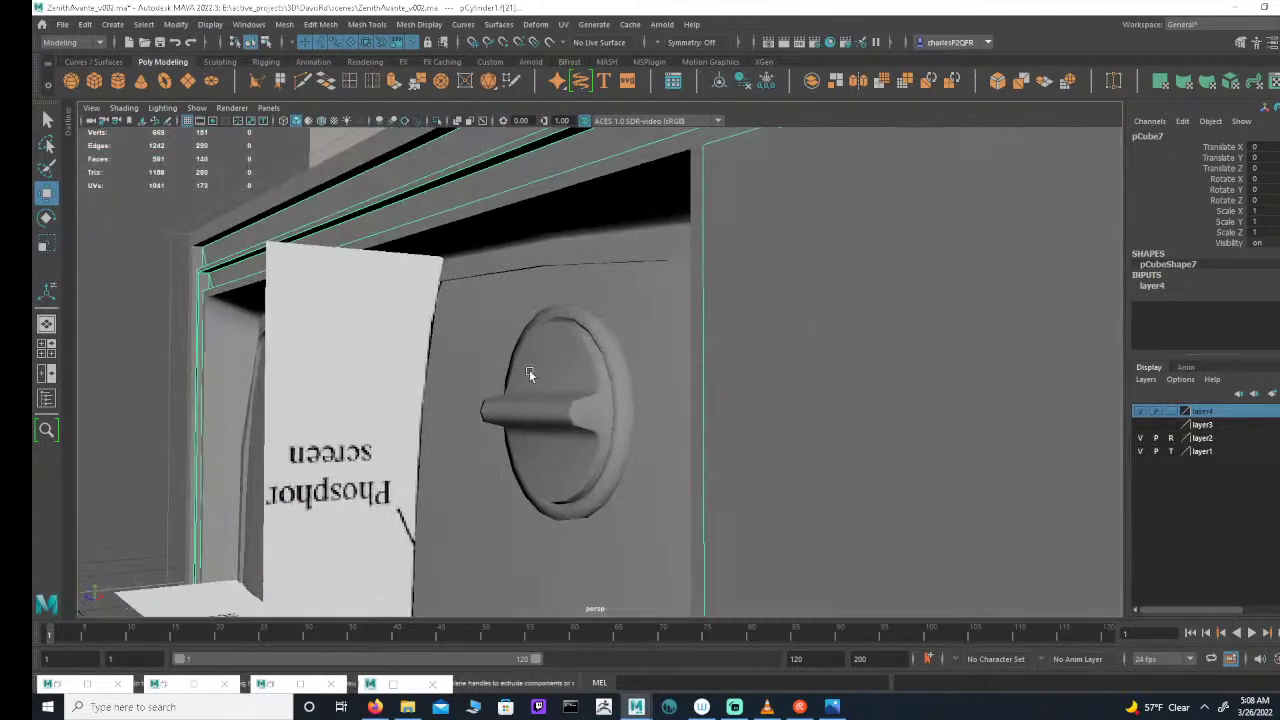
pyautogui.keyDown('alt'); pyautogui.moveTo(526, 371); pyautogui.dragTo(609, 373, button='right'); pyautogui.keyUp('alt')
# Step: Select an outer edge loop of the dial's rim and consult the 1973_Zenith_dial_Closeup.jpg reference photo
pyautogui.click(645, 346)
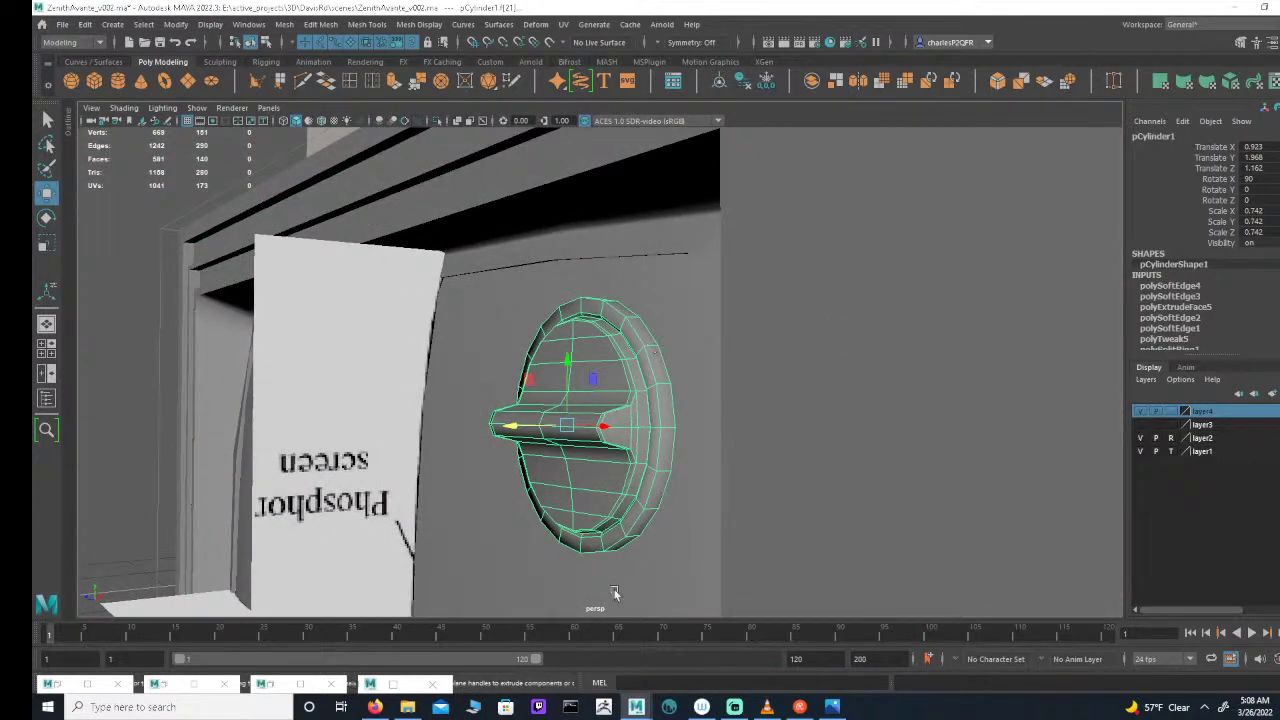
pyautogui.click(266, 42)
pyautogui.click(337, 43)
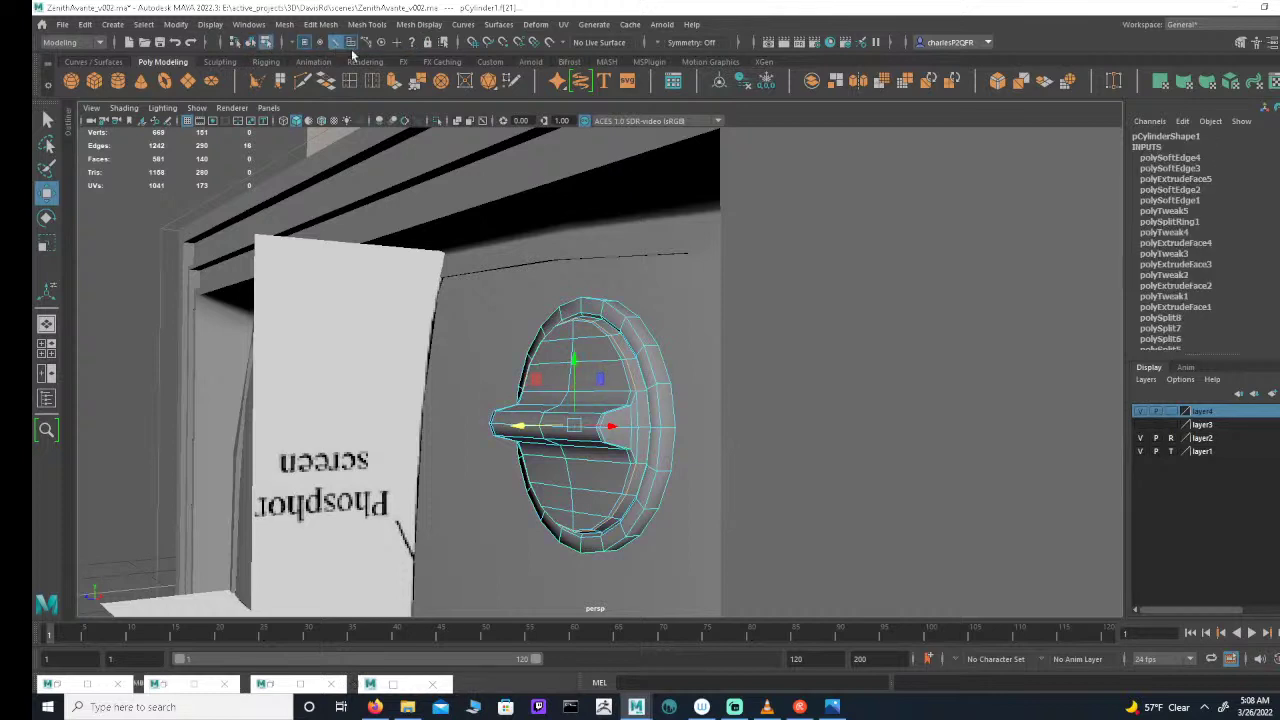
pyautogui.click(831, 707)
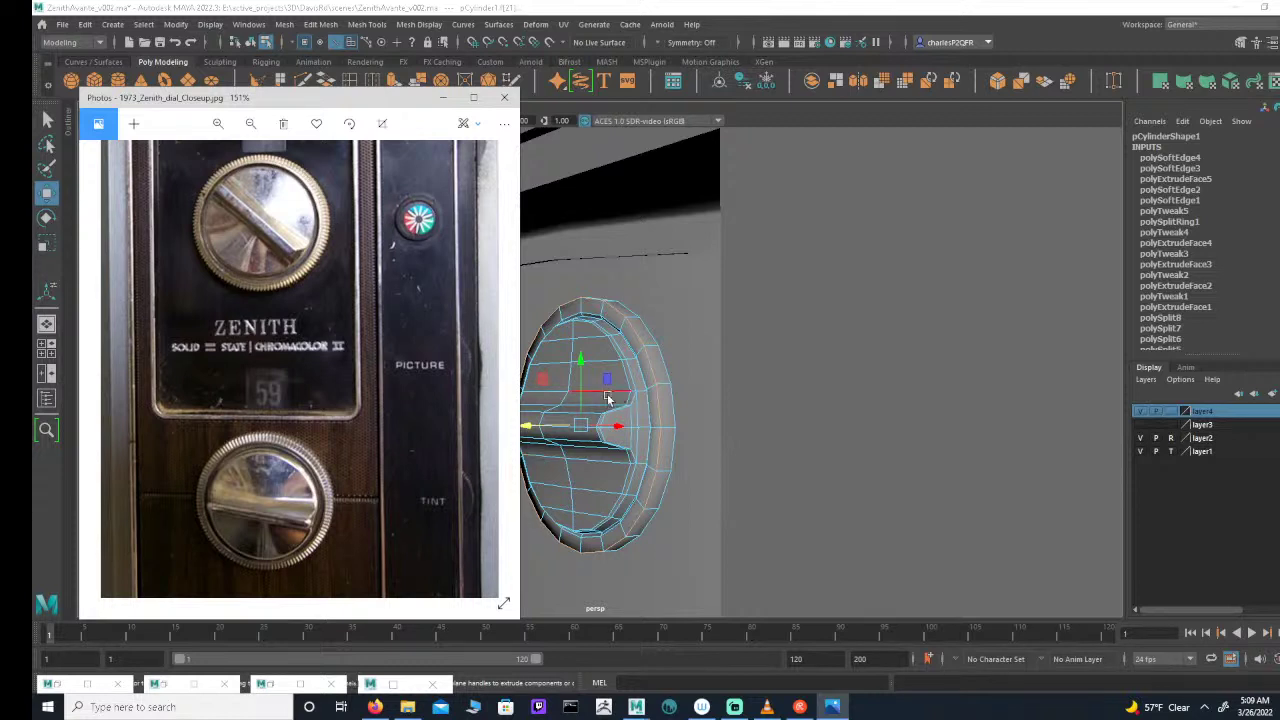
pyautogui.click(820, 119)
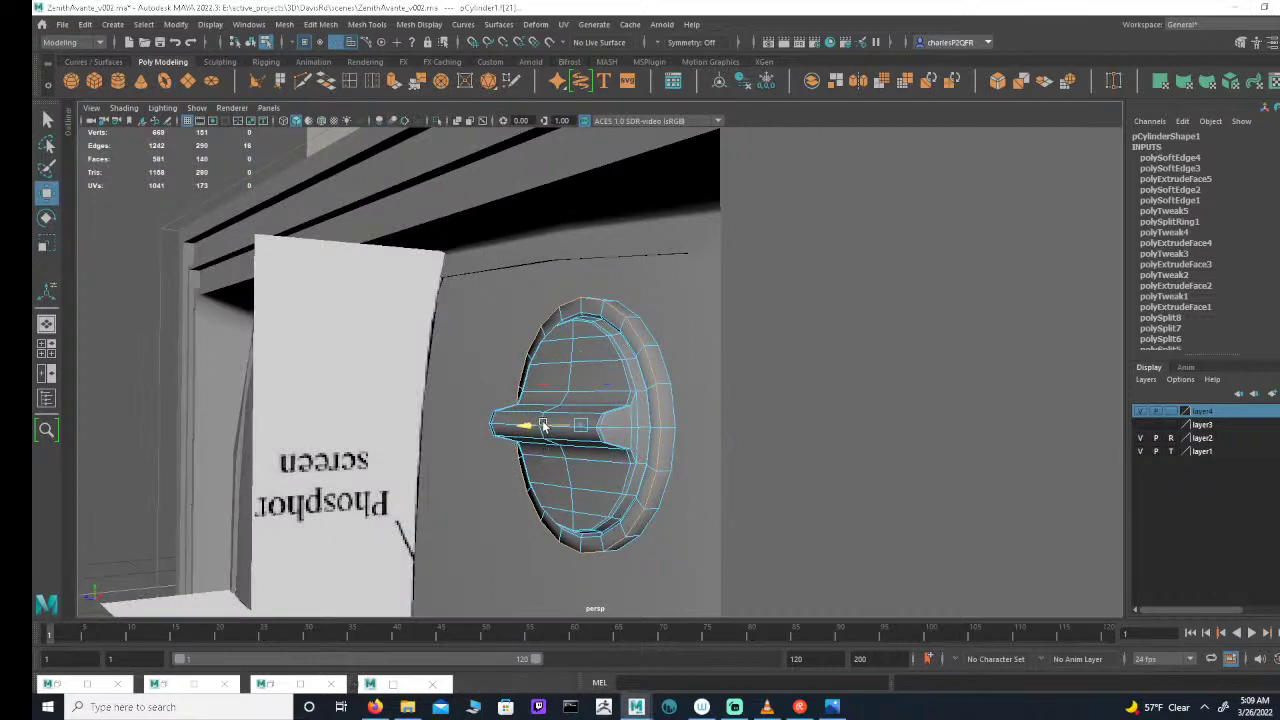
# Step: Try scaling the selected rim edge loop to about 0.95 and undo the scaling
pyautogui.keyDown('alt'); pyautogui.moveTo(694, 463); pyautogui.dragTo(780, 421); pyautogui.keyUp('alt')
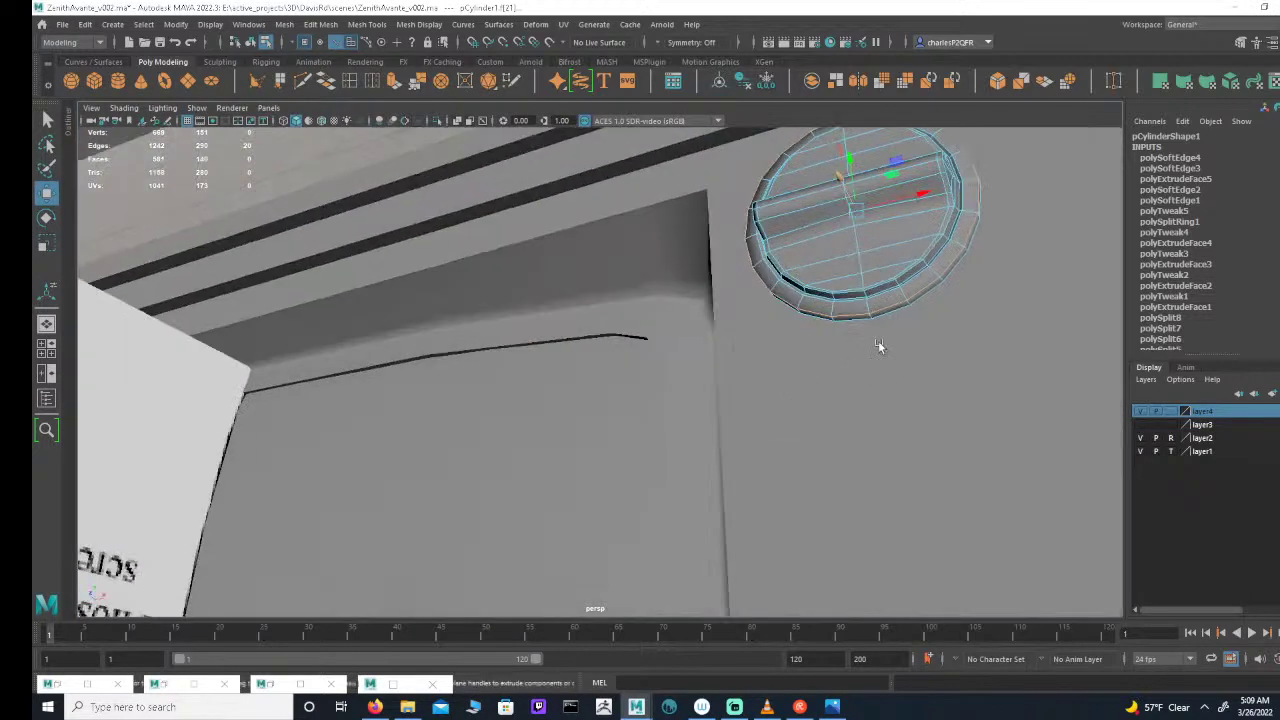
pyautogui.keyDown('alt'); pyautogui.moveTo(880, 347); pyautogui.dragTo(835, 362); pyautogui.keyUp('alt')
pyautogui.keyDown('alt'); pyautogui.moveTo(869, 289); pyautogui.dragTo(805, 345); pyautogui.keyUp('alt')
pyautogui.press('r')
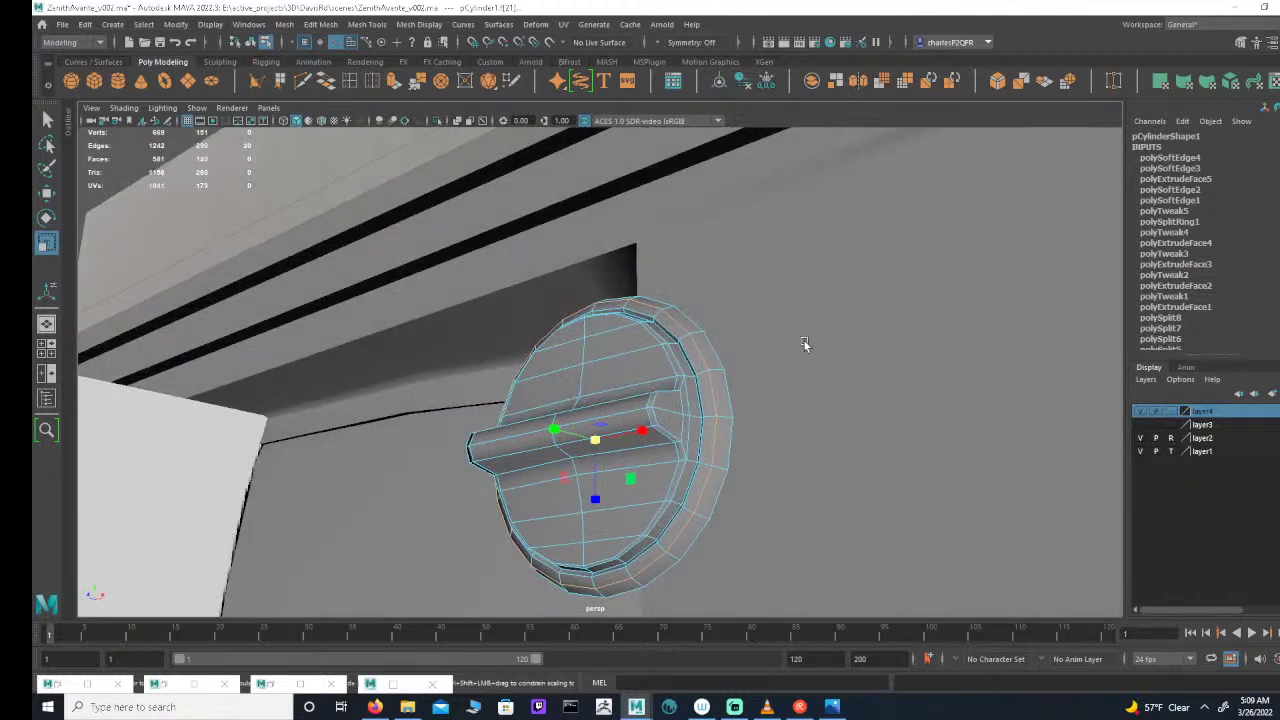
pyautogui.hotkey('ctrl', 'a')
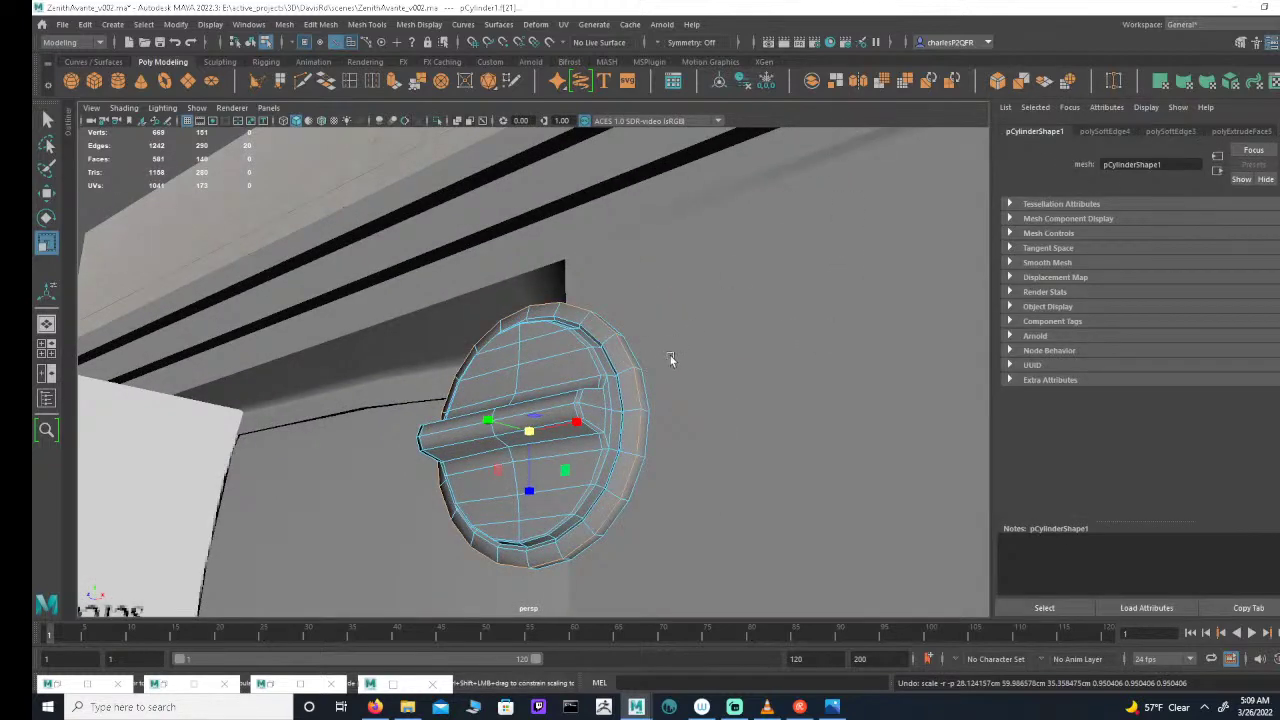
# Step: Insert an edge loop around the outer band of the dial's rim
pyautogui.press('space')
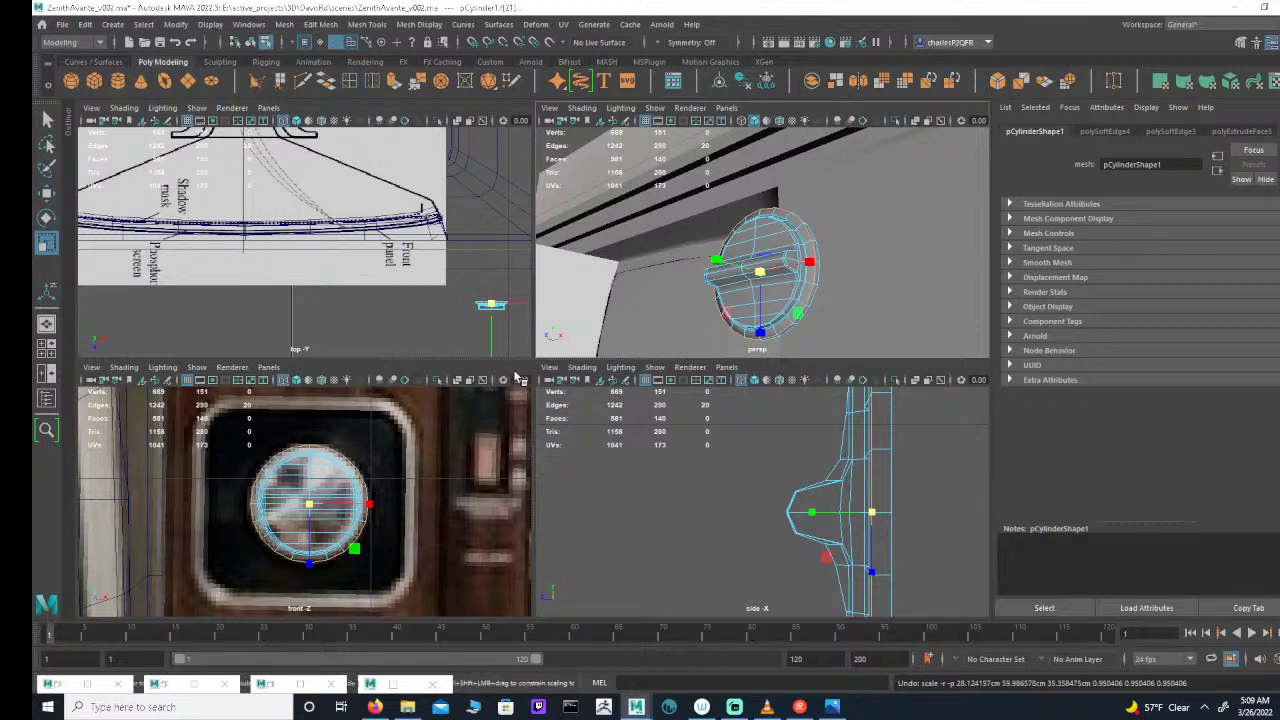
pyautogui.keyDown('alt'); pyautogui.moveTo(676, 231); pyautogui.dragTo(831, 225); pyautogui.keyUp('alt')
pyautogui.keyDown('alt'); pyautogui.moveTo(832, 225); pyautogui.dragTo(897, 251, button='right'); pyautogui.keyUp('alt')
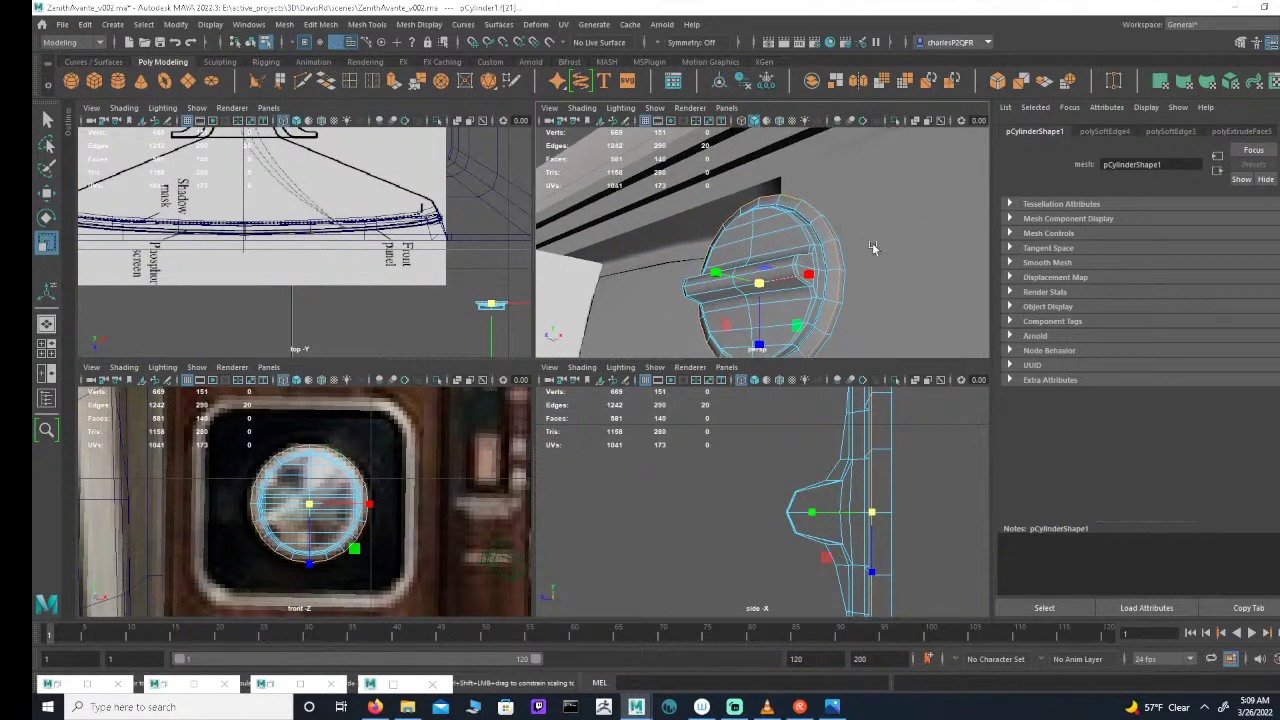
pyautogui.keyDown('alt'); pyautogui.moveTo(810, 241); pyautogui.dragTo(797, 232, button='middle'); pyautogui.keyUp('alt')
pyautogui.scroll(3, 797, 230)
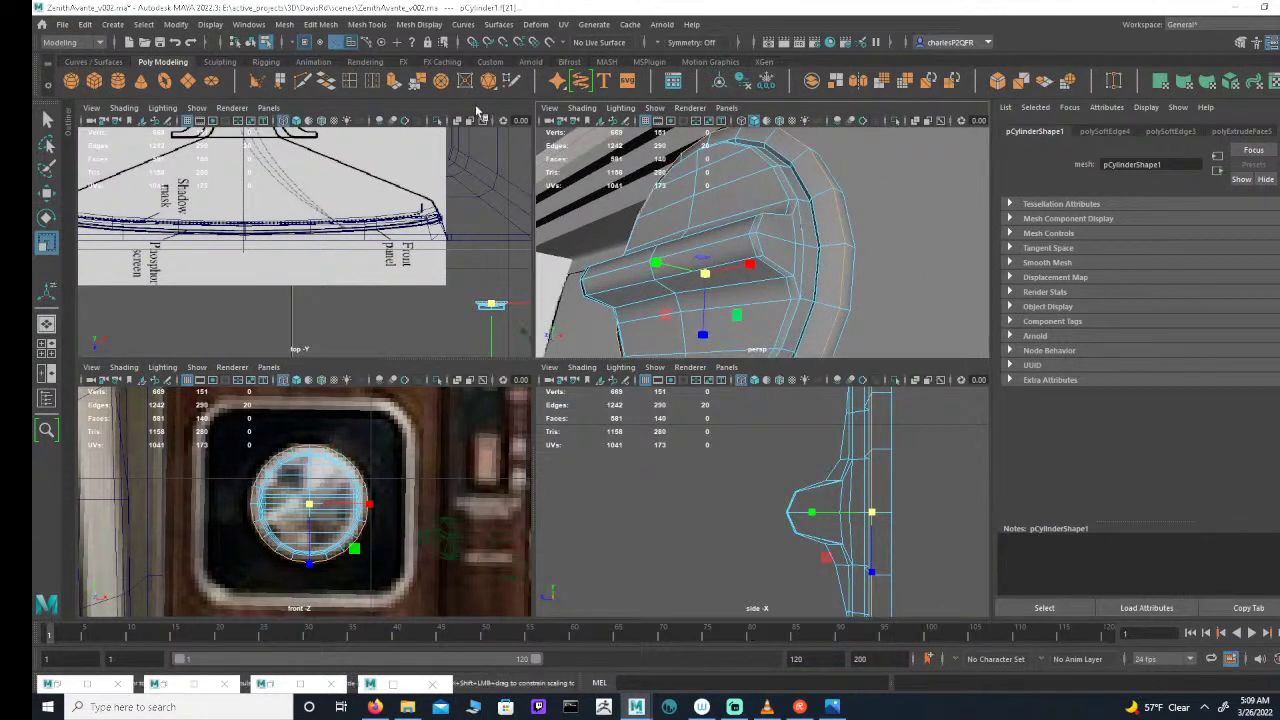
pyautogui.click(350, 82)
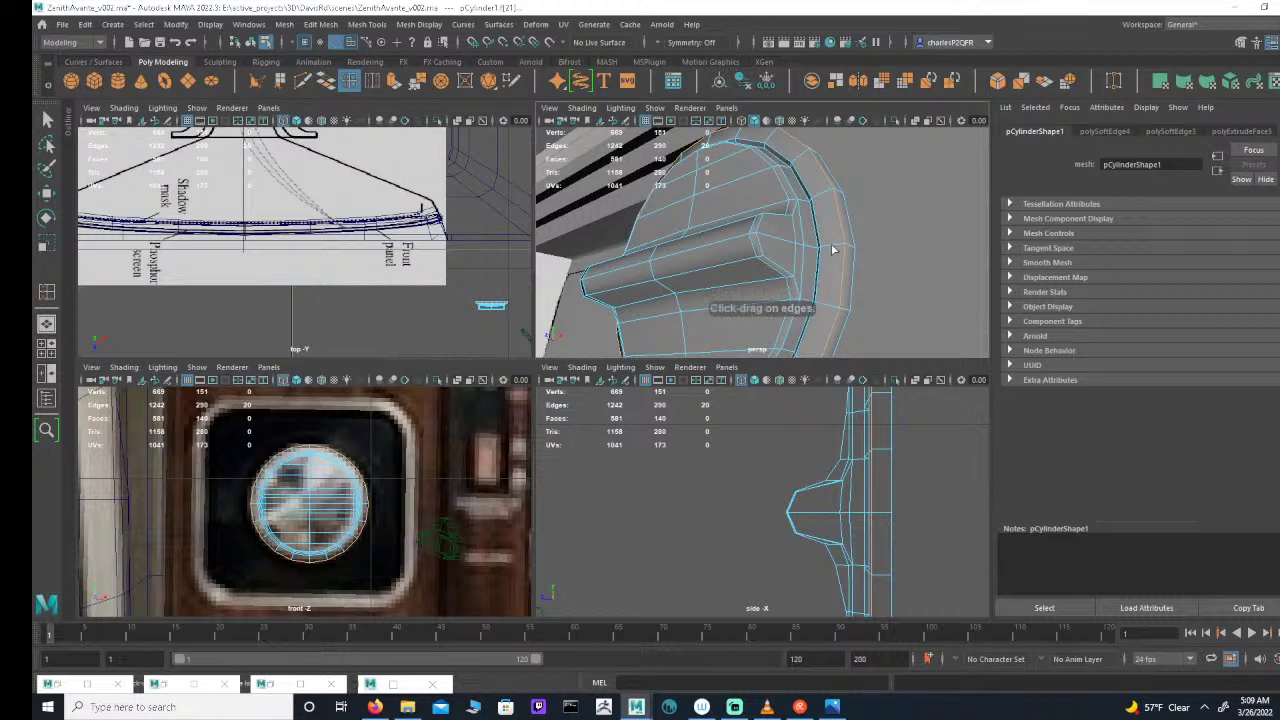
pyautogui.click(833, 249)
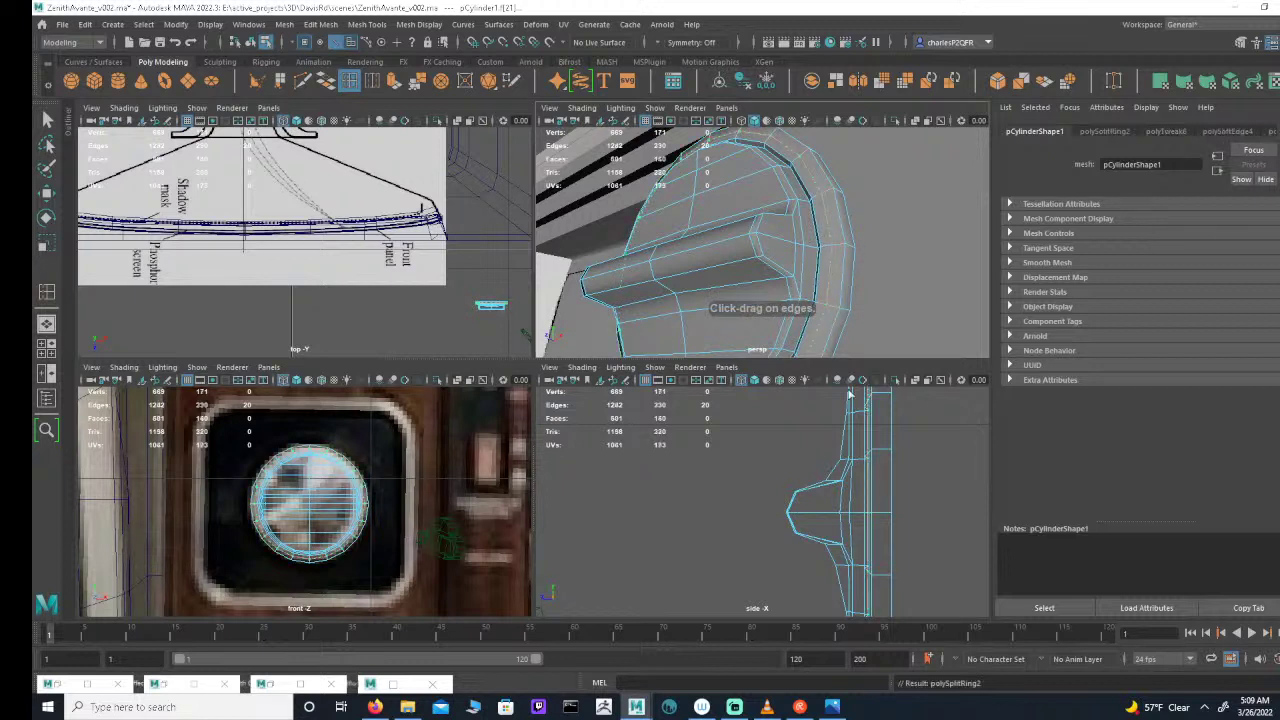
# Step: Try to move the new edge loop on the dial's rim and undo the move
pyautogui.press('w')
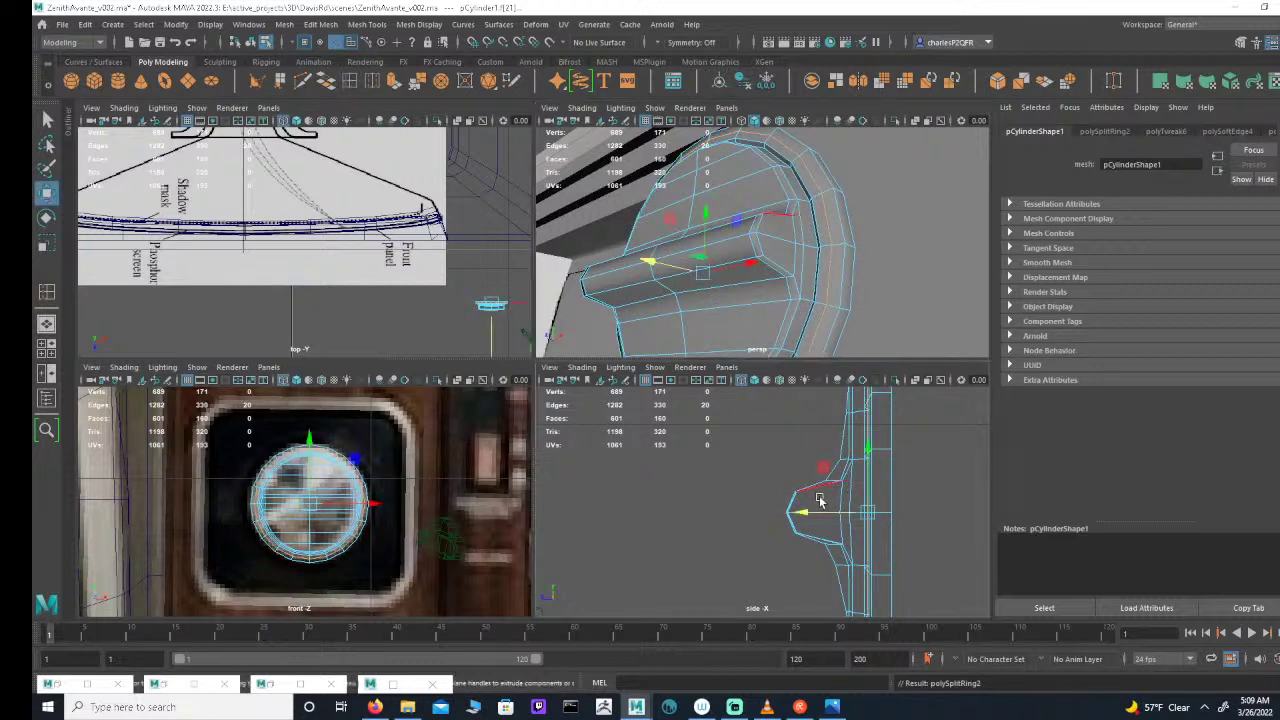
pyautogui.moveTo(818, 500)
pyautogui.mouseDown()
pyautogui.moveTo(822, 512)
pyautogui.moveTo(816, 492)
pyautogui.mouseUp()
pyautogui.keyDown('alt'); pyautogui.moveTo(884, 318); pyautogui.dragTo(840, 340); pyautogui.keyUp('alt')
pyautogui.hotkey('ctrl', 'z')
pyautogui.hotkey('ctrl', 'z')
pyautogui.hotkey('ctrl', 'z')
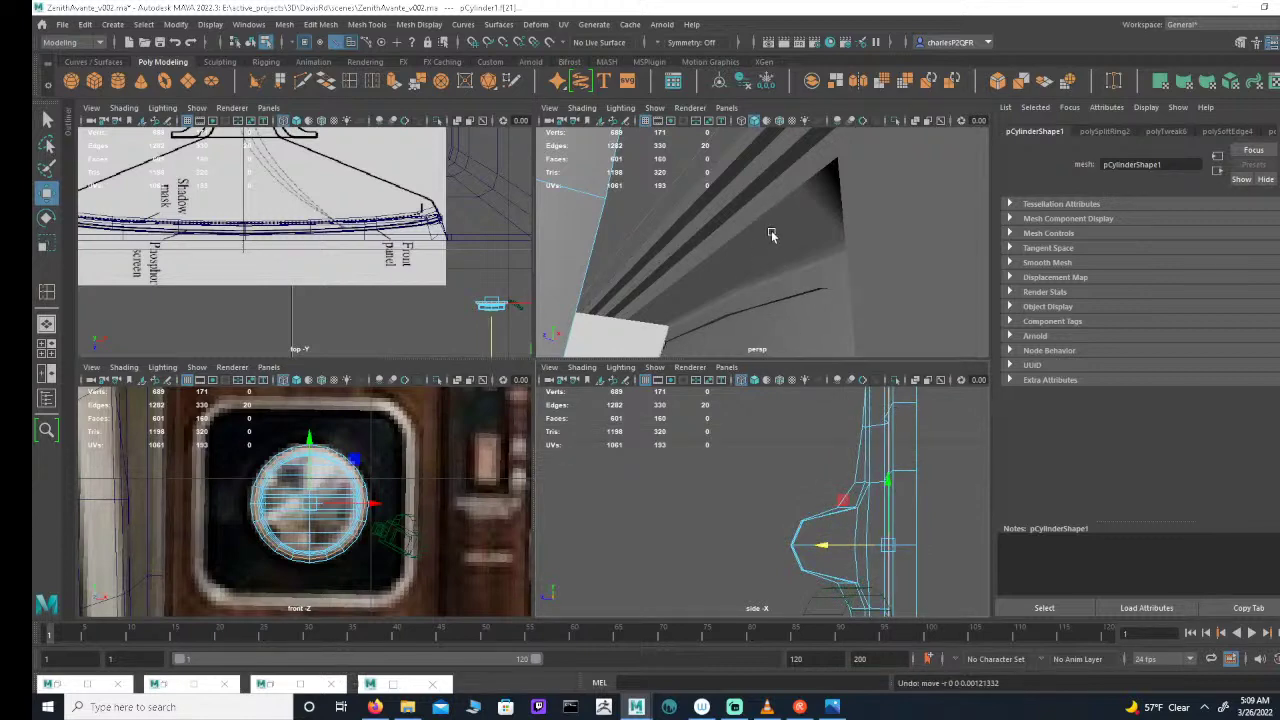
# Step: Move the new rim edge loop back towards the dial's rear, and shift the neighbouring loop back slightly as well
pyautogui.keyDown('alt'); pyautogui.moveTo(771, 232); pyautogui.dragTo(739, 232, button='right'); pyautogui.keyUp('alt')
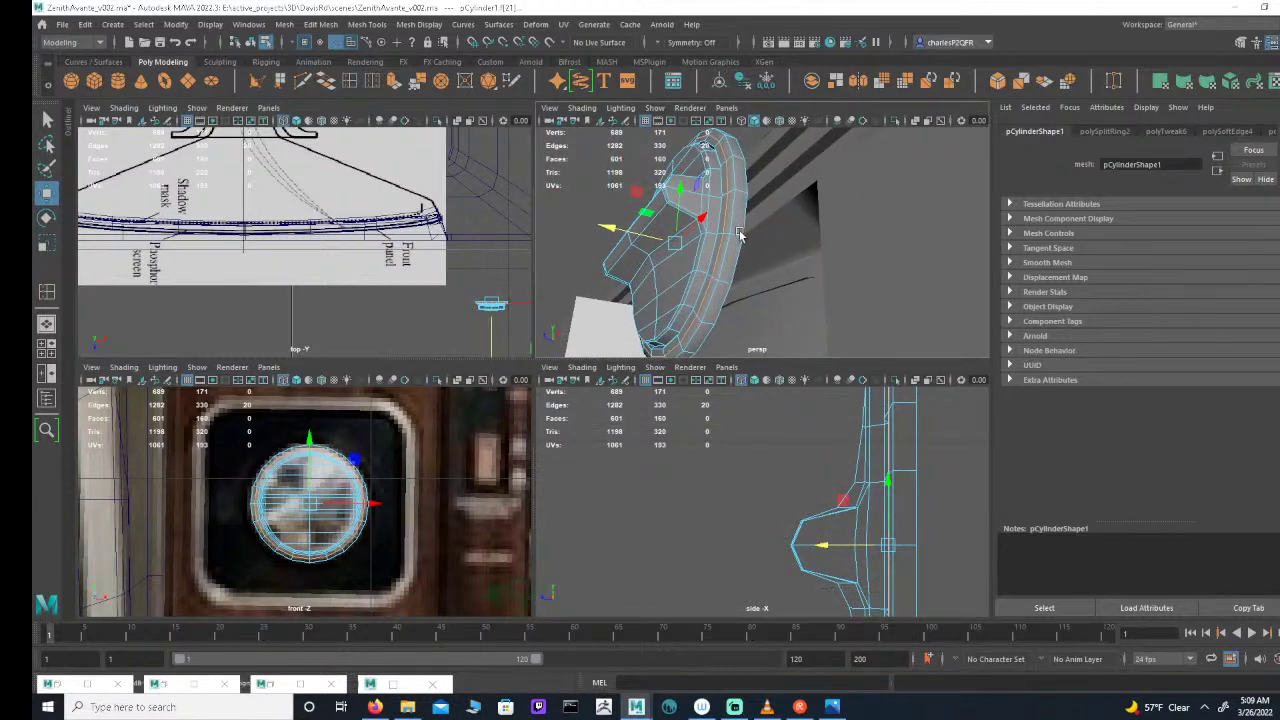
pyautogui.moveTo(740, 234)
pyautogui.keyDown('alt'); pyautogui.mouseDown()
pyautogui.moveTo(754, 234)
pyautogui.moveTo(681, 245)
pyautogui.moveTo(755, 247)
pyautogui.mouseUp(); pyautogui.keyUp('alt')
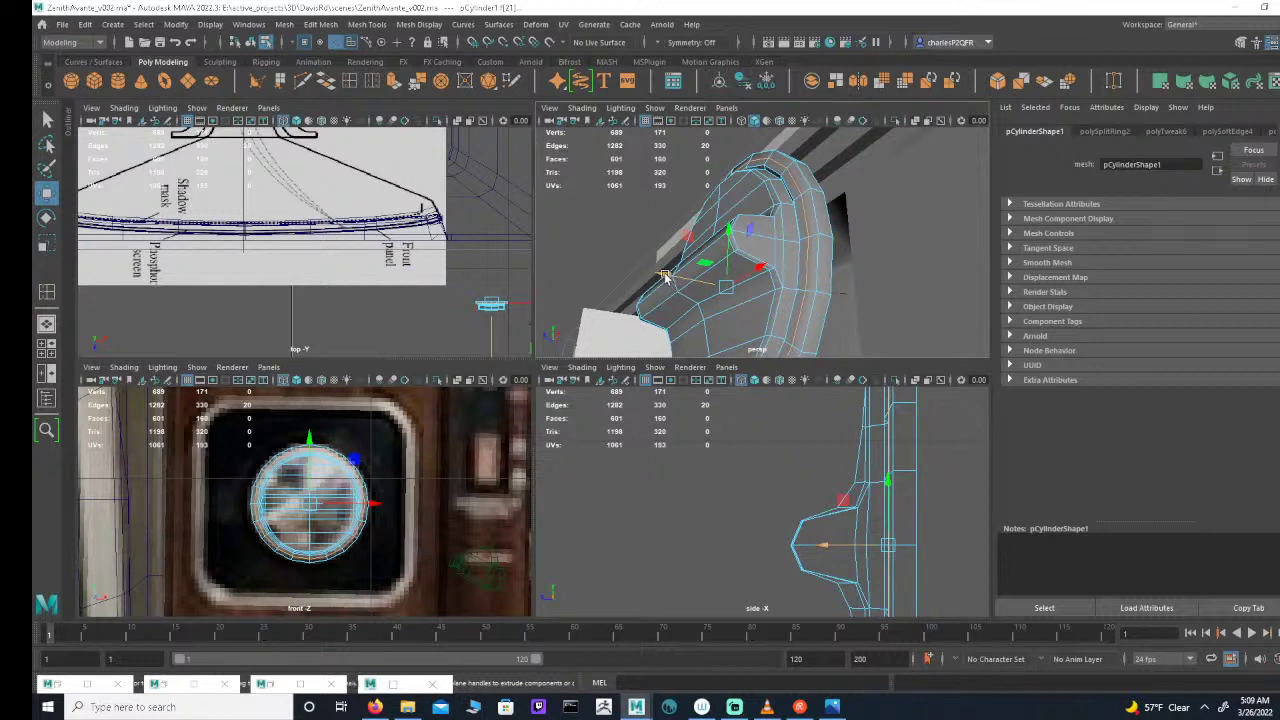
pyautogui.moveTo(665, 276); pyautogui.dragTo(668, 278)
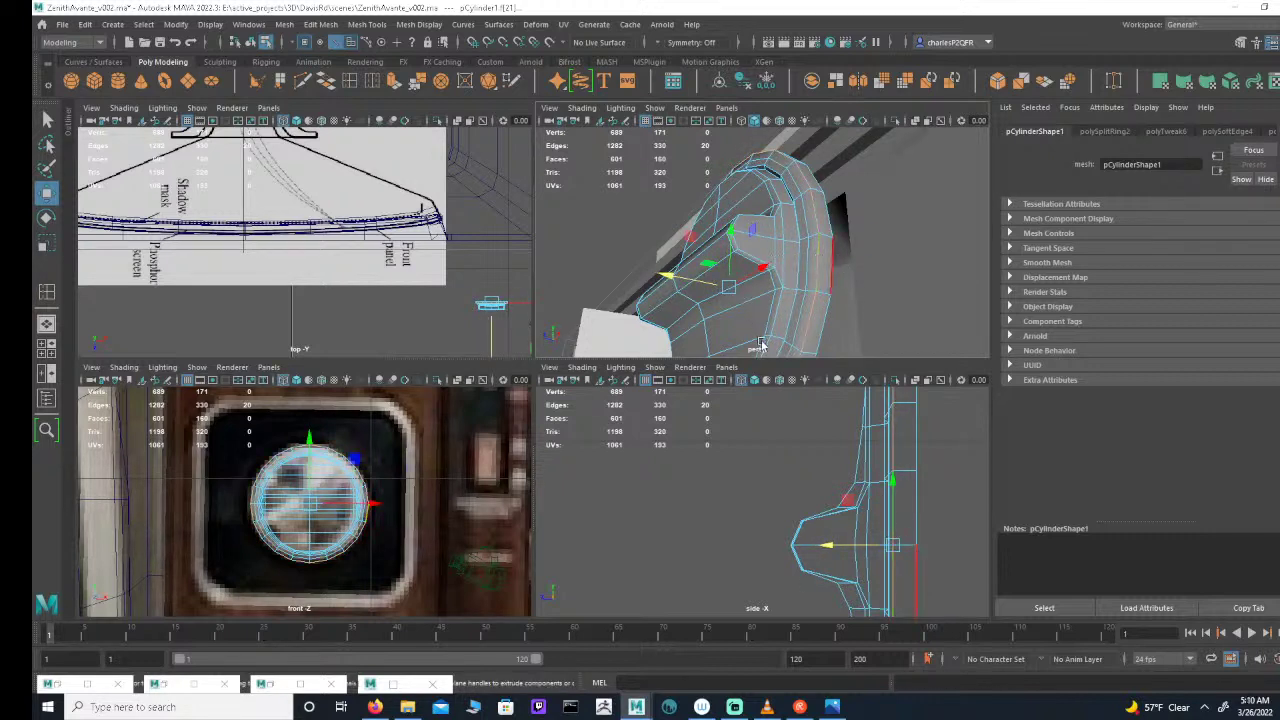
pyautogui.moveTo(666, 278); pyautogui.dragTo(672, 282)
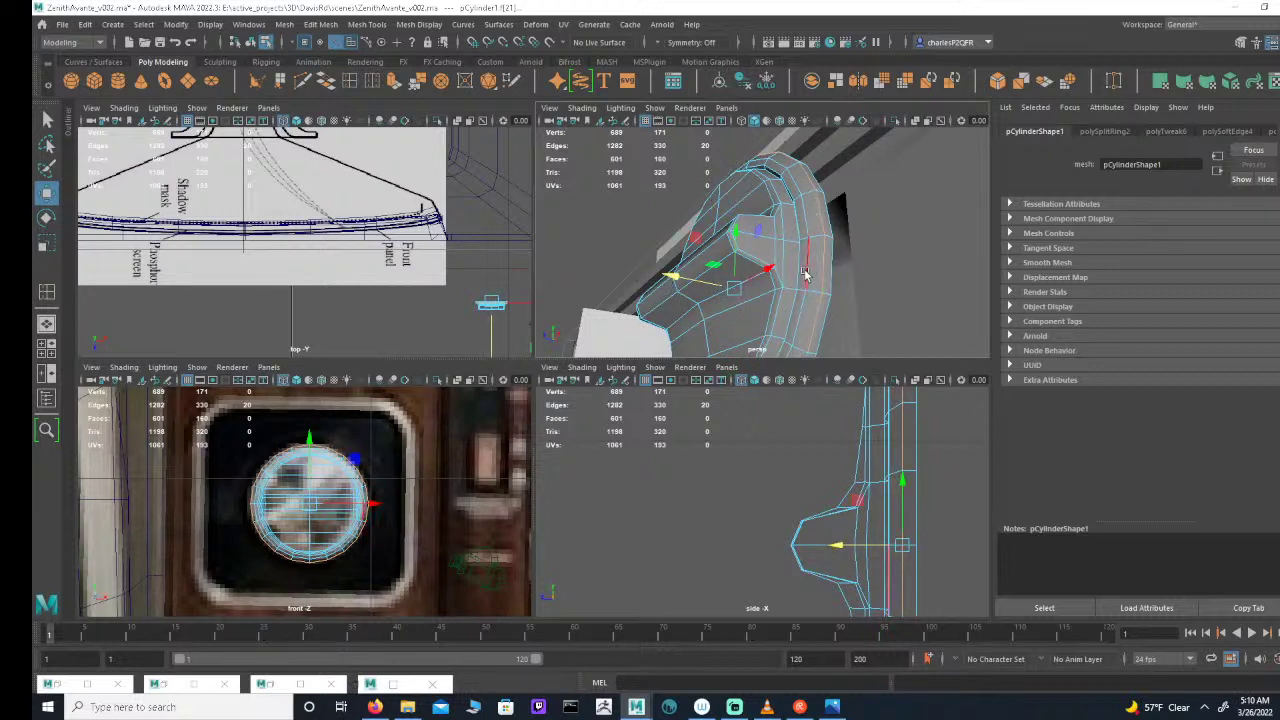
pyautogui.keyDown('alt'); pyautogui.moveTo(870, 245); pyautogui.dragTo(869, 260); pyautogui.keyUp('alt')
pyautogui.doubleClick(785, 287)
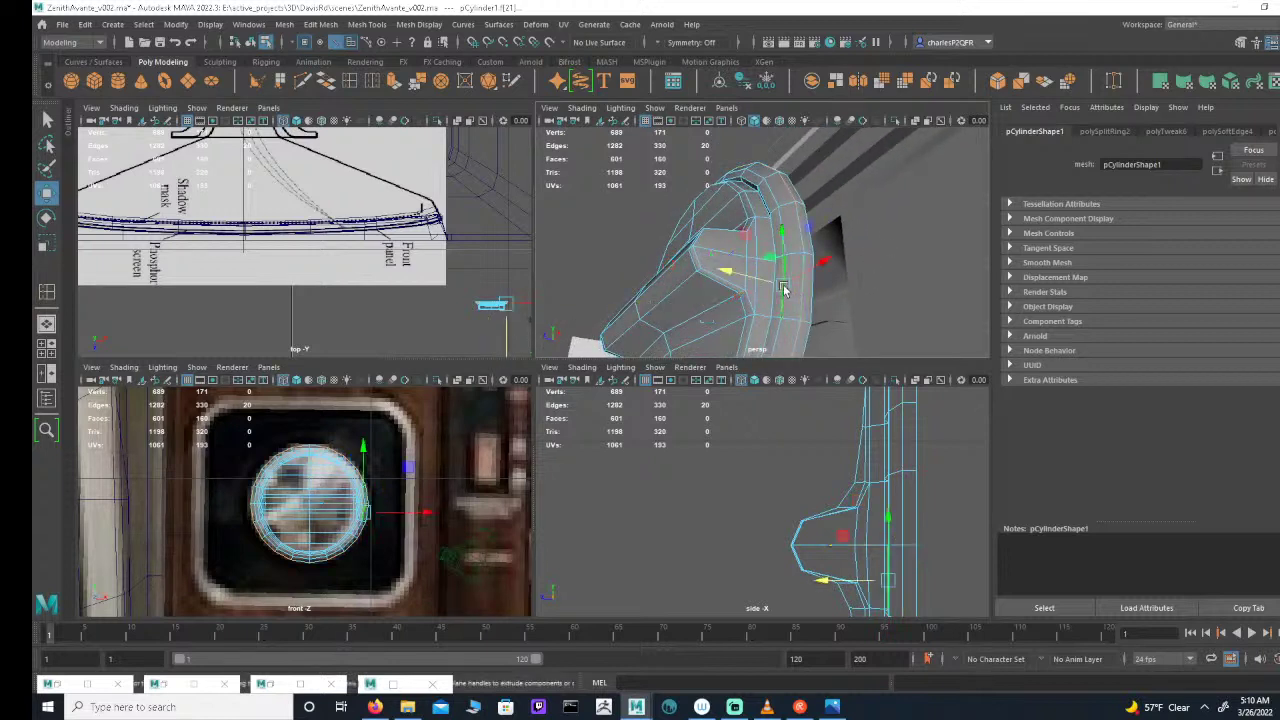
pyautogui.moveTo(635, 302); pyautogui.dragTo(711, 318)
# Step: Soften the selected edge loop on the dial's rim
pyautogui.press('r')
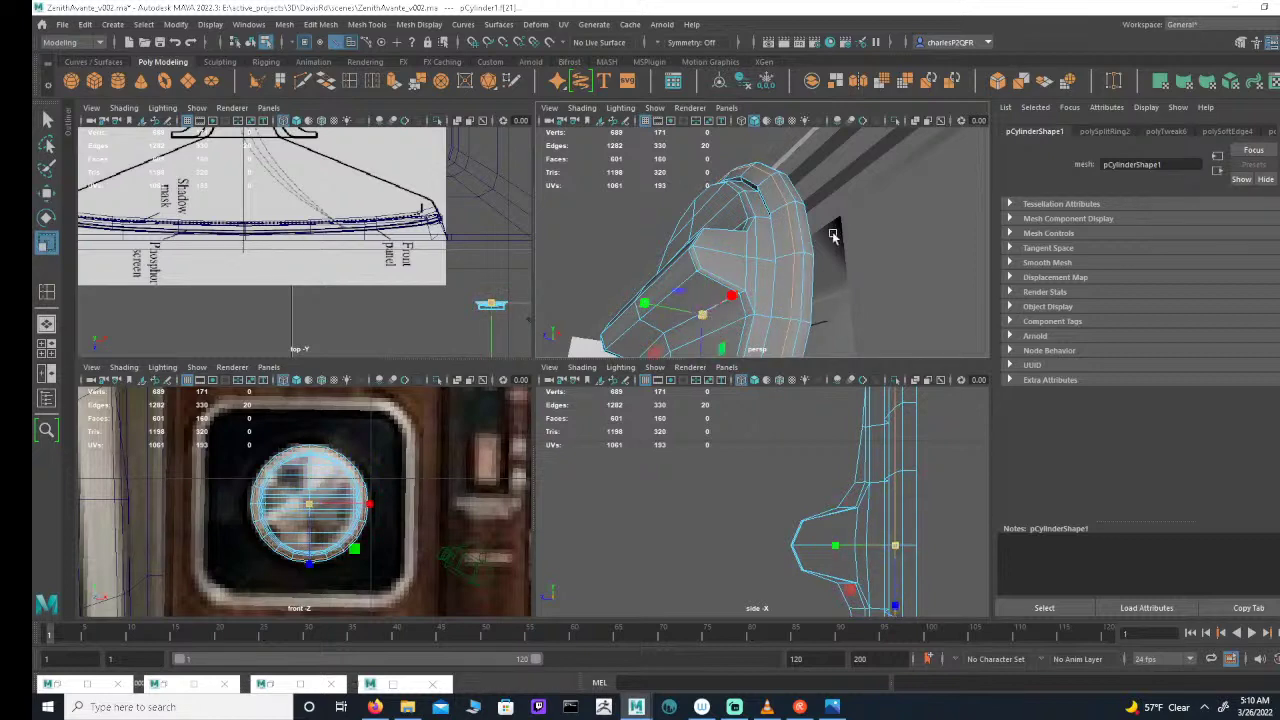
pyautogui.moveTo(832, 235)
pyautogui.keyDown('alt'); pyautogui.mouseDown()
pyautogui.moveTo(846, 237)
pyautogui.moveTo(832, 238)
pyautogui.mouseUp(); pyautogui.keyUp('alt')
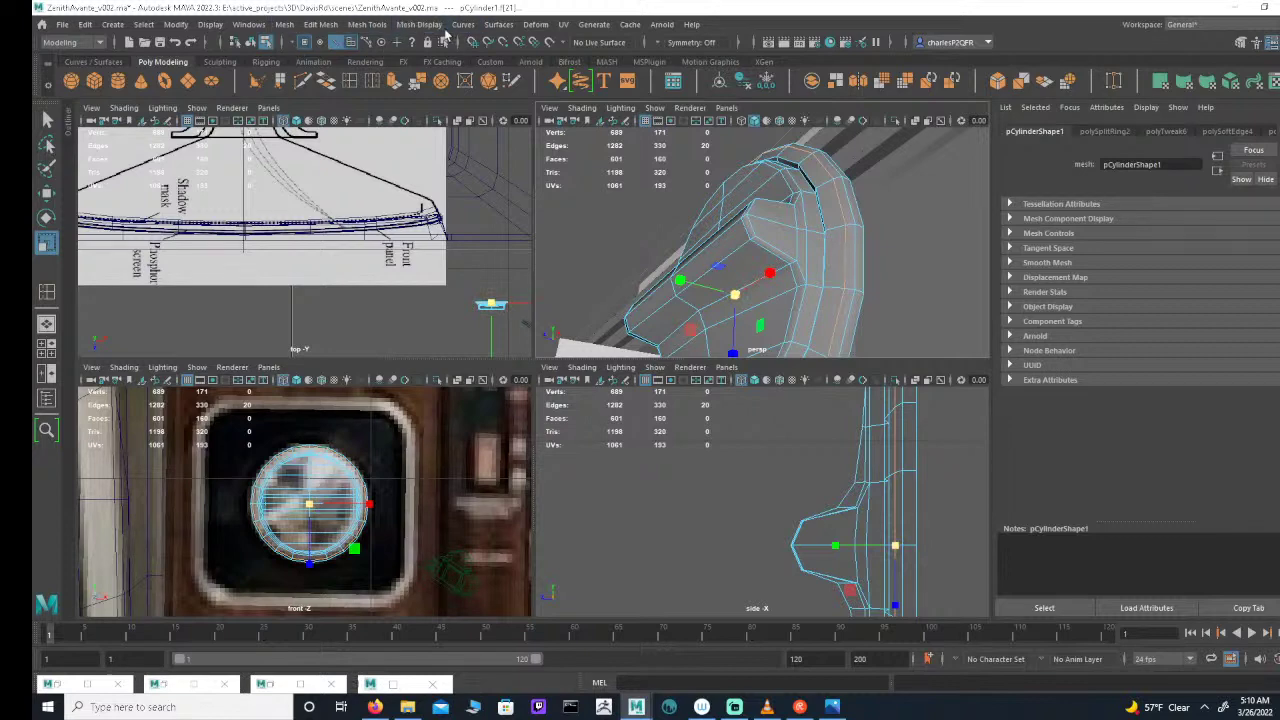
pyautogui.click(432, 26)
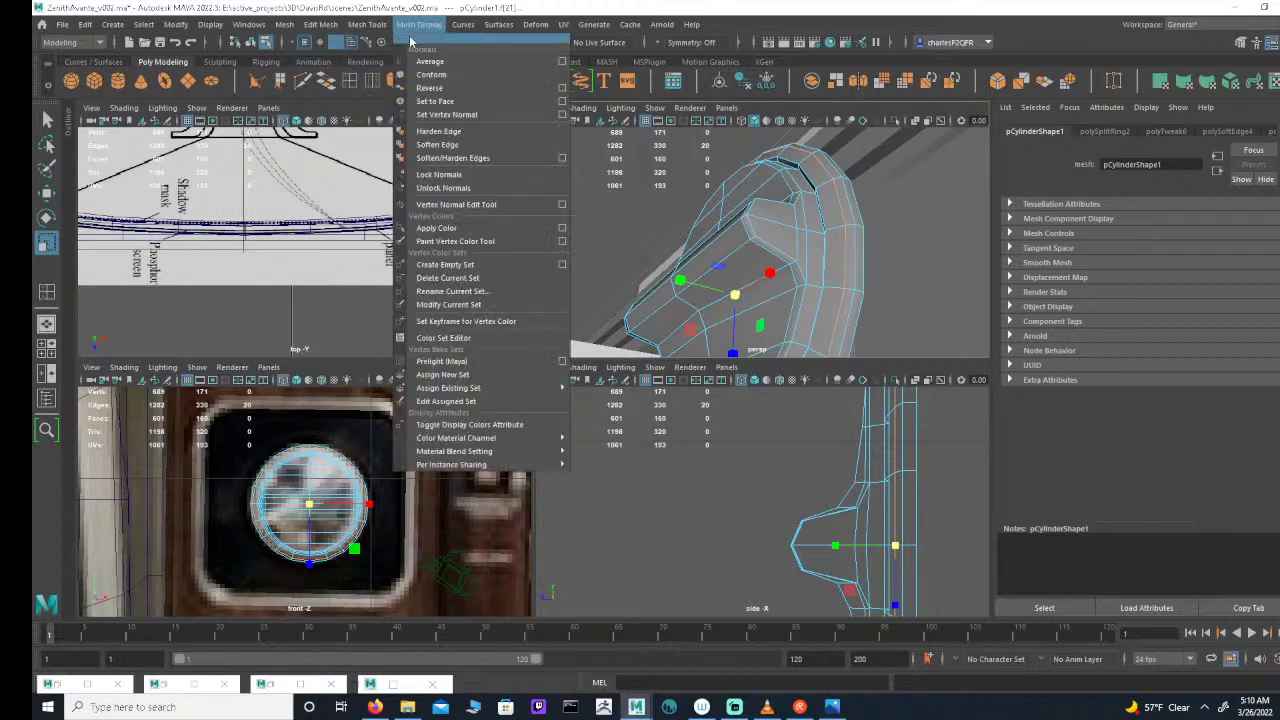
pyautogui.click(437, 144)
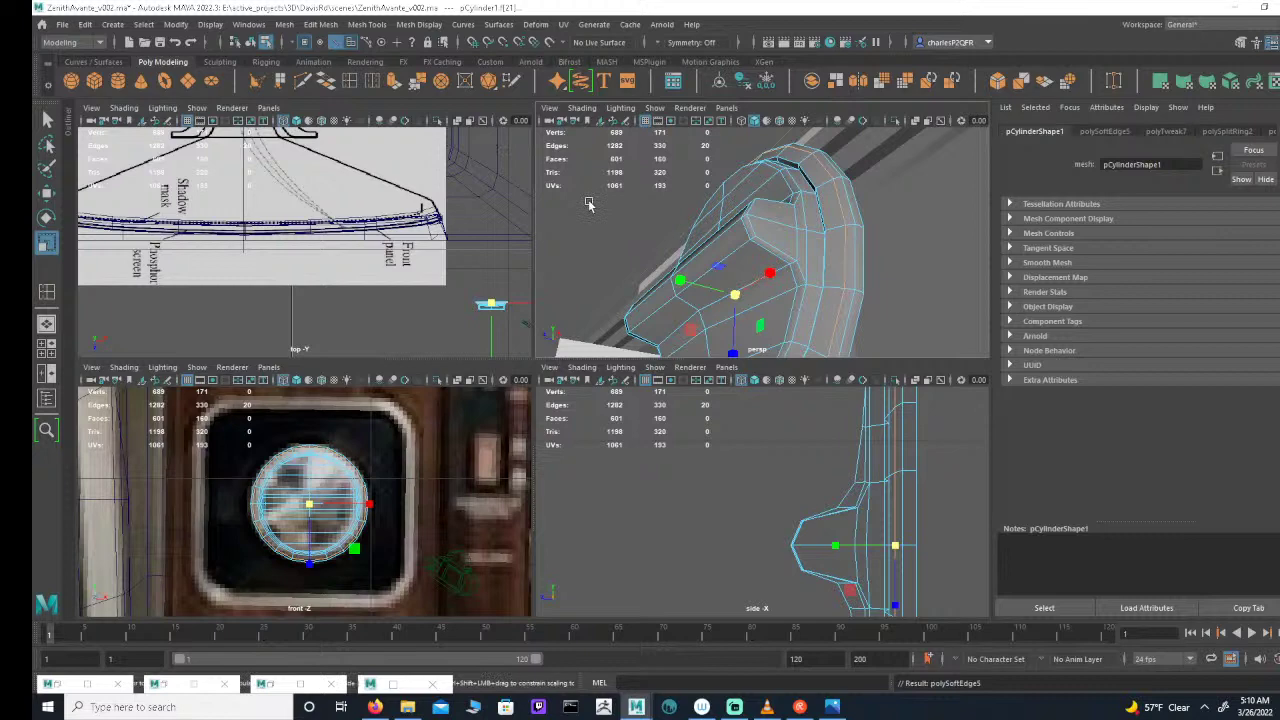
# Step: Return to object mode and inspect the dial's rim shading and silhouette close up and from a distance
pyautogui.click(252, 44)
pyautogui.click(671, 231)
pyautogui.keyDown('alt'); pyautogui.moveTo(803, 248); pyautogui.dragTo(720, 222, button='right'); pyautogui.keyUp('alt')
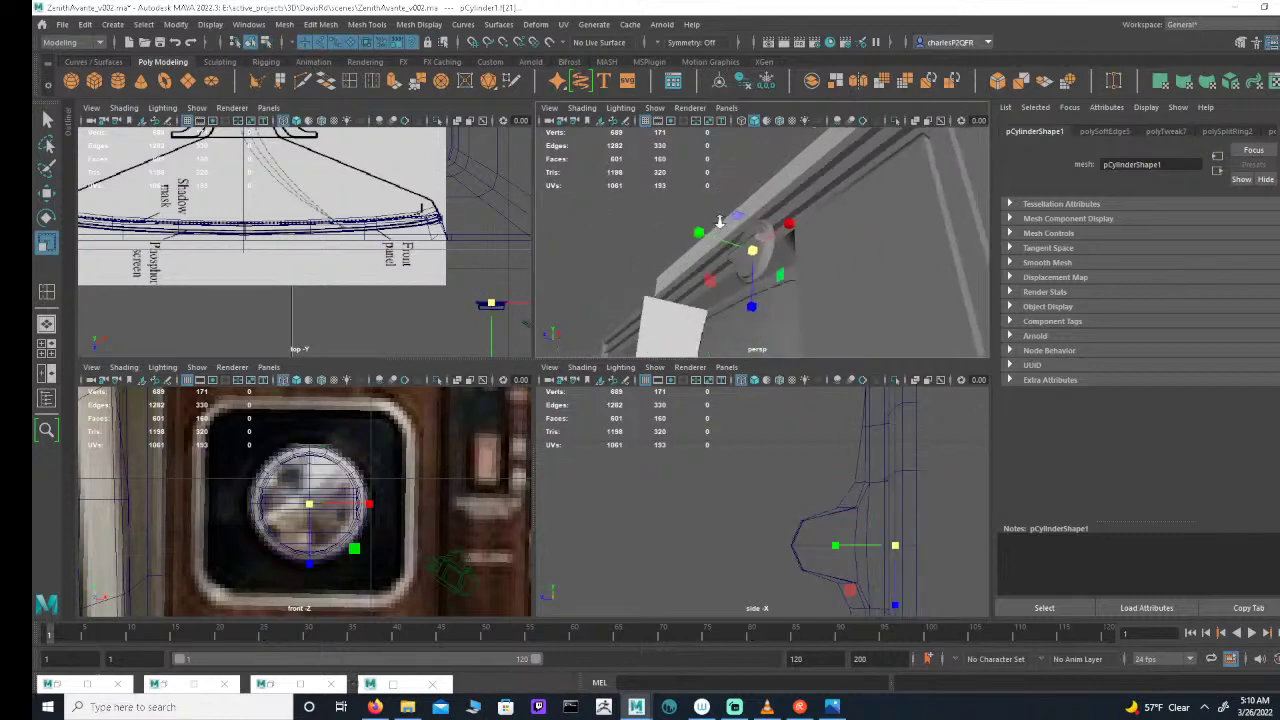
pyautogui.keyDown('alt'); pyautogui.moveTo(720, 222); pyautogui.dragTo(810, 224); pyautogui.keyUp('alt')
pyautogui.click(738, 224)
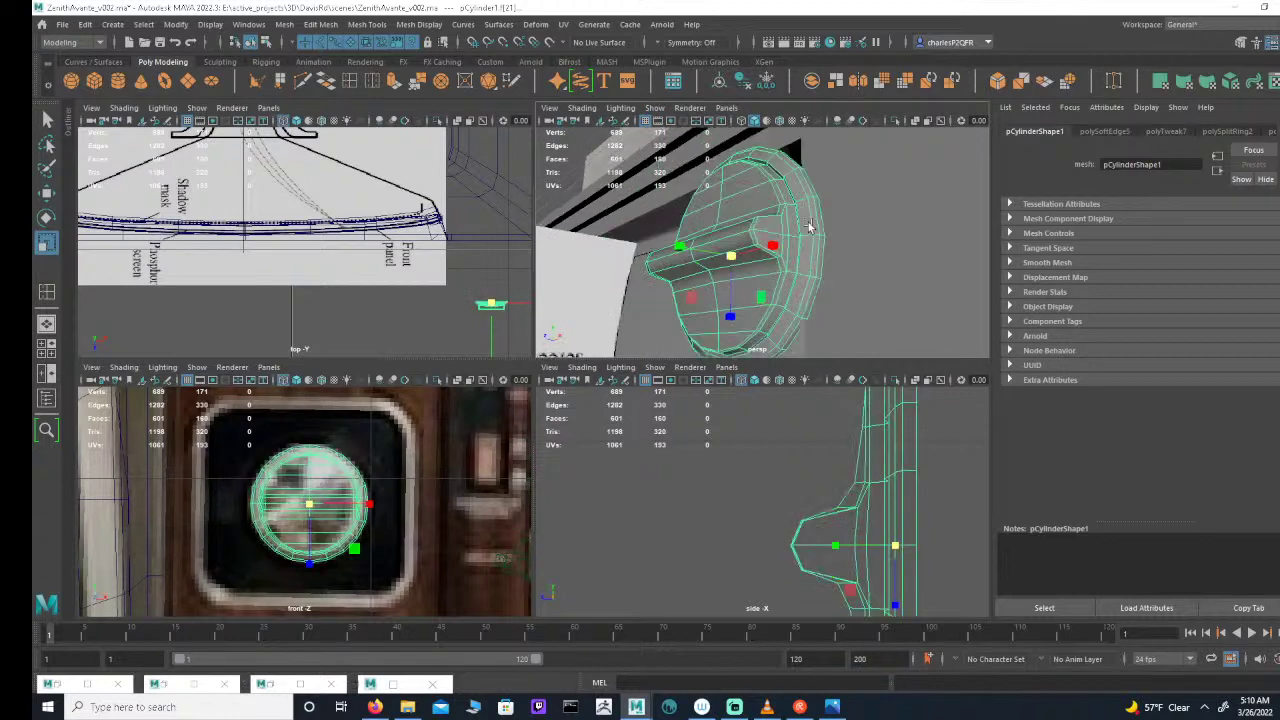
pyautogui.keyDown('alt'); pyautogui.moveTo(810, 224); pyautogui.dragTo(699, 202, button='right'); pyautogui.keyUp('alt')
pyautogui.click(580, 172)
pyautogui.keyDown('alt'); pyautogui.moveTo(830, 222); pyautogui.dragTo(786, 214, button='right'); pyautogui.keyUp('alt')
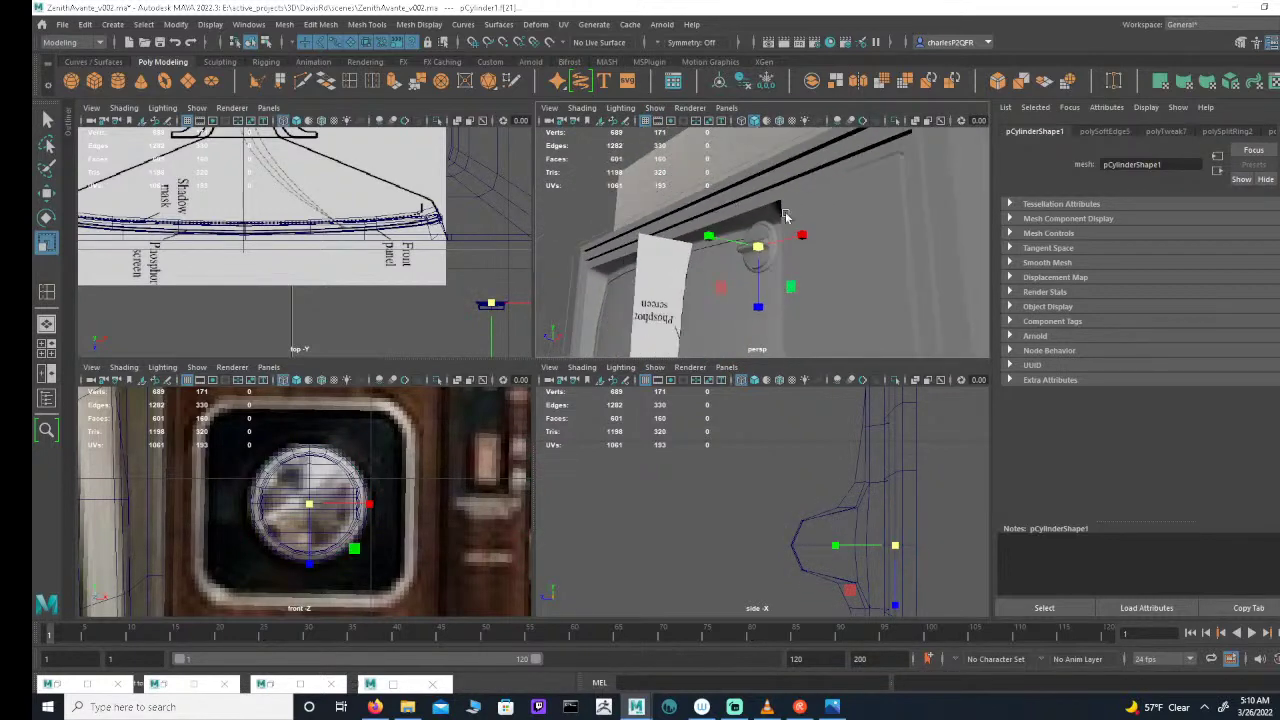
pyautogui.keyDown('alt'); pyautogui.moveTo(786, 214); pyautogui.dragTo(789, 250); pyautogui.keyUp('alt')
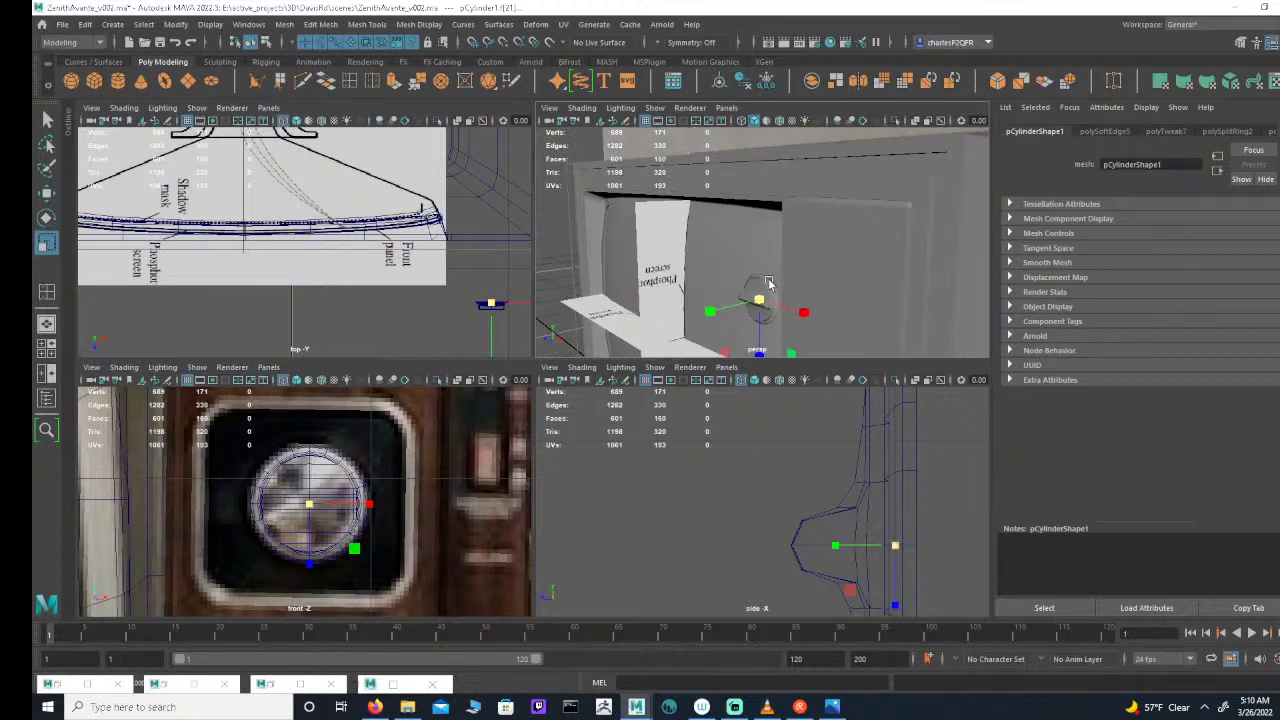
# Step: Select the whole dial and move it back towards the cabinet's control panel, undoing the accidental selection of the image plane
pyautogui.press('F8')
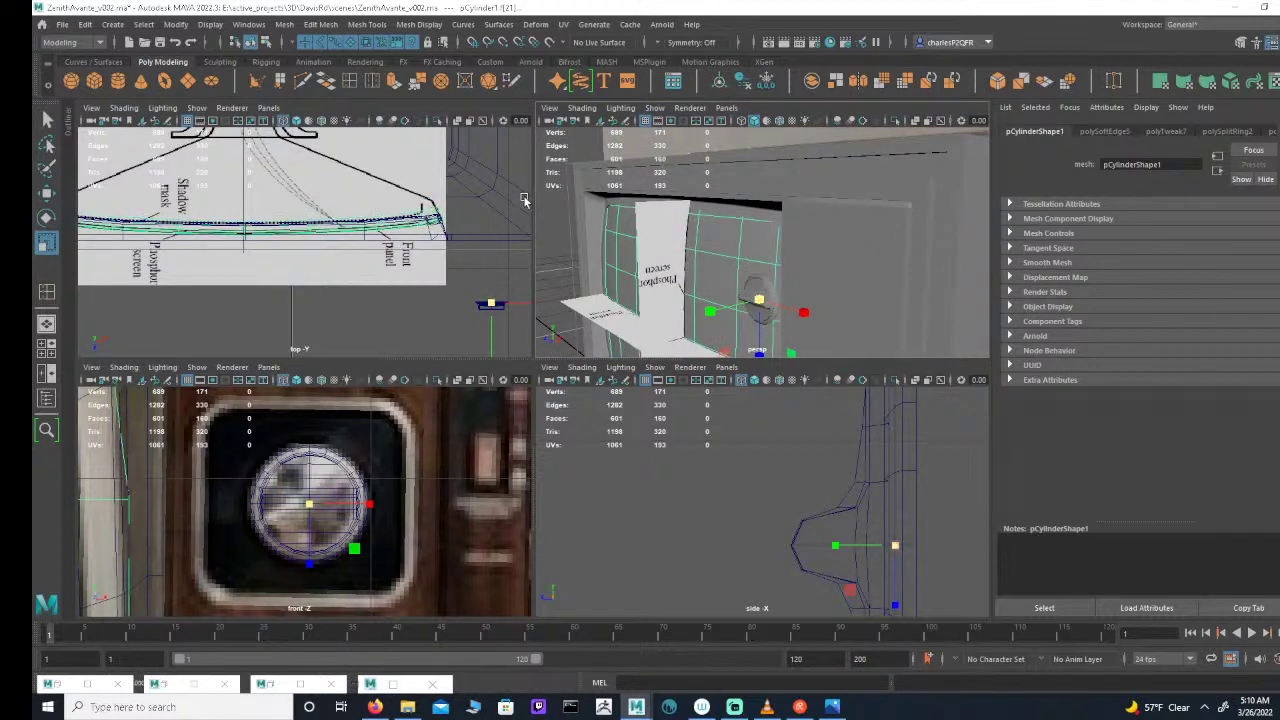
pyautogui.press('F8')
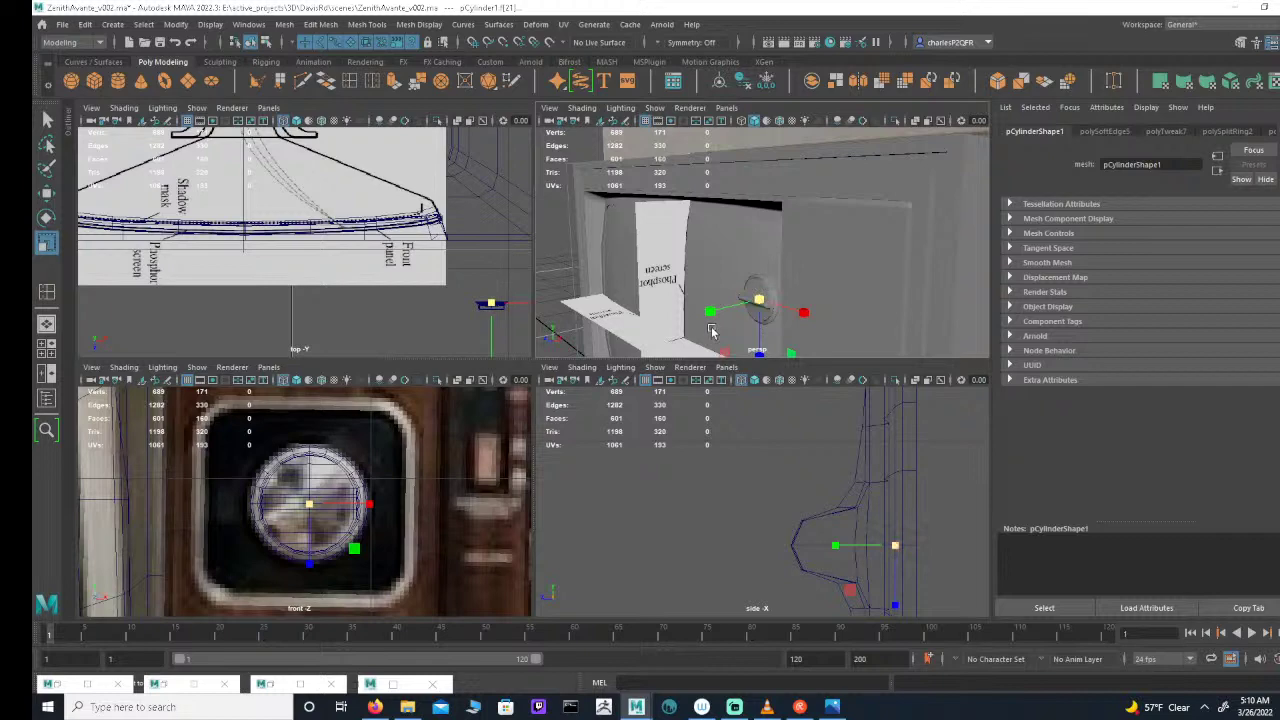
pyautogui.press('w')
pyautogui.press('e')
pyautogui.click(769, 305)
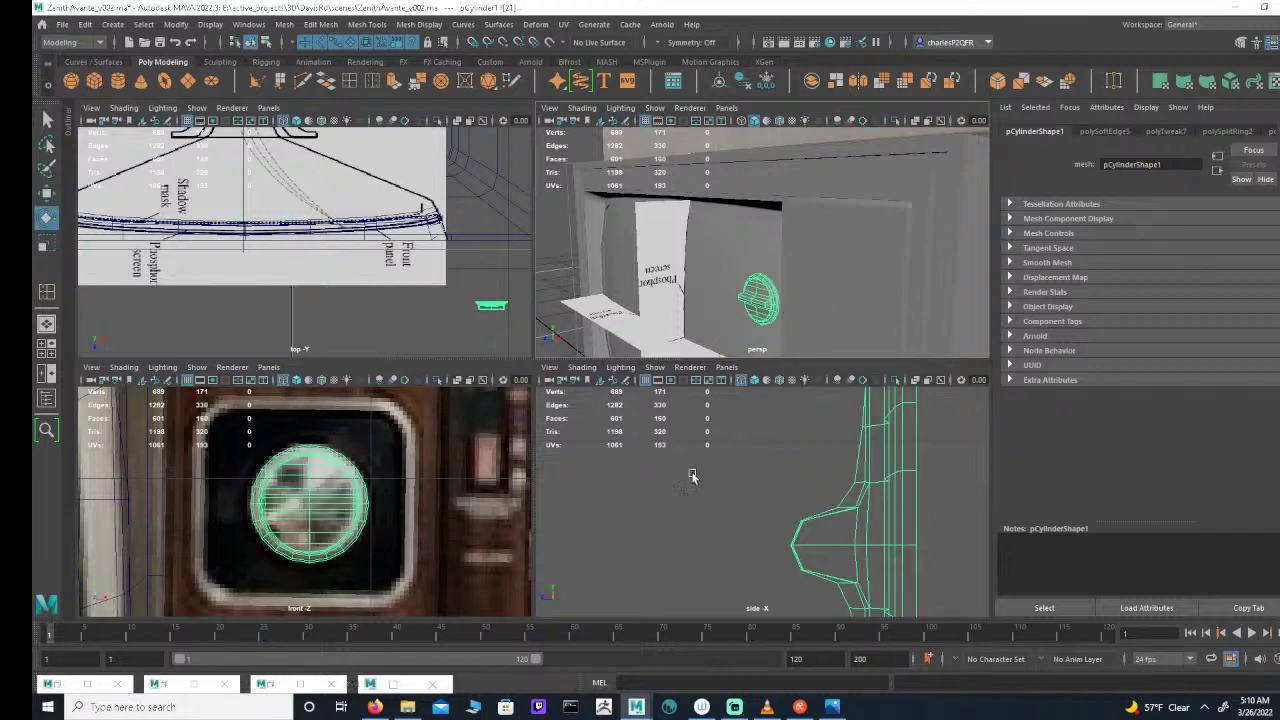
pyautogui.scroll(-5, 692, 476)
pyautogui.press('w')
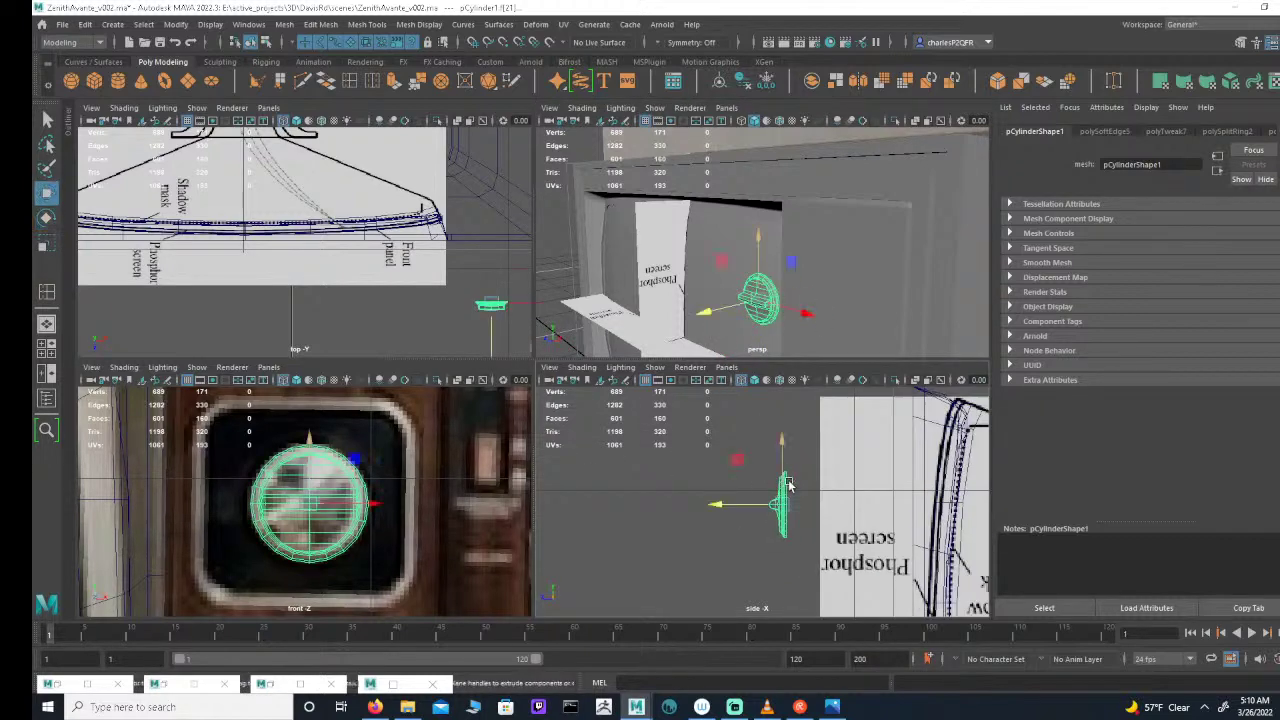
pyautogui.keyDown('alt'); pyautogui.moveTo(877, 482); pyautogui.dragTo(785, 455, button='middle'); pyautogui.keyUp('alt')
pyautogui.keyDown('alt'); pyautogui.moveTo(785, 455); pyautogui.dragTo(749, 466, button='right'); pyautogui.keyUp('alt')
pyautogui.moveTo(667, 484); pyautogui.dragTo(783, 490)
pyautogui.click(795, 492)
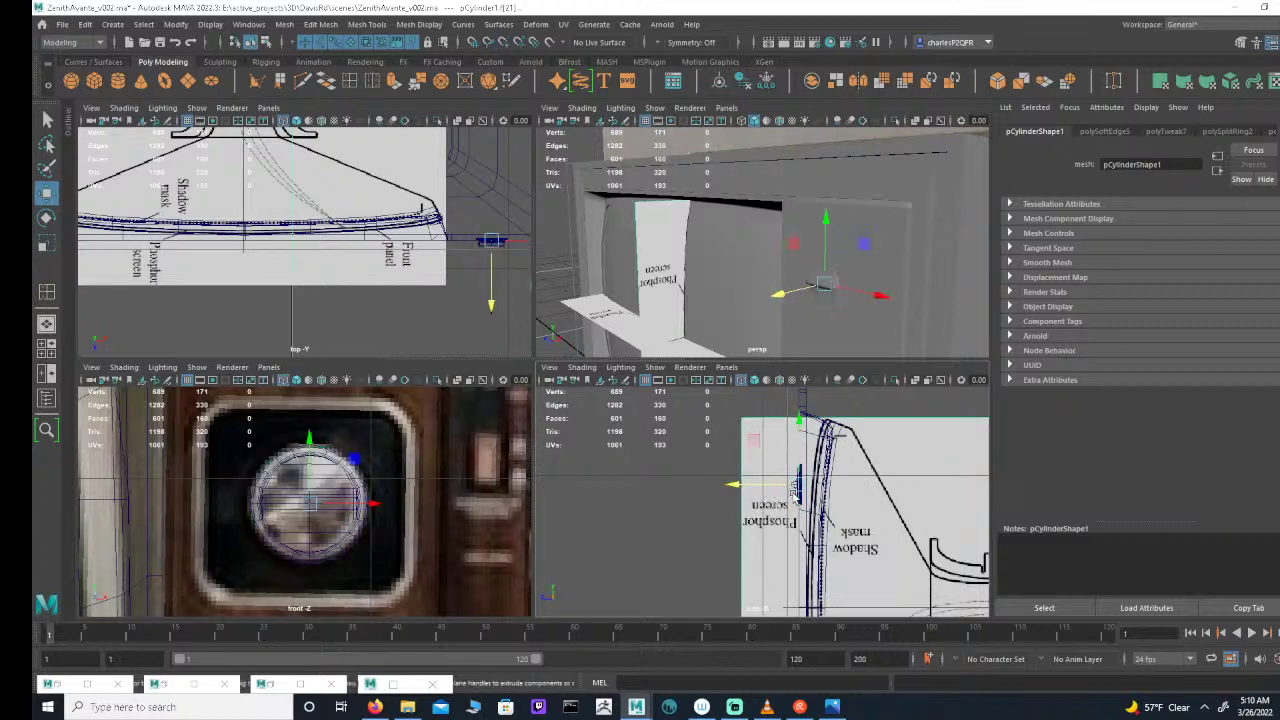
pyautogui.press('F8')
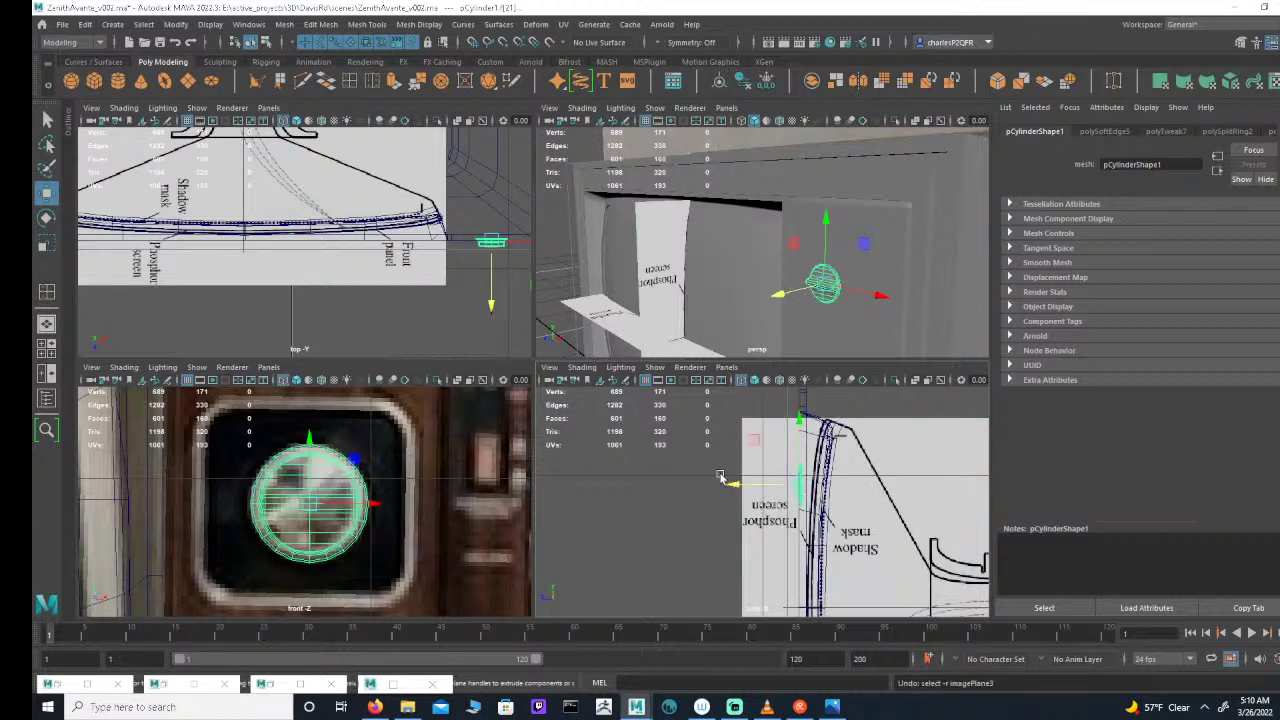
# Step: Pull the dial forward clear of the control panel and snap its pivot to the centre of its back face
pyautogui.scroll(4, 790, 492)
pyautogui.moveTo(835, 510); pyautogui.dragTo(796, 491, button='middle')
pyautogui.scroll(6, 632, 472)
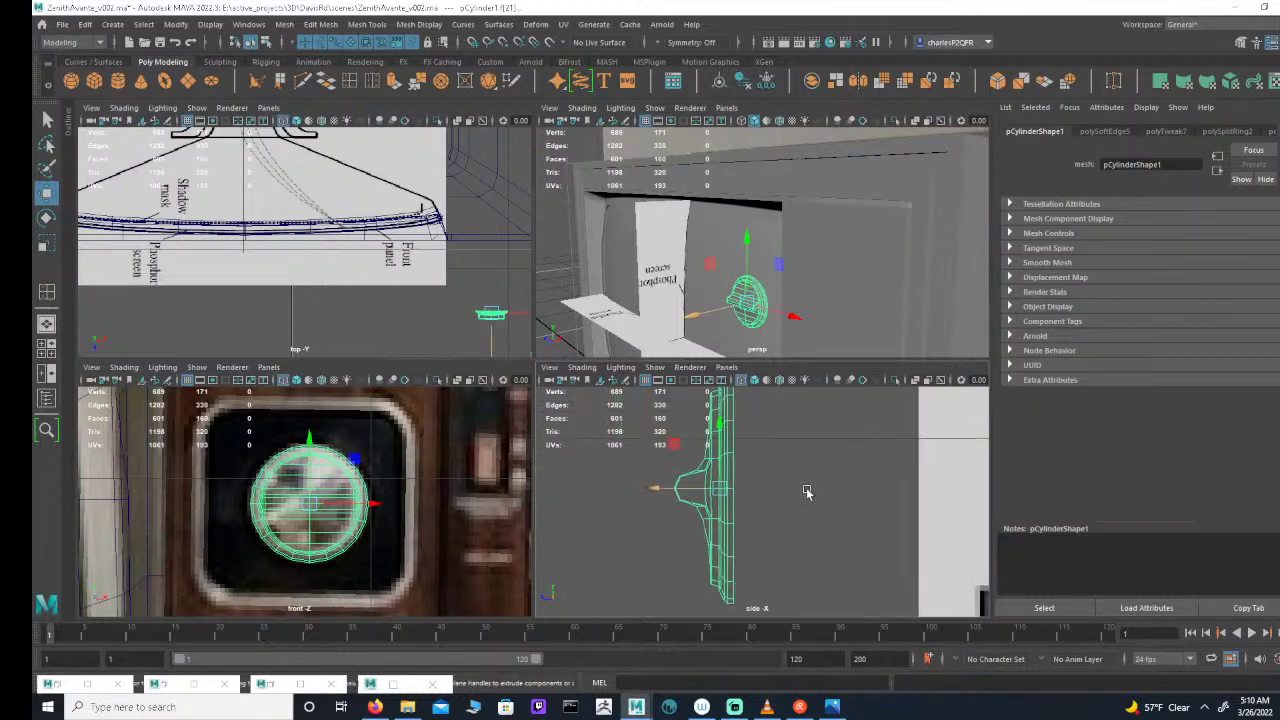
pyautogui.press('d')
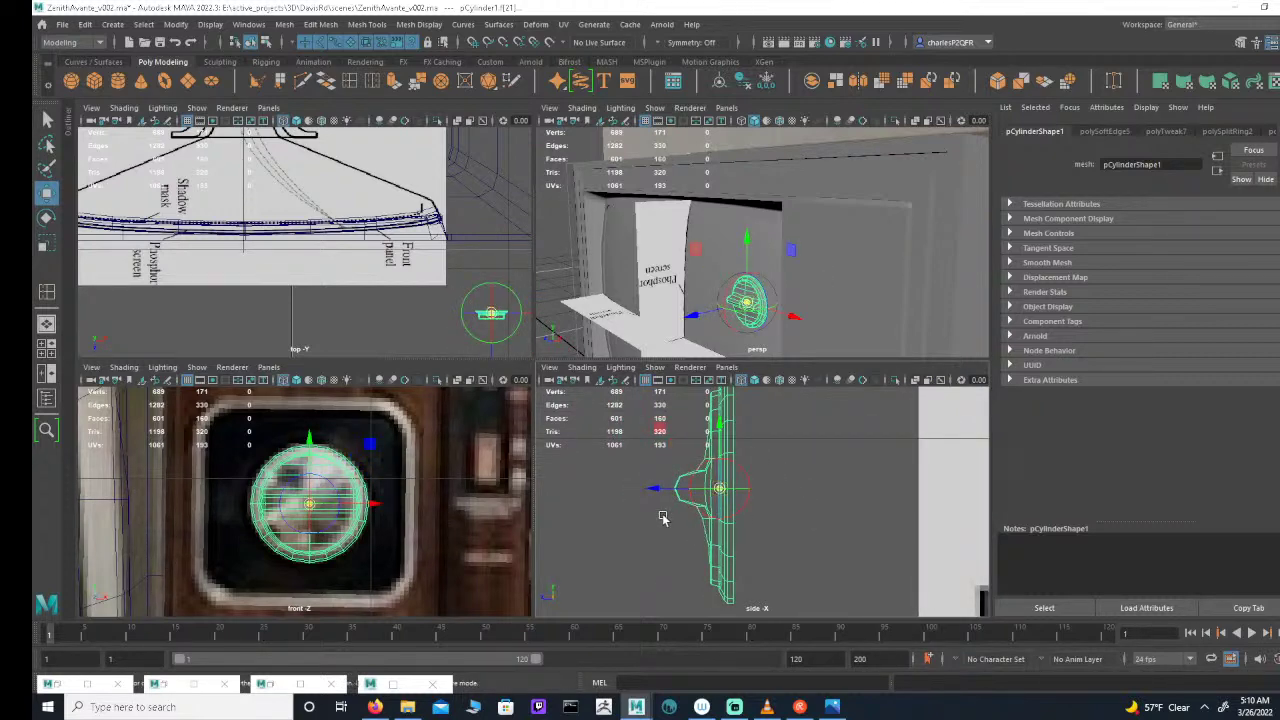
pyautogui.press('v')
pyautogui.moveTo(674, 487); pyautogui.dragTo(745, 500)
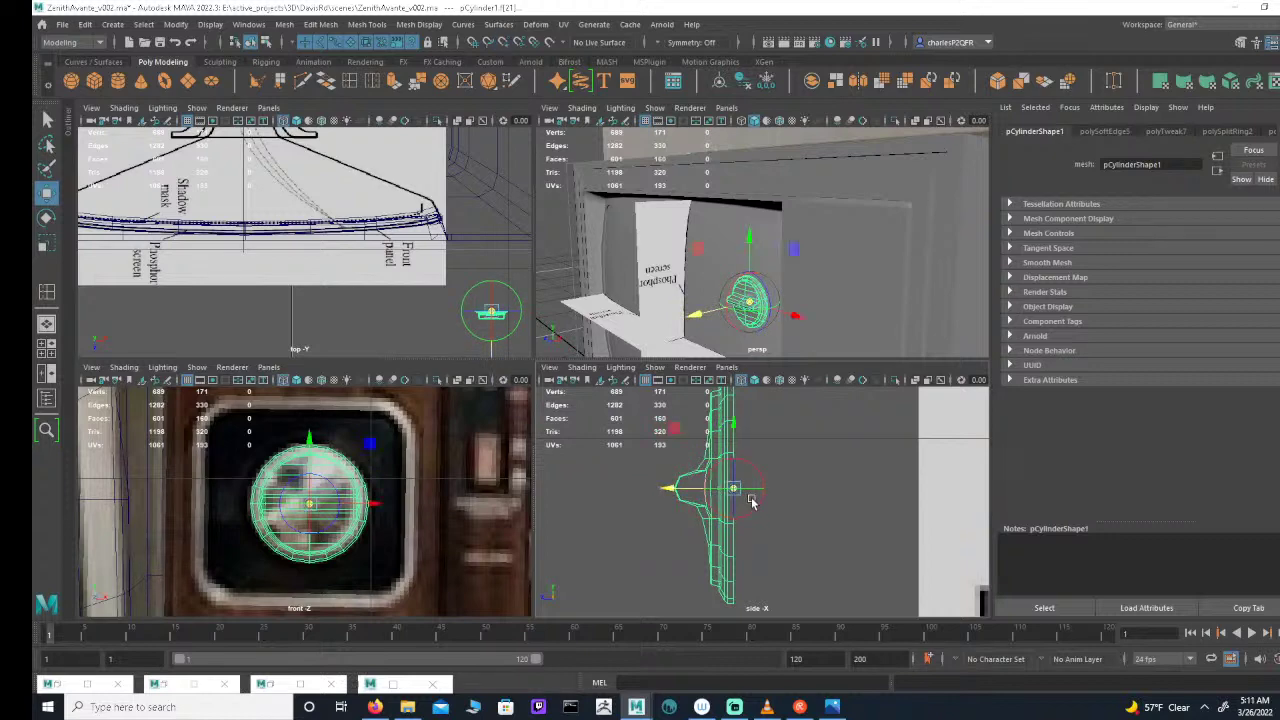
# Step: Move the dial straight back so its rear face sits against the cabinet's control panel
pyautogui.scroll(-1, 858, 490)
pyautogui.keyDown('alt'); pyautogui.moveTo(752, 493); pyautogui.dragTo(634, 503, button='middle'); pyautogui.keyUp('alt')
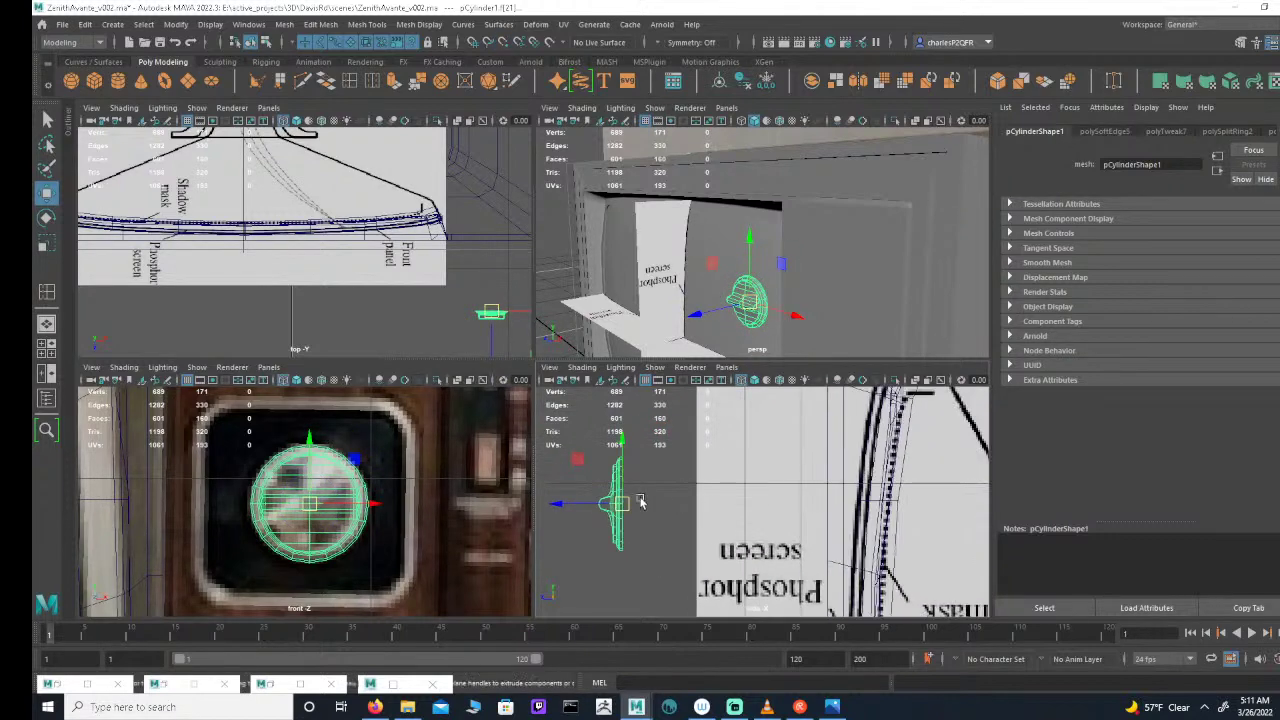
pyautogui.moveTo(580, 506); pyautogui.dragTo(797, 514)
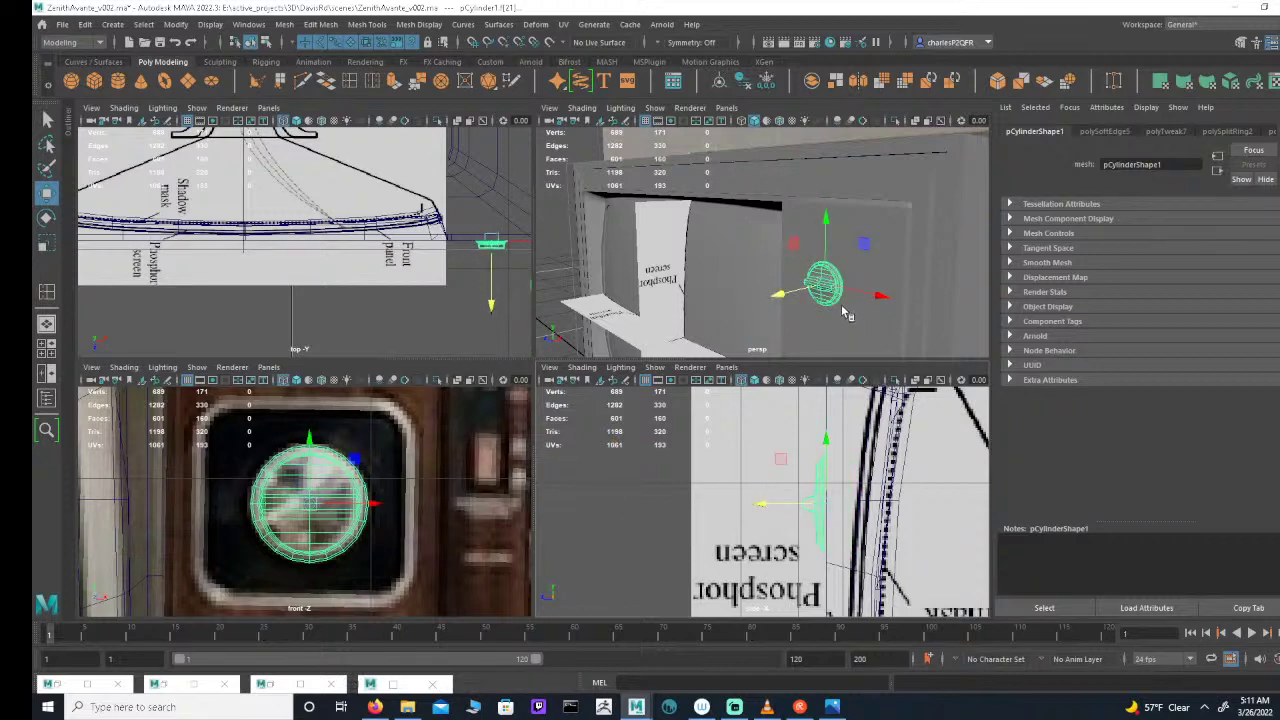
# Step: Duplicate the dial and move the copy straight down onto the lower dial in the front reference image
pyautogui.keyDown('alt'); pyautogui.moveTo(404, 514); pyautogui.dragTo(470, 458, button='middle'); pyautogui.keyUp('alt')
pyautogui.keyDown('alt'); pyautogui.moveTo(470, 458); pyautogui.dragTo(314, 445, button='right'); pyautogui.keyUp('alt')
pyautogui.press('space')
pyautogui.keyDown('alt'); pyautogui.moveTo(550, 488); pyautogui.dragTo(578, 422, button='middle'); pyautogui.keyUp('alt')
pyautogui.keyDown('alt'); pyautogui.moveTo(578, 422); pyautogui.dragTo(476, 398, button='right'); pyautogui.keyUp('alt')
pyautogui.keyDown('alt'); pyautogui.moveTo(596, 420); pyautogui.dragTo(624, 423, button='middle'); pyautogui.keyUp('alt')
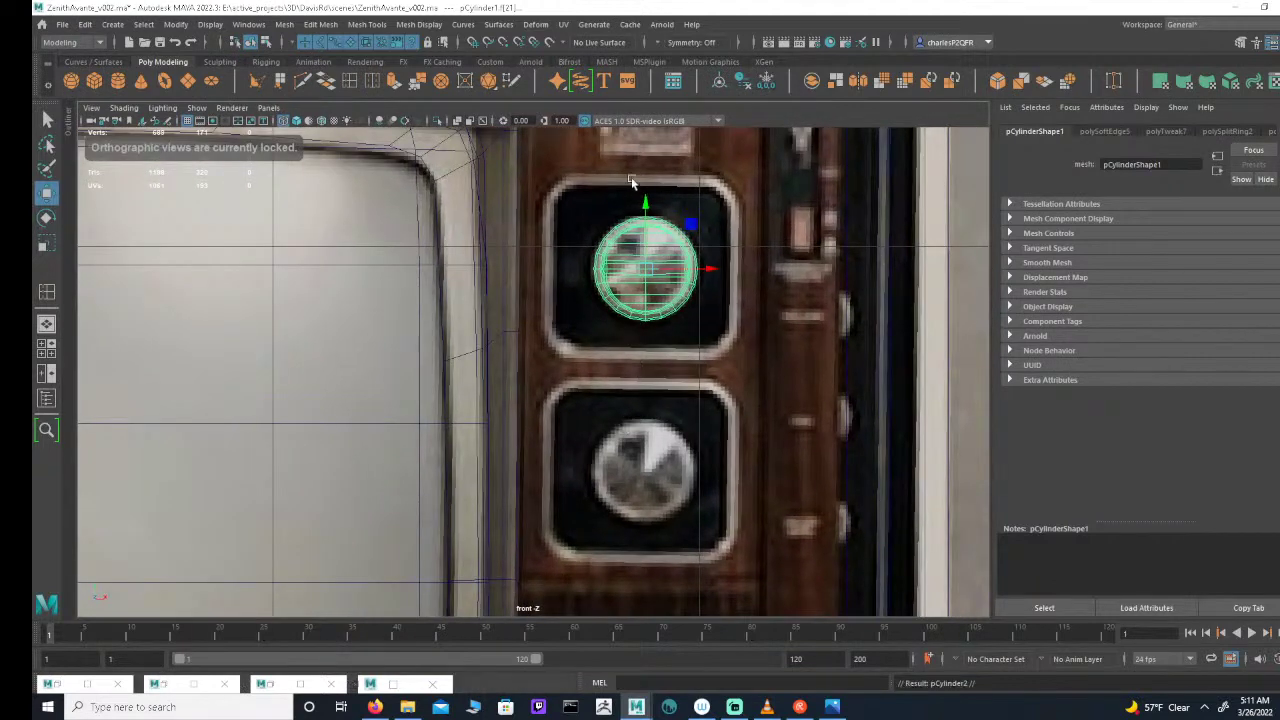
pyautogui.moveTo(647, 203); pyautogui.dragTo(677, 408)
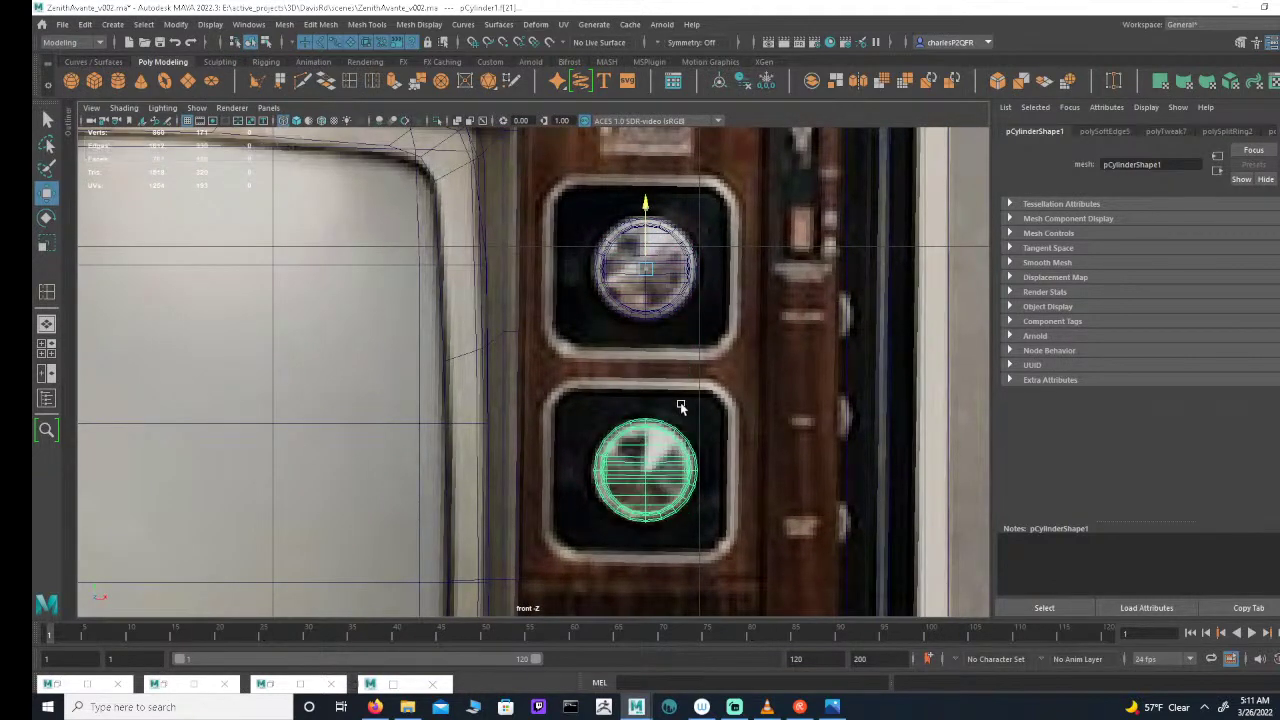
pyautogui.keyDown('alt'); pyautogui.moveTo(770, 376); pyautogui.dragTo(480, 368, button='right'); pyautogui.keyUp('alt')
pyautogui.keyDown('alt'); pyautogui.moveTo(592, 342); pyautogui.dragTo(659, 405, button='middle'); pyautogui.keyUp('alt')
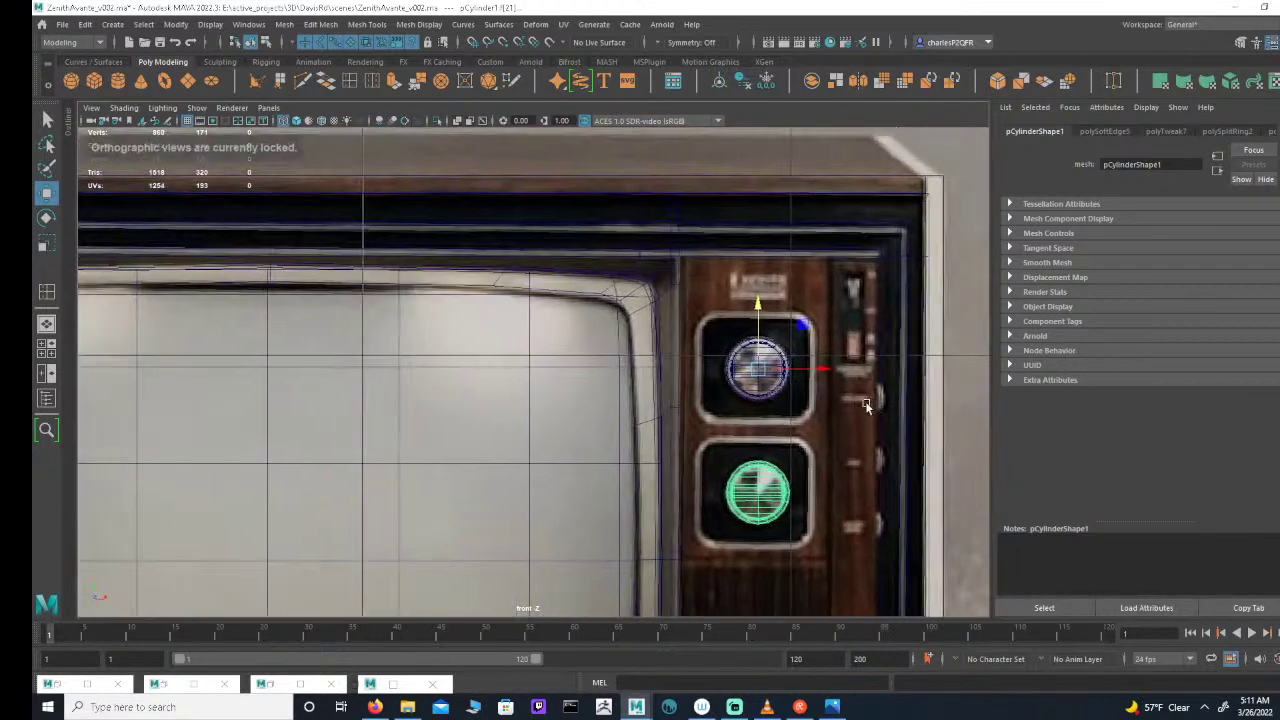
pyautogui.keyDown('alt'); pyautogui.moveTo(866, 403); pyautogui.dragTo(877, 287, button='right'); pyautogui.keyUp('alt')
pyautogui.press('space')
pyautogui.press('space')
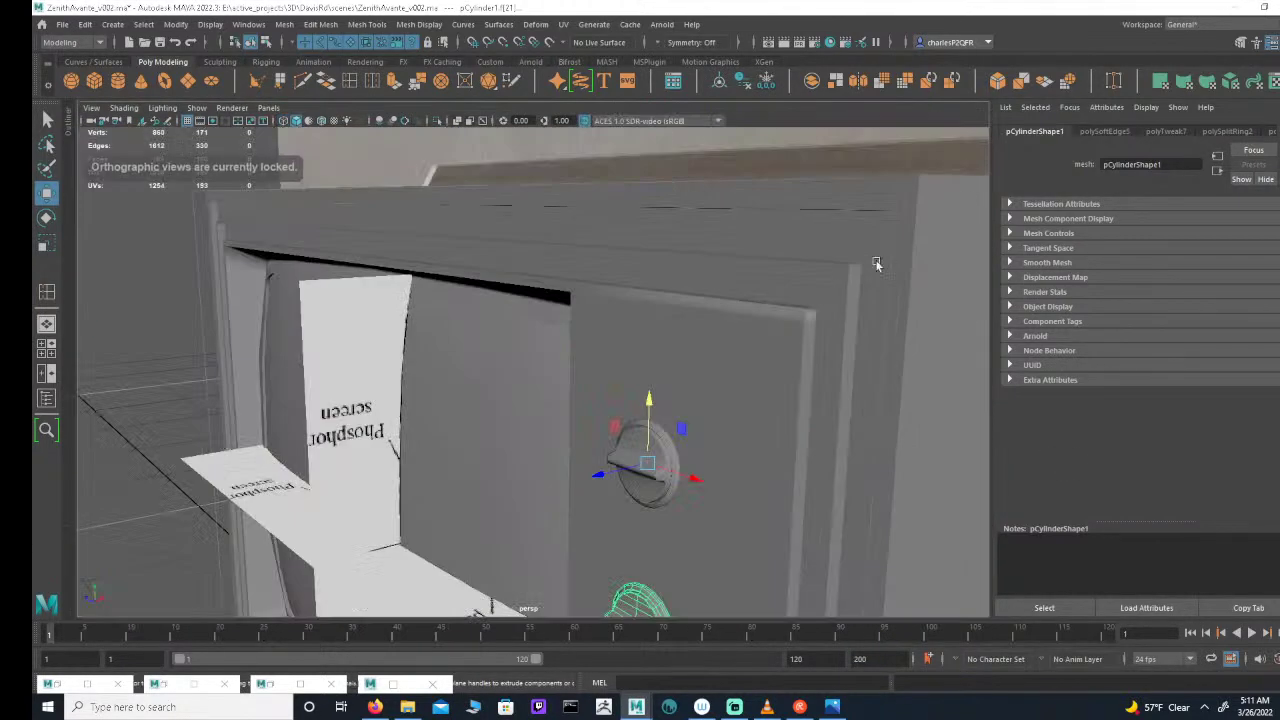
# Step: Bring up the display layers, hide the front reference image on layer2 and turn on layer1's visibility
pyautogui.keyDown('alt'); pyautogui.moveTo(877, 263); pyautogui.dragTo(837, 300); pyautogui.keyUp('alt')
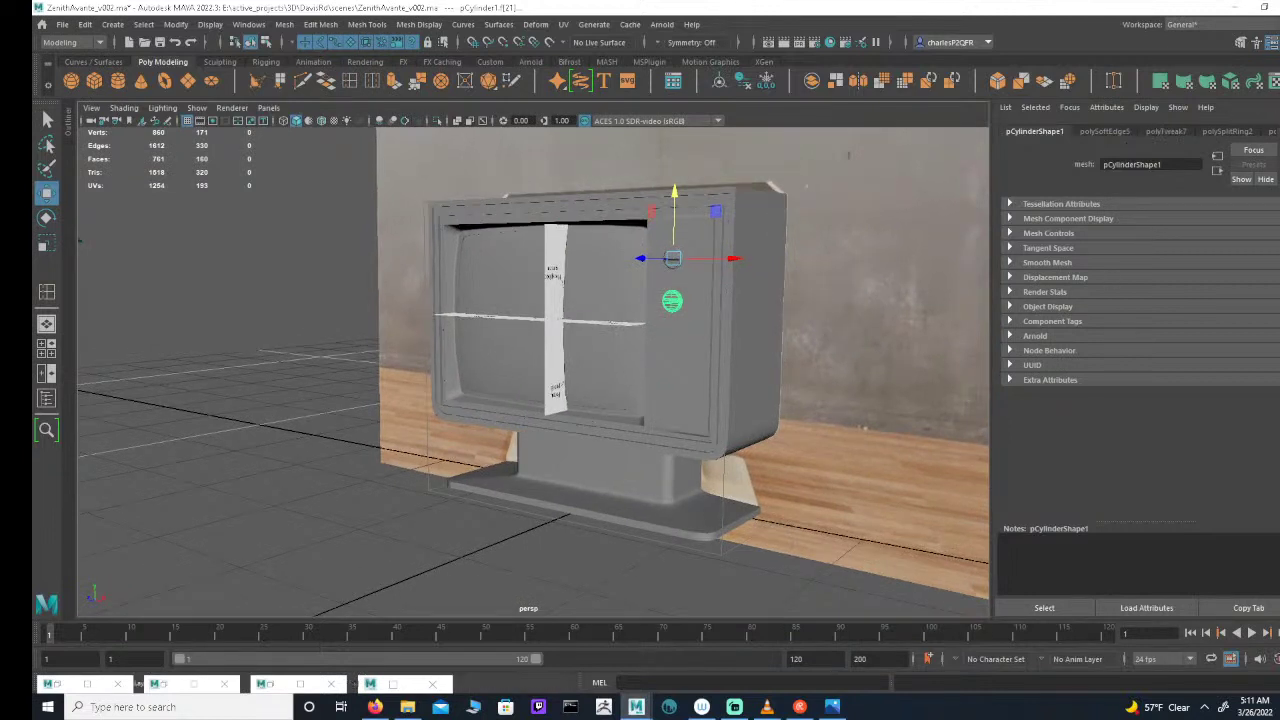
pyautogui.hotkey('ctrl', 'a')
pyautogui.click(1140, 438)
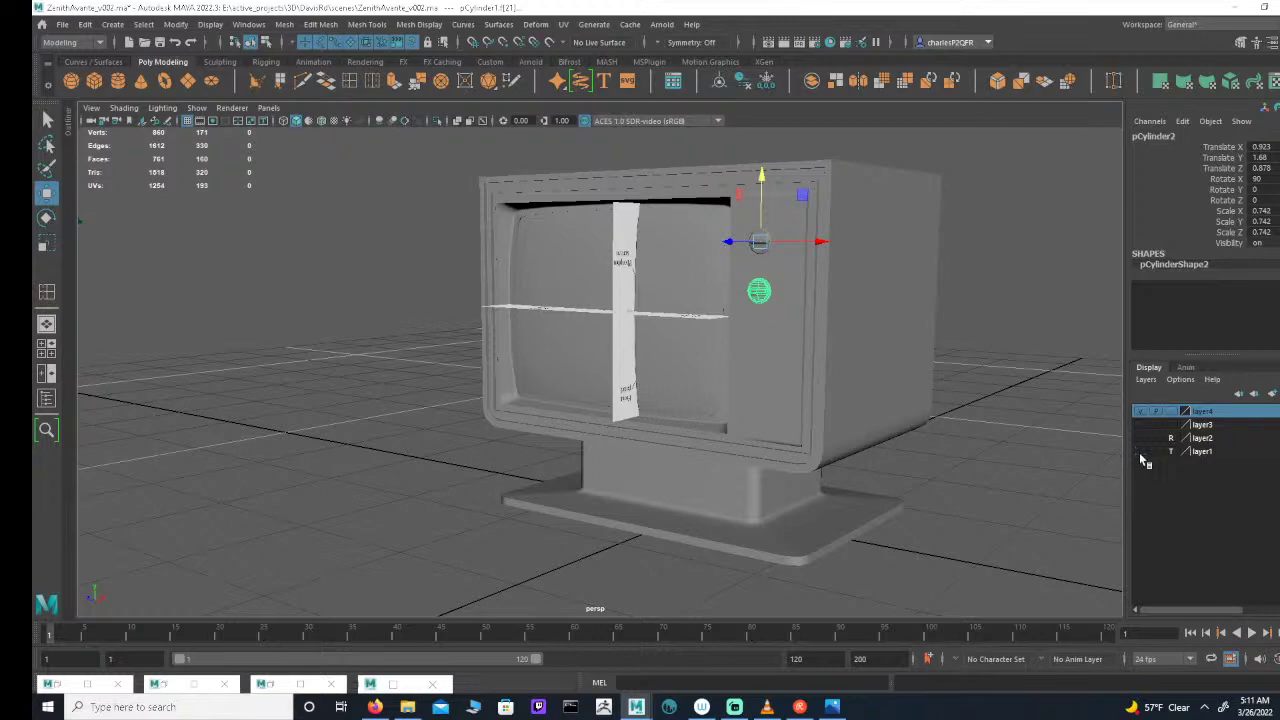
pyautogui.click(1140, 451)
pyautogui.keyDown('alt'); pyautogui.moveTo(1036, 343); pyautogui.dragTo(800, 429); pyautogui.keyUp('alt')
# Step: Switch to the four-view layout and replace the top orthographic view with the persp1 camera
pyautogui.press('space')
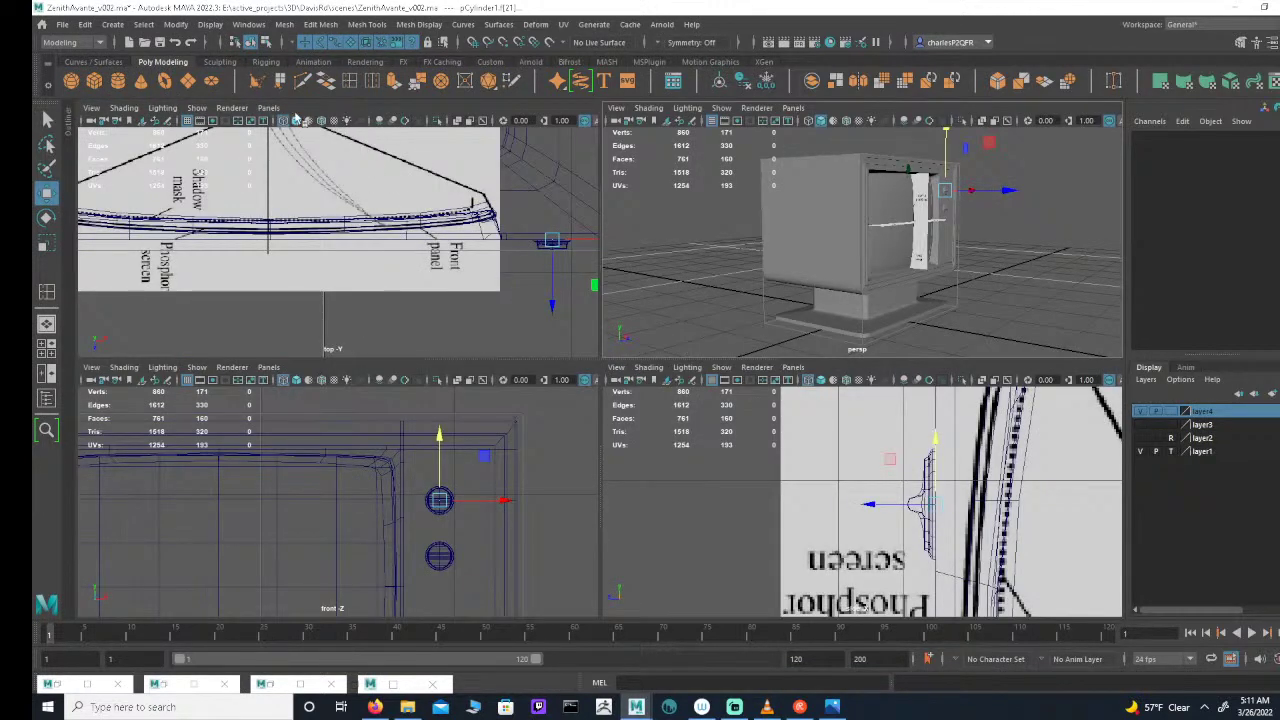
pyautogui.click(268, 107)
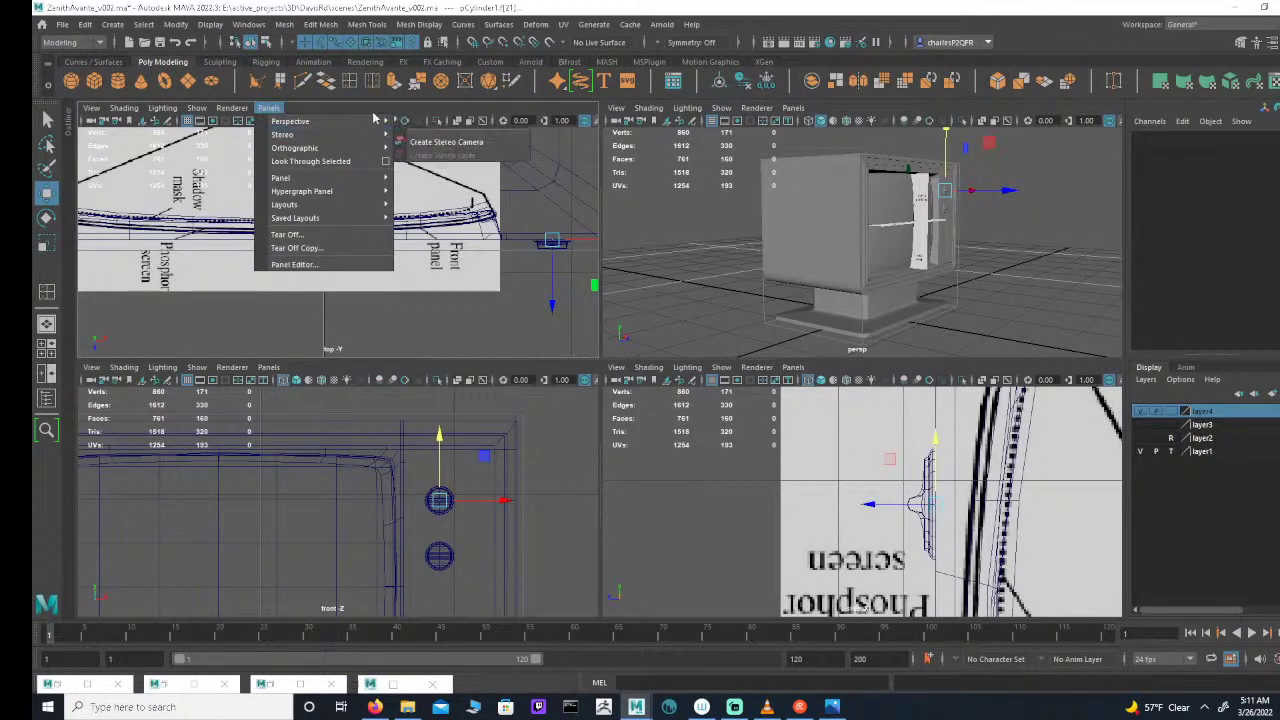
pyautogui.click(430, 122)
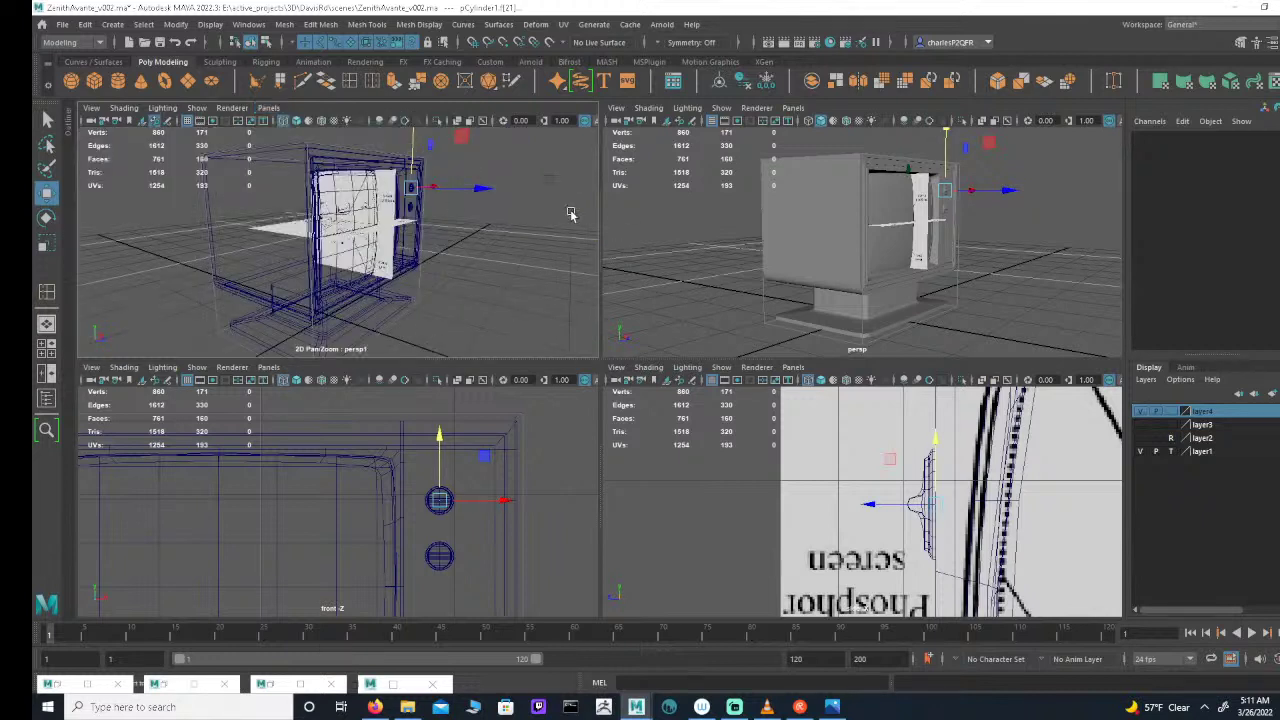
# Step: Show the angled reference photo on layer3 with layer2 hidden, and maximise the persp1 view
pyautogui.click(1140, 444)
pyautogui.click(1141, 439)
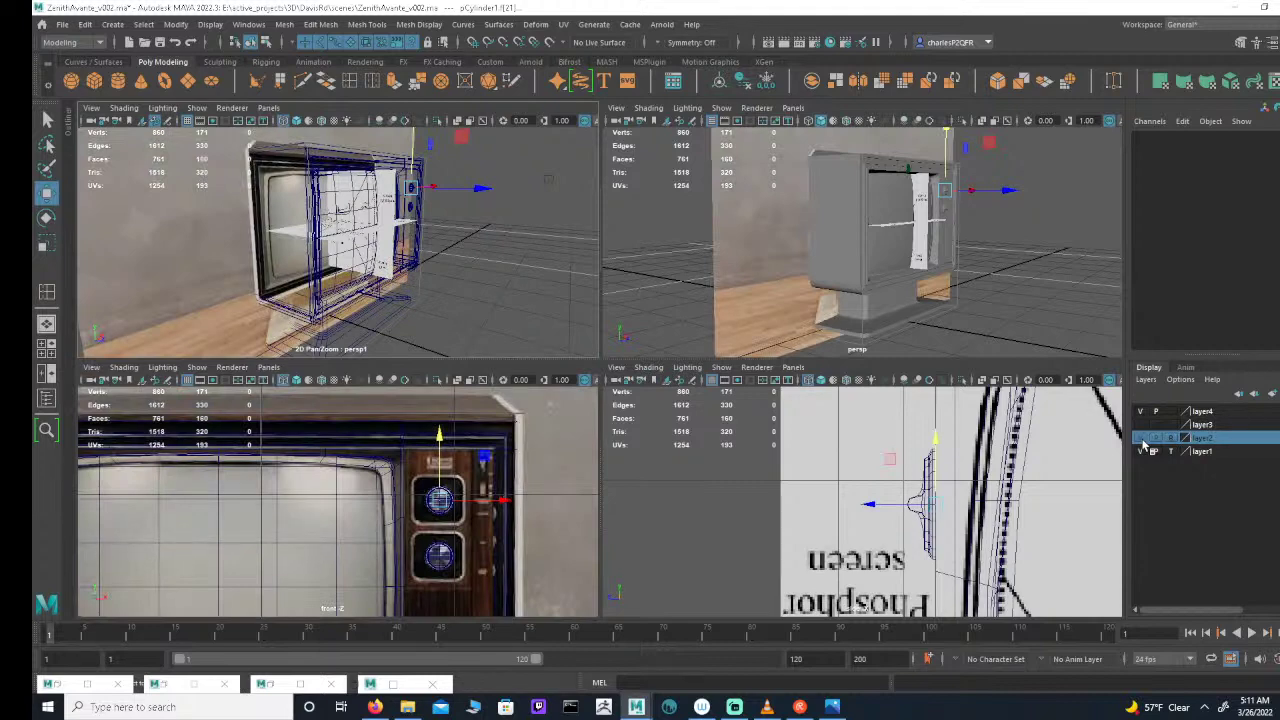
pyautogui.click(1142, 439)
pyautogui.click(1141, 426)
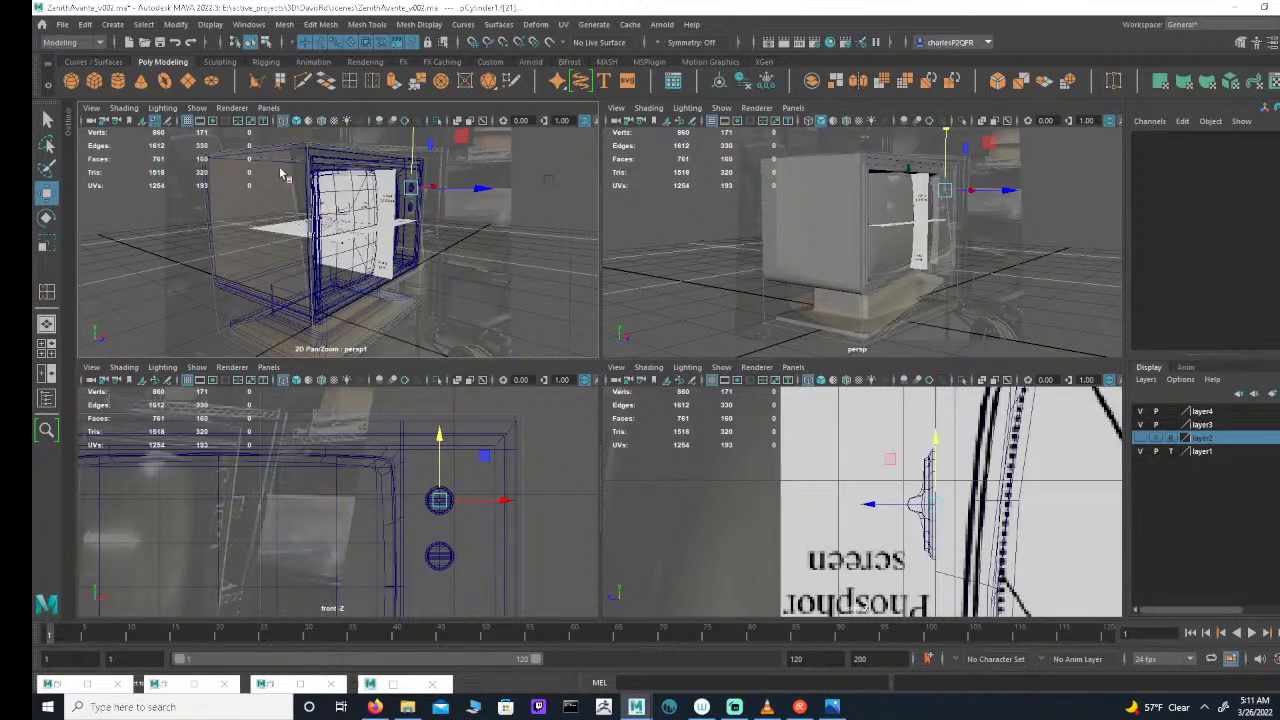
pyautogui.press('space')
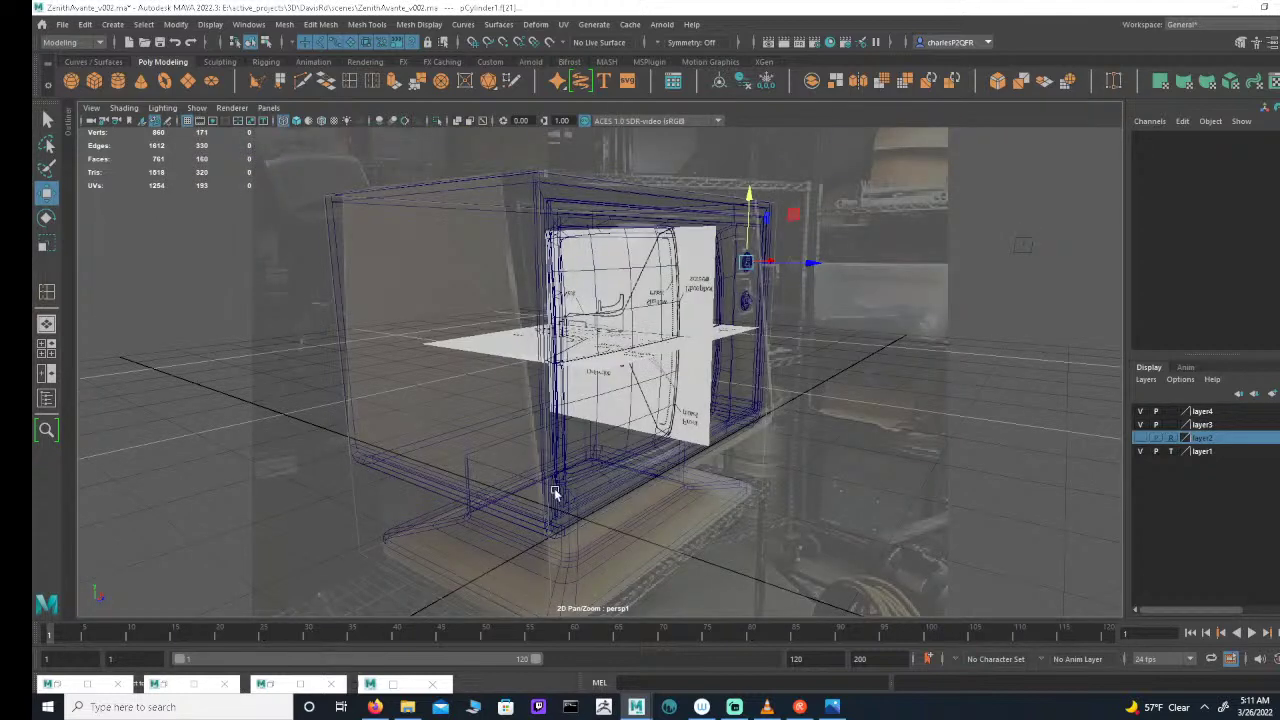